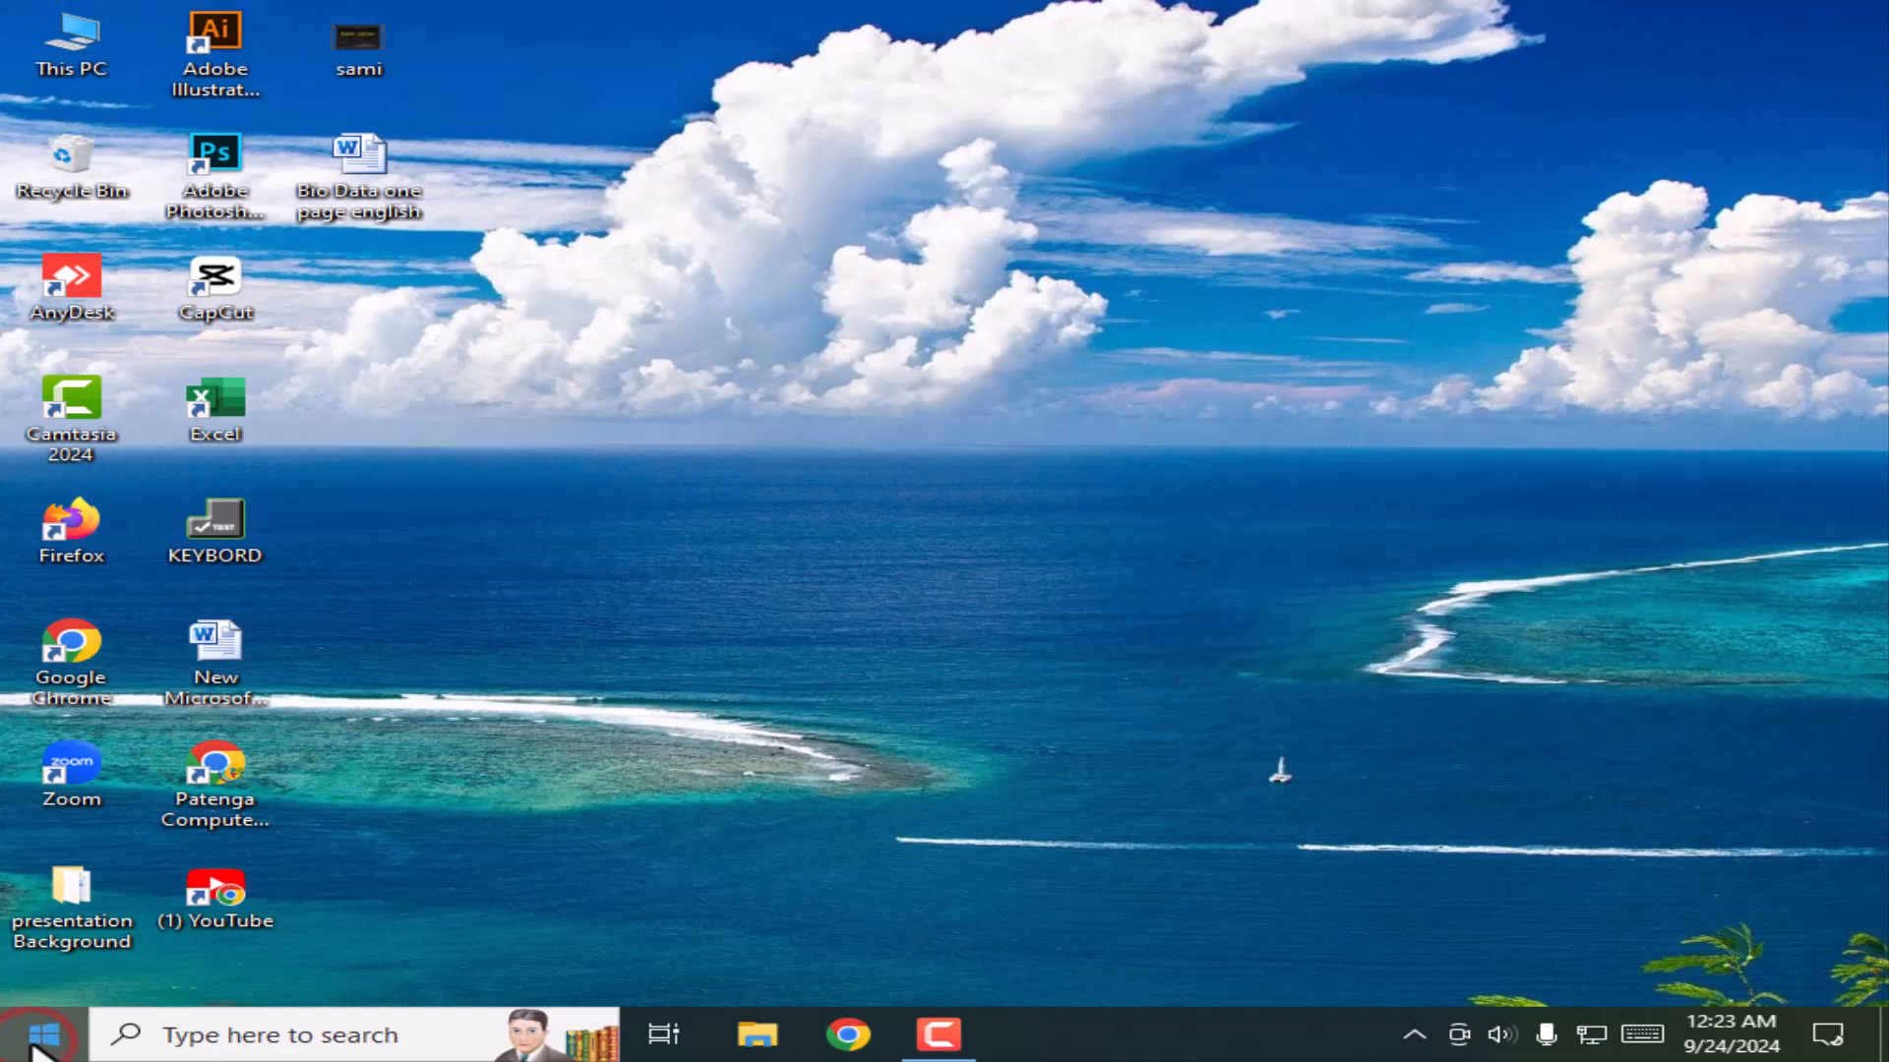
# Step: Launch Microsoft Excel 2010 from the Start menu to get a blank workbook, Book1
pyautogui.click(37, 1049)
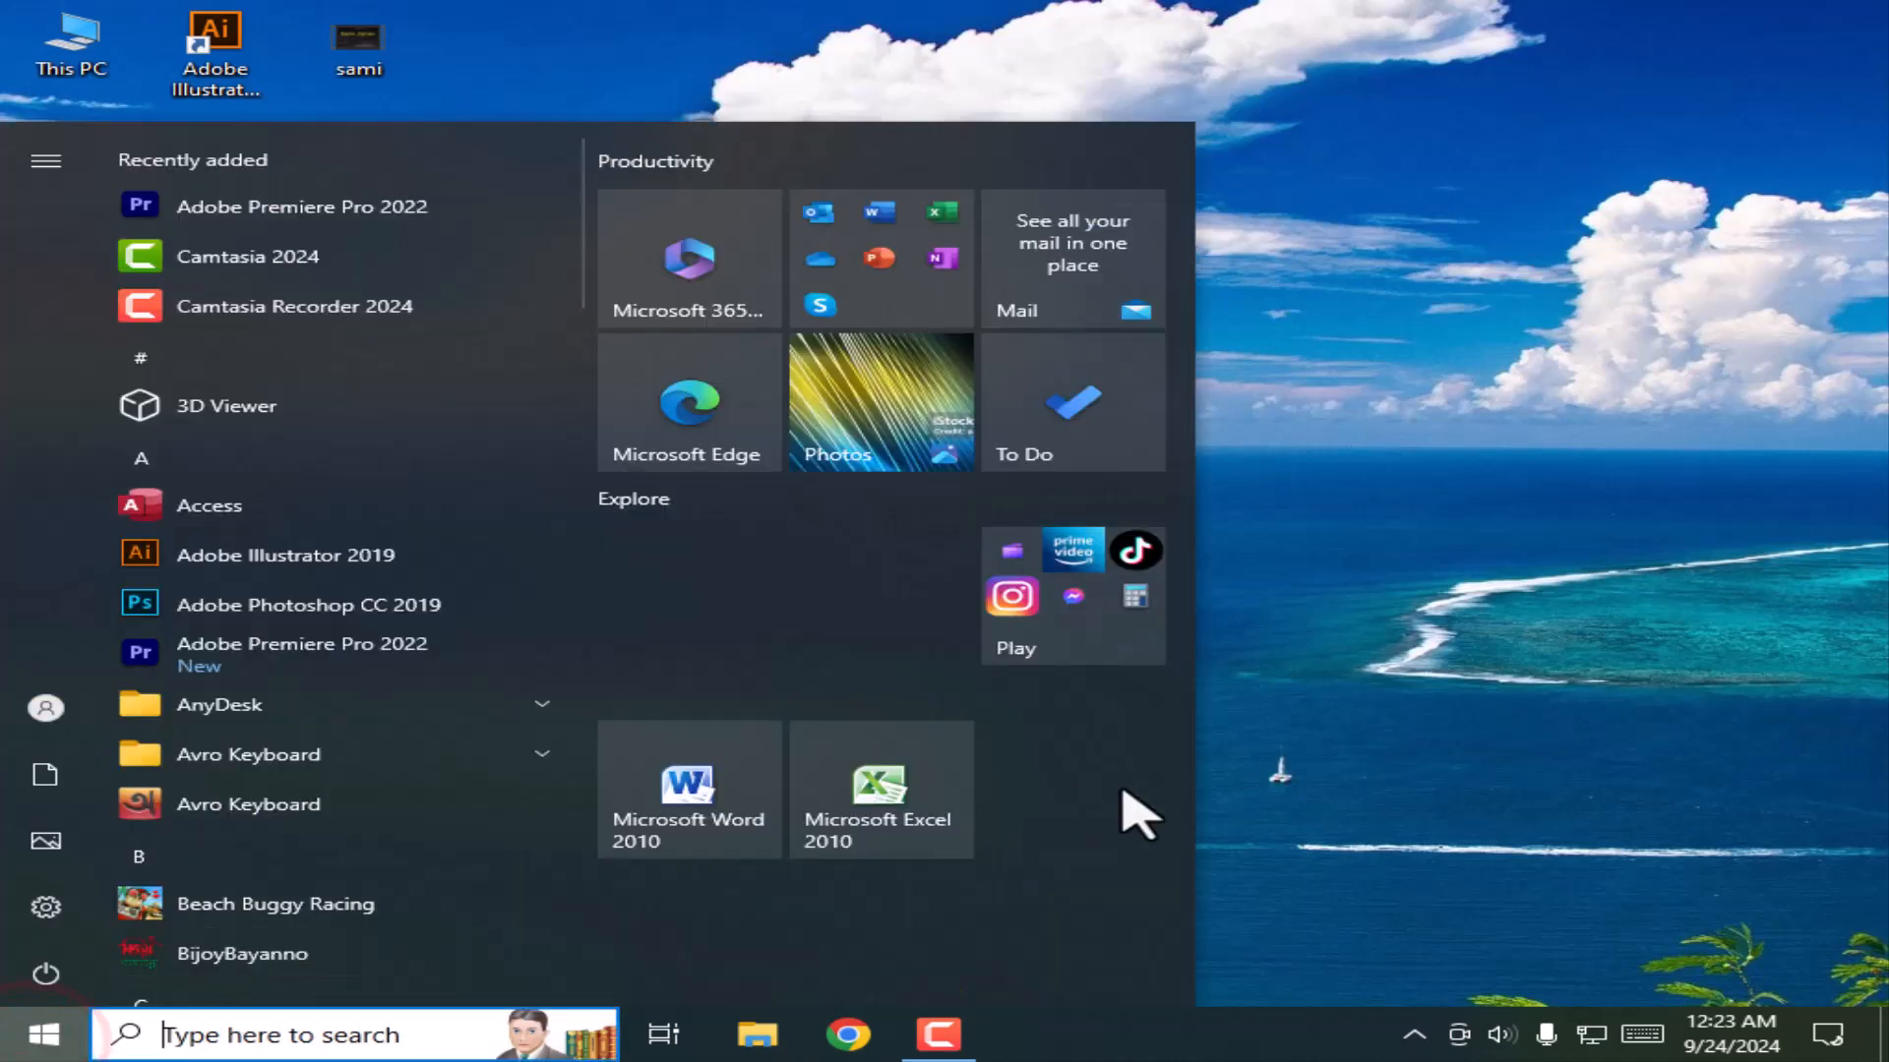
pyautogui.click(879, 826)
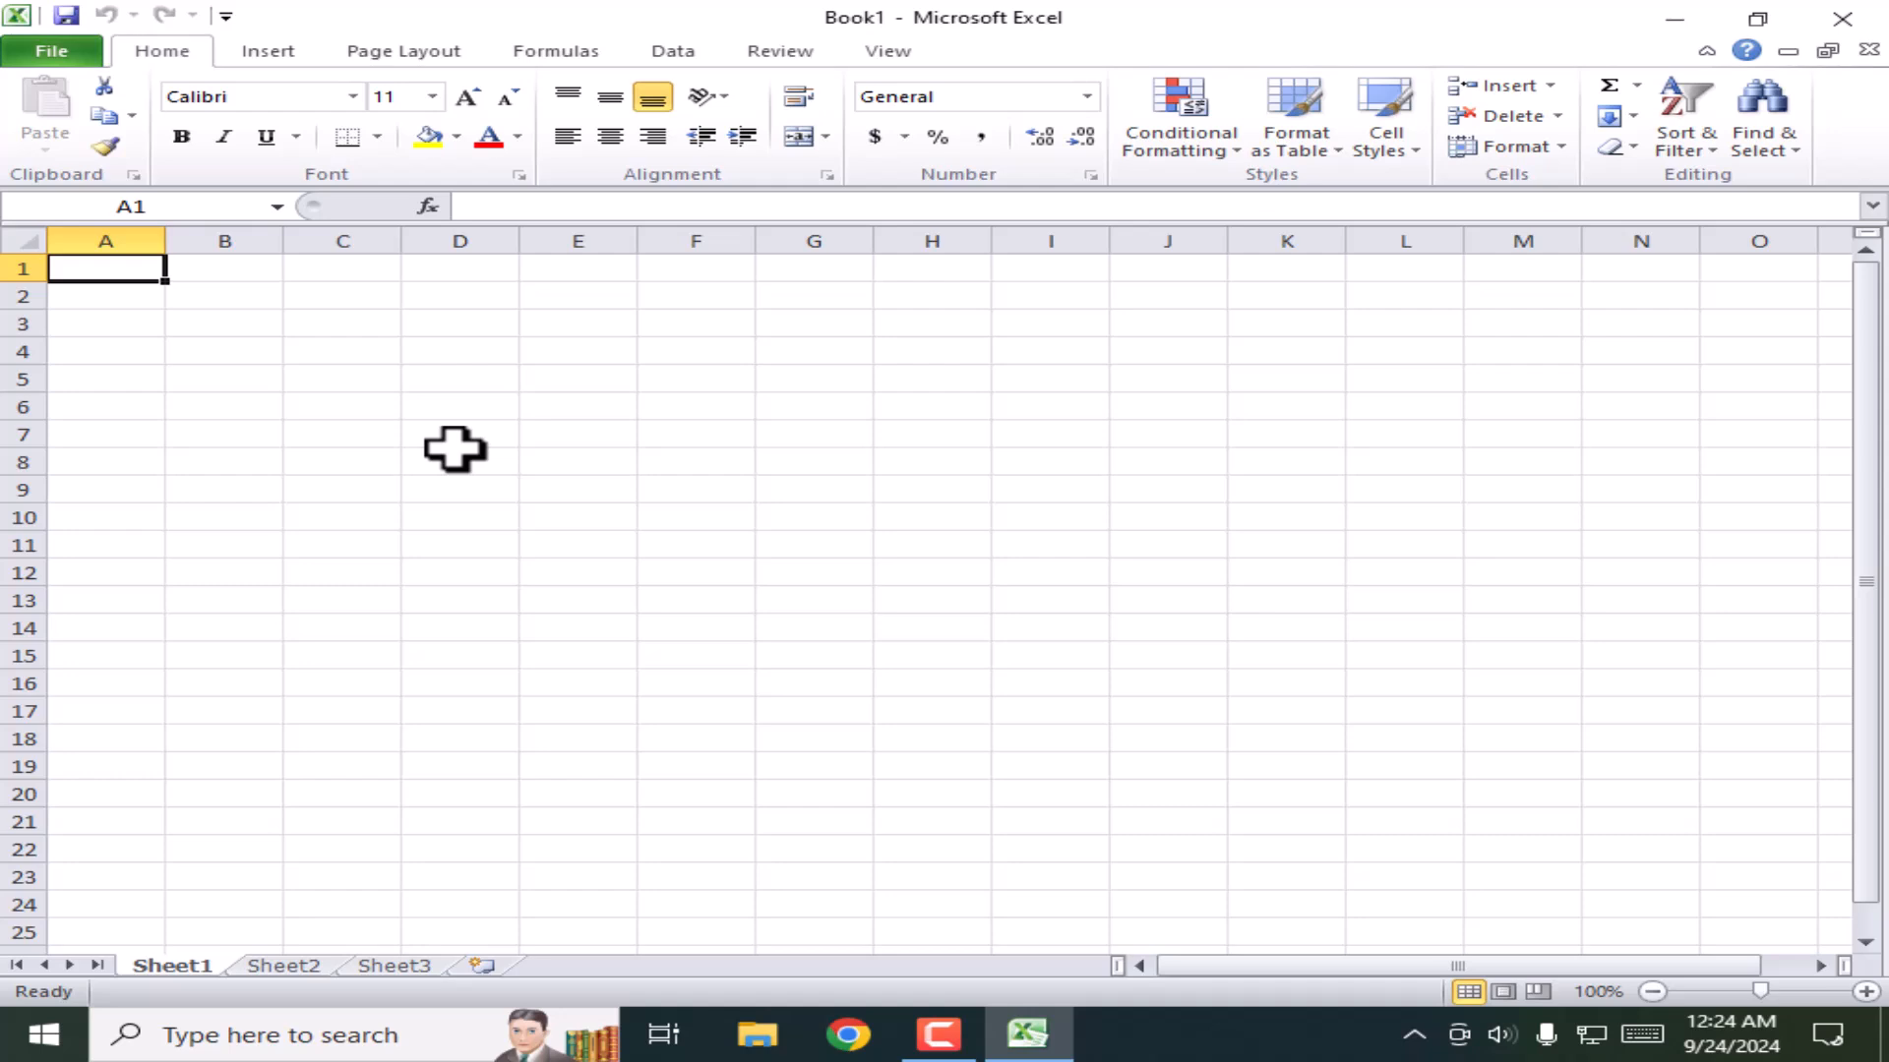
pyautogui.click(54, 54)
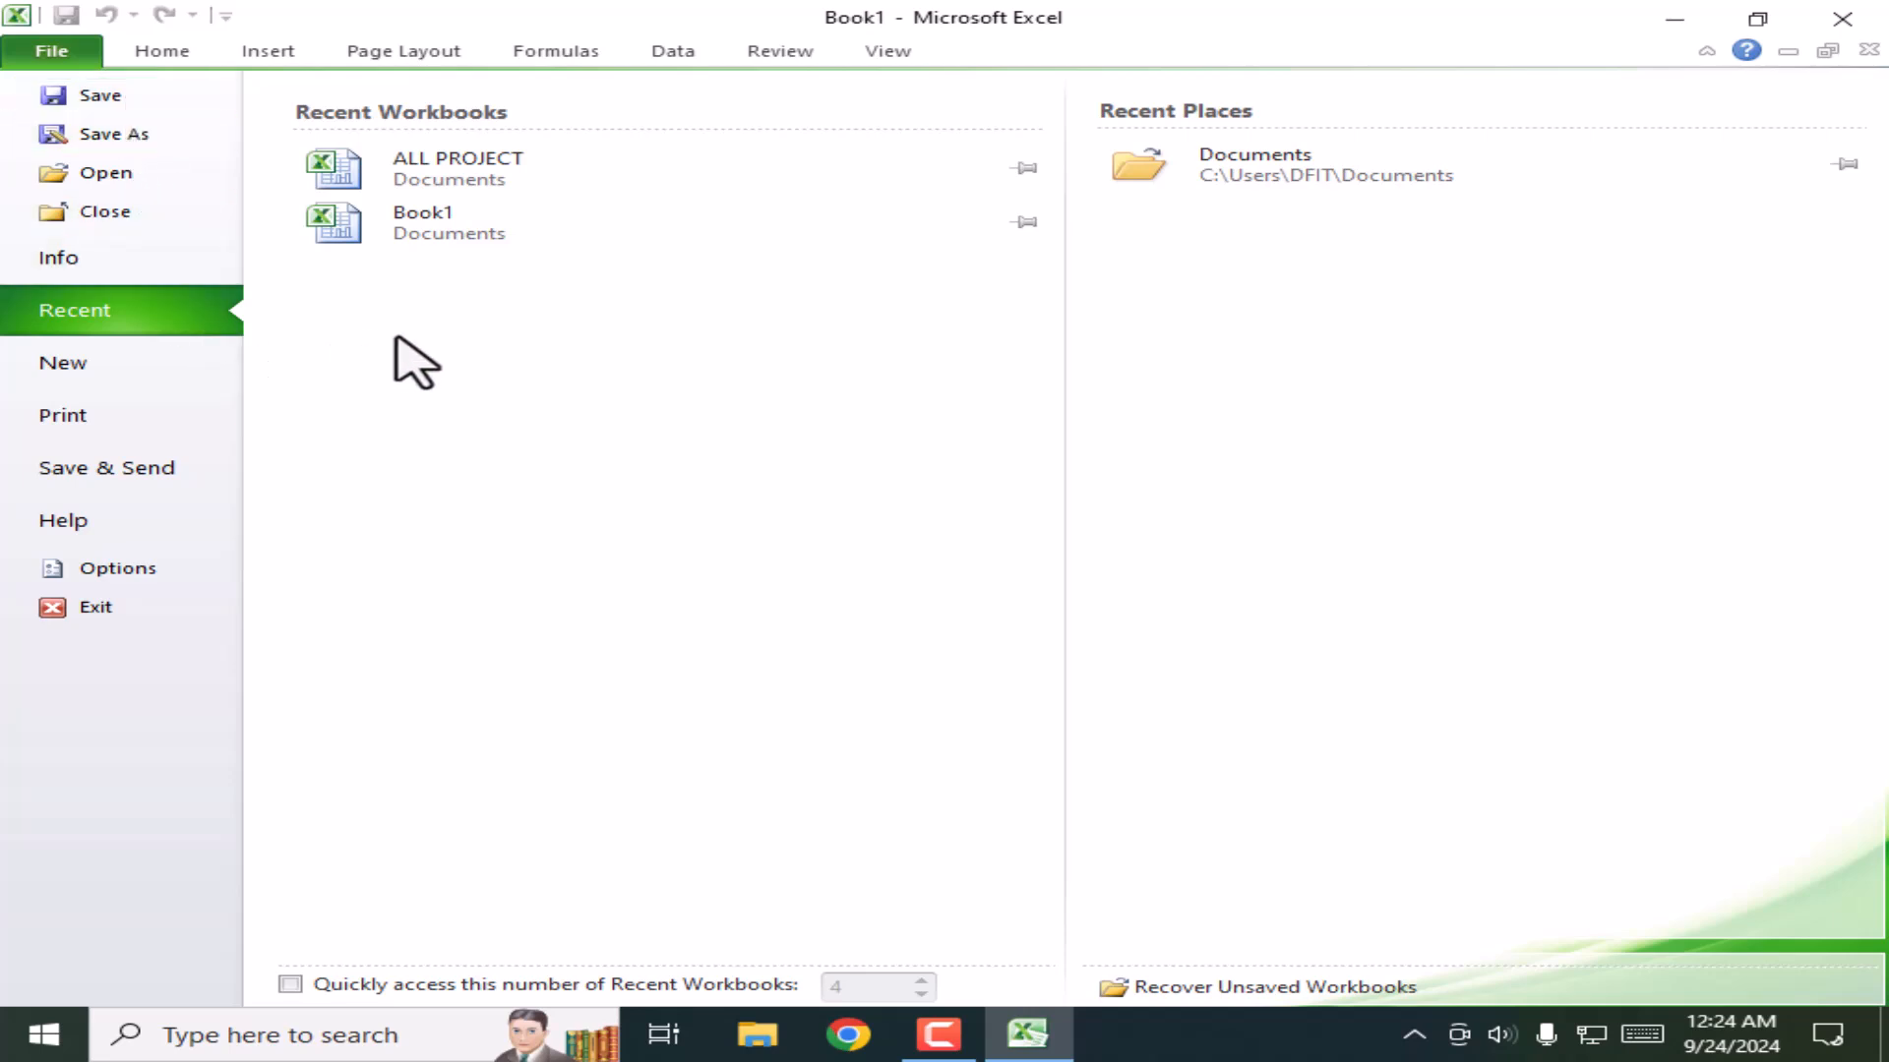
pyautogui.click(162, 51)
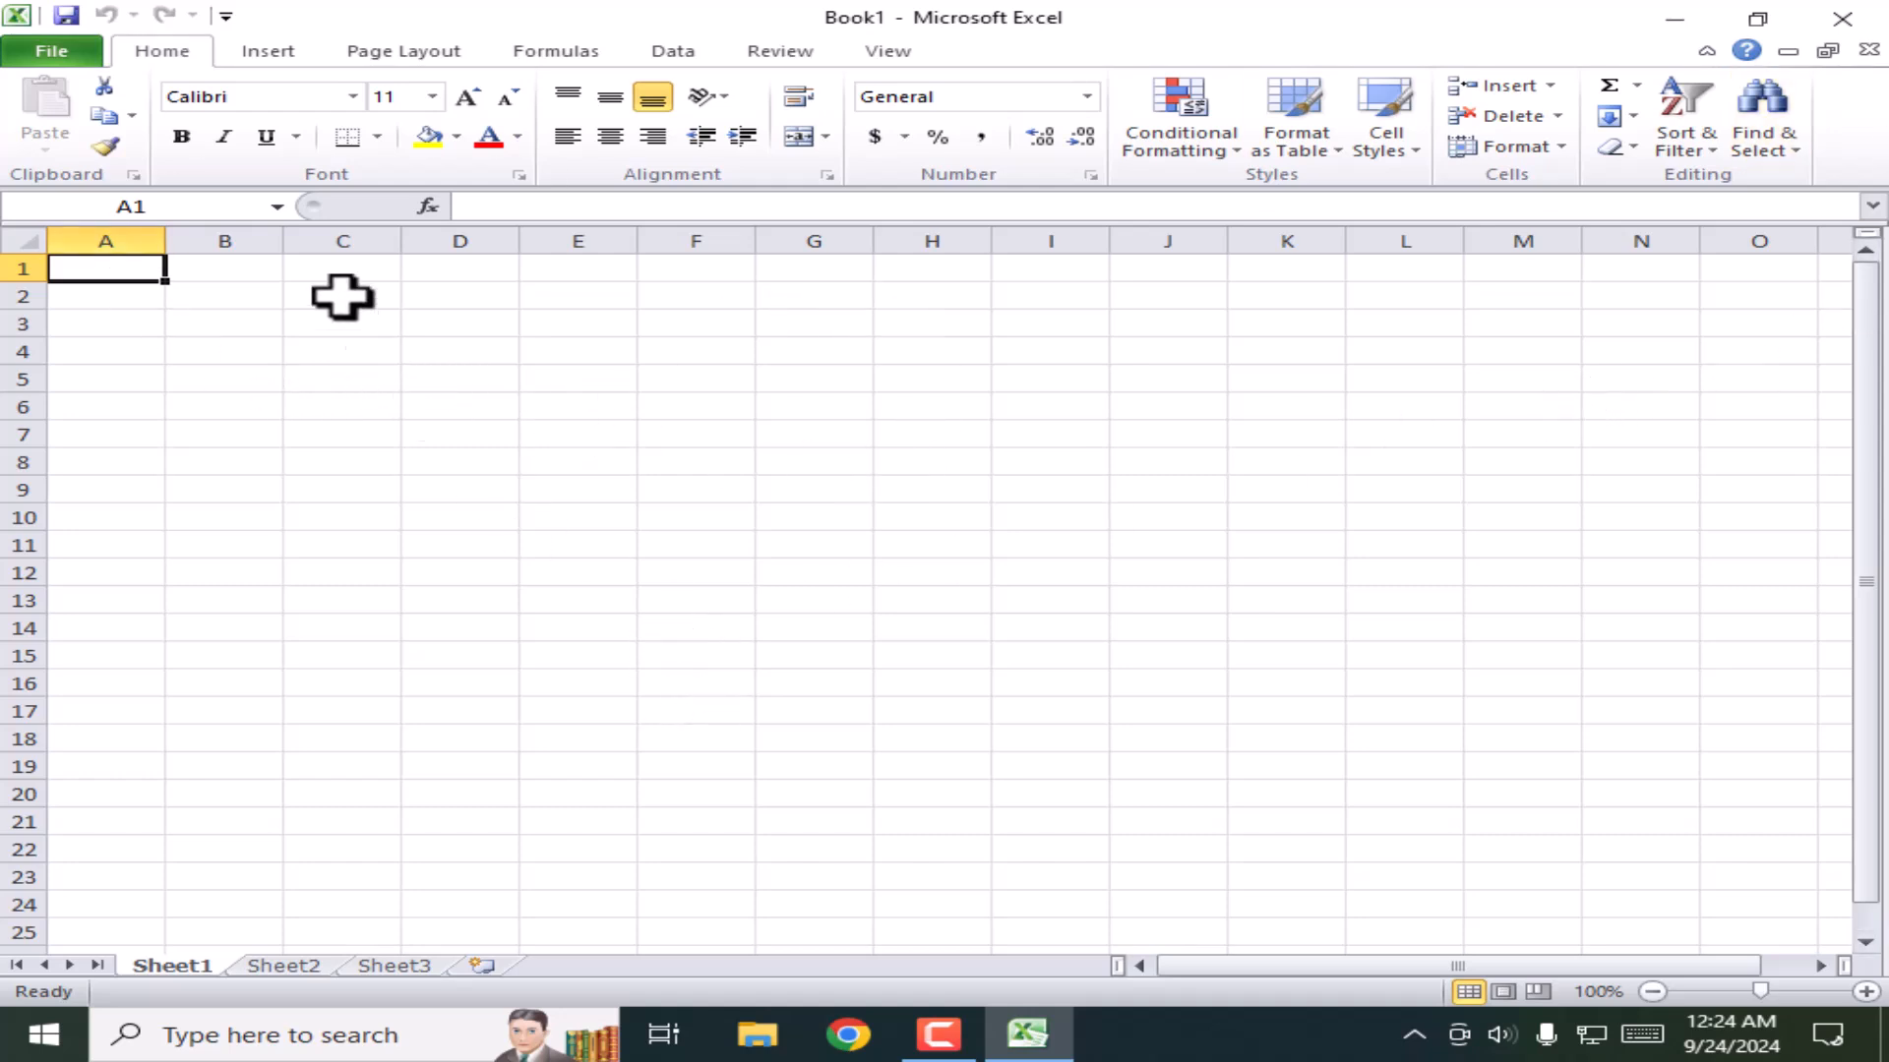
pyautogui.click(225, 238)
pyautogui.click(340, 239)
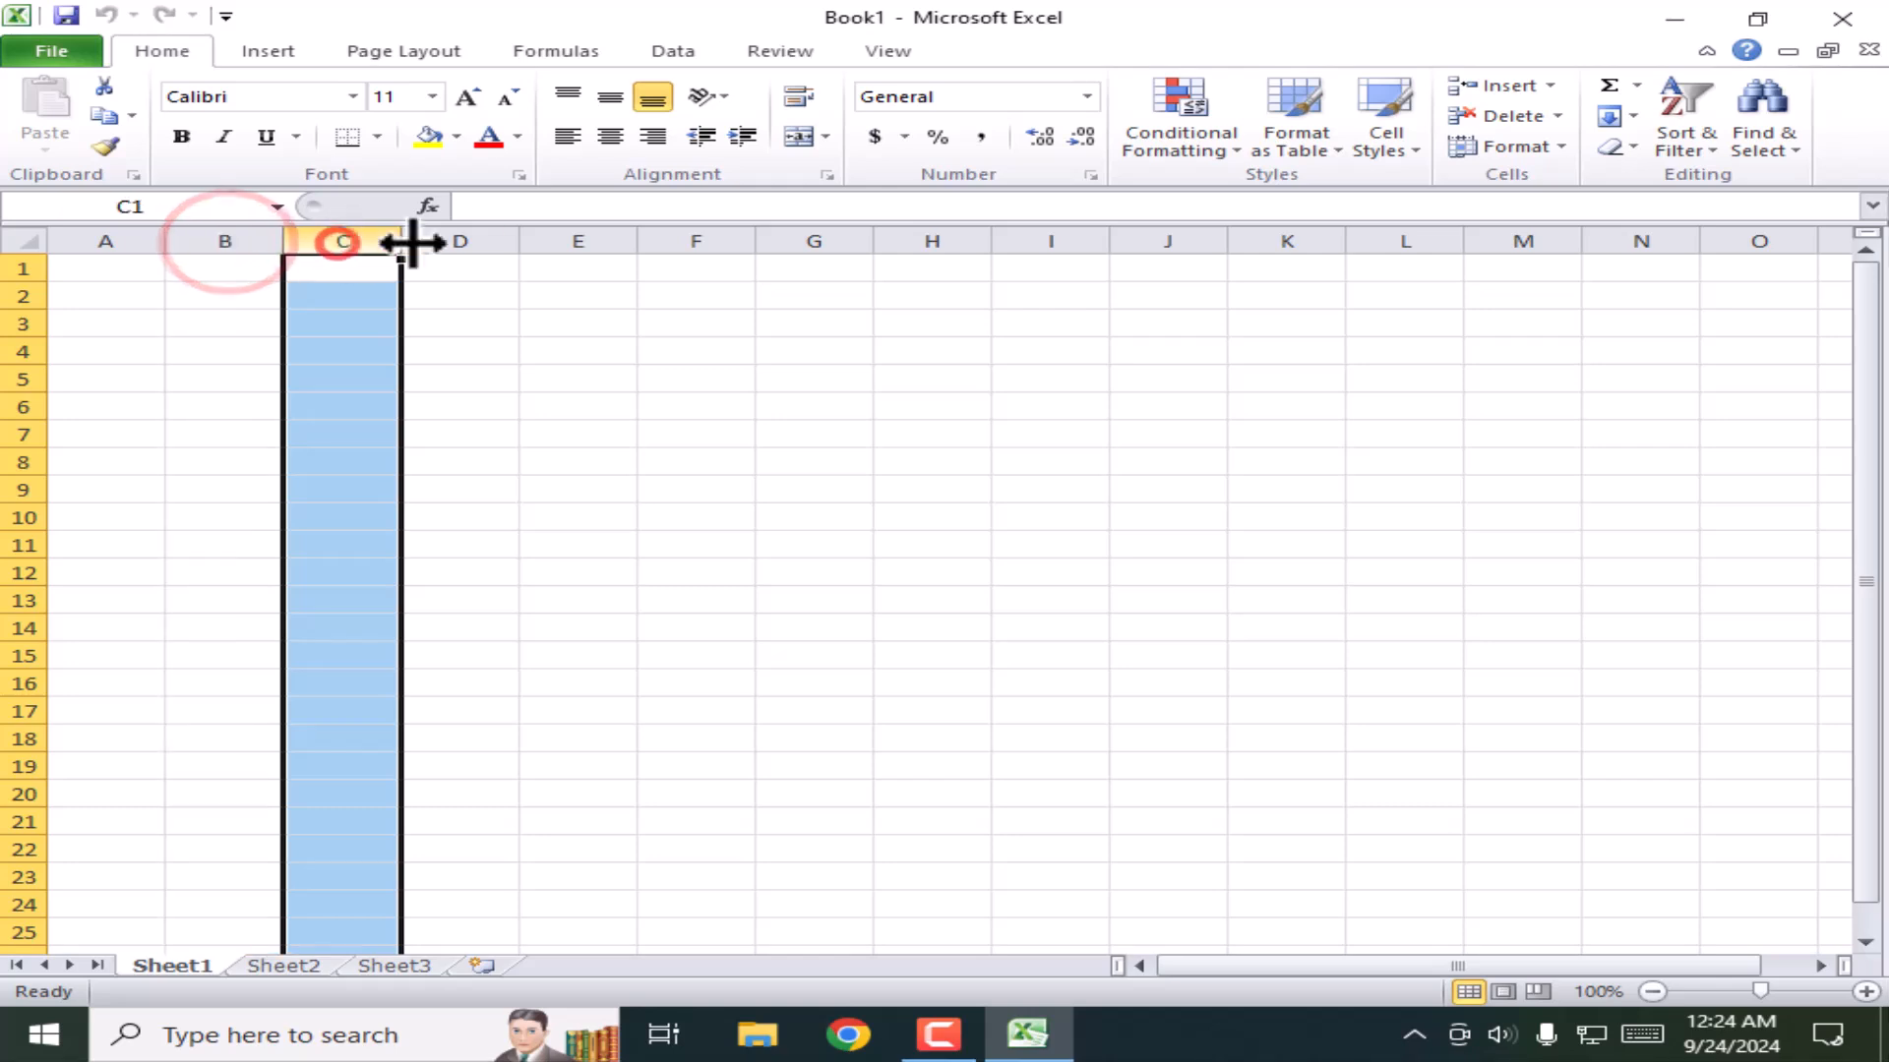
pyautogui.click(474, 239)
pyautogui.click(588, 239)
pyautogui.click(710, 240)
pyautogui.click(800, 239)
pyautogui.click(974, 239)
pyautogui.click(462, 349)
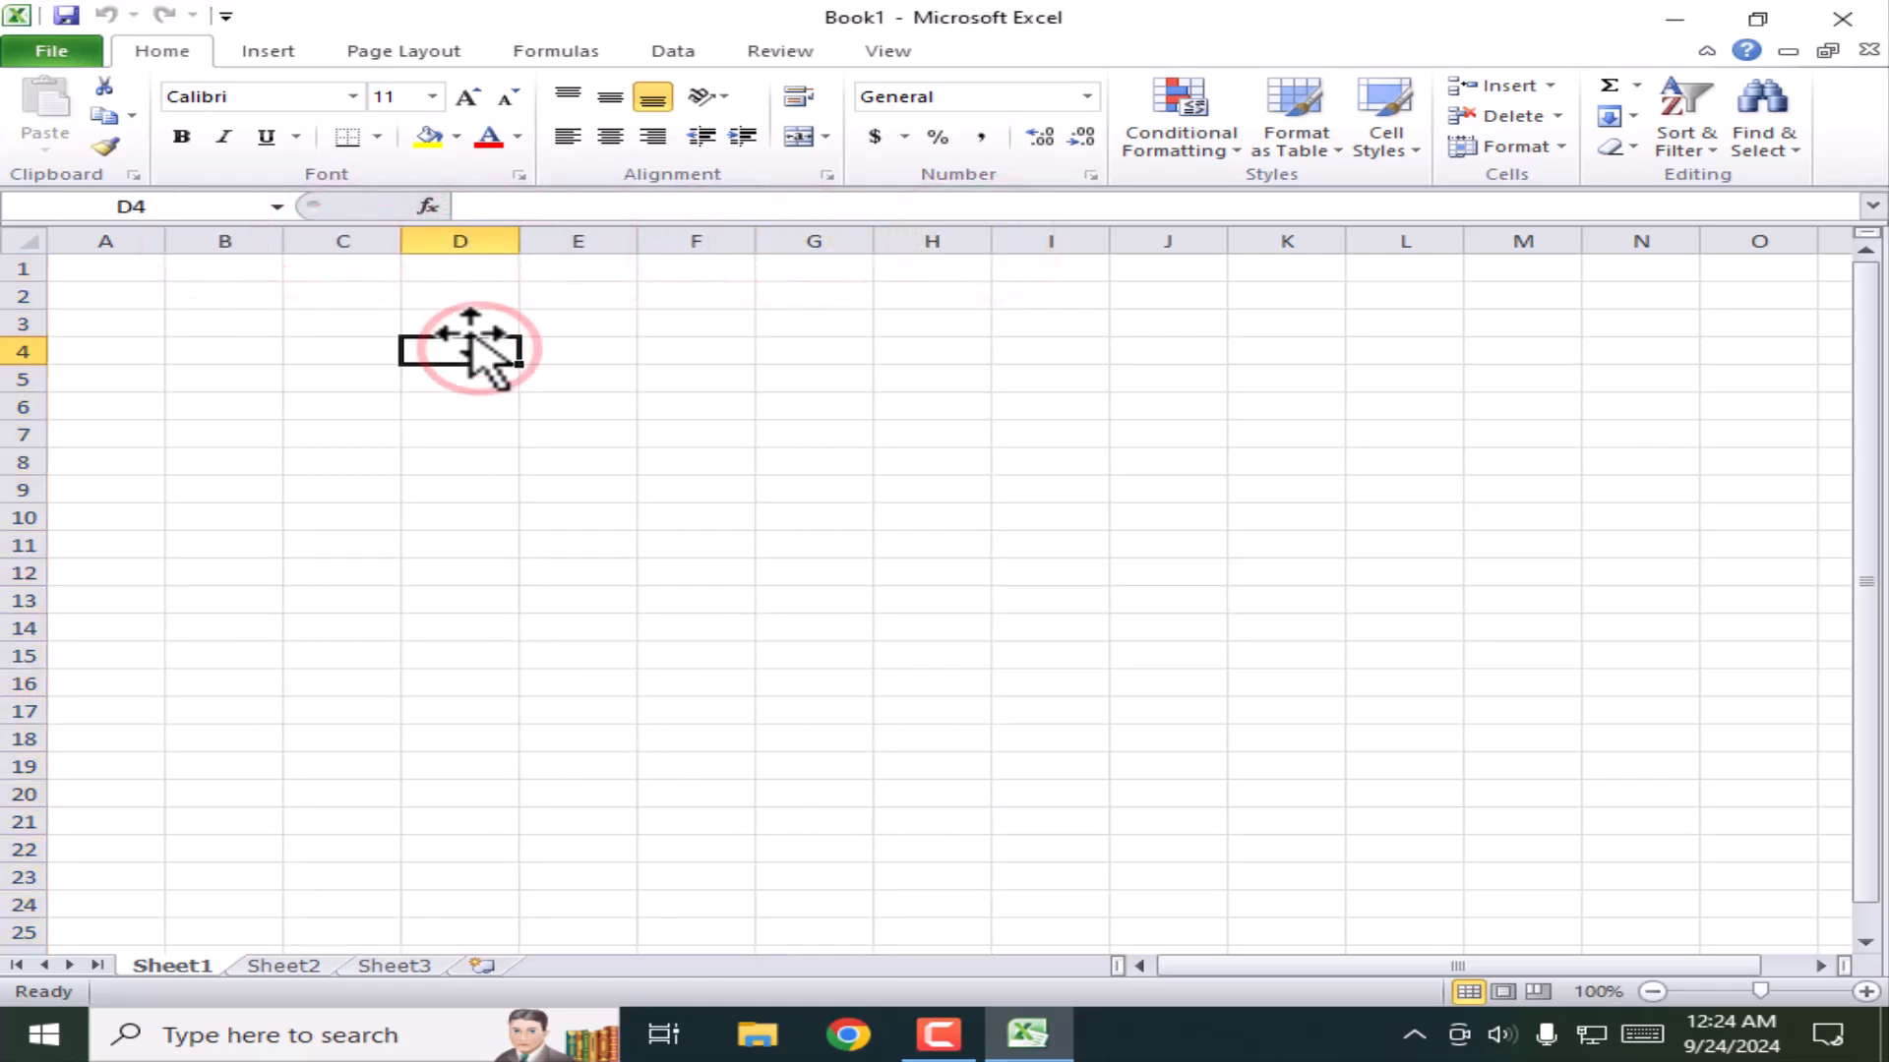
pyautogui.click(461, 325)
pyautogui.click(433, 325)
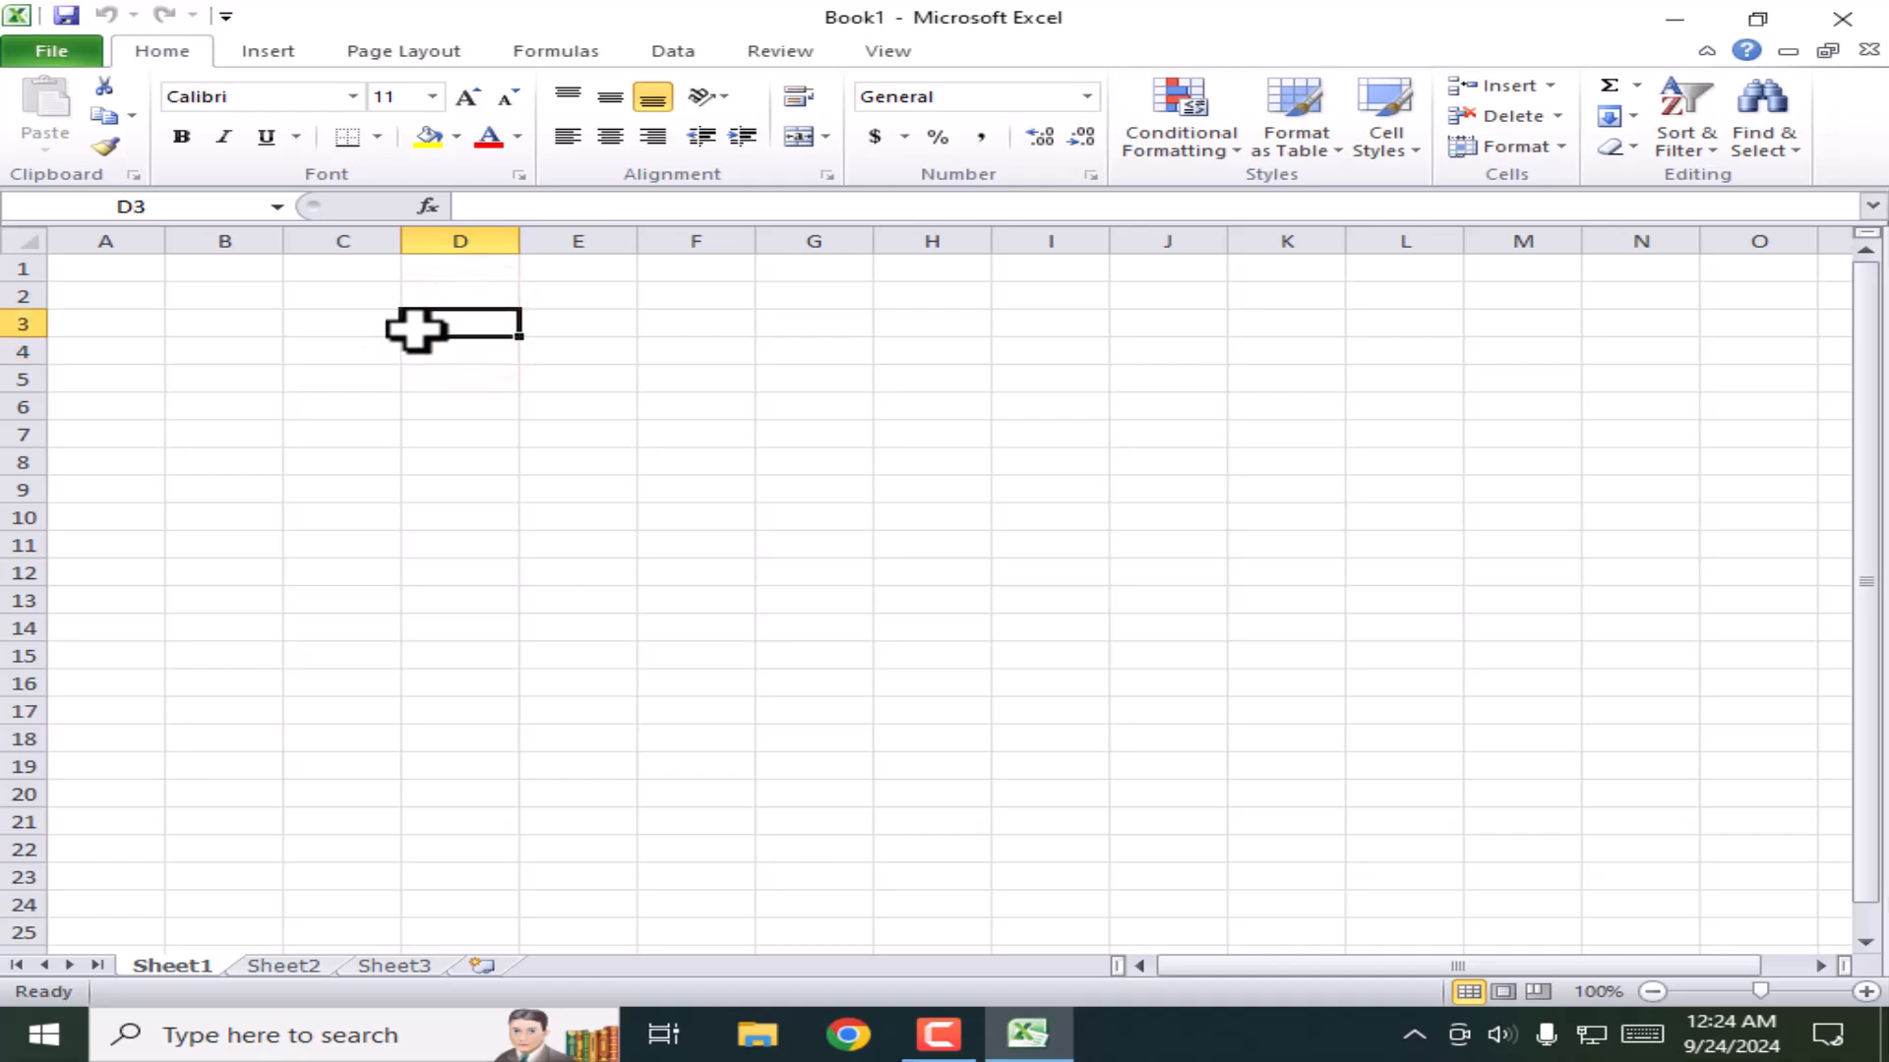
pyautogui.click(509, 458)
pyautogui.click(685, 459)
pyautogui.click(544, 440)
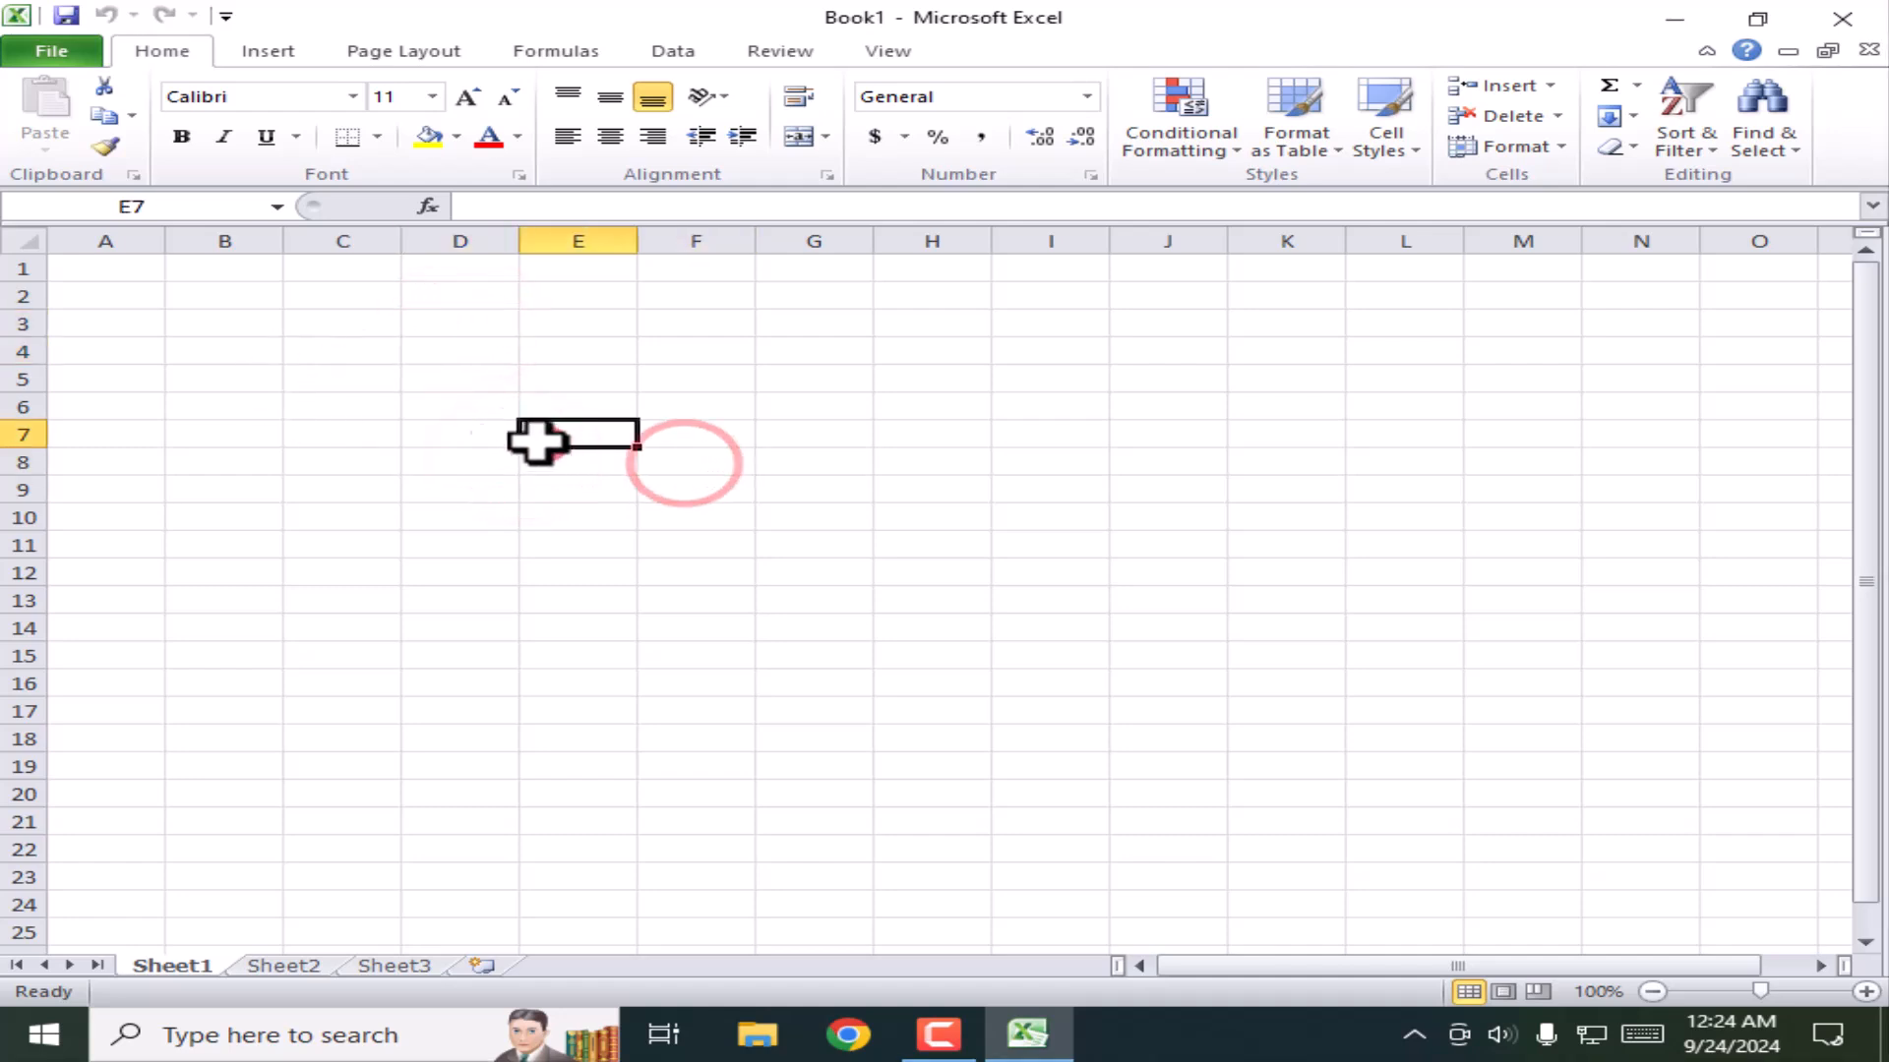
pyautogui.click(463, 423)
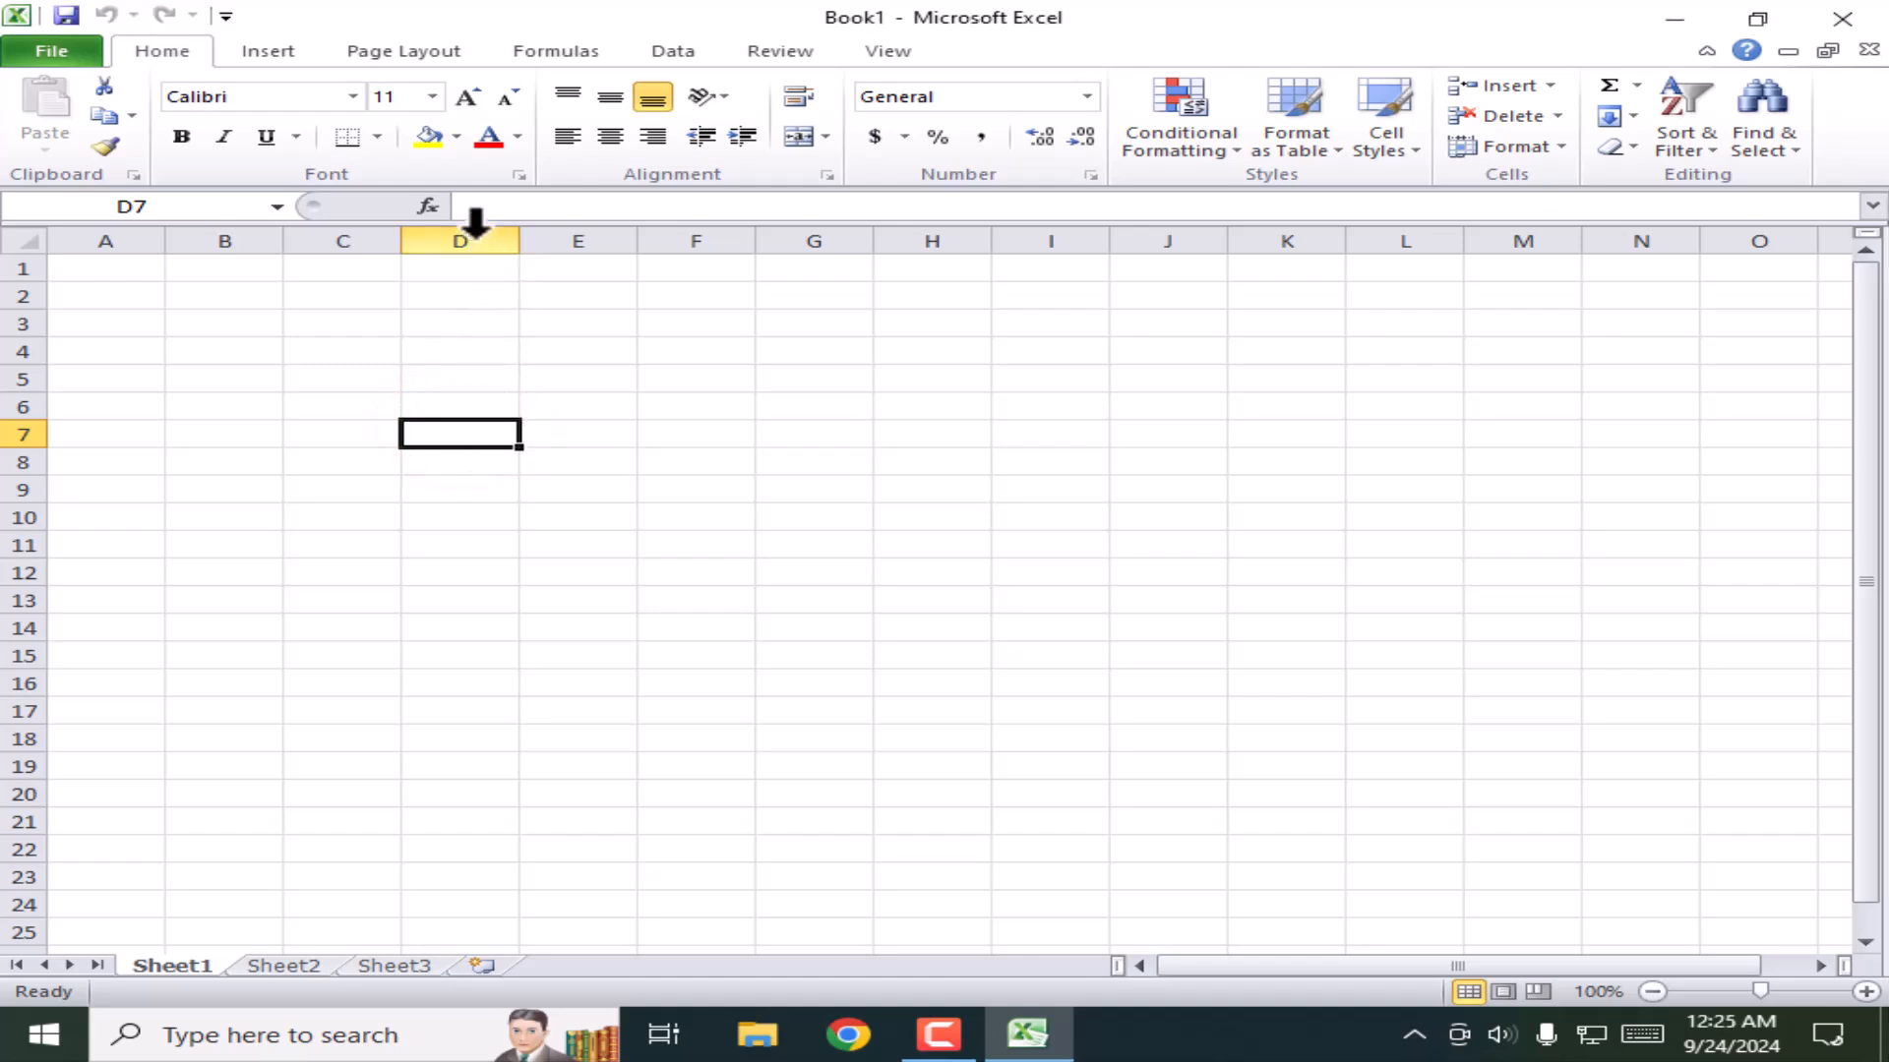
pyautogui.click(86, 236)
pyautogui.click(359, 232)
pyautogui.click(470, 234)
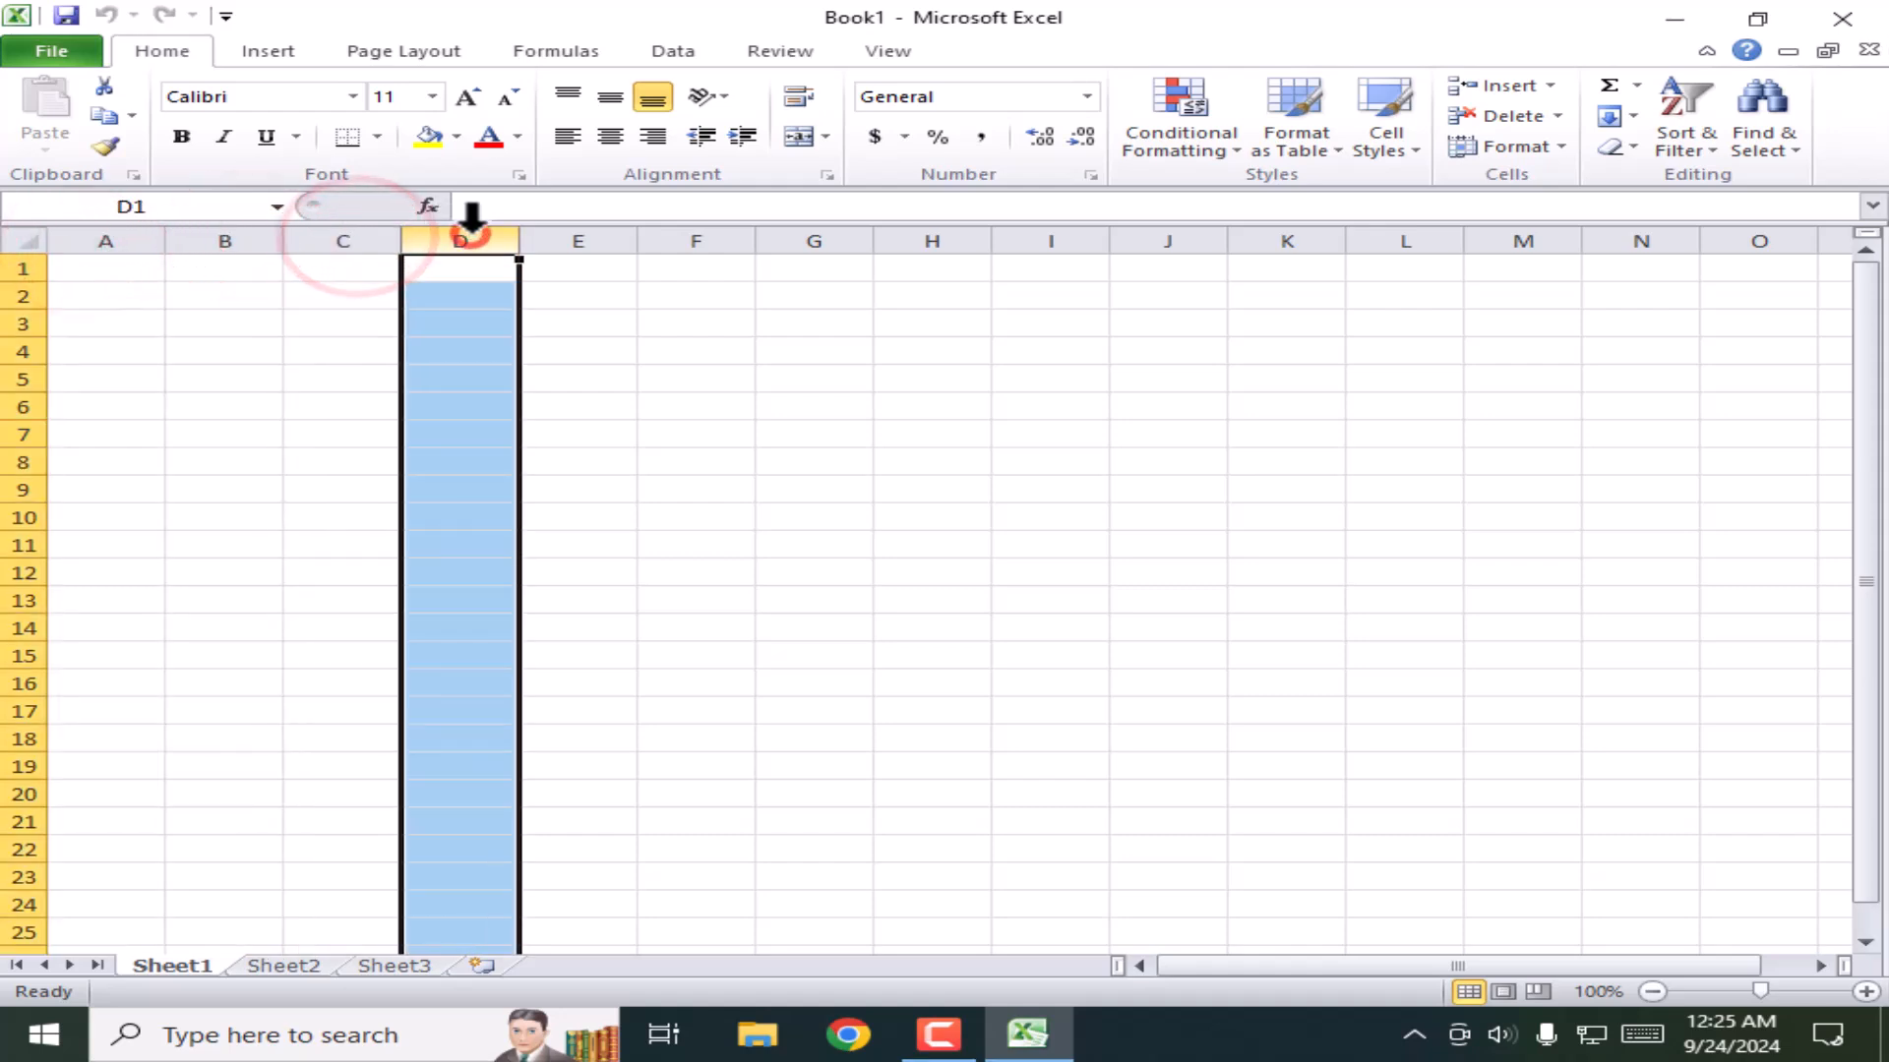
pyautogui.click(587, 232)
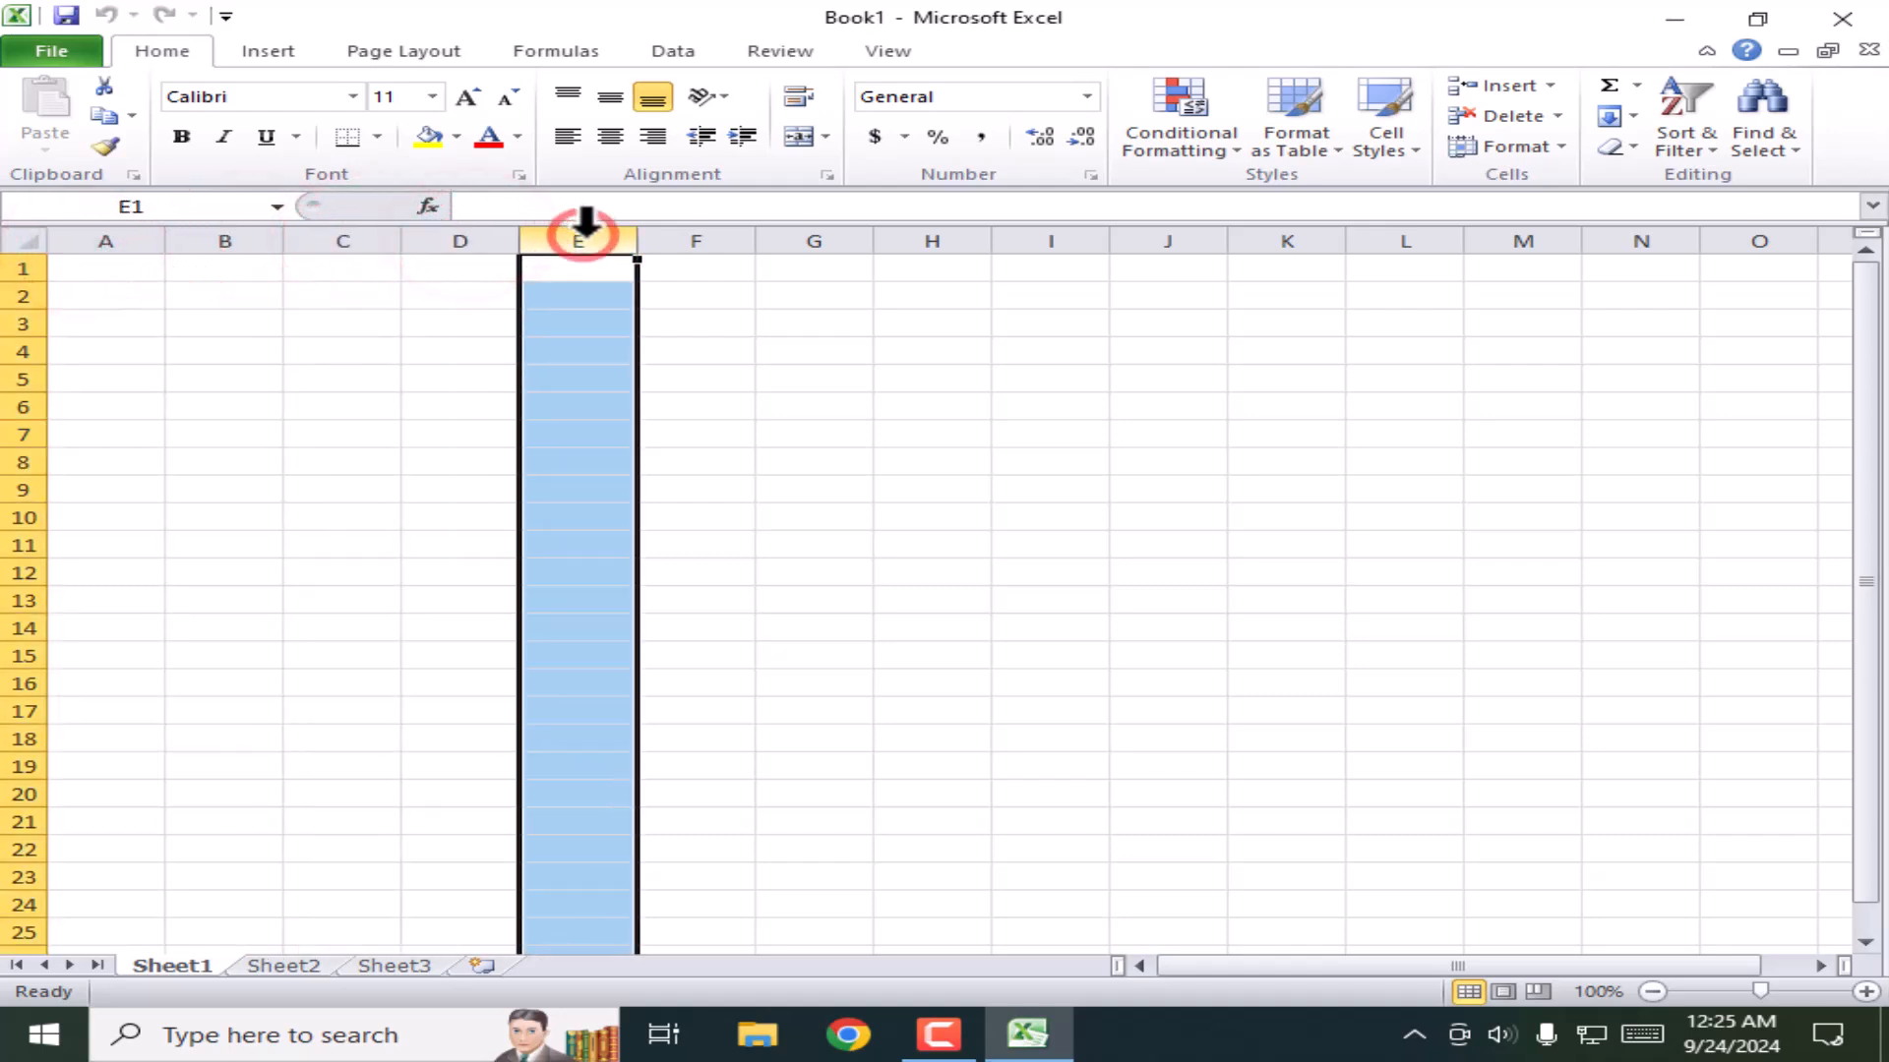
pyautogui.click(14, 268)
pyautogui.click(17, 295)
pyautogui.click(17, 323)
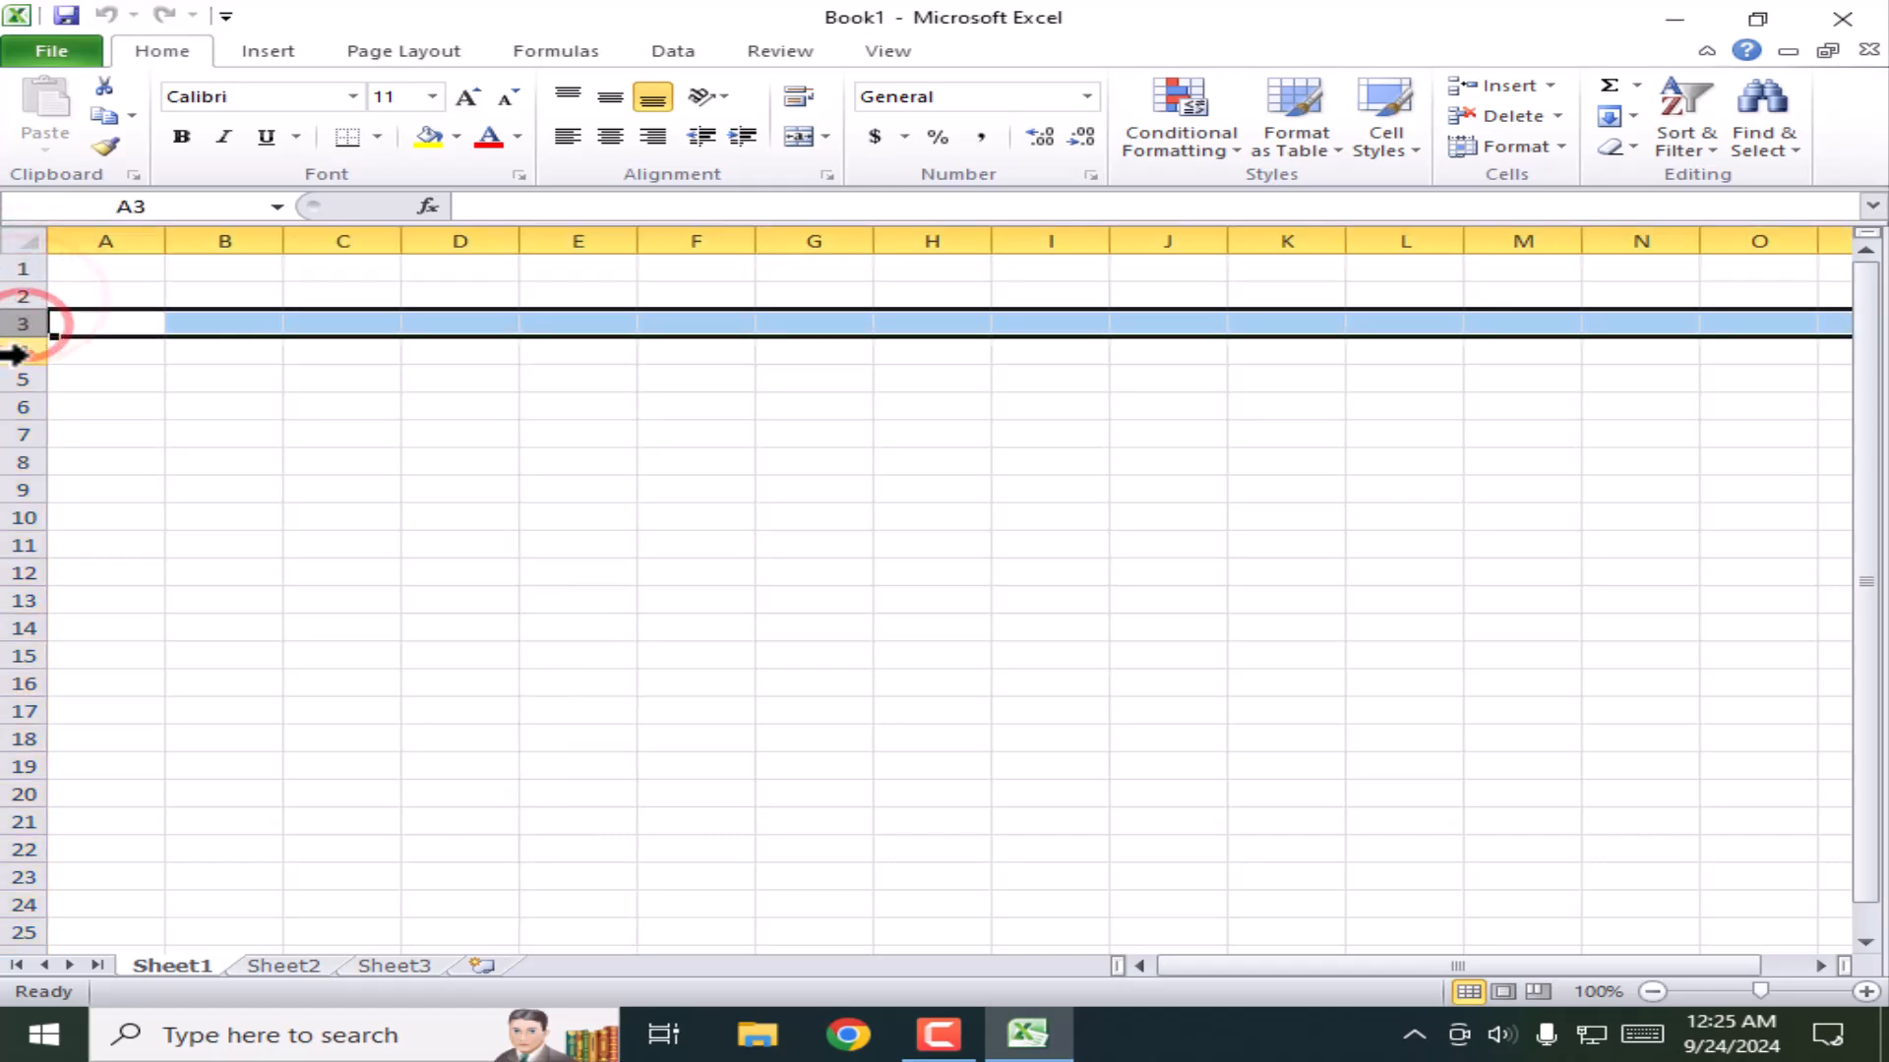
pyautogui.click(17, 351)
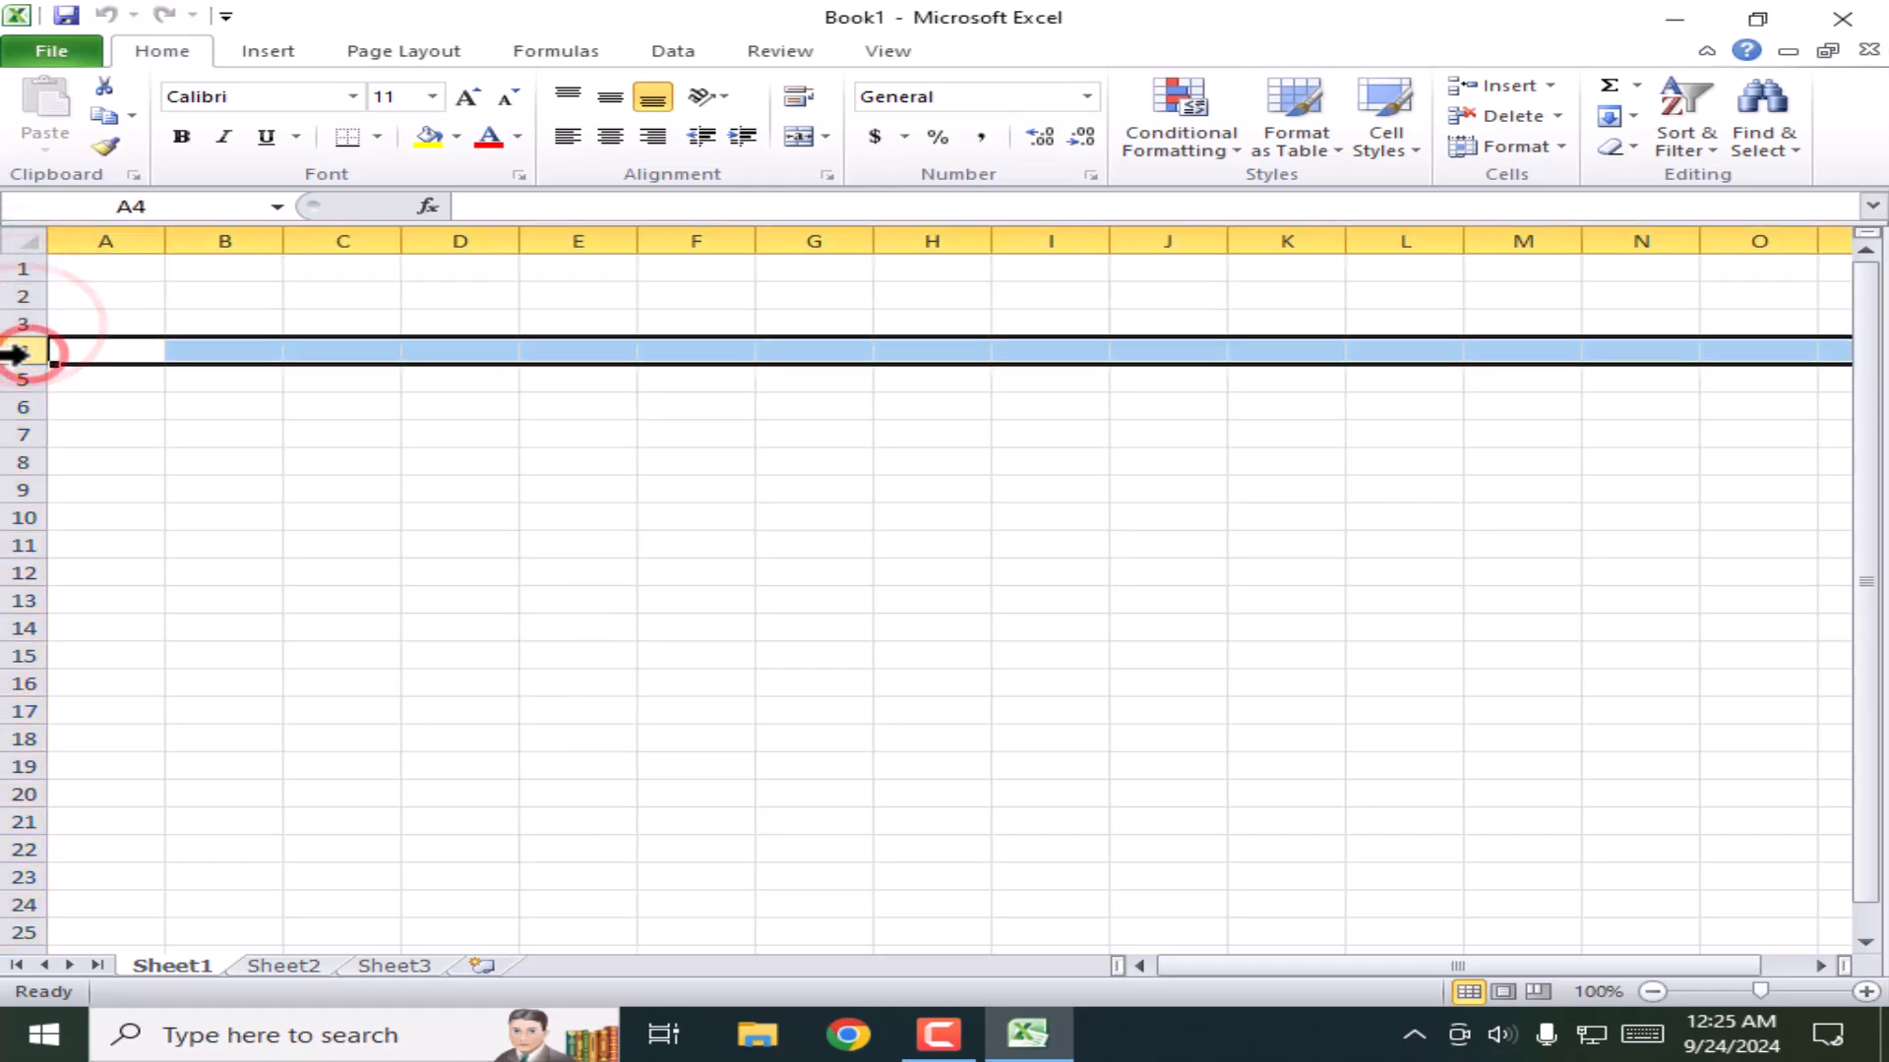
pyautogui.click(453, 386)
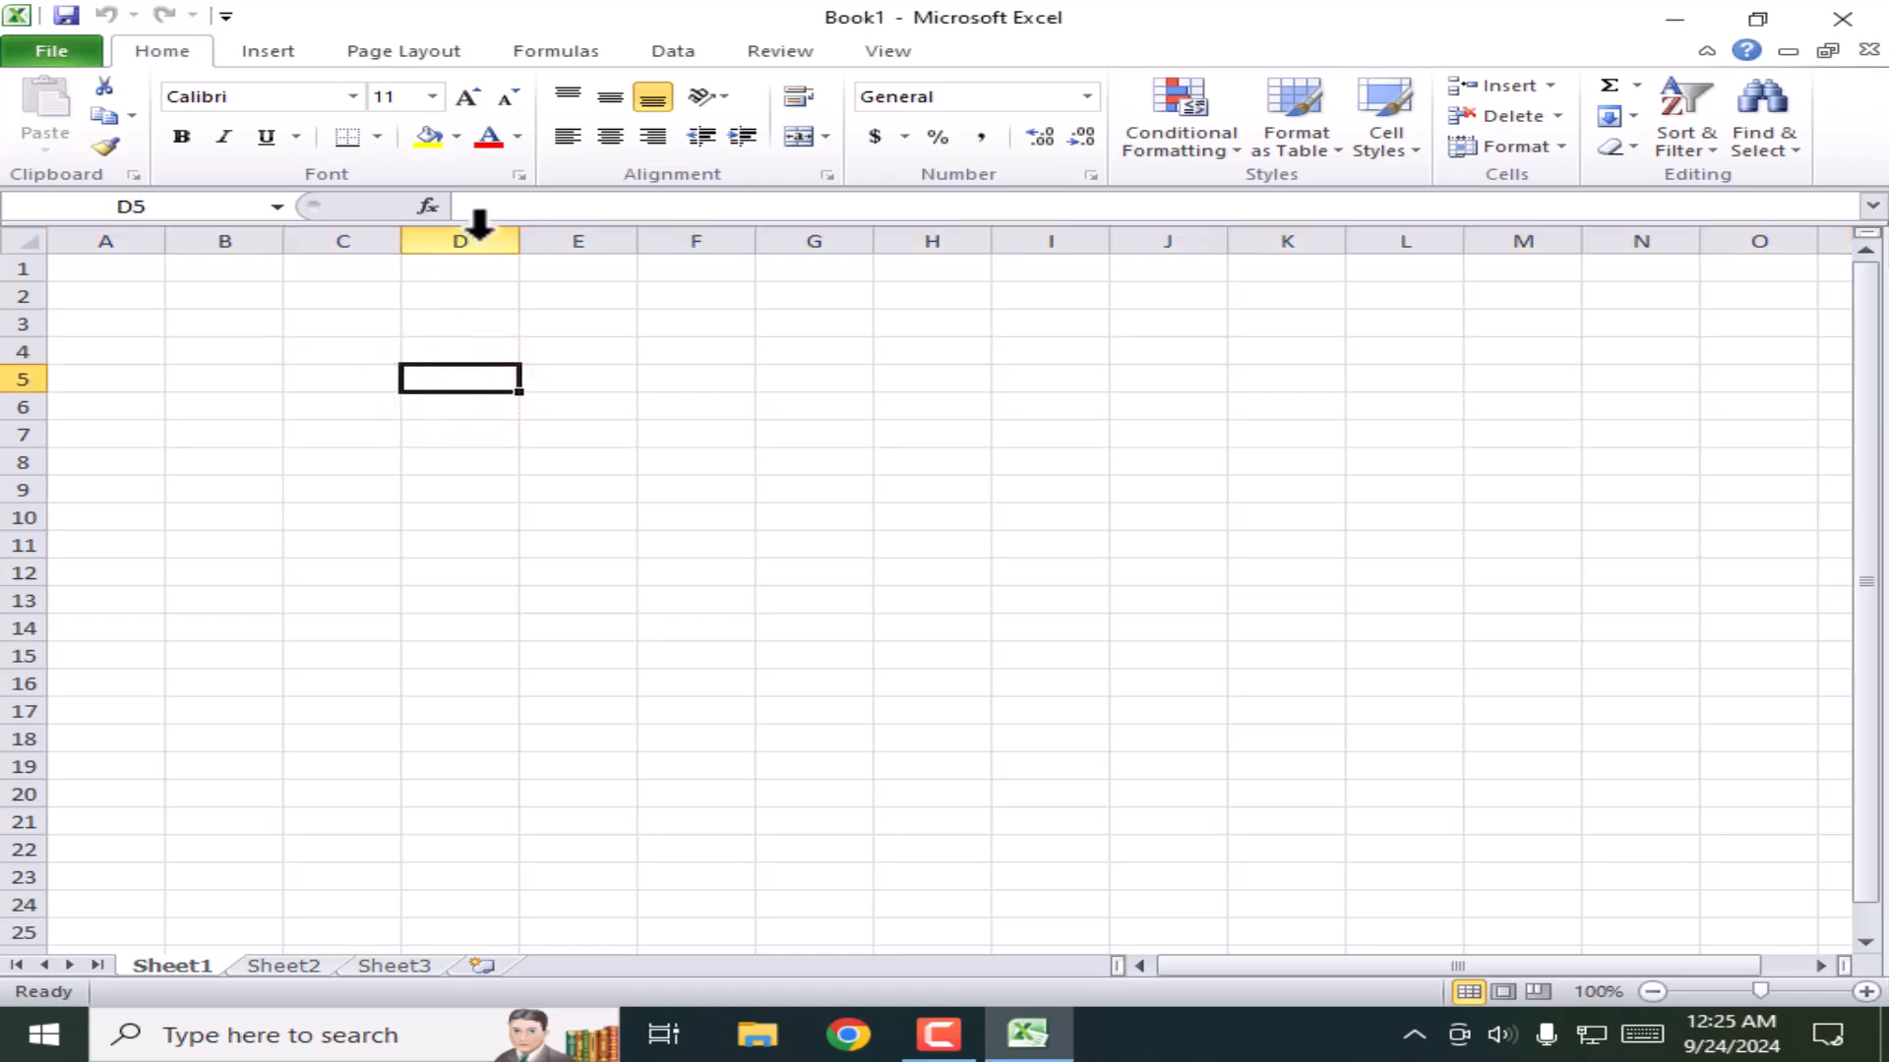
pyautogui.click(473, 377)
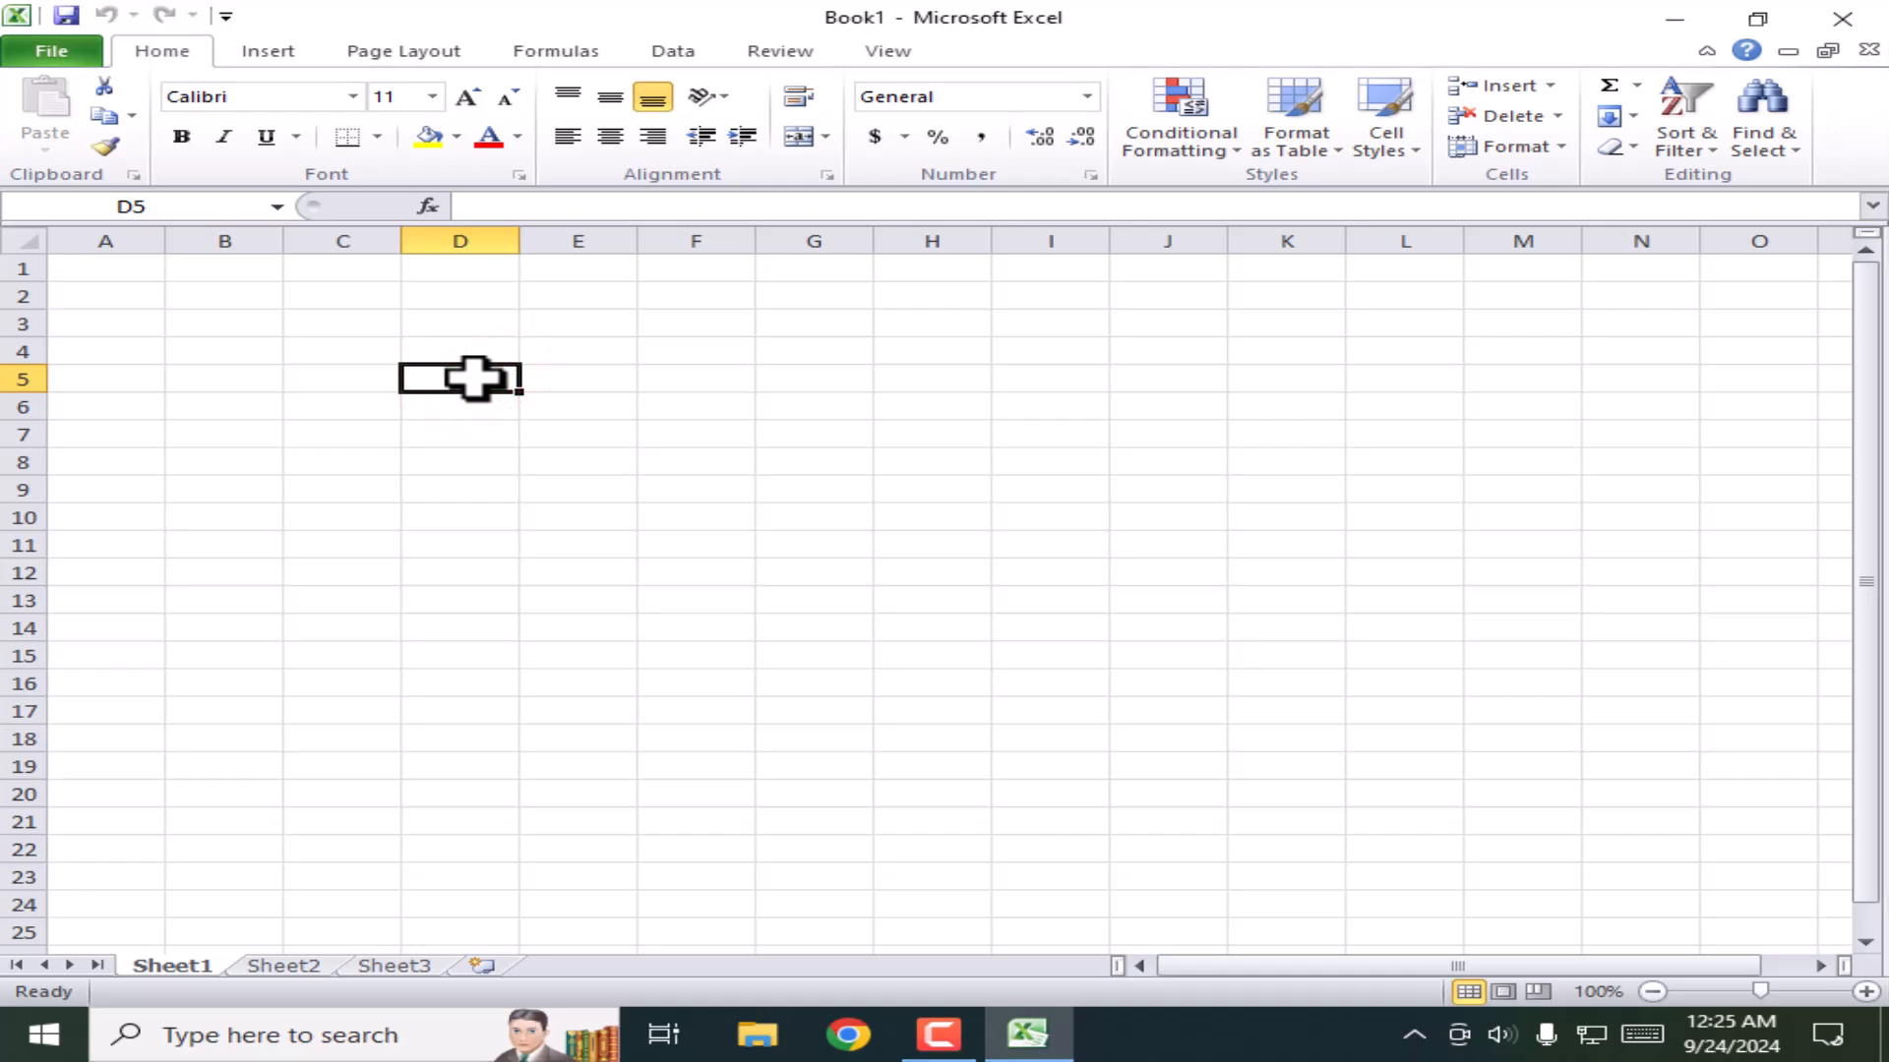
pyautogui.click(305, 383)
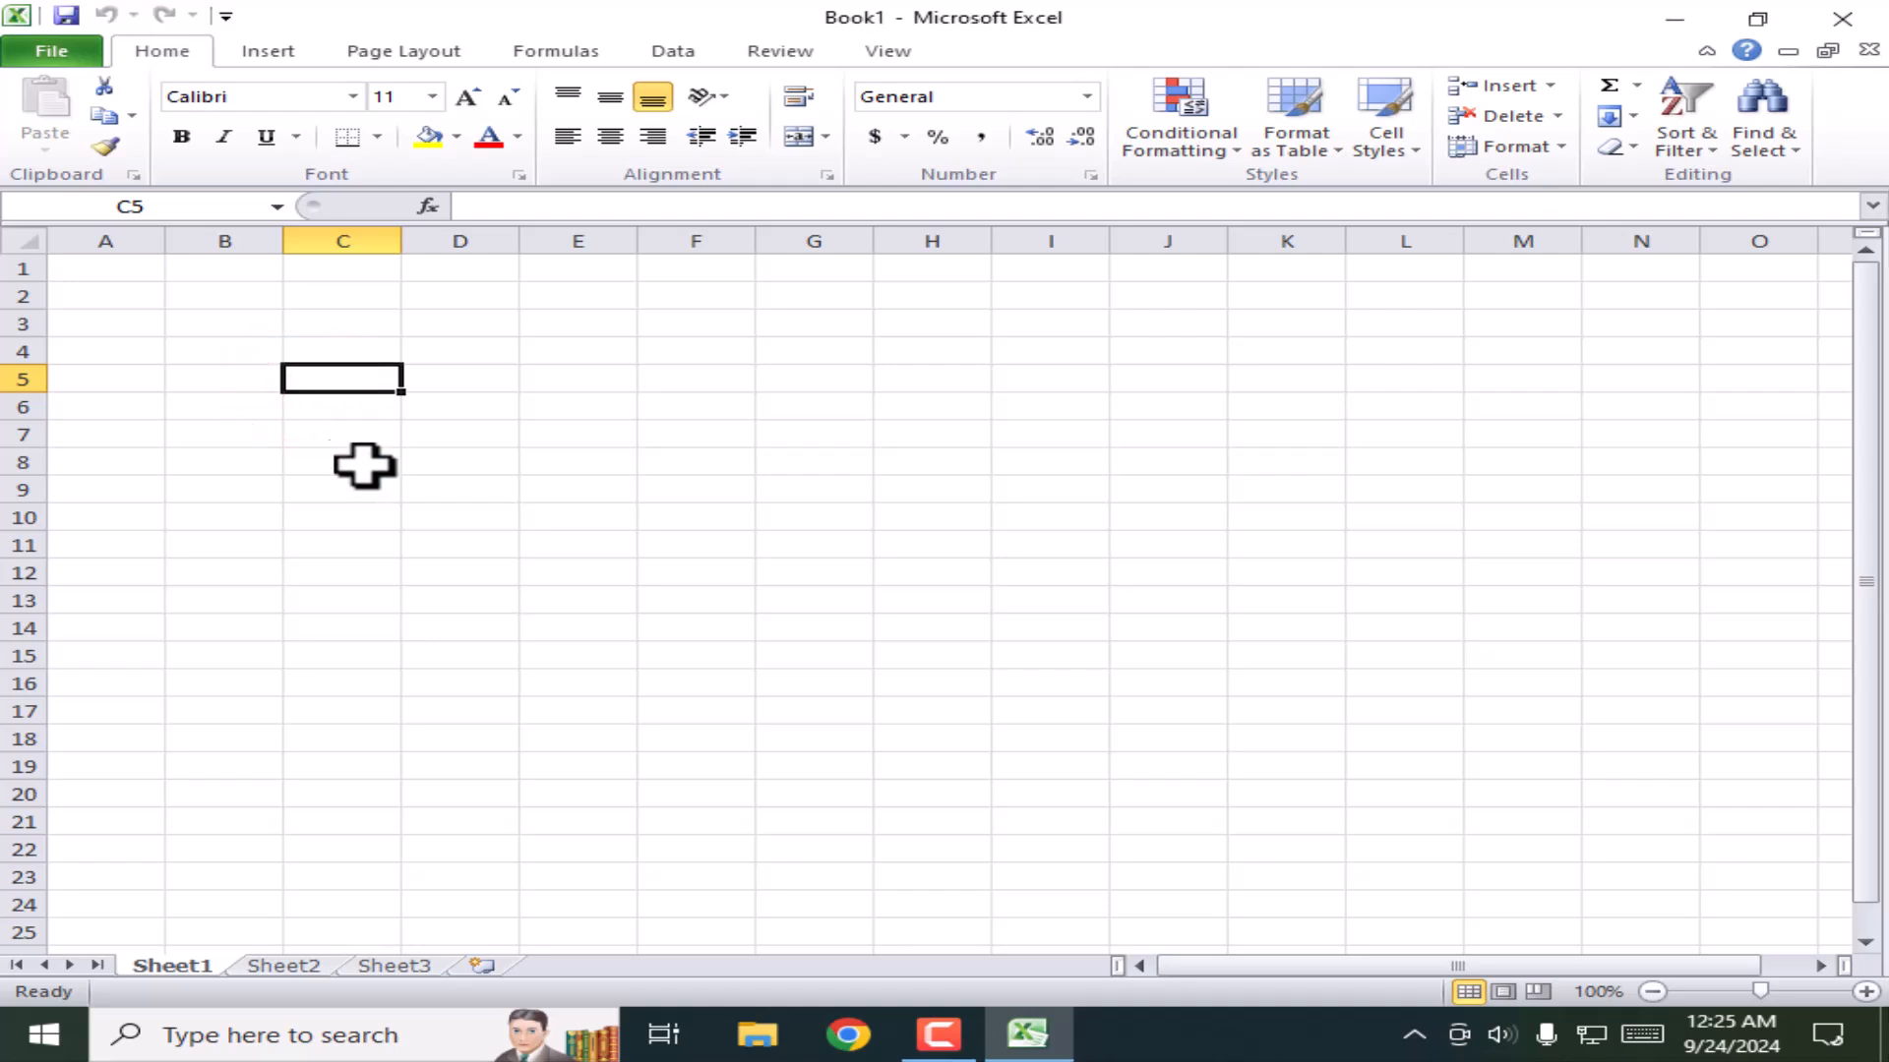
pyautogui.click(1387, 638)
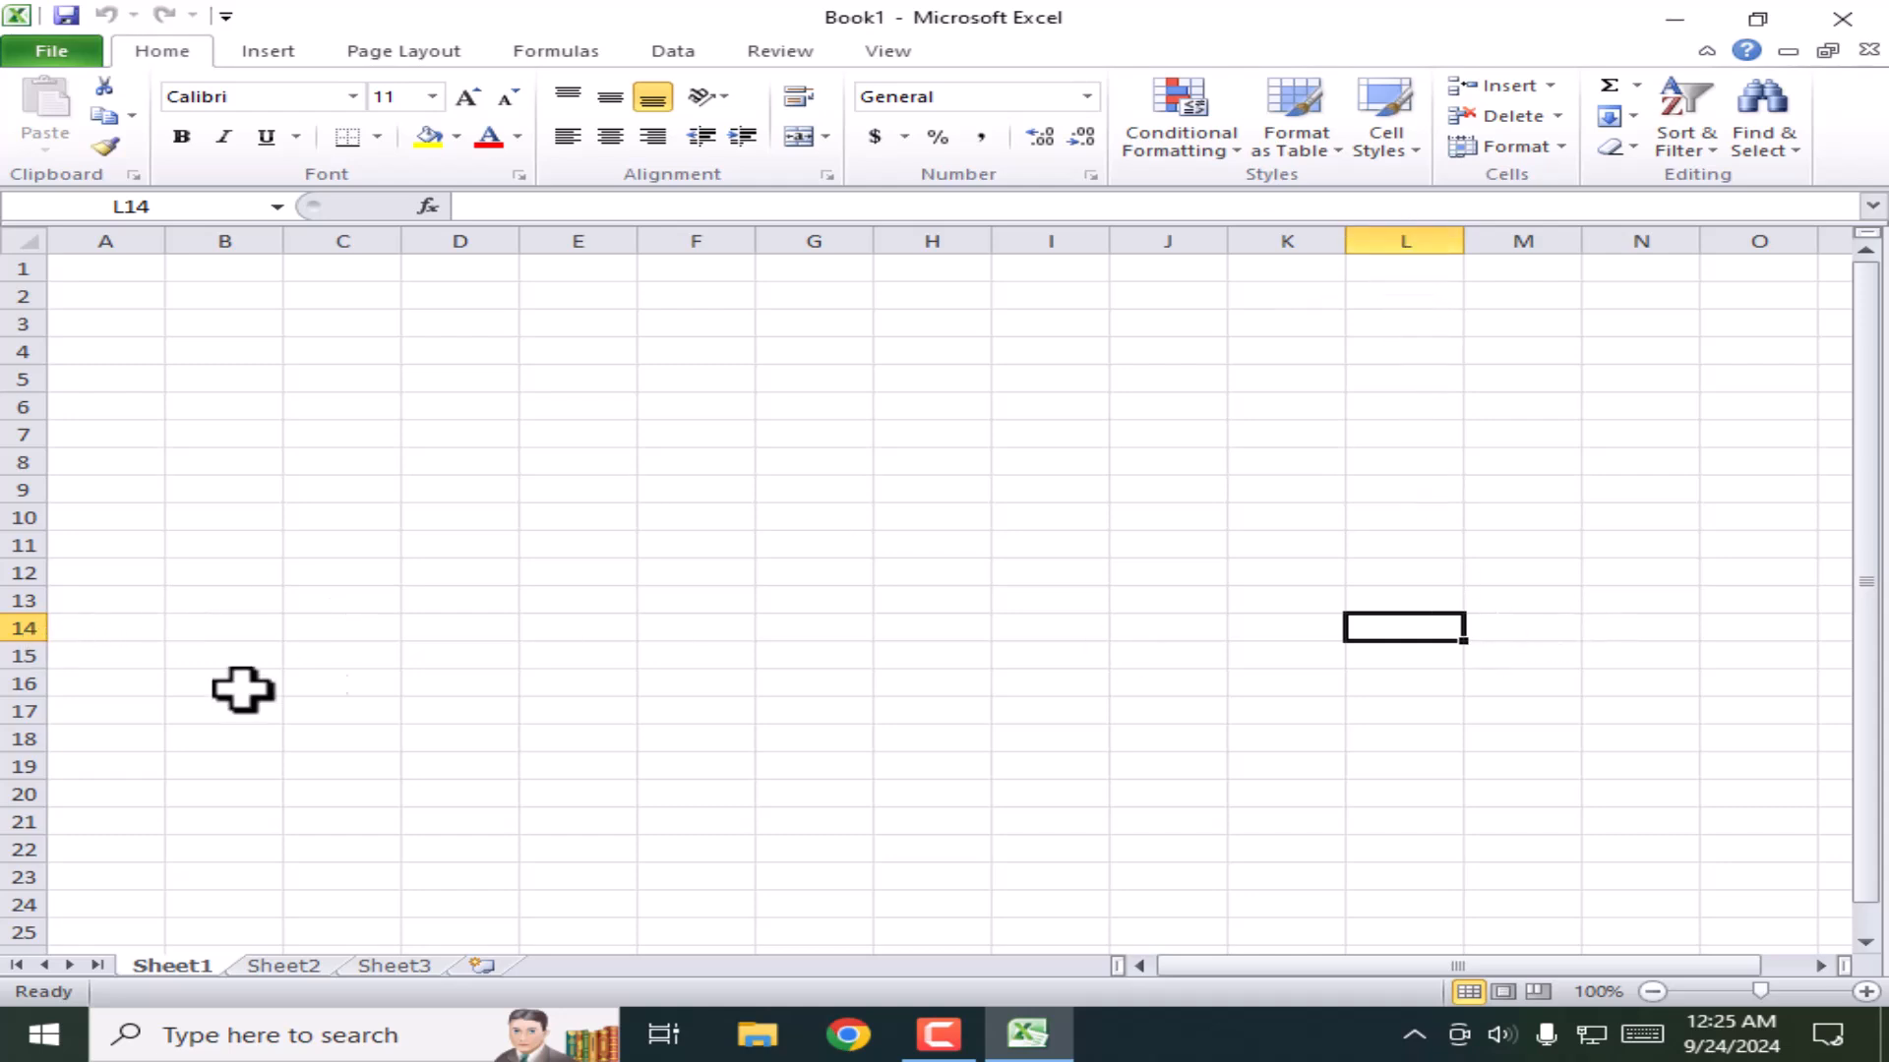
pyautogui.click(638, 646)
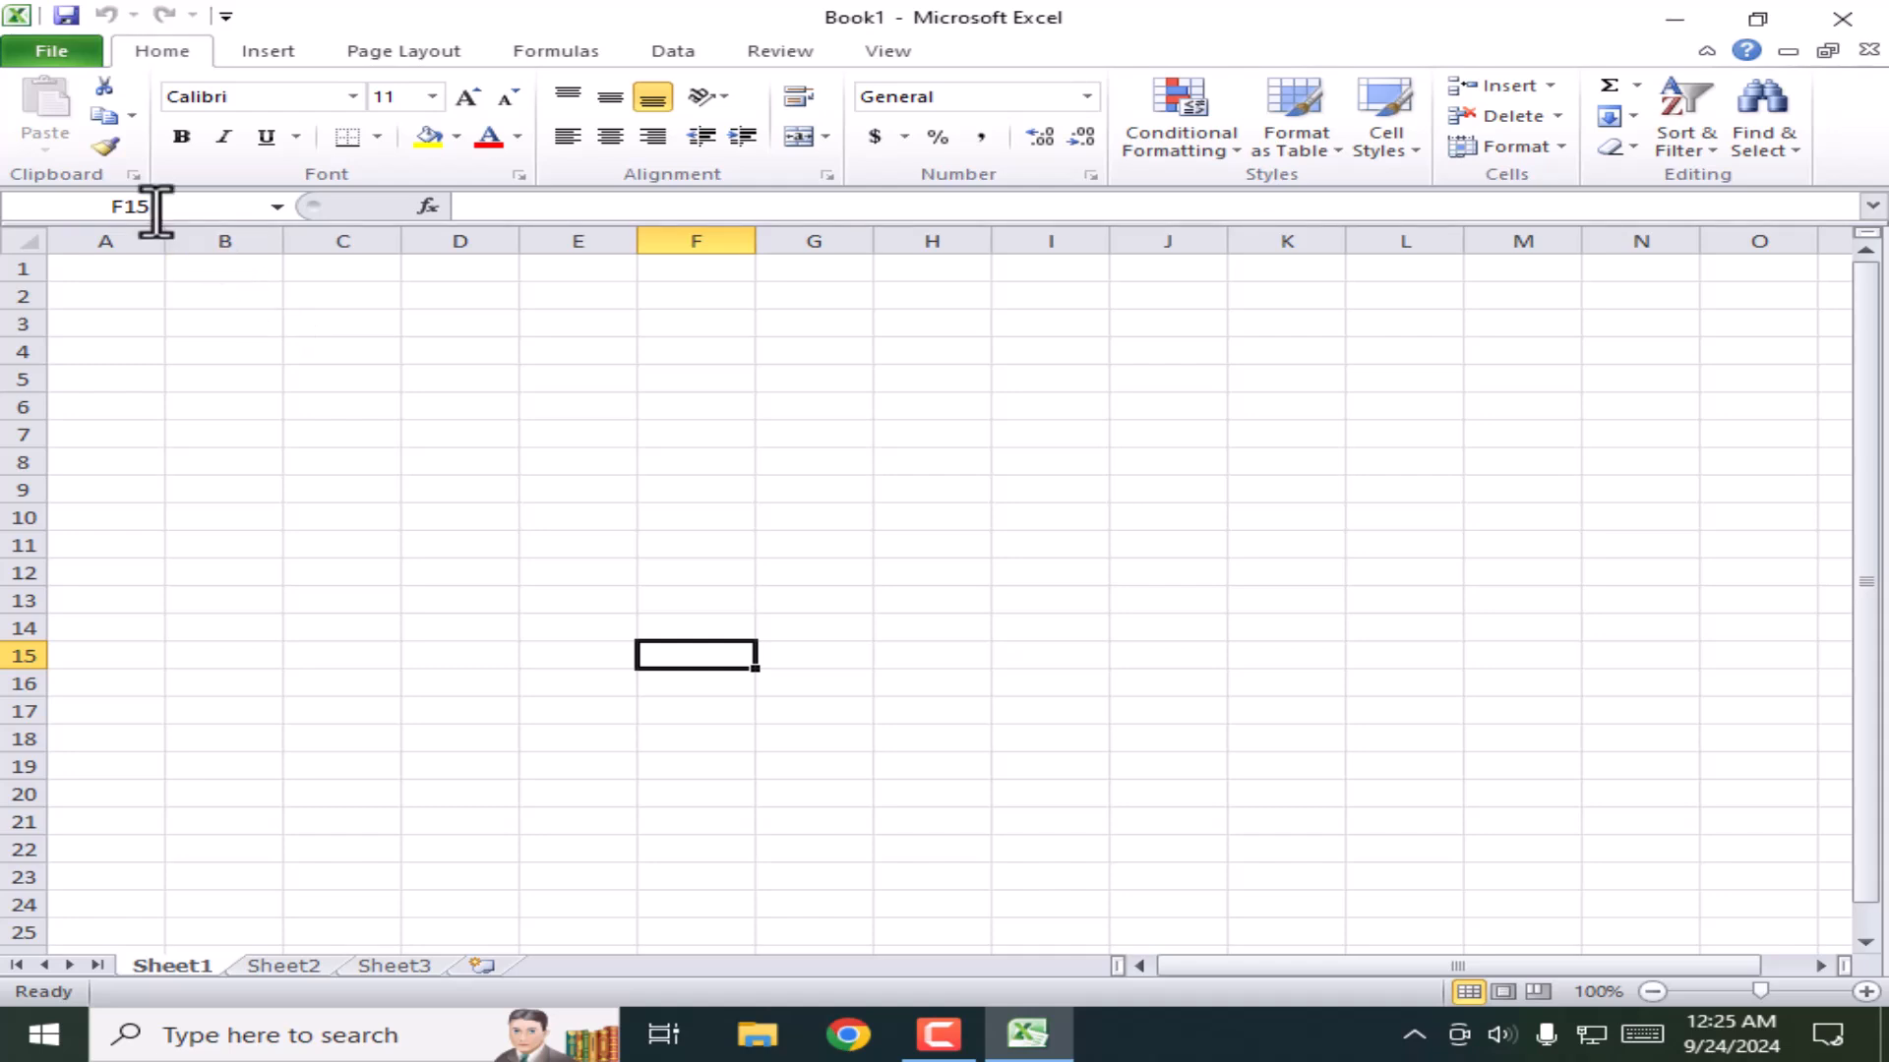
pyautogui.click(500, 476)
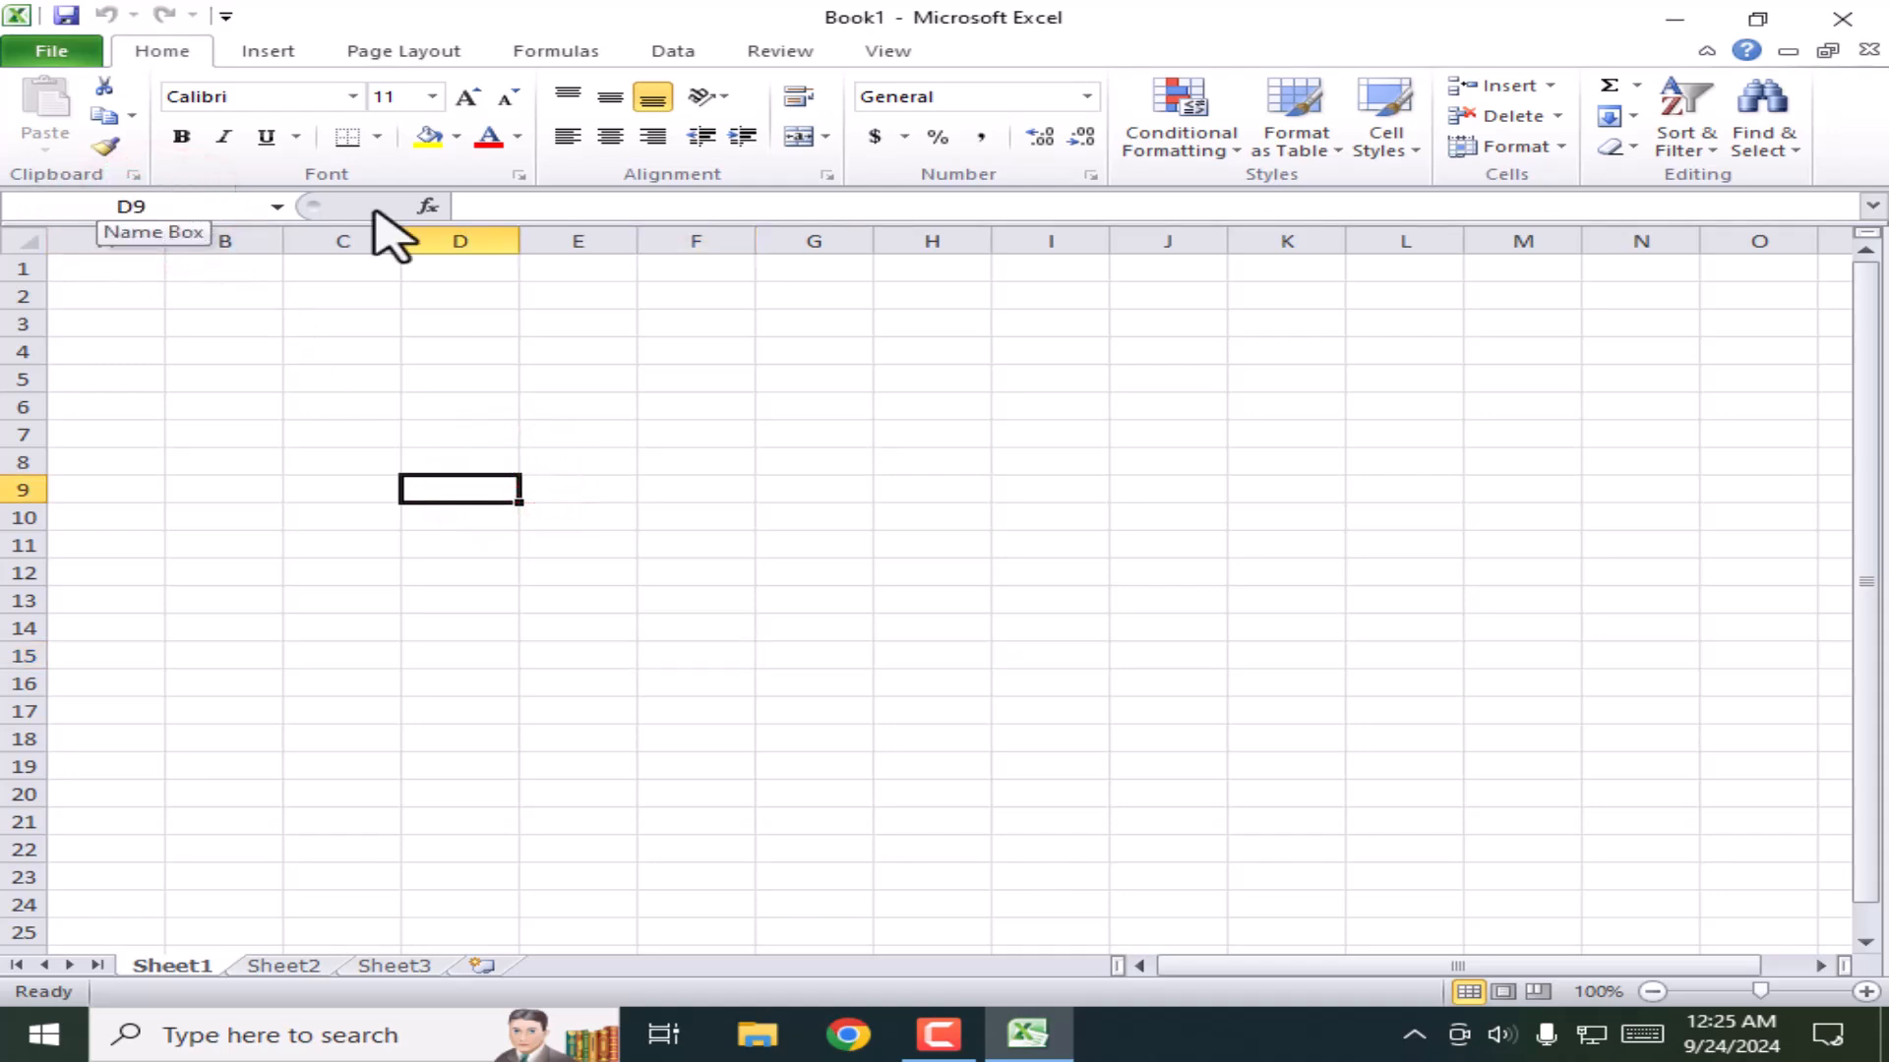
pyautogui.click(618, 429)
pyautogui.click(581, 399)
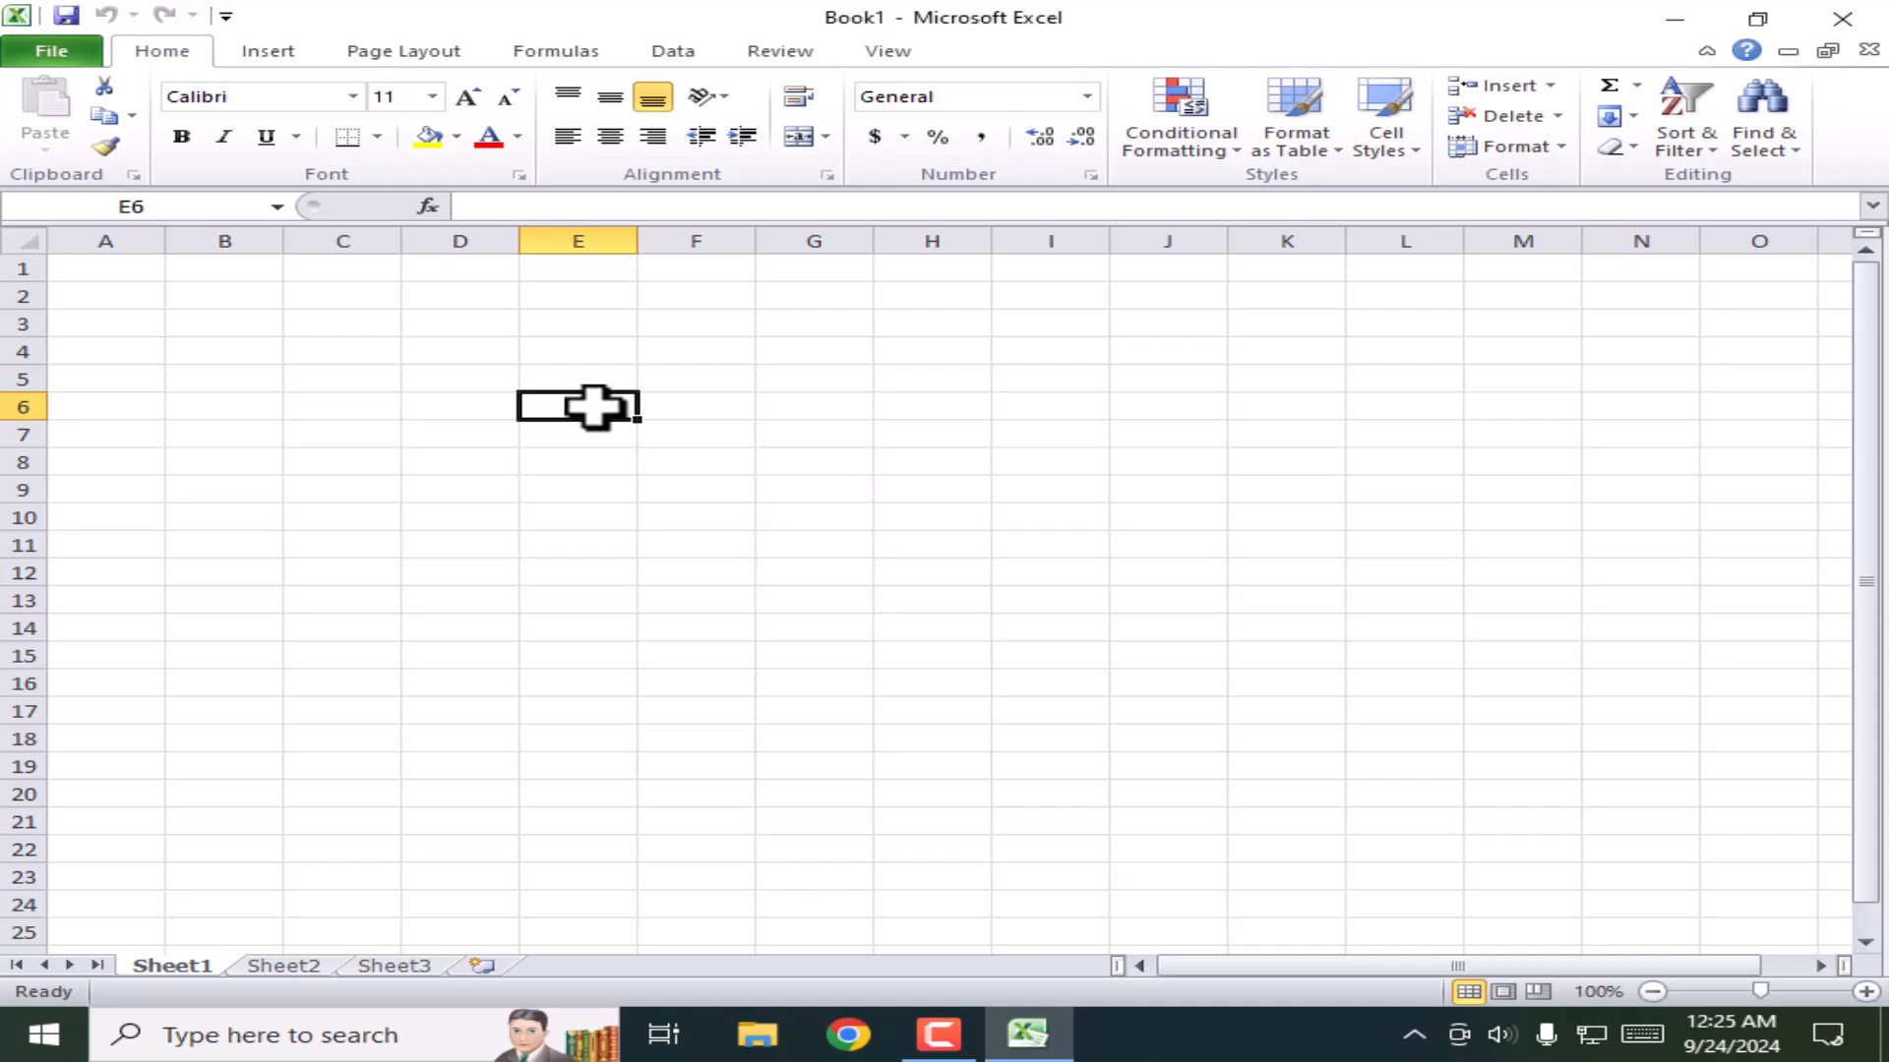
# Step: Enter the placeholder text 'fdfdfdddgdg' in cell E6 and commit it by moving to E15
pyautogui.write('fdfdfdddgdg')
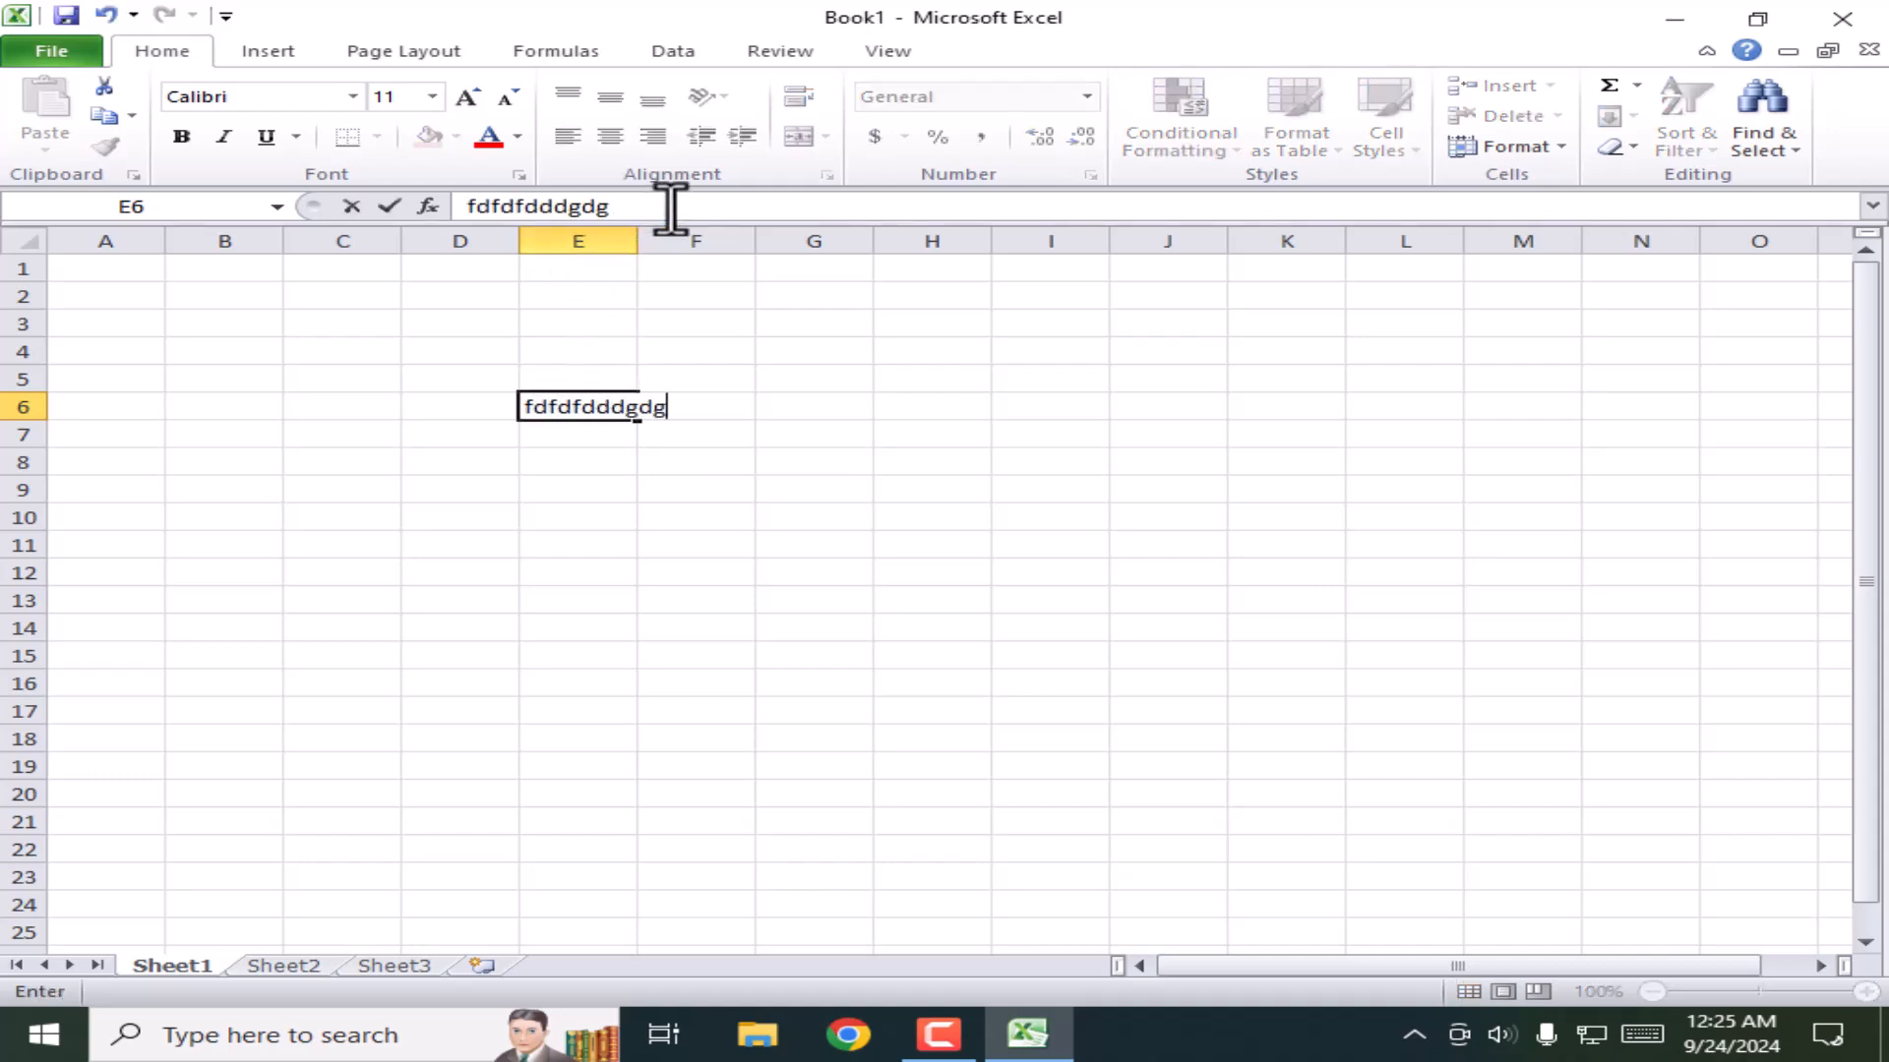
pyautogui.moveTo(670, 207); pyautogui.dragTo(476, 207)
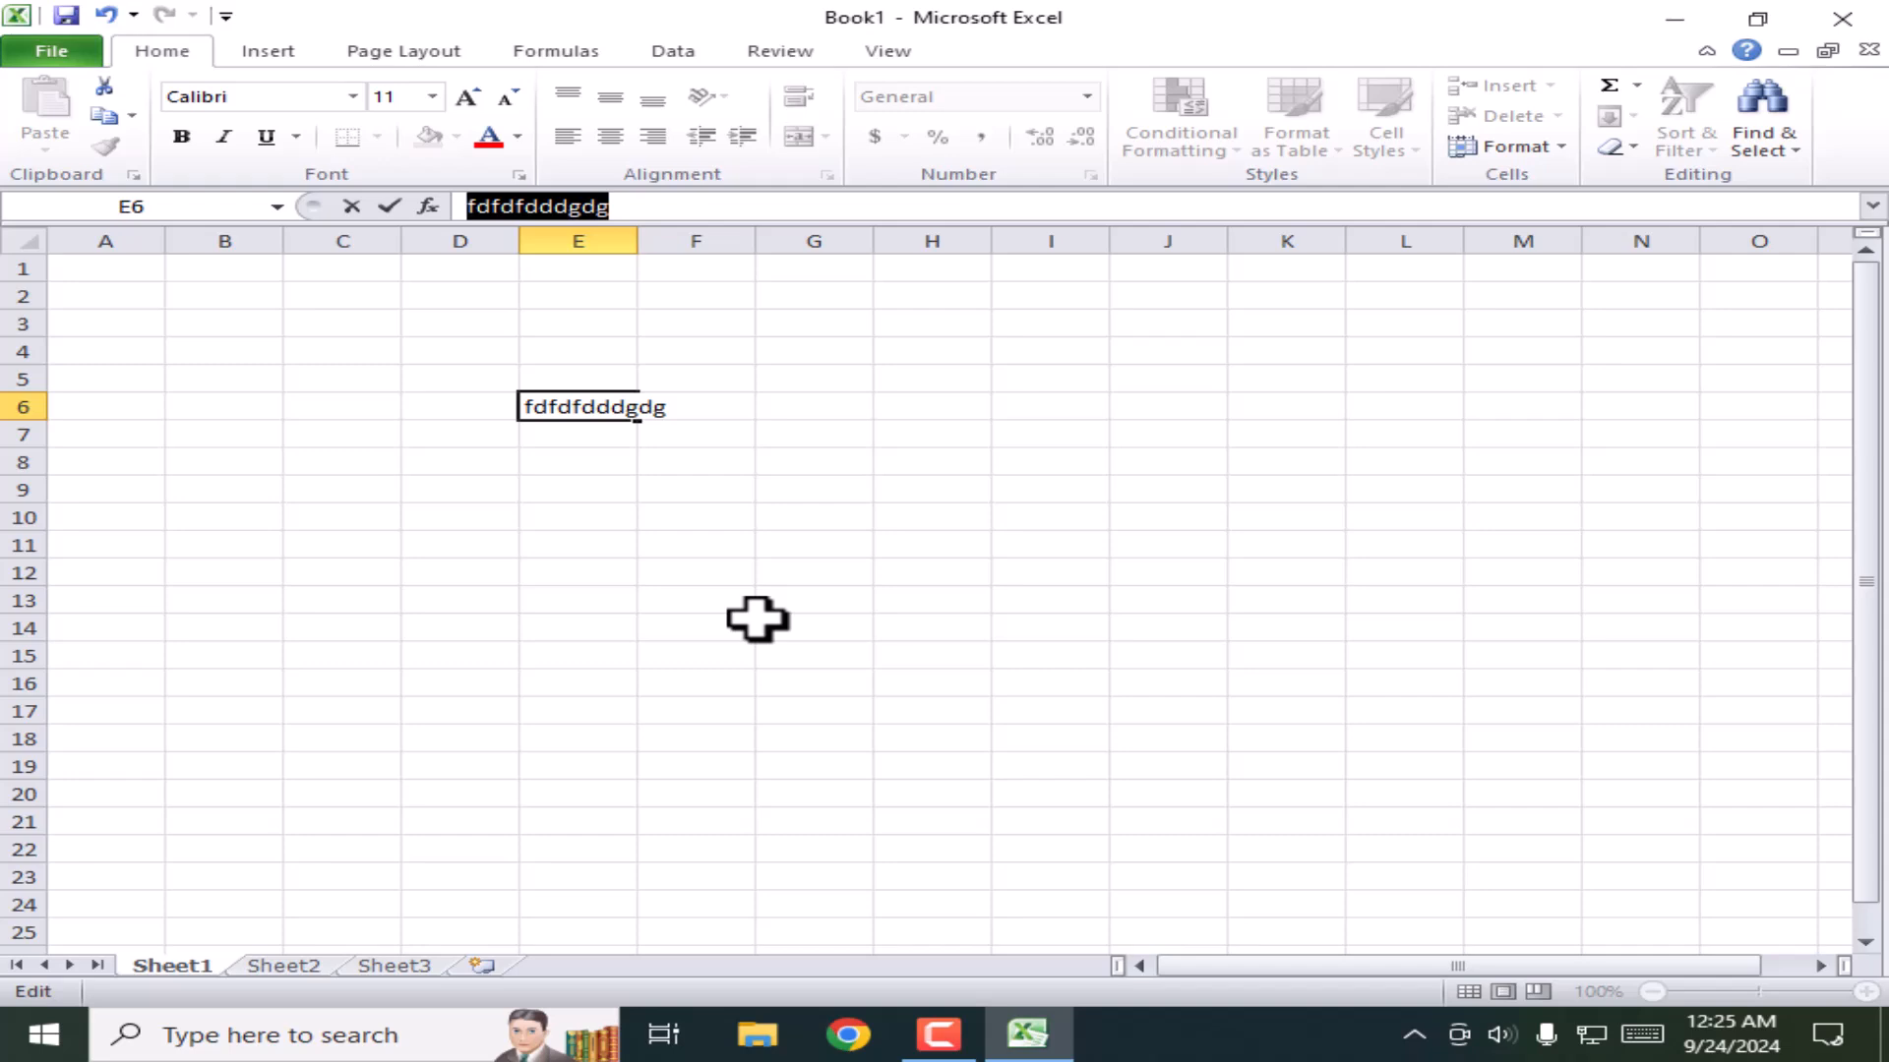
pyautogui.click(624, 661)
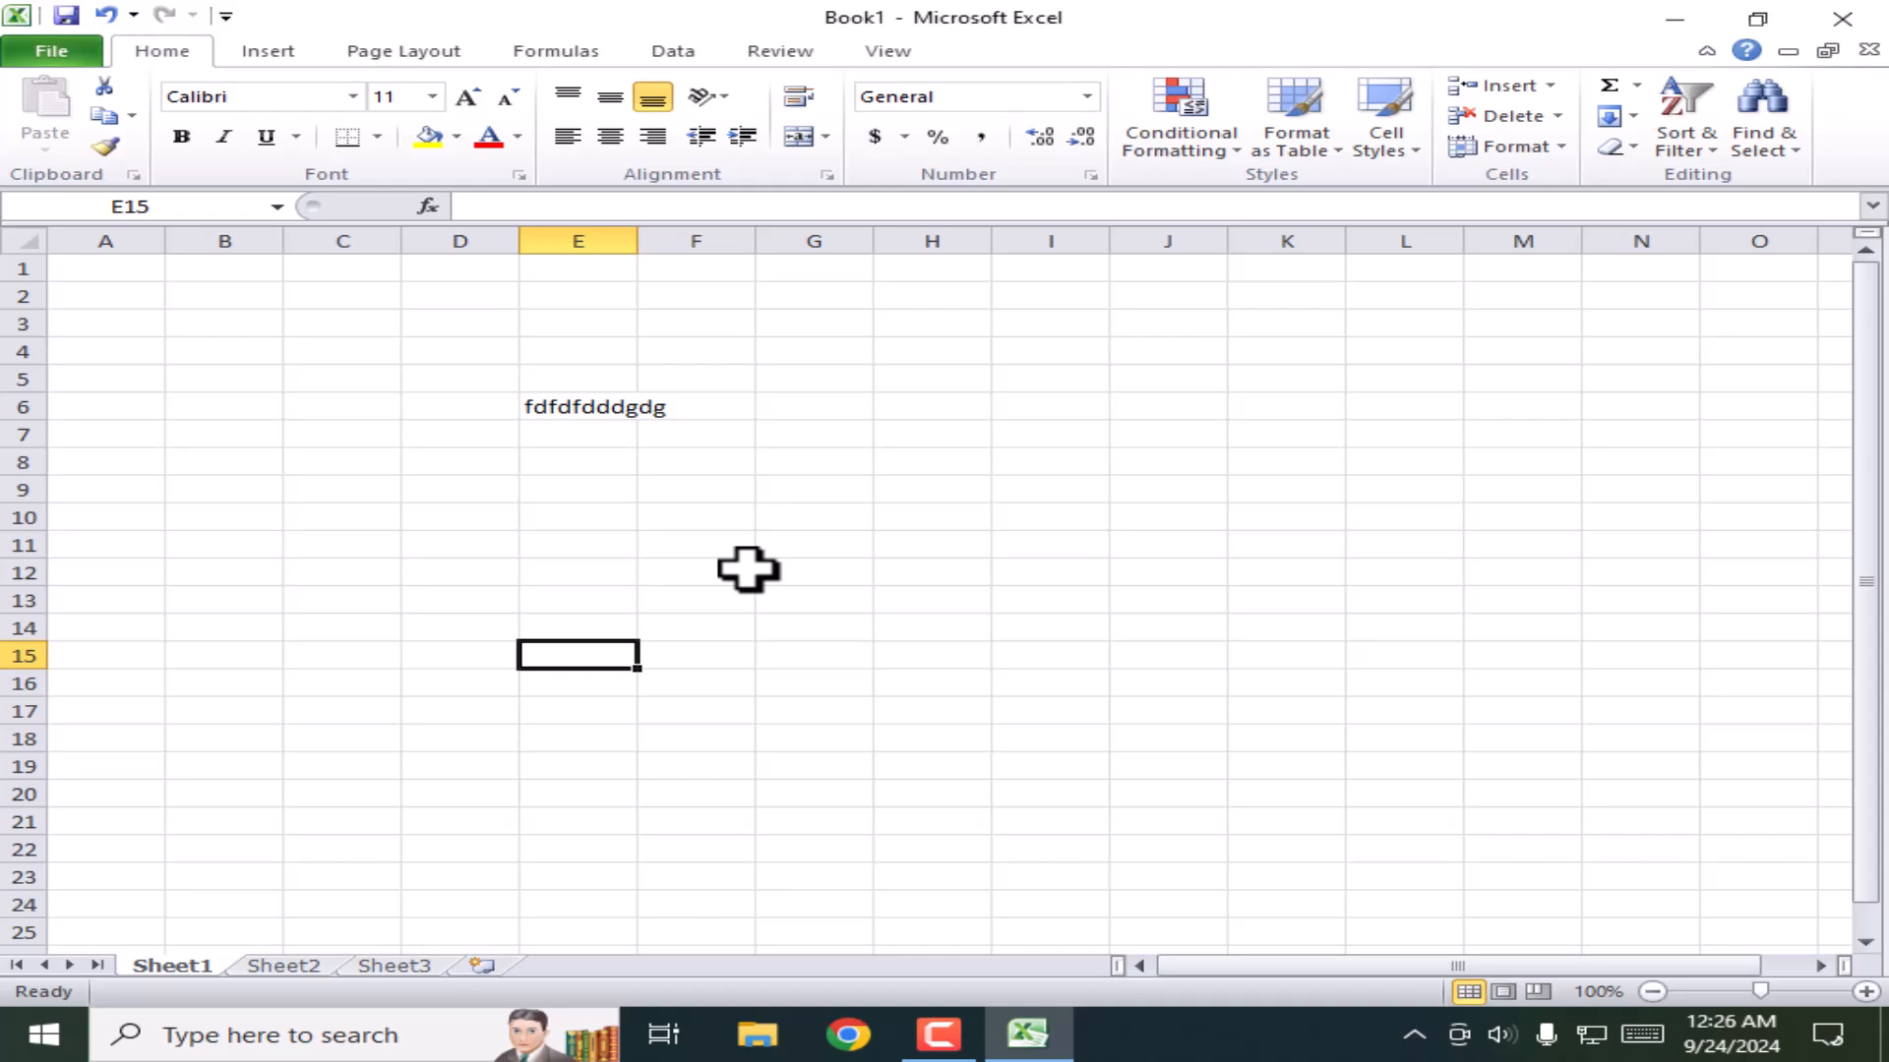
# Step: Look through Sheet2 and Sheet3, then add three new worksheets, Sheet4 to Sheet6
pyautogui.click(177, 964)
pyautogui.click(283, 964)
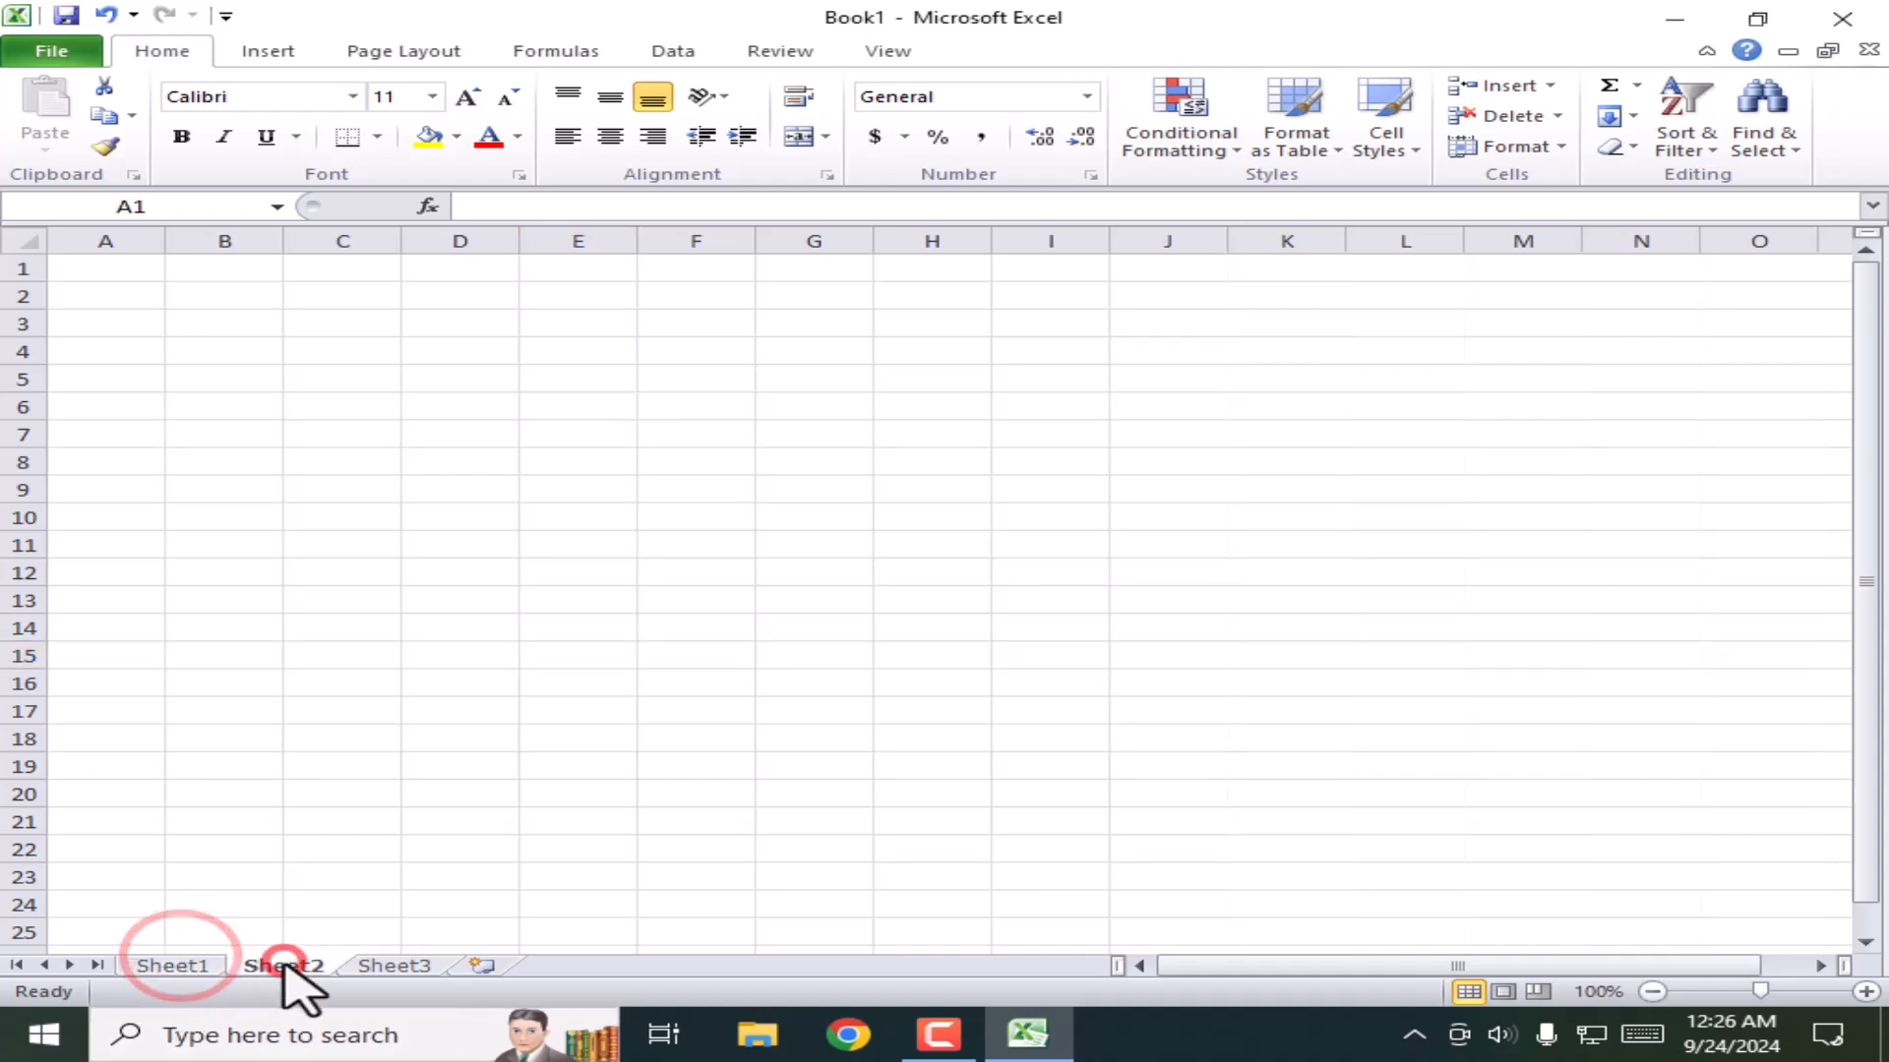
pyautogui.click(393, 964)
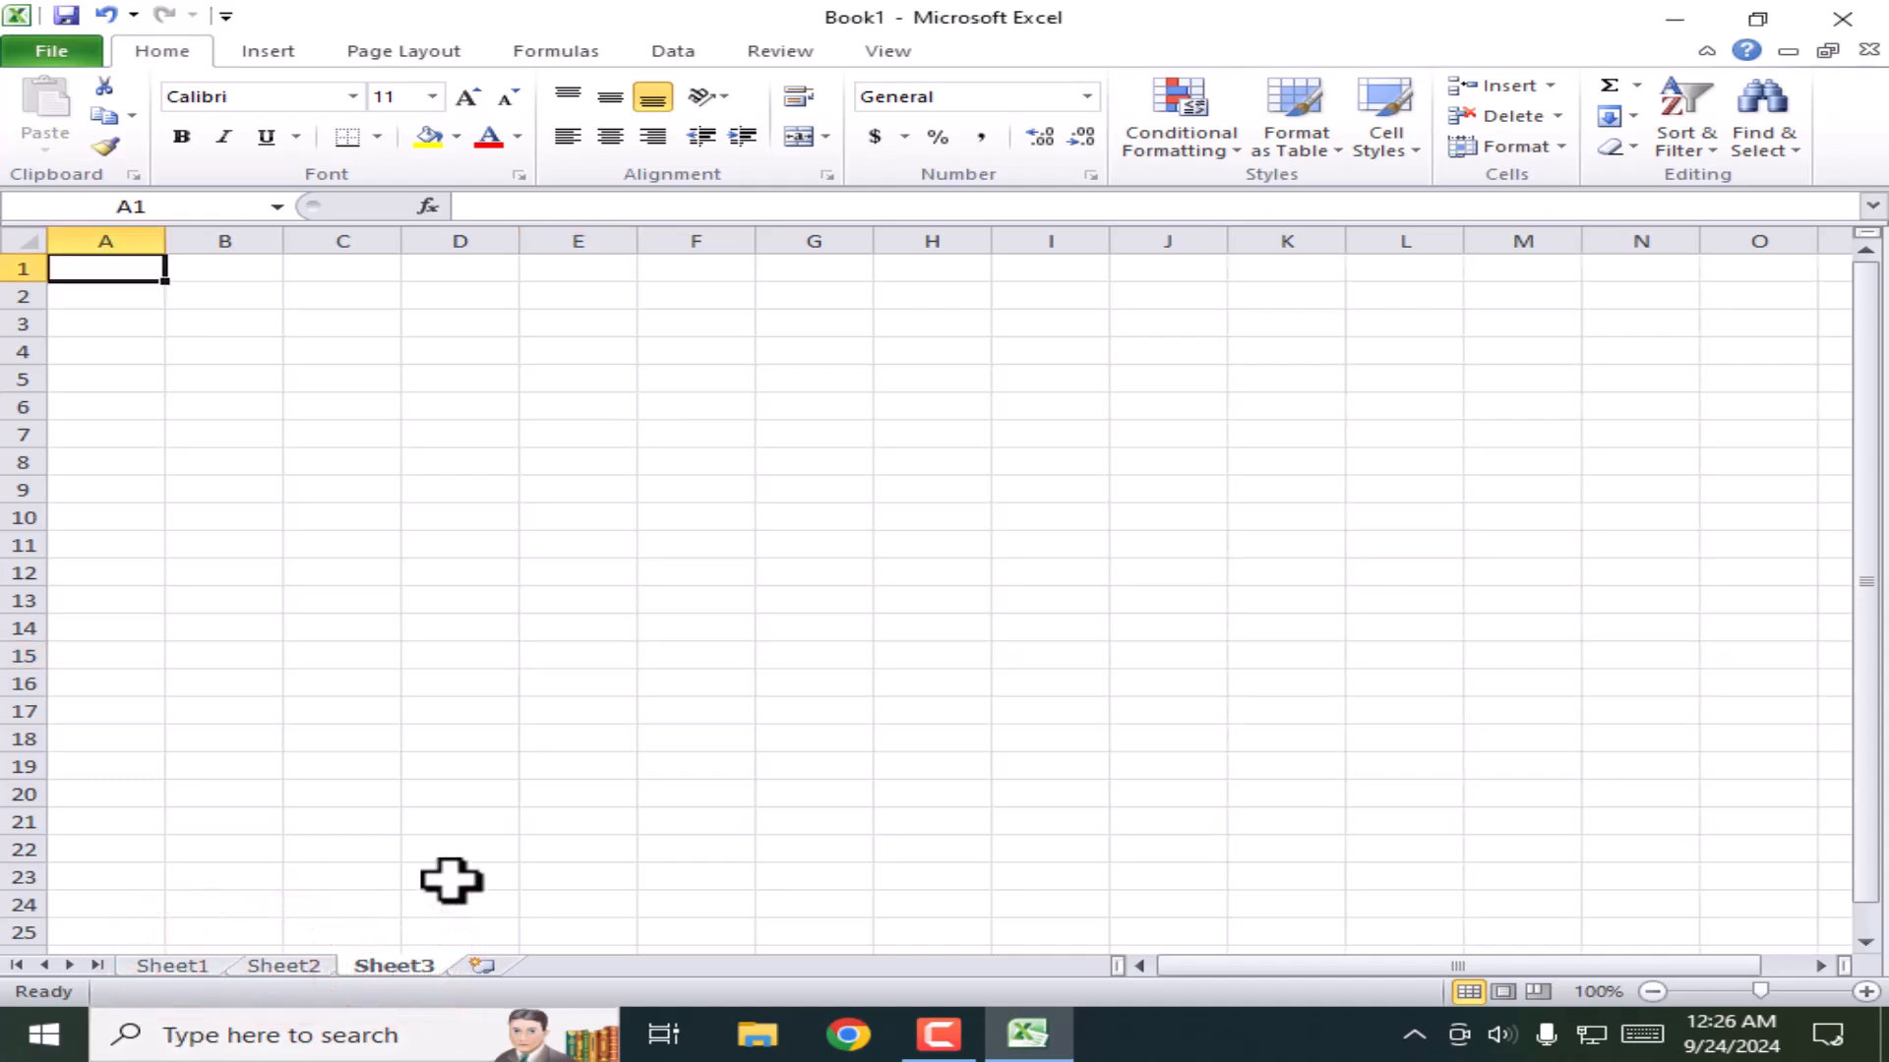
pyautogui.click(482, 967)
pyautogui.click(590, 967)
pyautogui.click(704, 966)
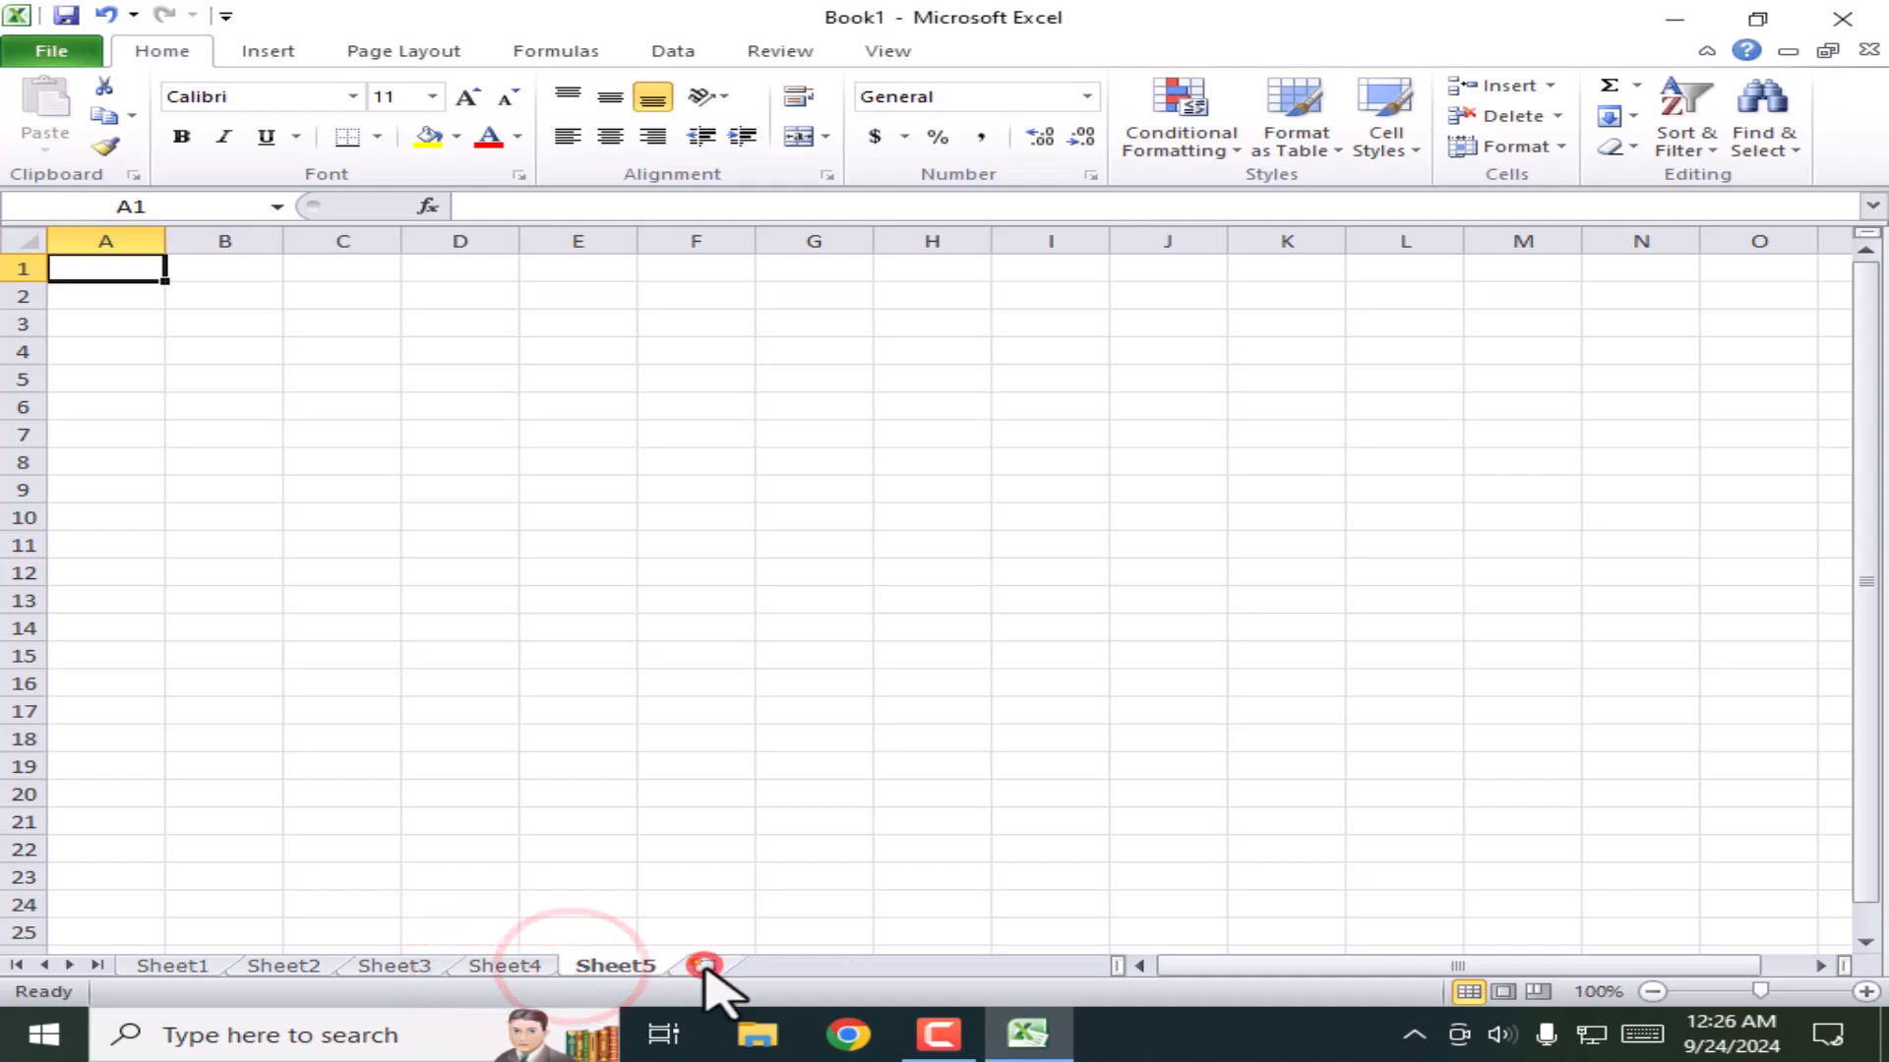
# Step: Rename Sheet1 to 'Total' and type 'Salary sheet' as Sheet2's new name
pyautogui.click(177, 967)
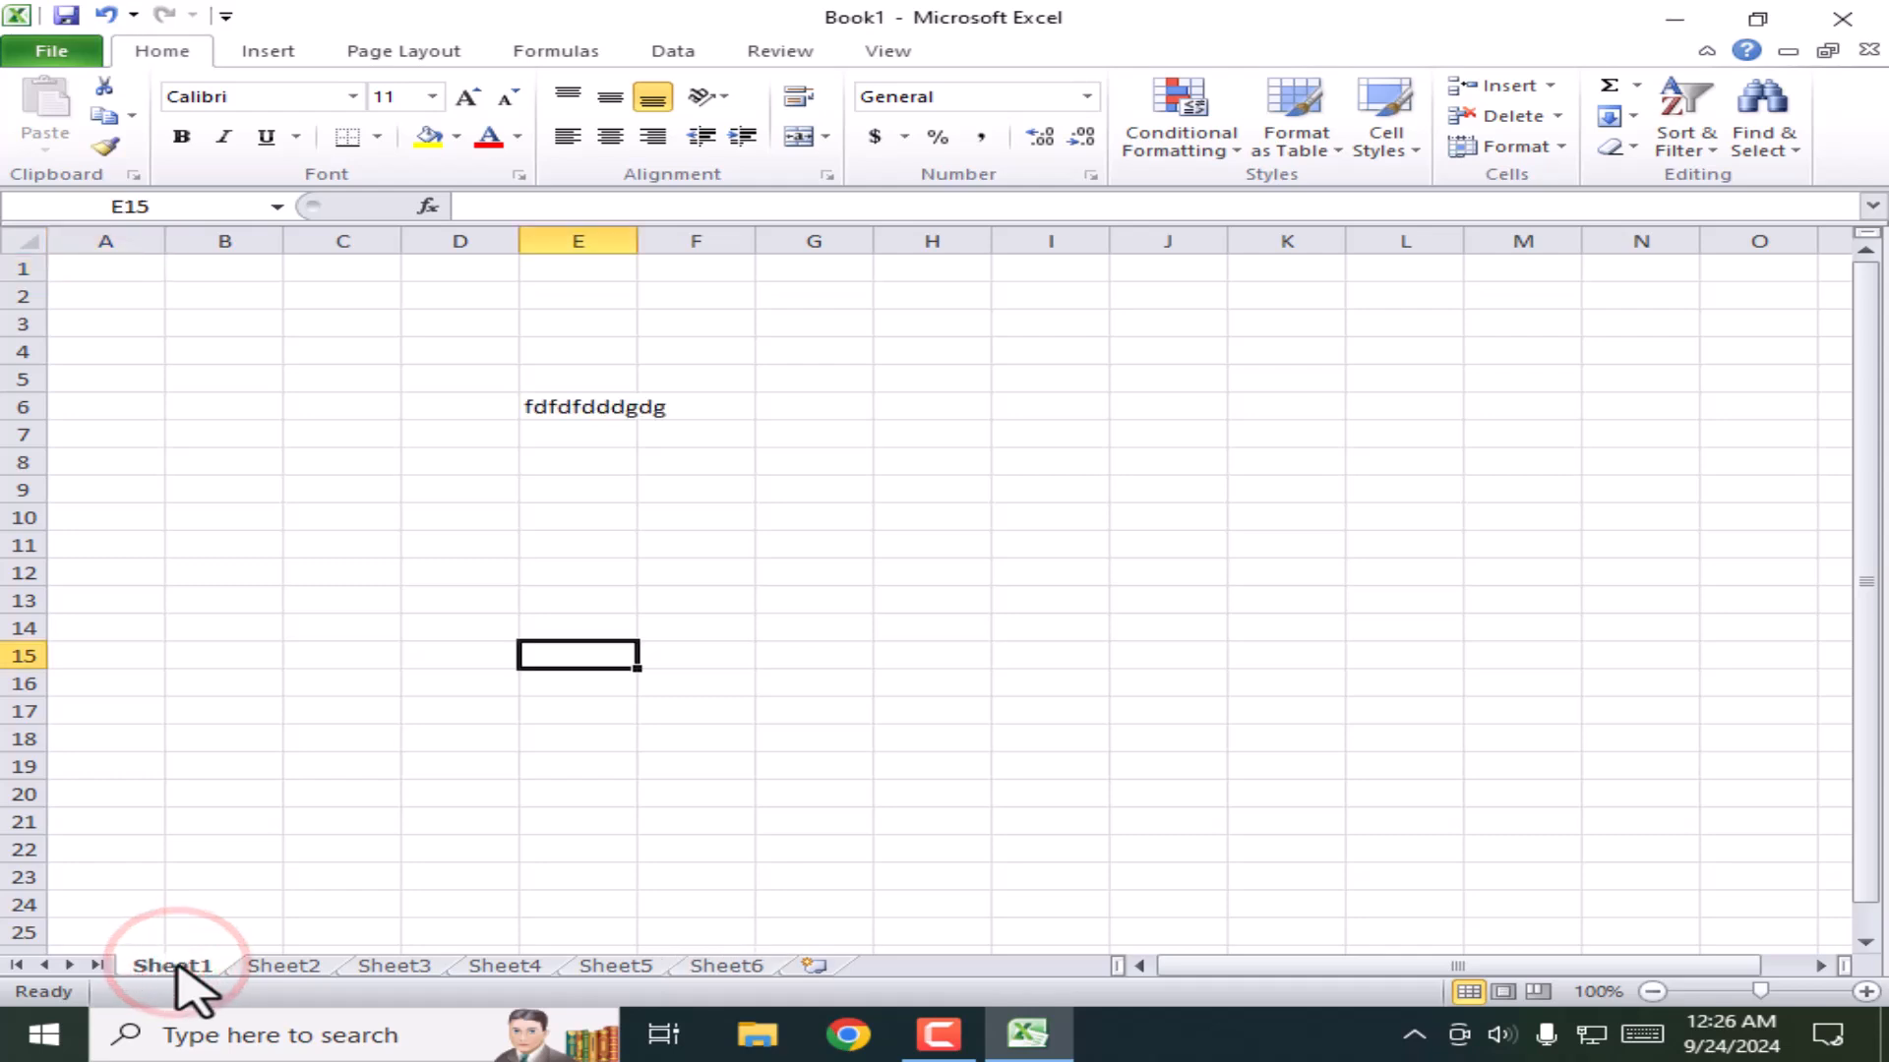
pyautogui.rightClick(177, 967)
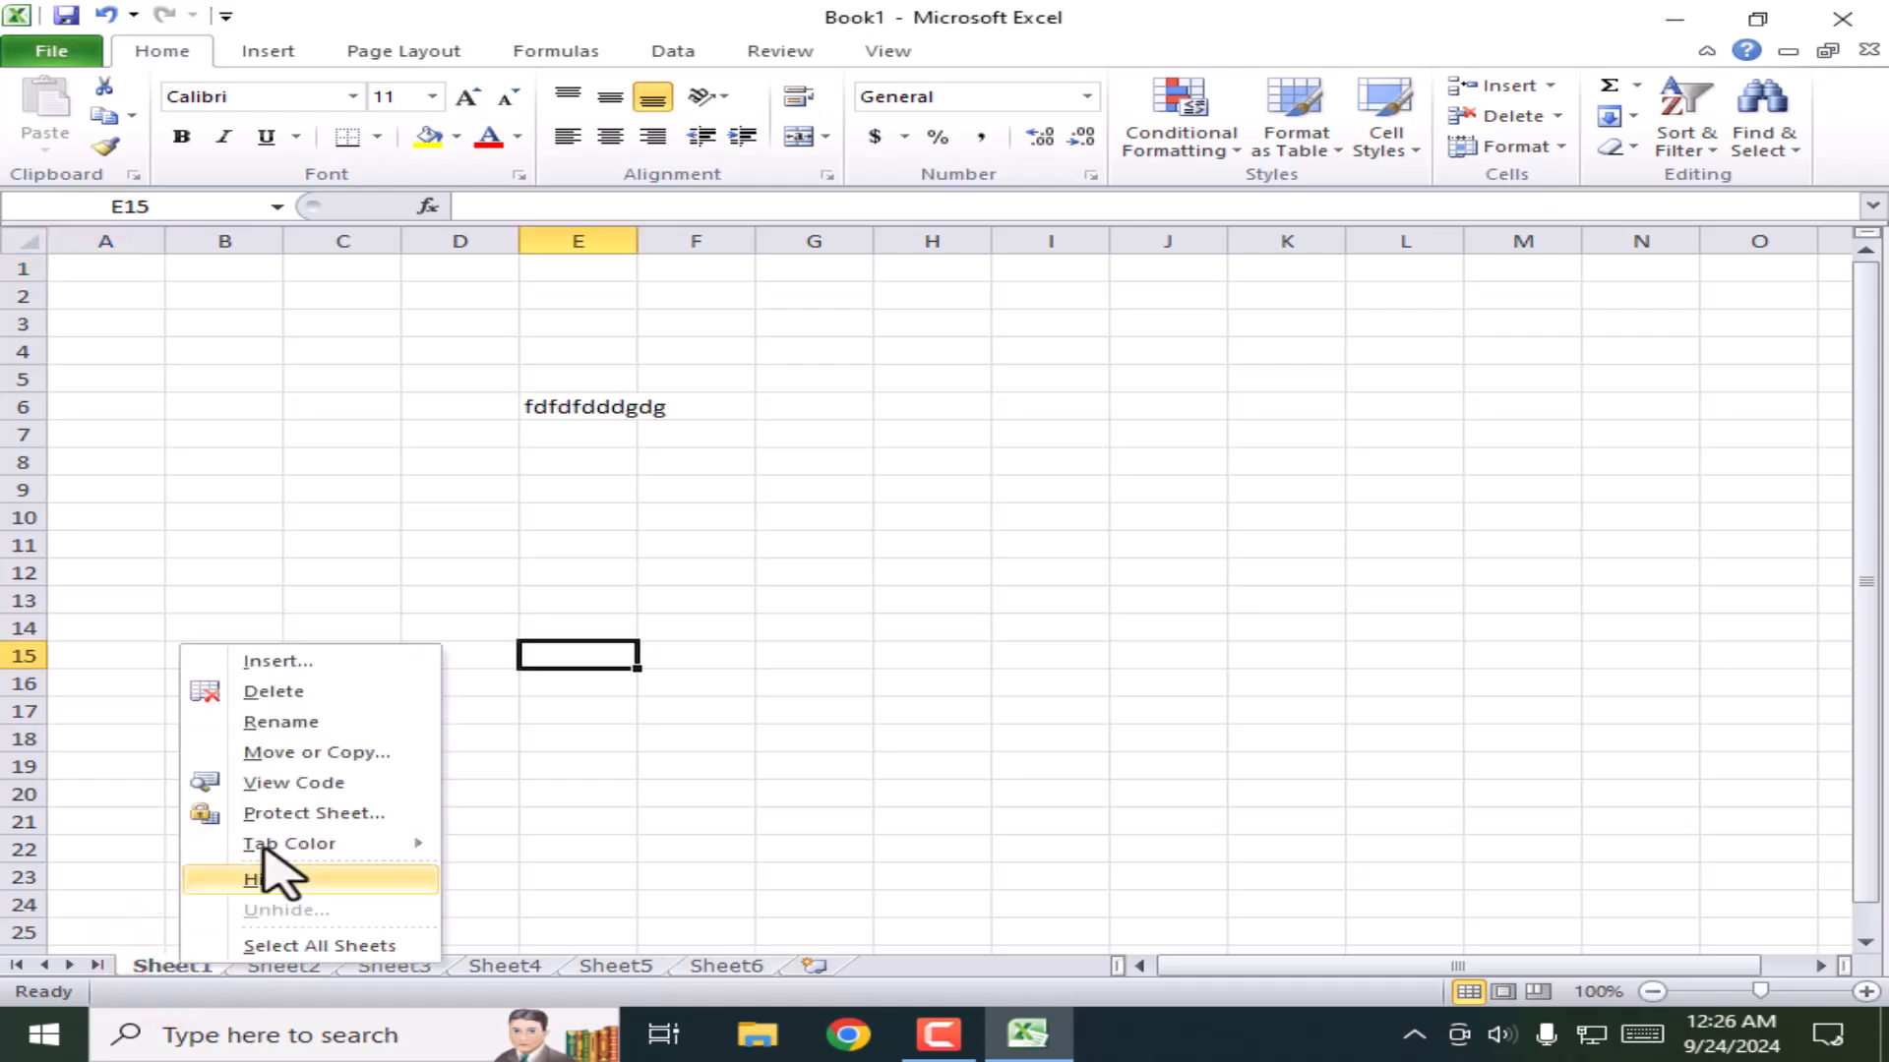
pyautogui.click(280, 722)
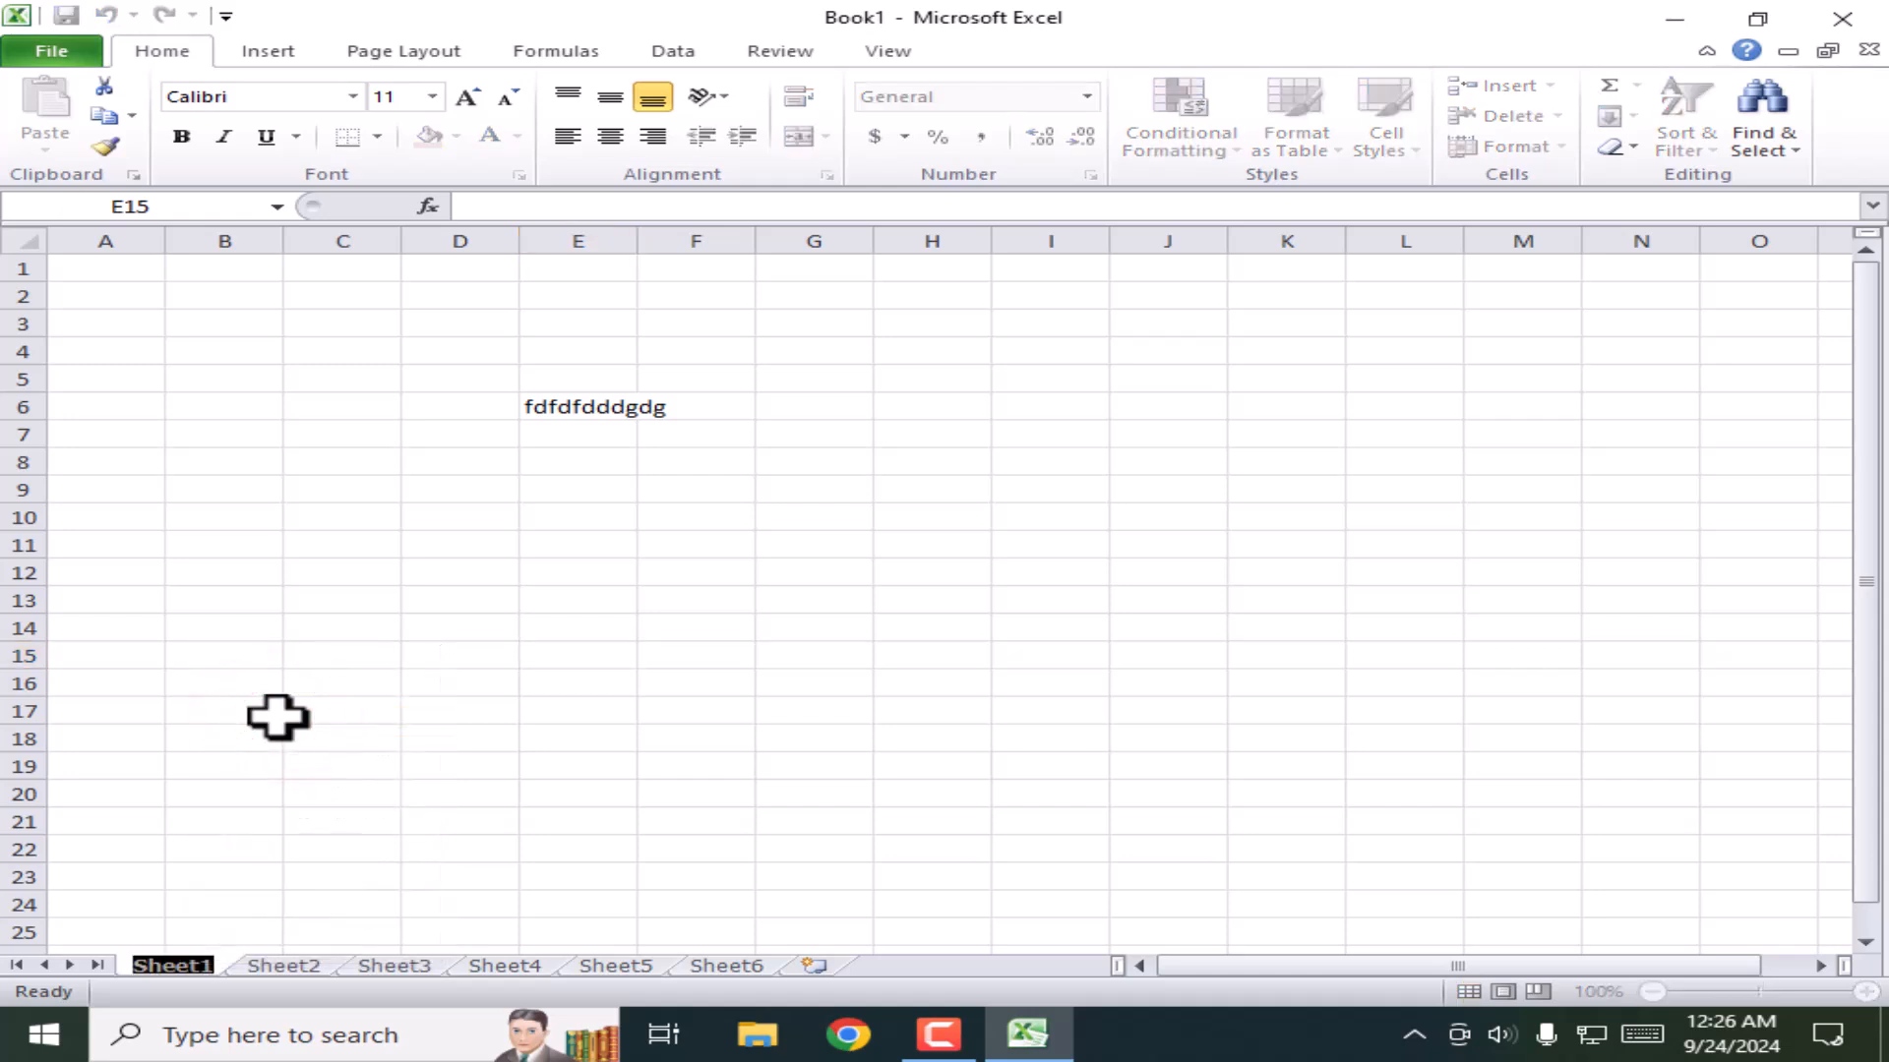
pyautogui.write('Total')
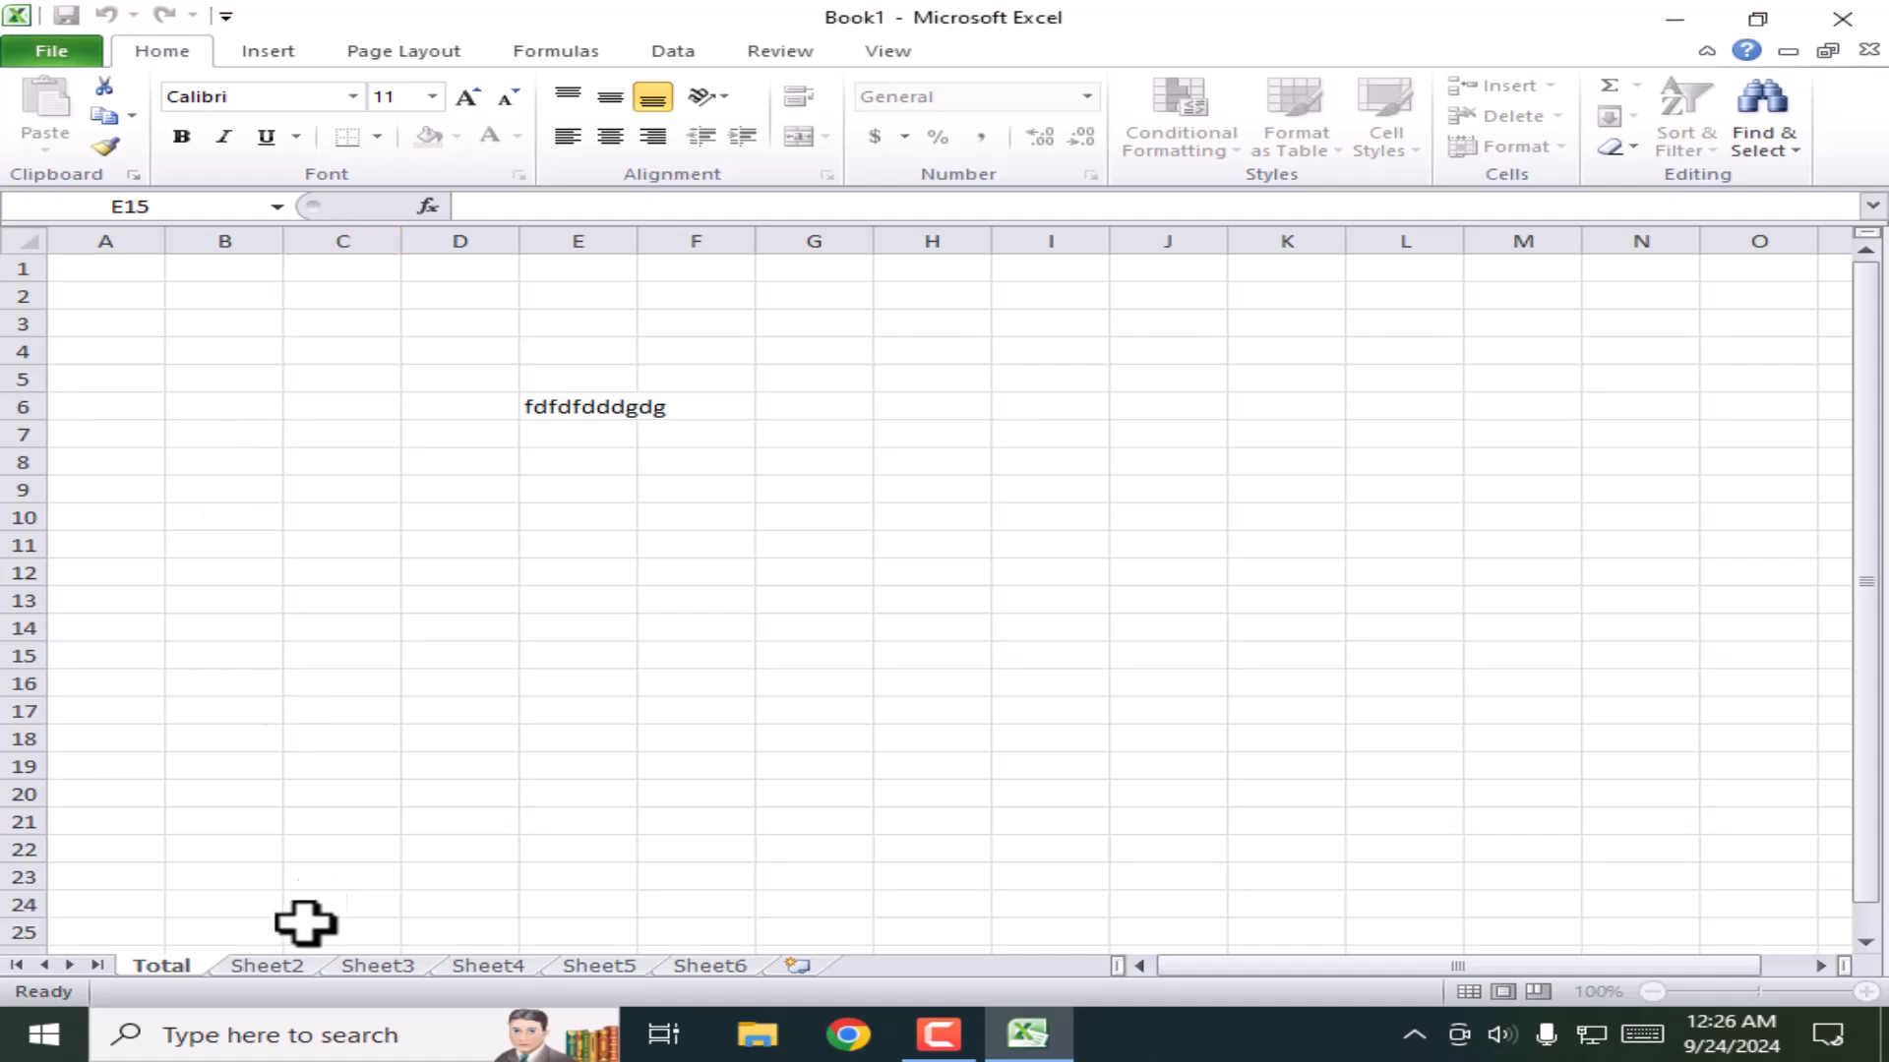
pyautogui.click(282, 965)
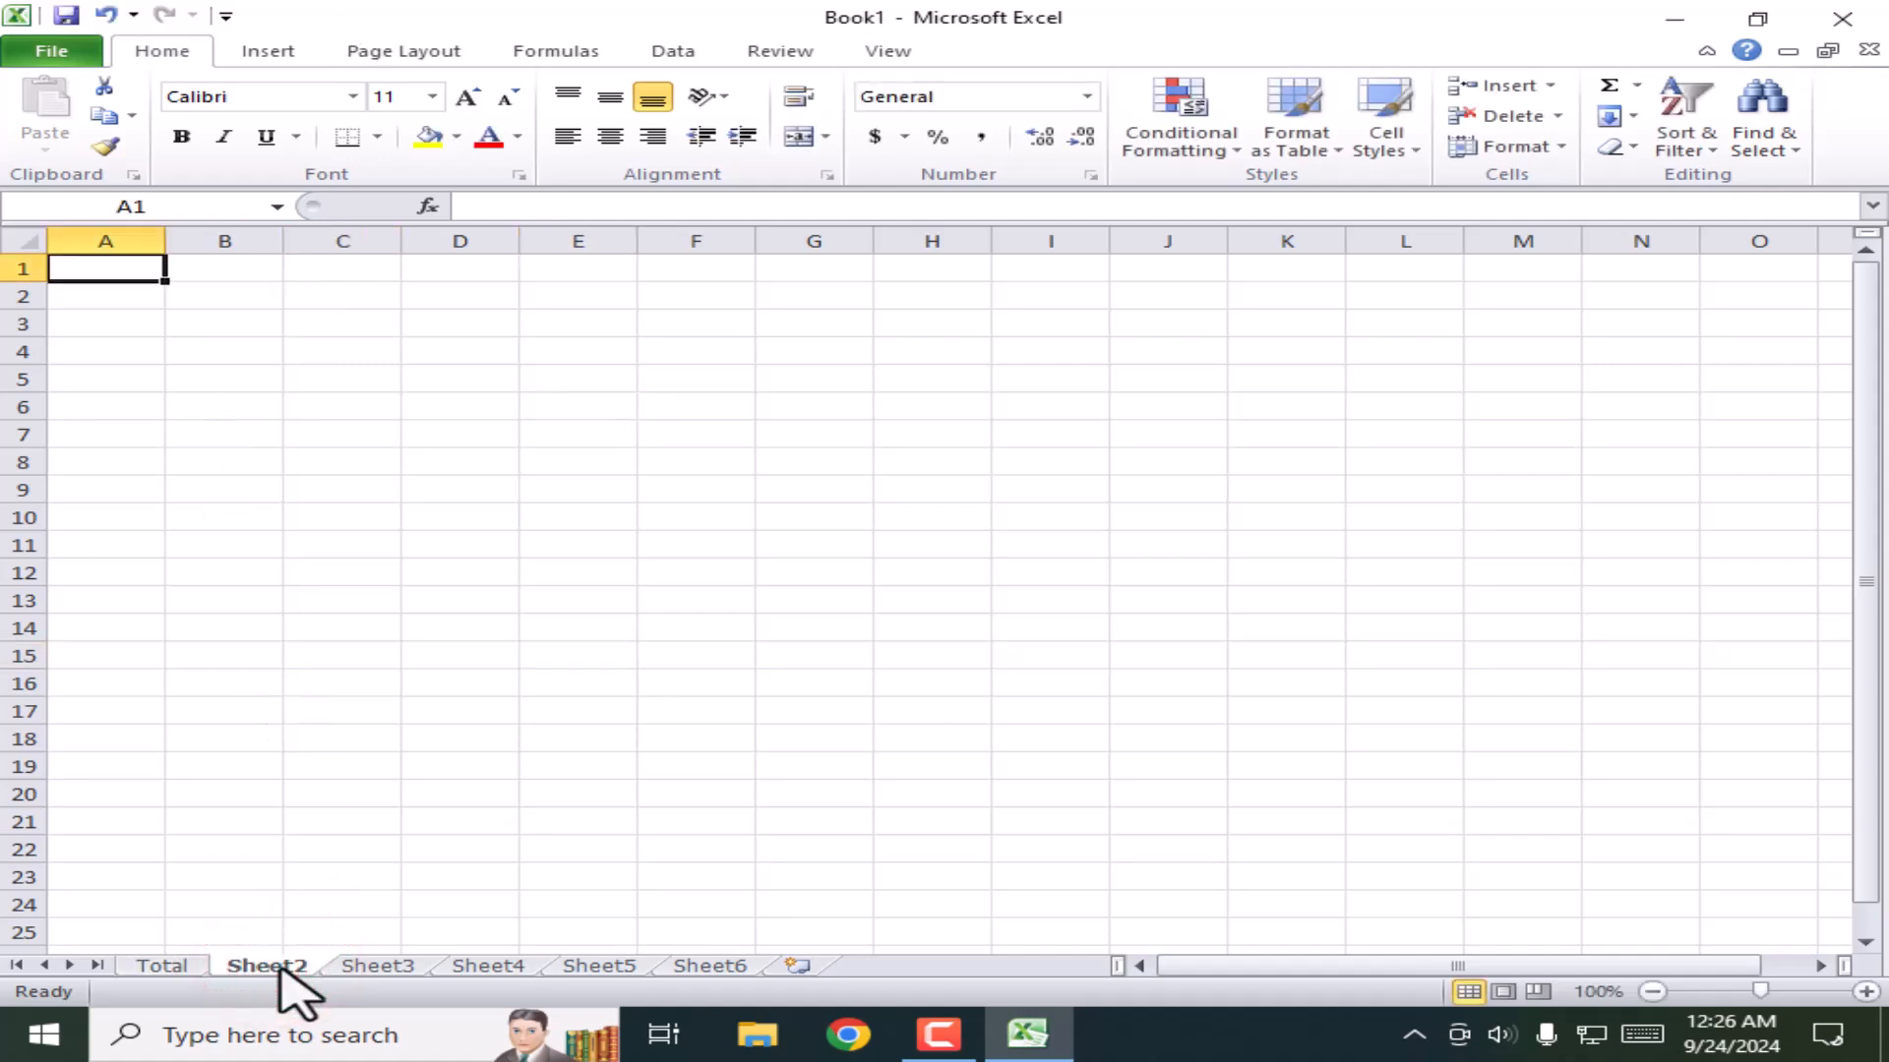
pyautogui.doubleClick(279, 966)
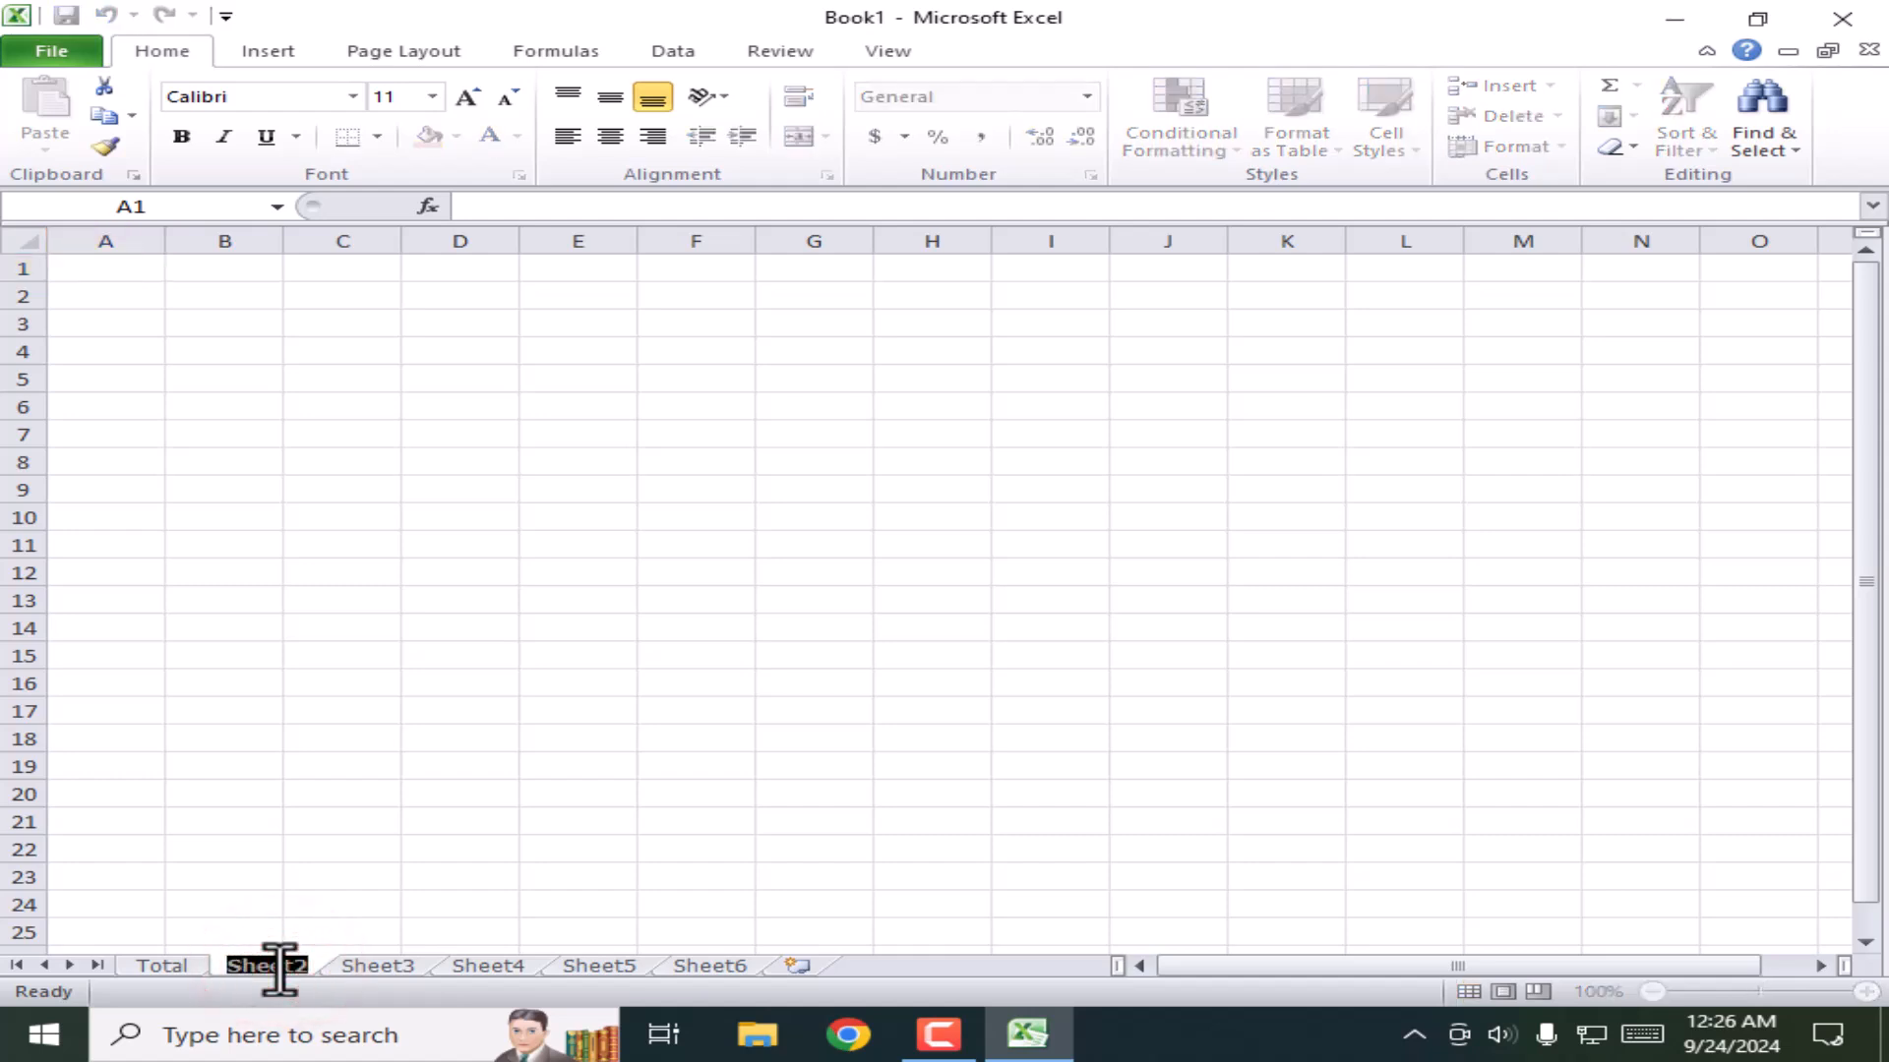
pyautogui.write('Salary')
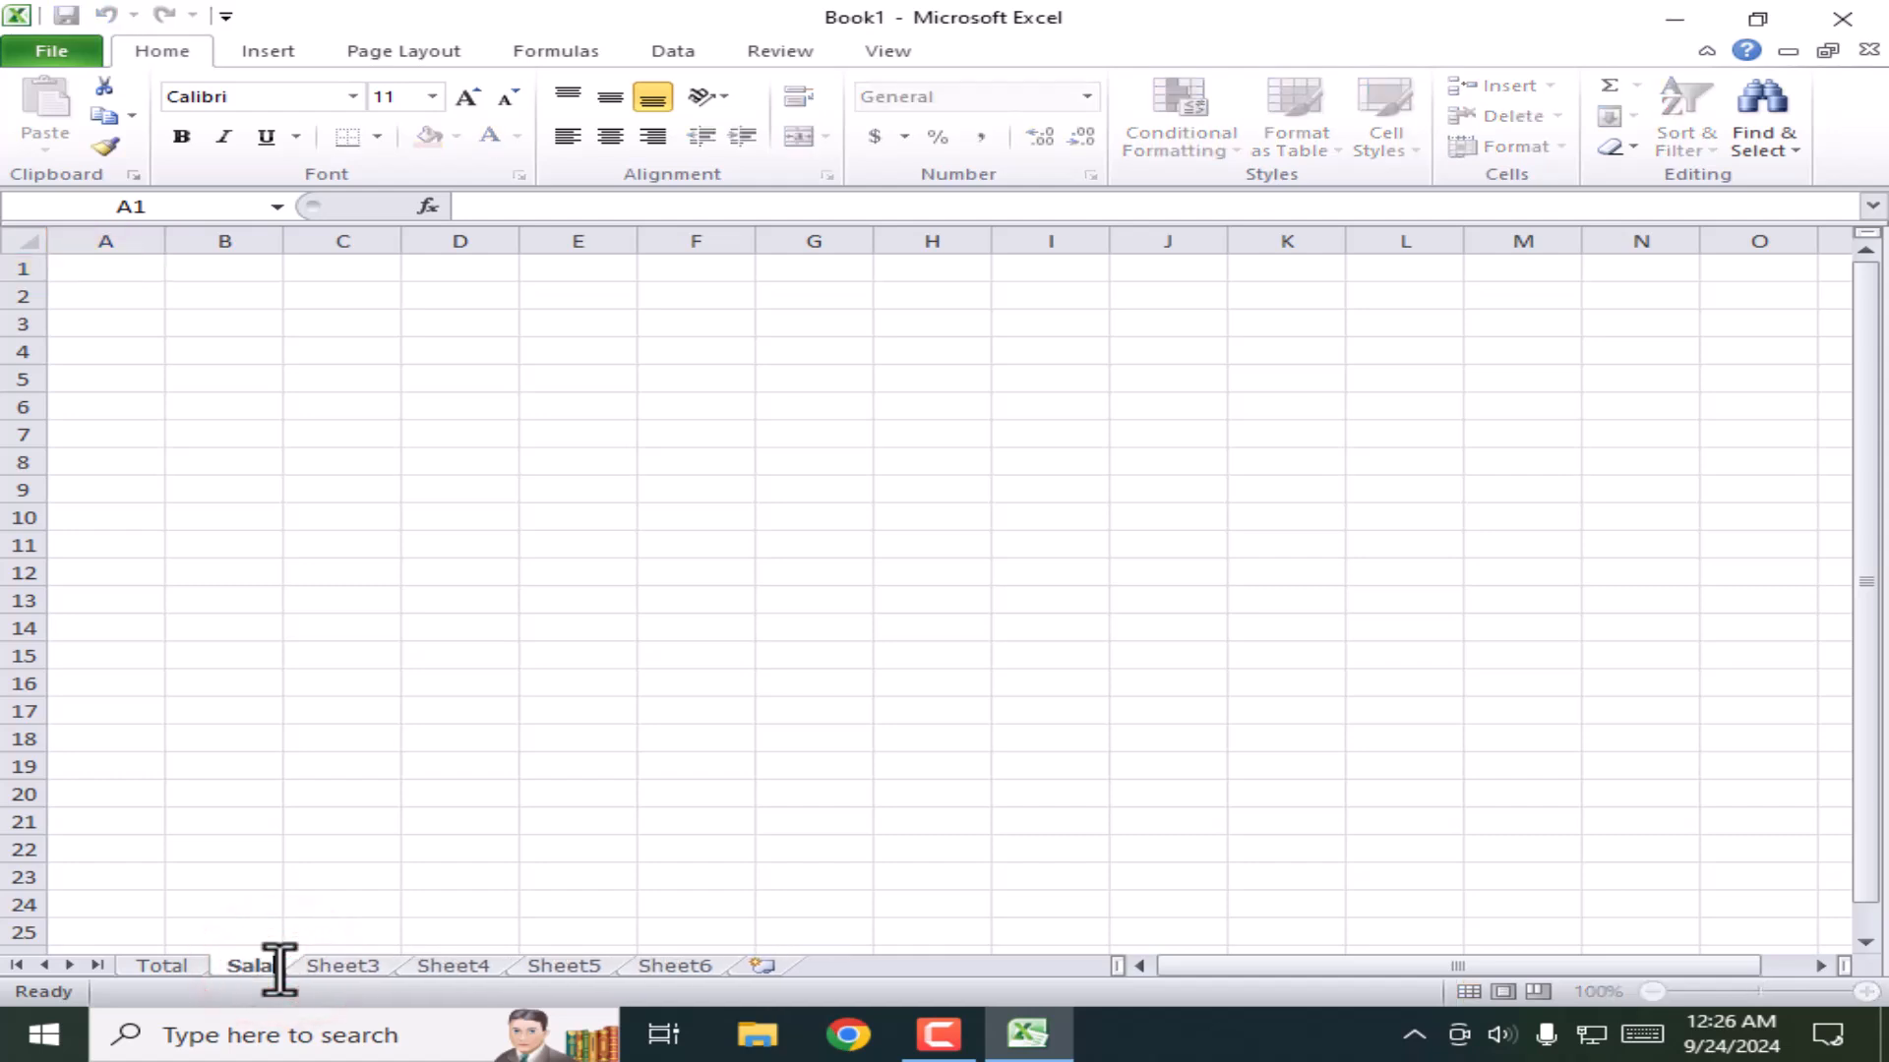
pyautogui.write(' sheet')
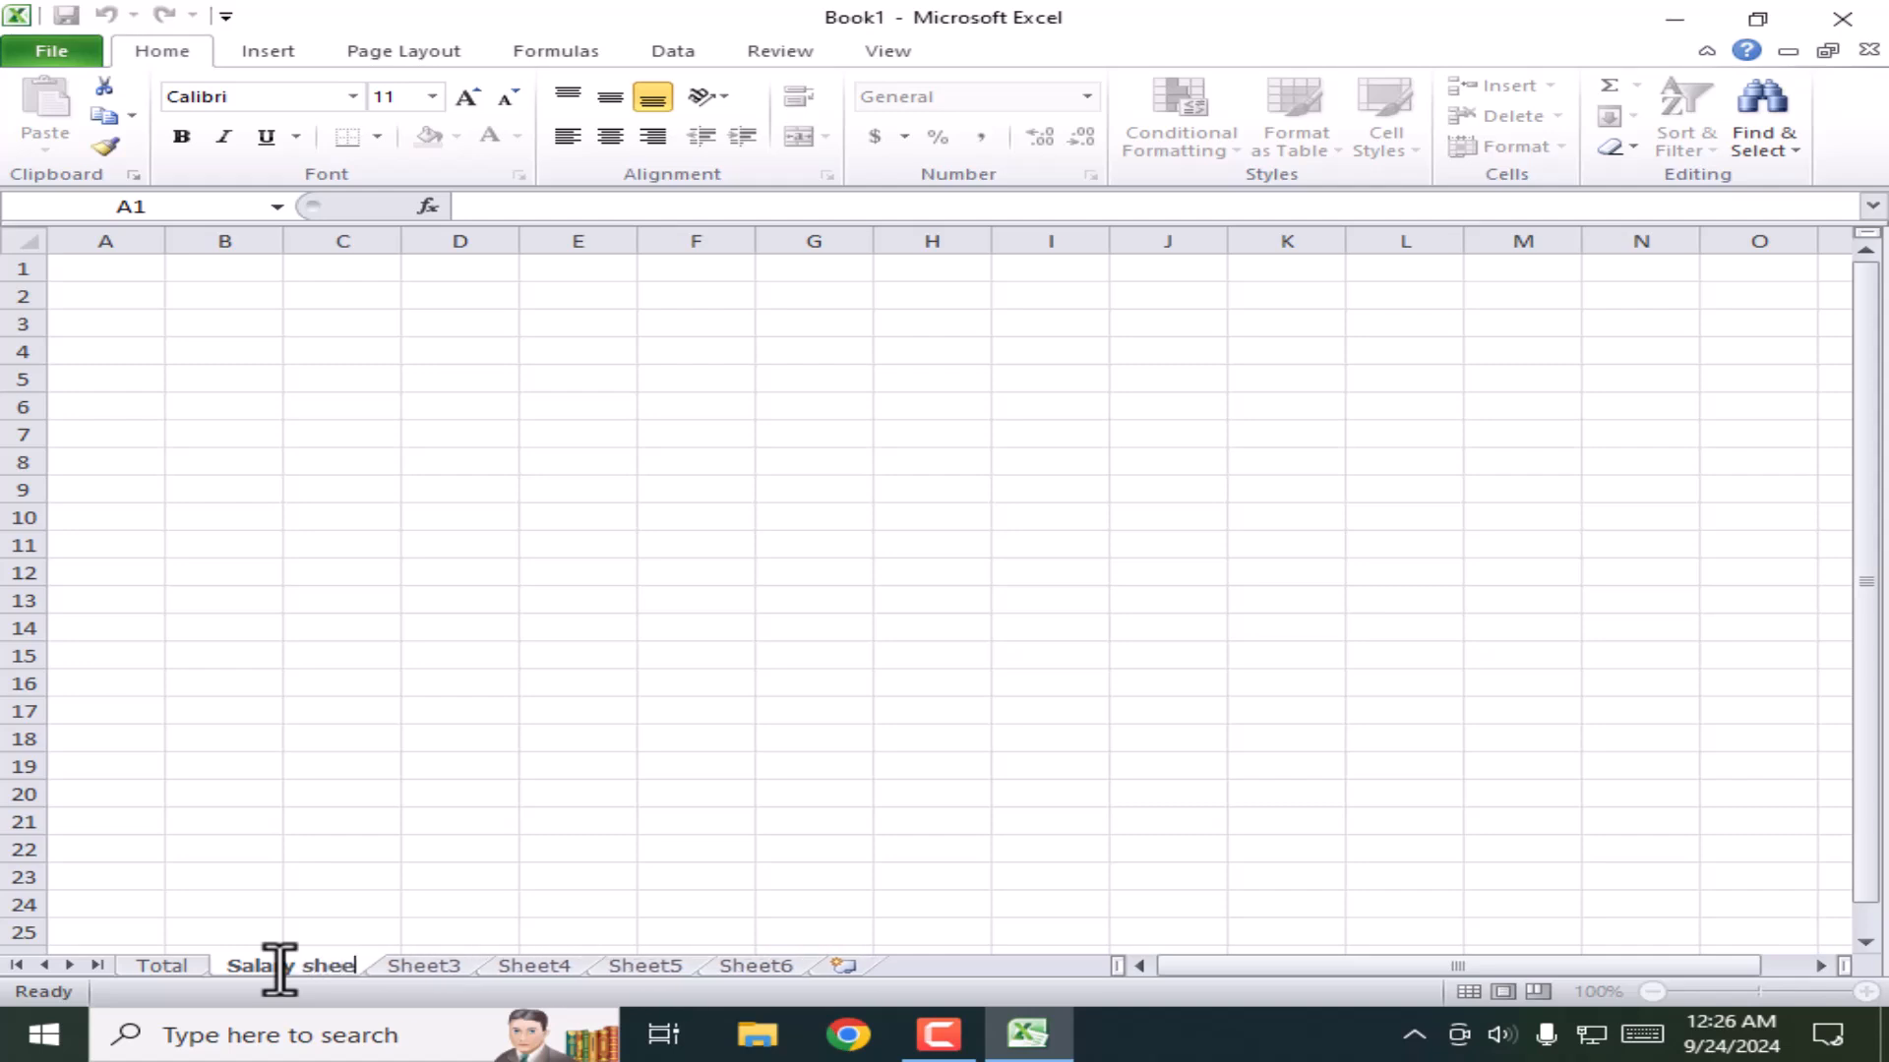
# Step: Commit the 'Salary sheet' tab name, then select and clear a block of empty cells
pyautogui.click(445, 824)
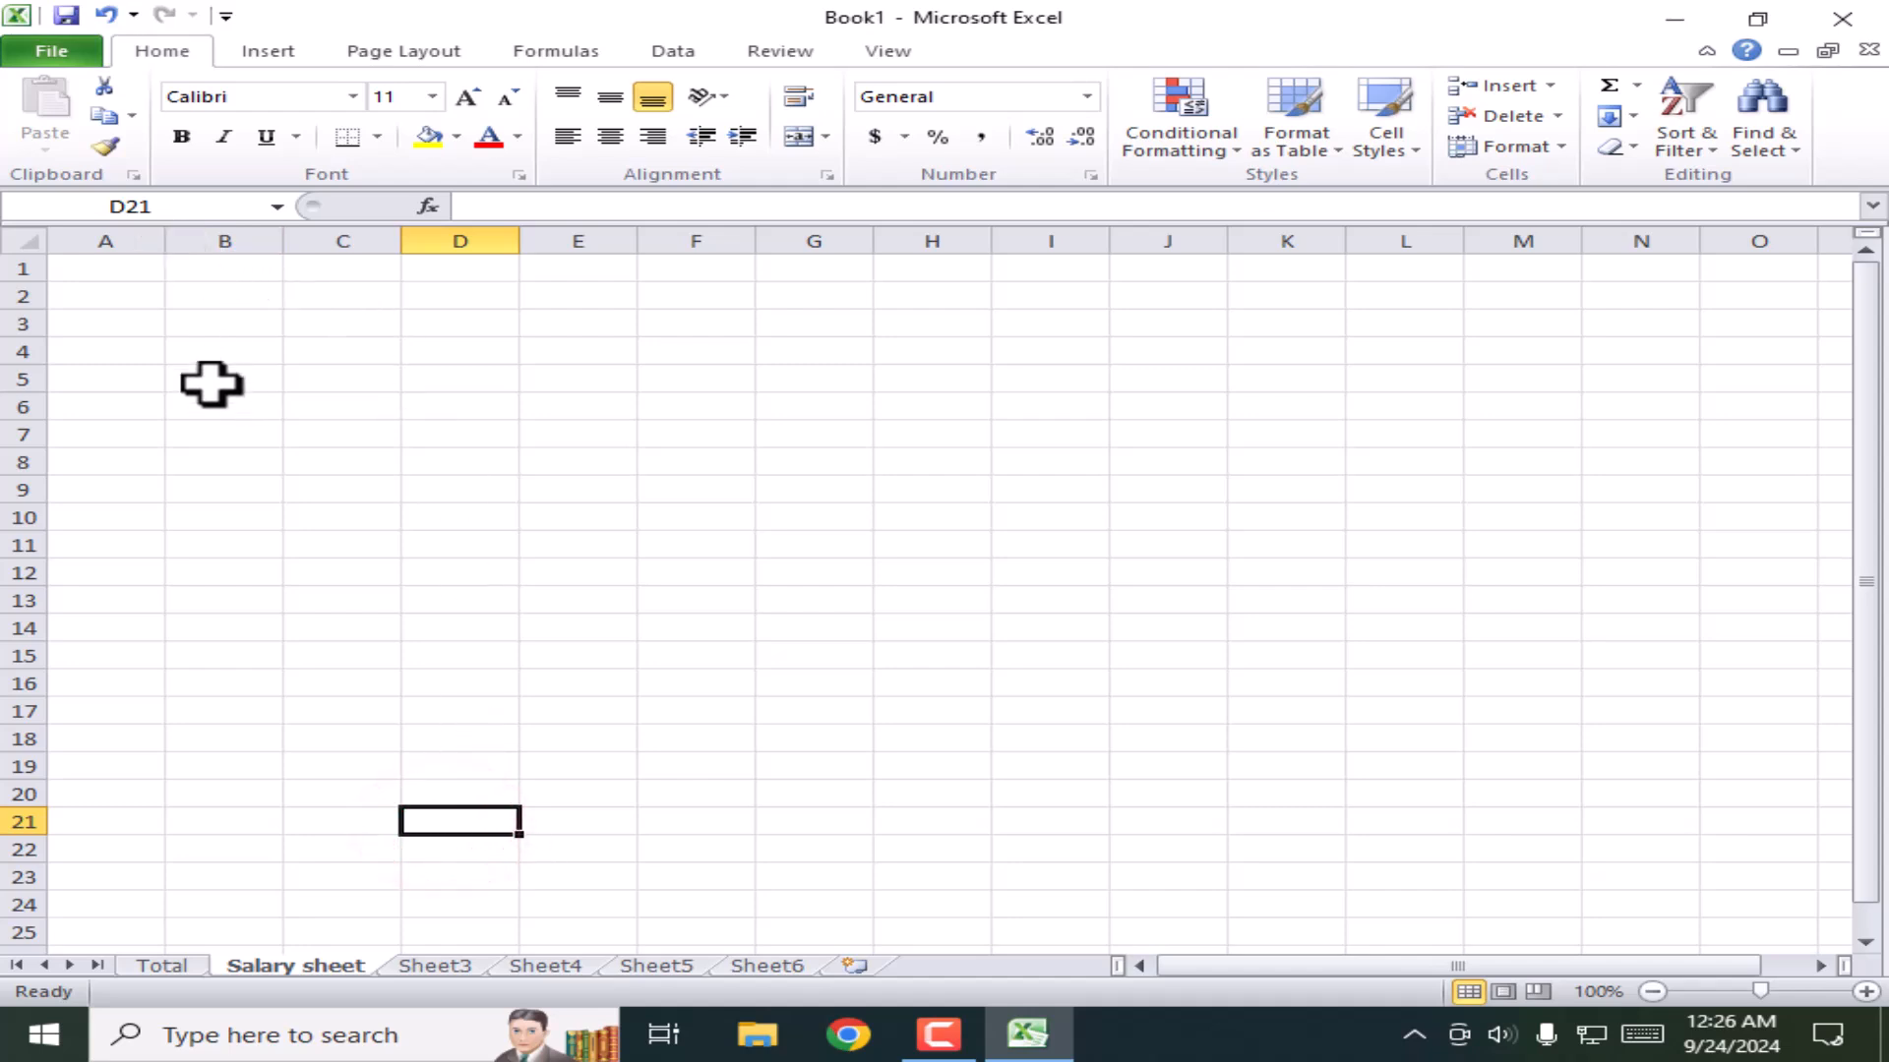
pyautogui.moveTo(249, 328); pyautogui.dragTo(1051, 573)
pyautogui.click(802, 654)
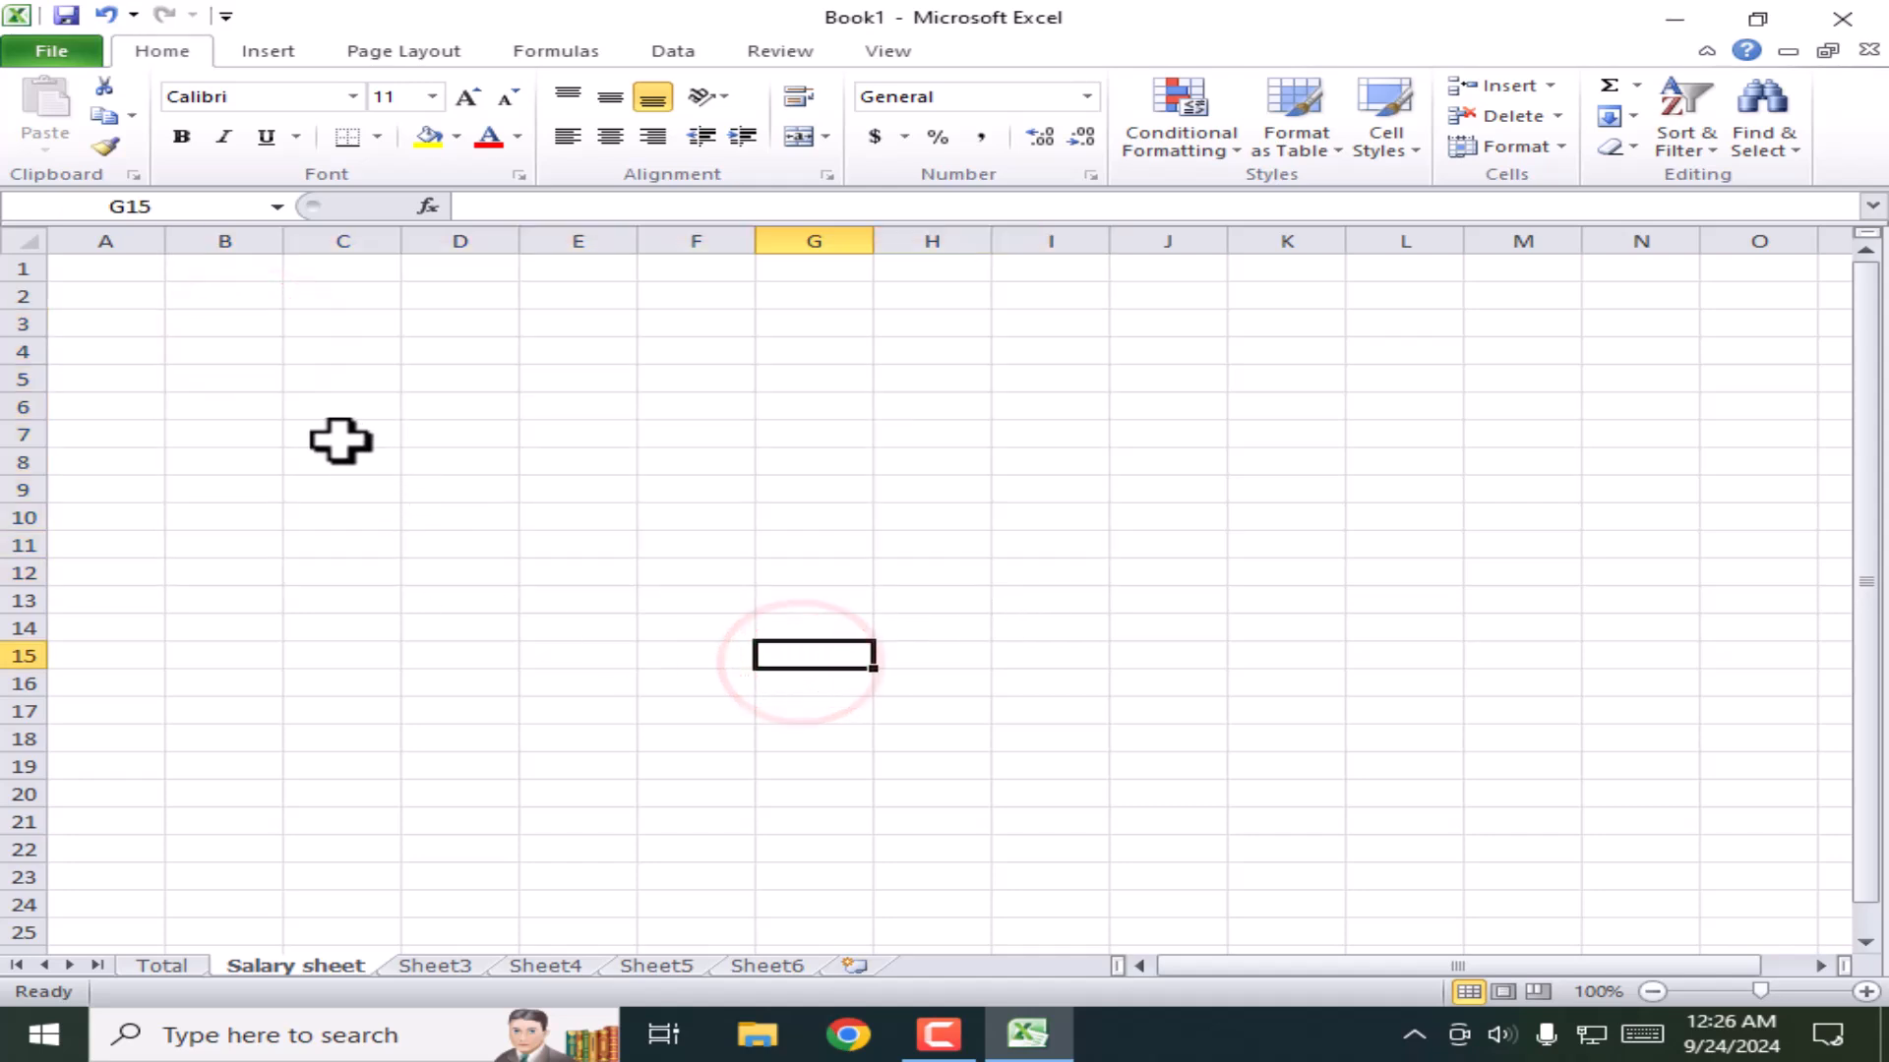
# Step: Widen columns A through D and make rows 1 to 3 taller
pyautogui.click(158, 238)
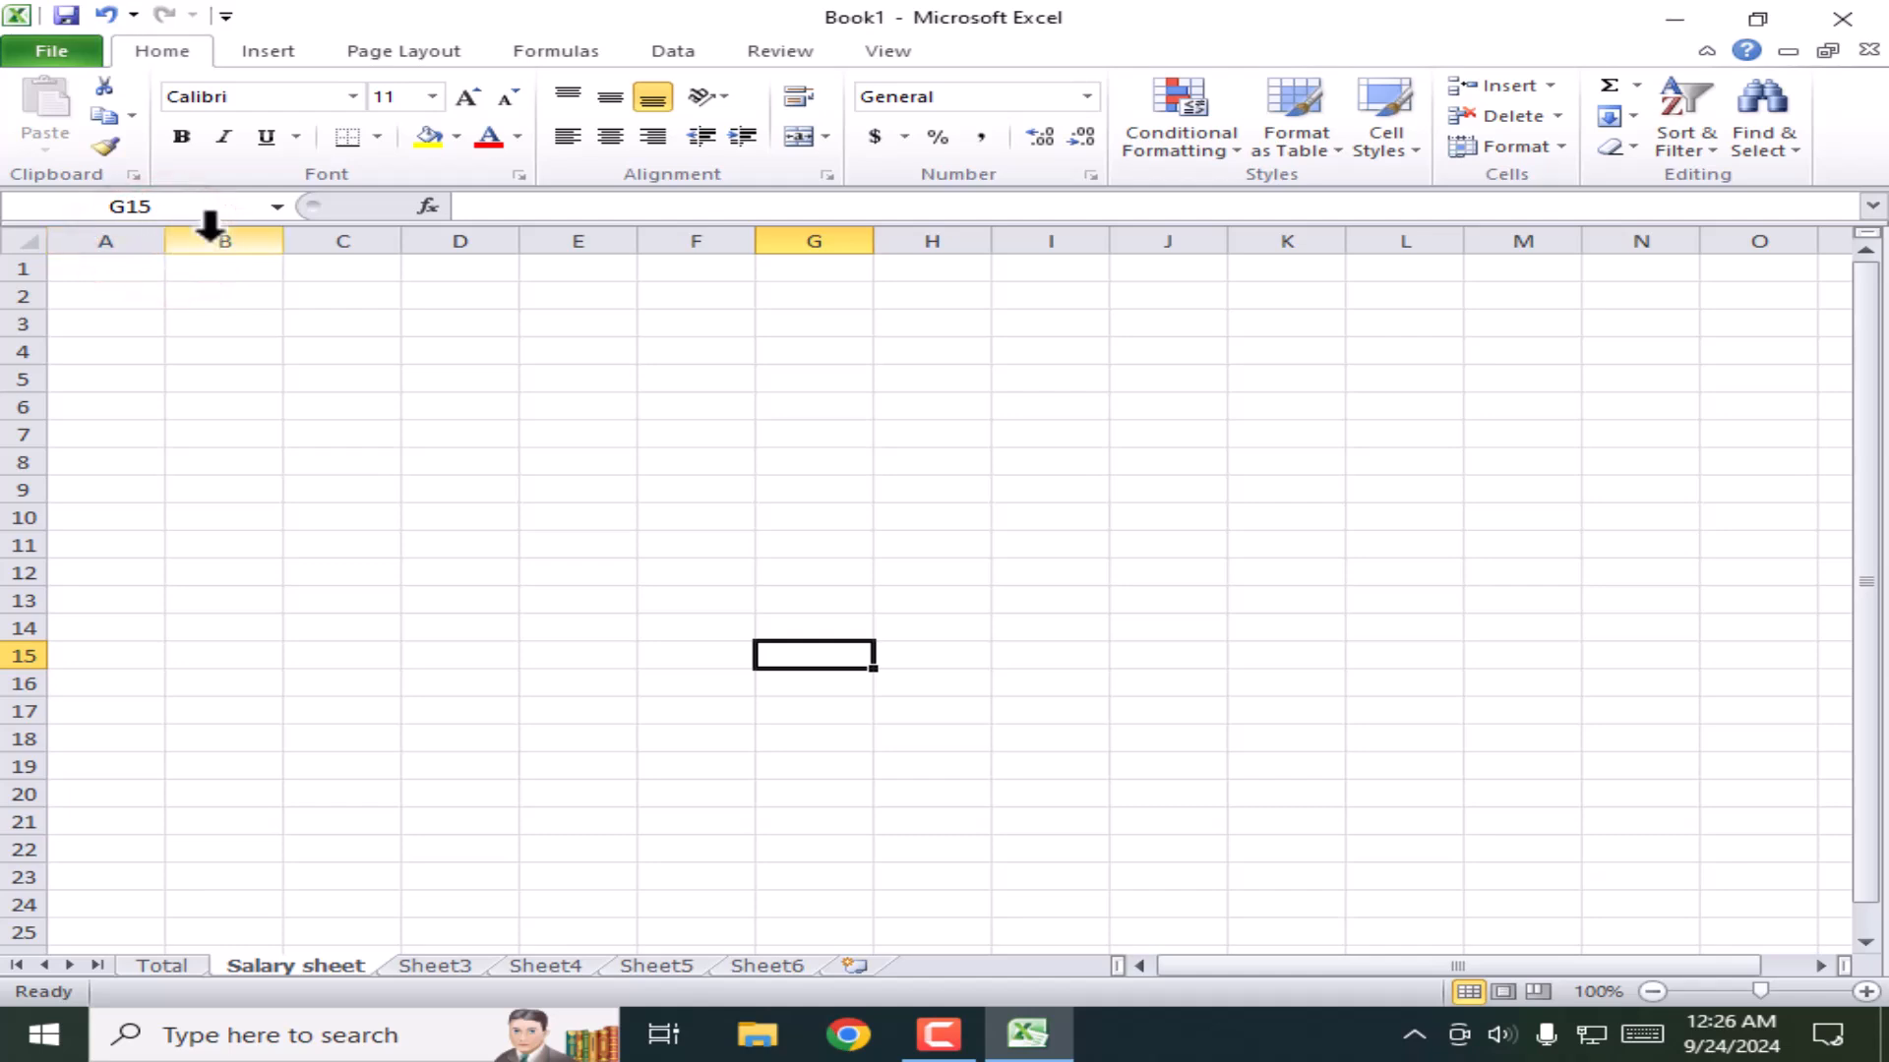
pyautogui.click(108, 240)
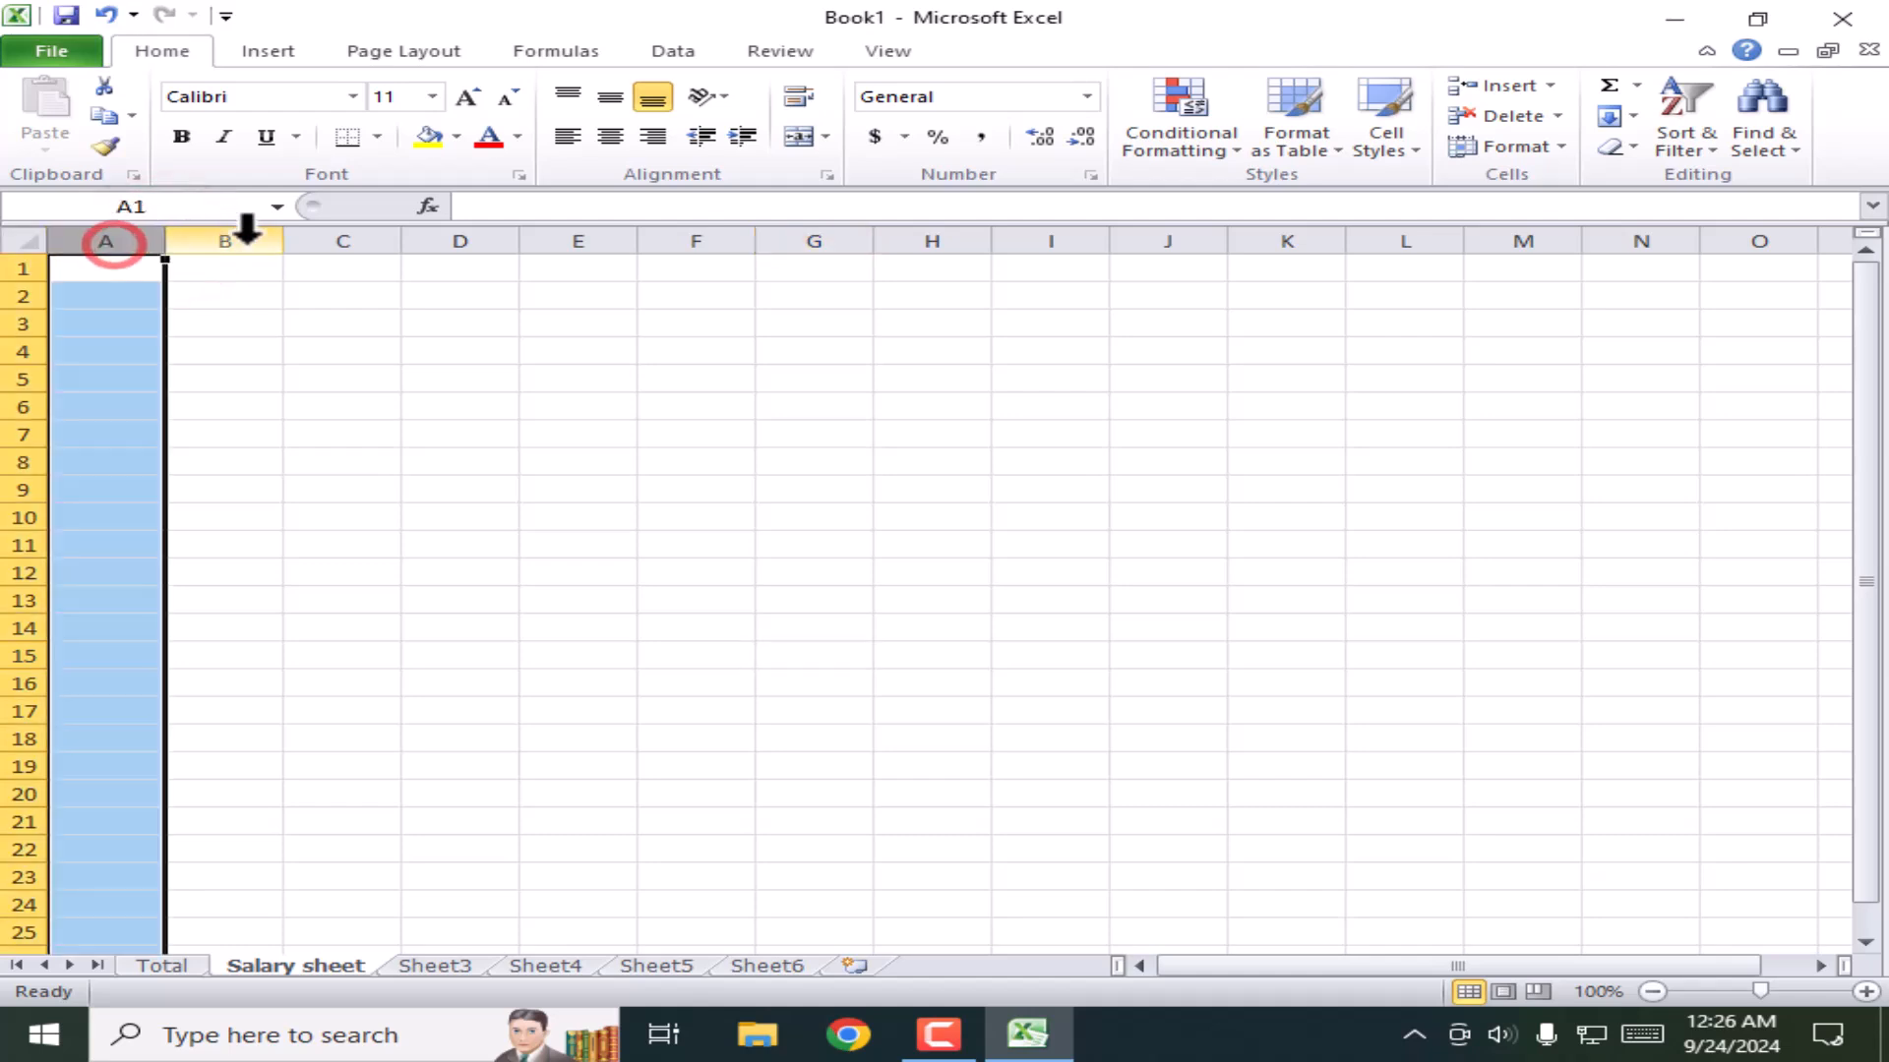
pyautogui.moveTo(162, 241); pyautogui.dragTo(216, 241)
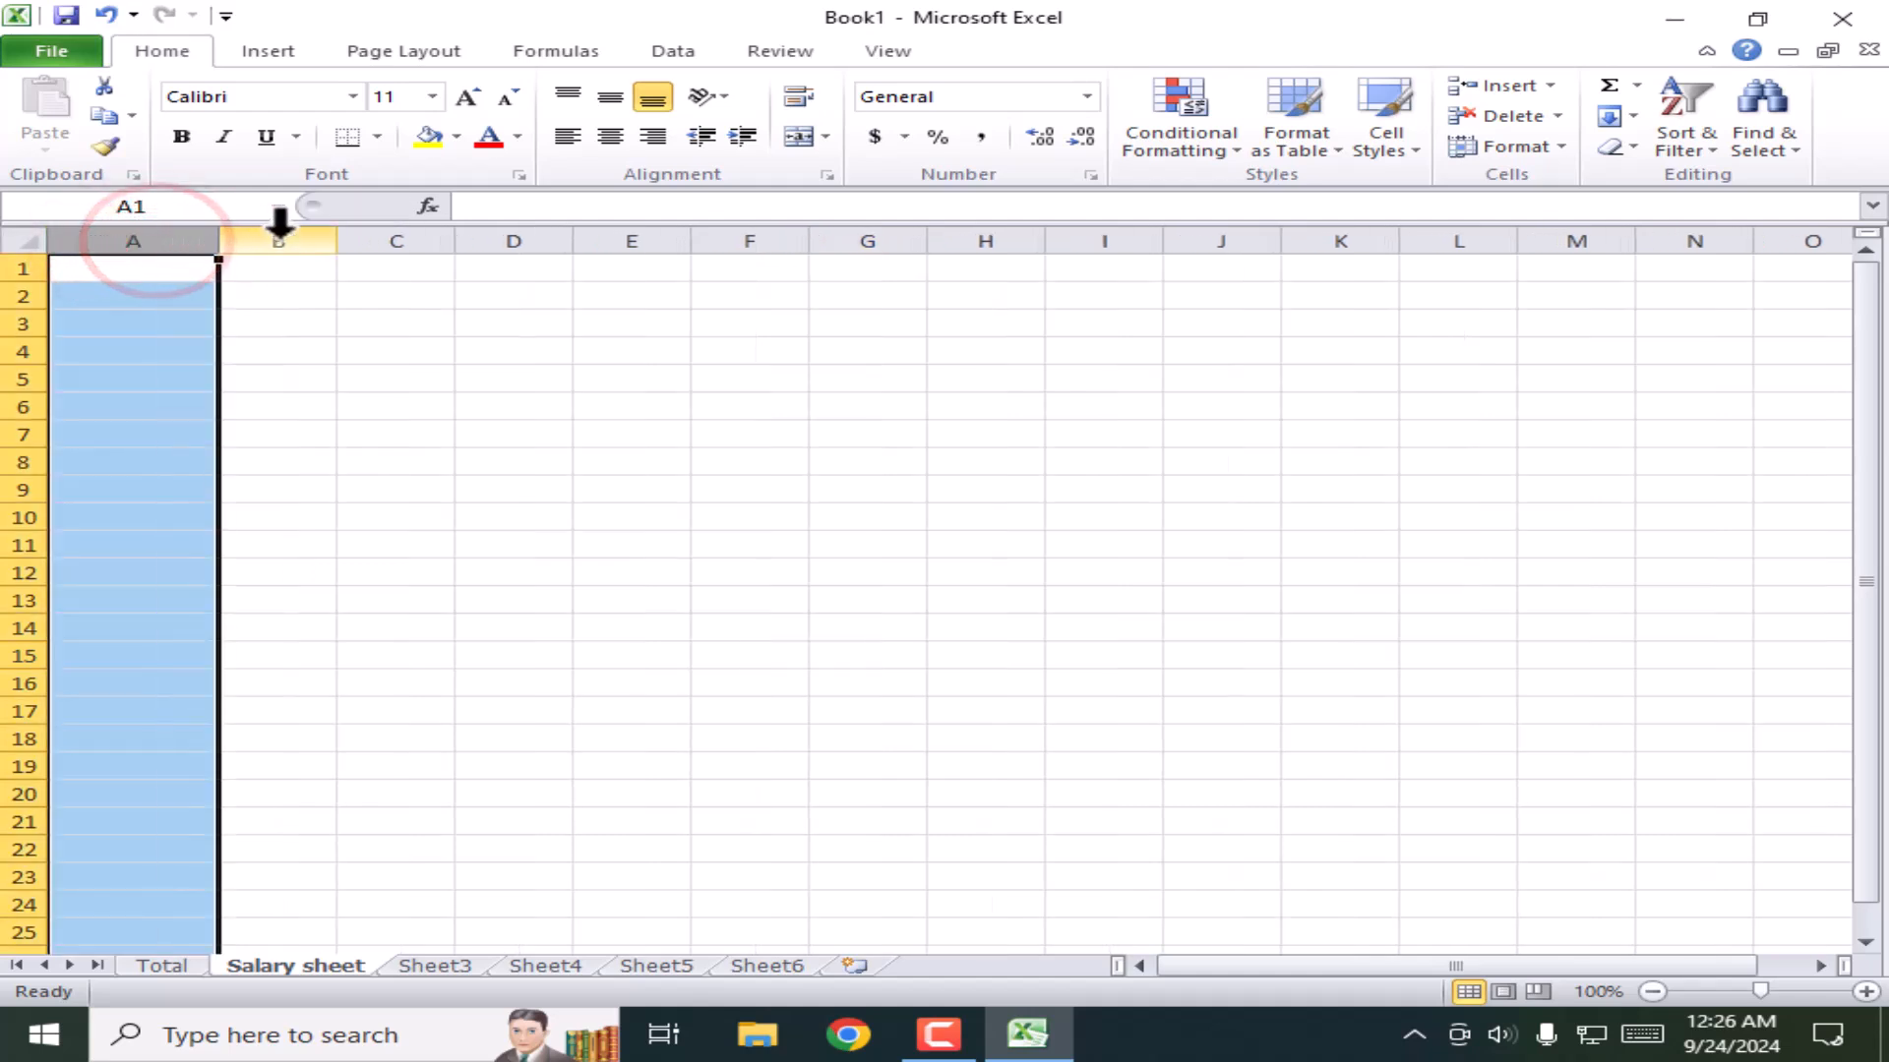
pyautogui.moveTo(337, 245); pyautogui.dragTo(374, 251)
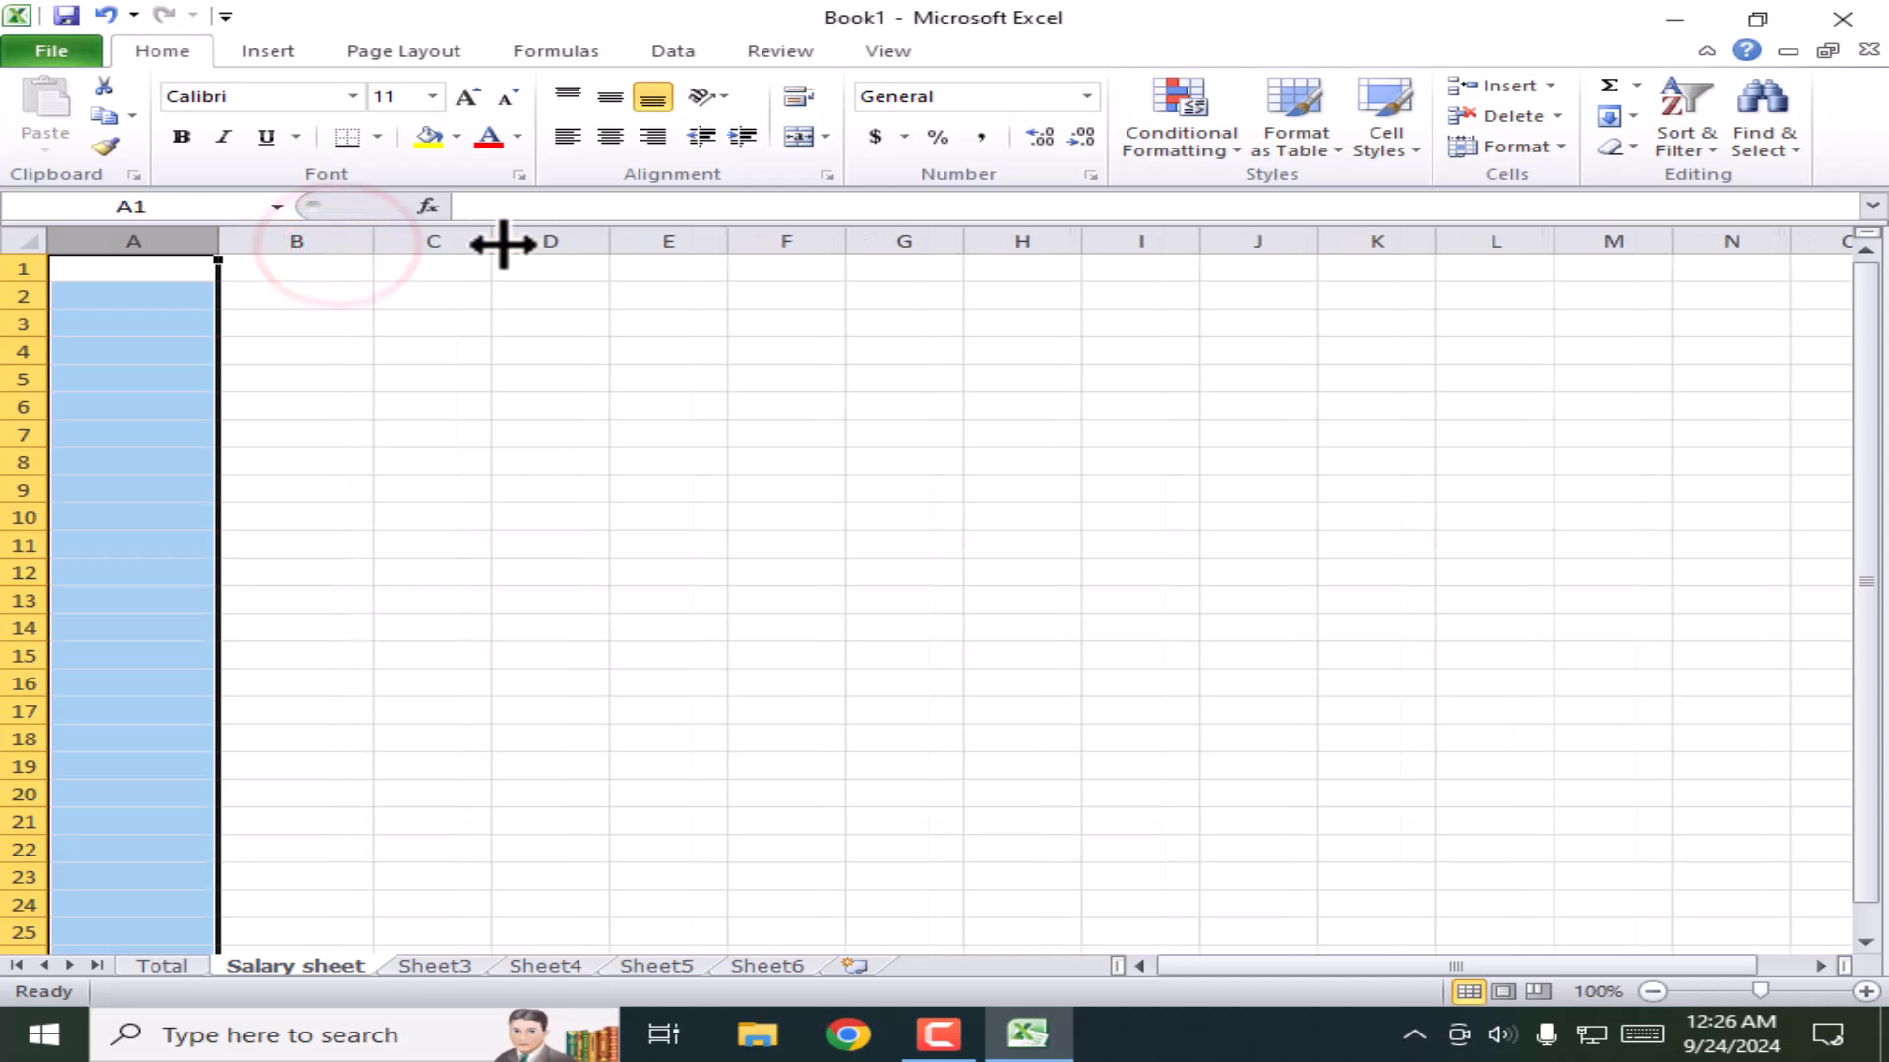
pyautogui.moveTo(493, 240); pyautogui.dragTo(547, 254)
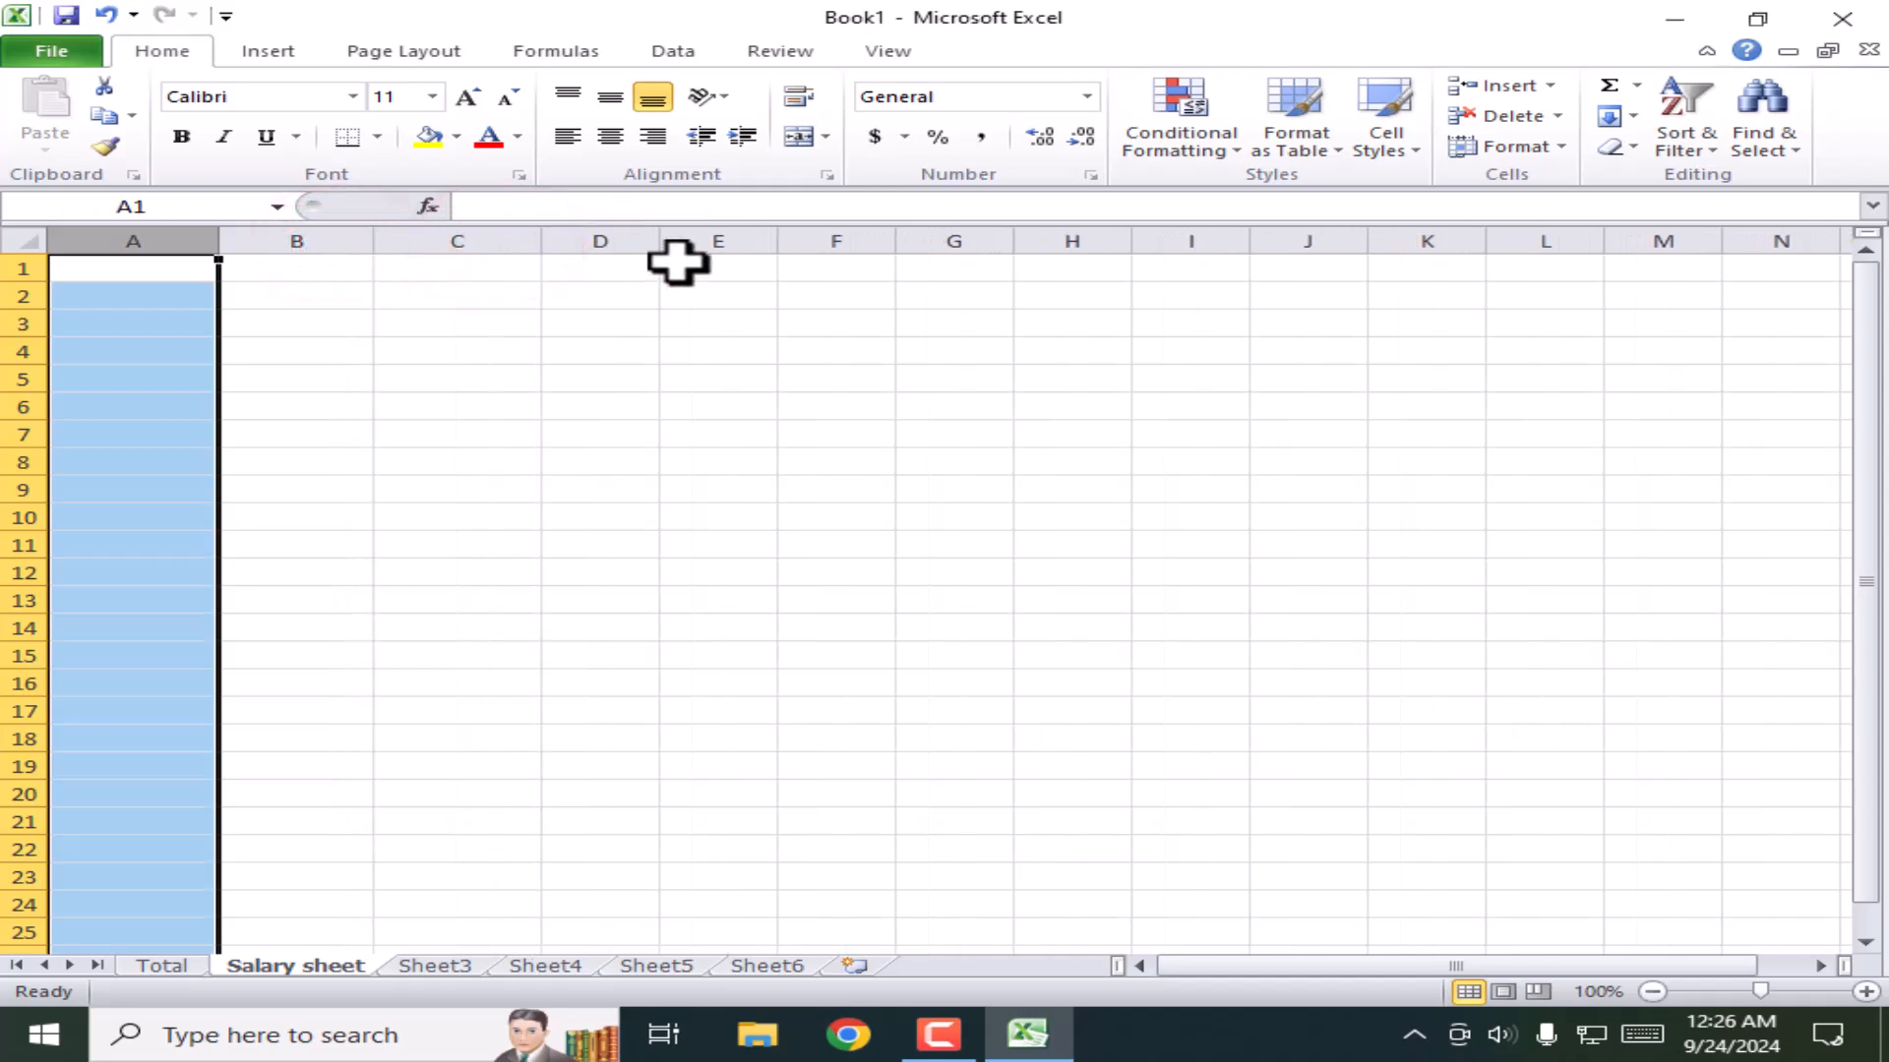
pyautogui.moveTo(662, 240); pyautogui.dragTo(691, 241)
pyautogui.moveTo(30, 282); pyautogui.dragTo(30, 421)
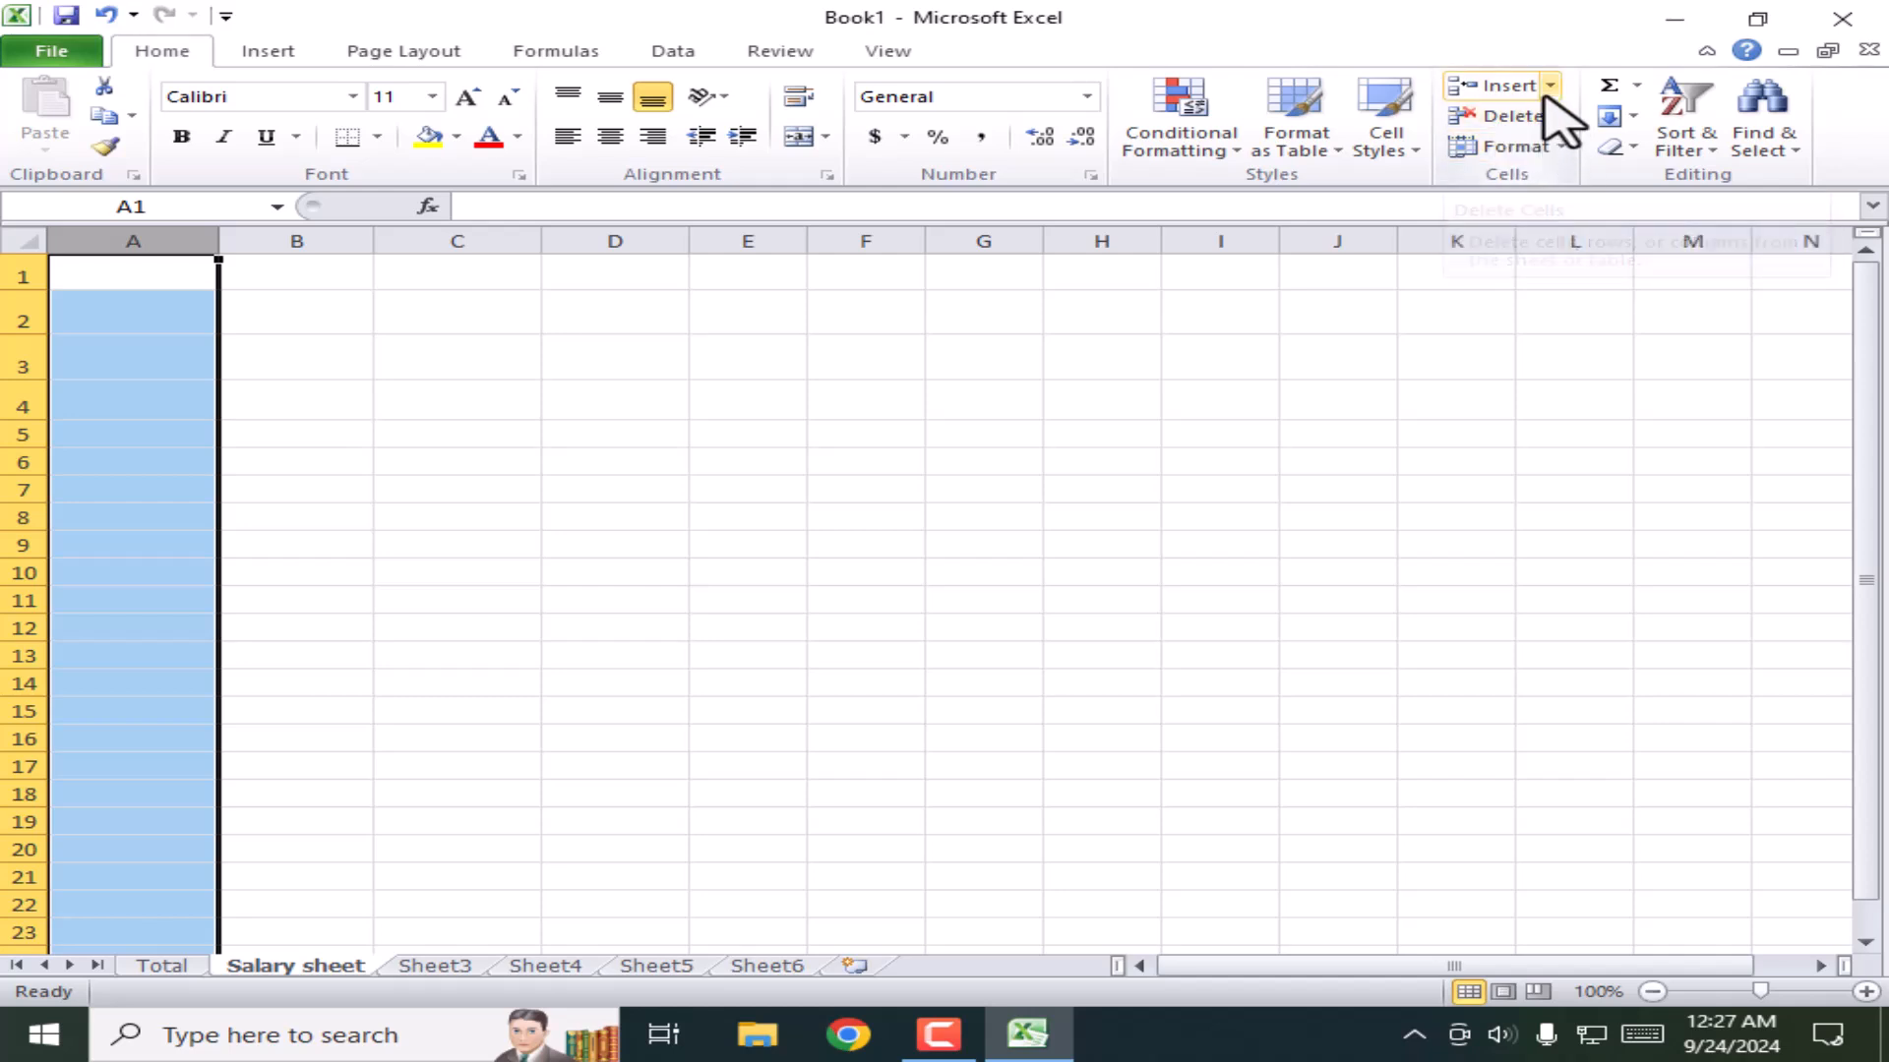
pyautogui.click(623, 567)
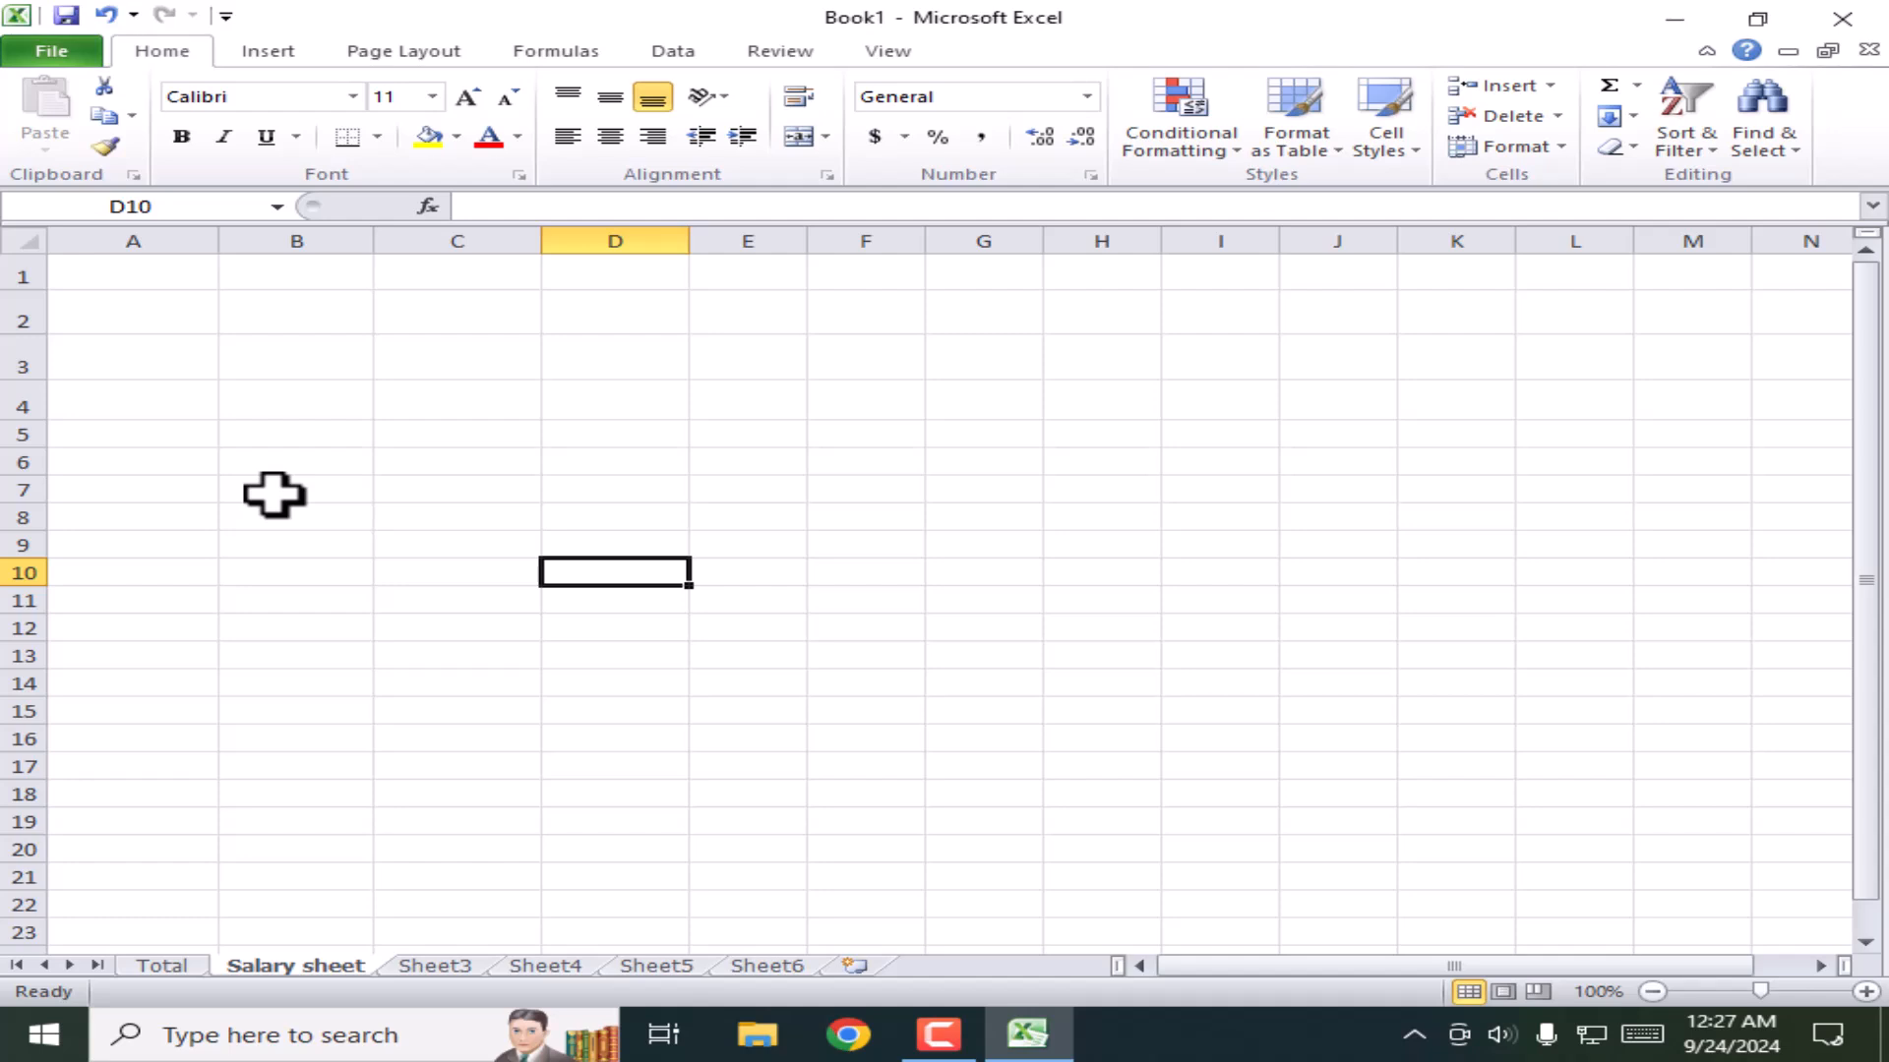
# Step: Enter the figures in A1:E2, starting with 1200 in A1 and 1500 in A2
pyautogui.click(120, 272)
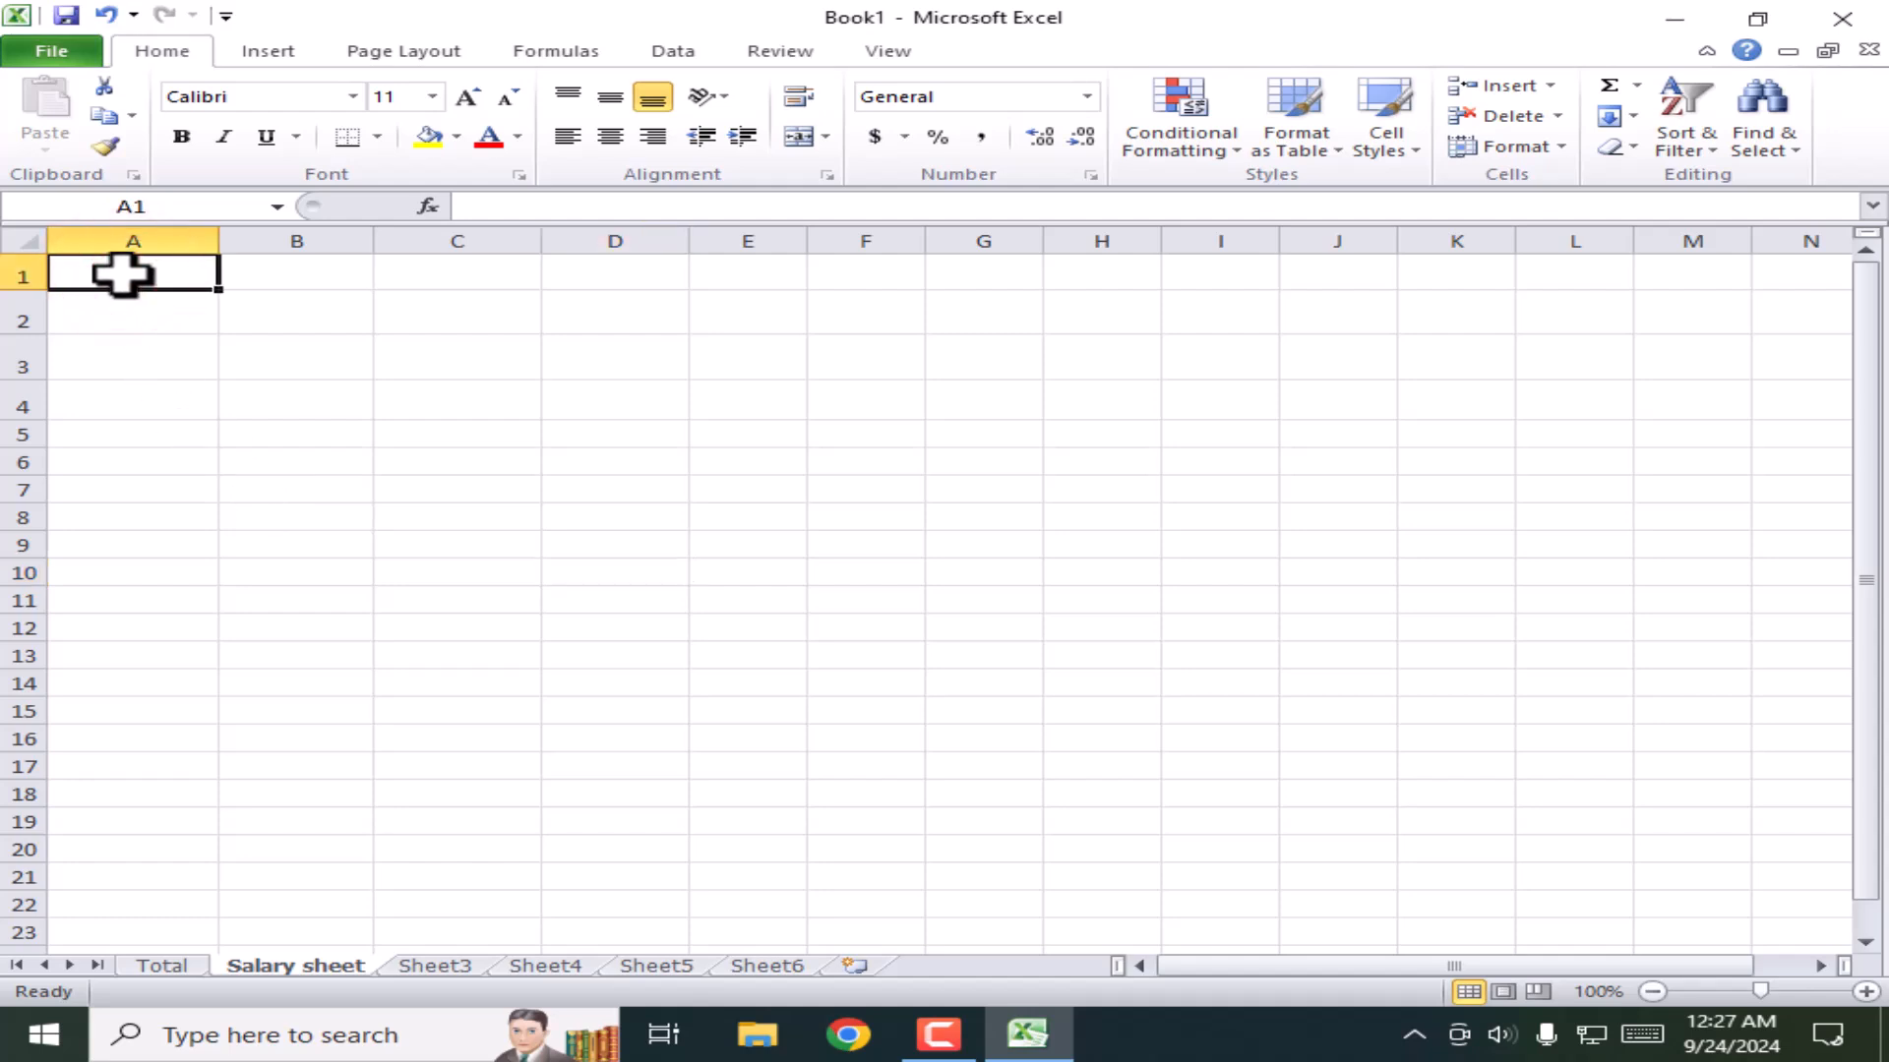
pyautogui.write('120')
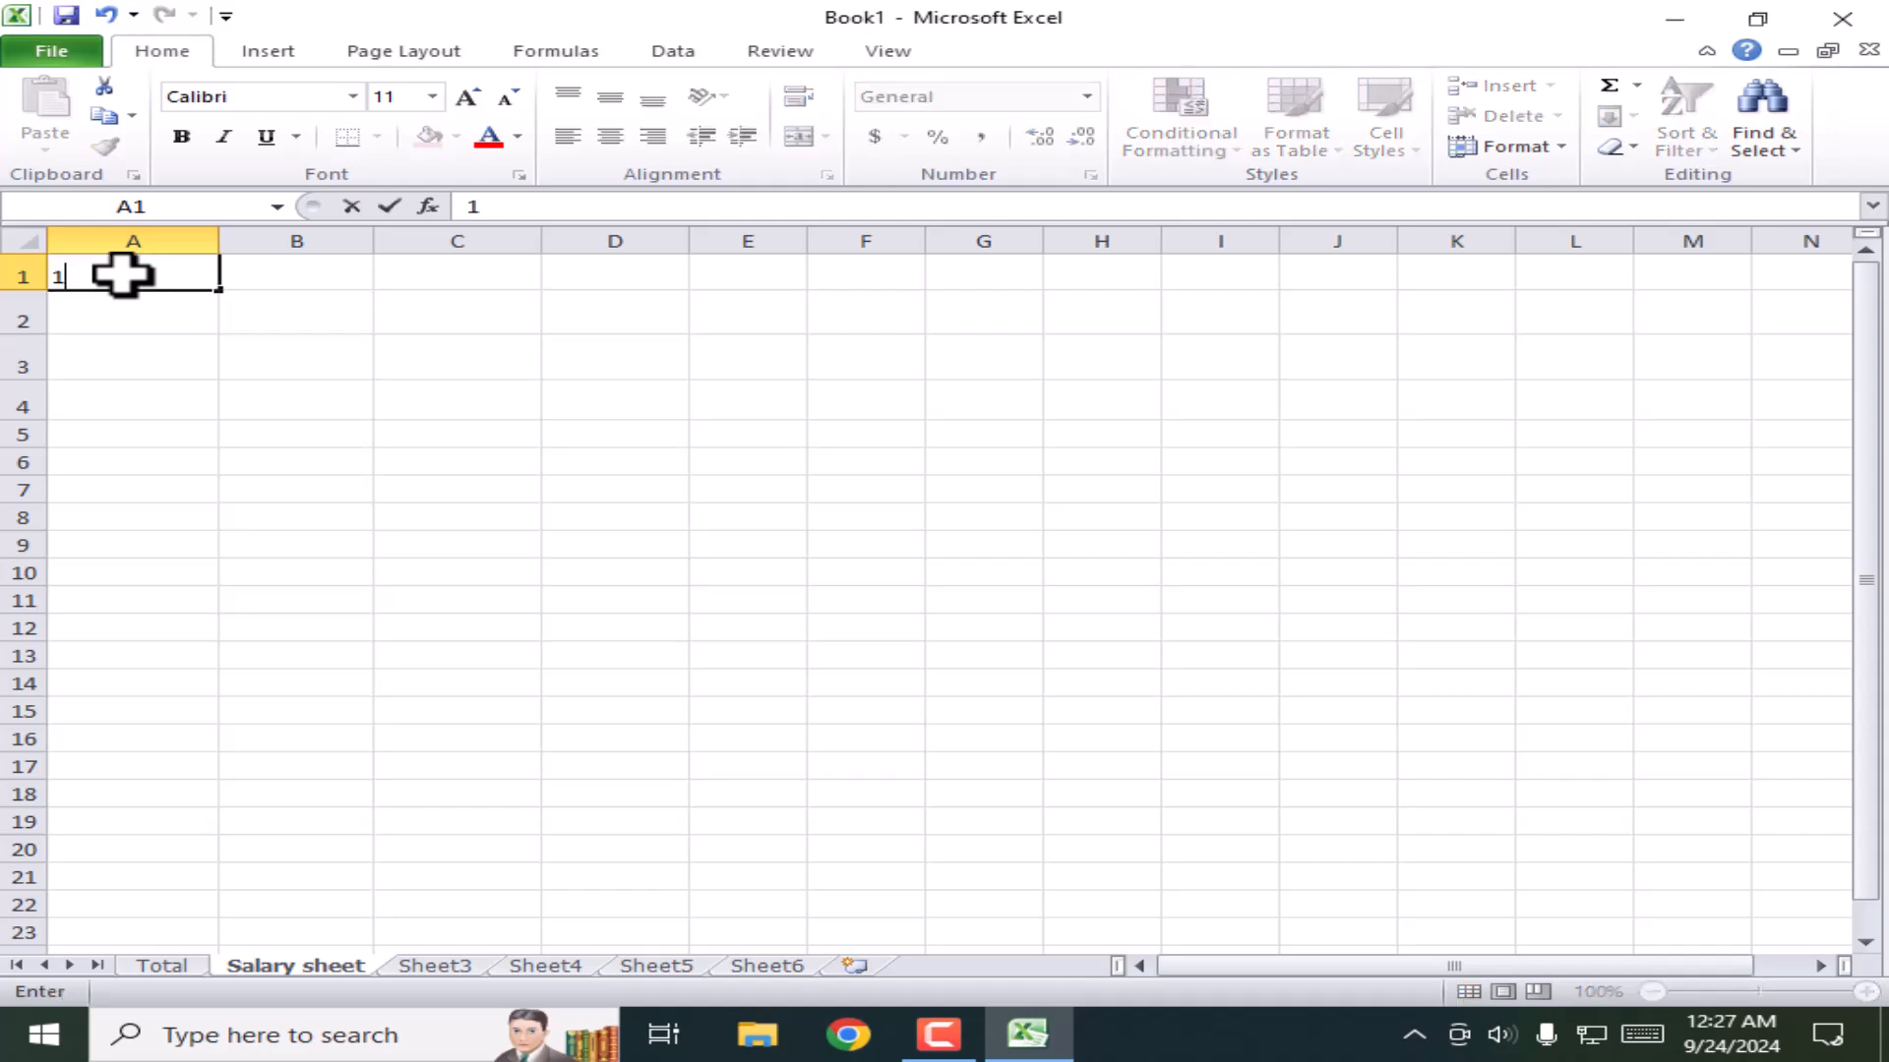
pyautogui.write('0')
pyautogui.press('Return')
pyautogui.write('150')
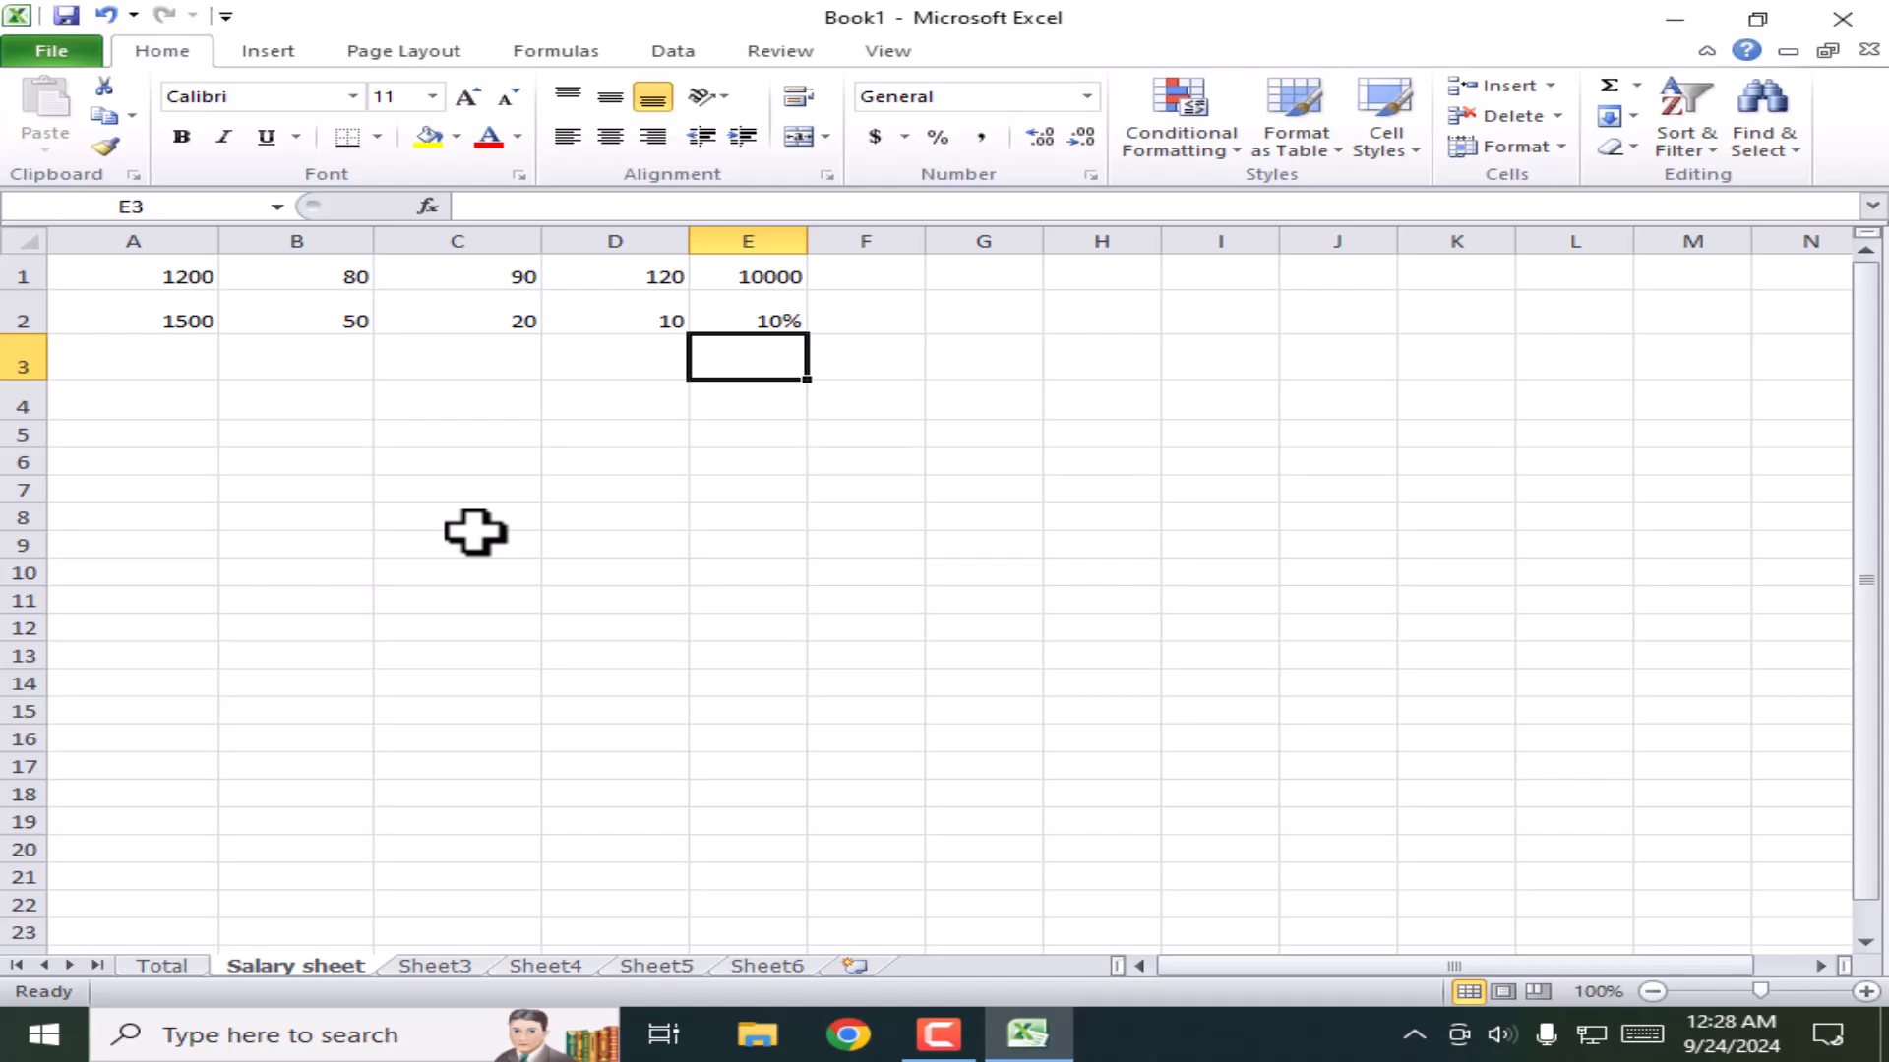
# Step: Give A1:E3 all borders, centre and middle alignment, and a 16 pt font
pyautogui.moveTo(116, 263); pyautogui.dragTo(770, 366)
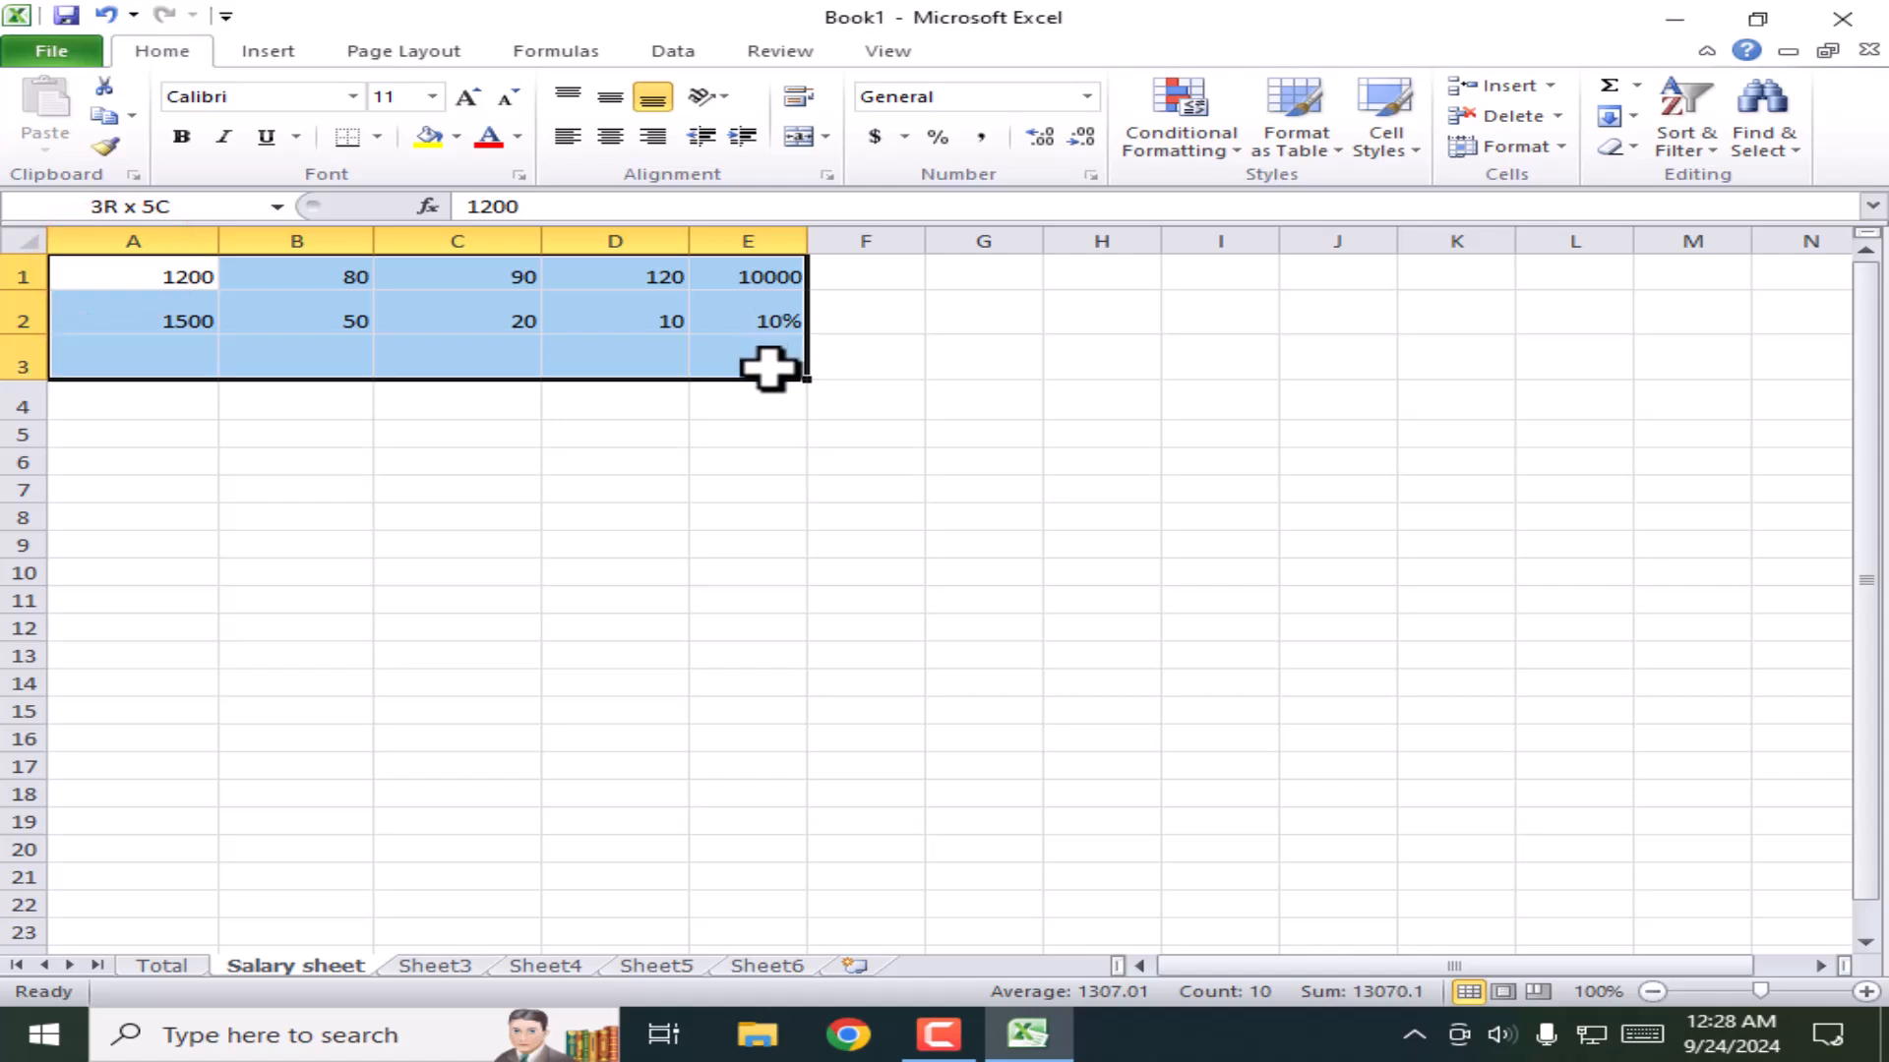
pyautogui.click(378, 137)
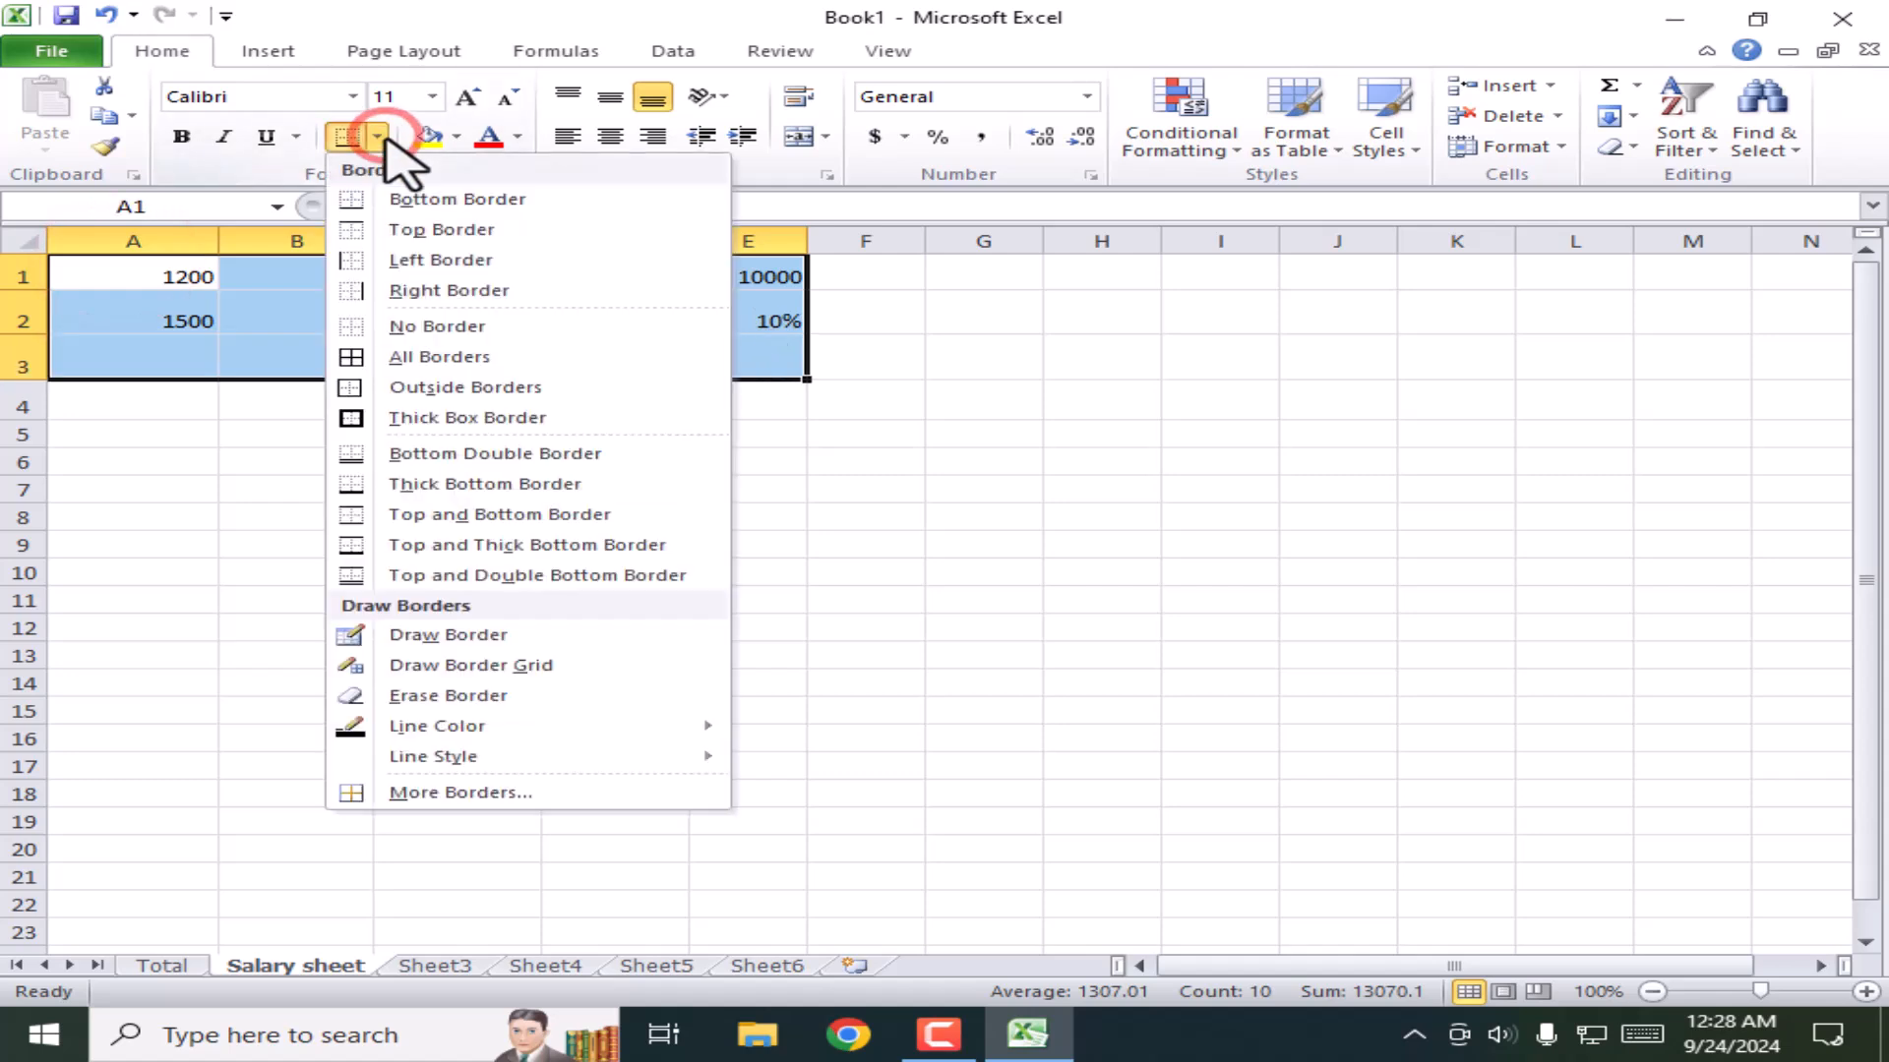
pyautogui.click(402, 358)
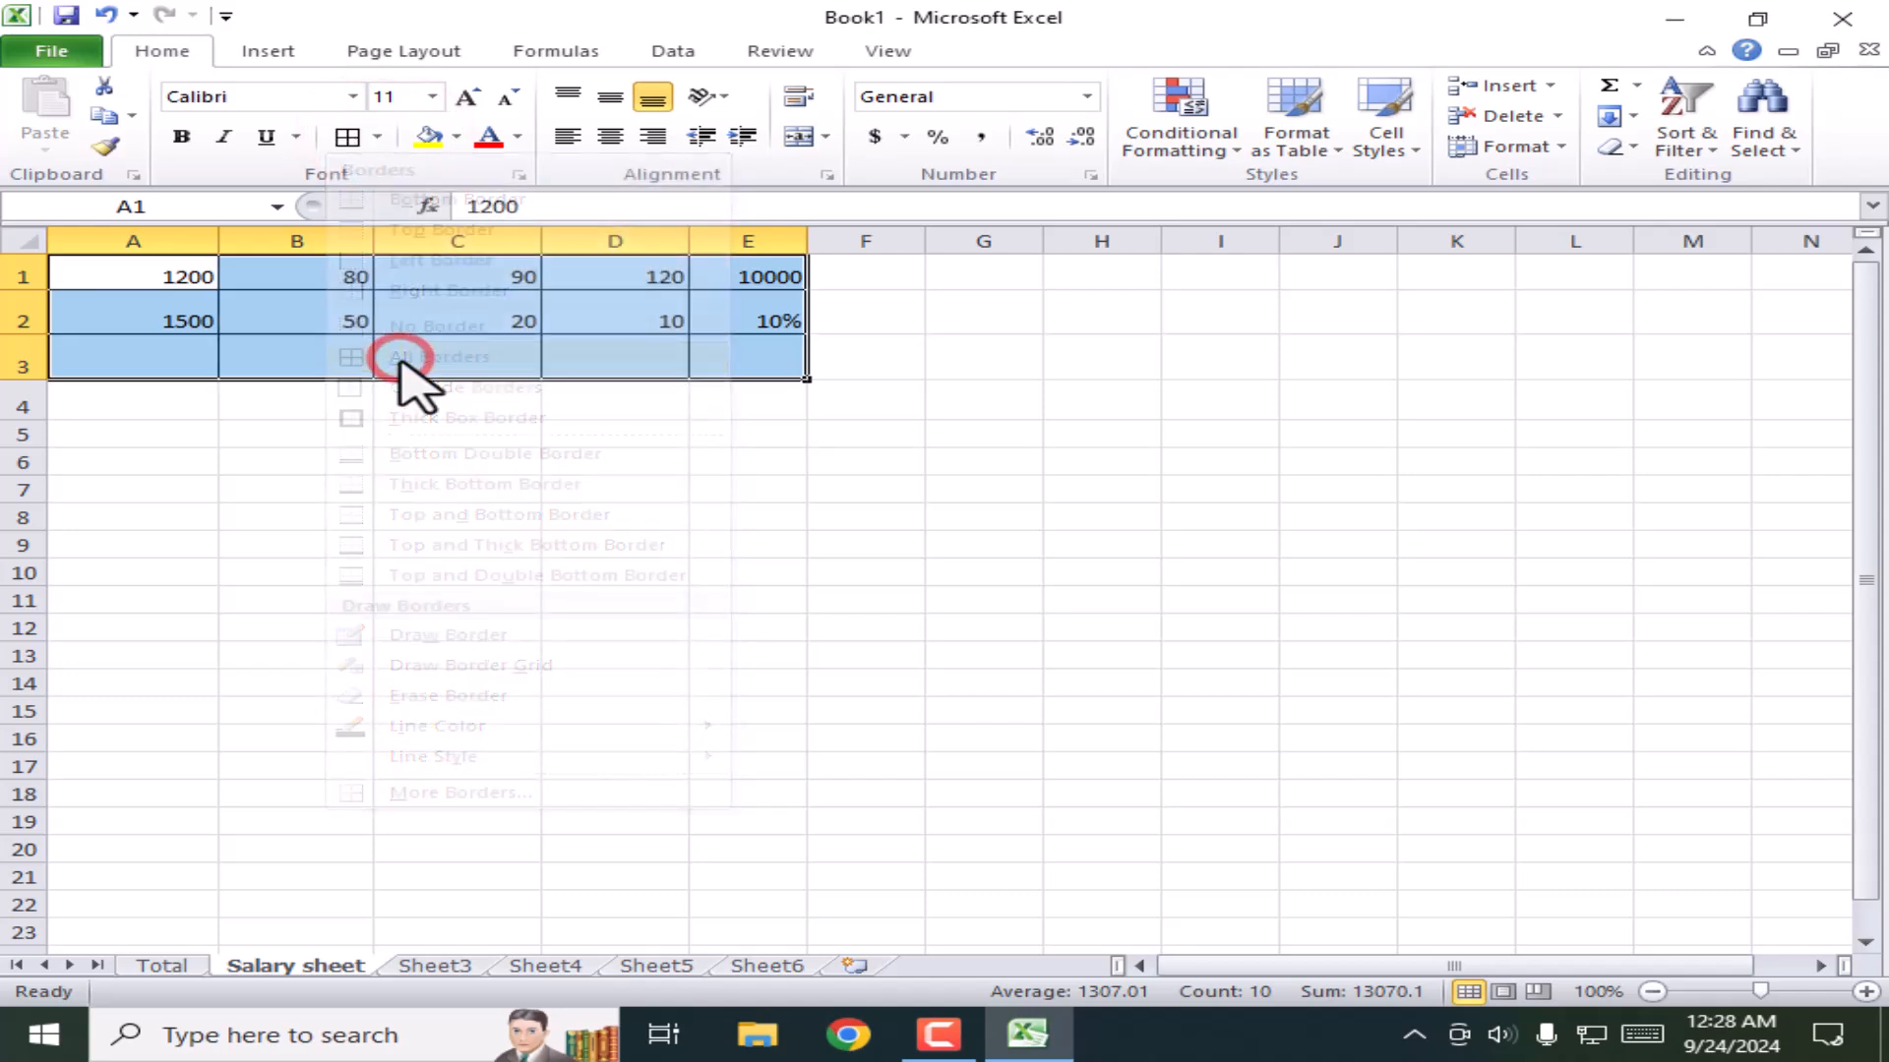
pyautogui.click(607, 138)
pyautogui.click(610, 96)
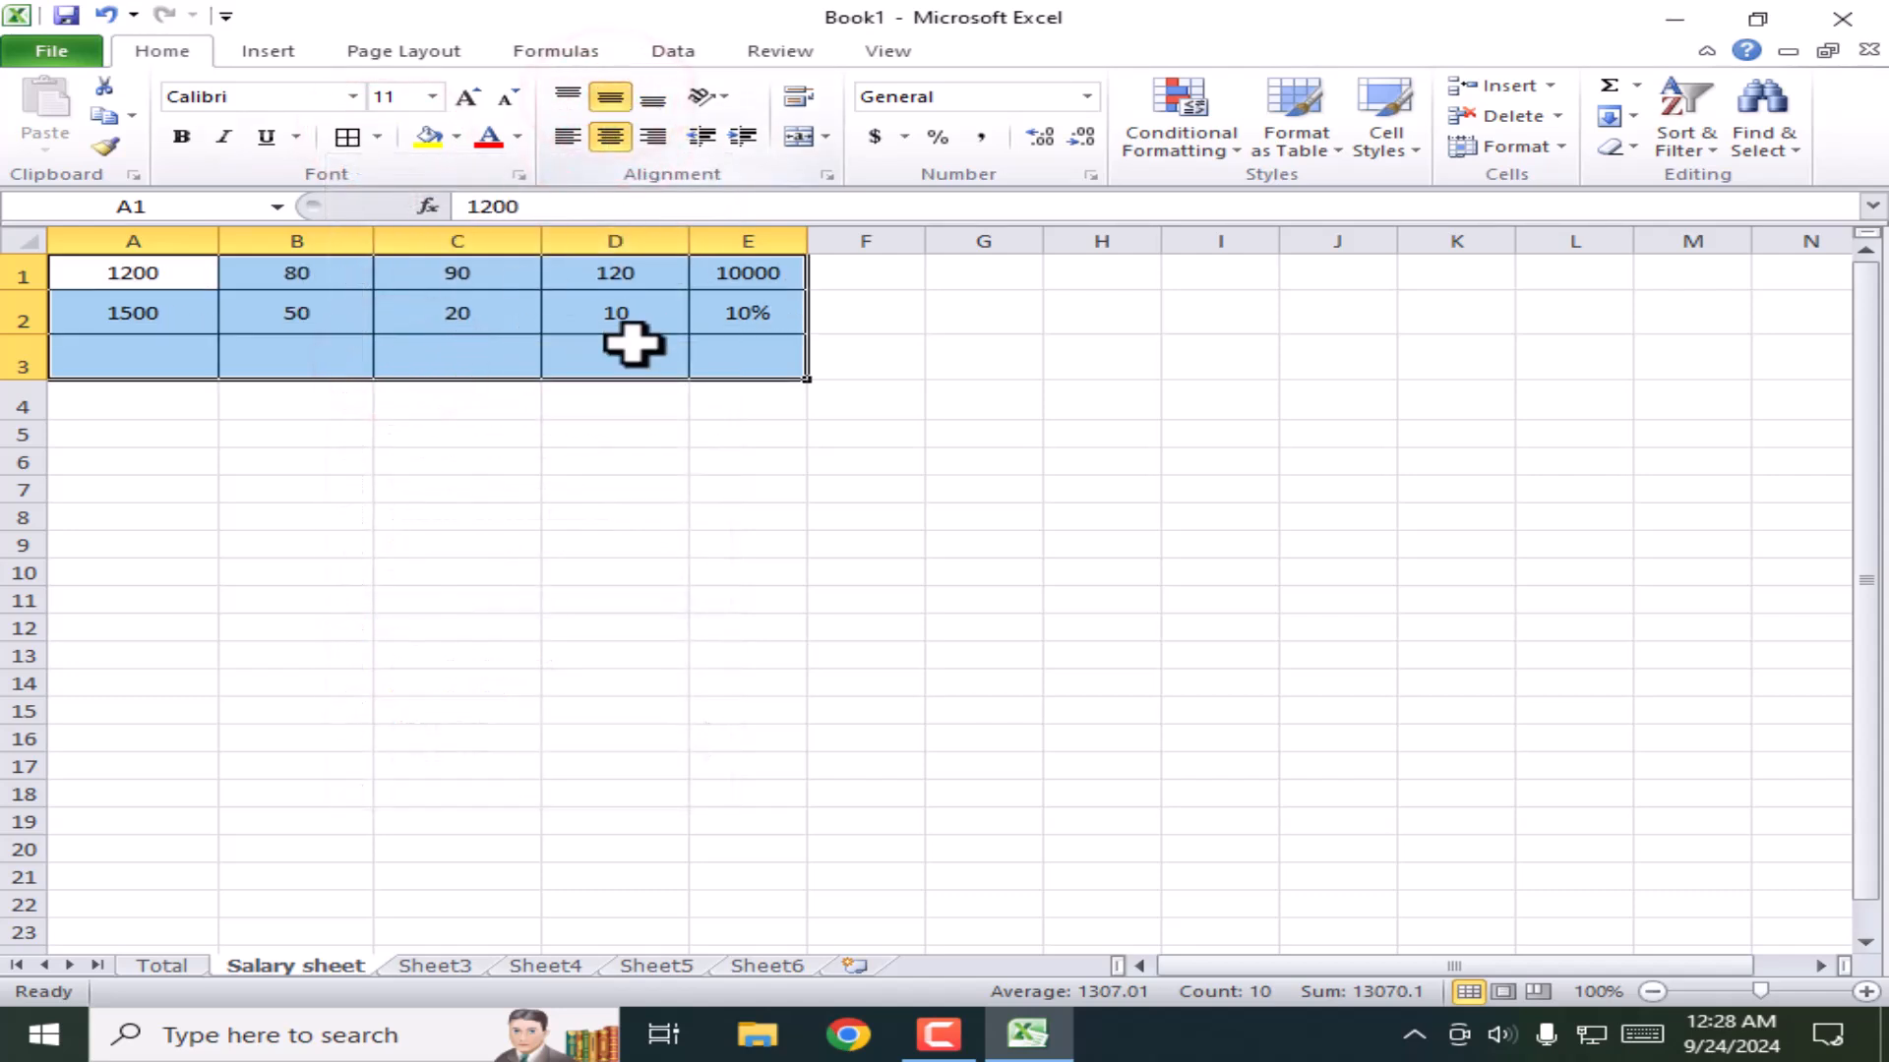
pyautogui.click(468, 96)
pyautogui.click(467, 96)
pyautogui.click(469, 96)
pyautogui.click(607, 514)
# Step: Step through the empty row 3 cells A3 to E3 and widen column E
pyautogui.click(106, 357)
pyautogui.click(298, 360)
pyautogui.click(436, 359)
pyautogui.click(624, 358)
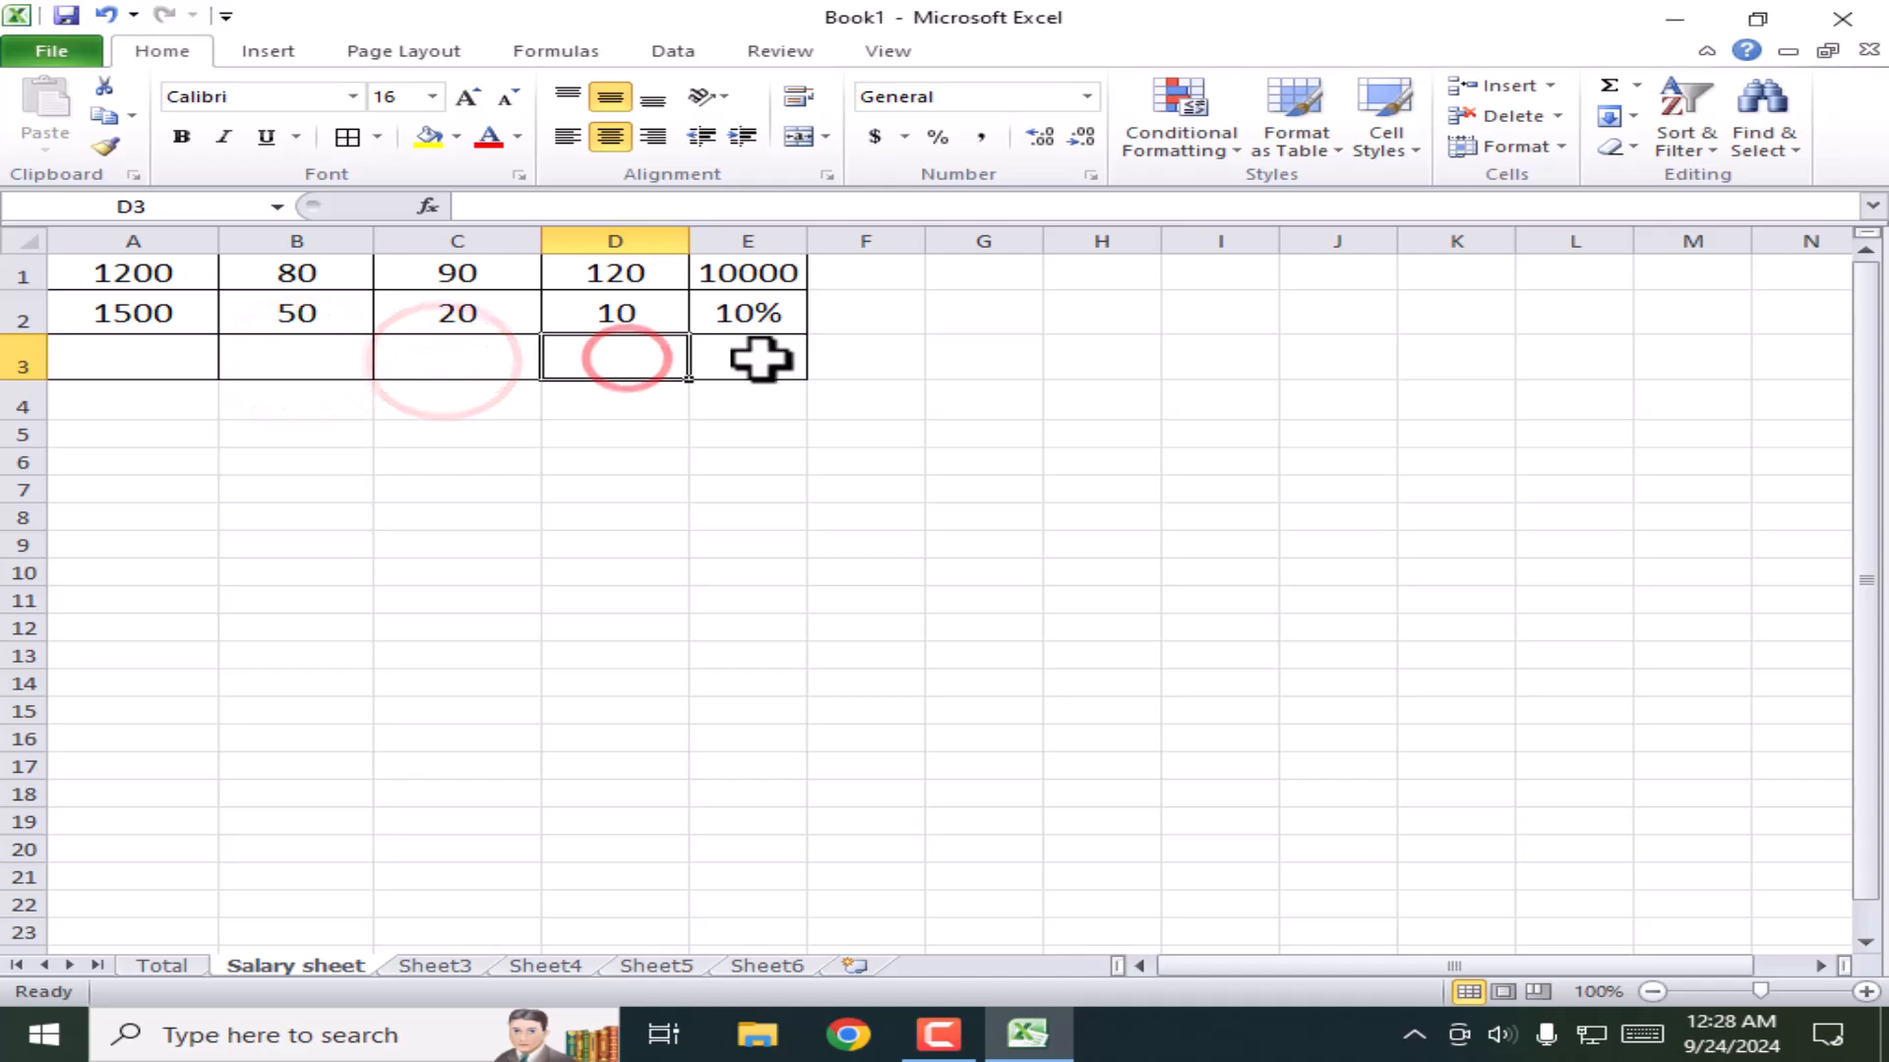
pyautogui.click(762, 364)
pyautogui.moveTo(806, 241); pyautogui.dragTo(846, 241)
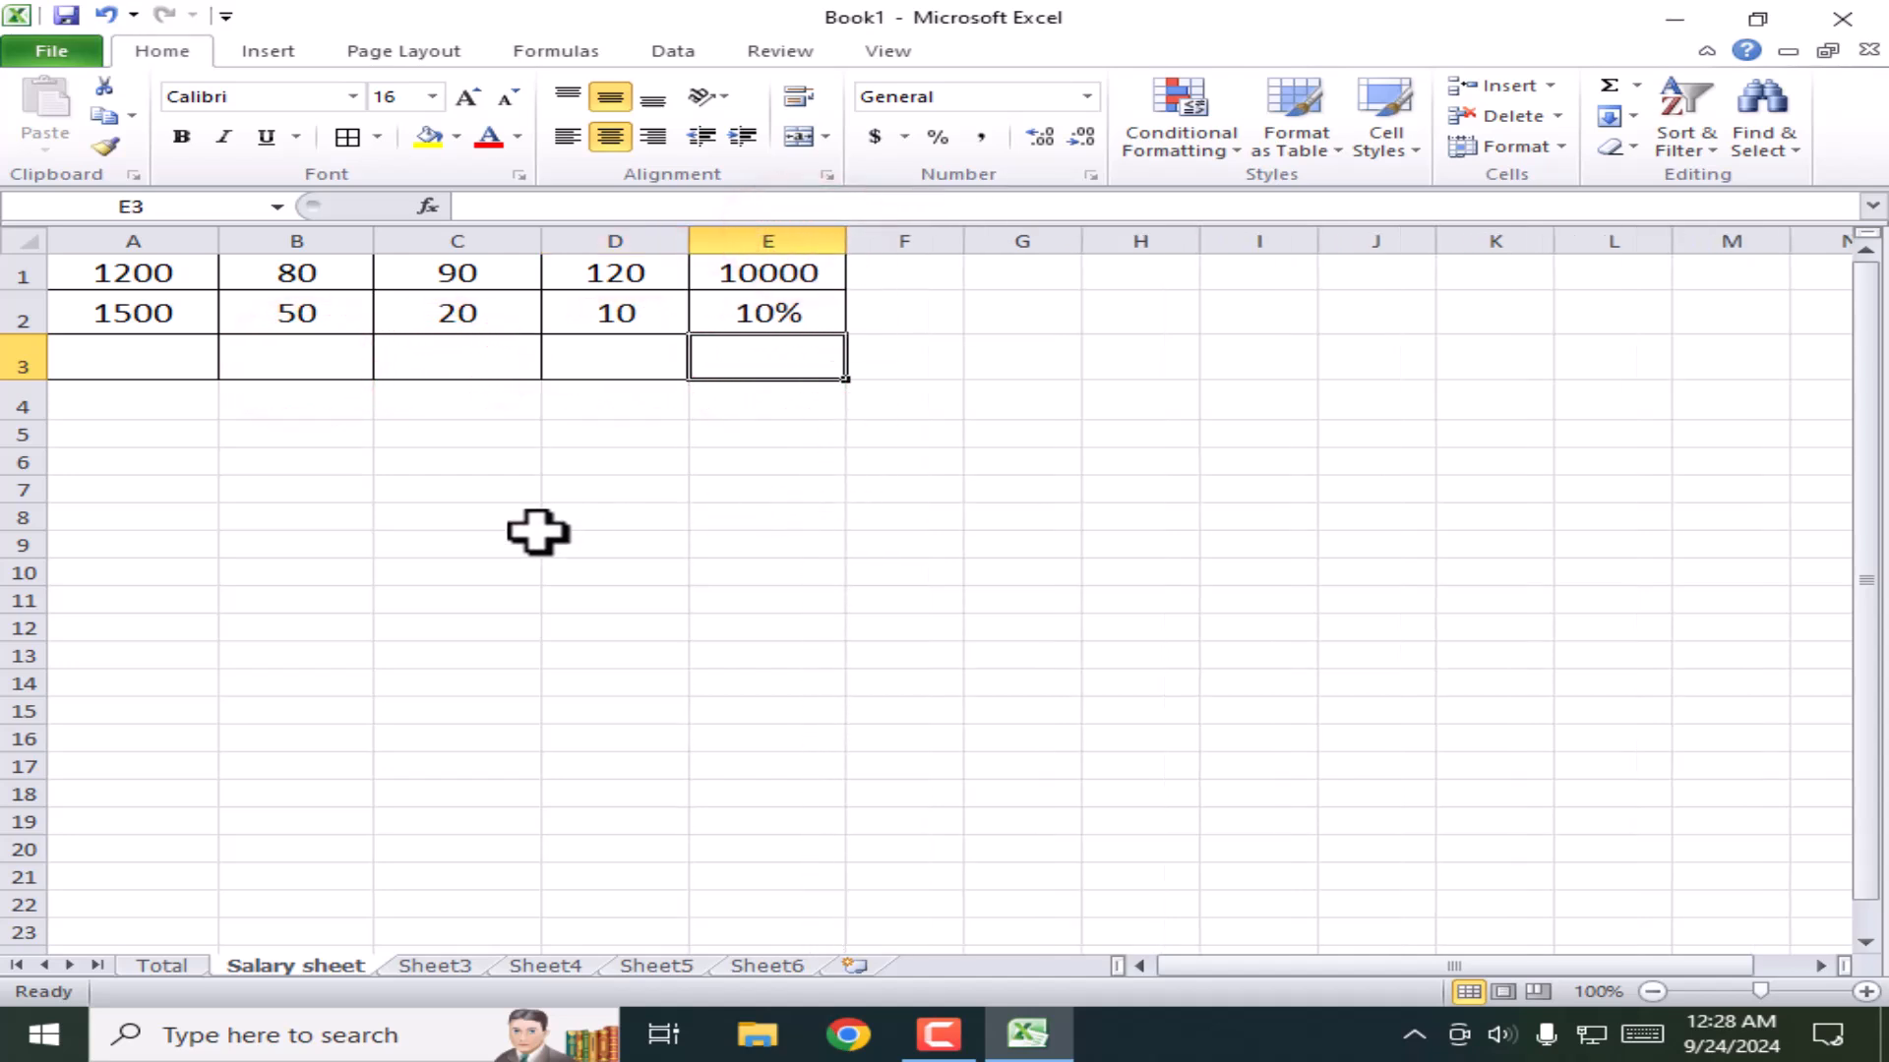
pyautogui.click(403, 492)
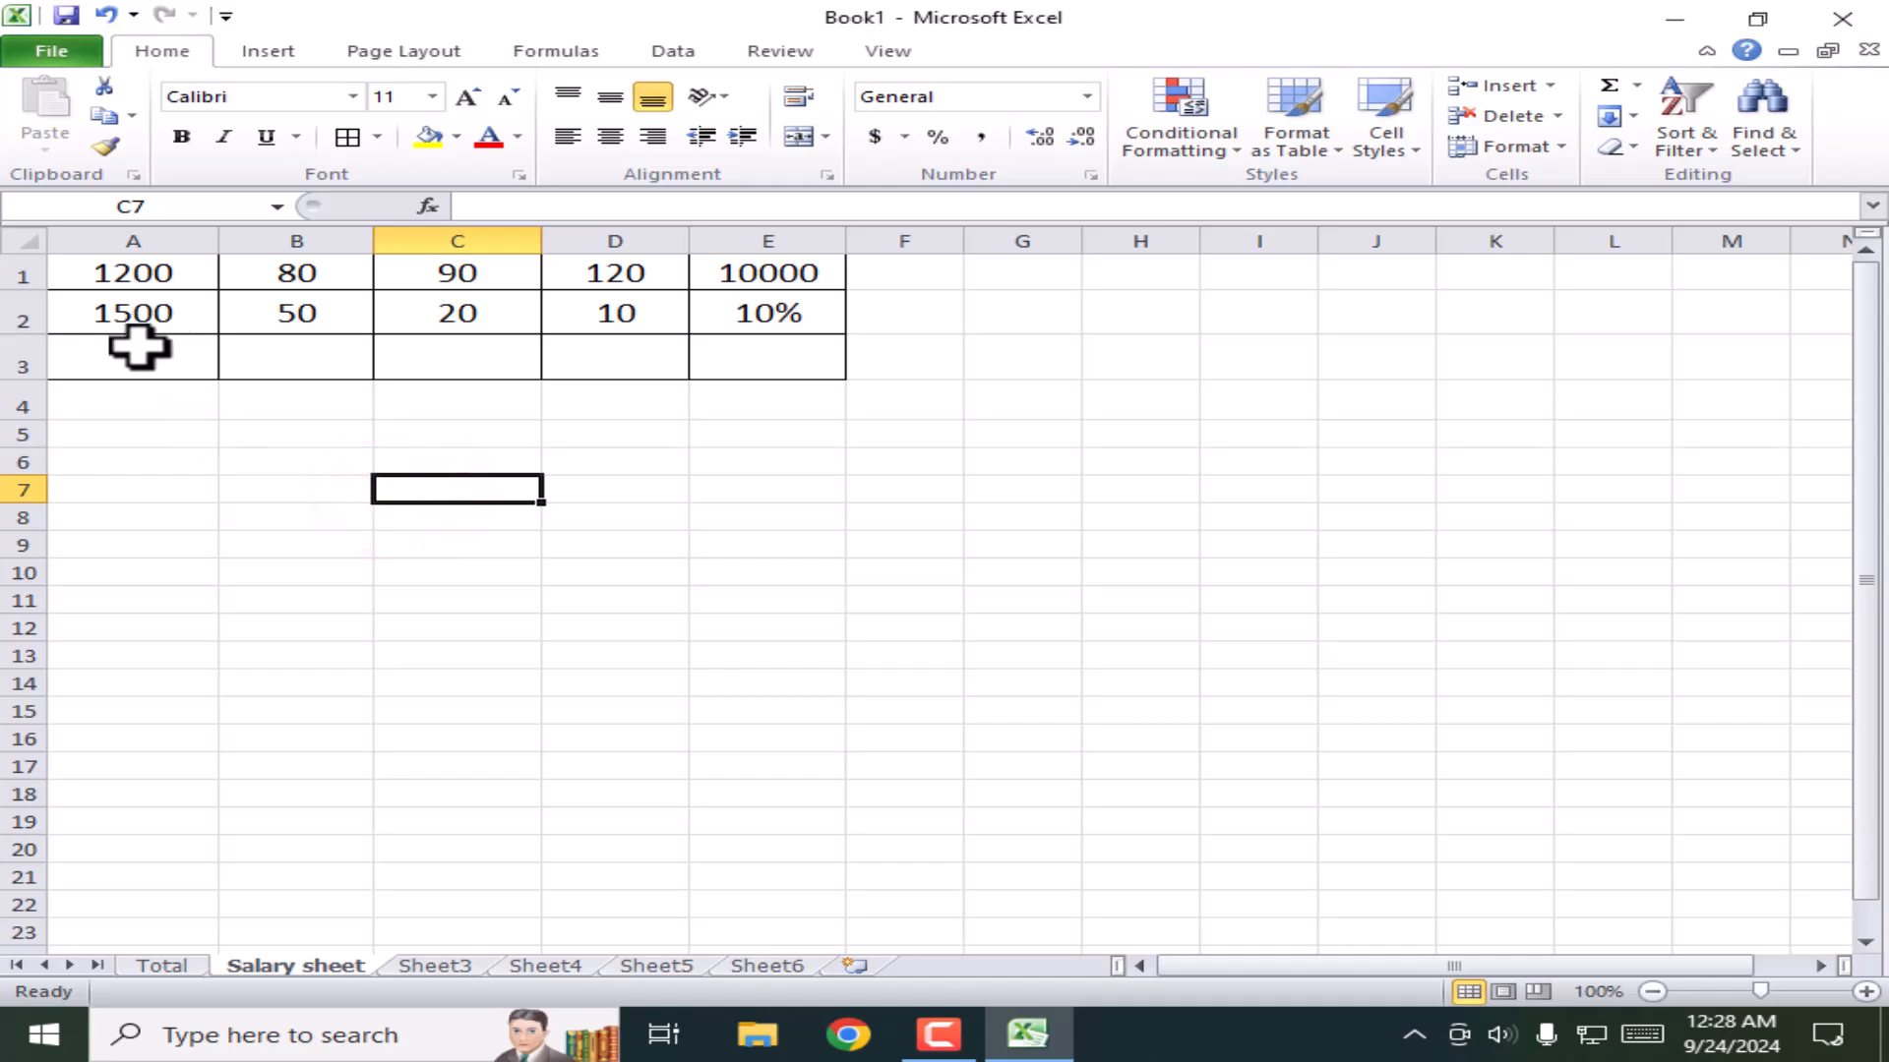
# Step: Review the values in A1 and A2 and select A3 for the sum formula
pyautogui.click(138, 278)
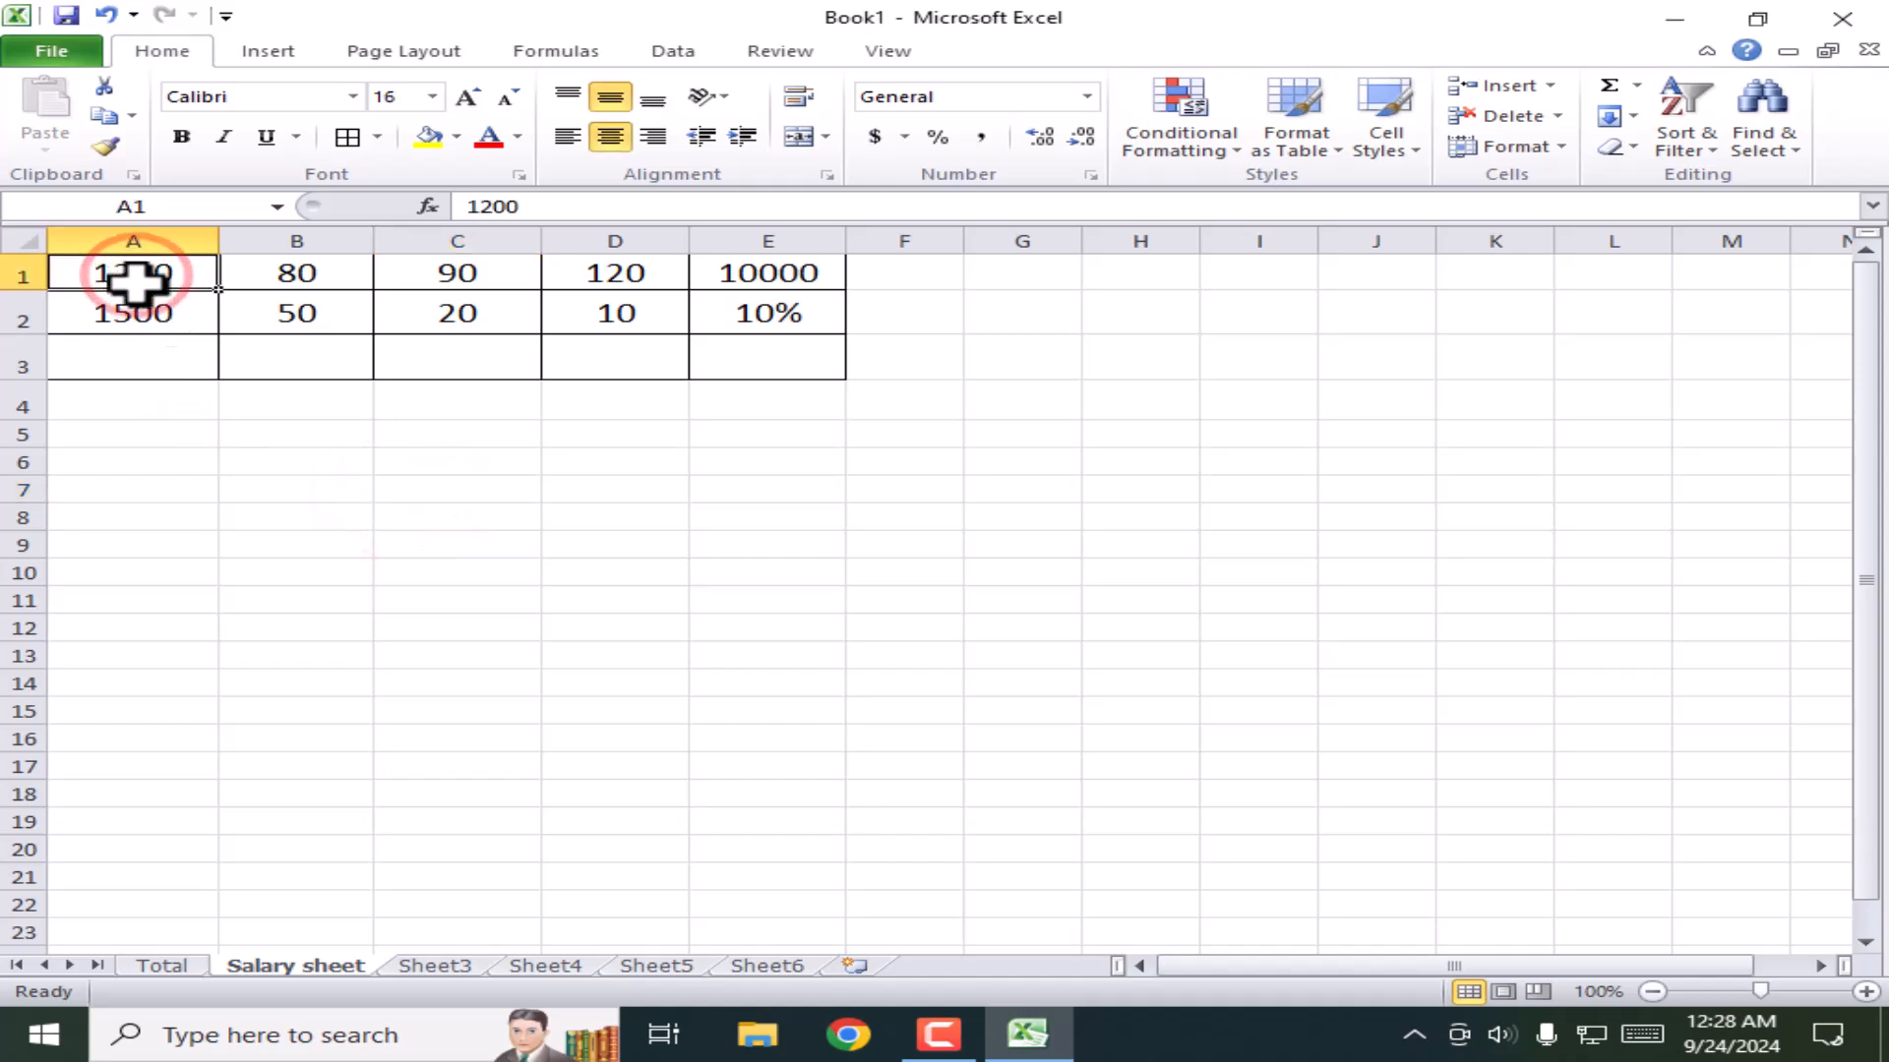
pyautogui.click(128, 313)
pyautogui.click(163, 345)
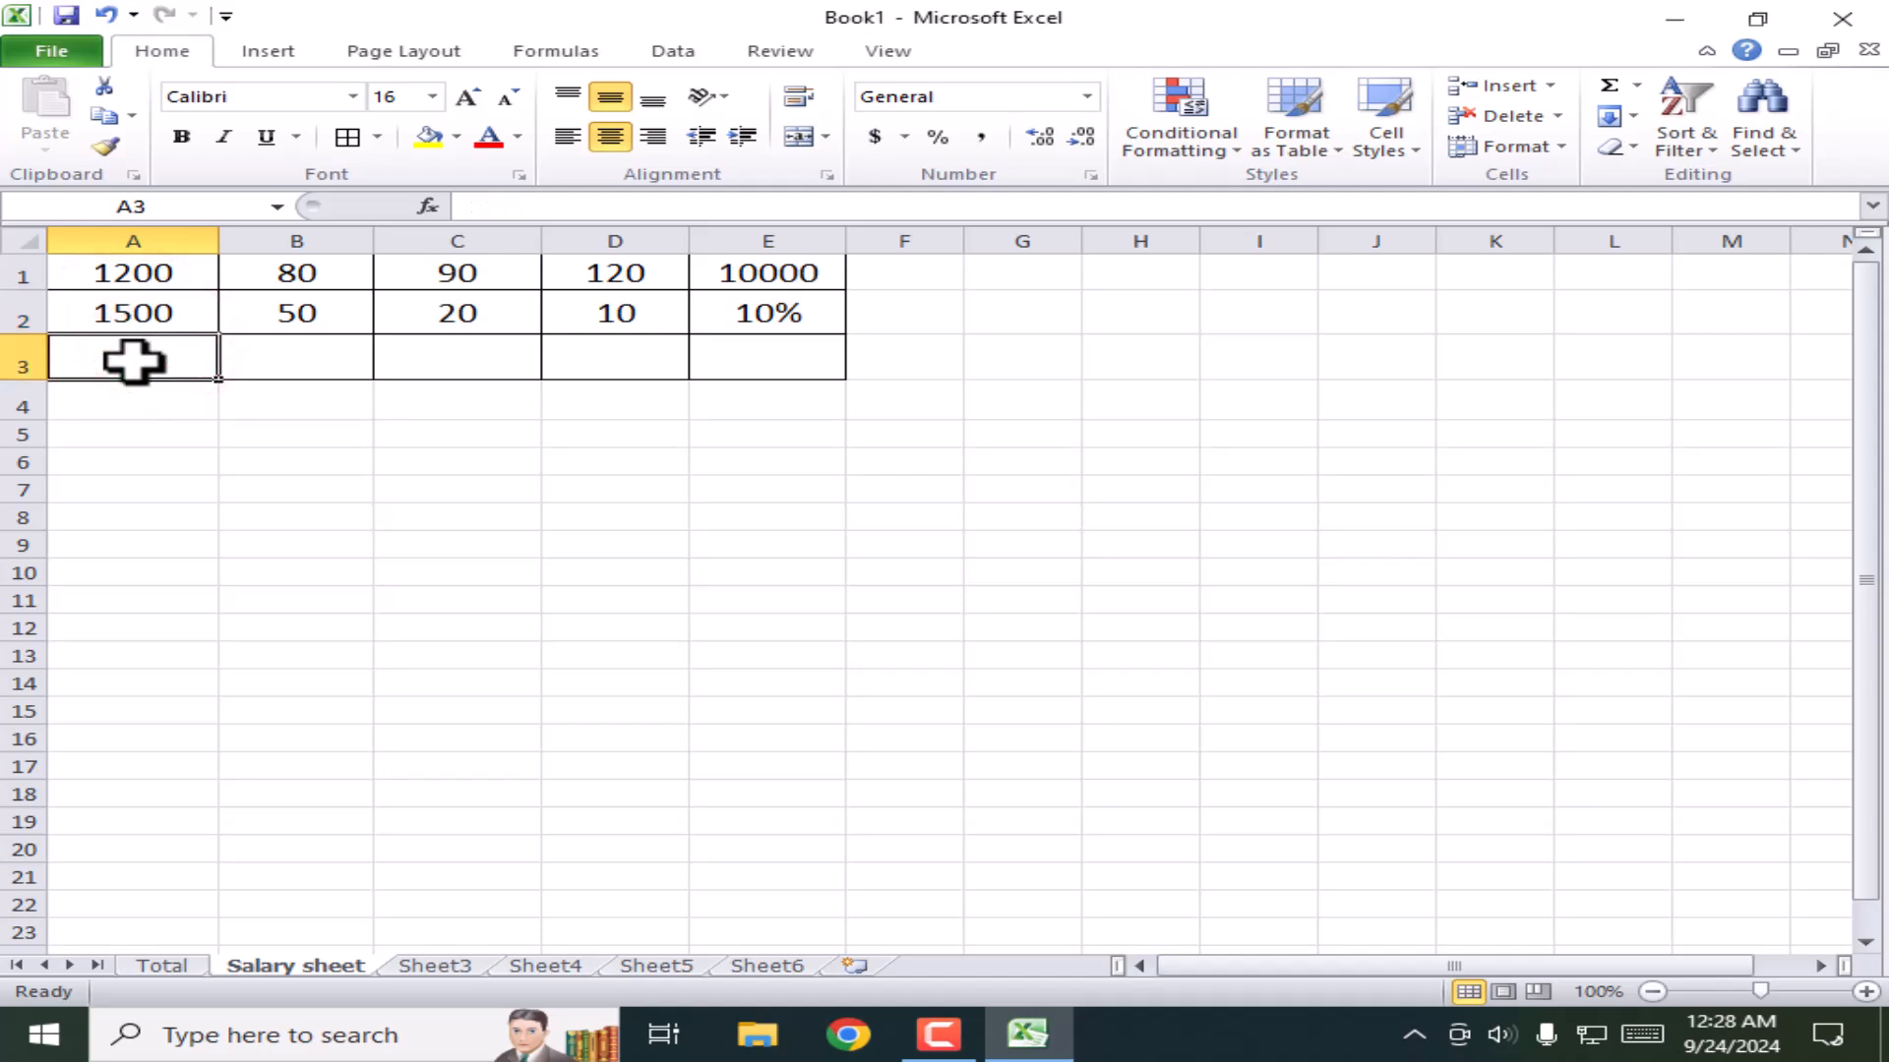
# Step: Enter the formula =A1+A2 in cell A3, initially giving 2700
pyautogui.write('=')
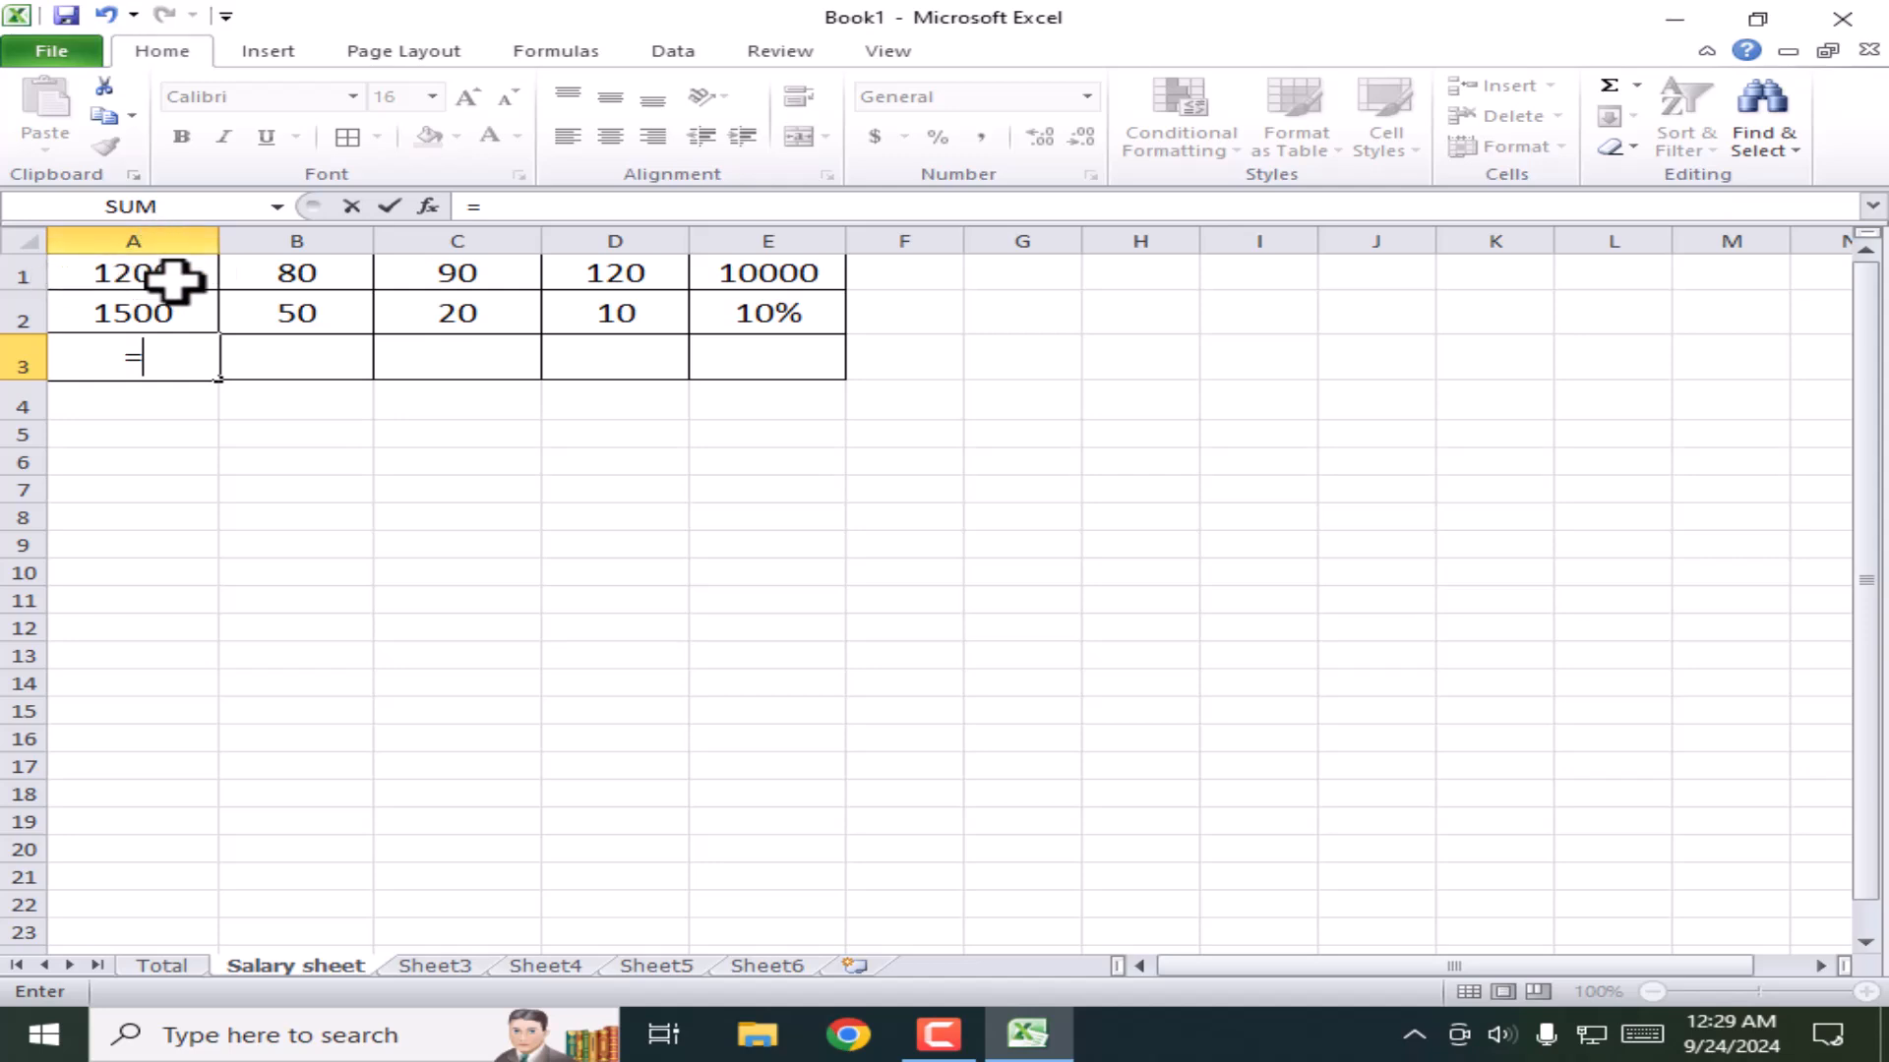
pyautogui.write('a1')
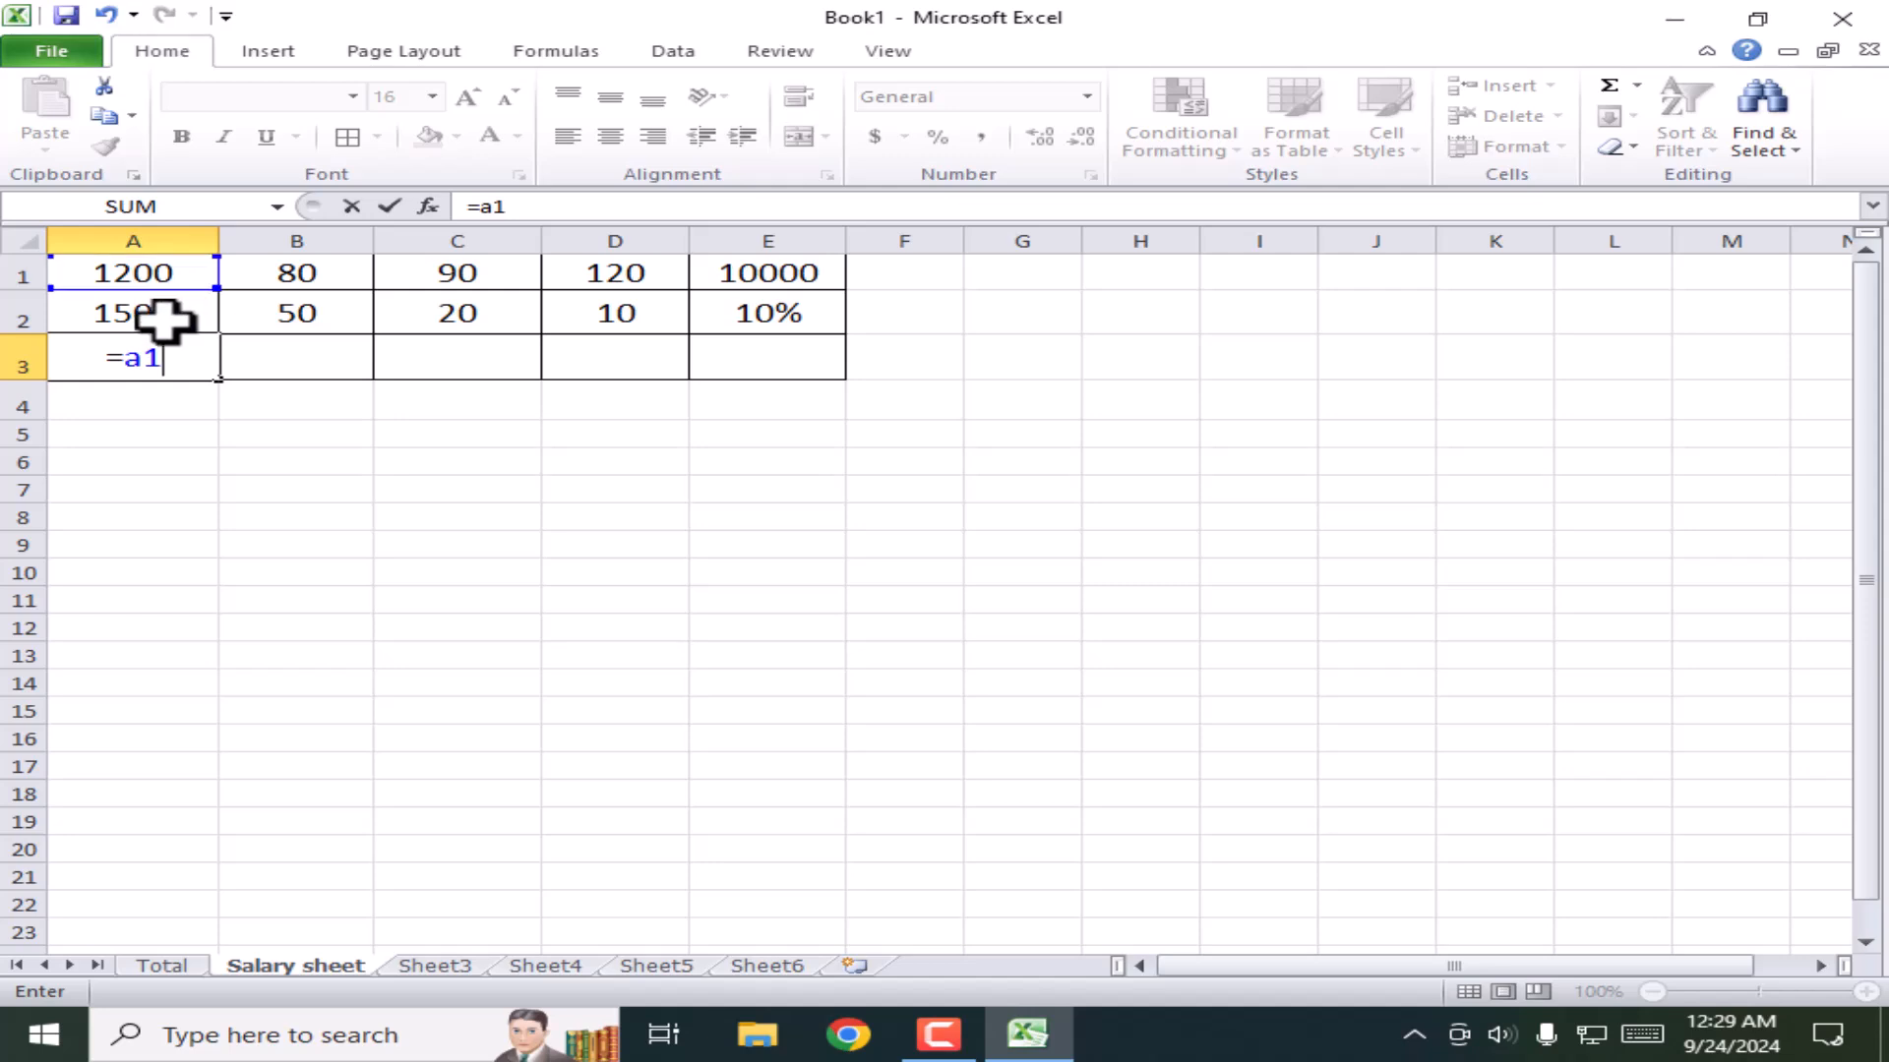
pyautogui.write('+')
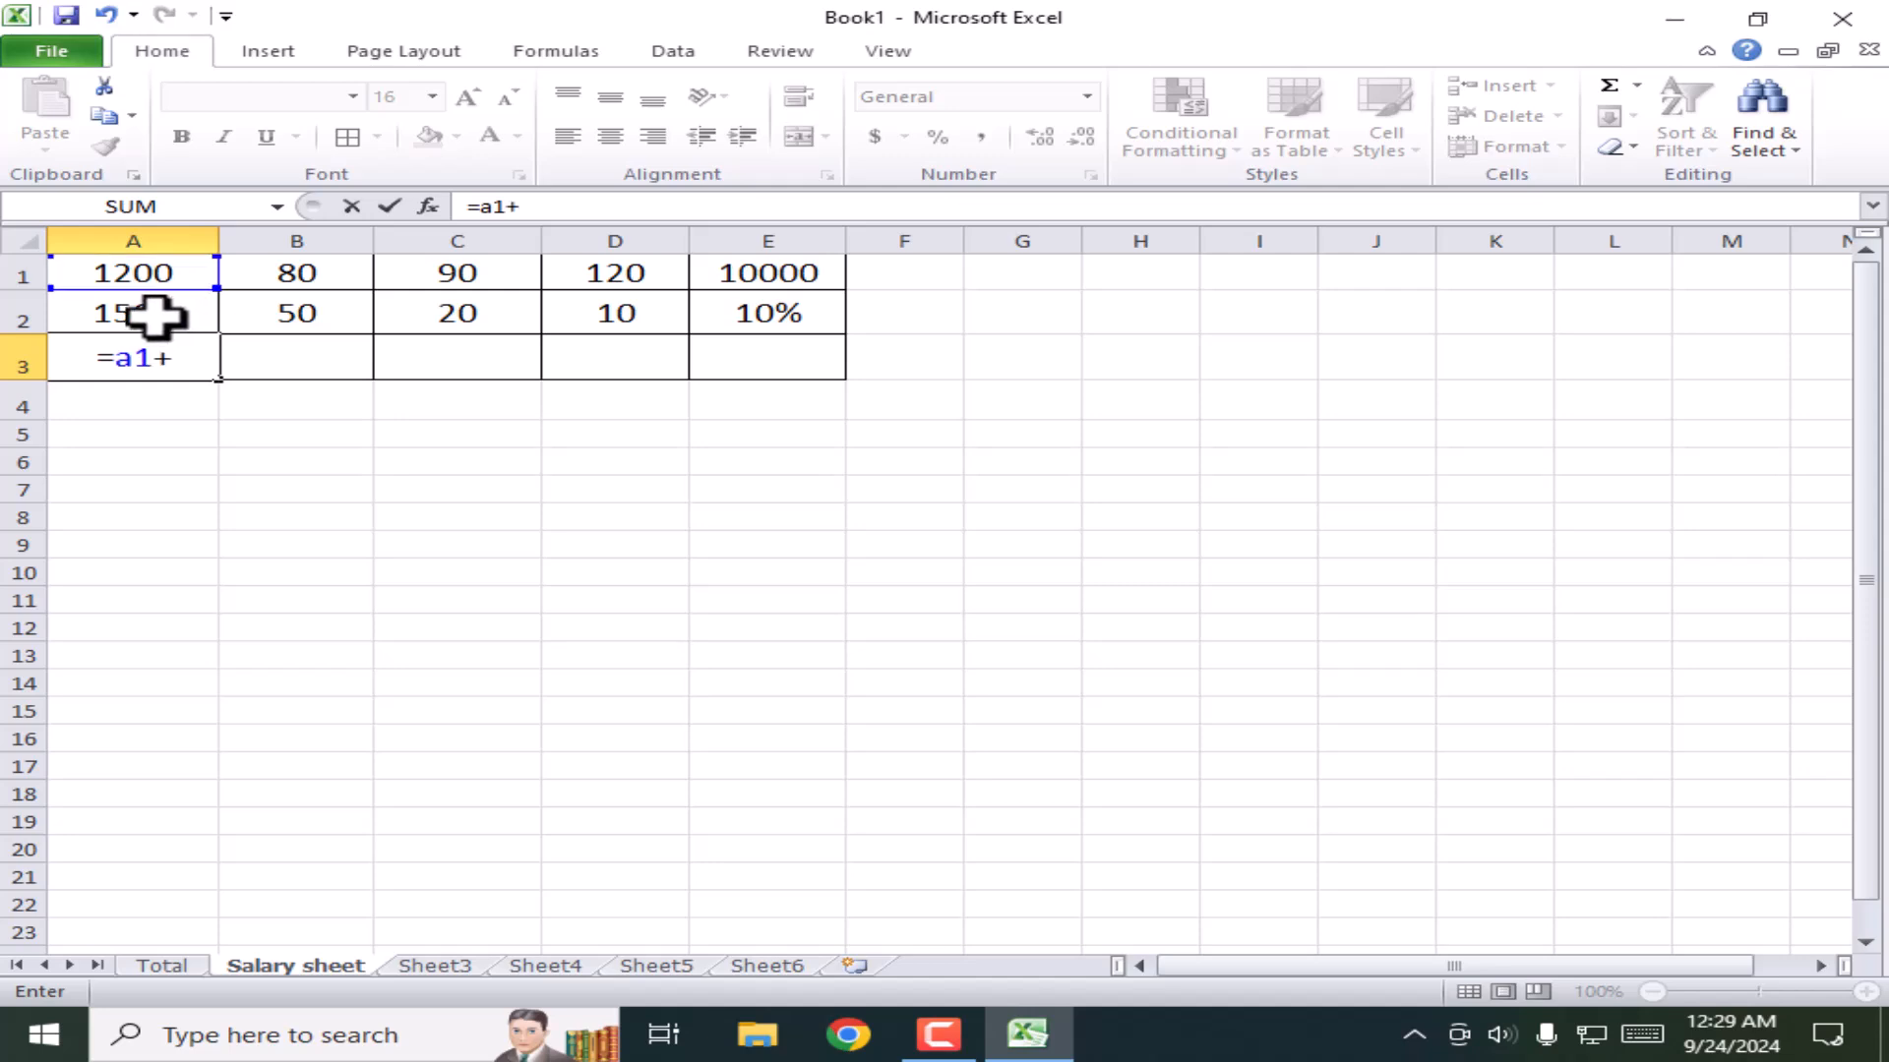
pyautogui.click(155, 315)
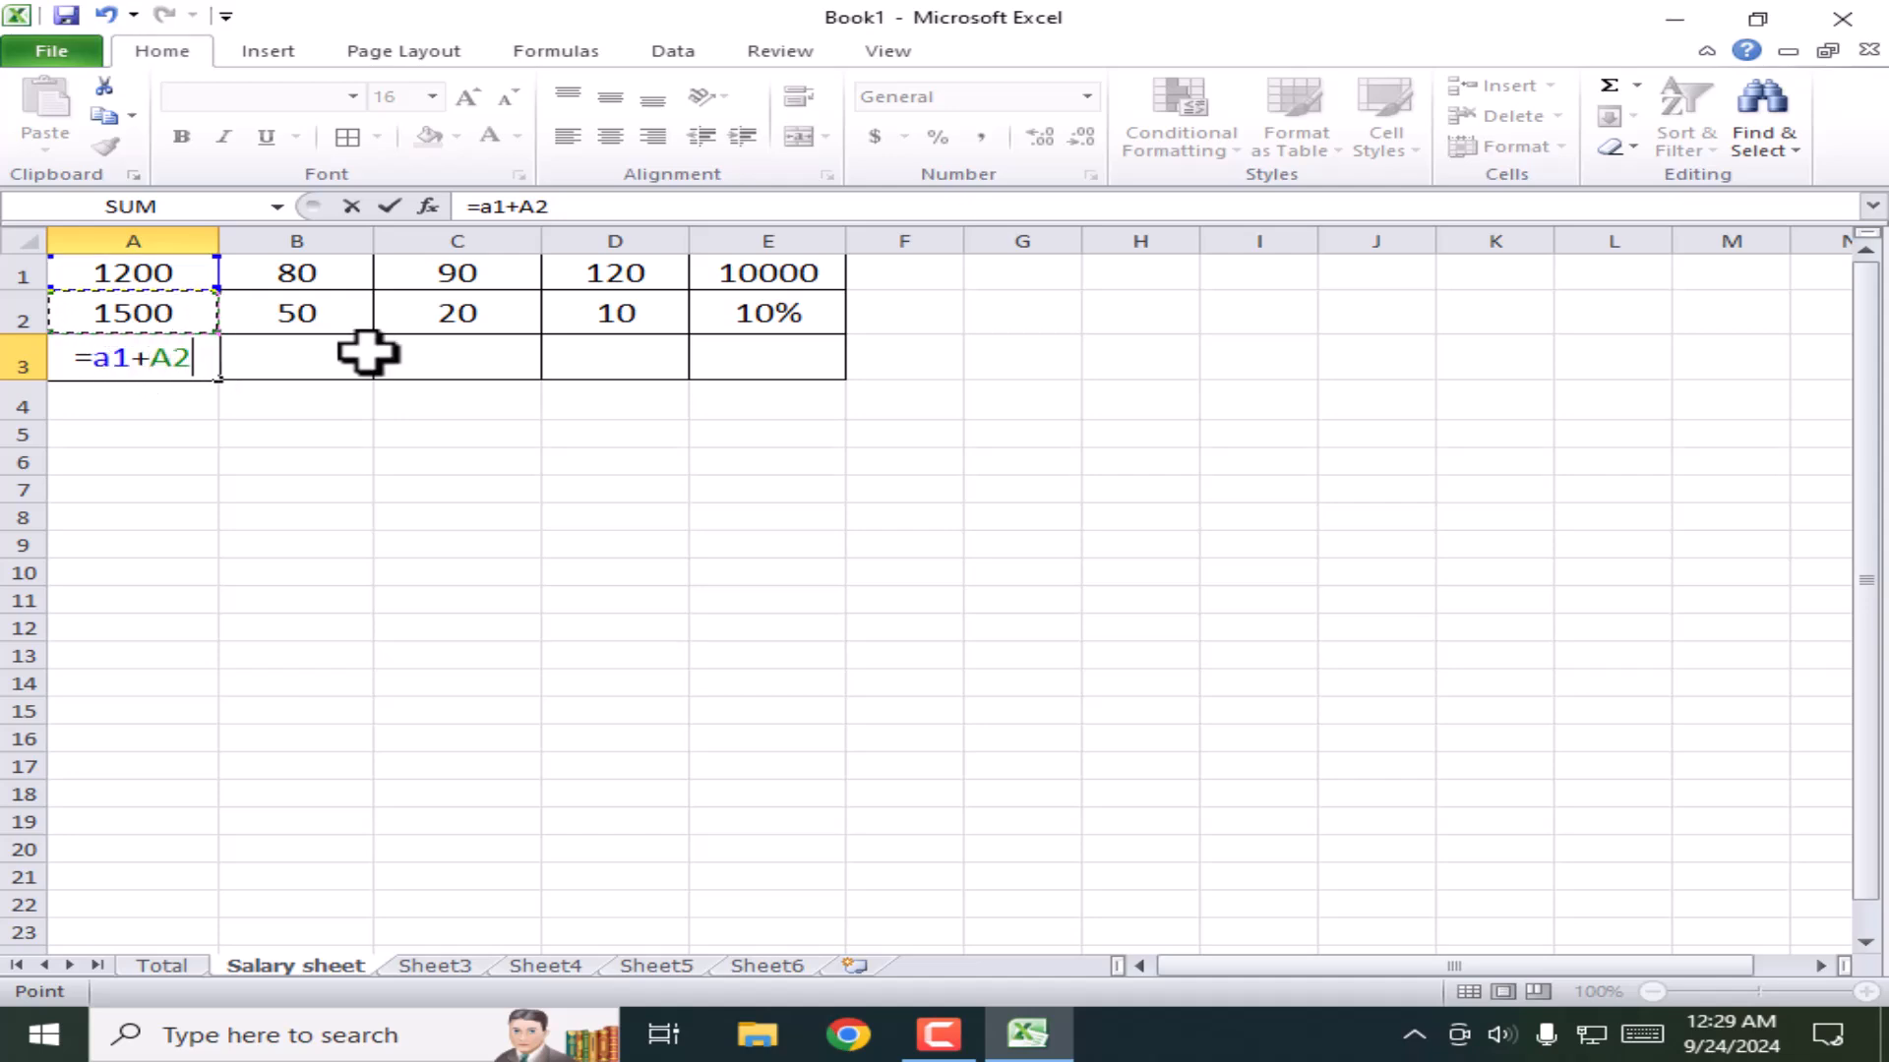
pyautogui.press('Return')
# Step: Change A1 to 5000 and A2 to 9000 so A3 totals 14000
pyautogui.click(104, 358)
pyautogui.doubleClick(157, 278)
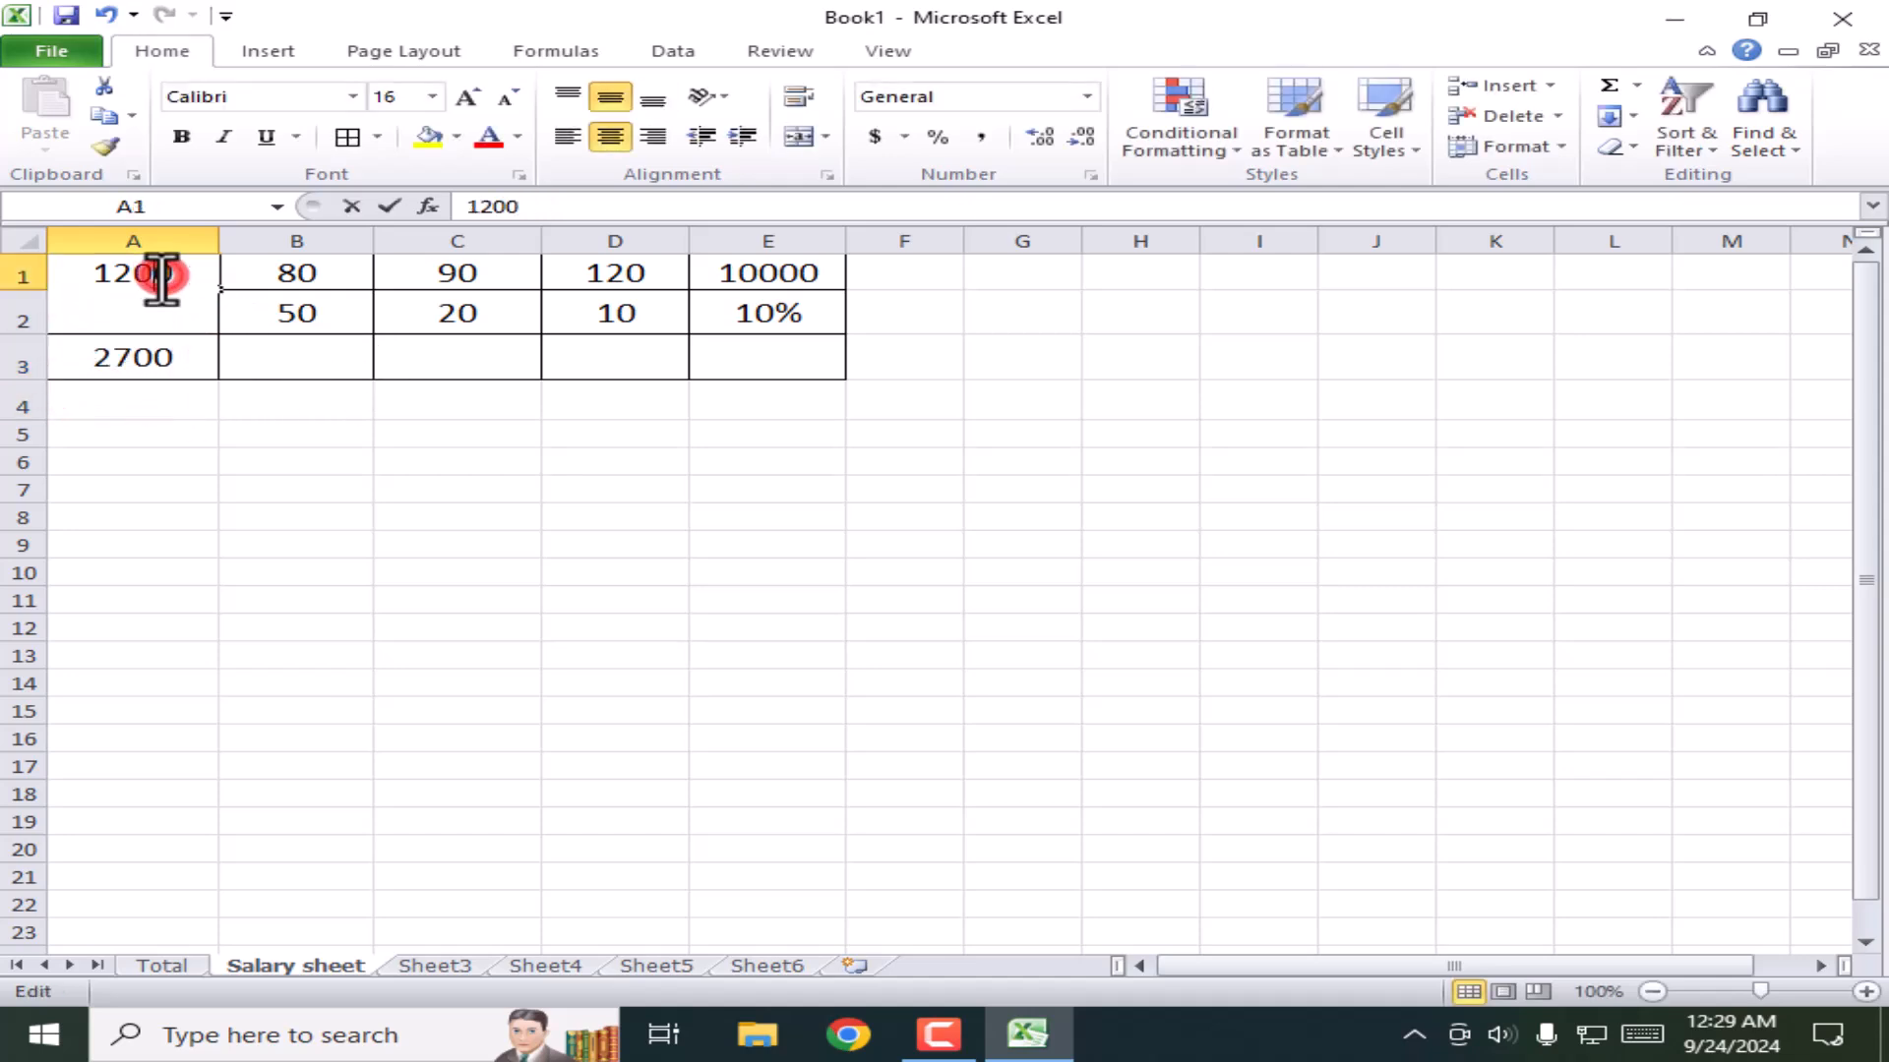
pyautogui.write('5000')
pyautogui.press('BackSpace')
pyautogui.press('BackSpace')
pyautogui.press('BackSpace')
pyautogui.press('BackSpace')
pyautogui.press('BackSpace')
pyautogui.press('BackSpace')
pyautogui.press('BackSpace')
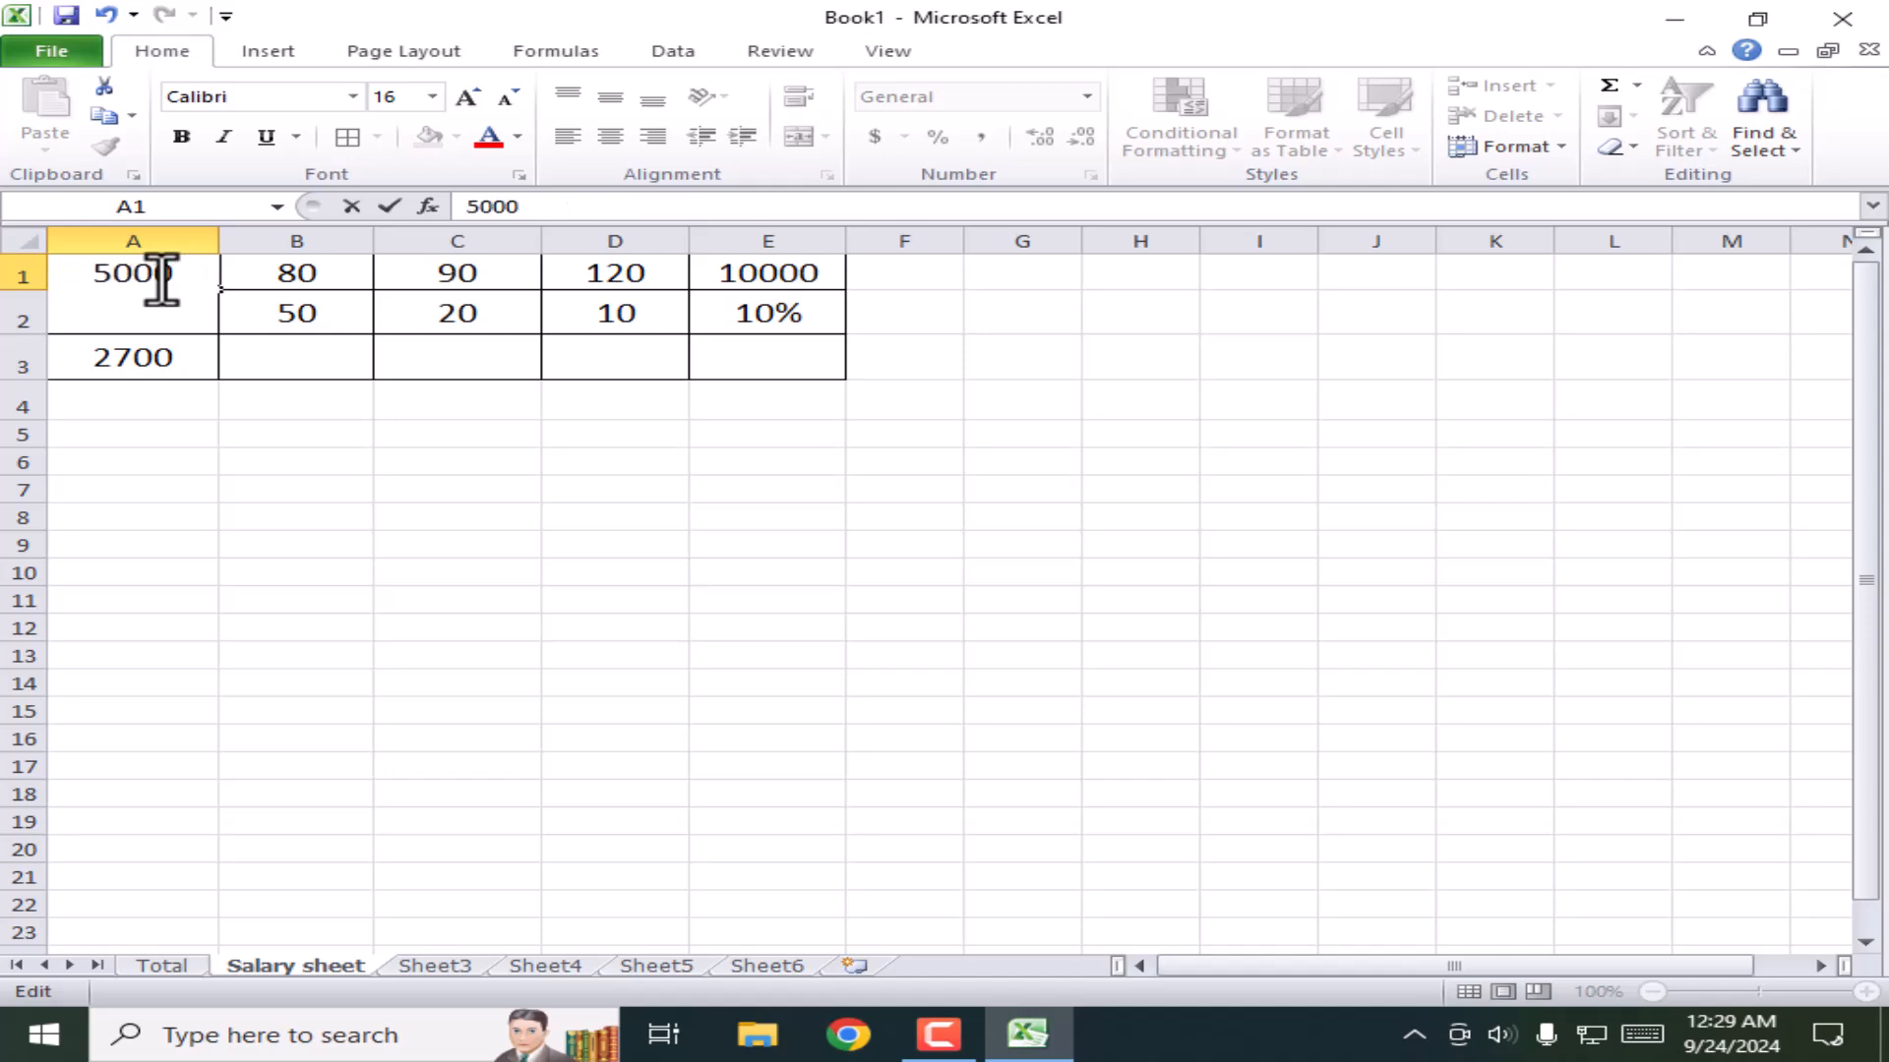
pyautogui.press('Return')
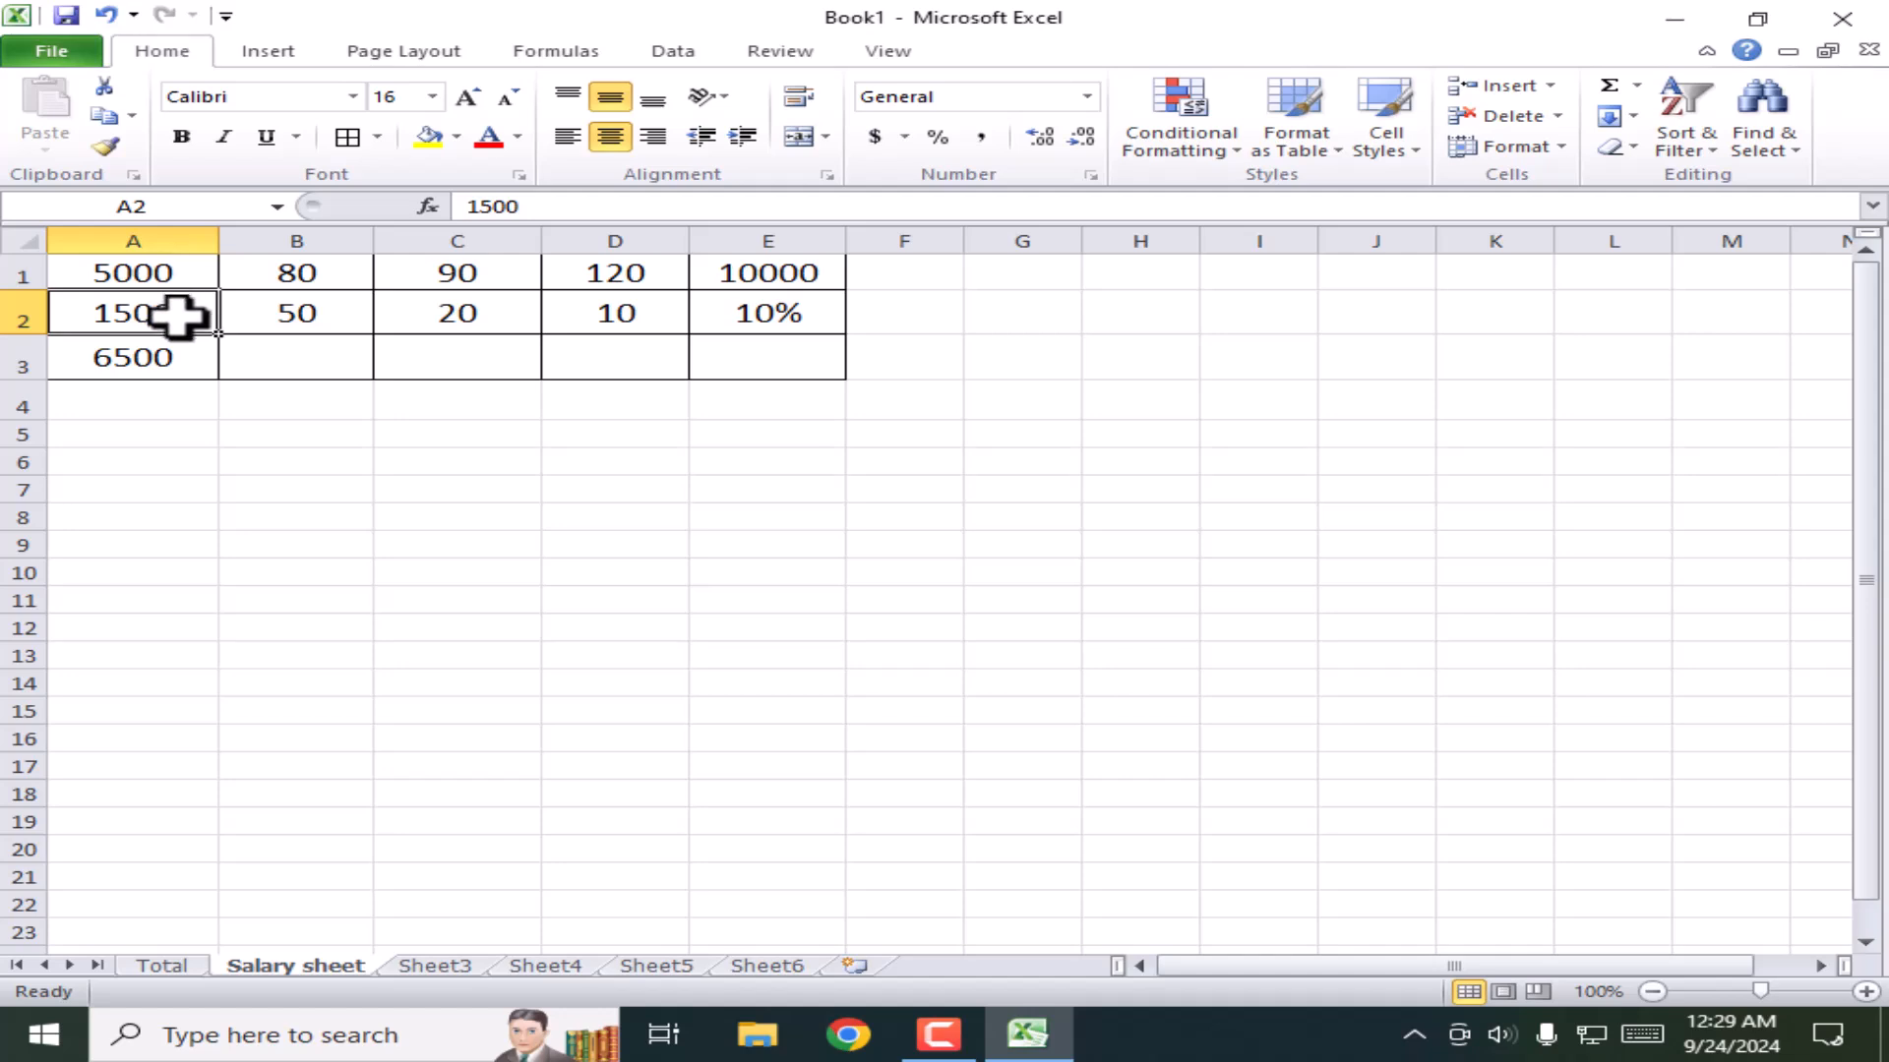
pyautogui.write('9000')
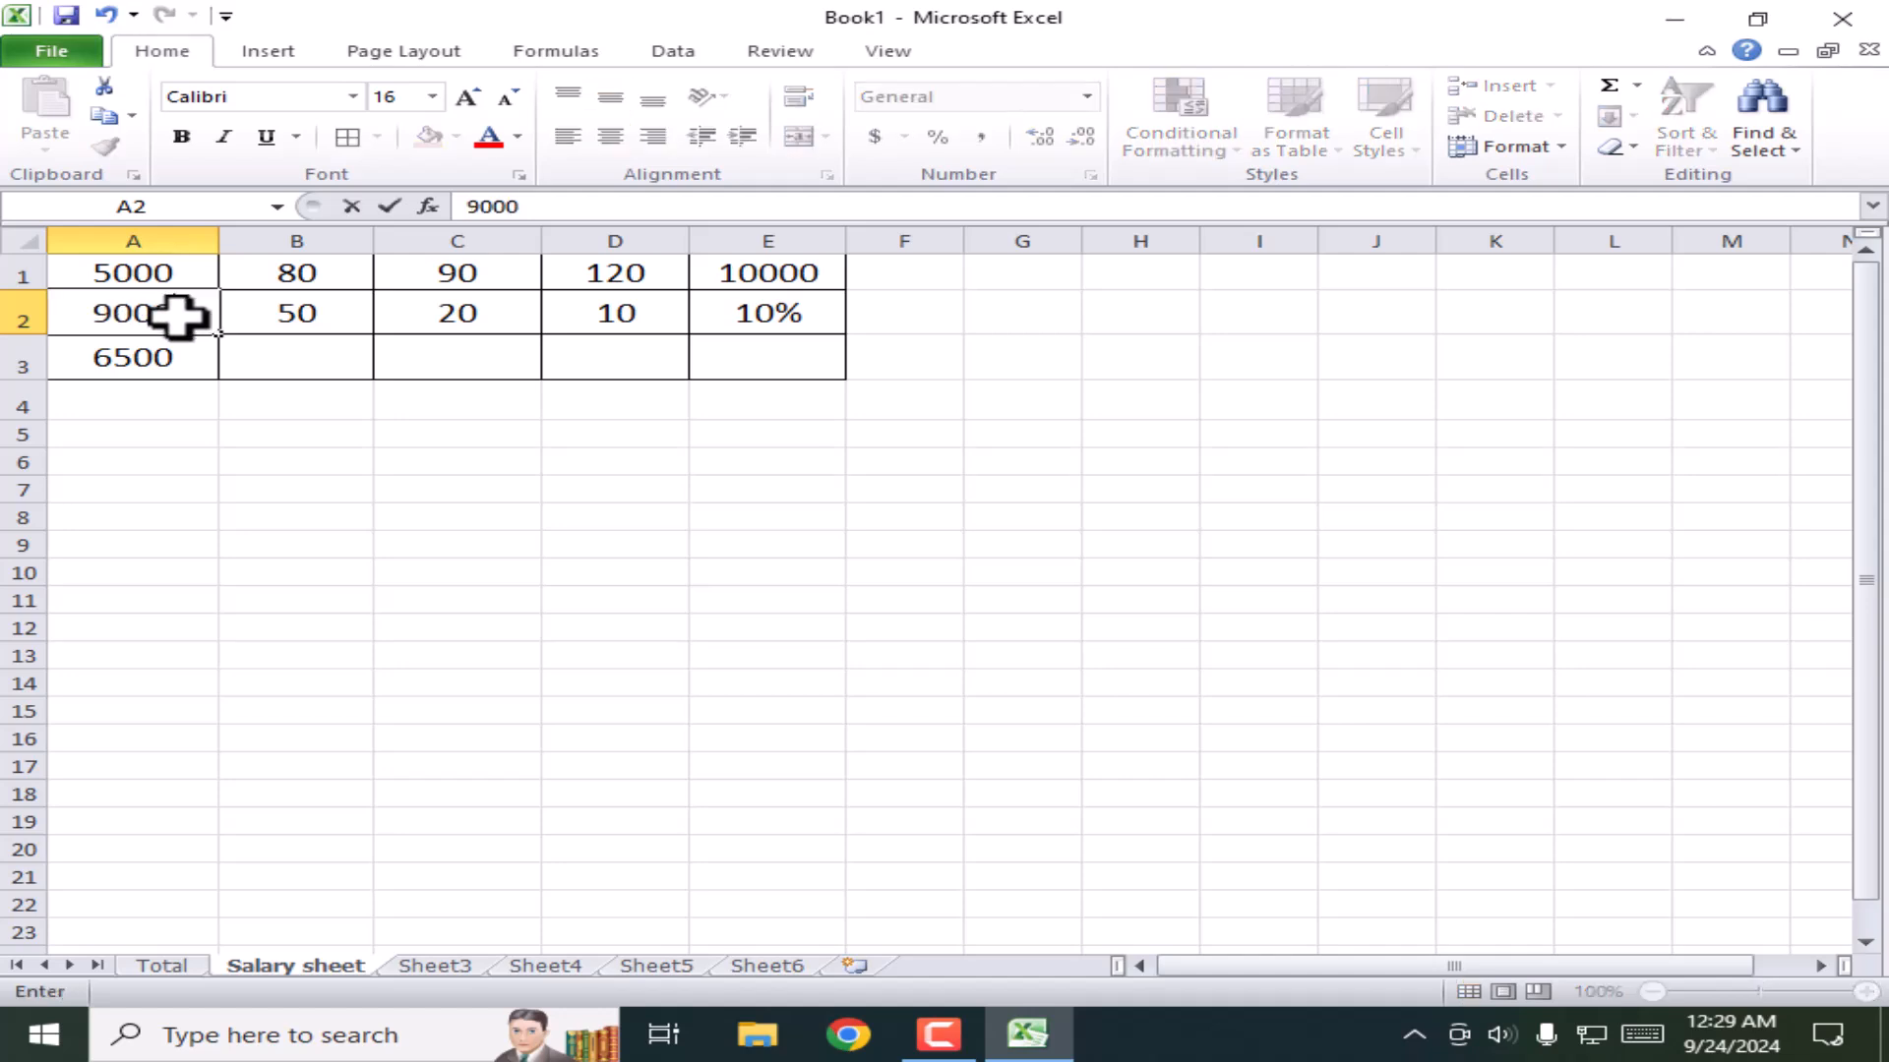
pyautogui.press('Tab')
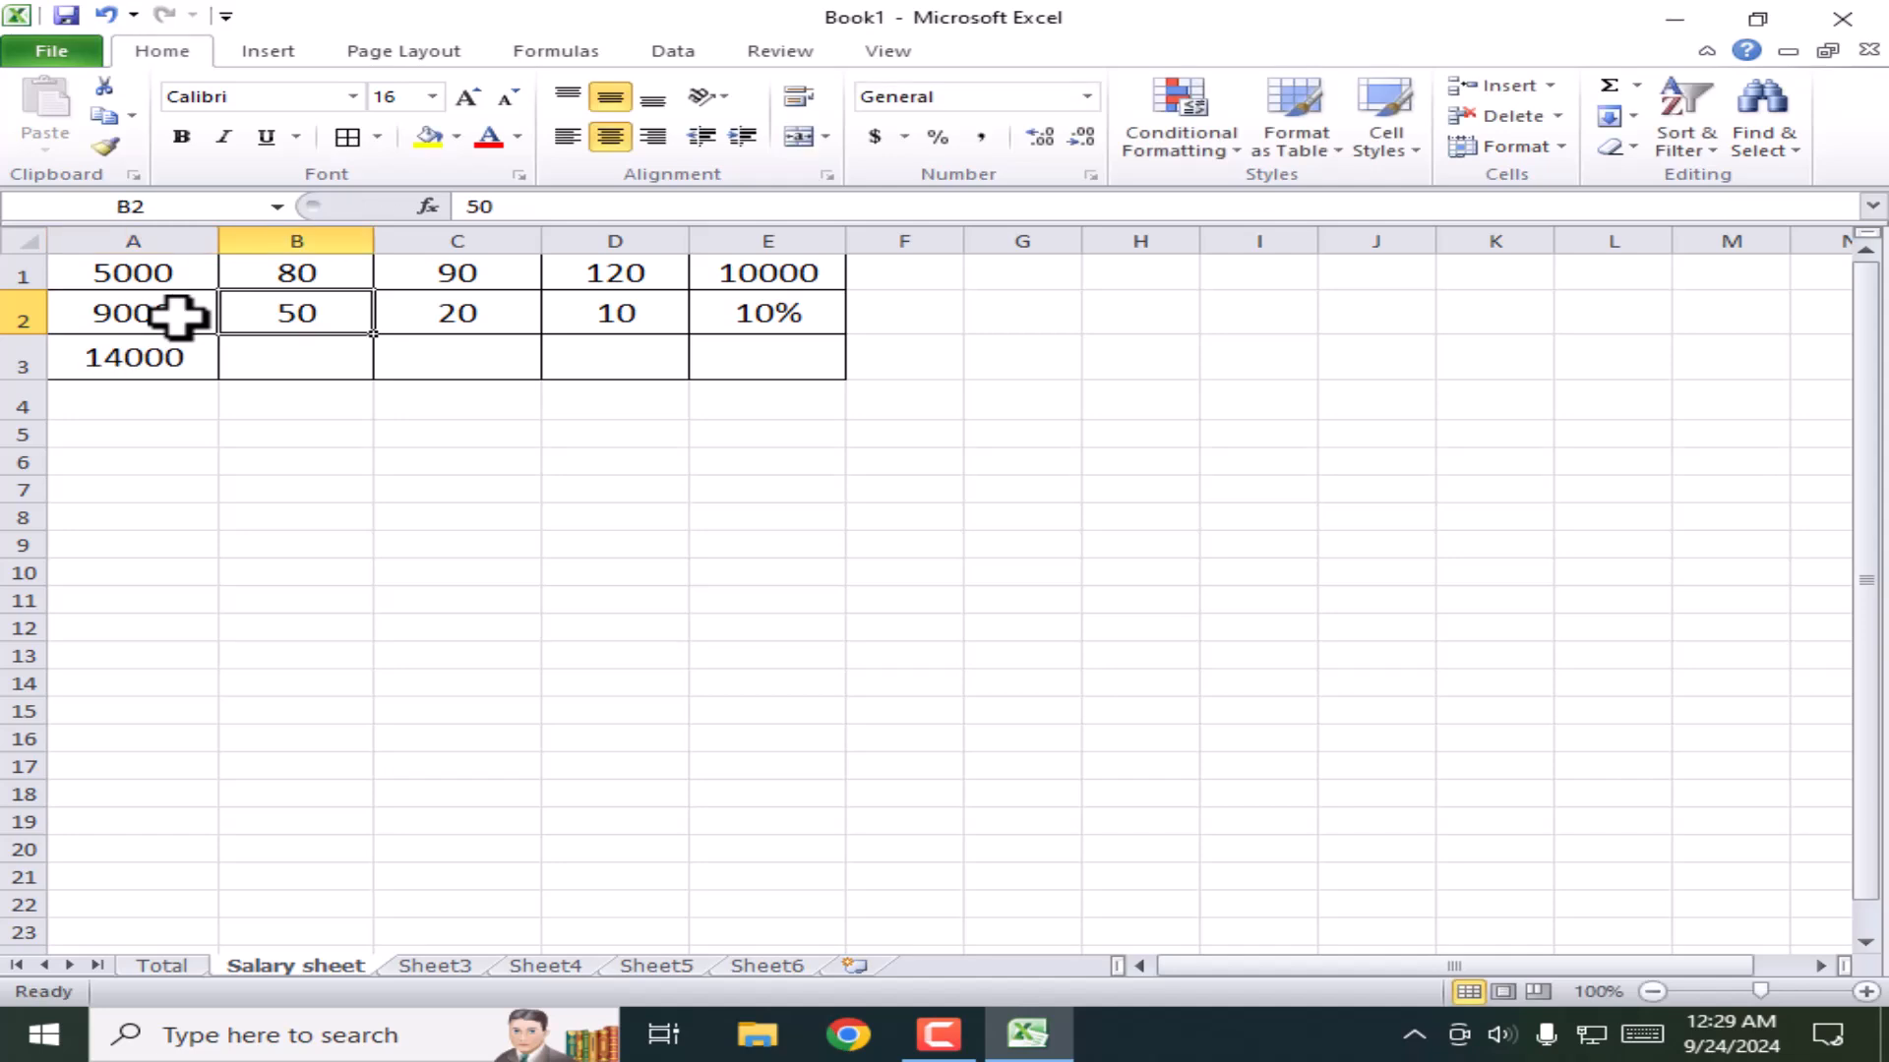
pyautogui.click(152, 356)
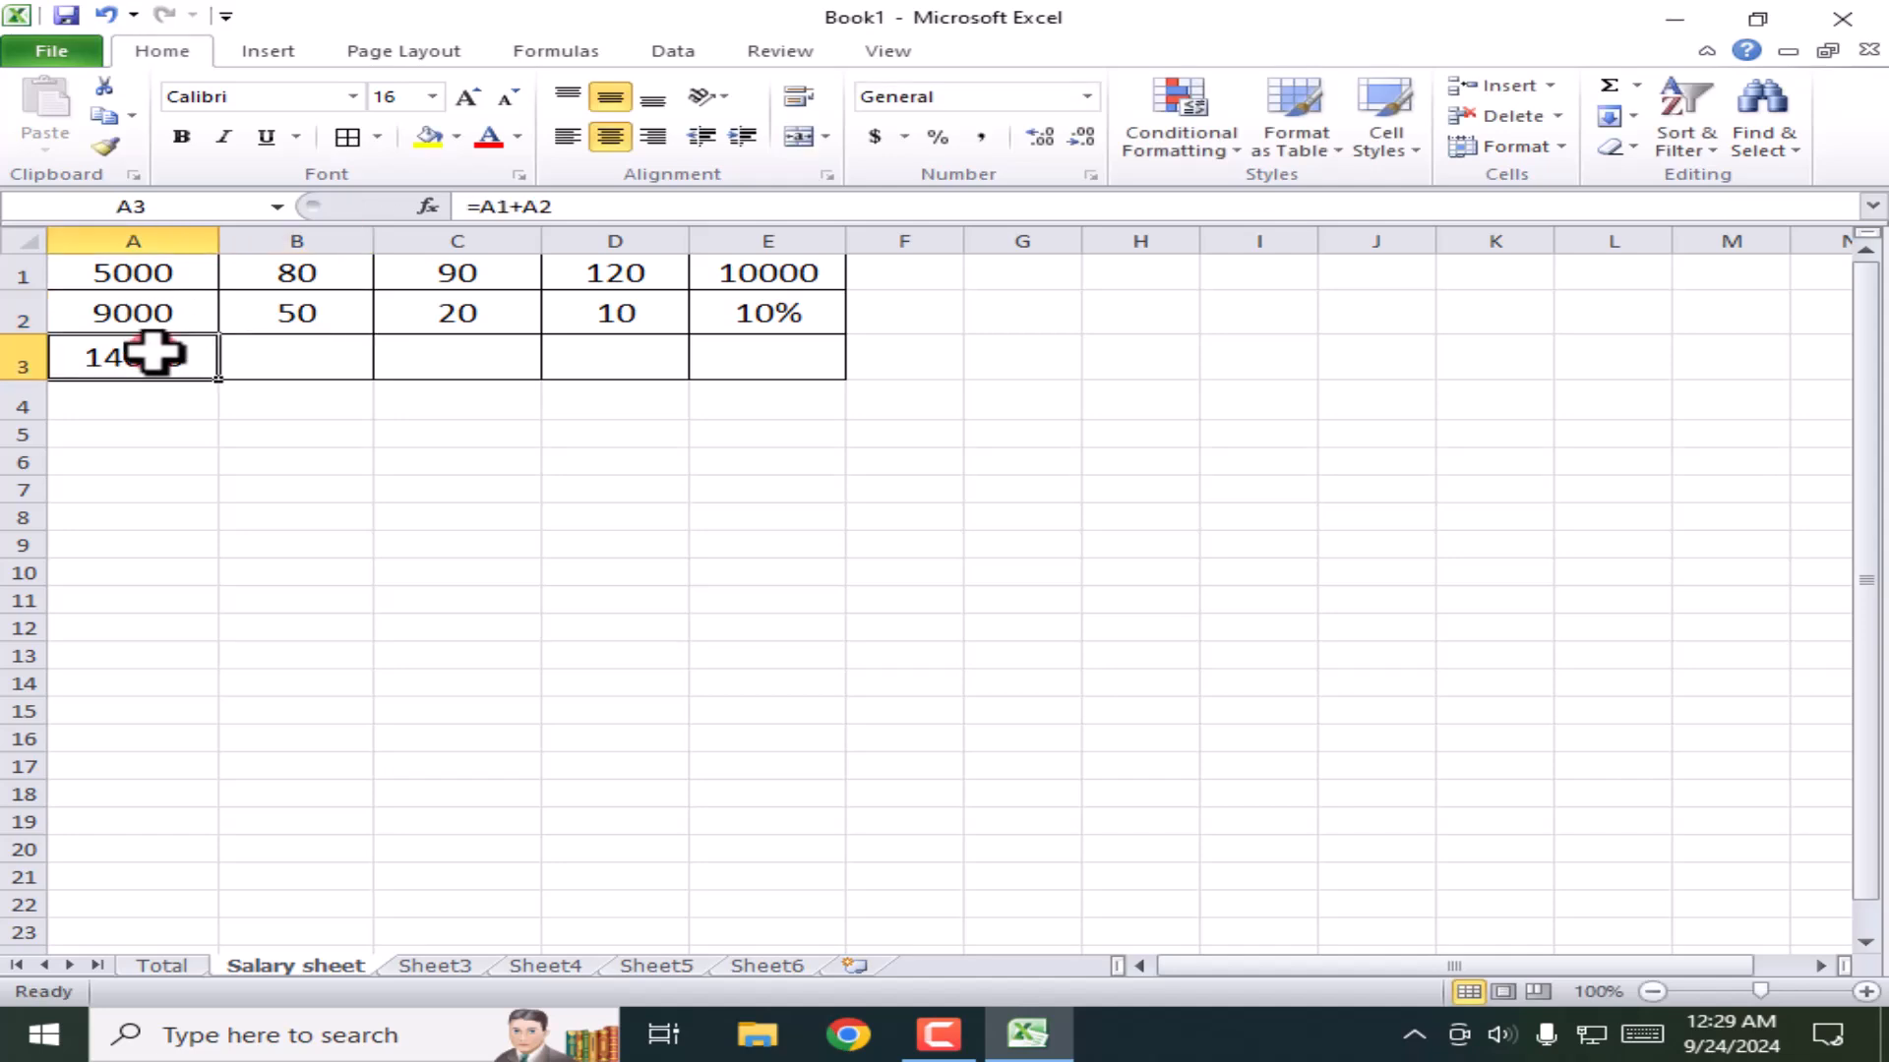
# Step: Enter =B1-B2 in cell B3, giving 30
pyautogui.click(329, 357)
pyautogui.write('=')
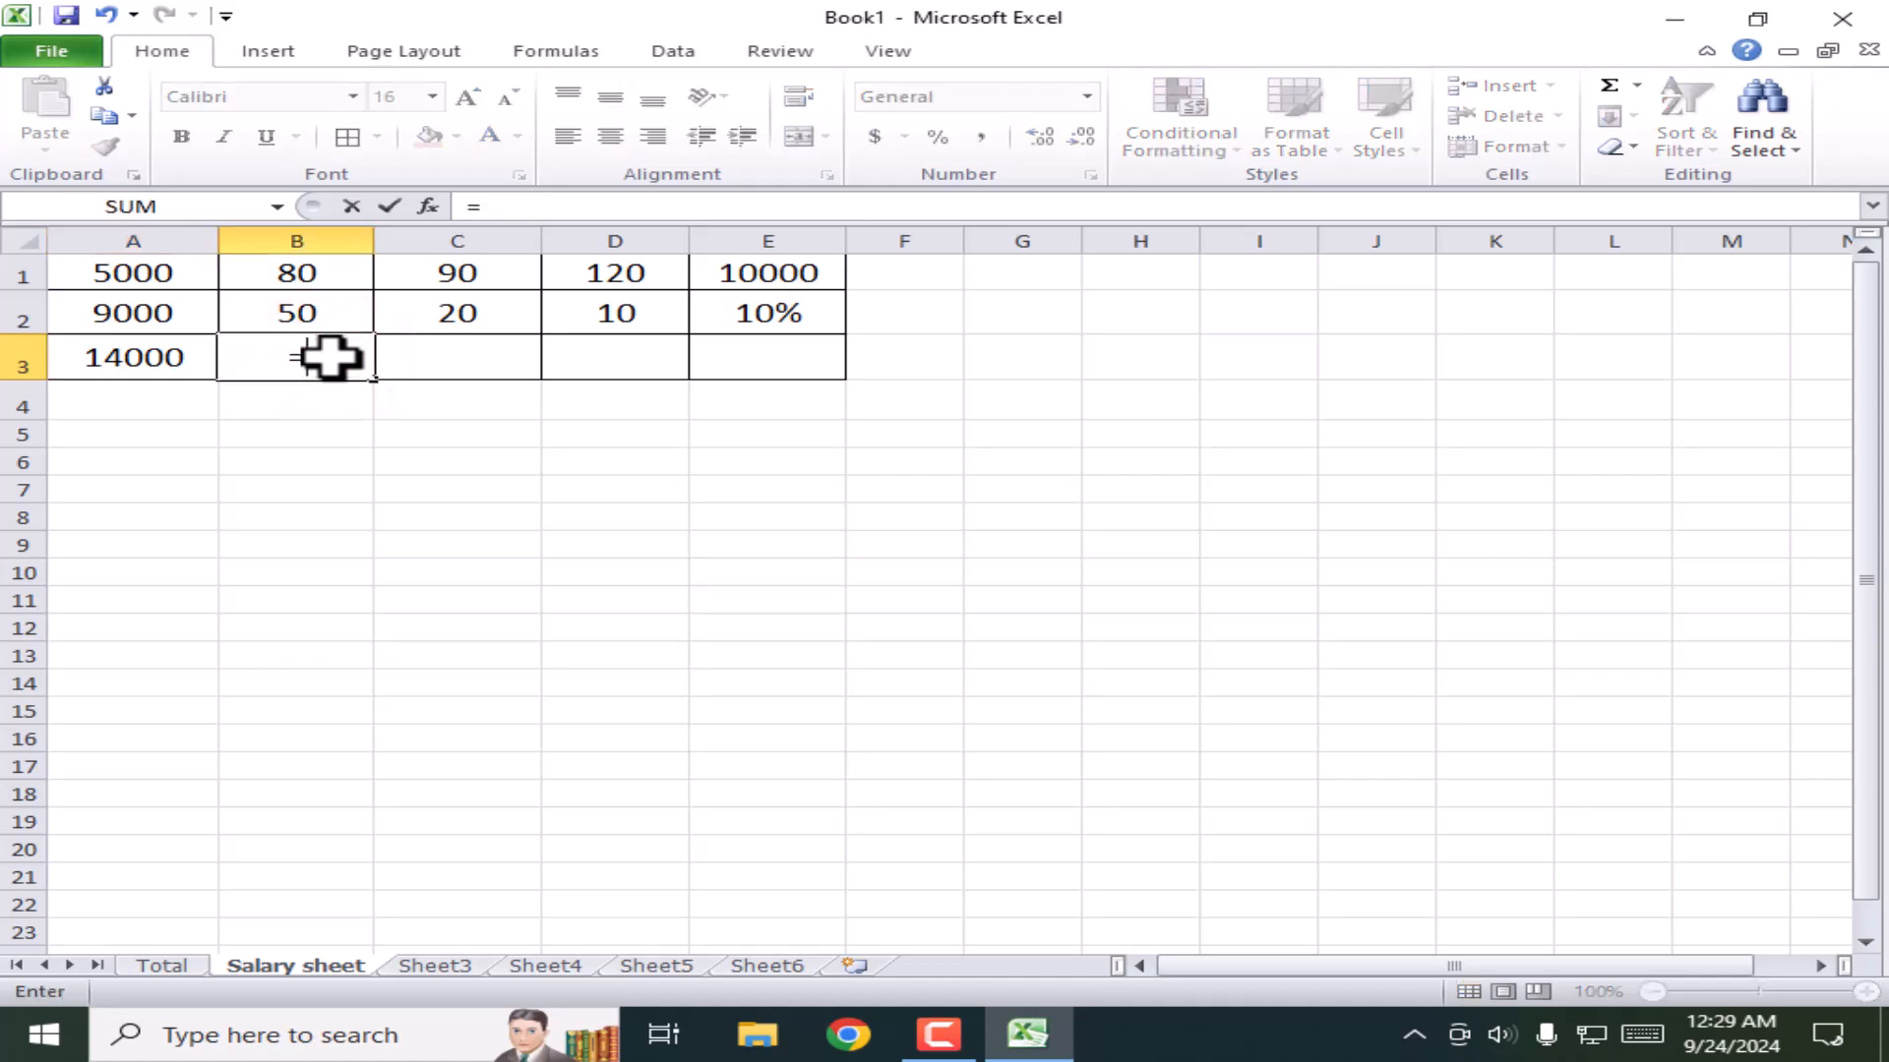
pyautogui.click(303, 271)
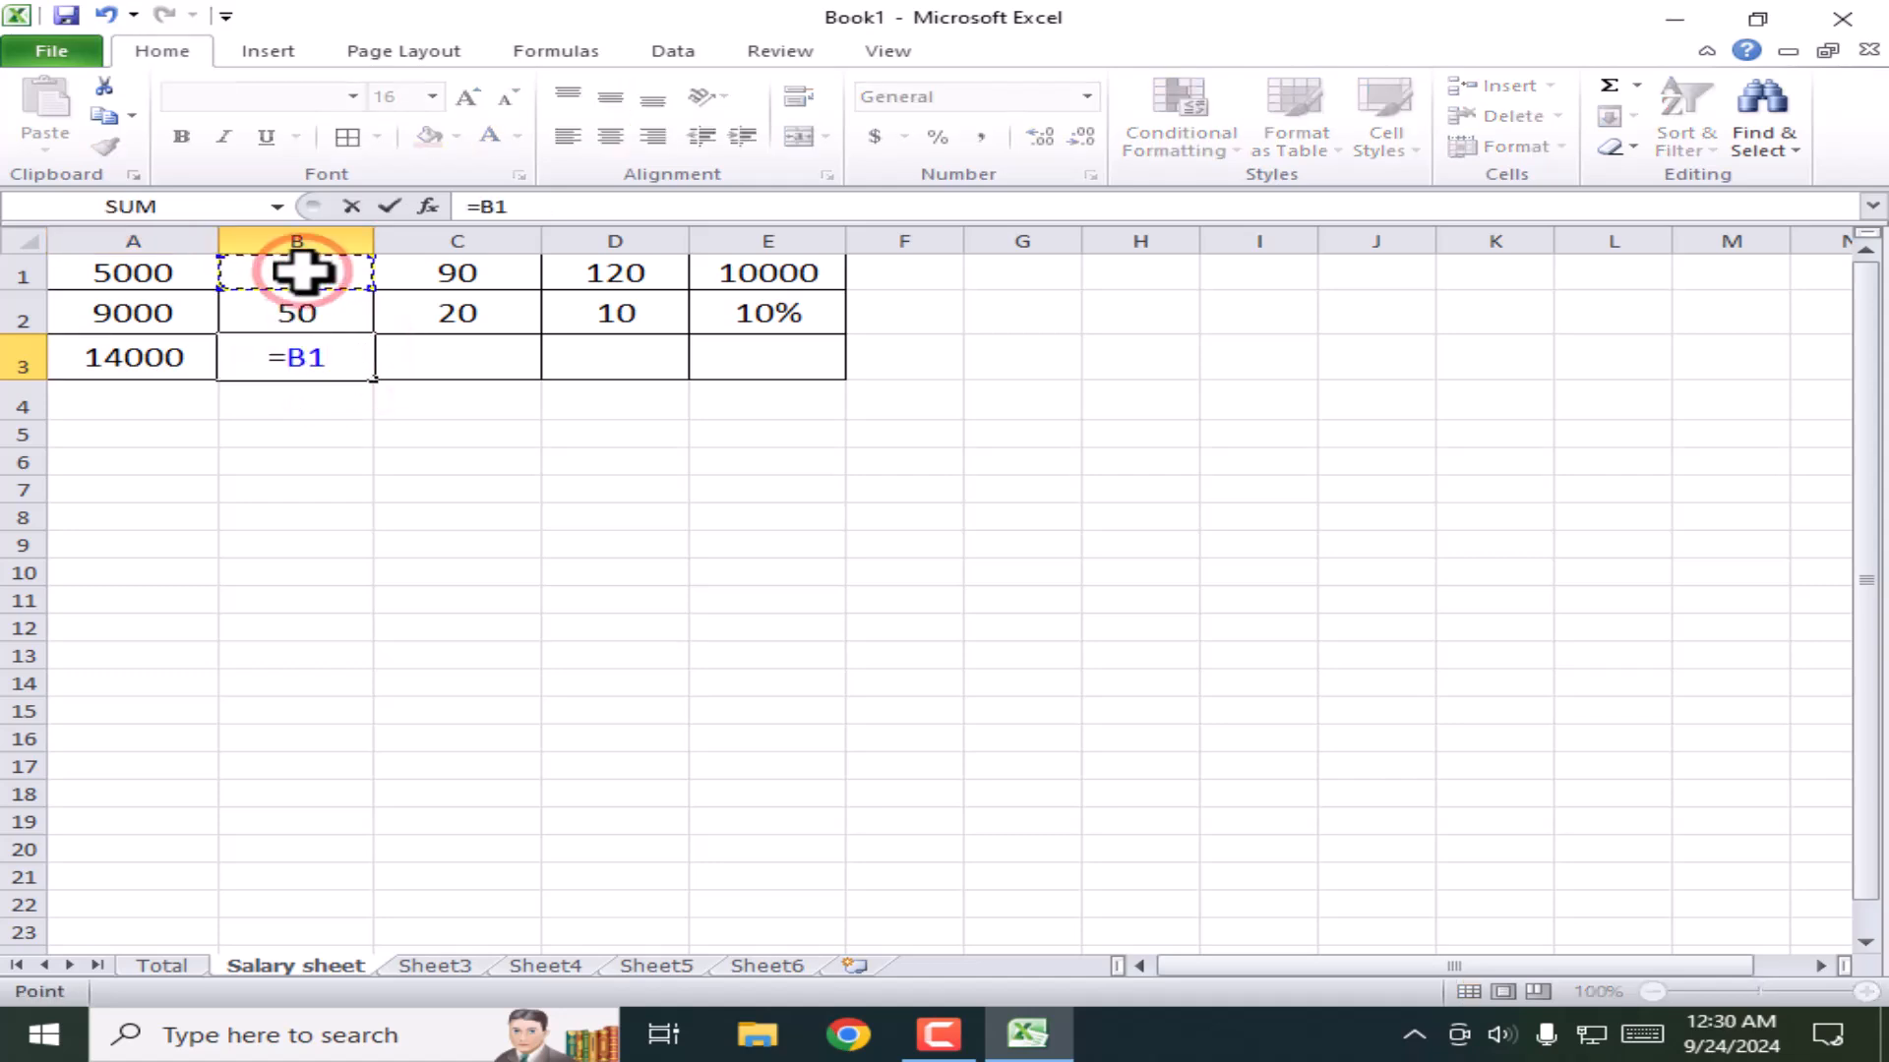
pyautogui.write('-')
pyautogui.click(307, 300)
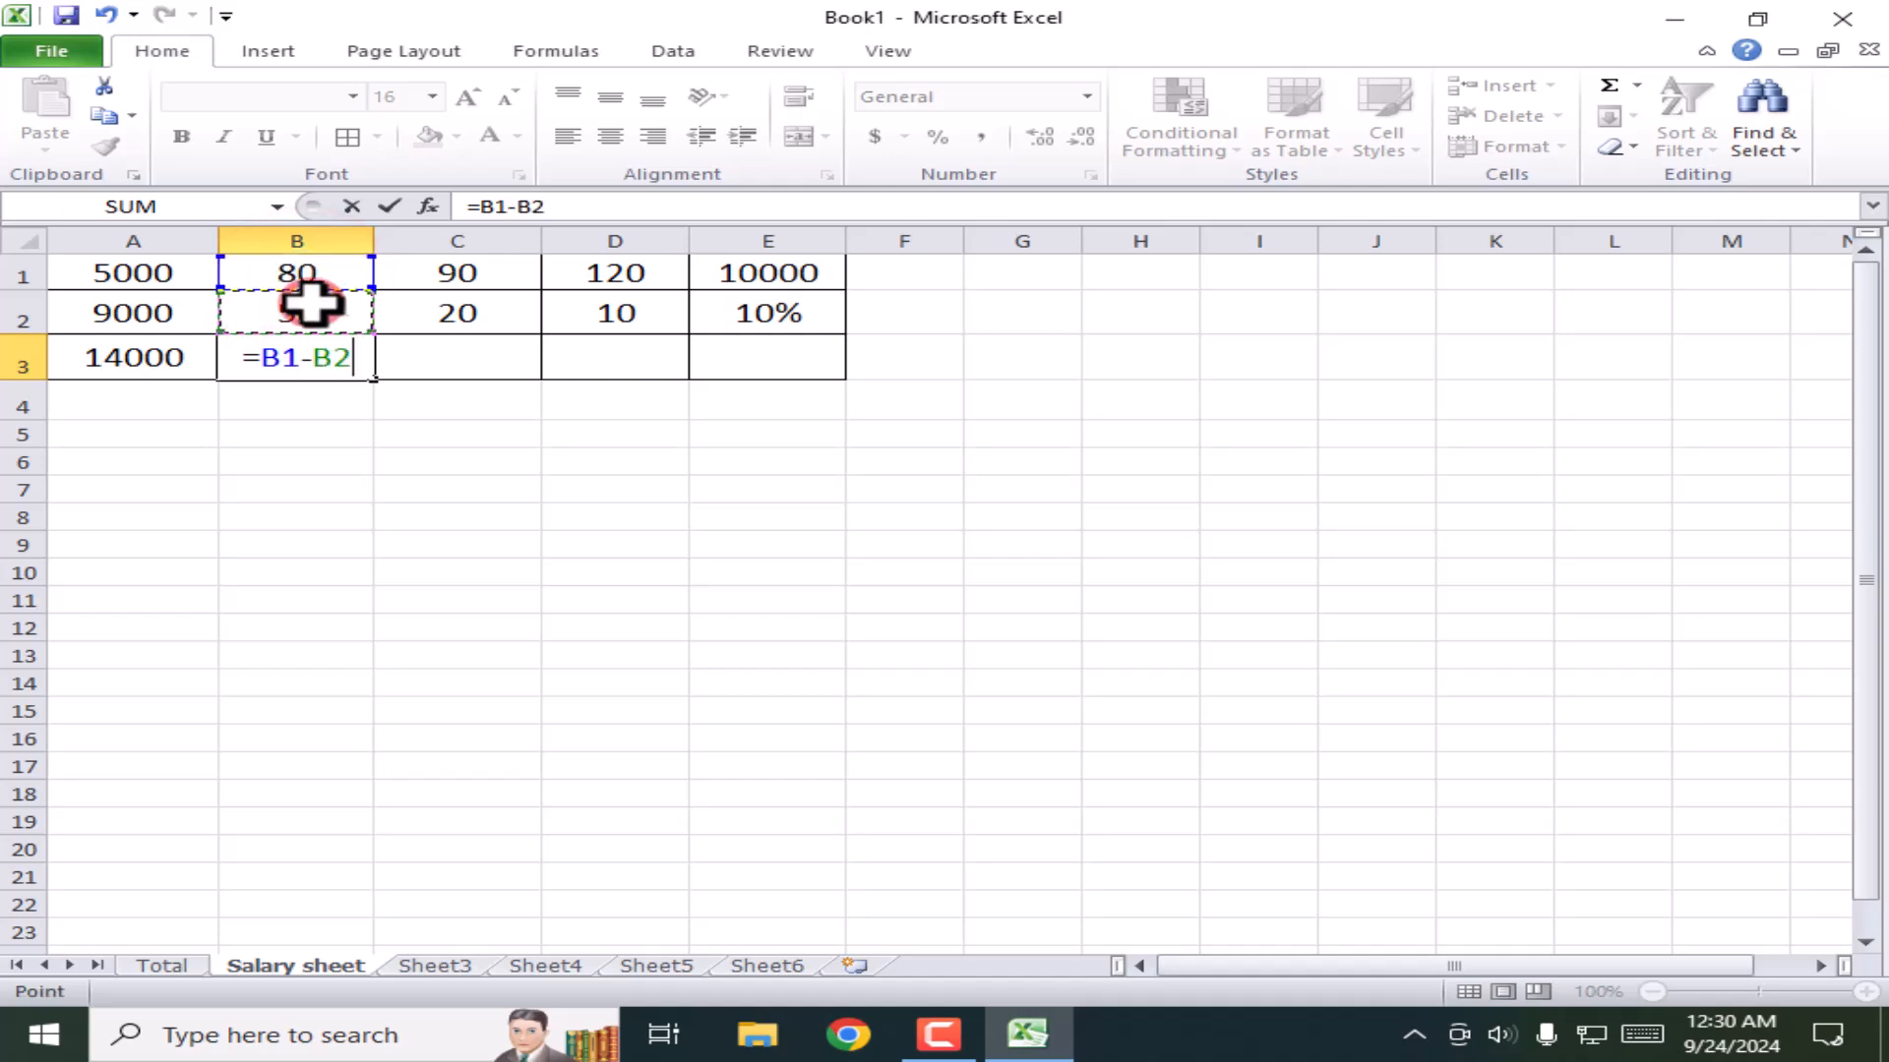
pyautogui.press('Return')
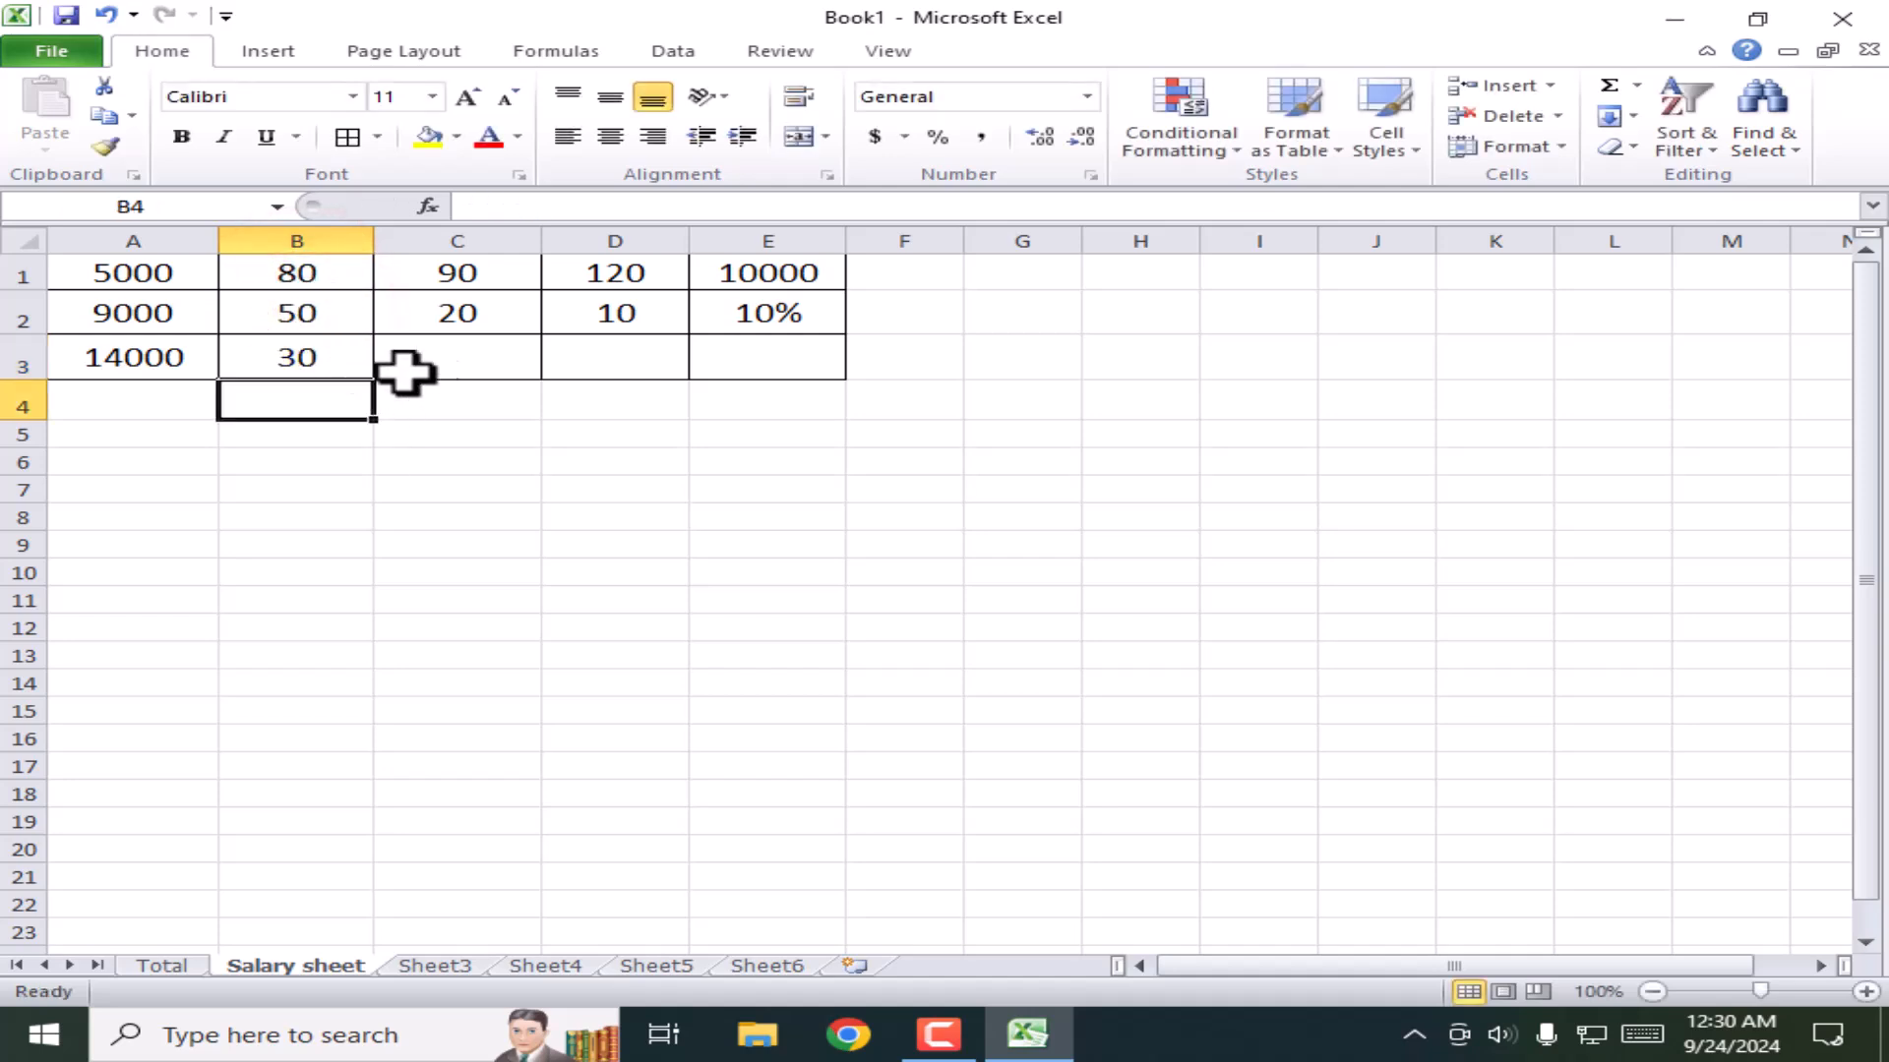
# Step: Enter =C1*C2 in cell C3 to multiply C1 by C2
pyautogui.click(489, 360)
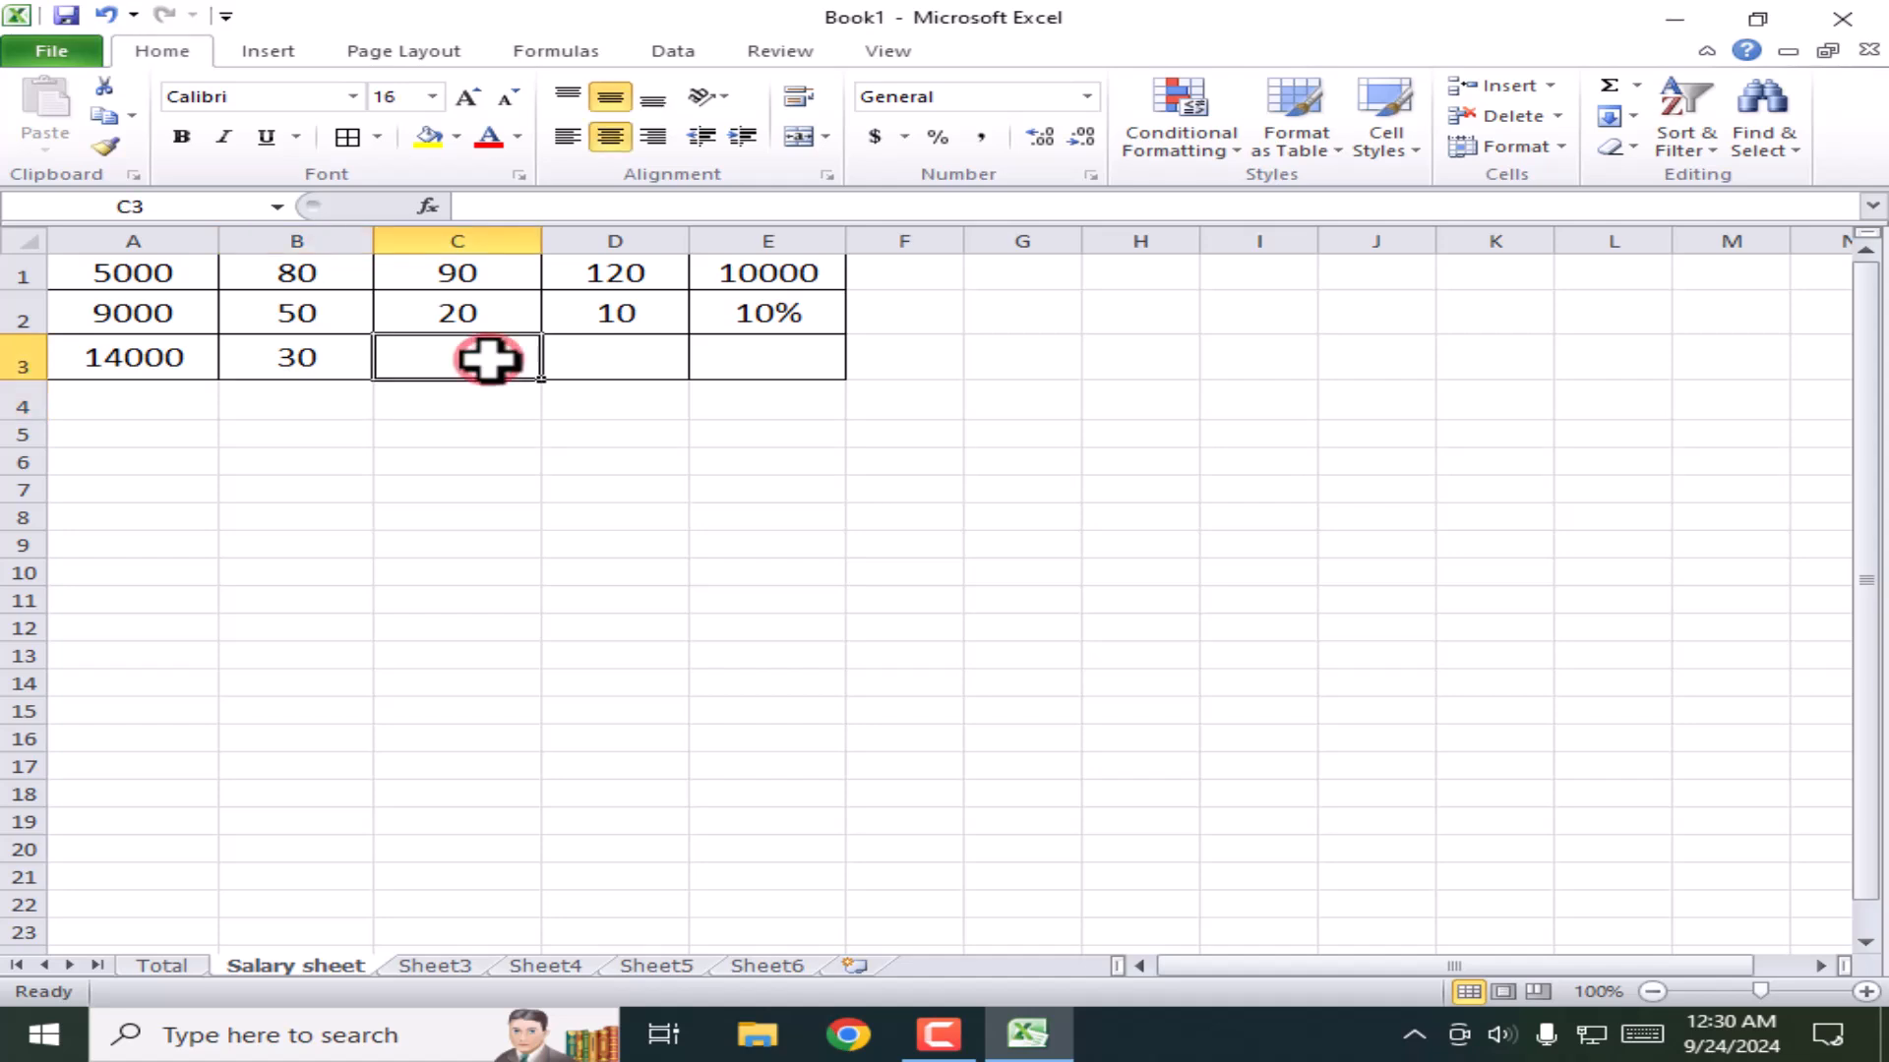
pyautogui.write('=')
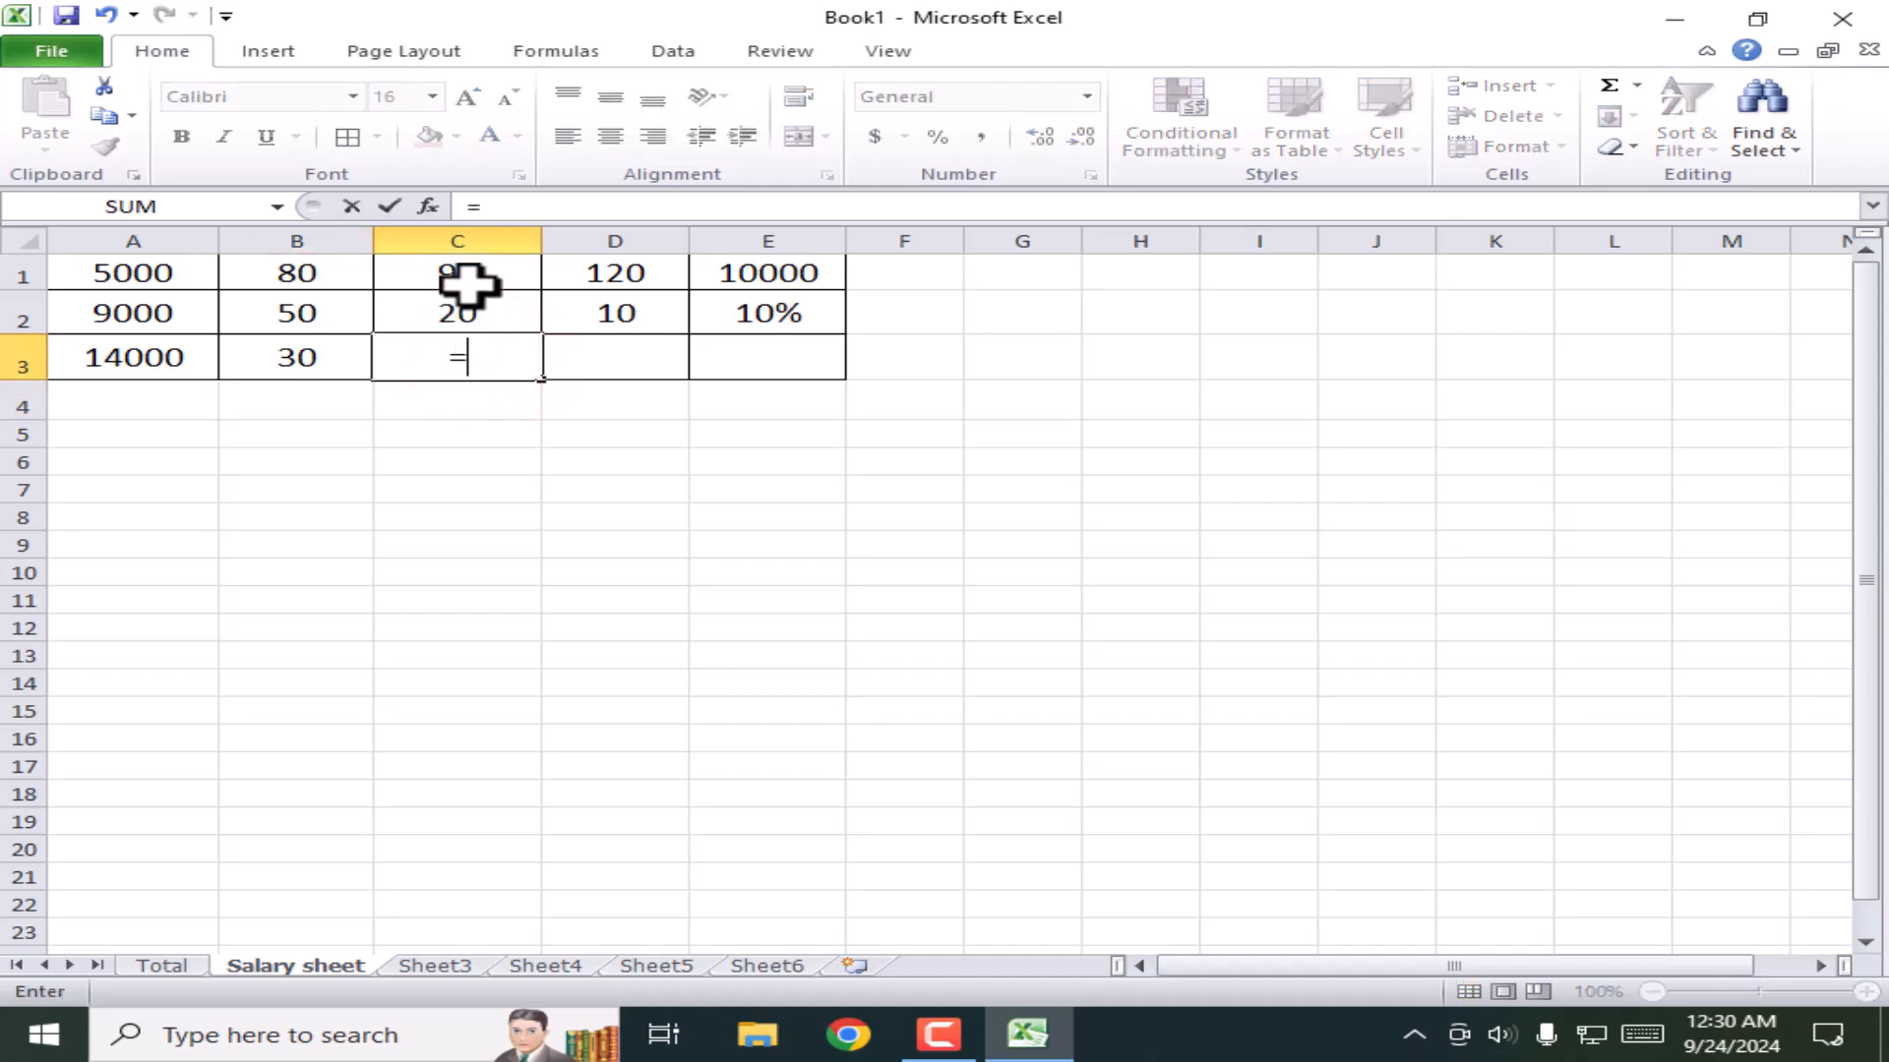
pyautogui.click(461, 274)
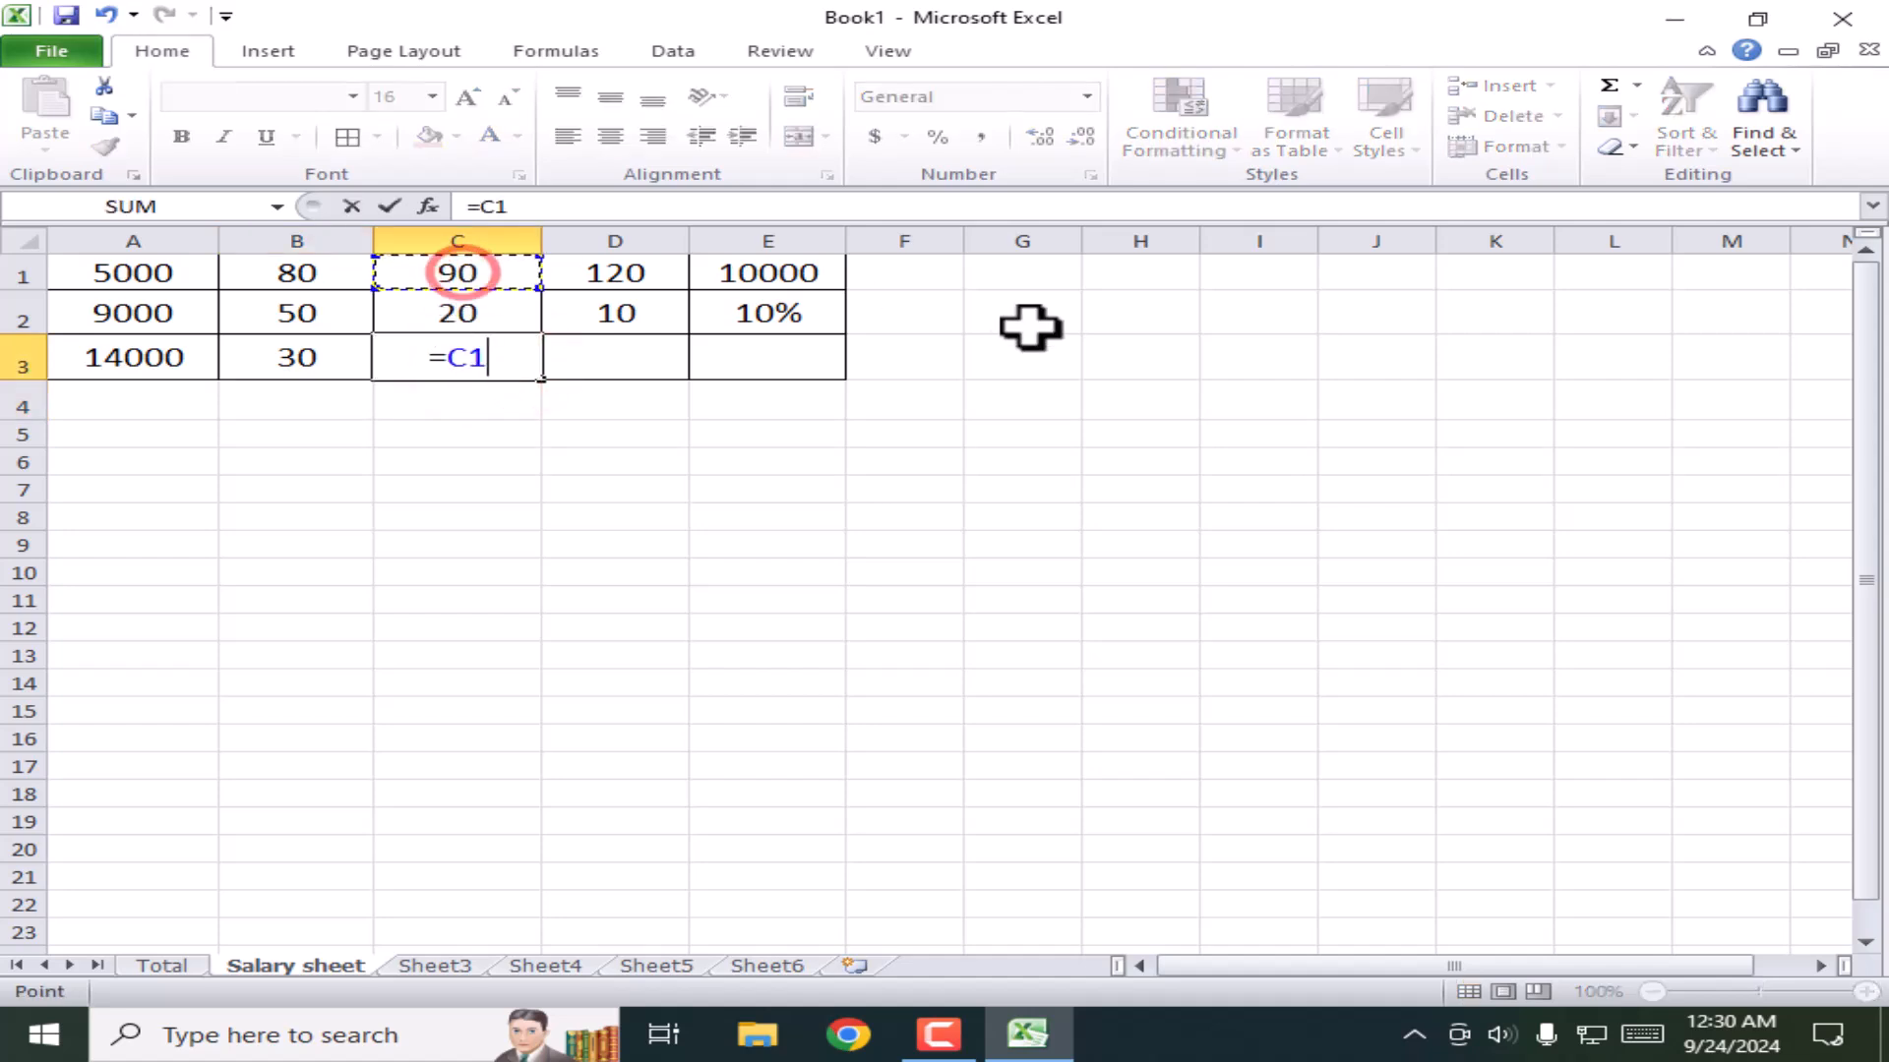
pyautogui.write('*')
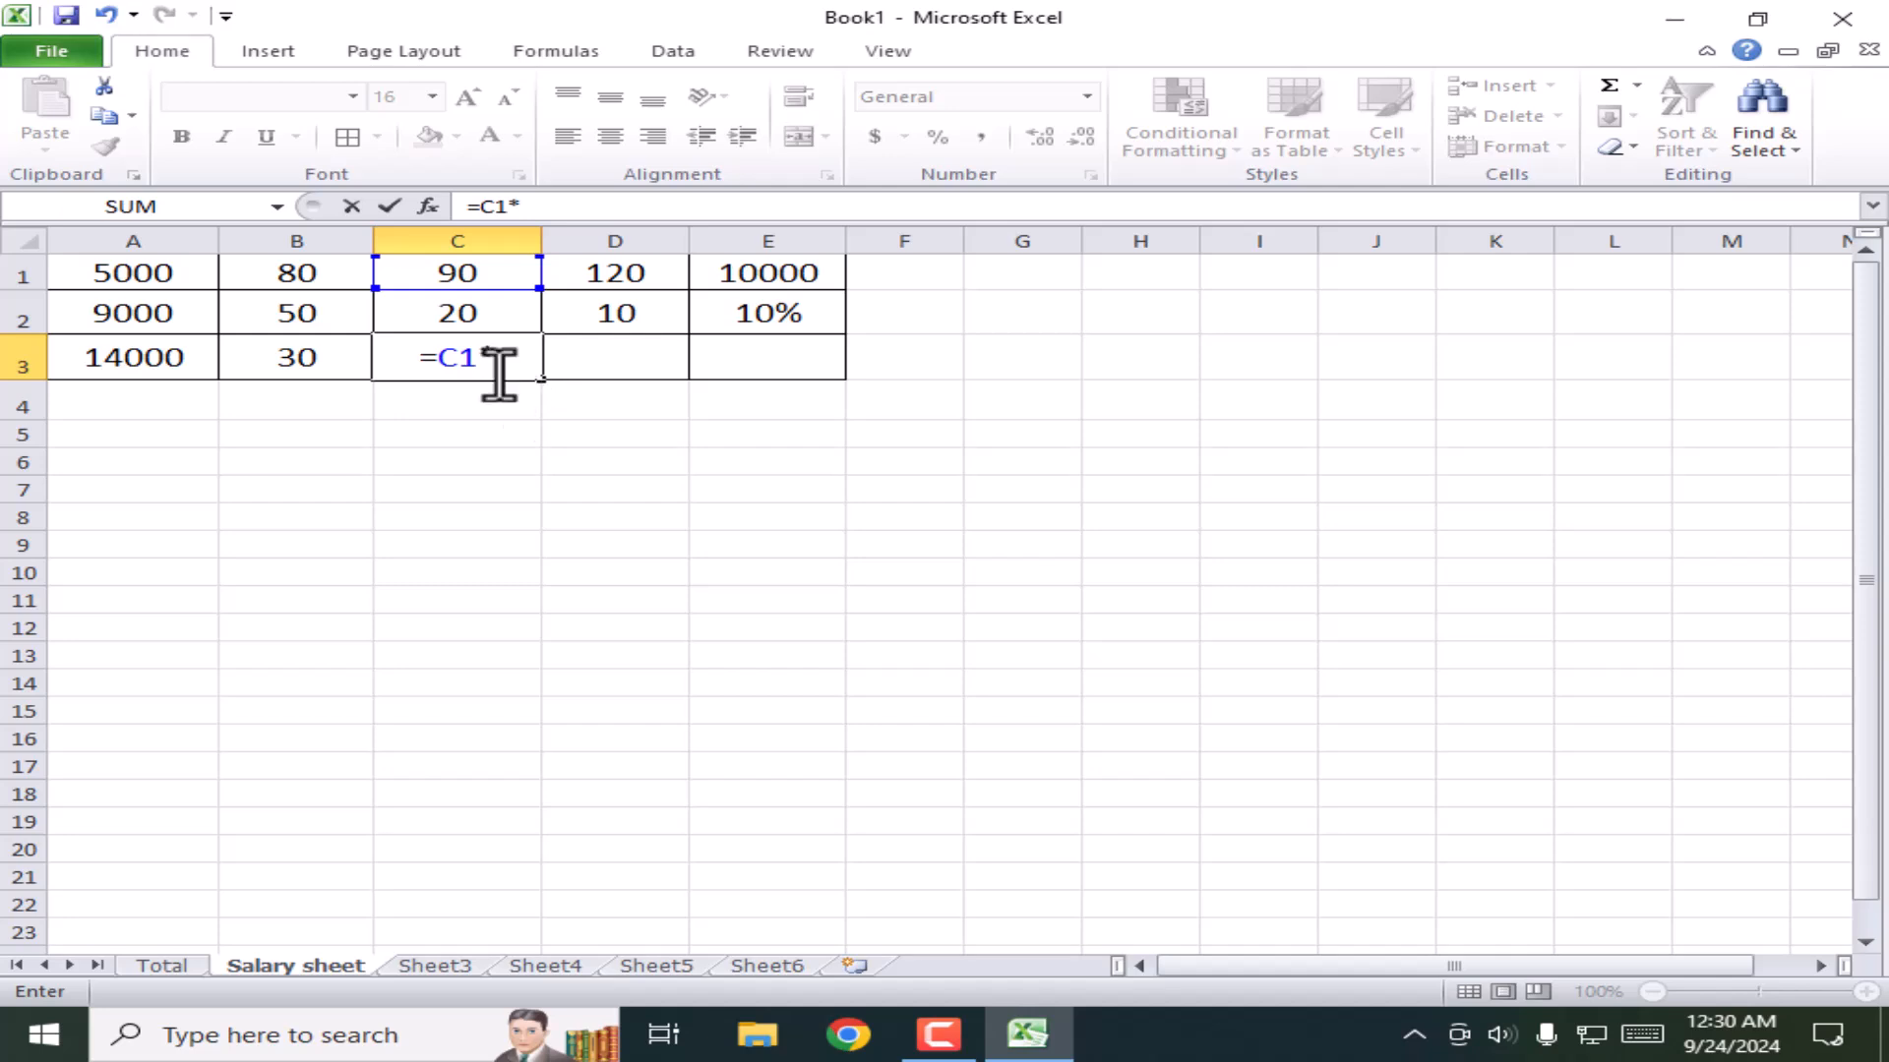
pyautogui.click(454, 309)
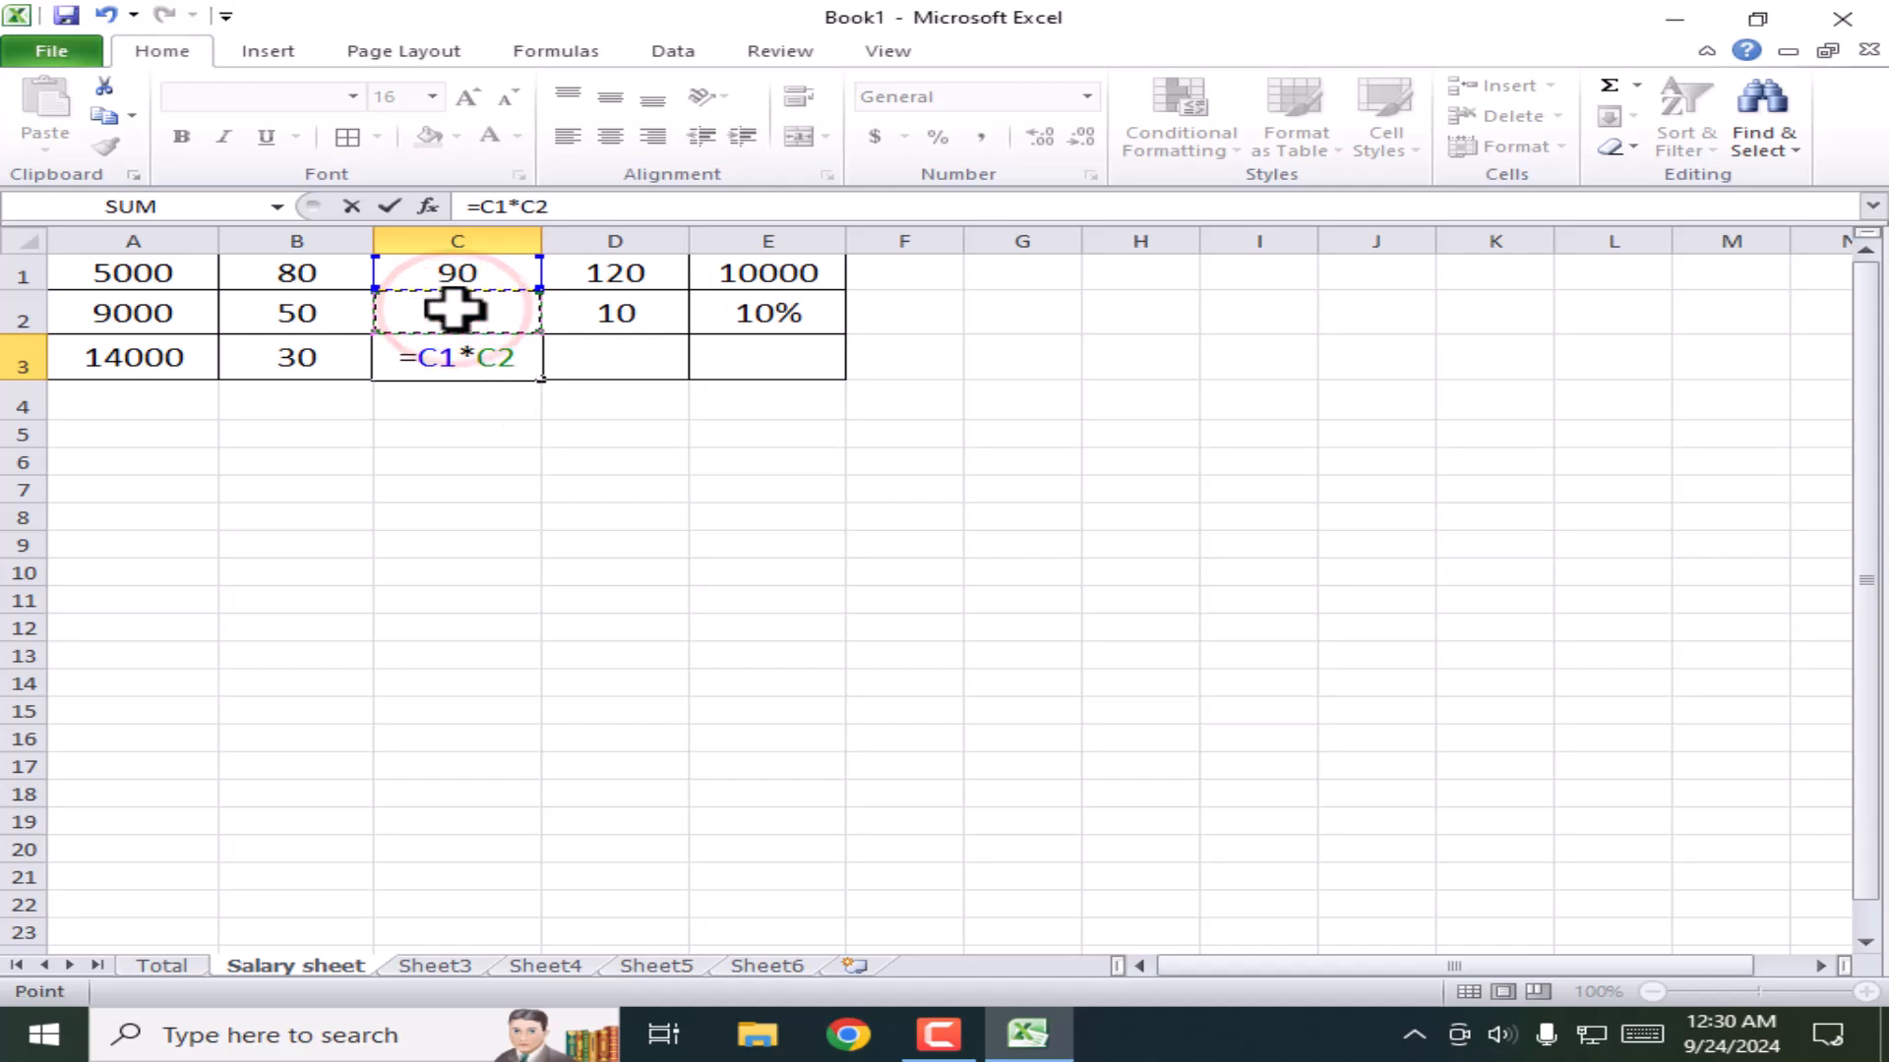
pyautogui.press('Return')
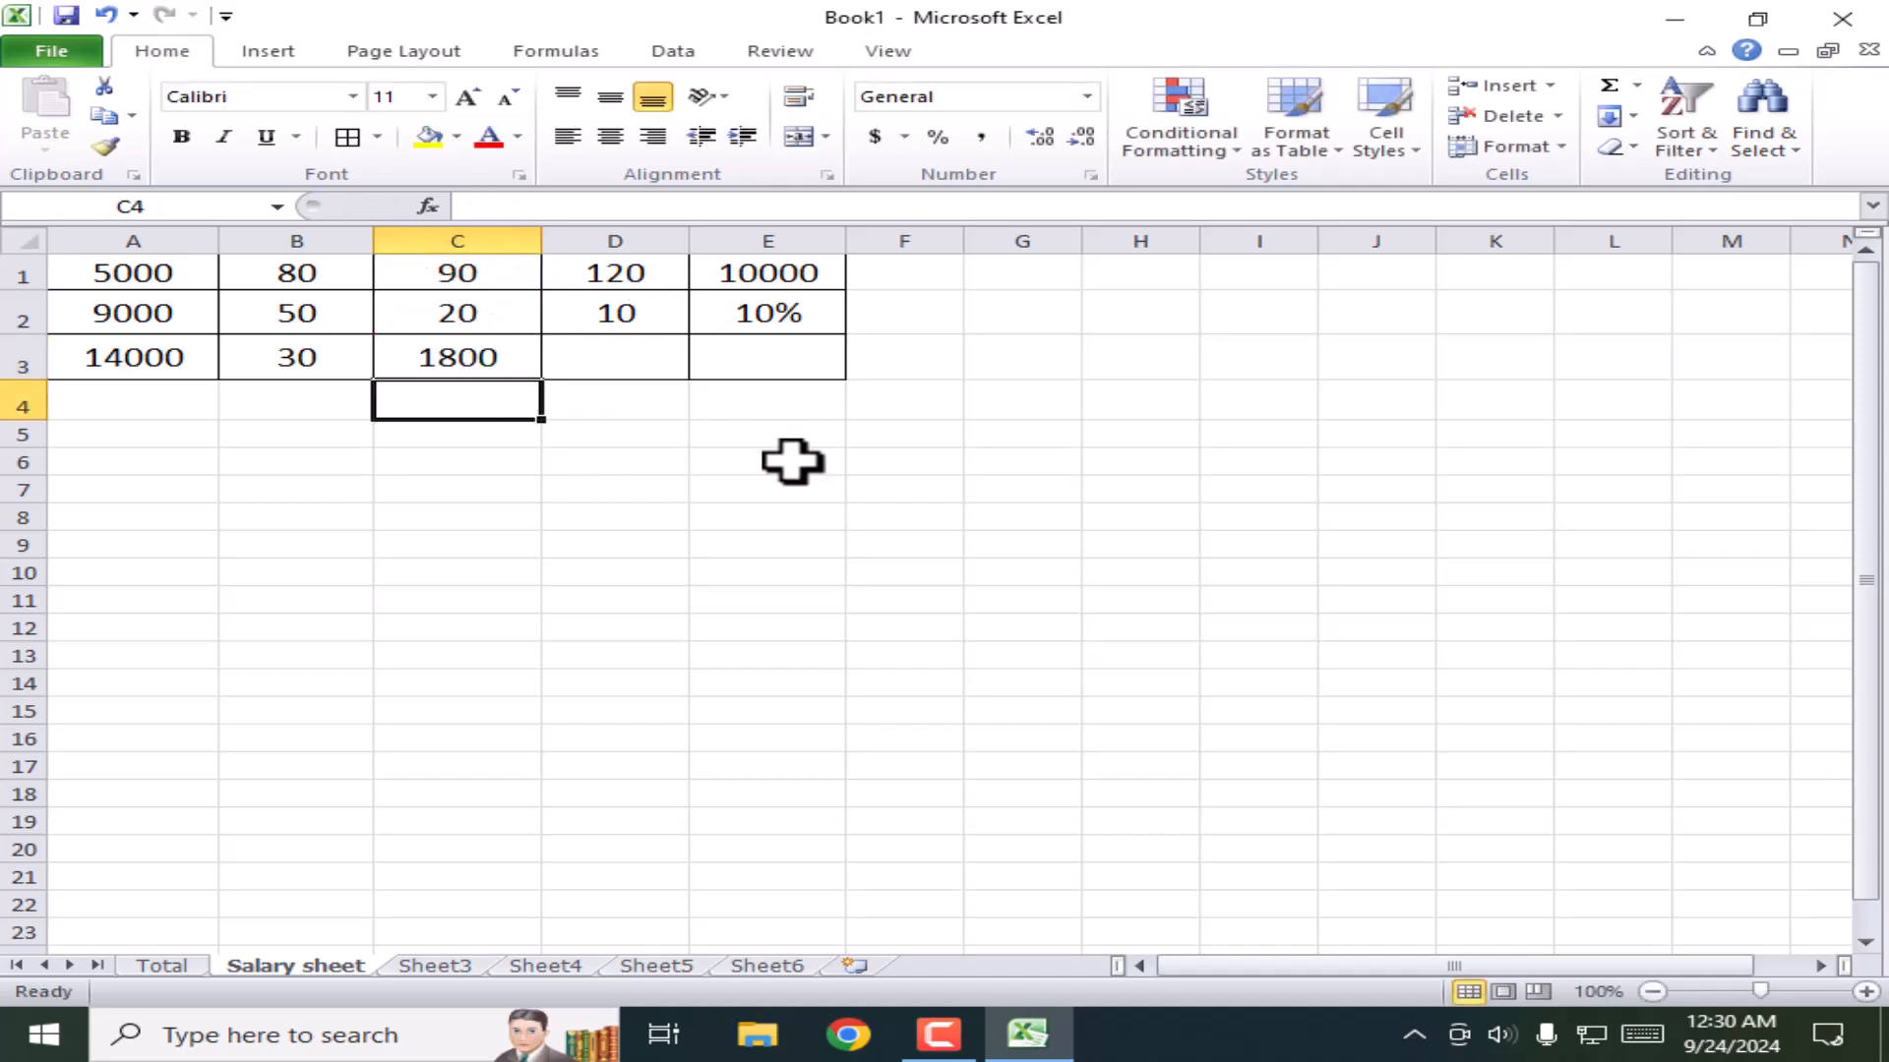
# Step: Enter =D1/D2 in cell D3, giving 12
pyautogui.click(618, 360)
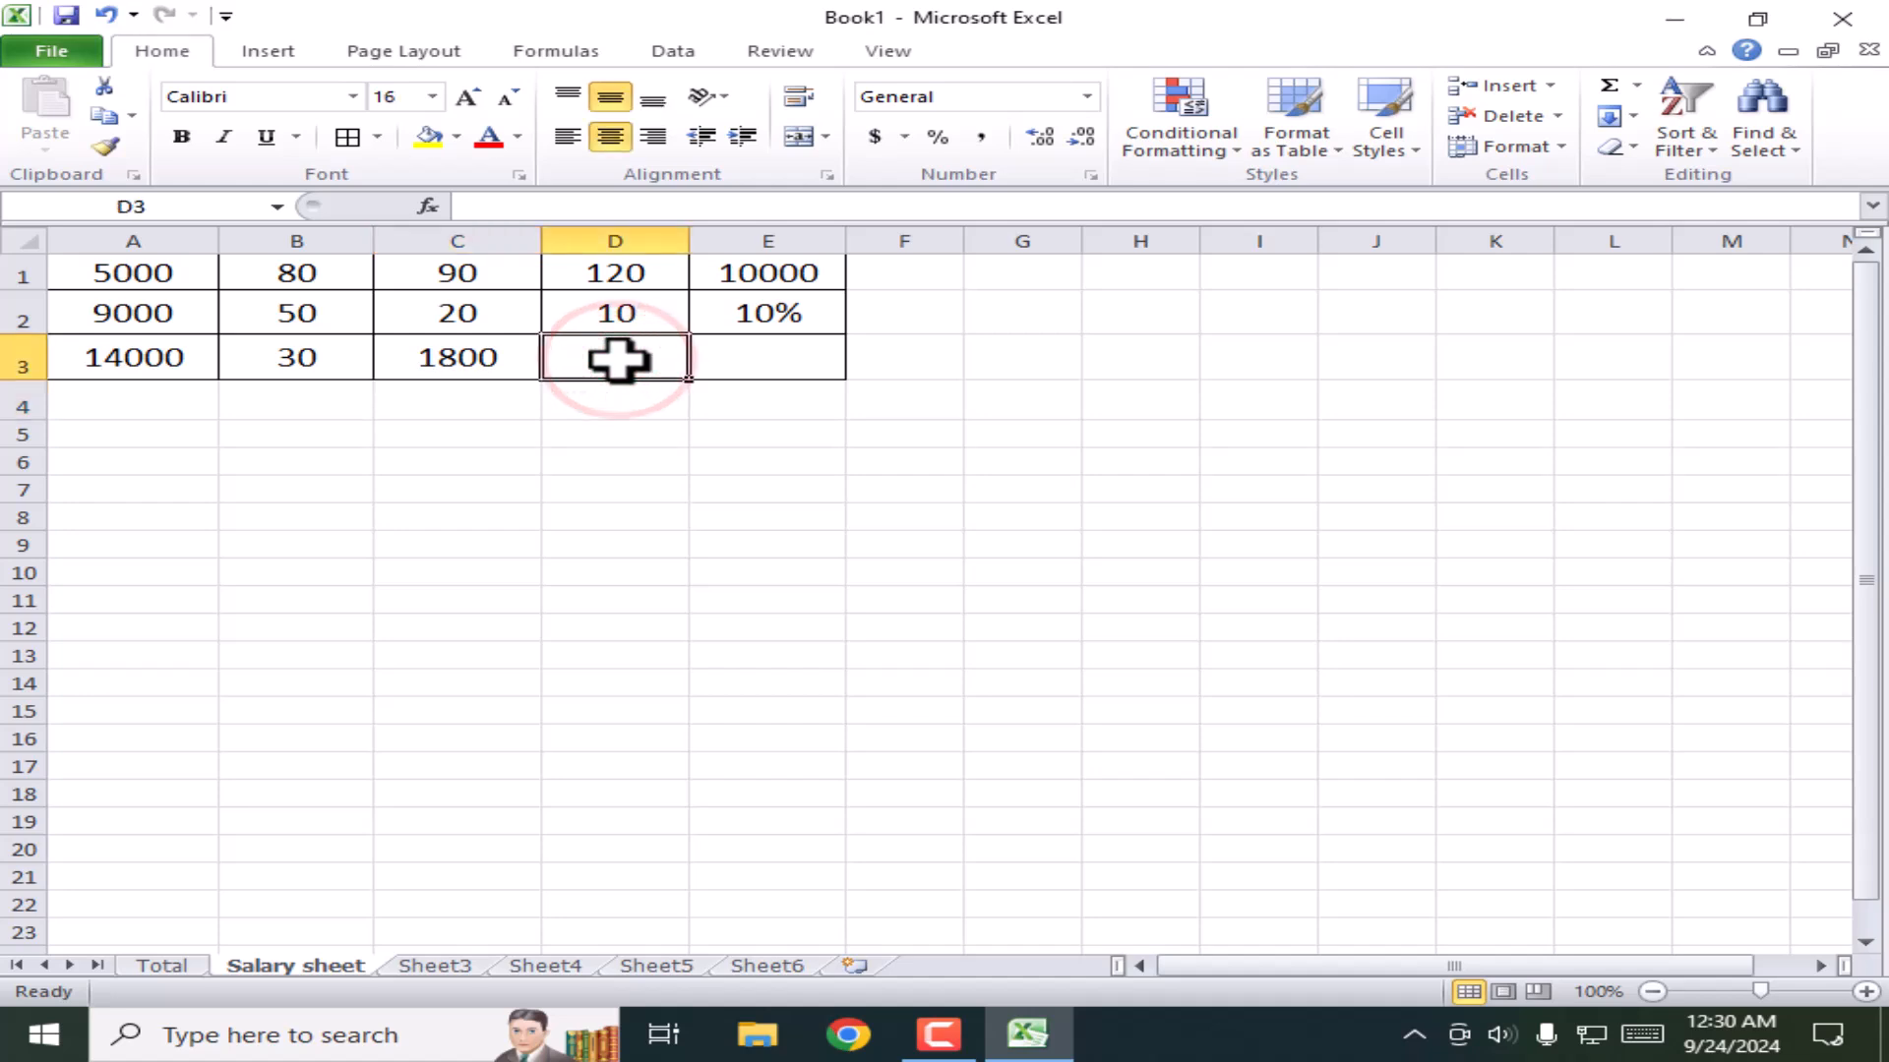
pyautogui.write('=')
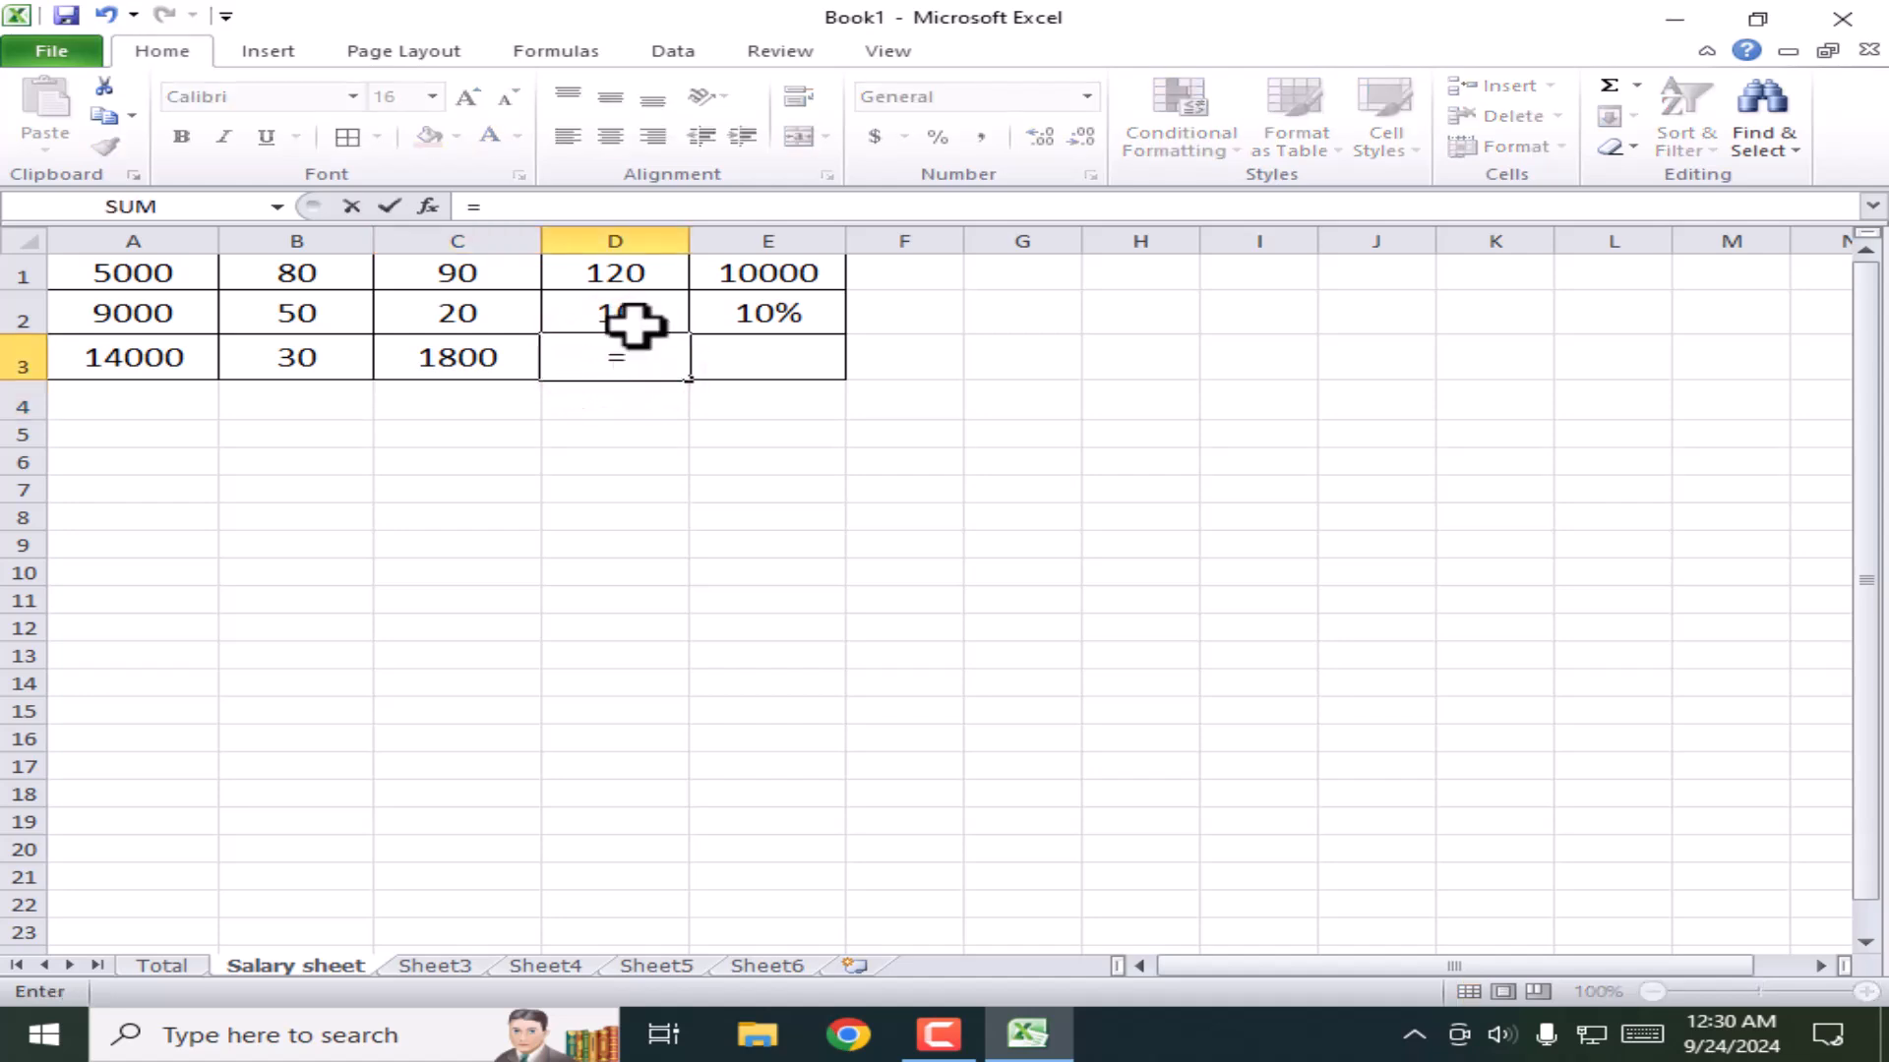
pyautogui.click(630, 272)
pyautogui.write('/')
pyautogui.click(626, 308)
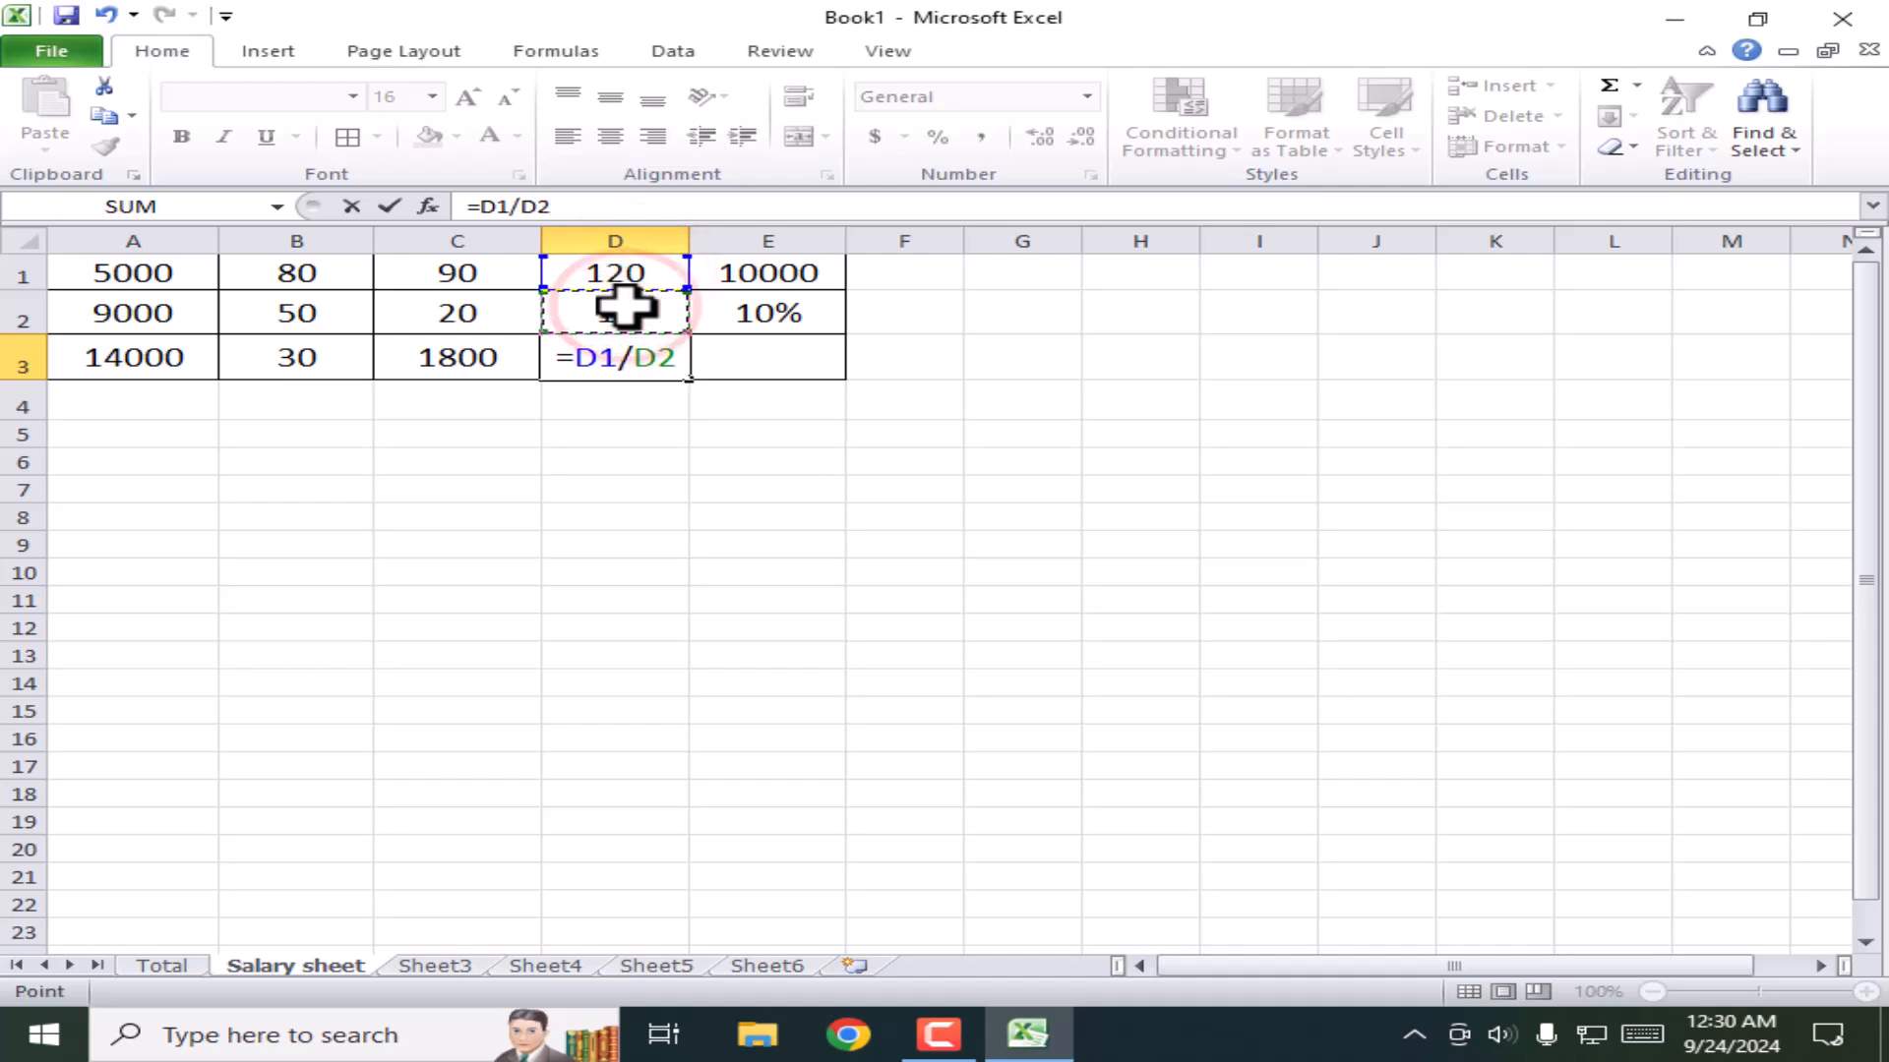
pyautogui.press('Return')
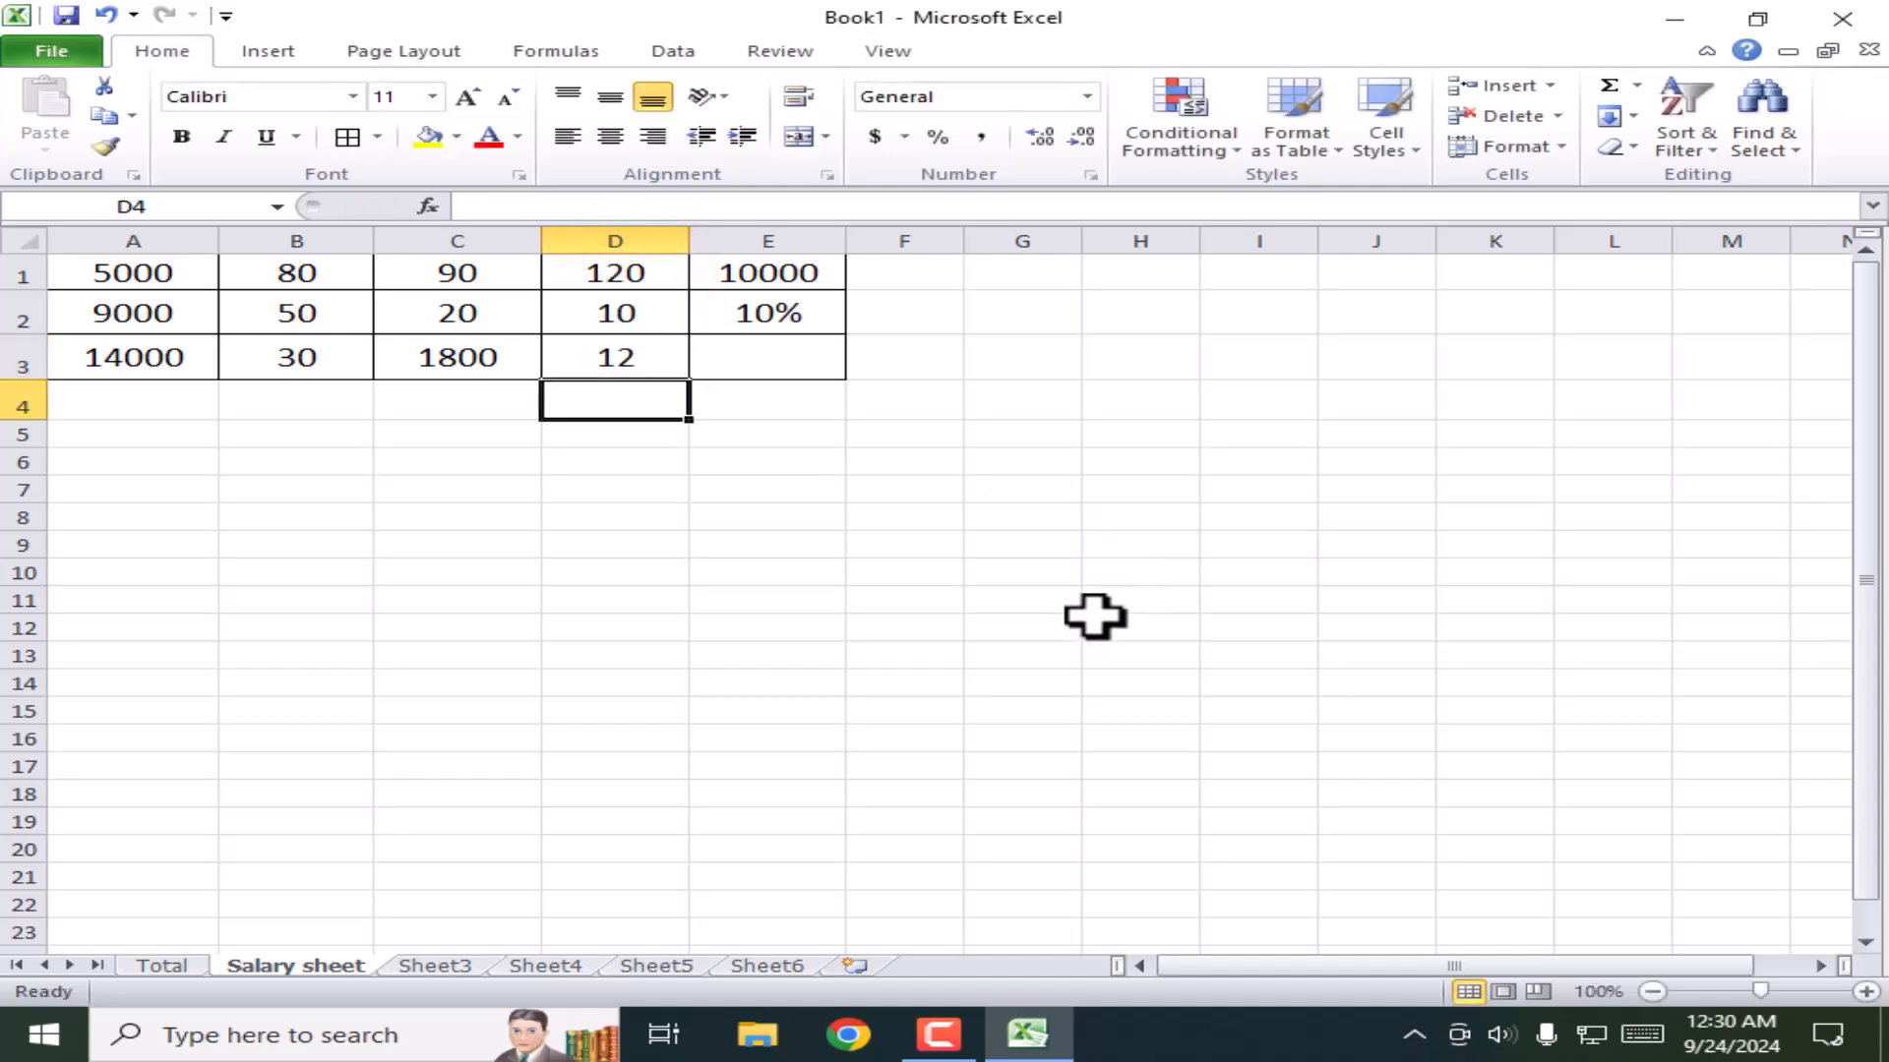
# Step: Enter =E1*E2 in cell E3 to apply the 10% rate to E1
pyautogui.click(802, 372)
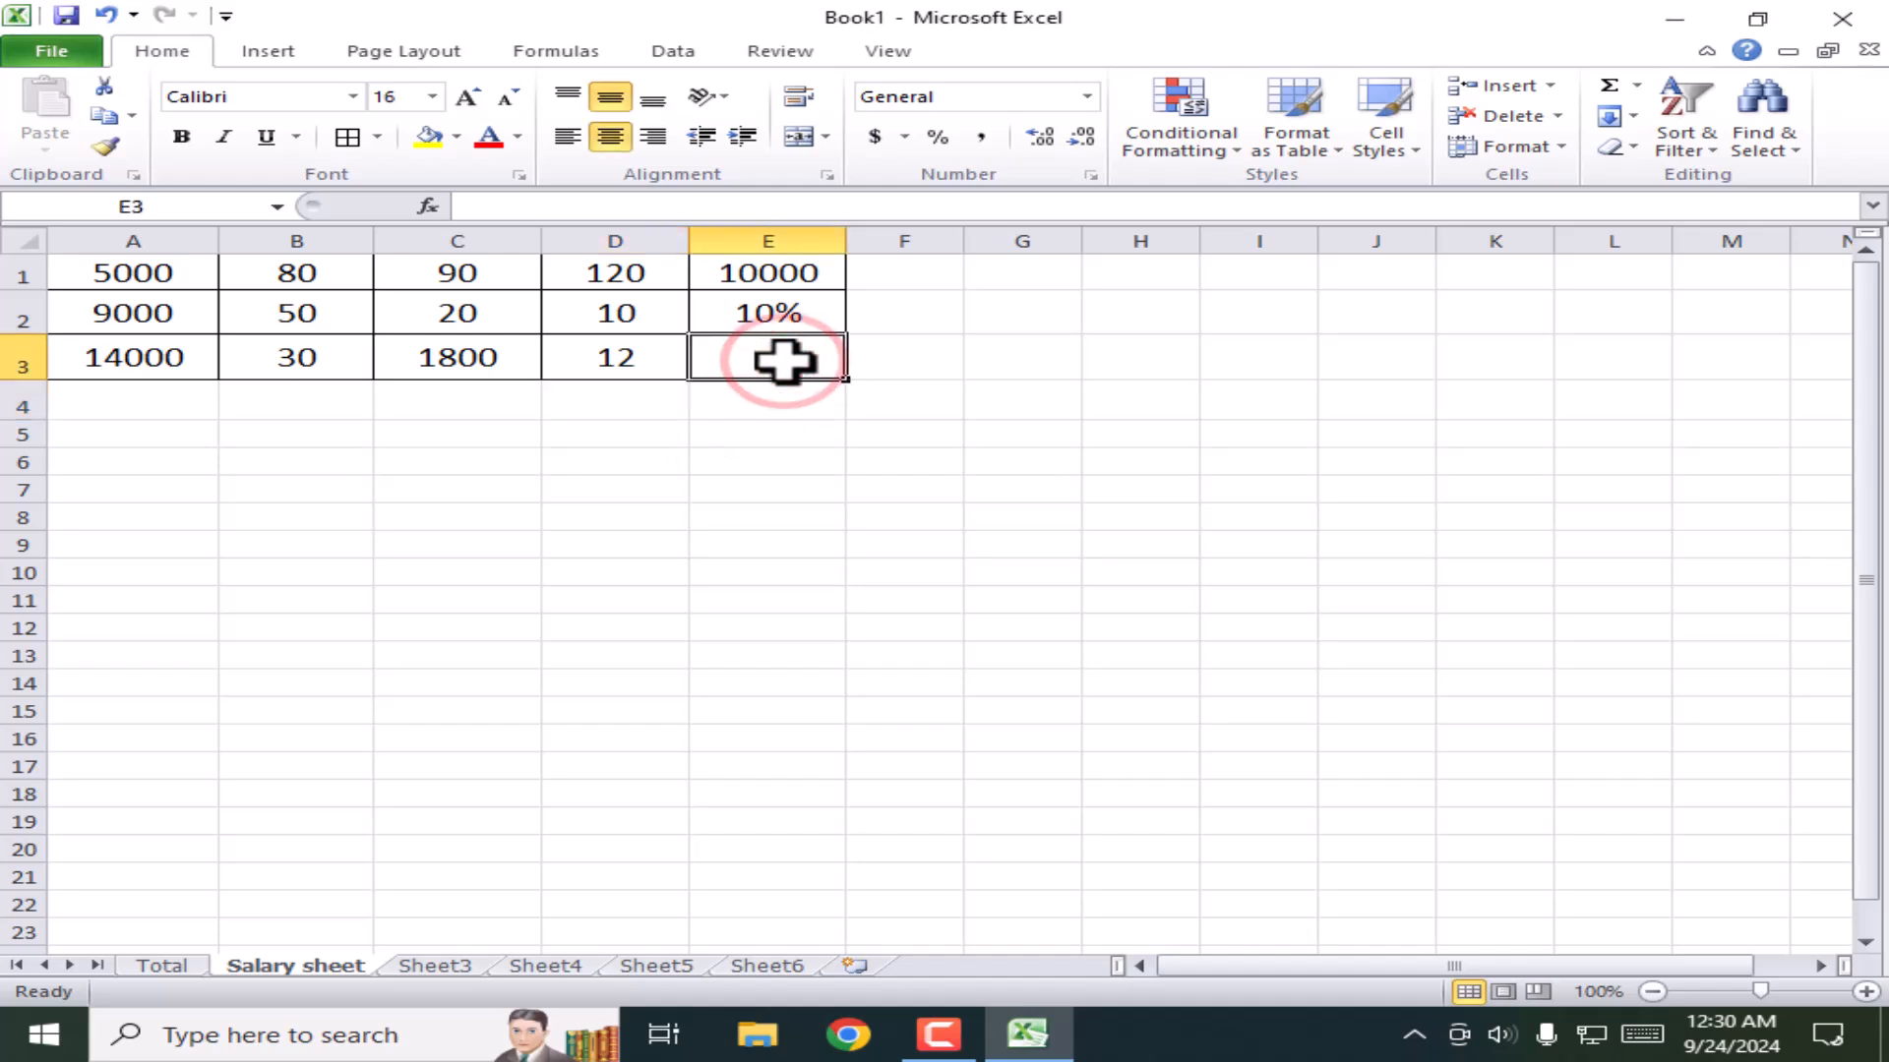
pyautogui.write('=')
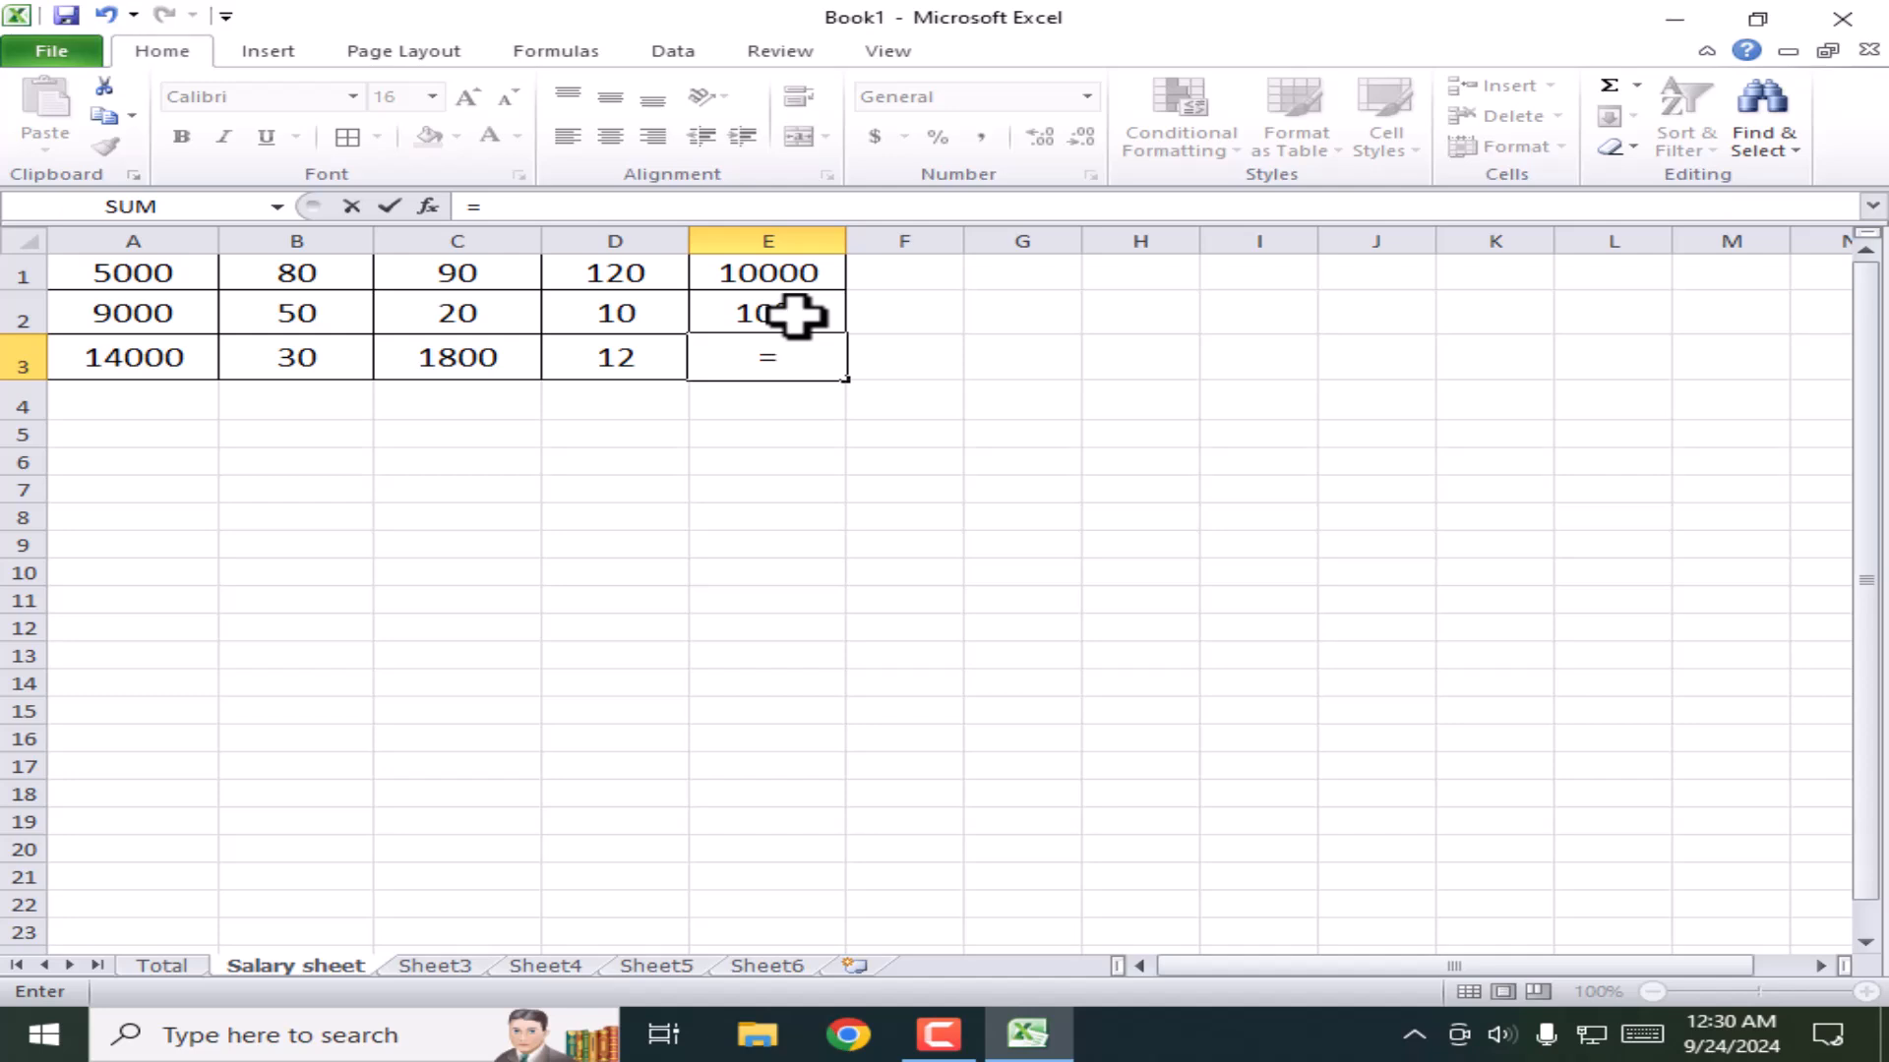
pyautogui.click(778, 273)
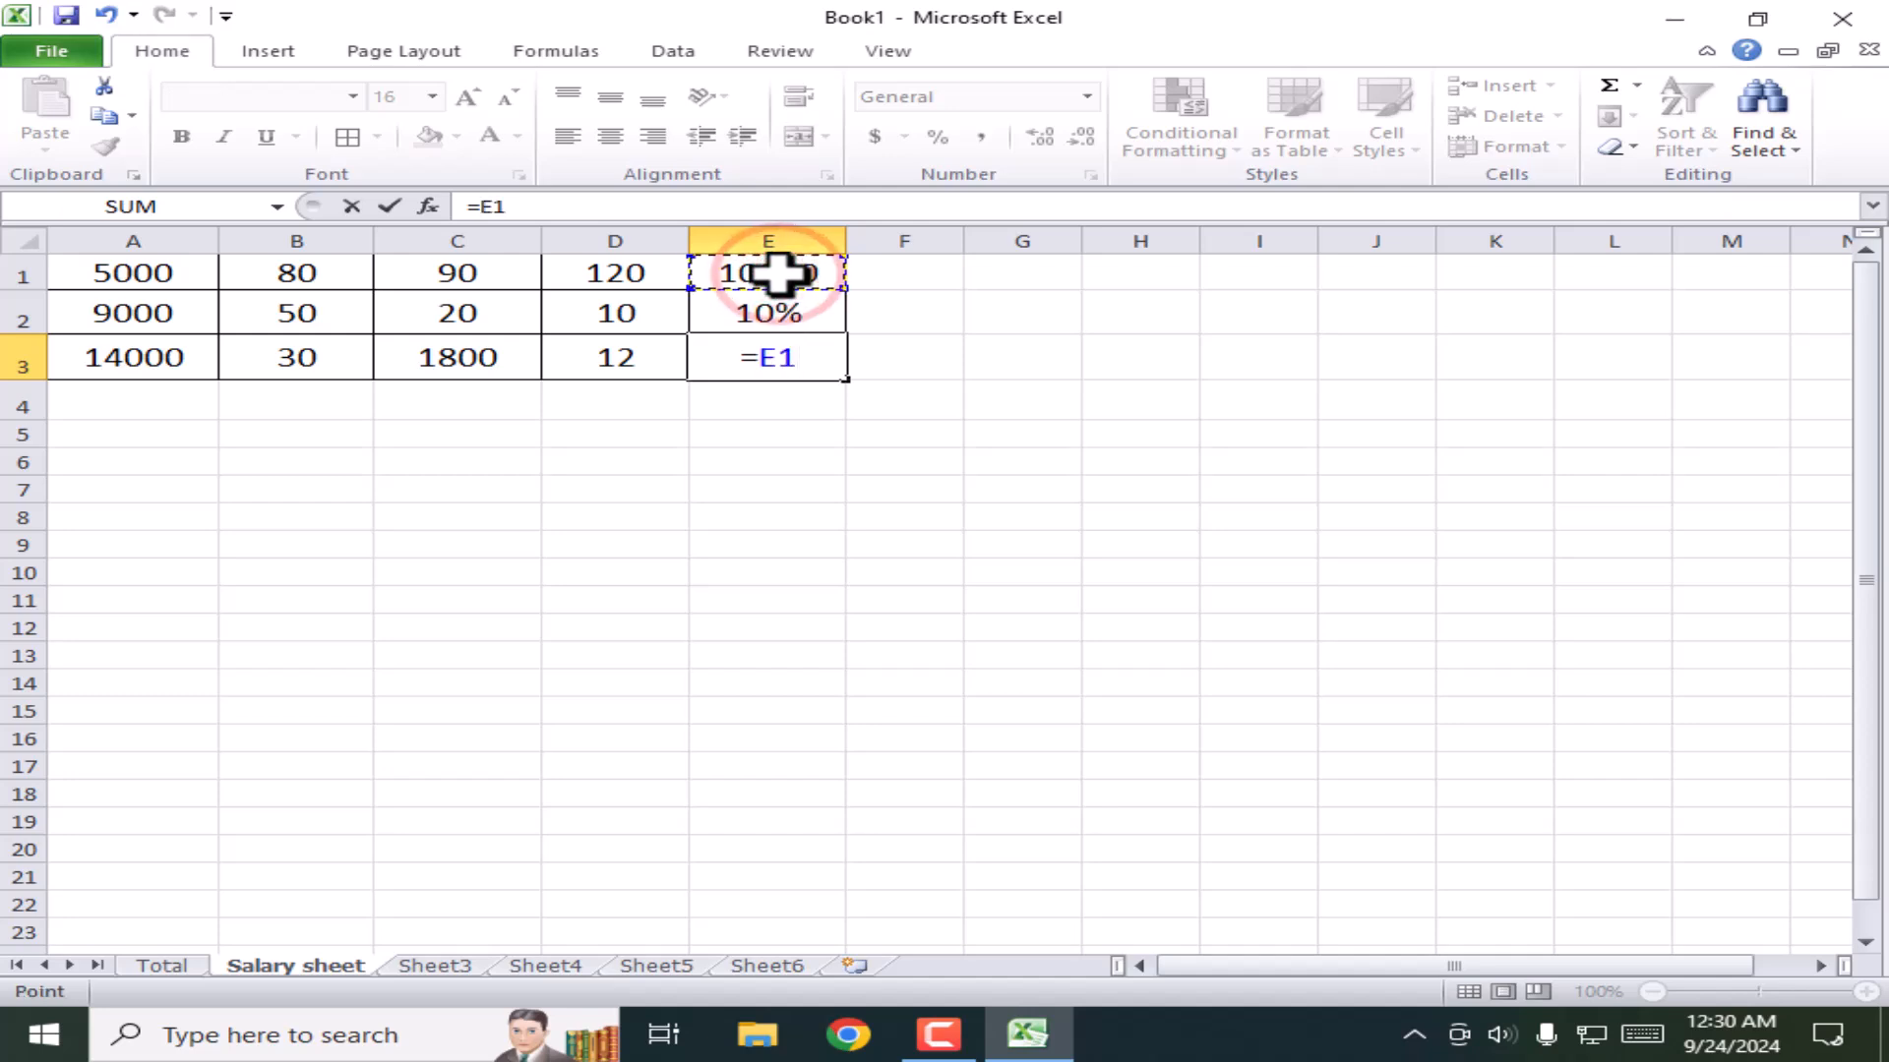
pyautogui.write('*')
pyautogui.click(792, 310)
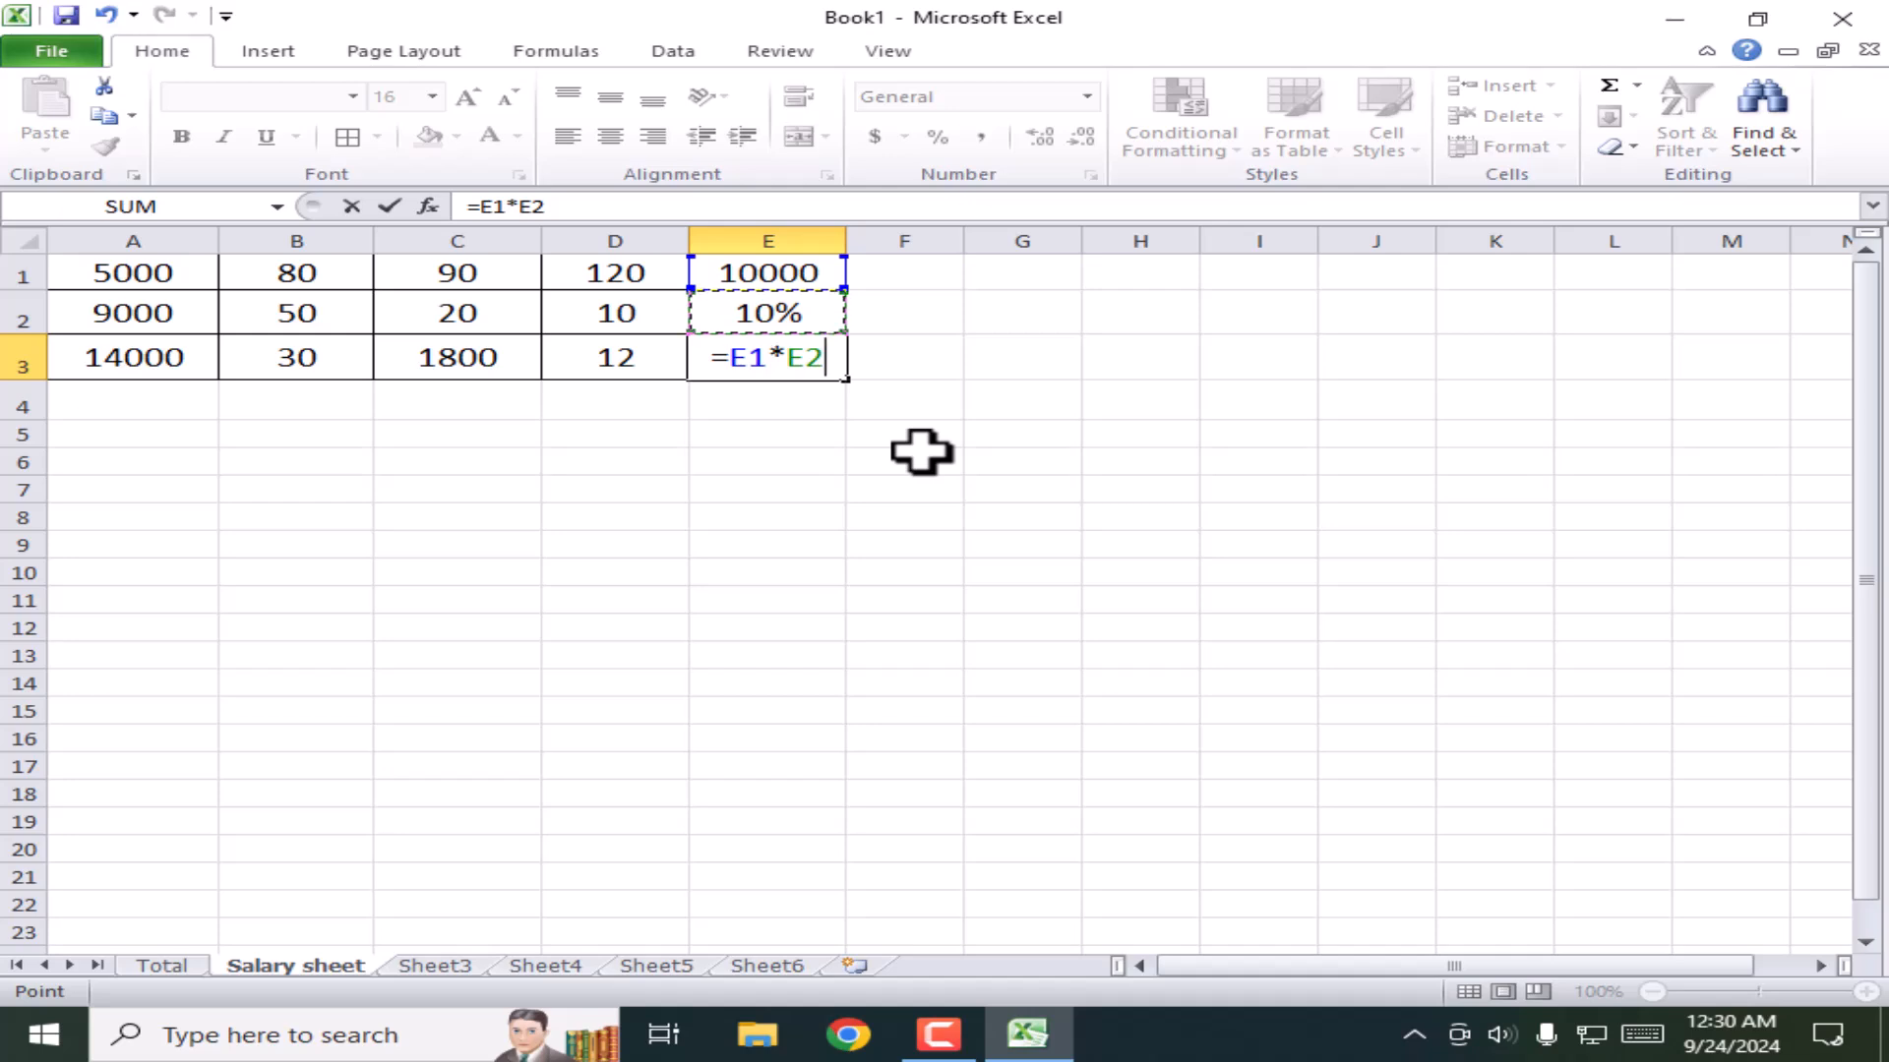
pyautogui.press('Return')
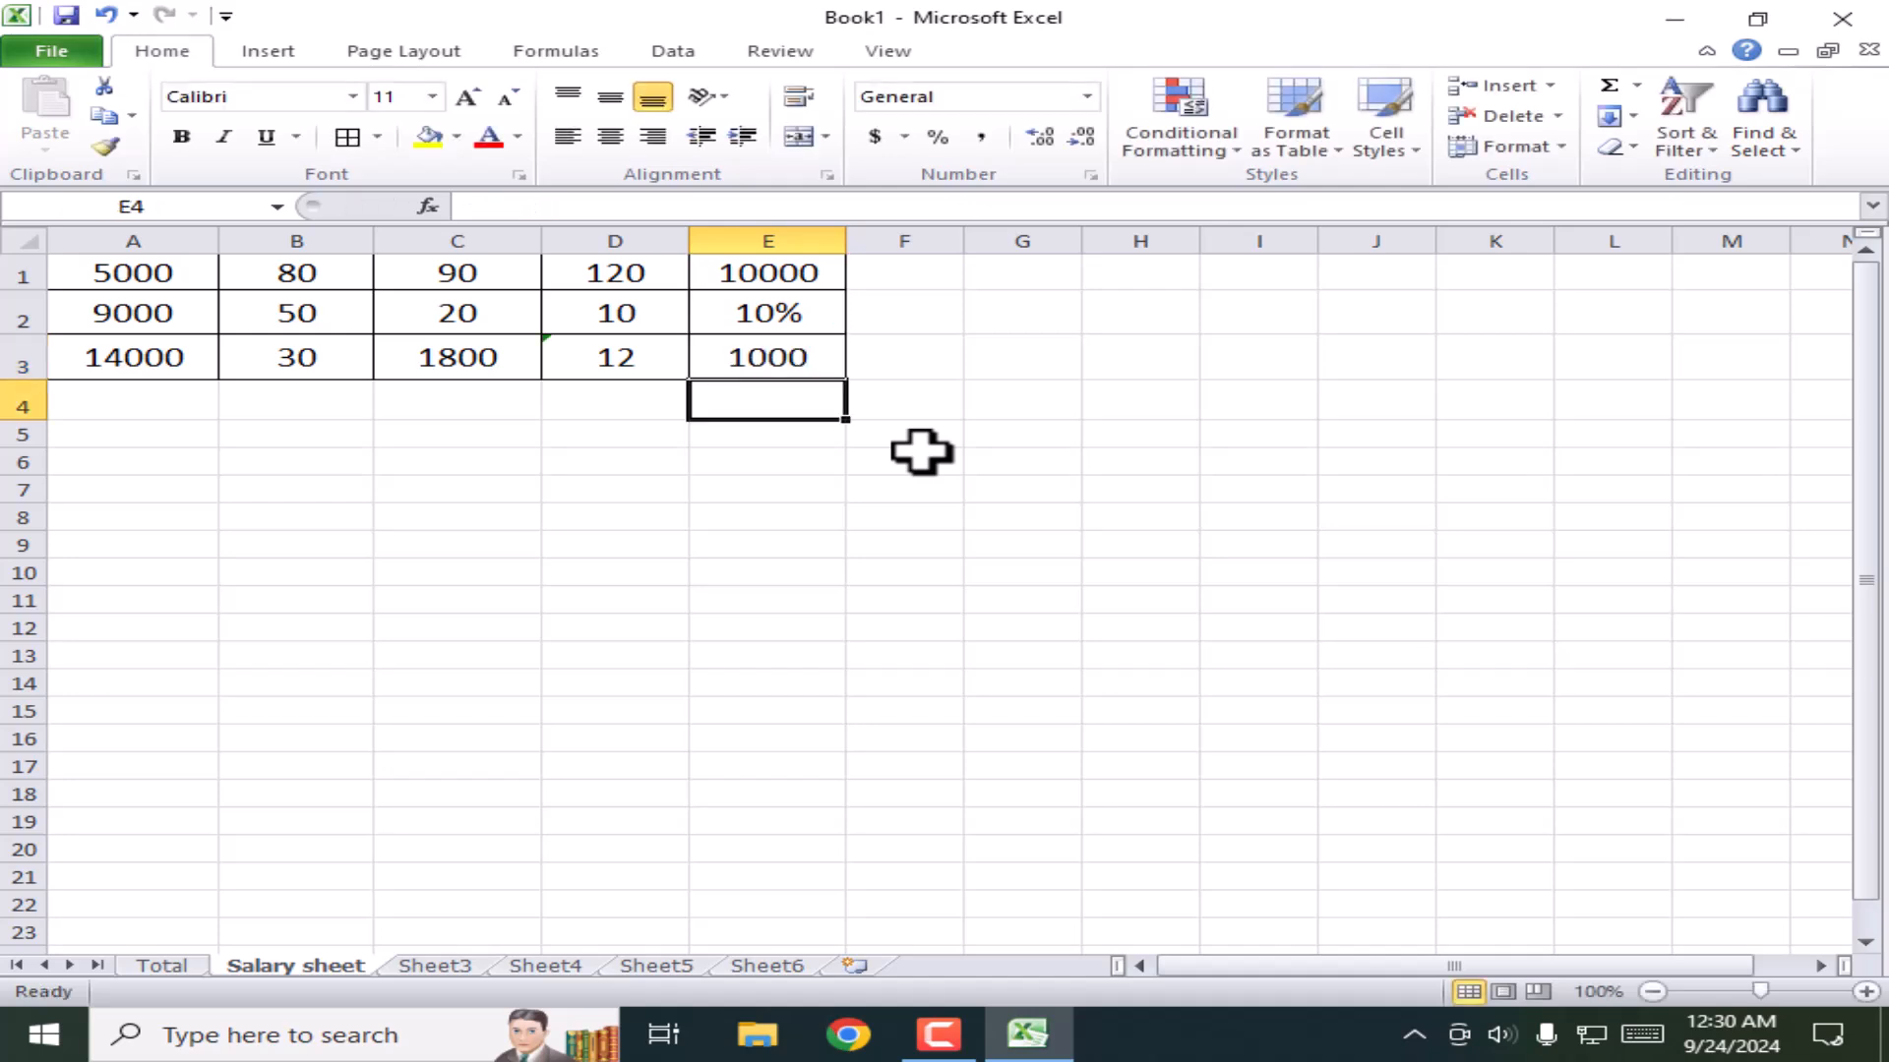
pyautogui.click(799, 309)
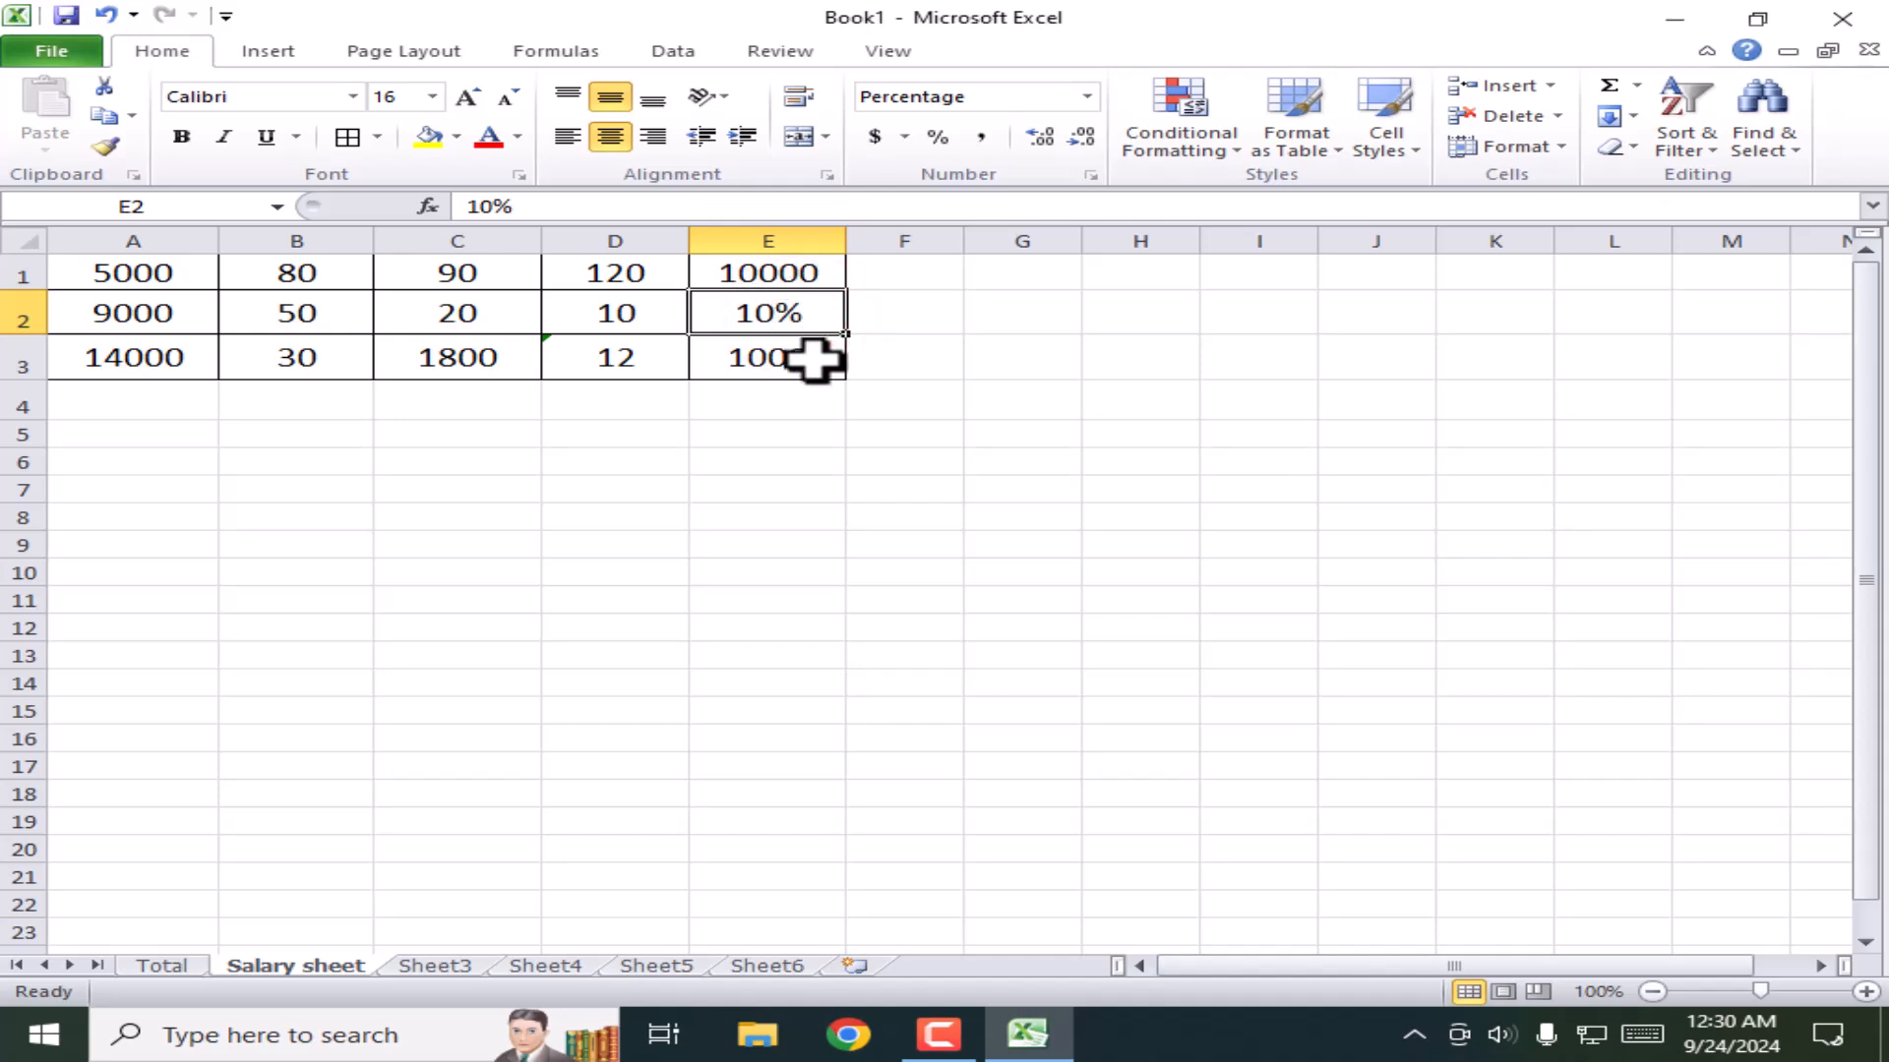
pyautogui.click(795, 363)
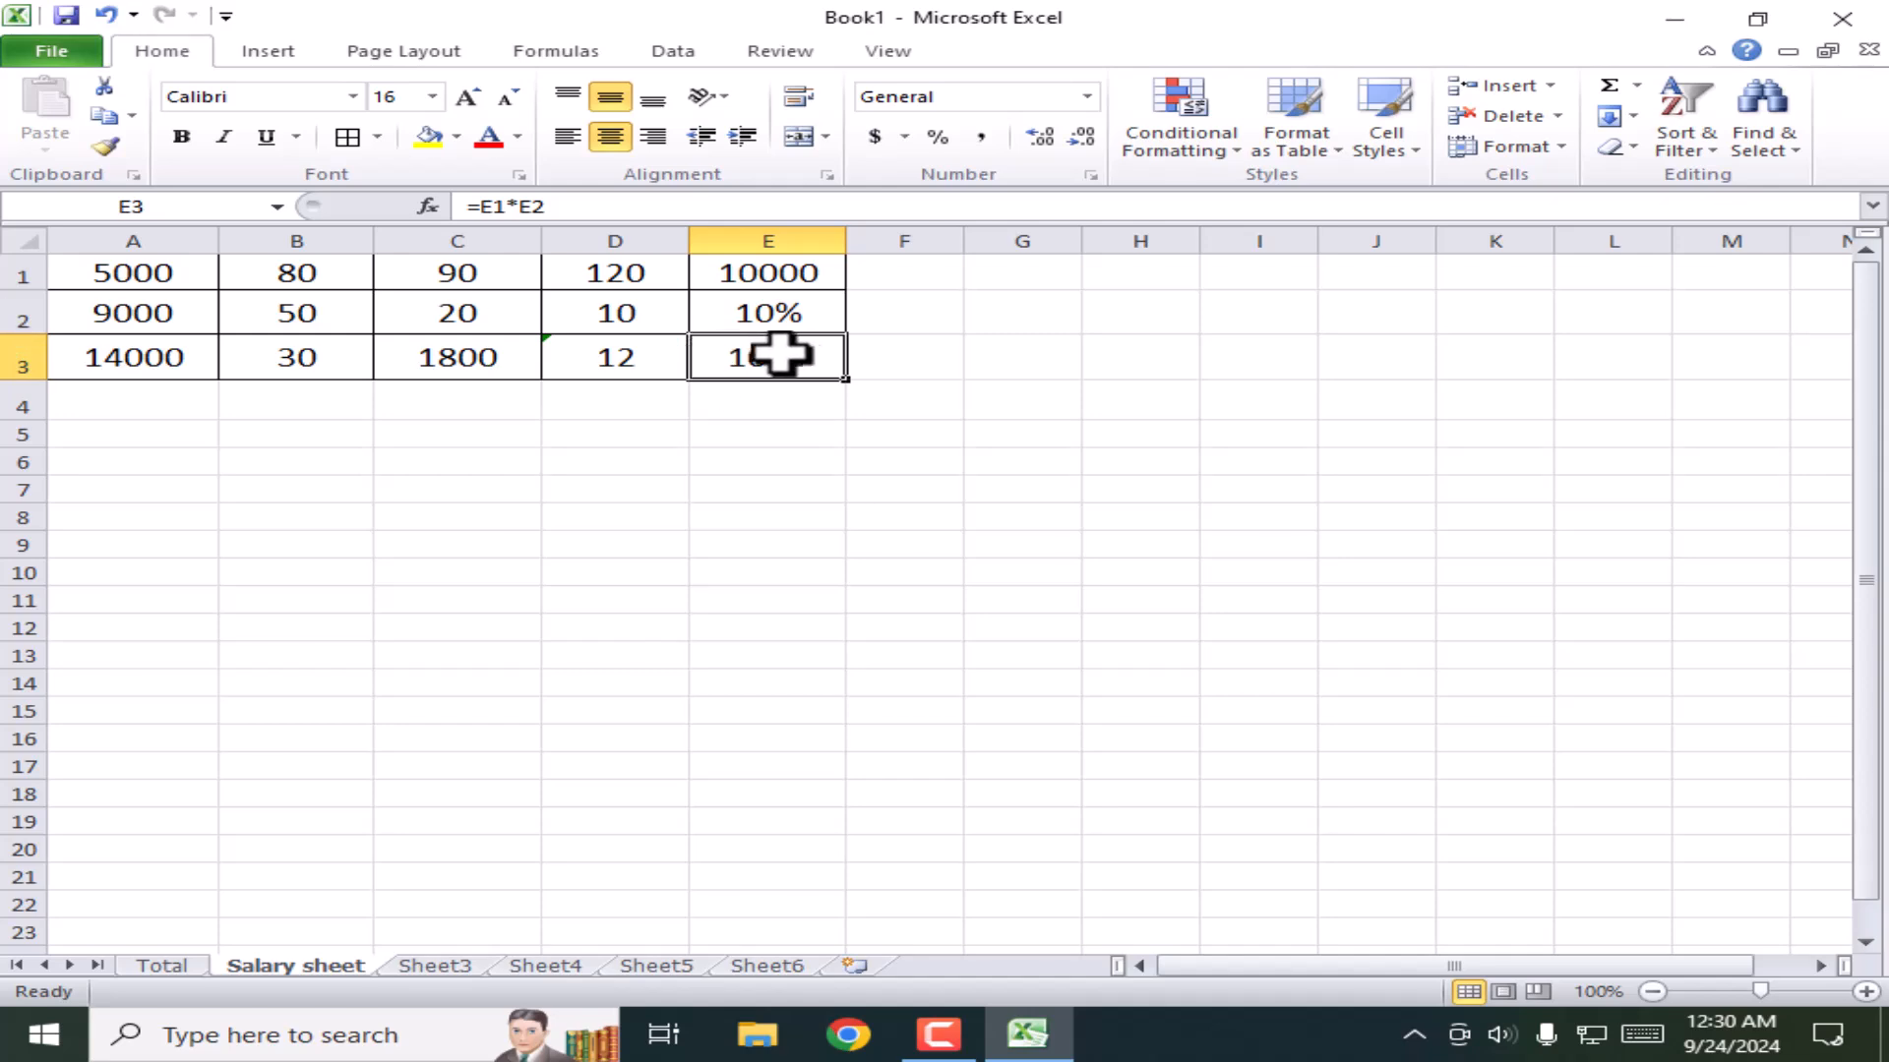
# Step: Change E1 to 20000 so E3 shows 2000
pyautogui.click(774, 274)
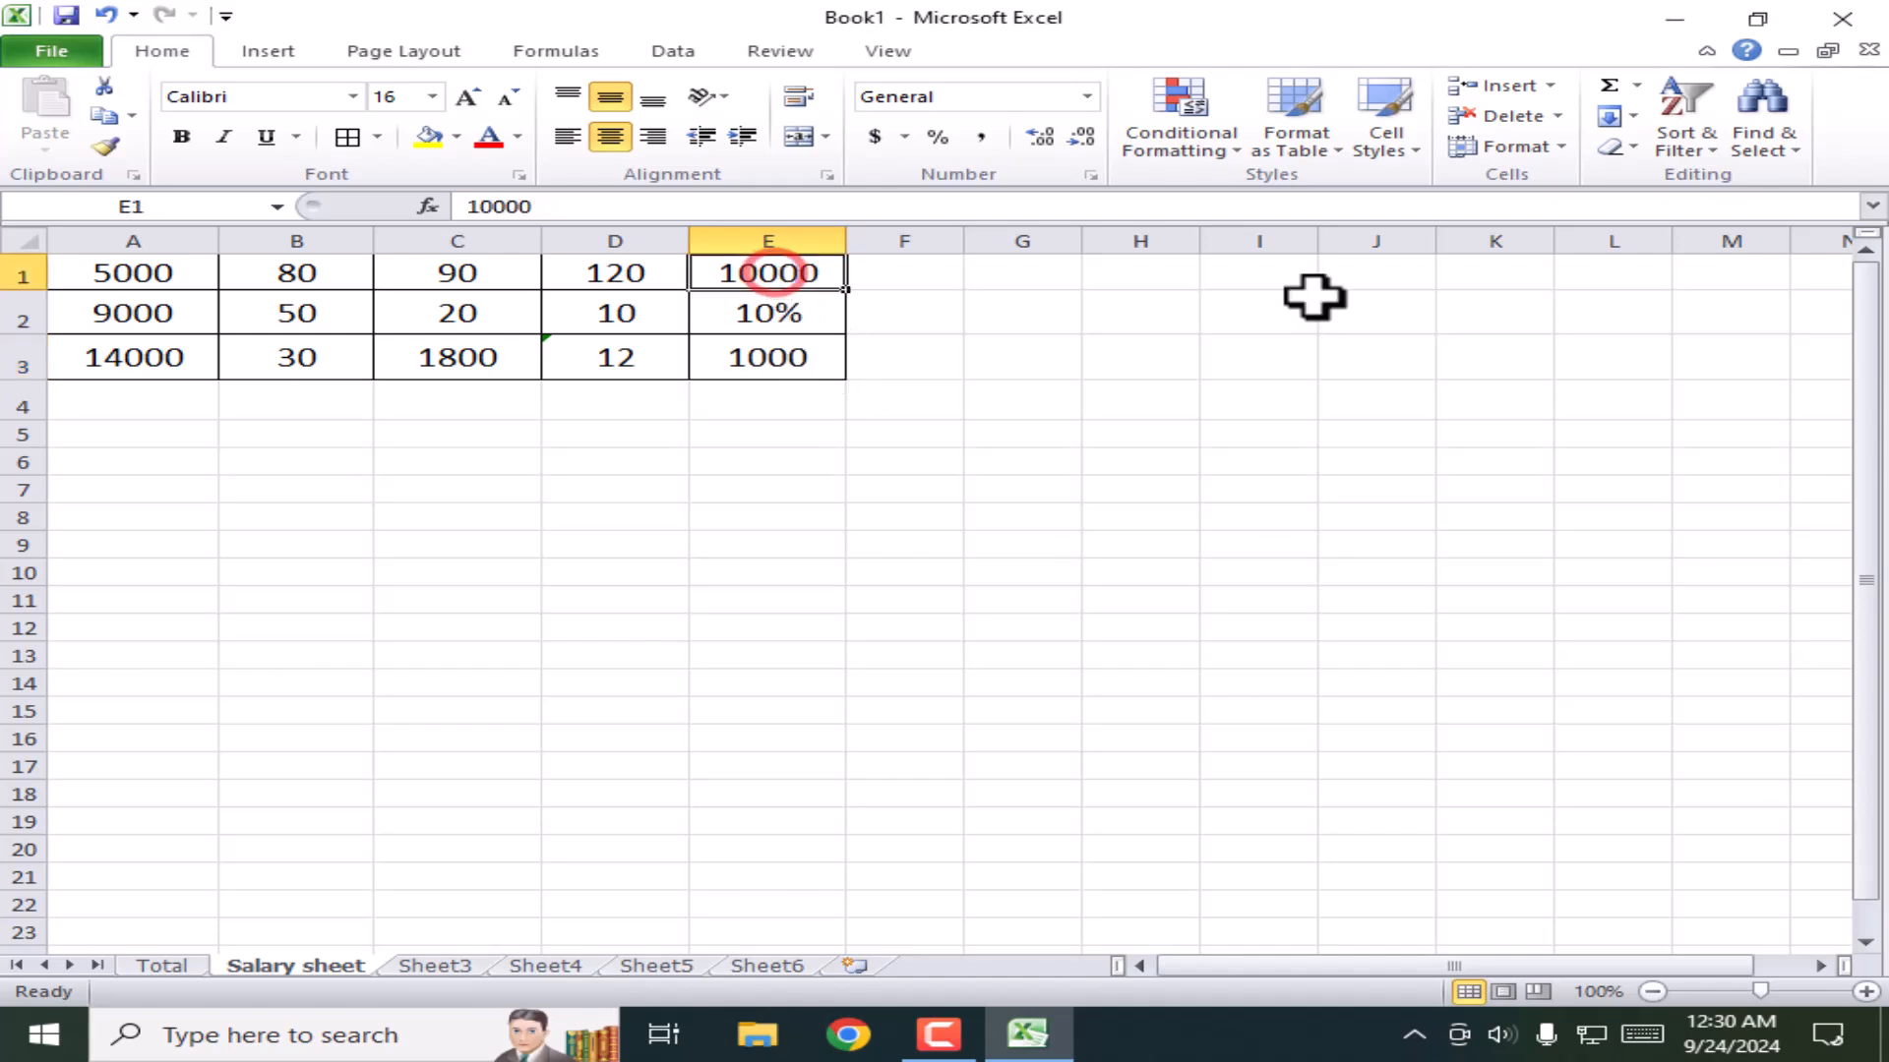
pyautogui.write('20000')
pyautogui.press('Tab')
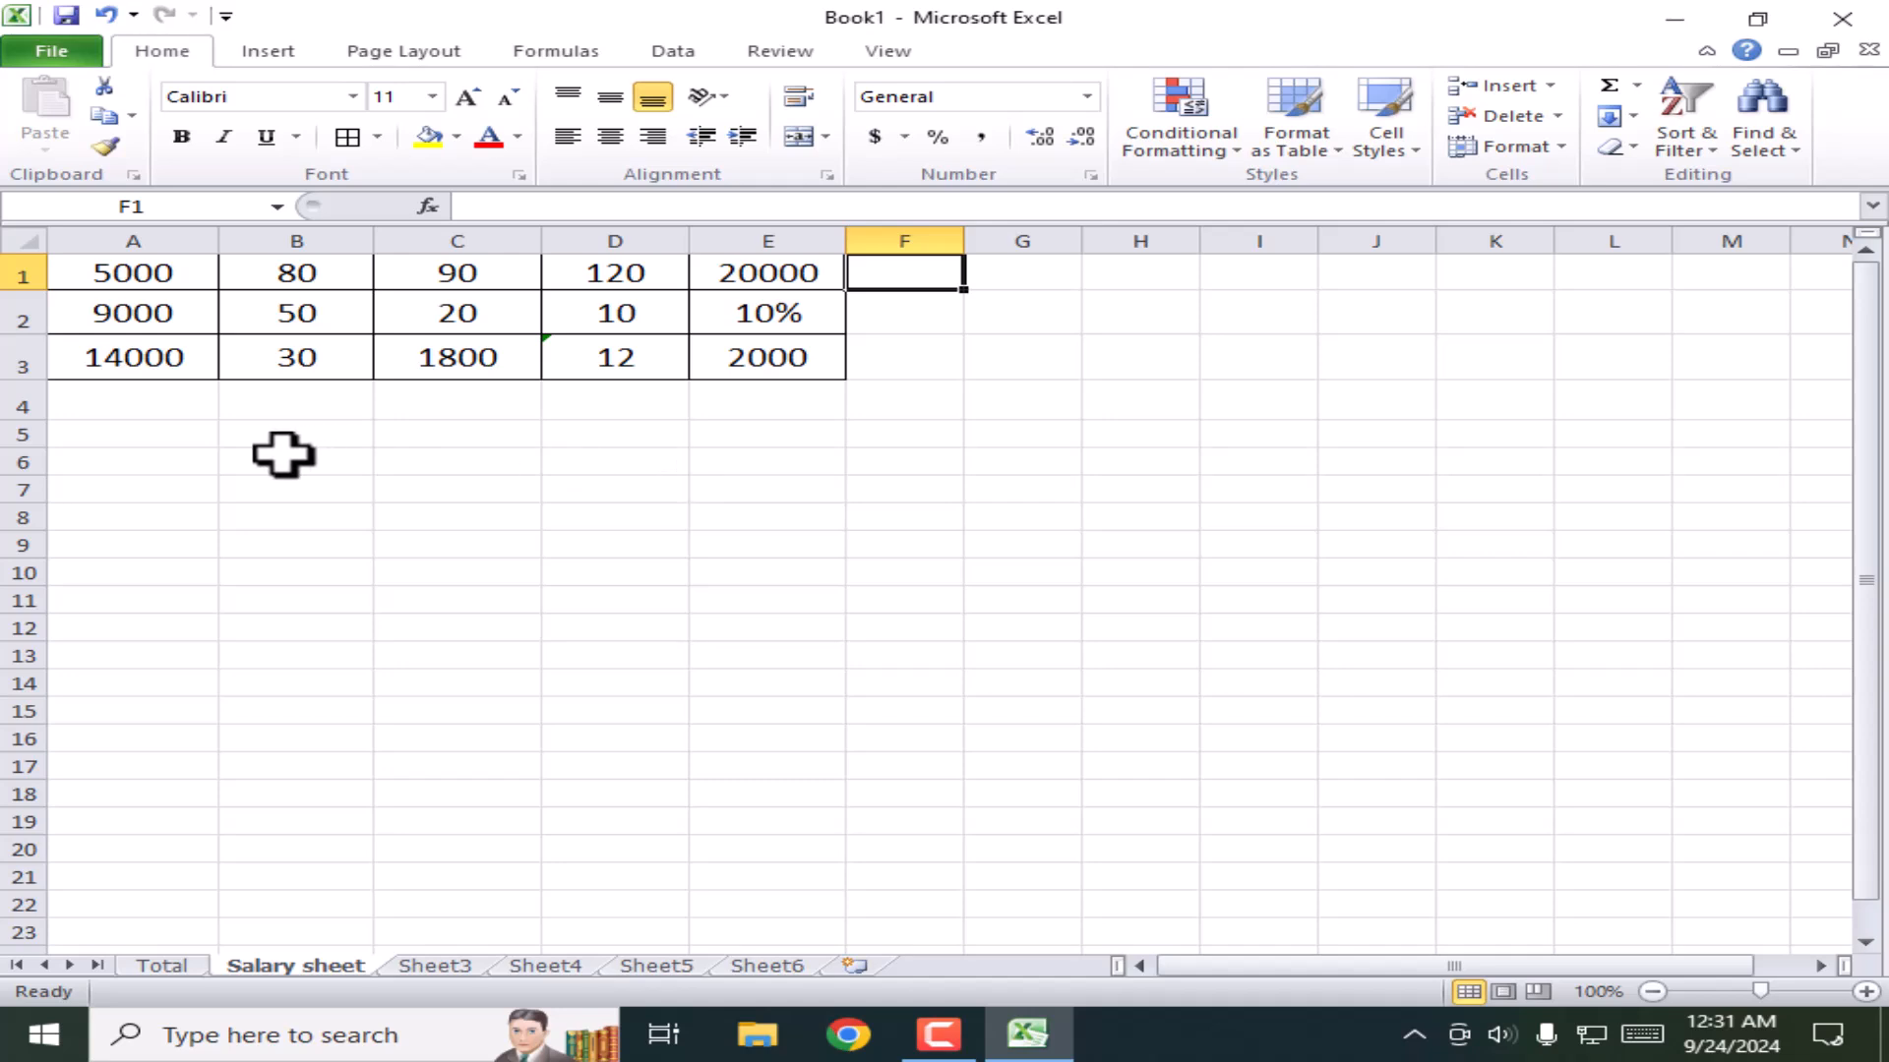
pyautogui.click(132, 272)
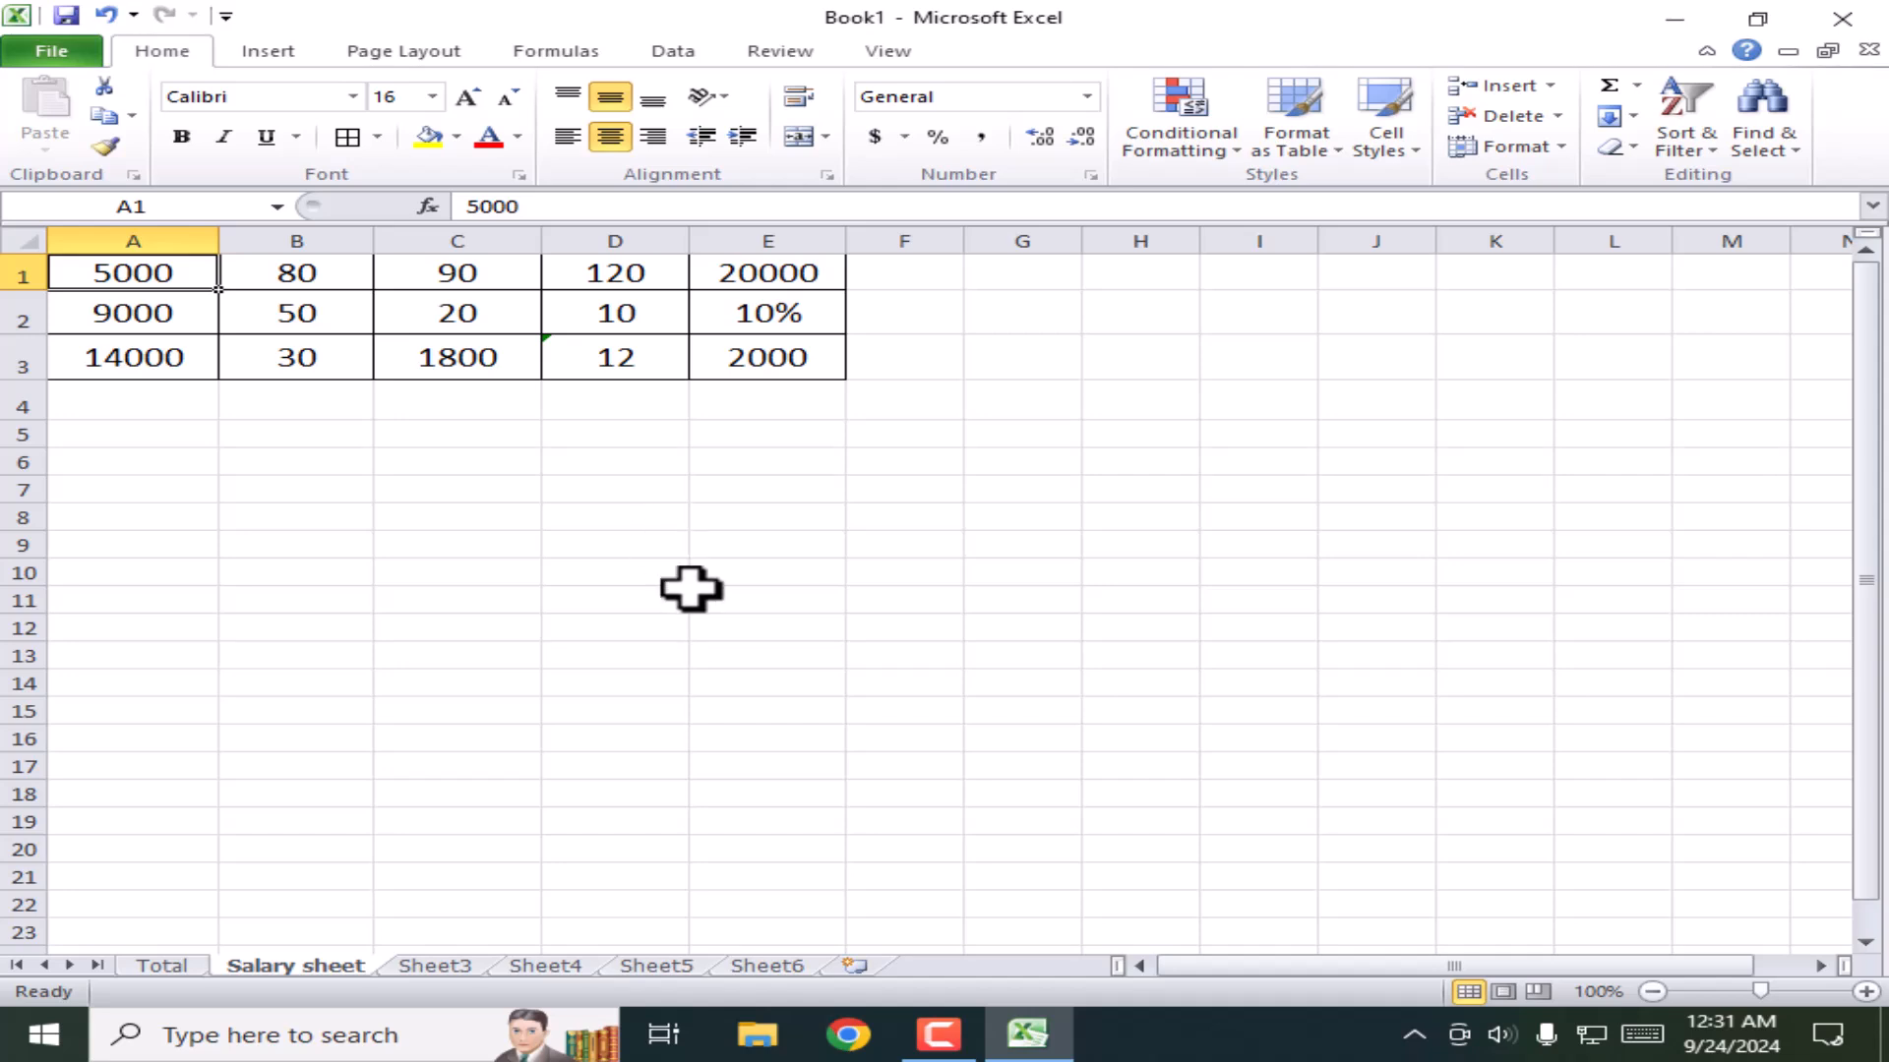
# Step: On Sheet3, enter January in cell A2
pyautogui.click(428, 966)
pyautogui.click(138, 297)
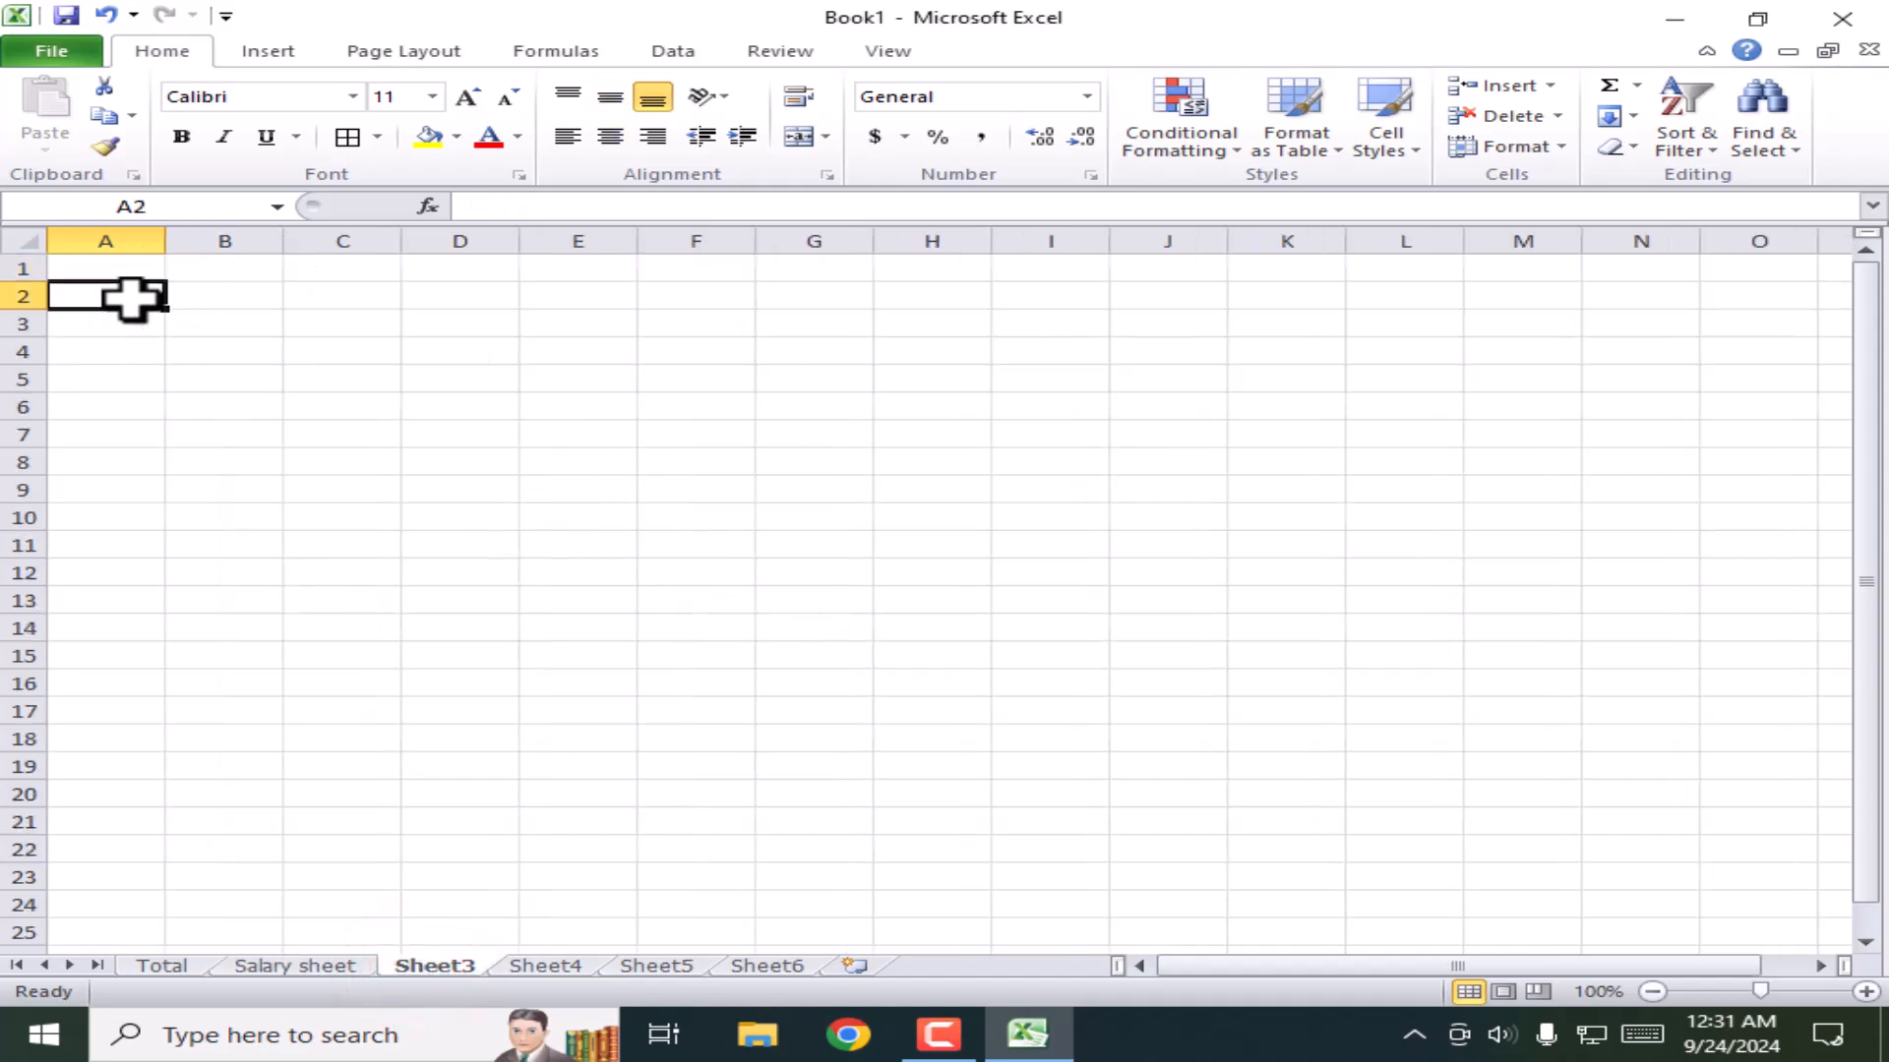
pyautogui.write('Ja')
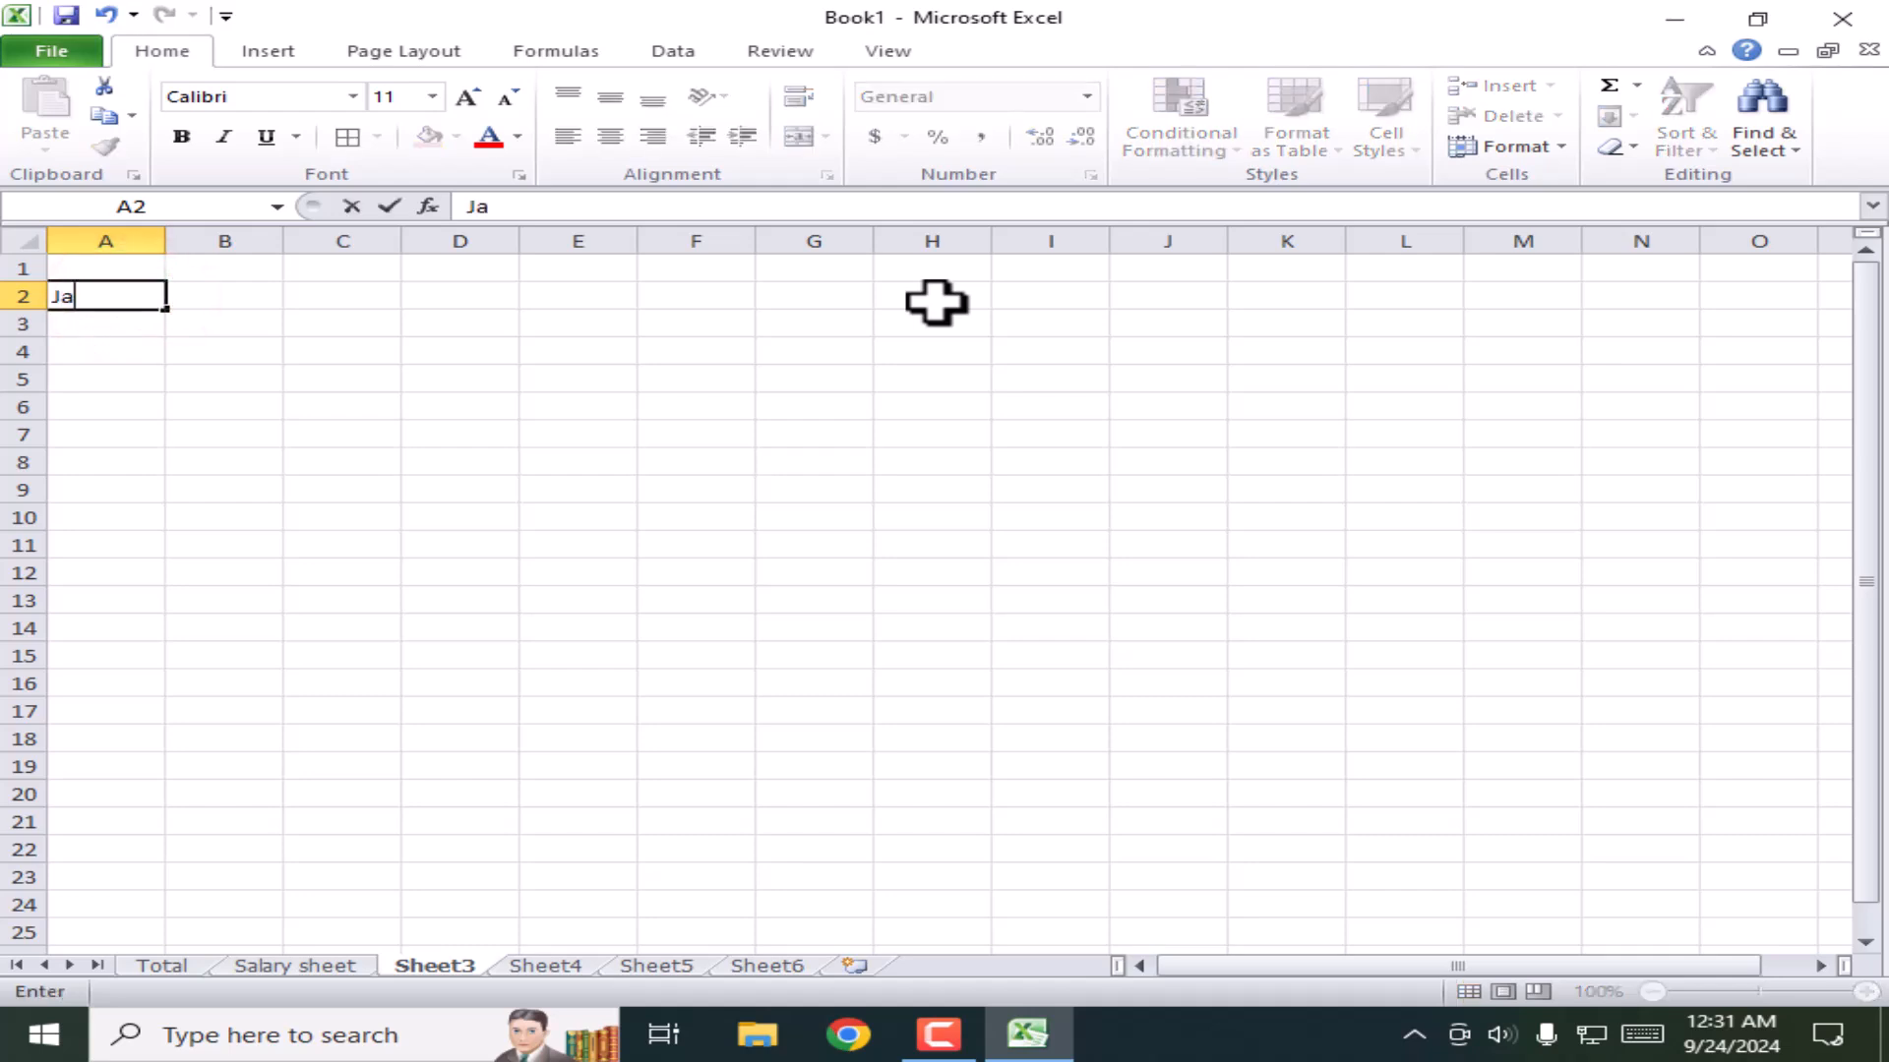
pyautogui.write('nuary')
pyautogui.press('Return')
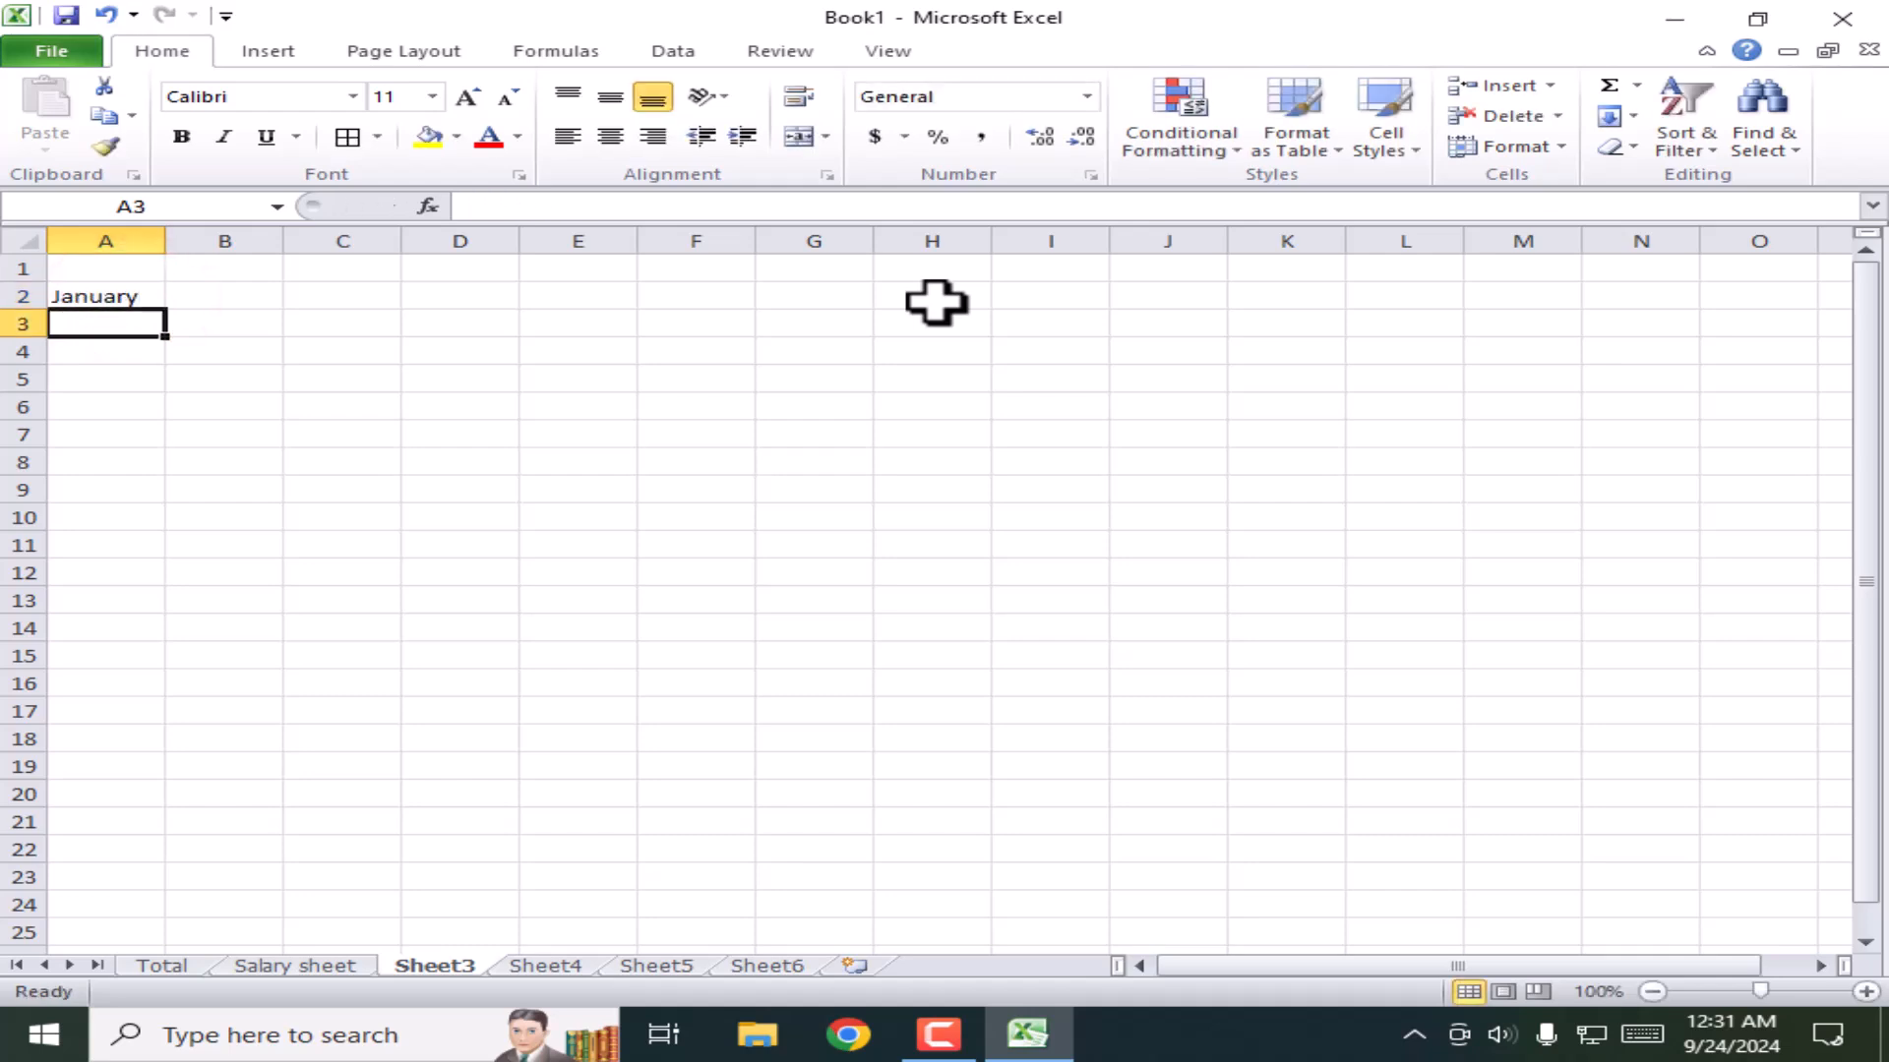
pyautogui.click(504, 525)
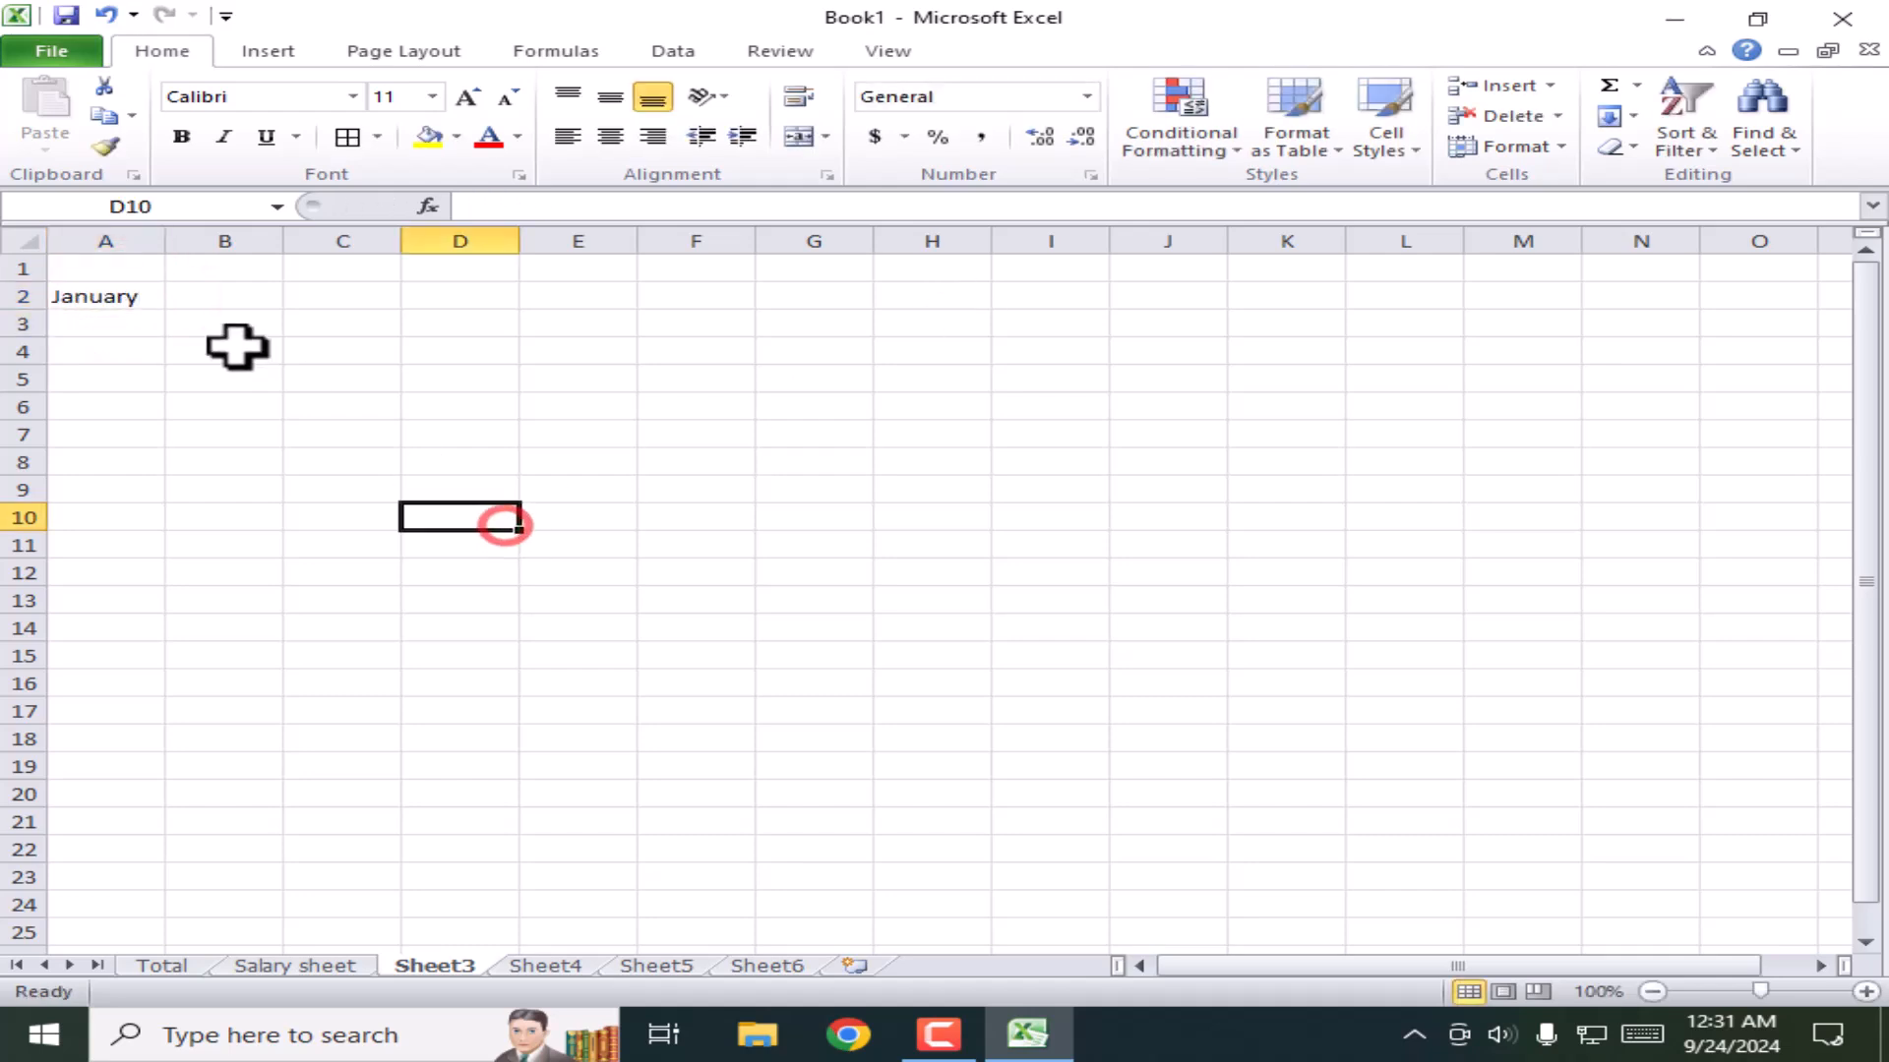
pyautogui.click(107, 295)
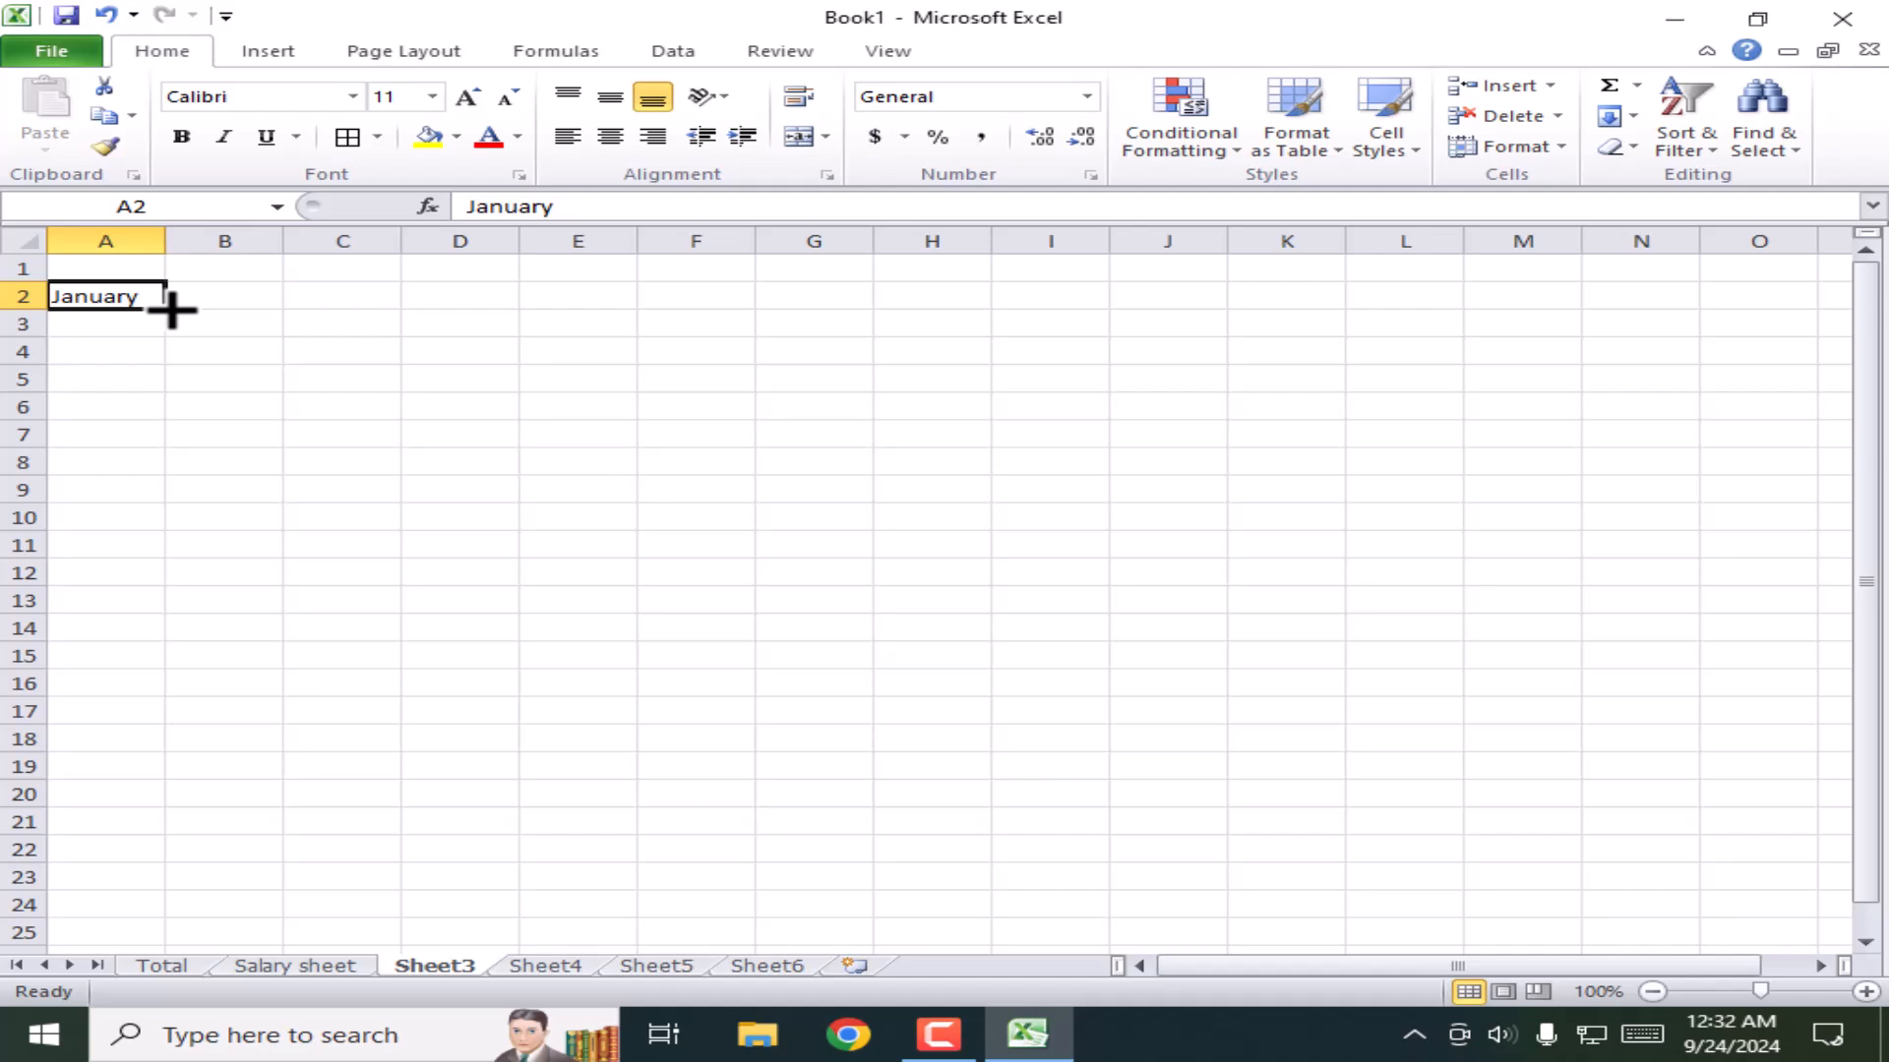
# Step: Autofill month names across row 2 to November and down column A to row 20
pyautogui.moveTo(171, 308); pyautogui.dragTo(1296, 307)
pyautogui.click(625, 454)
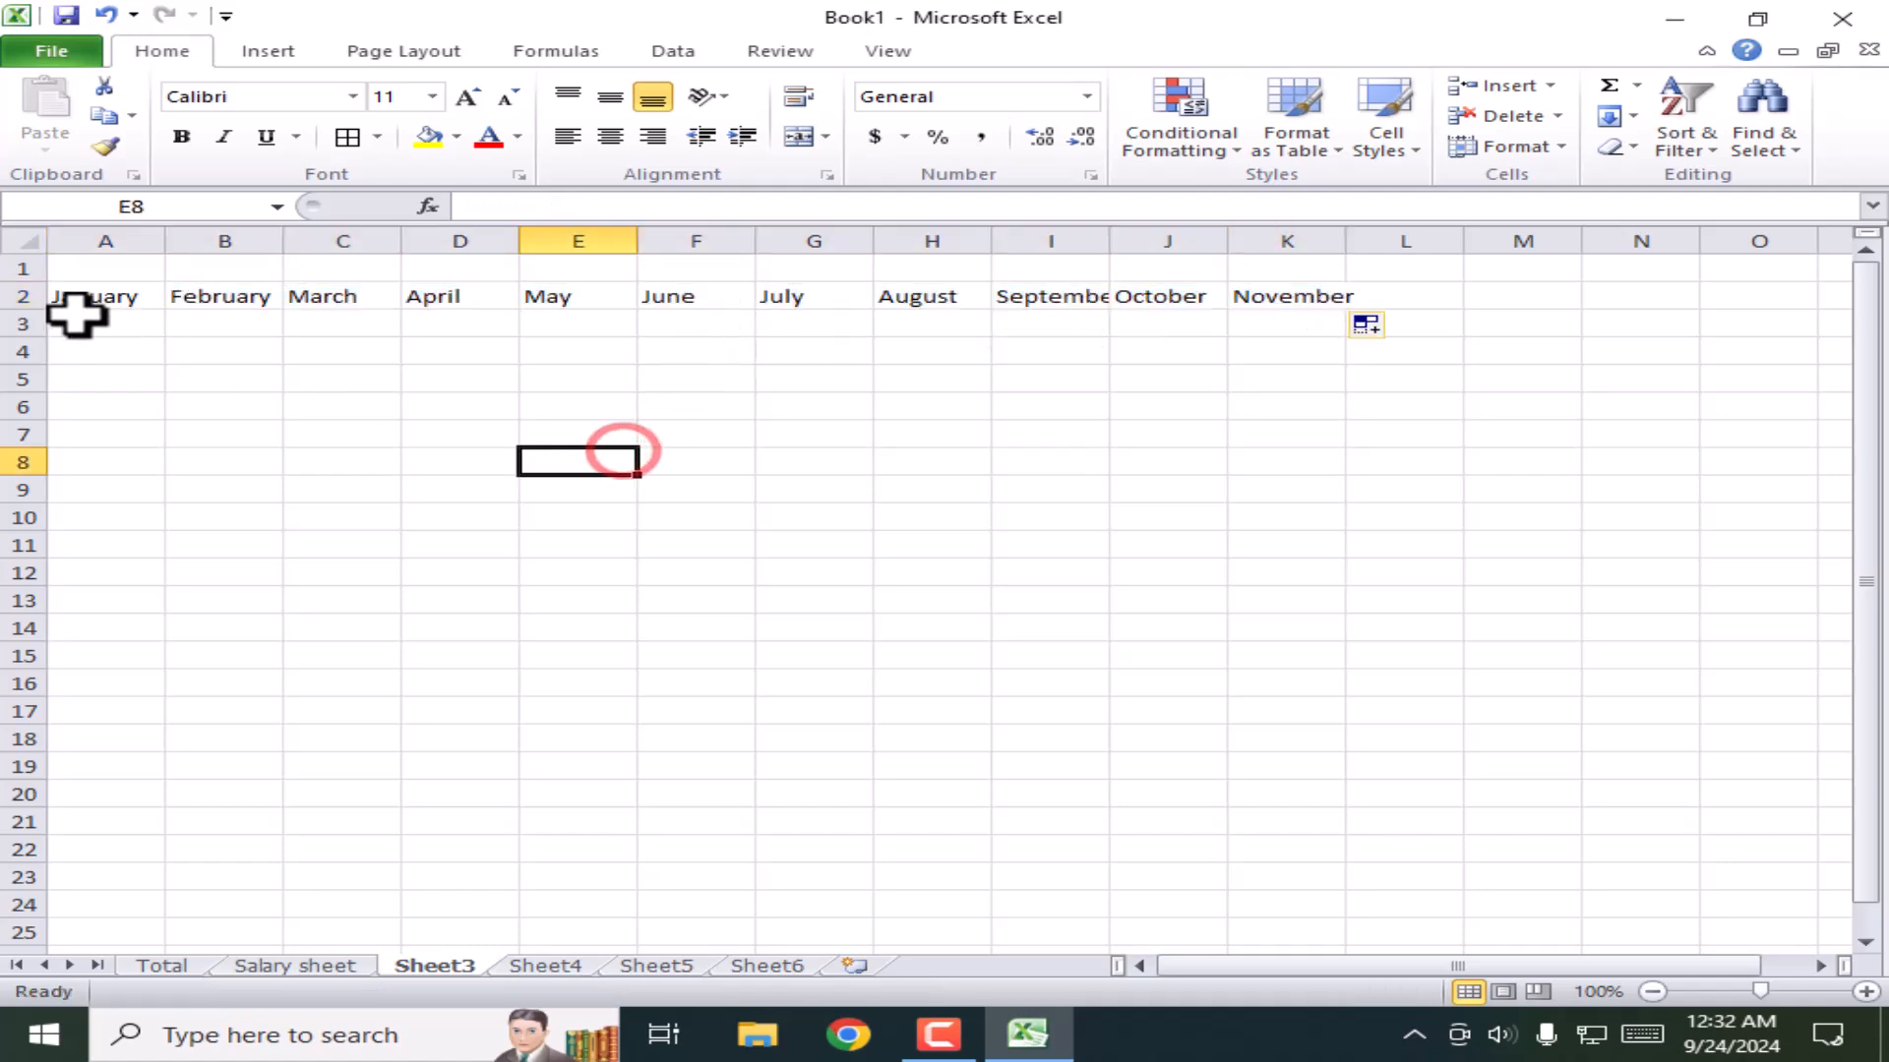
pyautogui.click(118, 295)
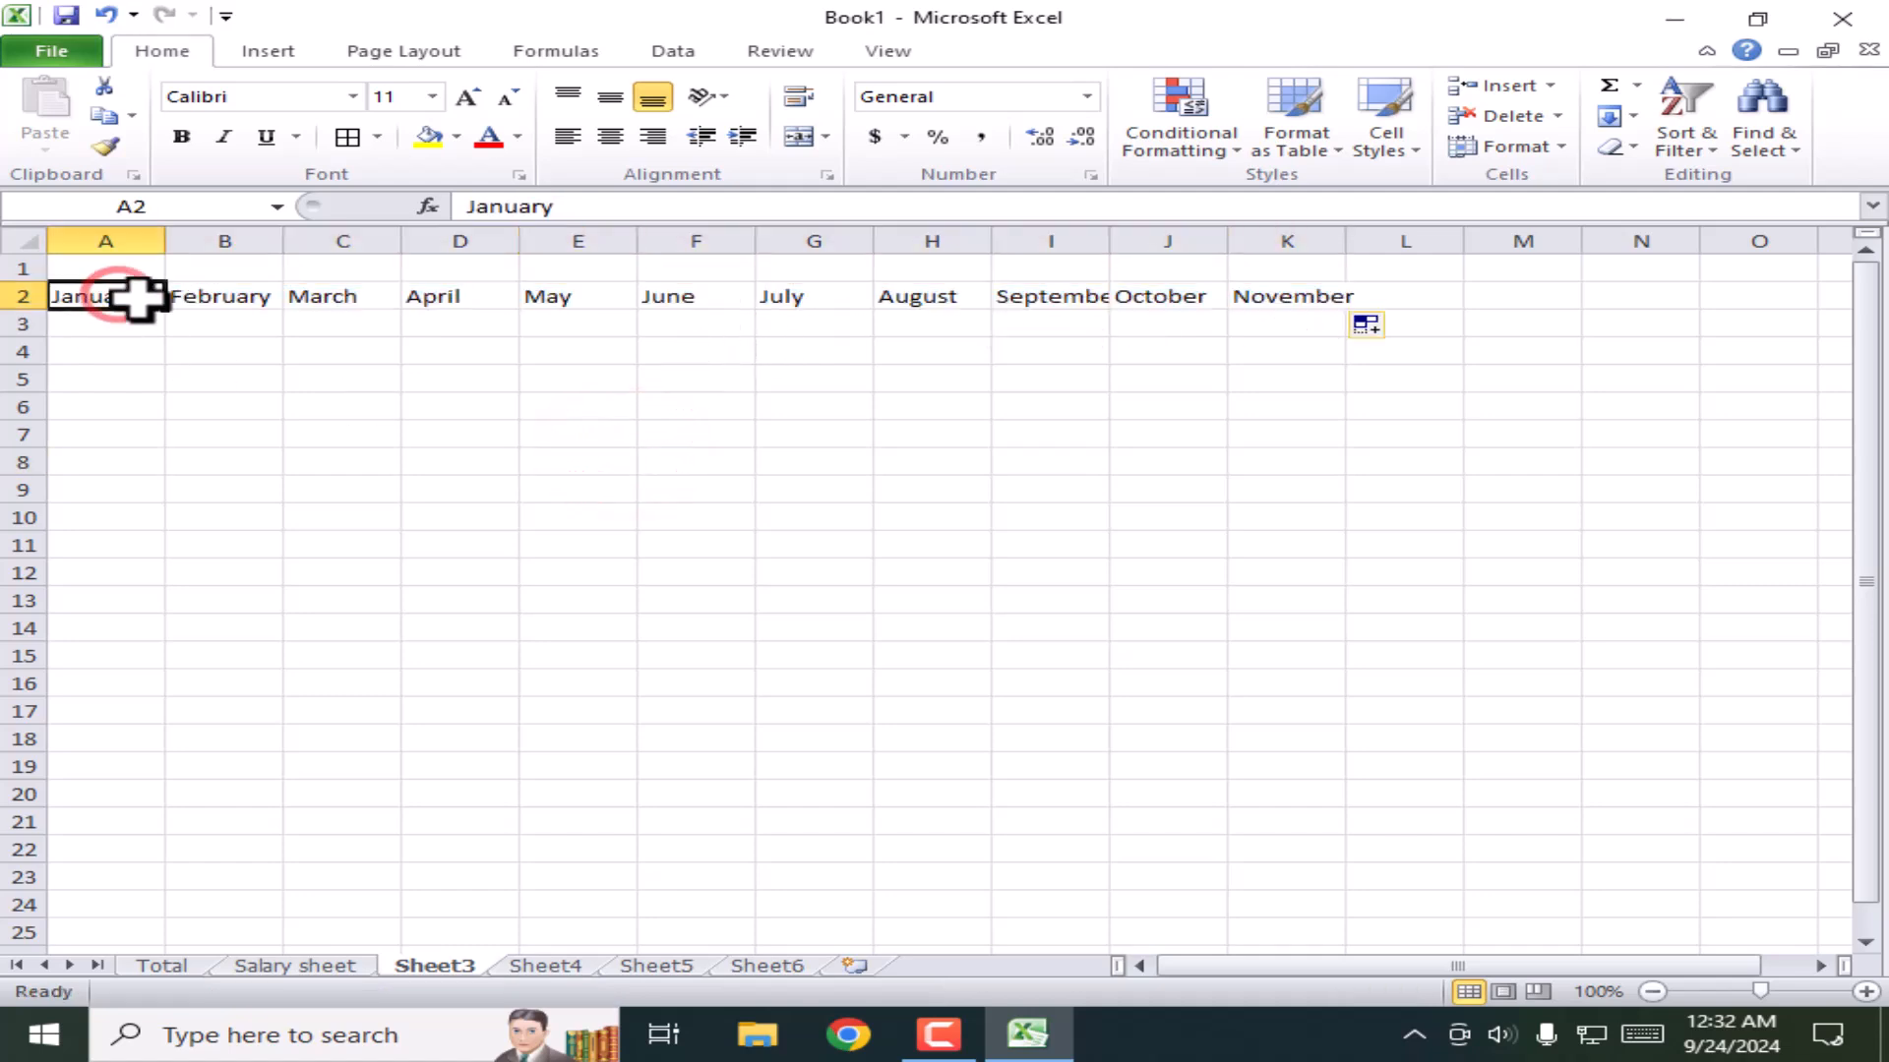
pyautogui.moveTo(167, 313); pyautogui.dragTo(203, 802)
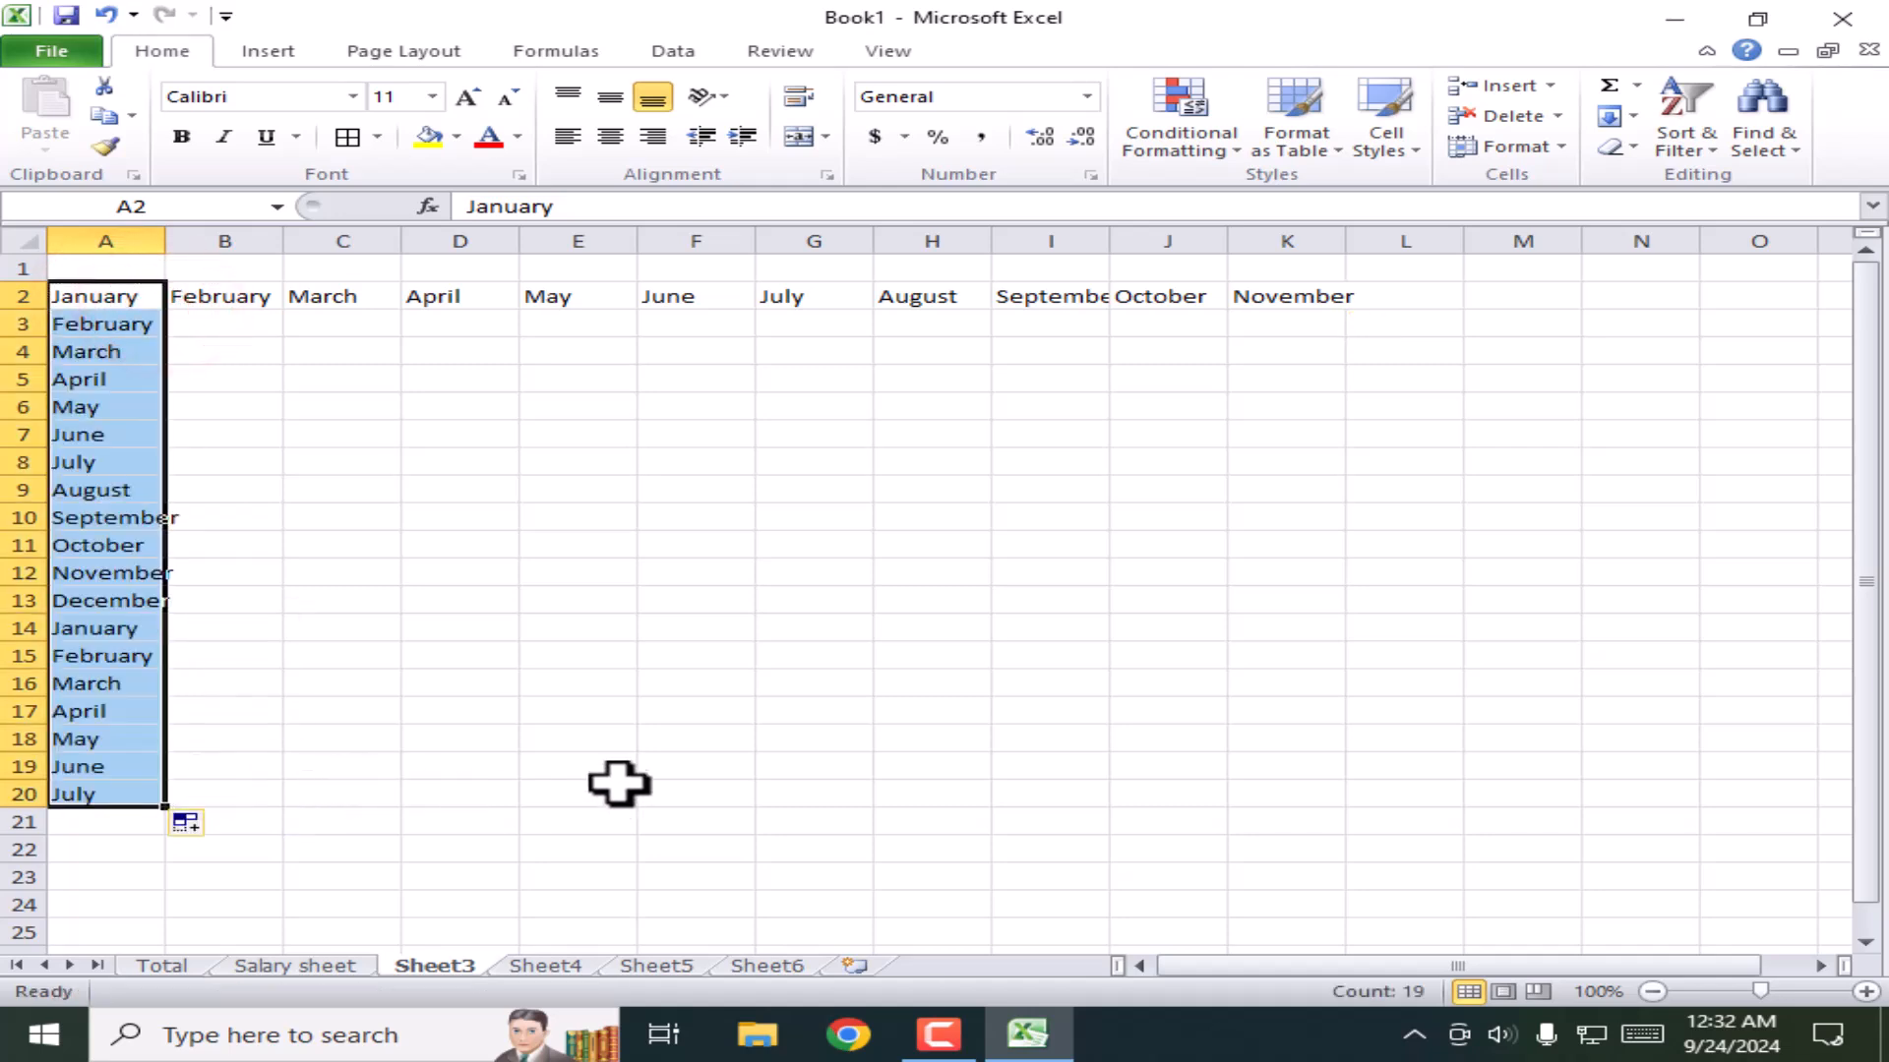
# Step: Enter the abbreviated month Jan in cell D6
pyautogui.click(437, 418)
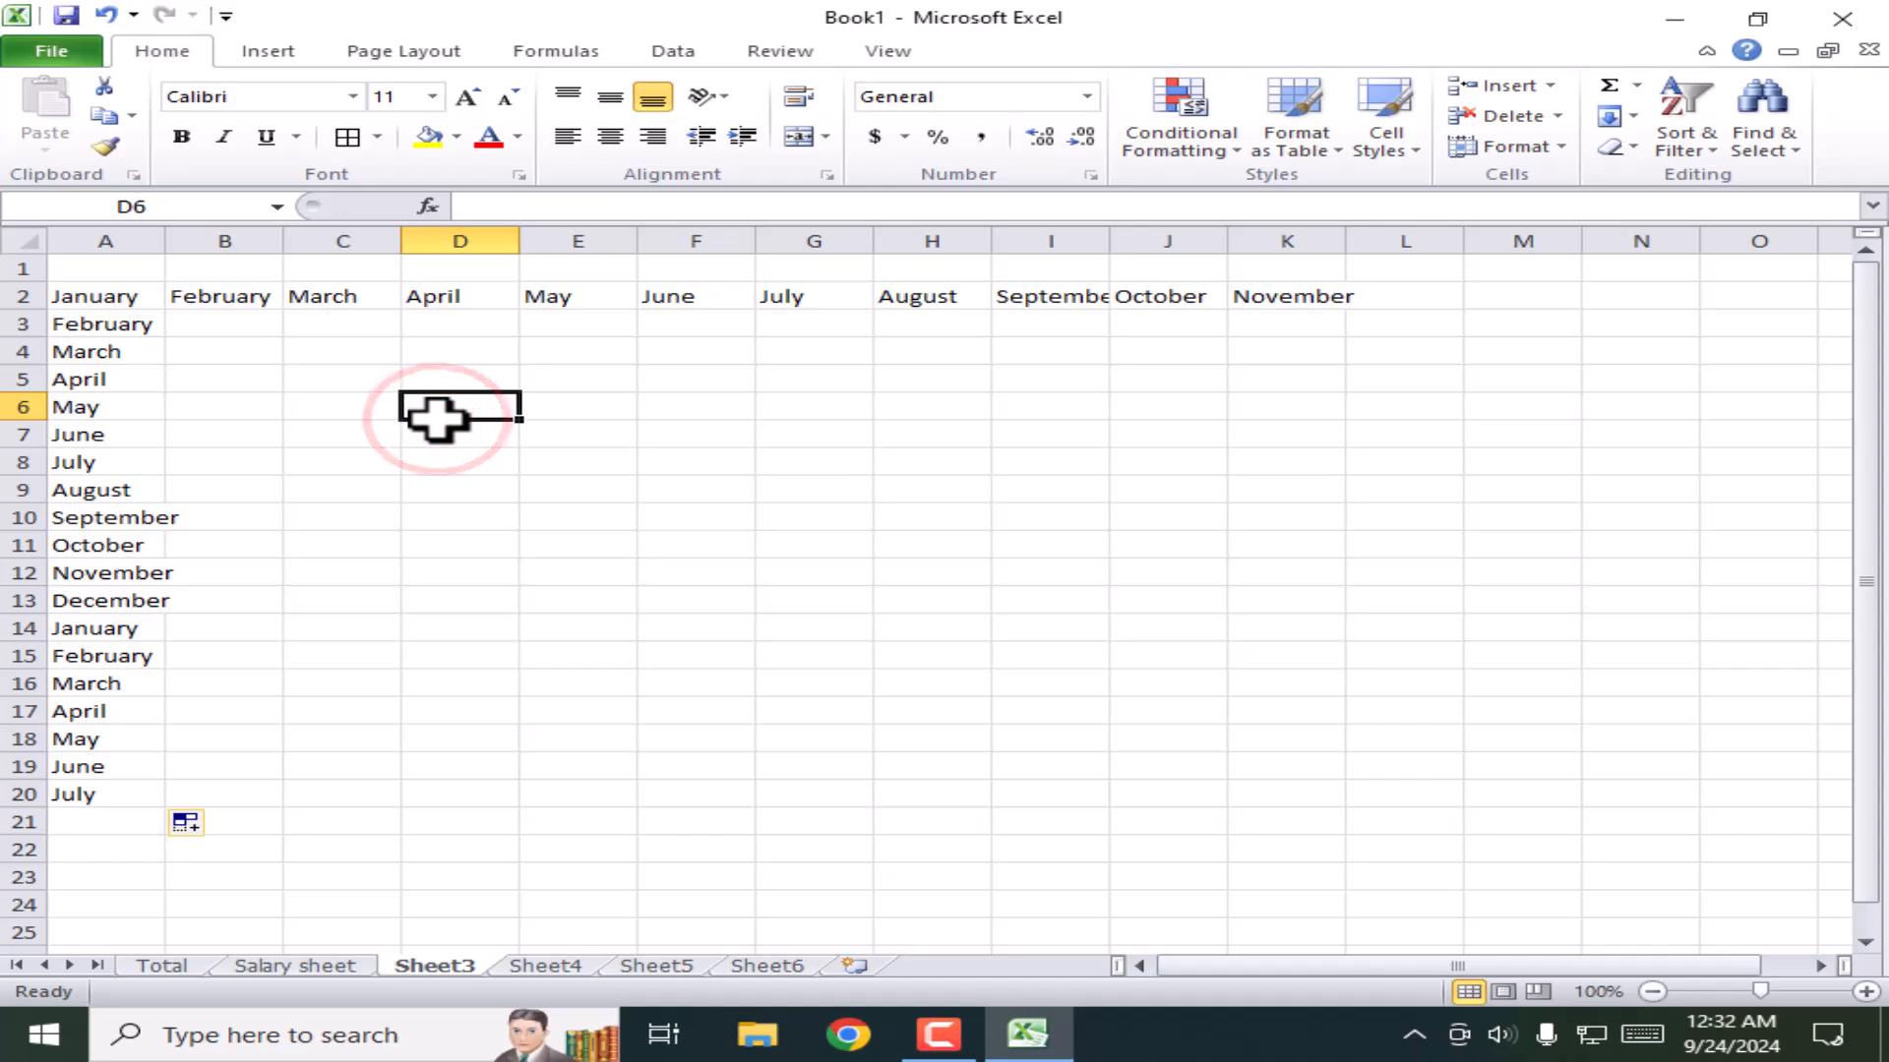
pyautogui.write('Jan')
pyautogui.press('Return')
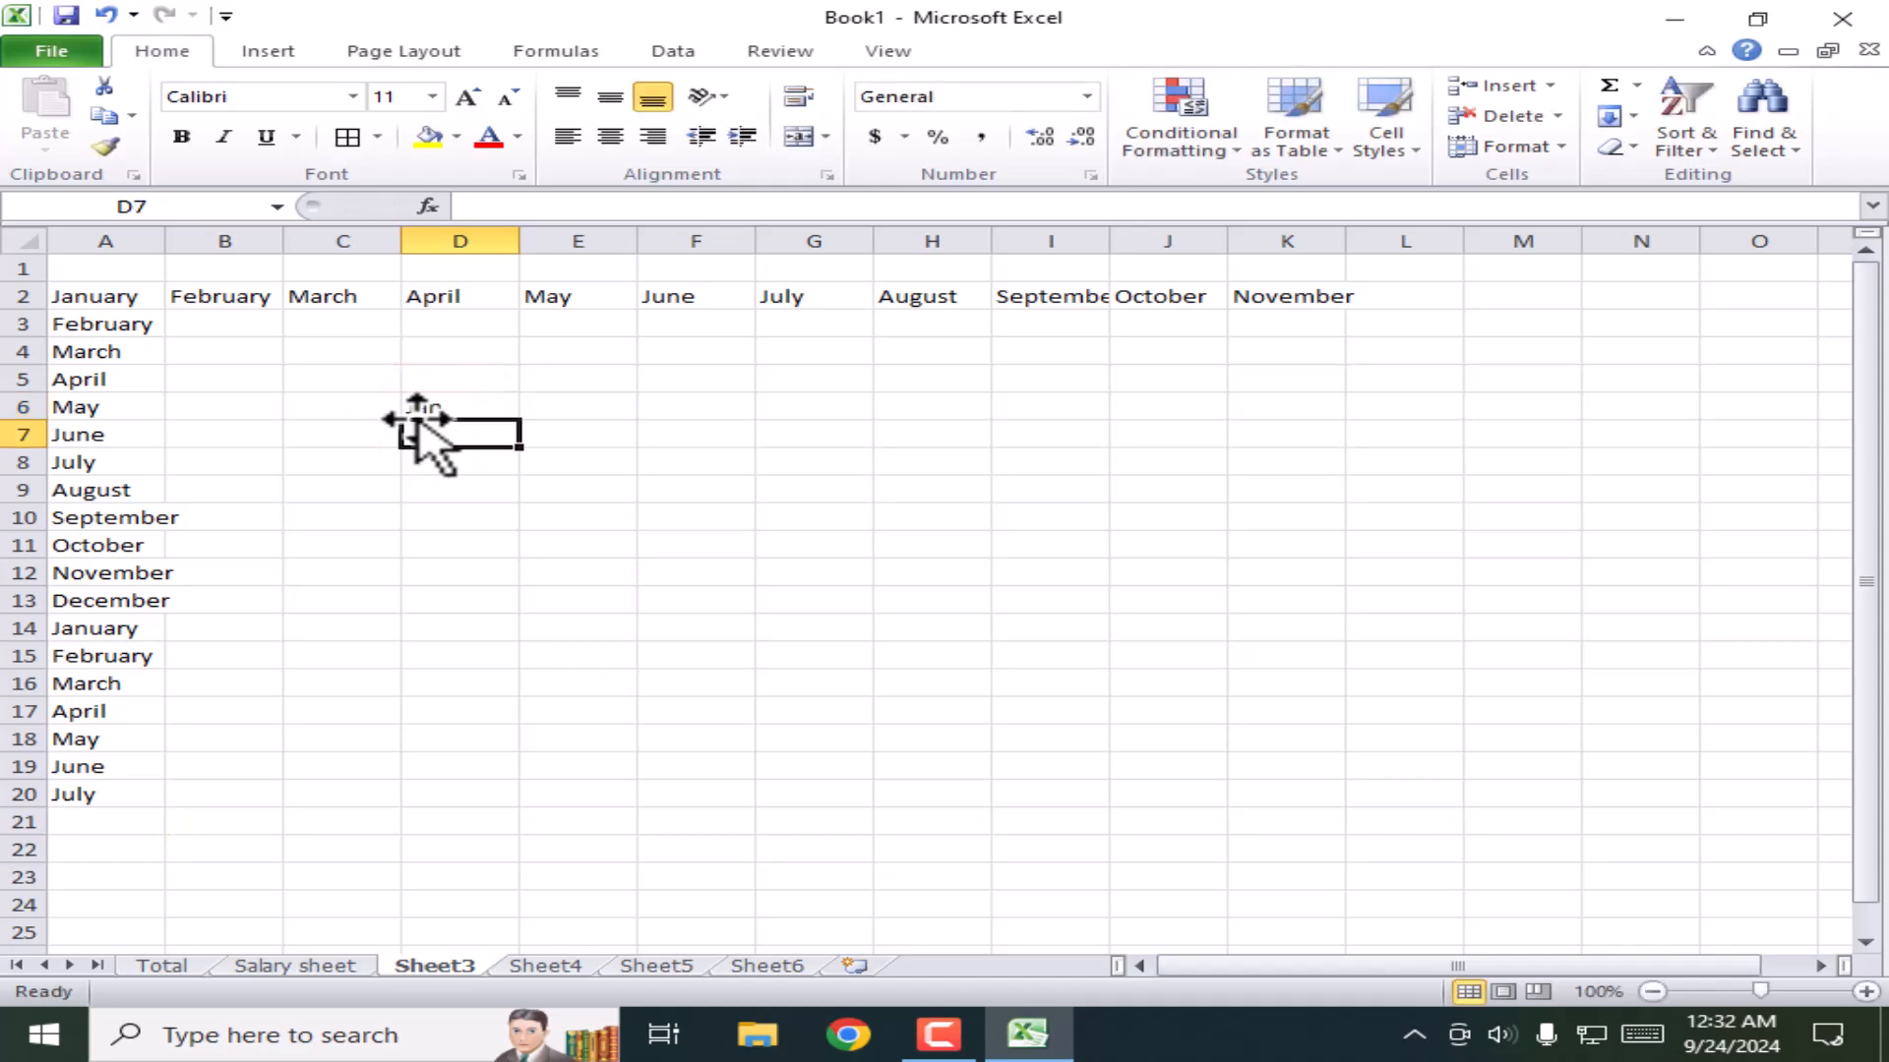
# Step: Autofill Jan down column D to D21, then enter Sunday in cell E6
pyautogui.click(465, 408)
pyautogui.moveTo(520, 420); pyautogui.dragTo(554, 837)
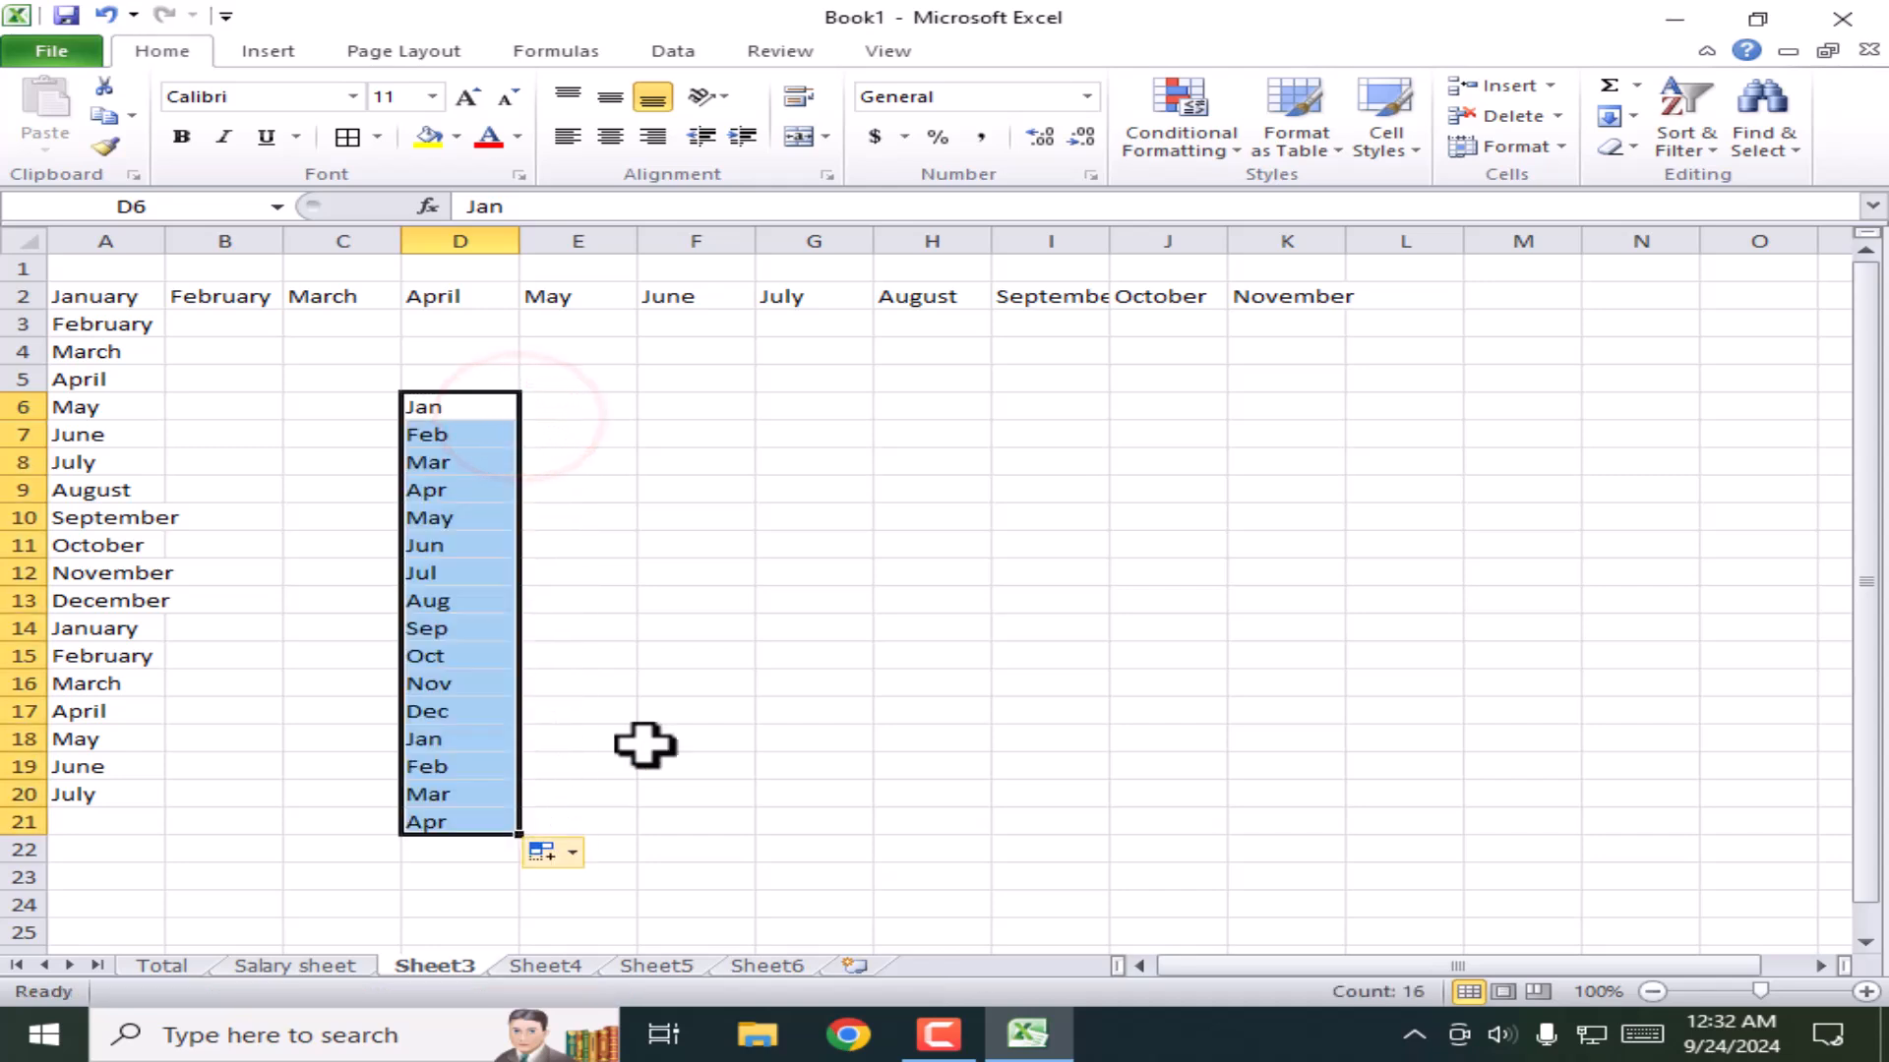
pyautogui.click(581, 398)
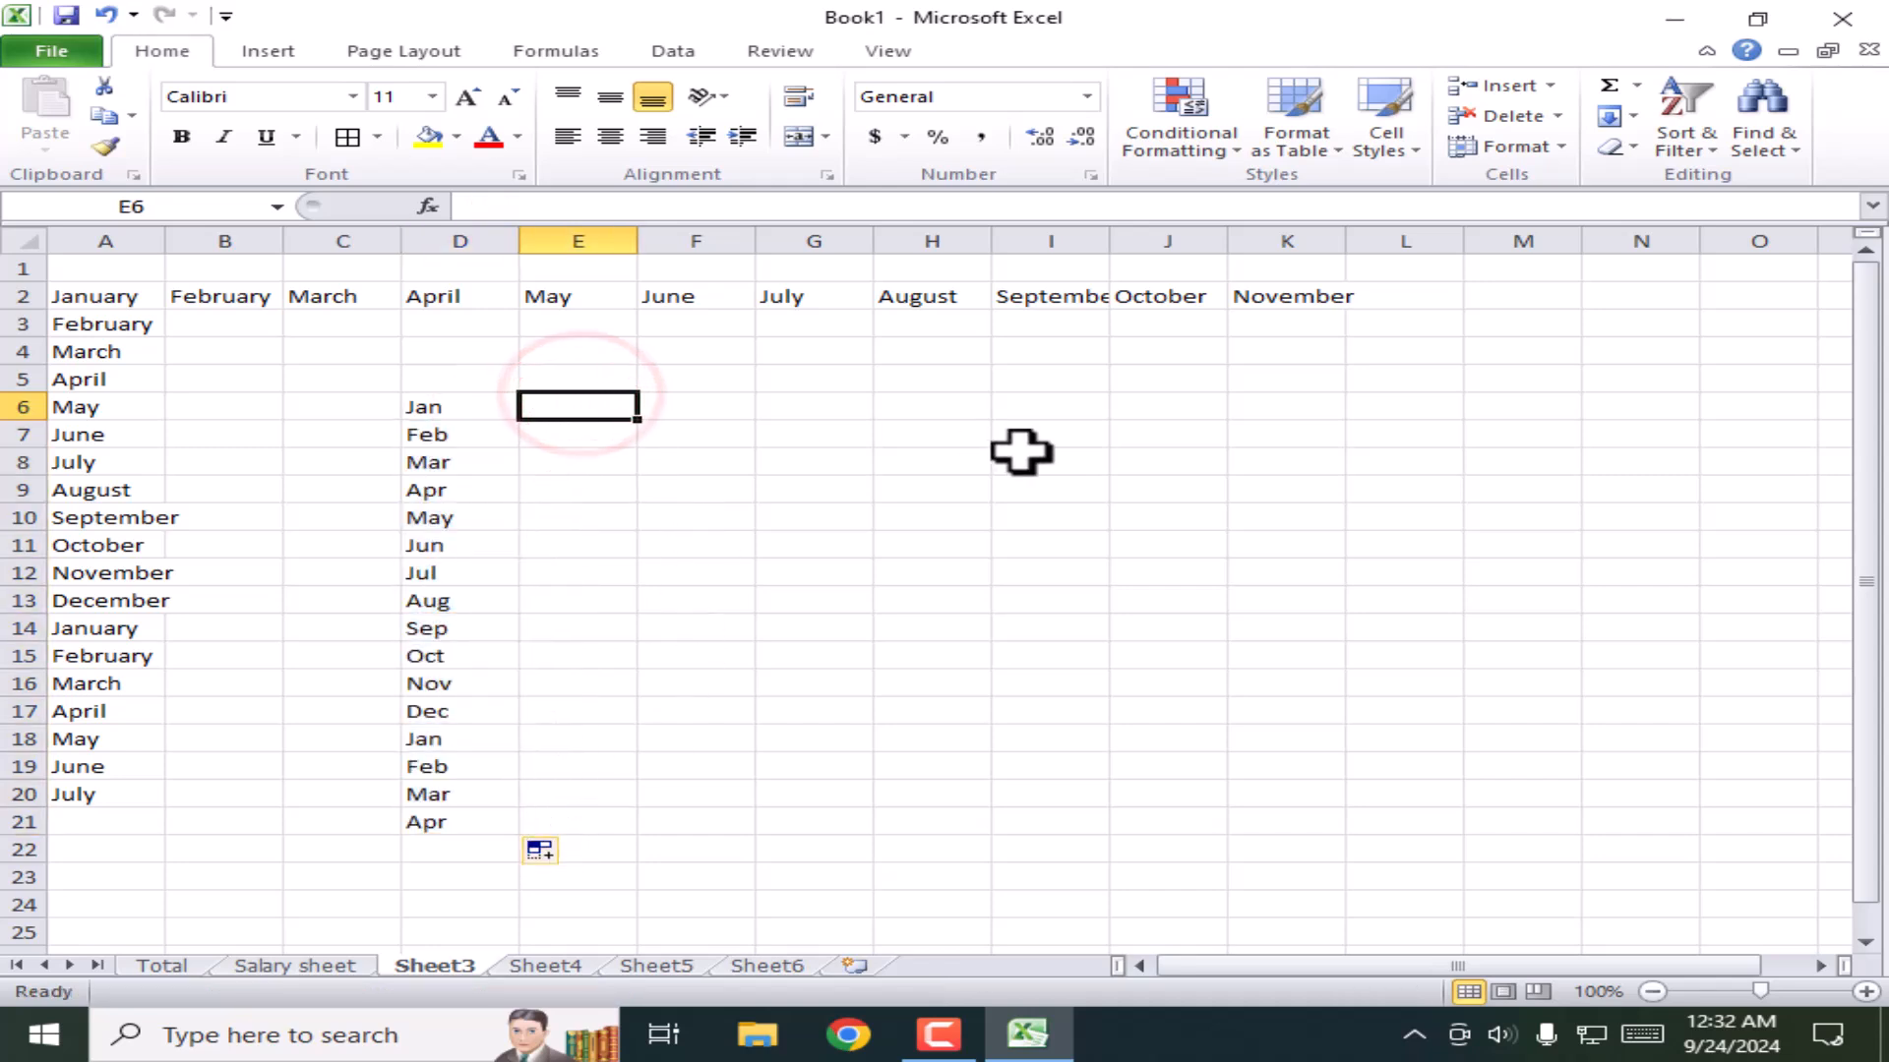
pyautogui.write('Sun')
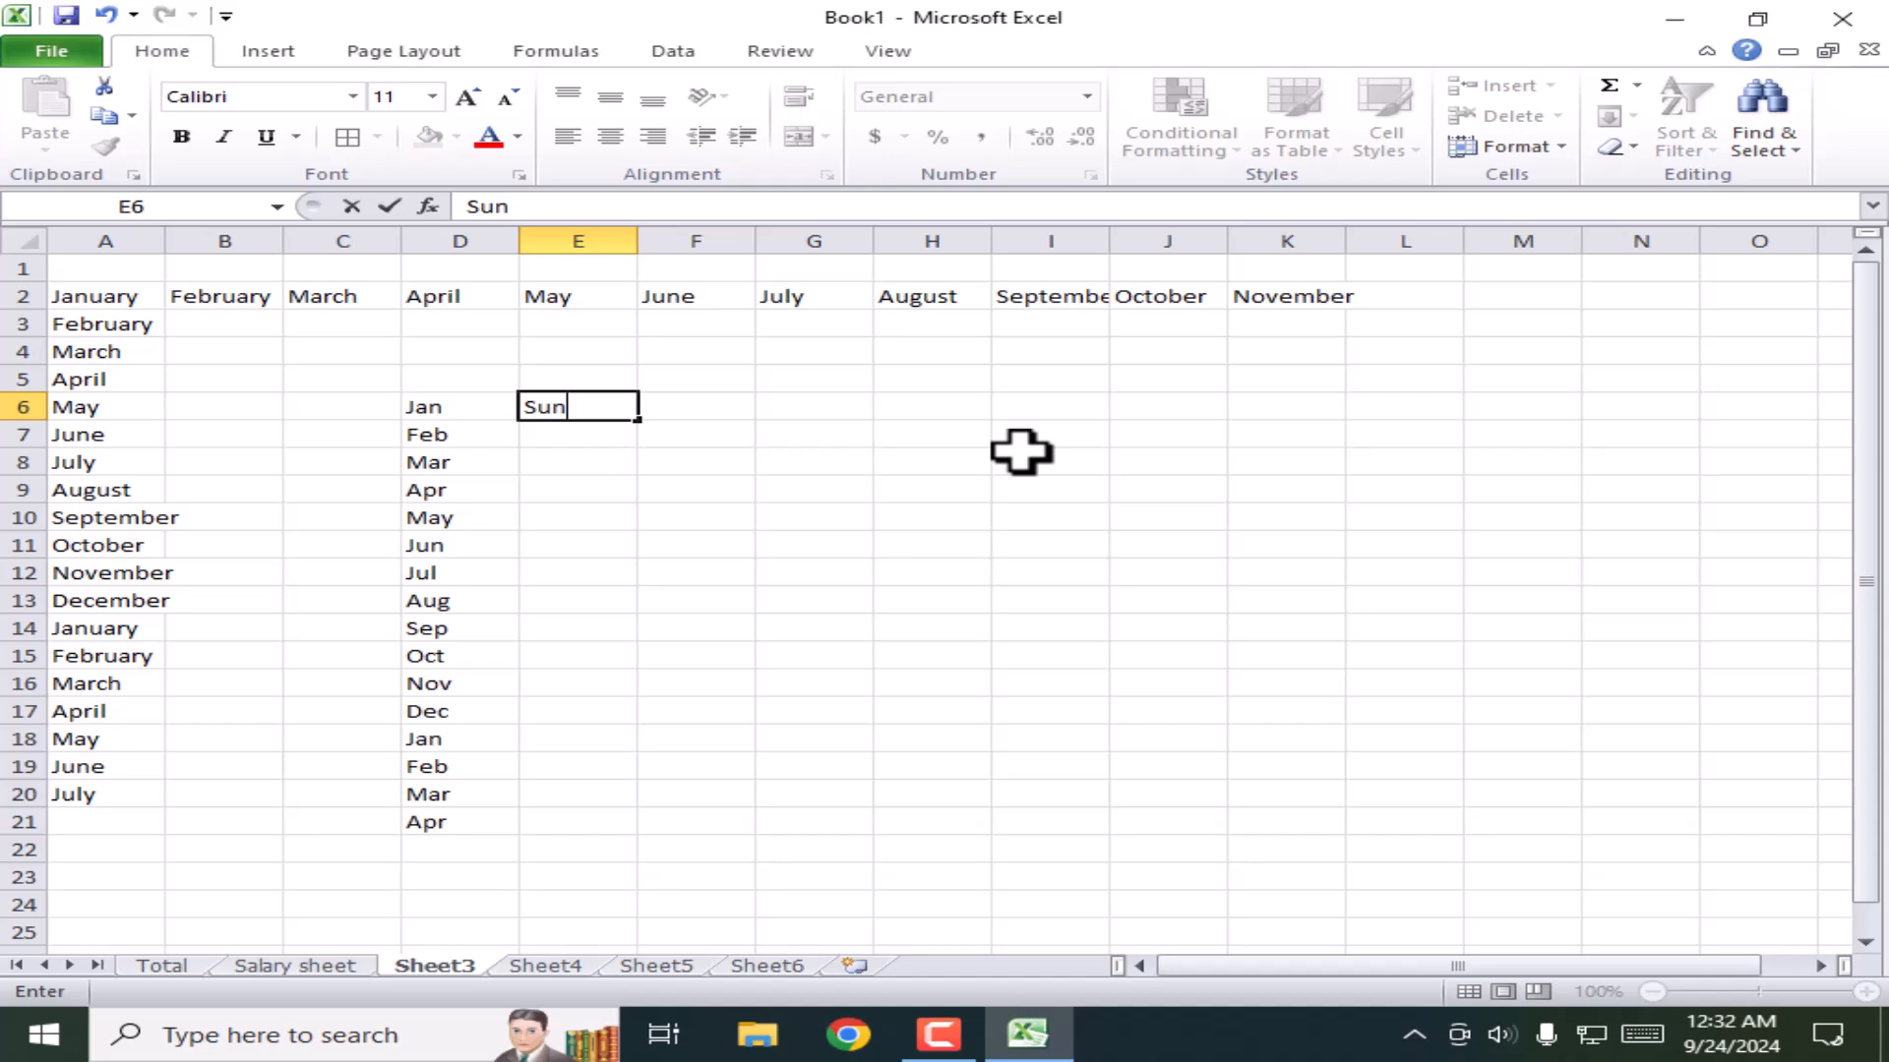
pyautogui.write('day')
pyautogui.press('Return')
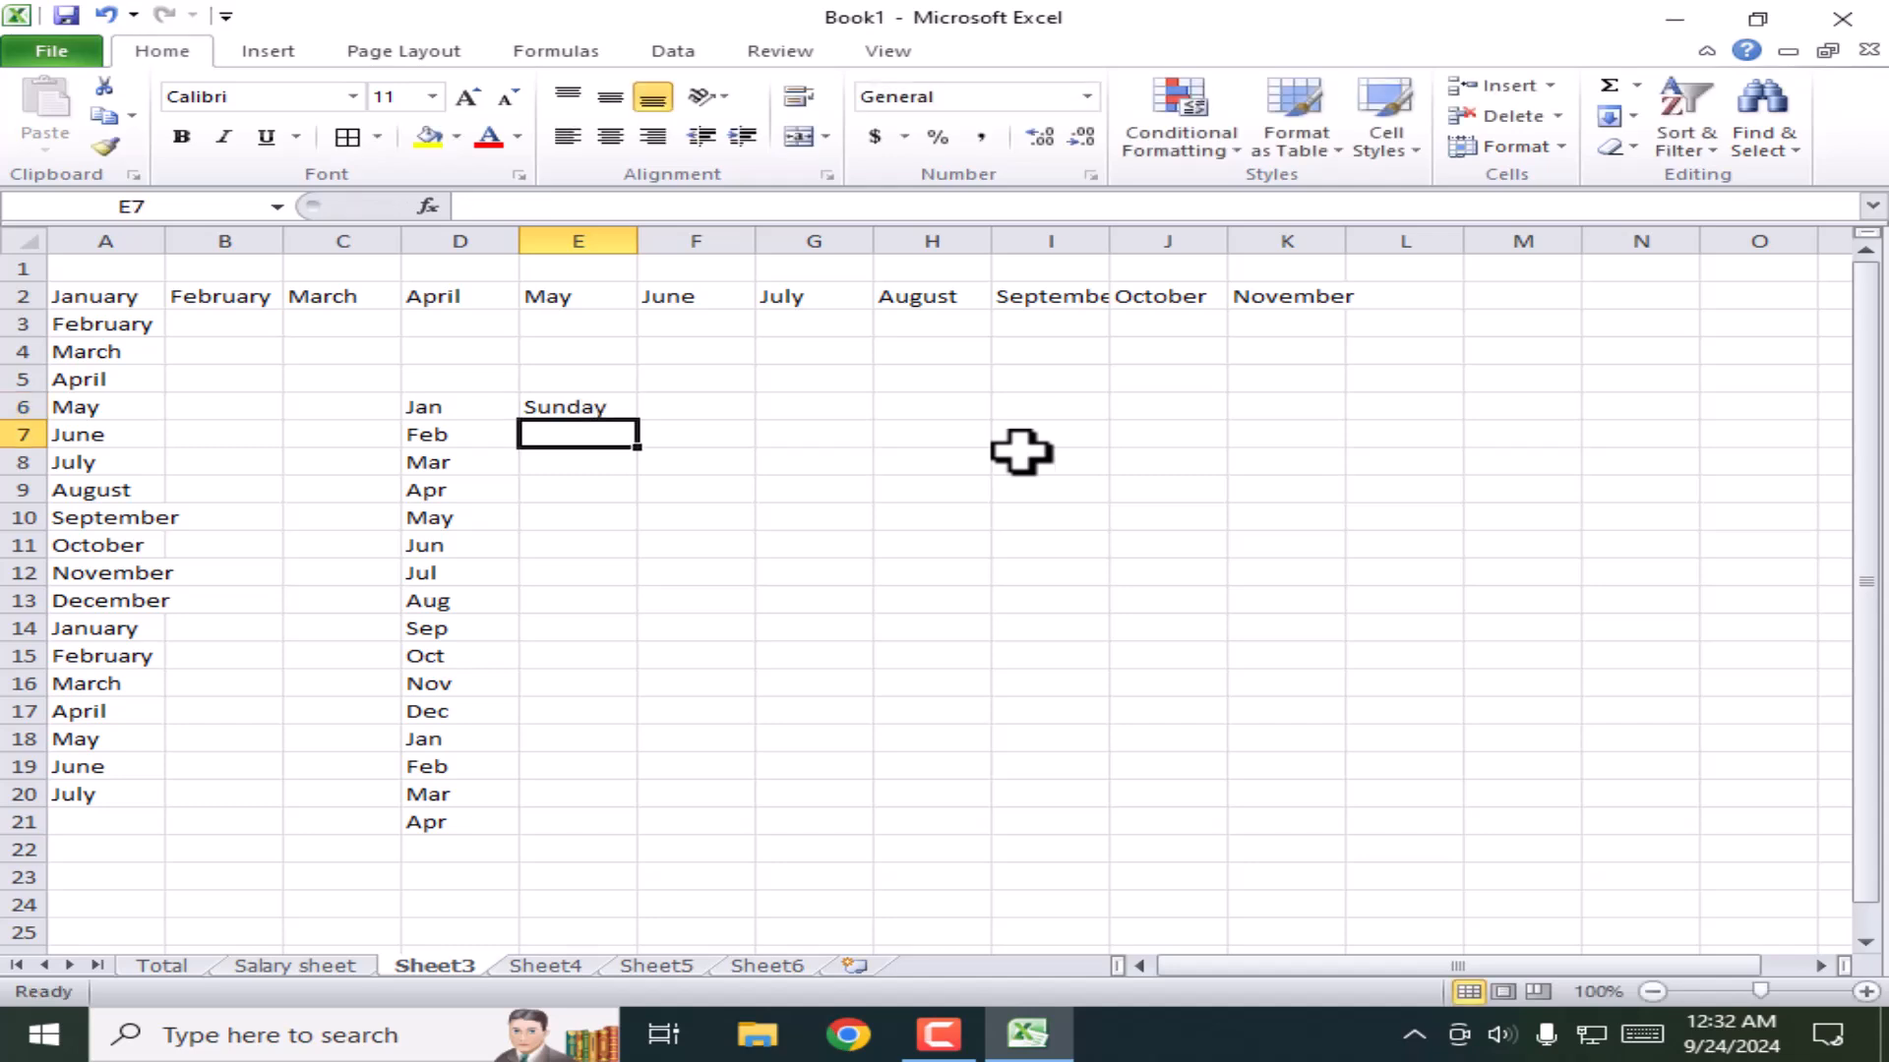
# Step: Fill Sunday across row 6 as a weekday series, then undo that fill
pyautogui.click(593, 414)
pyautogui.moveTo(637, 420); pyautogui.dragTo(1078, 499)
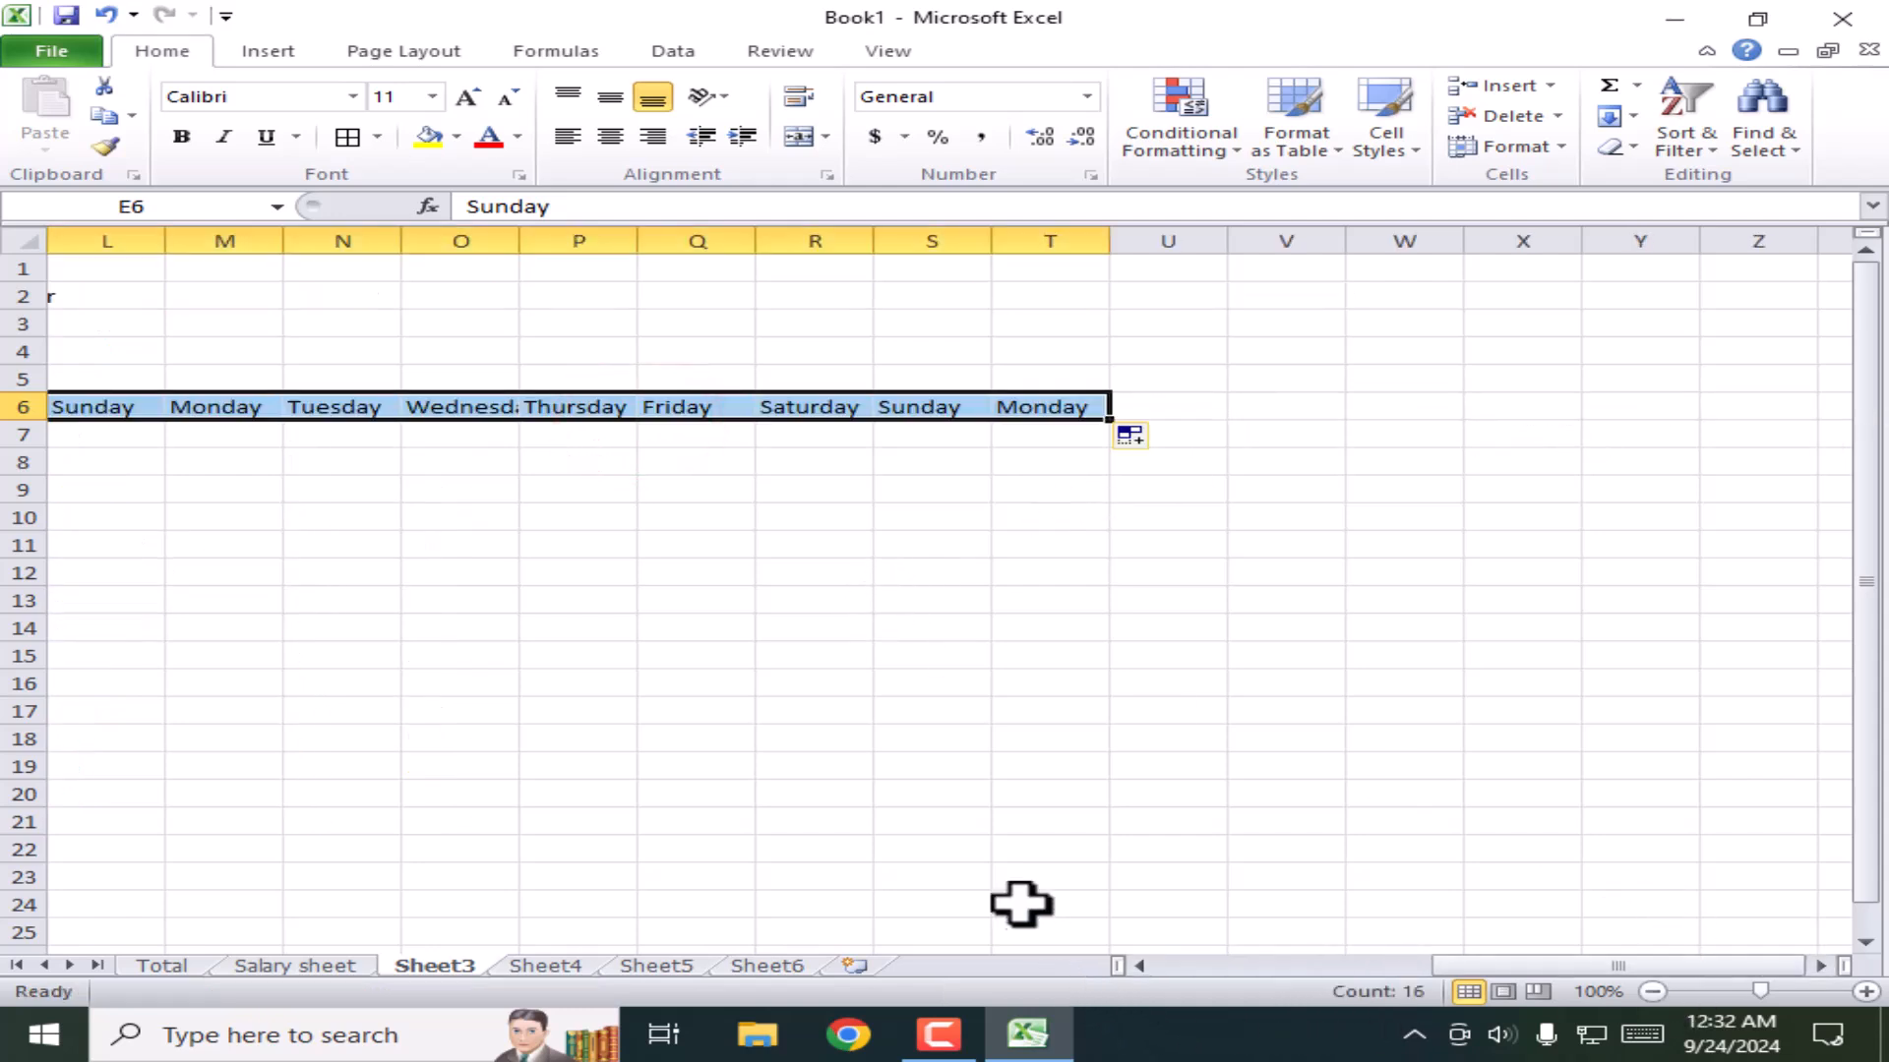
pyautogui.hotkey('ctrl', 'z')
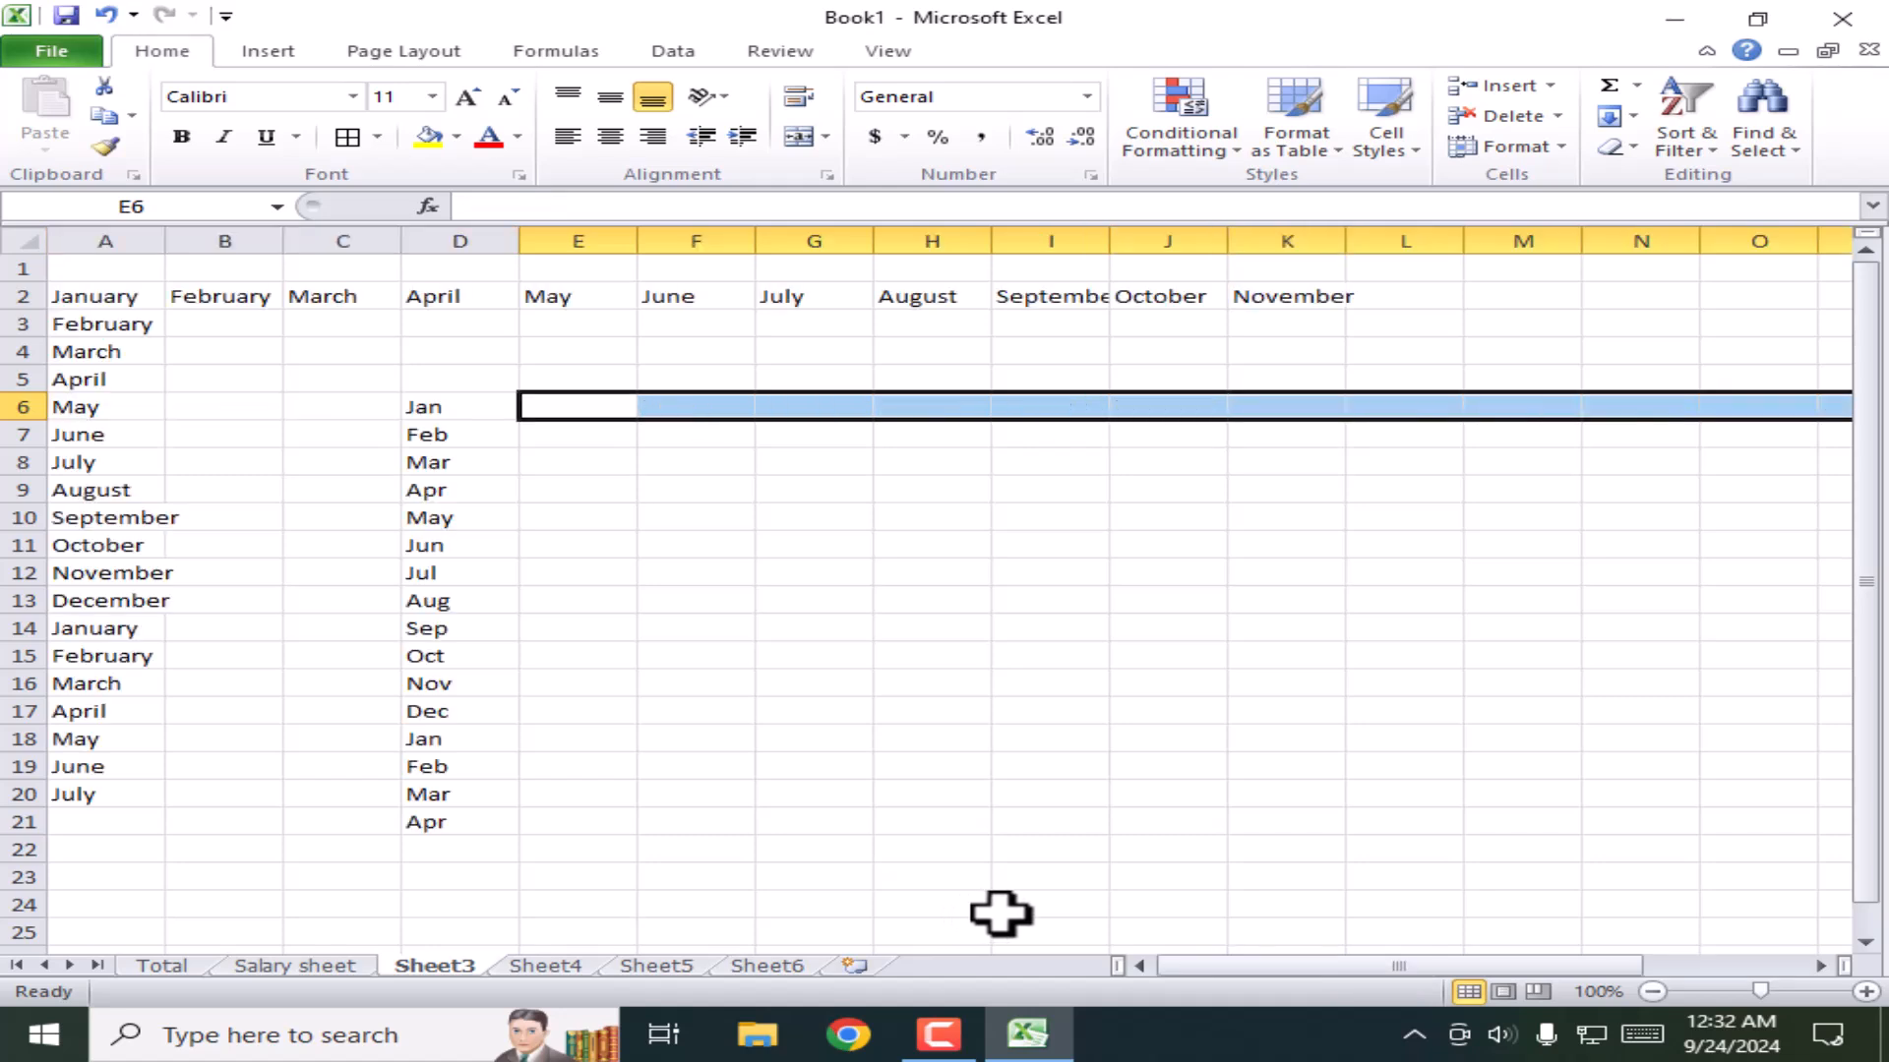
pyautogui.click(813, 688)
pyautogui.click(667, 595)
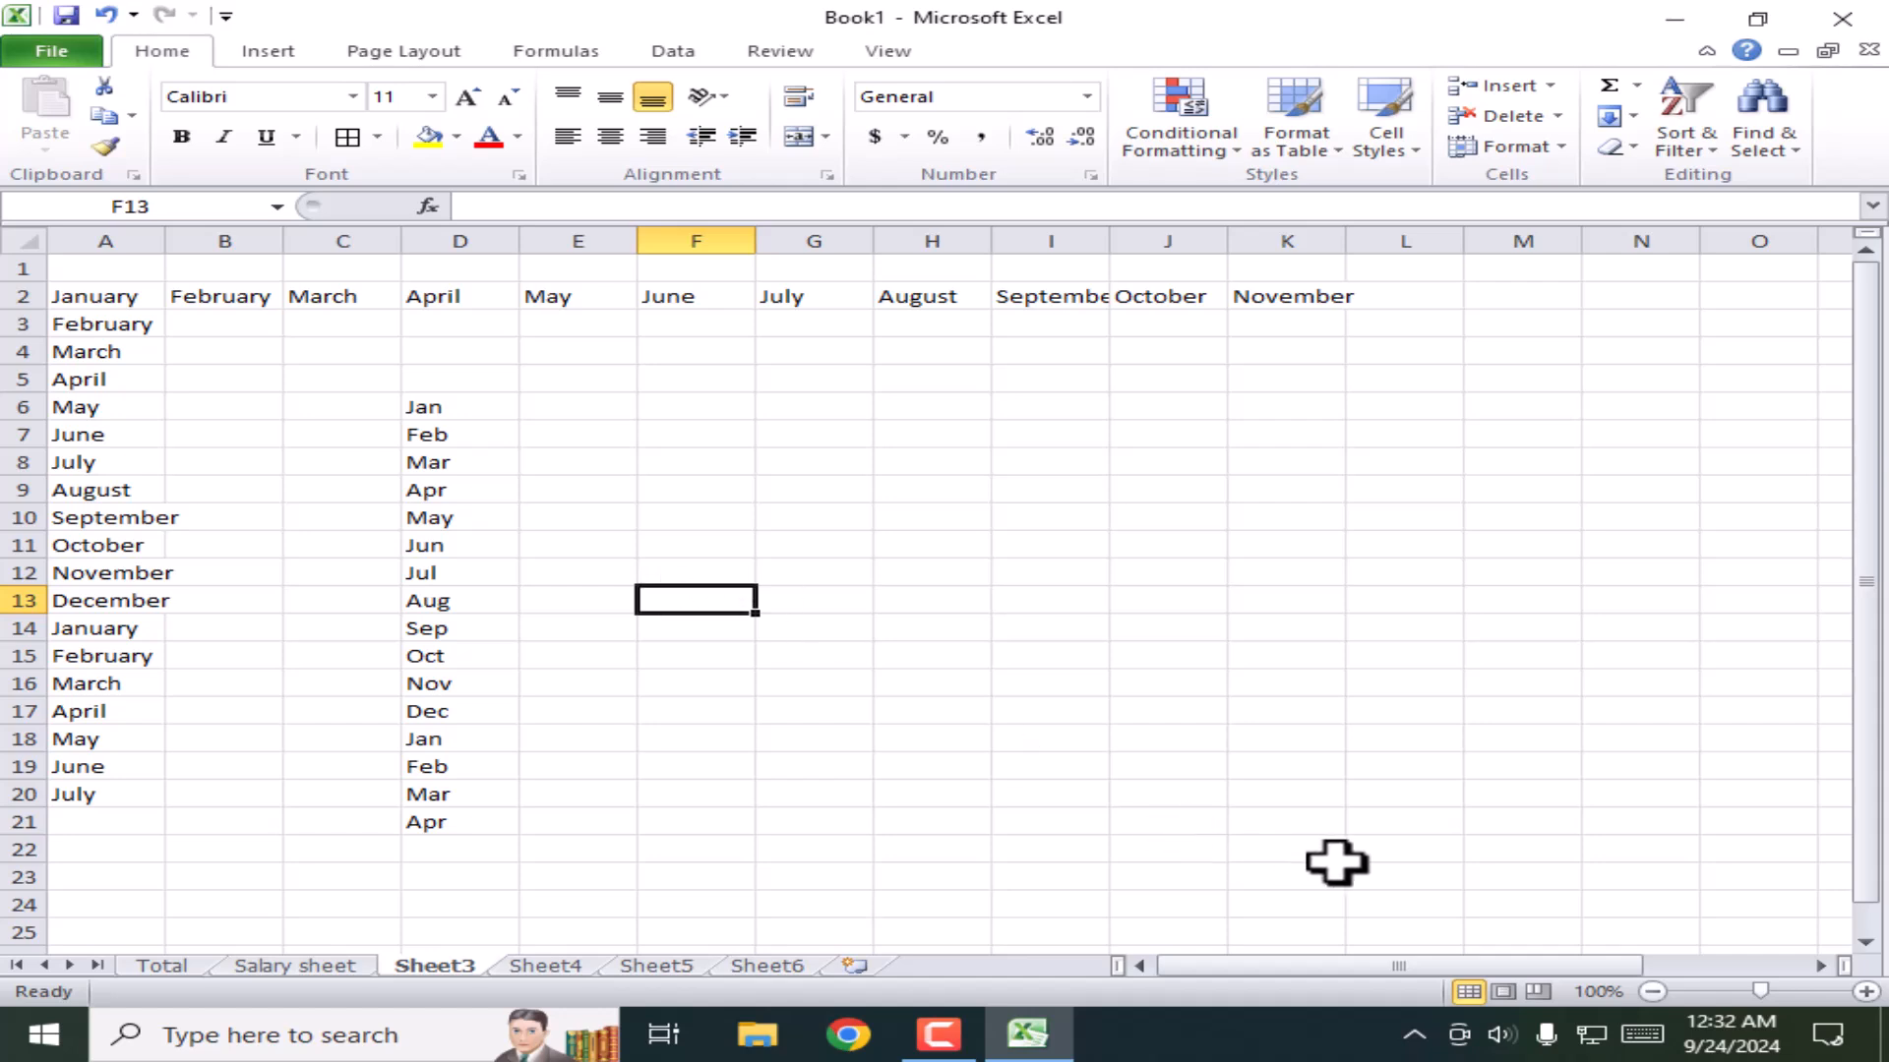
# Step: Delete all the month and weekday lists in A1:M24 on Sheet3, leaving the Clear options unused
pyautogui.moveTo(1490, 900); pyautogui.dragTo(35, 217)
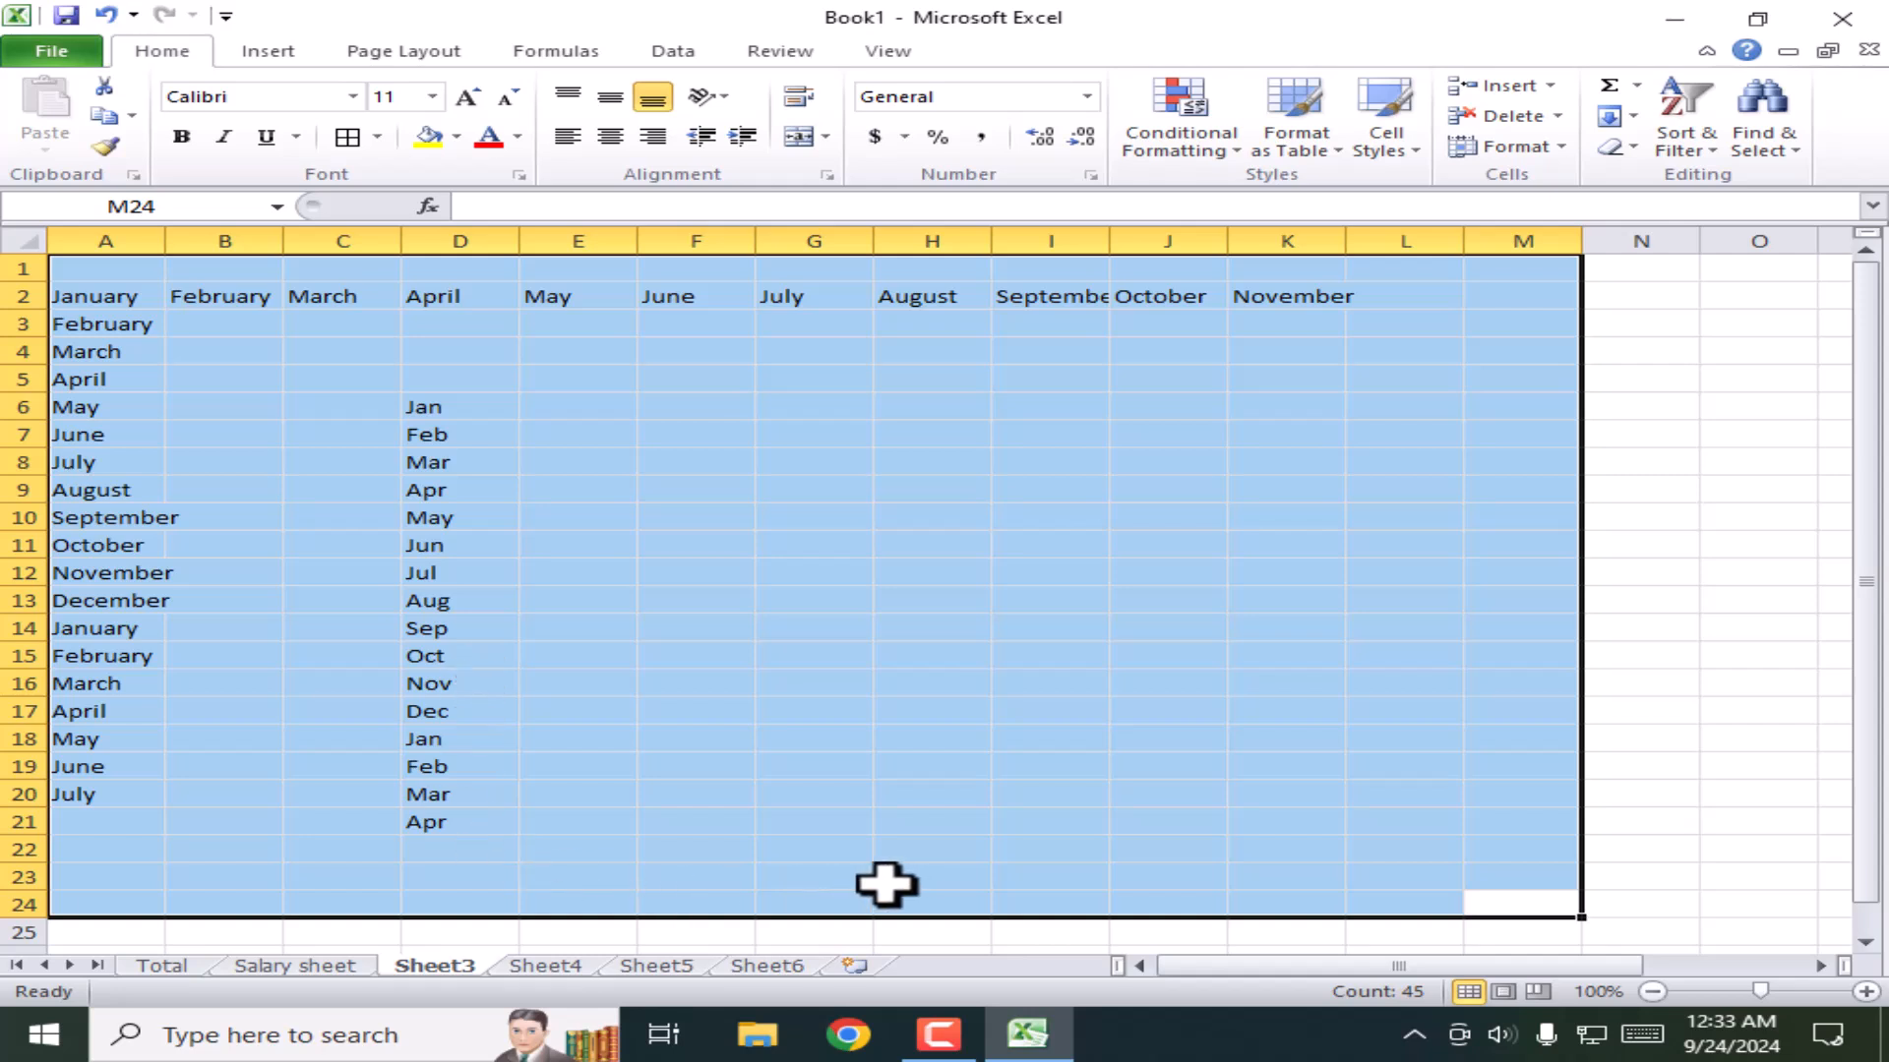
pyautogui.press('Delete')
pyautogui.click(898, 621)
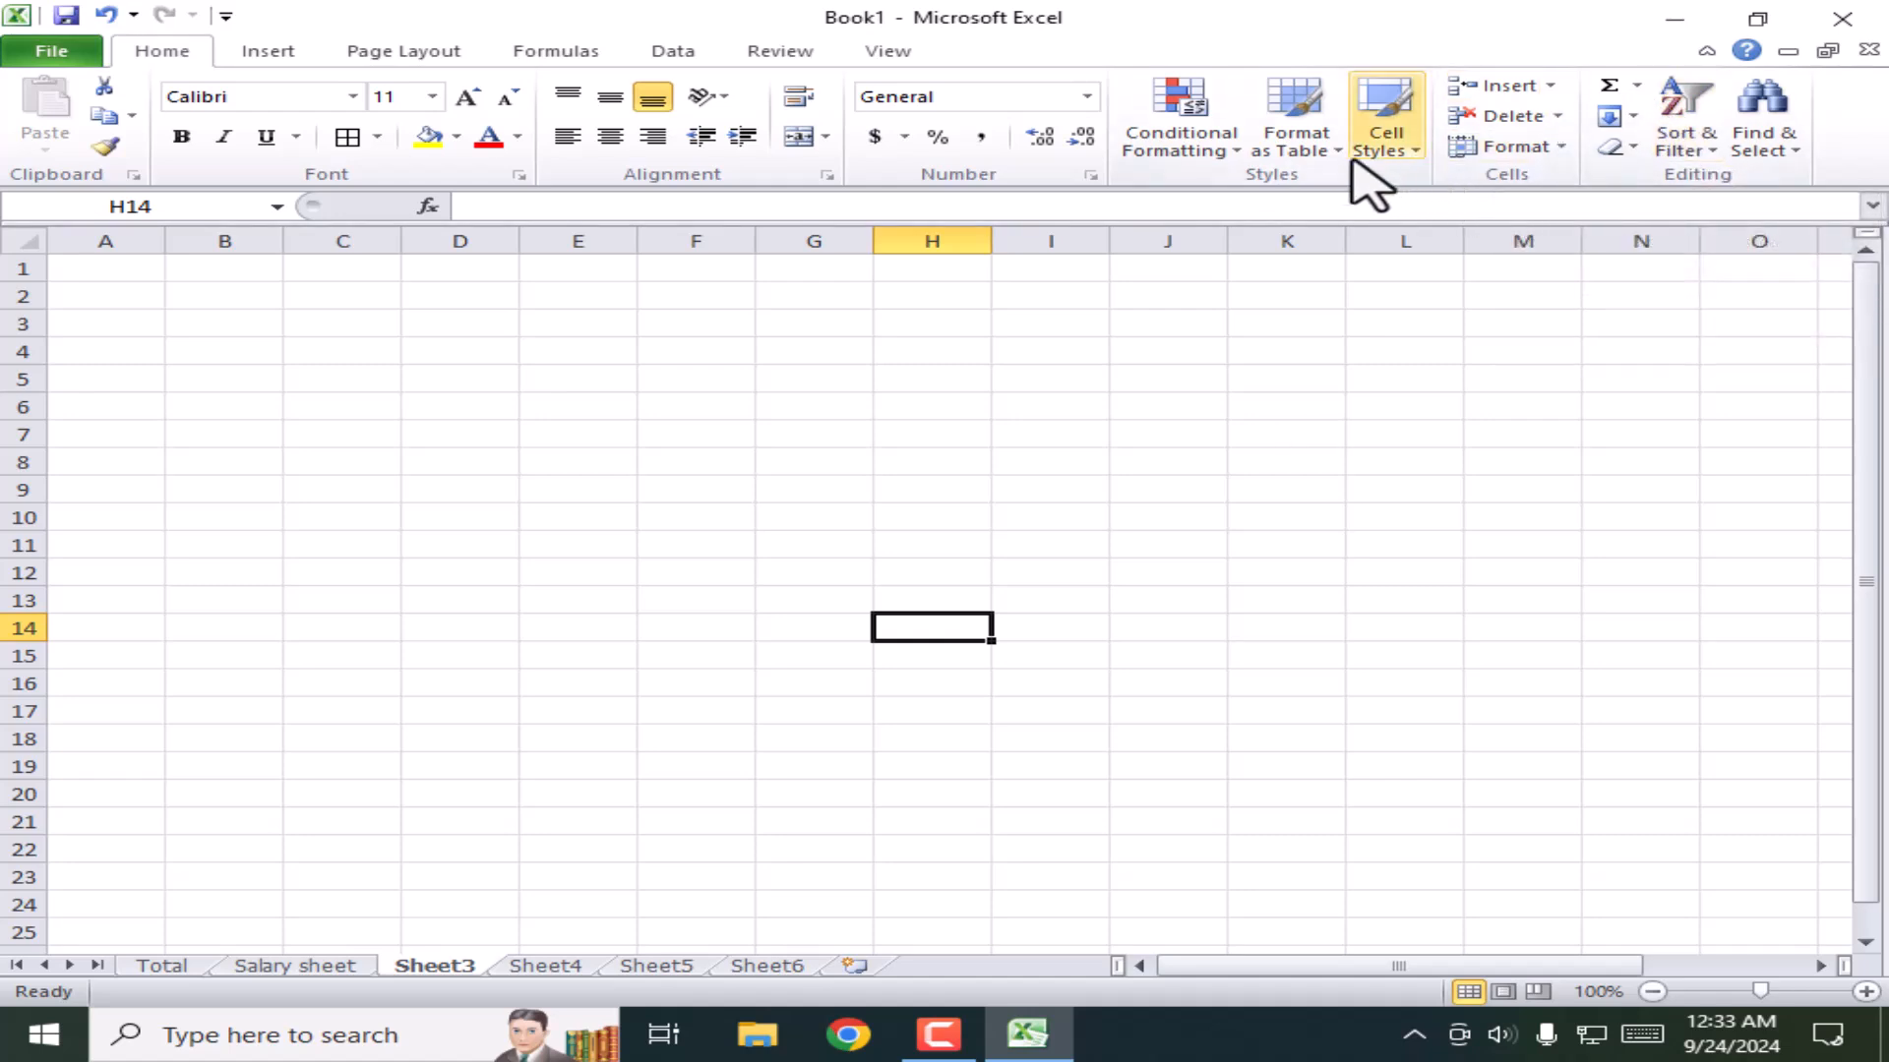
pyautogui.click(1632, 147)
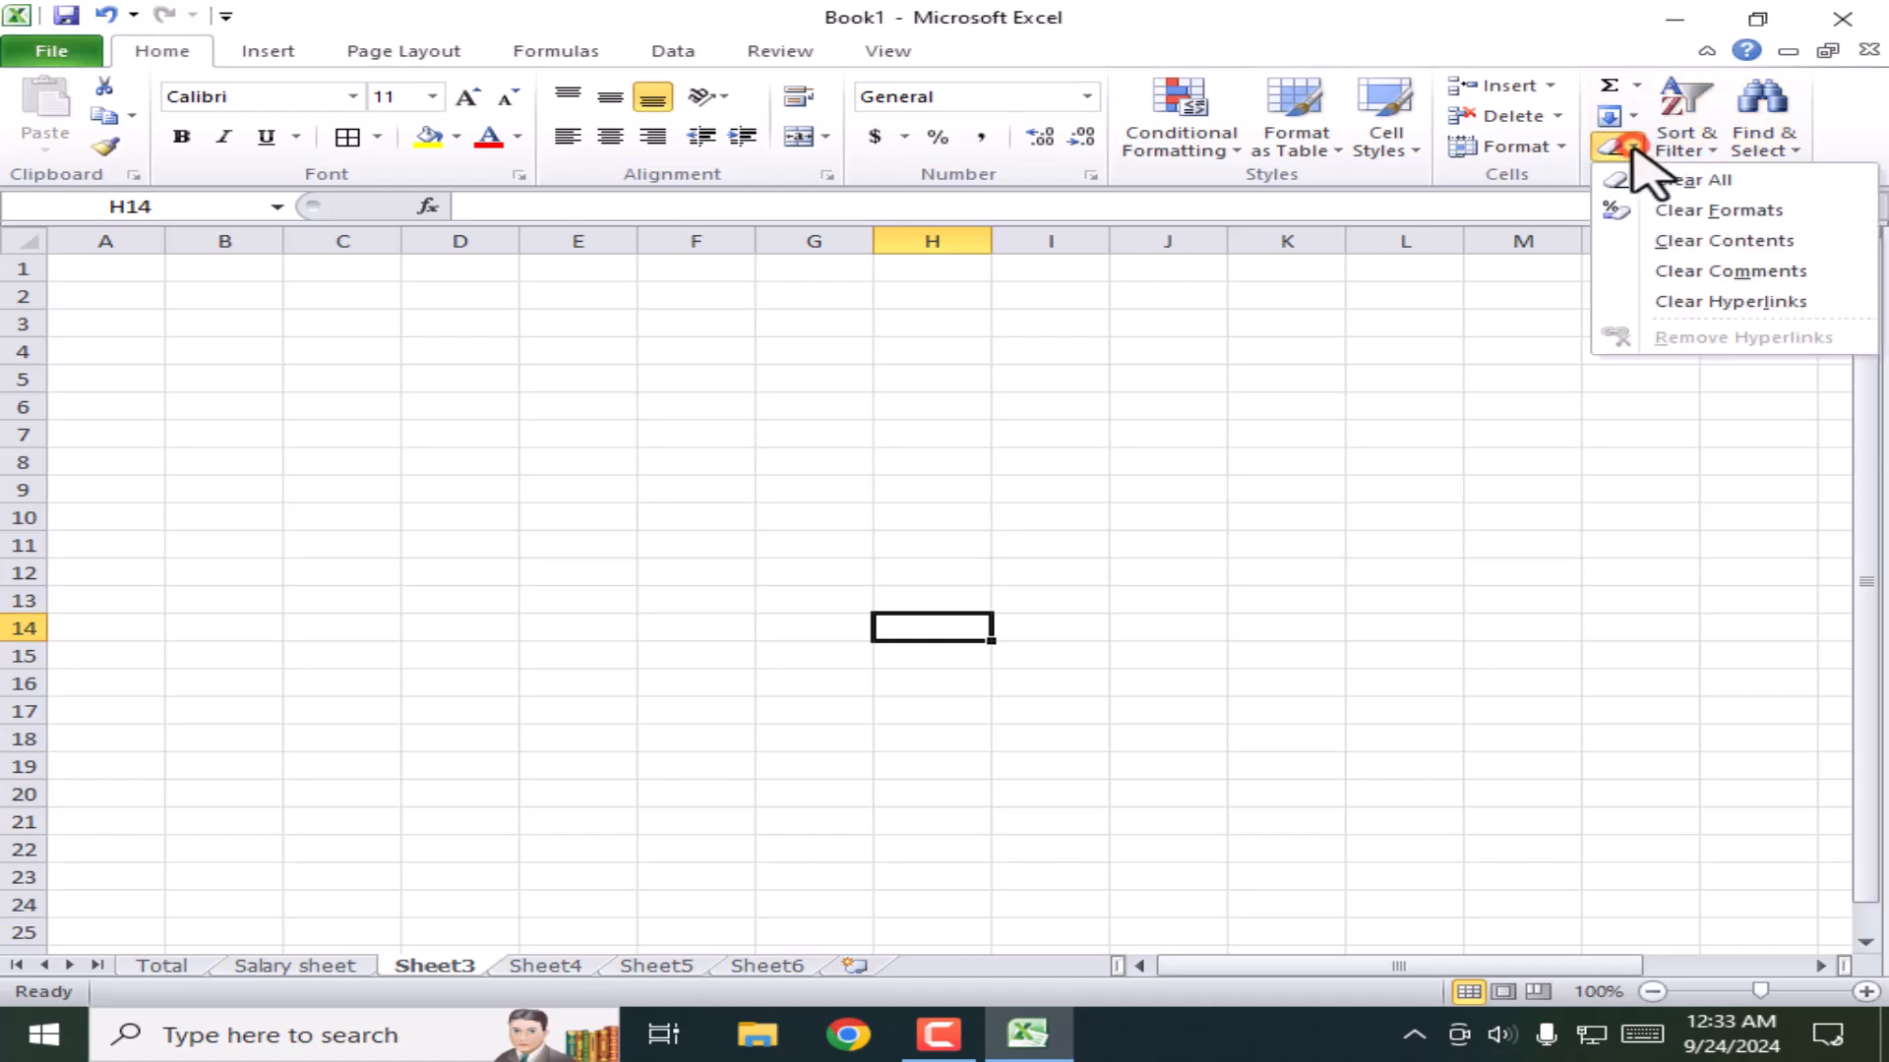
pyautogui.click(1467, 492)
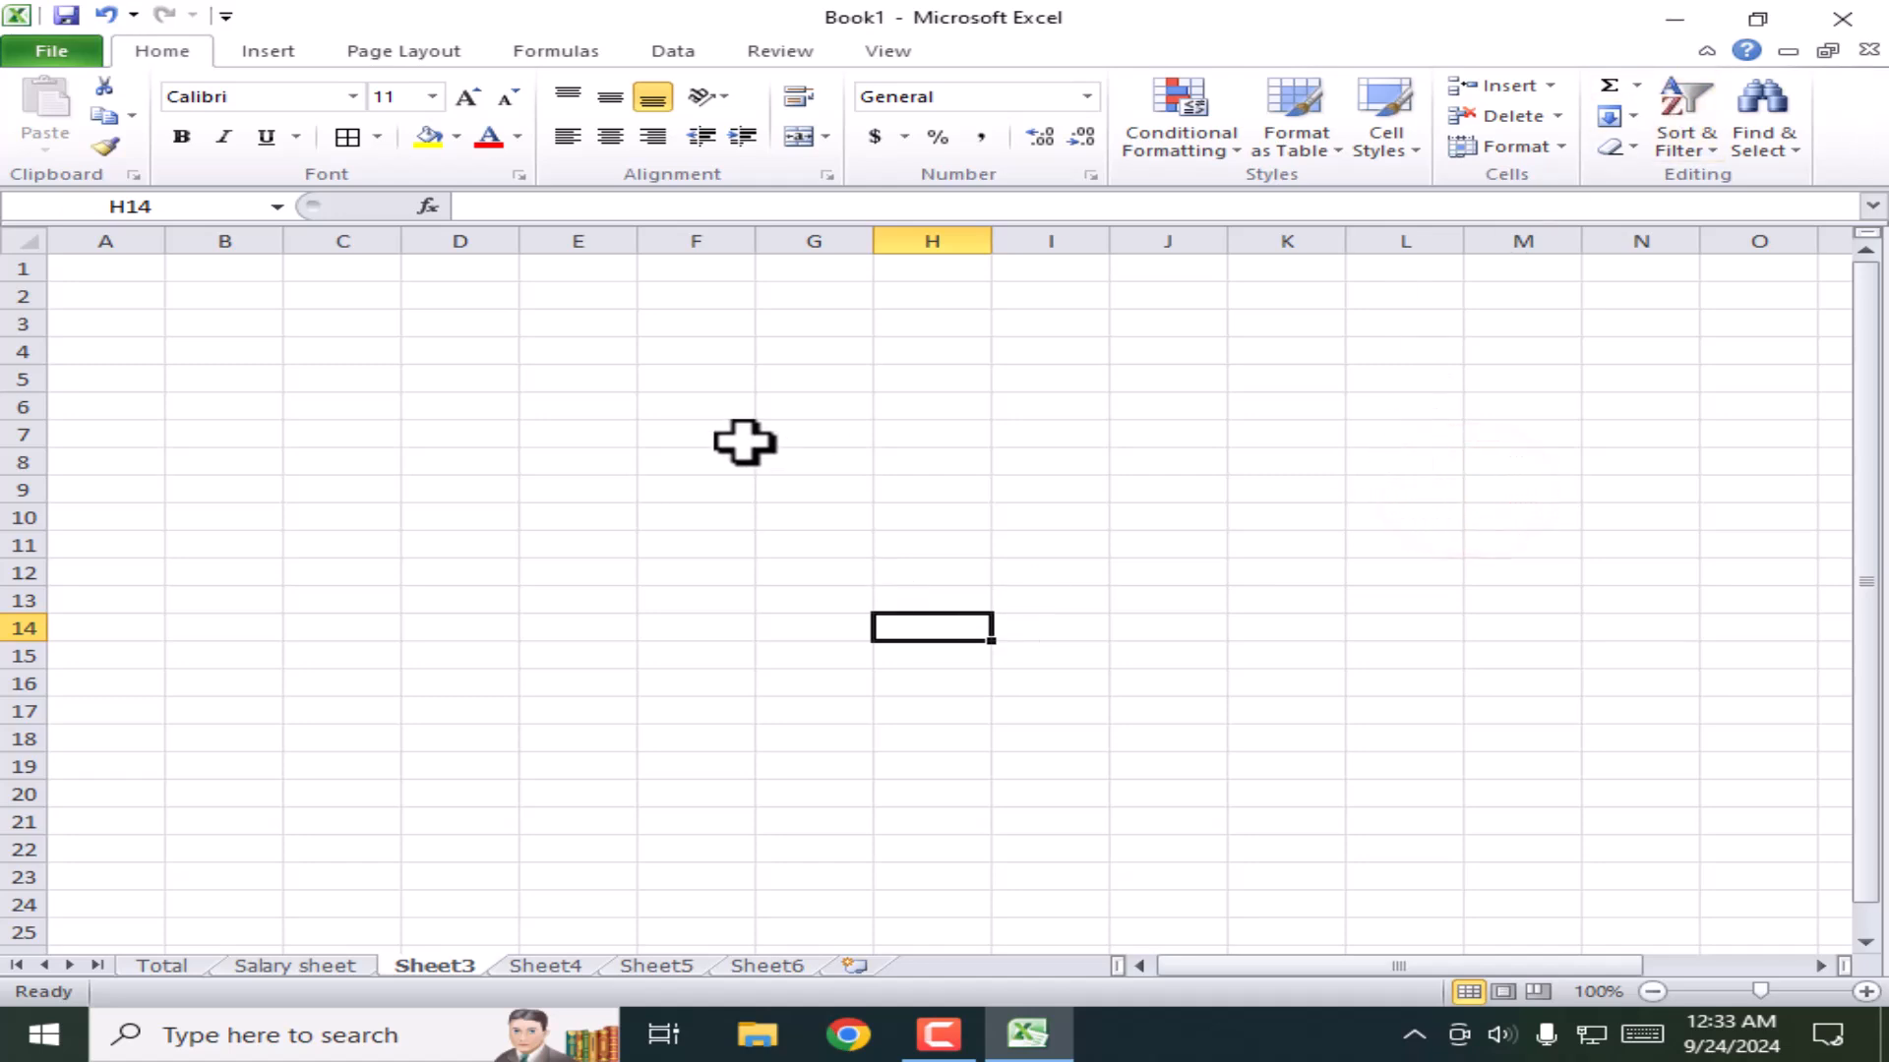
pyautogui.click(240, 429)
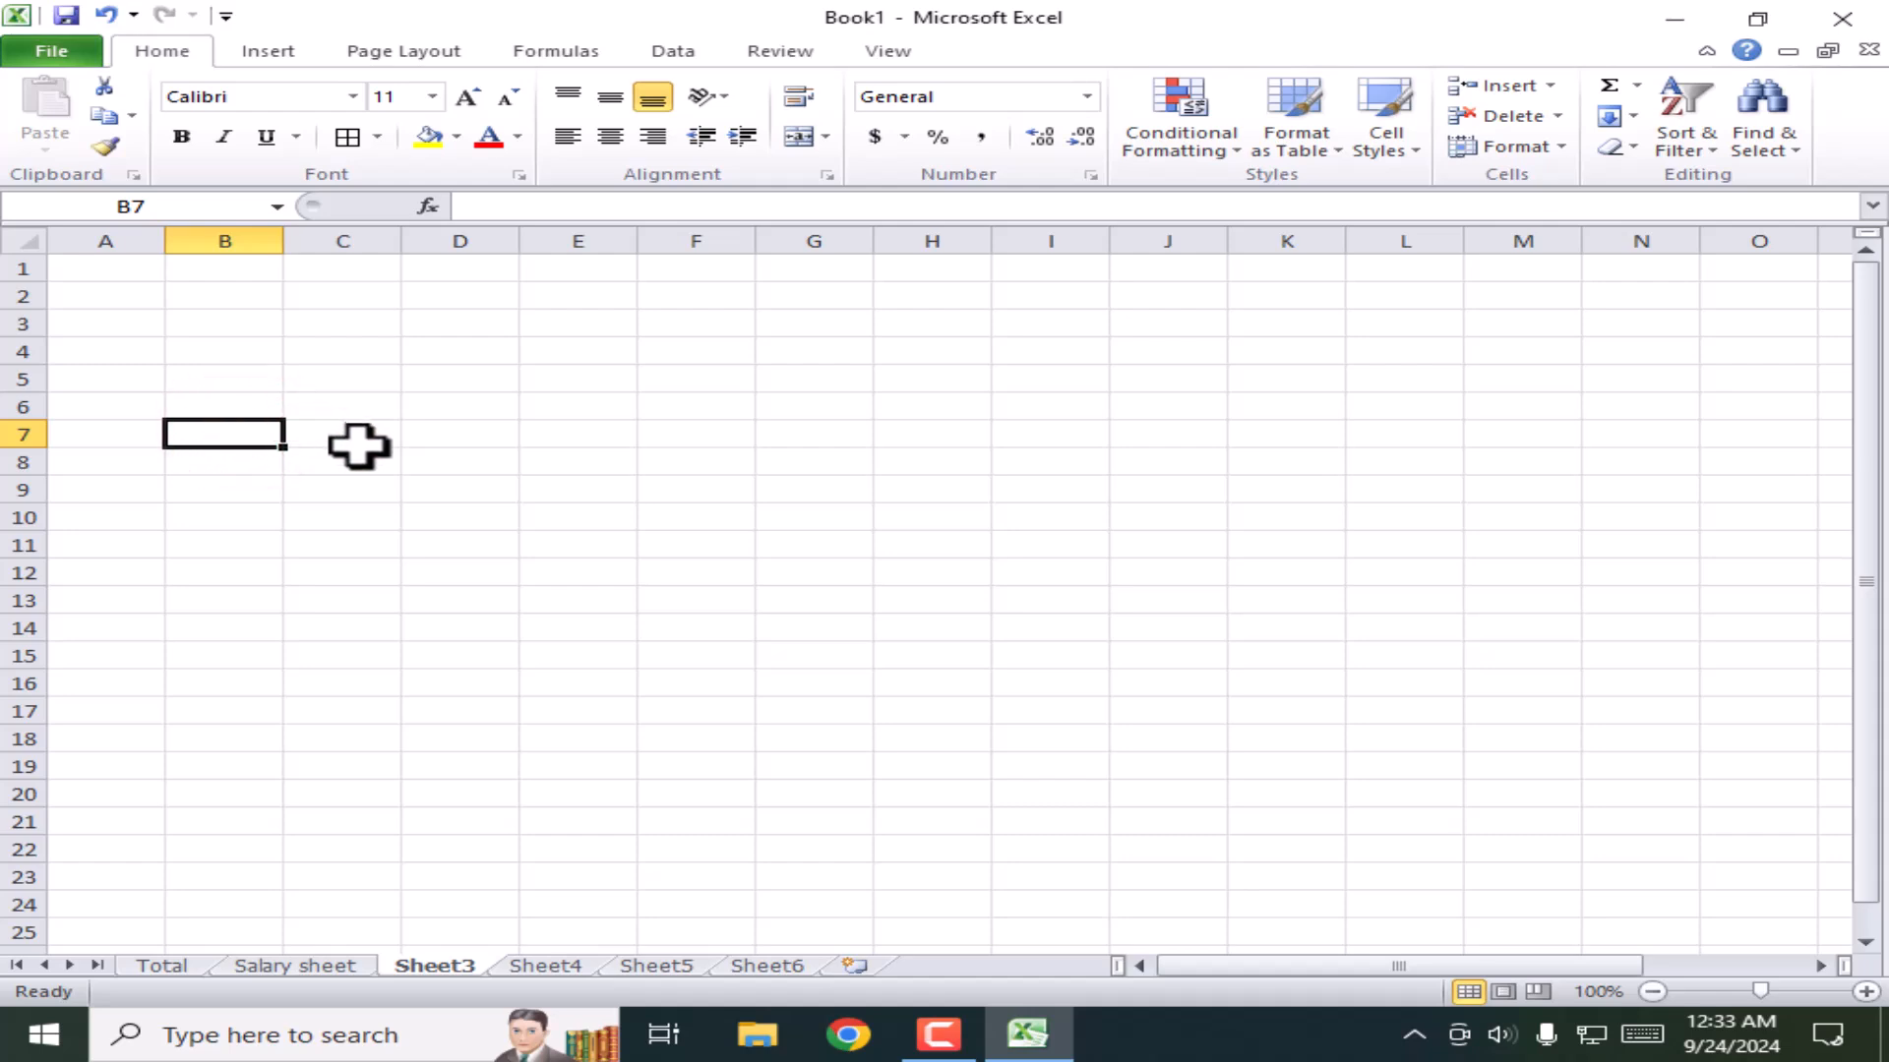
# Step: Widen column A slightly and fill B2:B17 with the series 1 to 16 via Fill Series
pyautogui.moveTo(164, 240); pyautogui.dragTo(183, 240)
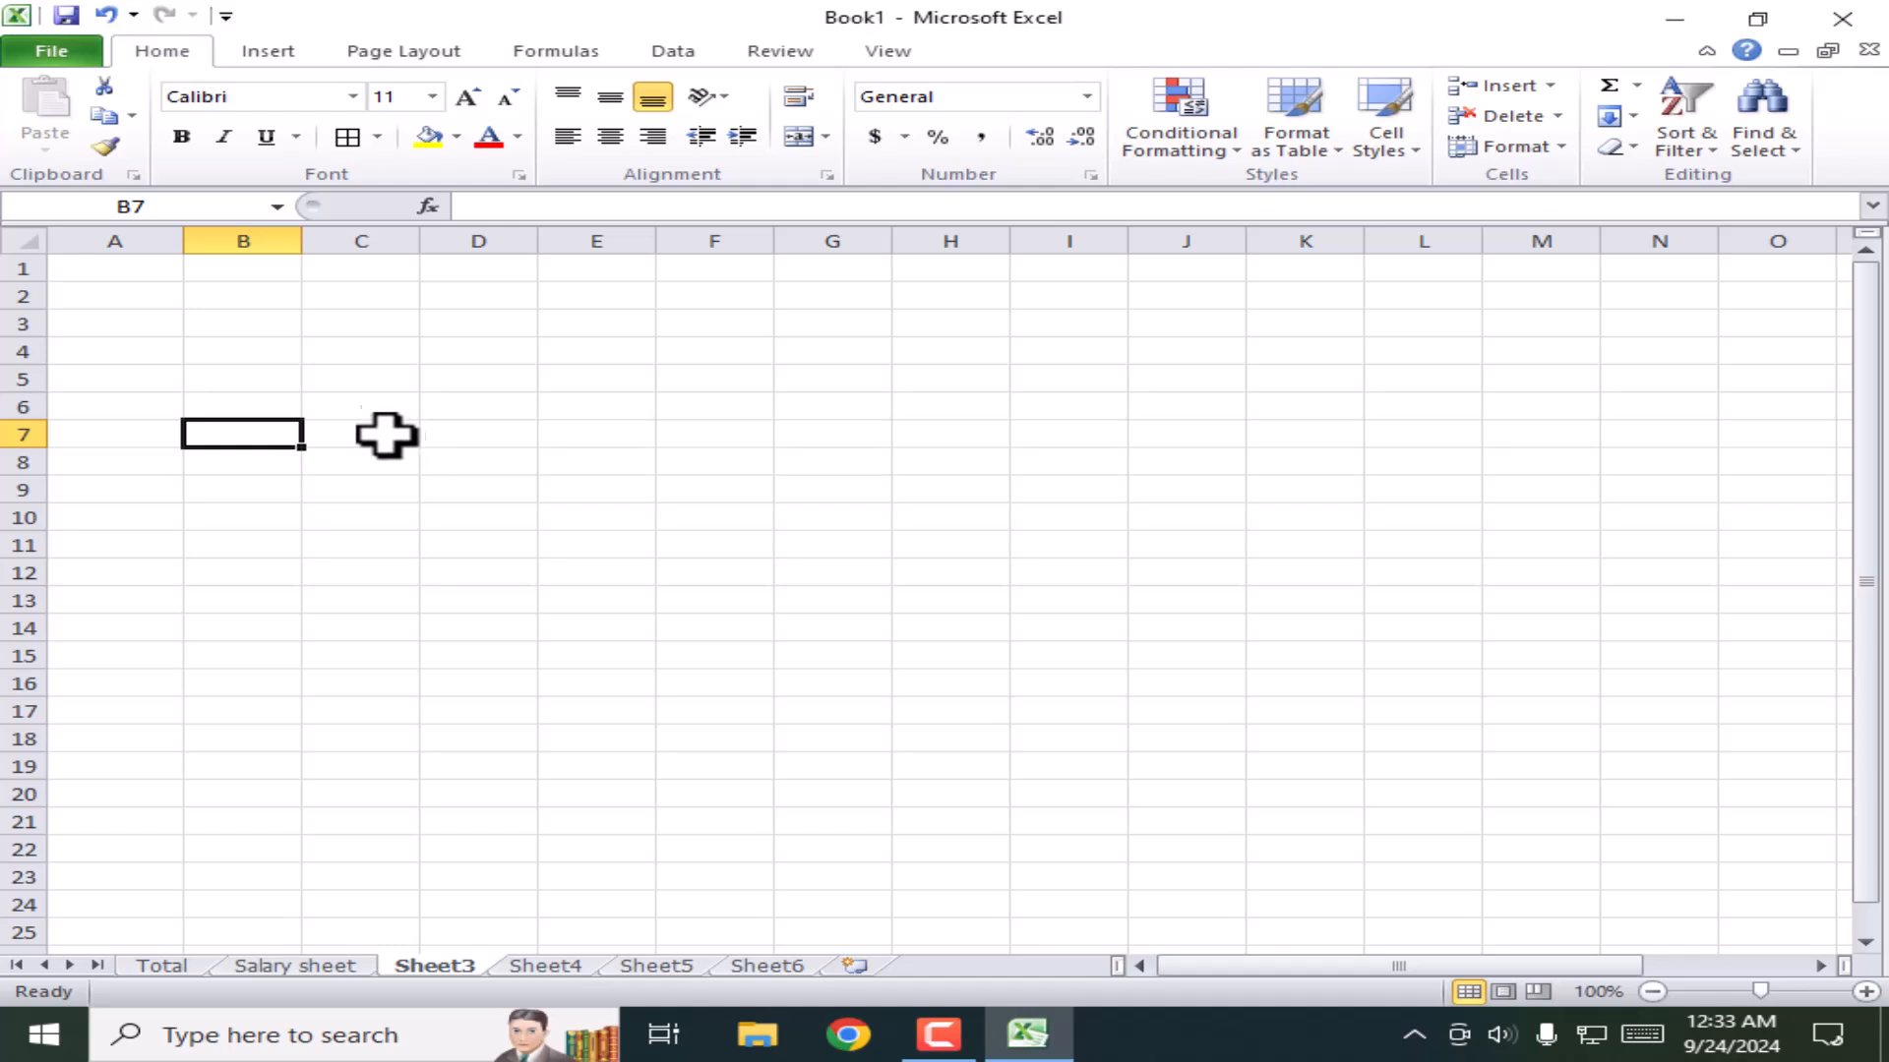
pyautogui.click(551, 484)
pyautogui.click(243, 295)
pyautogui.write('1')
pyautogui.press('Return')
pyautogui.click(245, 295)
pyautogui.moveTo(302, 310); pyautogui.dragTo(339, 726)
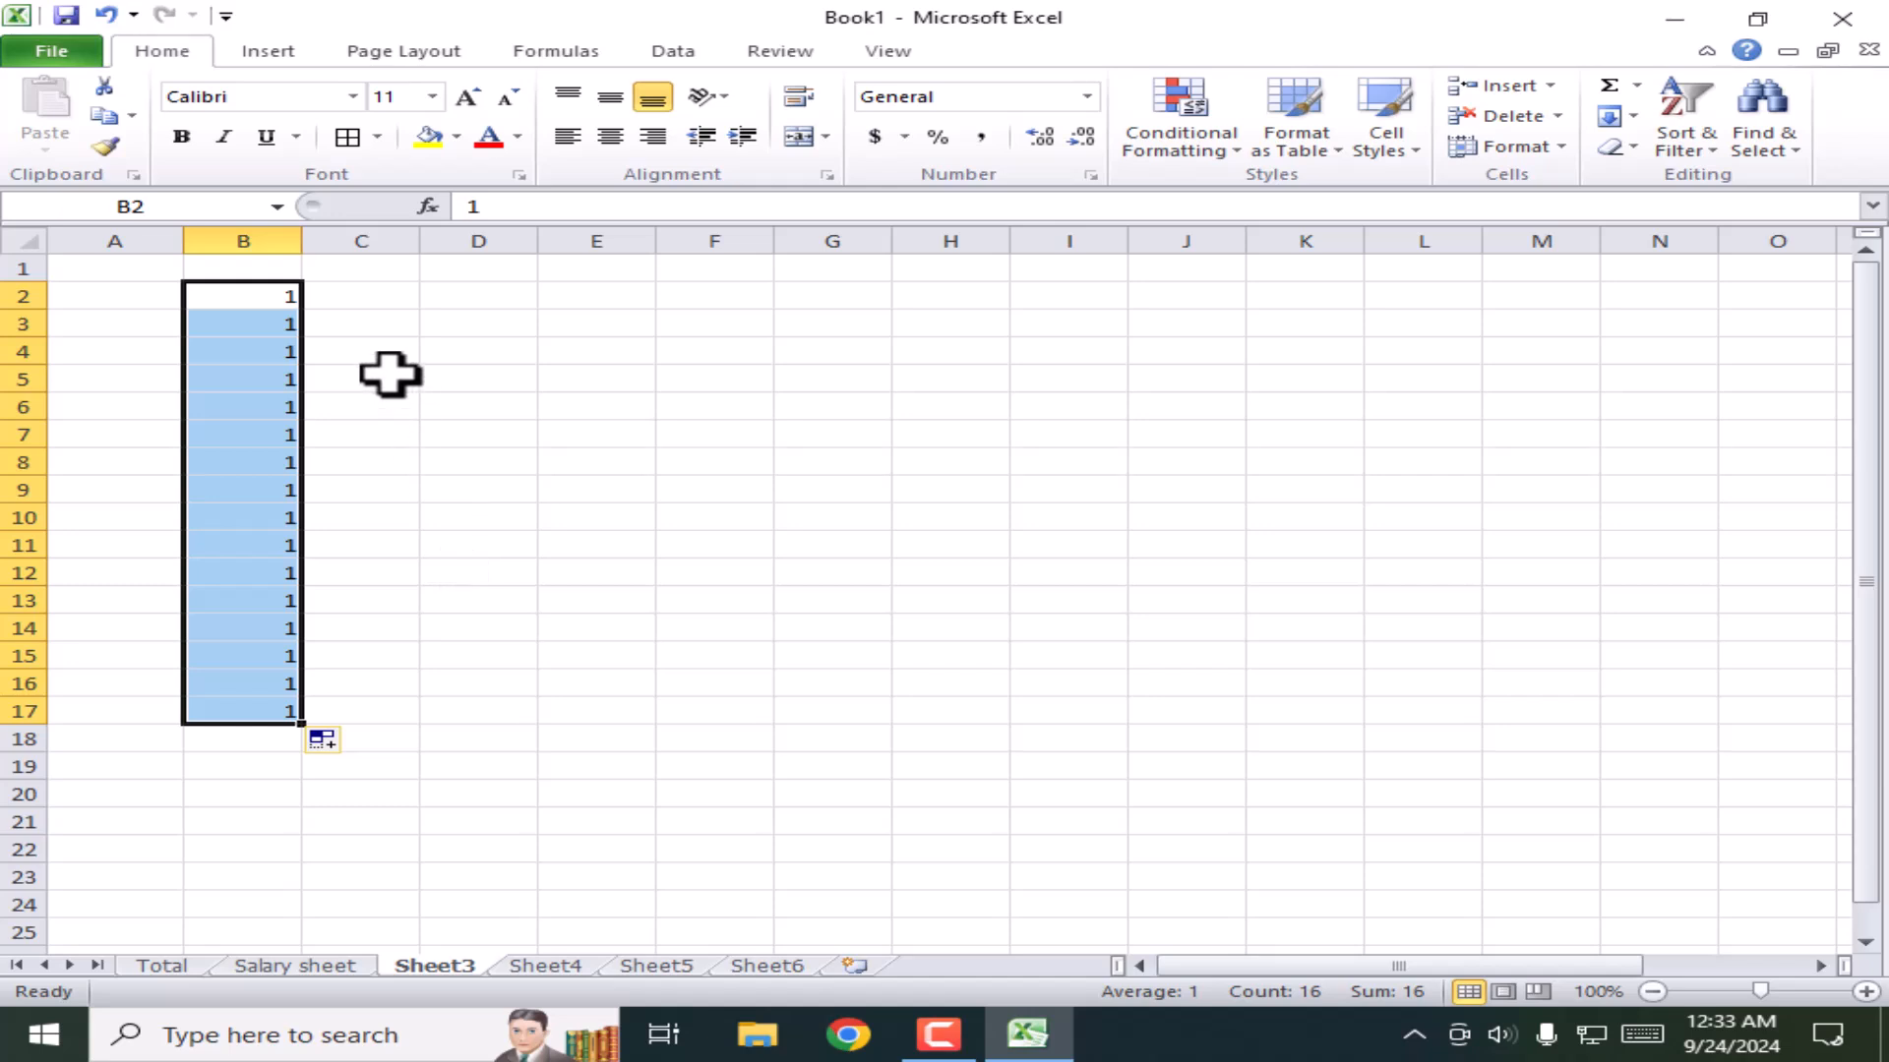
pyautogui.click(339, 745)
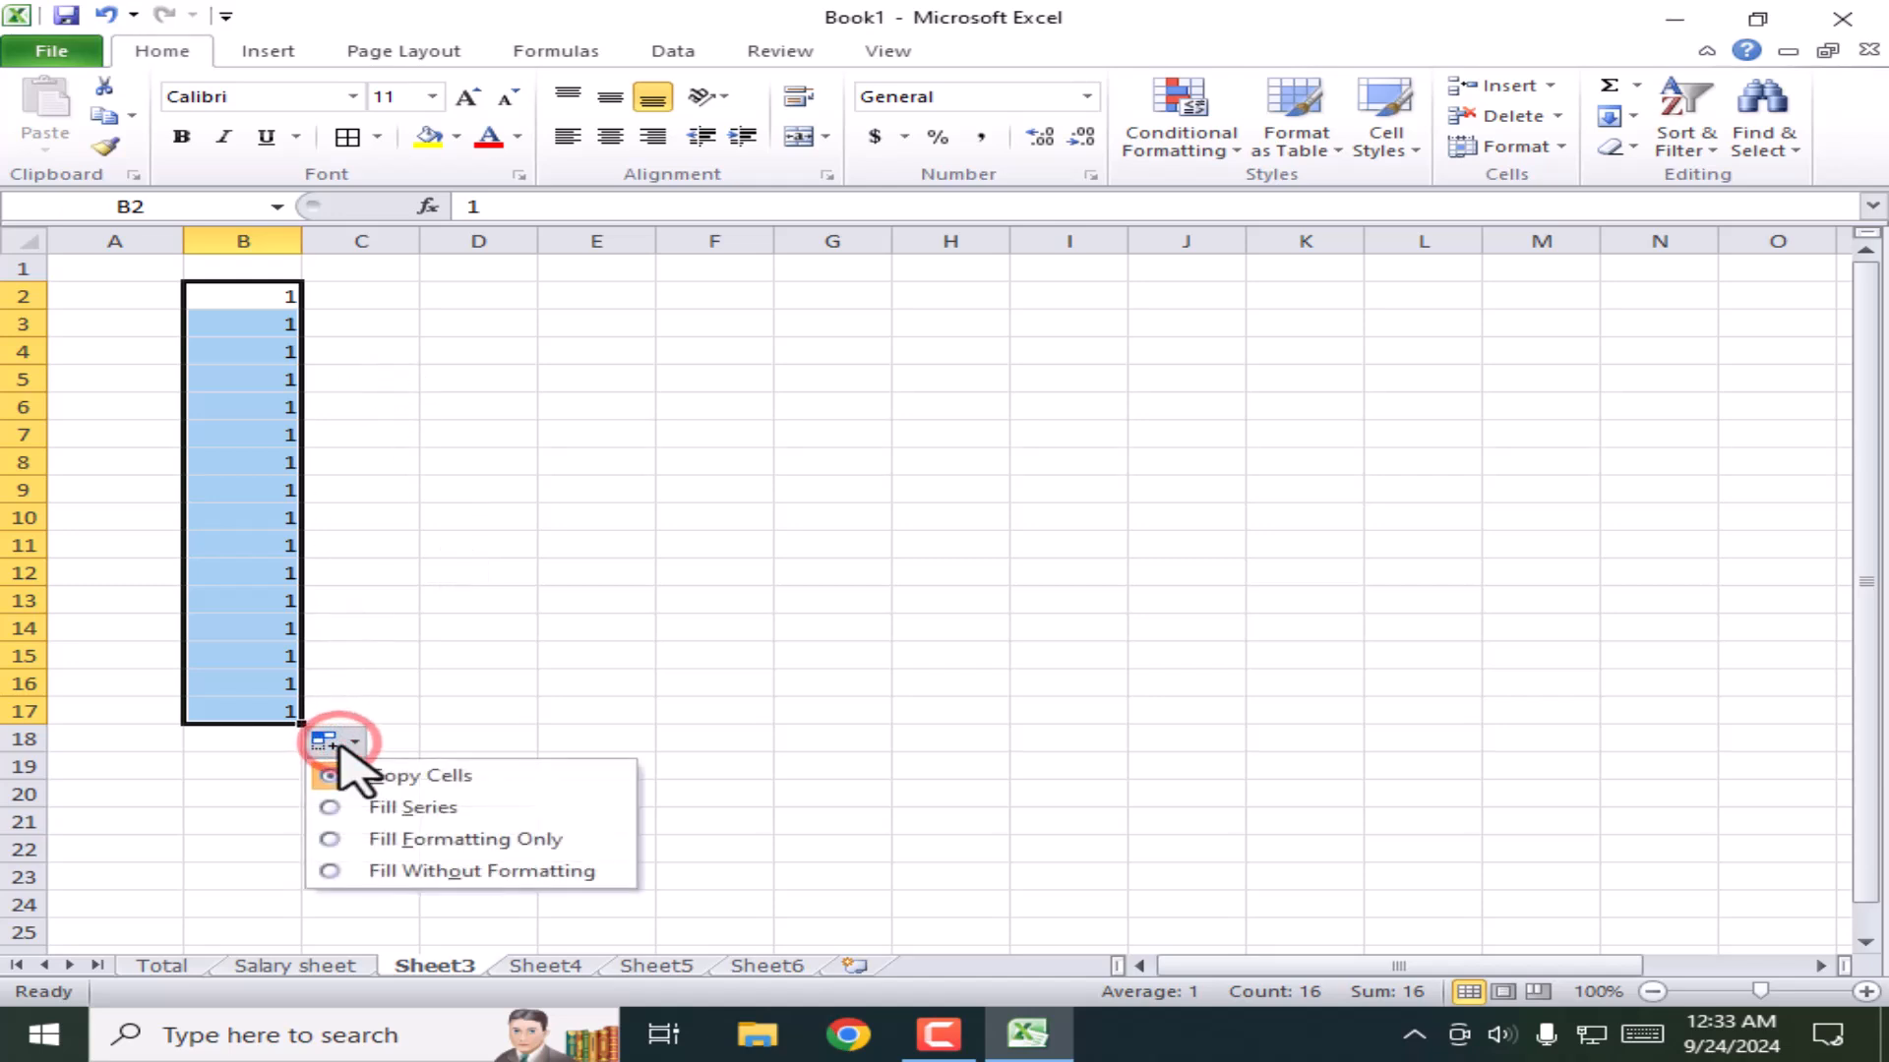
pyautogui.click(399, 808)
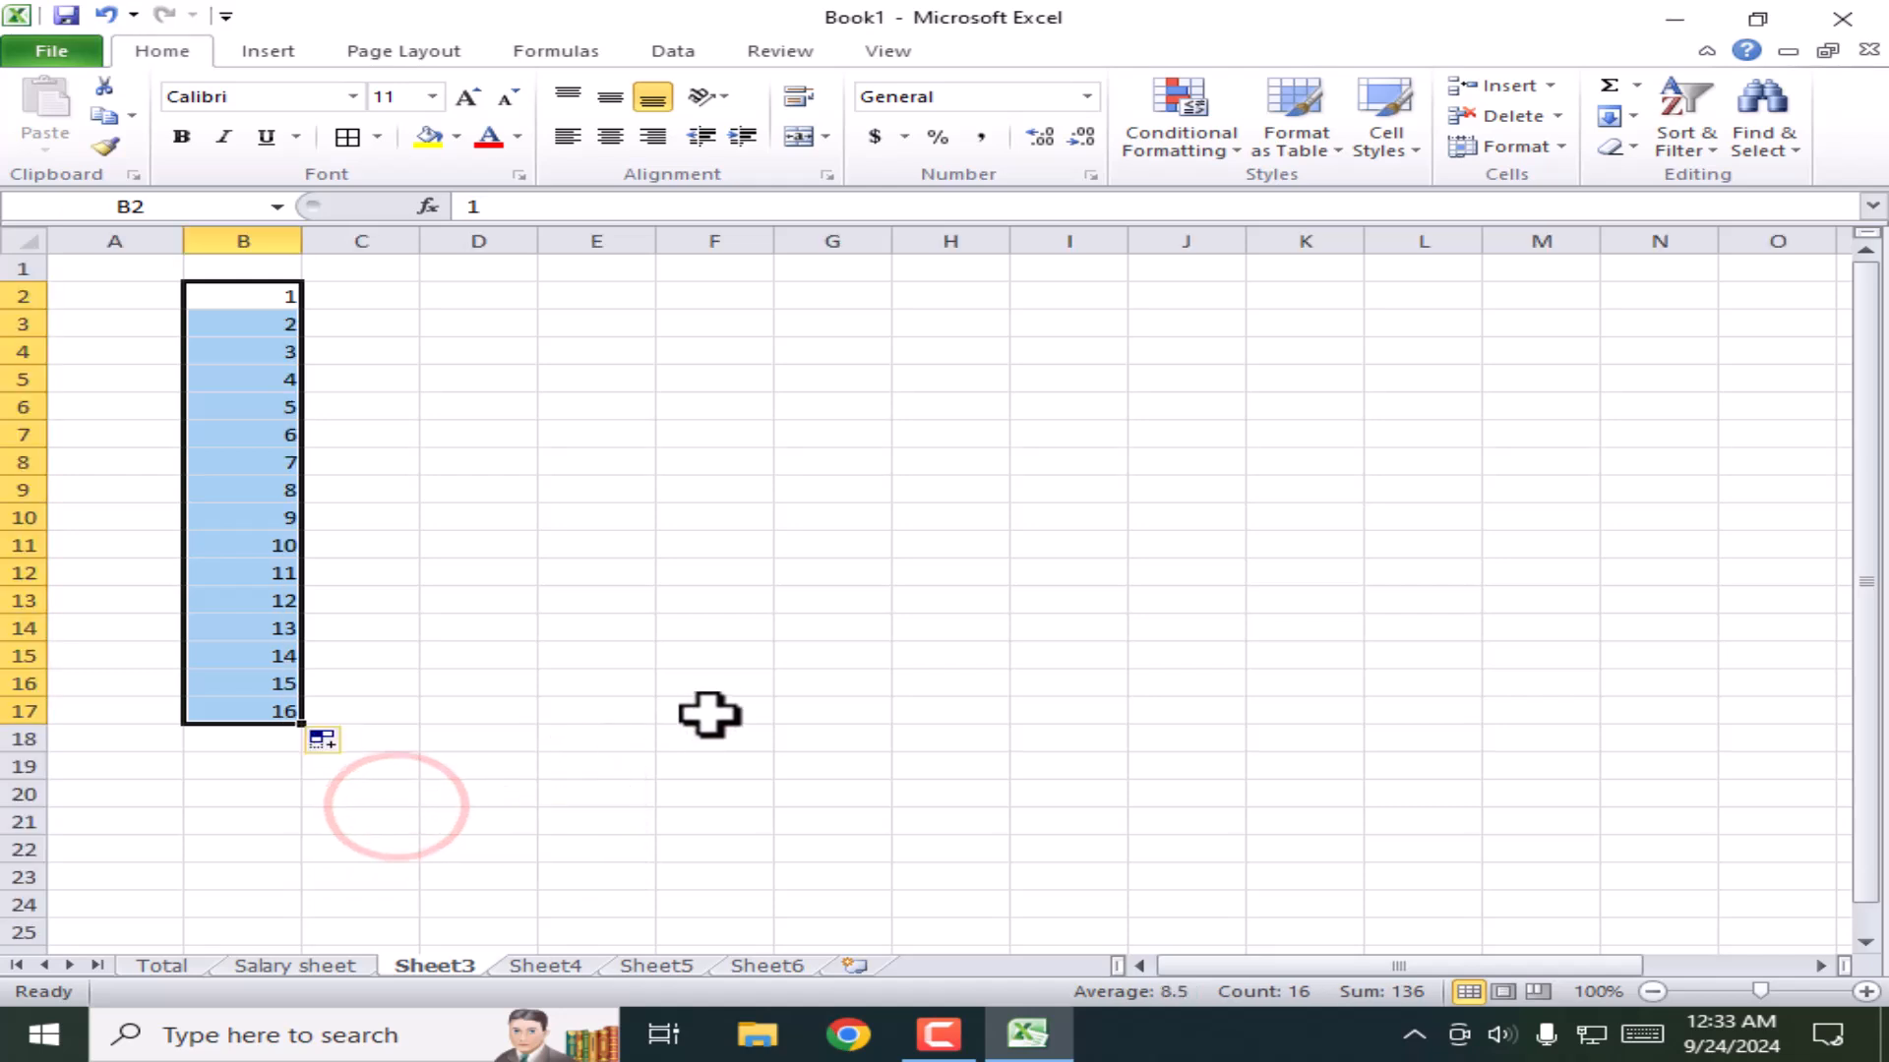
pyautogui.click(692, 650)
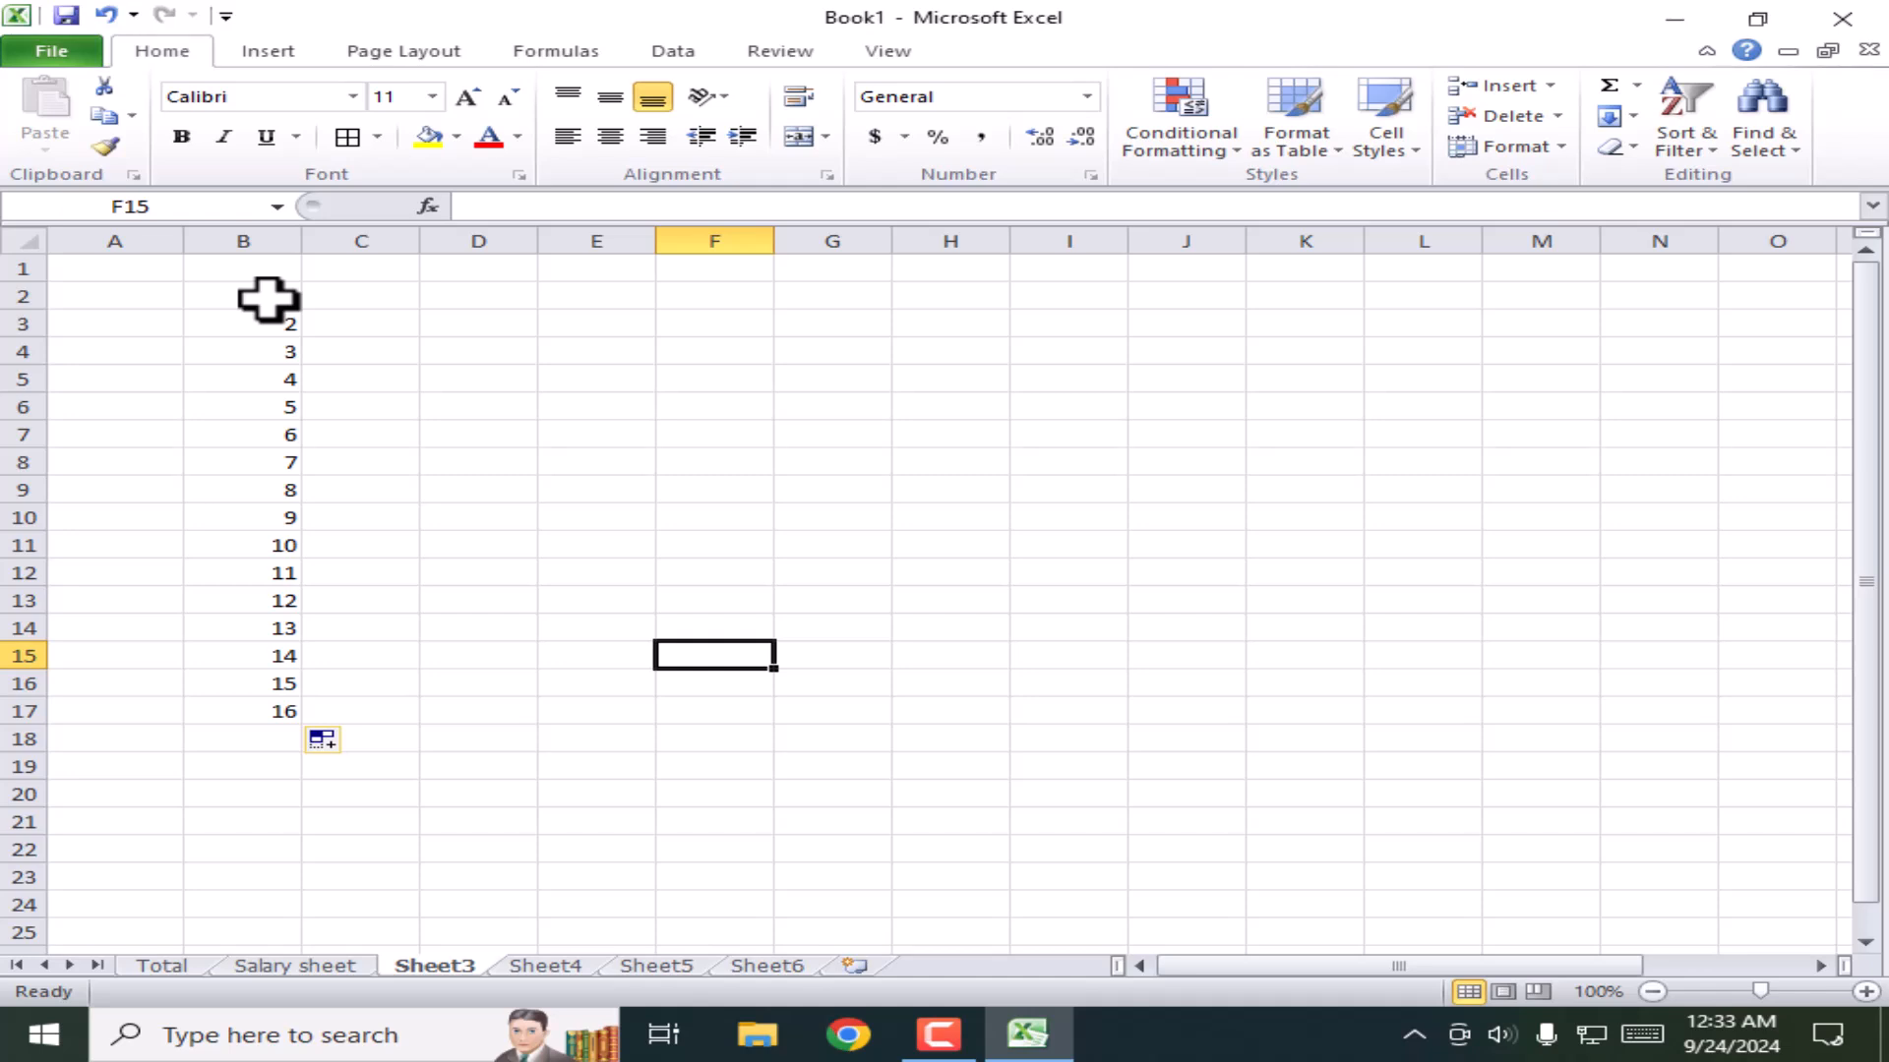
# Step: Fill D2:D21 with 1 to 20 from a 1, 2 pattern, then delete A1:G23
pyautogui.click(459, 296)
pyautogui.write('1')
pyautogui.press('Return')
pyautogui.write('2')
pyautogui.press('Return')
pyautogui.moveTo(462, 296); pyautogui.dragTo(485, 328)
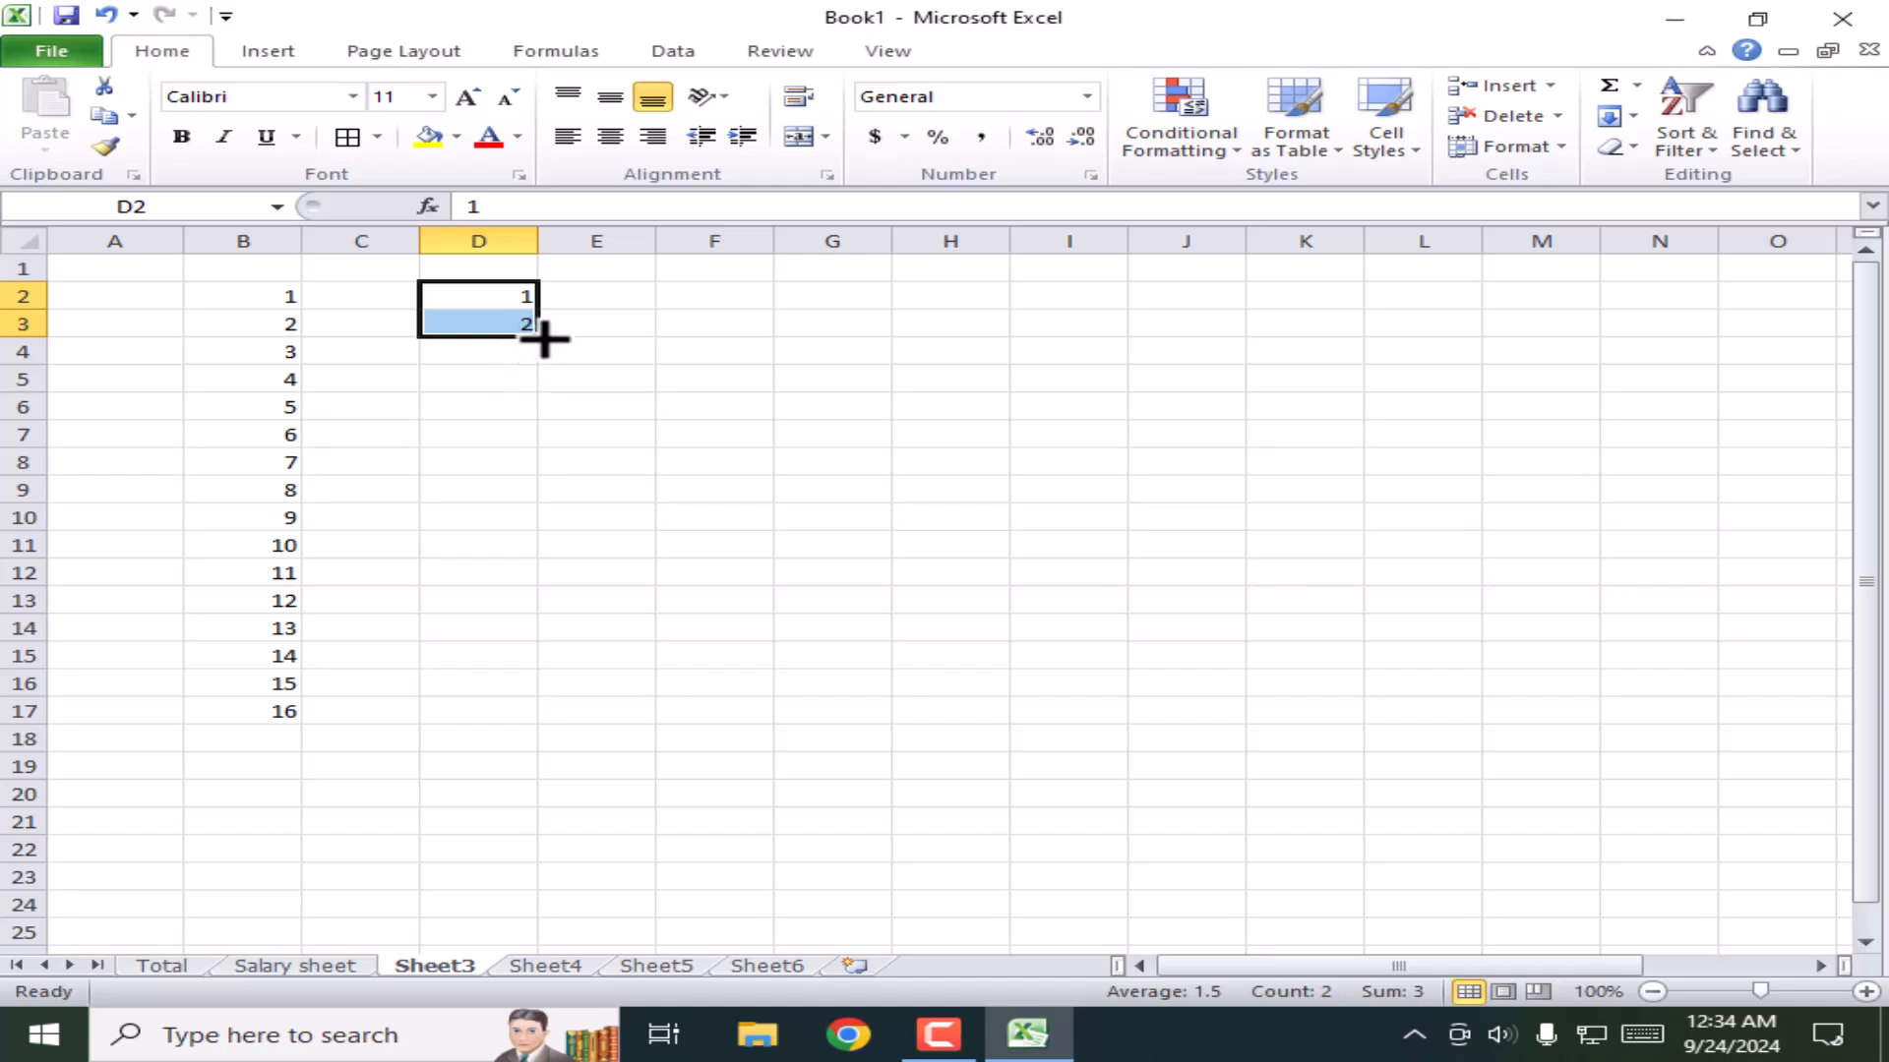
pyautogui.moveTo(539, 340); pyautogui.dragTo(548, 839)
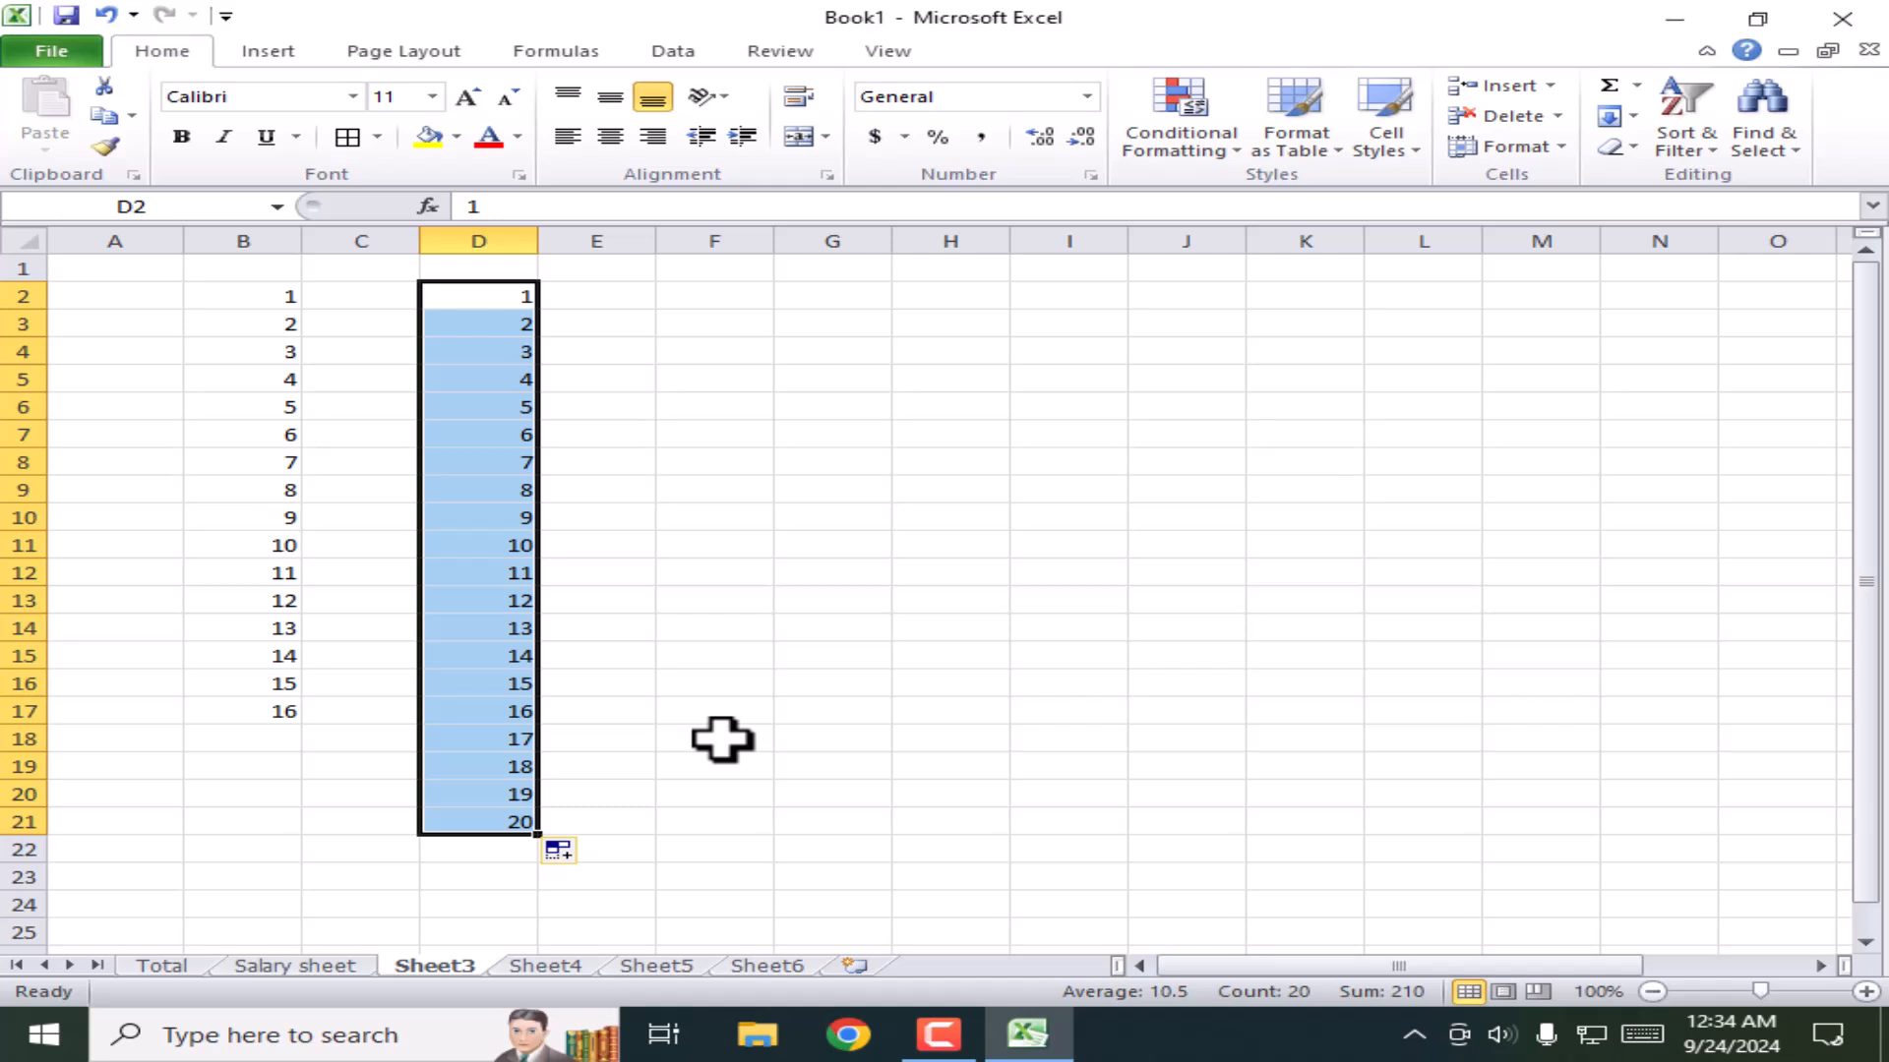
pyautogui.click(785, 880)
pyautogui.moveTo(785, 890); pyautogui.dragTo(72, 258)
pyautogui.press('Delete')
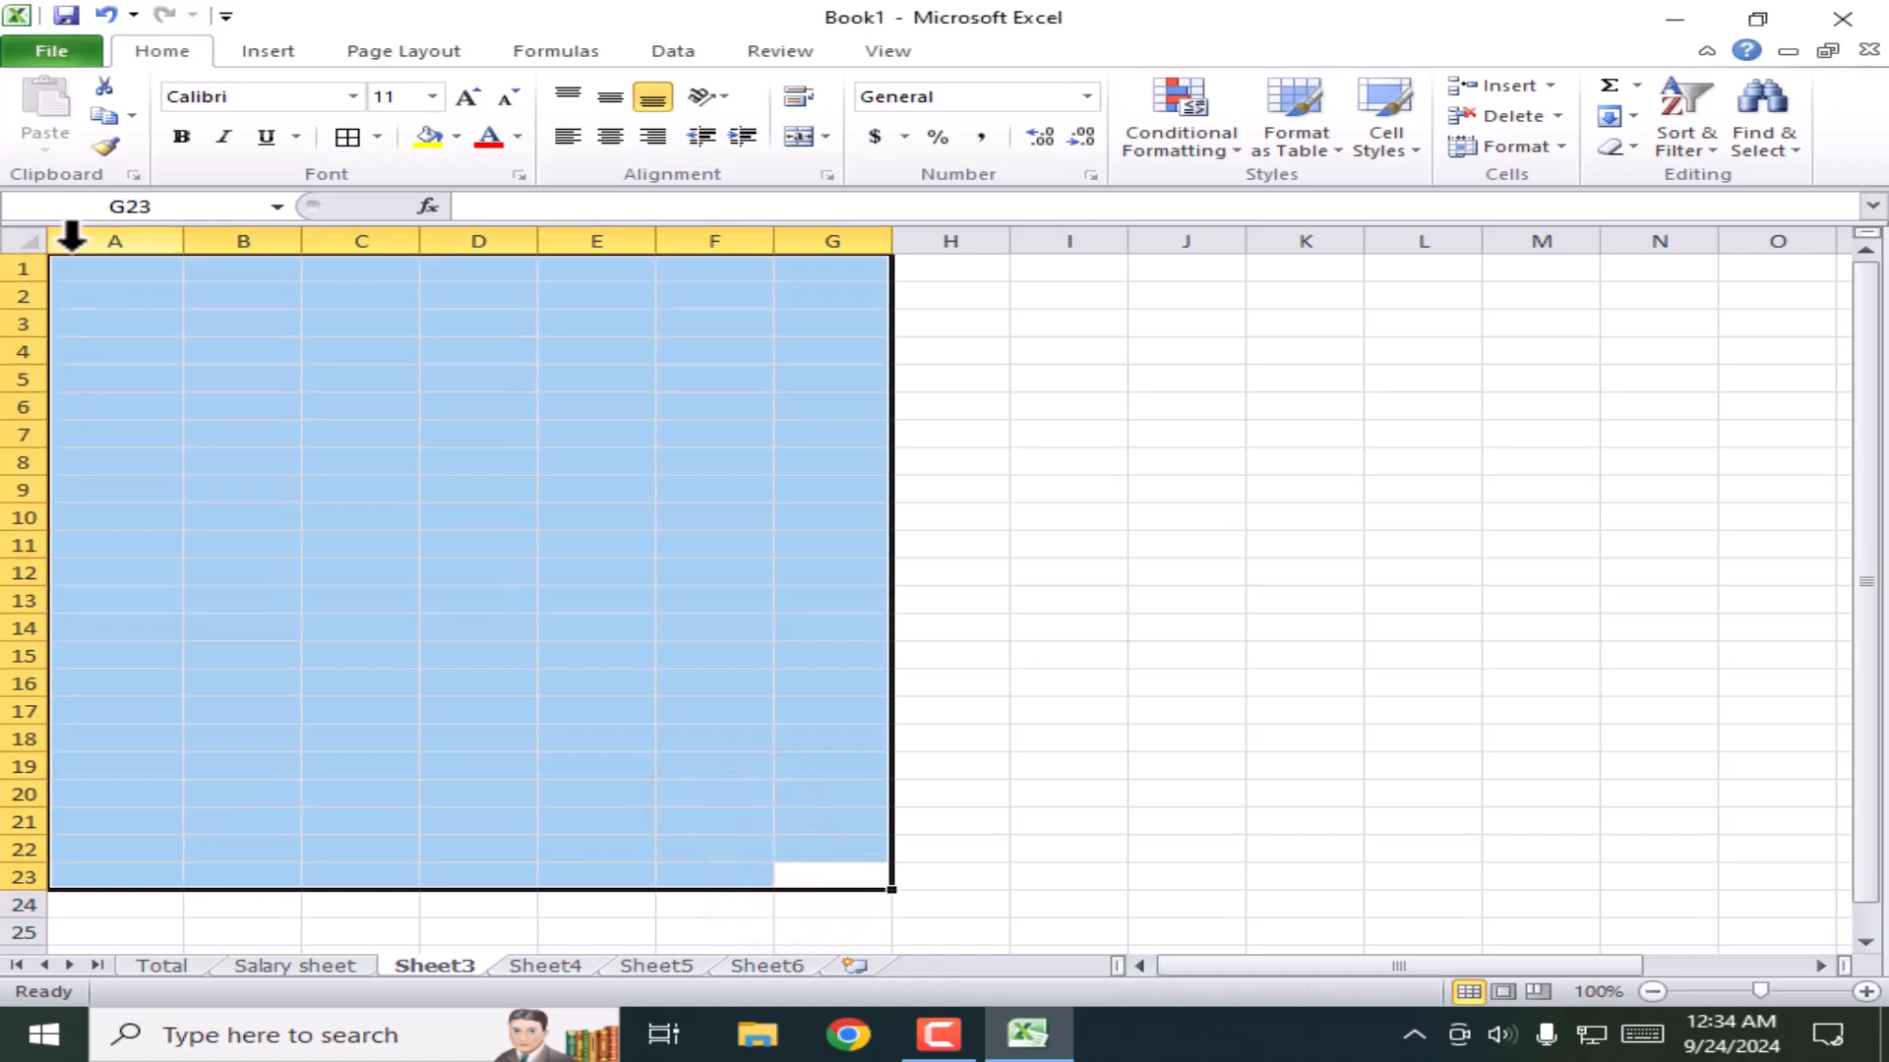
# Step: Open ALL PROJECT.xlsx from the recent workbooks and enter its password
pyautogui.click(1175, 546)
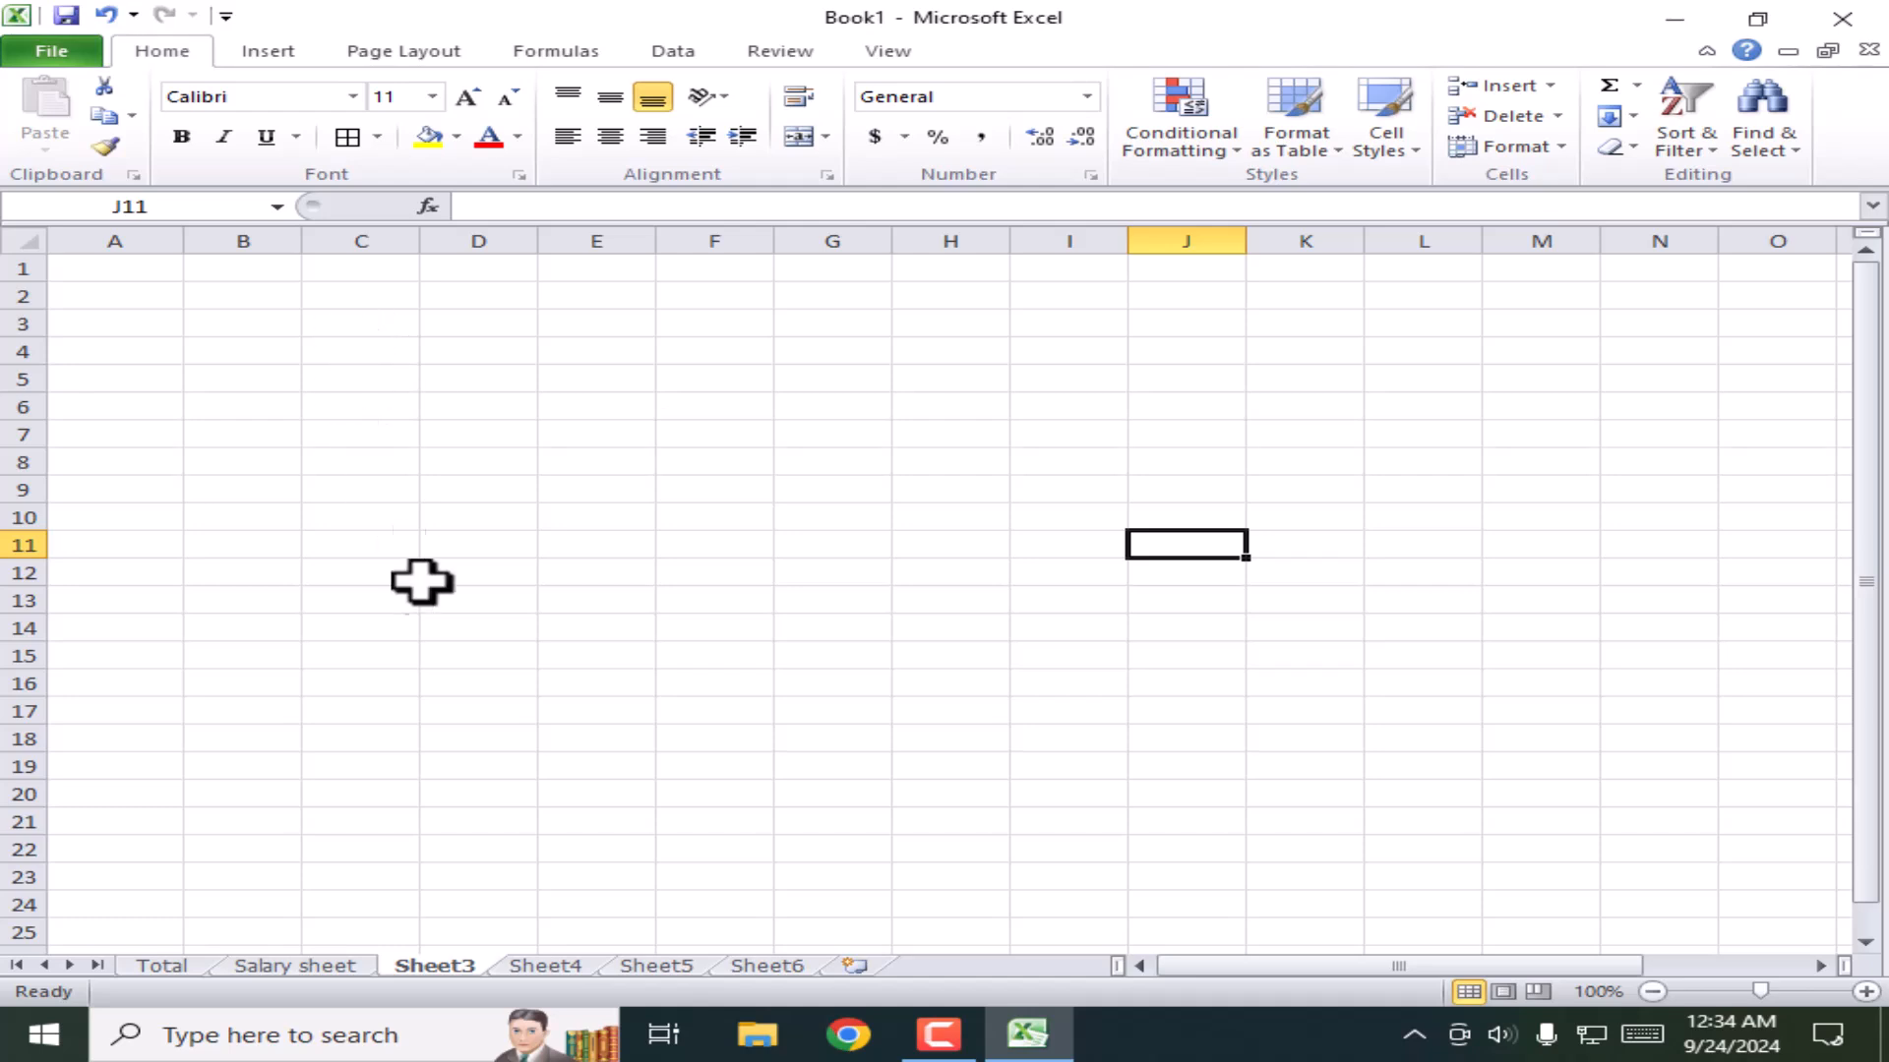
pyautogui.click(69, 54)
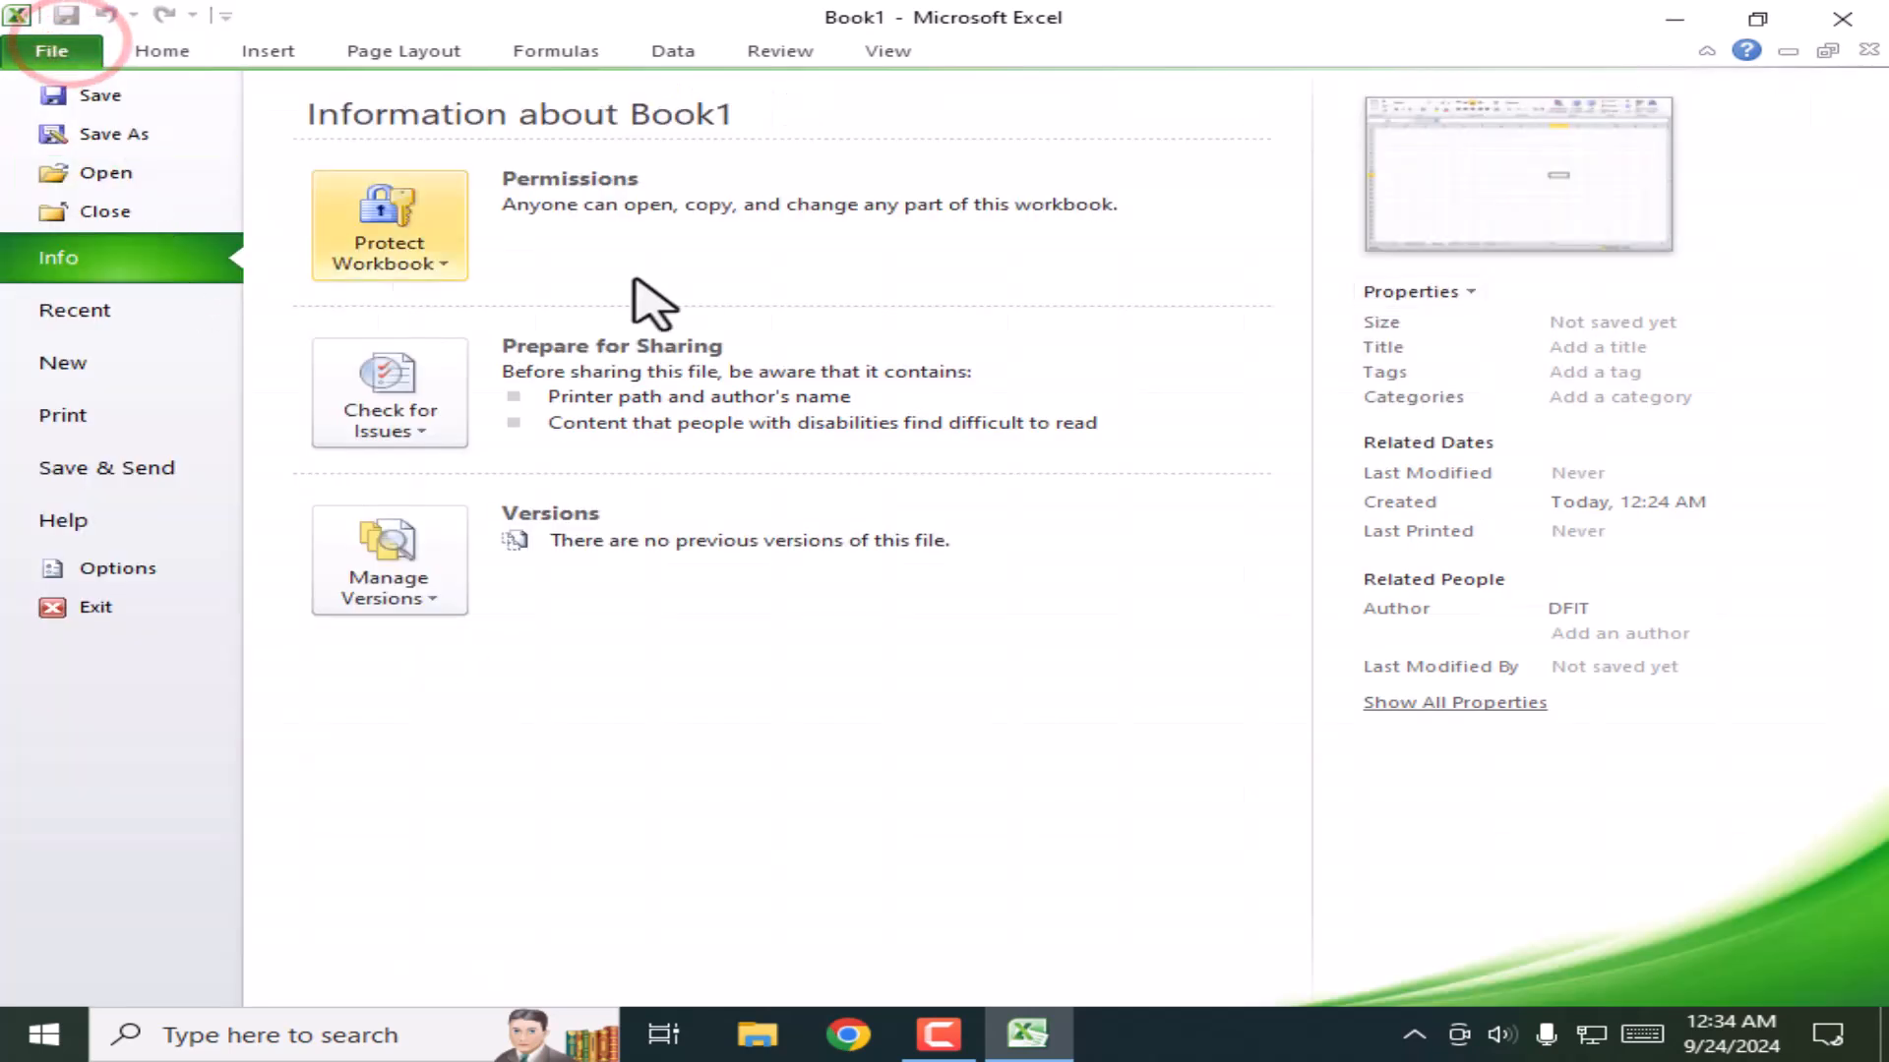
pyautogui.click(101, 309)
pyautogui.click(482, 162)
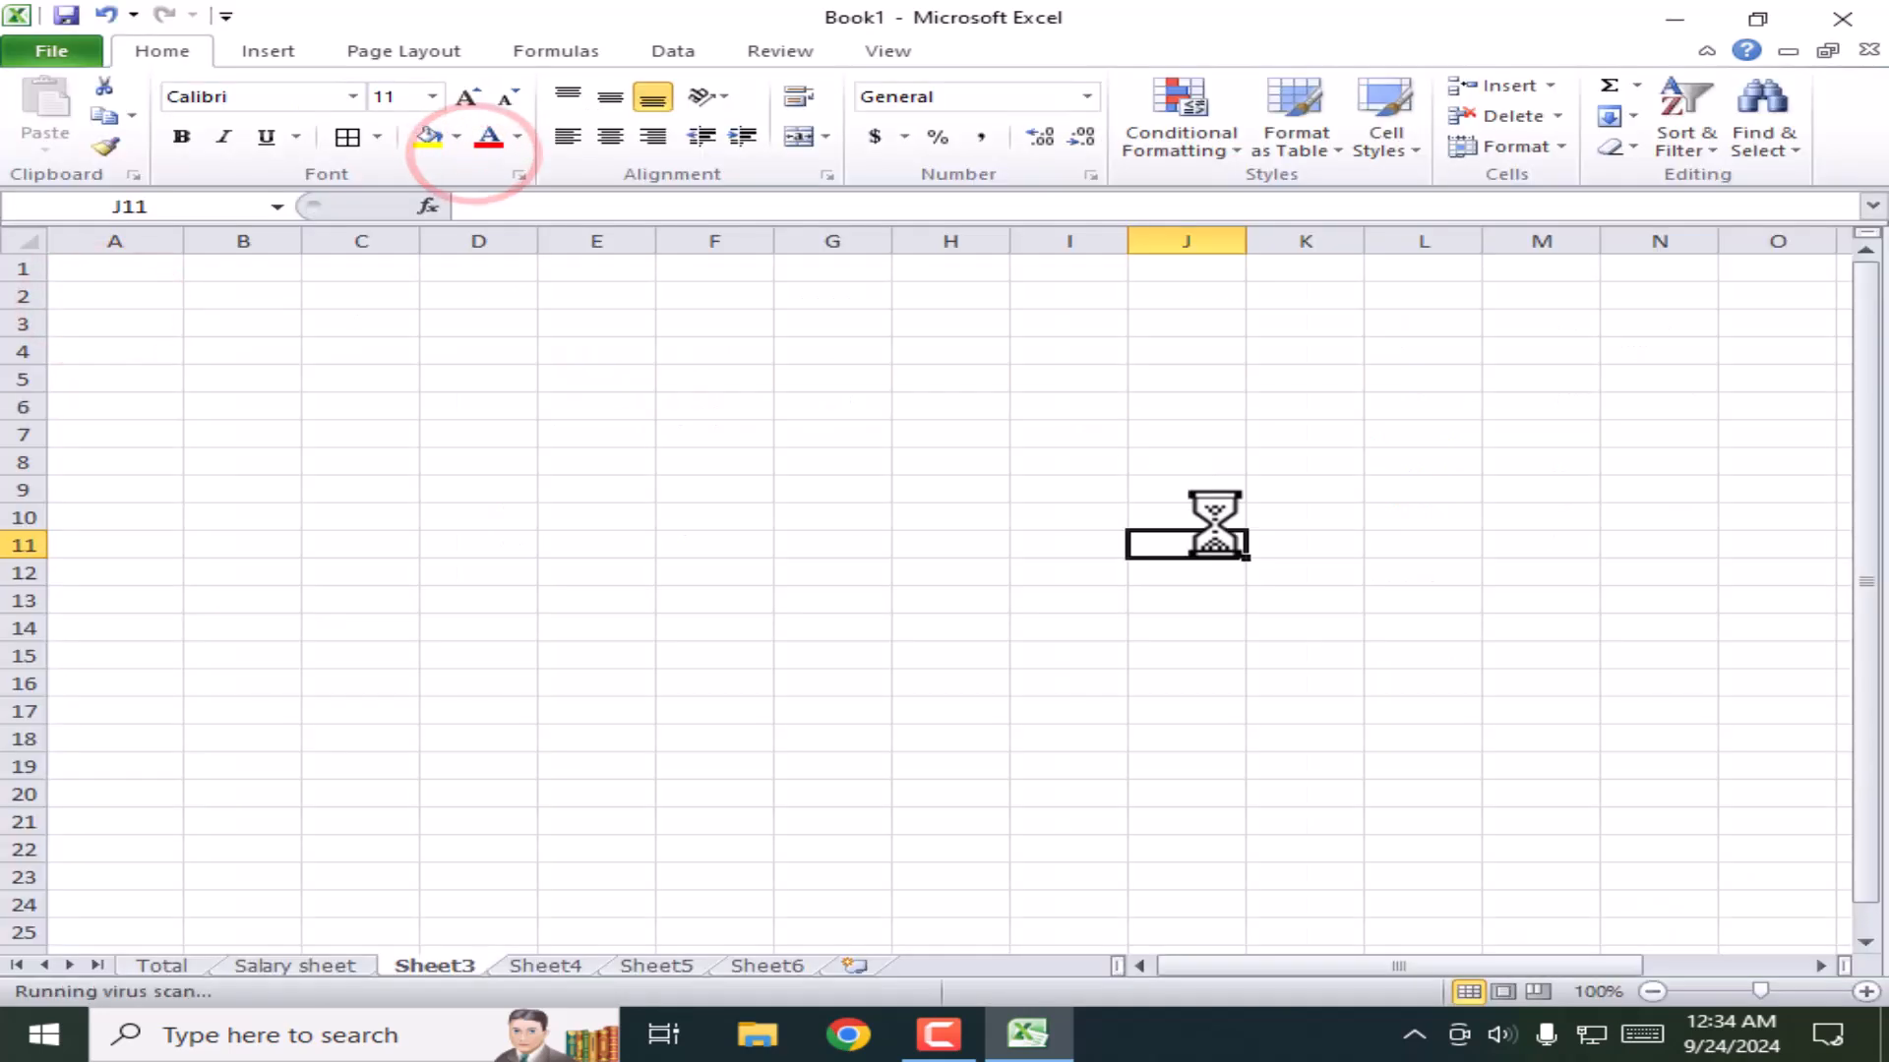
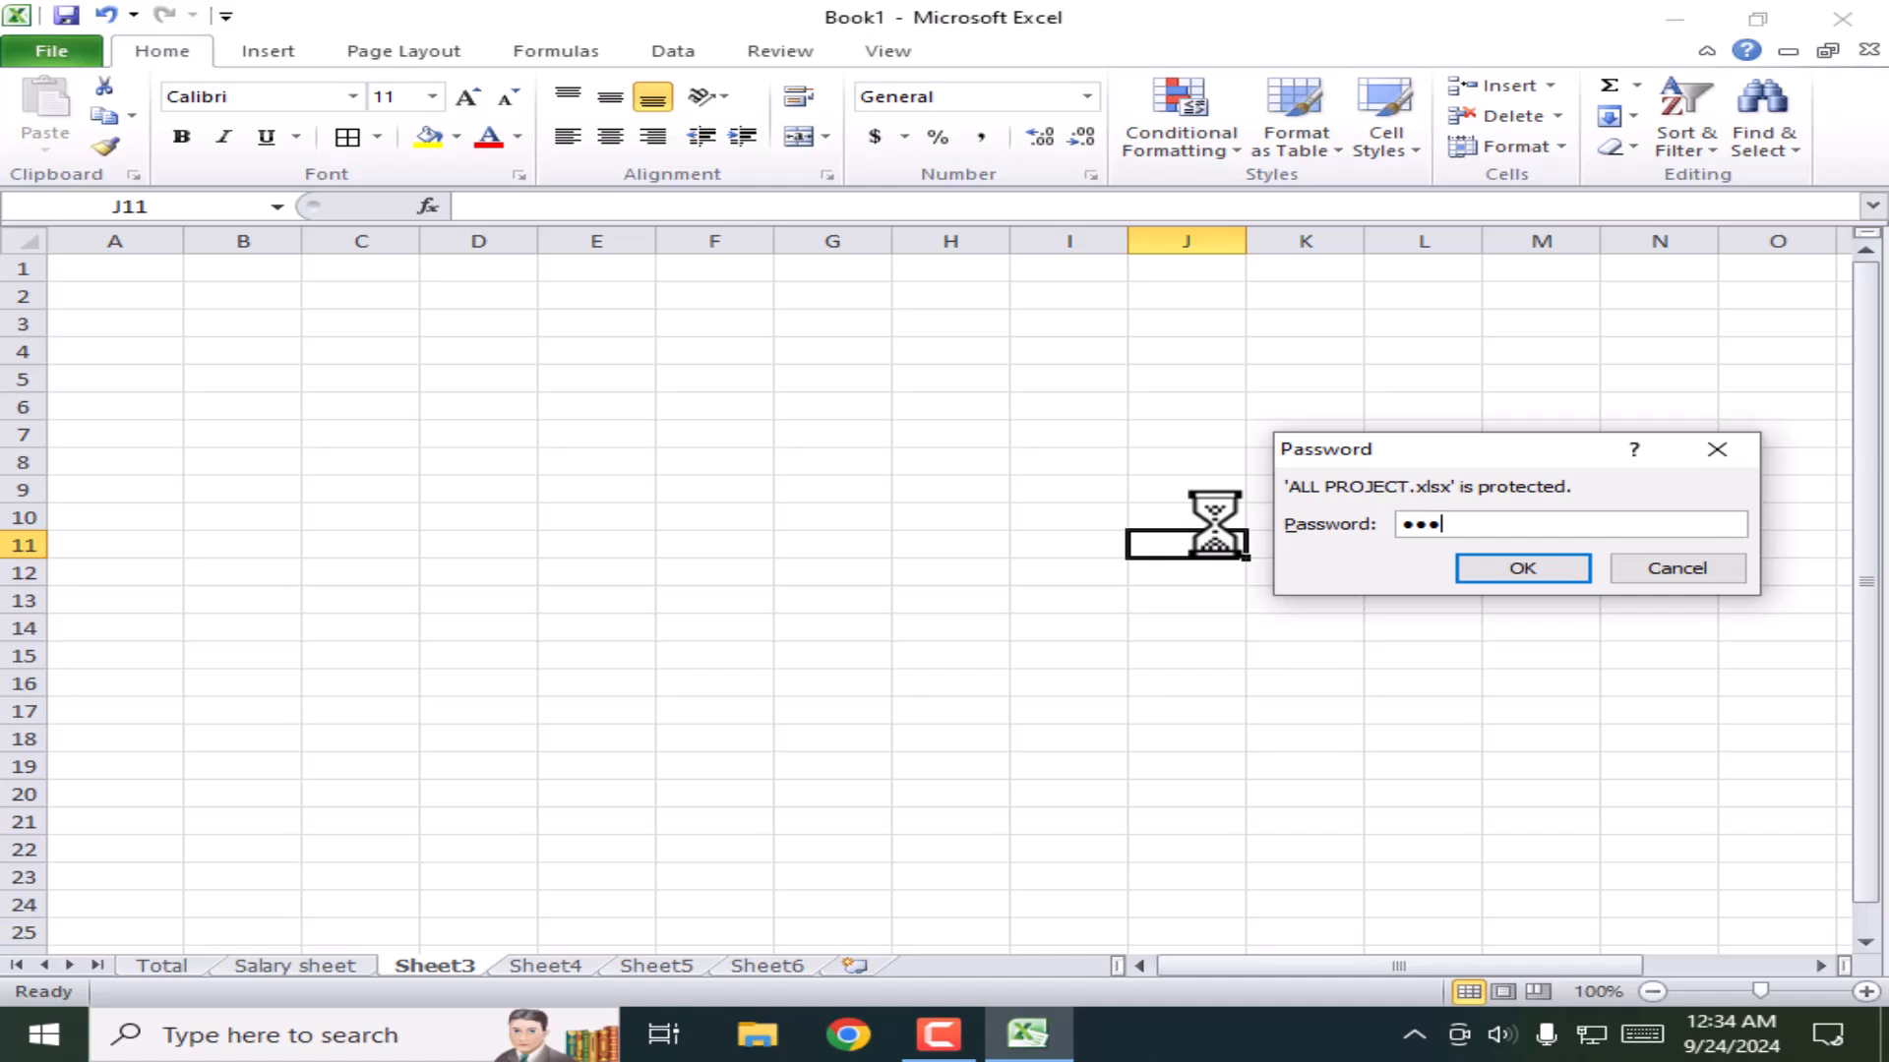
# Step: Confirm the password and browse the Total, COMISSION, CHART, Subtotal, result and share bazar sheets
pyautogui.press('Return')
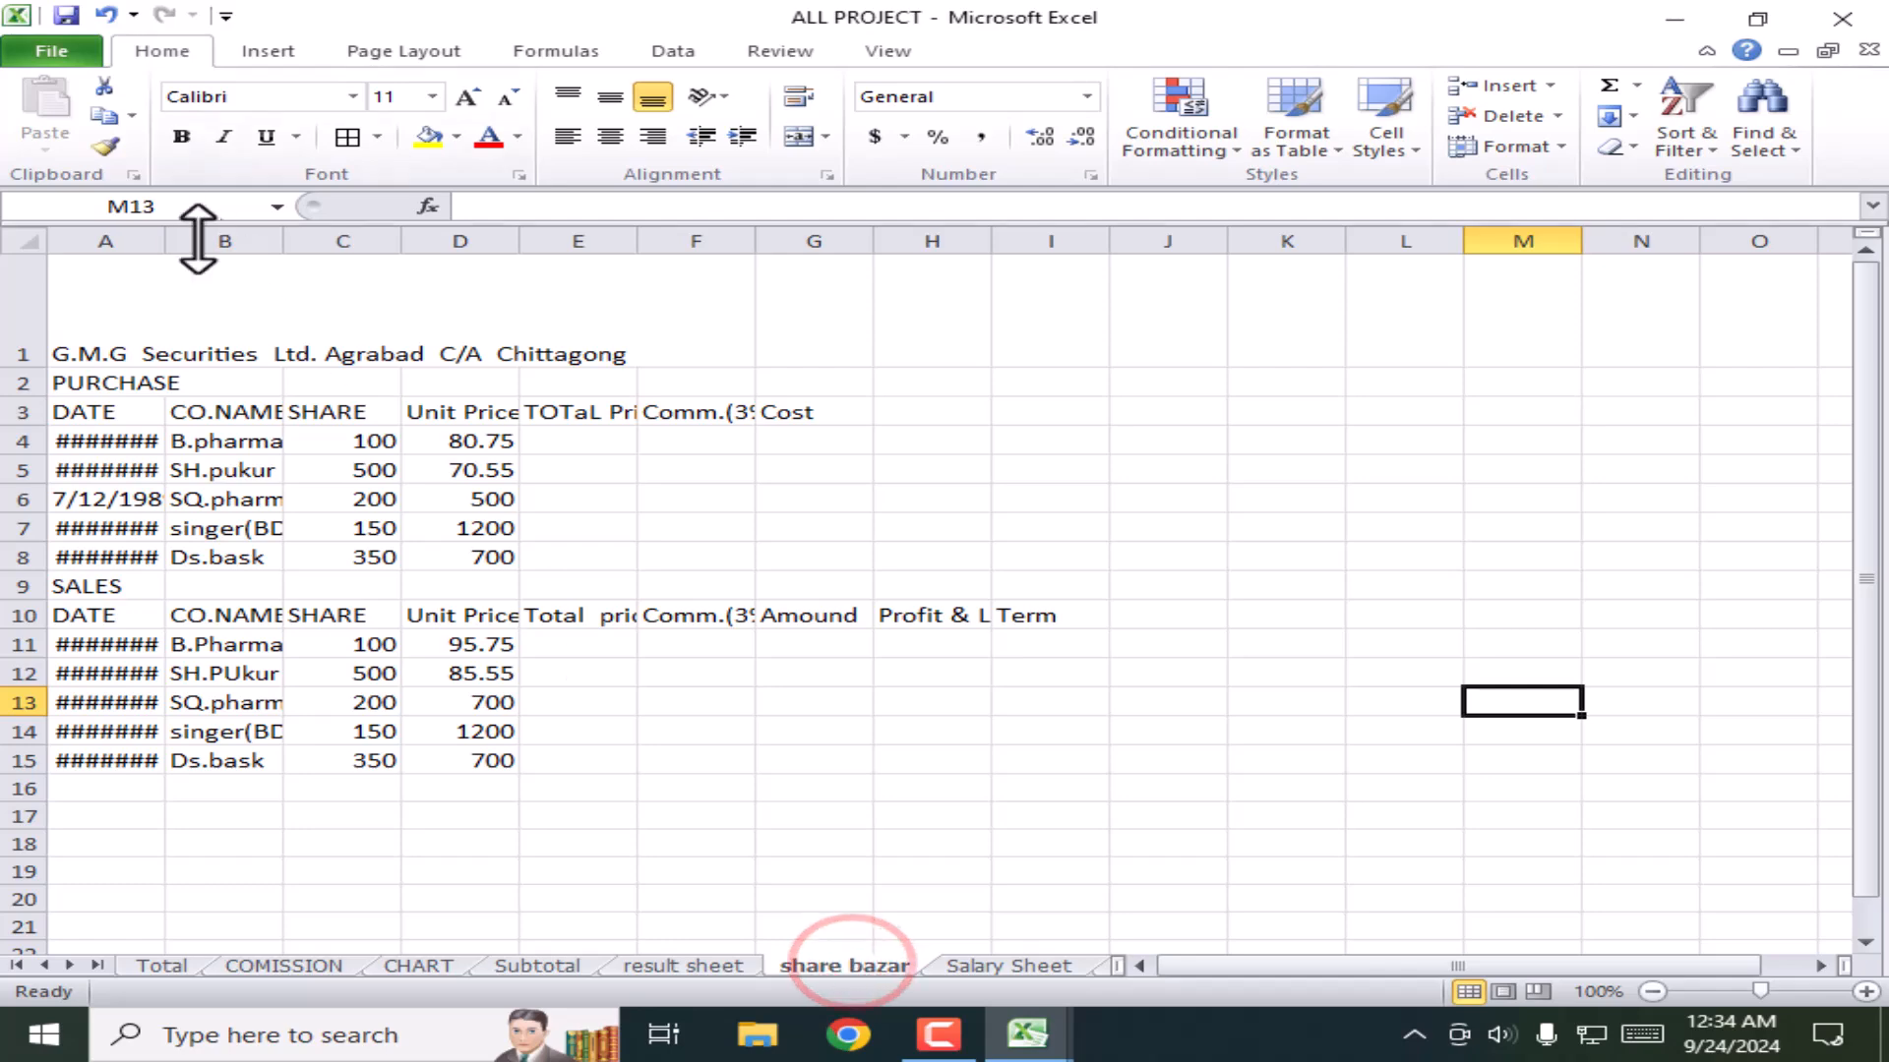
pyautogui.click(168, 967)
pyautogui.click(285, 968)
pyautogui.click(423, 968)
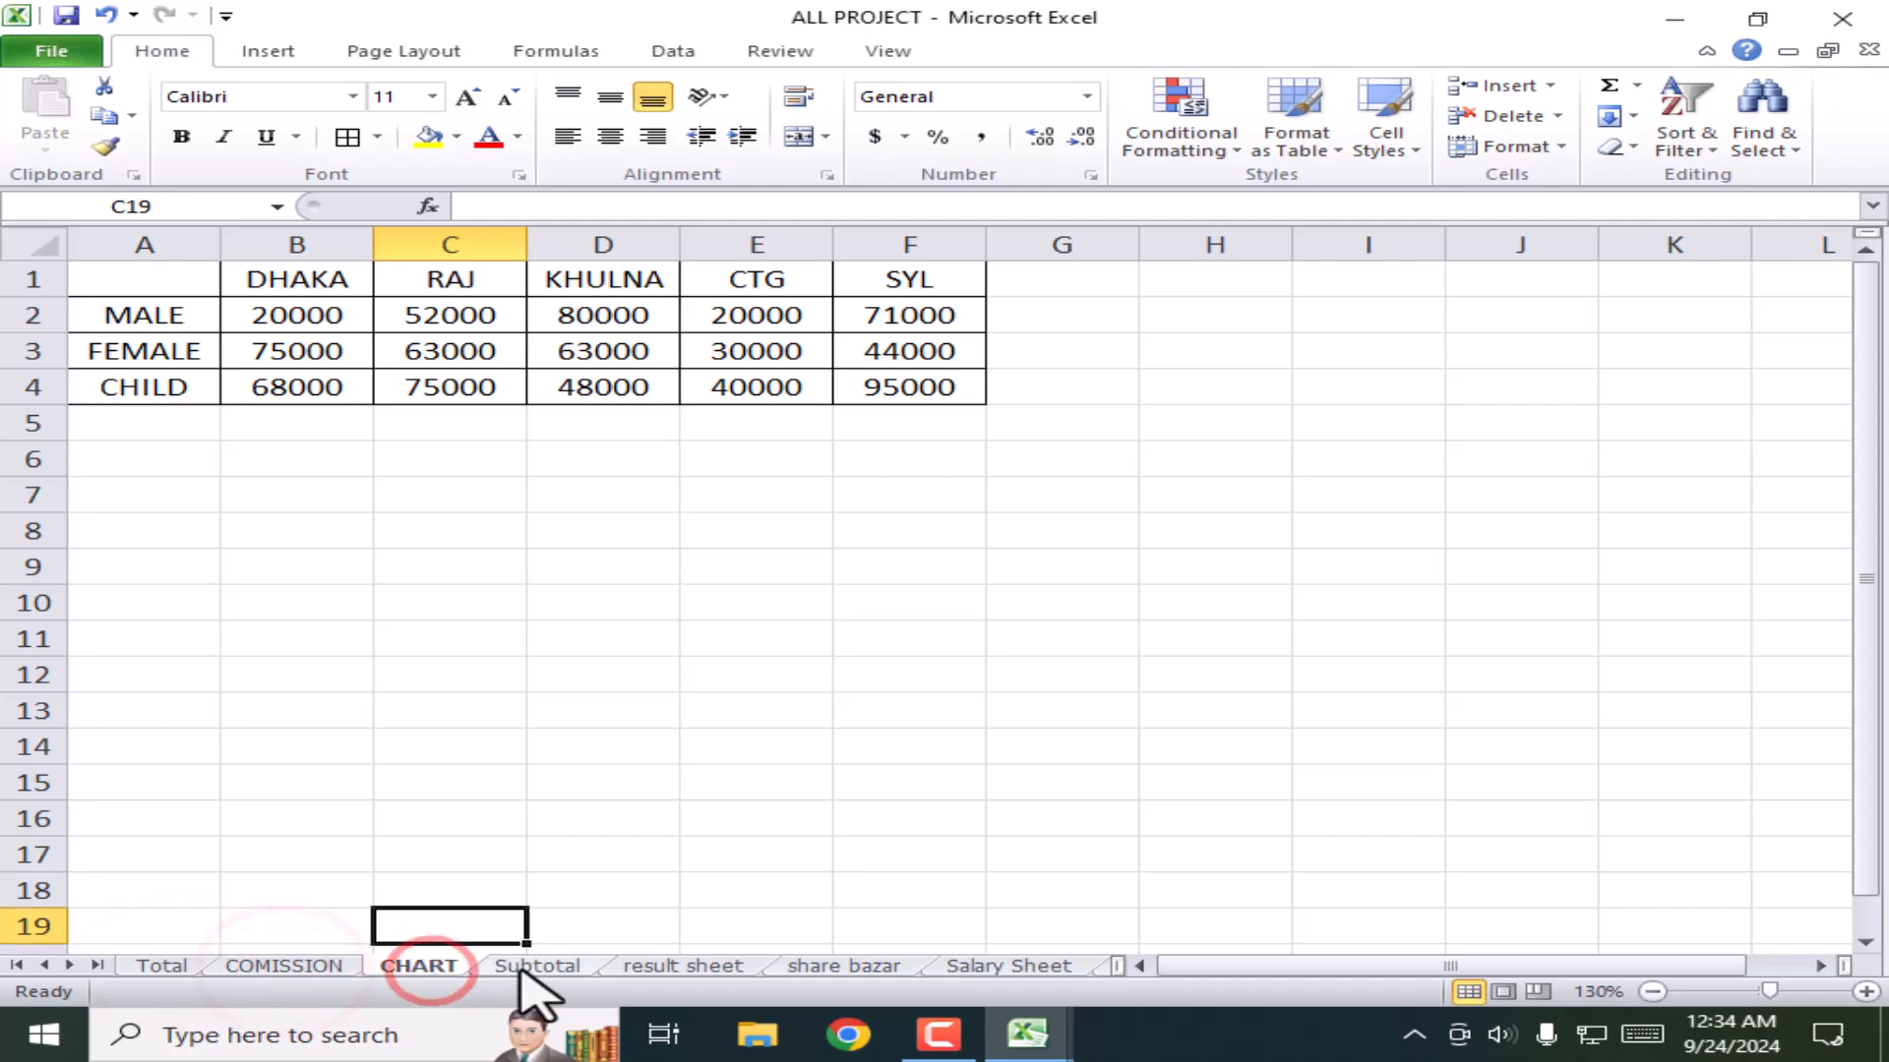
pyautogui.click(529, 968)
pyautogui.click(679, 969)
pyautogui.click(866, 969)
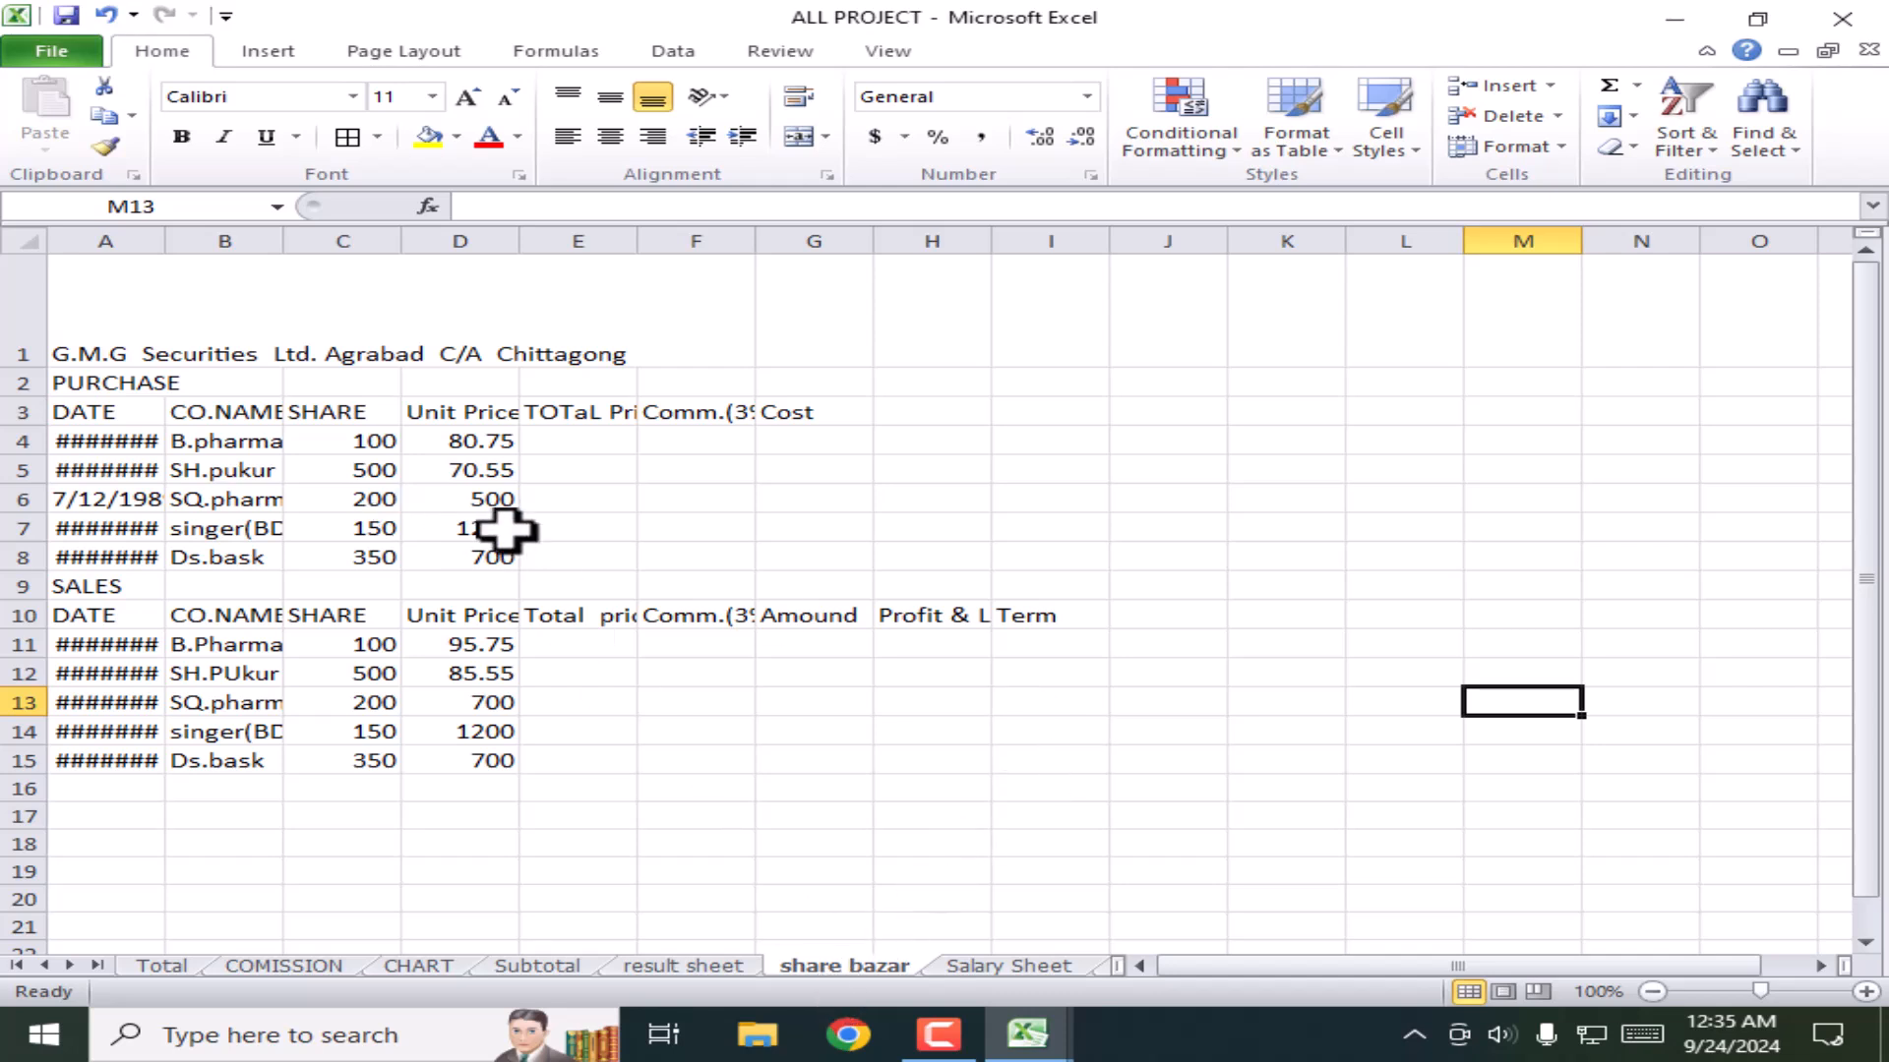
# Step: Check the purchase and sales dates in column A, some hidden behind ######
pyautogui.click(369, 330)
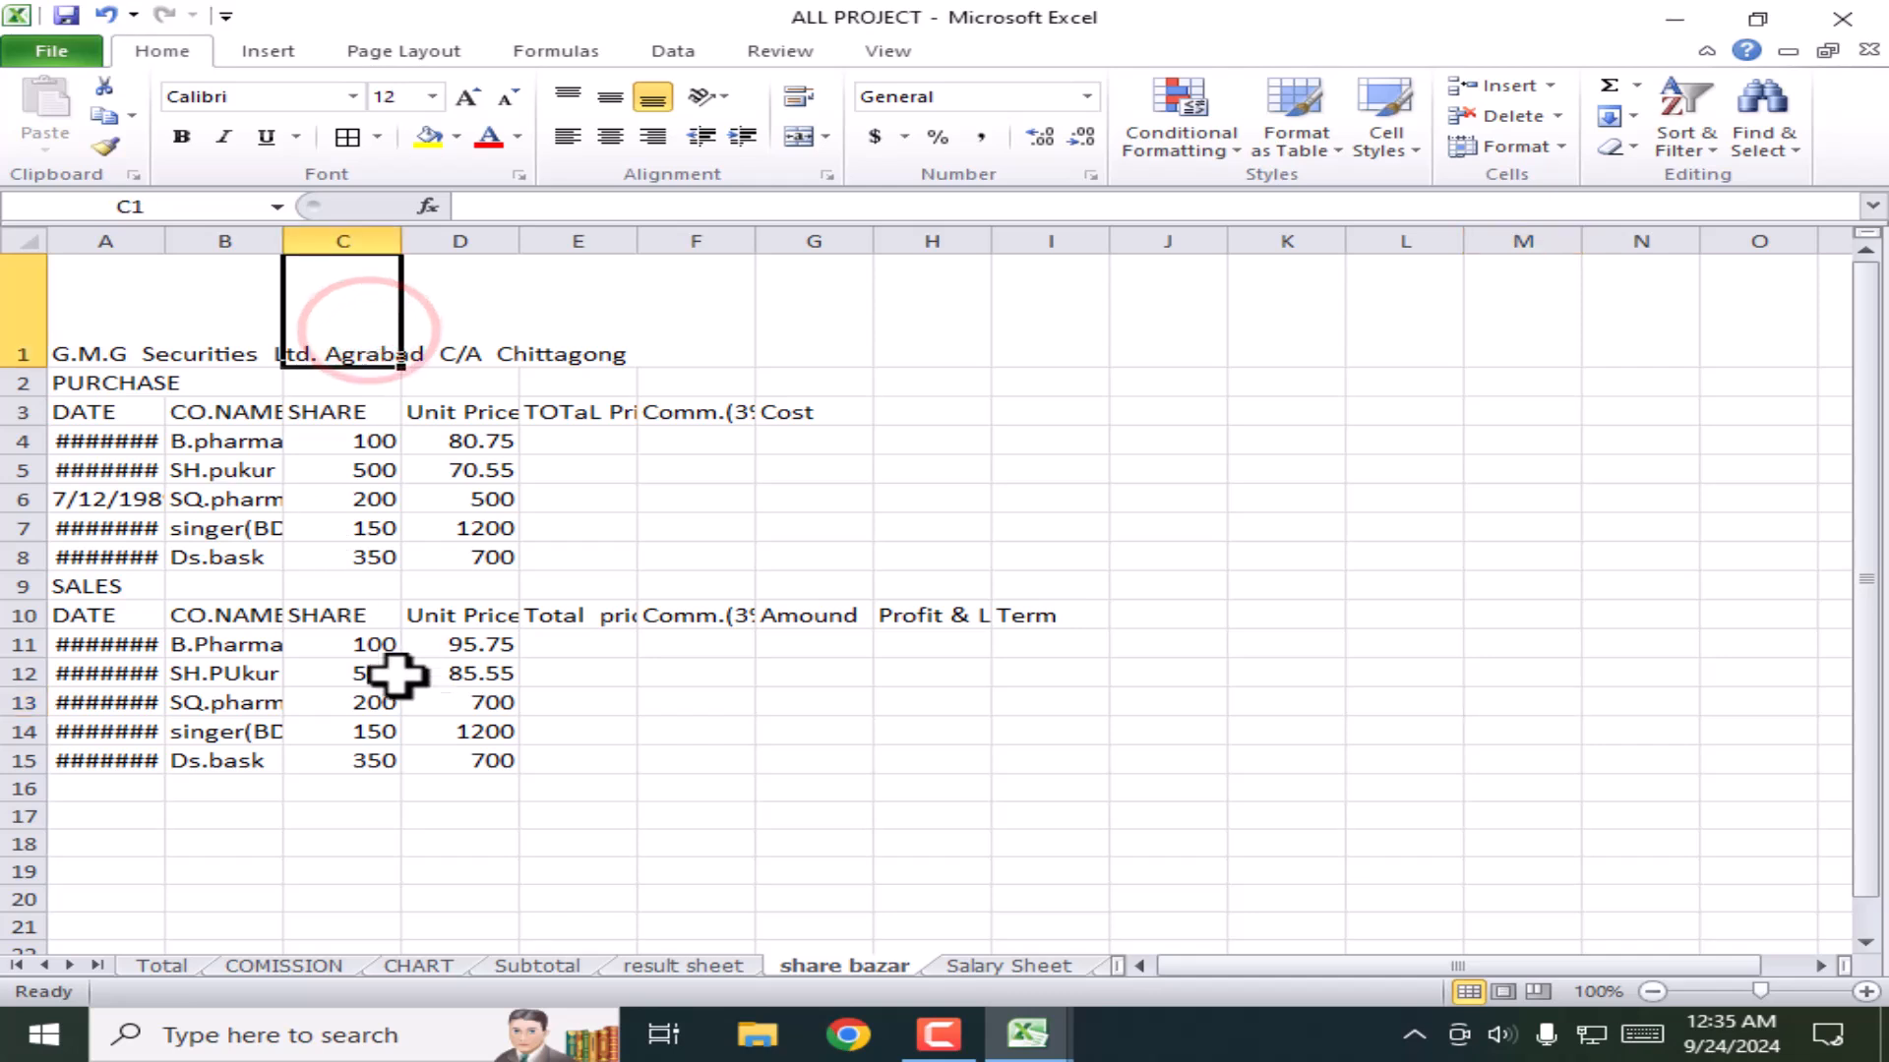
pyautogui.click(126, 466)
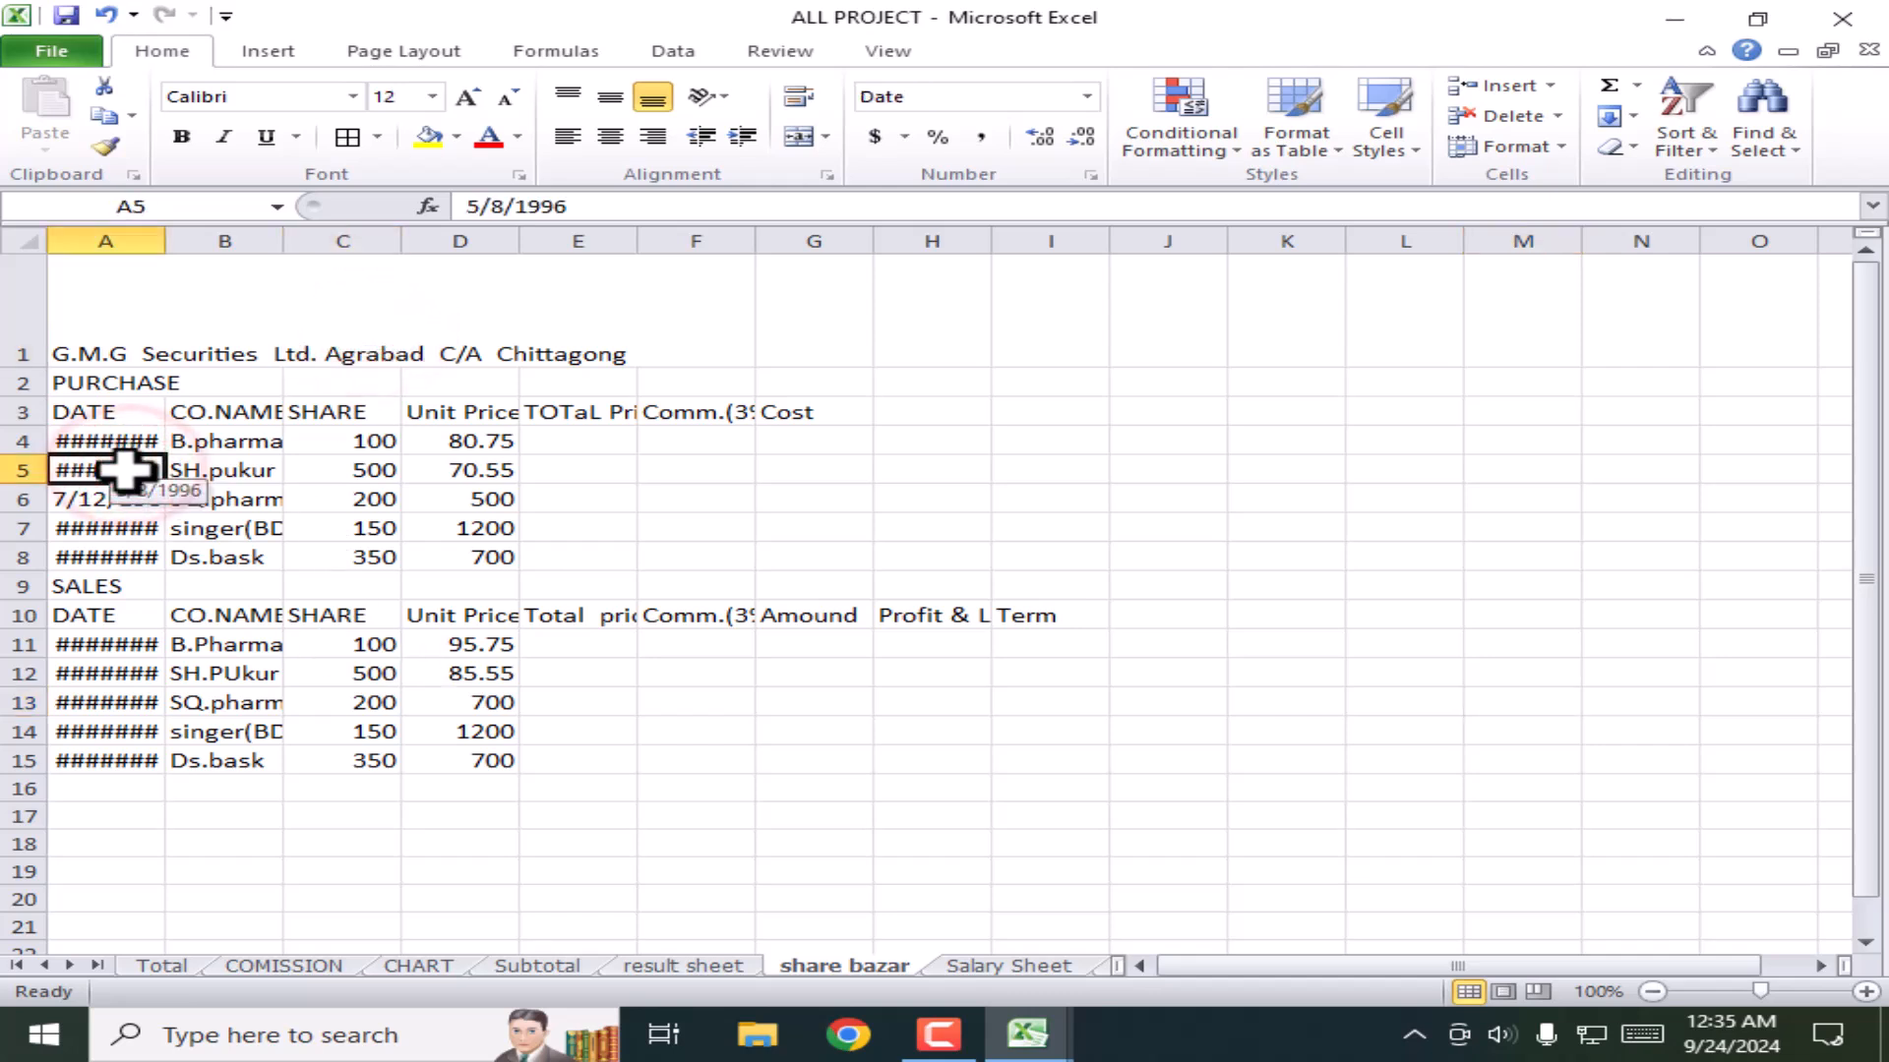
pyautogui.click(106, 558)
pyautogui.click(113, 674)
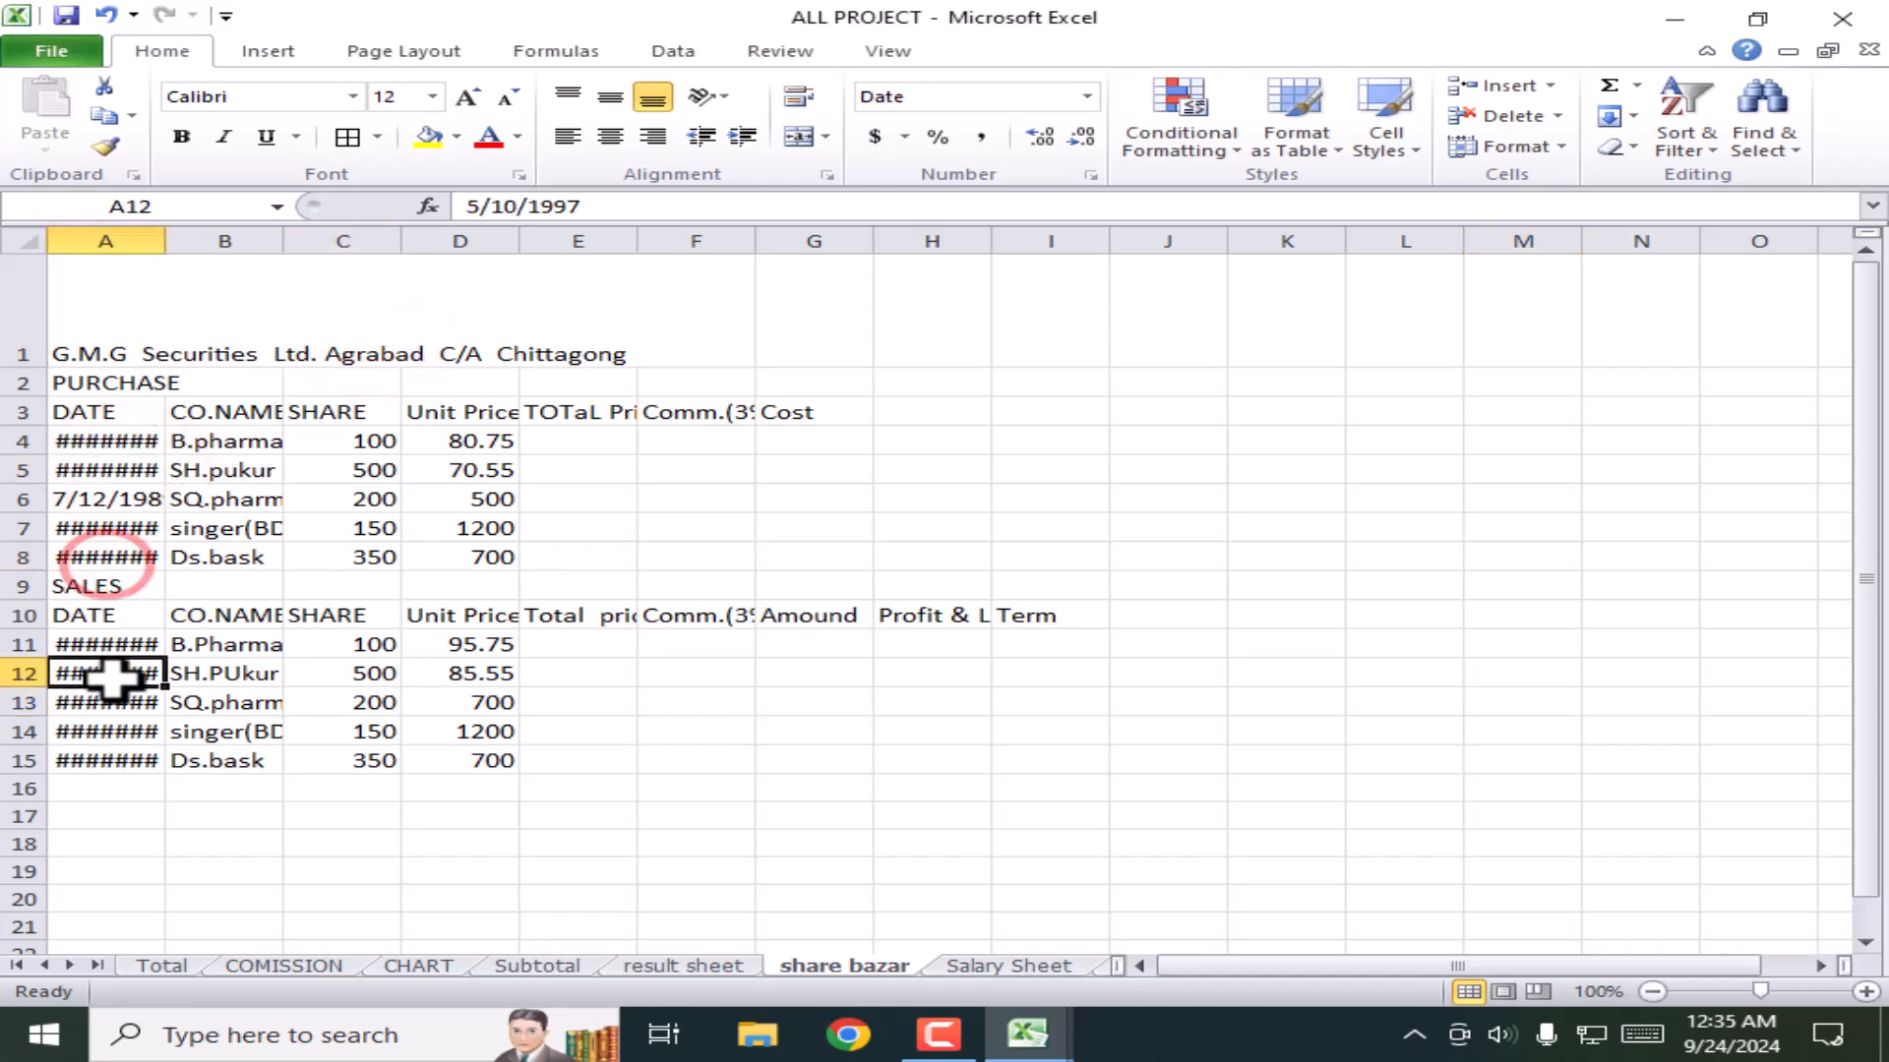
pyautogui.click(131, 445)
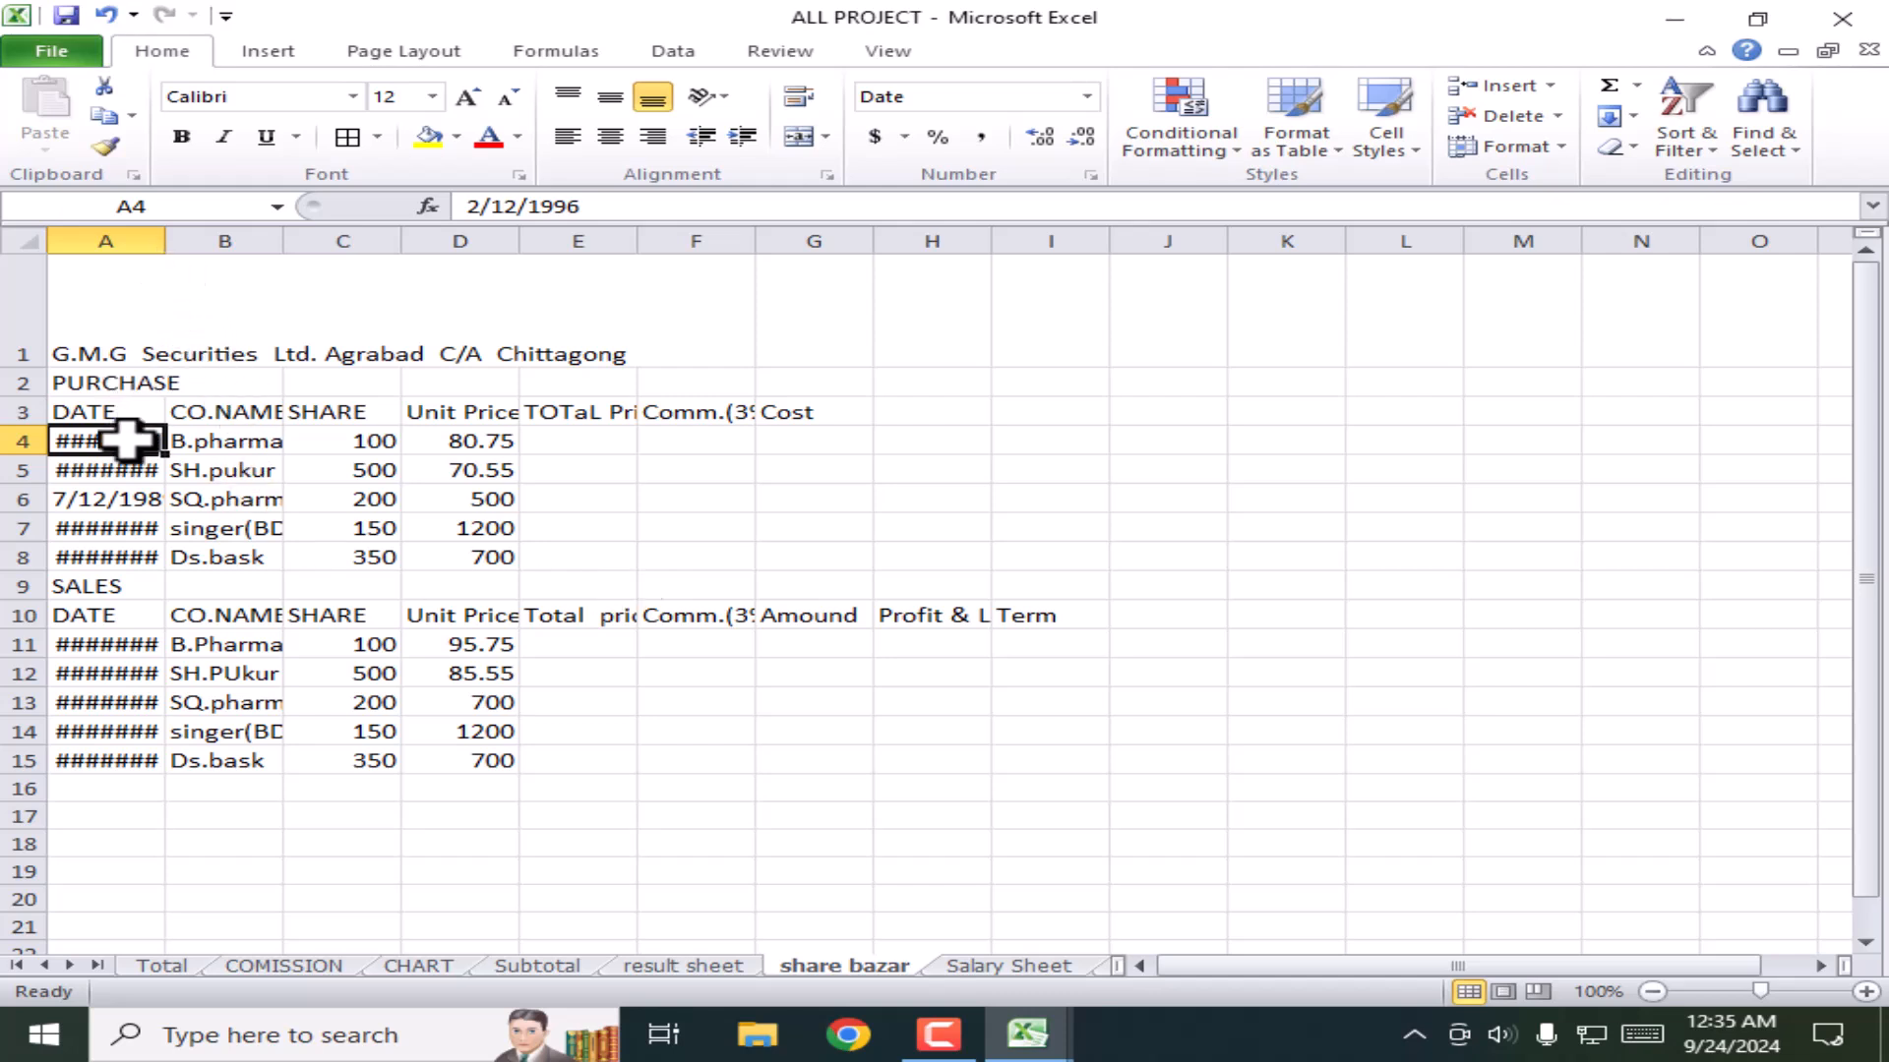
# Step: Try shrinking and enlarging column A's font size, then undo the change
pyautogui.click(128, 232)
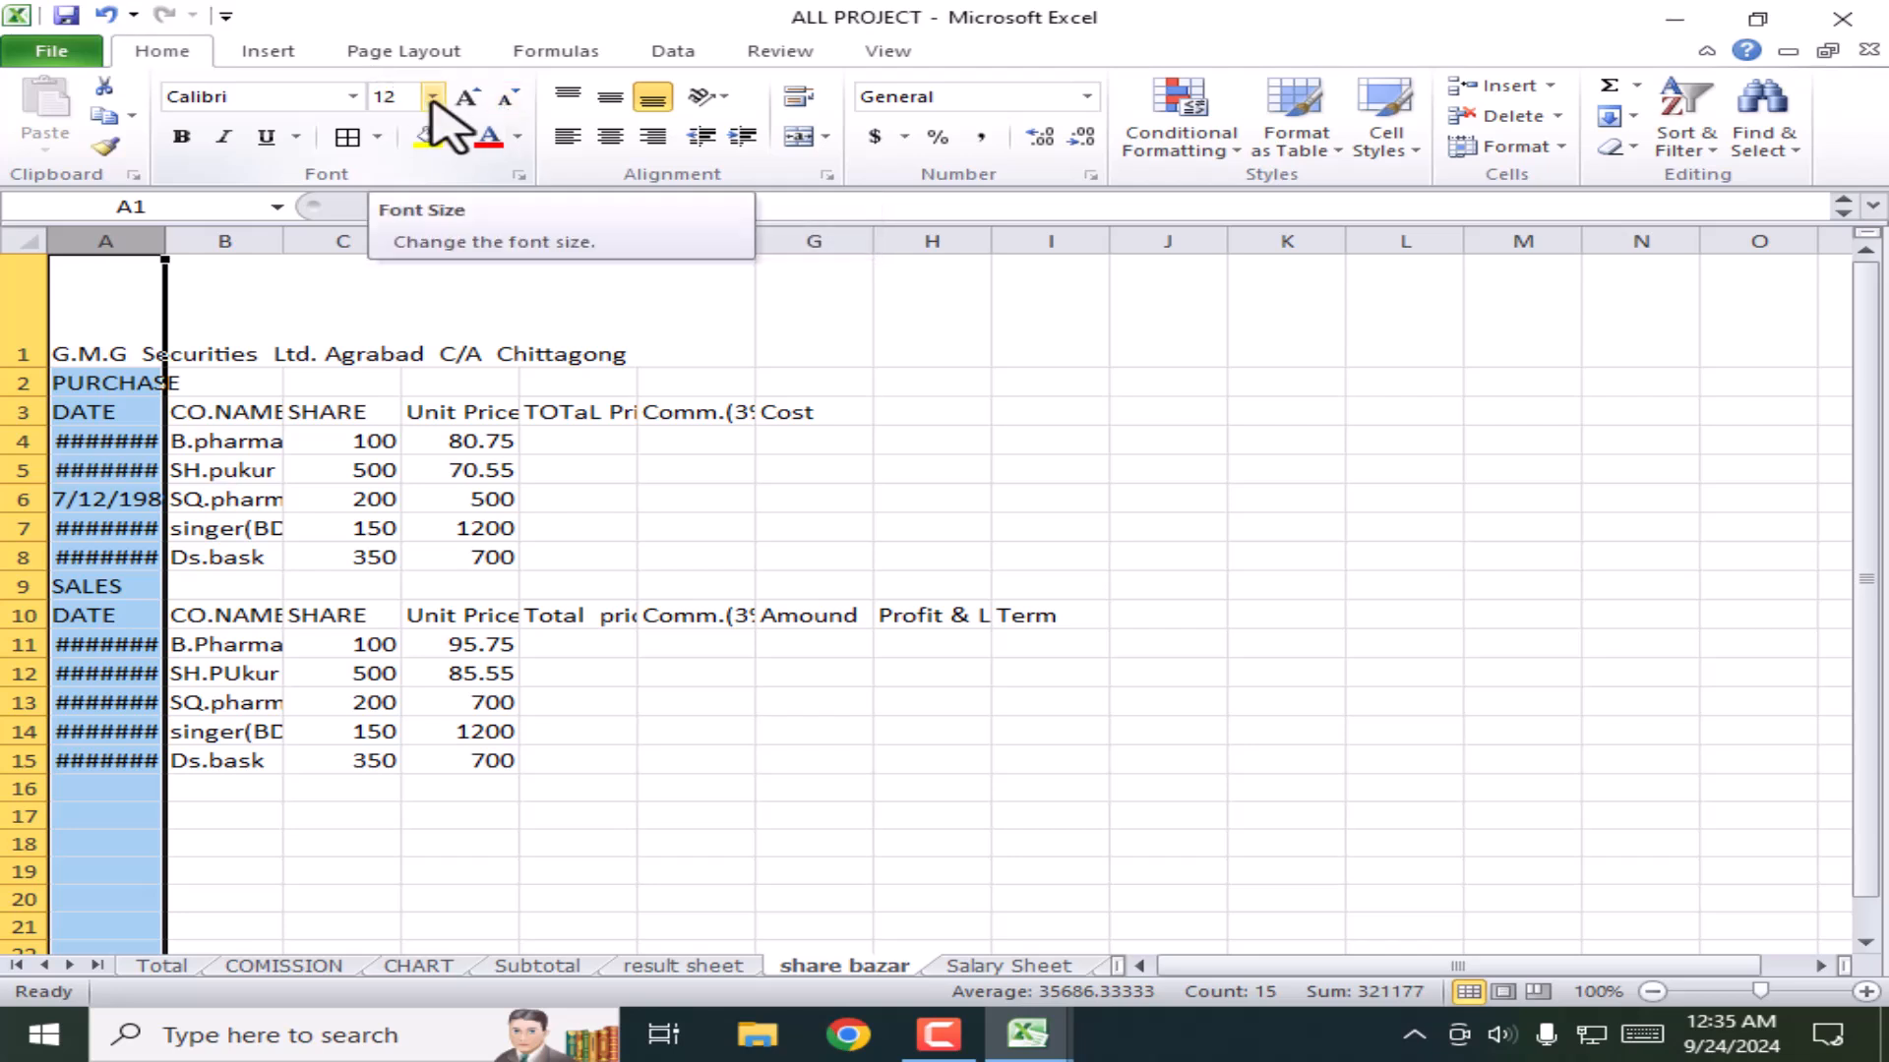
pyautogui.click(505, 98)
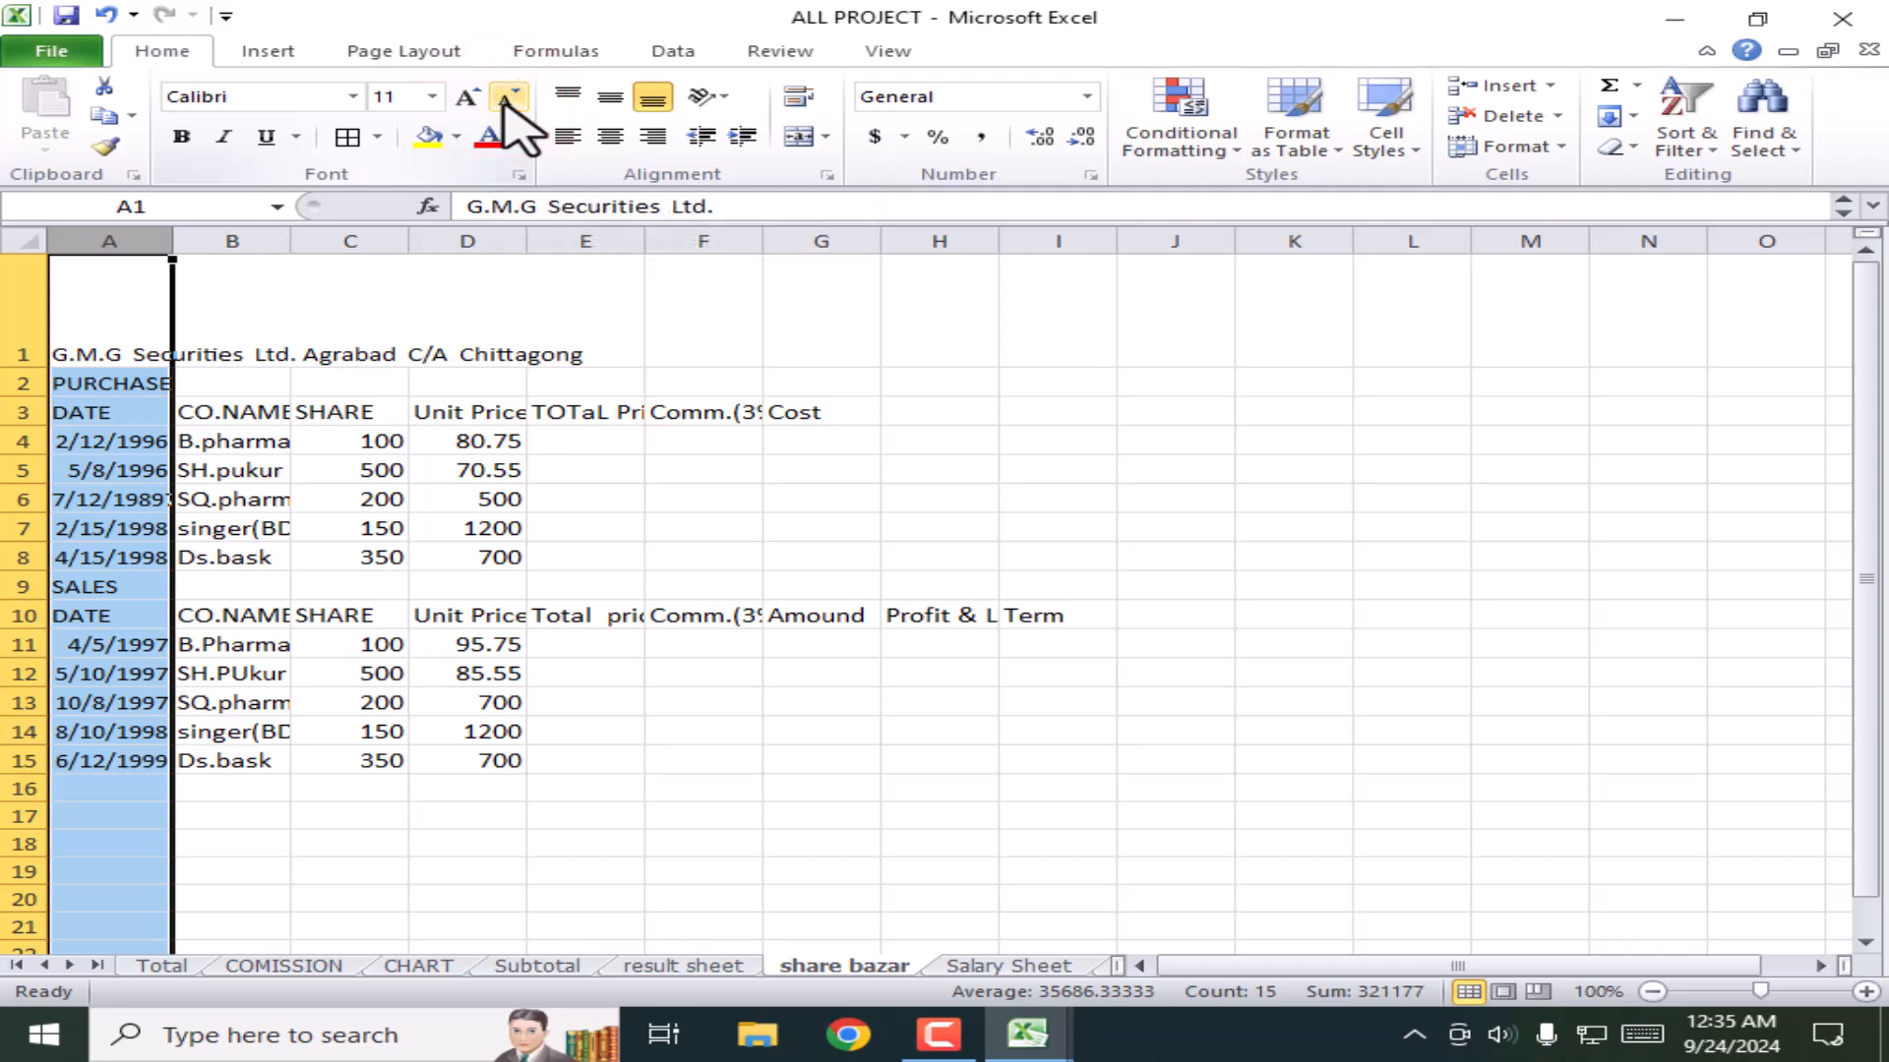
pyautogui.click(465, 98)
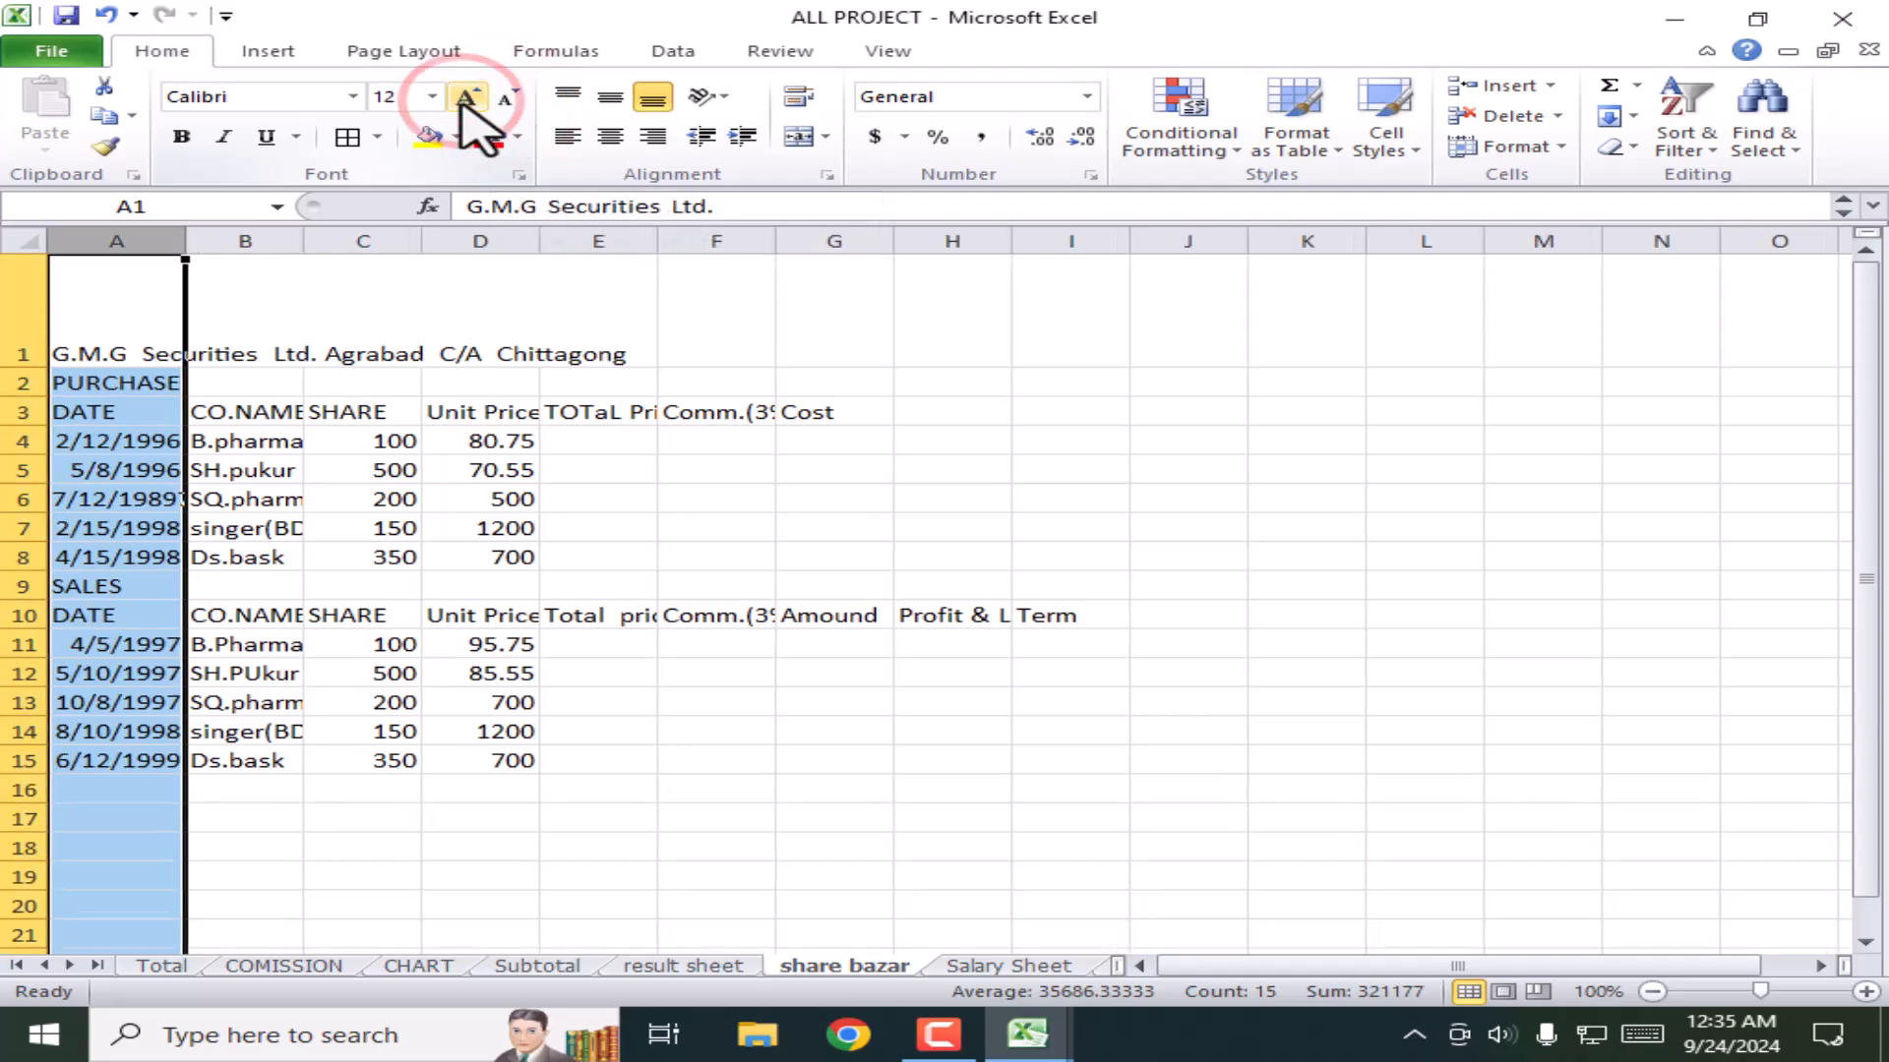
pyautogui.click(465, 98)
pyautogui.click(465, 99)
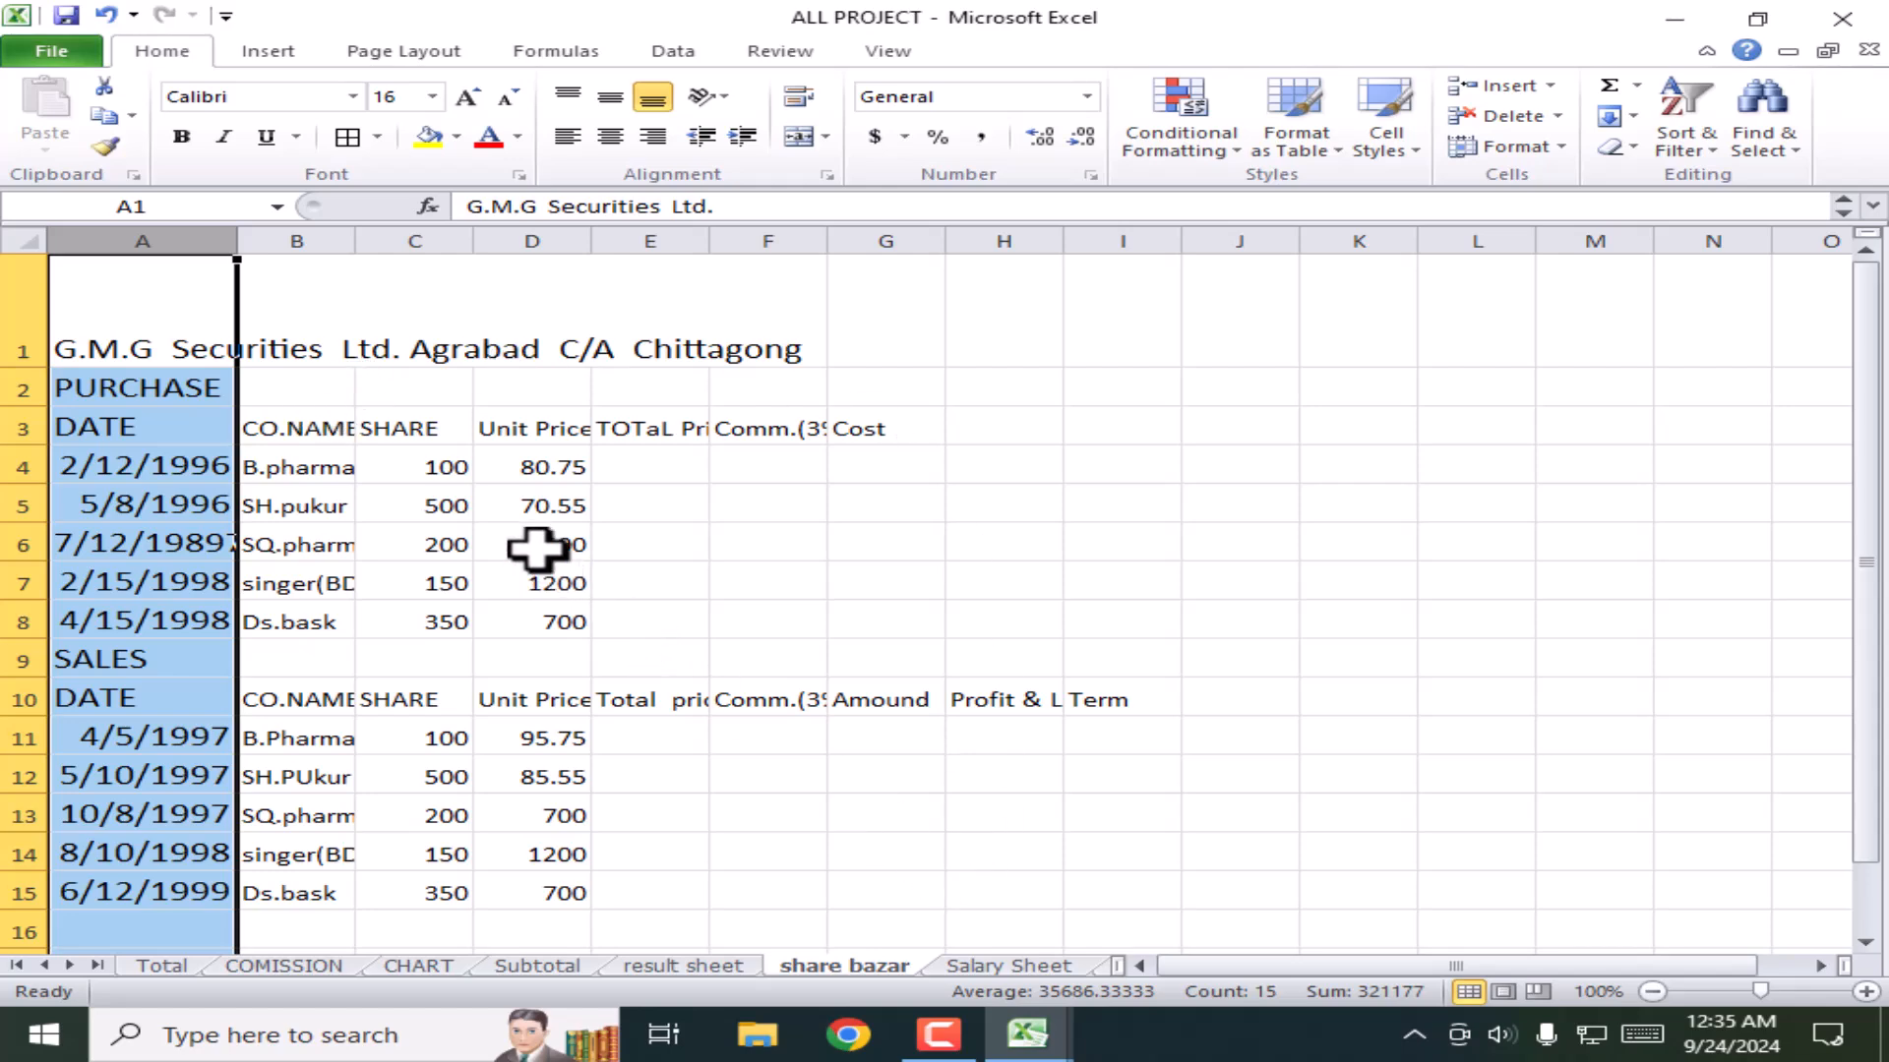
pyautogui.hotkey('ctrl', 'z')
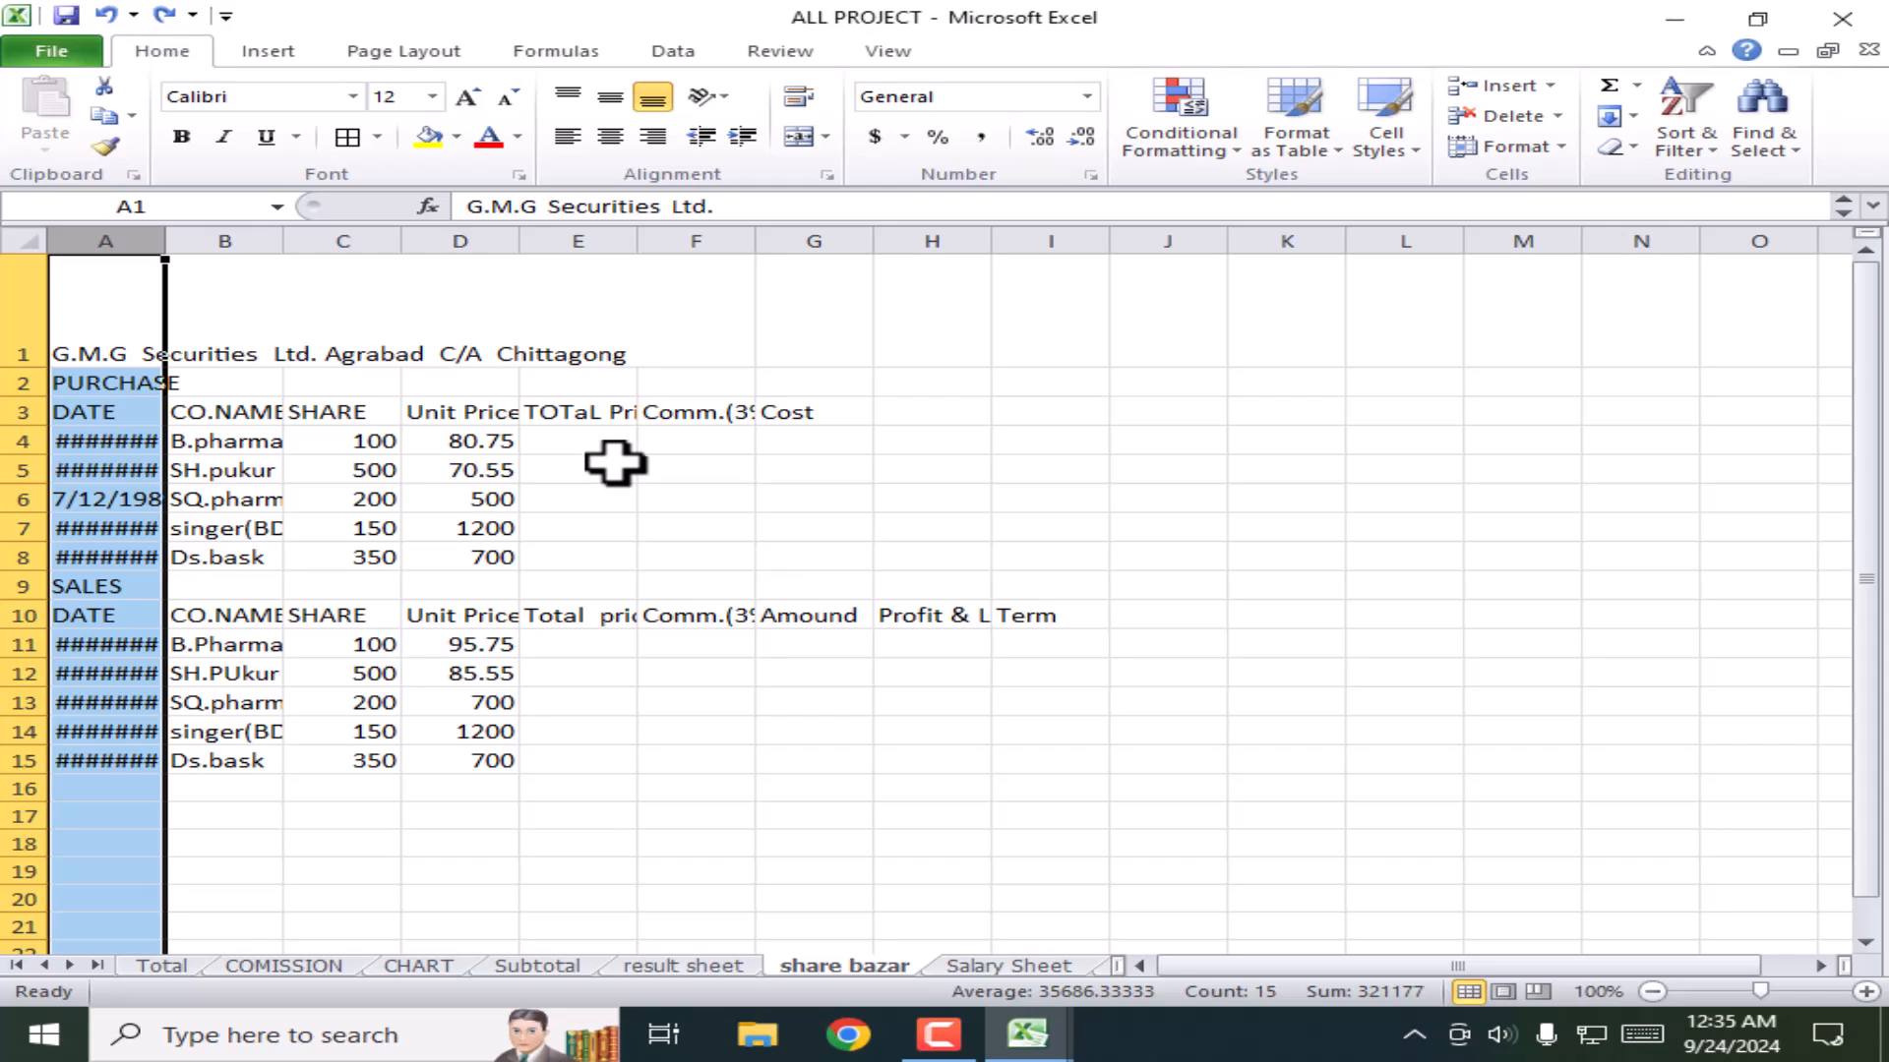
# Step: Drag column A's border wider so every date displays in full
pyautogui.click(258, 528)
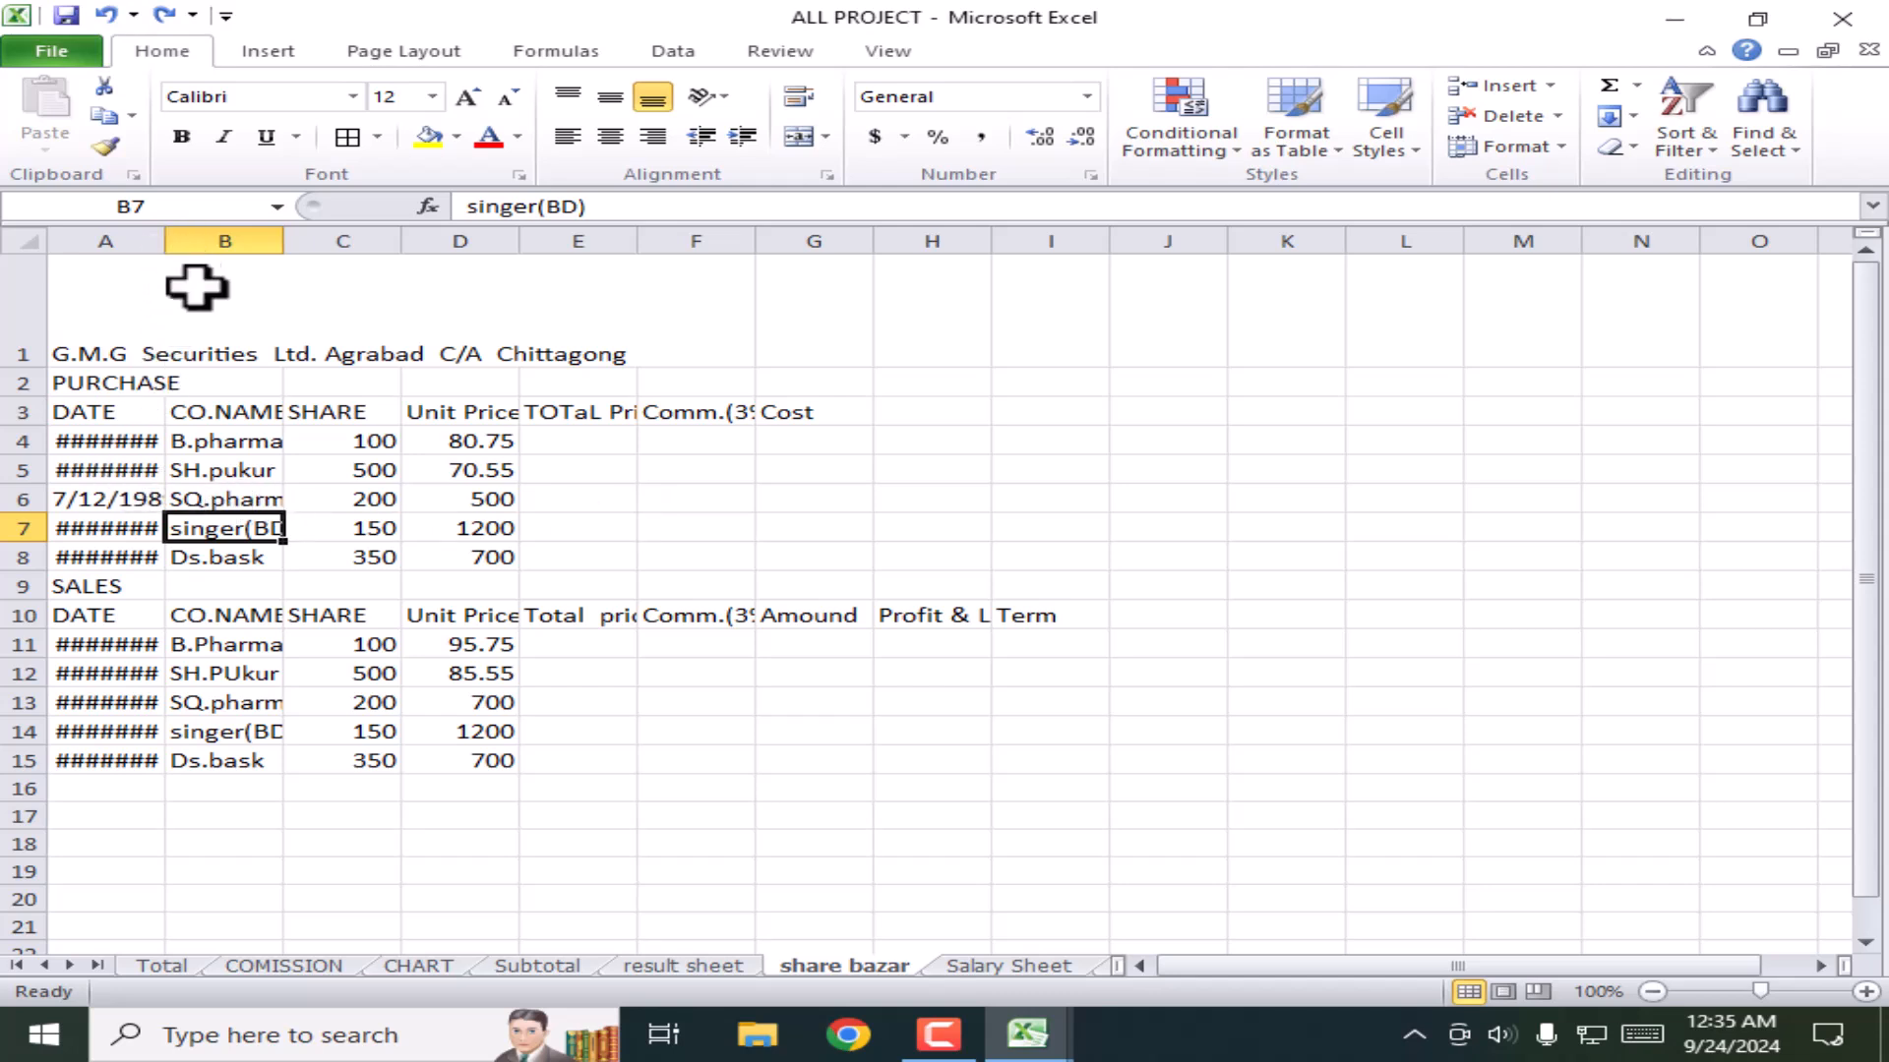
pyautogui.click(252, 383)
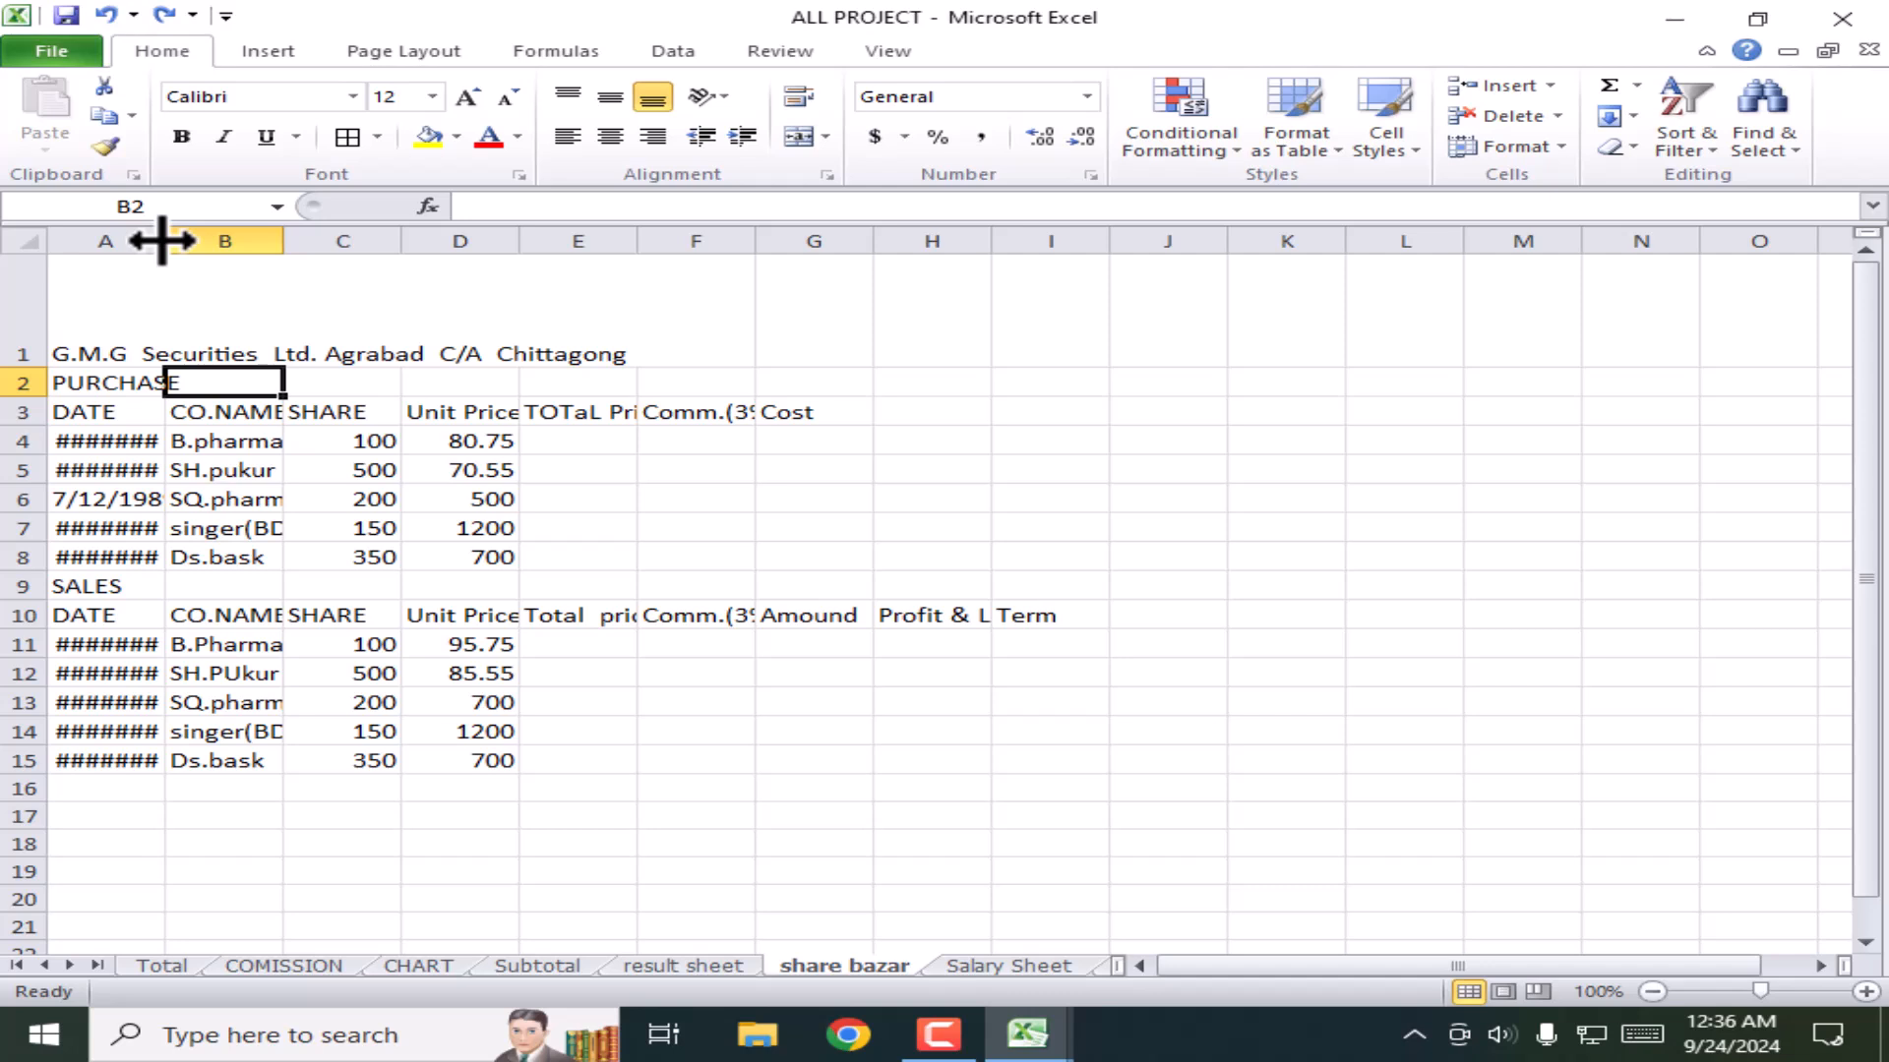
pyautogui.moveTo(162, 241); pyautogui.dragTo(208, 241)
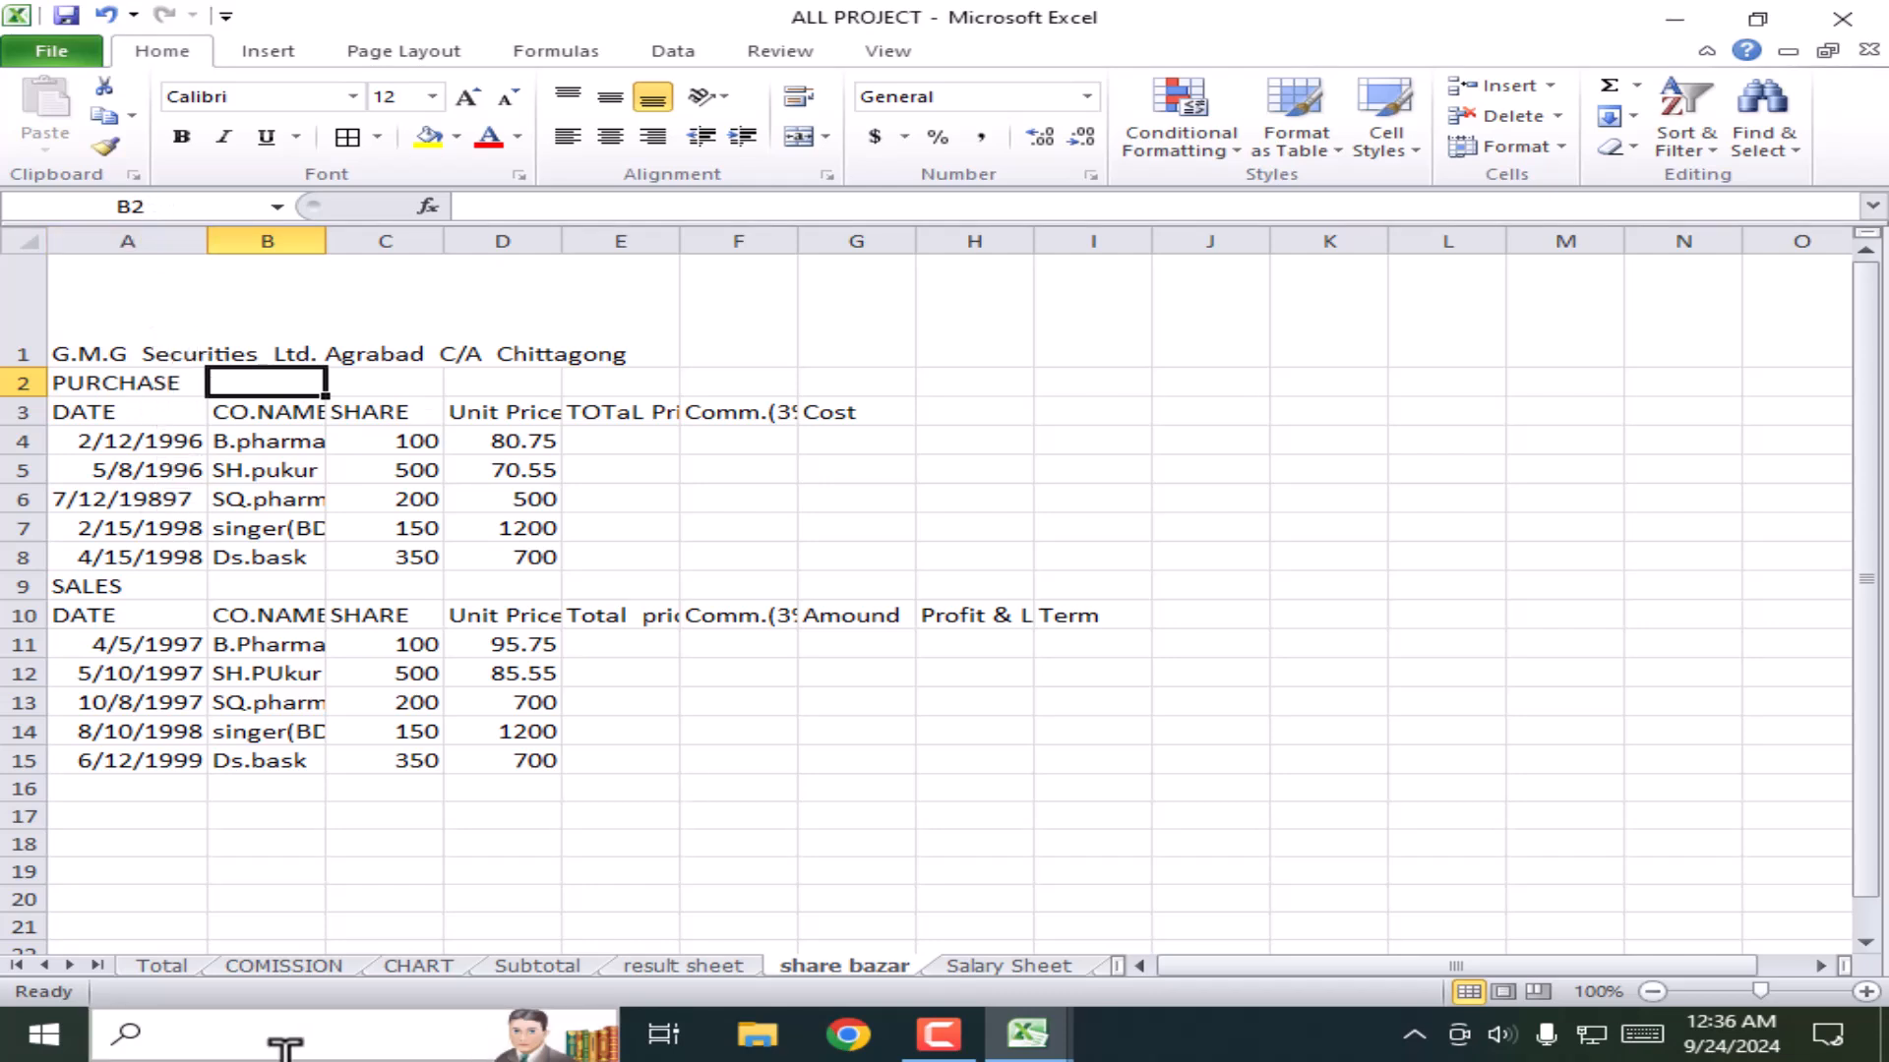
# Step: On the Total sheet, give A1:J7 All Borders and center its text horizontally and vertically
pyautogui.click(162, 966)
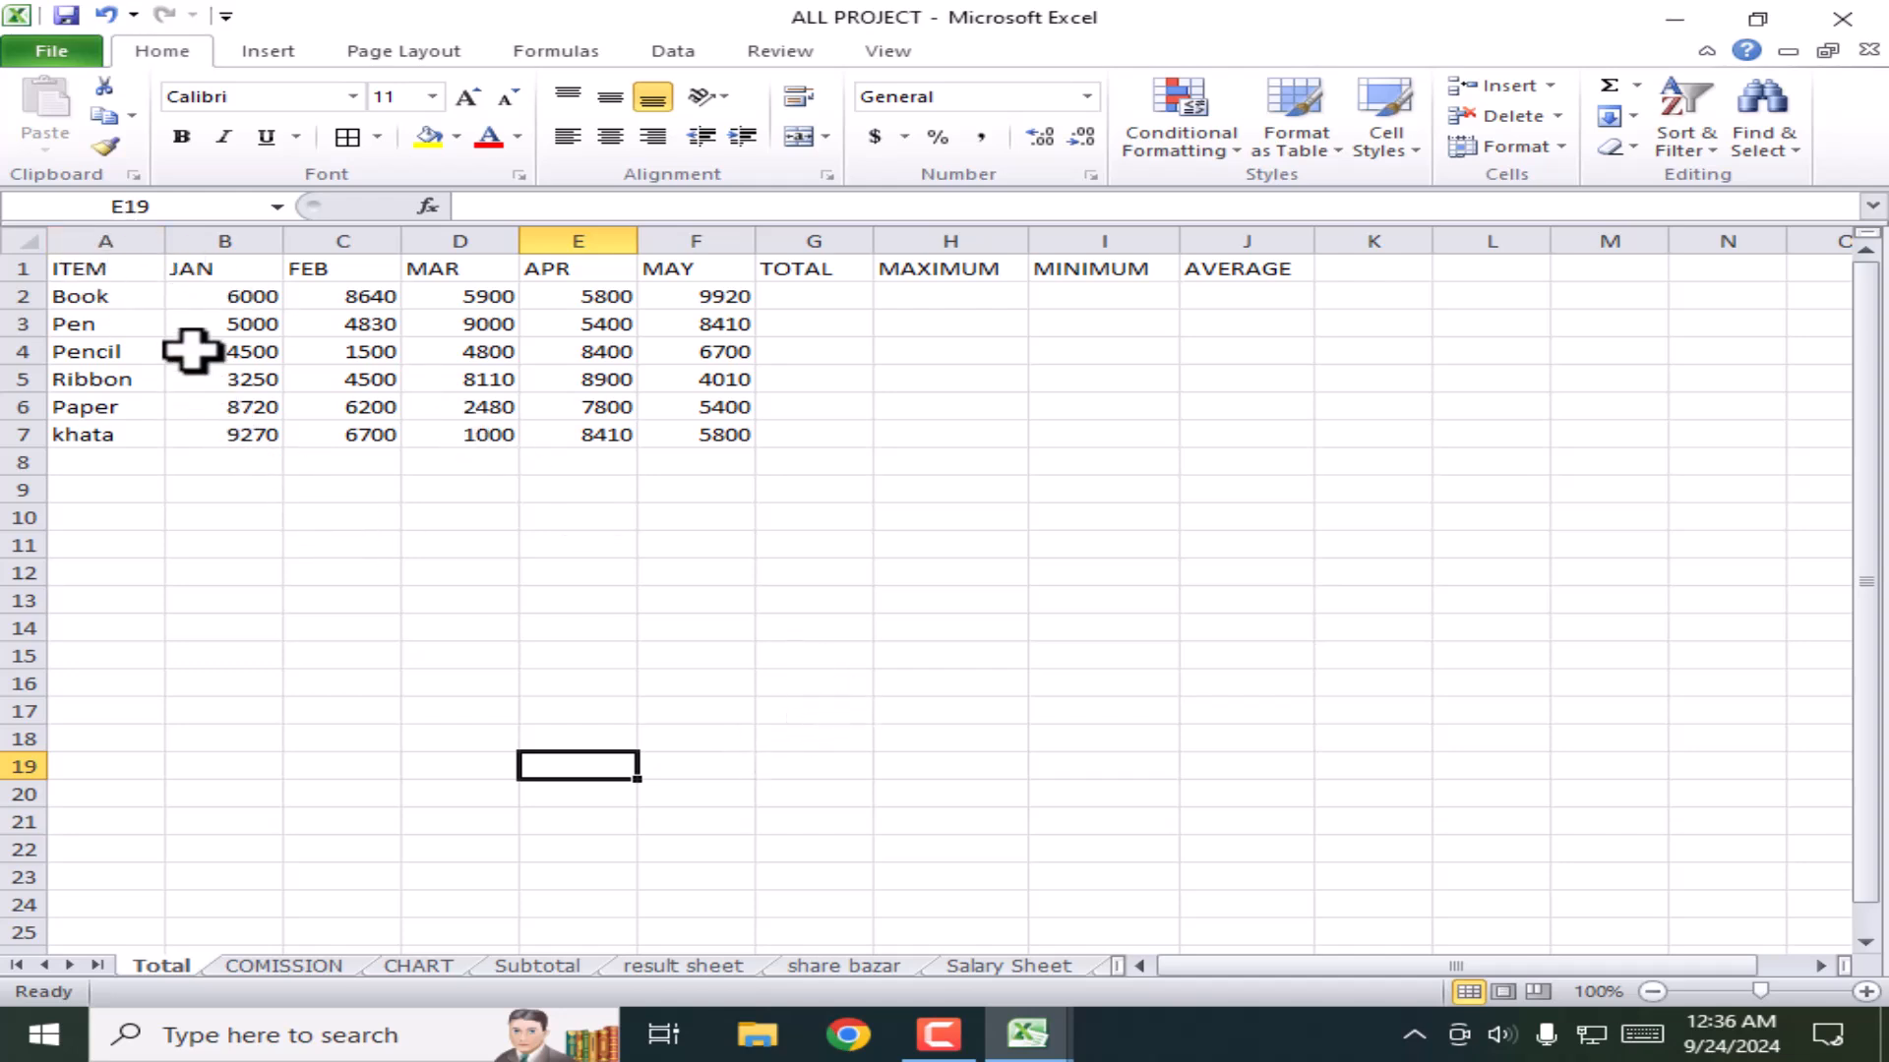
pyautogui.moveTo(118, 270); pyautogui.dragTo(1220, 421)
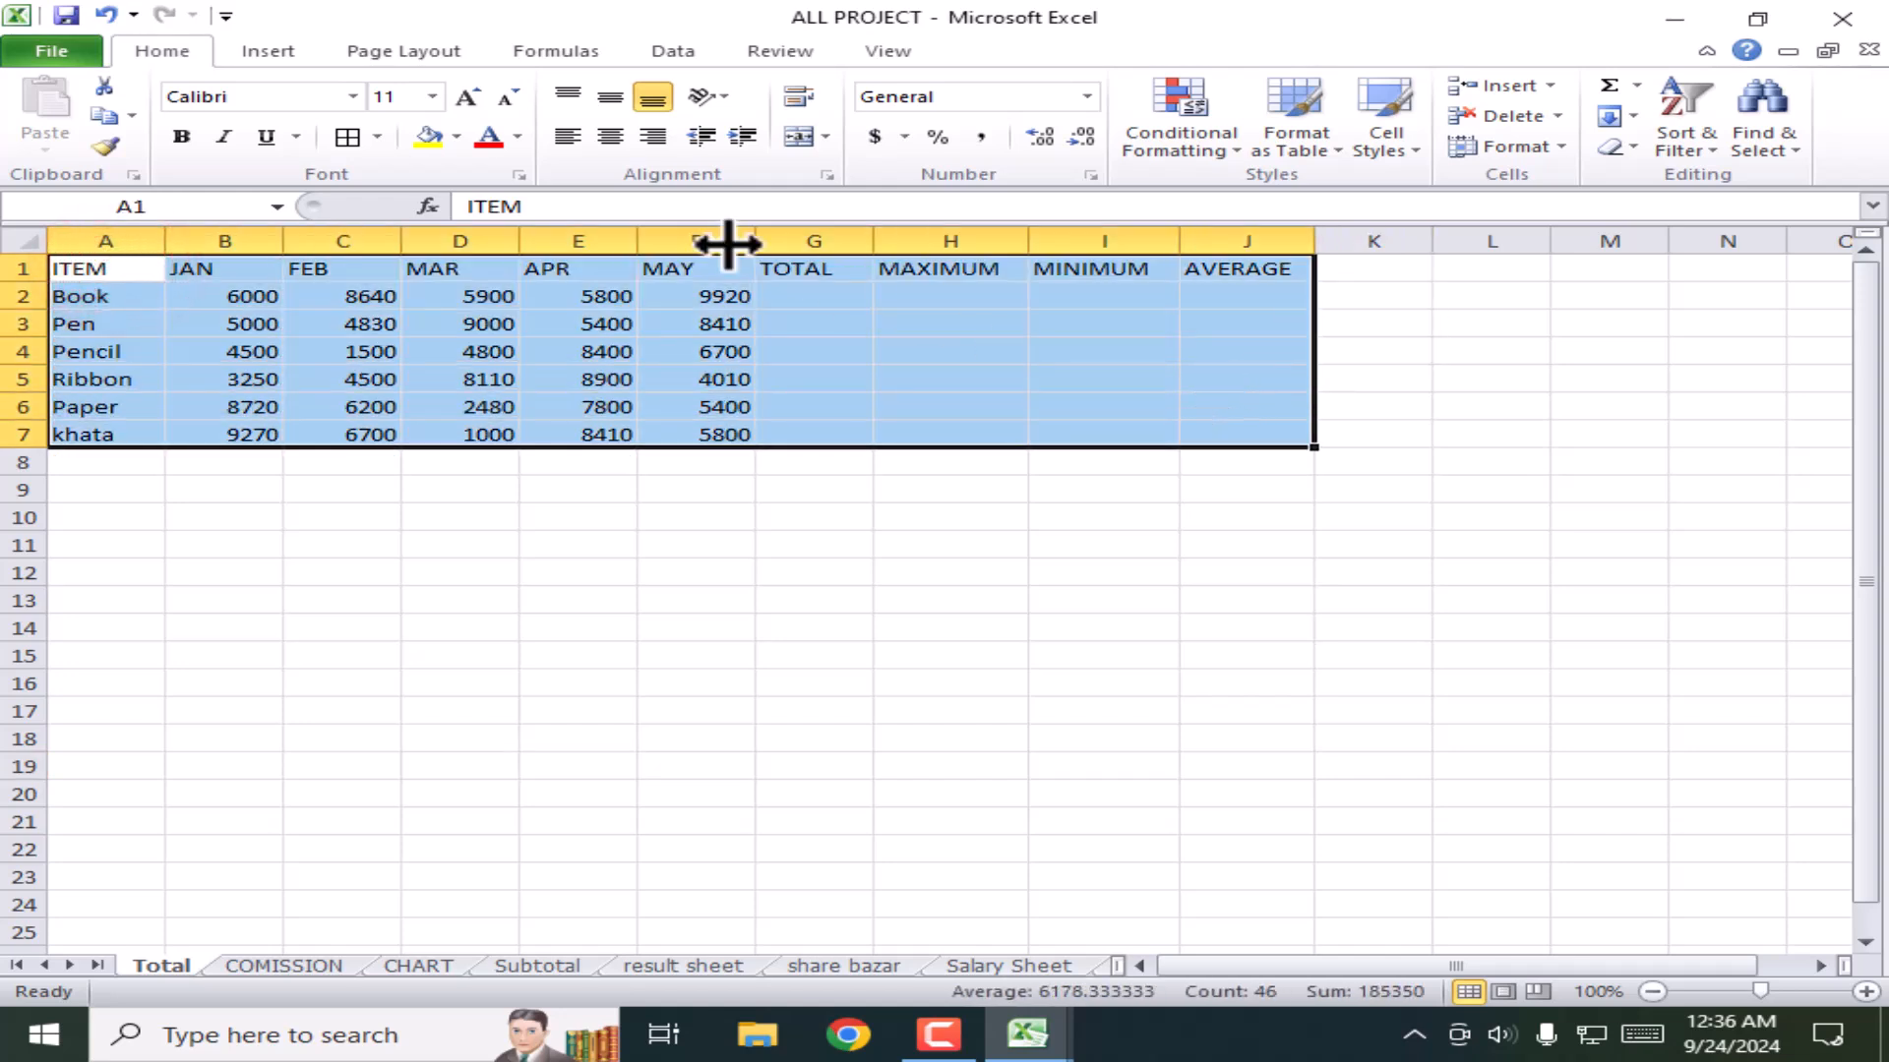
pyautogui.click(377, 138)
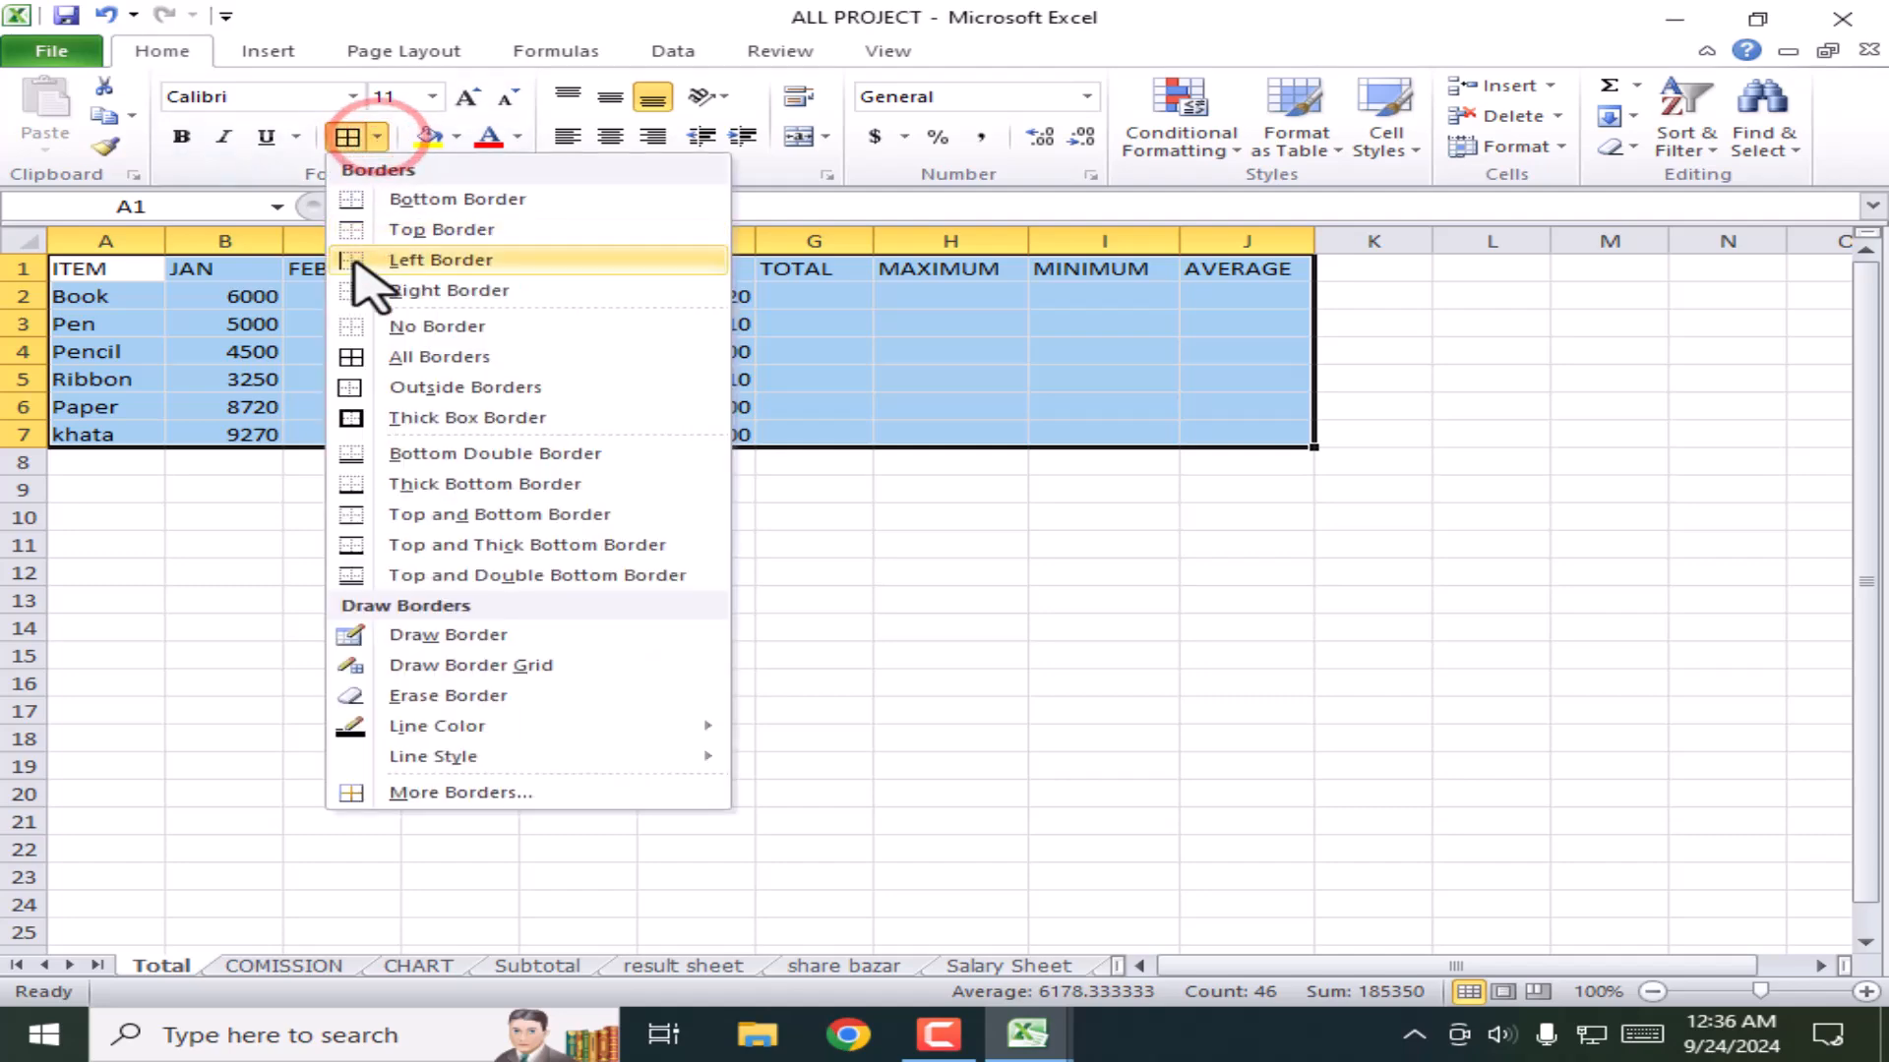
pyautogui.click(377, 357)
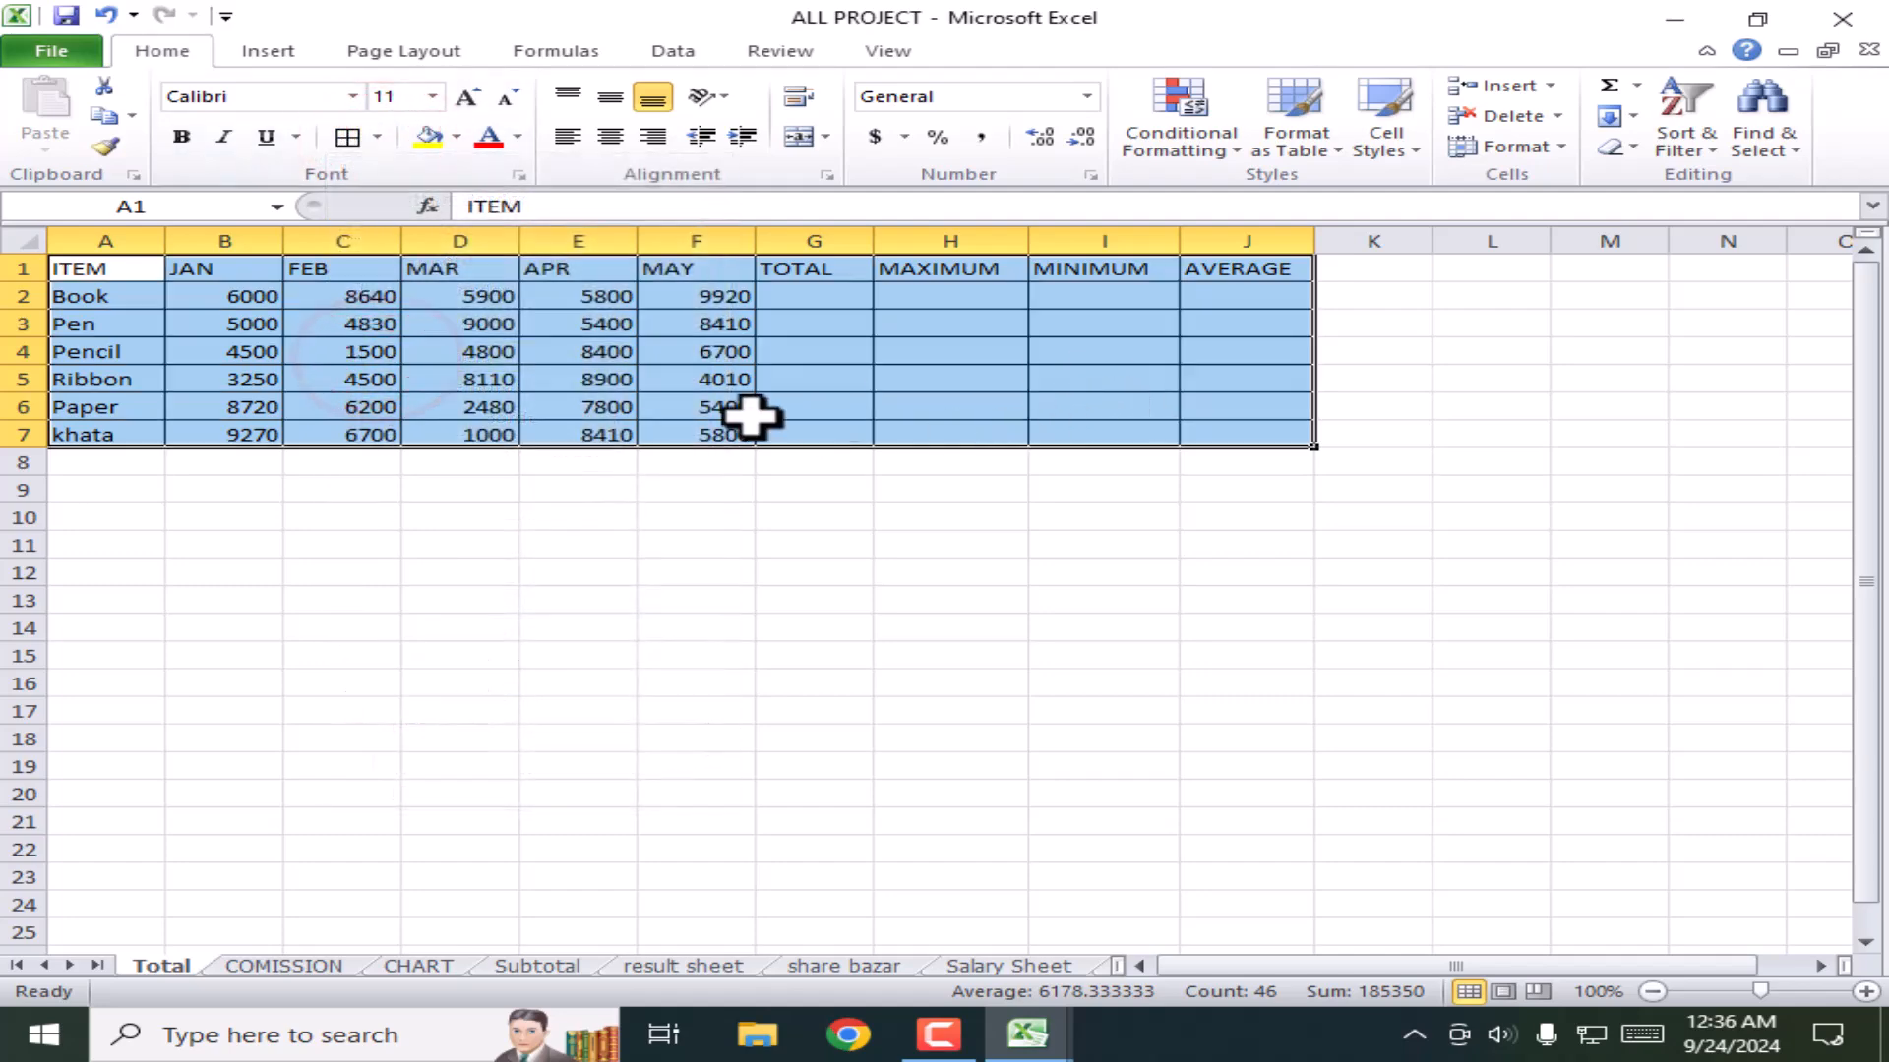
pyautogui.click(612, 138)
pyautogui.click(610, 96)
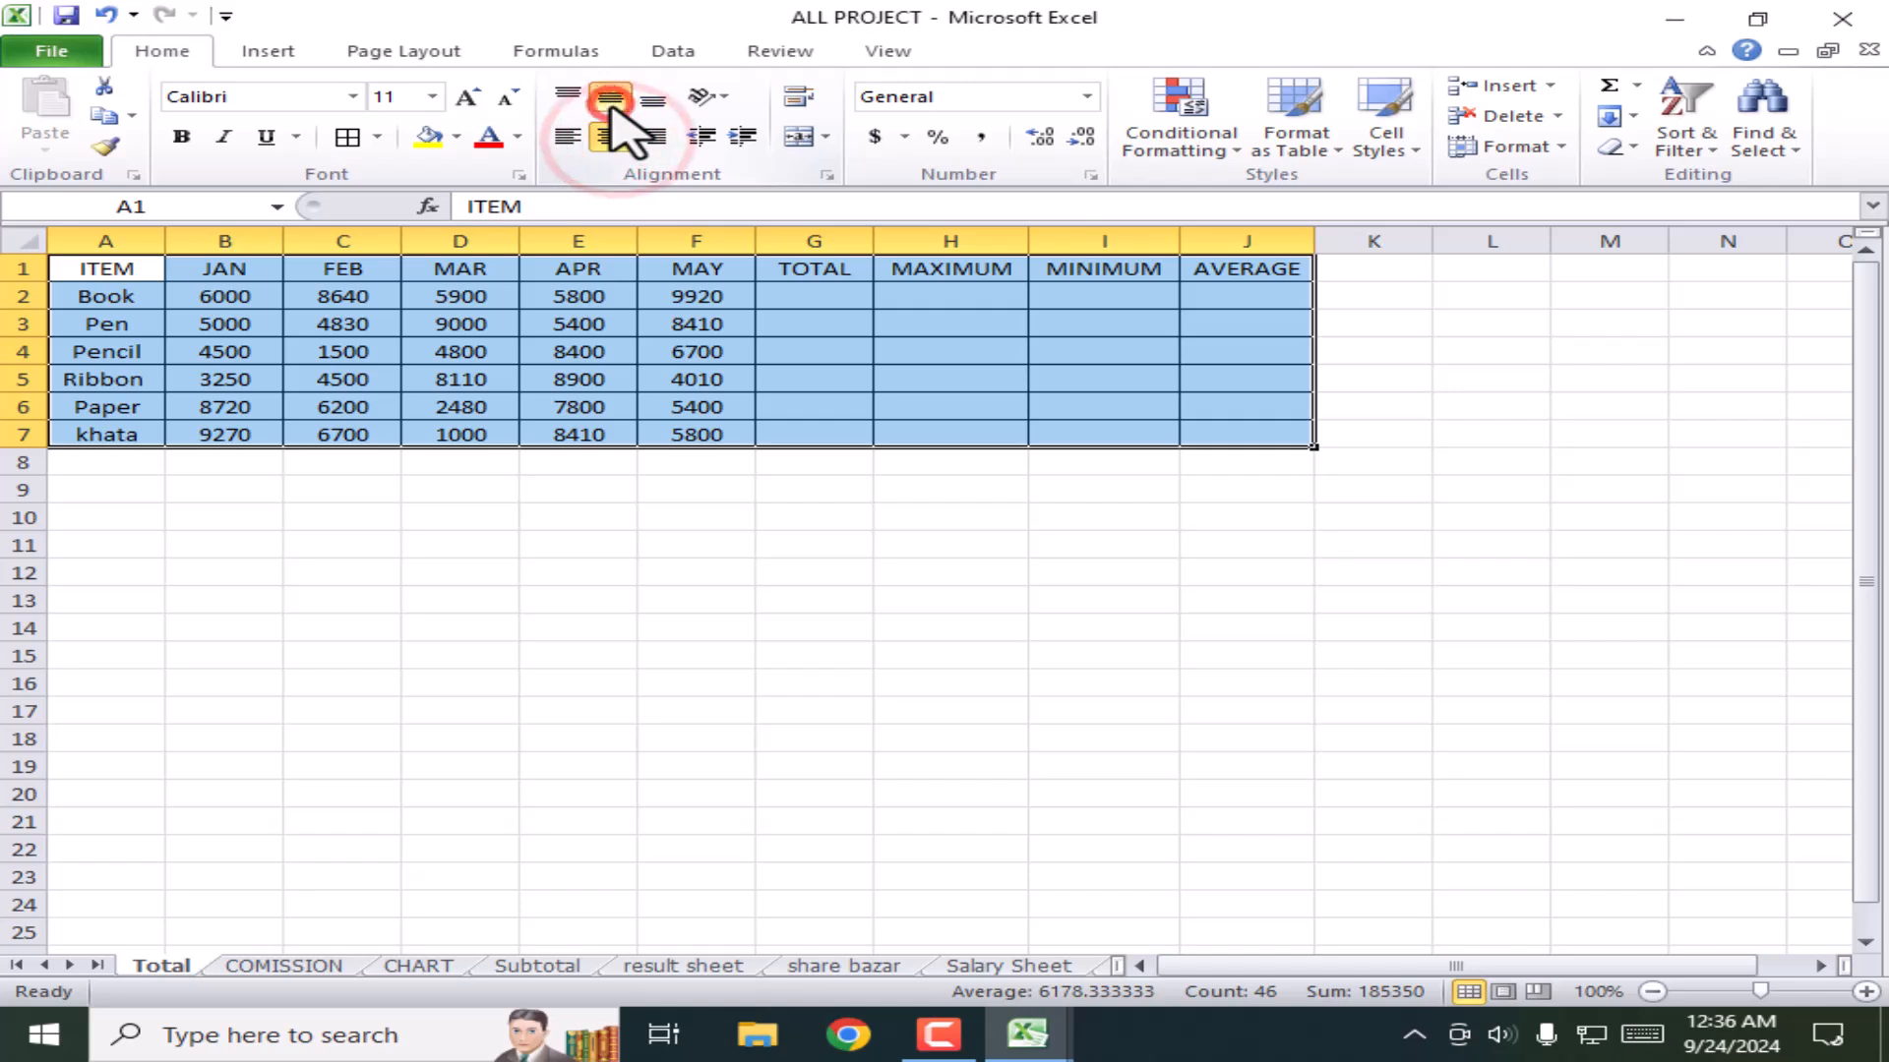
# Step: Select the header row A1:J1, from ITEM to AVERAGE
pyautogui.click(924, 584)
pyautogui.moveTo(109, 269); pyautogui.dragTo(1265, 265)
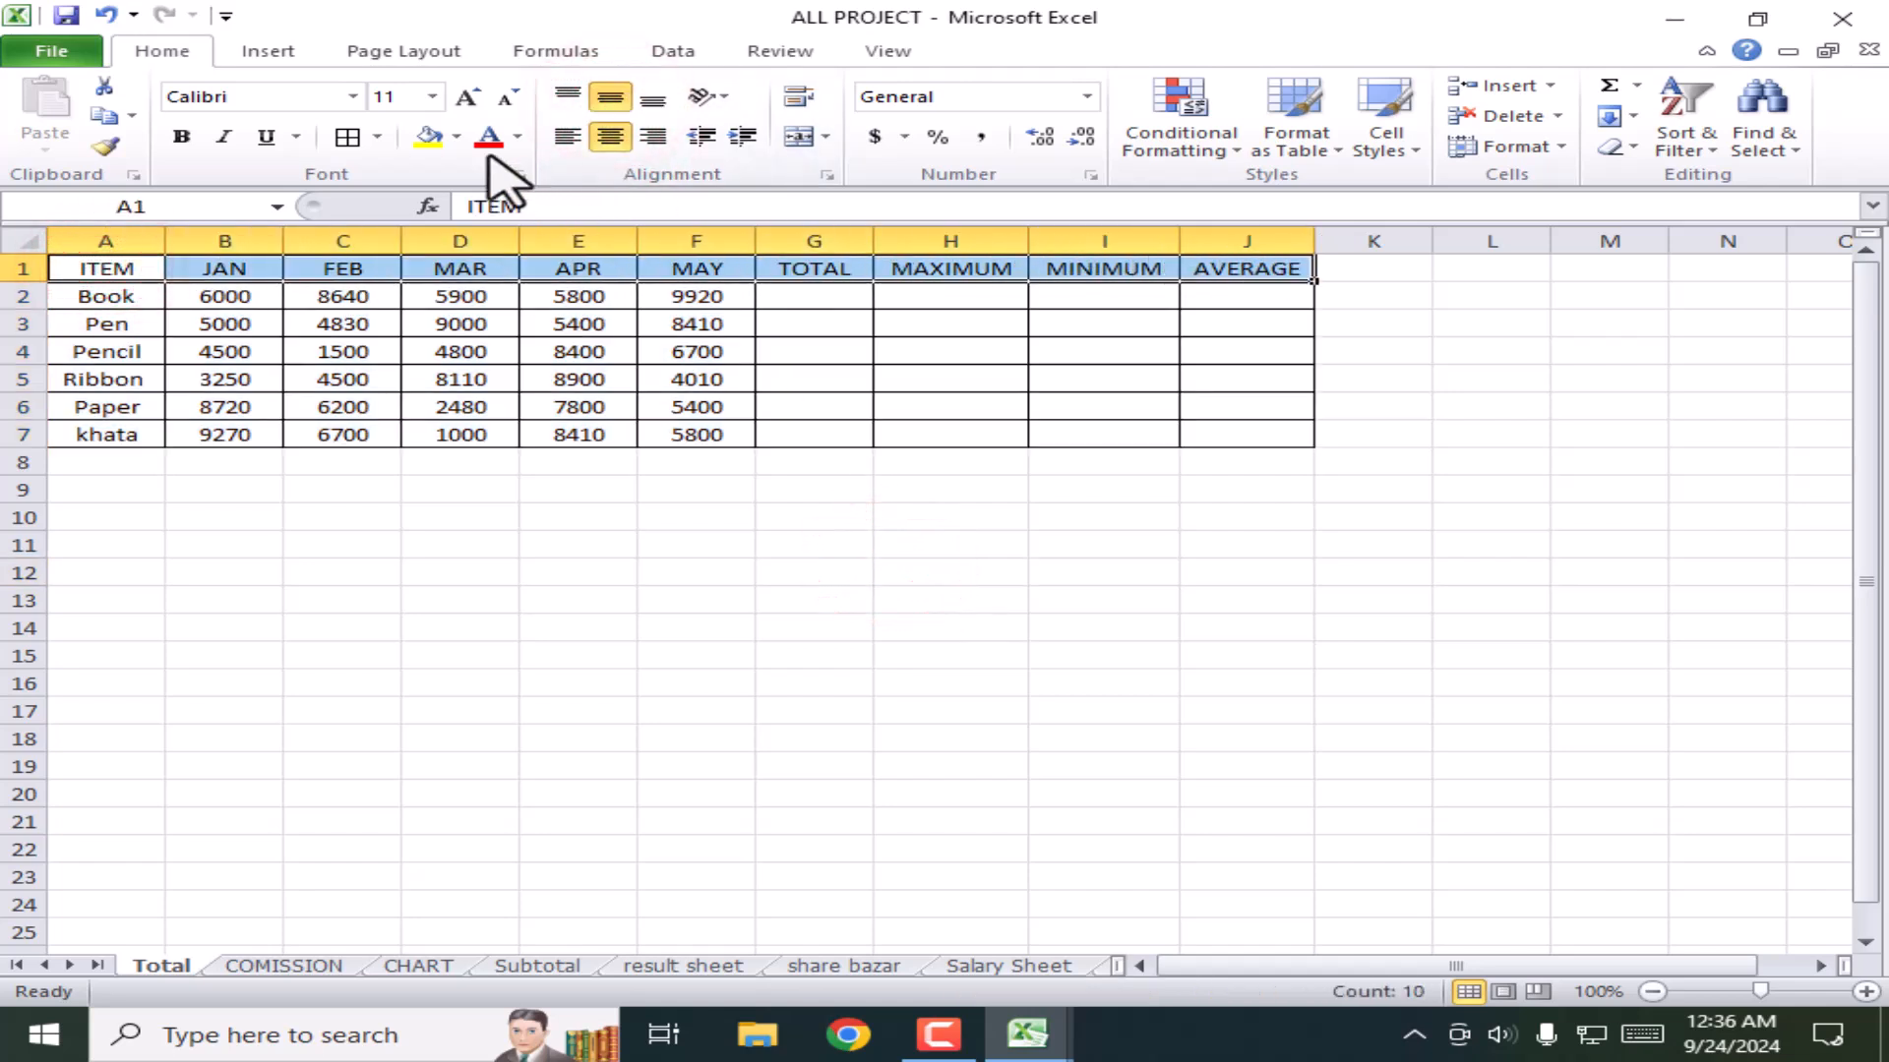
pyautogui.click(455, 137)
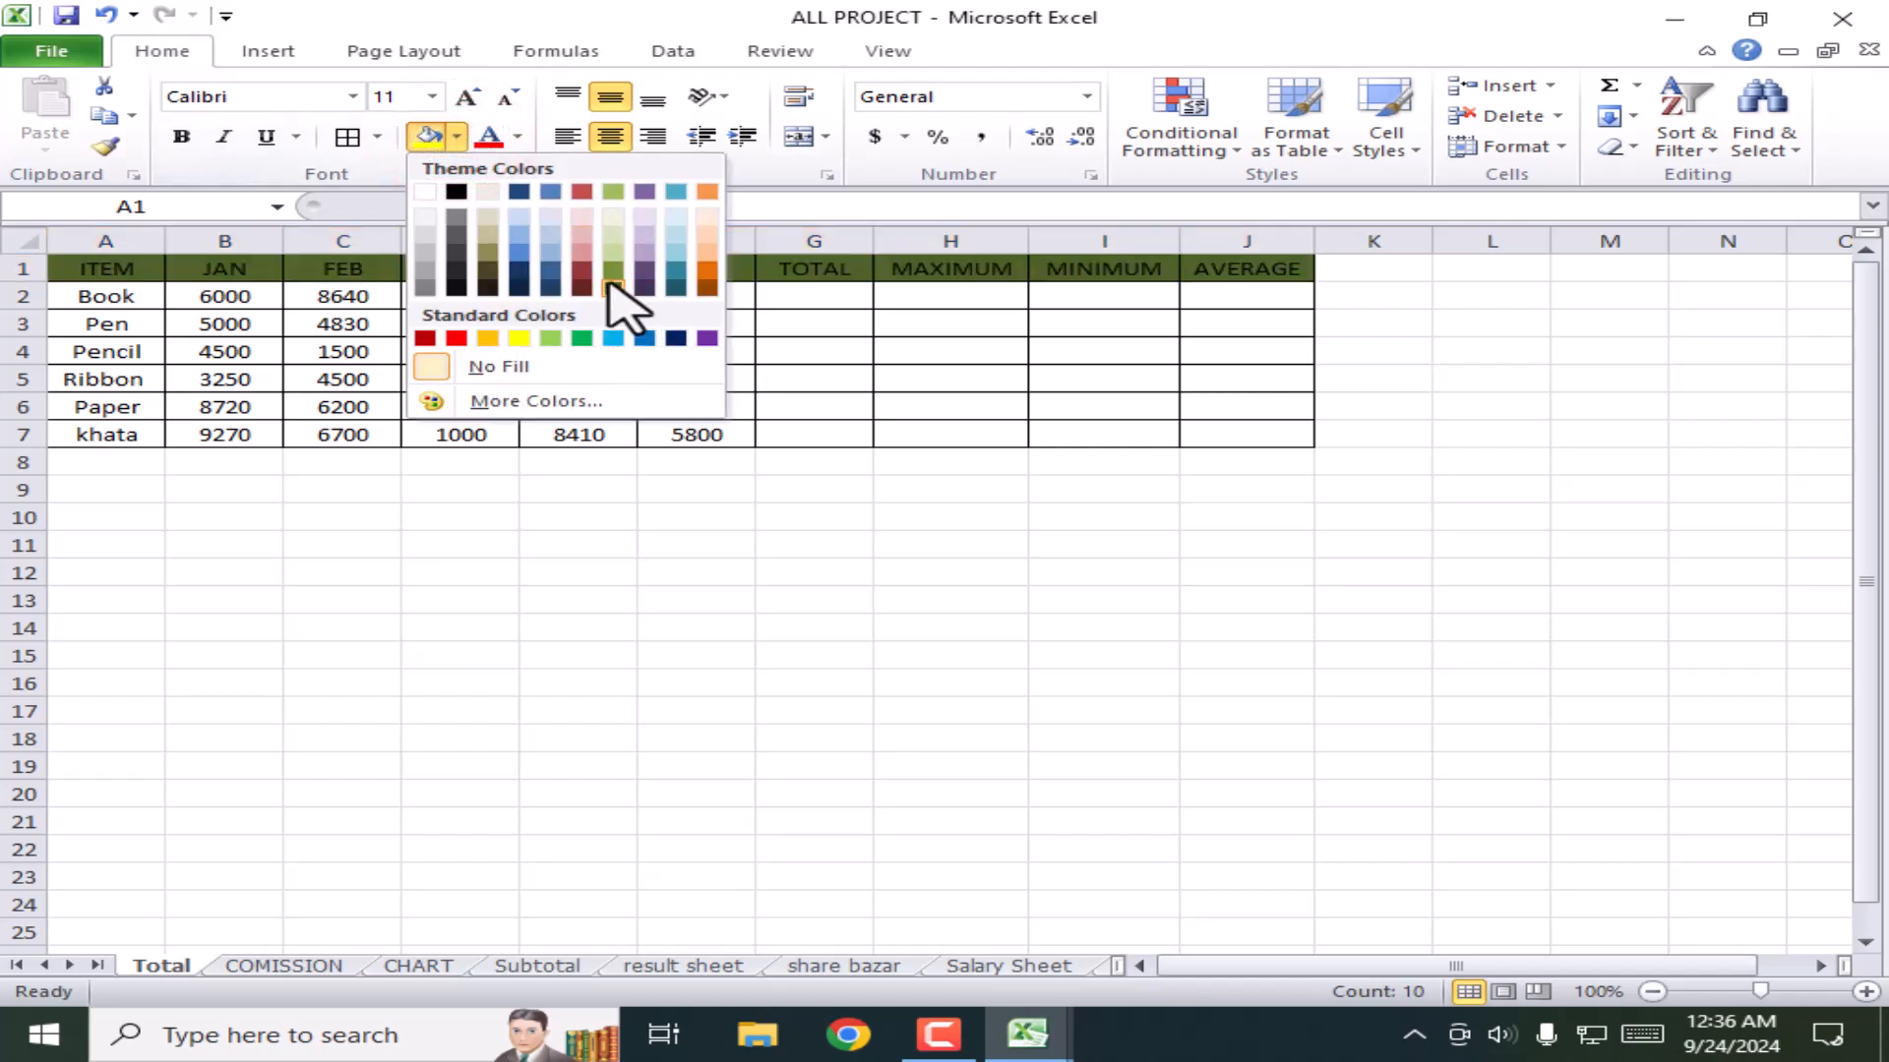
# Step: Fill the header row green, then point out the TOTAL and MAY headers
pyautogui.click(611, 191)
pyautogui.click(959, 548)
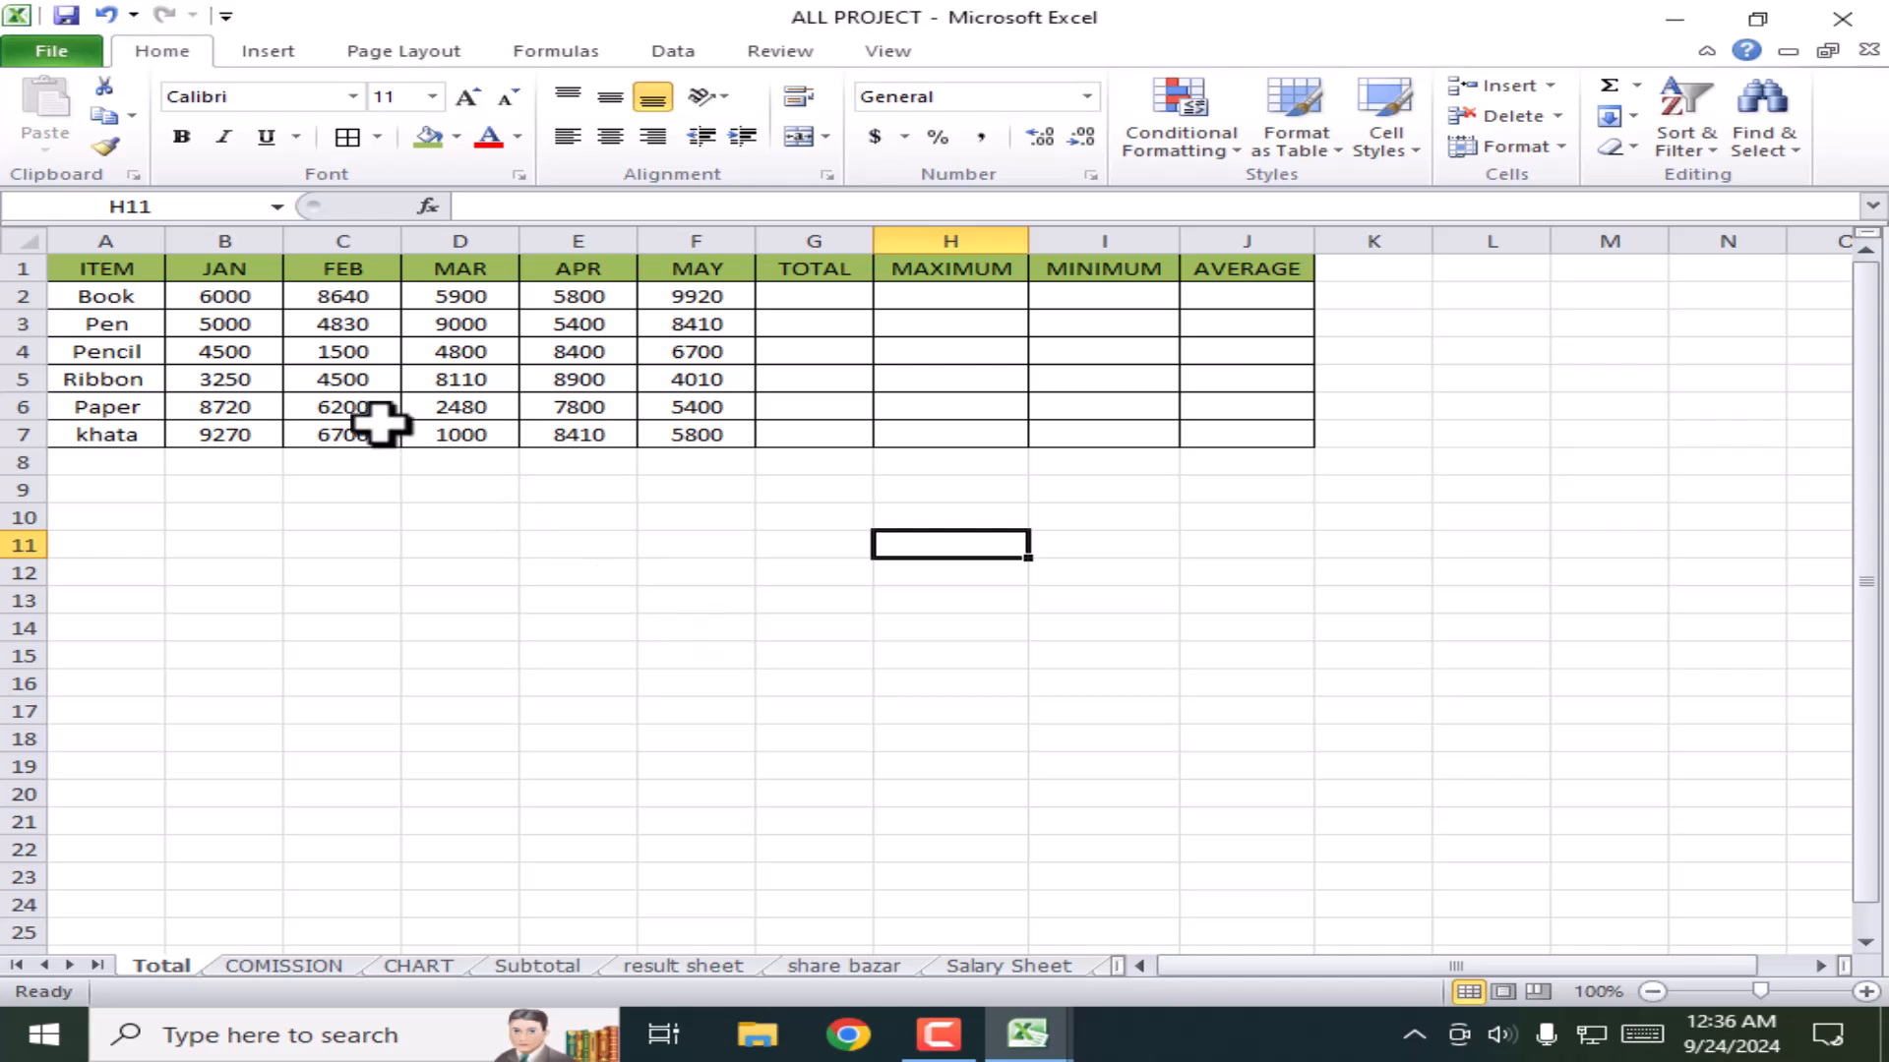
pyautogui.click(339, 539)
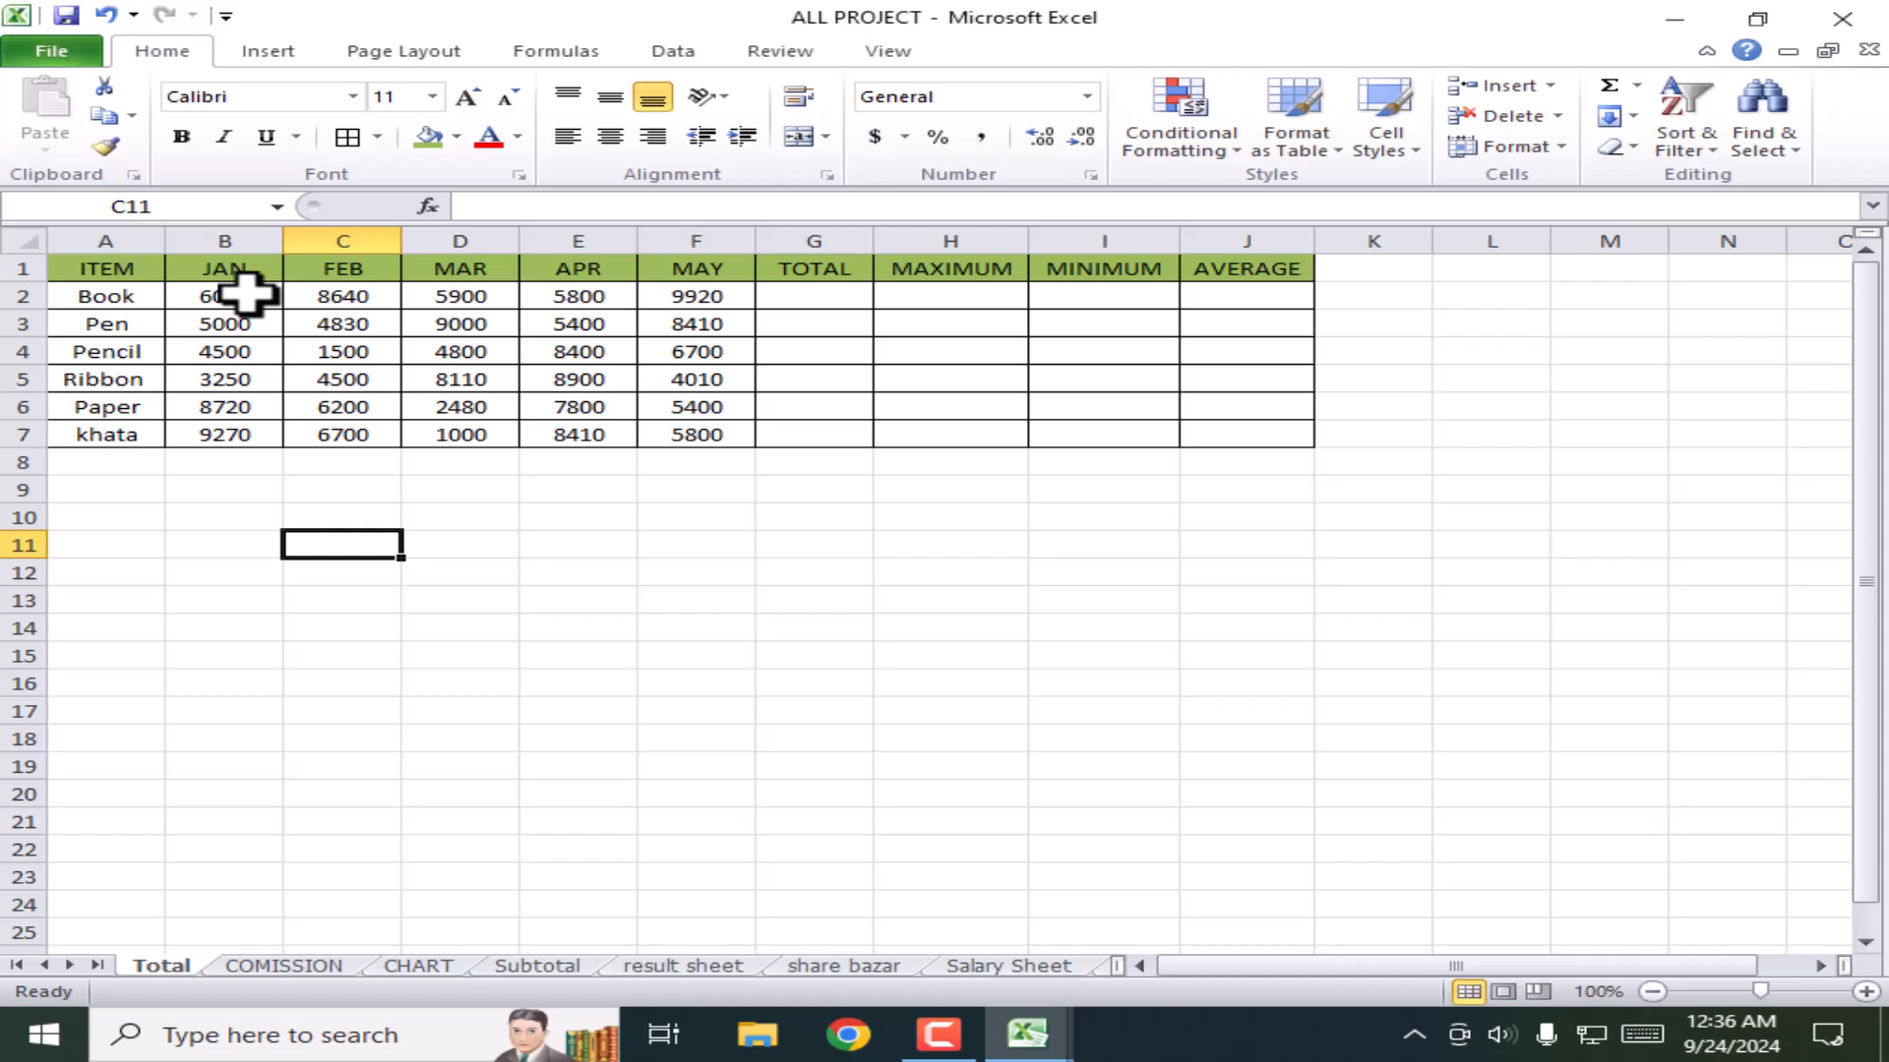
pyautogui.click(760, 263)
pyautogui.click(725, 268)
pyautogui.click(725, 268)
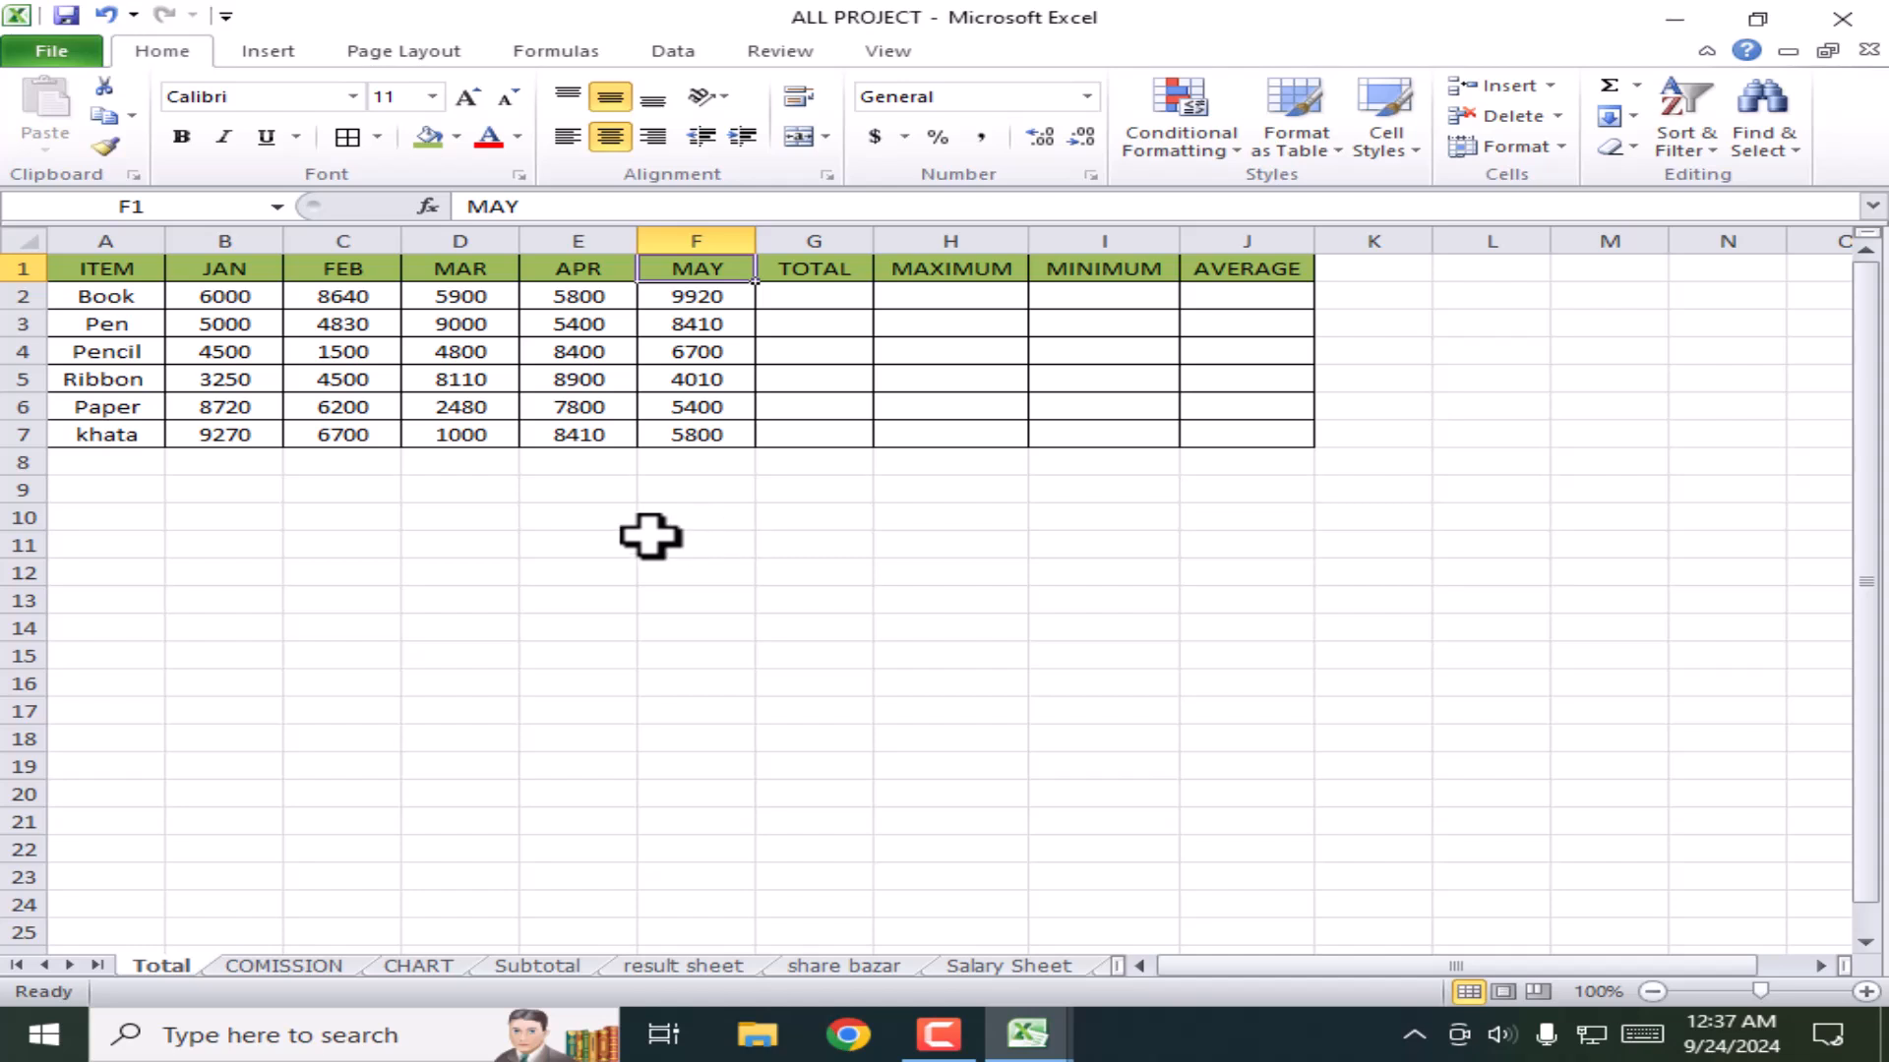
# Step: Review the items Book, Pen and Pencil and Book's monthly values from 6000 to 9920
pyautogui.click(108, 295)
pyautogui.click(139, 324)
pyautogui.click(139, 350)
pyautogui.click(123, 297)
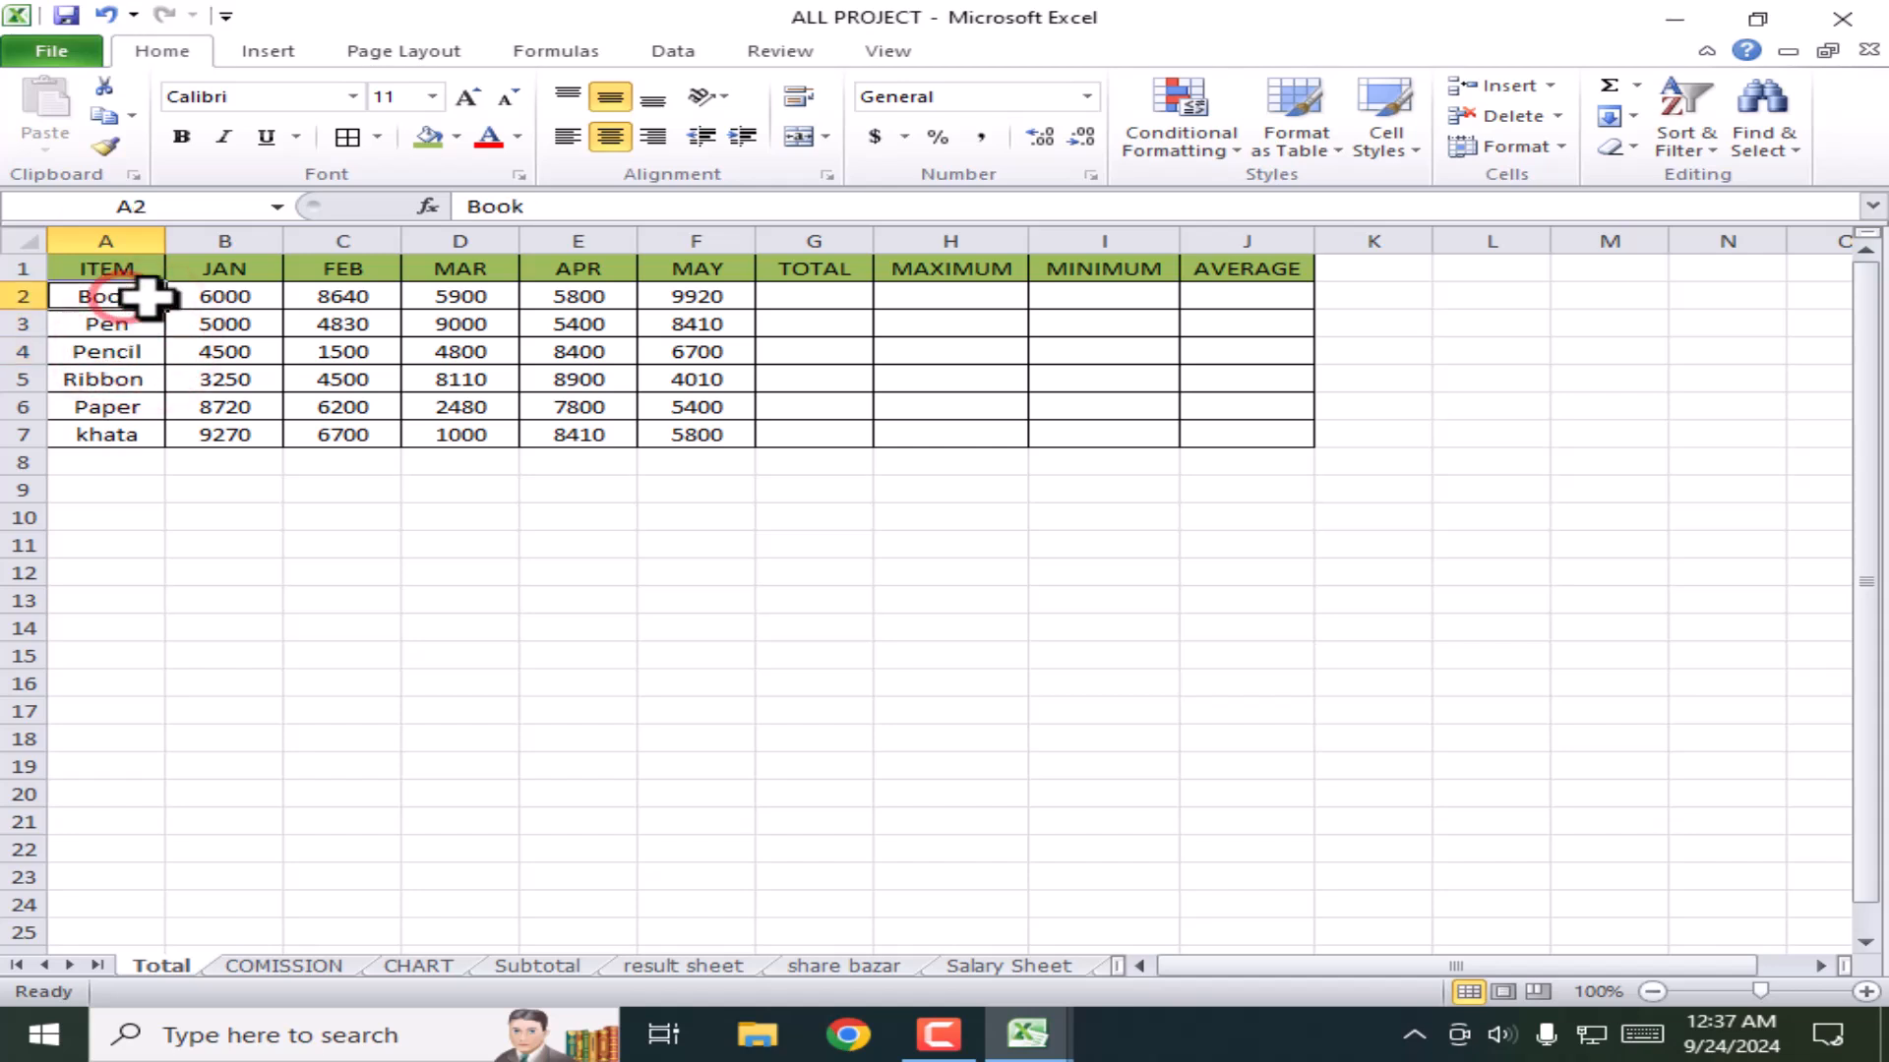
pyautogui.click(217, 297)
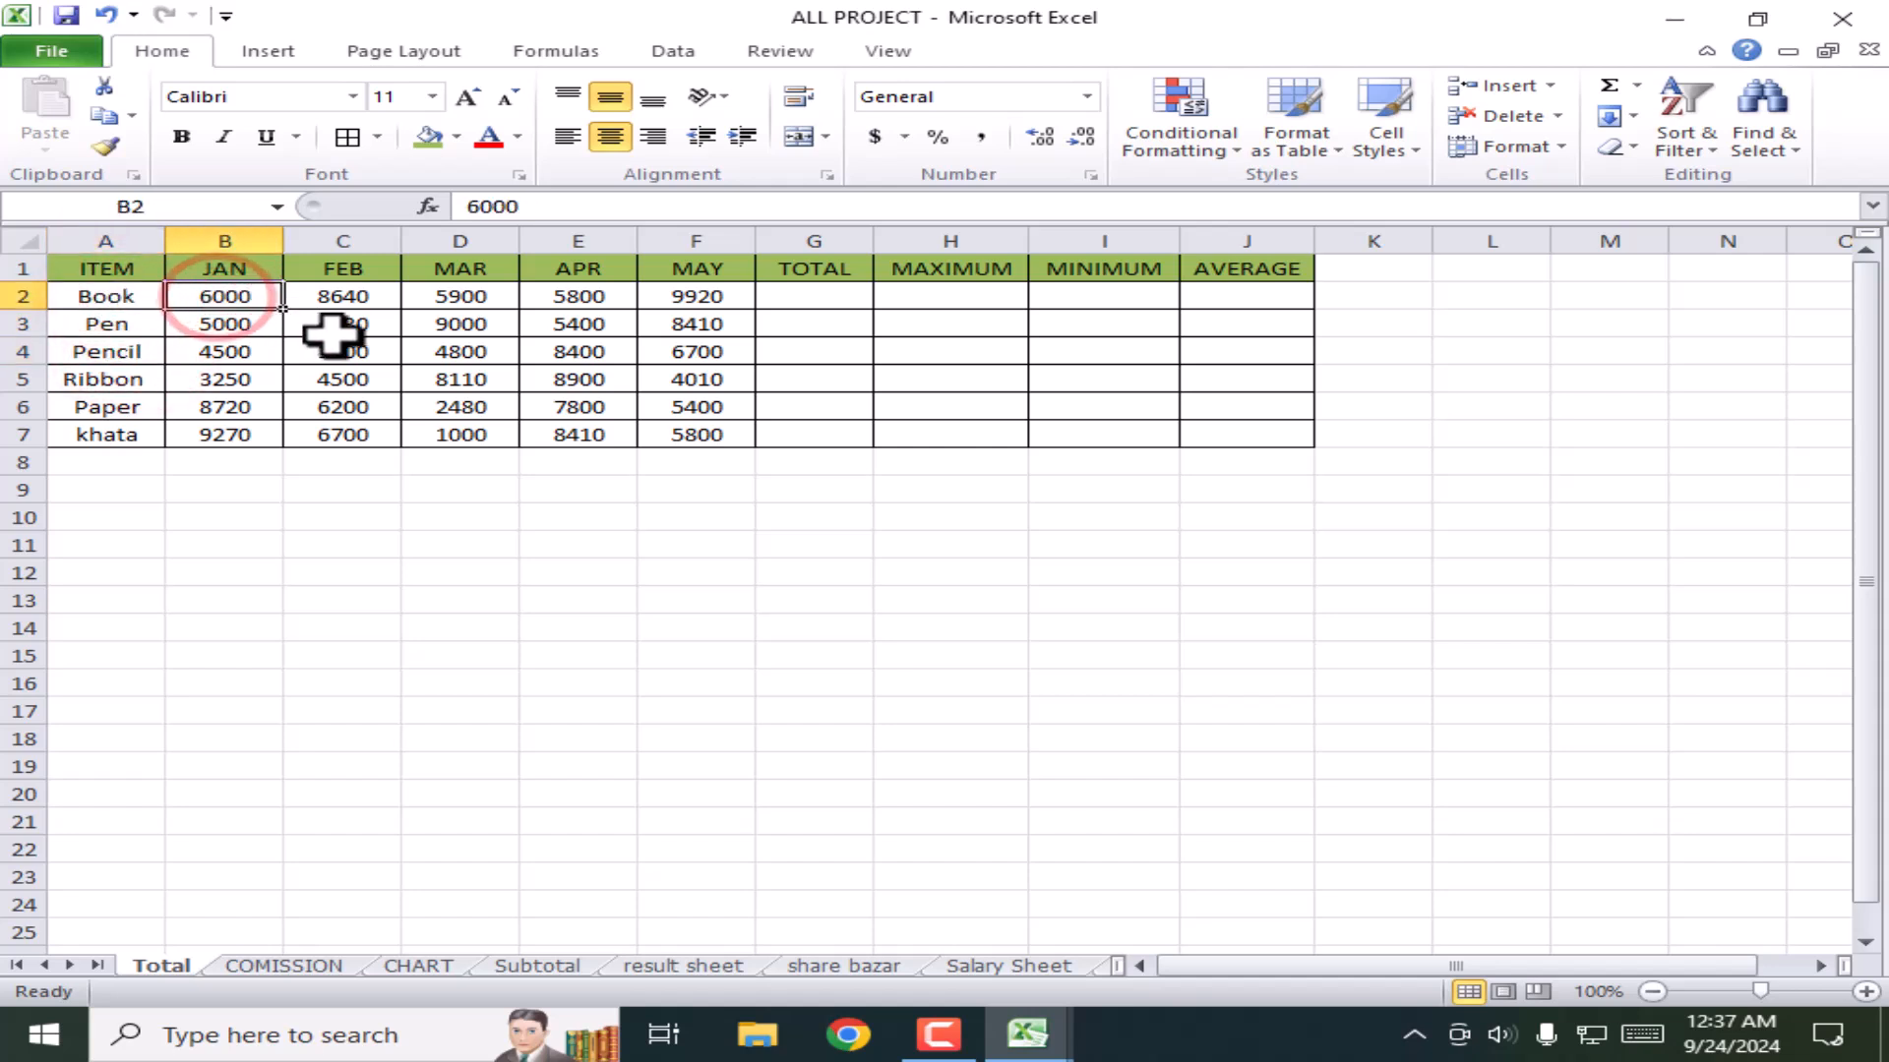
pyautogui.click(336, 300)
pyautogui.click(462, 300)
pyautogui.click(570, 298)
pyautogui.click(696, 297)
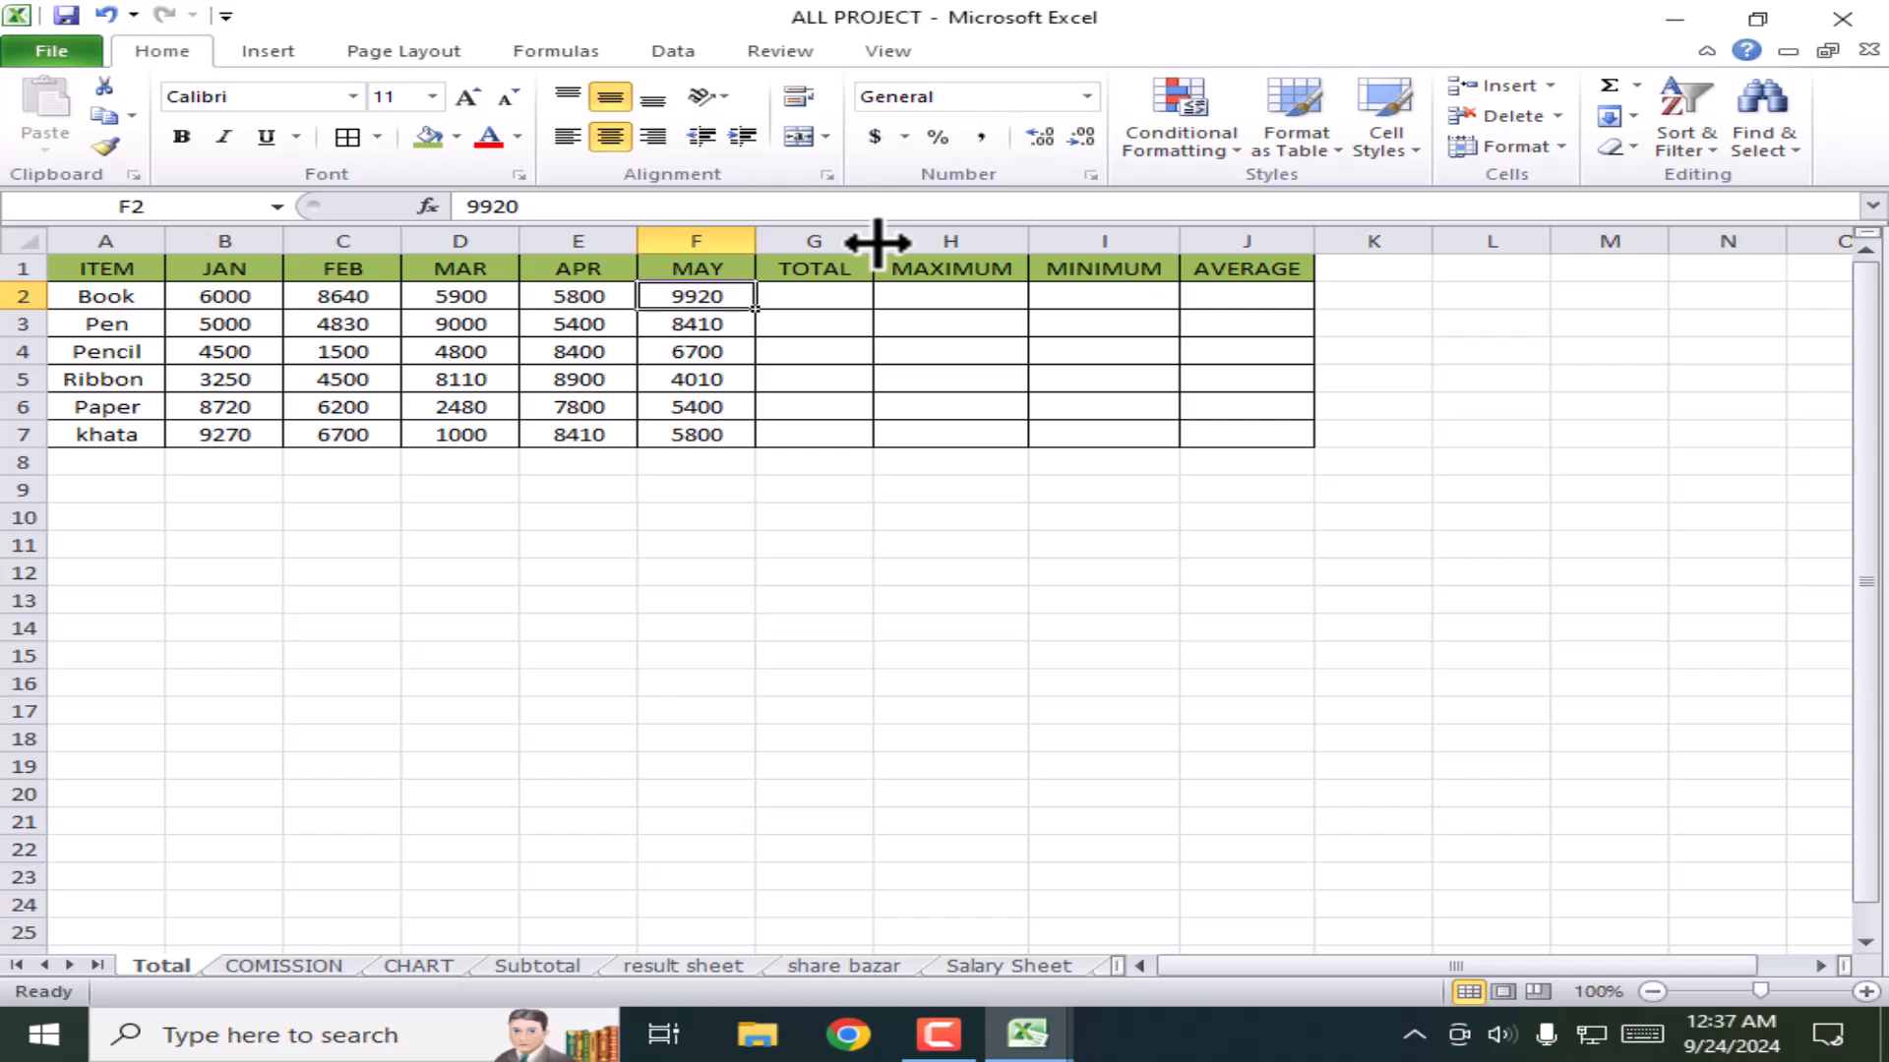
# Step: Widen the TOTAL column G slightly and point out the MINIMUM and AVERAGE headers
pyautogui.moveTo(876, 240); pyautogui.dragTo(885, 241)
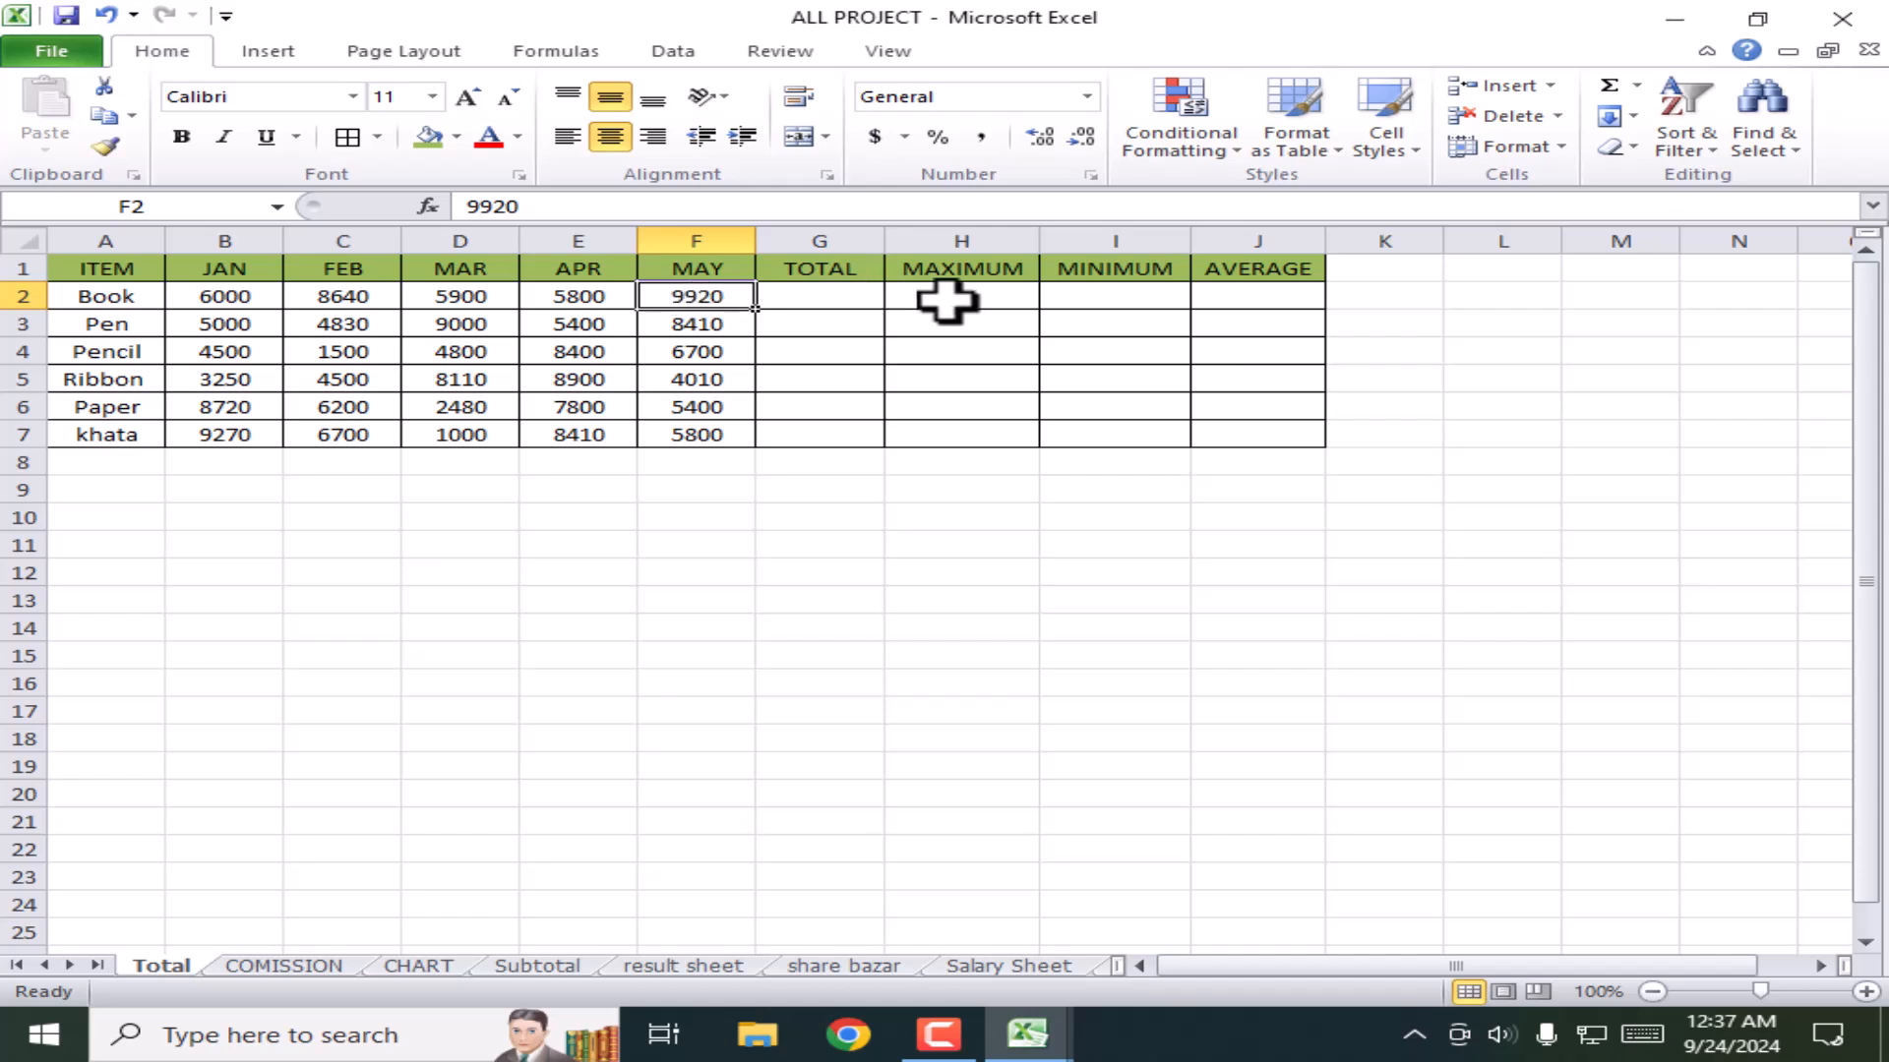
pyautogui.click(1126, 270)
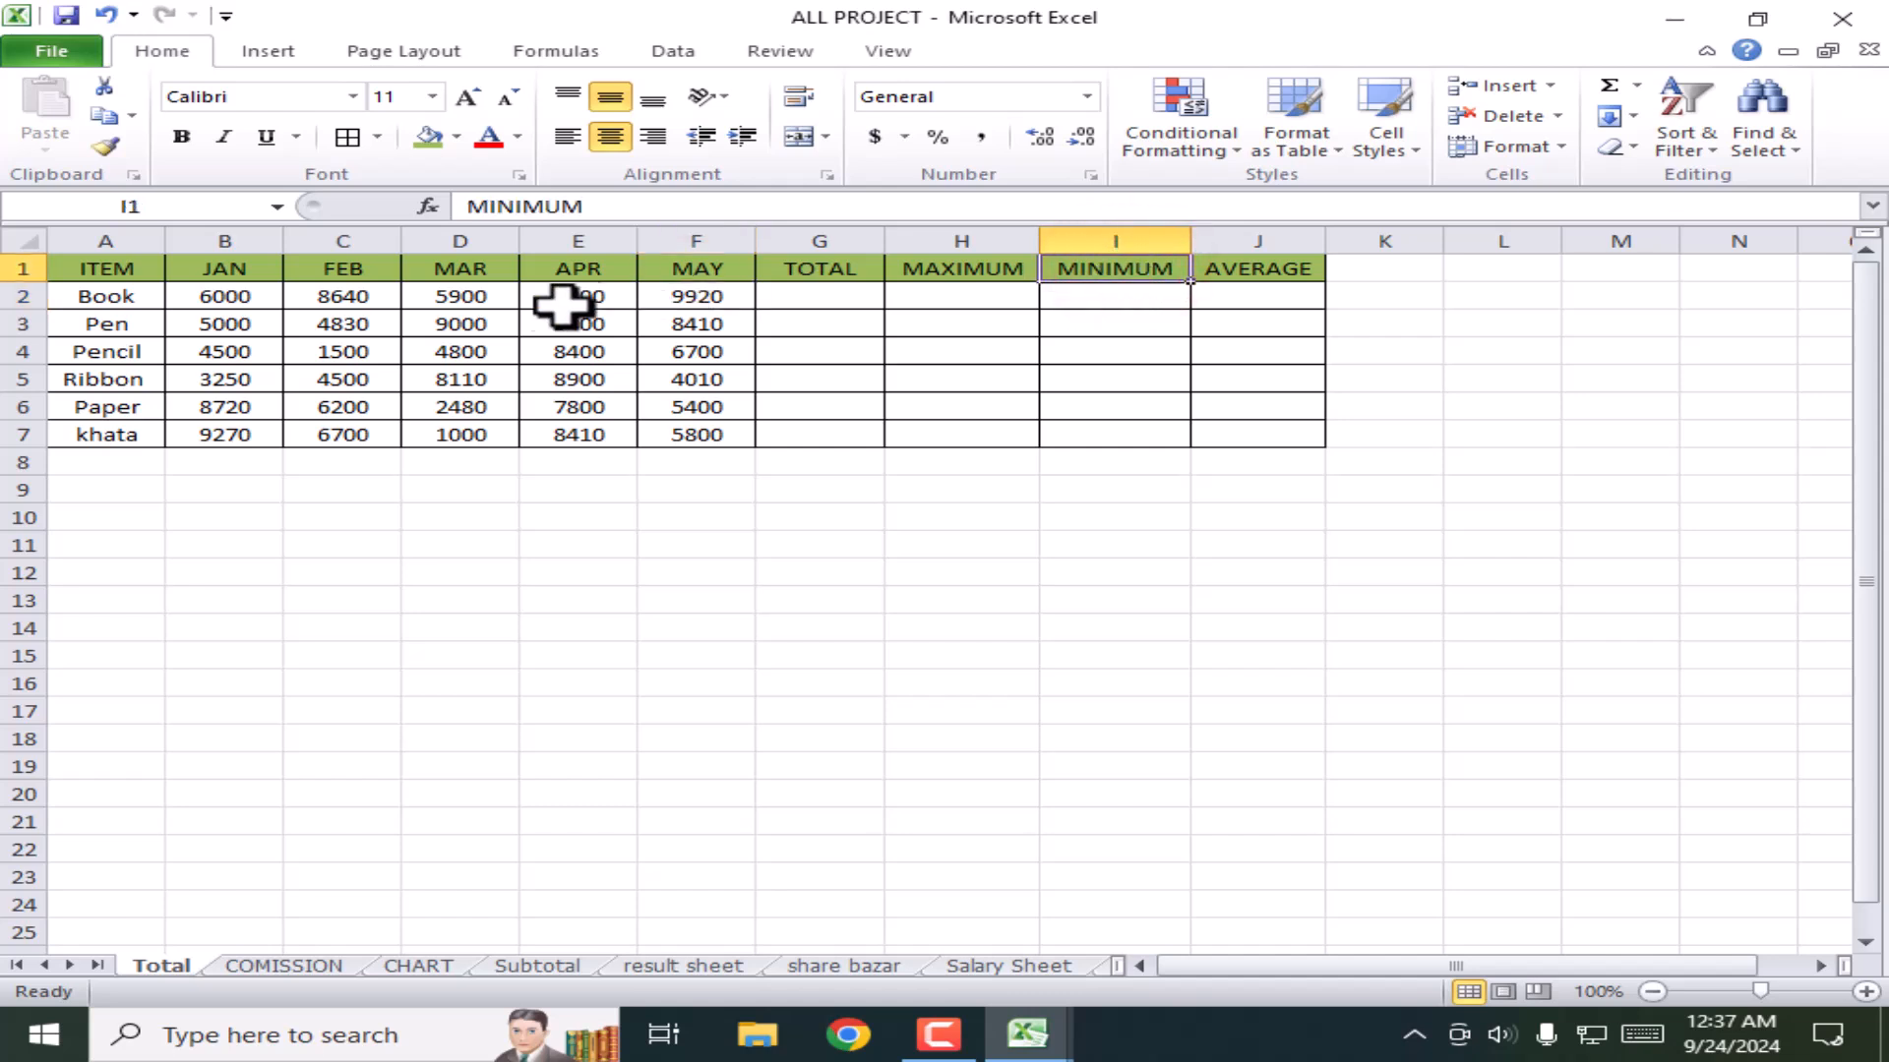
pyautogui.click(1254, 277)
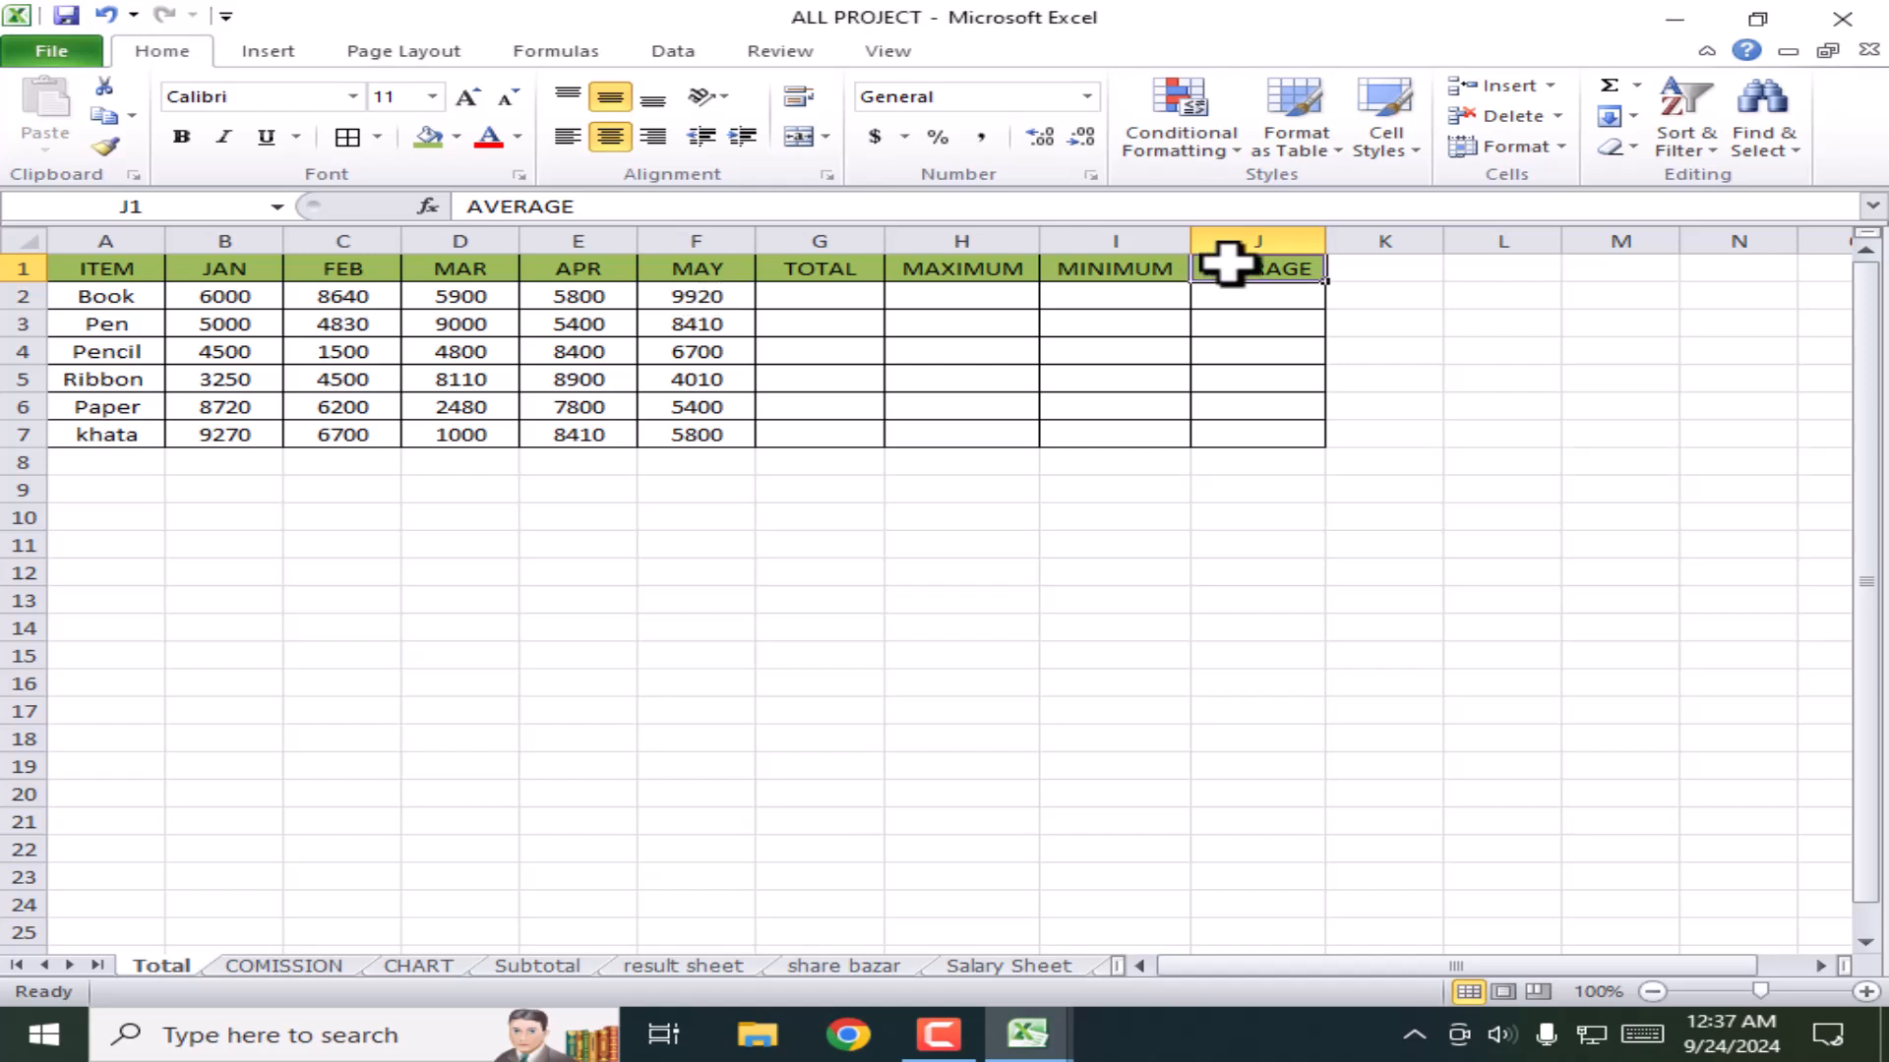
pyautogui.click(1263, 298)
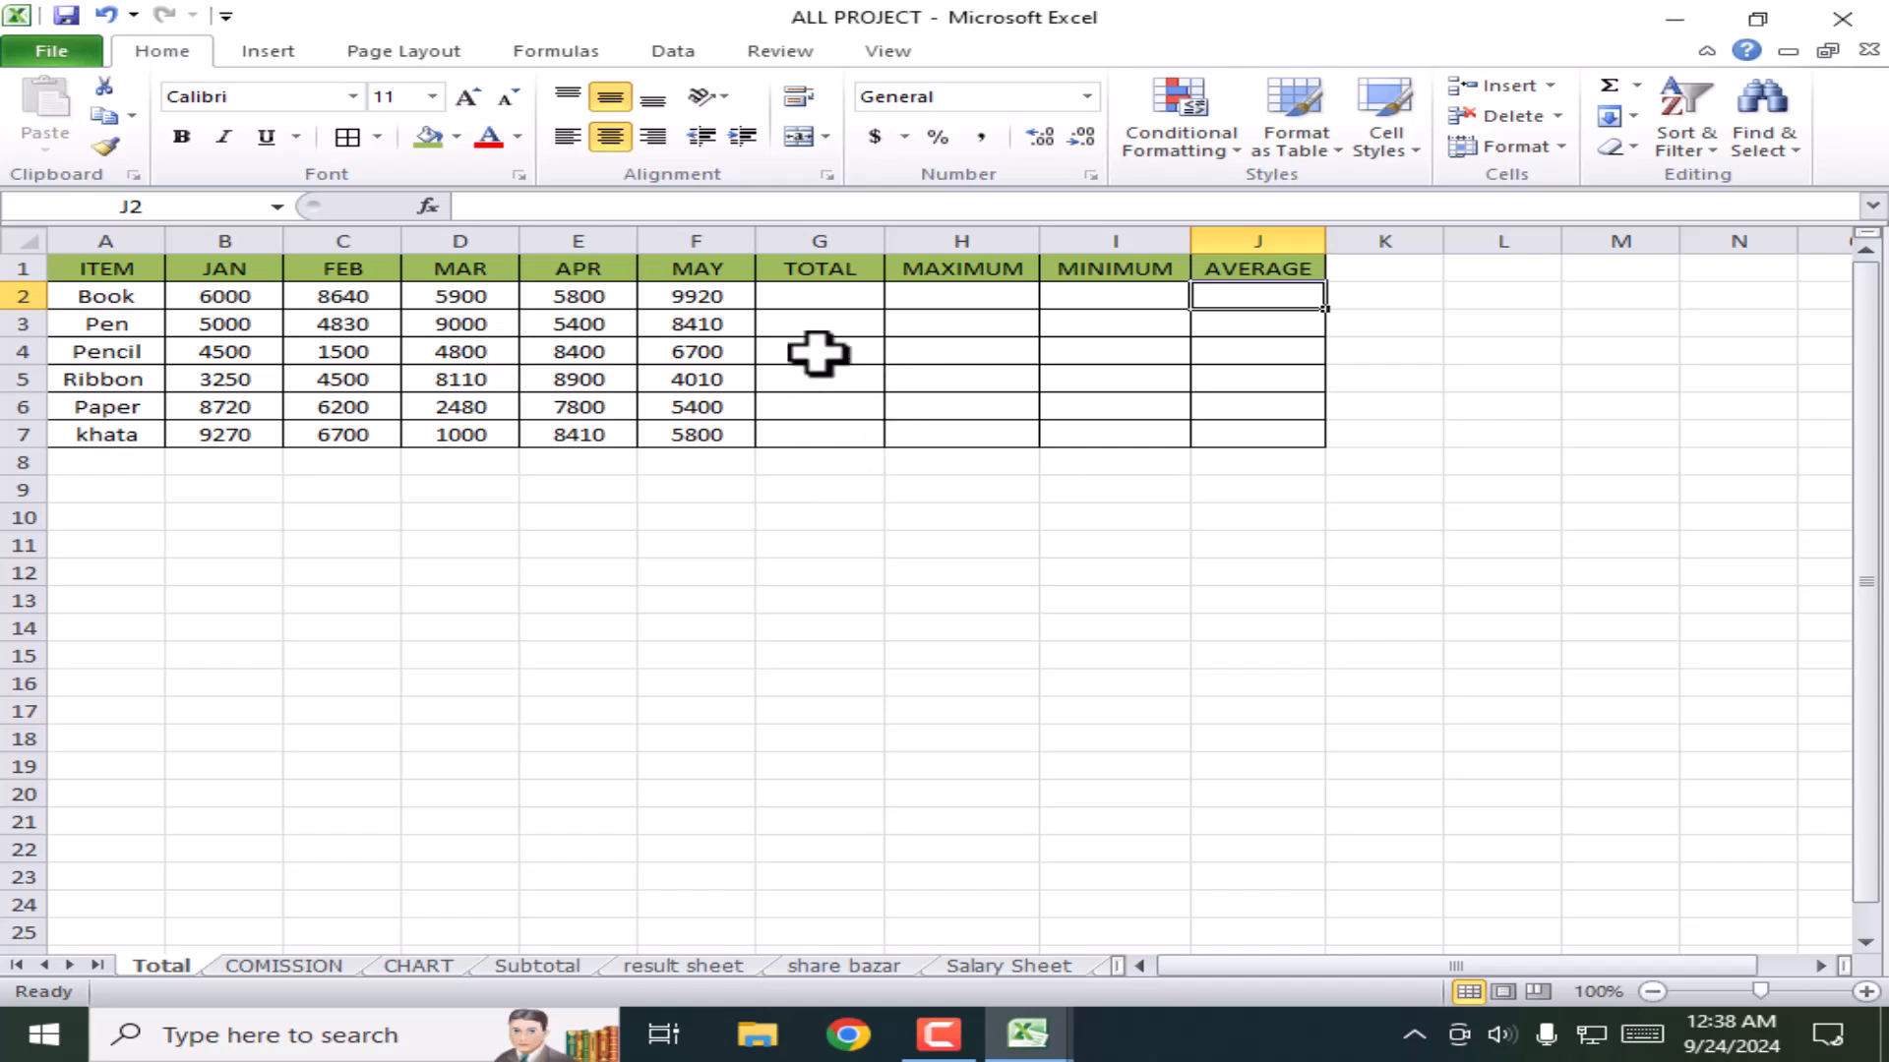
# Step: Enter =SUM(B2:F2) in G2 to total Book's January to May values
pyautogui.click(839, 300)
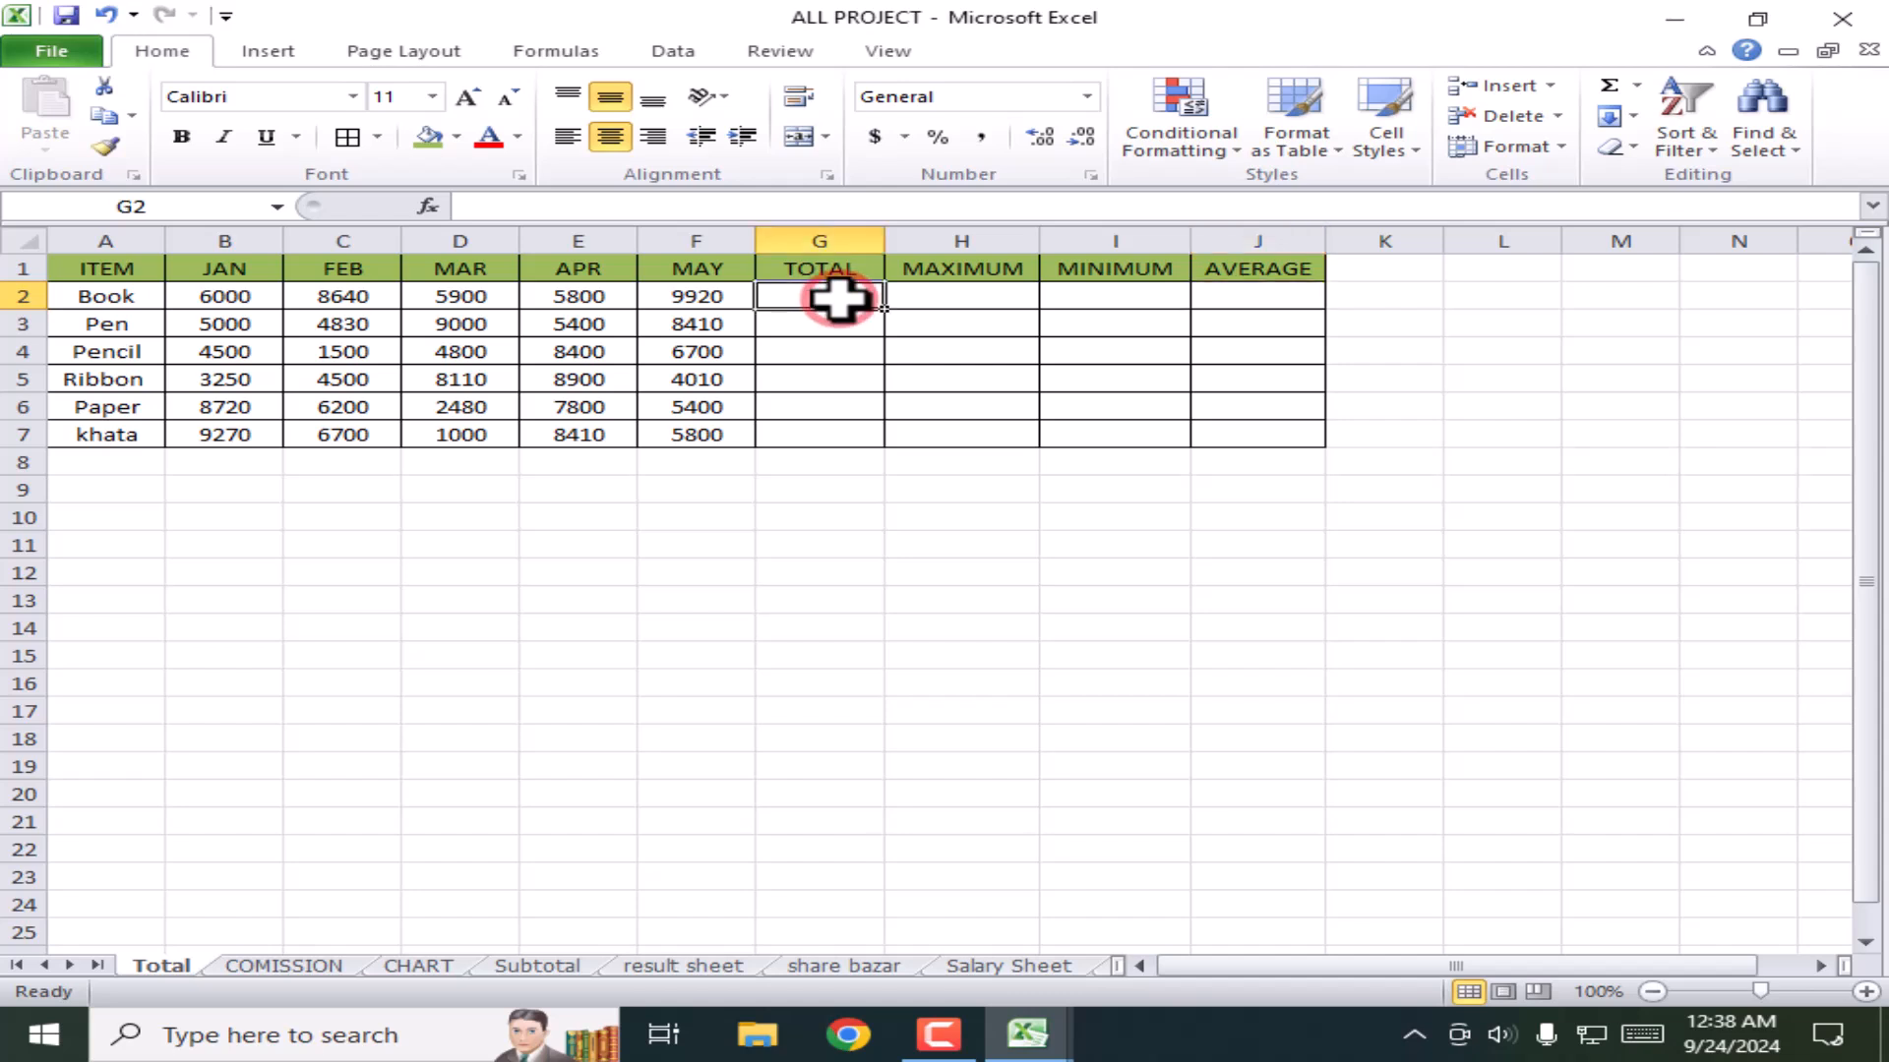
pyautogui.write('=')
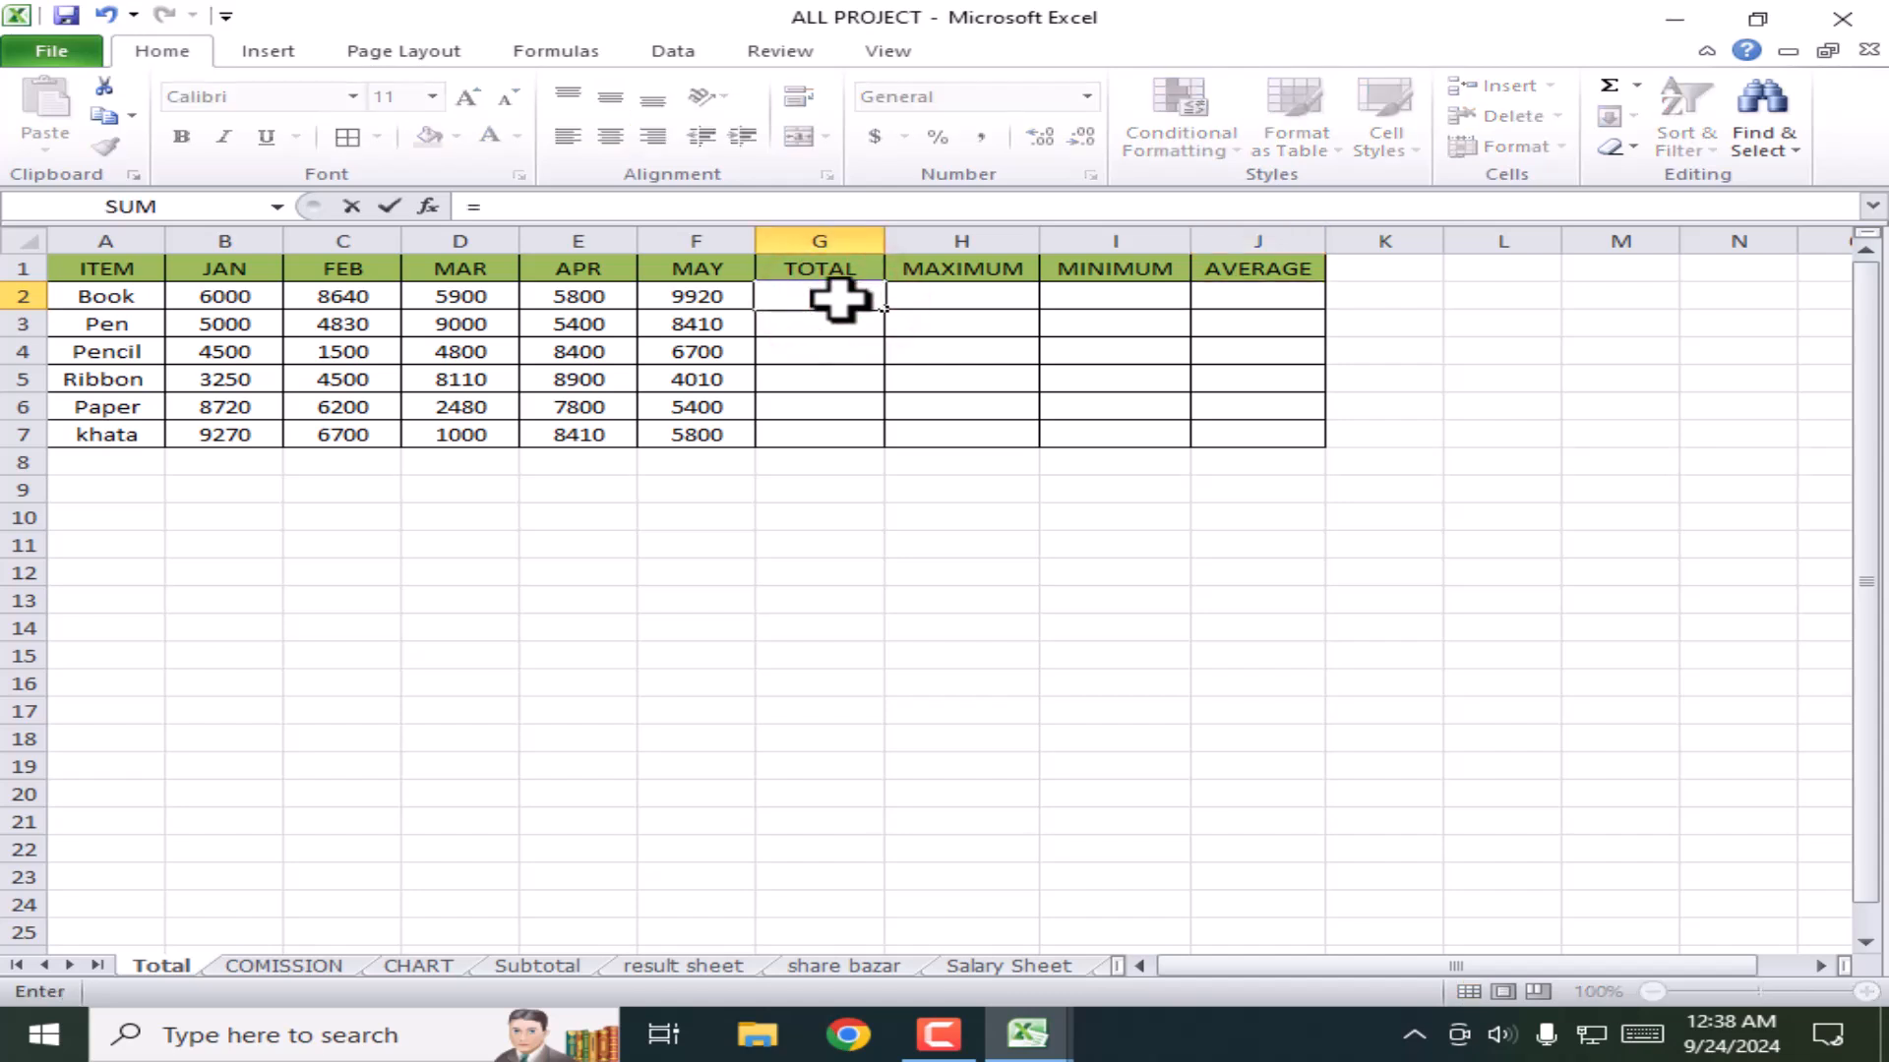
pyautogui.write('sum')
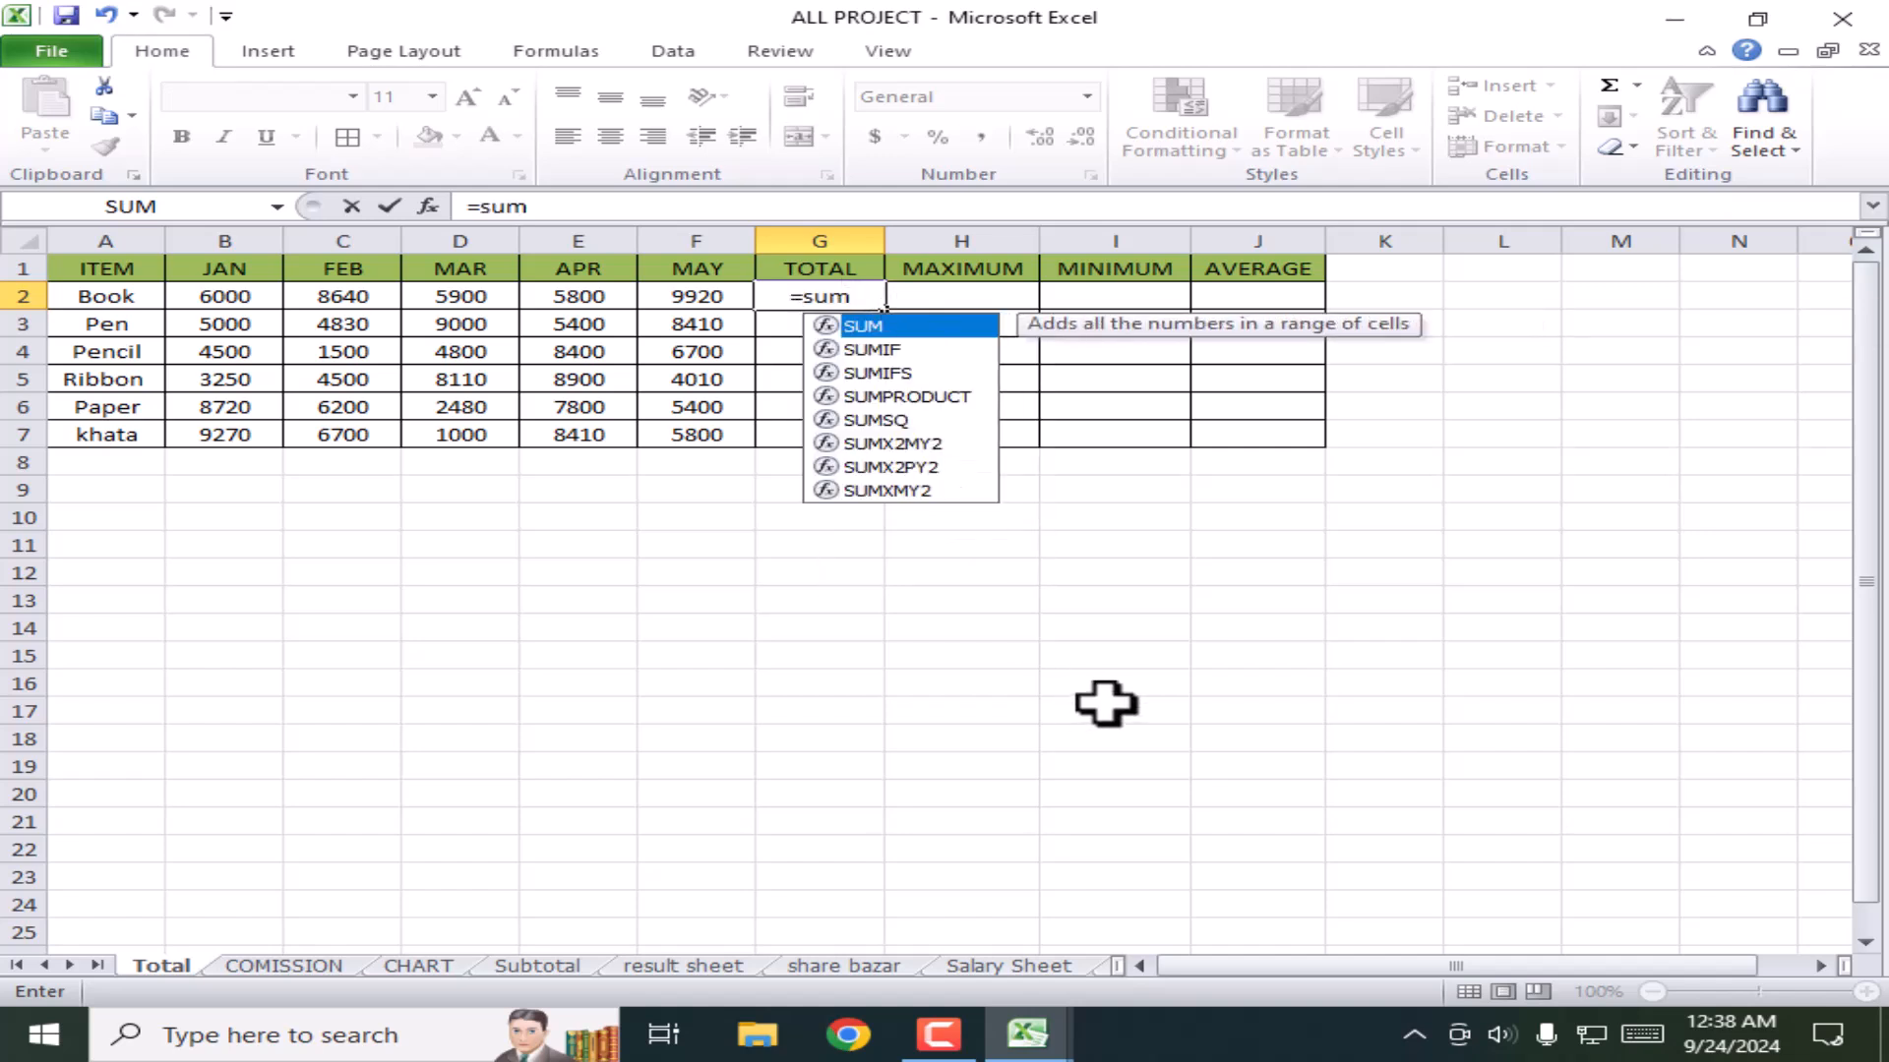
pyautogui.write('(')
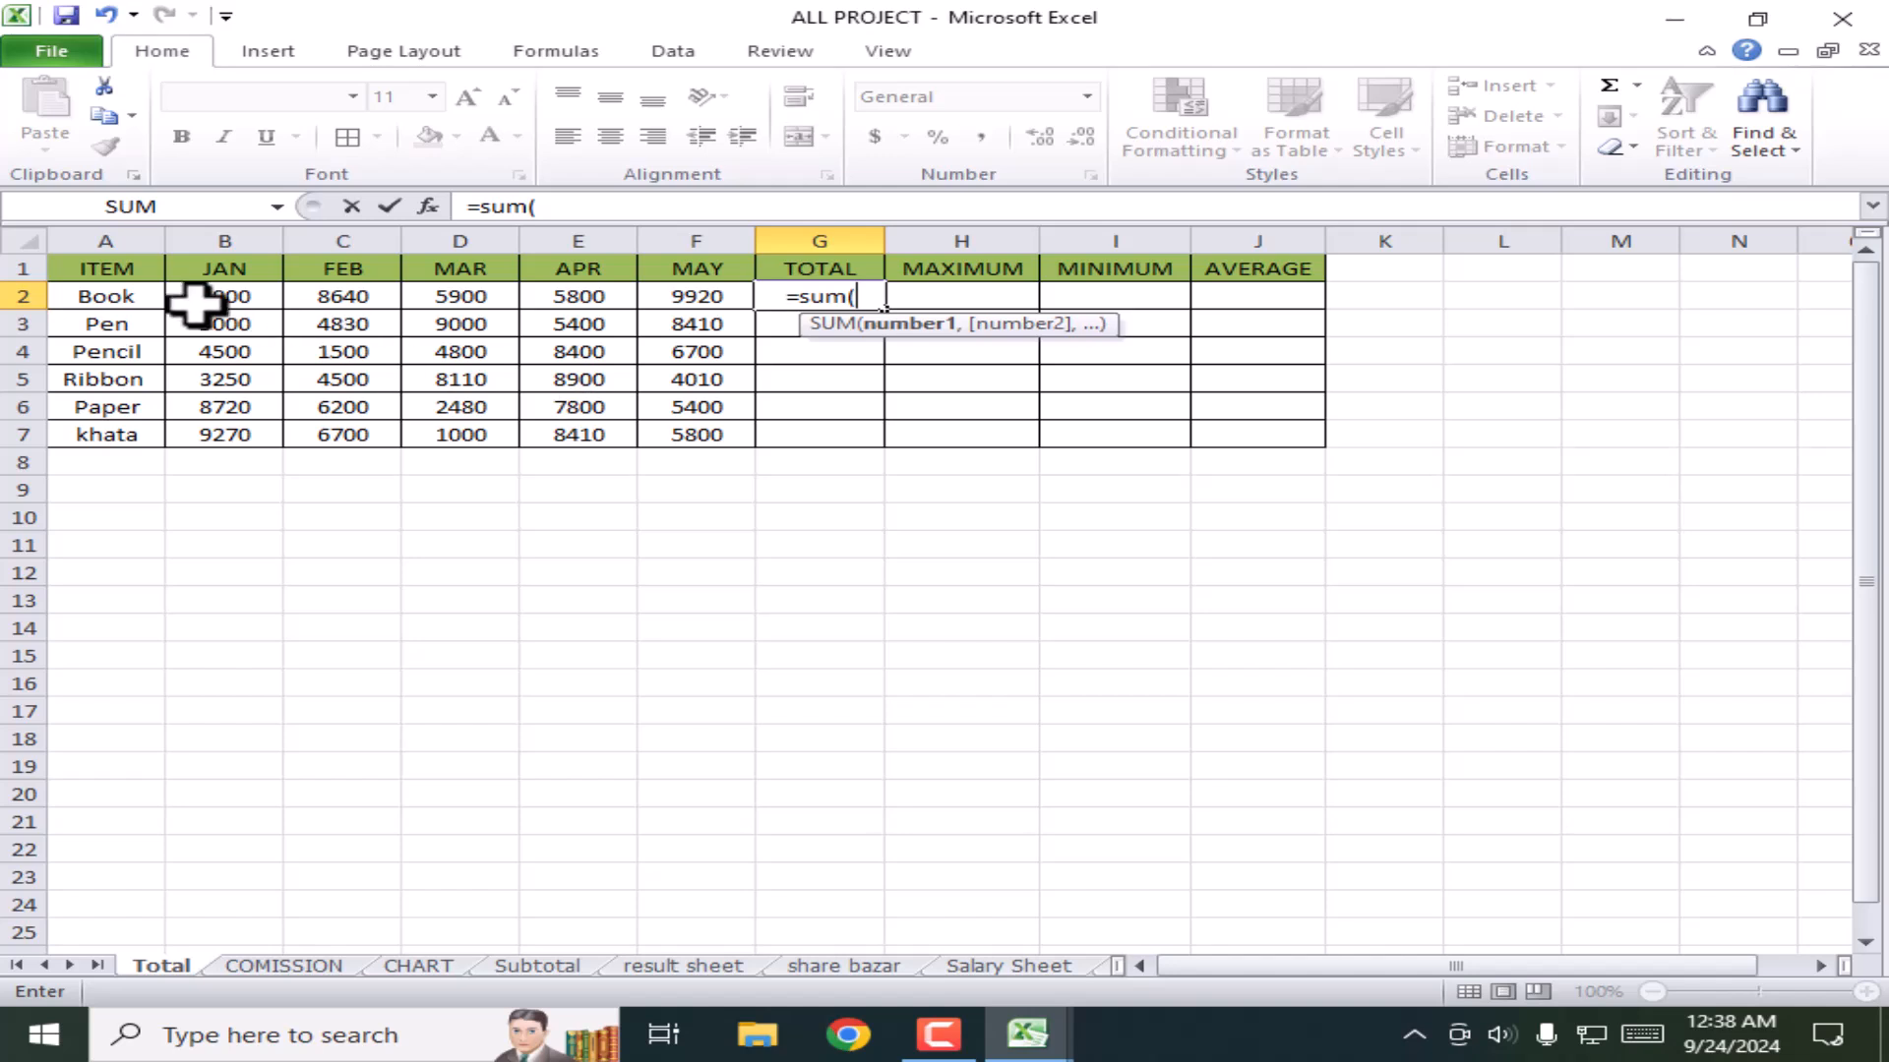
pyautogui.write('b2')
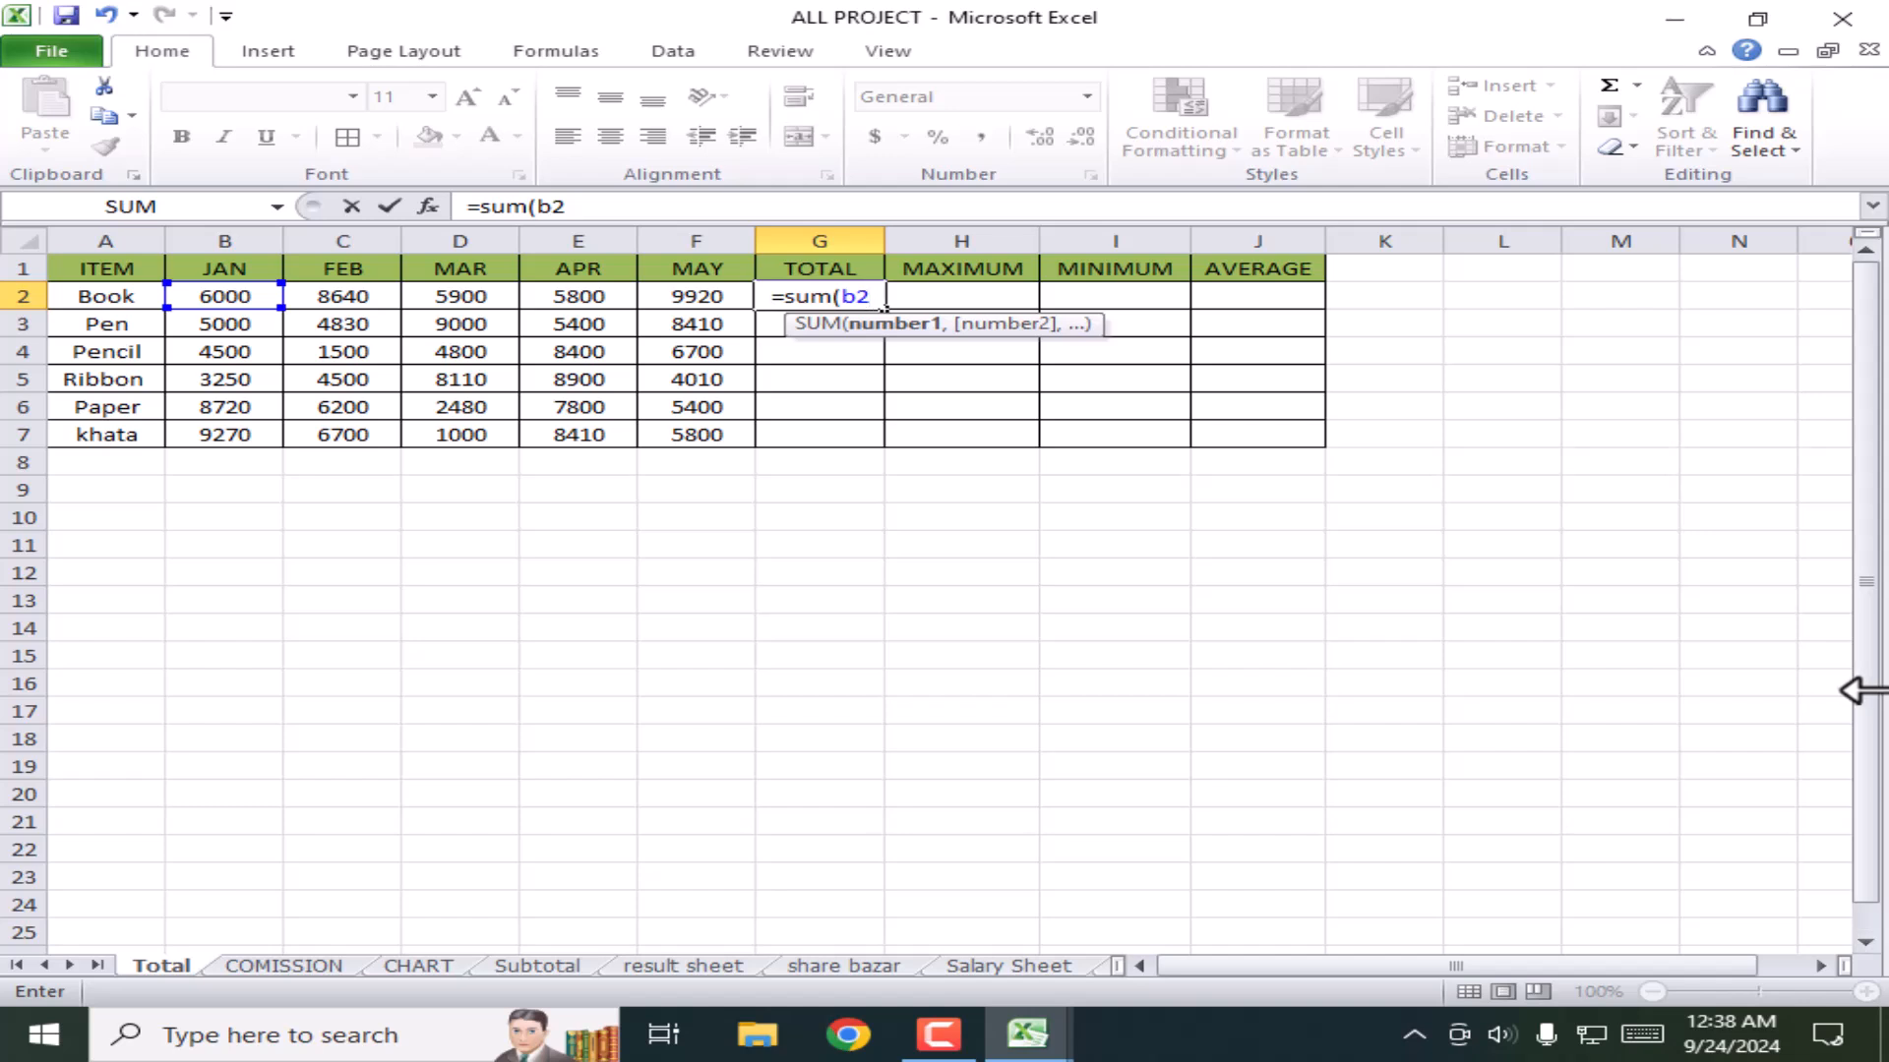
pyautogui.write(':')
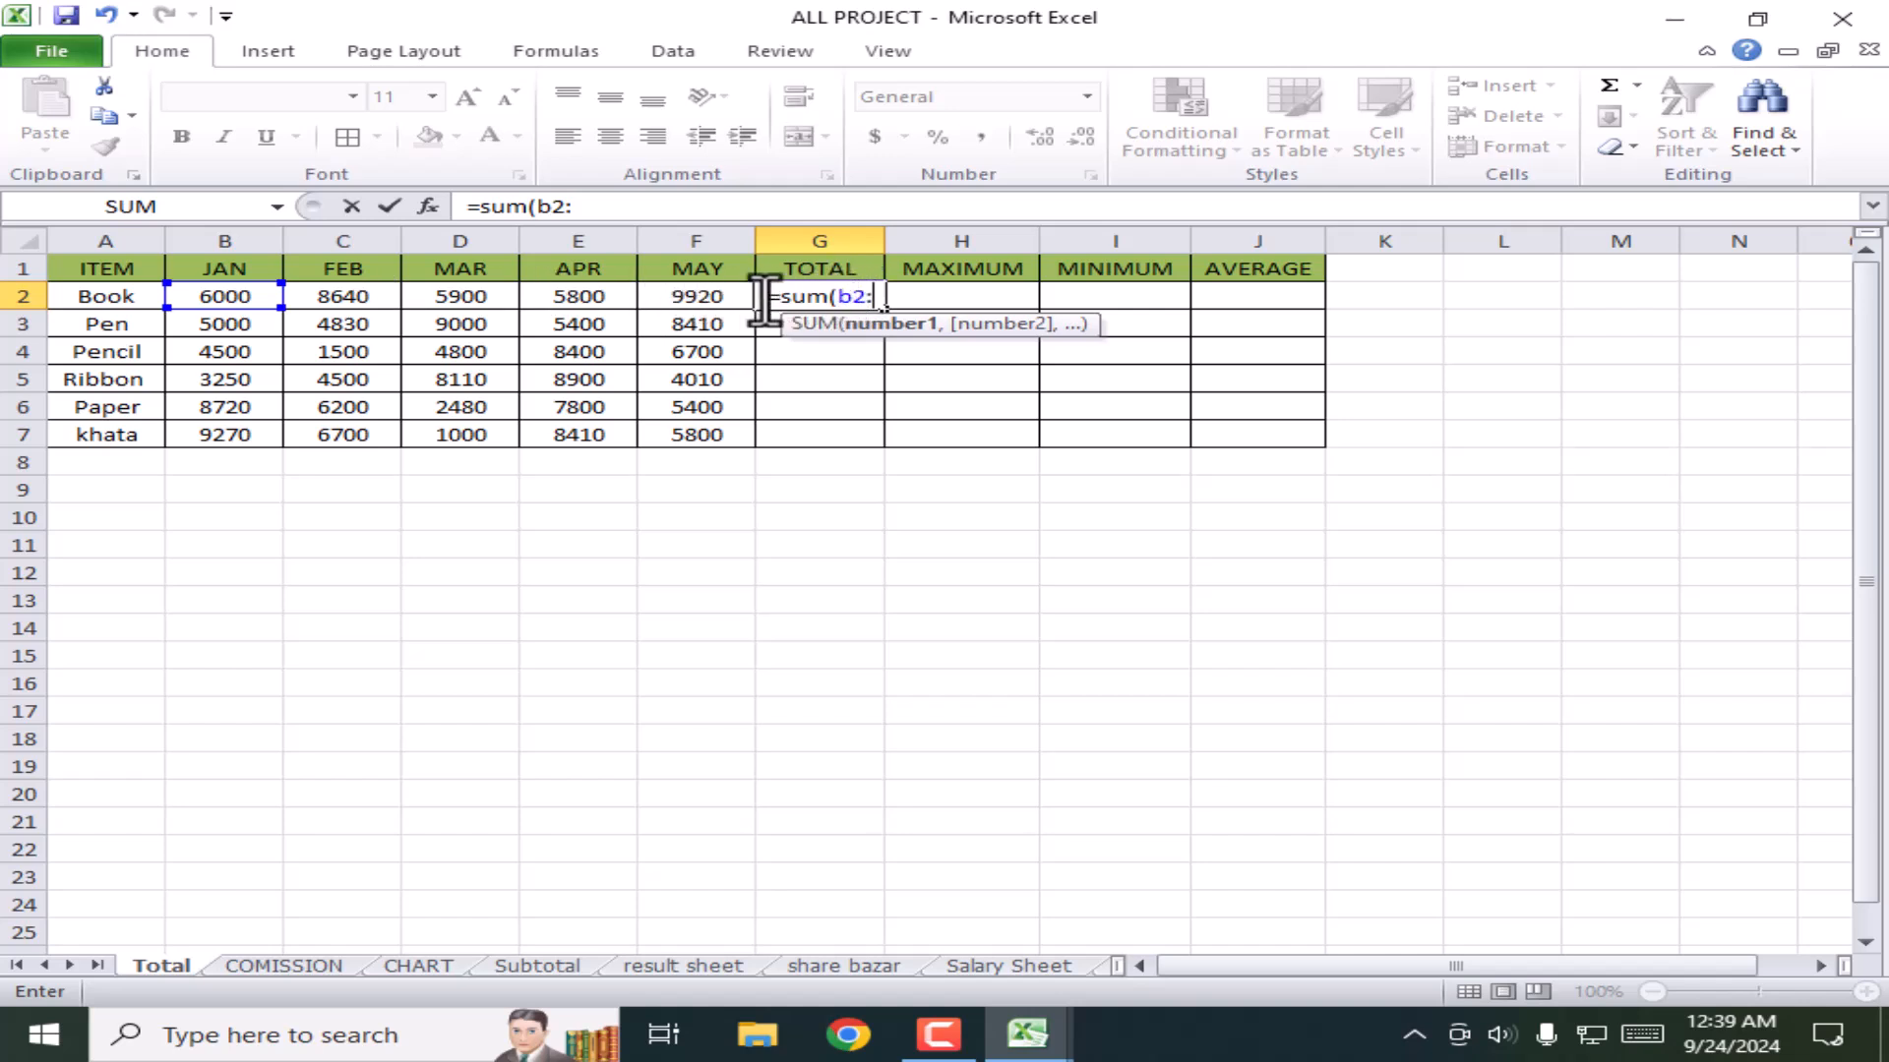
pyautogui.click(720, 300)
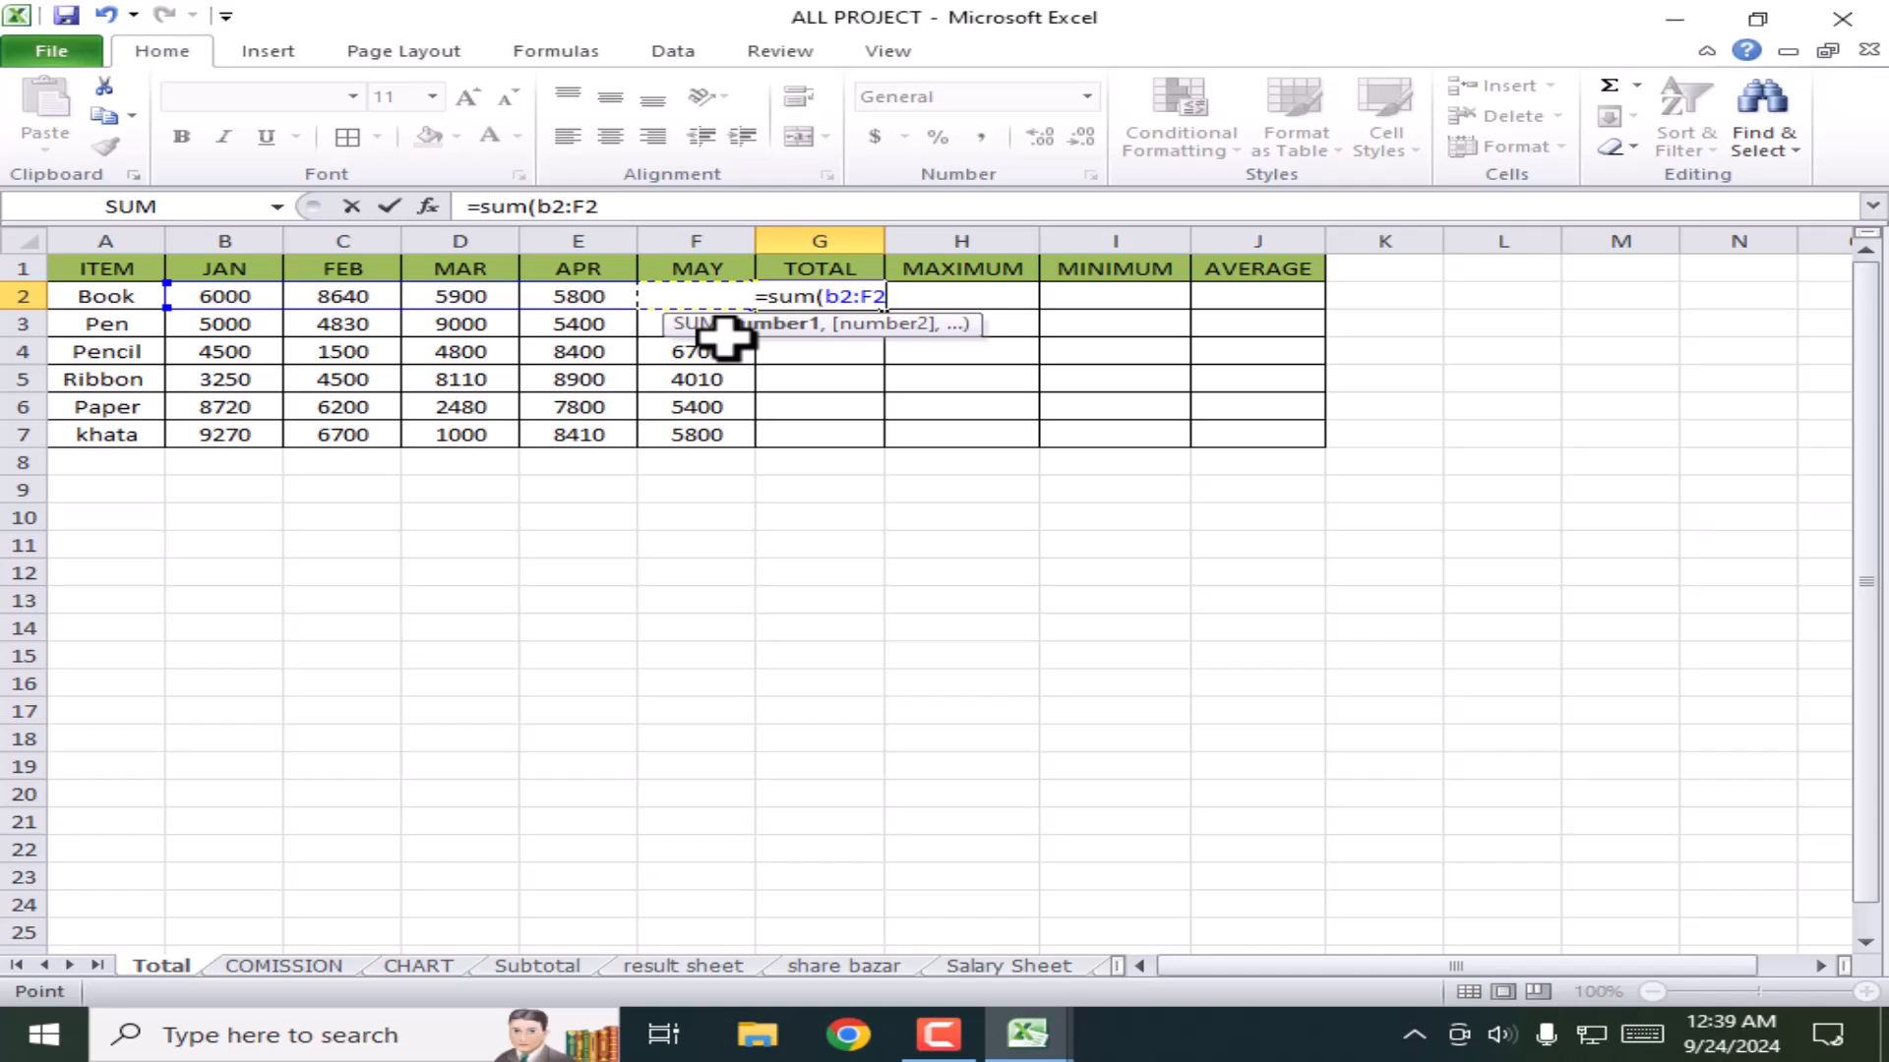
pyautogui.write(')')
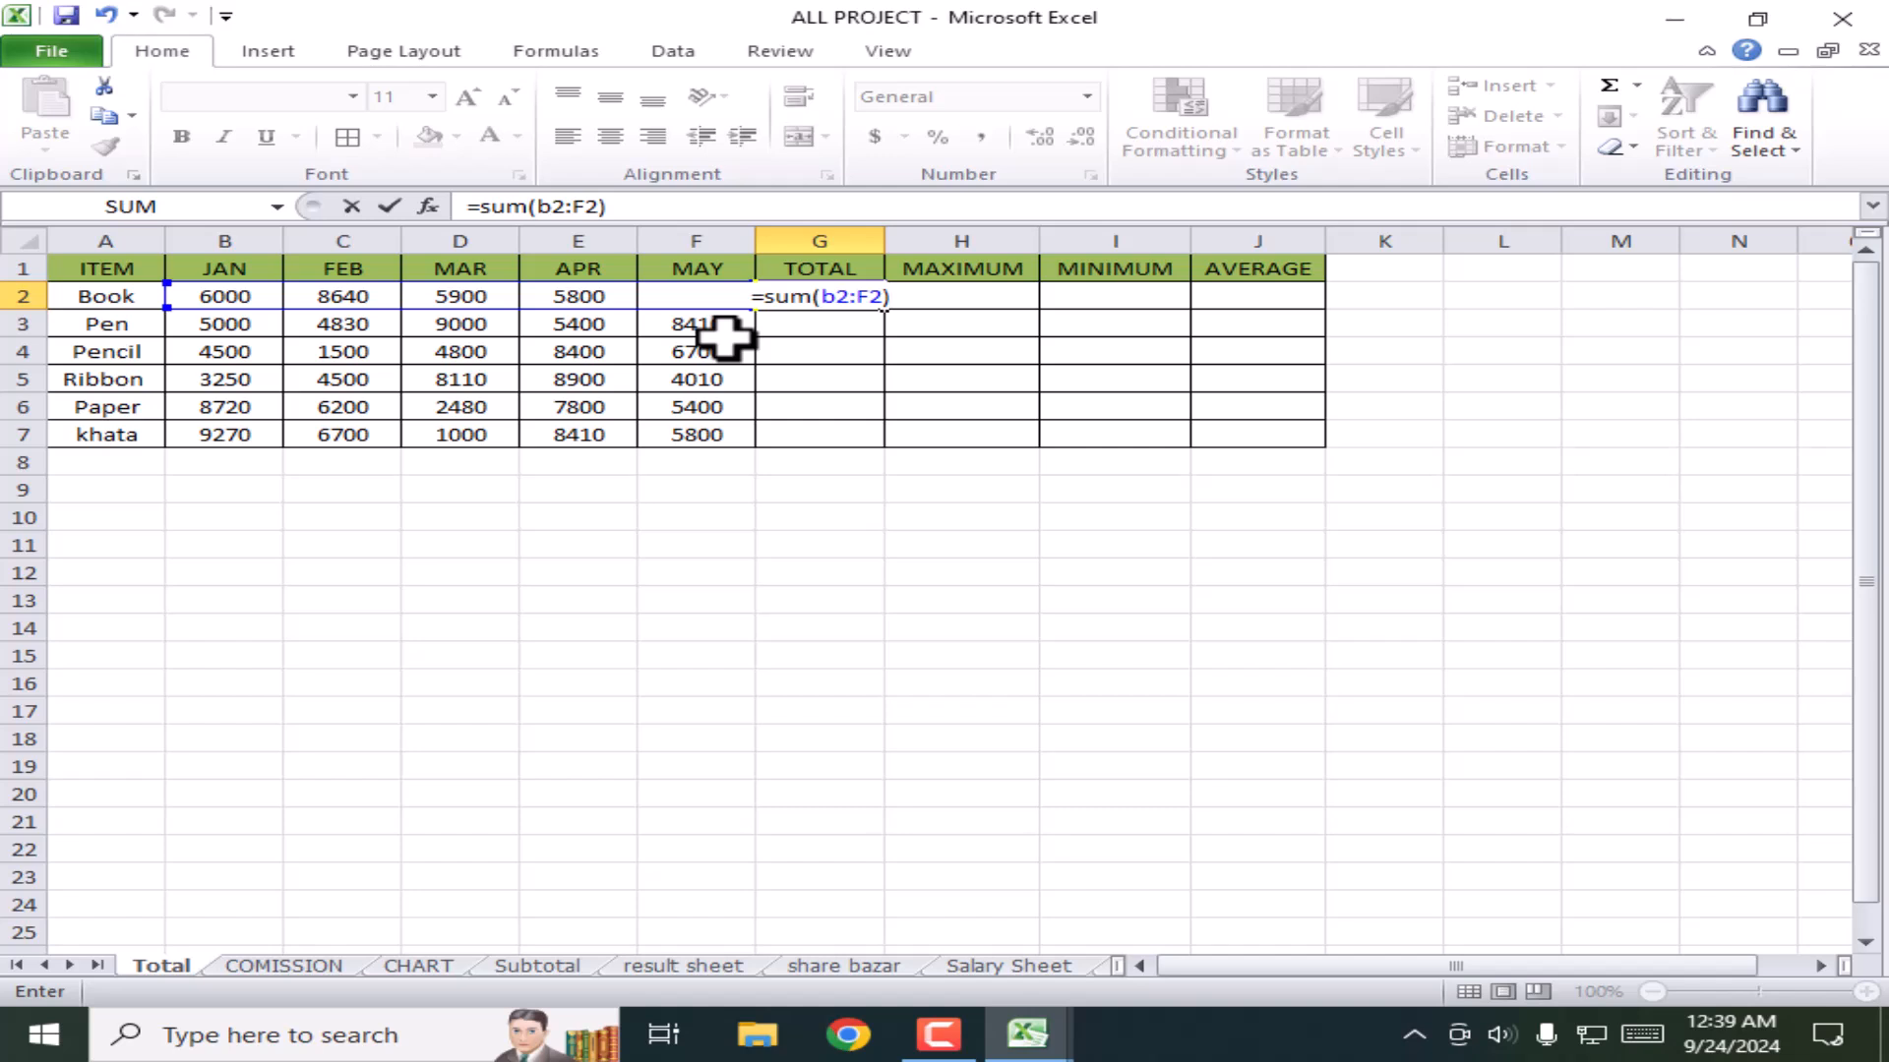
pyautogui.press('Return')
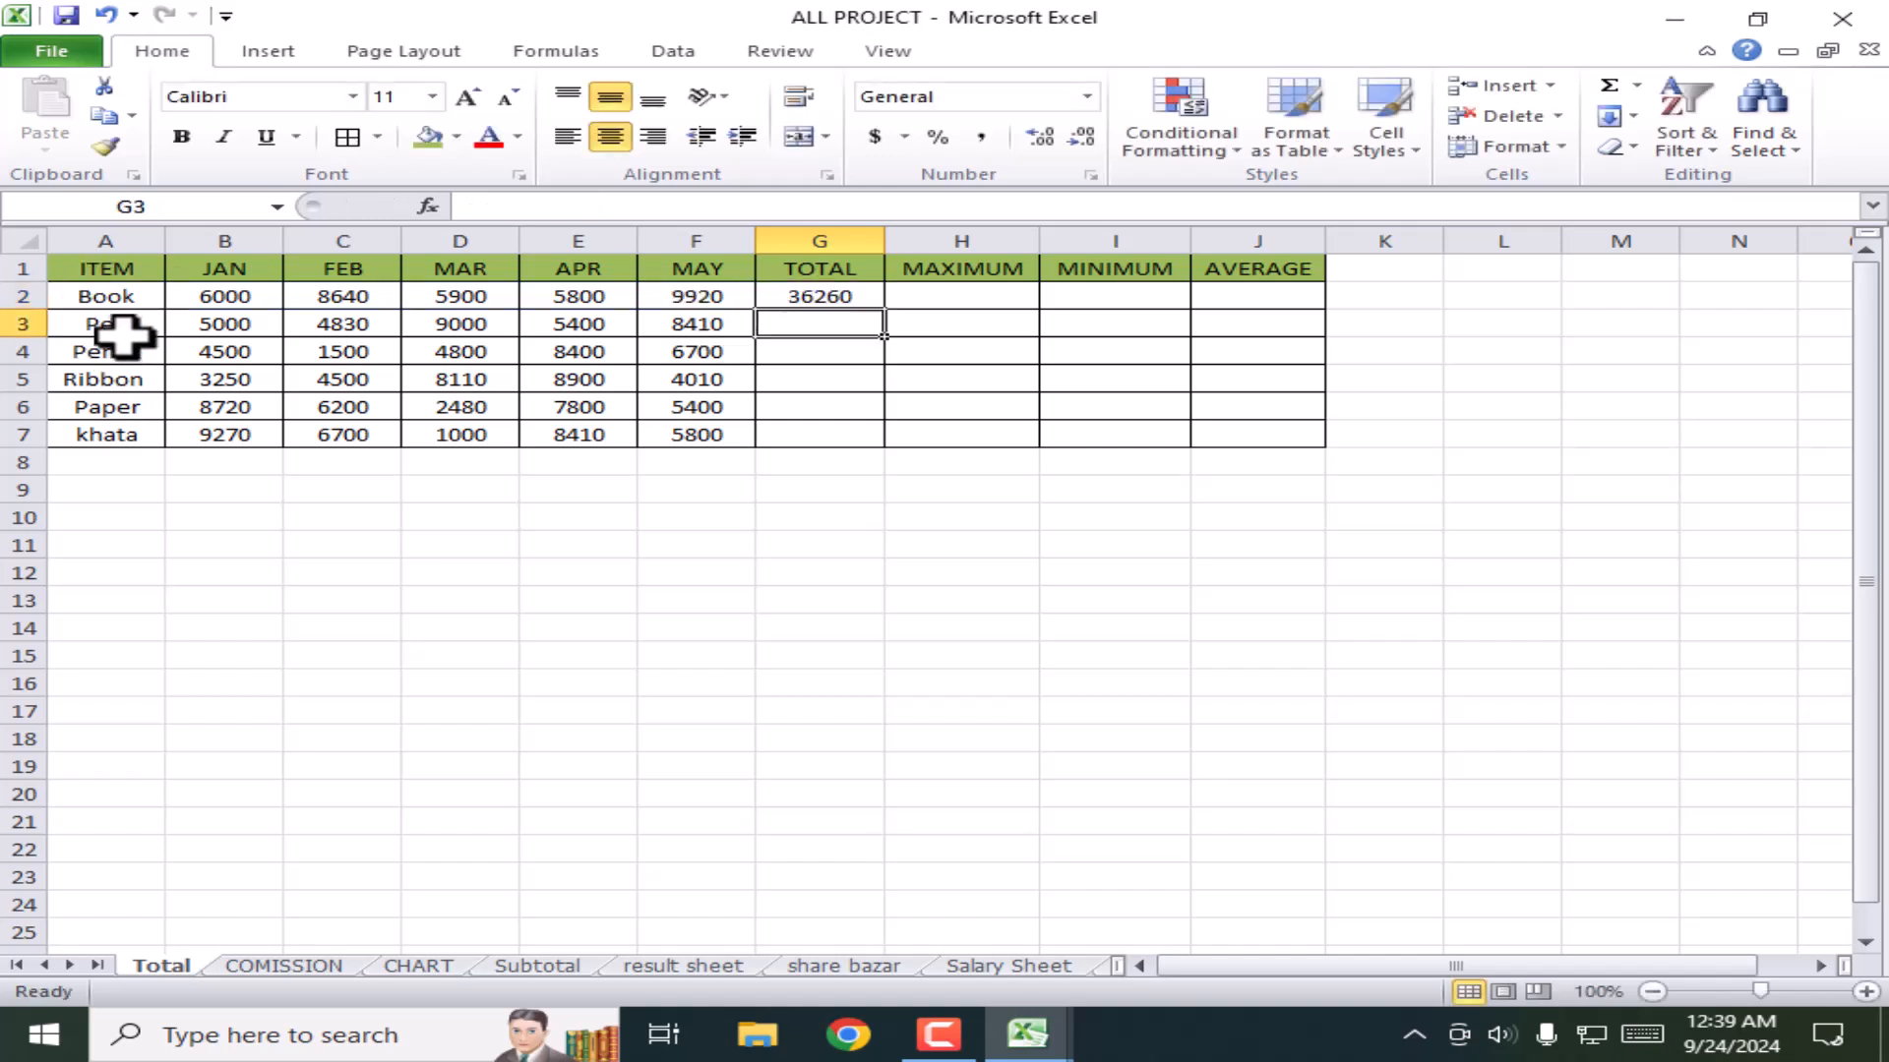
# Step: Check G2's formula against Book's row, confirming the 36260 total
pyautogui.click(106, 297)
pyautogui.click(699, 297)
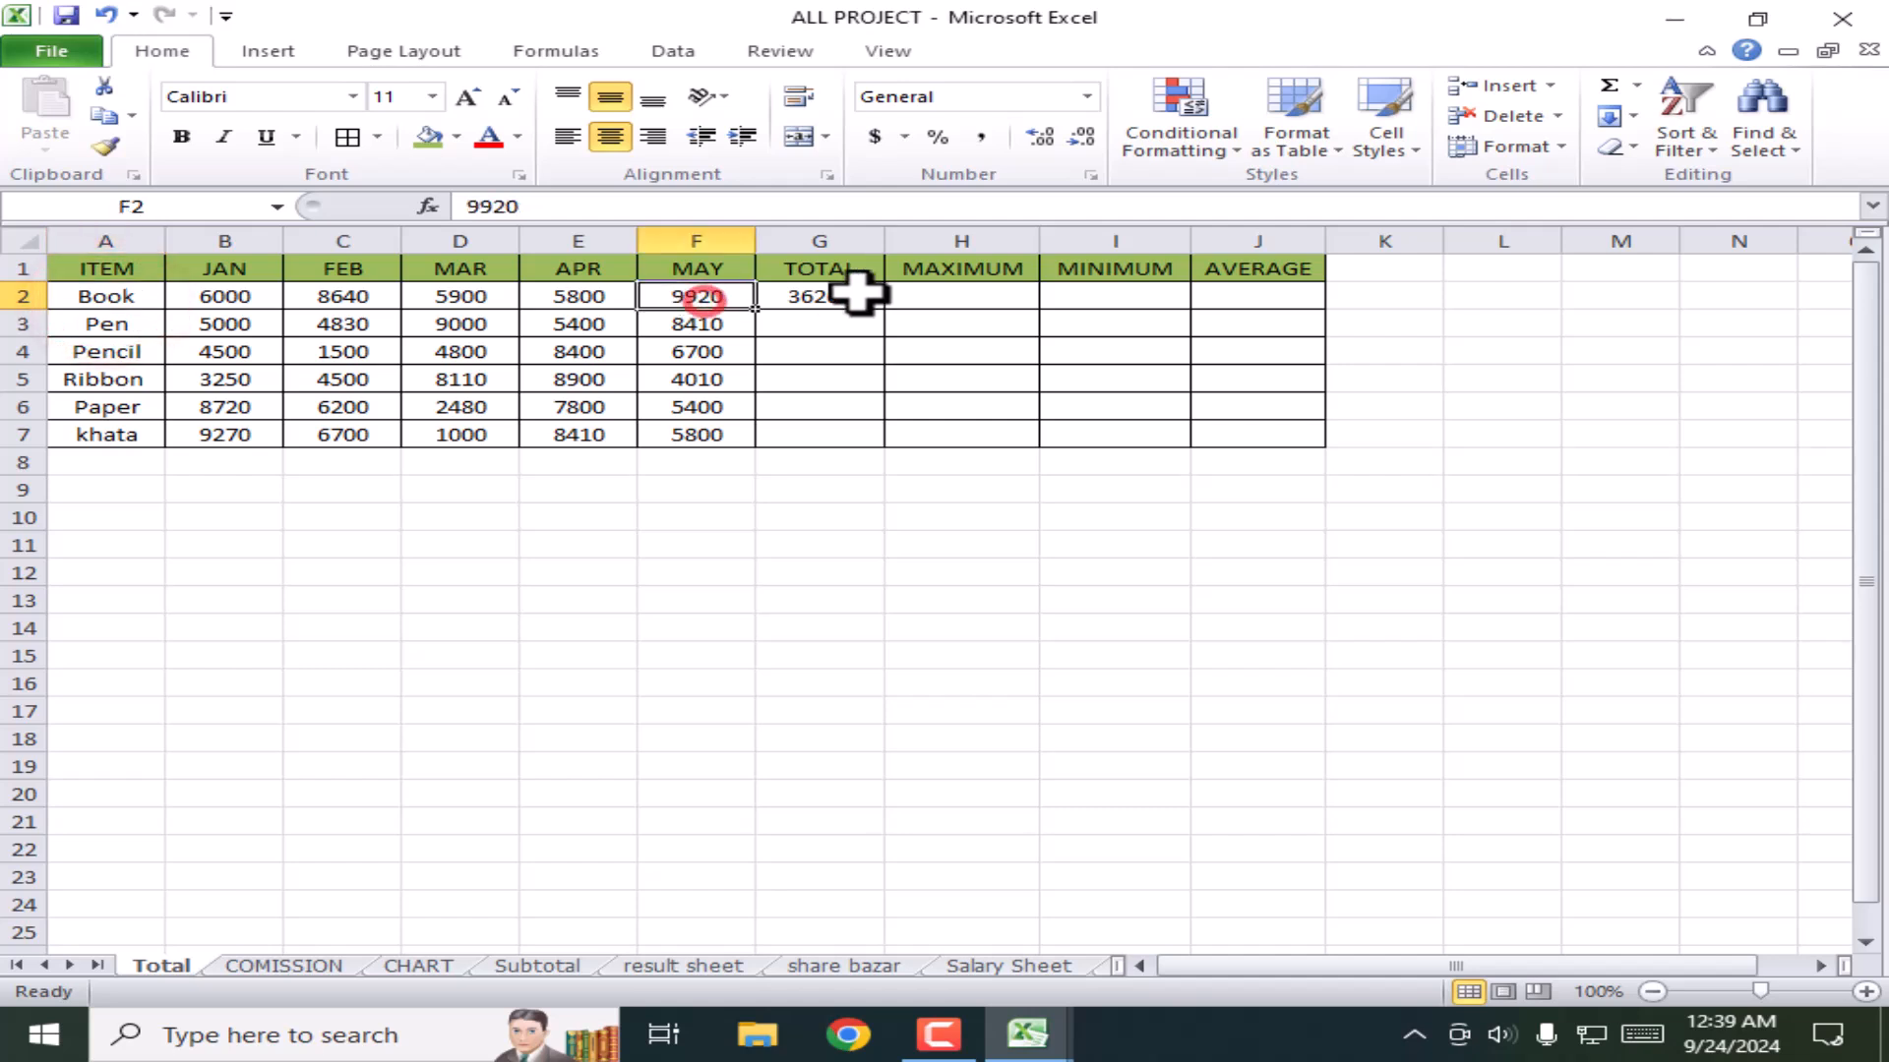
pyautogui.click(852, 295)
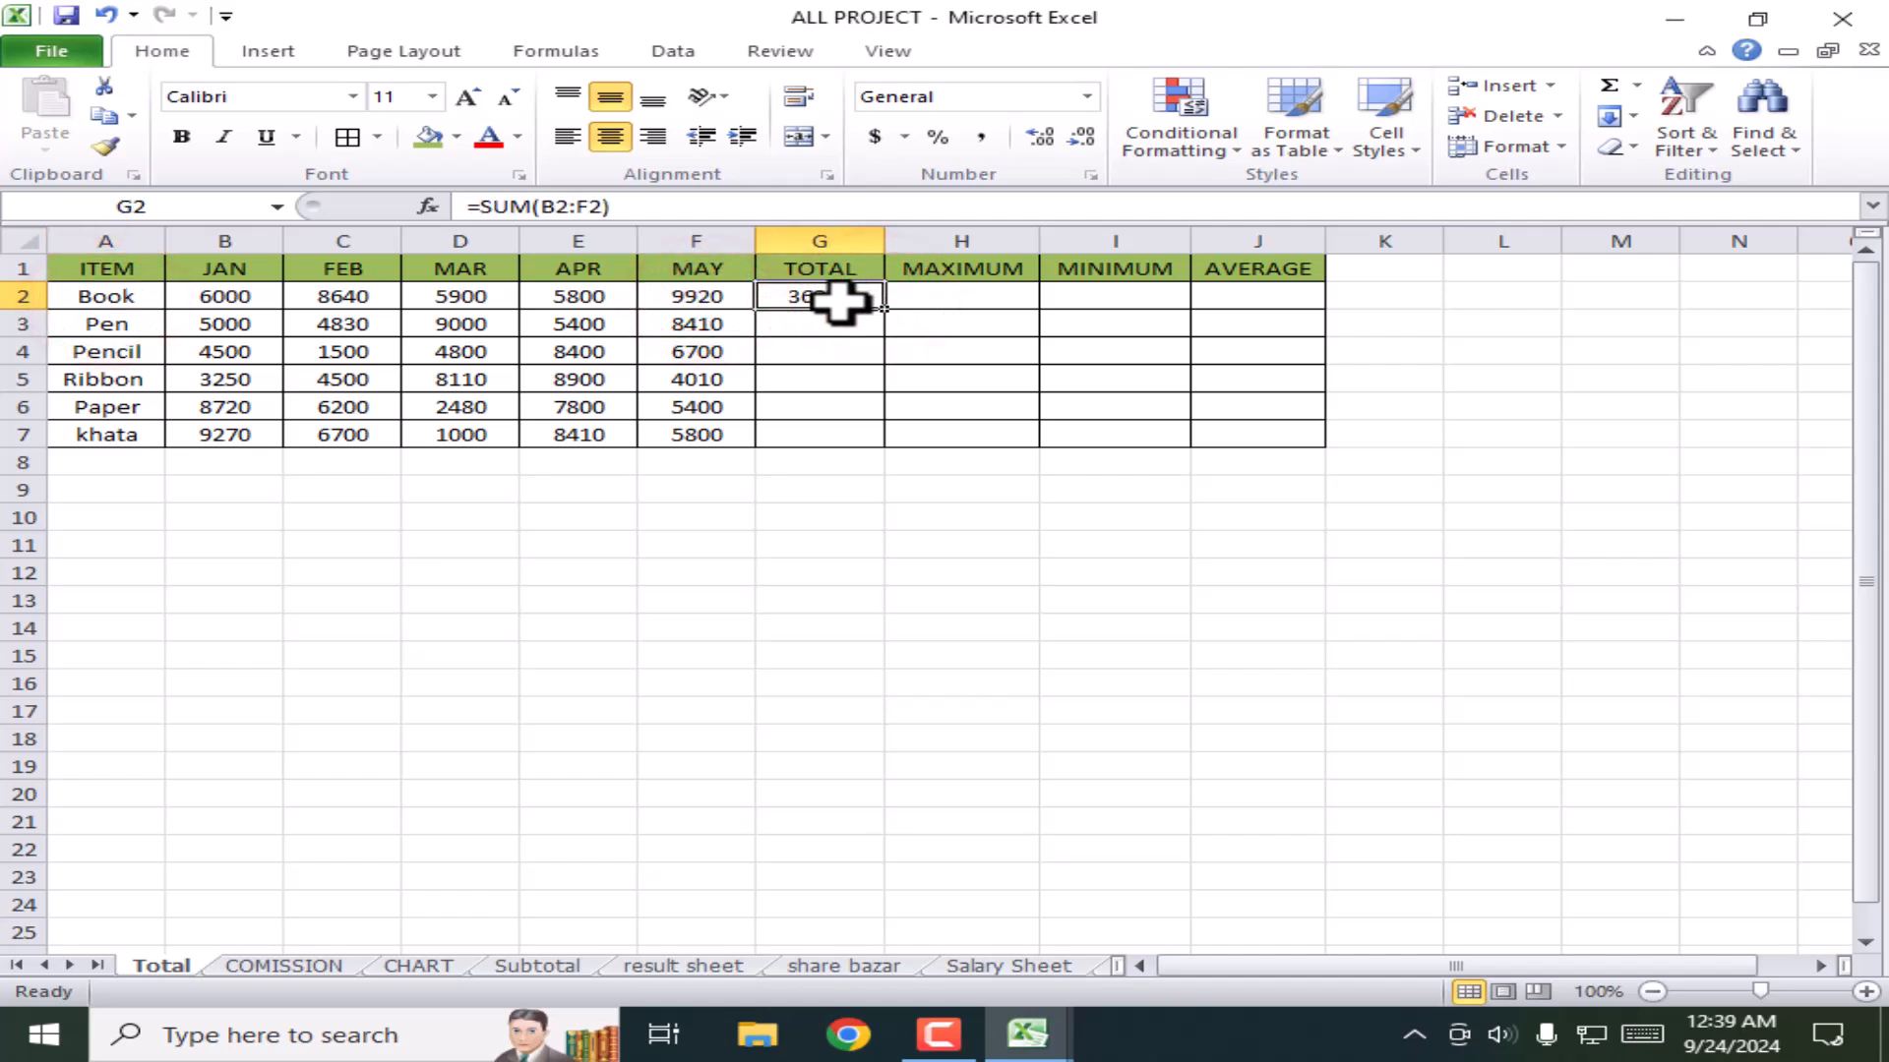
pyautogui.click(839, 302)
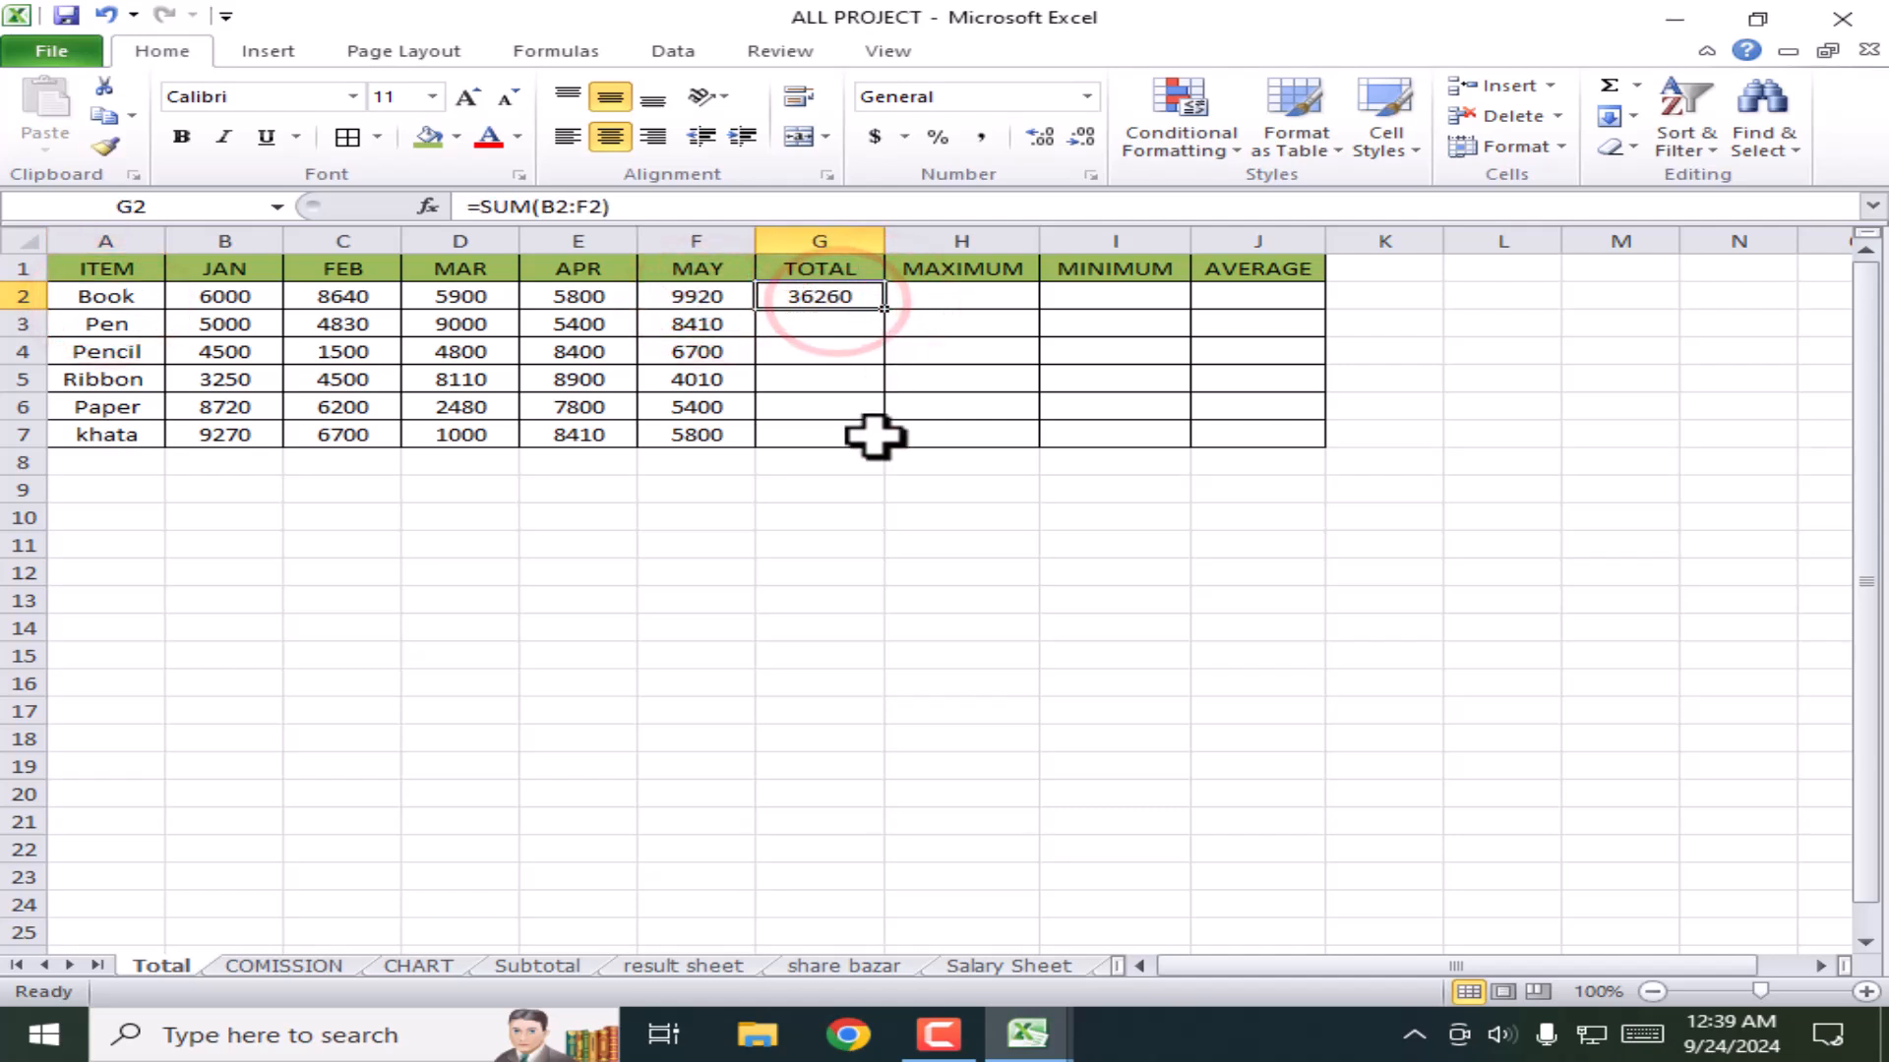
pyautogui.click(732, 324)
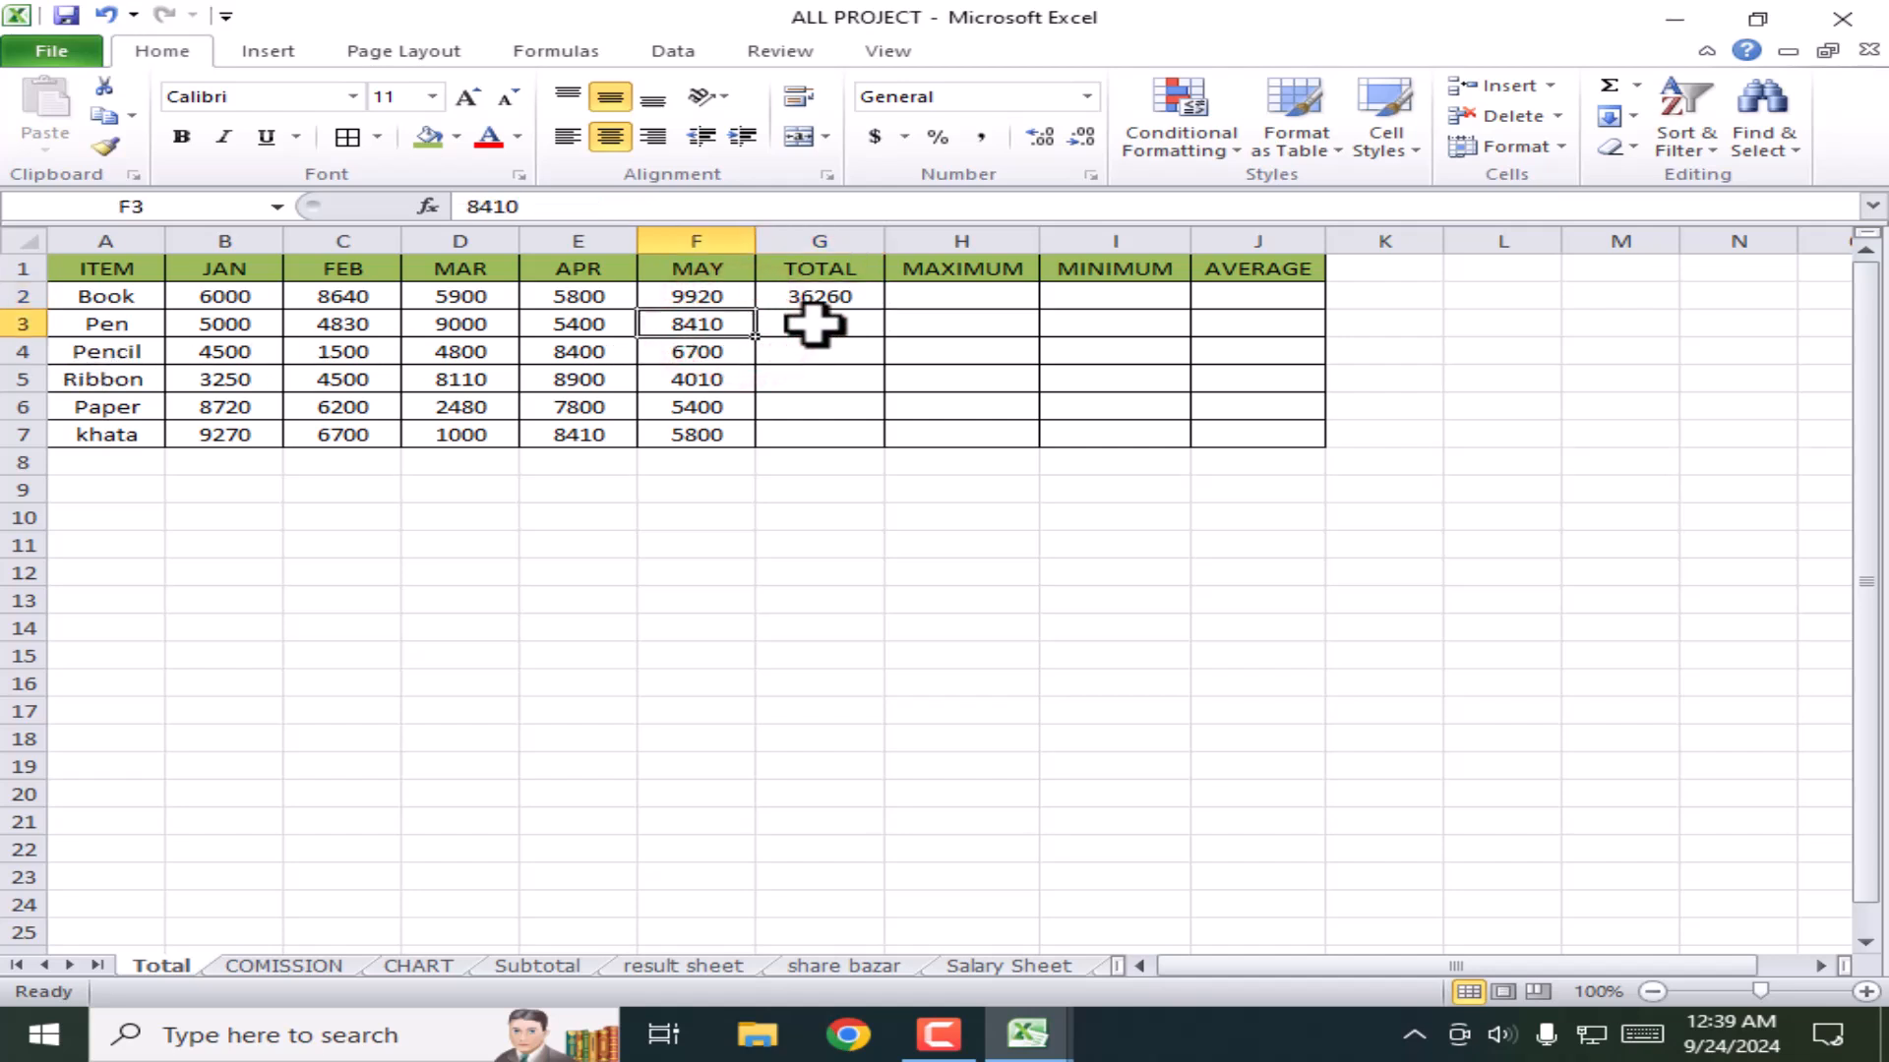
pyautogui.click(839, 293)
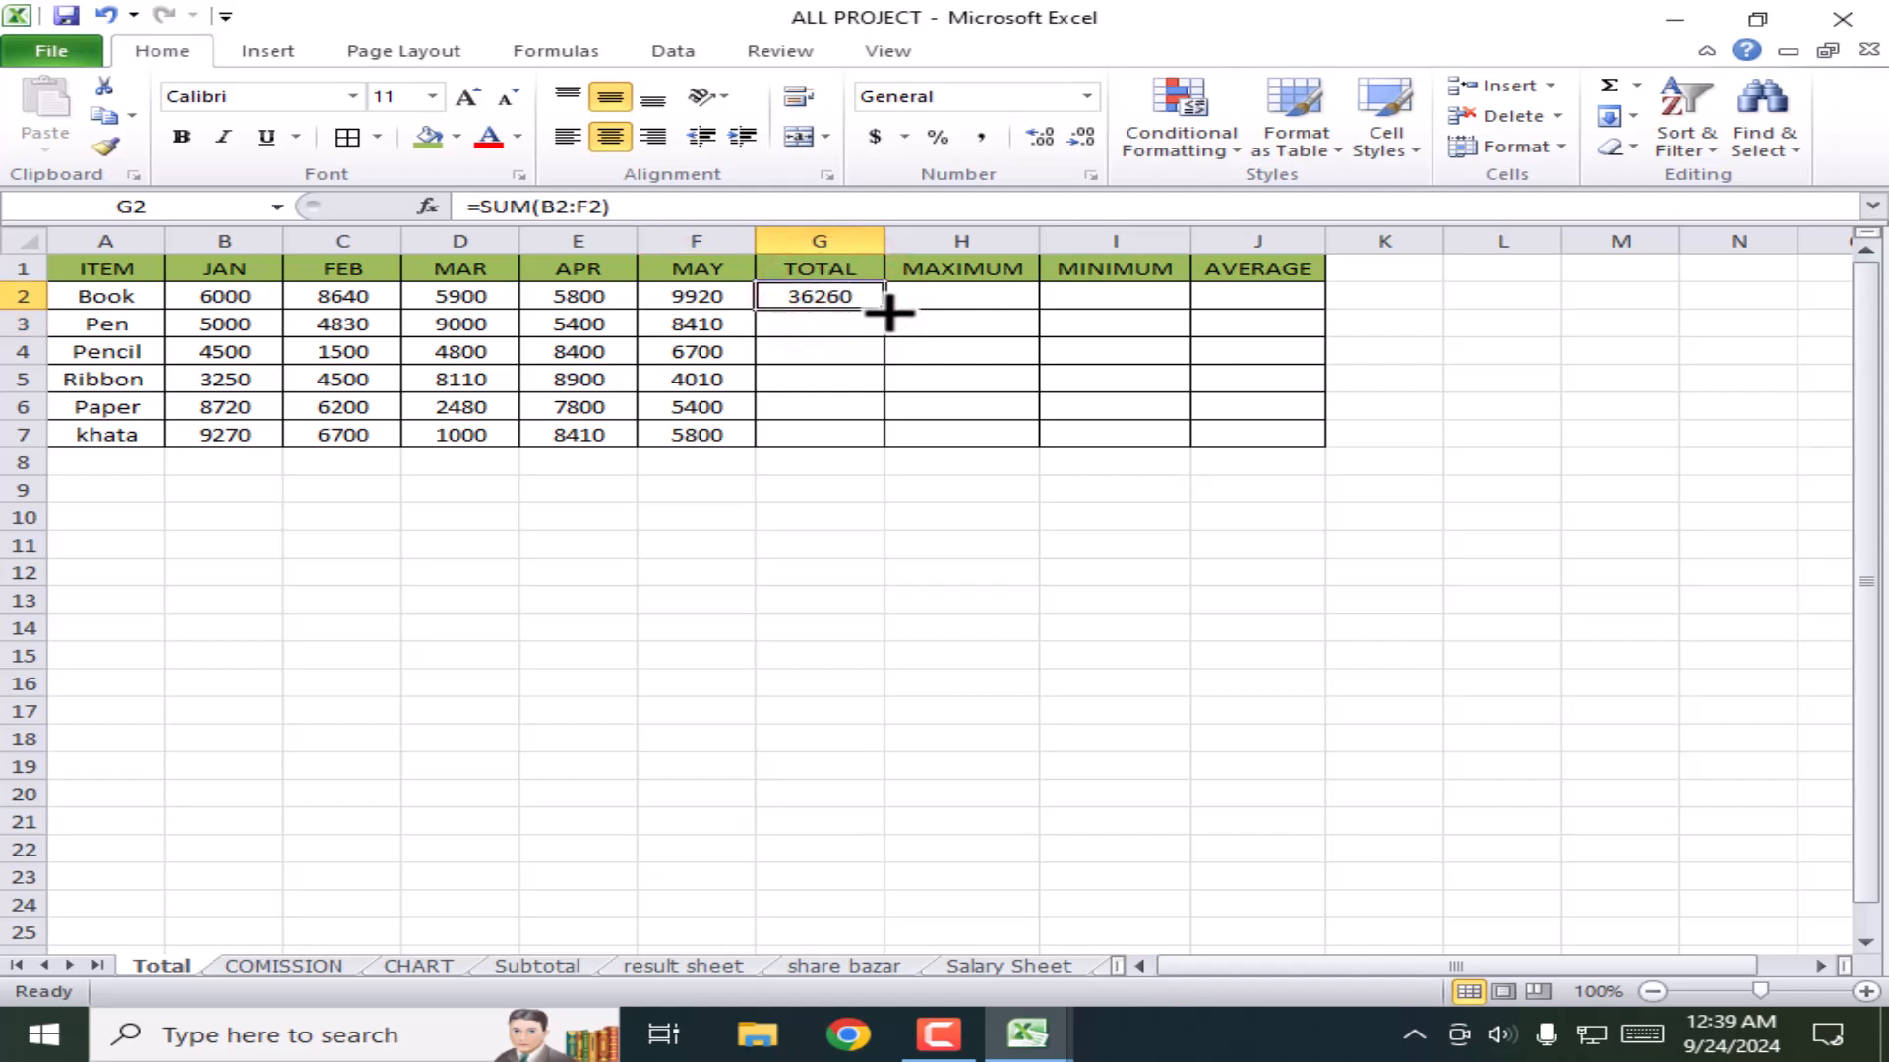
# Step: Copy G2's SUM formula down to G7 and inspect G7's row references
pyautogui.moveTo(888, 311); pyautogui.dragTo(888, 451)
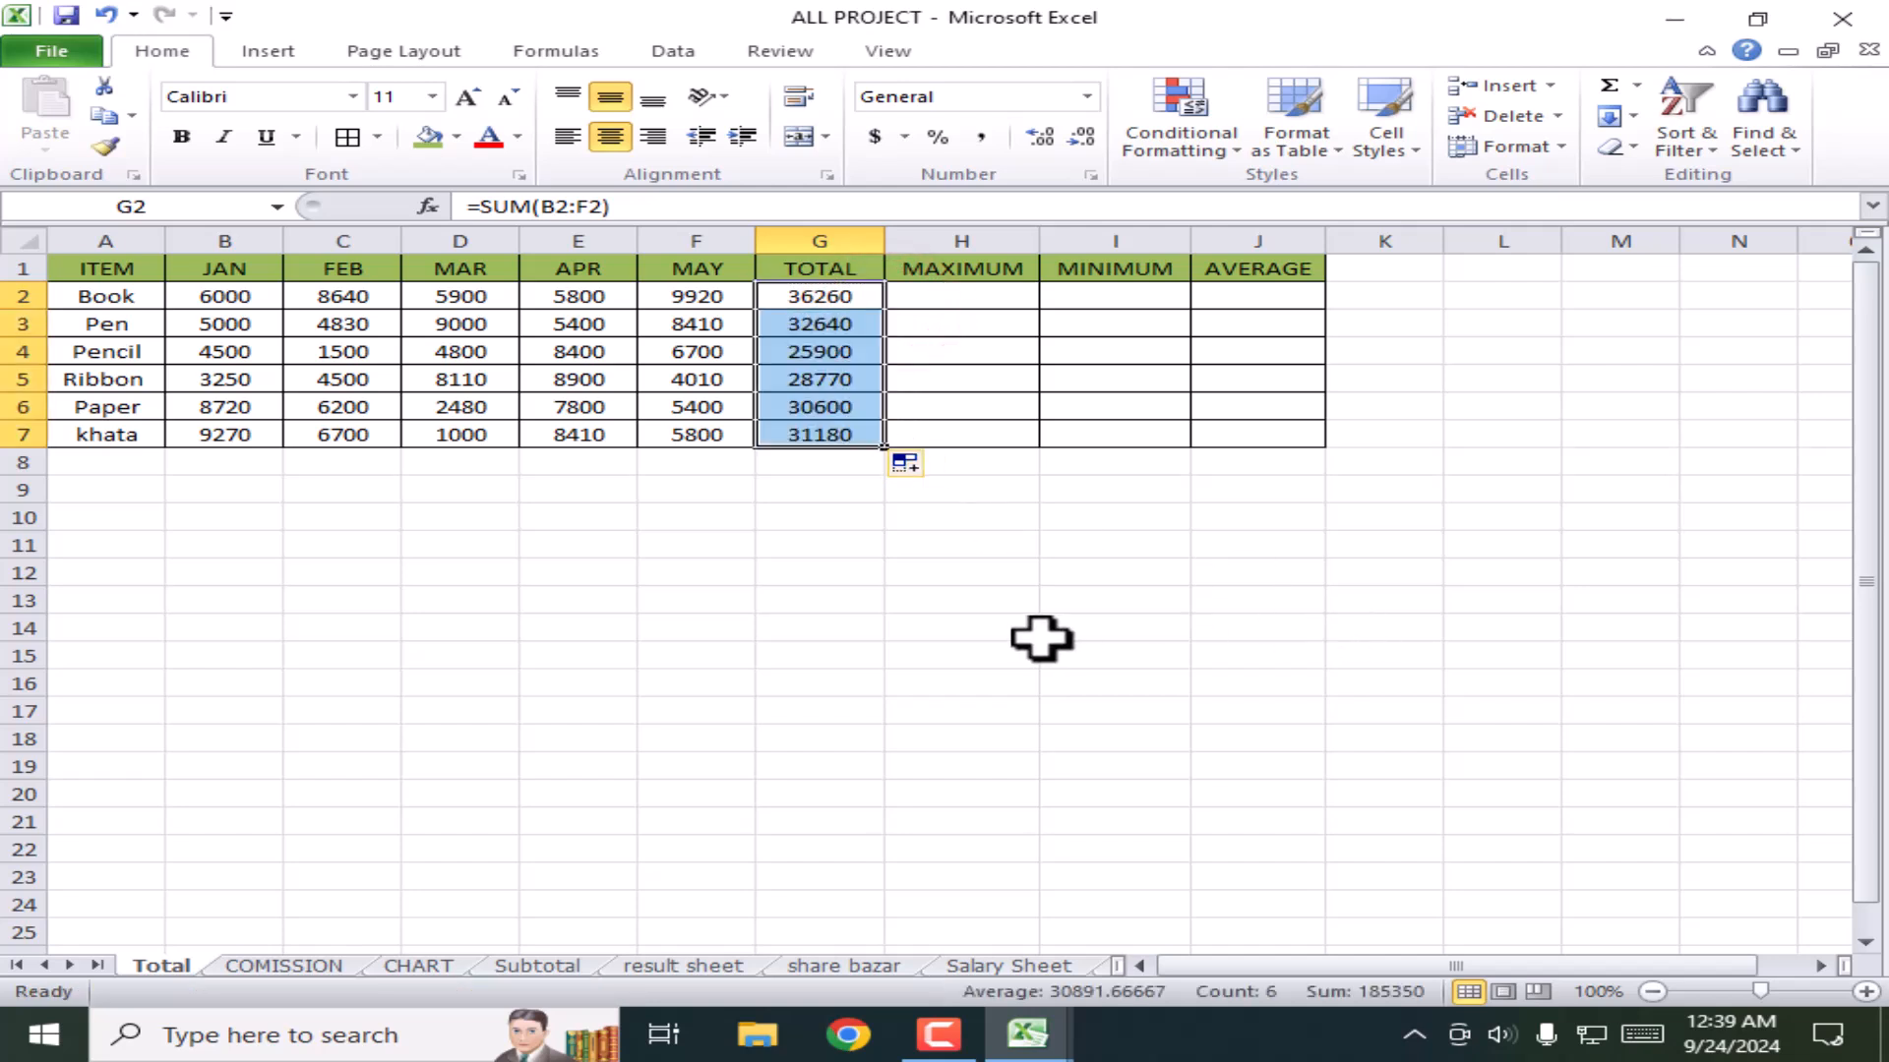
pyautogui.click(906, 521)
pyautogui.click(809, 436)
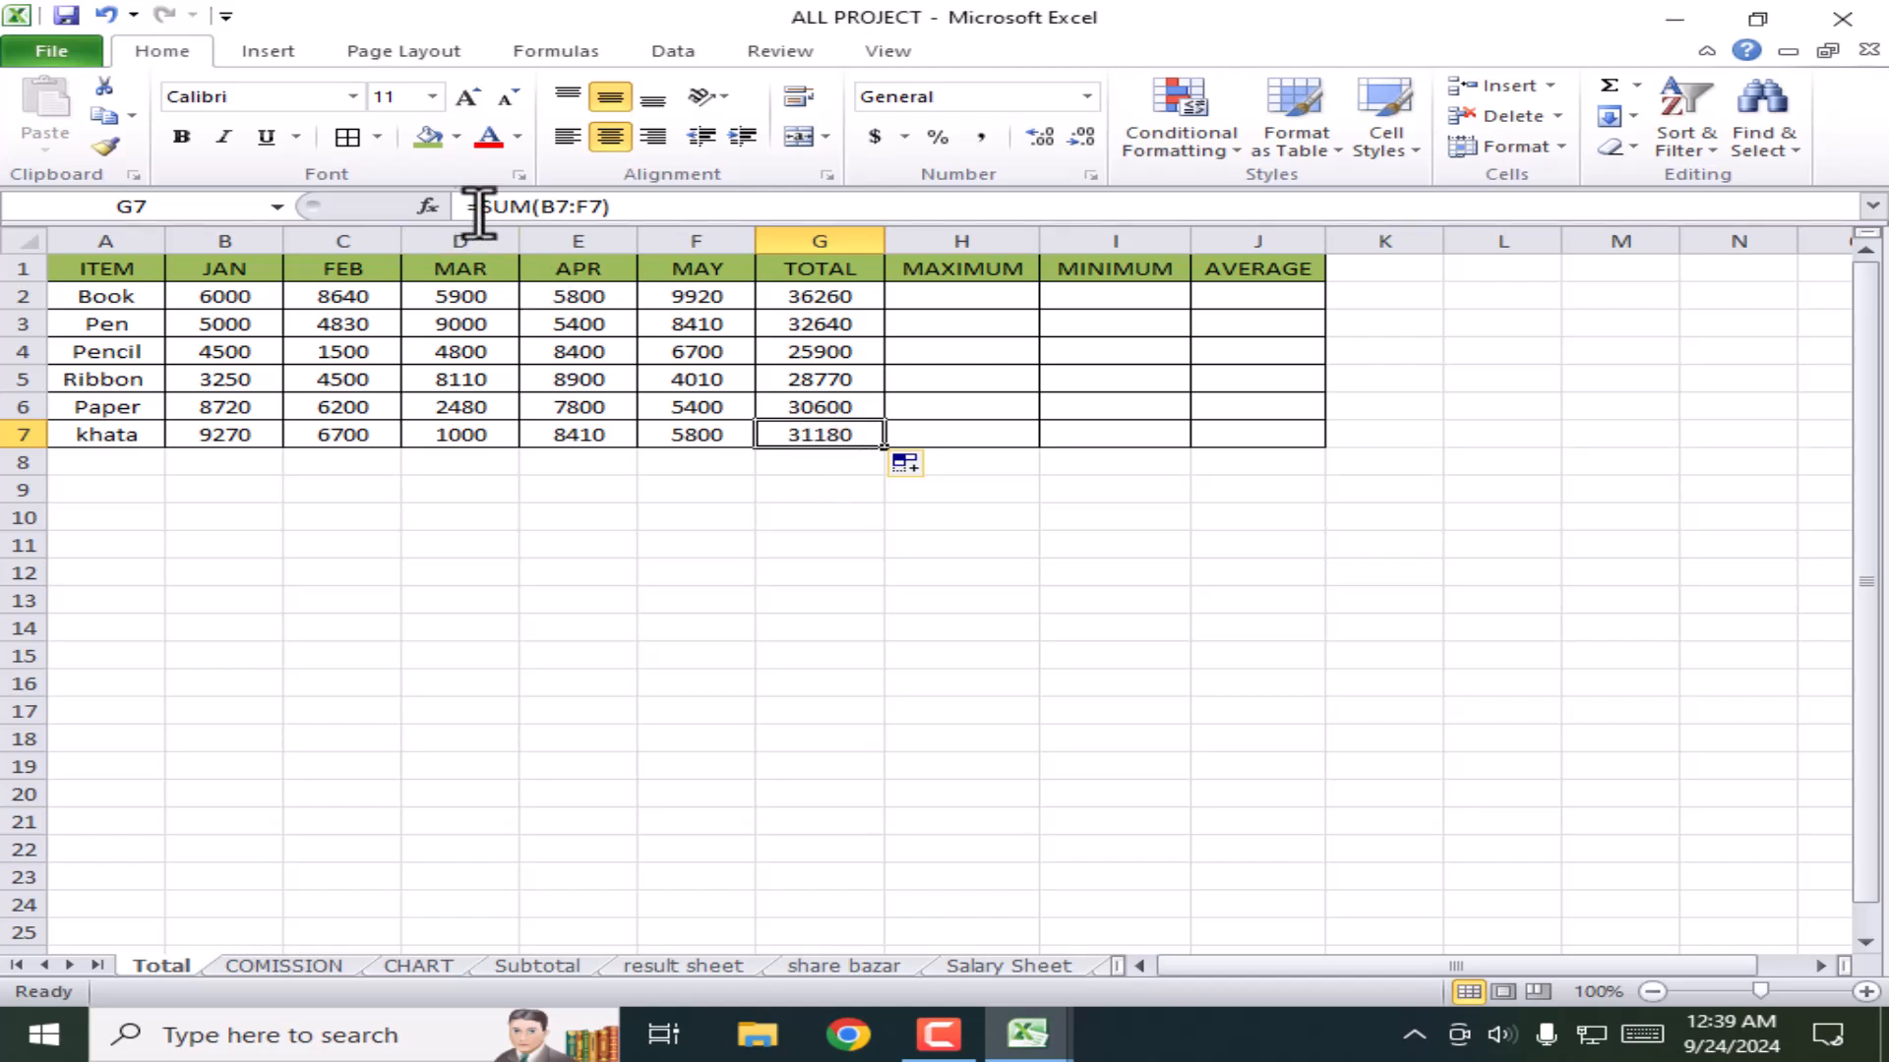
pyautogui.moveTo(657, 205); pyautogui.dragTo(446, 214)
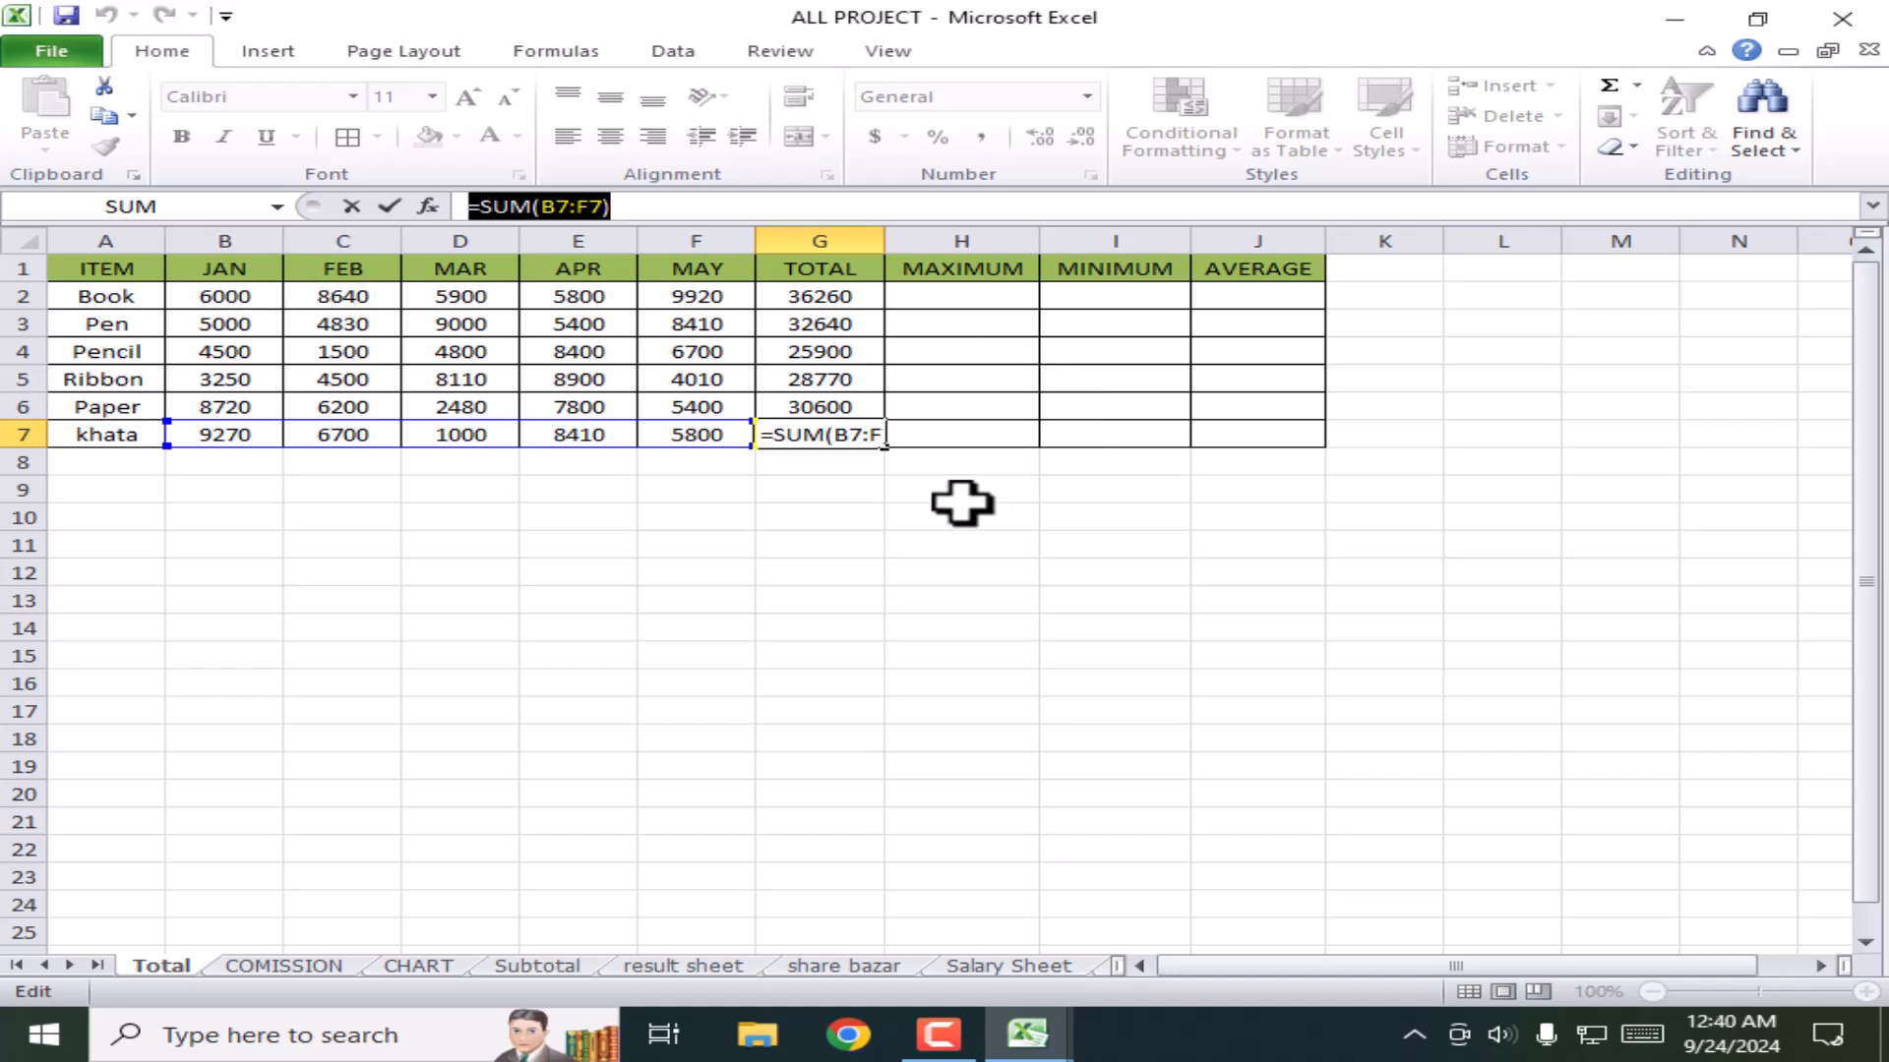
pyautogui.press('Return')
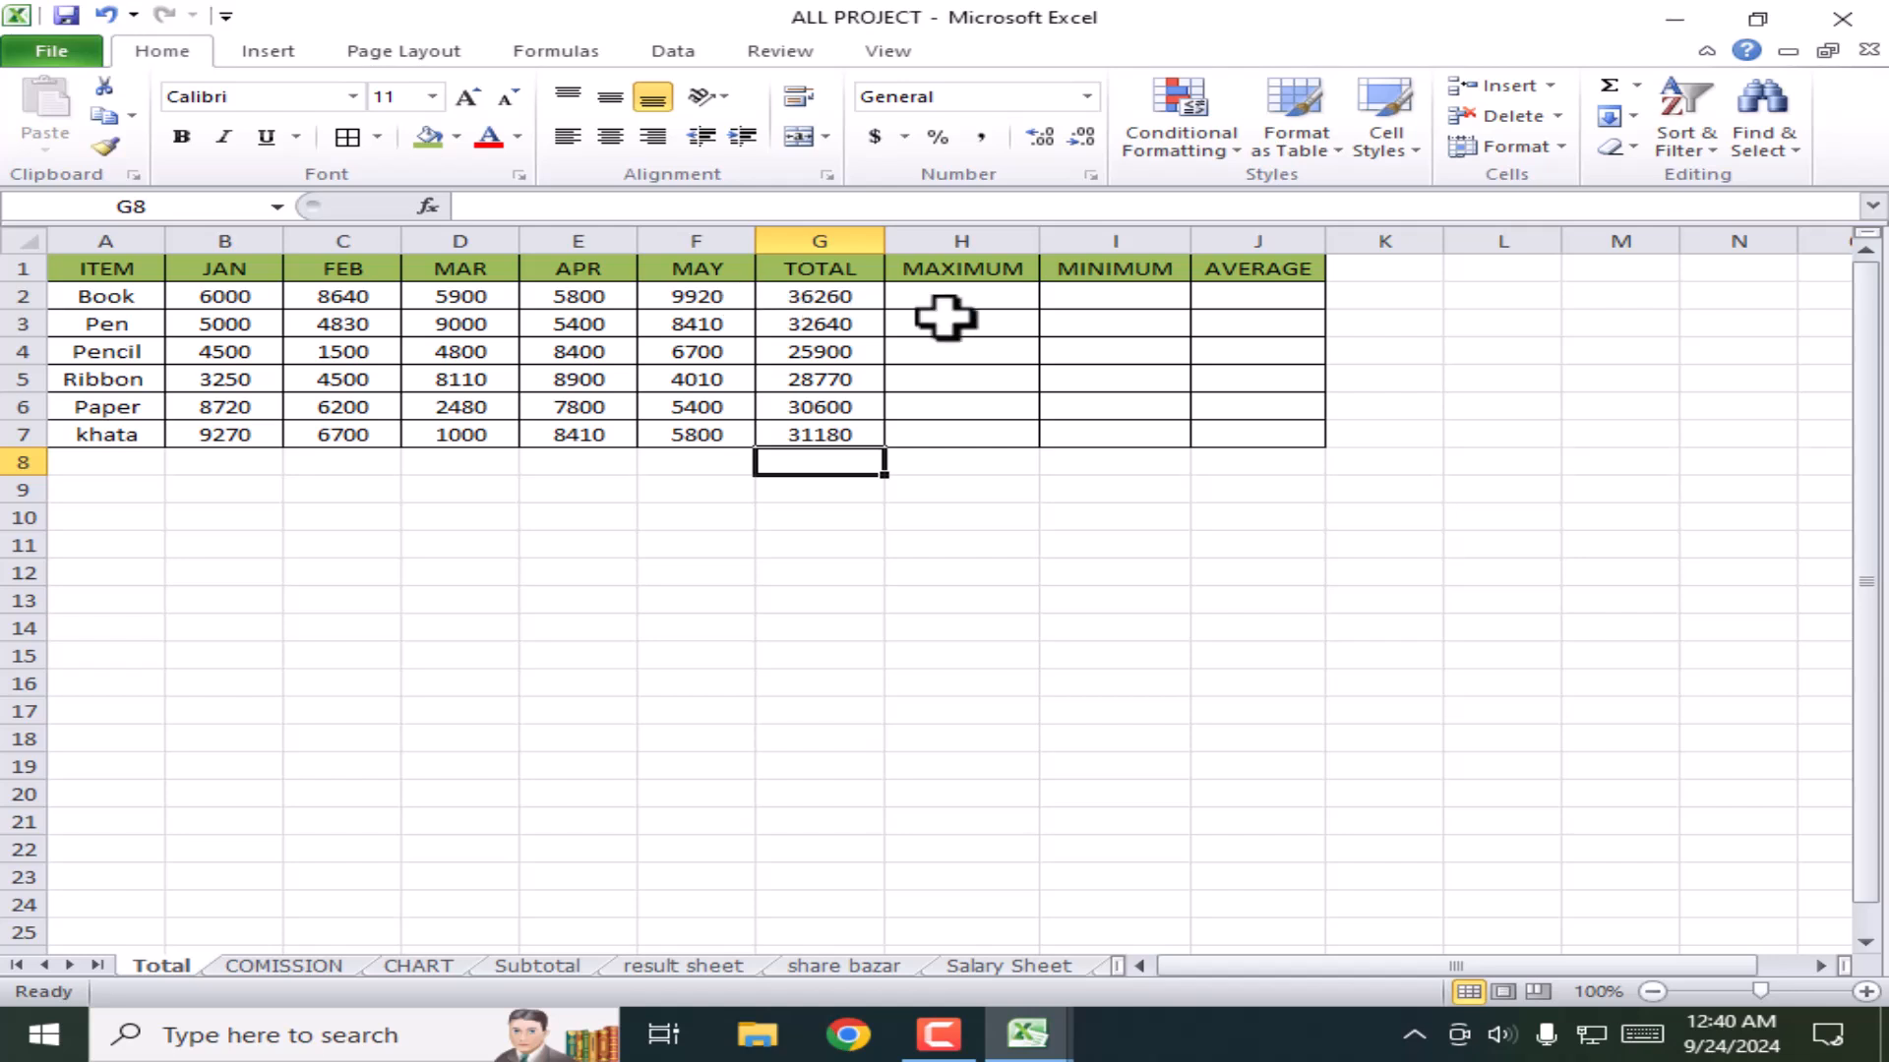
# Step: Enter =MAX(B2:F2) in H2 to get Book's largest value, 9920
pyautogui.click(977, 303)
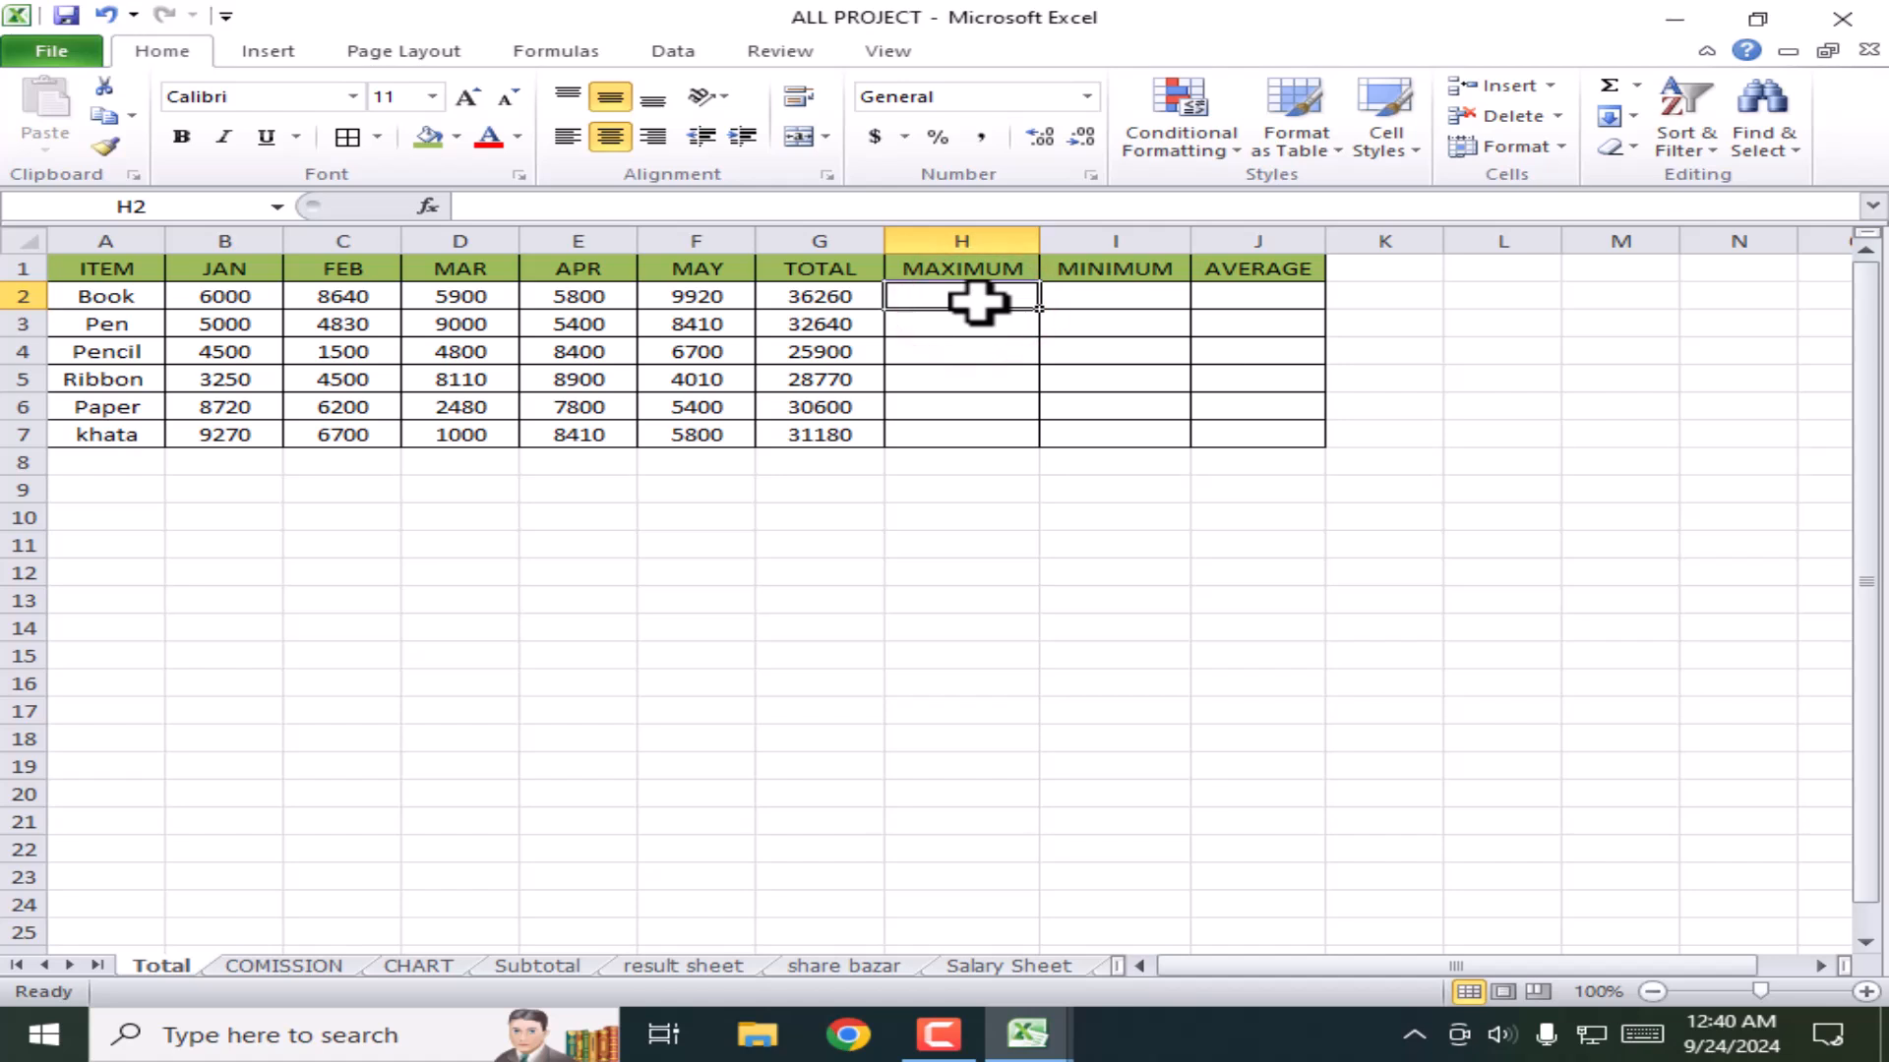
pyautogui.write('=')
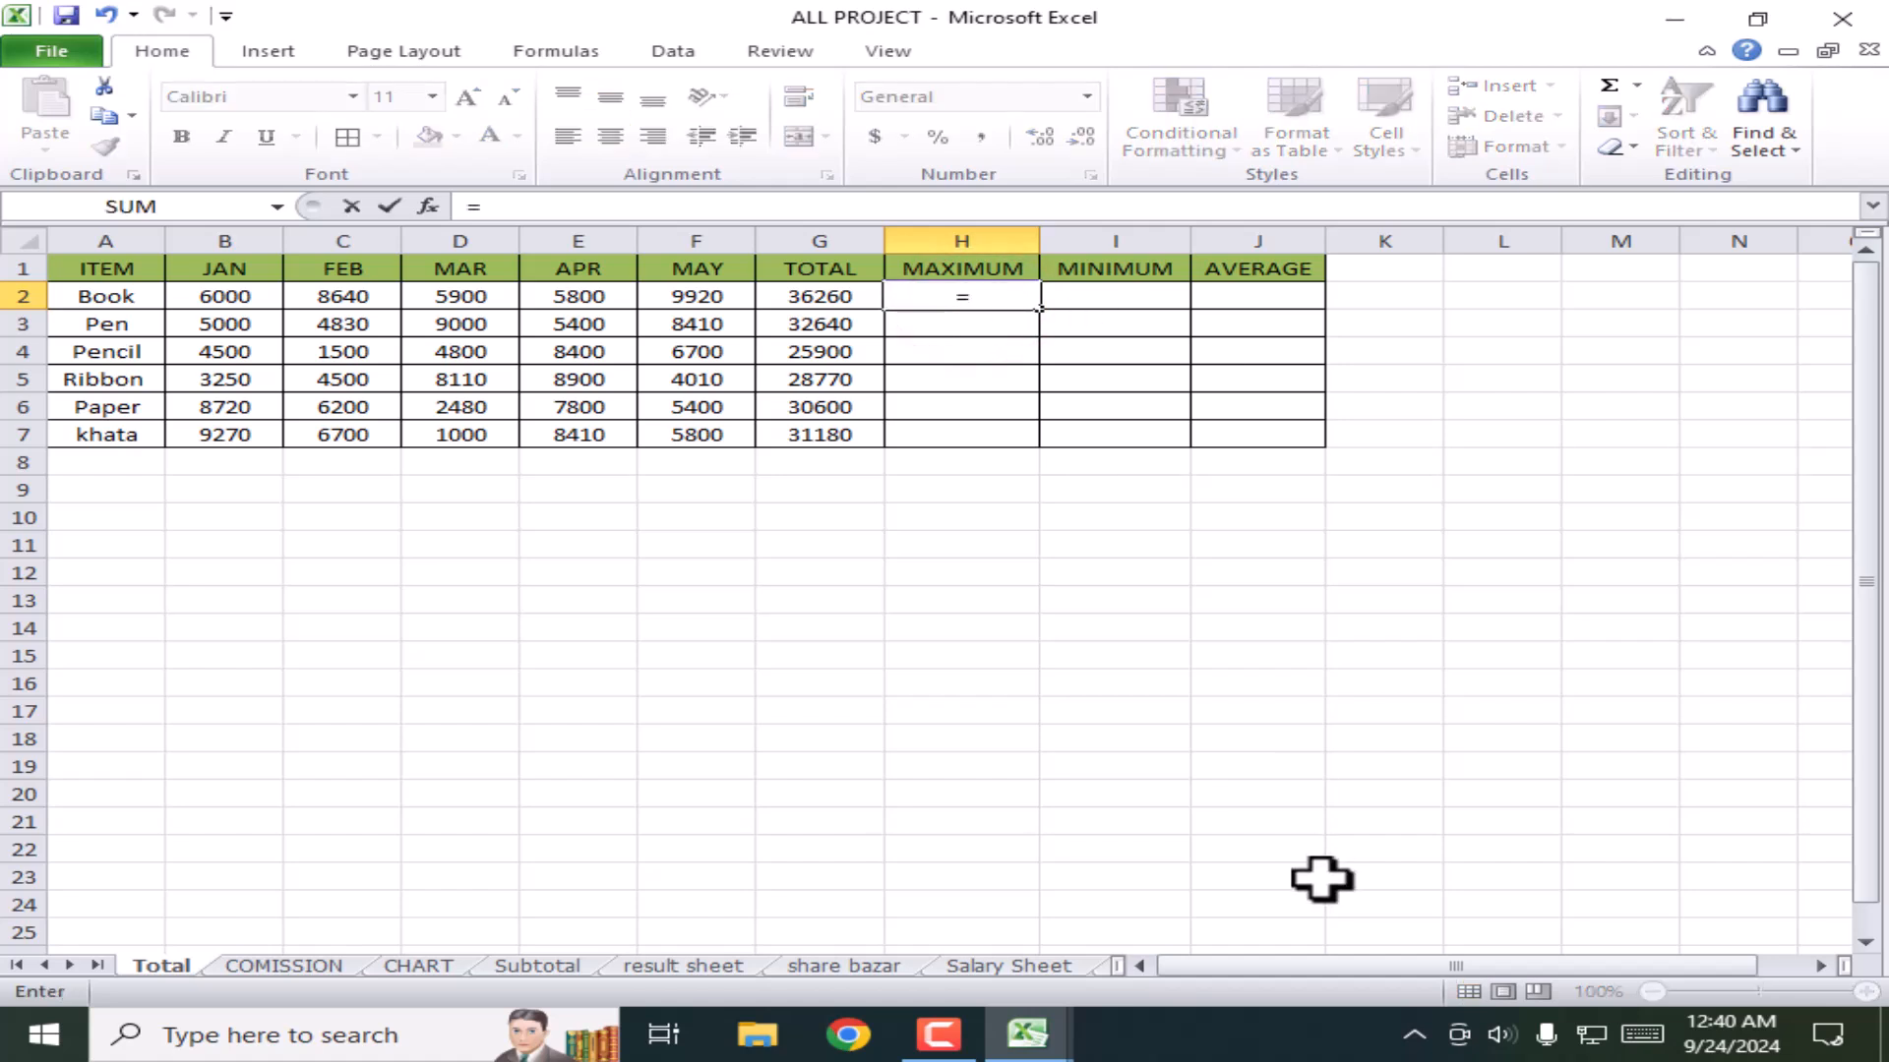
pyautogui.write('max')
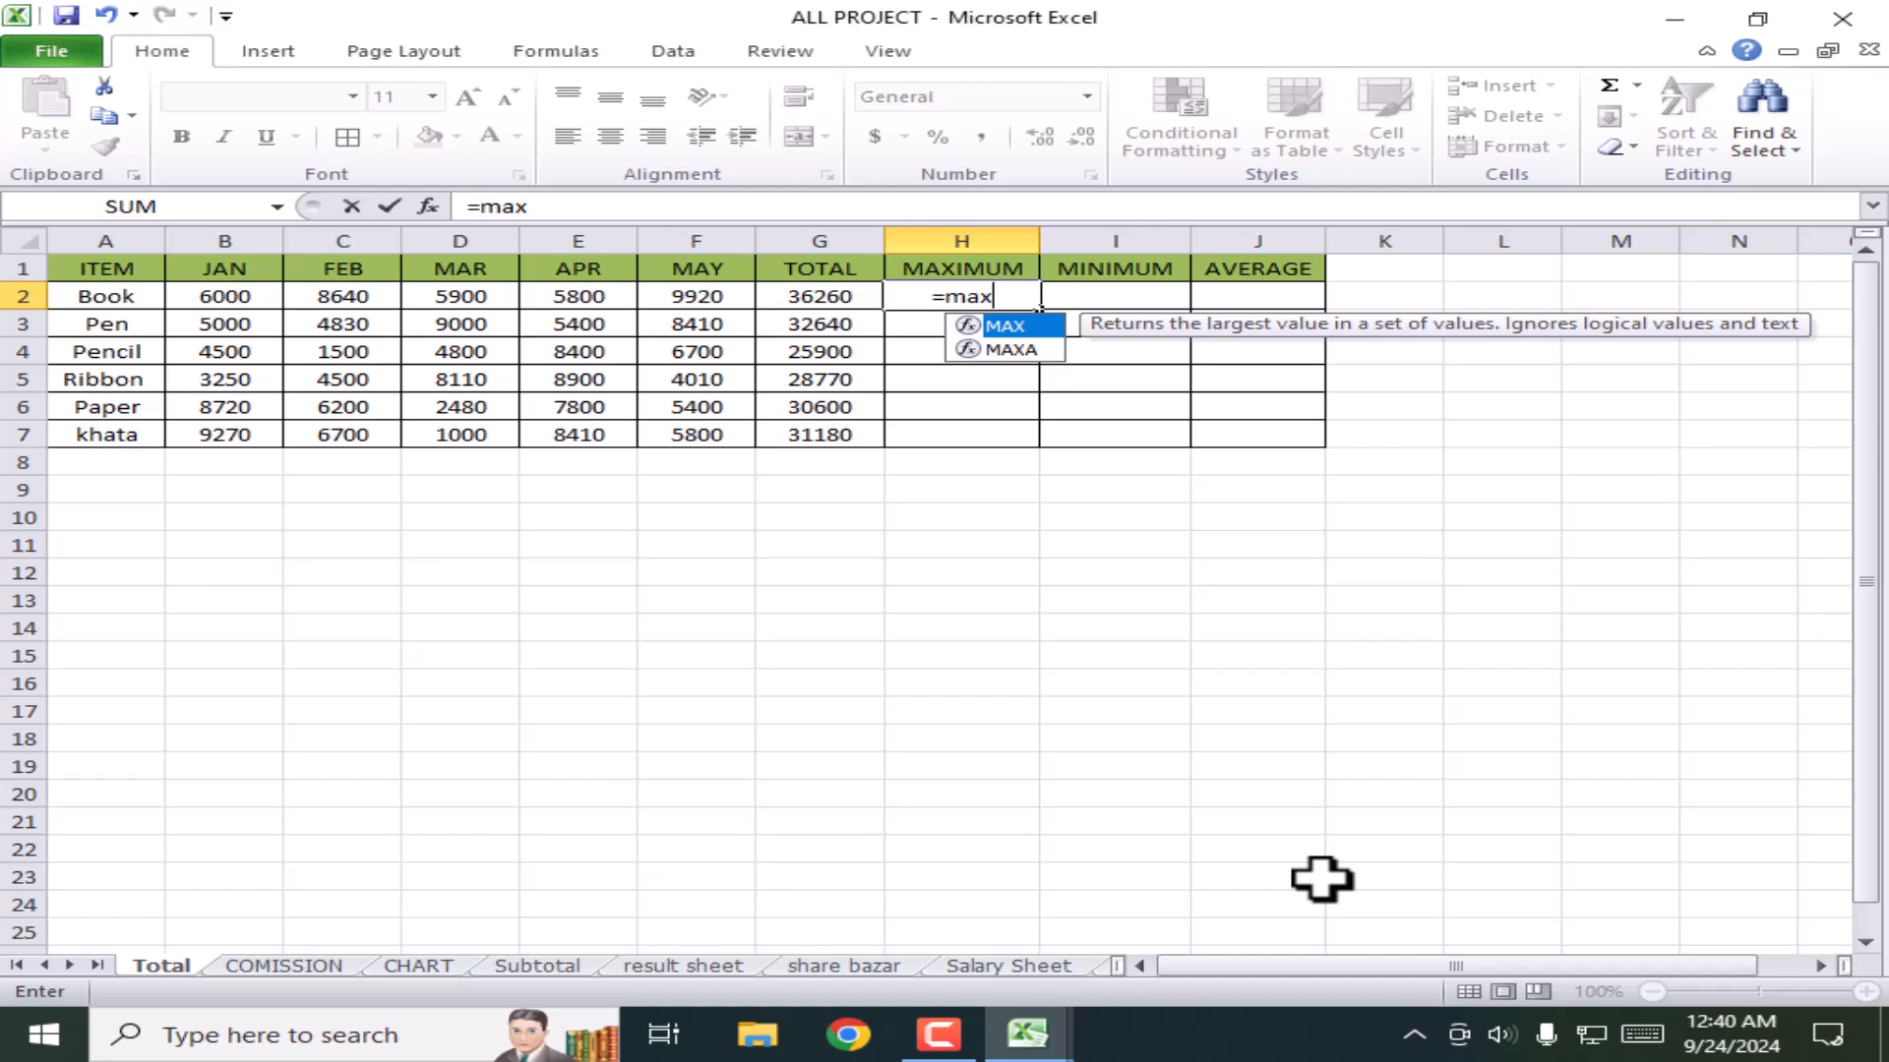
pyautogui.write('(')
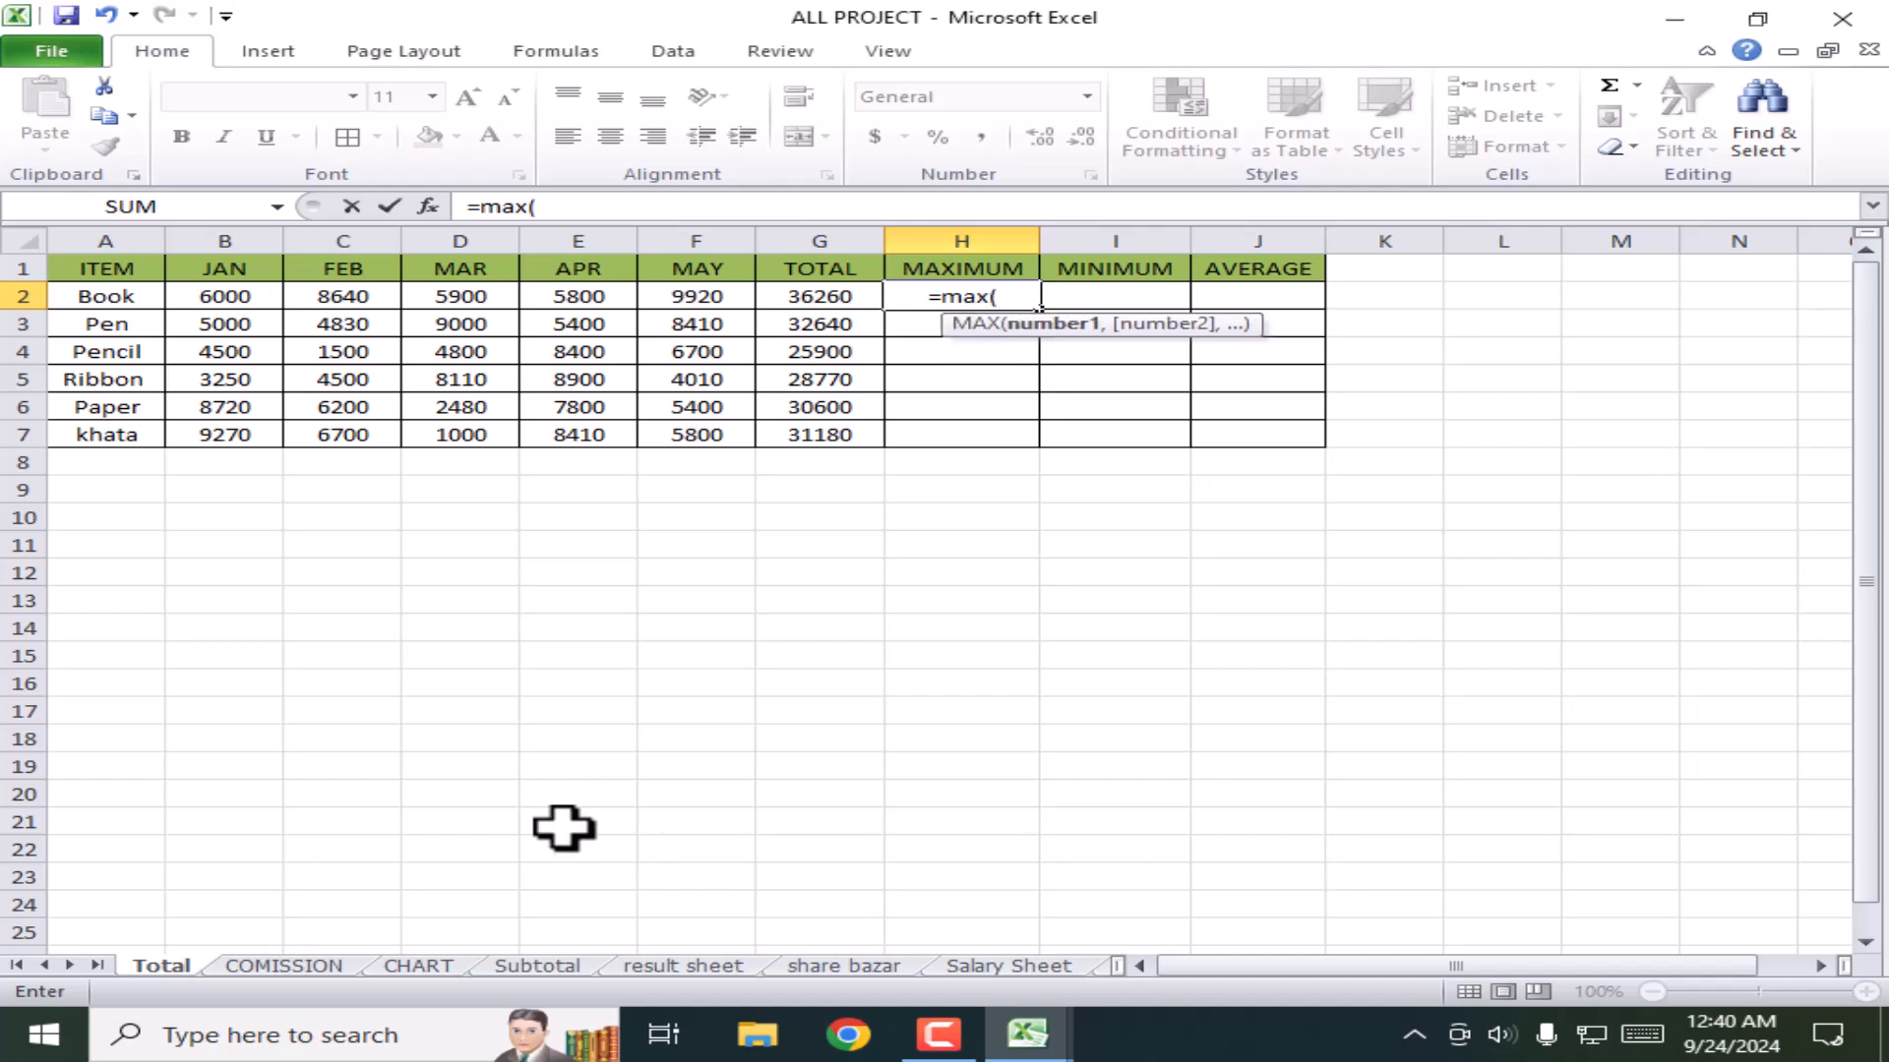
pyautogui.click(224, 302)
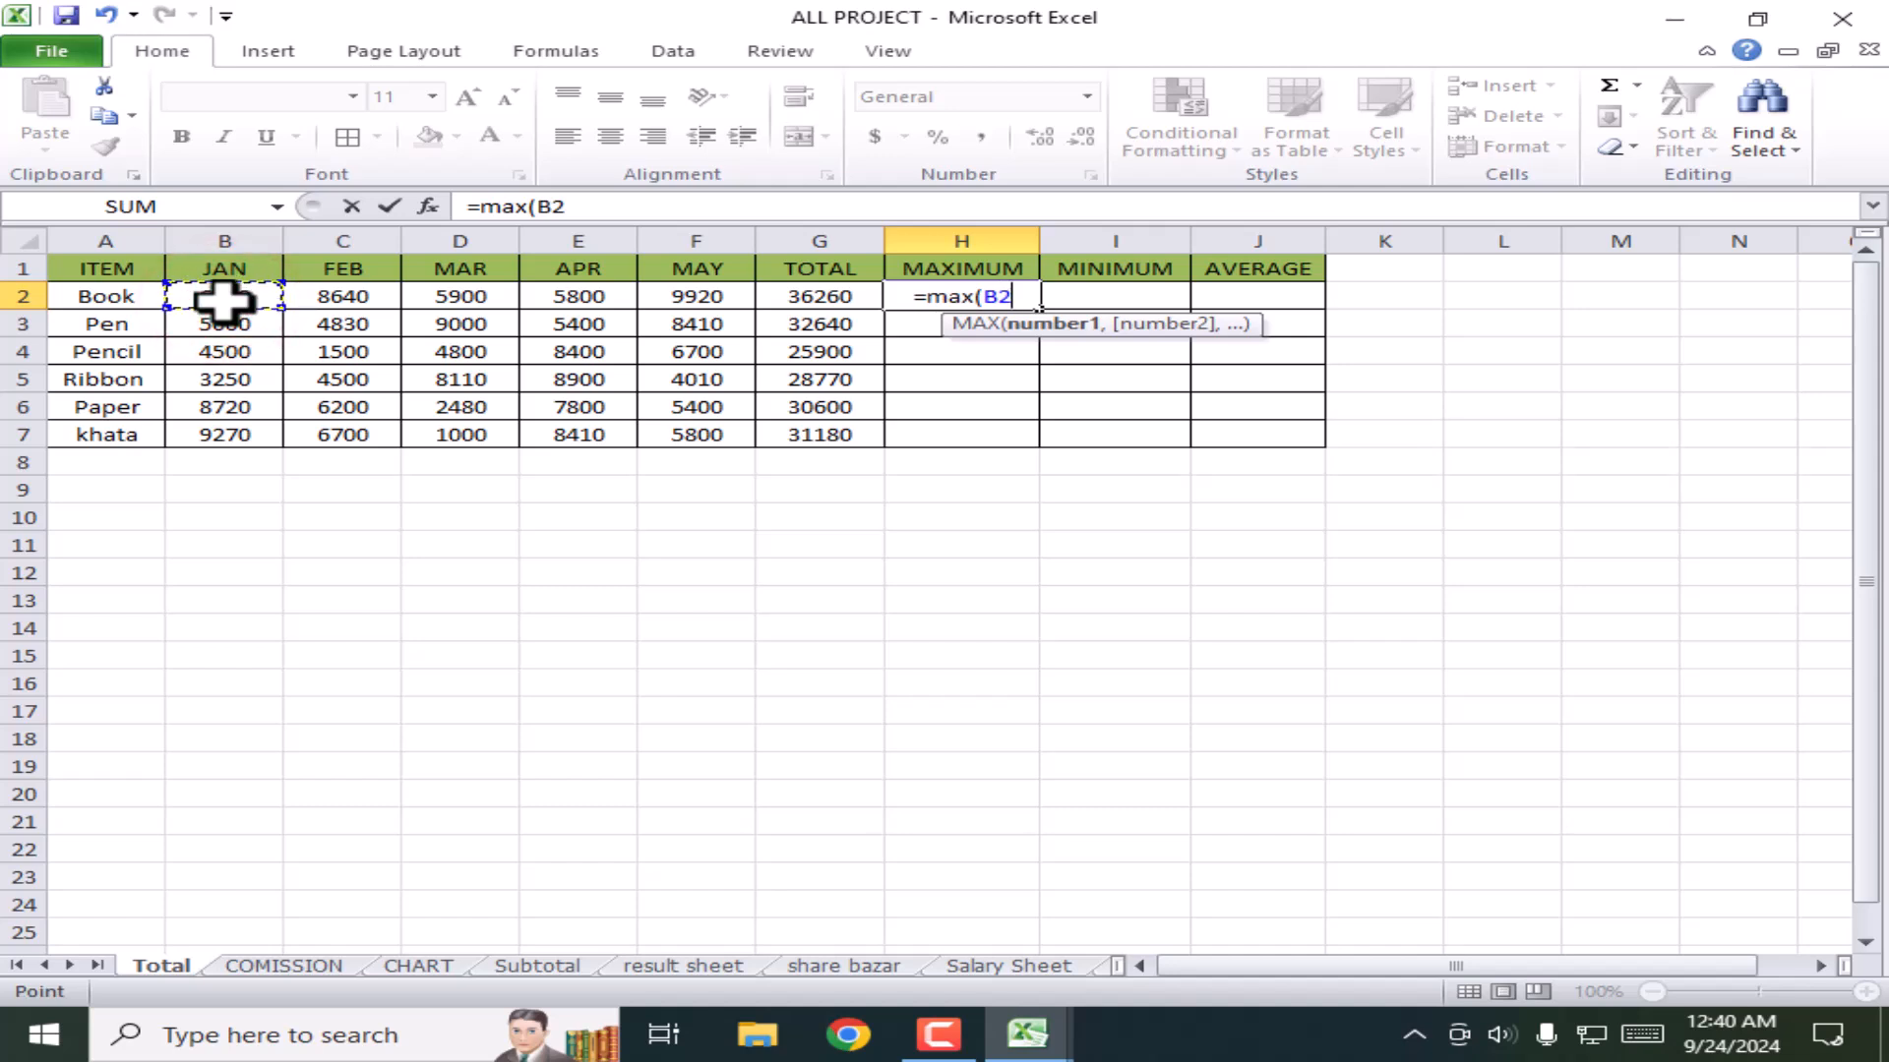
pyautogui.press('F8')
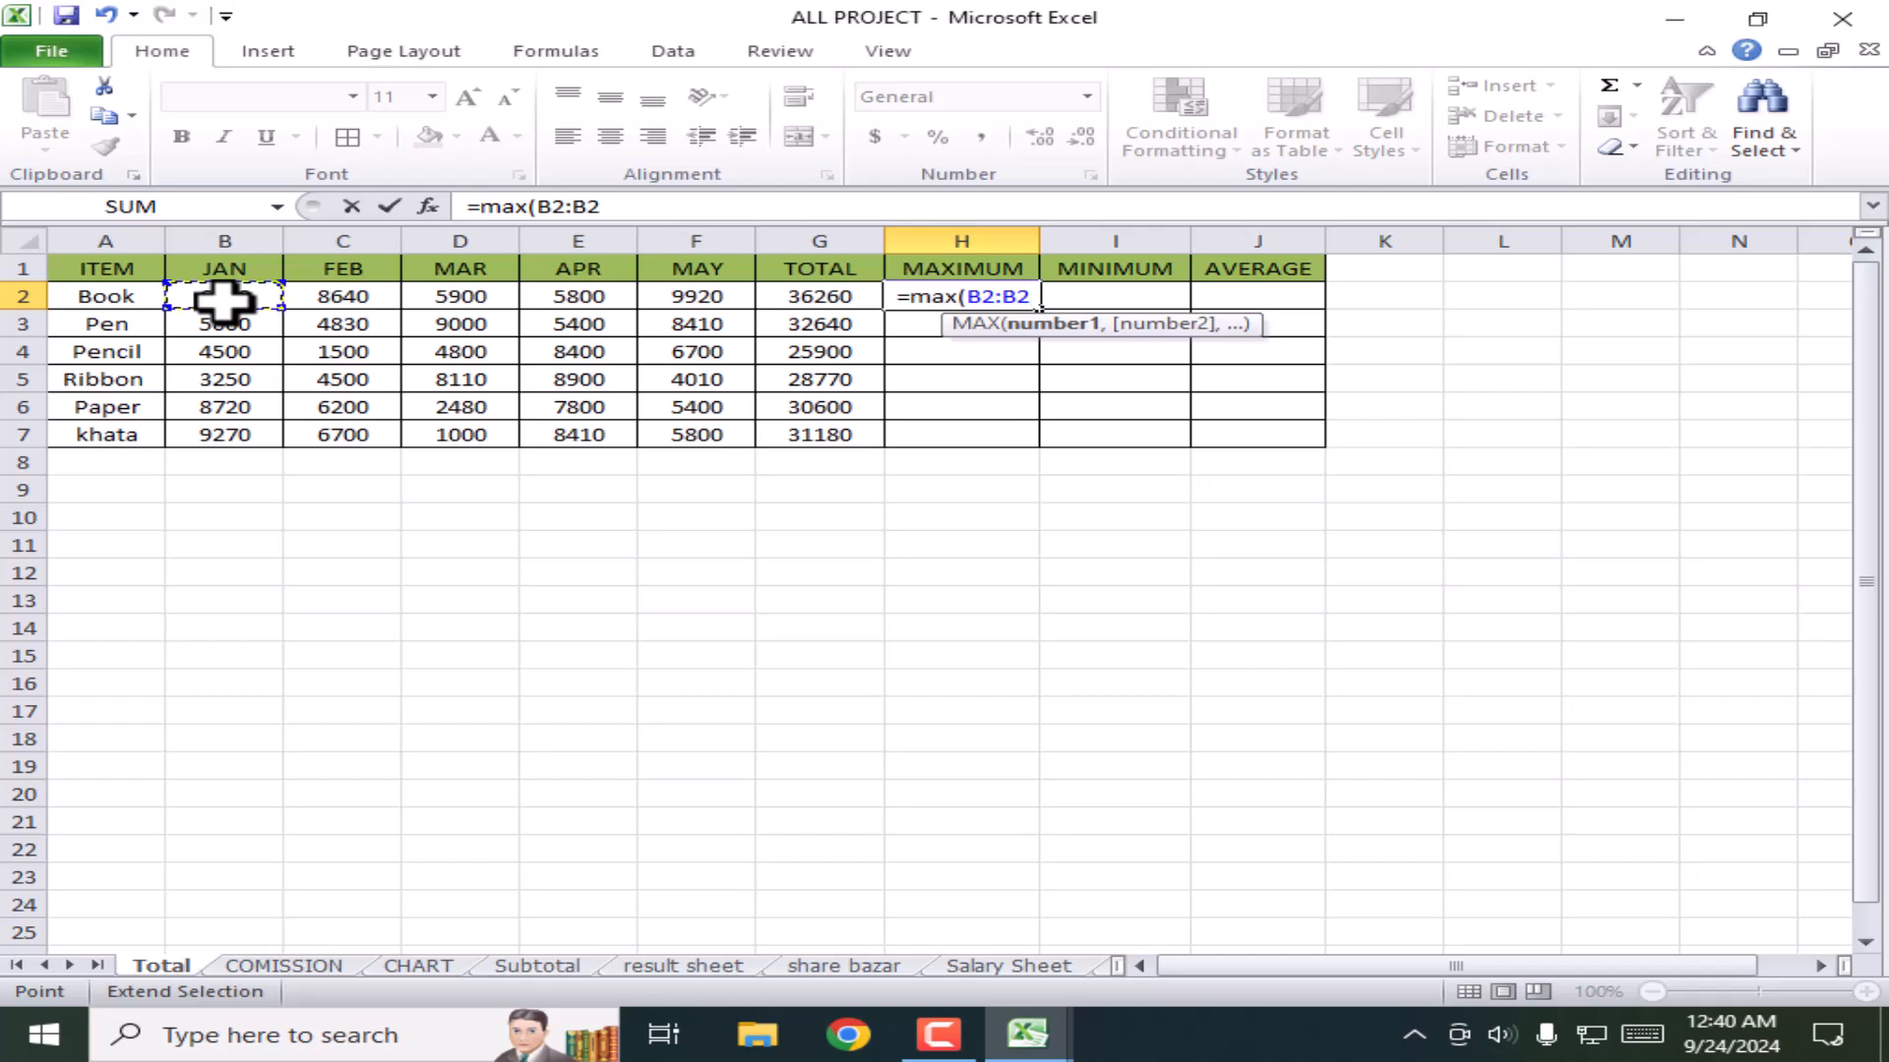
pyautogui.click(707, 297)
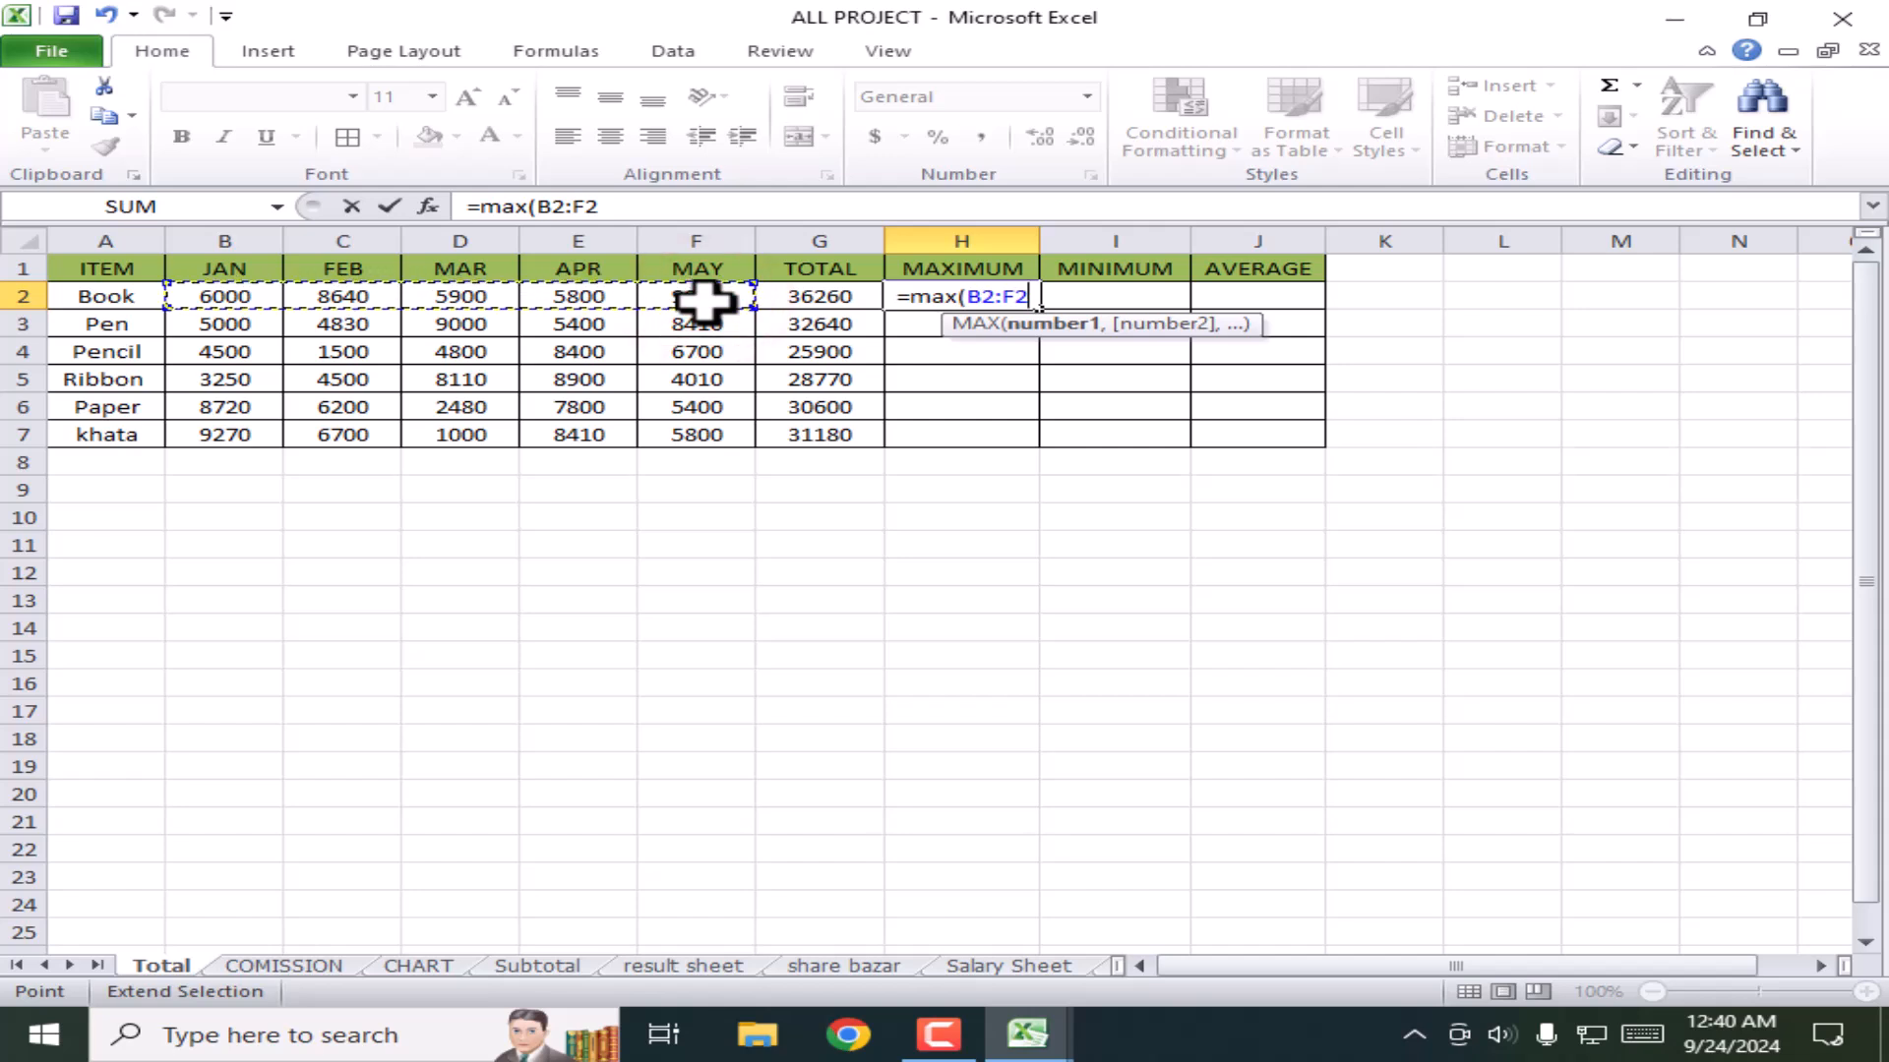
pyautogui.write(')')
pyautogui.press('Return')
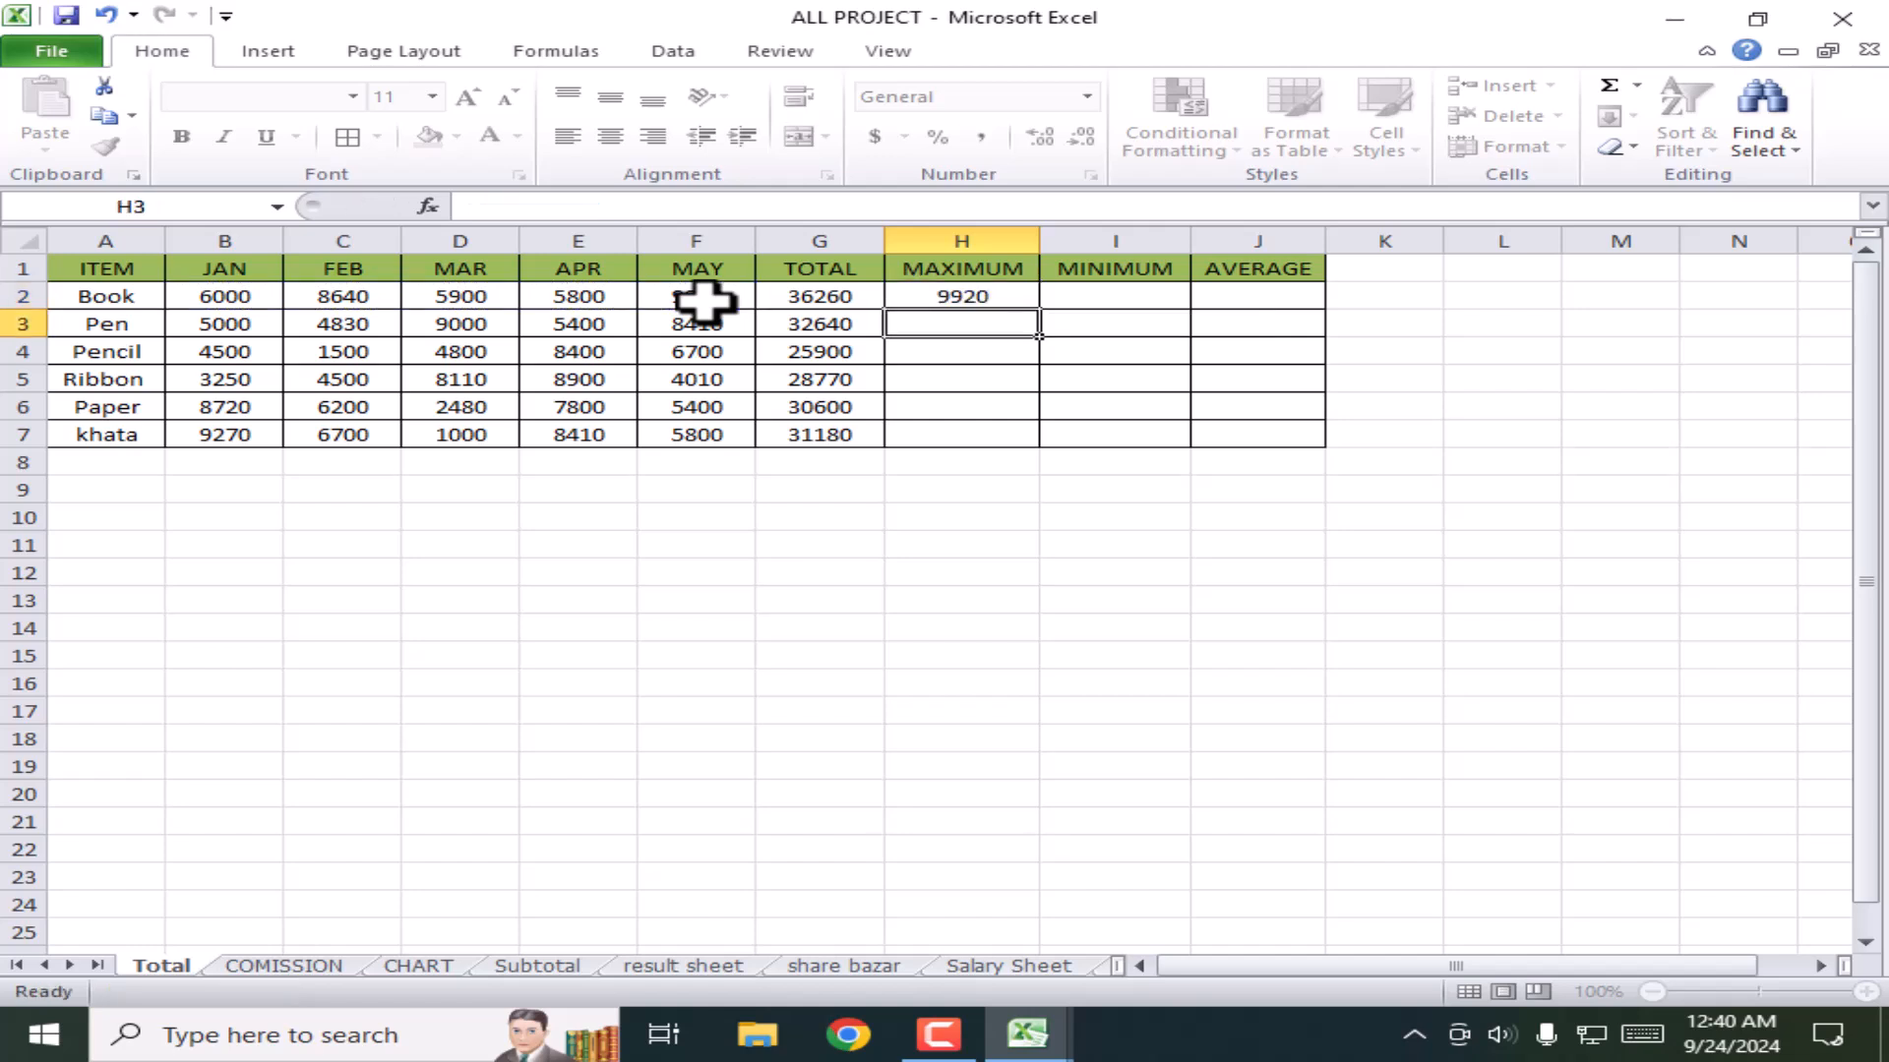
# Step: Fill the MAX formula down from H2 to H7 for all six items
pyautogui.click(978, 295)
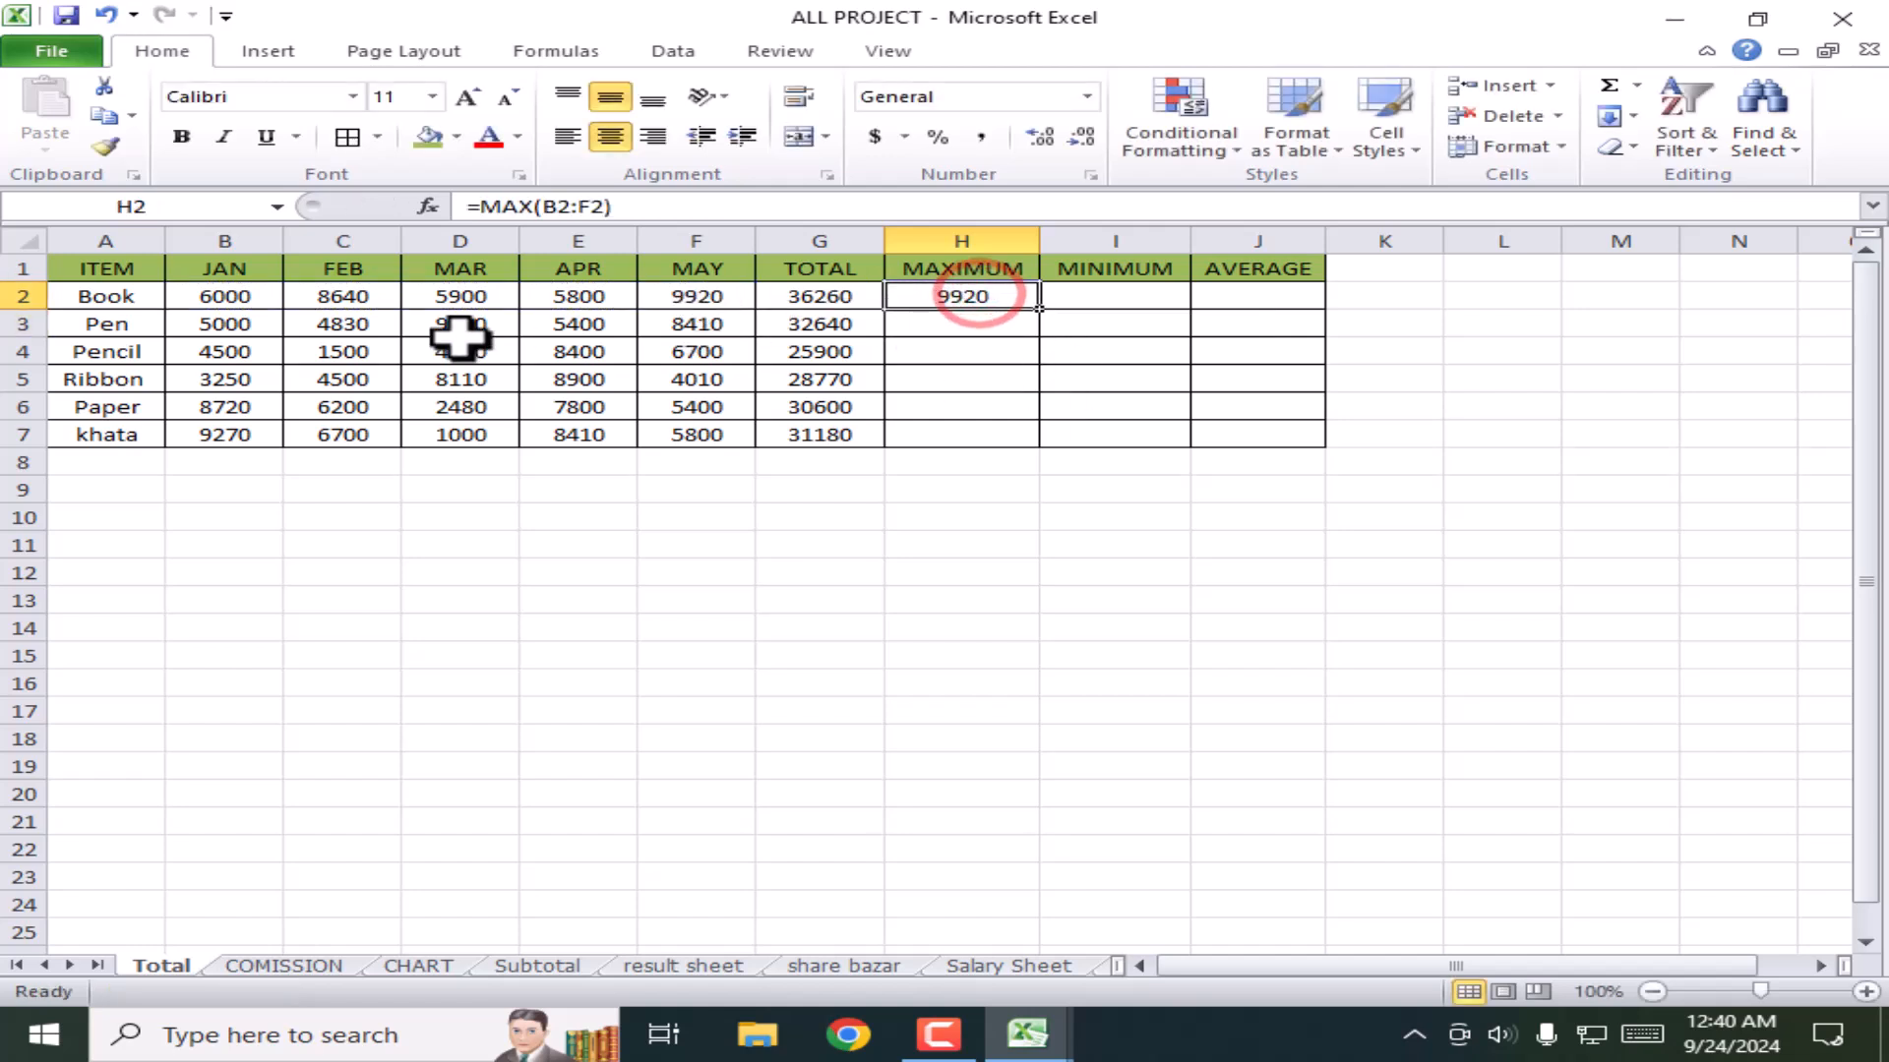
pyautogui.click(726, 296)
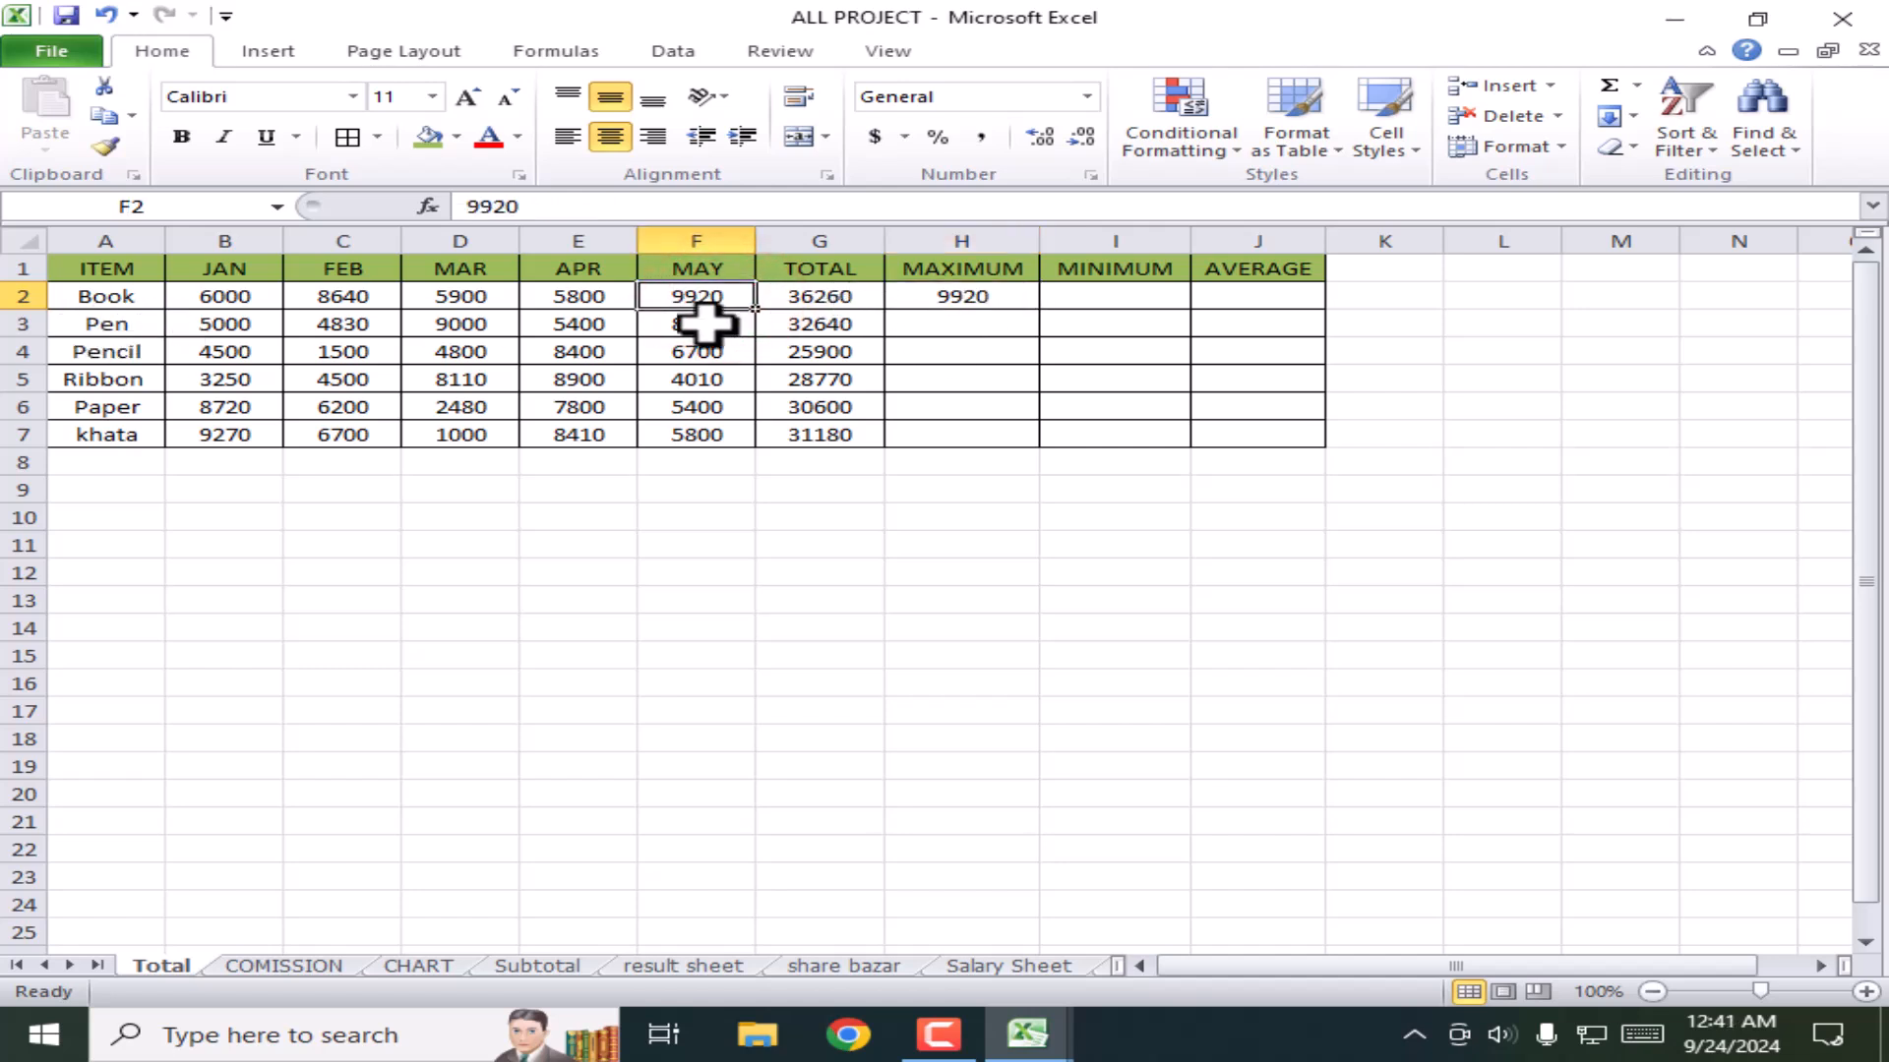
pyautogui.click(972, 297)
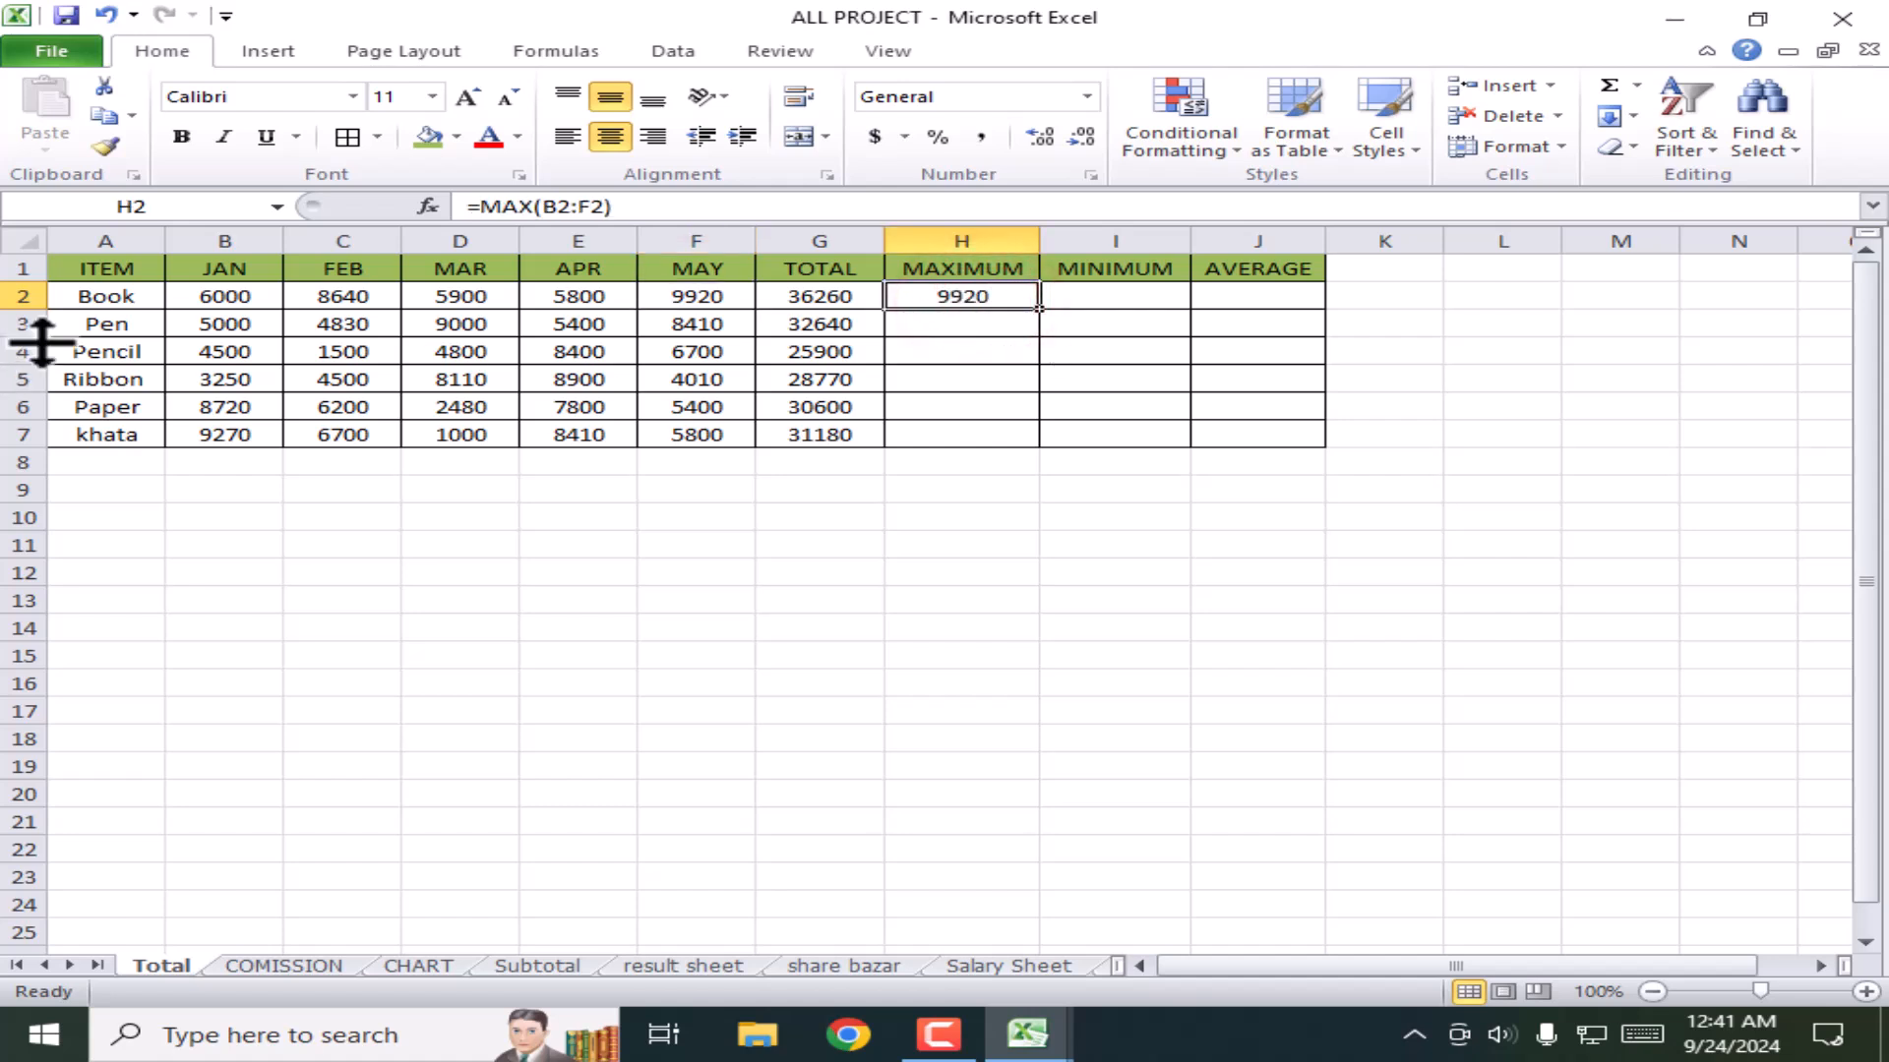
pyautogui.moveTo(1040, 311); pyautogui.dragTo(1038, 449)
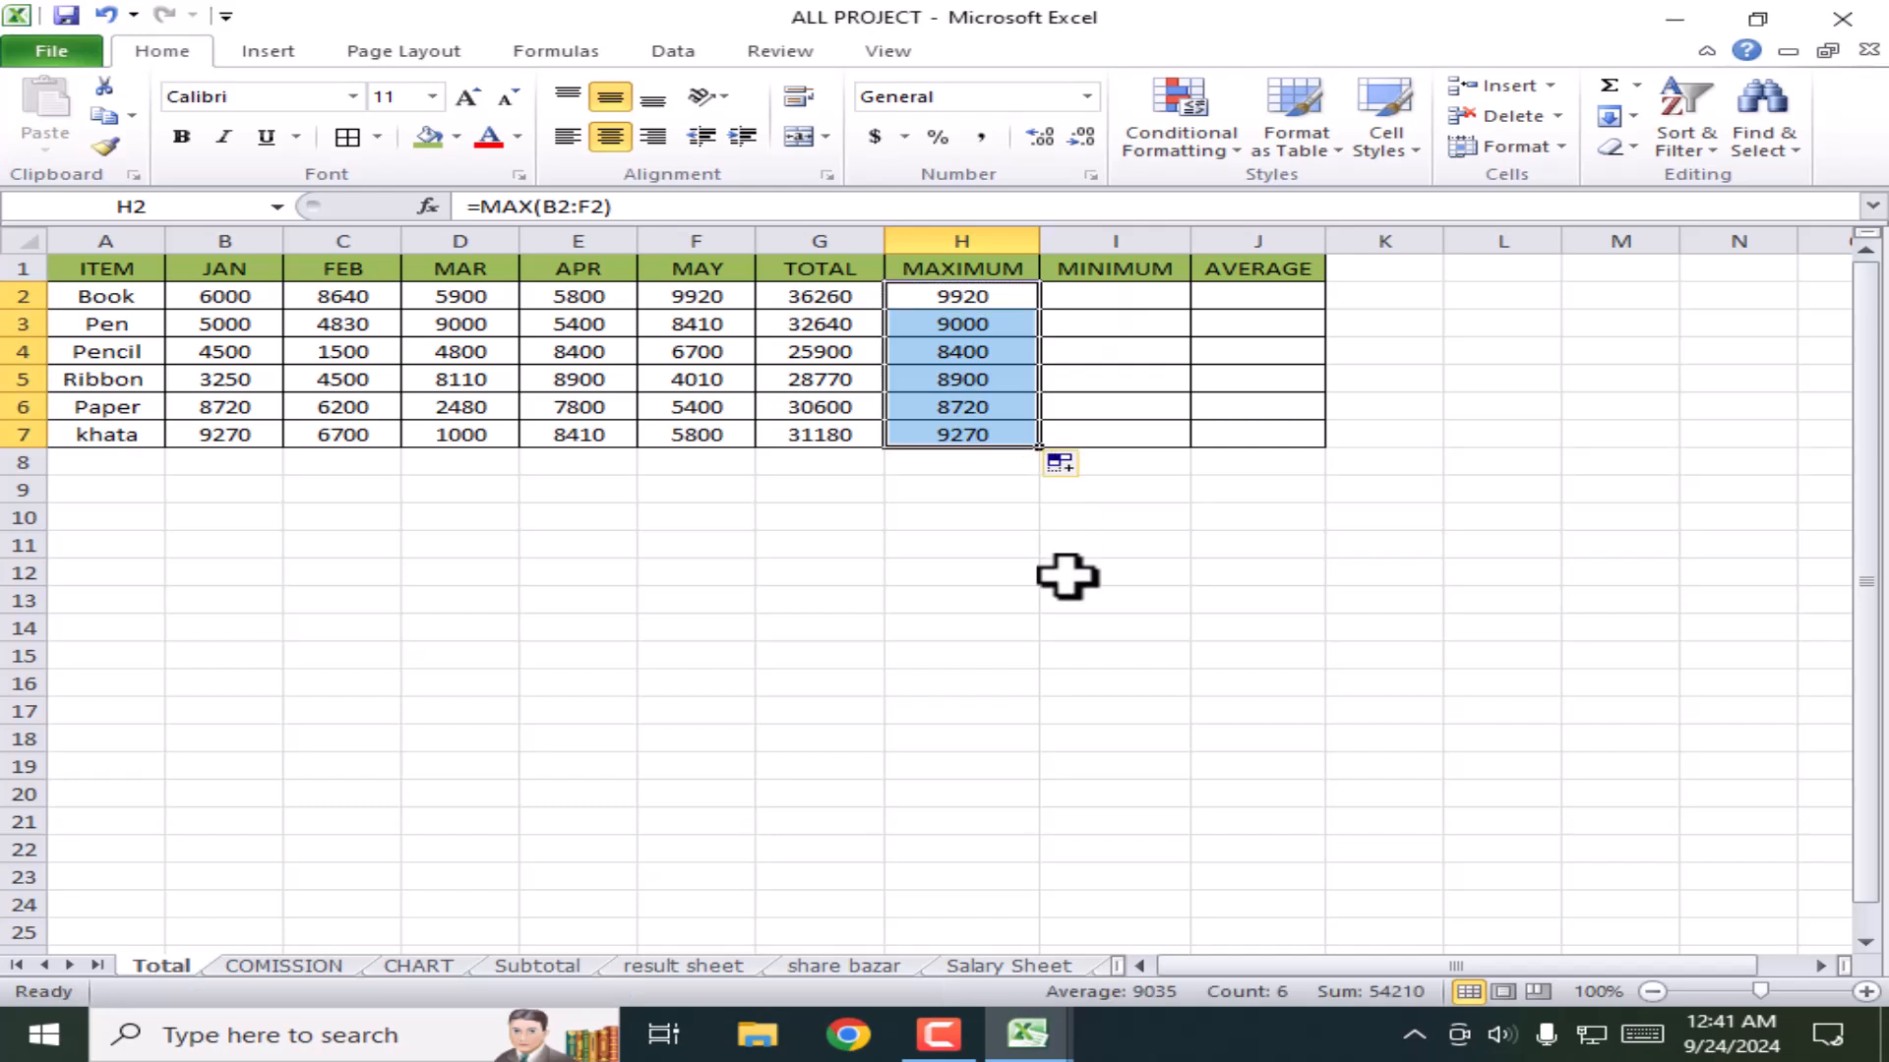
pyautogui.click(1067, 575)
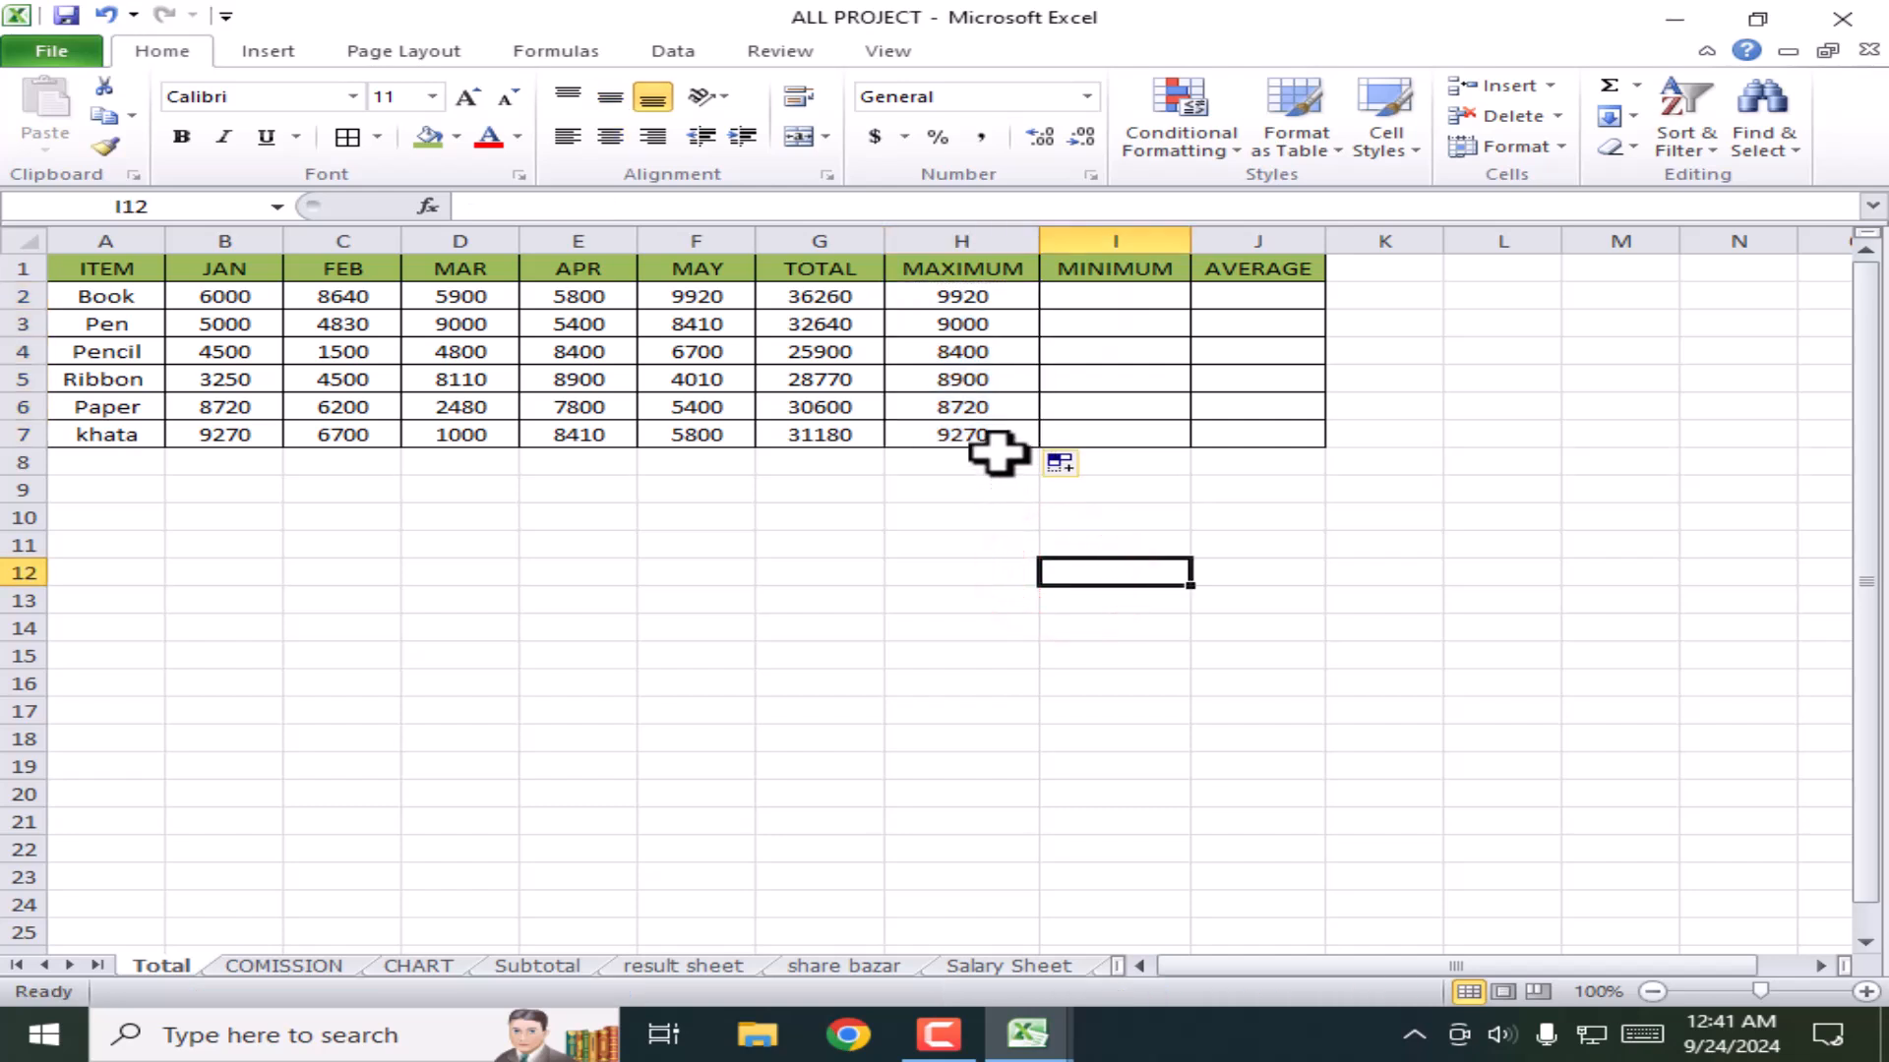
# Step: Enter =MIN(B2:F2) in I2 to get Book's lowest value, 5800
pyautogui.click(1115, 300)
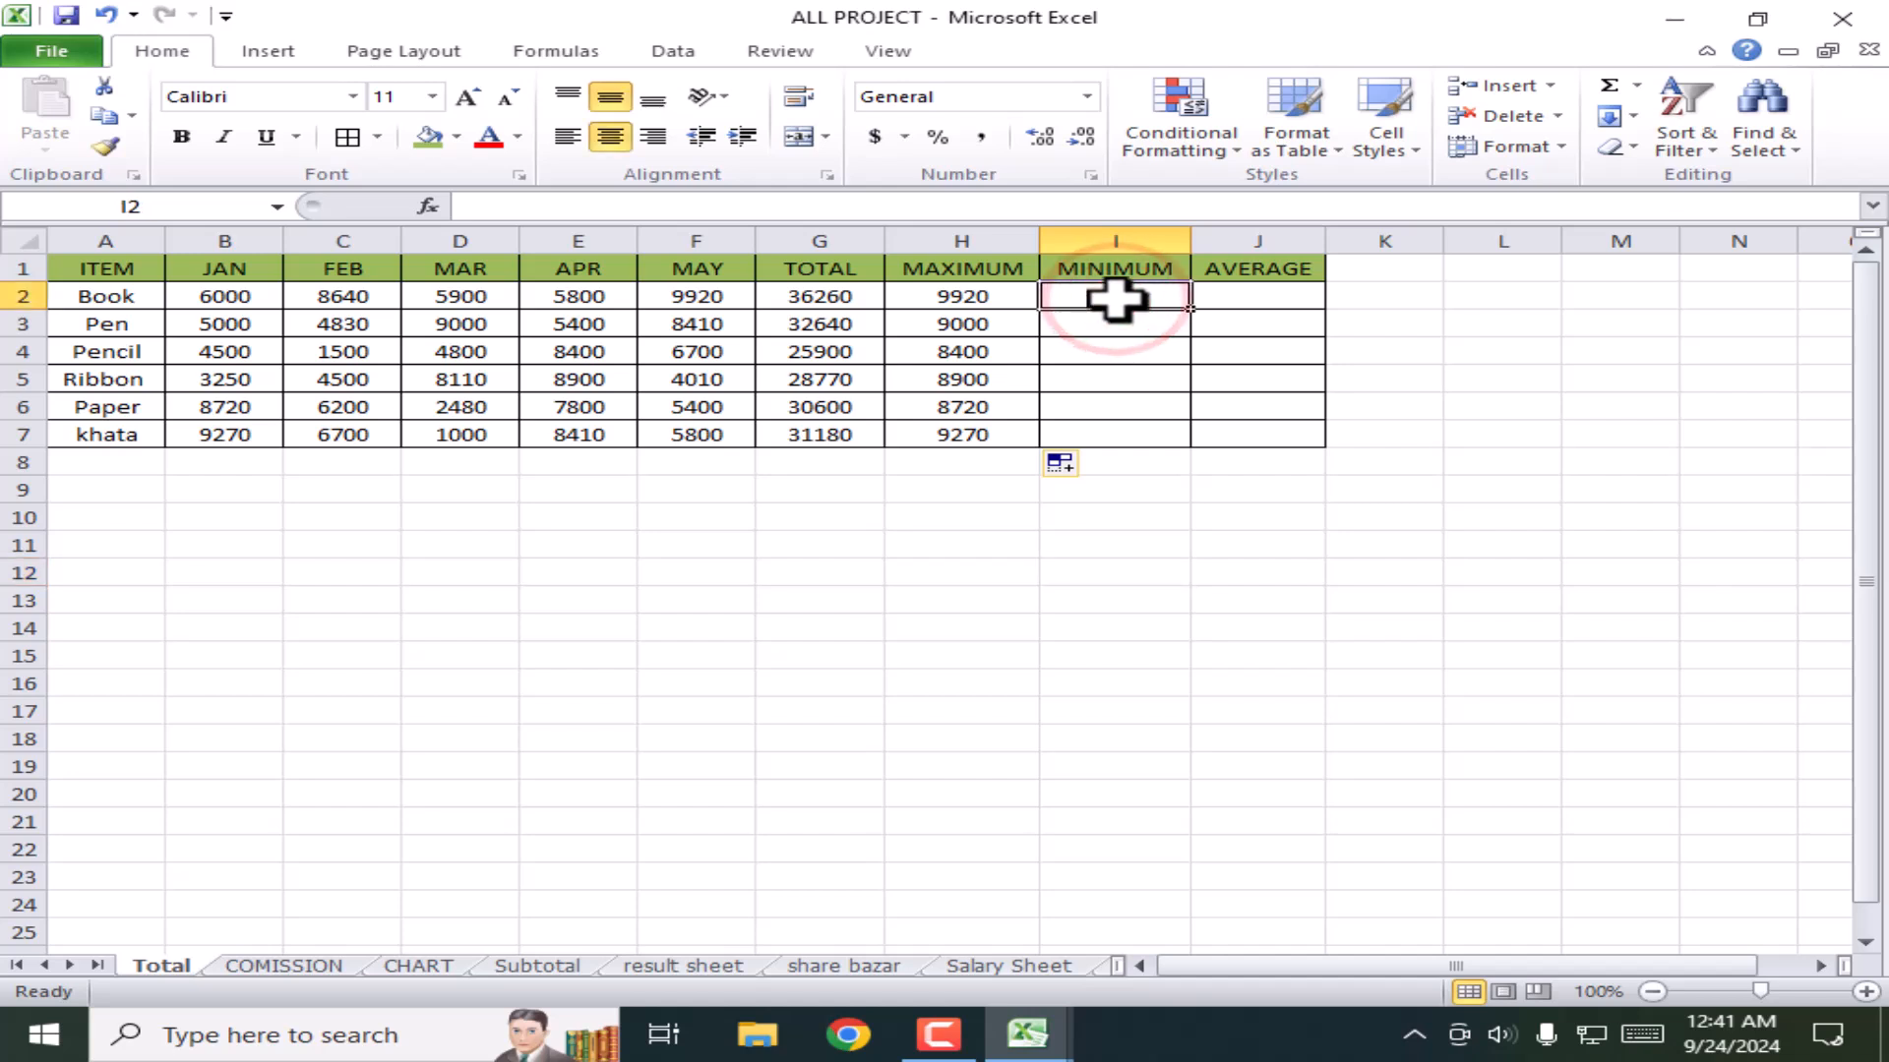
pyautogui.write('=')
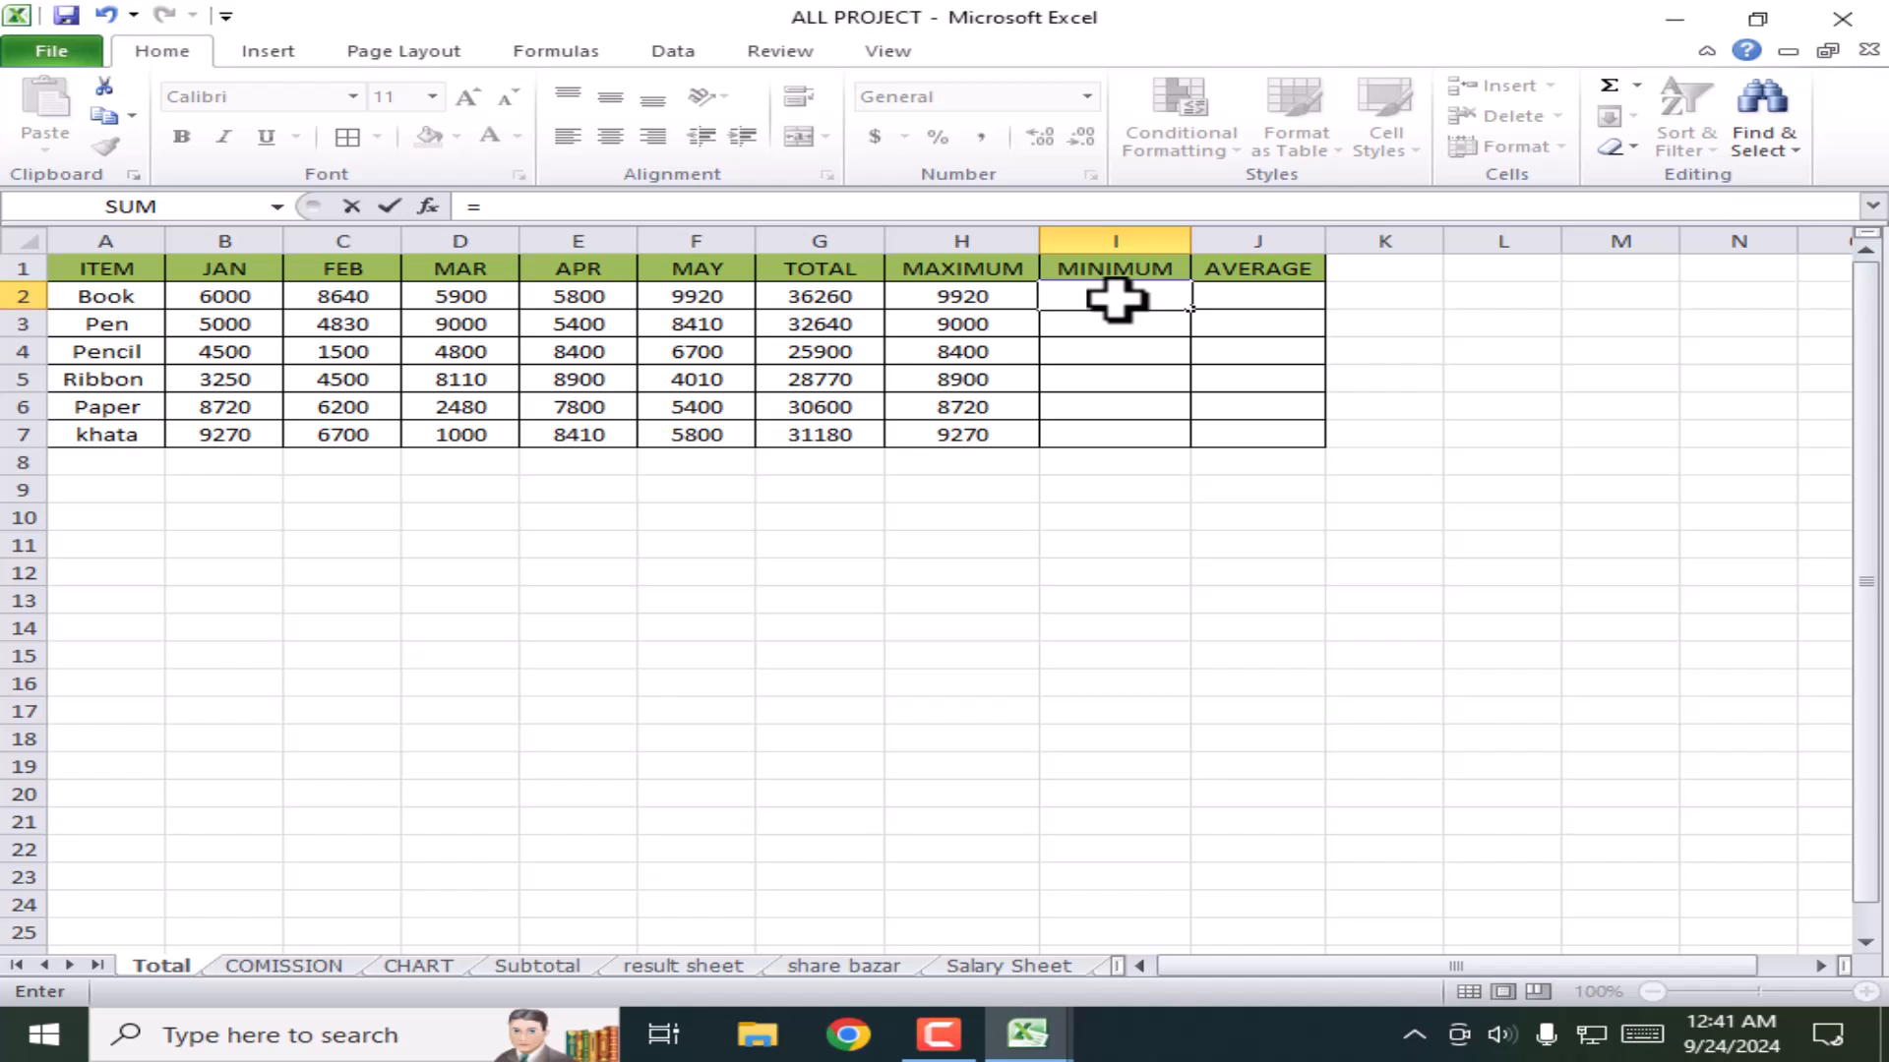
pyautogui.write('min')
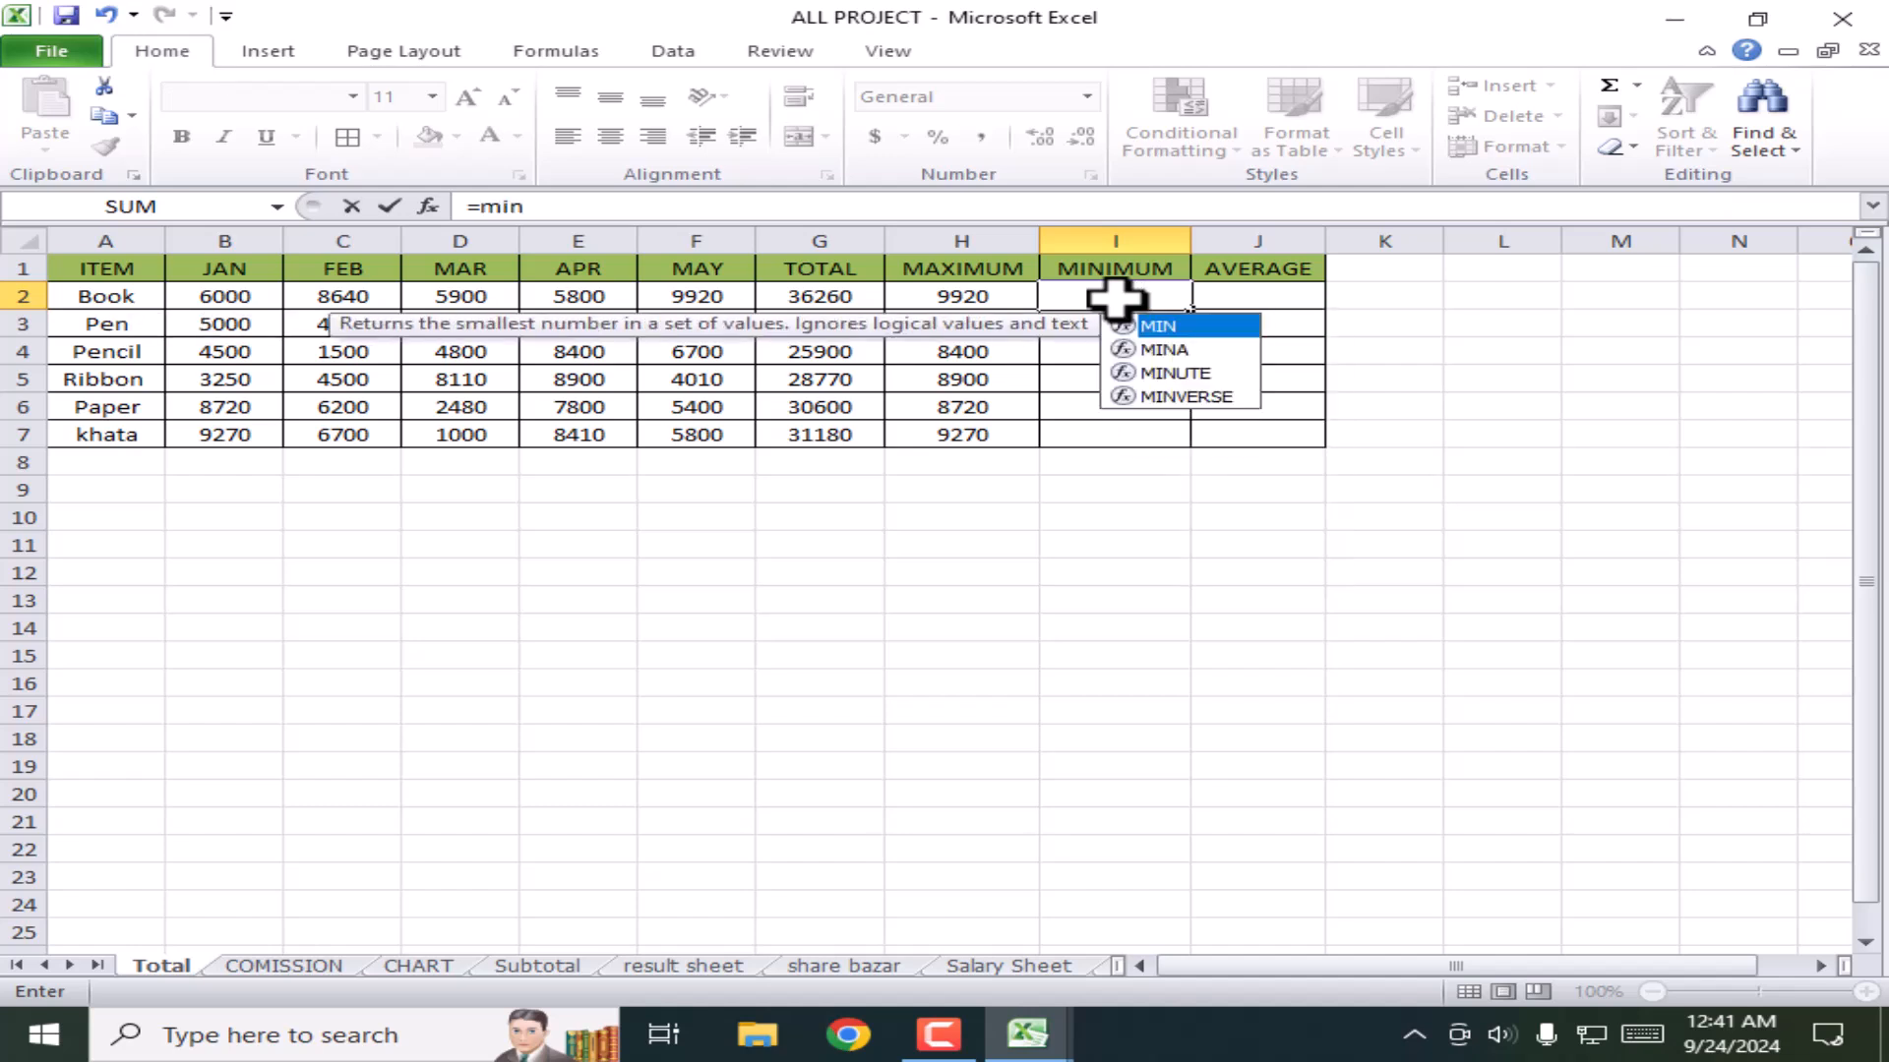
pyautogui.write('(')
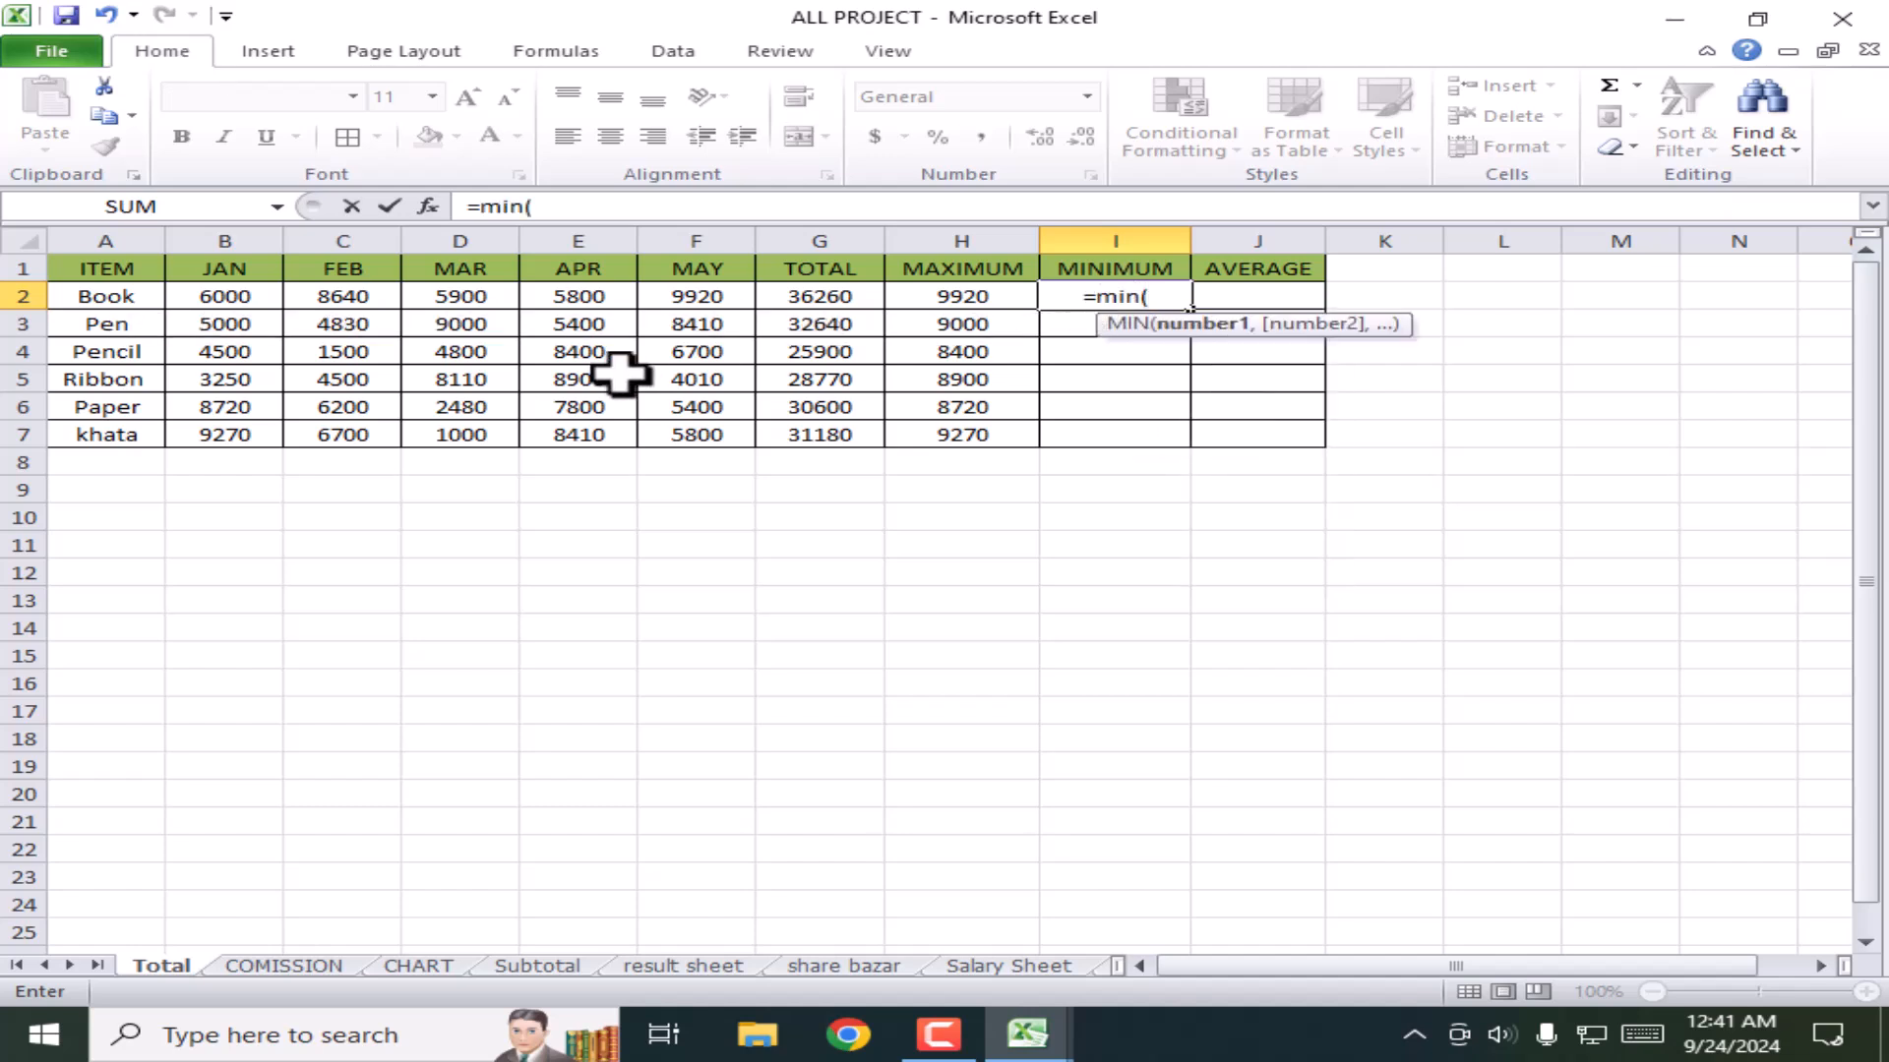
pyautogui.click(201, 296)
pyautogui.press('F8')
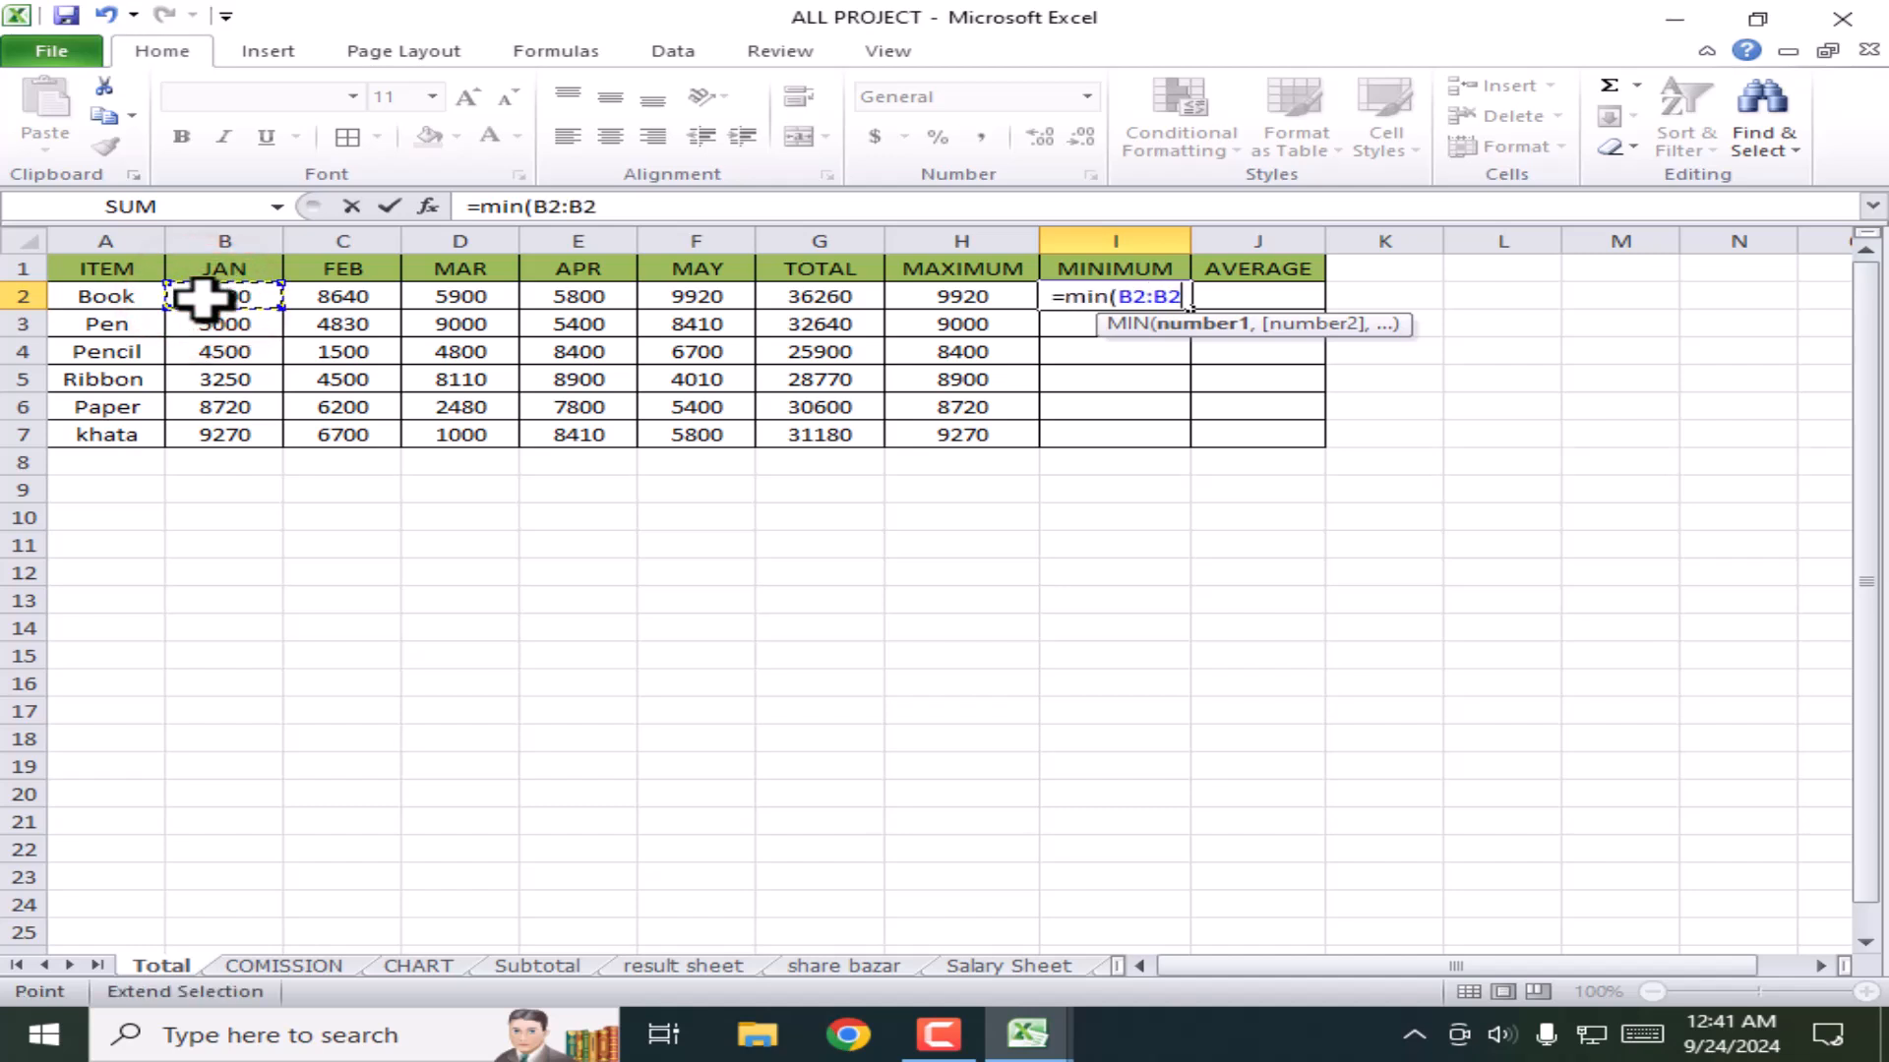
pyautogui.click(715, 296)
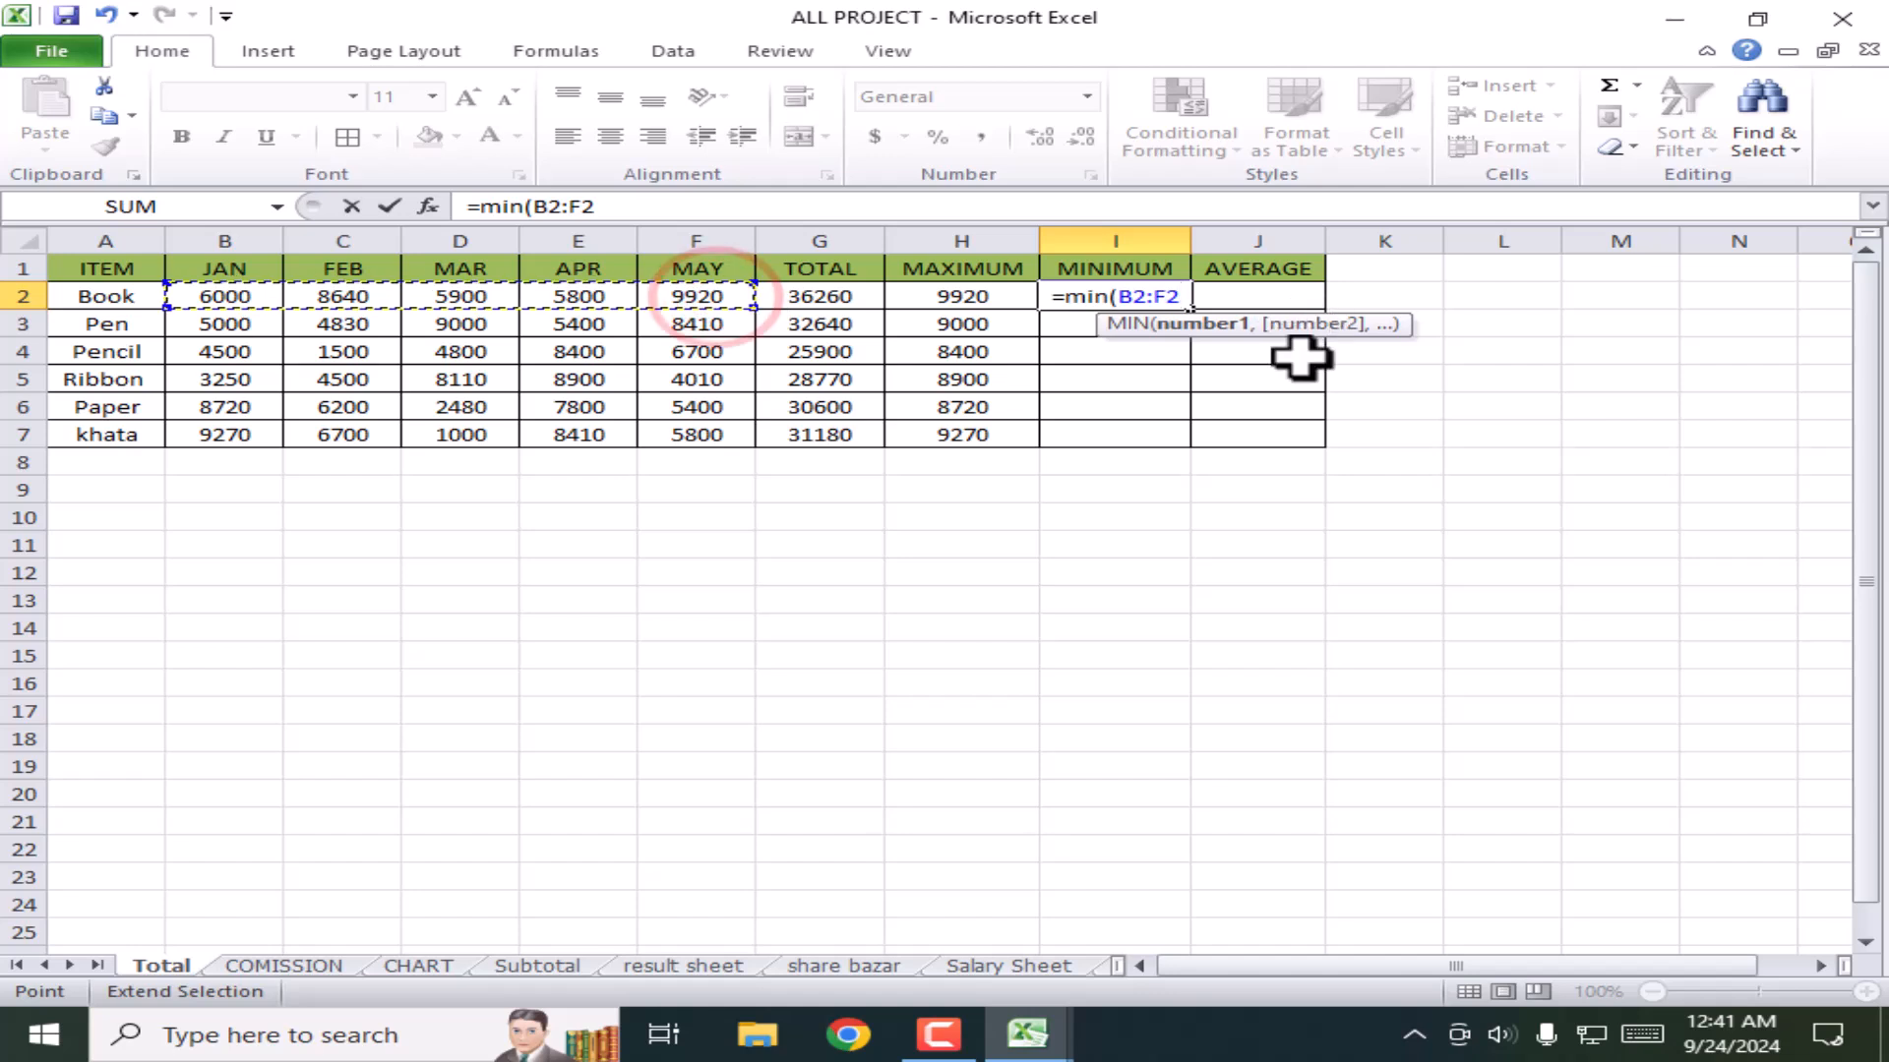
pyautogui.write(')')
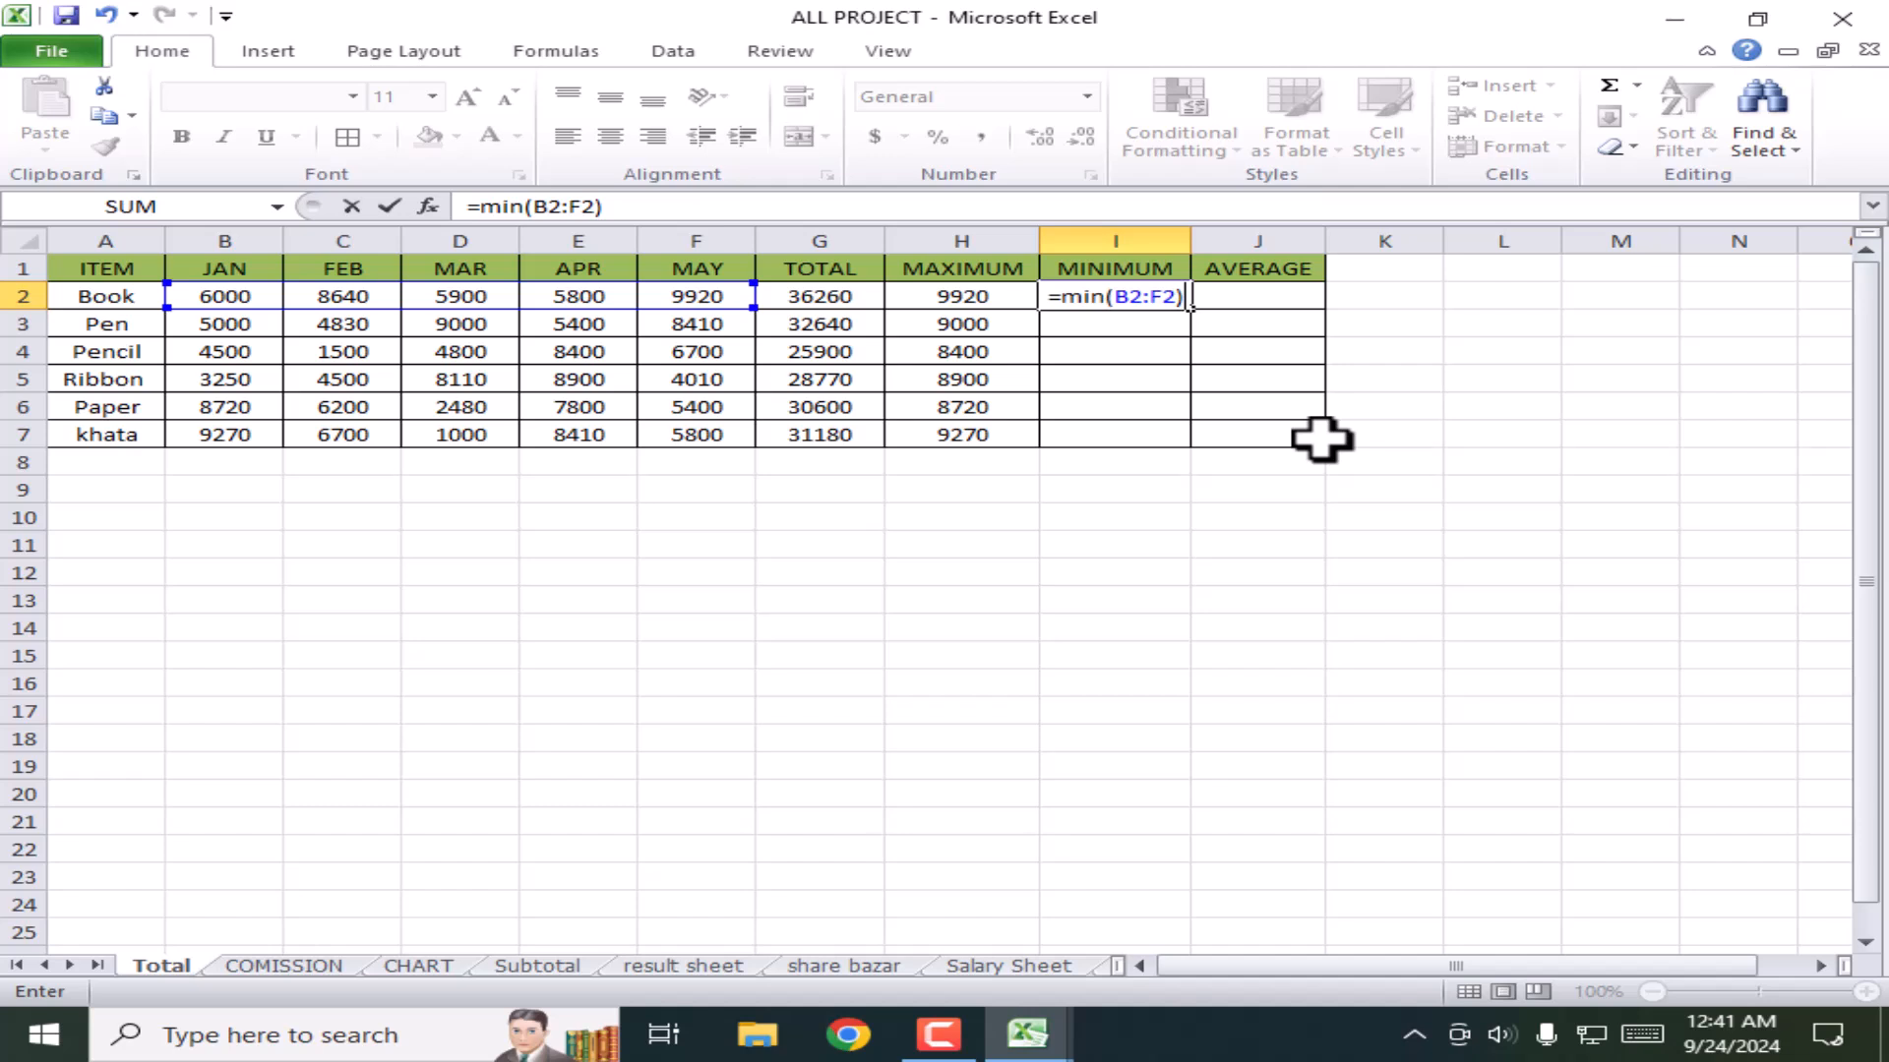
pyautogui.press('Return')
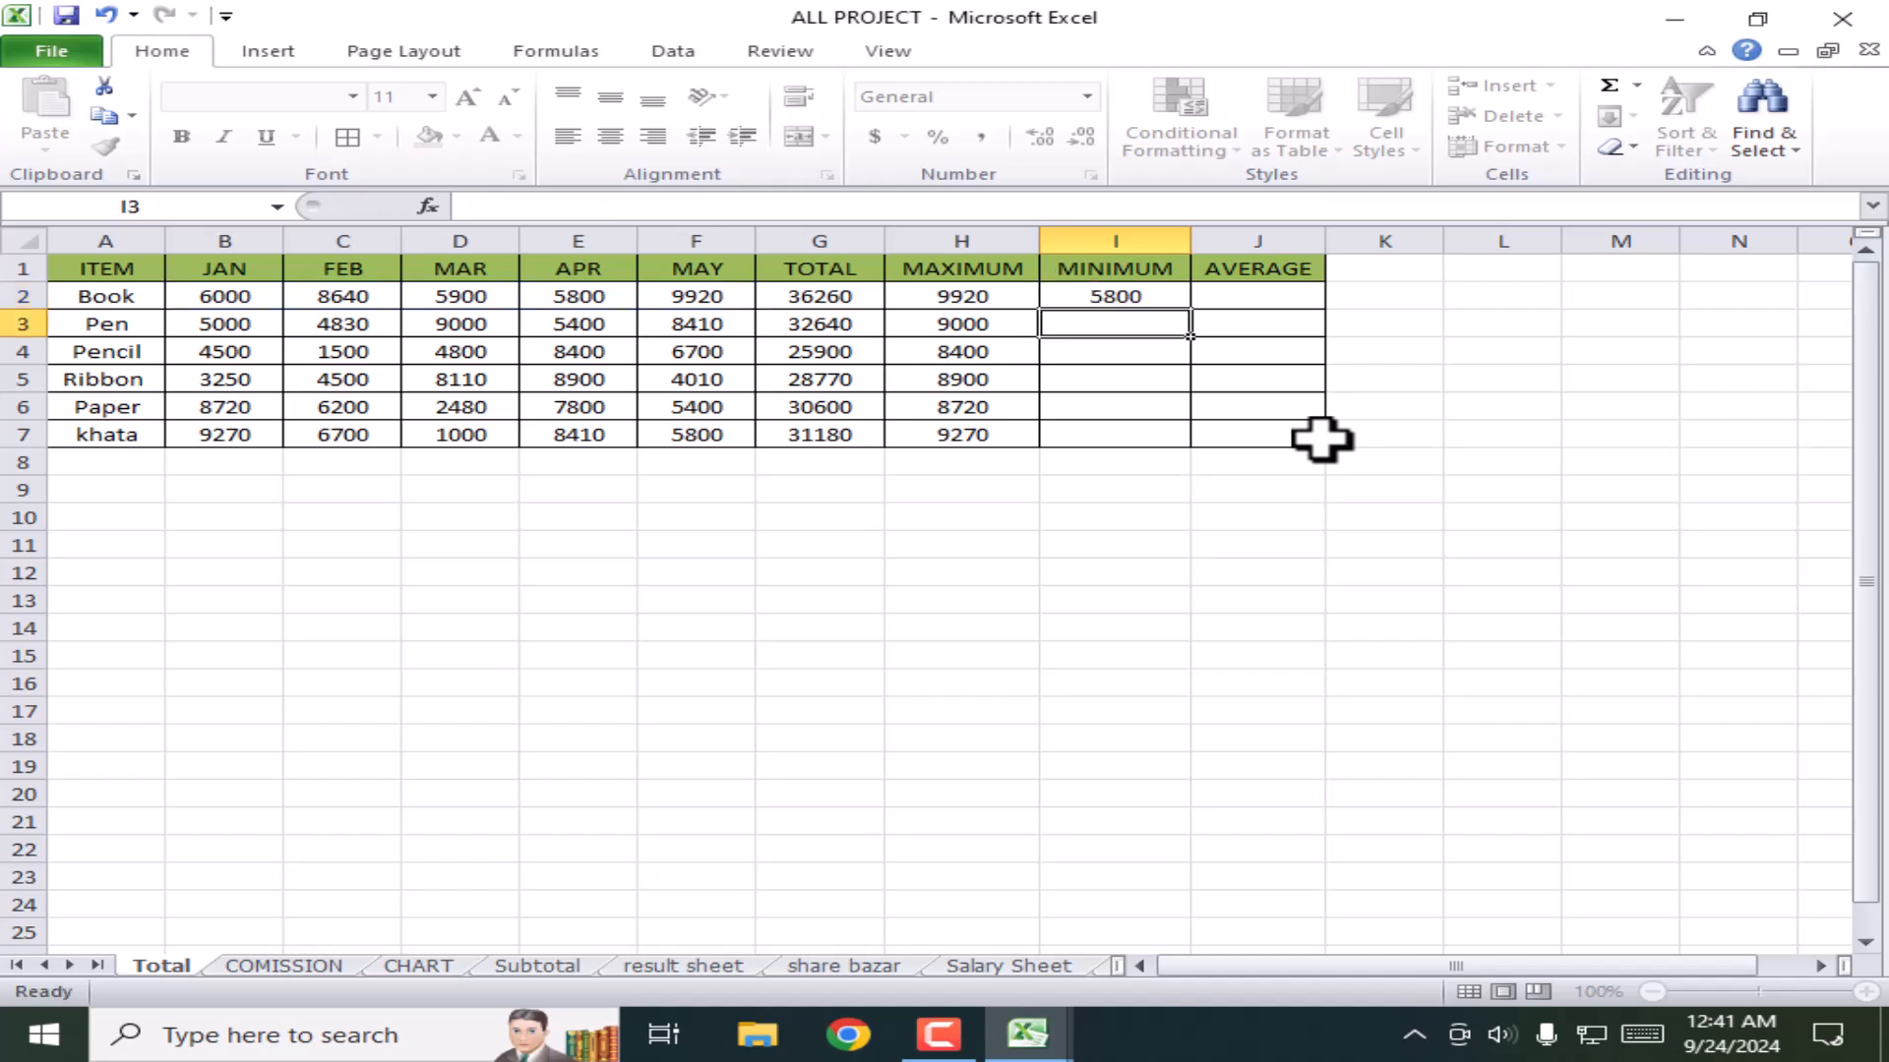
# Step: Fill the MIN formula down to I7, then start a formula with = in J2
pyautogui.click(1181, 298)
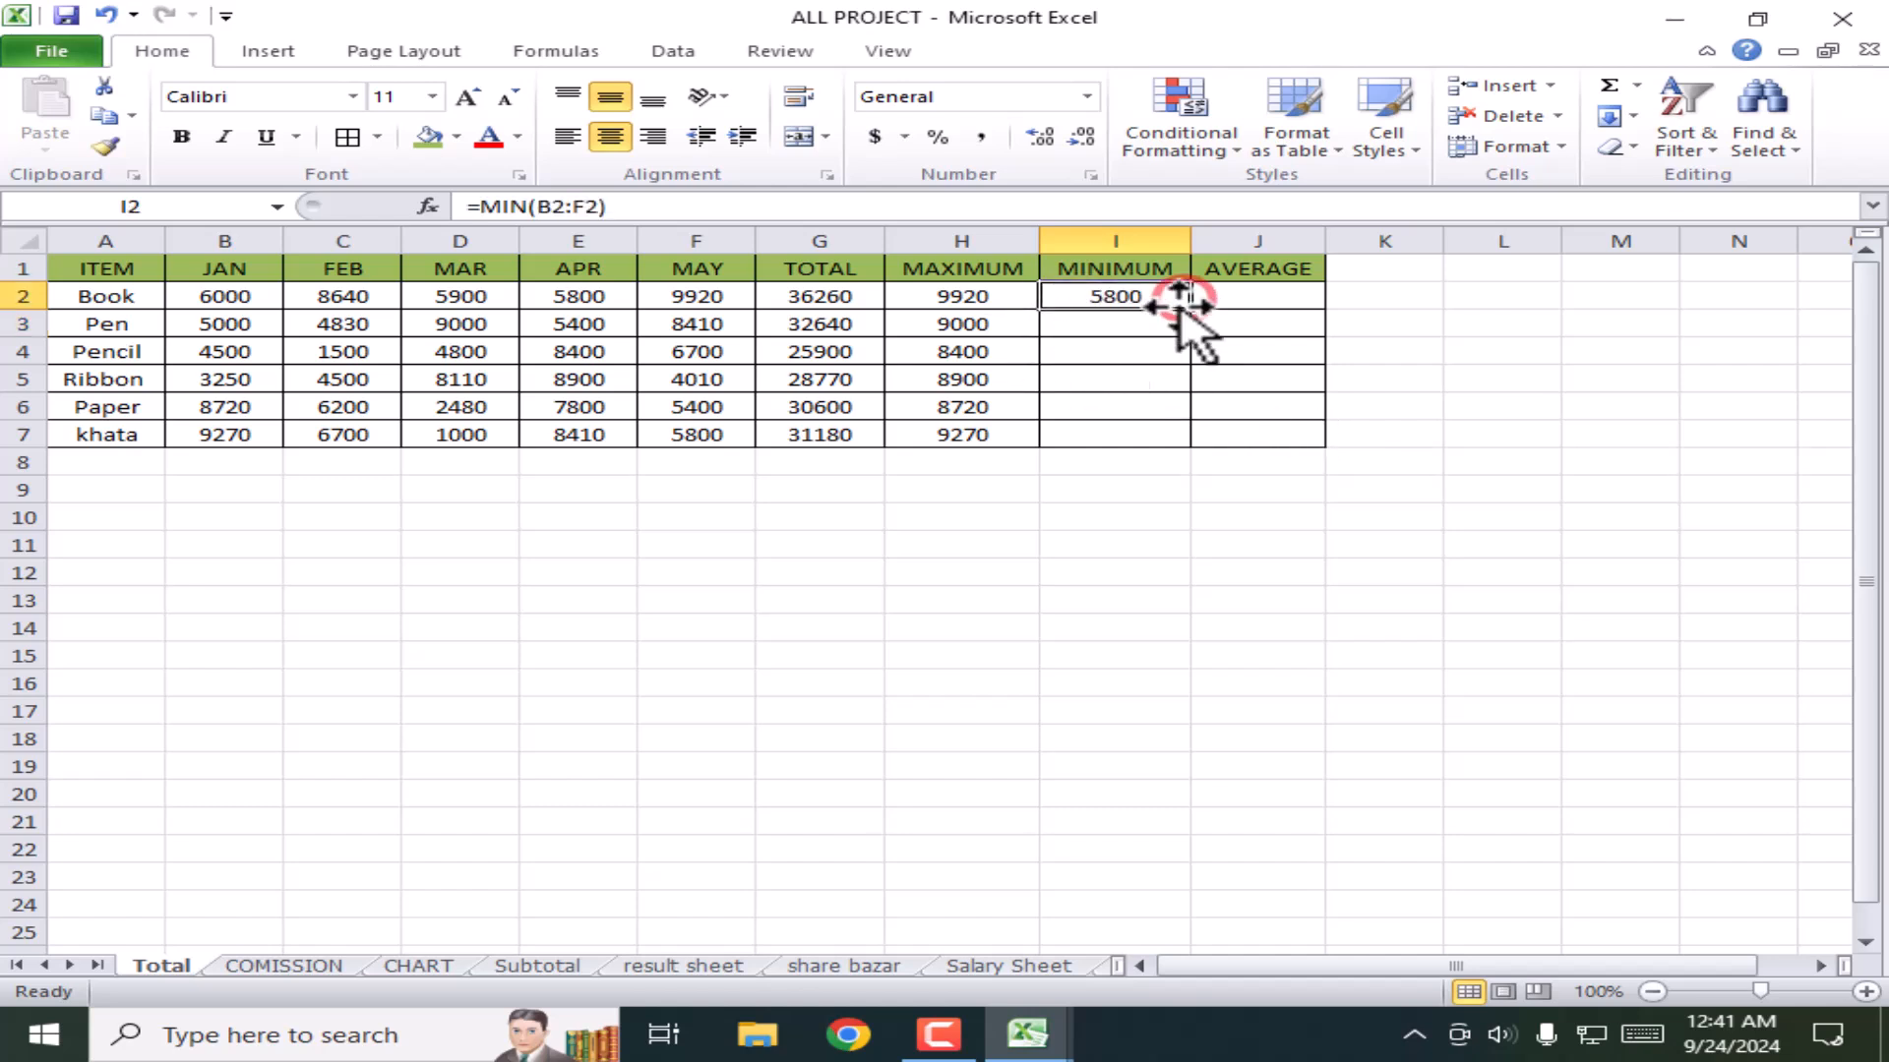
pyautogui.moveTo(1201, 314); pyautogui.dragTo(1195, 447)
pyautogui.click(1222, 535)
pyautogui.doubleClick(1257, 296)
pyautogui.write('=')
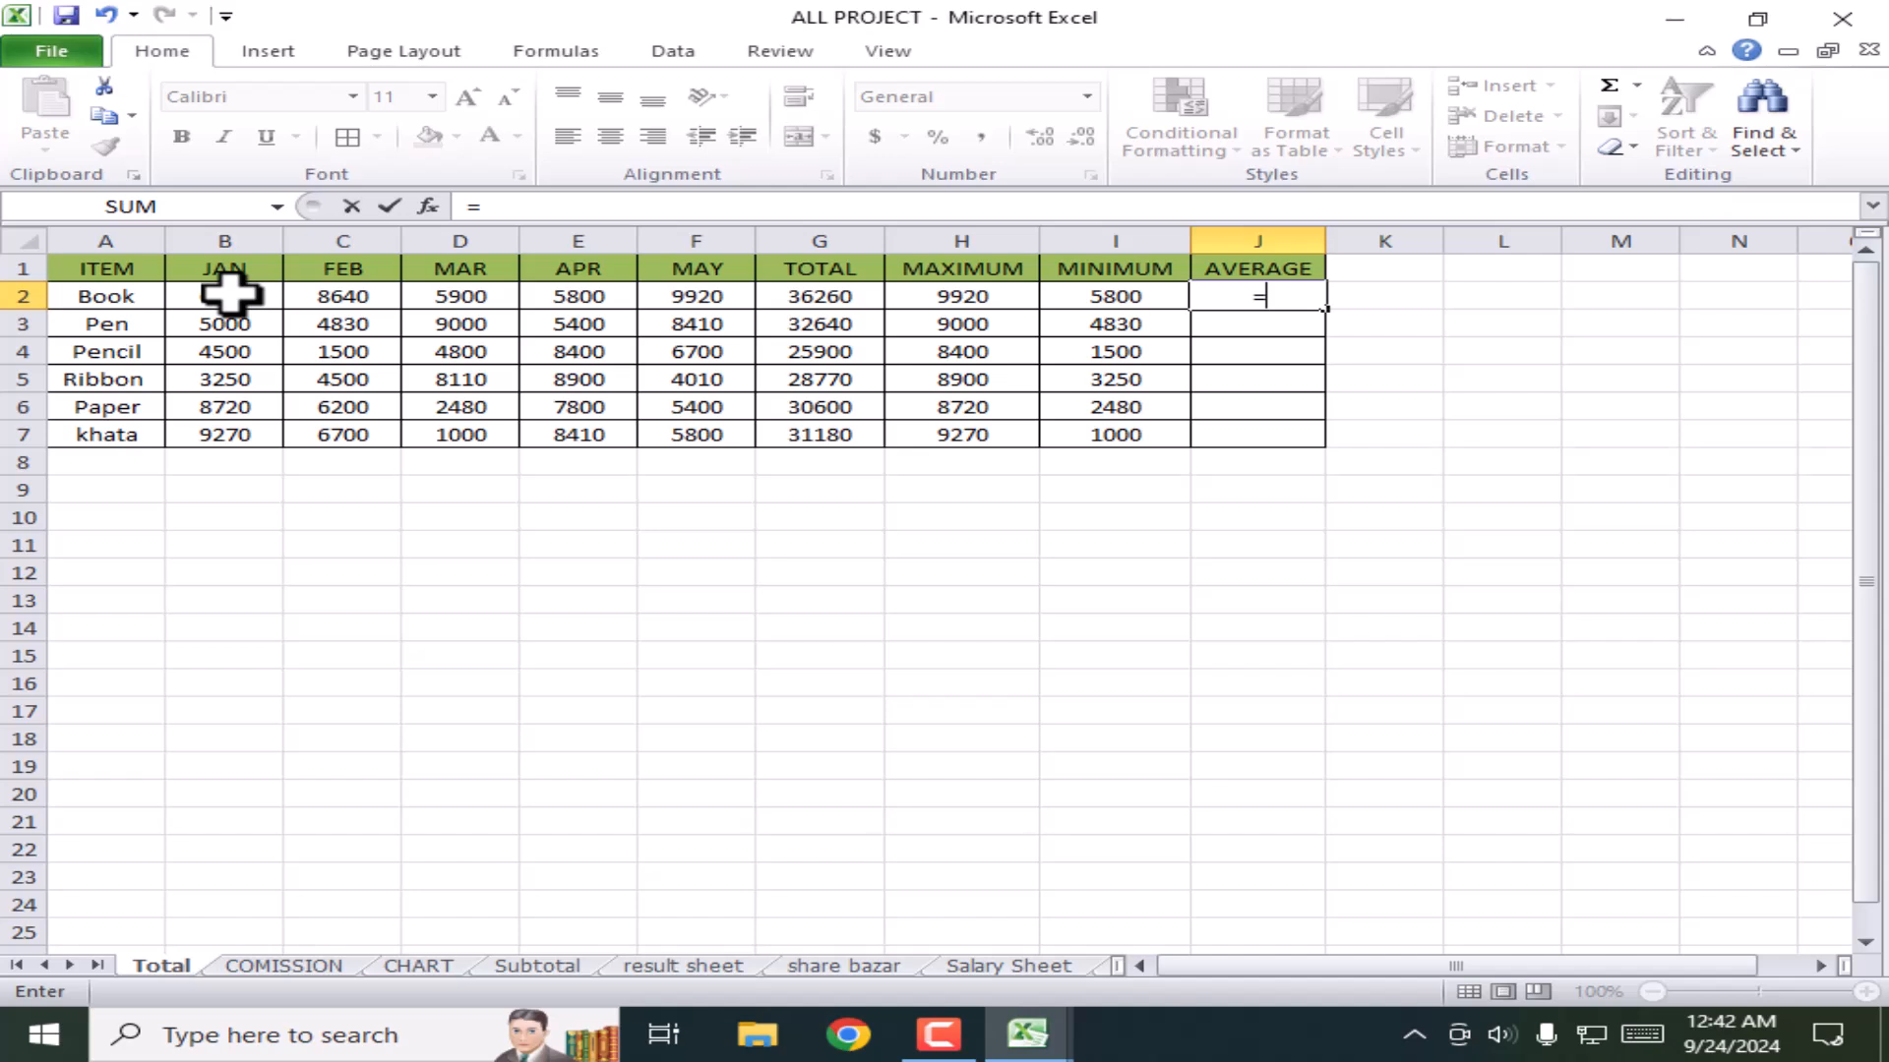
# Step: Complete =AVERAGE(B2:F2) in J2 and fill it down to J7, from 7252 to 6236
pyautogui.write('average')
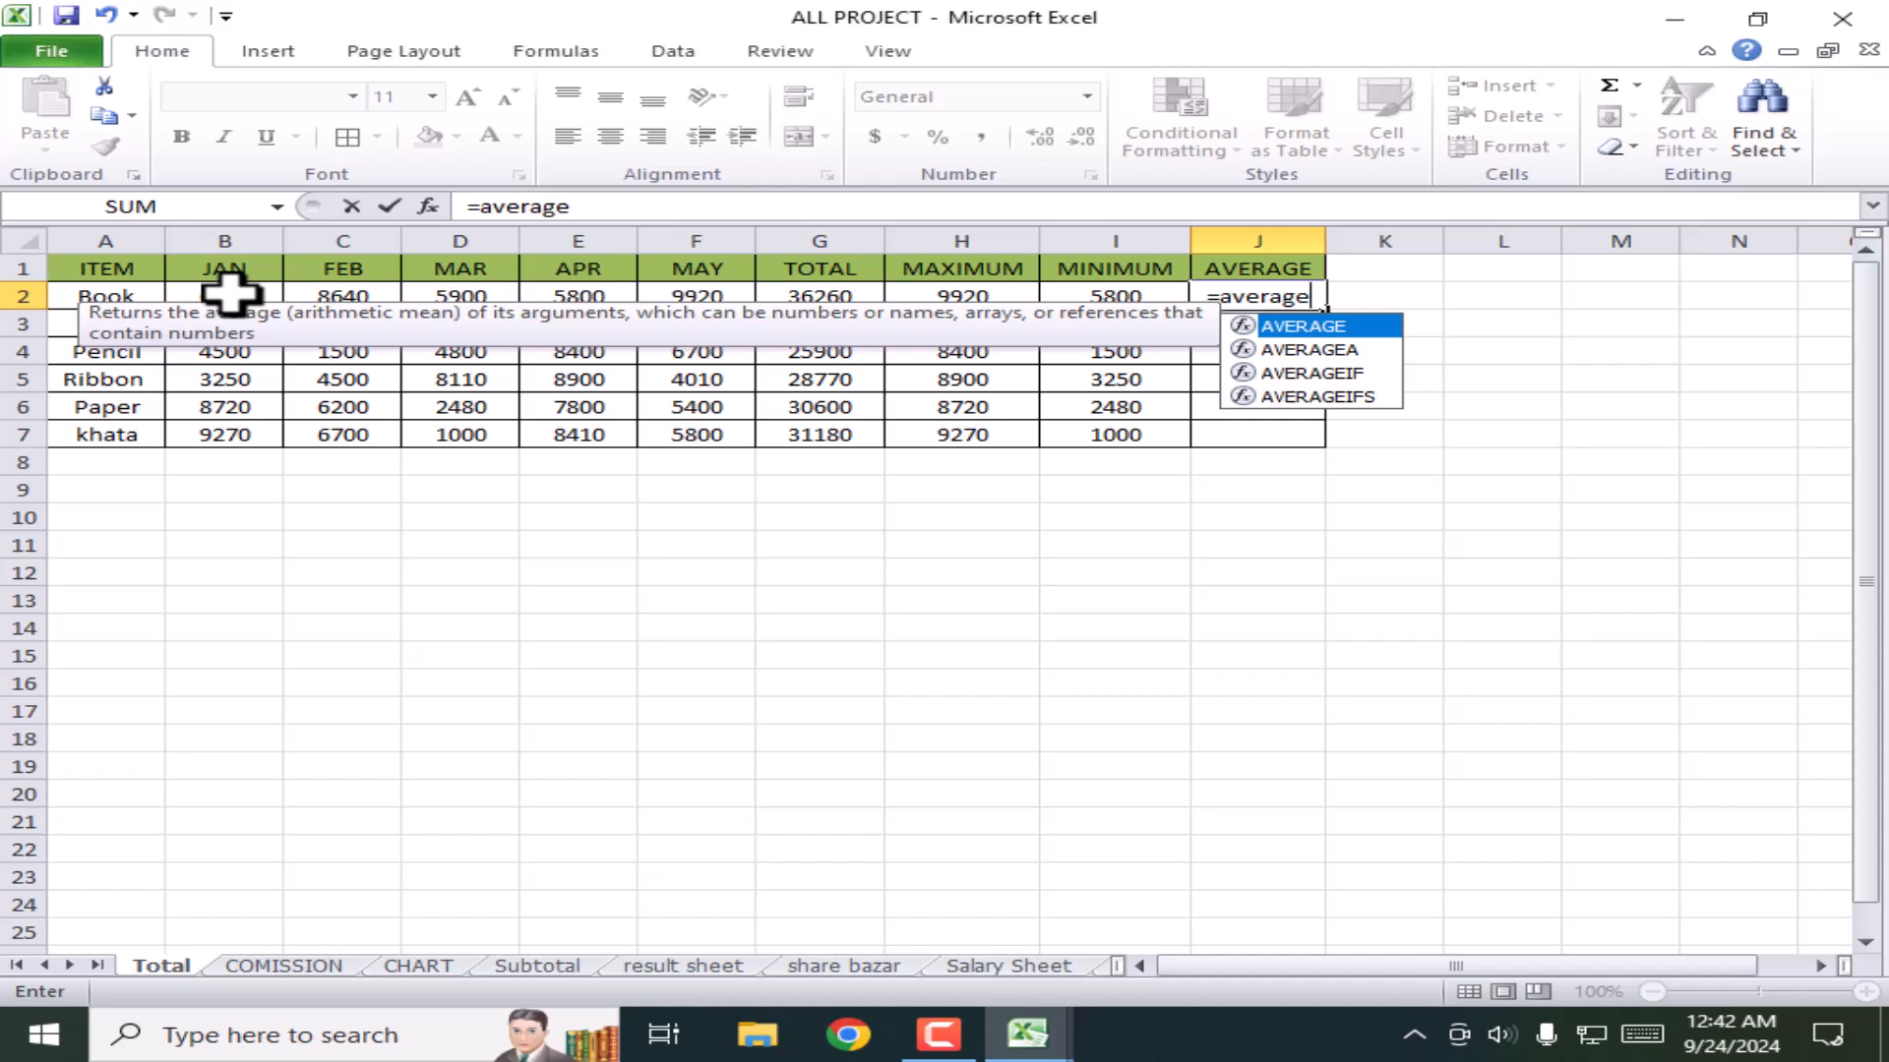
pyautogui.write('(')
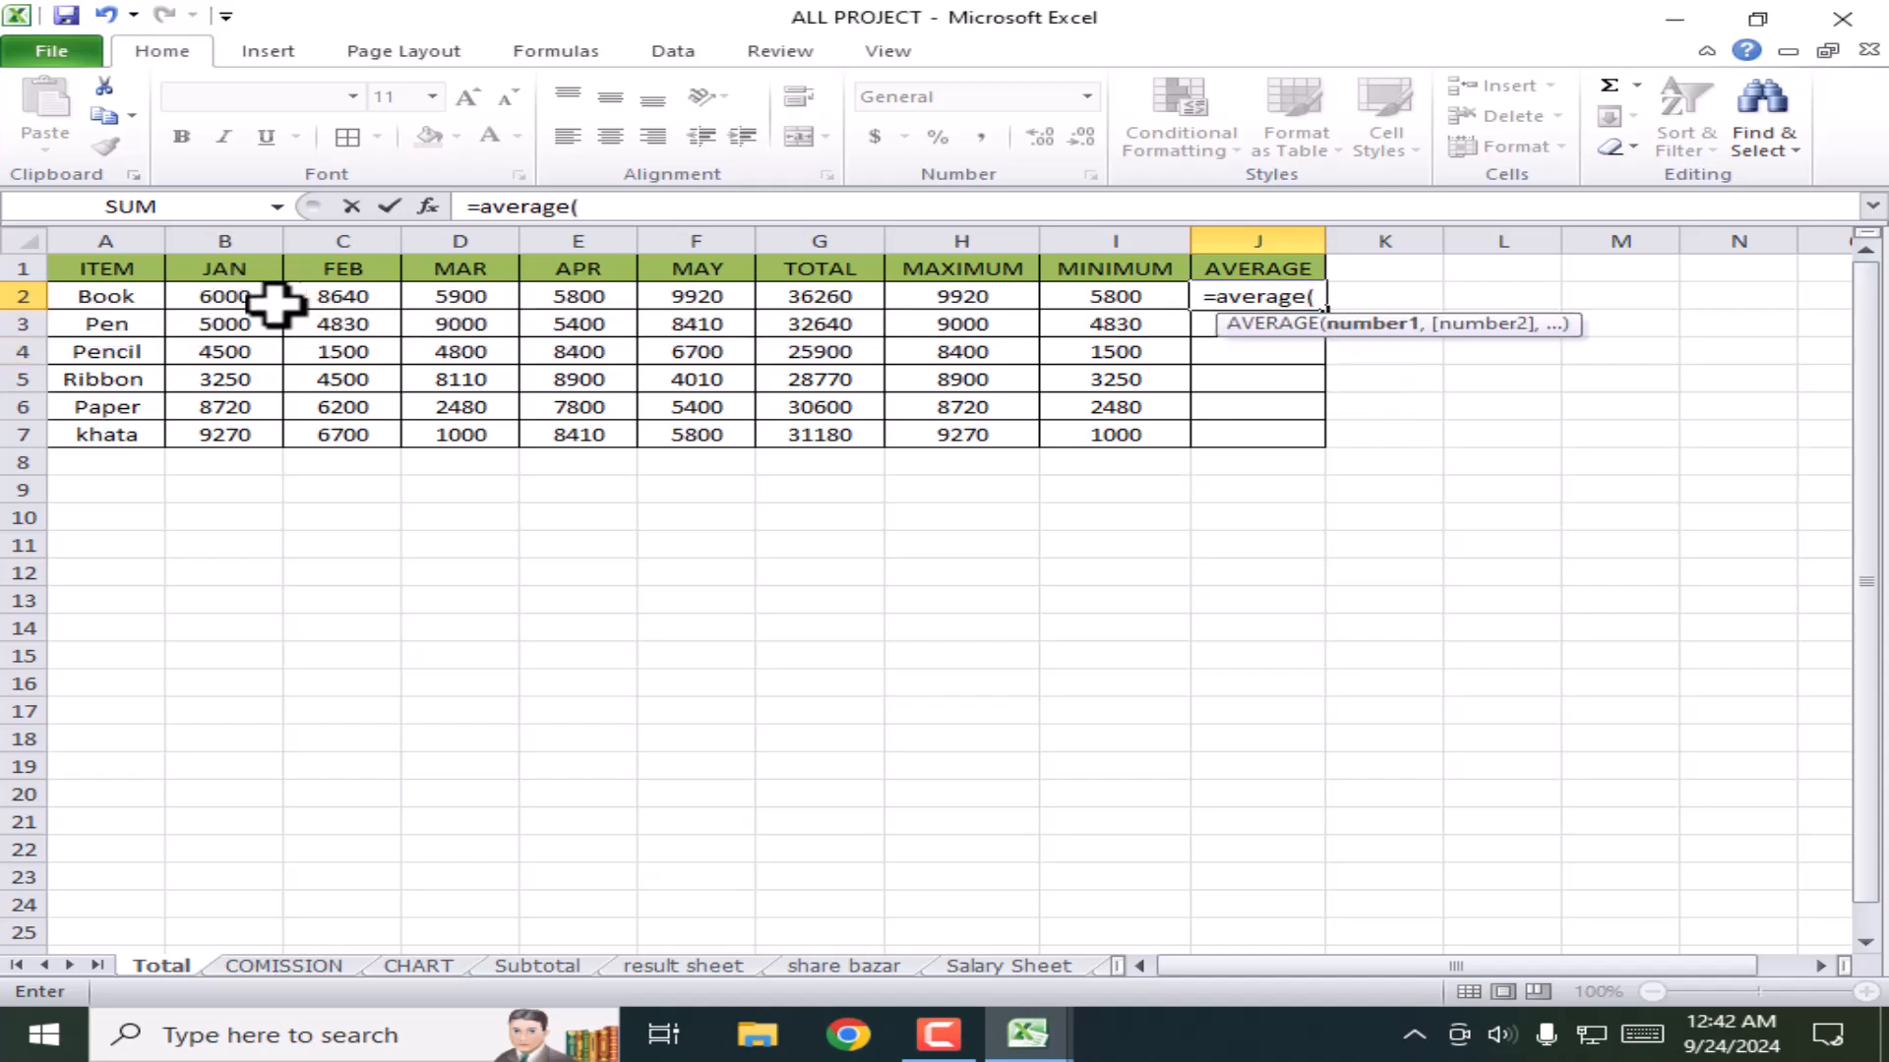
pyautogui.click(207, 297)
pyautogui.press('F8')
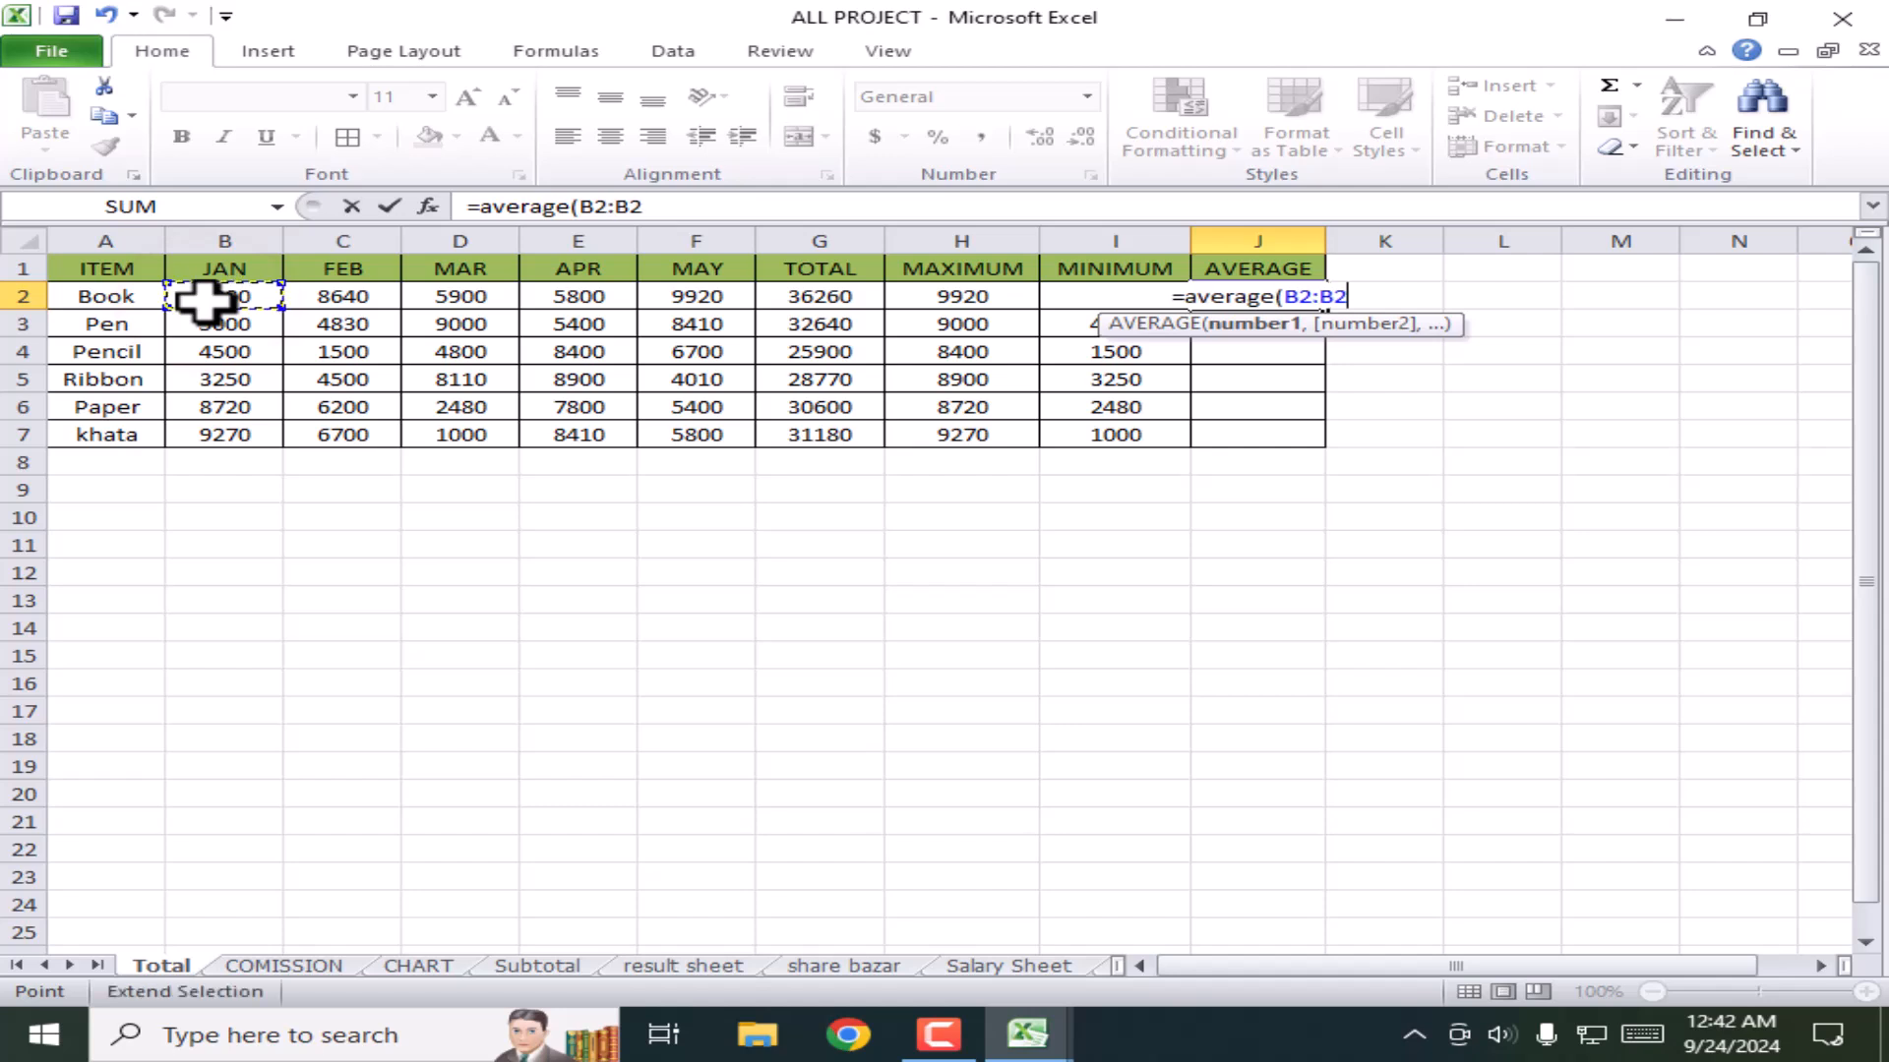
pyautogui.click(700, 296)
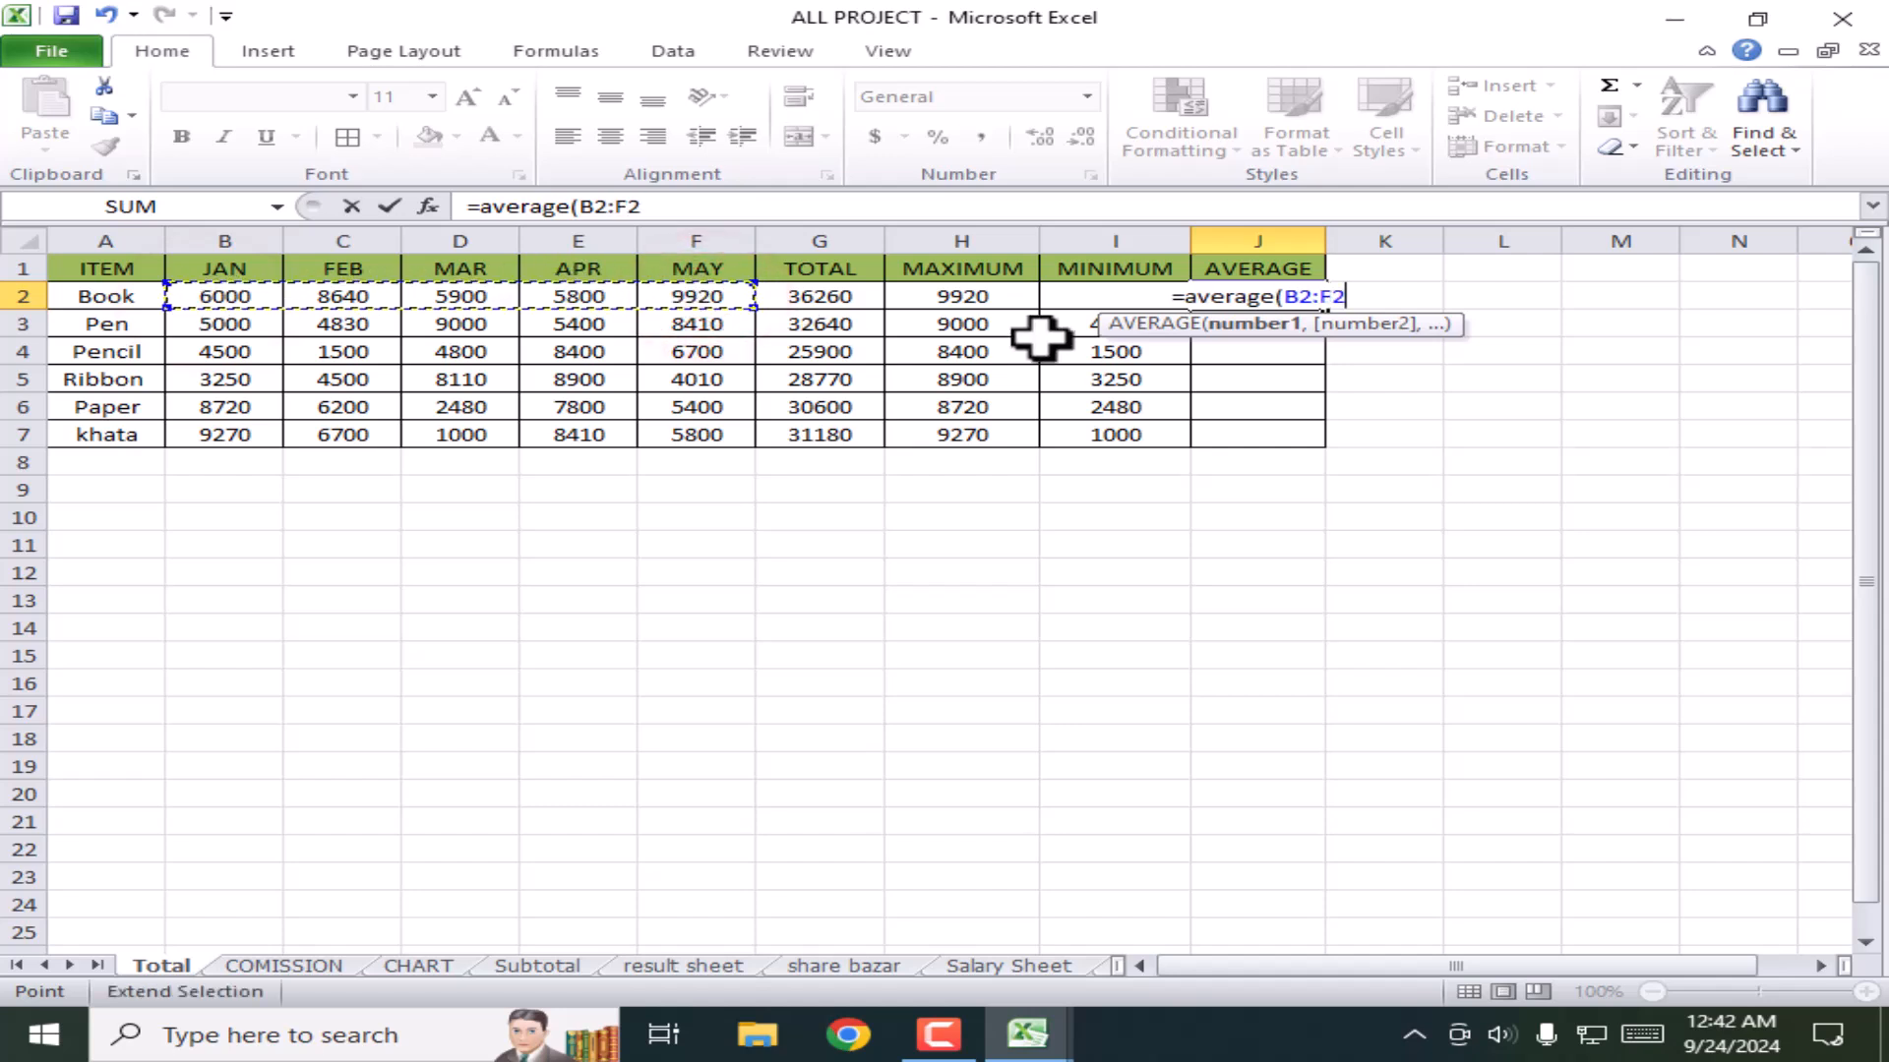
pyautogui.write(')')
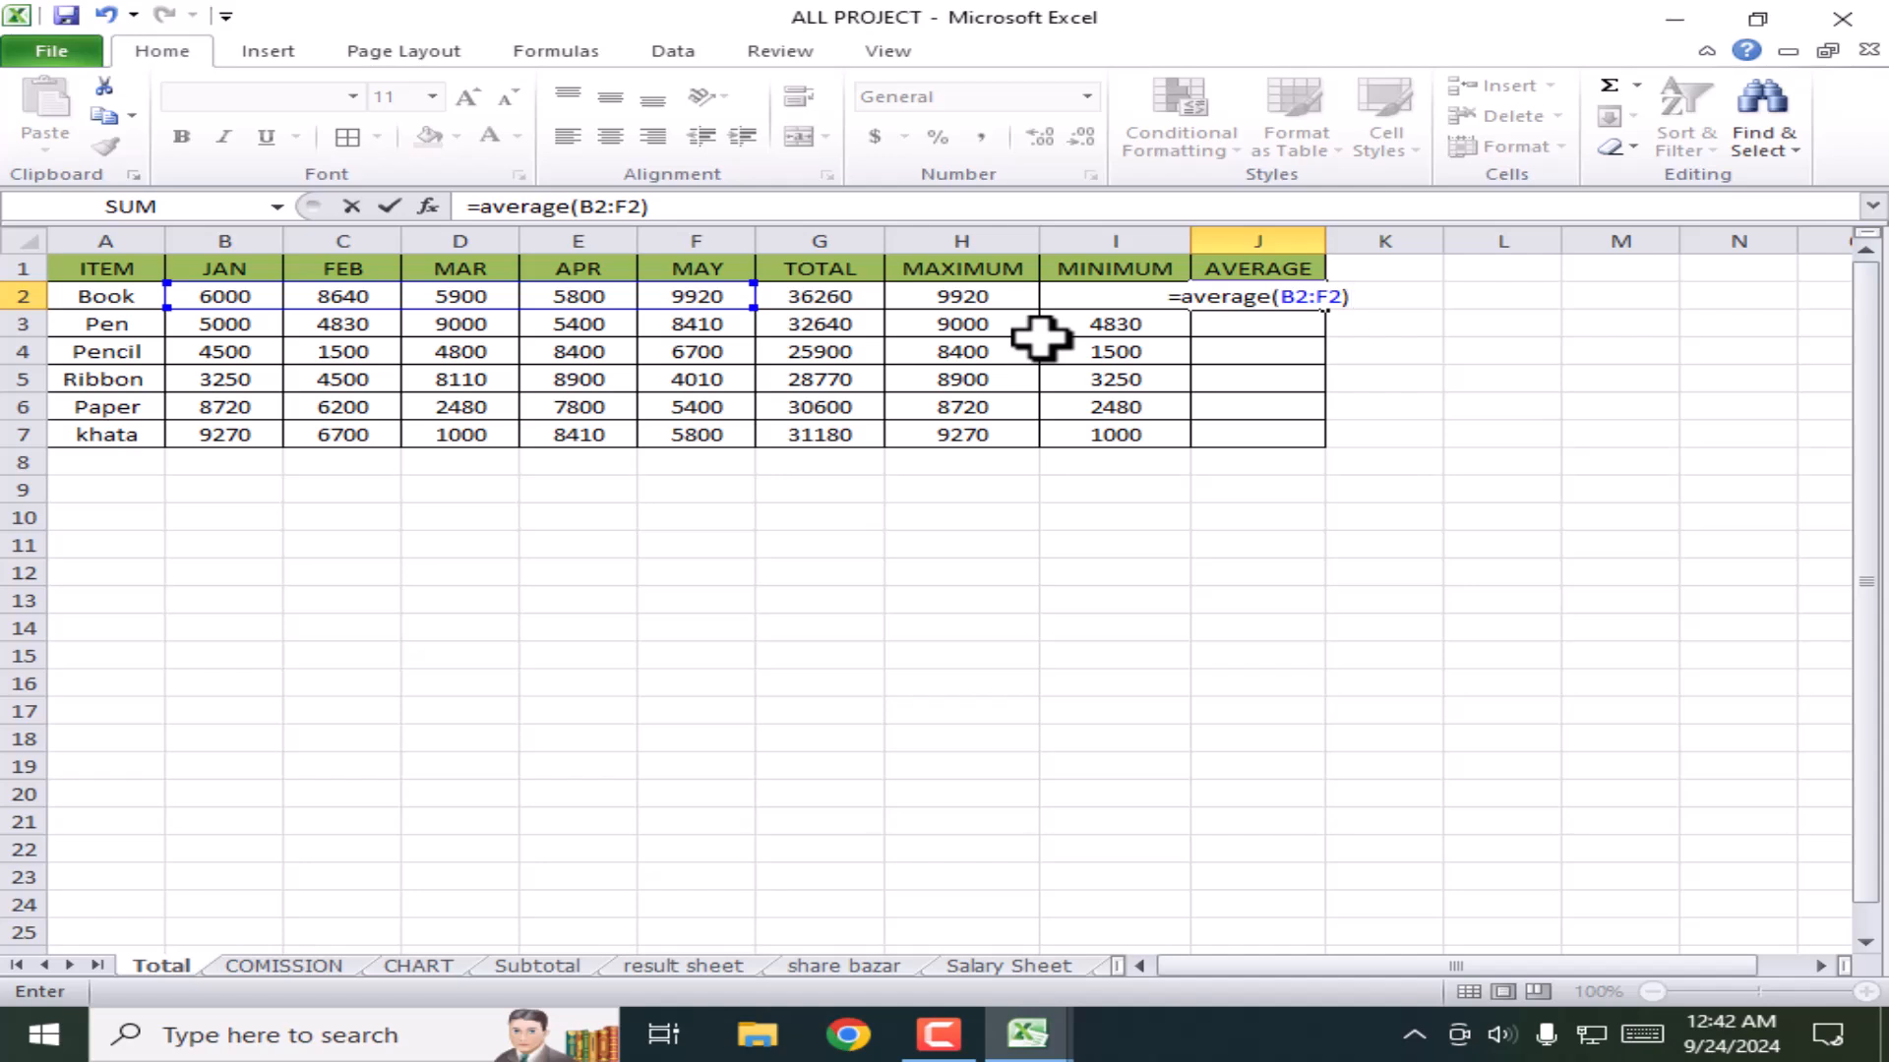
pyautogui.press('Return')
pyautogui.click(1259, 296)
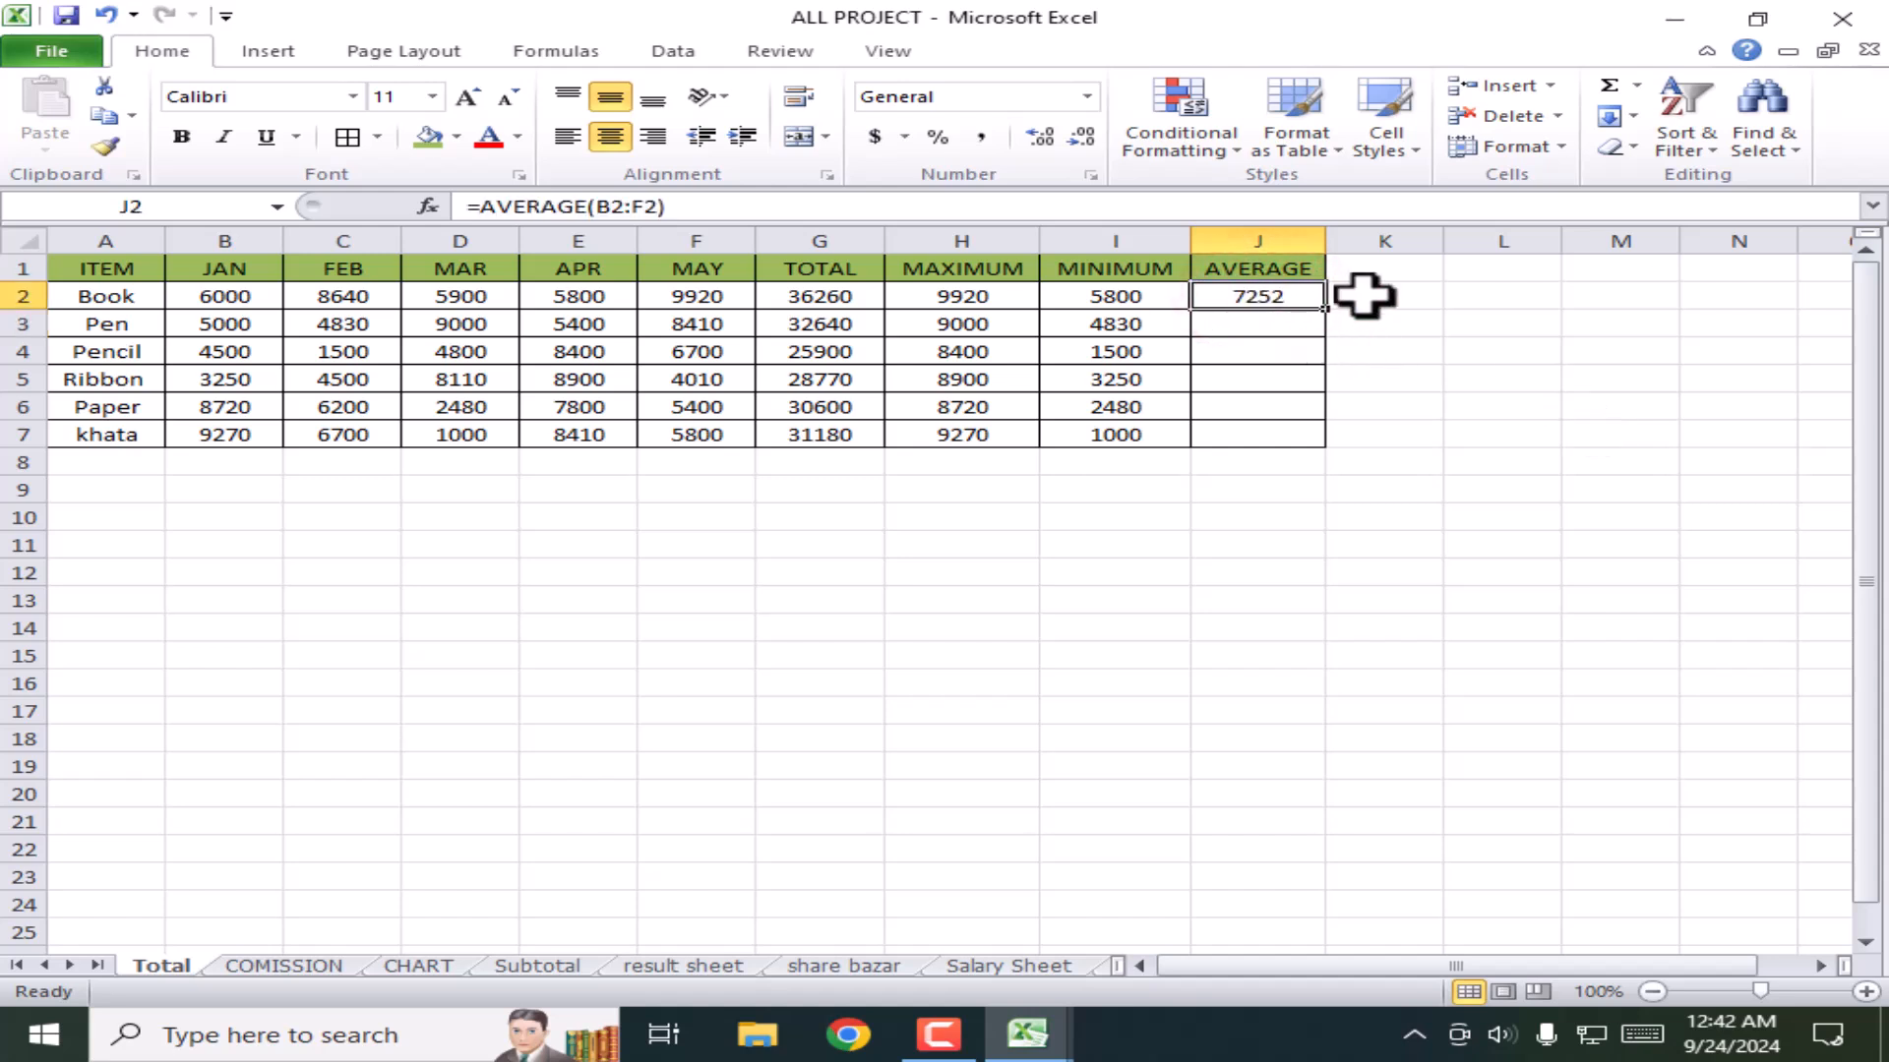
pyautogui.moveTo(1330, 313); pyautogui.dragTo(1332, 448)
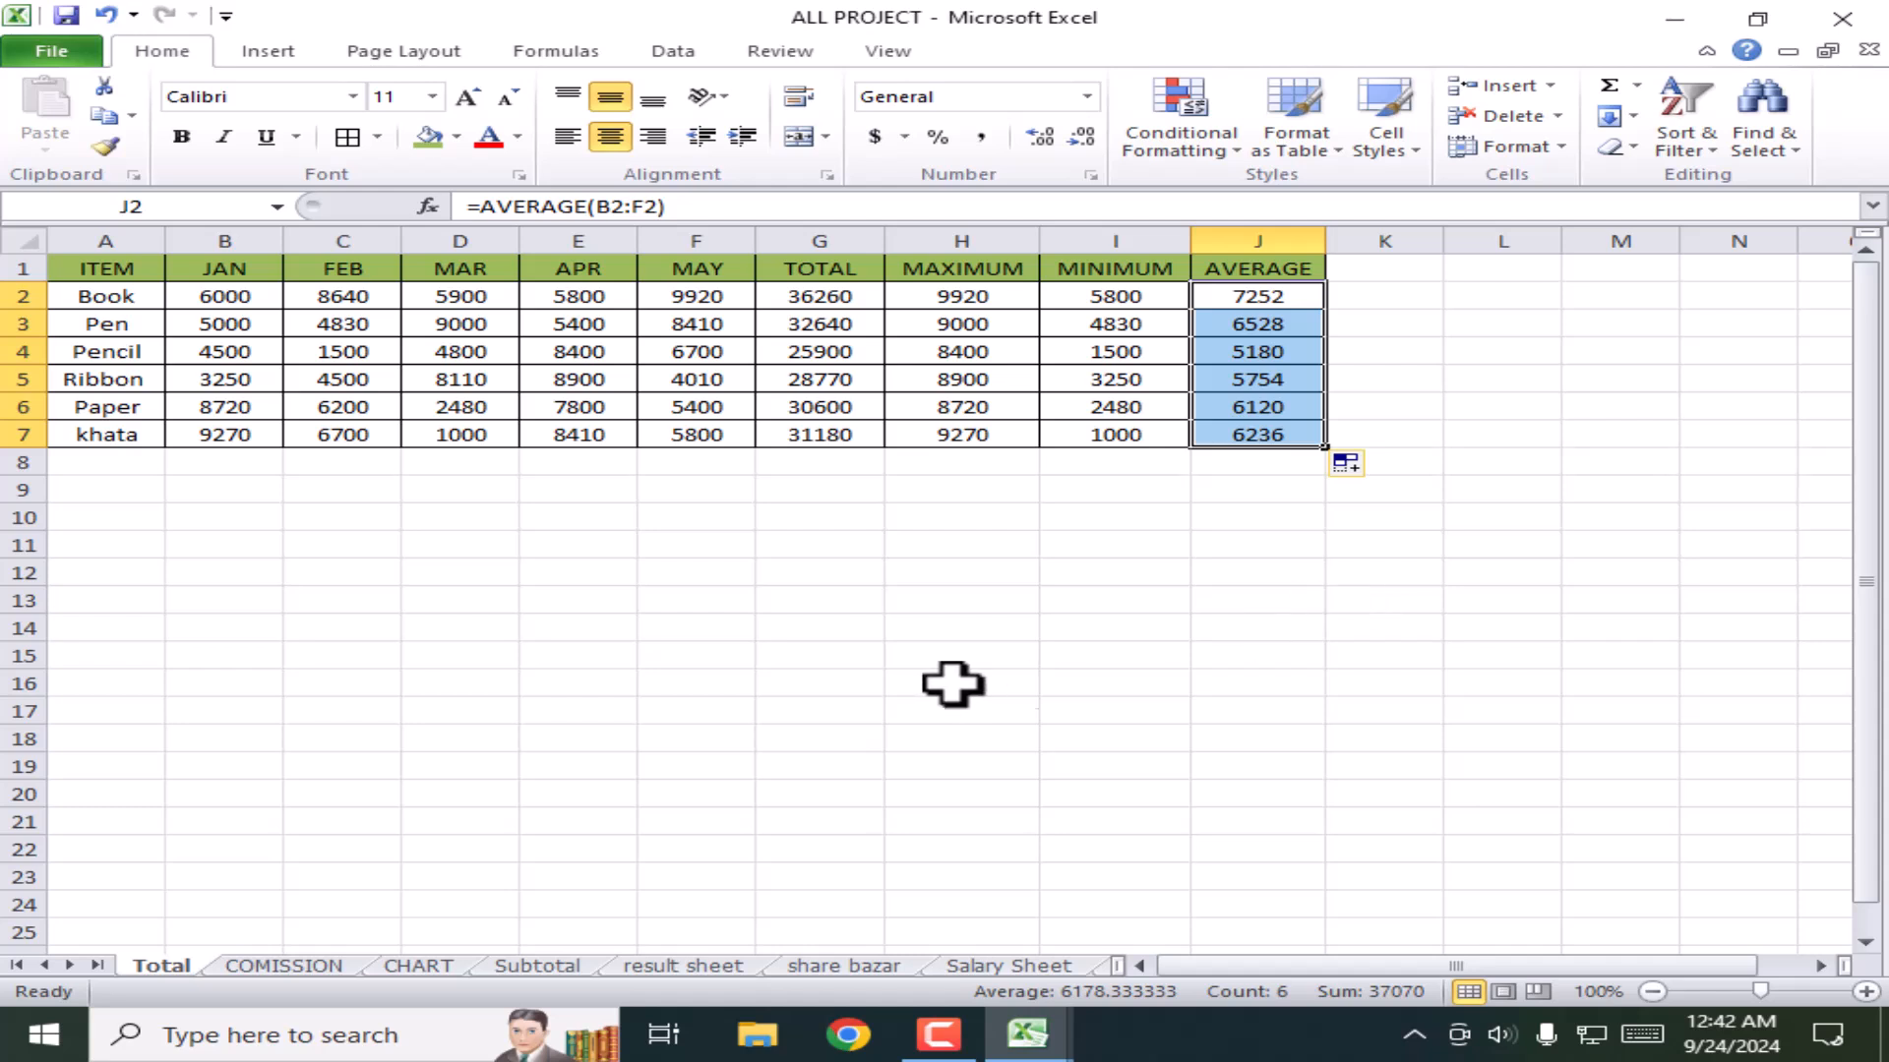
pyautogui.click(905, 657)
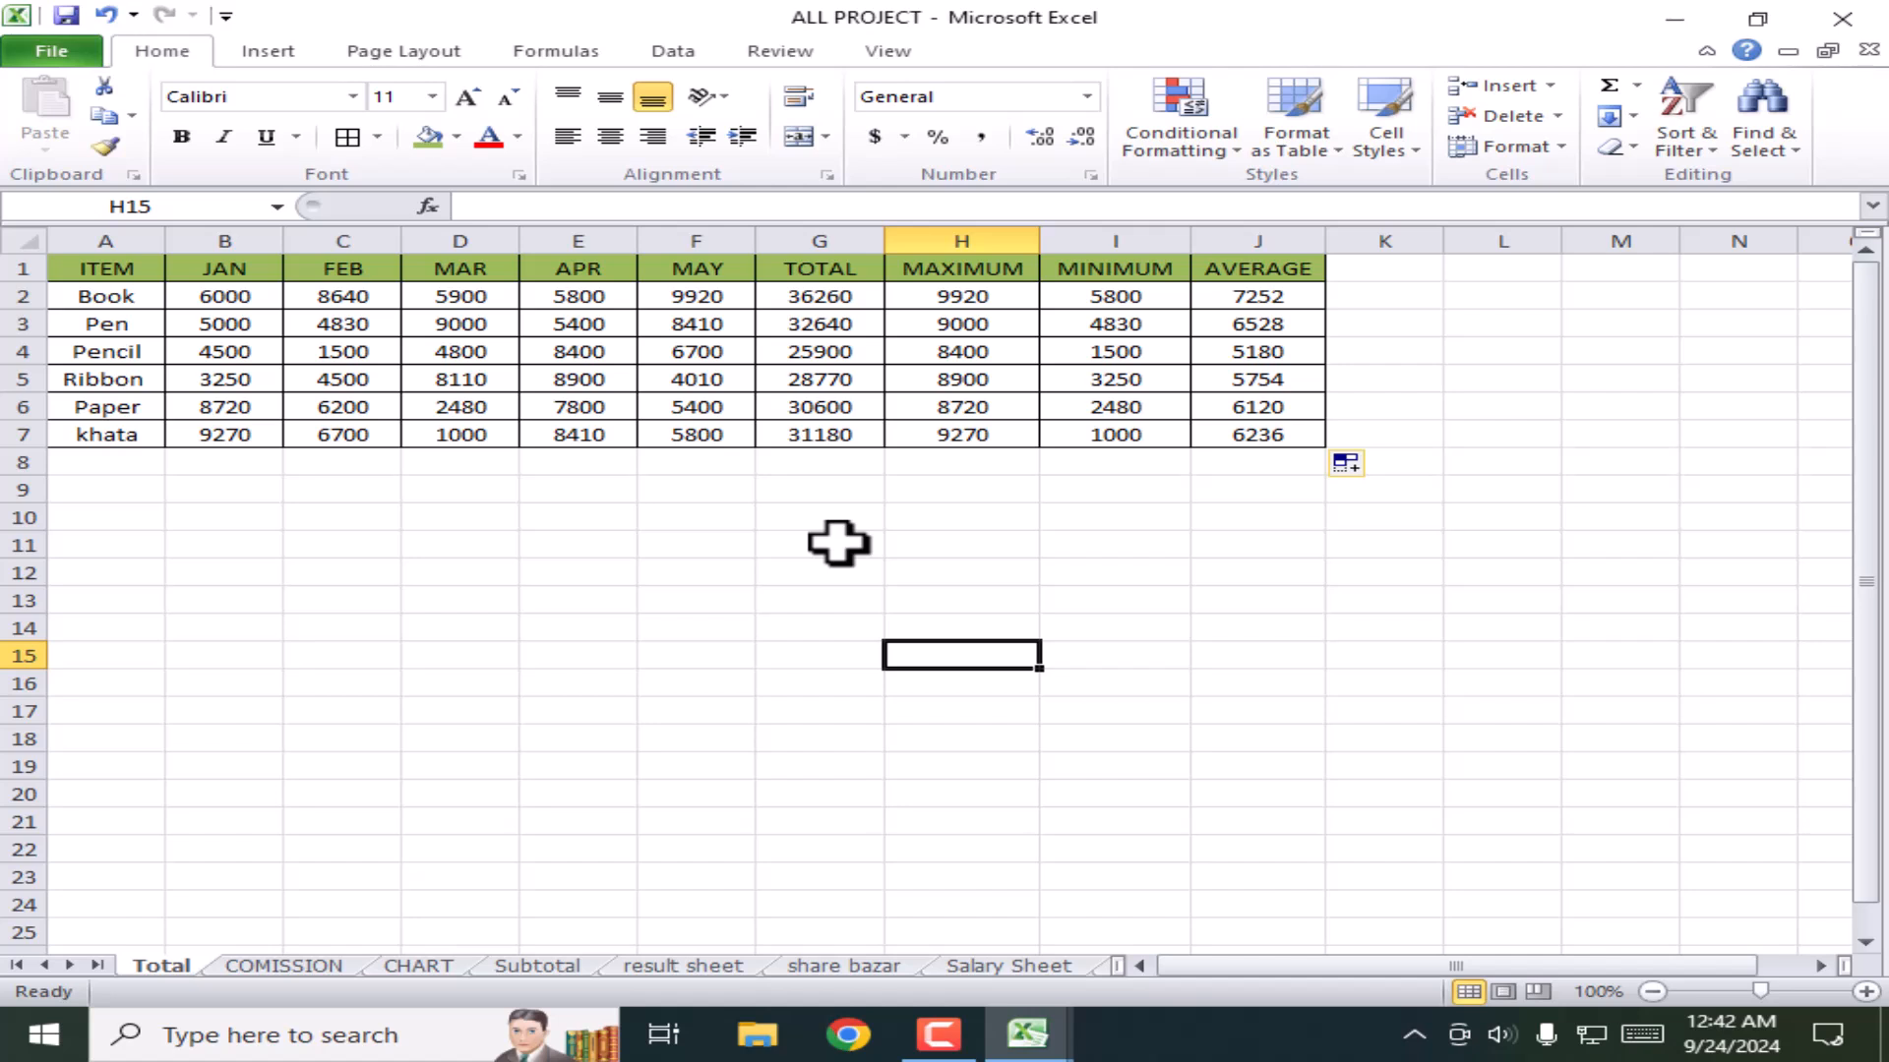
# Step: Select the whole item table A1:J7, from ITEM to AVERAGE, and copy it
pyautogui.click(724, 539)
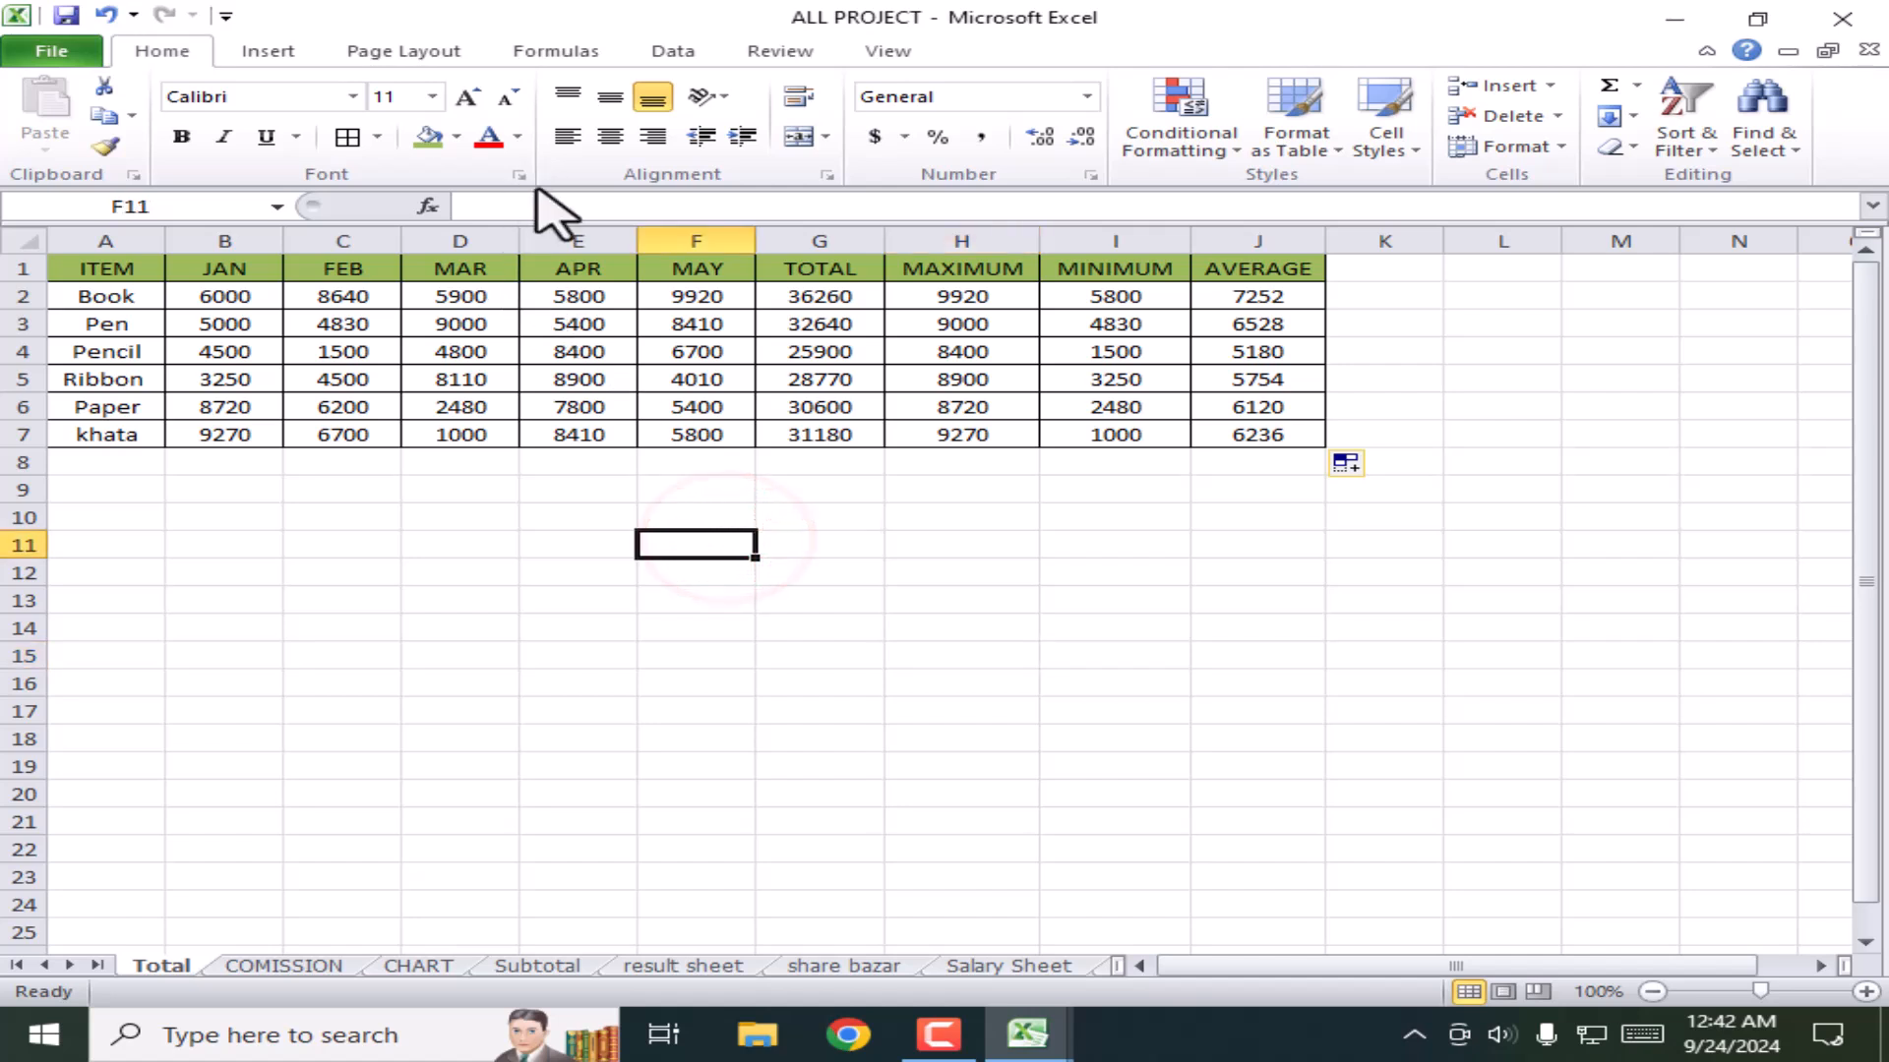
pyautogui.click(1454, 544)
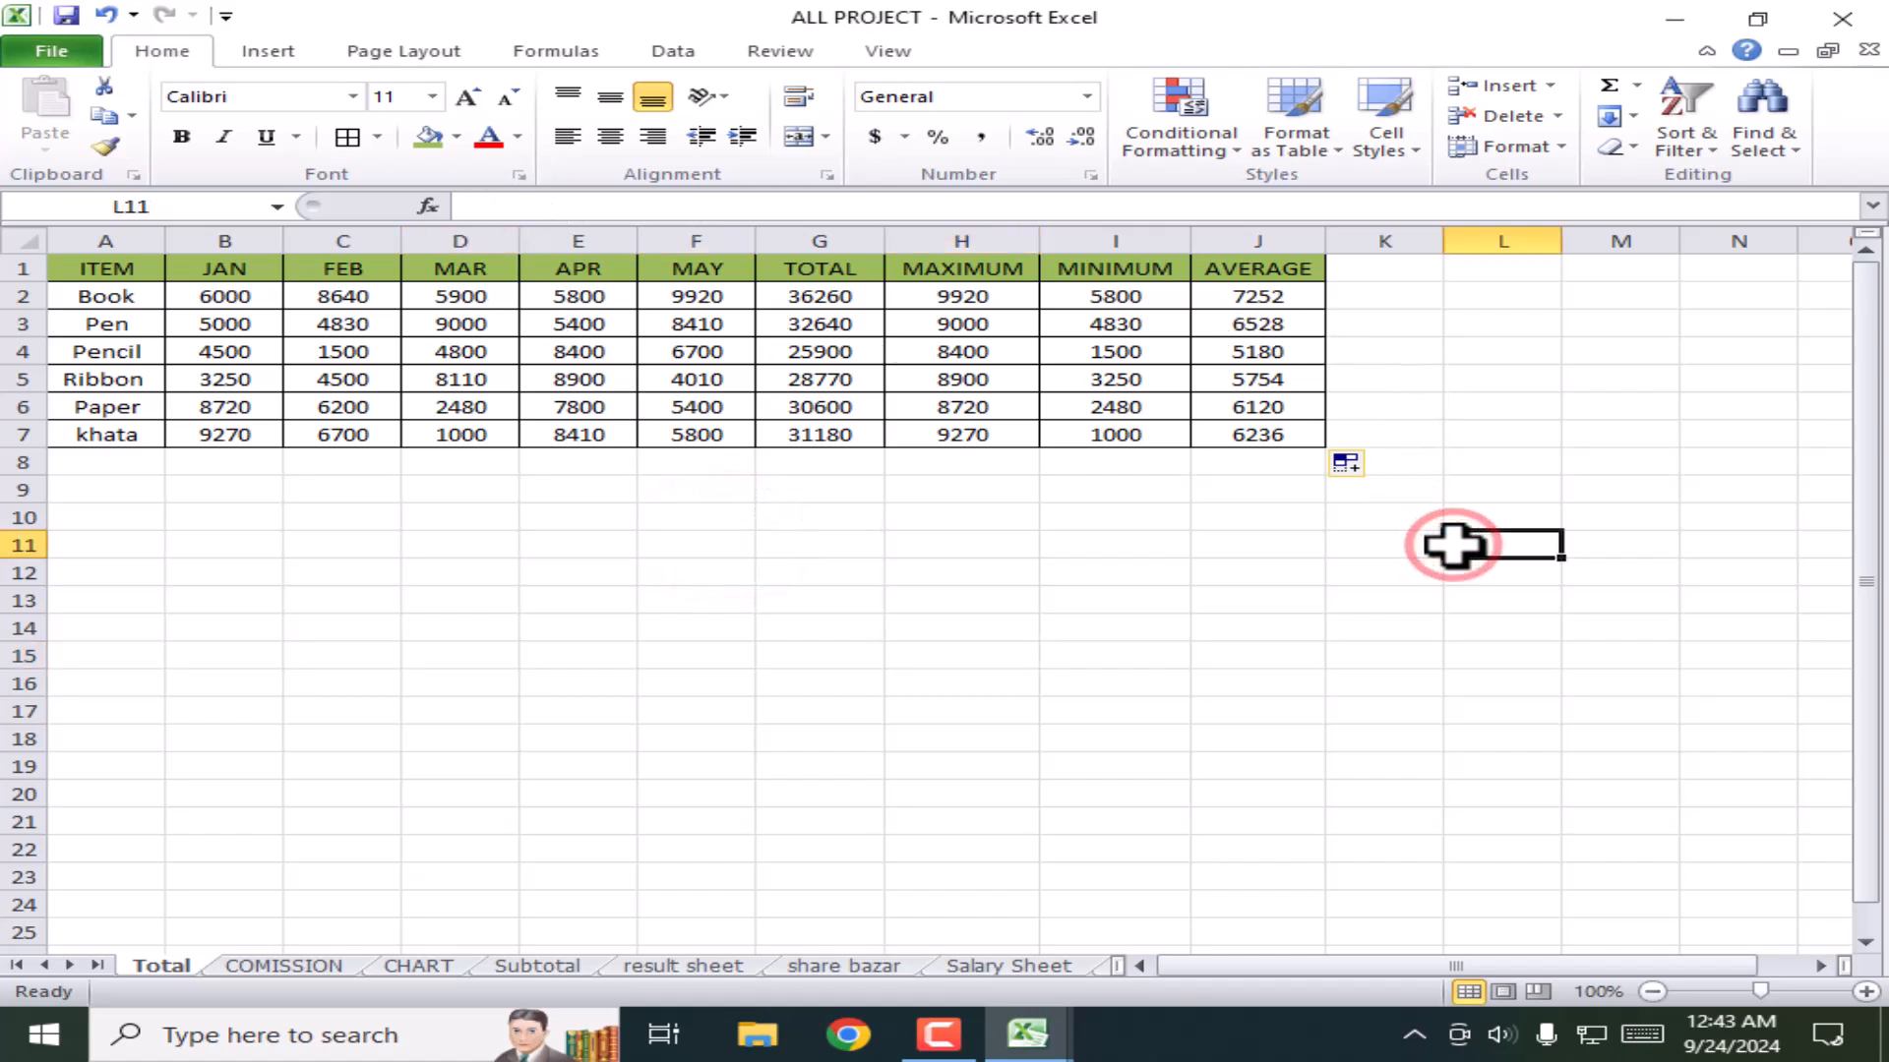
pyautogui.click(1298, 628)
pyautogui.moveTo(106, 267); pyautogui.dragTo(1298, 439)
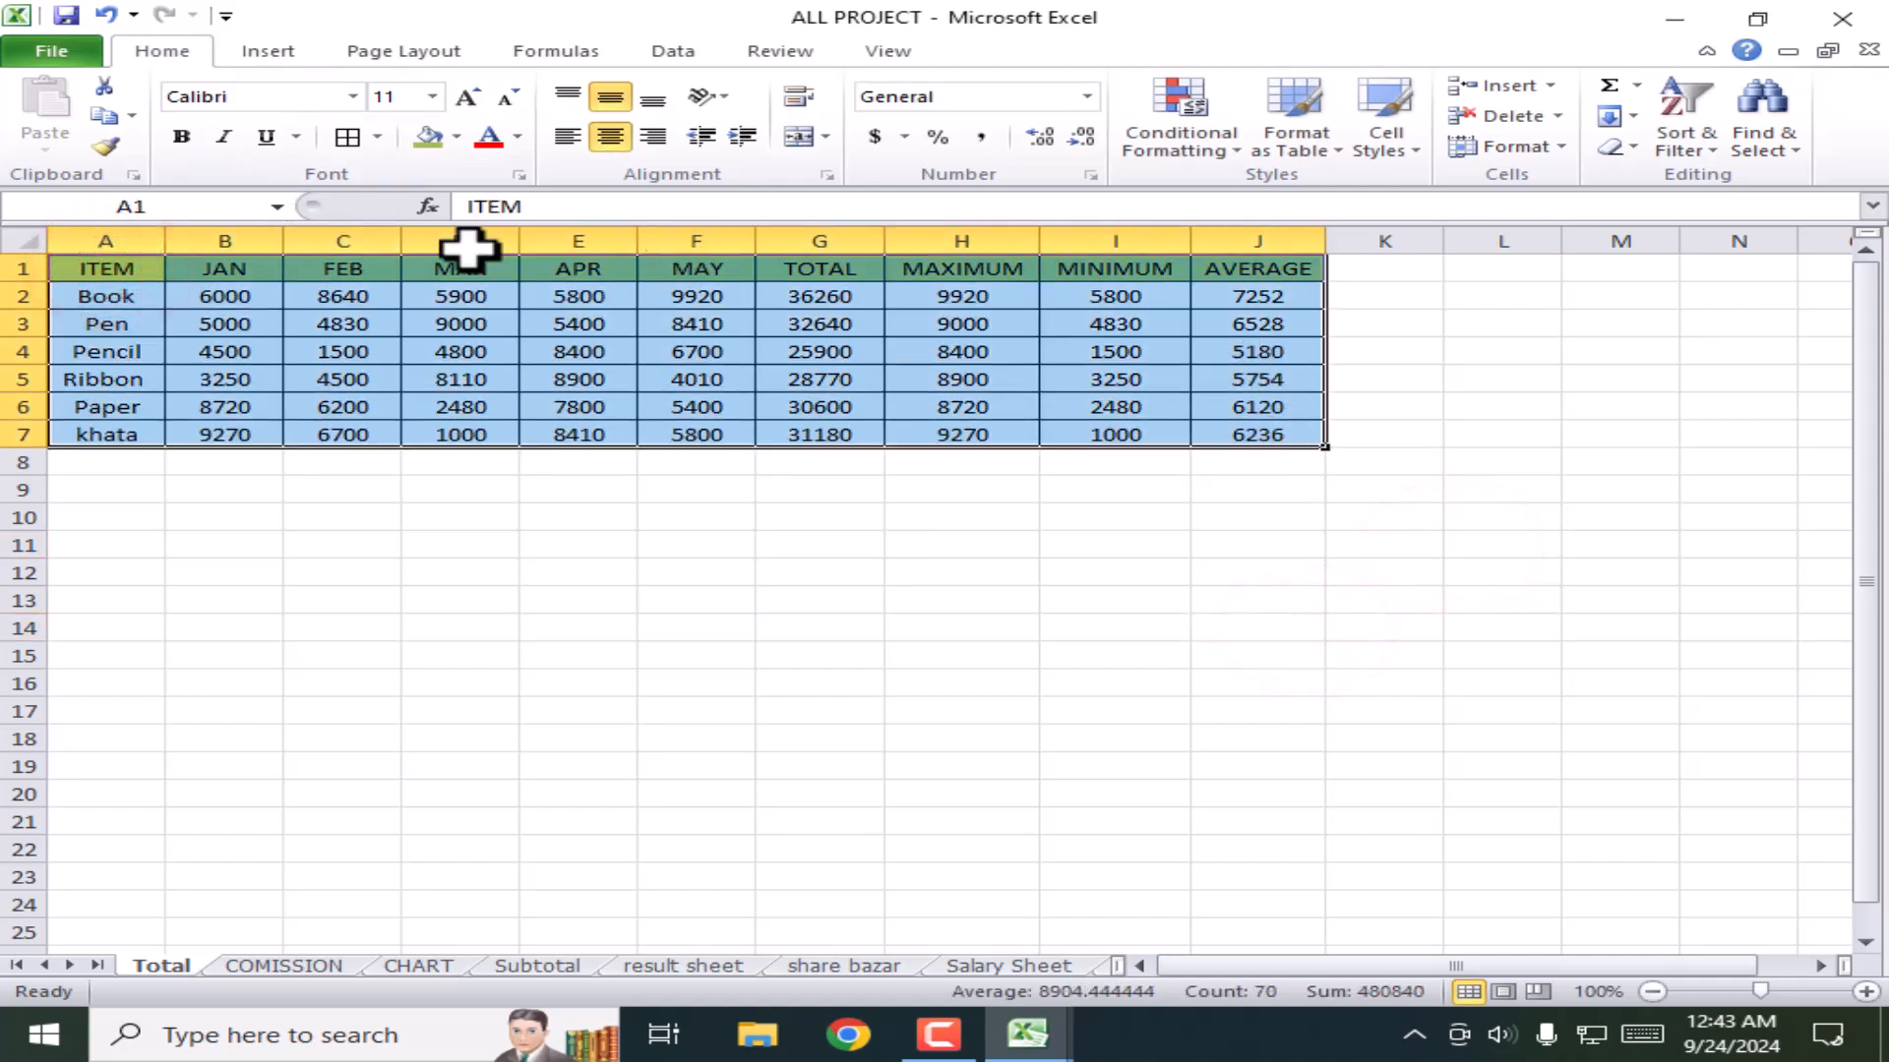
pyautogui.click(102, 117)
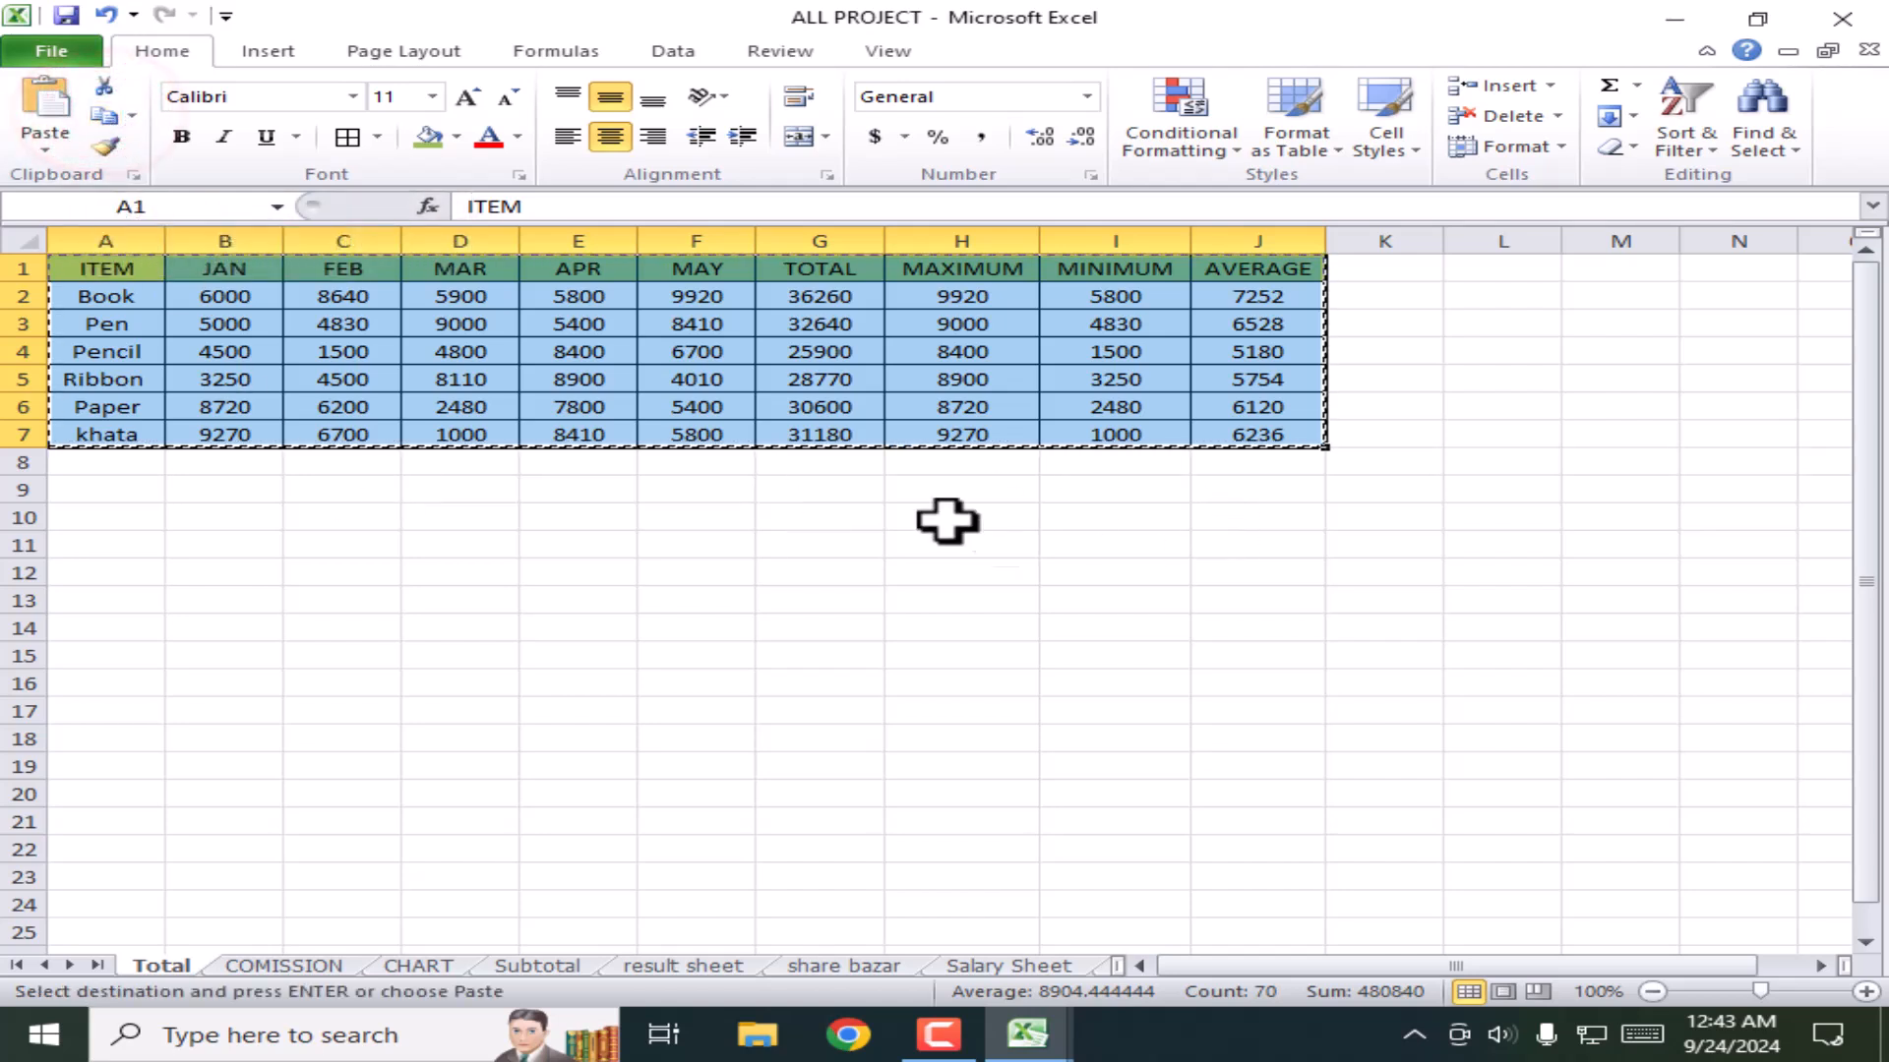
# Step: Paste the copied table at A11 and clear the copy border
pyautogui.click(79, 548)
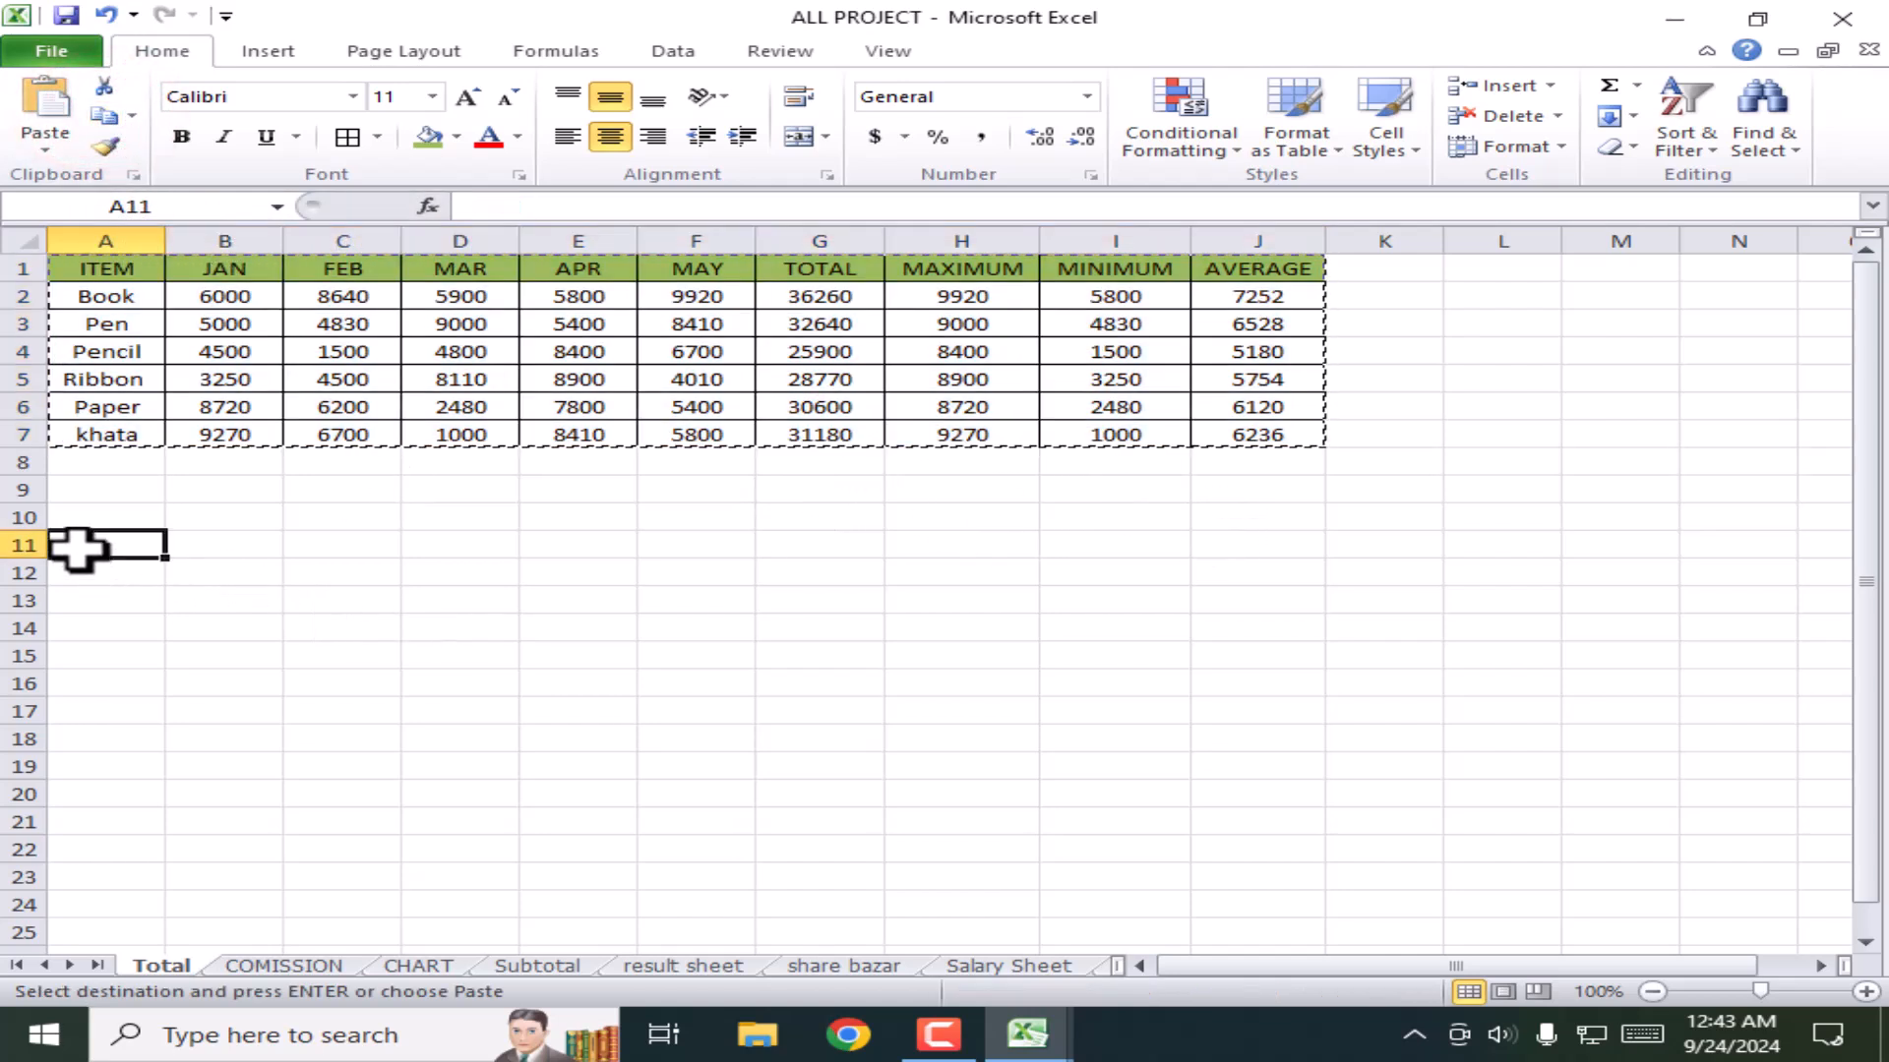
pyautogui.click(49, 113)
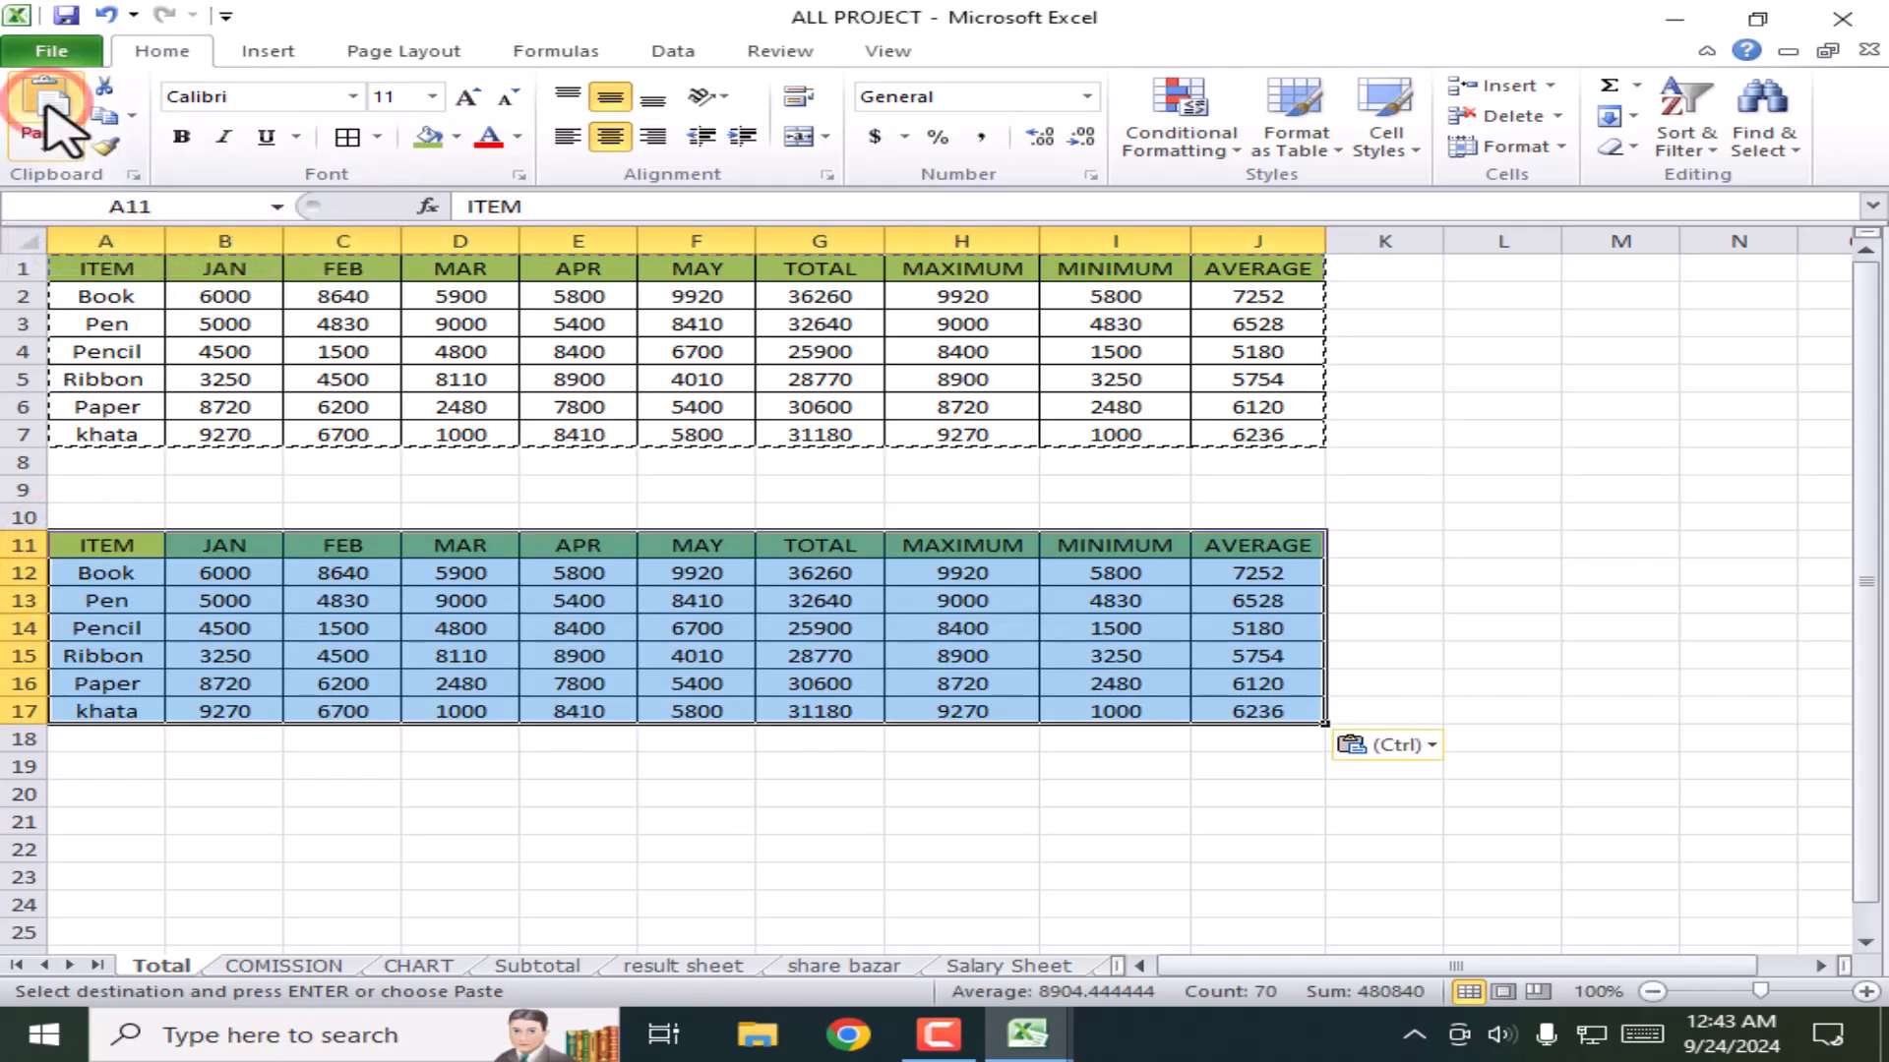
pyautogui.click(1424, 649)
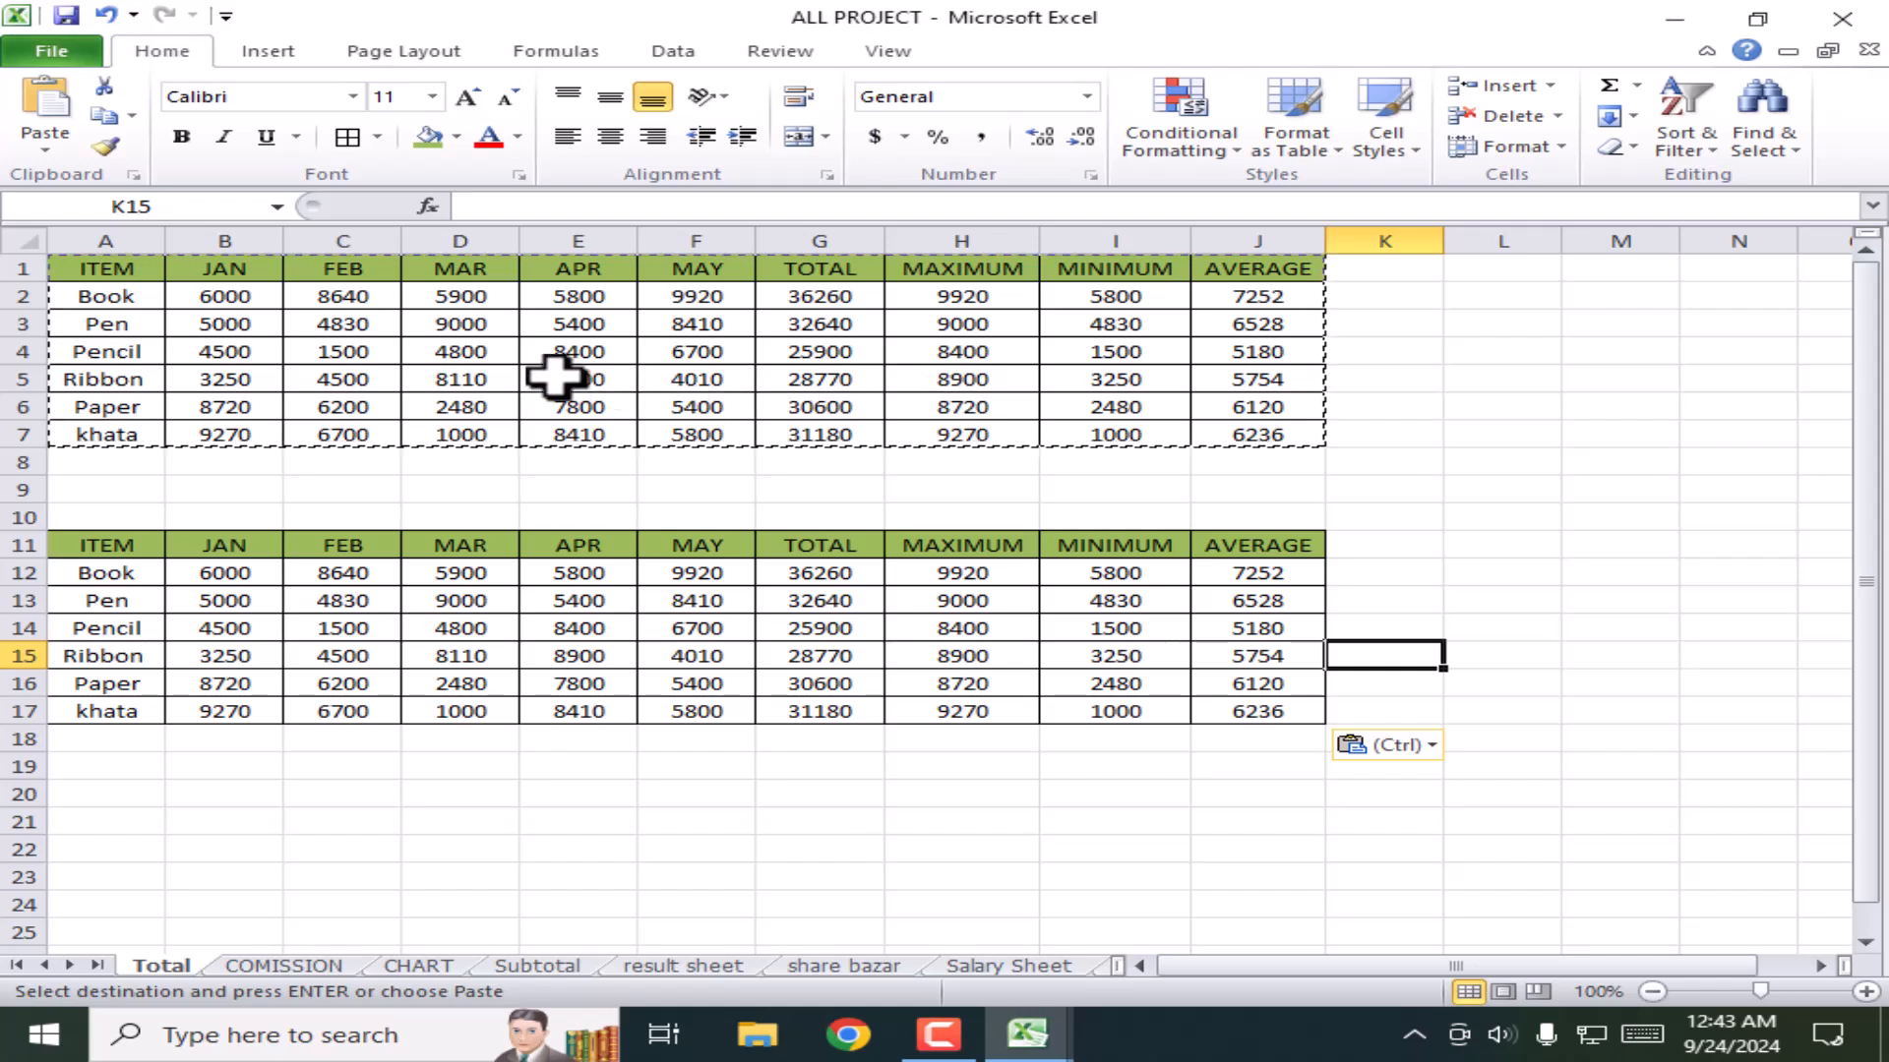
pyautogui.click(1492, 544)
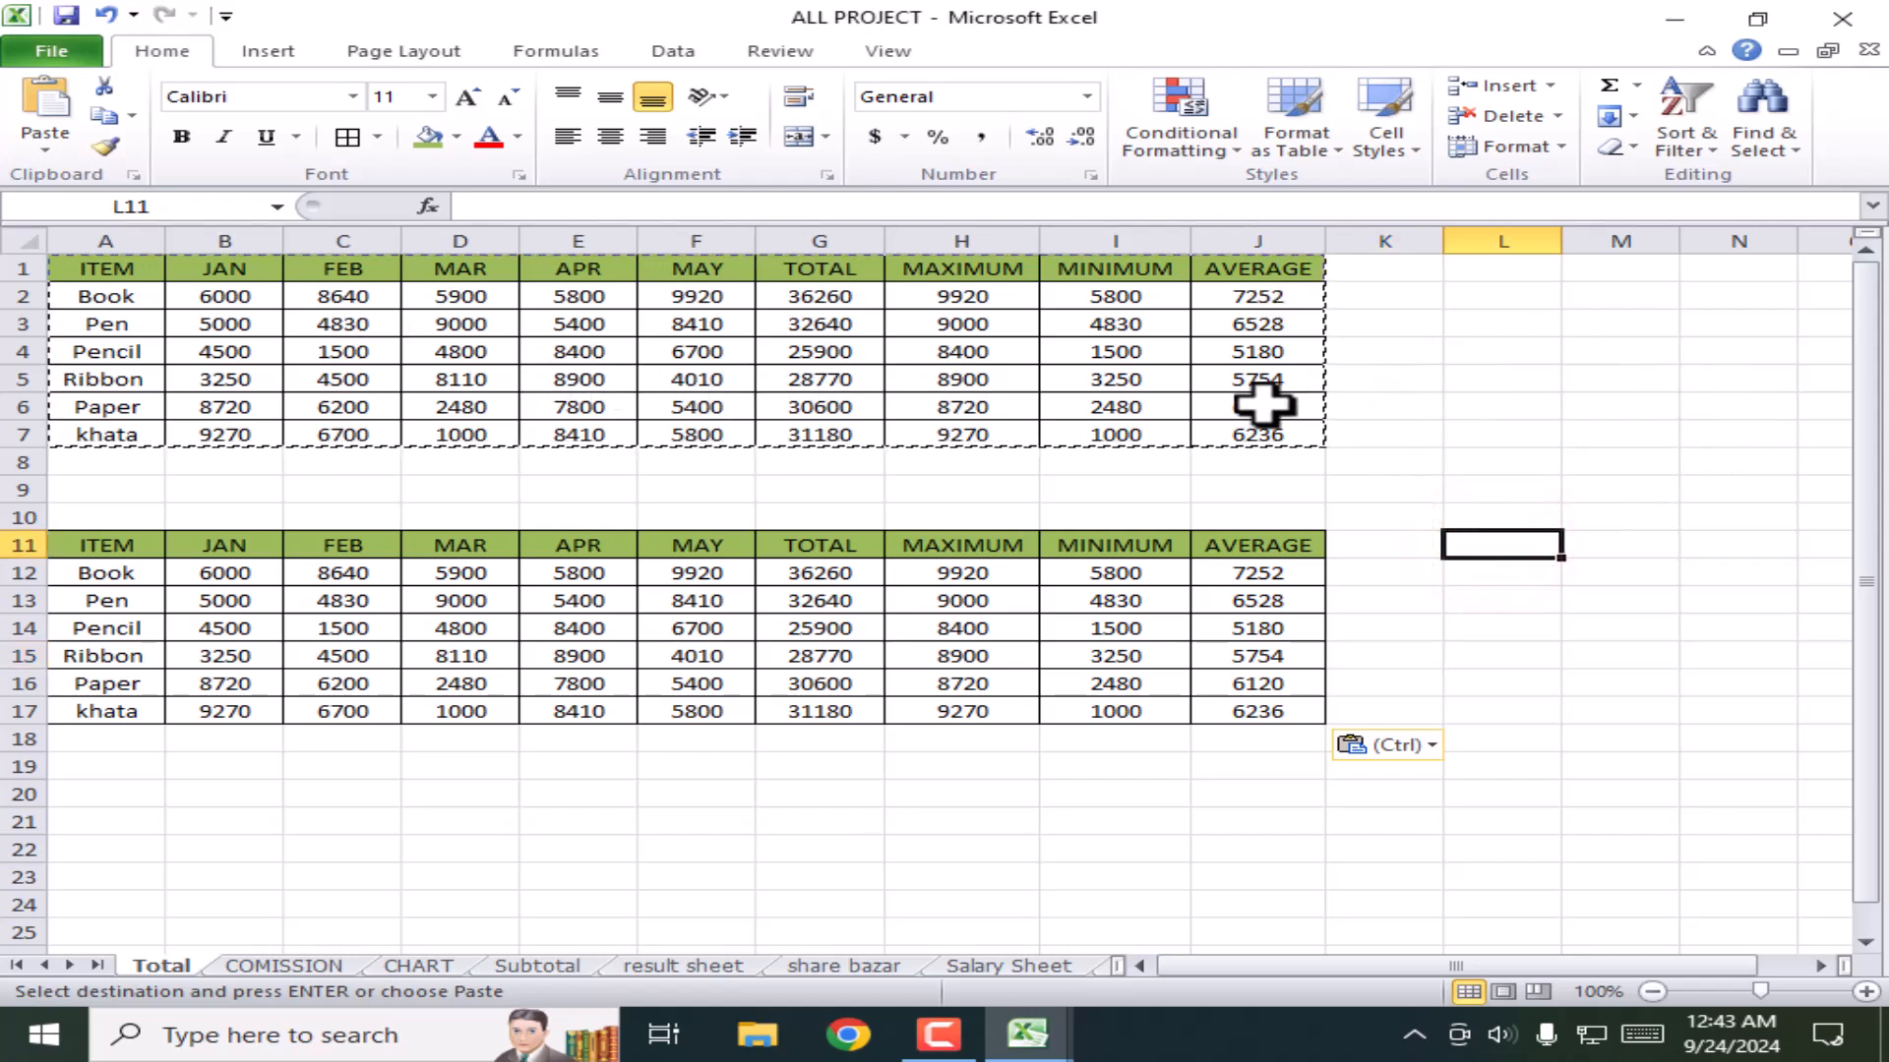
pyautogui.click(1530, 433)
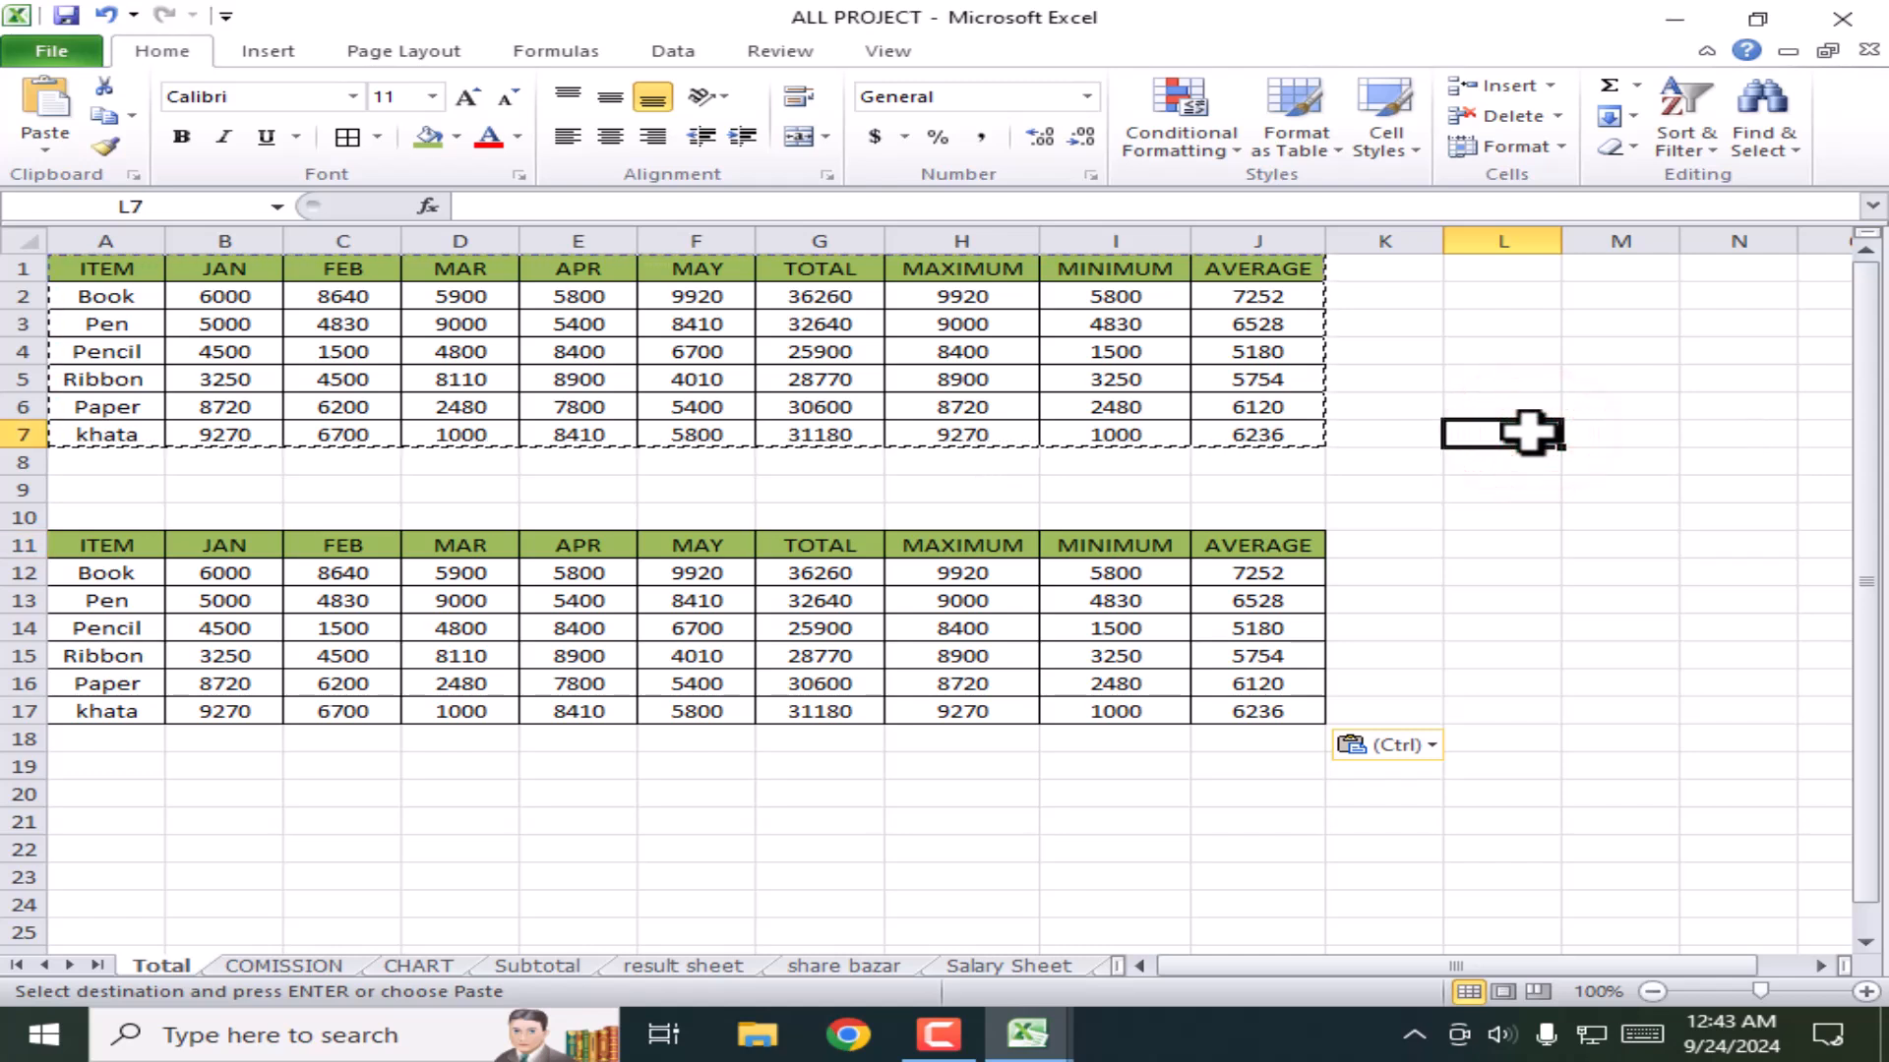
pyautogui.press('Escape')
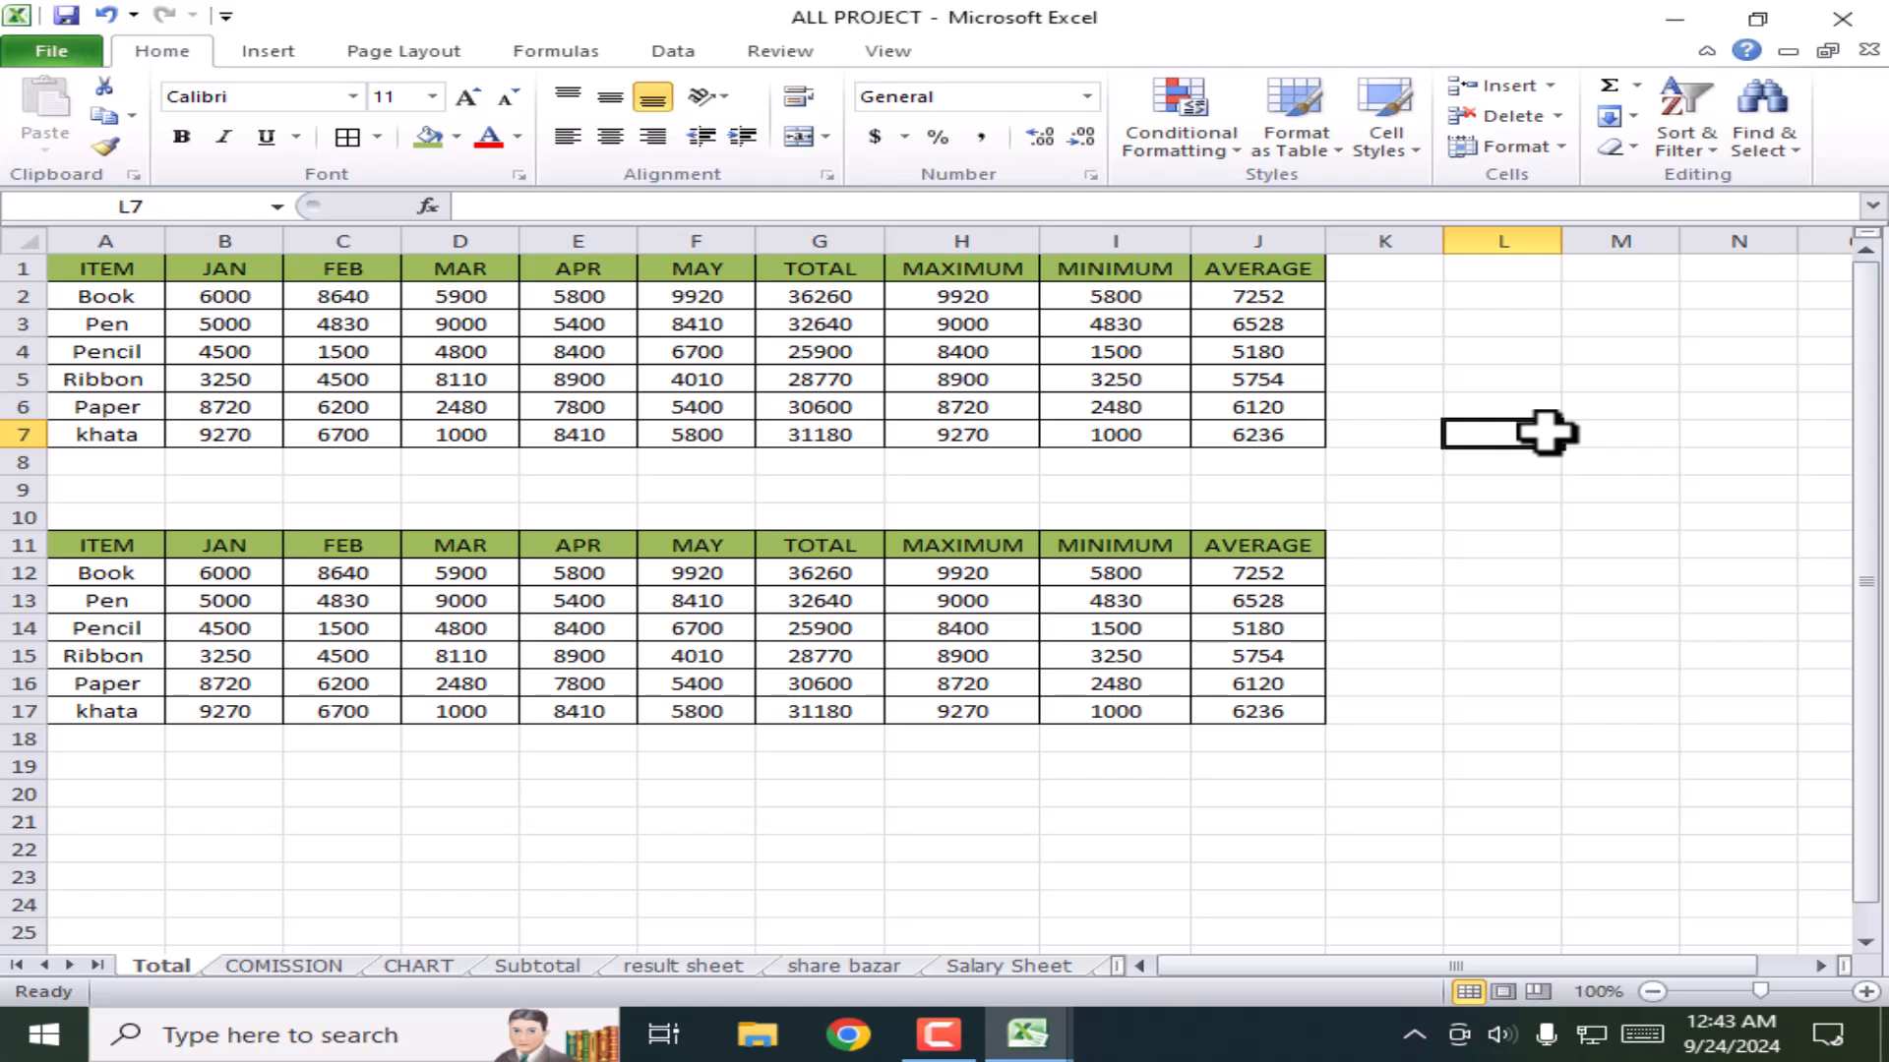
pyautogui.click(1550, 494)
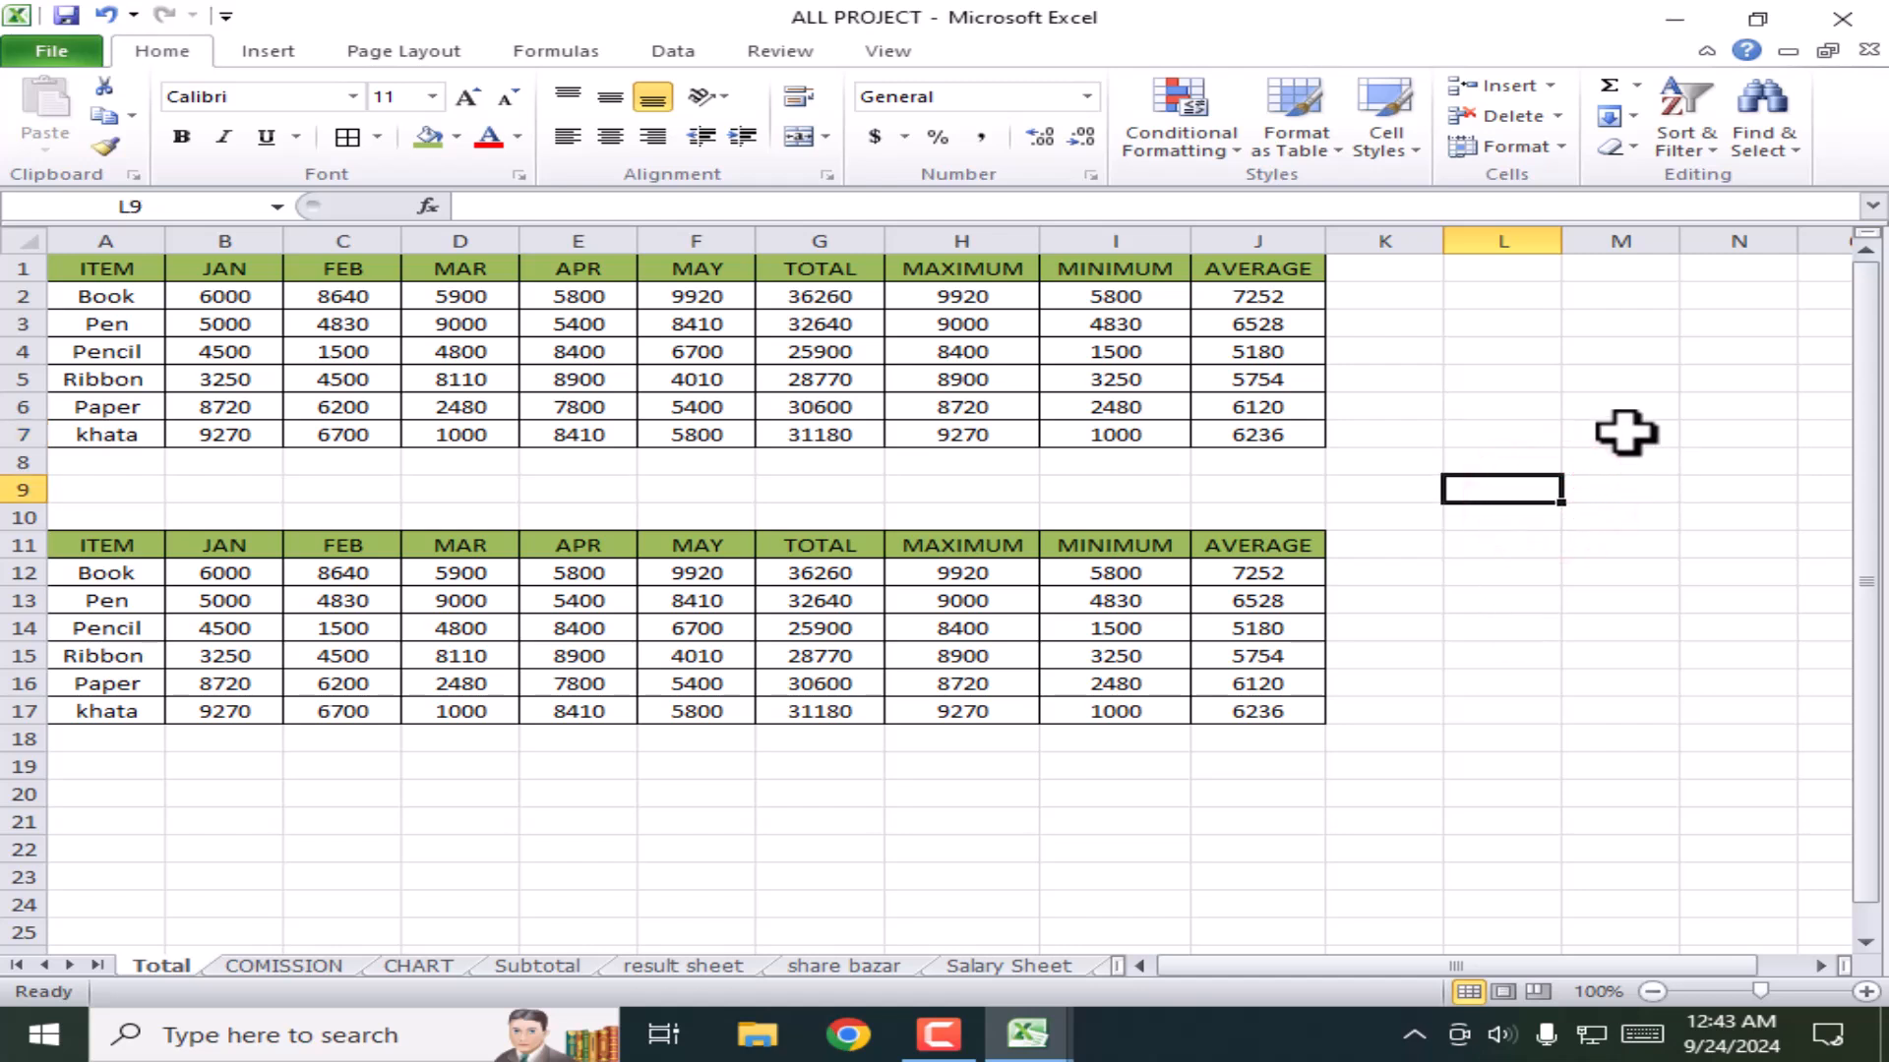
pyautogui.click(1529, 403)
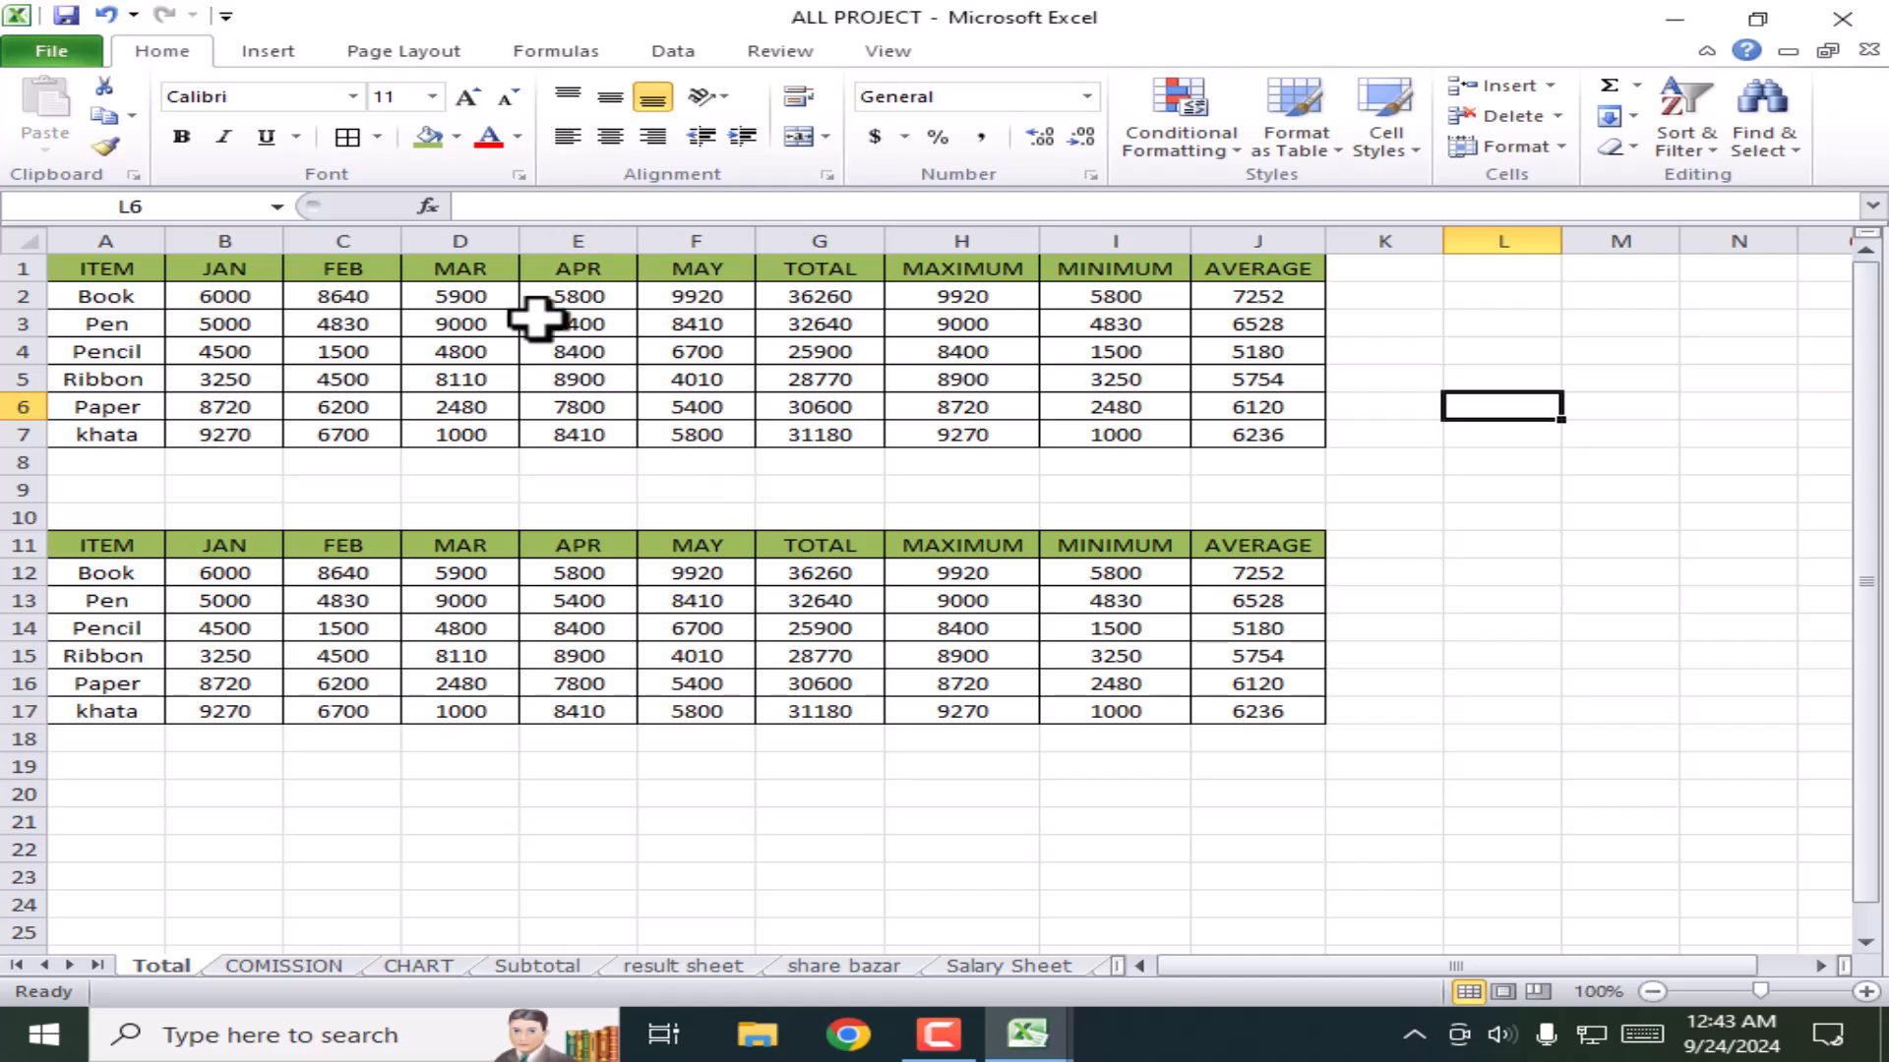
# Step: Add a 'Total Amount' heading, merged and centred across A9:J10
pyautogui.click(458, 488)
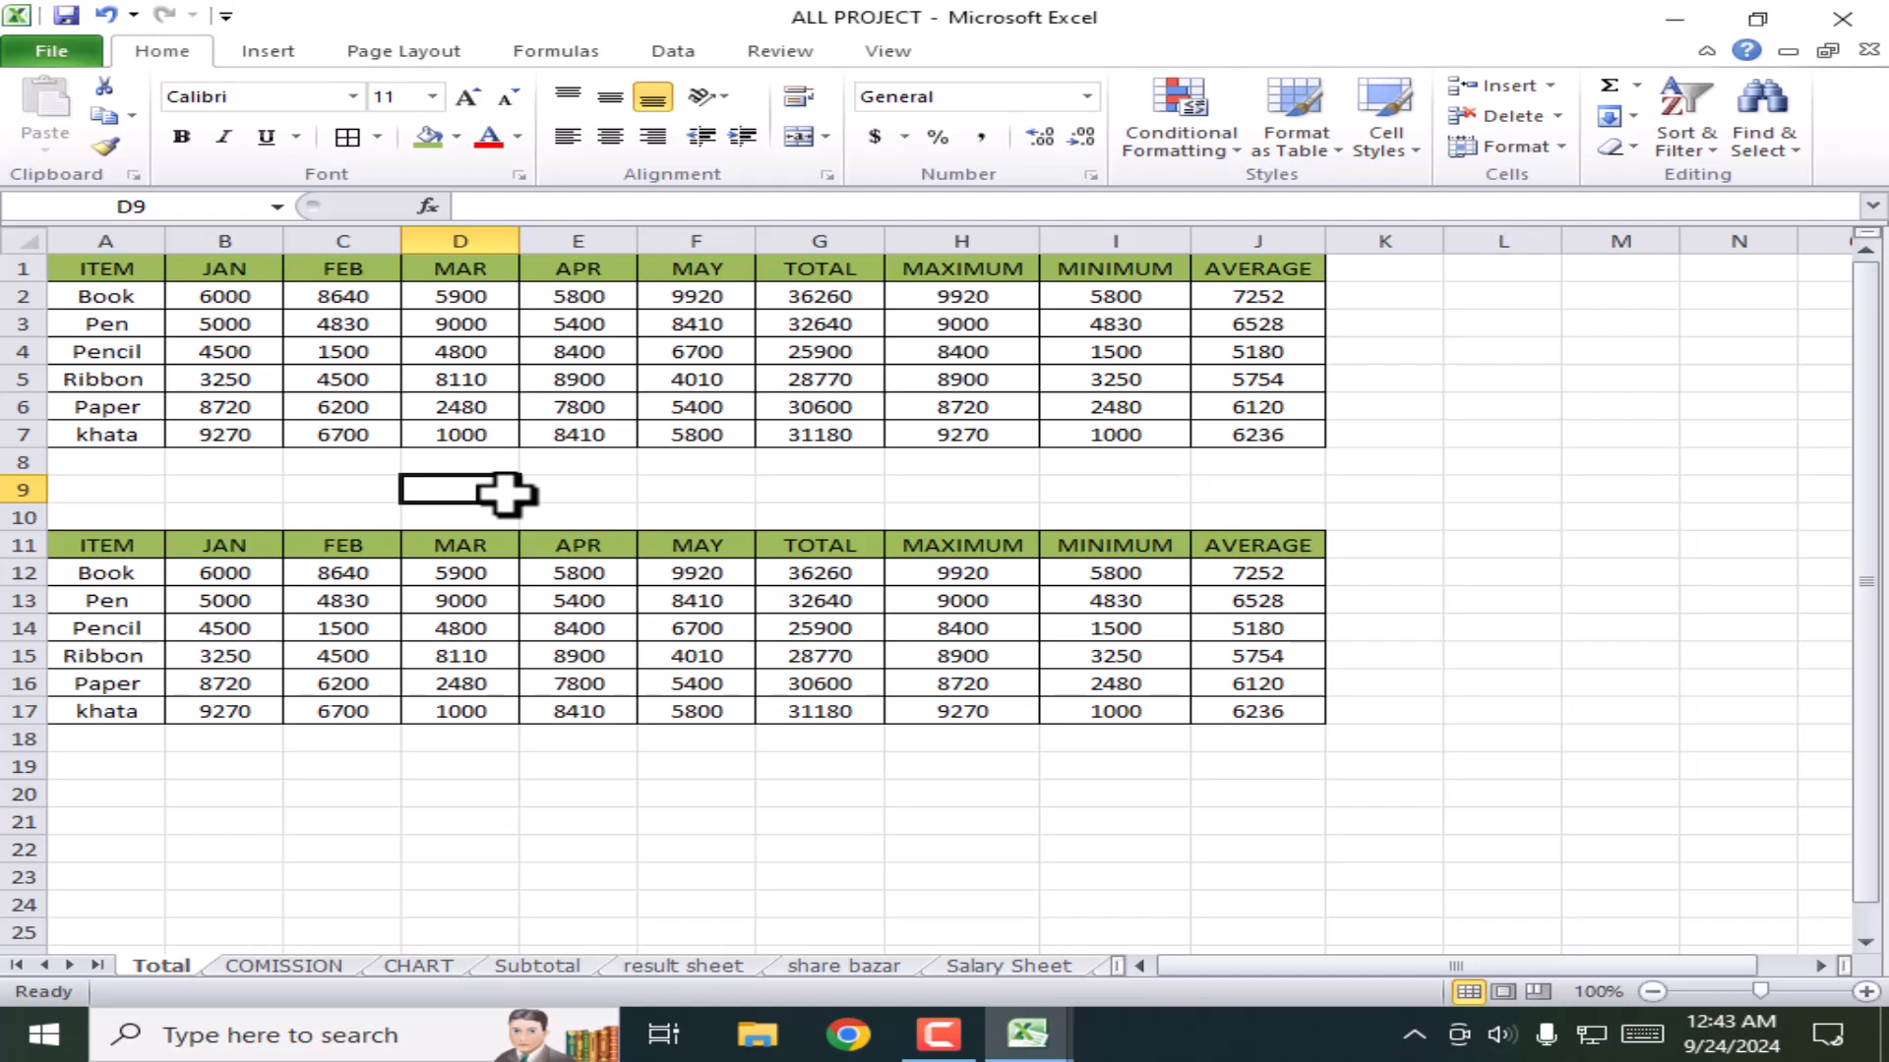
pyautogui.write('Total Amount')
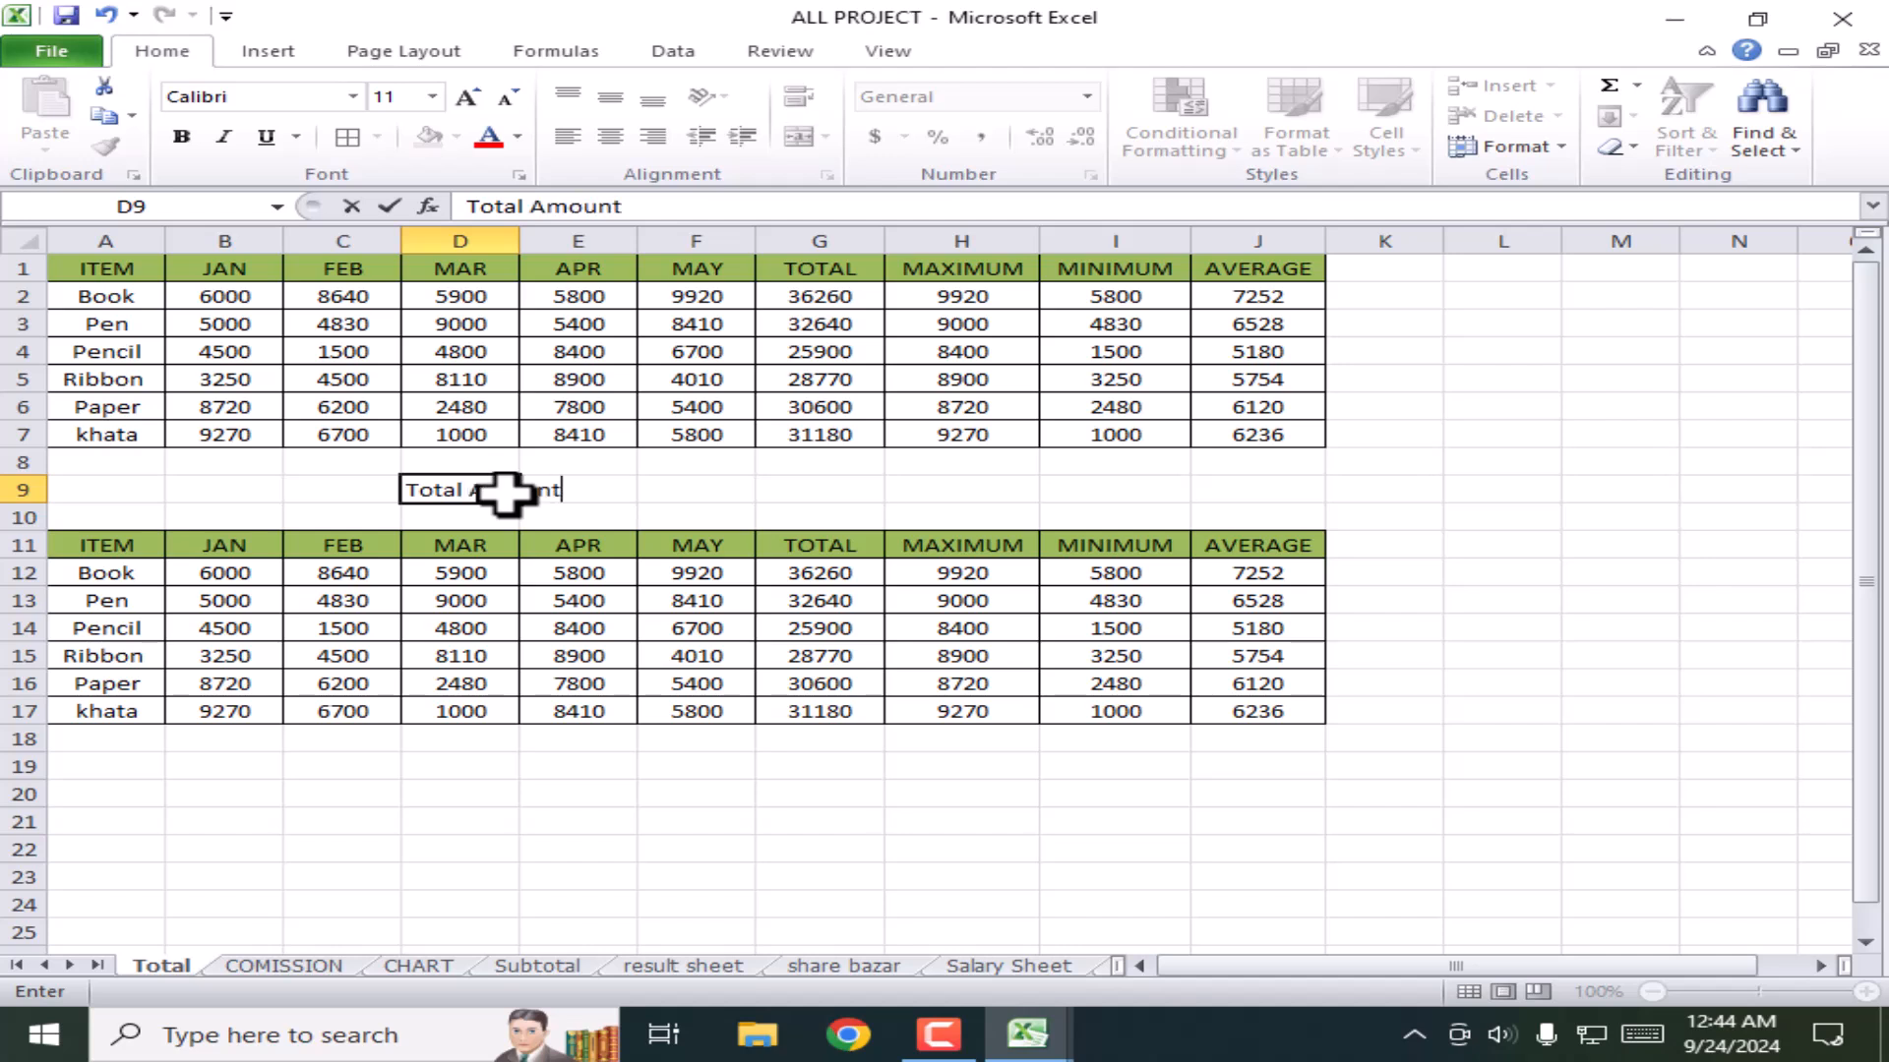
pyautogui.click(820, 822)
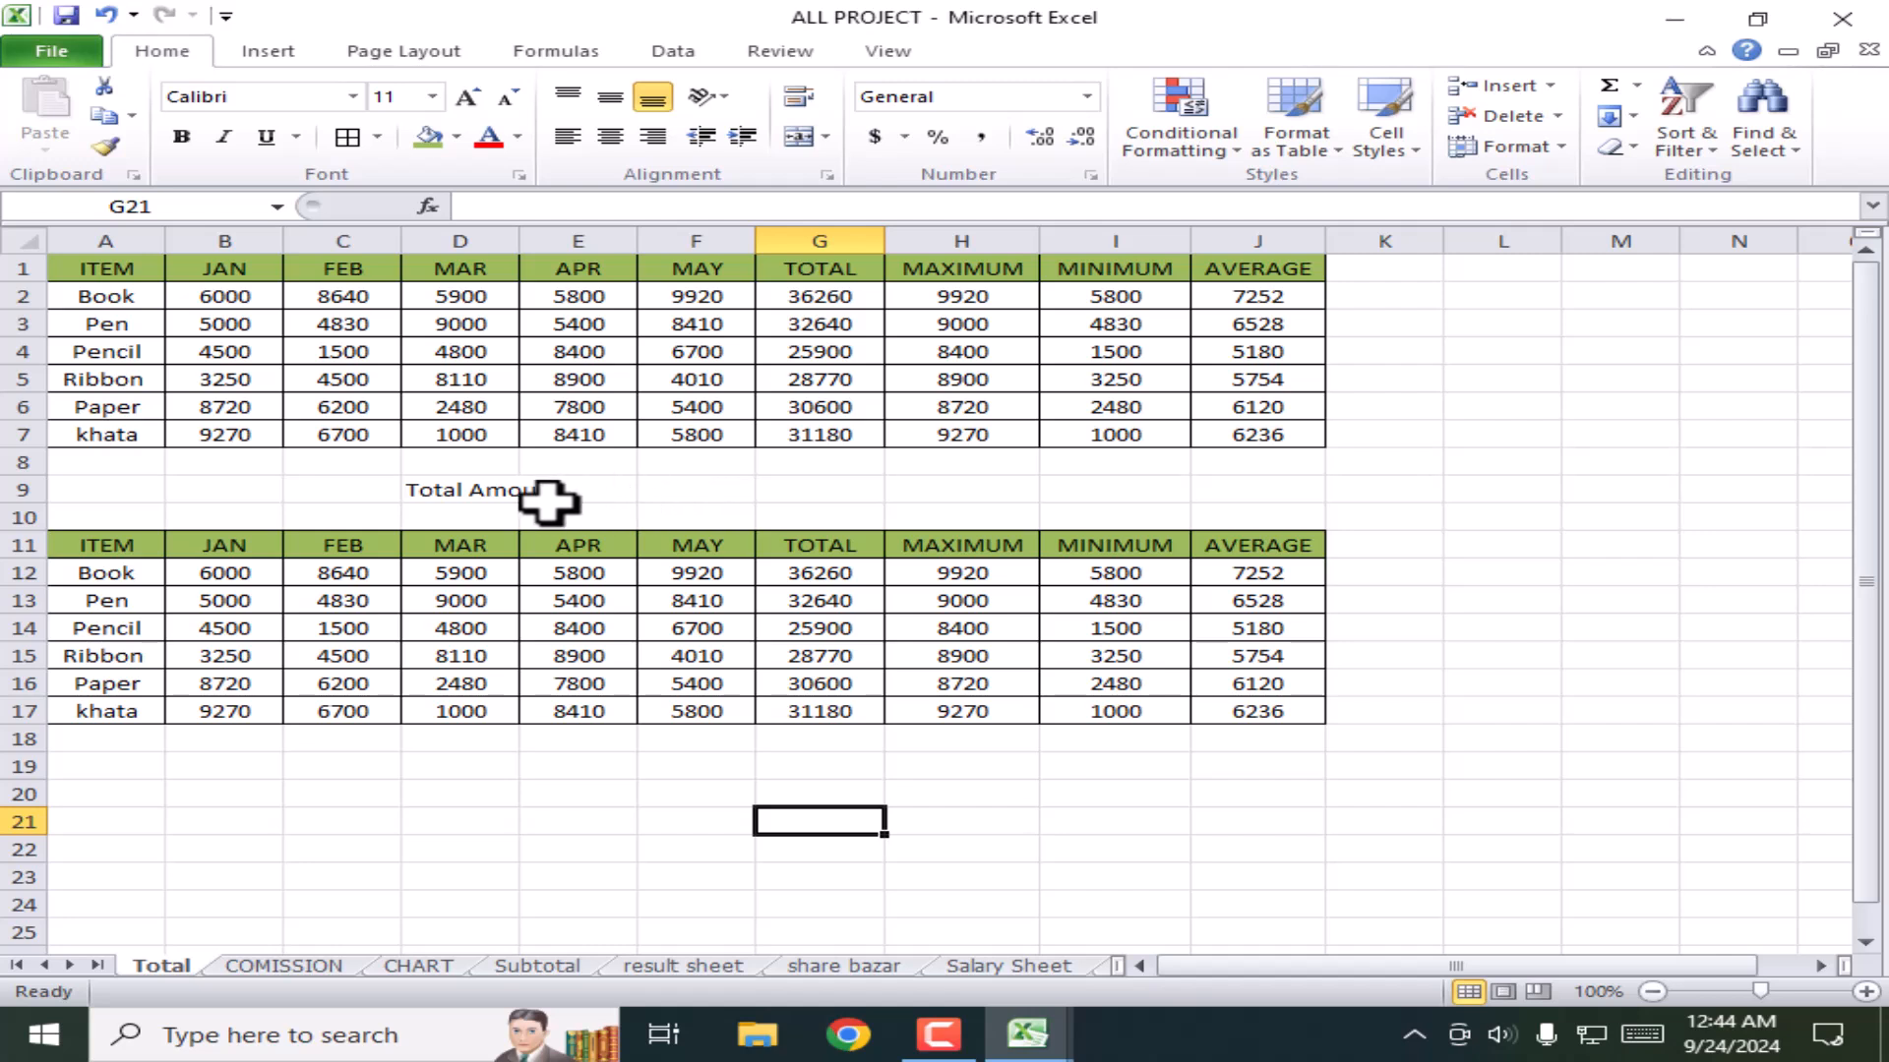
pyautogui.click(498, 491)
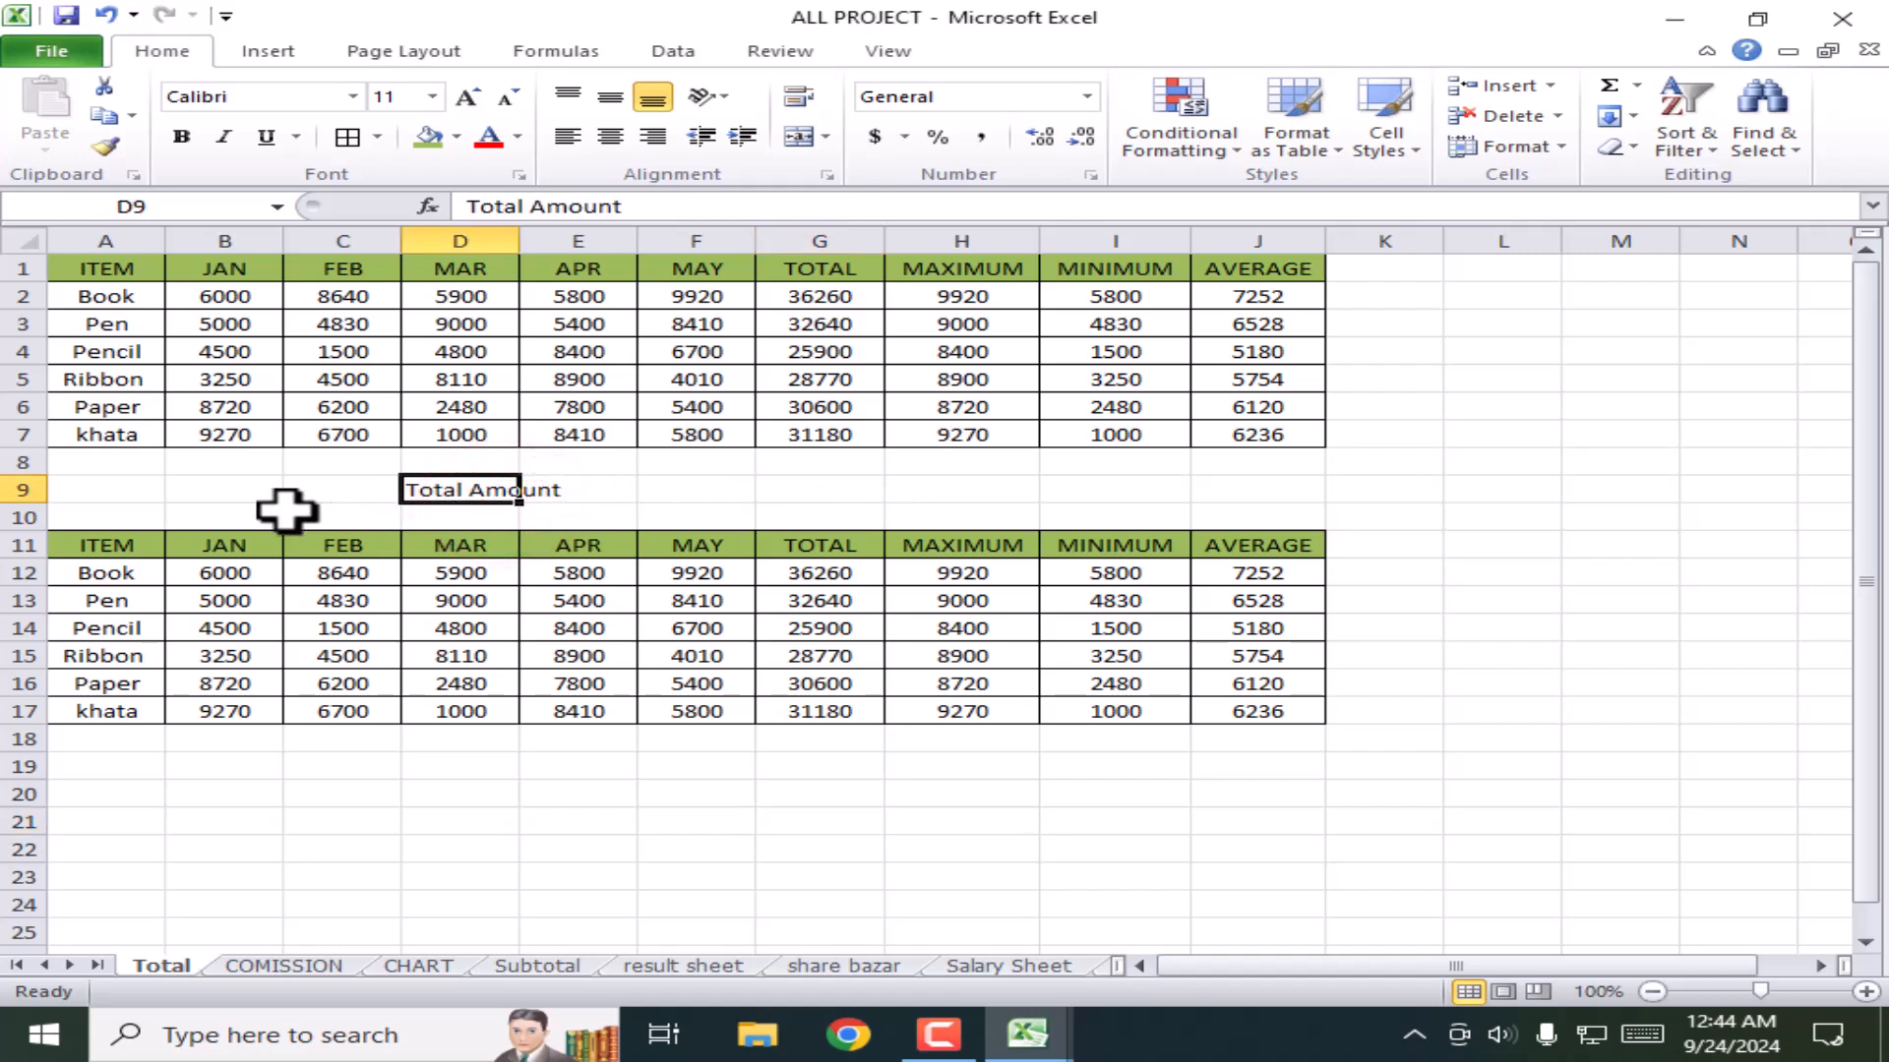
pyautogui.moveTo(123, 490); pyautogui.dragTo(1252, 511)
pyautogui.click(823, 137)
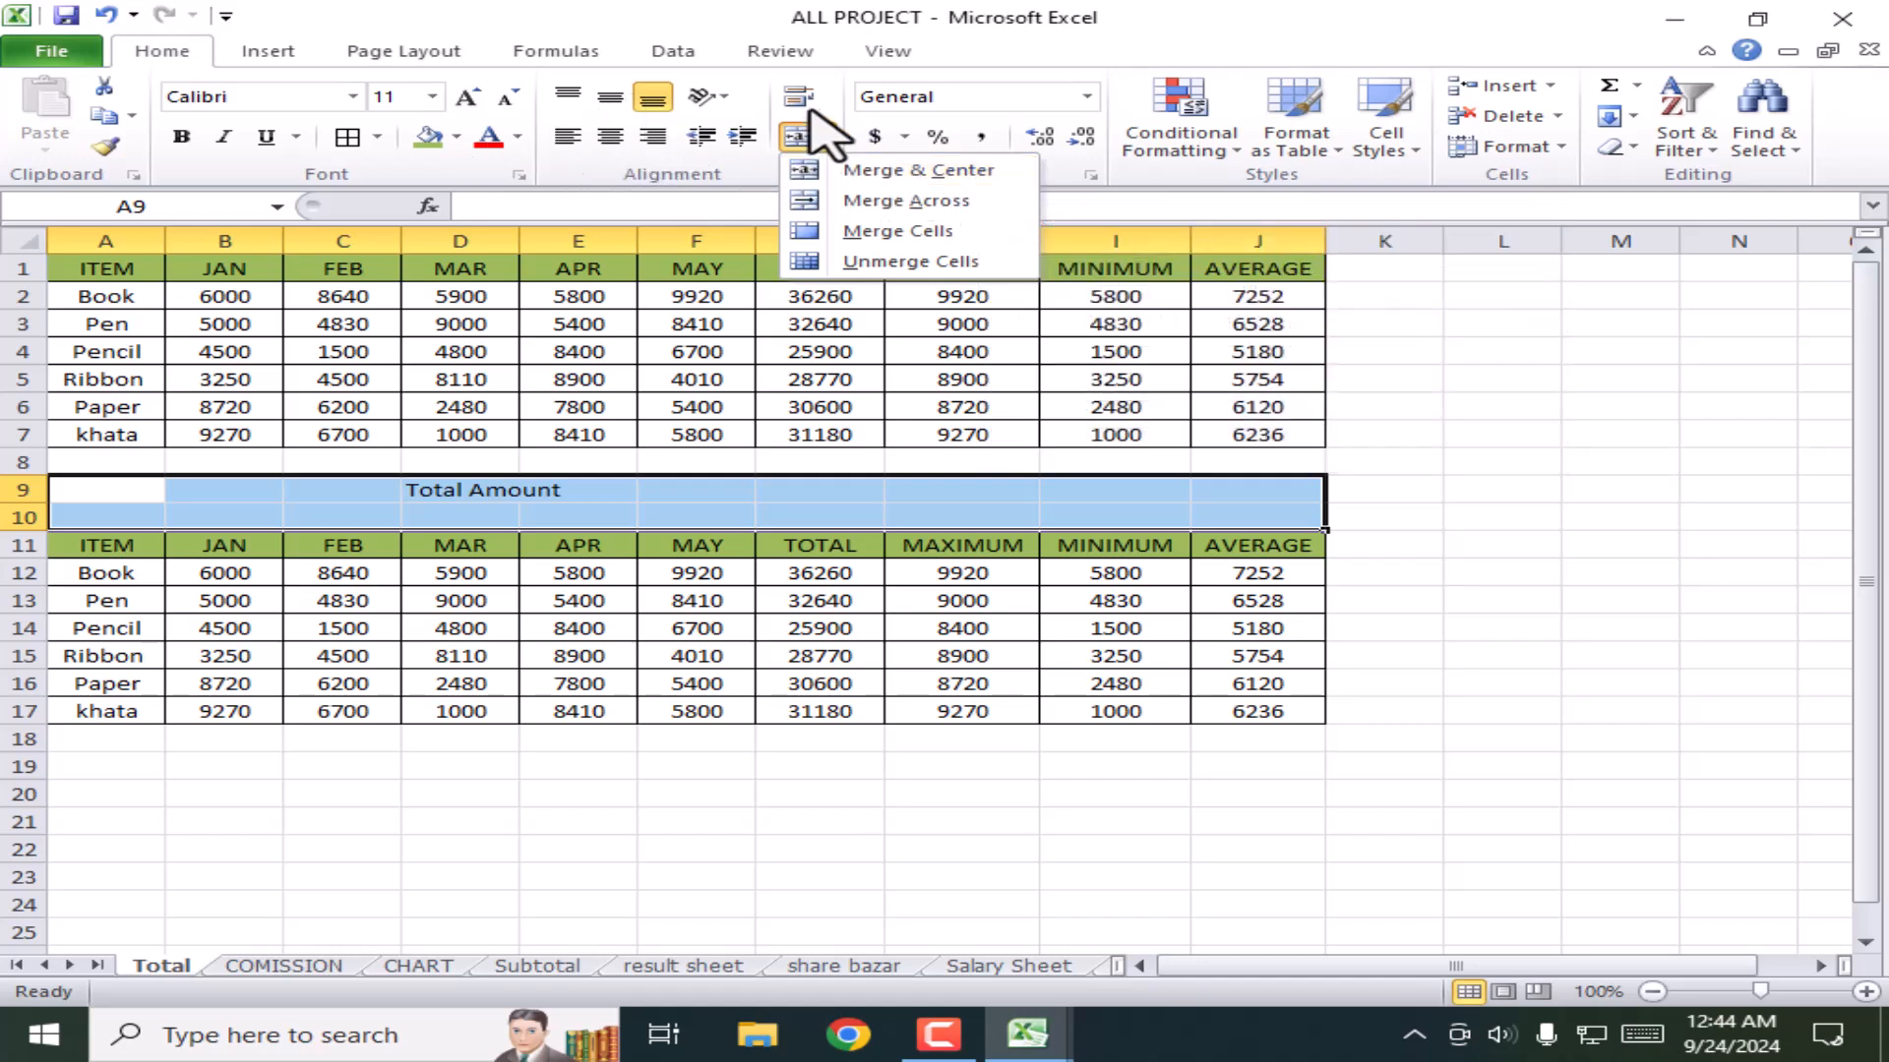
pyautogui.click(890, 171)
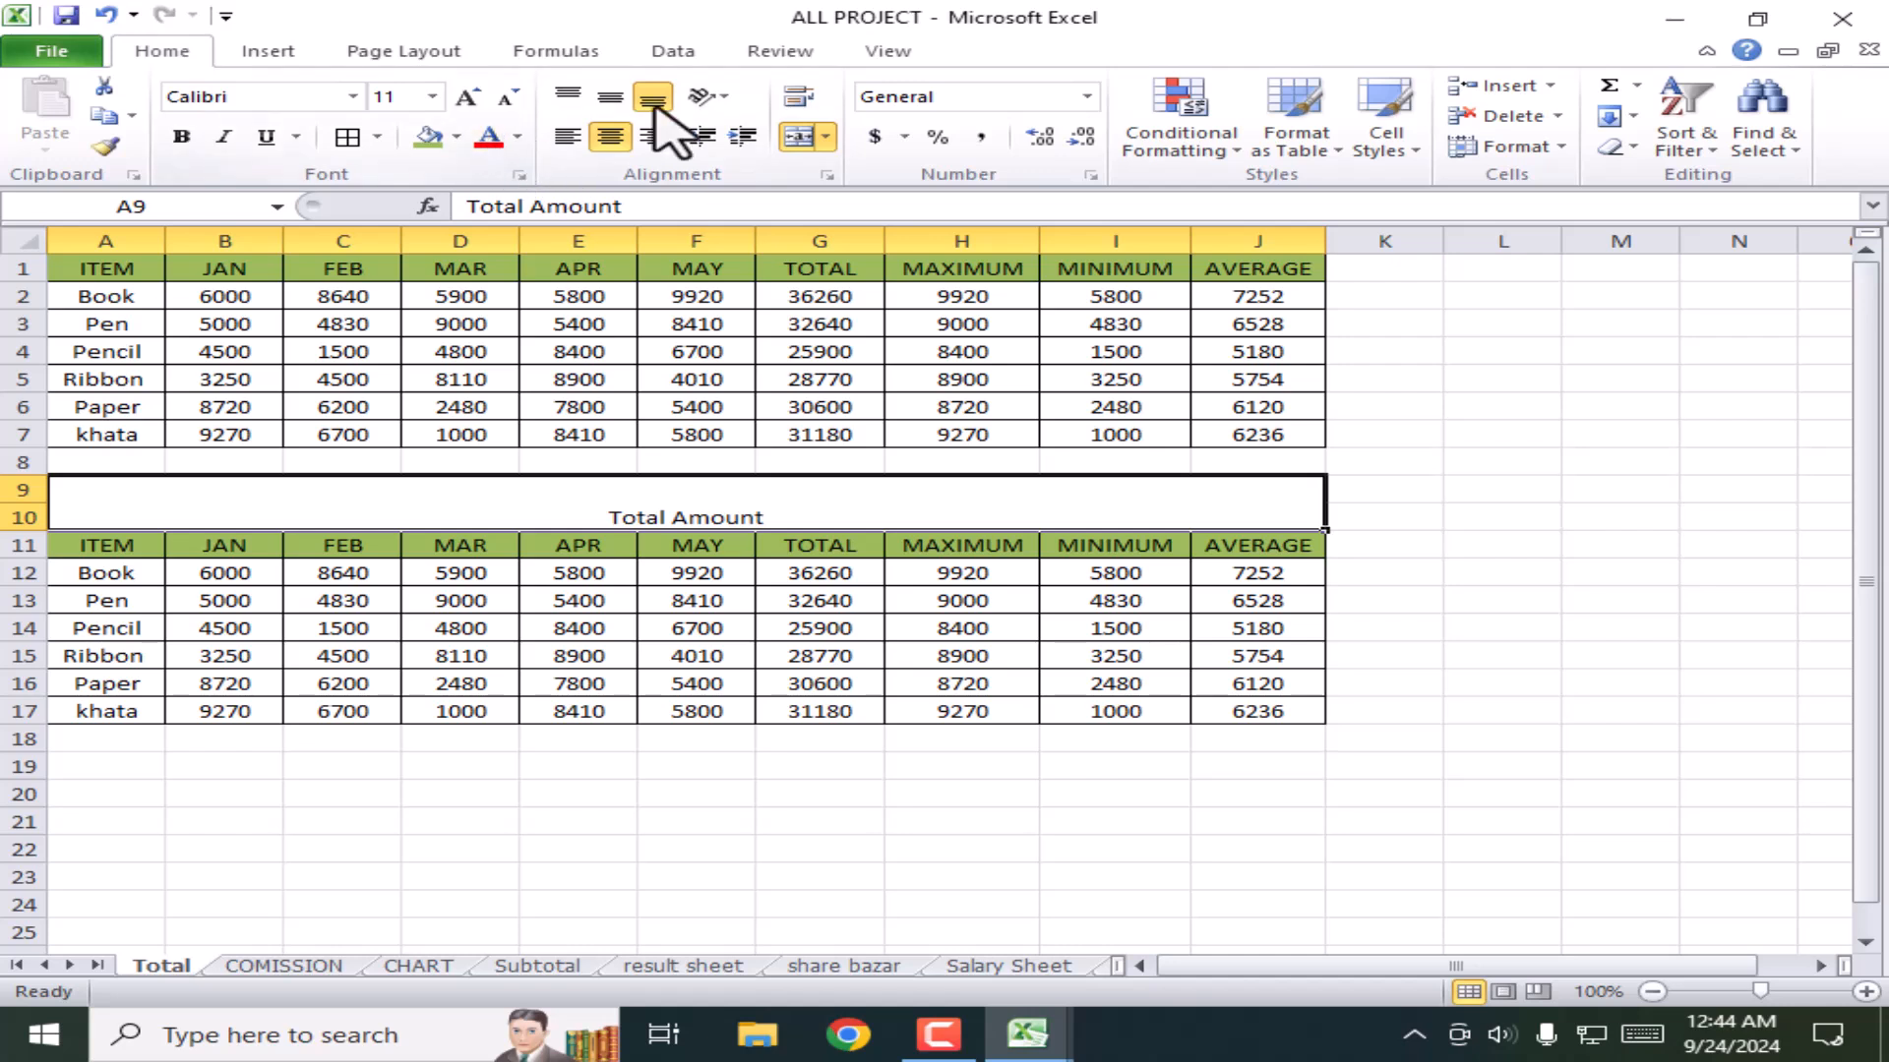
pyautogui.click(611, 96)
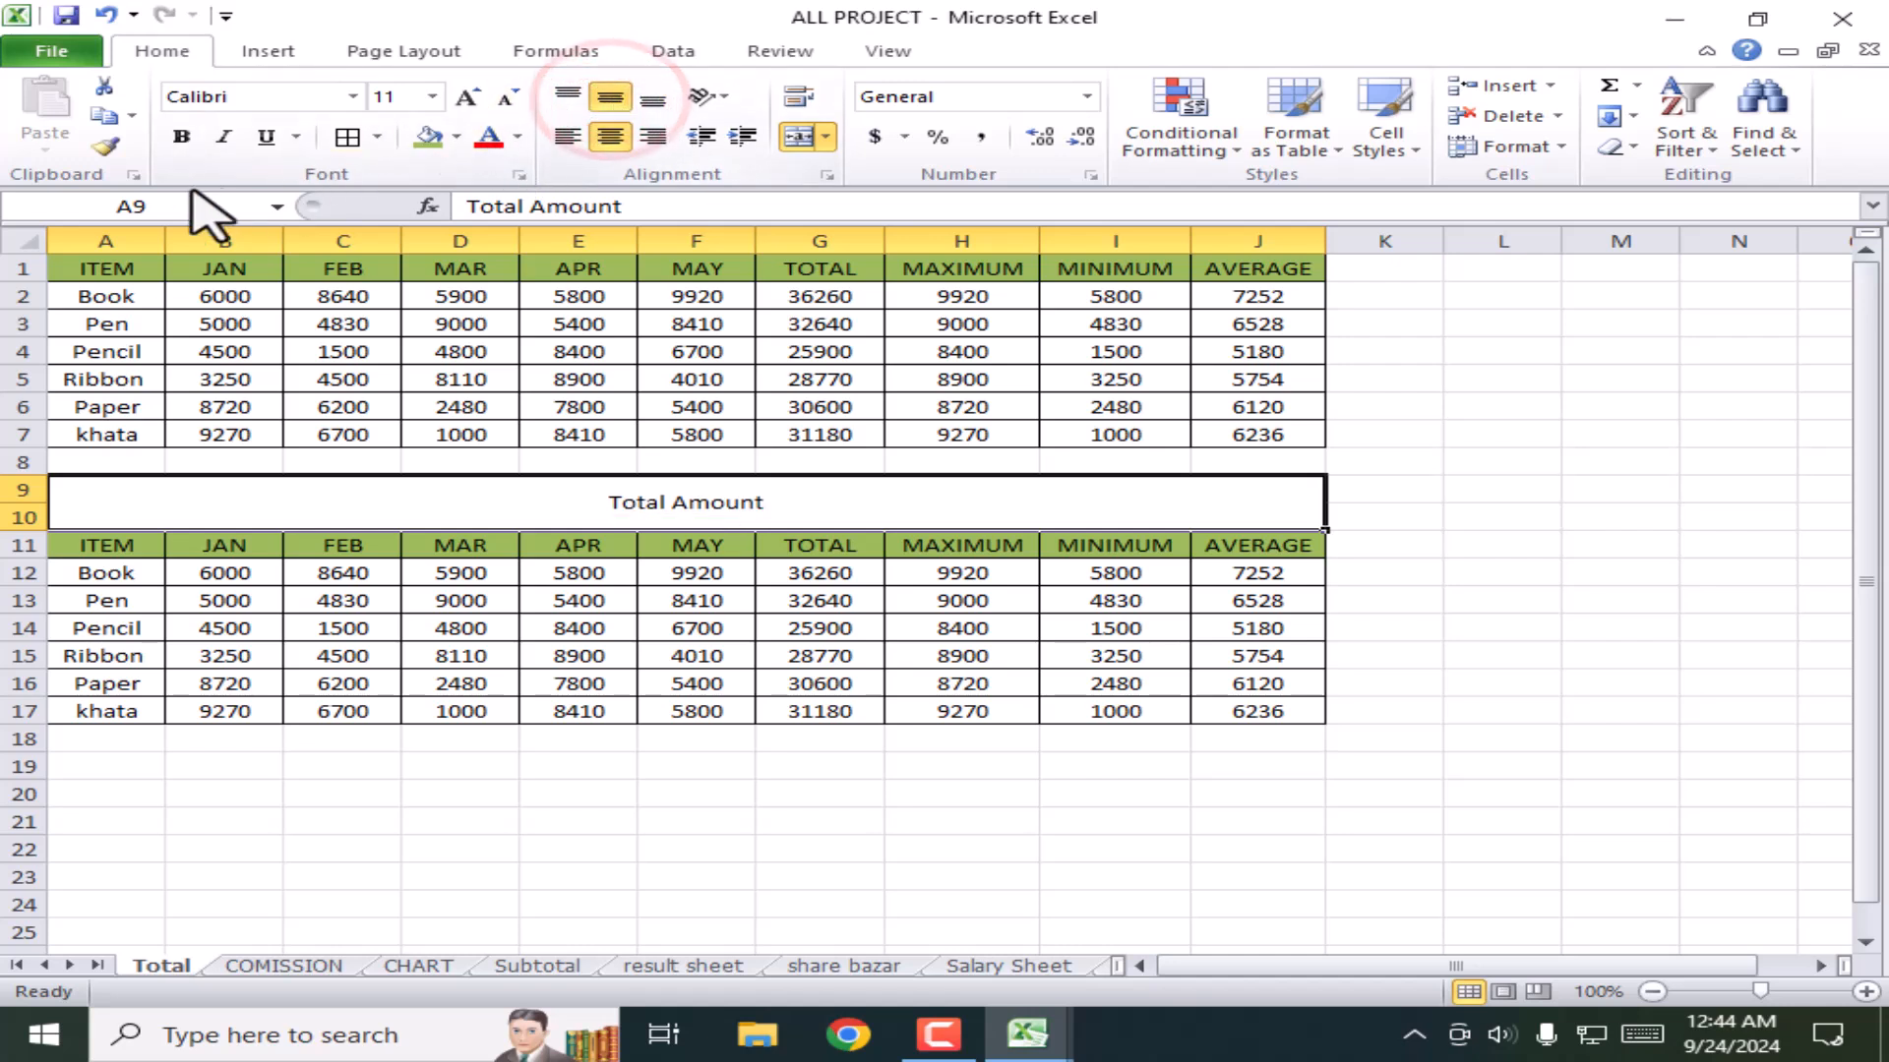
# Step: Enlarge the Total Amount heading font to 20 pt
pyautogui.click(467, 99)
pyautogui.click(466, 98)
pyautogui.click(467, 99)
pyautogui.click(466, 98)
pyautogui.click(466, 98)
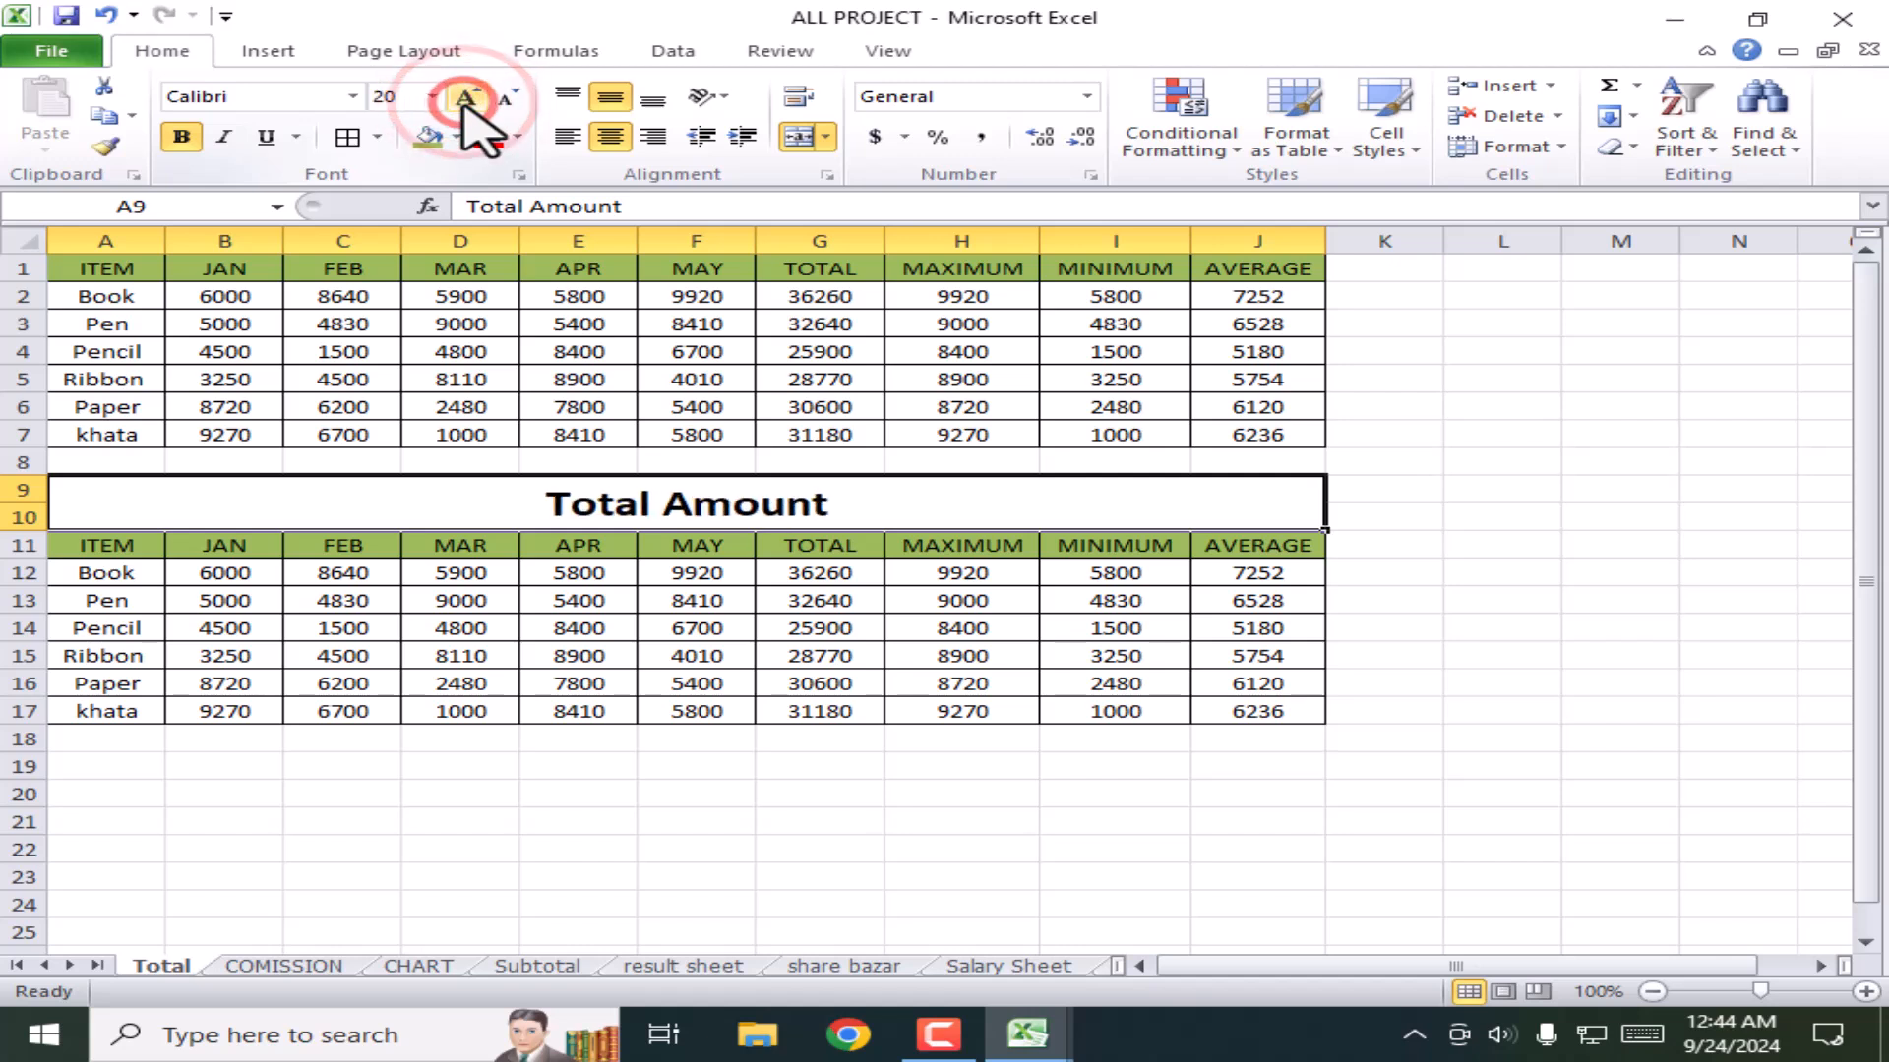
pyautogui.click(466, 98)
pyautogui.click(1495, 766)
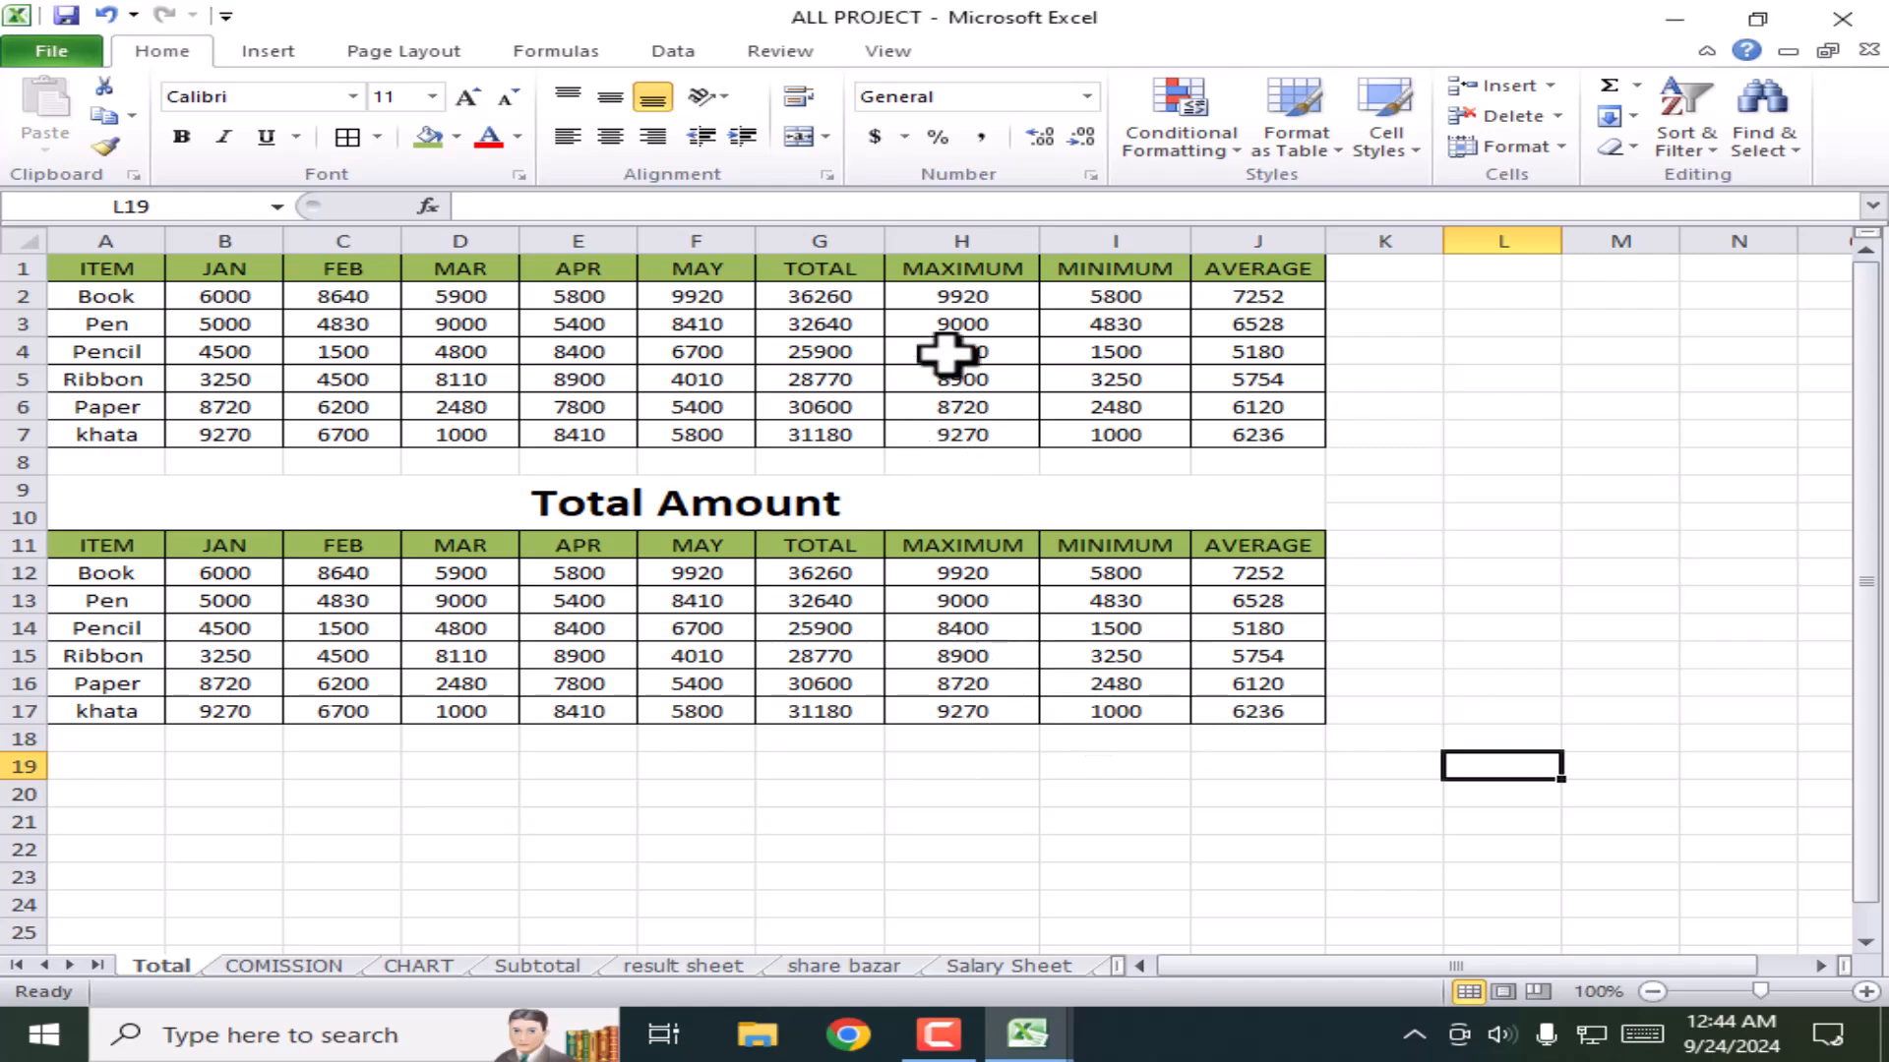
pyautogui.click(703, 357)
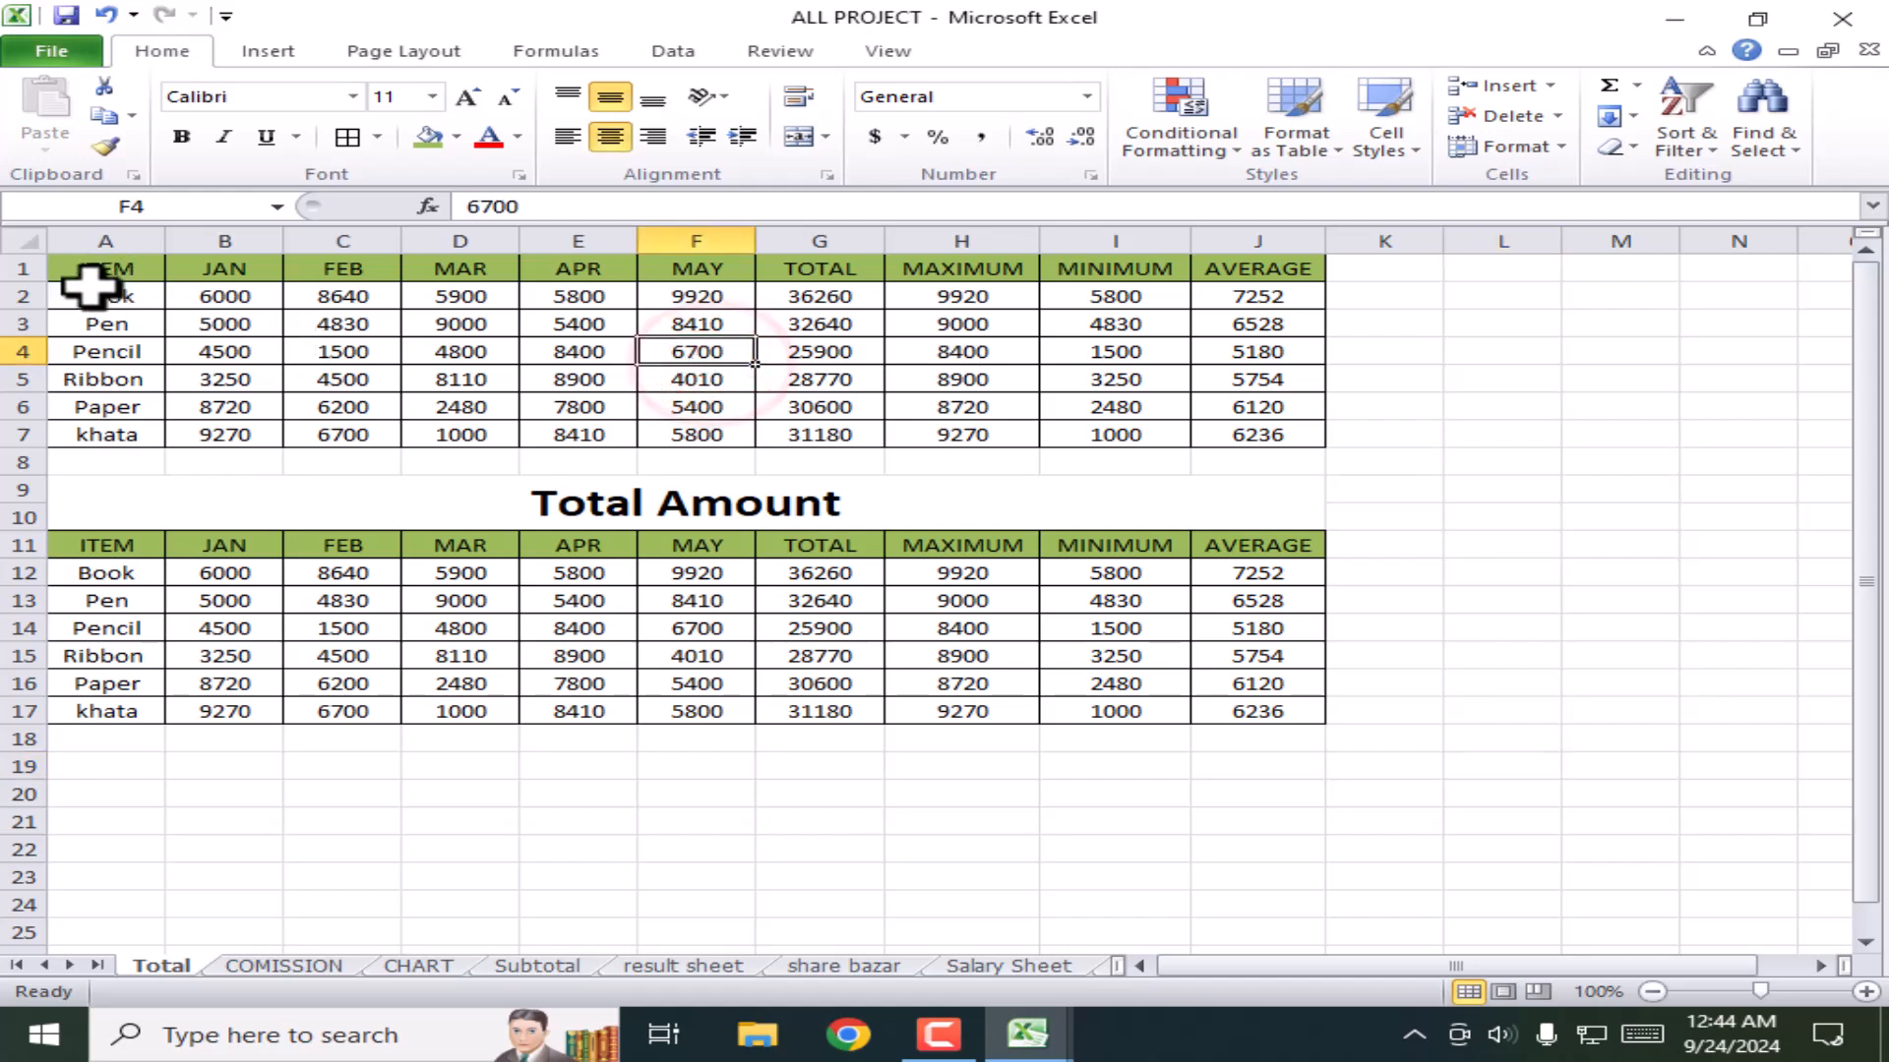
pyautogui.click(77, 271)
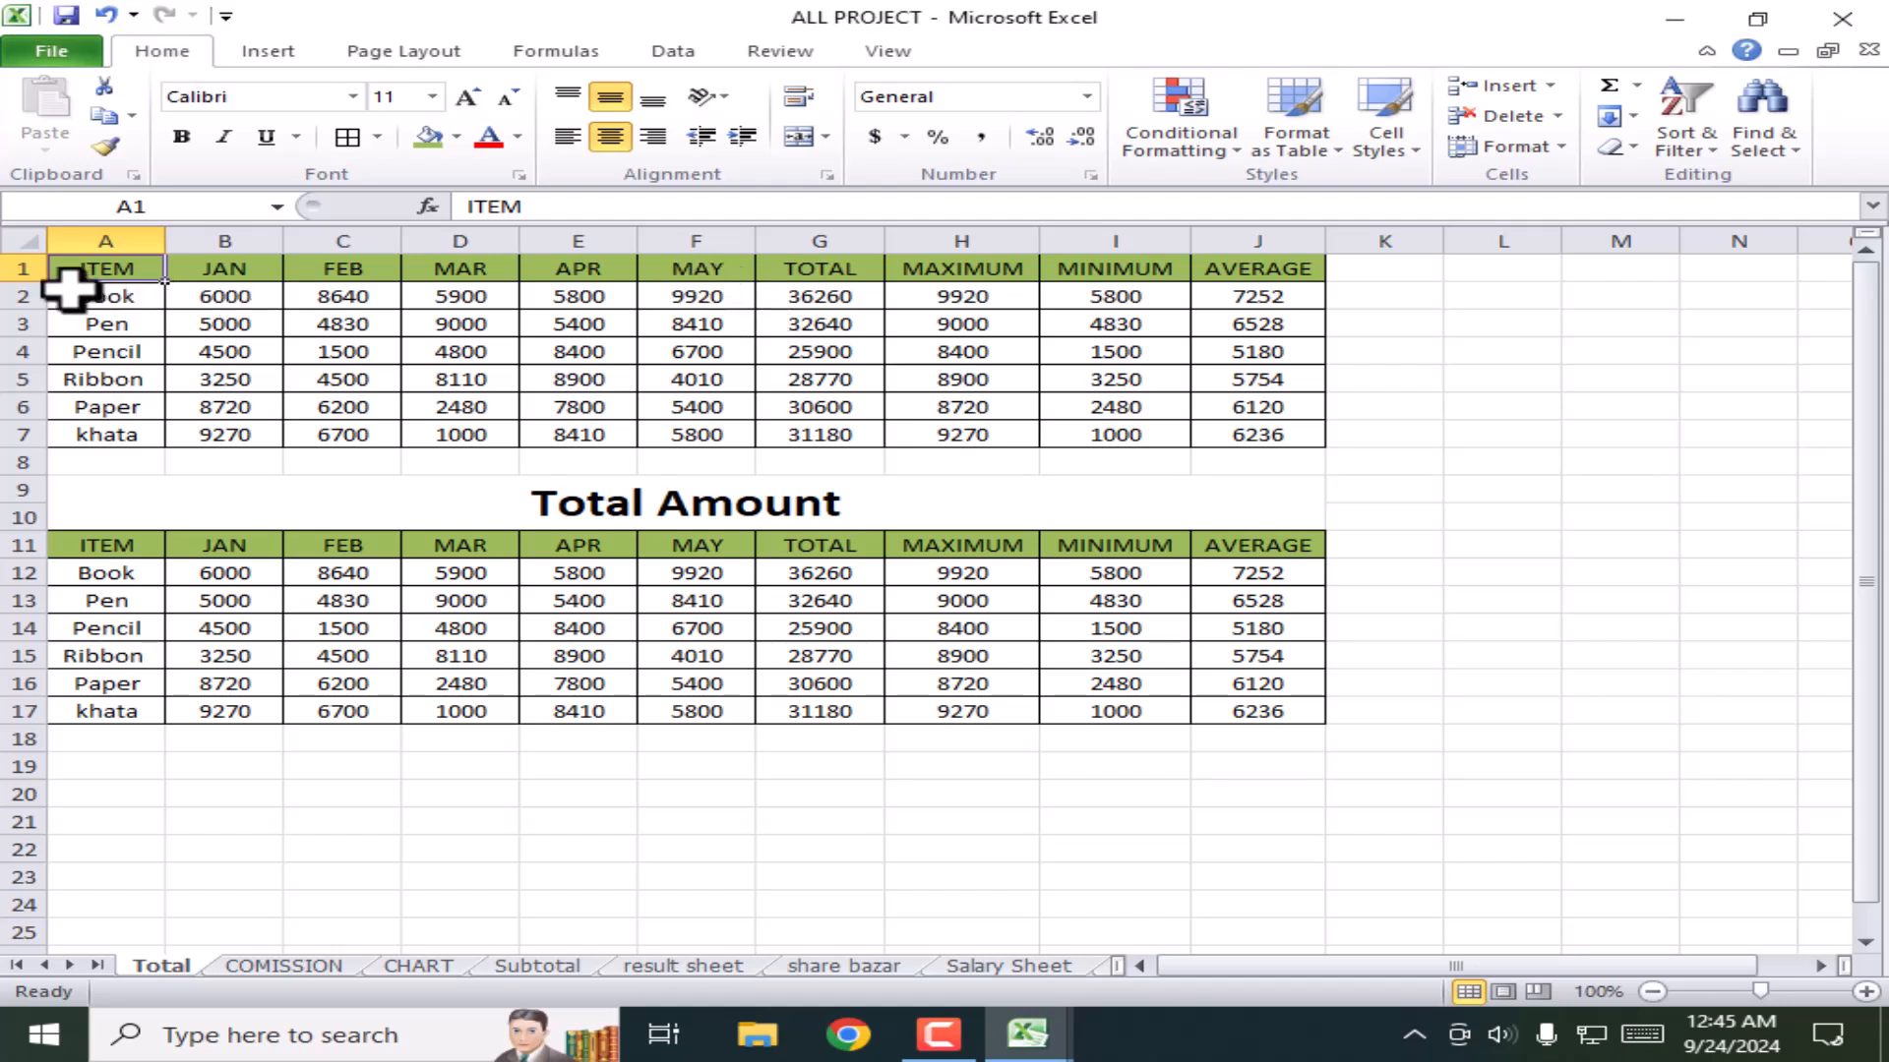
pyautogui.click(338, 276)
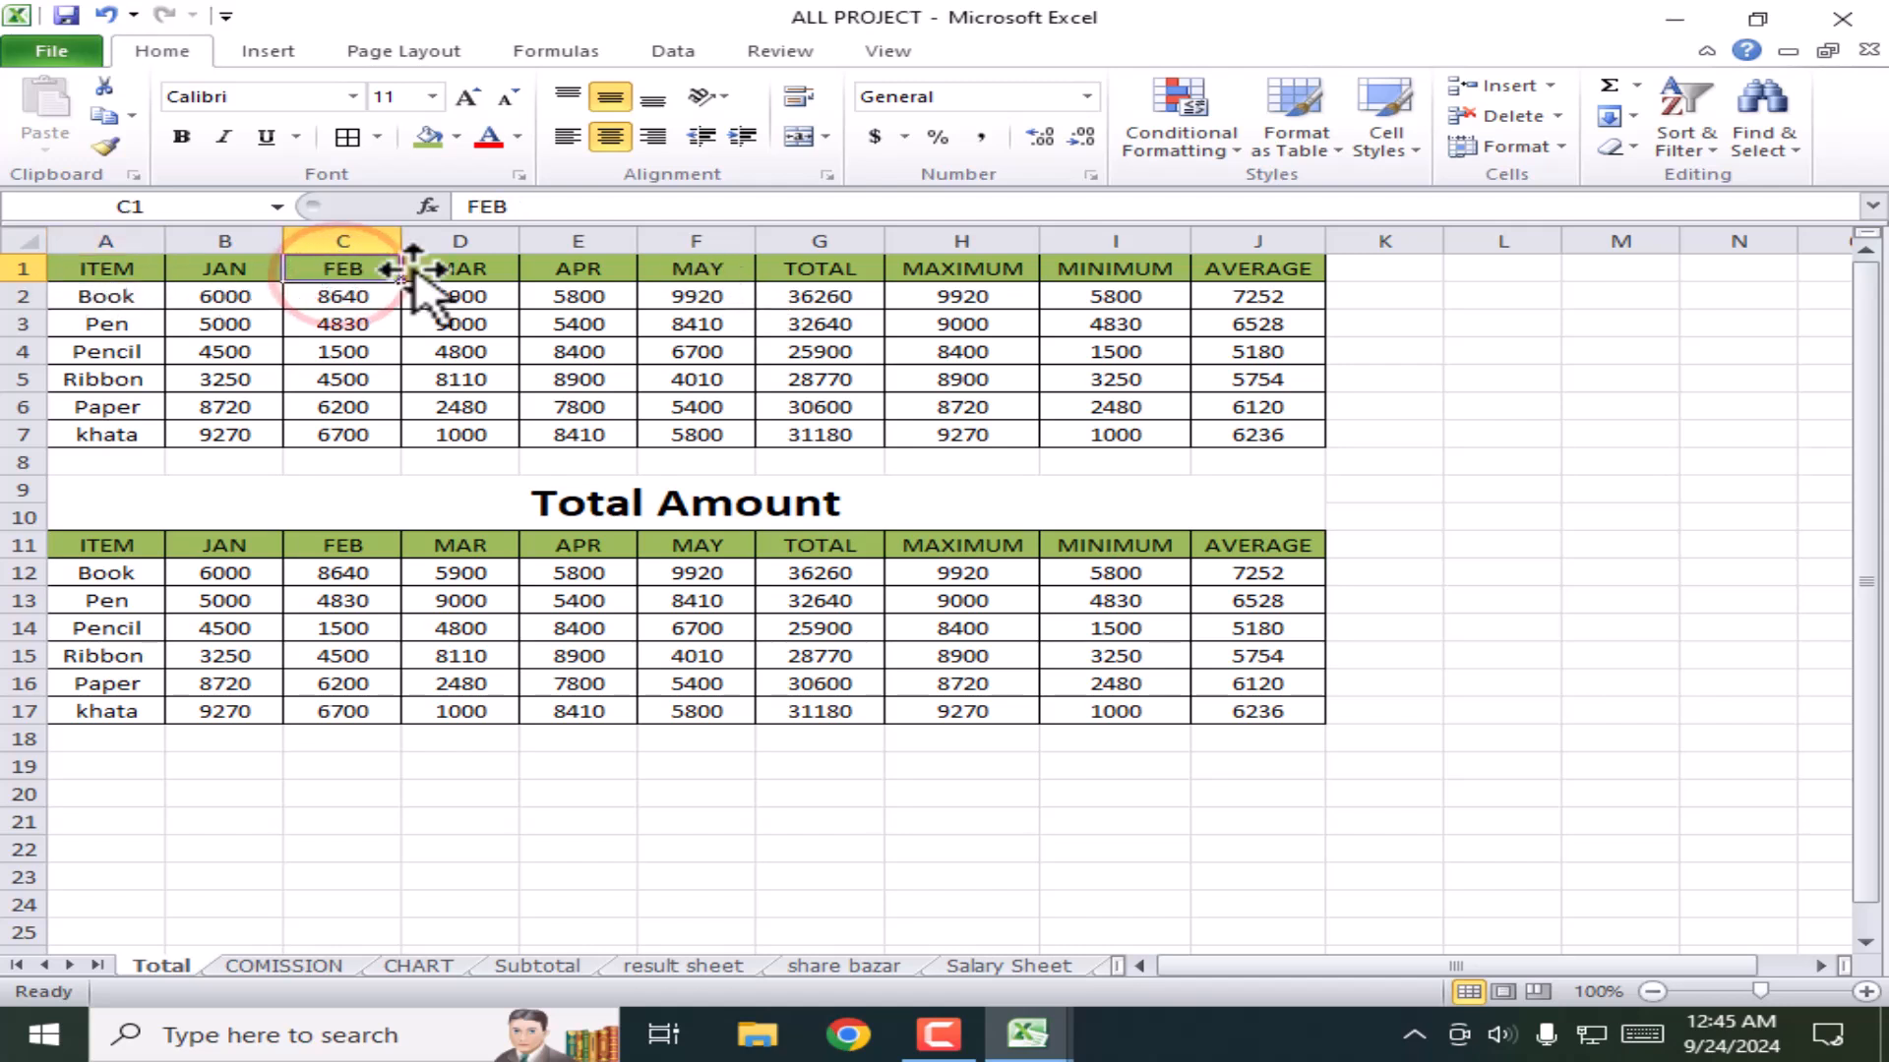
pyautogui.click(454, 276)
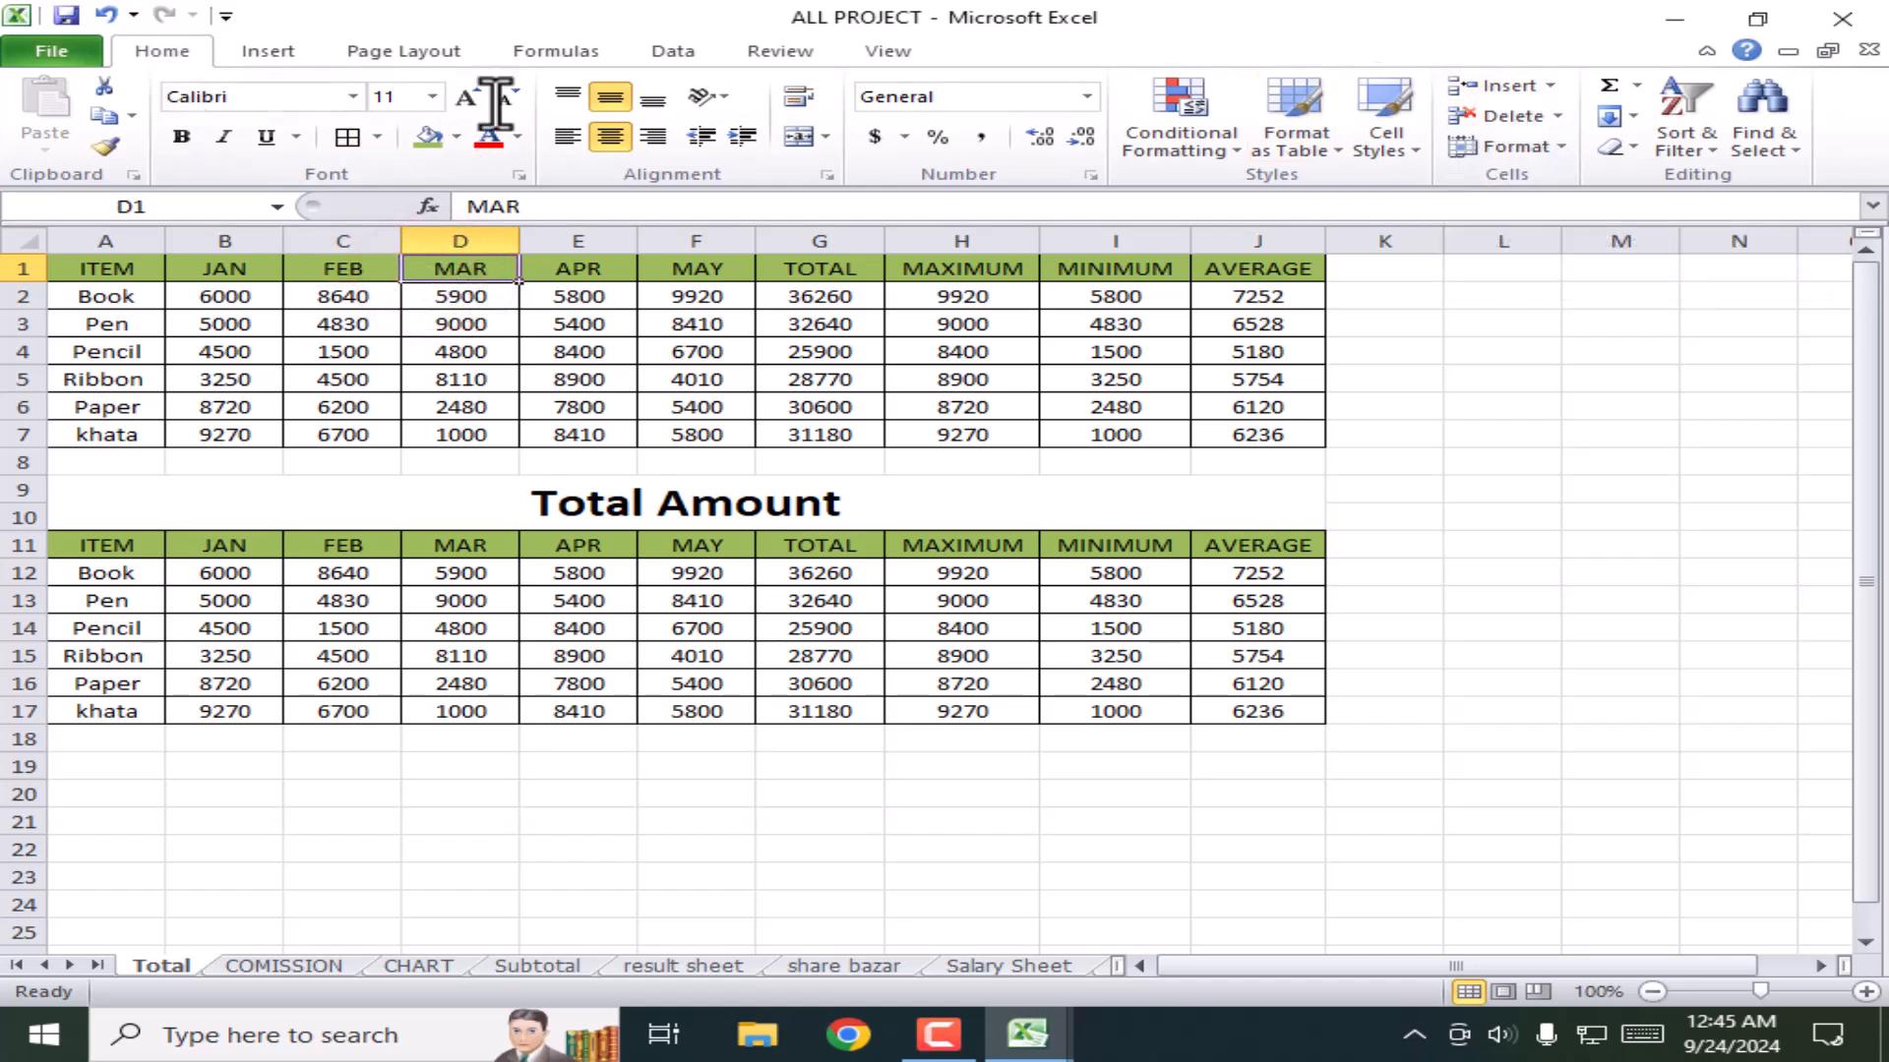
pyautogui.click(1550, 86)
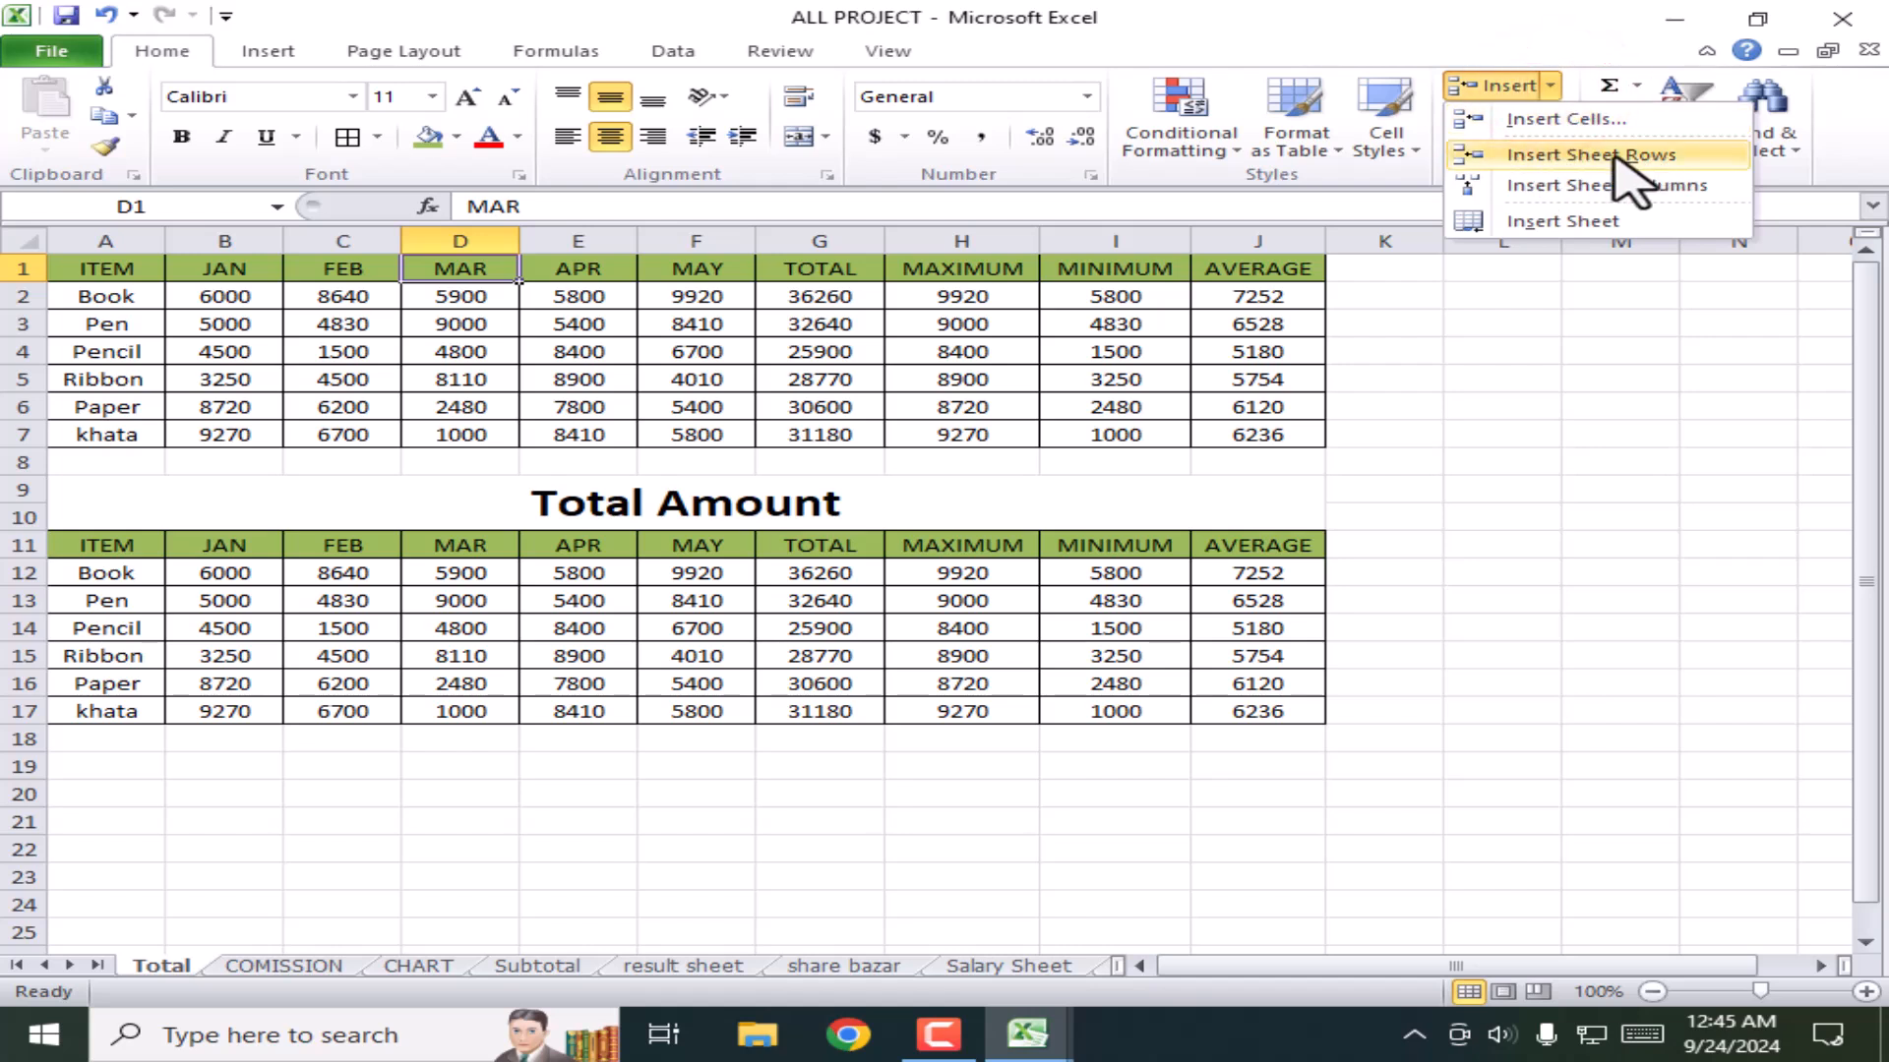
pyautogui.click(1597, 159)
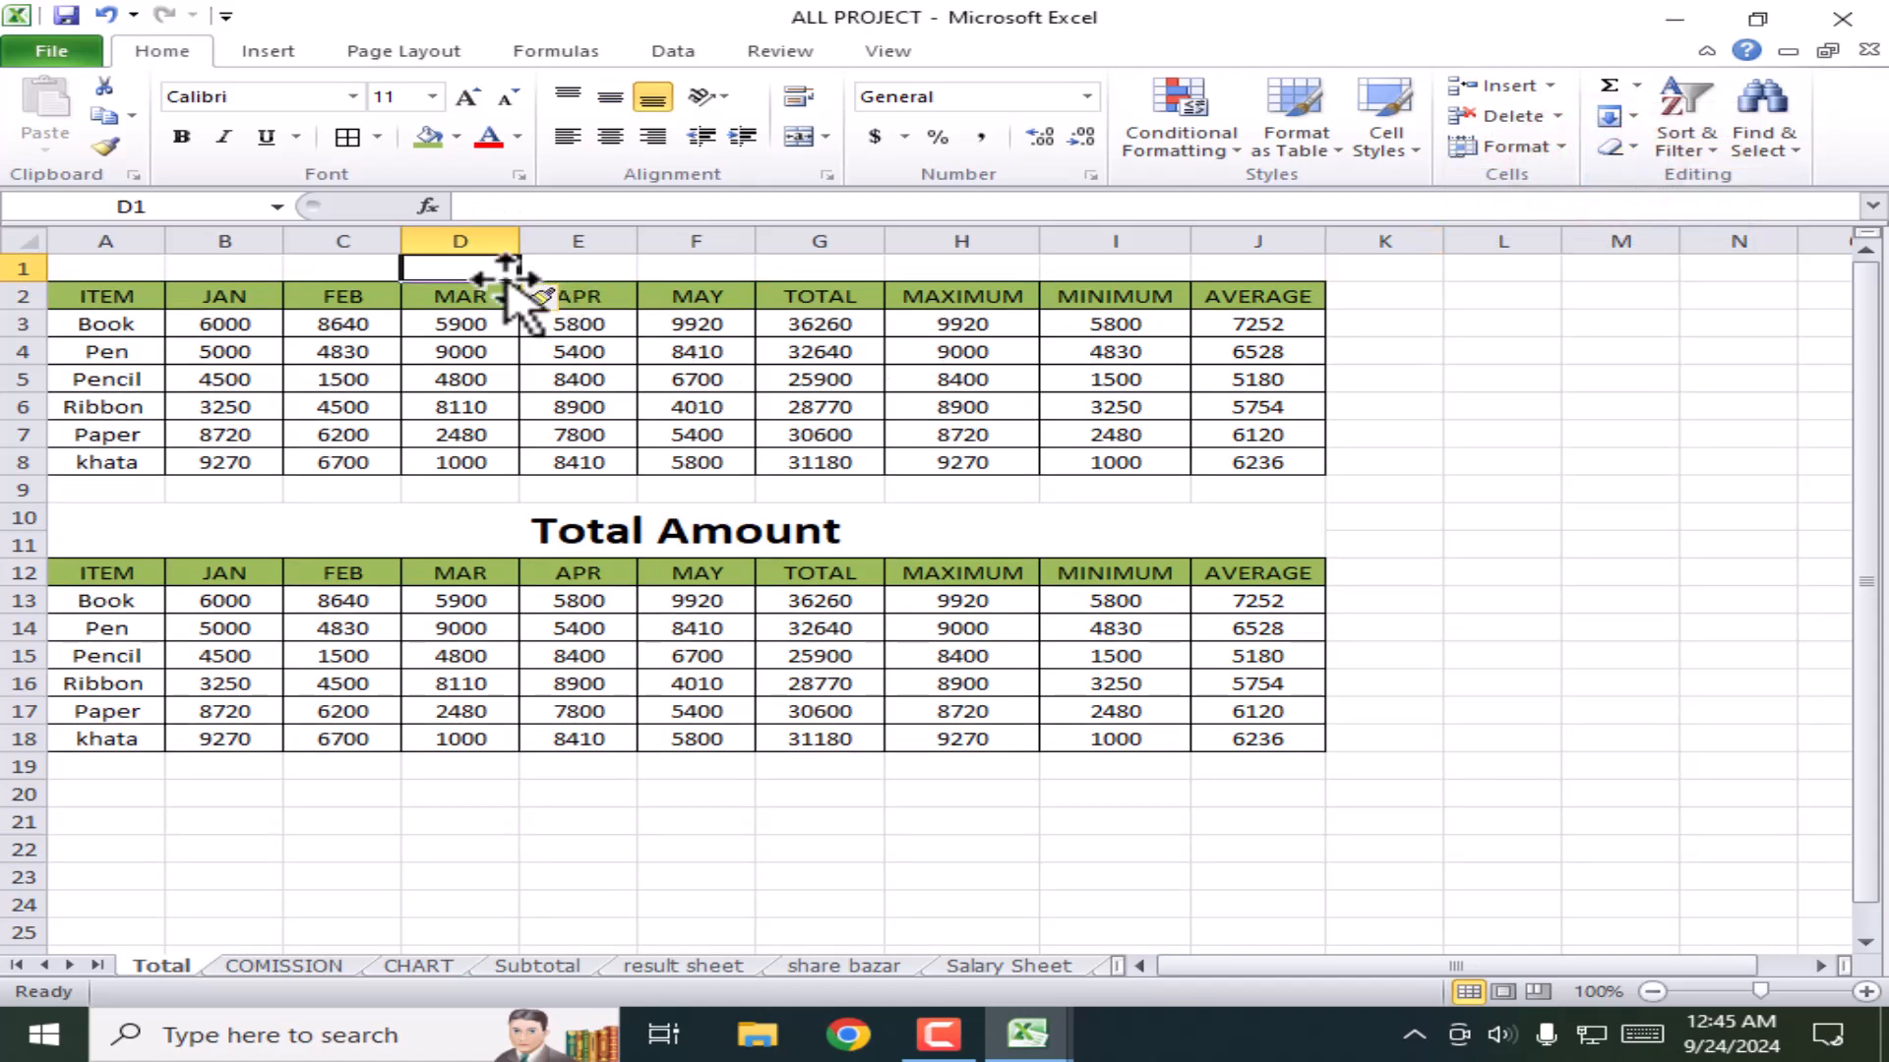
pyautogui.click(1467, 381)
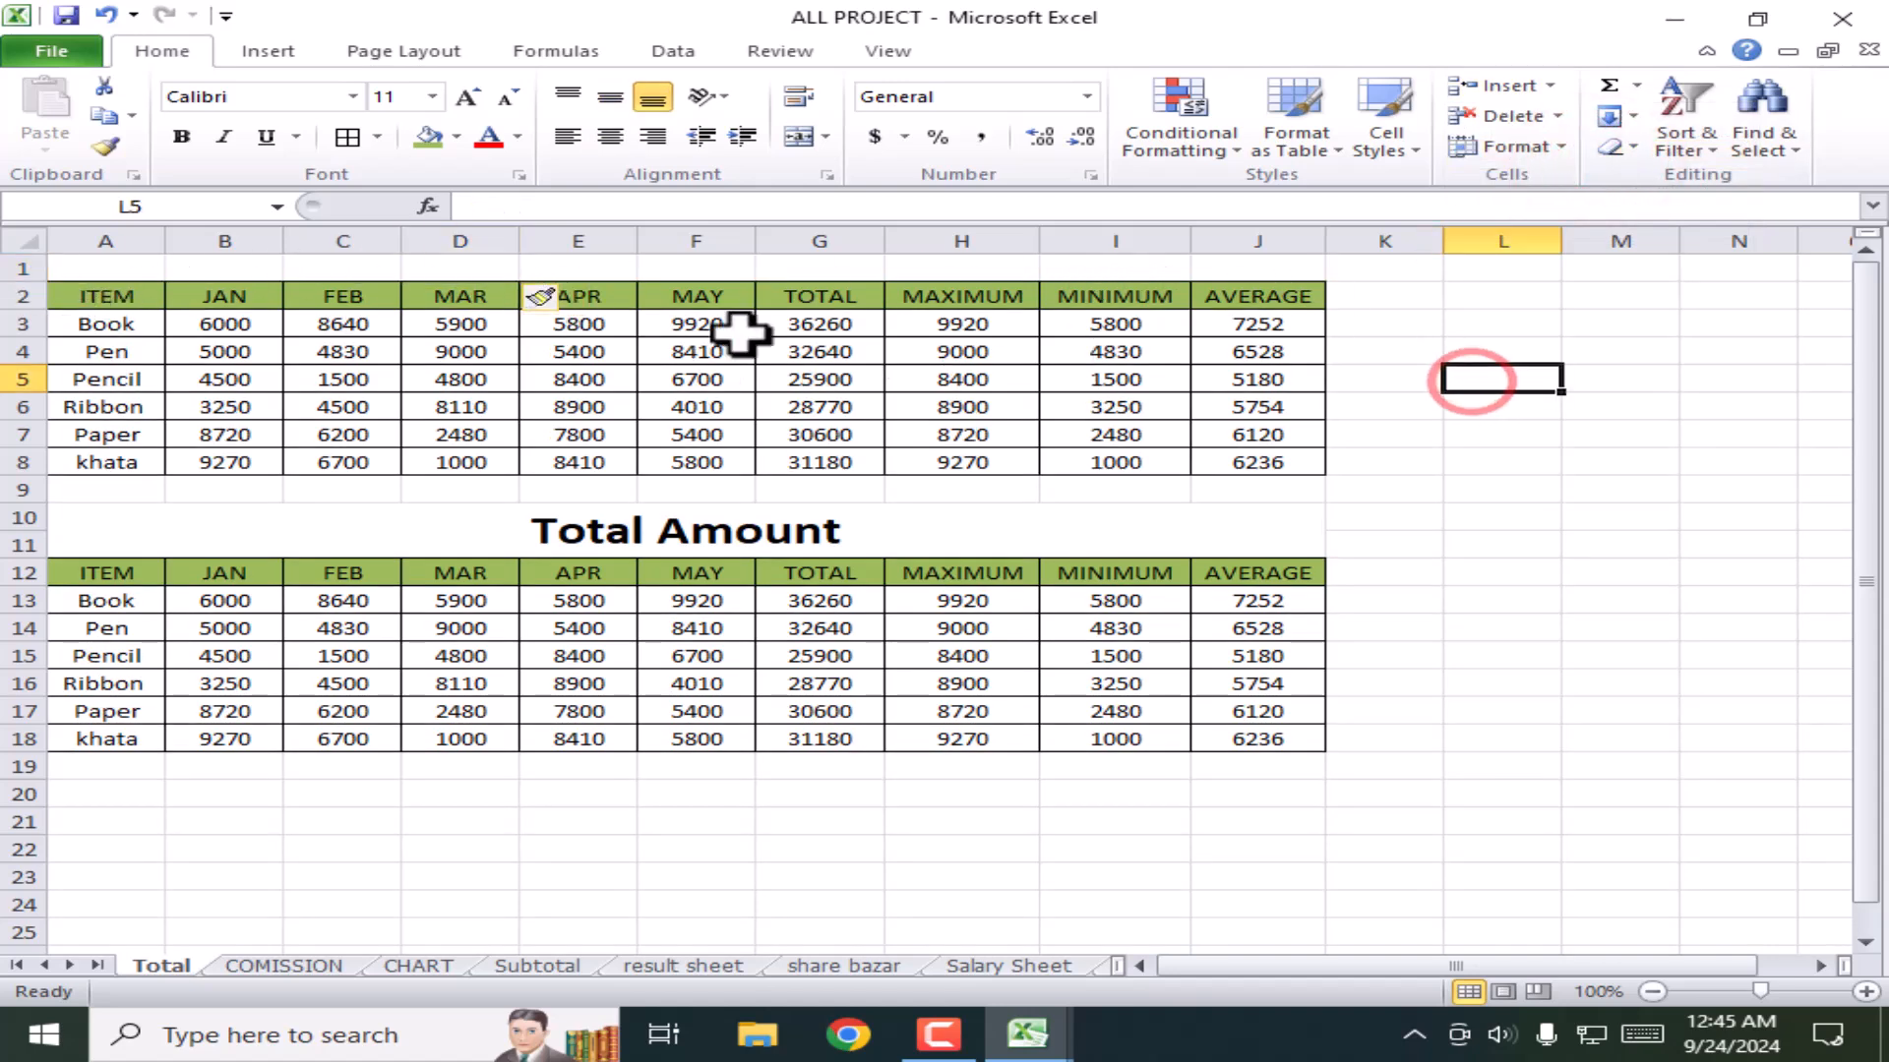
pyautogui.click(1635, 487)
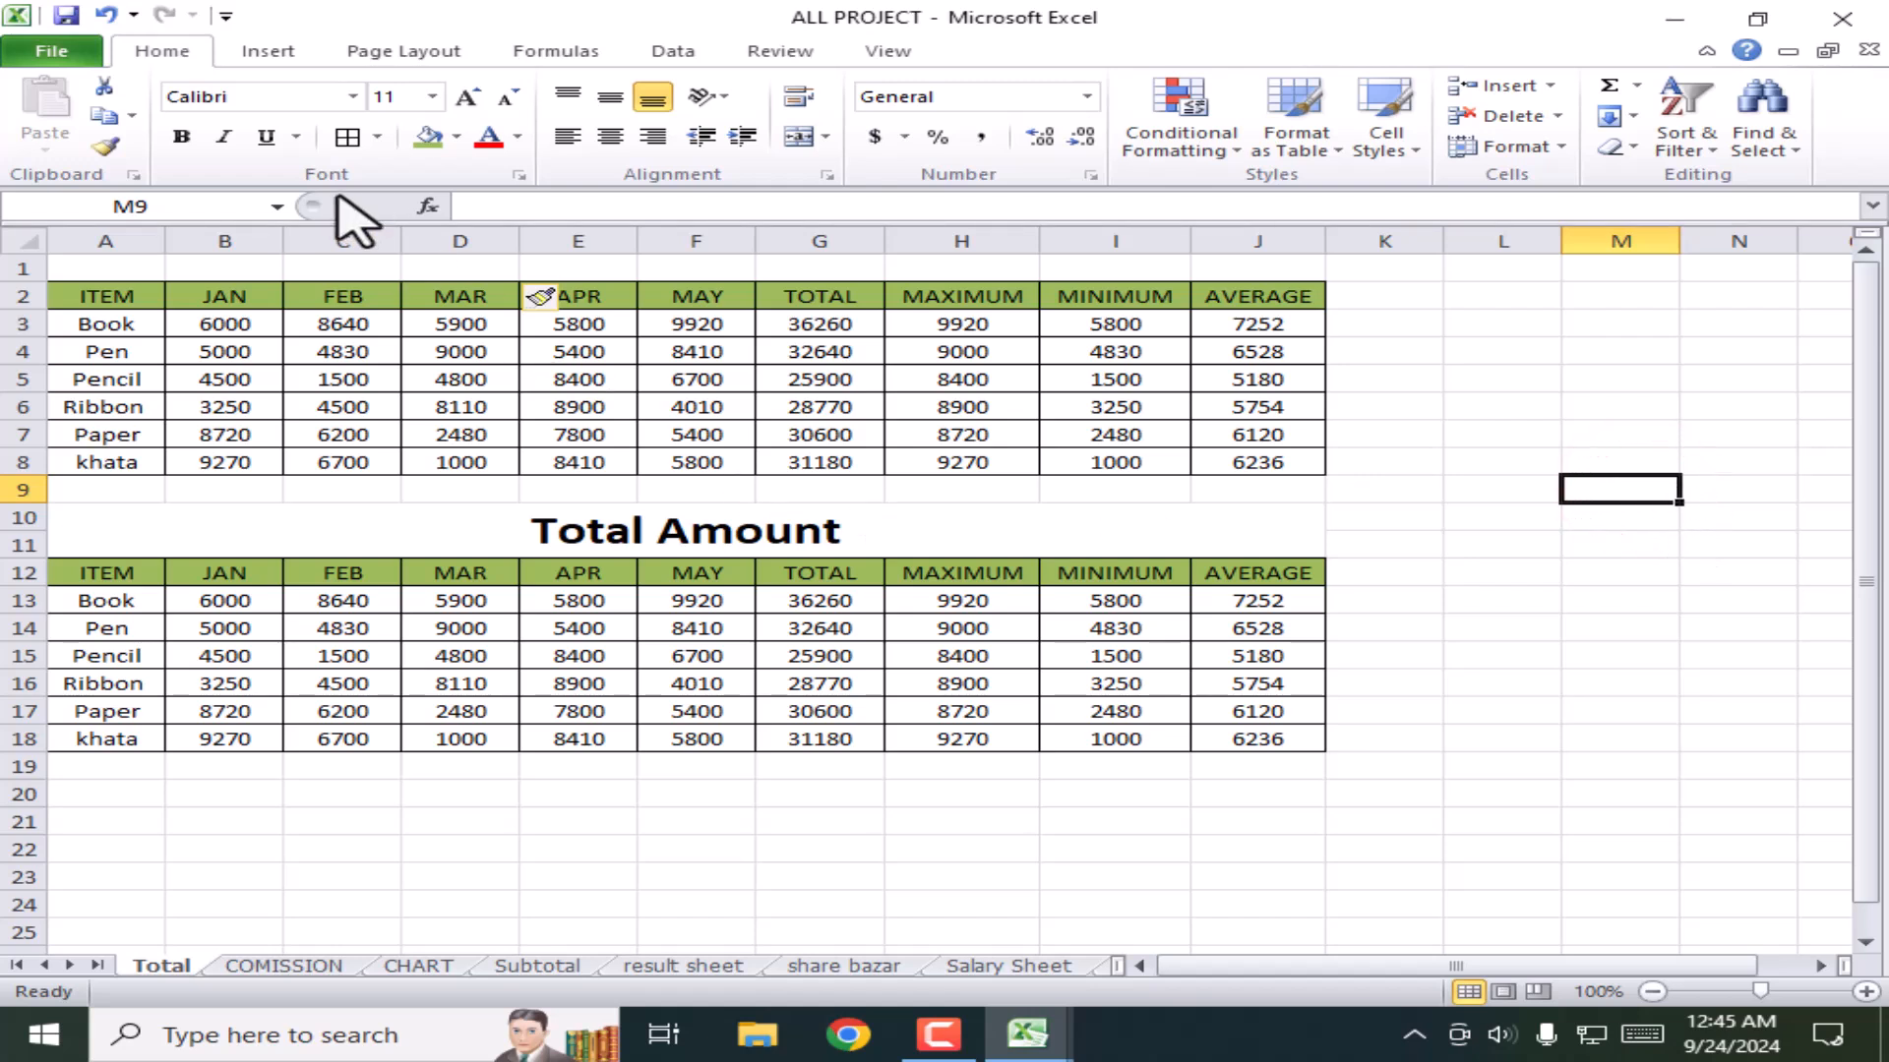
pyautogui.hotkey('ctrl', 'z')
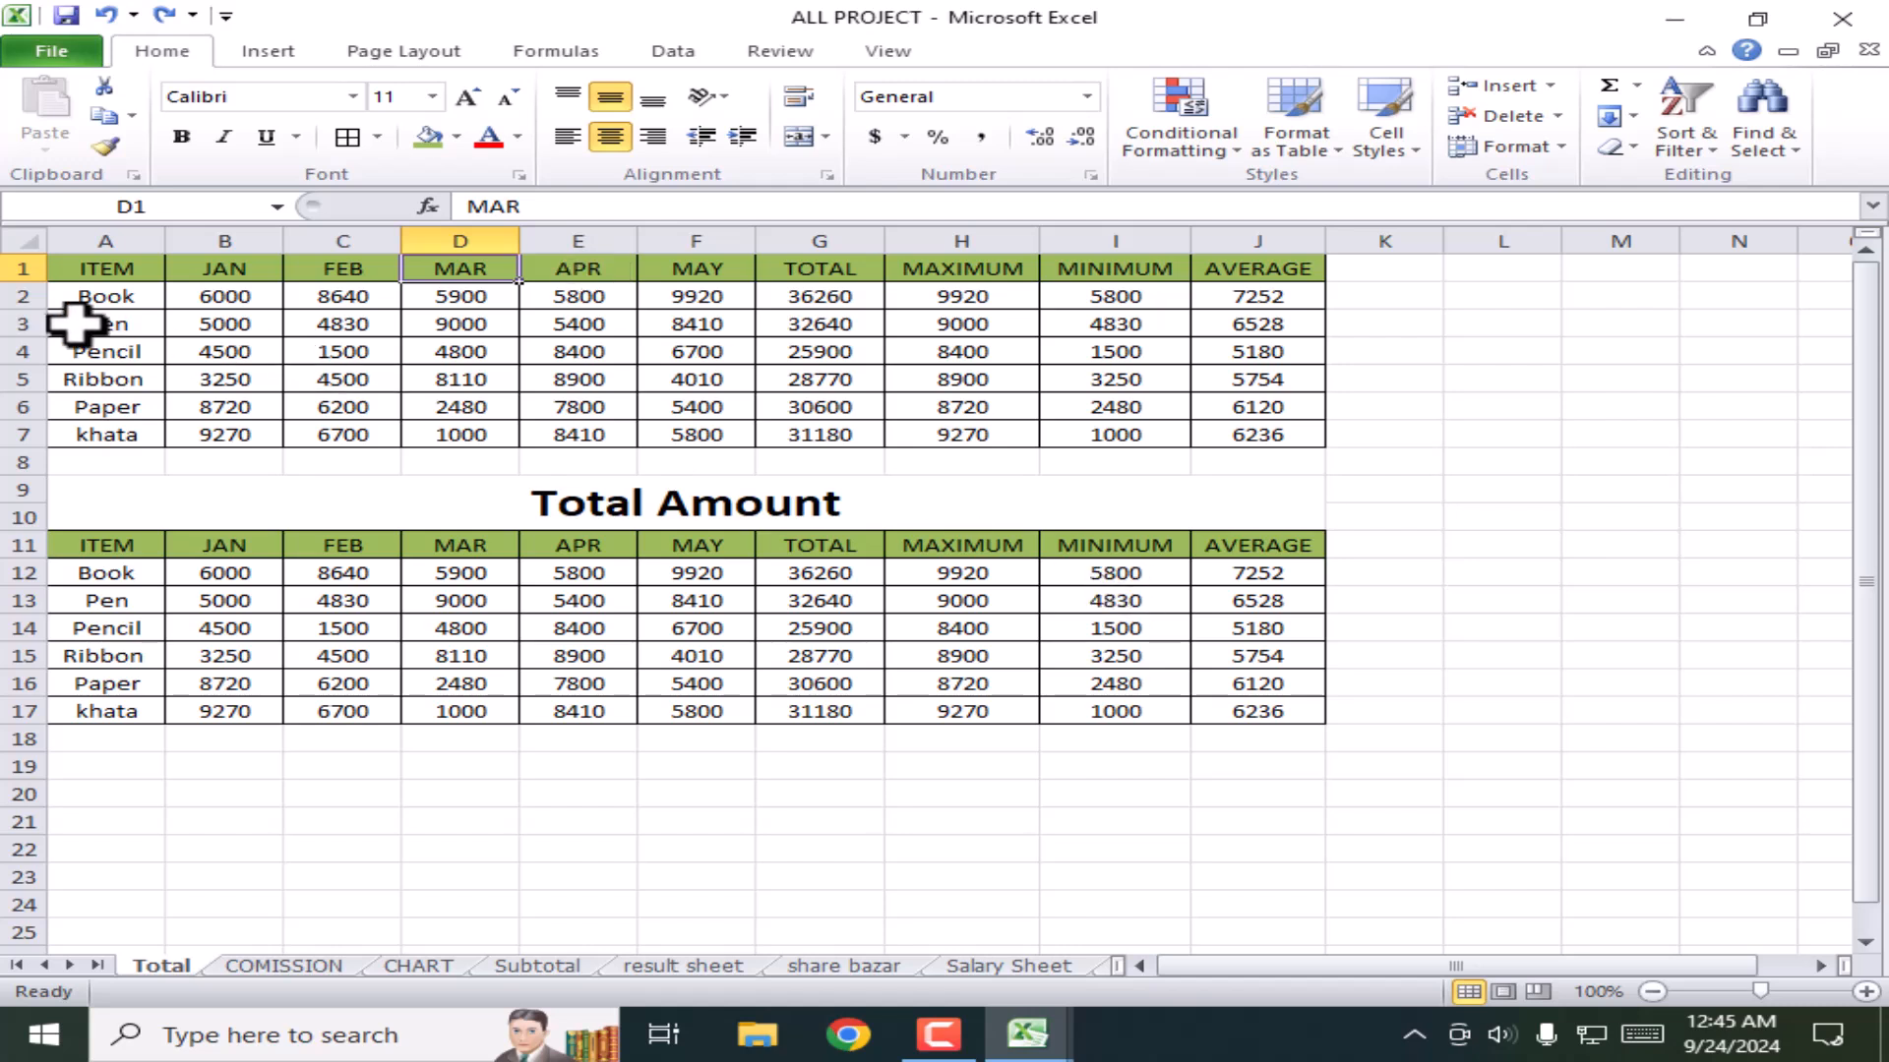
# Step: Insert a blank row above the table header and make it taller
pyautogui.click(11, 269)
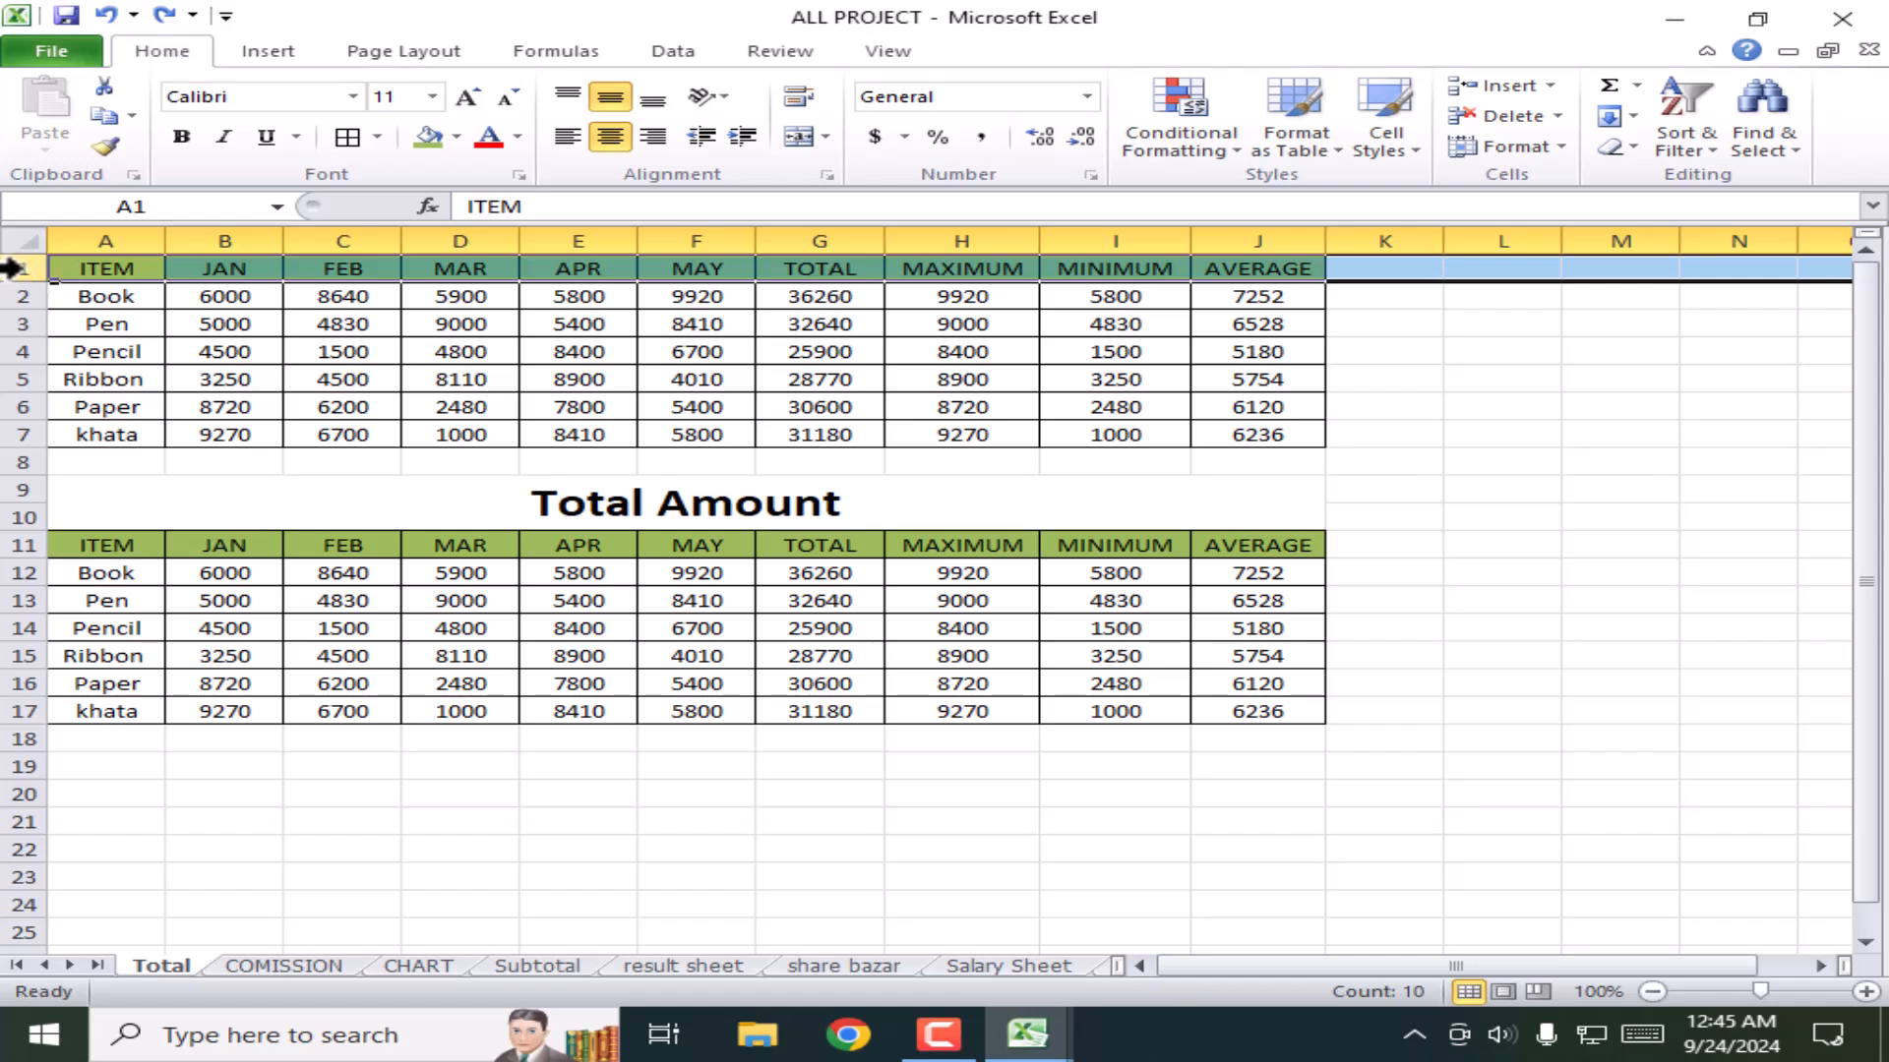
pyautogui.rightClick(12, 269)
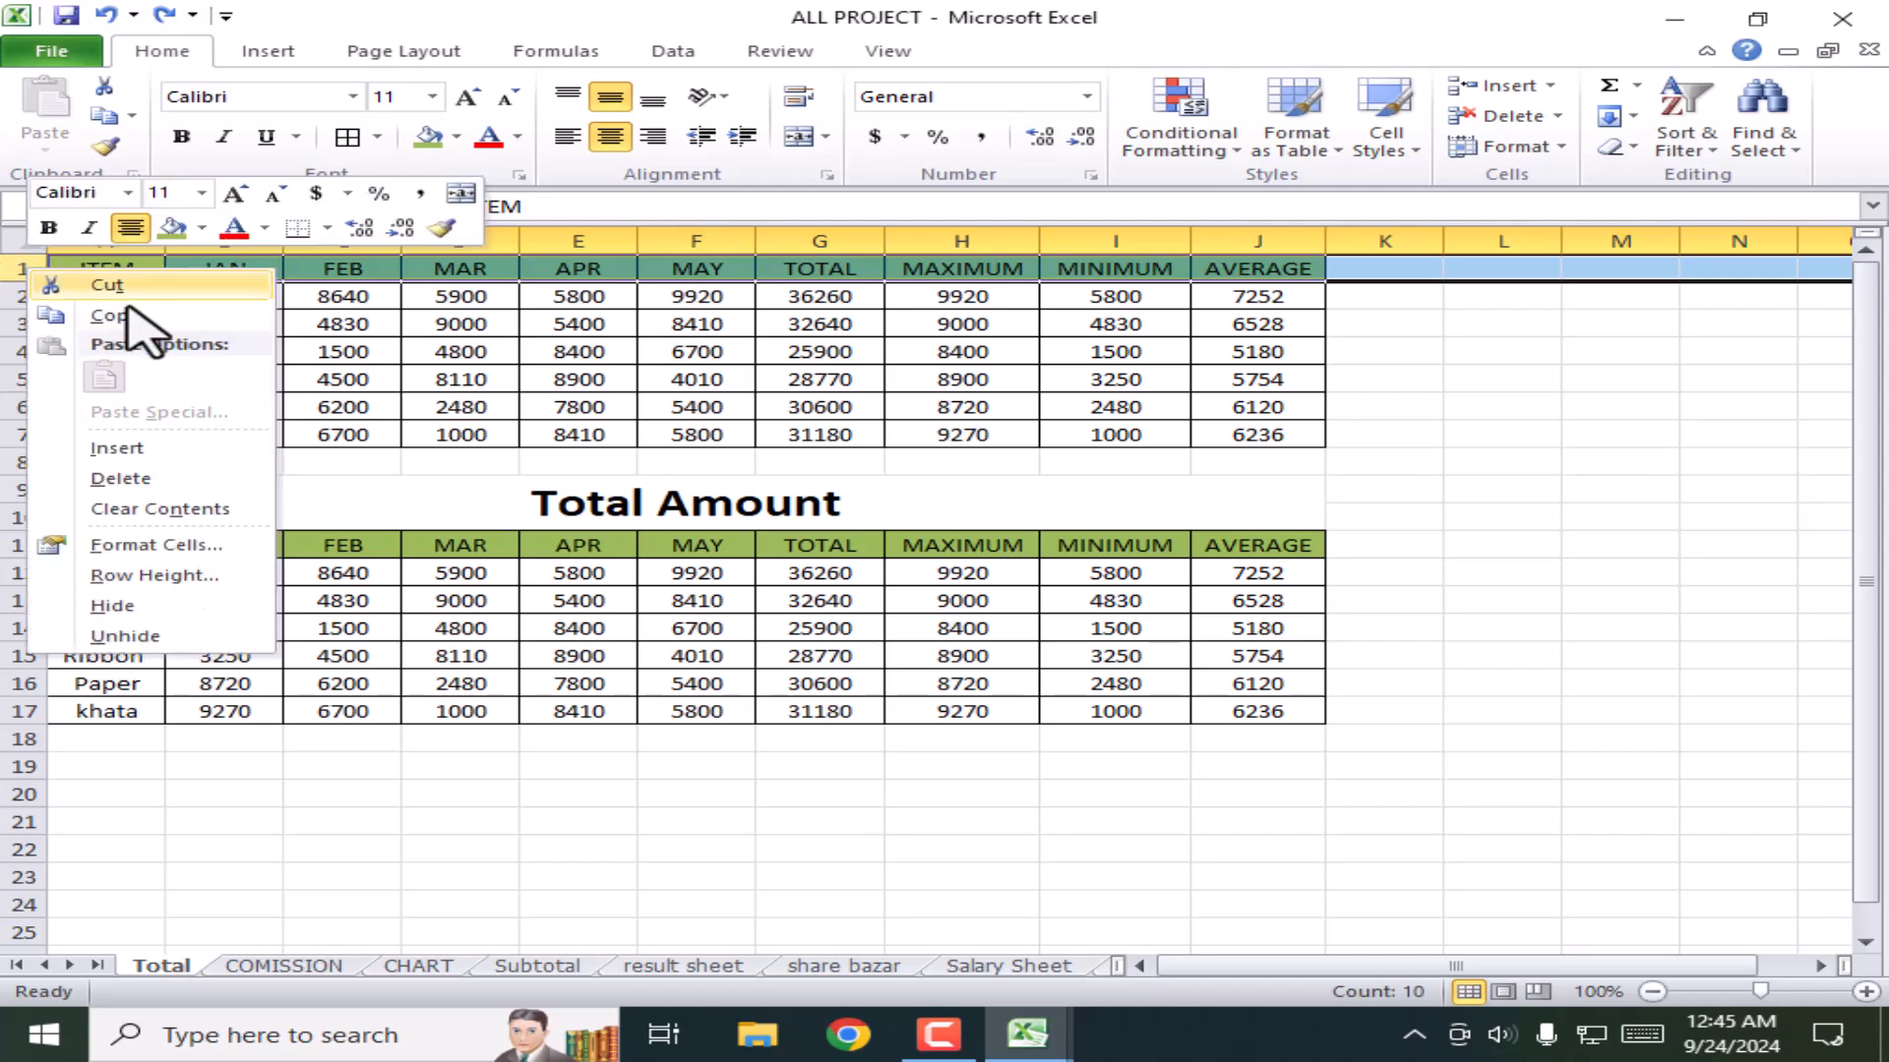
pyautogui.click(116, 448)
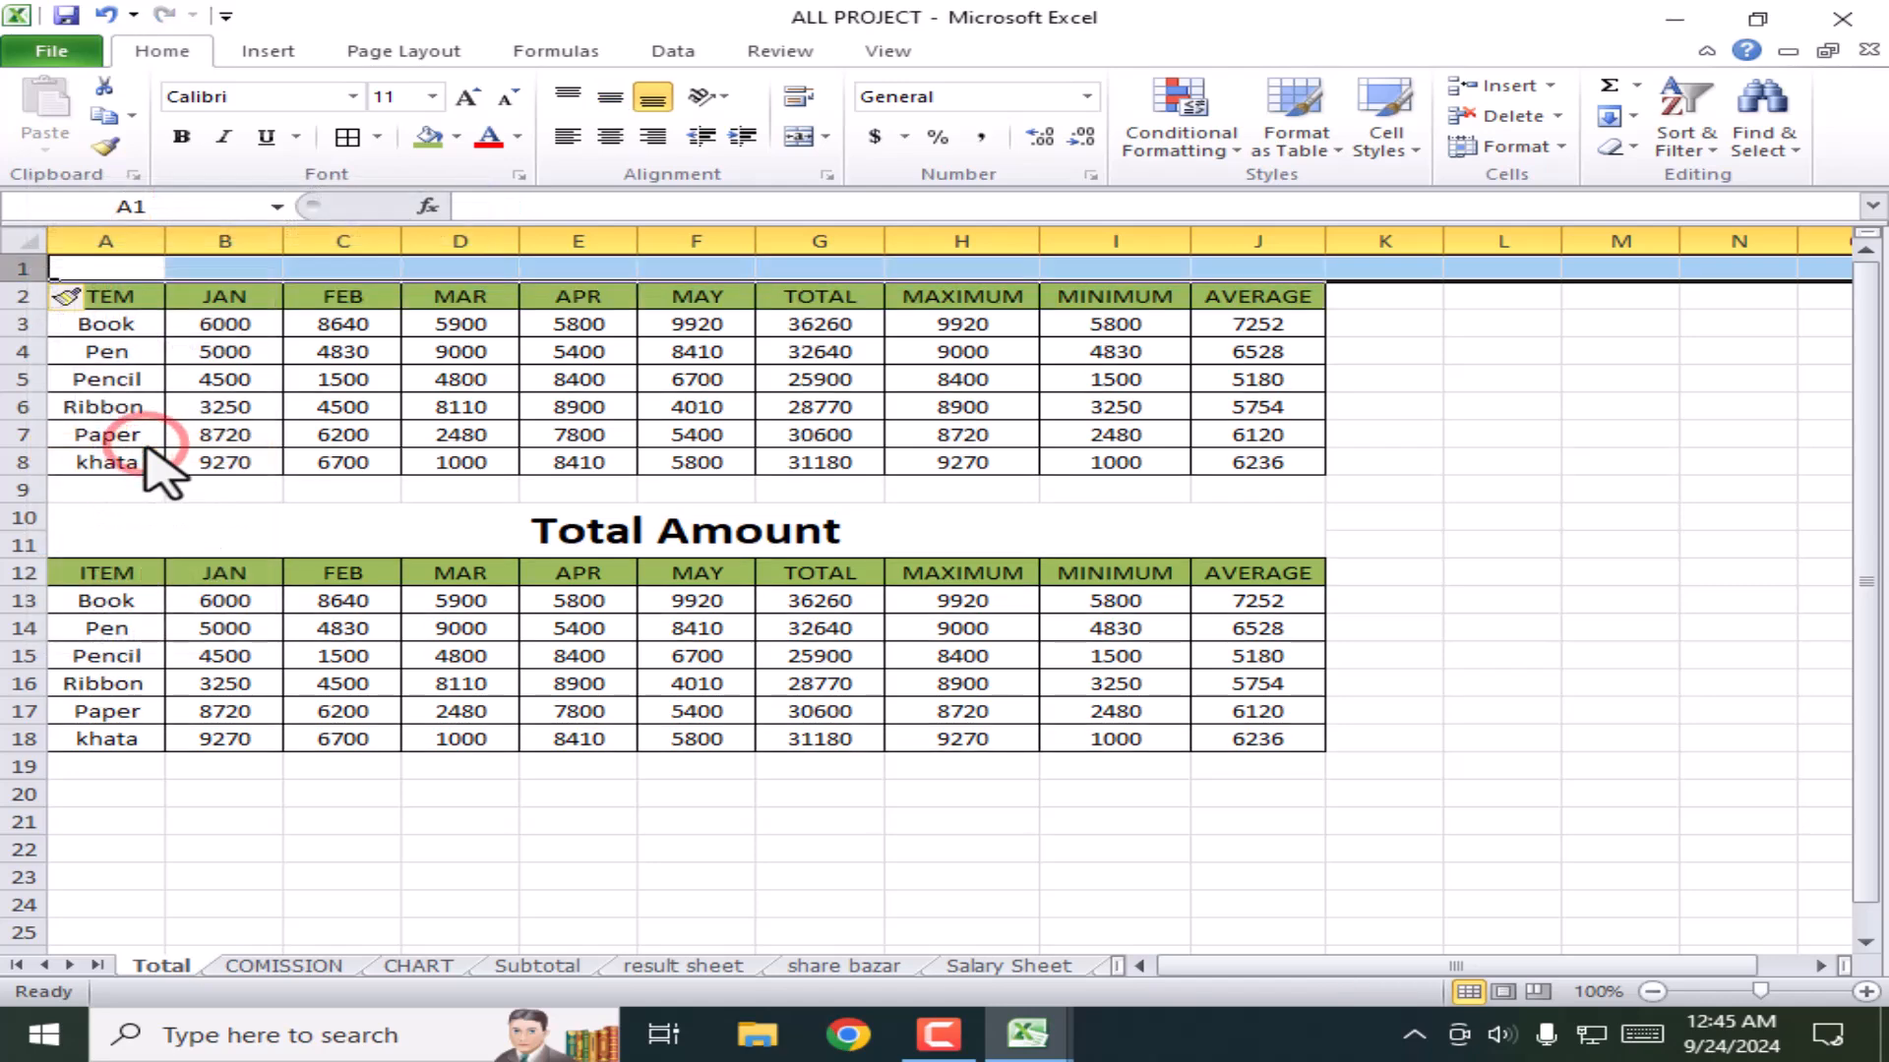
pyautogui.click(1613, 433)
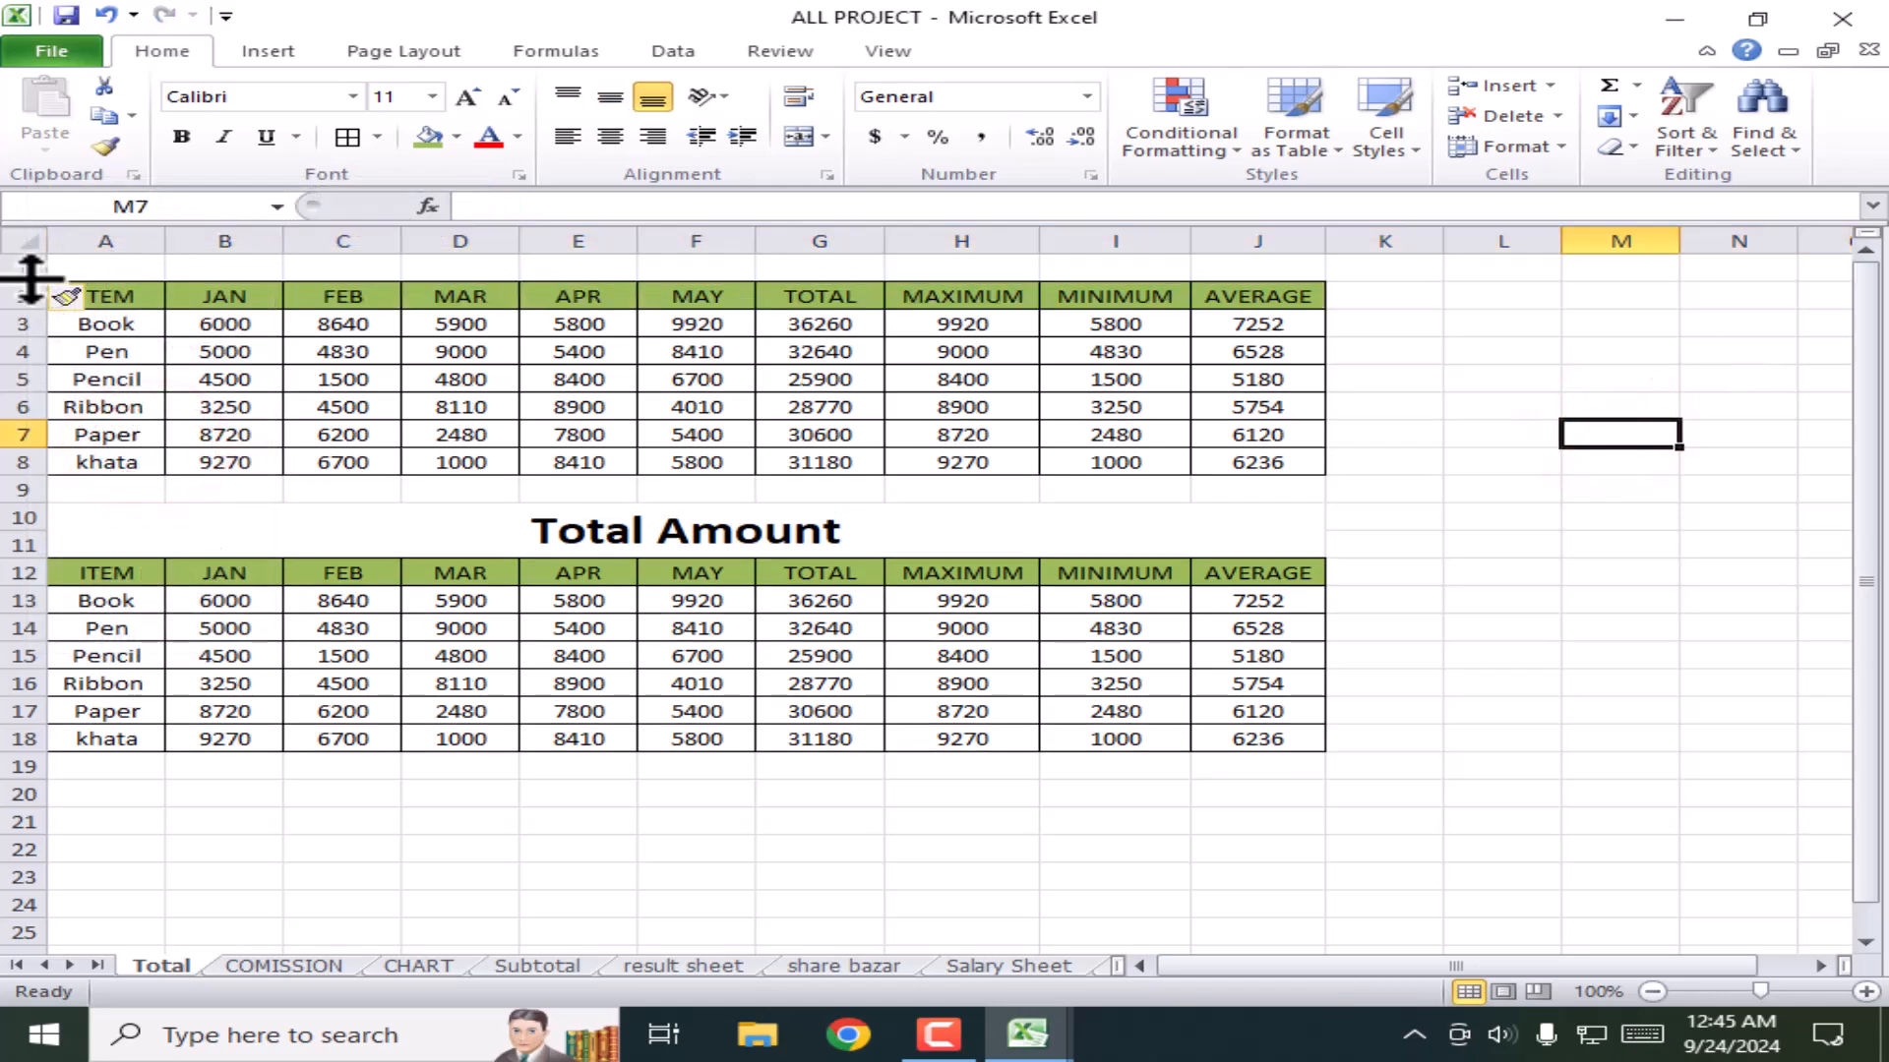
pyautogui.moveTo(27, 281); pyautogui.dragTo(1217, 285)
# Step: Merge row 1 across the table with Merge & Center, then unmerge it again
pyautogui.click(448, 273)
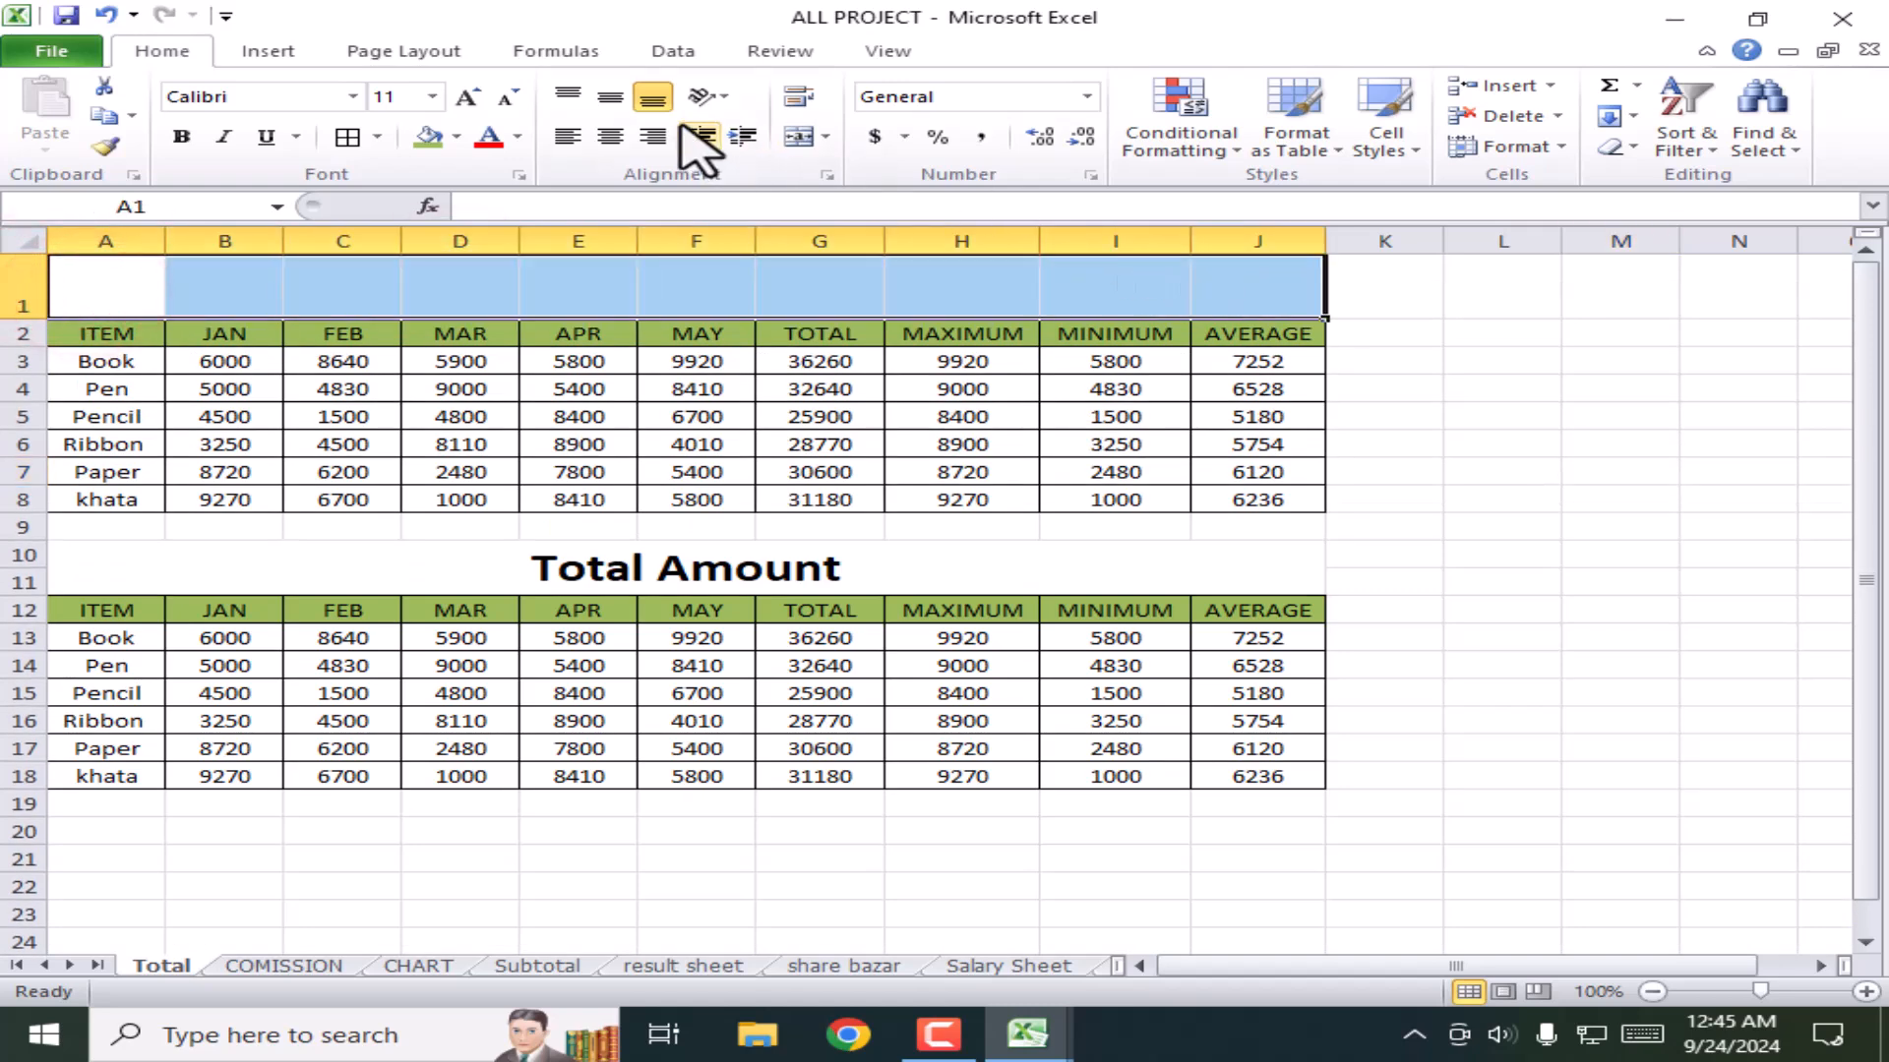
pyautogui.click(798, 137)
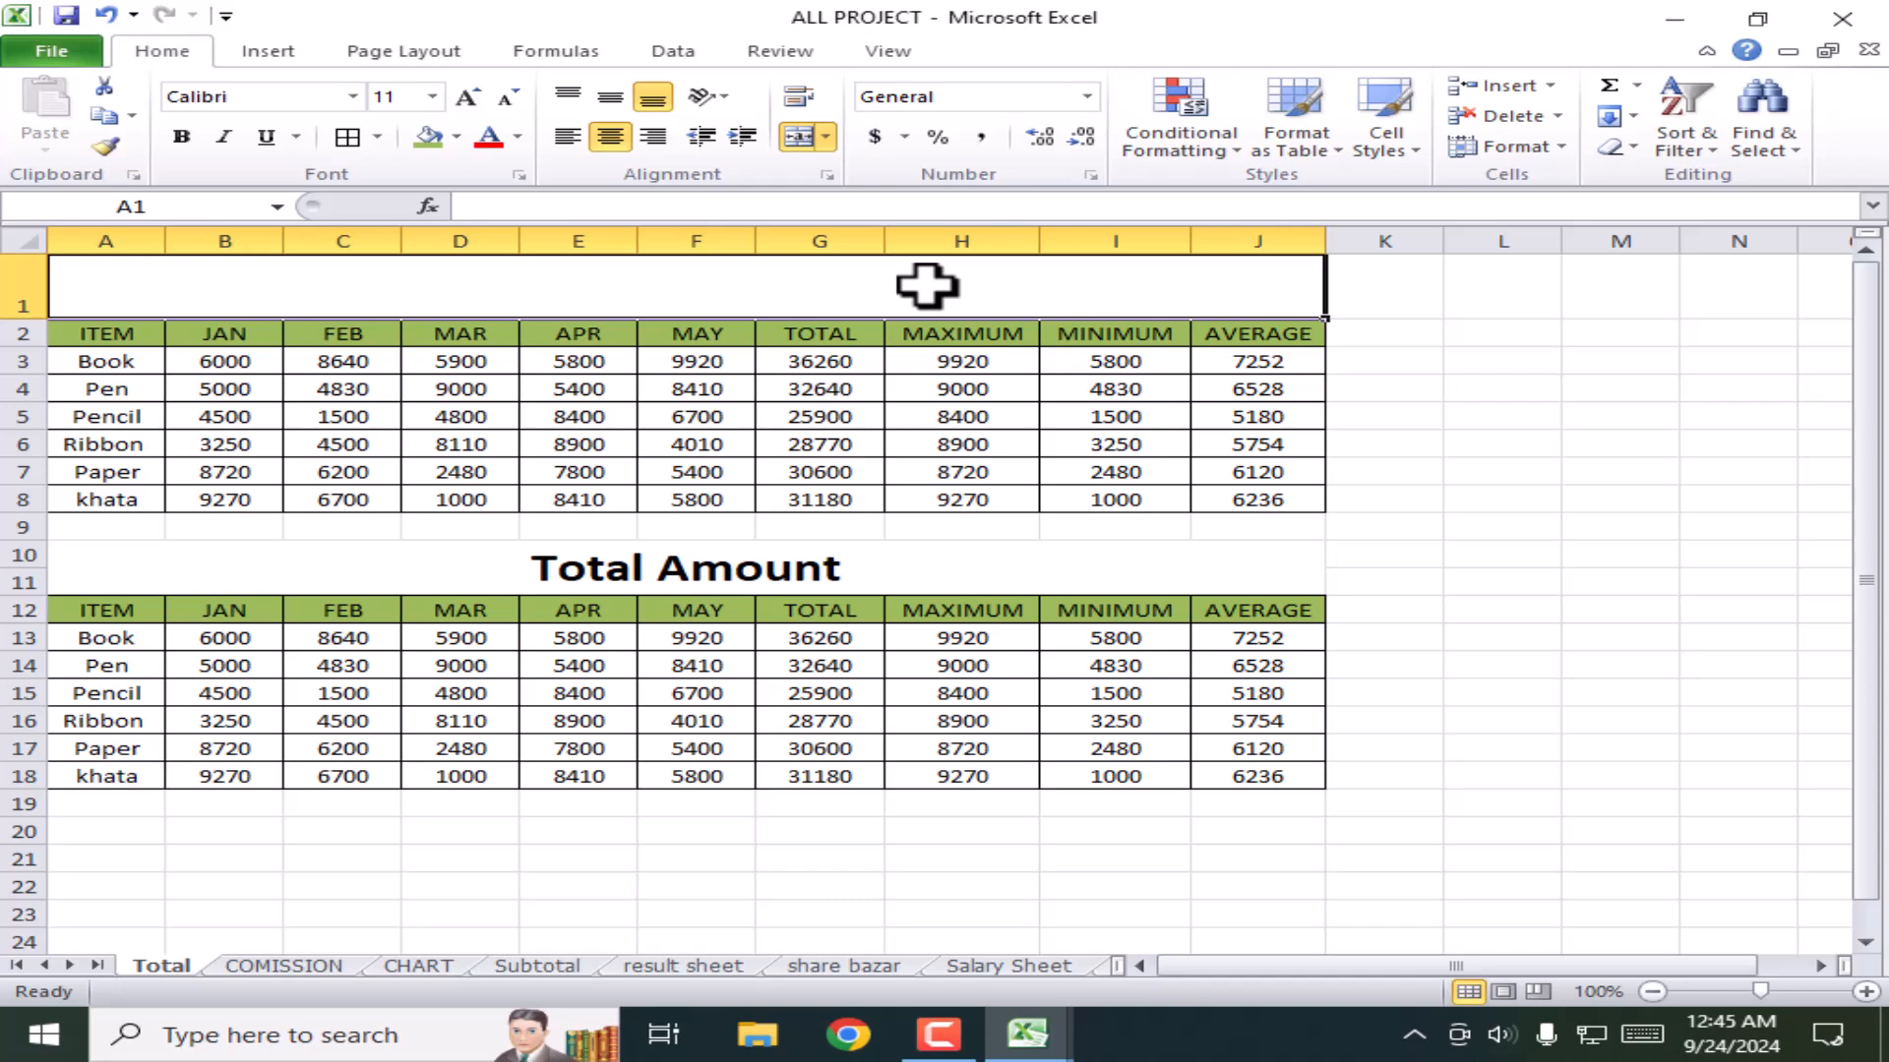
pyautogui.click(805, 137)
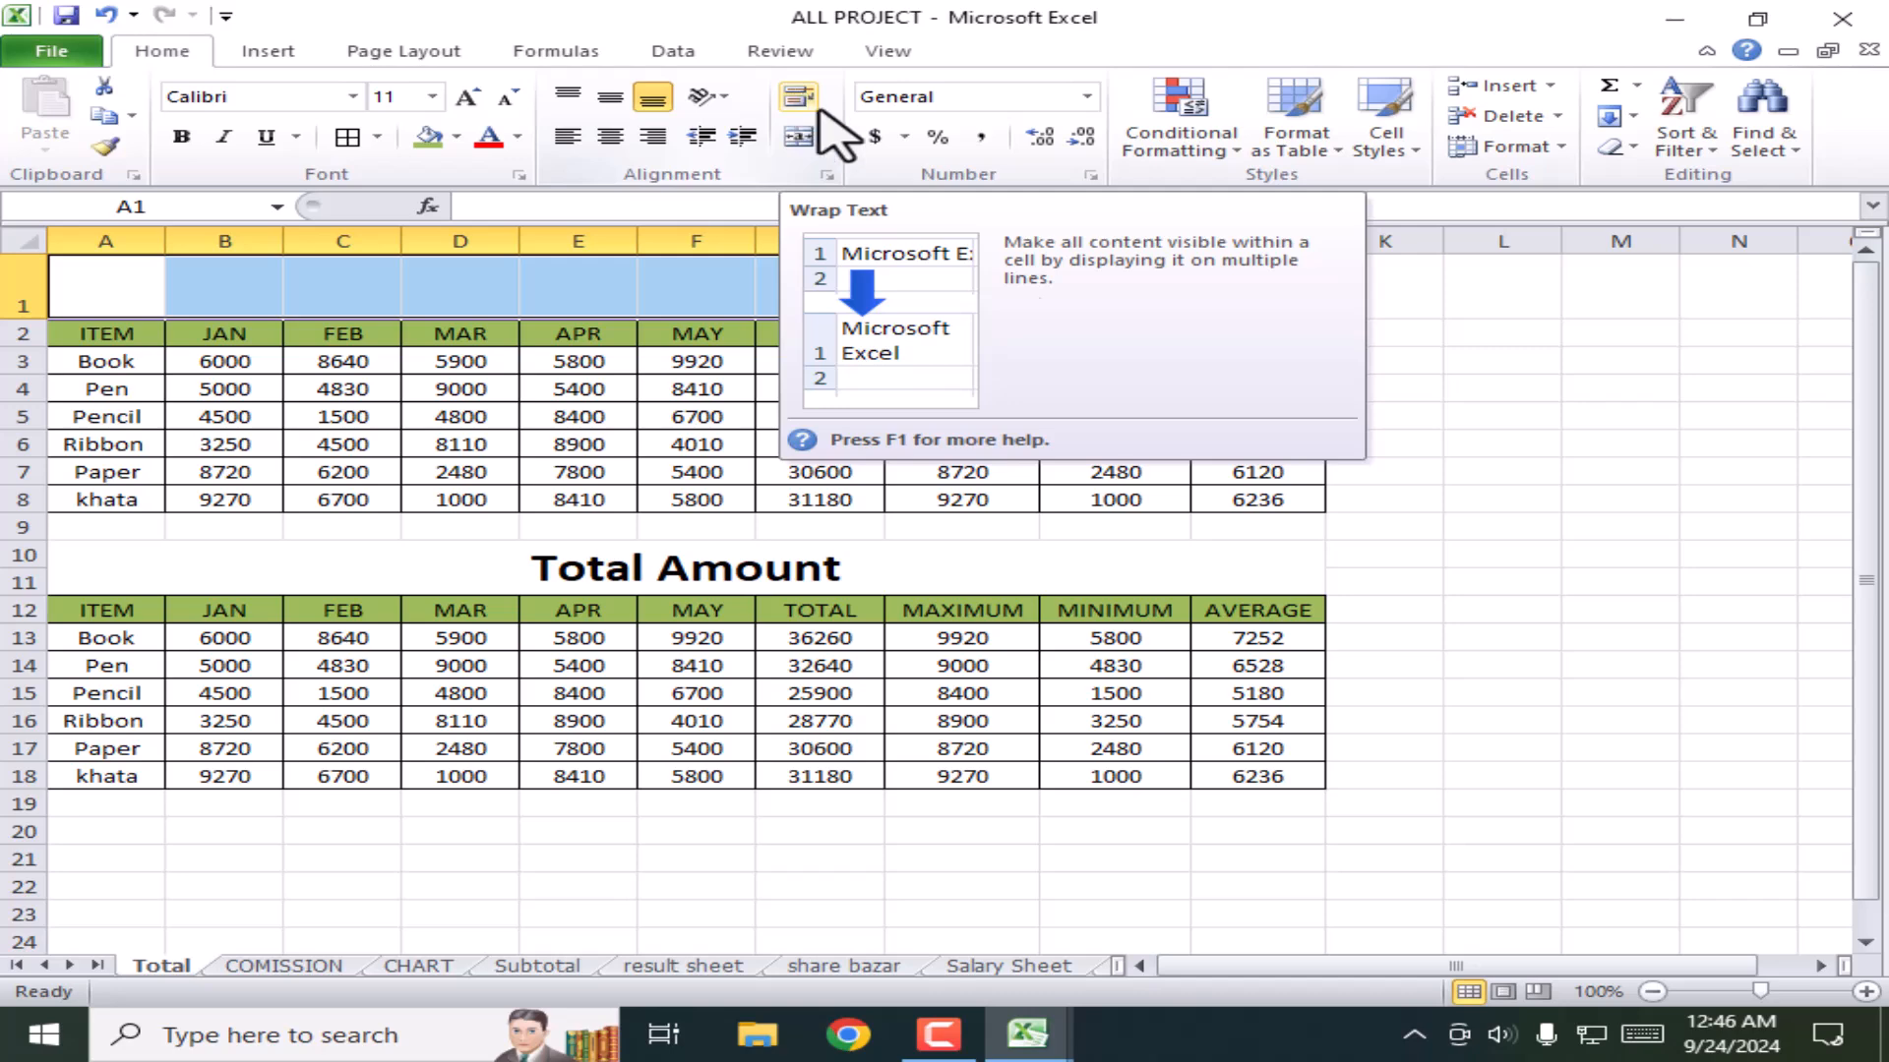
pyautogui.scroll(-1, 1131, 757)
pyautogui.click(836, 767)
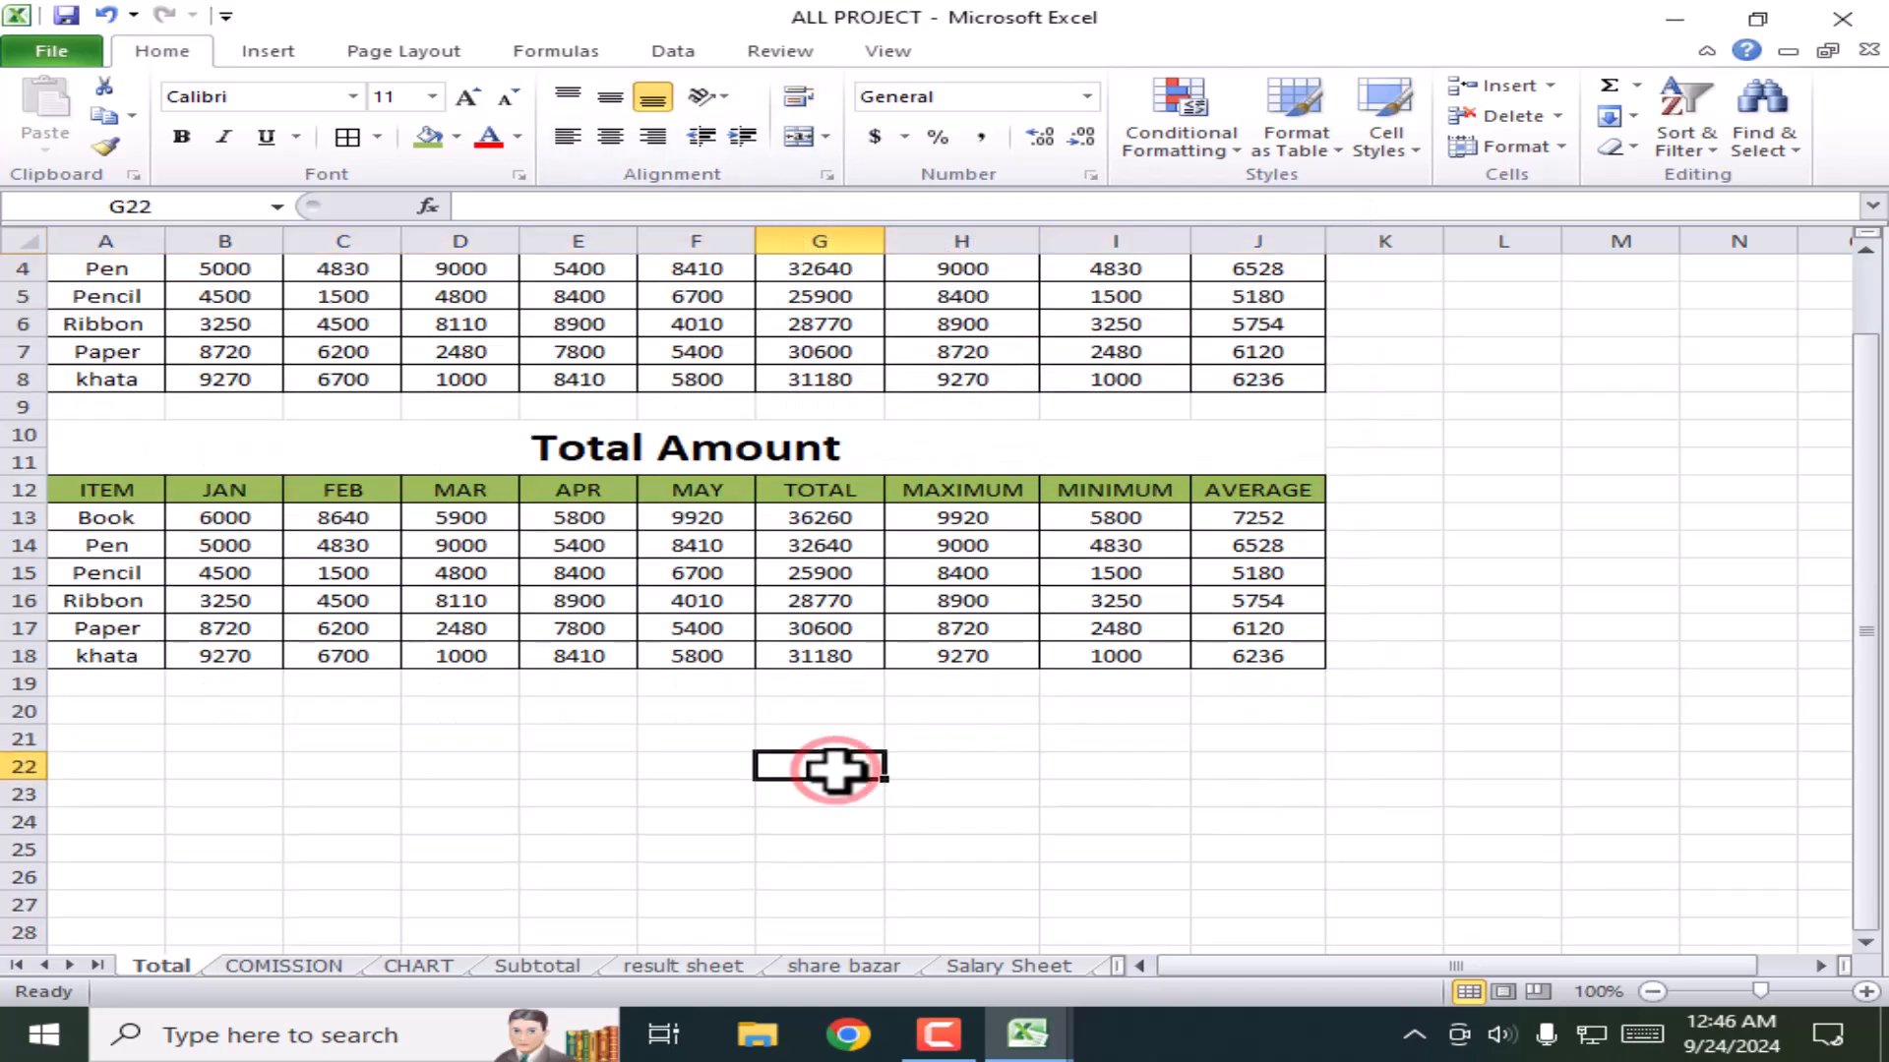
pyautogui.write('j')
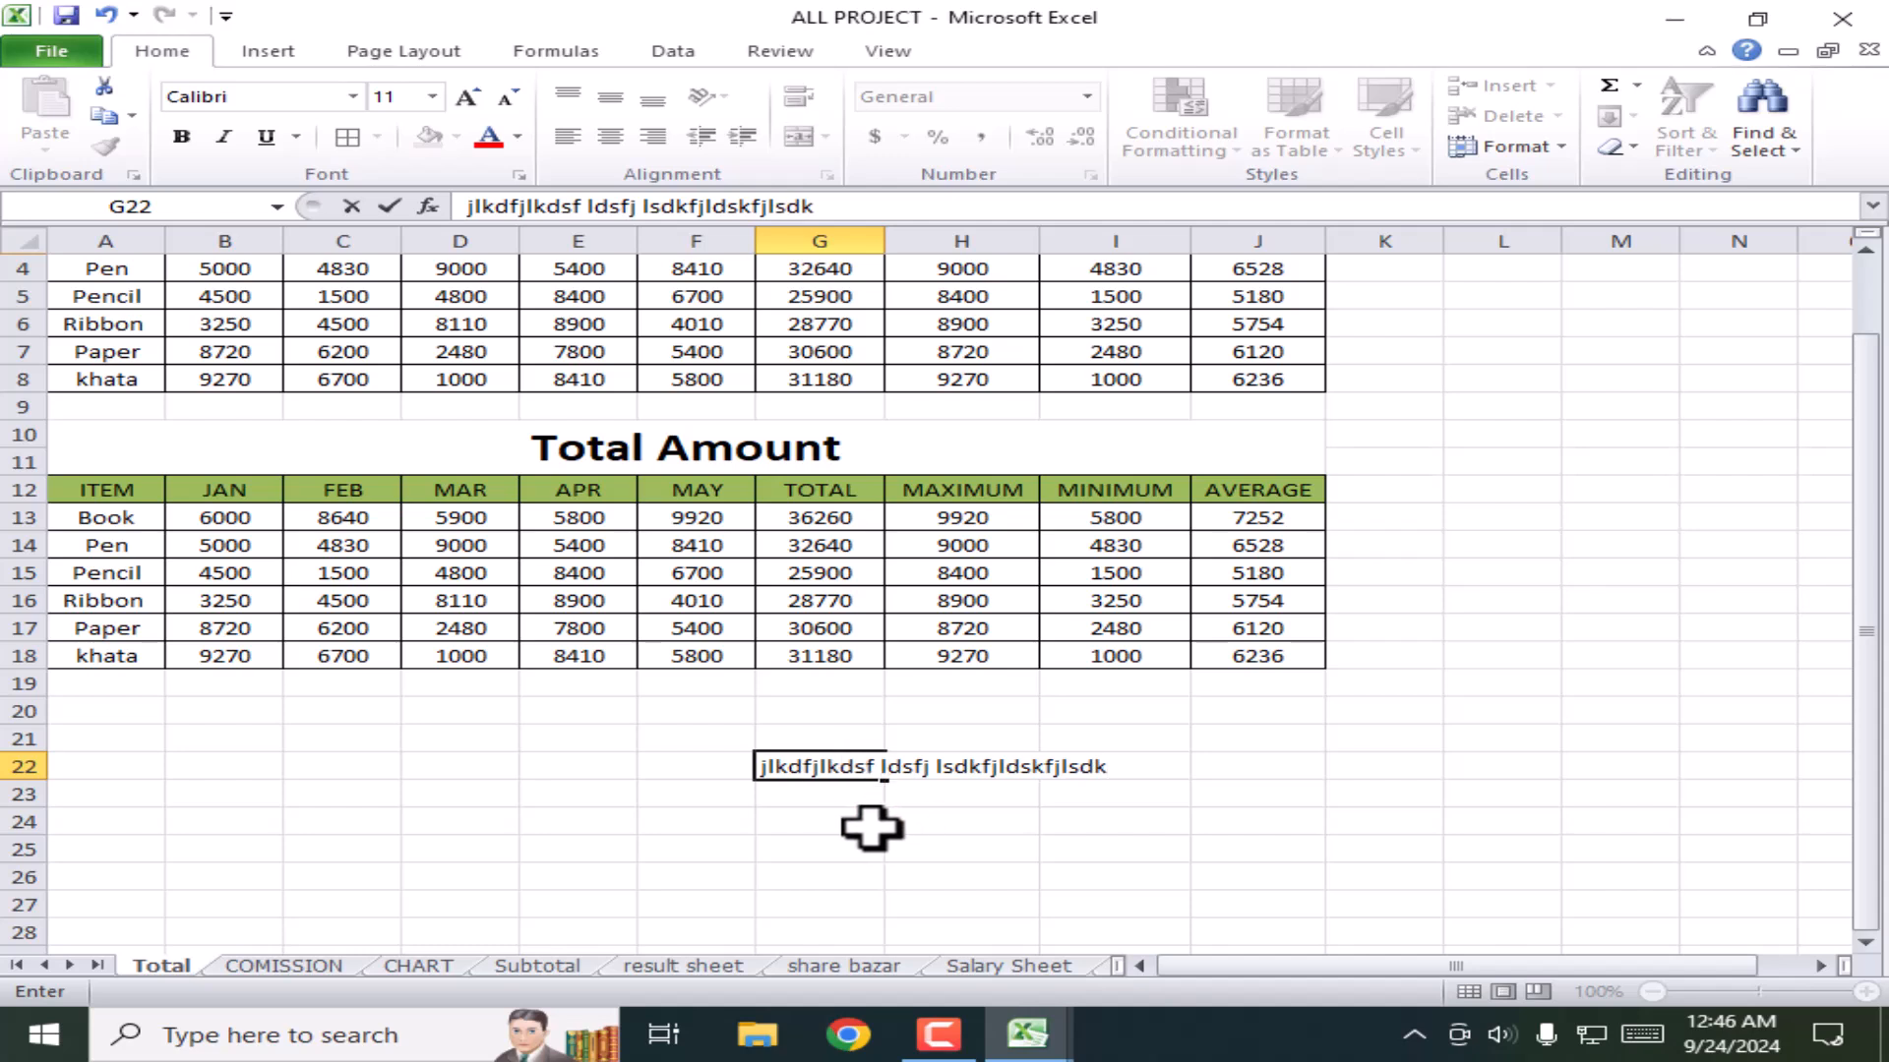
pyautogui.click(1265, 769)
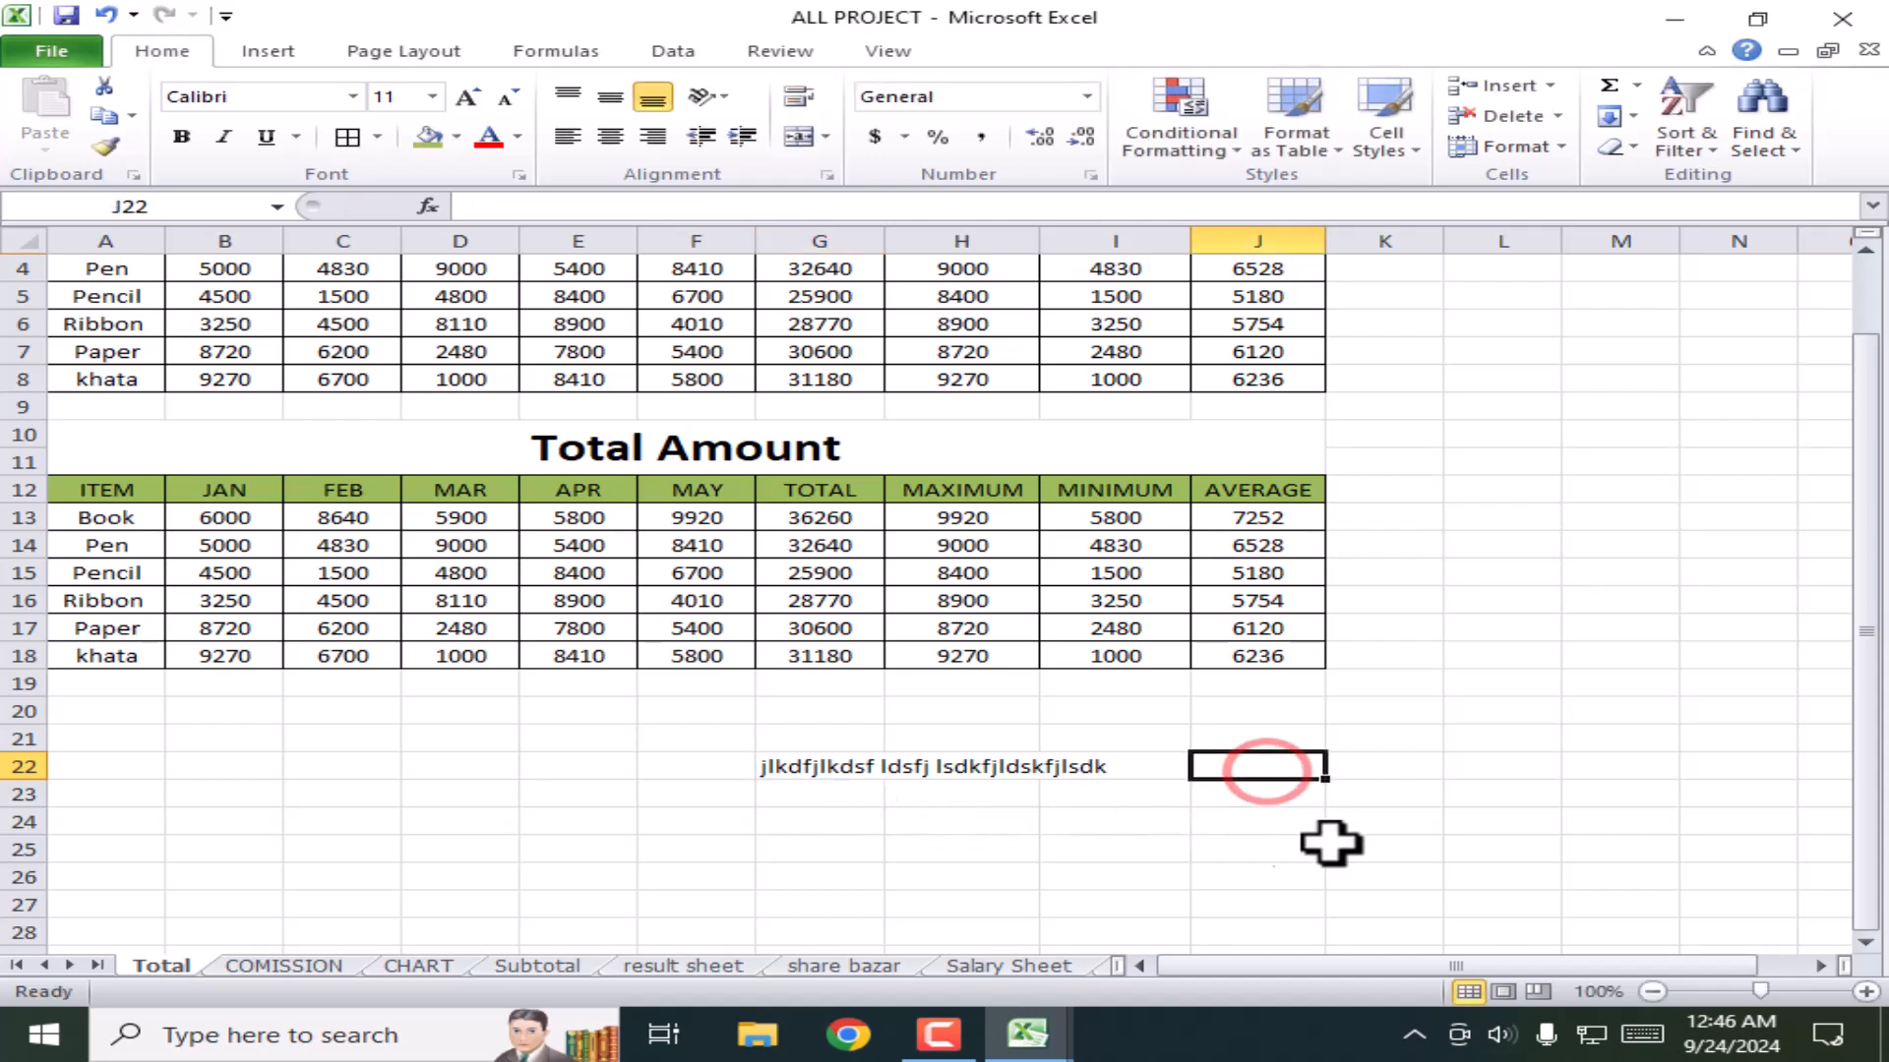
pyautogui.click(819, 768)
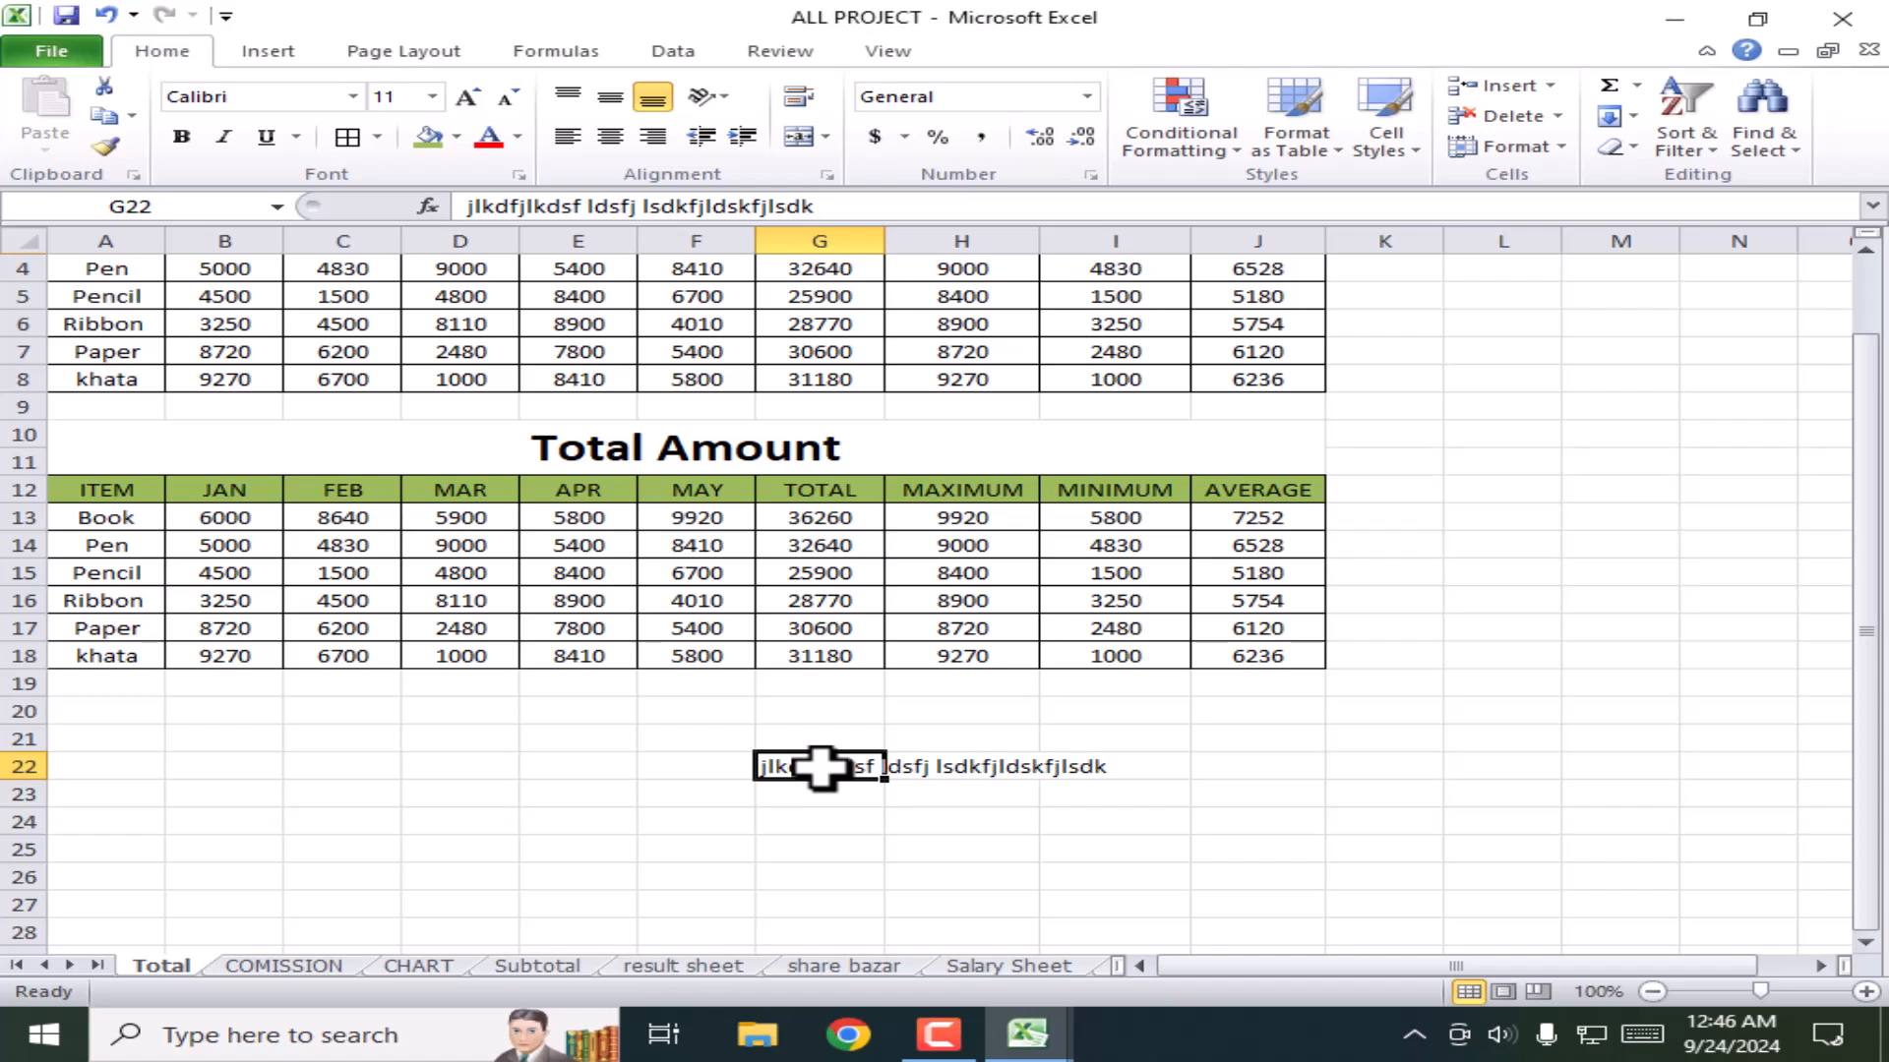
pyautogui.click(797, 97)
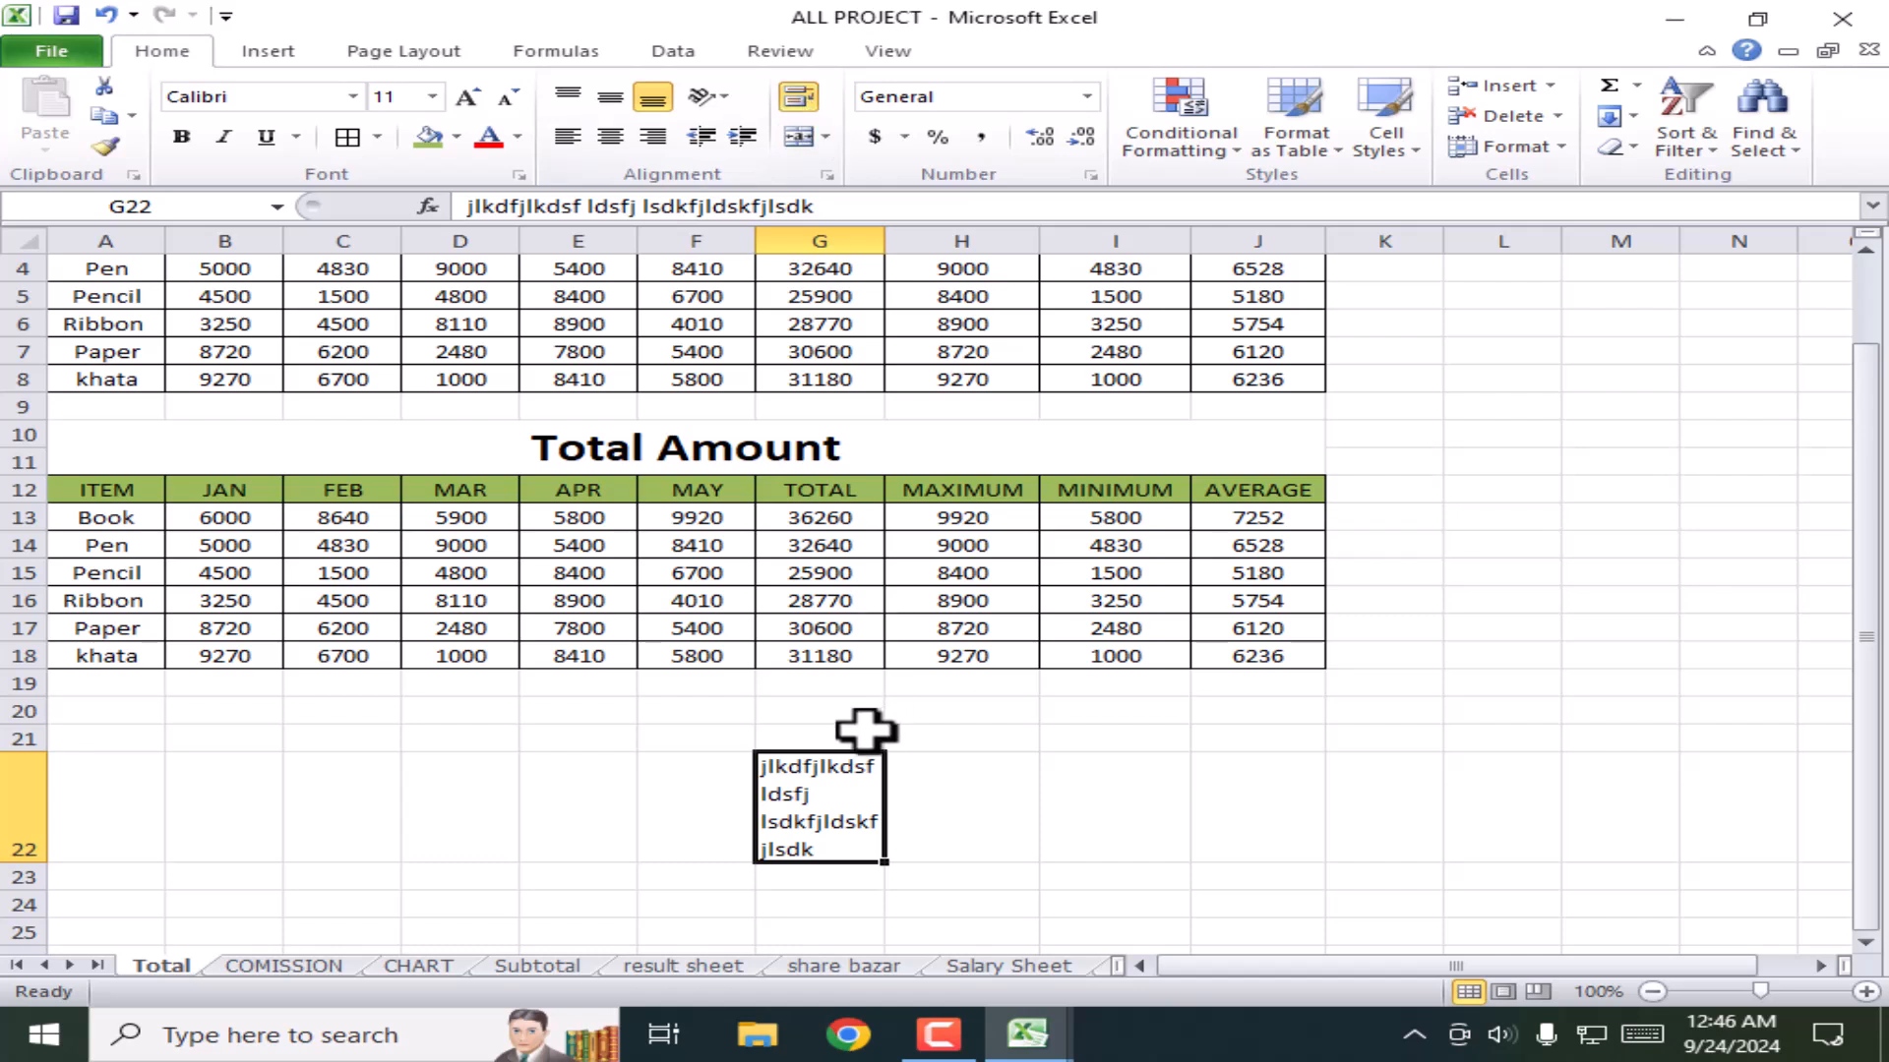
pyautogui.click(1023, 815)
pyautogui.click(802, 809)
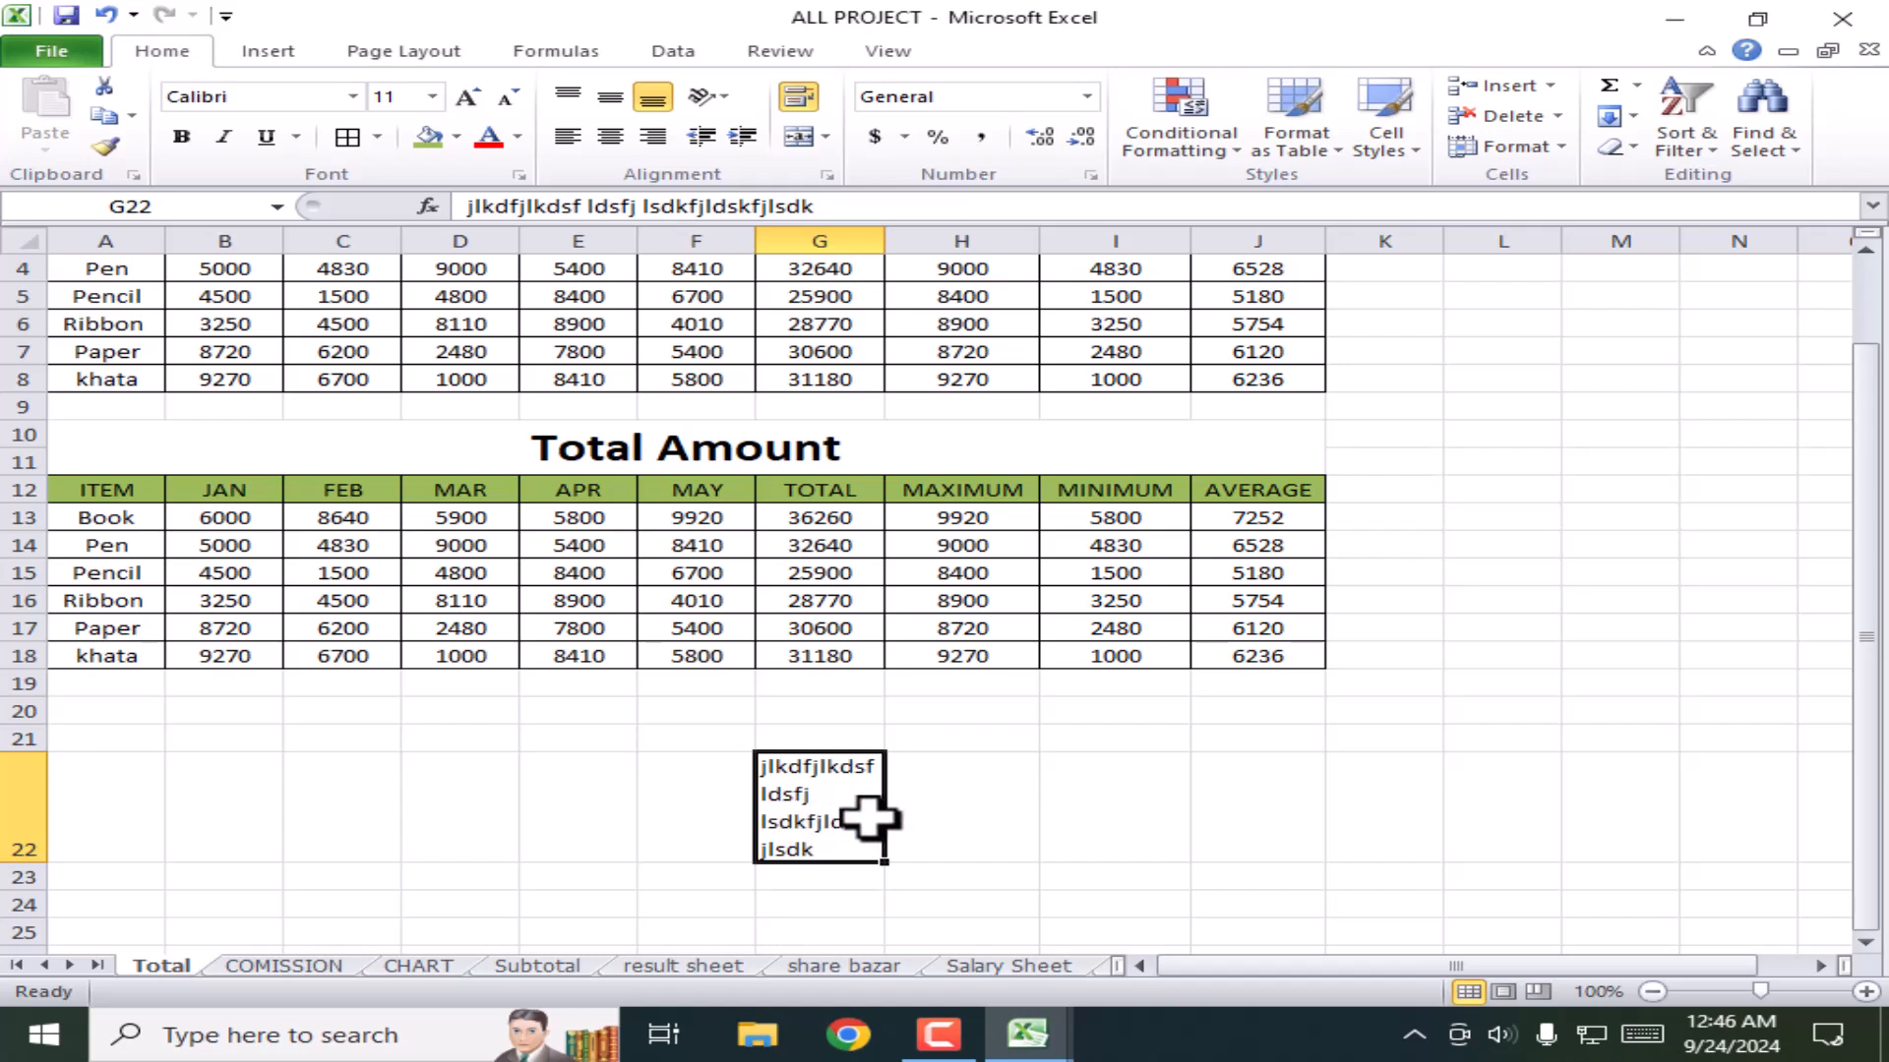
pyautogui.click(965, 813)
pyautogui.click(1151, 799)
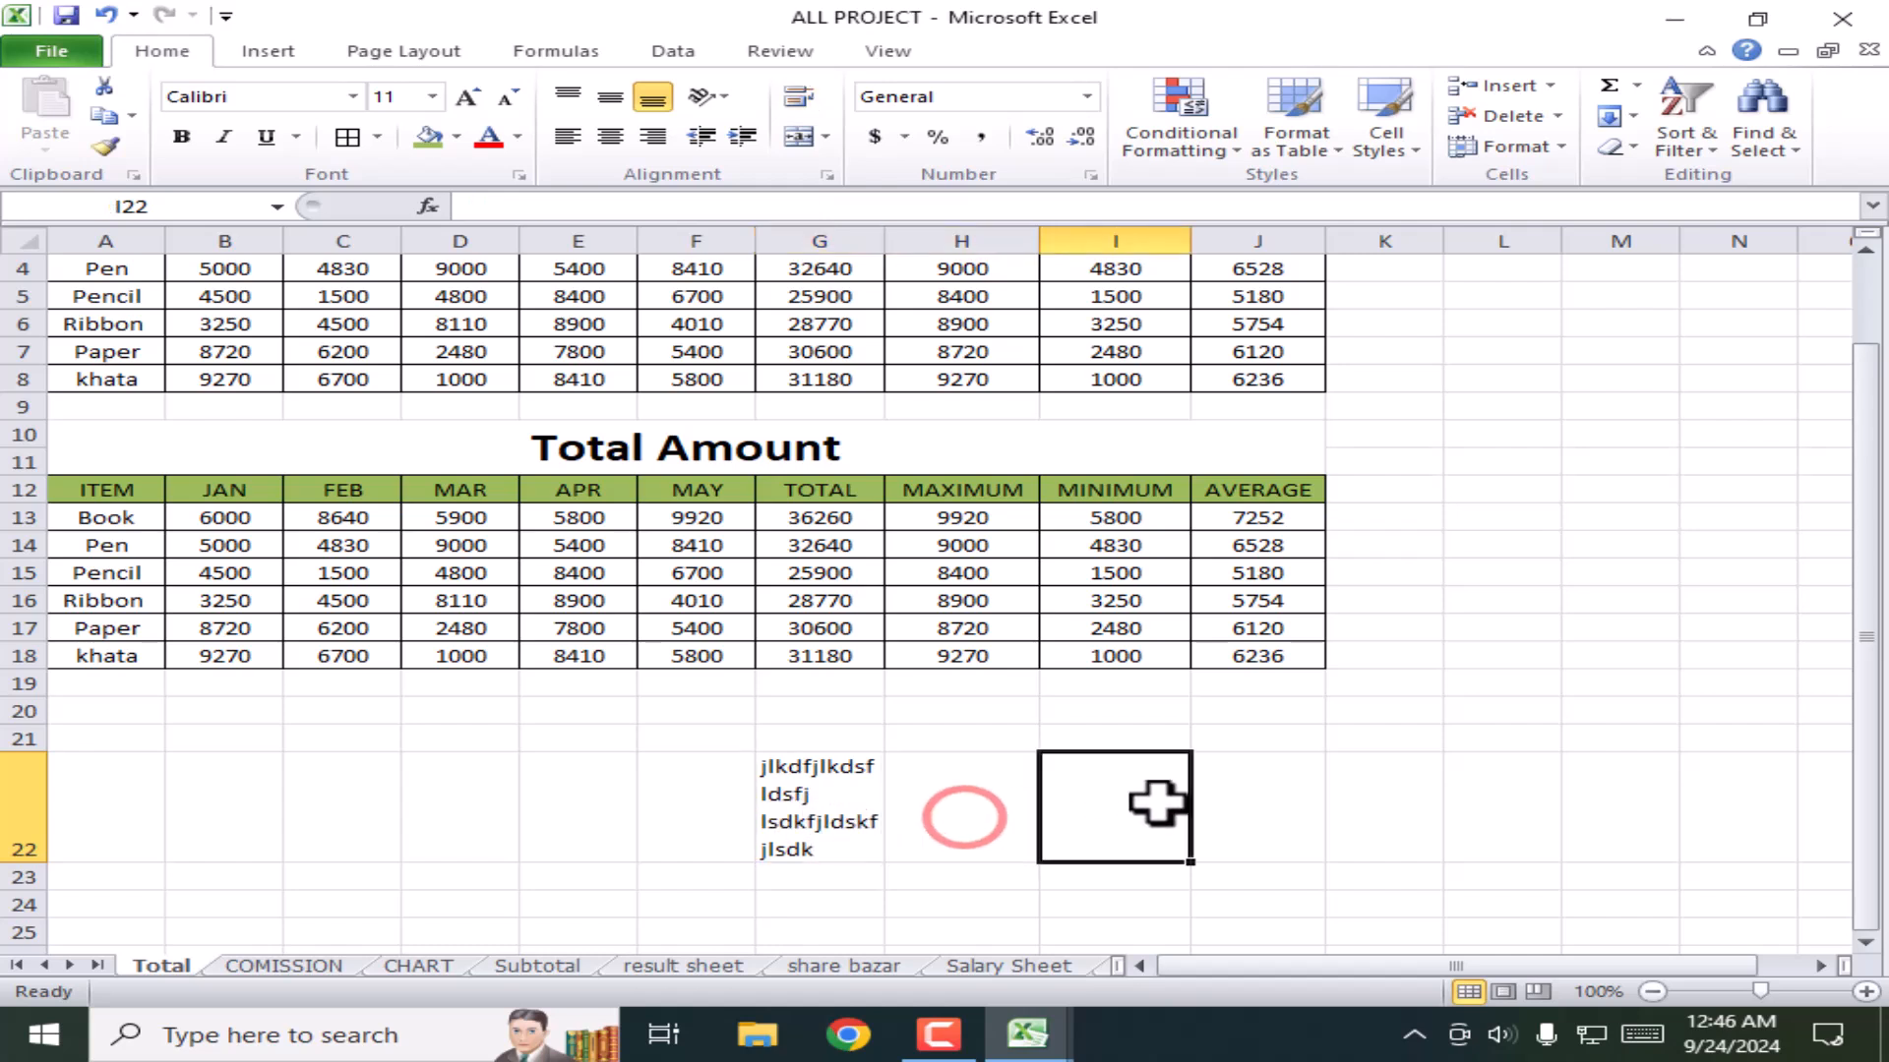
pyautogui.click(835, 812)
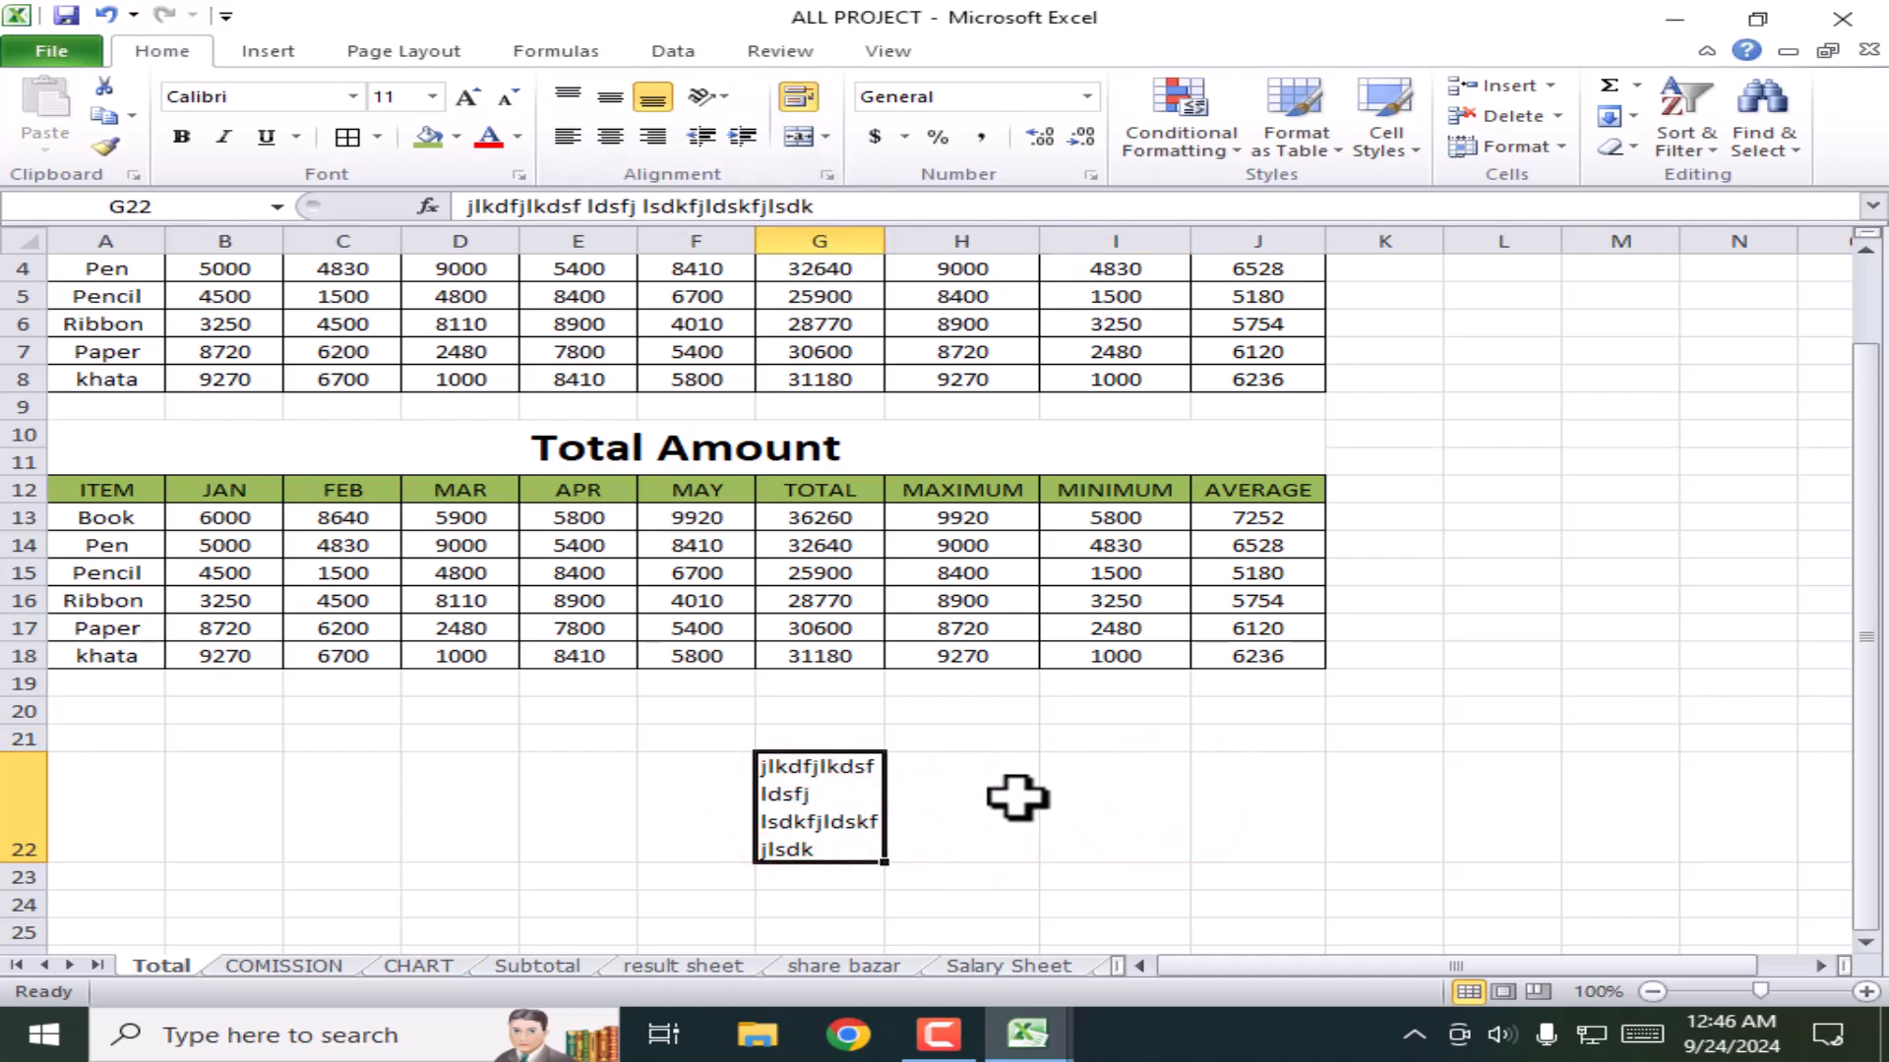
pyautogui.press('Delete')
pyautogui.click(978, 841)
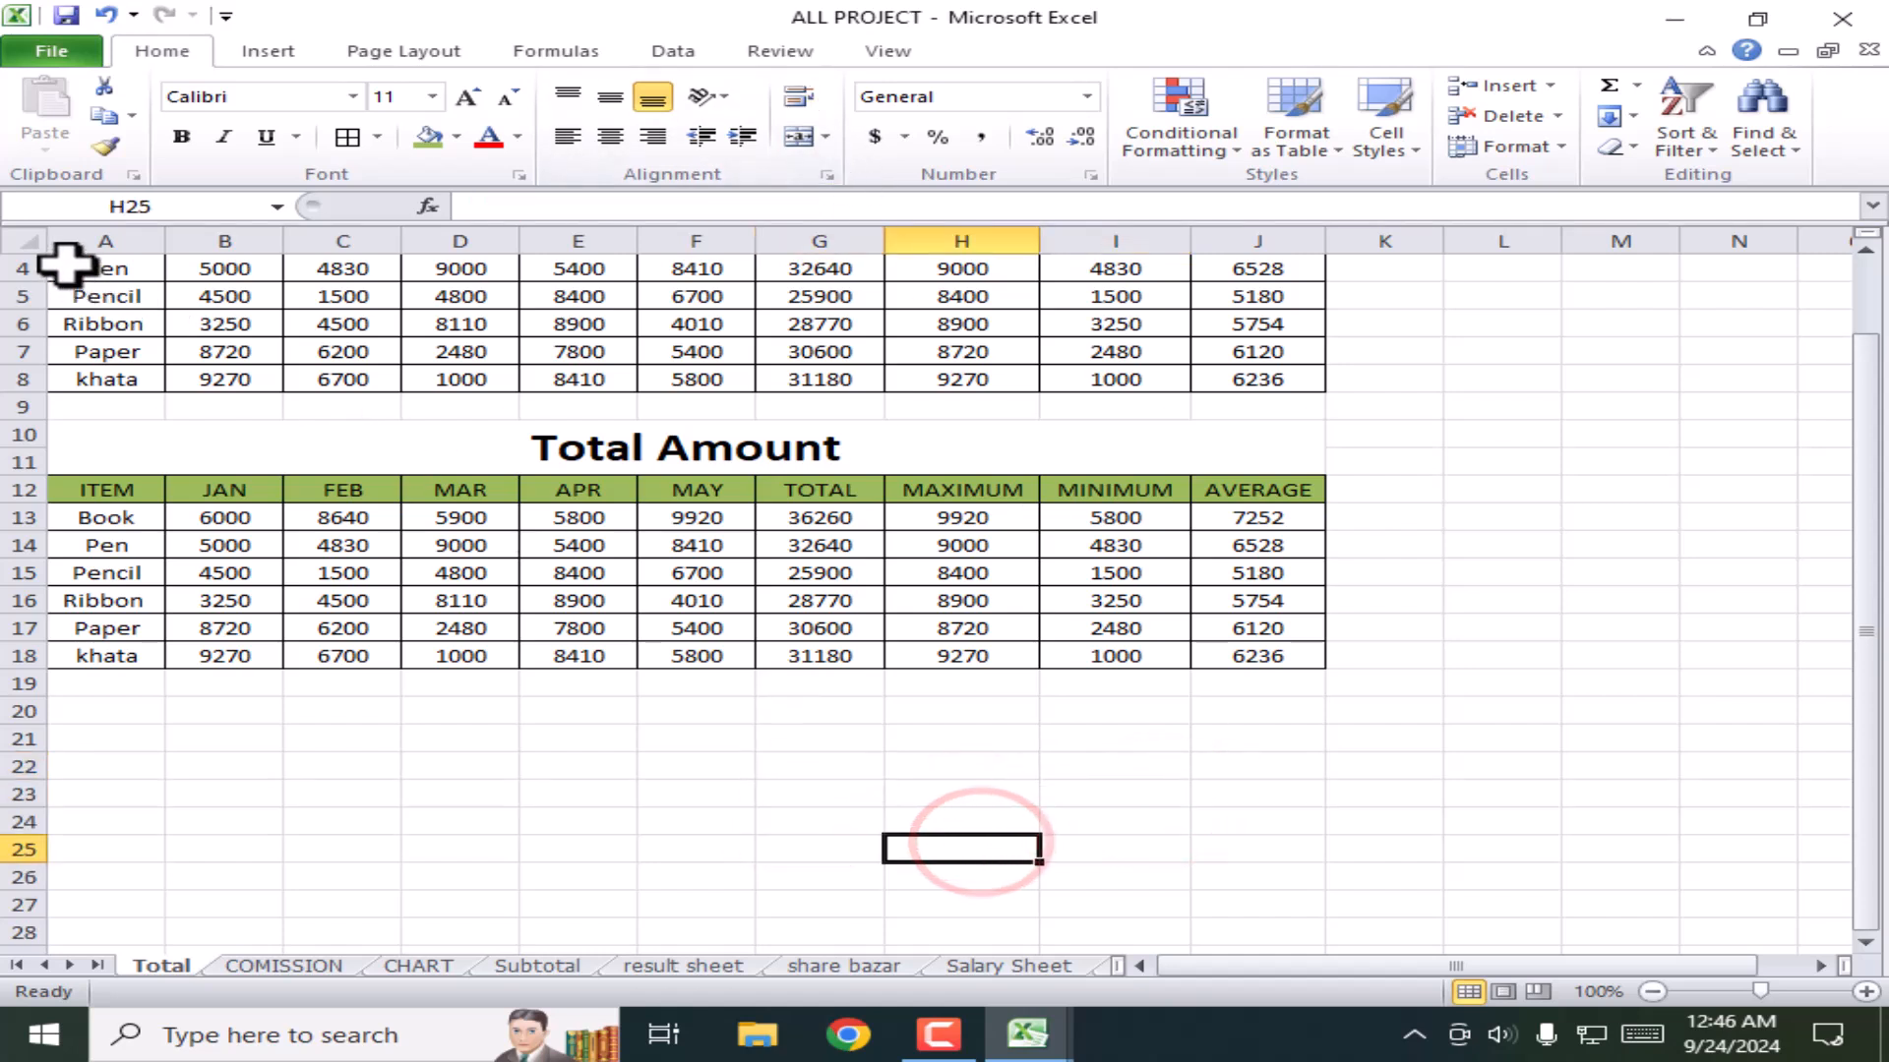
# Step: Apply Wrap Text to both tables from row 4 to row 19
pyautogui.moveTo(65, 266); pyautogui.dragTo(226, 325)
pyautogui.moveTo(423, 342); pyautogui.dragTo(1223, 654)
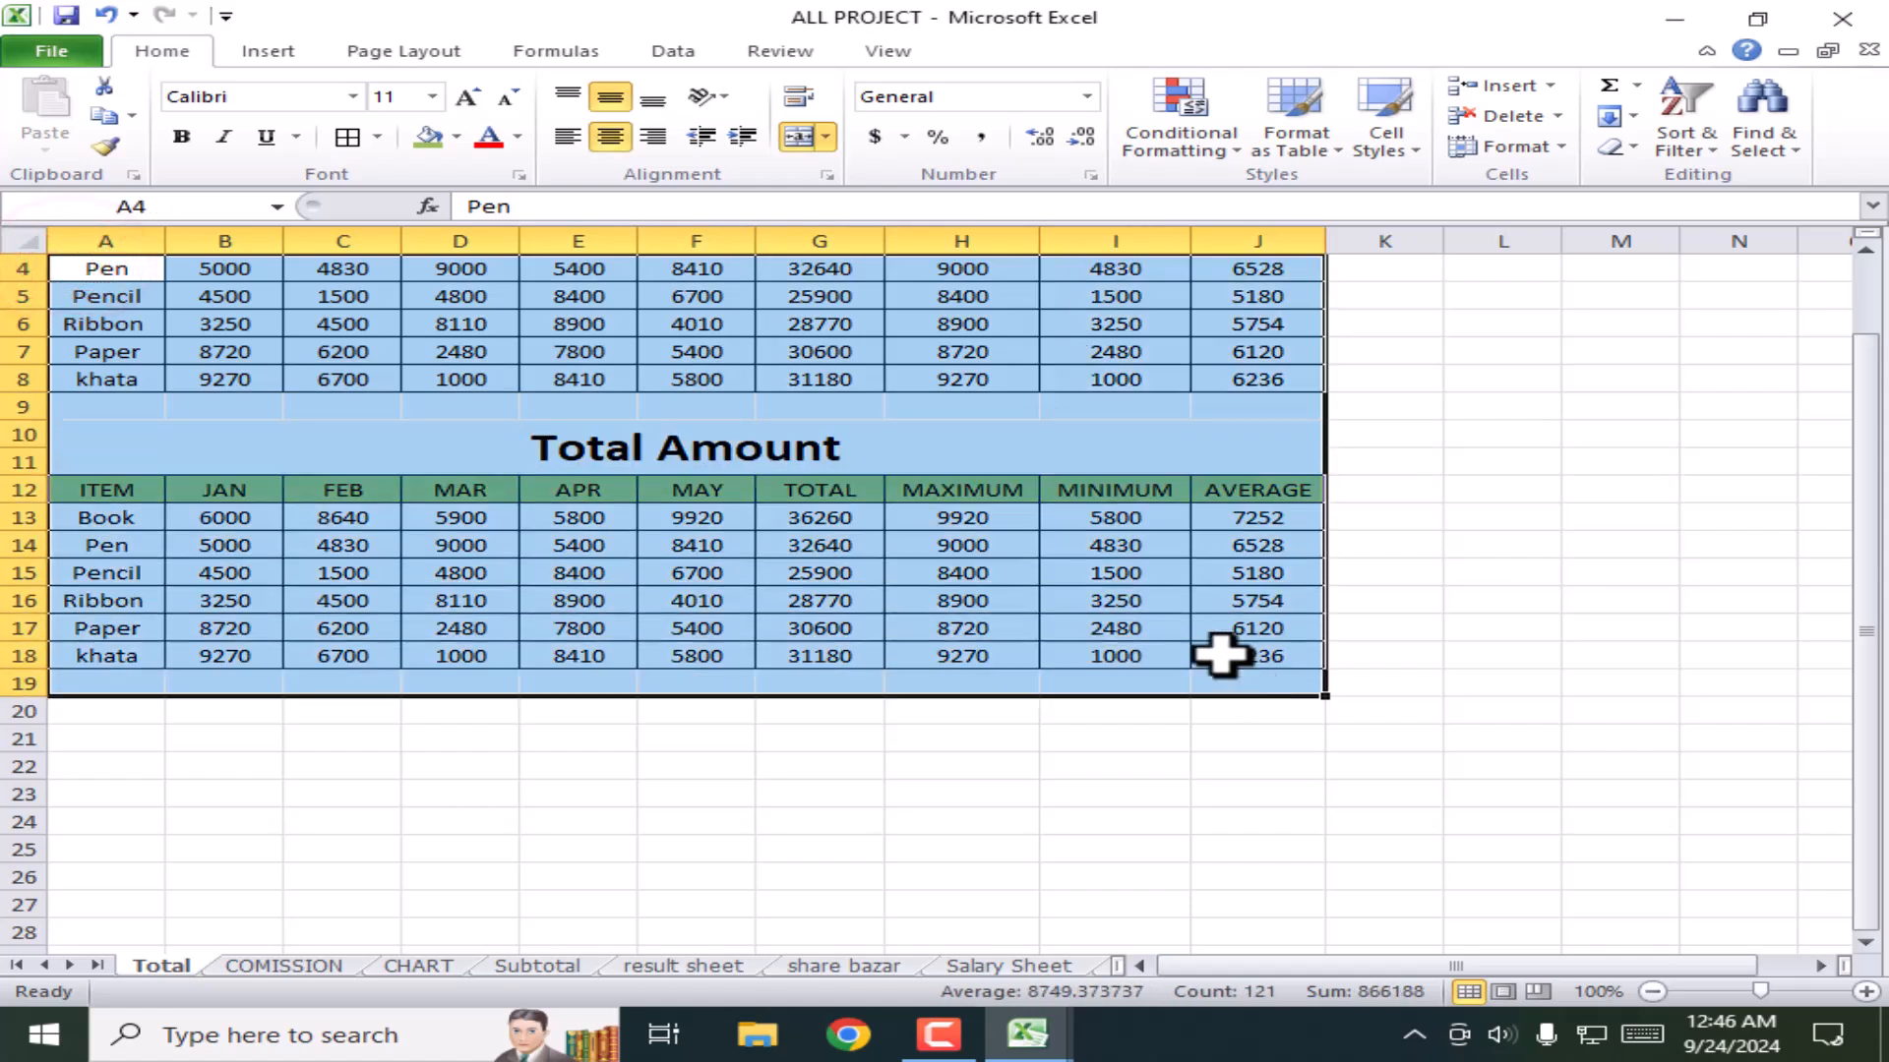
pyautogui.click(799, 98)
pyautogui.click(1447, 457)
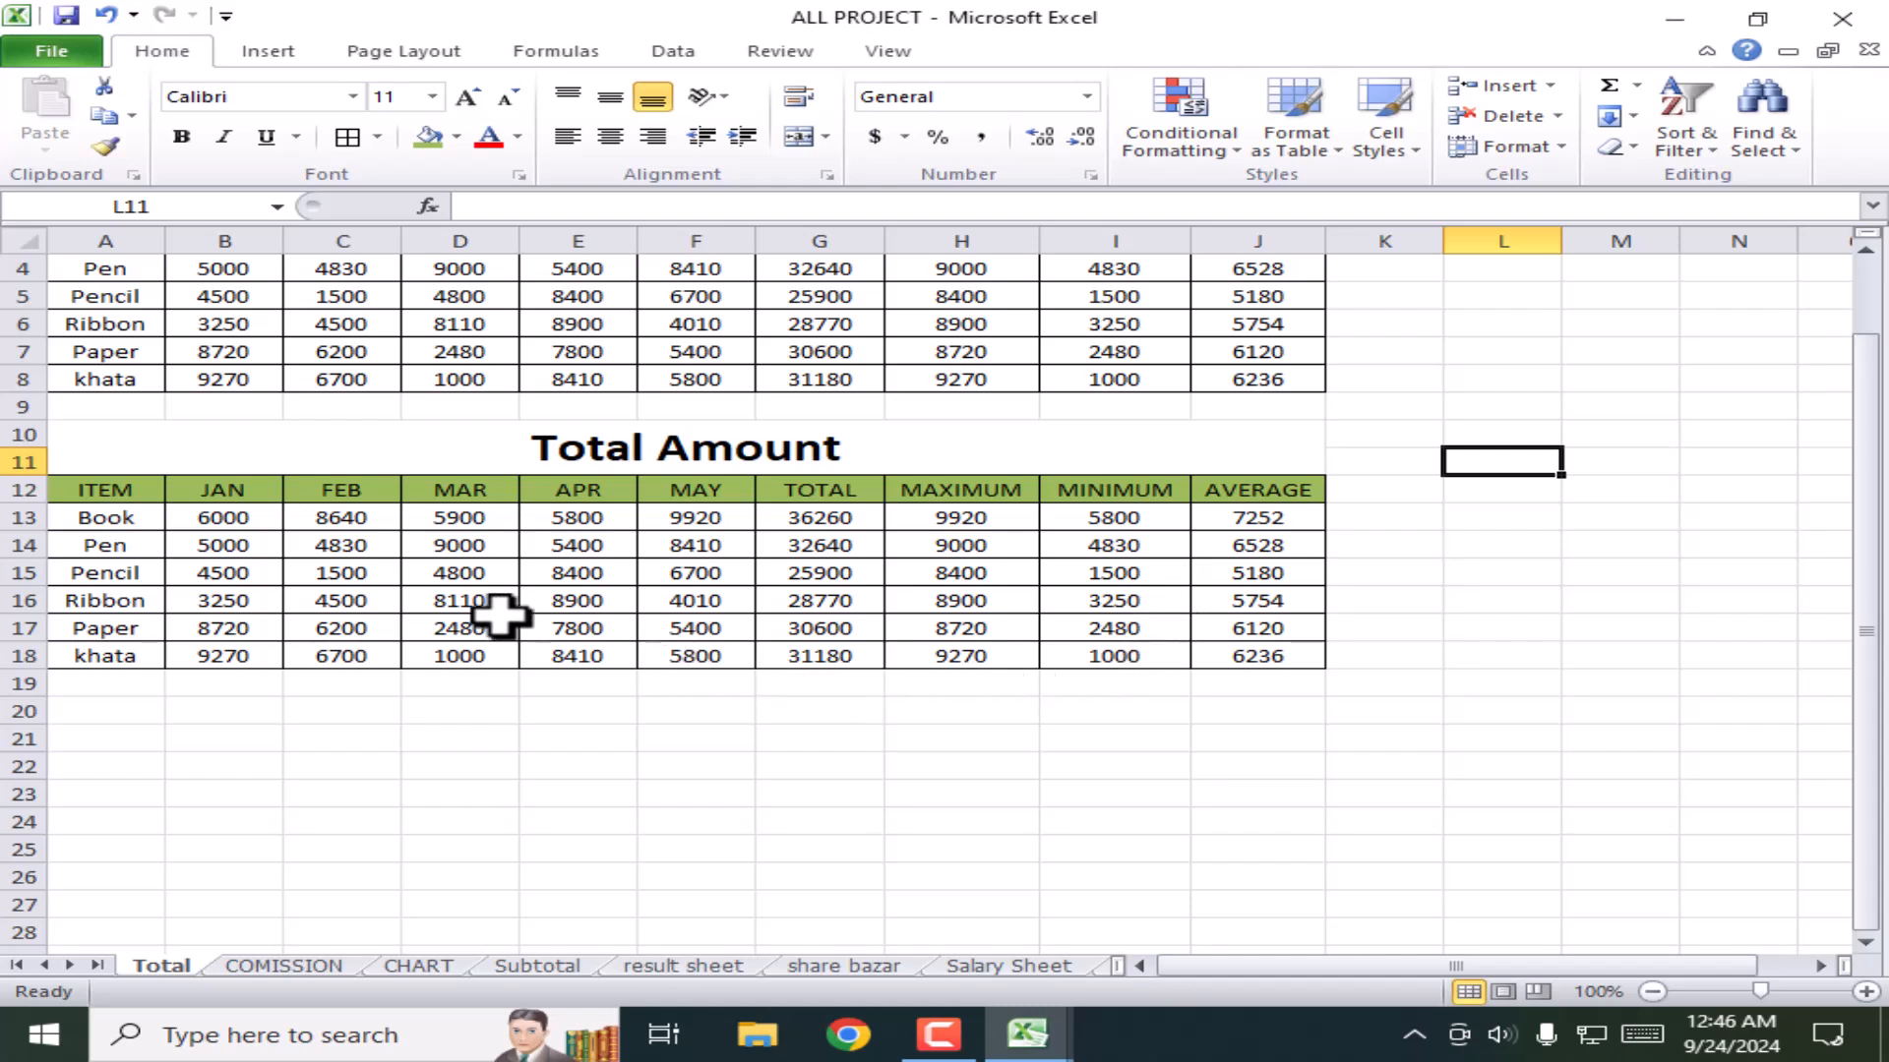
# Step: Set Pencil's MAR value in D15 of the Total Amount table to 8000
pyautogui.click(436, 578)
pyautogui.write('1254578965')
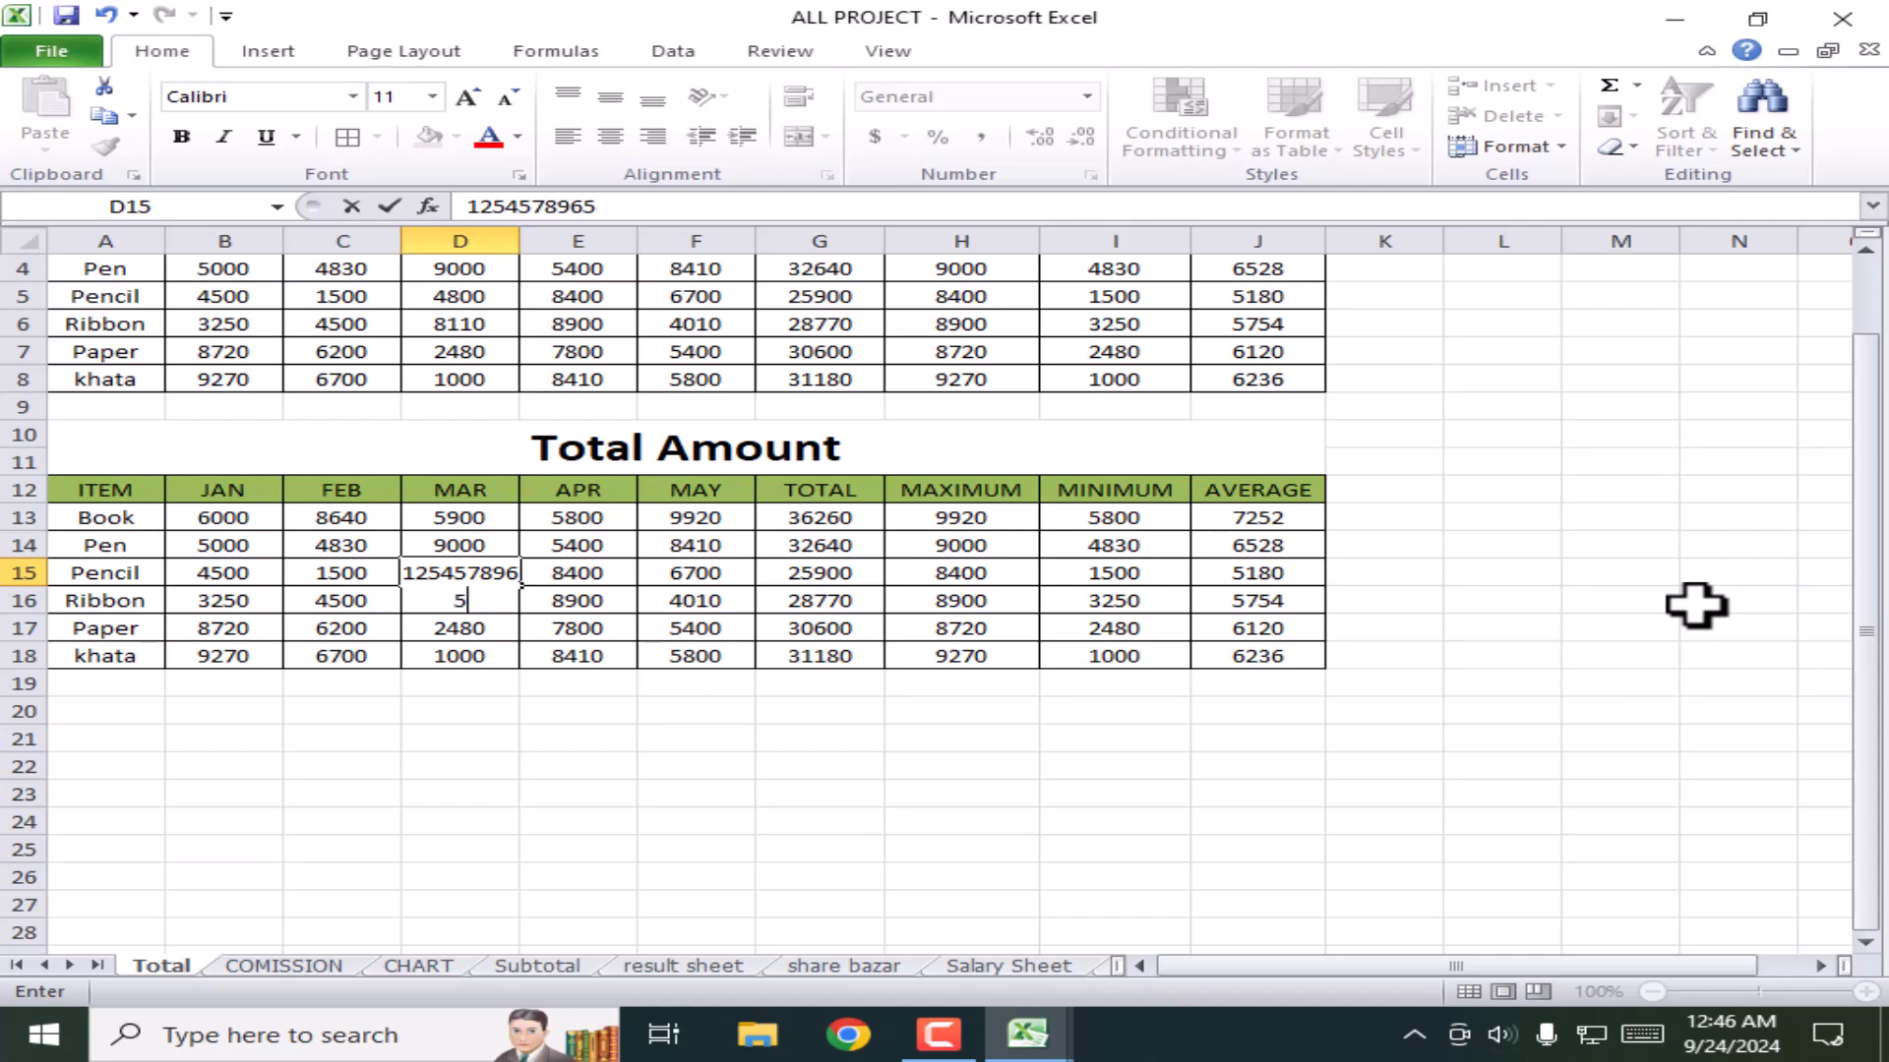
pyautogui.press('Return')
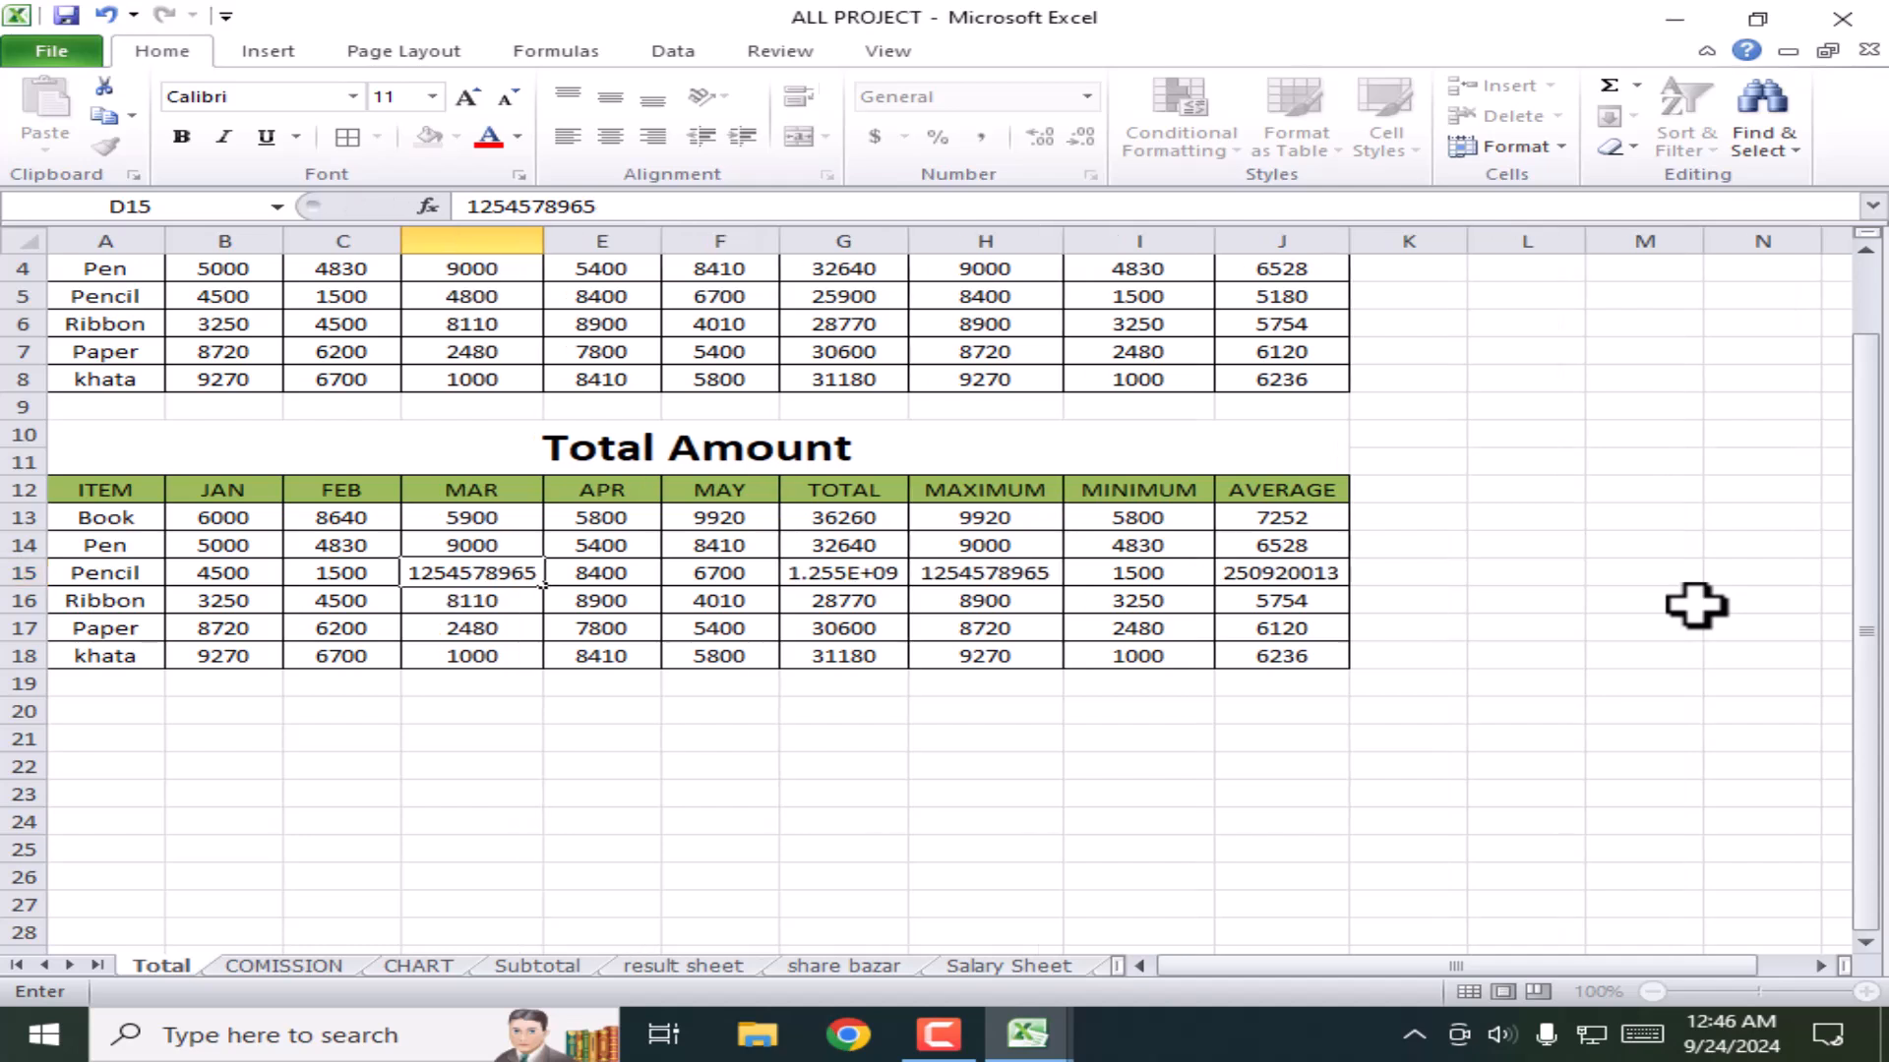
pyautogui.click(478, 575)
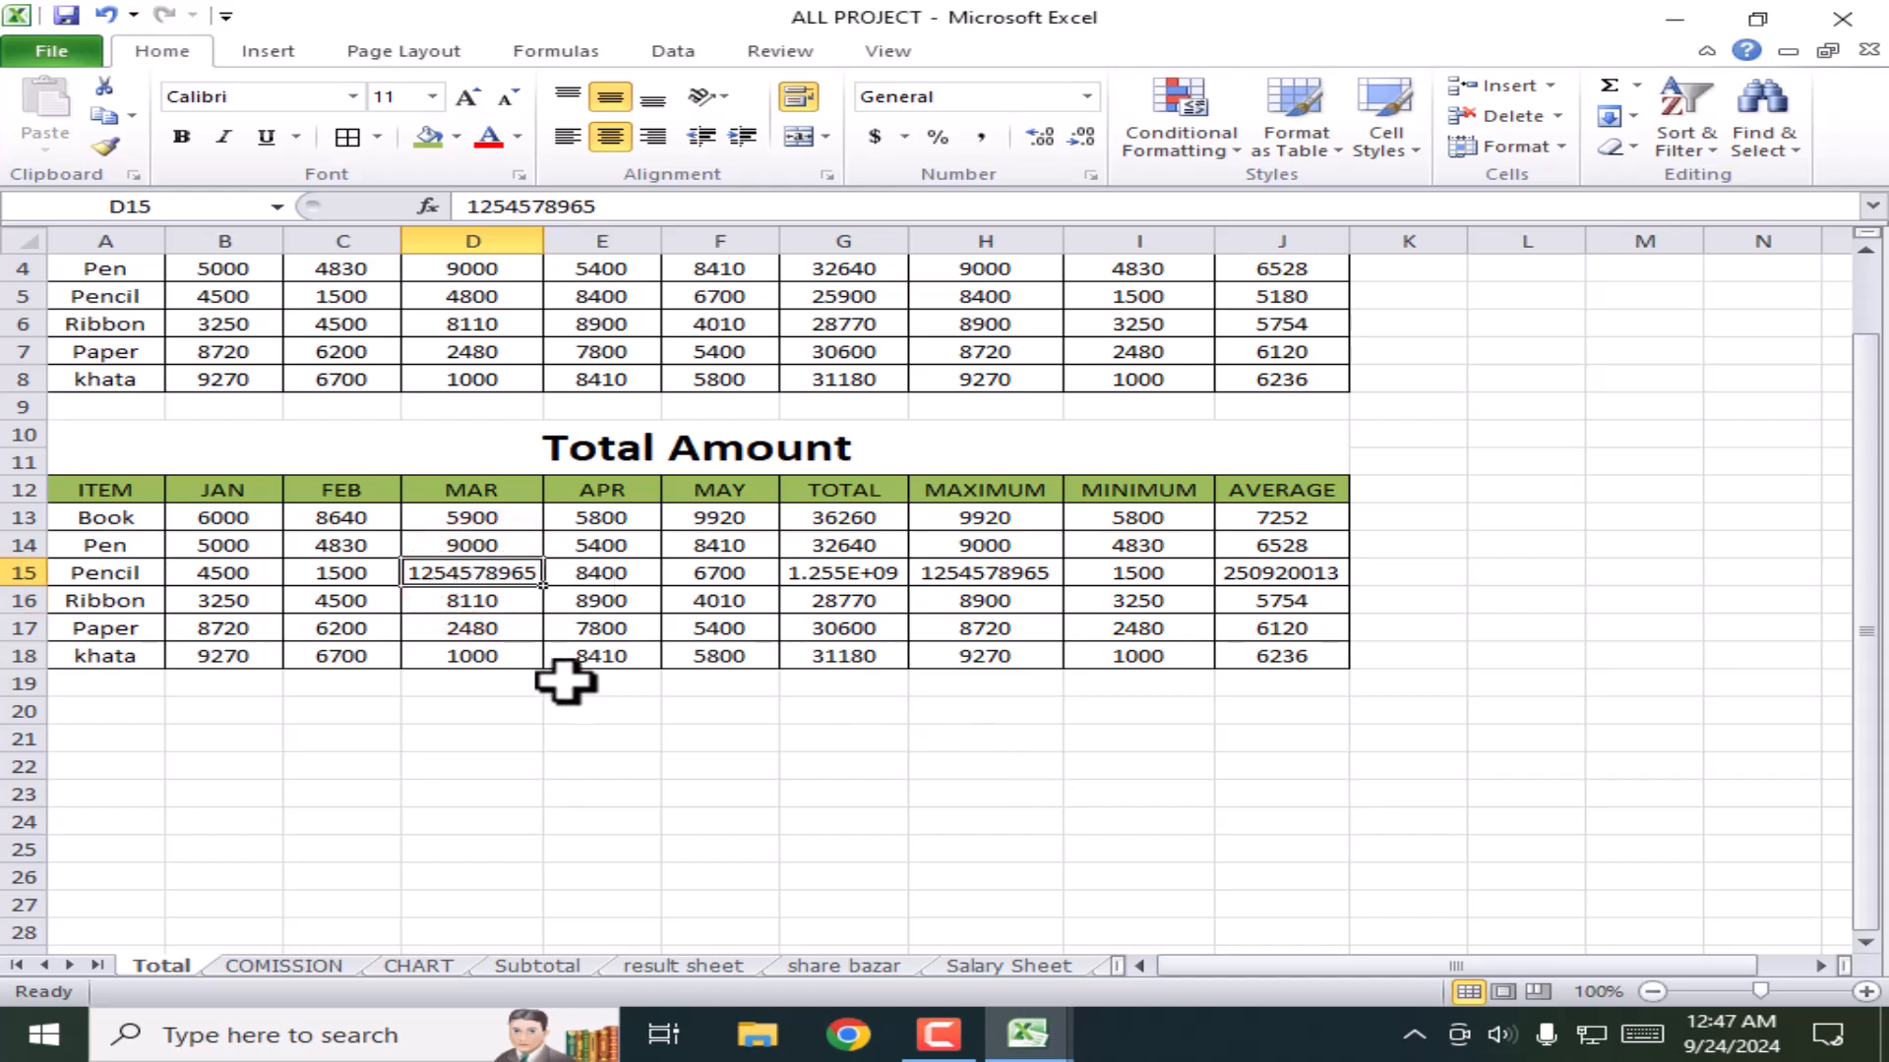
pyautogui.press('Delete')
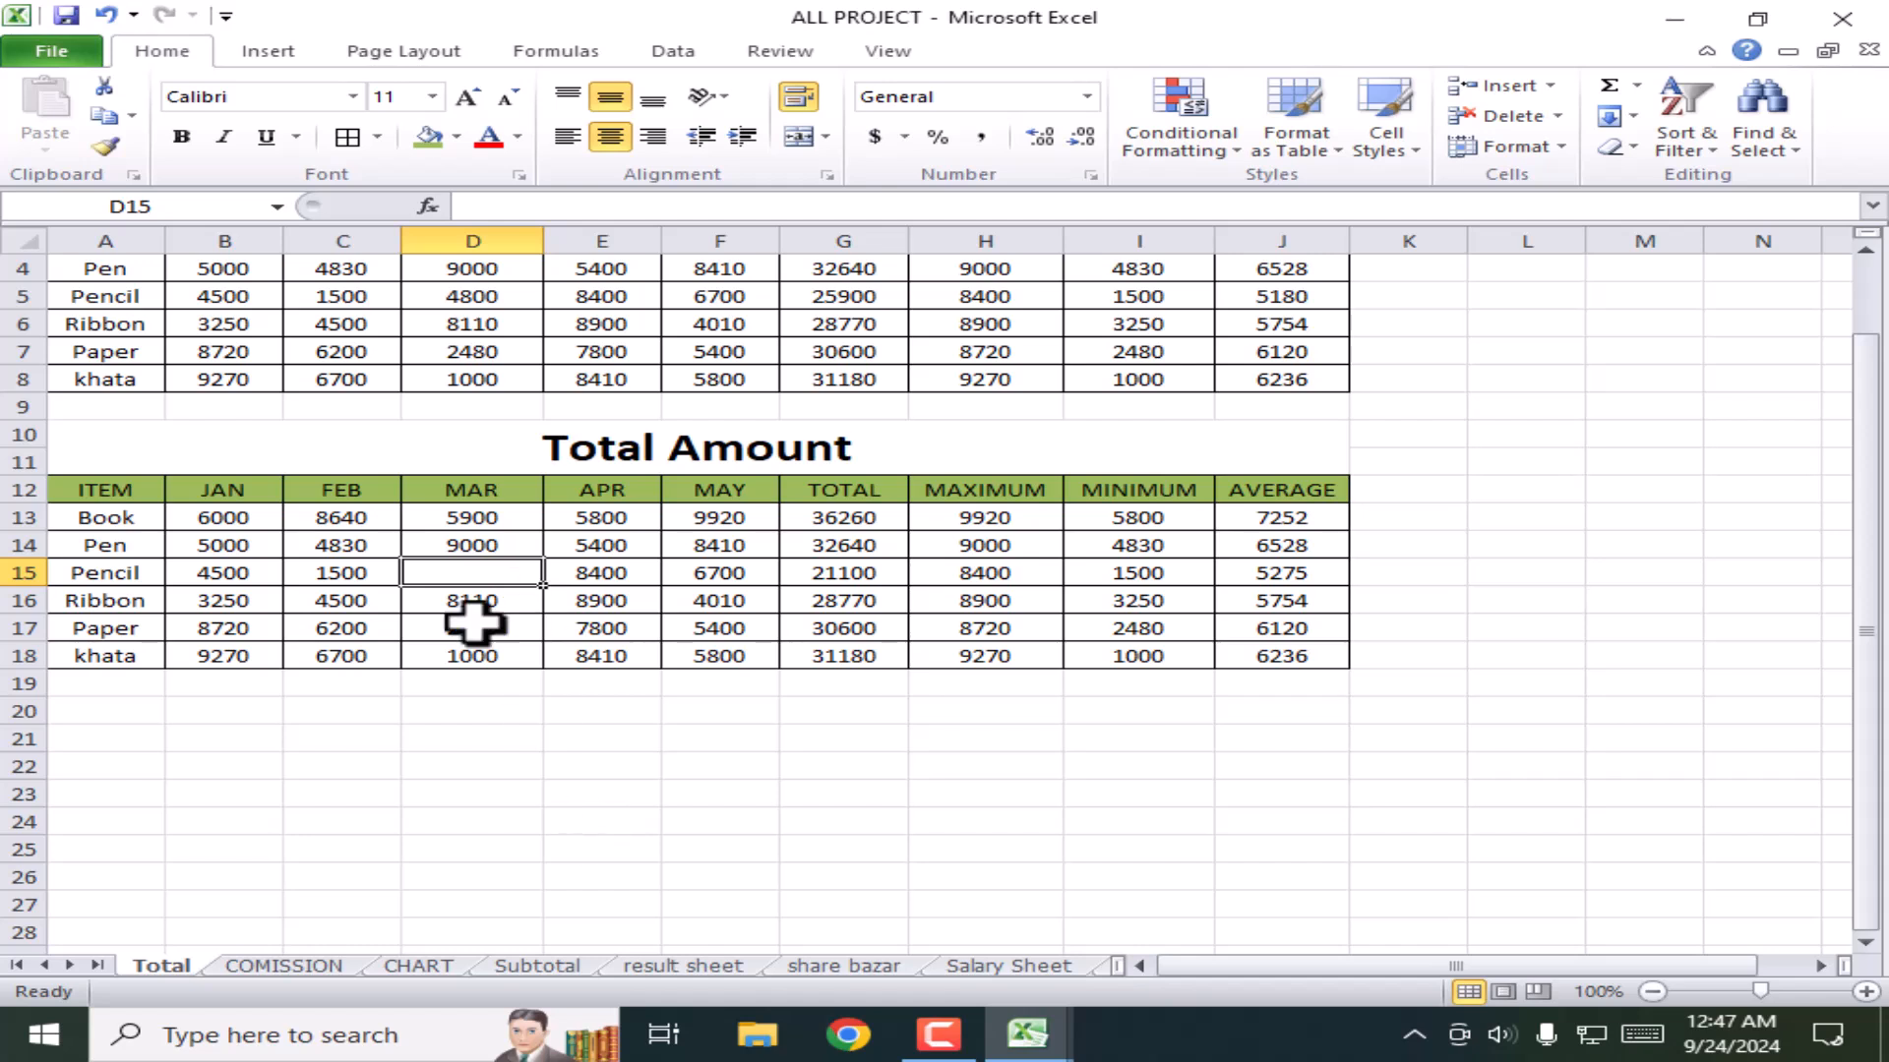
pyautogui.click(469, 576)
pyautogui.write('8')
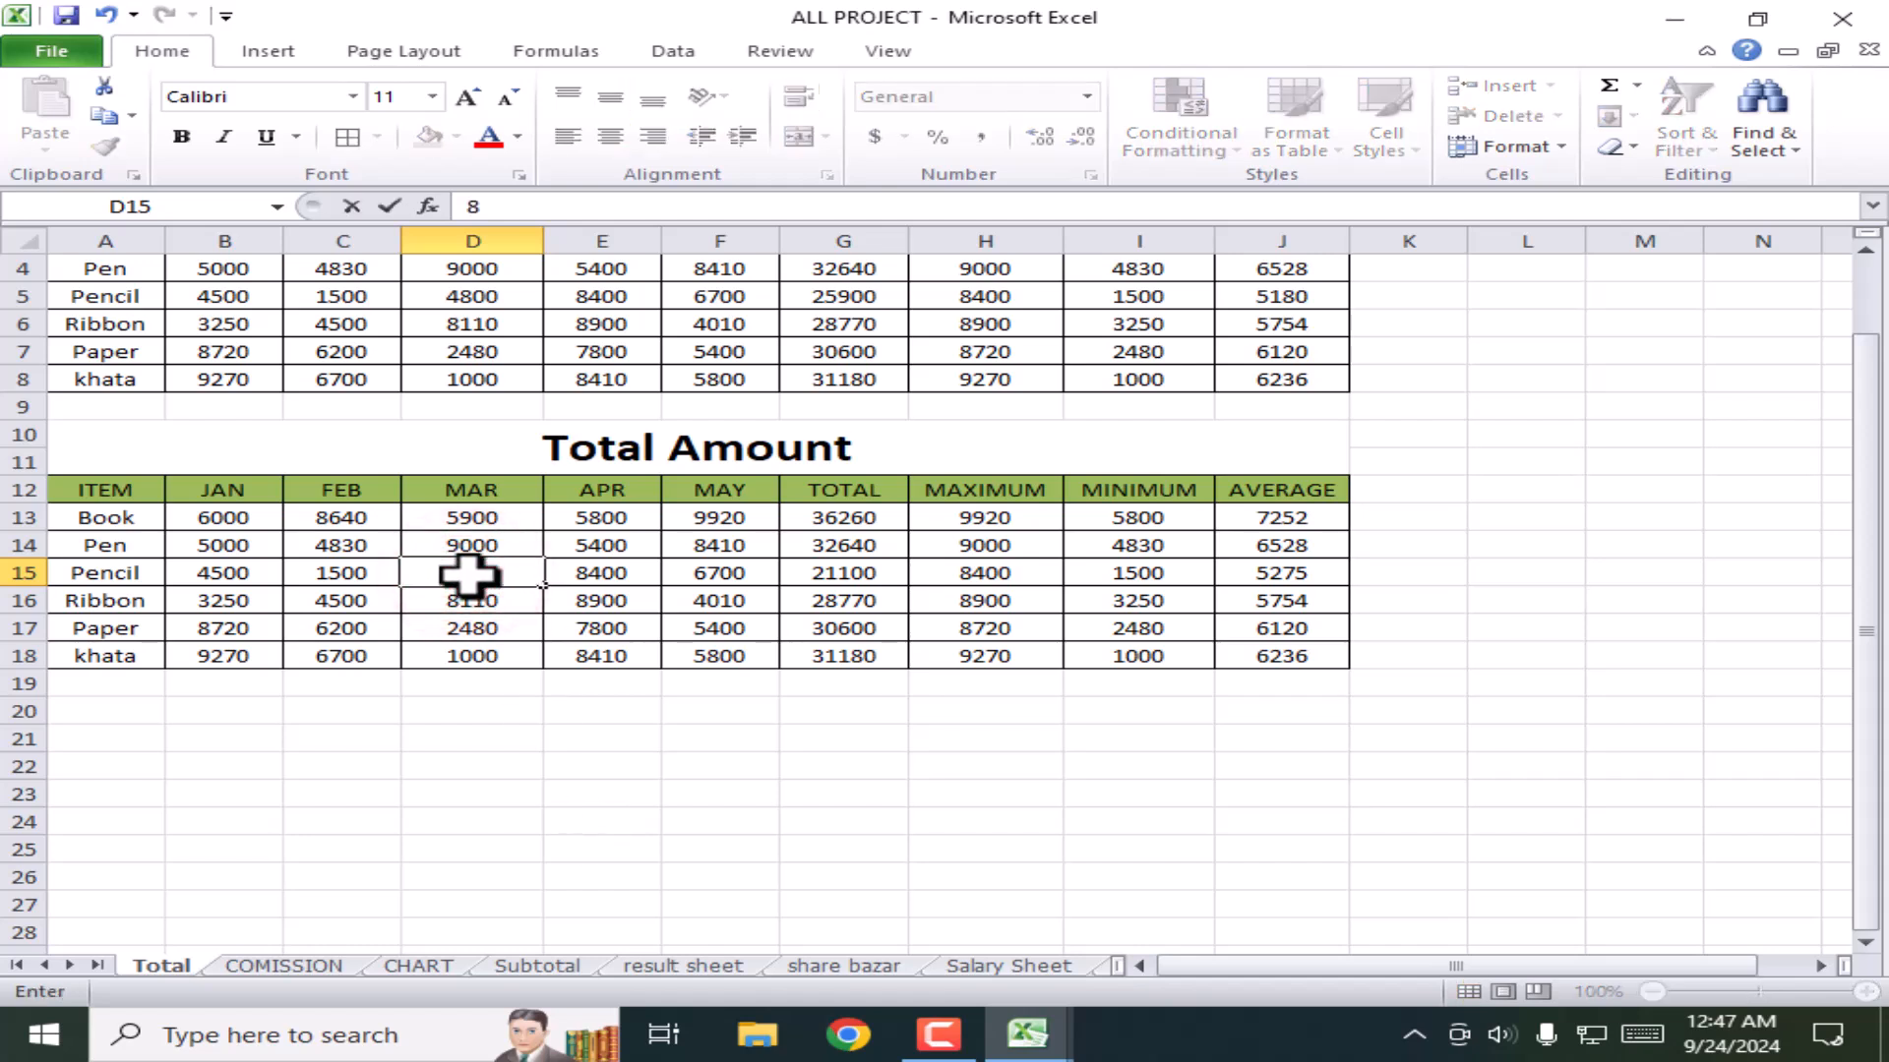
pyautogui.write('000')
pyautogui.press('Return')
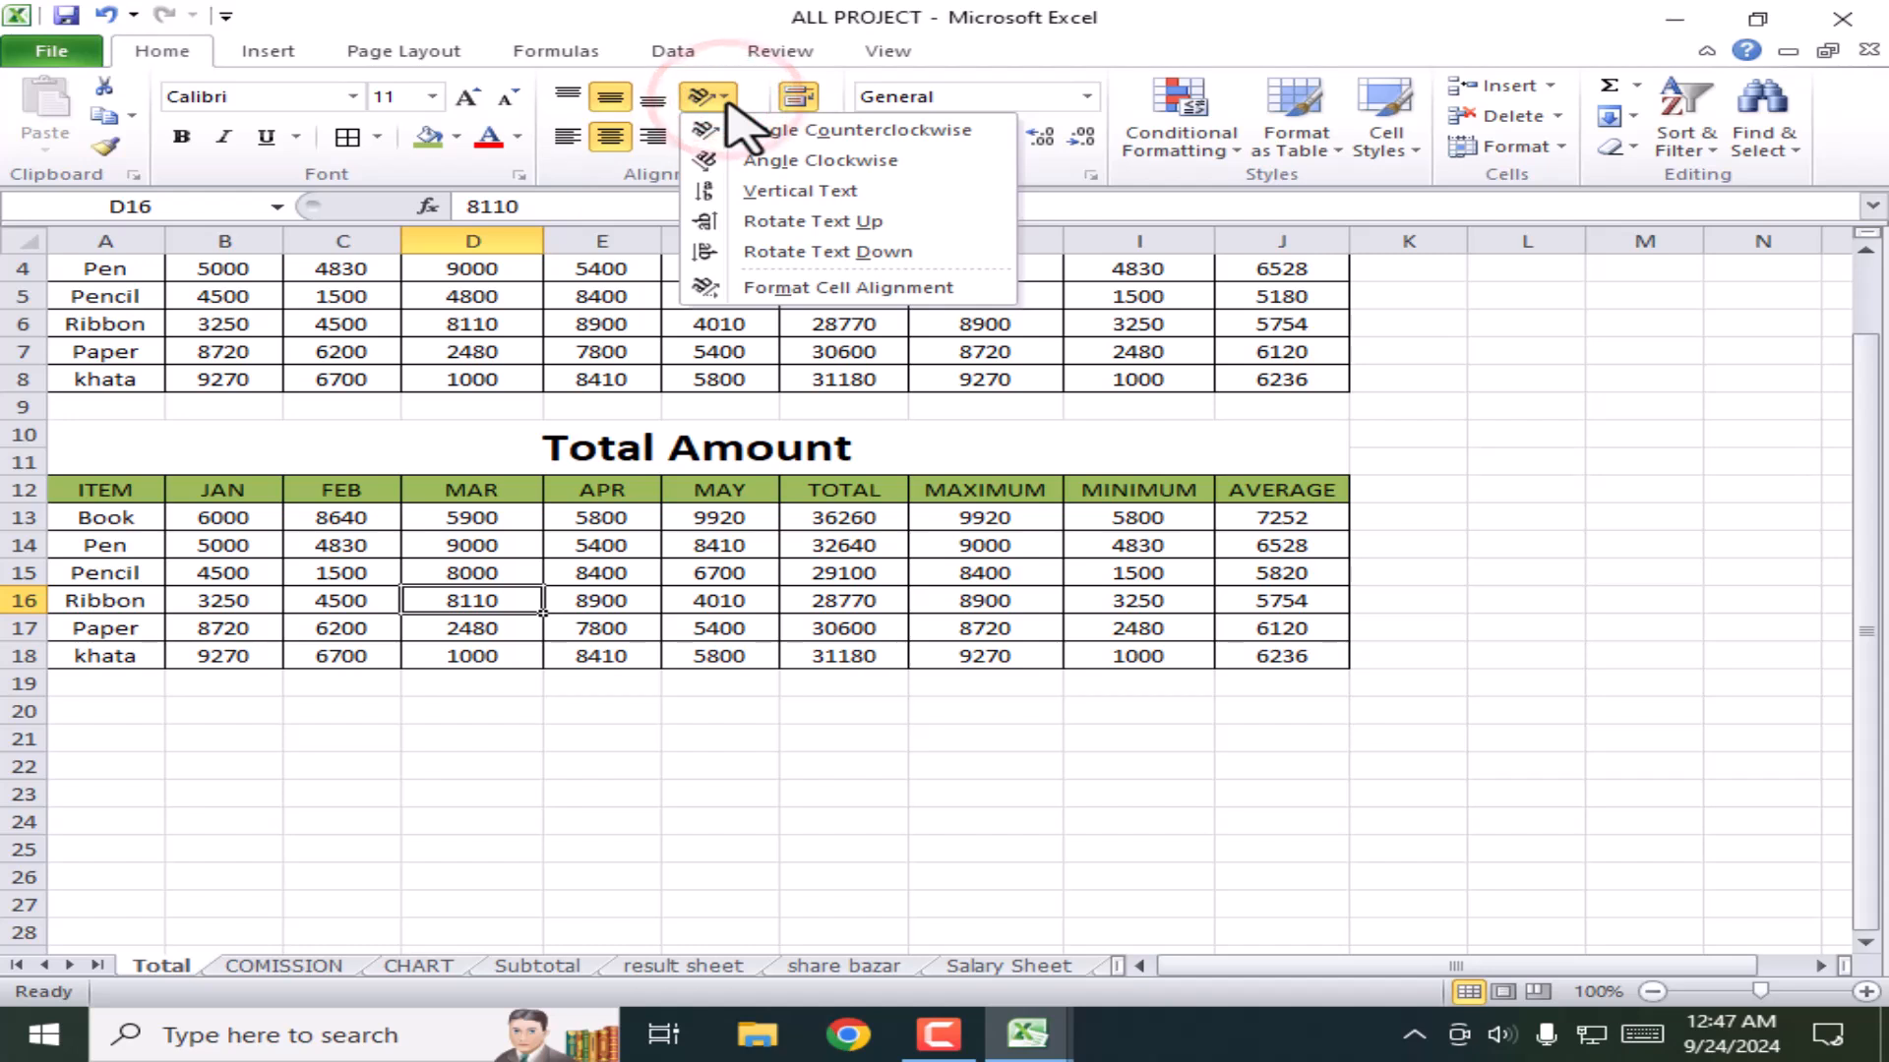
pyautogui.click(447, 551)
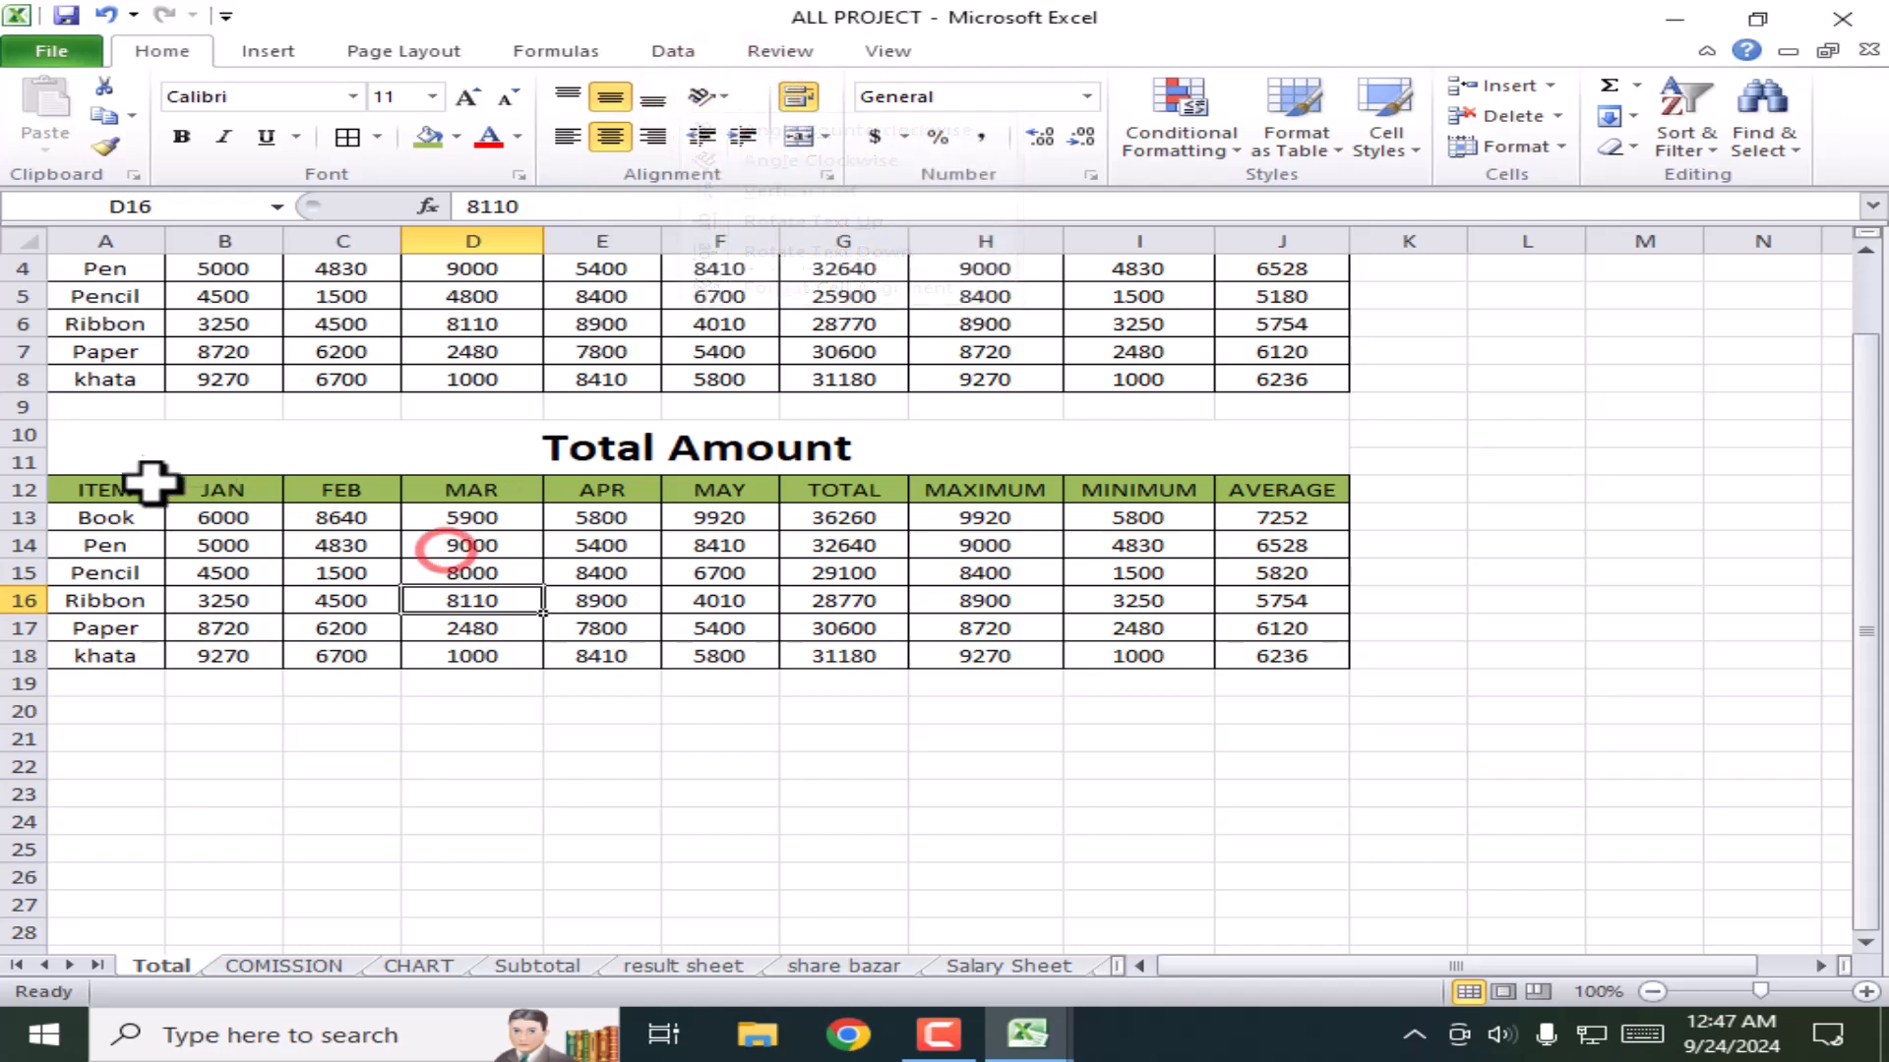
pyautogui.moveTo(73, 489); pyautogui.dragTo(1290, 495)
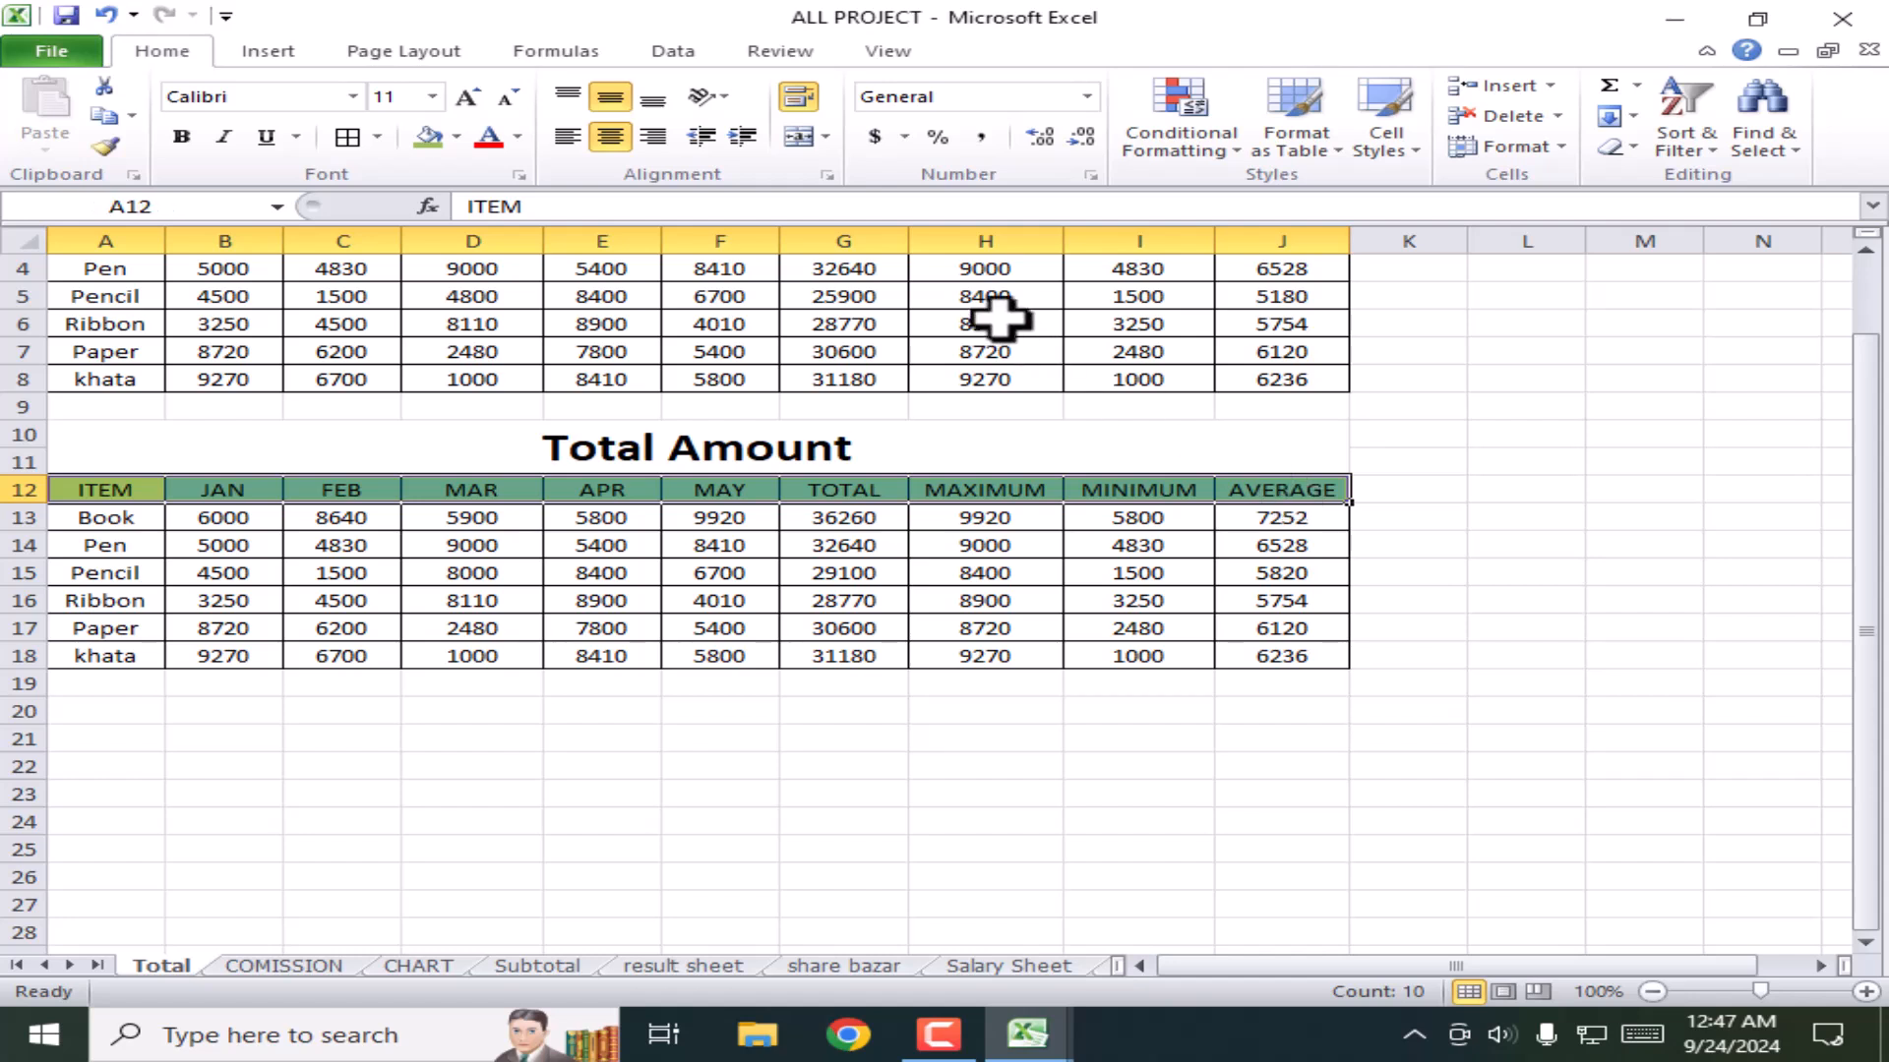
pyautogui.click(716, 96)
pyautogui.click(733, 136)
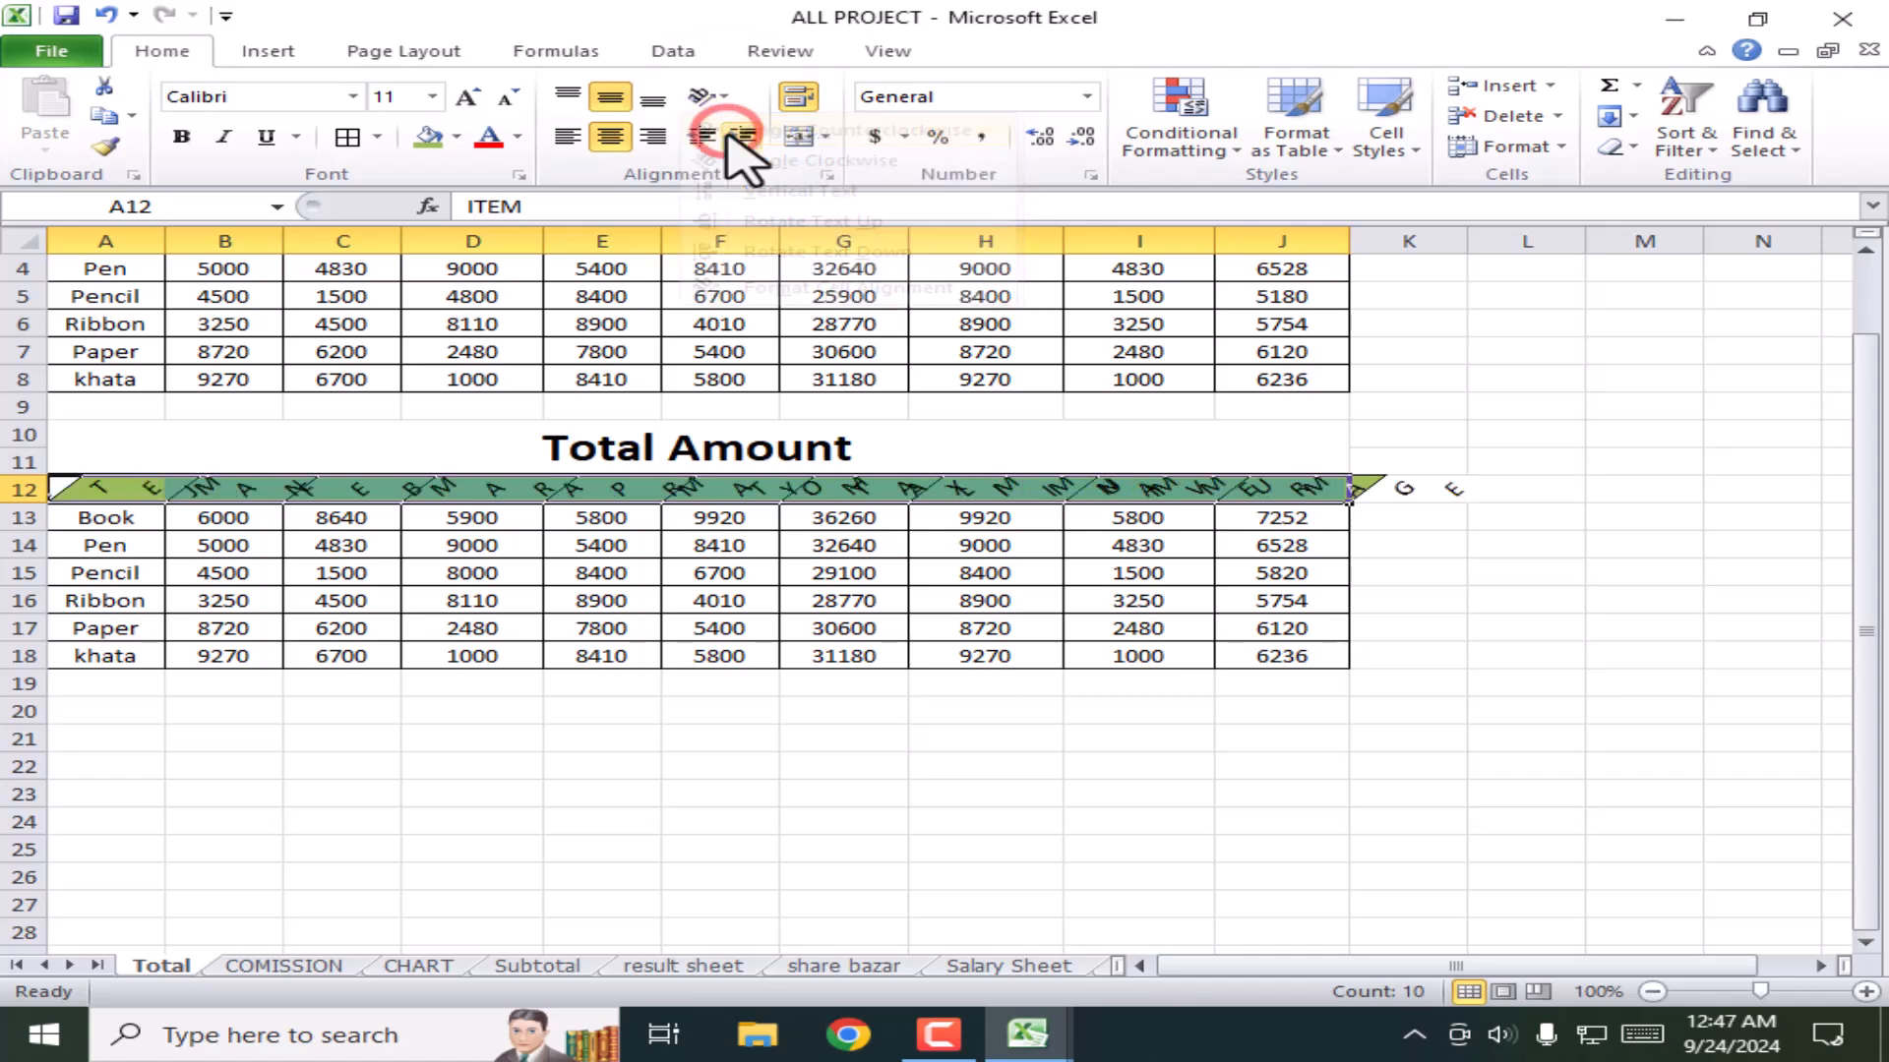
pyautogui.moveTo(34, 500); pyautogui.dragTo(35, 562)
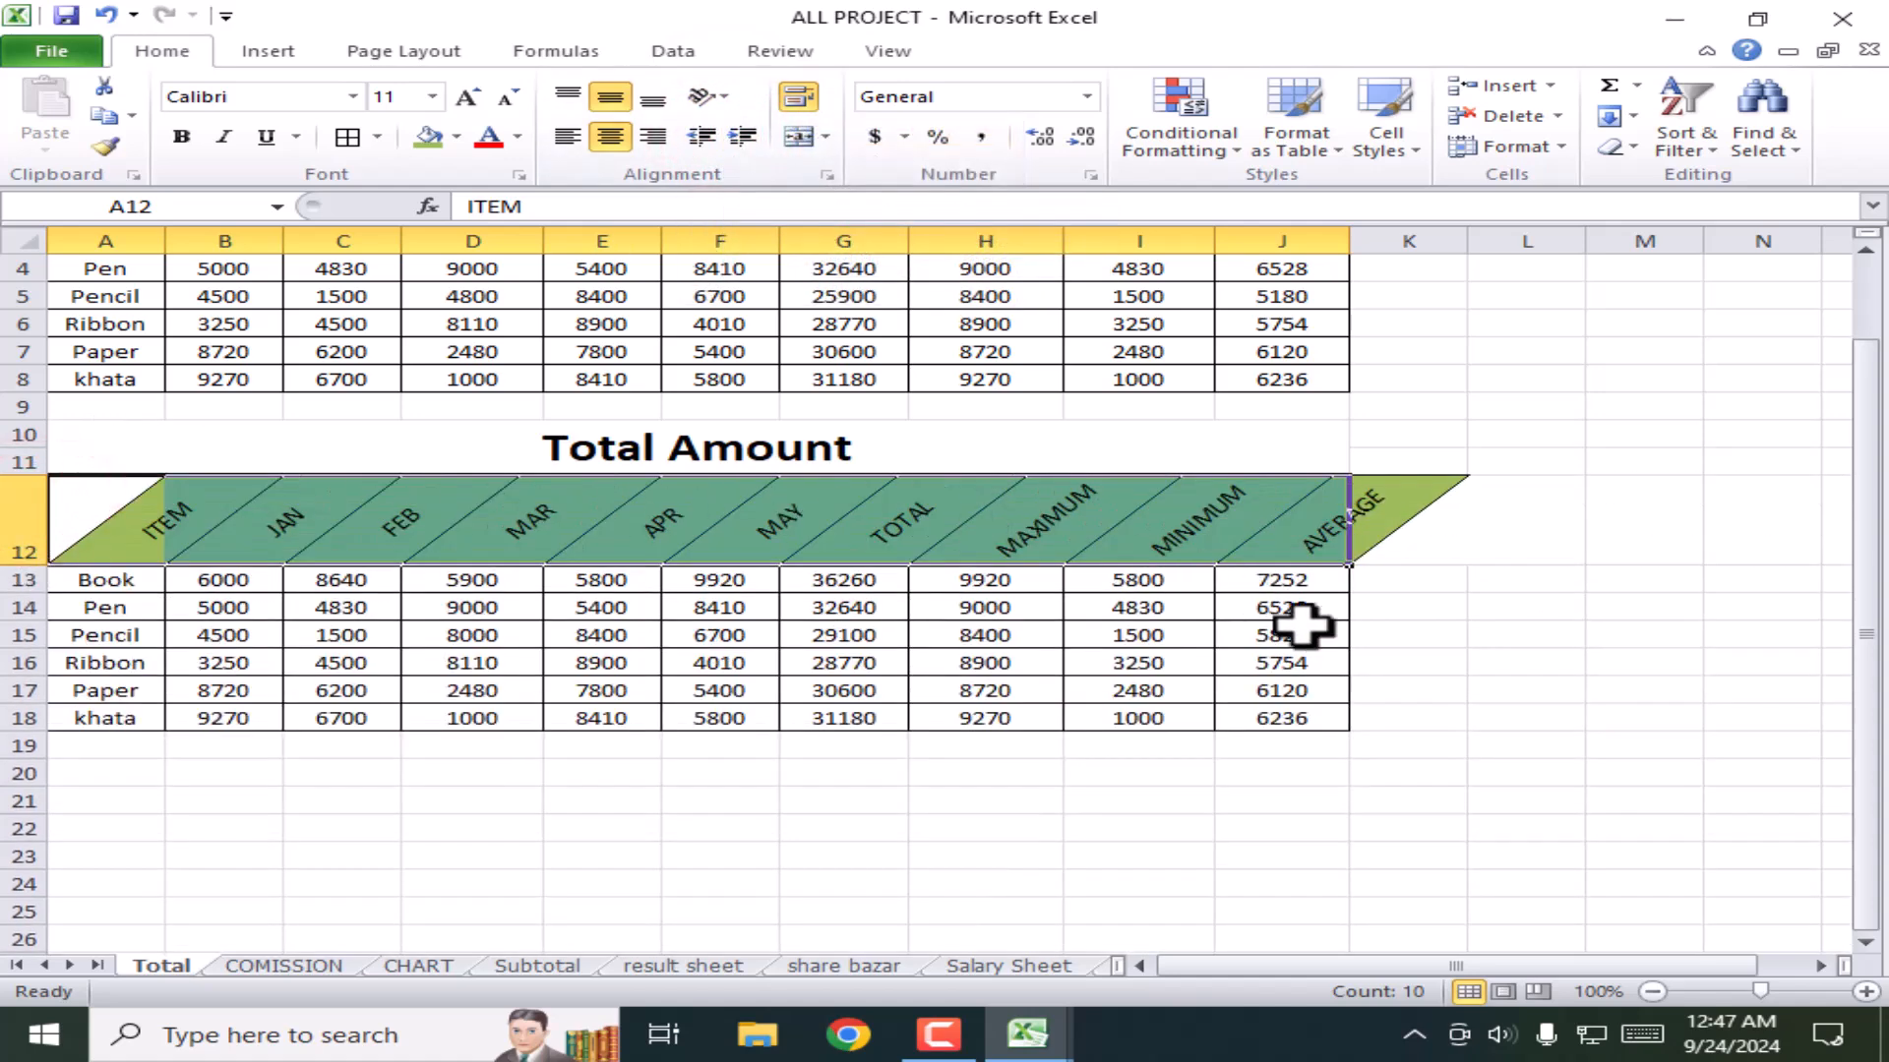
pyautogui.click(1595, 745)
pyautogui.moveTo(29, 568); pyautogui.dragTo(31, 575)
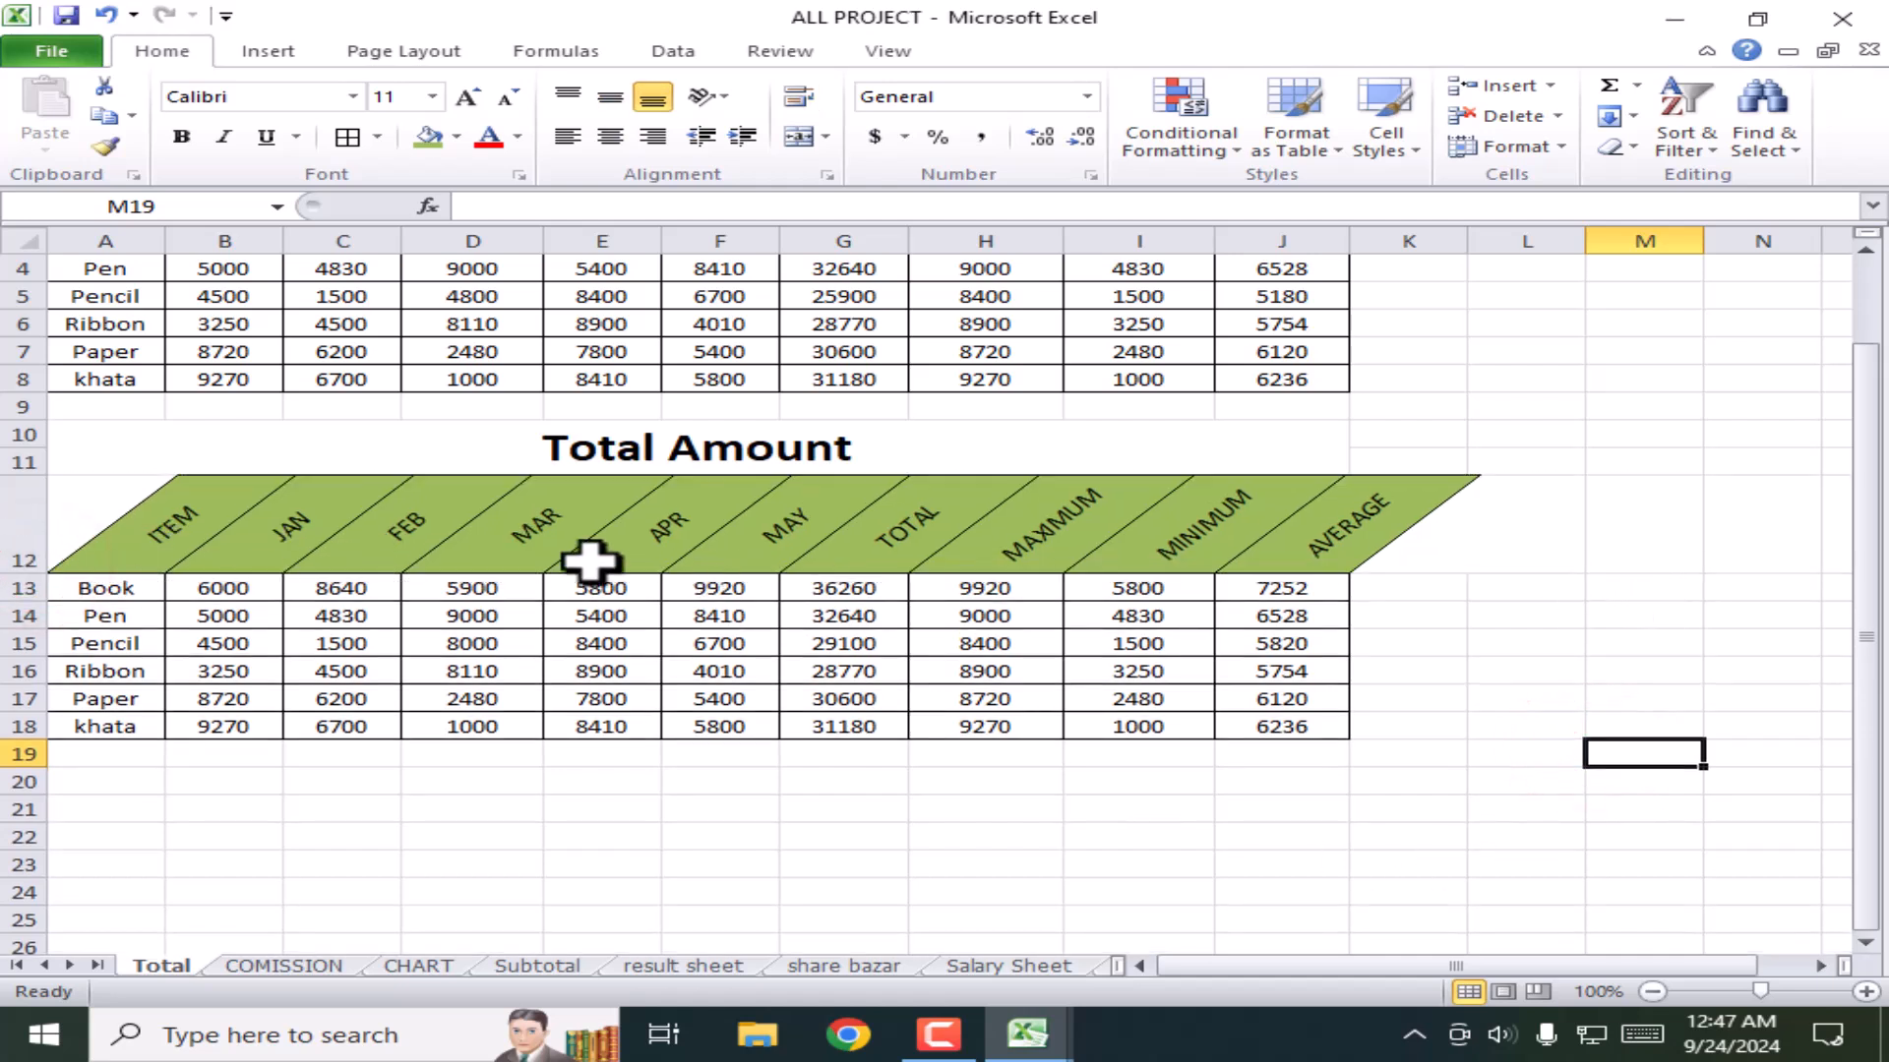
pyautogui.click(186, 513)
pyautogui.click(308, 520)
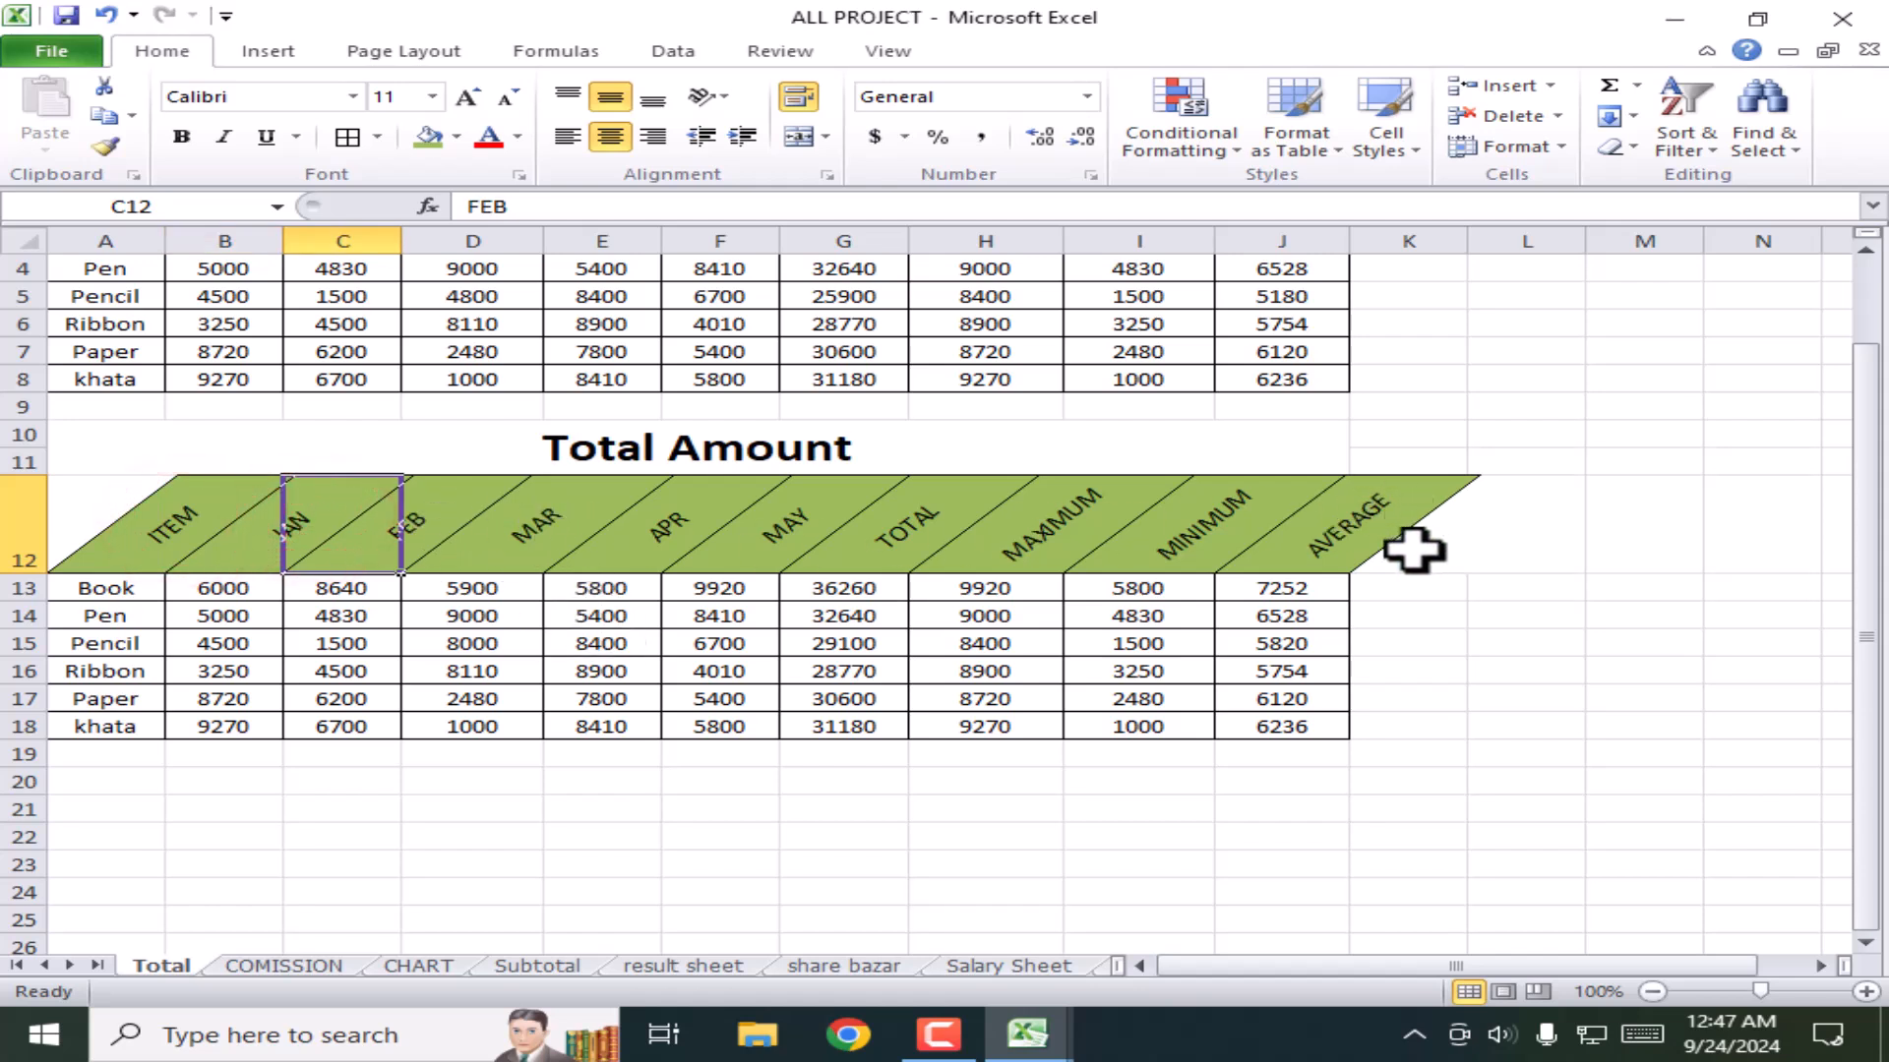
pyautogui.click(67, 540)
pyautogui.moveTo(239, 546); pyautogui.dragTo(1306, 548)
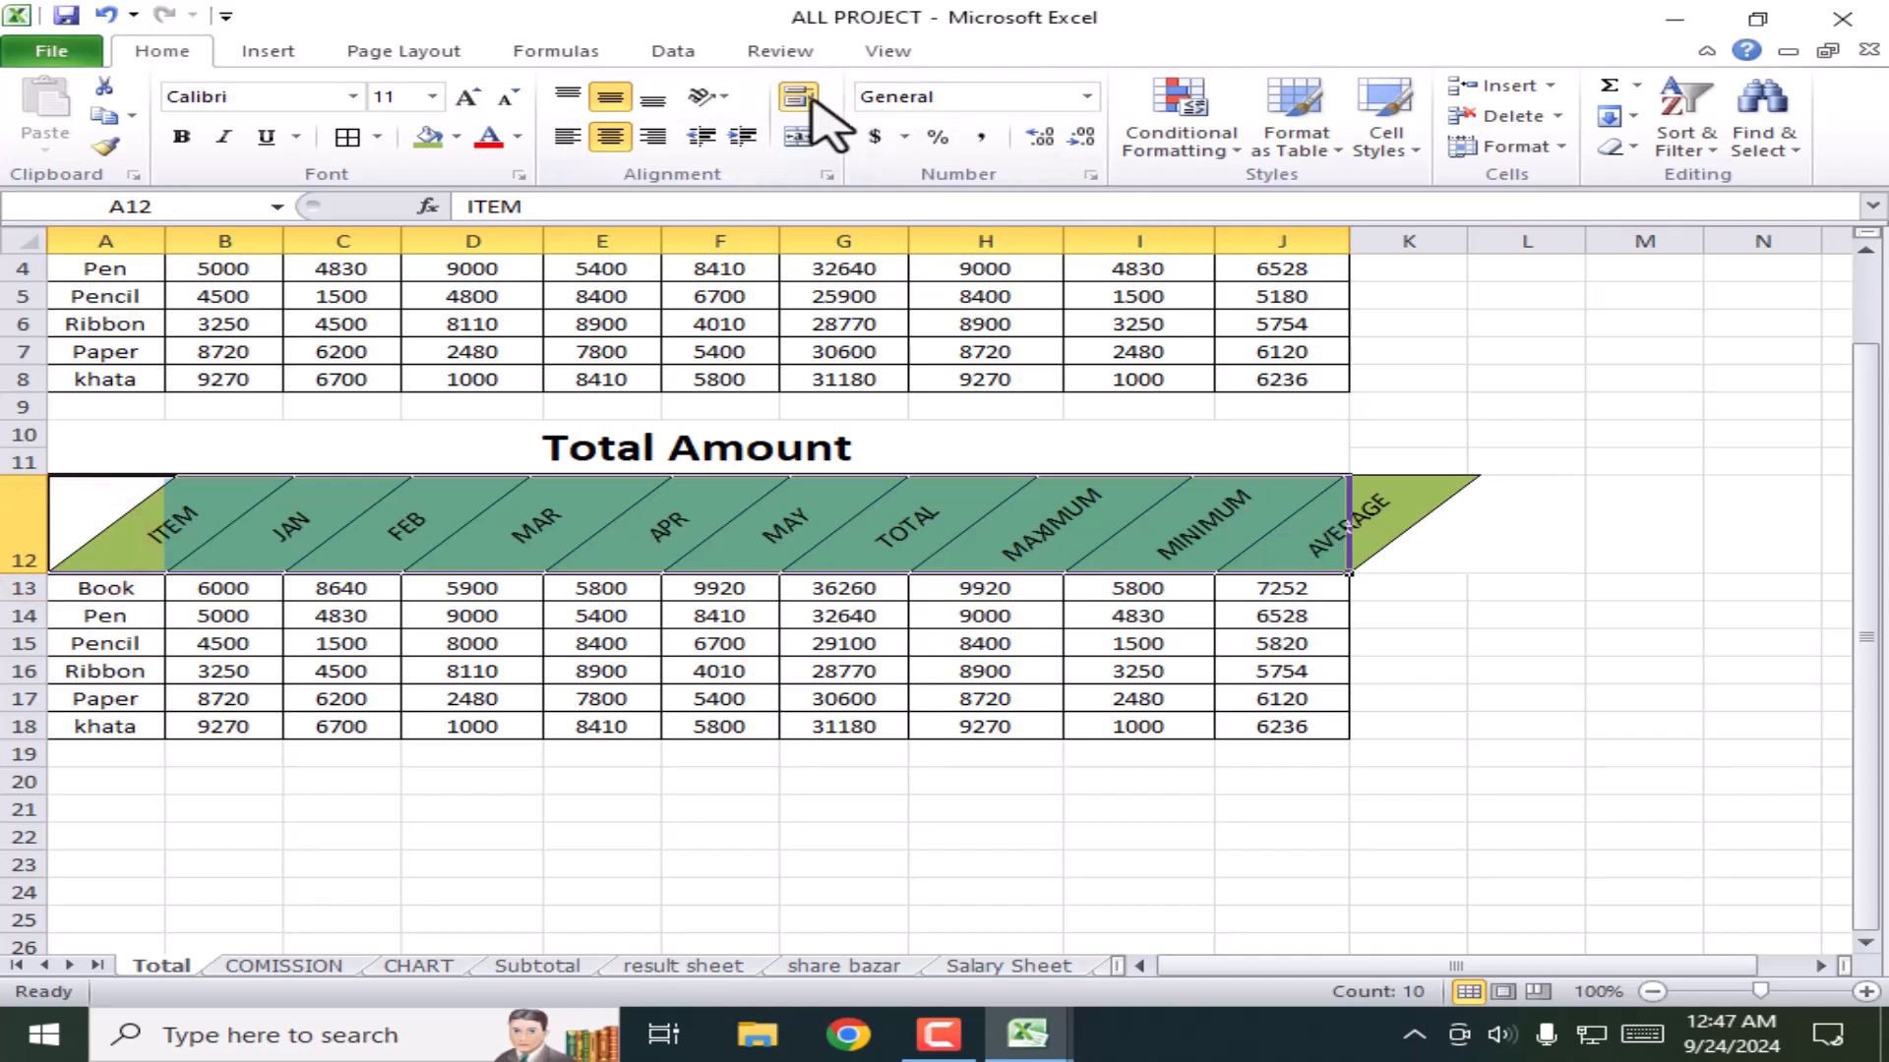
pyautogui.click(705, 94)
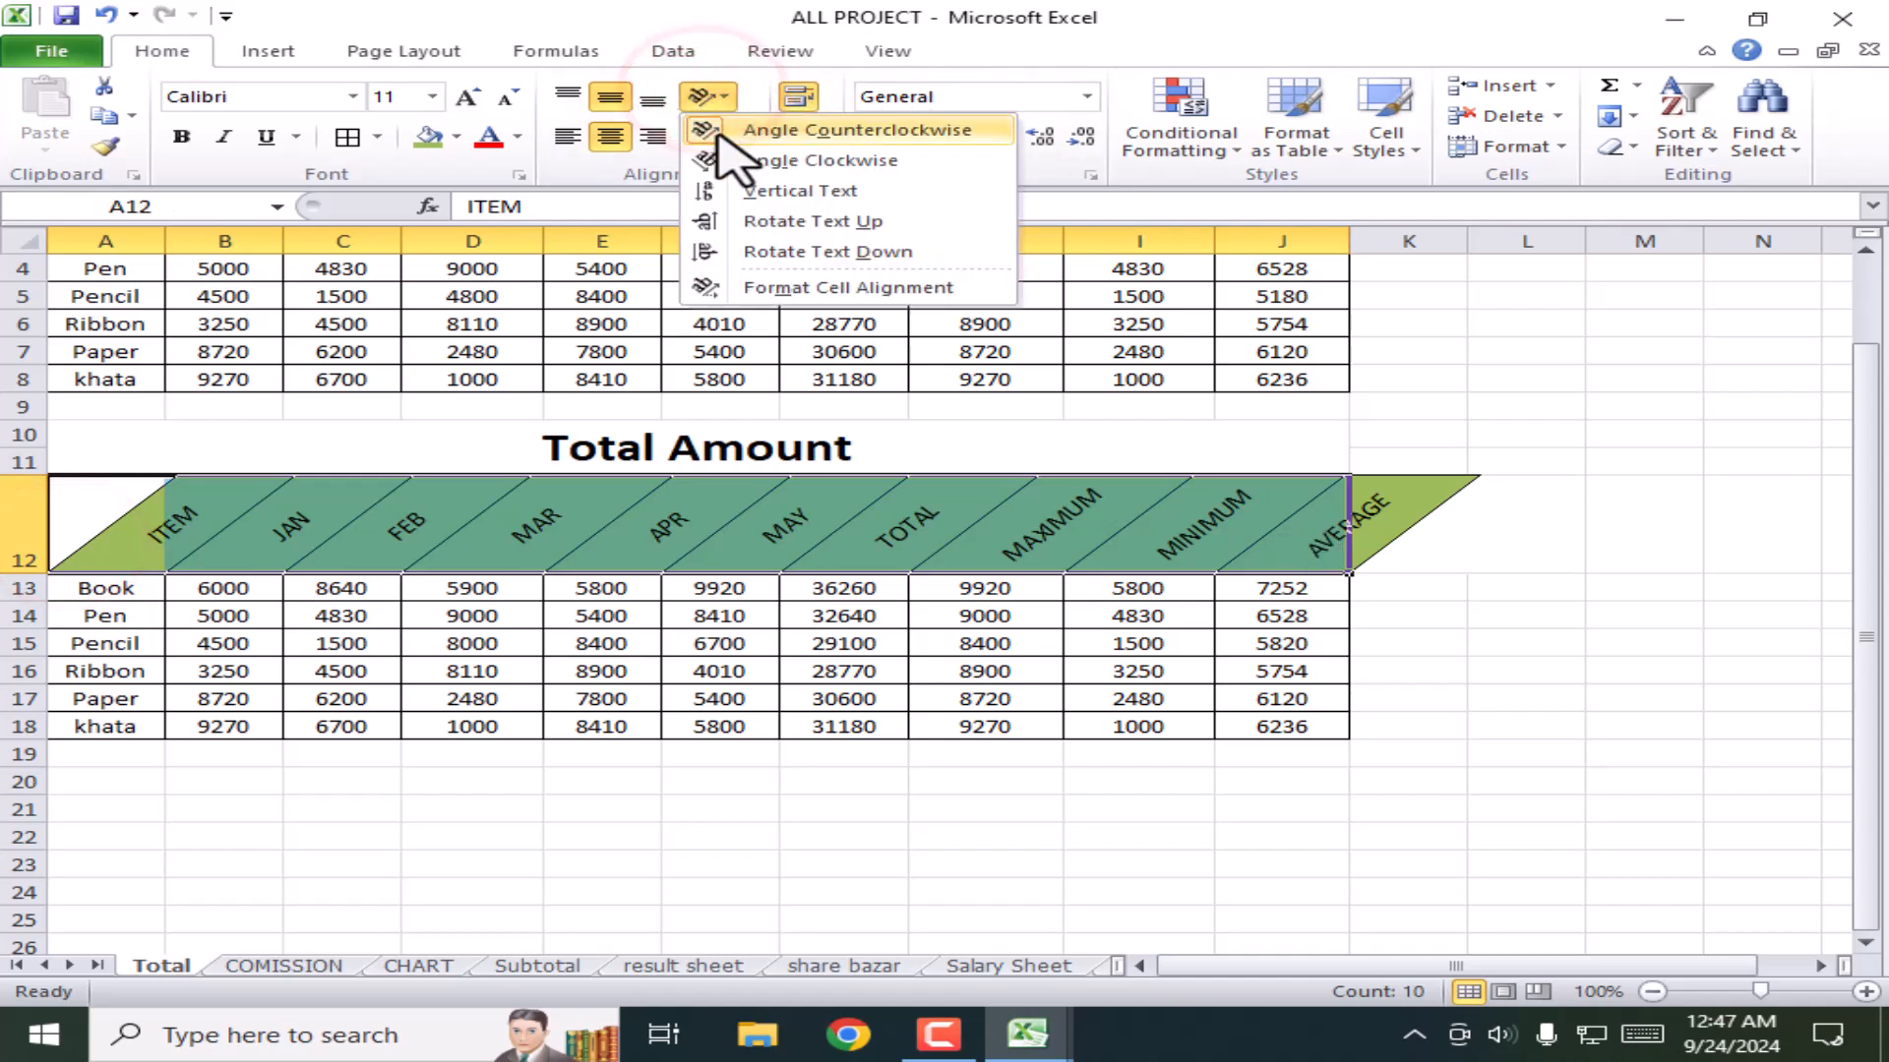
pyautogui.click(708, 134)
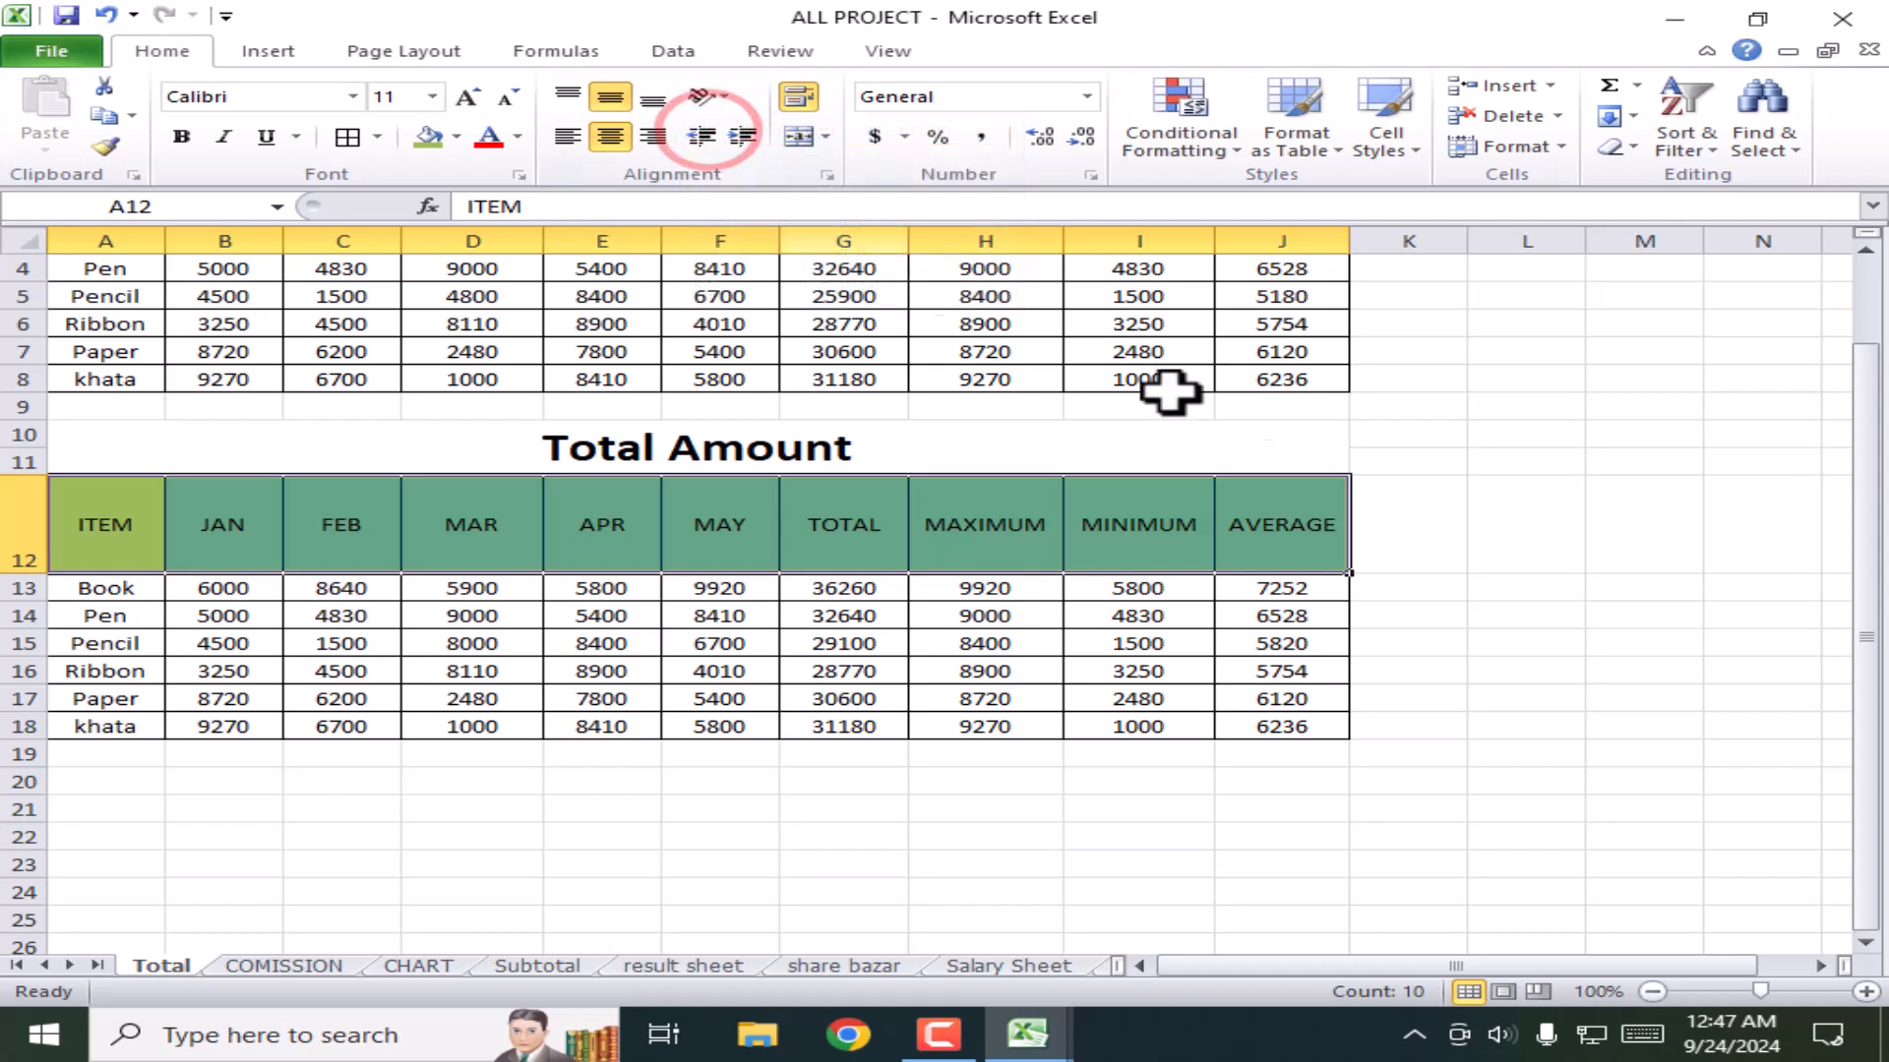
pyautogui.click(224, 643)
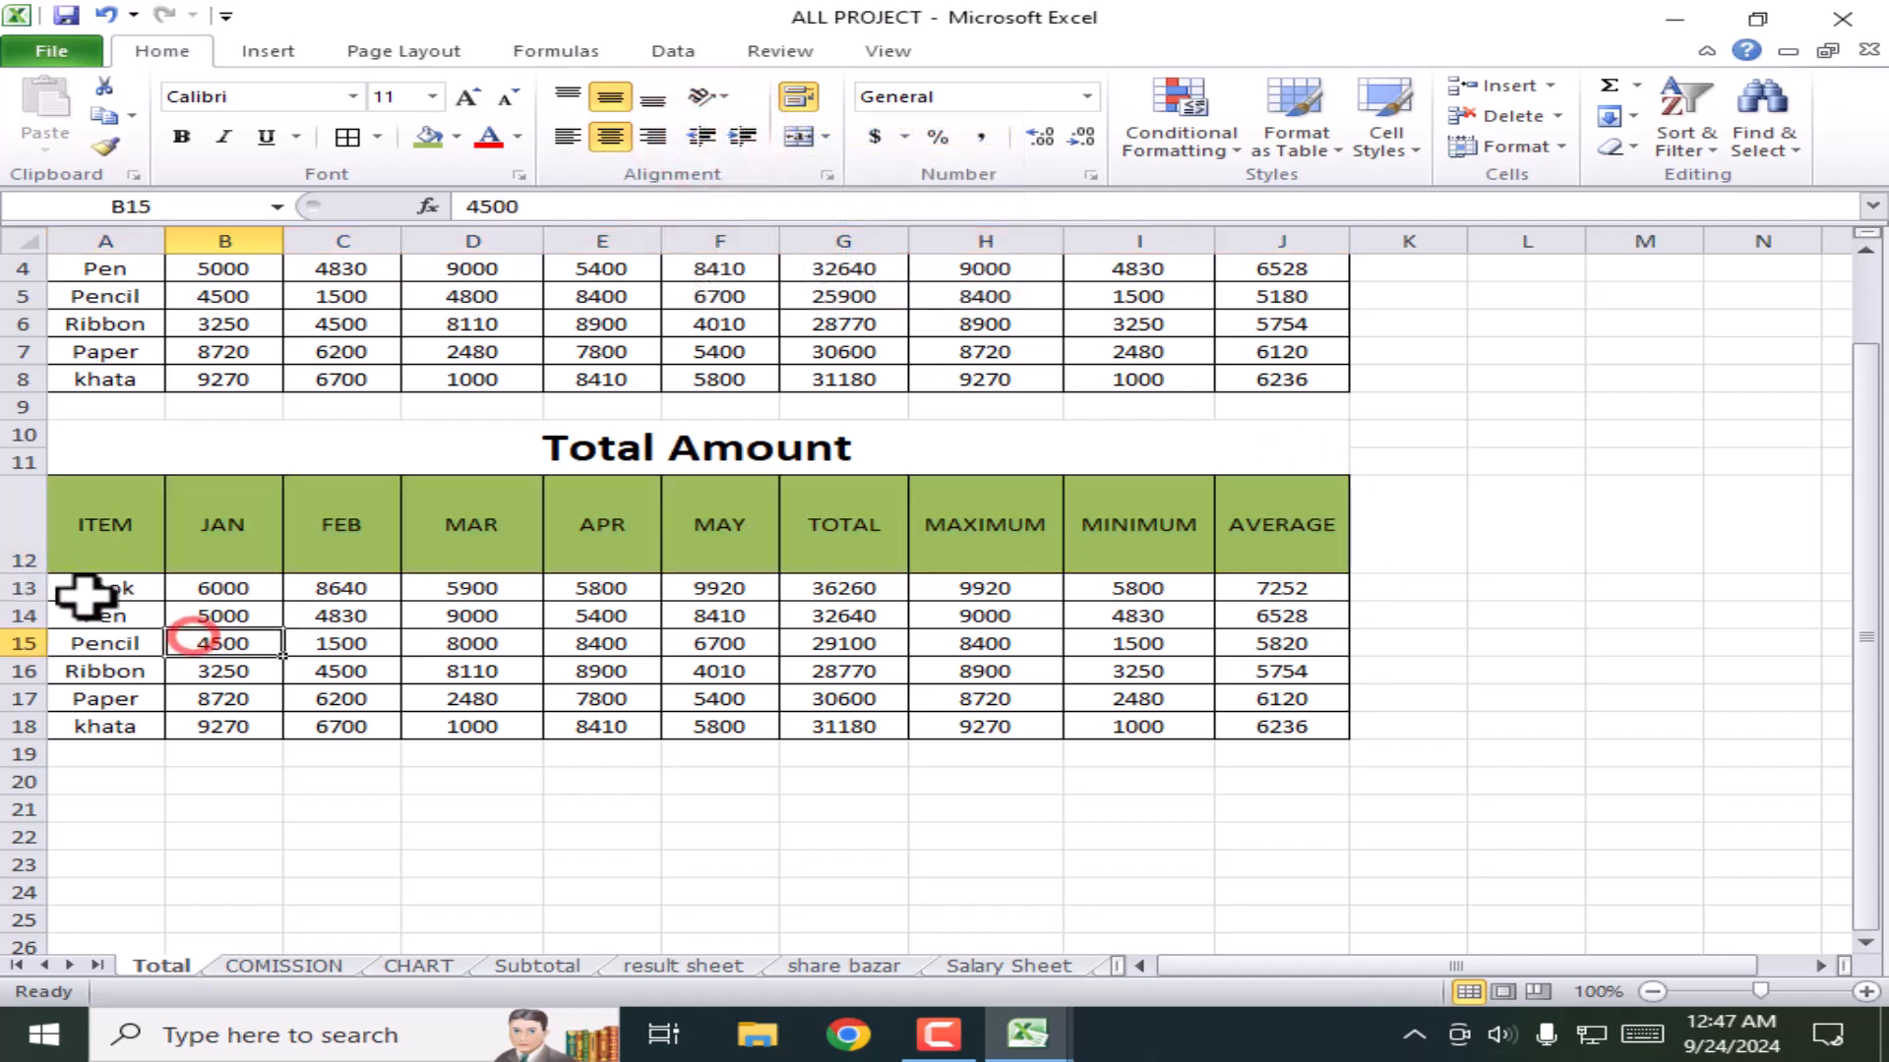
pyautogui.moveTo(36, 576); pyautogui.dragTo(44, 509)
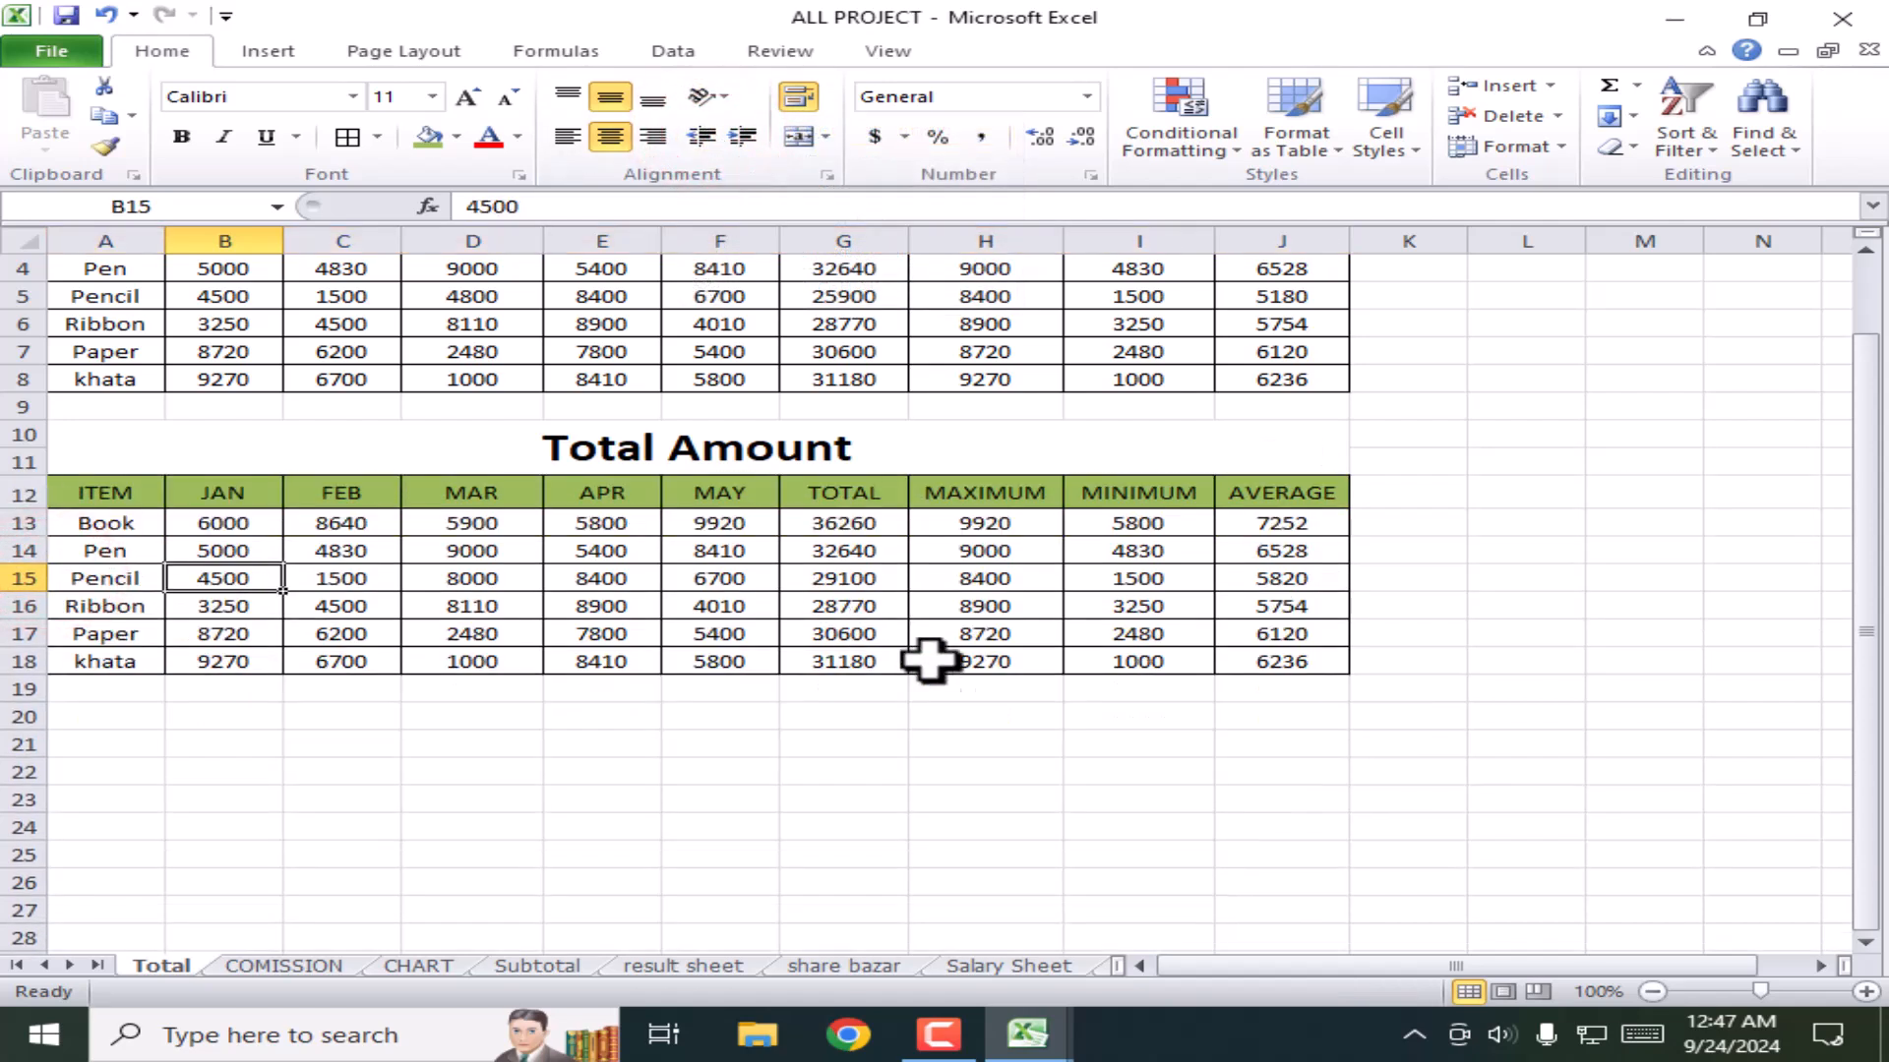
# Step: Delete all values and headings from the duplicate table area A10:K20
pyautogui.scroll(1, 782, 644)
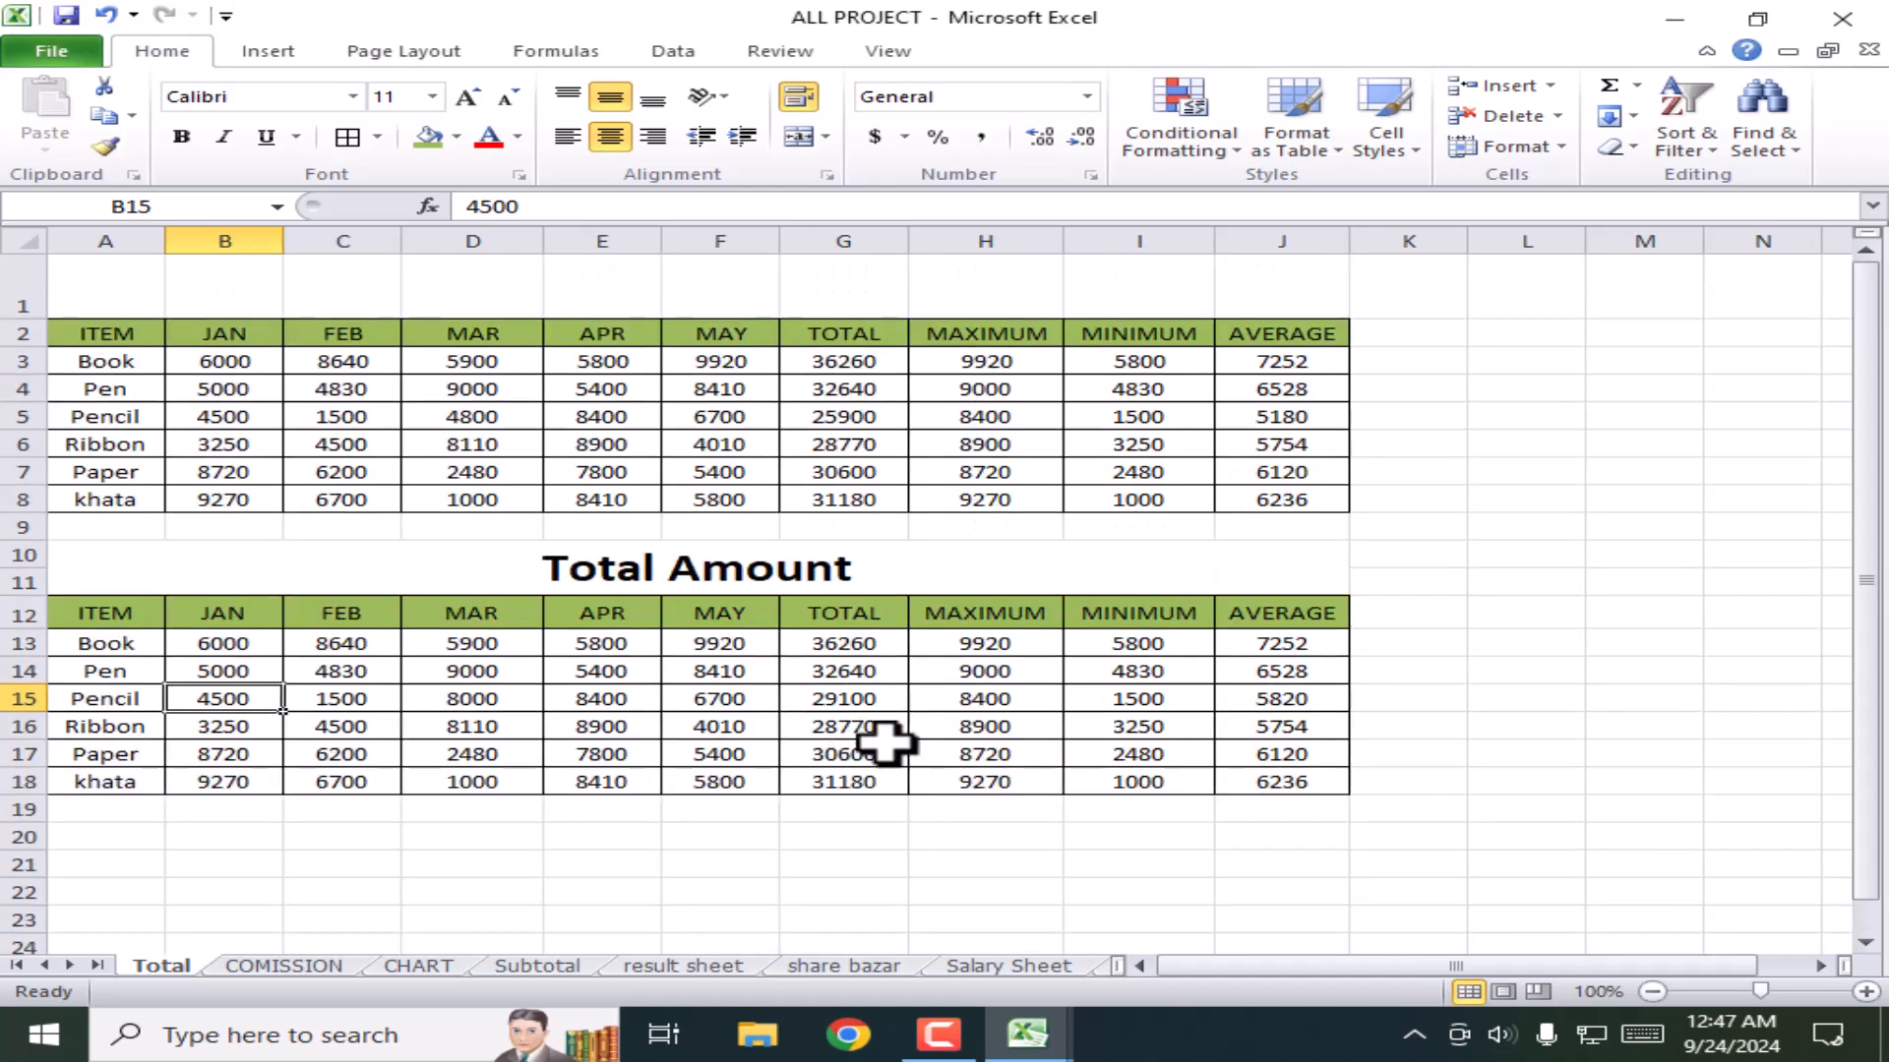
pyautogui.moveTo(1362, 826); pyautogui.dragTo(32, 573)
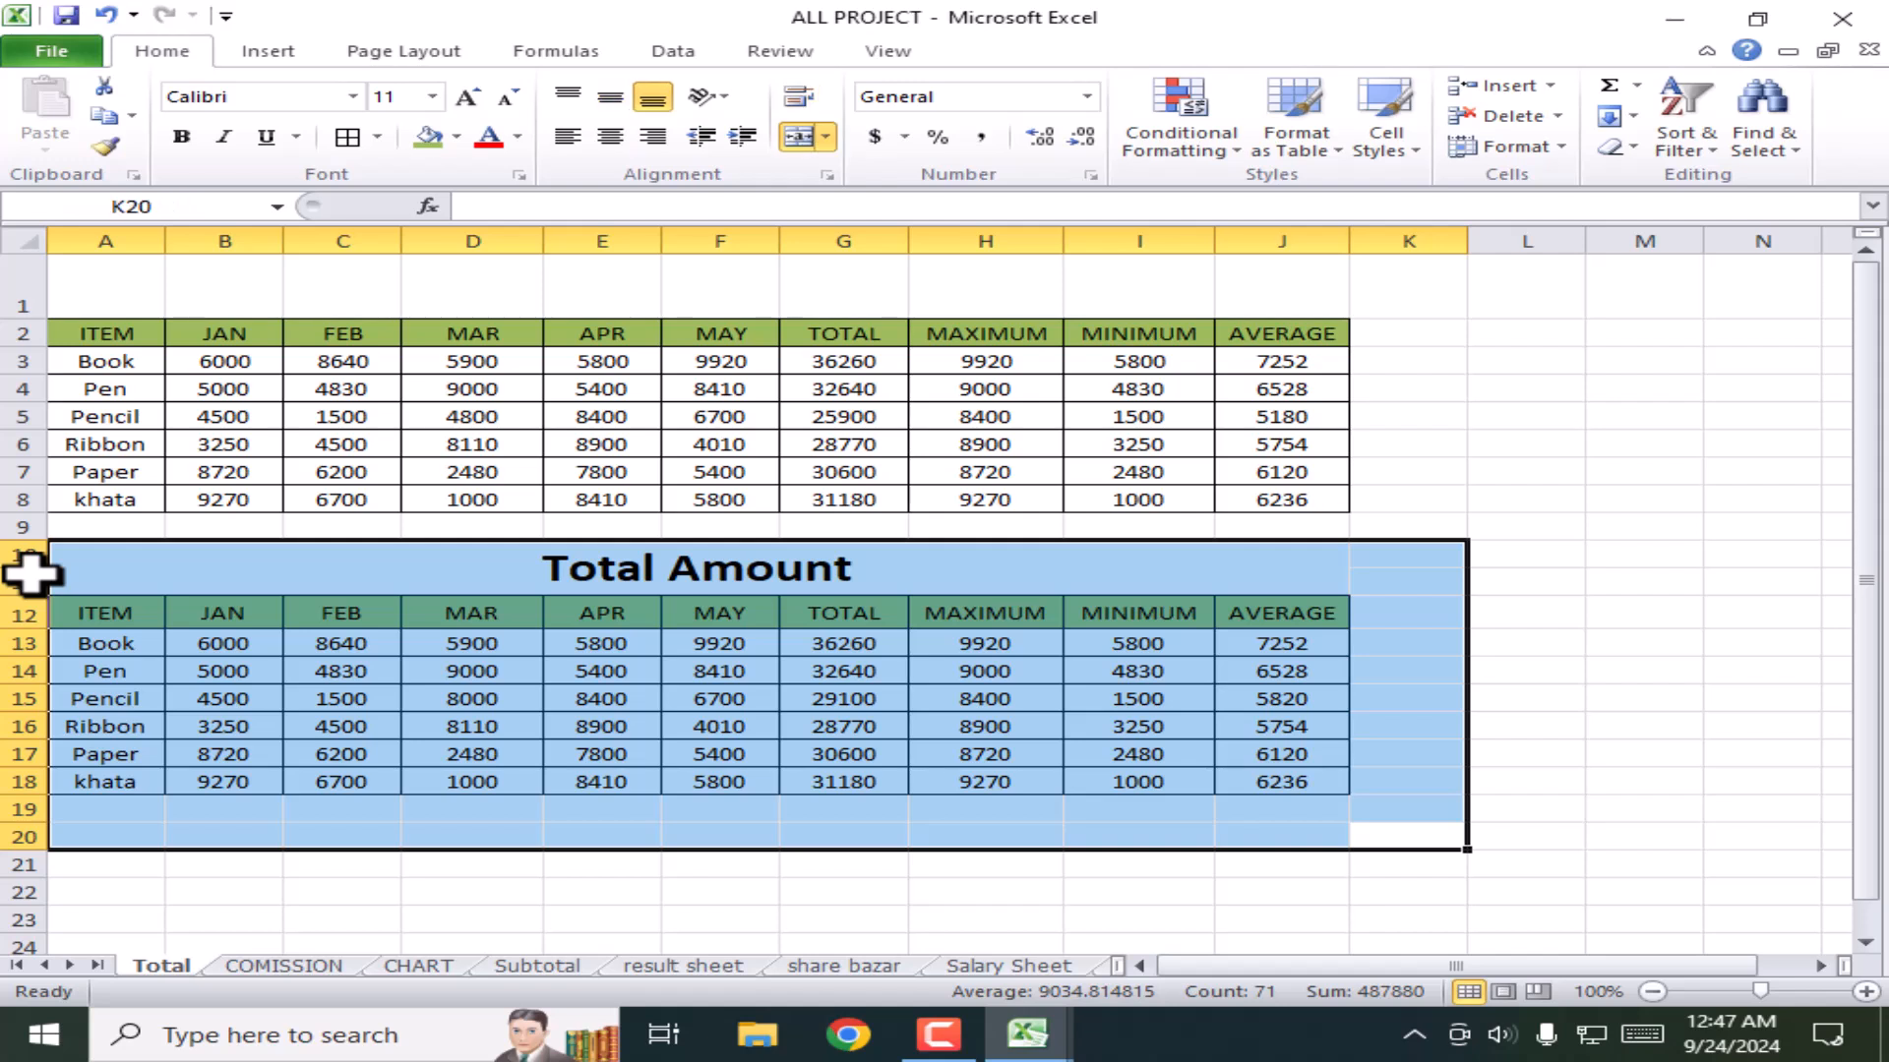
pyautogui.press('Delete')
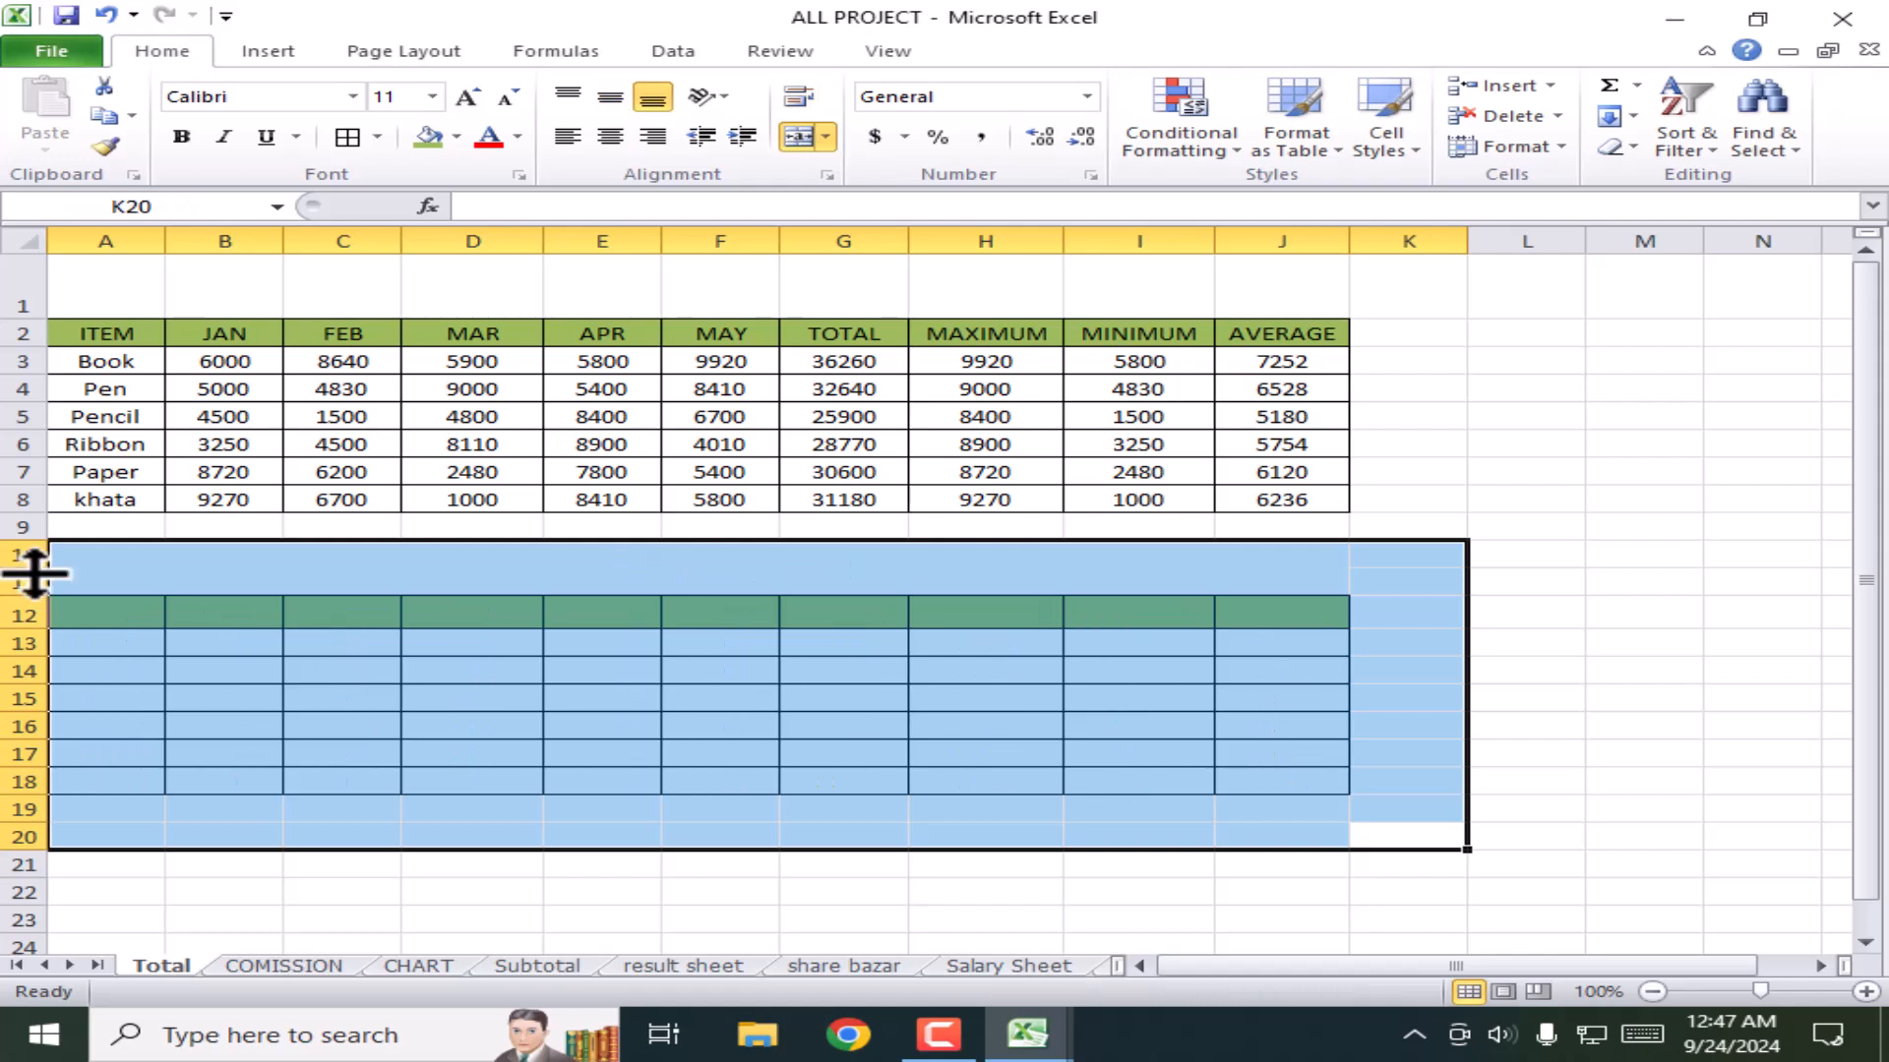
pyautogui.click(1043, 751)
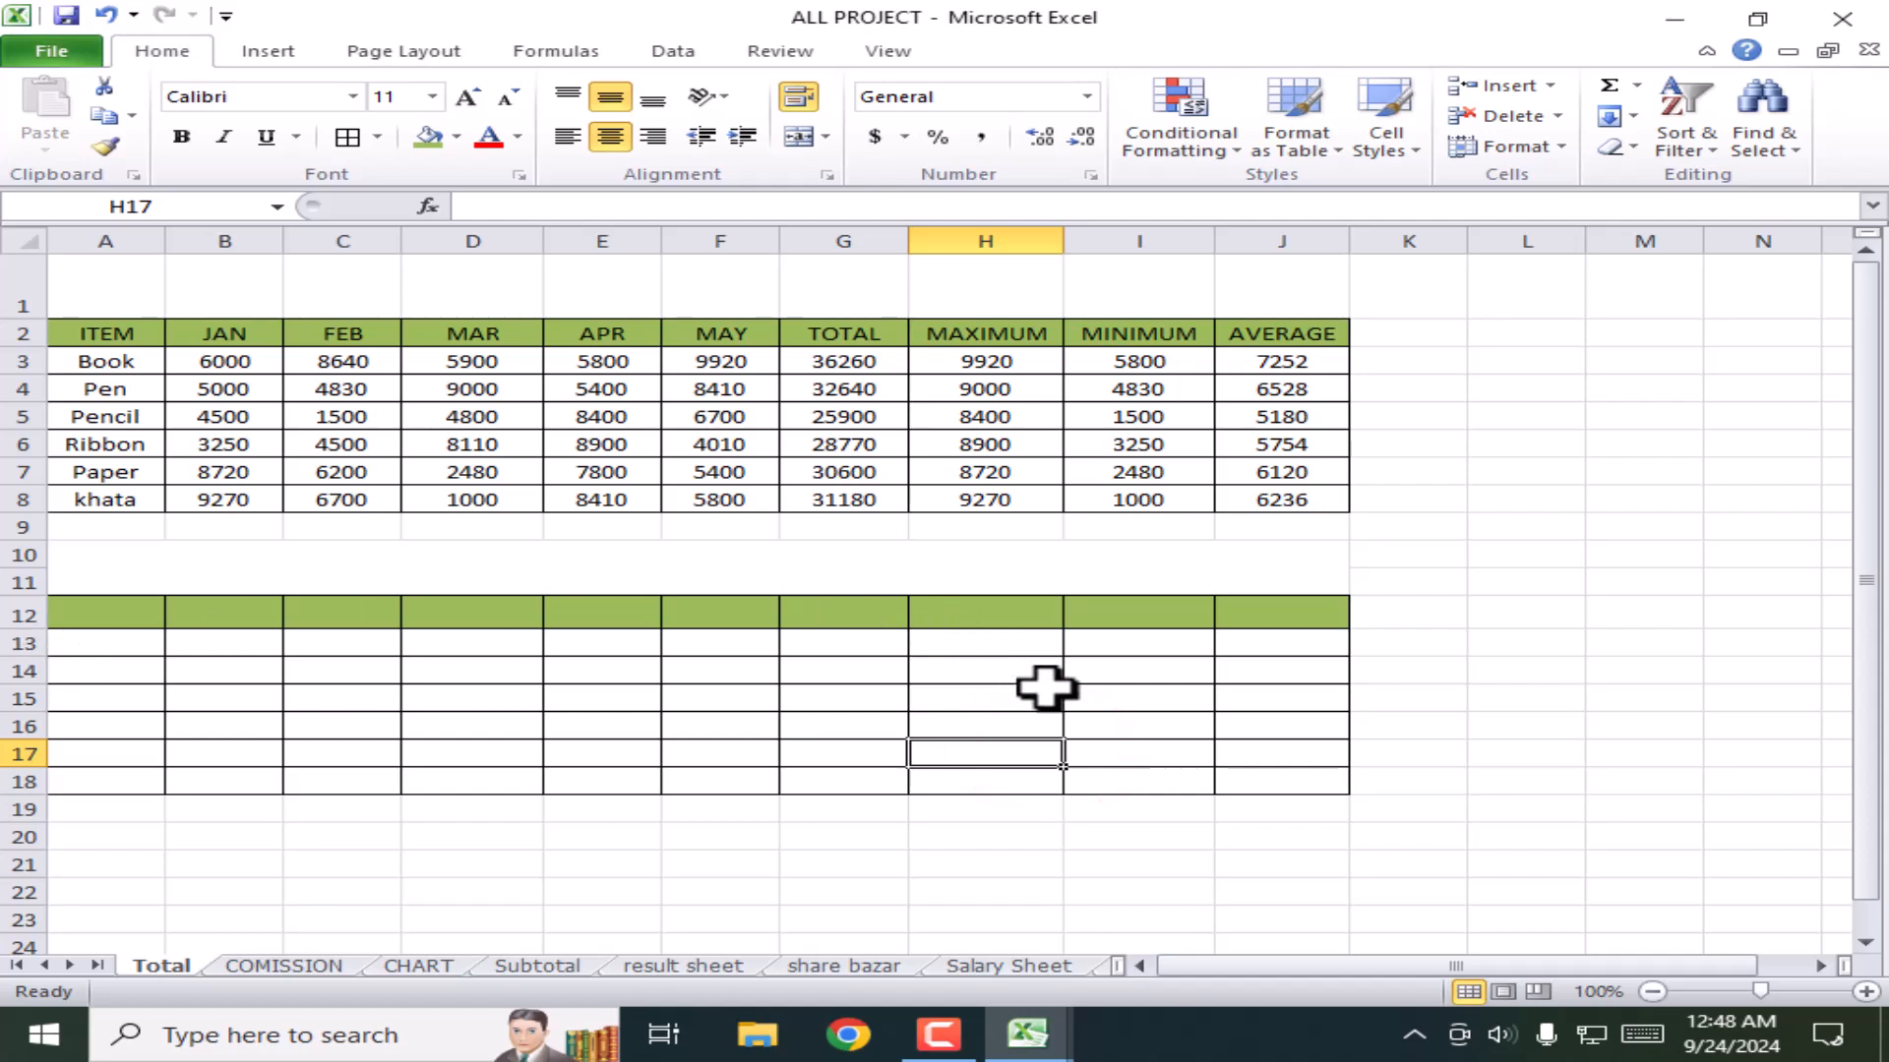
# Step: Remove all borders and the green fill from the leftover table area
pyautogui.moveTo(1490, 879); pyautogui.dragTo(62, 581)
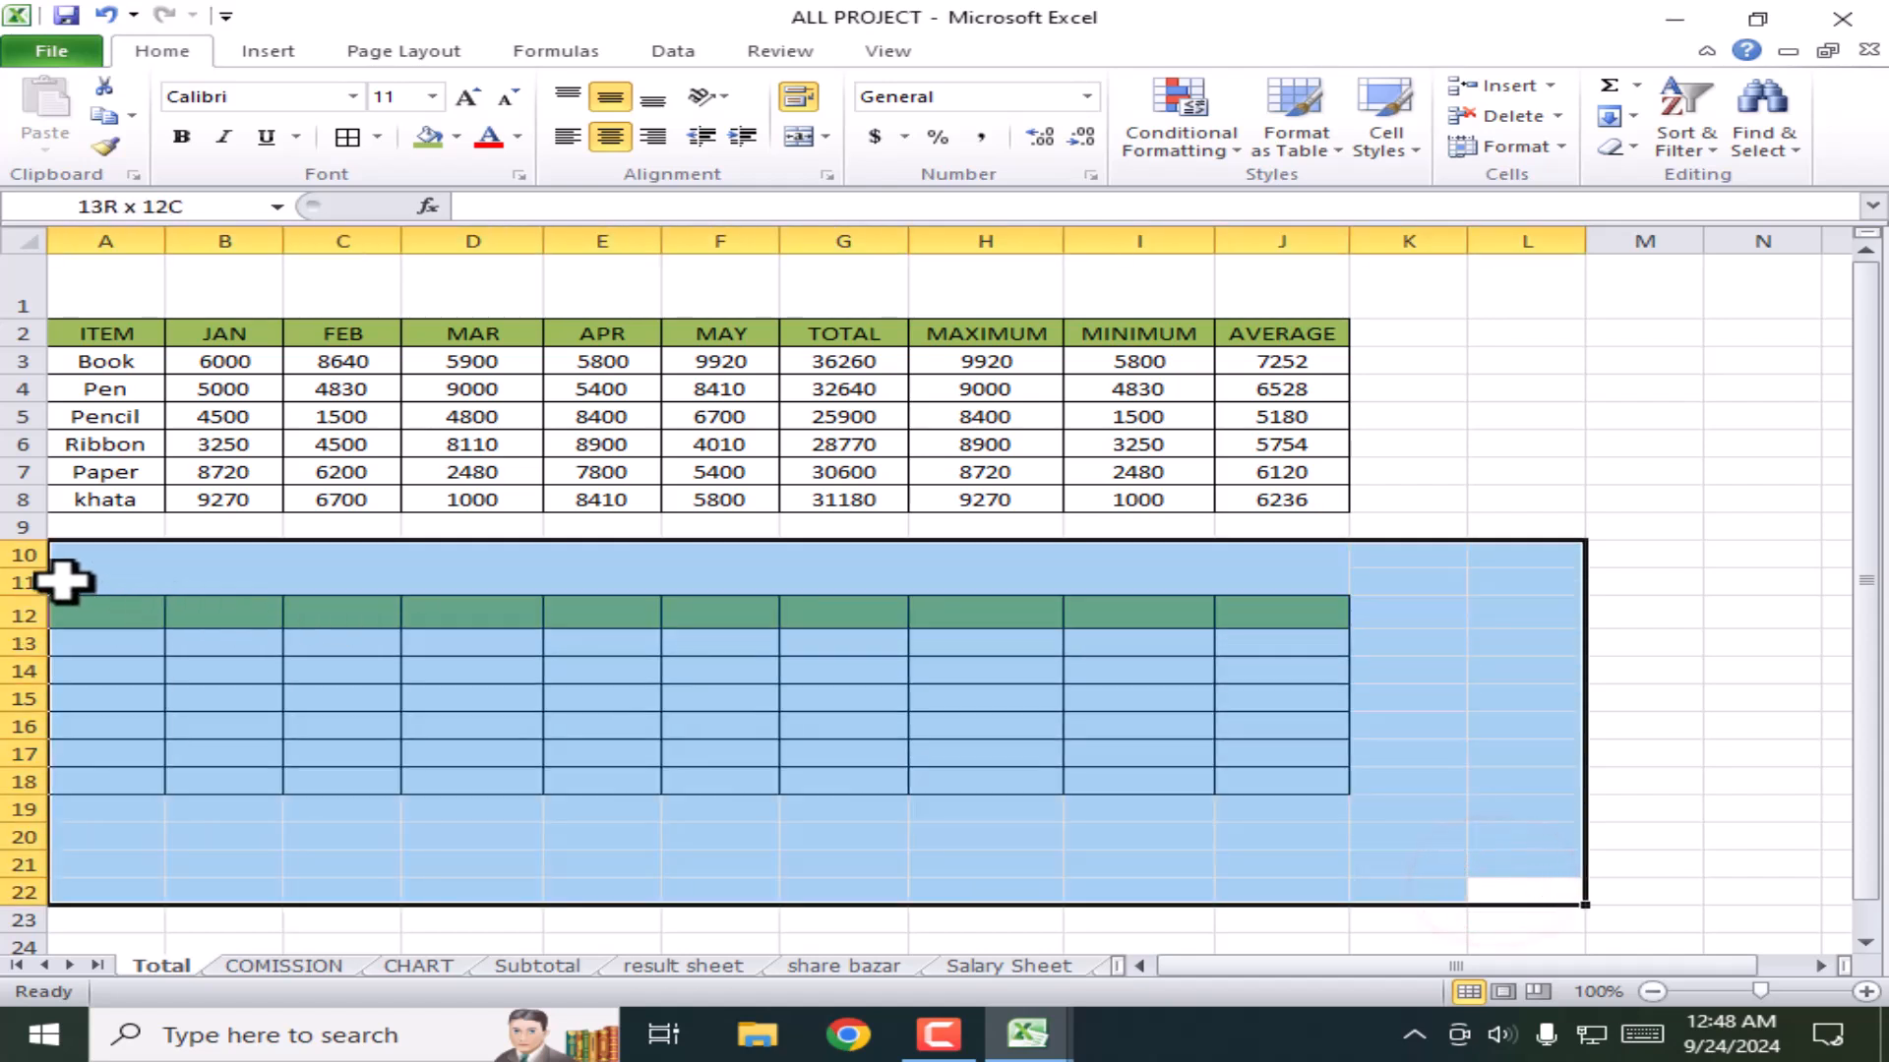
pyautogui.click(378, 137)
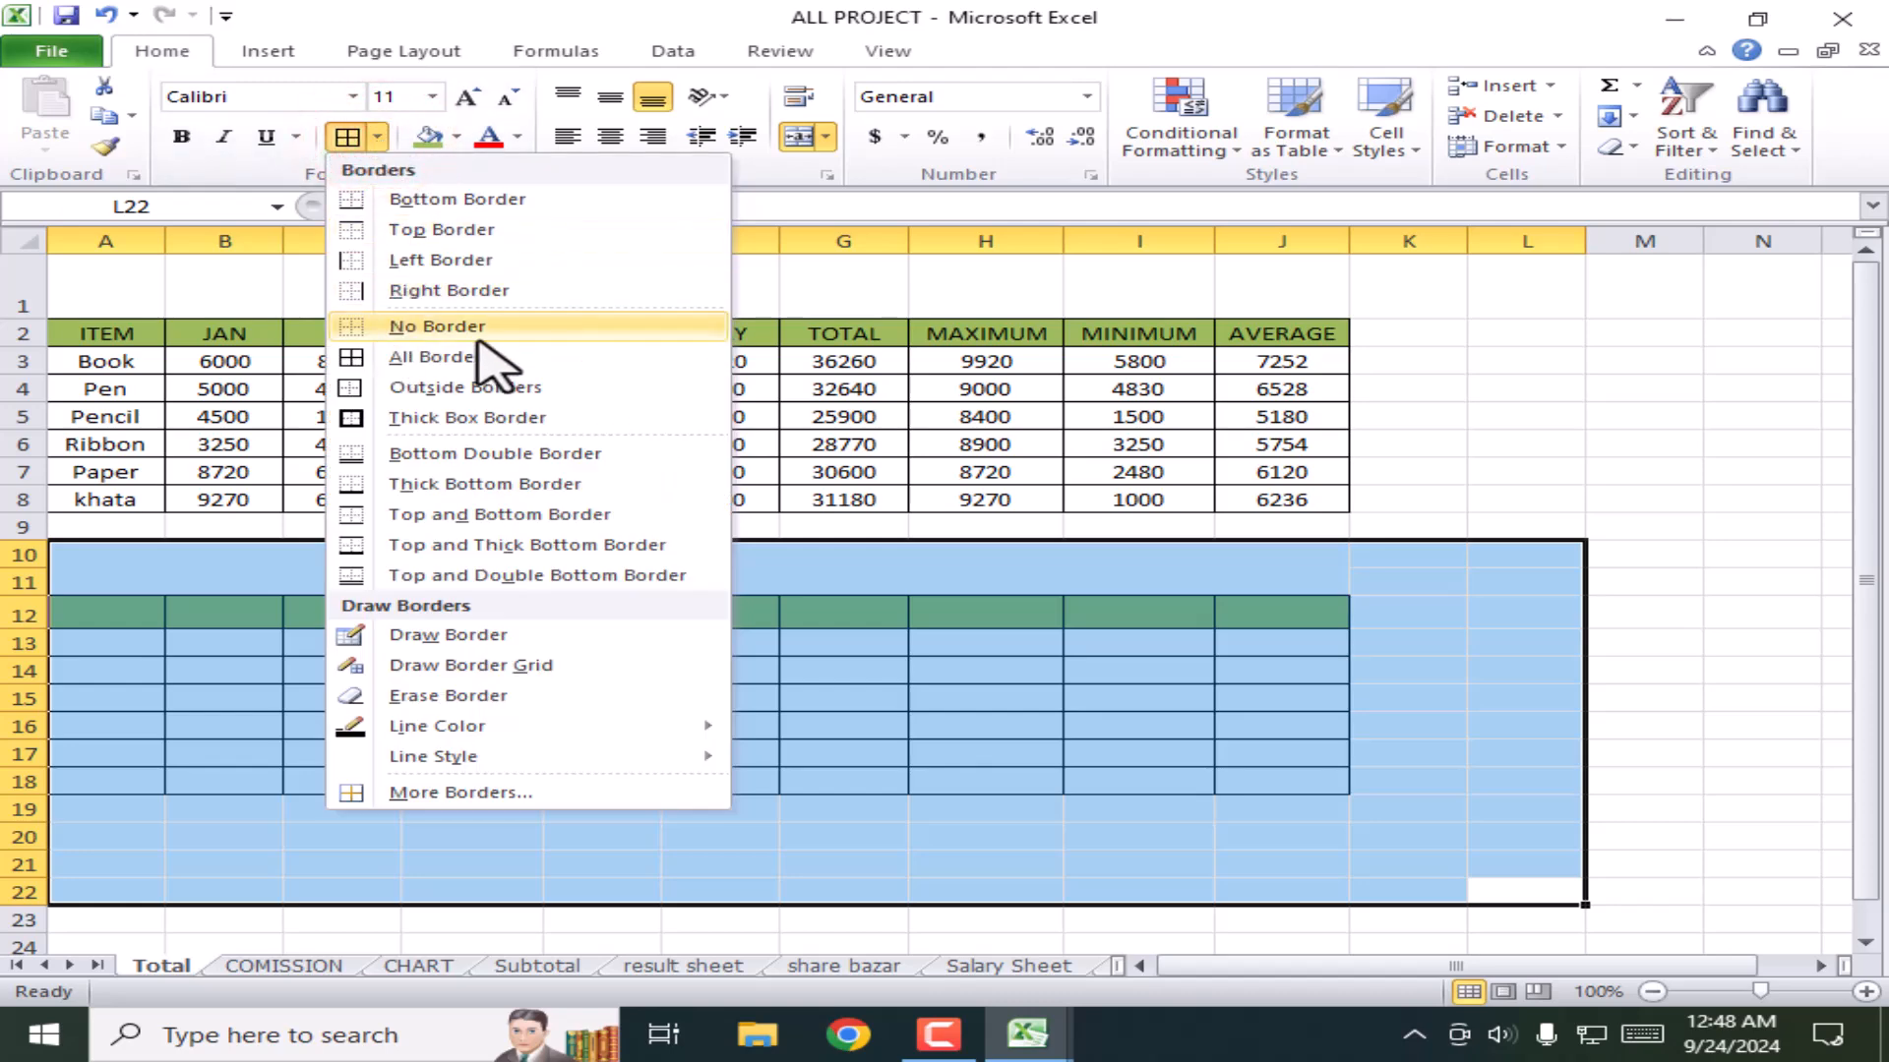
pyautogui.click(421, 339)
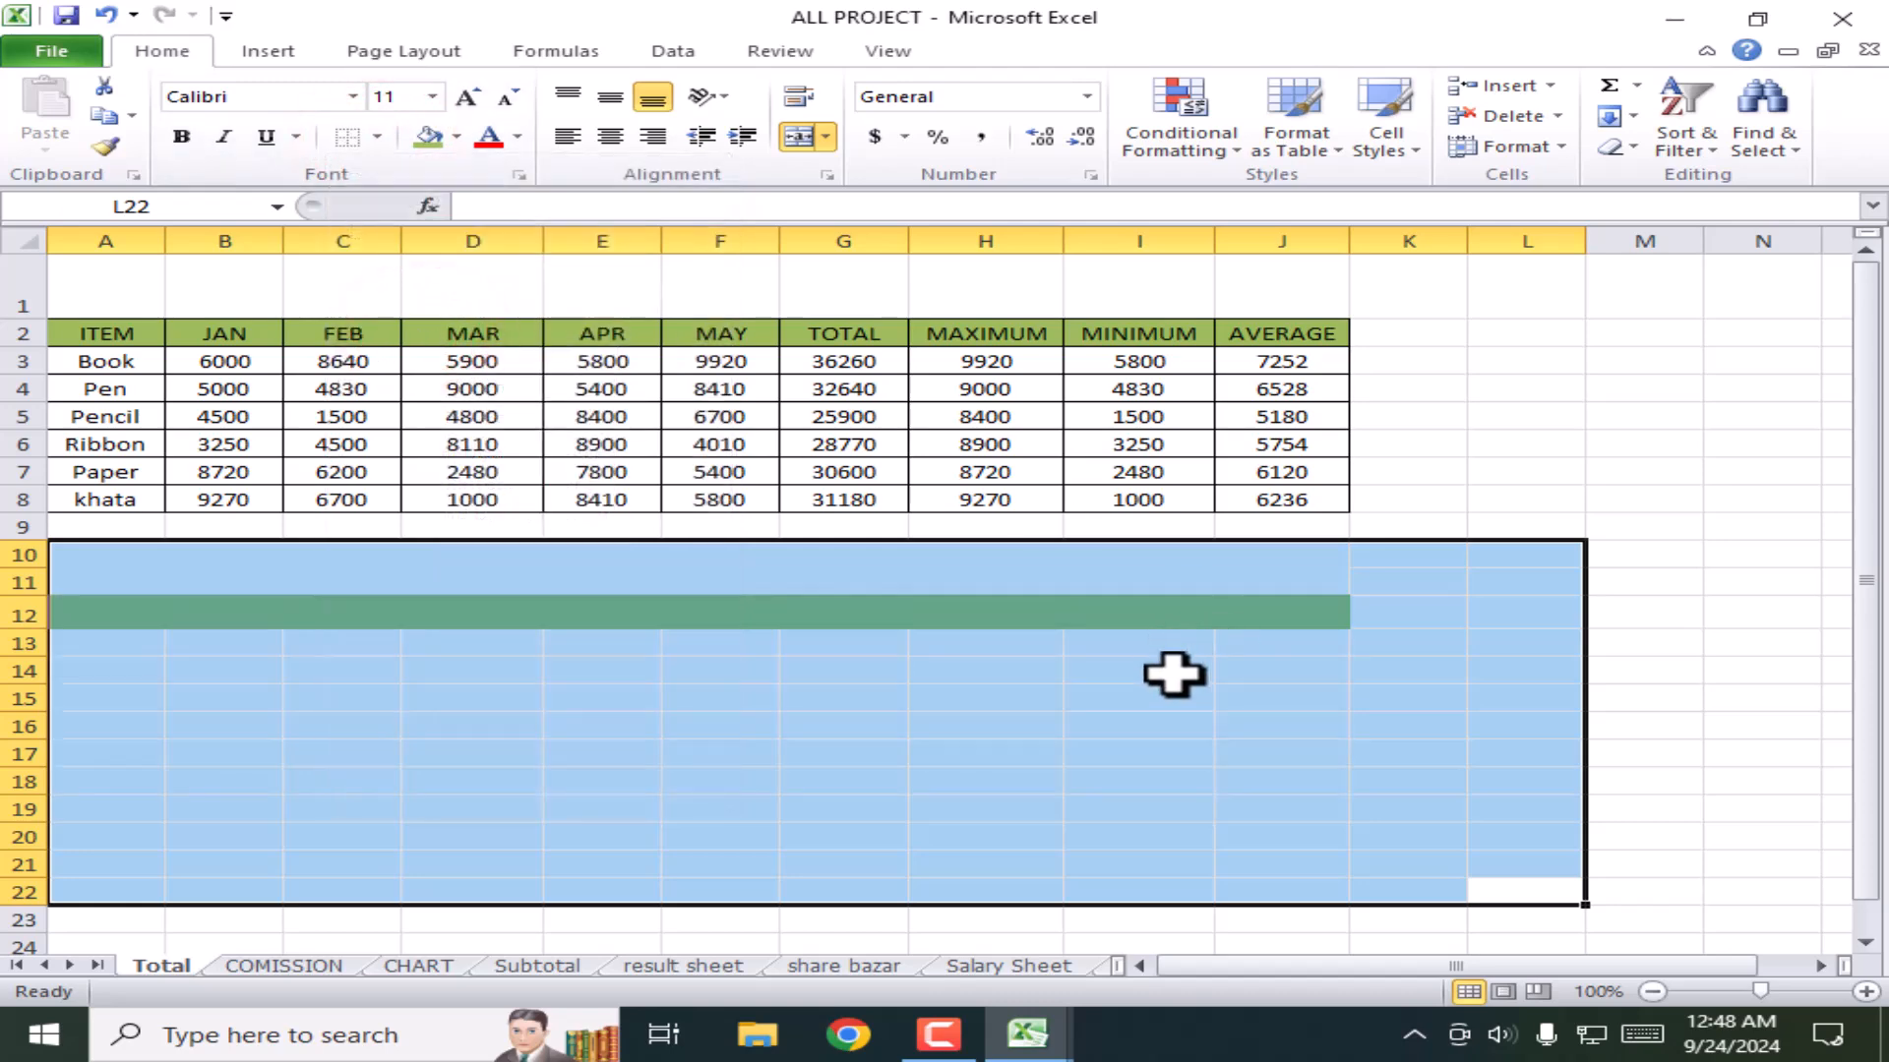
pyautogui.click(1170, 724)
pyautogui.click(847, 609)
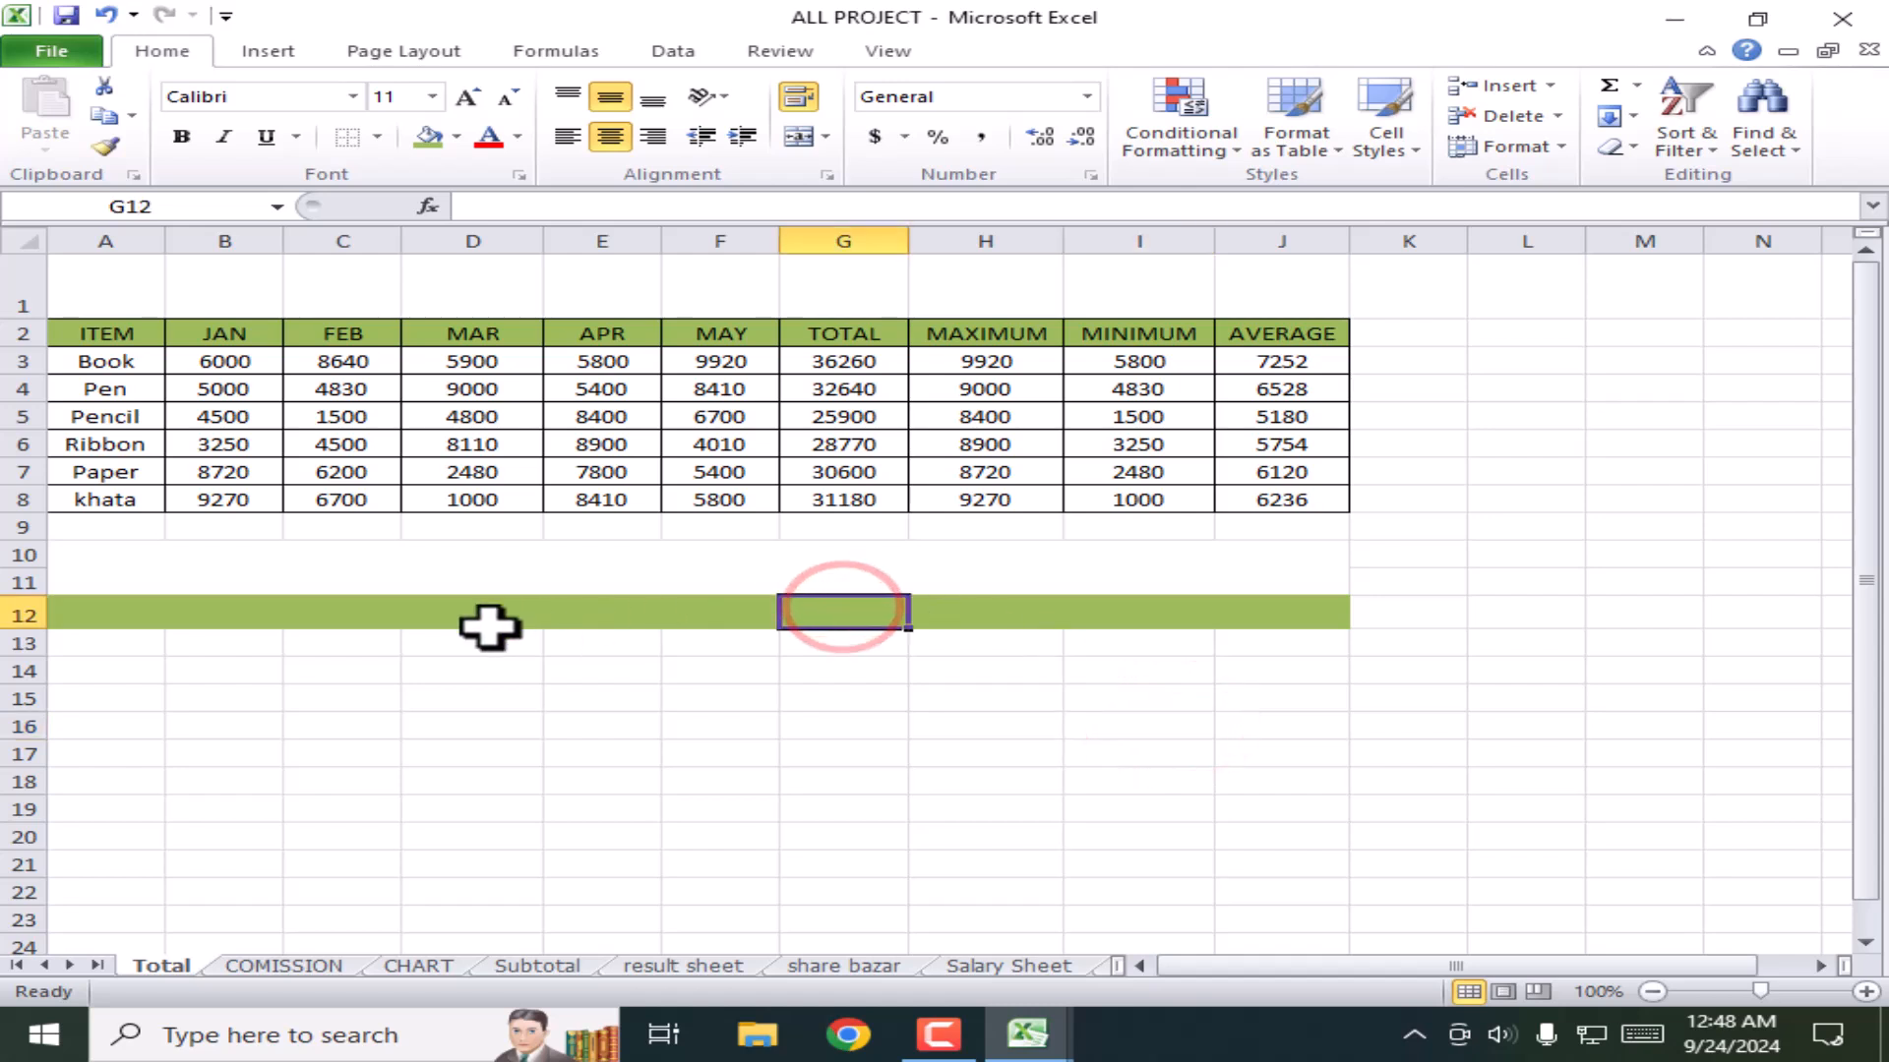
pyautogui.moveTo(1371, 771); pyautogui.dragTo(25, 555)
pyautogui.click(457, 136)
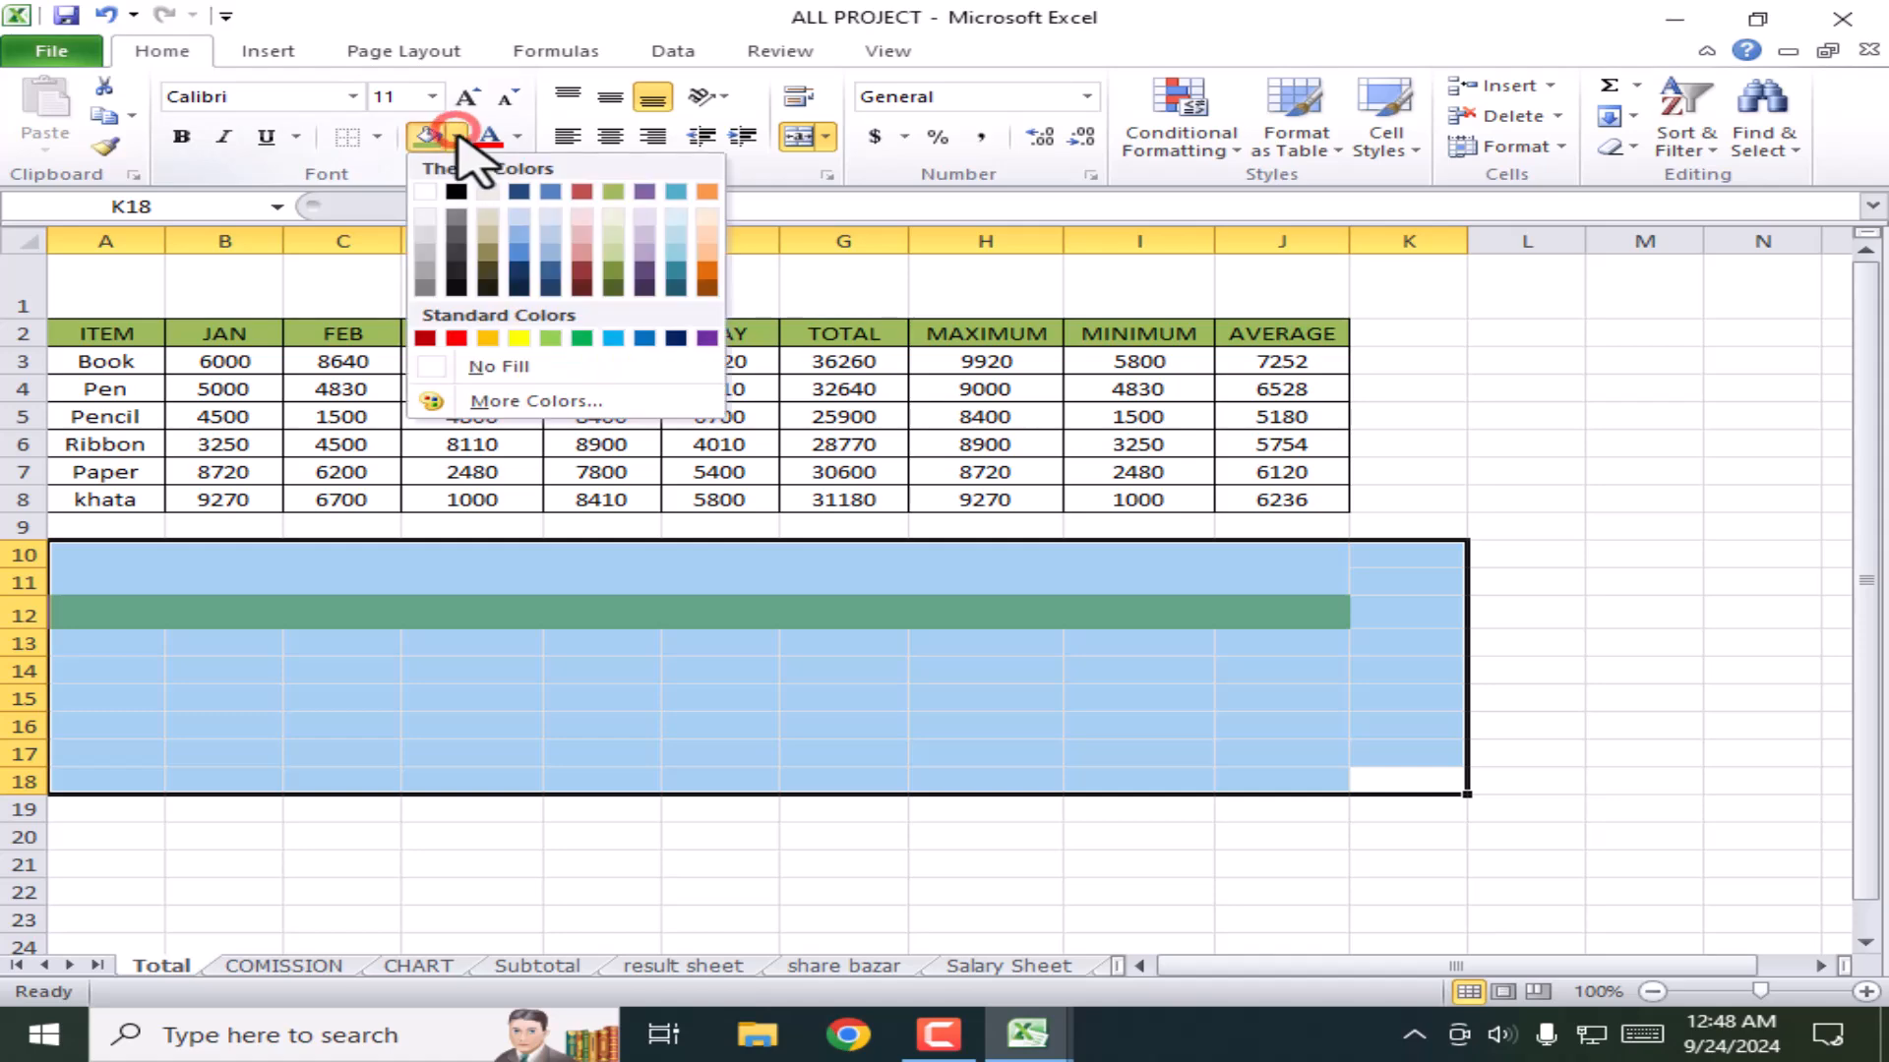
pyautogui.click(496, 370)
pyautogui.click(1338, 699)
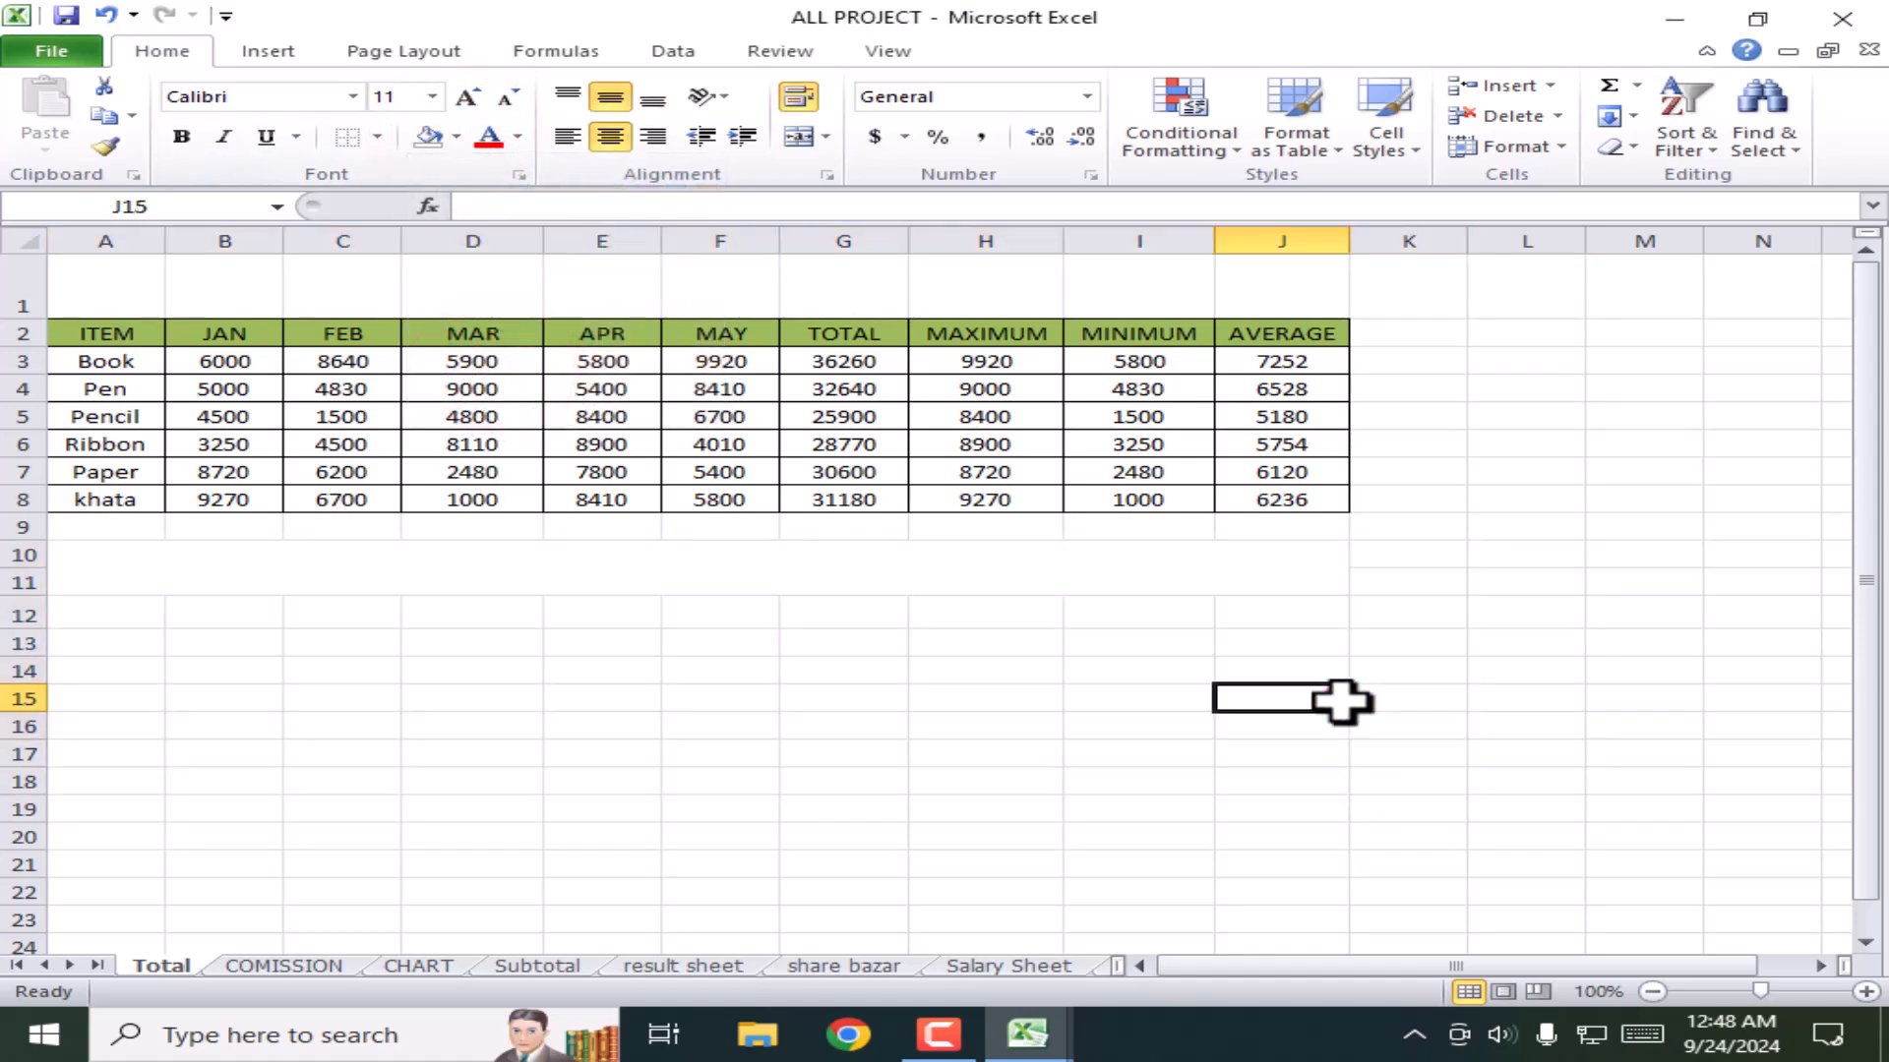
# Step: Unmerge the former Total Amount title cells in rows 10–11
pyautogui.click(1056, 581)
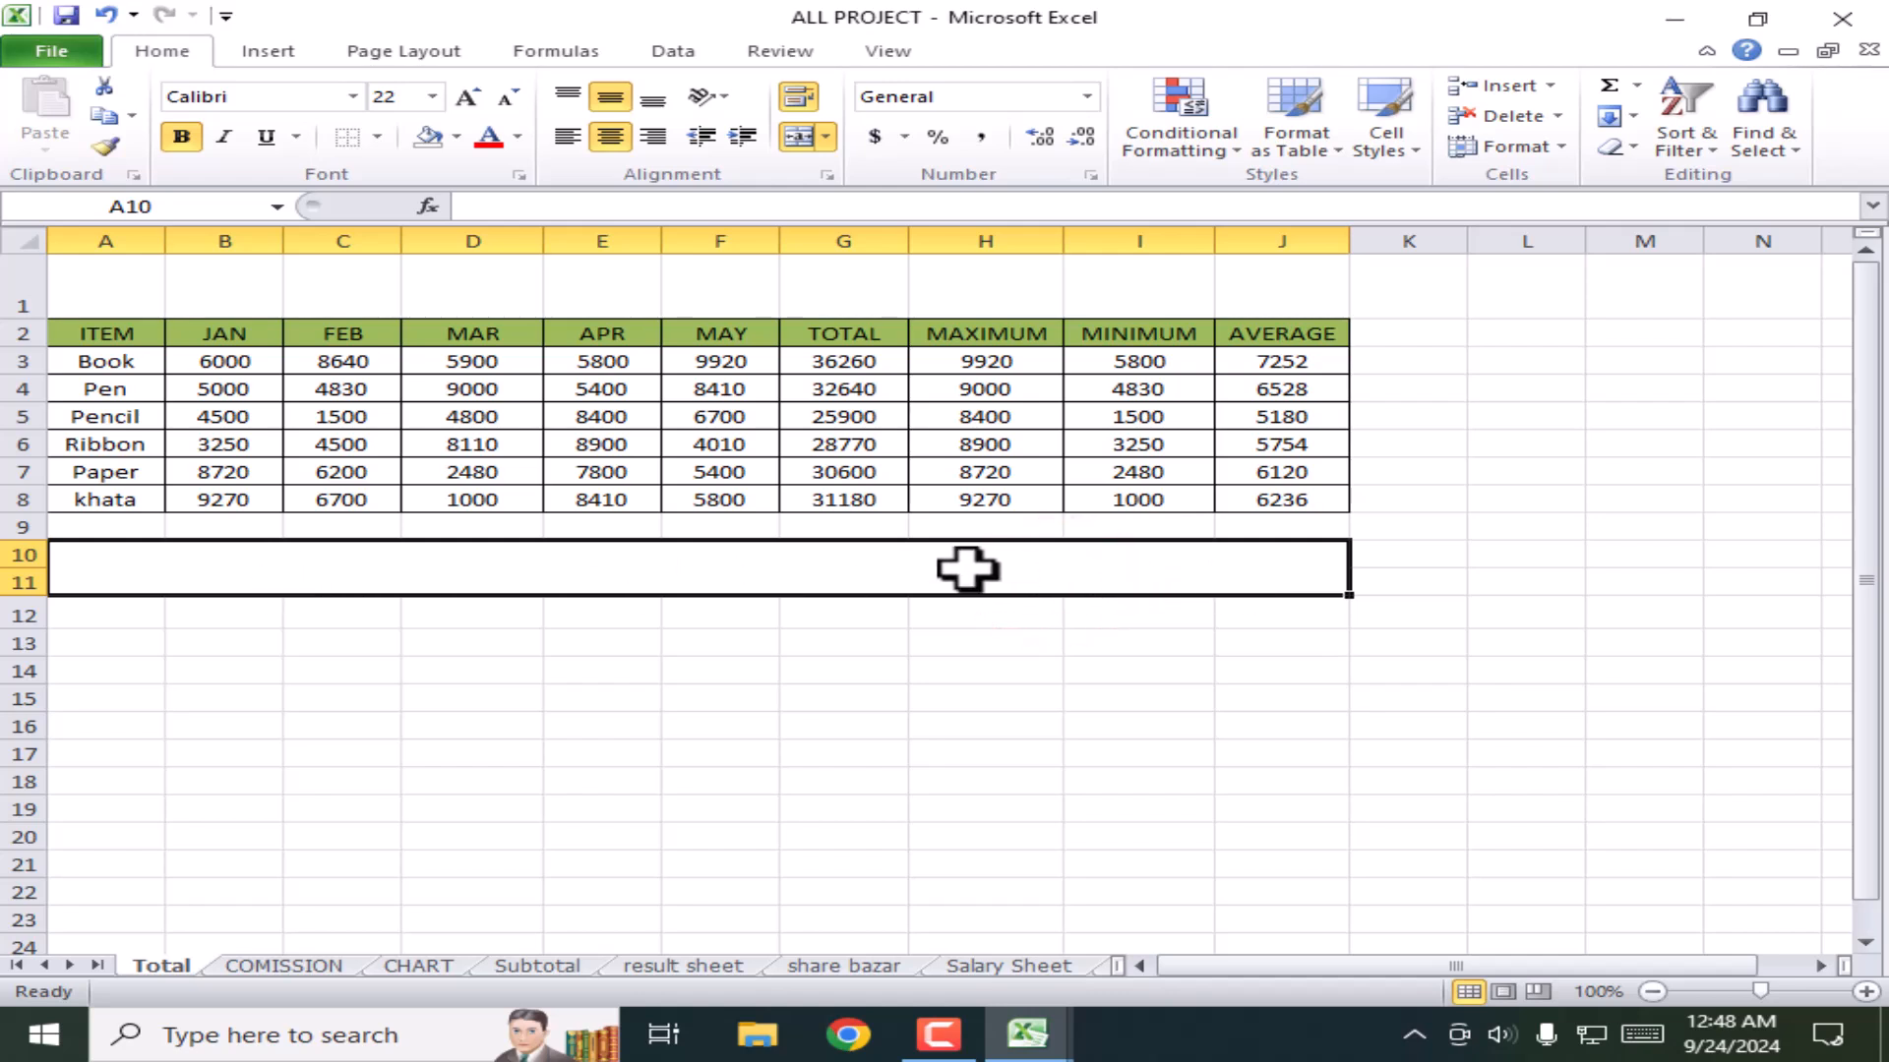
pyautogui.click(824, 140)
pyautogui.click(881, 174)
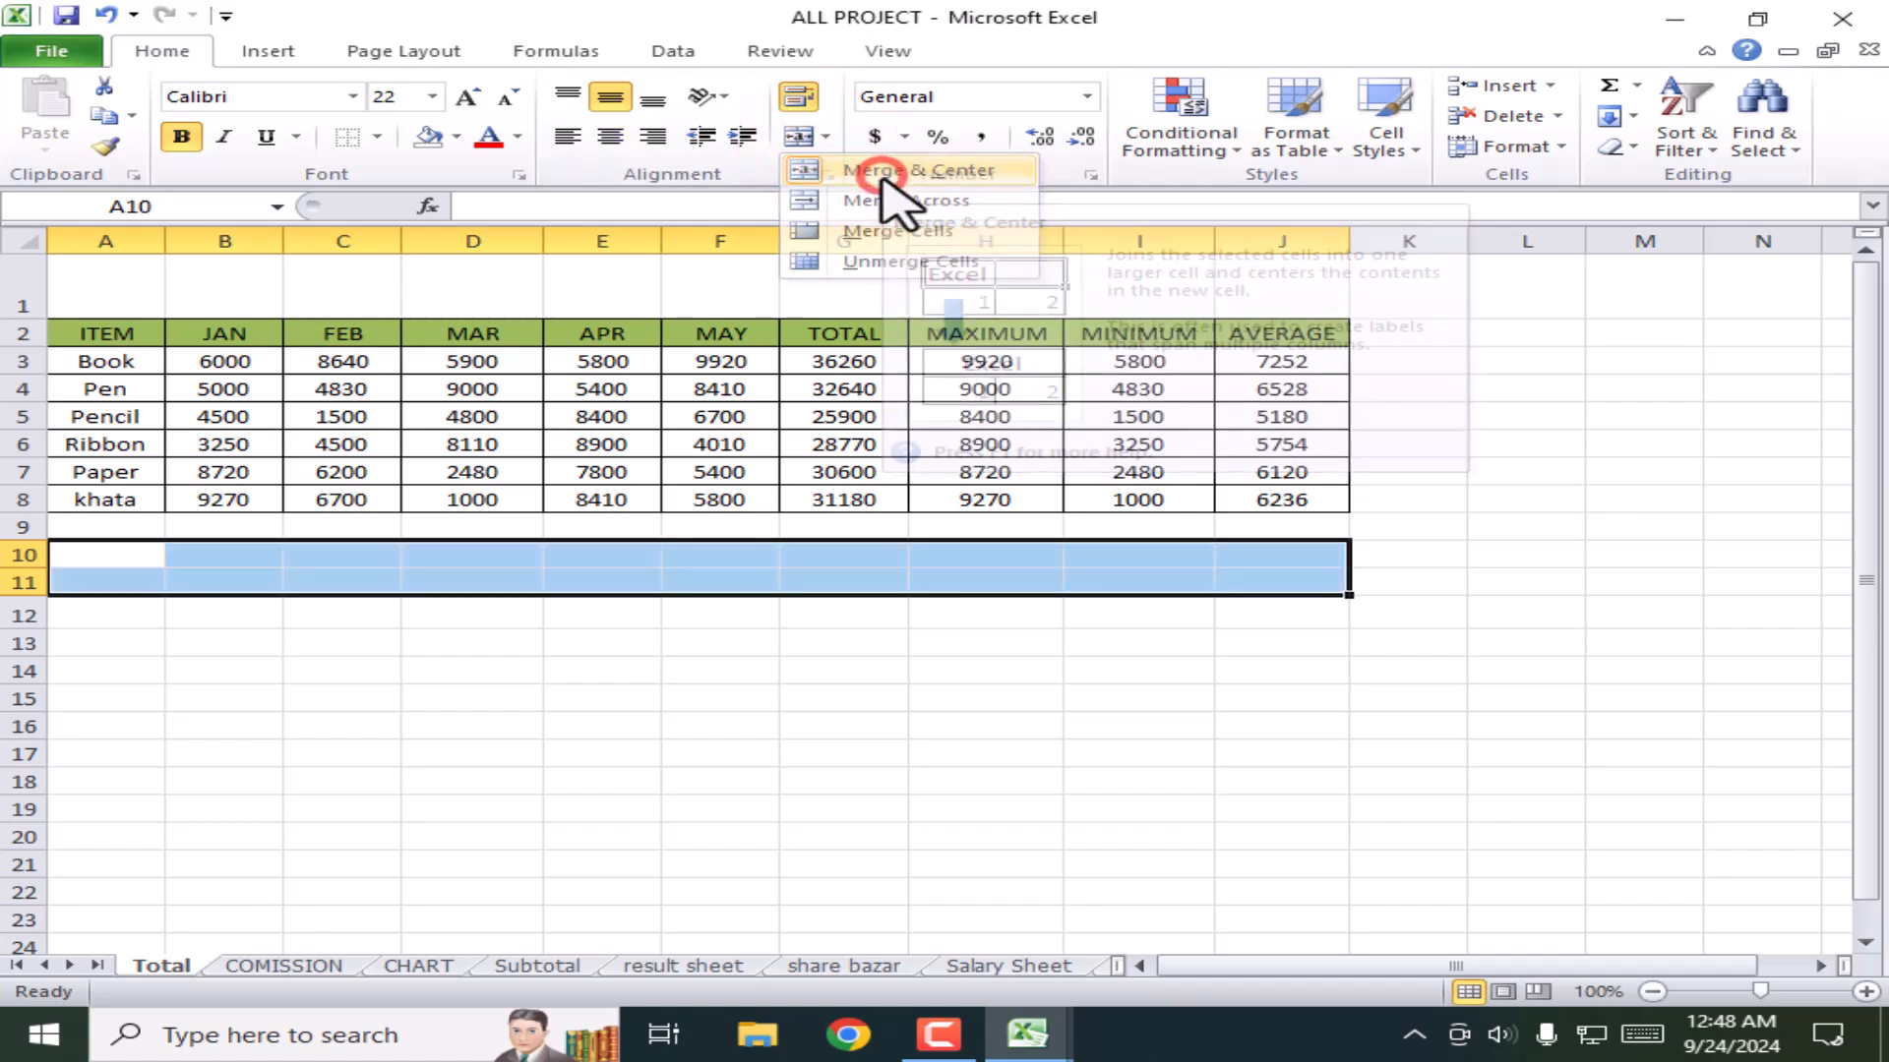
pyautogui.click(1149, 672)
pyautogui.click(852, 606)
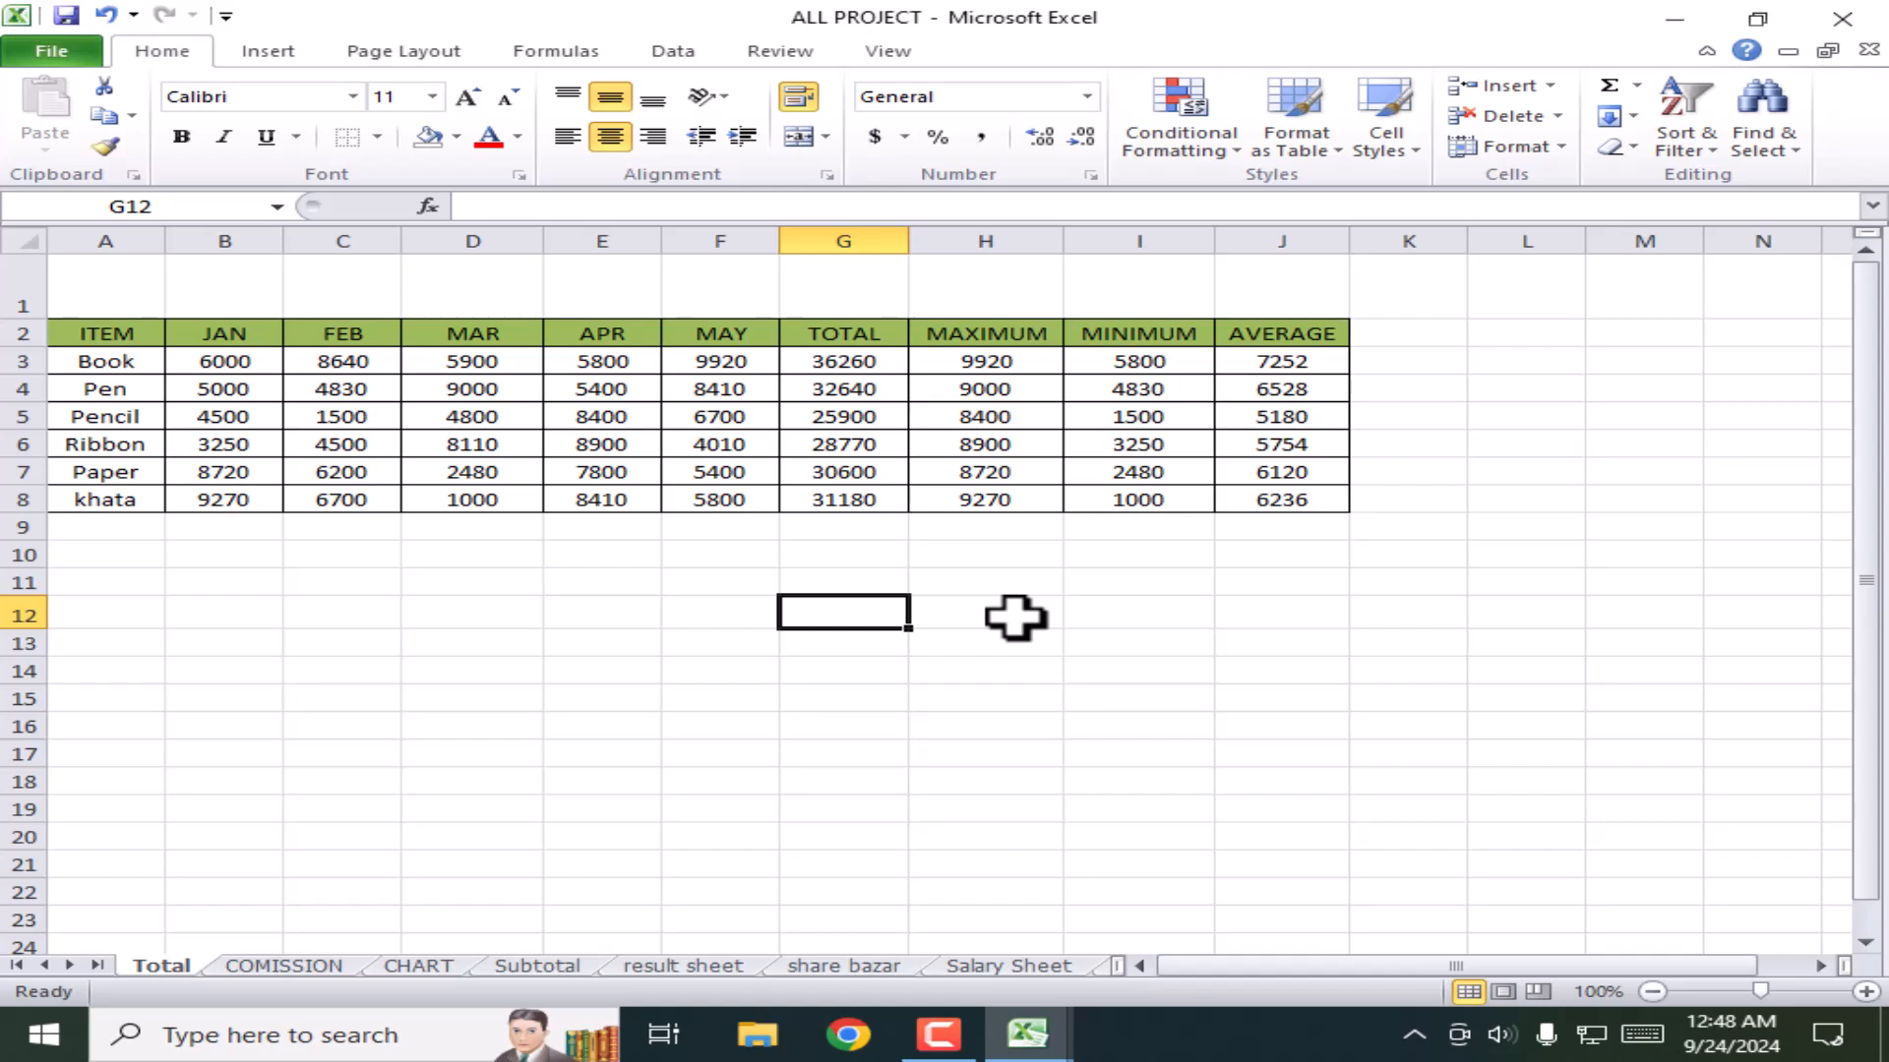
pyautogui.click(1018, 698)
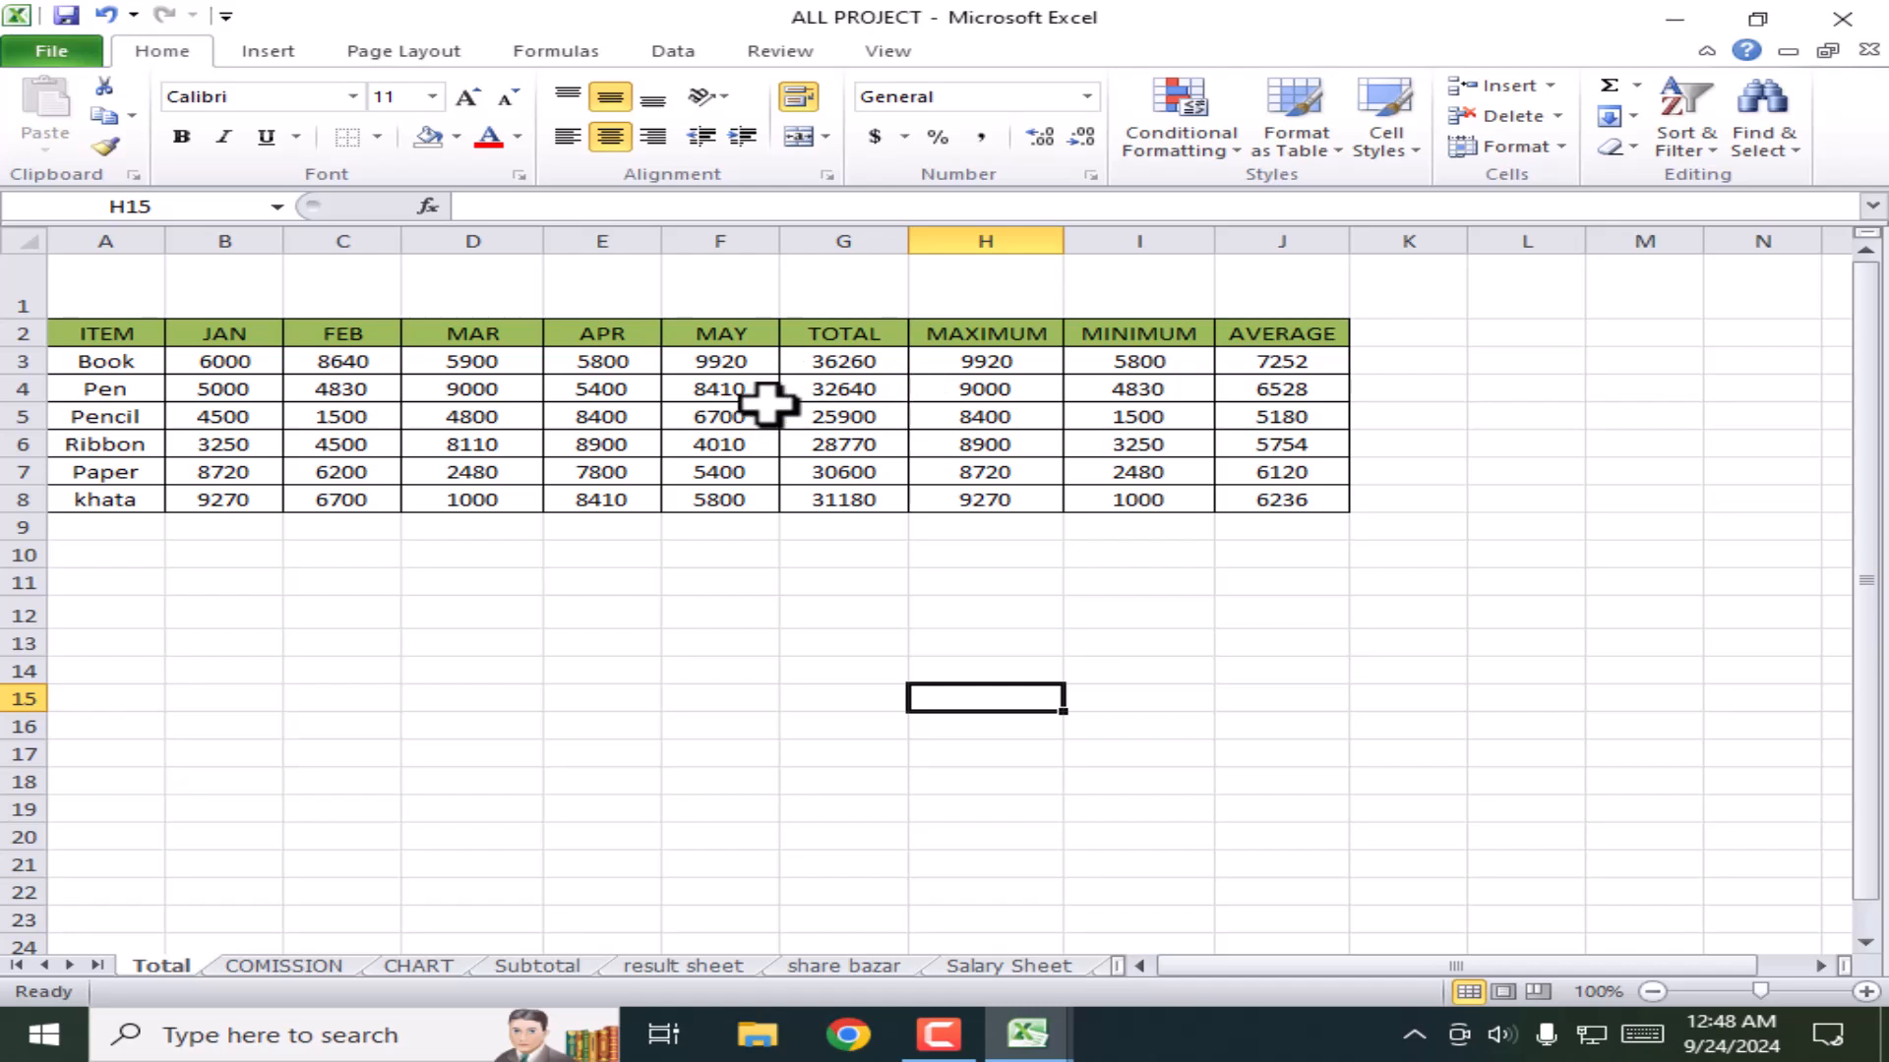
# Step: Apply Comma Style to totals G3:G8 and autofit column G to show 36,260.00
pyautogui.moveTo(869, 356); pyautogui.dragTo(876, 502)
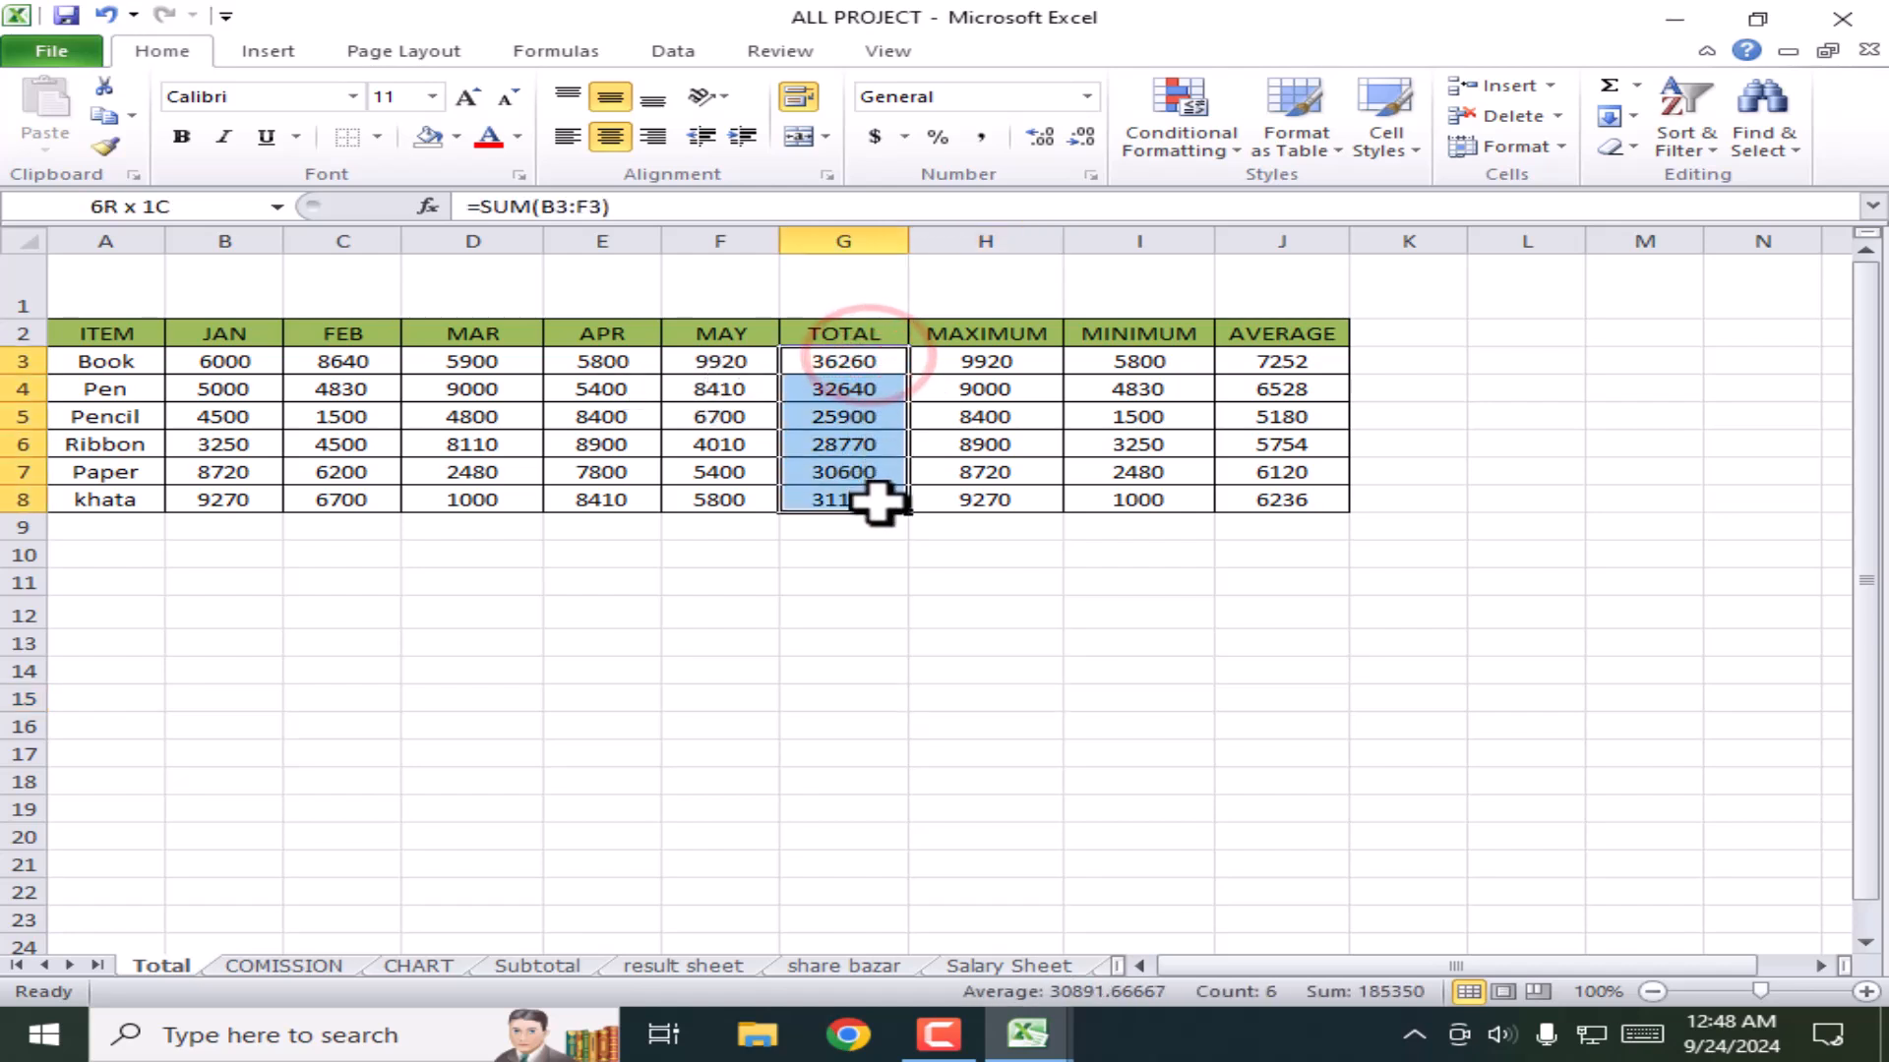
pyautogui.click(980, 138)
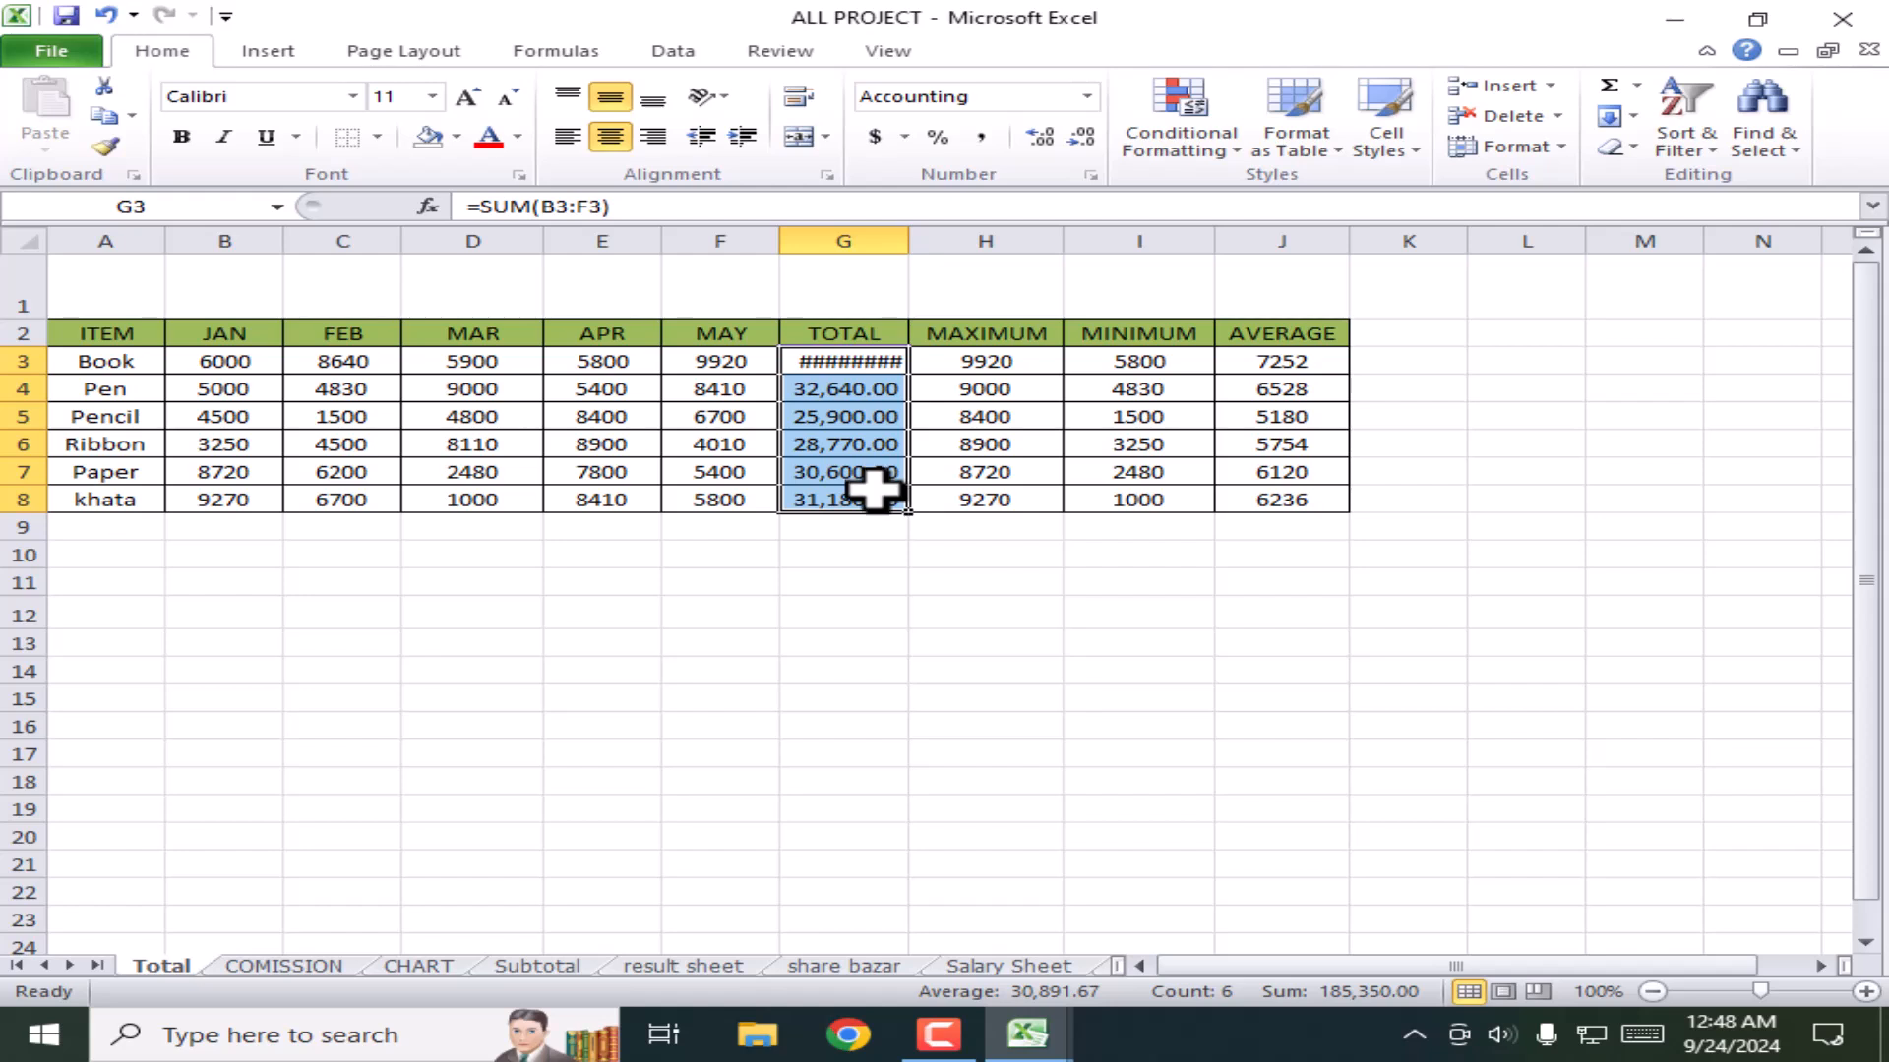
pyautogui.click(900, 580)
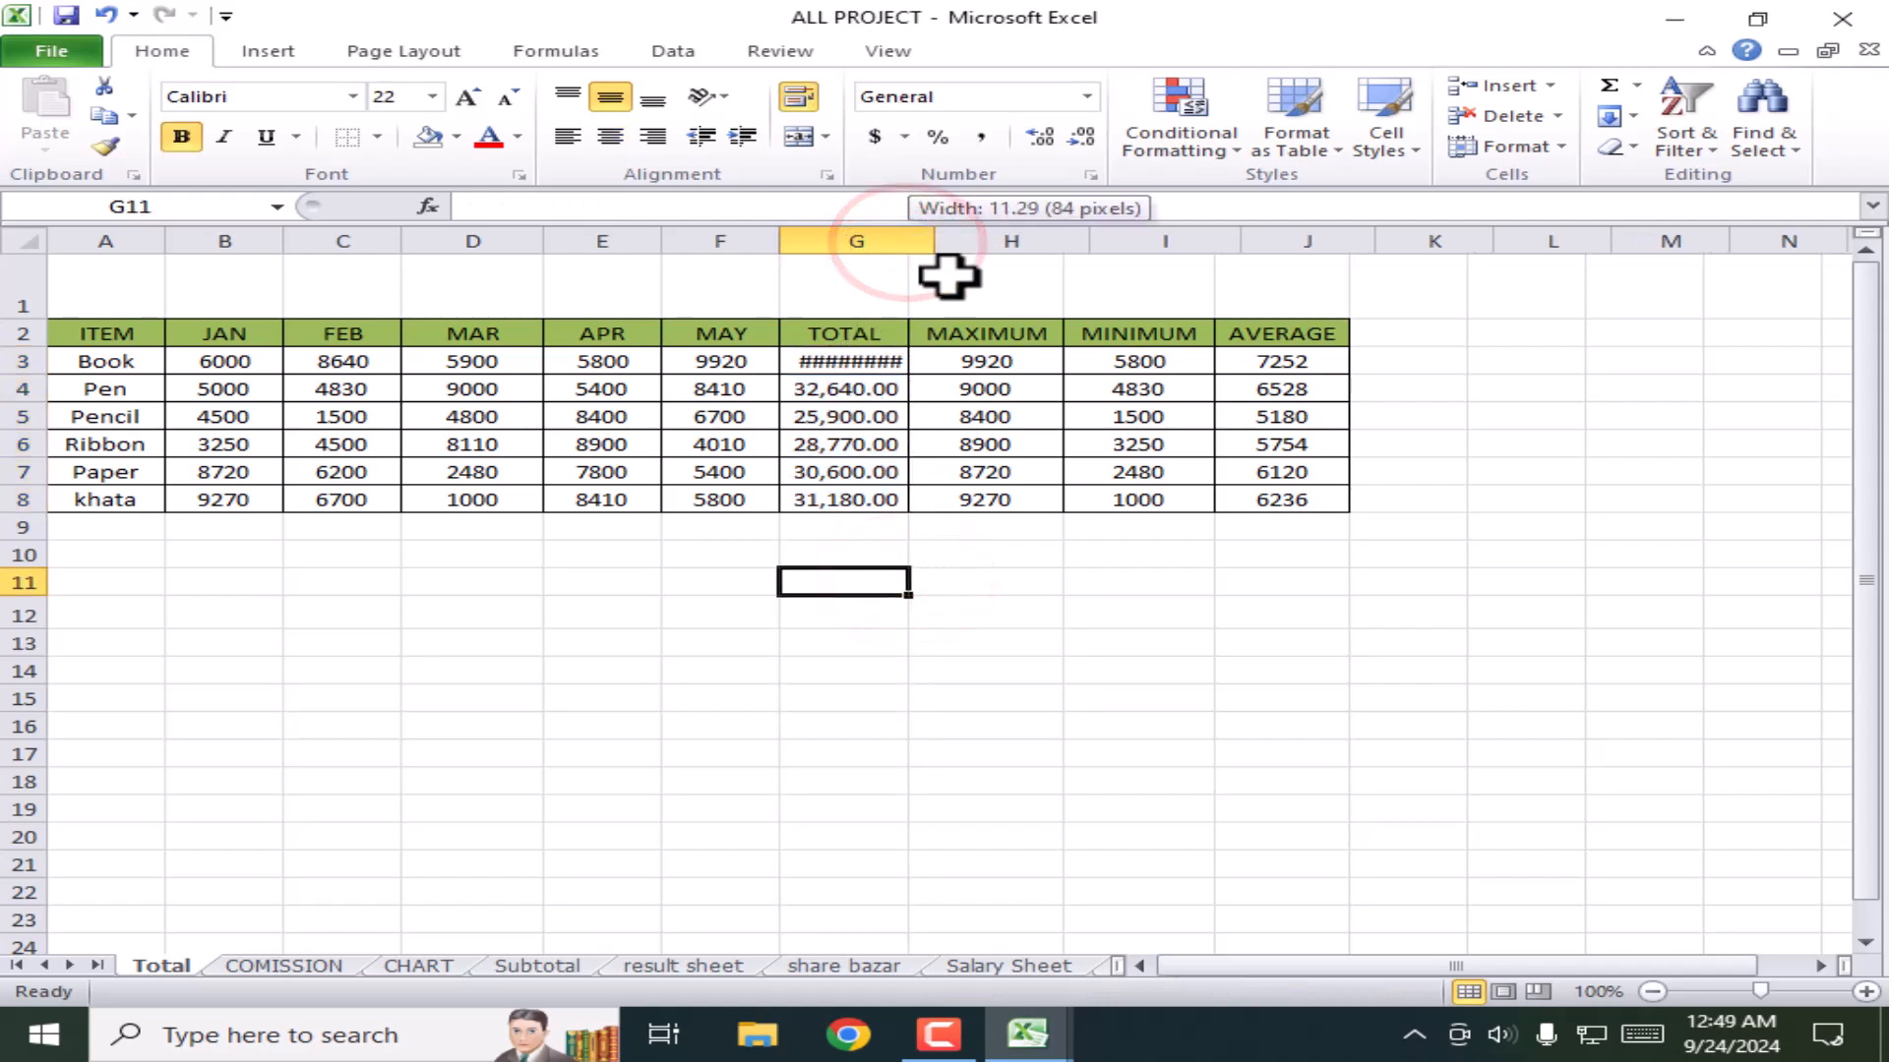
pyautogui.doubleClick(907, 241)
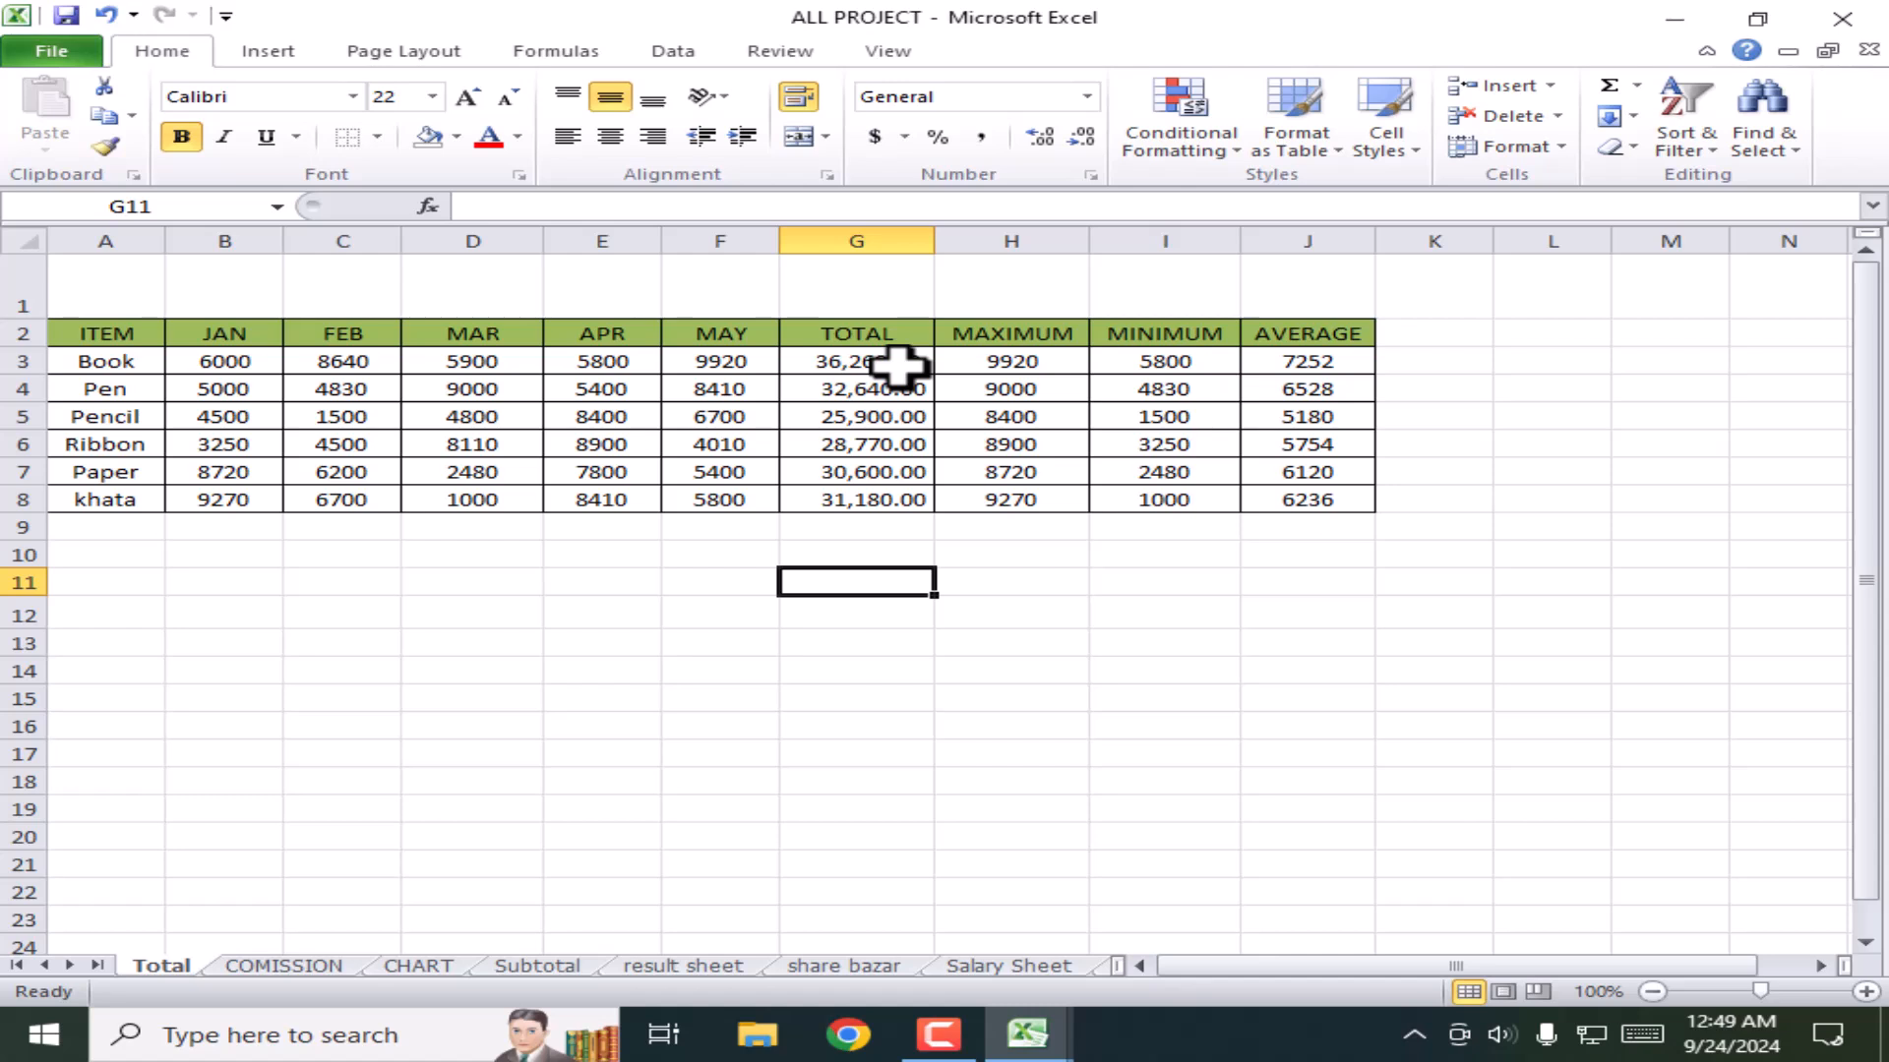
pyautogui.moveTo(897, 366); pyautogui.dragTo(898, 498)
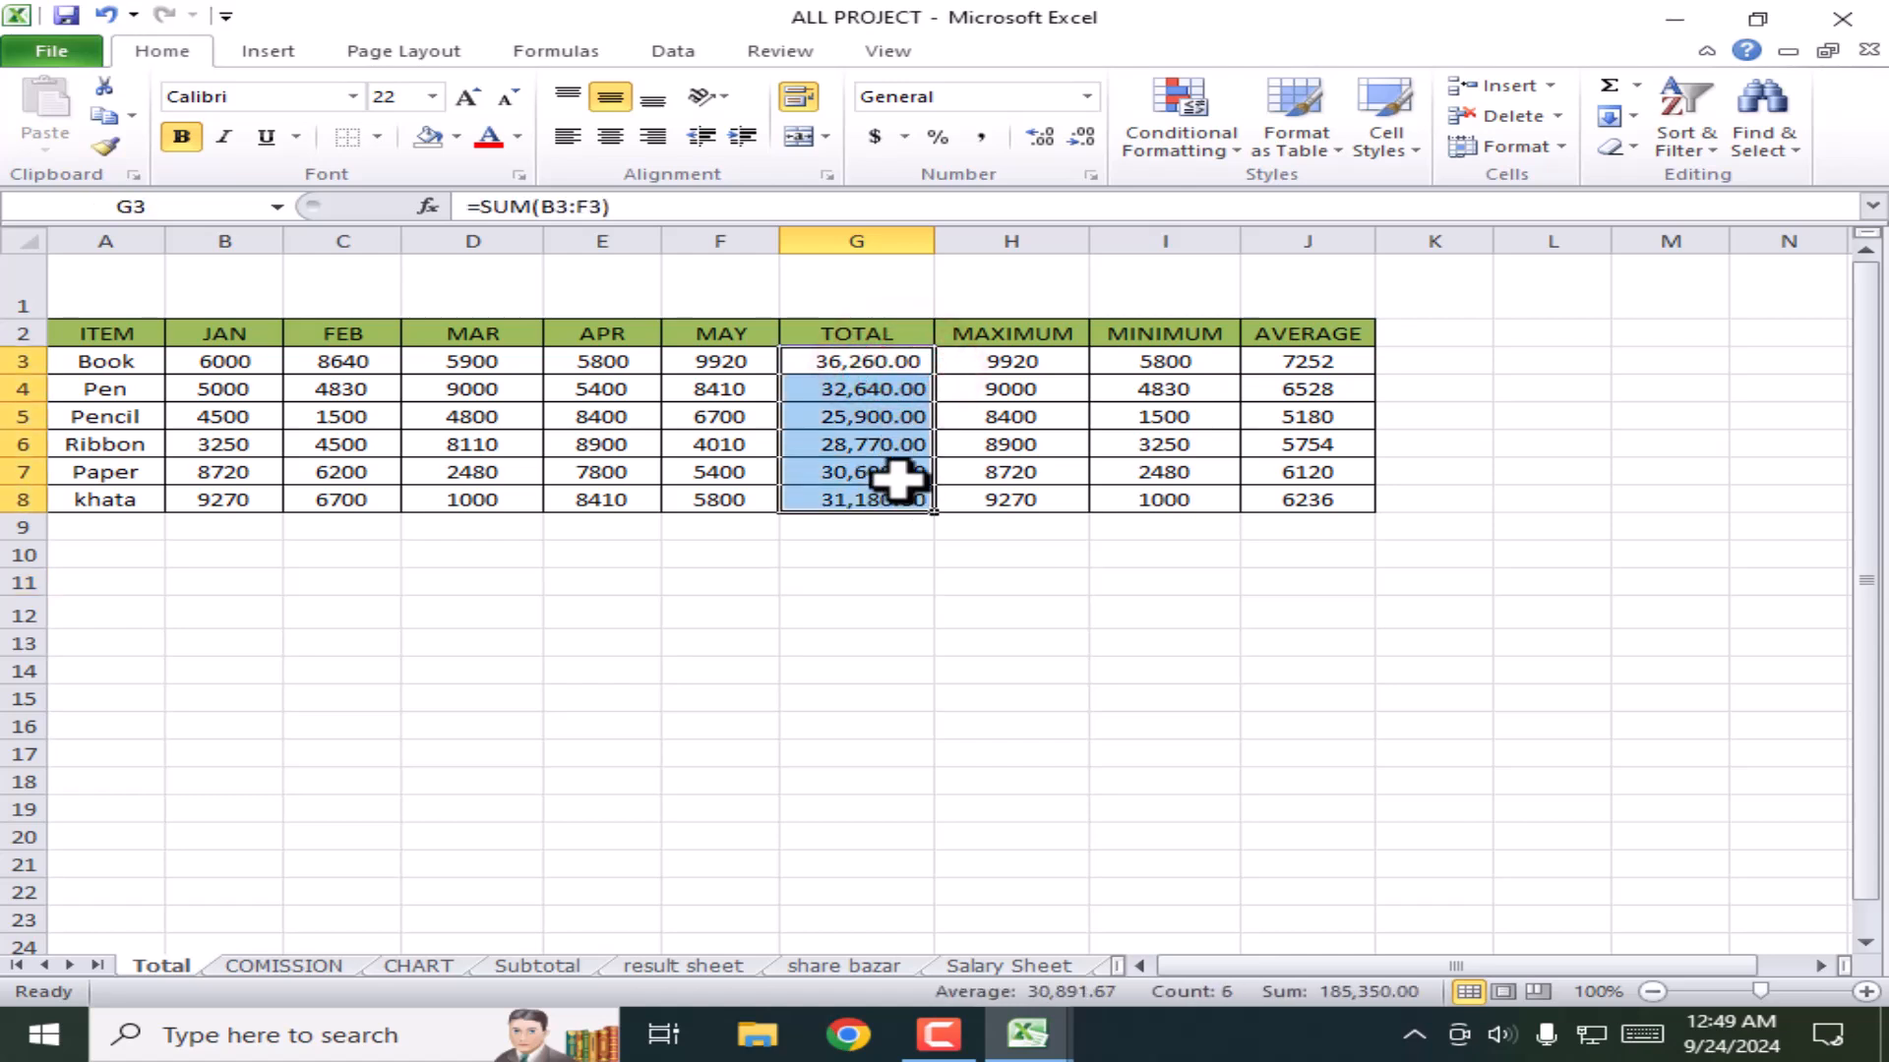
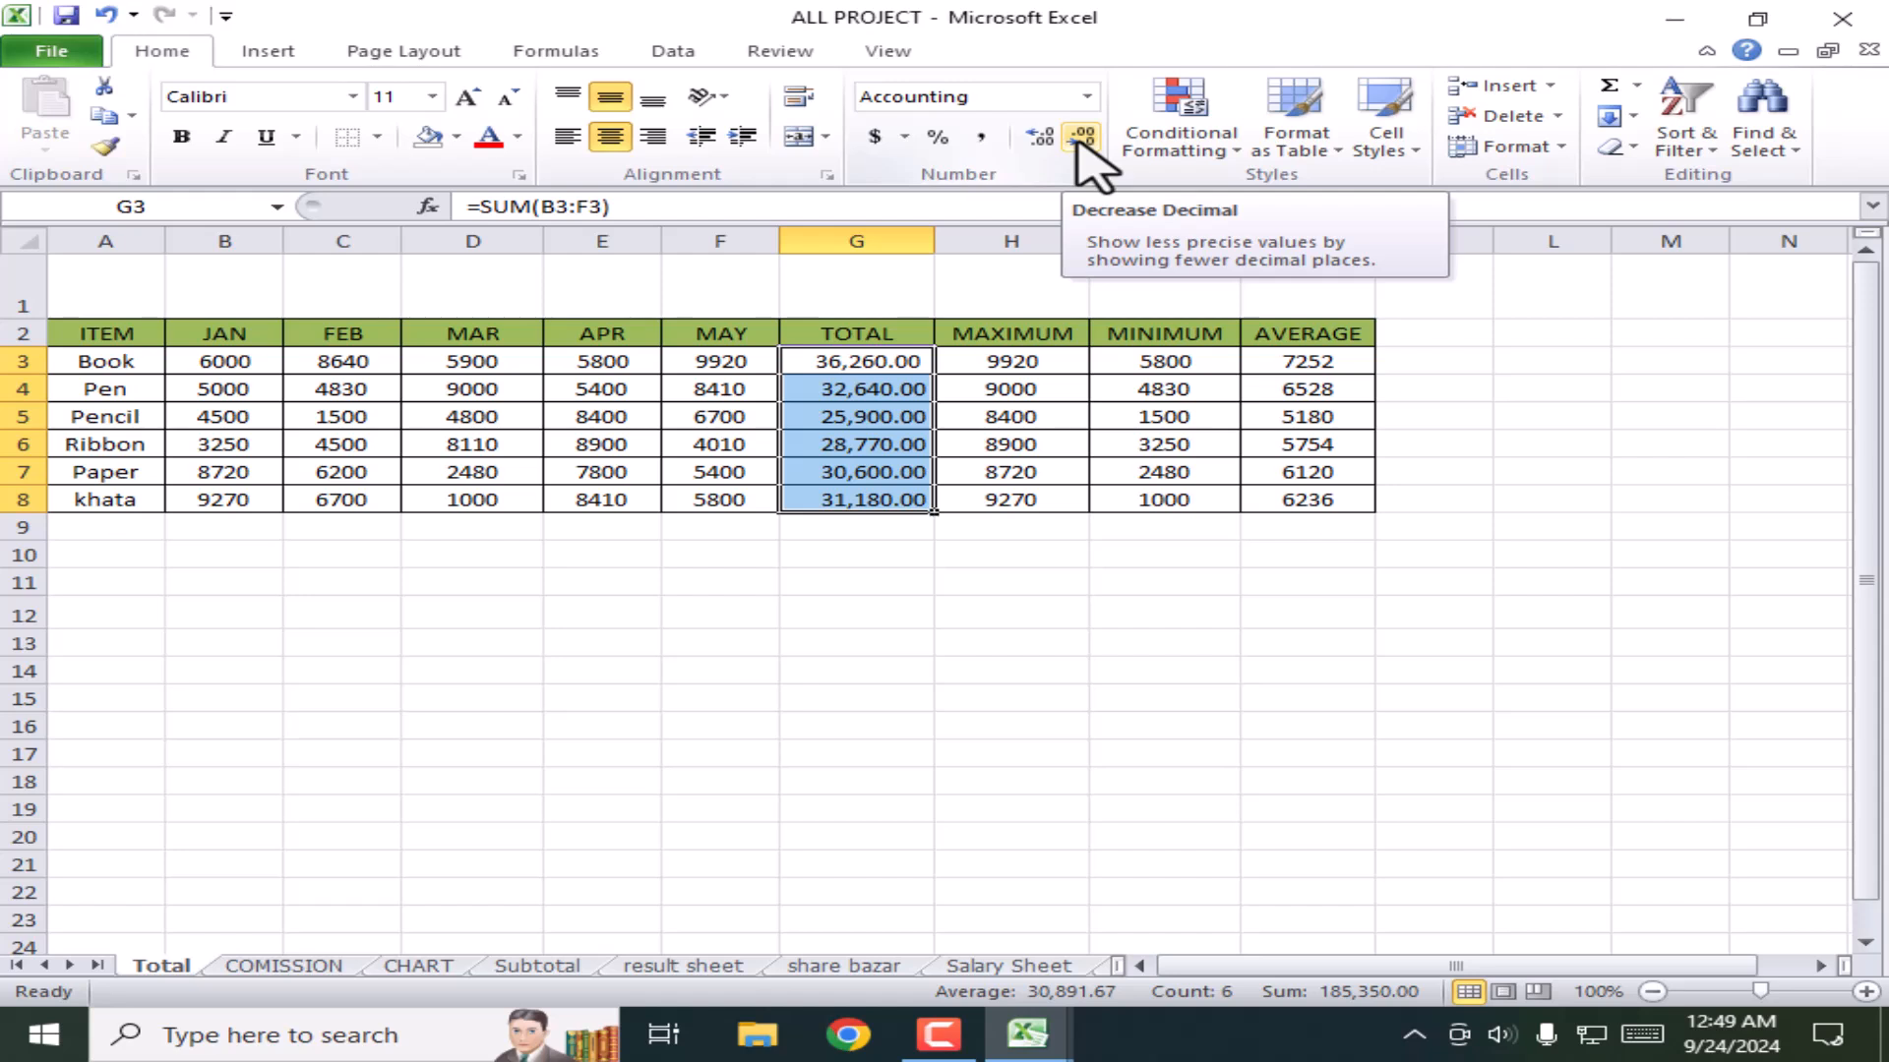
# Step: Remove two decimal places from the TOTAL values, then restore them
pyautogui.click(1082, 138)
pyautogui.click(1082, 138)
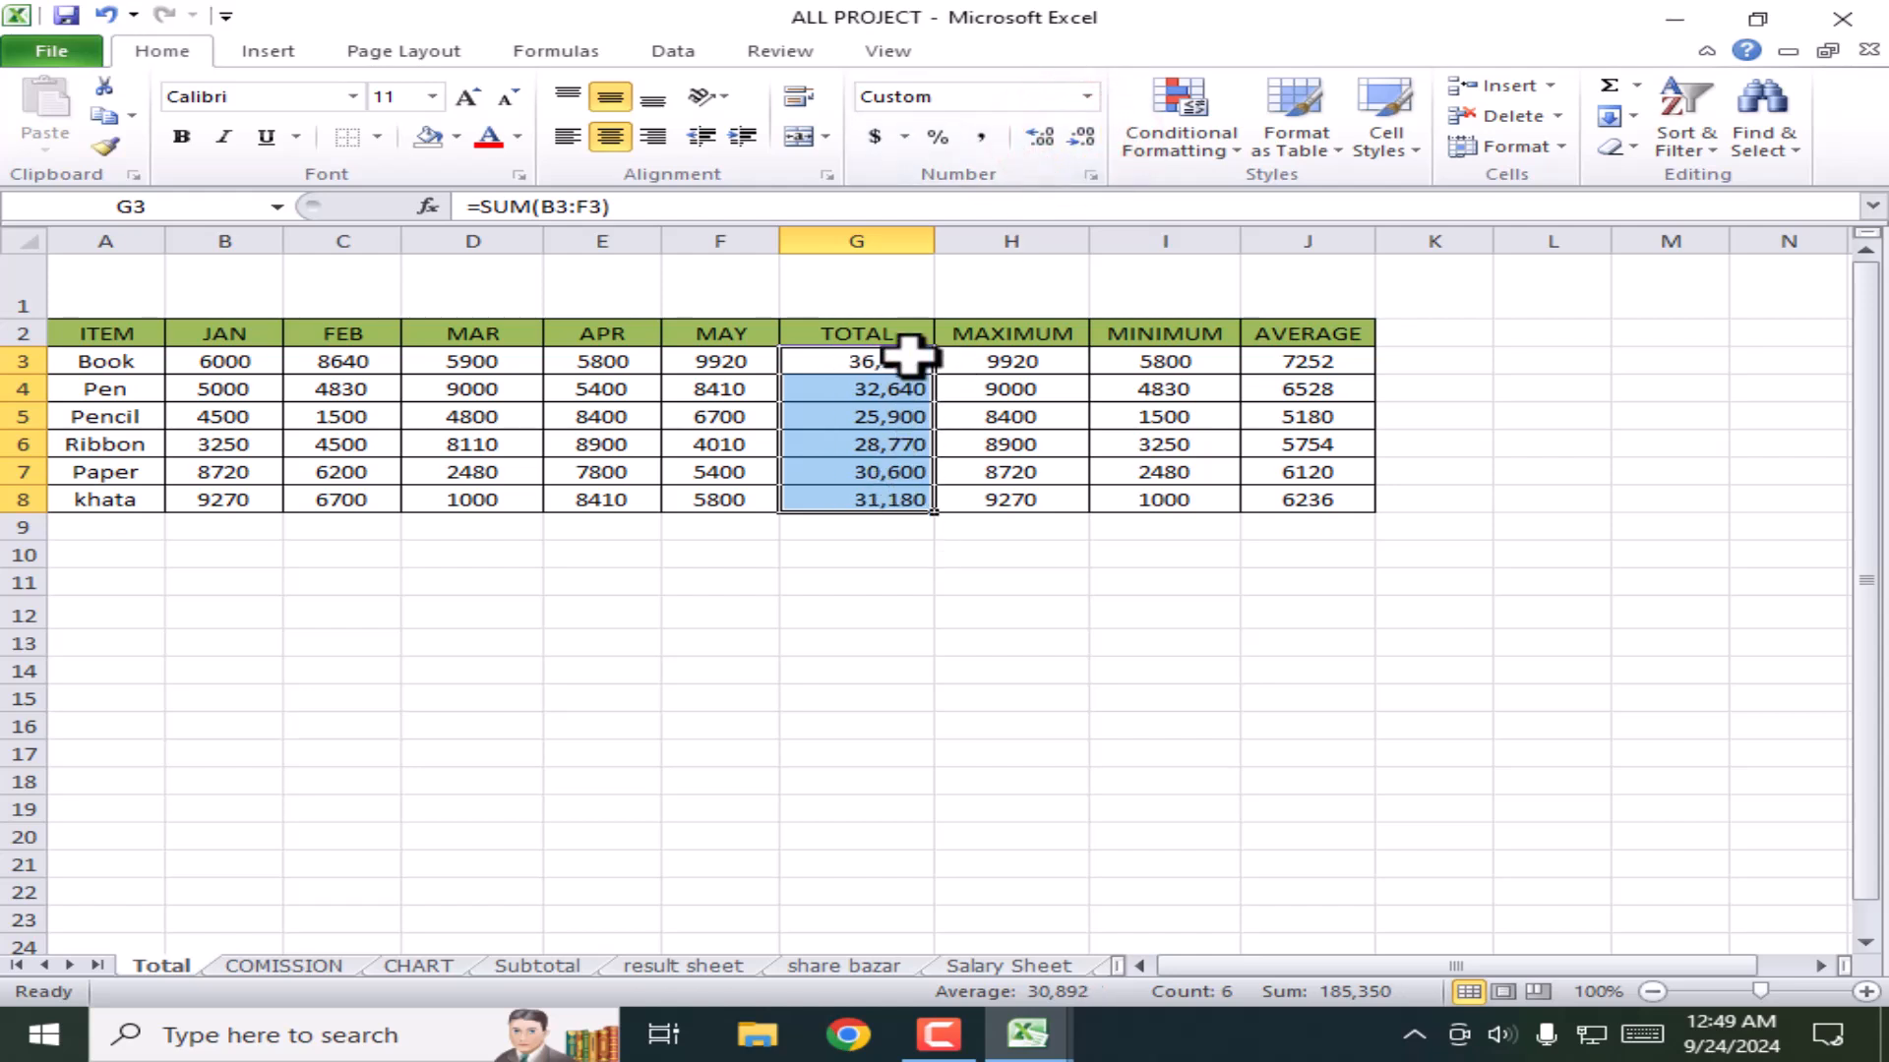
pyautogui.click(1041, 137)
pyautogui.click(1041, 138)
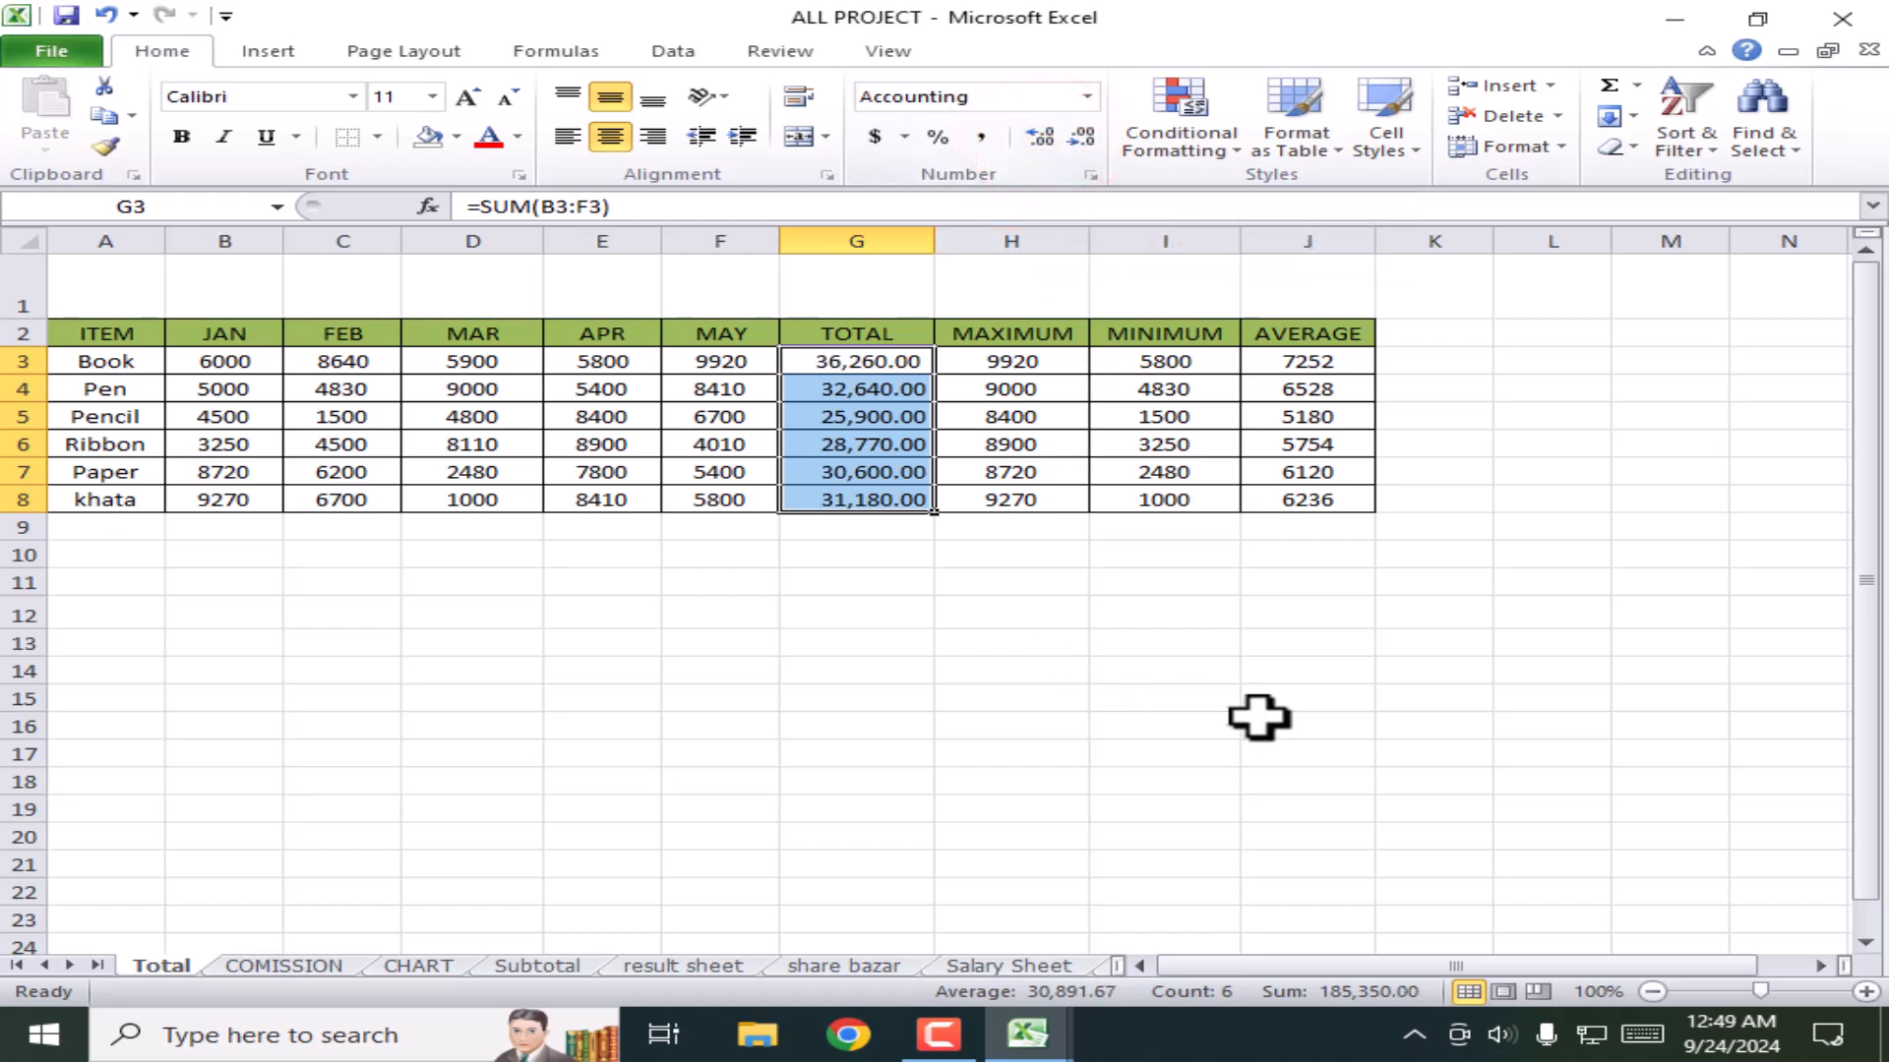
pyautogui.click(1268, 669)
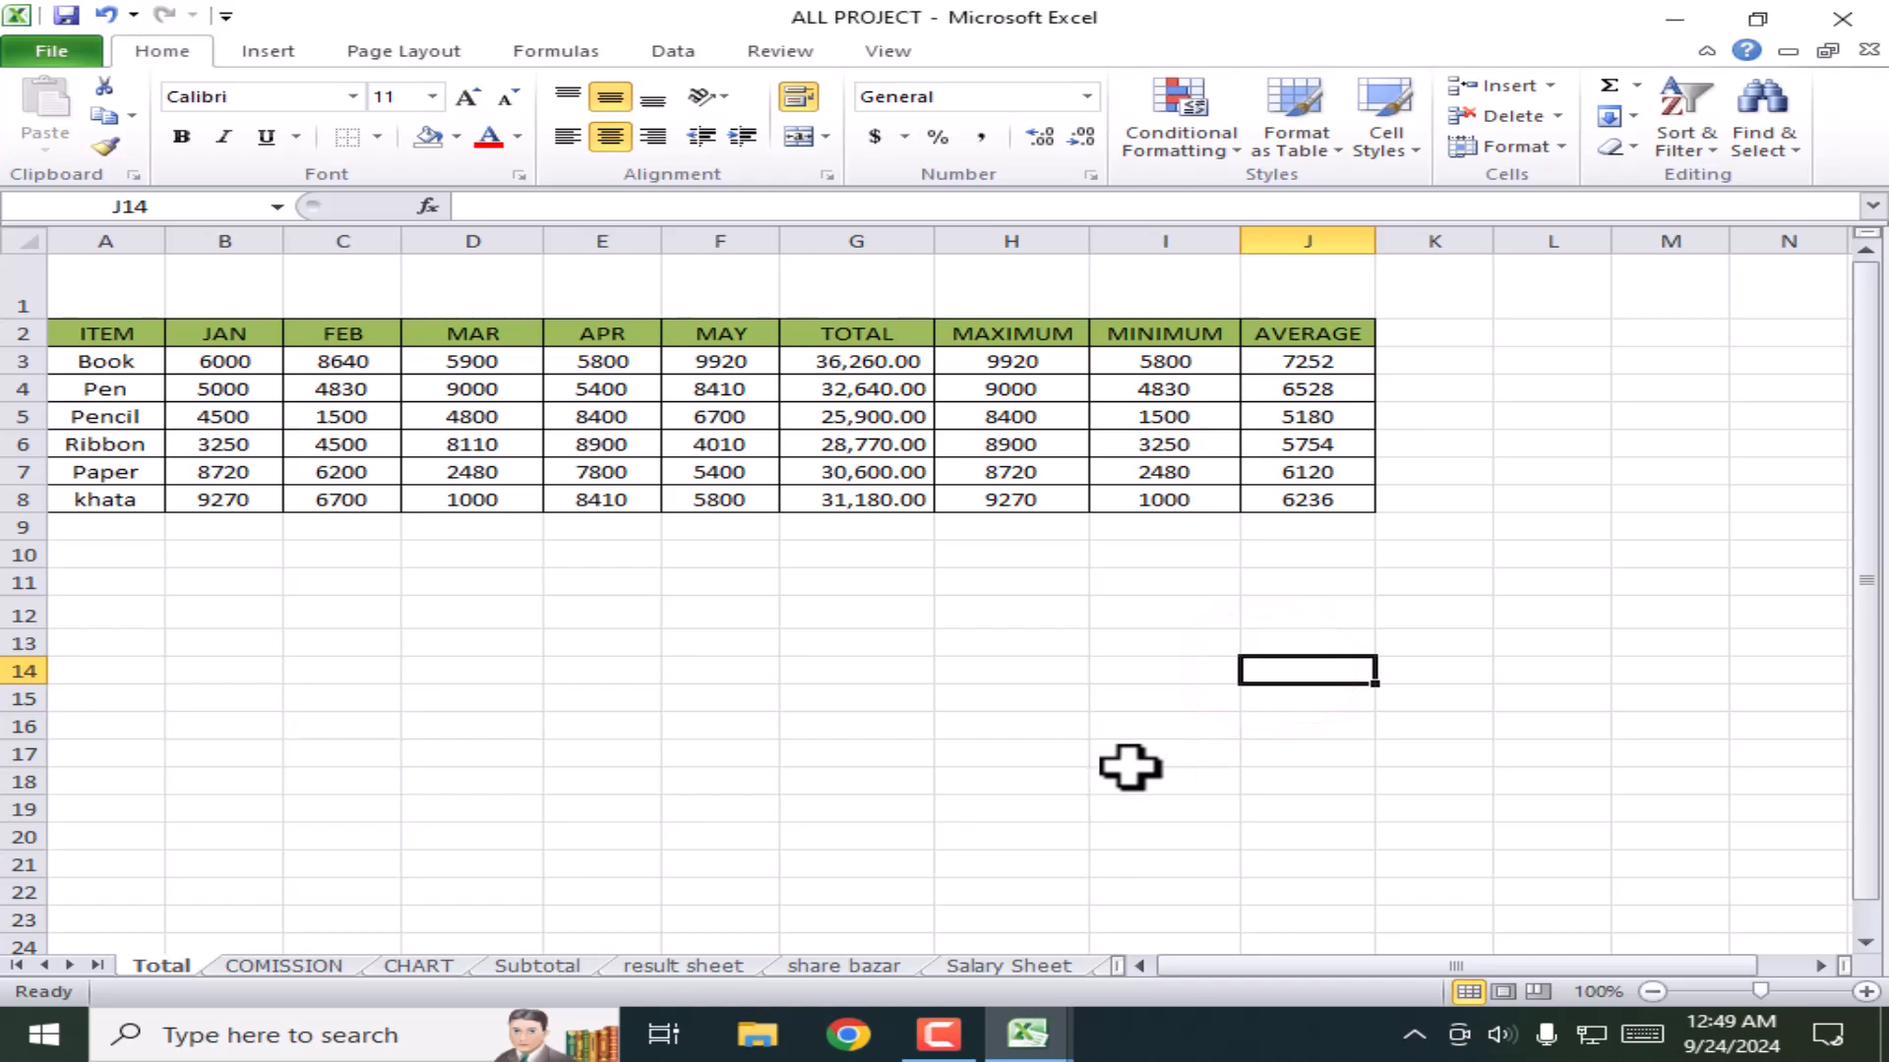
# Step: Enter the sample number 2 in F11 and add two decimal places to it
pyautogui.click(714, 585)
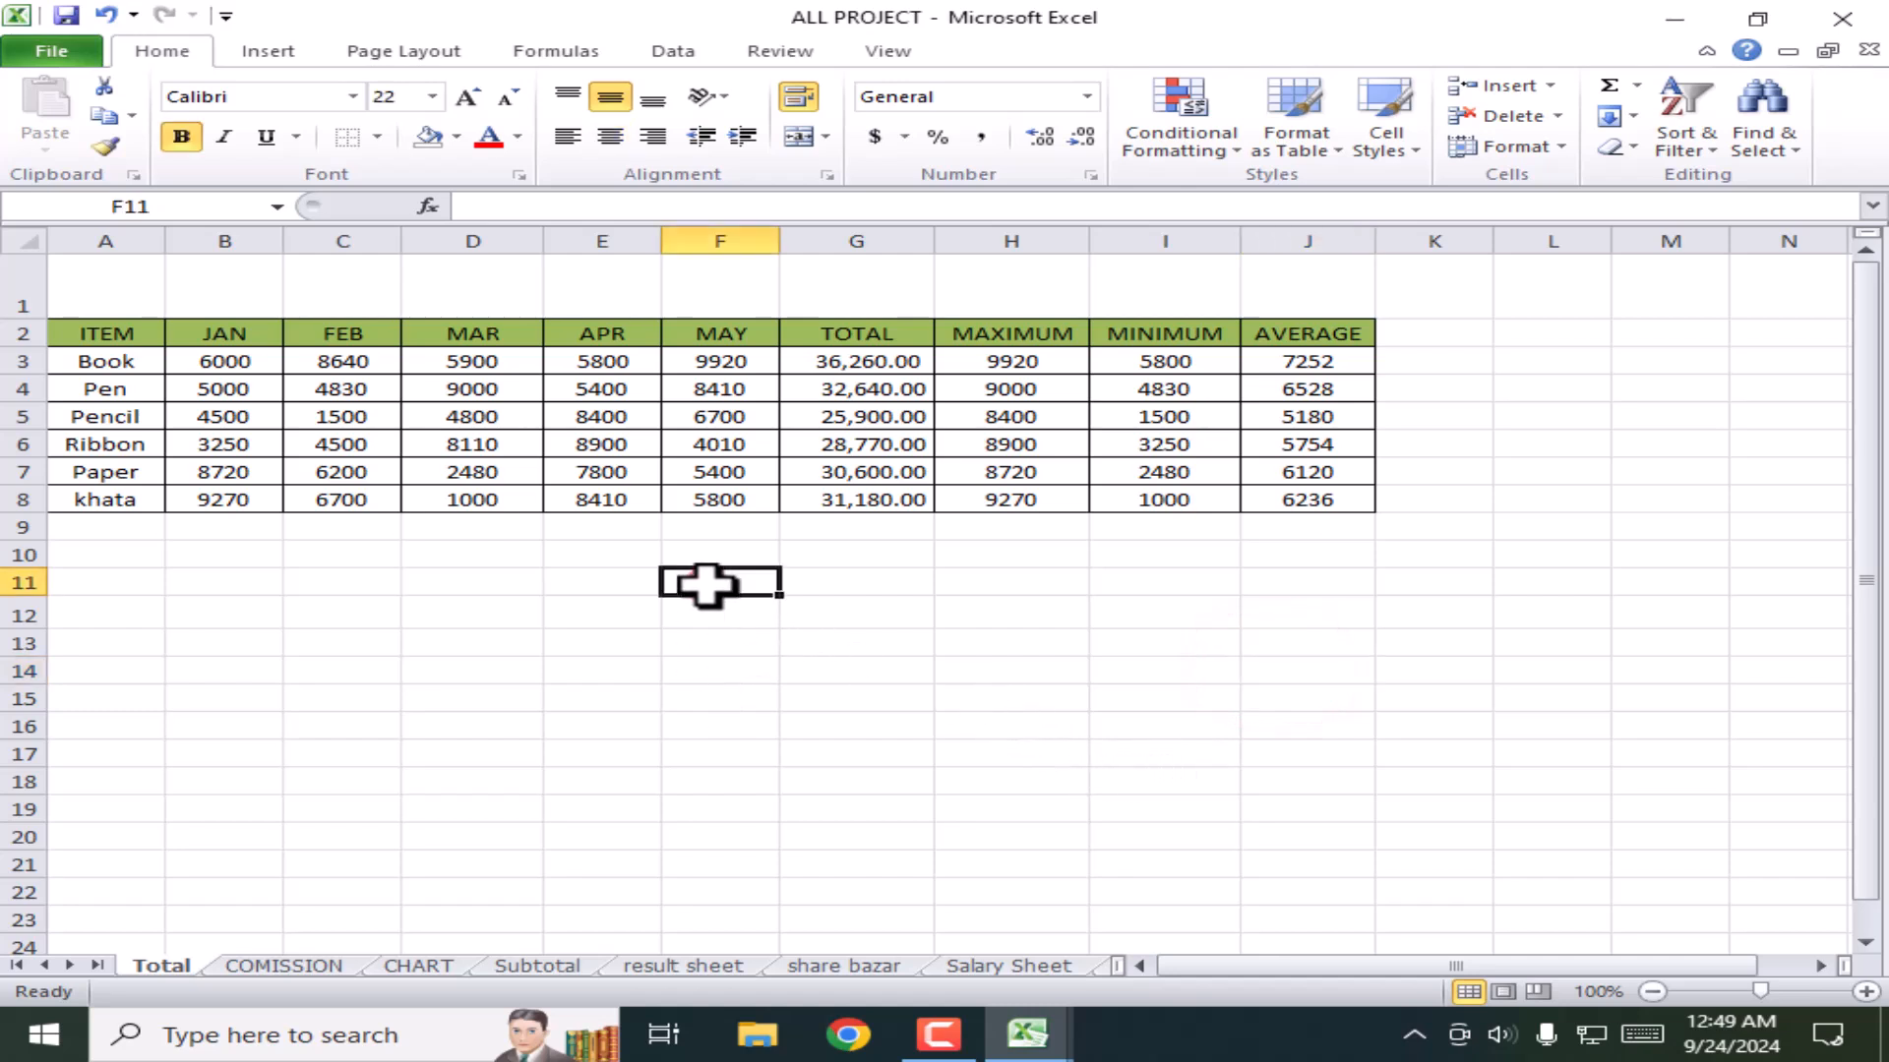
pyautogui.write('2')
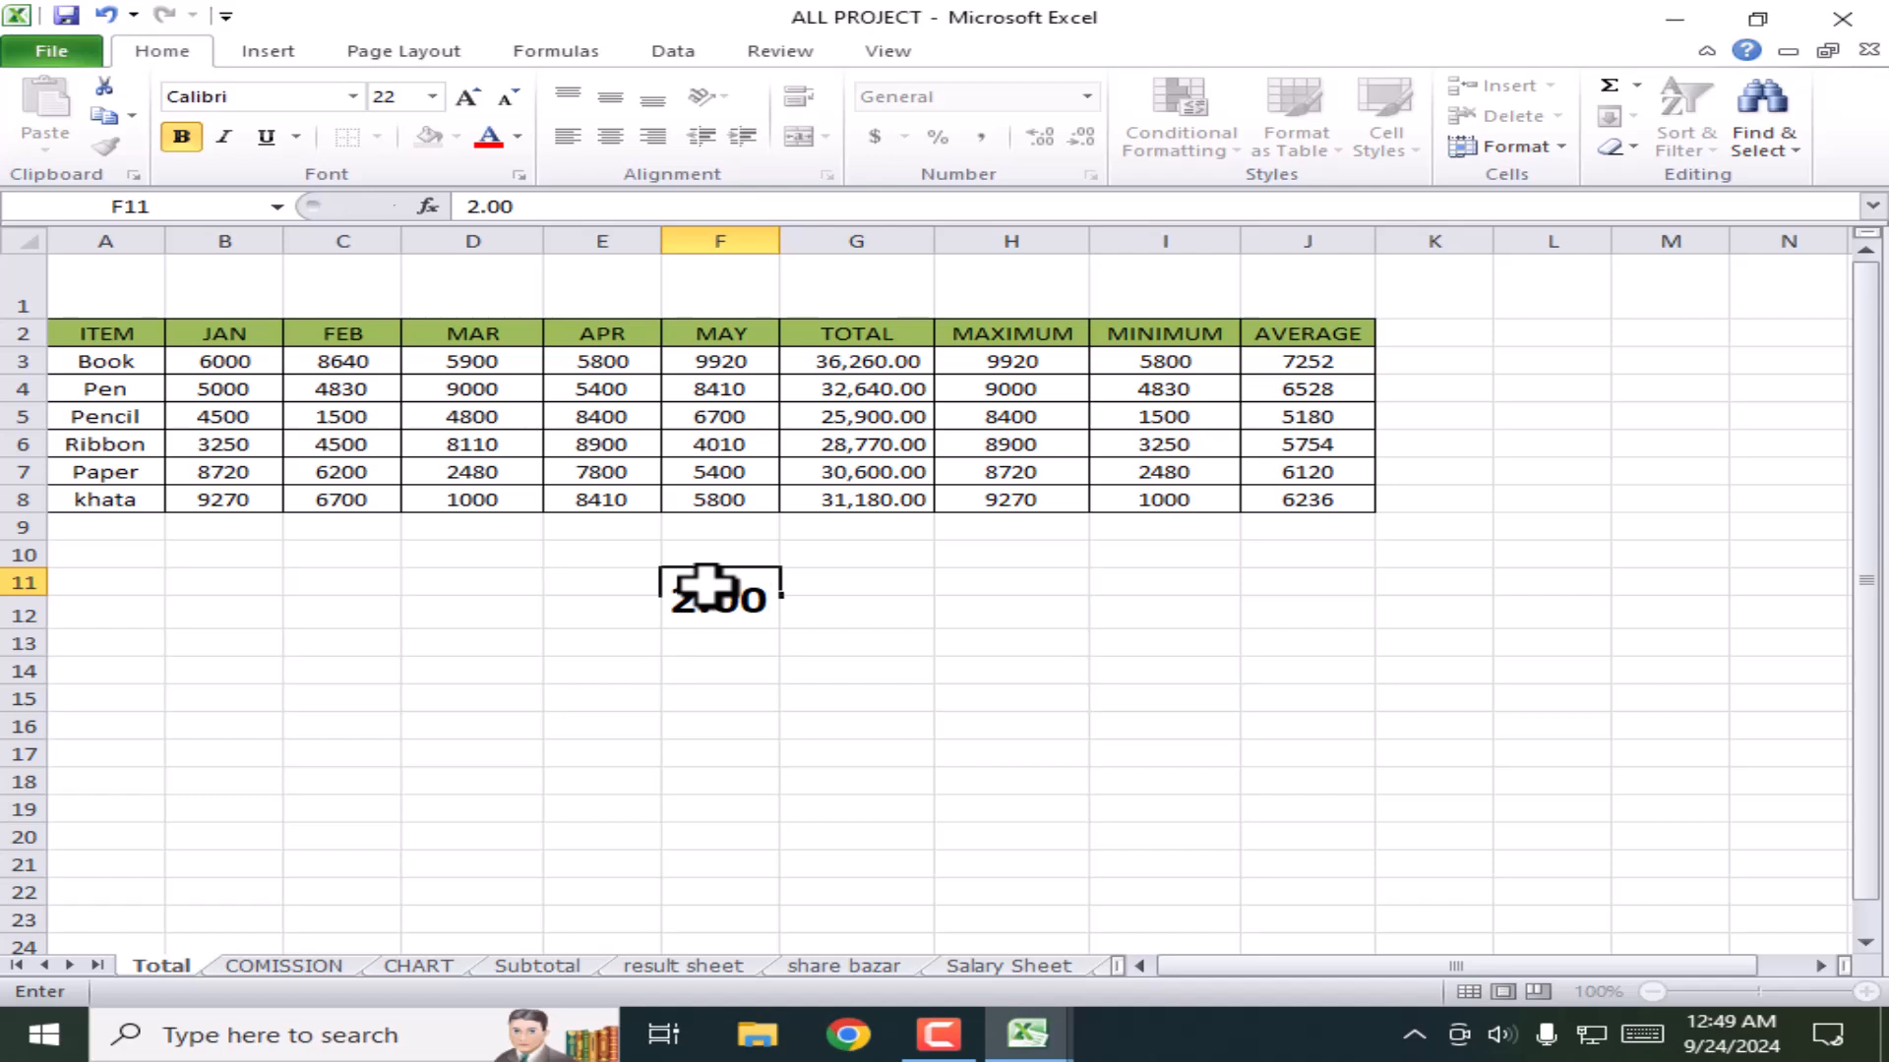
pyautogui.press('Return')
pyautogui.click(936, 755)
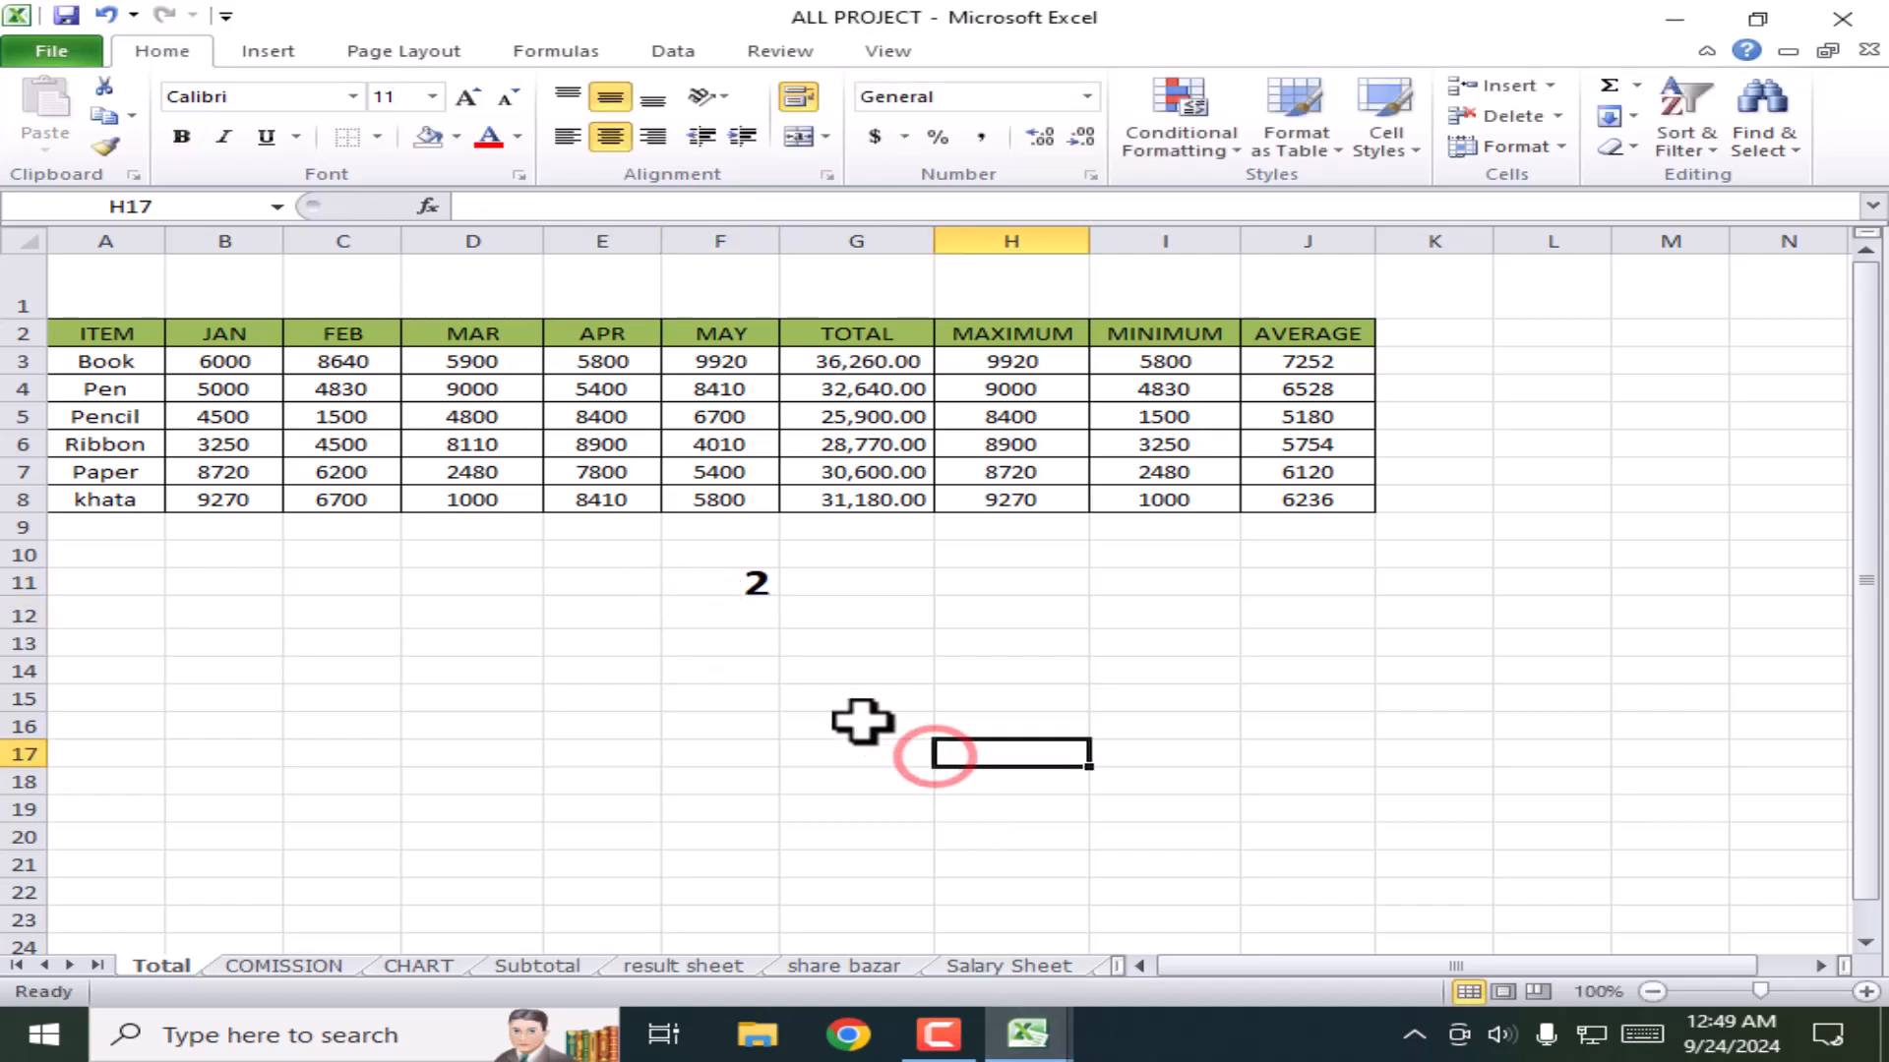
pyautogui.click(735, 590)
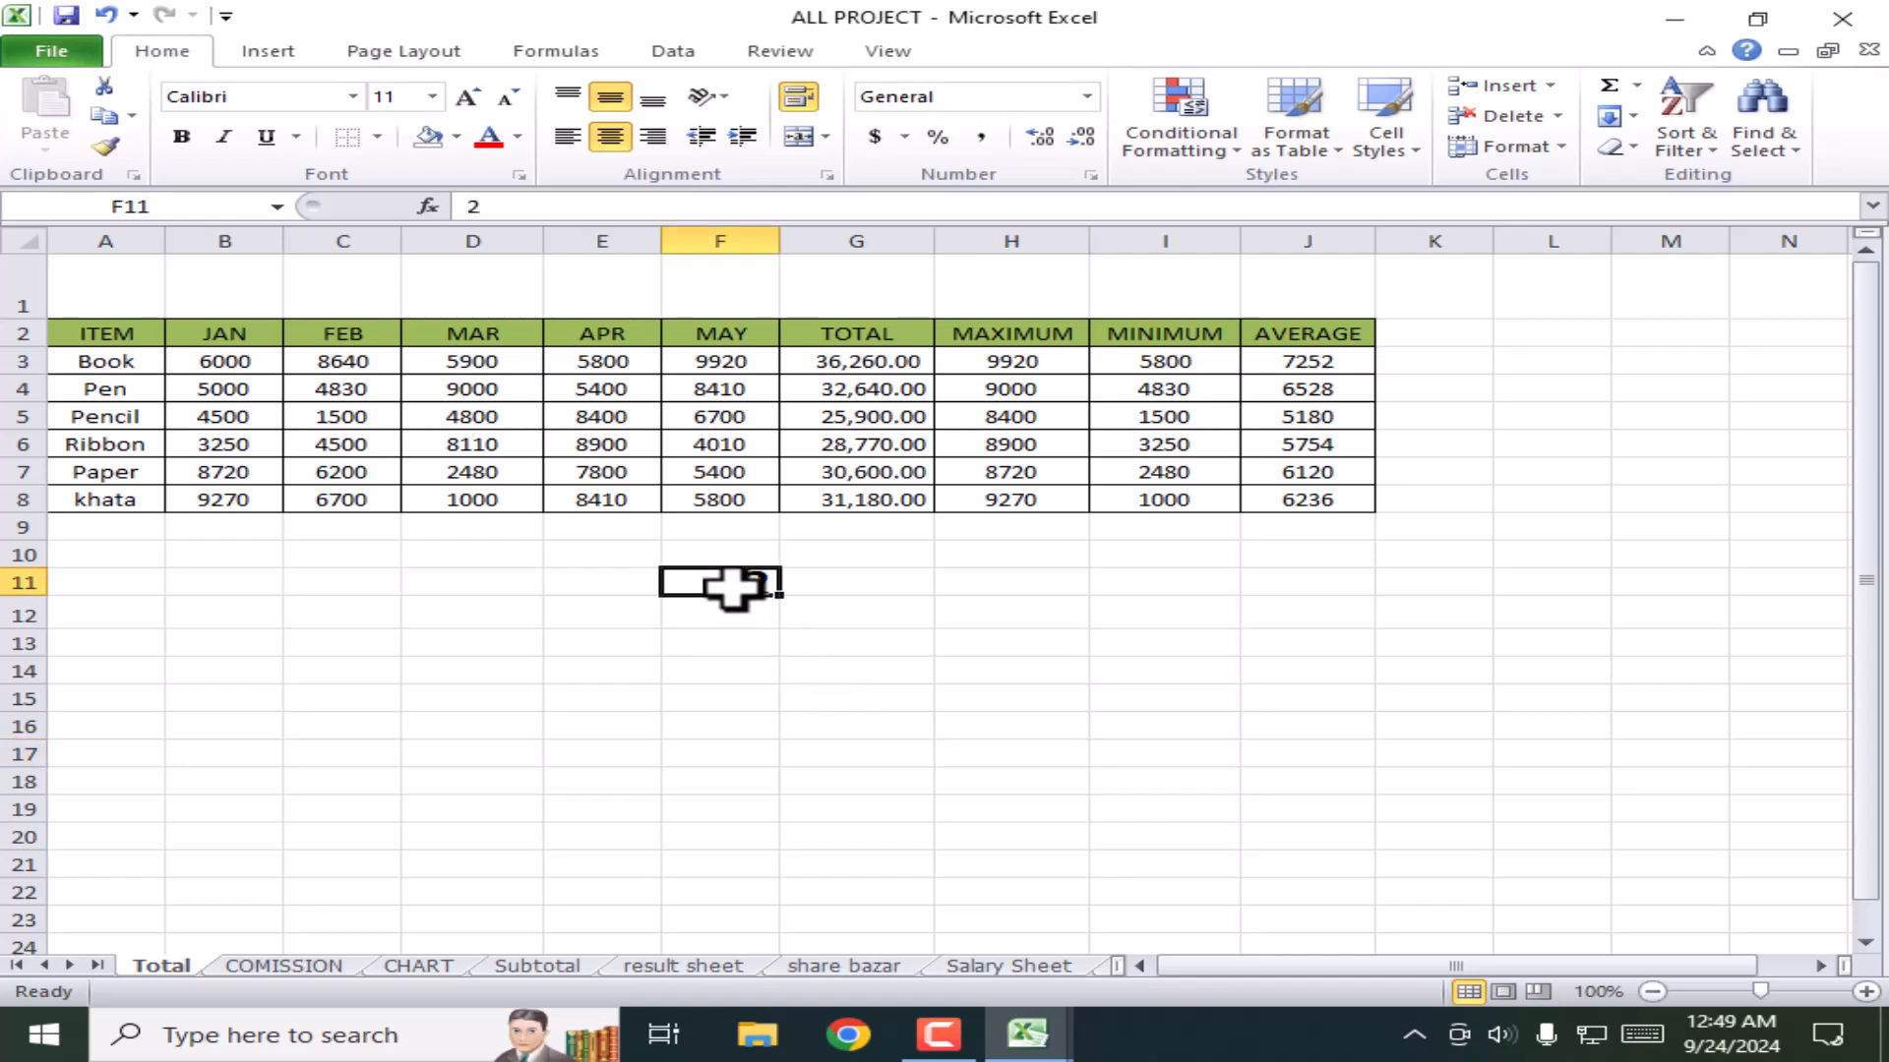
pyautogui.click(1045, 136)
pyautogui.click(1044, 136)
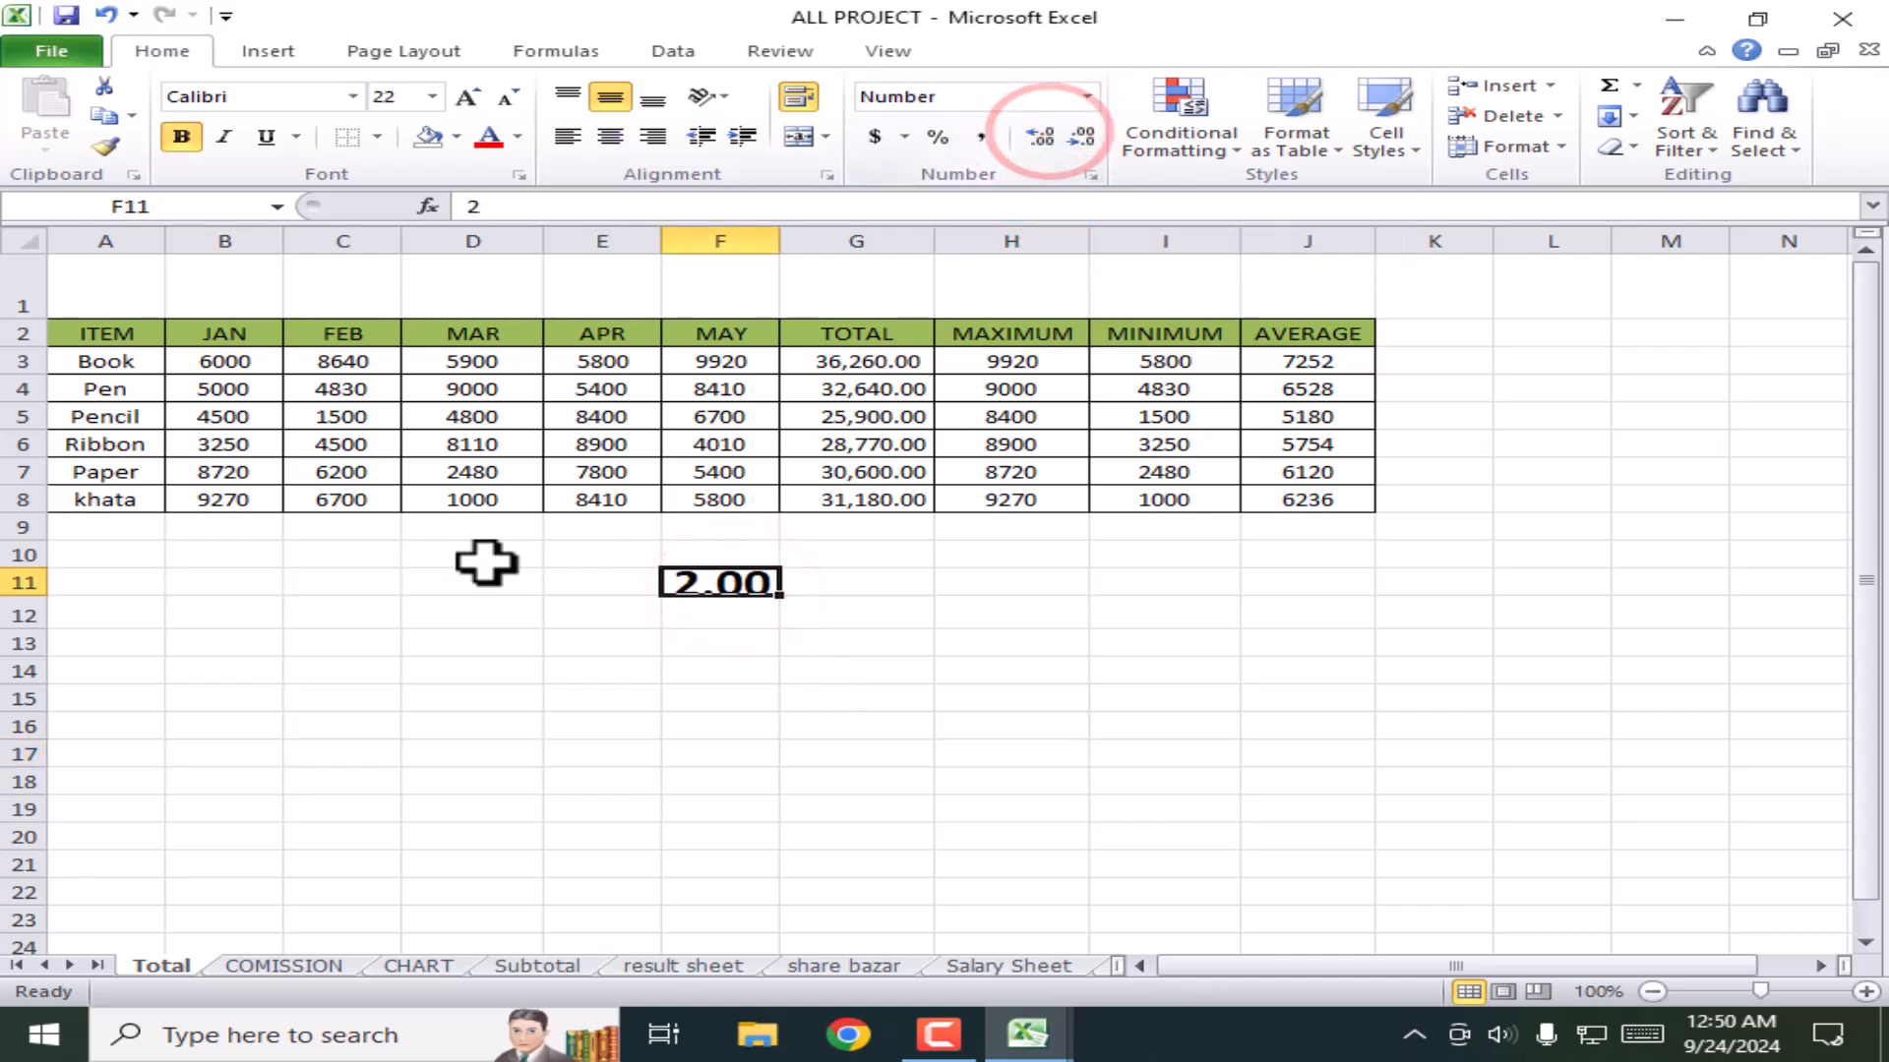
# Step: Make row 11 taller and step F11's decimals up, then back down to a whole 2
pyautogui.moveTo(38, 596); pyautogui.dragTo(36, 623)
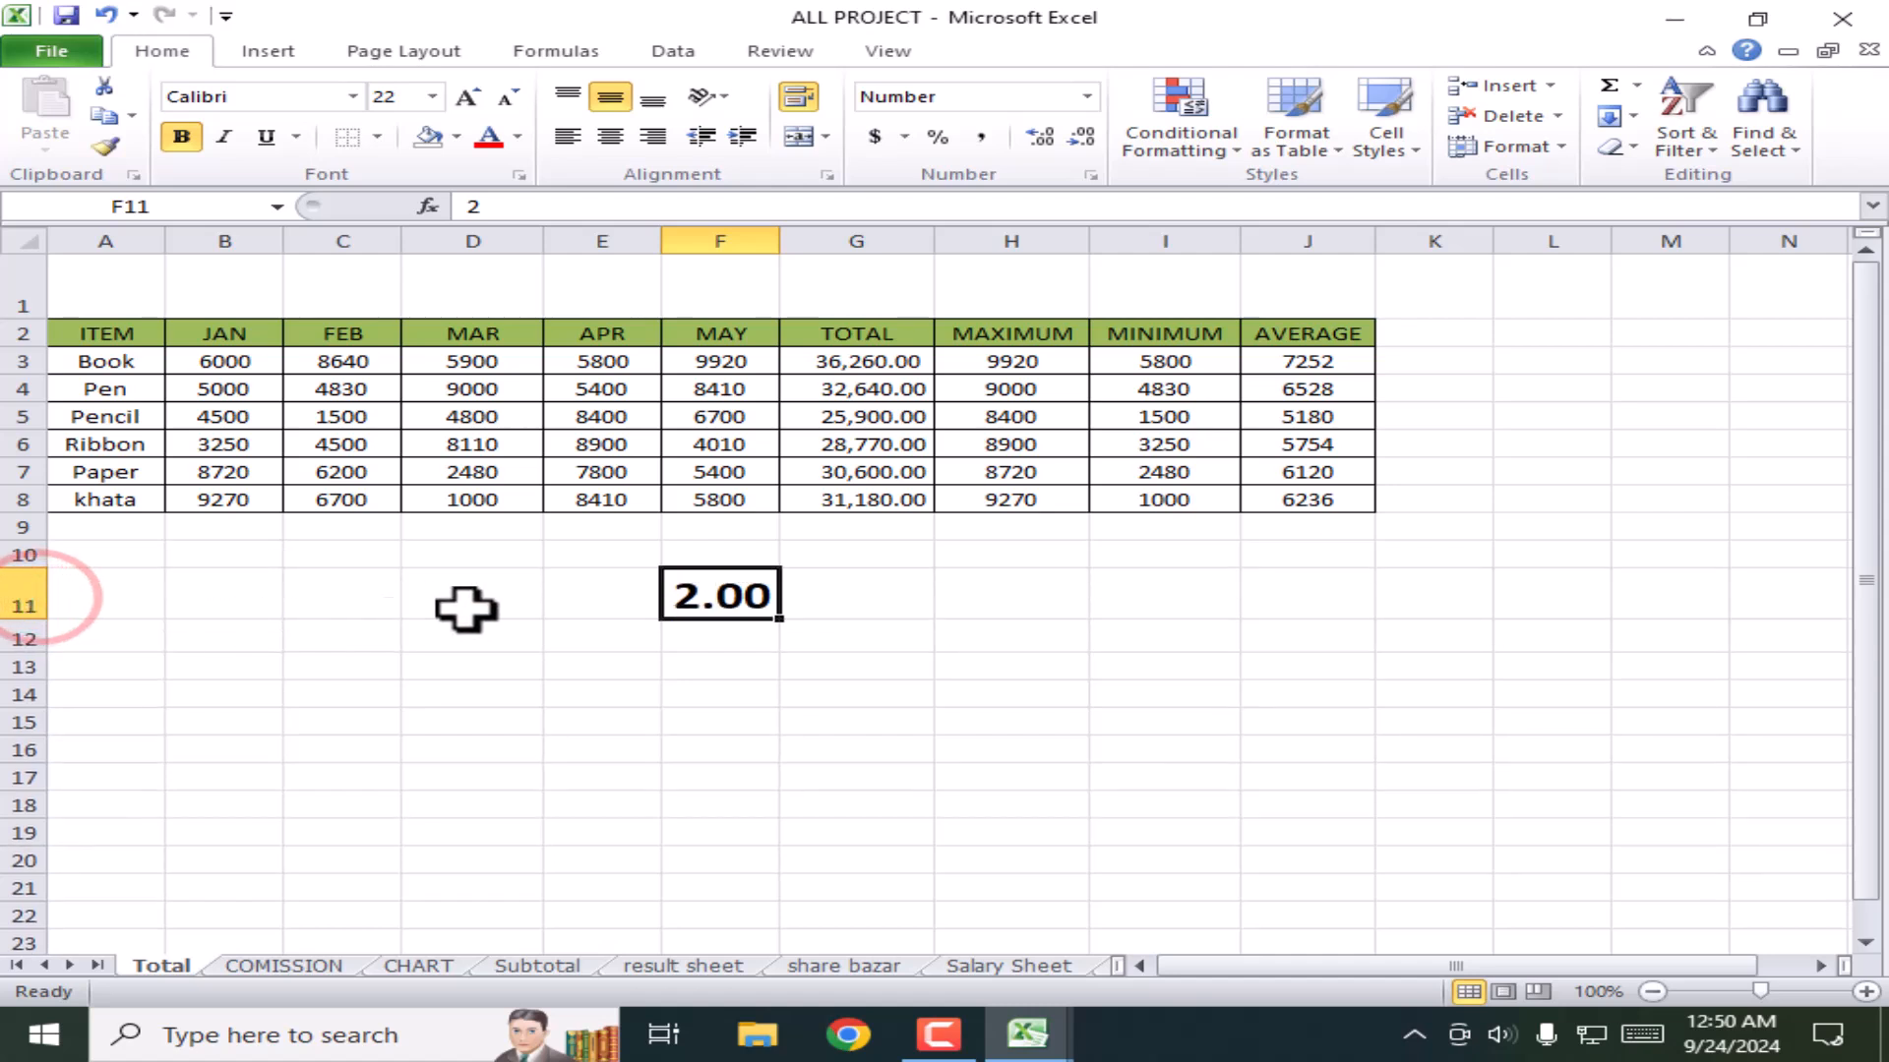
pyautogui.click(1040, 136)
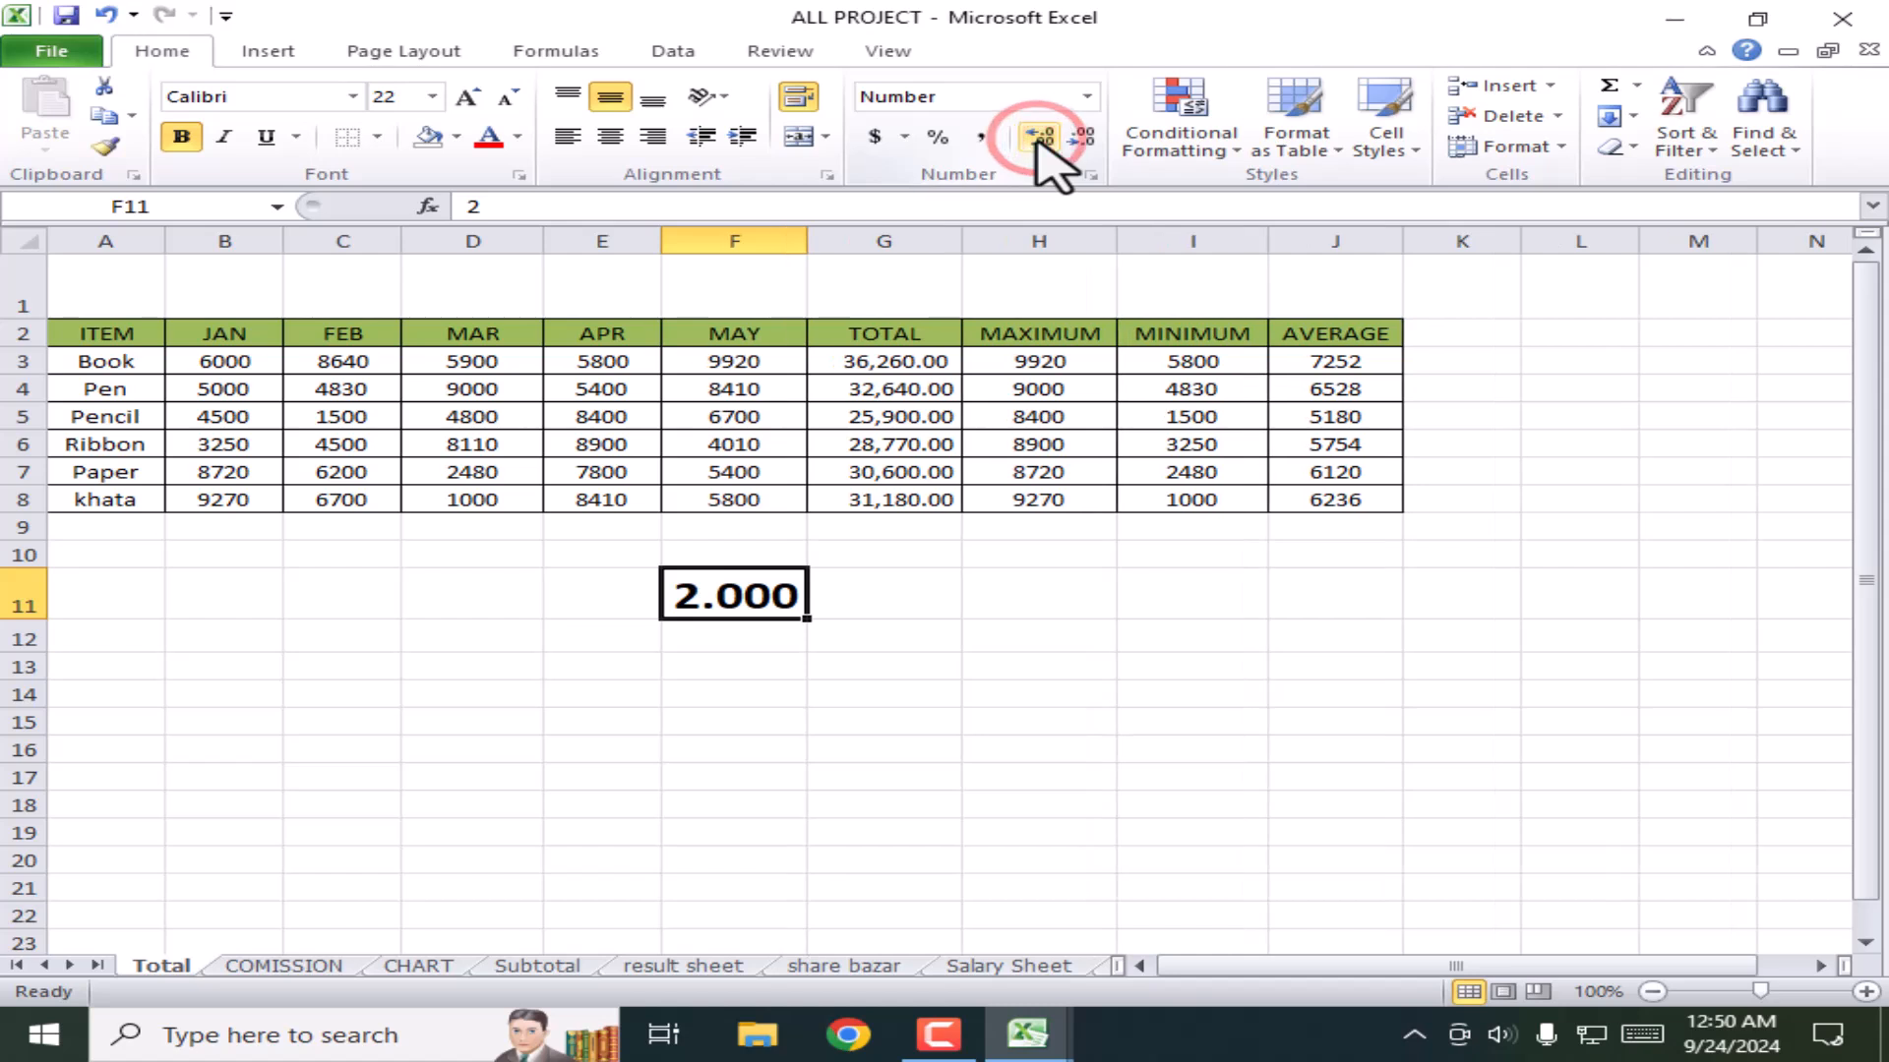
pyautogui.click(1040, 136)
pyautogui.click(1083, 136)
pyautogui.click(1084, 136)
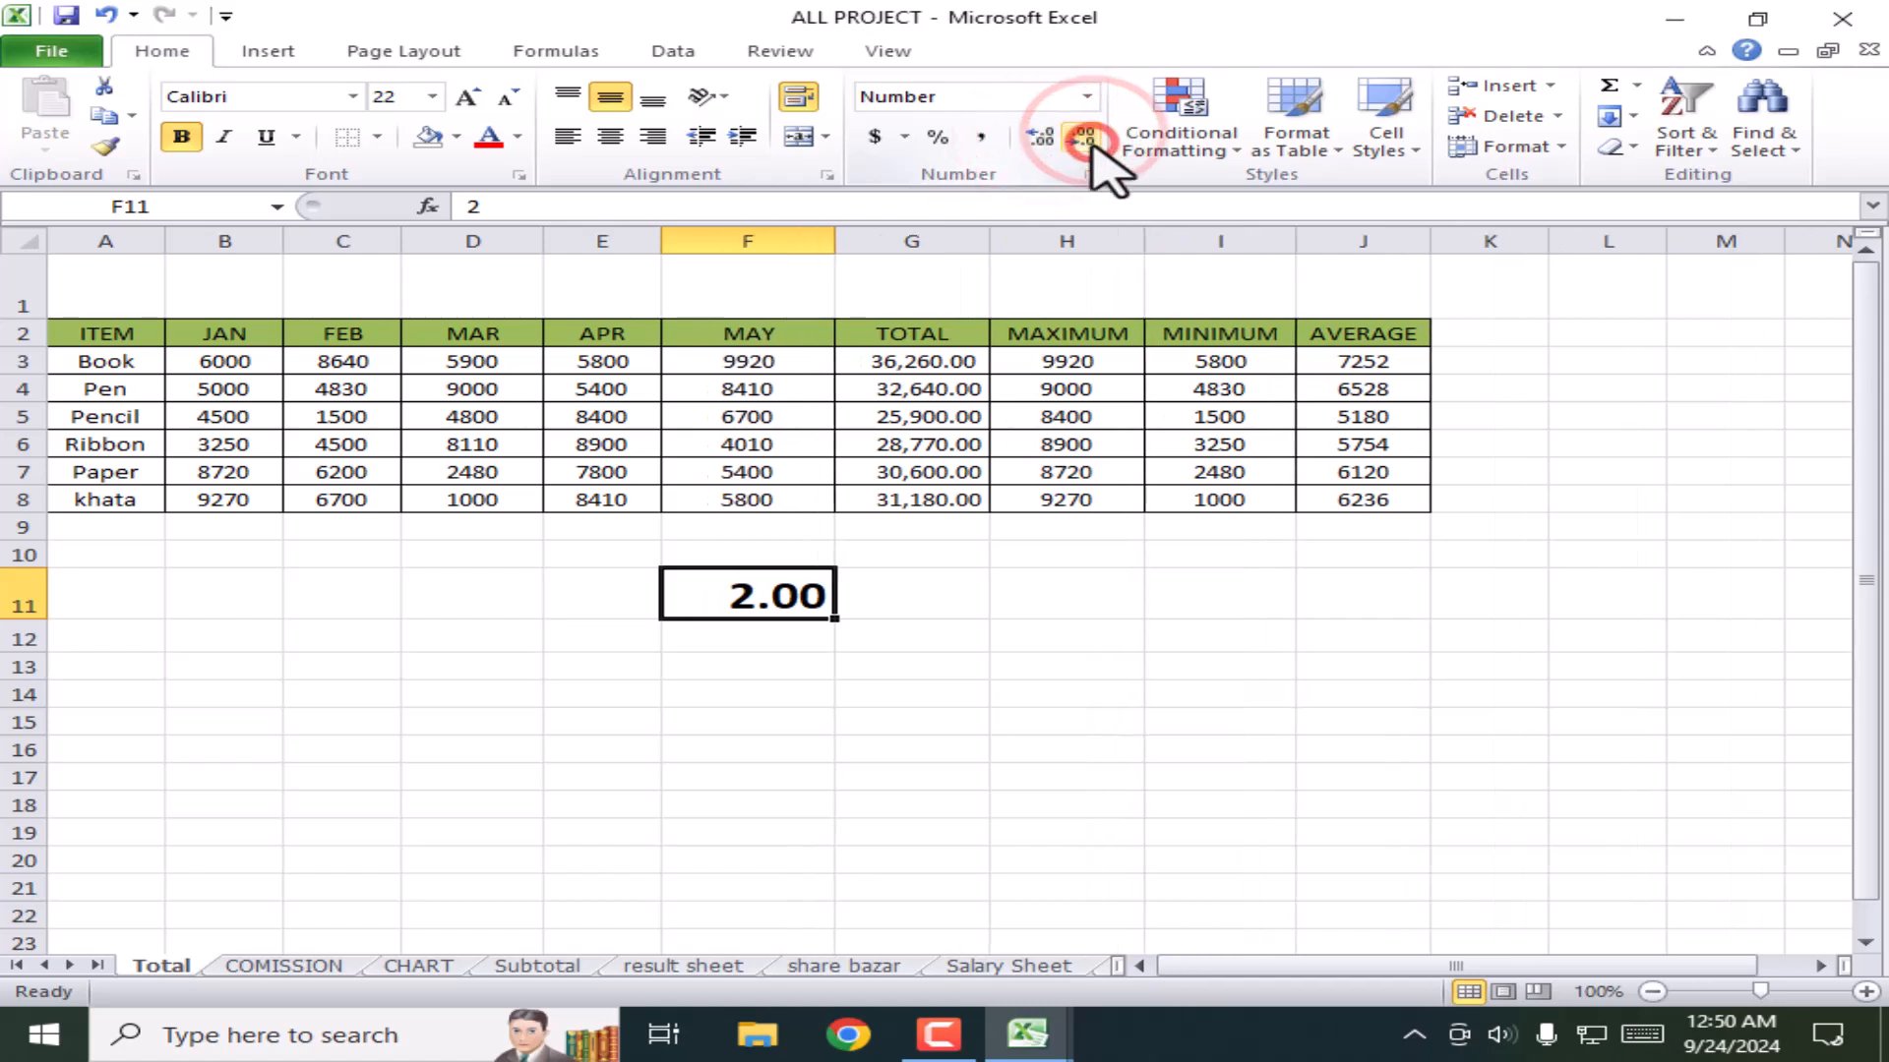
pyautogui.click(1084, 137)
pyautogui.click(1084, 137)
# Step: Delete the sample value 2 from F11
pyautogui.click(982, 748)
pyautogui.click(774, 593)
pyautogui.press('Delete')
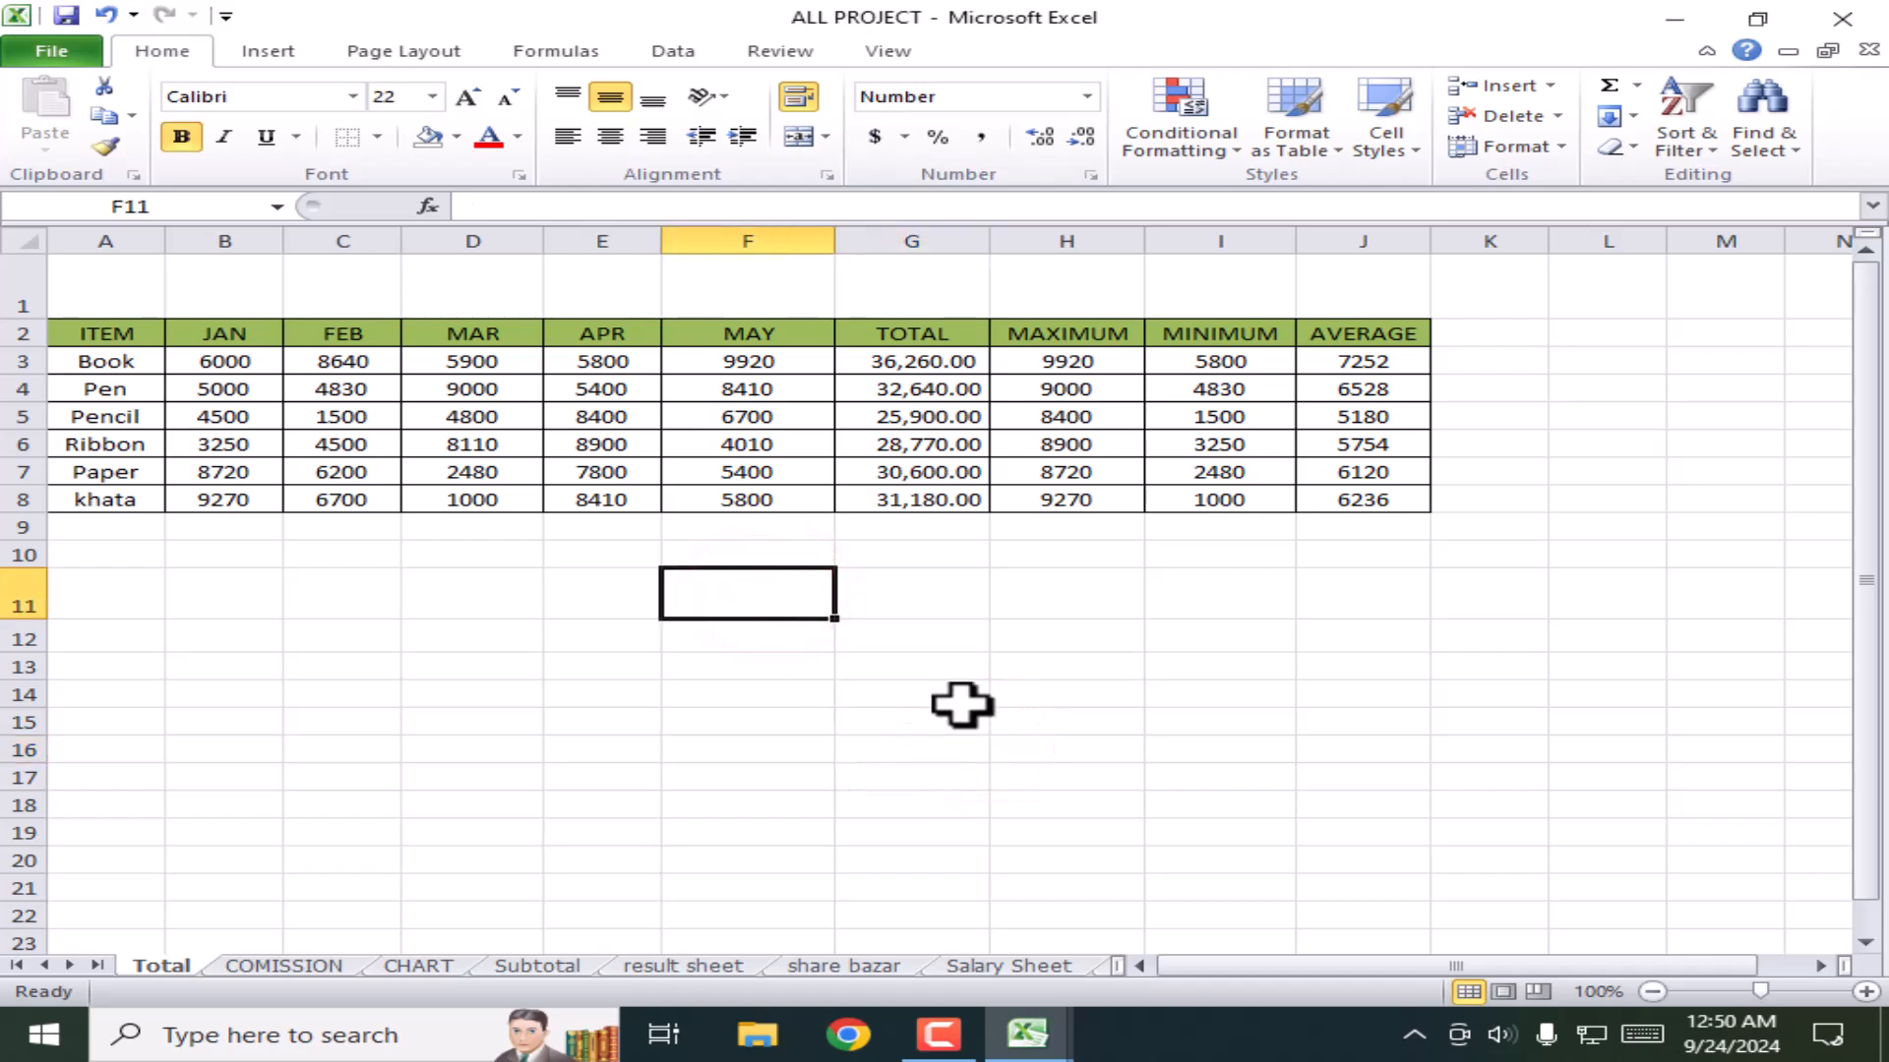
pyautogui.click(959, 693)
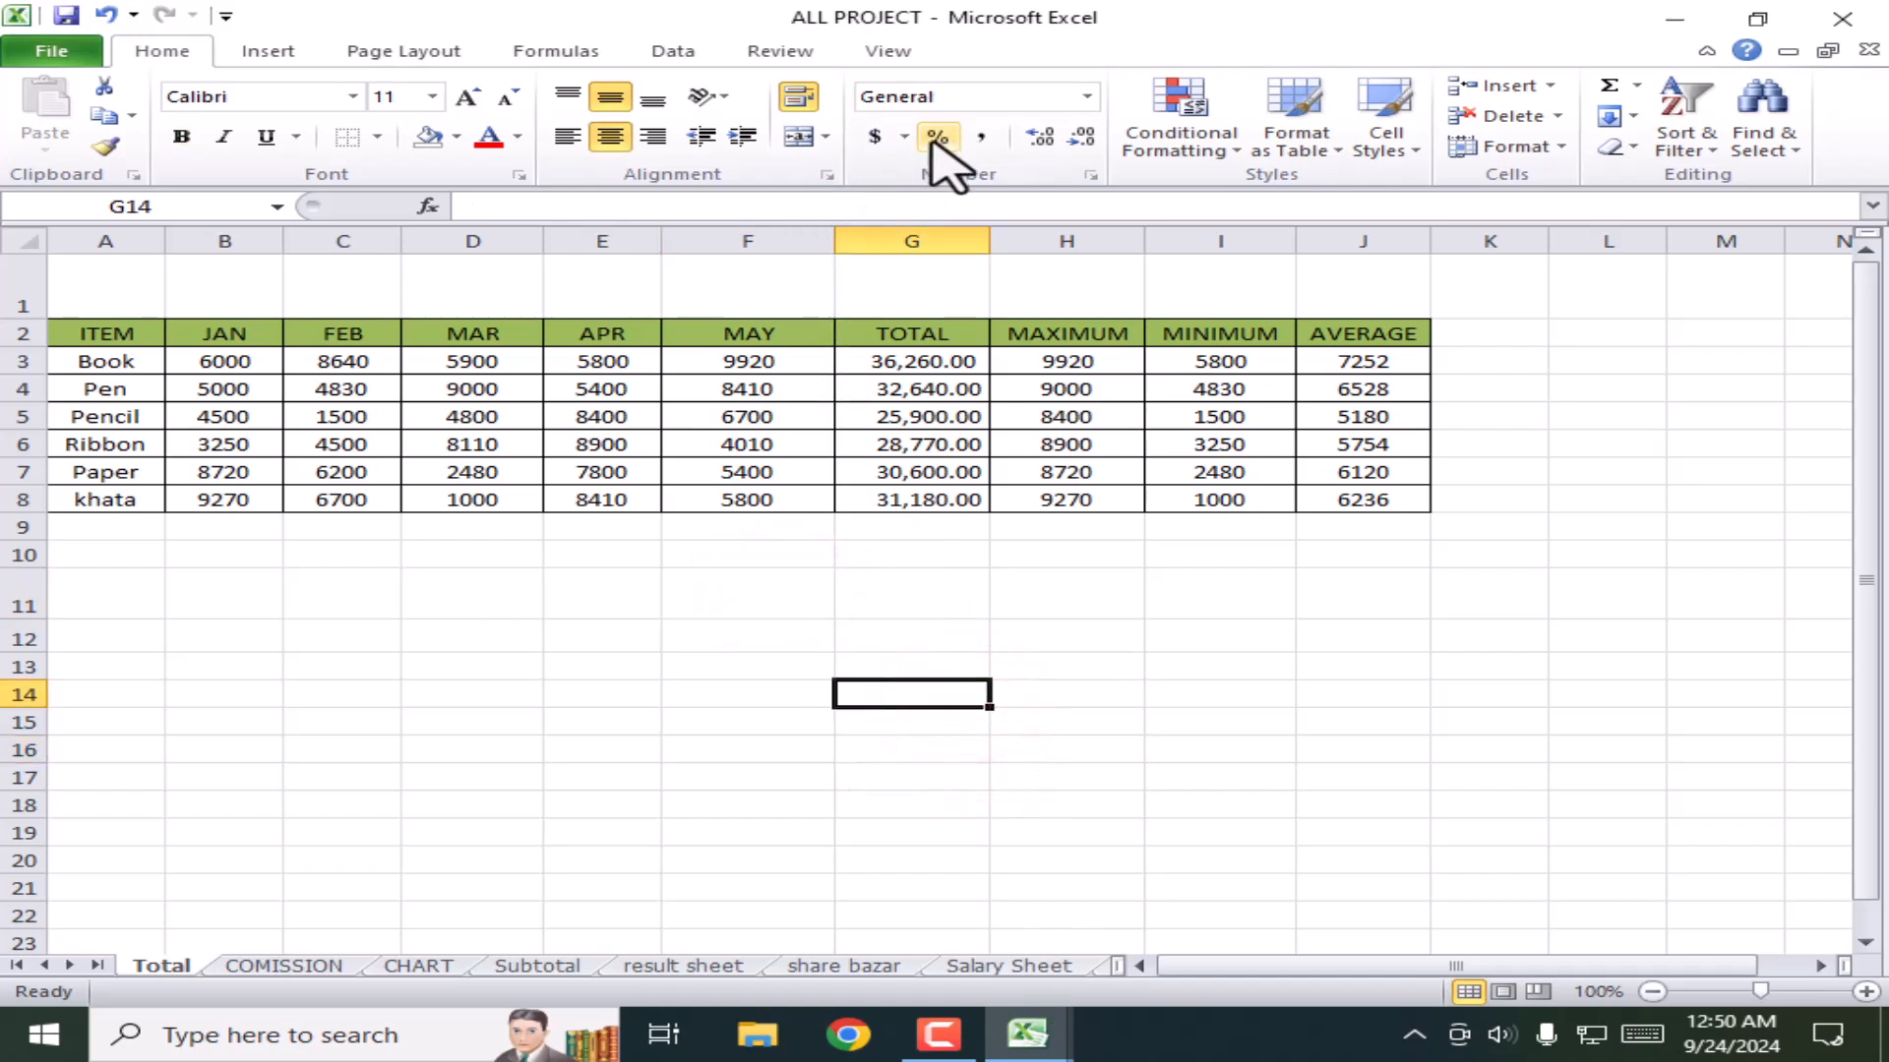
# Step: Apply Percent Style to H12 and enter 50 so it shows 50%
pyautogui.click(1183, 752)
pyautogui.click(1038, 630)
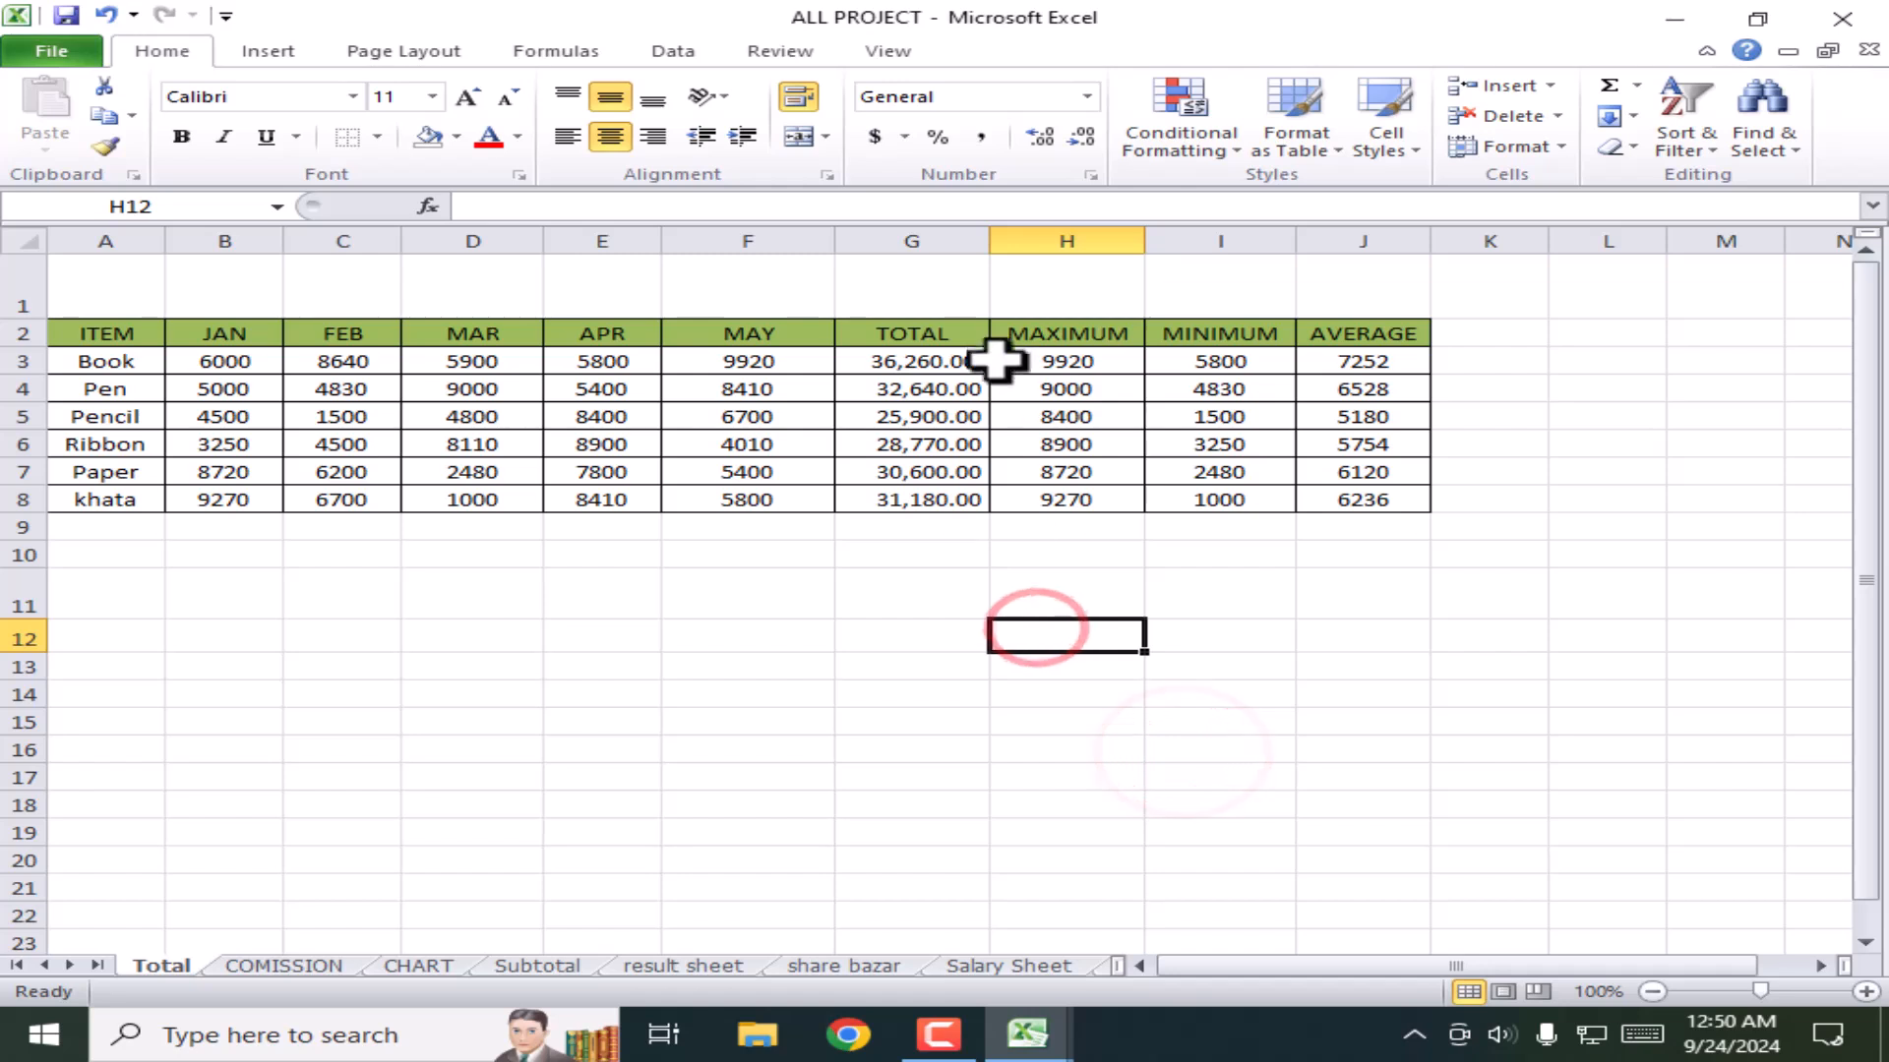
pyautogui.click(1597, 775)
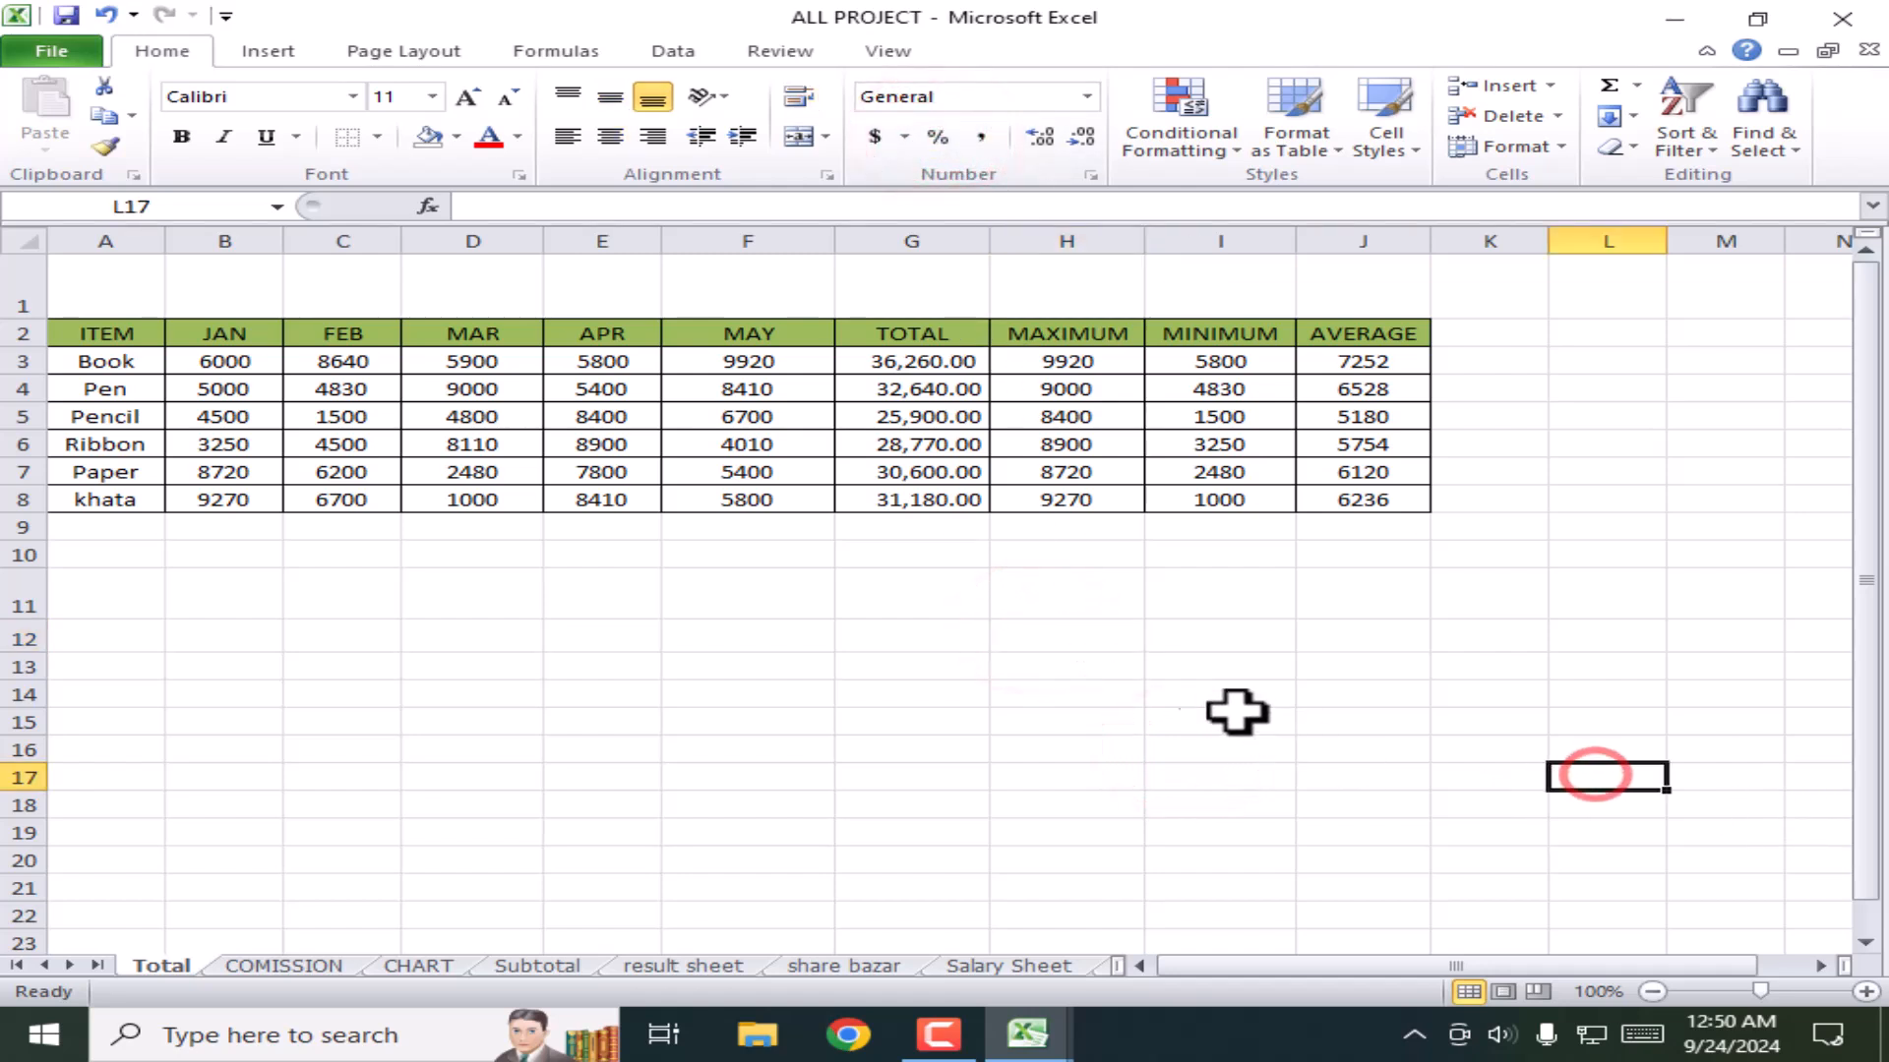
pyautogui.click(1096, 666)
pyautogui.click(1072, 641)
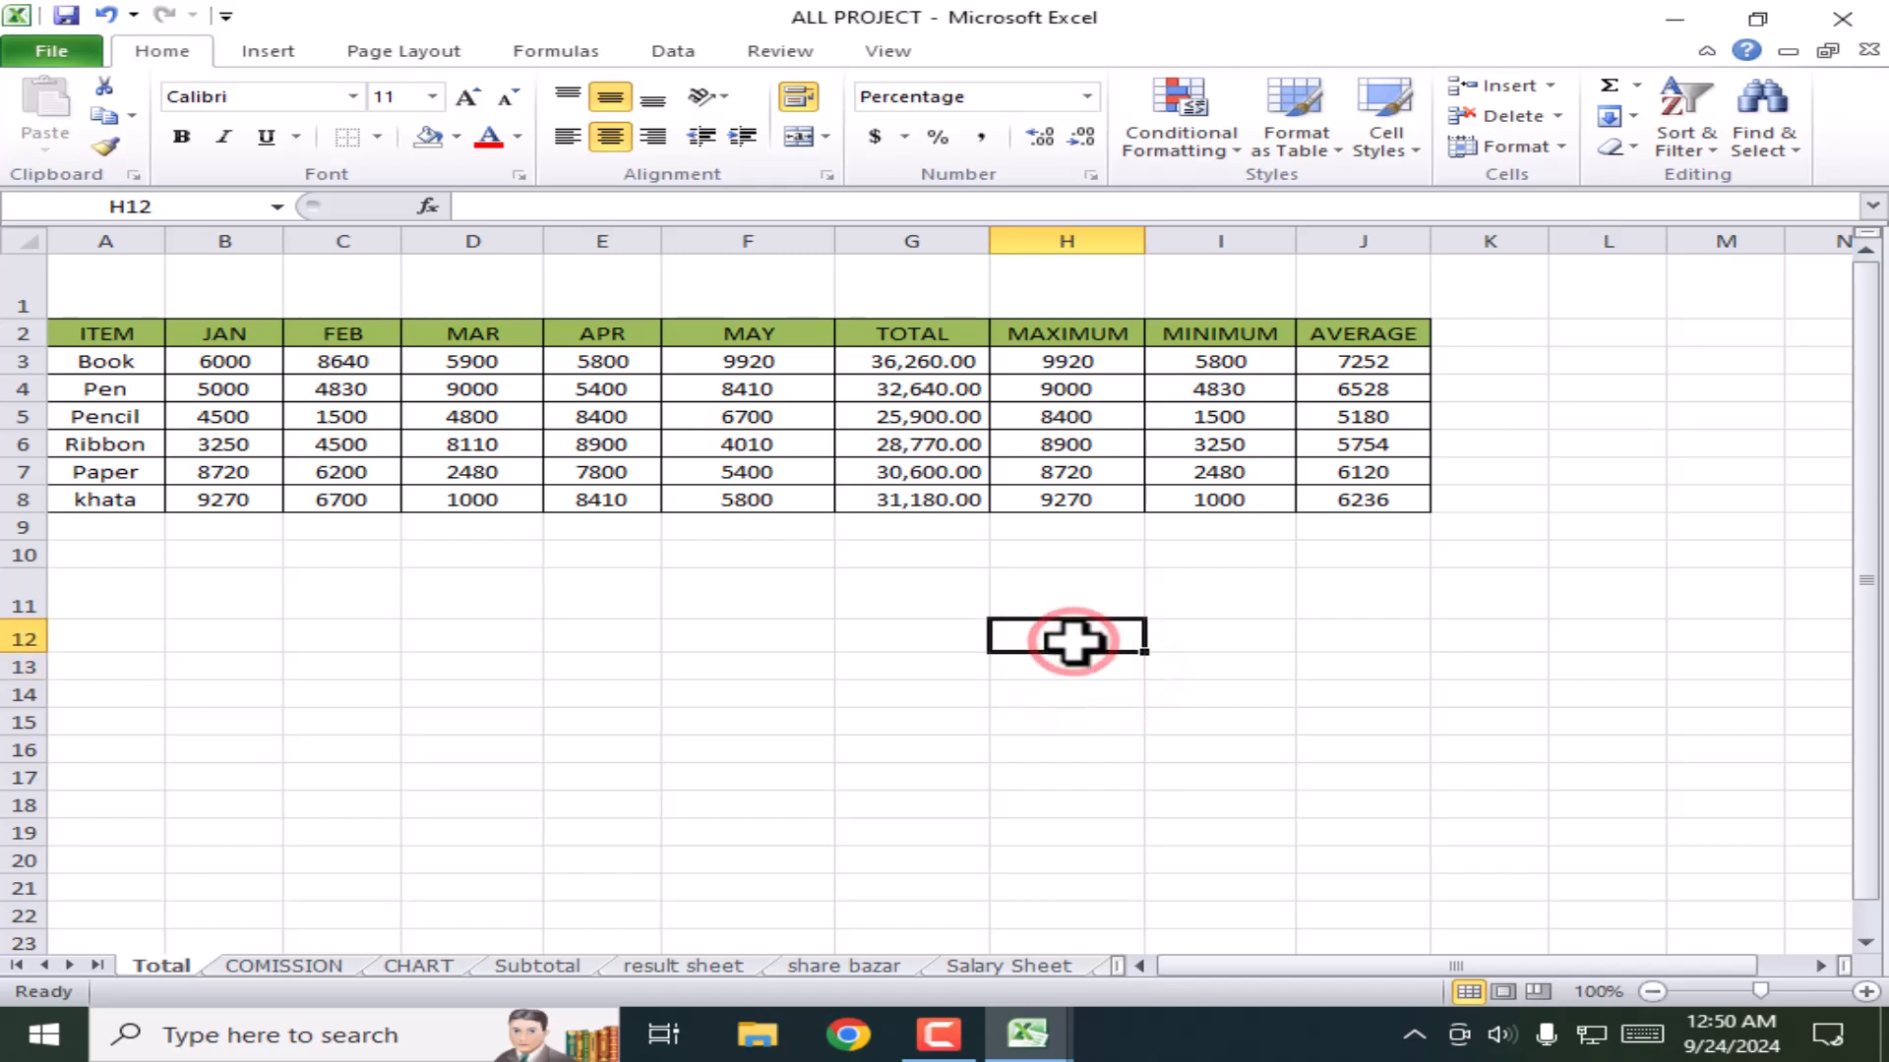
pyautogui.write('50')
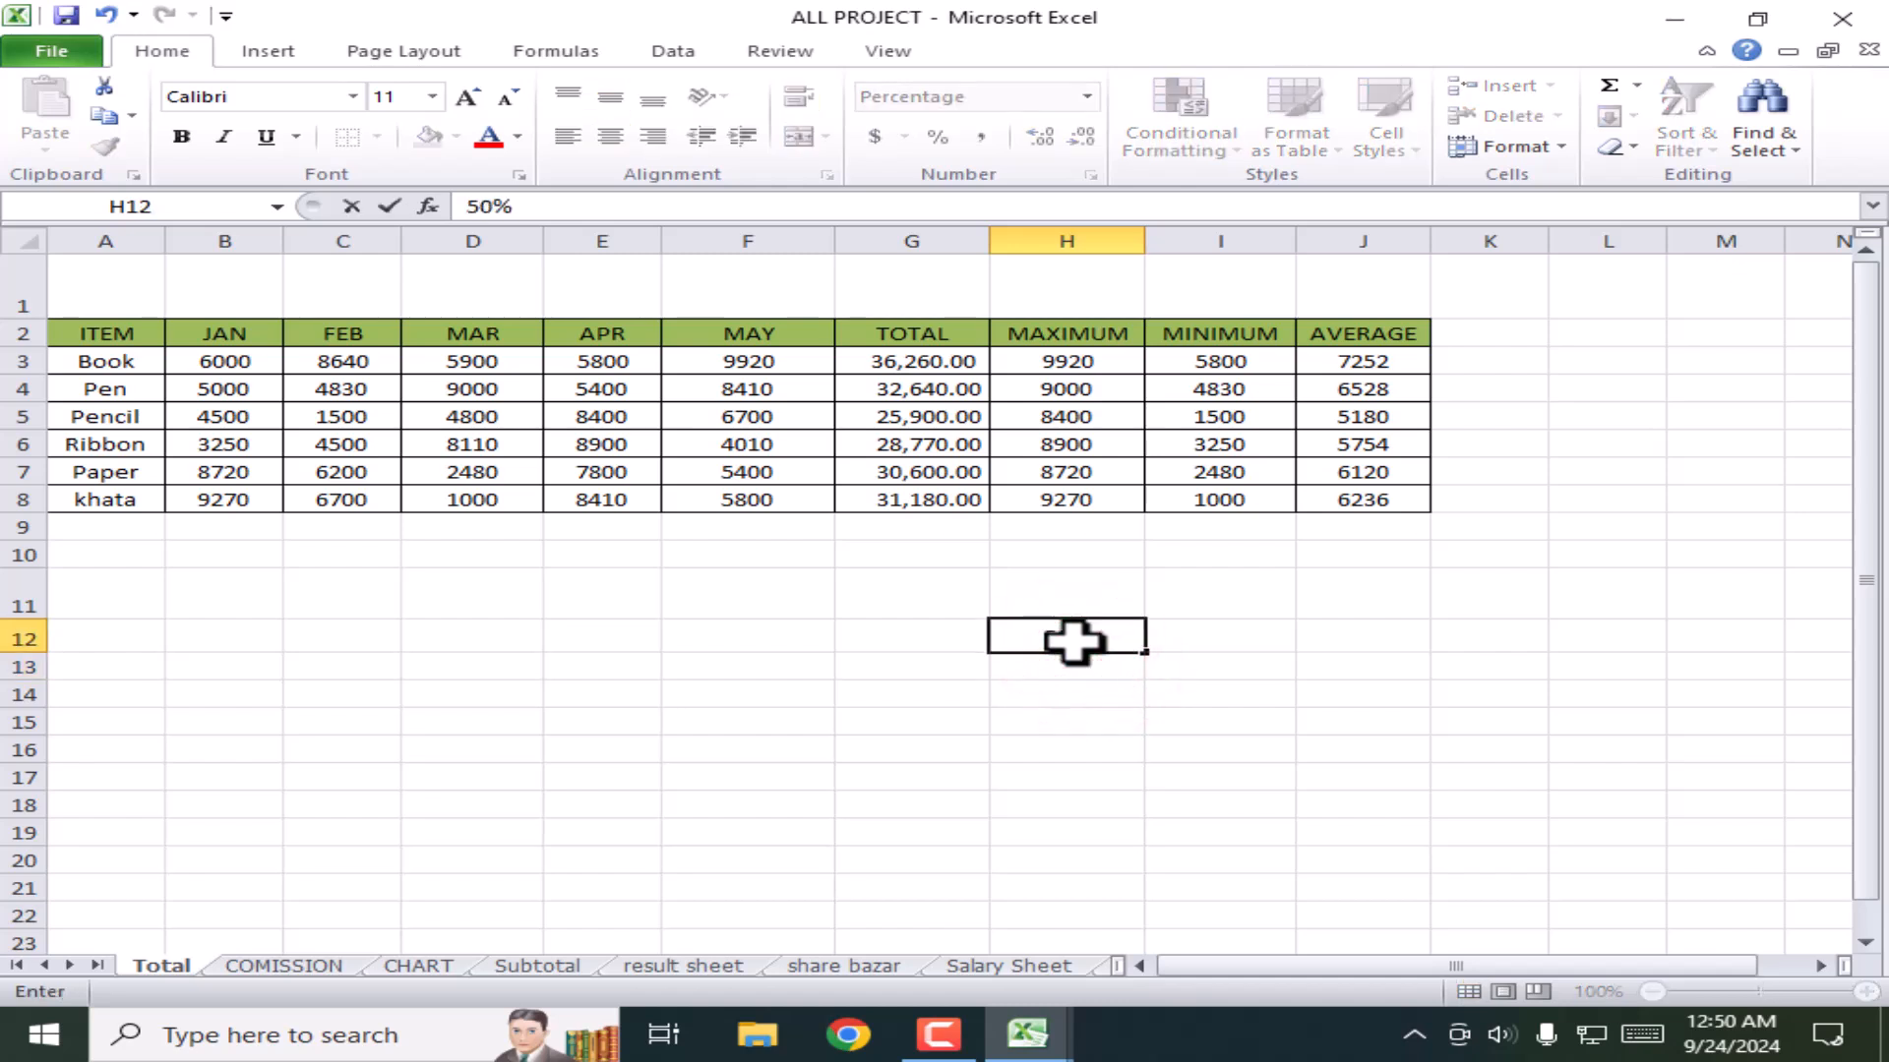
pyautogui.press('Return')
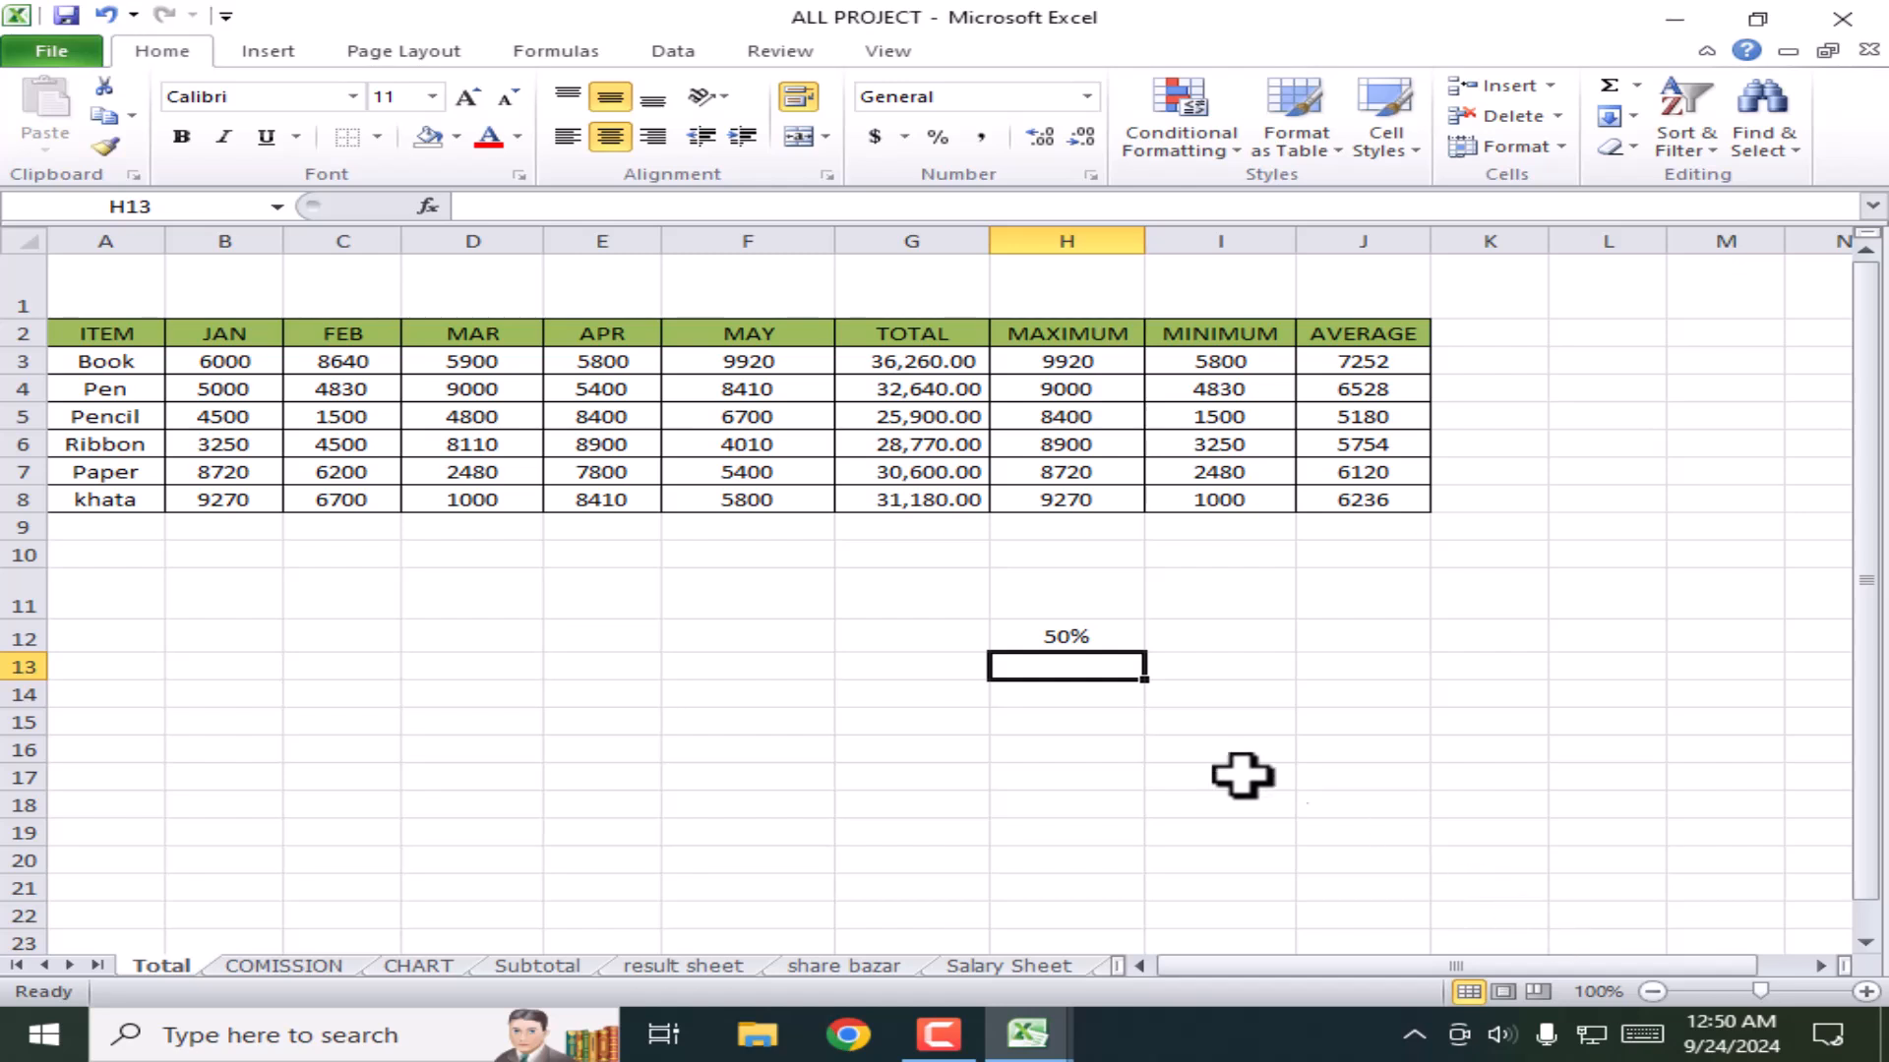
# Step: Replace H12's value with 7, which displays as 700%
pyautogui.click(1104, 629)
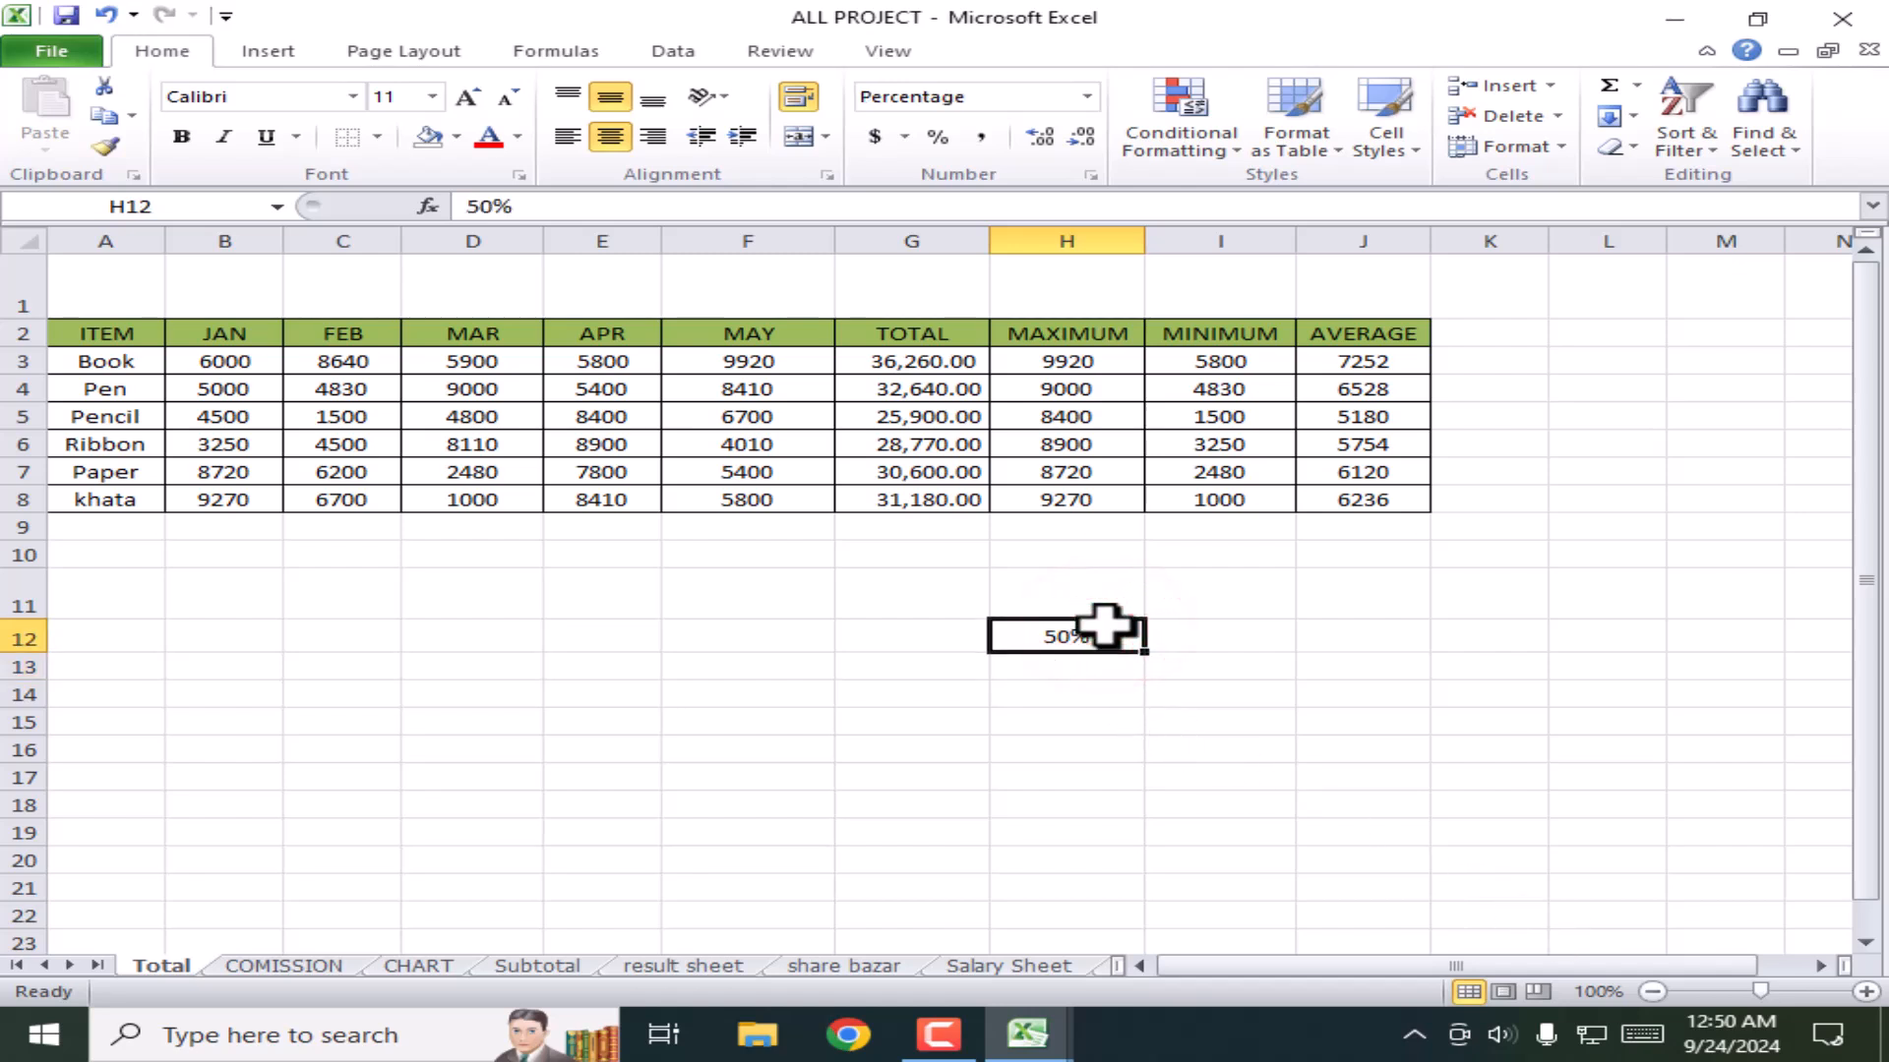
pyautogui.press('BackSpace')
pyautogui.press('Return')
pyautogui.click(1094, 728)
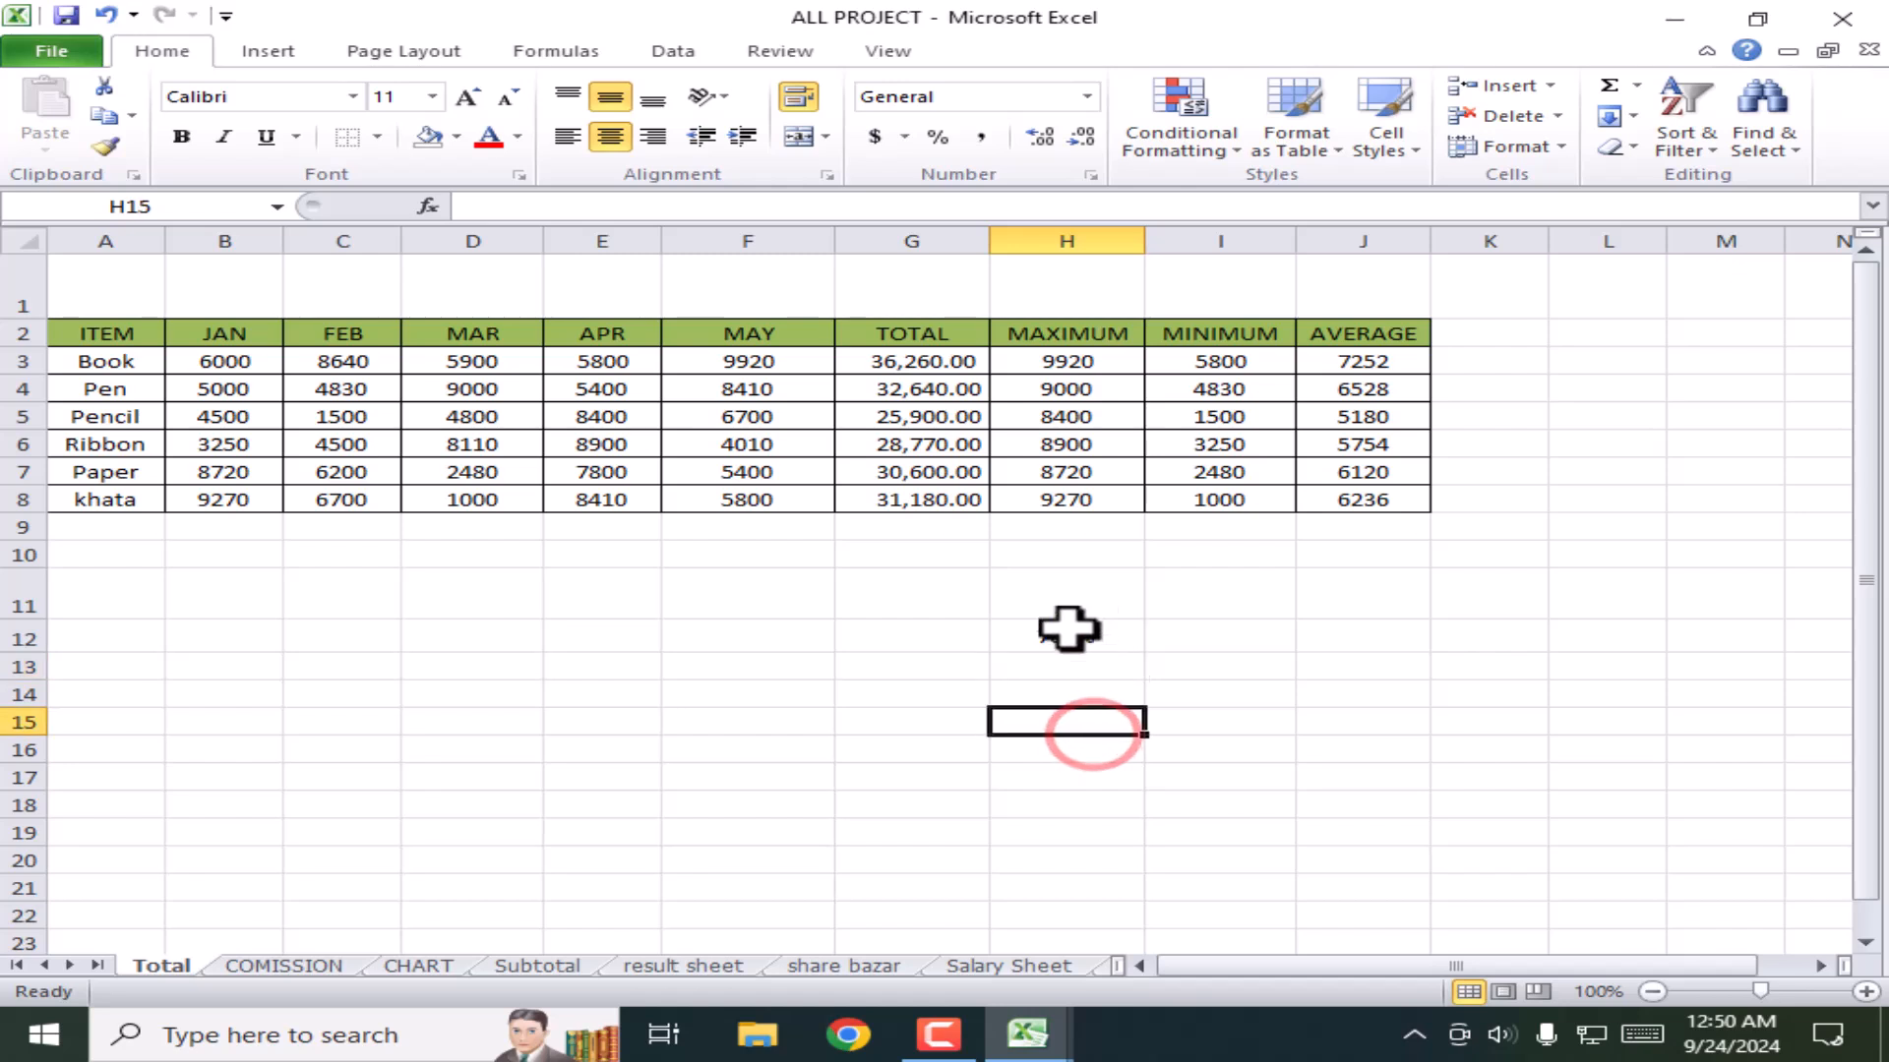
# Step: Switch H12 to the General number format so it shows 7
pyautogui.click(1070, 635)
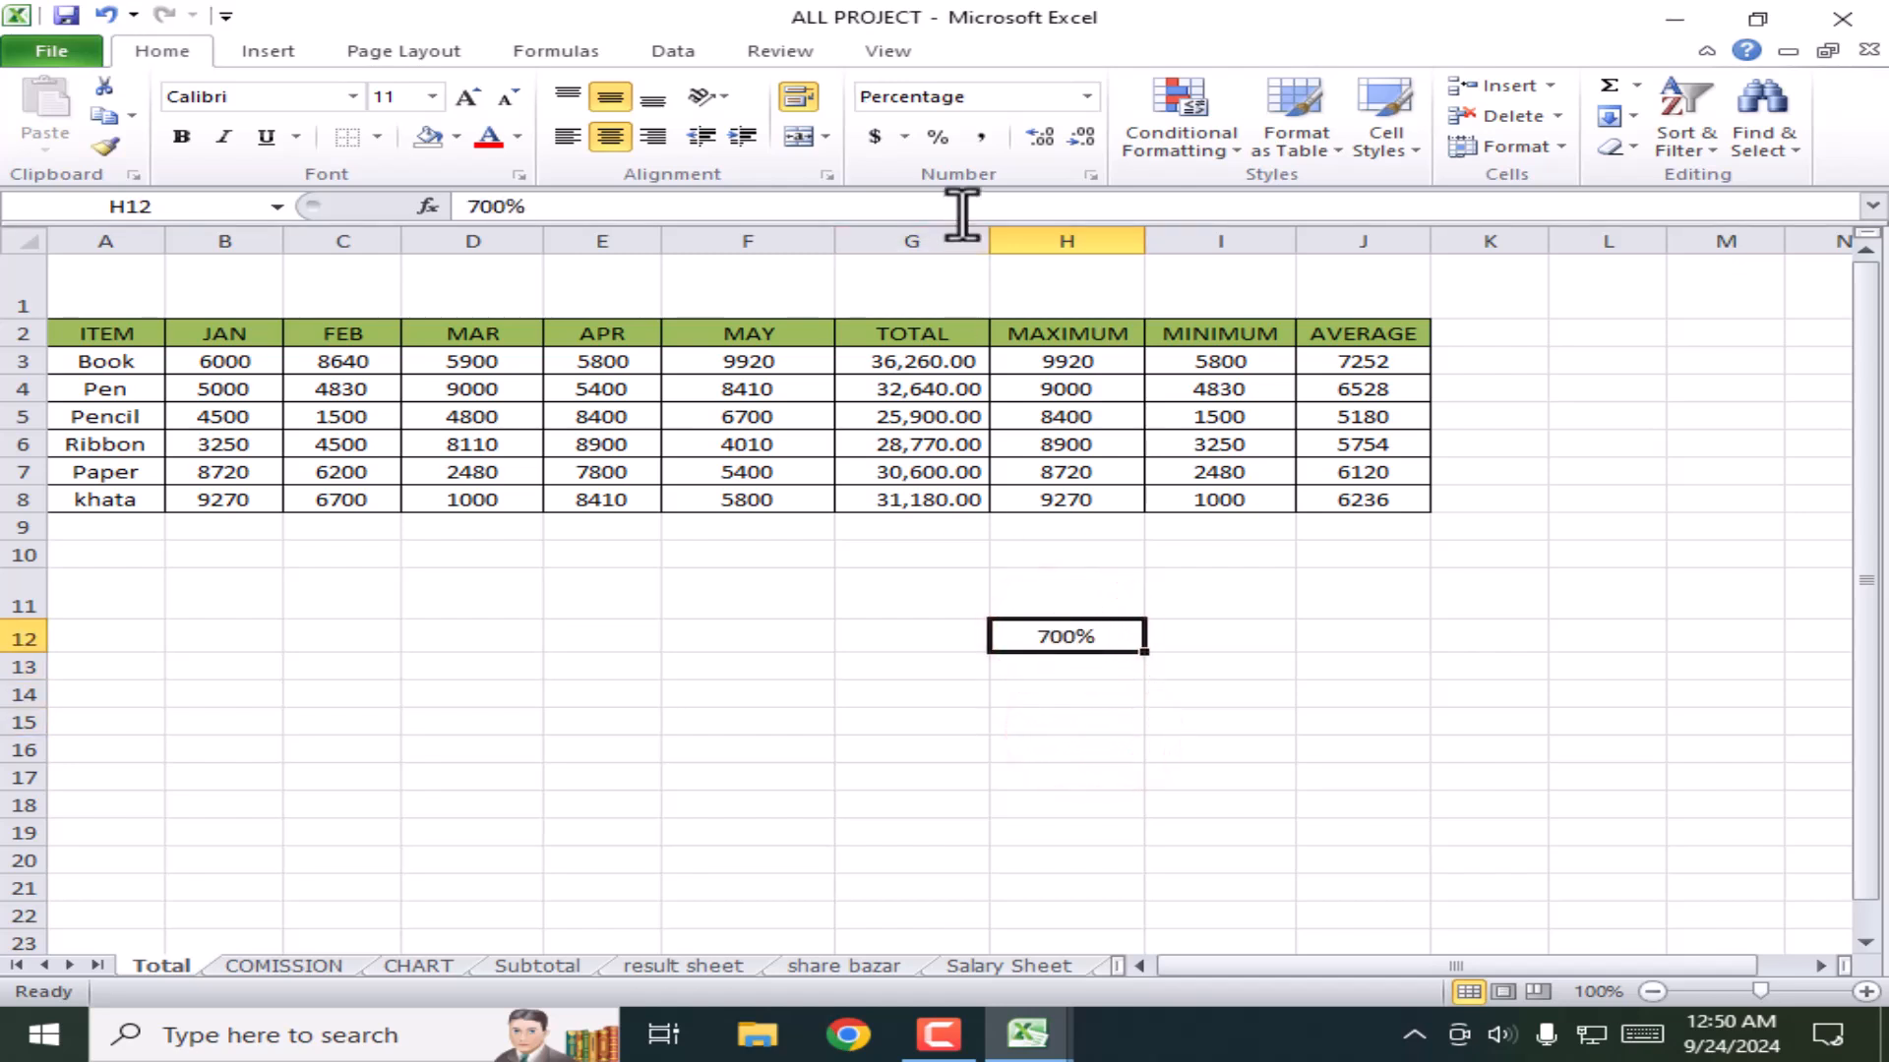
pyautogui.click(1084, 97)
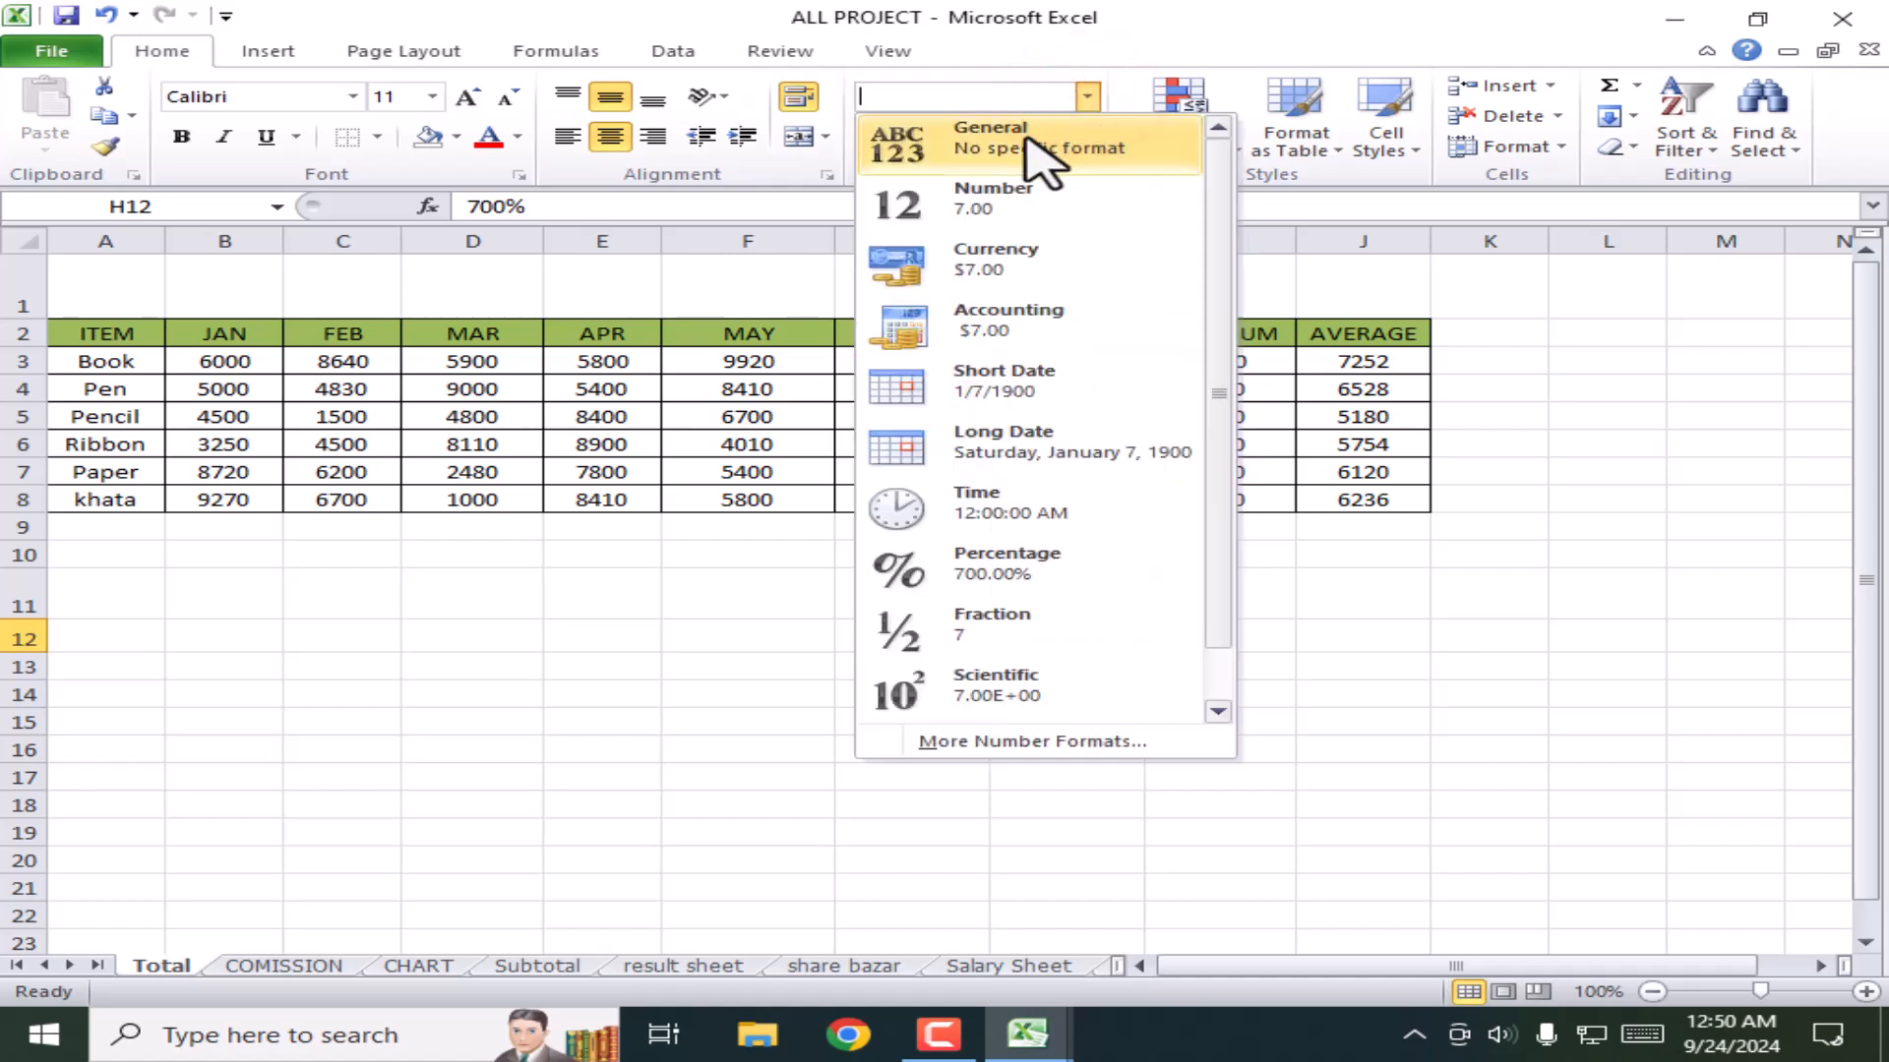
pyautogui.click(1028, 147)
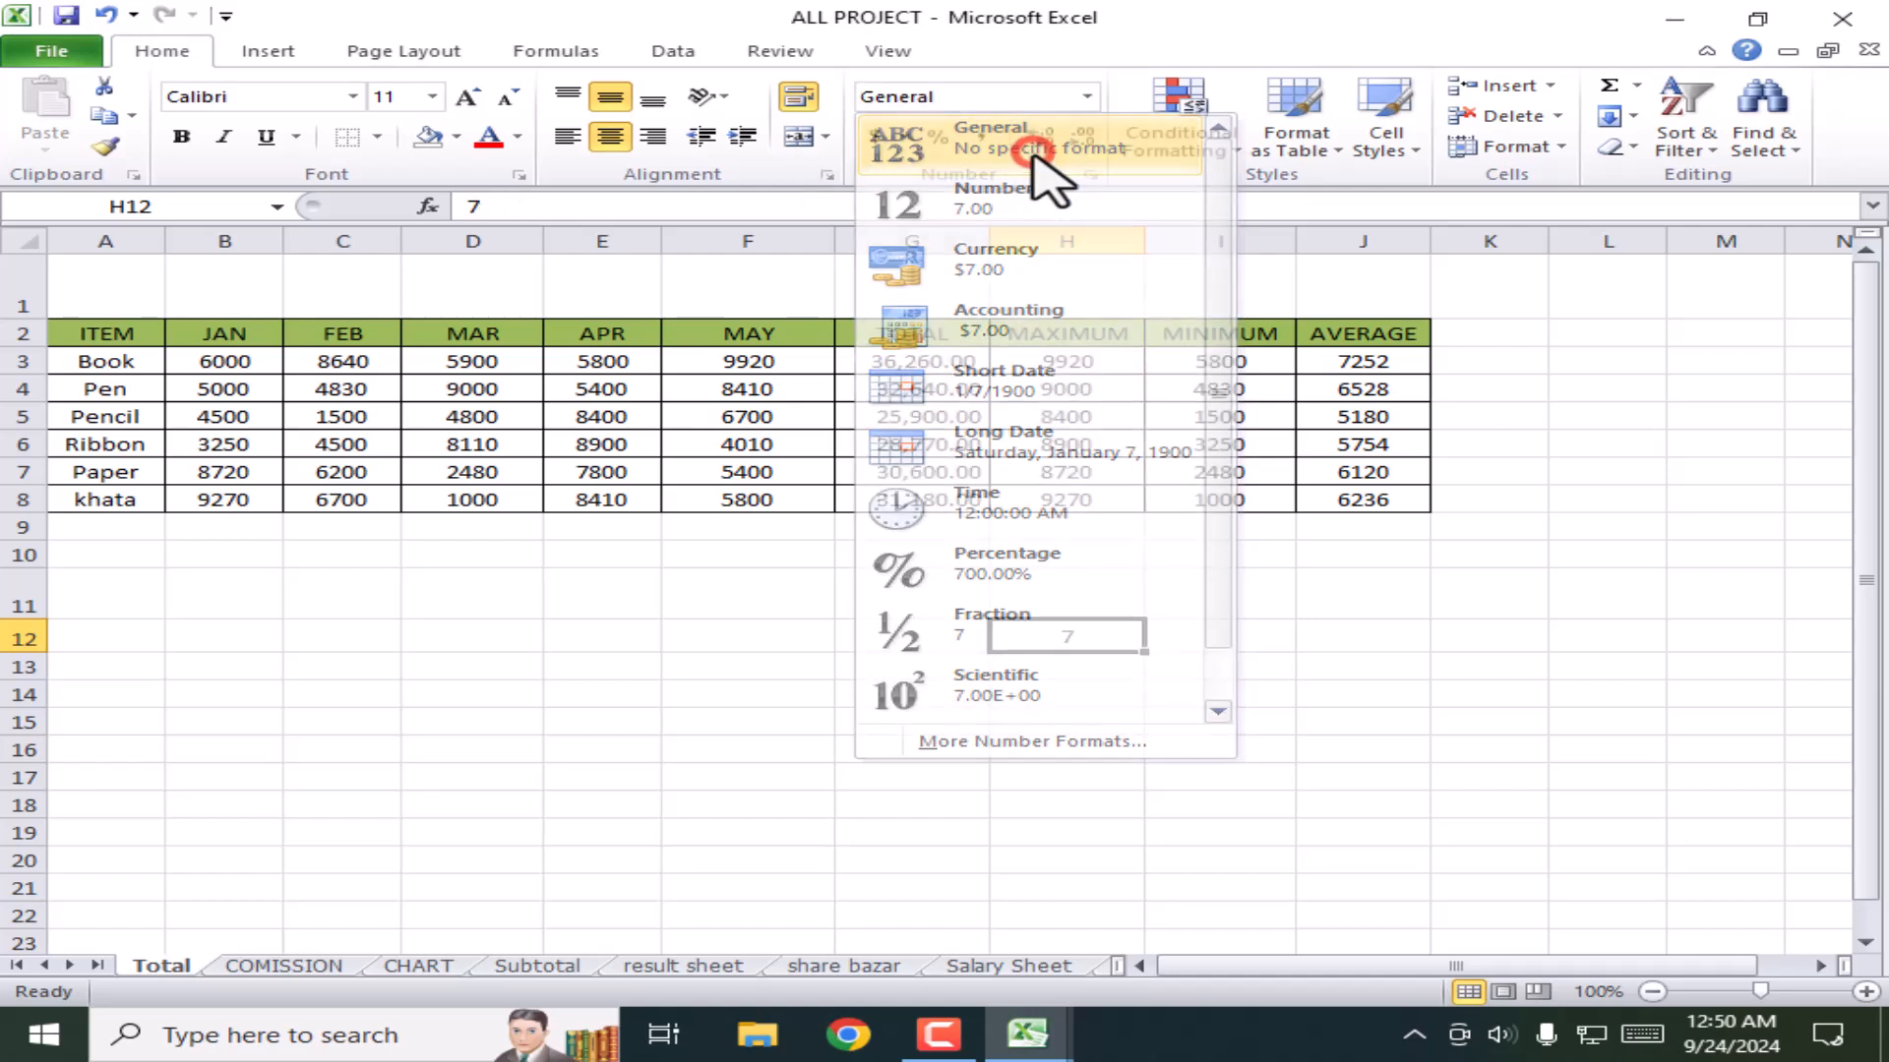
pyautogui.click(1214, 737)
pyautogui.click(1067, 636)
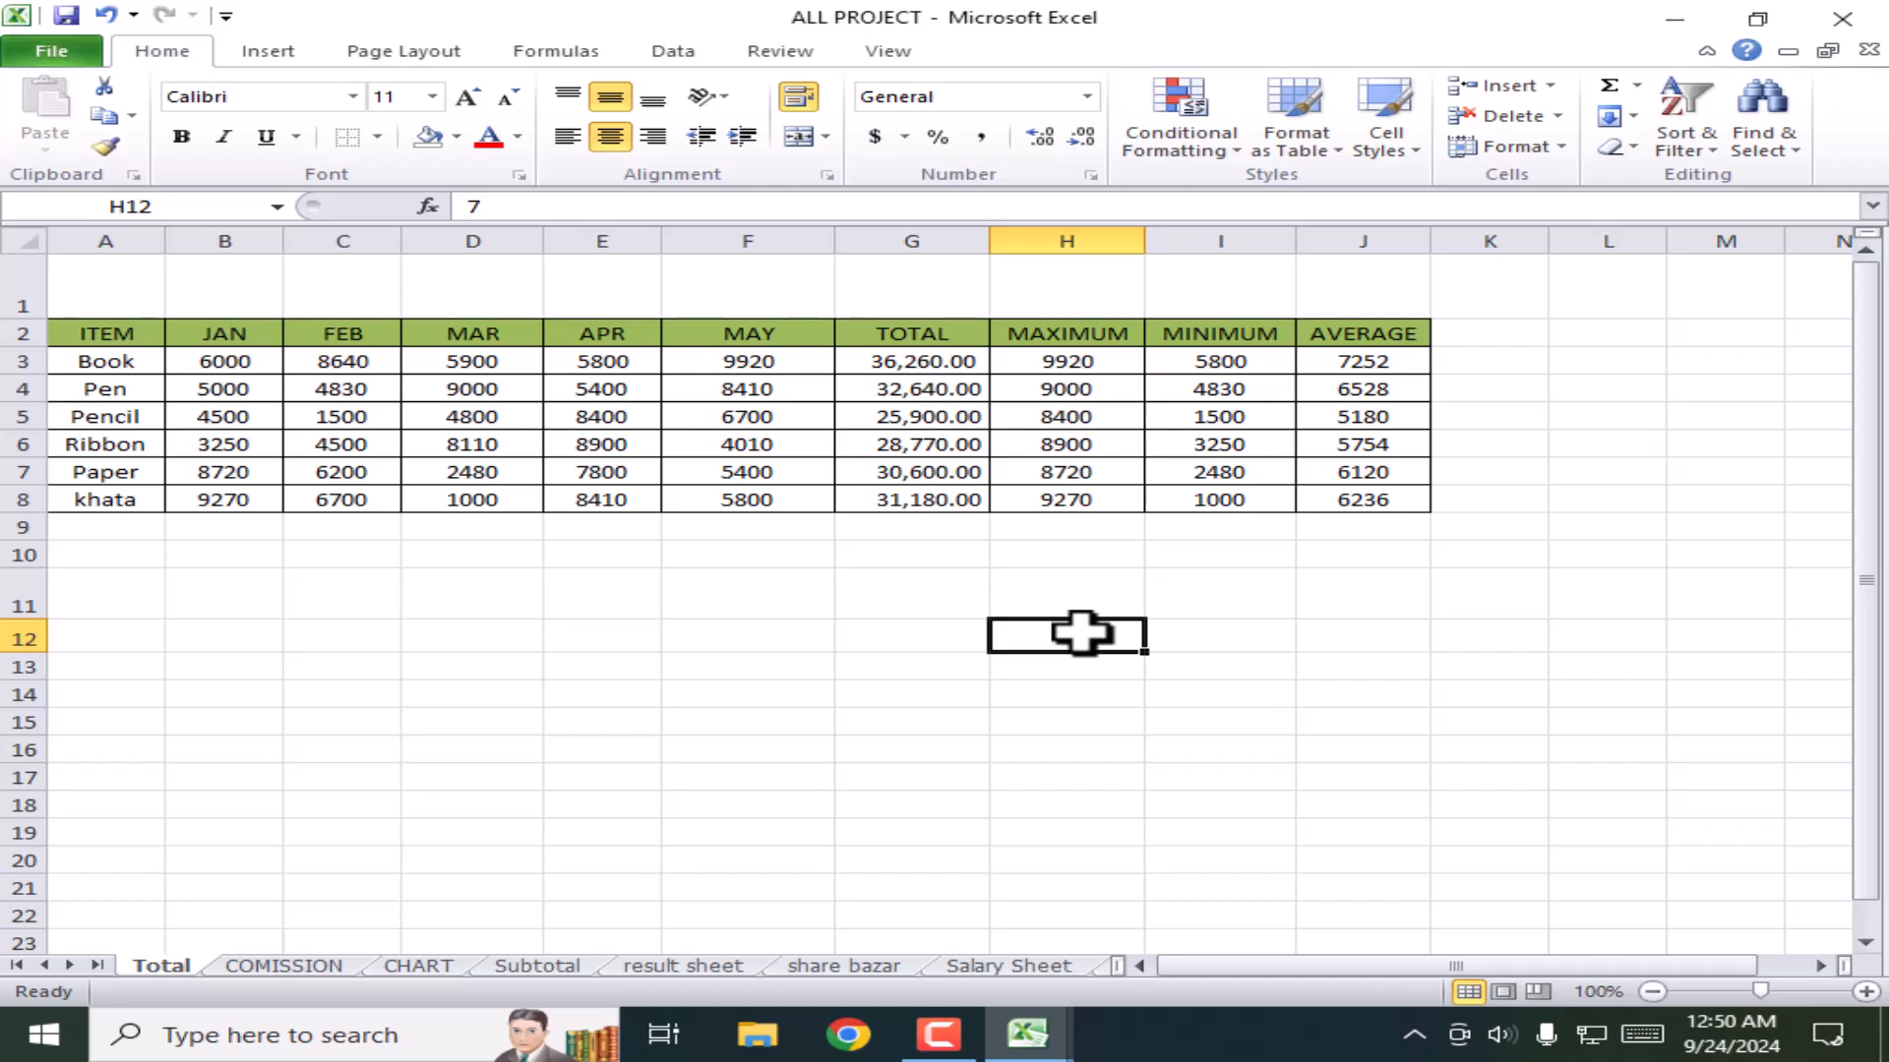
pyautogui.click(1133, 700)
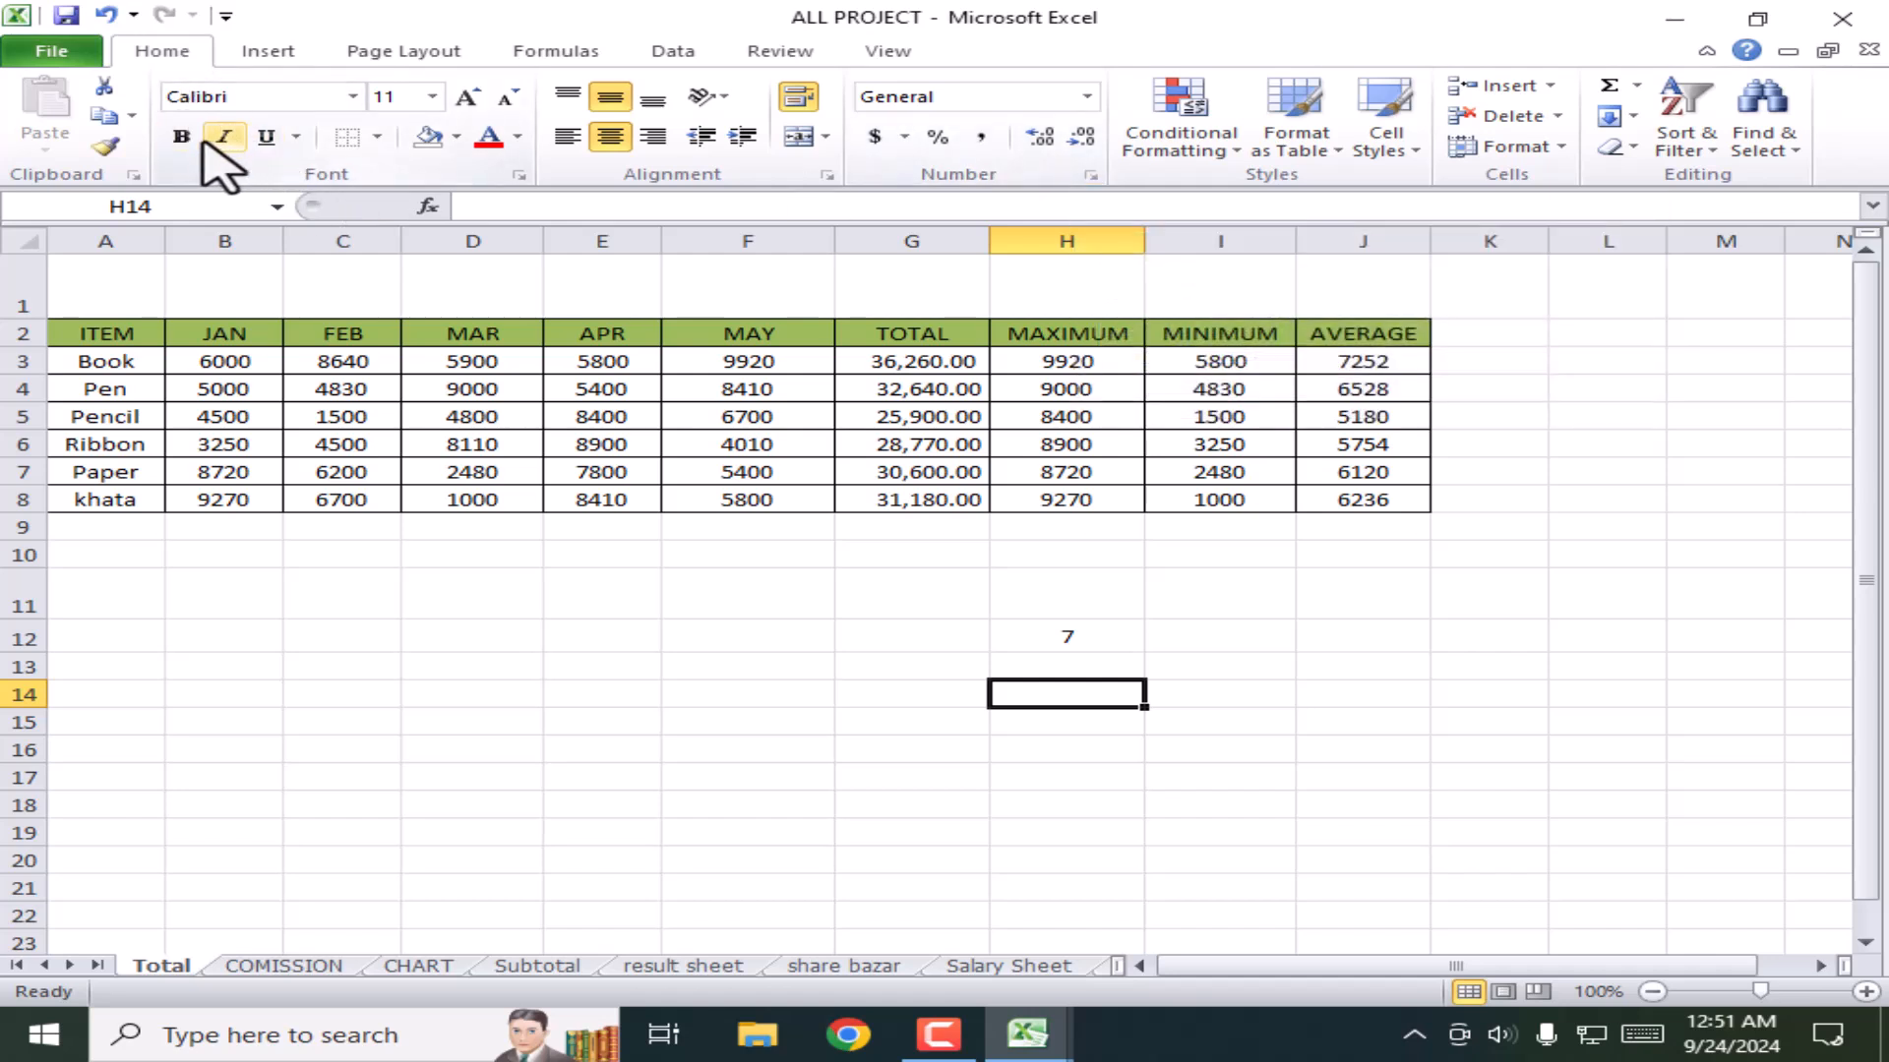
# Step: Make the header row A2:J2 bold
pyautogui.click(527, 409)
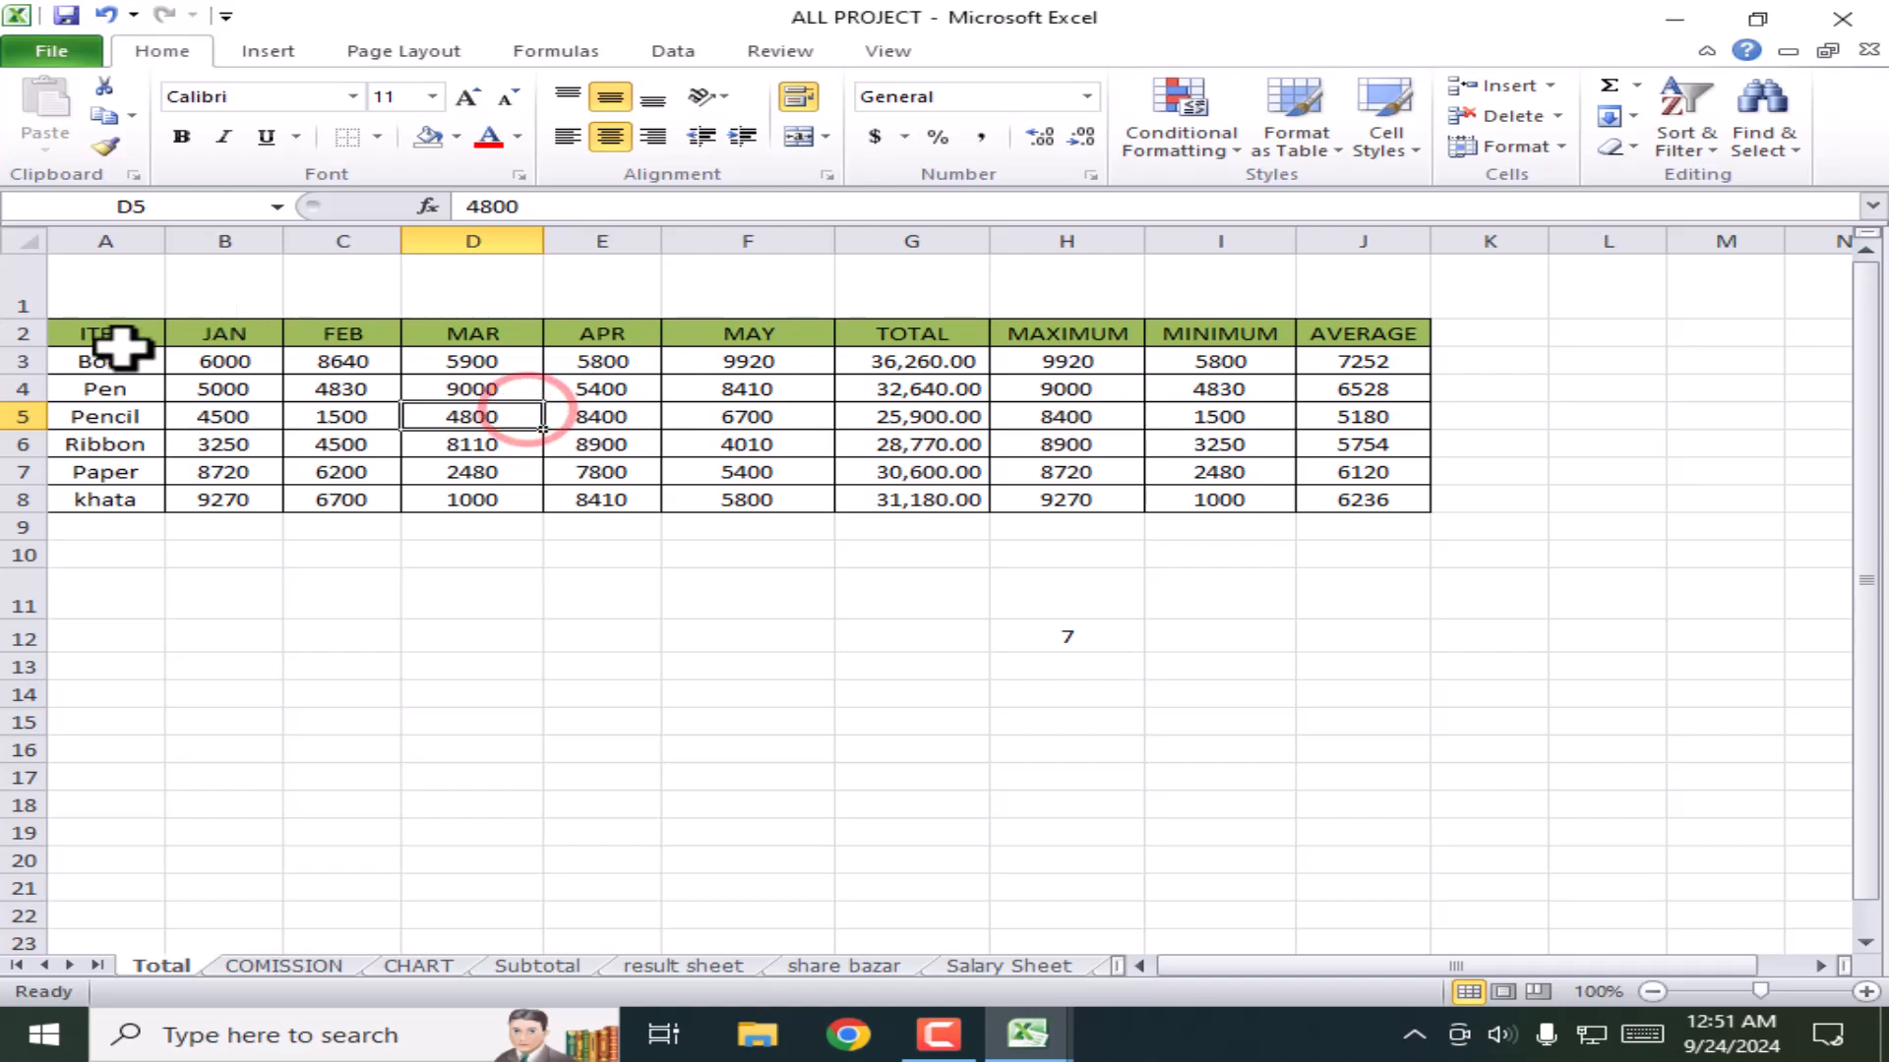
pyautogui.moveTo(99, 334); pyautogui.dragTo(1359, 329)
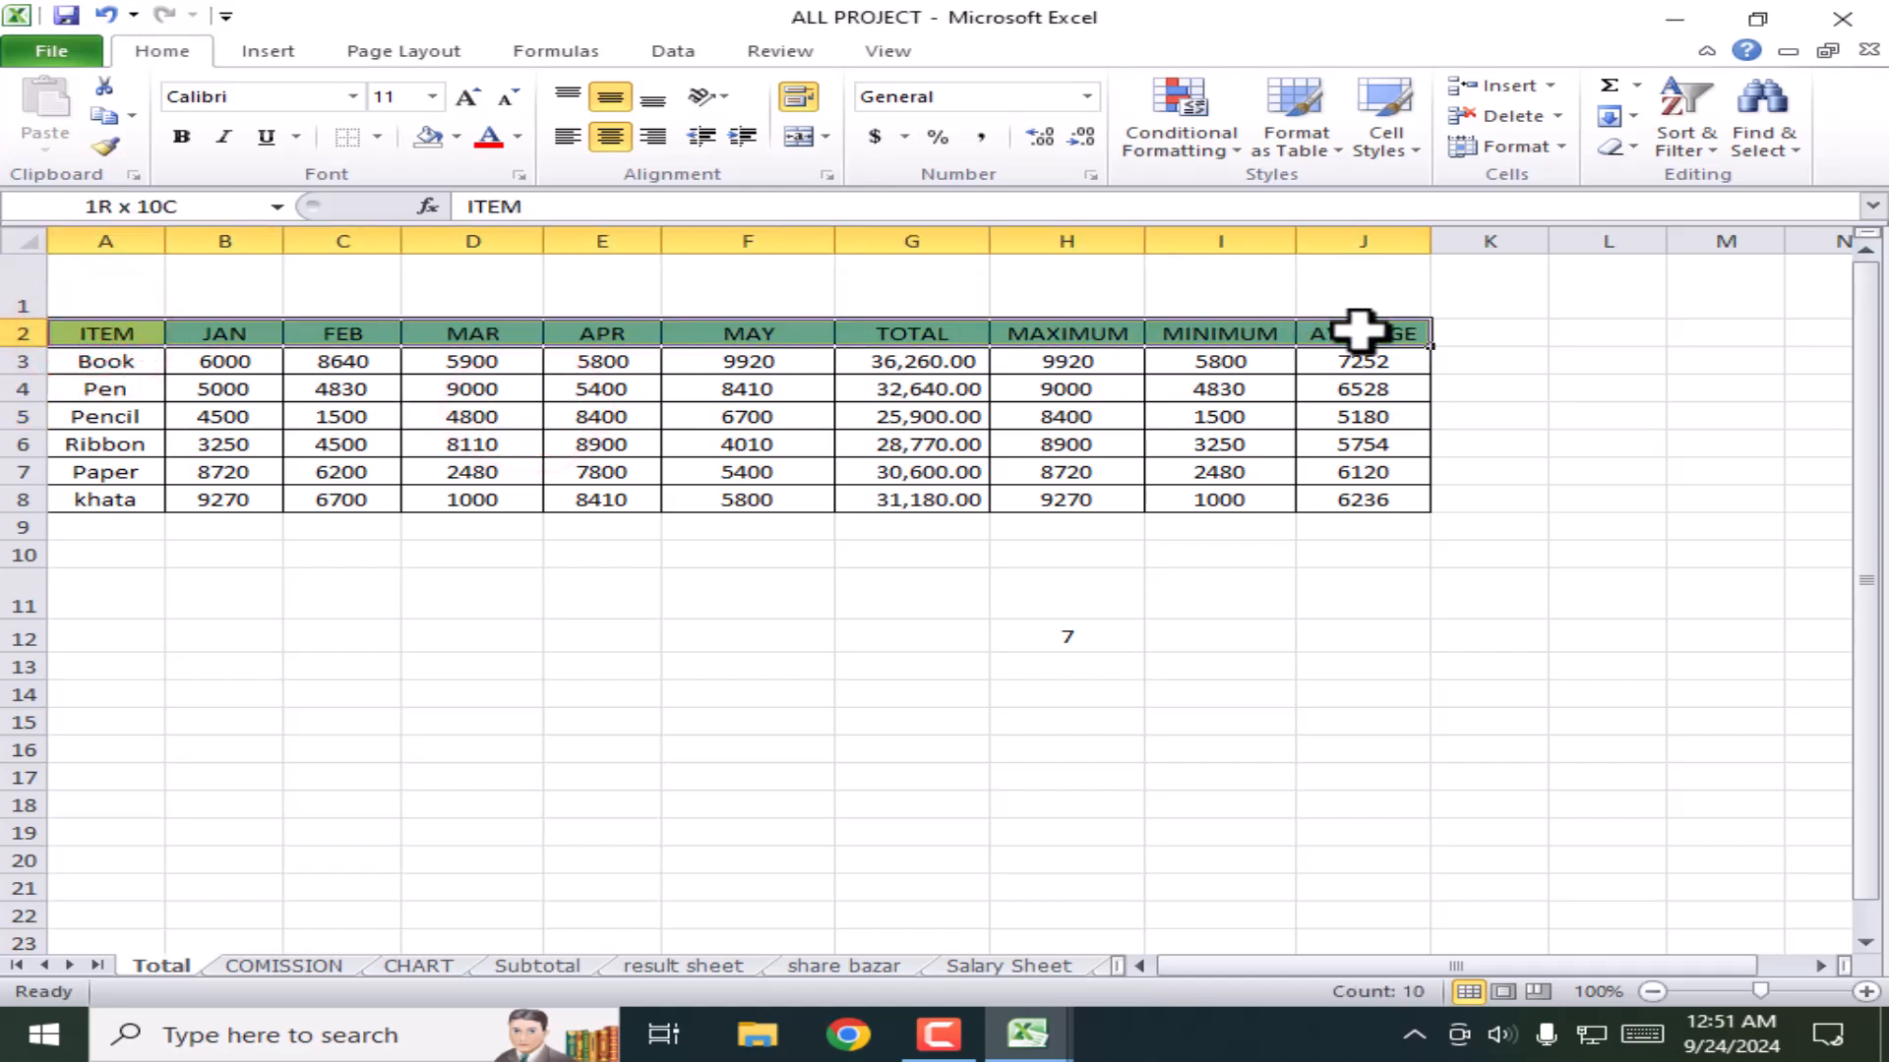
pyautogui.click(185, 139)
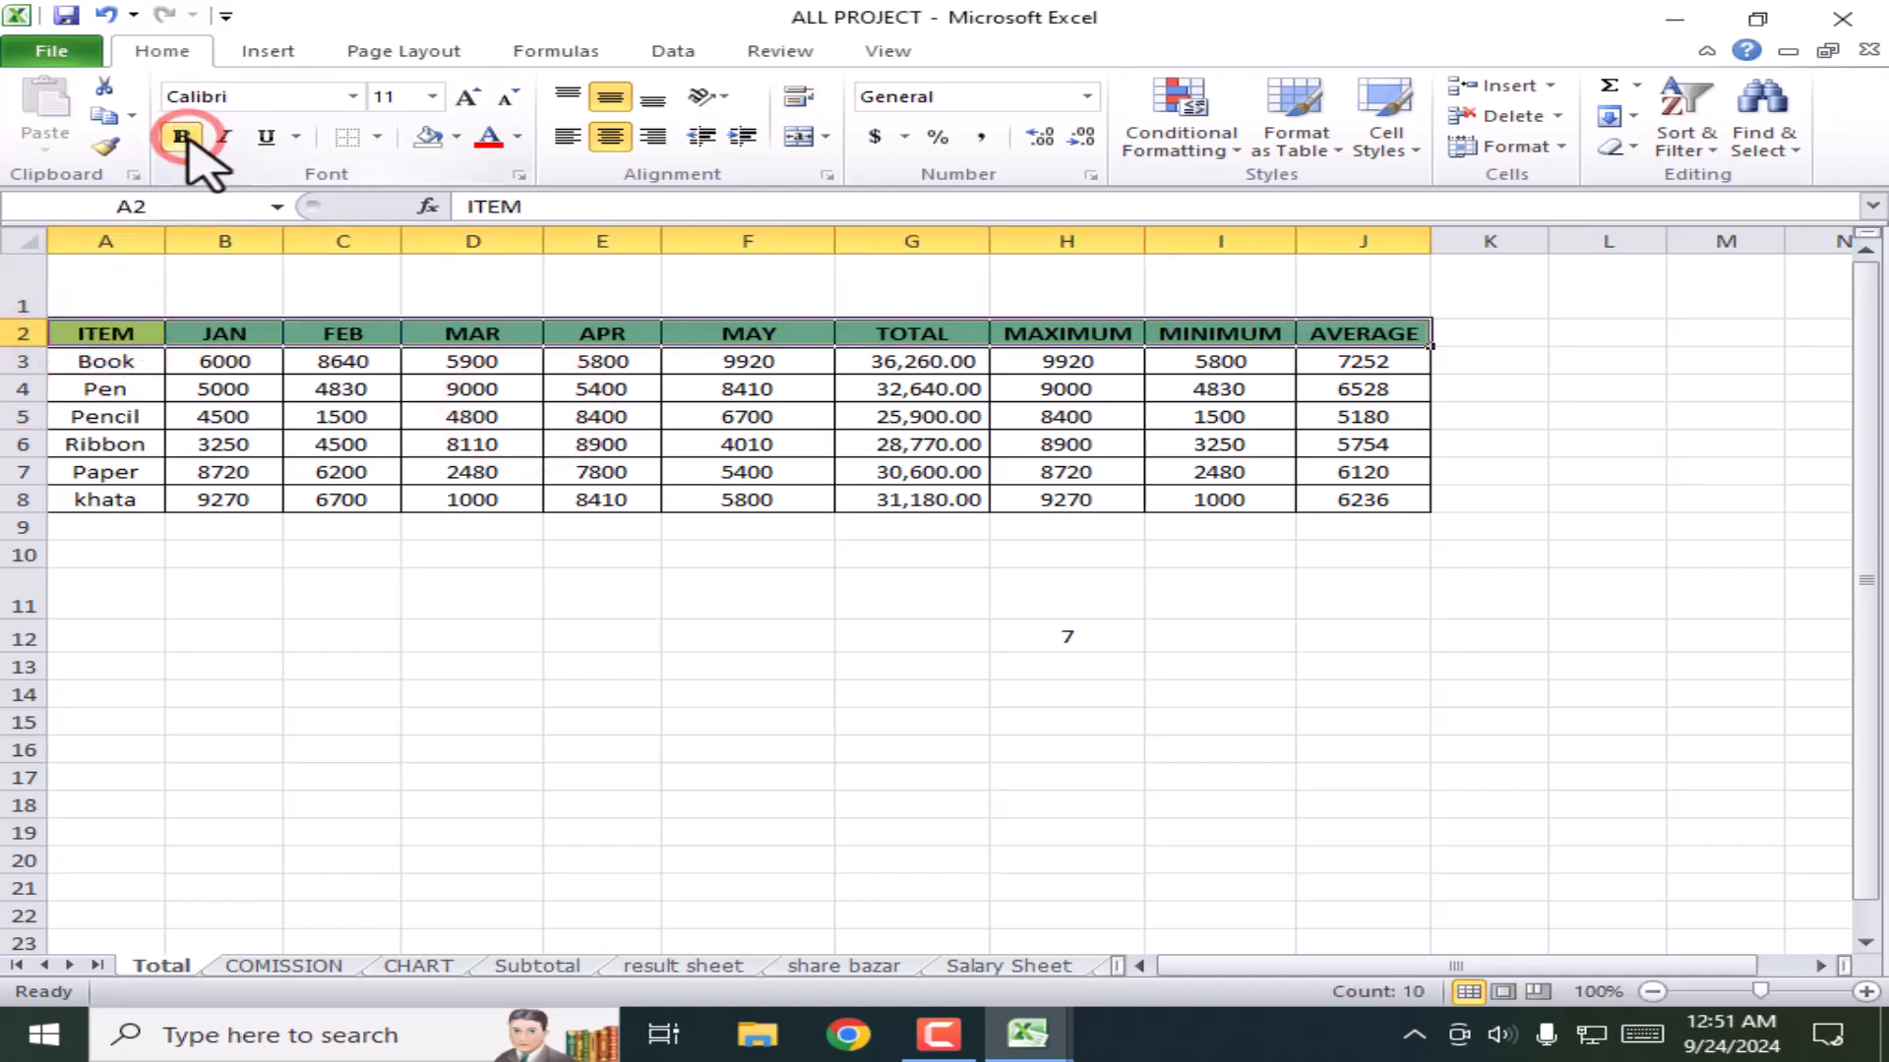
# Step: Make the item names Book through khata in A3:A8 bold and italic
pyautogui.click(337, 417)
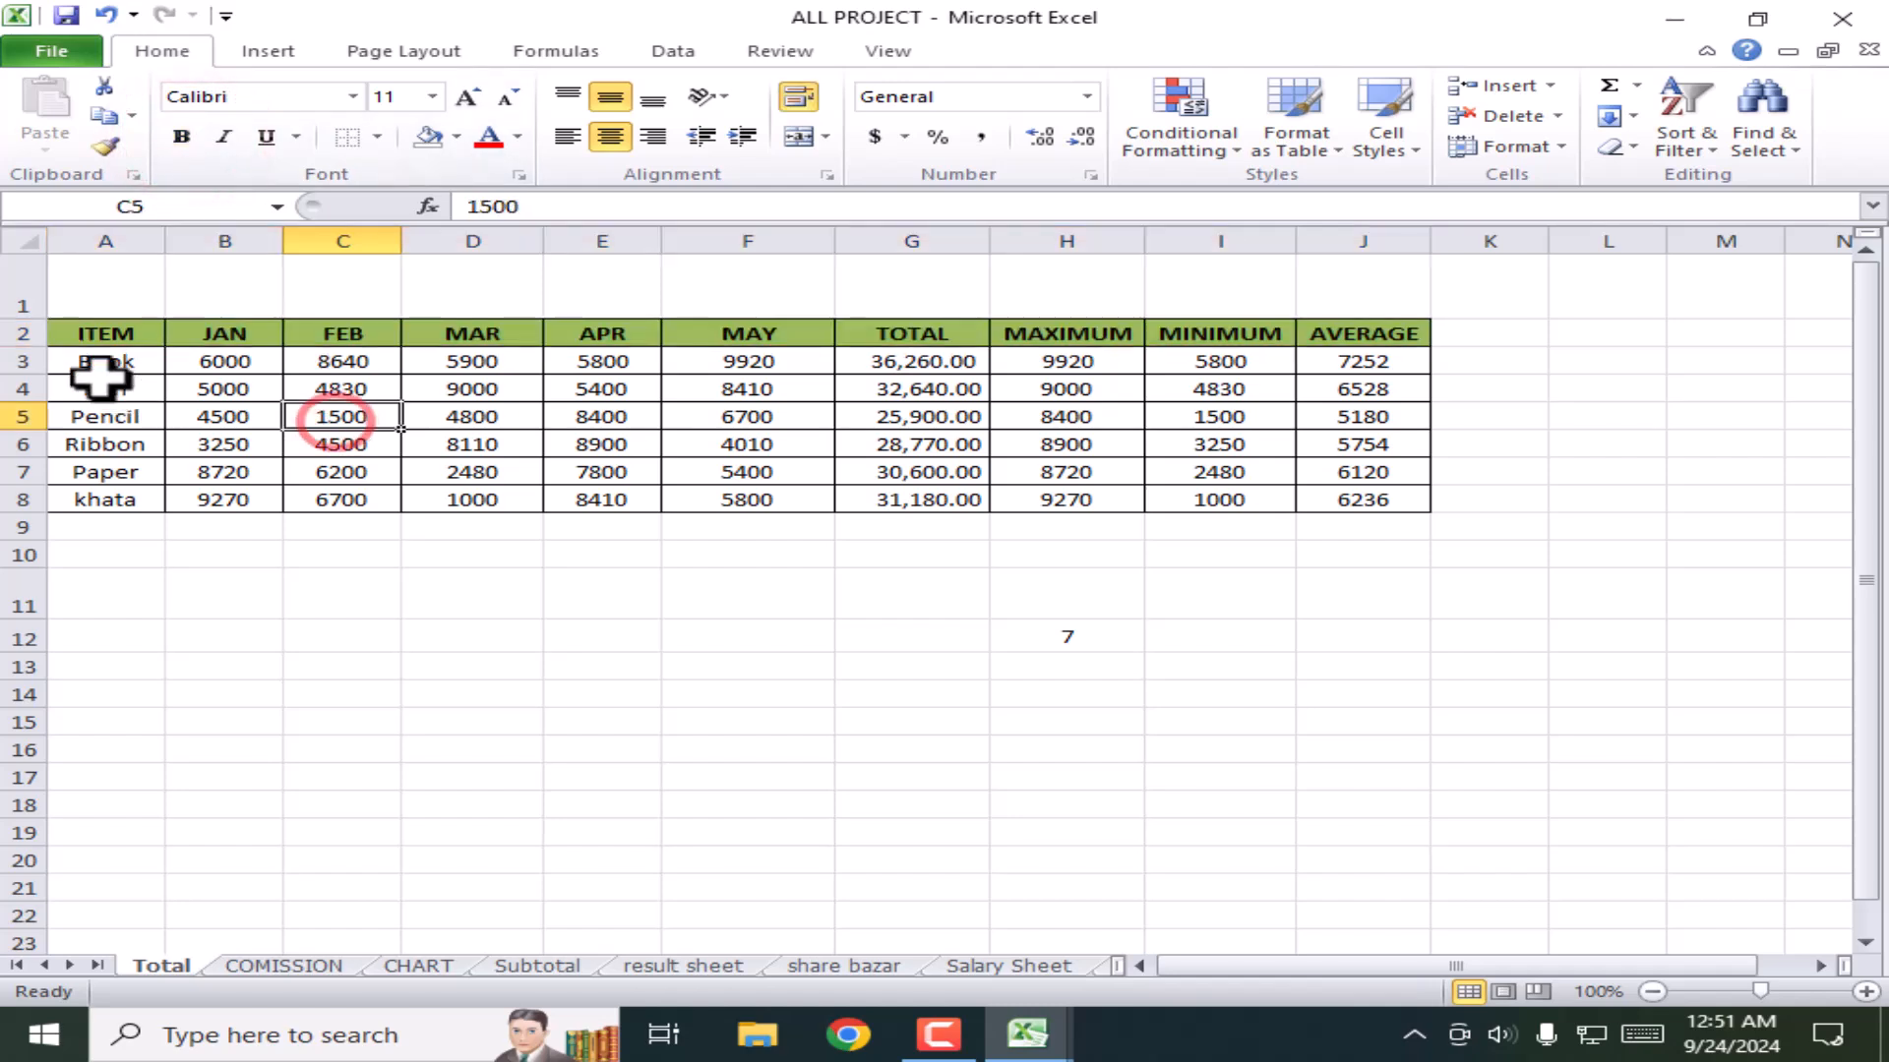
pyautogui.moveTo(105, 361); pyautogui.dragTo(123, 496)
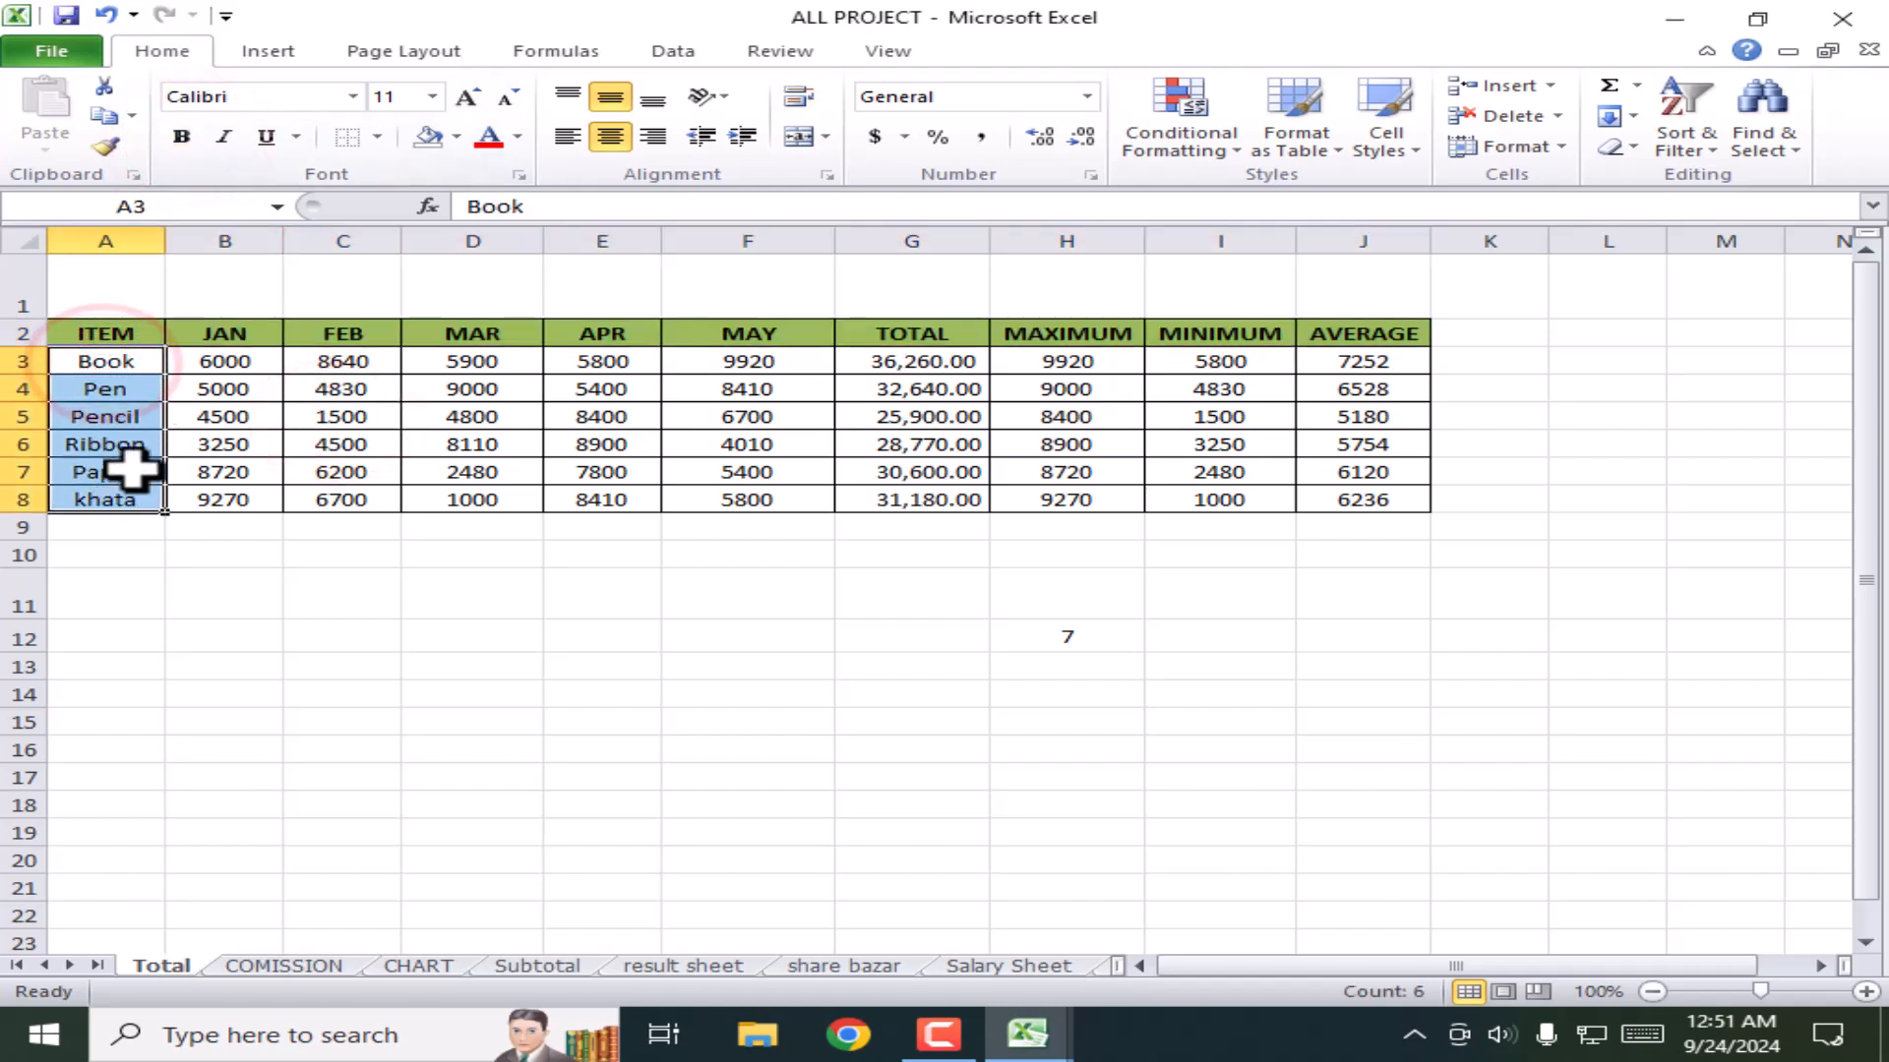
pyautogui.click(222, 138)
pyautogui.click(183, 137)
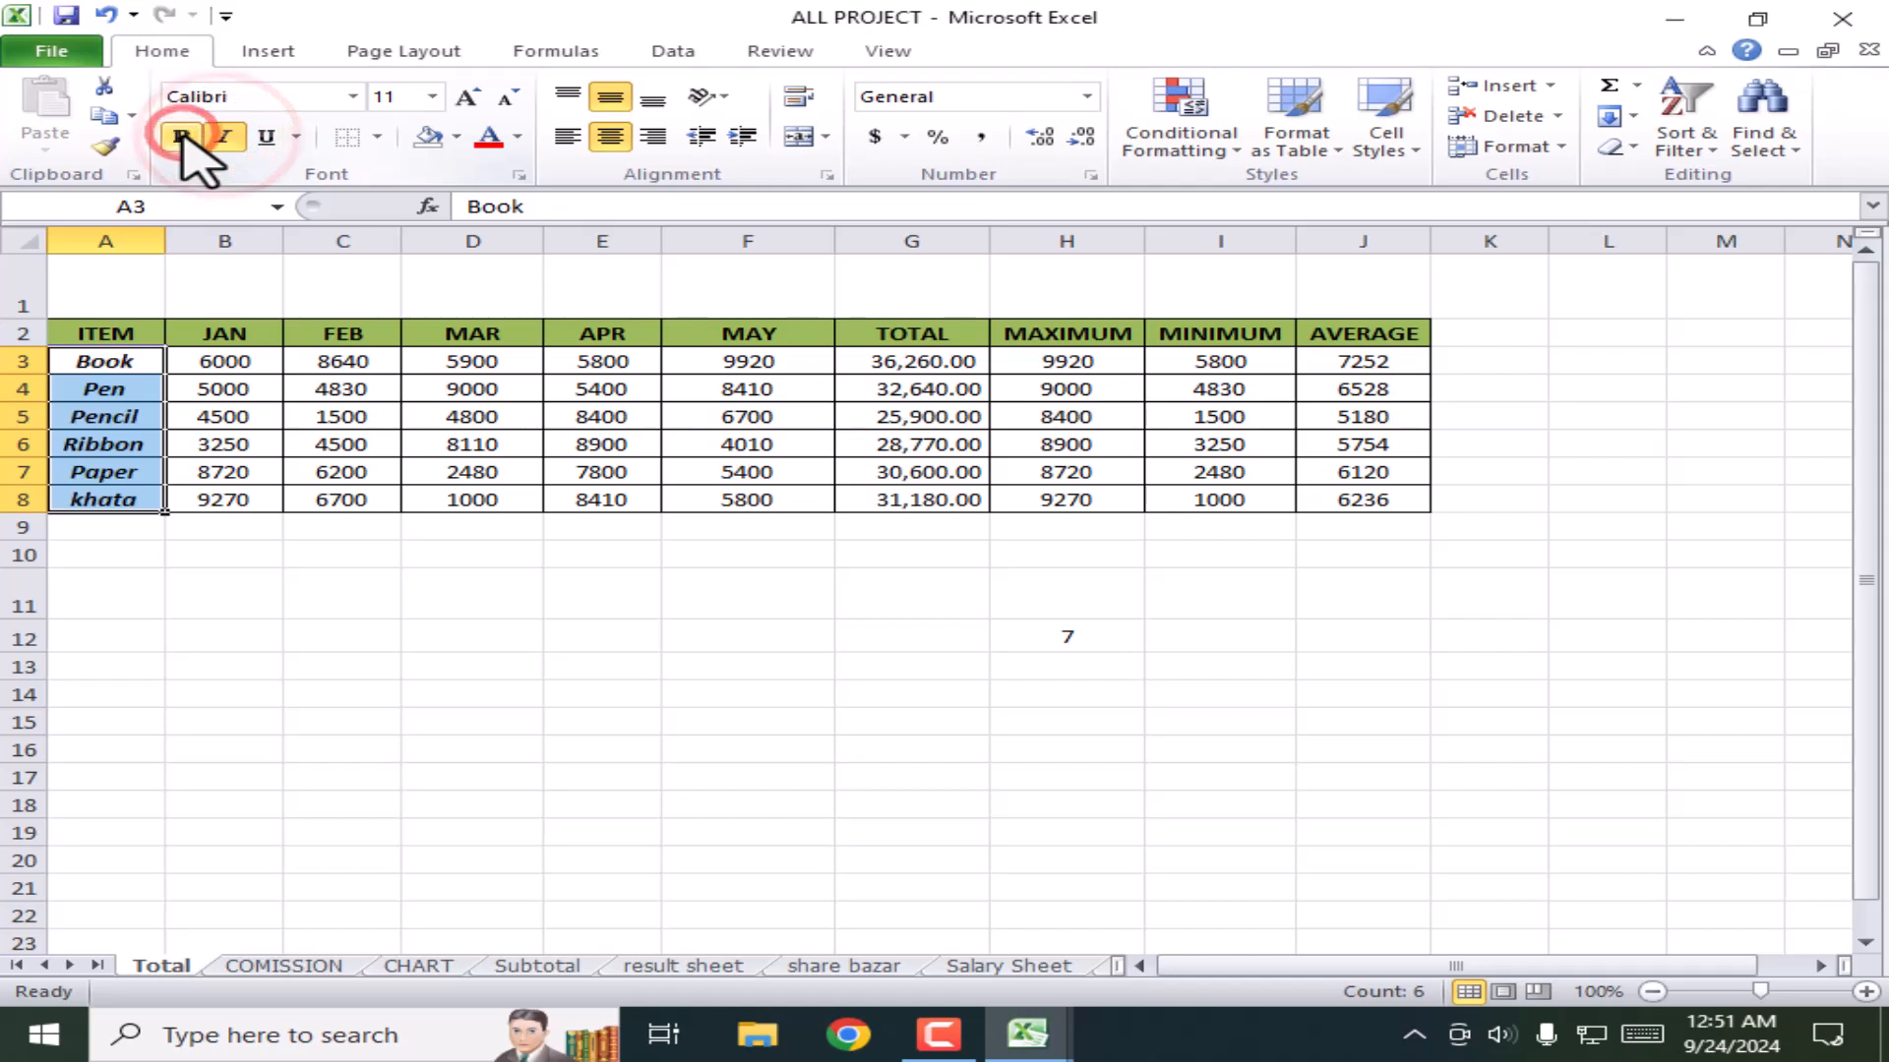
pyautogui.click(464, 470)
pyautogui.click(549, 295)
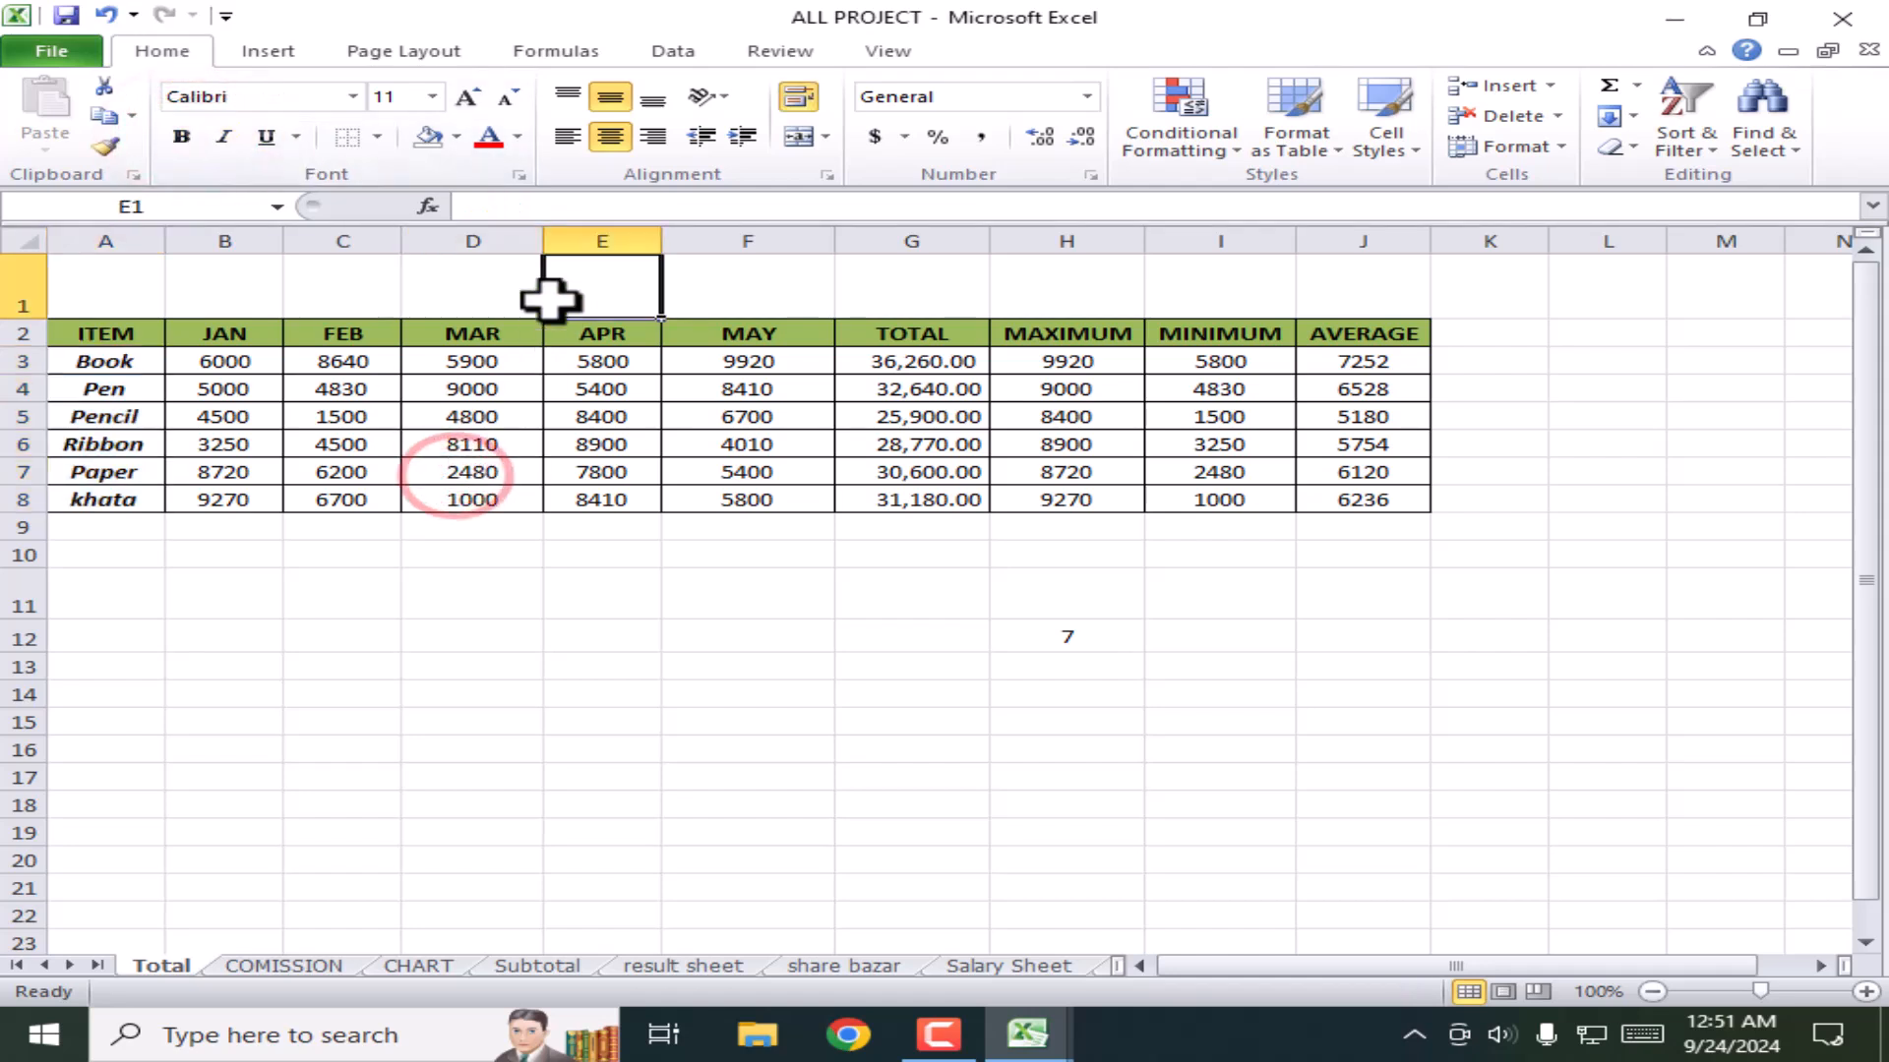
# Step: Enter 'Salary sheet' in D1, merge and centre it across C1:F1, and underline it
pyautogui.click(460, 291)
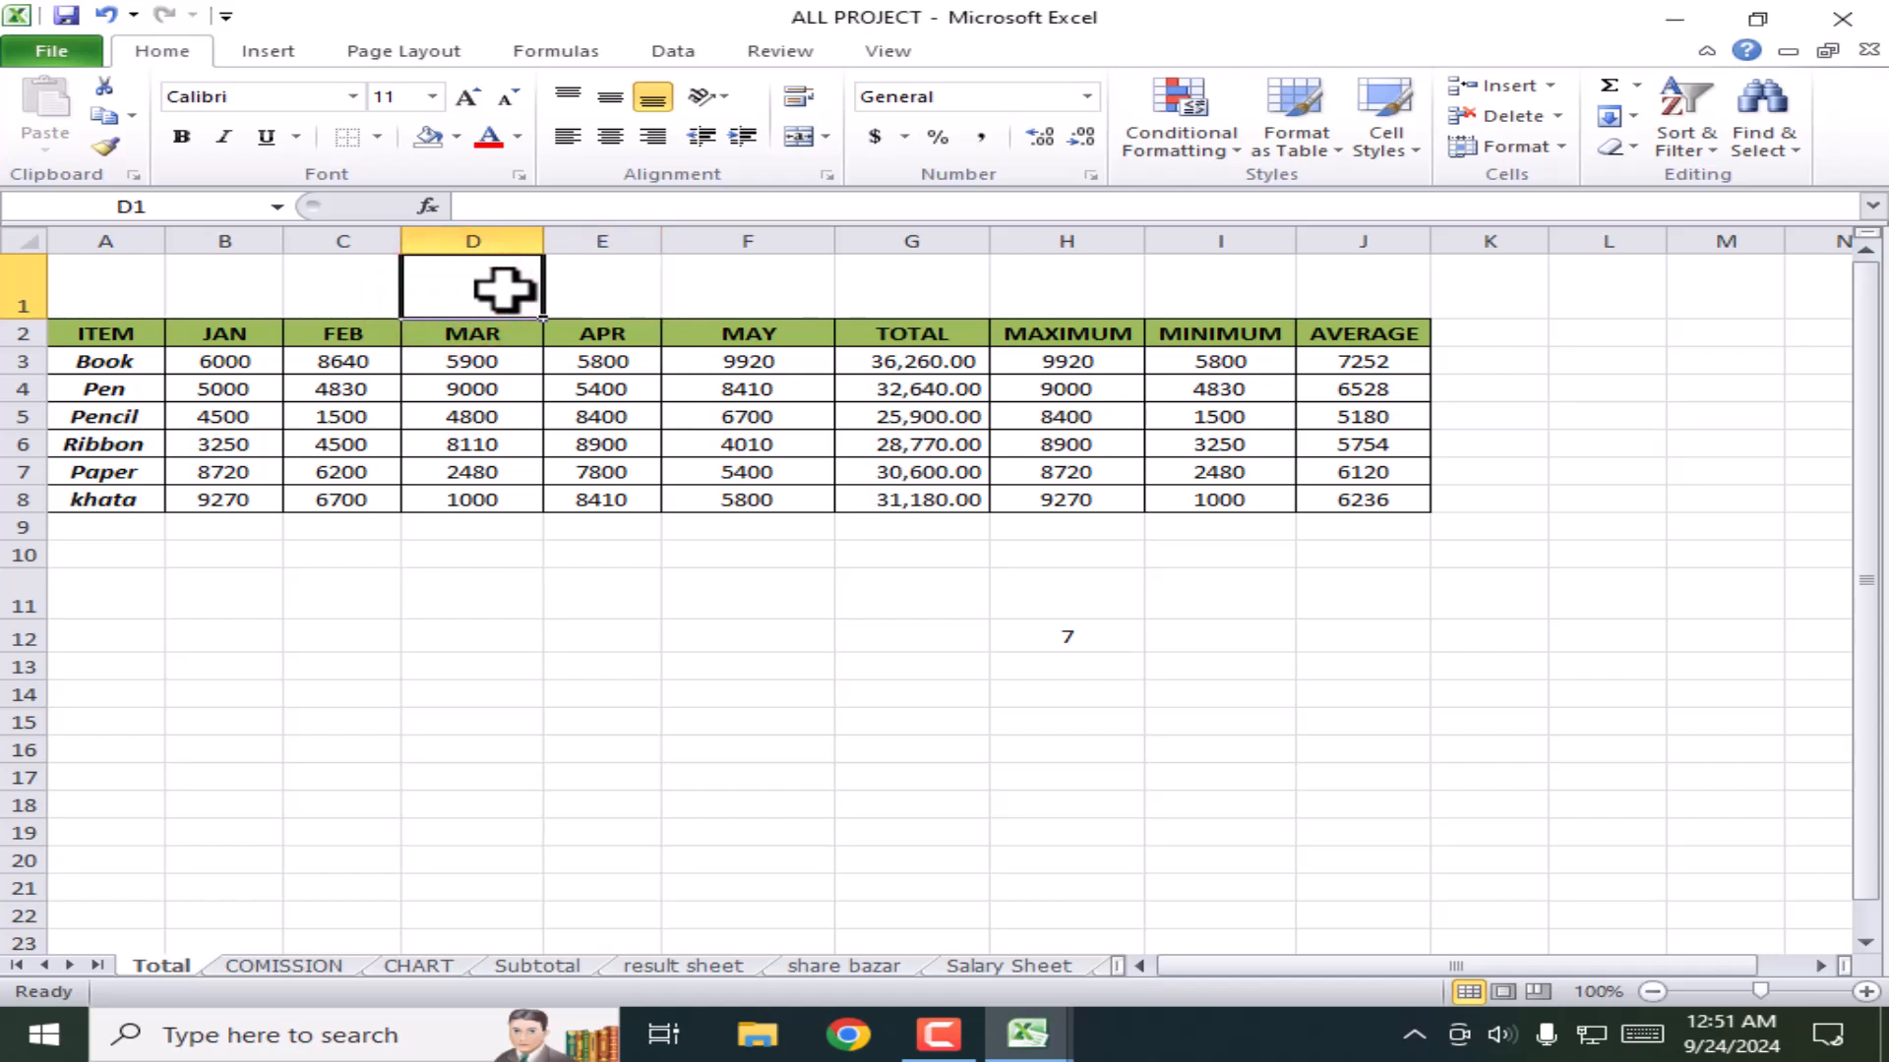
pyautogui.write('Salary sheet')
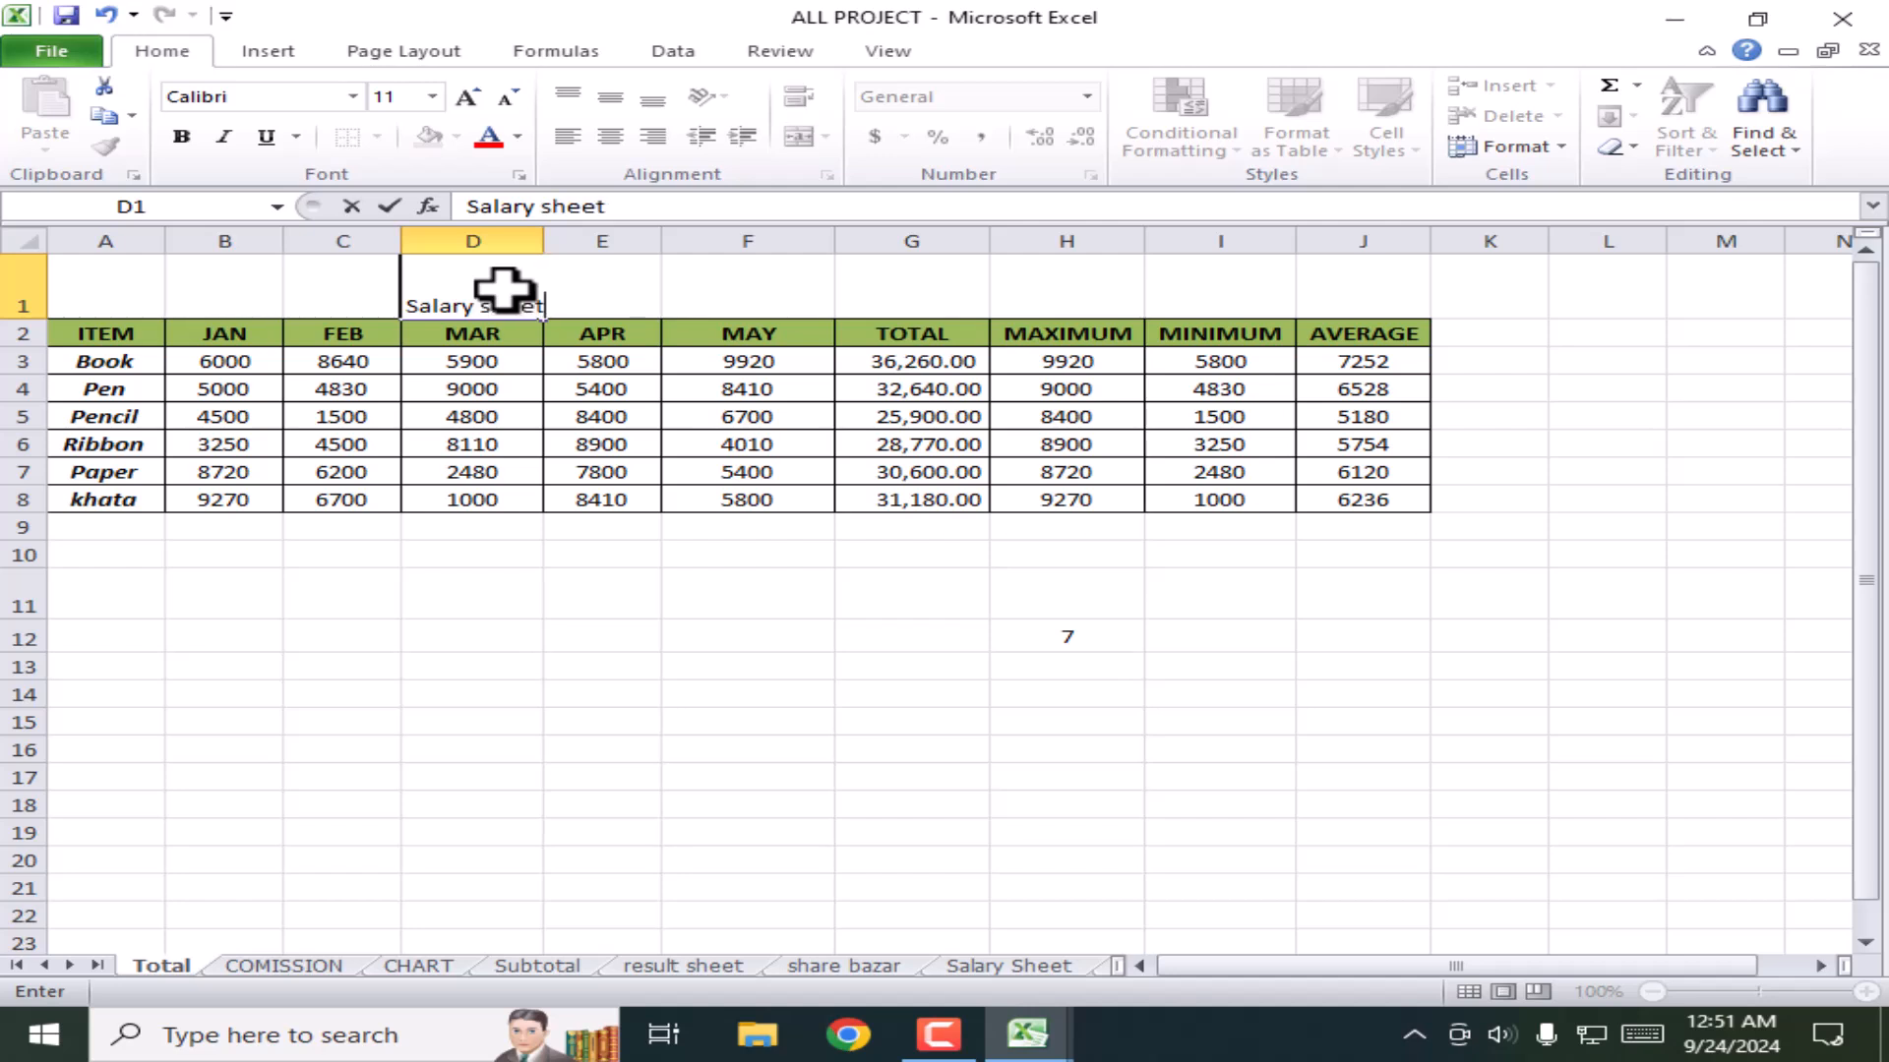
pyautogui.click(815, 777)
pyautogui.moveTo(346, 293); pyautogui.dragTo(747, 295)
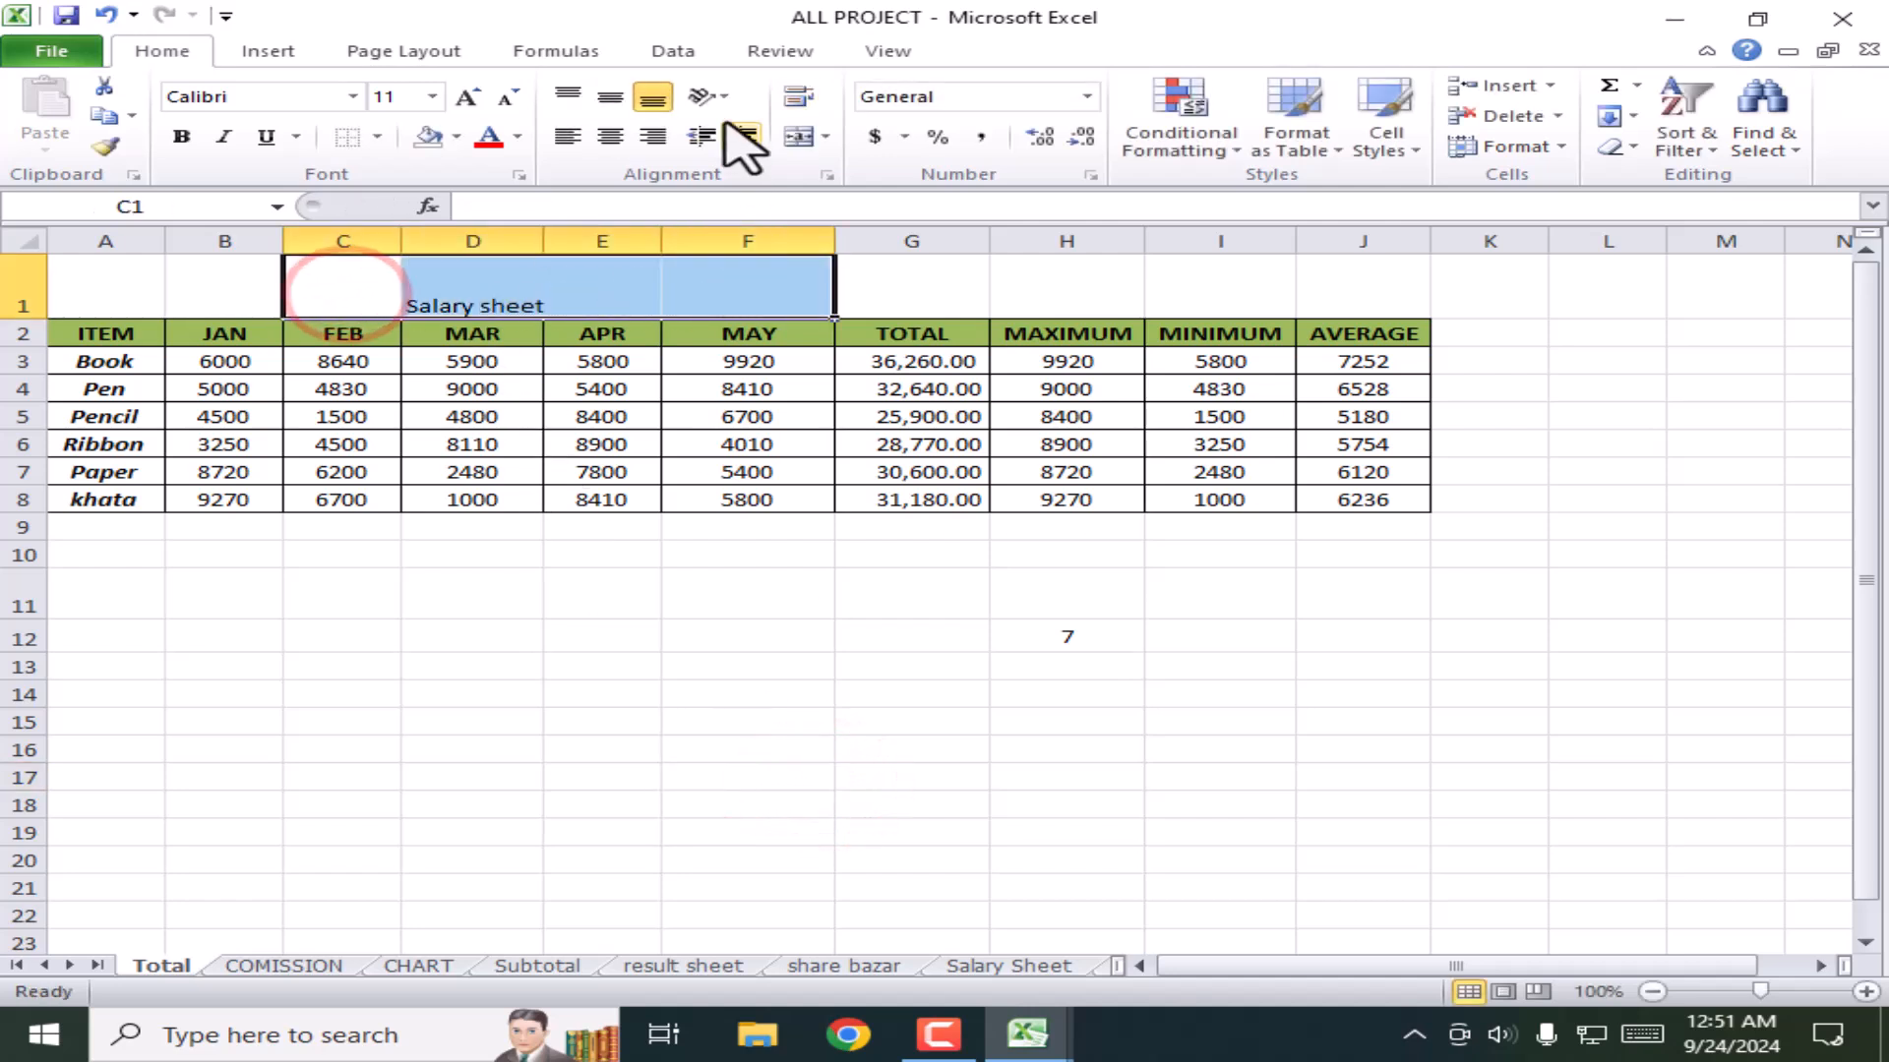
pyautogui.click(816, 138)
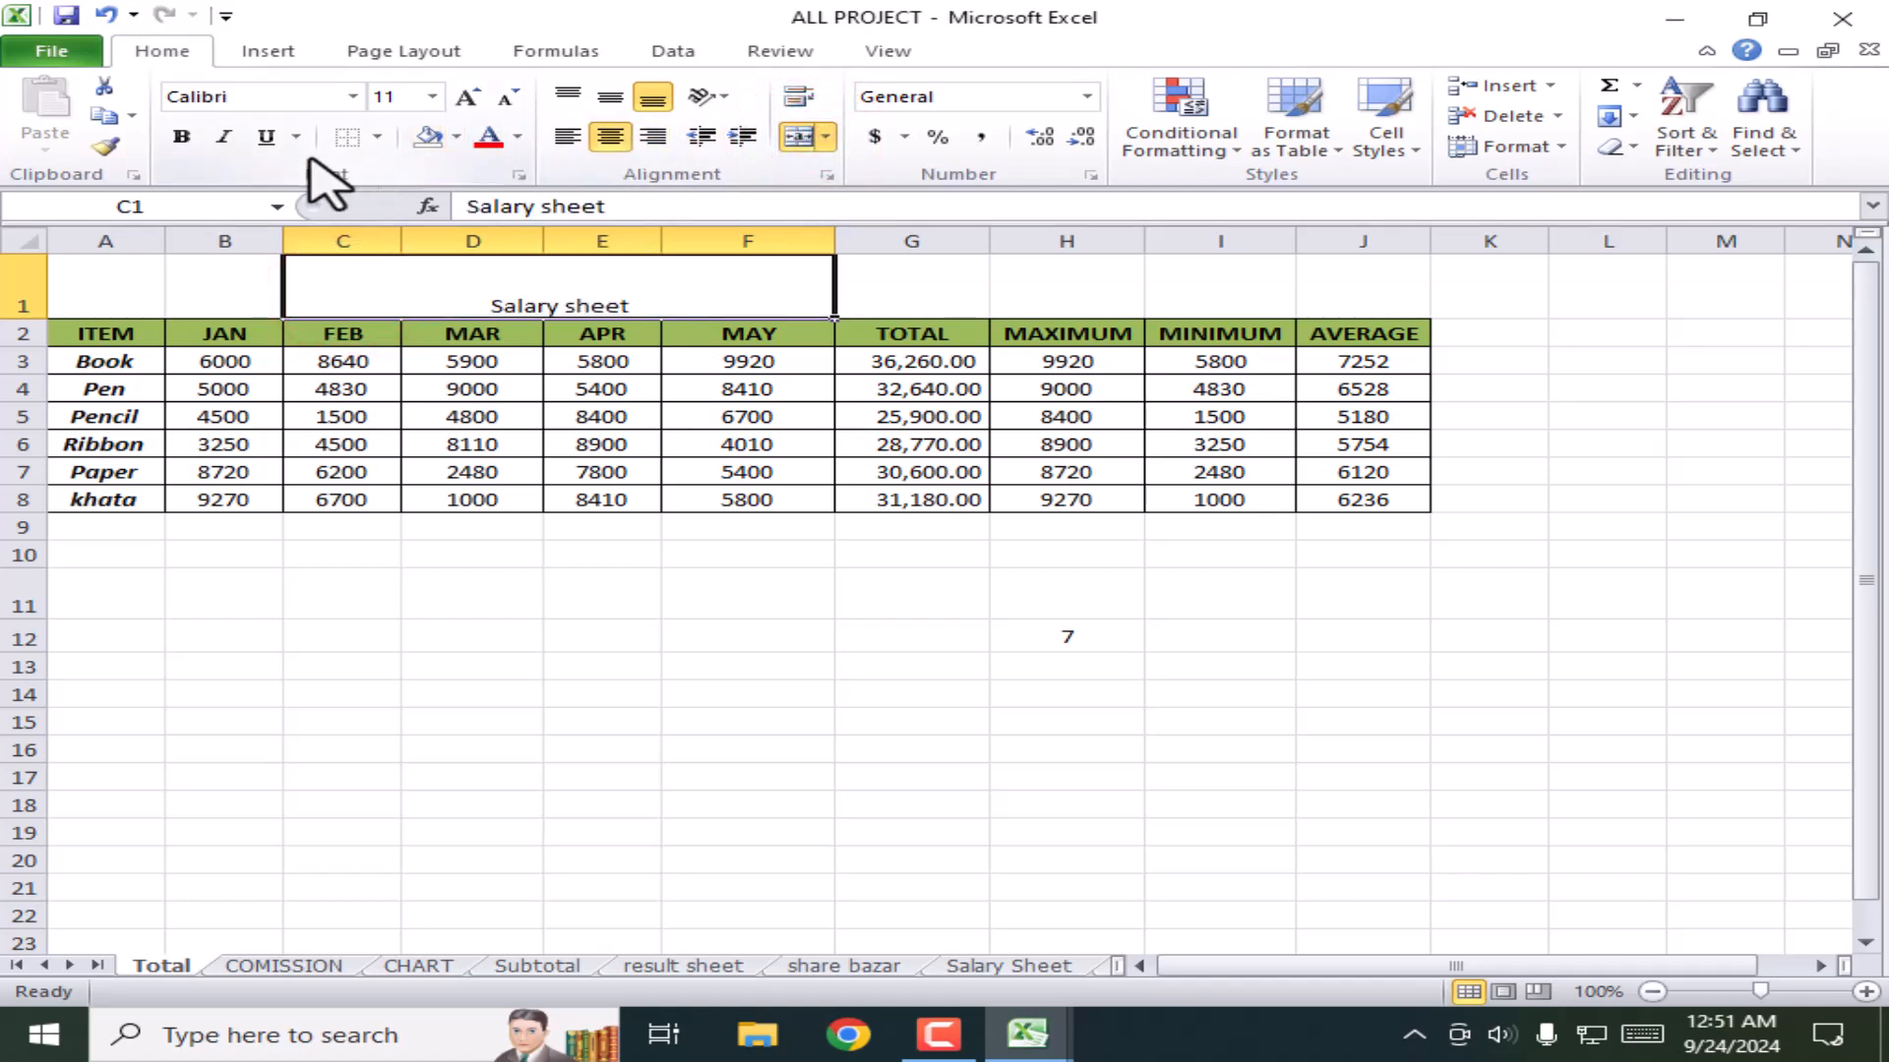
pyautogui.click(266, 137)
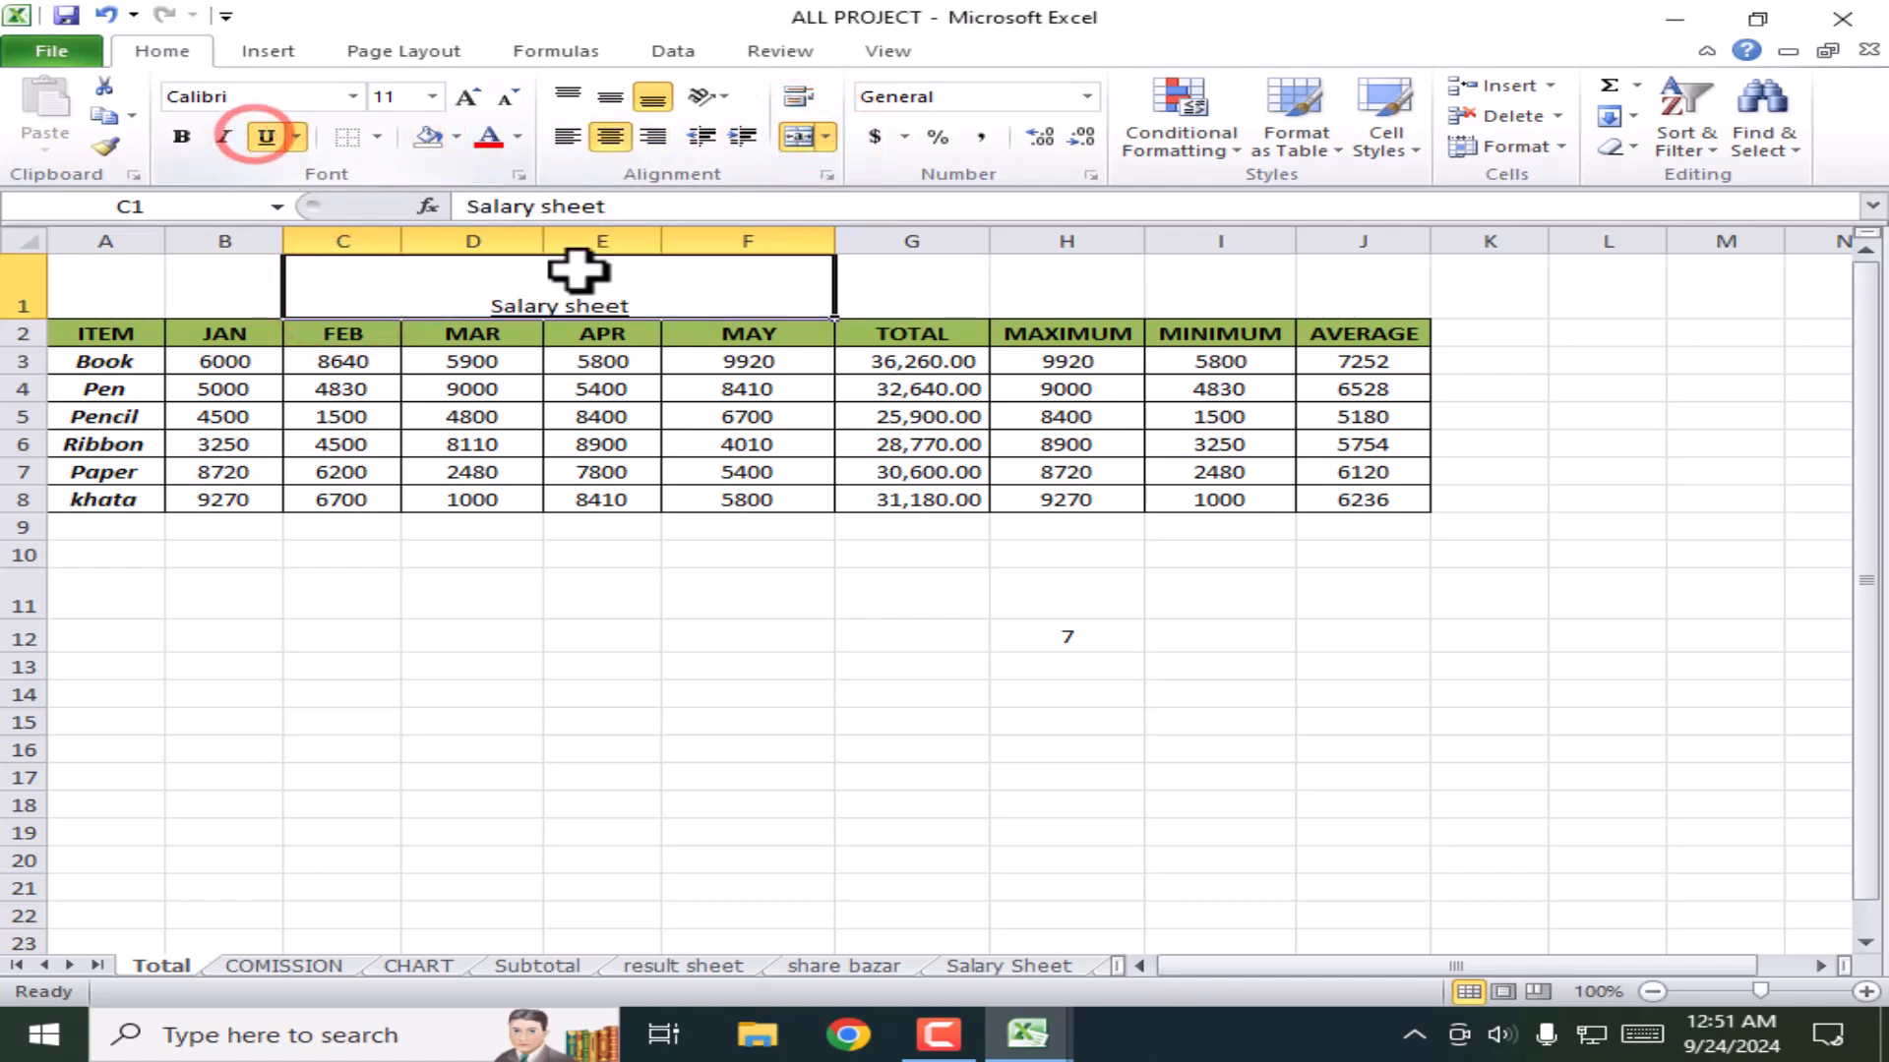
pyautogui.click(888, 668)
pyautogui.click(1105, 614)
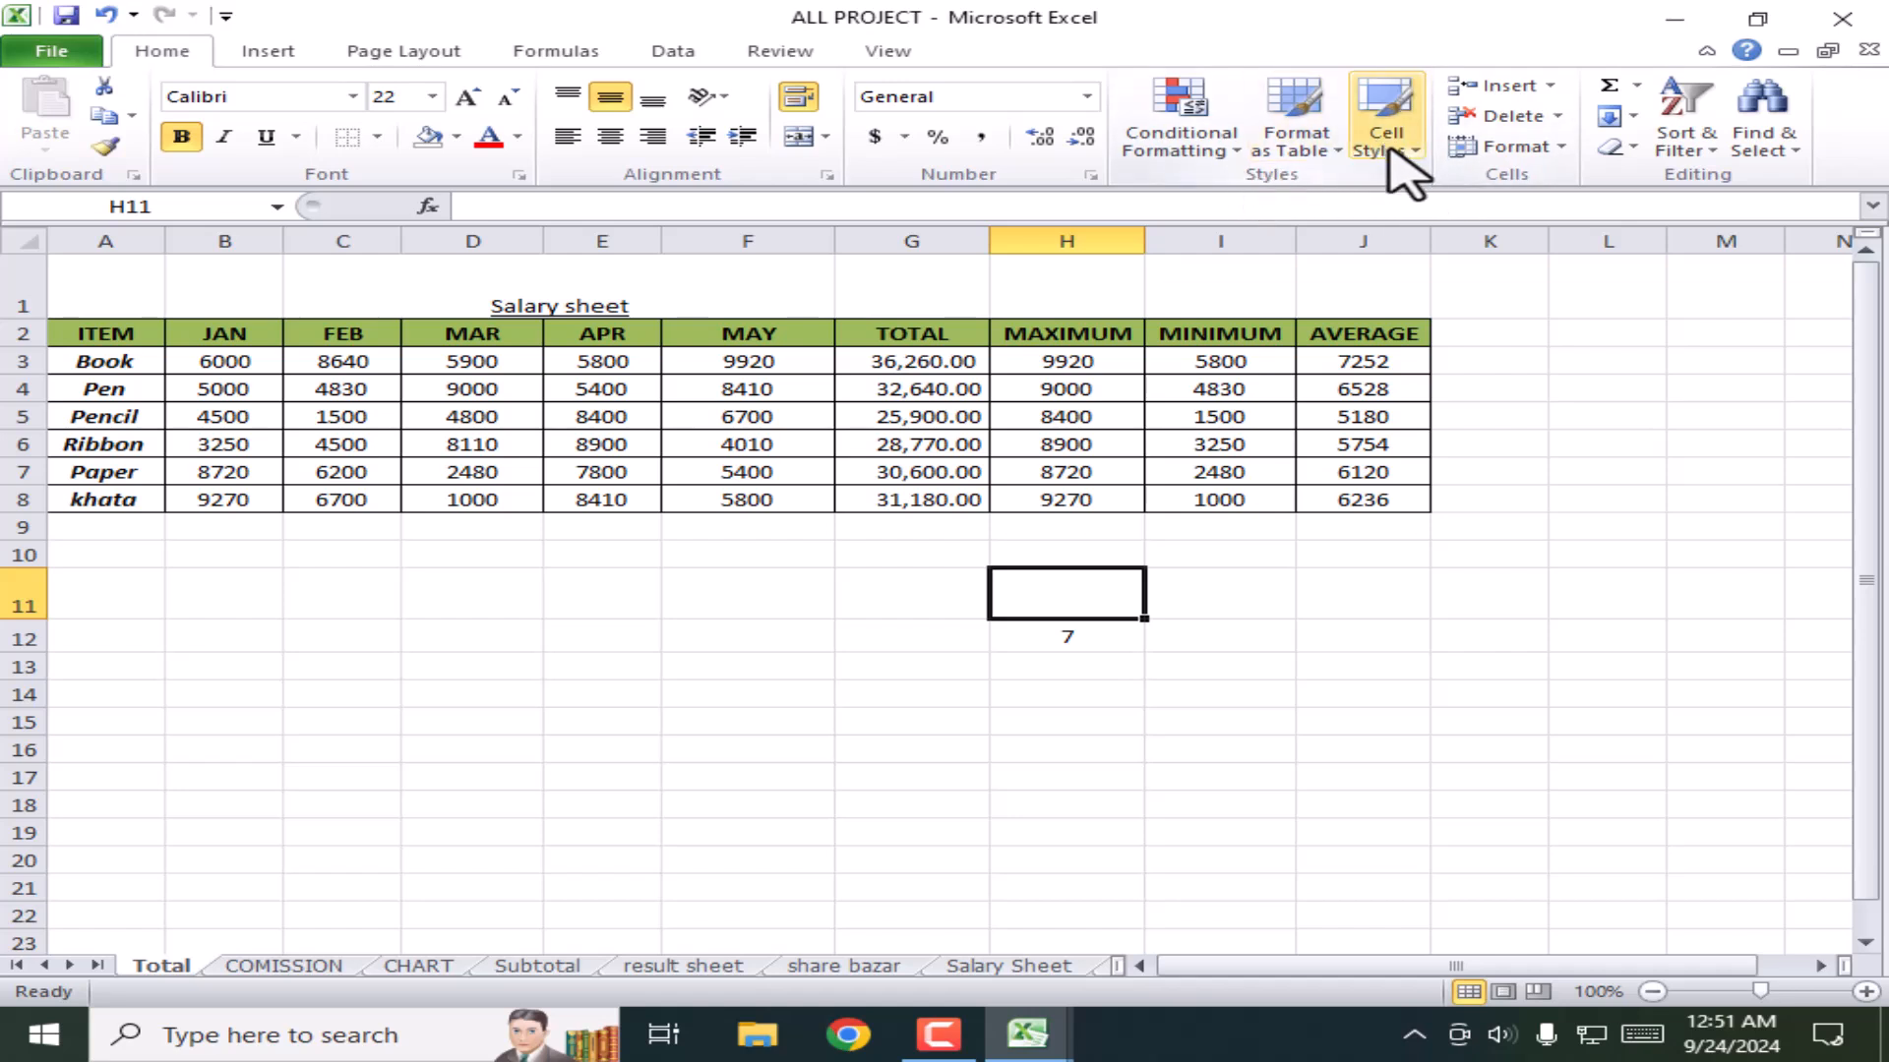
pyautogui.click(1551, 86)
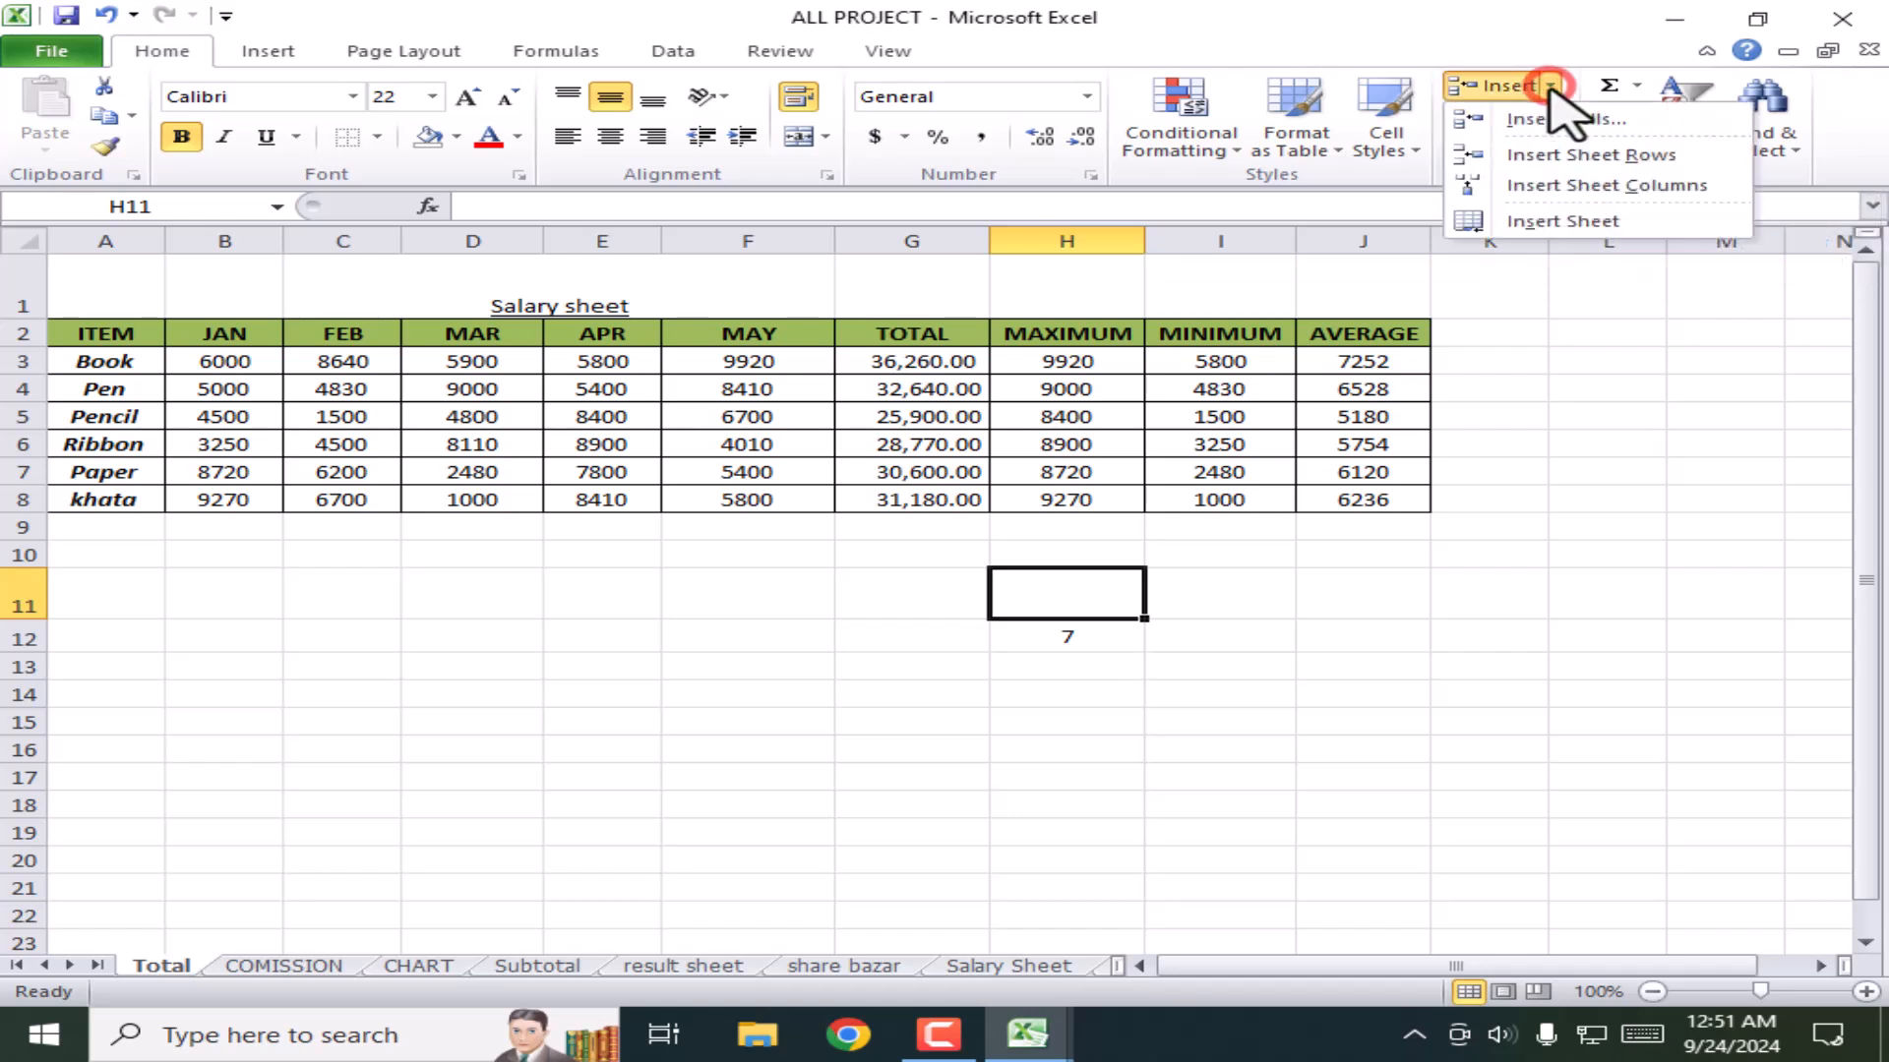
pyautogui.click(1300, 843)
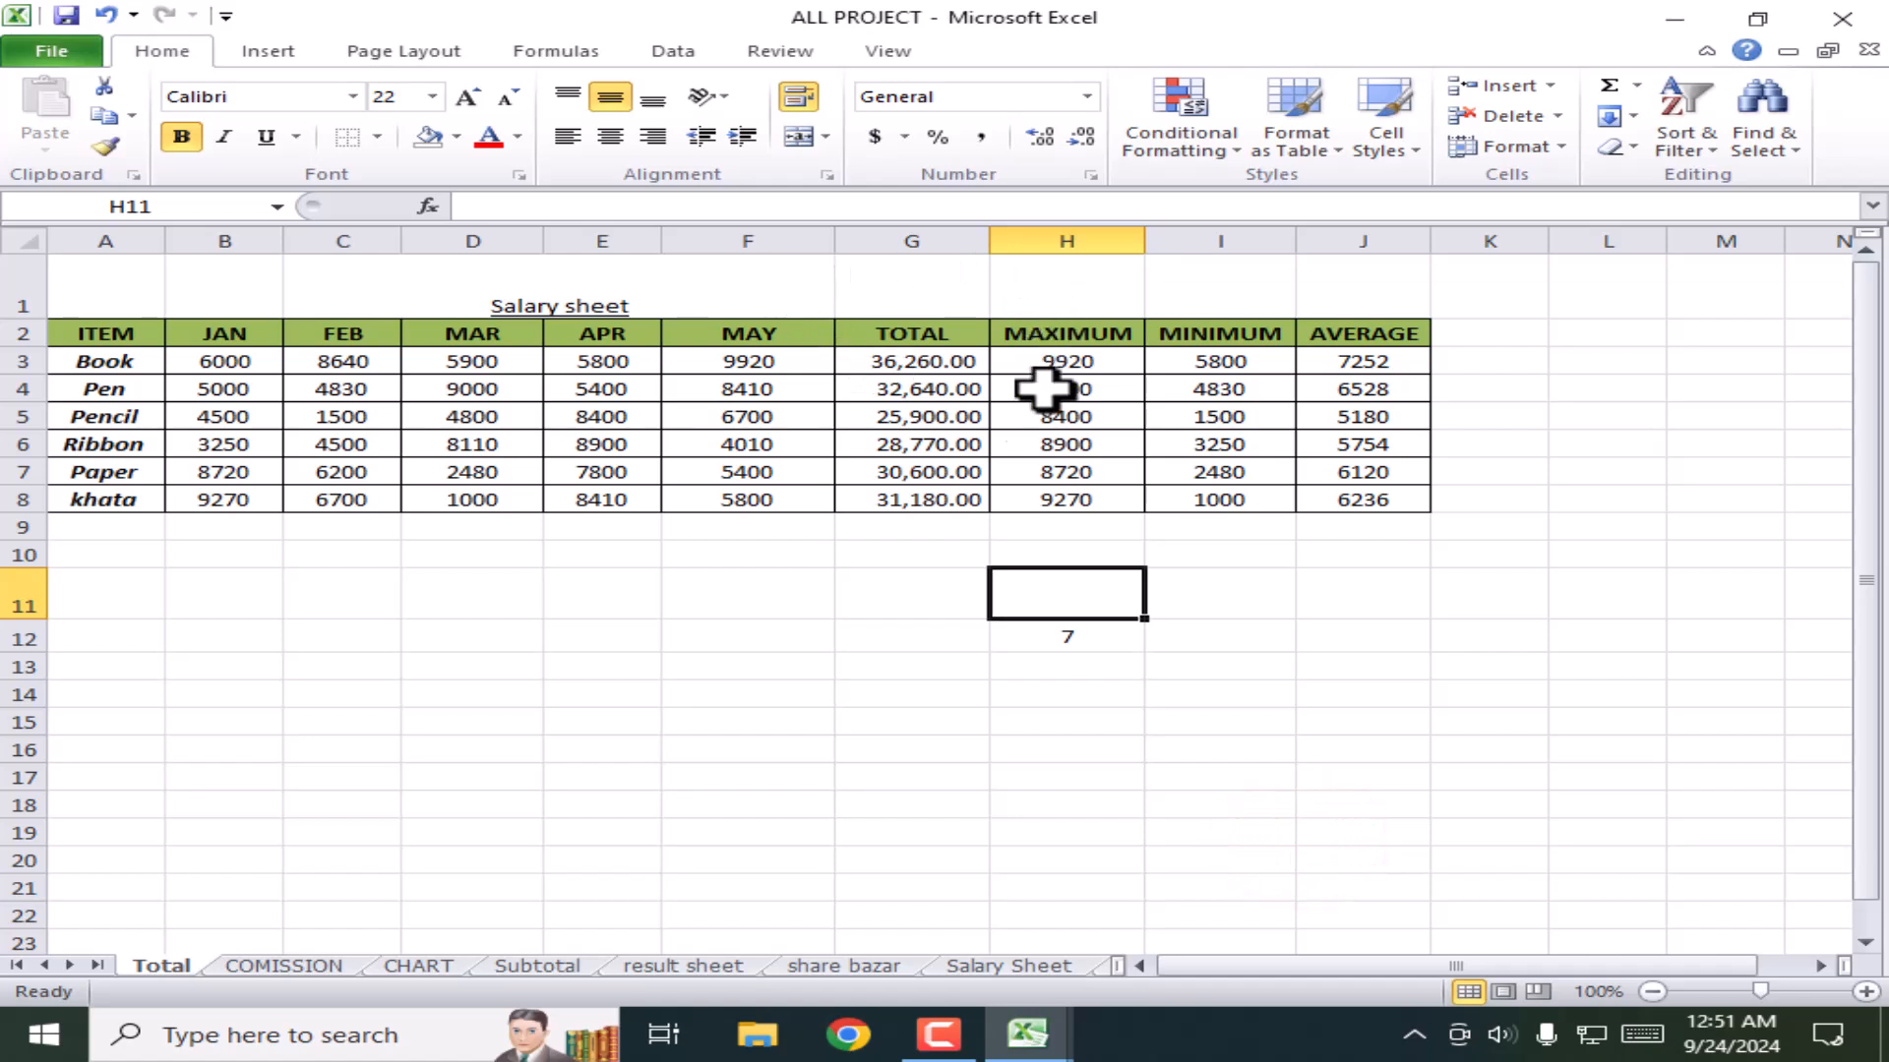
pyautogui.click(923, 236)
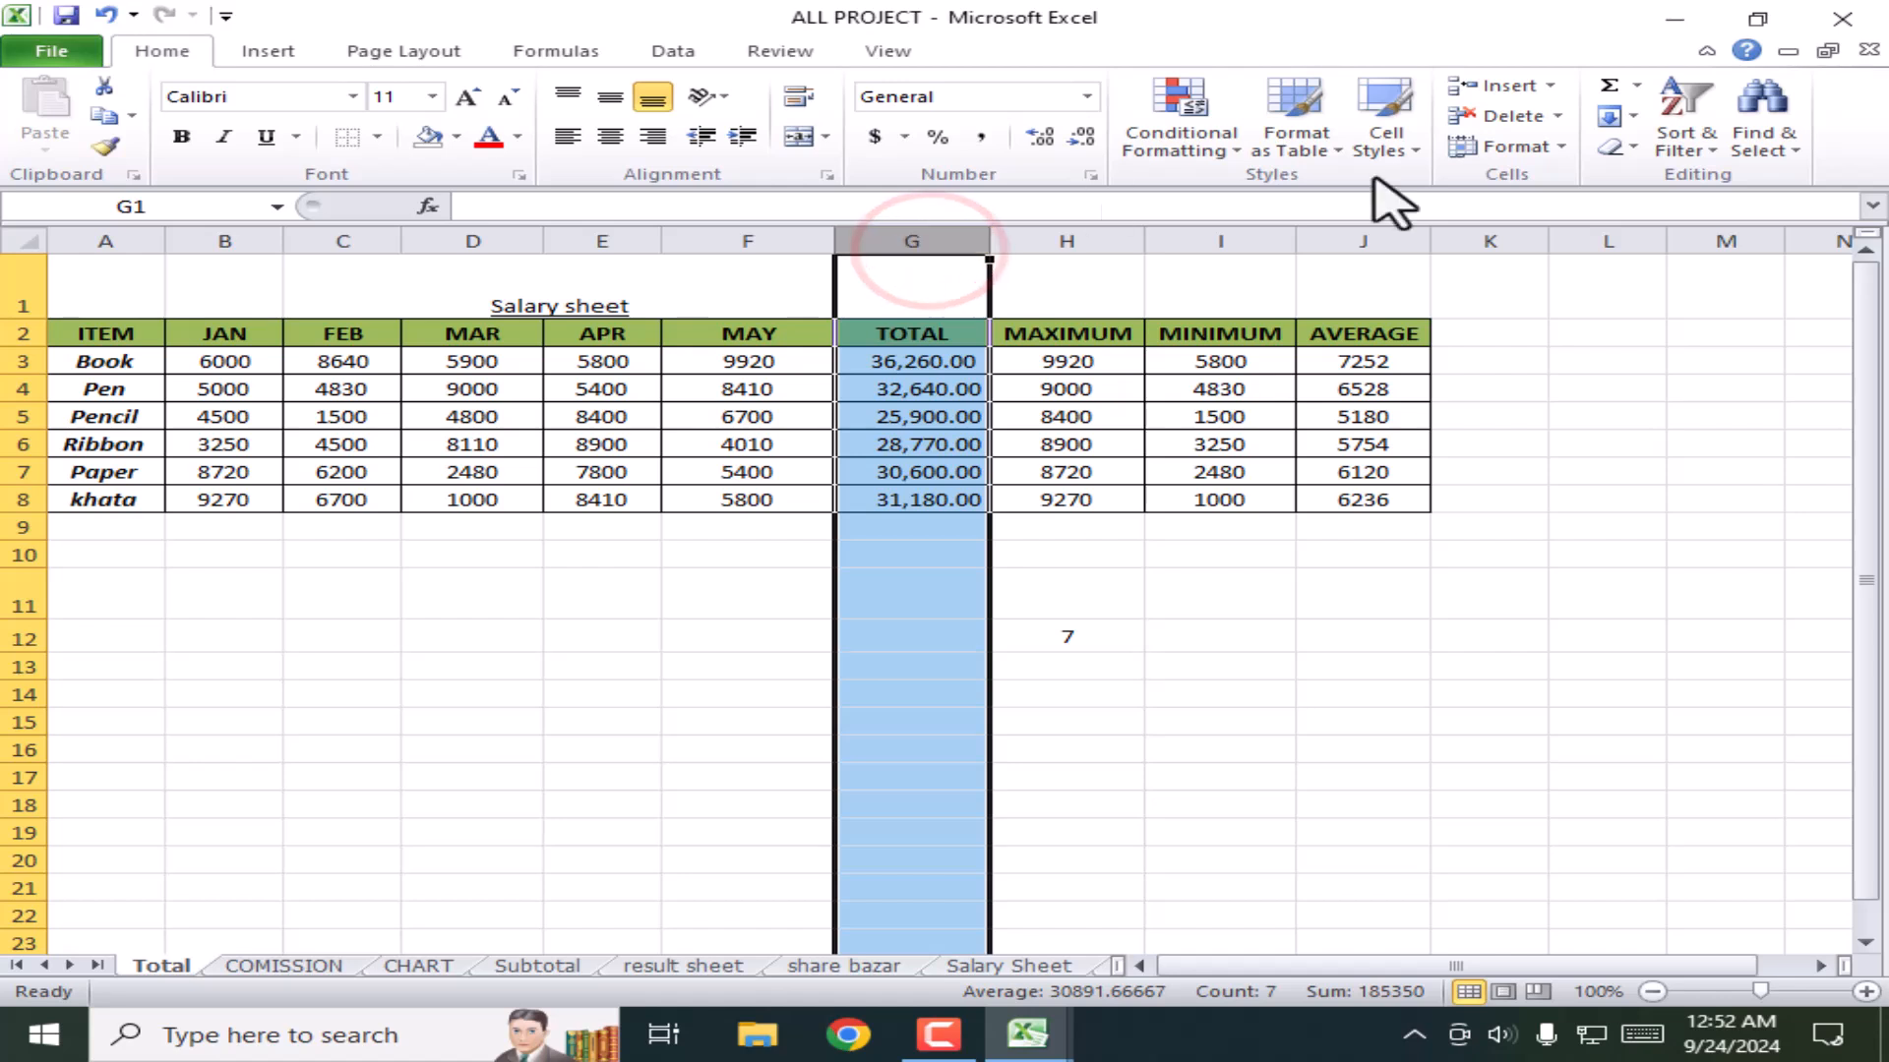
pyautogui.click(1548, 85)
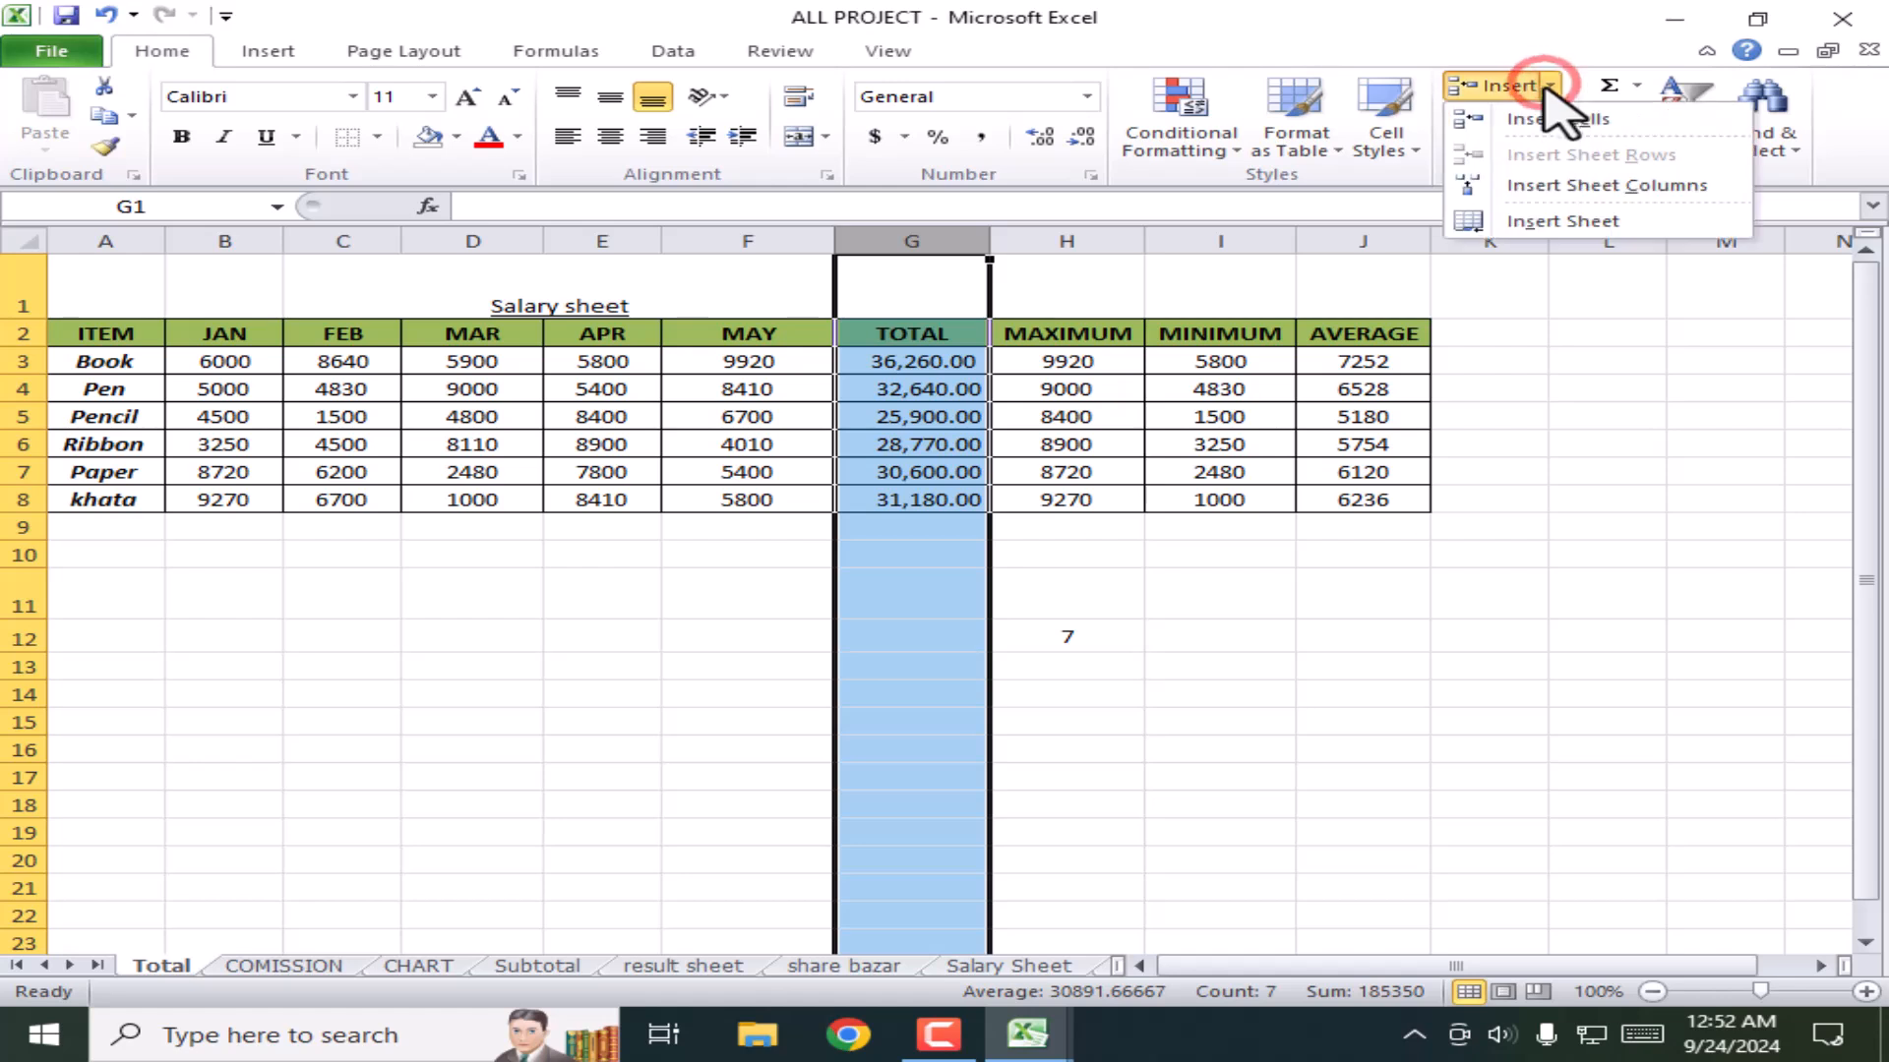
pyautogui.click(1573, 187)
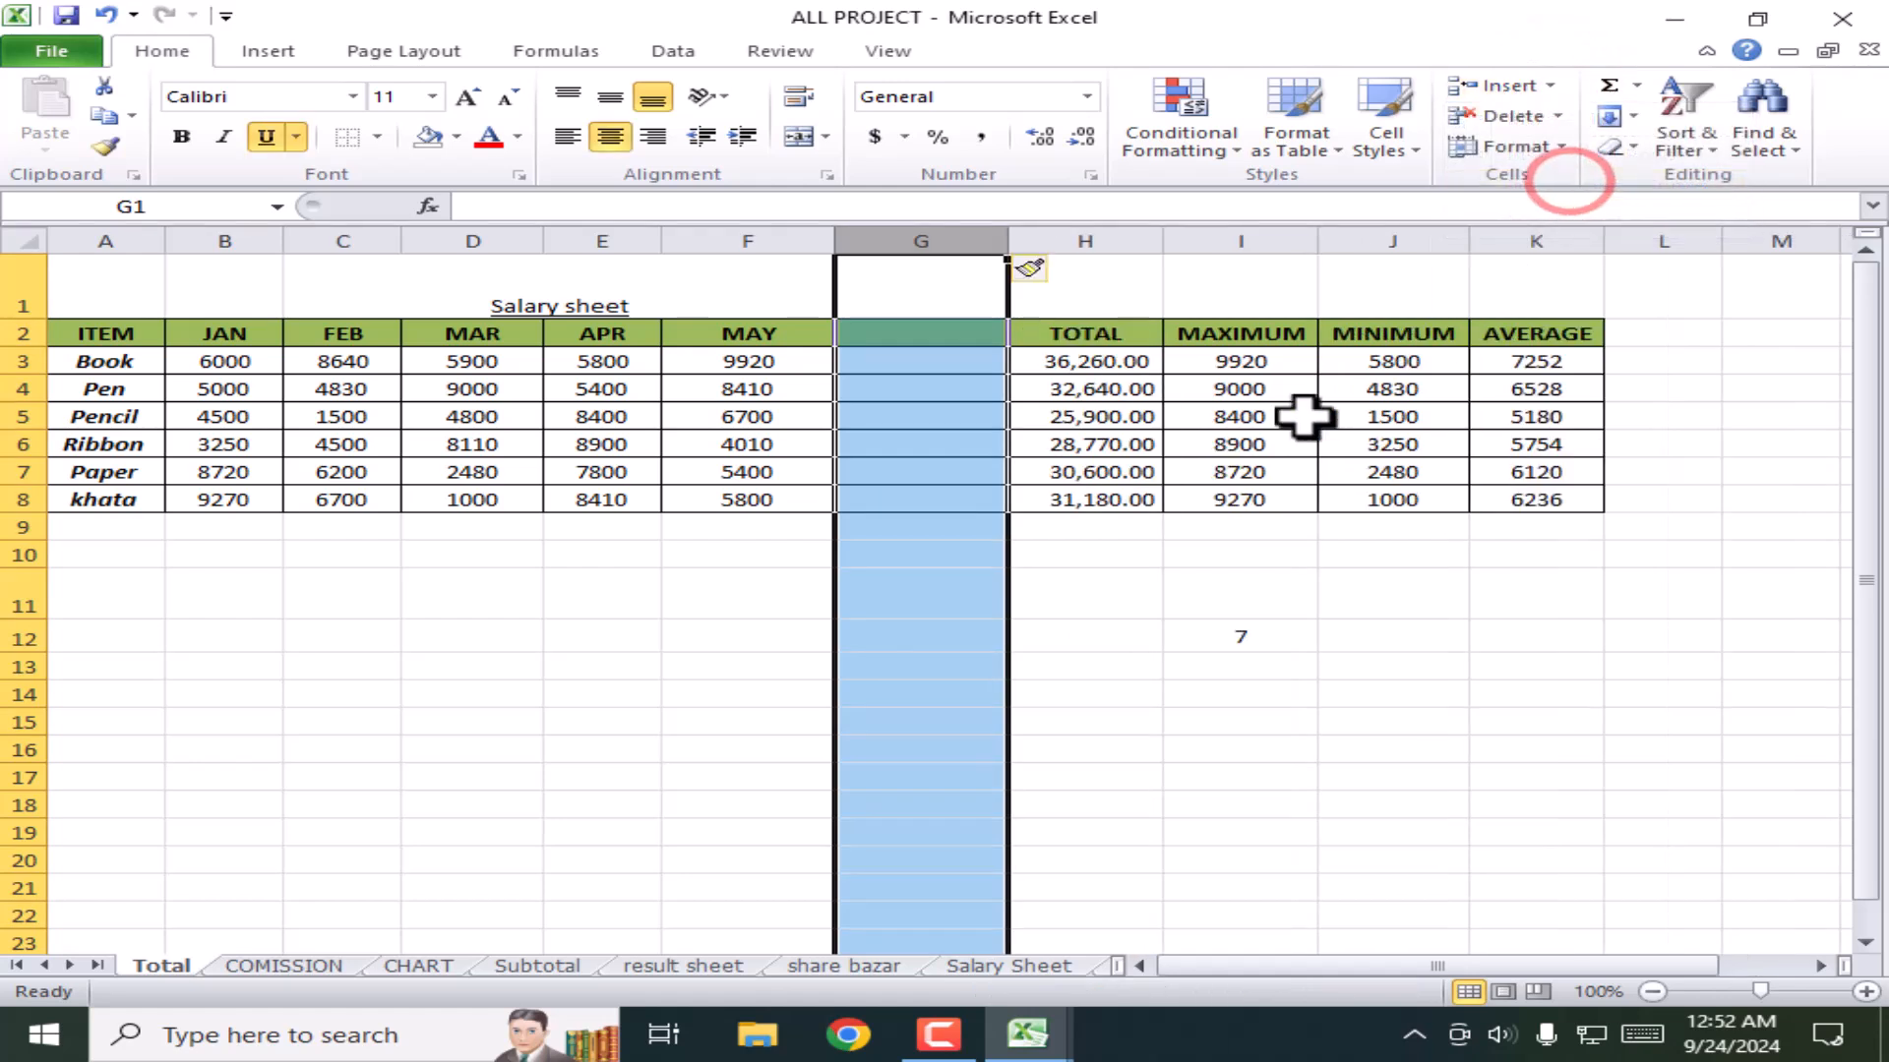
pyautogui.click(1112, 585)
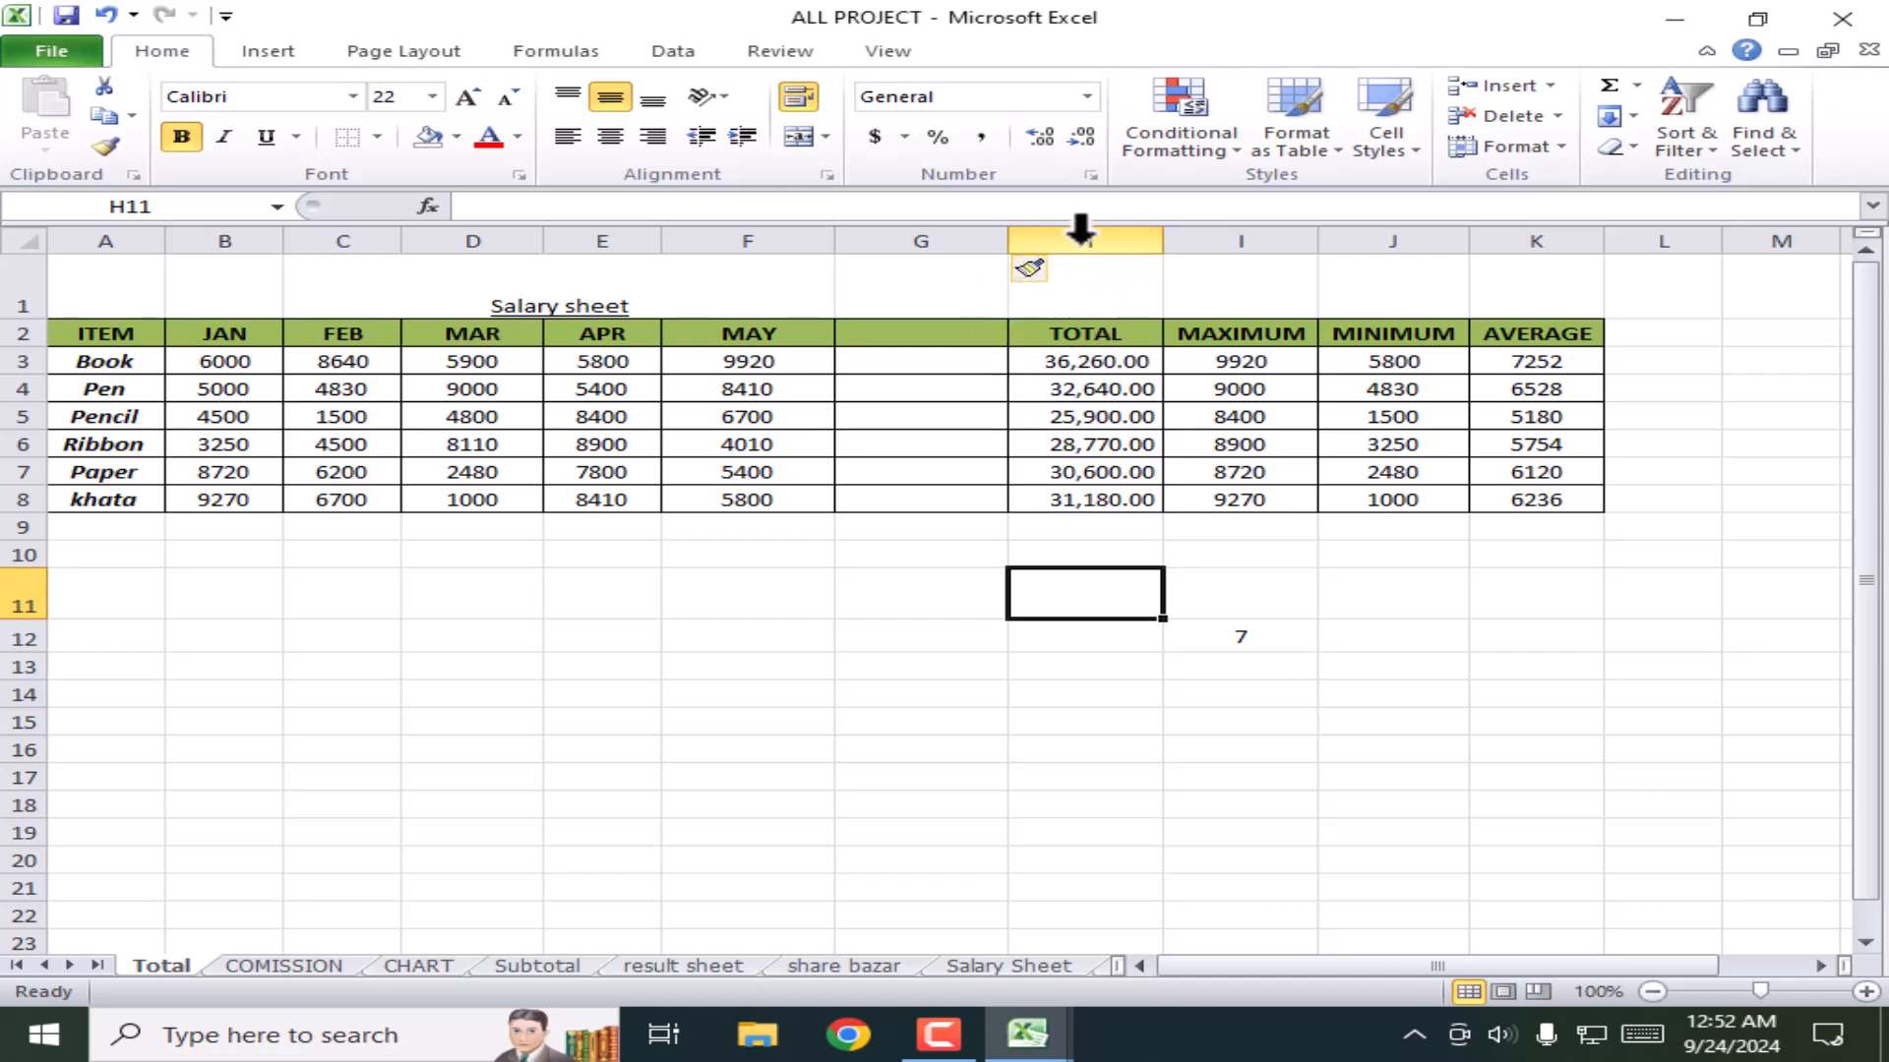
pyautogui.click(1081, 236)
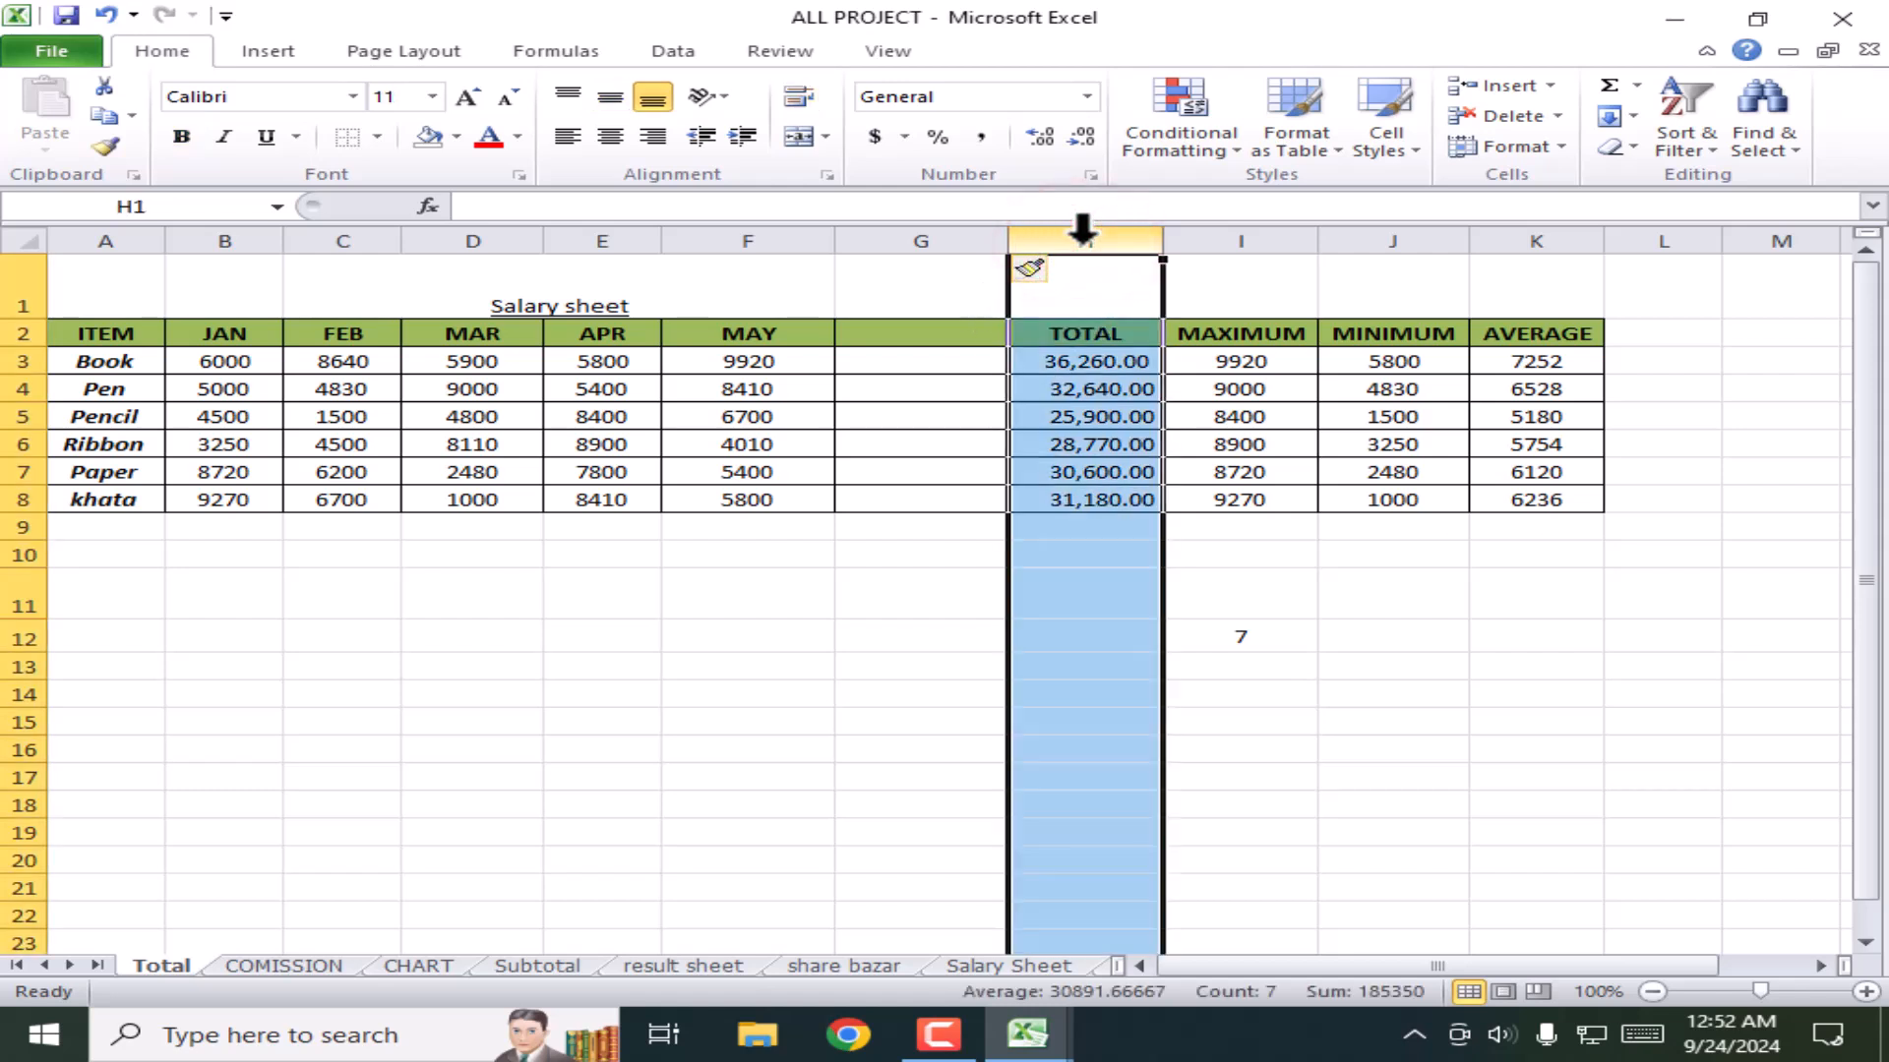
pyautogui.rightClick(1081, 234)
pyautogui.click(1178, 425)
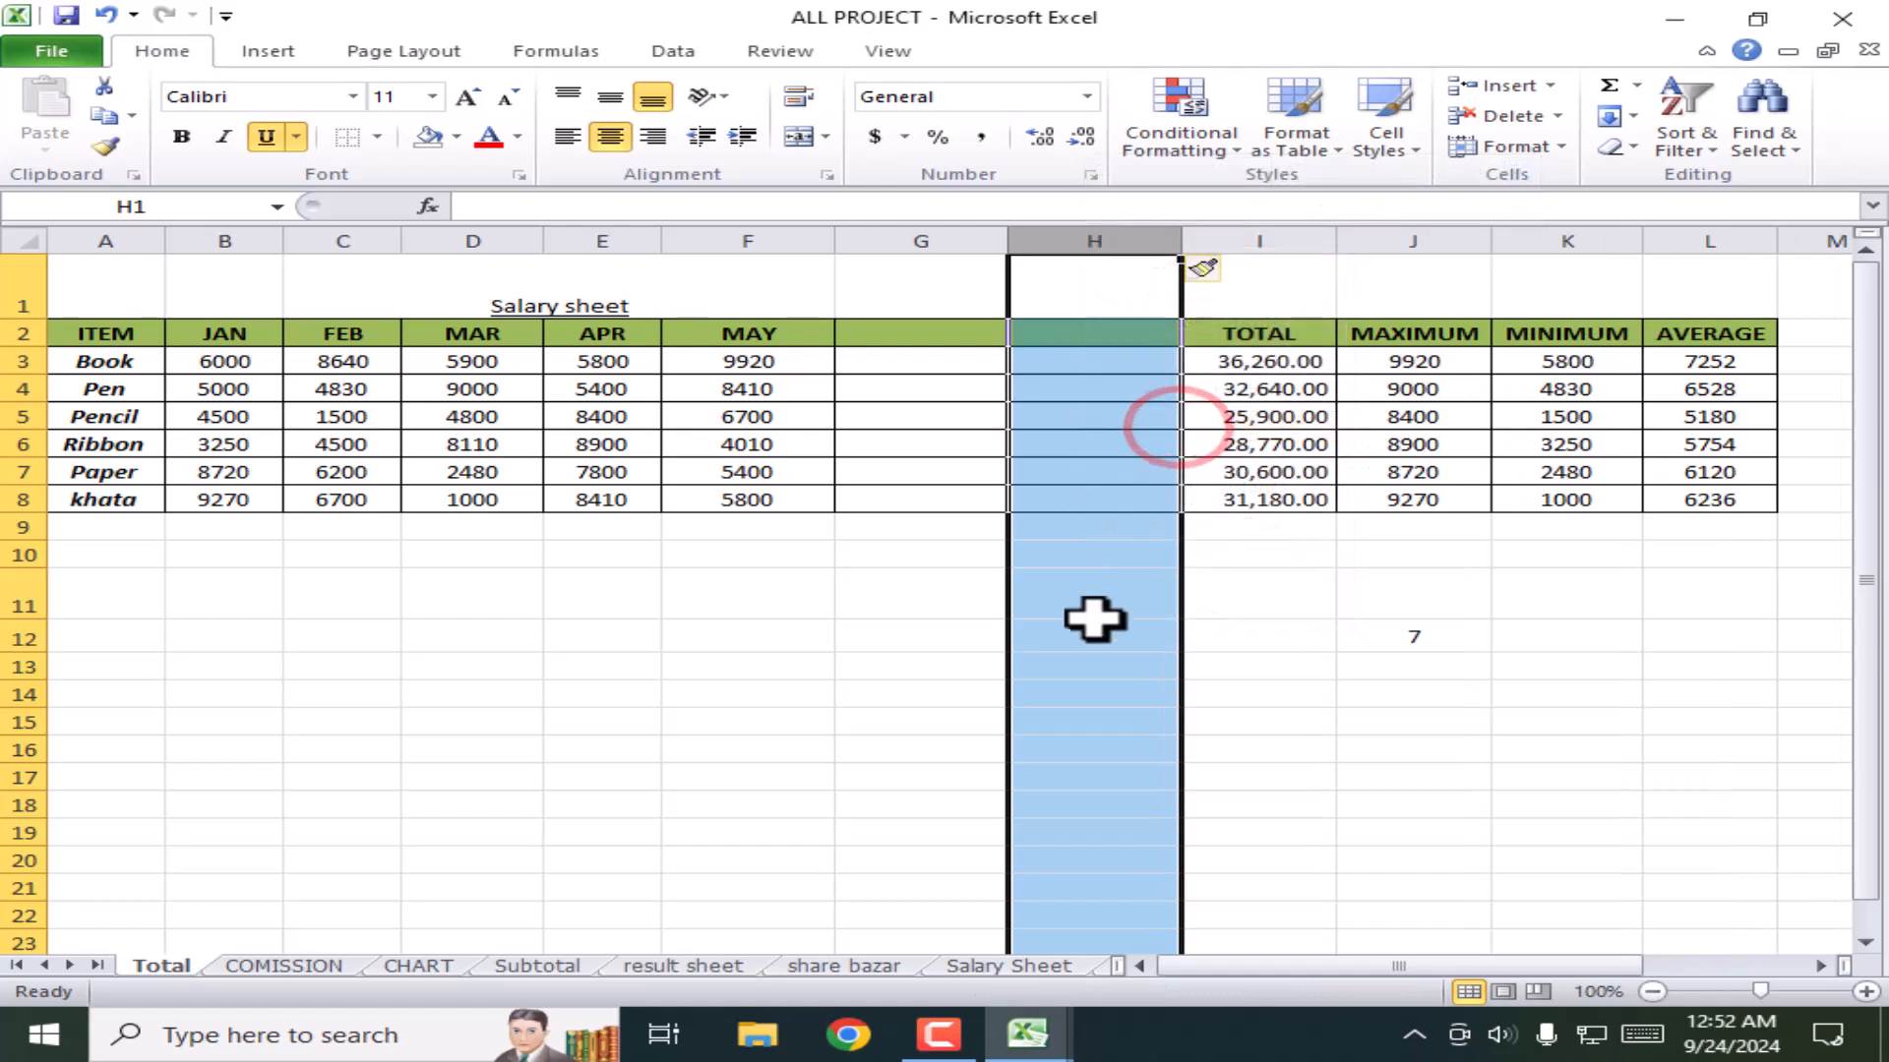
pyautogui.click(1126, 664)
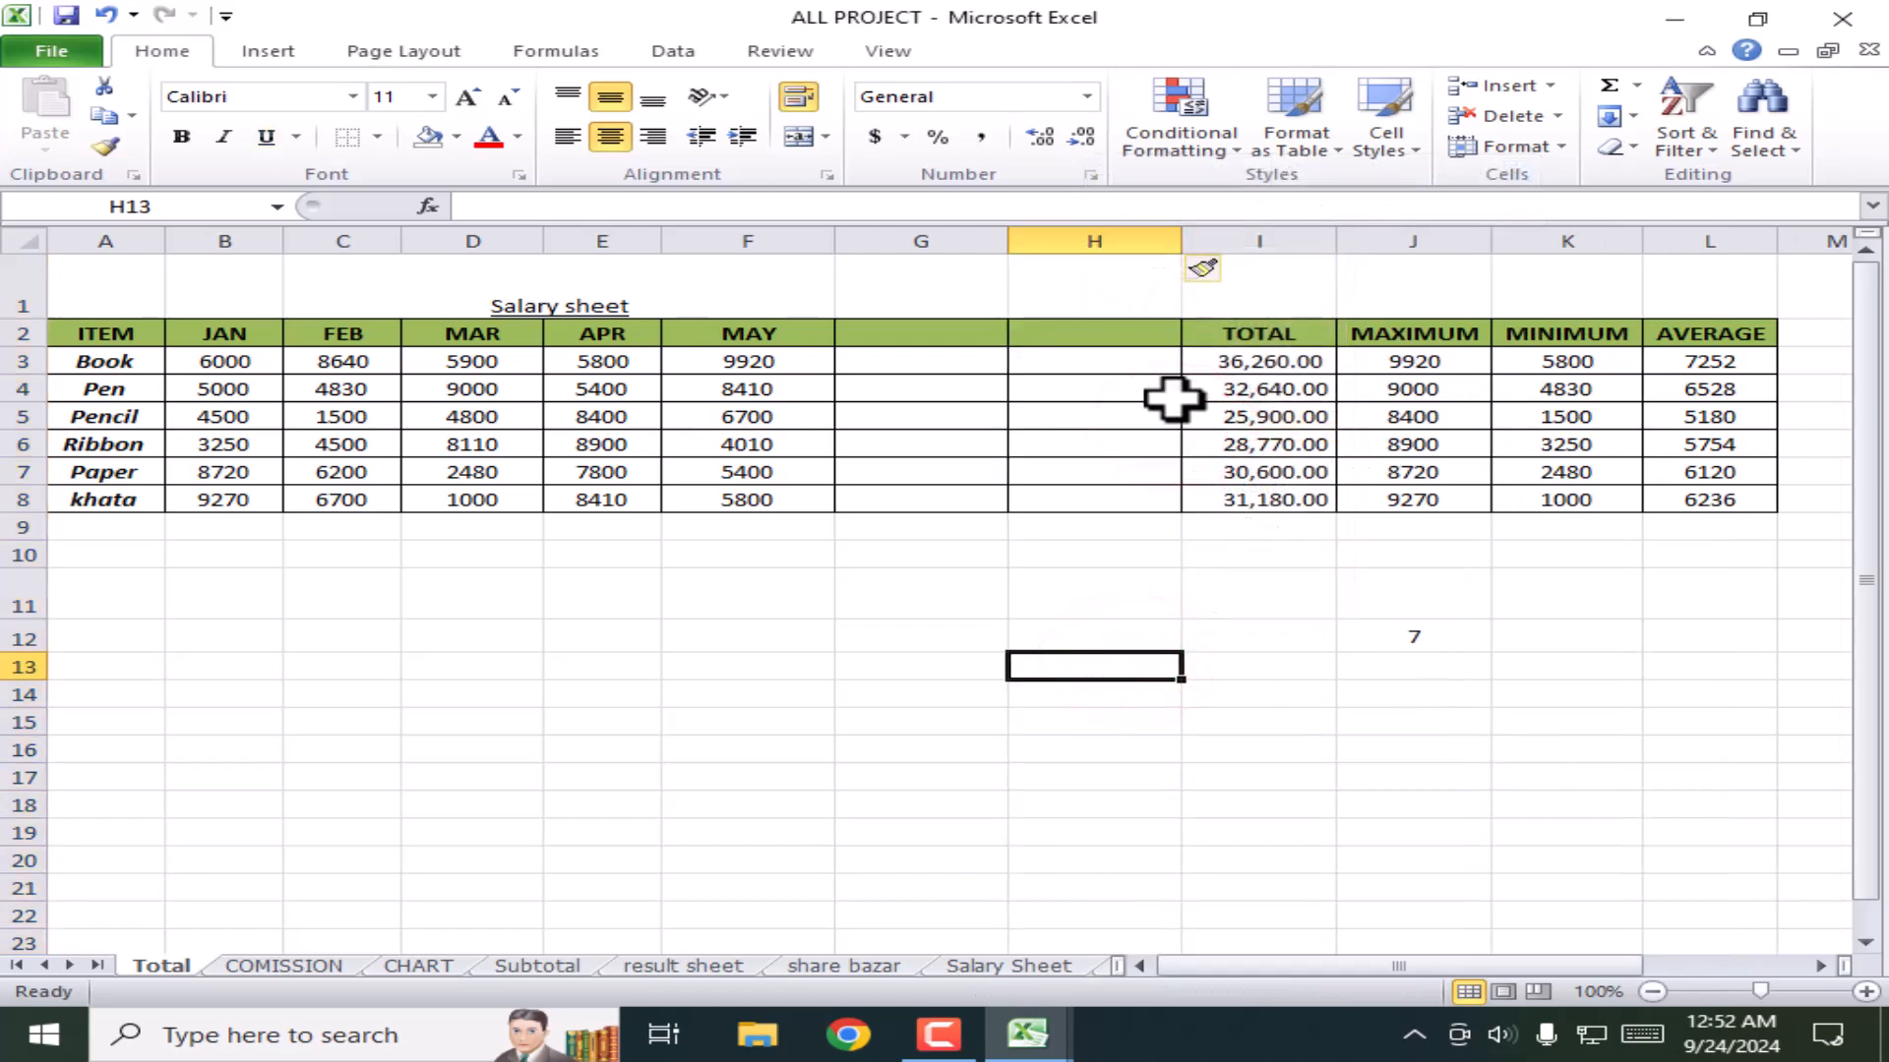
pyautogui.click(1113, 226)
pyautogui.rightClick(1098, 236)
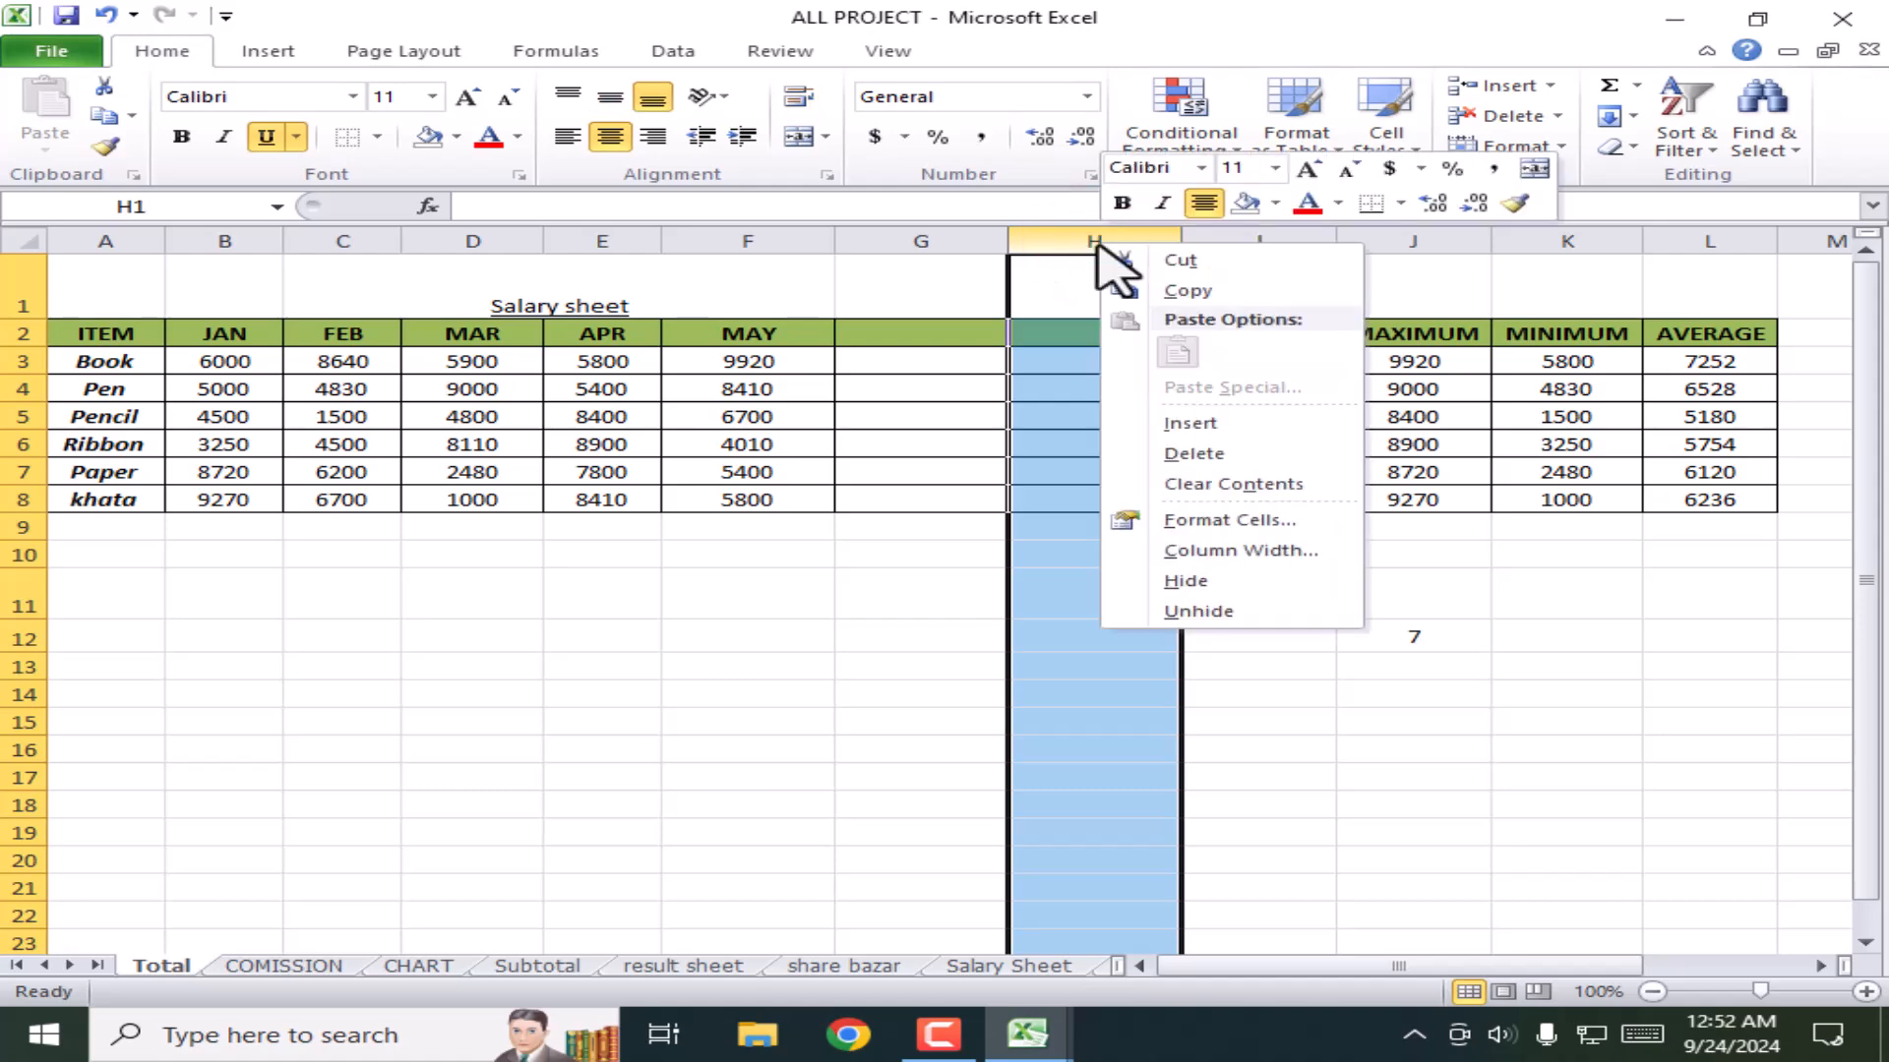
pyautogui.click(1193, 453)
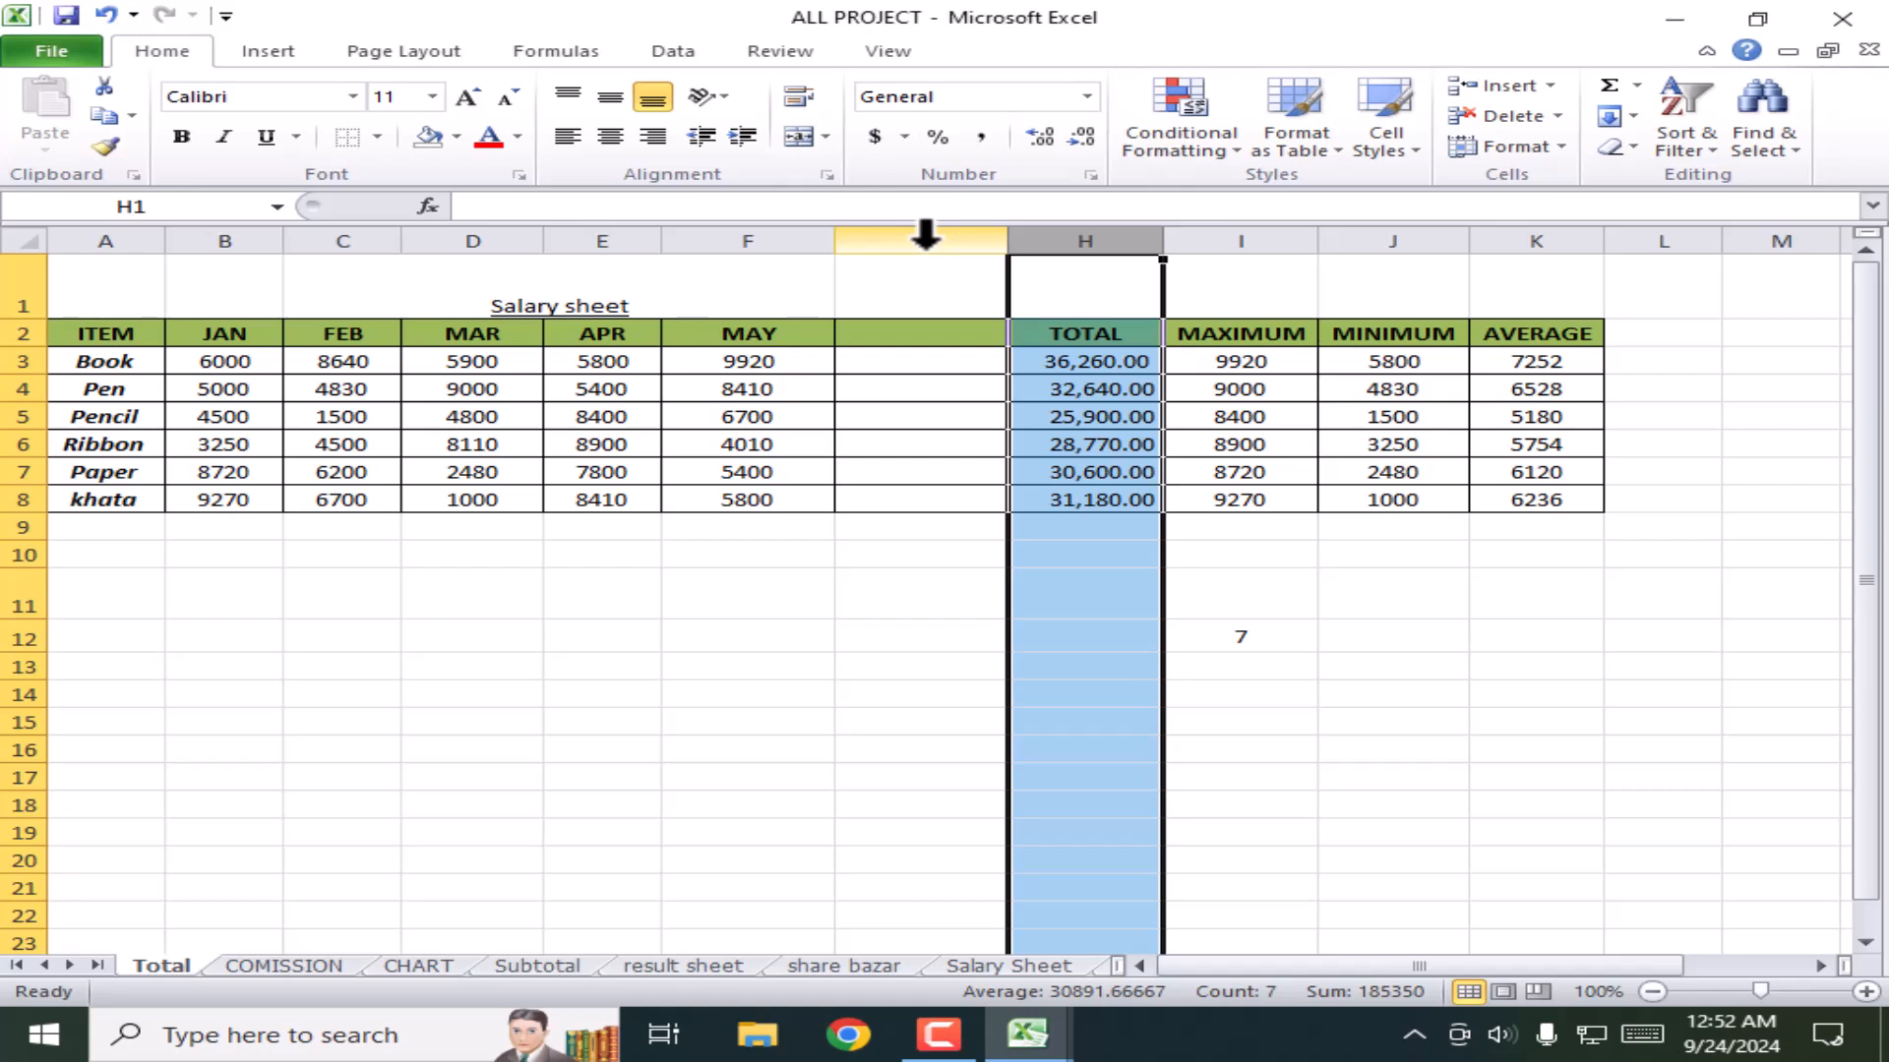
pyautogui.click(925, 236)
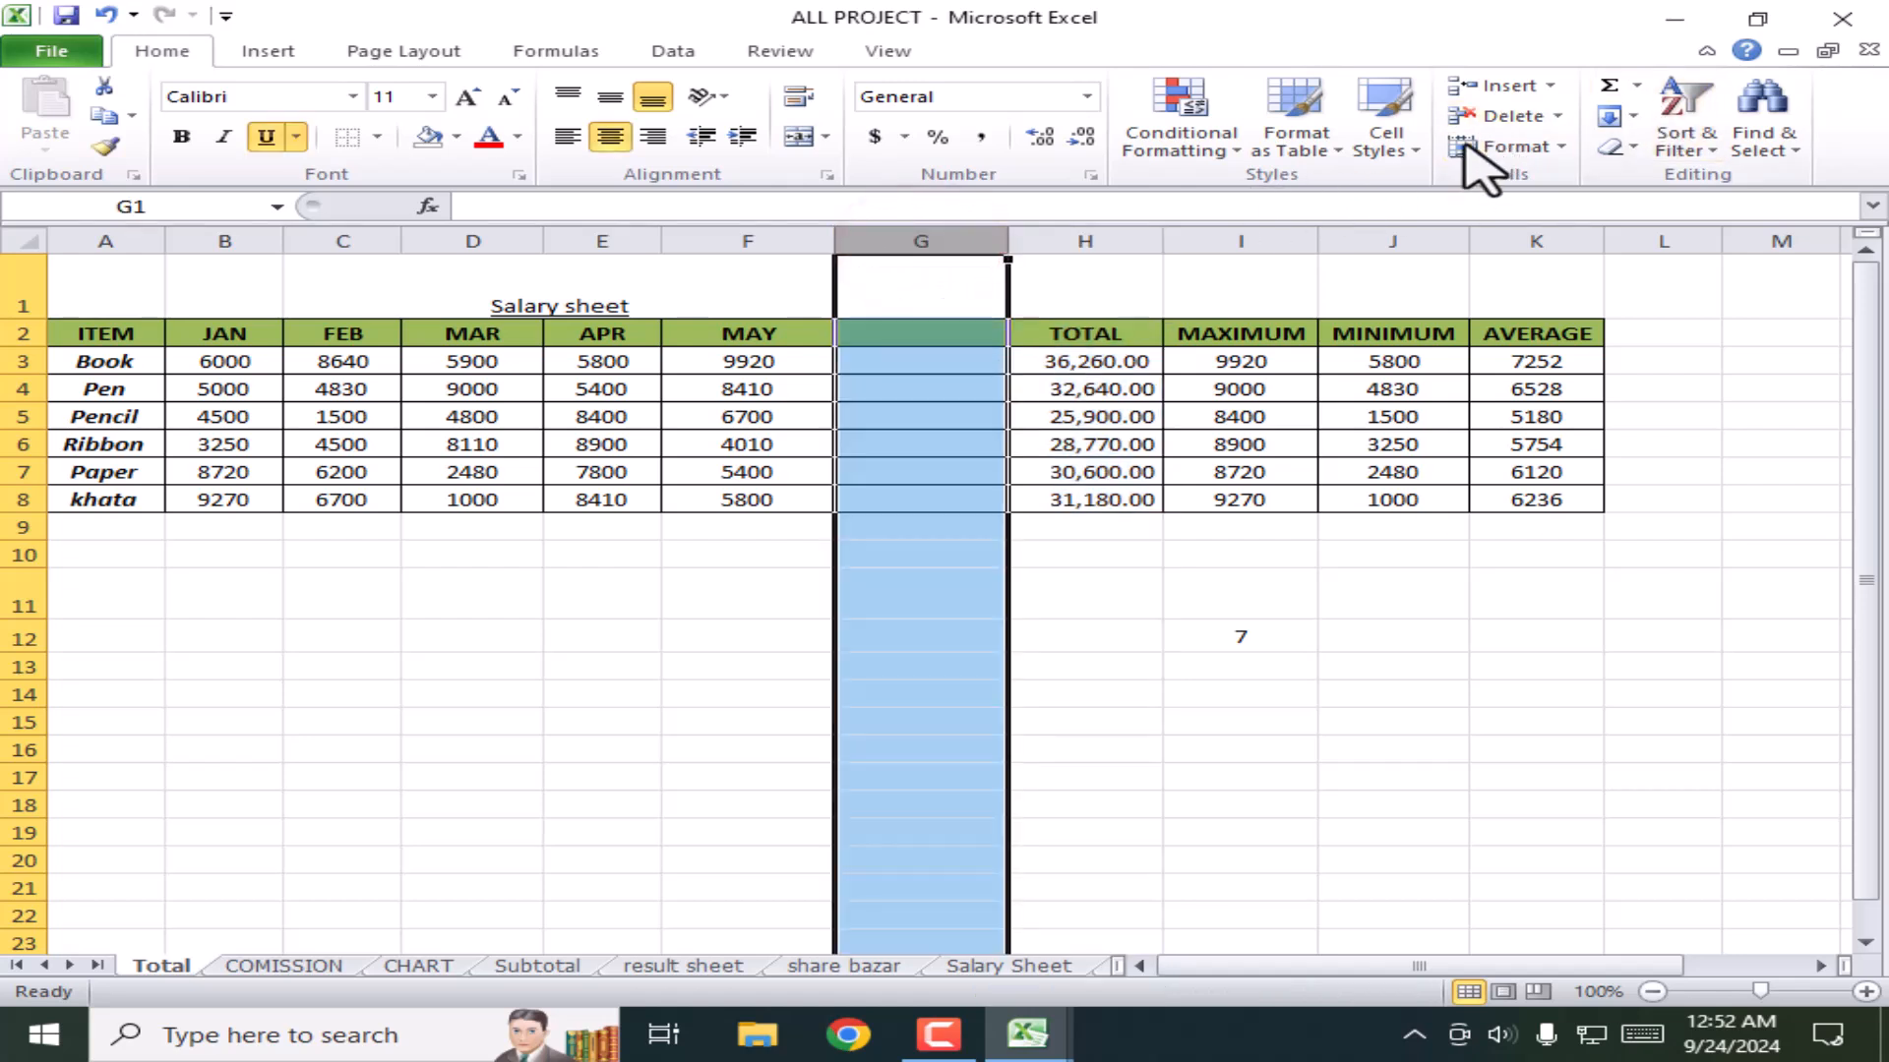
pyautogui.click(1505, 117)
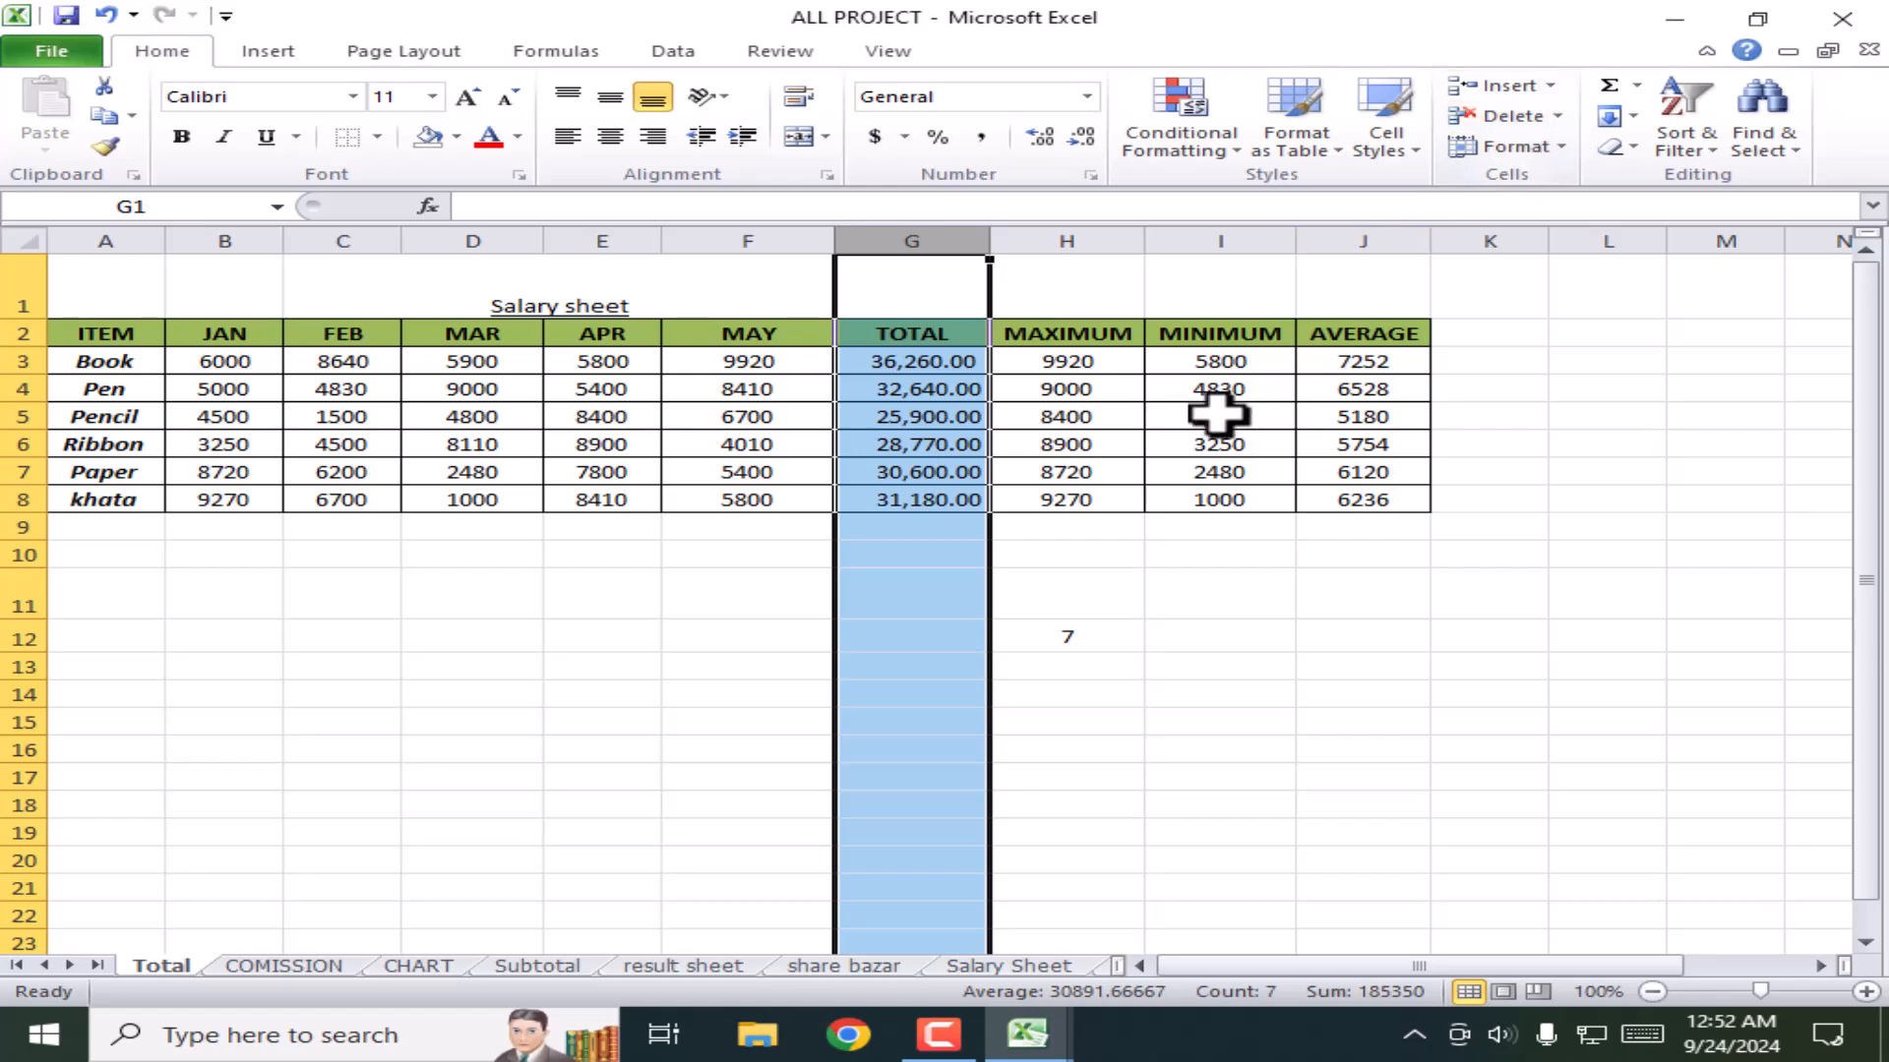
pyautogui.click(1551, 86)
pyautogui.click(1556, 41)
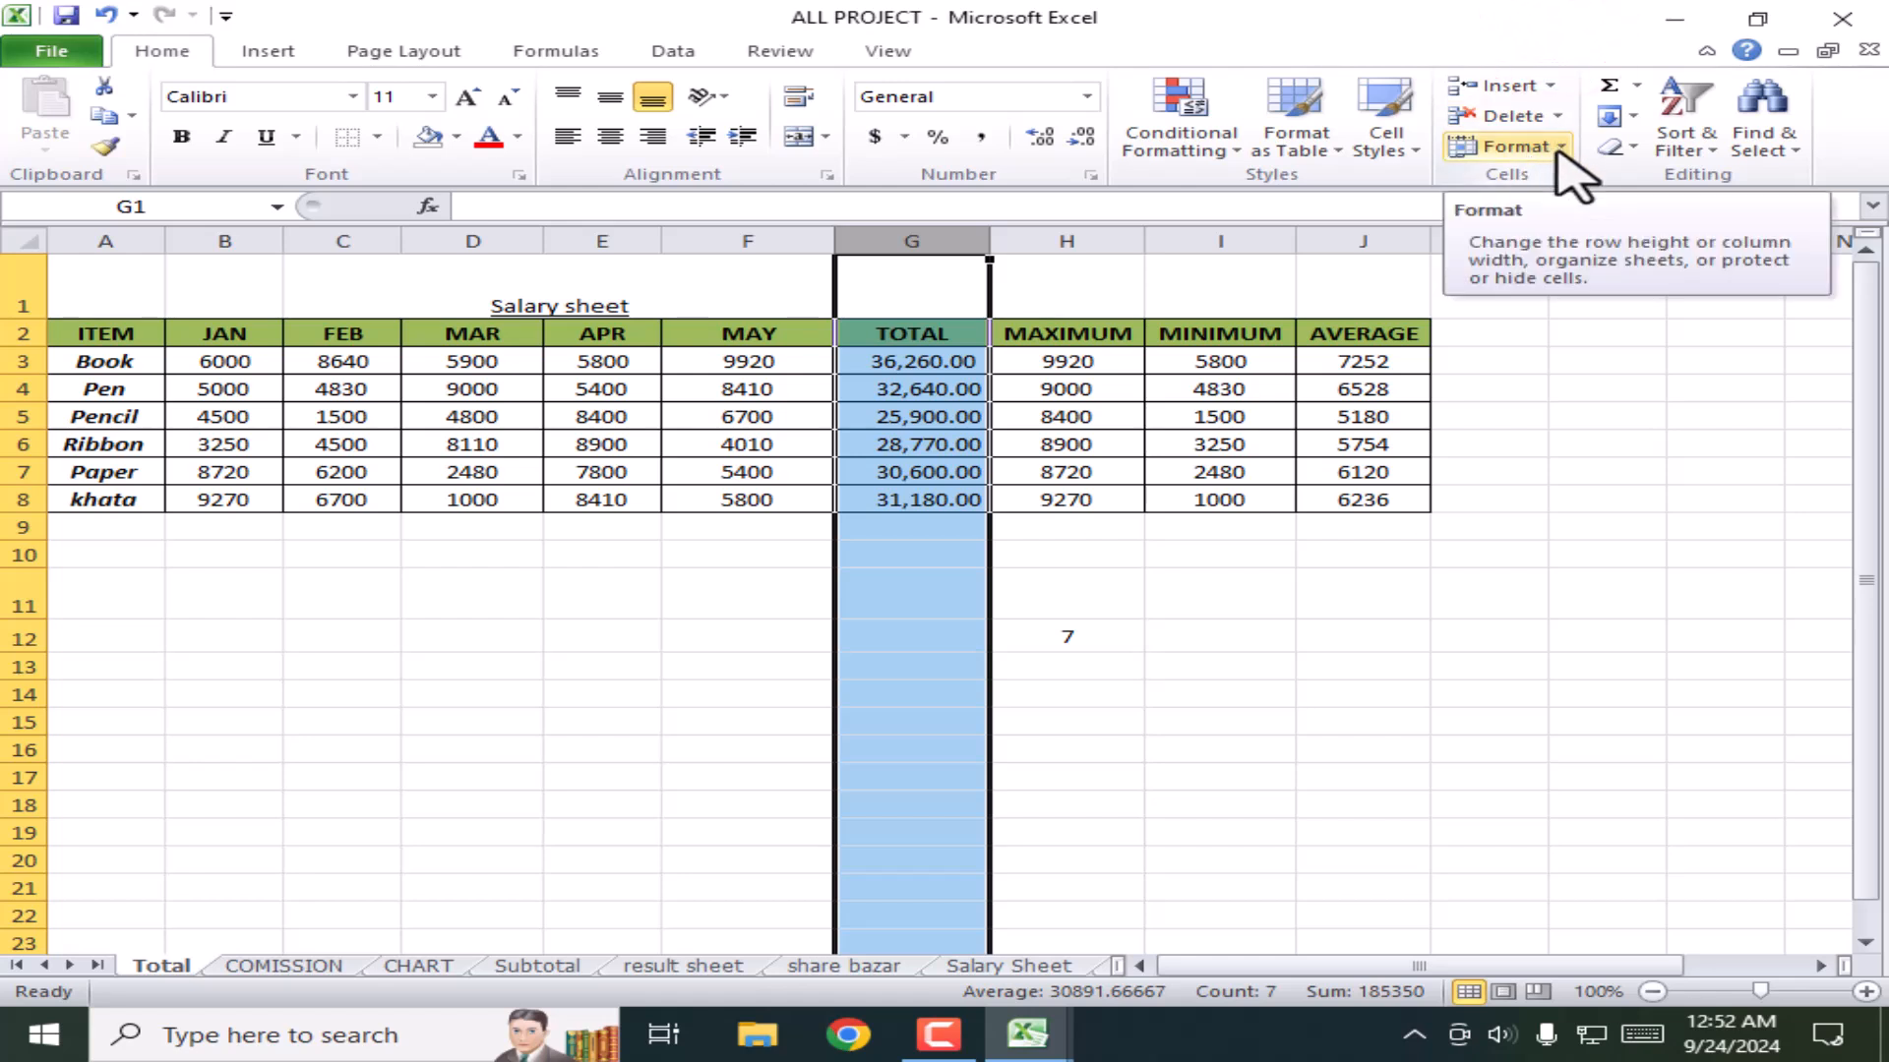
pyautogui.click(1559, 148)
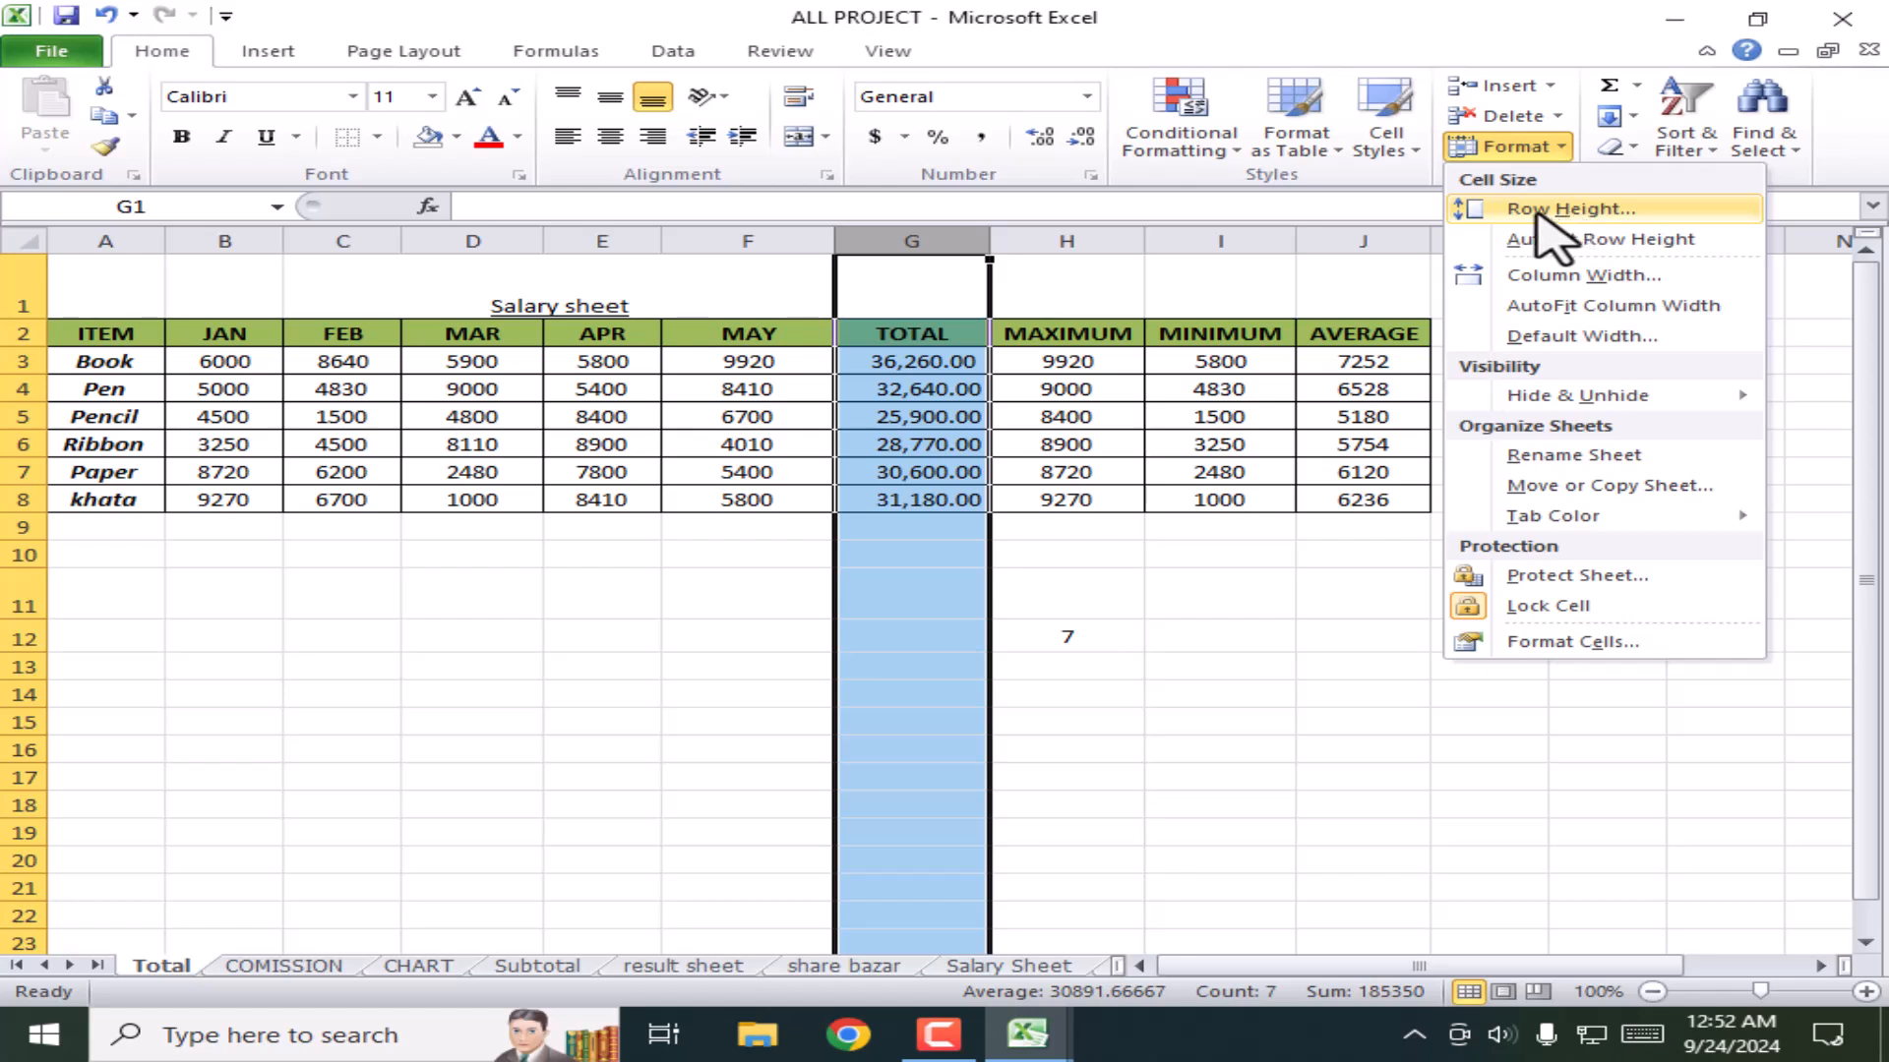
pyautogui.click(1068, 710)
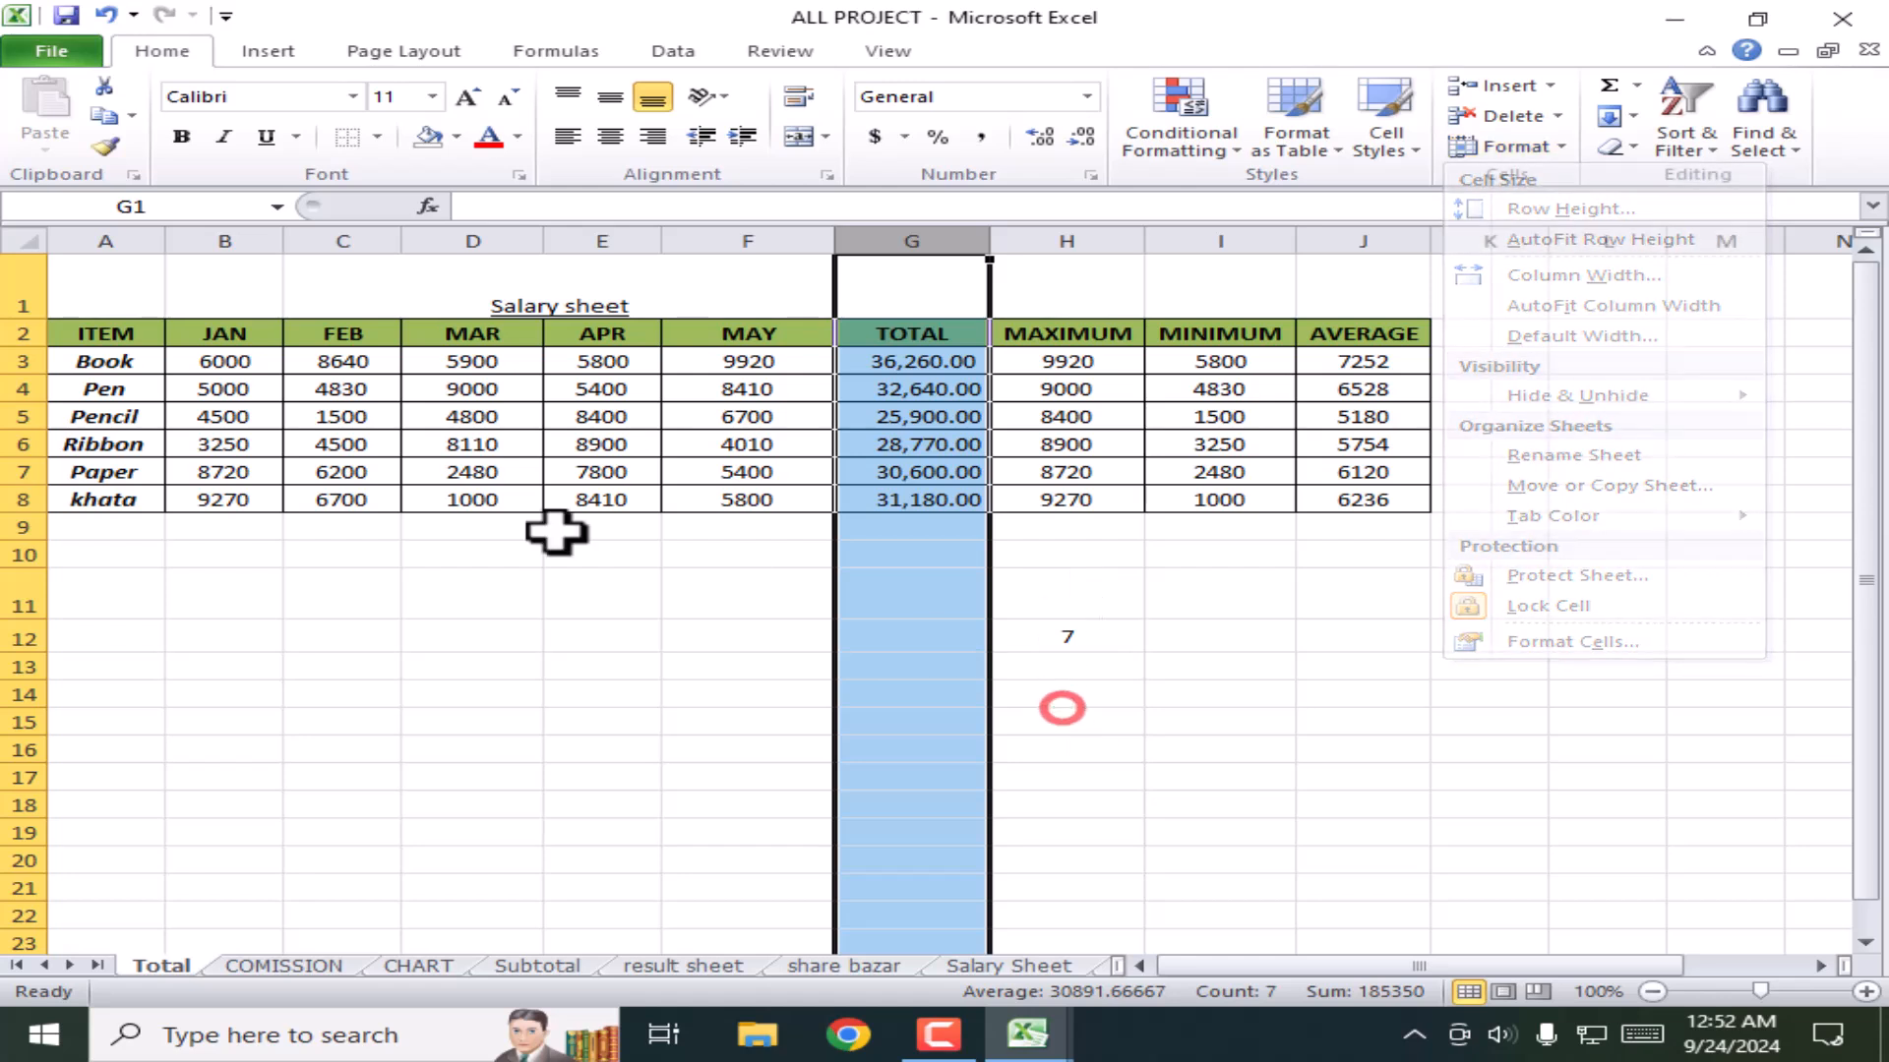
# Step: Set the row height of table rows 3–8 (A3:J8) to 20
pyautogui.click(108, 423)
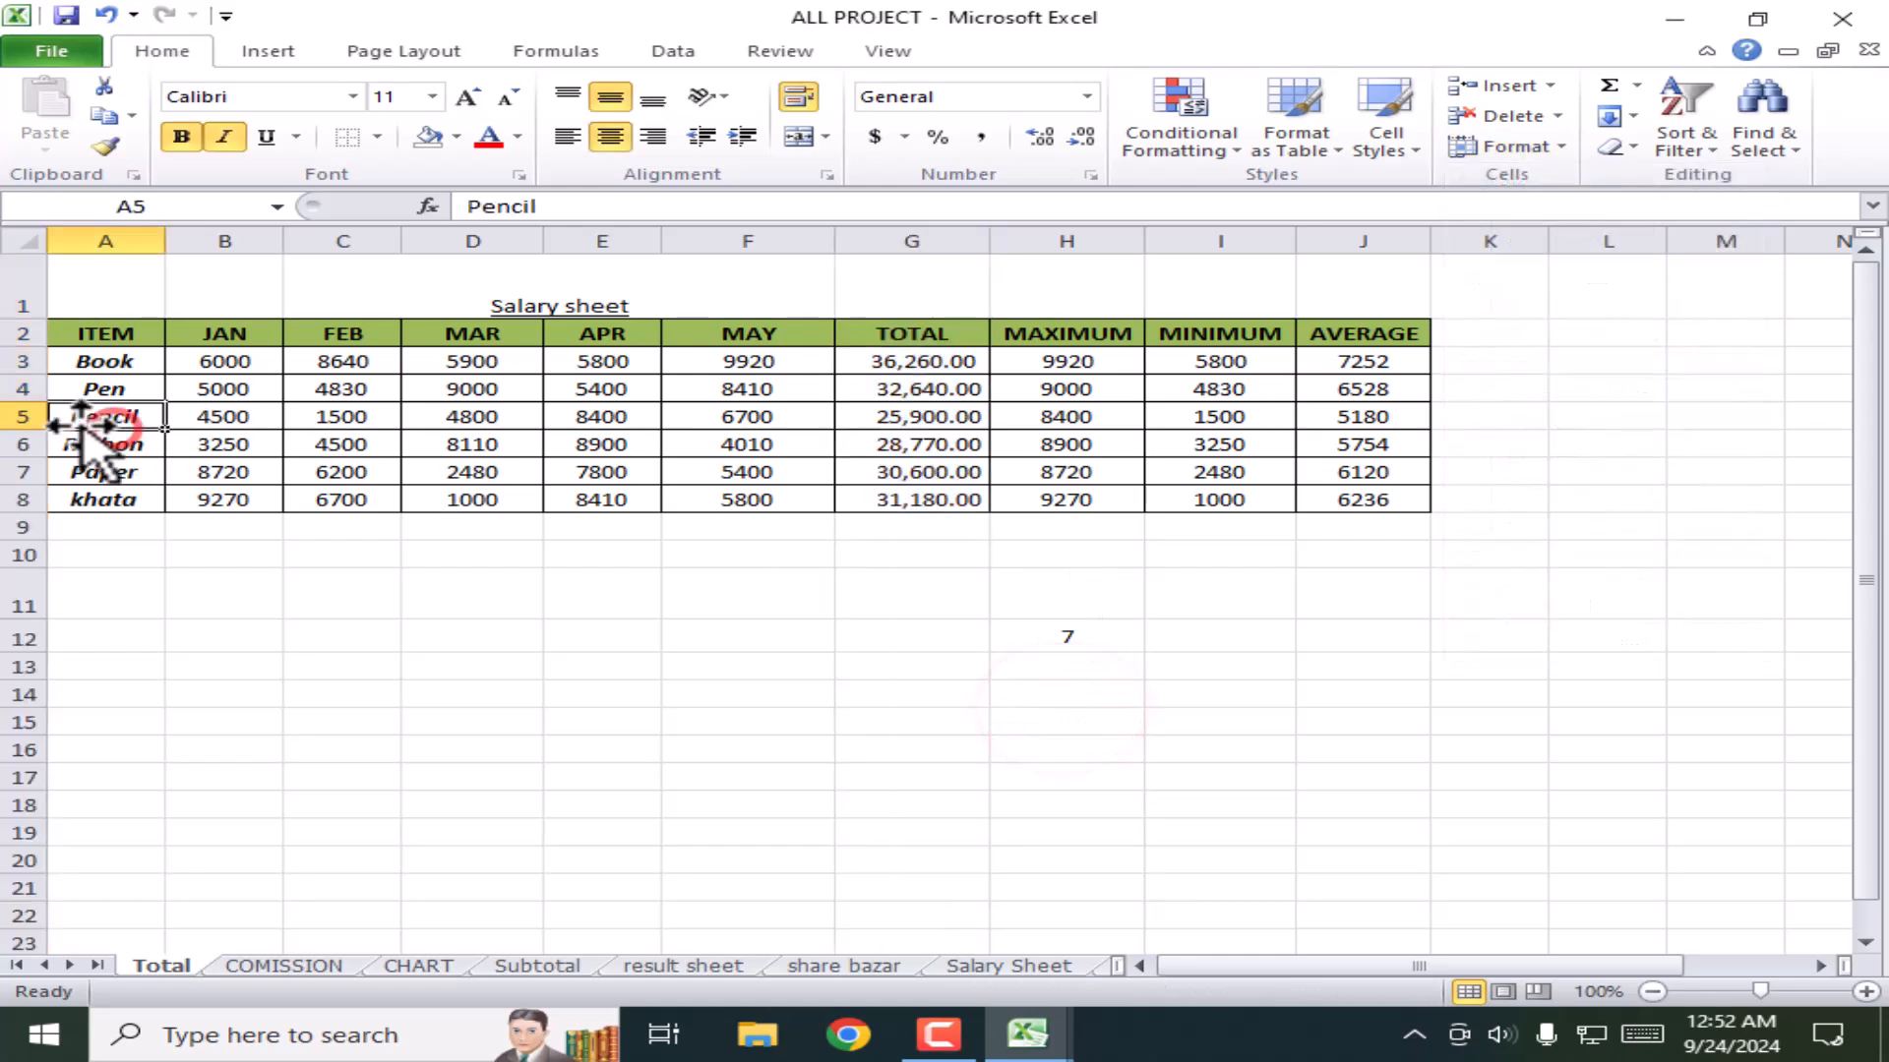
pyautogui.click(18, 419)
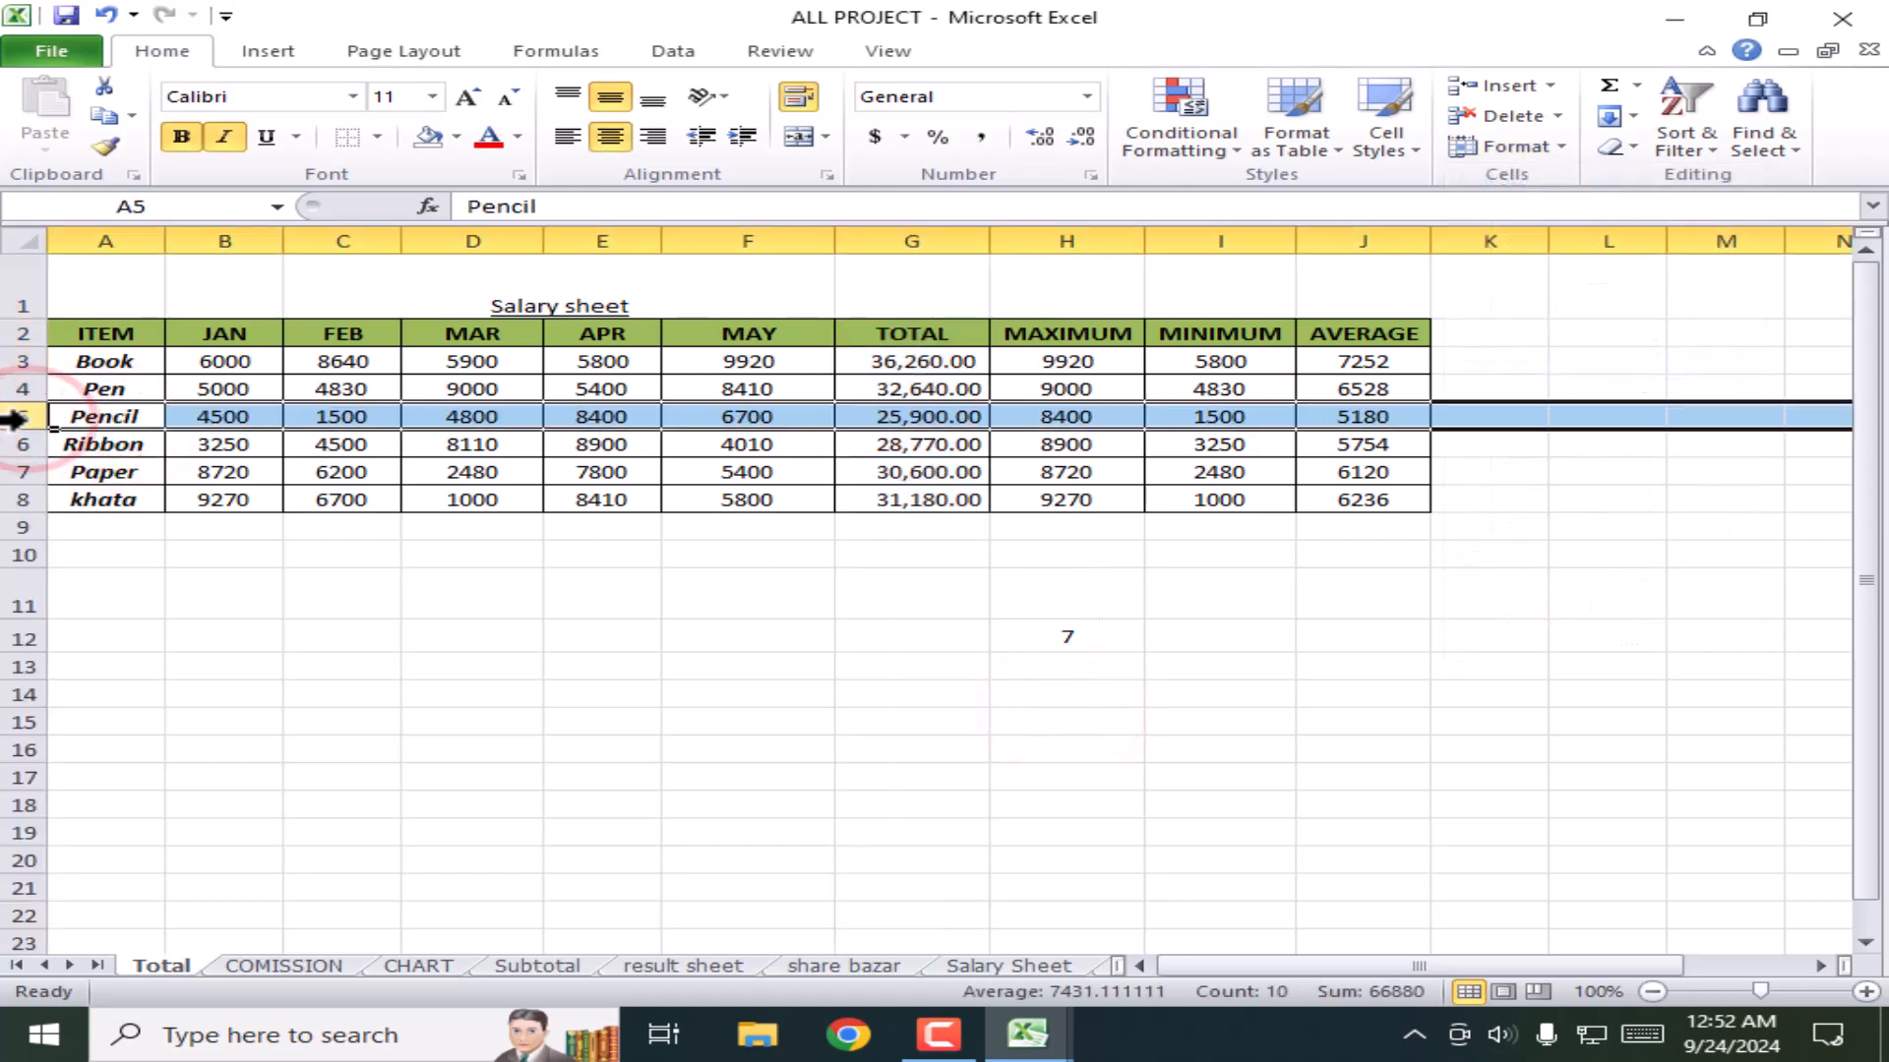
pyautogui.click(1547, 149)
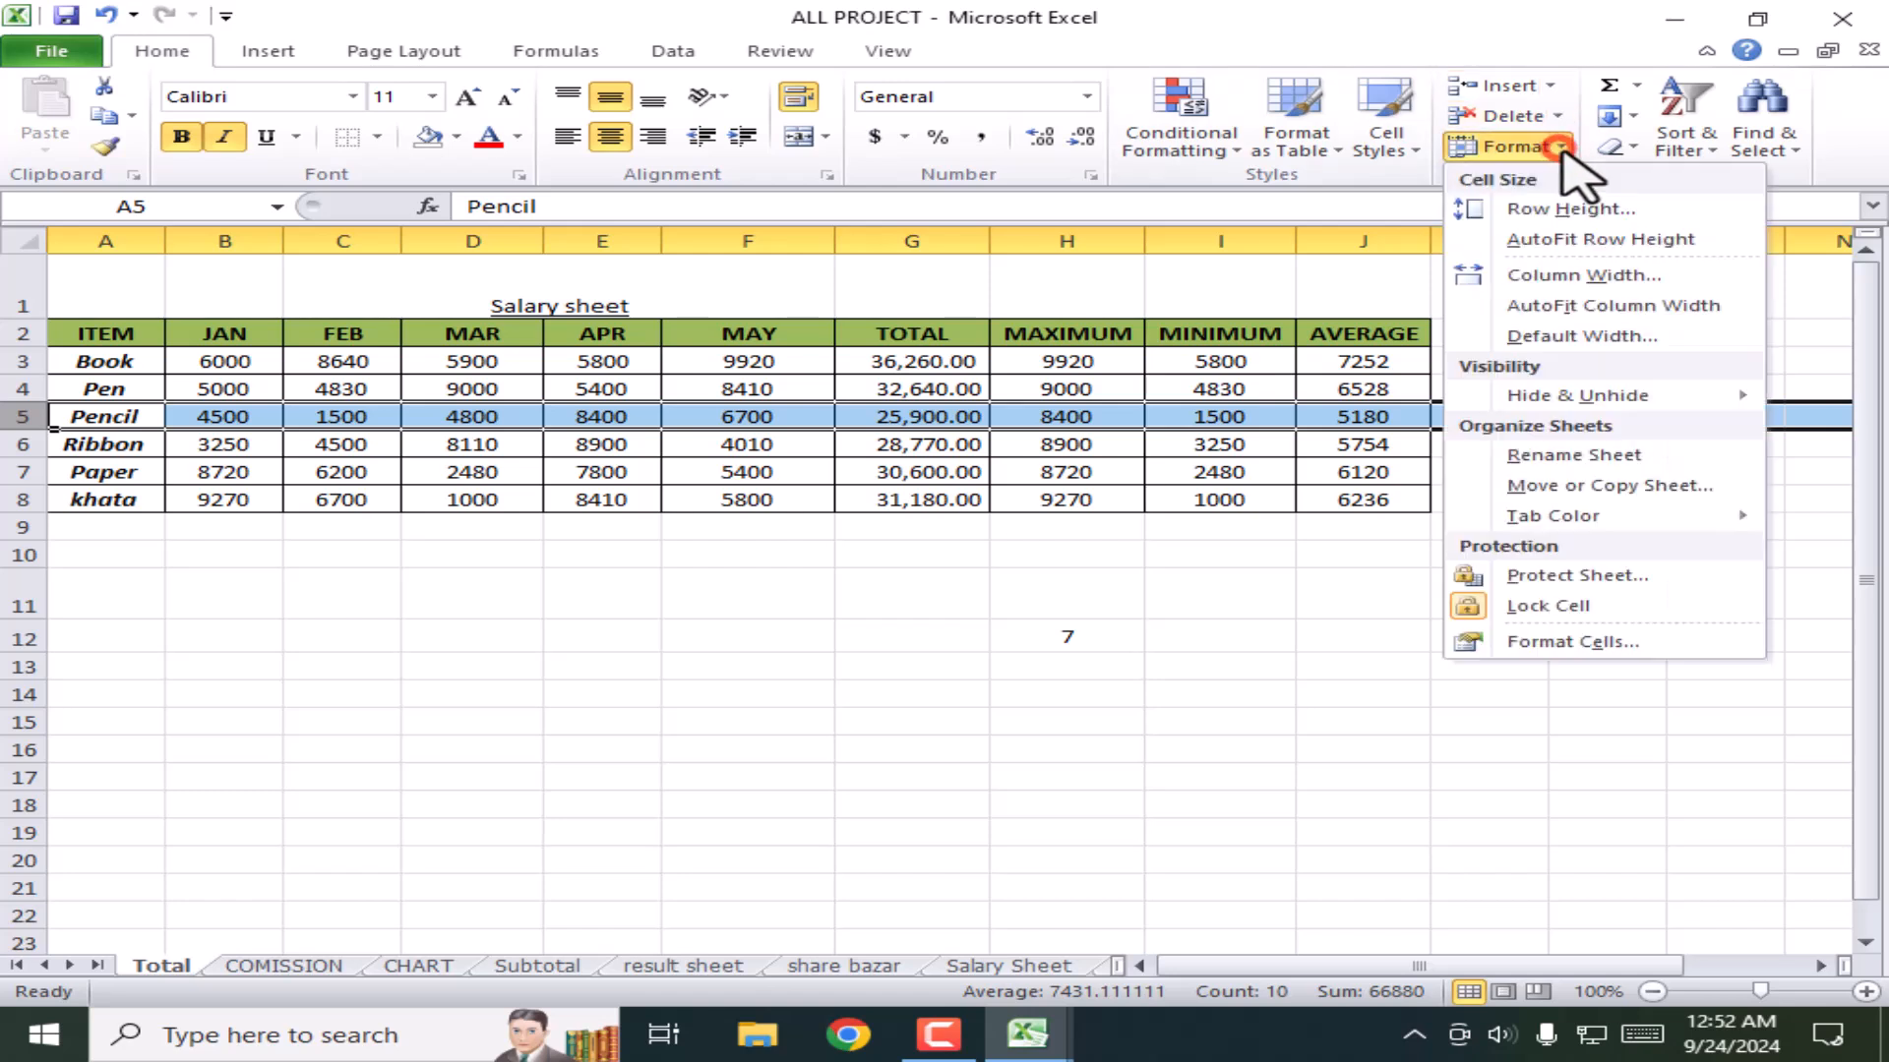
pyautogui.click(1559, 207)
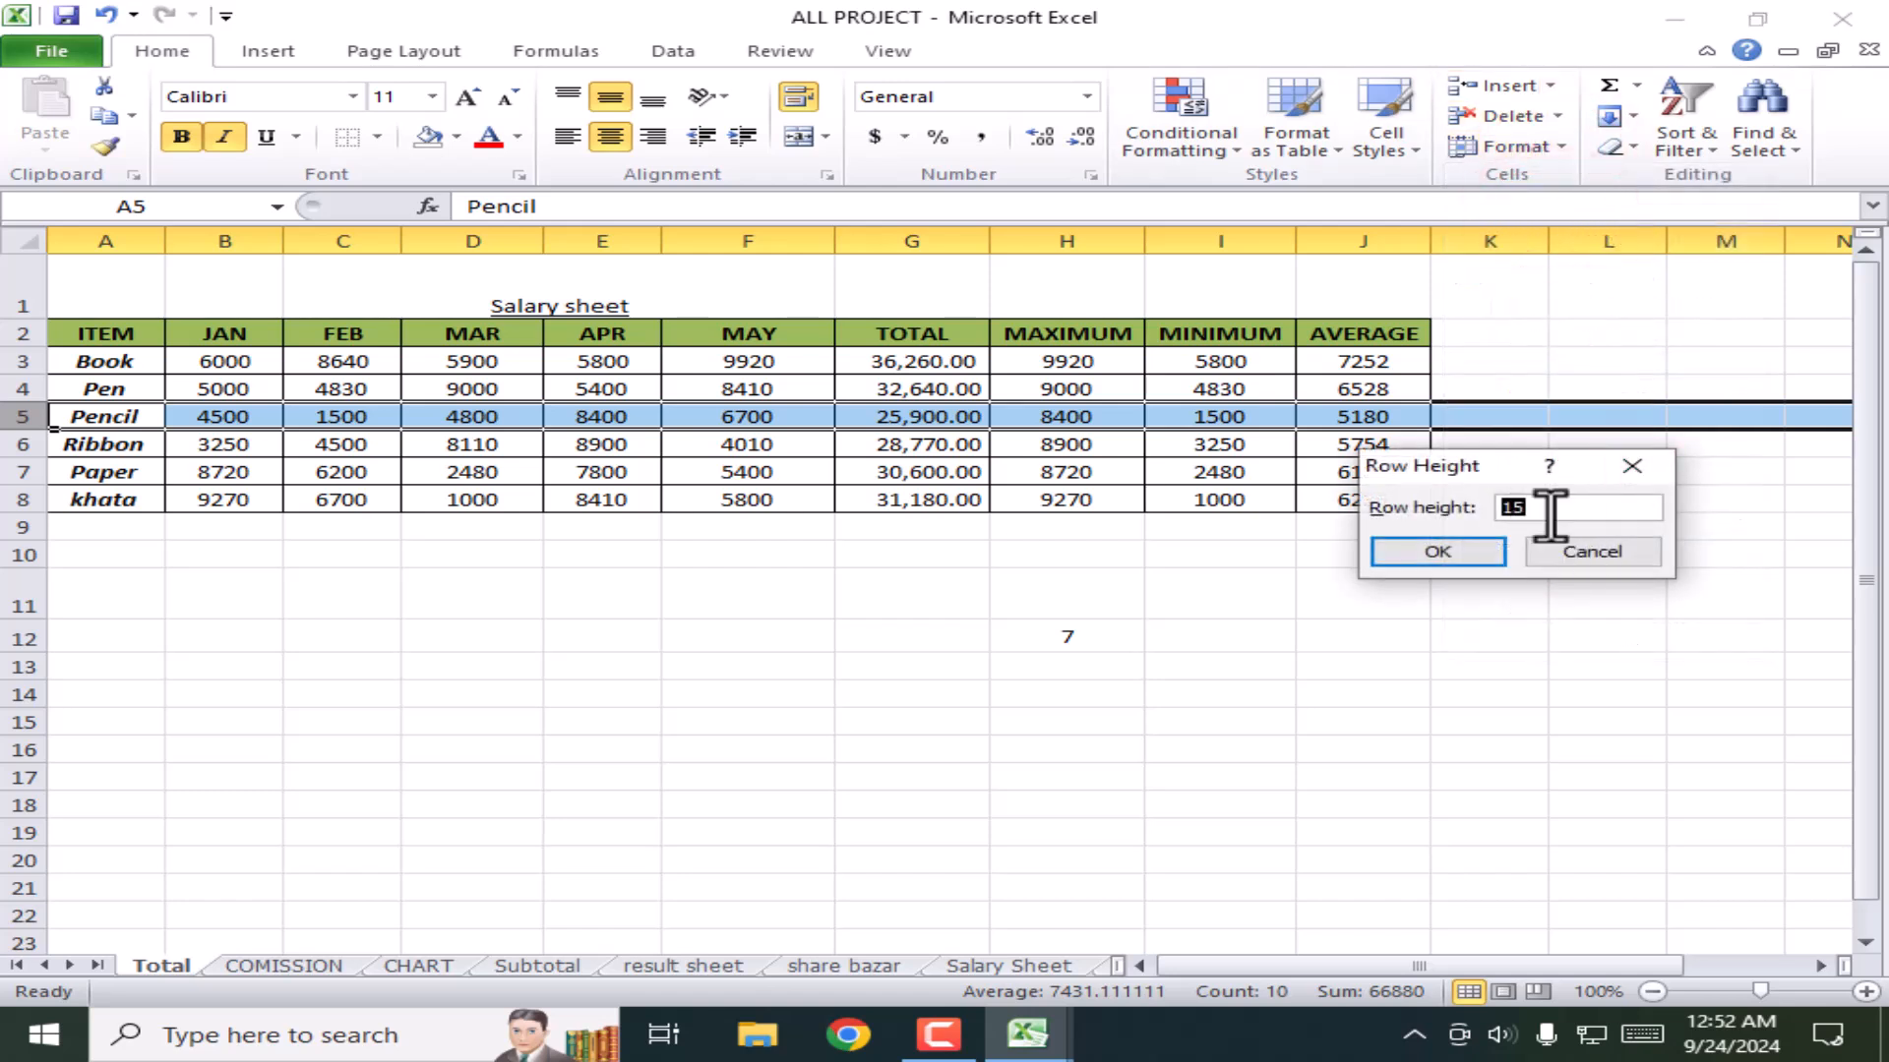
pyautogui.click(1636, 465)
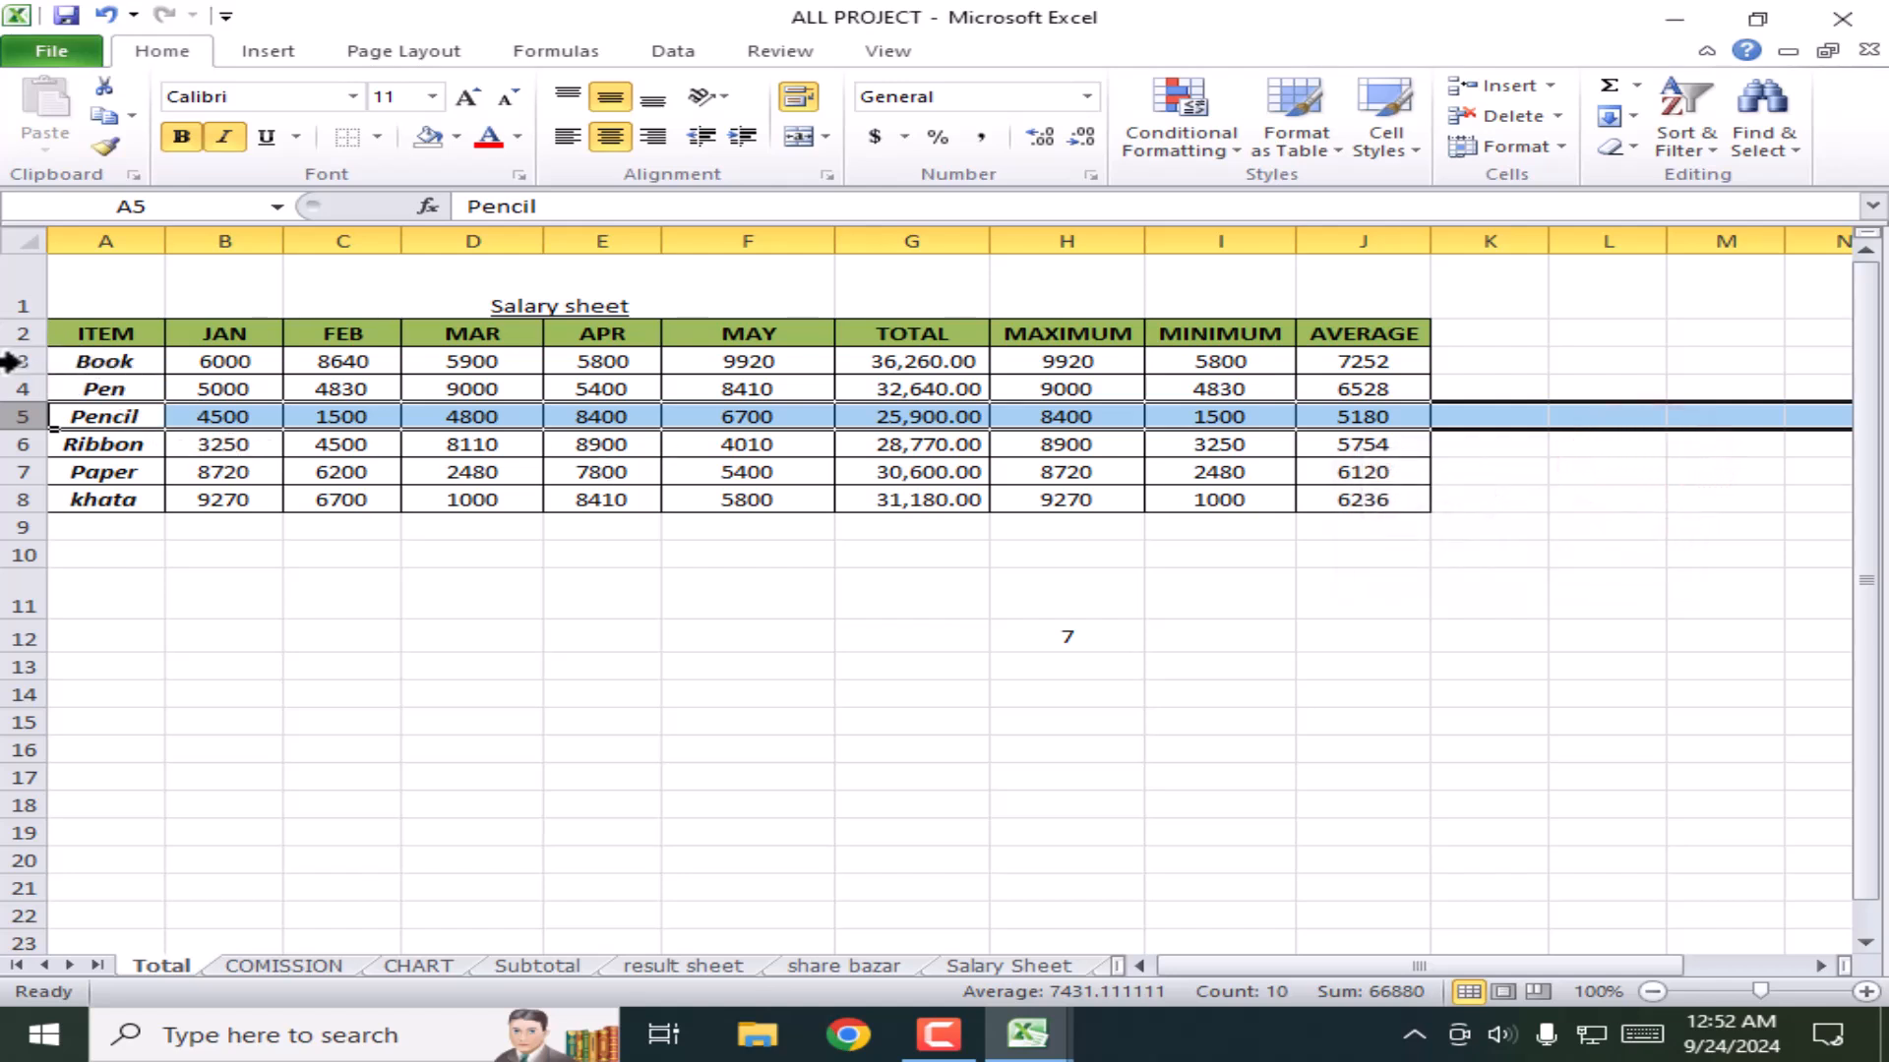
pyautogui.moveTo(64, 364); pyautogui.dragTo(1347, 496)
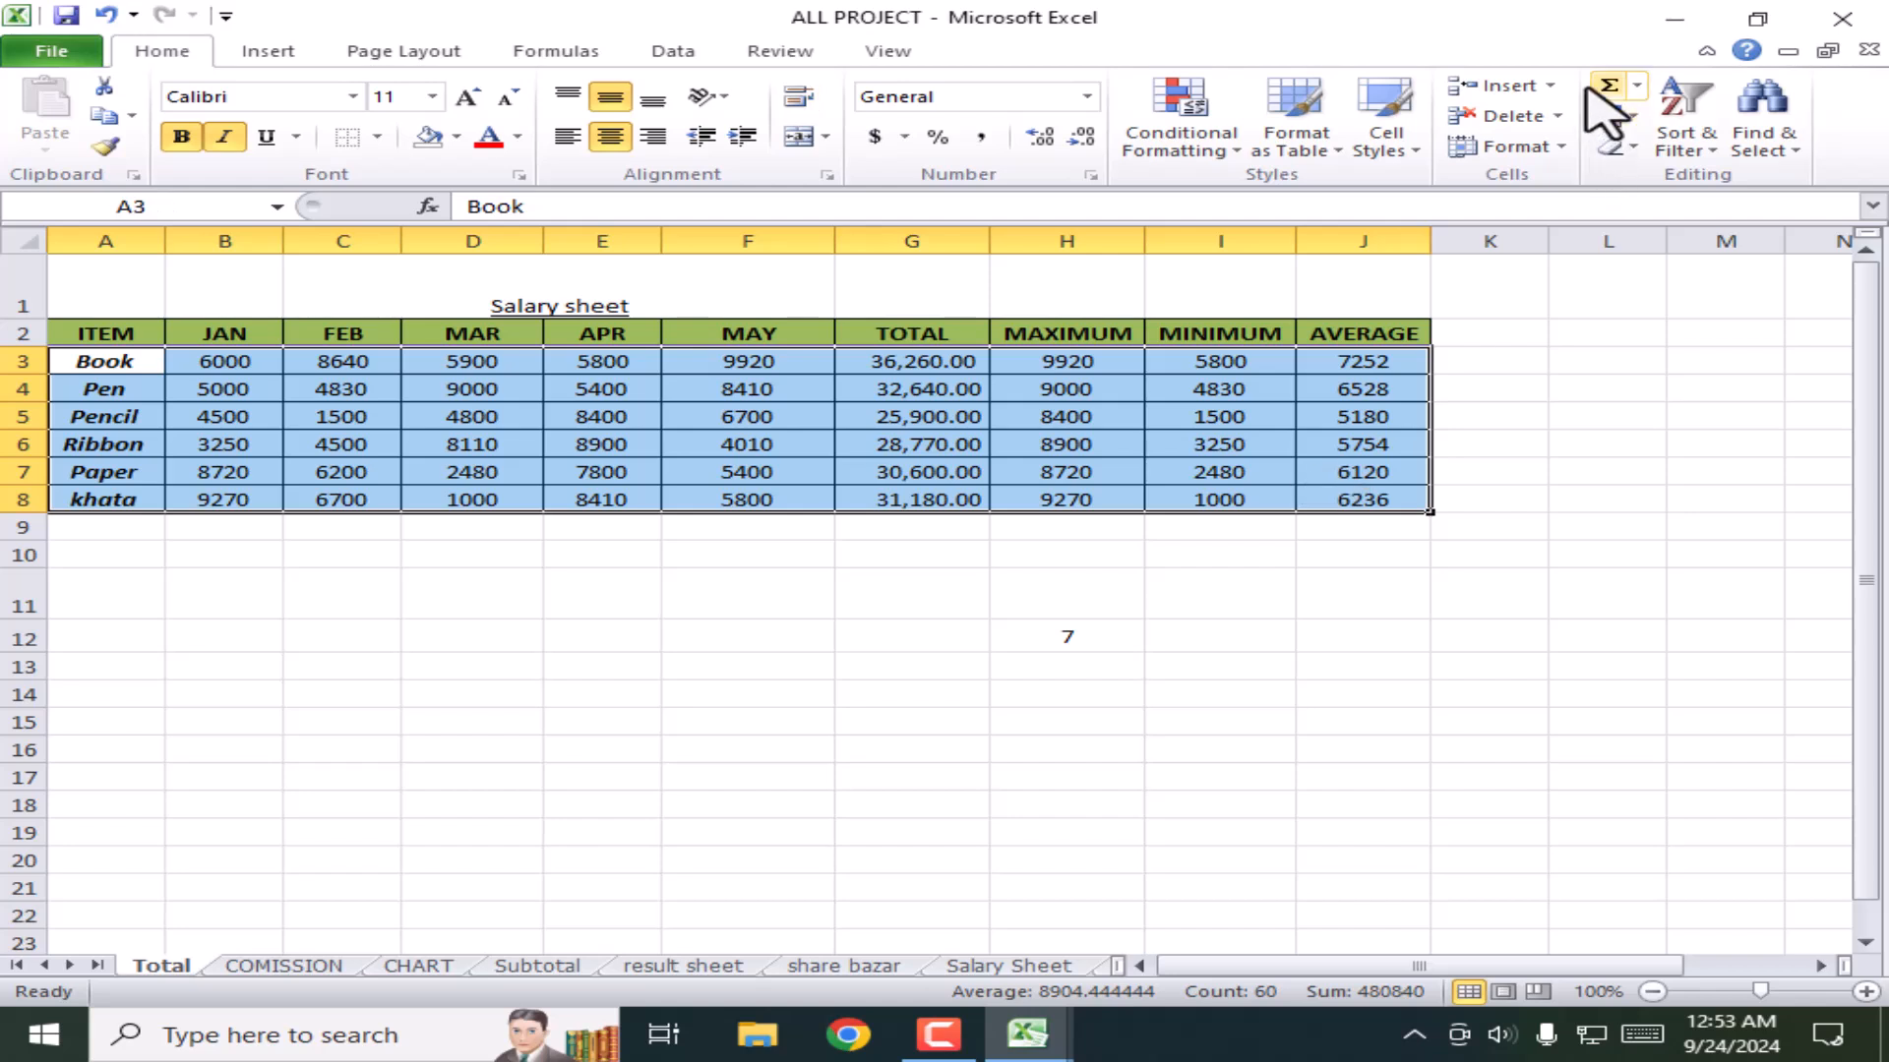
pyautogui.click(1557, 147)
pyautogui.click(1549, 204)
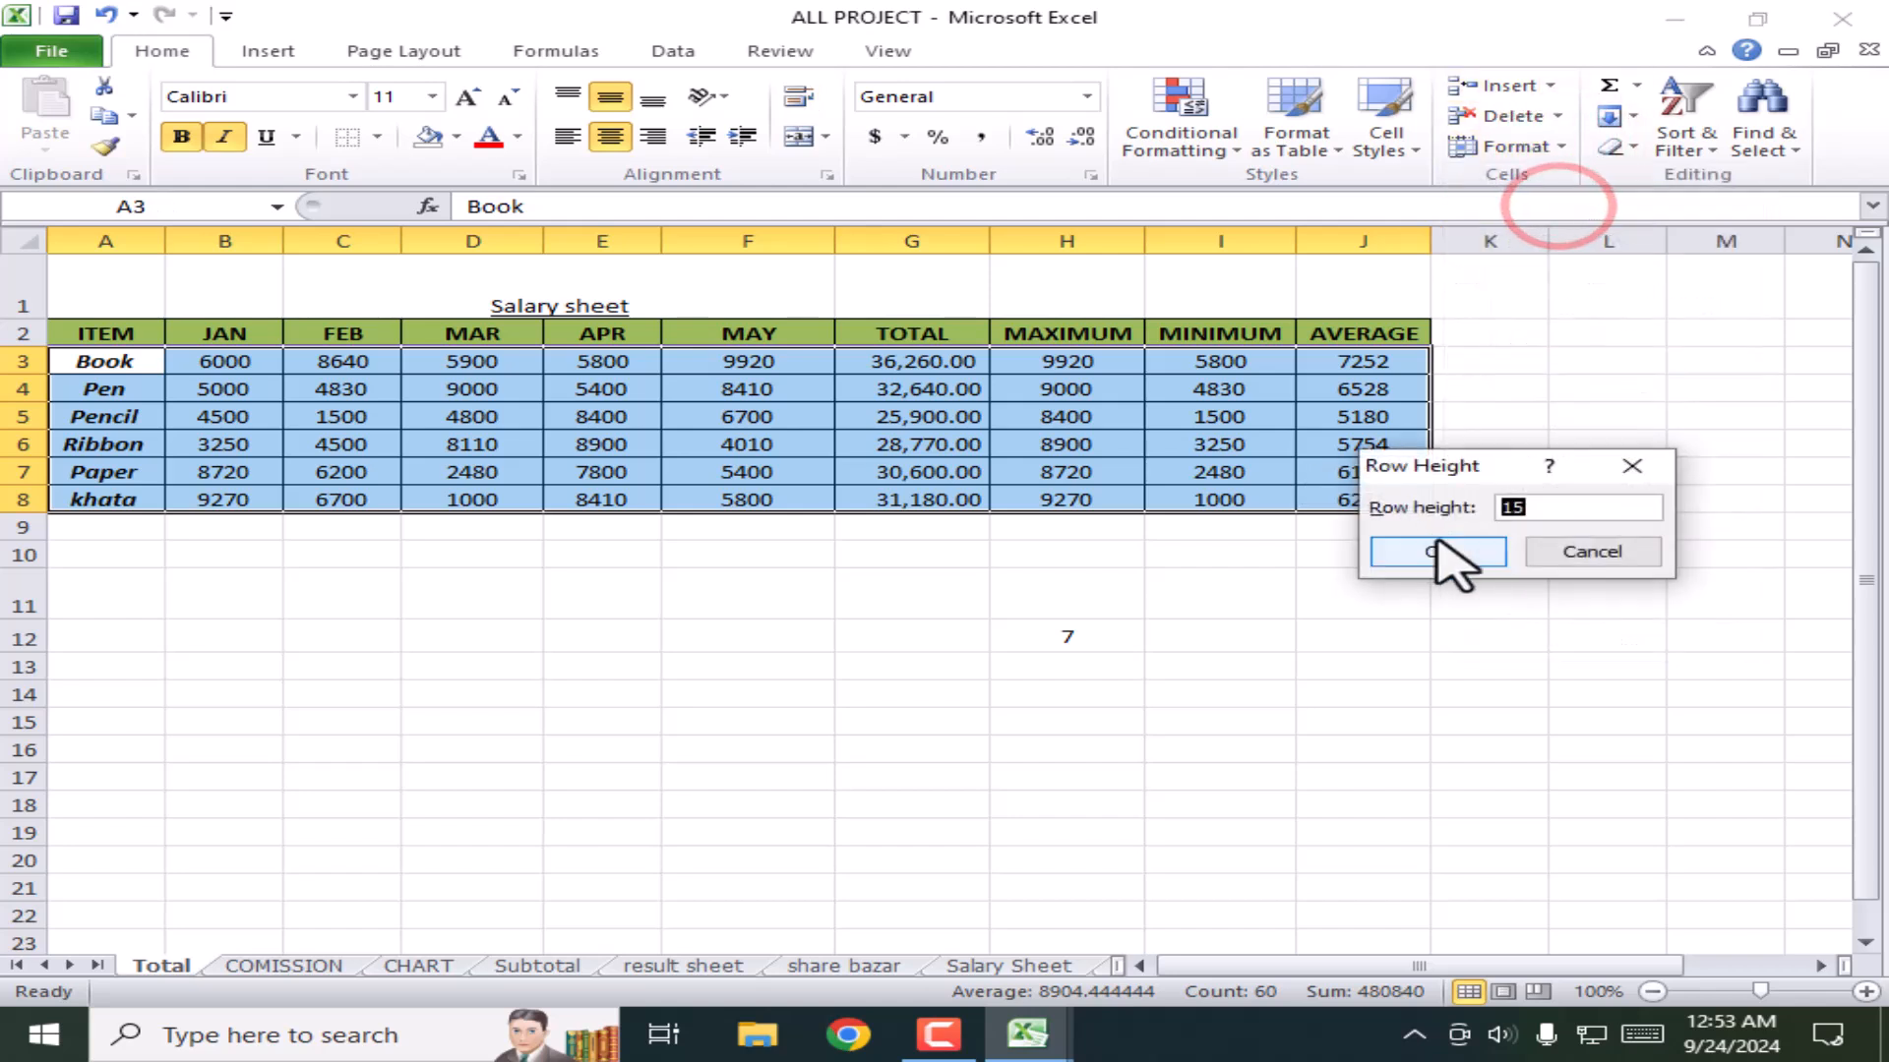
pyautogui.press('Return')
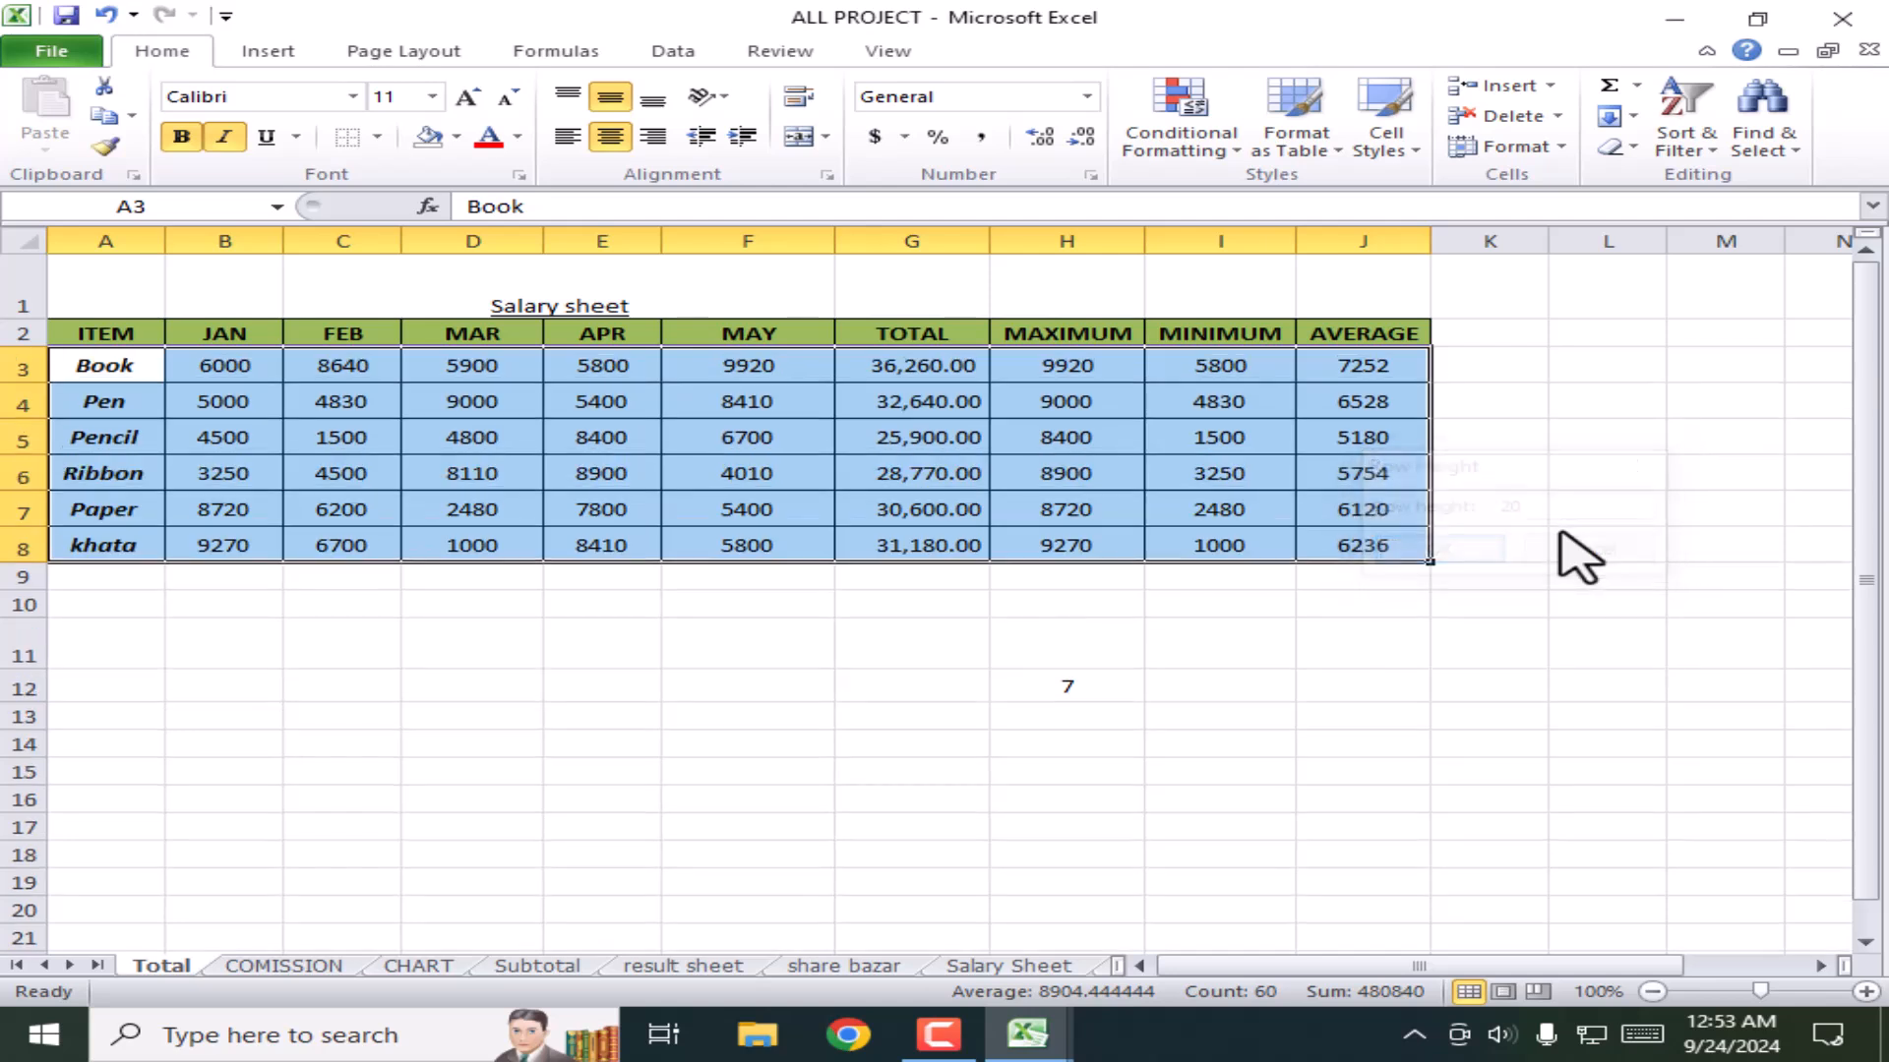
pyautogui.click(654, 647)
# Step: Drag the khata and Paper rows taller than the rest
pyautogui.moveTo(20, 562)
pyautogui.mouseDown()
pyautogui.moveTo(20, 579)
pyautogui.moveTo(33, 537)
pyautogui.mouseUp()
pyautogui.click(30, 516)
pyautogui.click(539, 773)
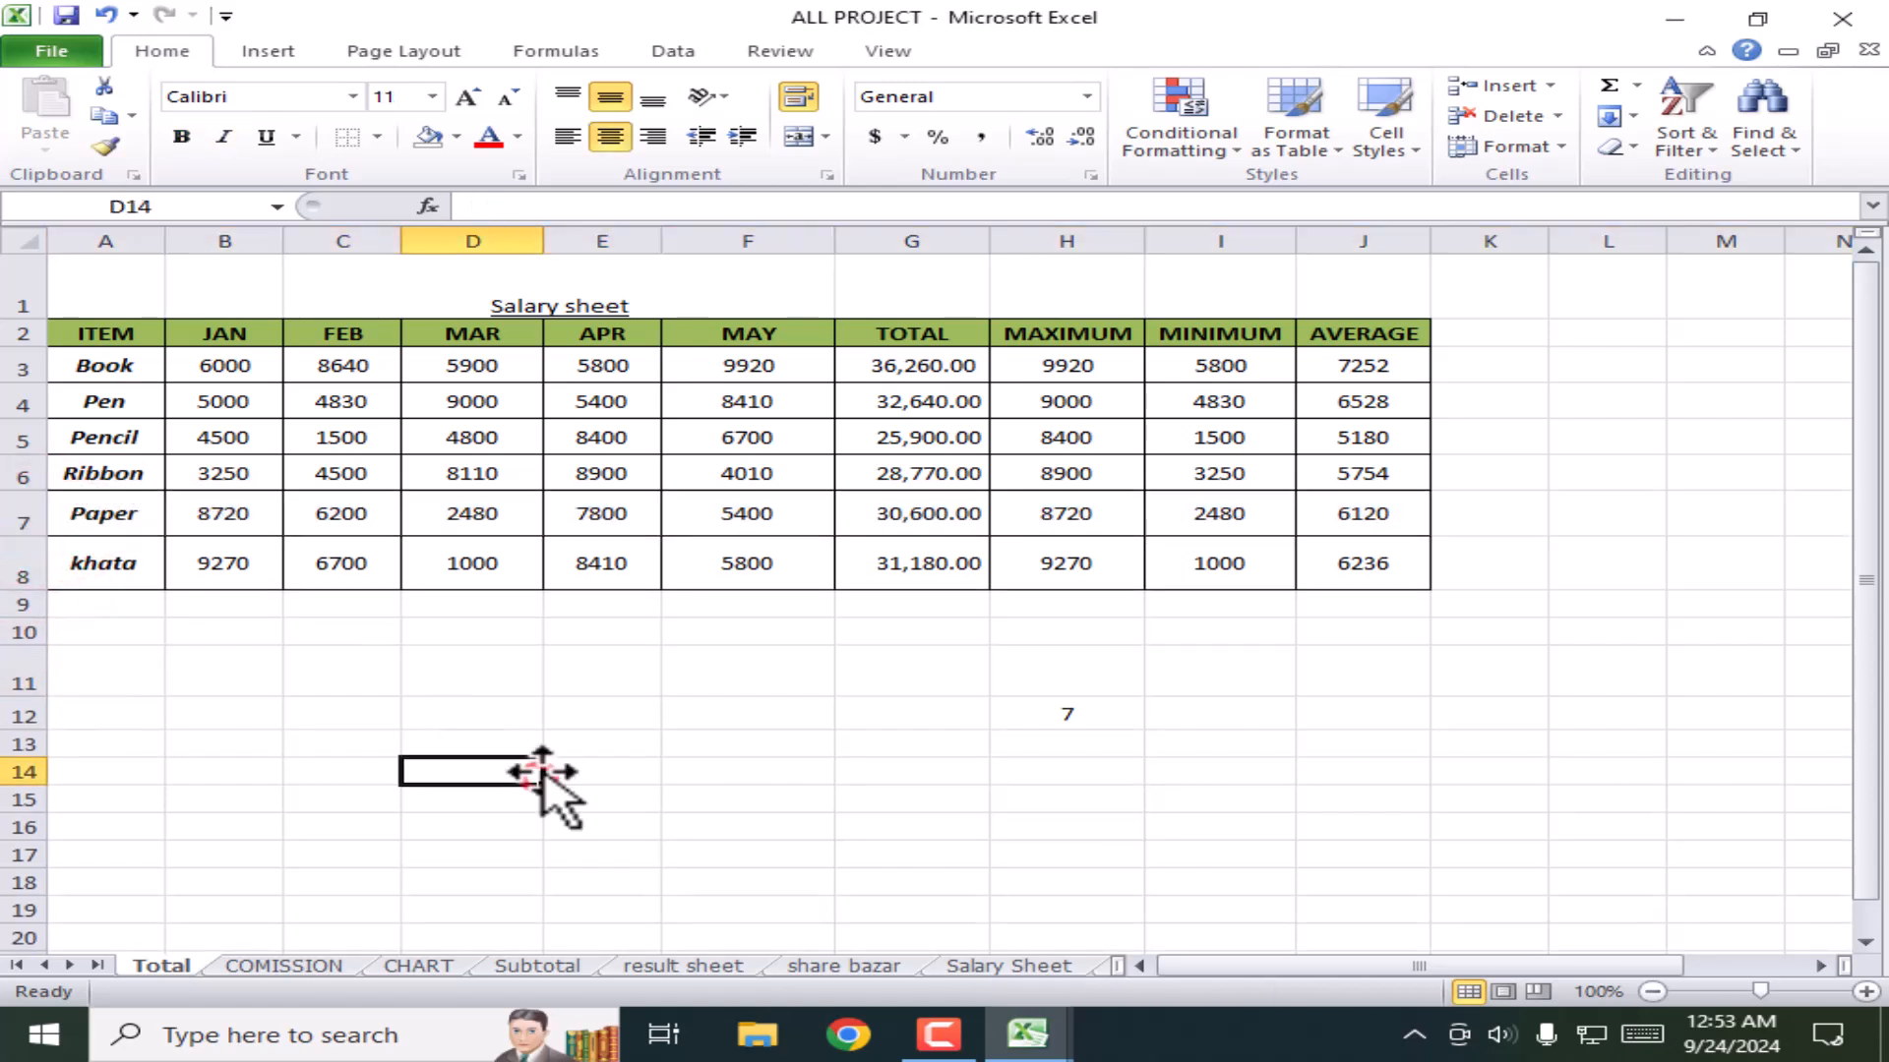
# Step: Give columns A through J a uniform column width of 10
pyautogui.click(352, 241)
pyautogui.click(1559, 147)
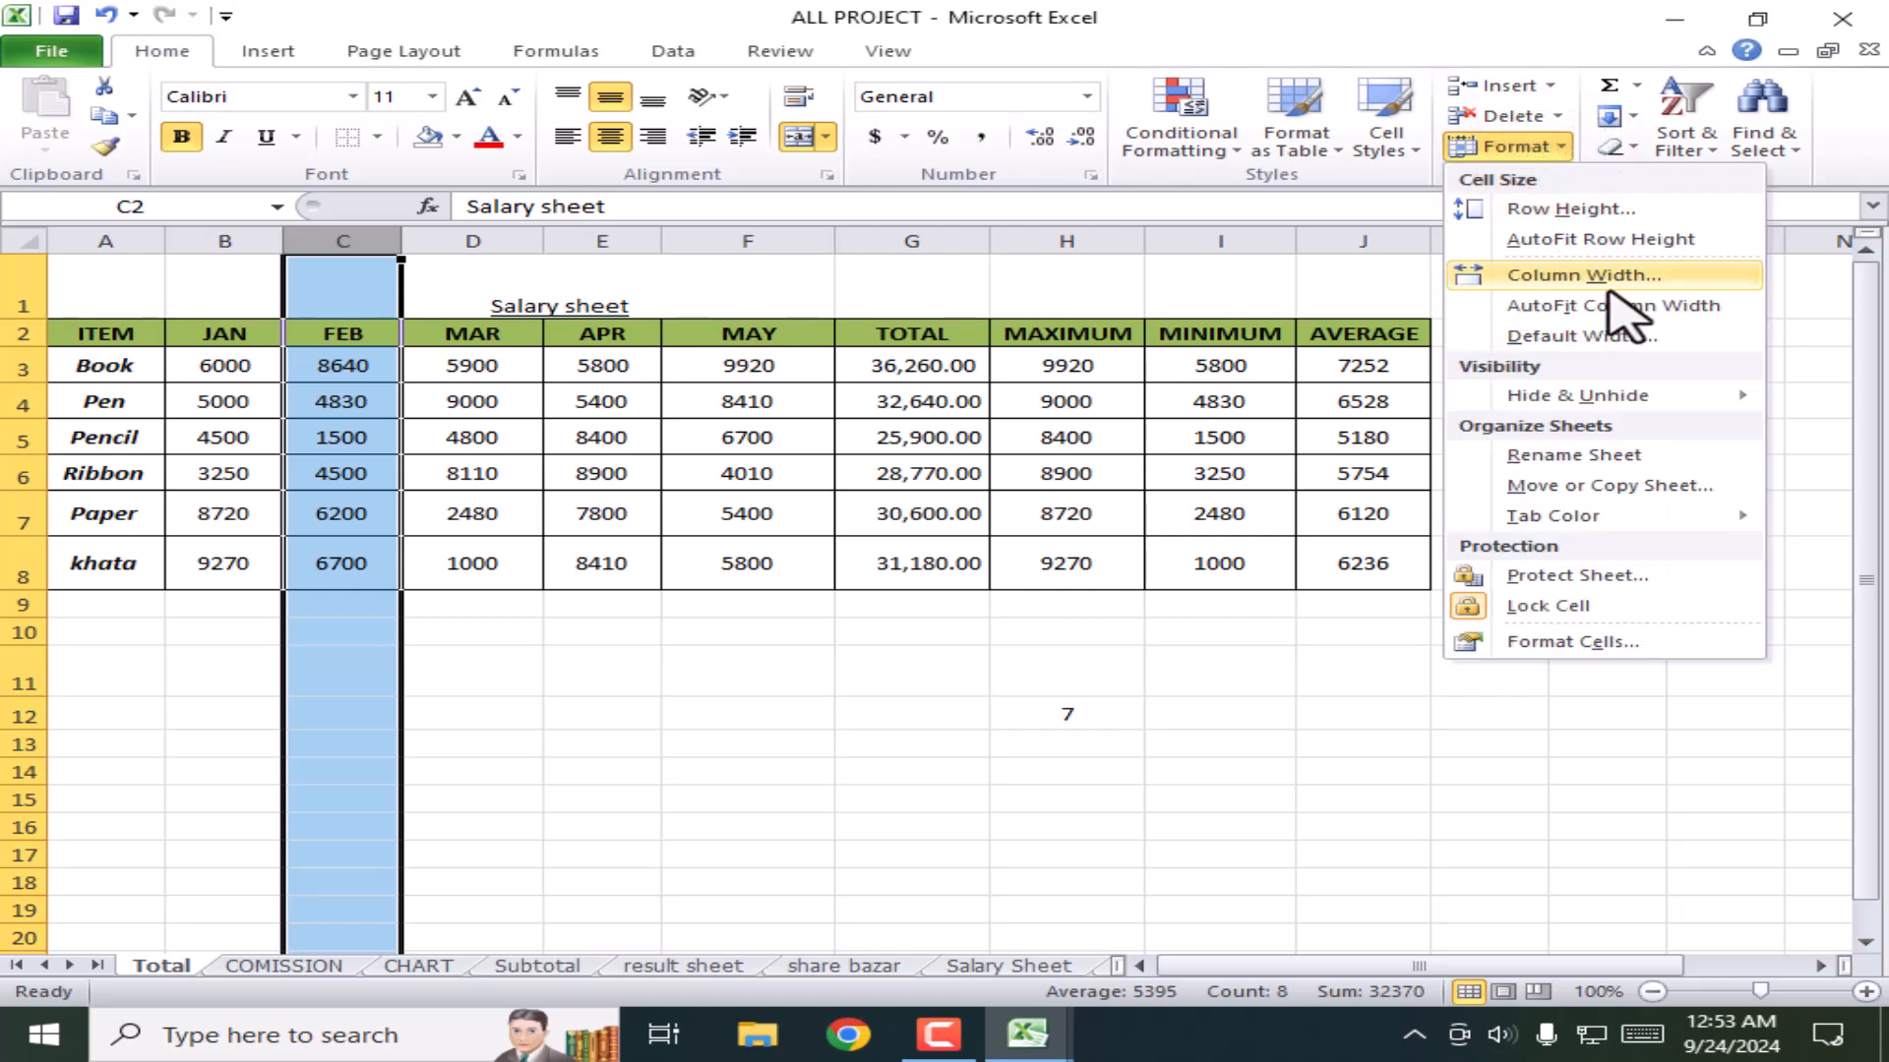
pyautogui.click(1561, 283)
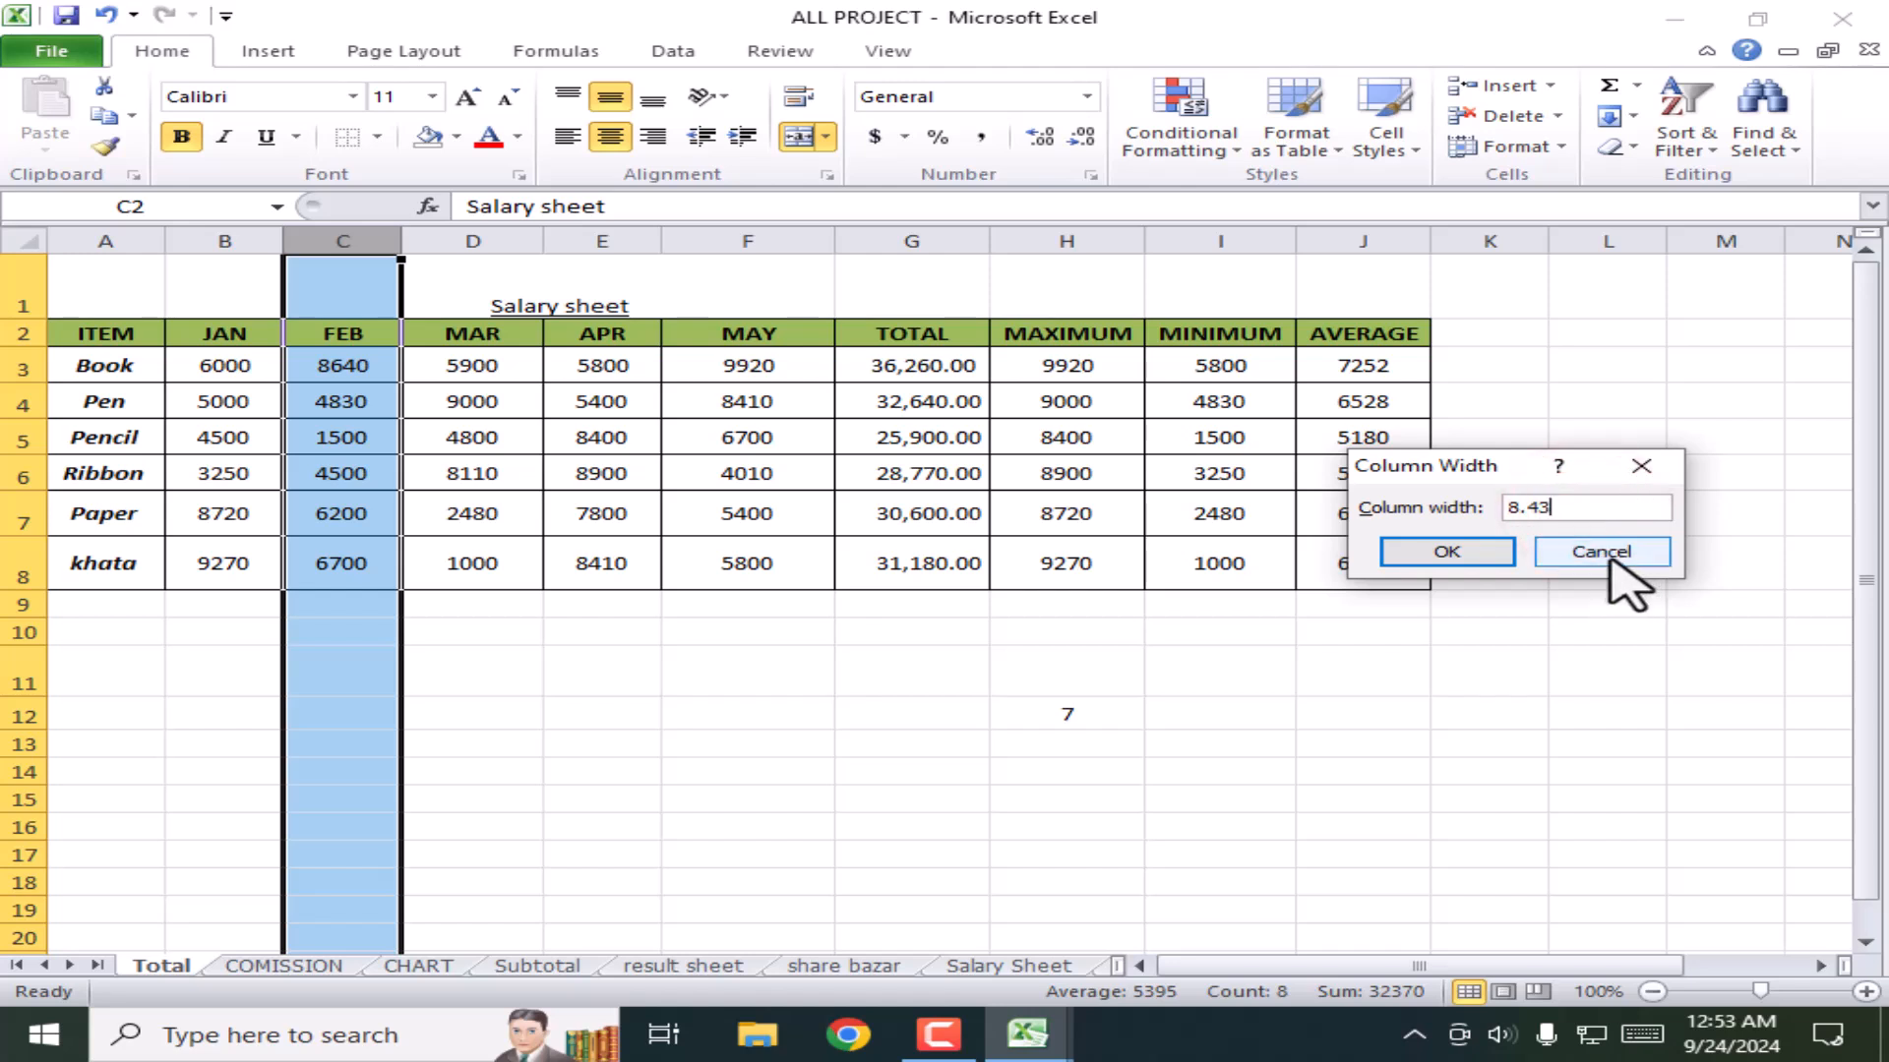
pyautogui.click(1620, 556)
pyautogui.click(376, 463)
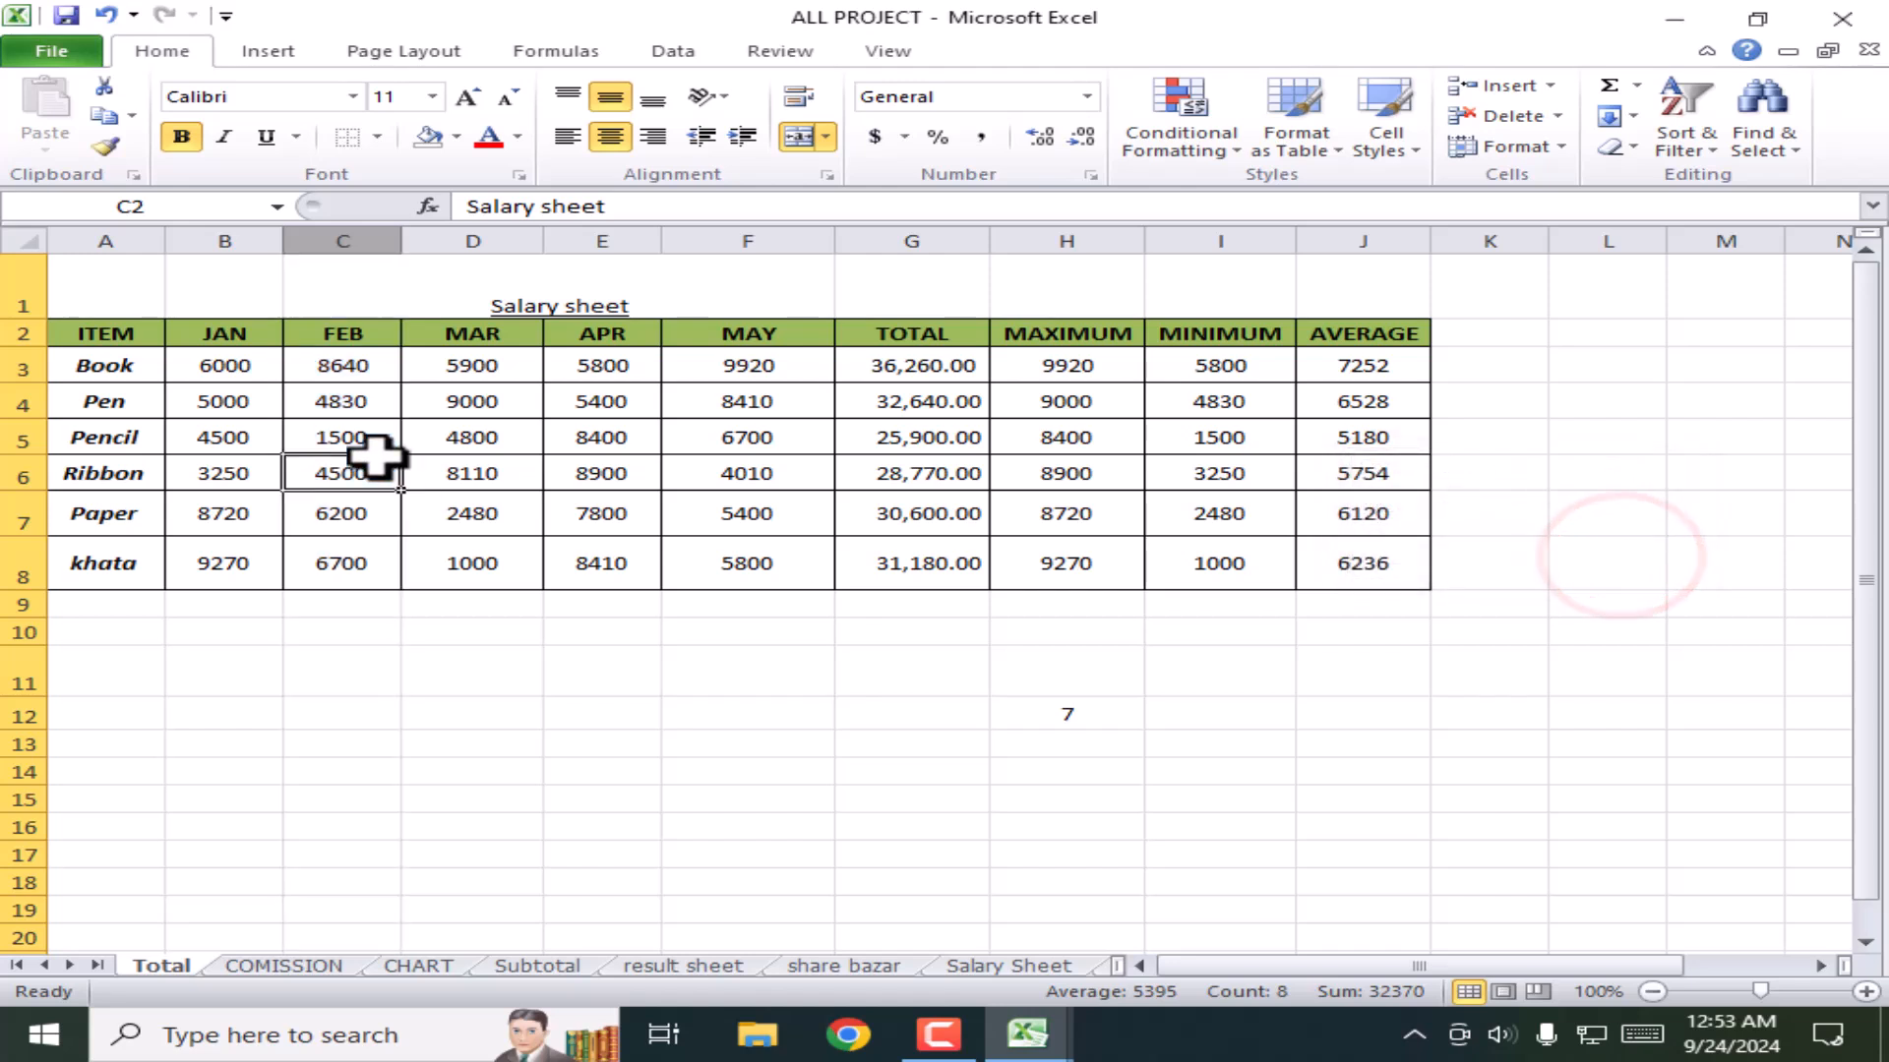
pyautogui.moveTo(122, 240); pyautogui.dragTo(1339, 260)
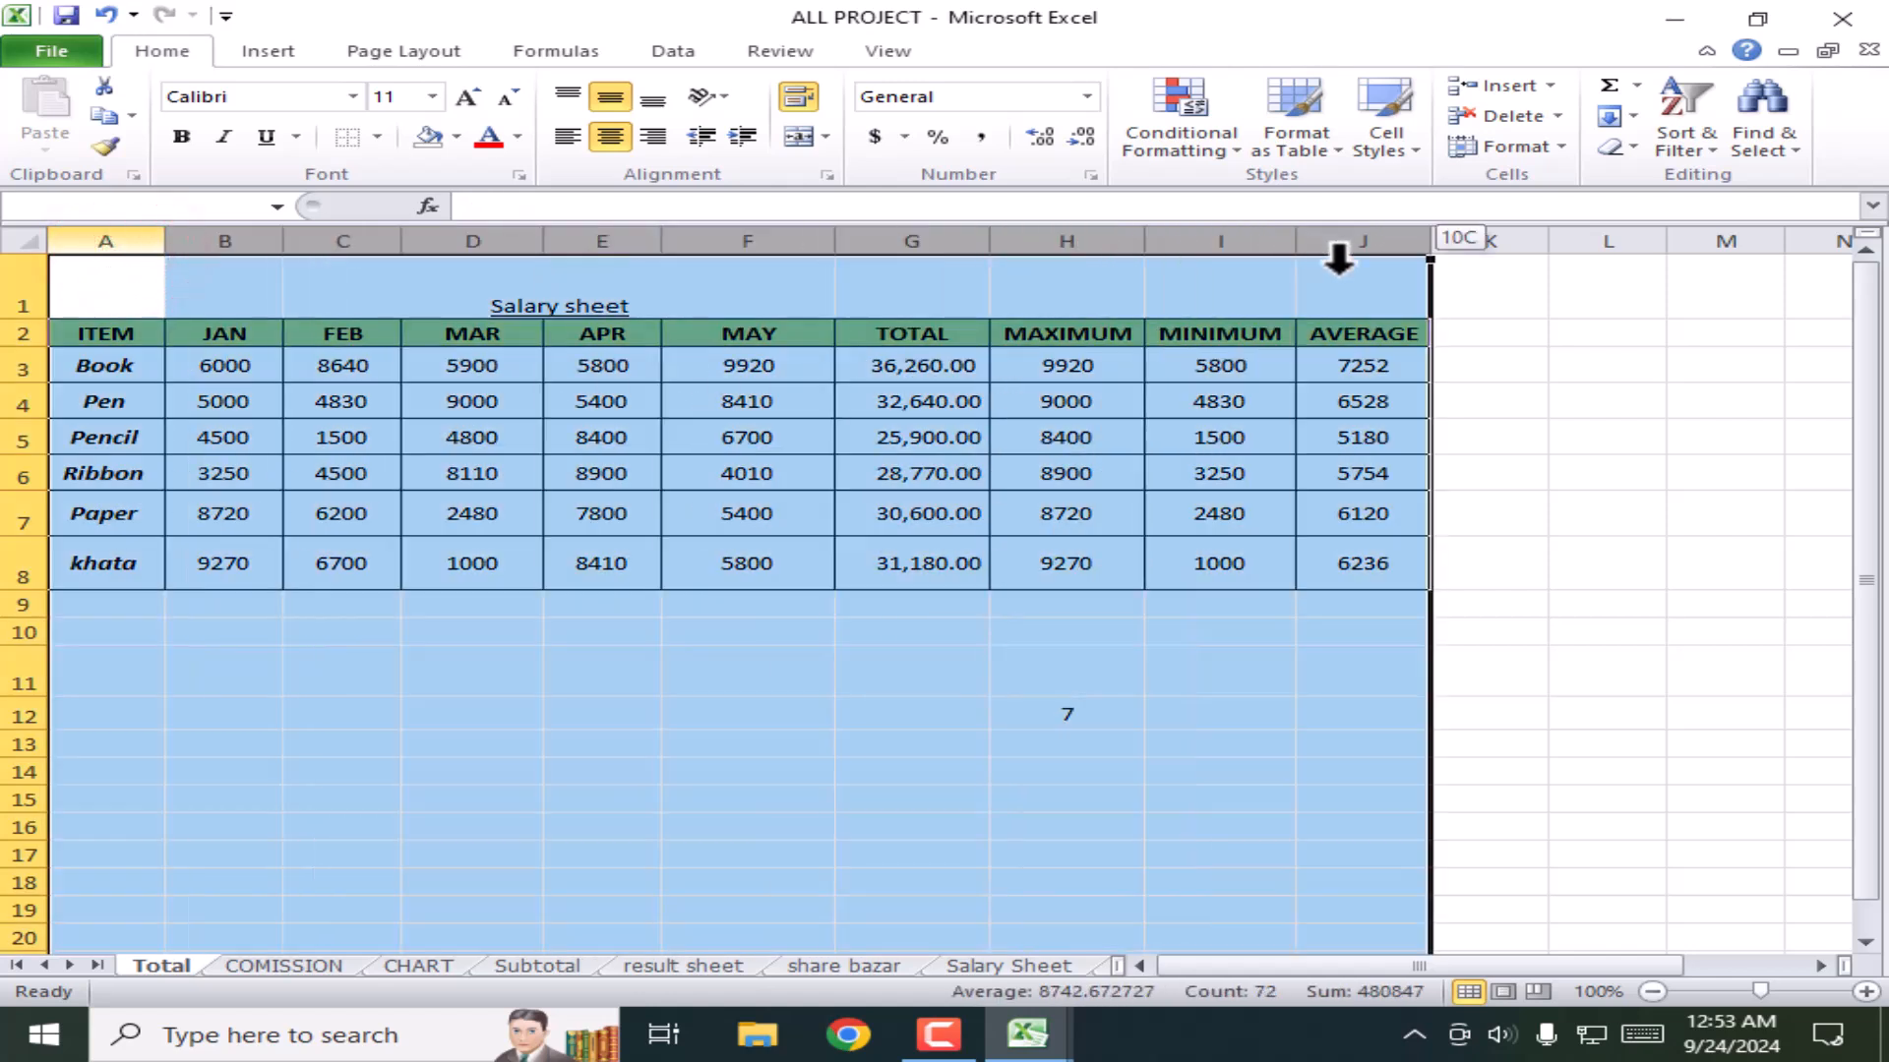
pyautogui.click(1535, 148)
pyautogui.click(1568, 284)
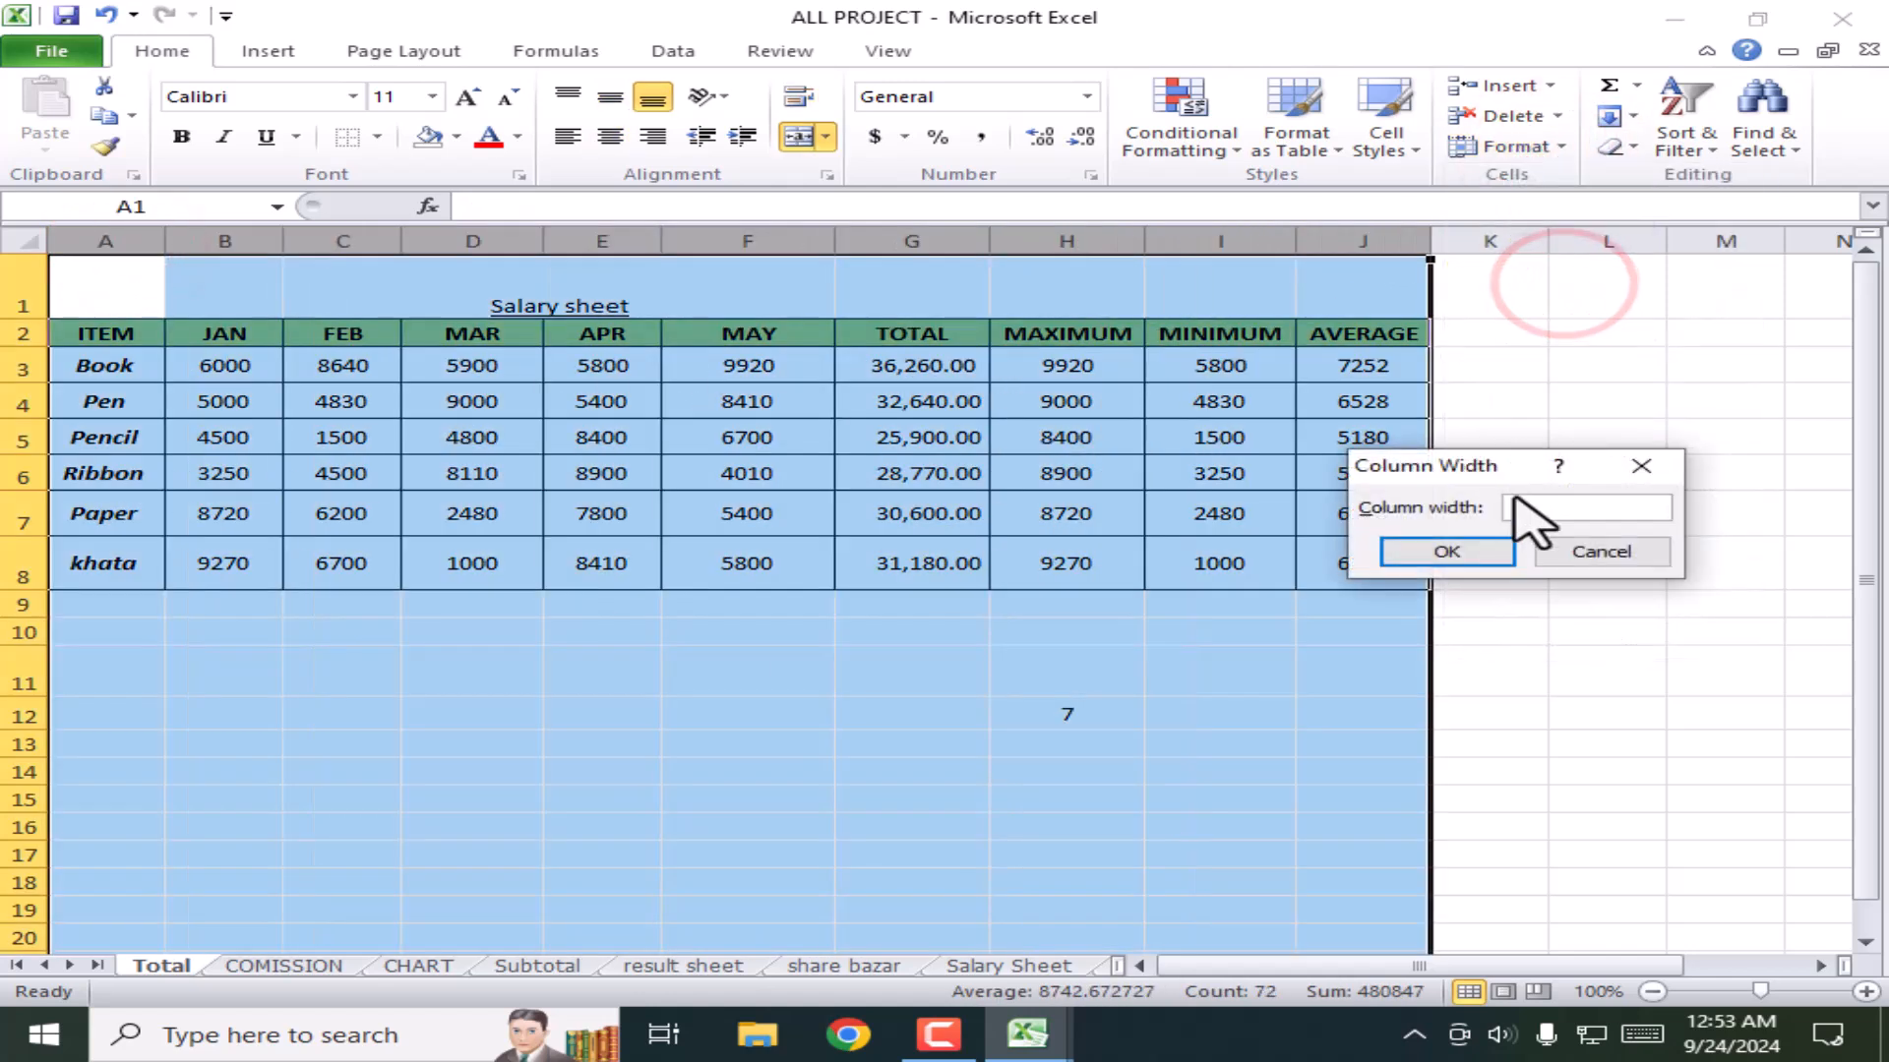
pyautogui.write('1')
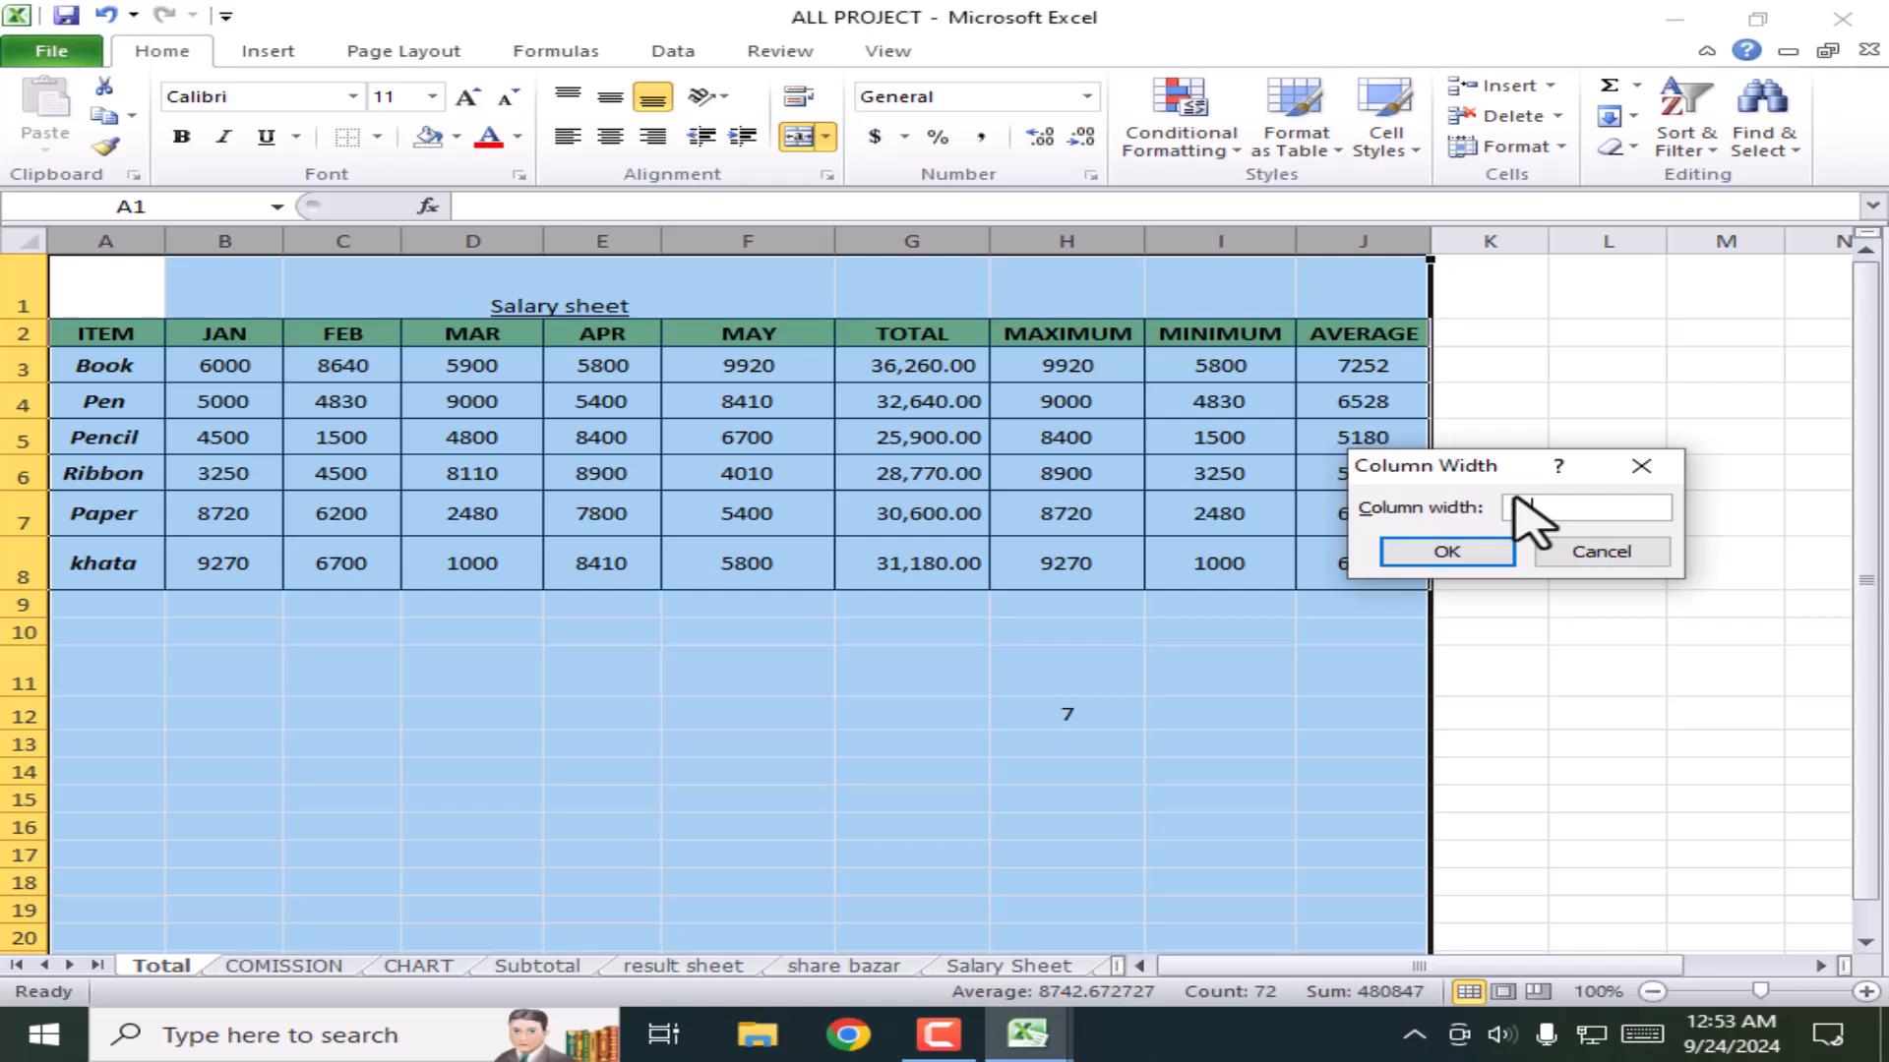
pyautogui.write('0')
pyautogui.press('Return')
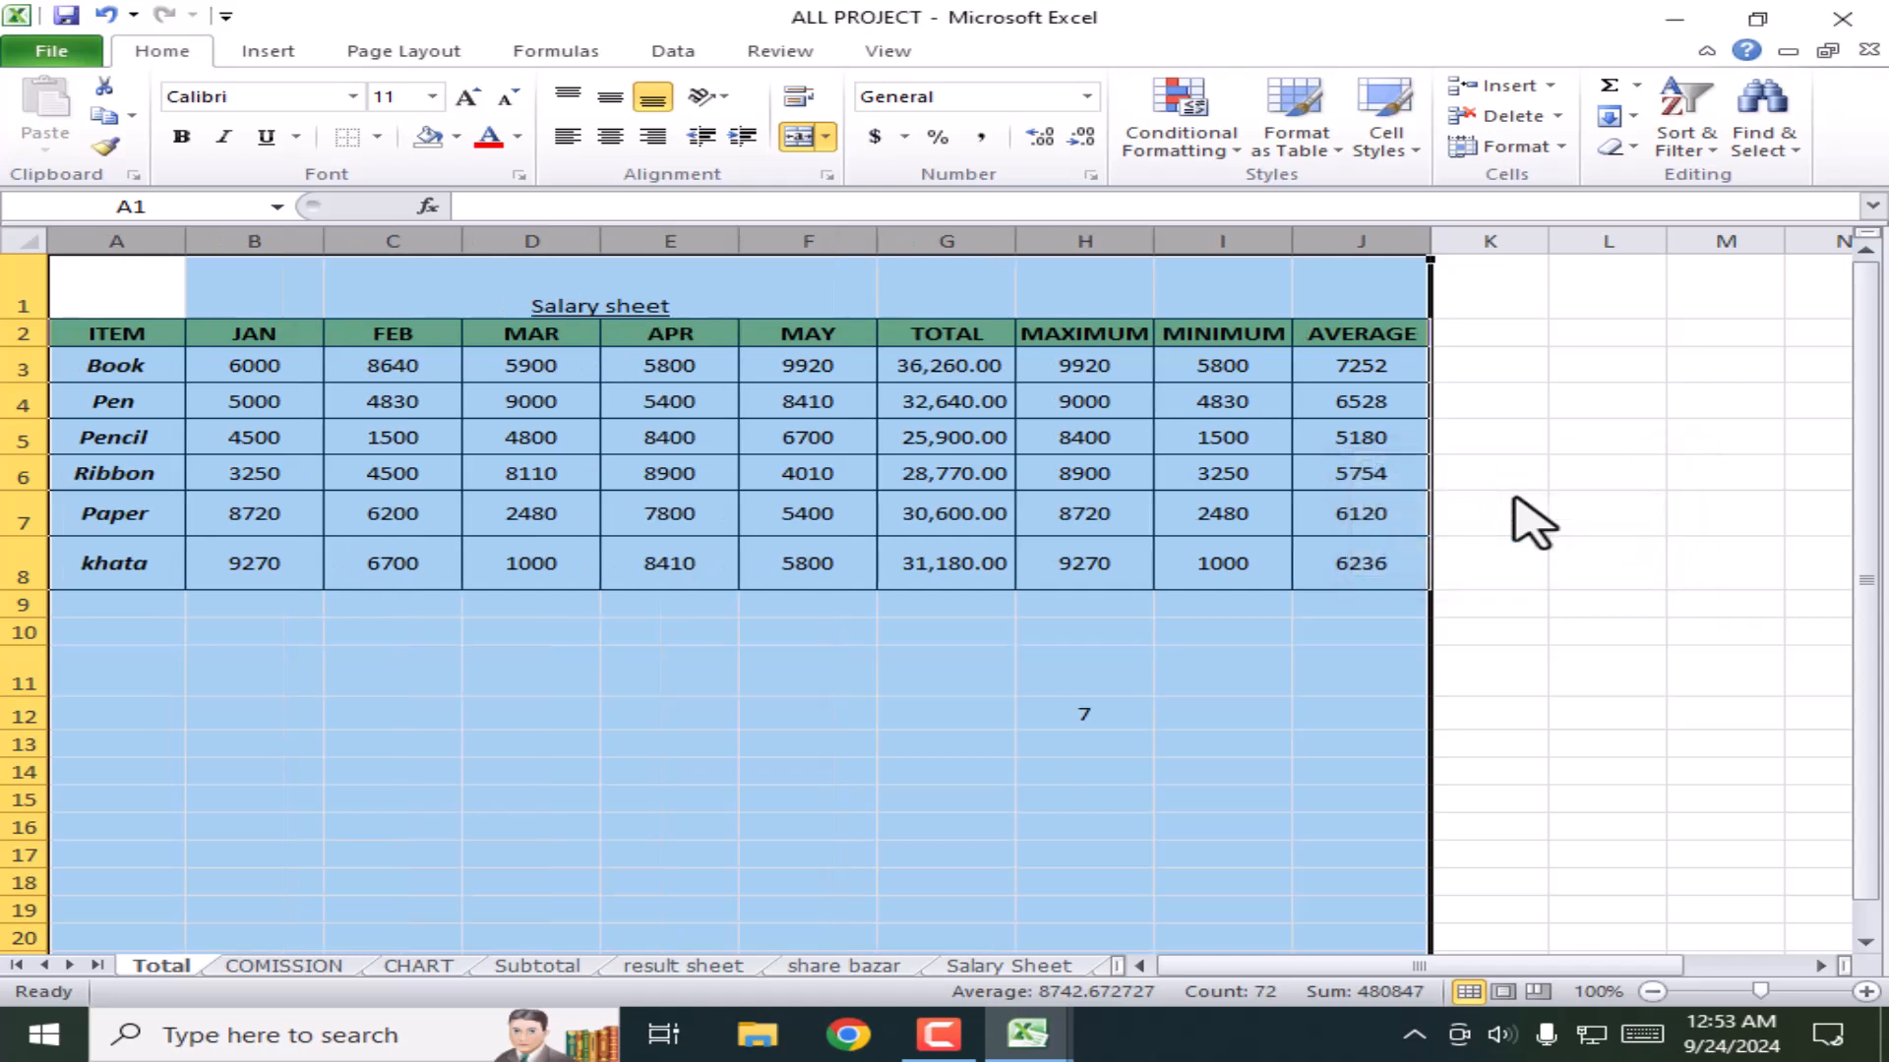
pyautogui.click(1278, 748)
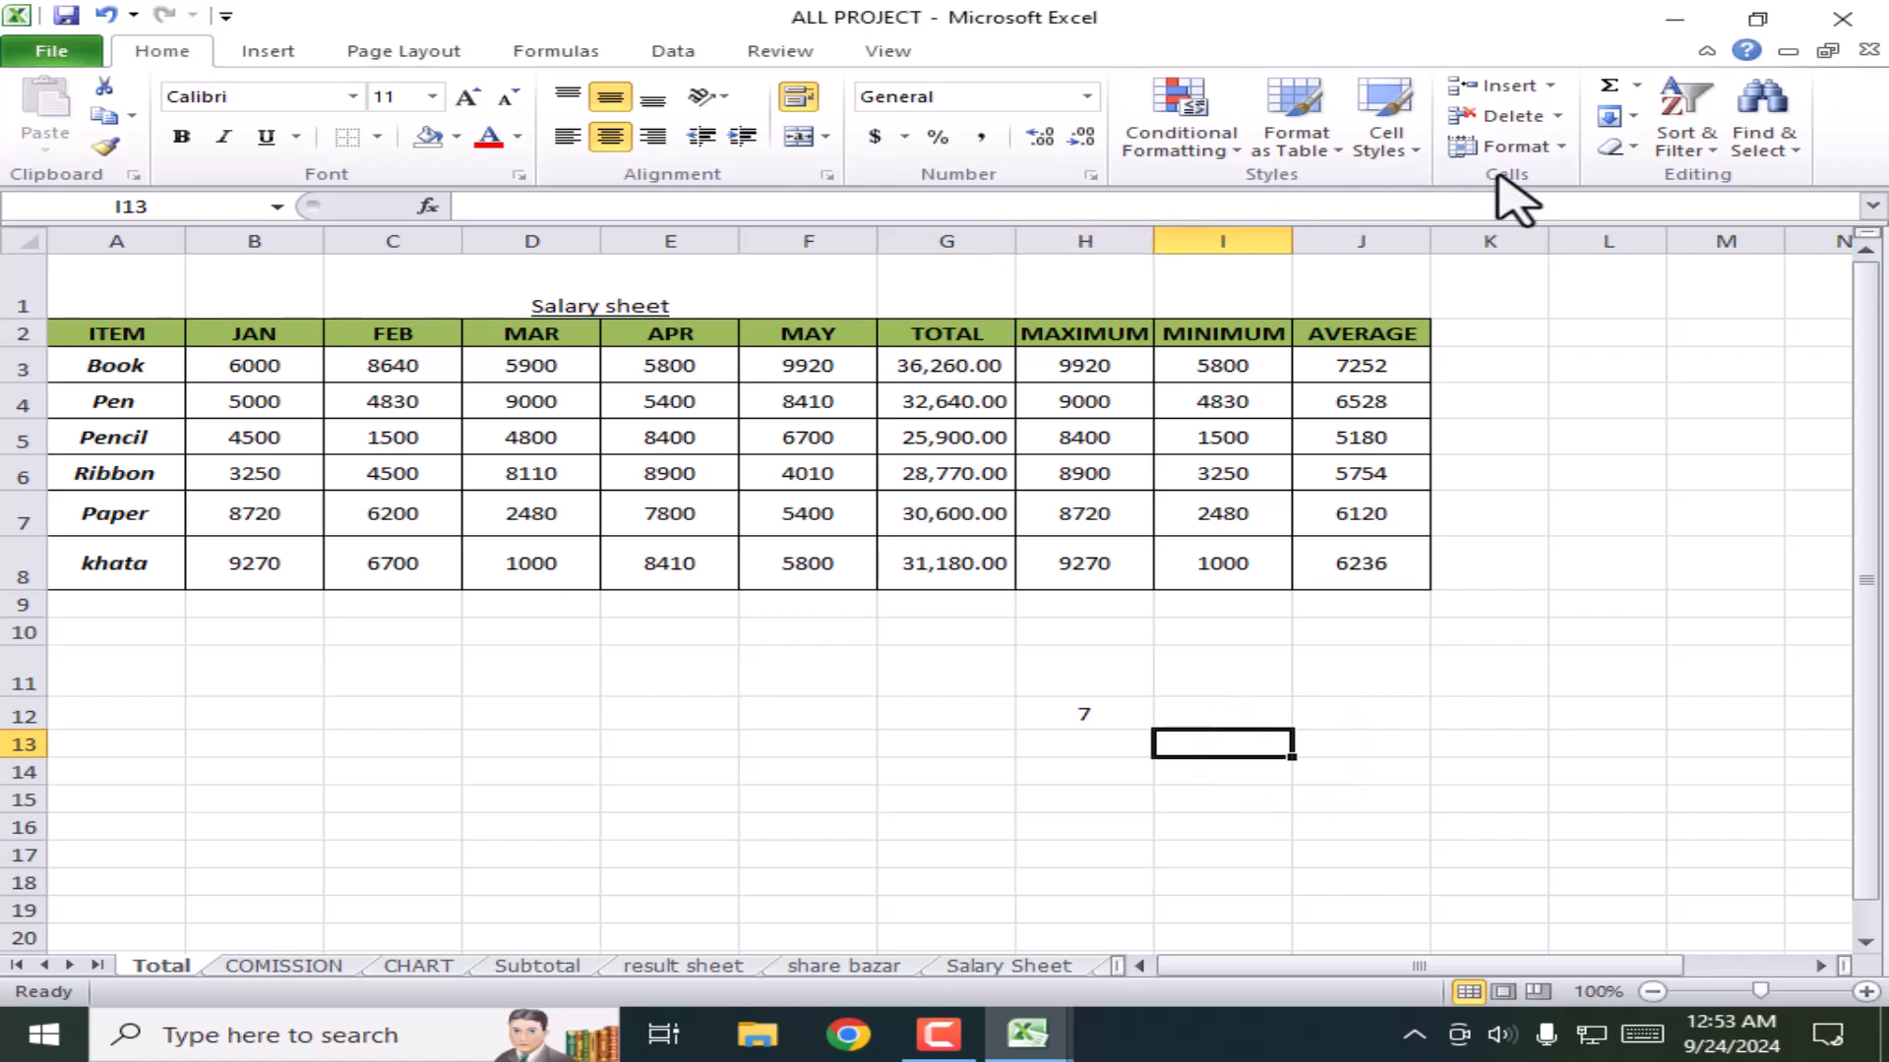
# Step: Go to the COMISSION sheet and bring up the Hide & Unhide choices to hide it
pyautogui.click(1559, 147)
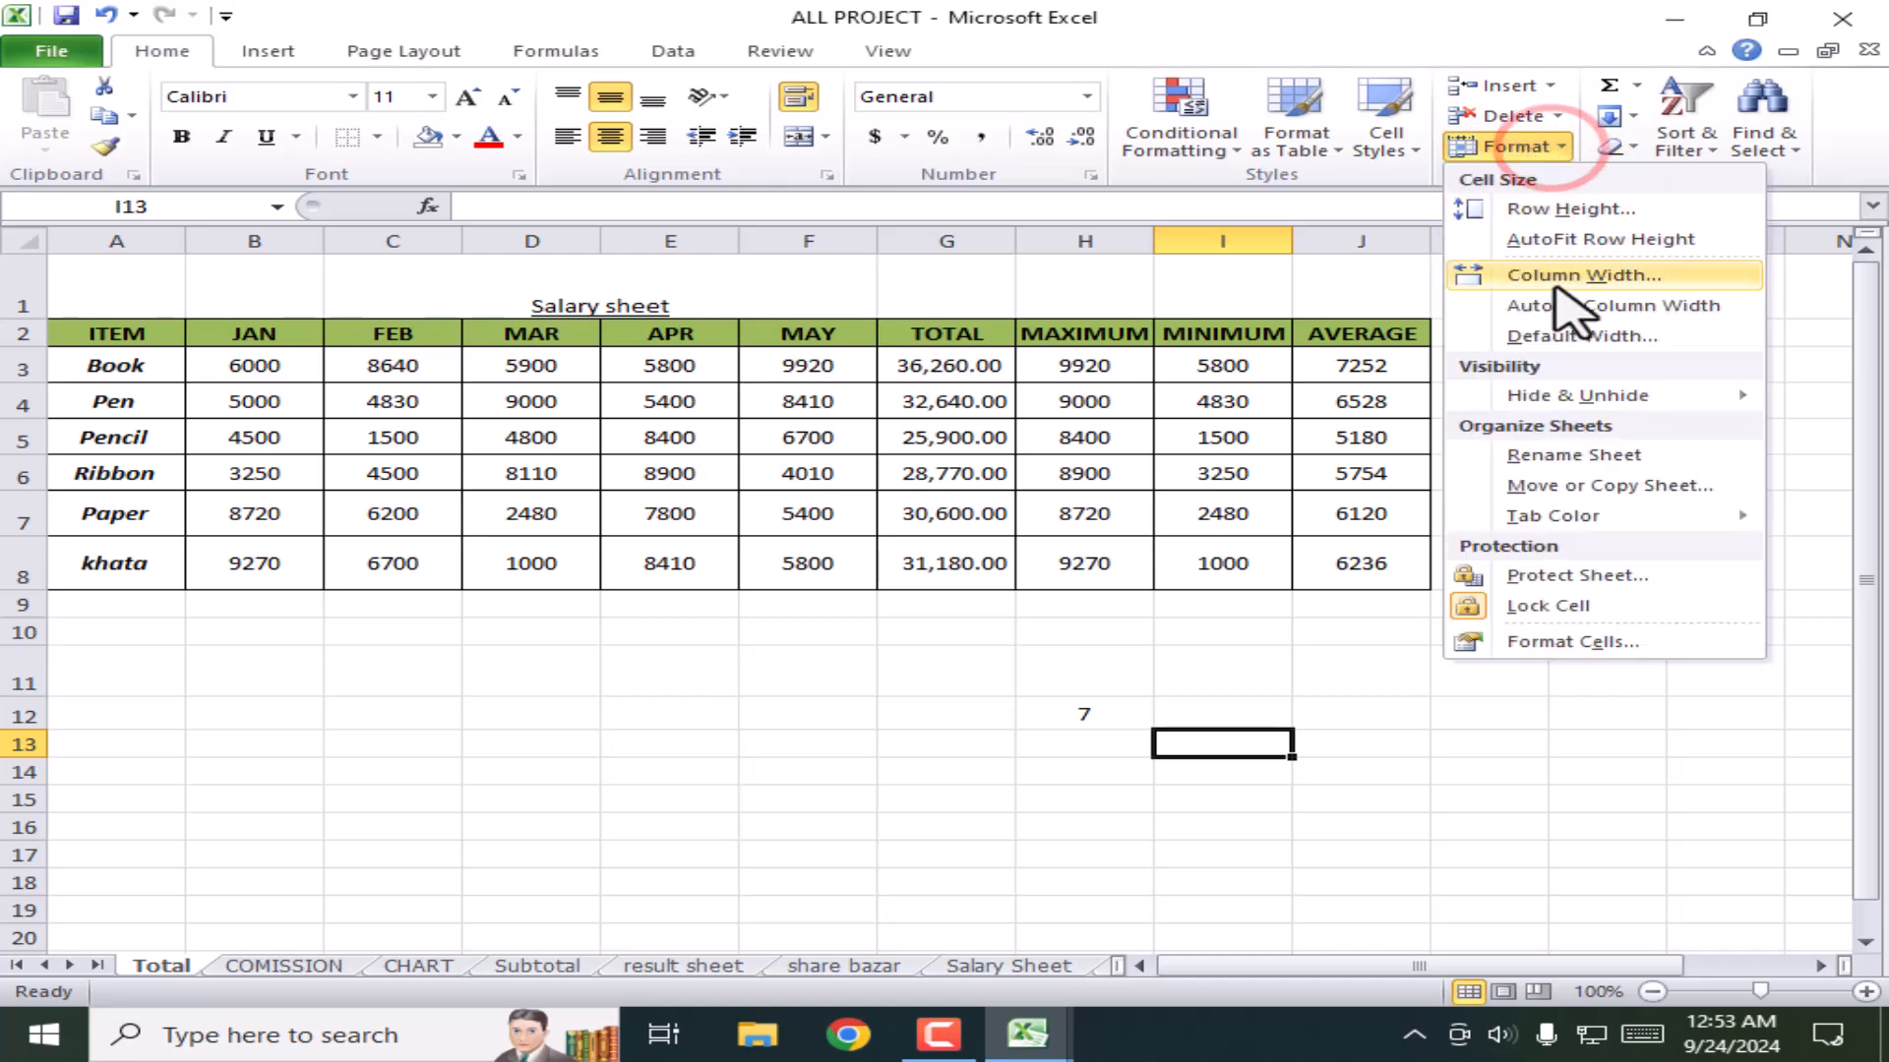
pyautogui.moveTo(1574, 401)
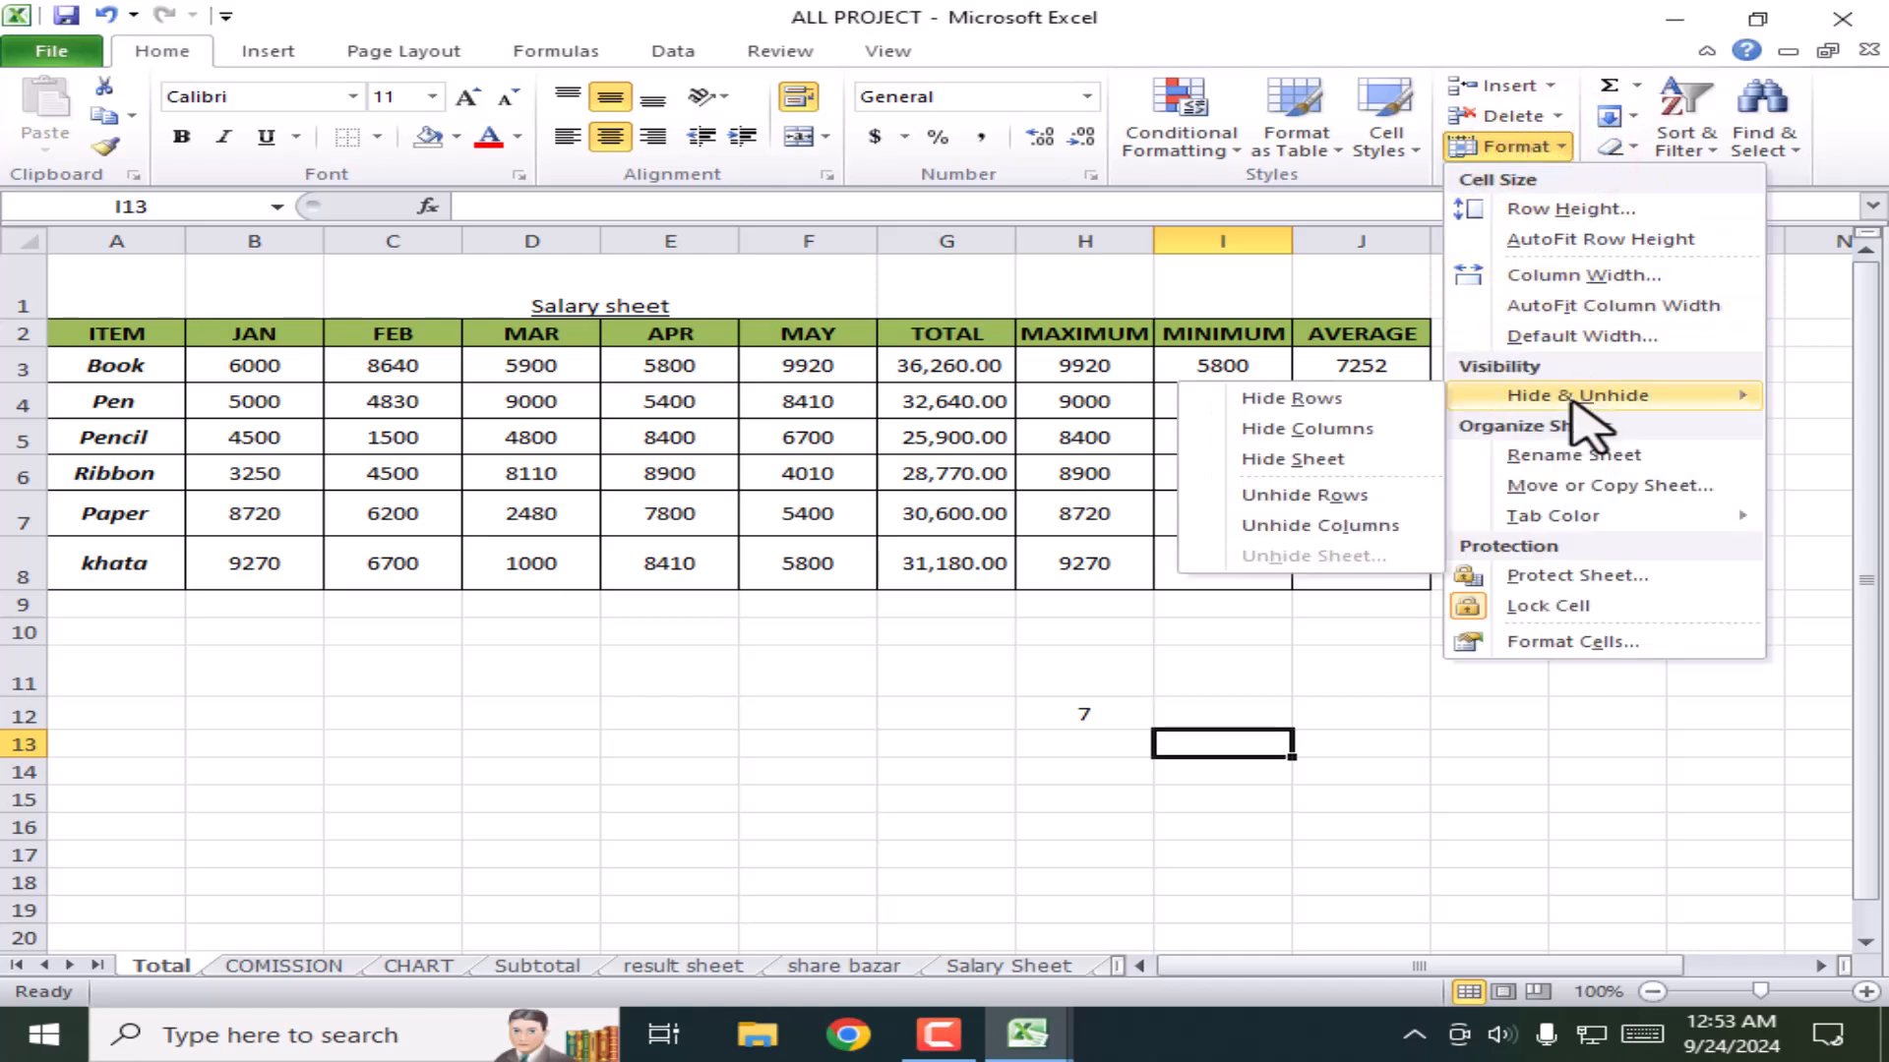
pyautogui.click(400, 793)
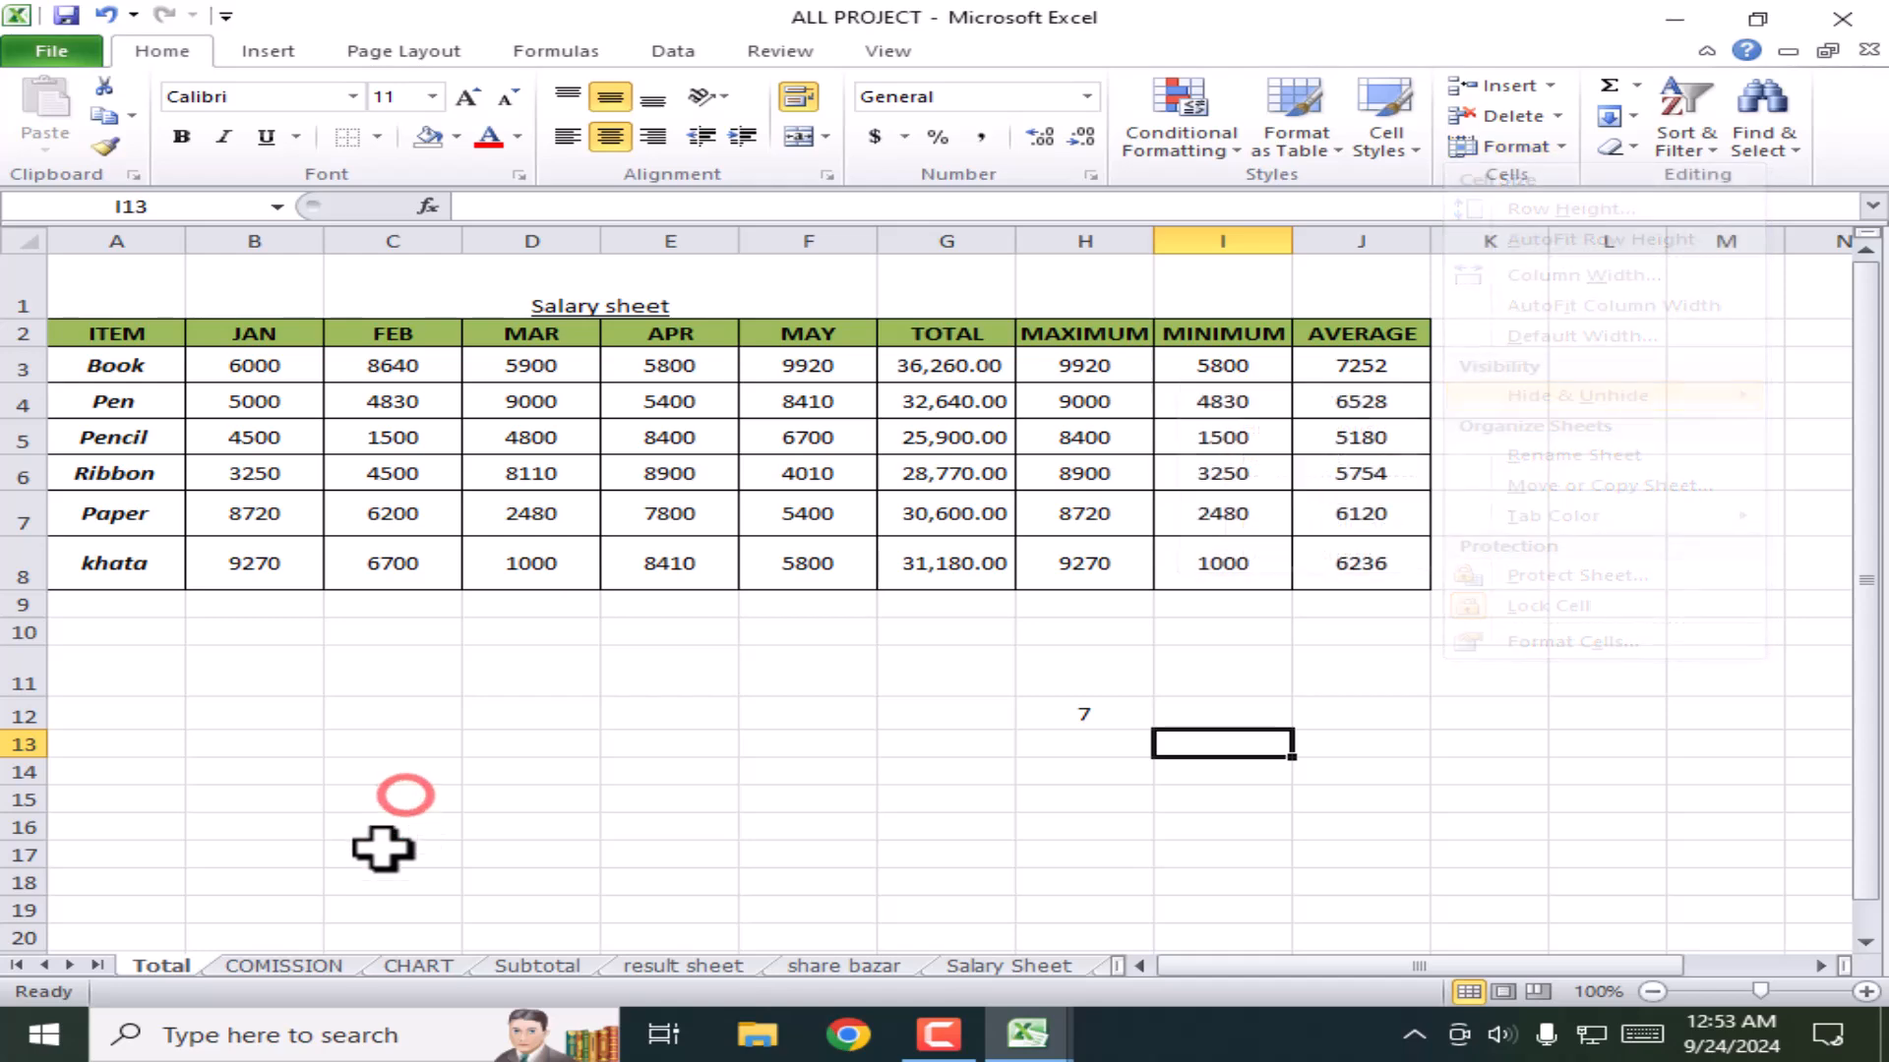
pyautogui.click(277, 966)
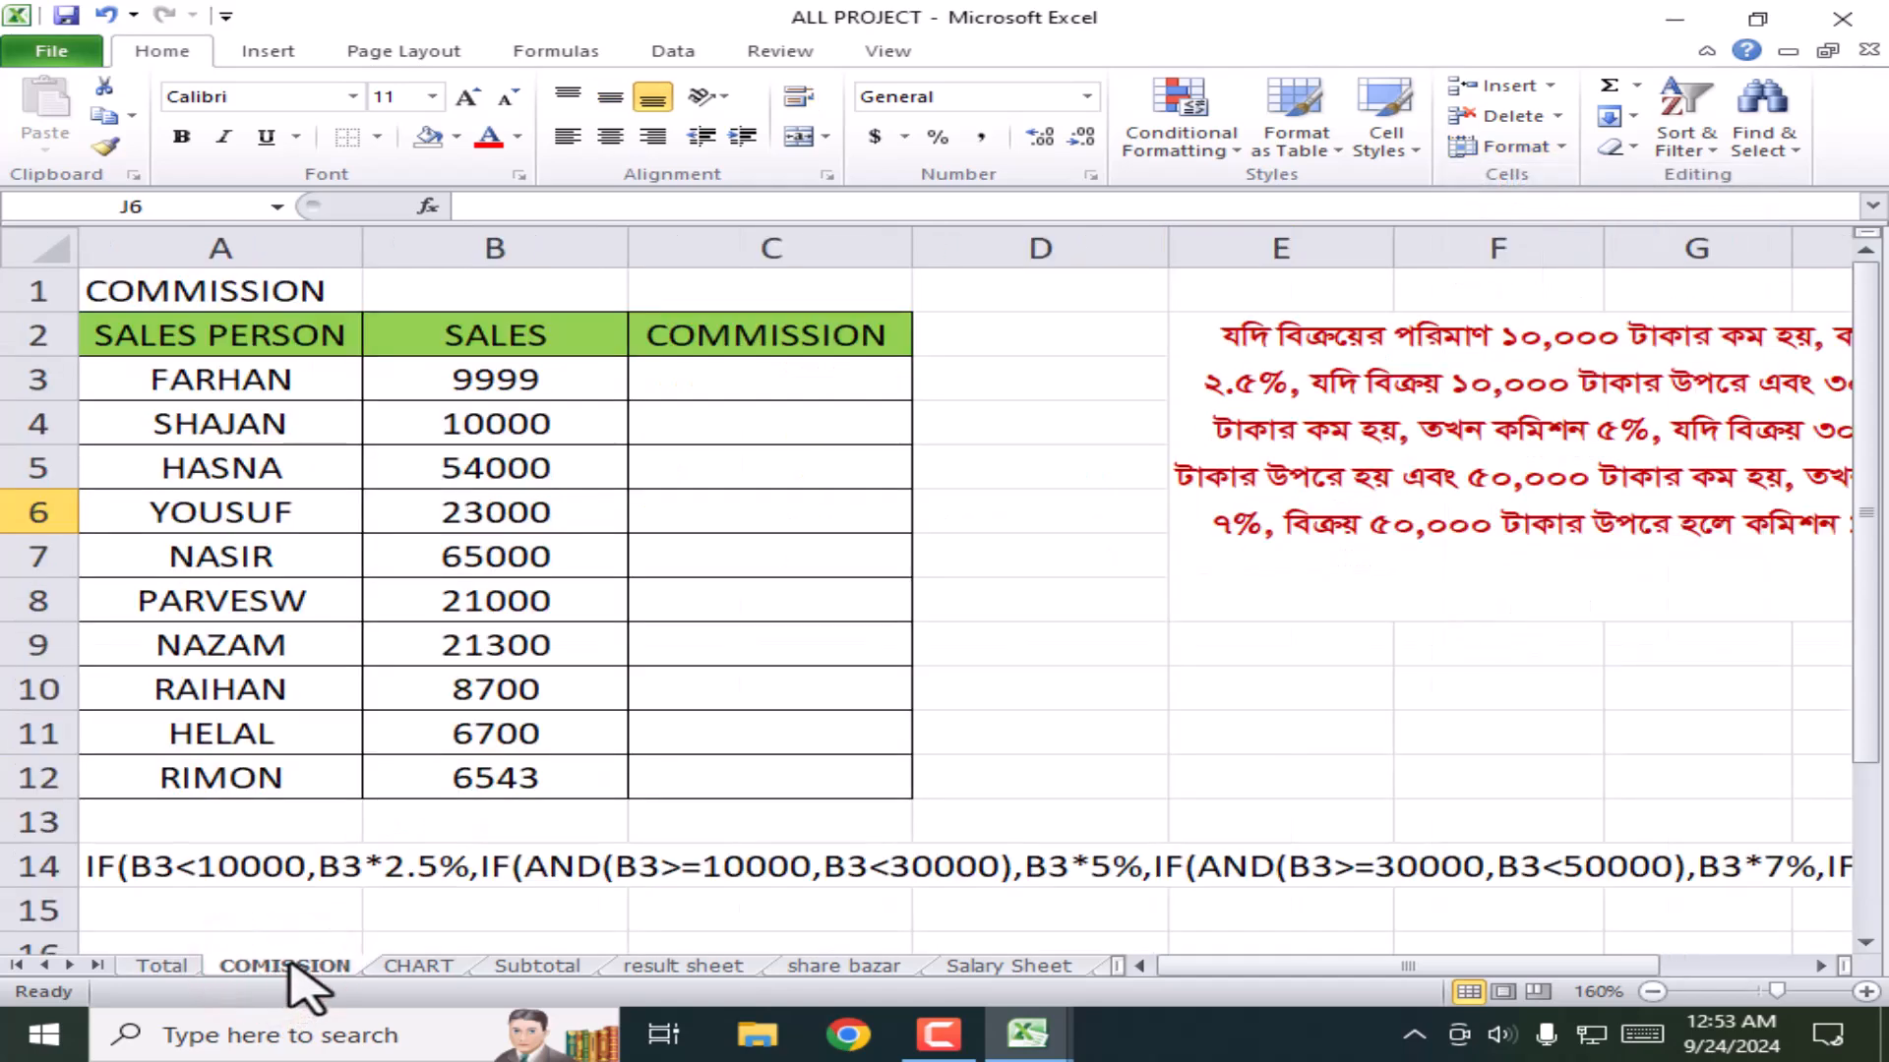
pyautogui.click(1564, 148)
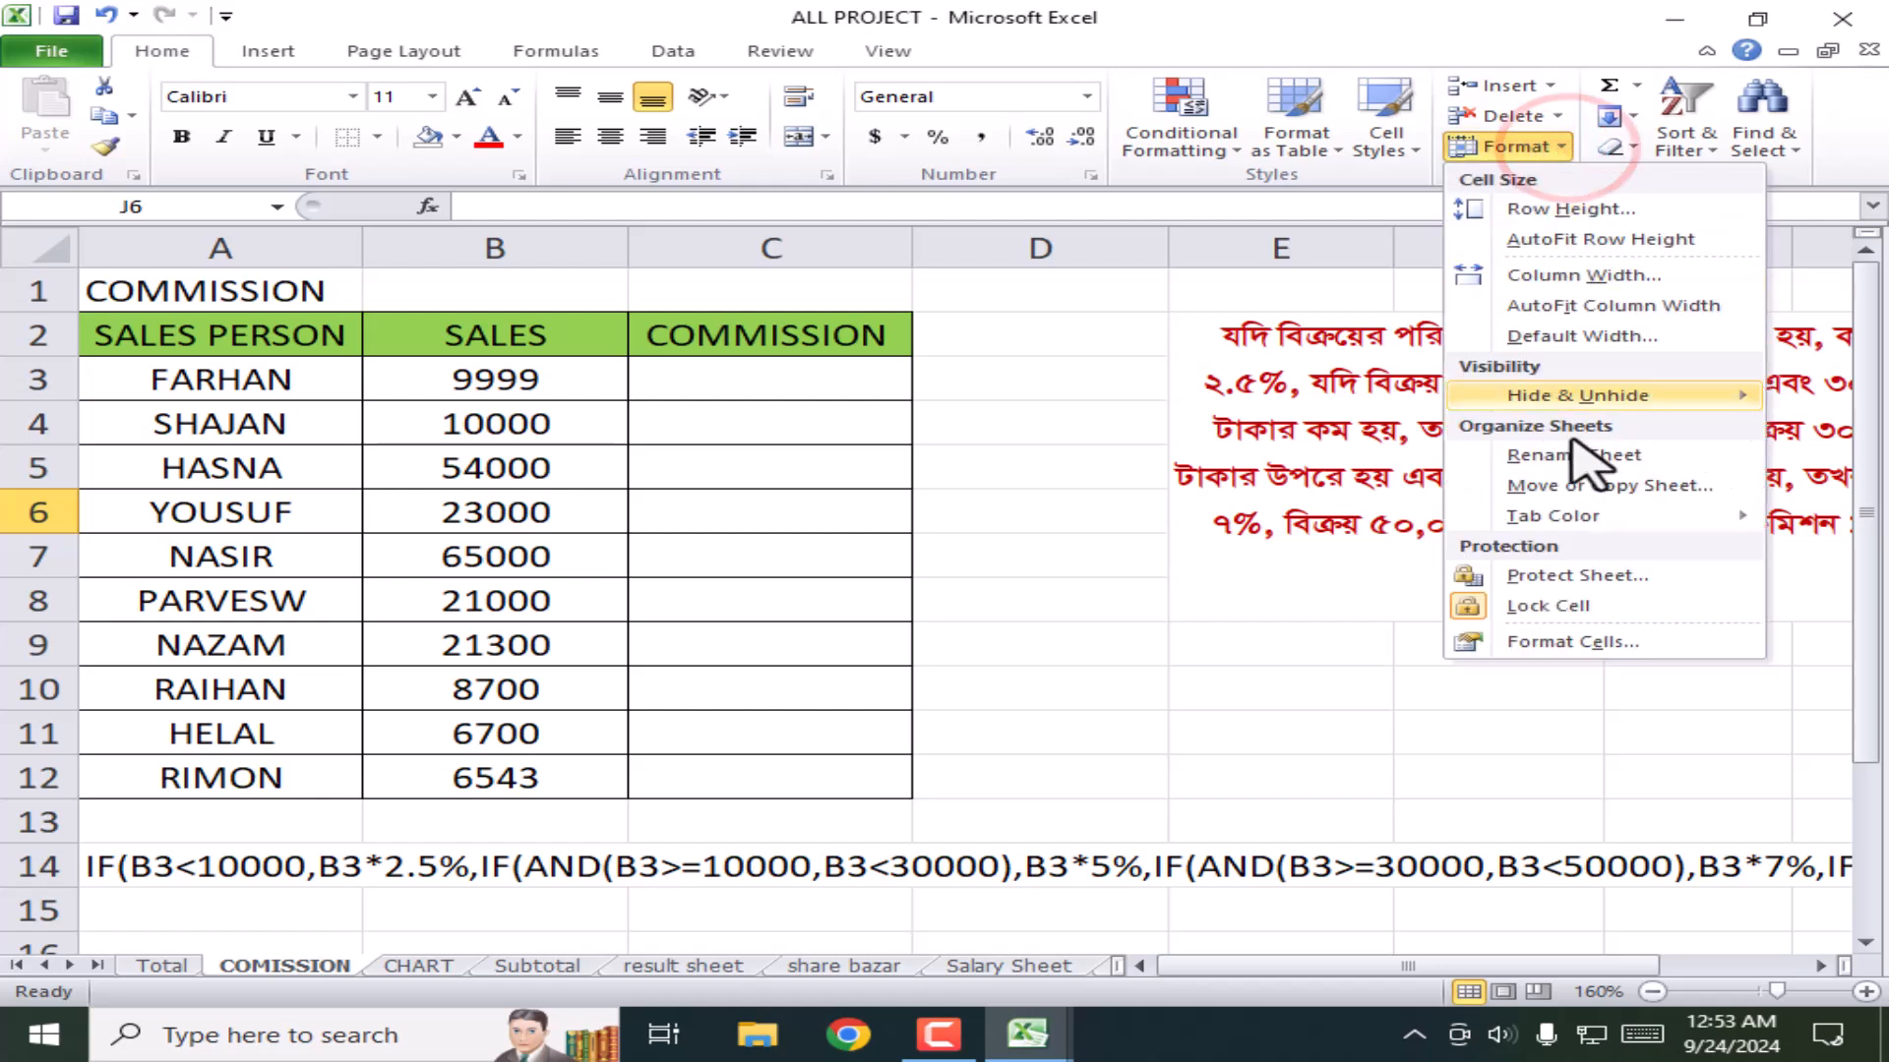
pyautogui.moveTo(1547, 406)
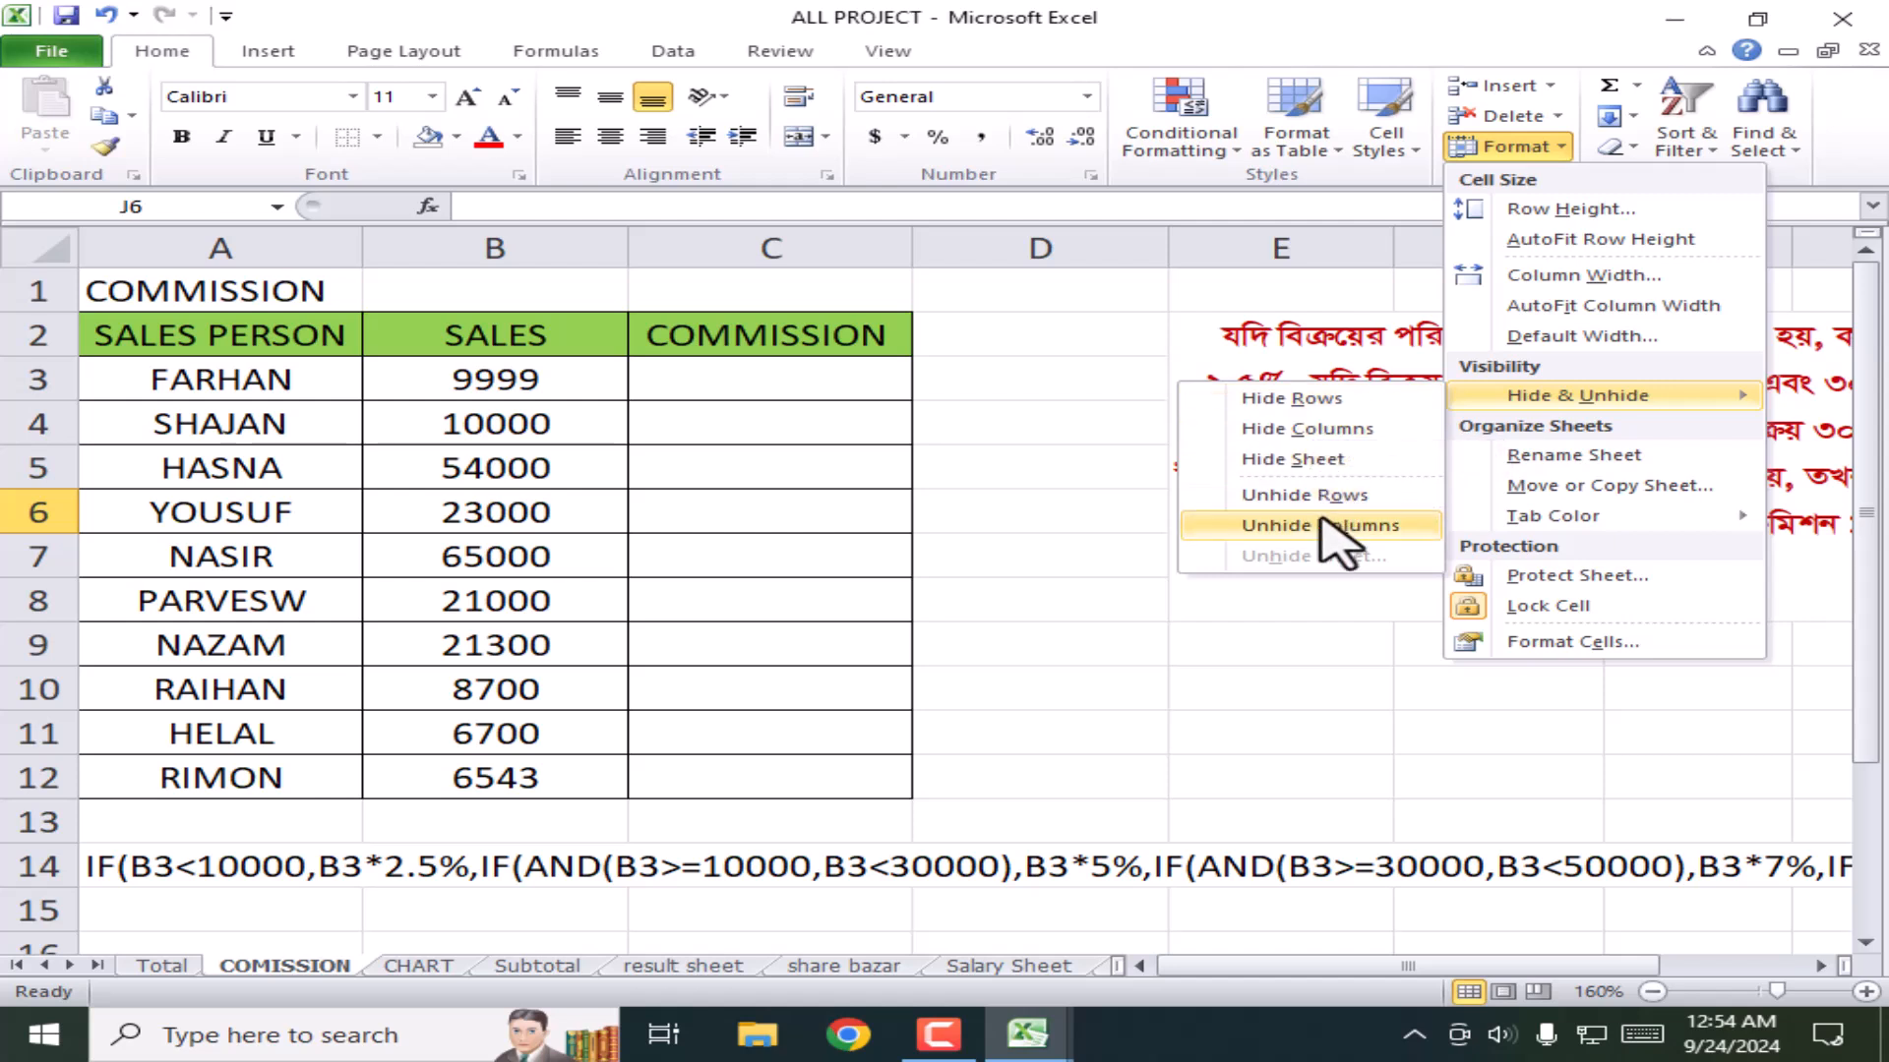
# Step: Hide the COMISSION sheet, then unhide it through the Unhide dialog
pyautogui.click(1269, 462)
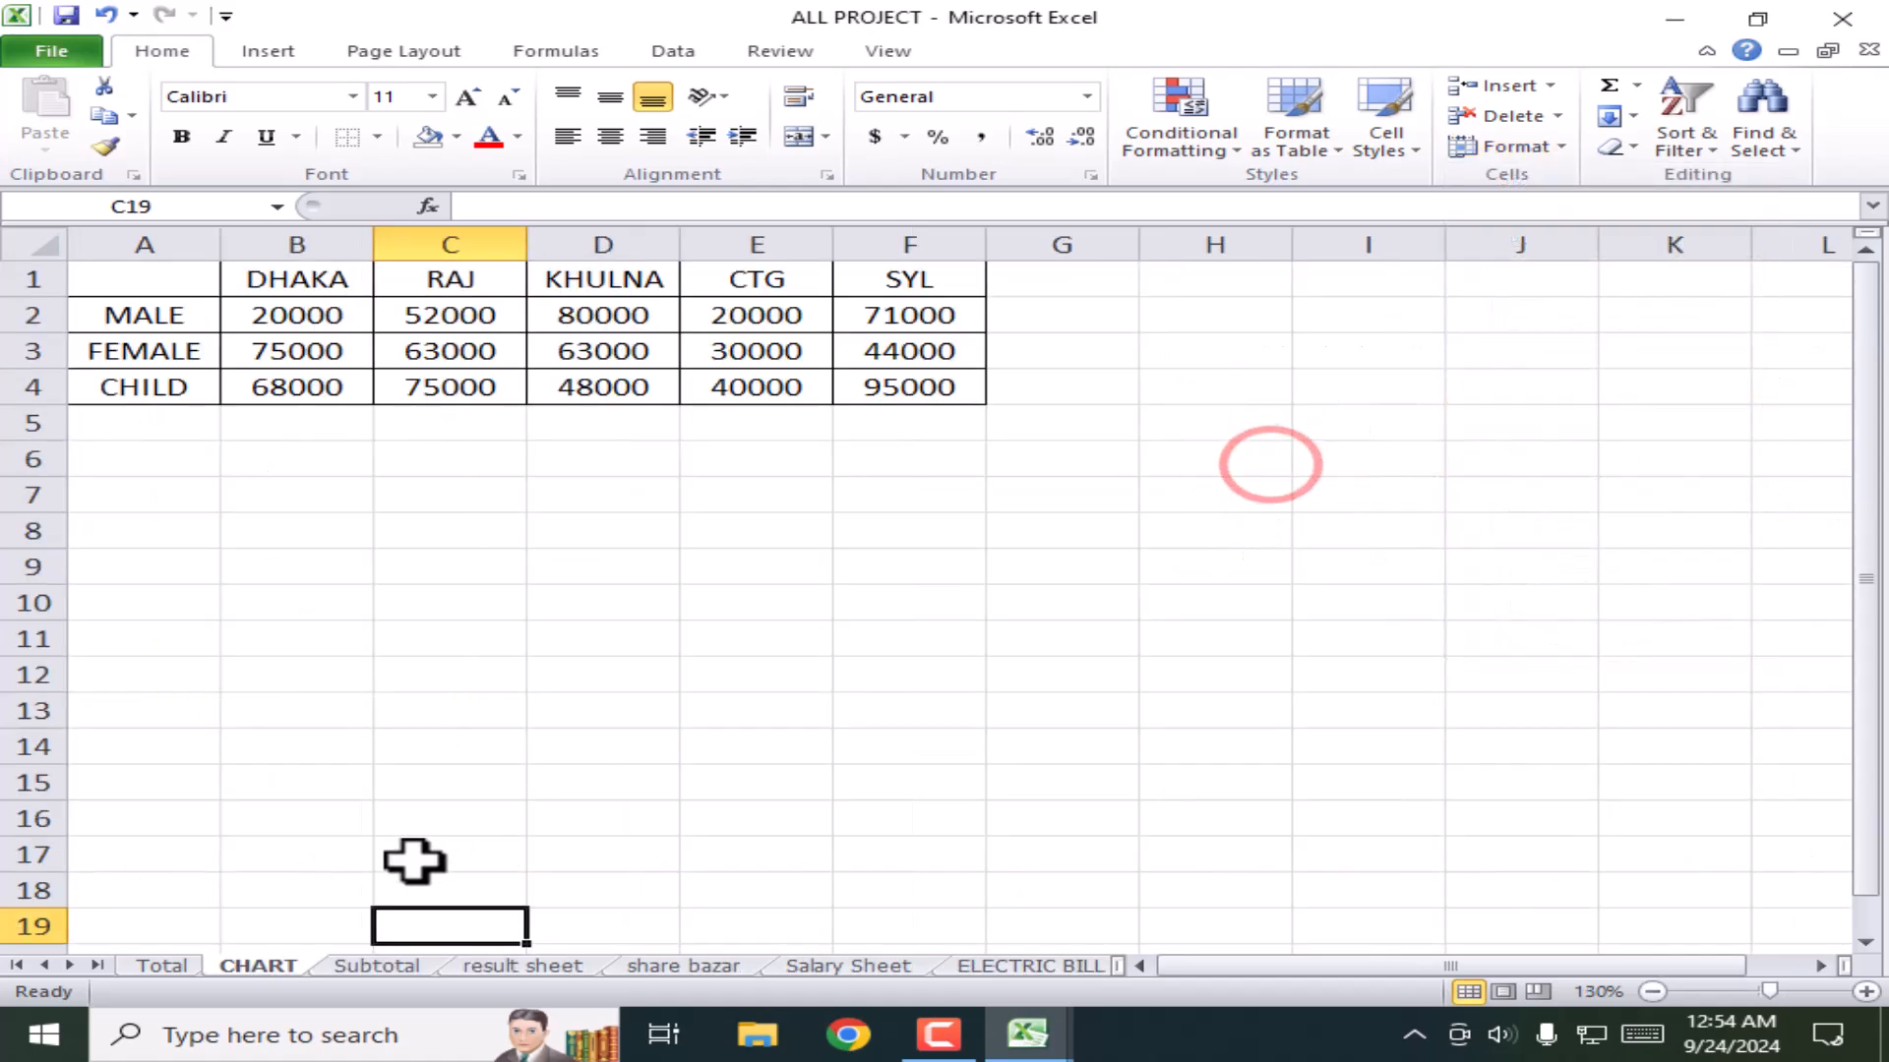
pyautogui.click(262, 954)
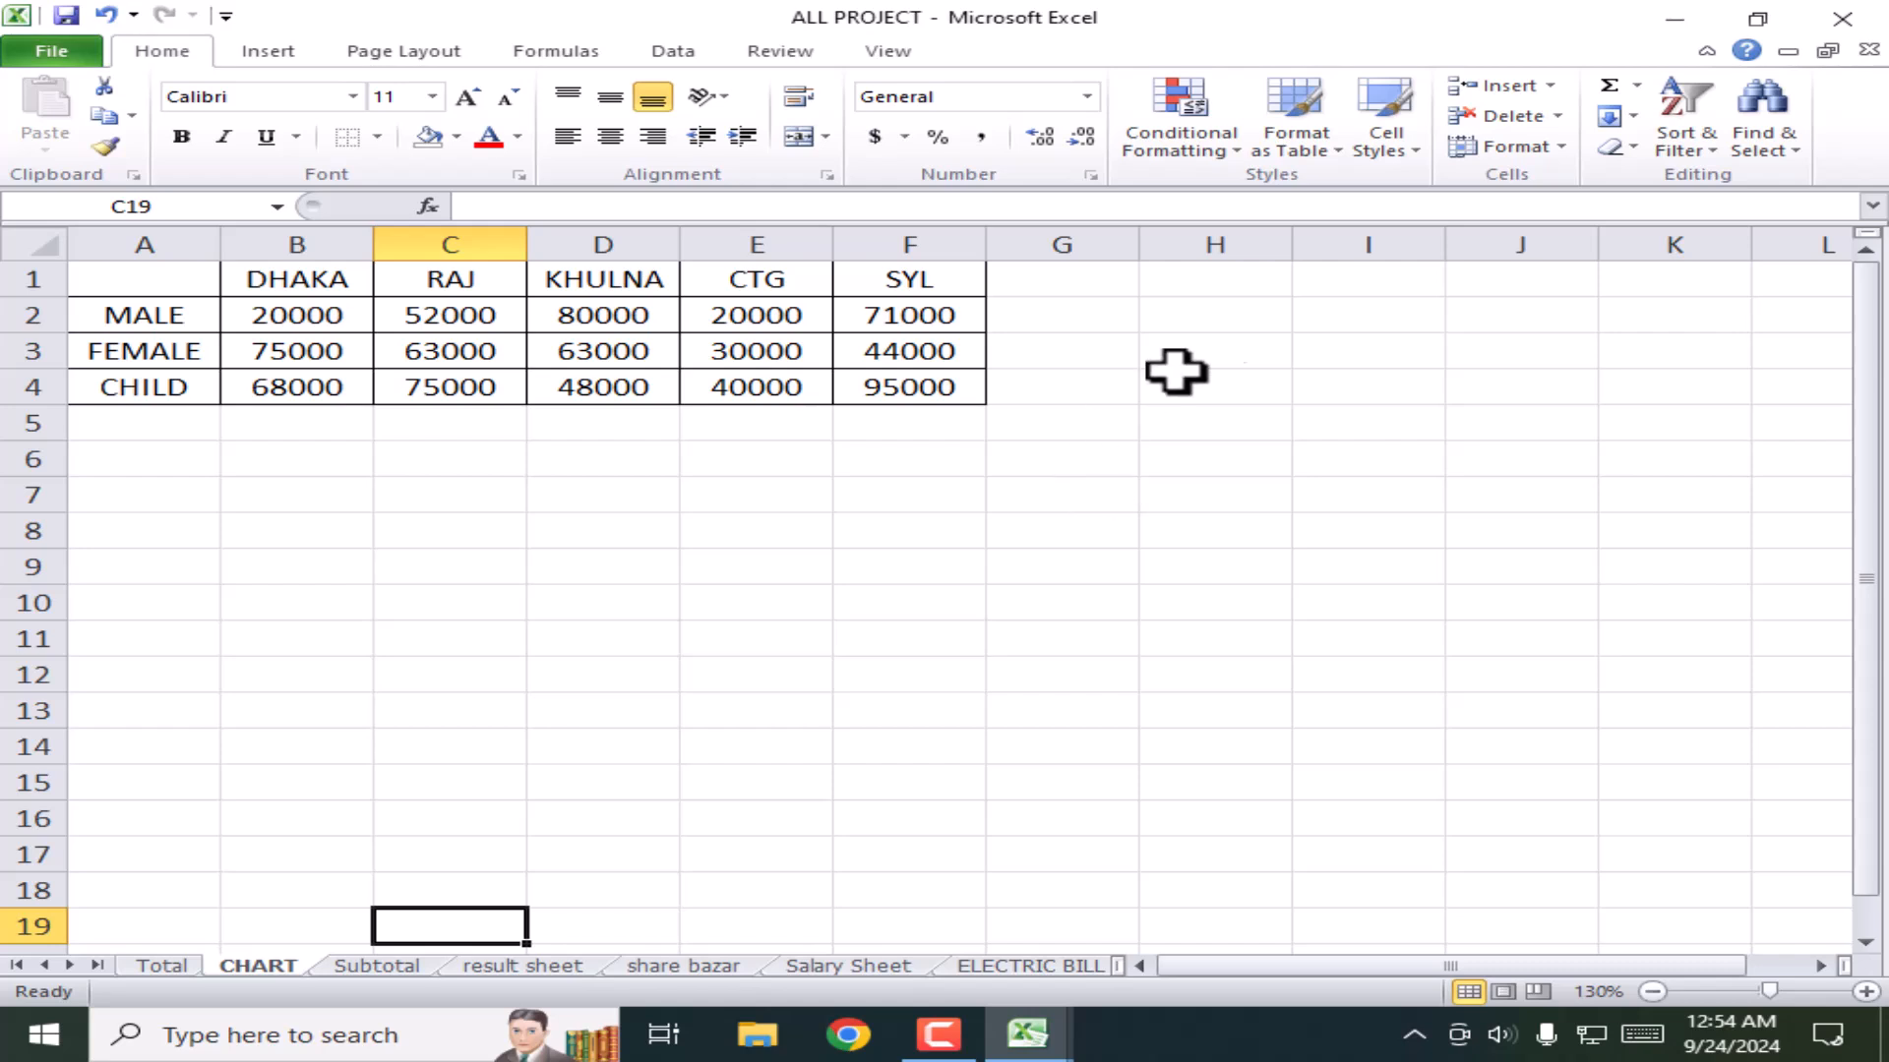
pyautogui.click(1559, 148)
pyautogui.click(1543, 394)
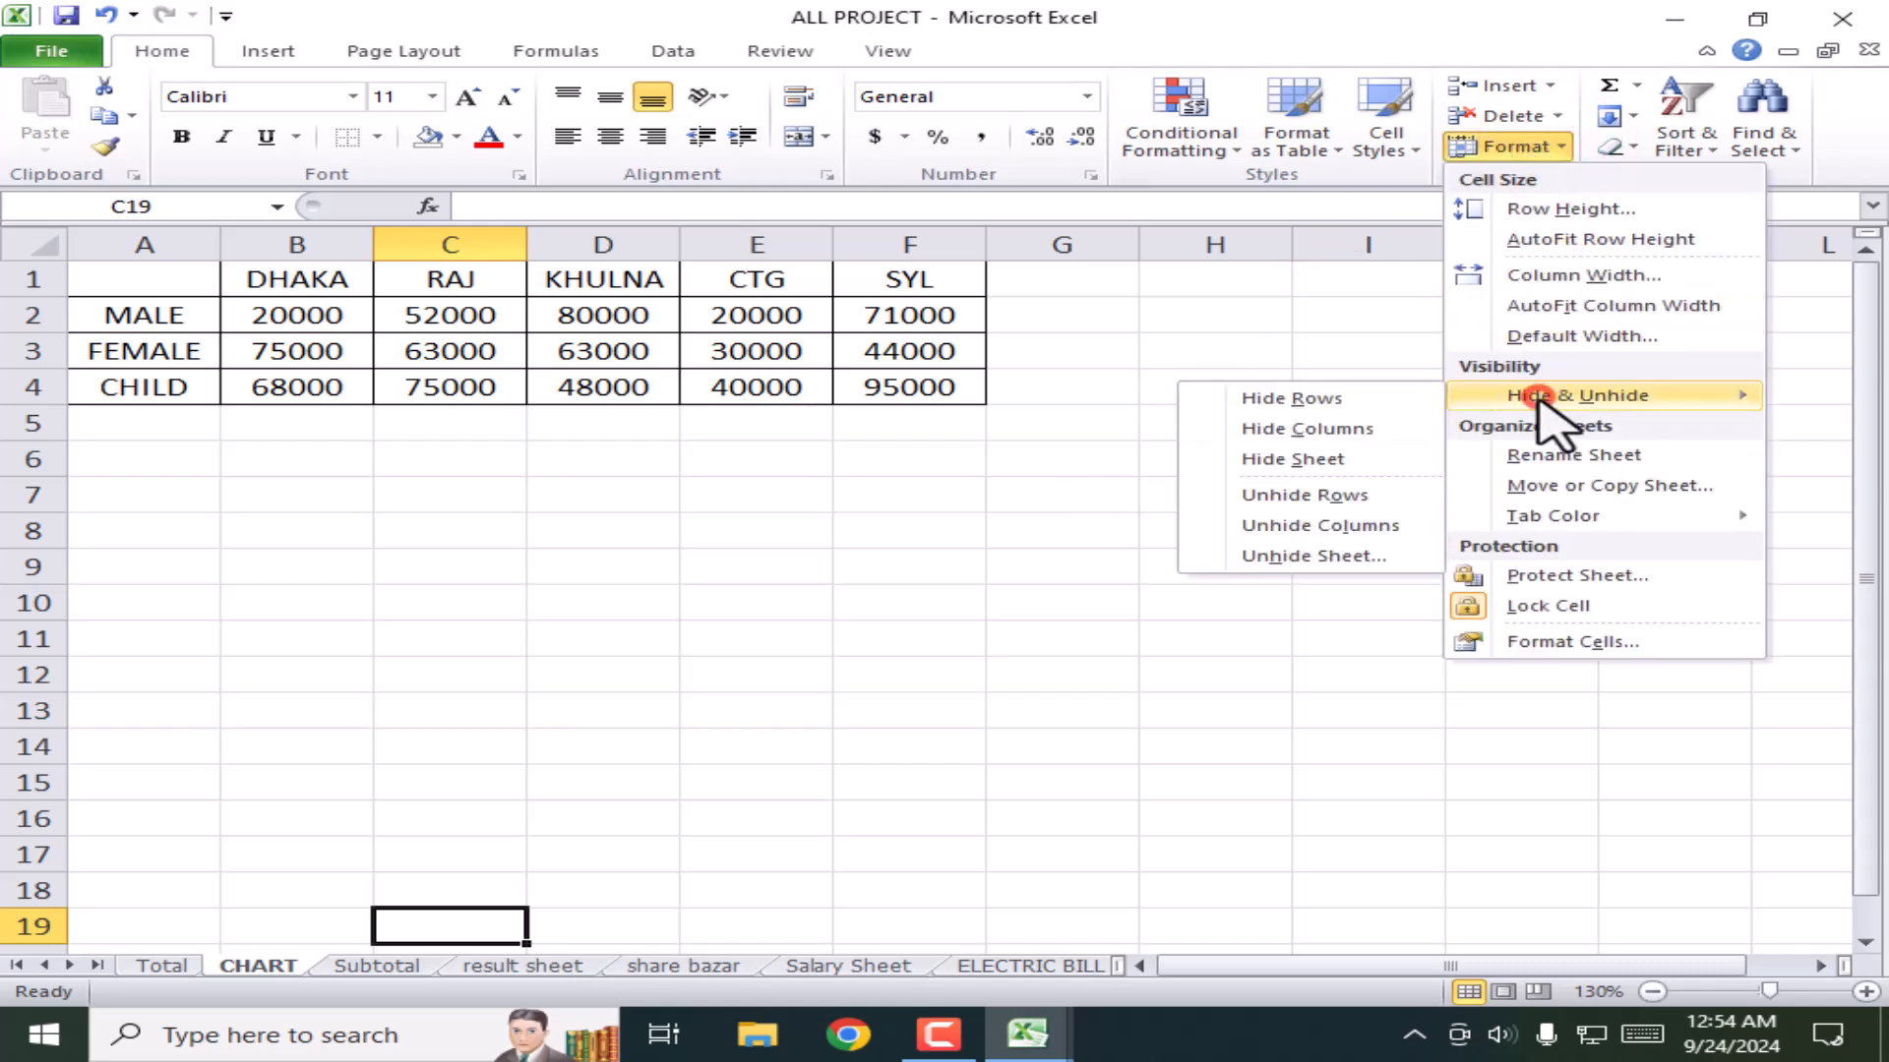
pyautogui.click(1293, 557)
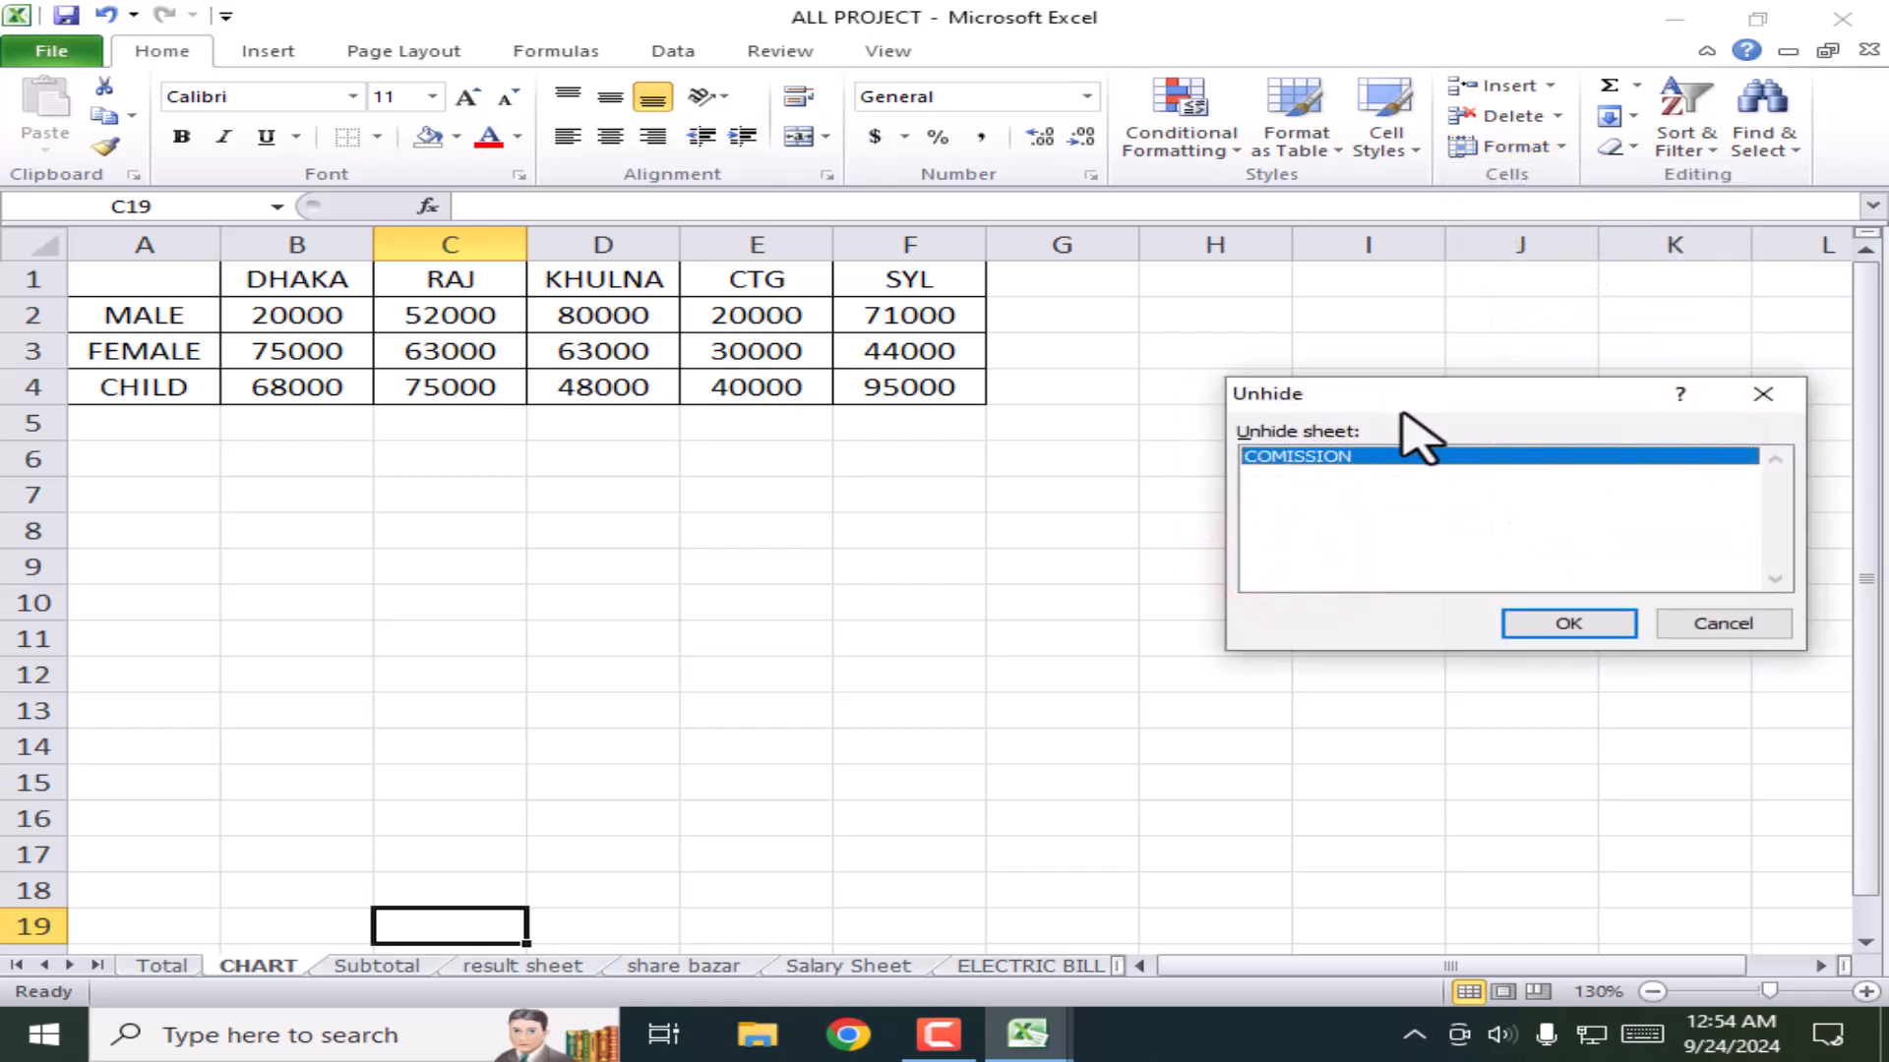
pyautogui.click(1562, 632)
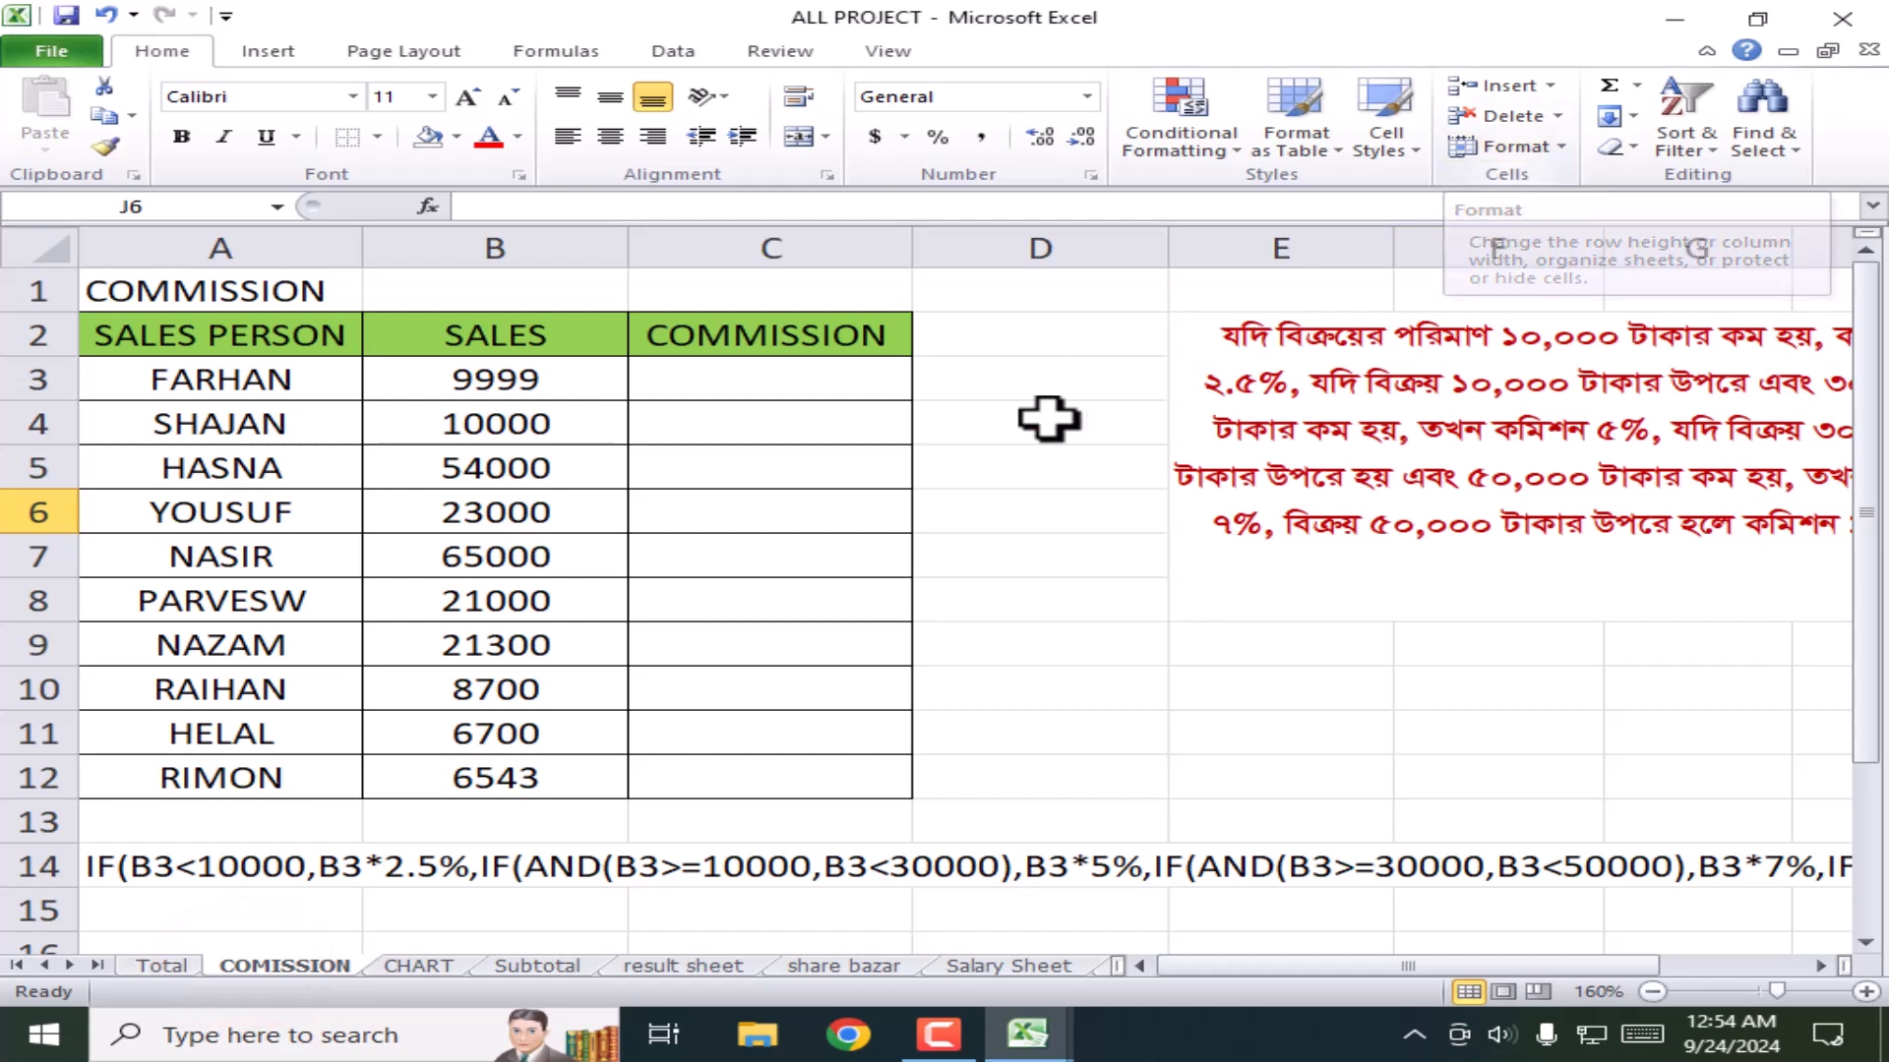
pyautogui.click(542, 239)
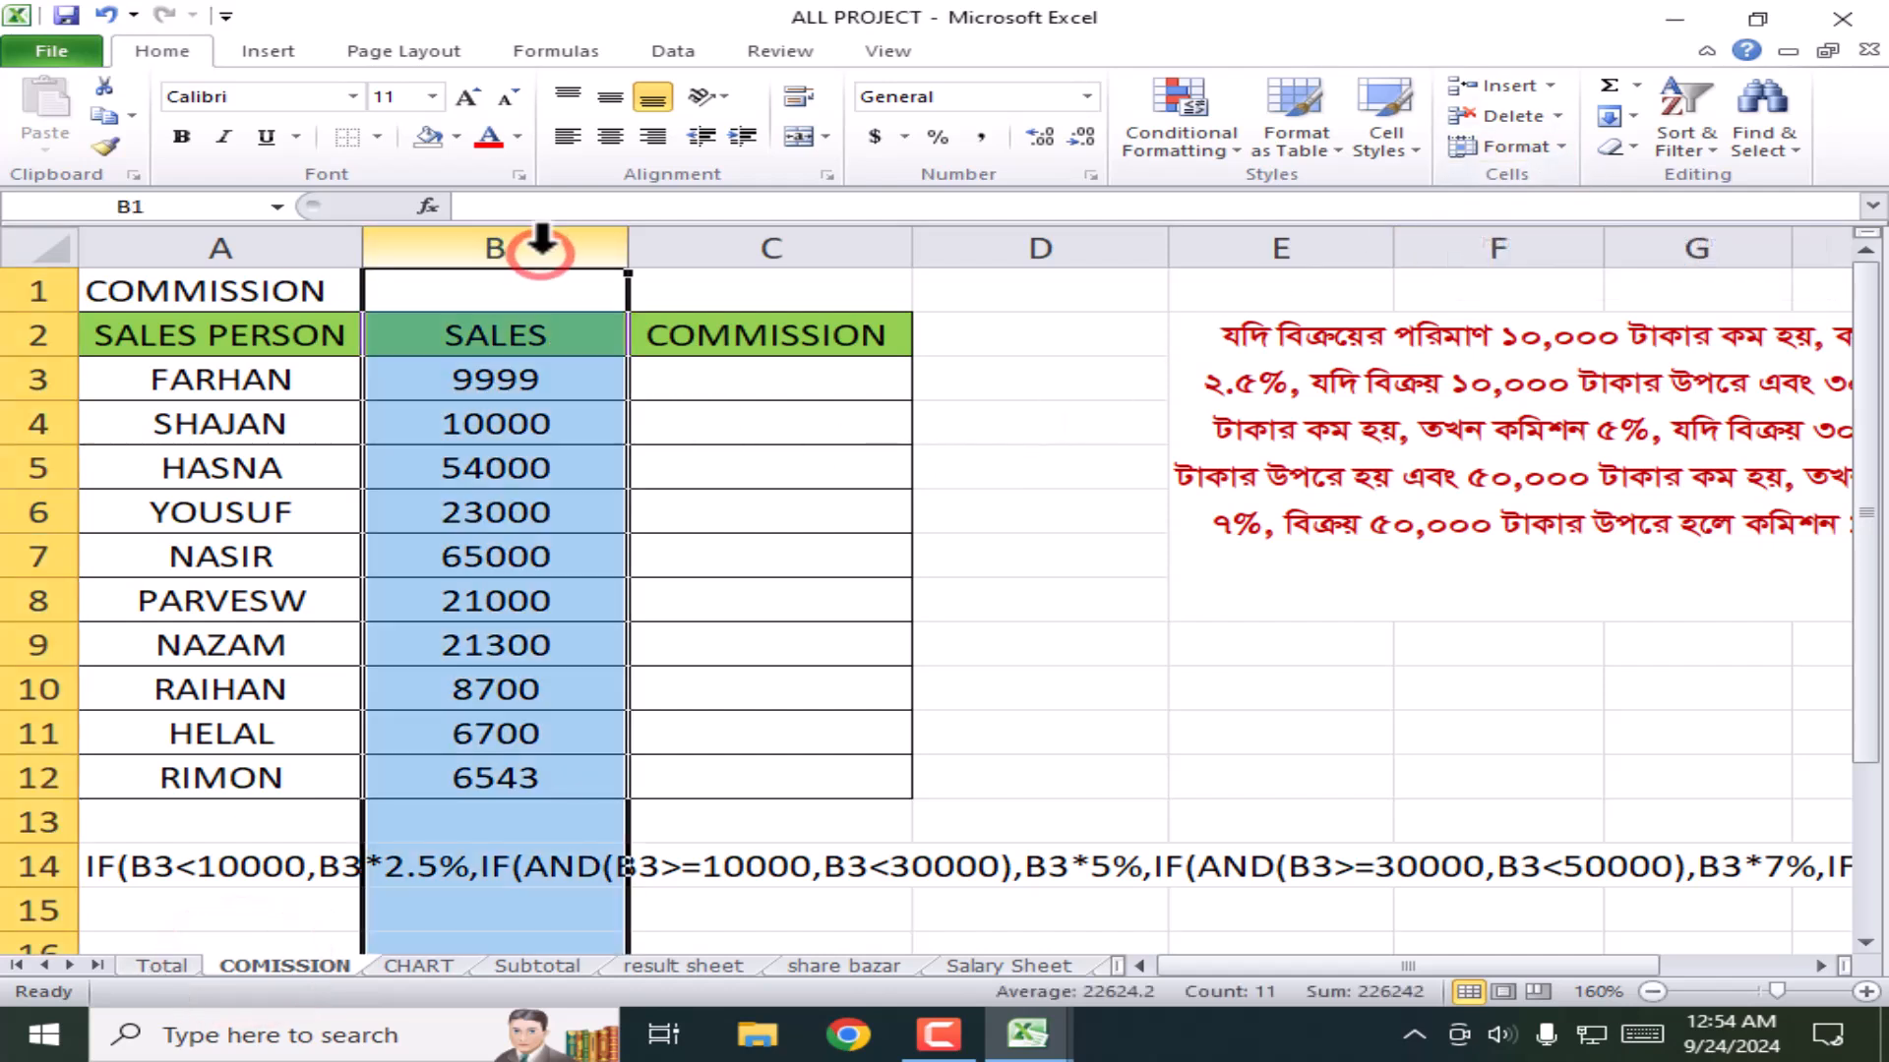
pyautogui.click(1556, 149)
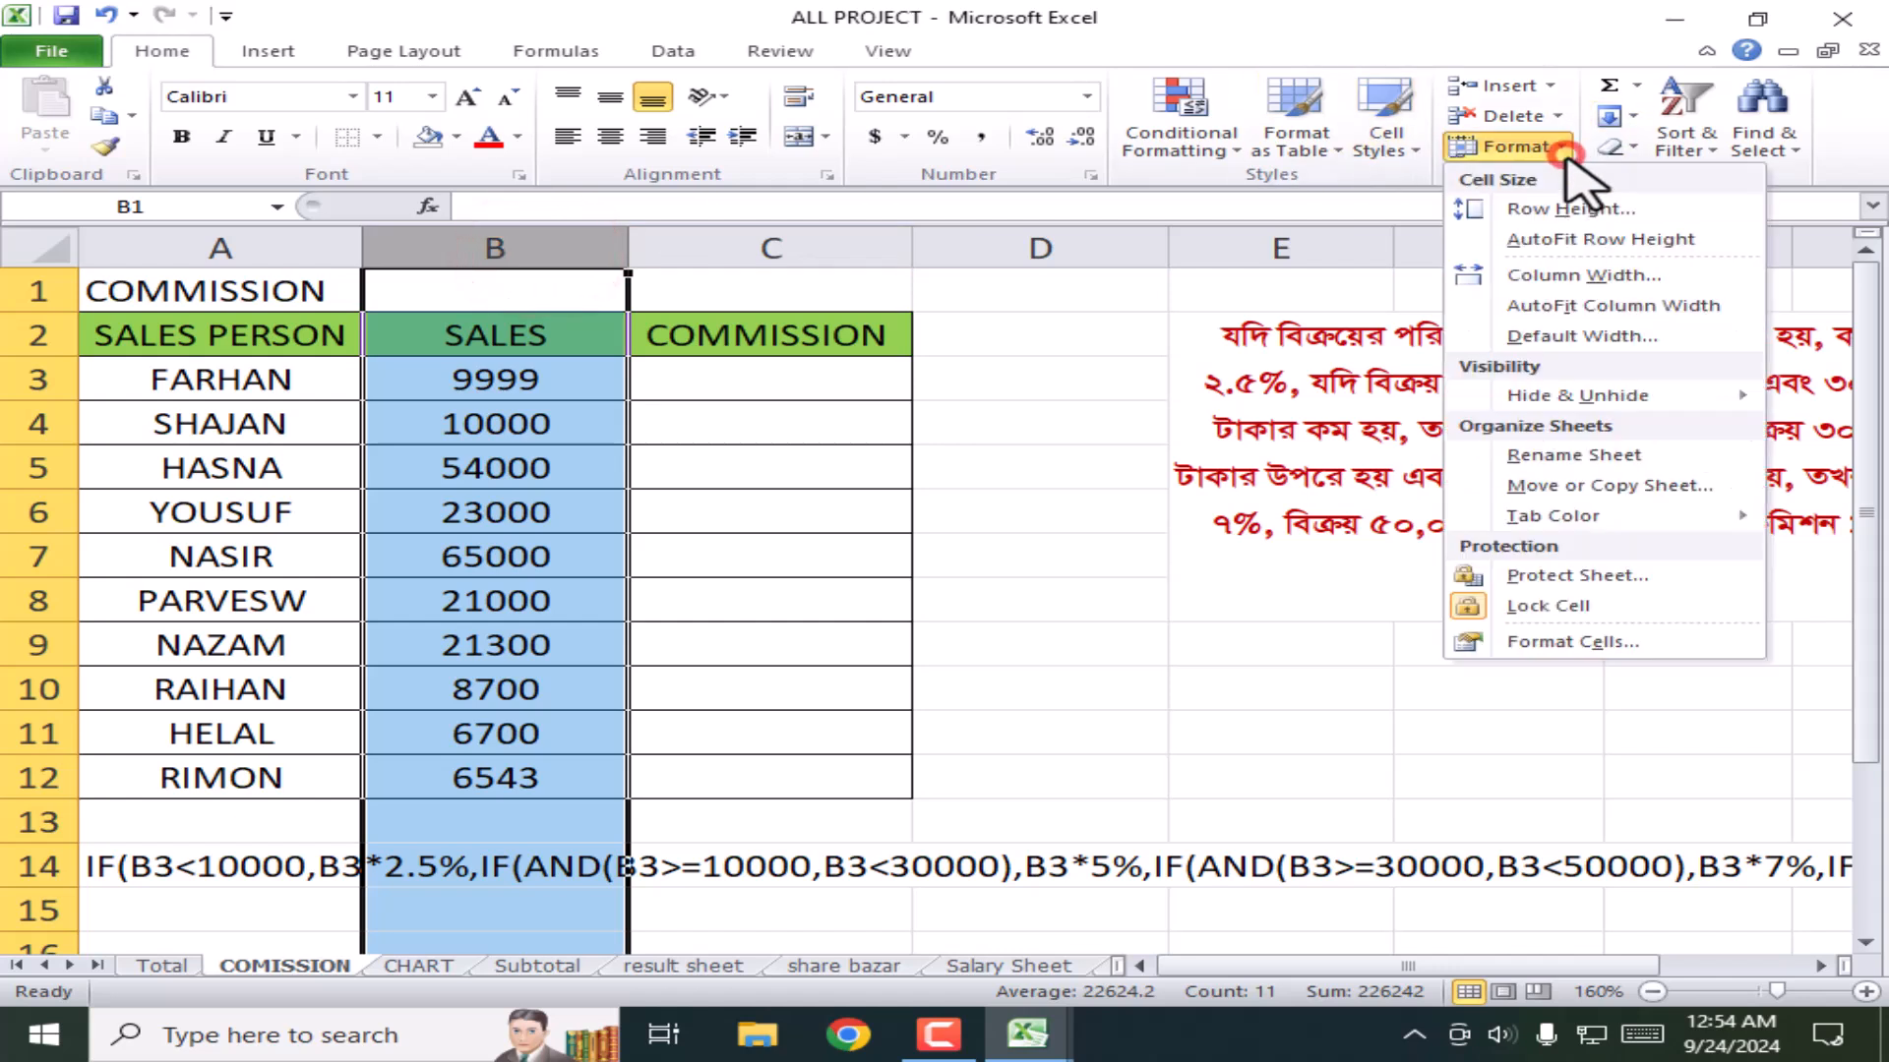
pyautogui.moveTo(1574, 405)
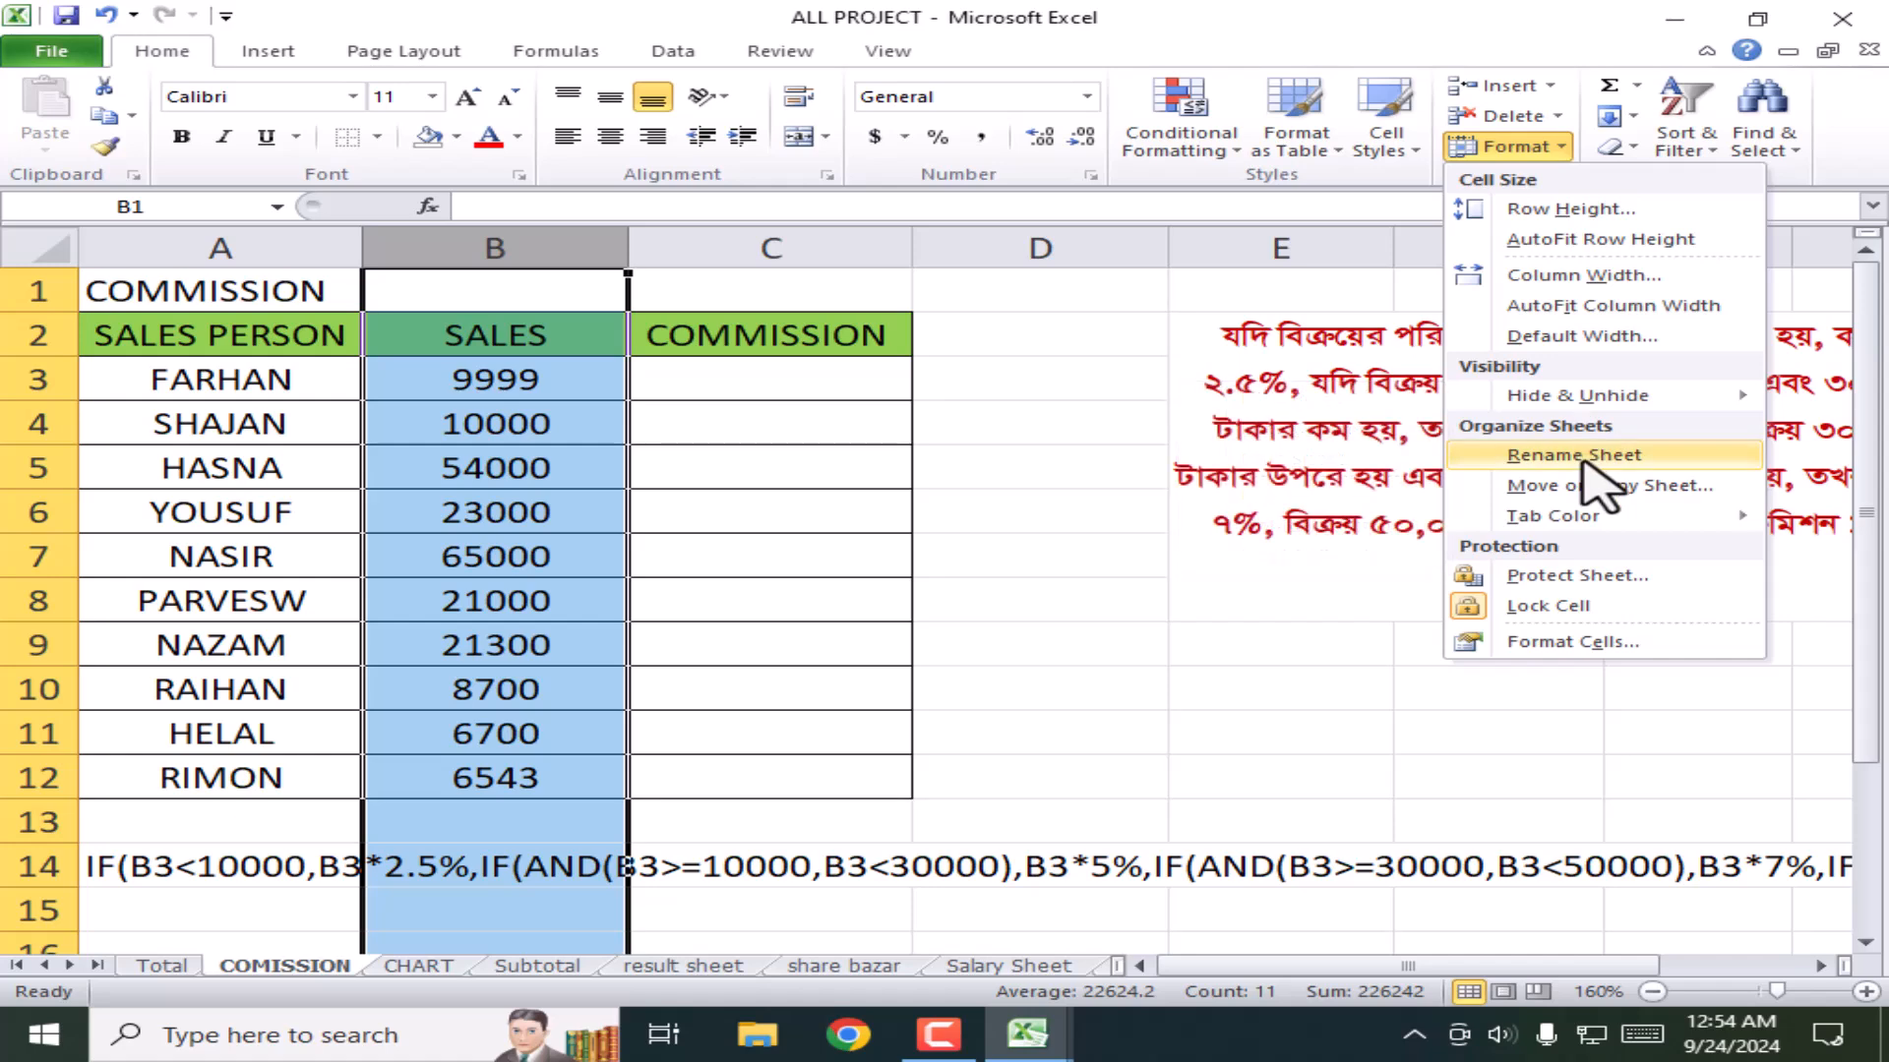
pyautogui.click(1070, 511)
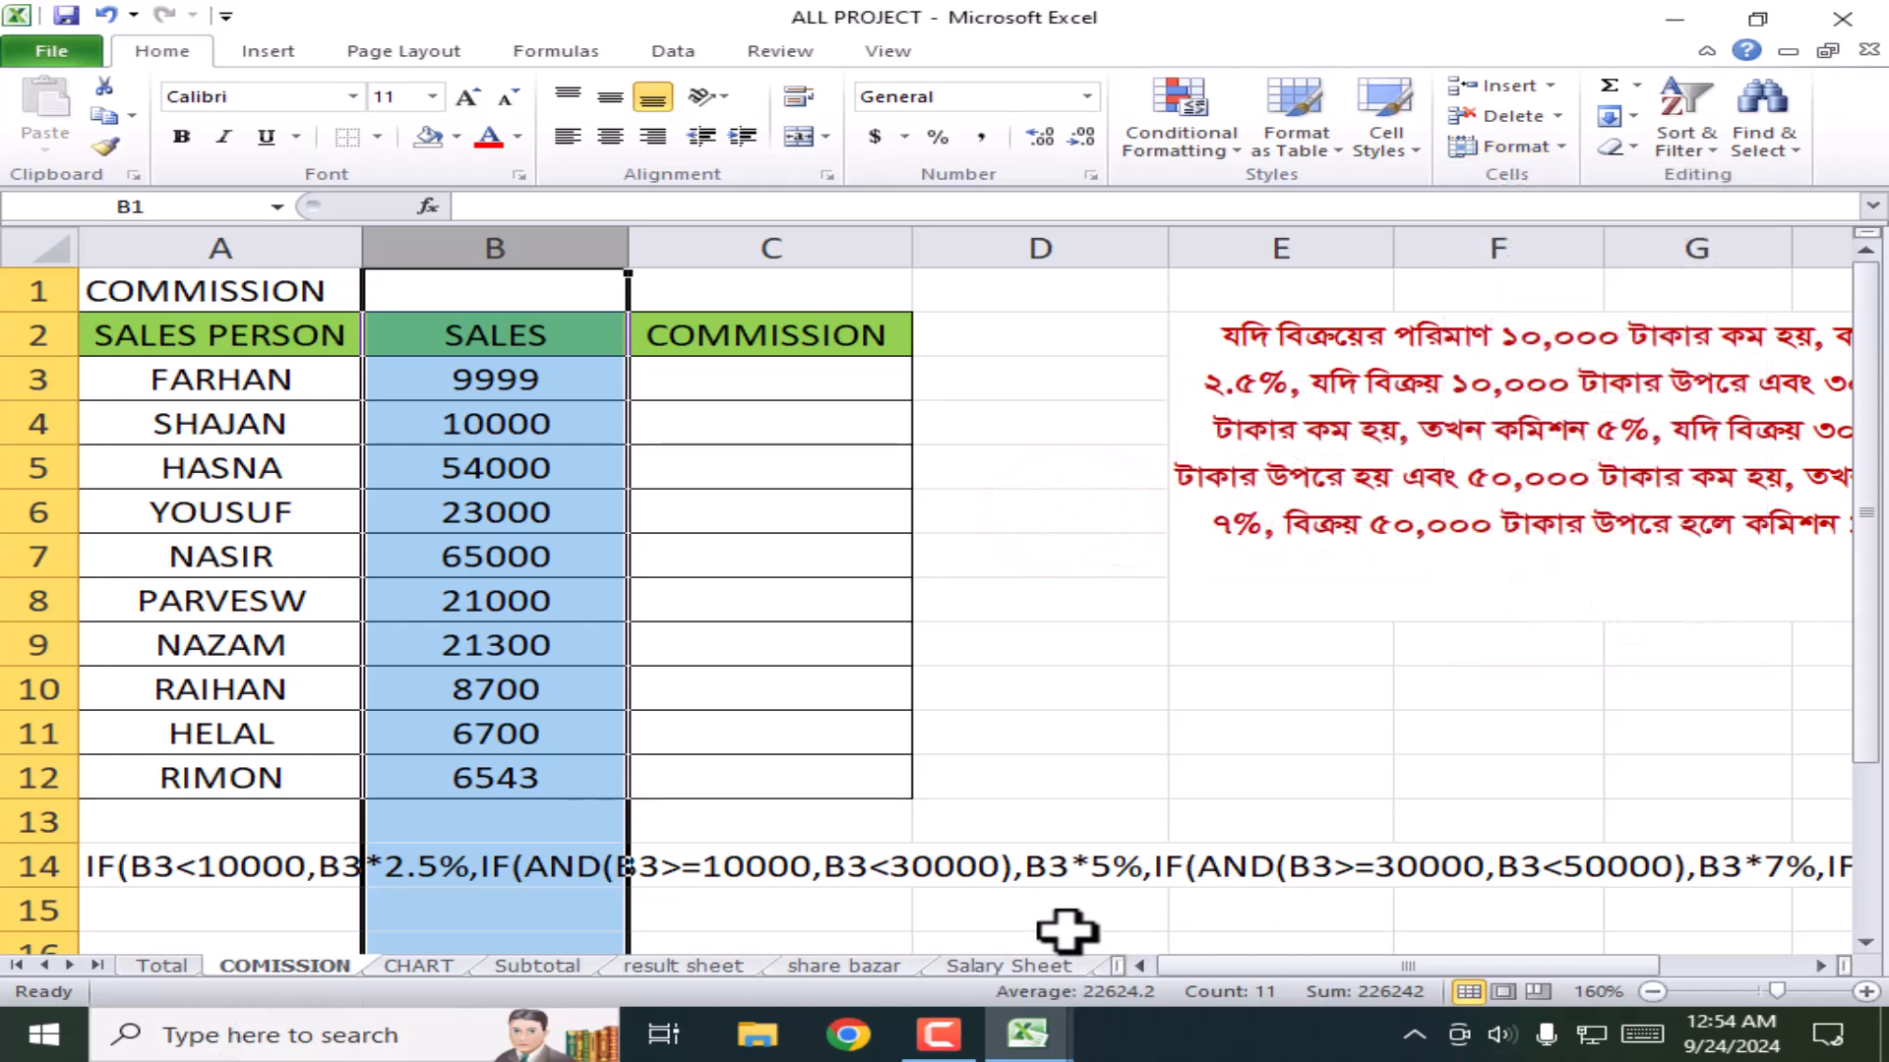
pyautogui.moveTo(1033, 1042)
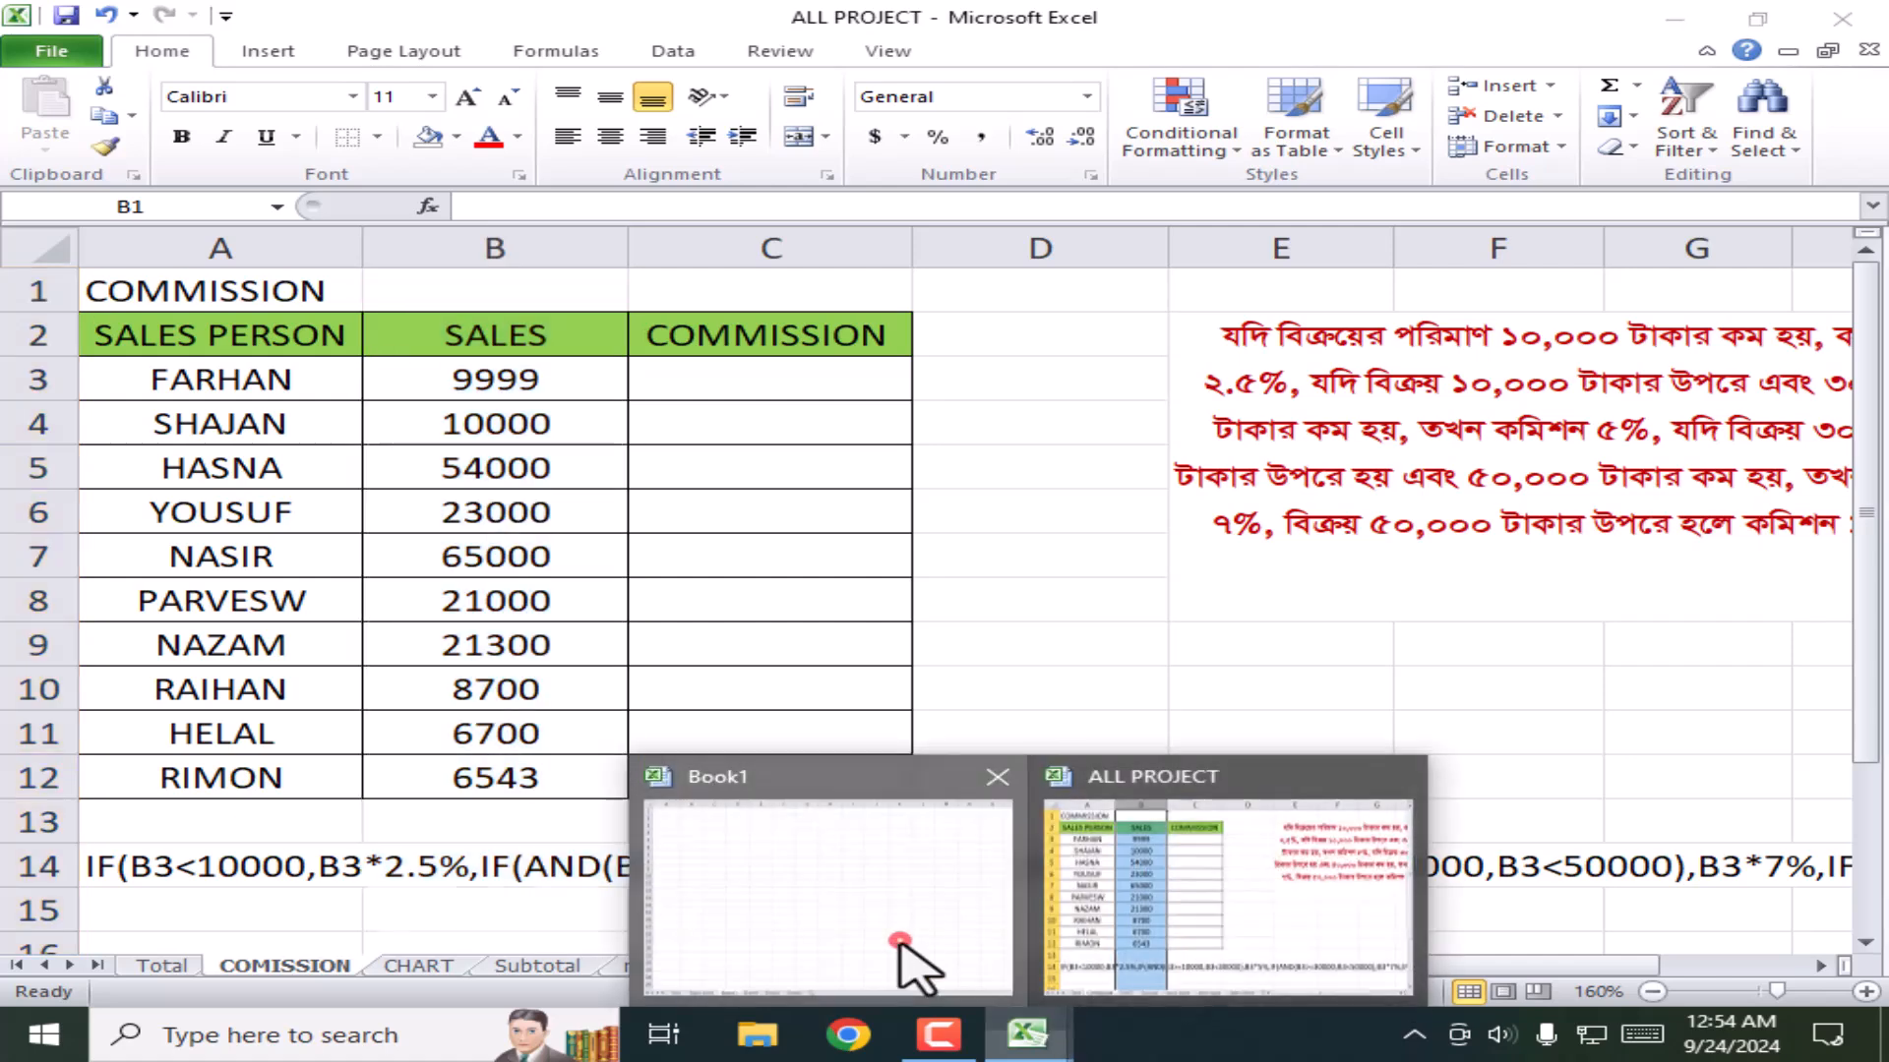
# Step: Switch to Book1 and browse its Salary, Sheet3, Sheet4 and Sheet5 tabs
pyautogui.click(898, 944)
pyautogui.click(325, 966)
pyautogui.click(438, 966)
pyautogui.click(536, 965)
pyautogui.click(646, 966)
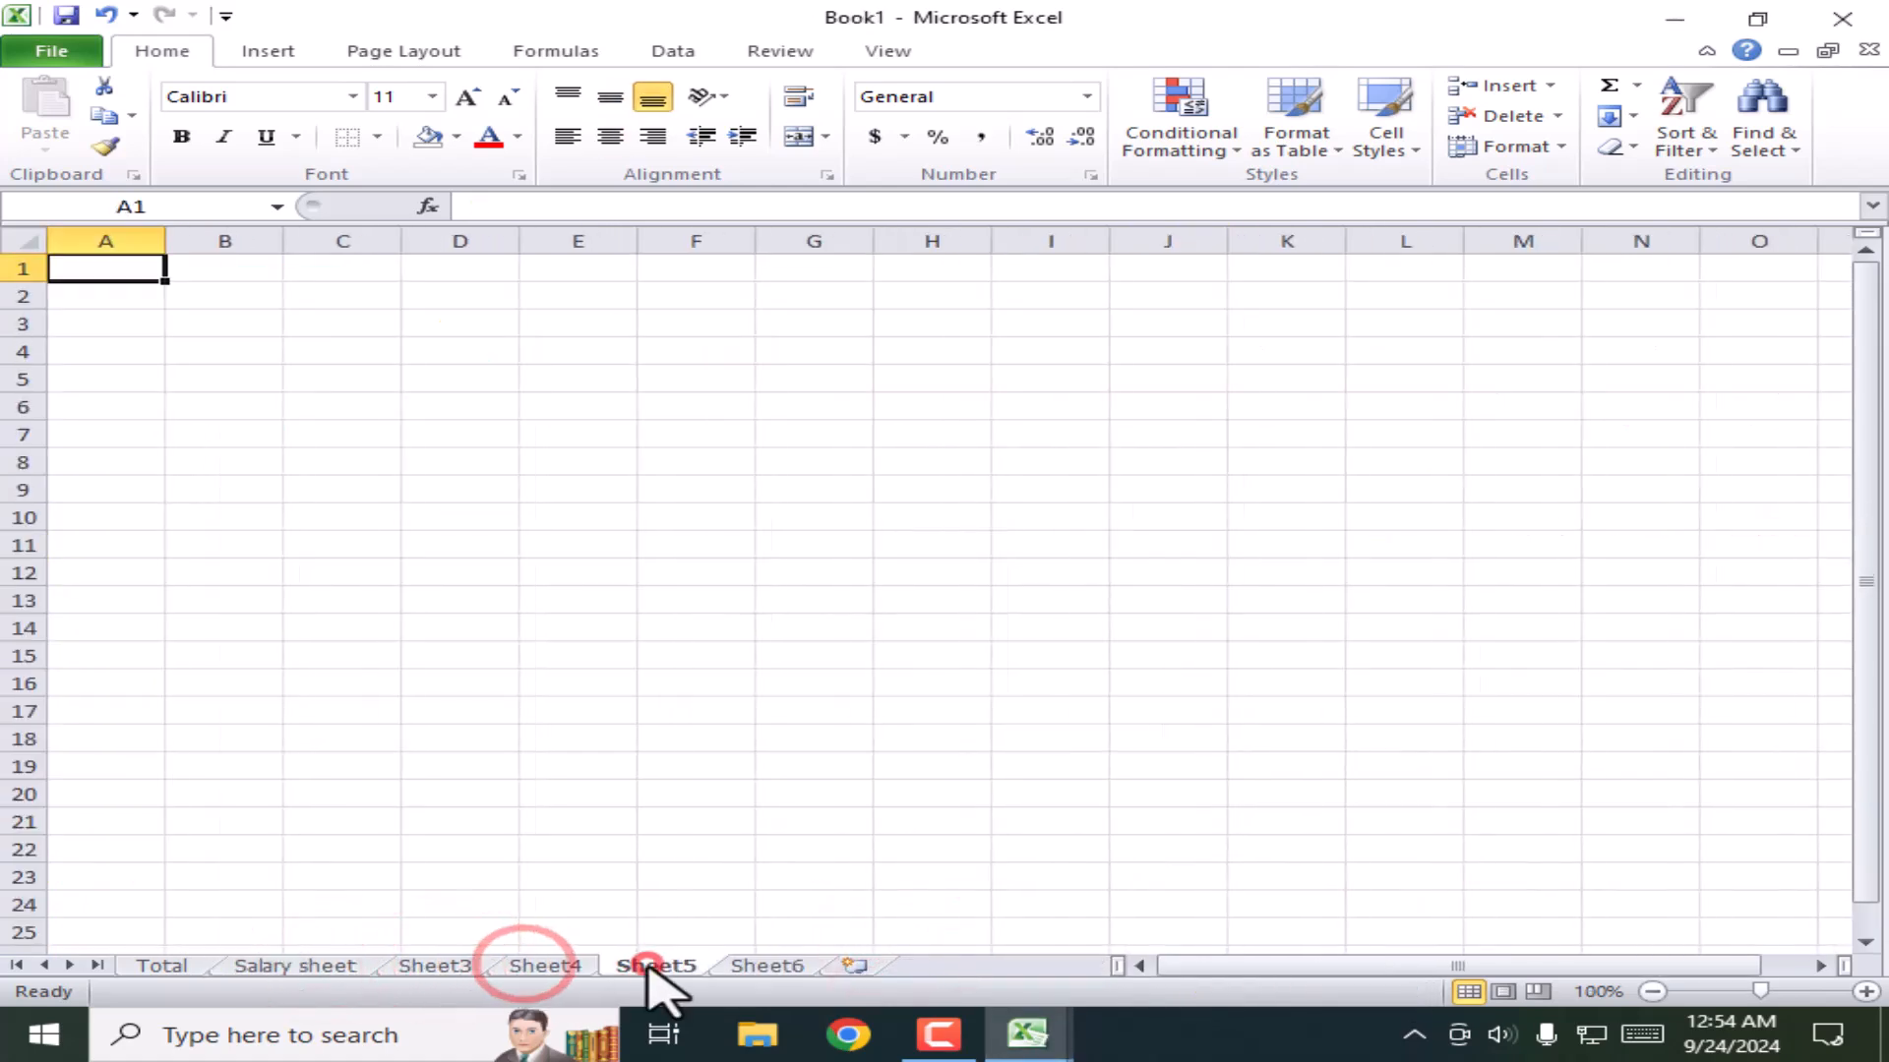
pyautogui.click(398, 967)
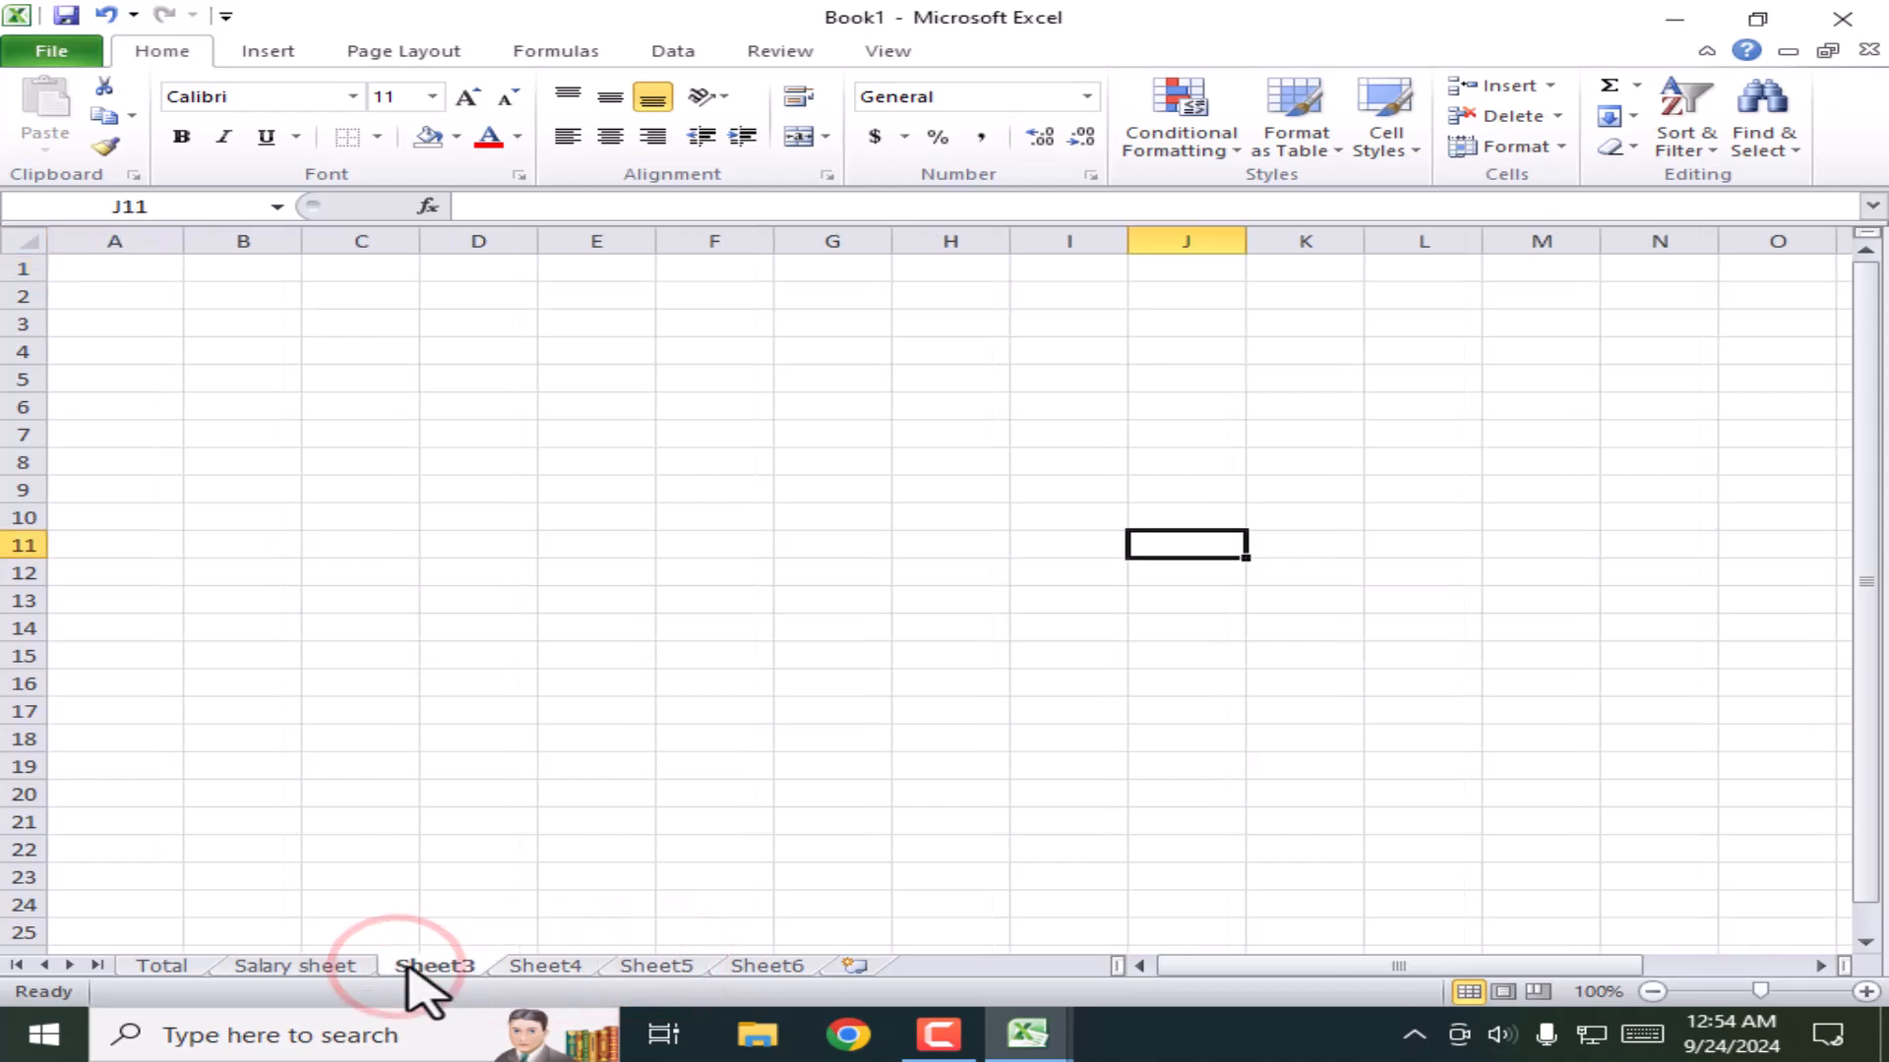
# Step: Rename Sheet3 to 'kdlsflksdjfd' using Format > Rename Sheet
pyautogui.click(1562, 147)
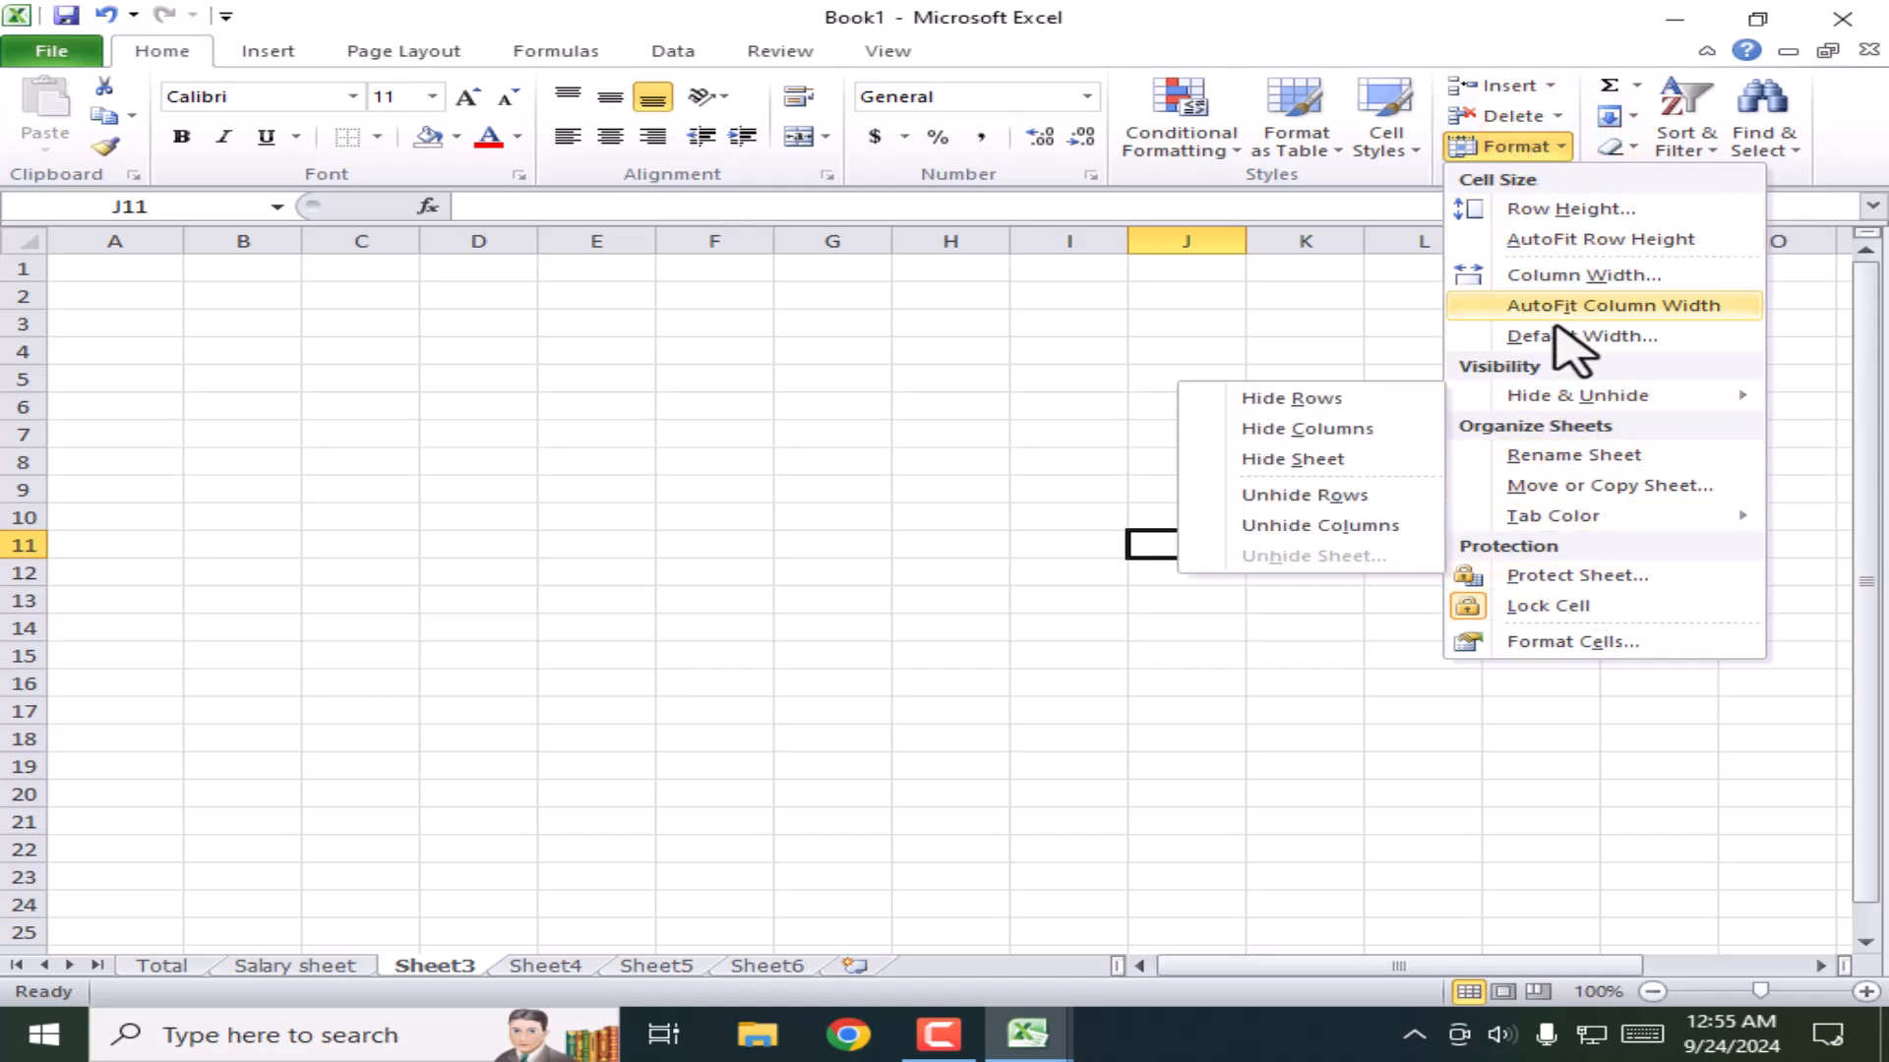
pyautogui.click(1555, 454)
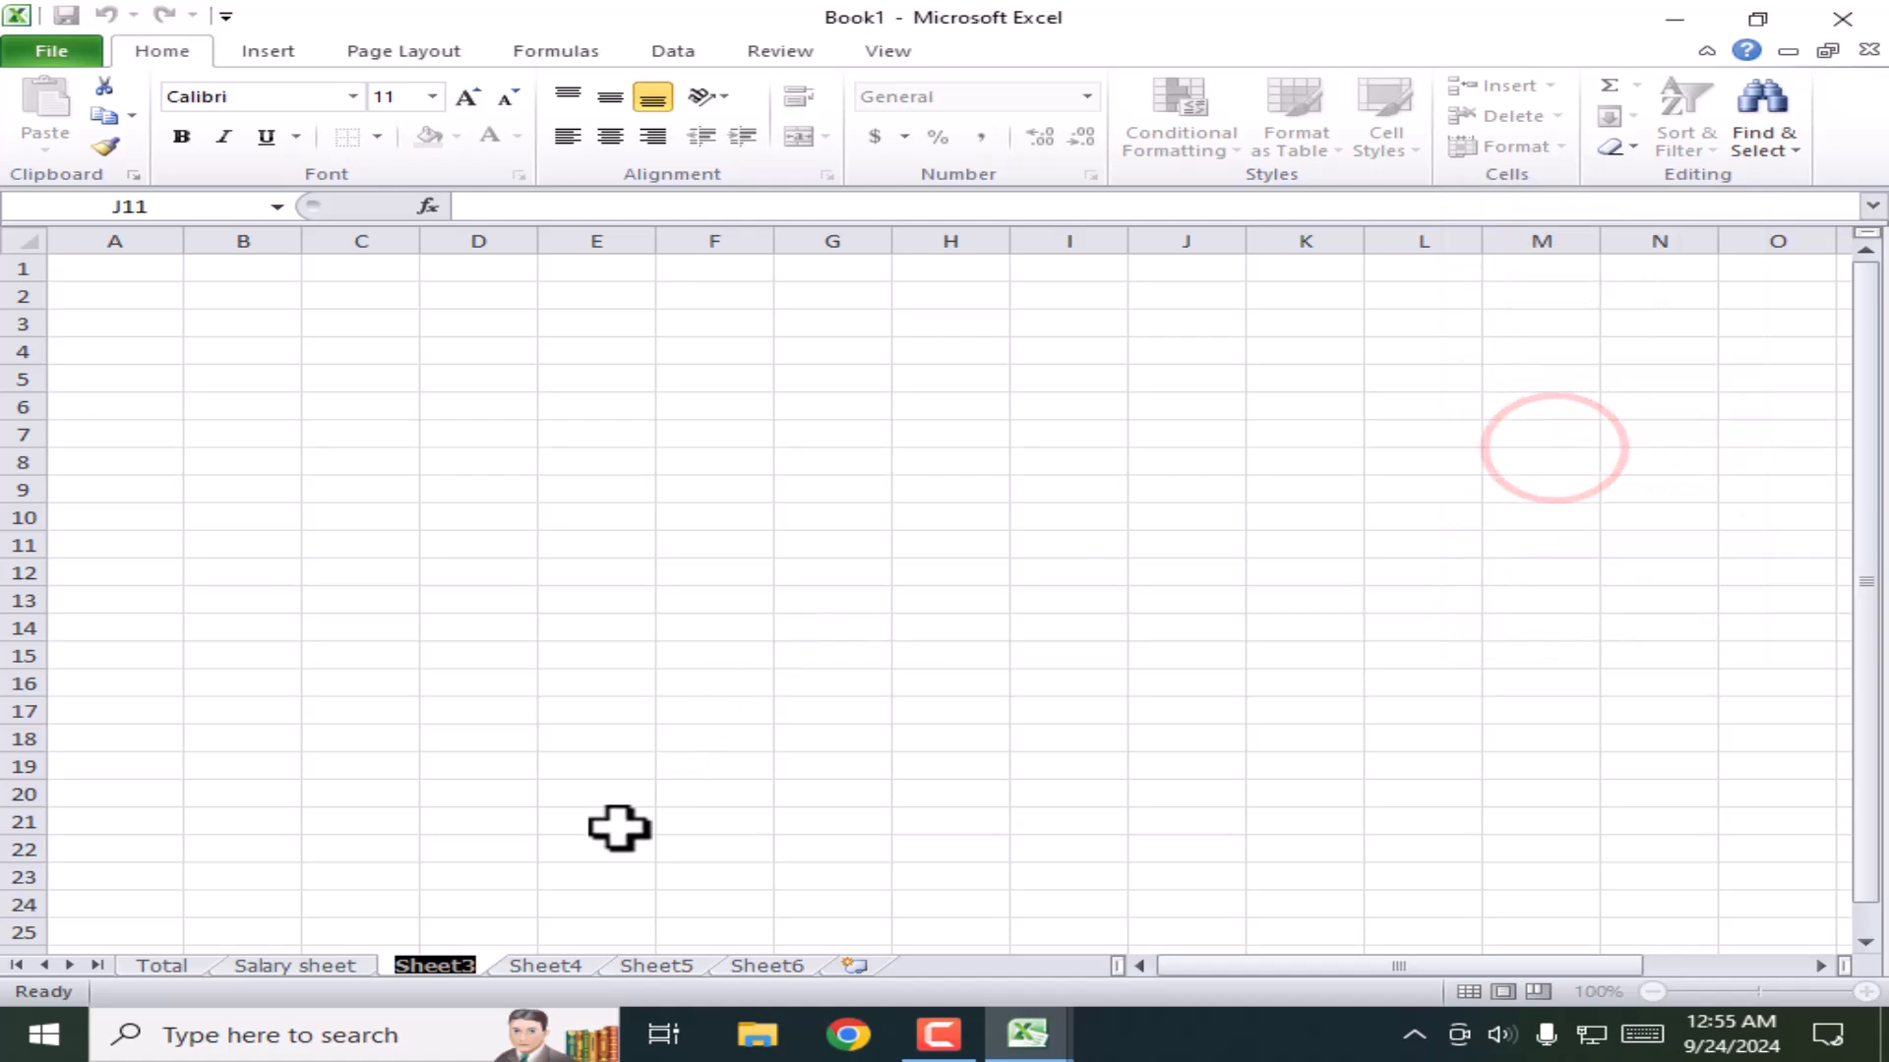
pyautogui.write('kdlsflksdjfd')
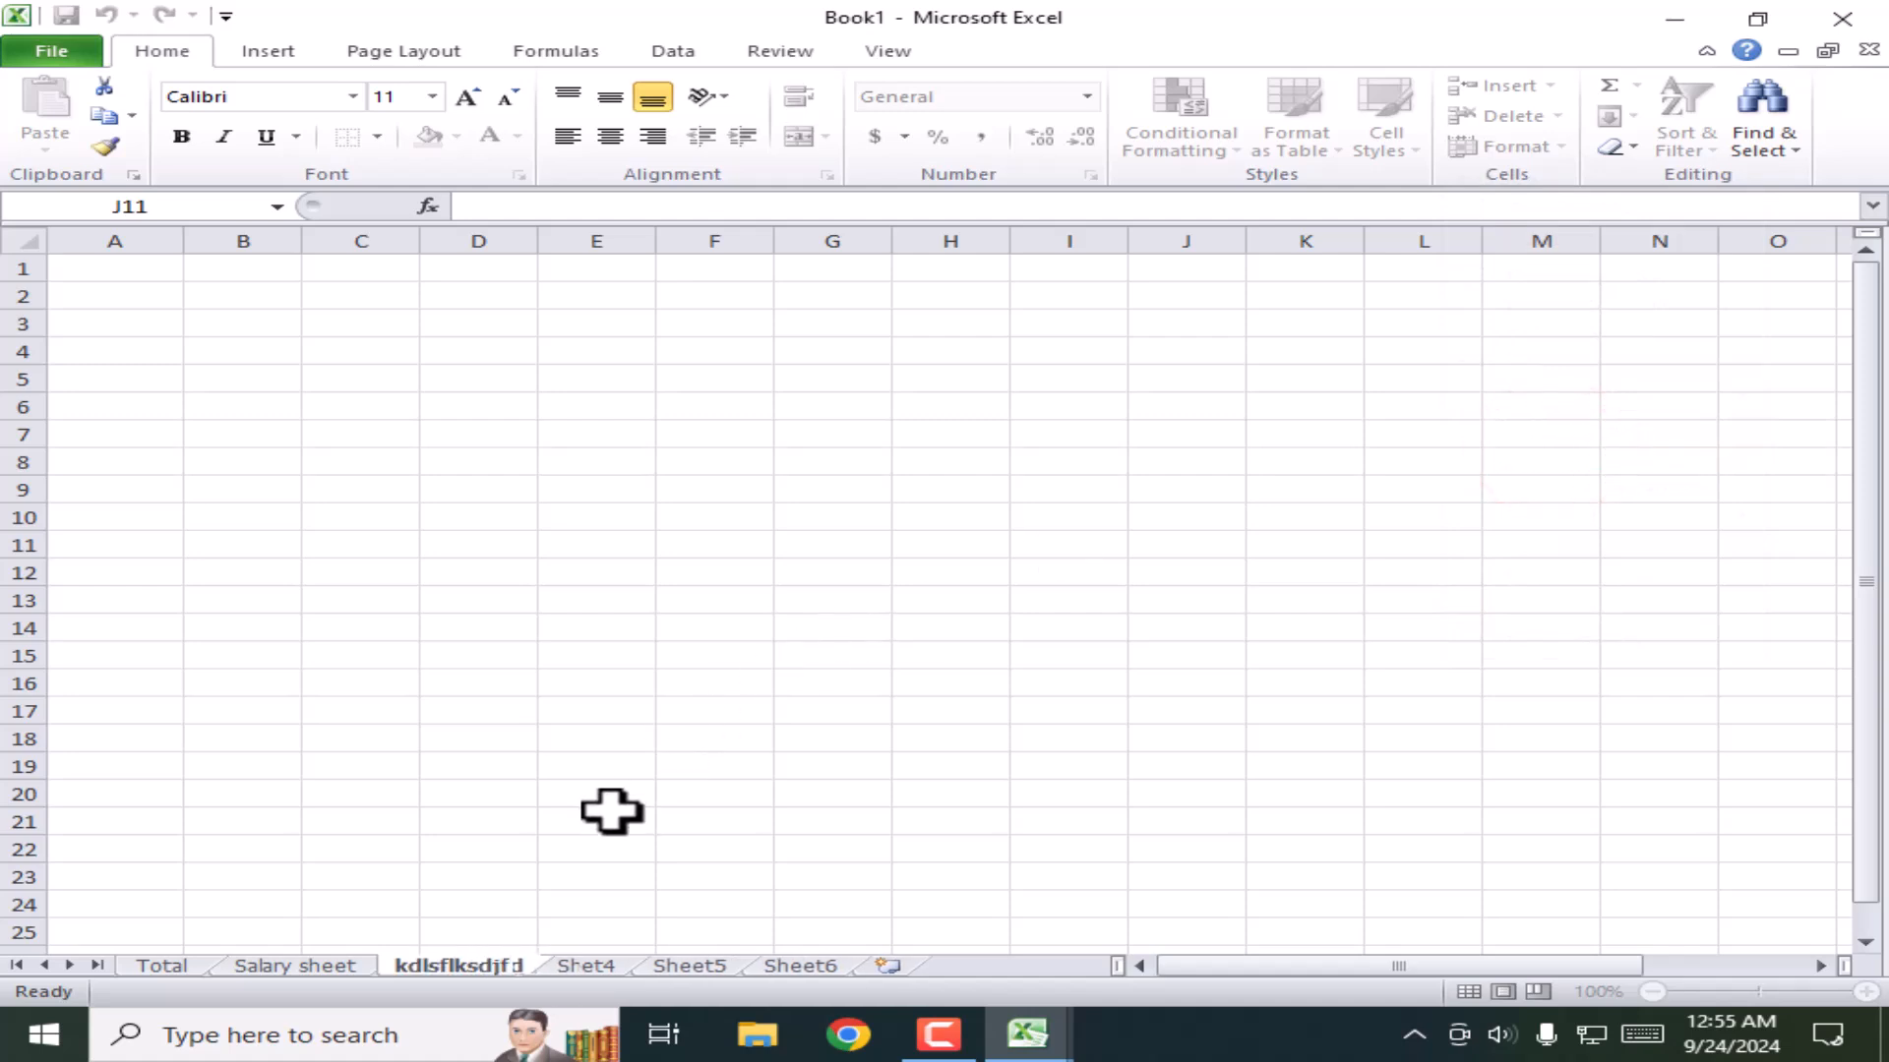
pyautogui.click(611, 806)
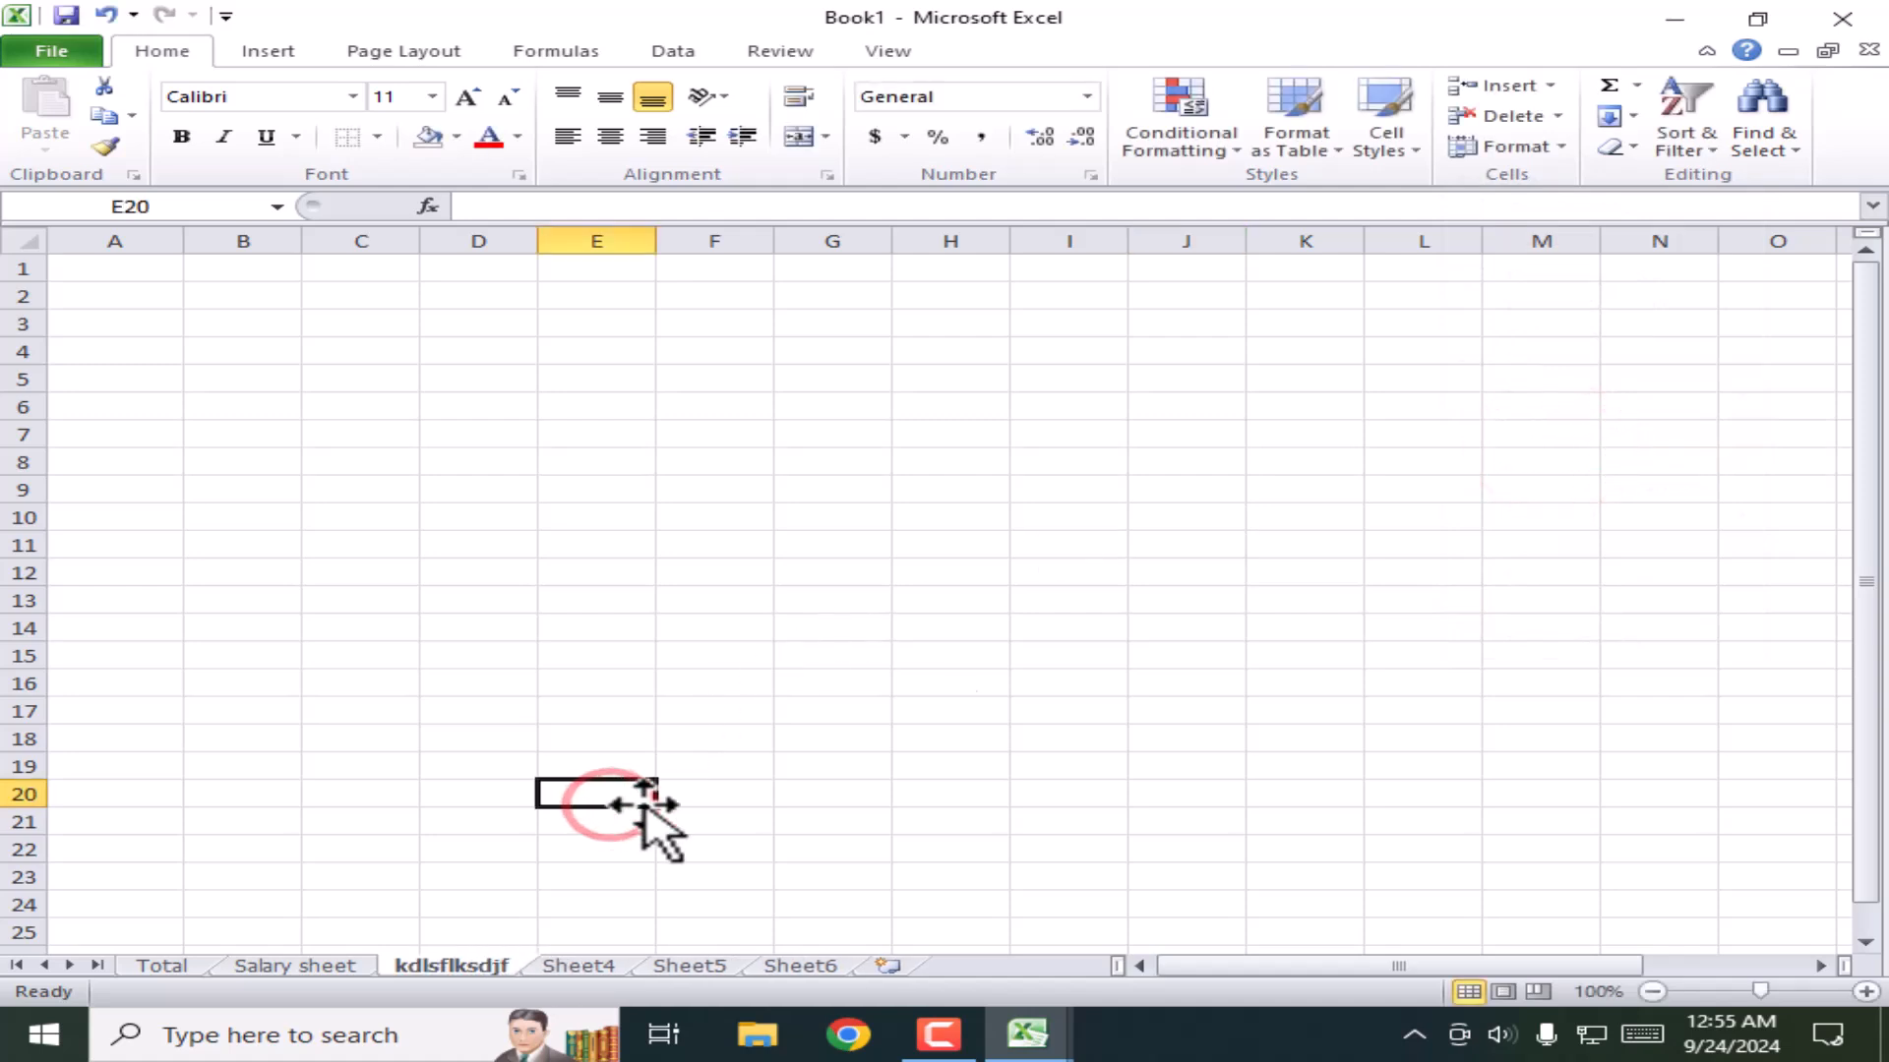
# Step: Open the Salary sheet's tab menu, then minimize the Excel window
pyautogui.click(1557, 148)
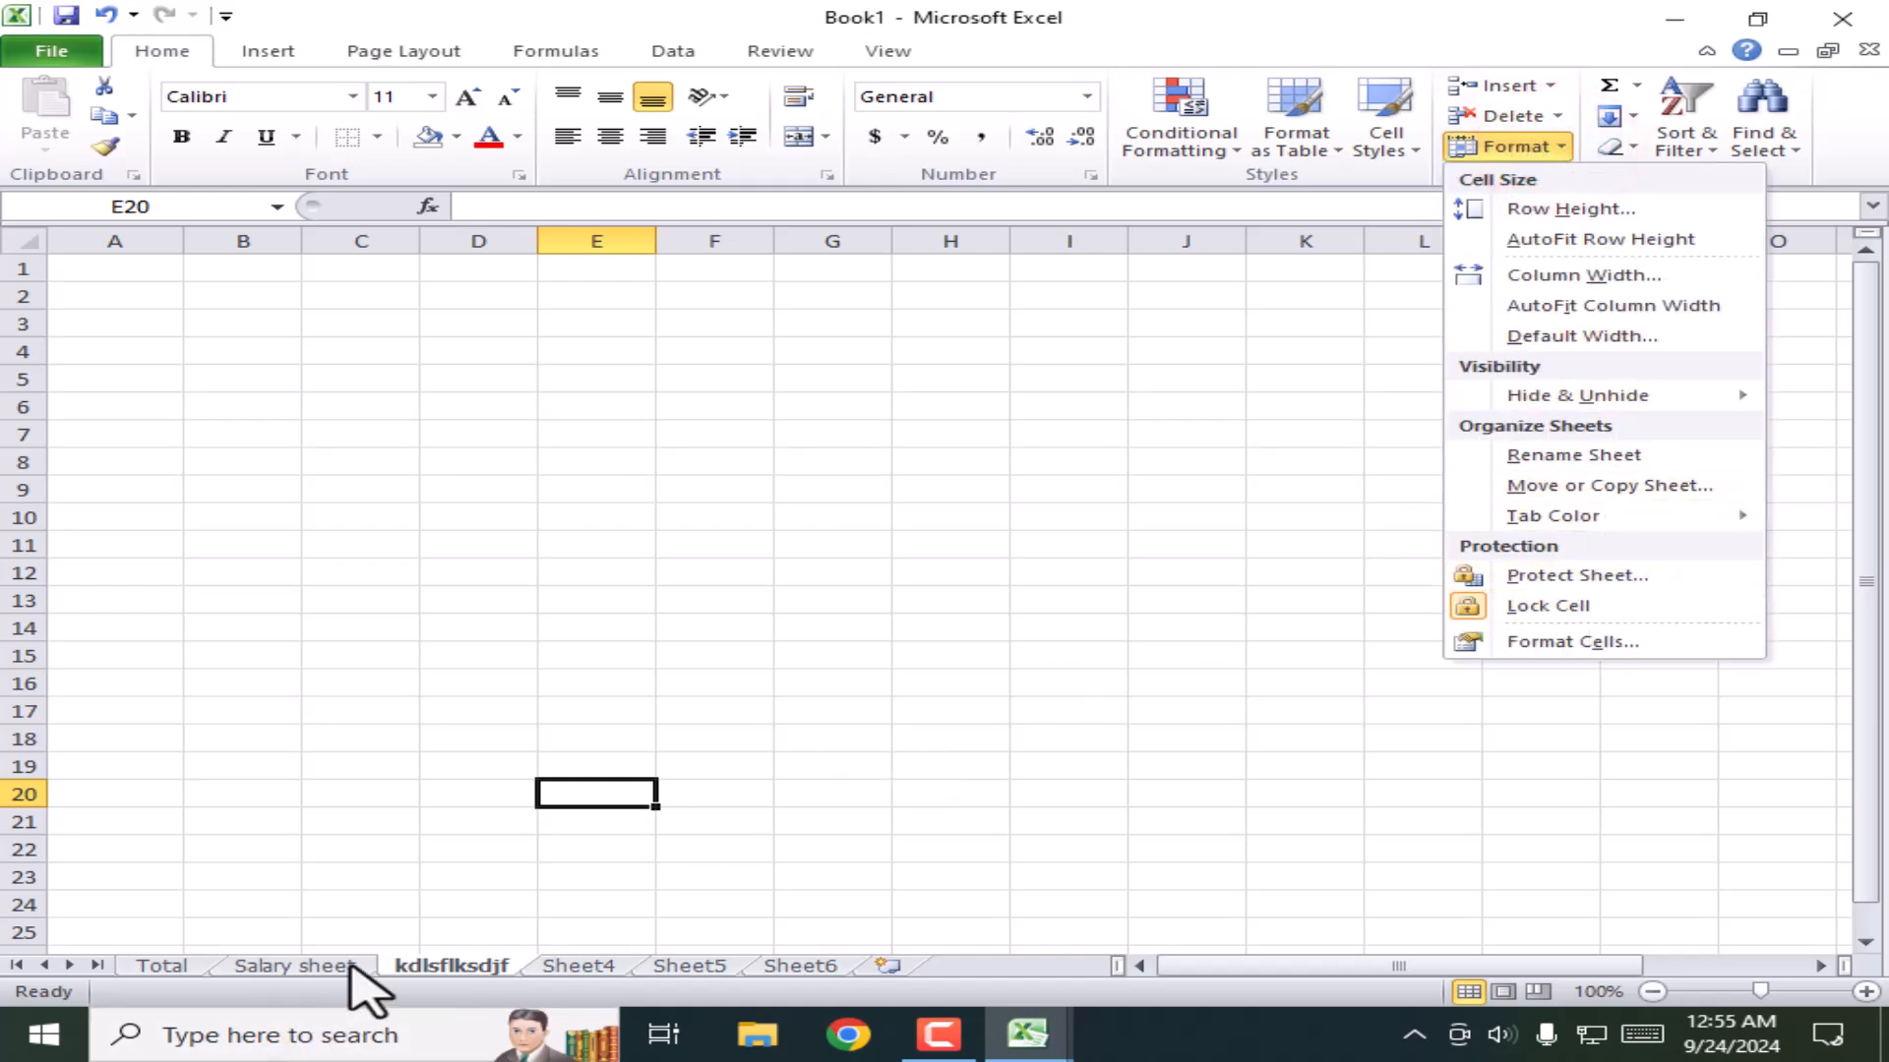
pyautogui.rightClick(351, 966)
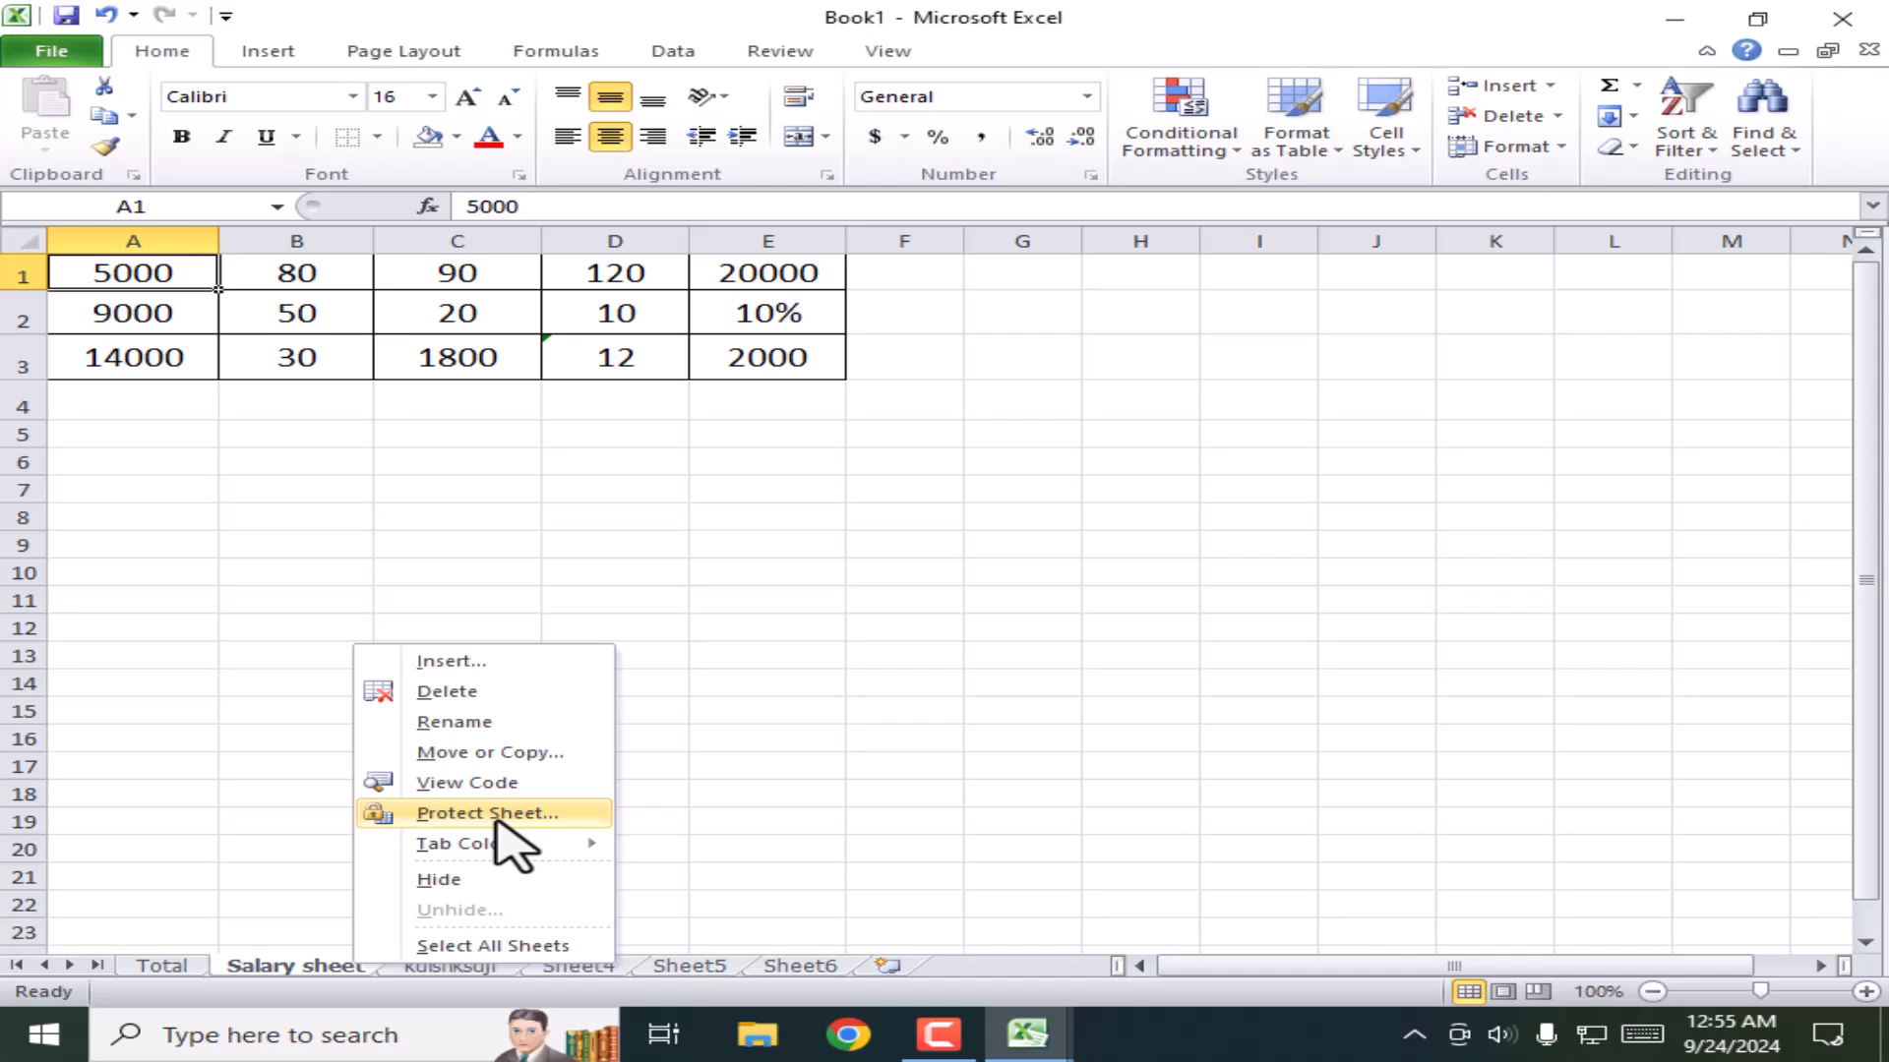
pyautogui.click(1669, 10)
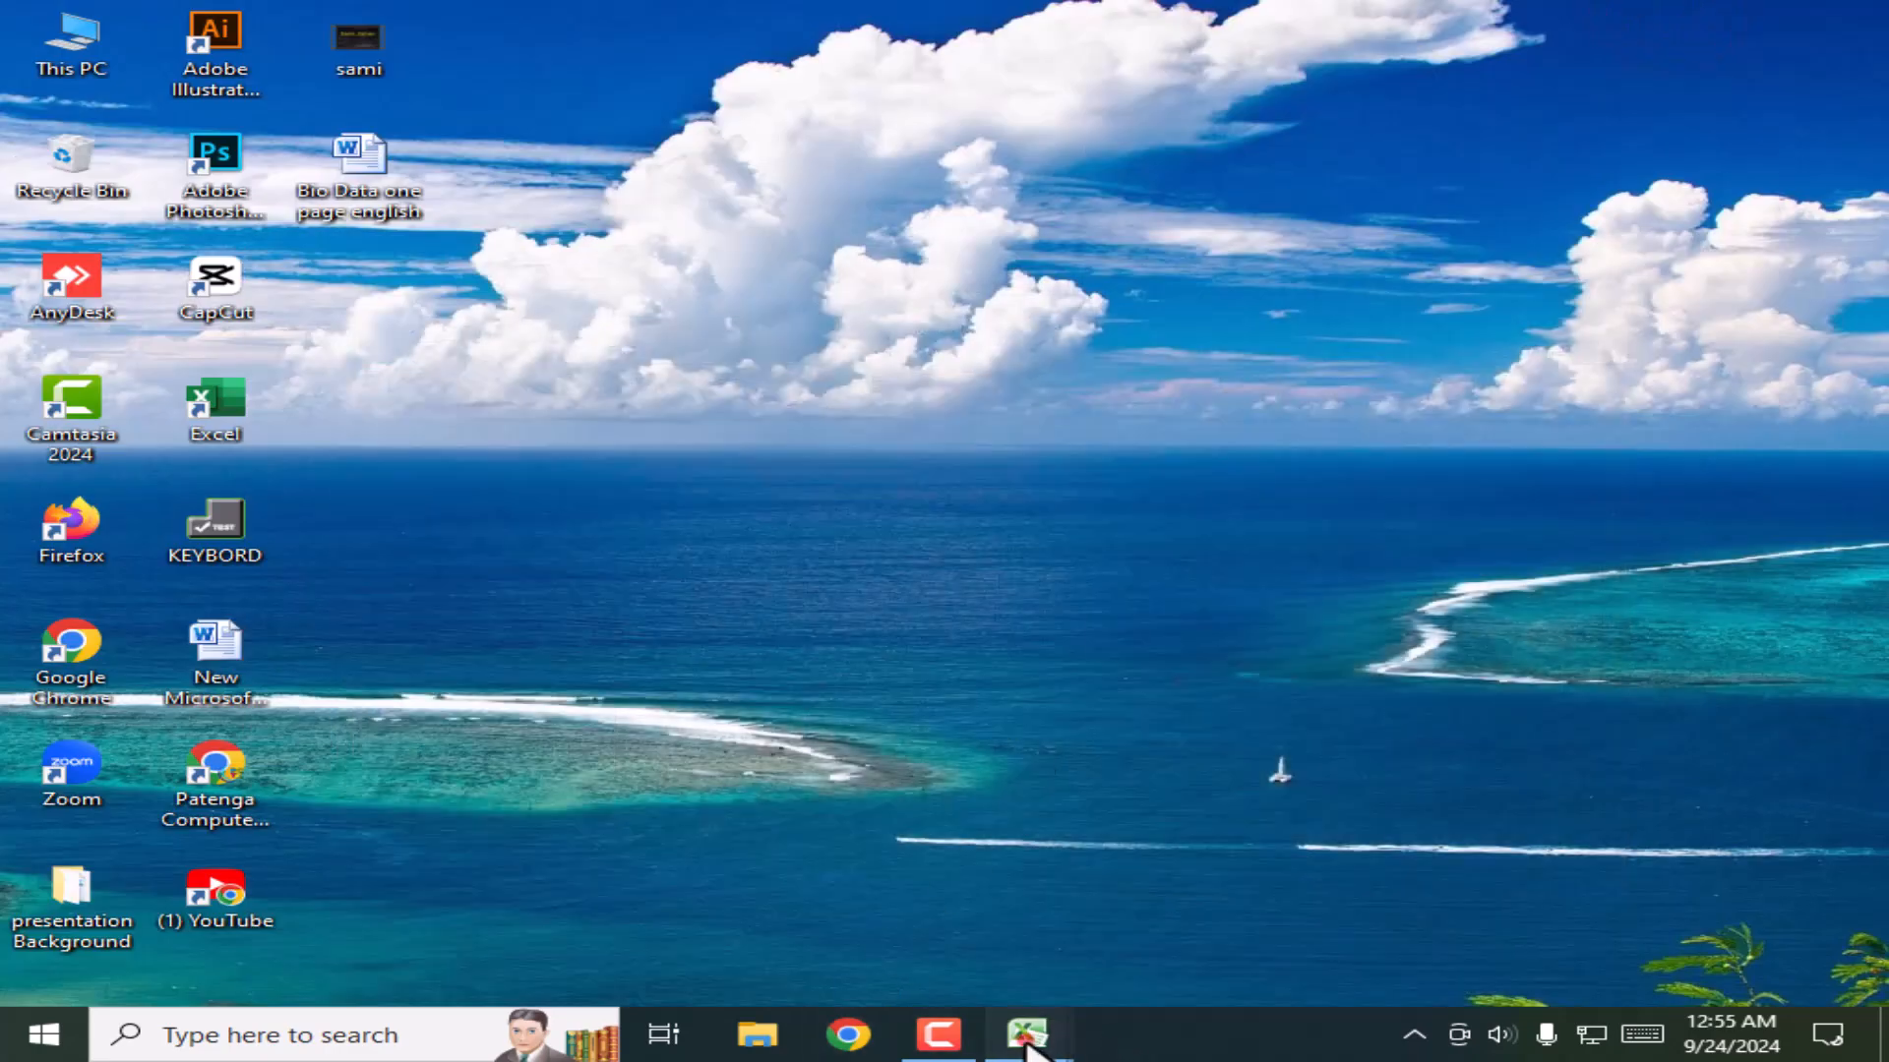
# Step: Bring ALL PROJECT back and protect its COMISSION sheet with a password
pyautogui.moveTo(1026, 1035)
pyautogui.click(1170, 896)
pyautogui.click(718, 519)
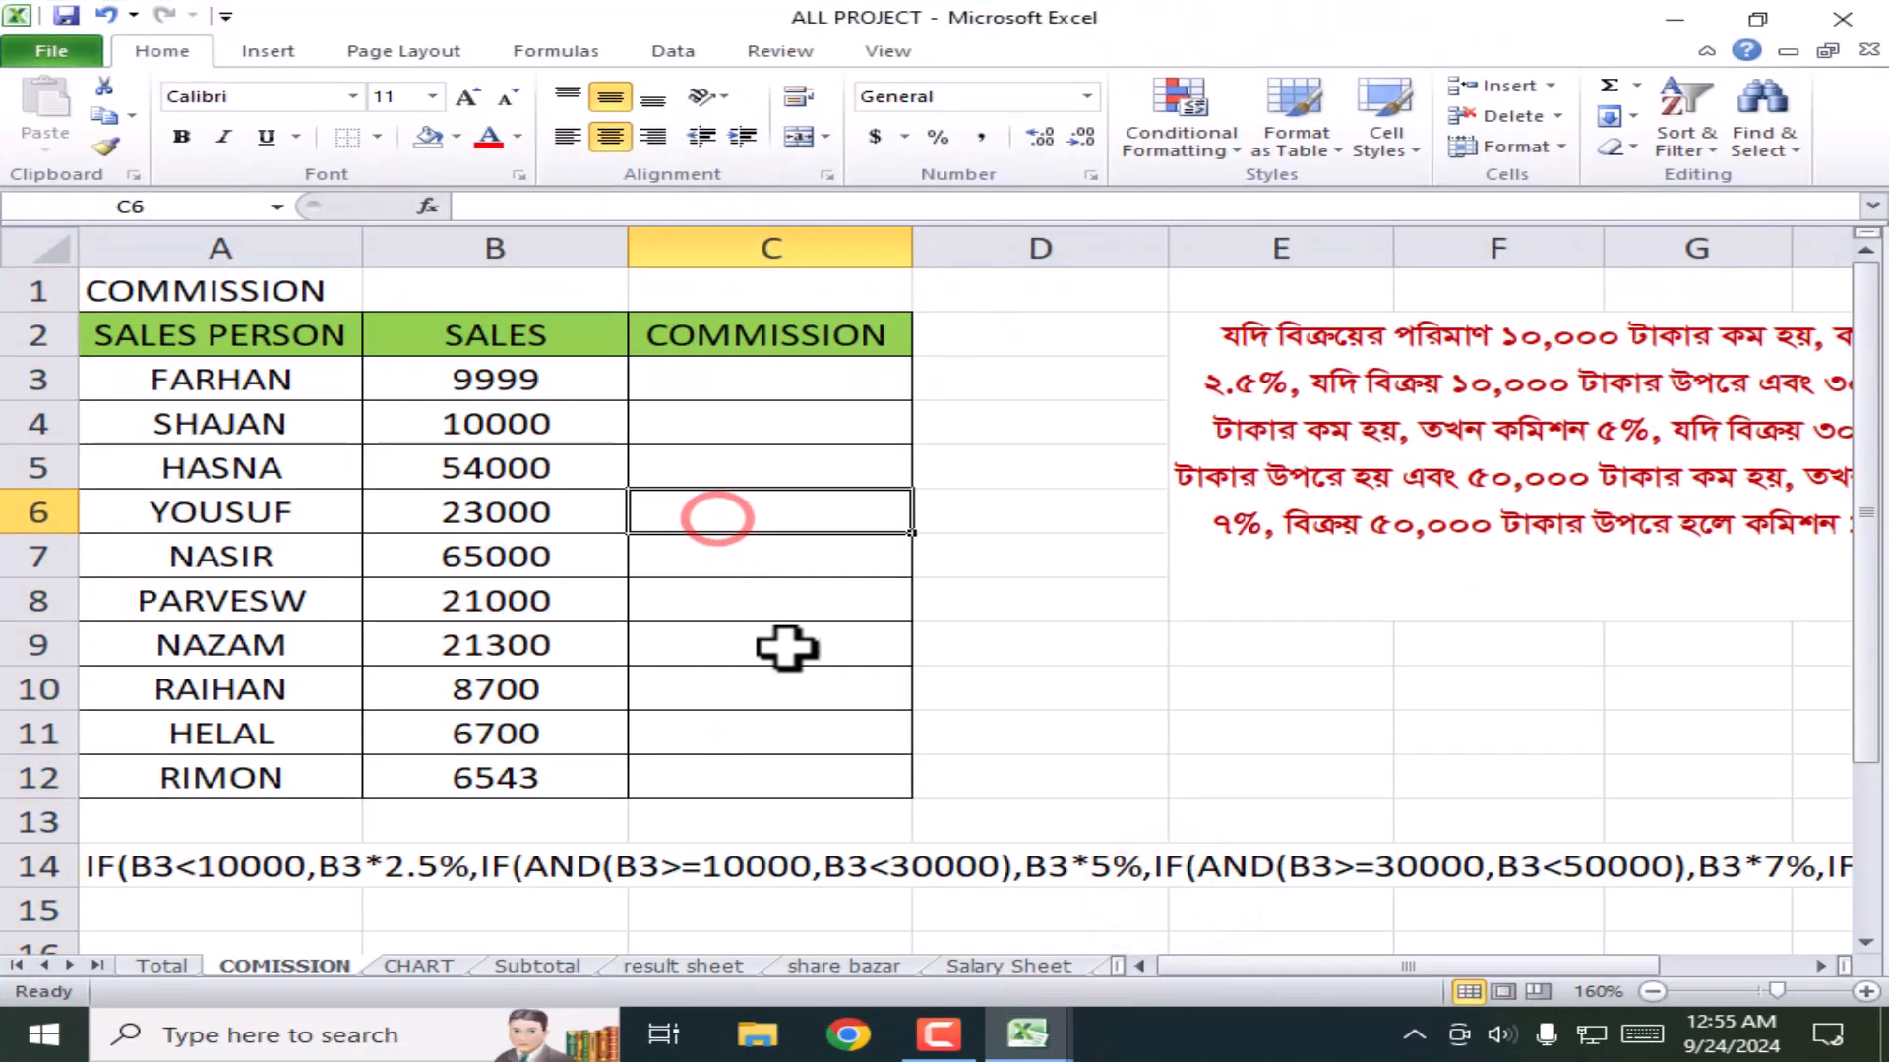
pyautogui.click(1560, 145)
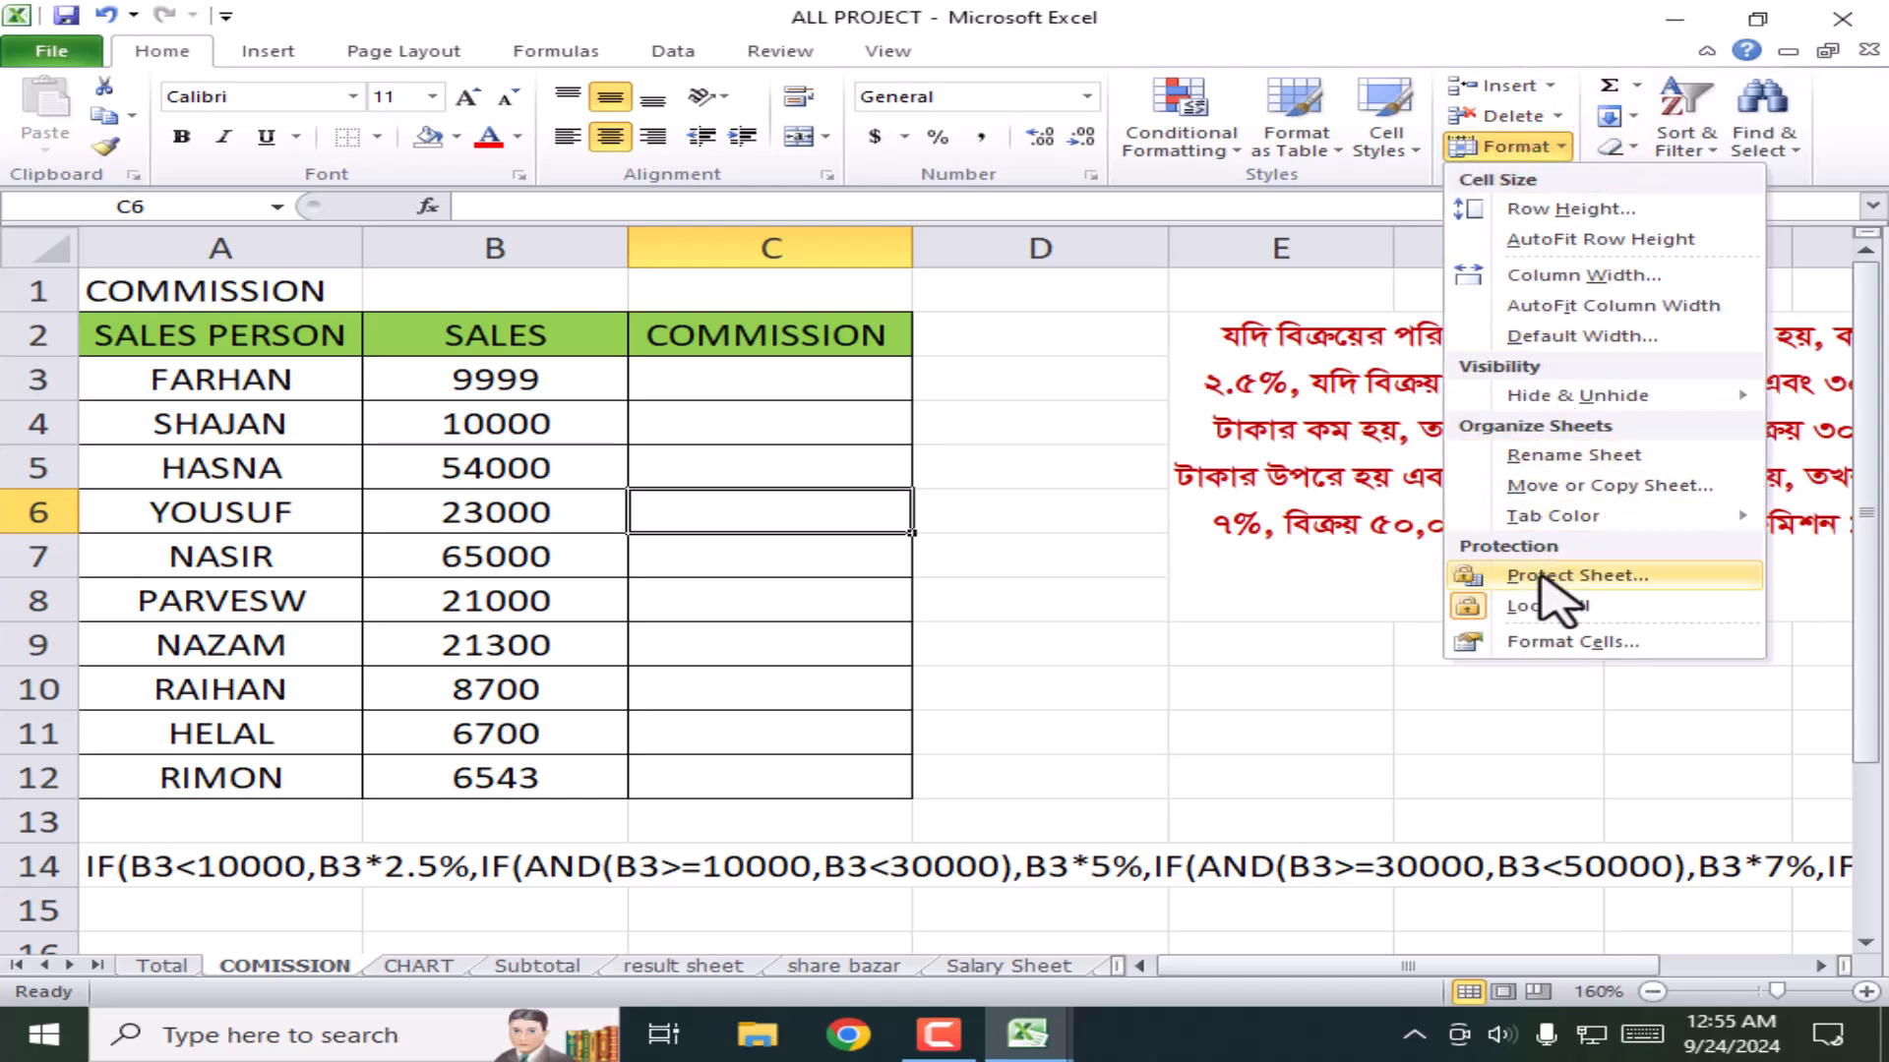
pyautogui.click(1598, 572)
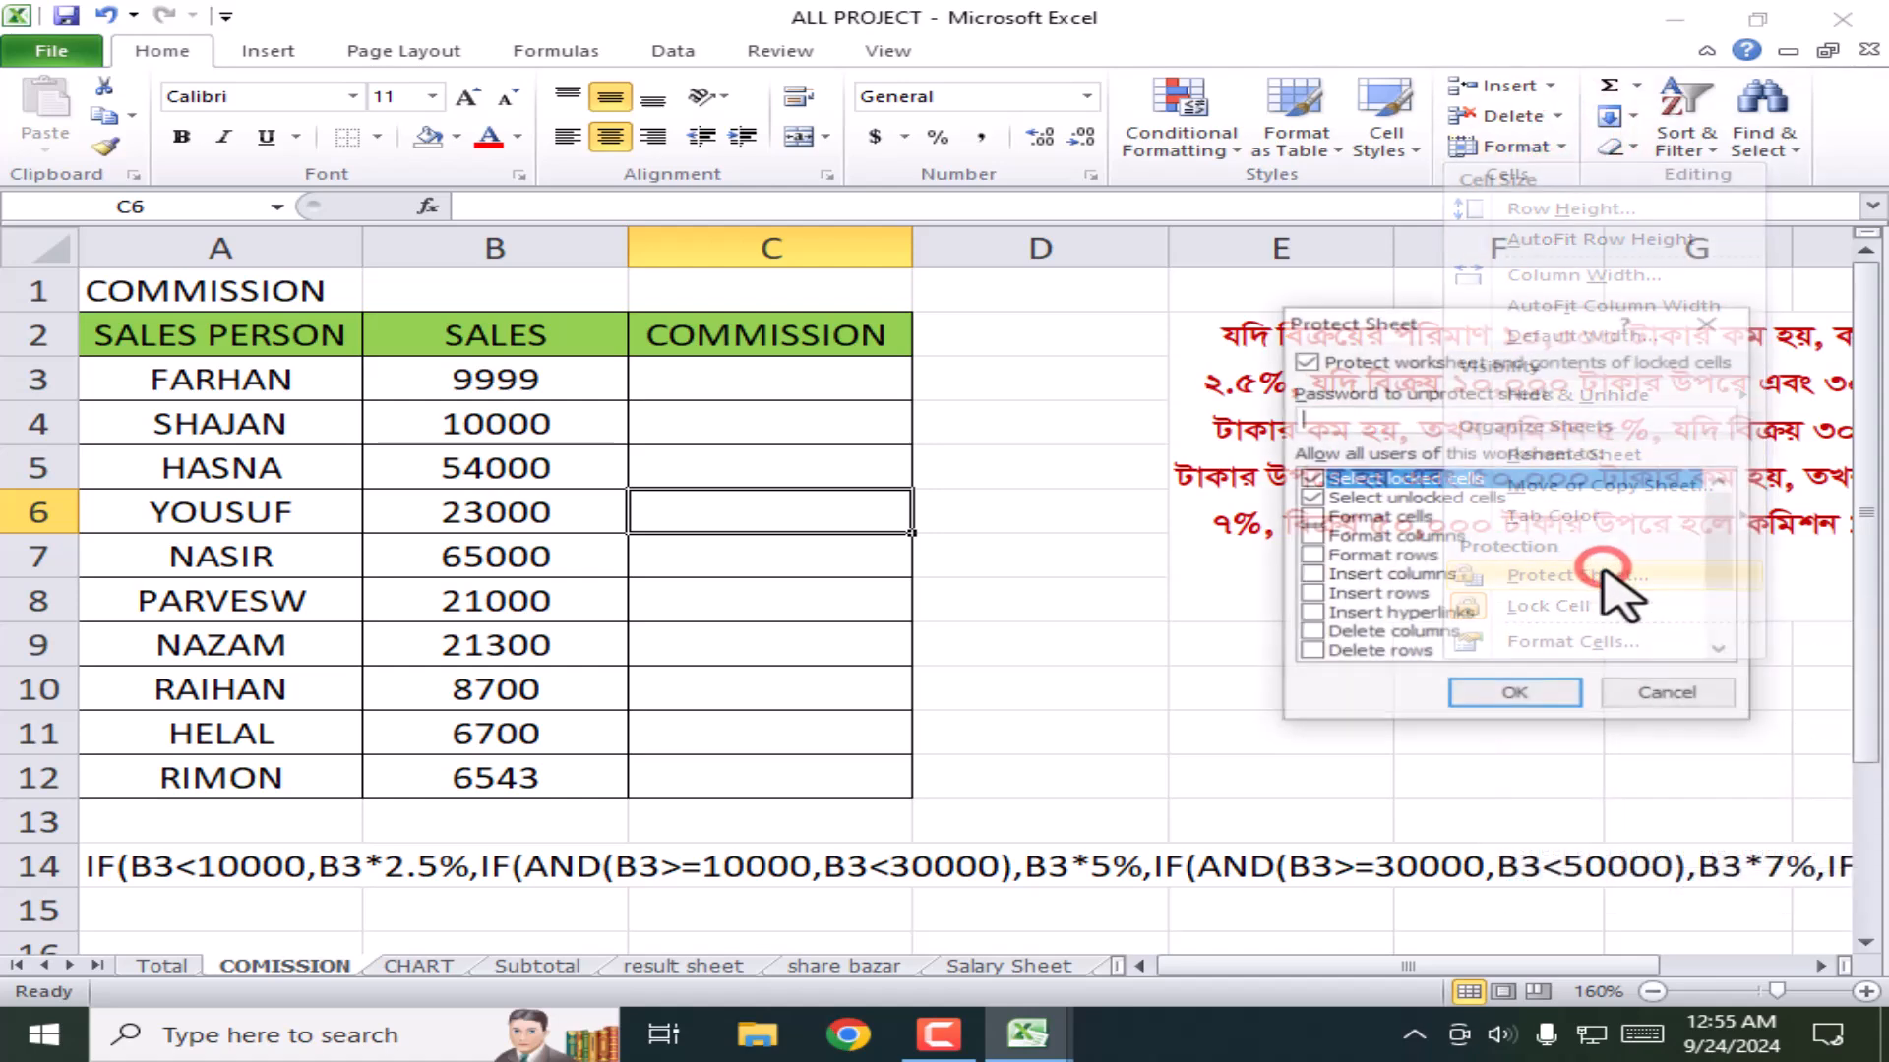
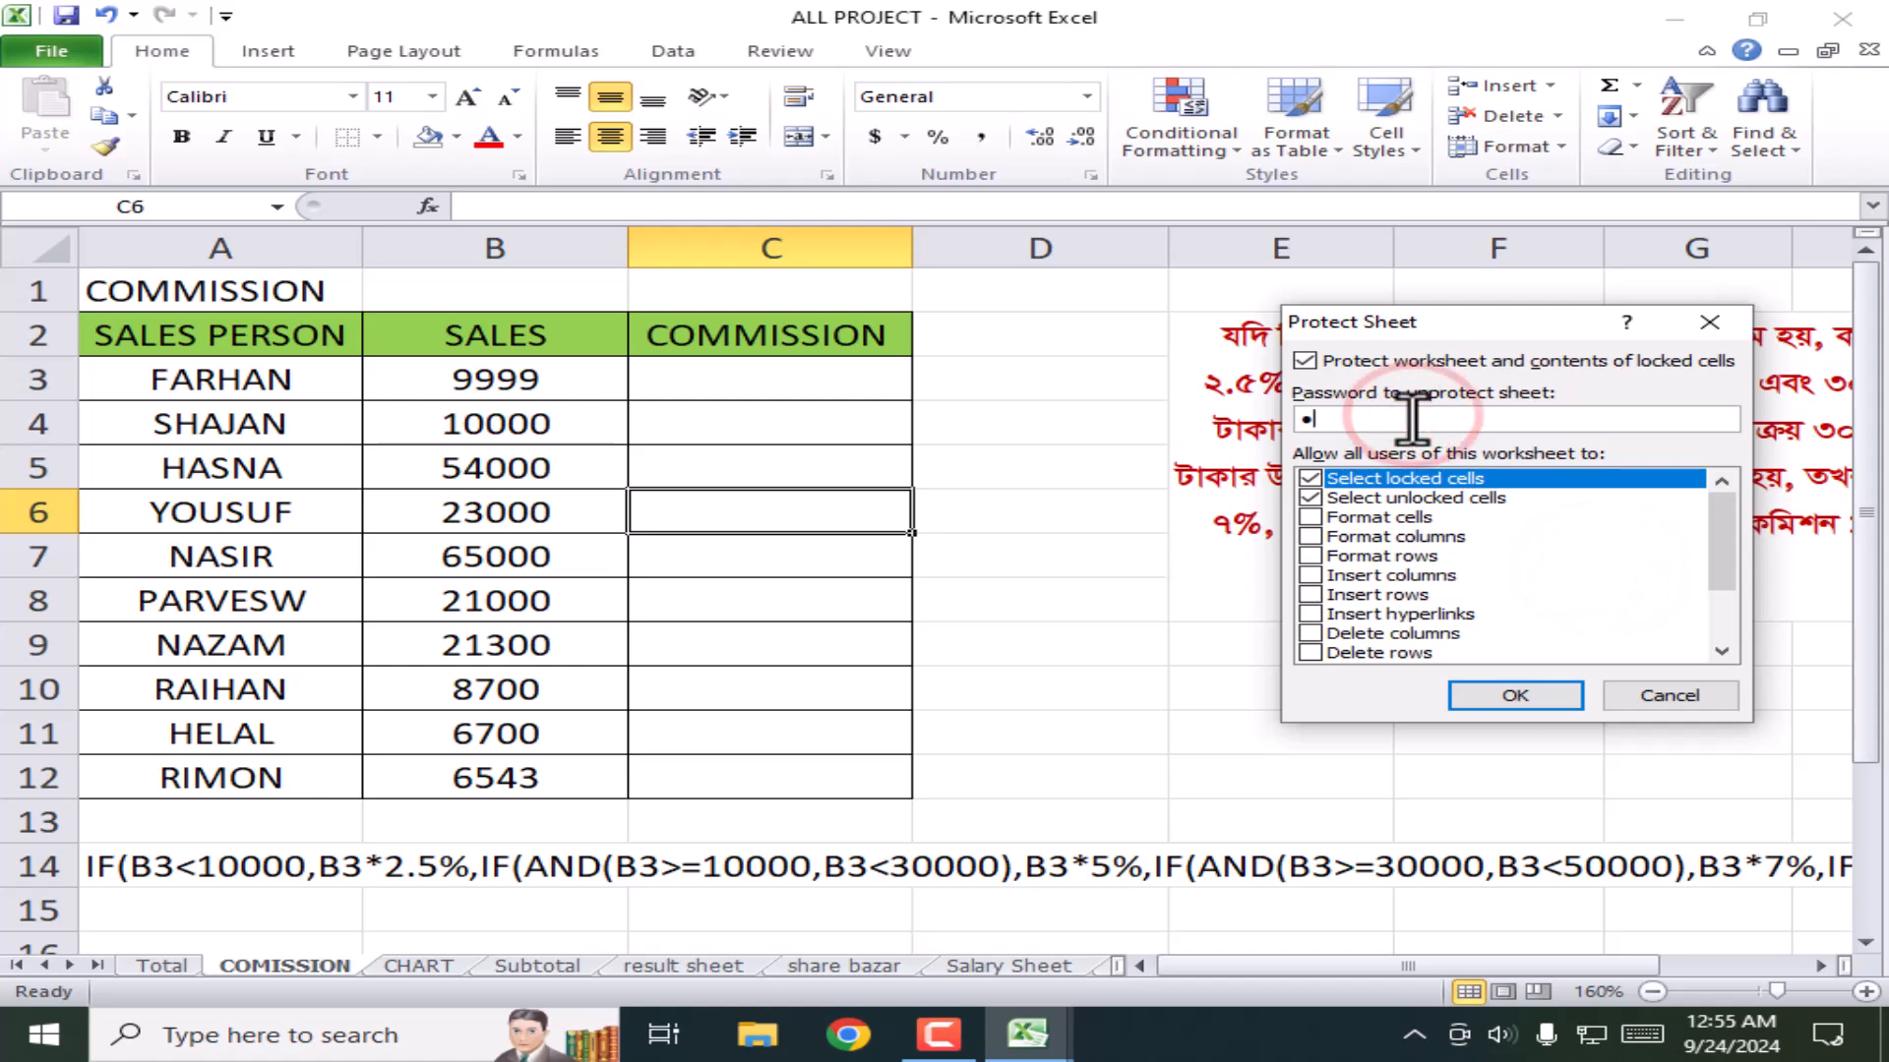
pyautogui.click(1515, 696)
pyautogui.click(1394, 475)
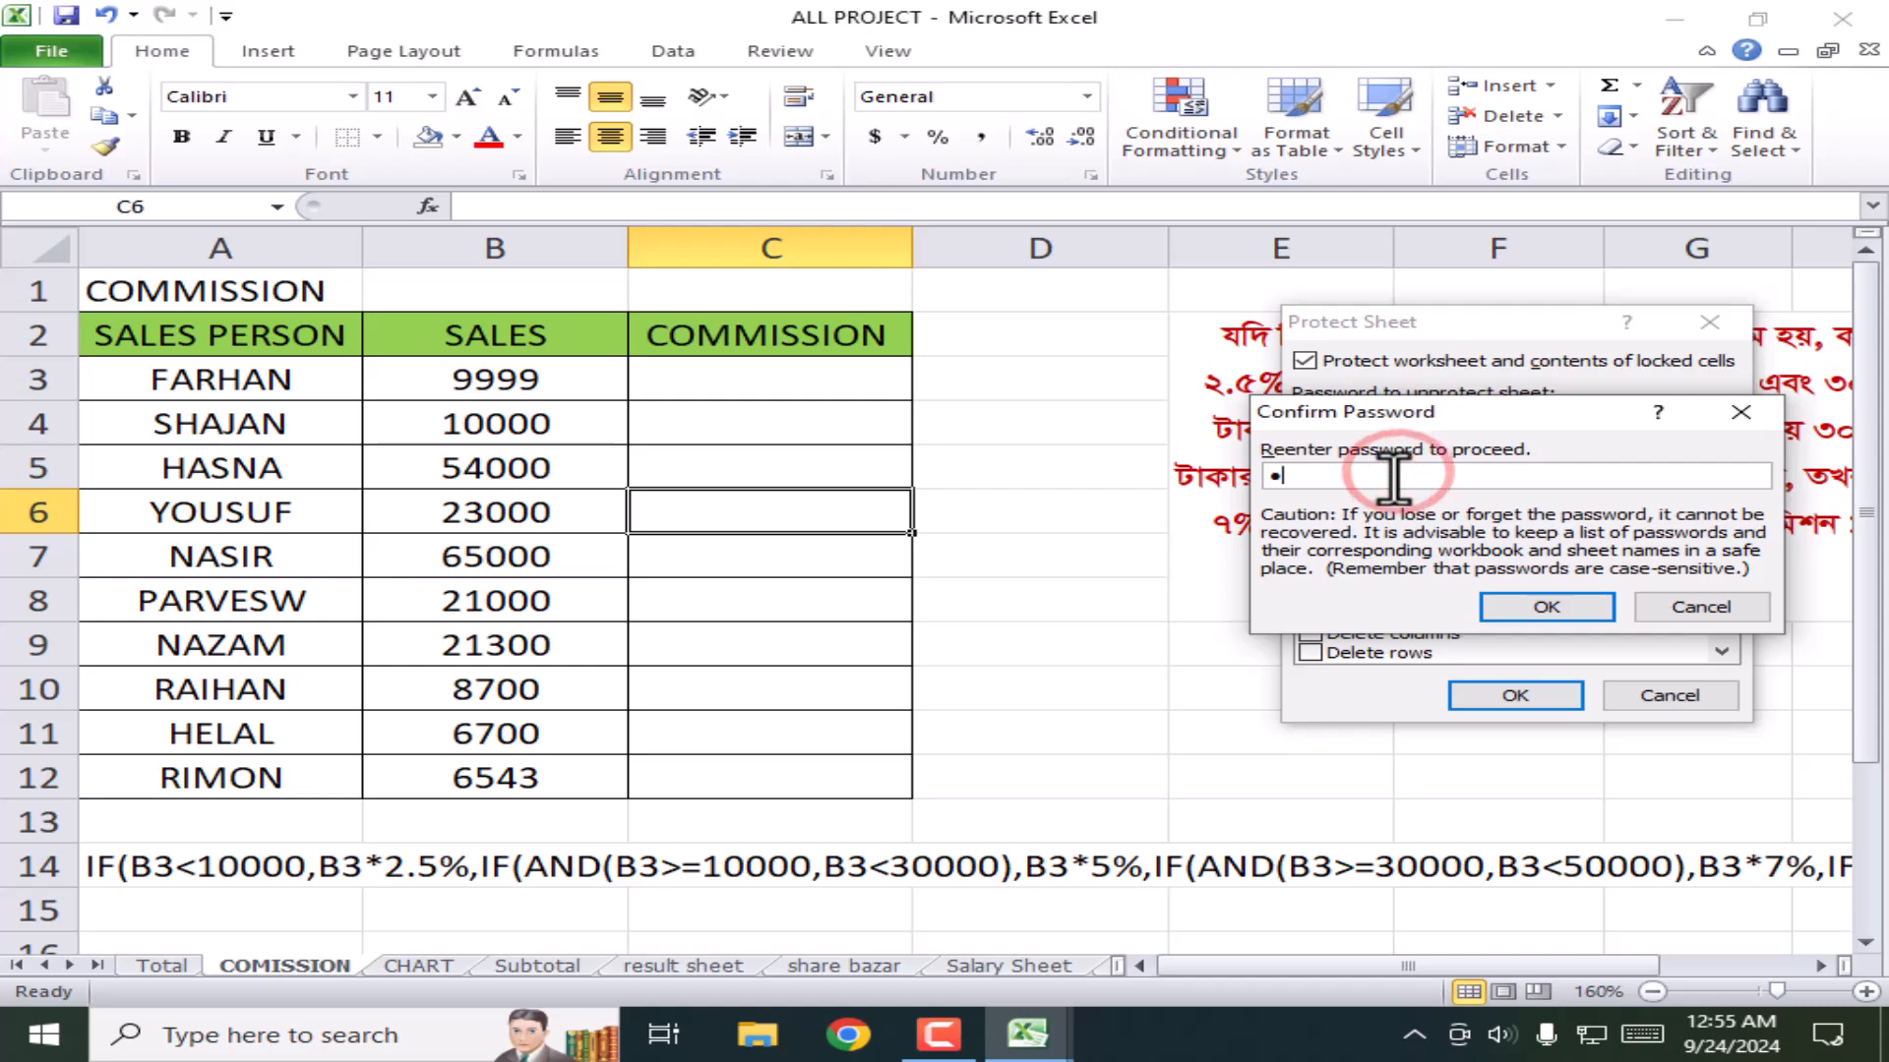
pyautogui.click(1559, 602)
# Step: Test the protection by trying to edit D8 and C7, dismissing the warnings
pyautogui.click(1109, 617)
pyautogui.doubleClick(1110, 617)
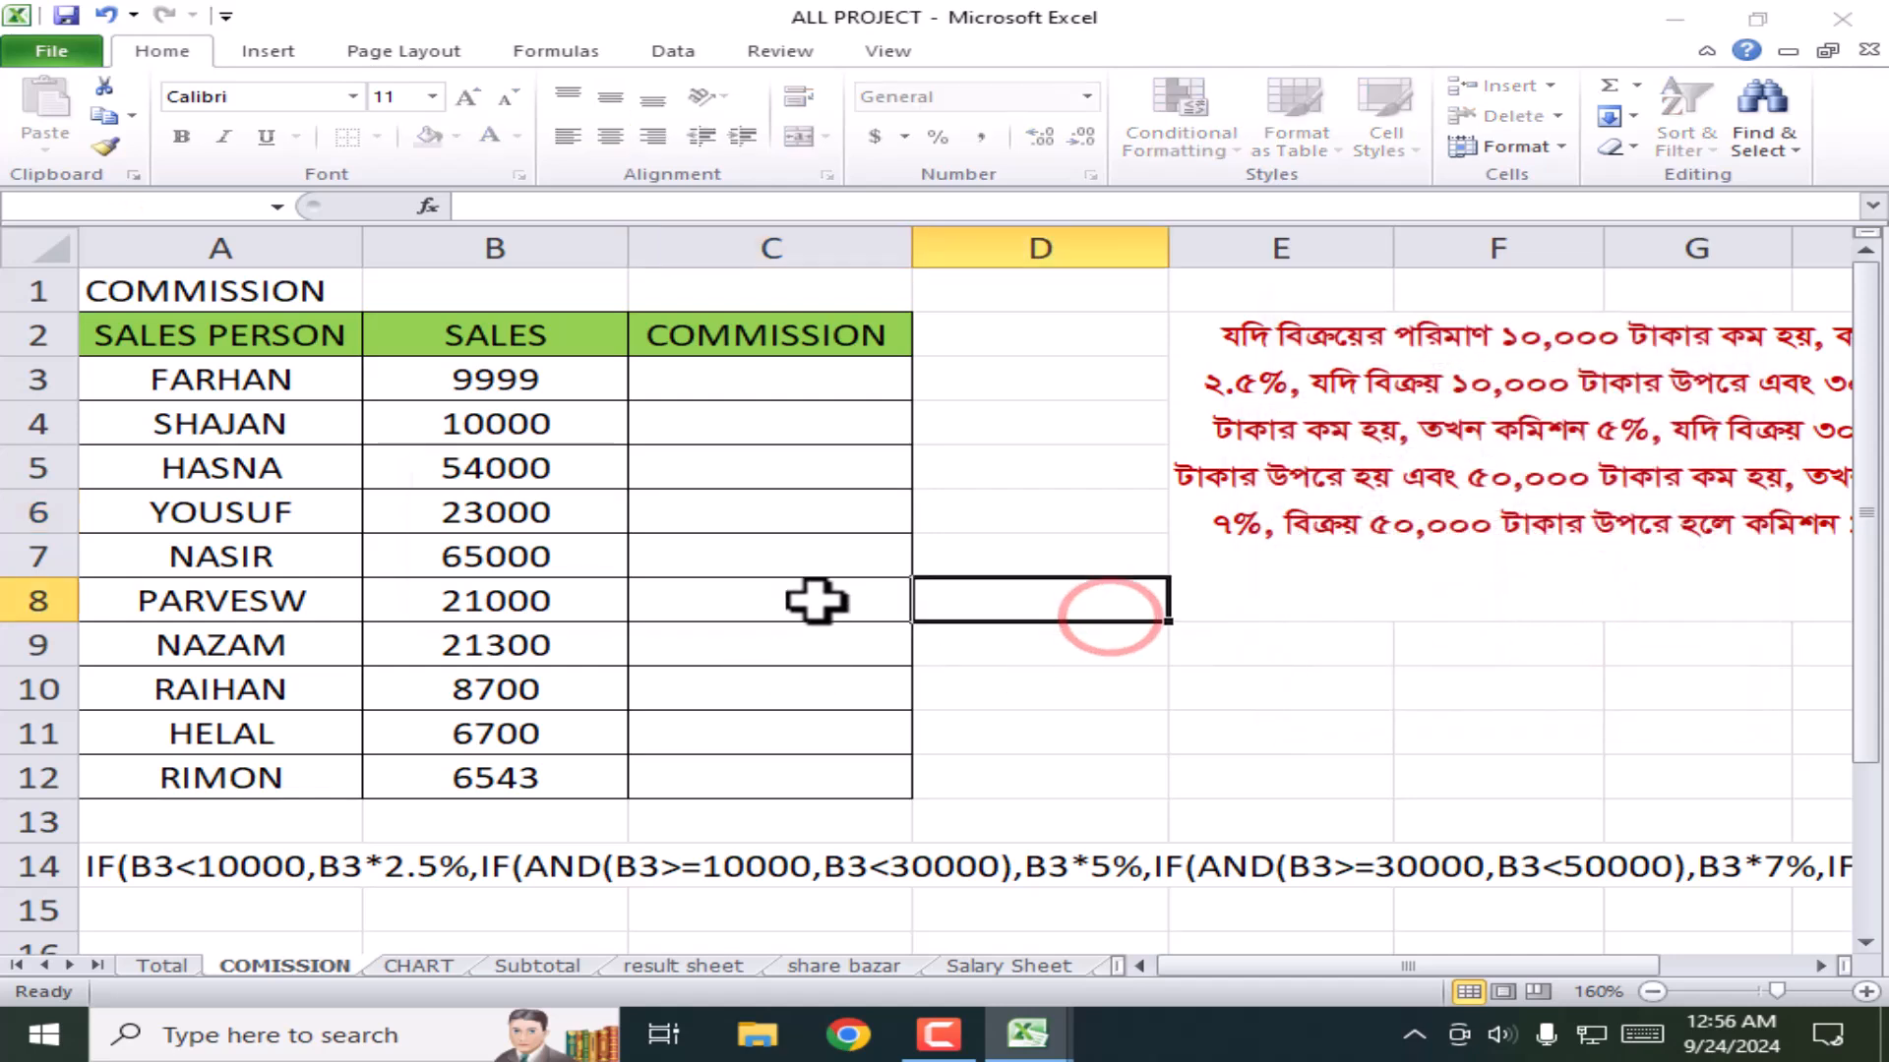
pyautogui.click(917, 602)
pyautogui.press('a')
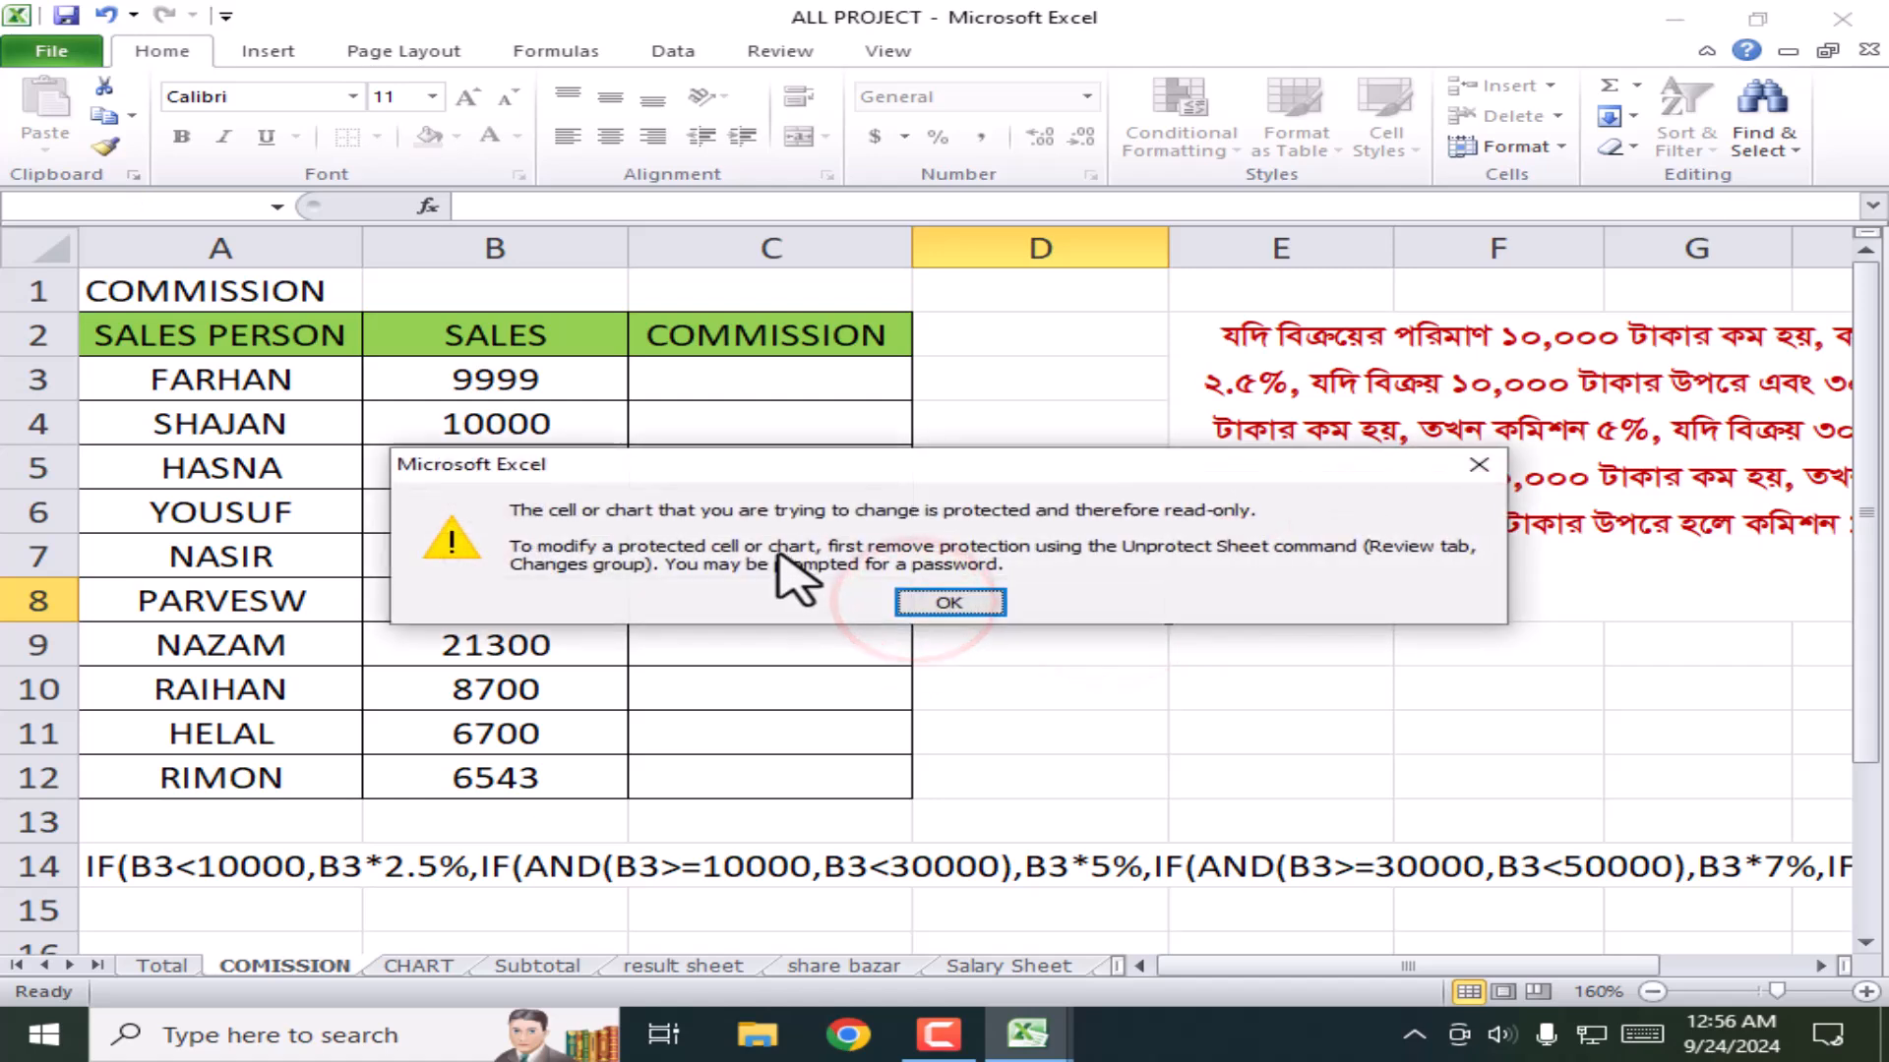
pyautogui.click(955, 604)
pyautogui.click(761, 558)
pyautogui.press('a')
pyautogui.click(959, 599)
pyautogui.click(809, 499)
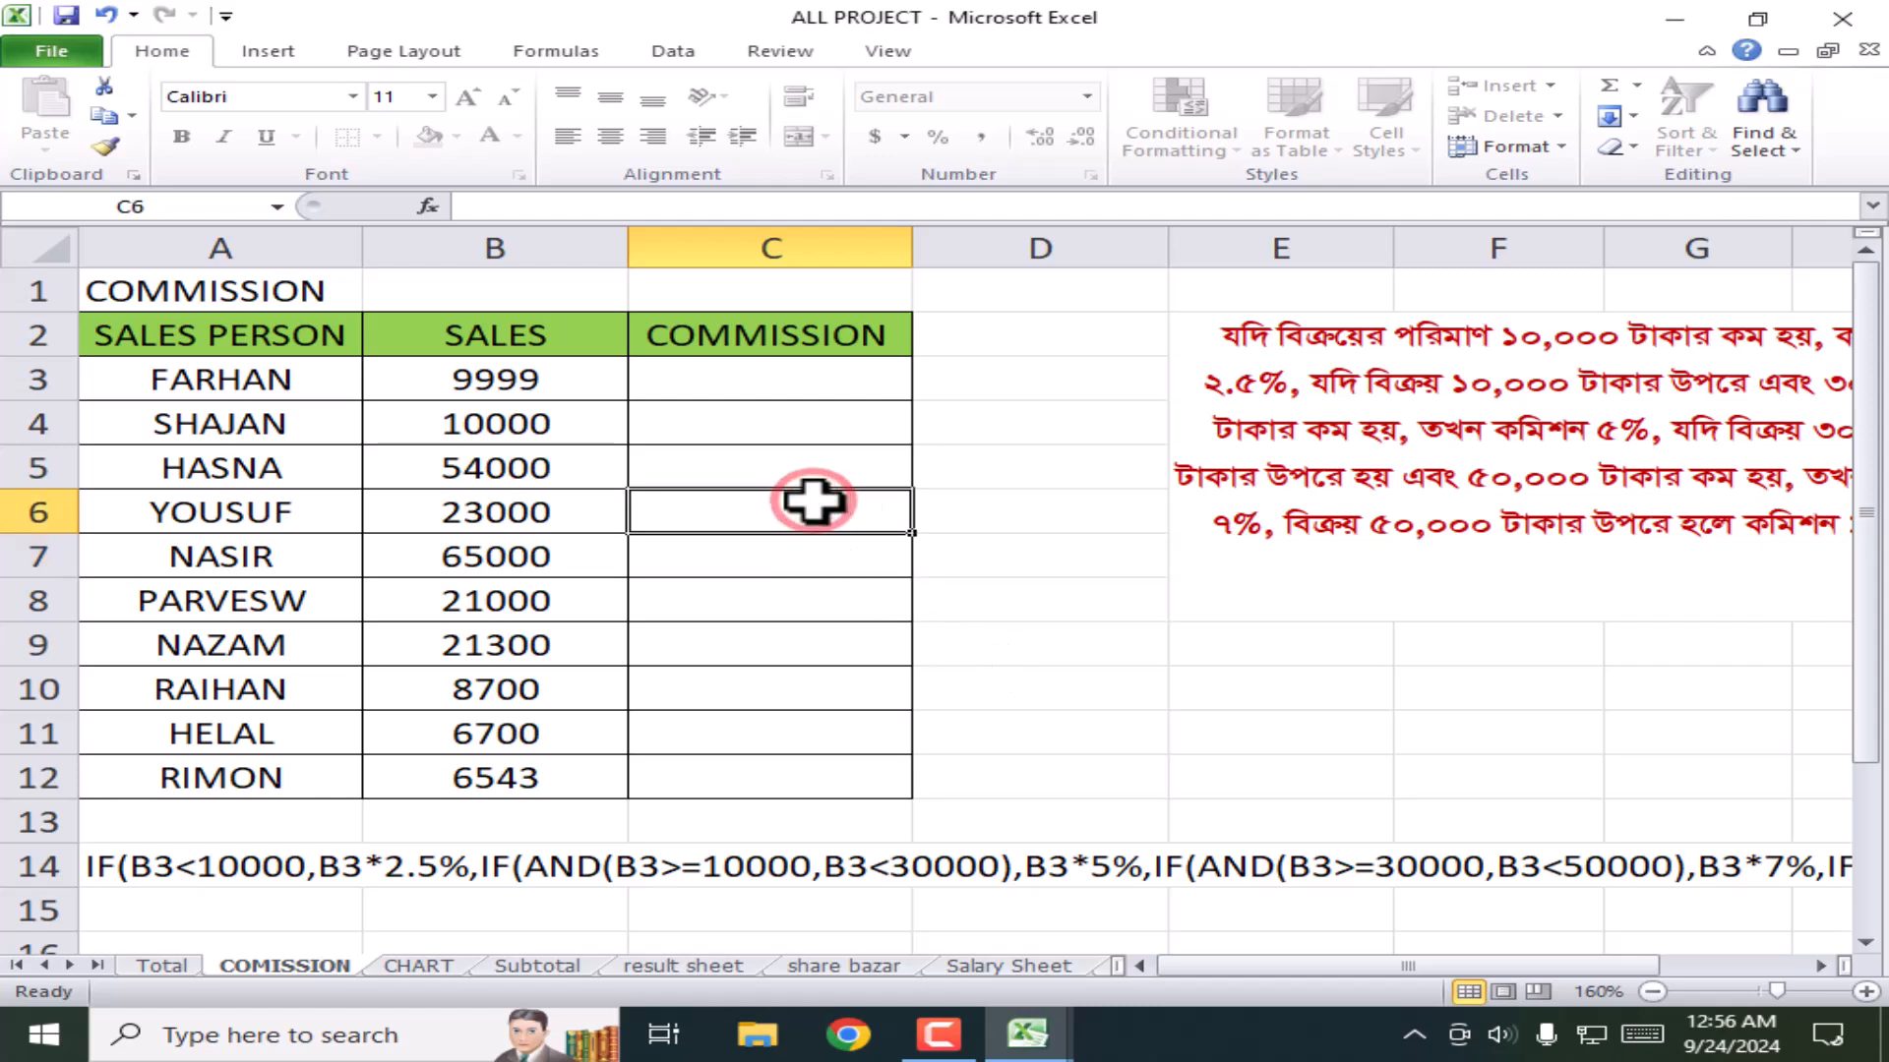
# Step: Unprotect the COMISSION sheet from its tab's right-click menu
pyautogui.click(1534, 146)
pyautogui.moveTo(1551, 527)
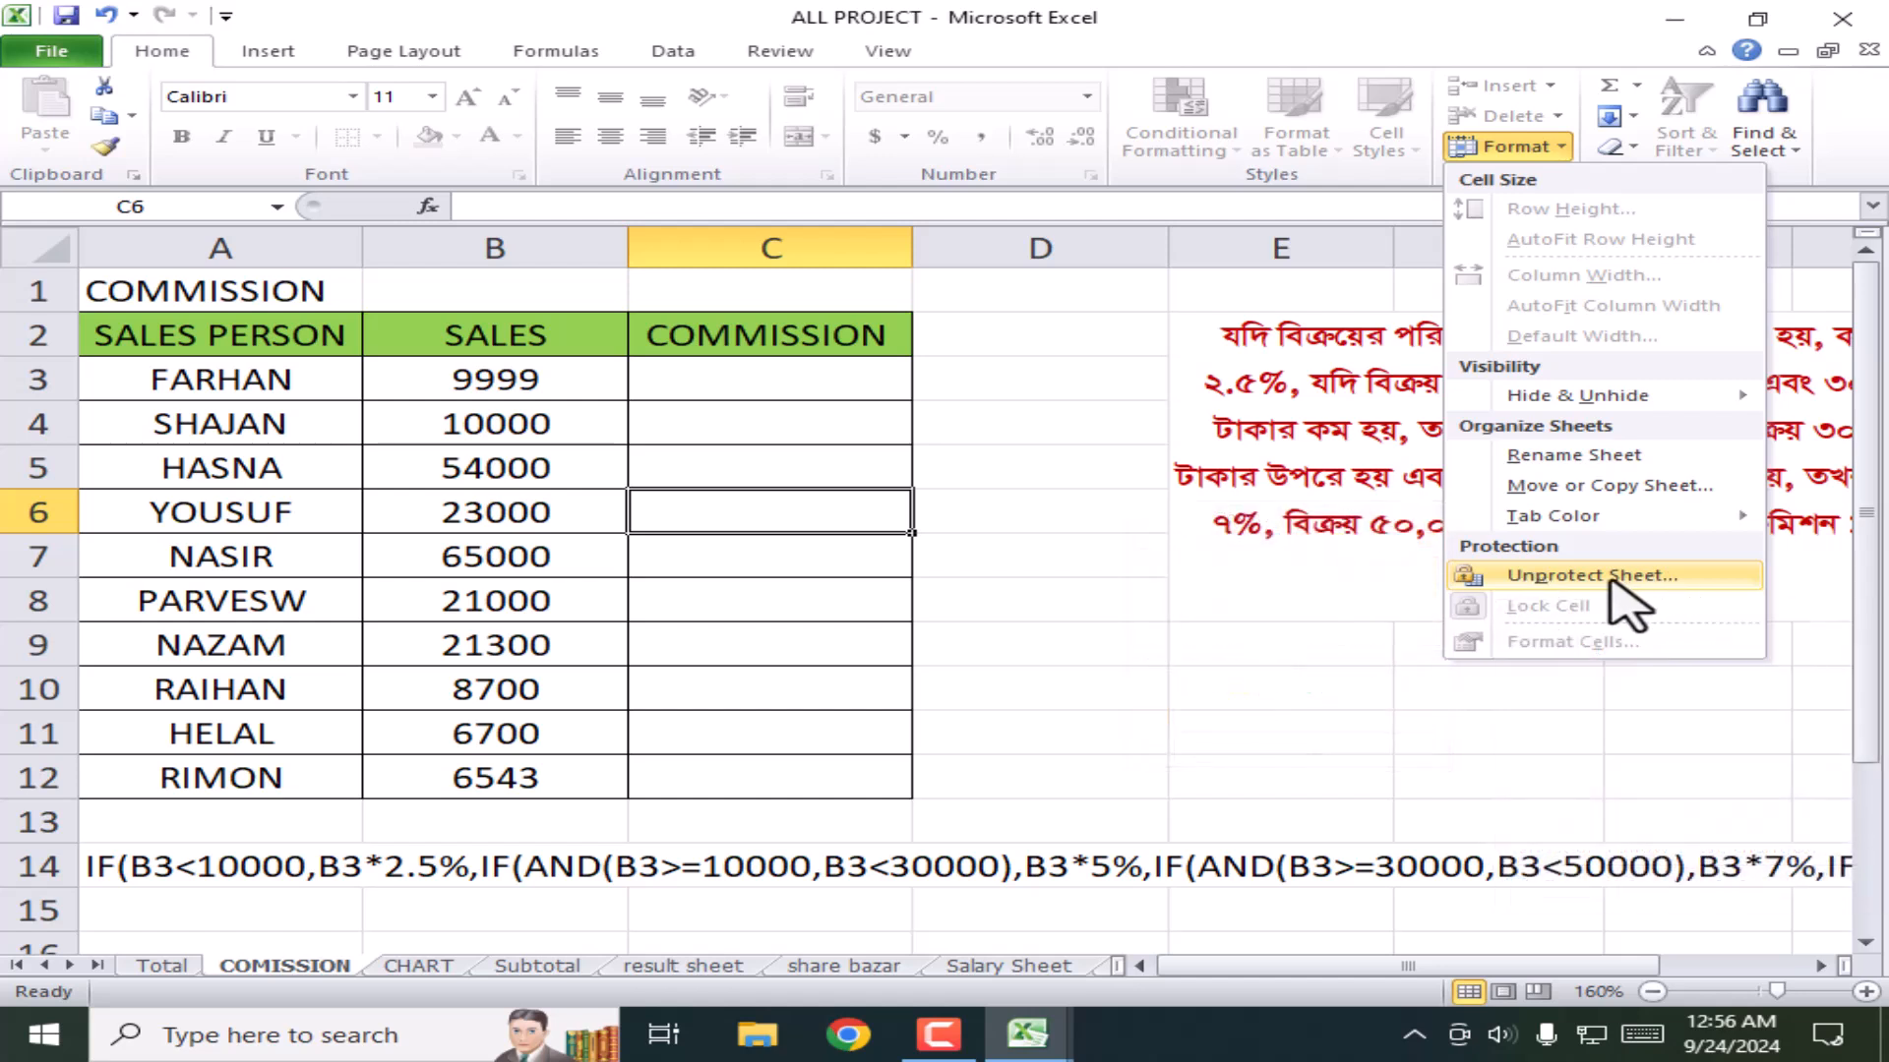
pyautogui.click(258, 966)
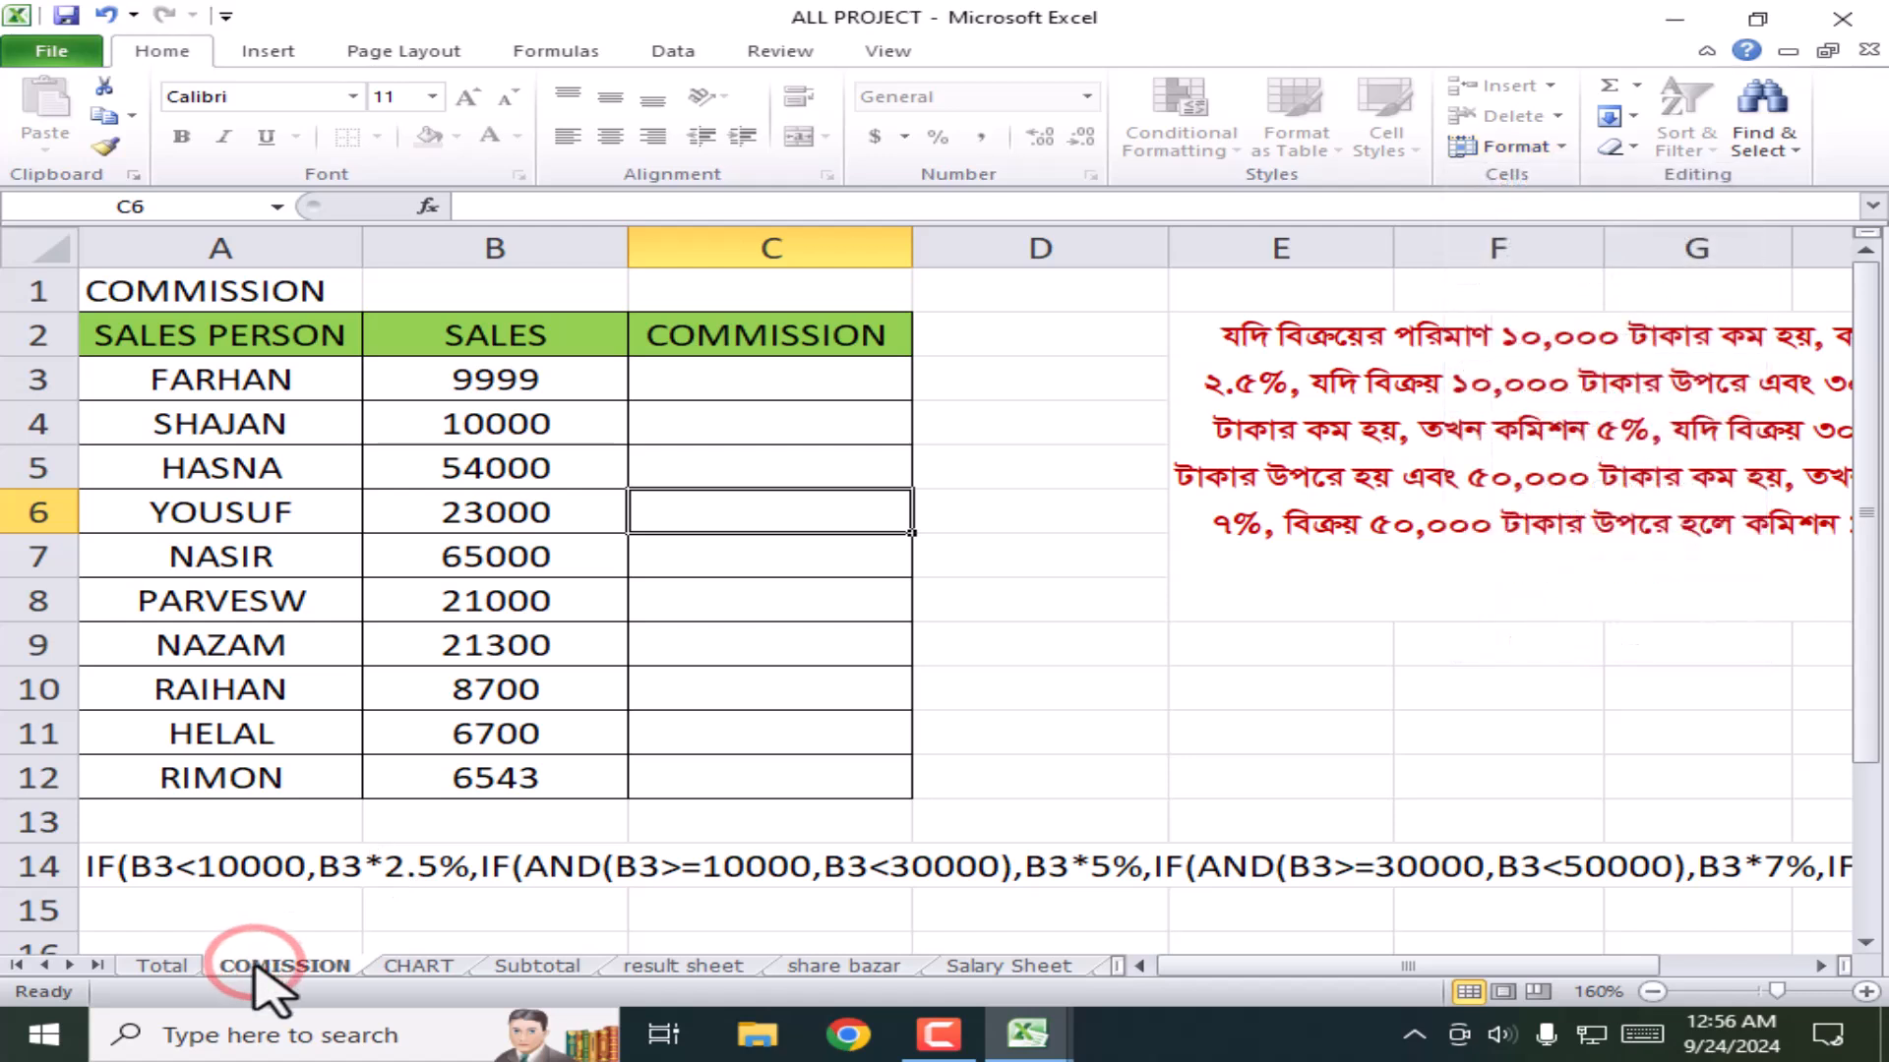
pyautogui.rightClick(258, 967)
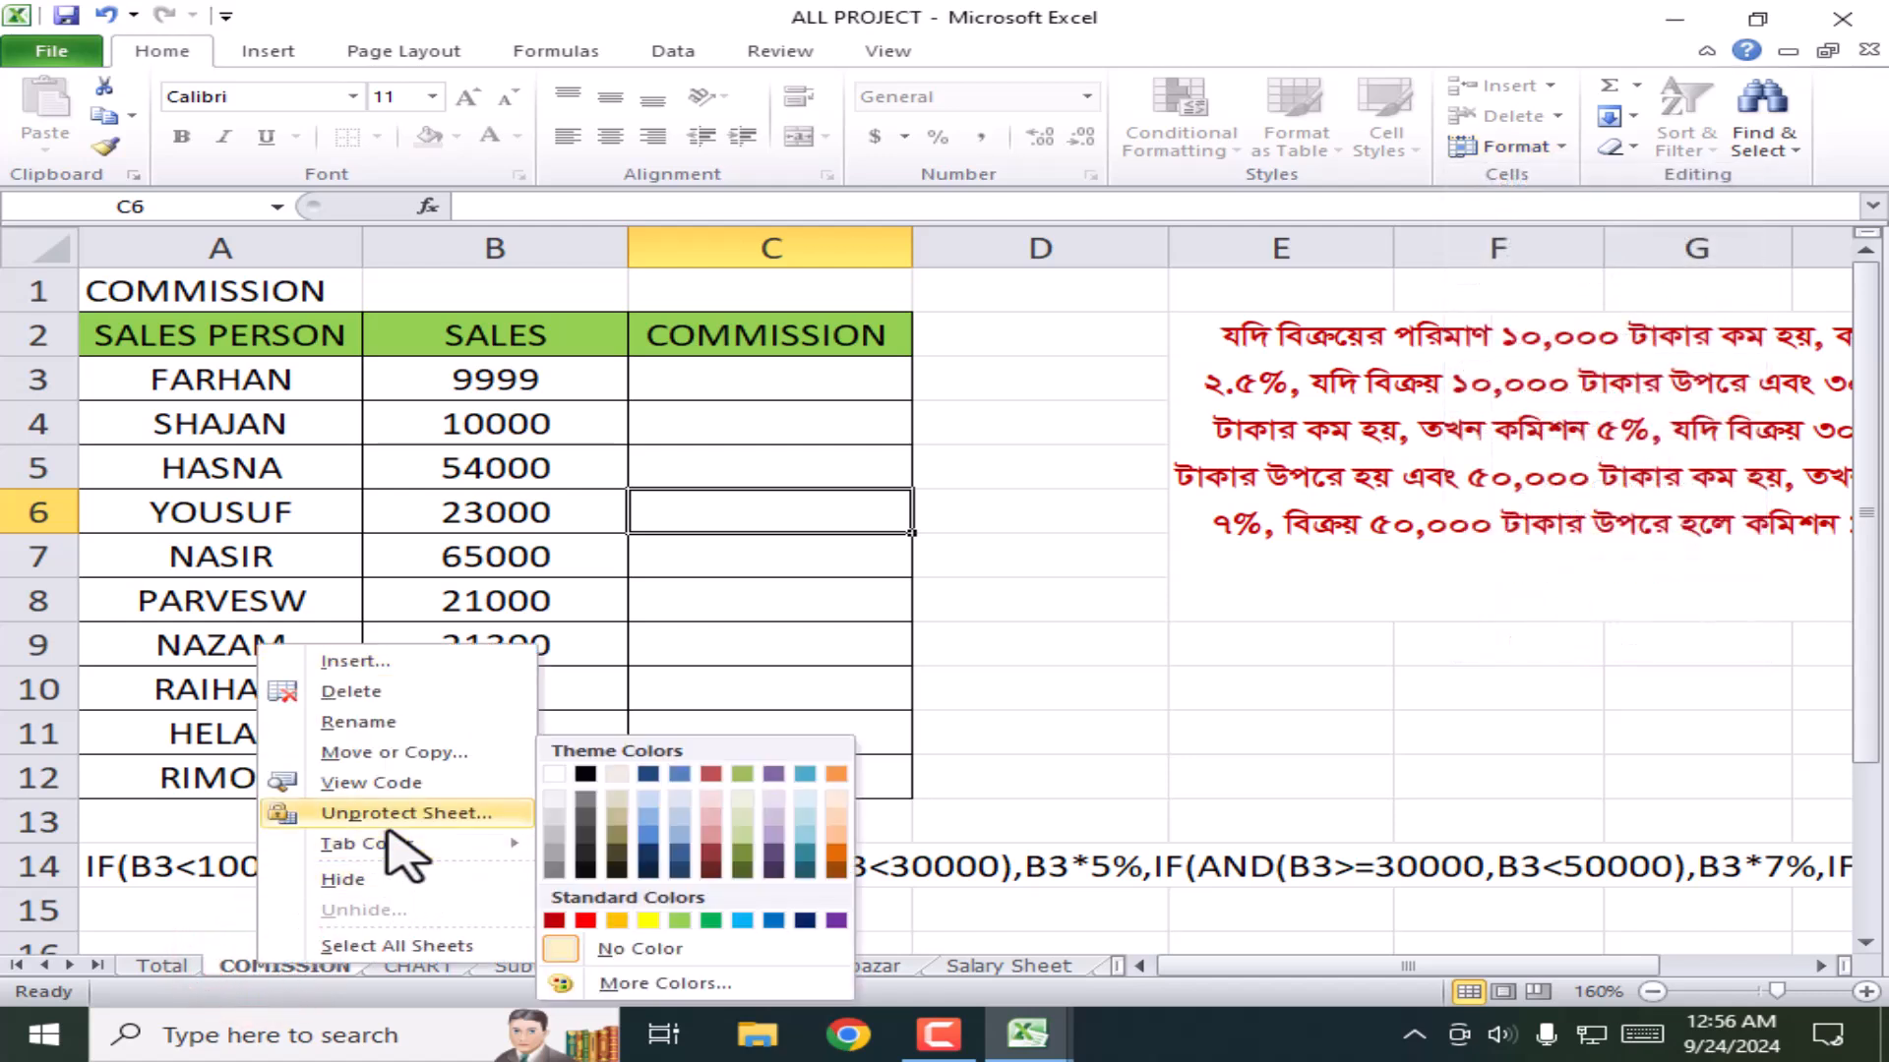
pyautogui.click(386, 821)
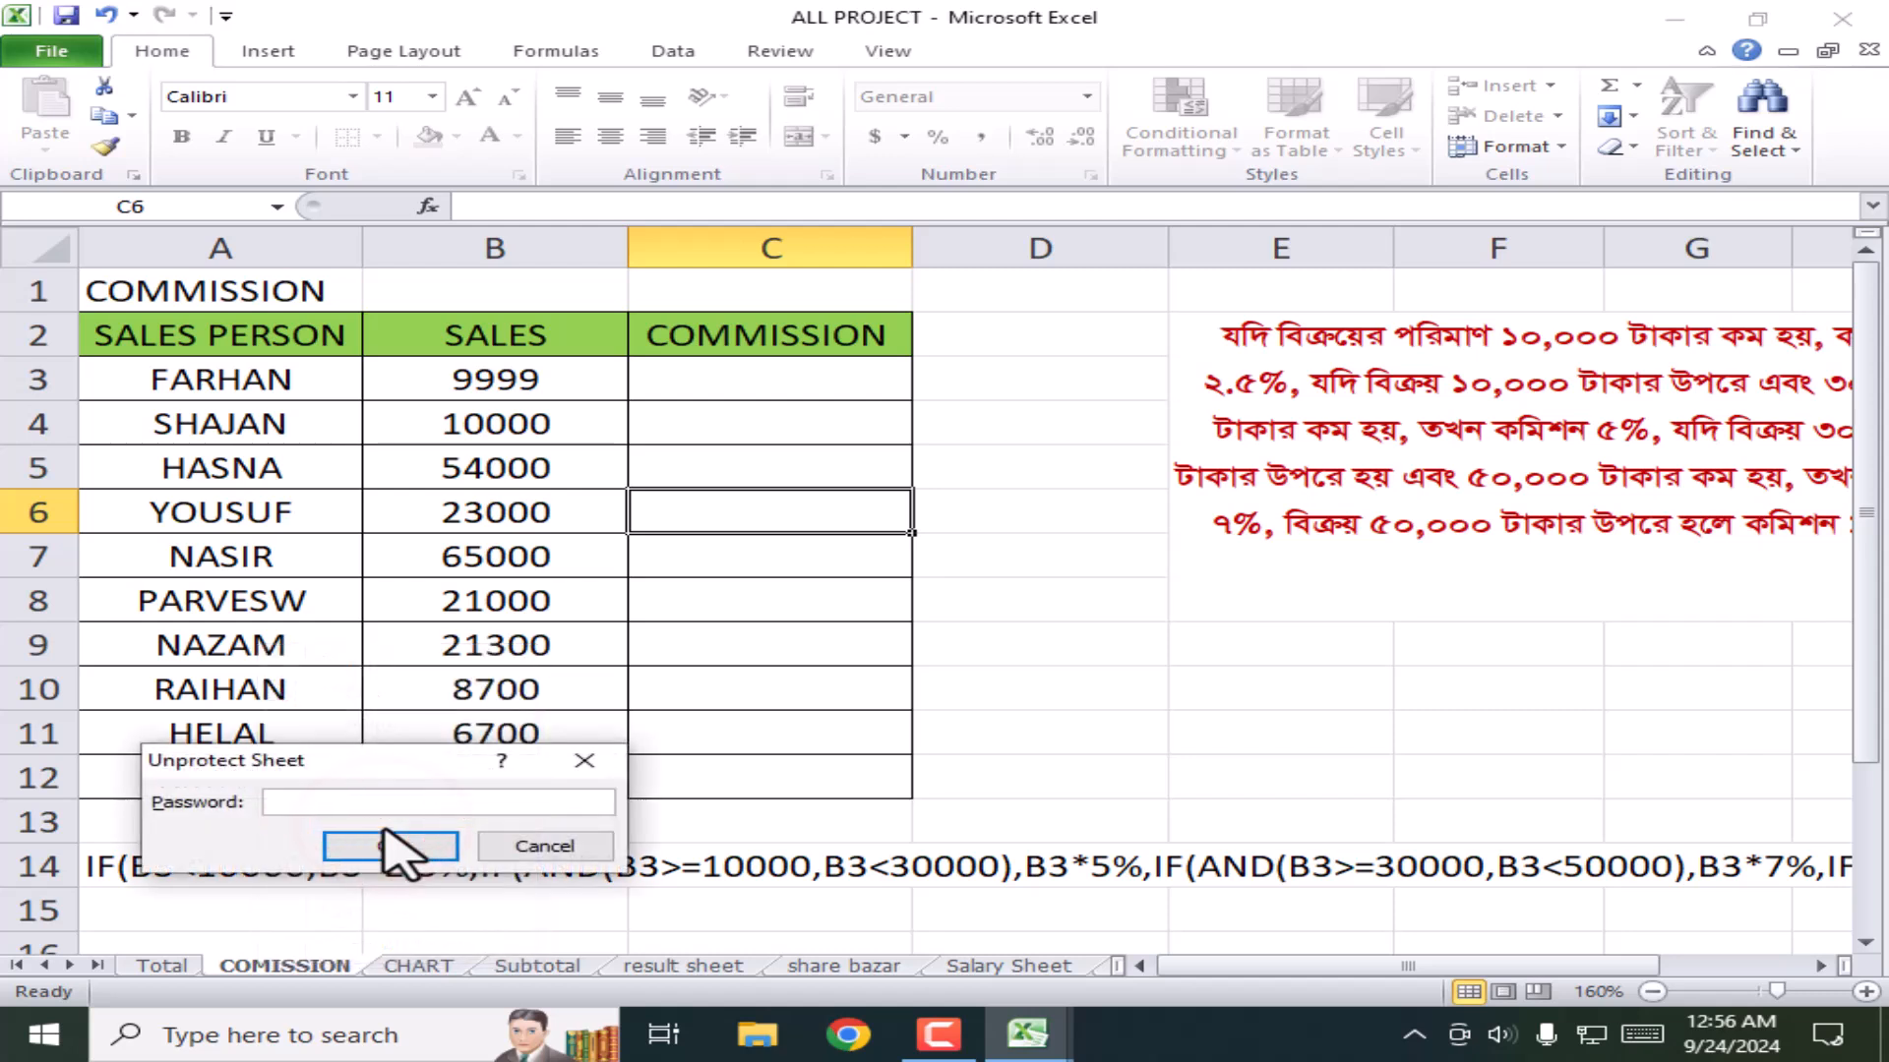
pyautogui.click(392, 846)
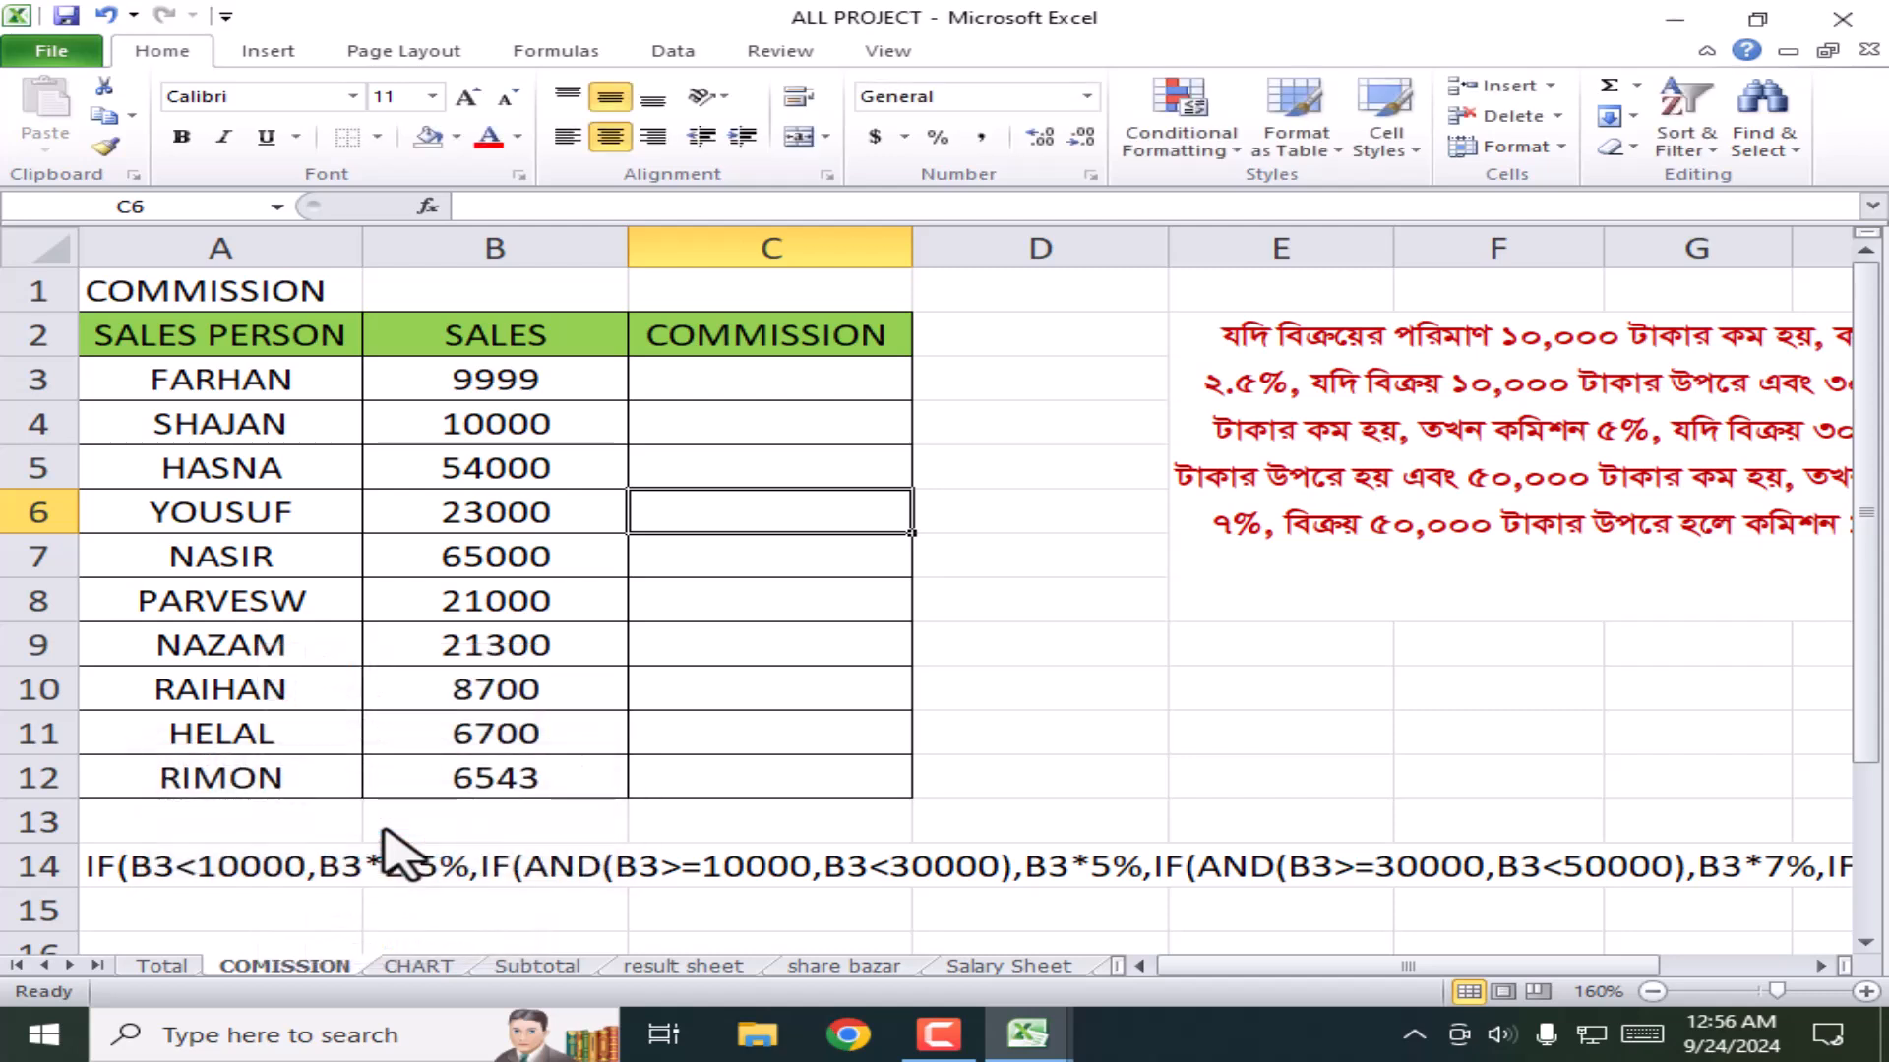
# Step: Type test text 'fghgfh' in C8, then clear C8:D11
pyautogui.click(807, 645)
pyautogui.click(780, 579)
pyautogui.write('fghgfh')
pyautogui.click(1024, 599)
pyautogui.moveTo(1067, 725); pyautogui.dragTo(757, 580)
pyautogui.press('Delete')
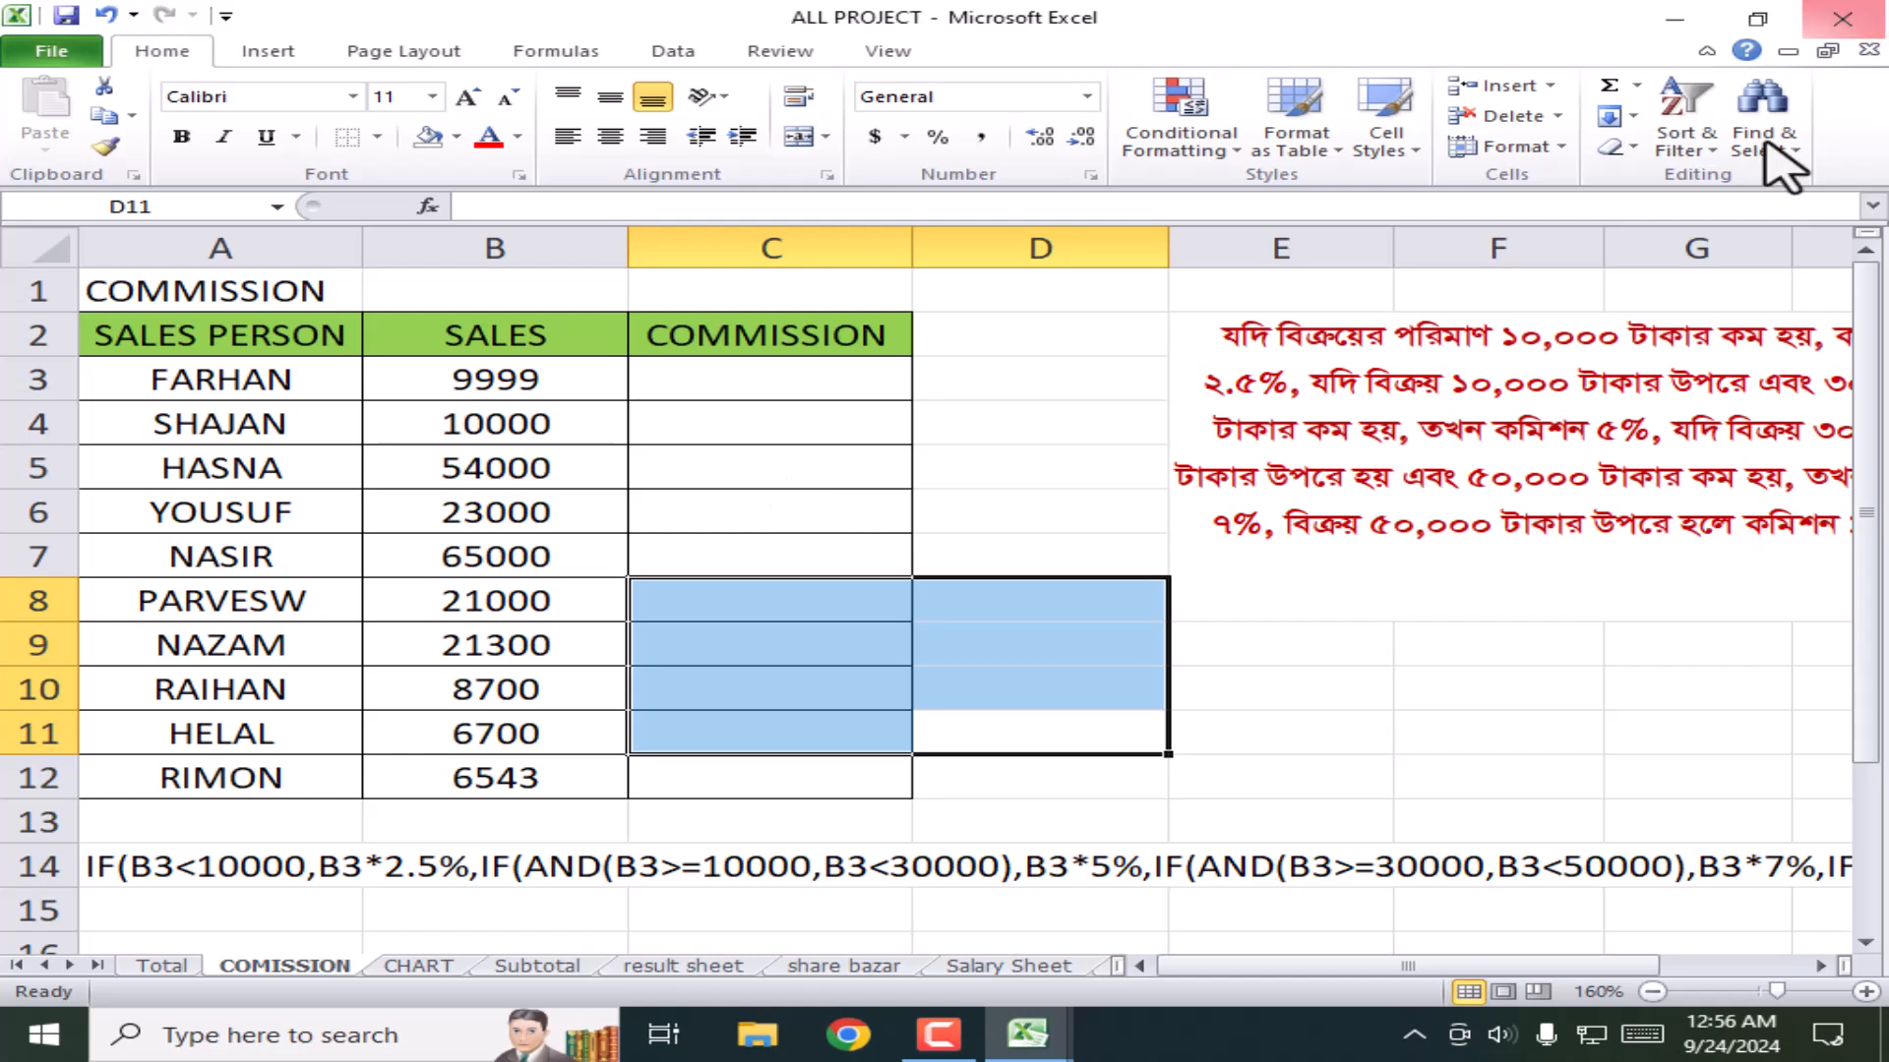
# Step: Colour the COMISSION sheet tab red and the CHART sheet tab green
pyautogui.click(1558, 149)
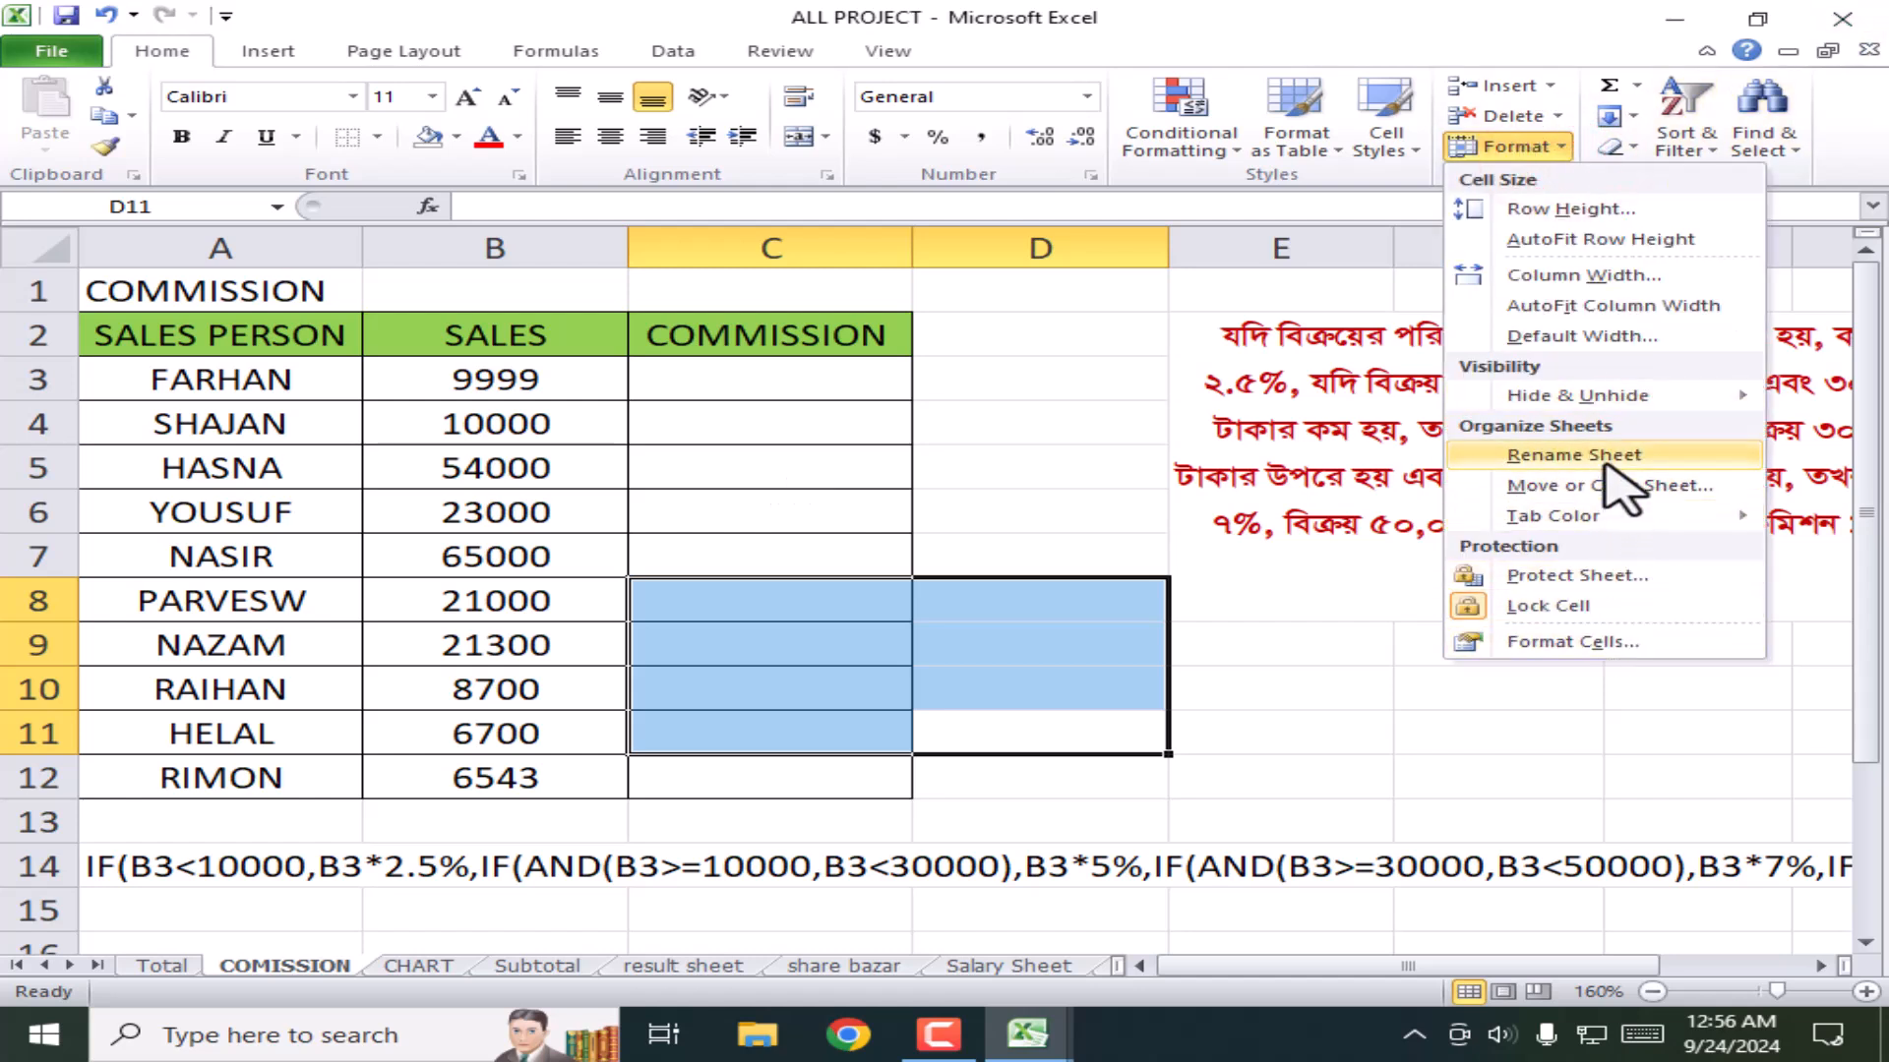
pyautogui.moveTo(1606, 519)
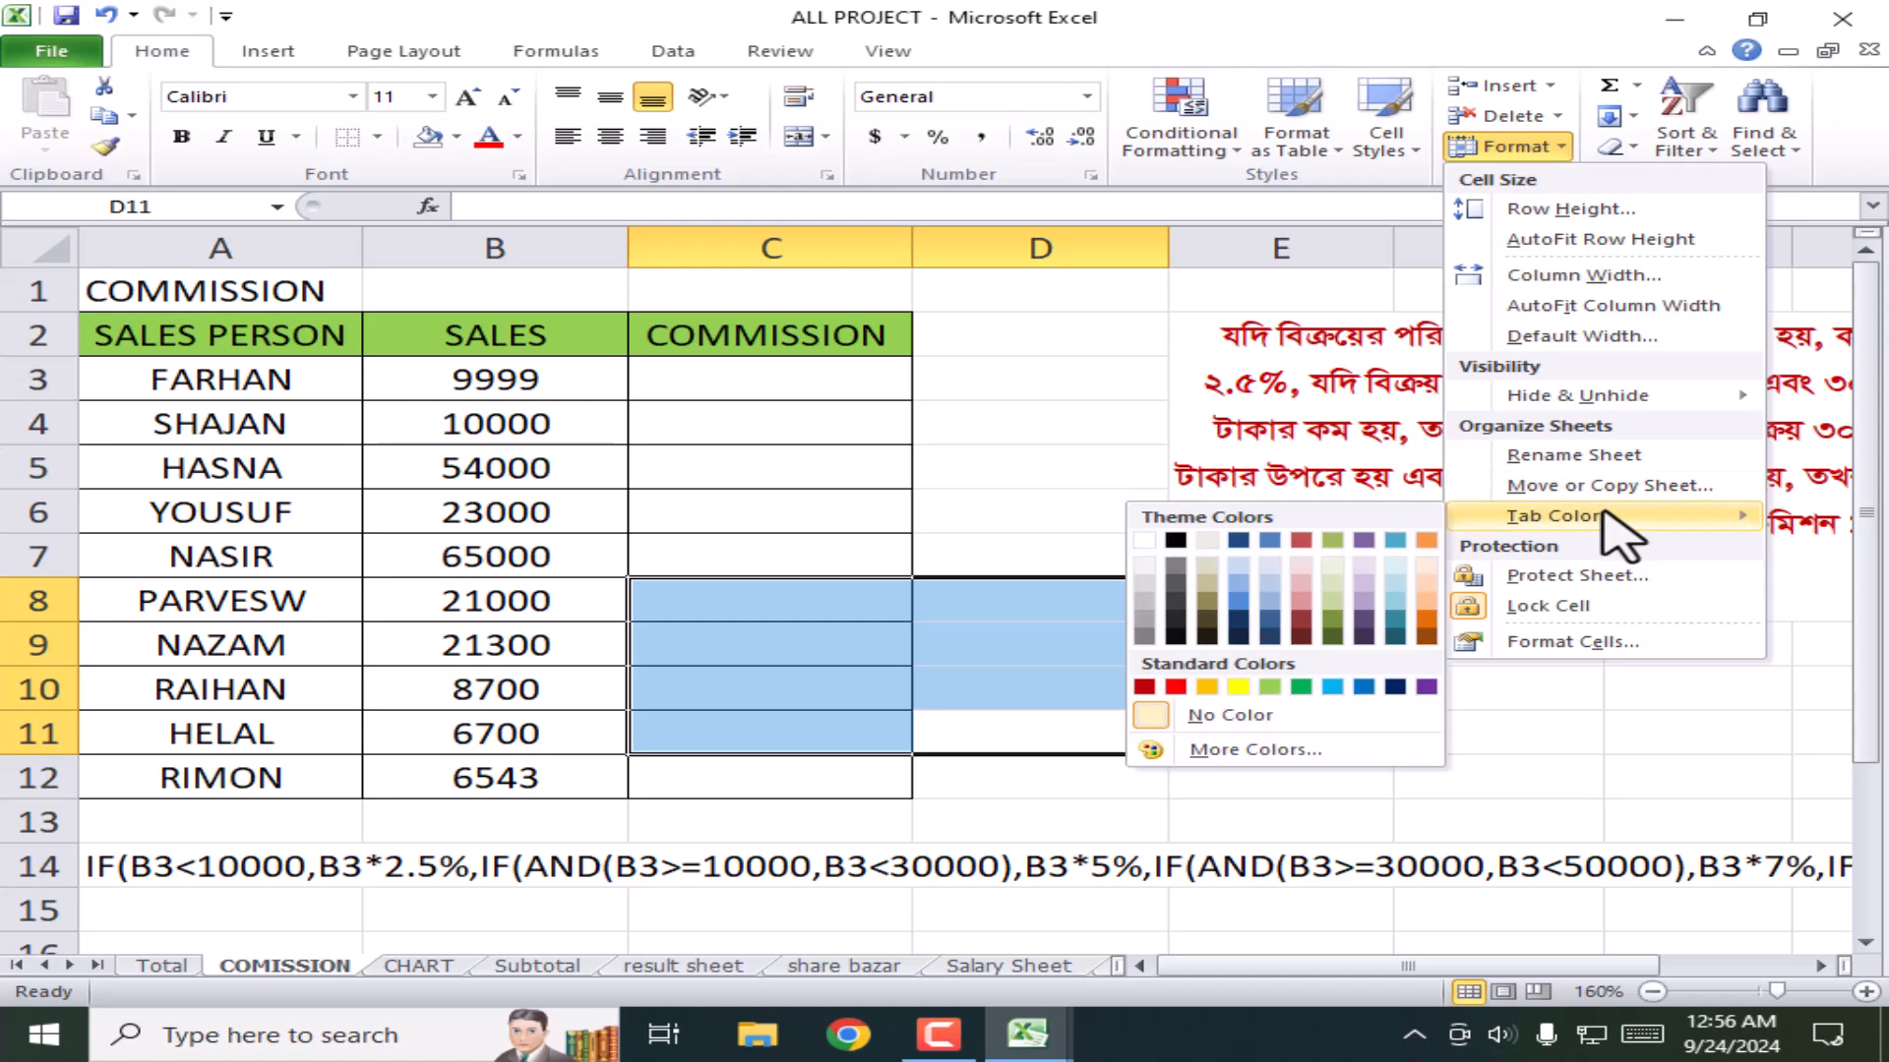
pyautogui.rightClick(281, 968)
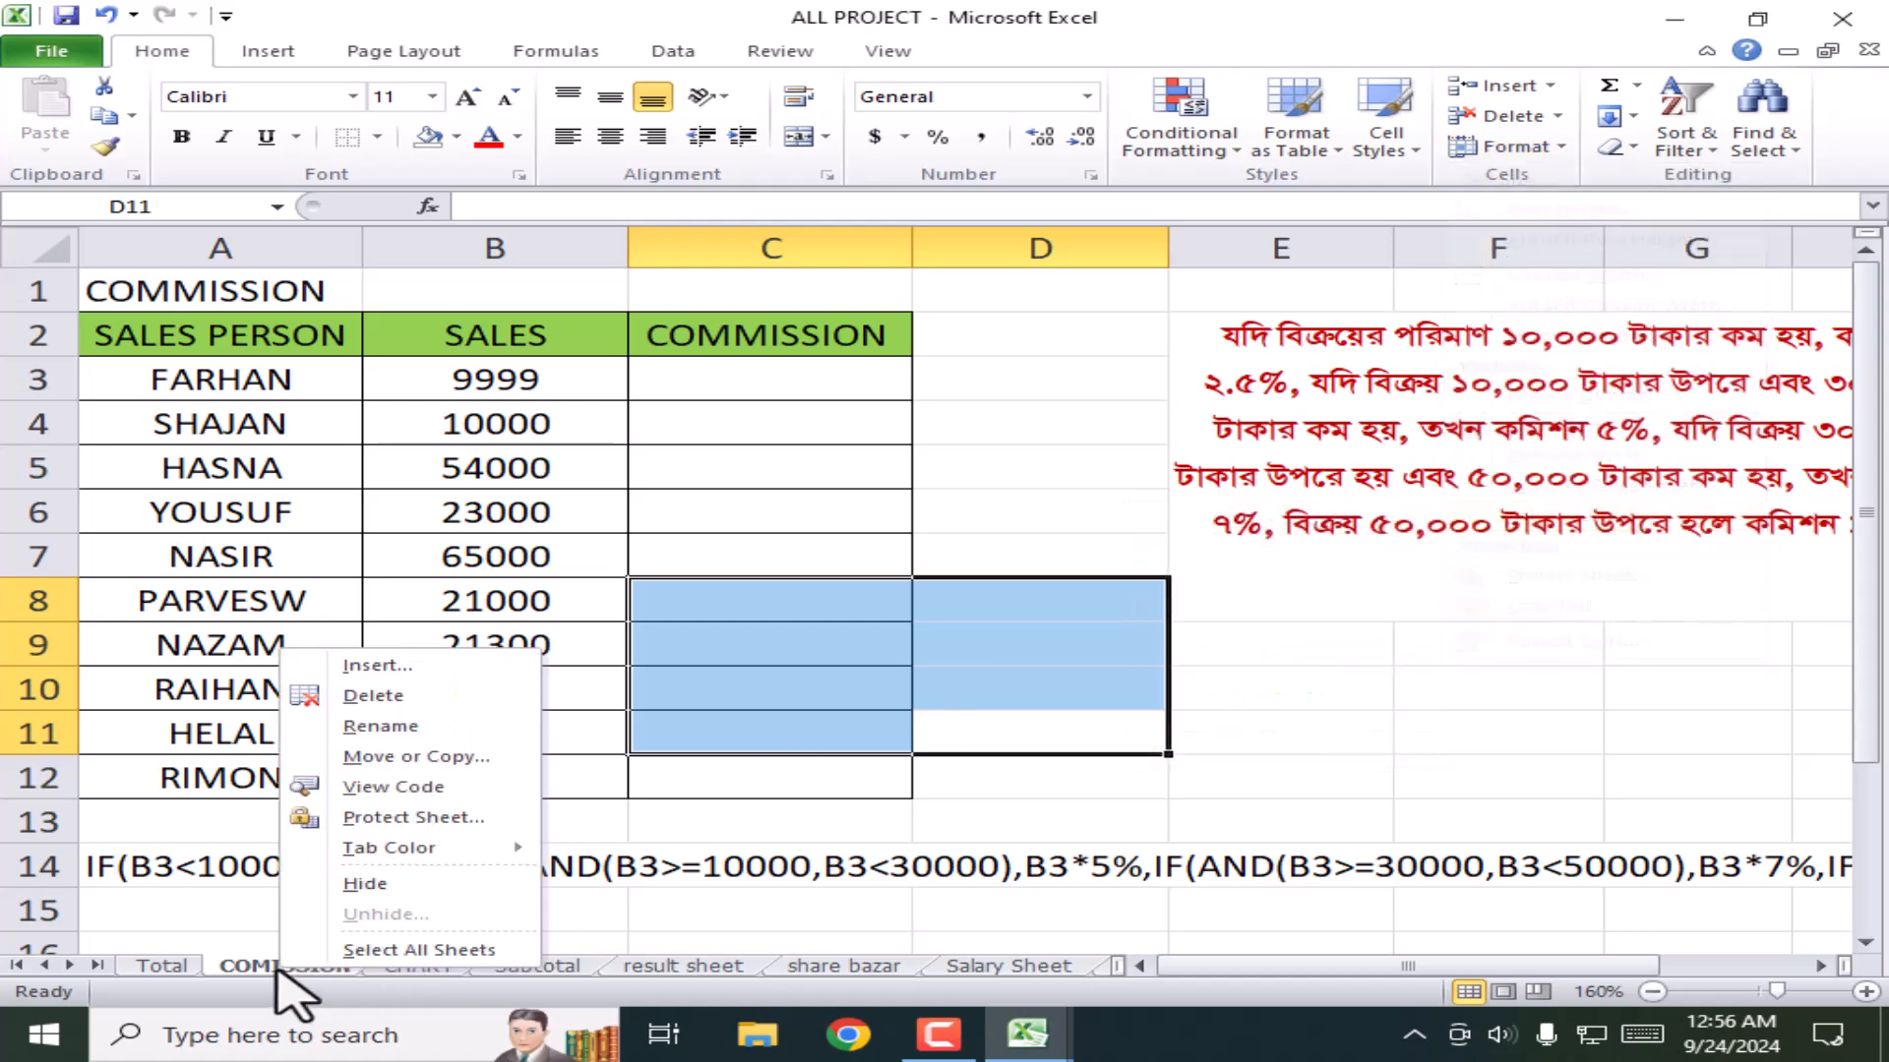
pyautogui.click(377, 852)
pyautogui.click(558, 920)
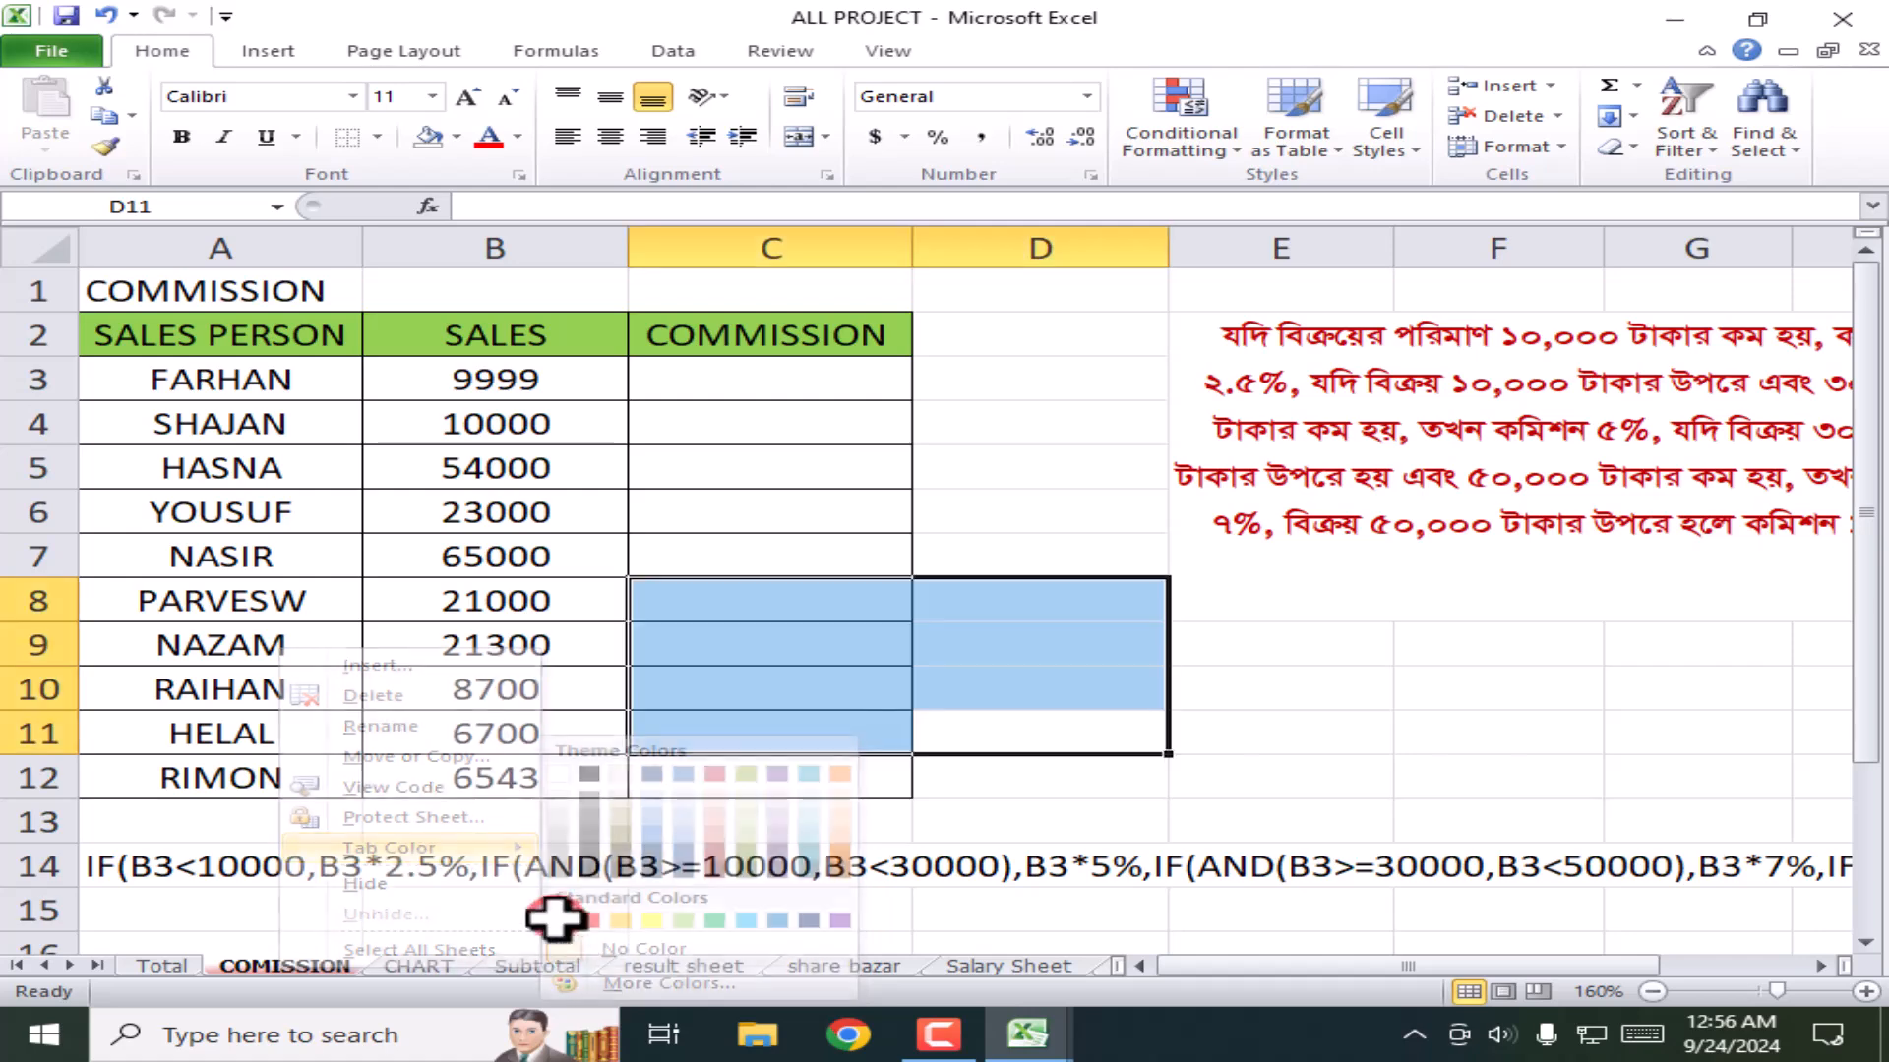
pyautogui.rightClick(433, 969)
pyautogui.click(548, 842)
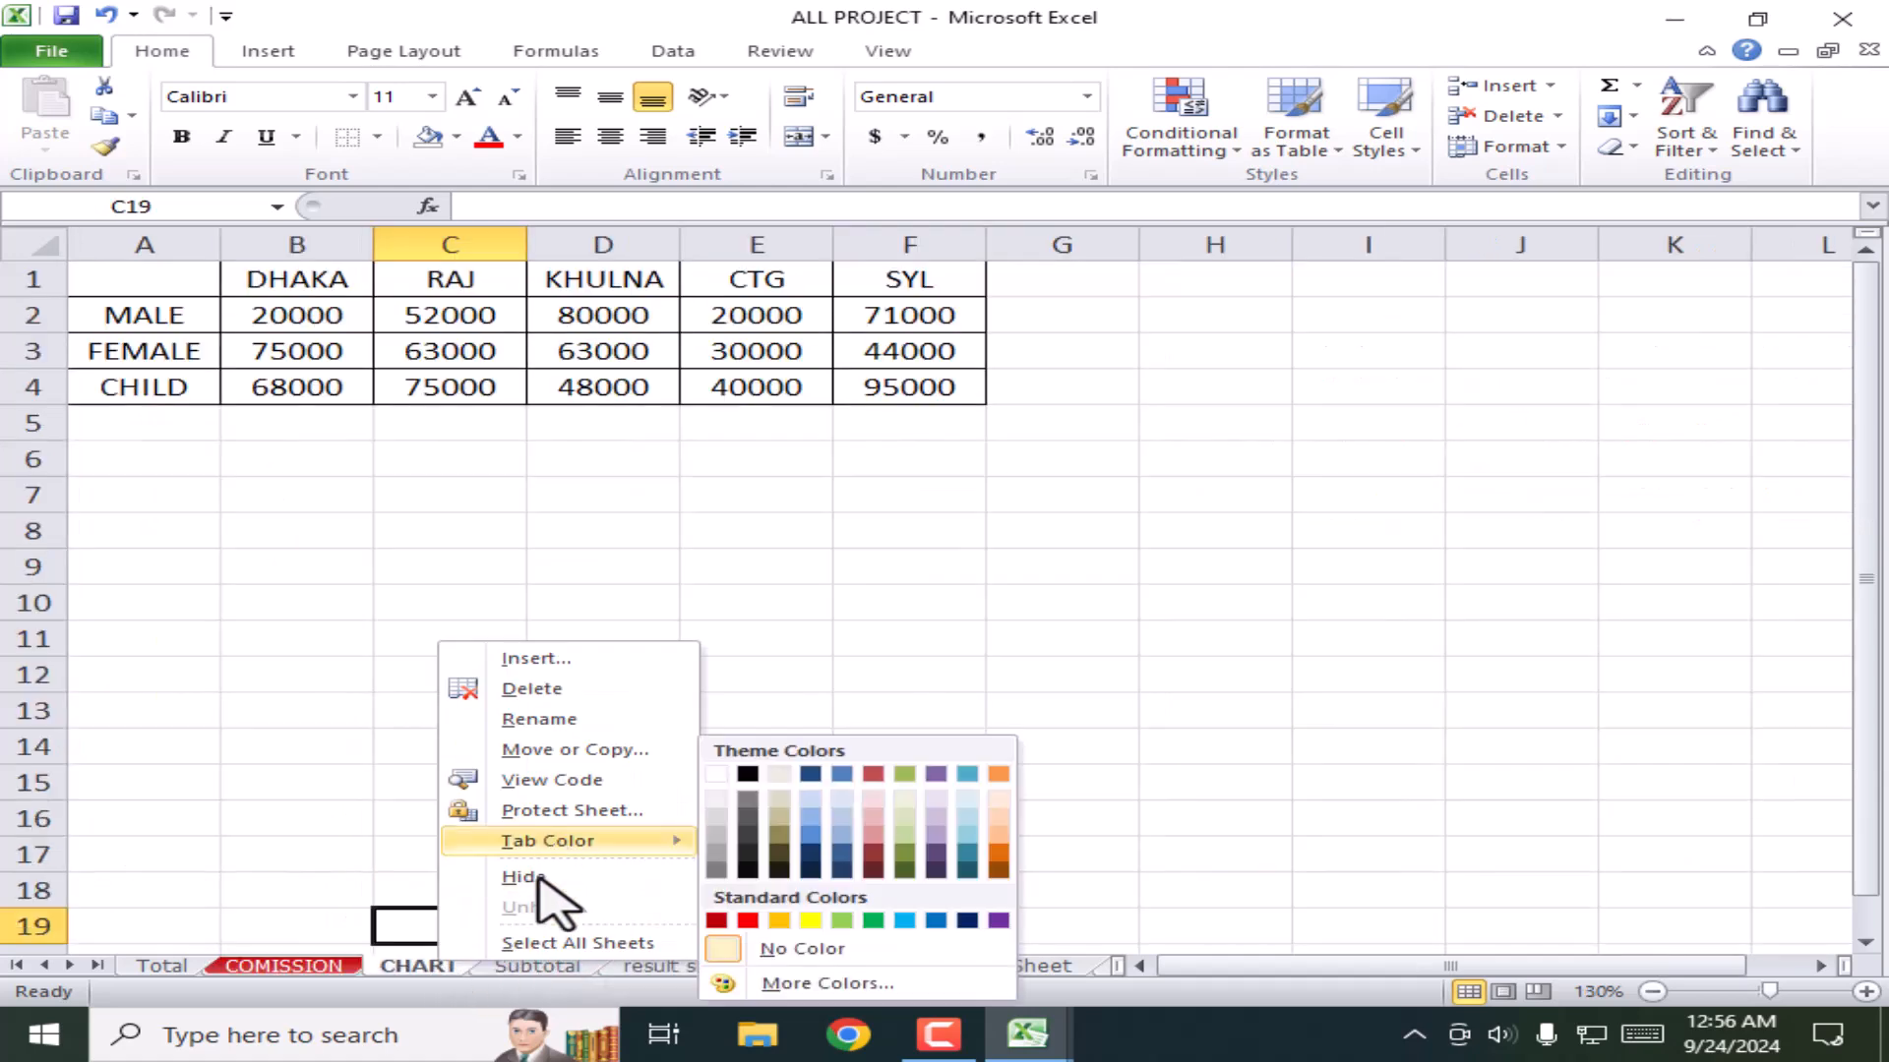
pyautogui.click(873, 920)
# Step: Give the Subtotal sheet tab a colour and view the coloured tabs
pyautogui.click(551, 966)
pyautogui.rightClick(547, 962)
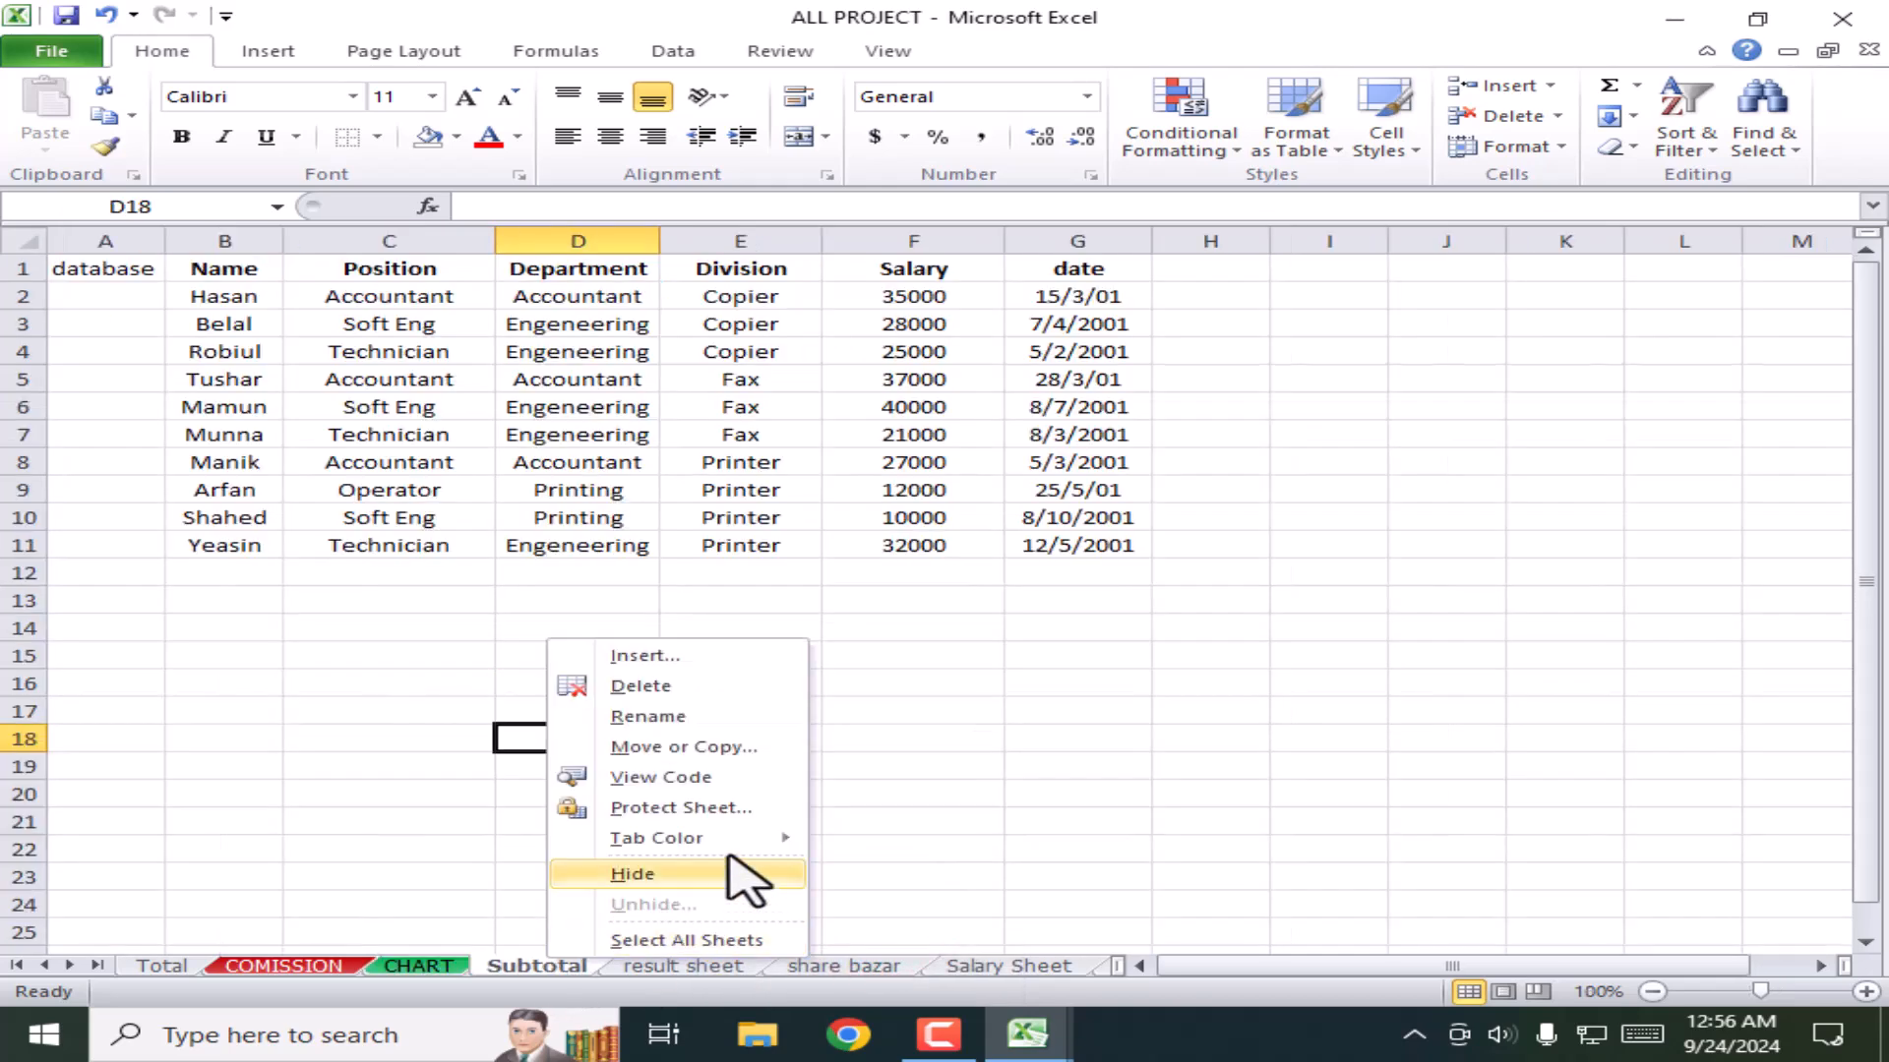
pyautogui.click(719, 840)
pyautogui.click(1042, 920)
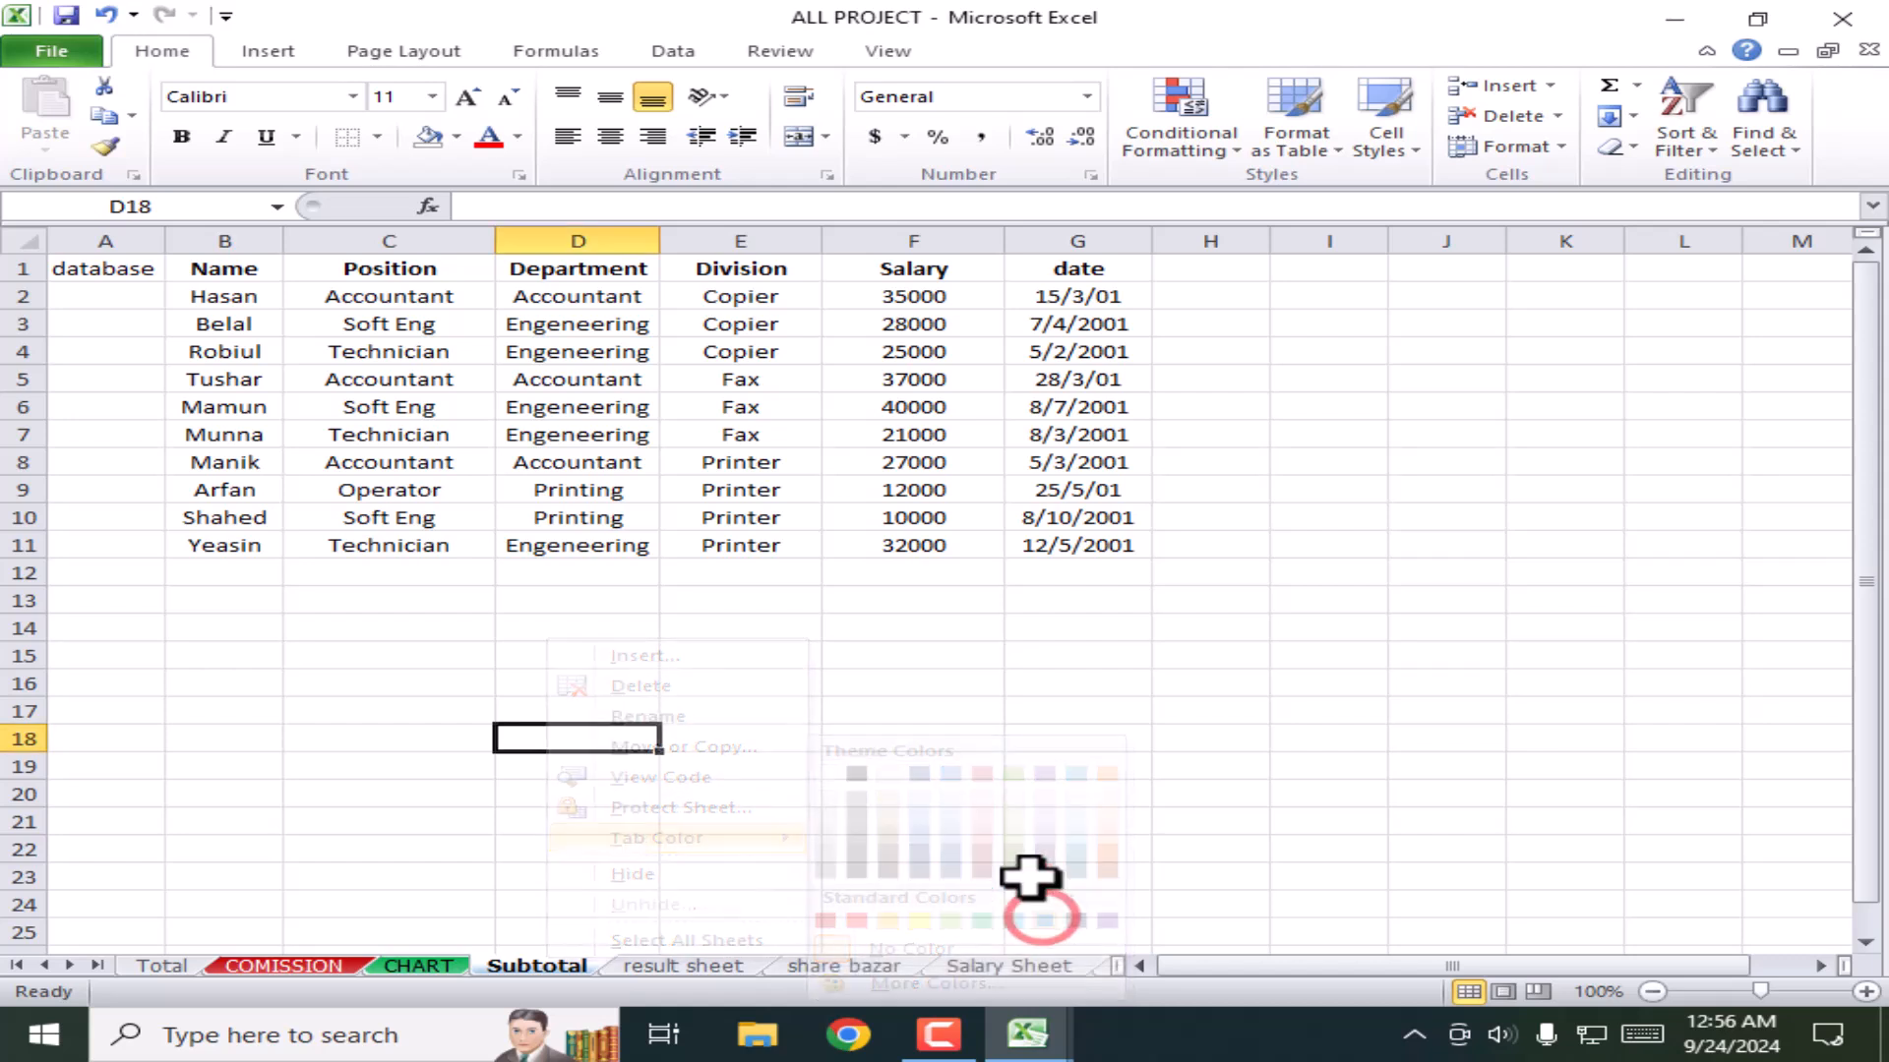
pyautogui.click(876, 825)
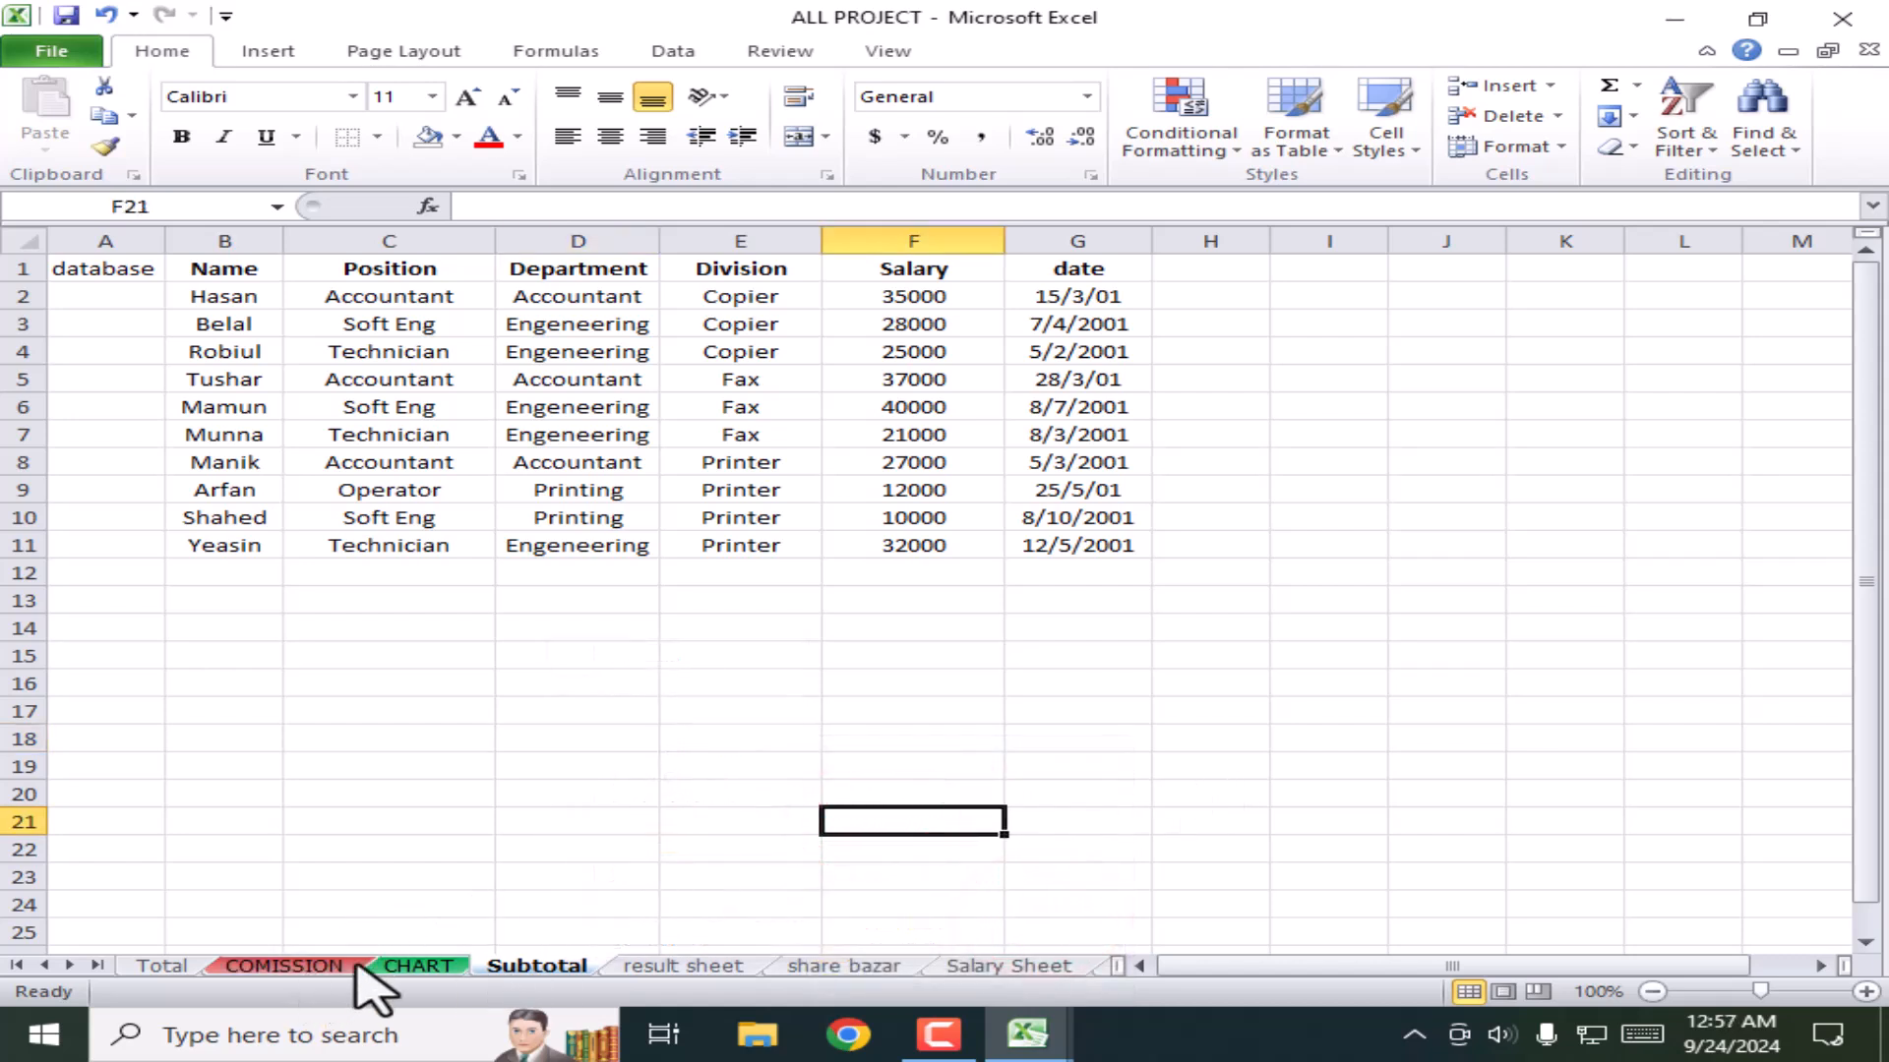
# Step: Look at the result sheet, then return to the Subtotal sheet
pyautogui.rightClick(443, 966)
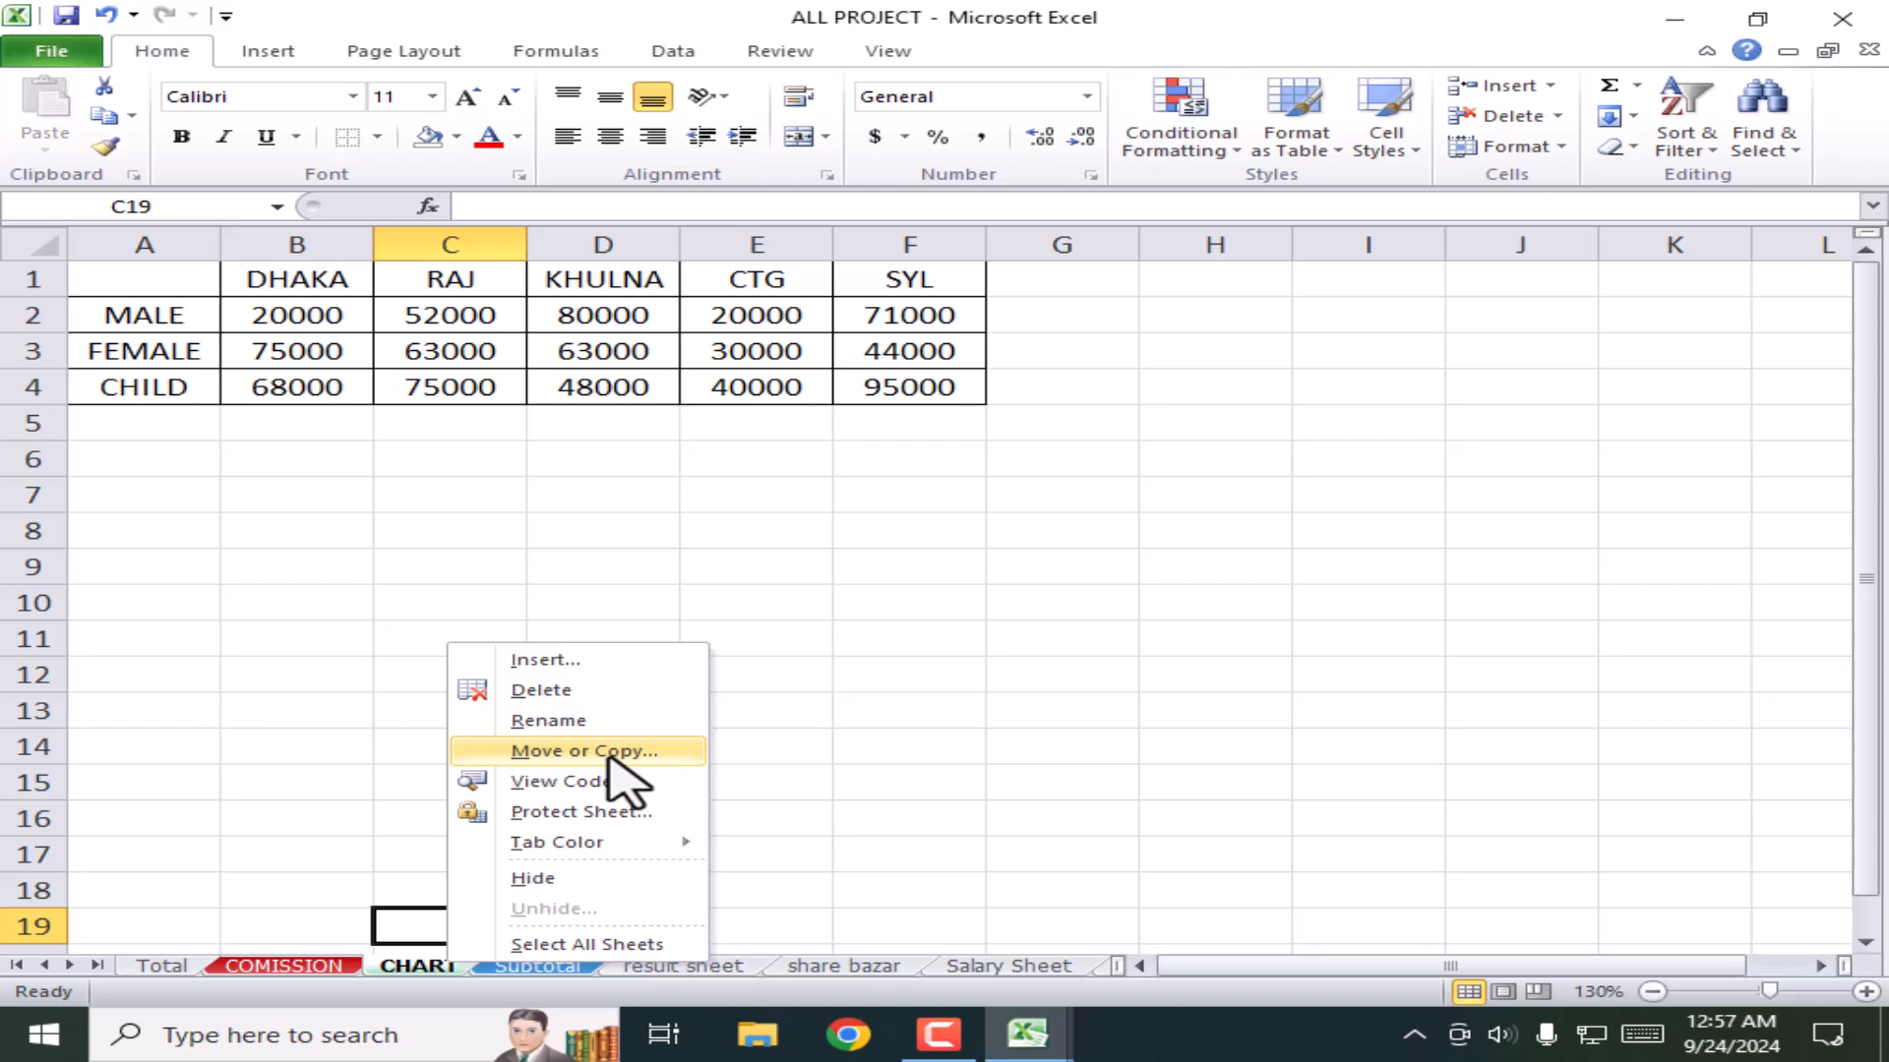
pyautogui.click(856, 719)
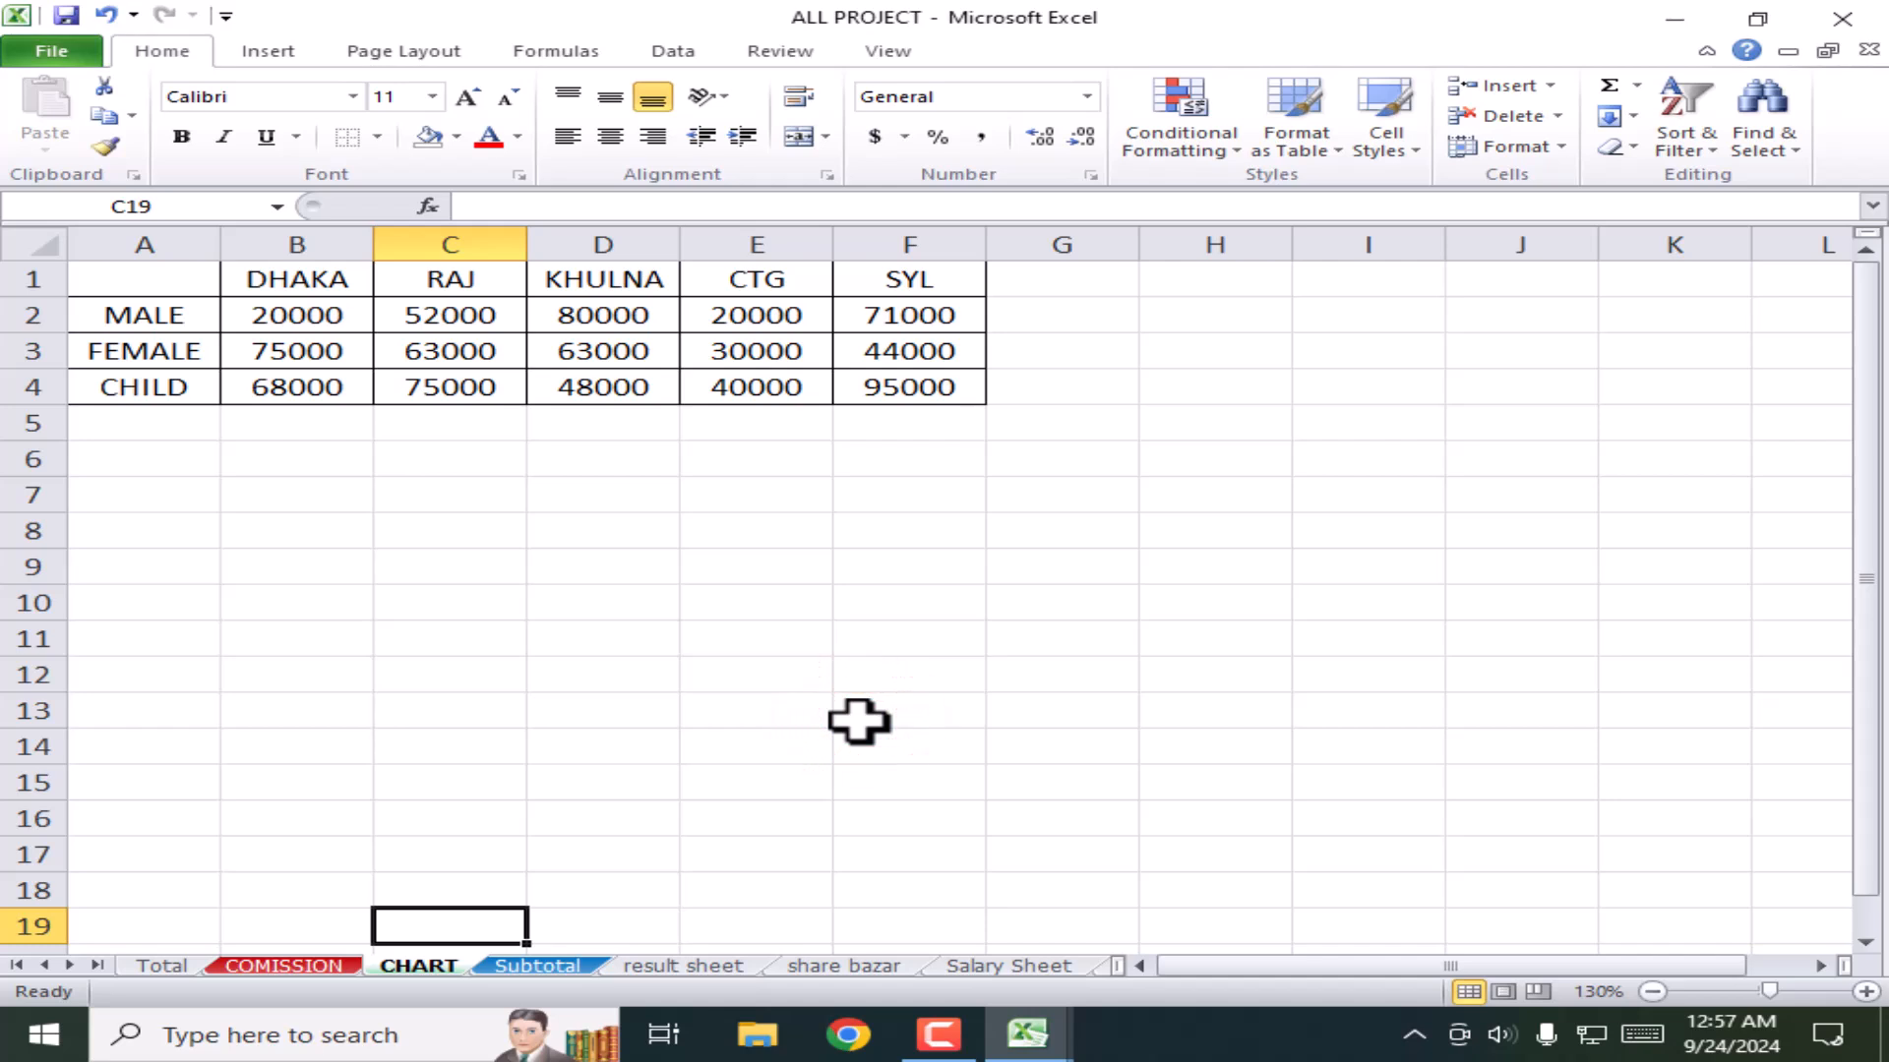
pyautogui.click(678, 969)
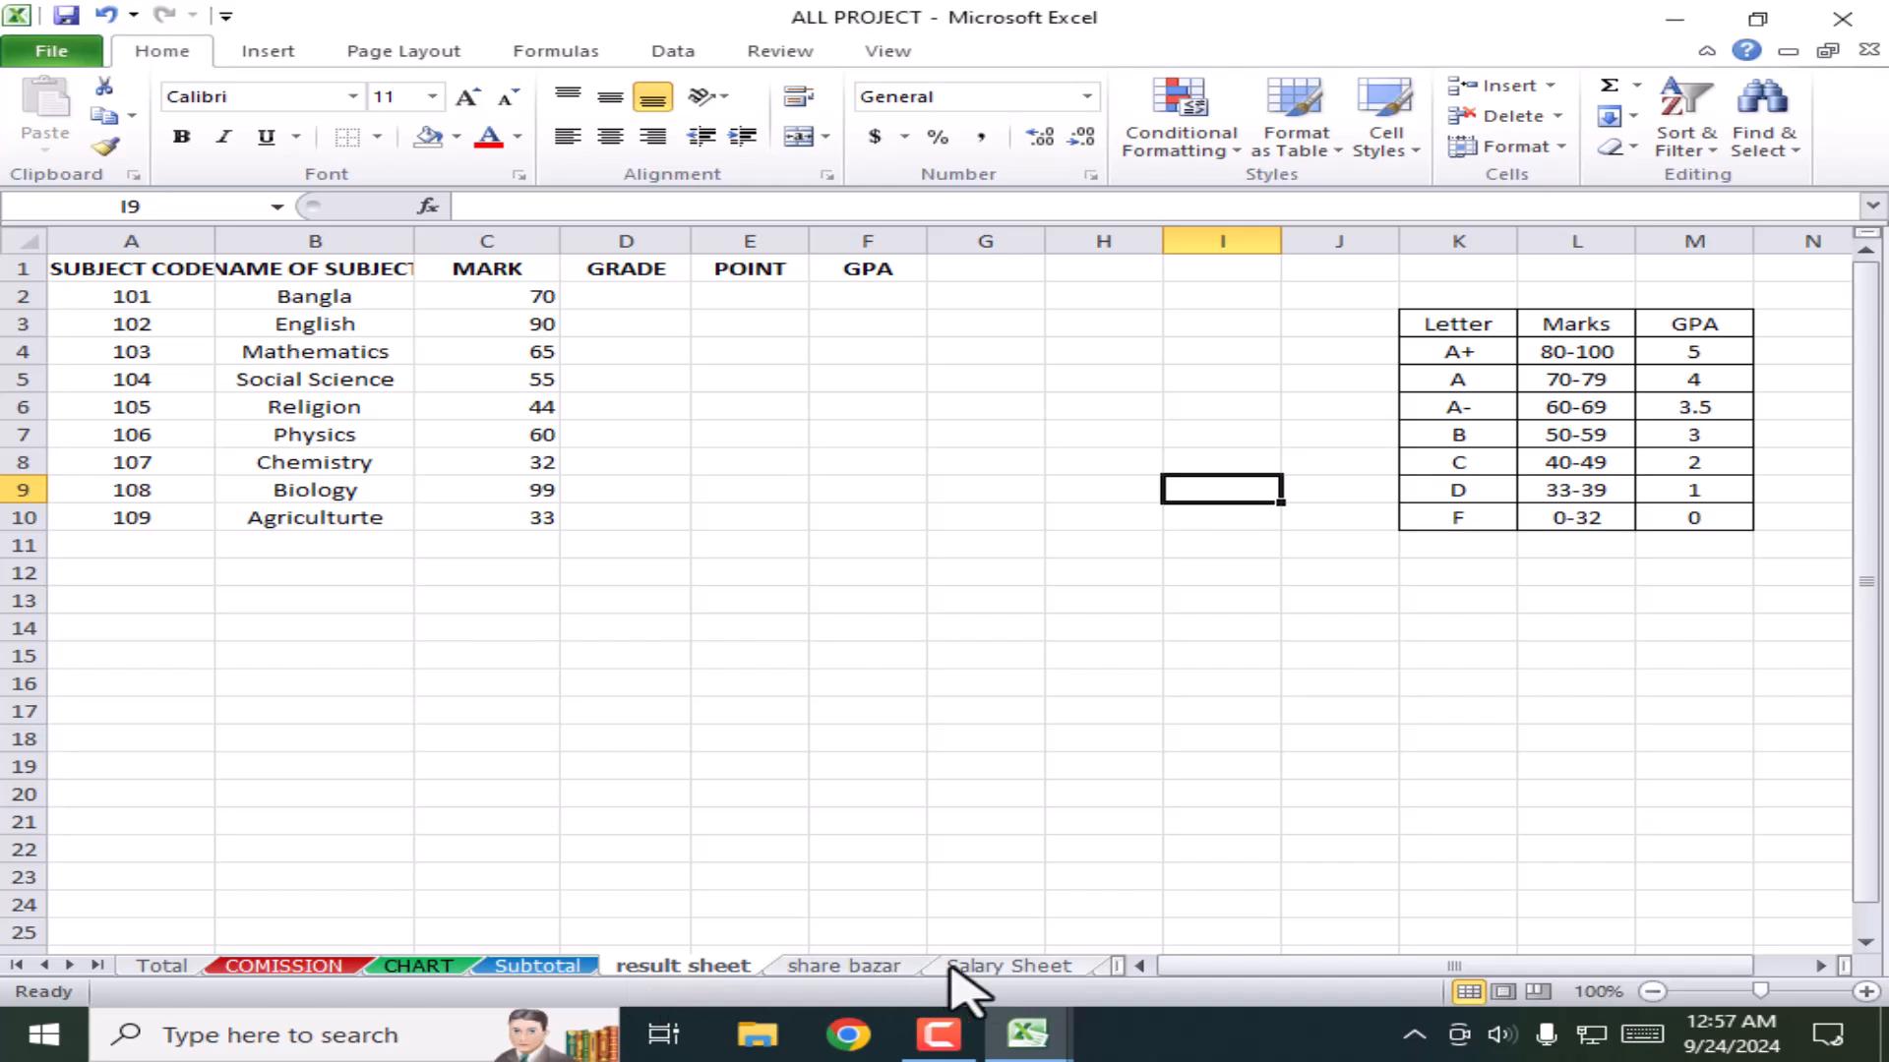
pyautogui.click(539, 966)
# Step: Duplicate the Subtotal sheet as Subtotal (2), placed first before Total
pyautogui.rightClick(539, 965)
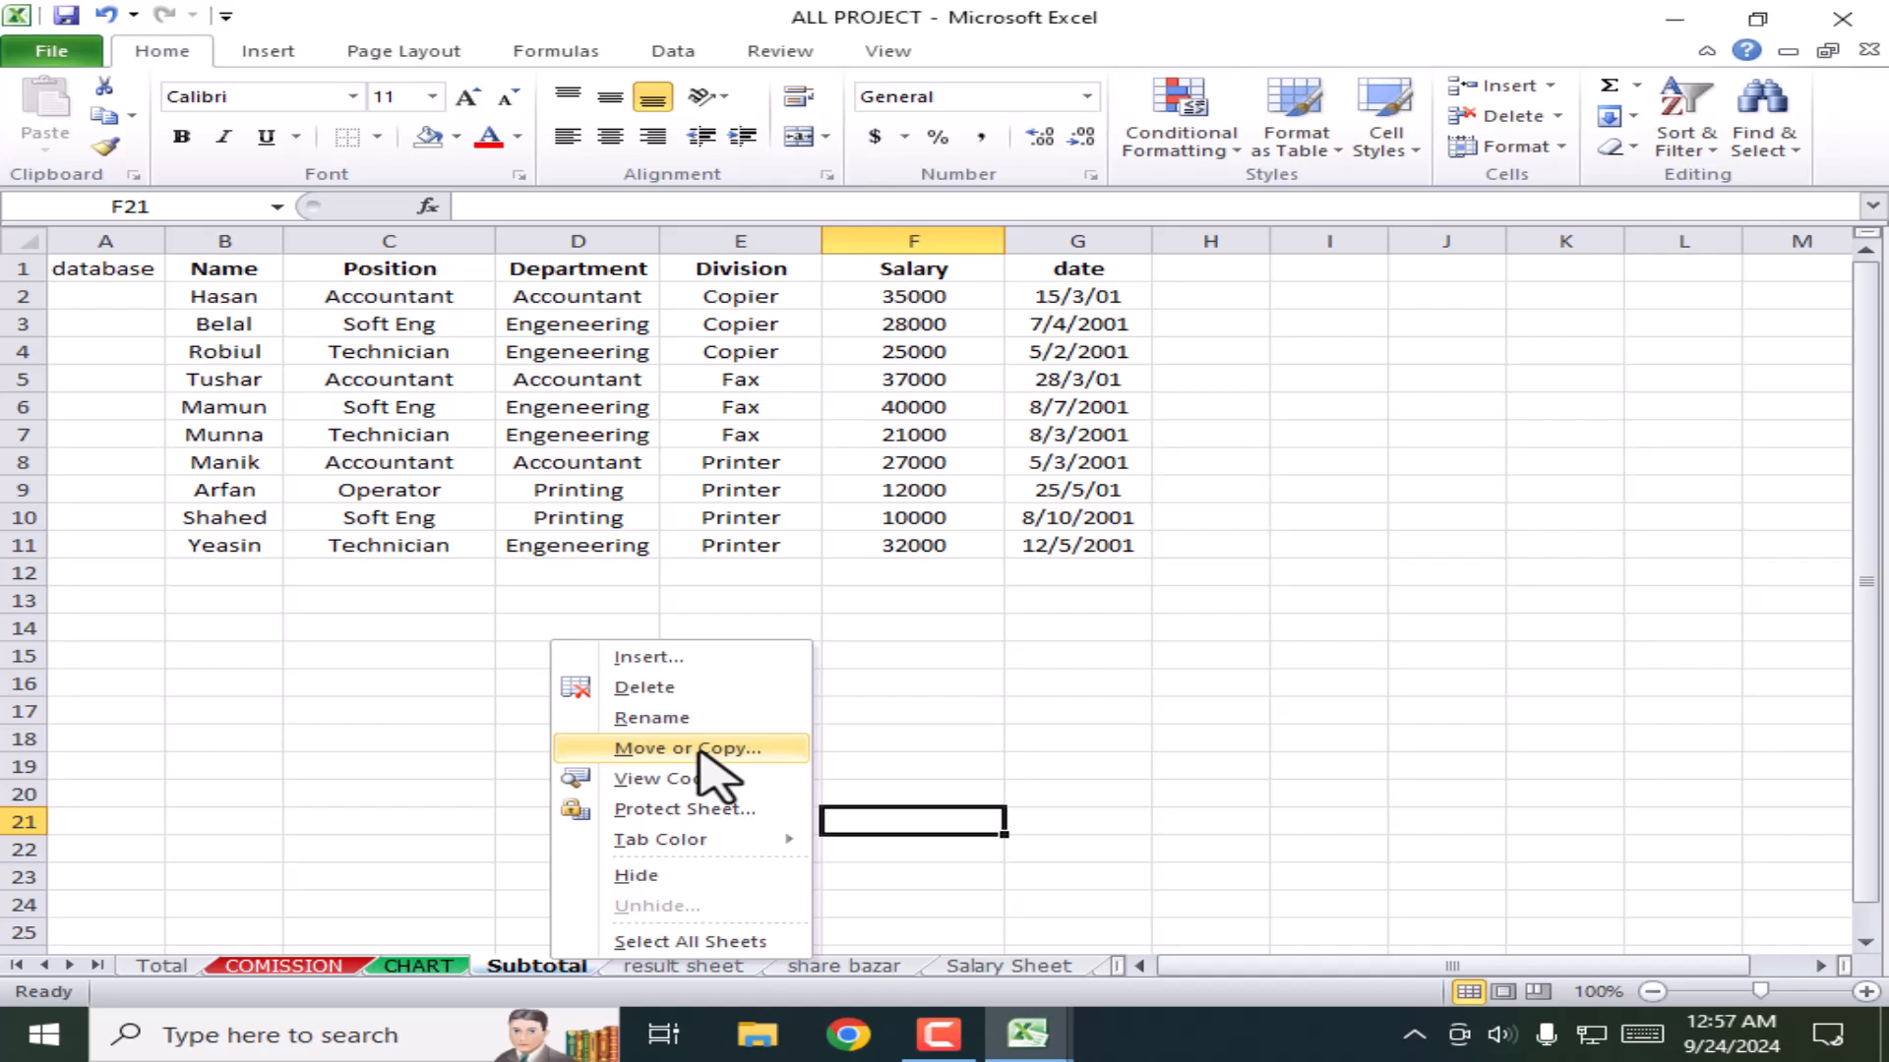
pyautogui.click(519, 964)
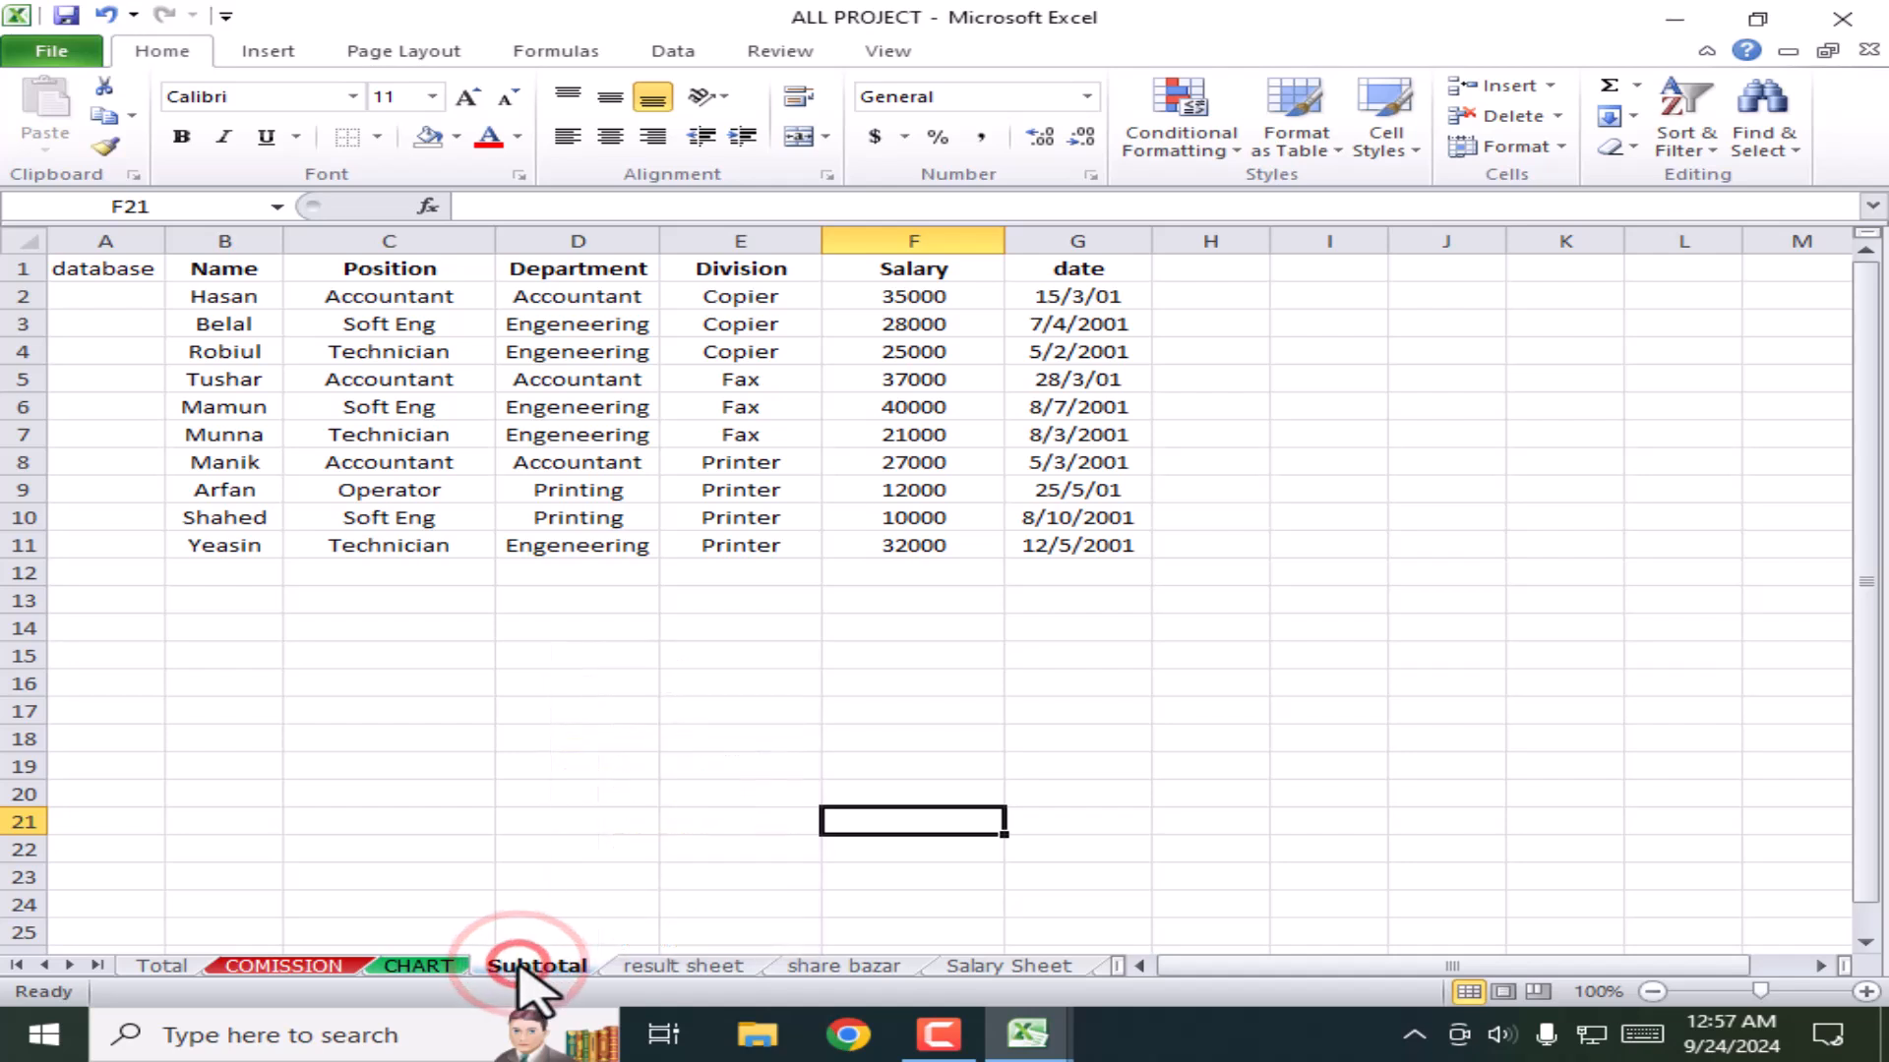
pyautogui.rightClick(518, 962)
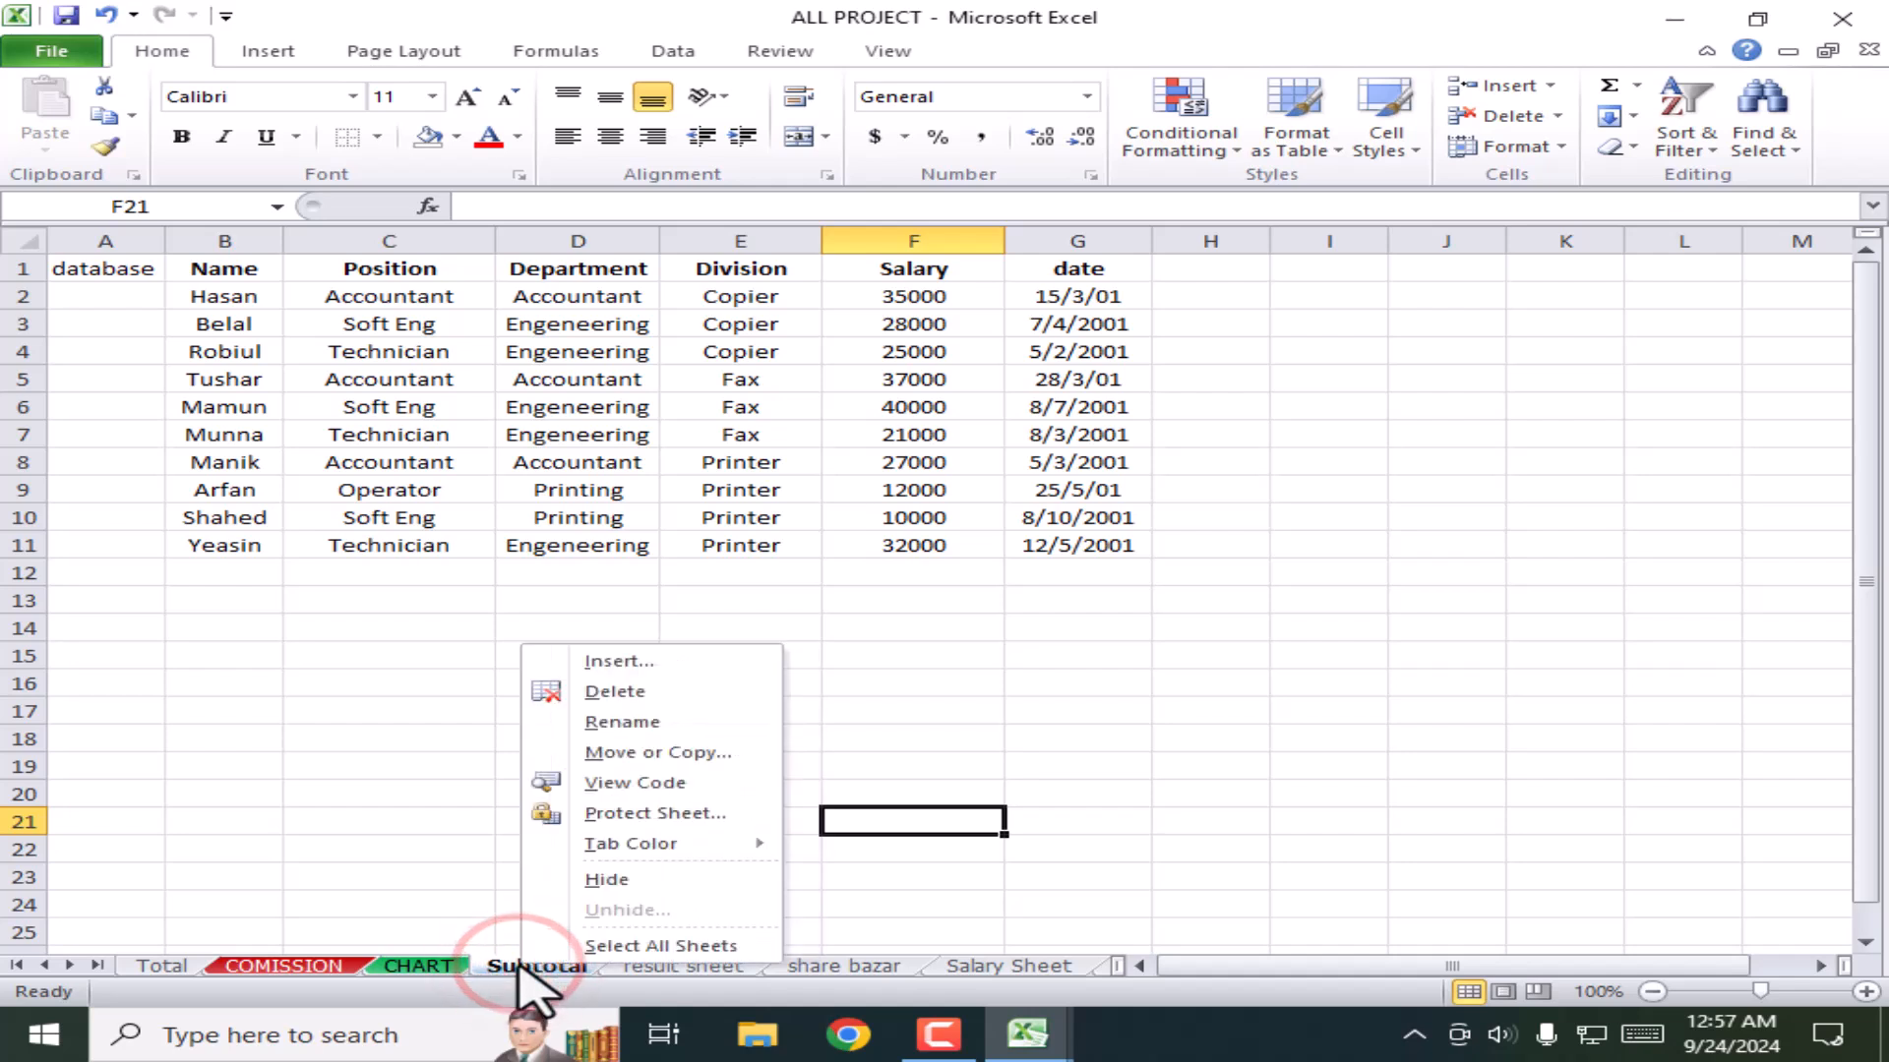
pyautogui.click(630, 752)
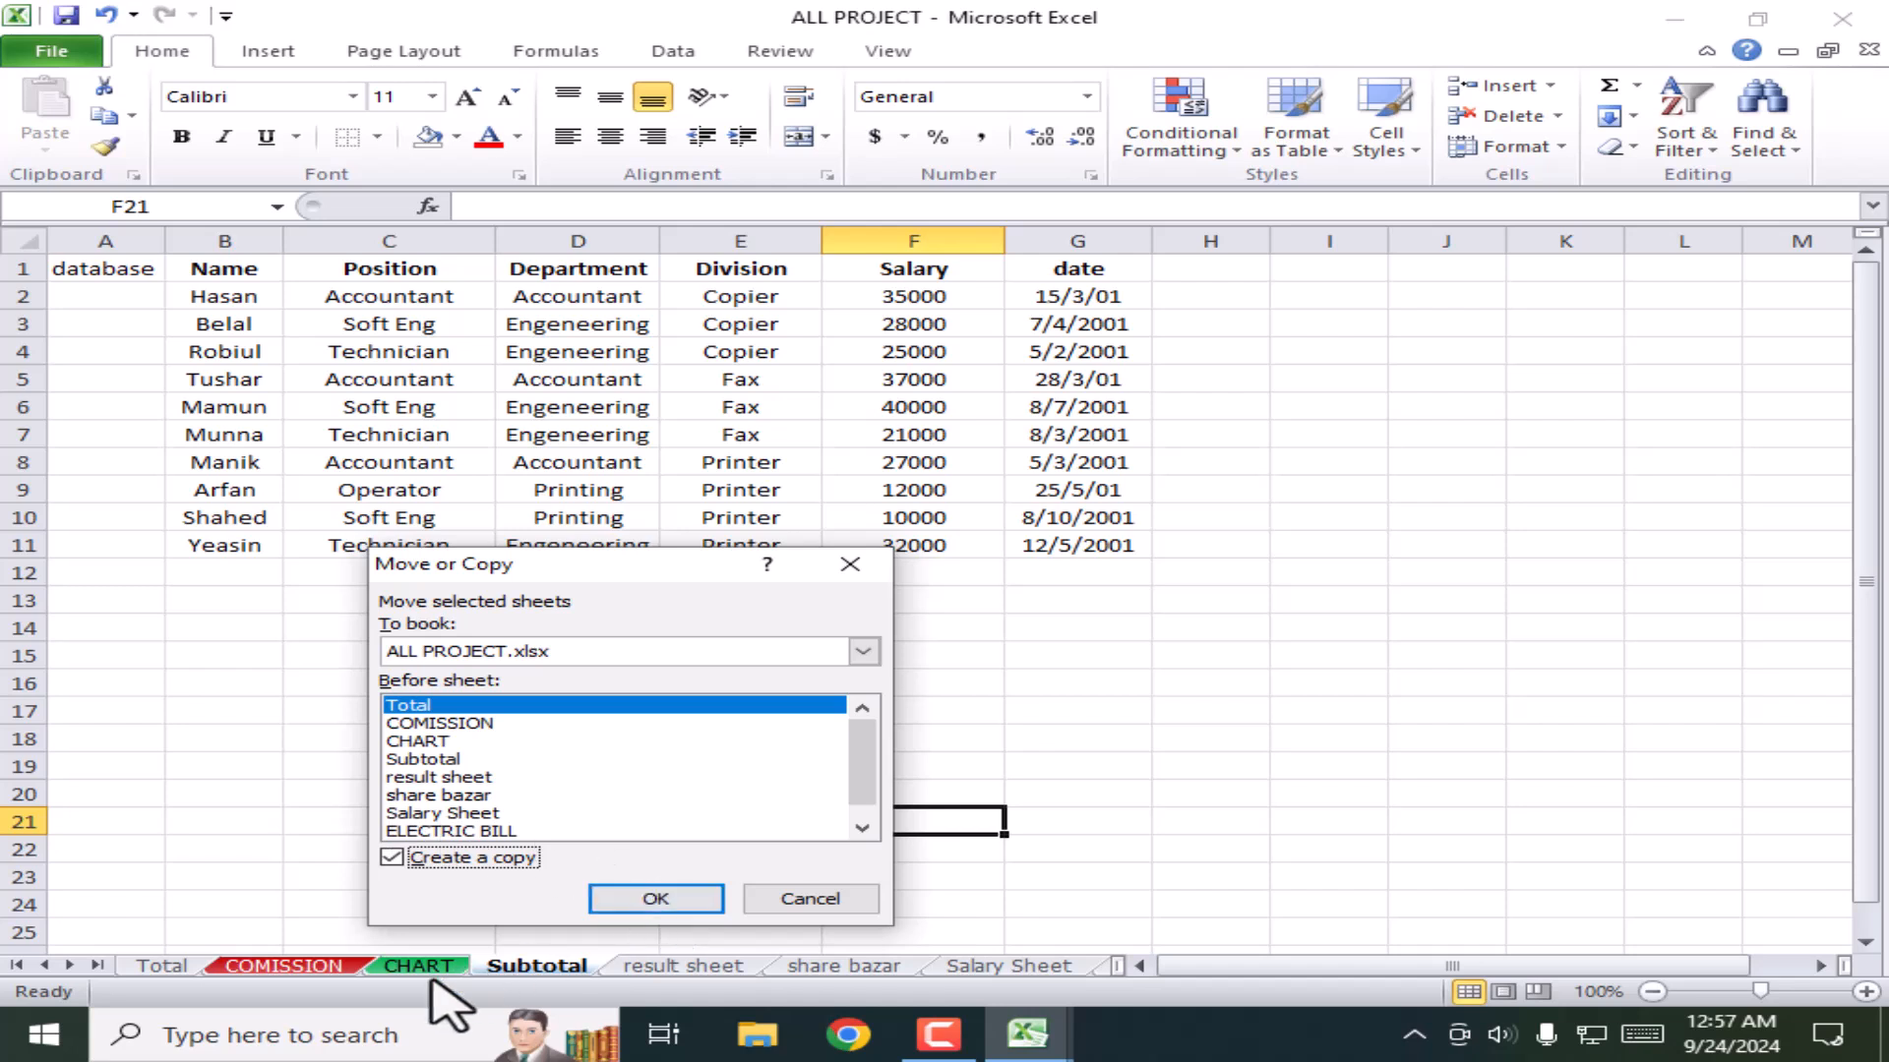
pyautogui.click(668, 906)
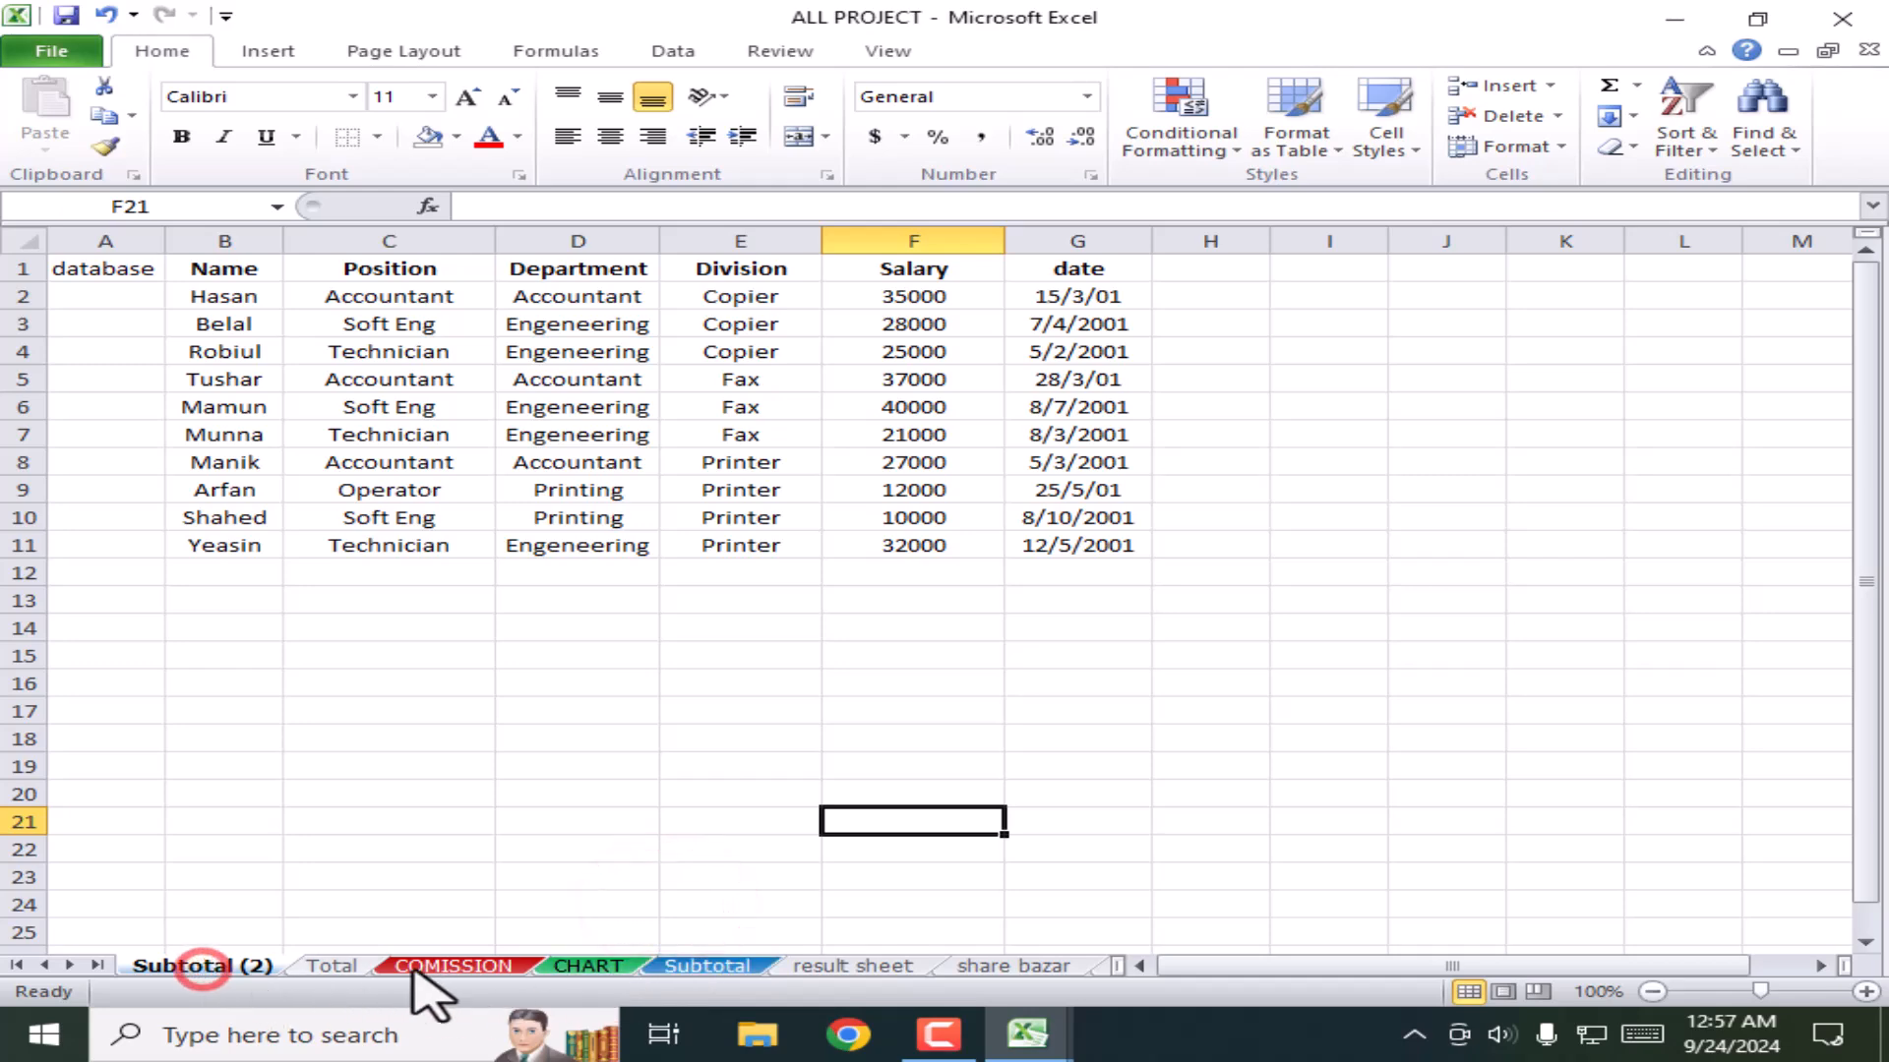
# Step: Delete the Subtotal (2) sheet and confirm, leaving the Total sheet showing
pyautogui.click(675, 964)
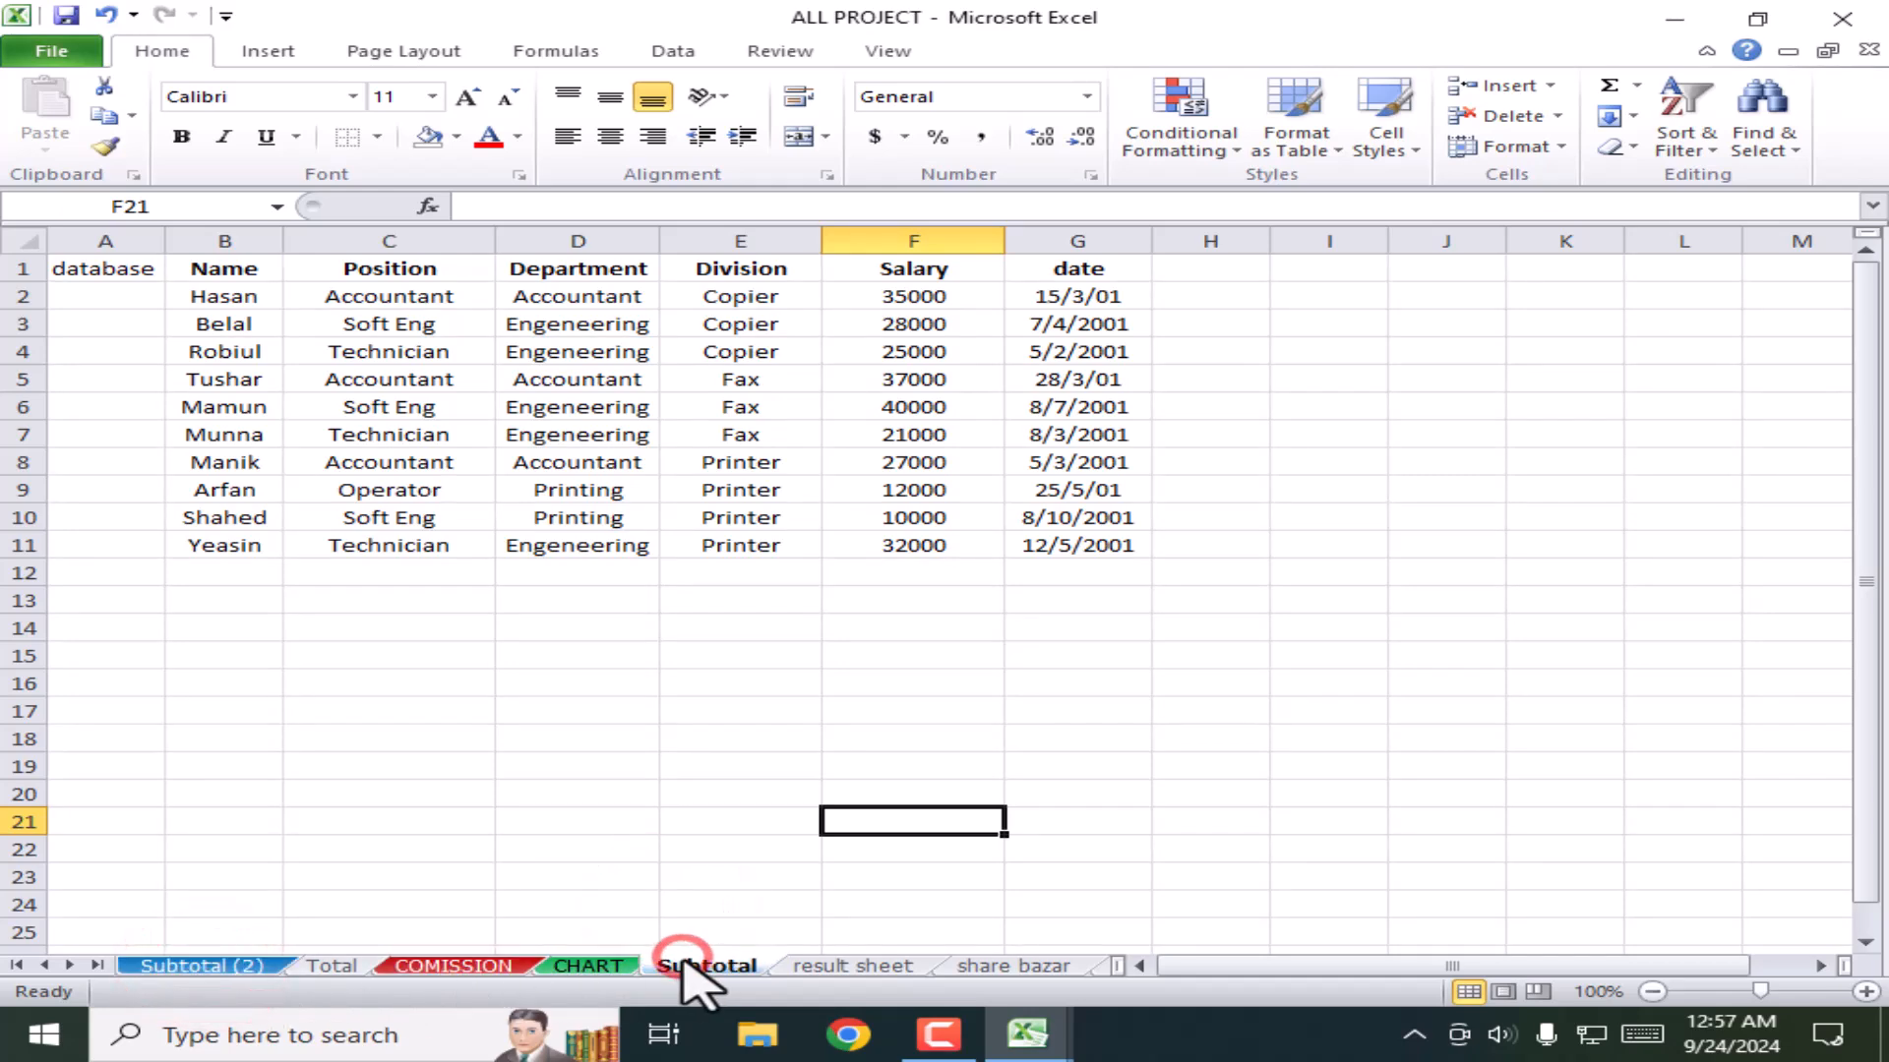
pyautogui.click(184, 967)
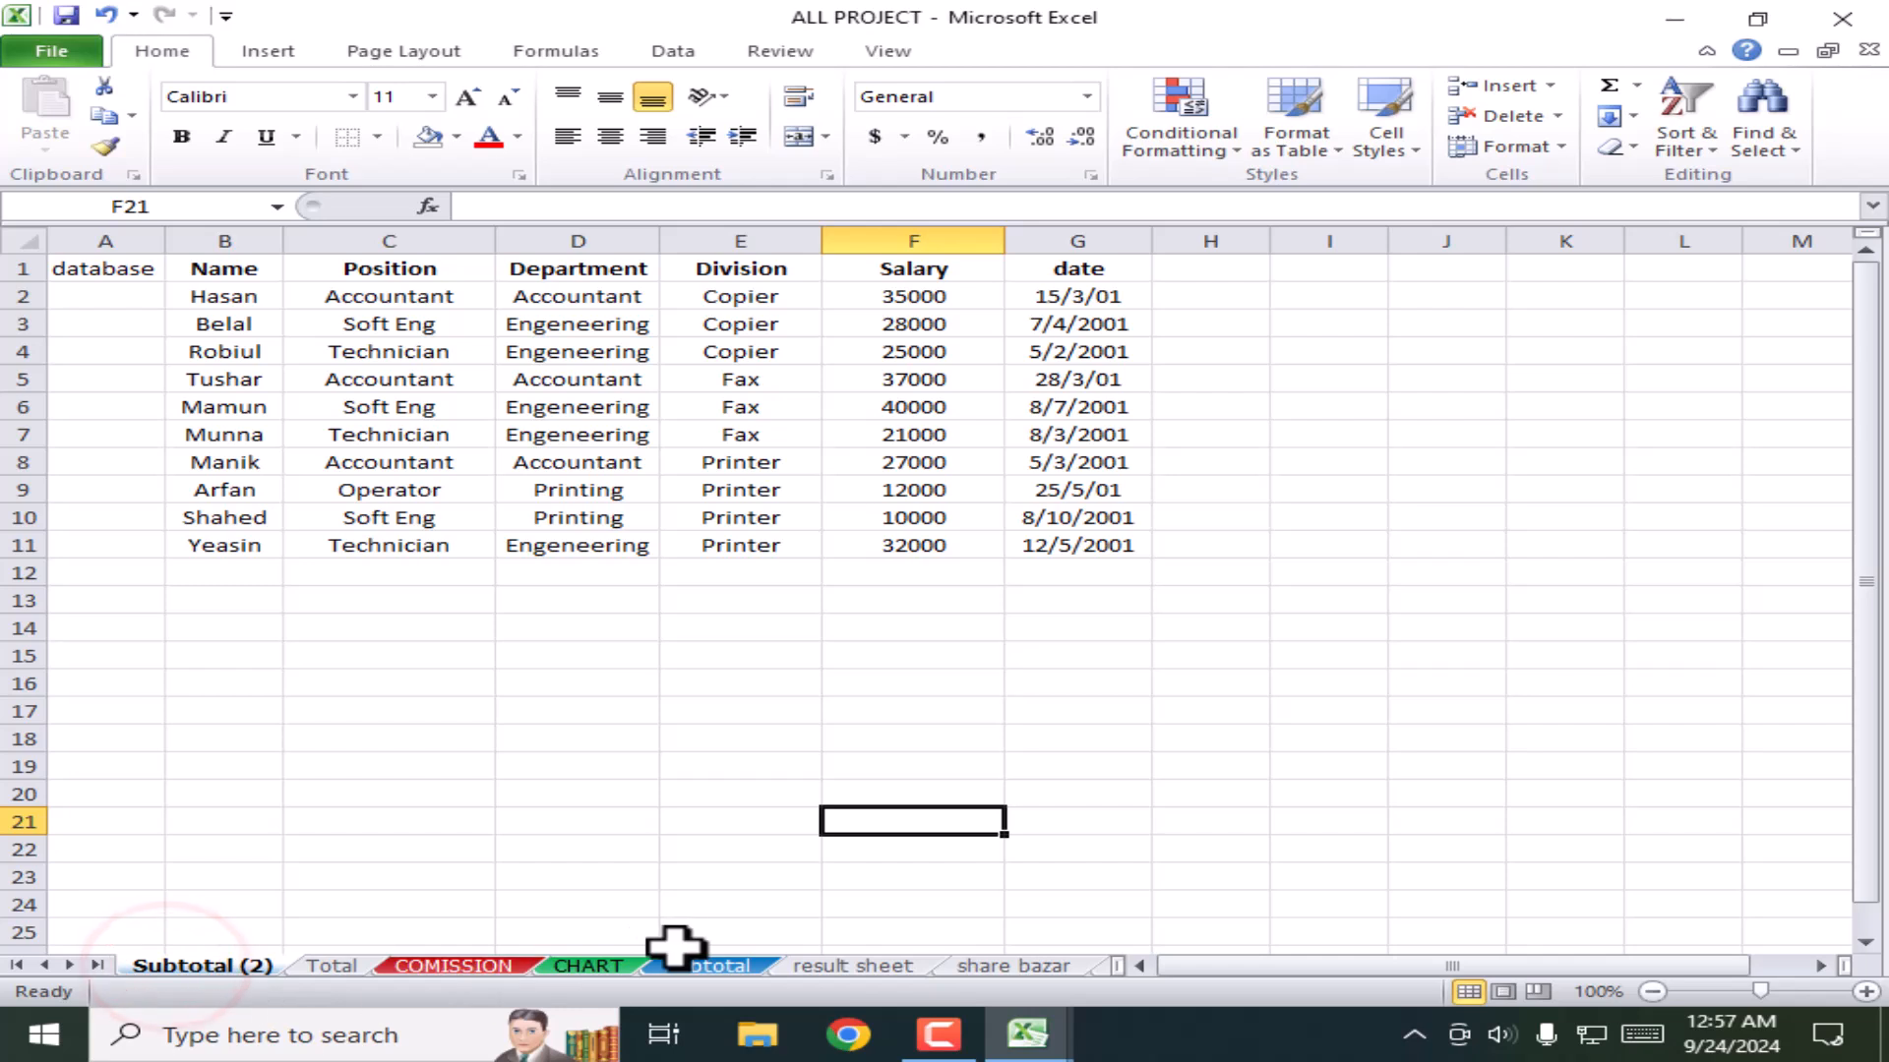
pyautogui.rightClick(184, 969)
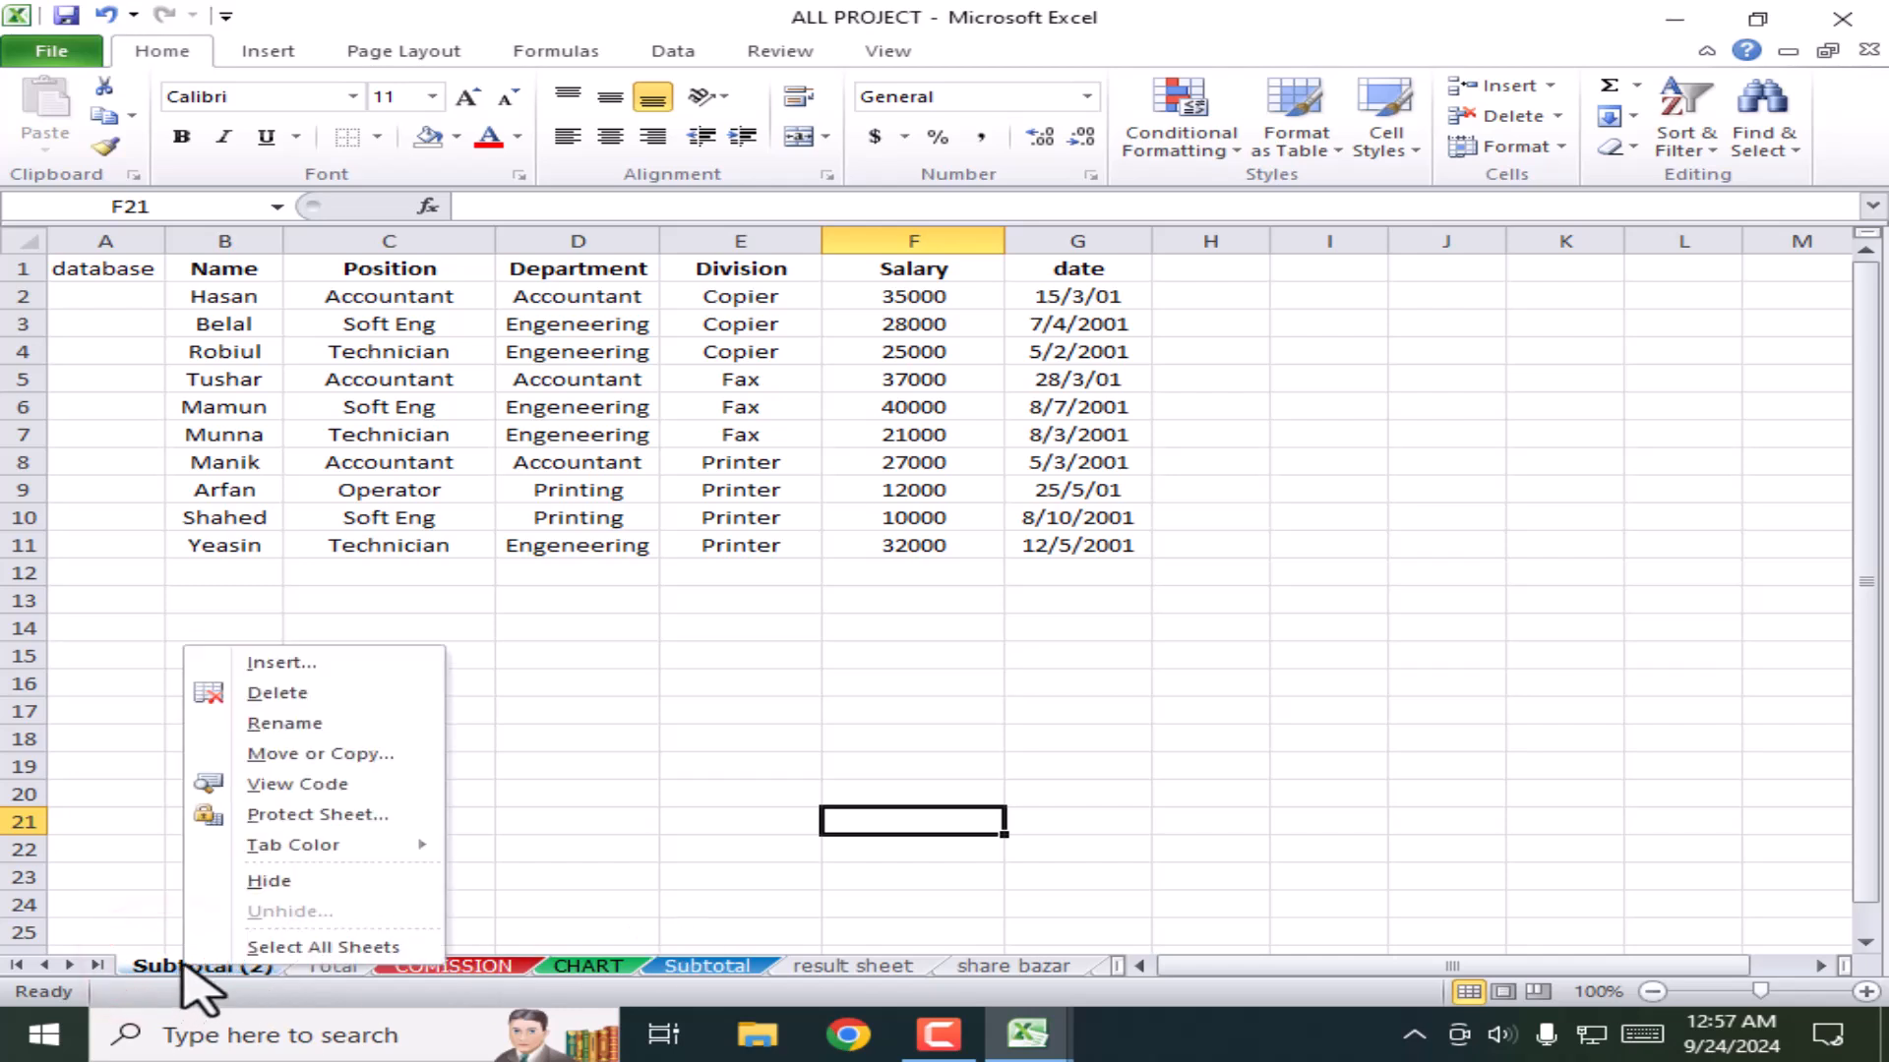
pyautogui.click(295, 694)
pyautogui.click(879, 587)
pyautogui.click(603, 735)
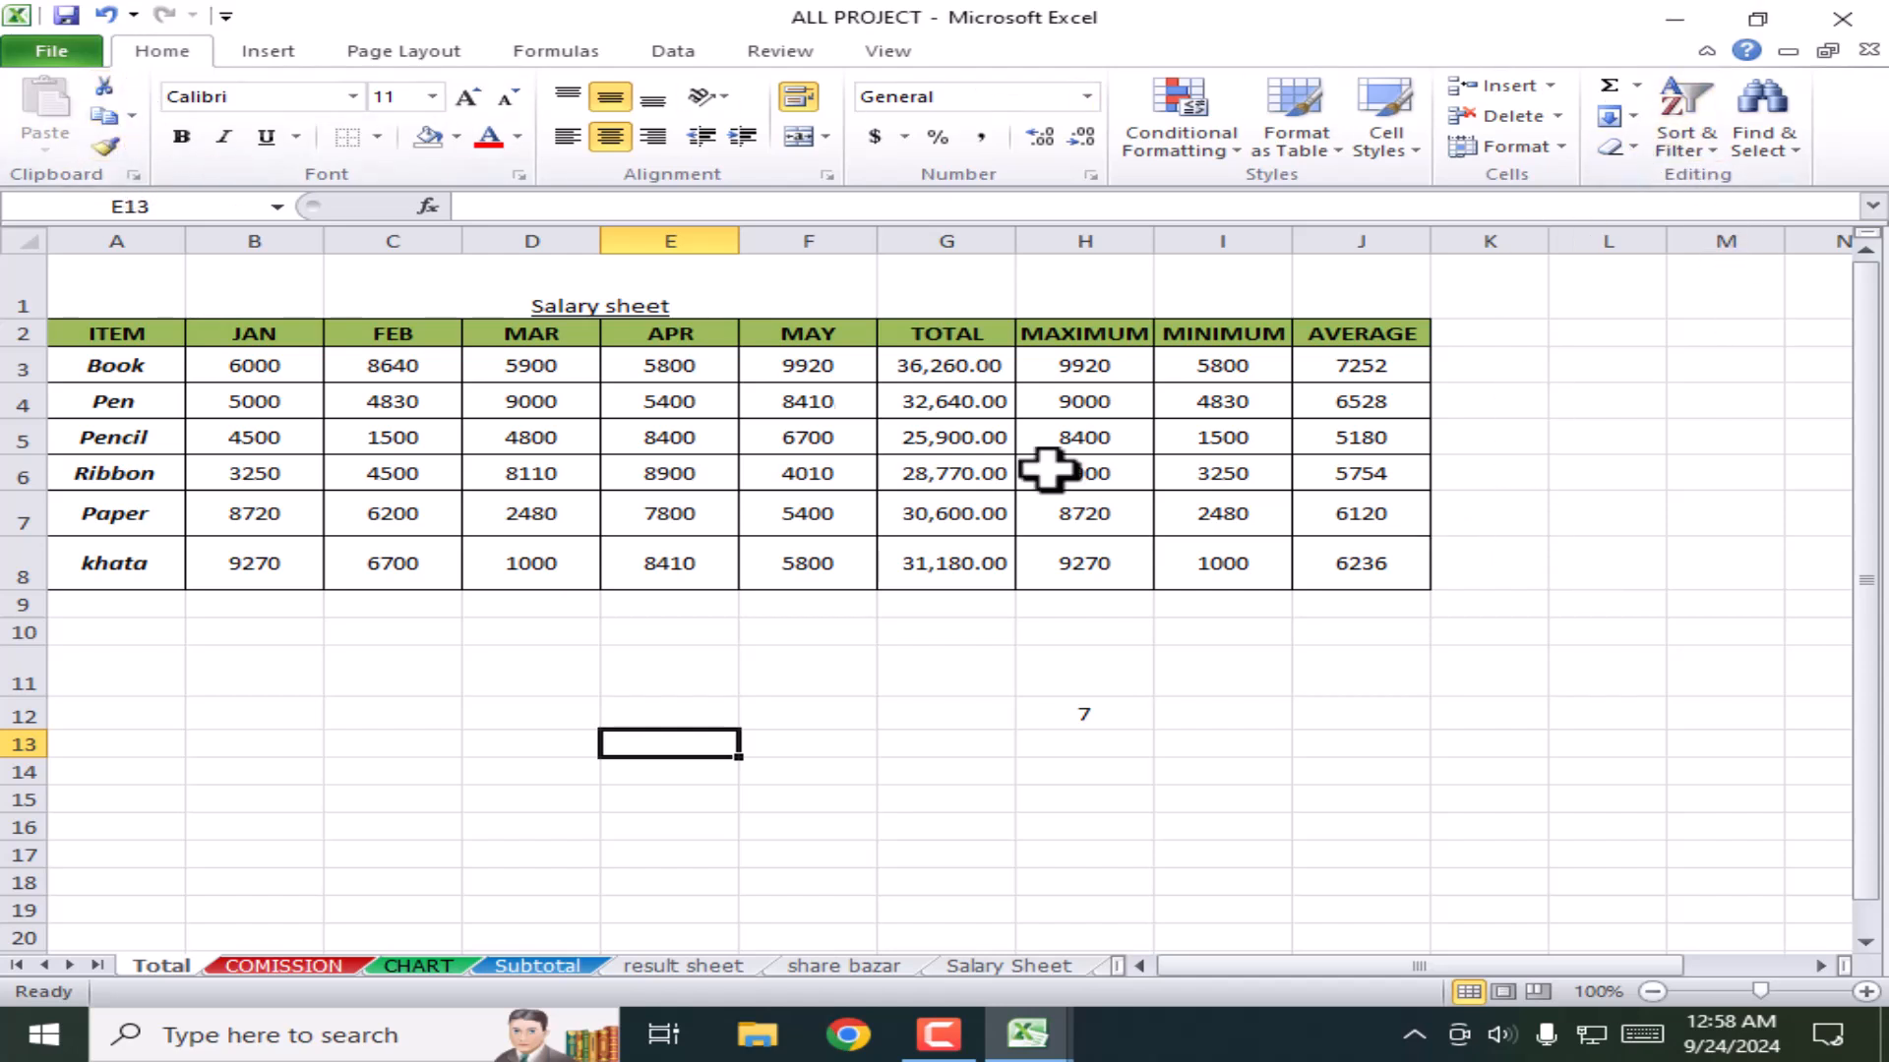
# Step: Copy the Total sheet's item table A2:J8 and switch to the Book1 workbook
pyautogui.click(713, 675)
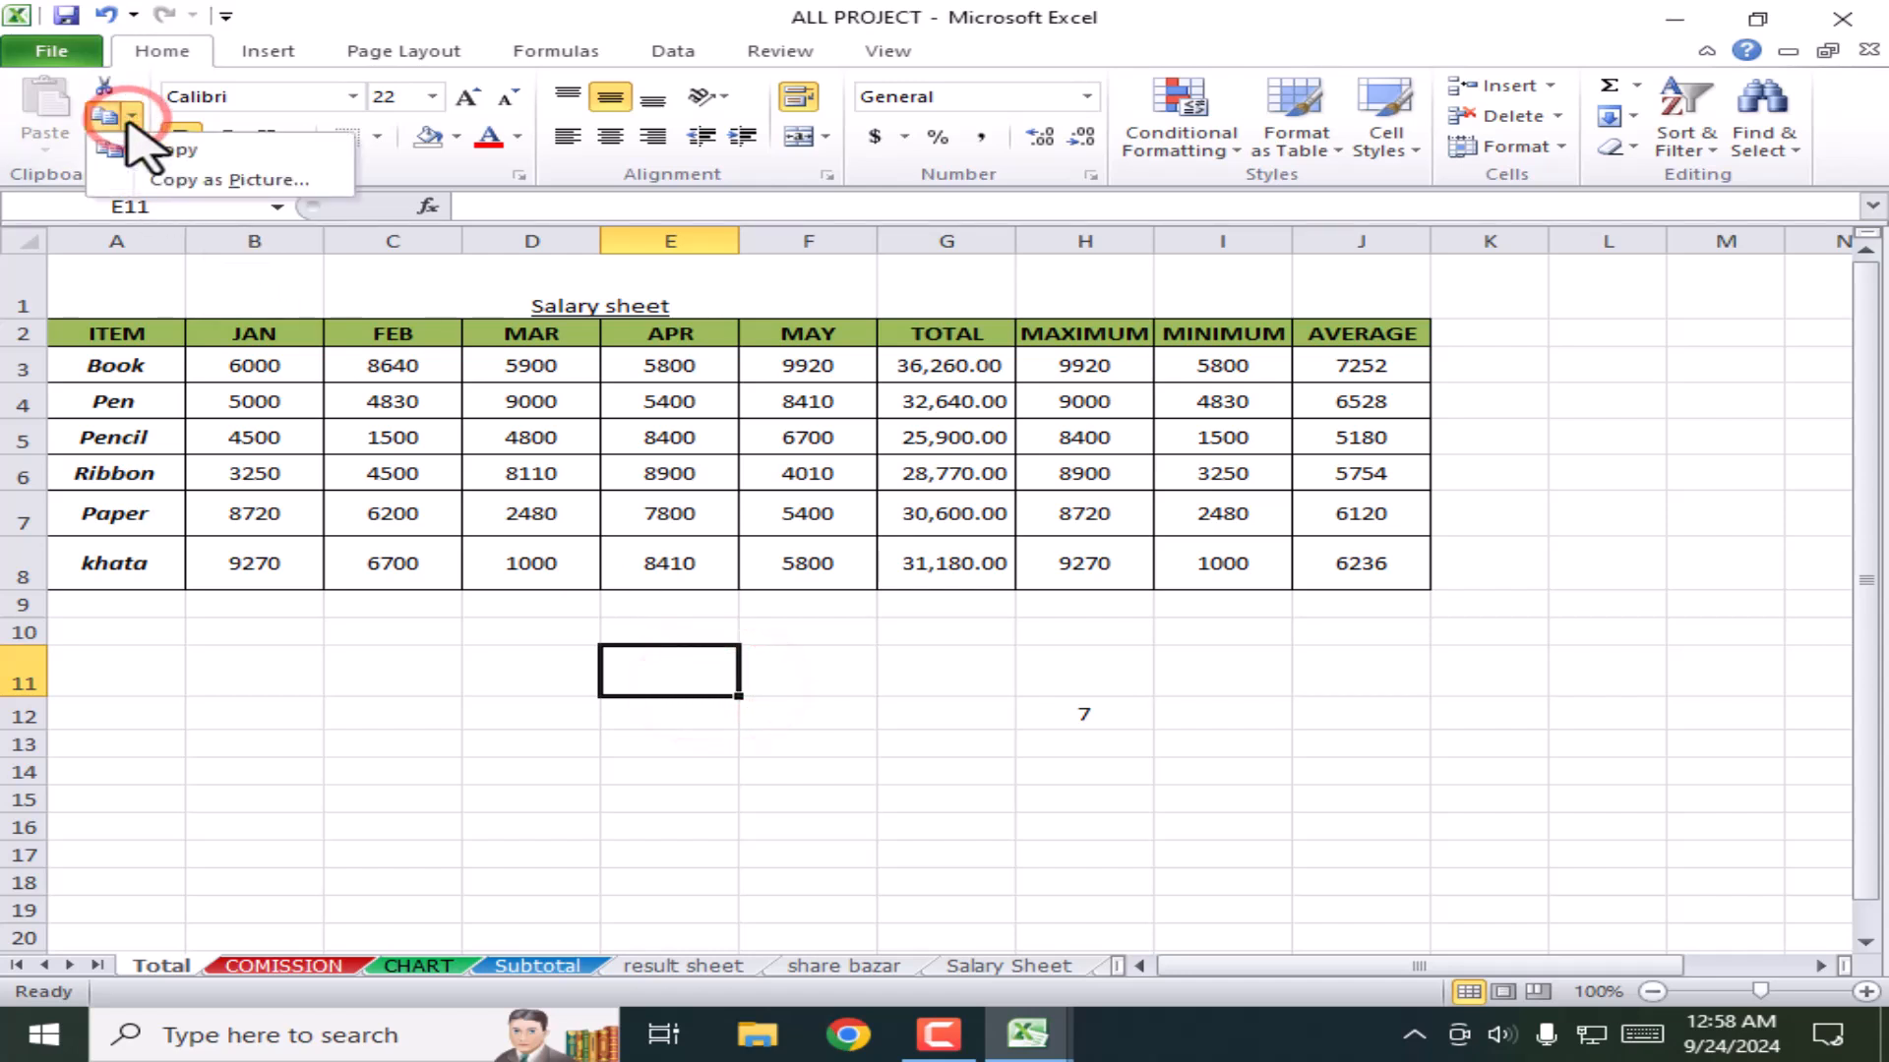
pyautogui.moveTo(116, 334); pyautogui.dragTo(1416, 583)
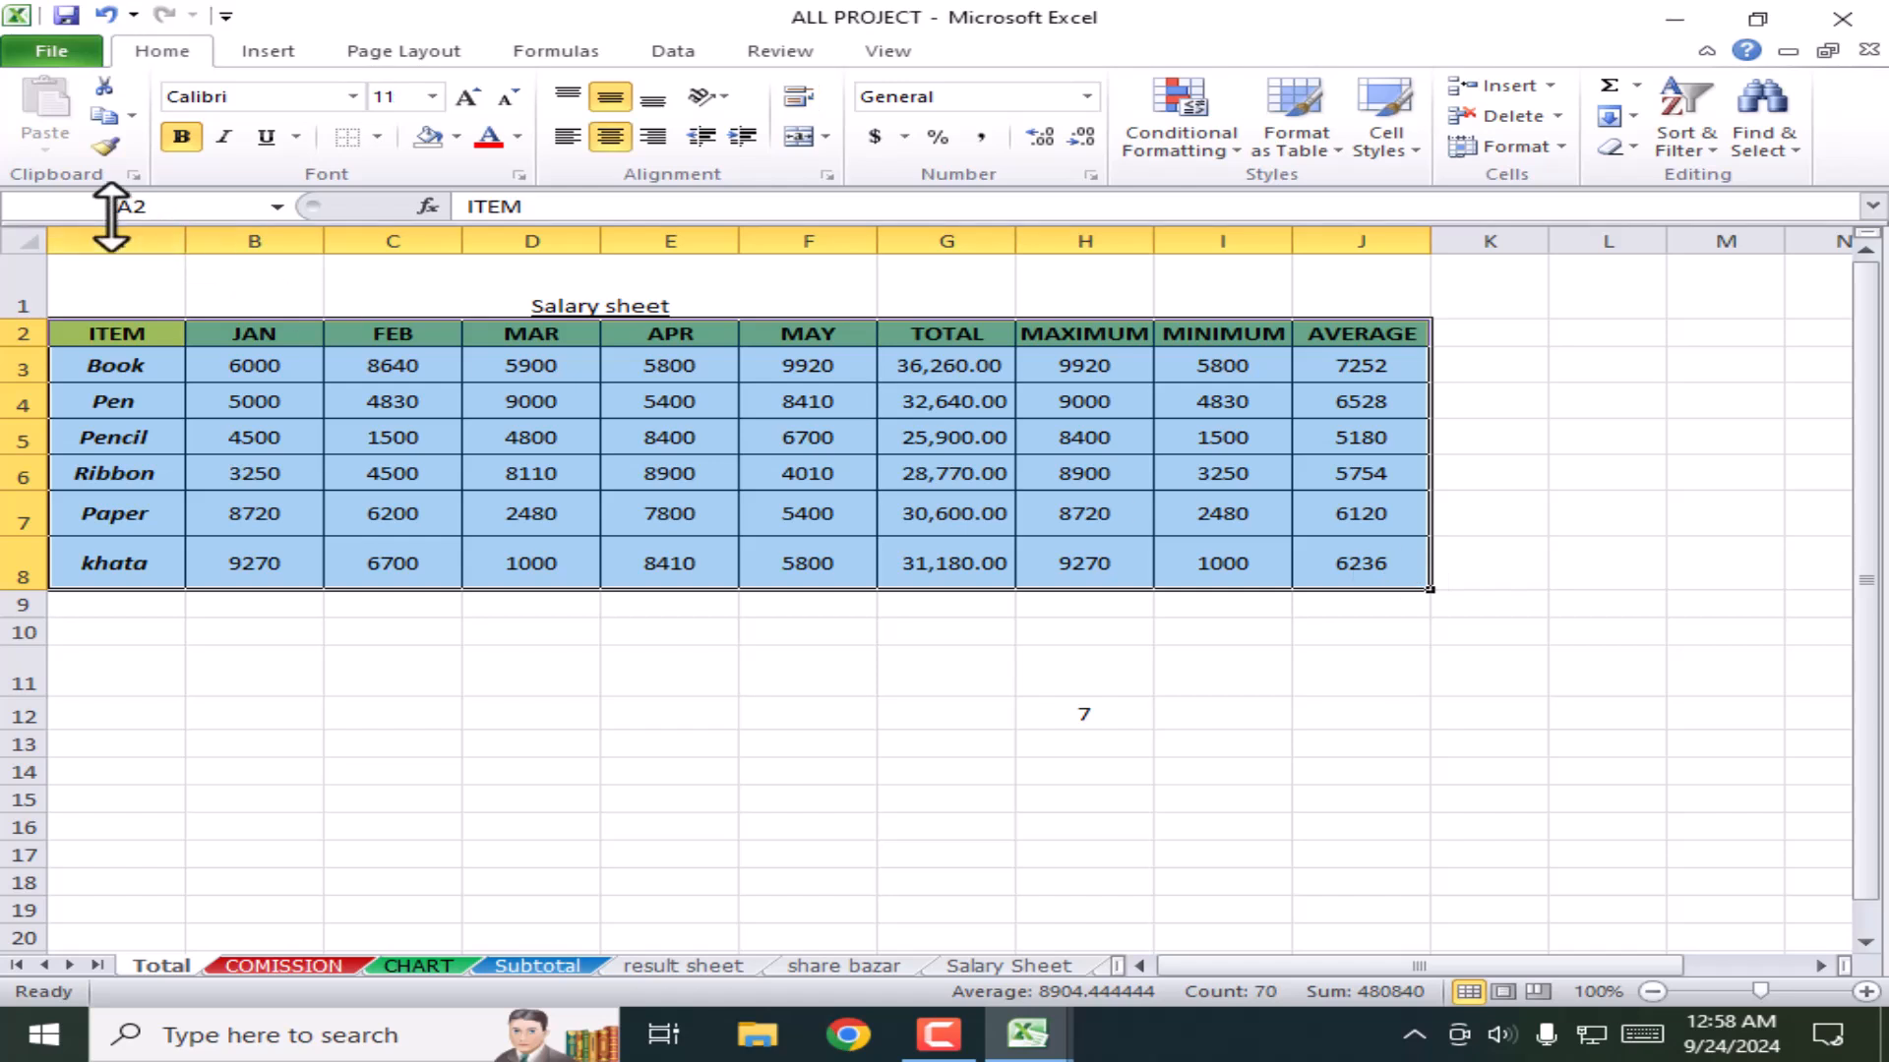
pyautogui.click(104, 115)
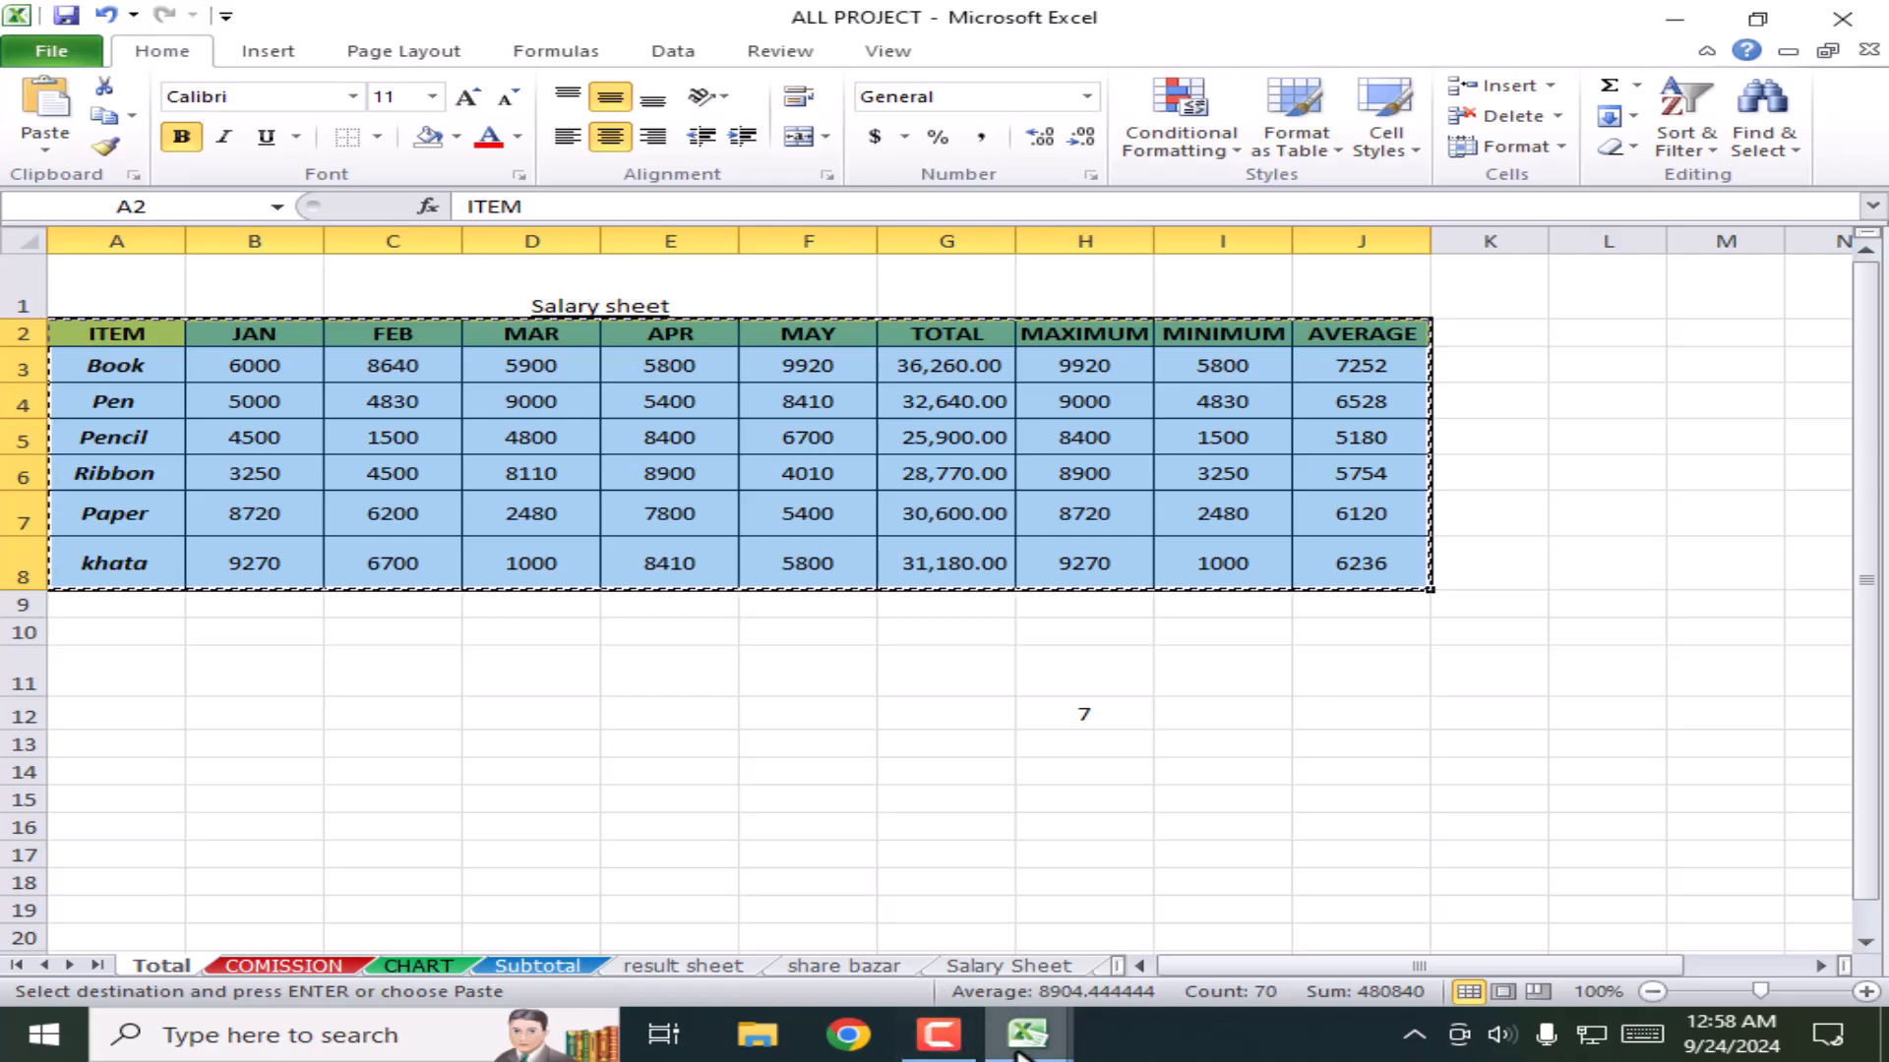
pyautogui.moveTo(1027, 1033)
pyautogui.click(777, 923)
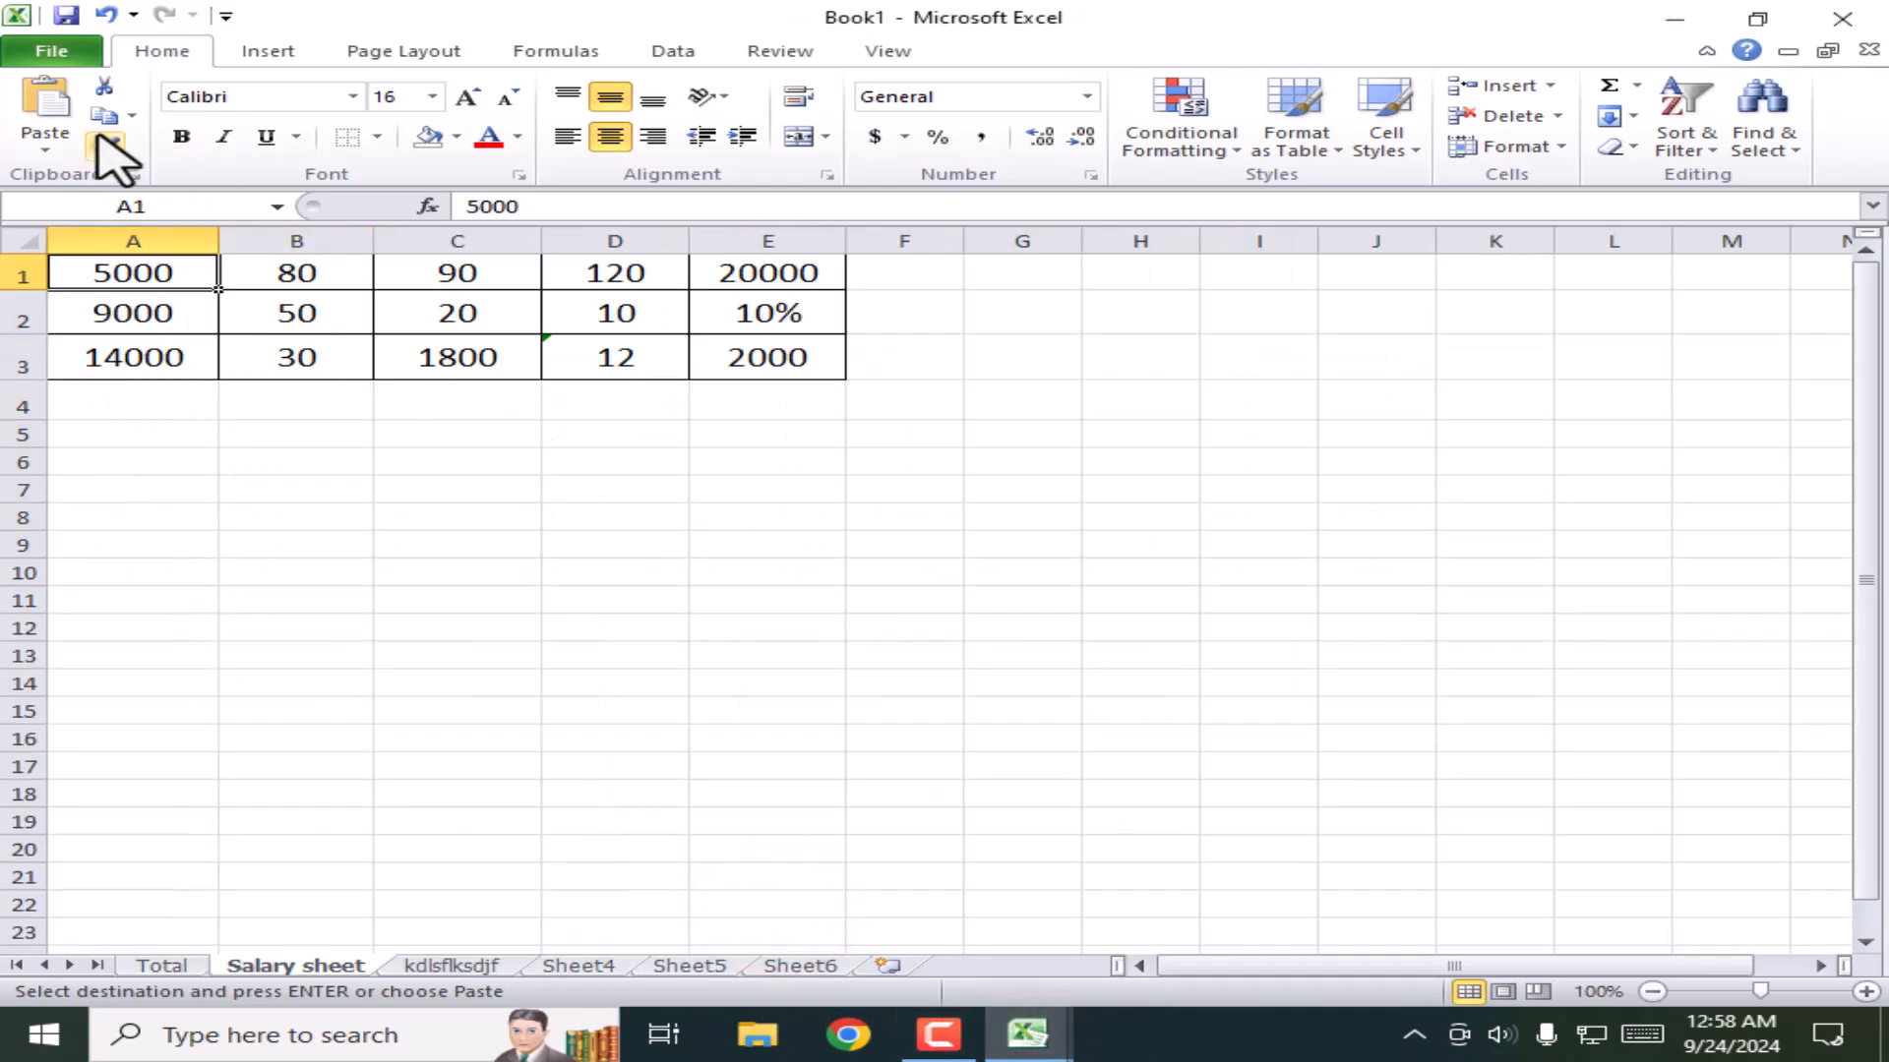
# Step: Paste the copied table into Book1 as a picture, move it down, then delete it
pyautogui.click(47, 153)
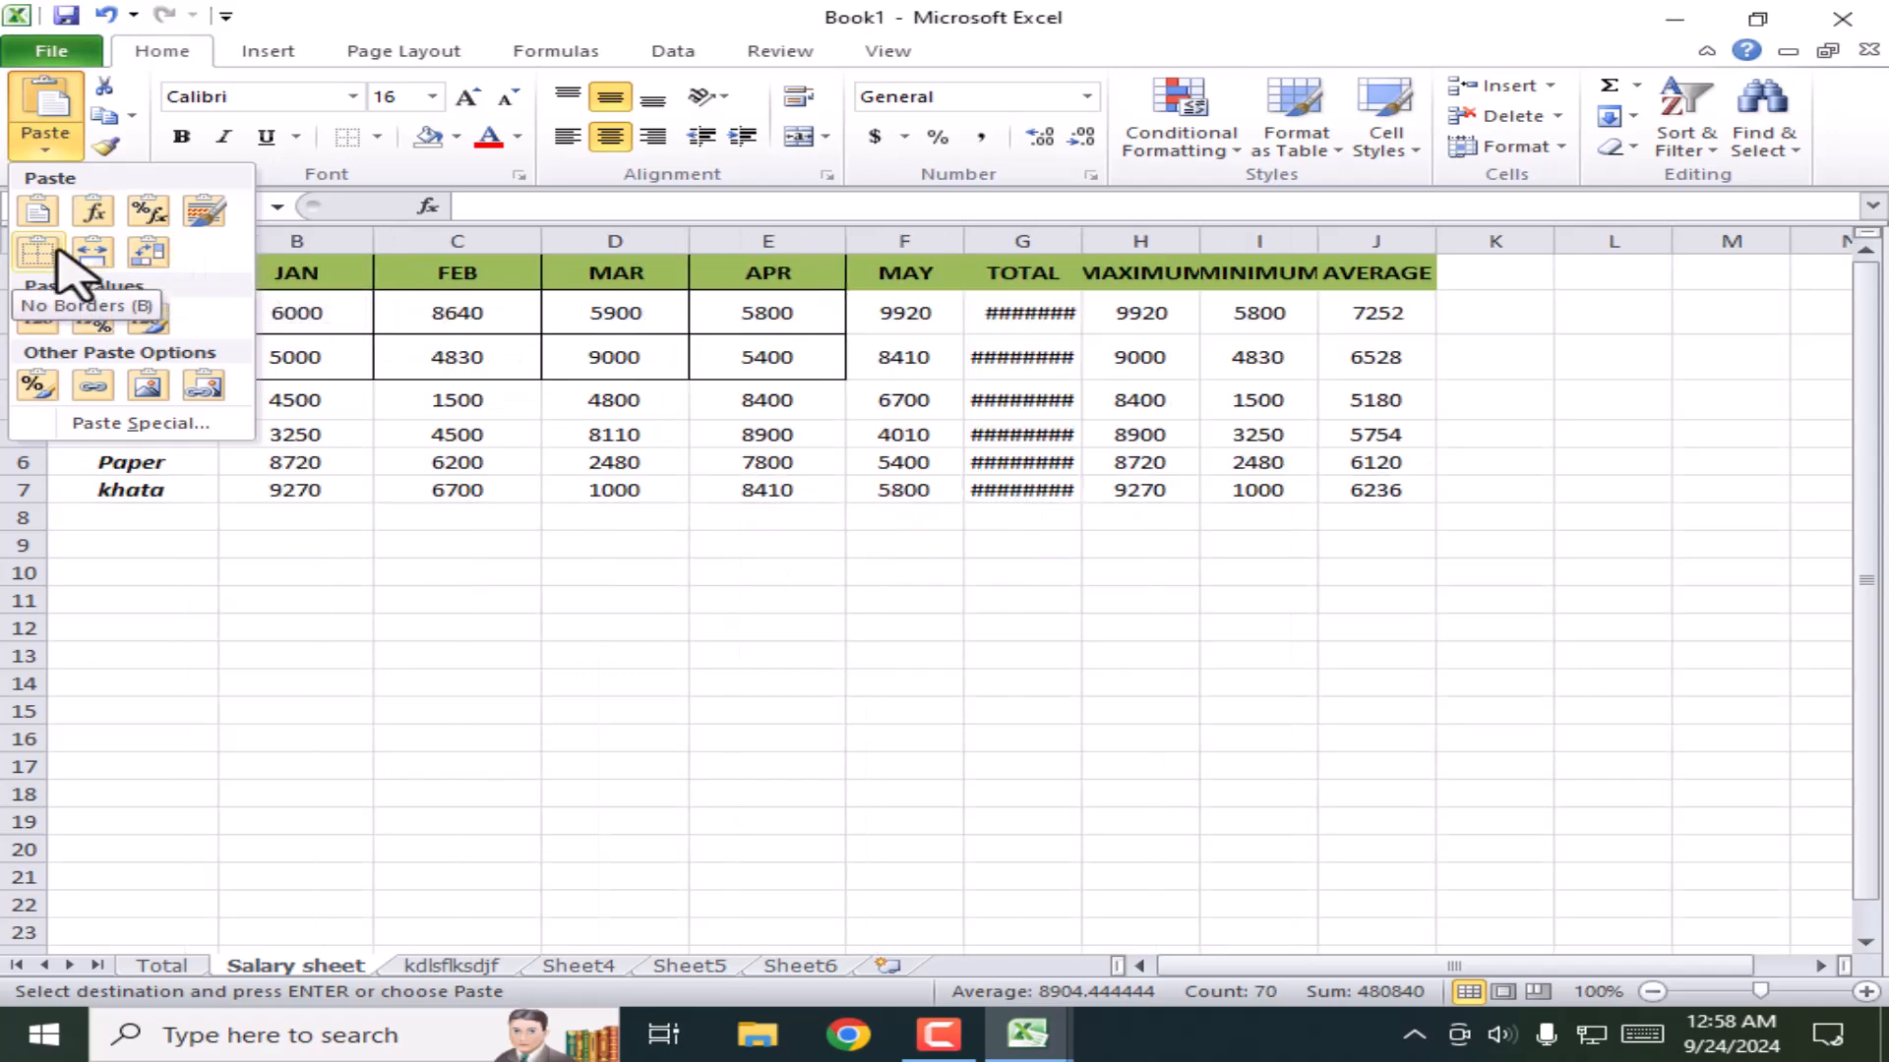
pyautogui.click(150, 388)
pyautogui.moveTo(1147, 409); pyautogui.dragTo(773, 608)
pyautogui.moveTo(1024, 581); pyautogui.dragTo(873, 639)
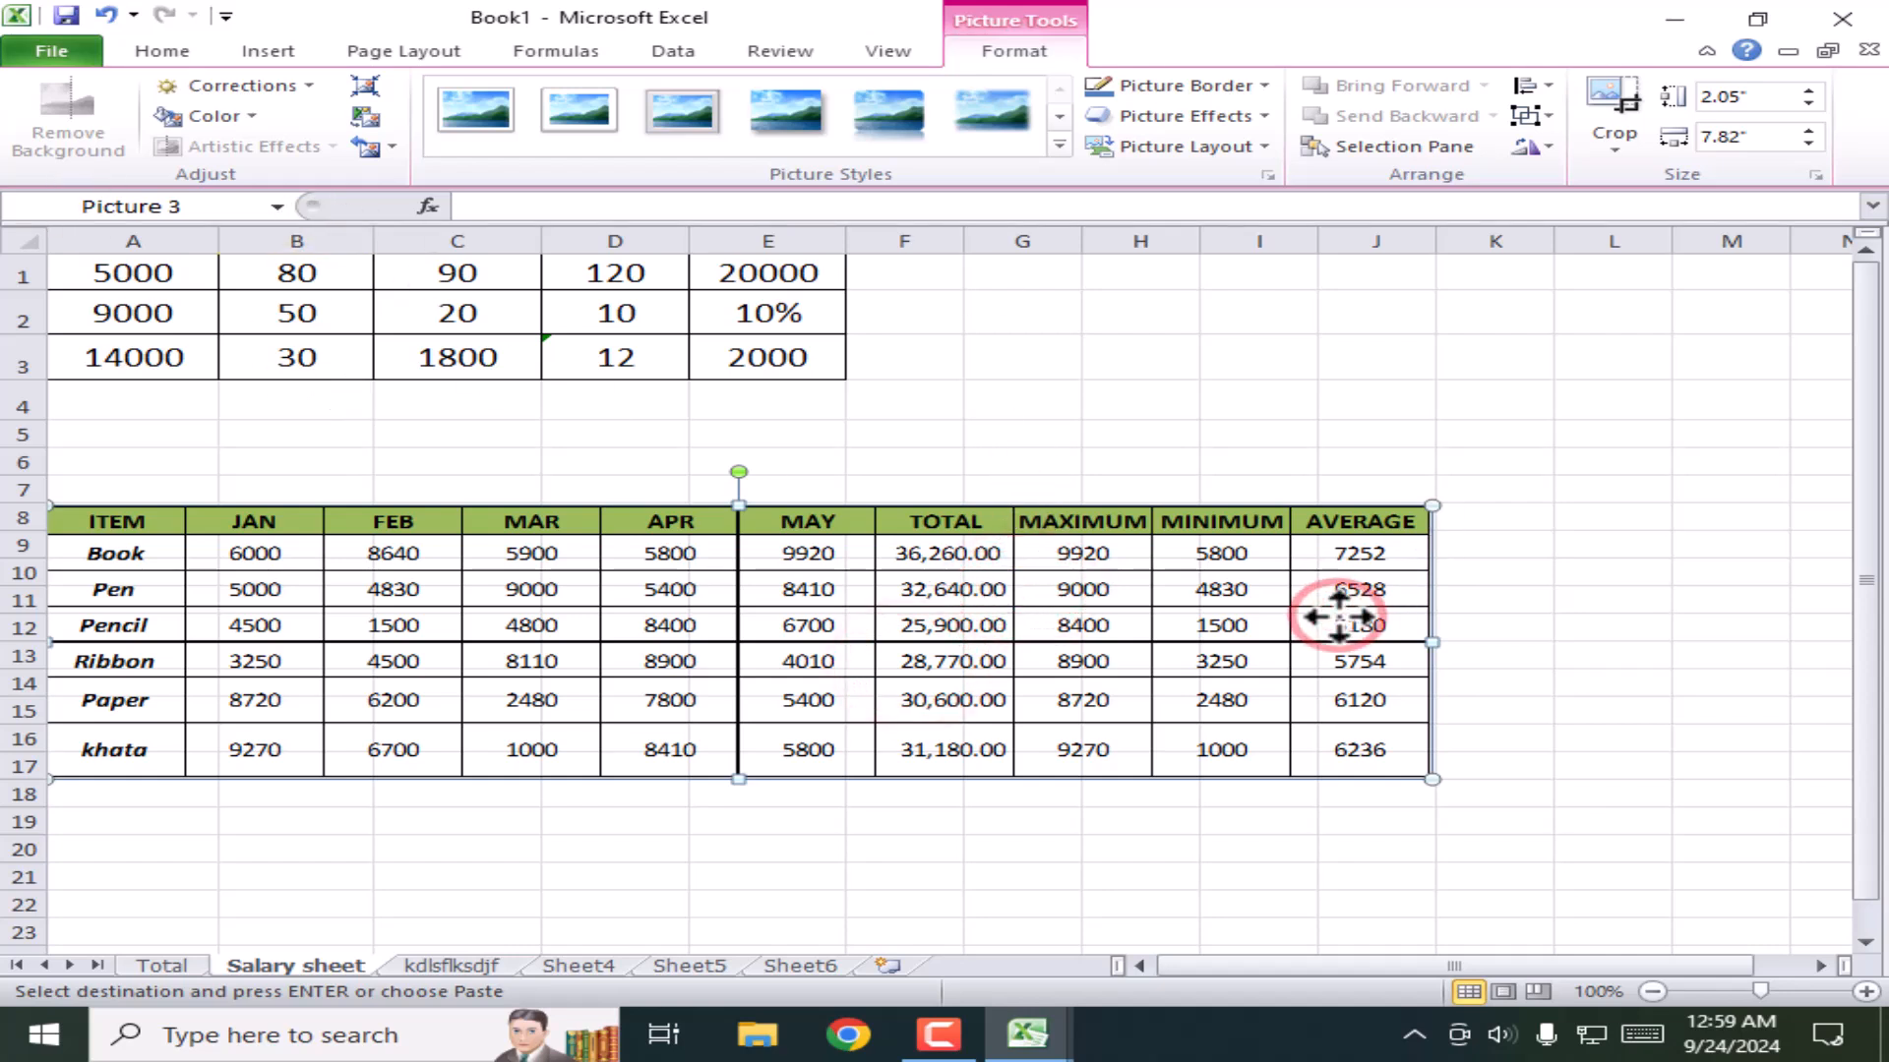
pyautogui.press('Delete')
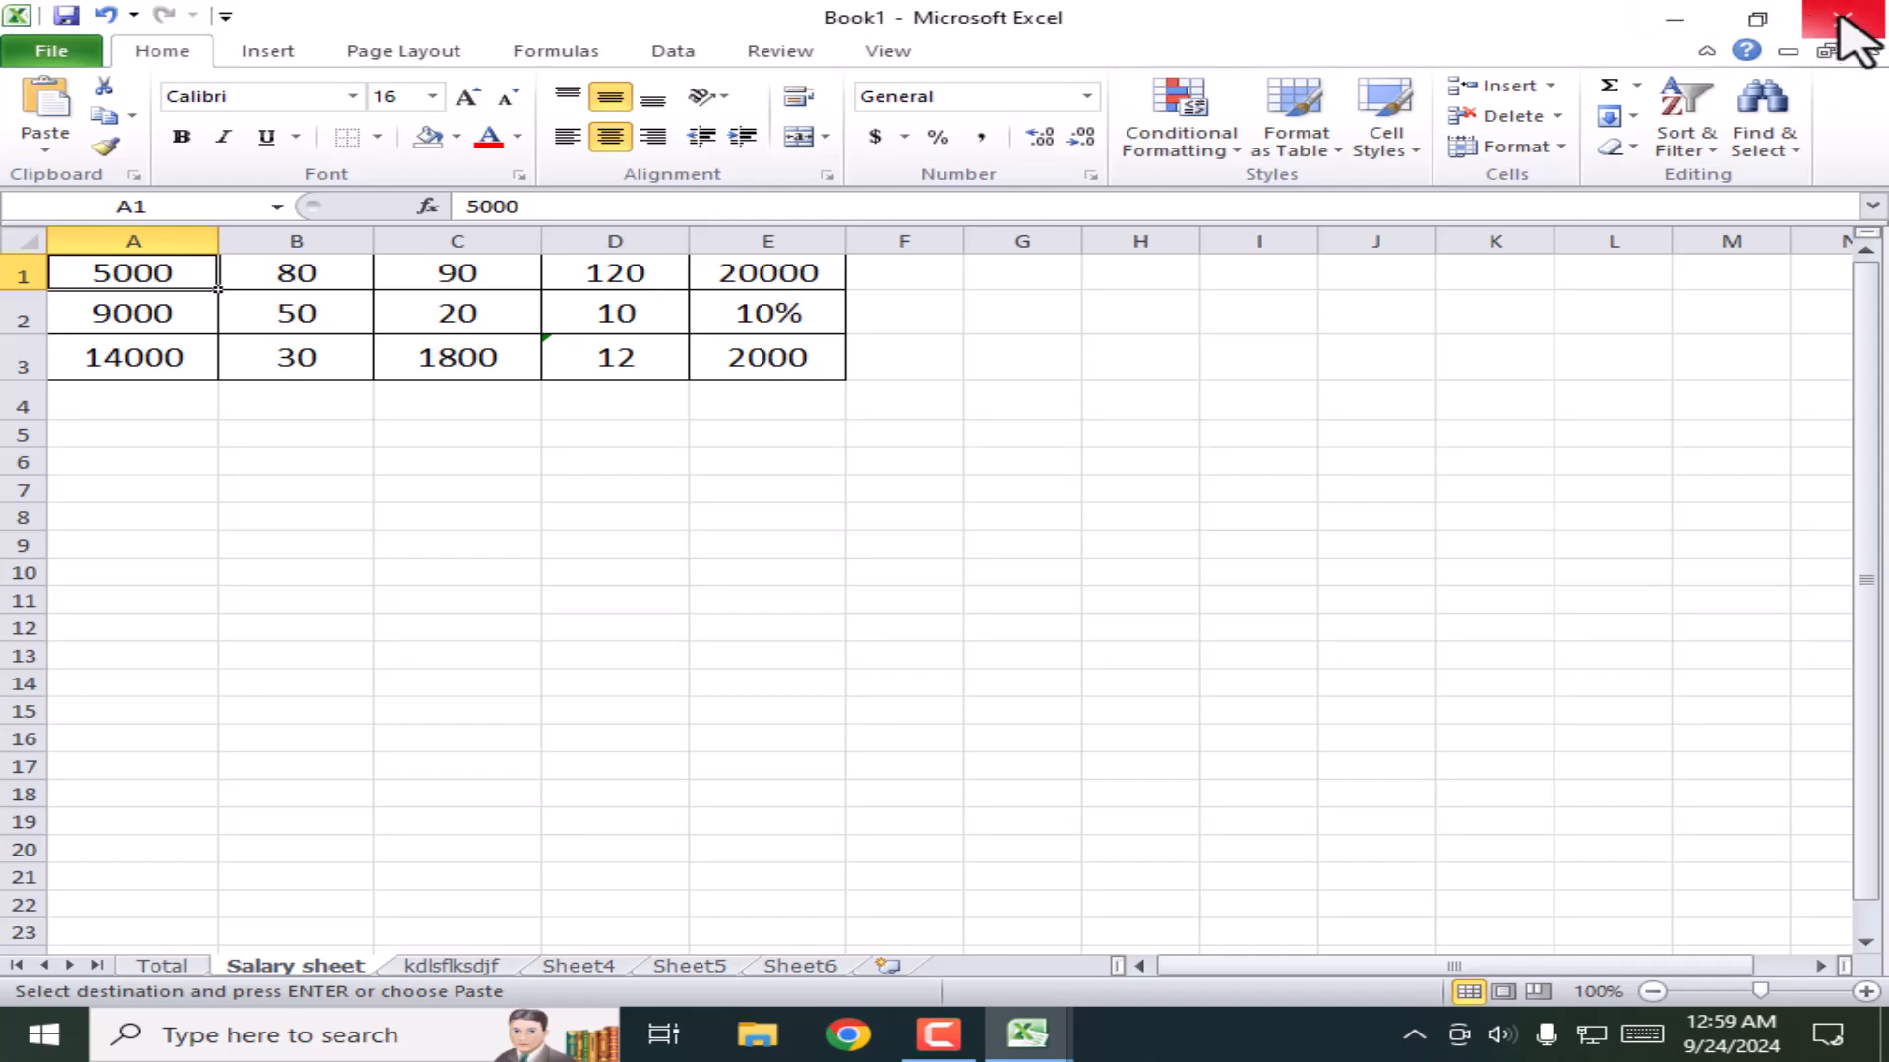
# Step: Cancel closing Book1 and go back to the ALL PROJECT workbook
pyautogui.click(1842, 19)
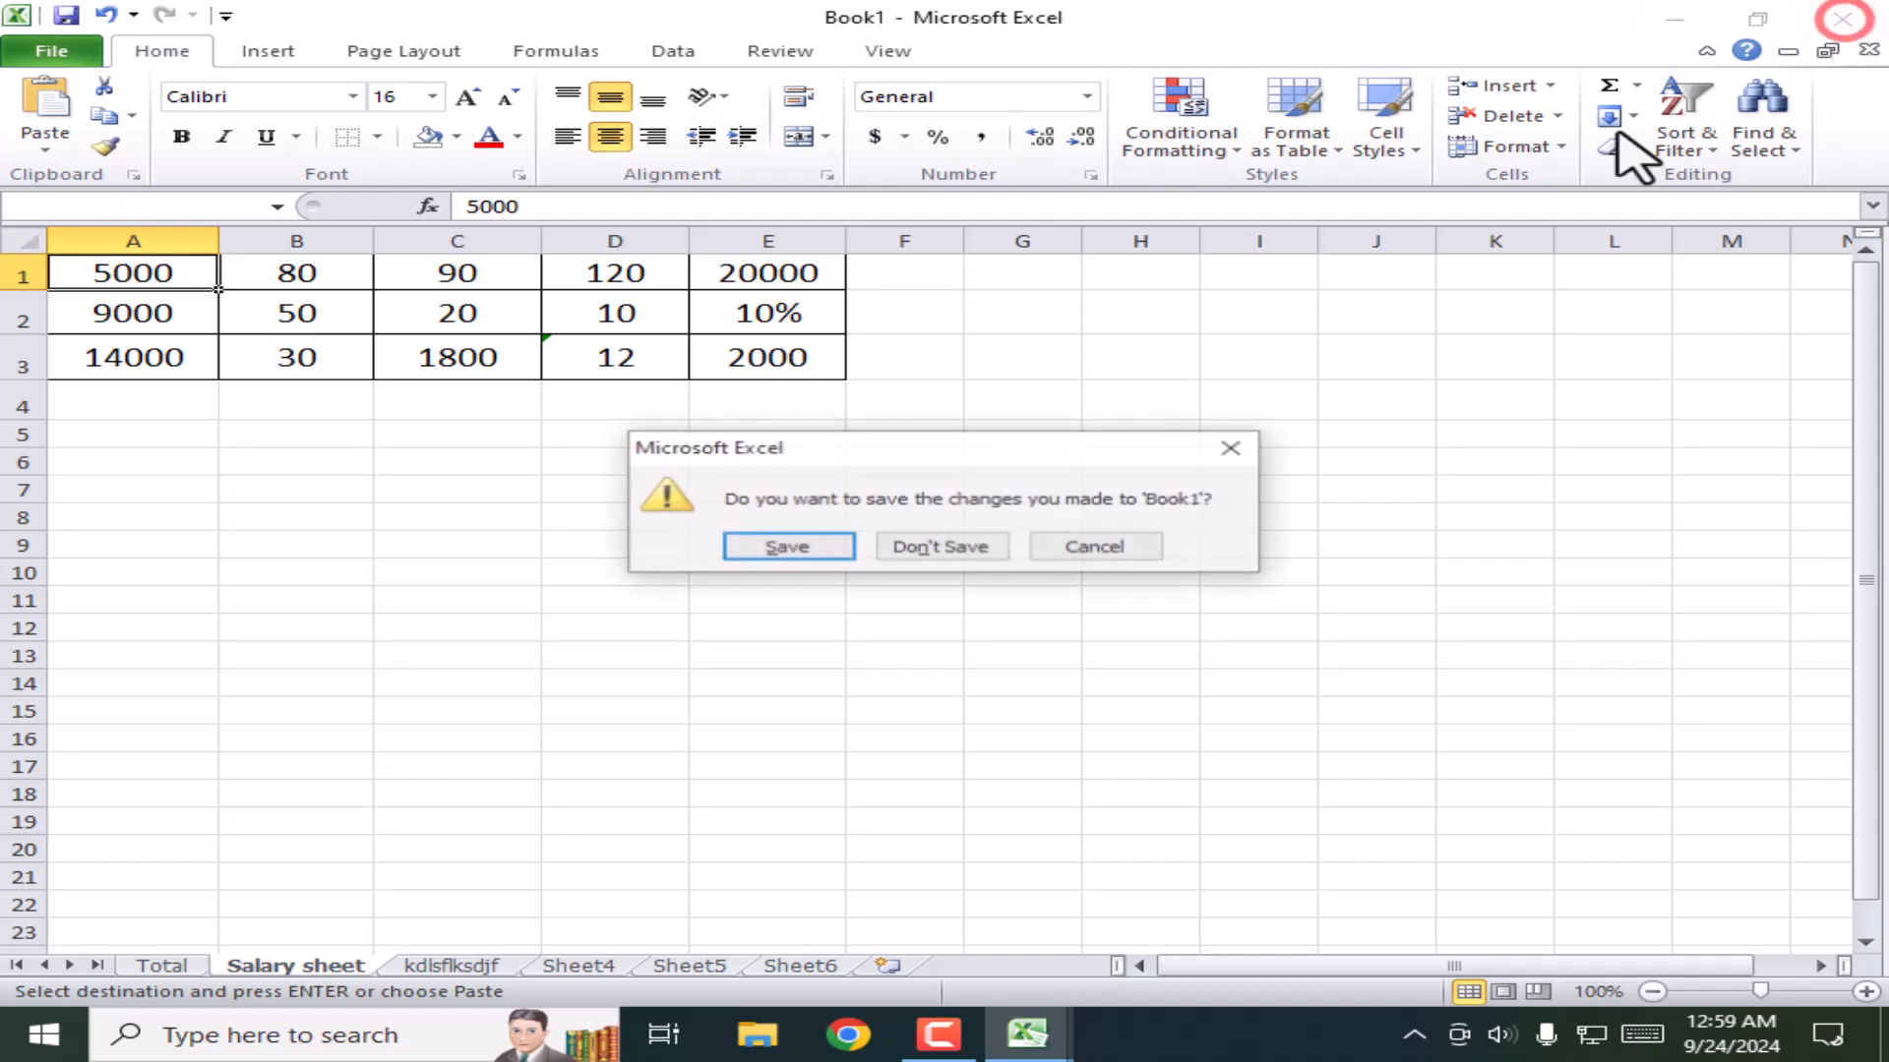
pyautogui.click(1112, 539)
pyautogui.moveTo(1033, 1015)
pyautogui.click(1213, 906)
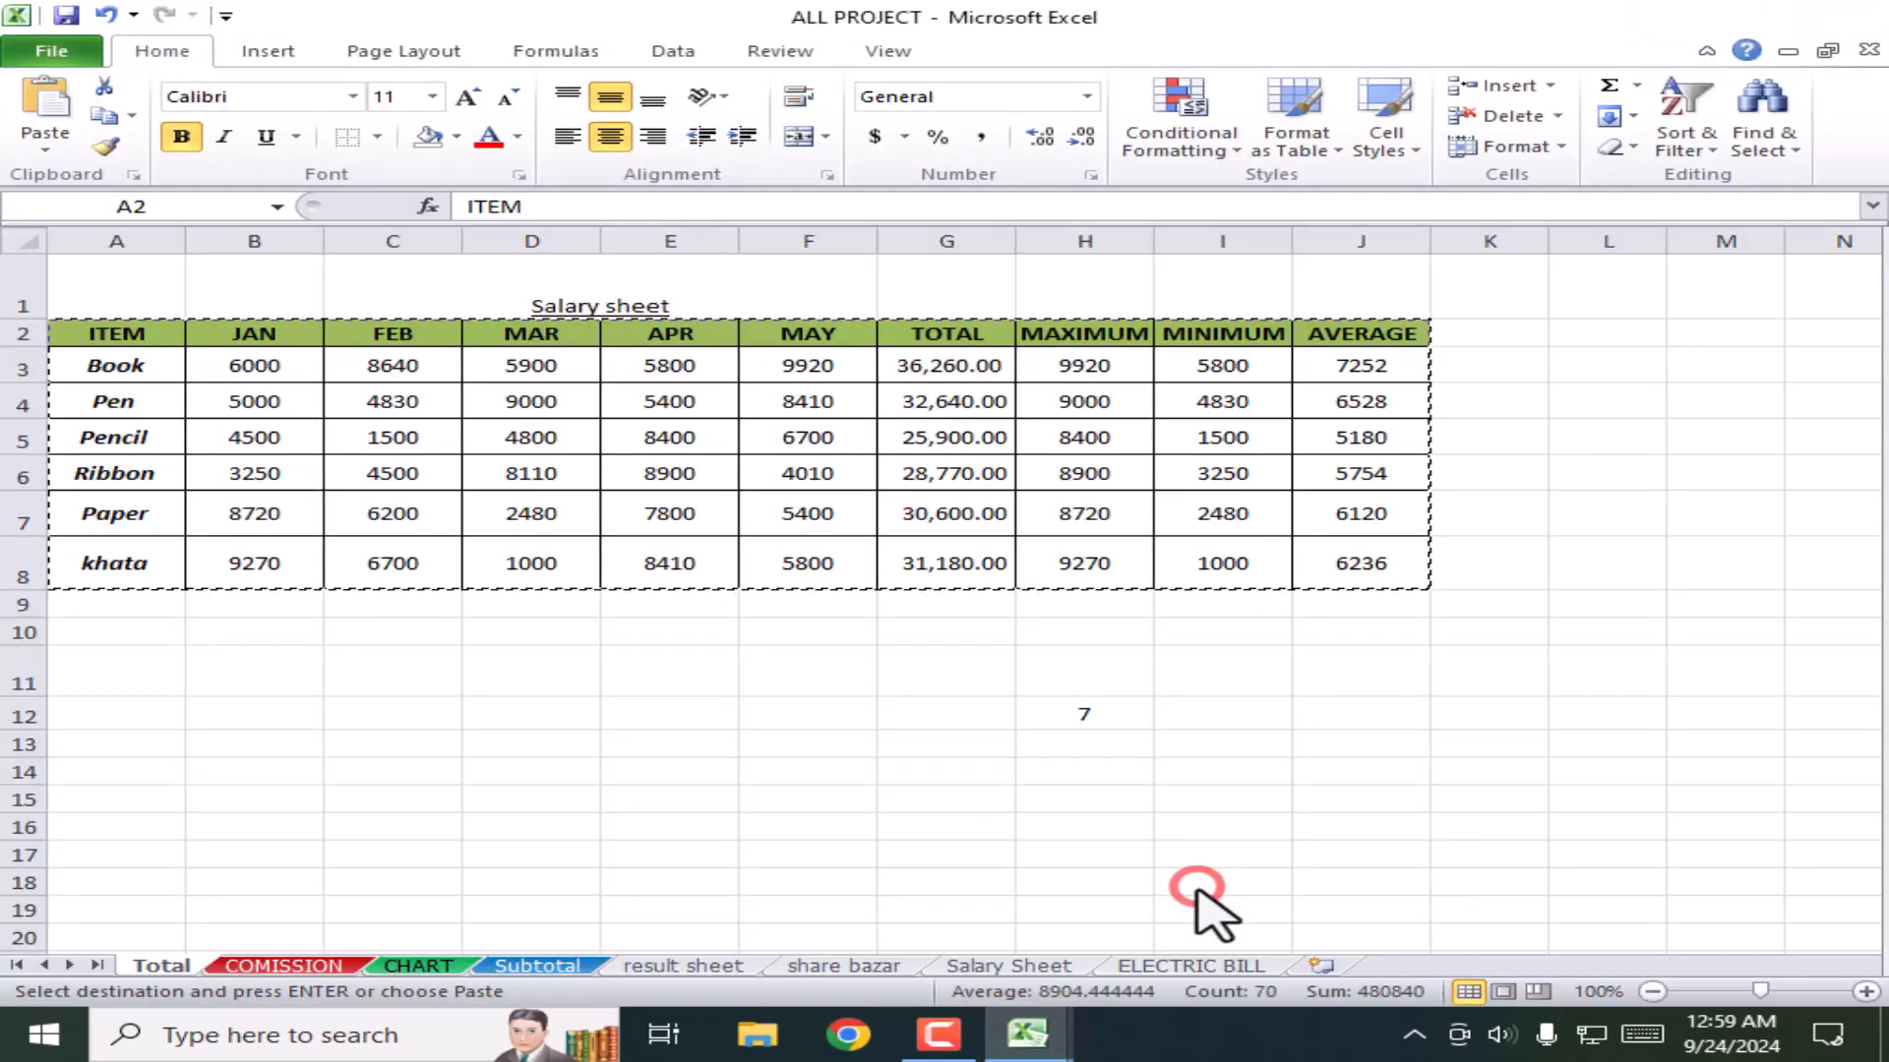
pyautogui.click(1016, 772)
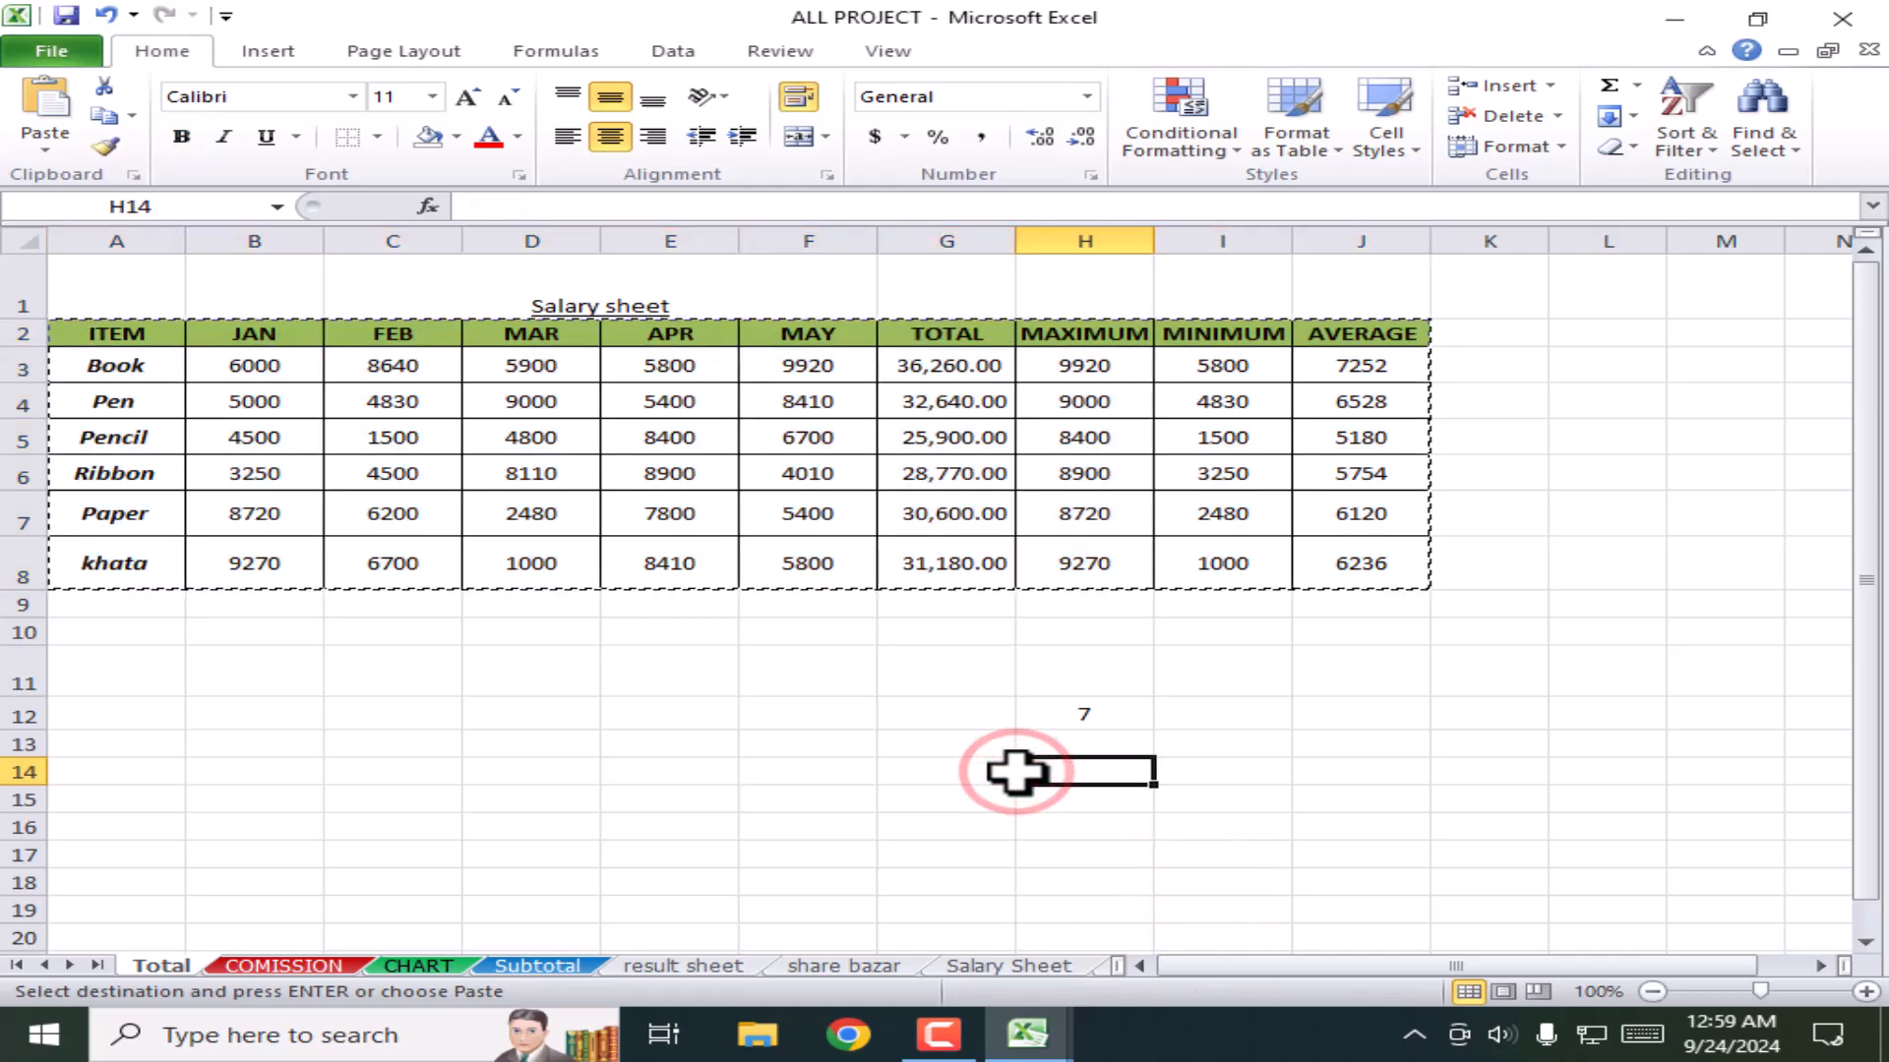
pyautogui.press('Escape')
pyautogui.click(733, 753)
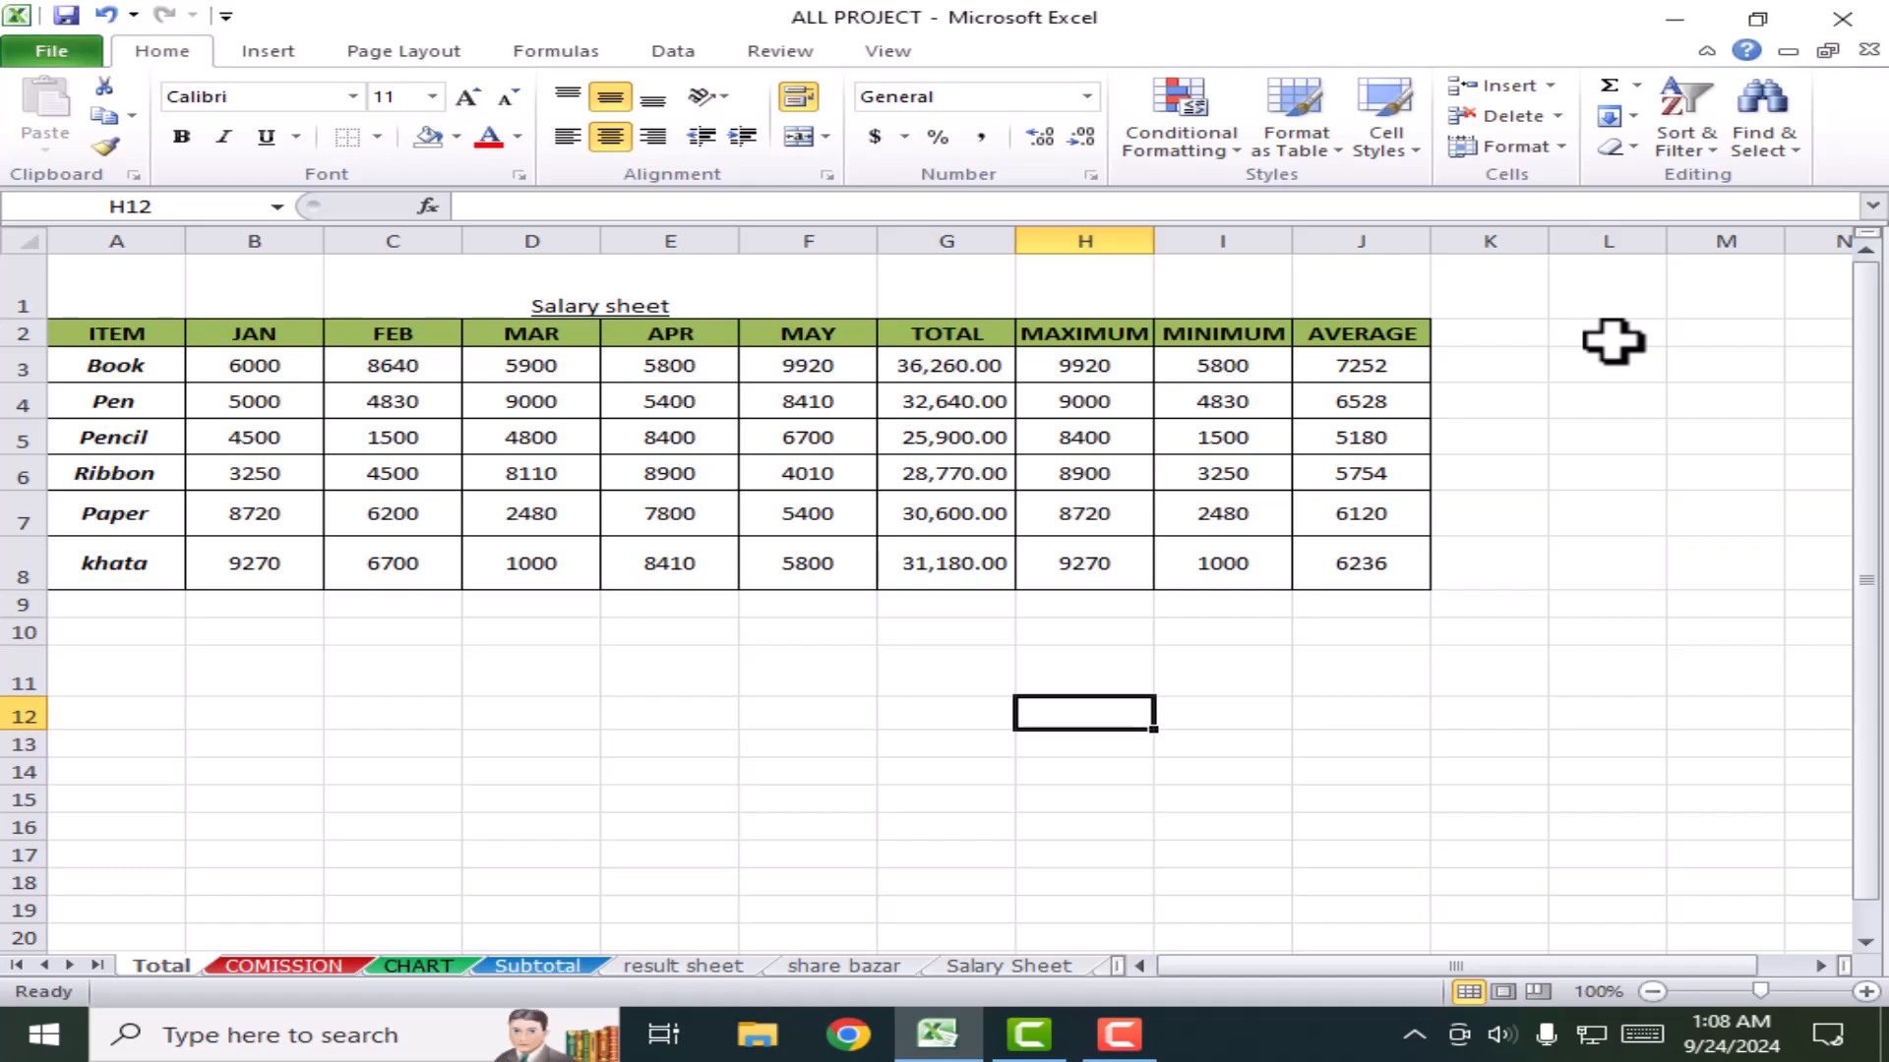
pyautogui.click(264, 51)
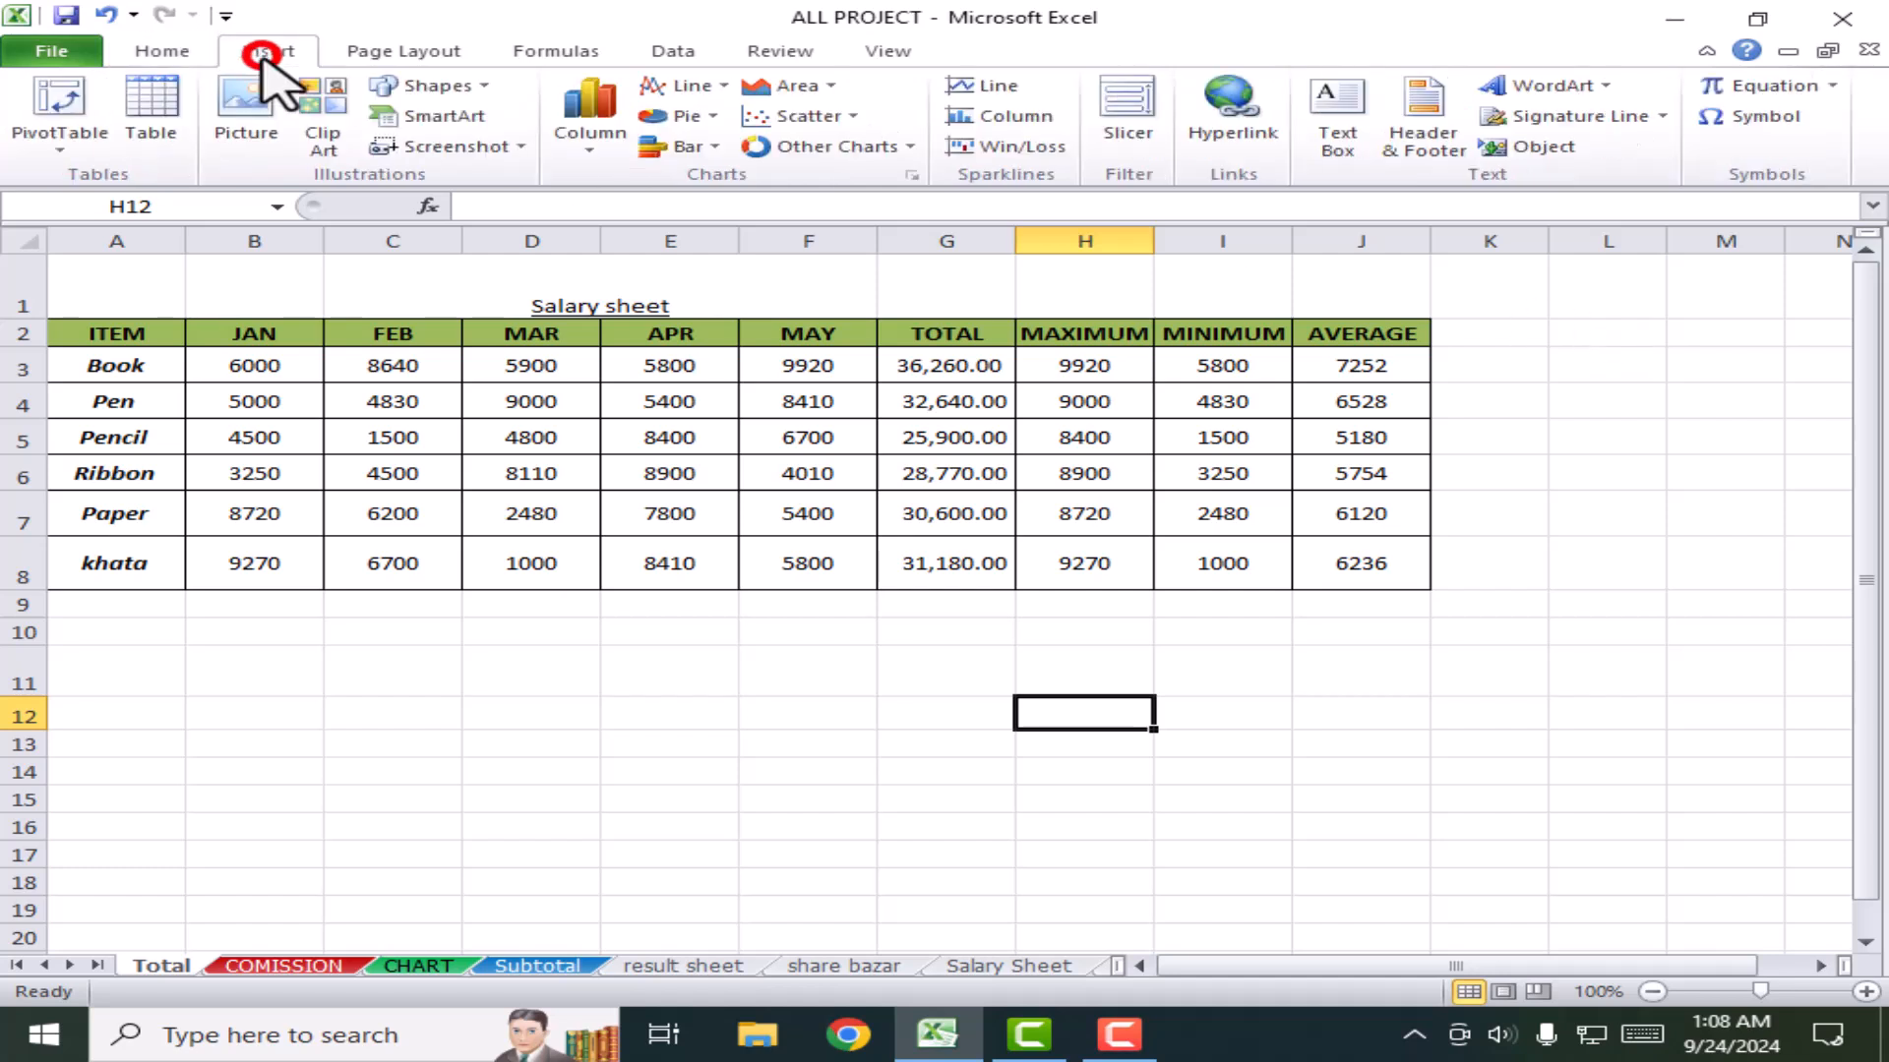
pyautogui.click(168, 51)
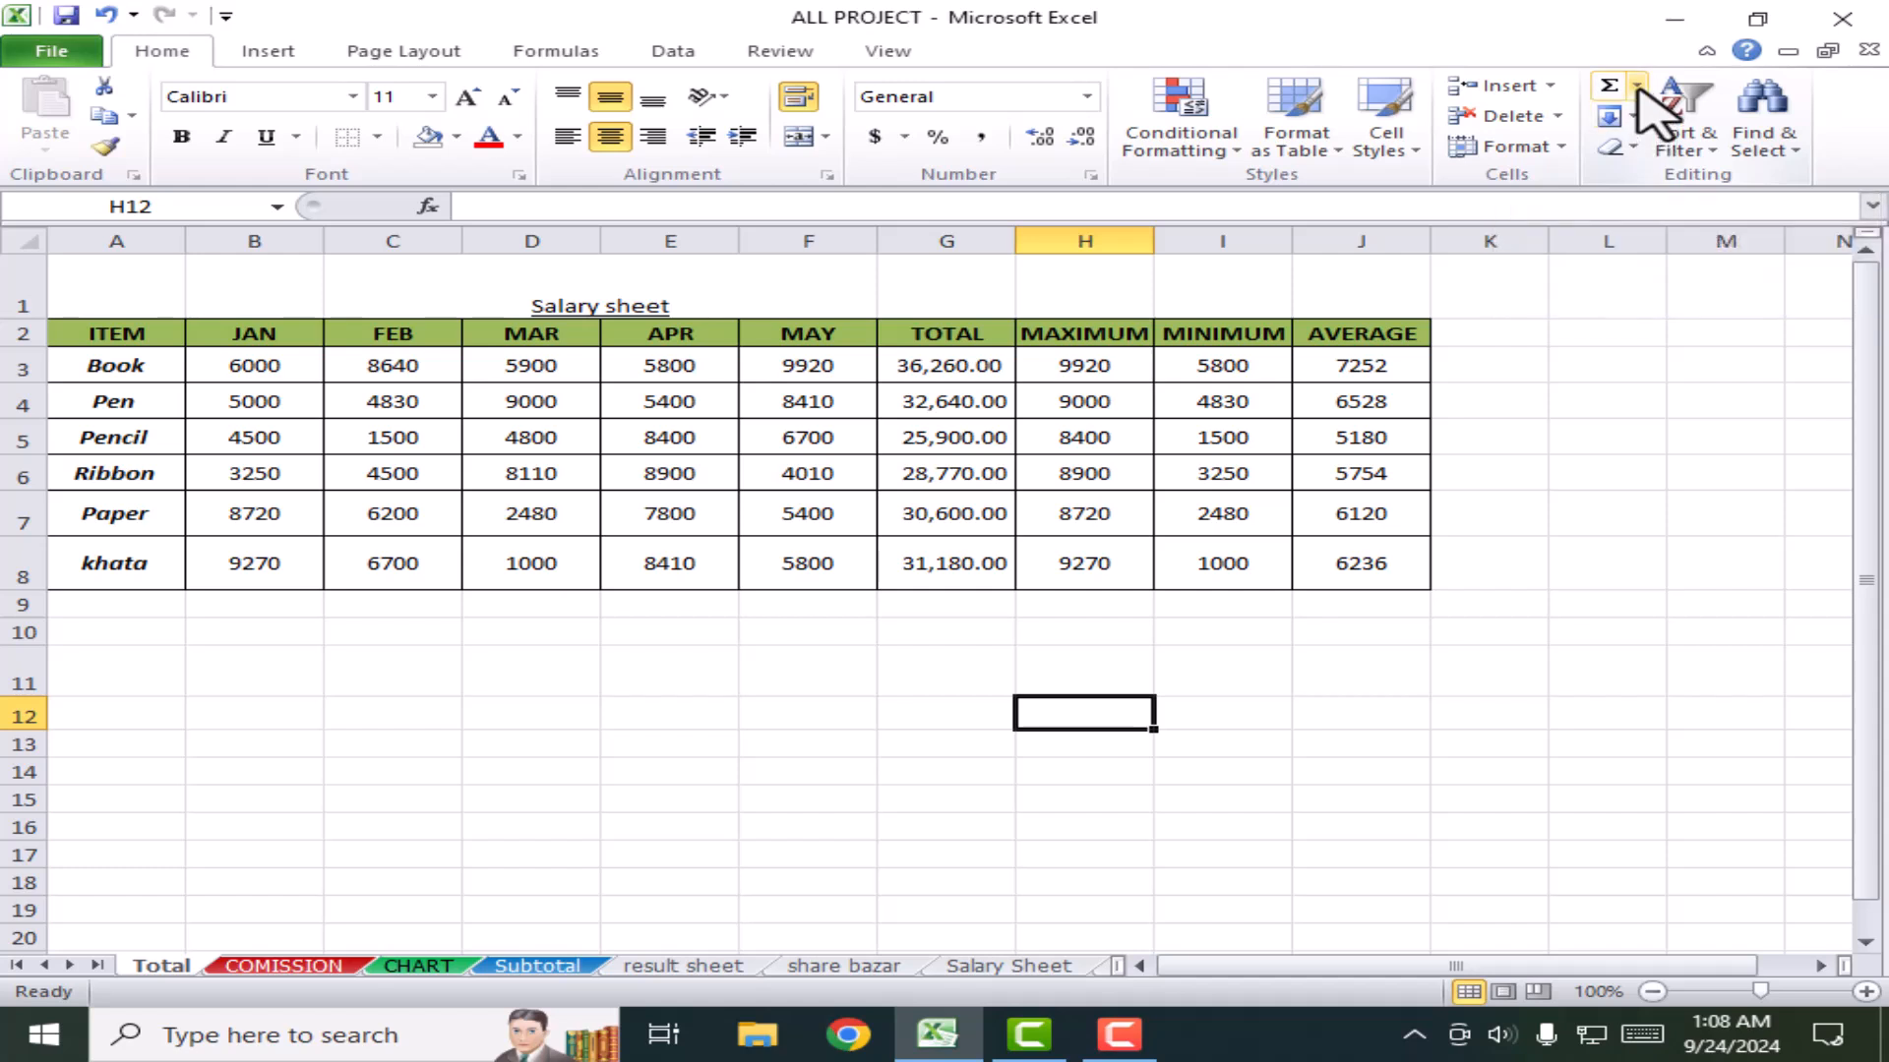
pyautogui.click(1613, 436)
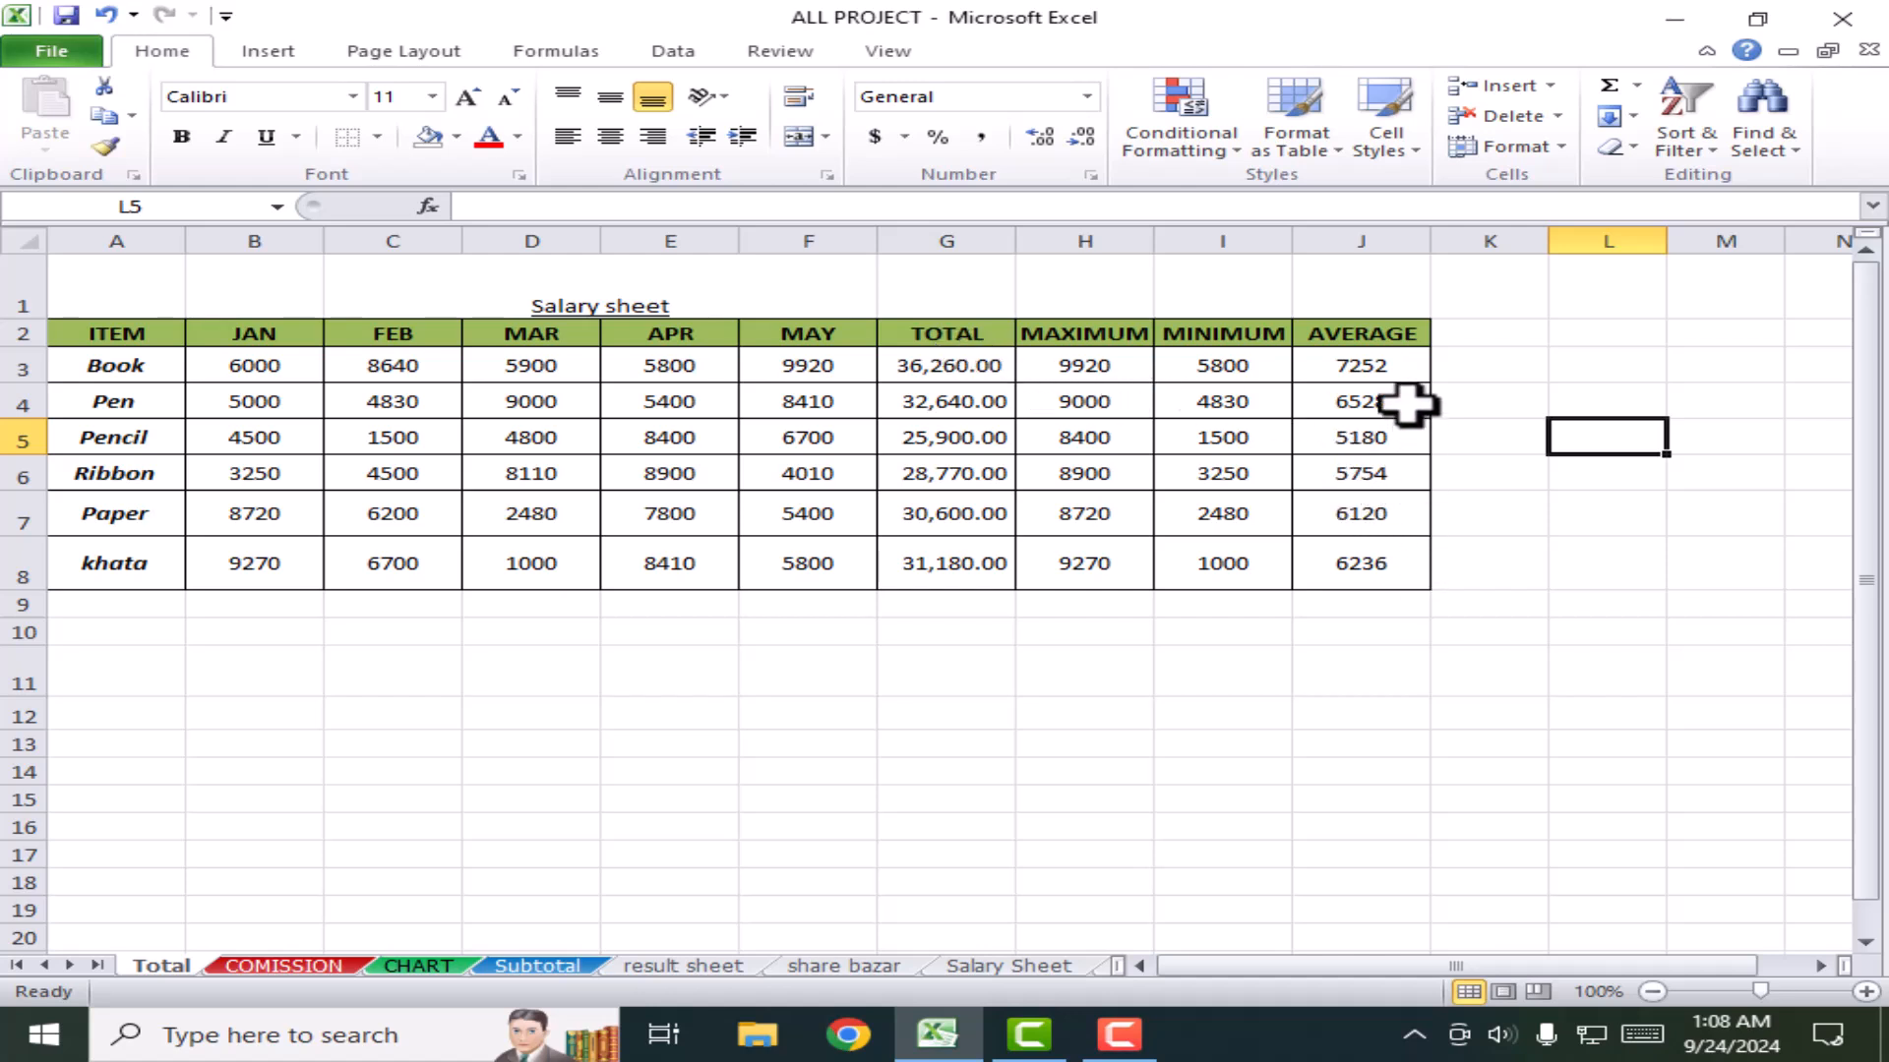
pyautogui.moveTo(1385, 368); pyautogui.dragTo(1363, 607)
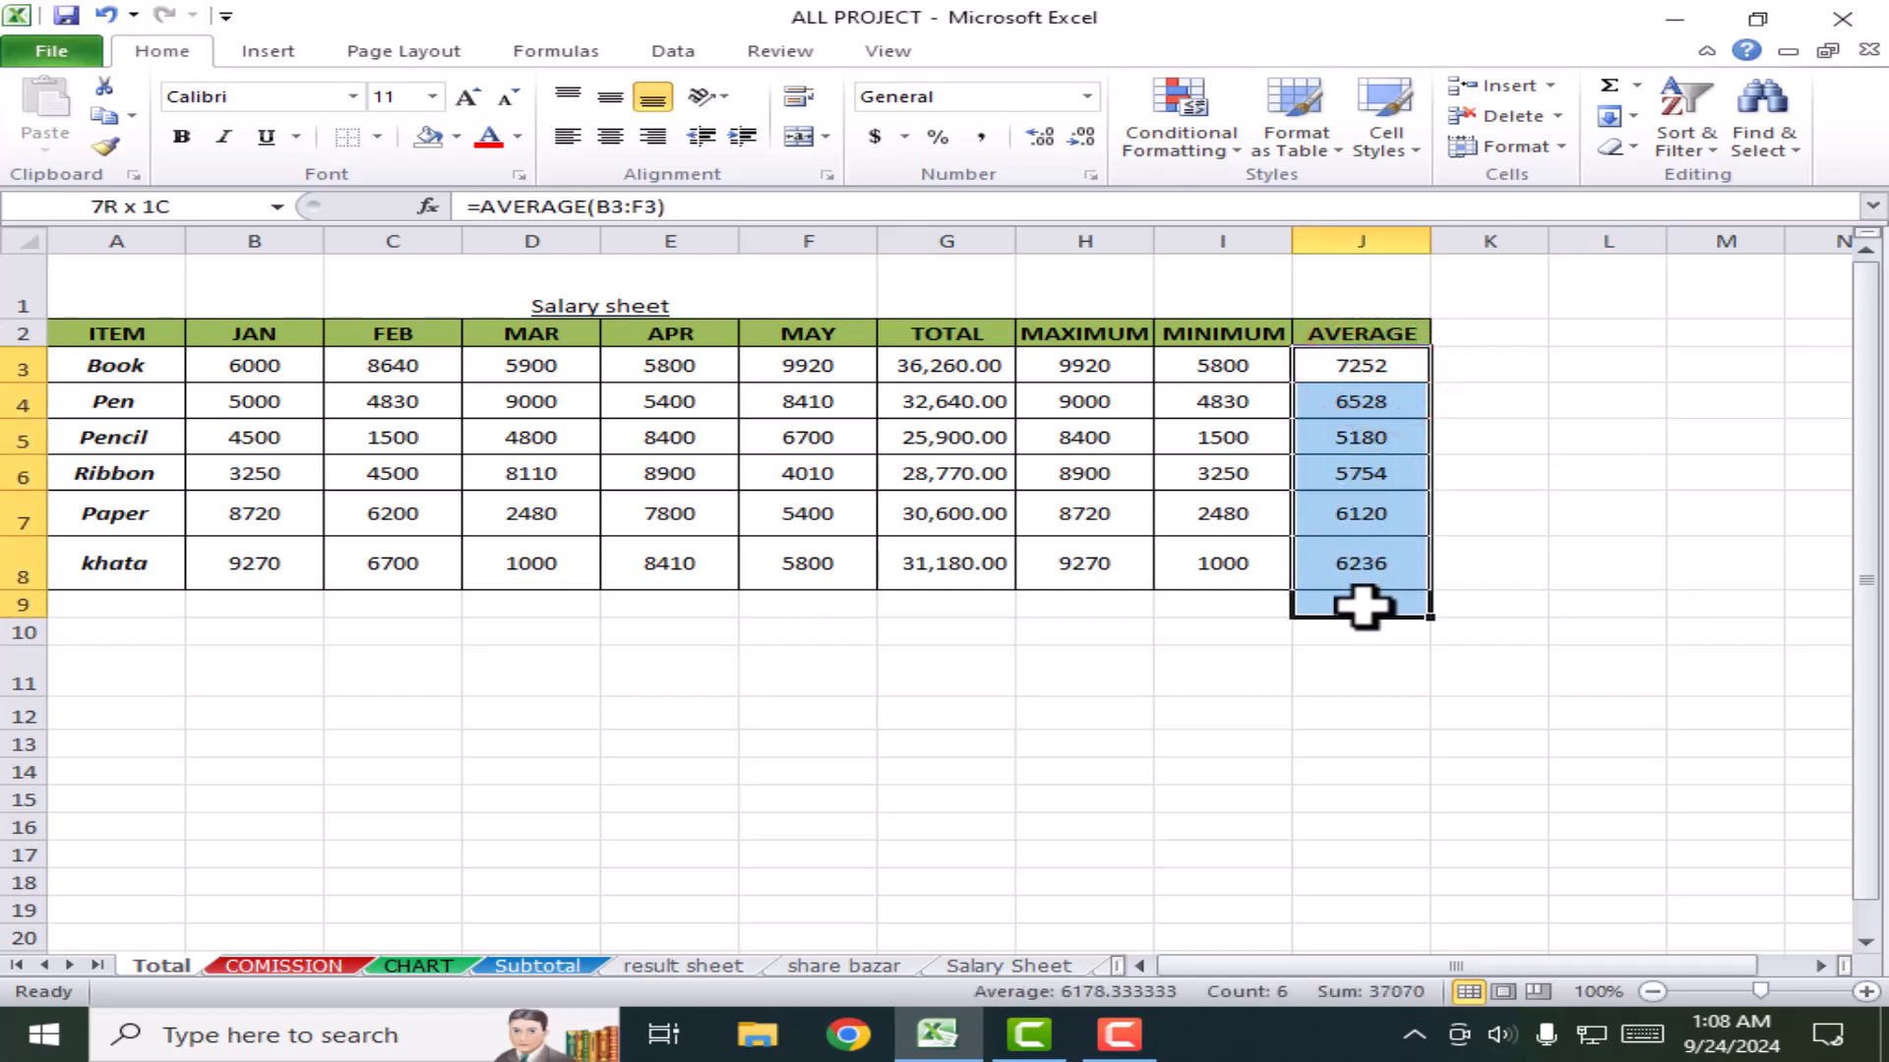
# Step: Add test sums in I9 and J9, then clear the 18860 and 37070 values
pyautogui.click(1613, 94)
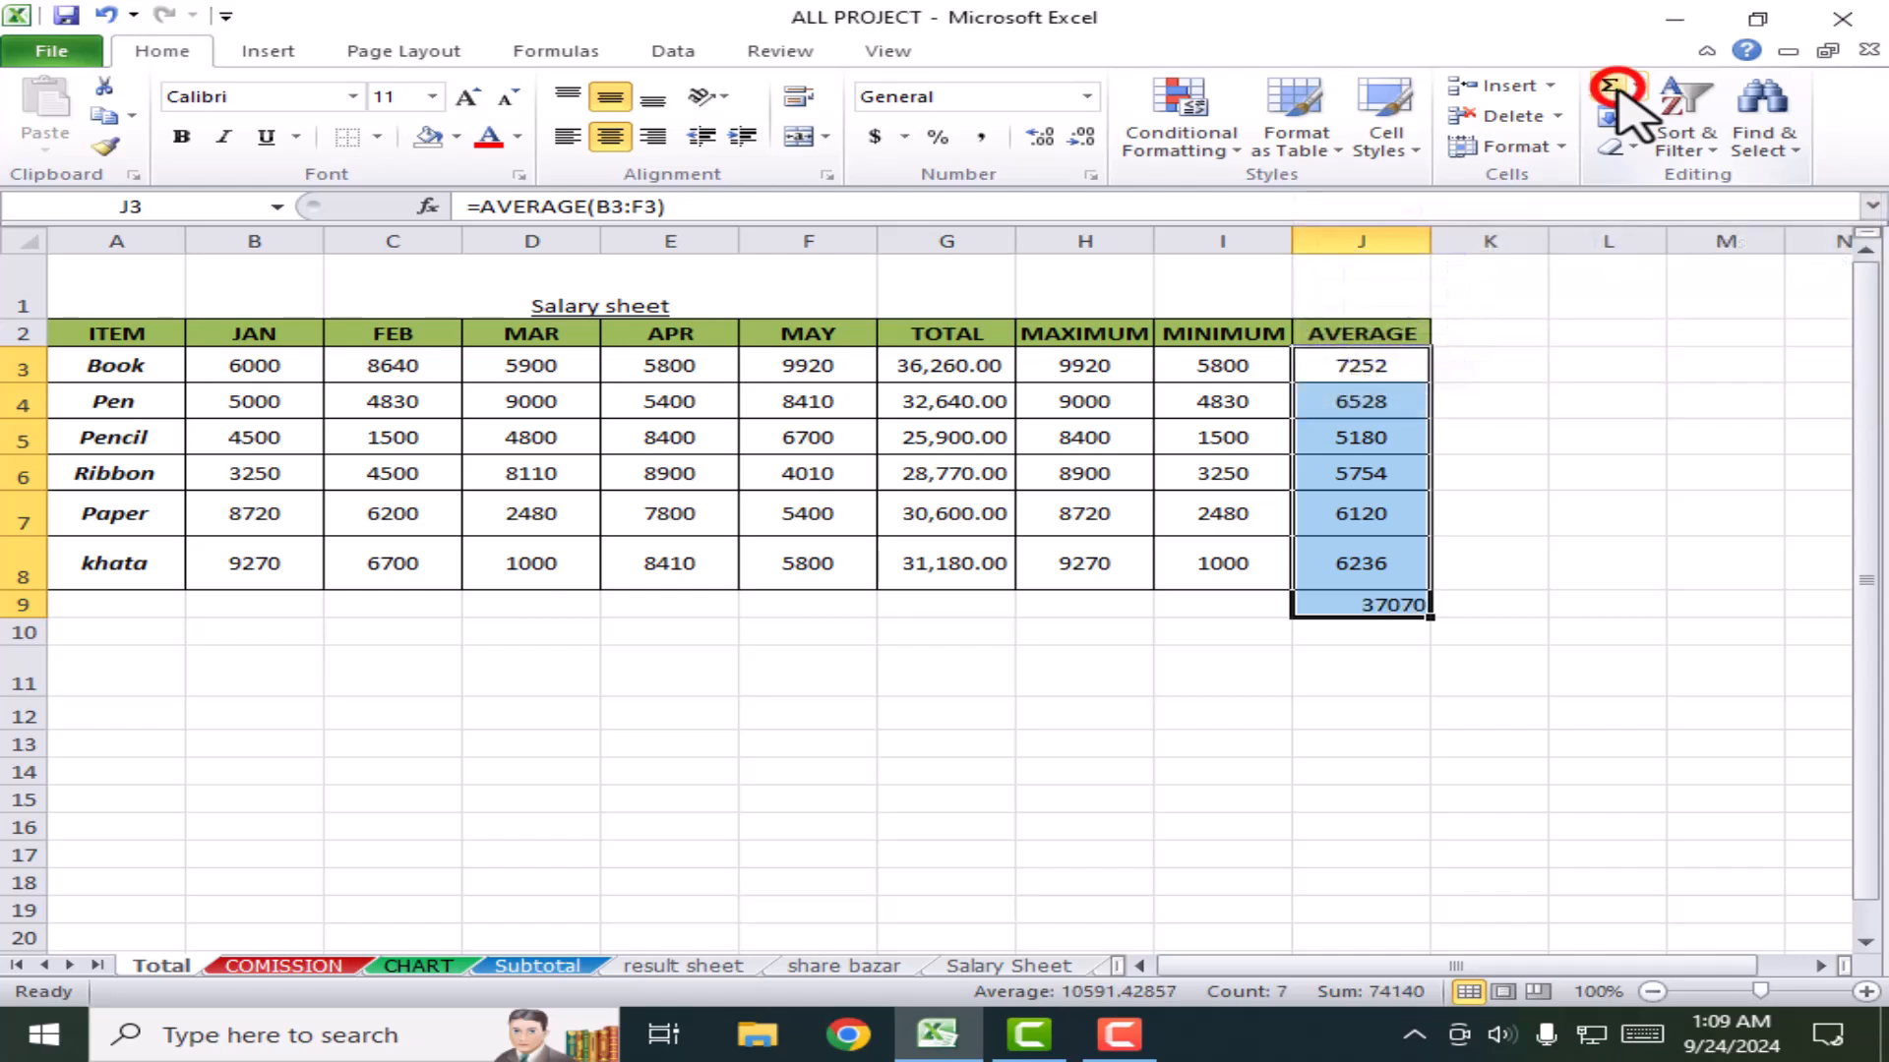
pyautogui.click(1422, 654)
pyautogui.click(1385, 605)
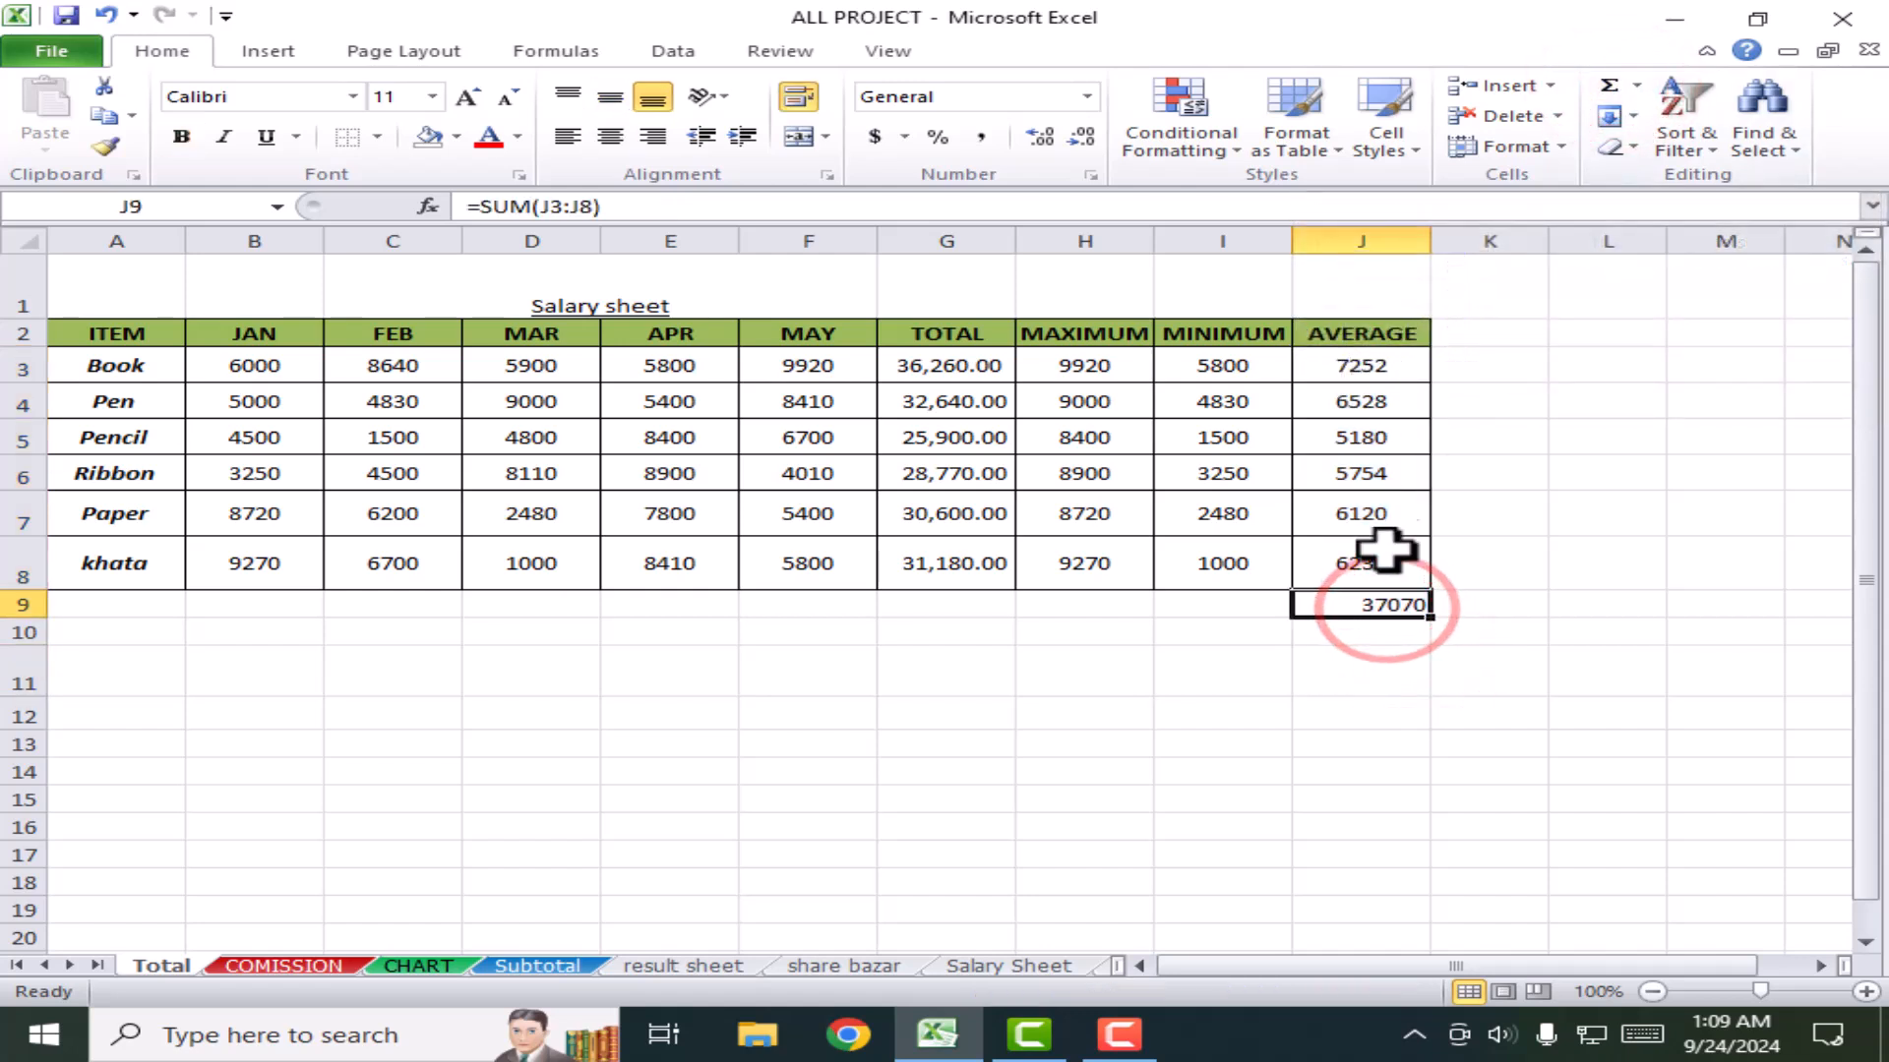
pyautogui.moveTo(1257, 376); pyautogui.dragTo(1248, 590)
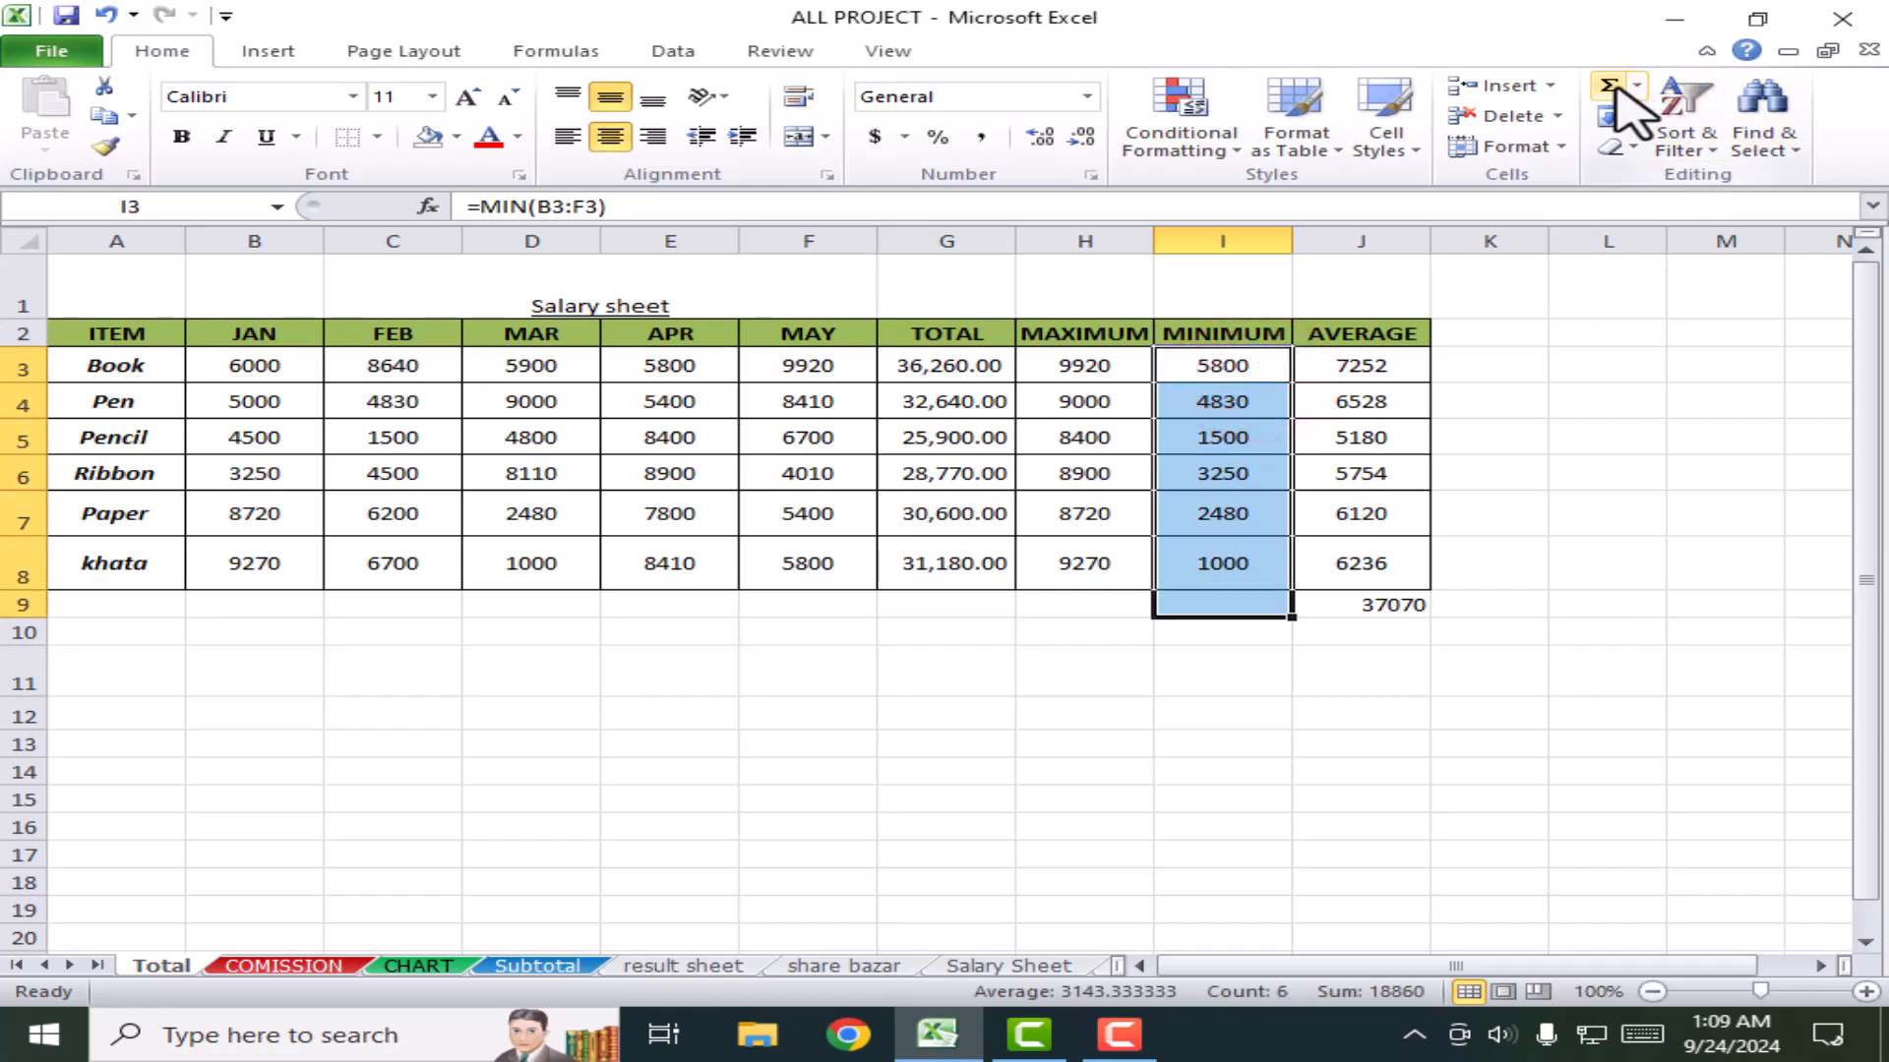
pyautogui.click(1531, 667)
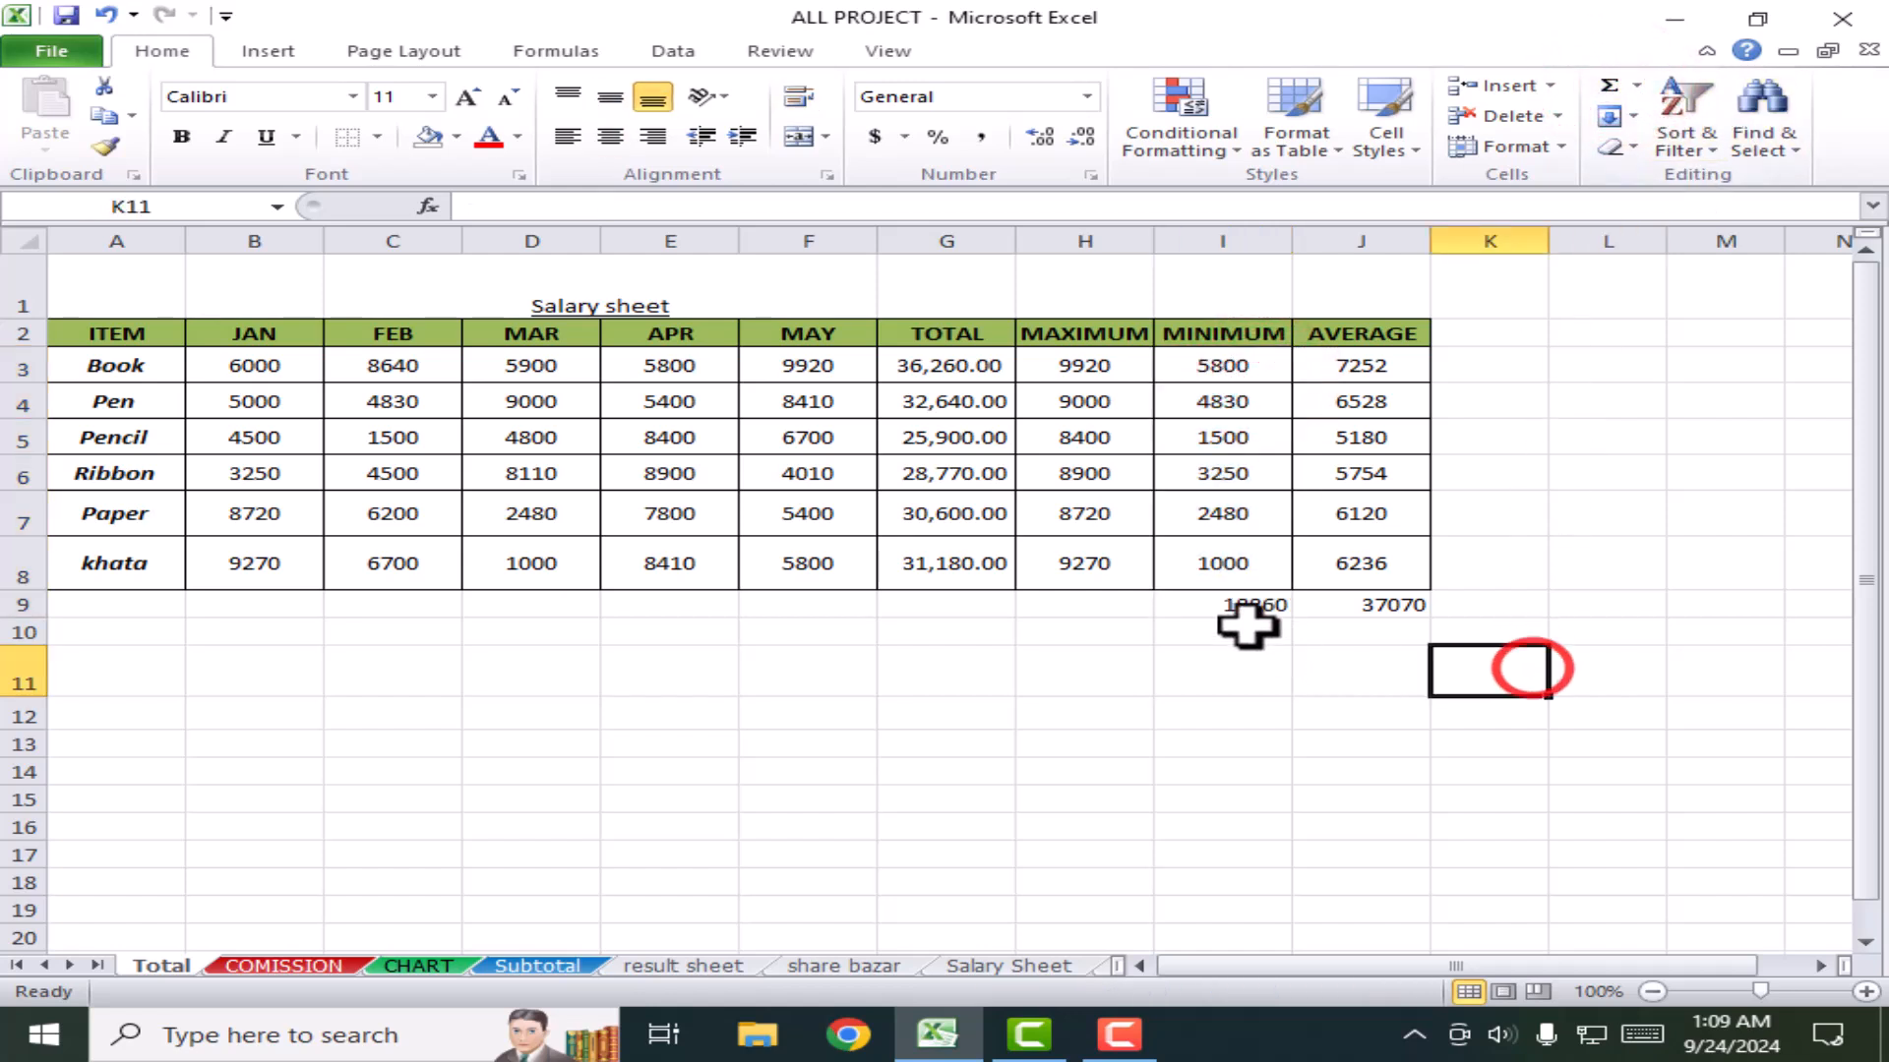
pyautogui.moveTo(1215, 608); pyautogui.dragTo(1420, 603)
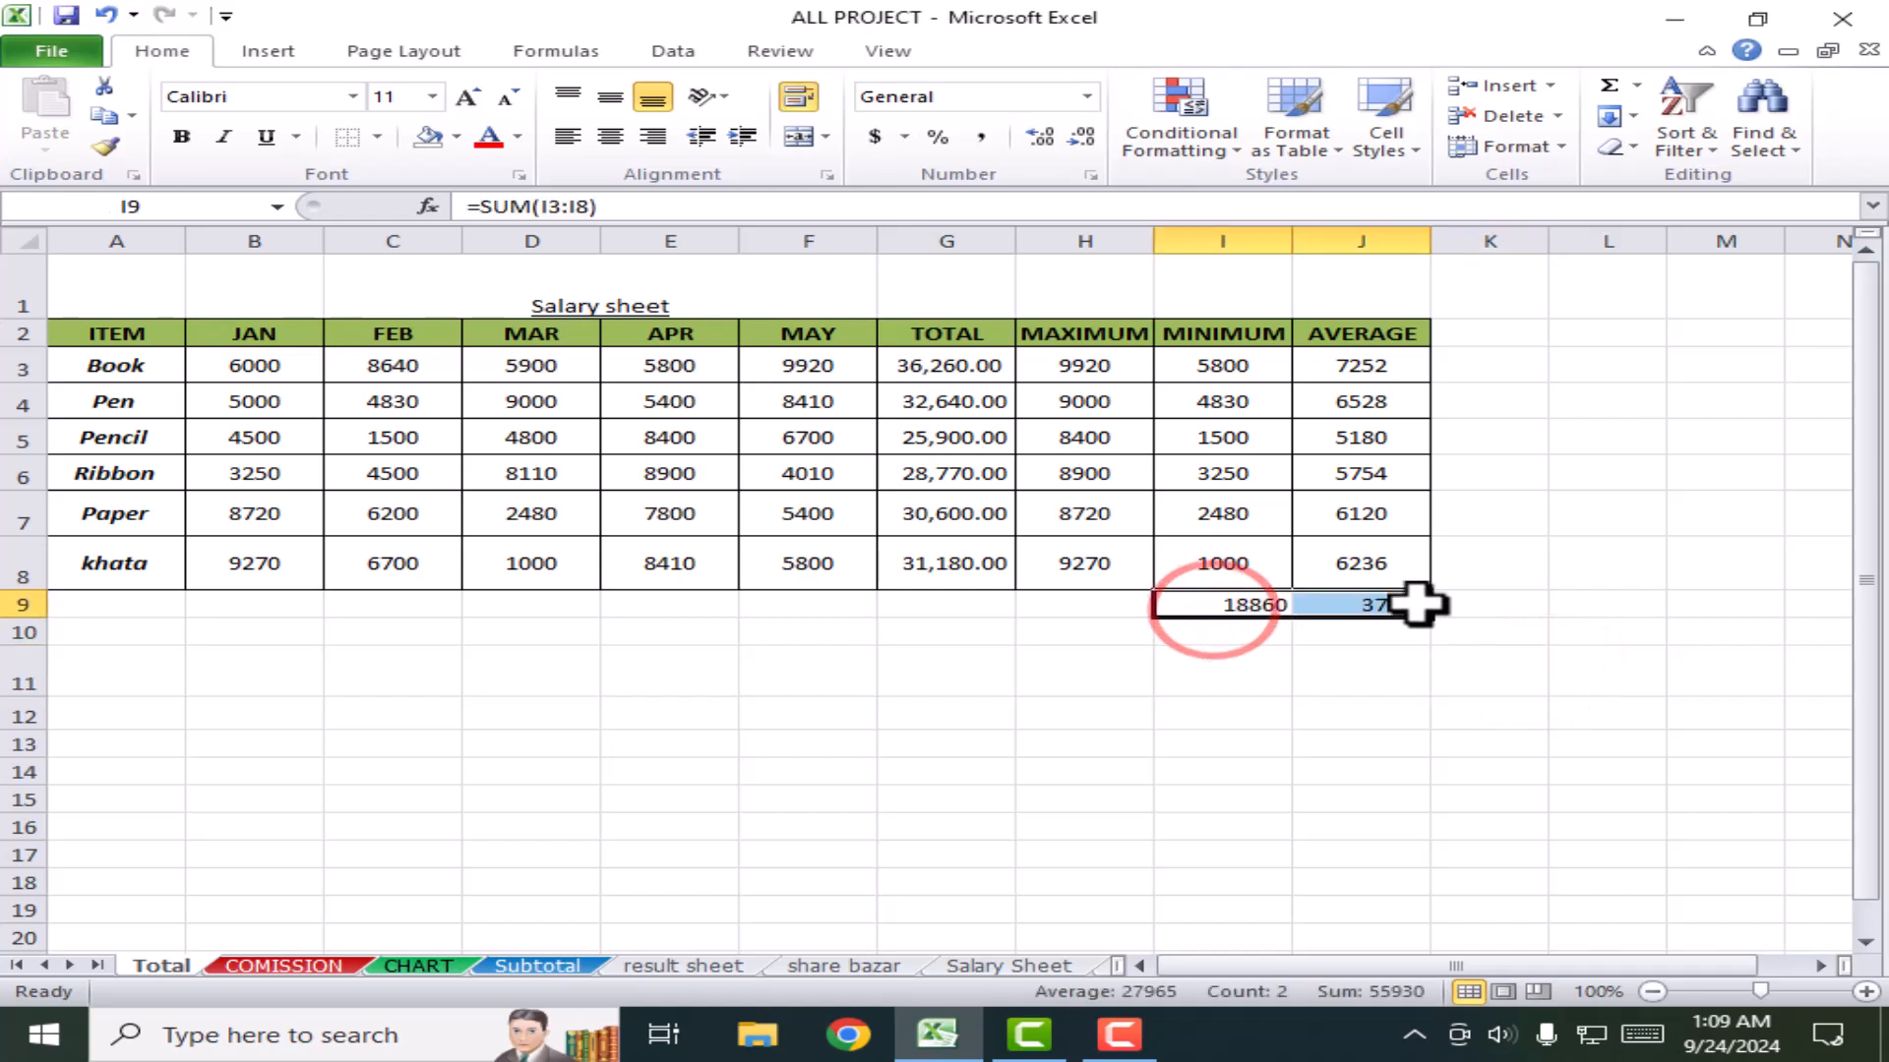
pyautogui.press('Delete')
# Step: Put the maximum of the AVERAGE column into J9 with AutoSum Max and check its formula
pyautogui.click(1403, 356)
pyautogui.click(1728, 438)
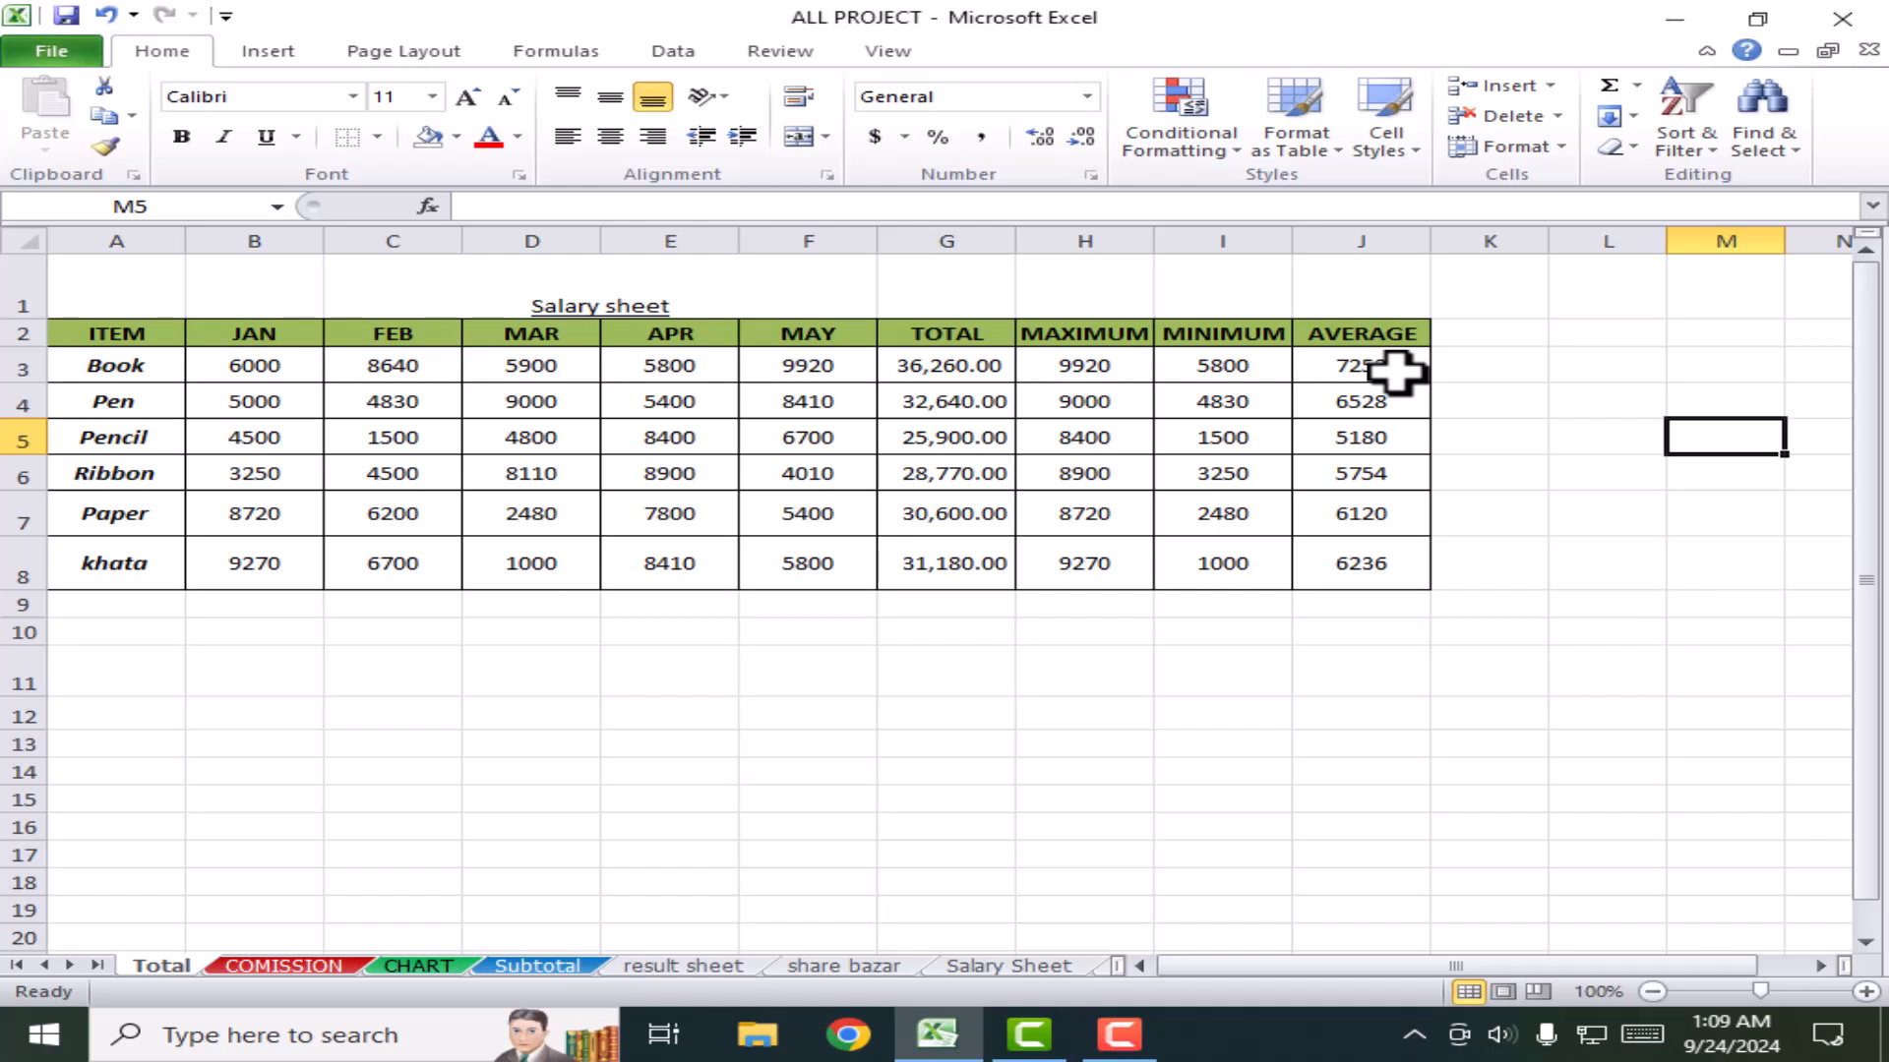
pyautogui.moveTo(1395, 372); pyautogui.dragTo(1374, 600)
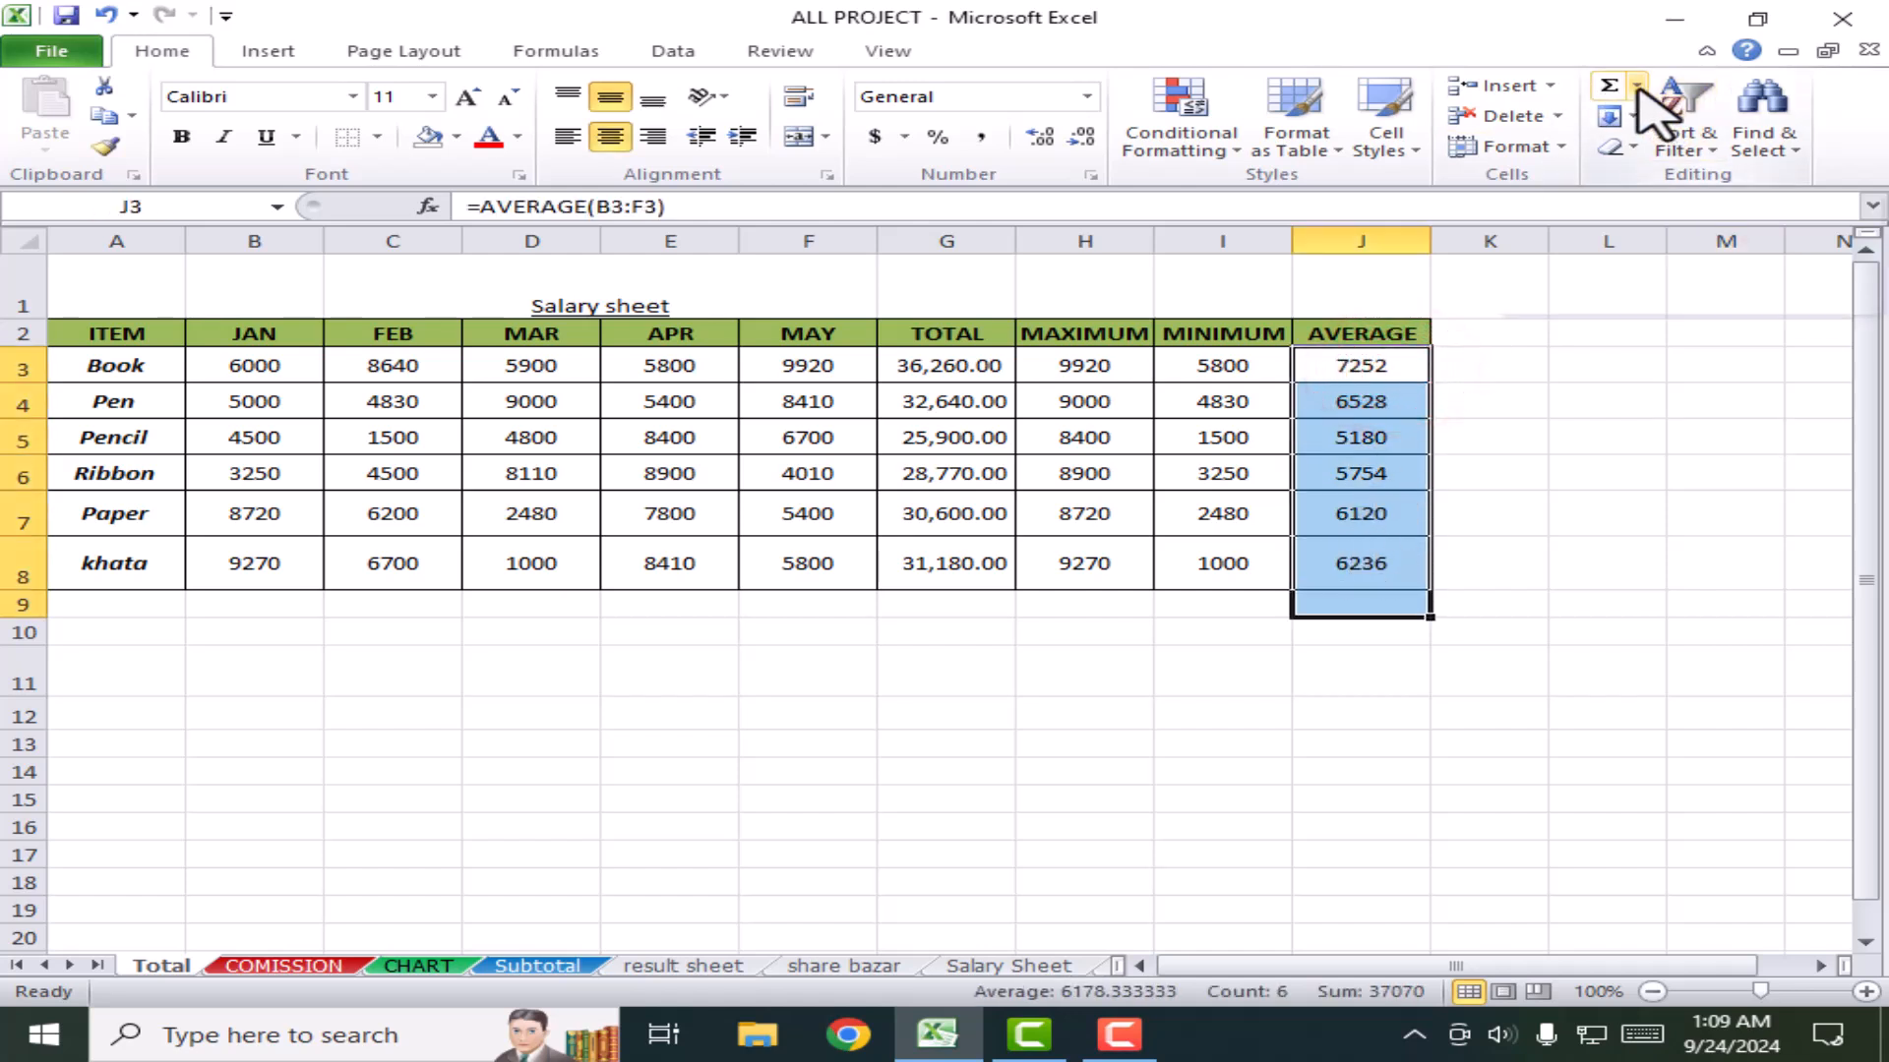
pyautogui.click(1637, 85)
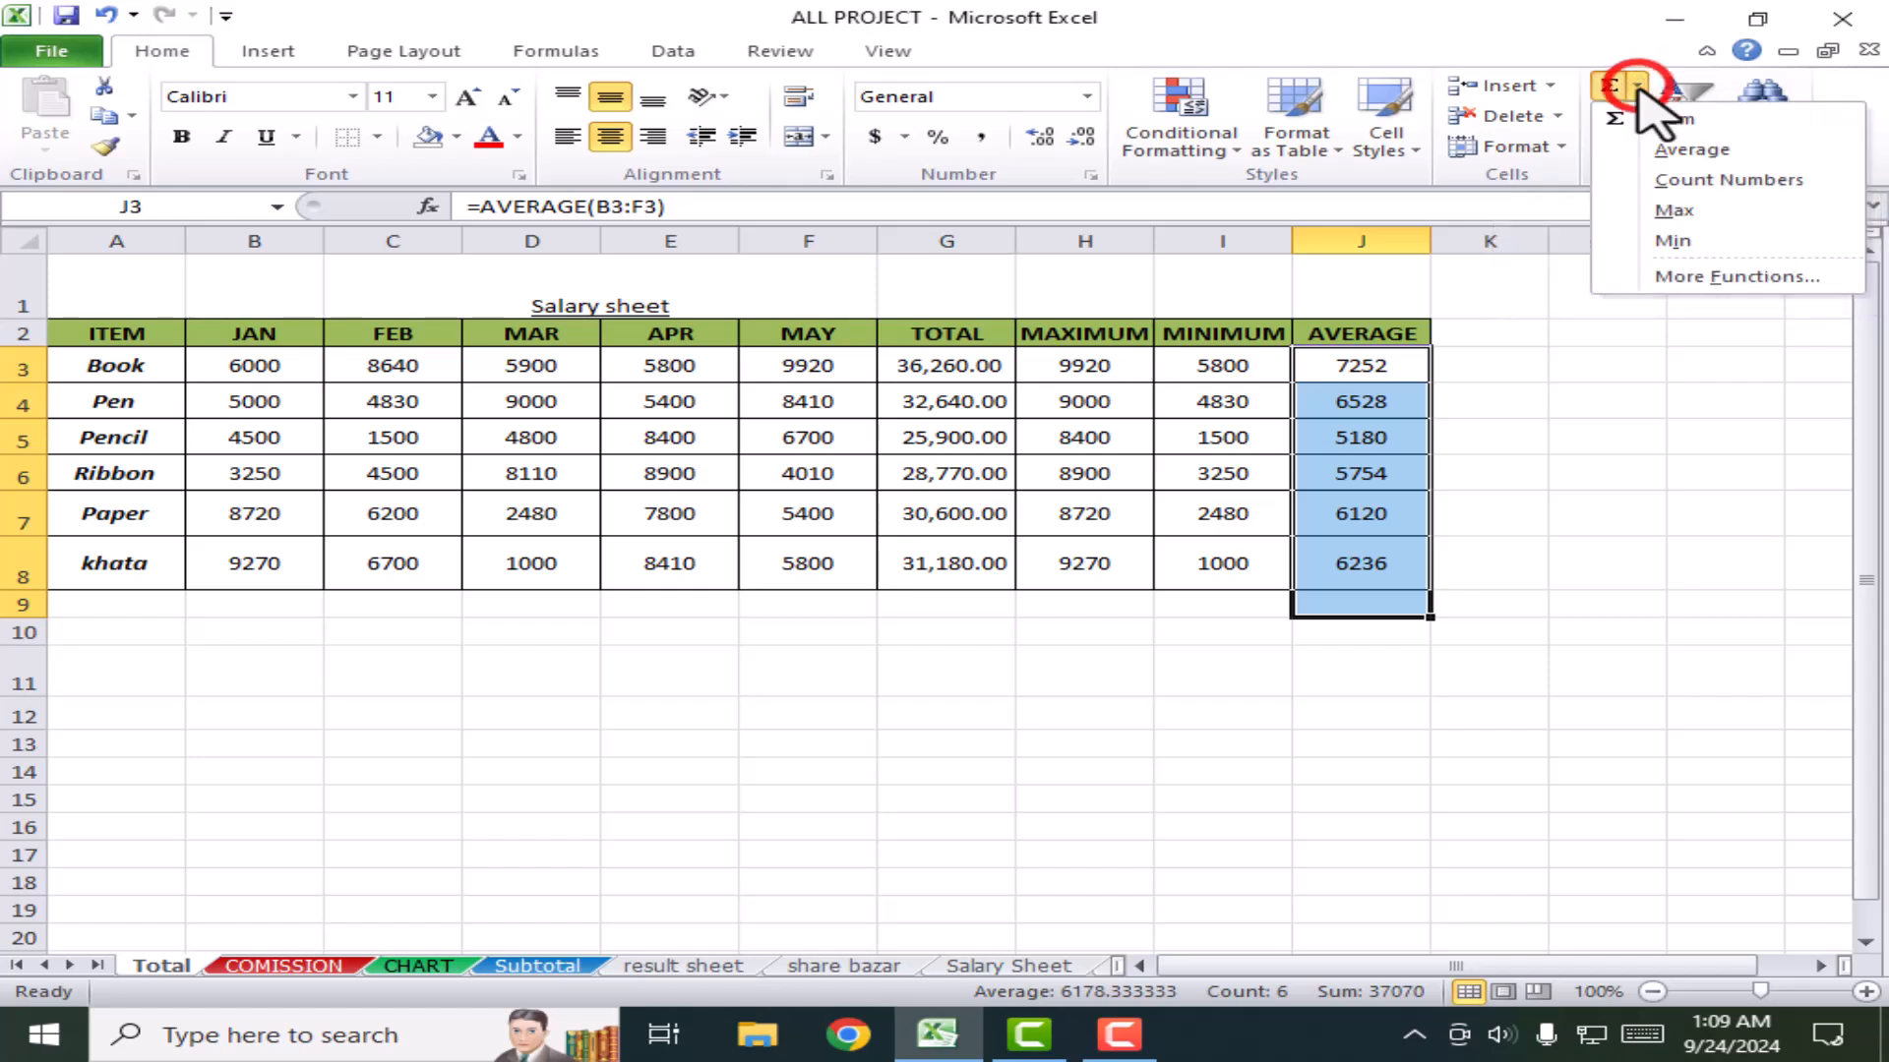
pyautogui.click(1672, 210)
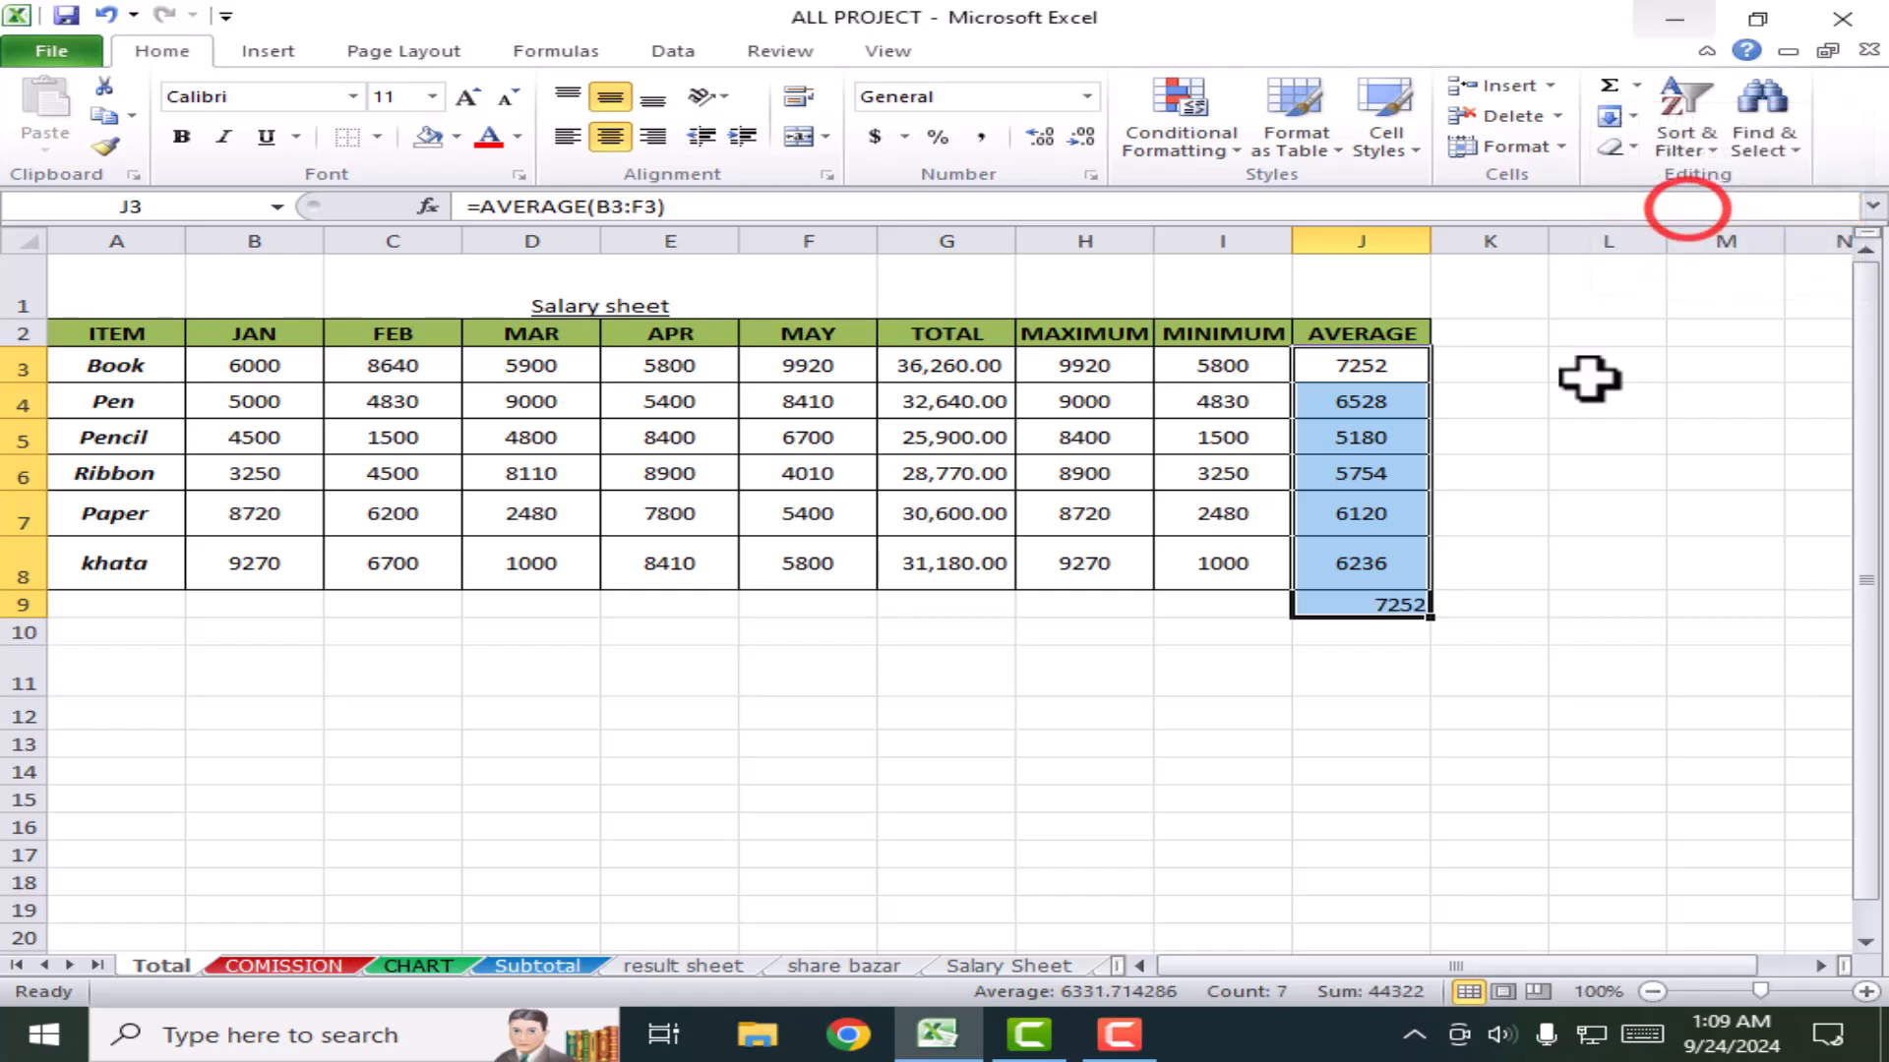
pyautogui.click(1539, 684)
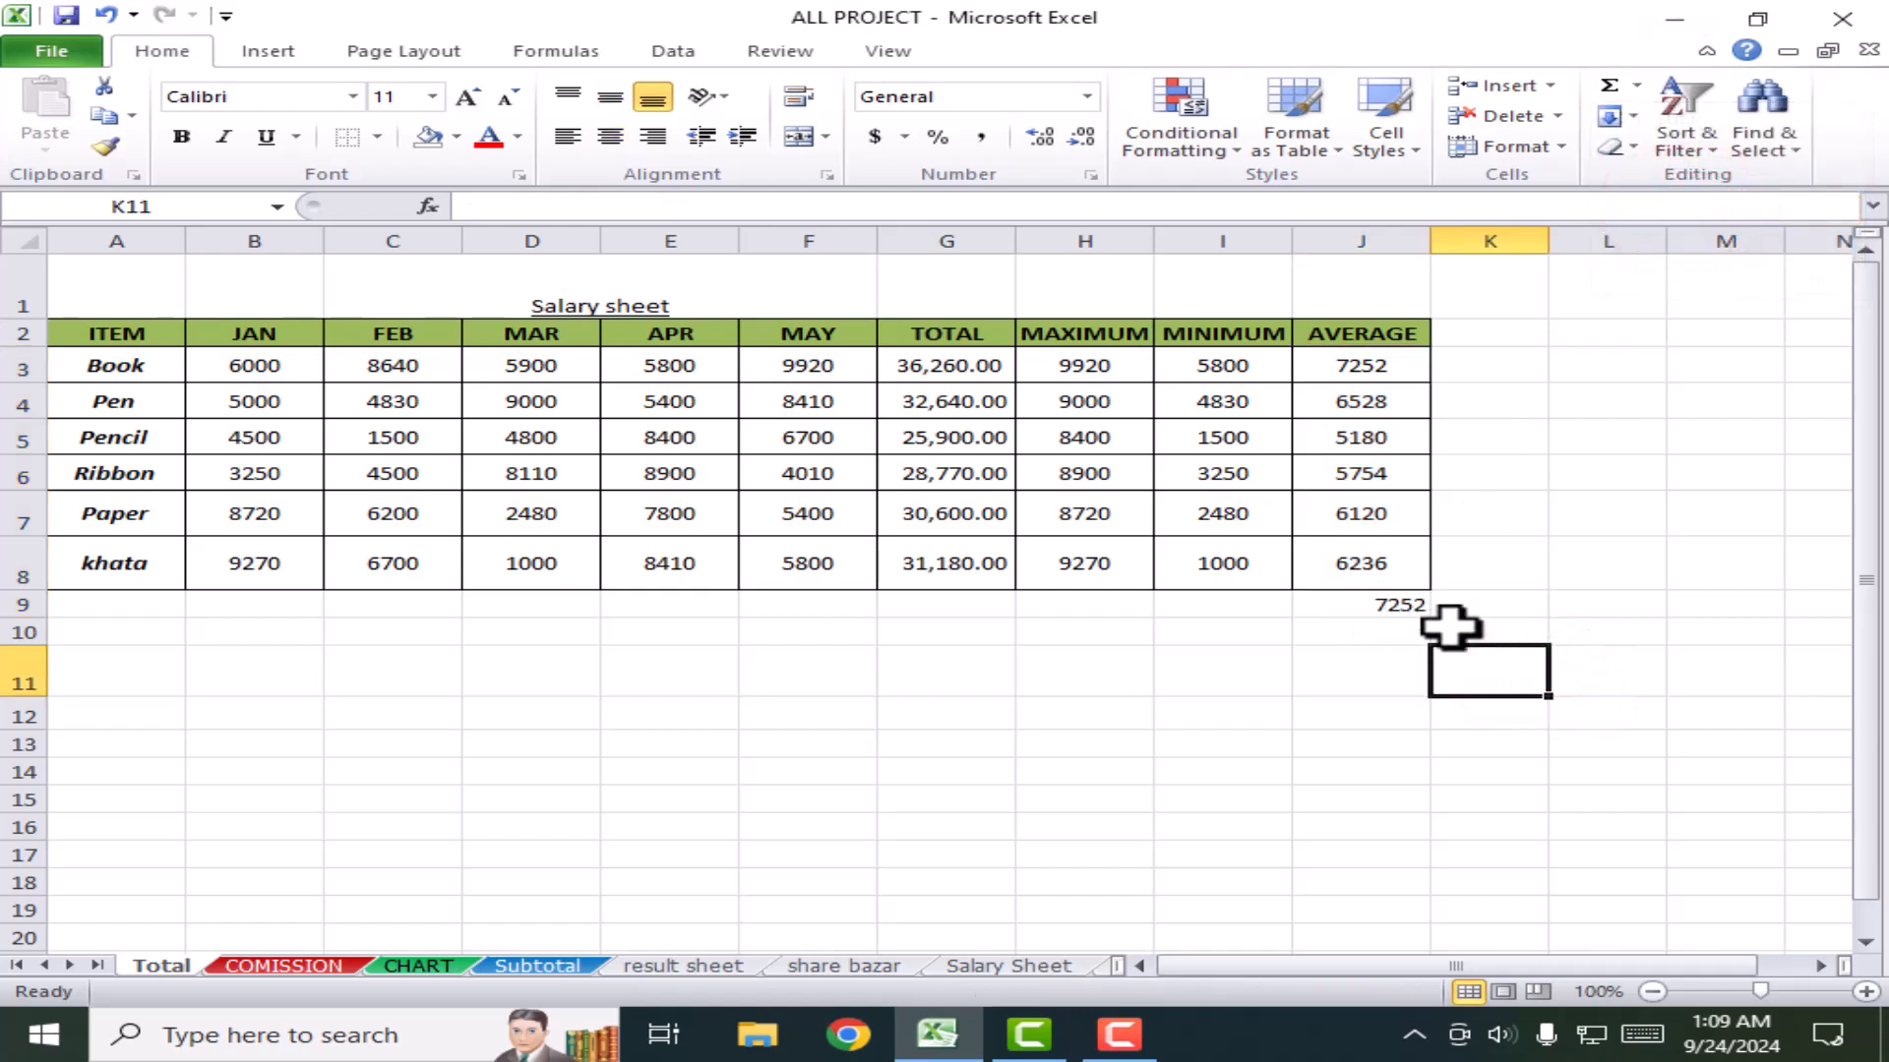
pyautogui.click(1403, 607)
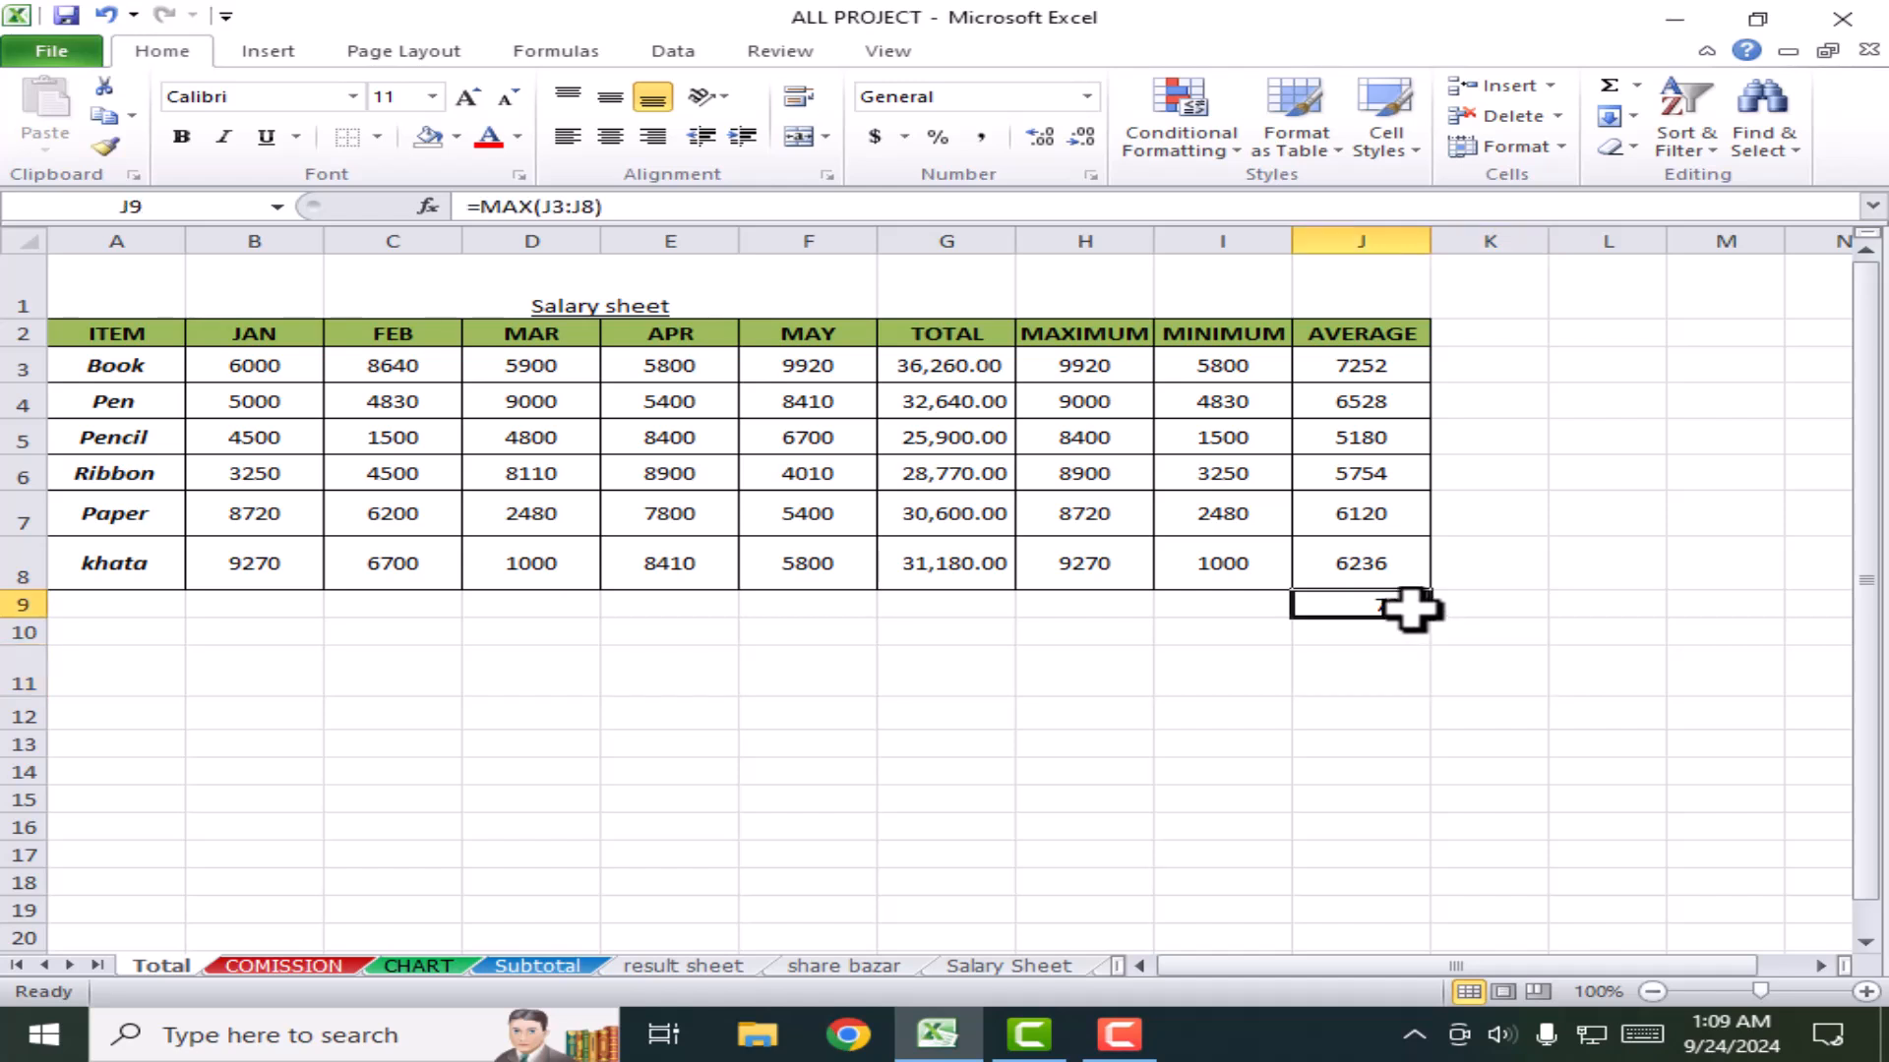
pyautogui.click(1366, 366)
pyautogui.click(1409, 600)
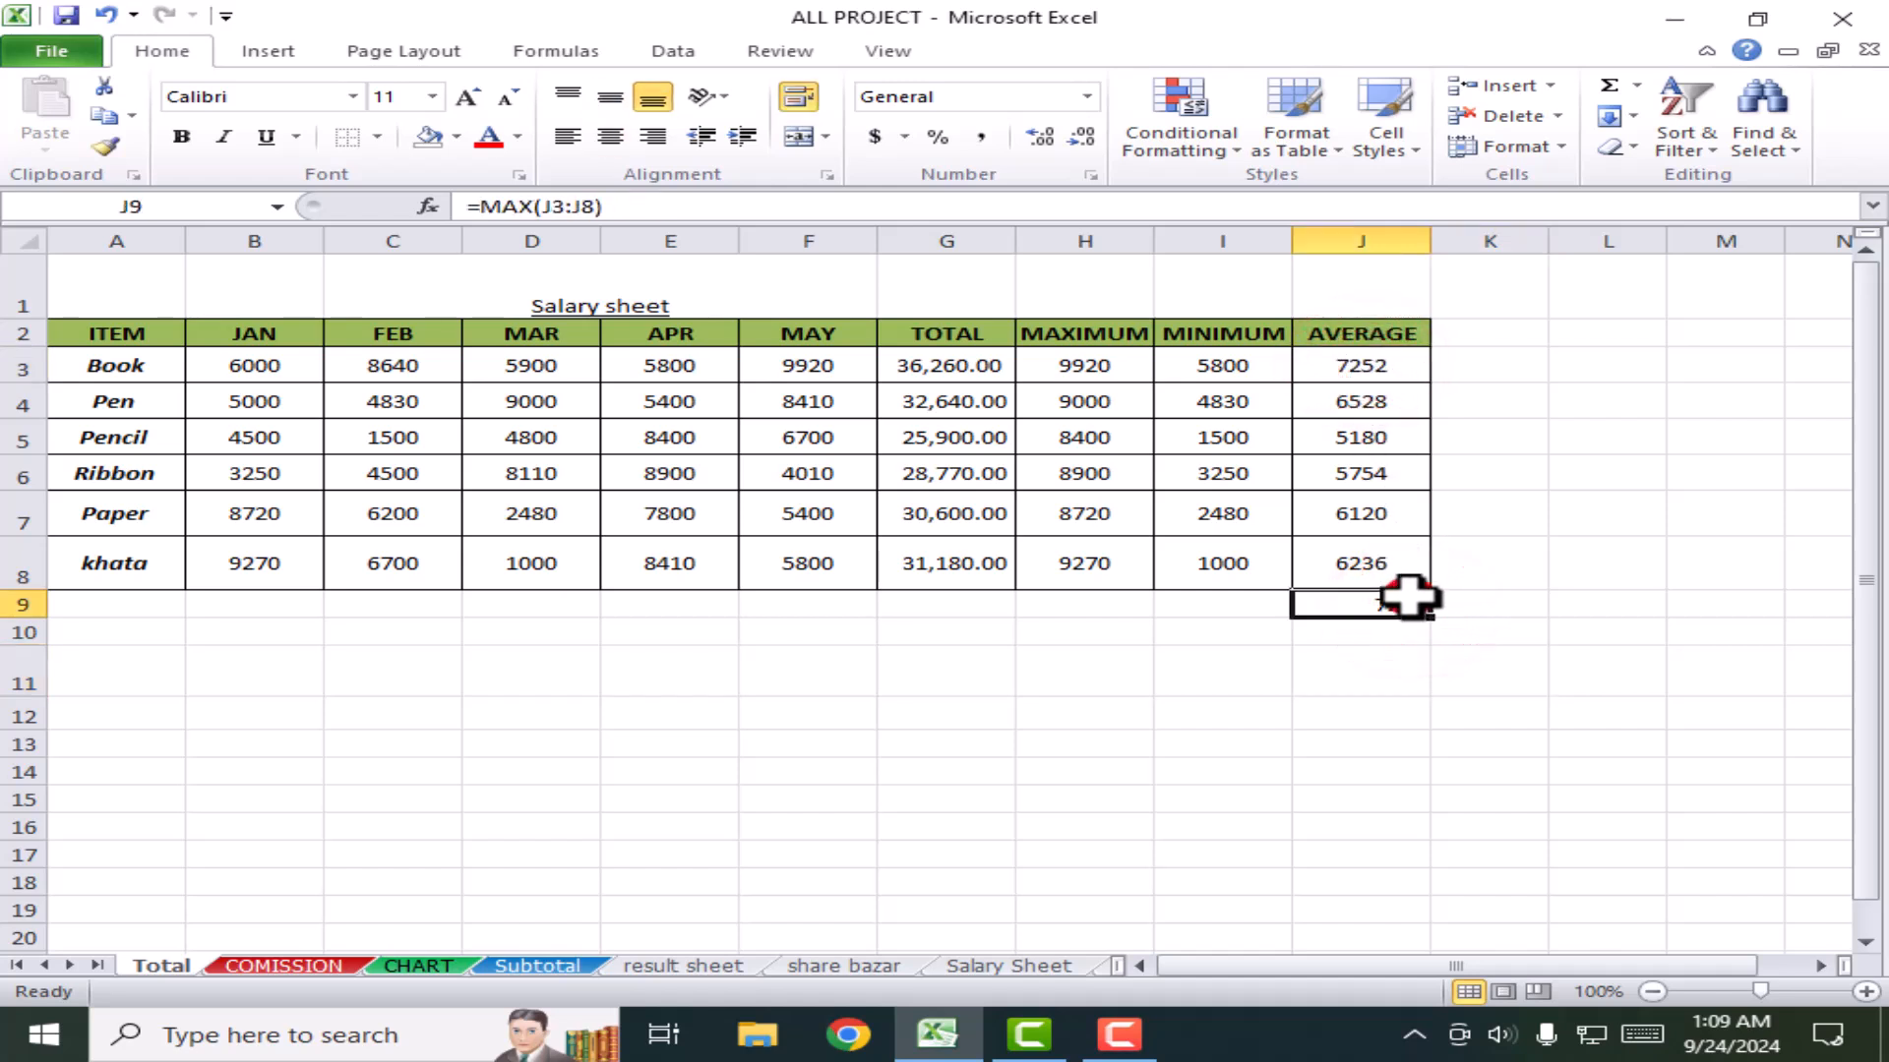
# Step: Put the lowest MINIMUM value into I9, then clear the 1000 and 7252 test results
pyautogui.click(1637, 87)
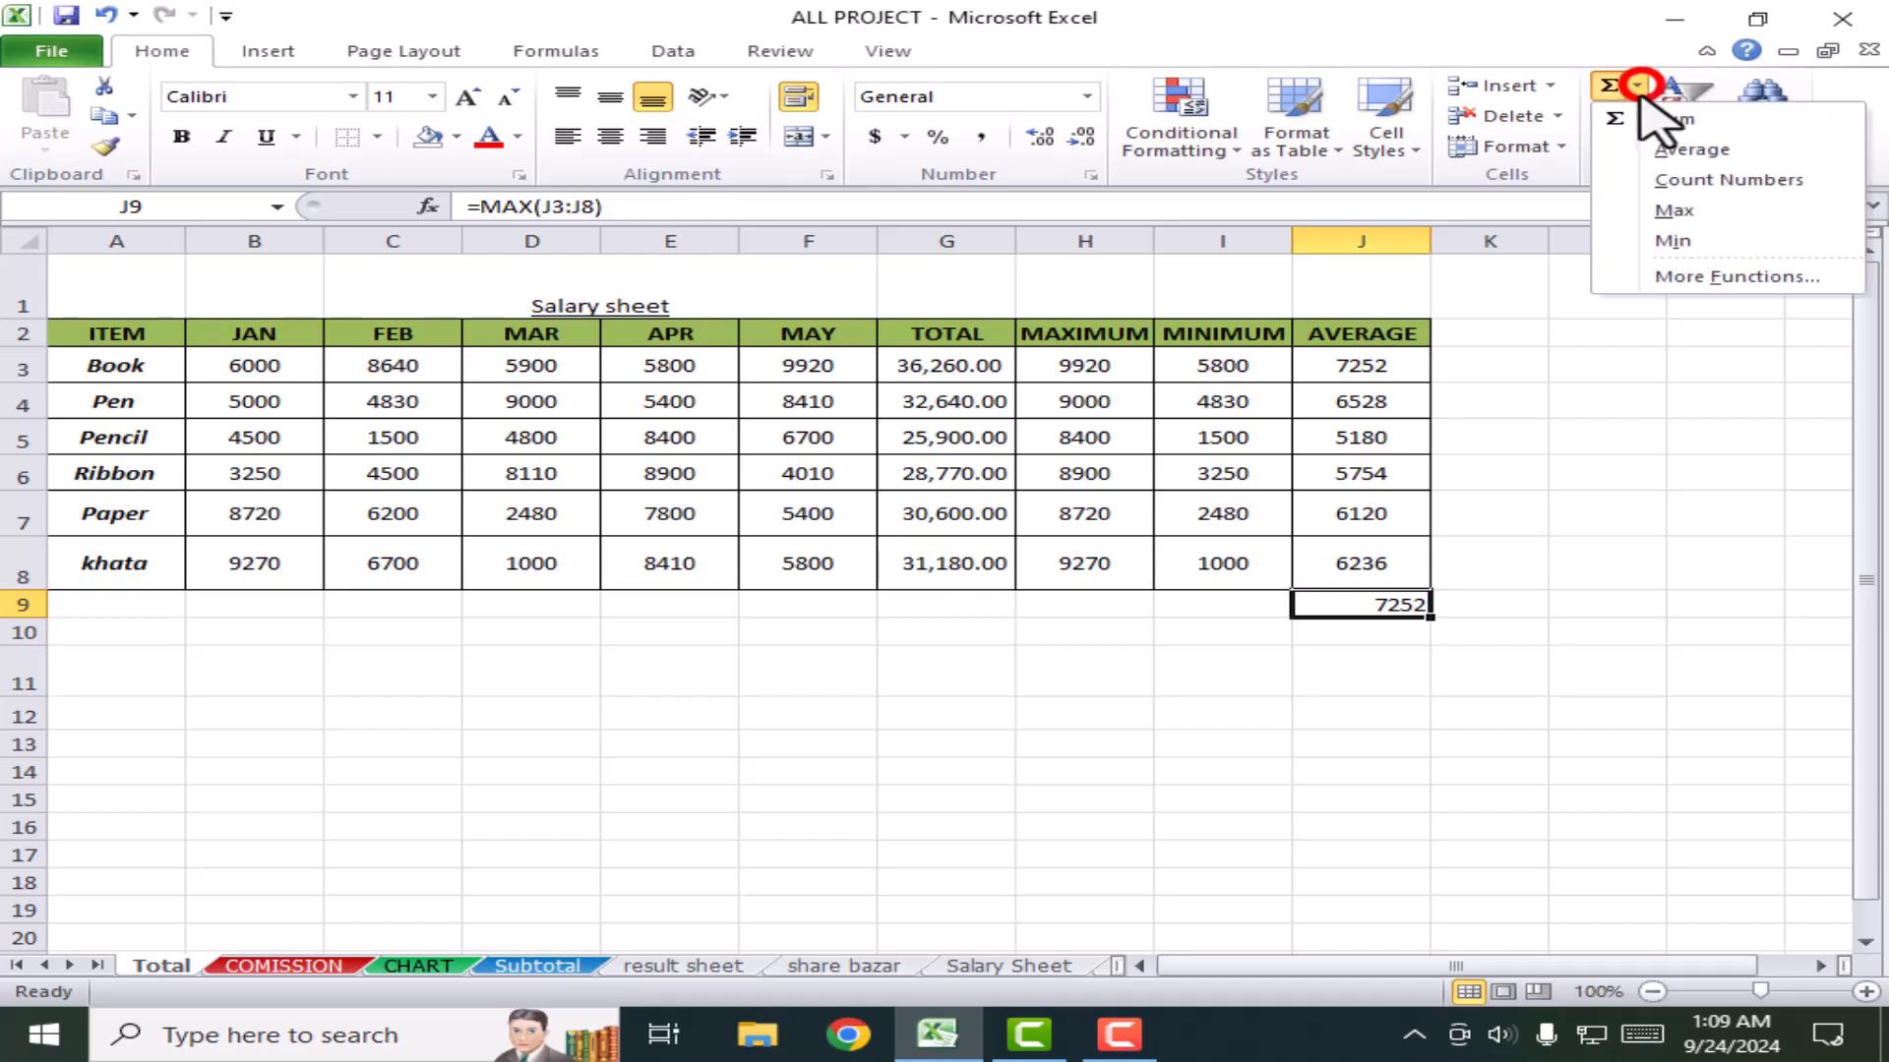
pyautogui.click(1695, 411)
pyautogui.moveTo(1241, 366); pyautogui.dragTo(1254, 602)
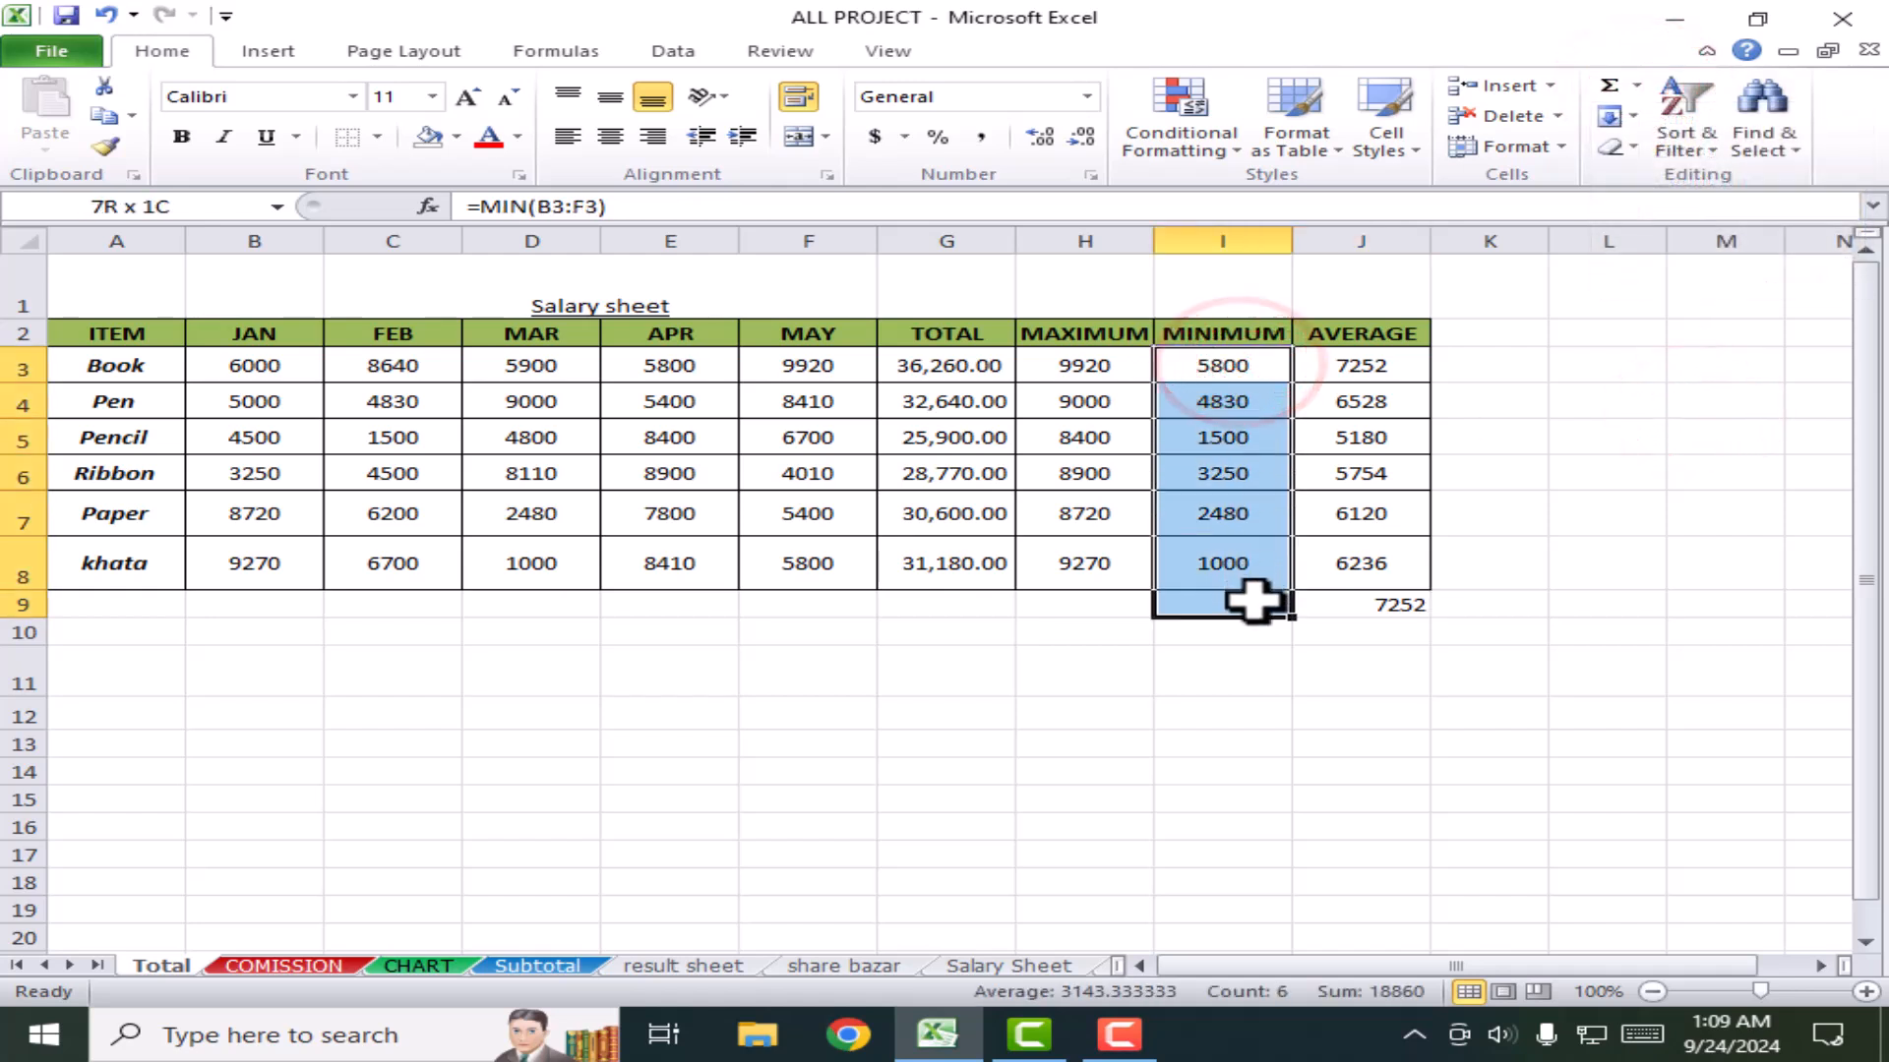
pyautogui.click(1638, 87)
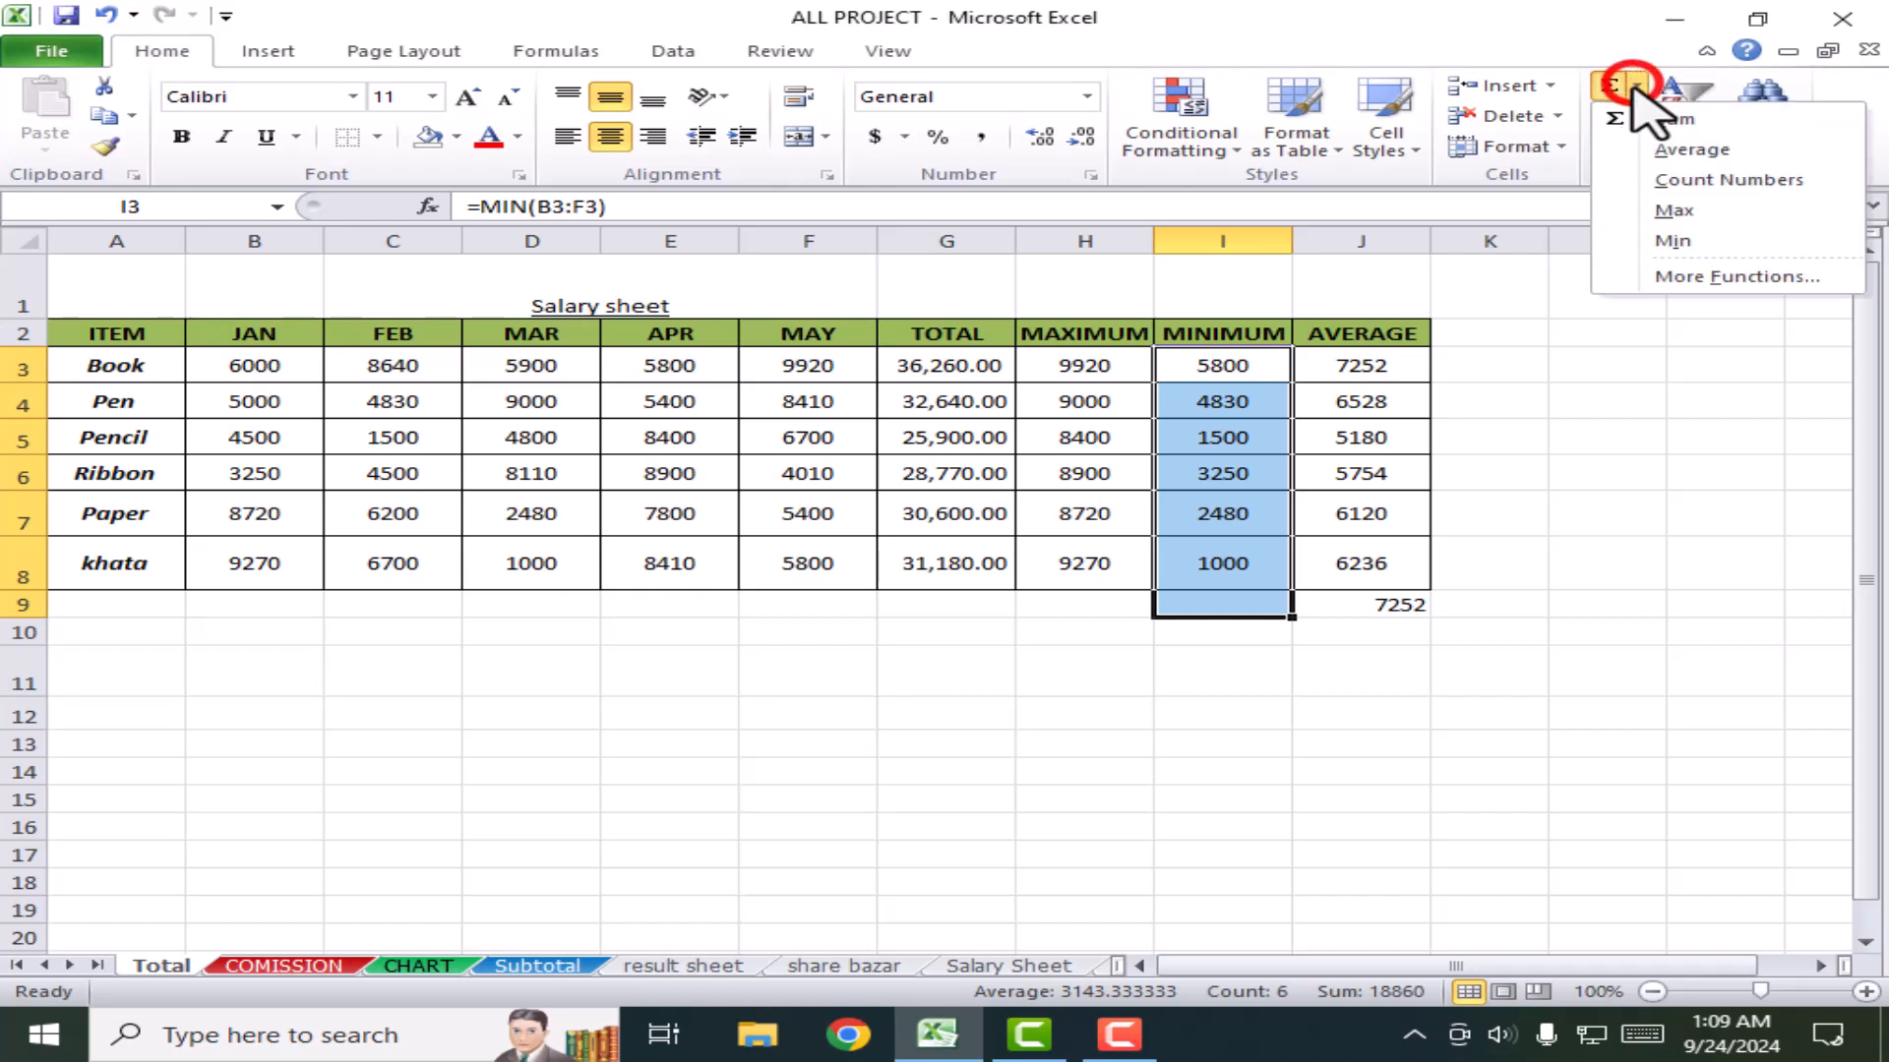
pyautogui.click(1693, 239)
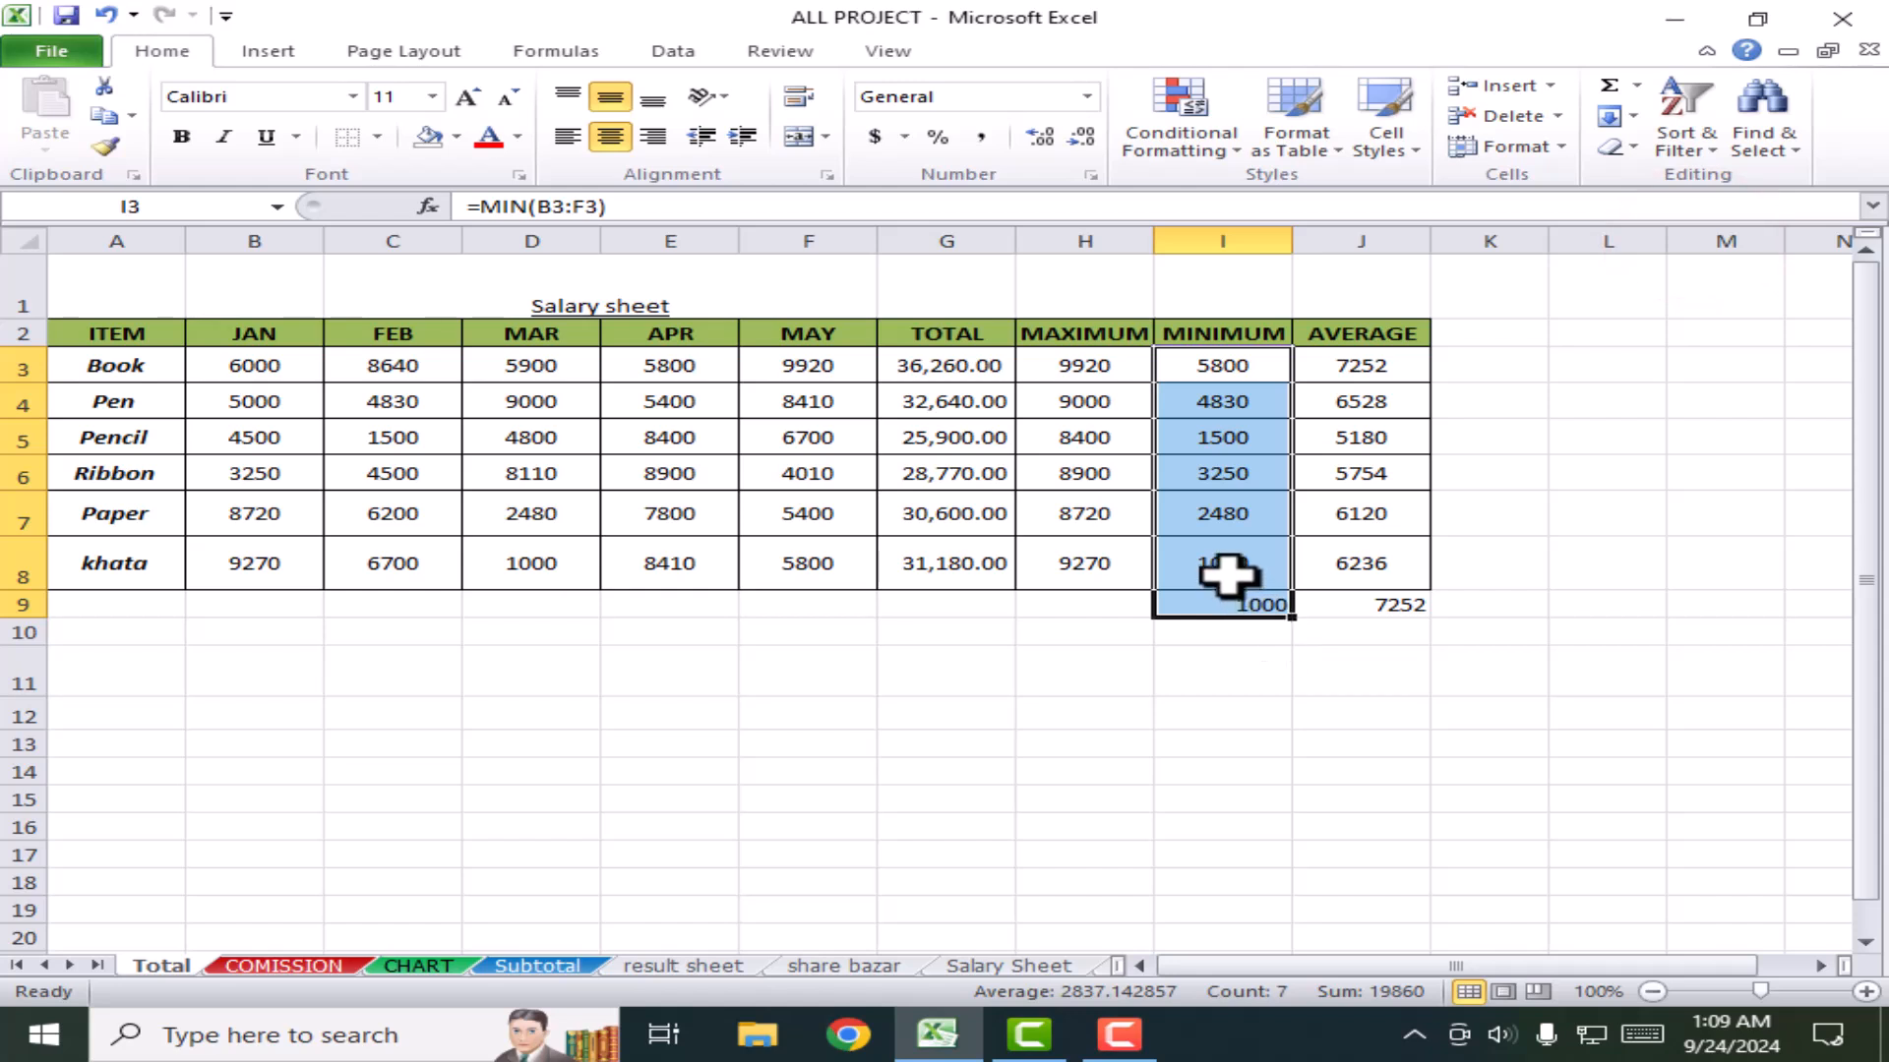
pyautogui.click(1308, 652)
pyautogui.moveTo(1231, 603); pyautogui.dragTo(1446, 603)
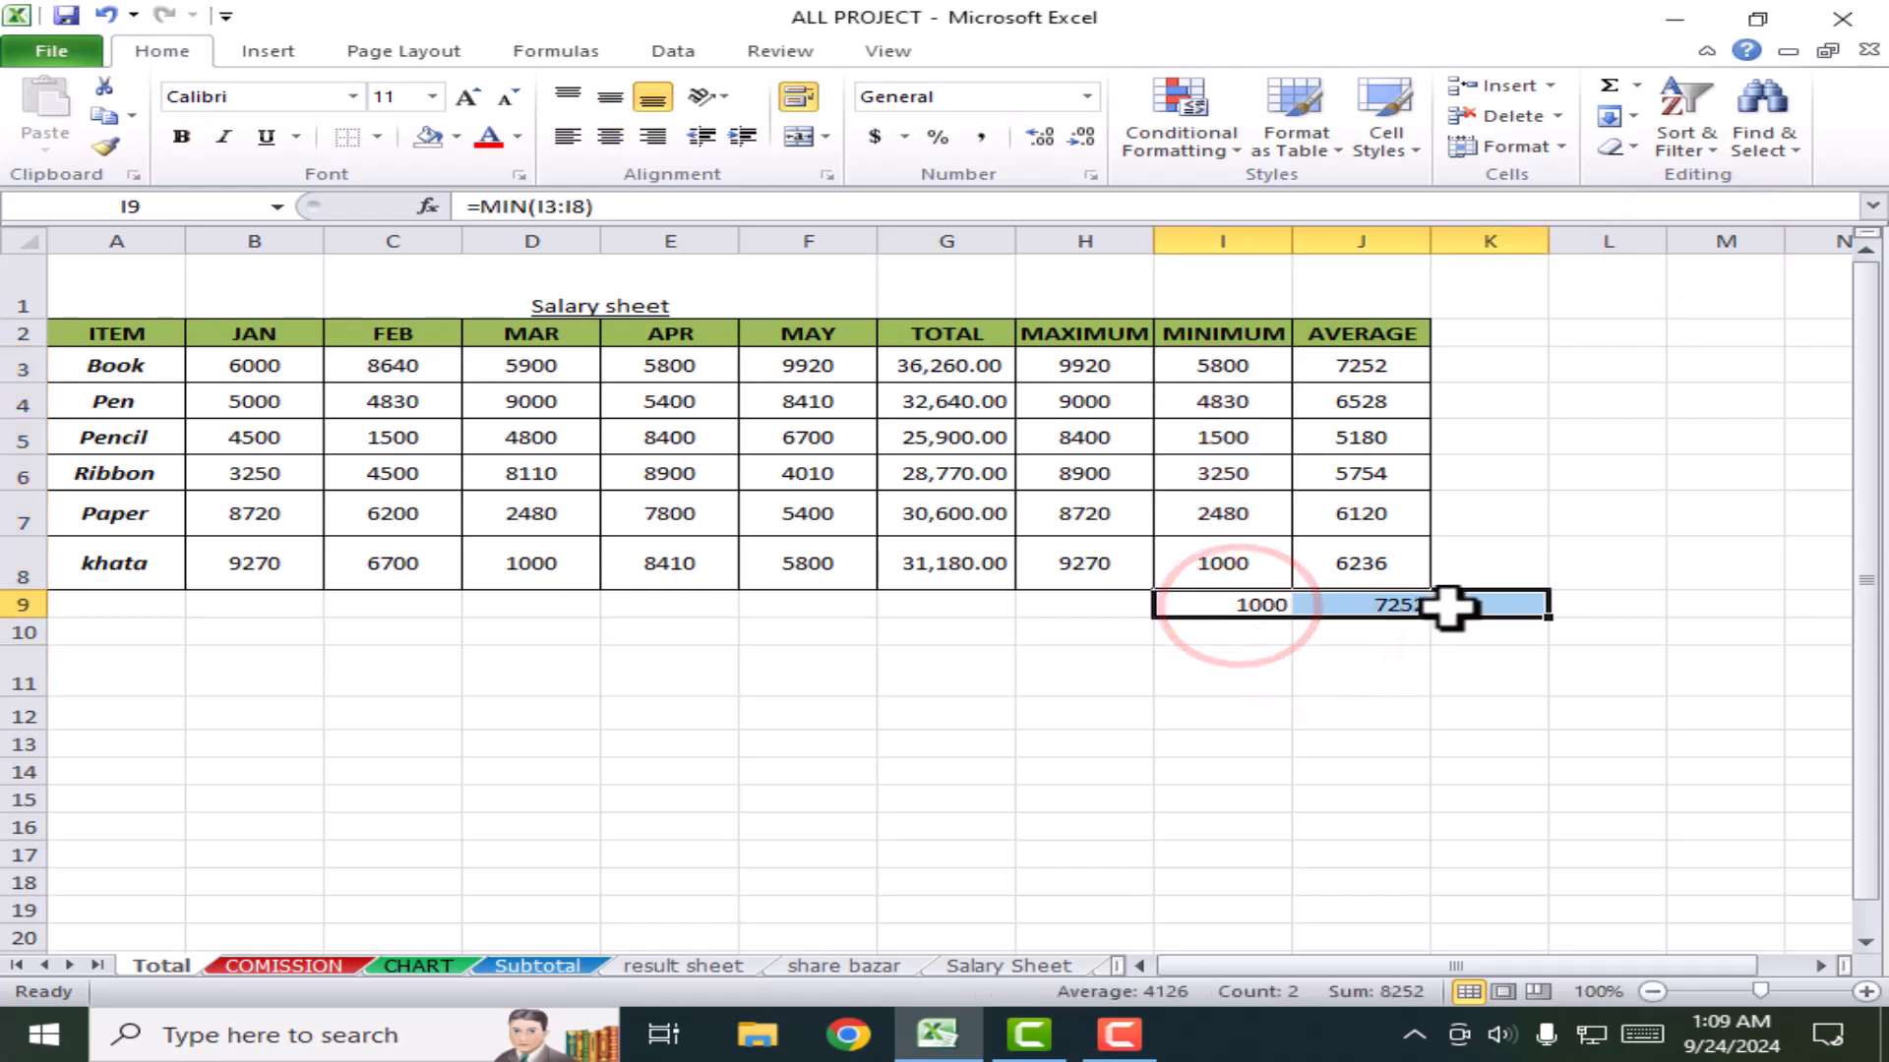
pyautogui.press('Delete')
pyautogui.click(1406, 706)
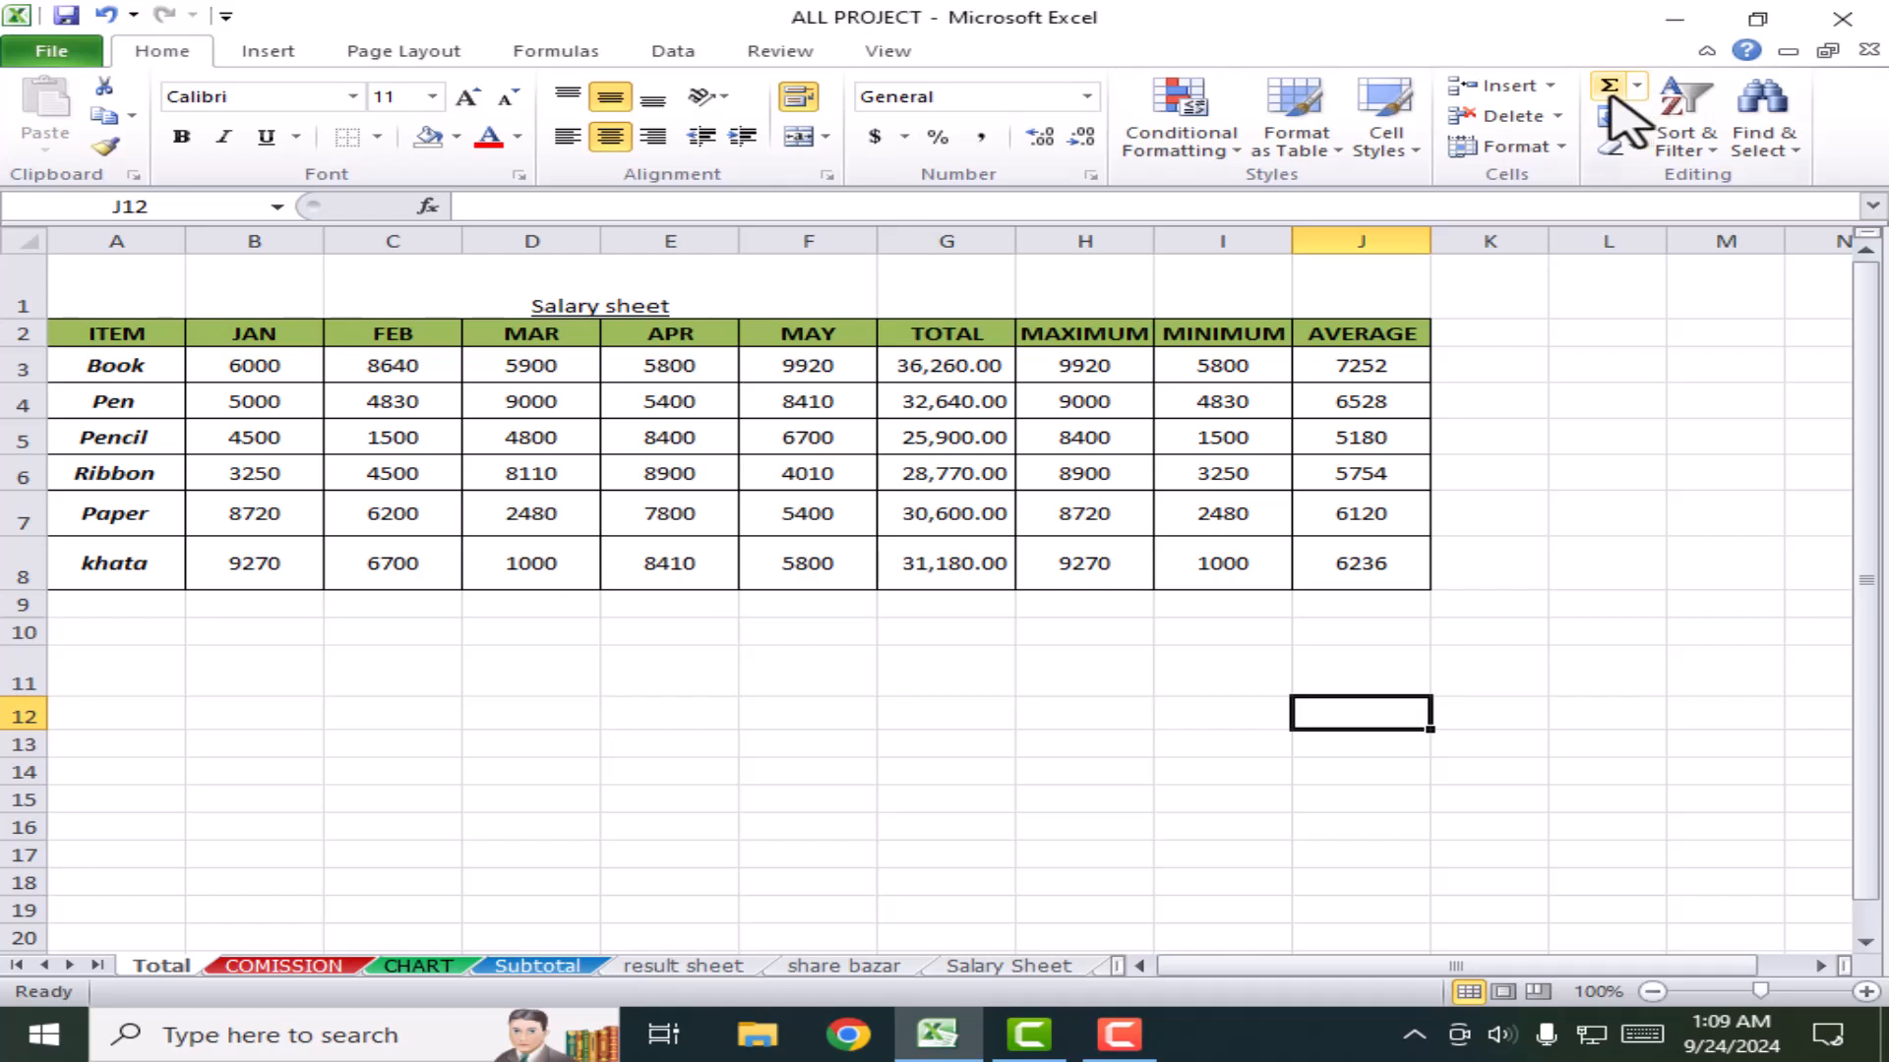
# Step: Browse the Sort & Filter and Find & Select options without choosing, then show the Insert commands
pyautogui.click(1533, 637)
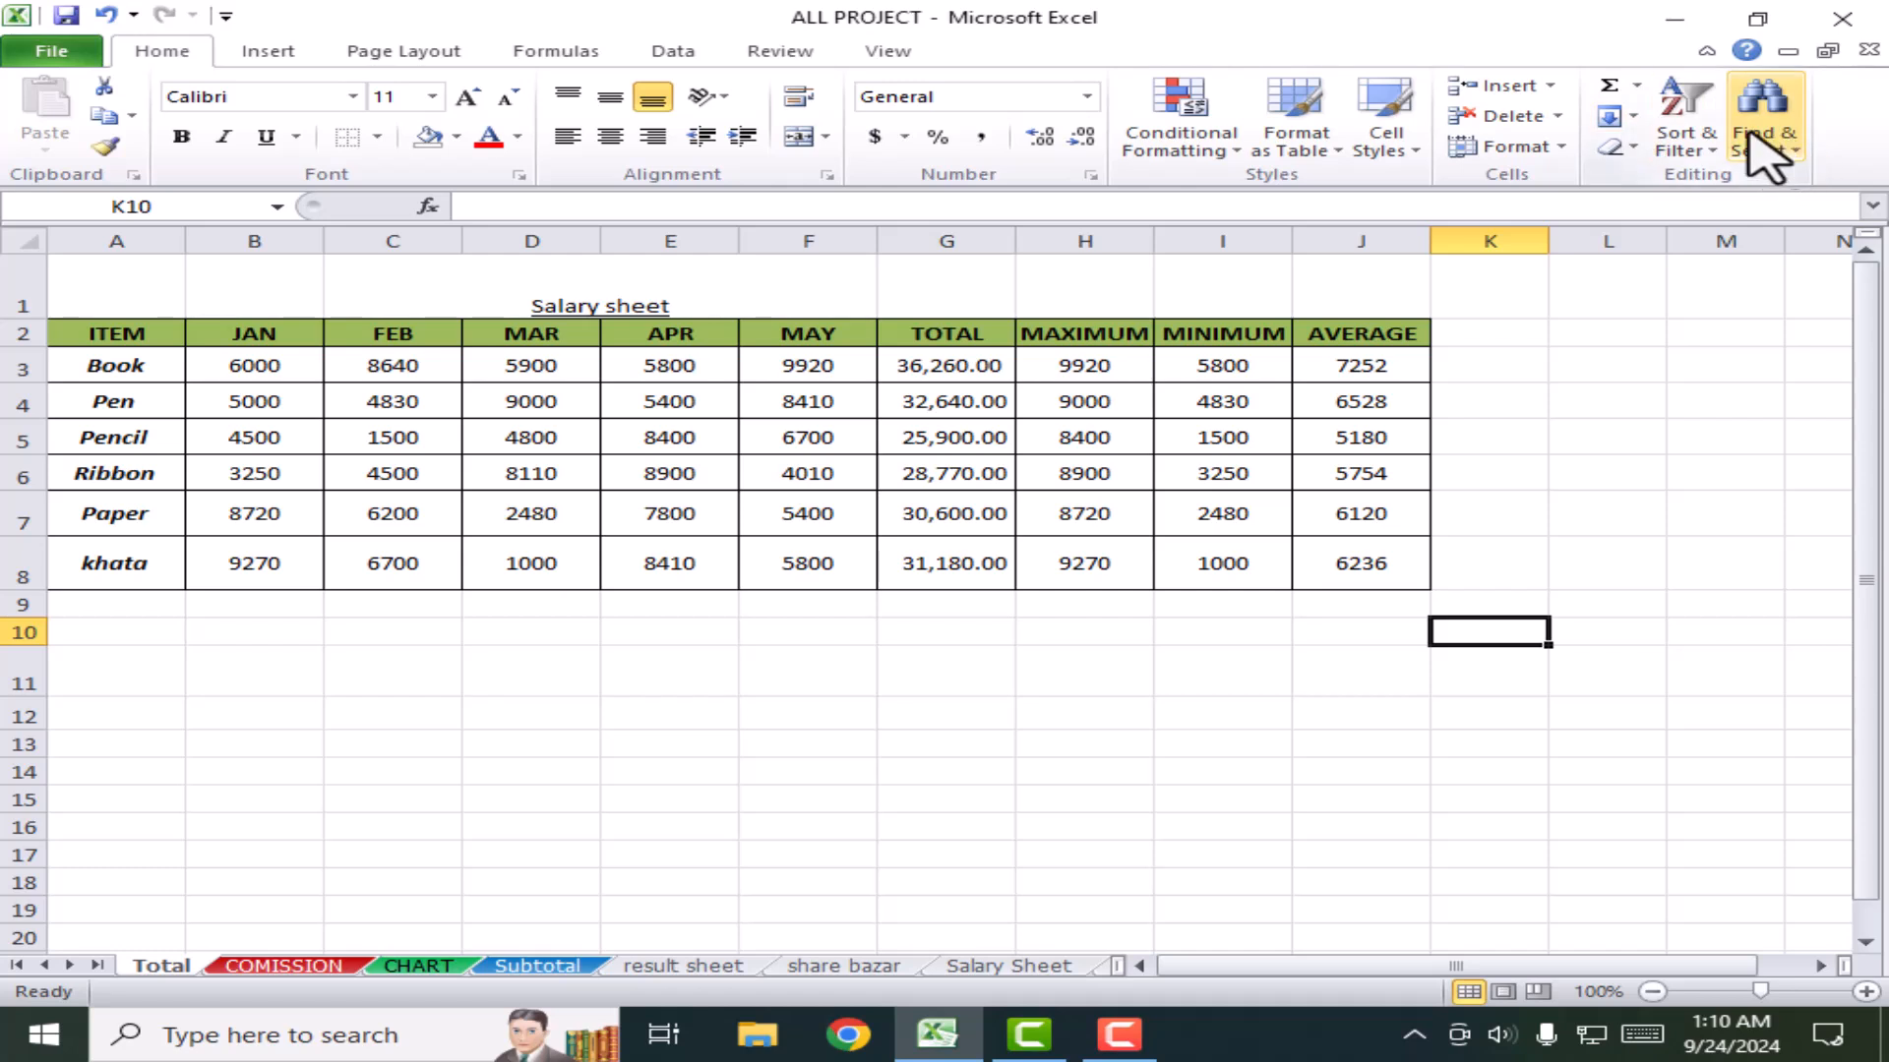
pyautogui.click(1716, 161)
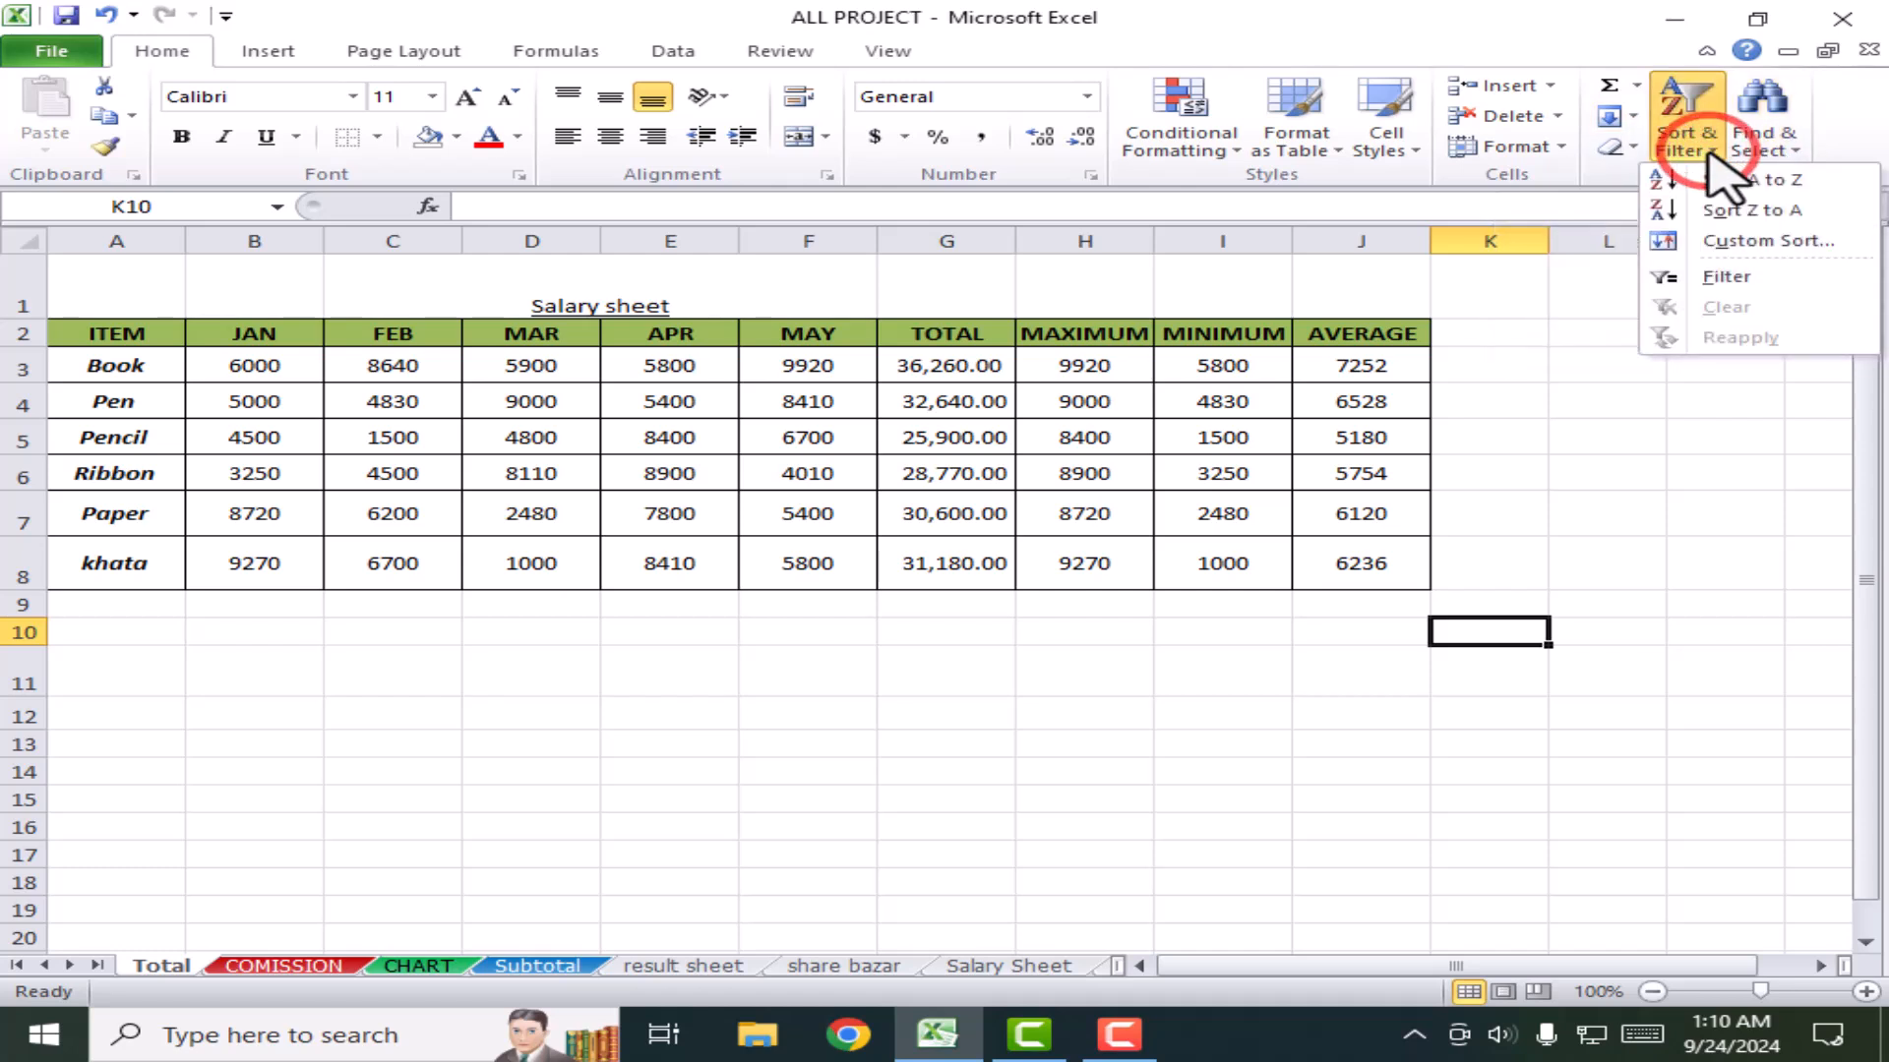
pyautogui.click(1694, 449)
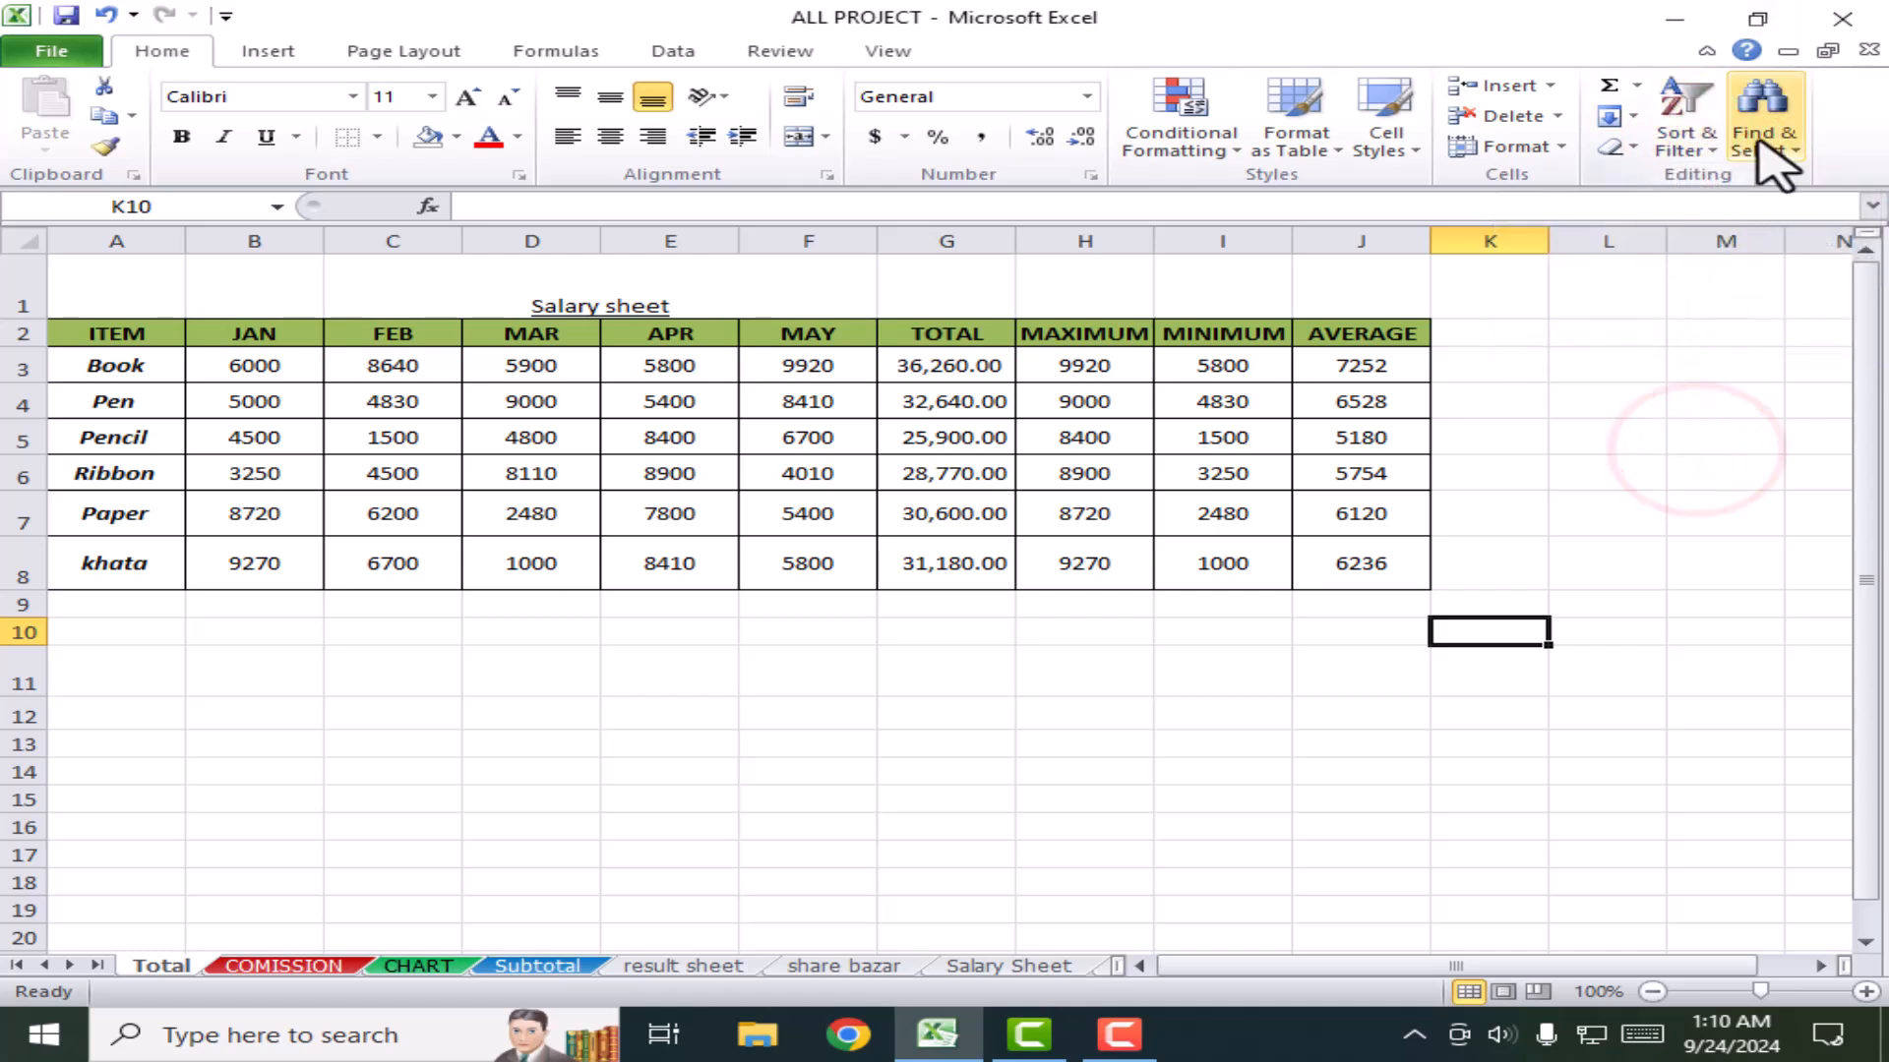
pyautogui.click(1784, 165)
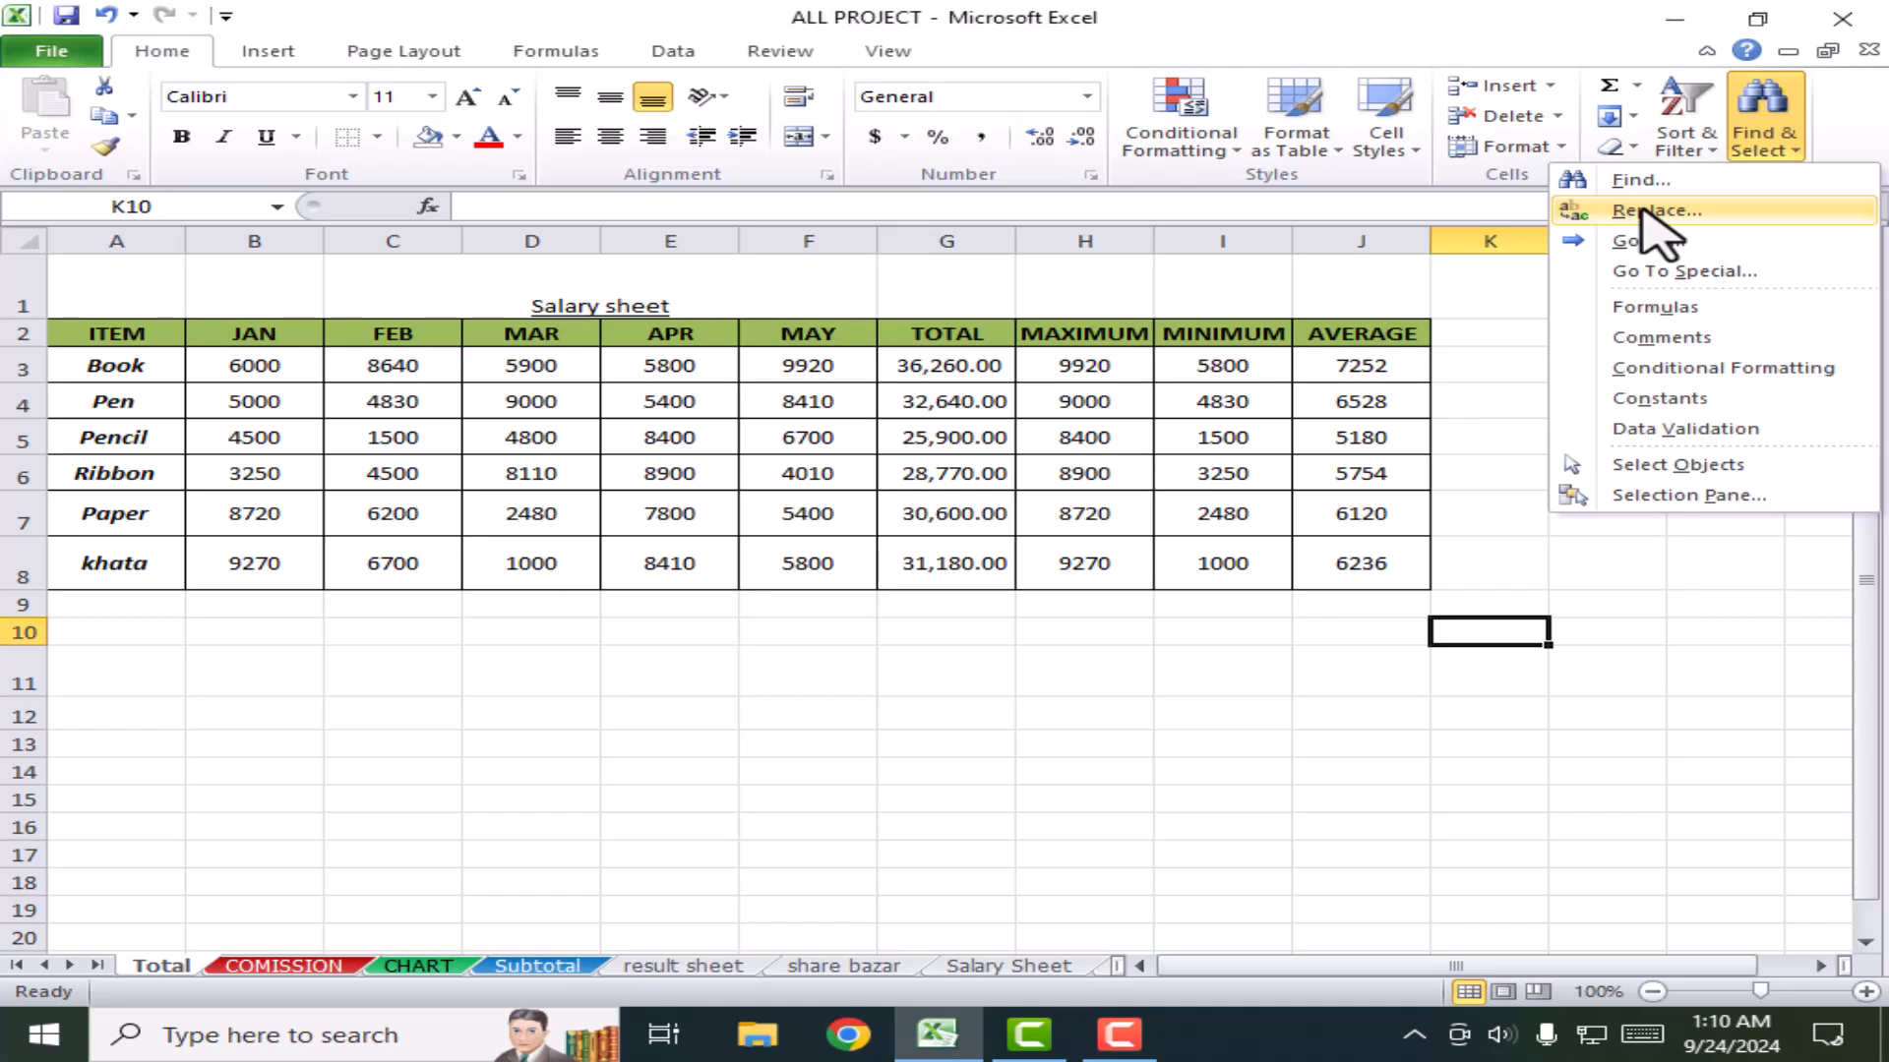
pyautogui.click(1289, 682)
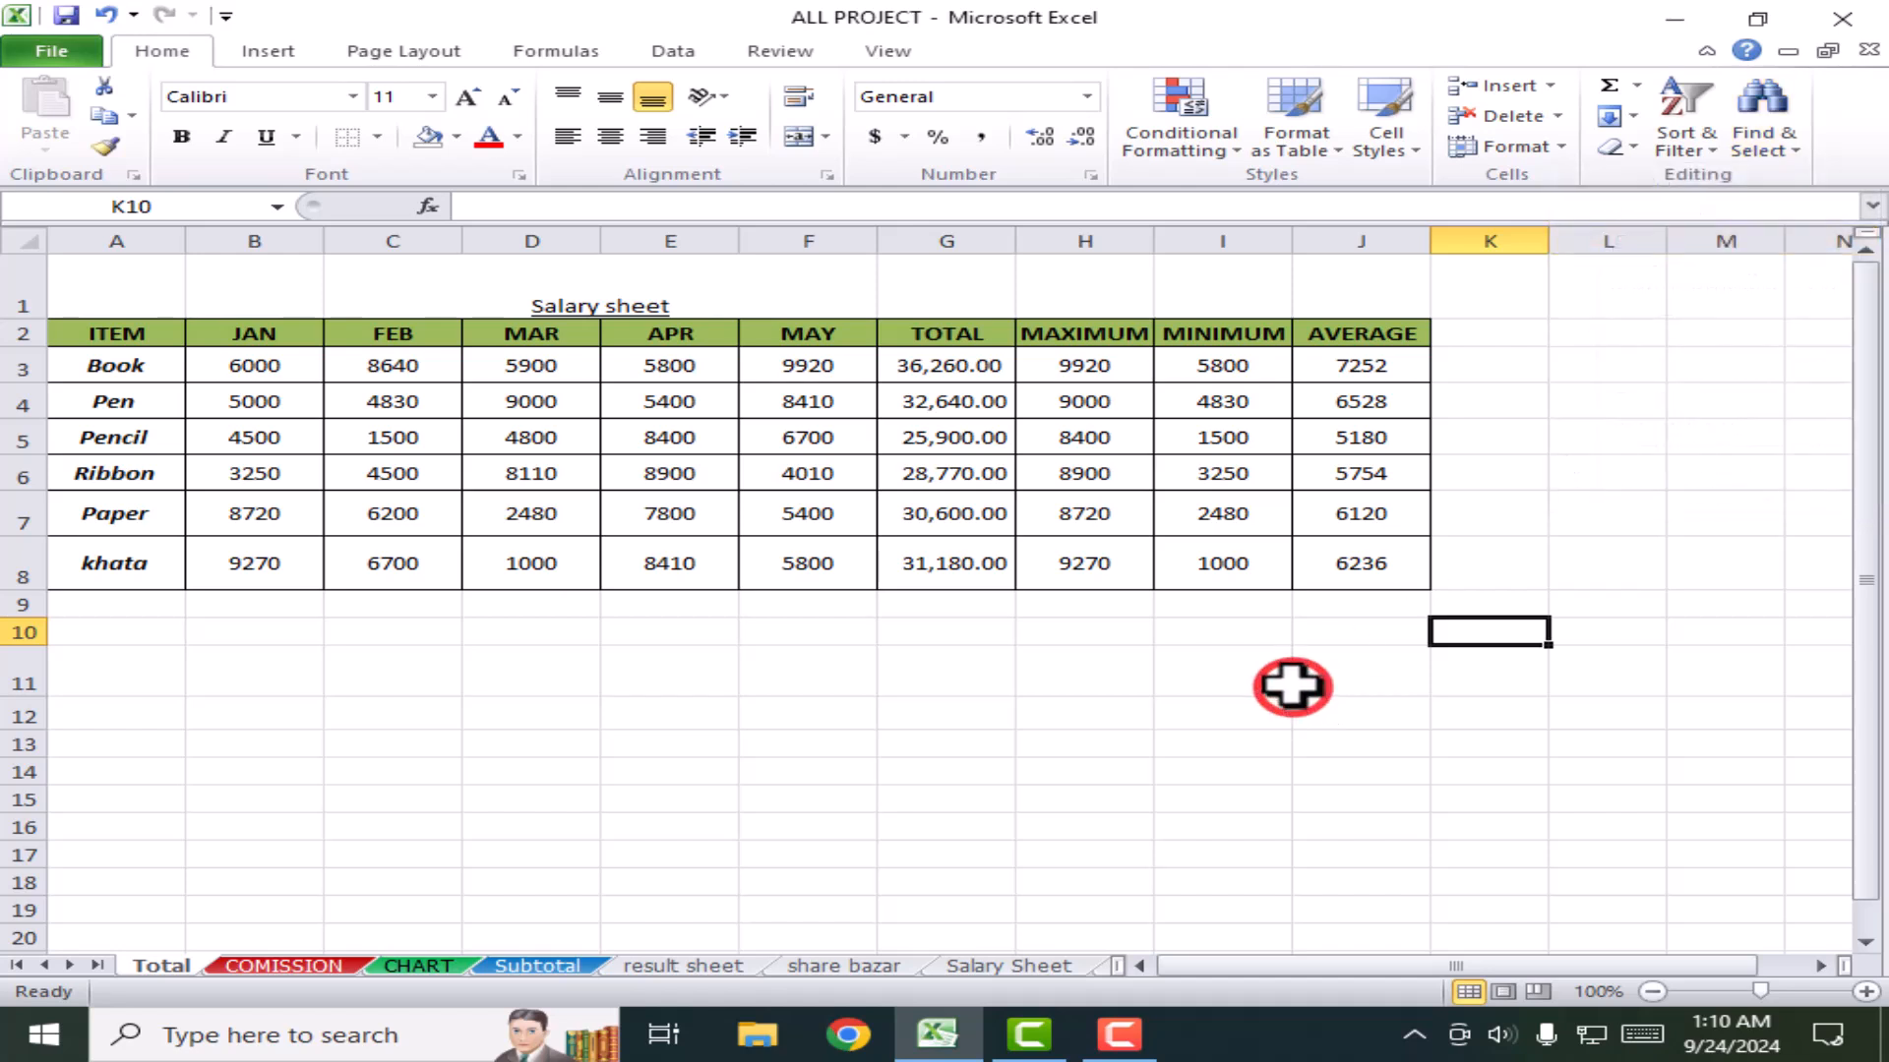
pyautogui.click(1109, 653)
pyautogui.click(265, 51)
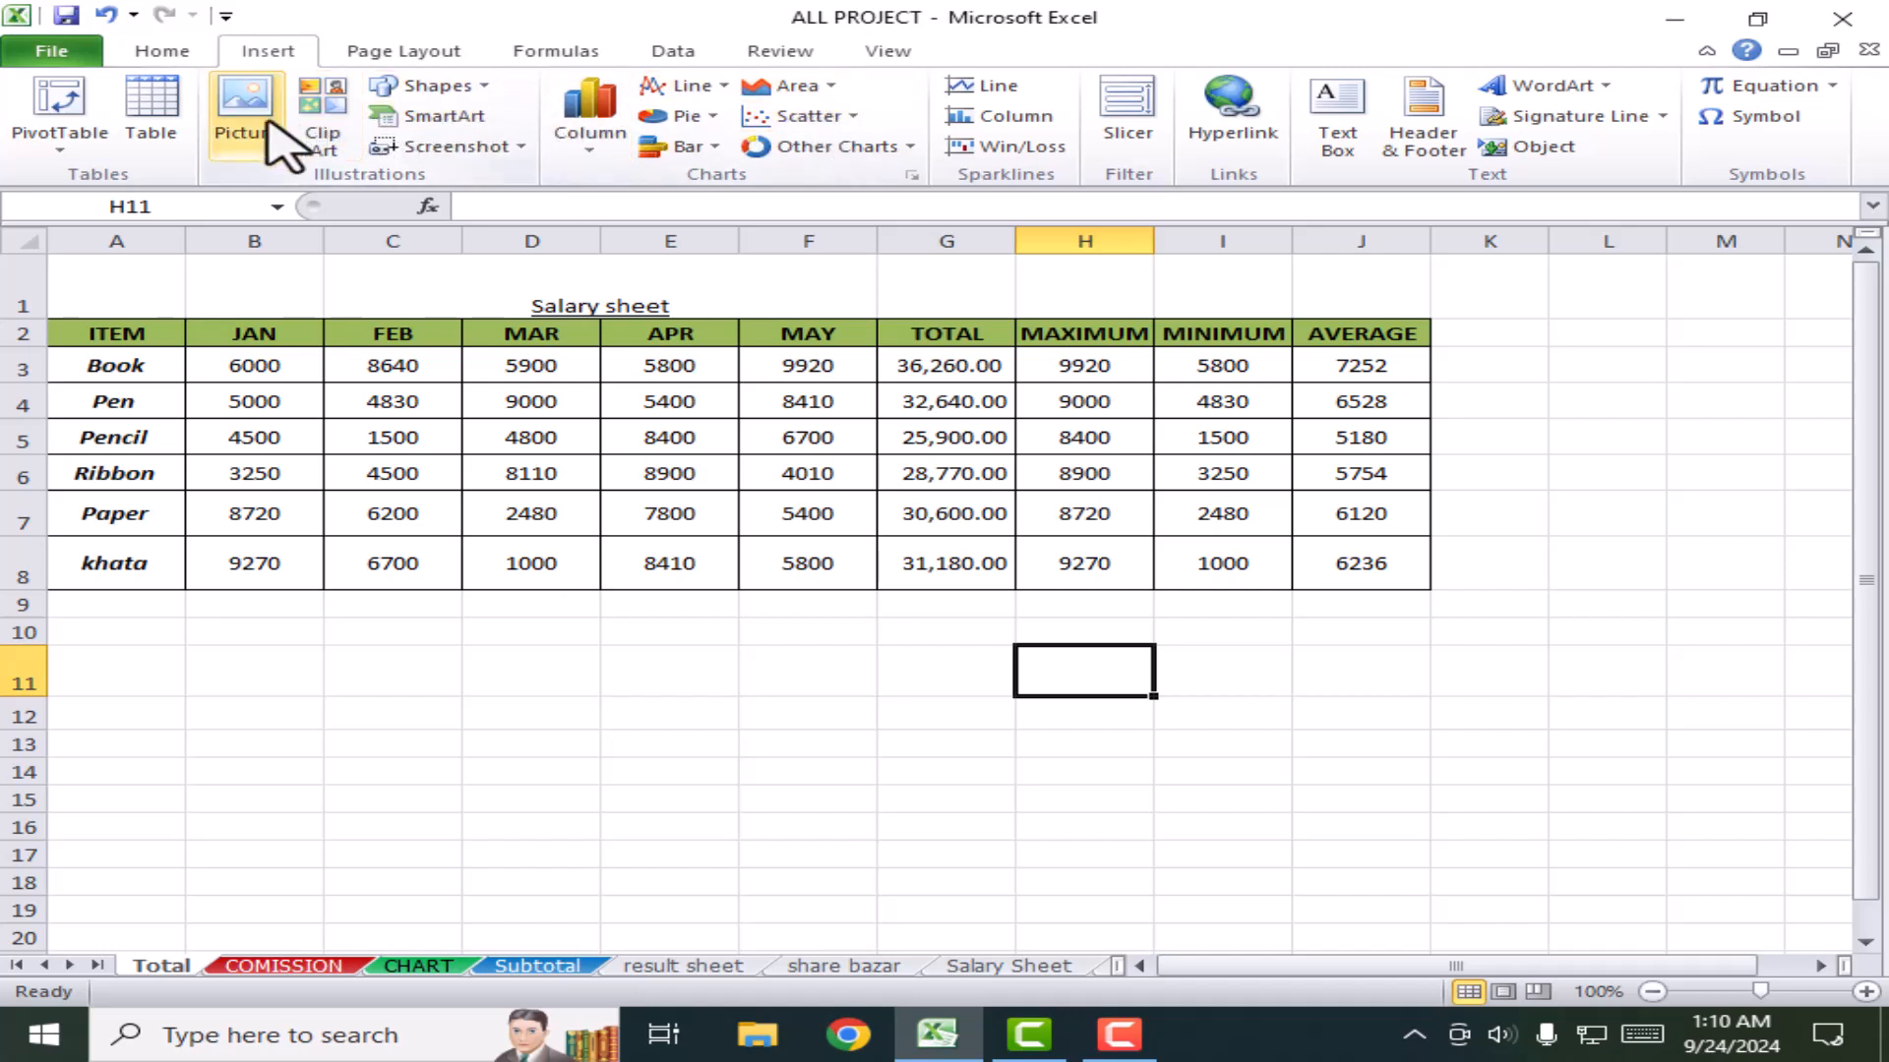
# Step: Turn the Total sheet's table A2:J8 into an Excel table with headers
pyautogui.click(791, 680)
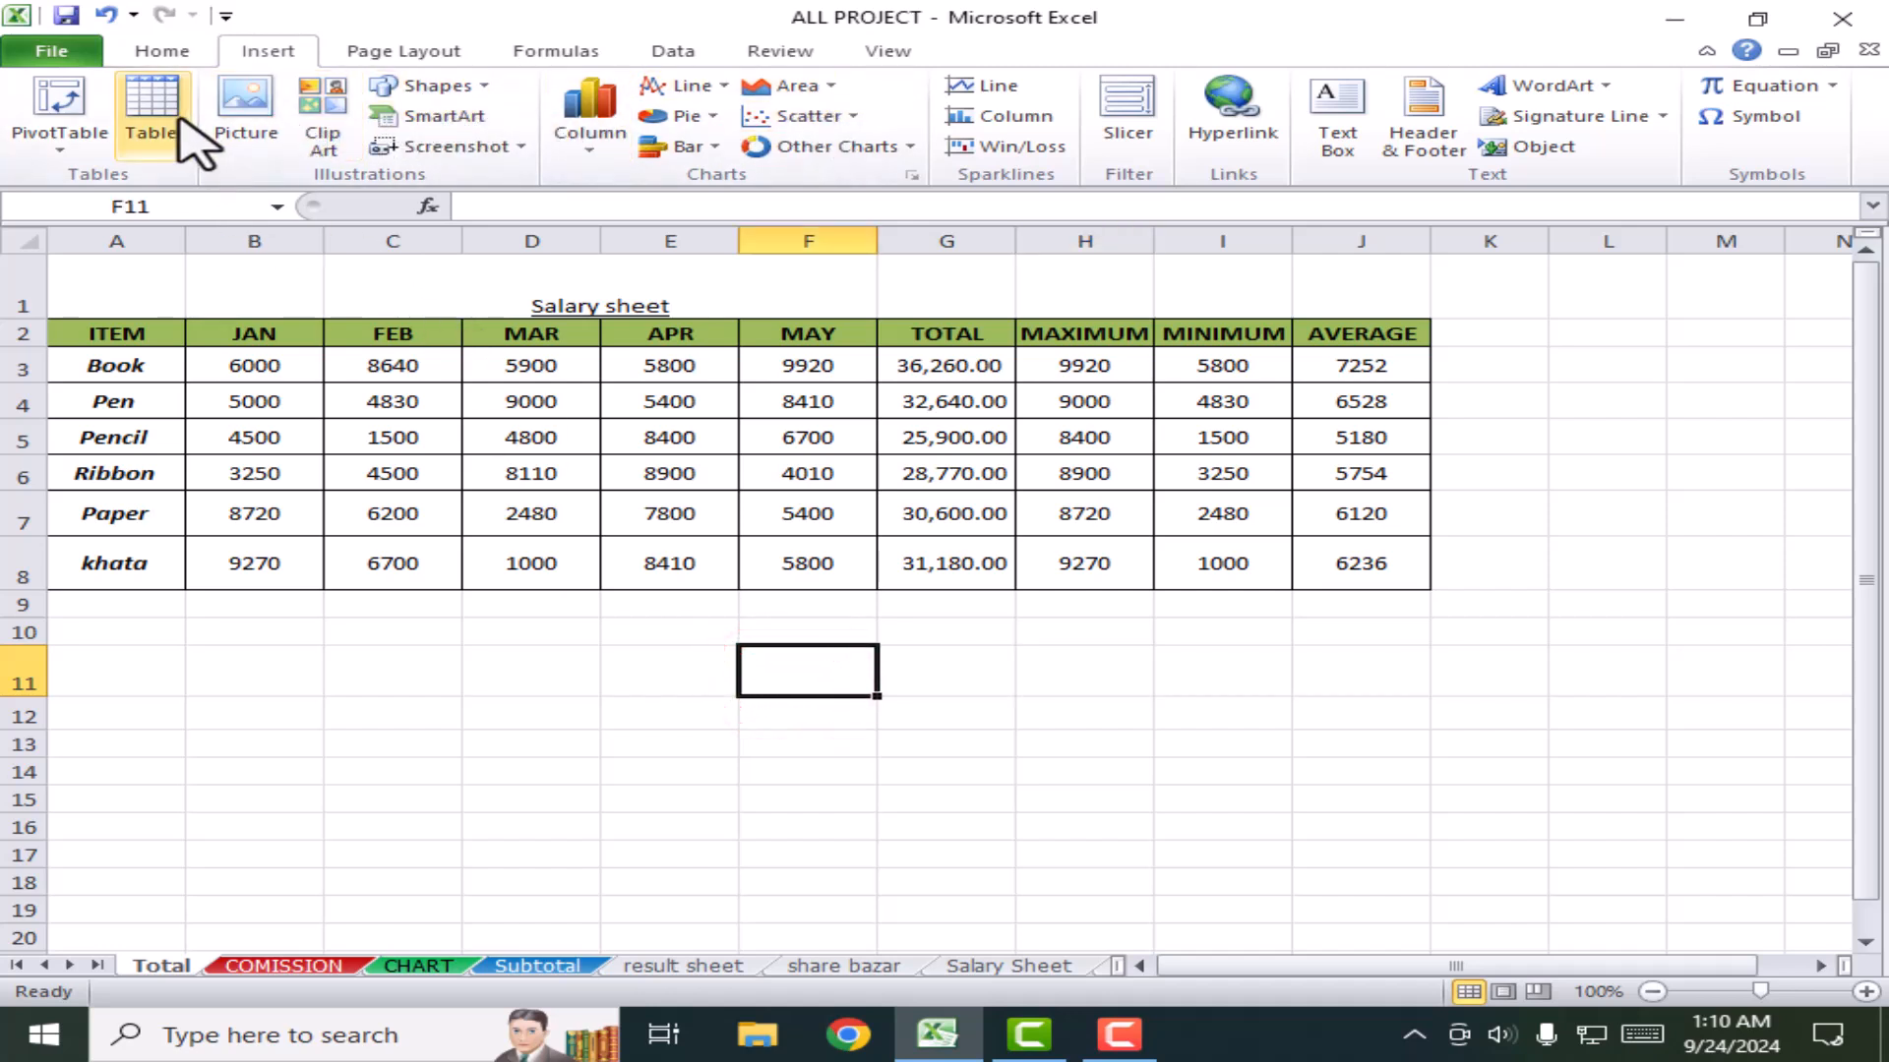
pyautogui.click(393, 679)
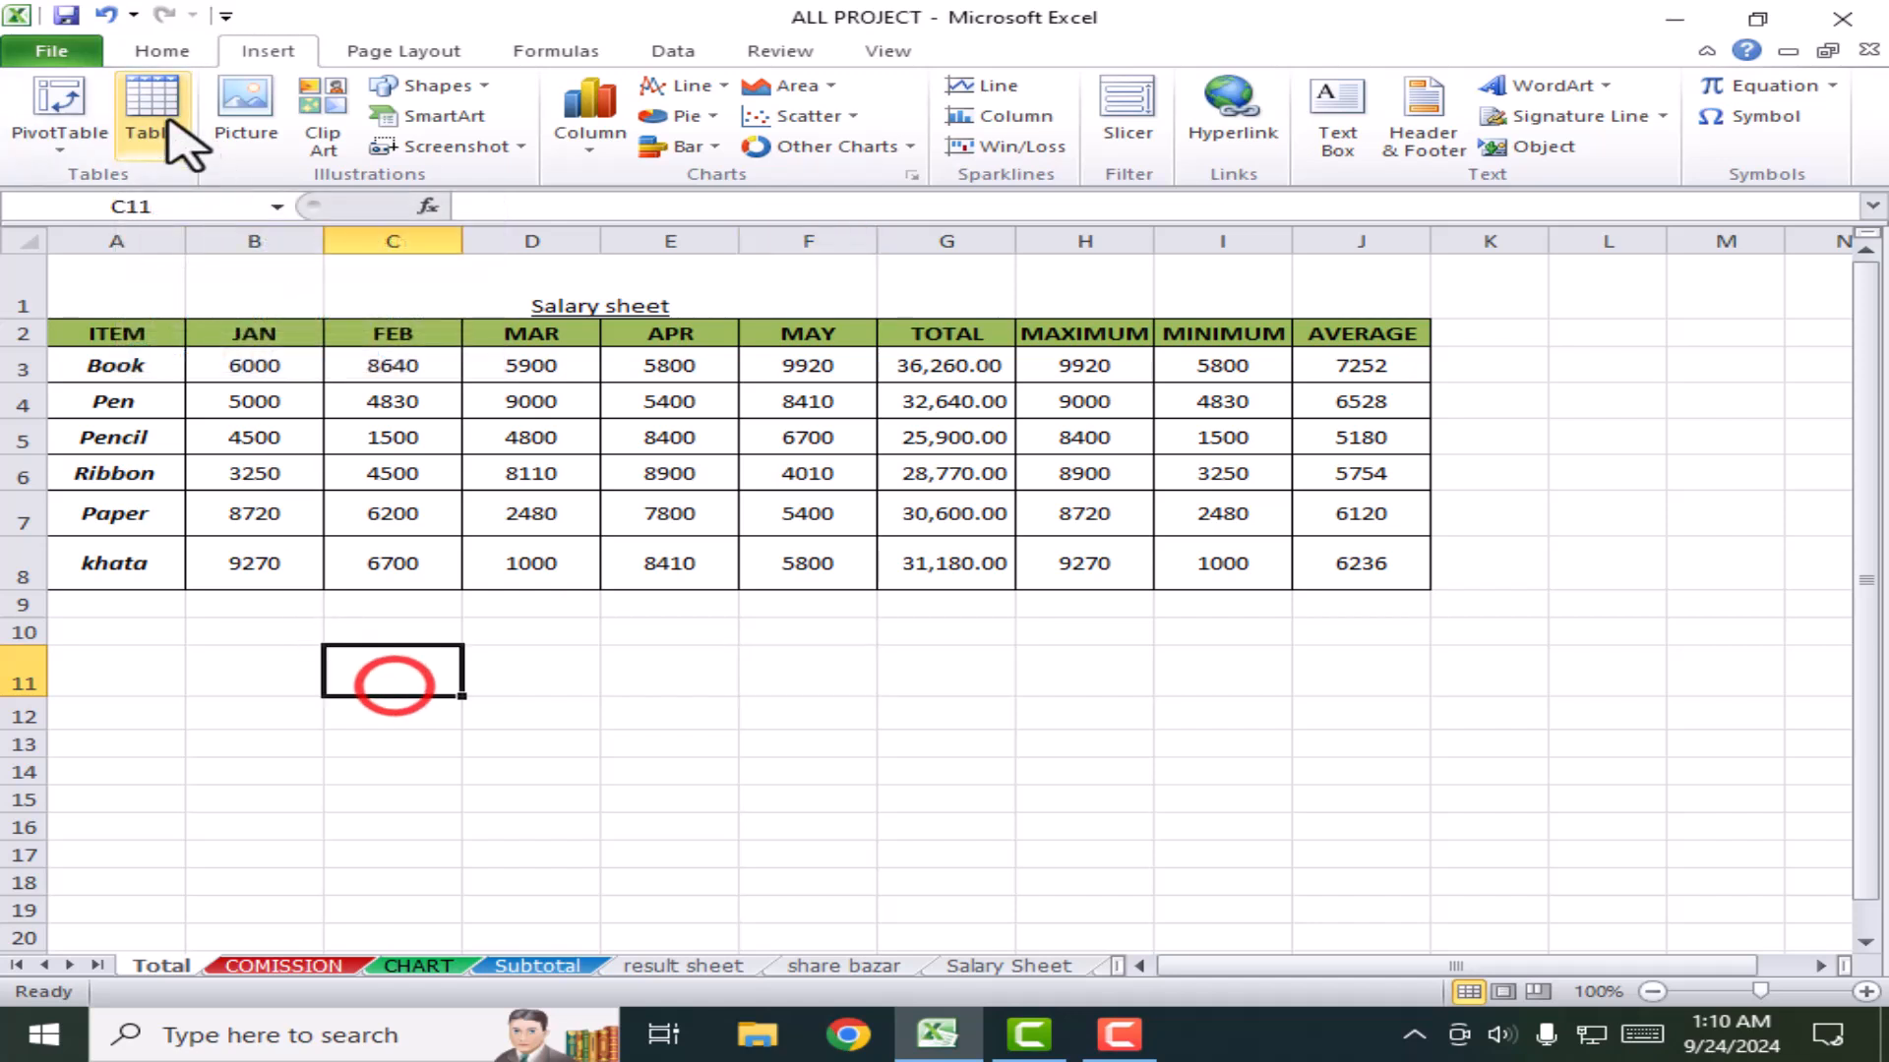
pyautogui.click(152, 103)
pyautogui.click(1669, 588)
pyautogui.click(376, 632)
pyautogui.moveTo(147, 344); pyautogui.dragTo(1377, 588)
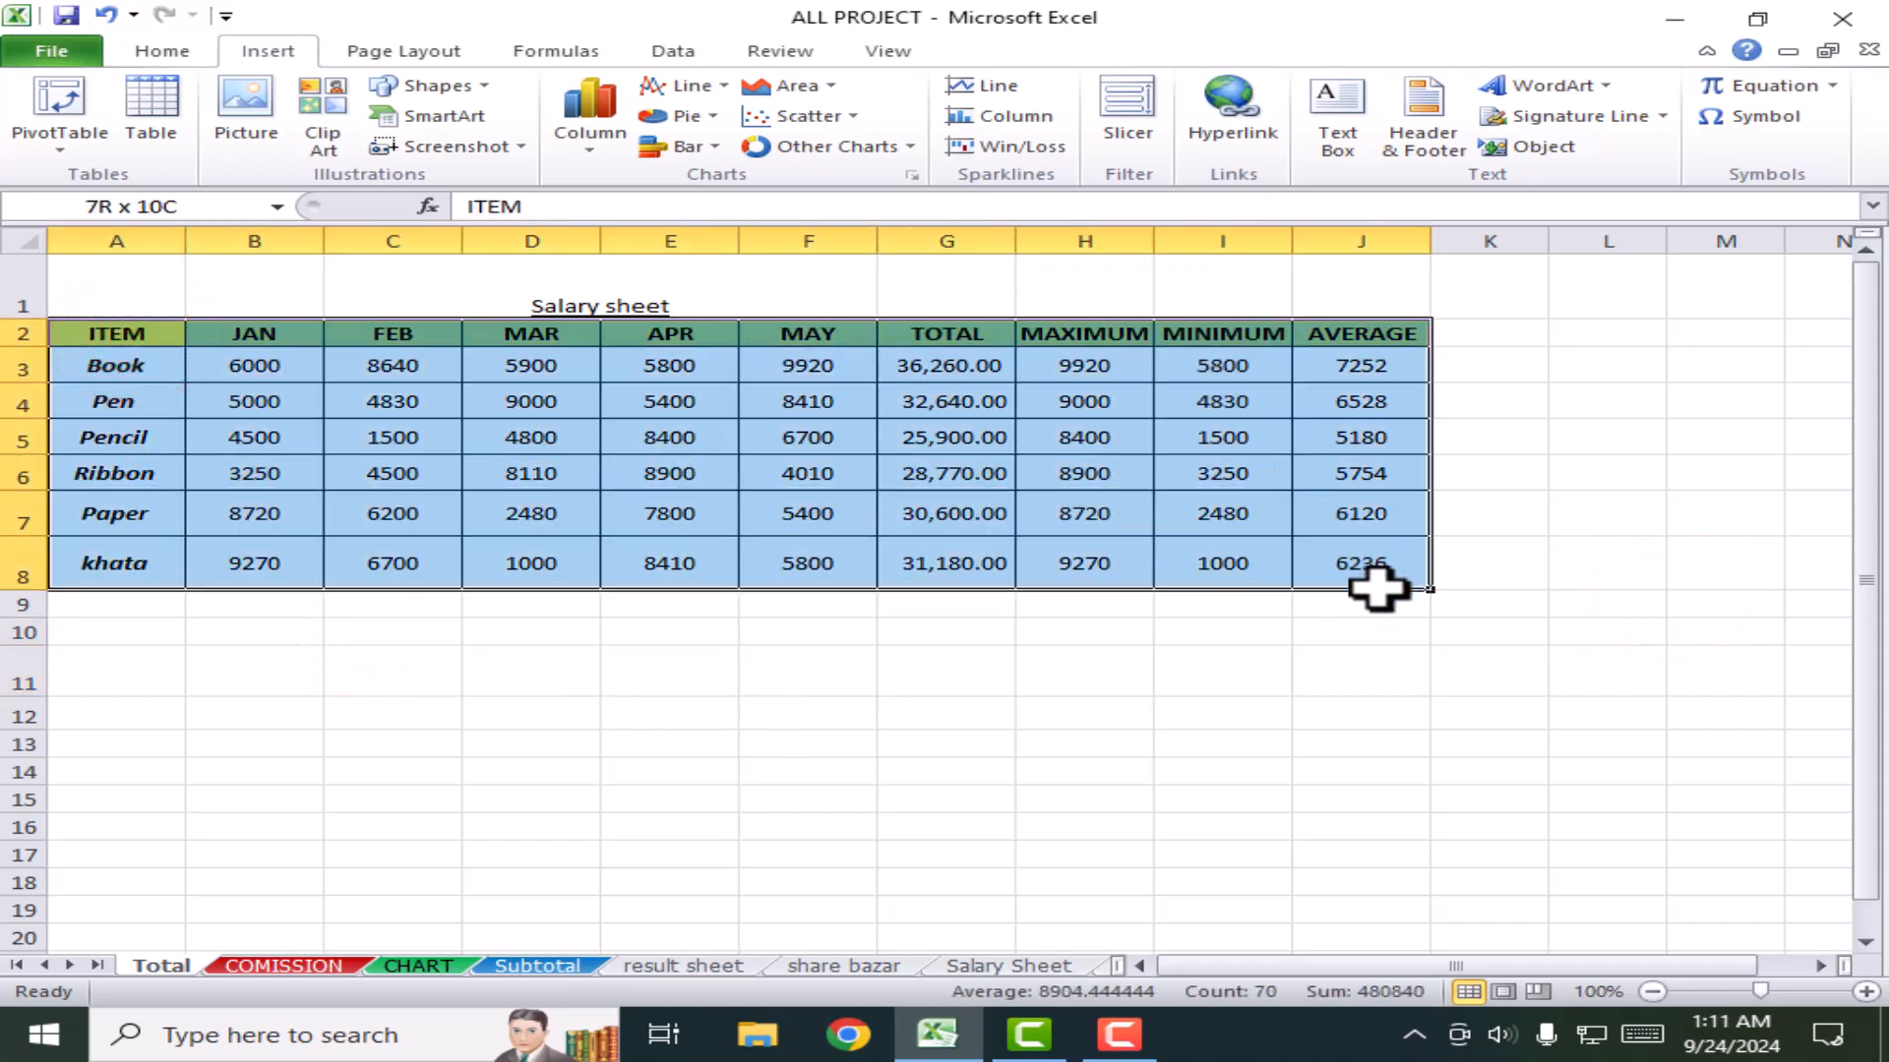
pyautogui.click(153, 106)
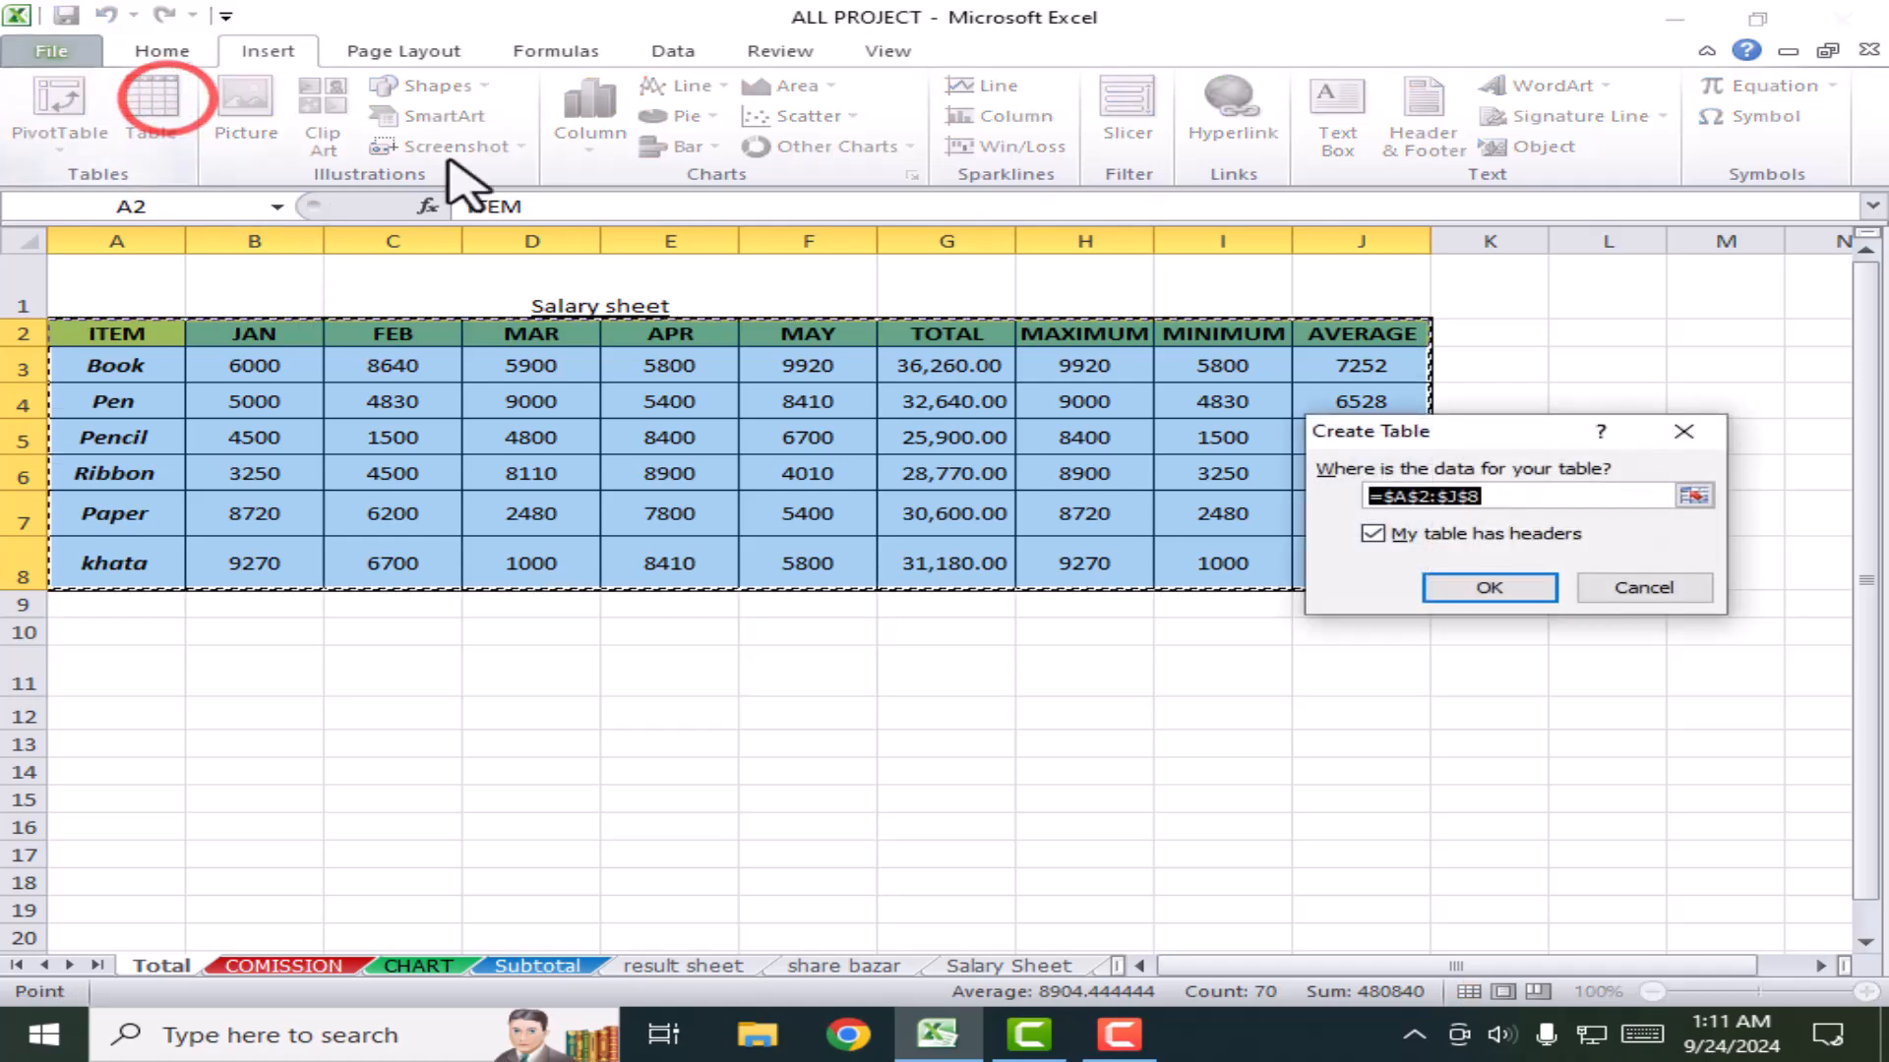
pyautogui.click(1485, 587)
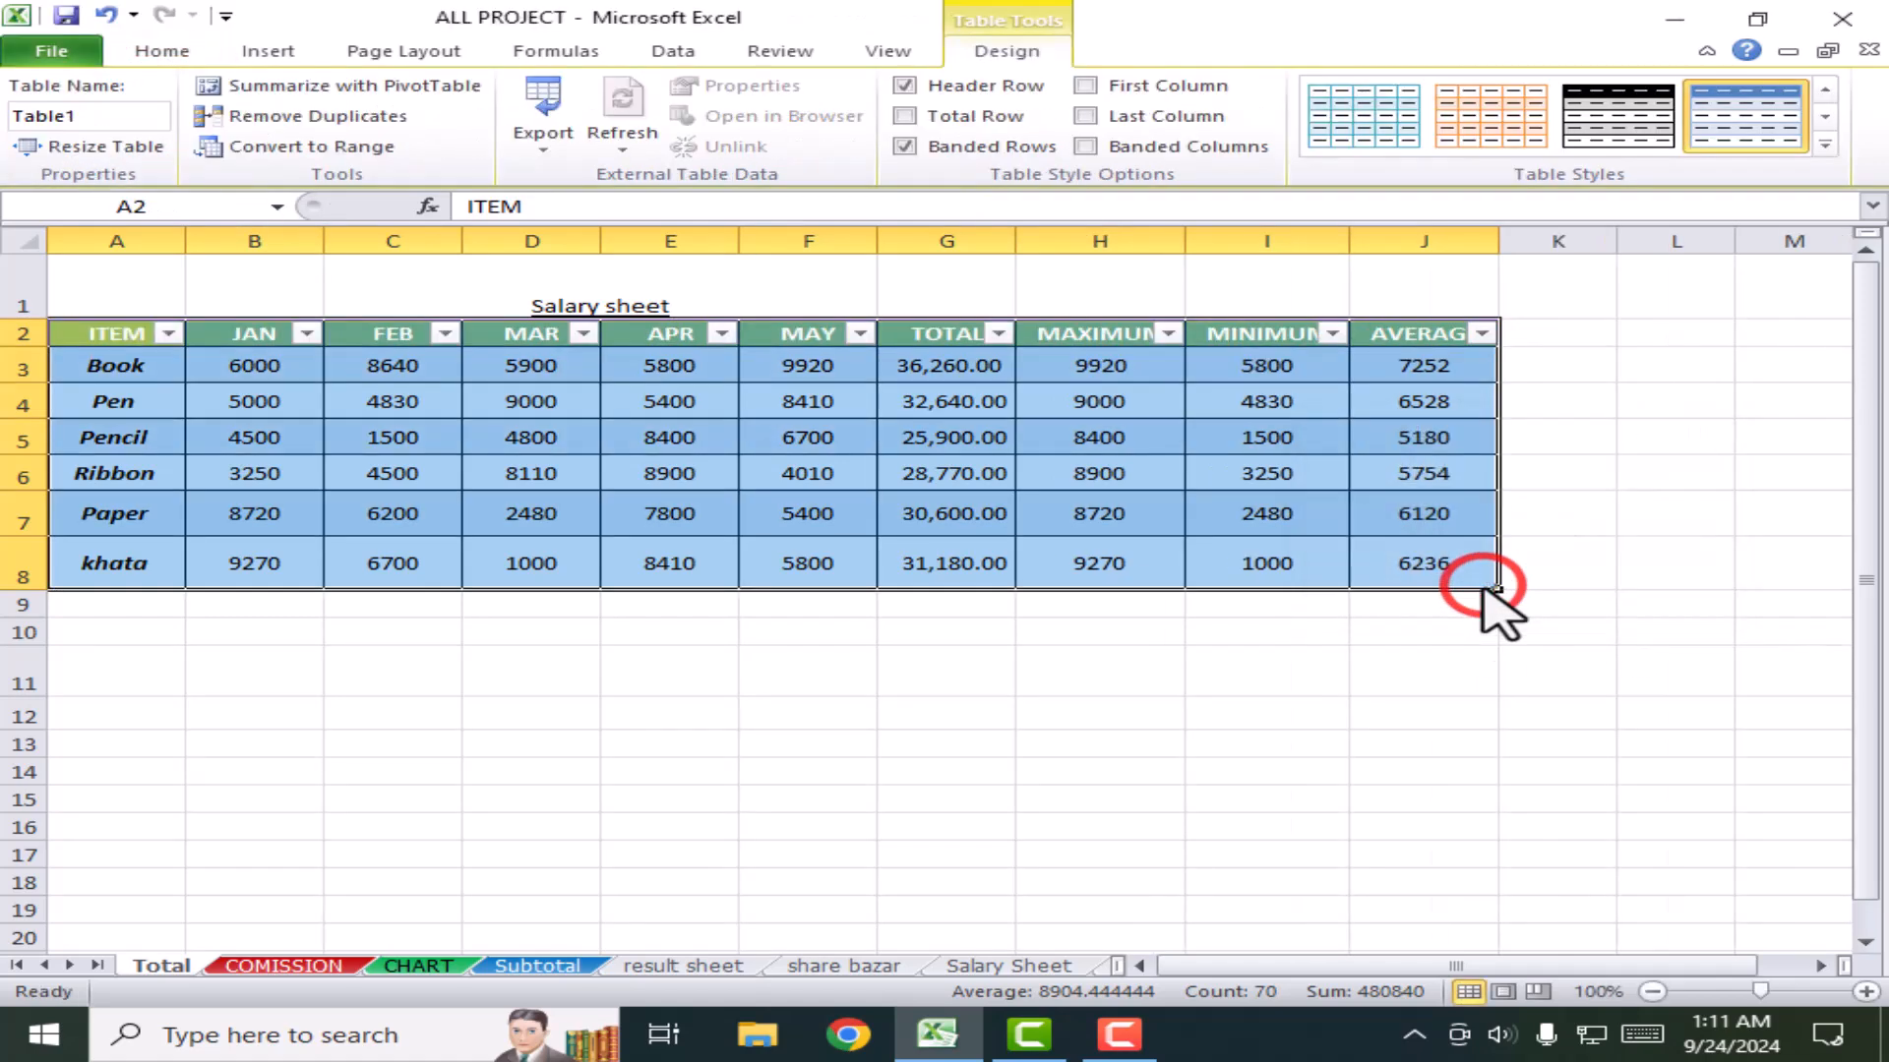
pyautogui.click(1374, 674)
# Step: Check the table's MAX, MINIMUM and AVERAGE formulas, then expand the Table Styles gallery
pyautogui.click(1095, 506)
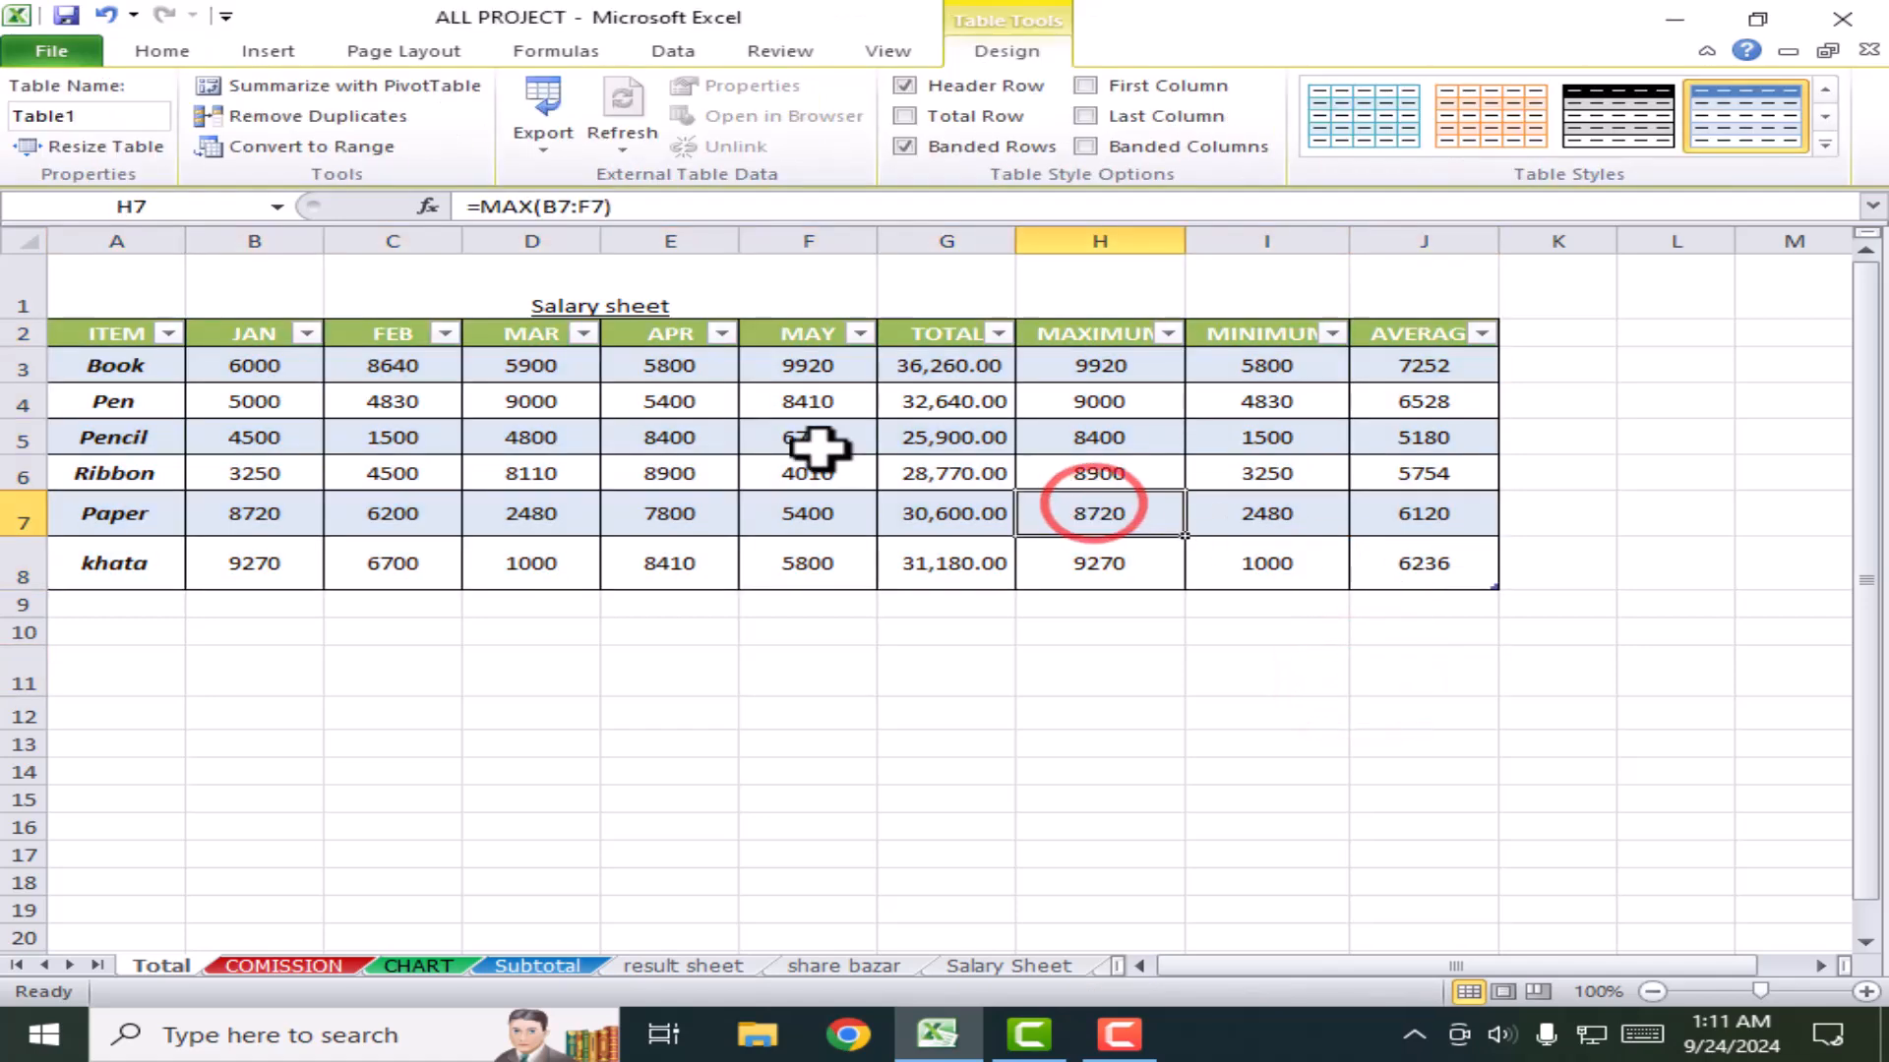
pyautogui.click(721, 479)
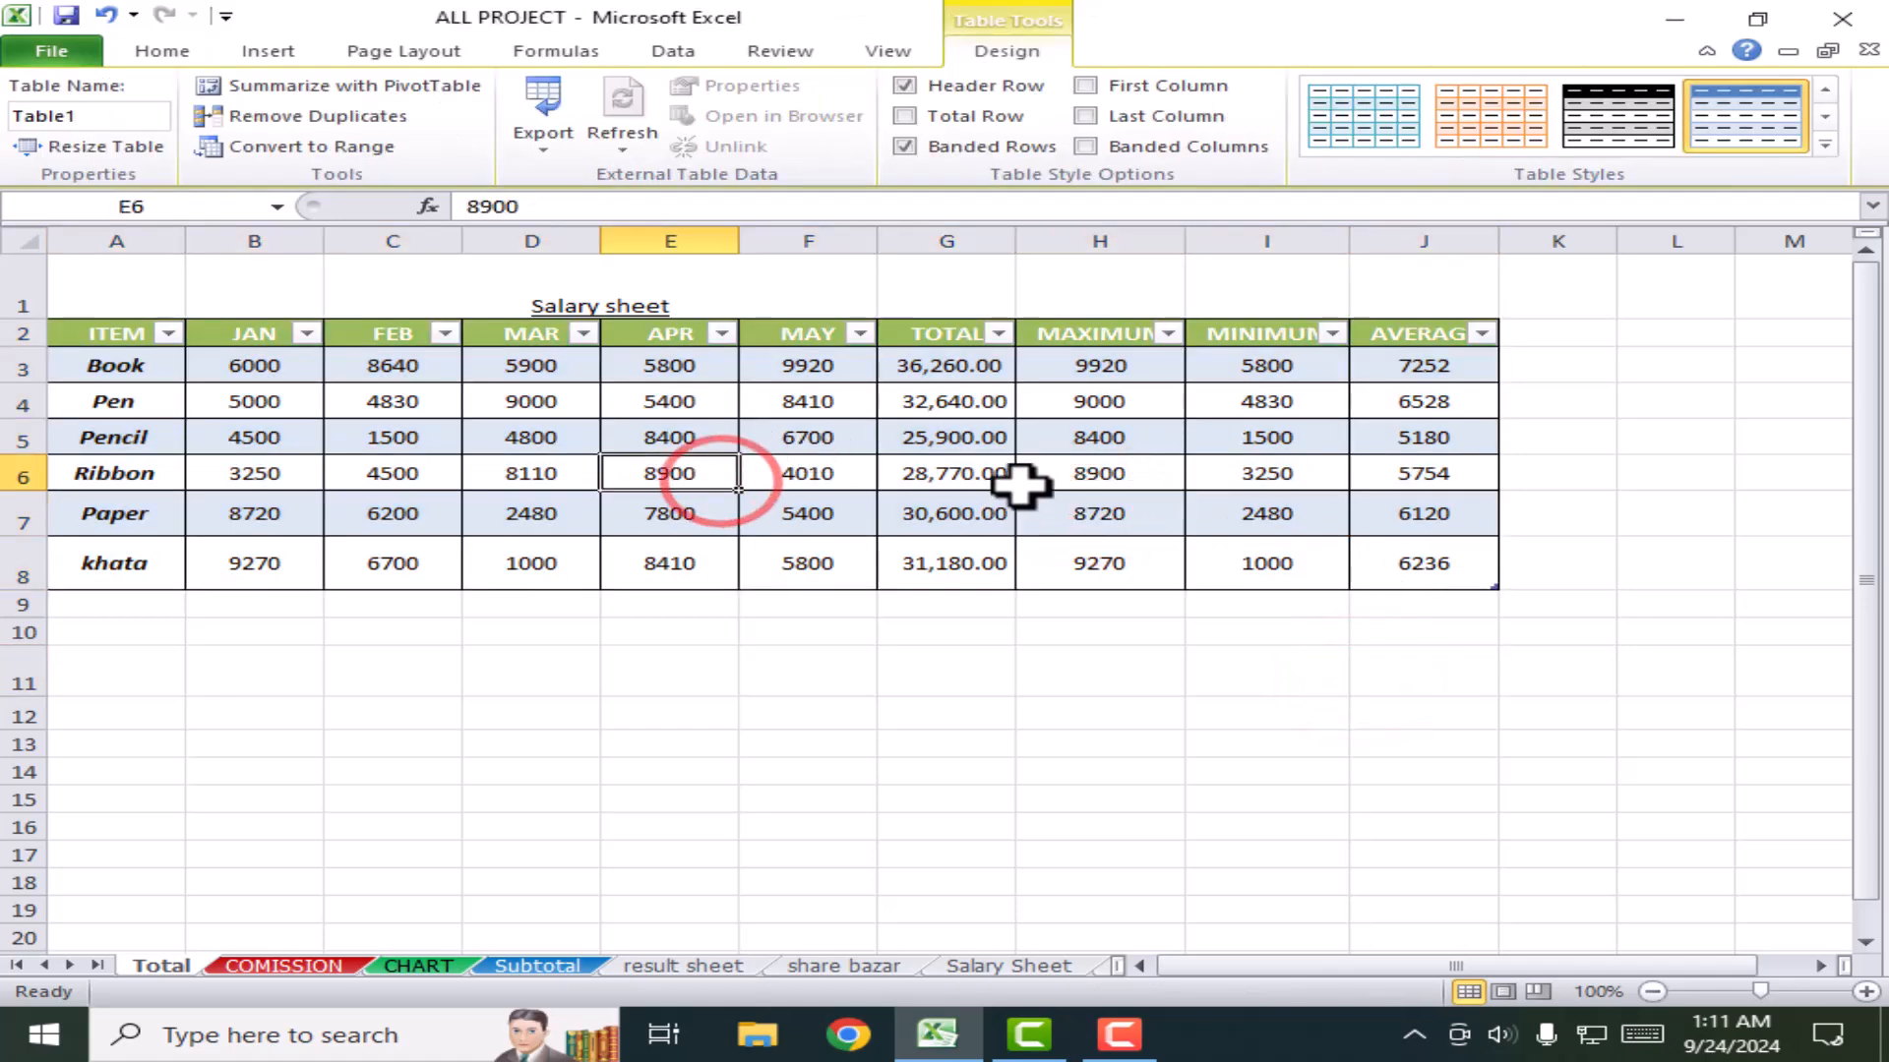
pyautogui.click(1052, 477)
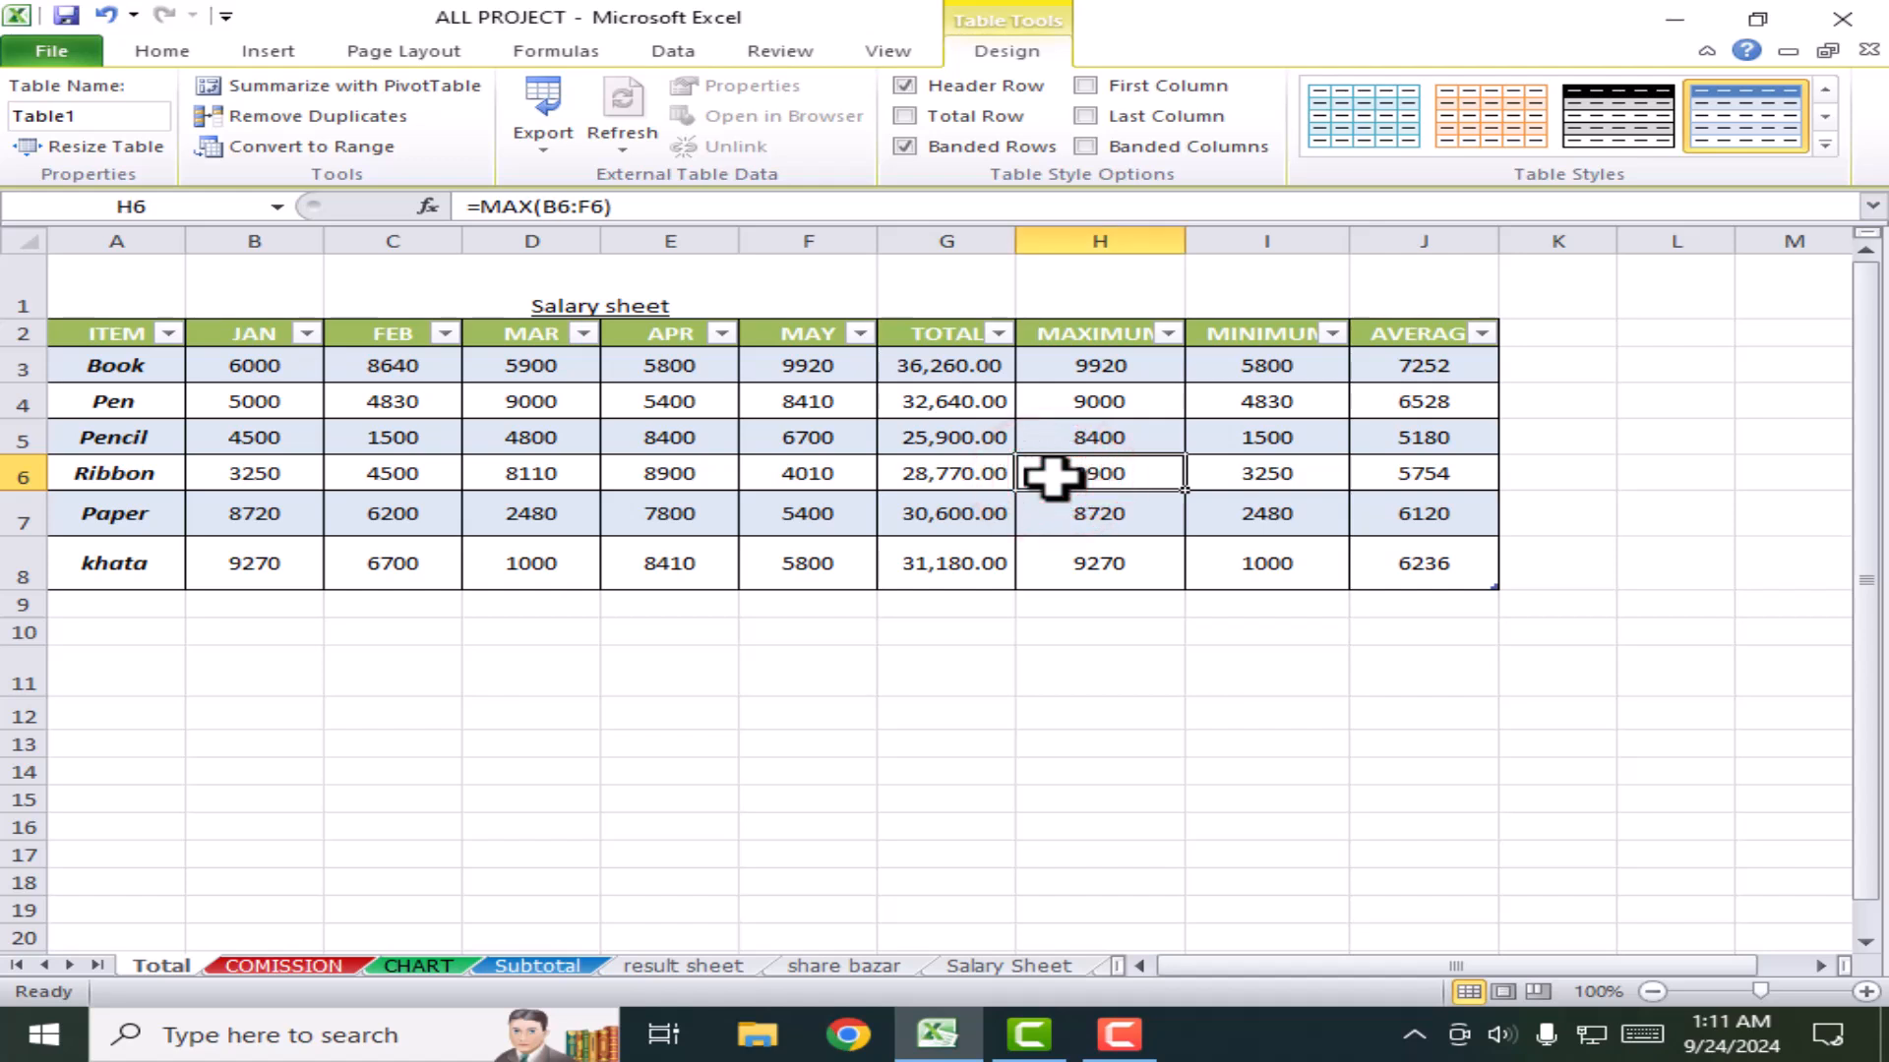
pyautogui.click(995, 51)
pyautogui.click(881, 53)
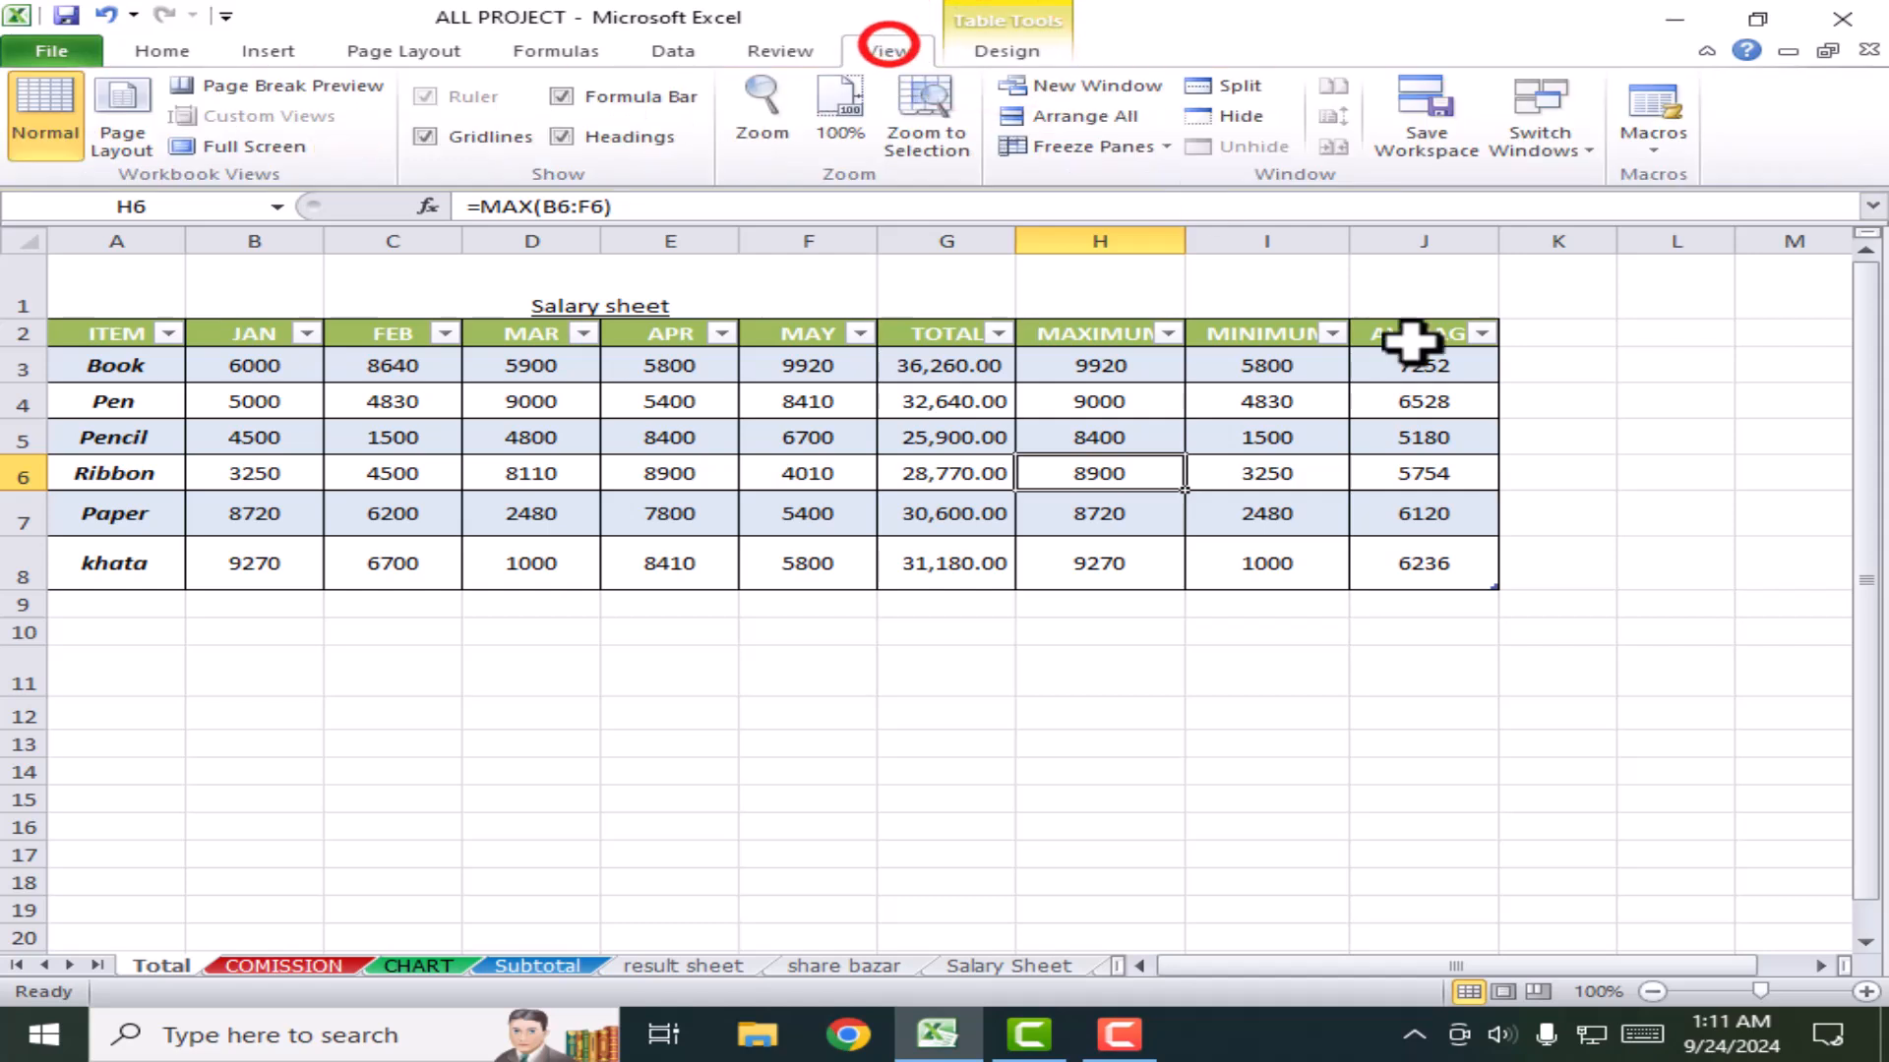
pyautogui.click(1003, 51)
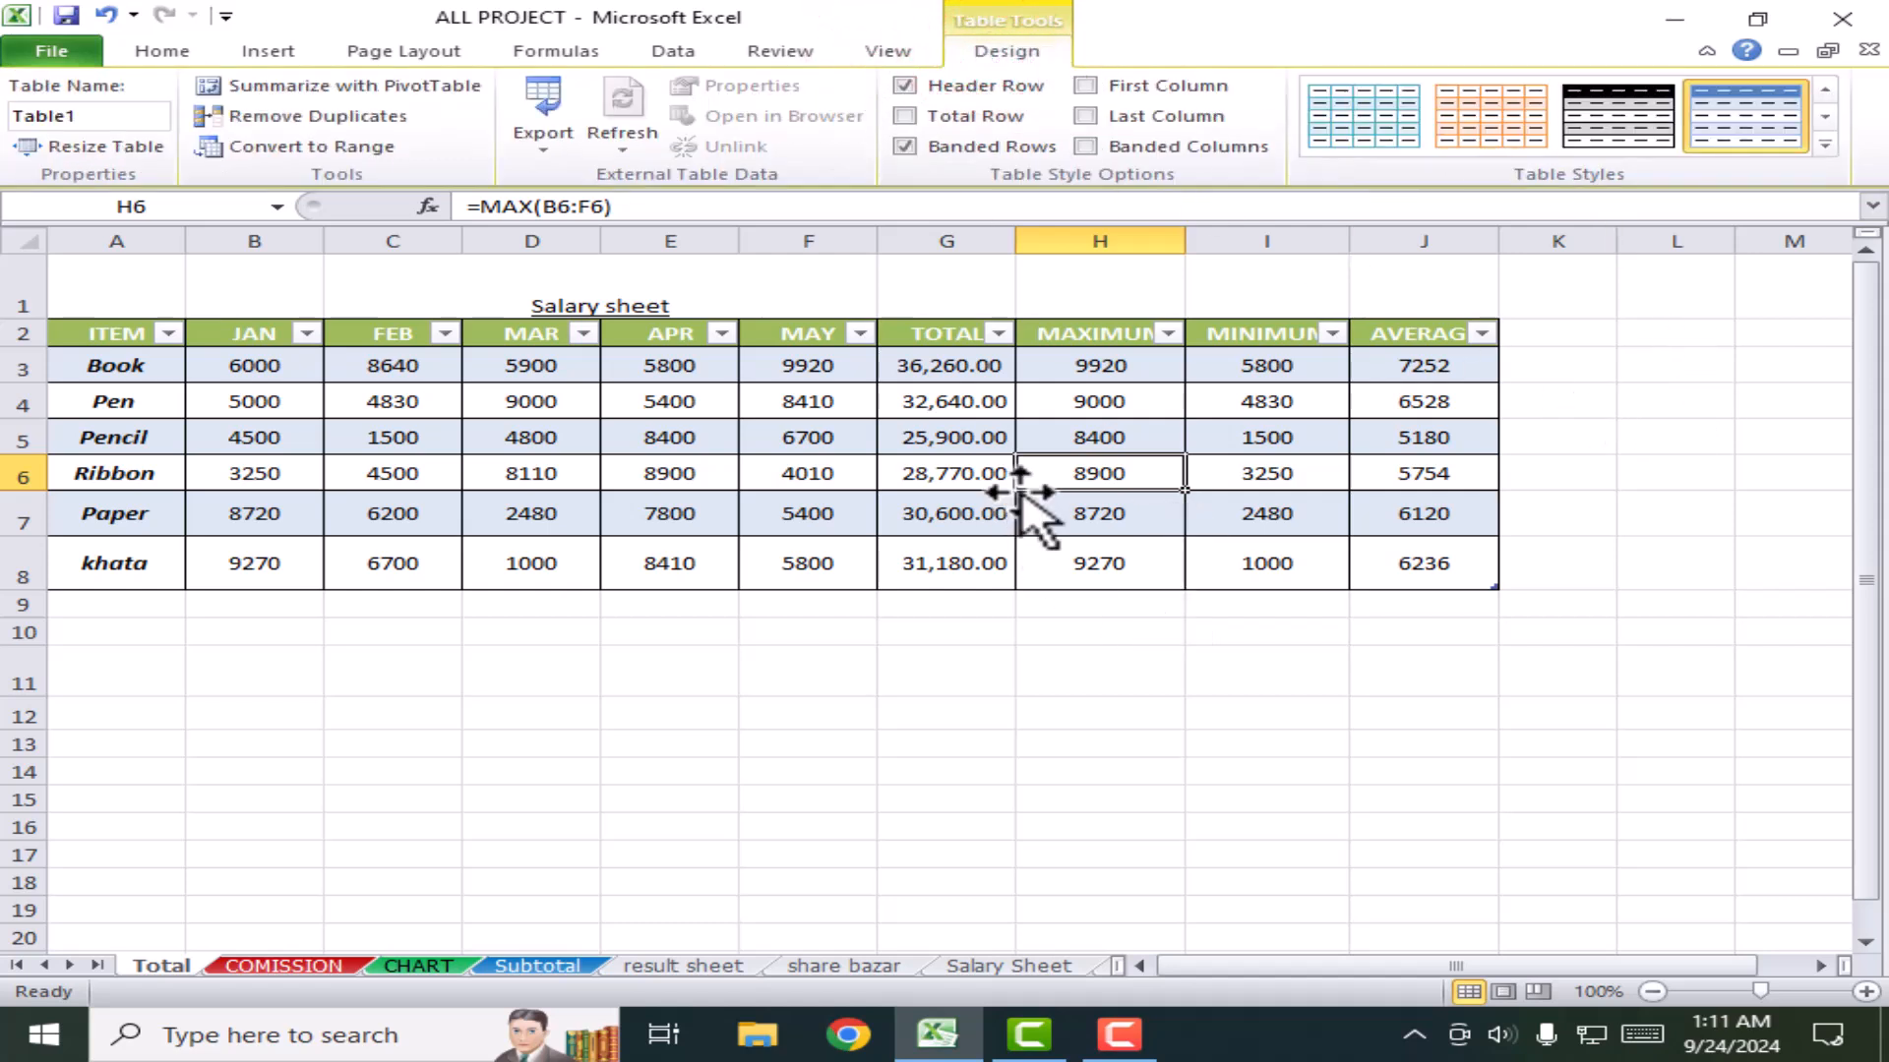
pyautogui.click(1629, 715)
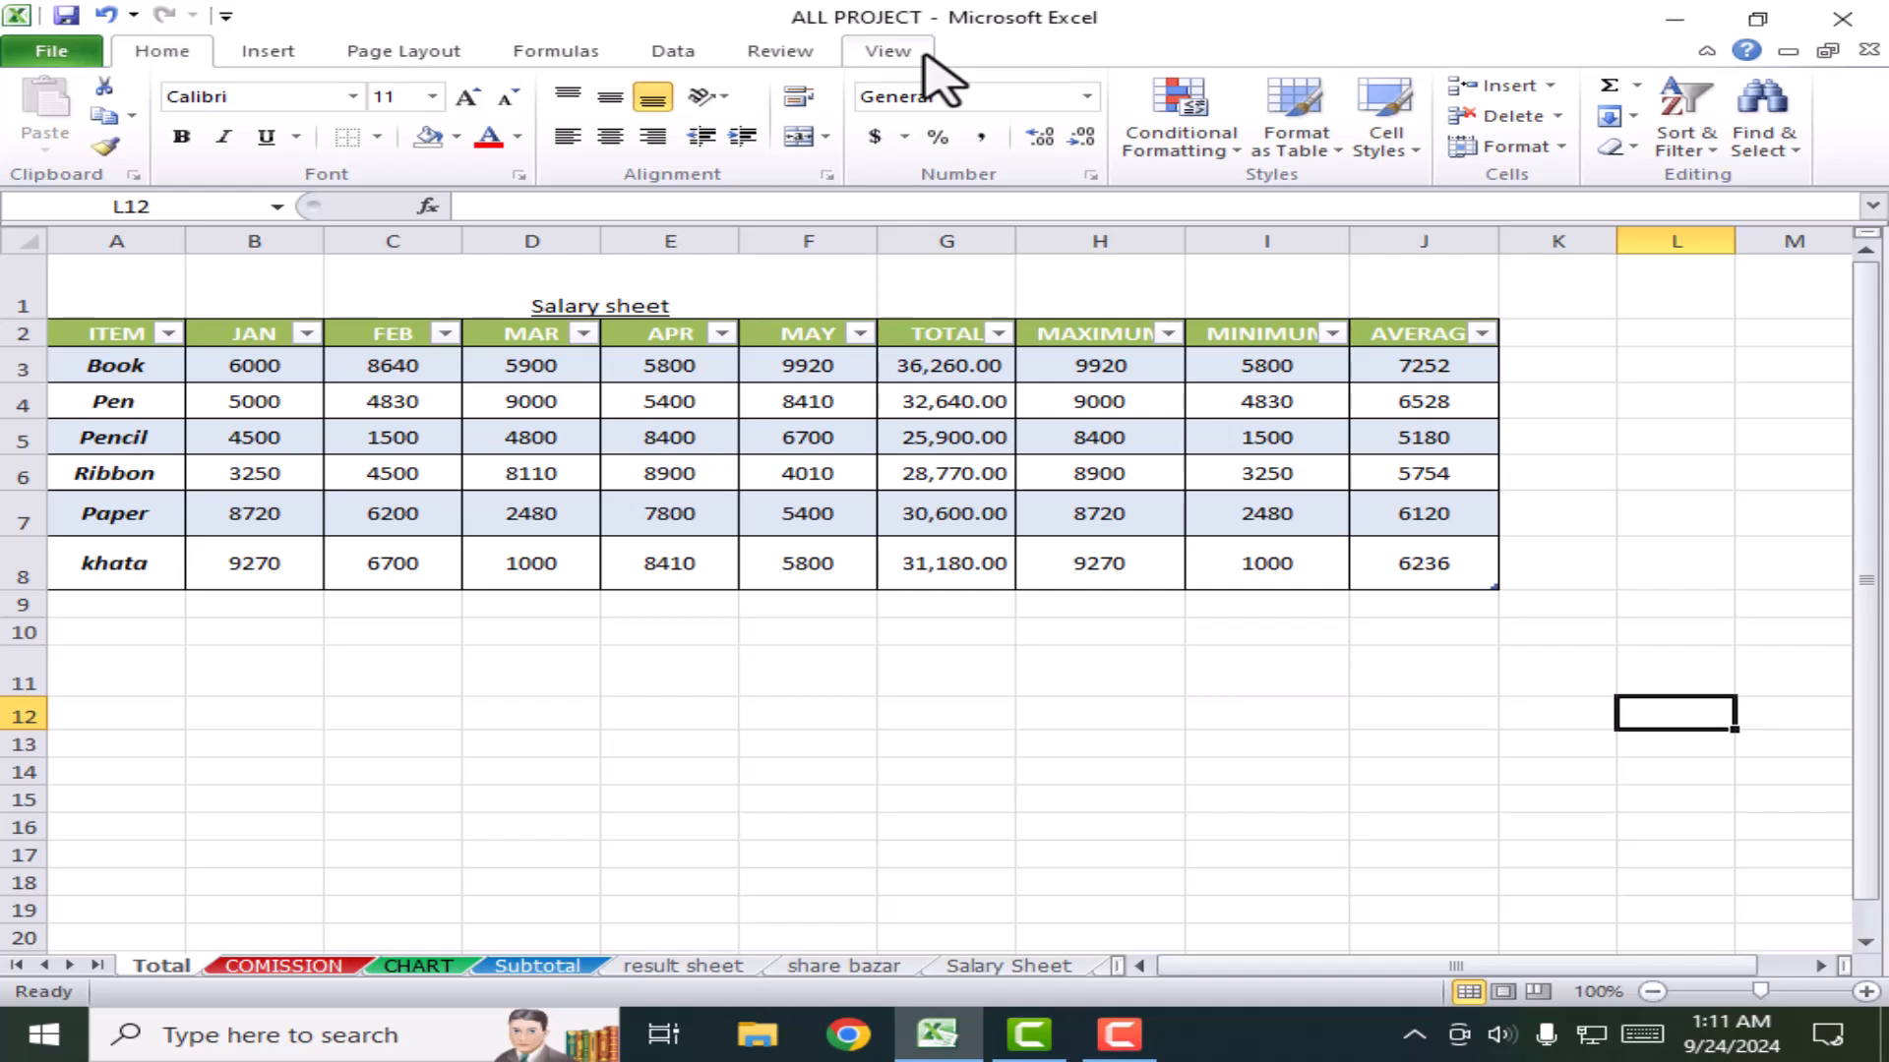
pyautogui.click(1098, 401)
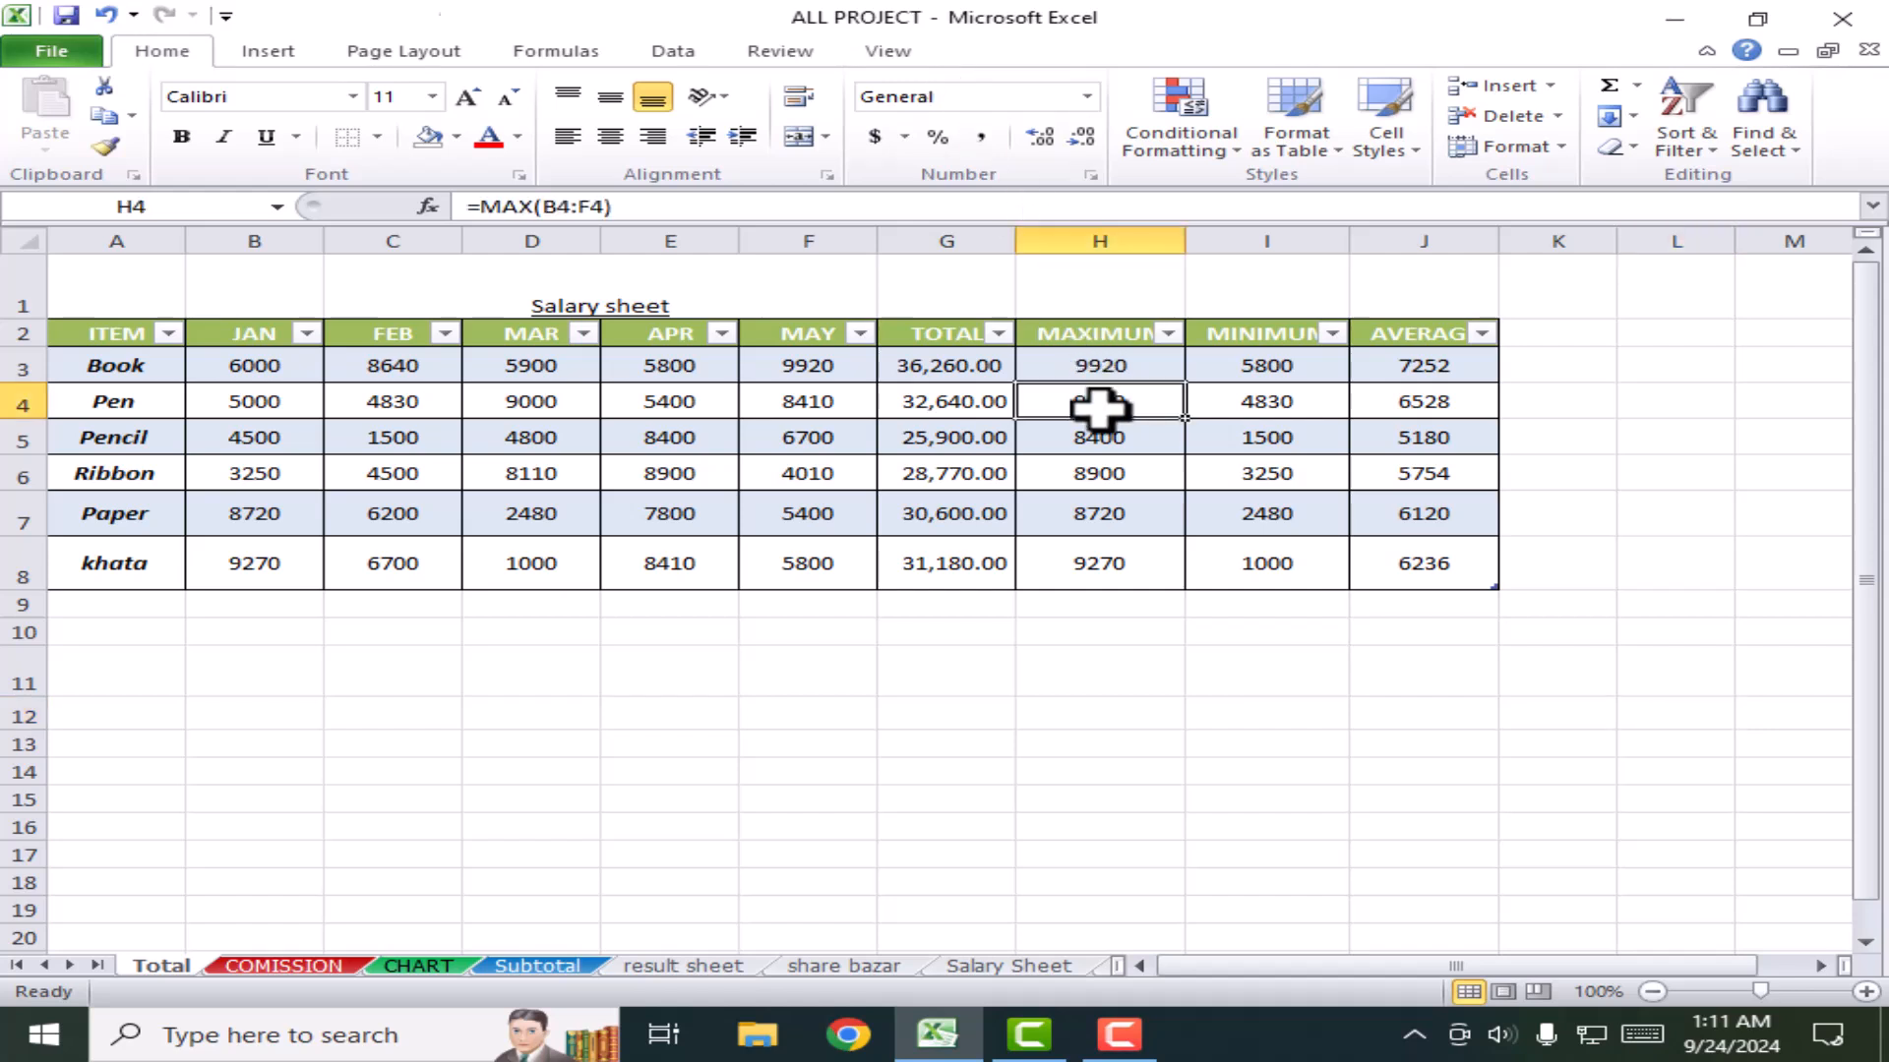
pyautogui.click(1260, 468)
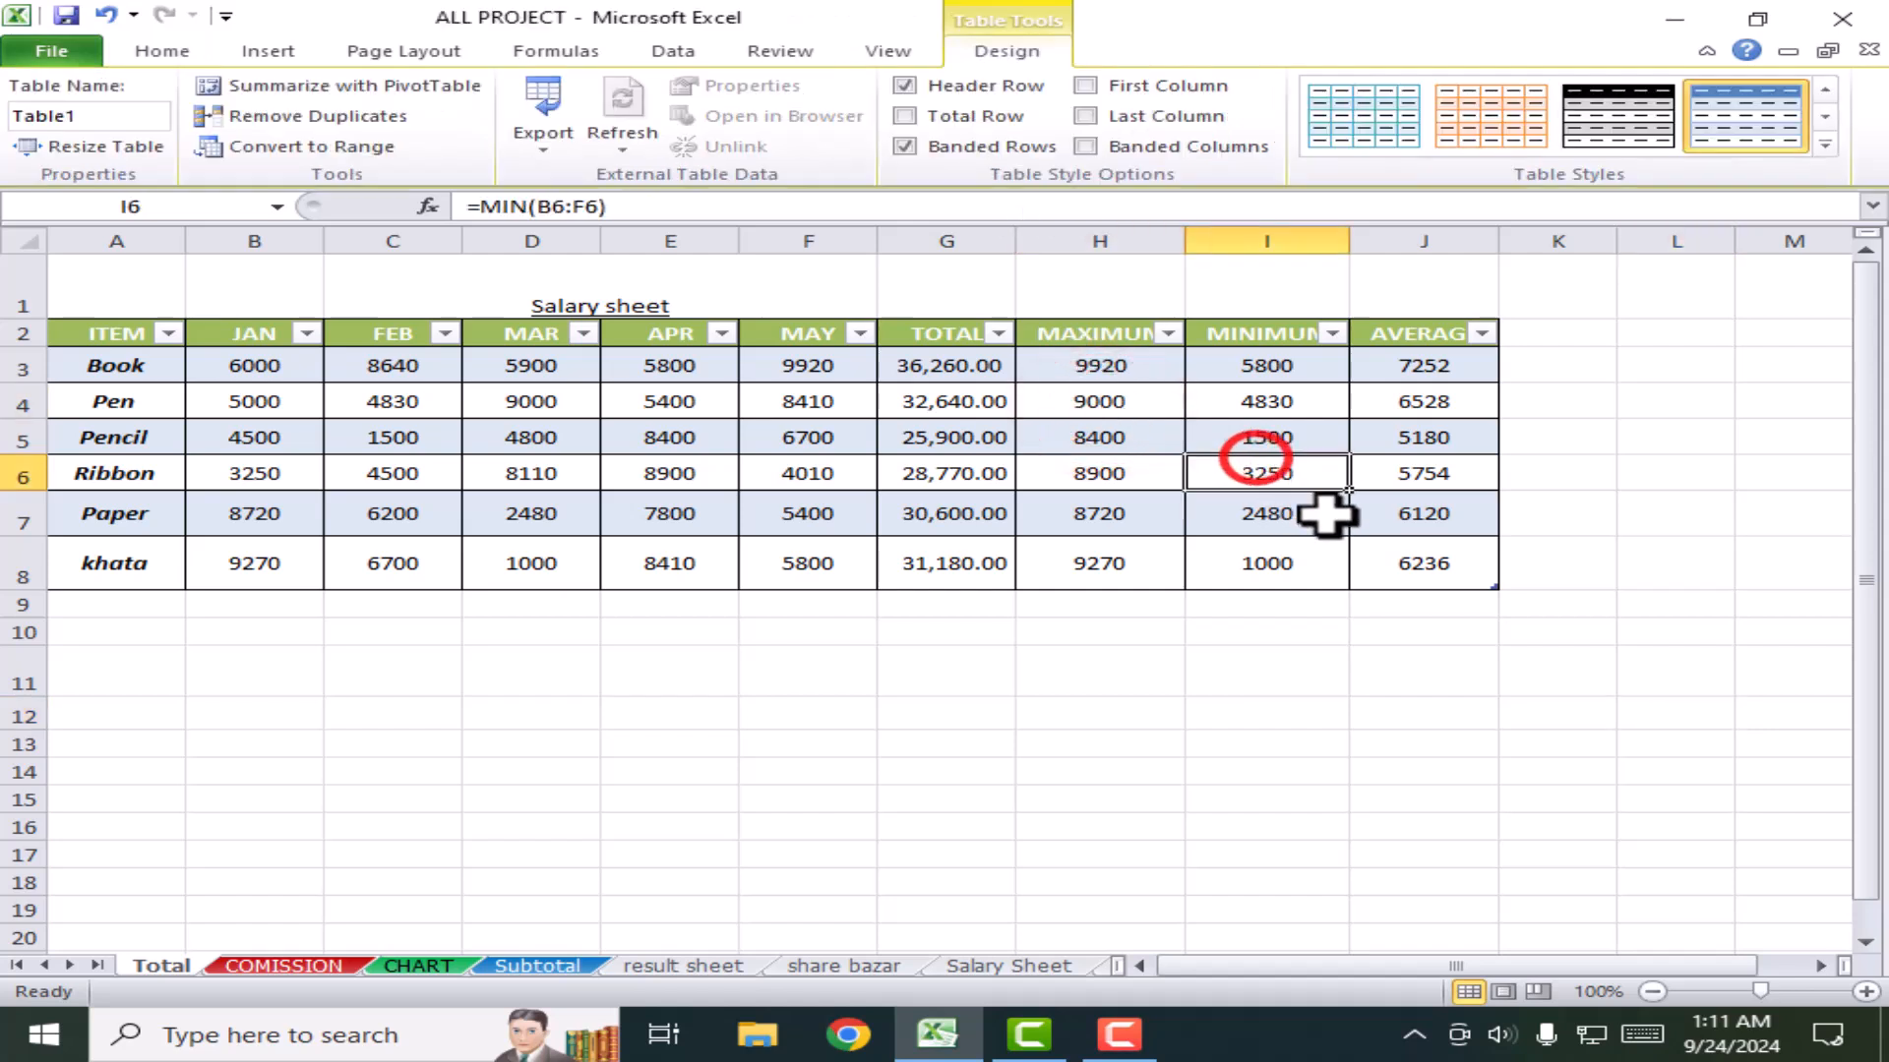
pyautogui.click(1455, 567)
pyautogui.click(1824, 144)
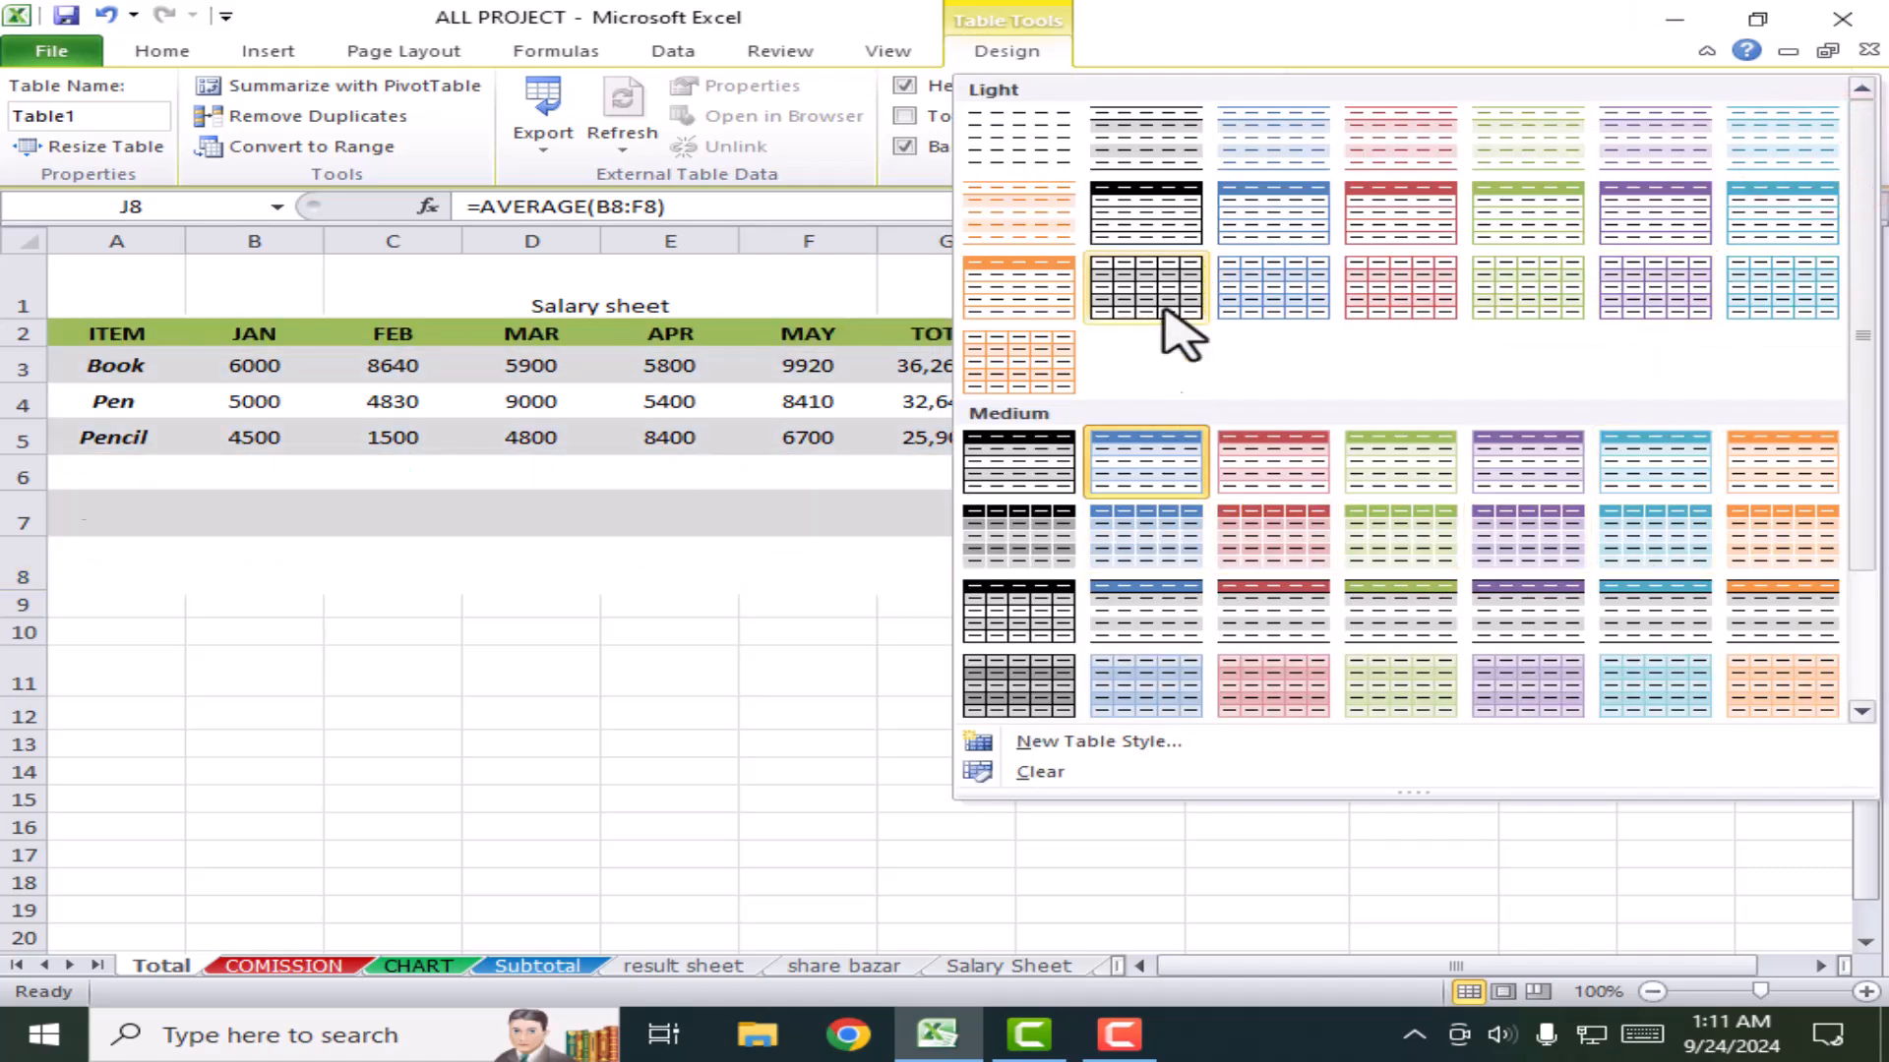
# Step: Apply the blue Medium style to Table1, giving banded blue rows from Book to khata
pyautogui.click(1170, 553)
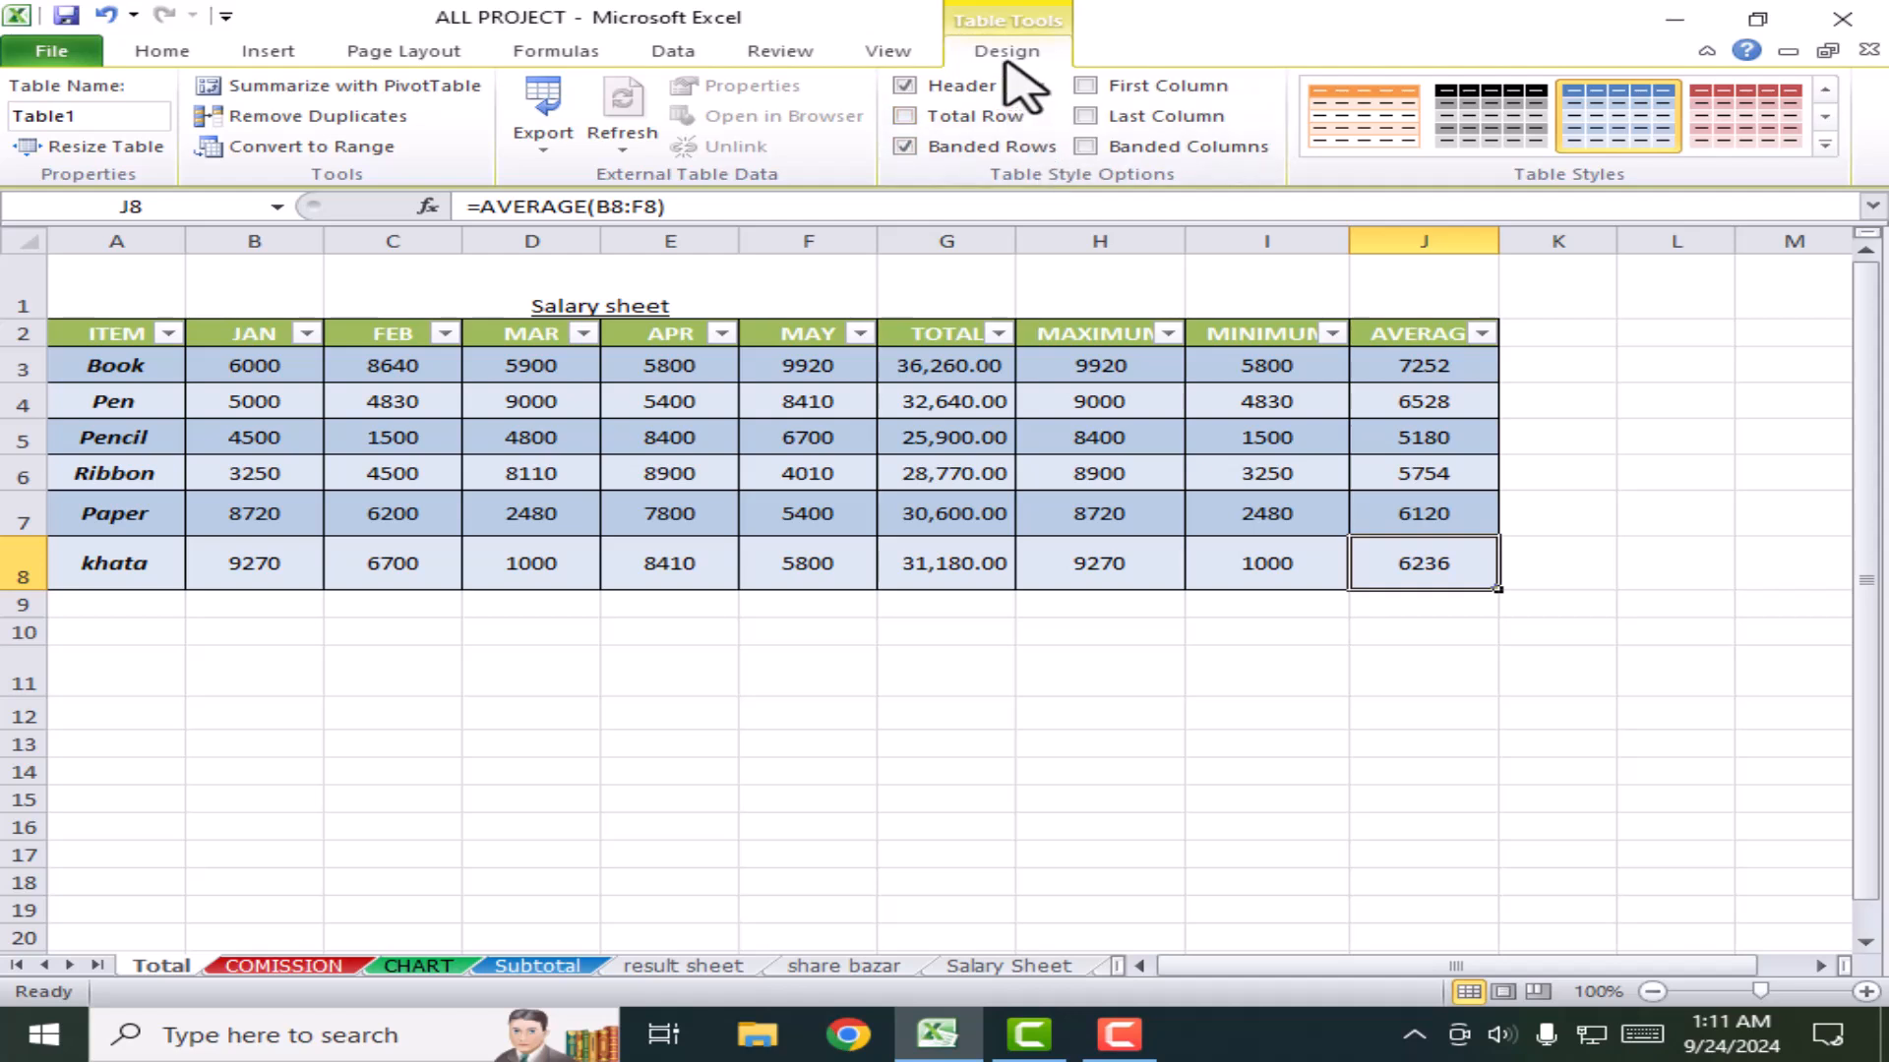
pyautogui.click(1117, 707)
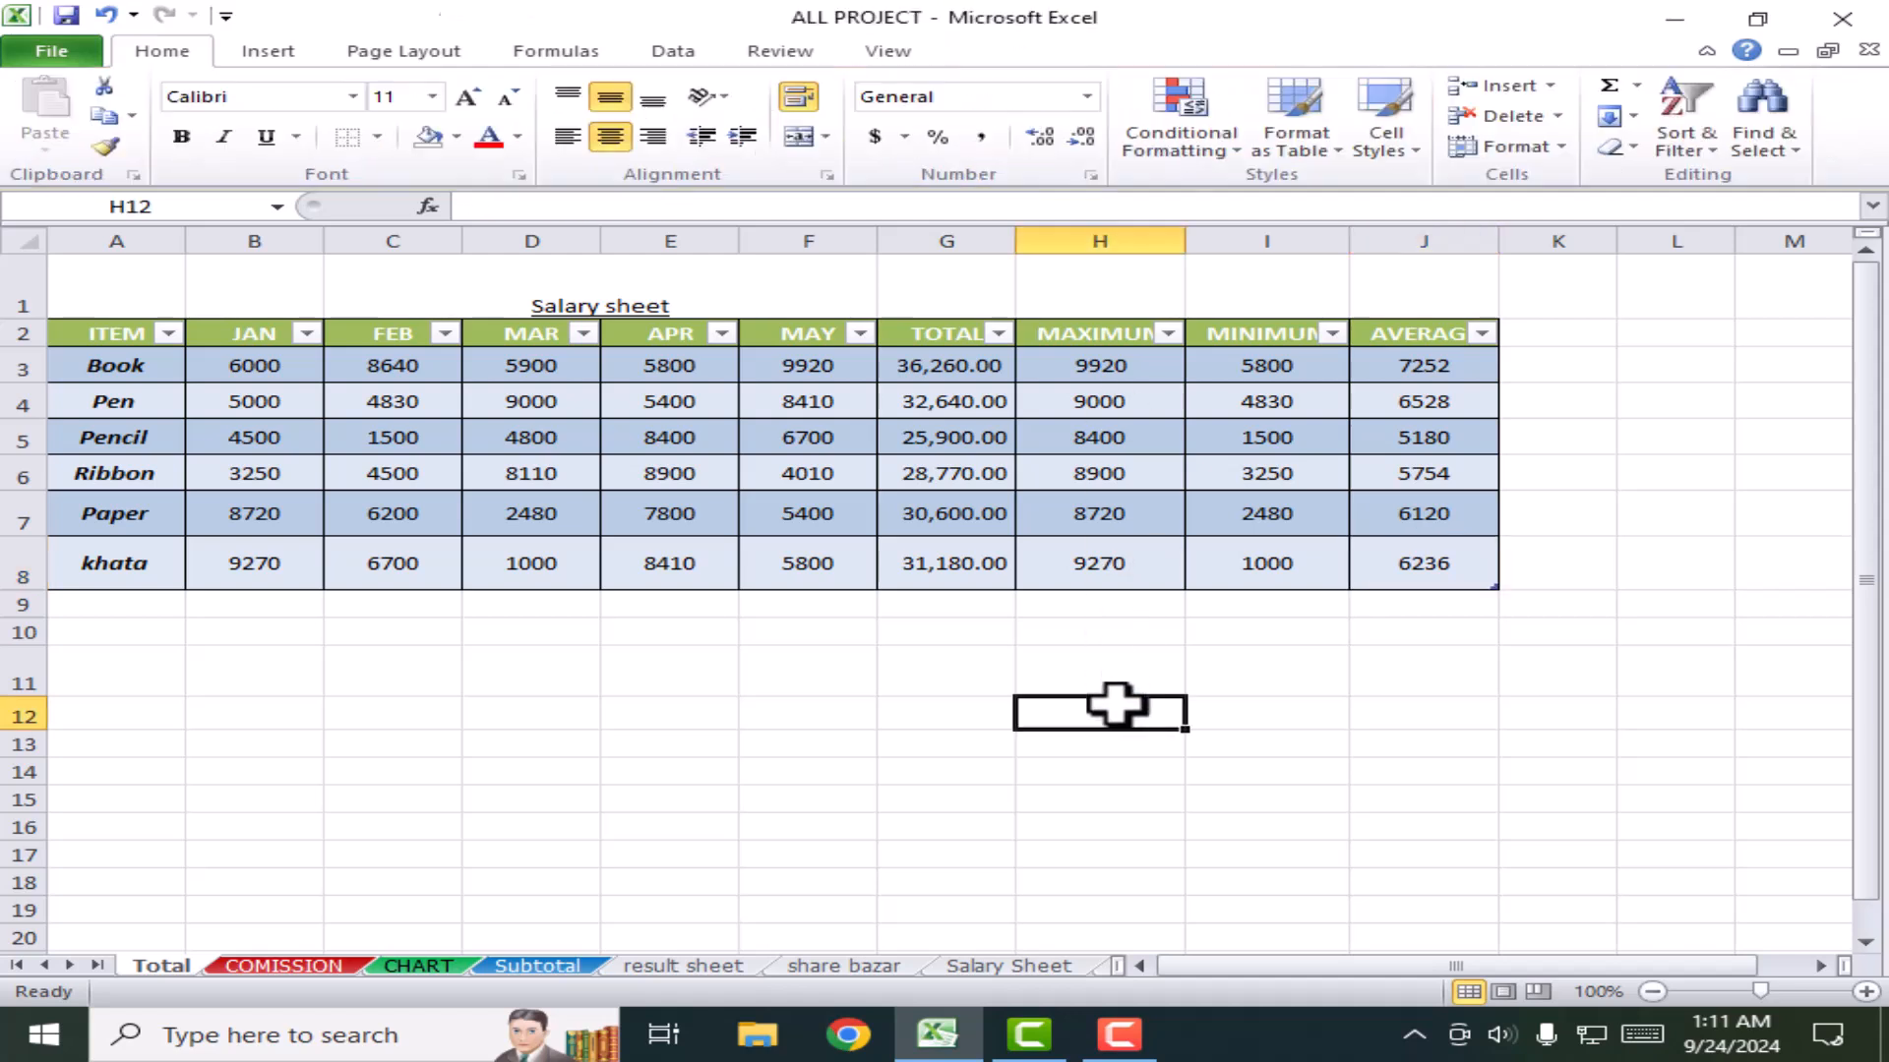
pyautogui.click(815, 438)
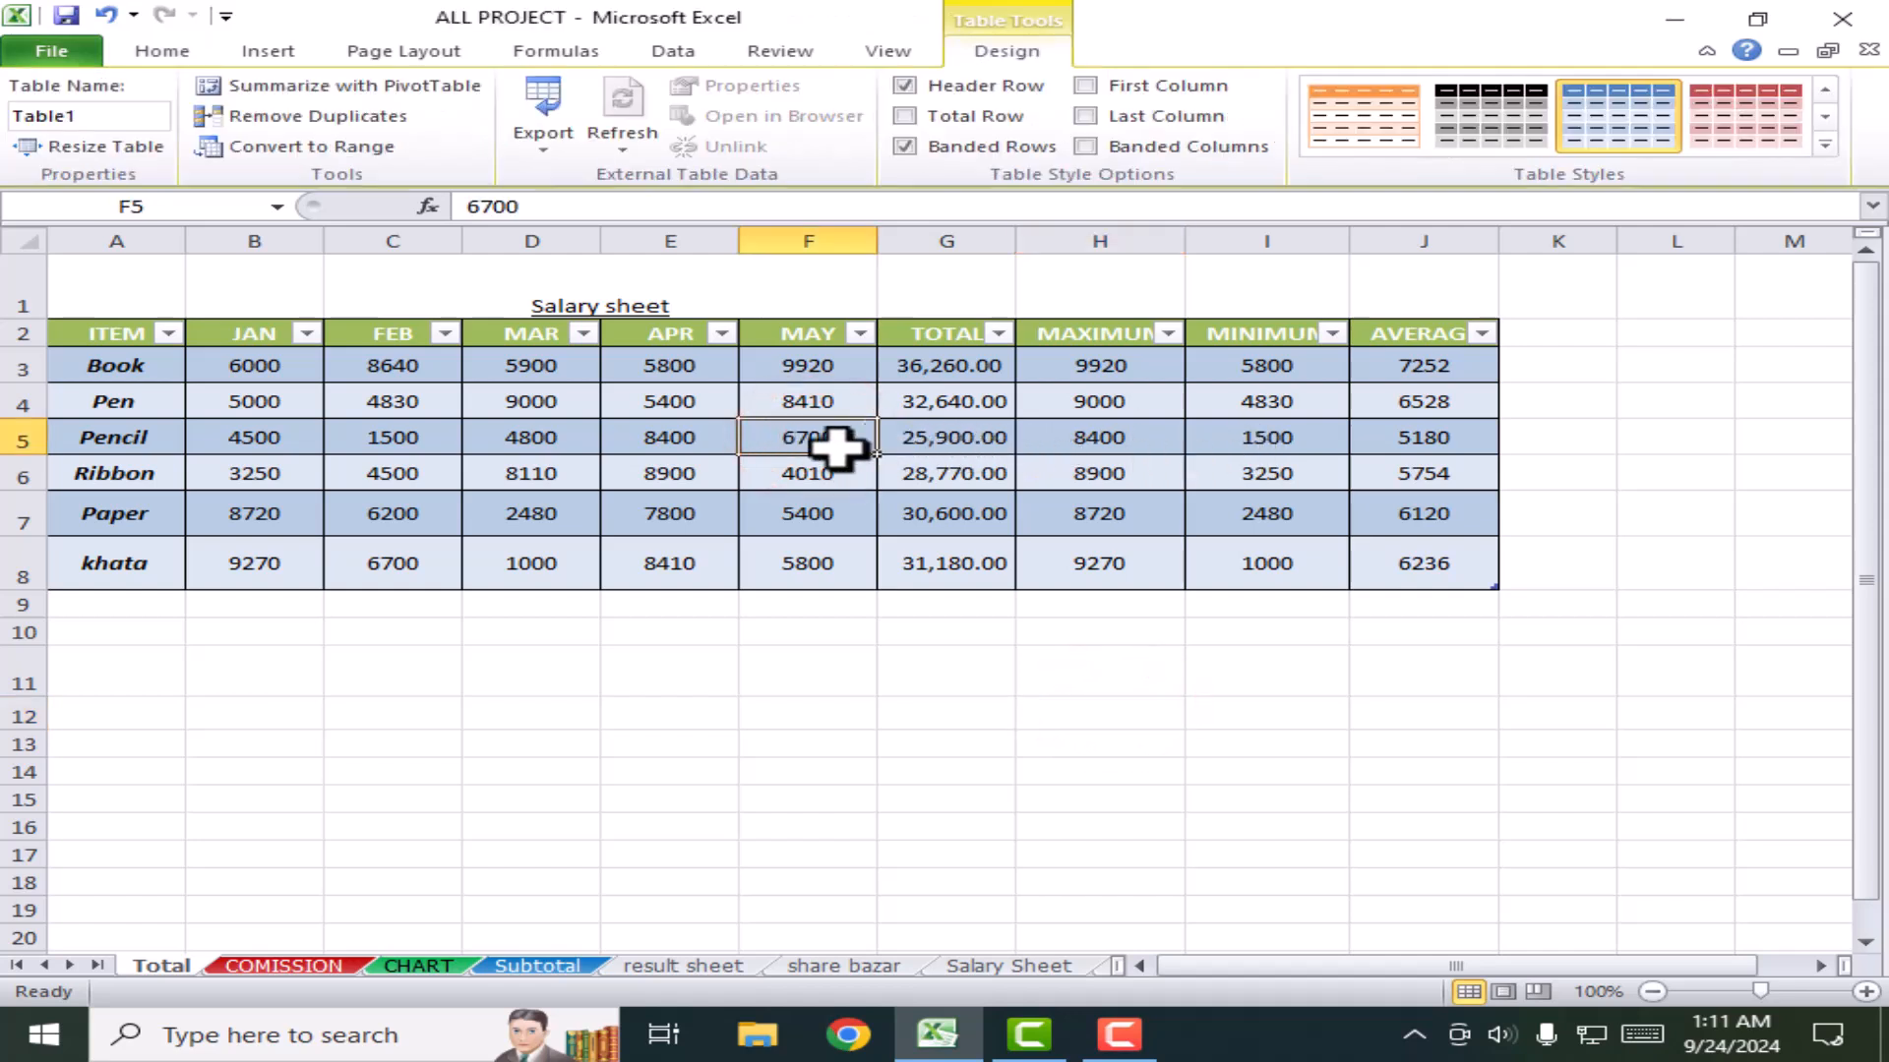
pyautogui.click(661, 411)
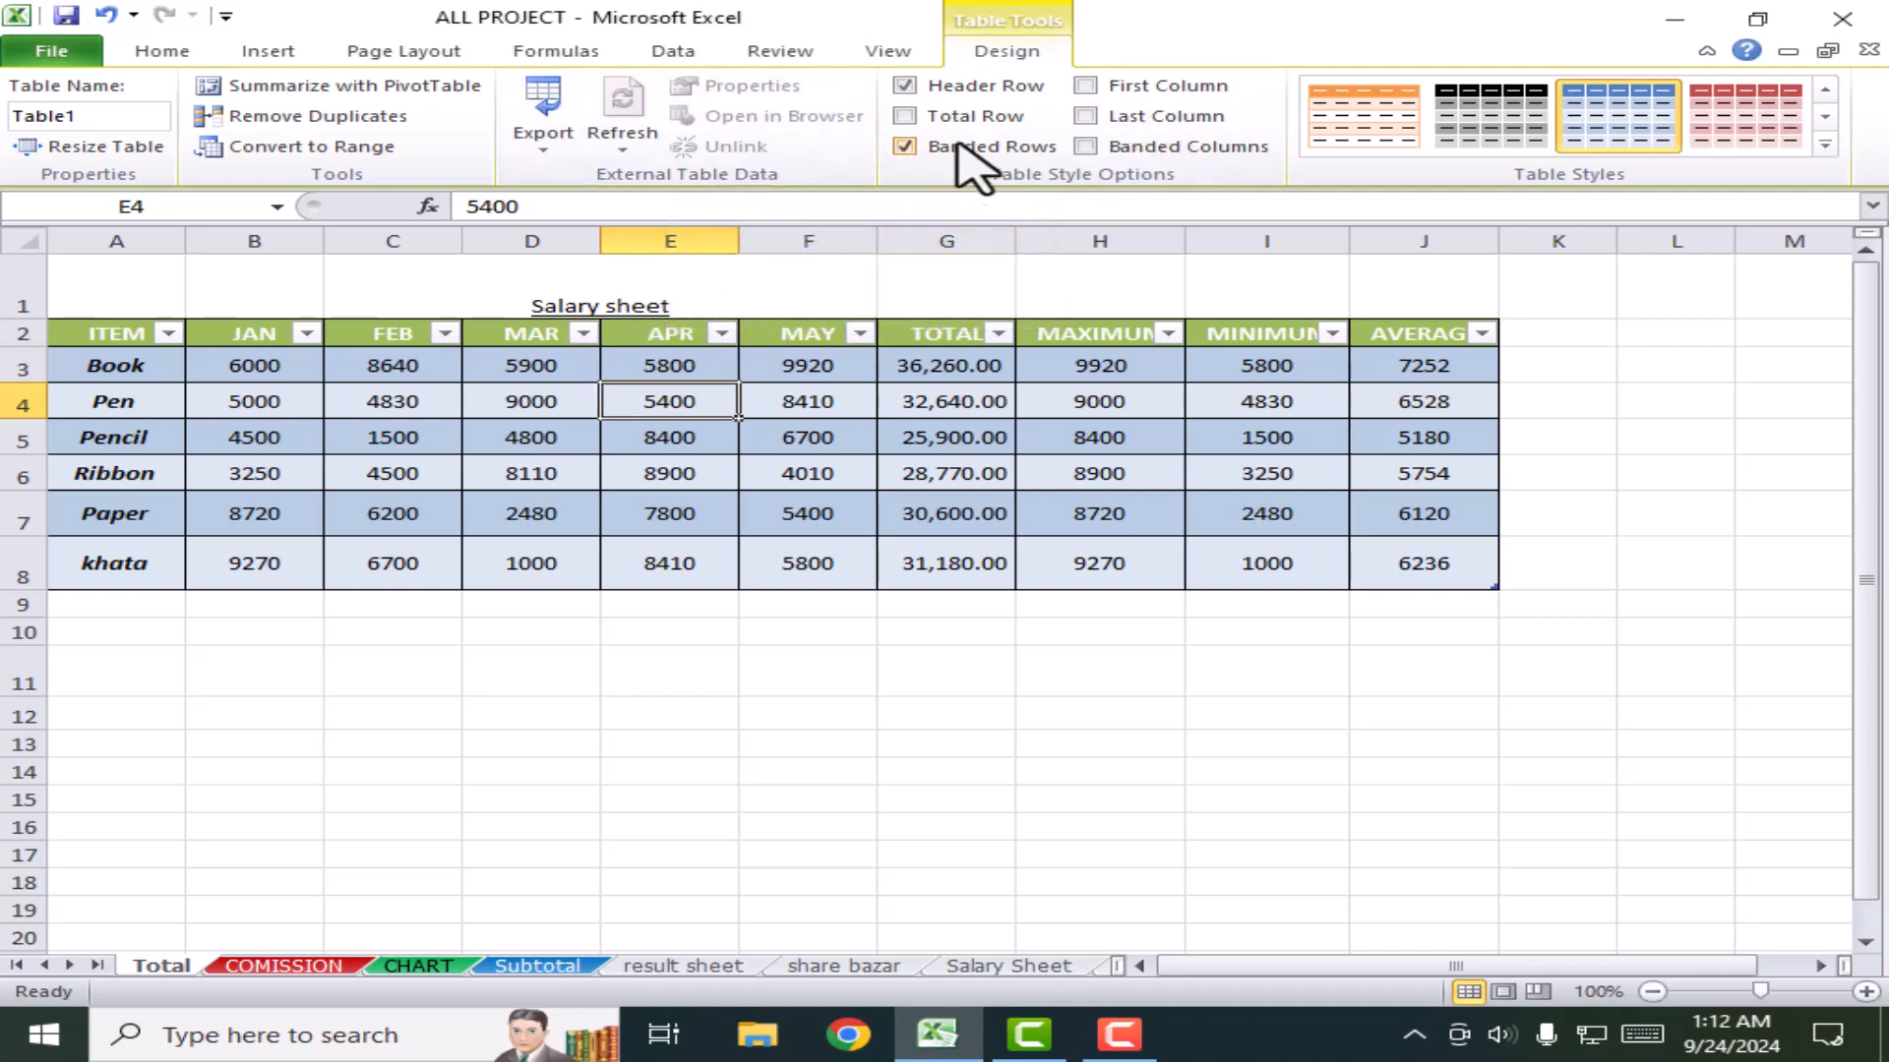
pyautogui.click(999, 51)
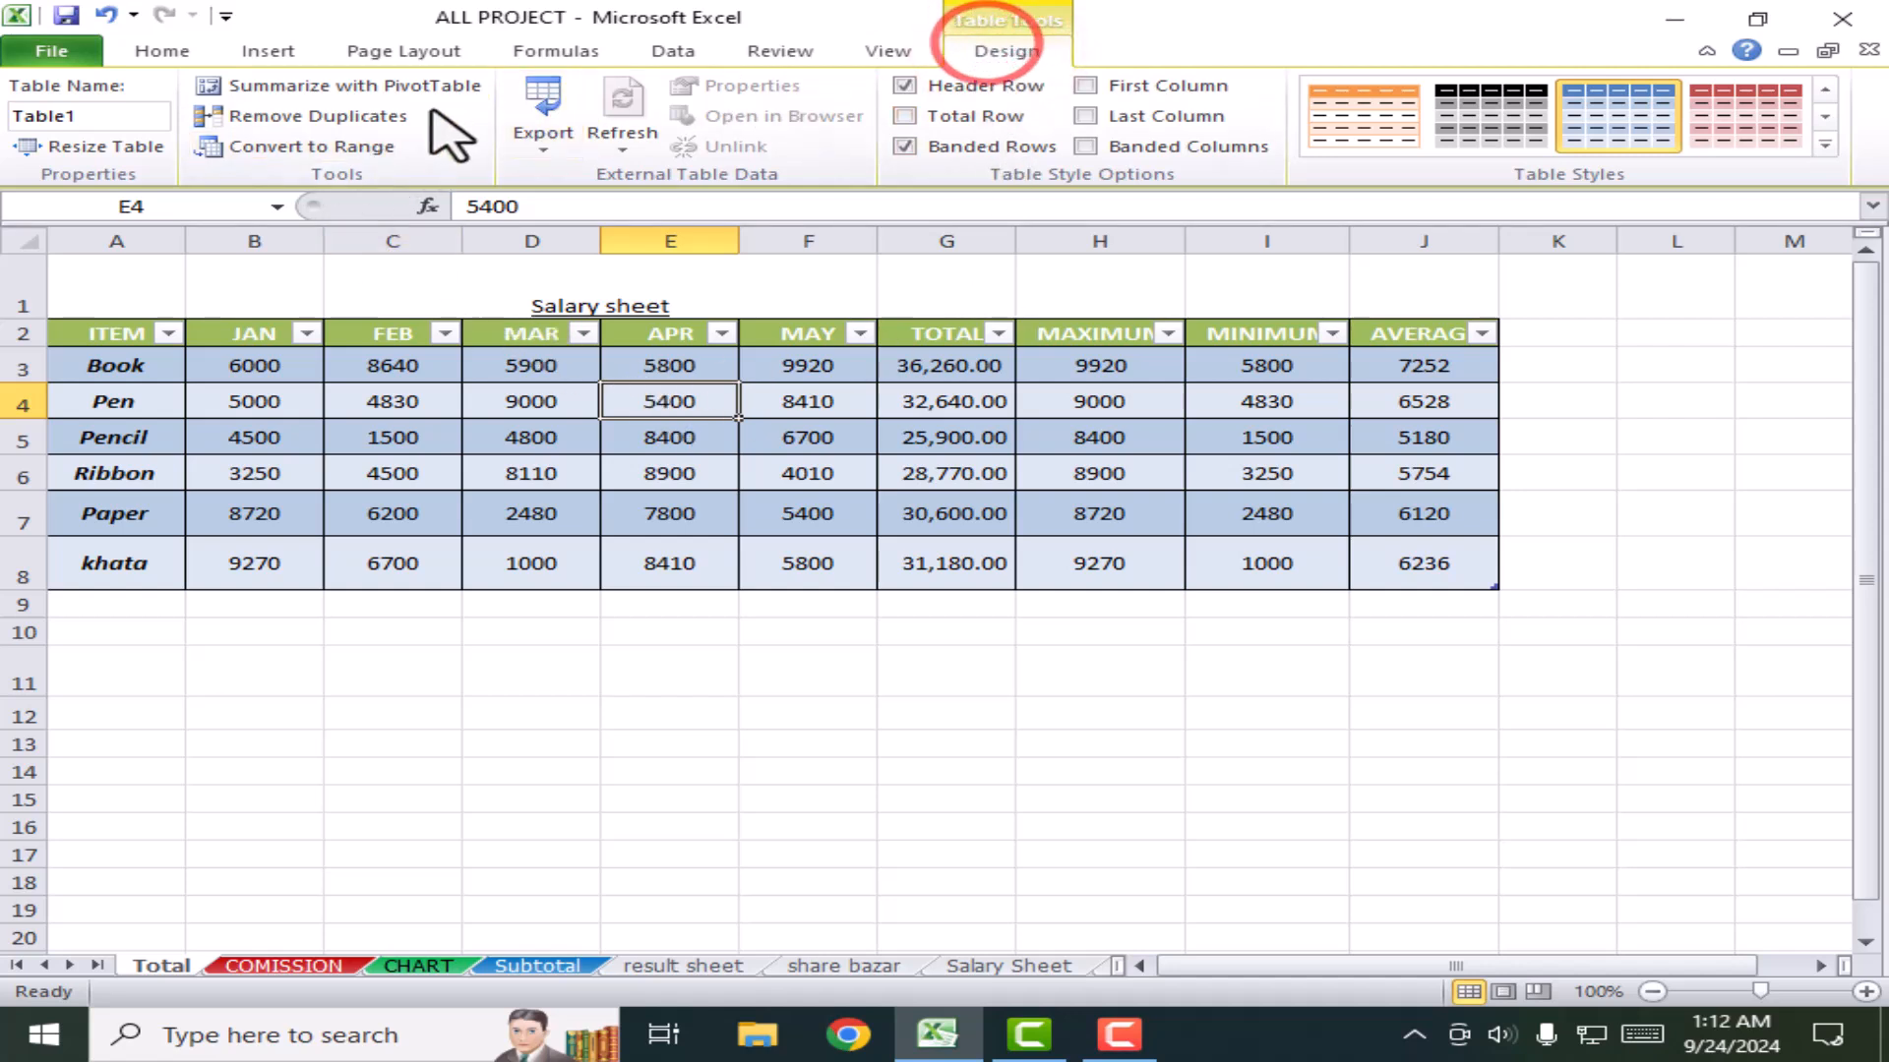
# Step: Convert Table1 to a range, then check the TOTAL, MINIMUM, AVERAGE and MAXIMUM cells
pyautogui.click(311, 150)
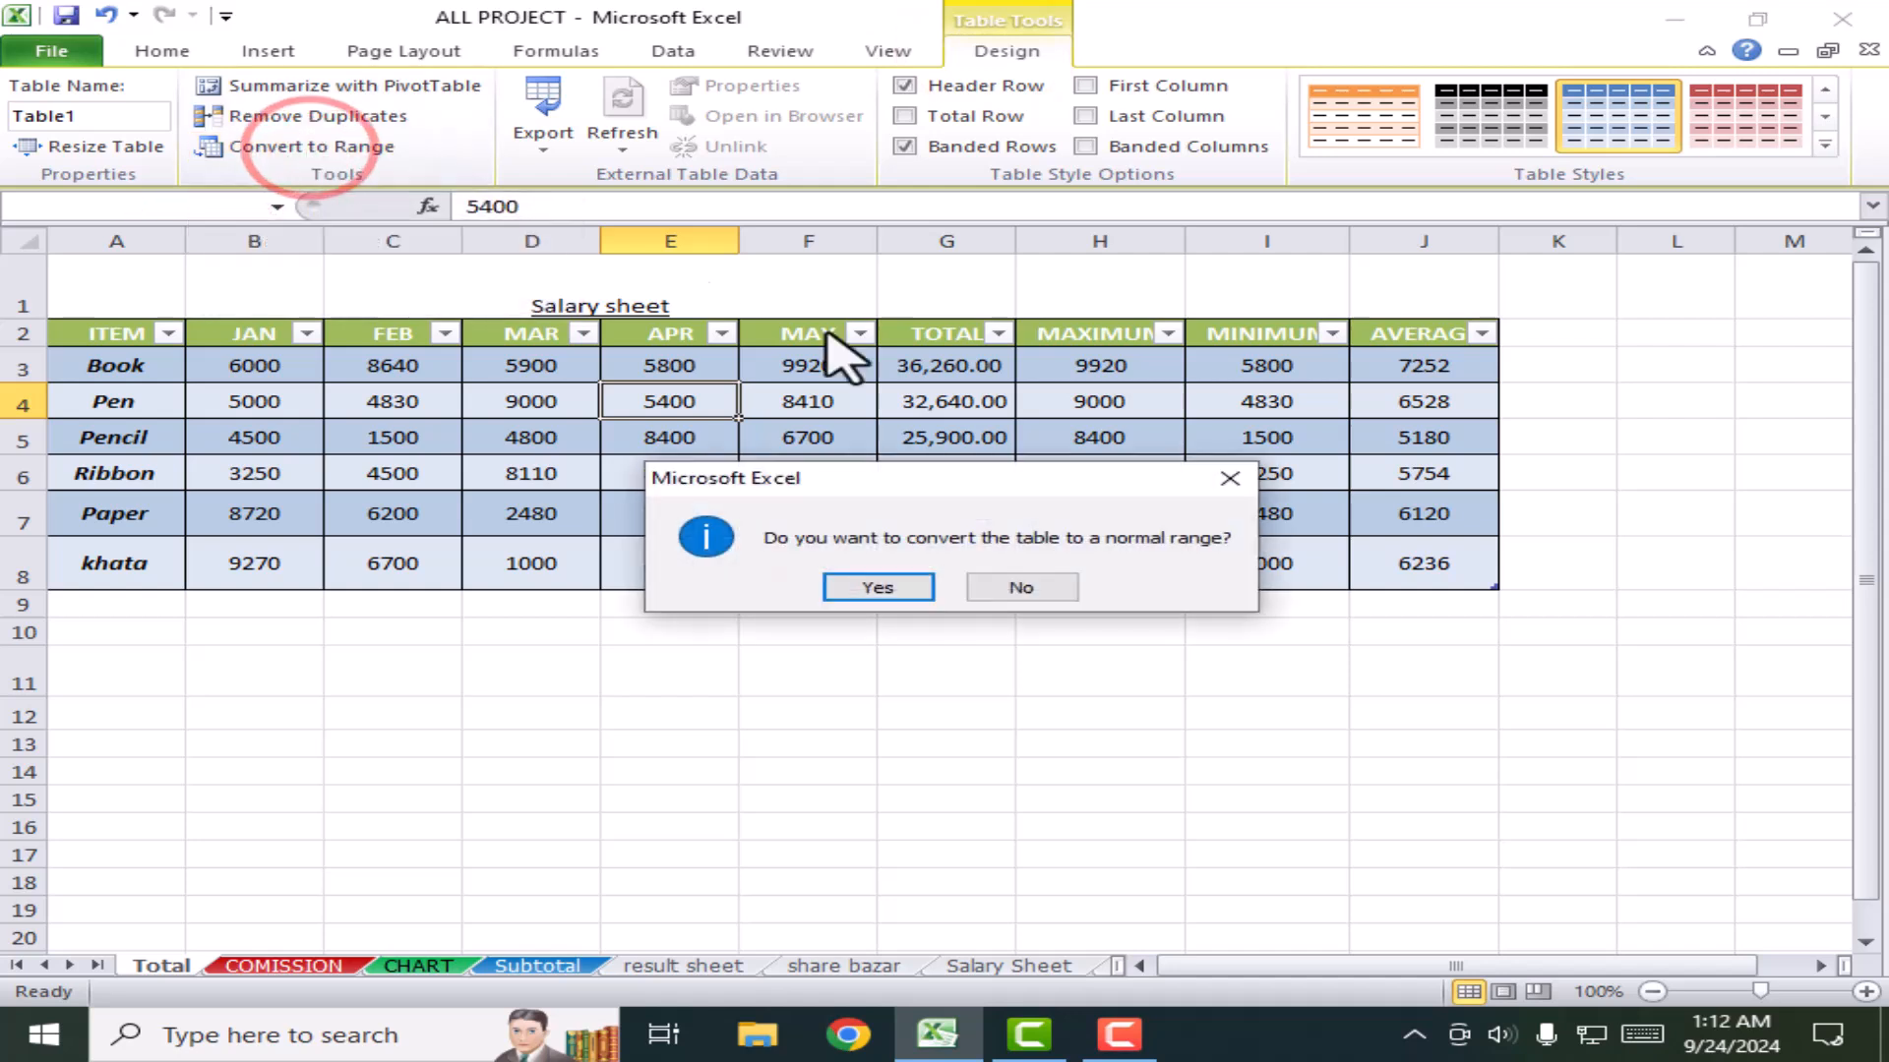
pyautogui.click(875, 587)
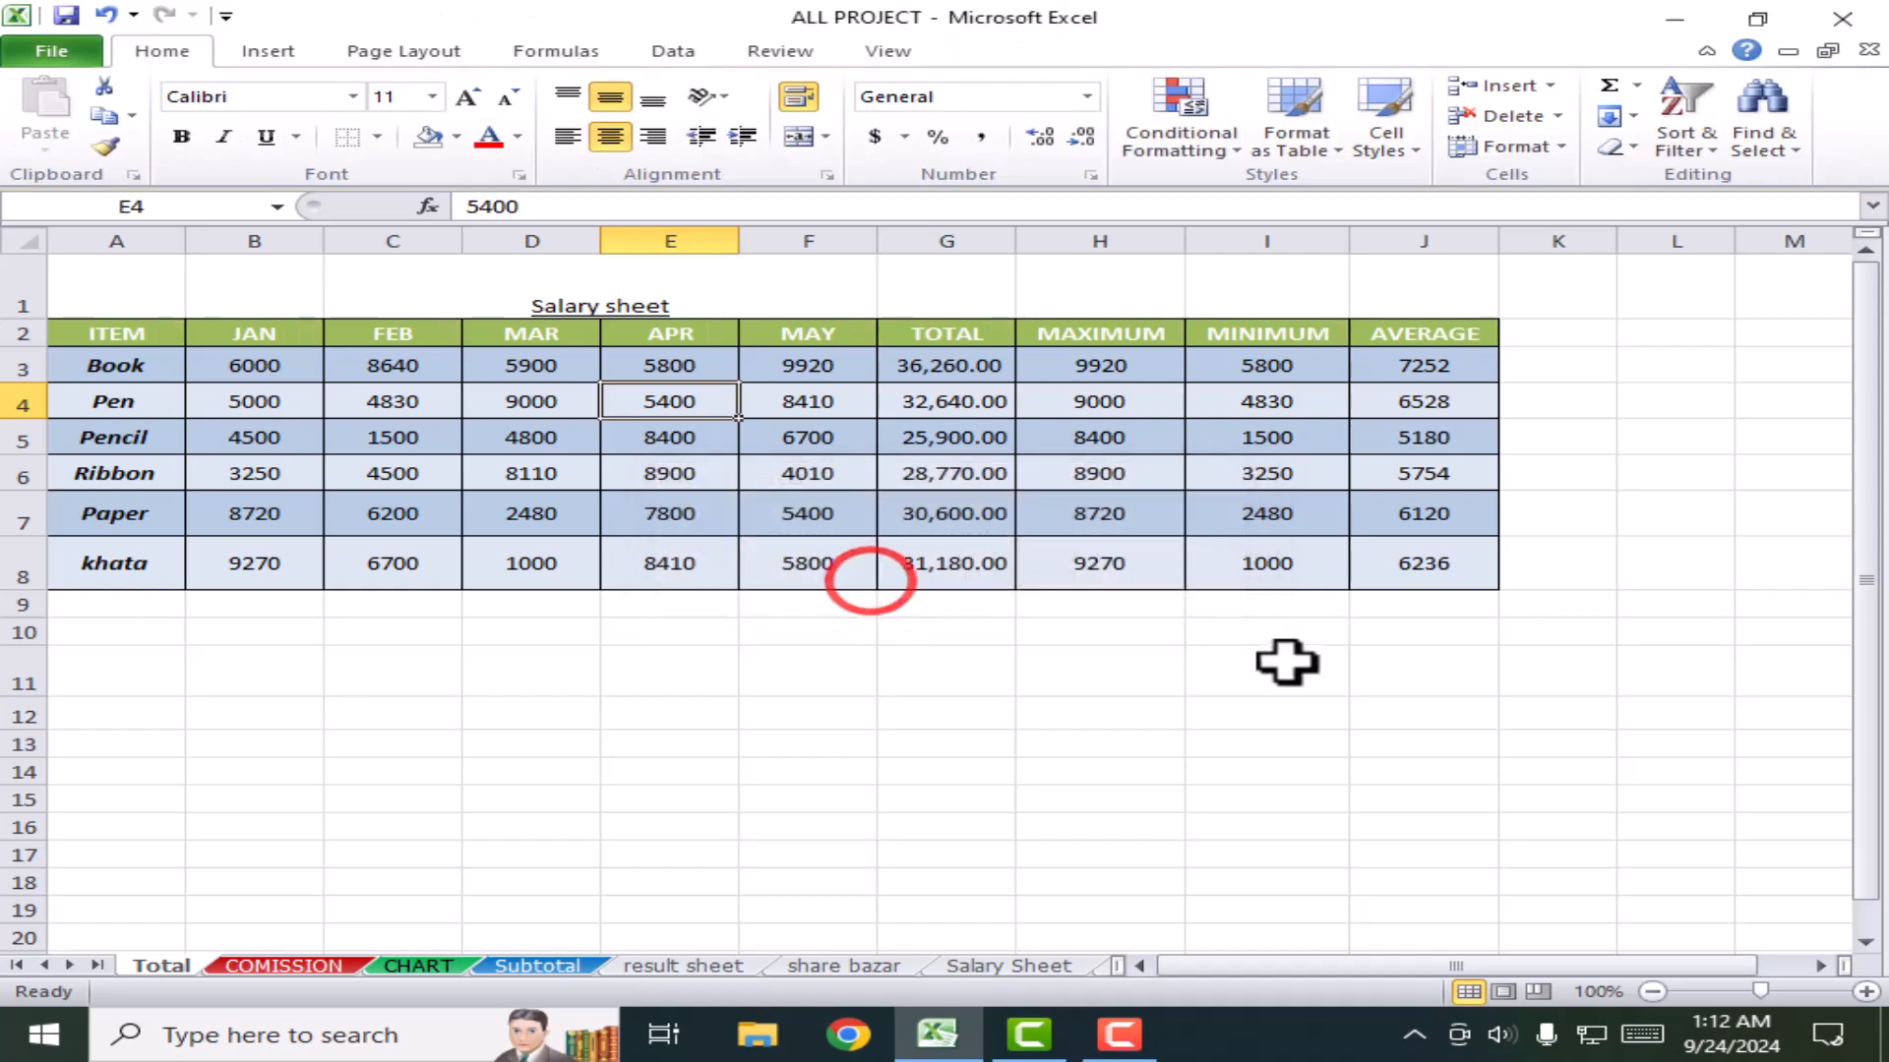
pyautogui.click(1163, 647)
pyautogui.click(964, 474)
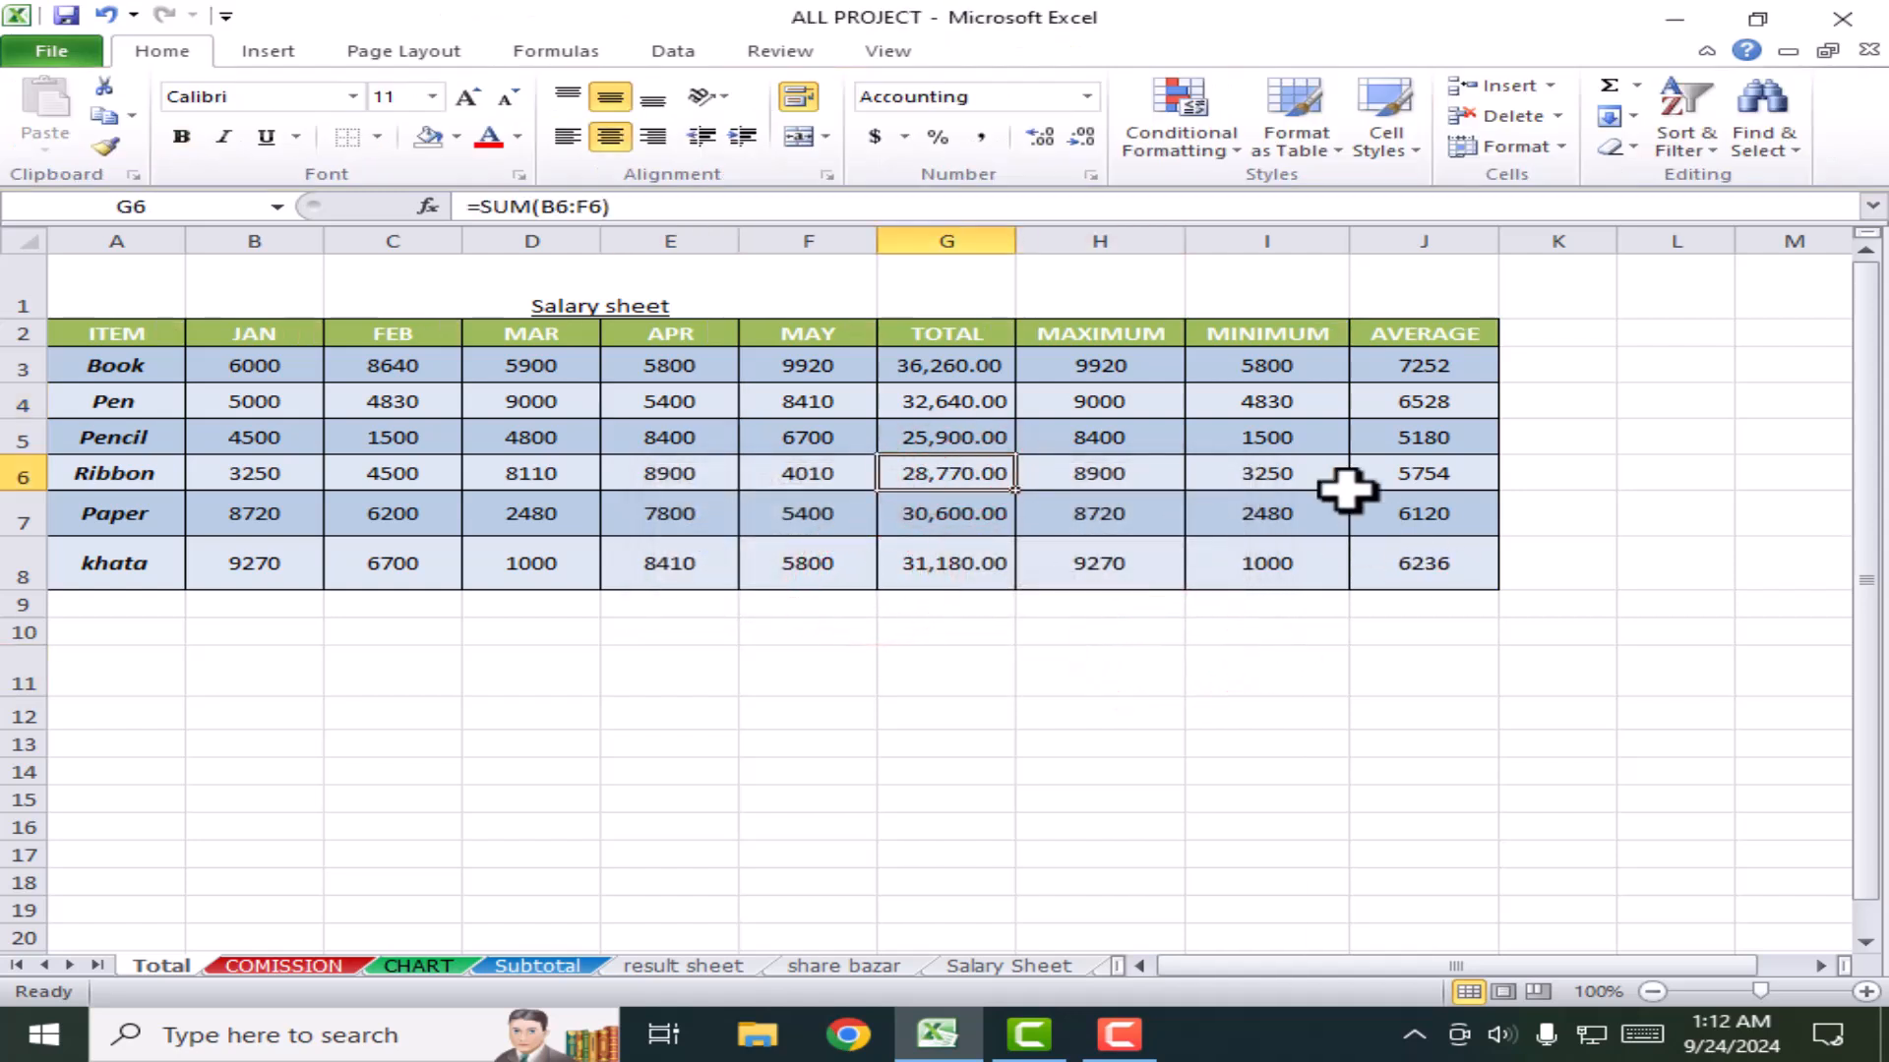
pyautogui.click(983, 481)
pyautogui.click(1215, 489)
pyautogui.click(1481, 551)
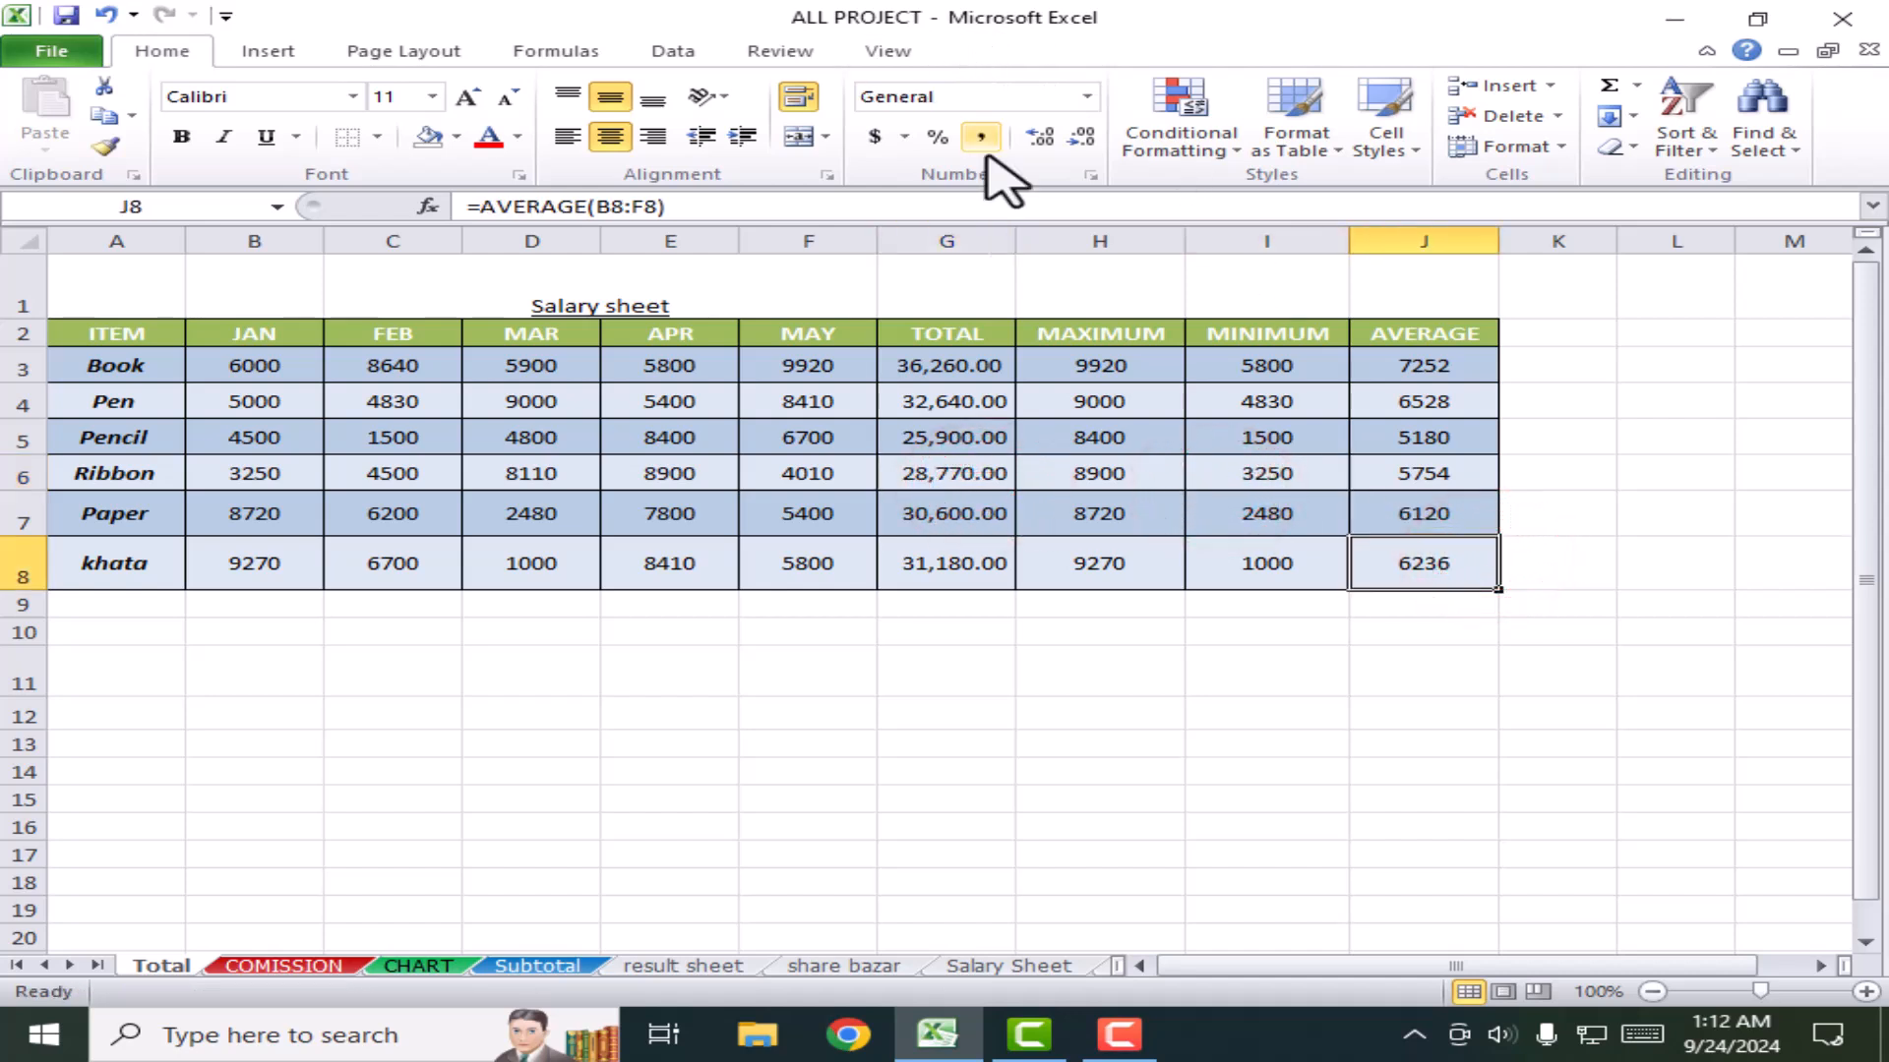
pyautogui.click(1131, 428)
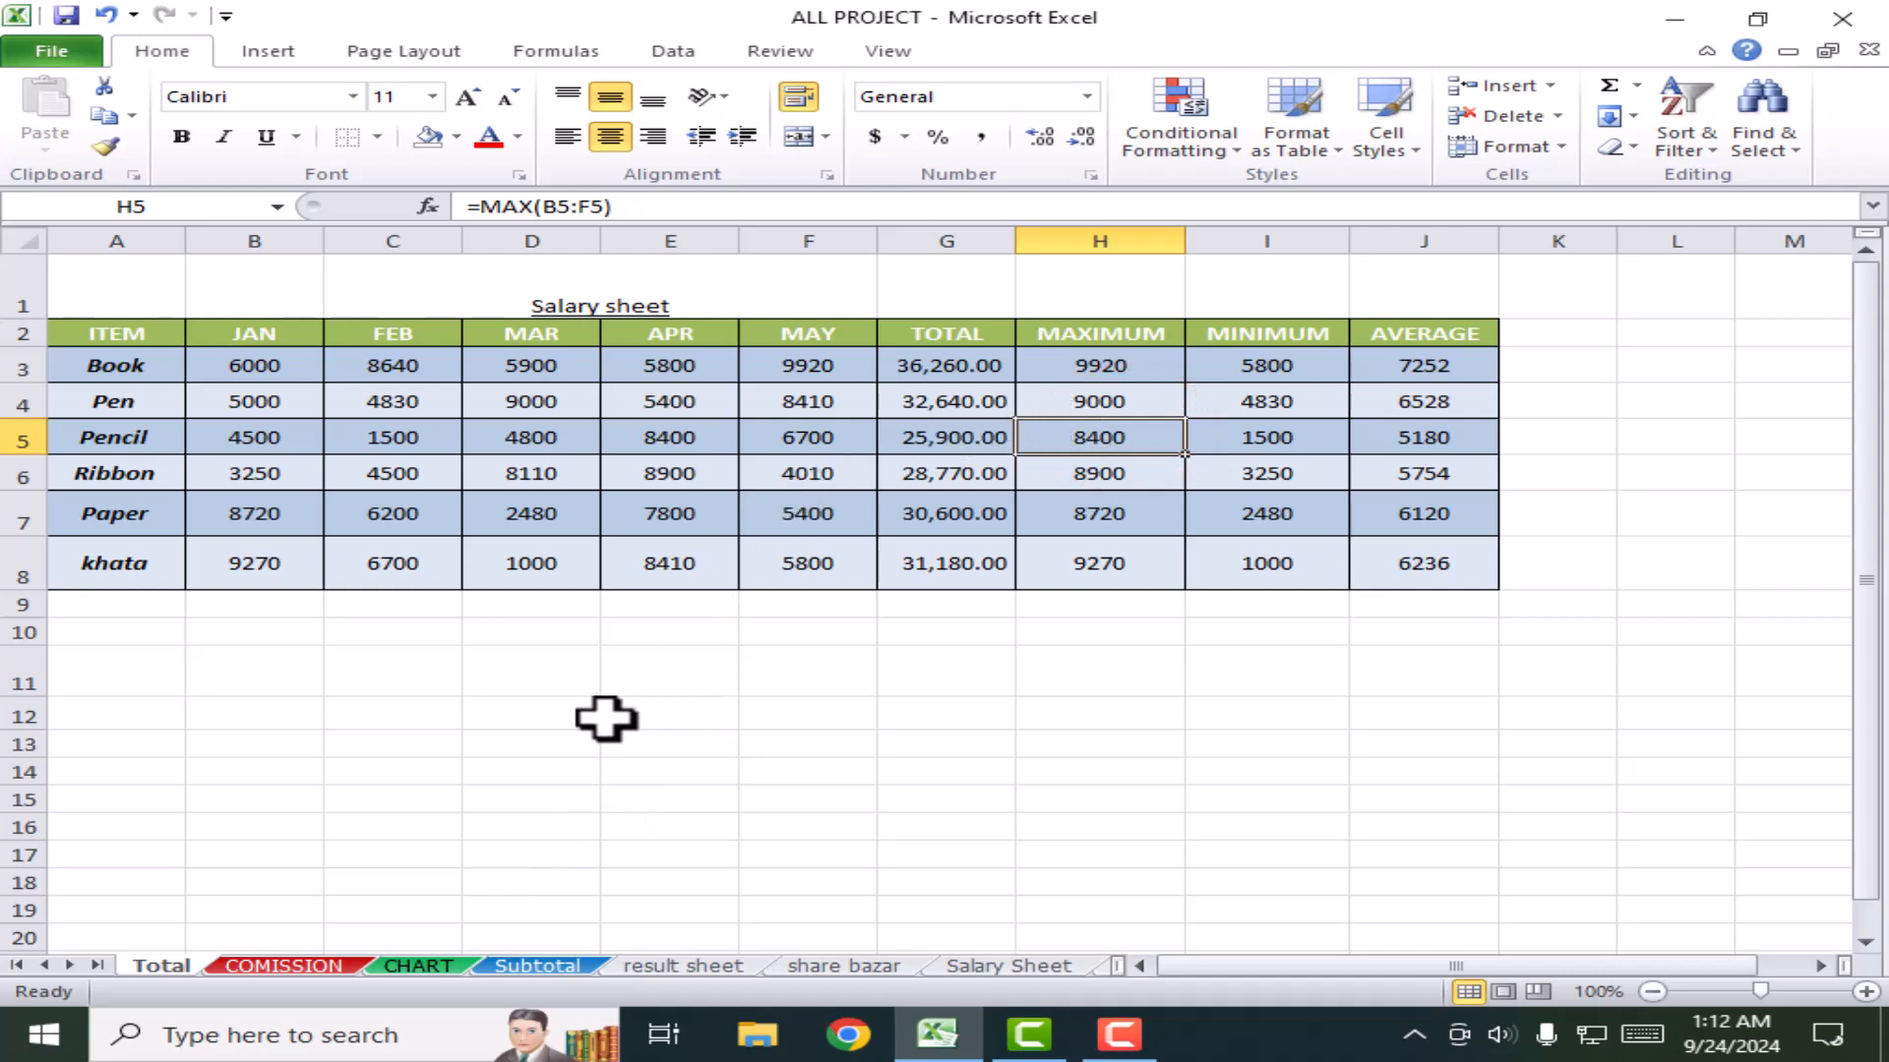
# Step: On the COMISSION sheet, merge and centre the COMMISSION title across A1:C1
pyautogui.click(291, 967)
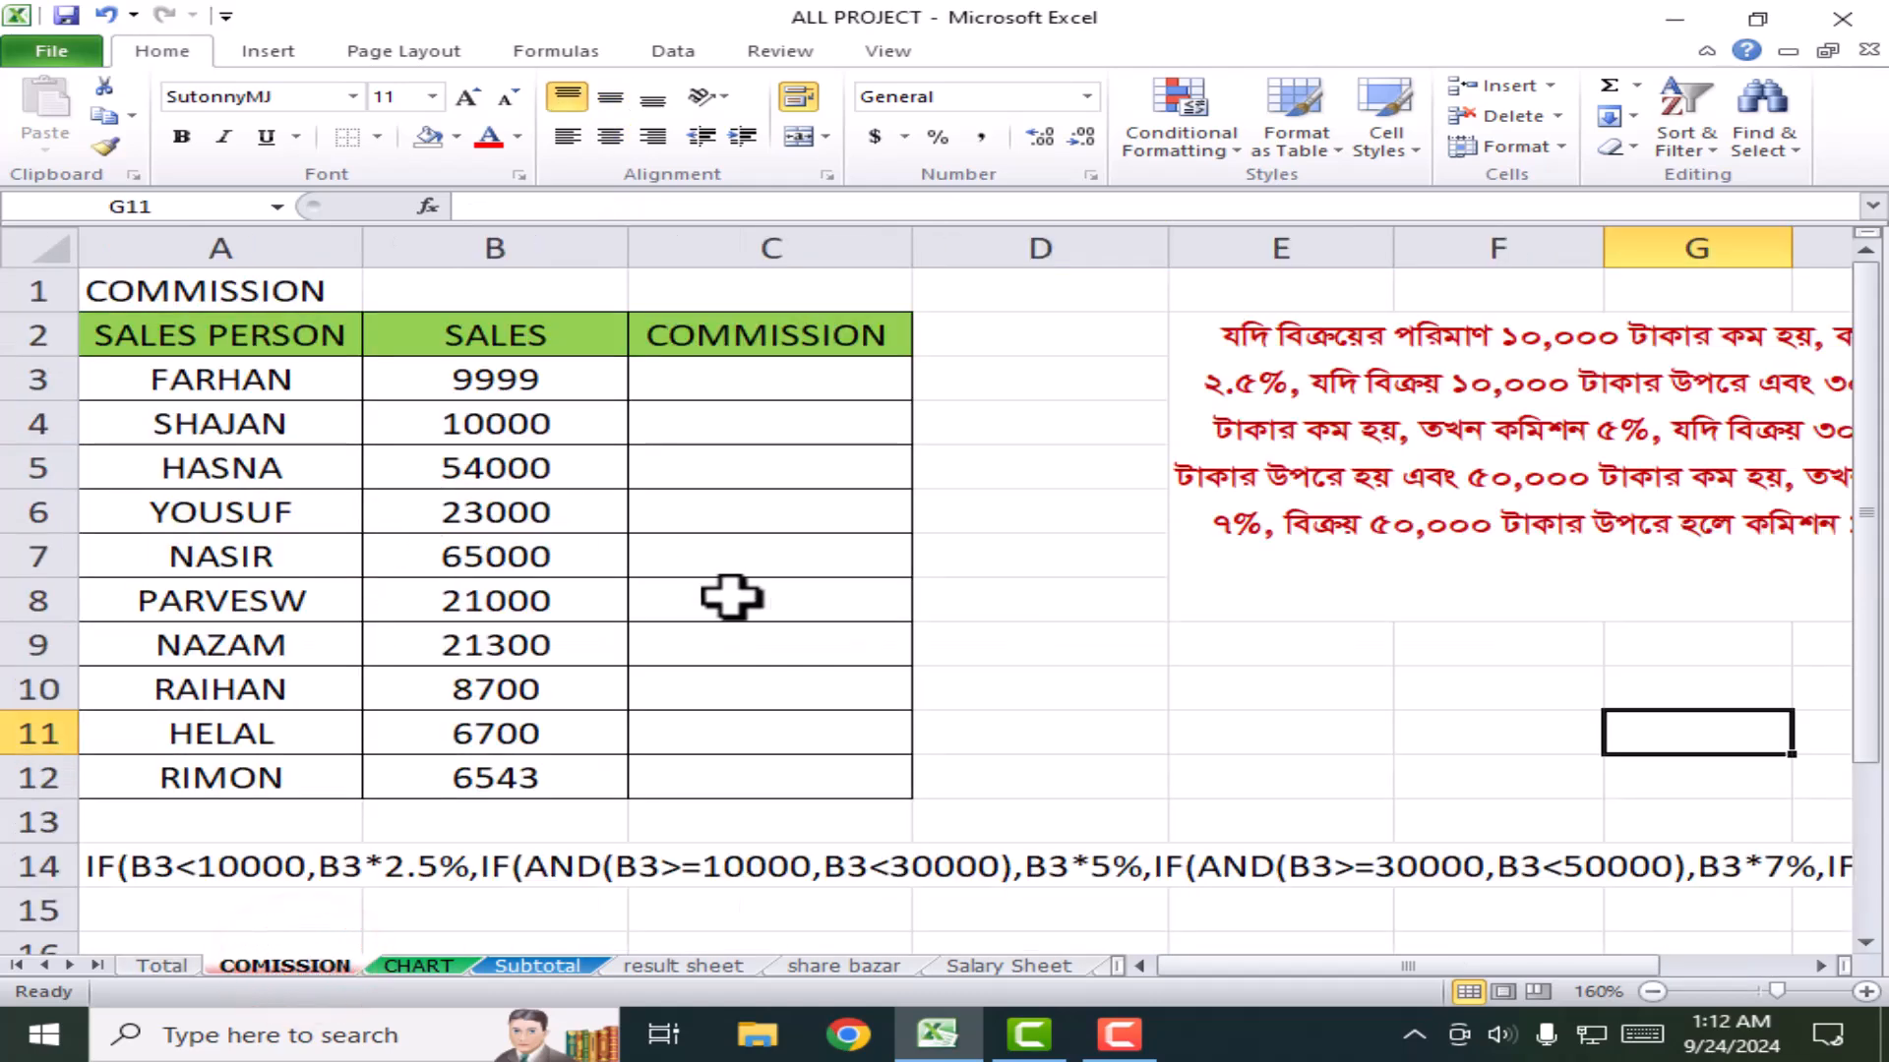
pyautogui.click(750, 529)
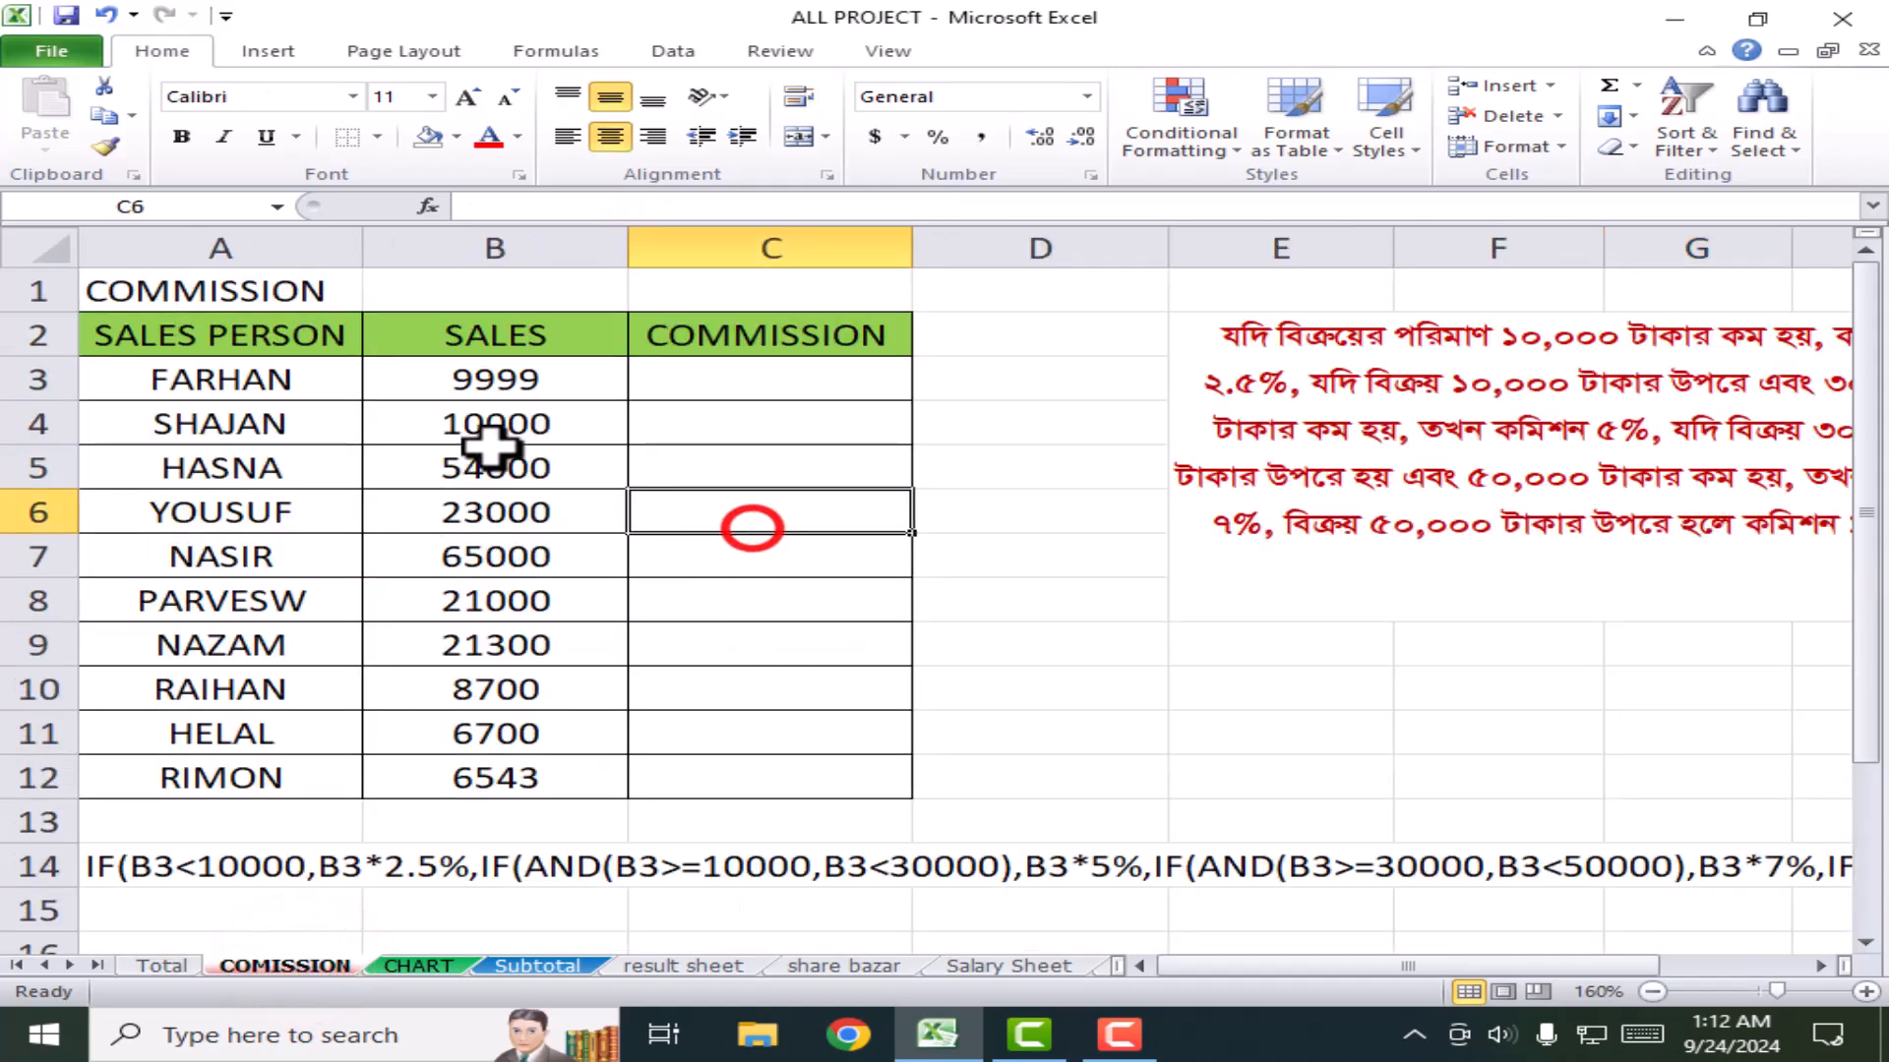
pyautogui.moveTo(139, 286); pyautogui.dragTo(826, 269)
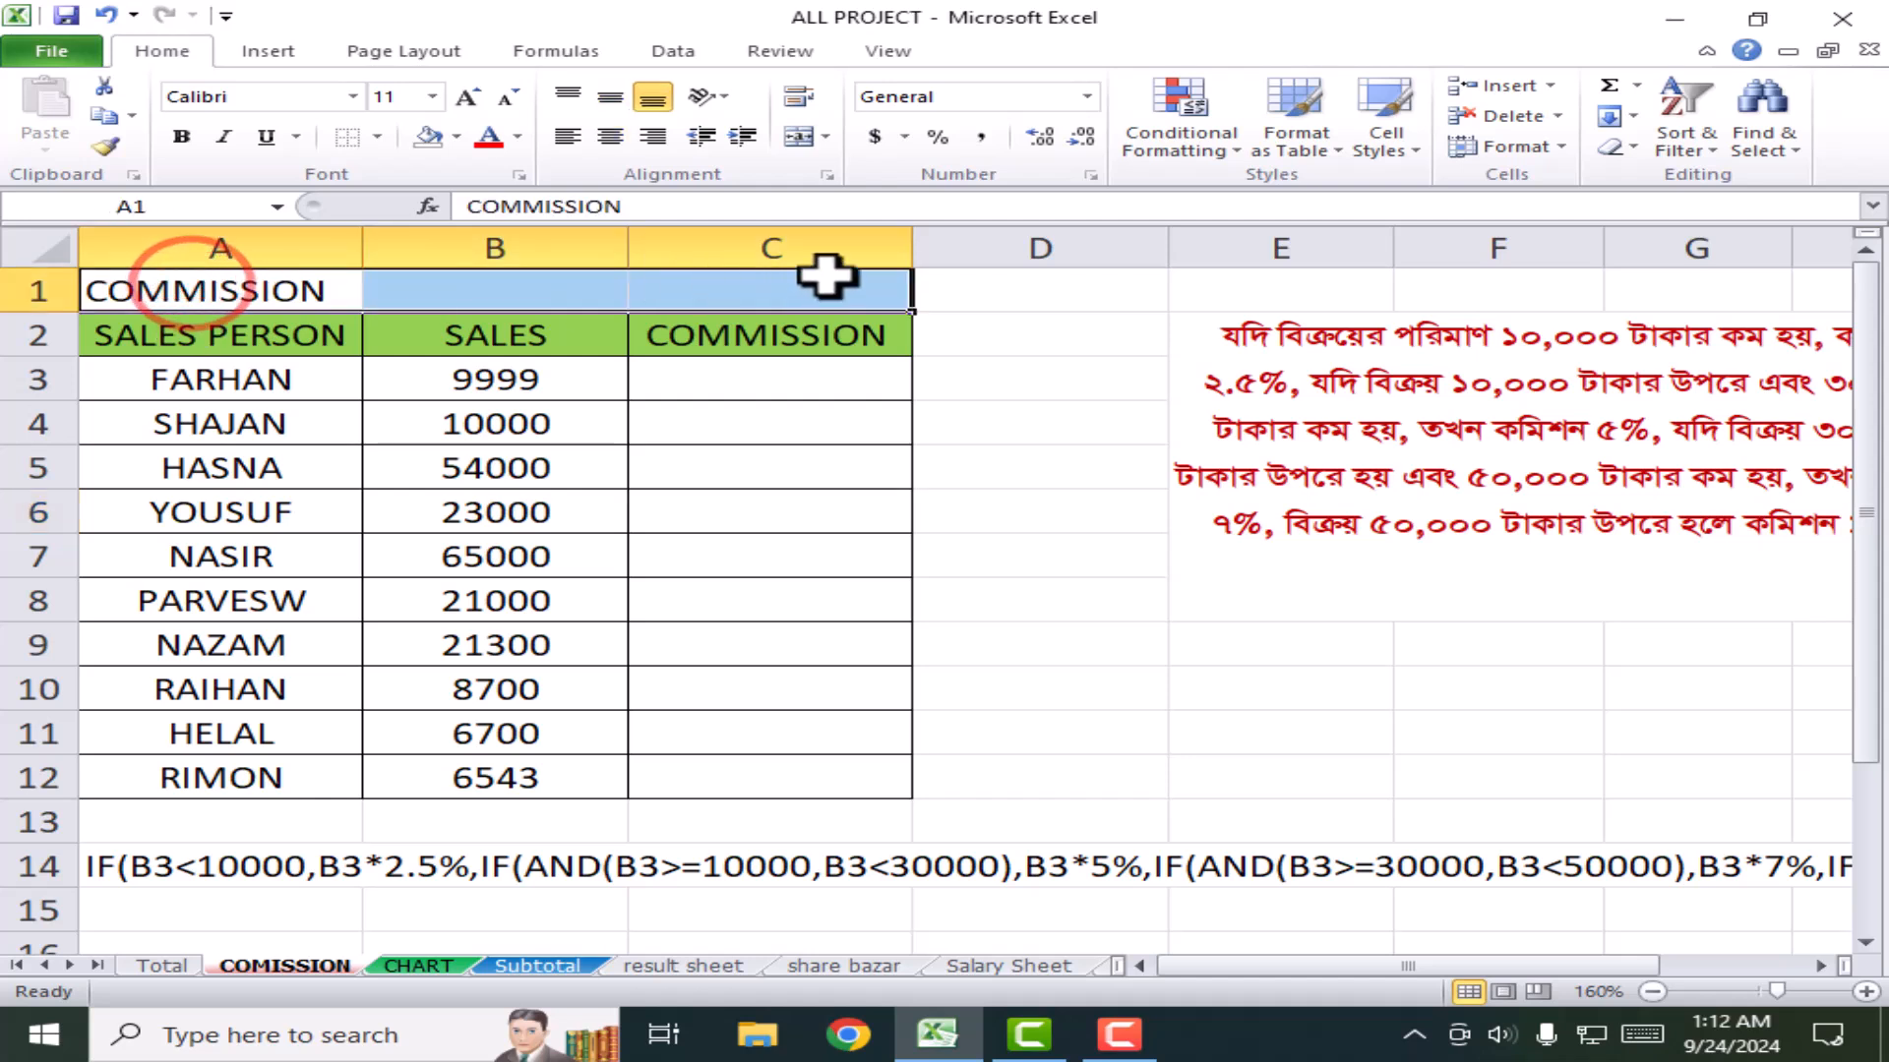
pyautogui.click(799, 138)
# Step: Try light blue fills on the salesperson names and C3:C12, undo them, then select A2:C12
pyautogui.click(145, 328)
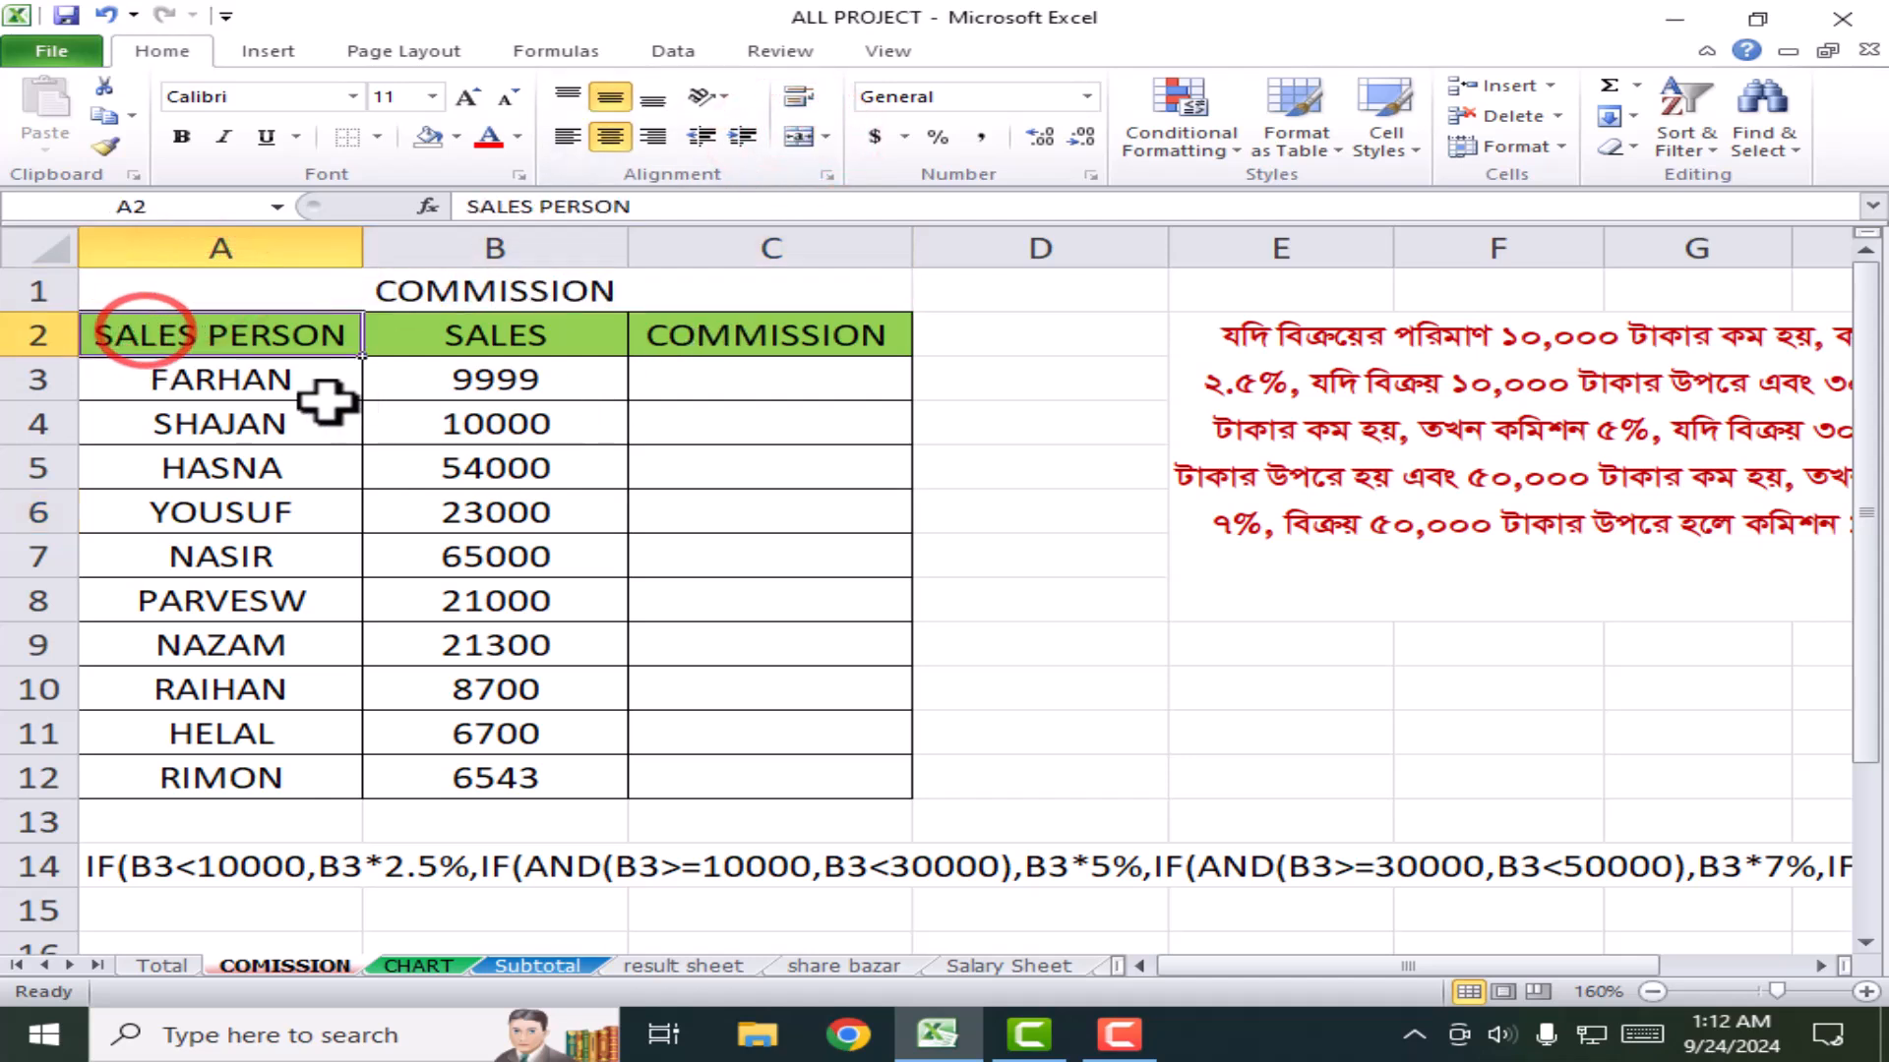
pyautogui.moveTo(270, 379); pyautogui.dragTo(276, 777)
pyautogui.click(456, 137)
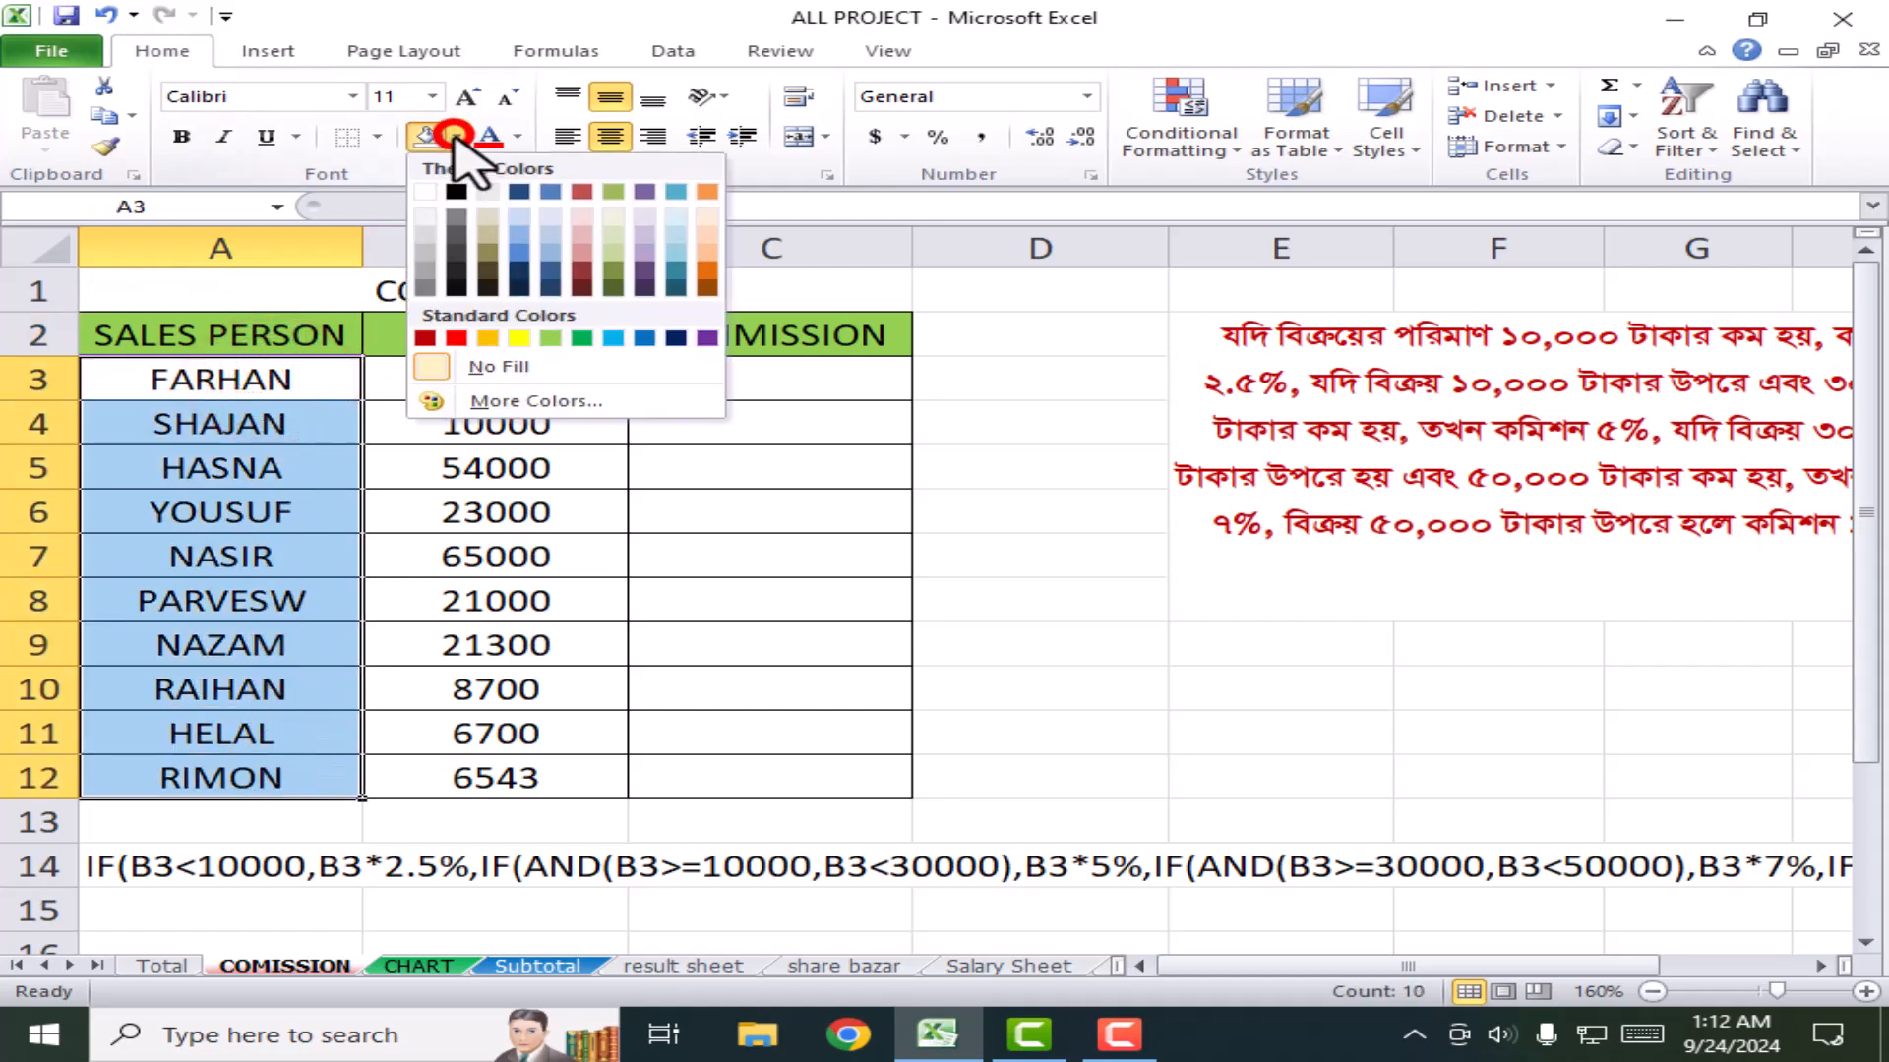
pyautogui.click(681, 236)
pyautogui.moveTo(826, 391); pyautogui.dragTo(872, 775)
pyautogui.click(459, 139)
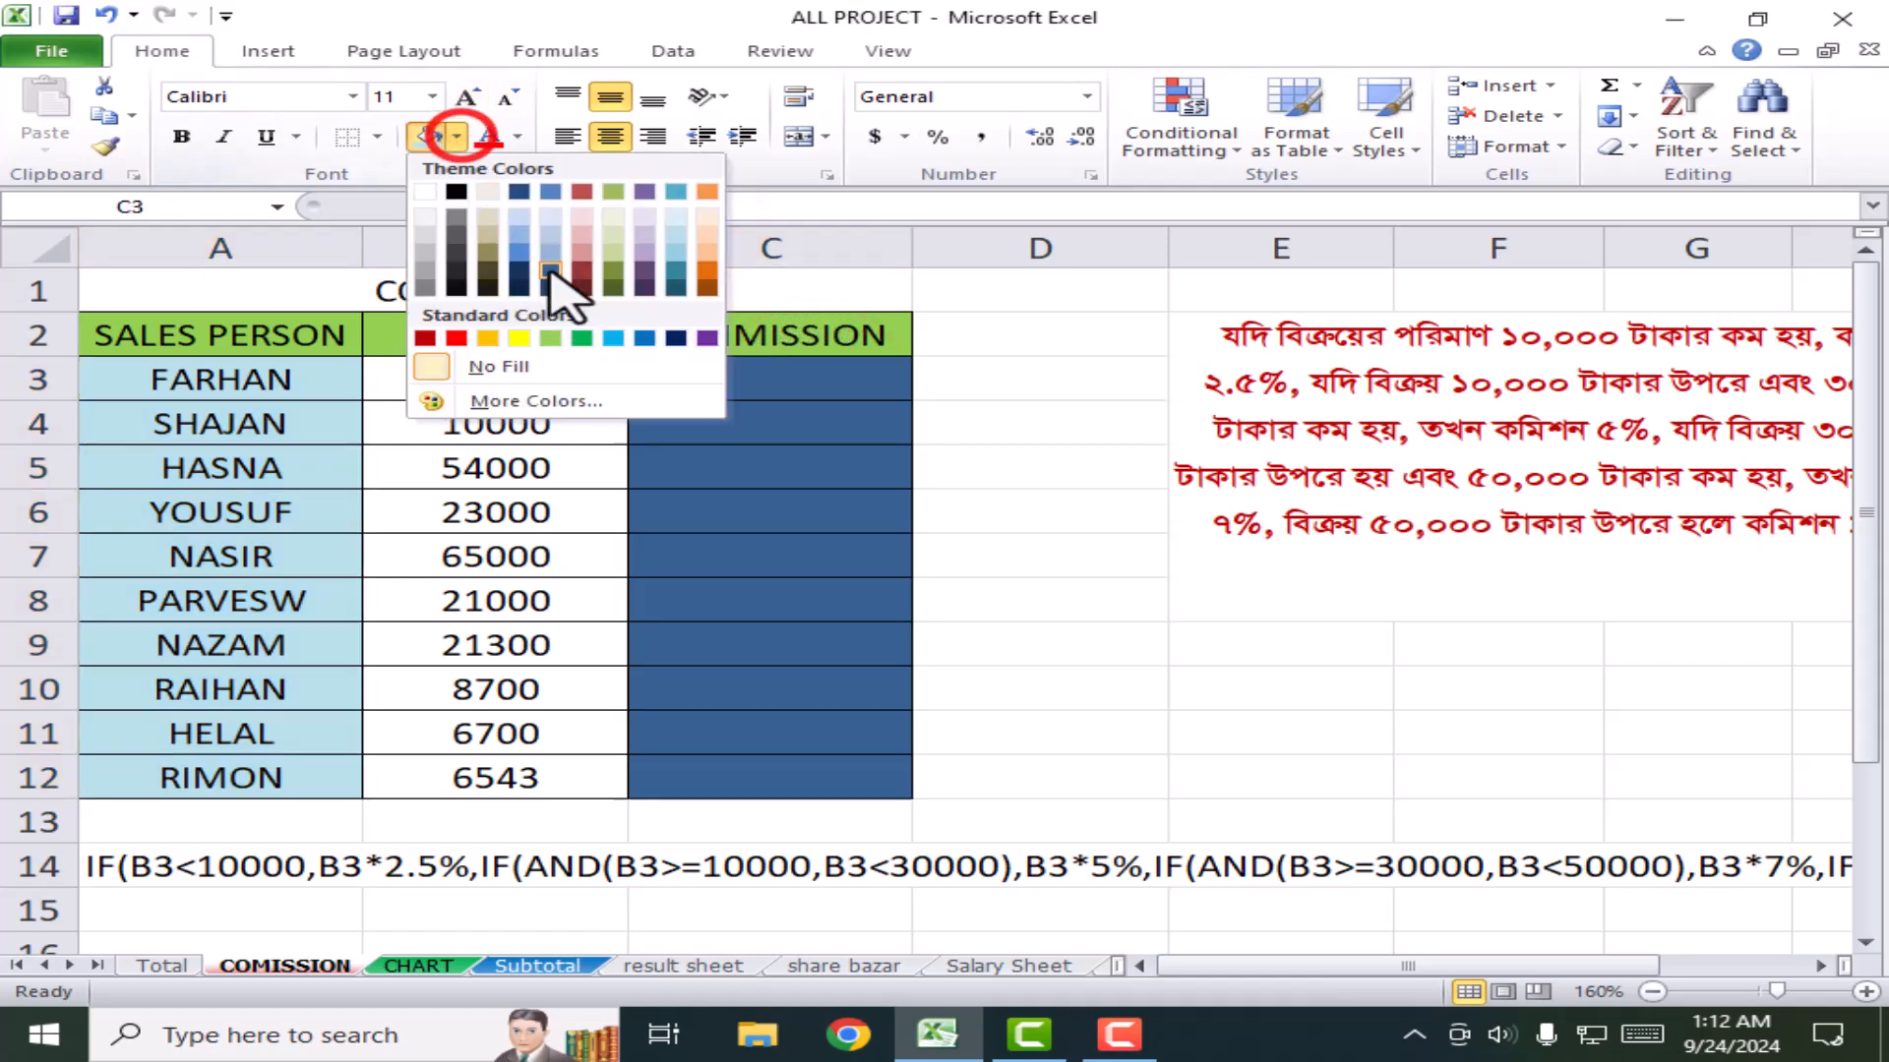
pyautogui.click(605, 238)
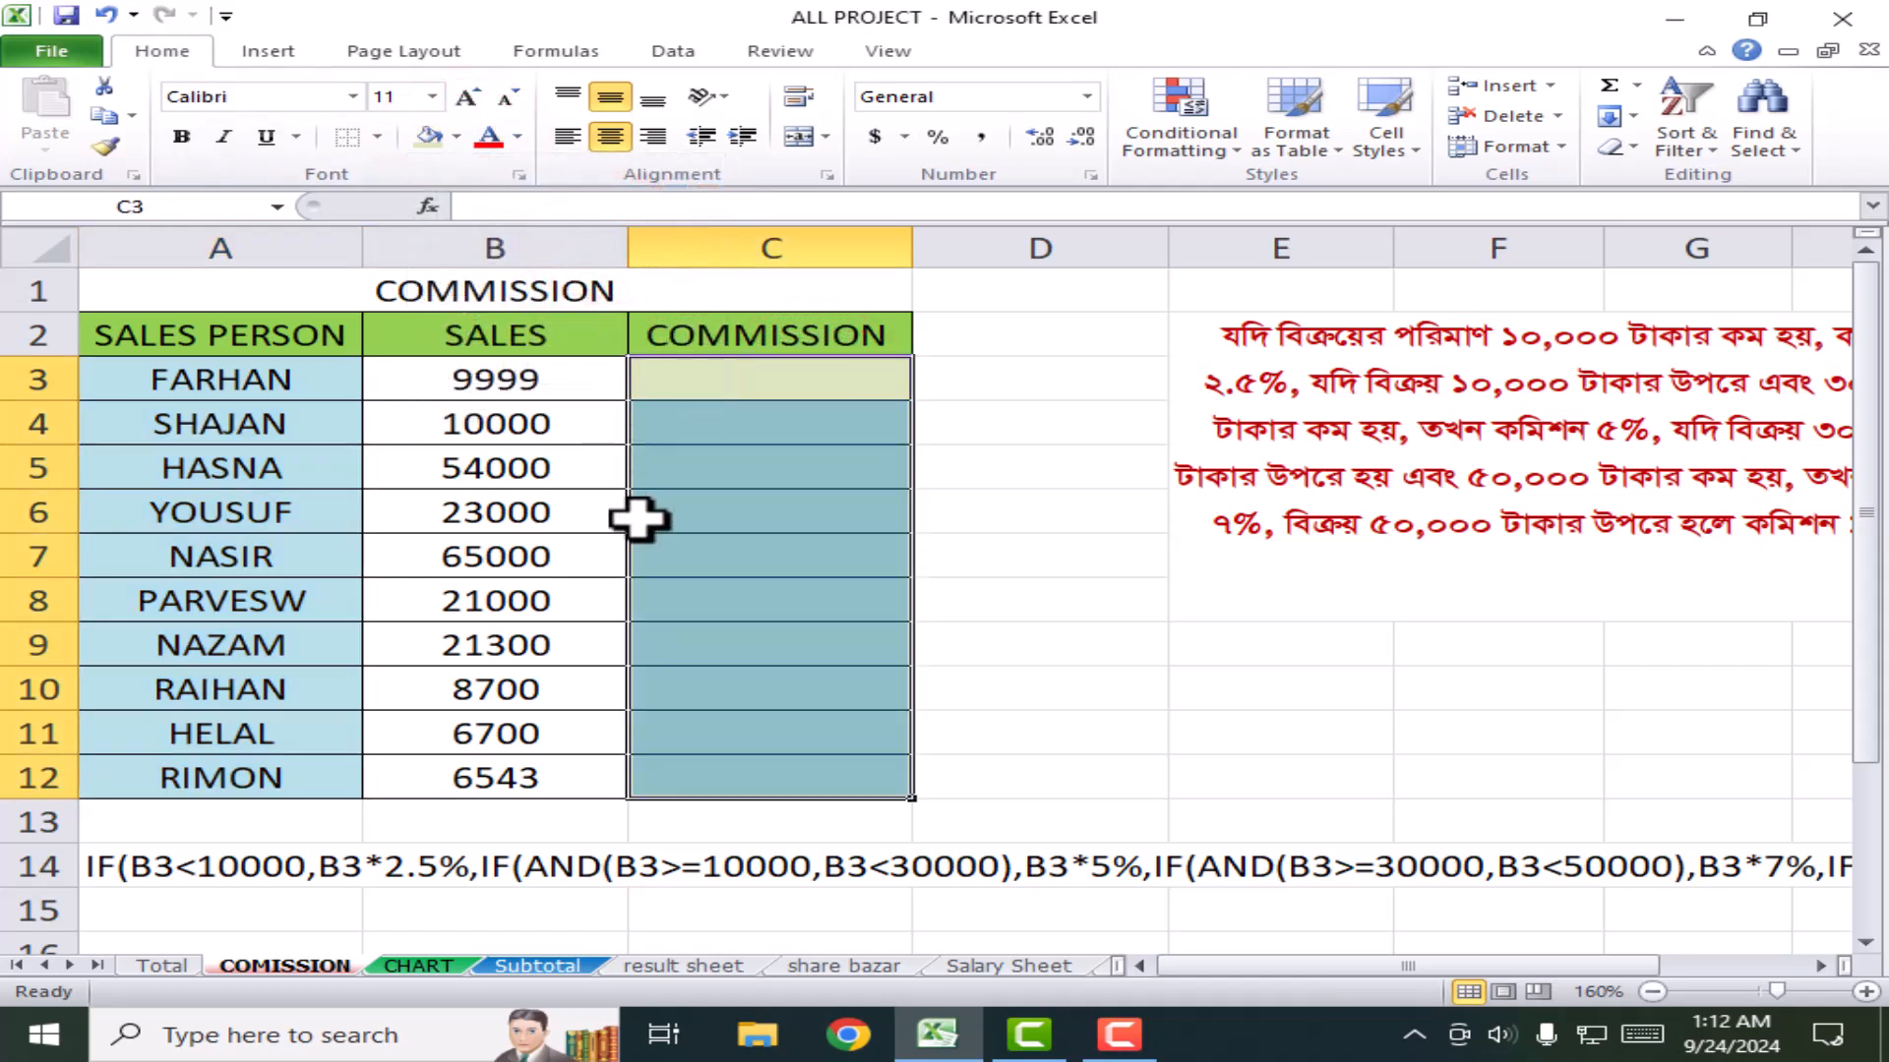
pyautogui.click(460, 514)
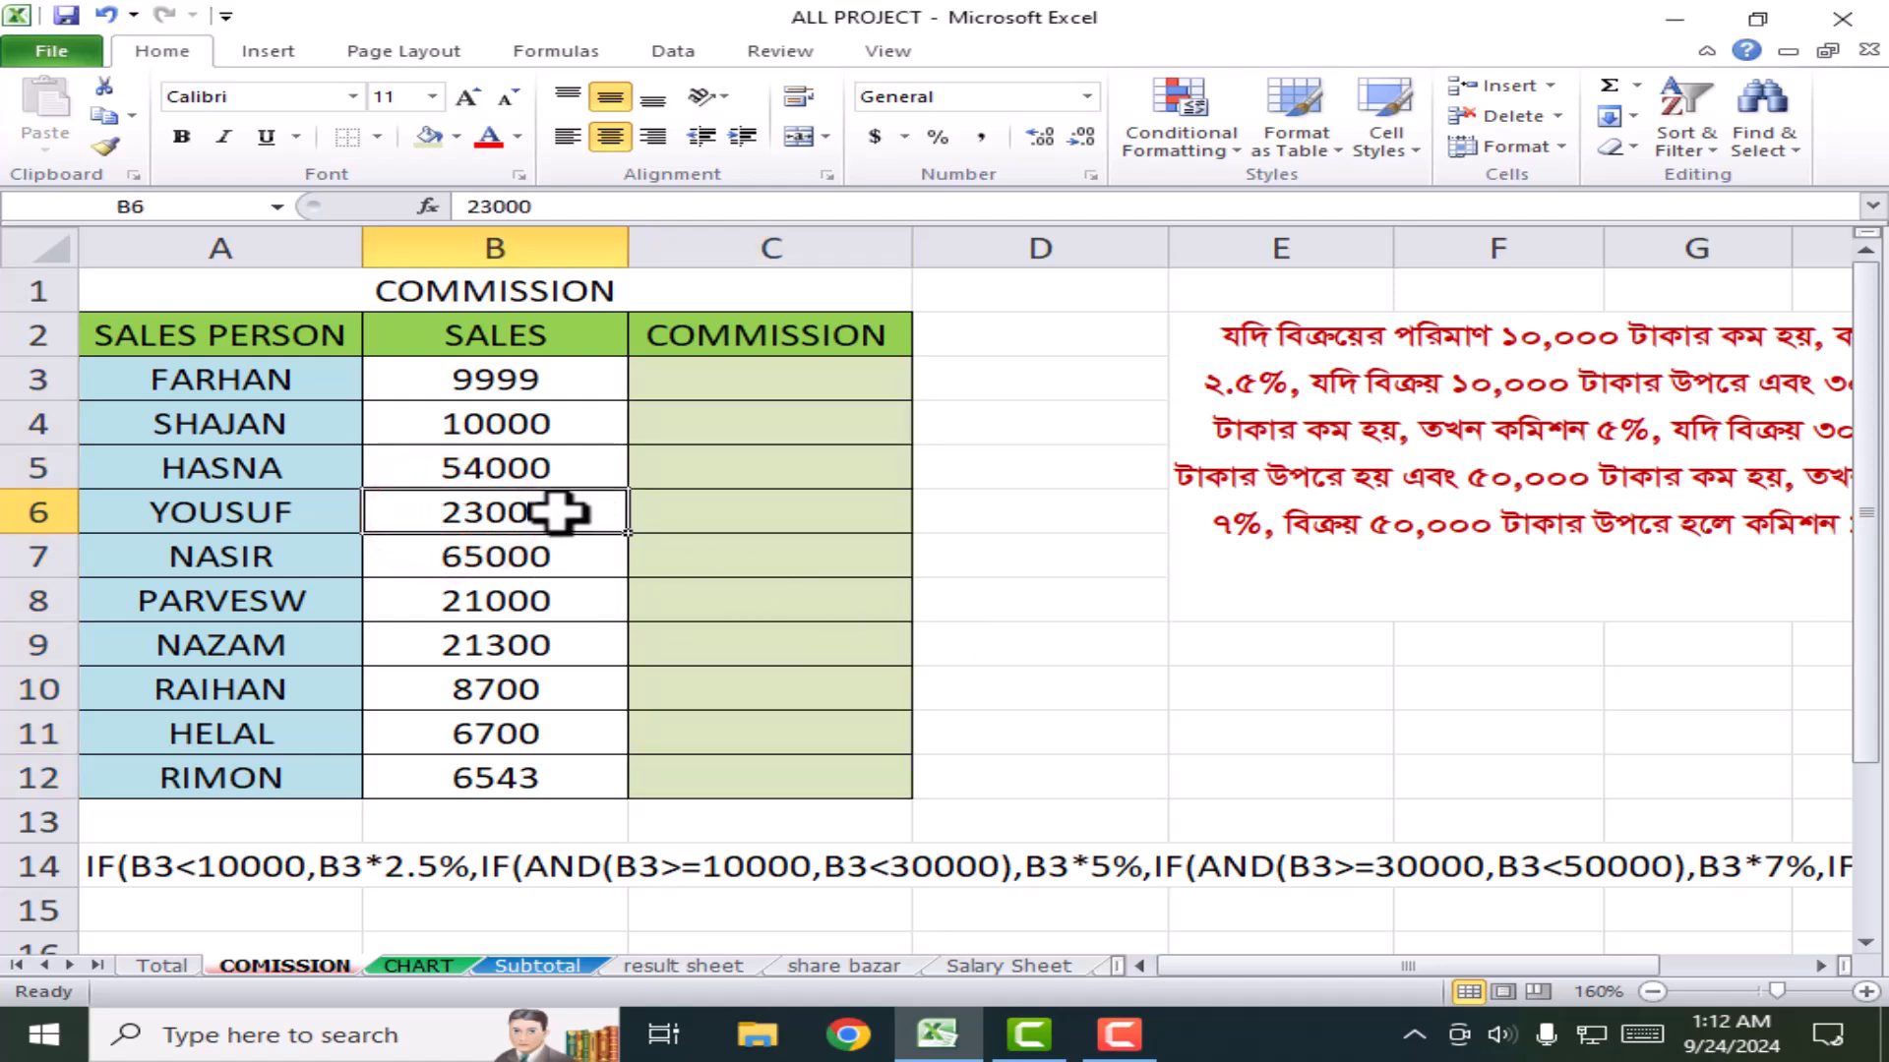
pyautogui.hotkey('ctrl', 'z')
pyautogui.hotkey('ctrl', 'z')
pyautogui.click(864, 777)
pyautogui.moveTo(858, 782); pyautogui.dragTo(125, 340)
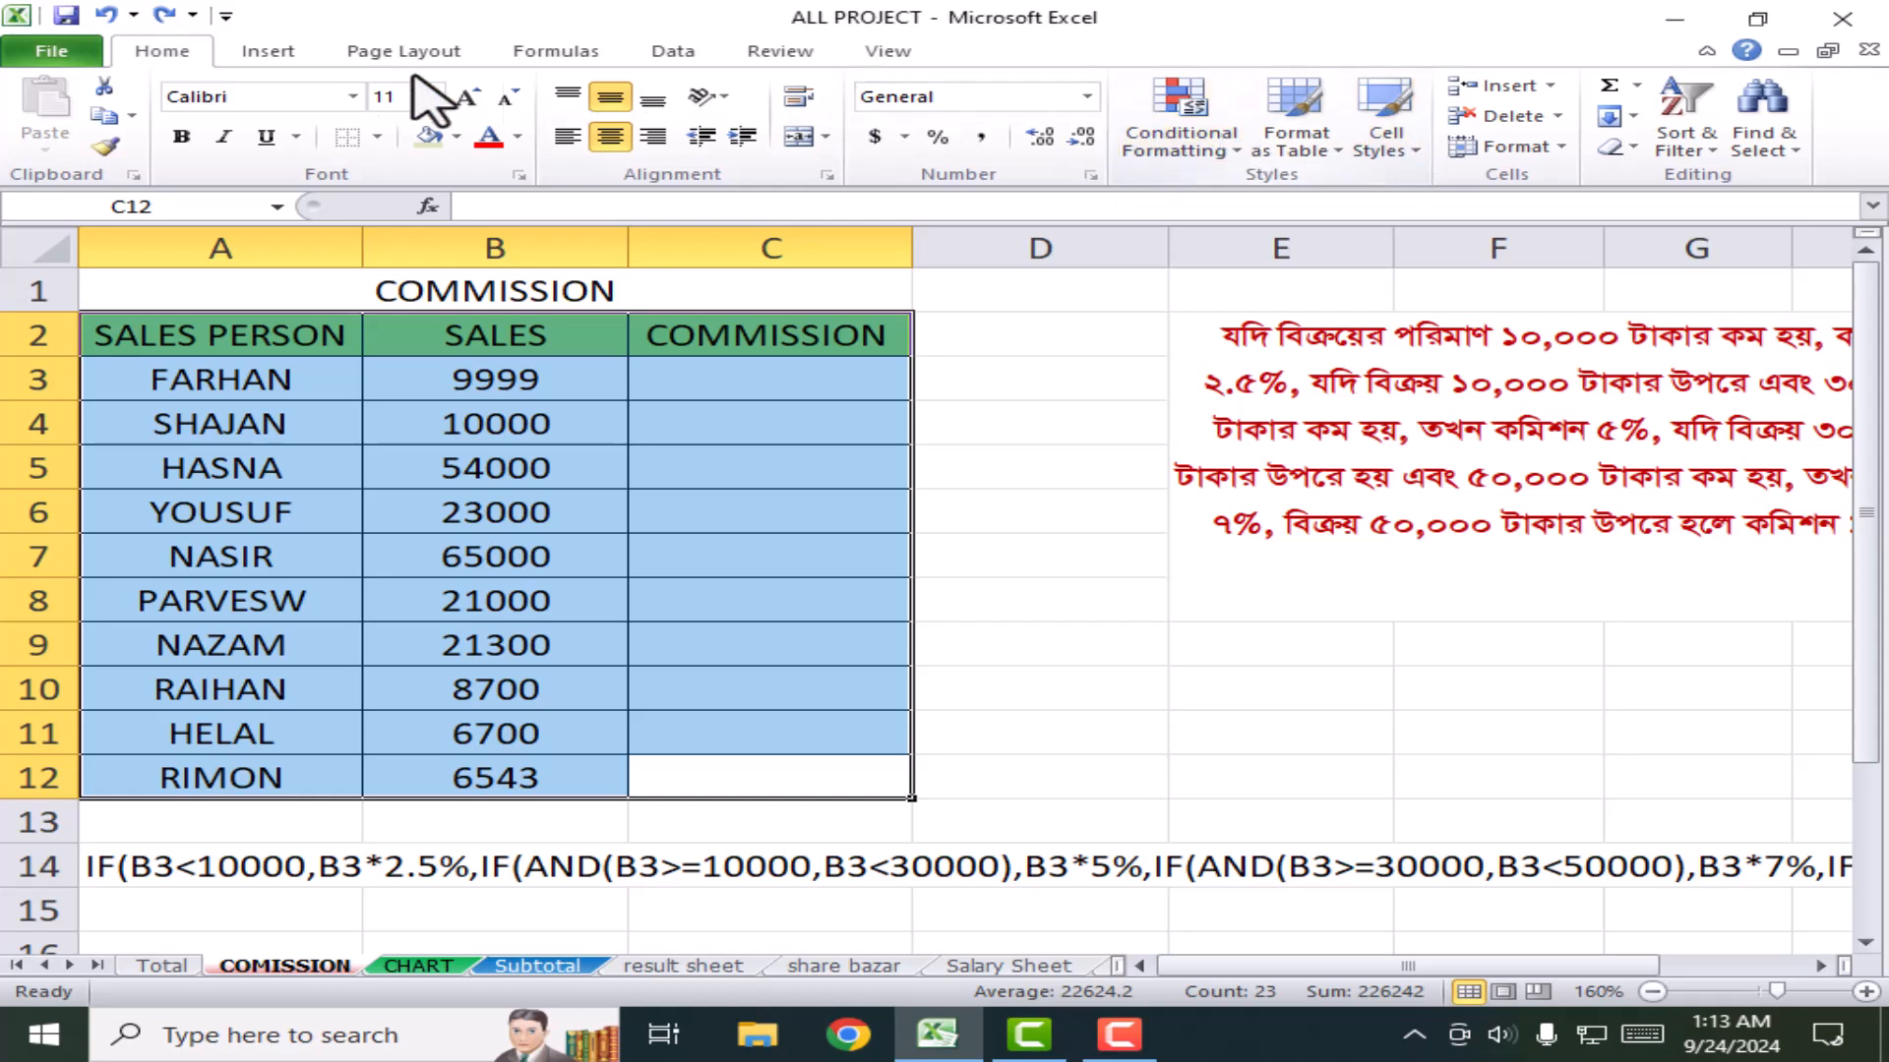
# Step: Format the sales range as a table with headers, using a medium cyan table style
pyautogui.click(268, 52)
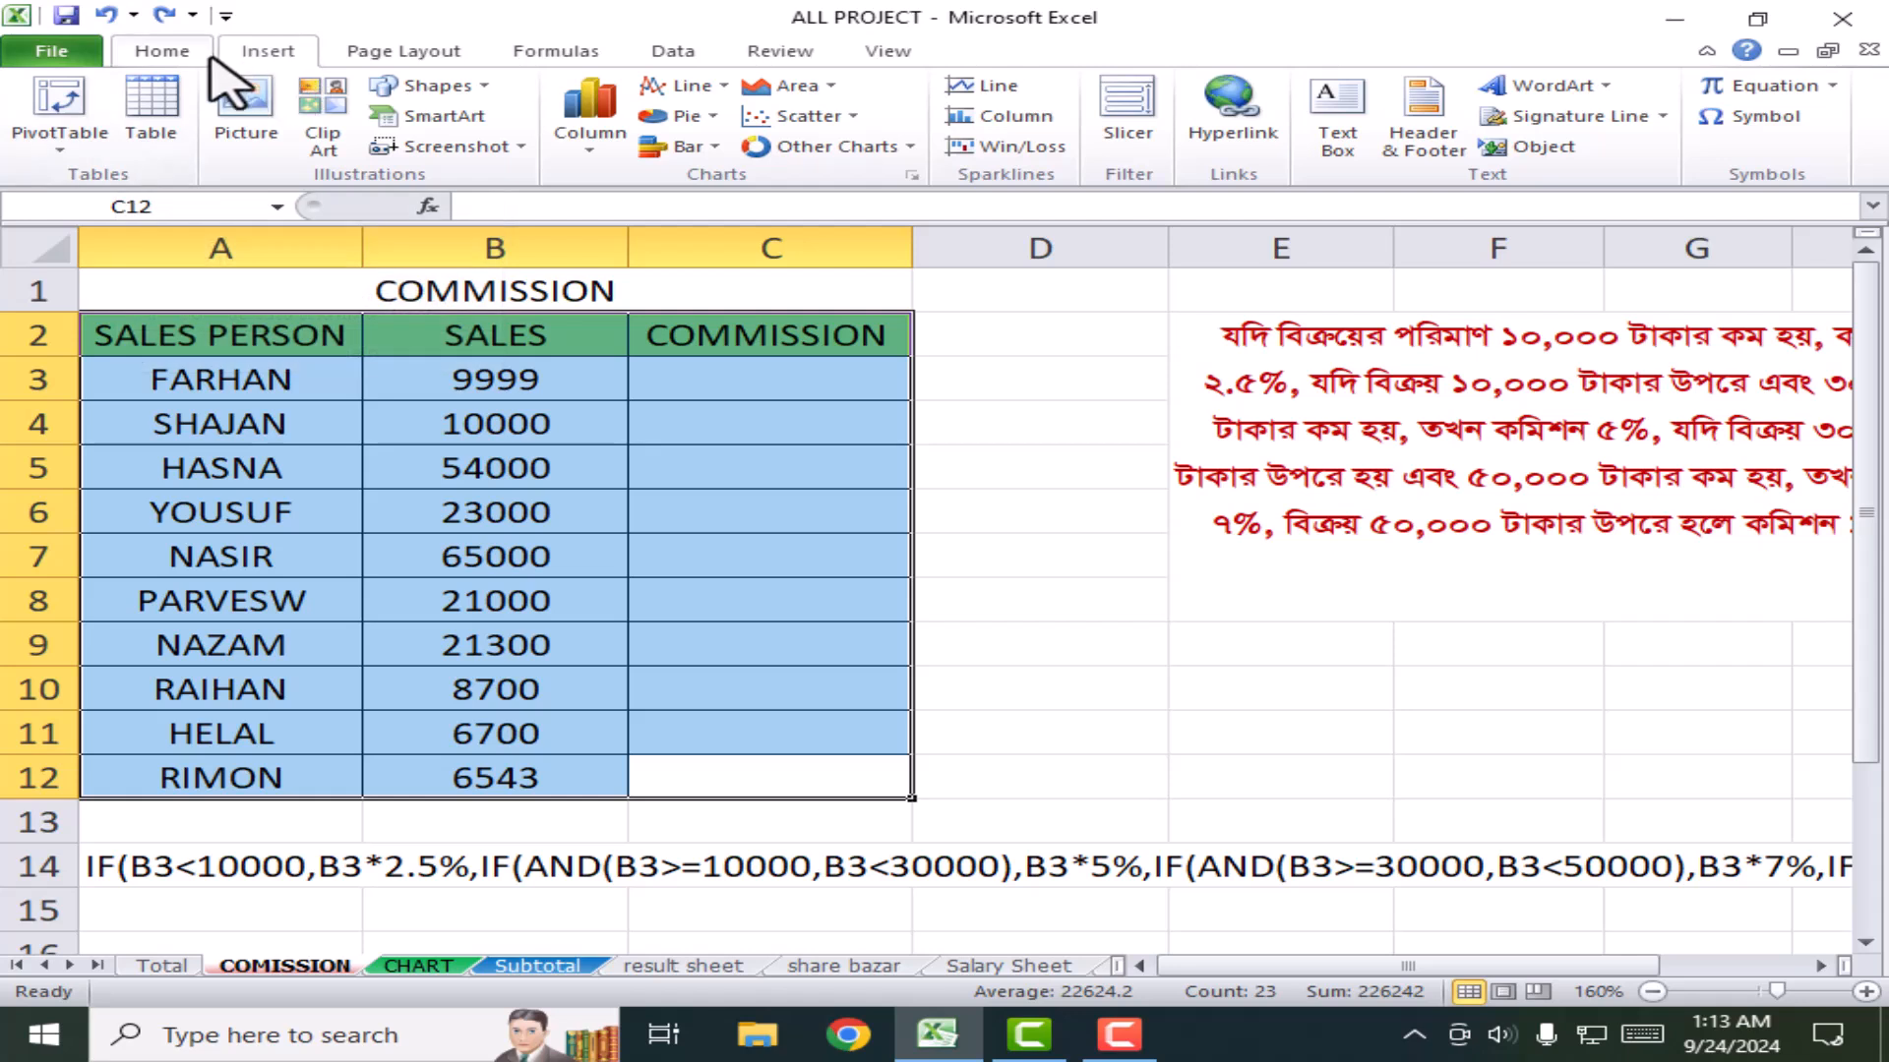
pyautogui.click(163, 49)
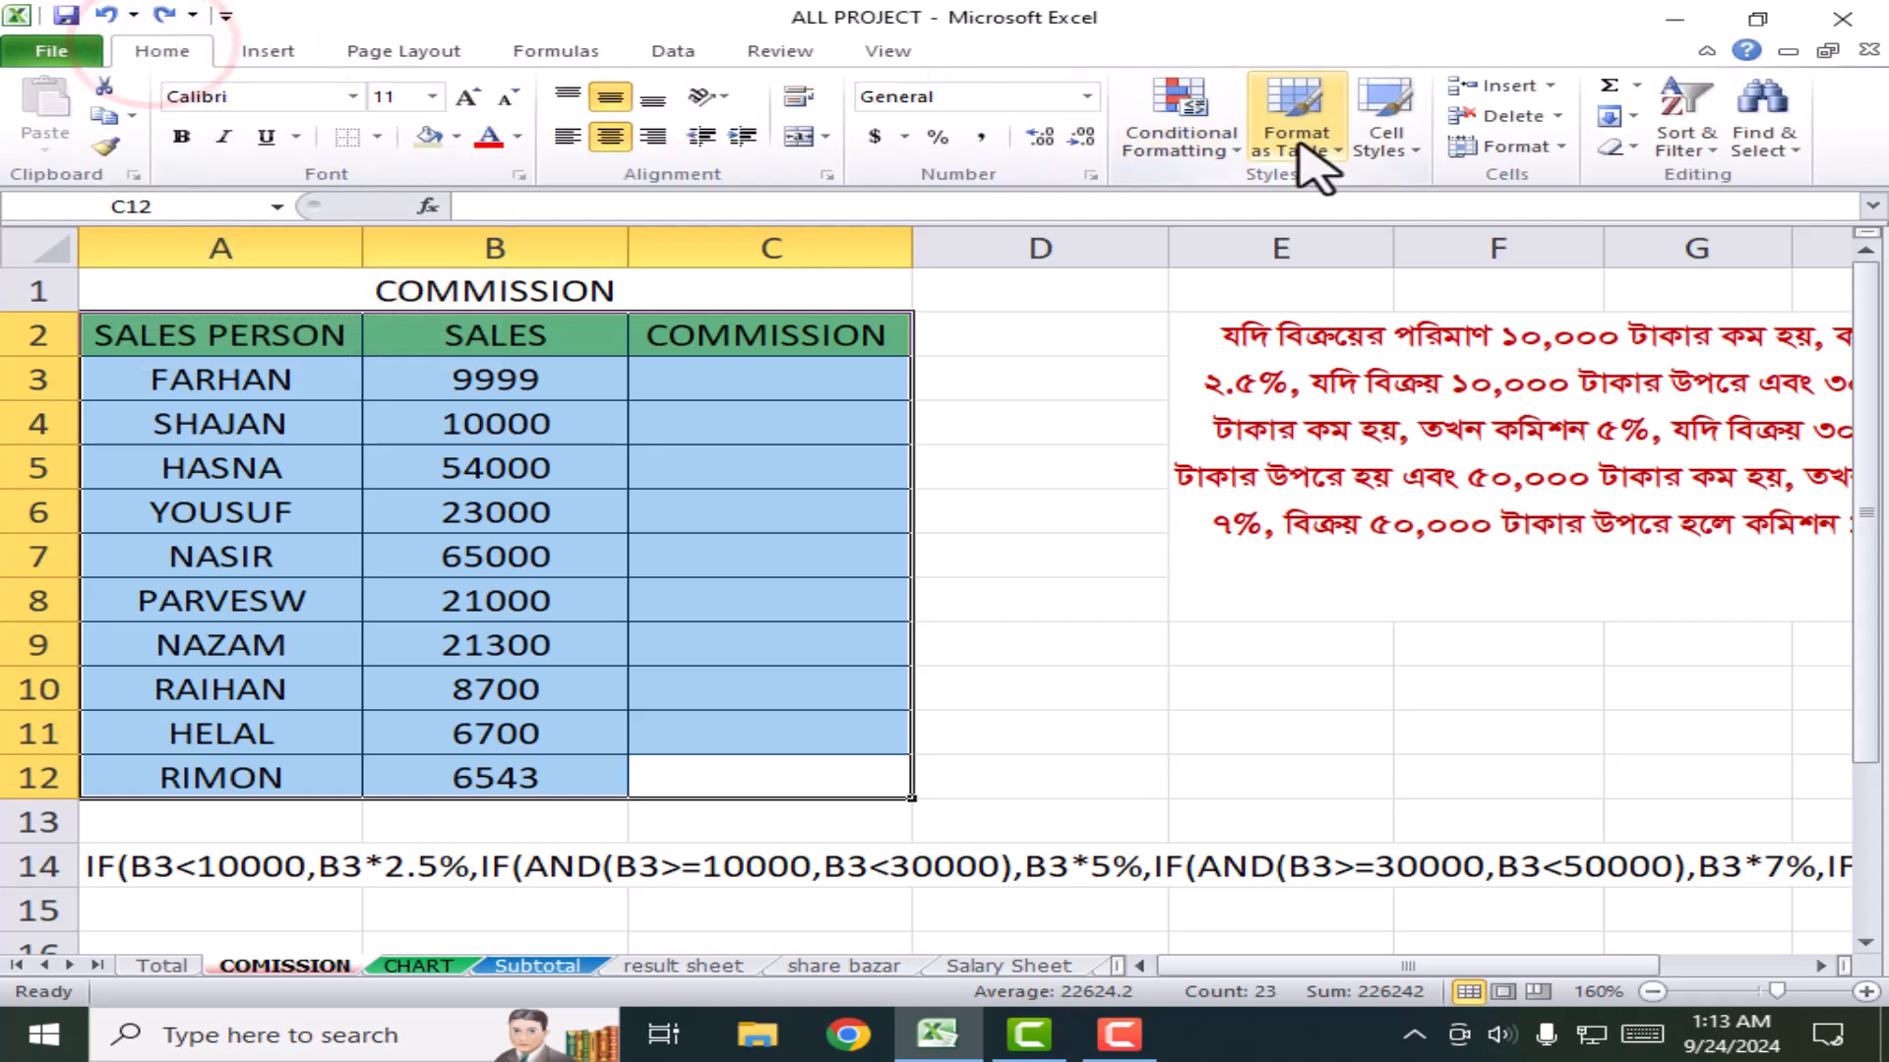
pyautogui.click(1306, 104)
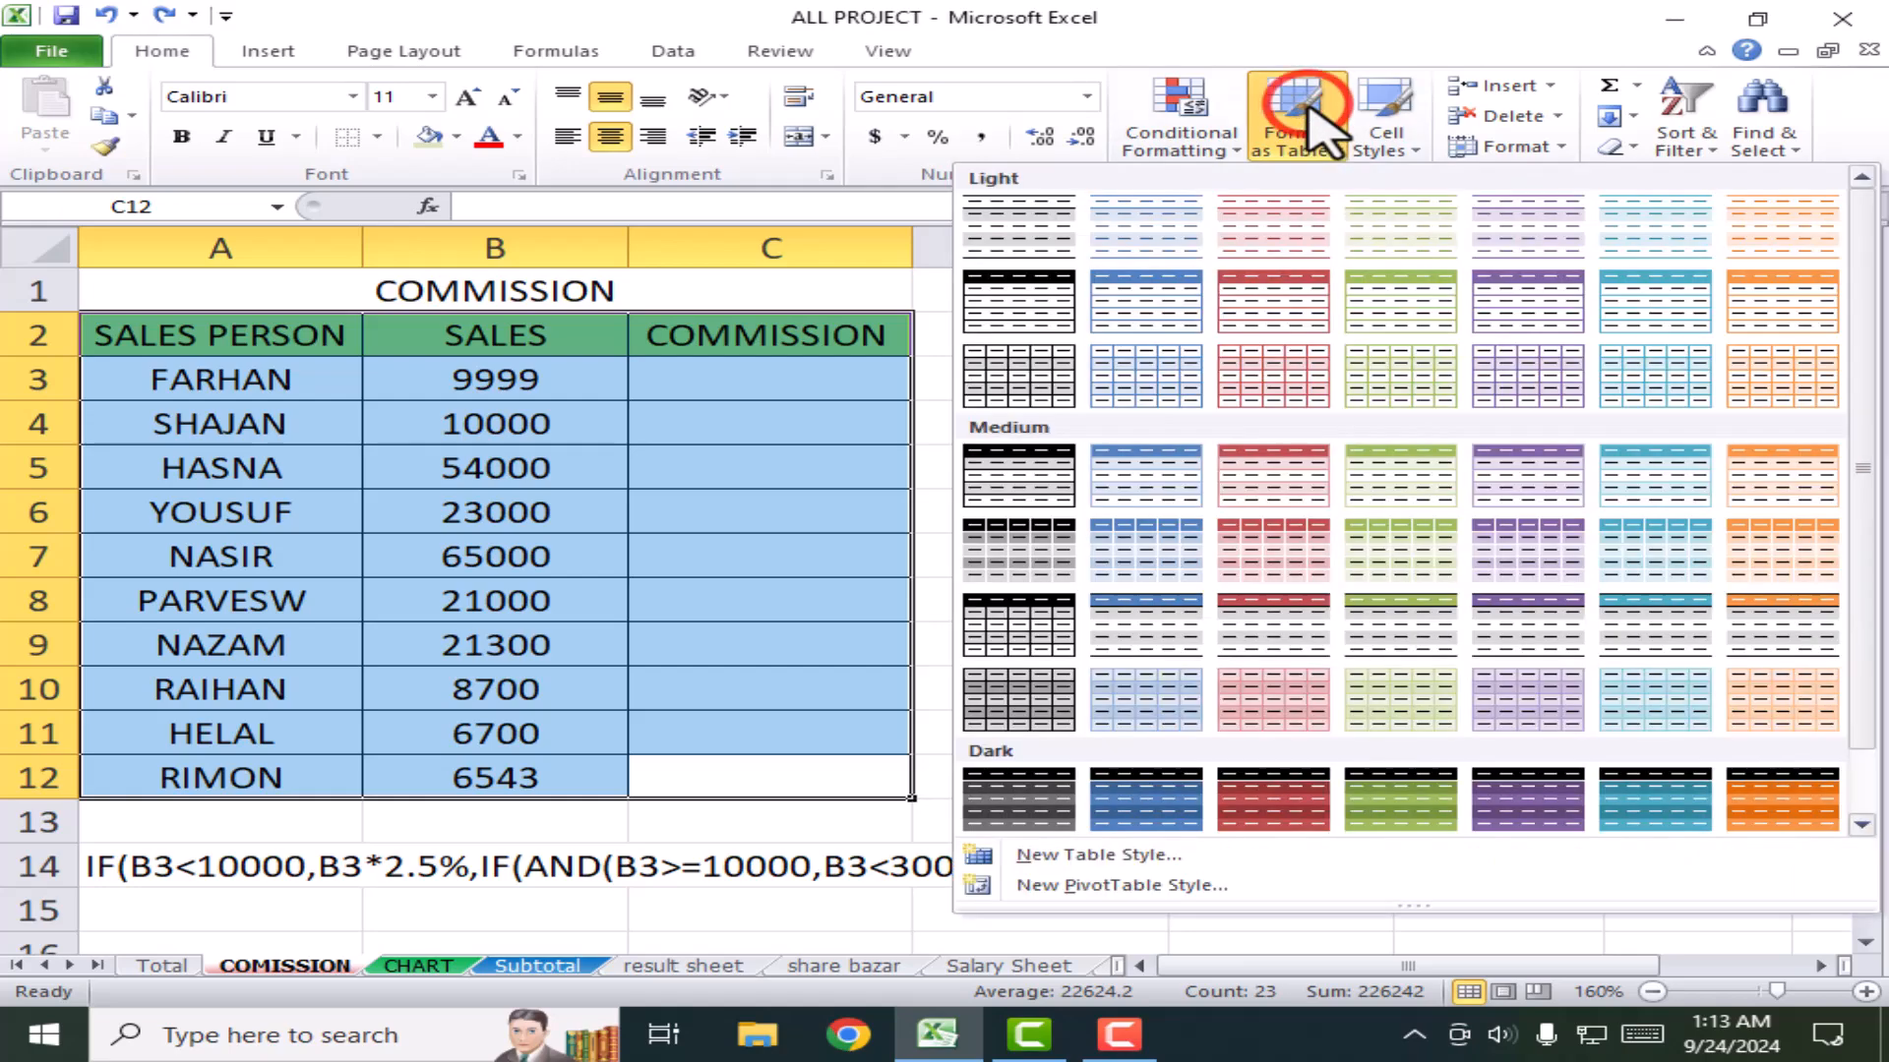
pyautogui.scroll(-2, 1500, 703)
pyautogui.click(1638, 482)
pyautogui.click(1490, 588)
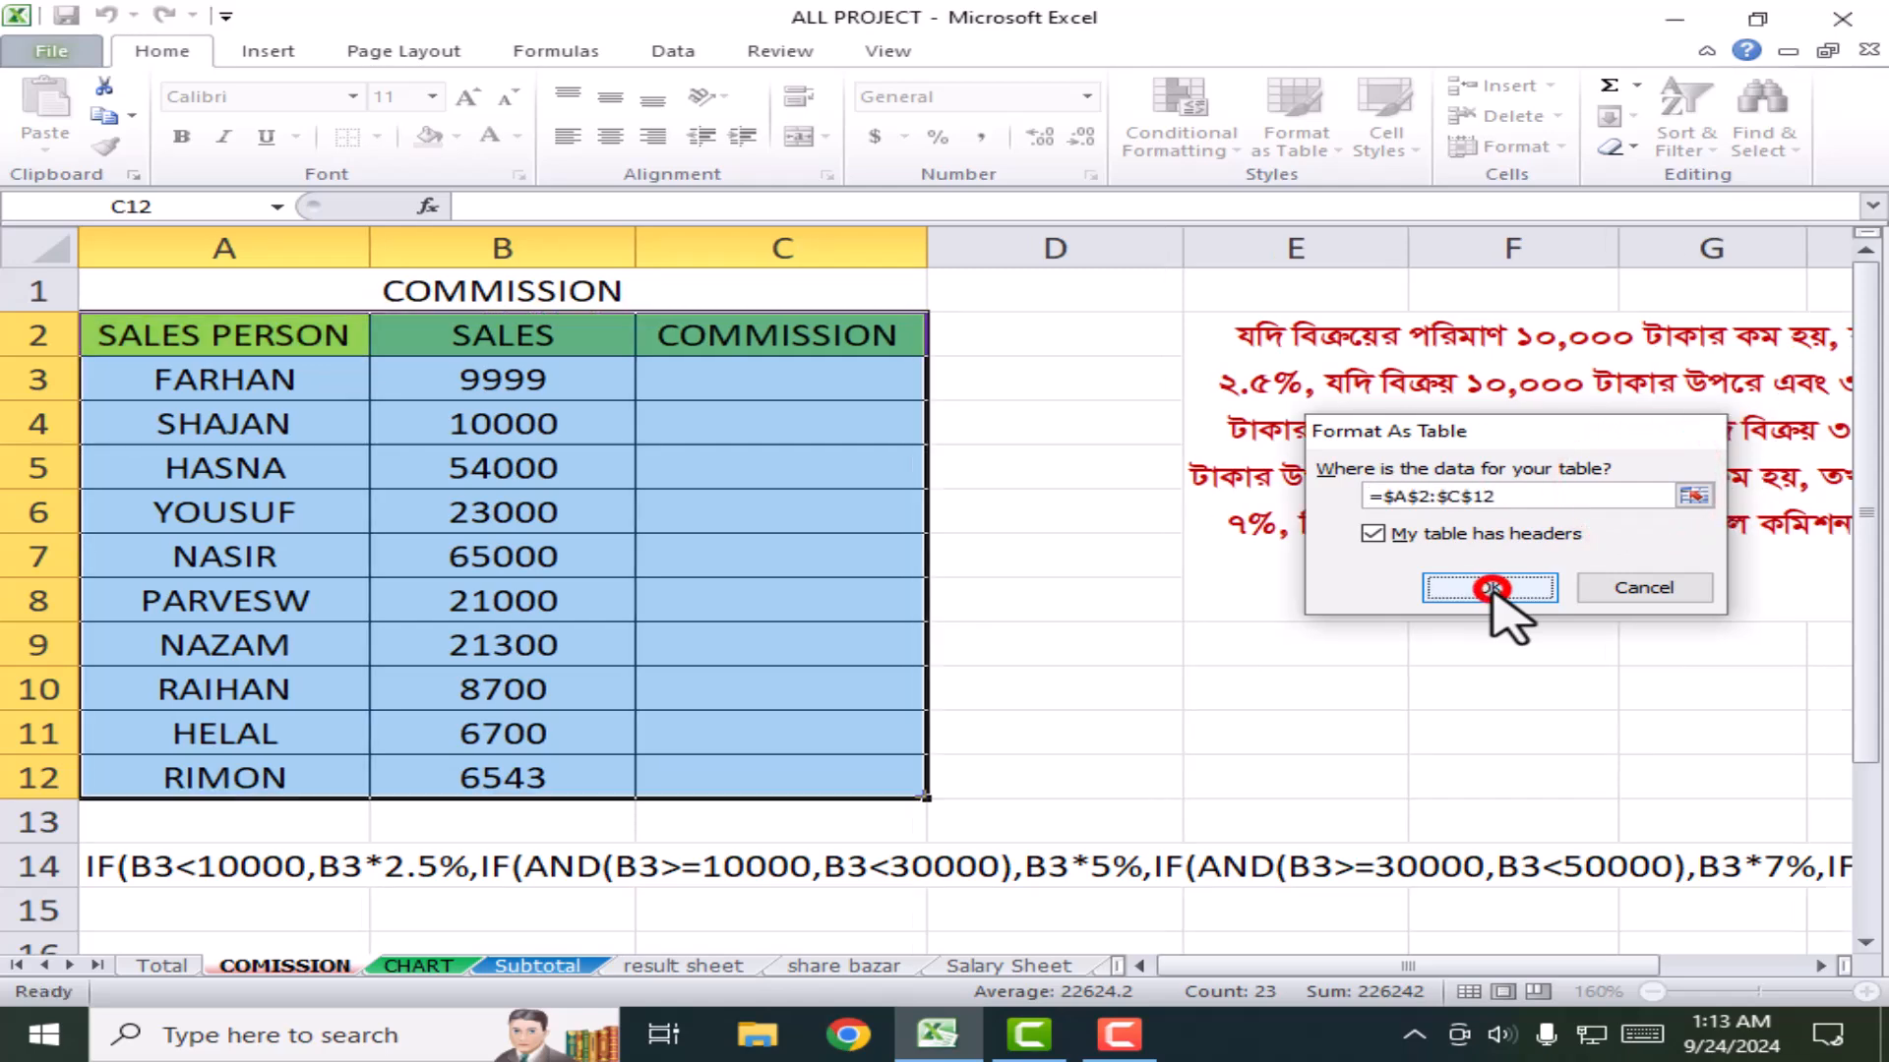
# Step: Convert the table back to a normal range
pyautogui.click(816, 586)
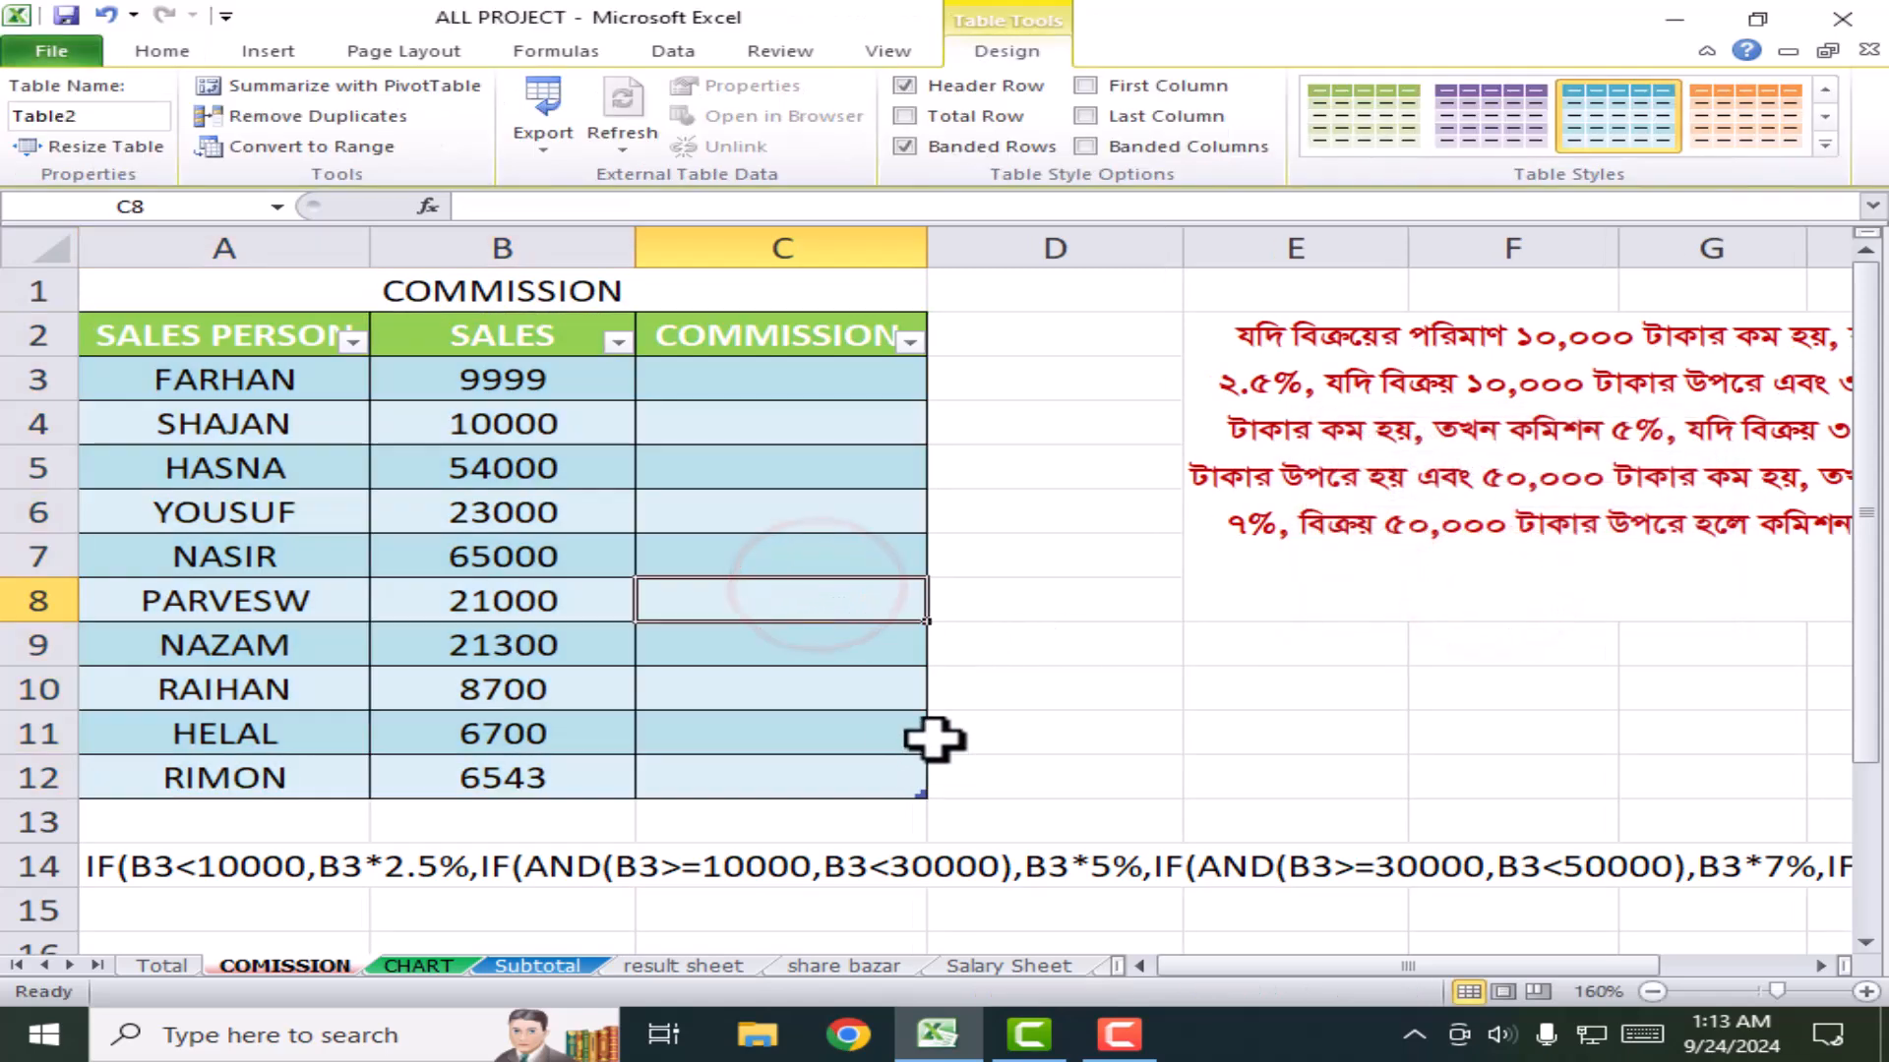
pyautogui.click(753, 468)
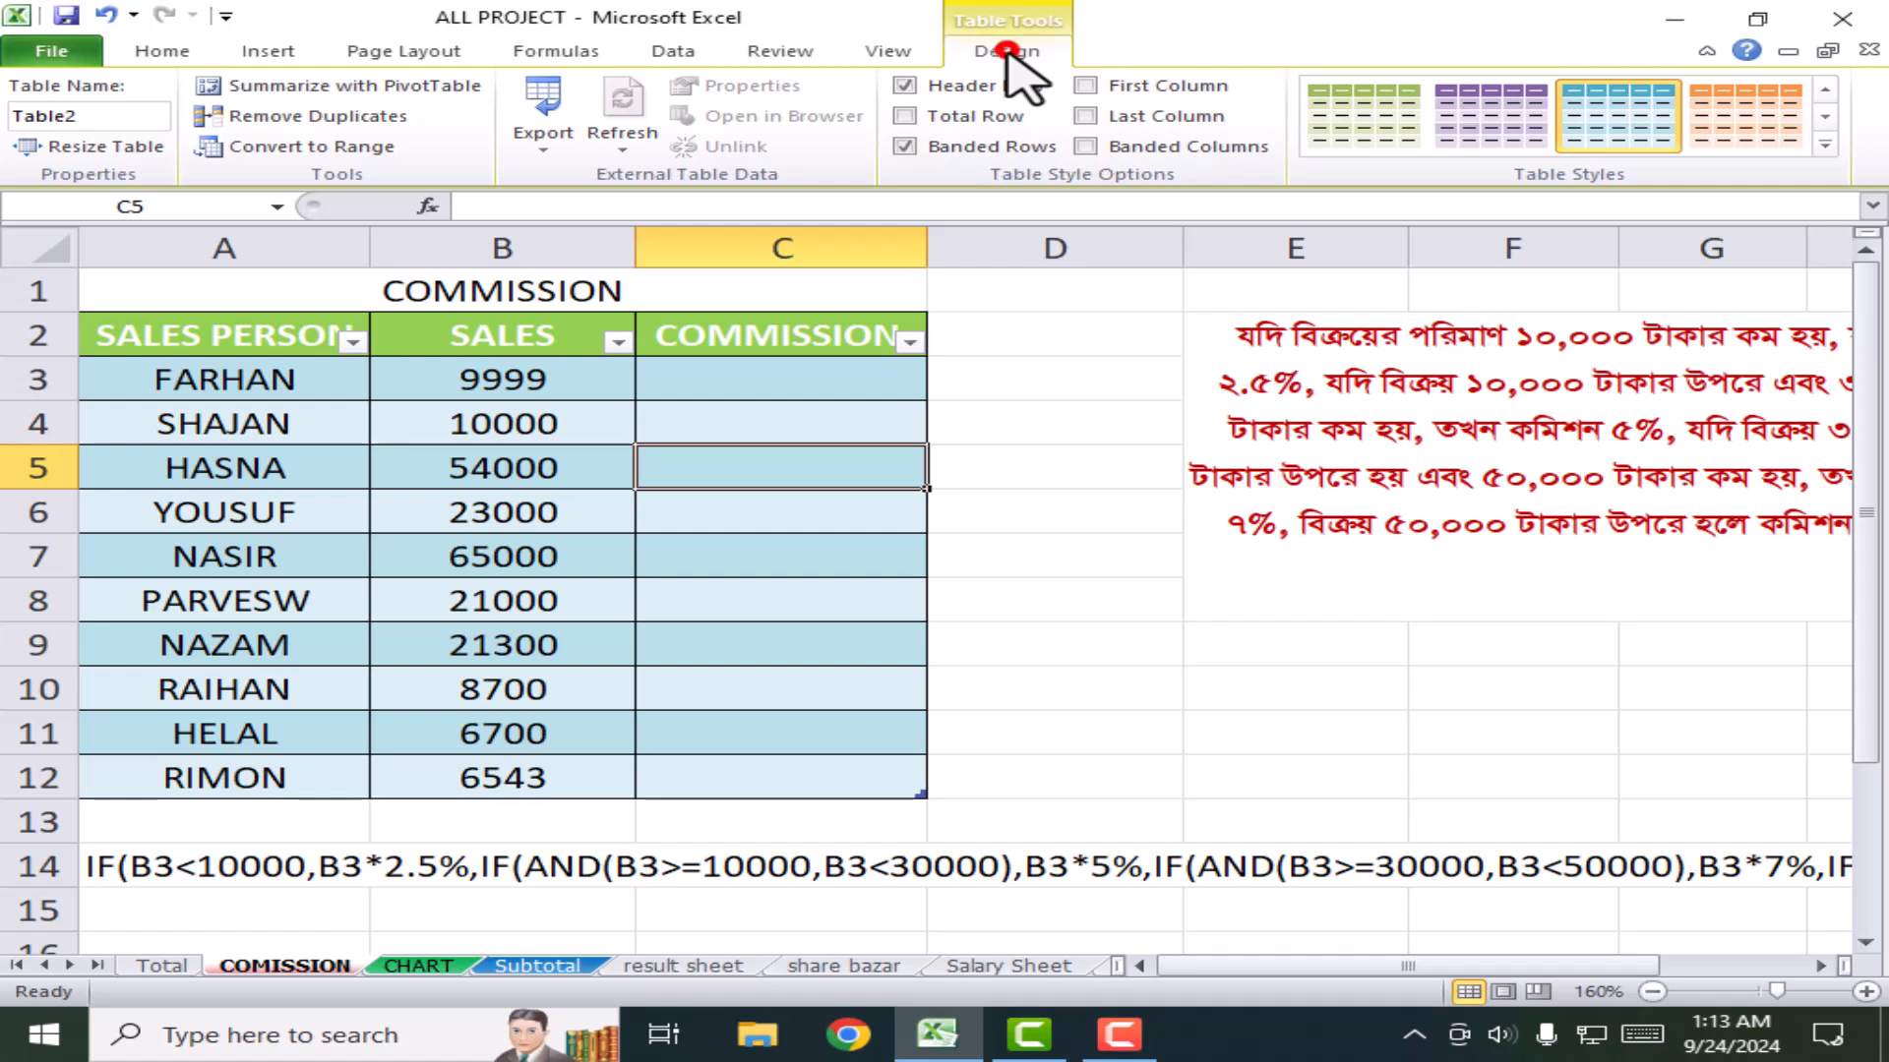
pyautogui.click(270, 149)
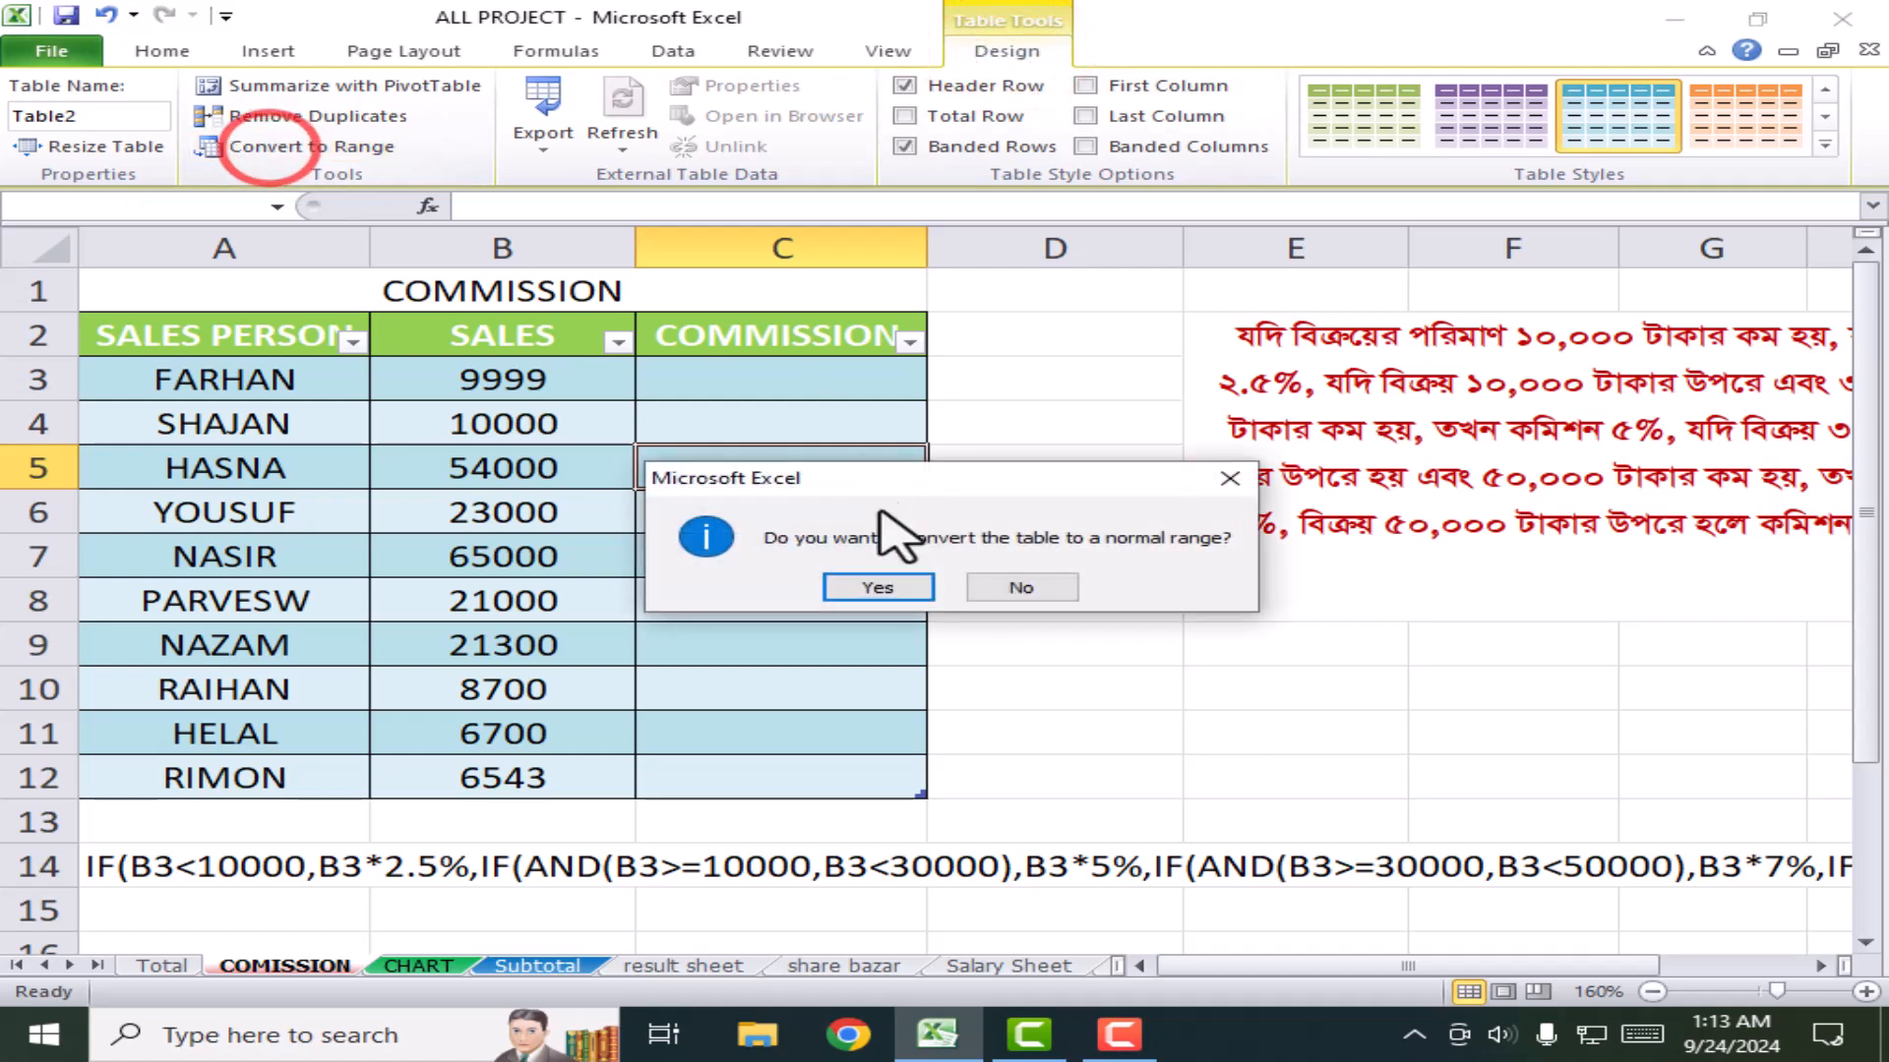
pyautogui.click(877, 585)
# Step: Check the light blue COMMISSION cells C3 to C5, then show the Insert ribbon
pyautogui.click(1170, 674)
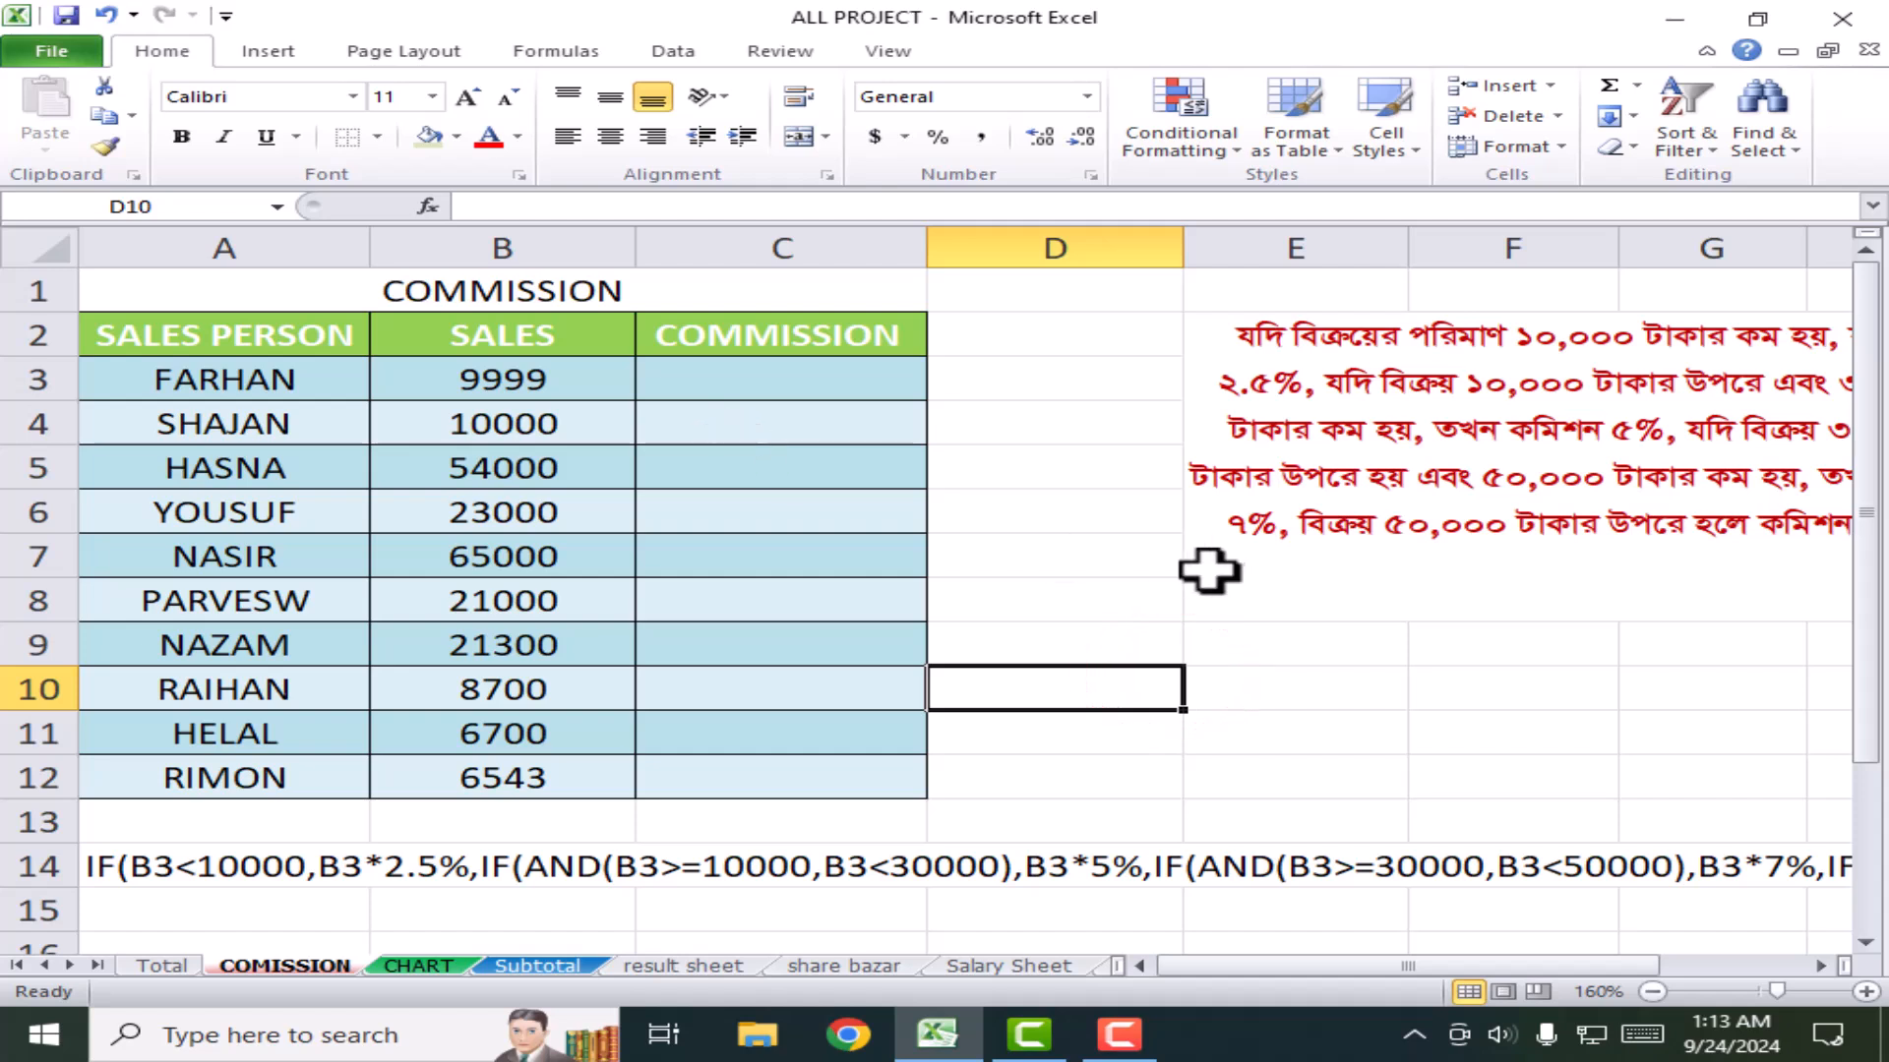
pyautogui.click(1087, 509)
pyautogui.click(847, 505)
pyautogui.click(777, 413)
pyautogui.click(775, 379)
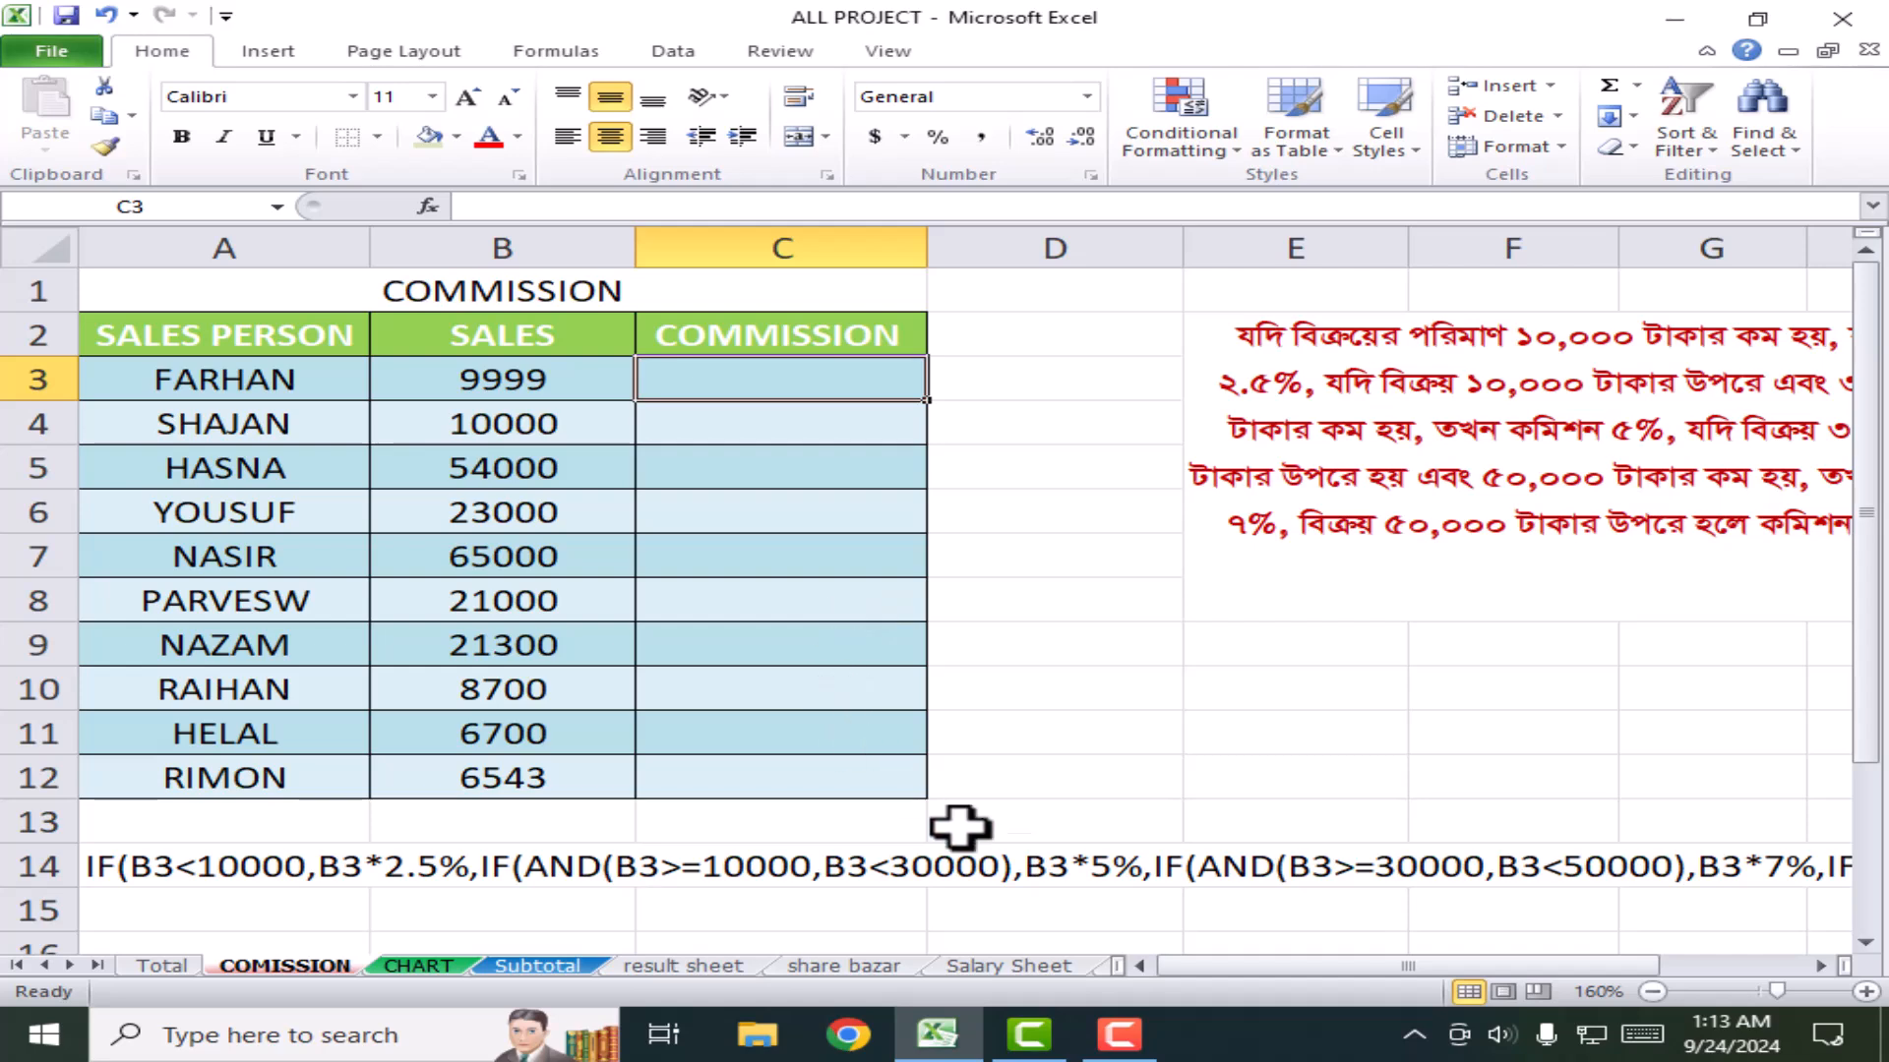
pyautogui.scroll(-4, 1197, 824)
pyautogui.scroll(4, 1205, 821)
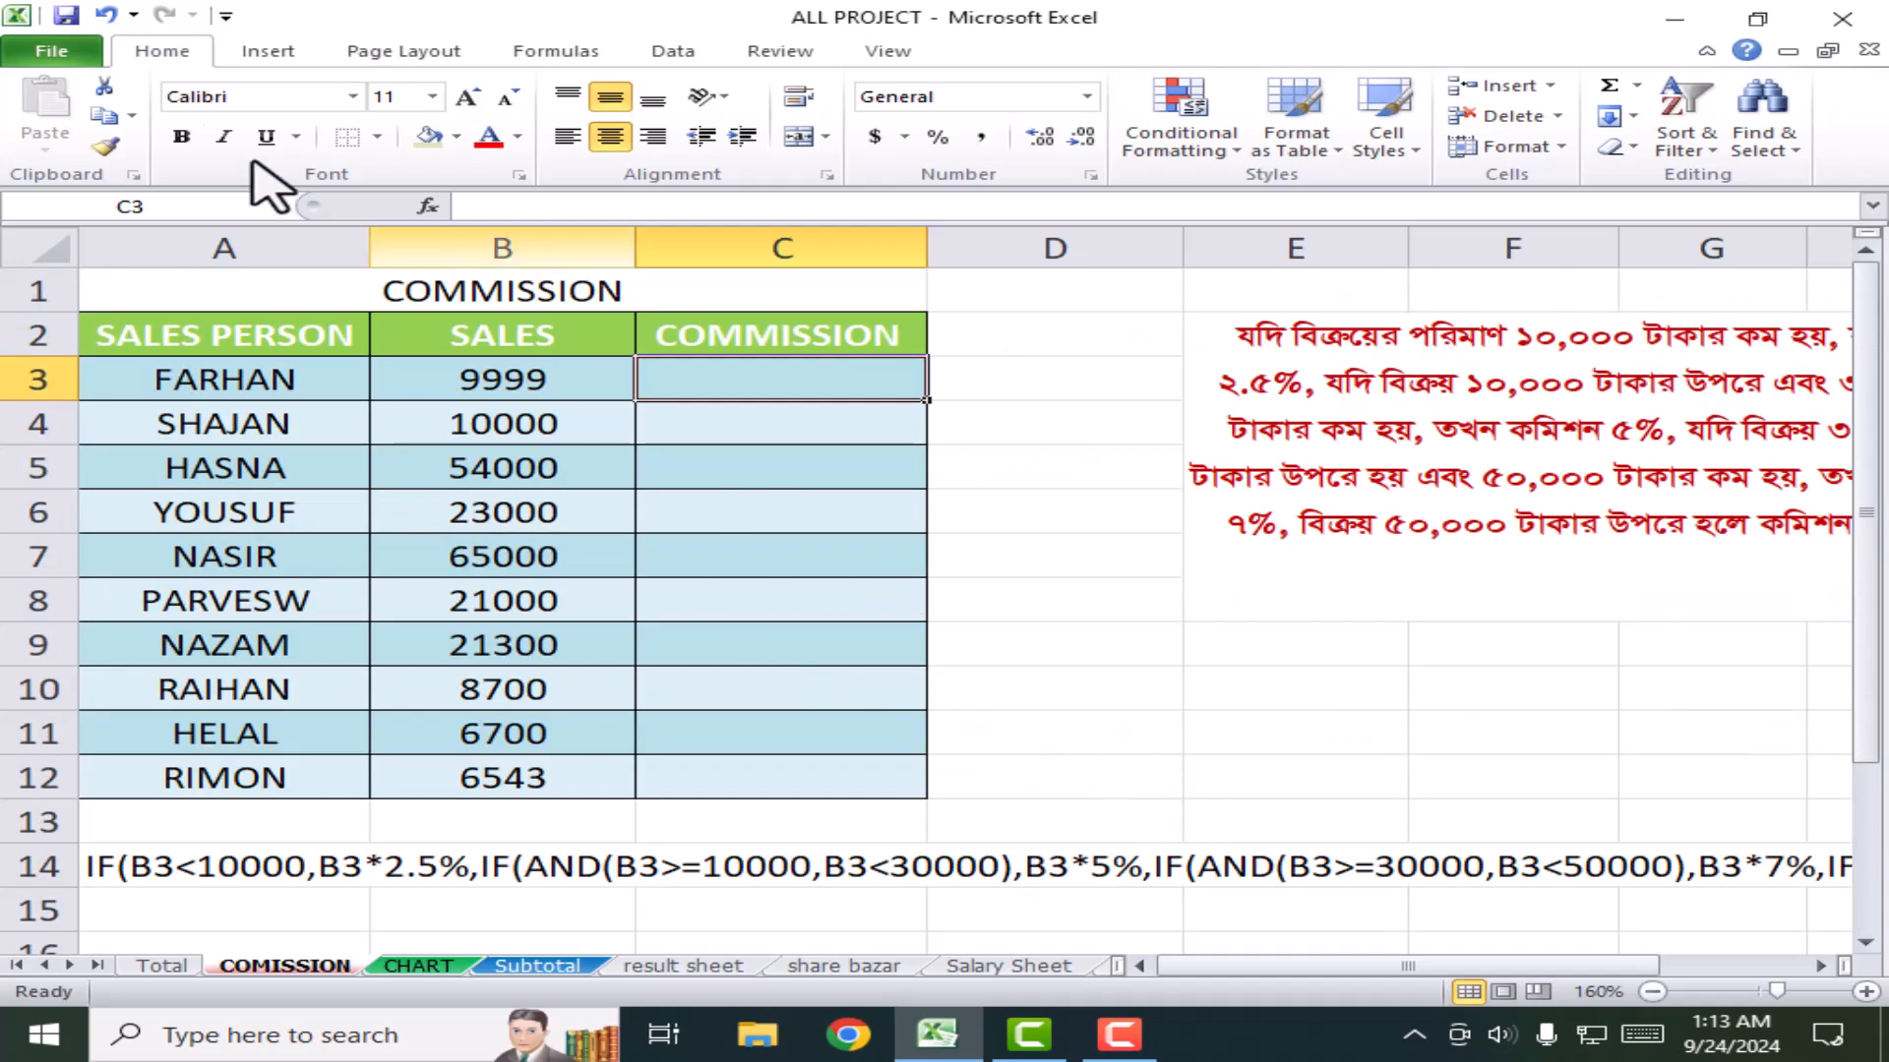
pyautogui.click(280, 49)
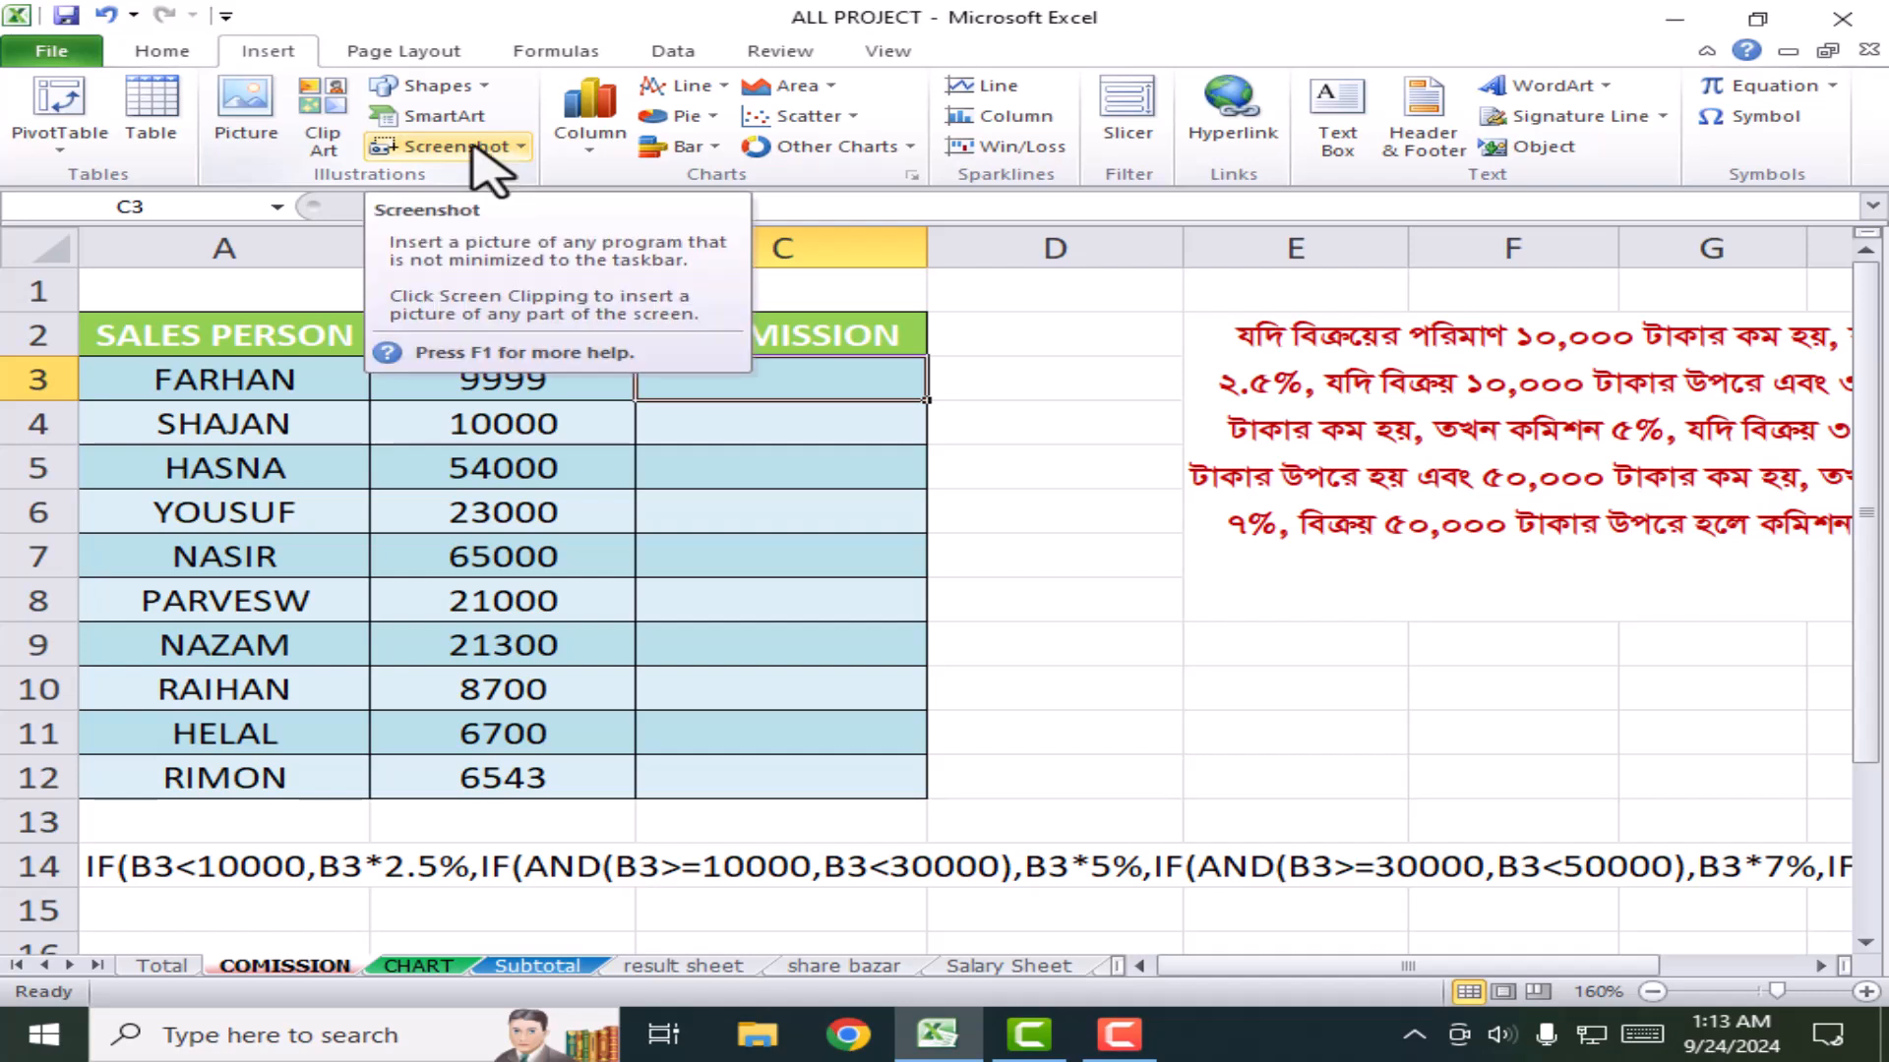
# Step: Browse the sheets, then insert a blank Sheet2 and move it ahead of Total
pyautogui.click(1087, 558)
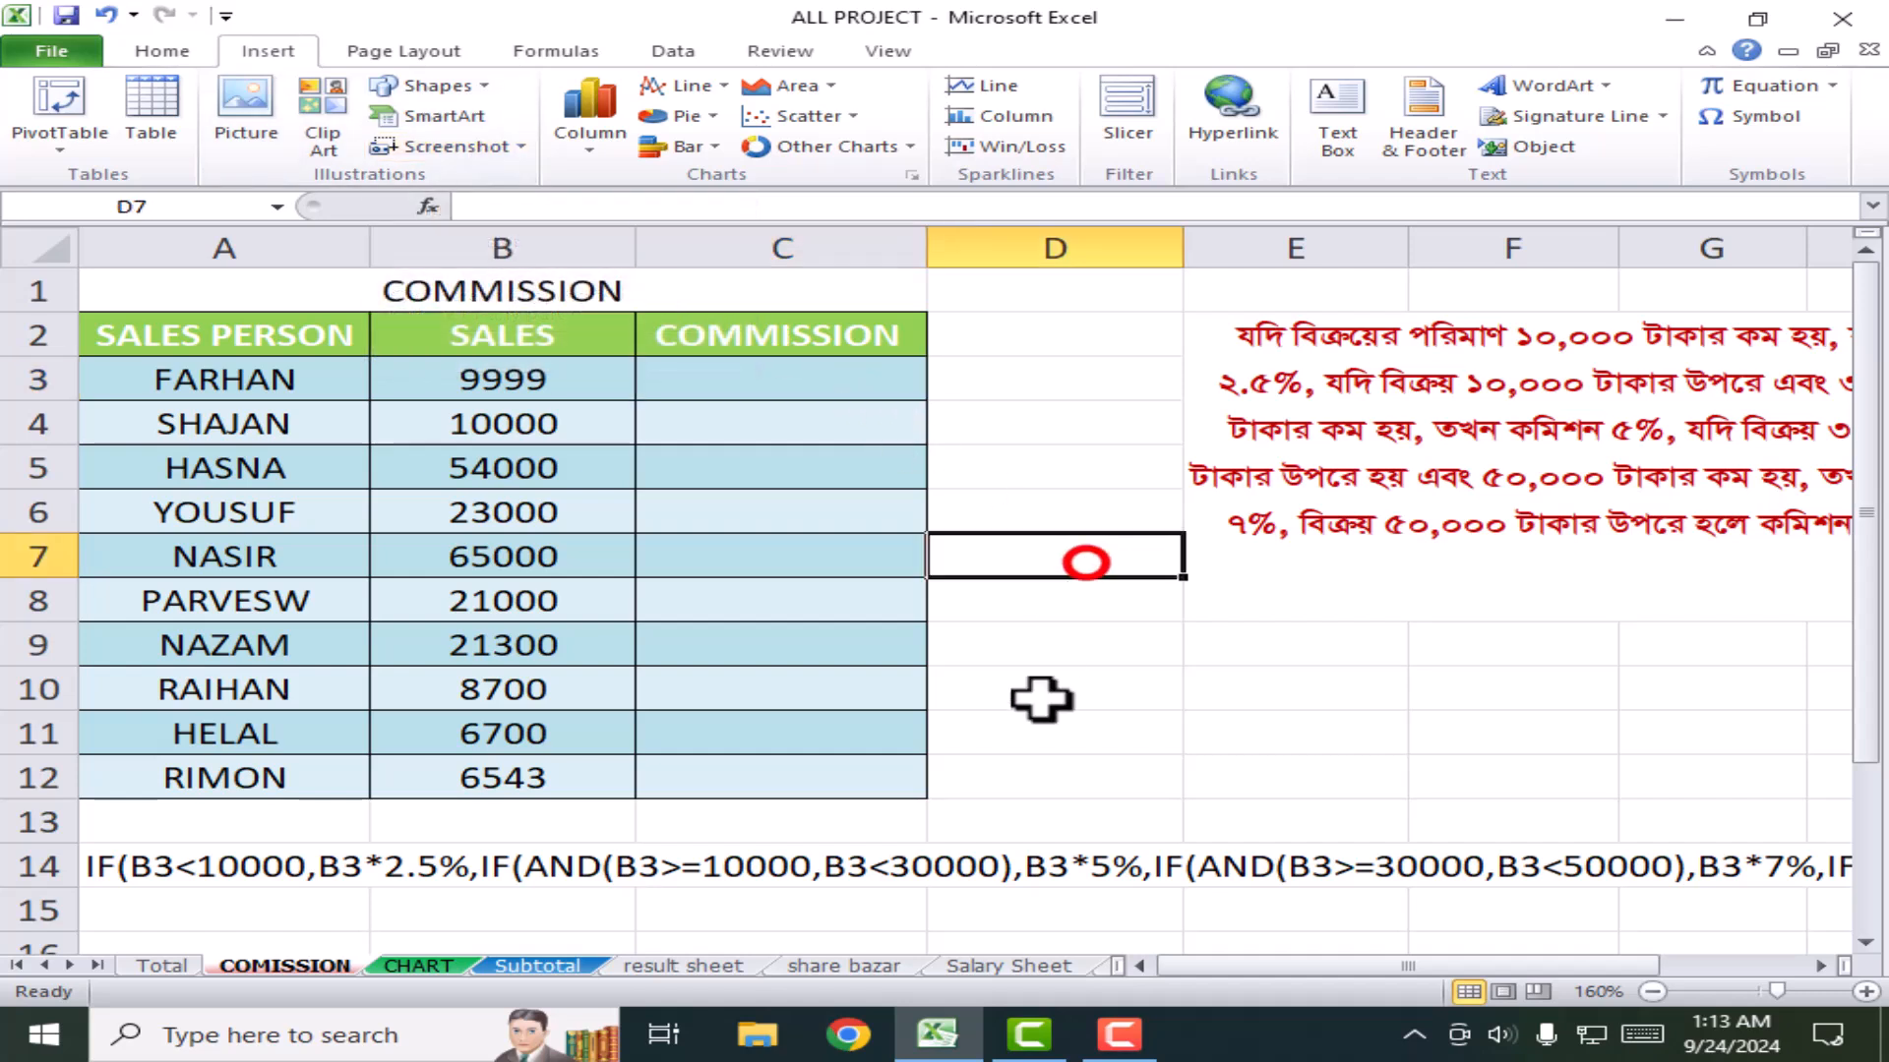
pyautogui.click(160, 966)
pyautogui.click(280, 966)
pyautogui.click(401, 966)
pyautogui.click(531, 966)
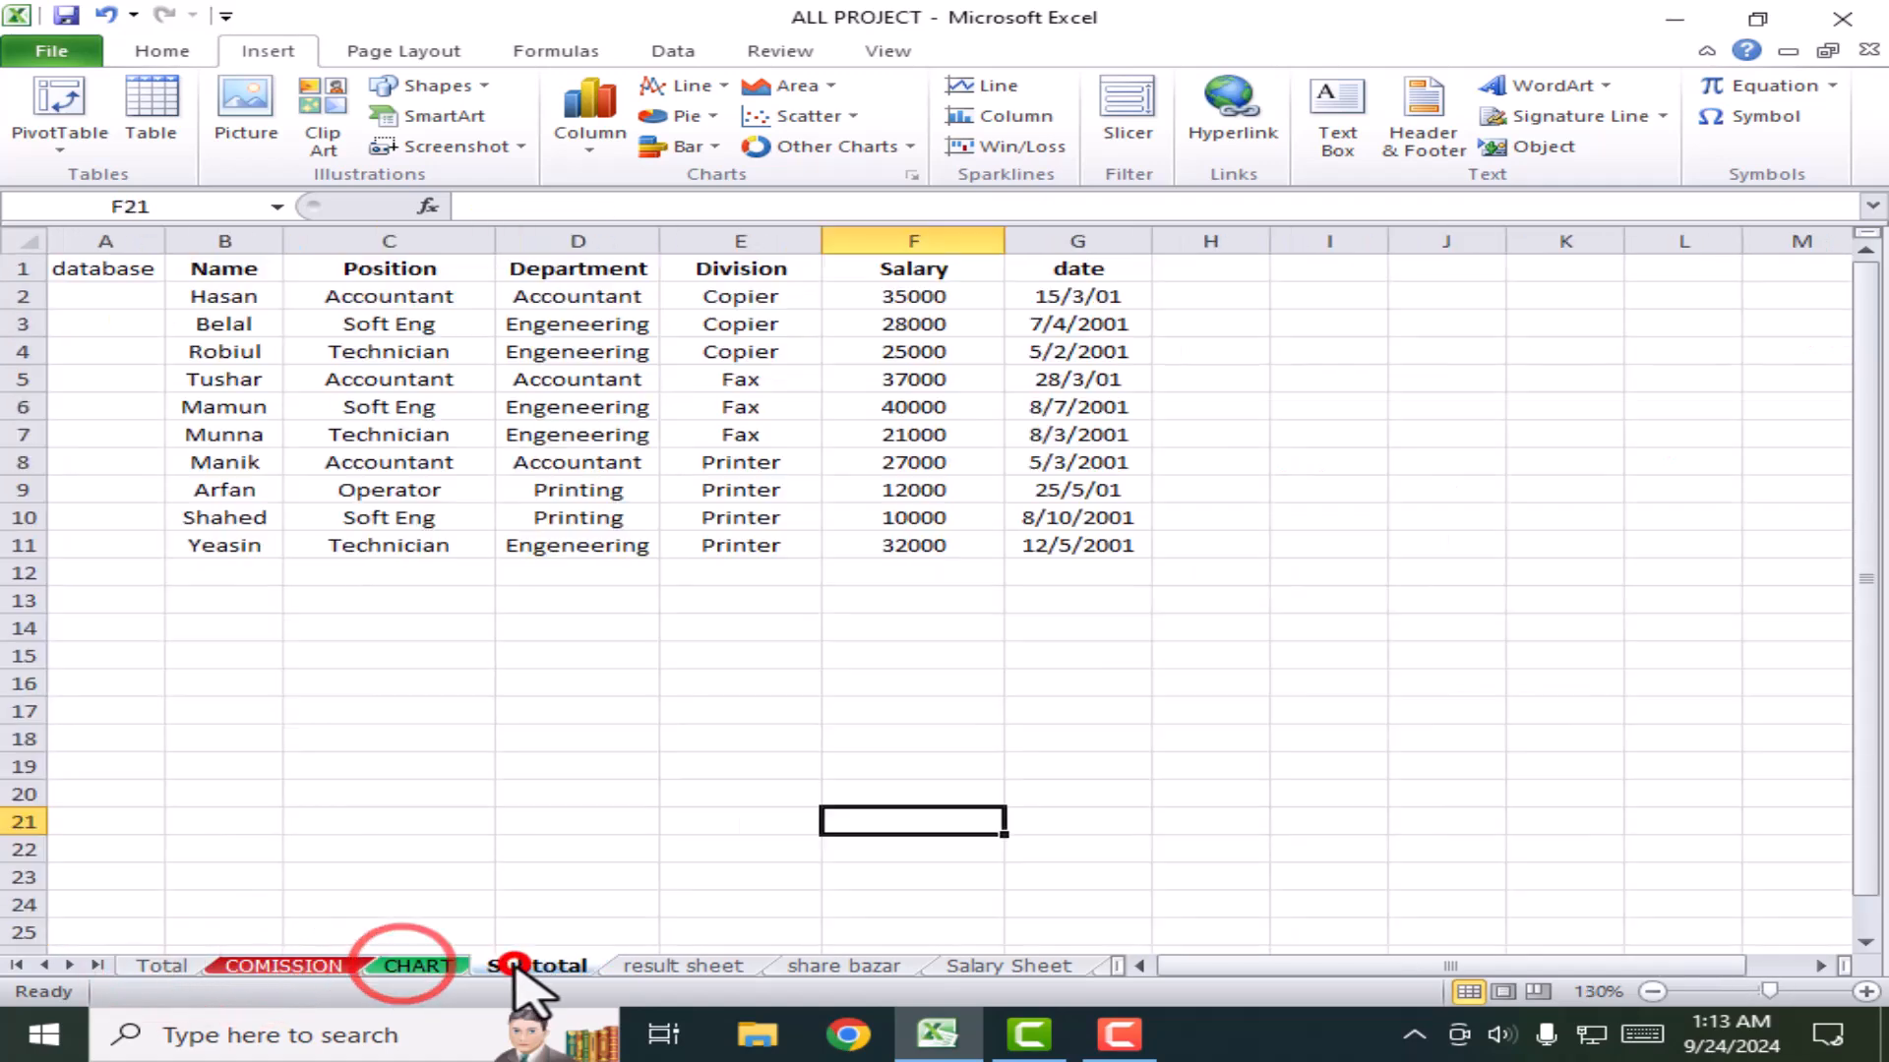
pyautogui.click(679, 966)
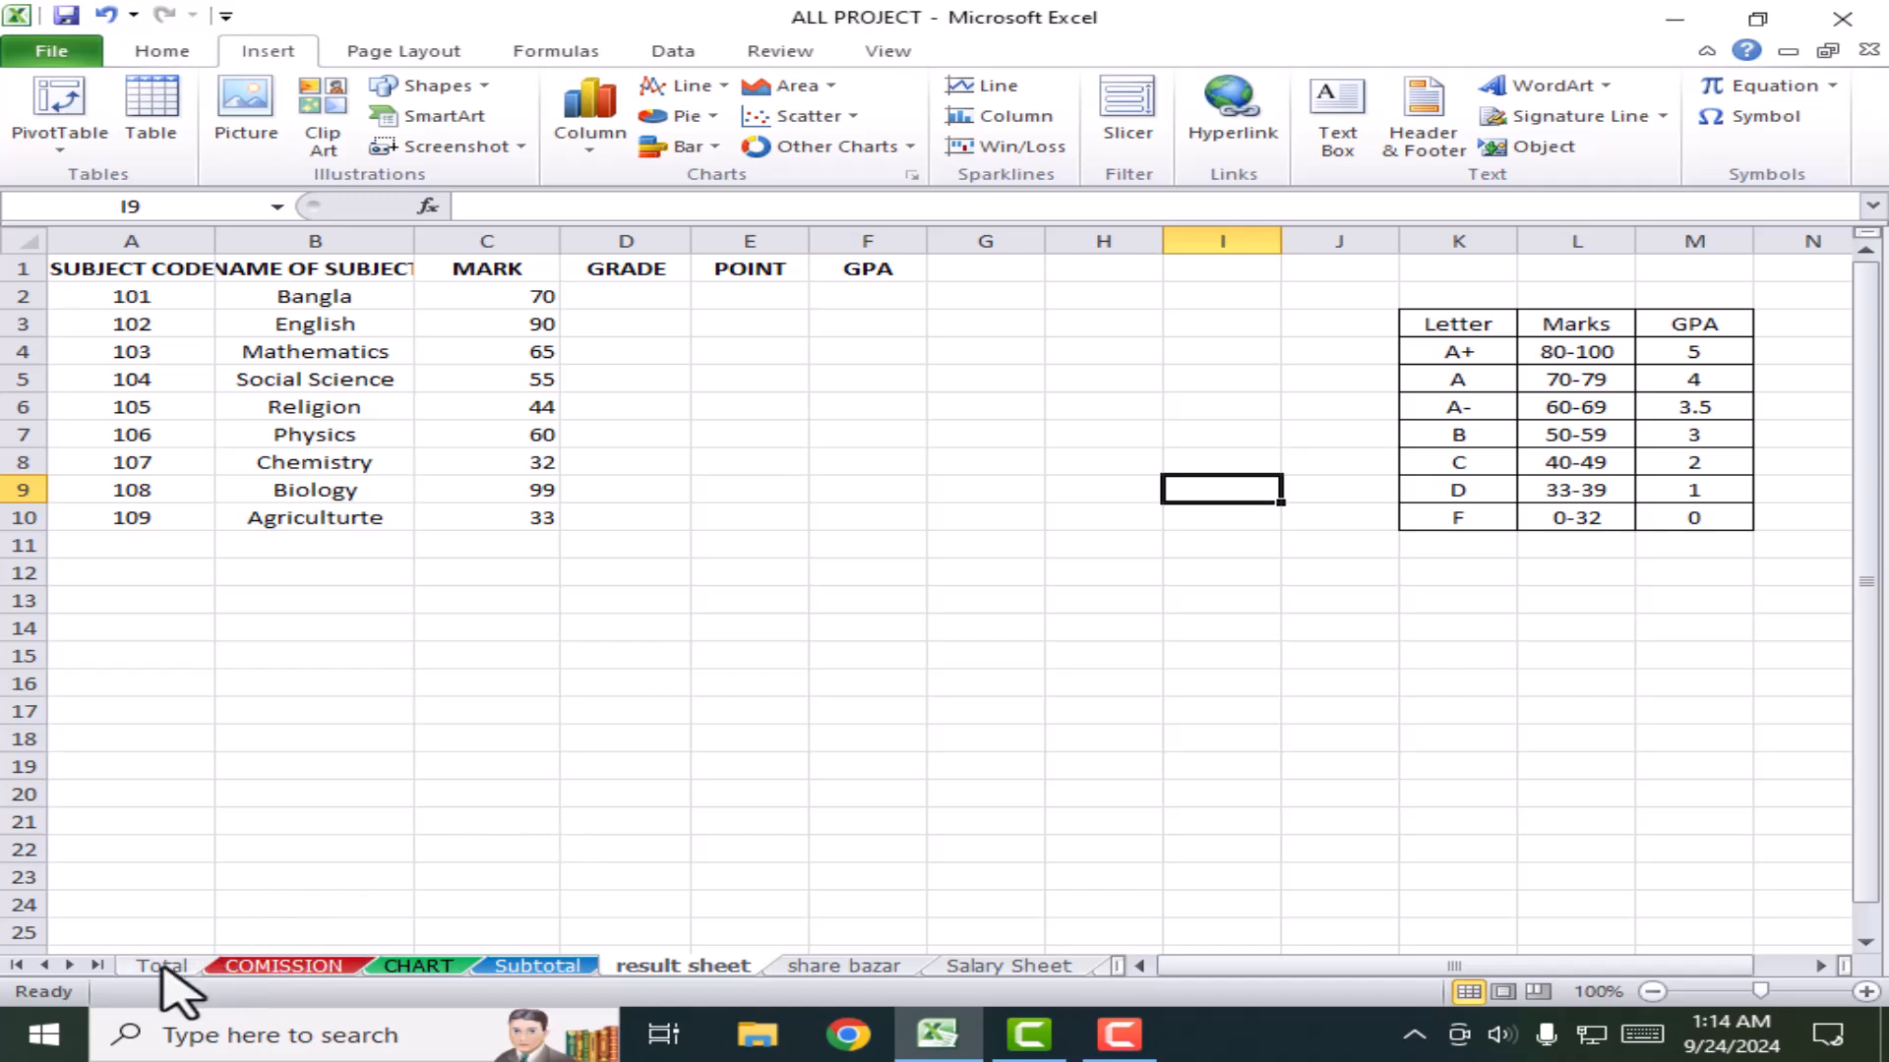
pyautogui.click(1050, 969)
pyautogui.click(1087, 968)
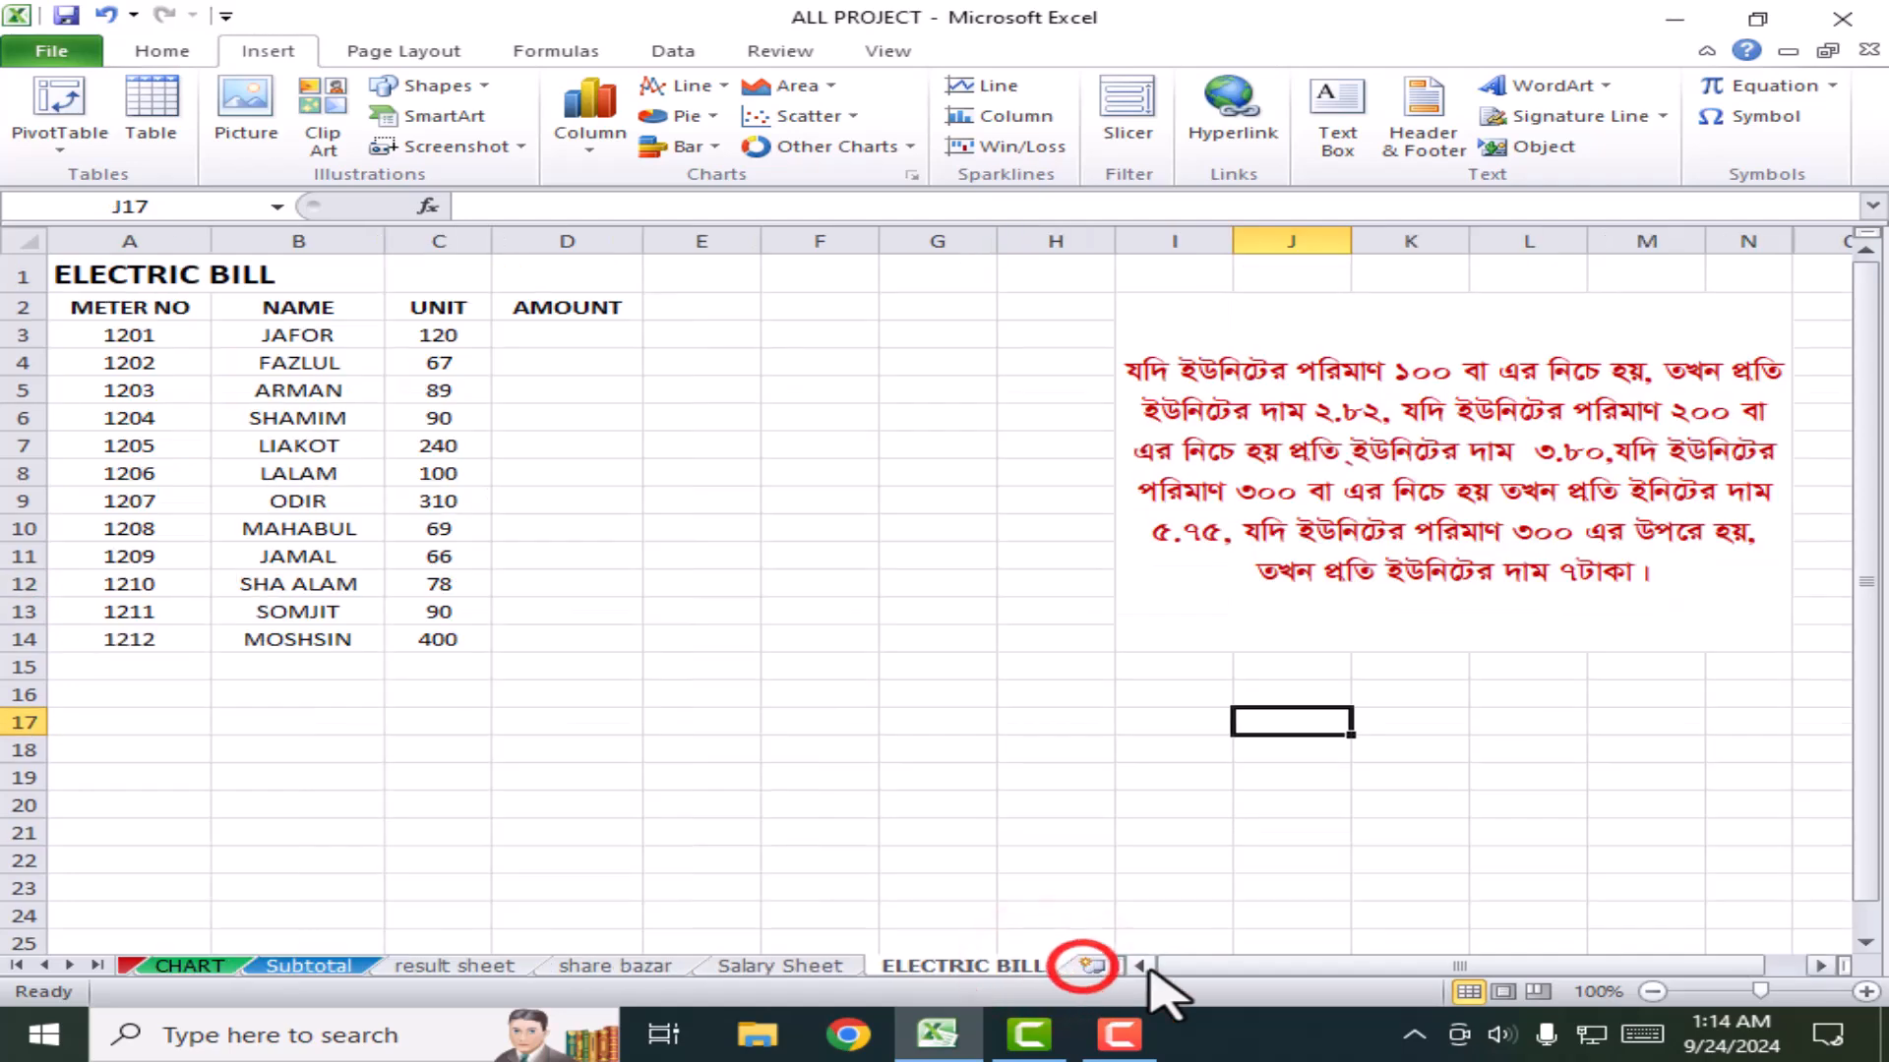
pyautogui.click(1090, 967)
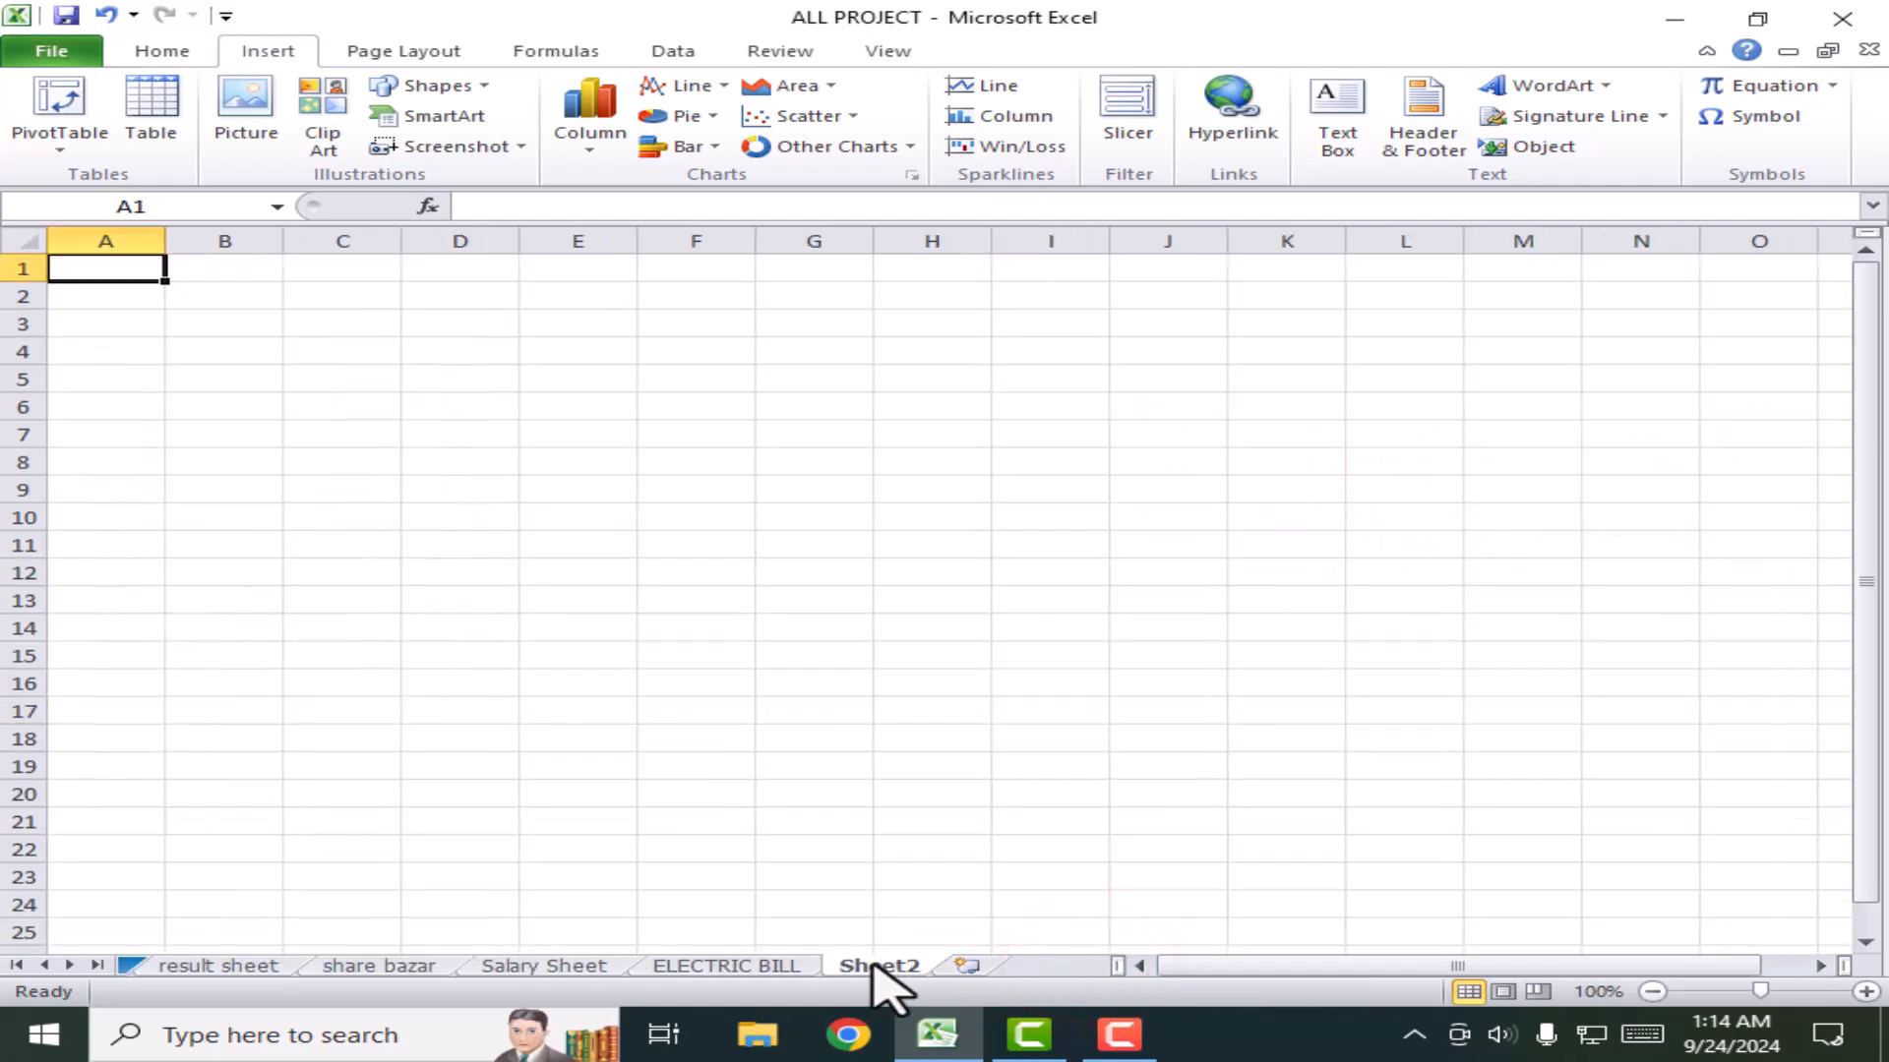
pyautogui.moveTo(878, 973); pyautogui.dragTo(106, 974)
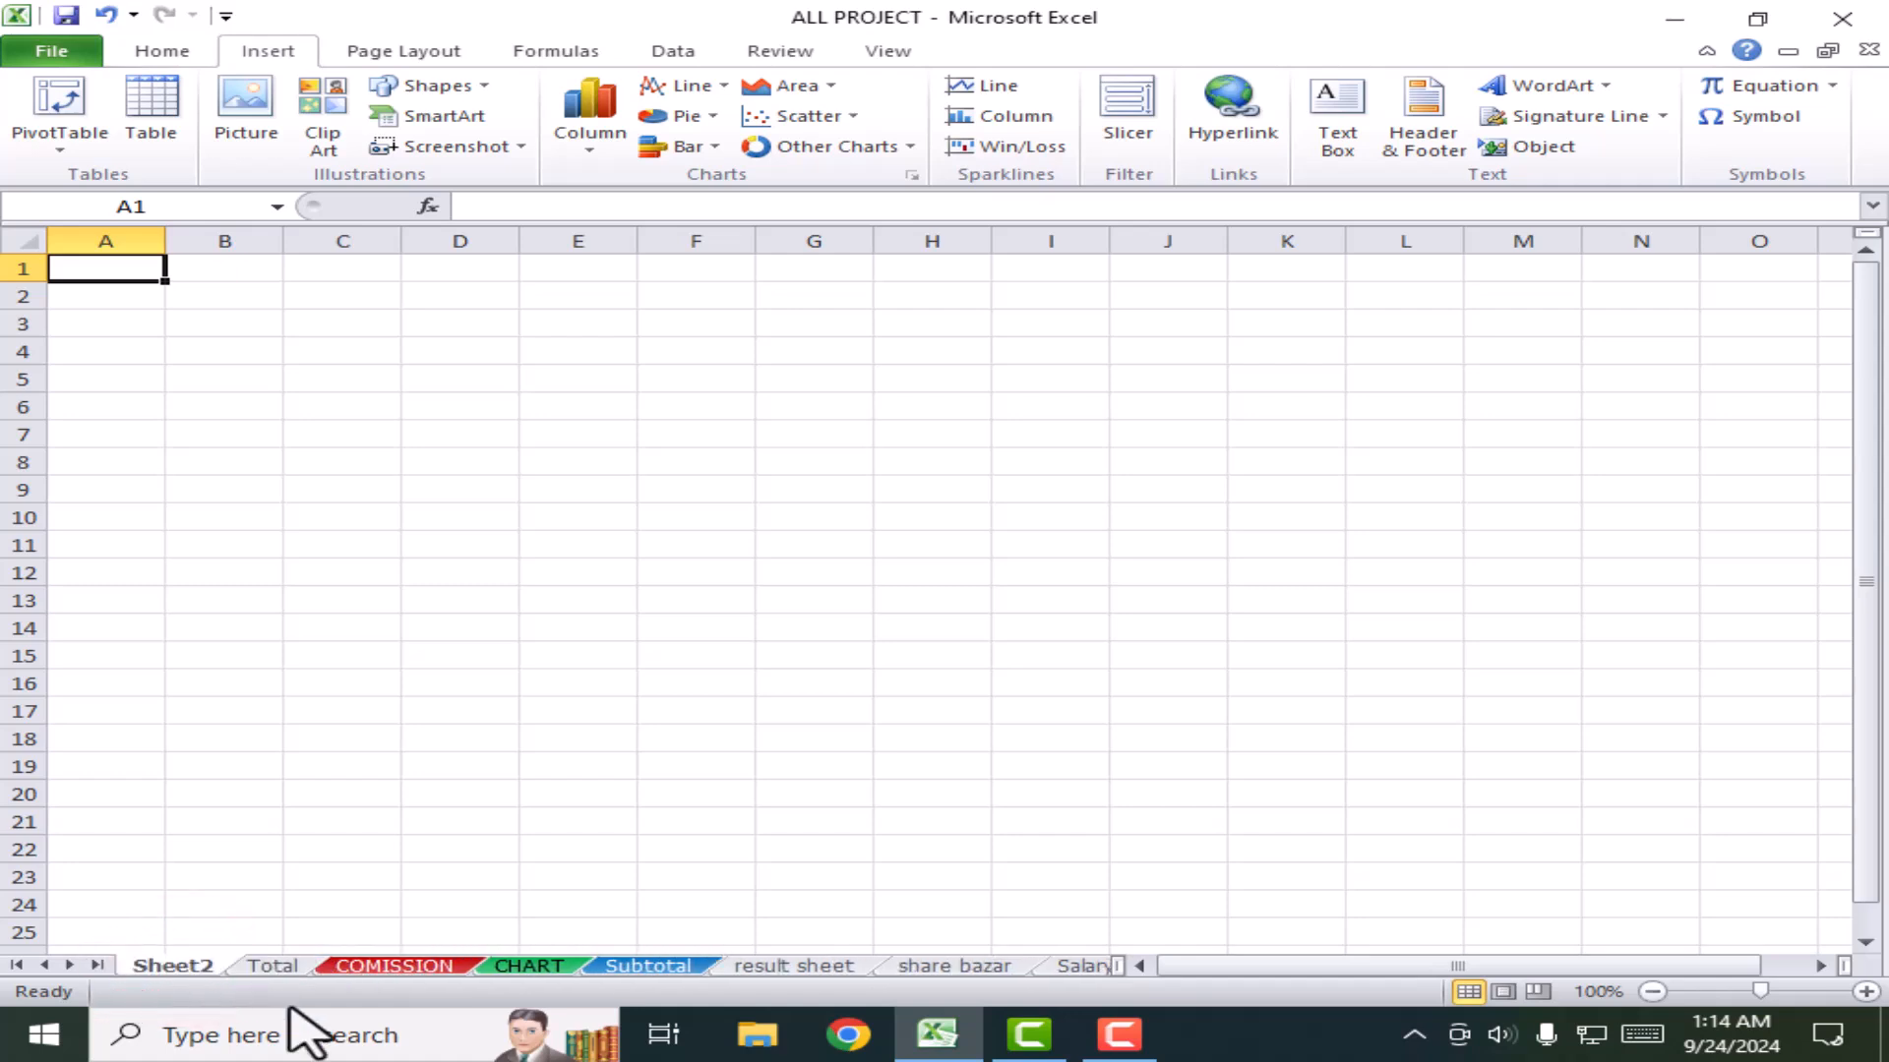
# Step: Rename the new Sheet2 to Menu
pyautogui.rightClick(193, 969)
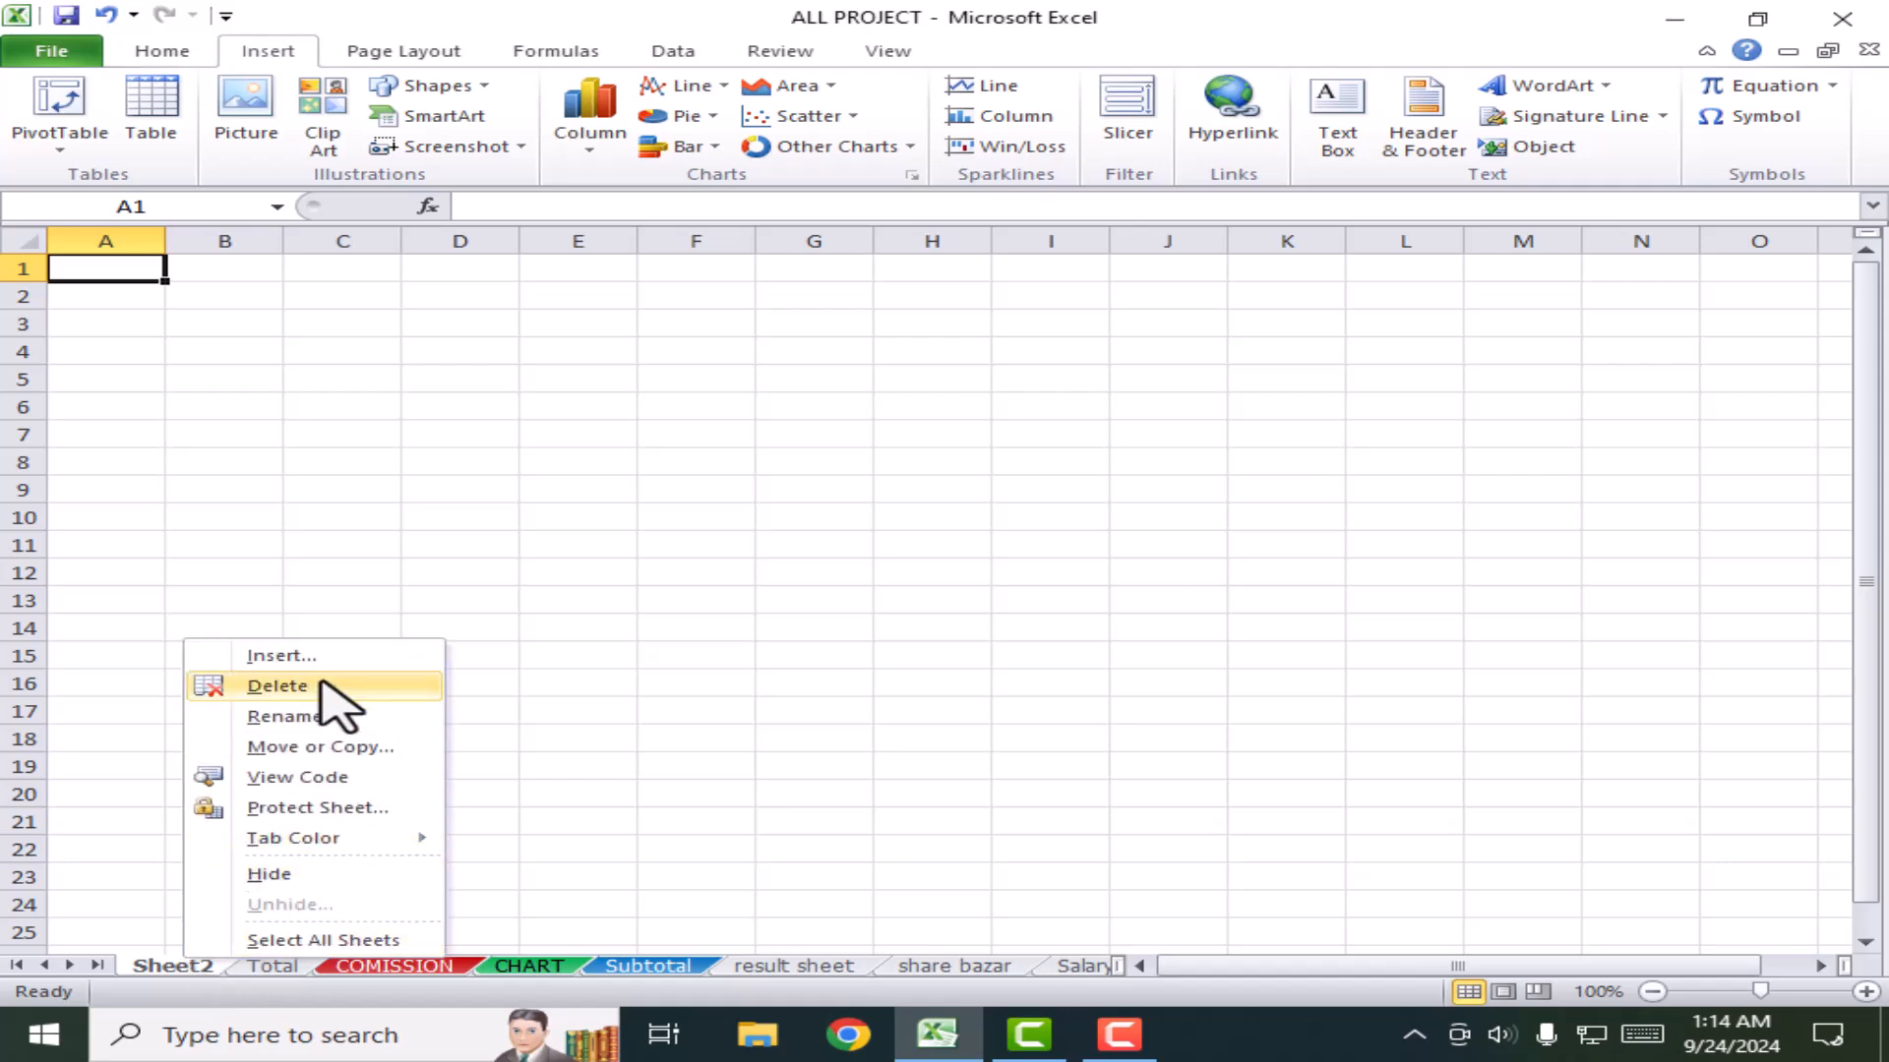
pyautogui.click(300, 718)
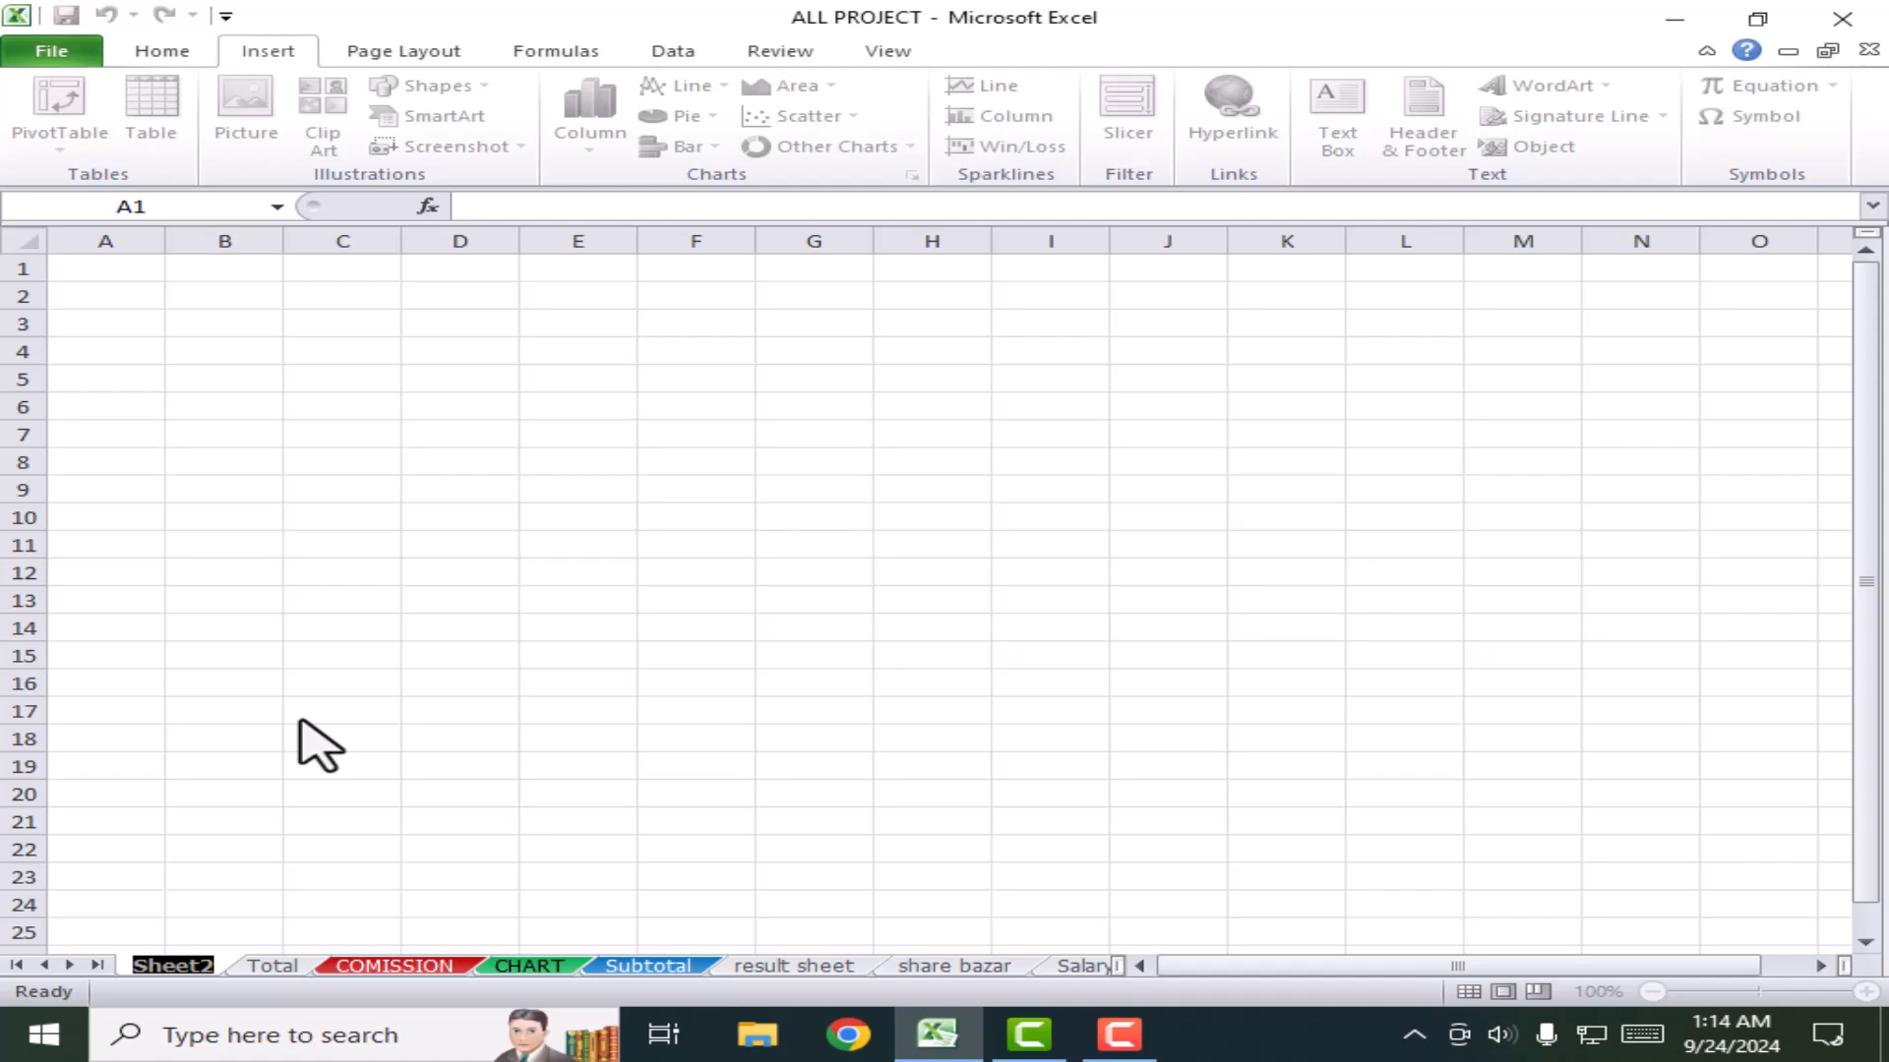
pyautogui.write('Menu')
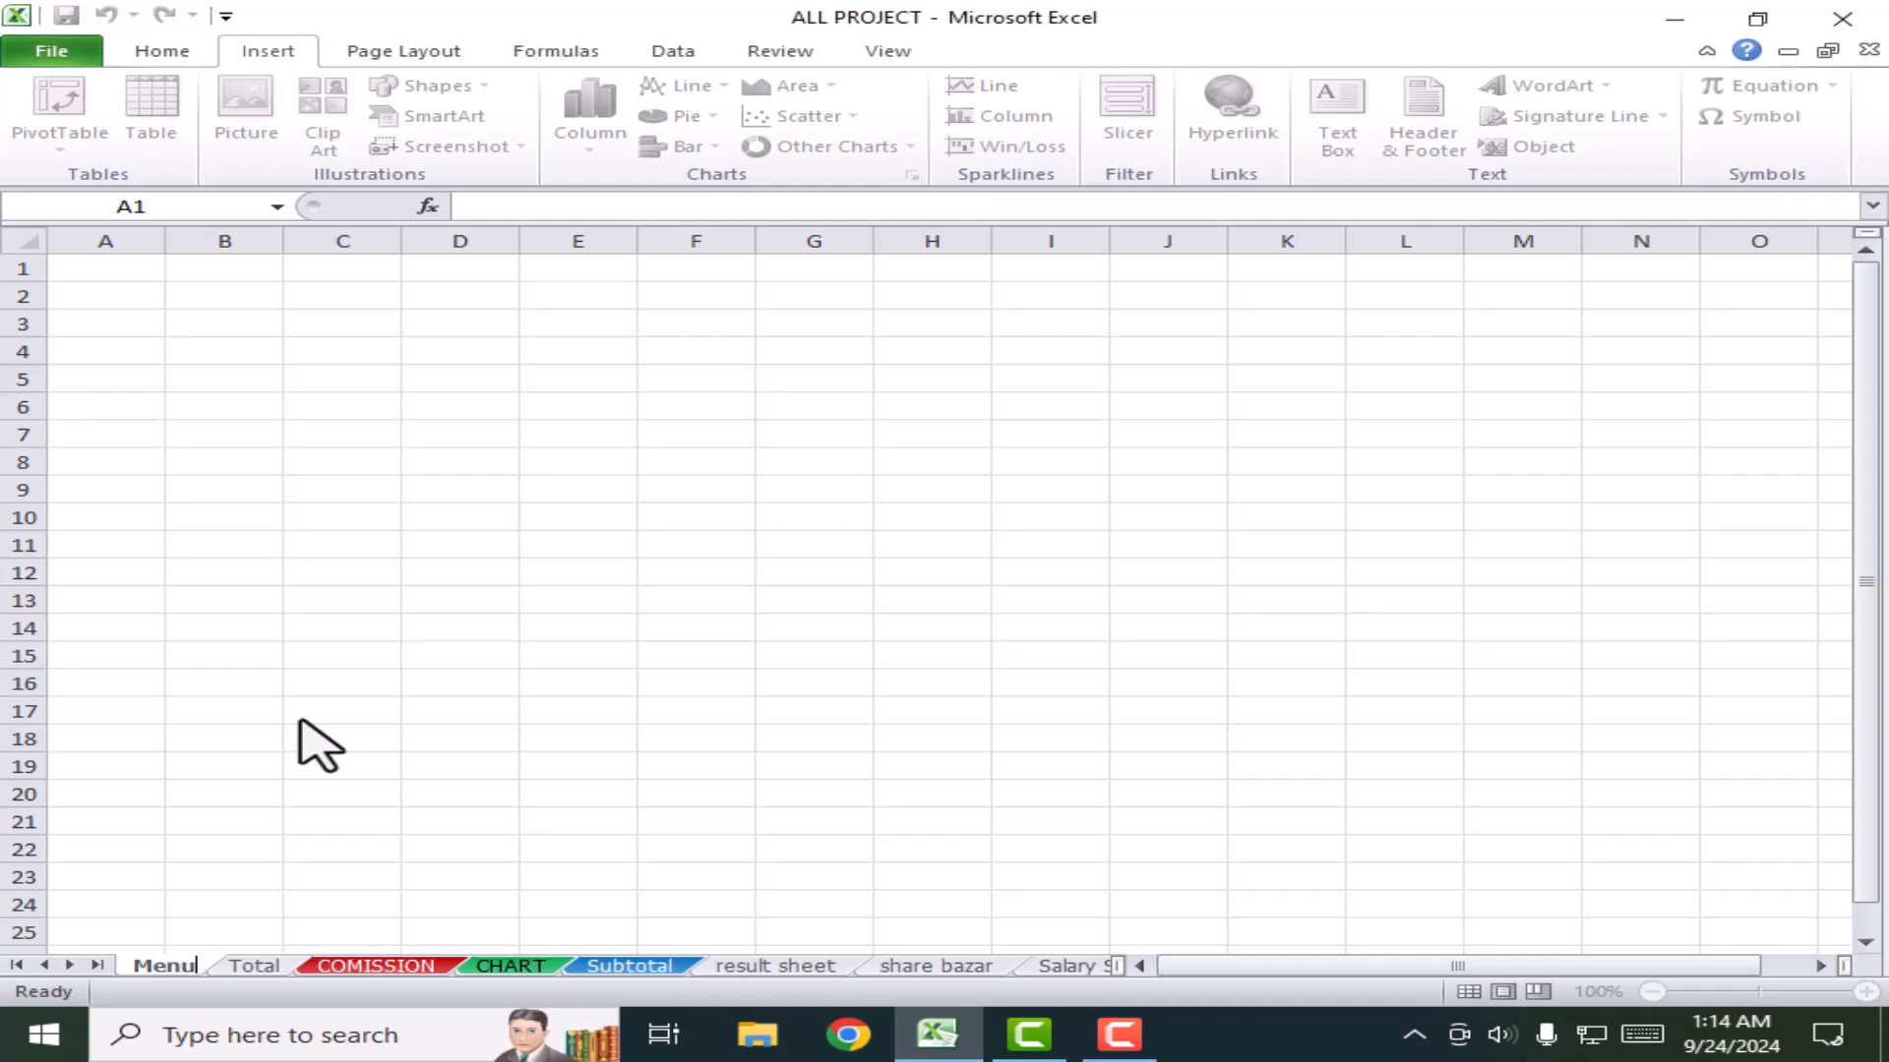
pyautogui.click(300, 724)
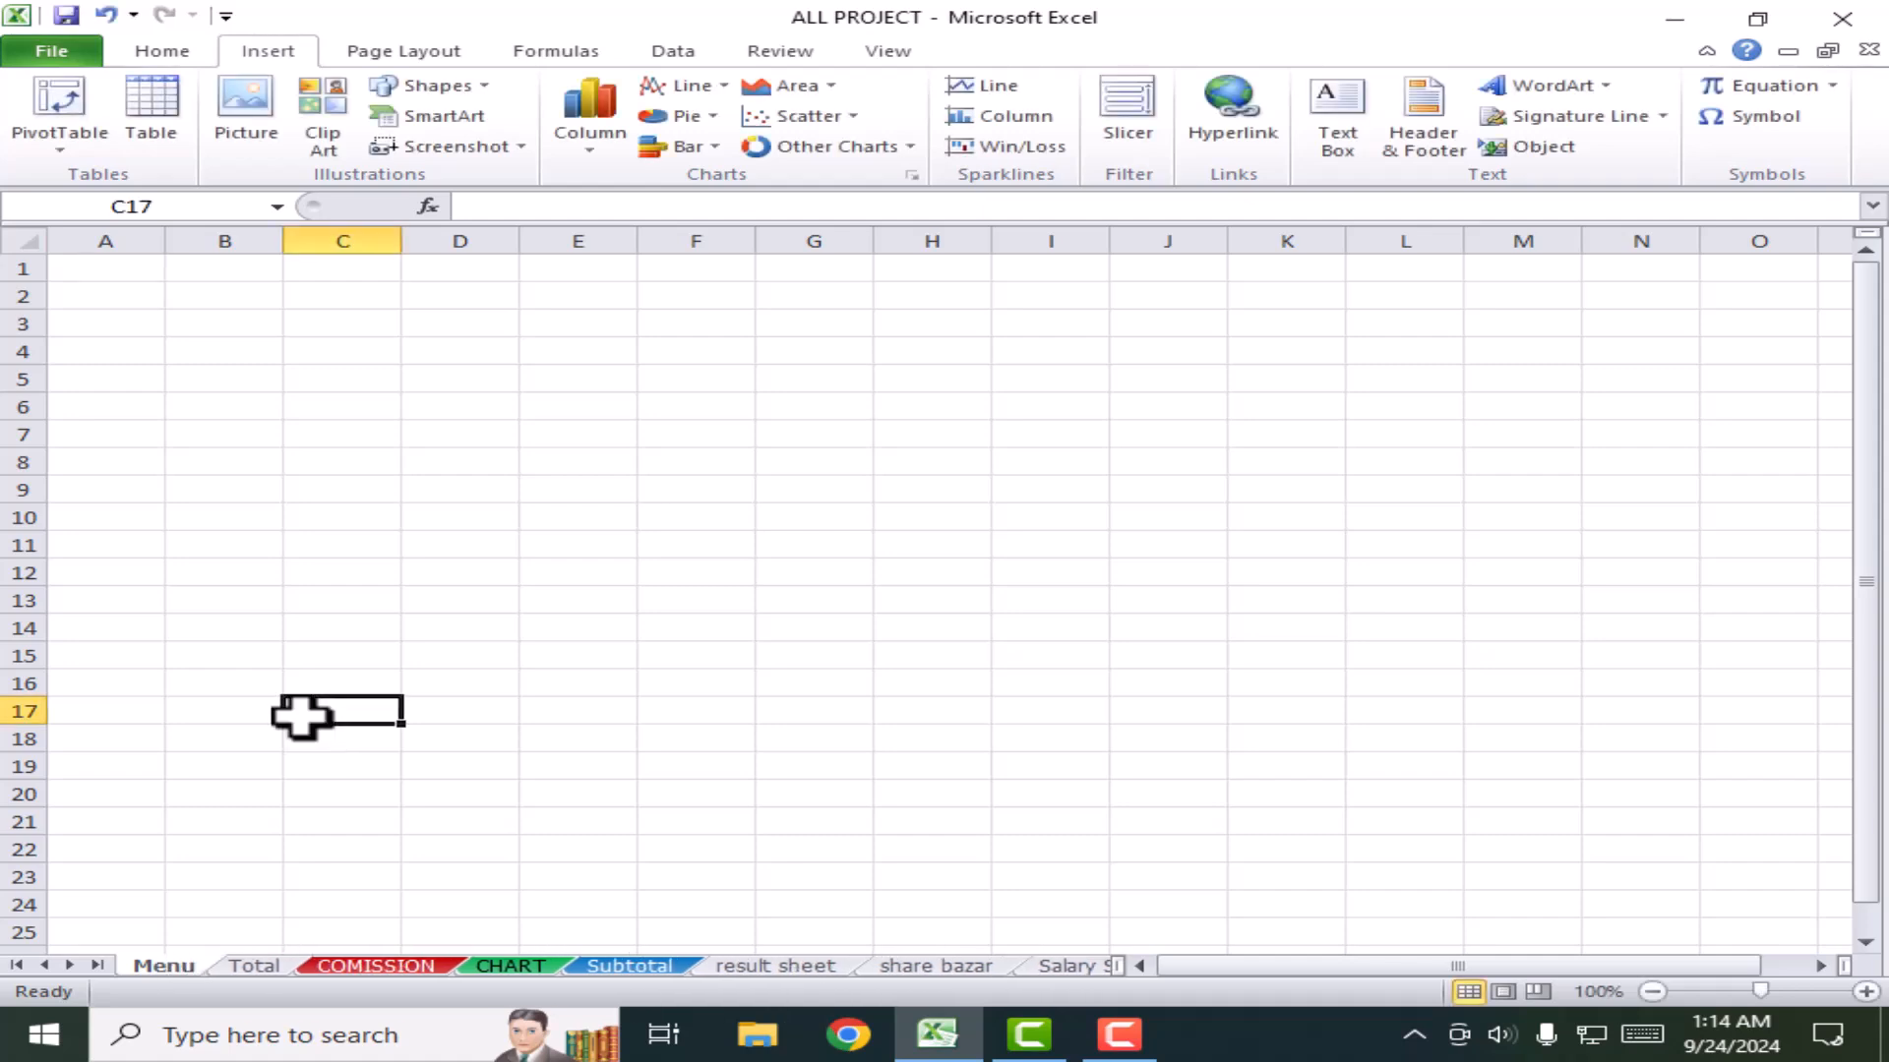
# Step: Colour the Menu tab red and the COMISSION tab green, then return to Menu
pyautogui.rightClick(166, 962)
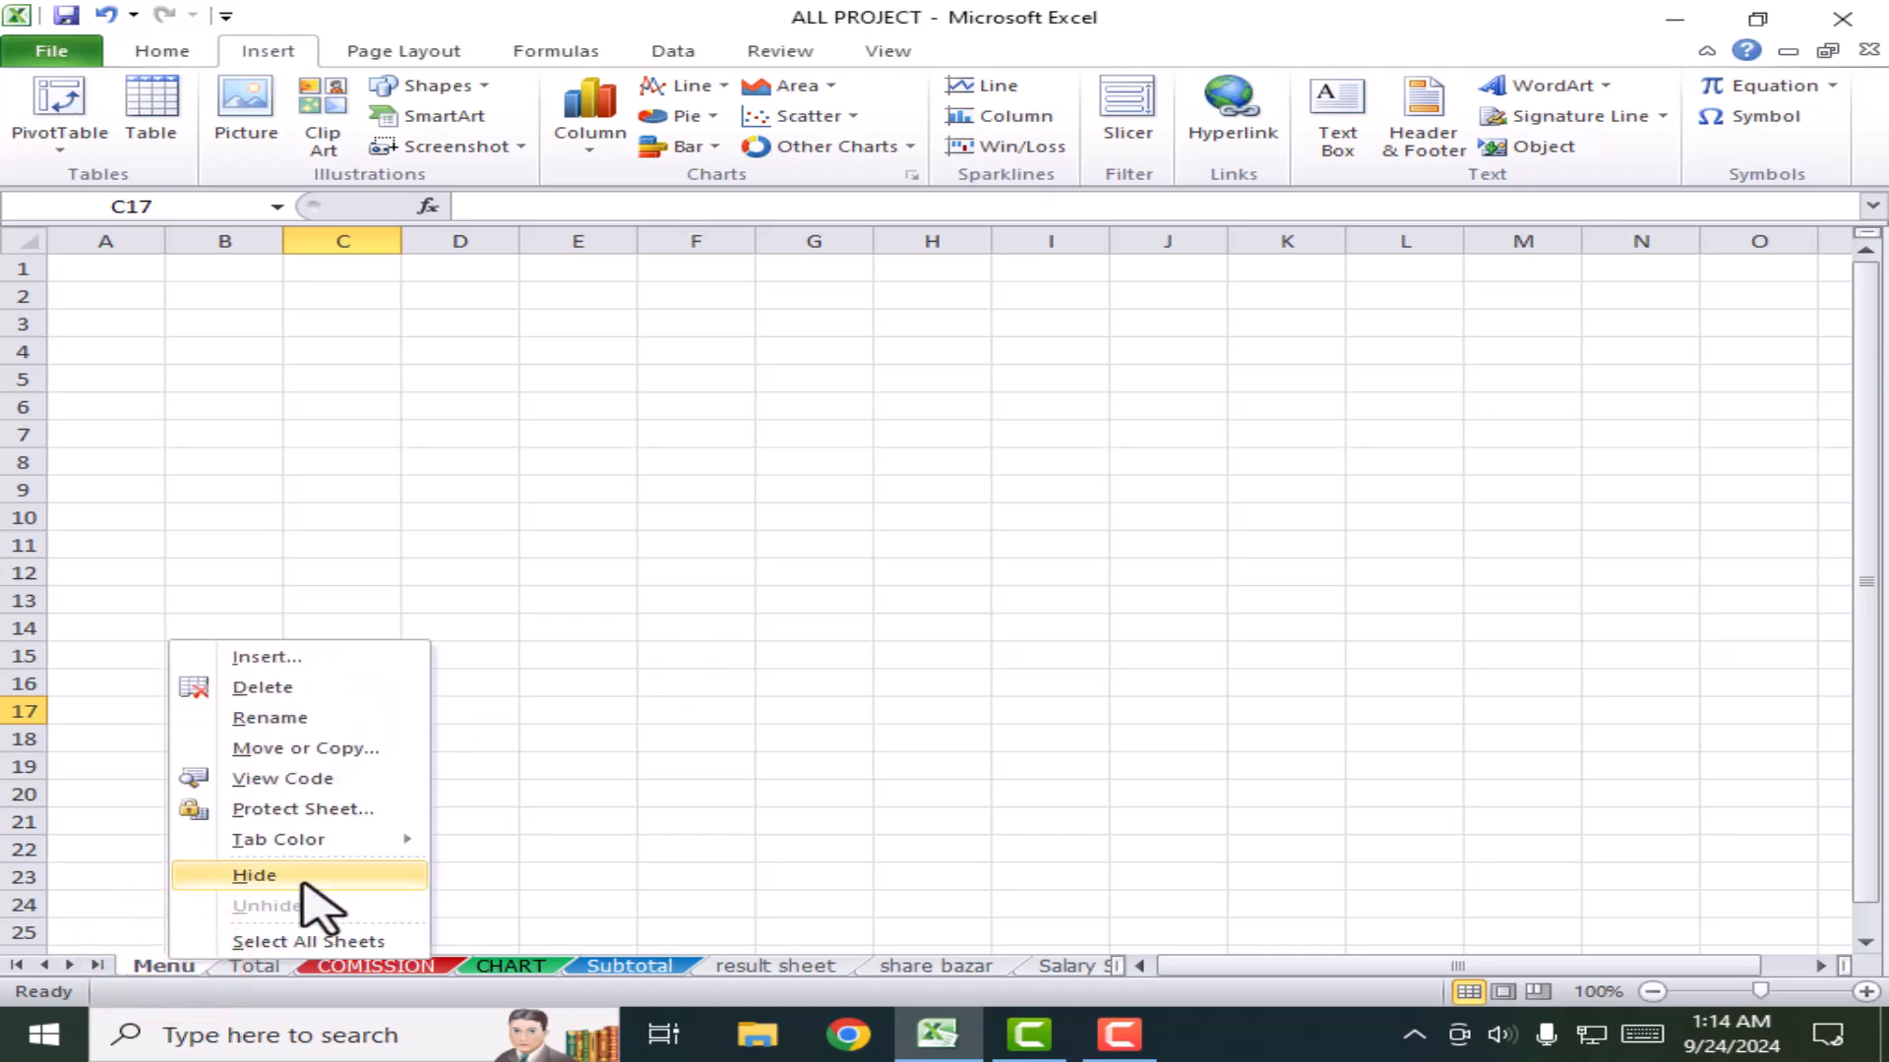
pyautogui.click(298, 838)
pyautogui.click(452, 916)
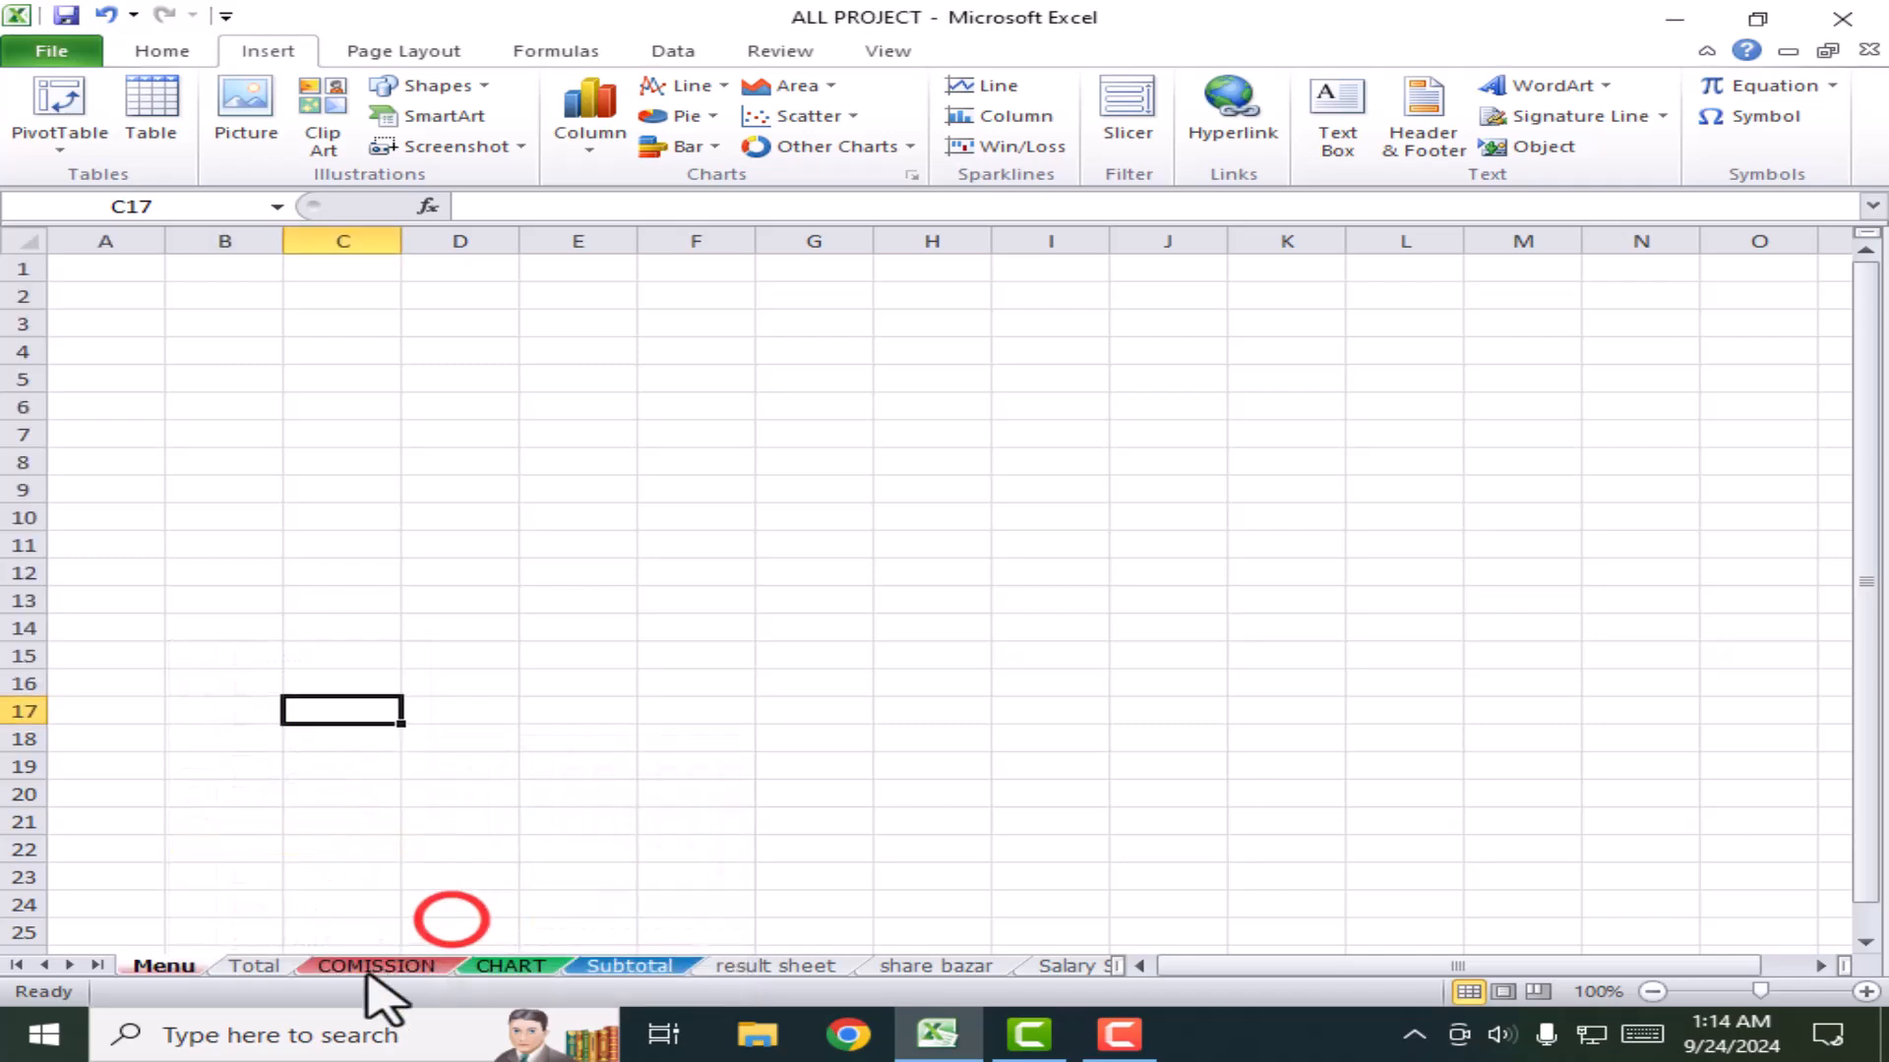
pyautogui.rightClick(375, 967)
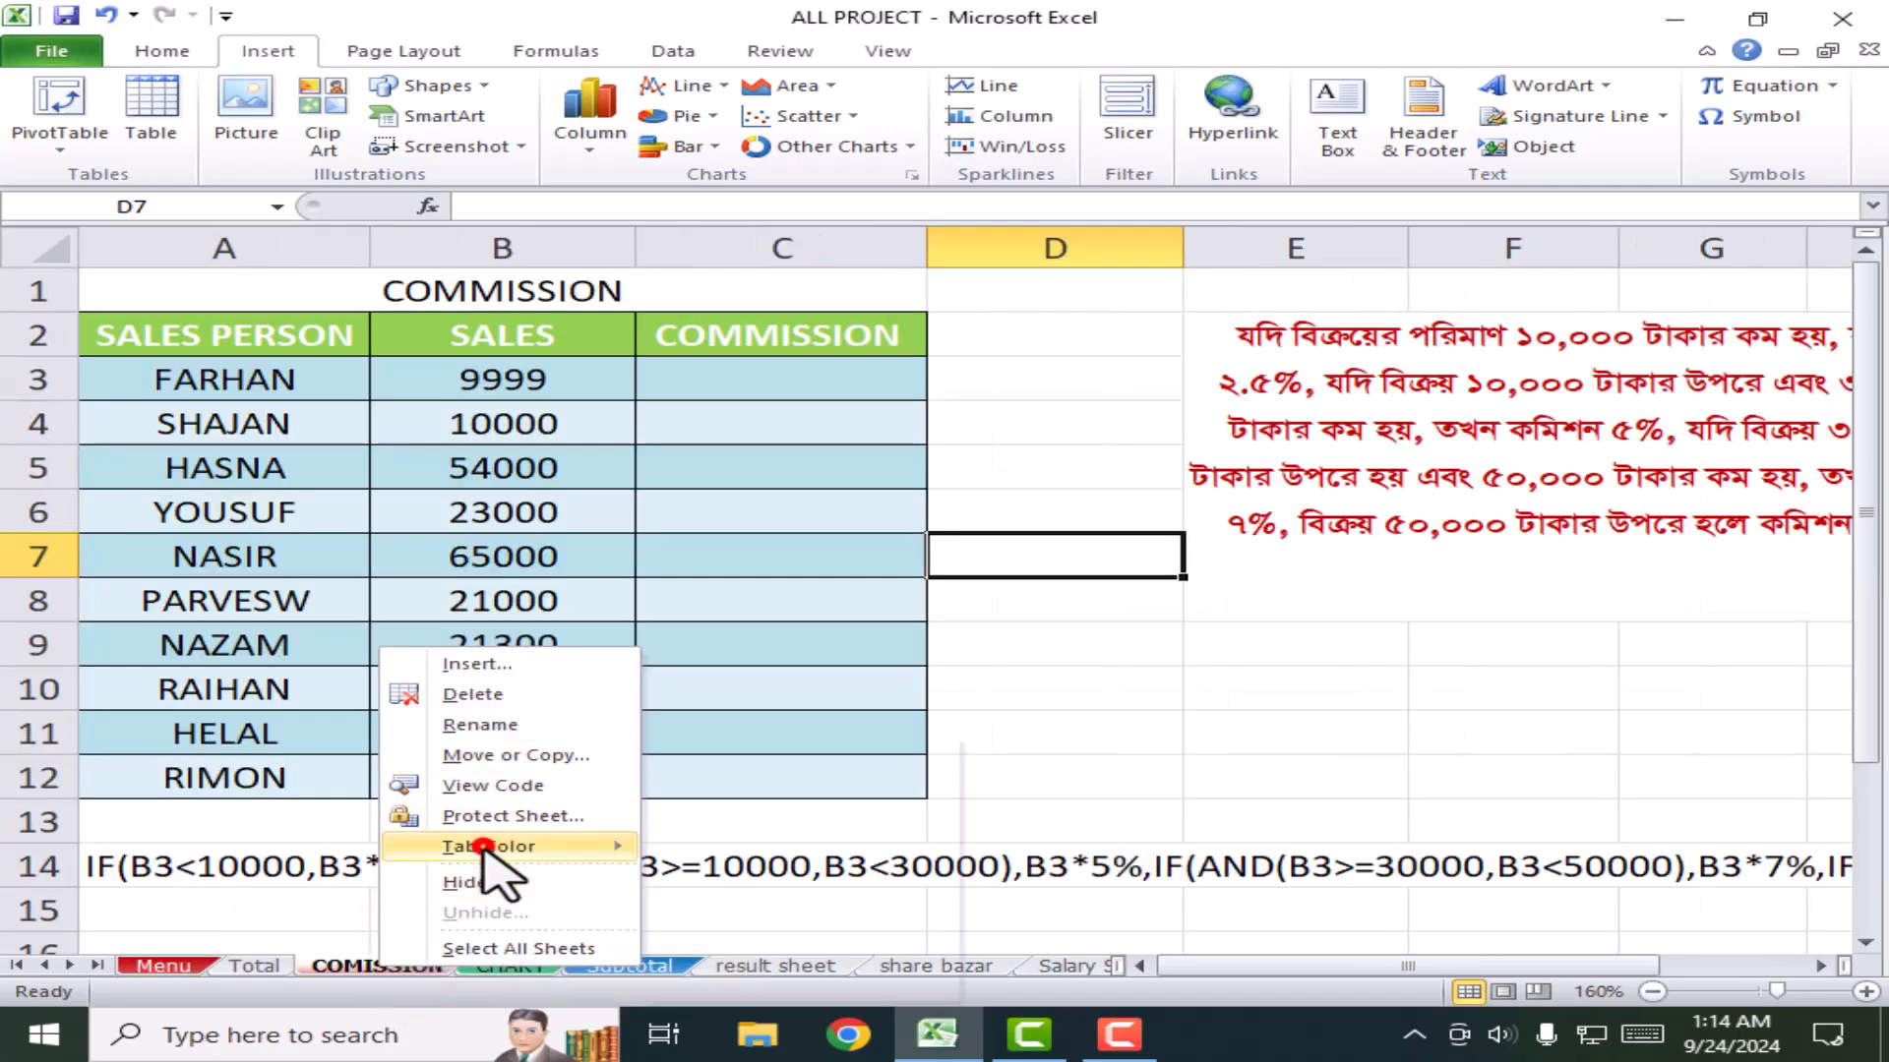
pyautogui.click(487, 850)
pyautogui.click(765, 920)
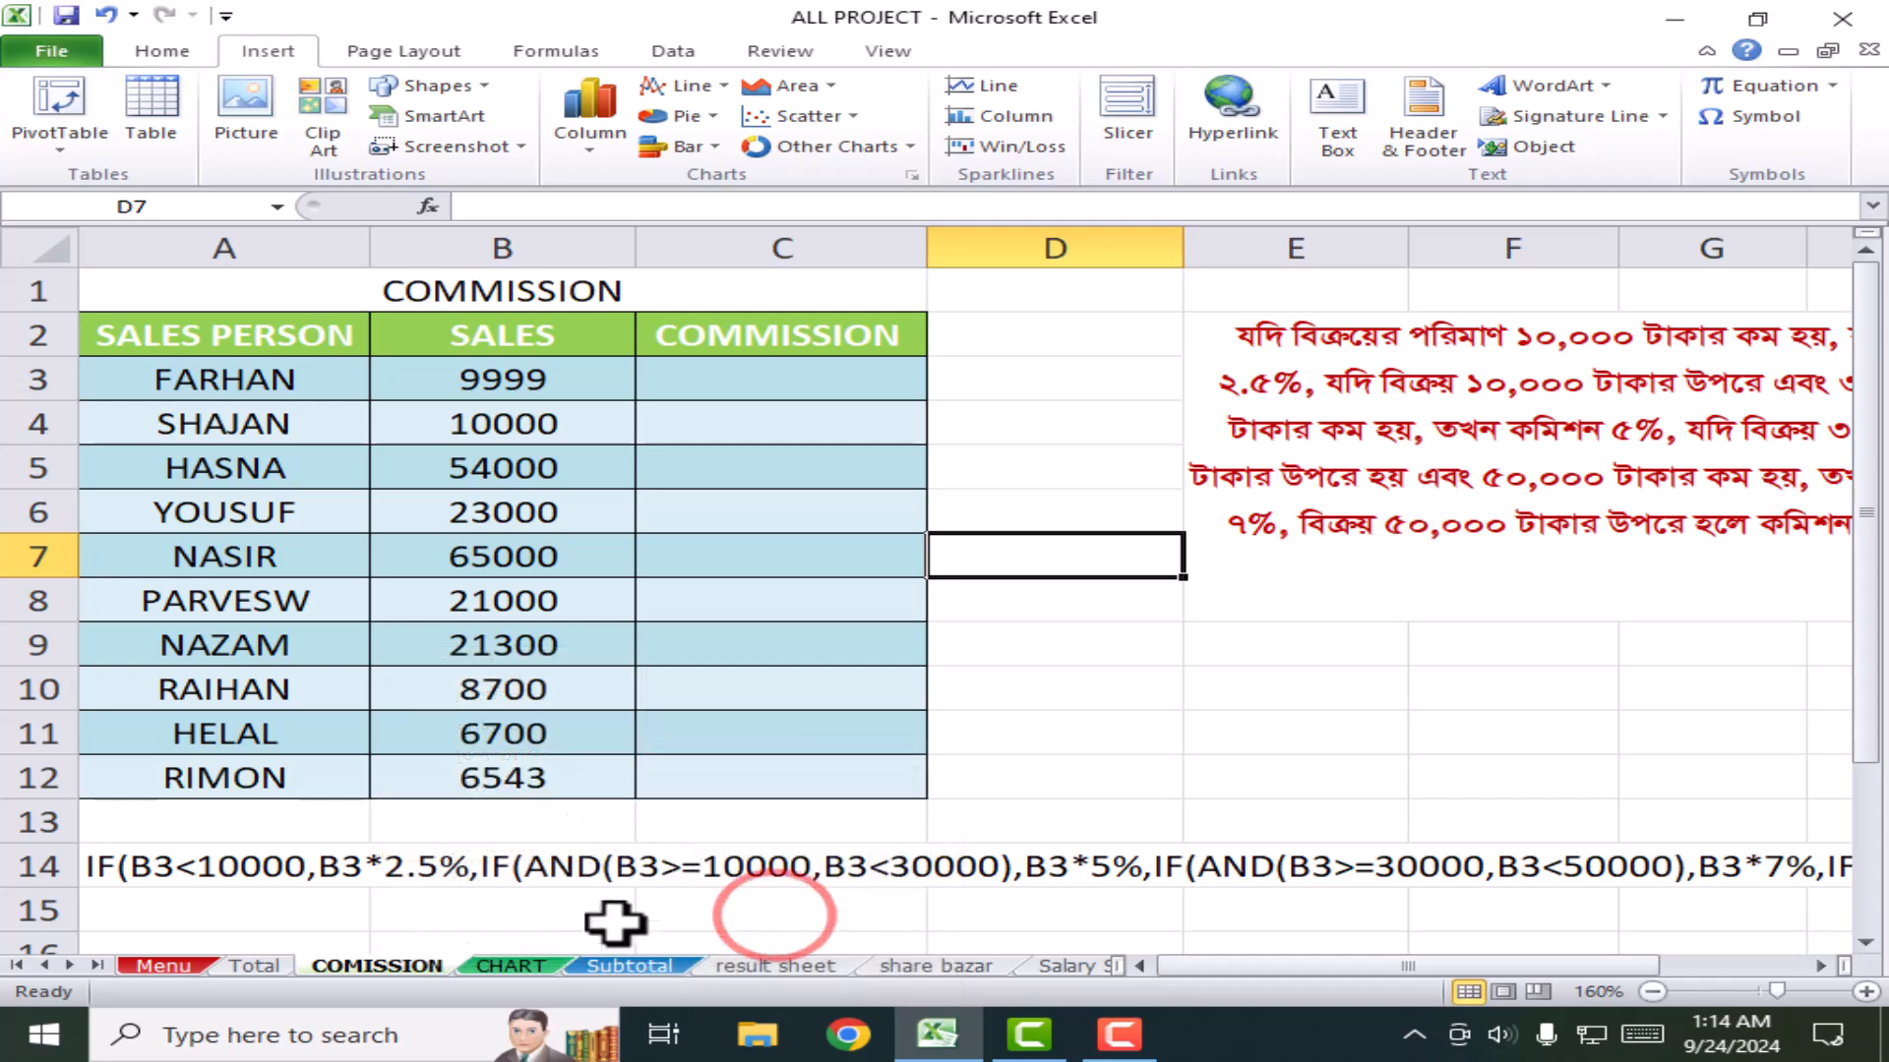
pyautogui.click(1104, 760)
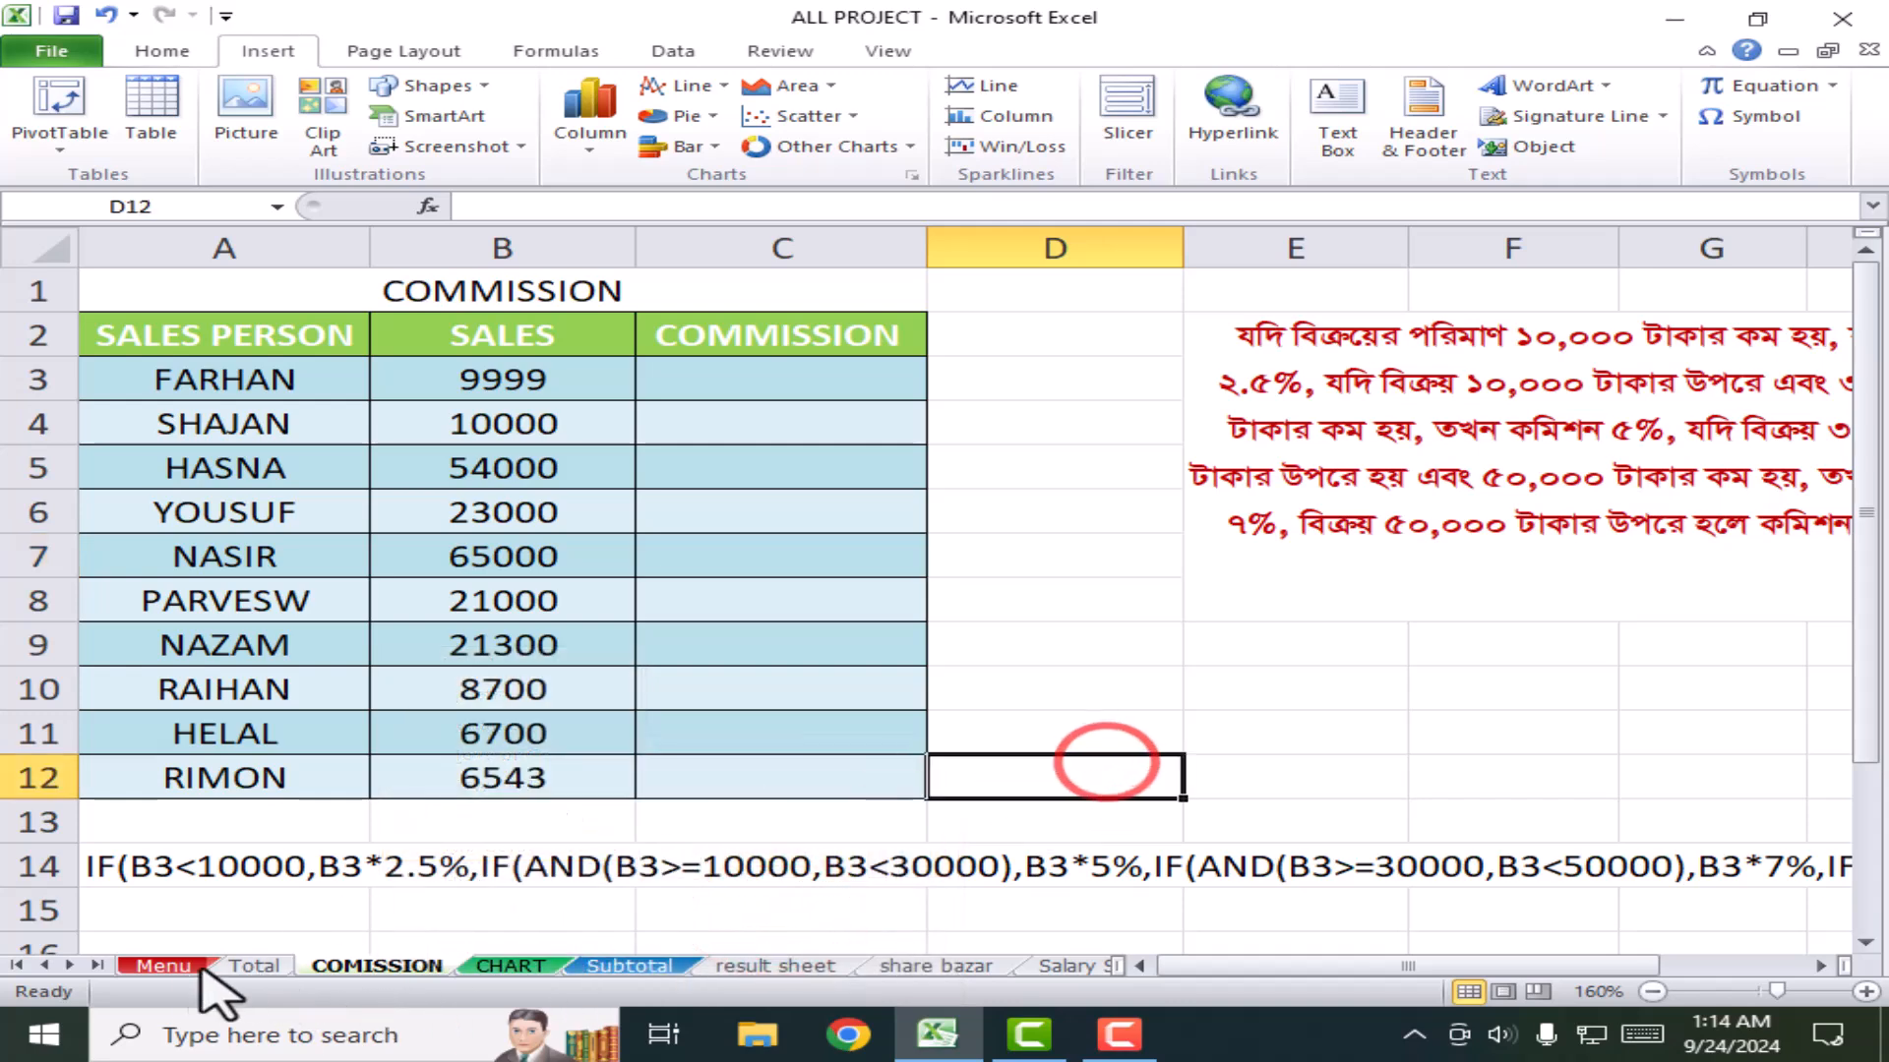
pyautogui.click(158, 966)
pyautogui.click(174, 963)
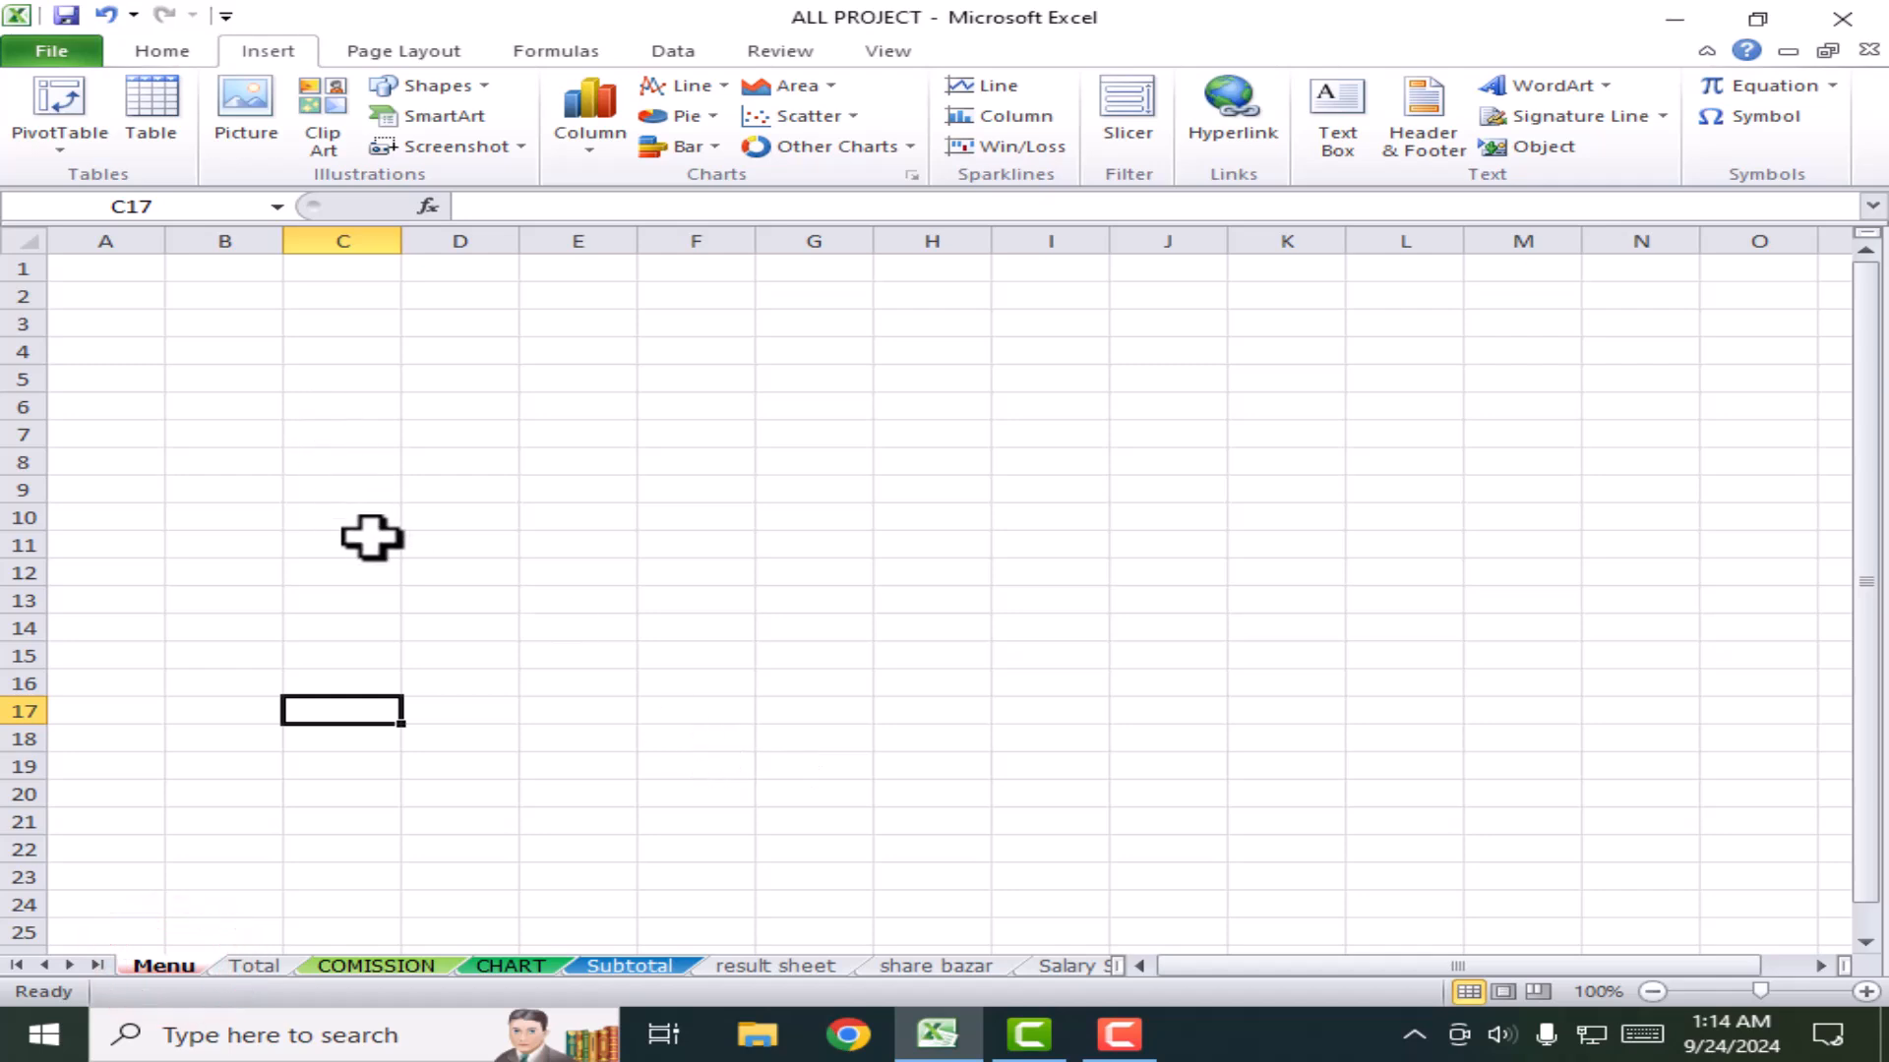
# Step: Draw a rounded rectangle over columns C to F and give it a green shape style
pyautogui.click(422, 86)
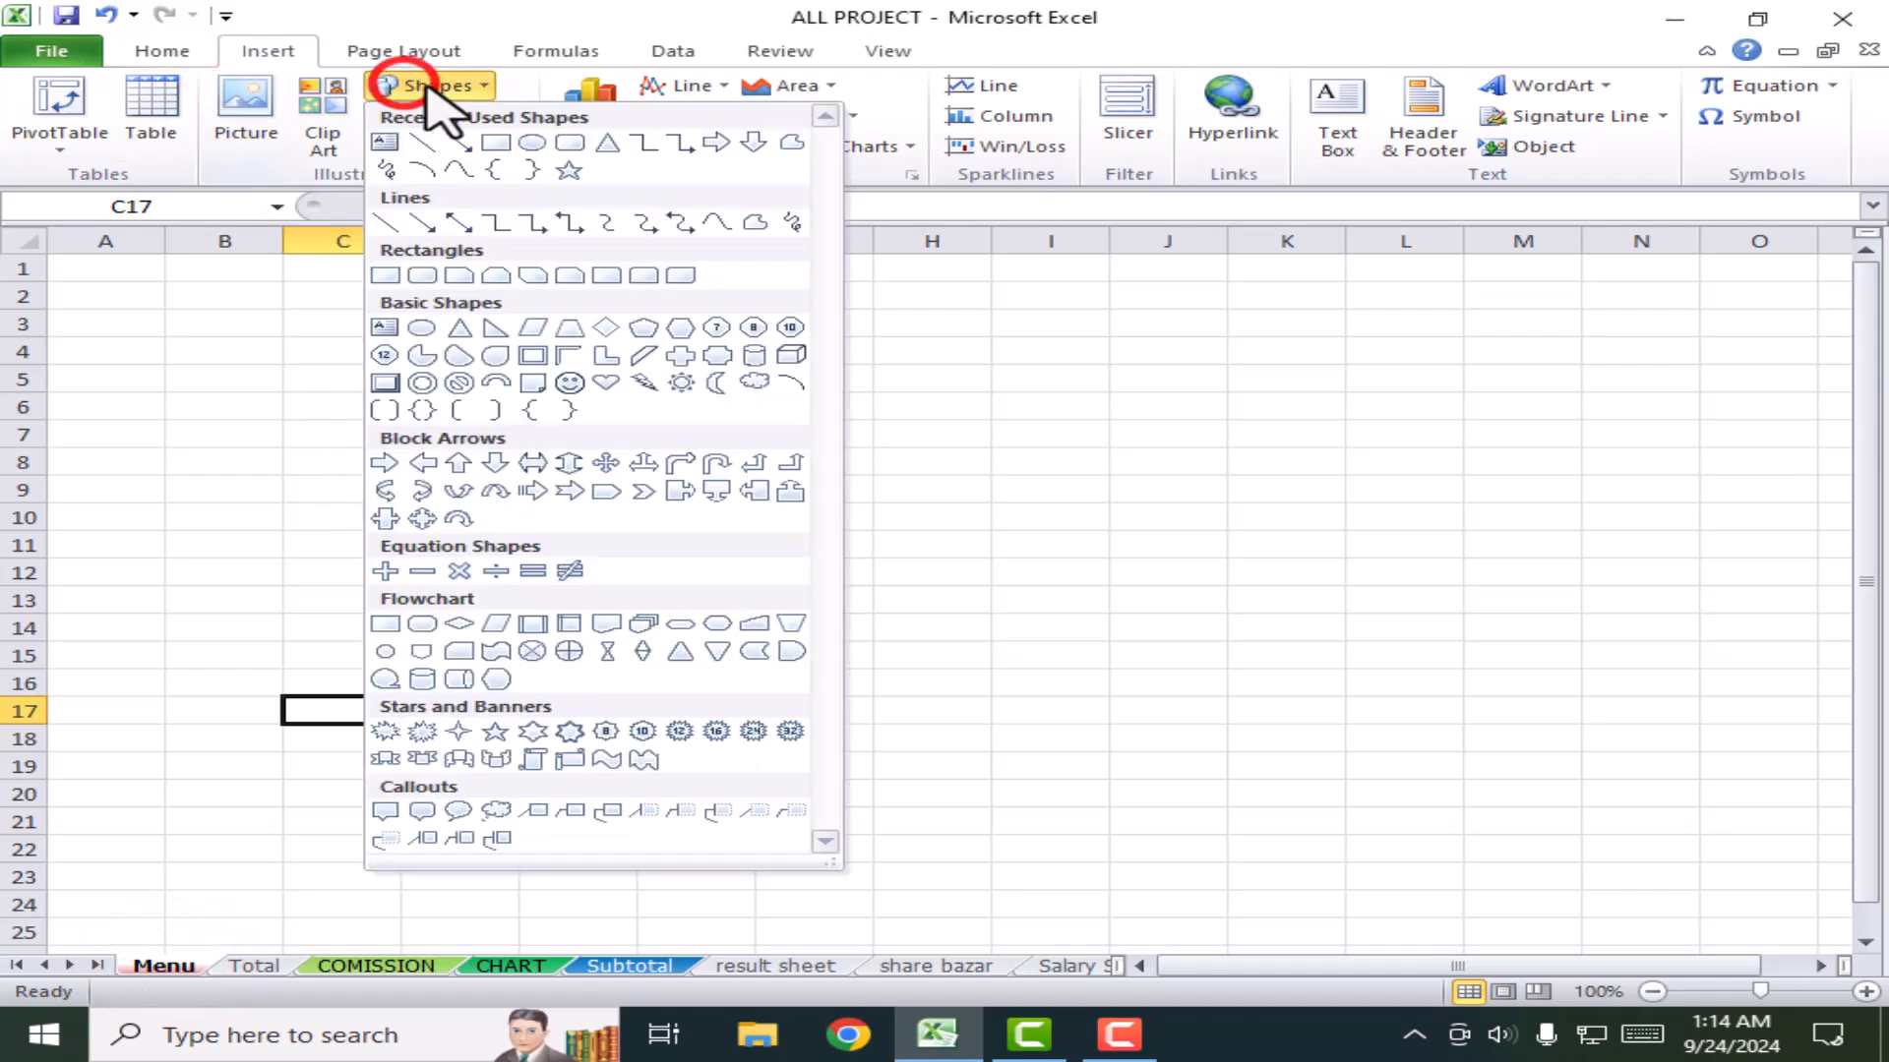
pyautogui.click(570, 145)
pyautogui.moveTo(106, 272); pyautogui.dragTo(463, 367)
pyautogui.moveTo(351, 337); pyautogui.dragTo(552, 337)
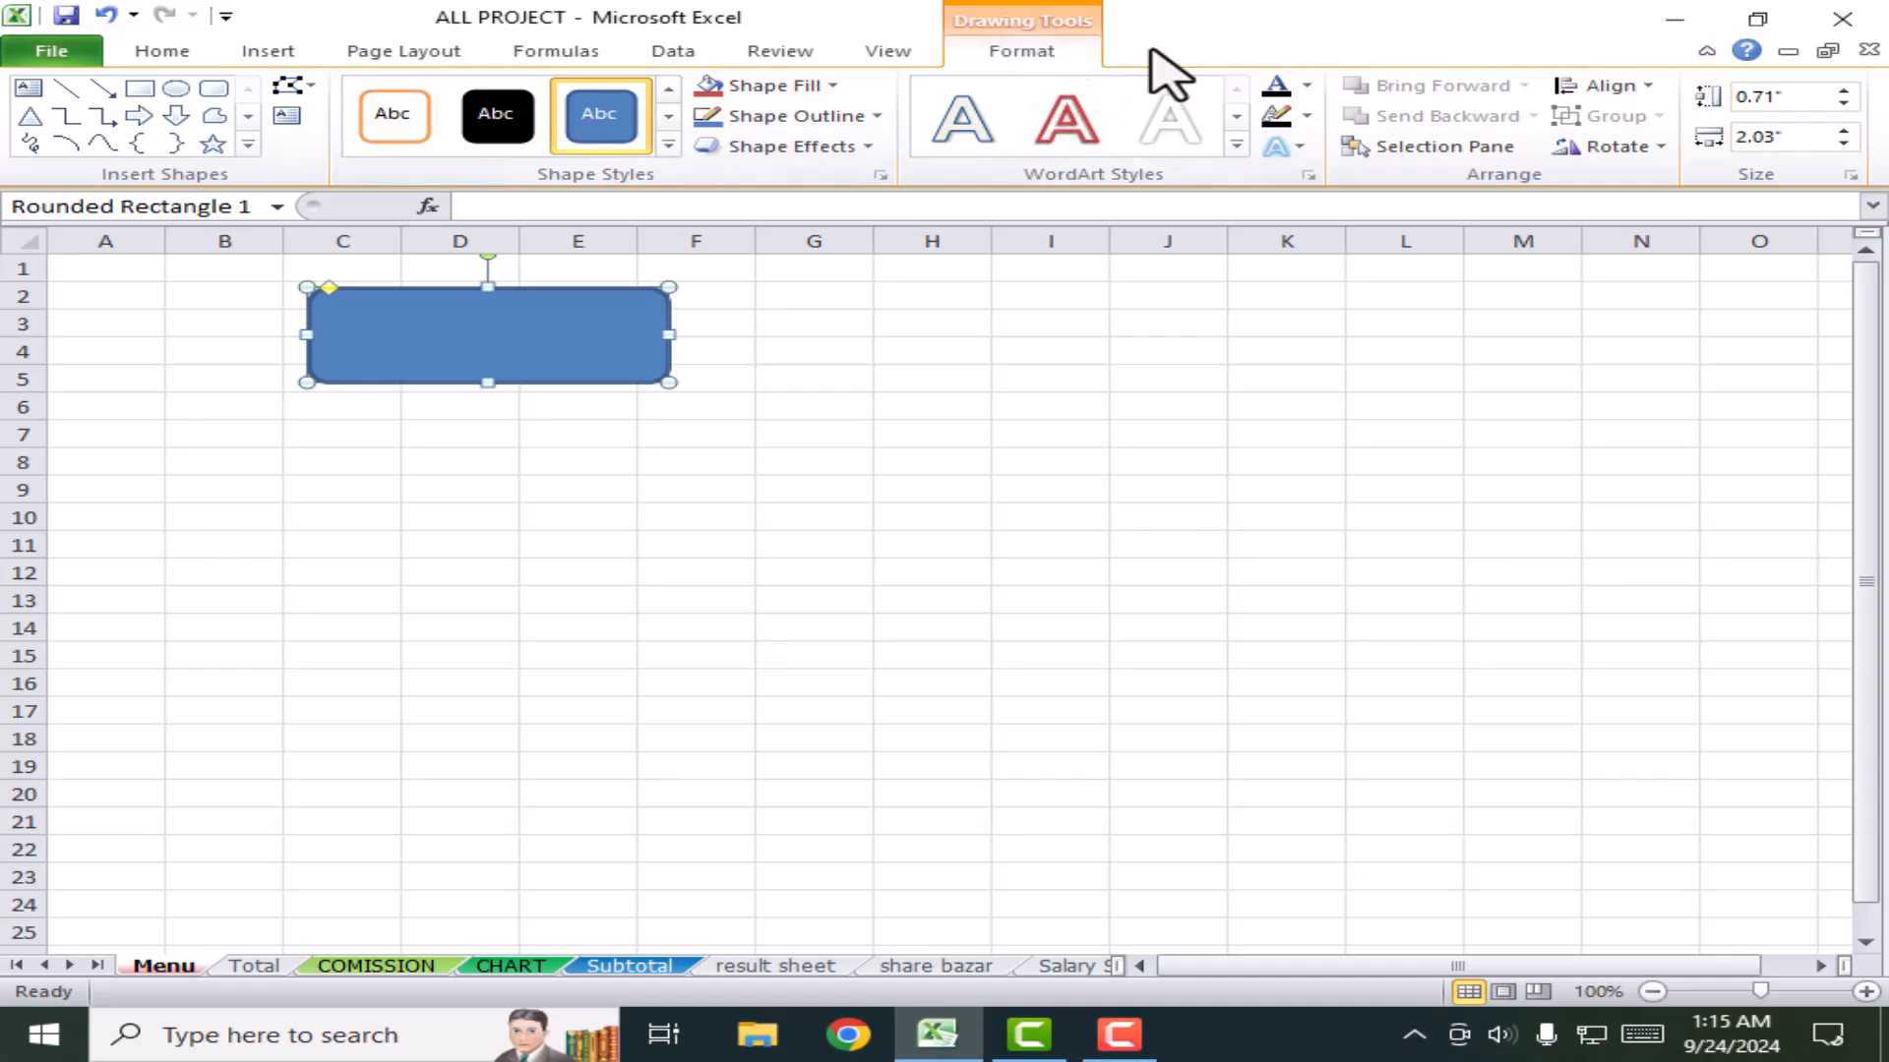
pyautogui.click(668, 148)
pyautogui.click(703, 500)
# Step: Type COMISSION inside the green rectangle and nudge it slightly left
pyautogui.click(618, 335)
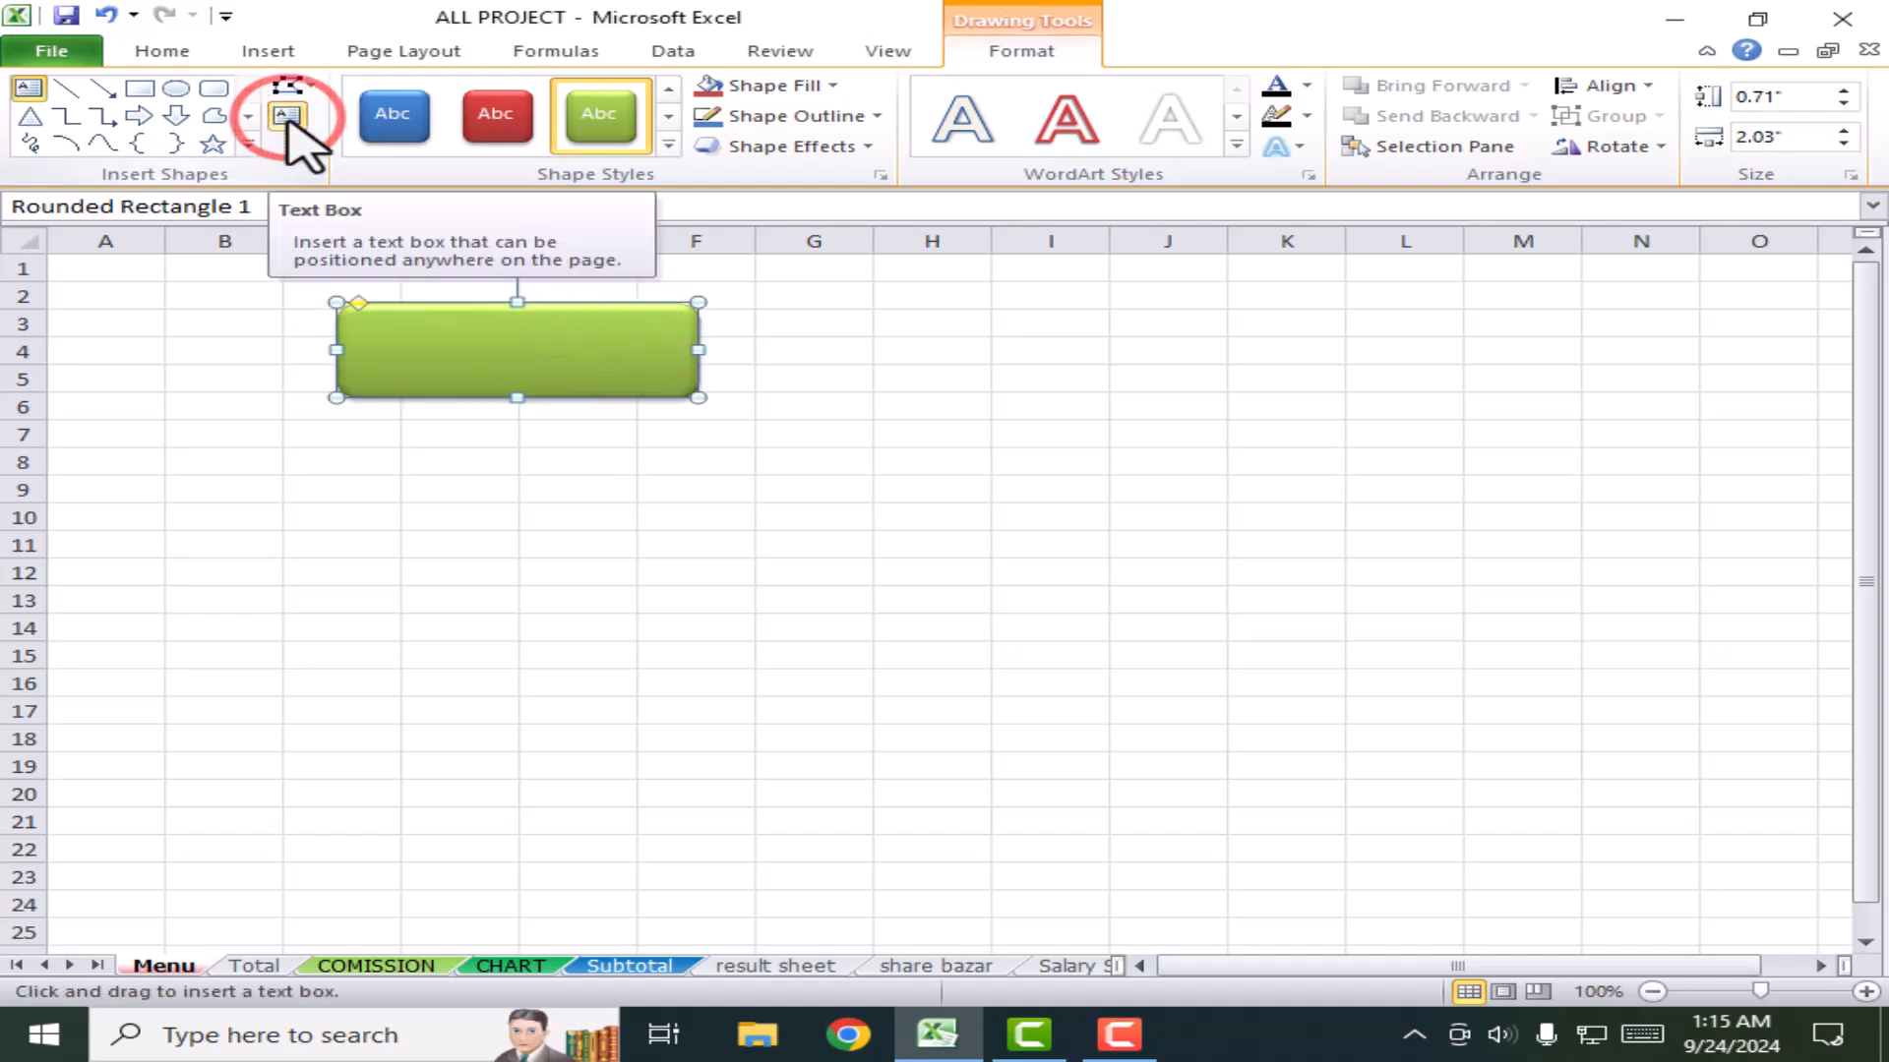
pyautogui.click(449, 352)
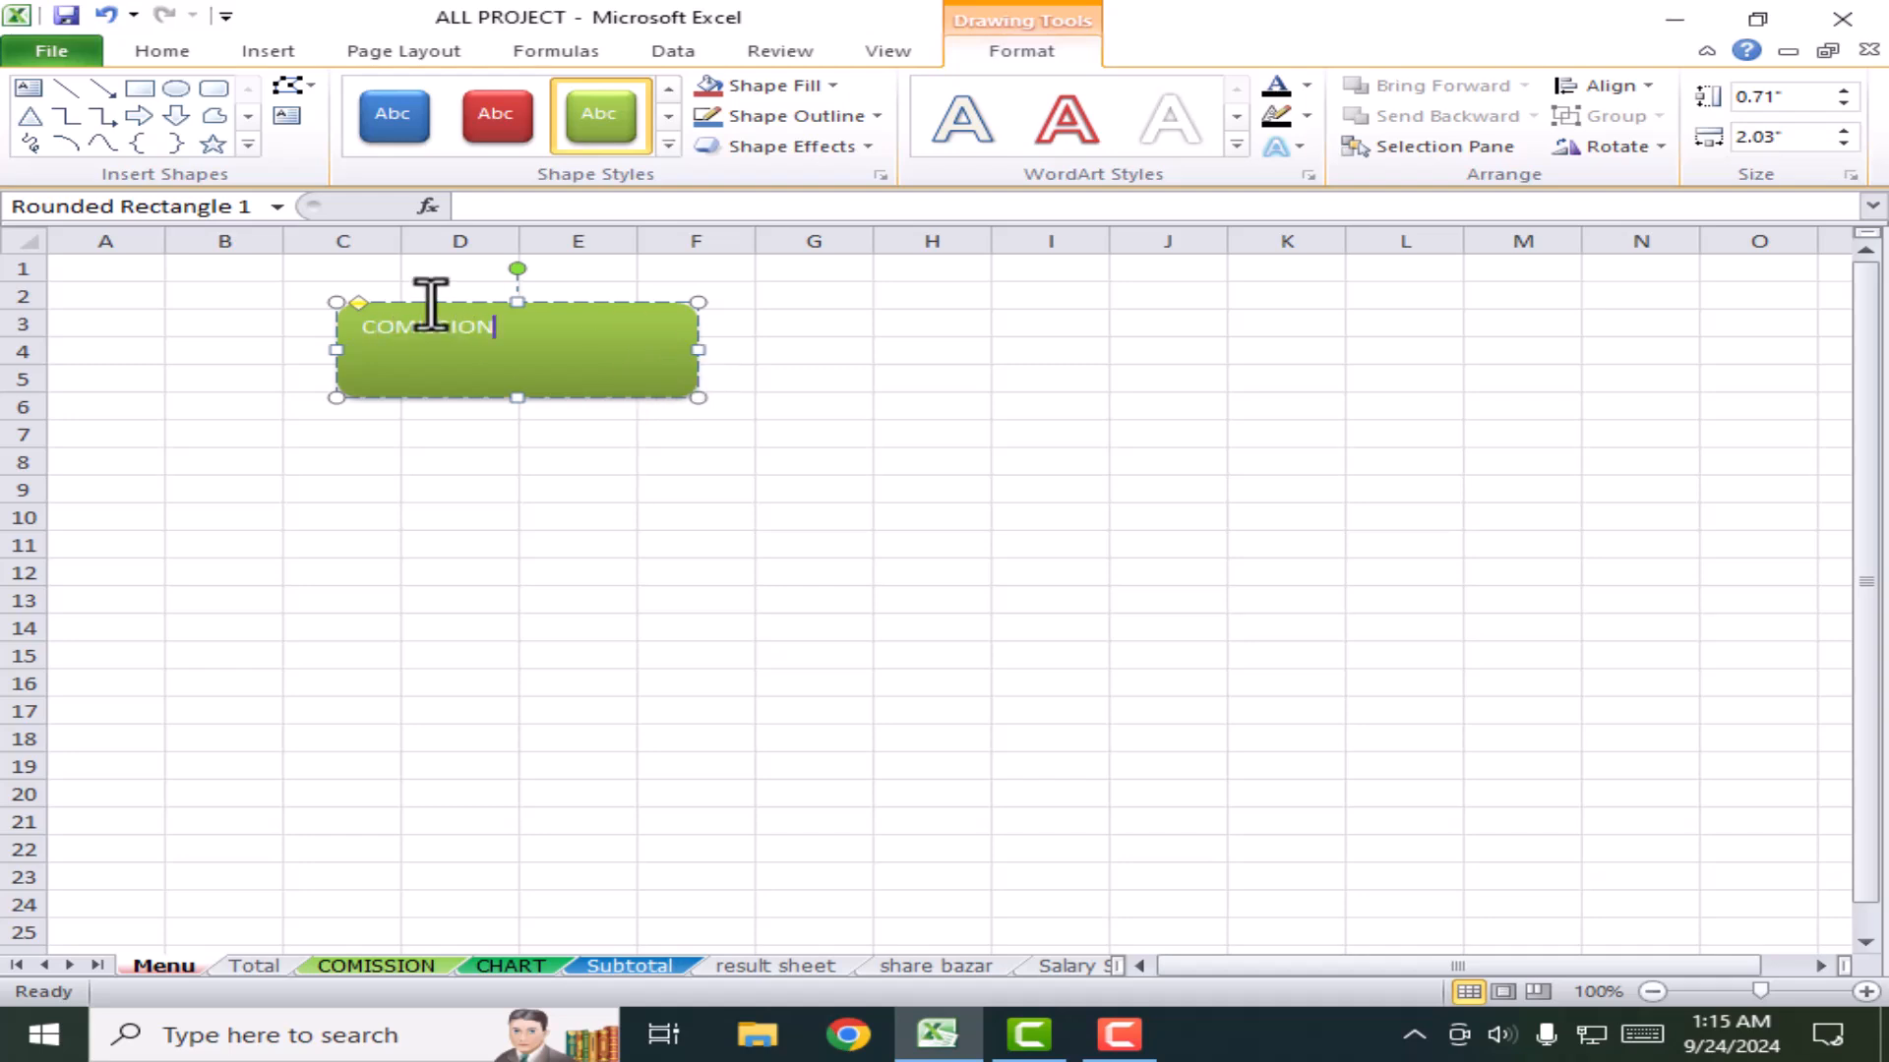
pyautogui.moveTo(496, 327); pyautogui.dragTo(470, 327)
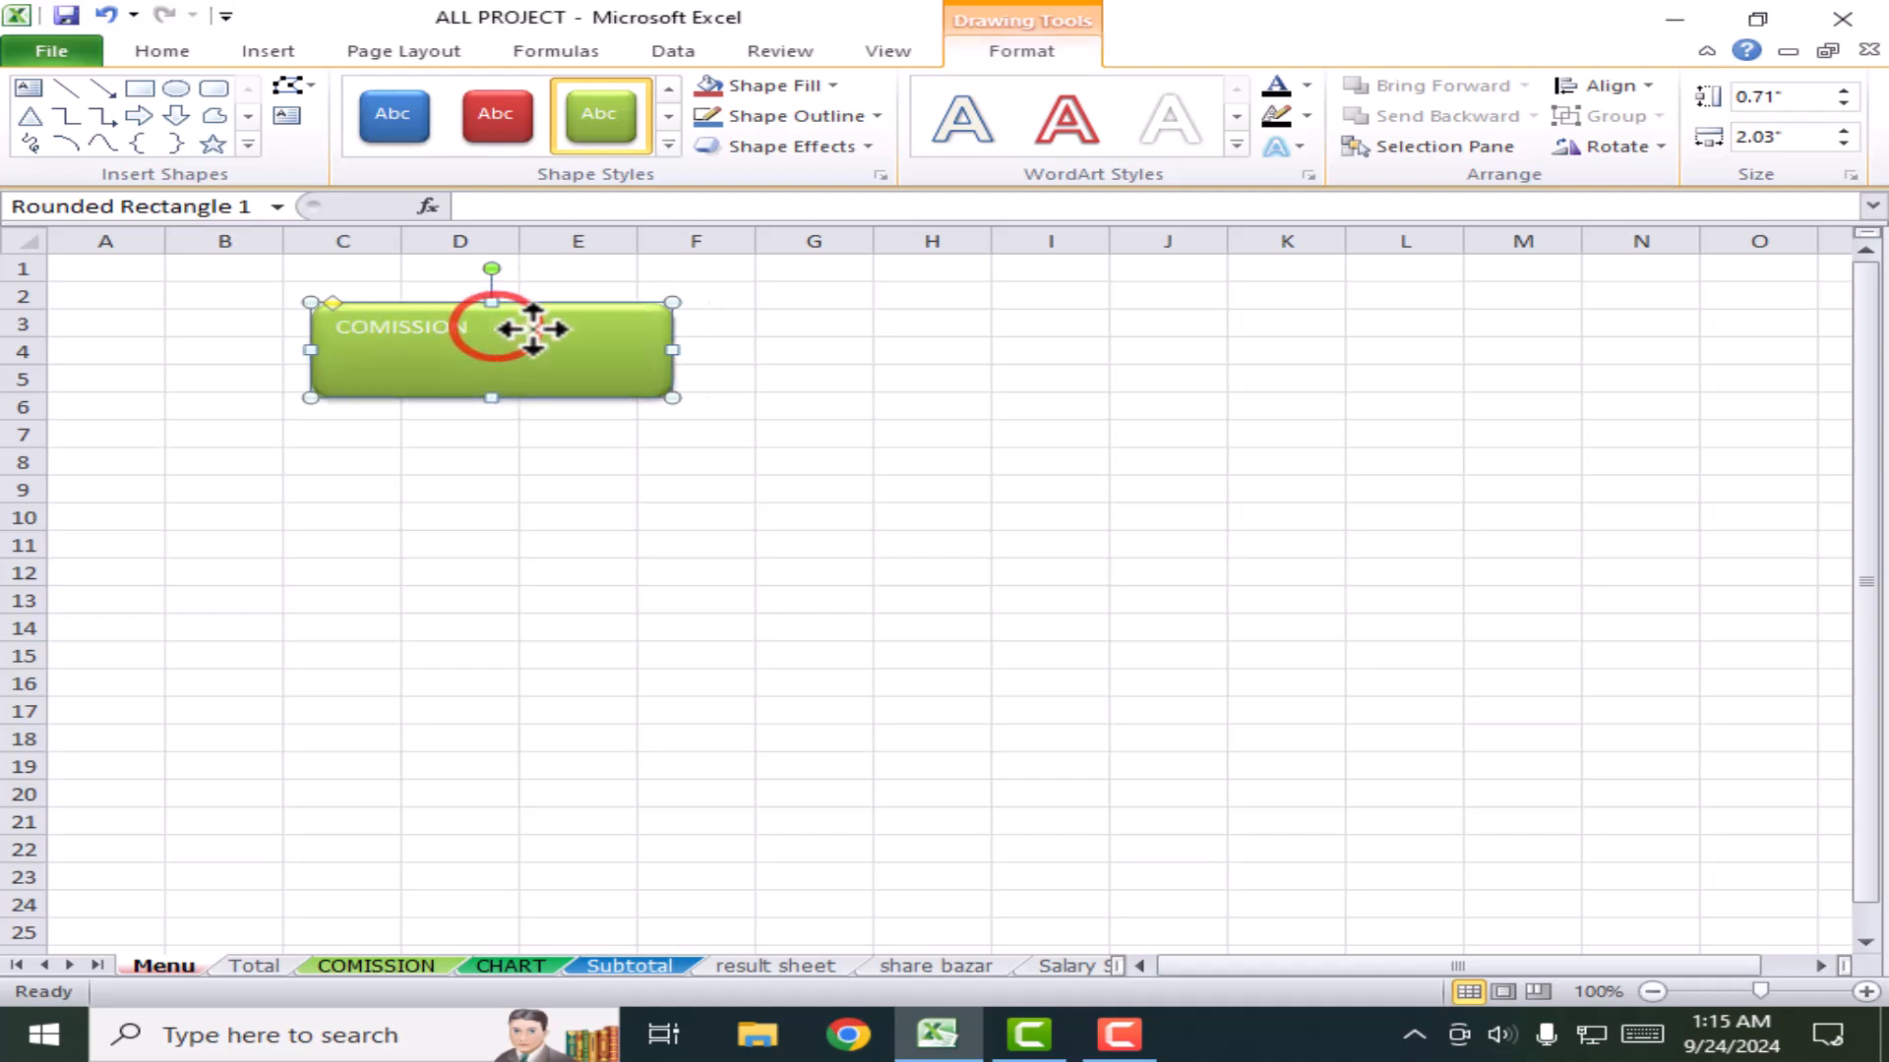
pyautogui.click(452, 323)
# Step: Make the COMISSION text bold, centred and middle-aligned, at 20 pt
pyautogui.hotkey('ctrl', 'a')
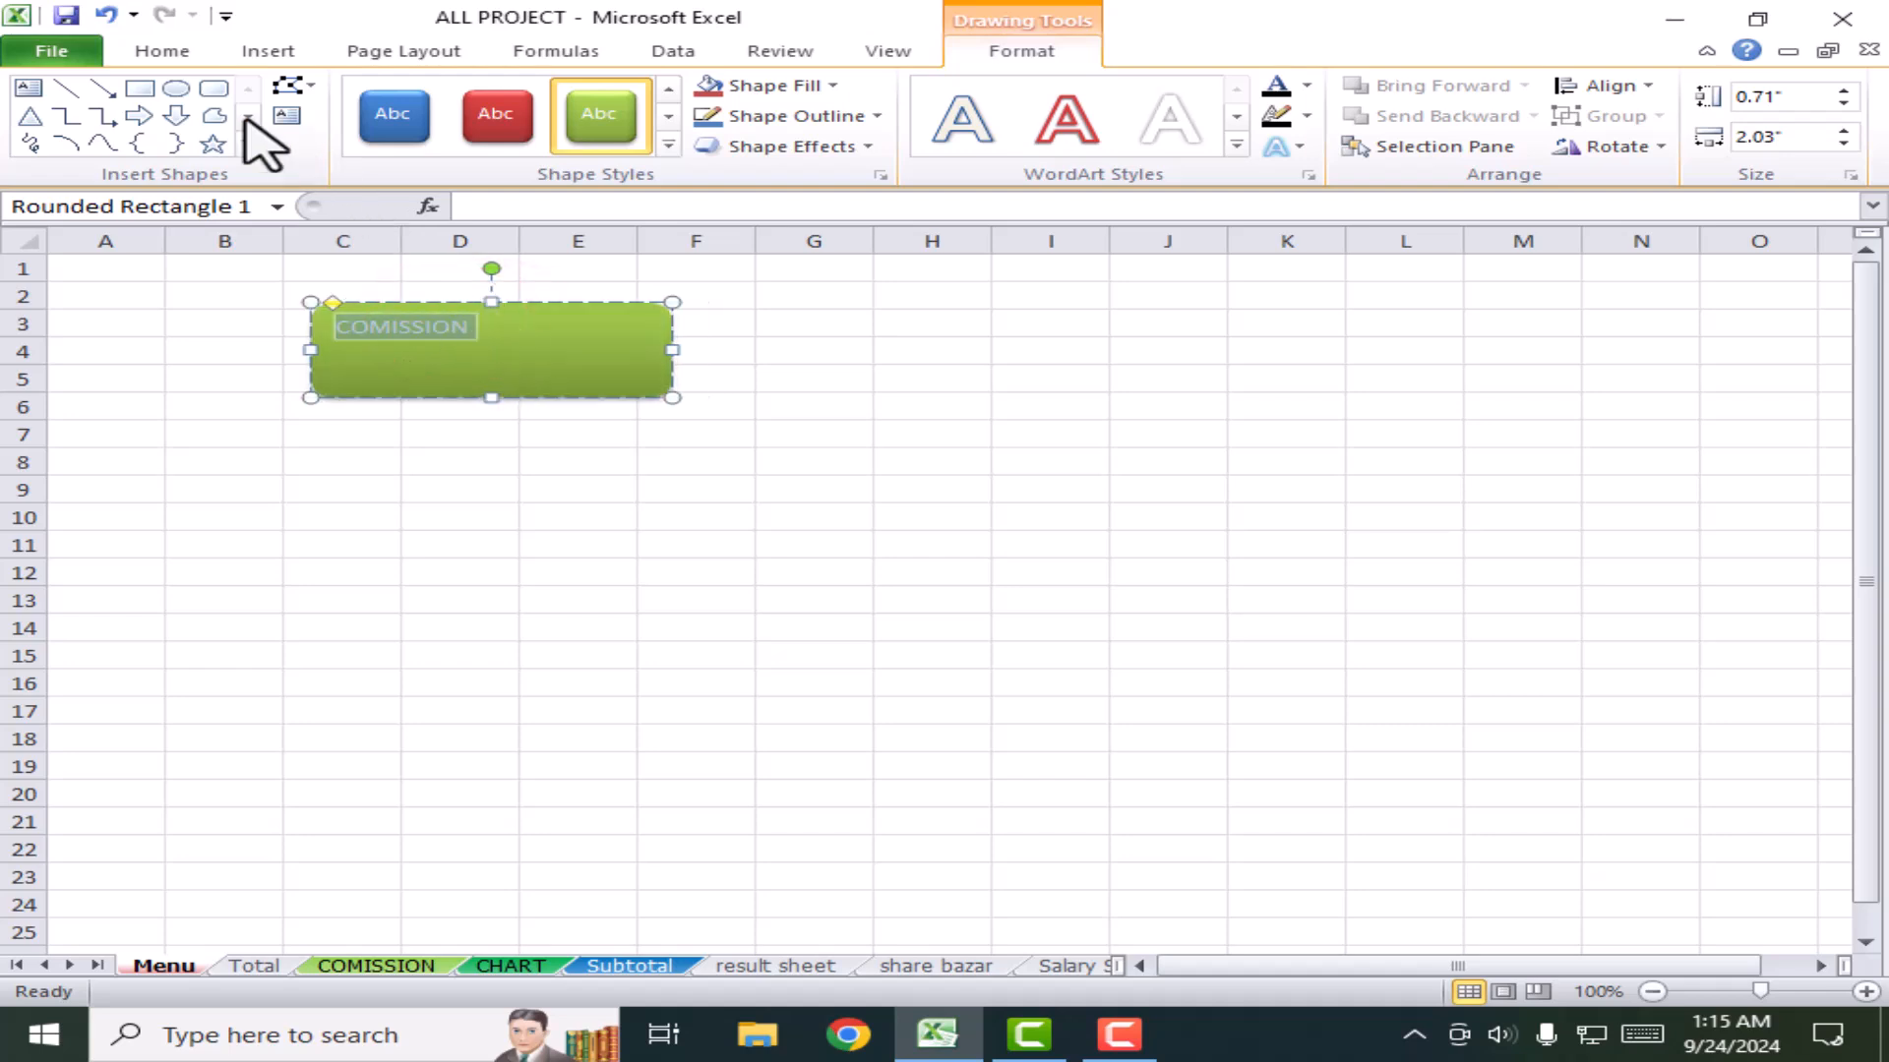
pyautogui.click(148, 51)
pyautogui.click(466, 96)
pyautogui.click(182, 135)
pyautogui.click(610, 136)
pyautogui.click(610, 97)
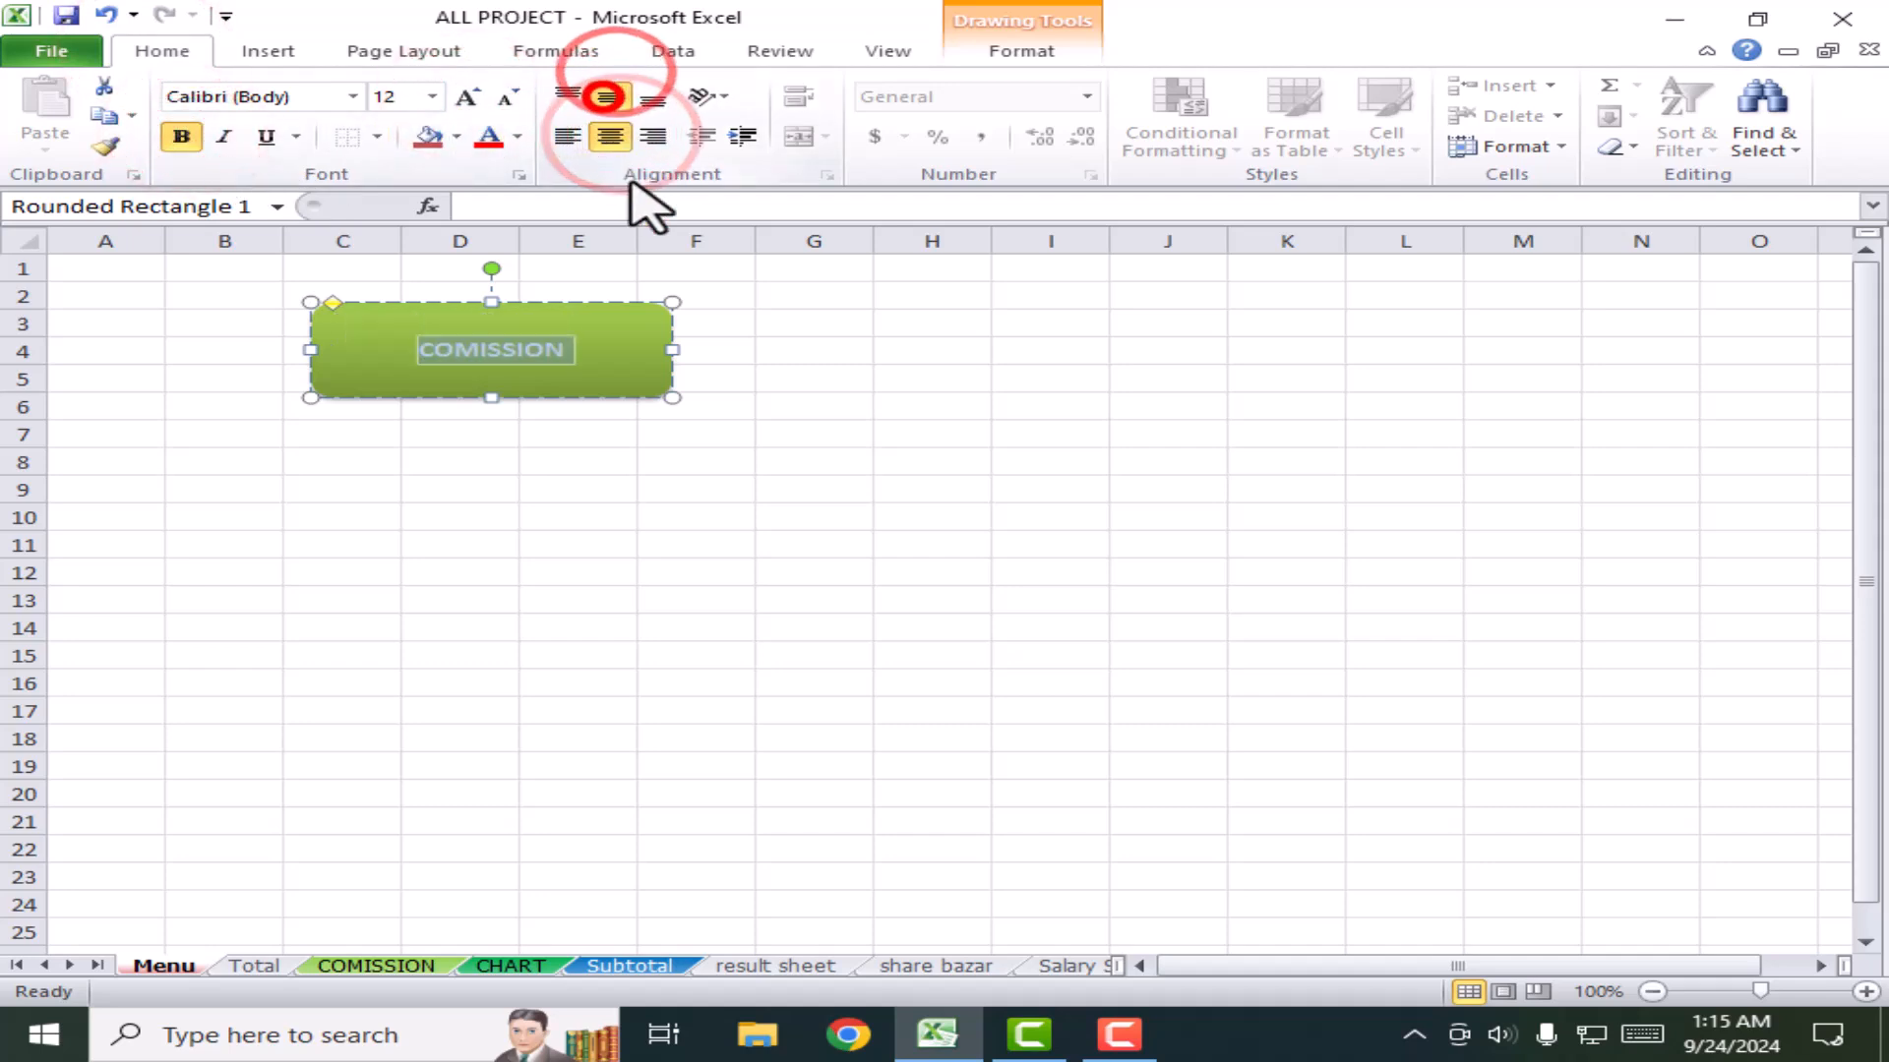
pyautogui.click(466, 97)
pyautogui.click(467, 96)
pyautogui.click(466, 96)
pyautogui.click(467, 96)
pyautogui.click(817, 434)
pyautogui.click(611, 356)
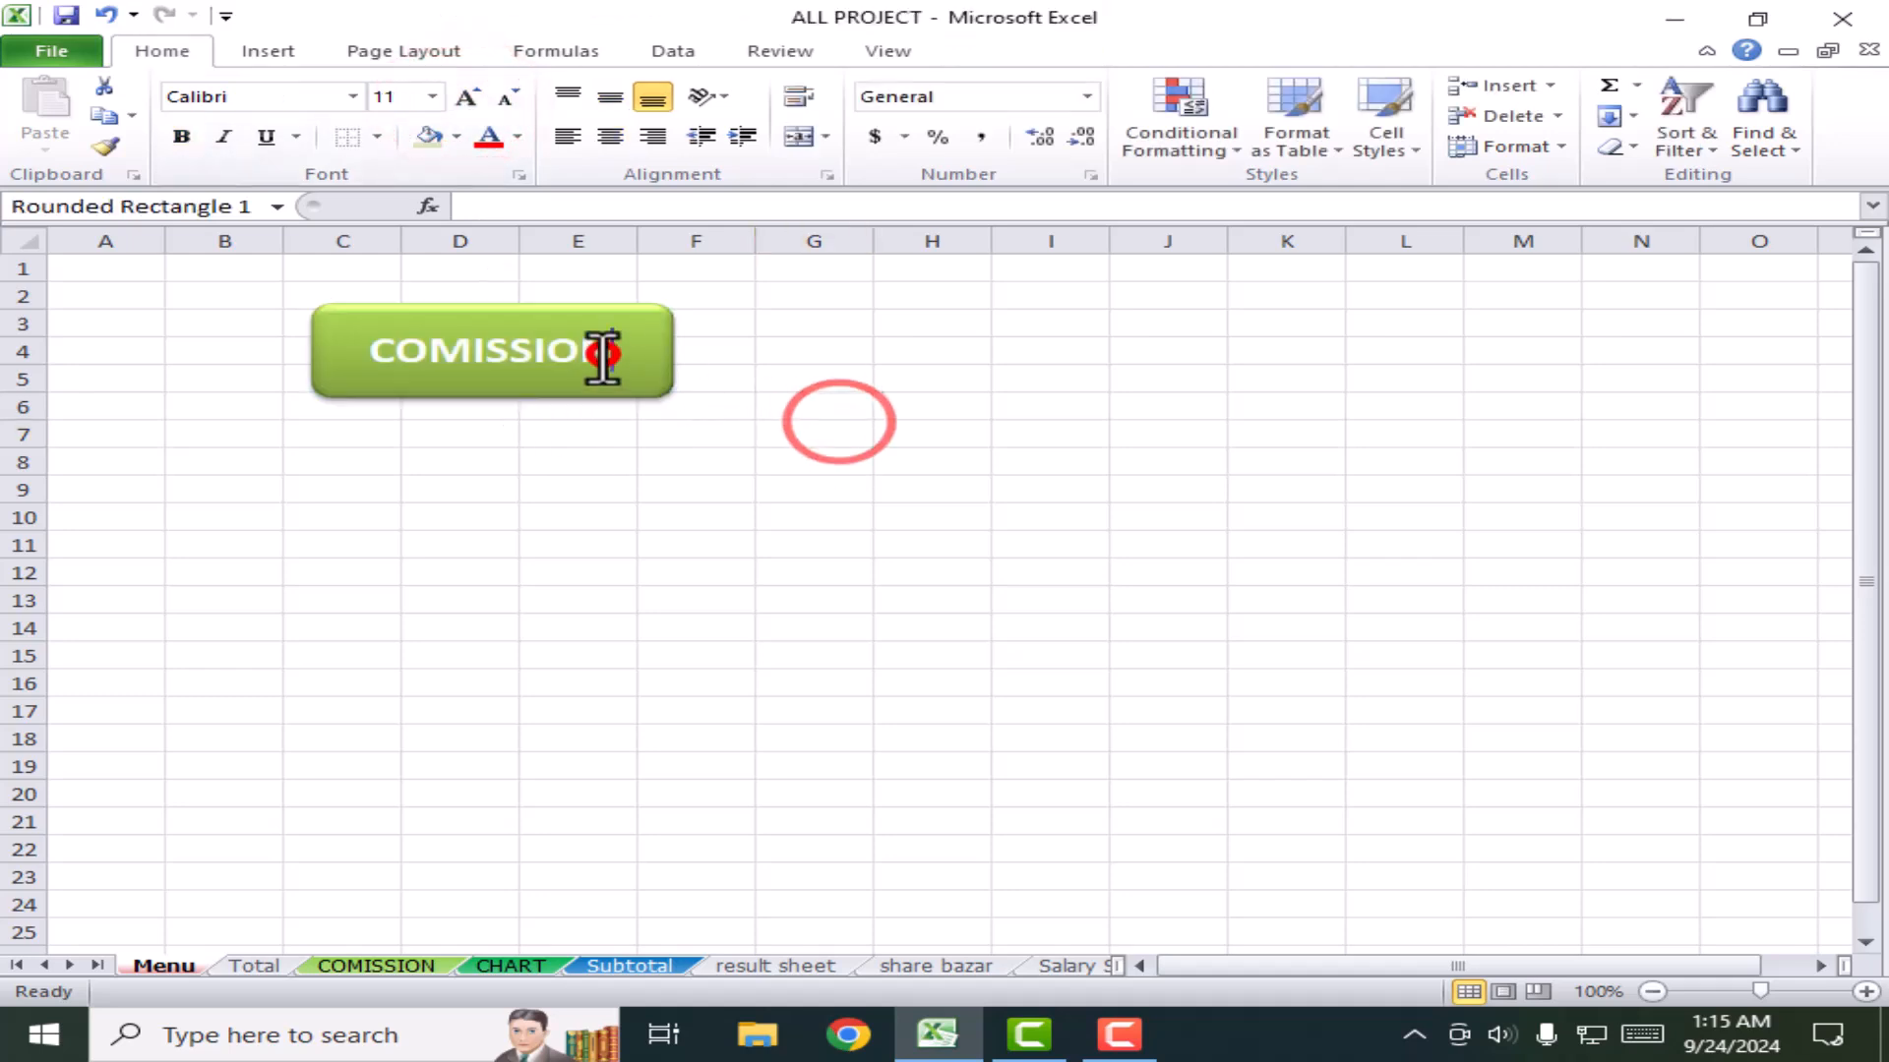
pyautogui.click(645, 313)
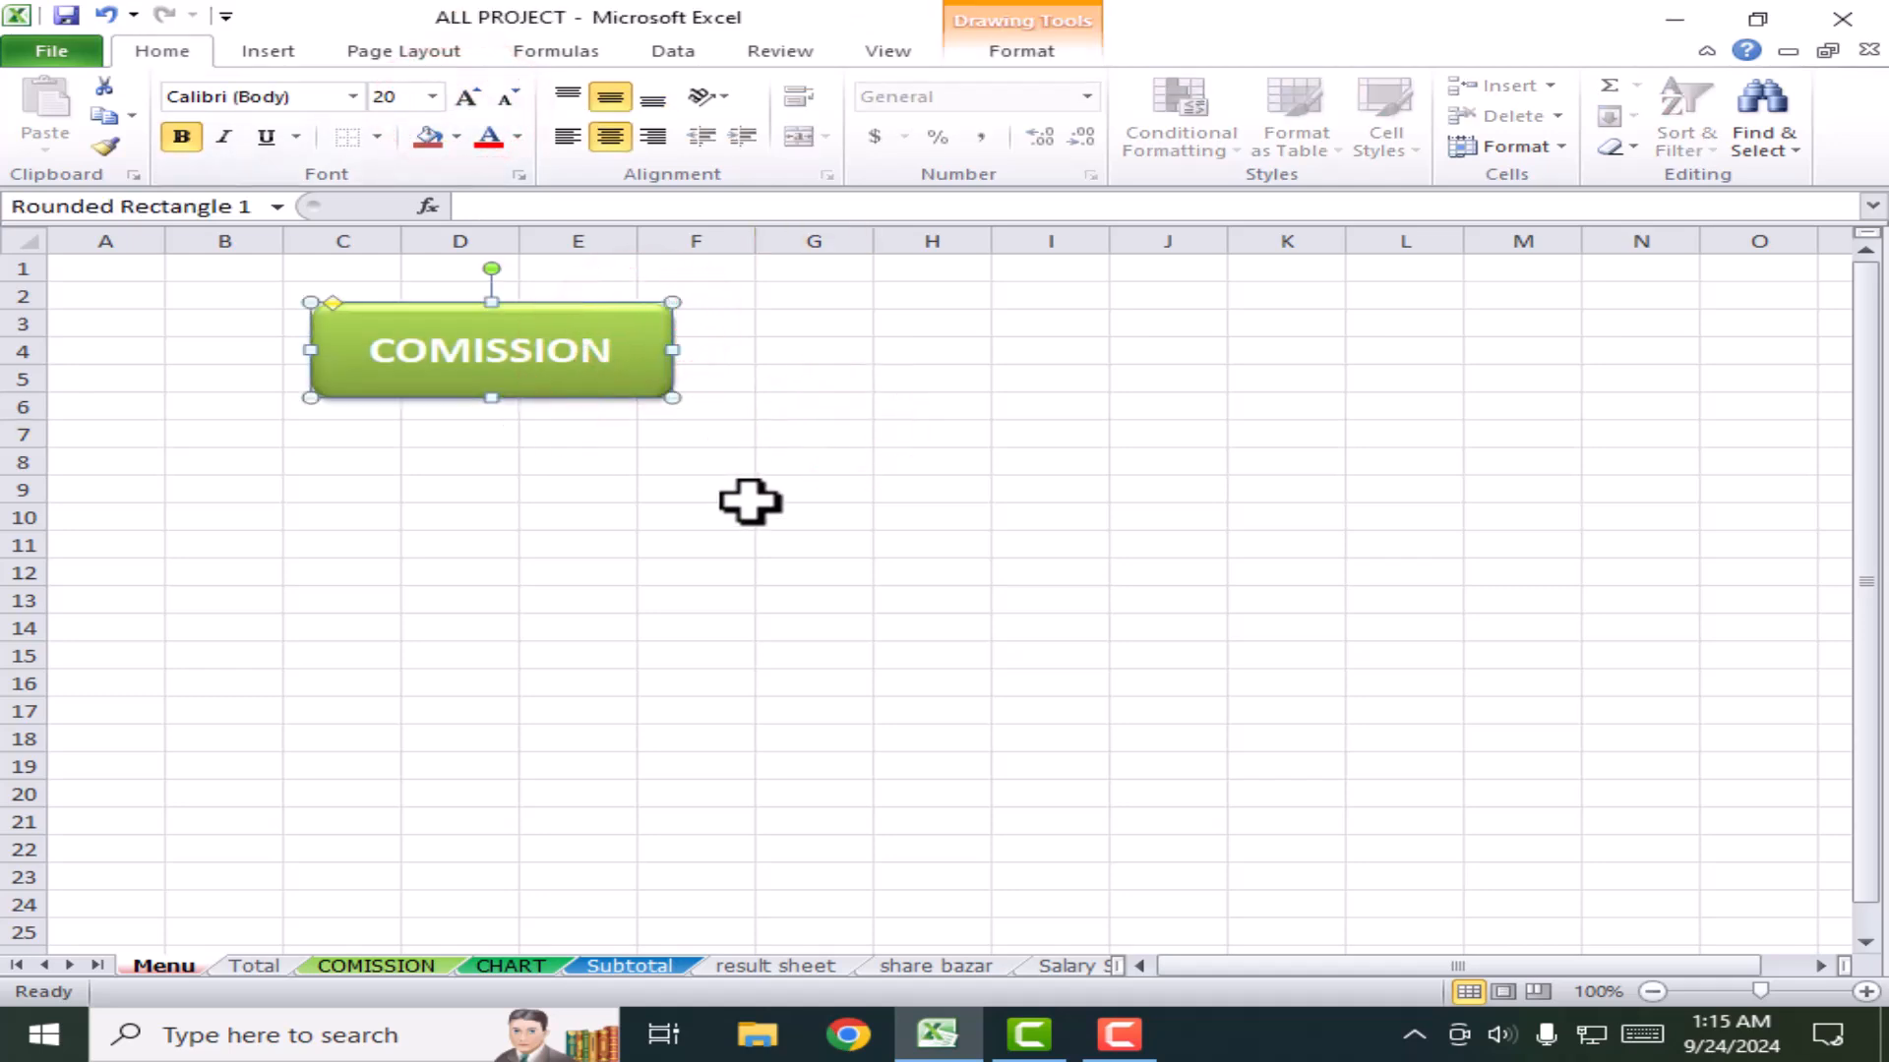
pyautogui.scroll(-2, 750, 504)
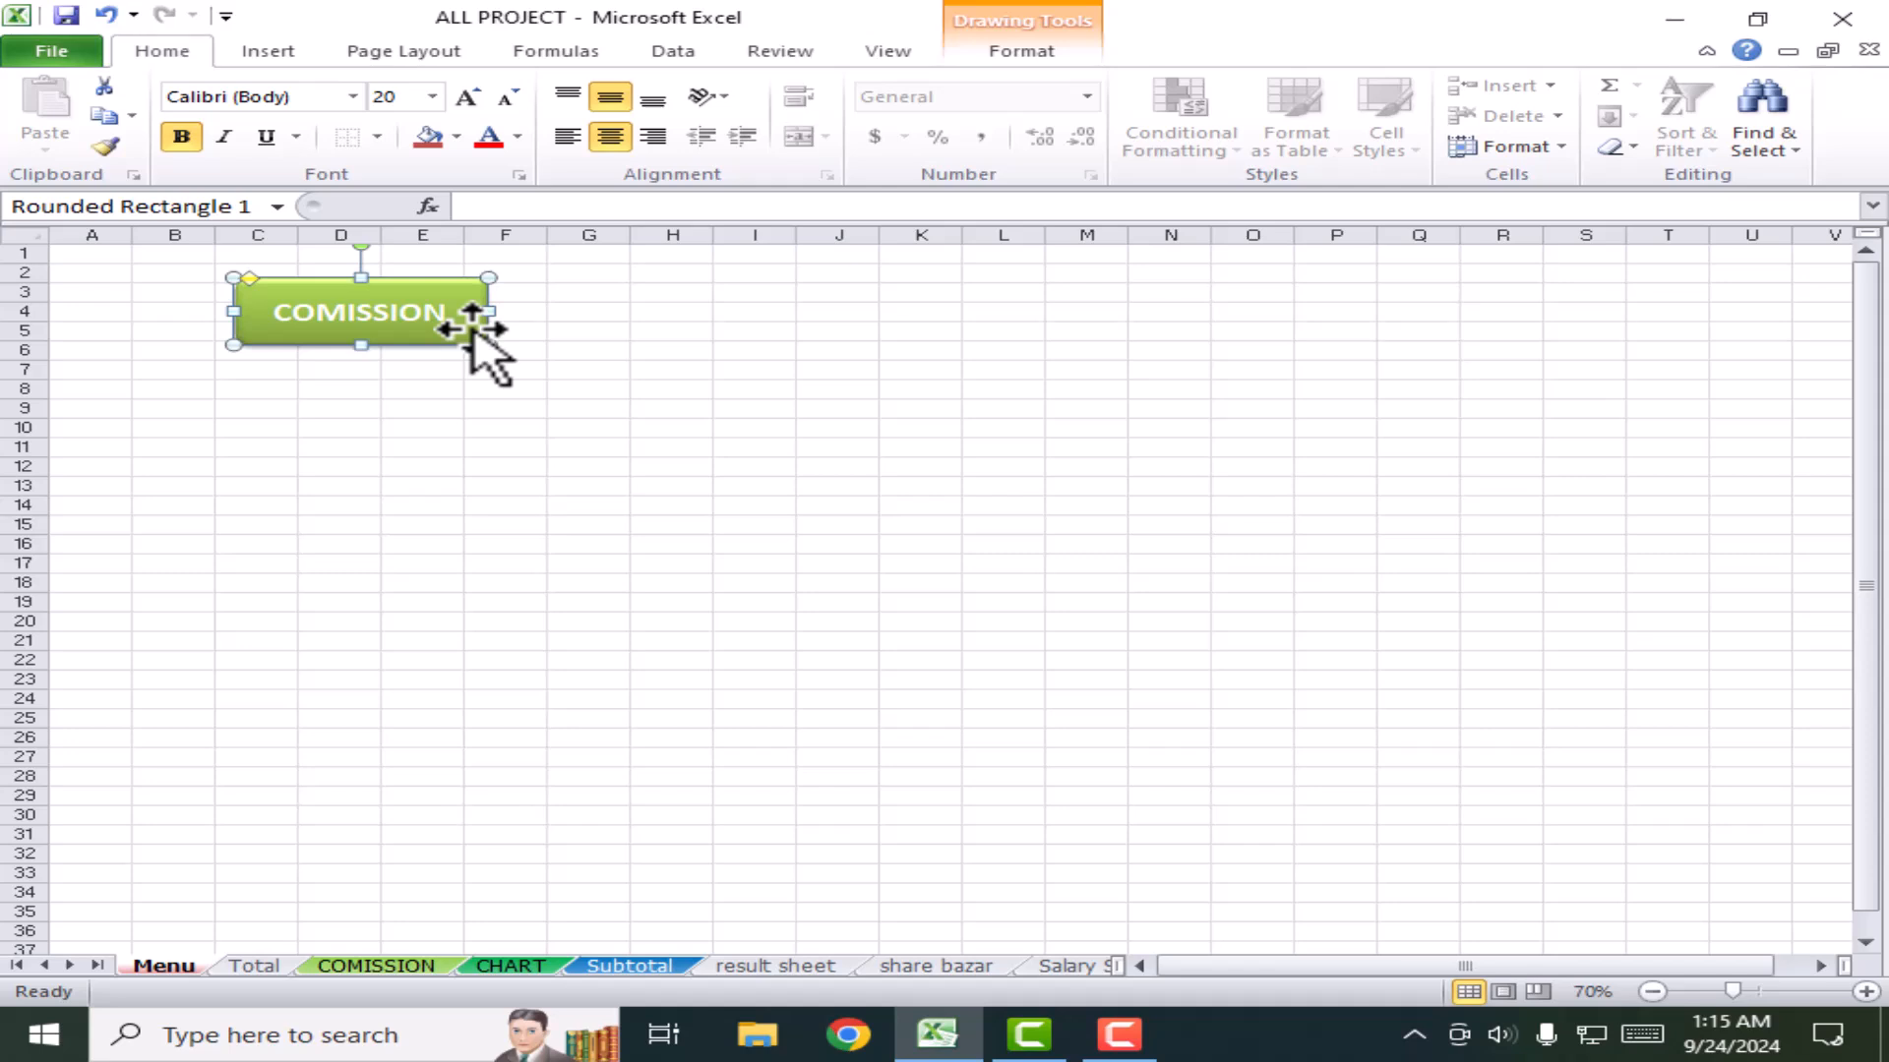
# Step: Move the COMISSION button lower and select all seven COMISSION buttons
pyautogui.moveTo(472, 324); pyautogui.dragTo(458, 904)
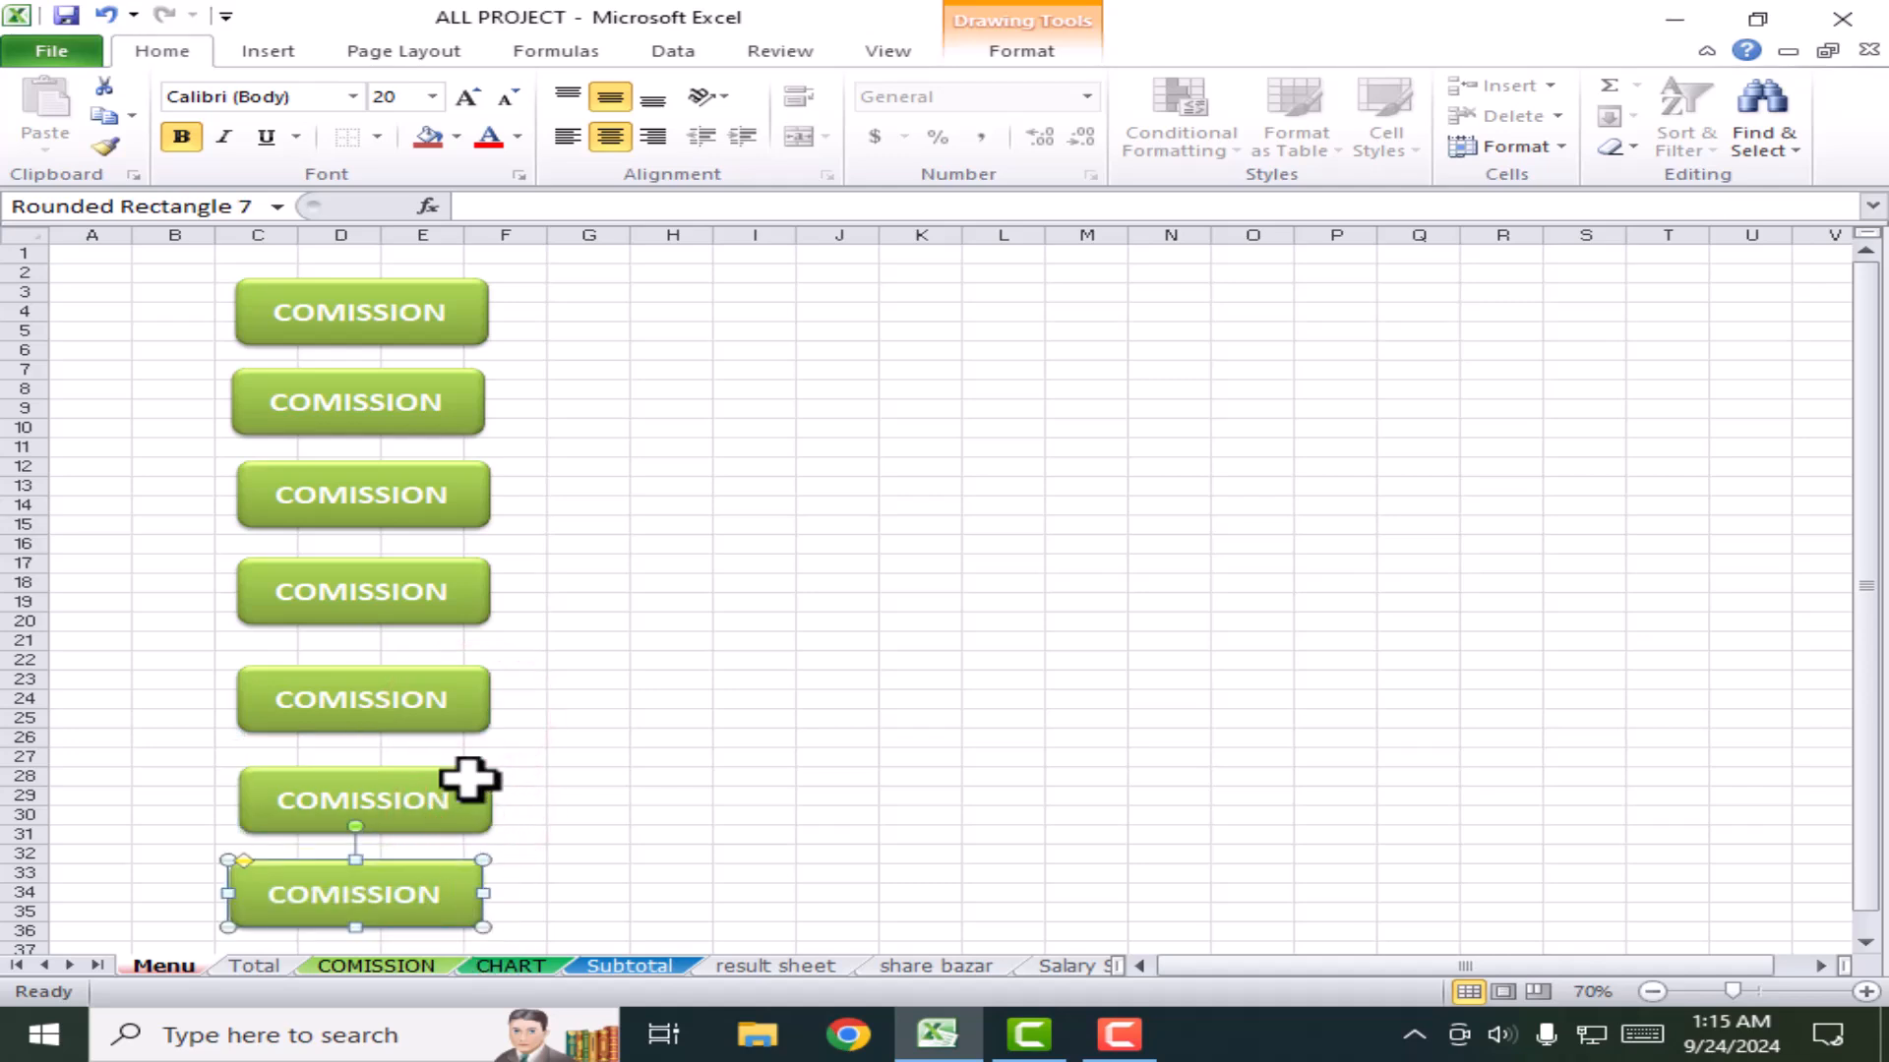
pyautogui.click(449, 317)
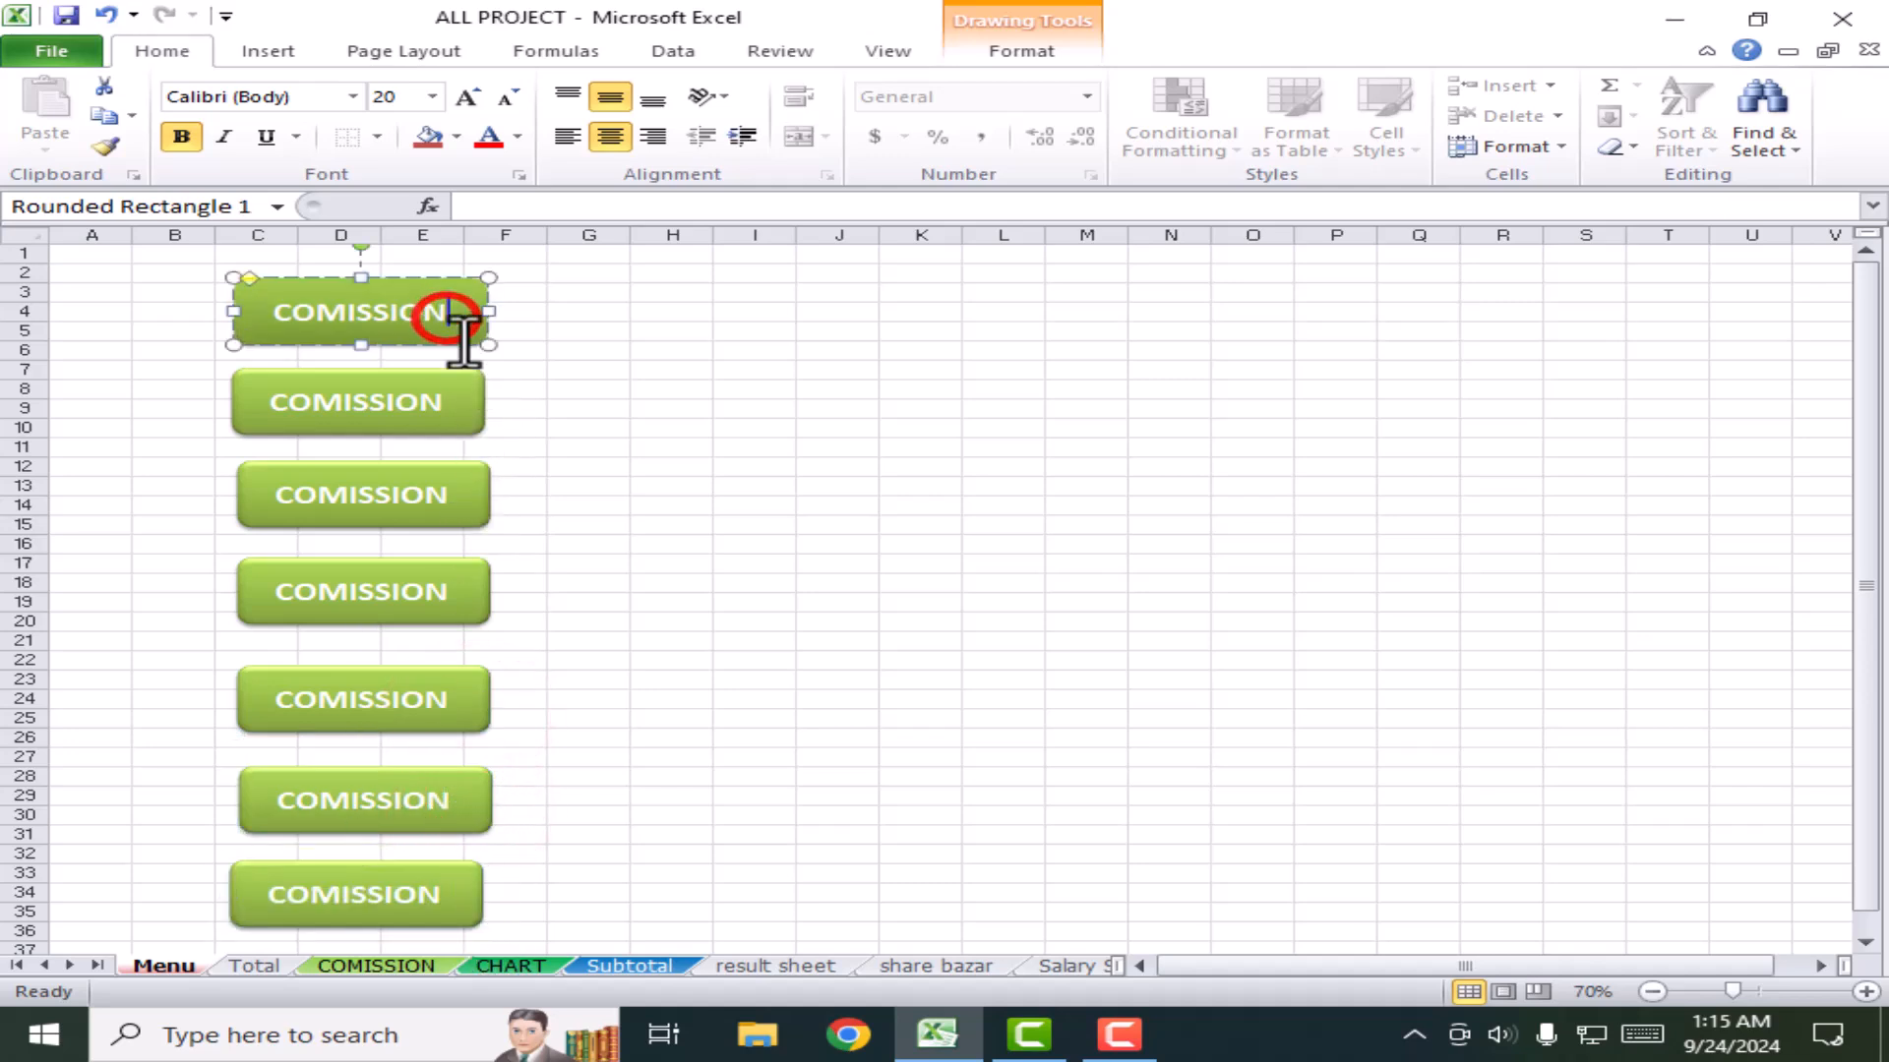
pyautogui.keyDown('ctrl'); pyautogui.click(448, 413); pyautogui.keyUp('ctrl')
pyautogui.keyDown('ctrl'); pyautogui.click(430, 499); pyautogui.keyUp('ctrl')
pyautogui.keyDown('ctrl'); pyautogui.click(463, 594); pyautogui.keyUp('ctrl')
pyautogui.keyDown('ctrl'); pyautogui.click(424, 700); pyautogui.keyUp('ctrl')
pyautogui.keyDown('ctrl'); pyautogui.click(452, 798); pyautogui.keyUp('ctrl')
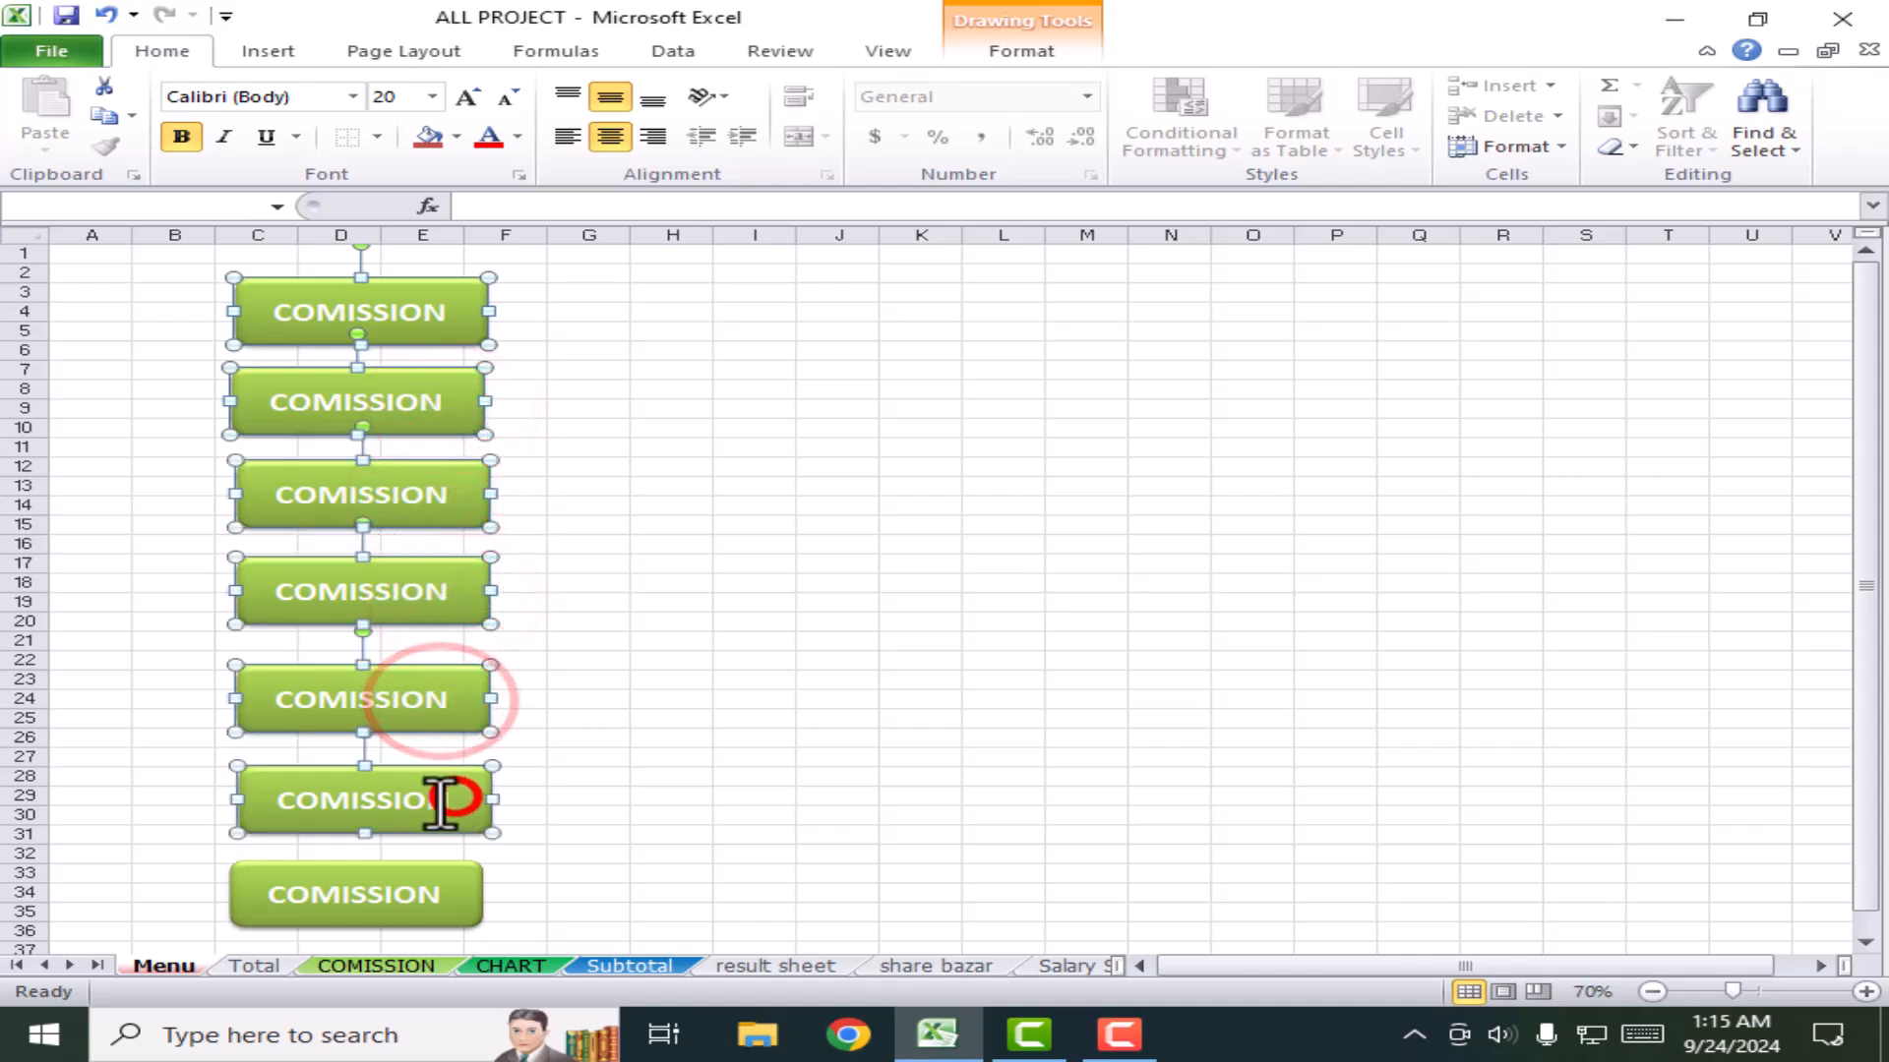
pyautogui.keyDown('ctrl'); pyautogui.click(421, 897); pyautogui.keyUp('ctrl')
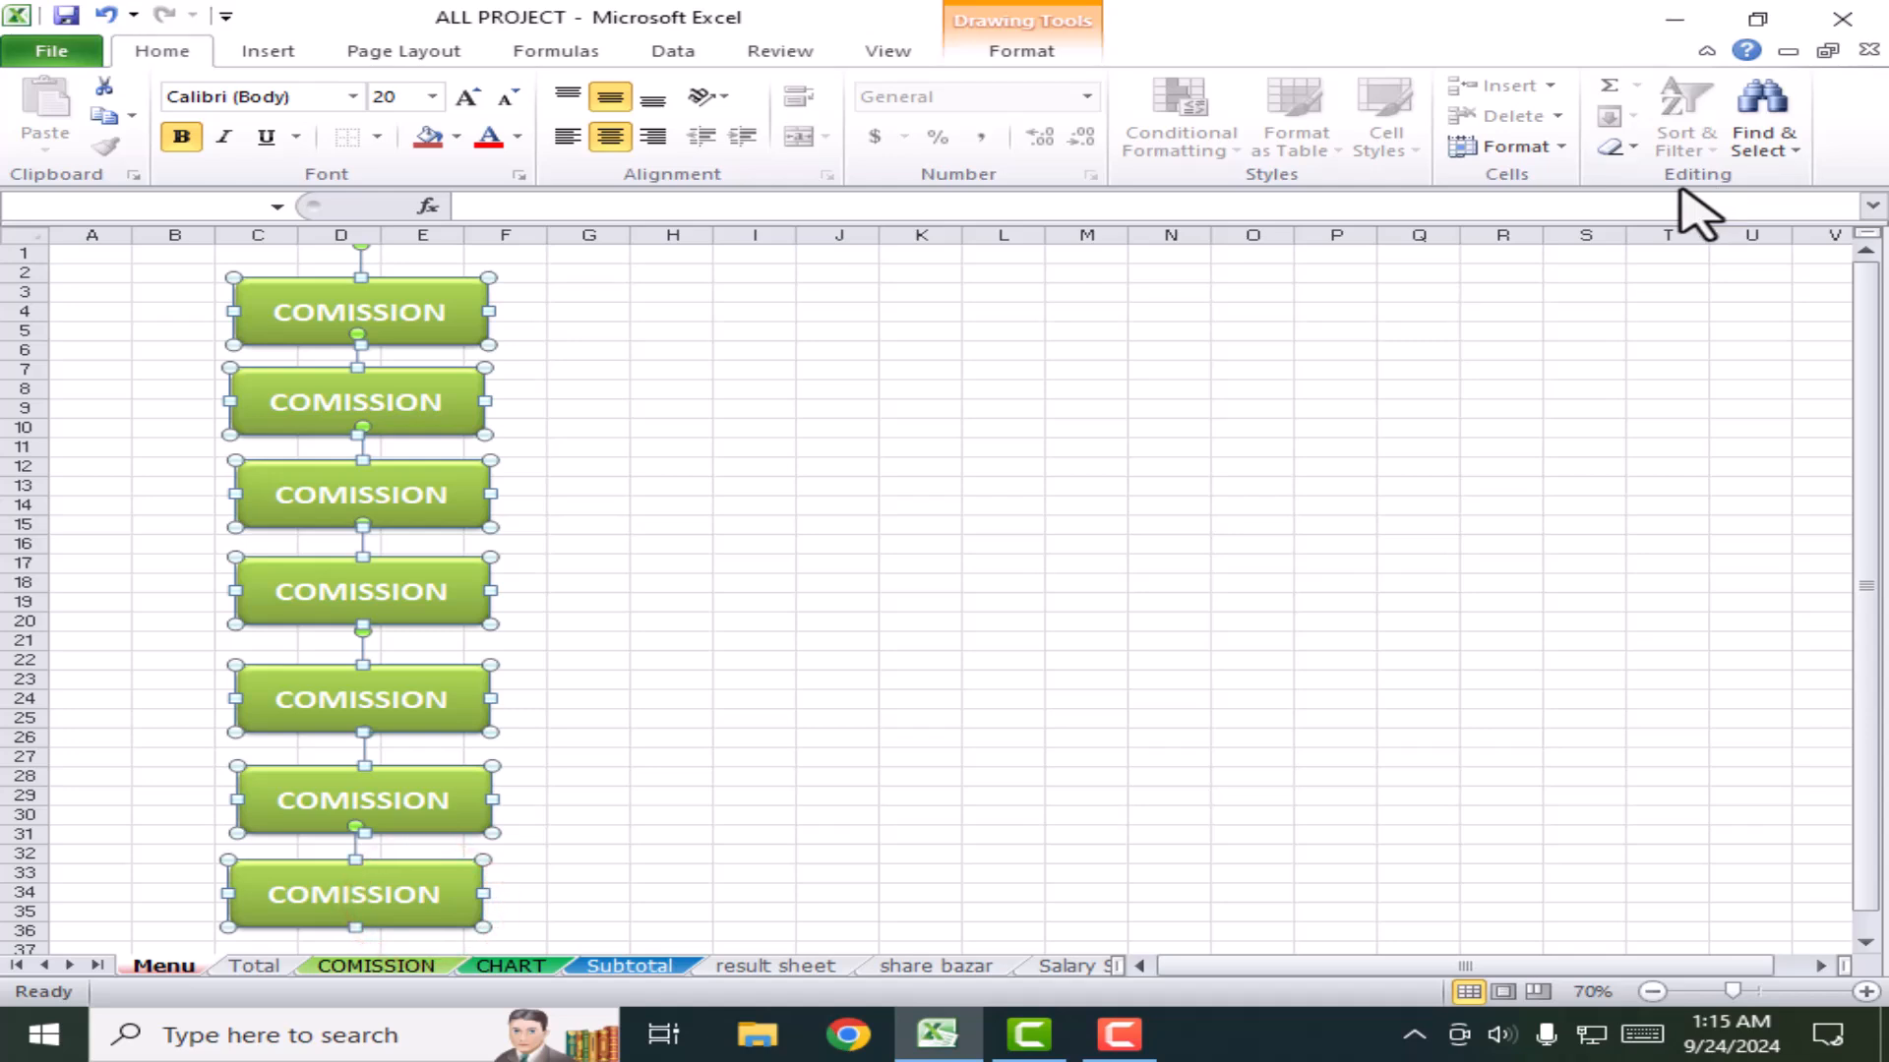
# Step: Align the seven buttons on their left edges and distribute them vertically
pyautogui.click(1019, 51)
pyautogui.click(1652, 86)
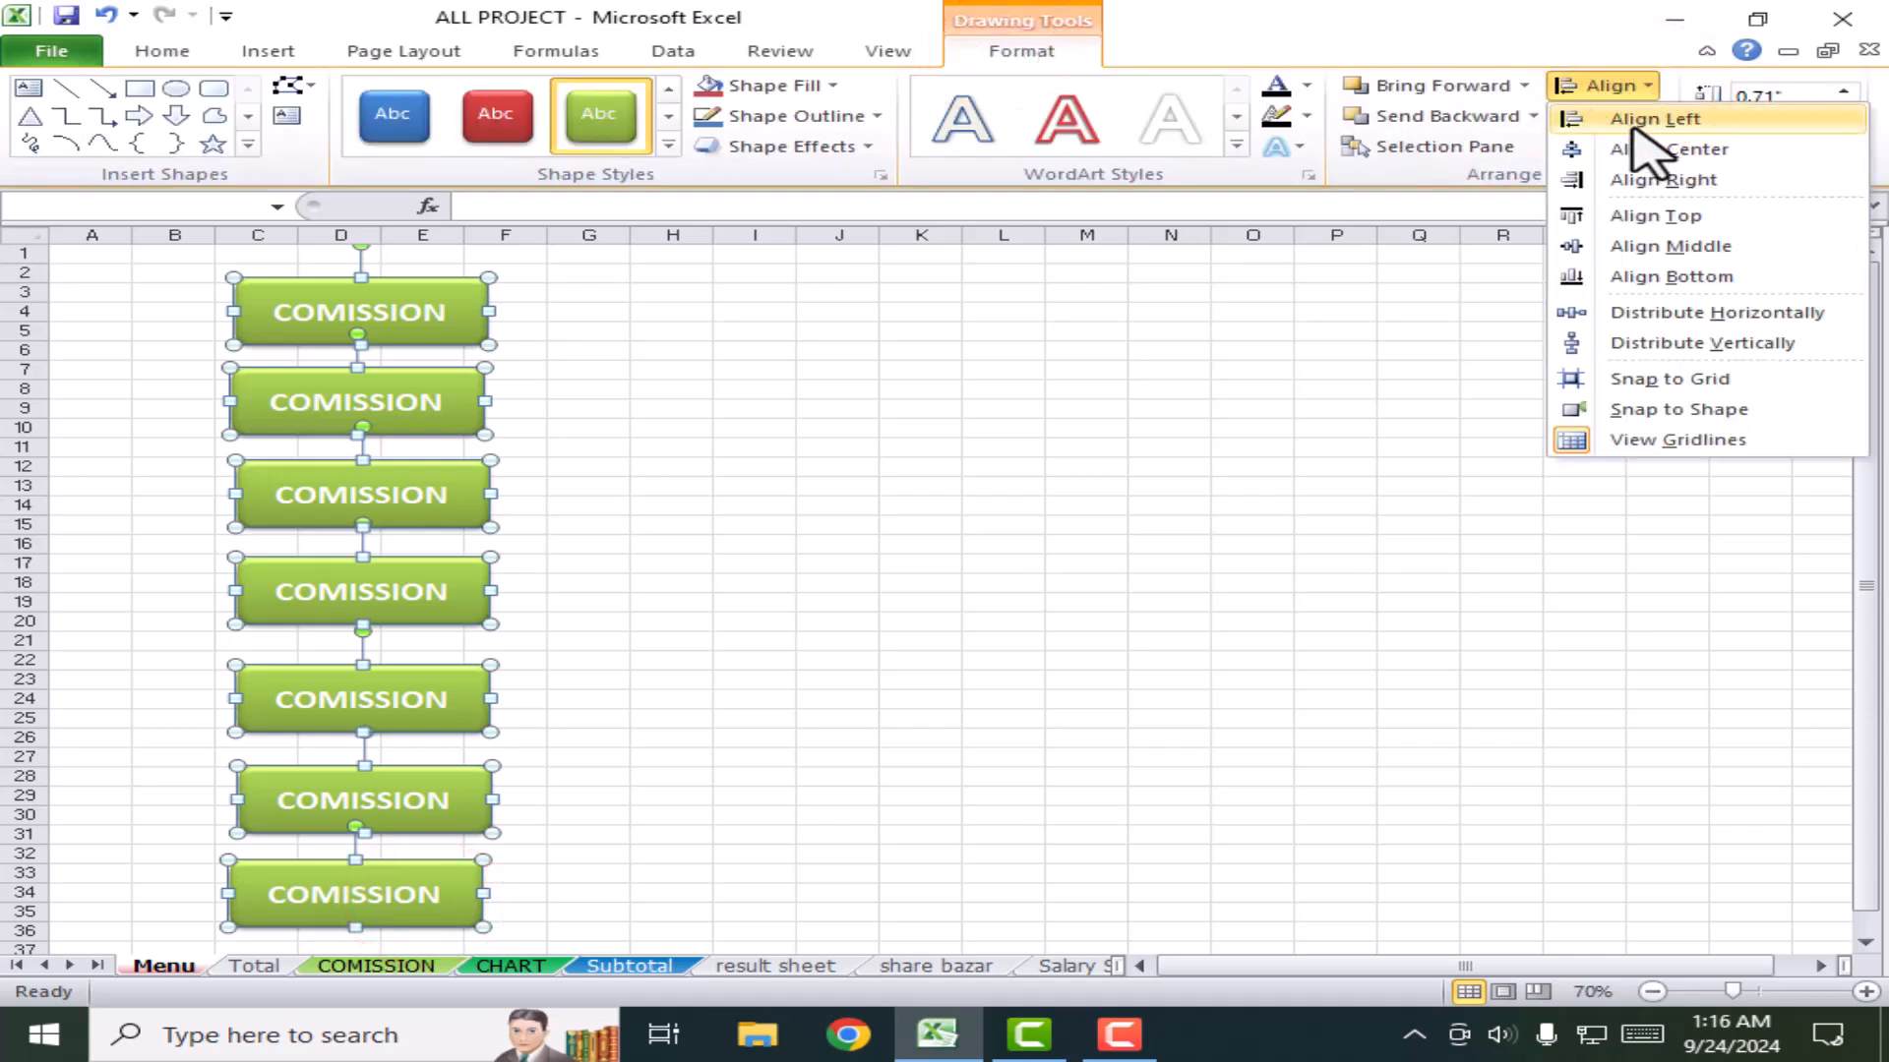
pyautogui.click(1635, 124)
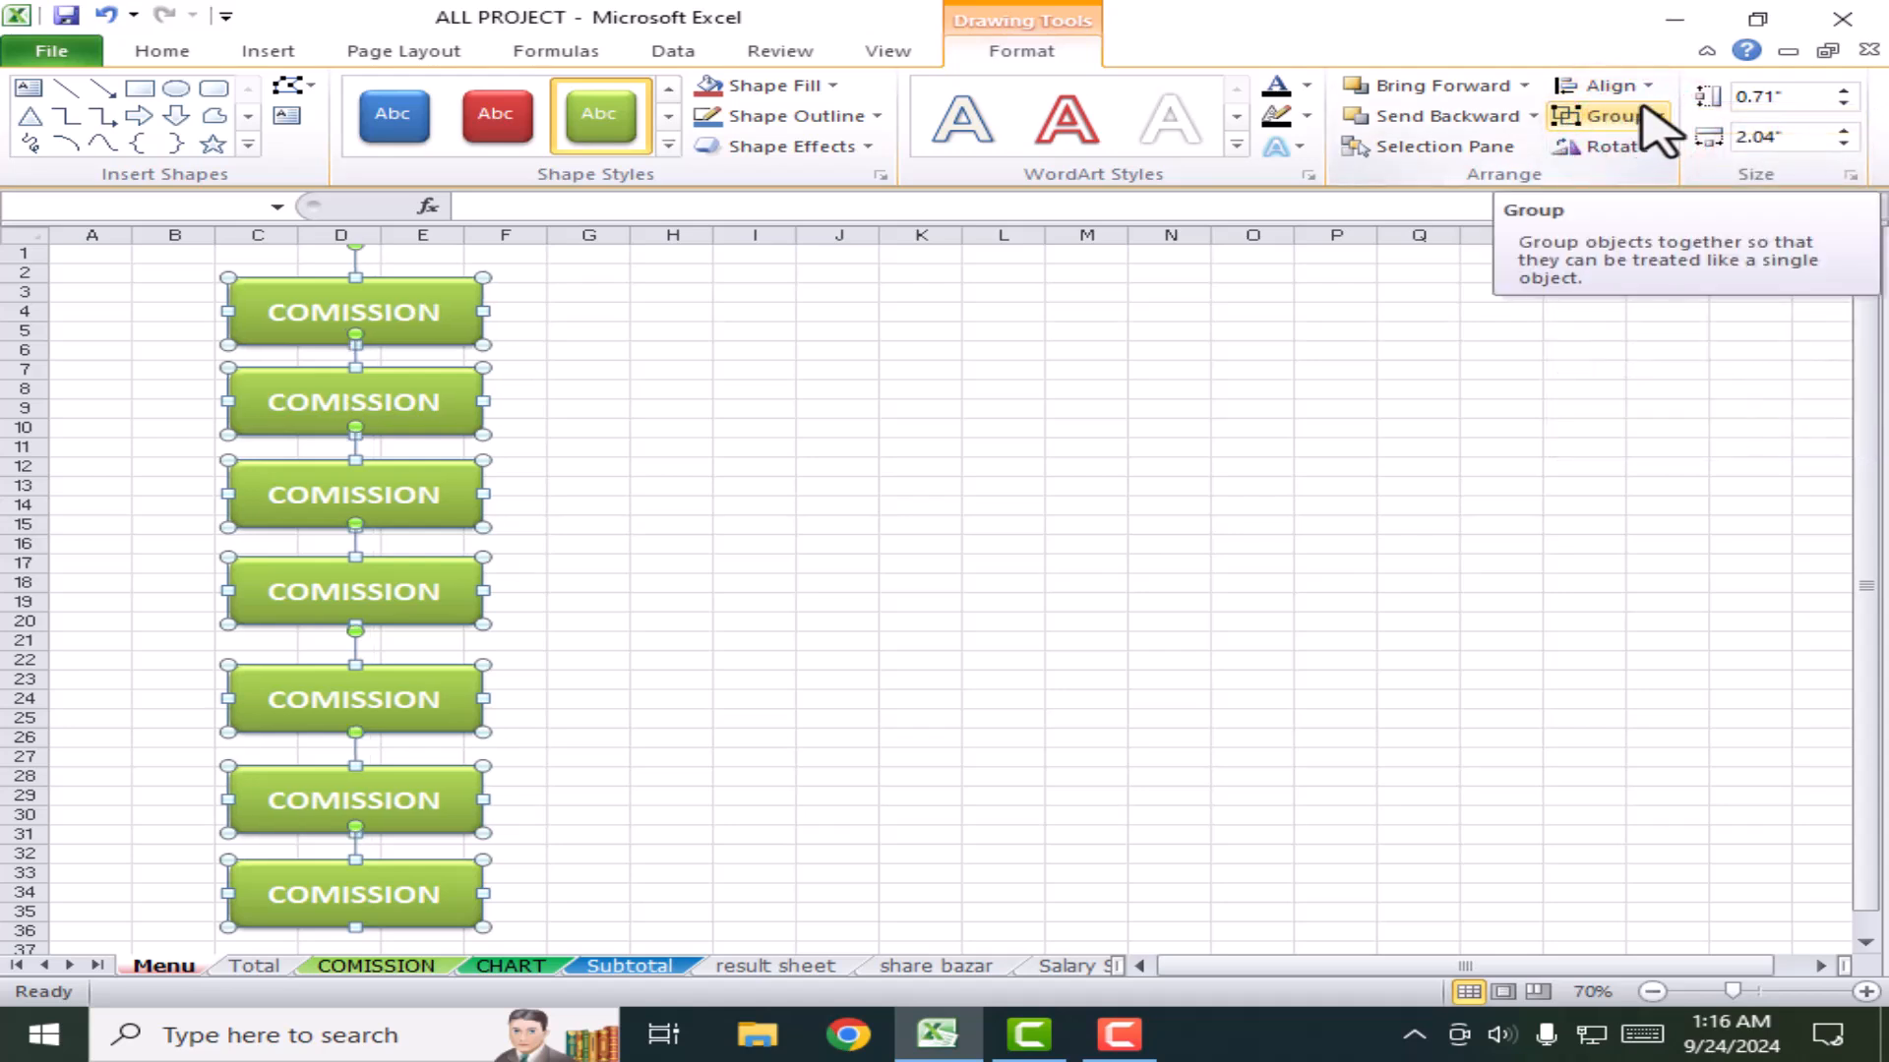
pyautogui.click(1642, 89)
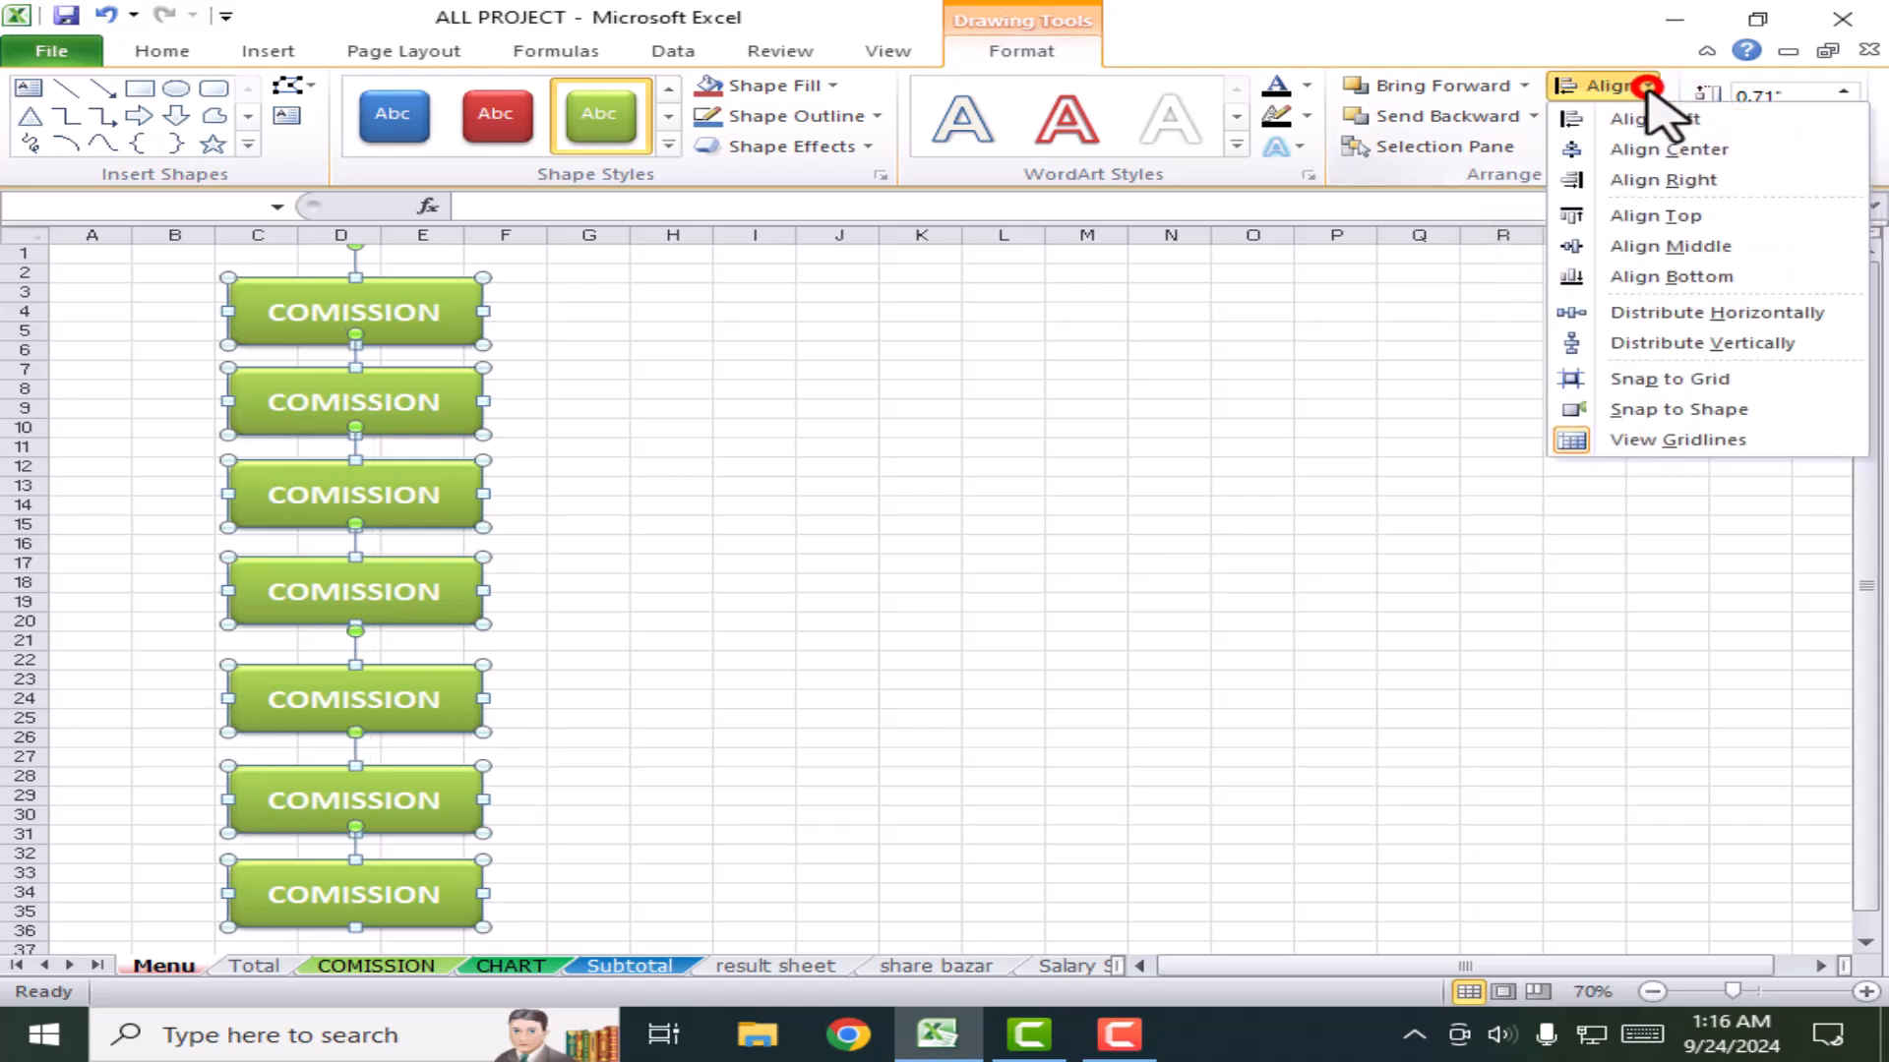
pyautogui.click(1688, 344)
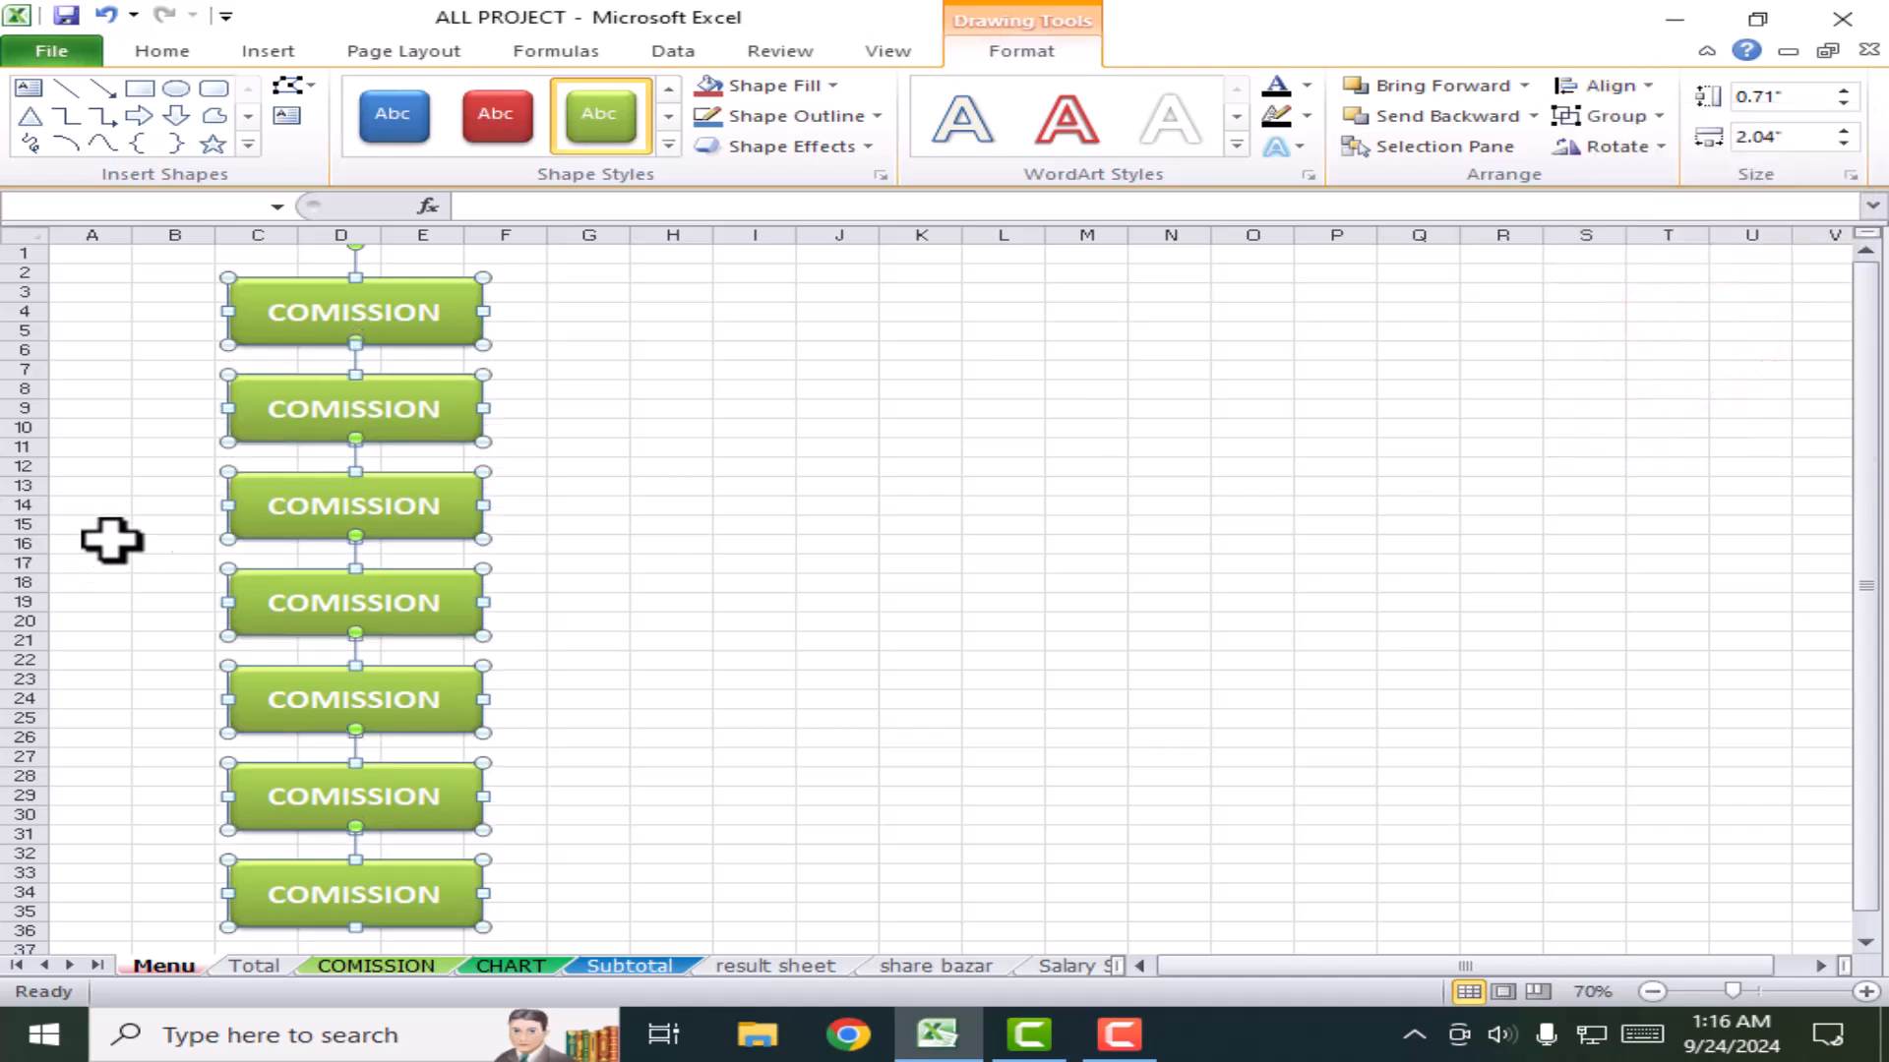
# Step: Relabel the second to fourth buttons TOTAL, CHART and SUB TOTAL
pyautogui.click(548, 423)
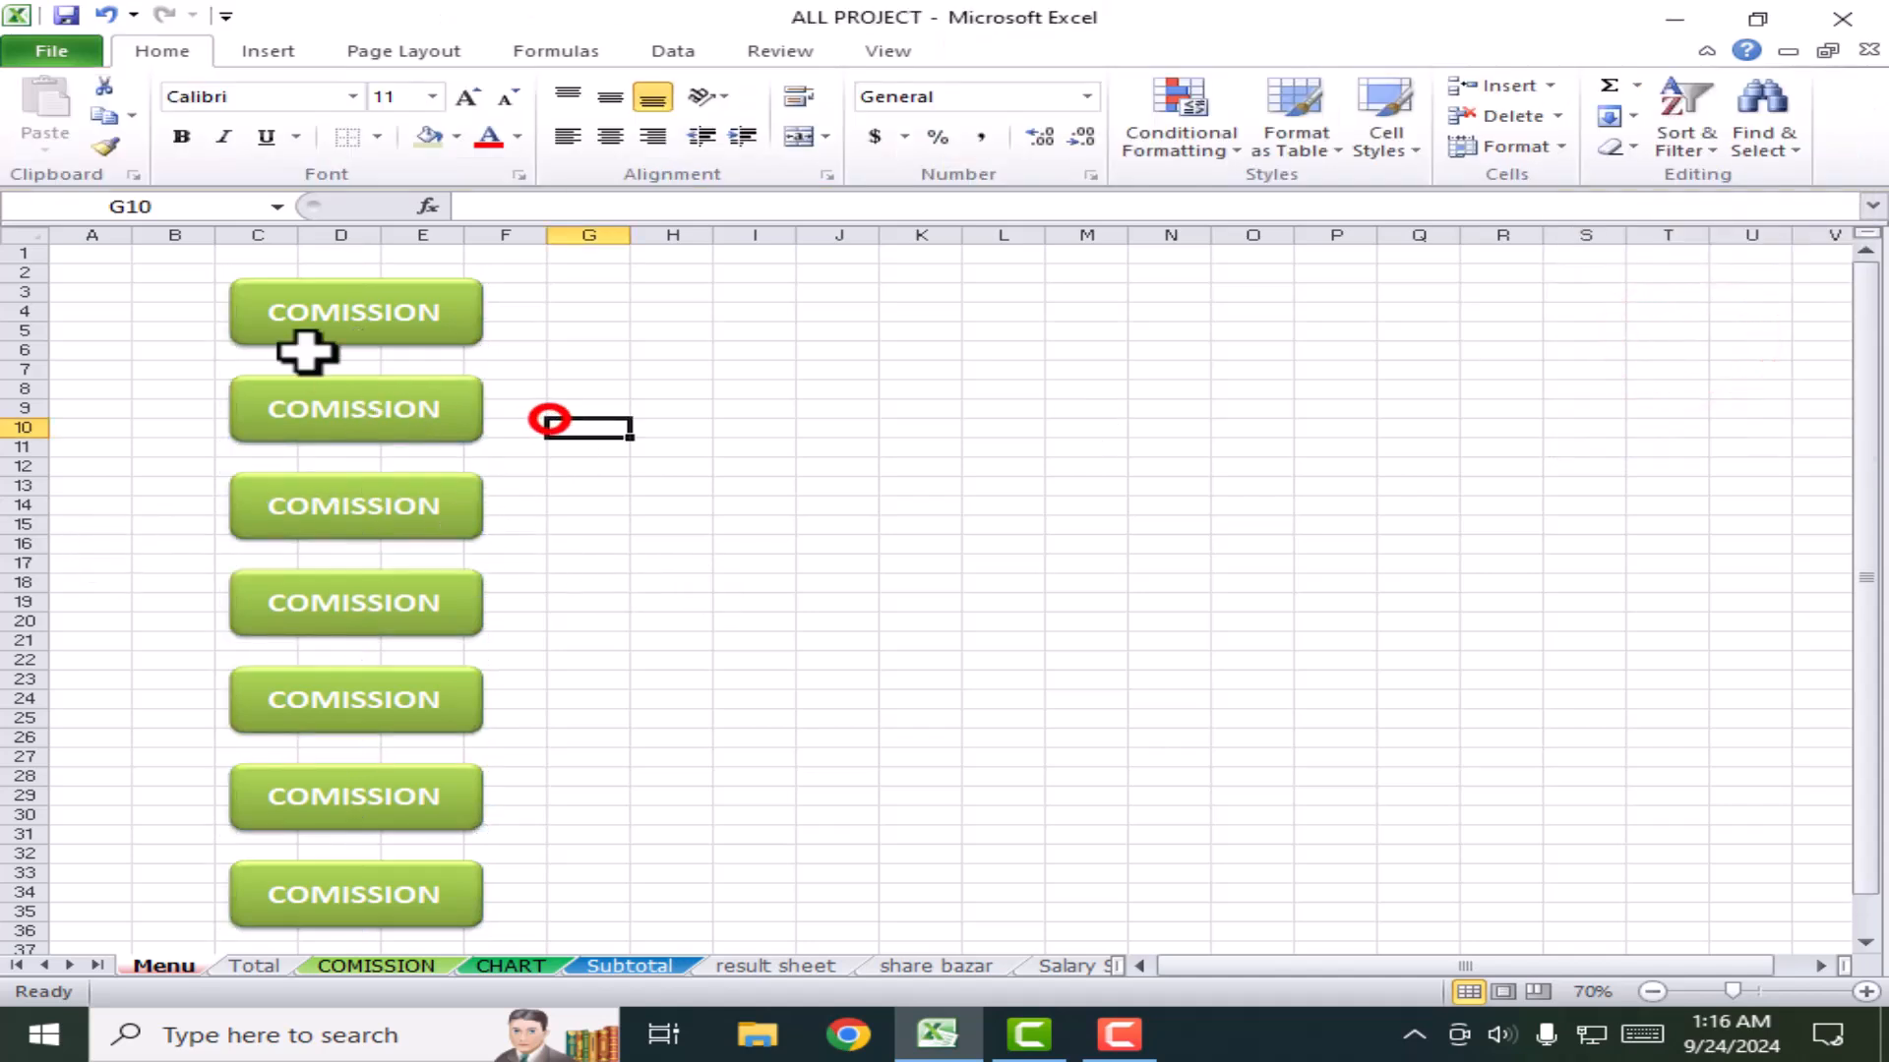
pyautogui.click(374, 409)
pyautogui.hotkey('ctrl', 'a')
pyautogui.write('TO')
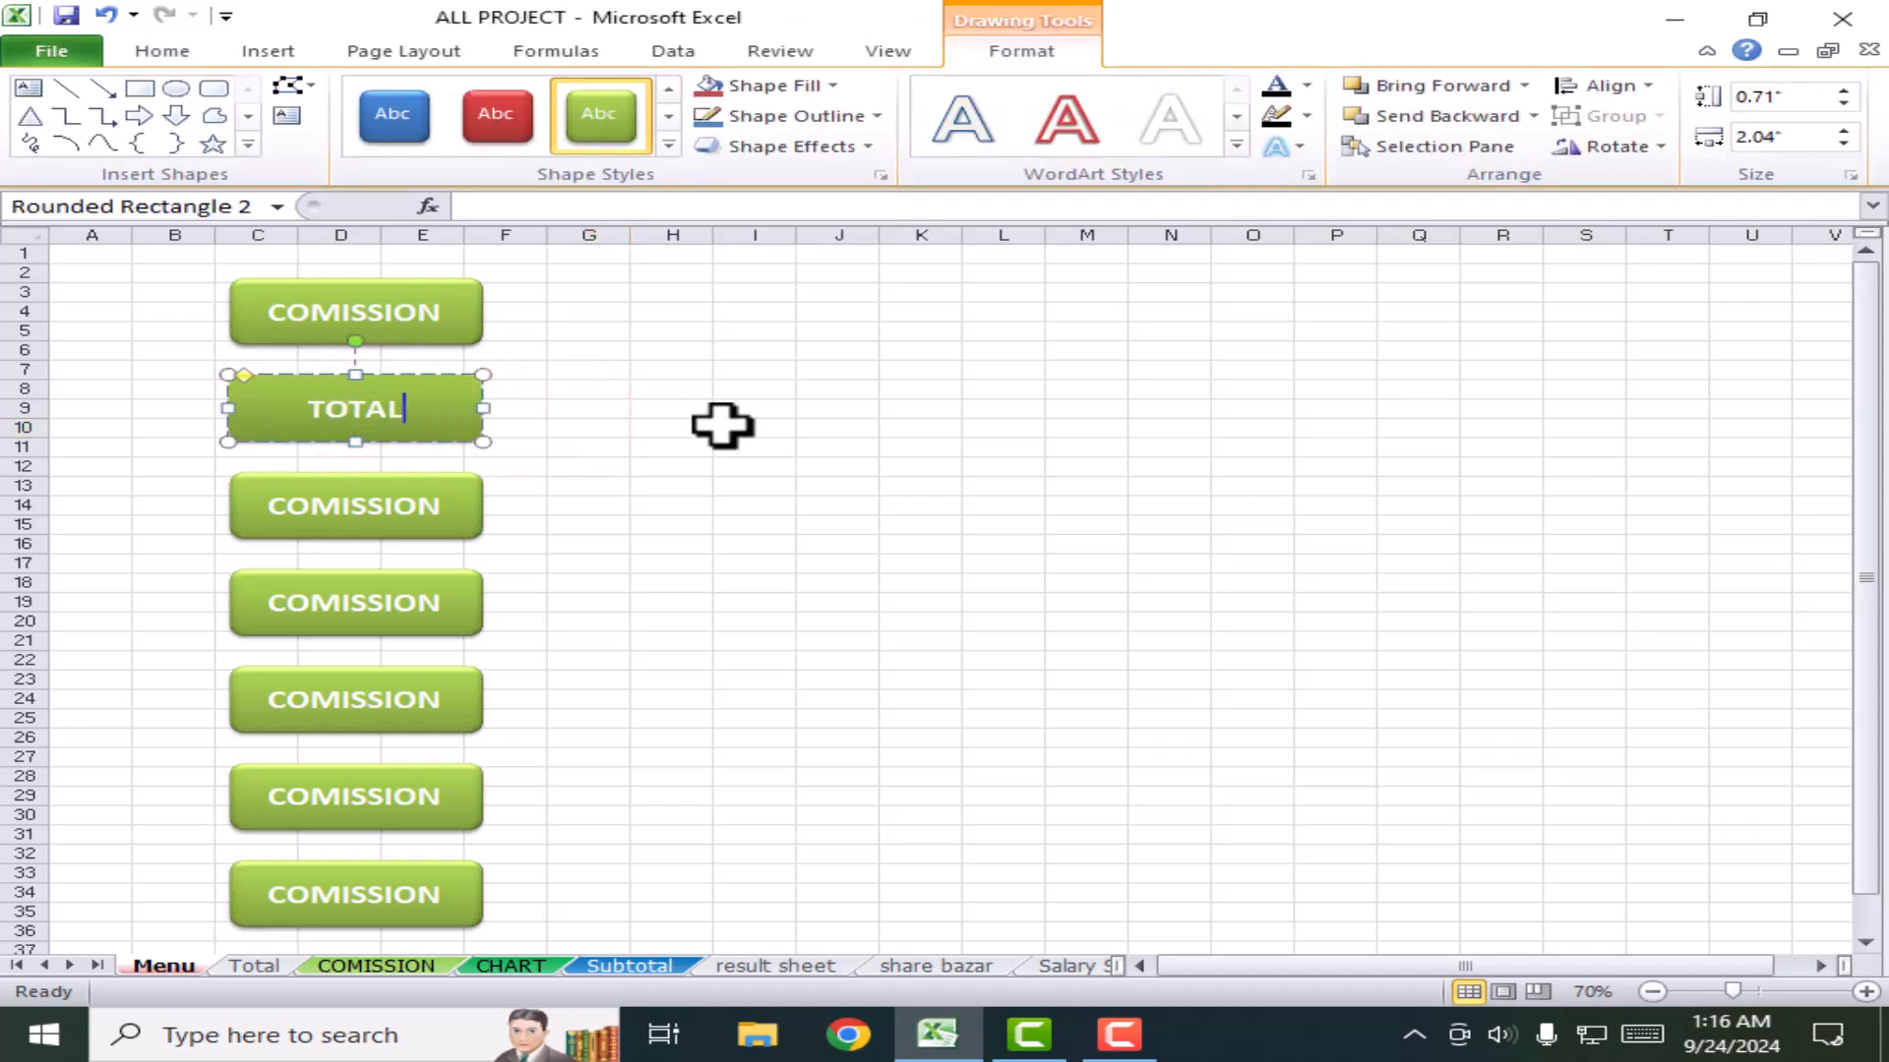
pyautogui.doubleClick(383, 510)
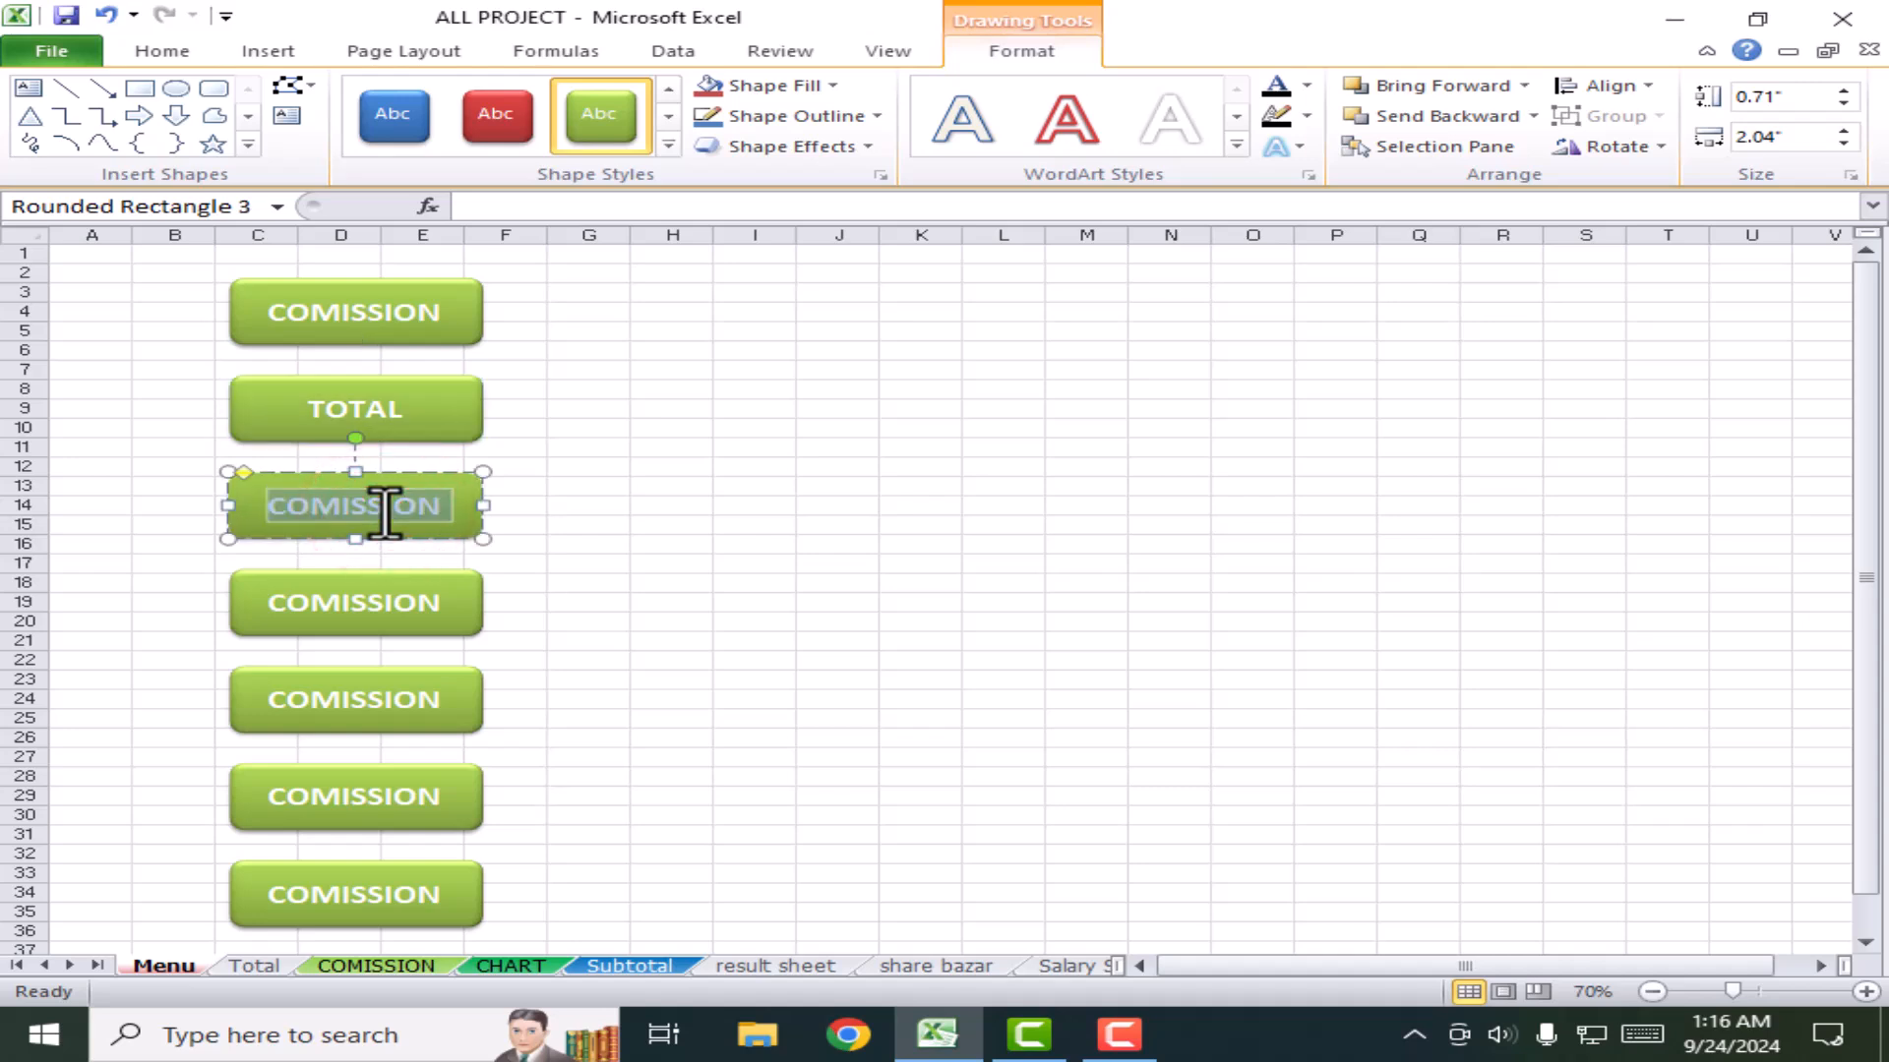
pyautogui.write('CHART')
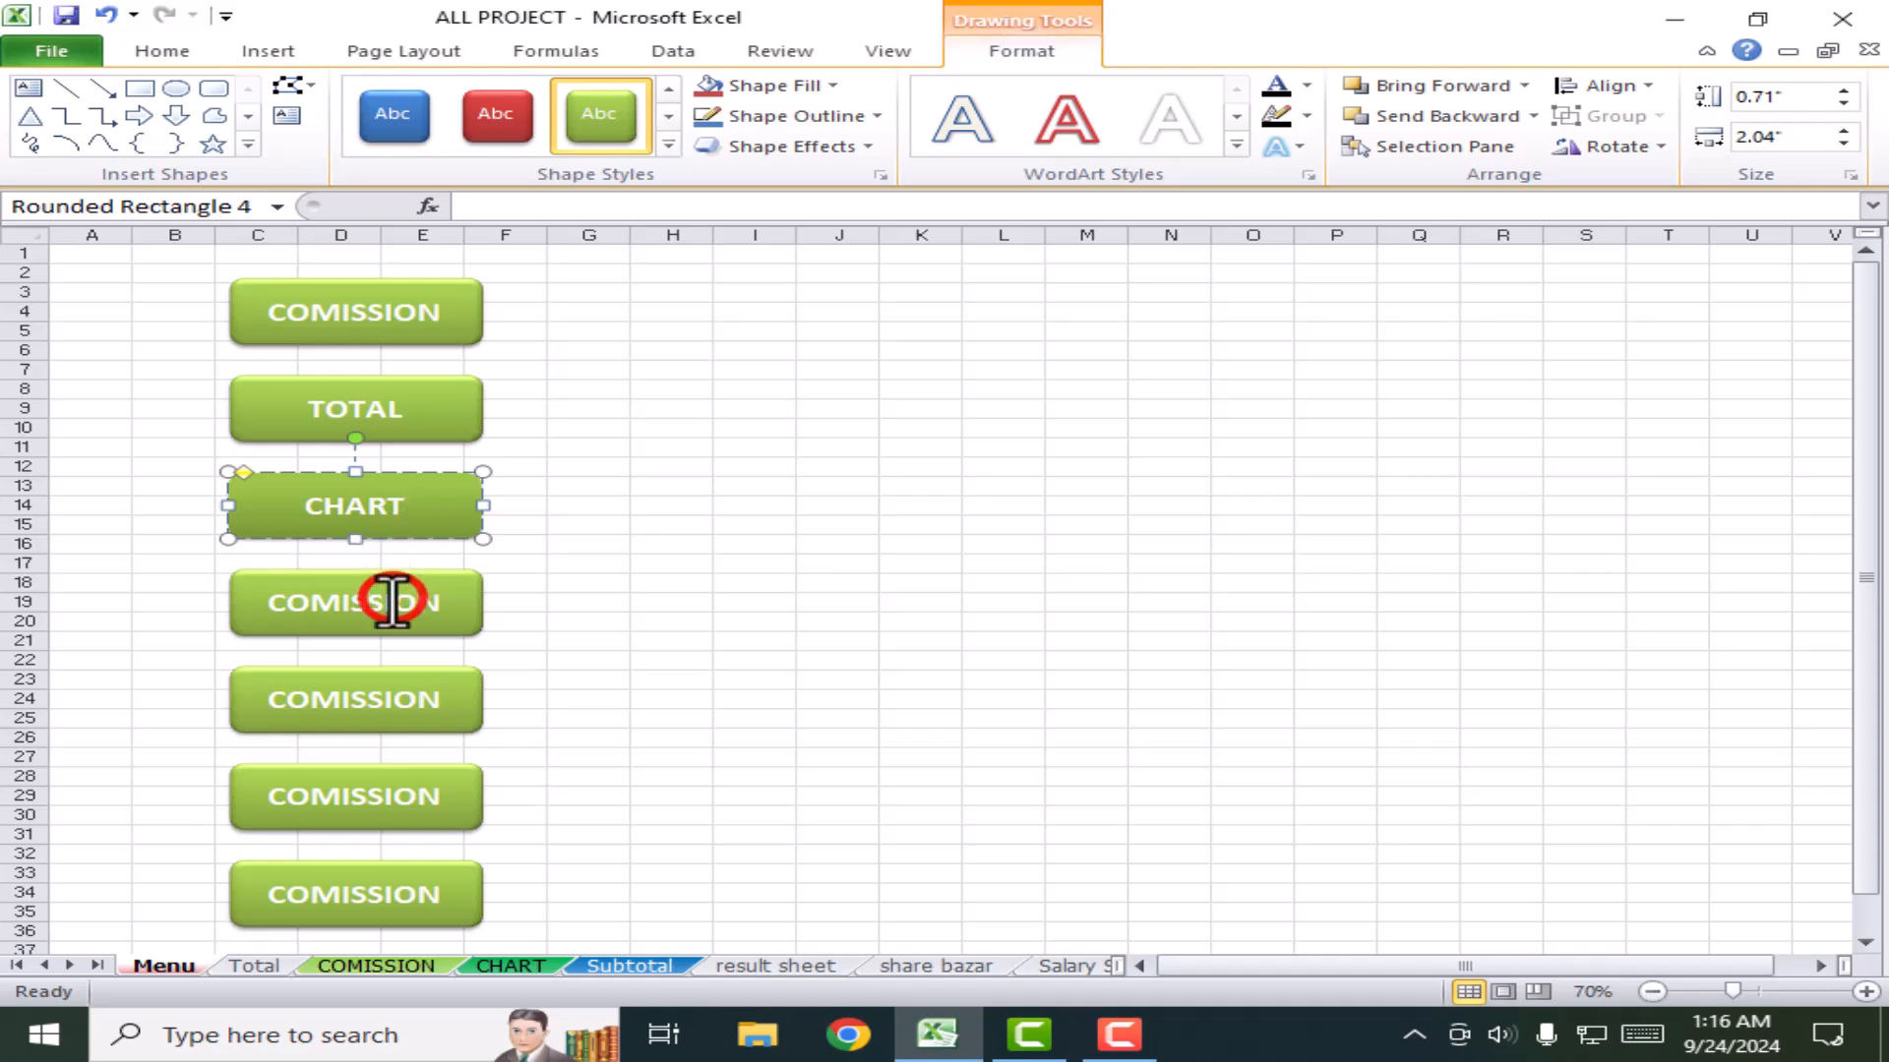
pyautogui.doubleClick(391, 602)
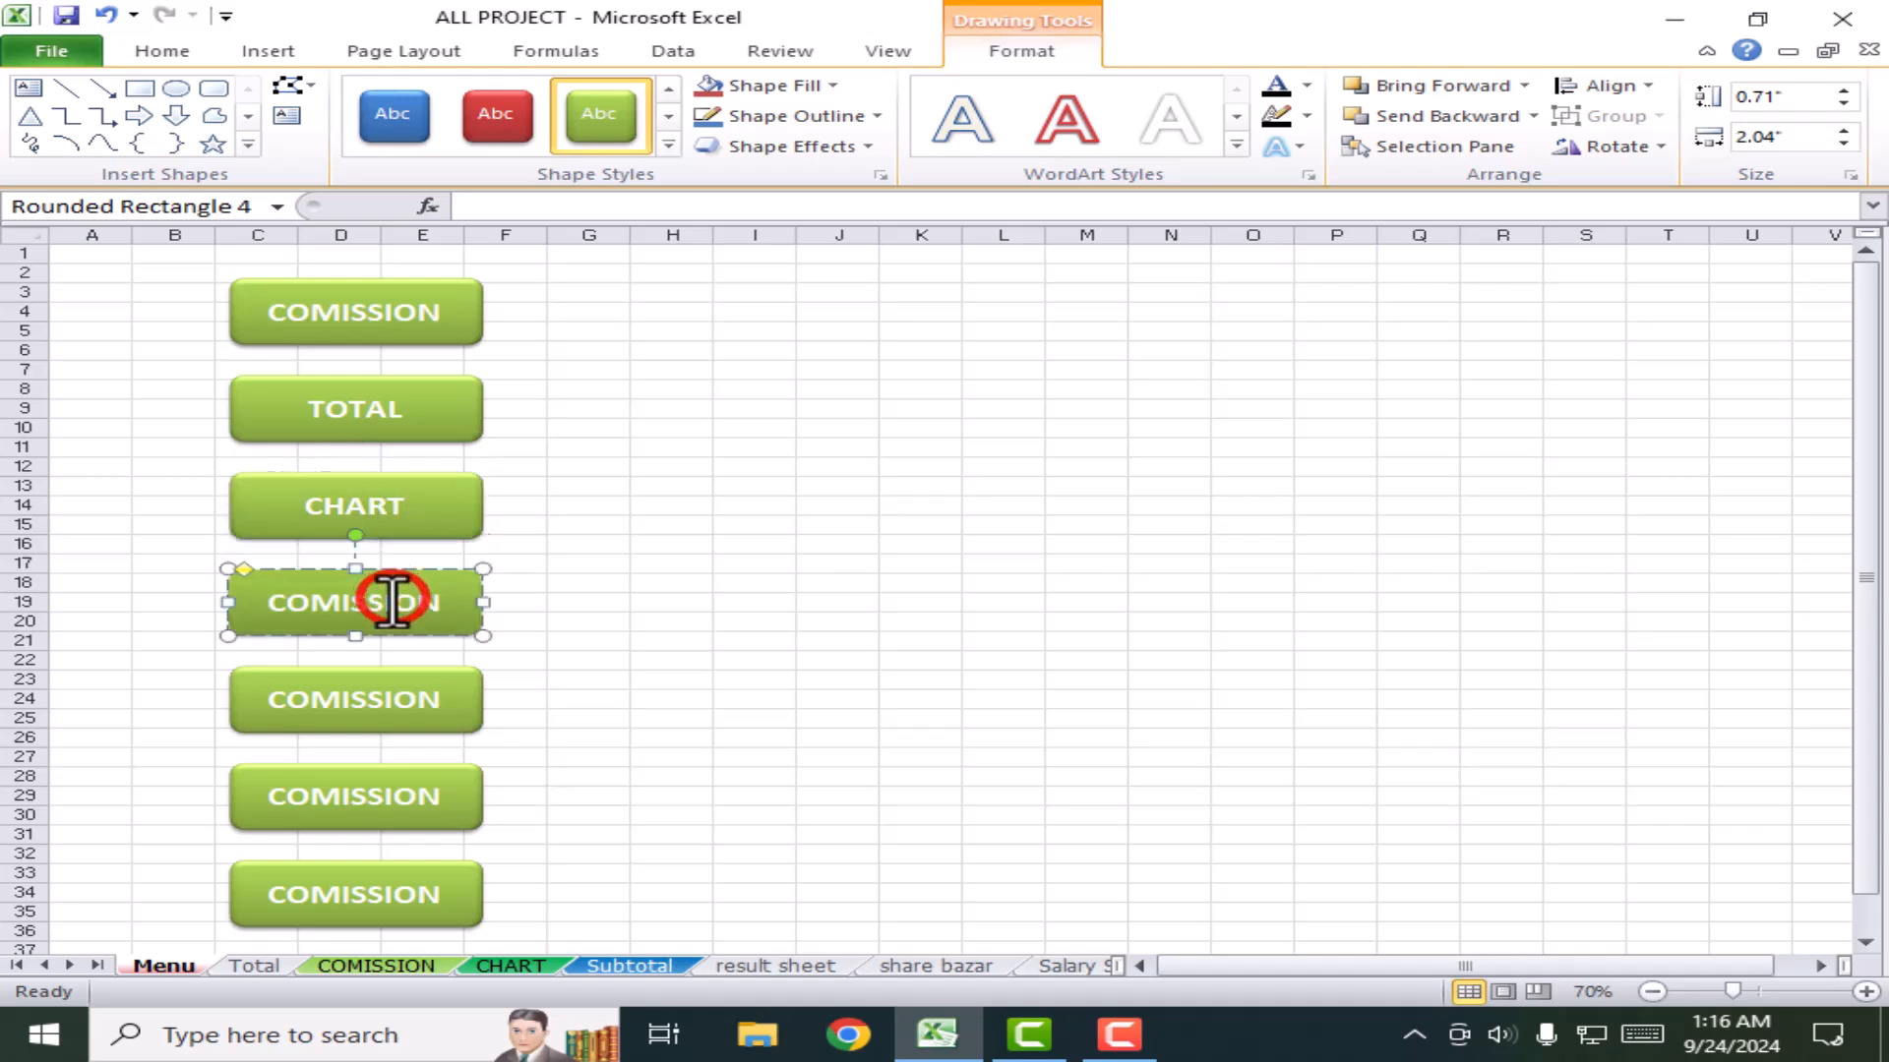
pyautogui.write('SA')
# Step: Relabel the fifth to seventh buttons RESULT SHEET, SHERE BAZAR and SALARY SHEET
pyautogui.doubleClick(346, 701)
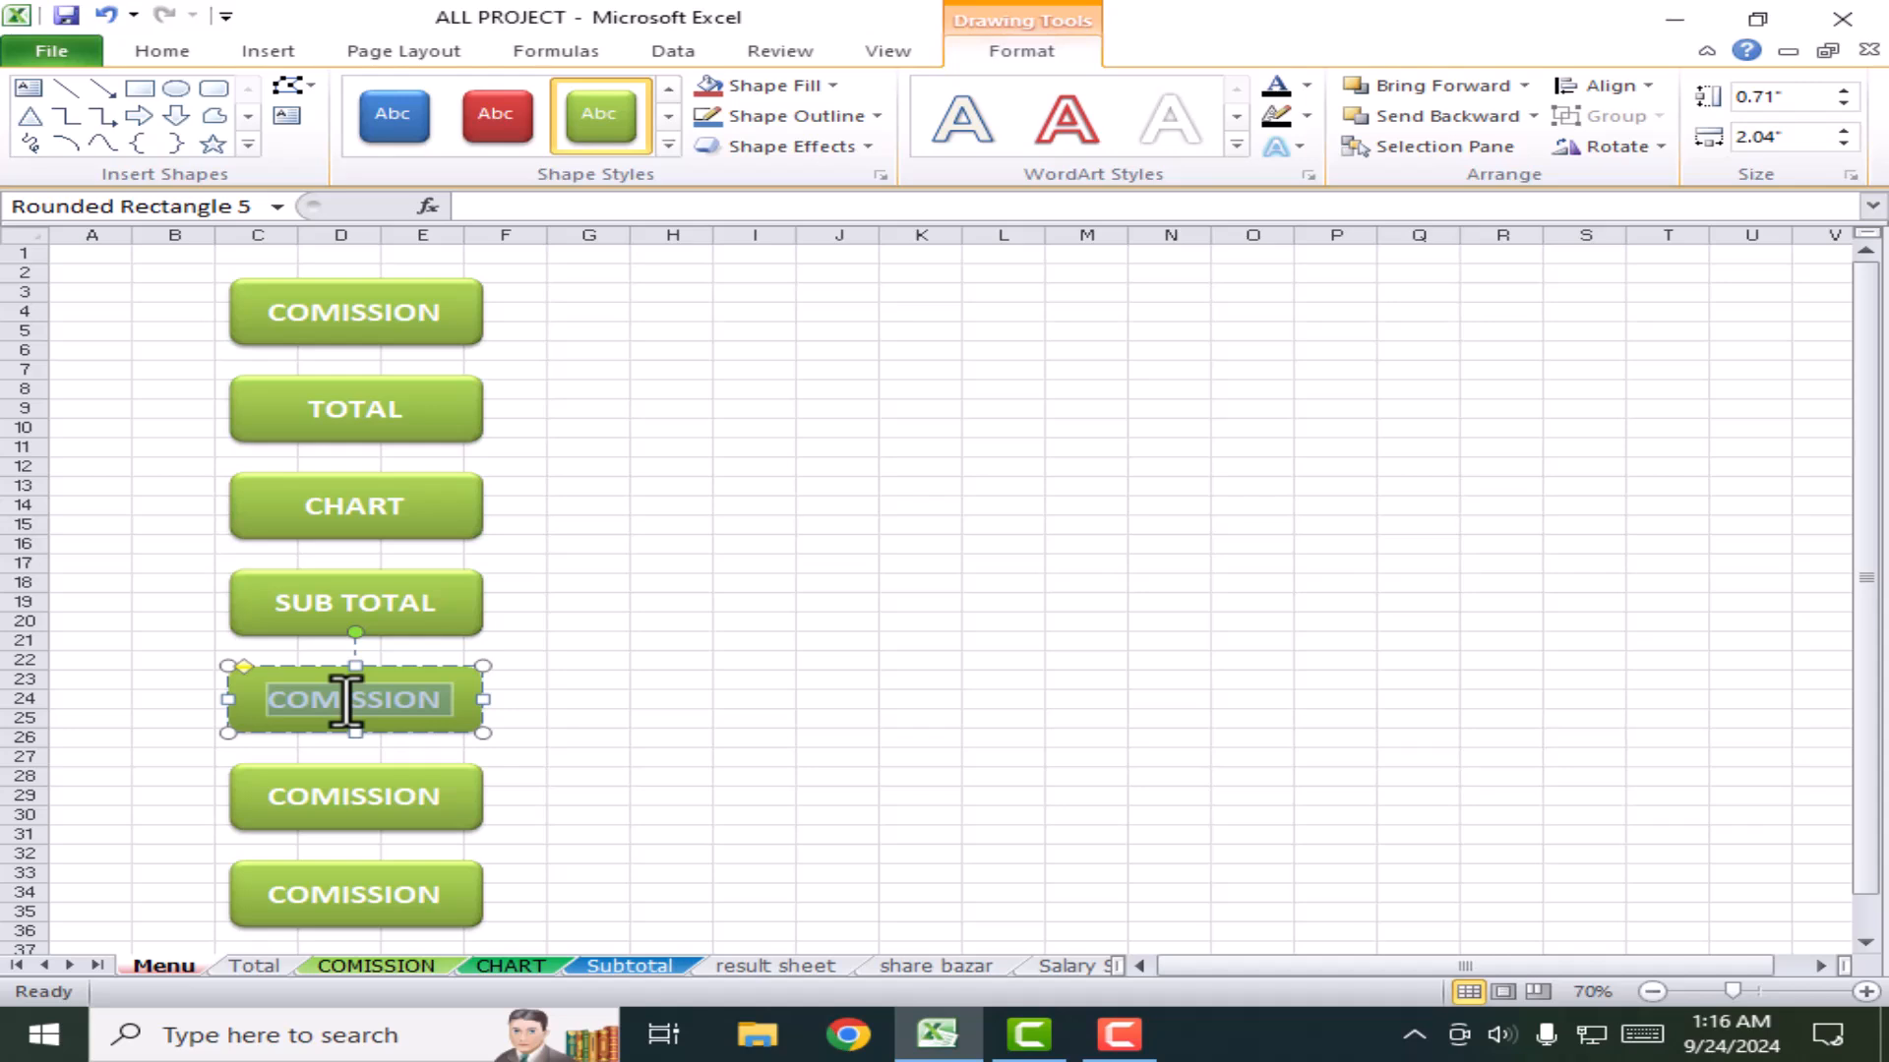
pyautogui.write('RESULT SHEET')
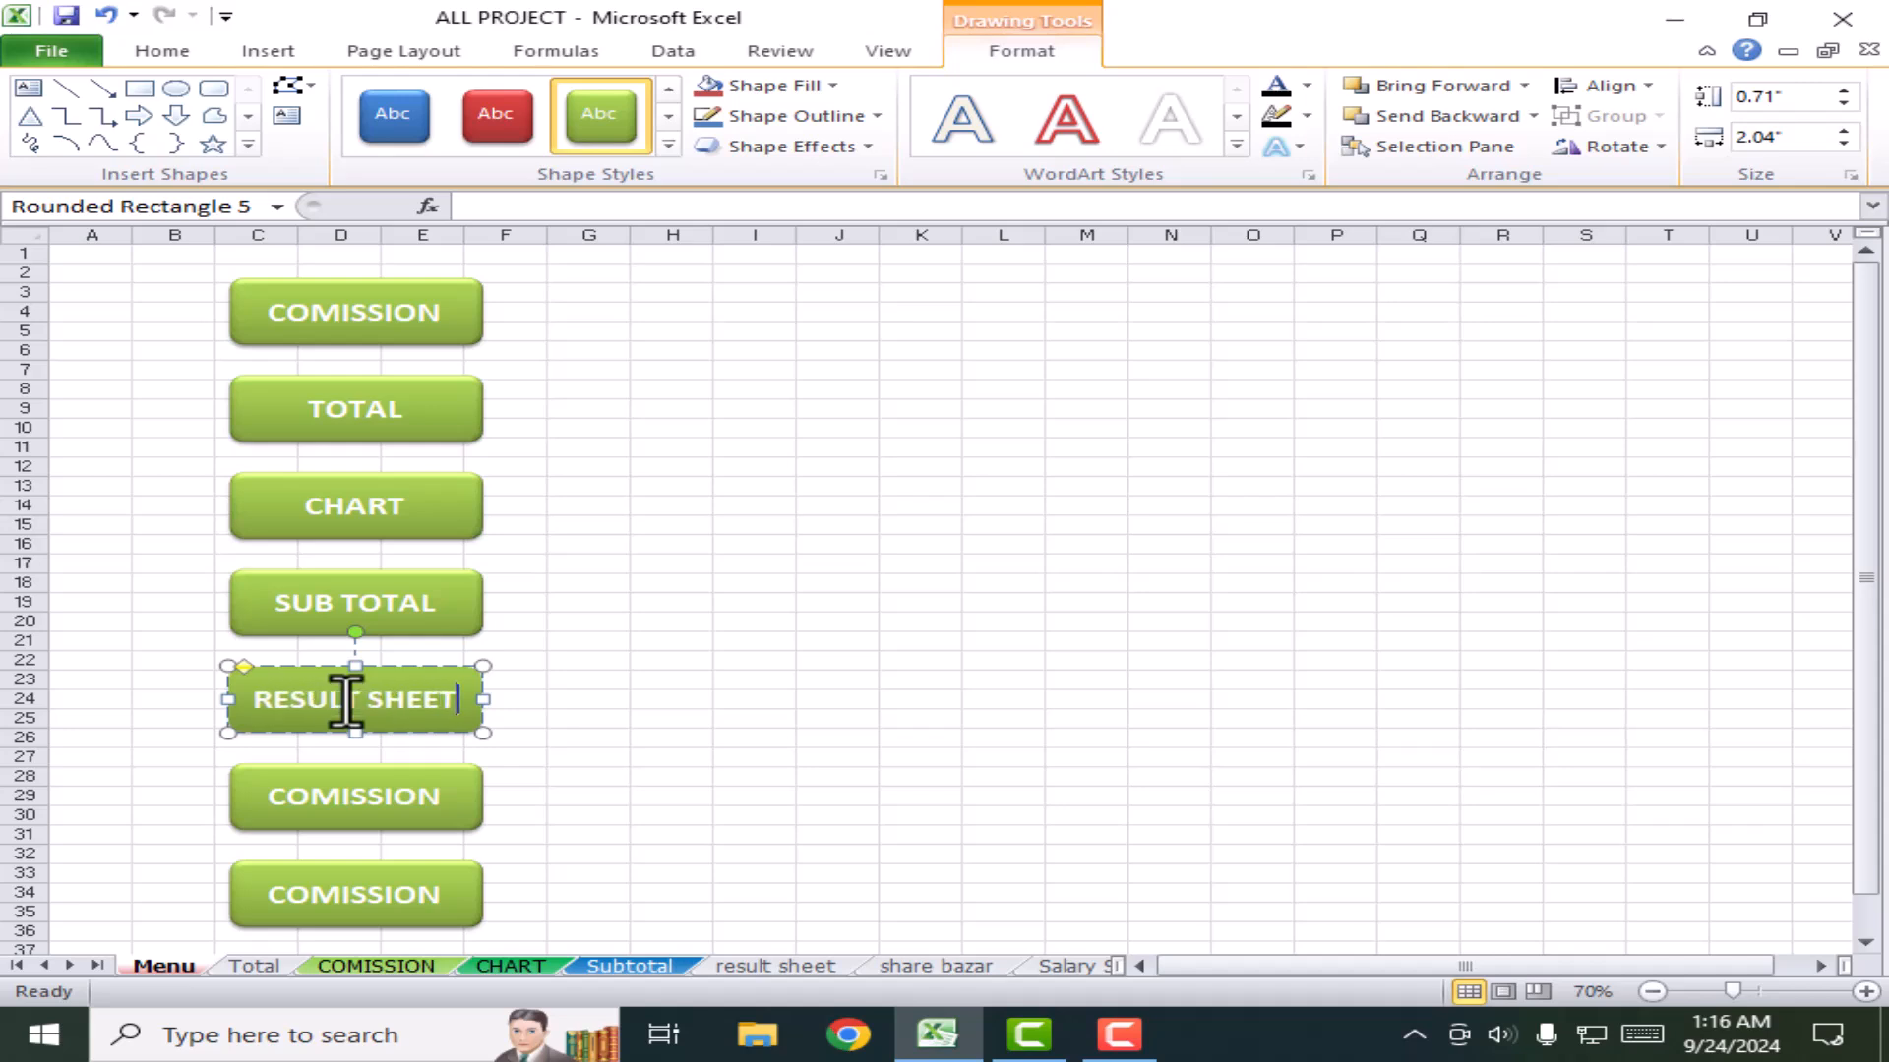
pyautogui.click(434, 793)
pyautogui.doubleClick(436, 794)
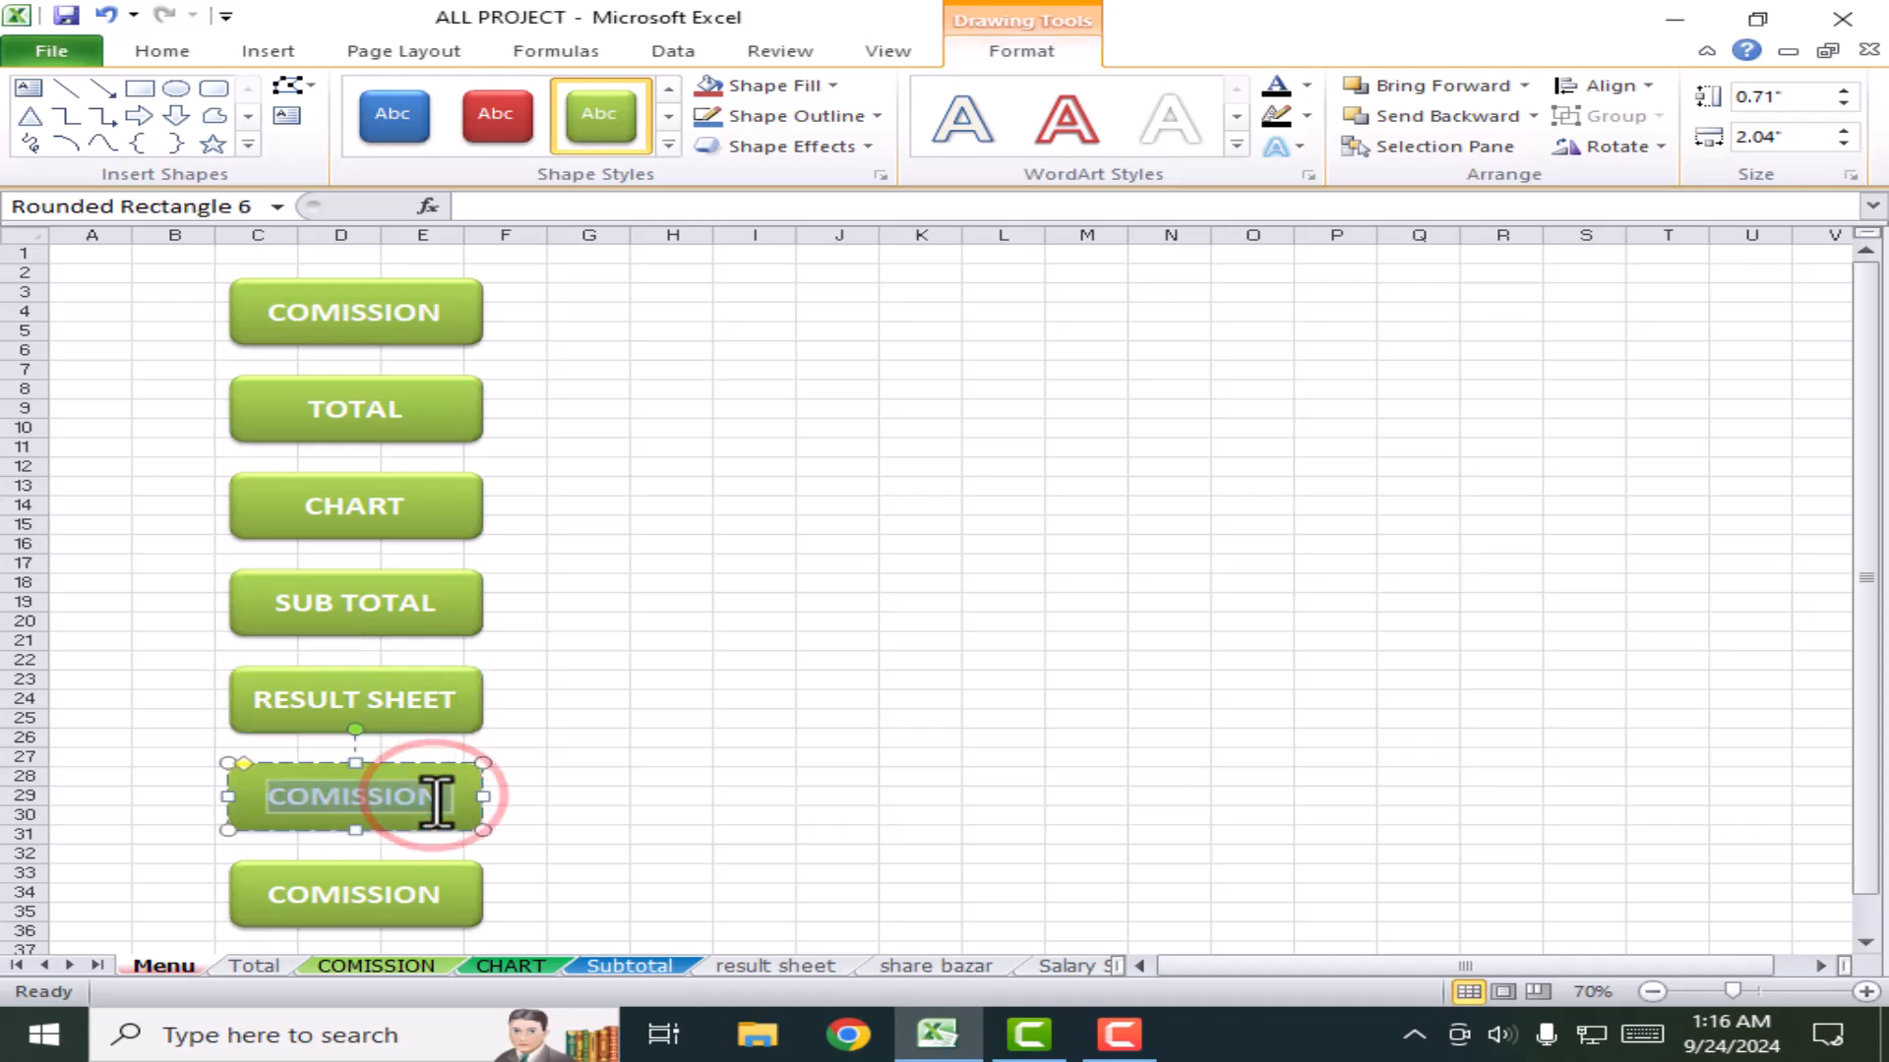
pyautogui.write('SHERE BAZAR')
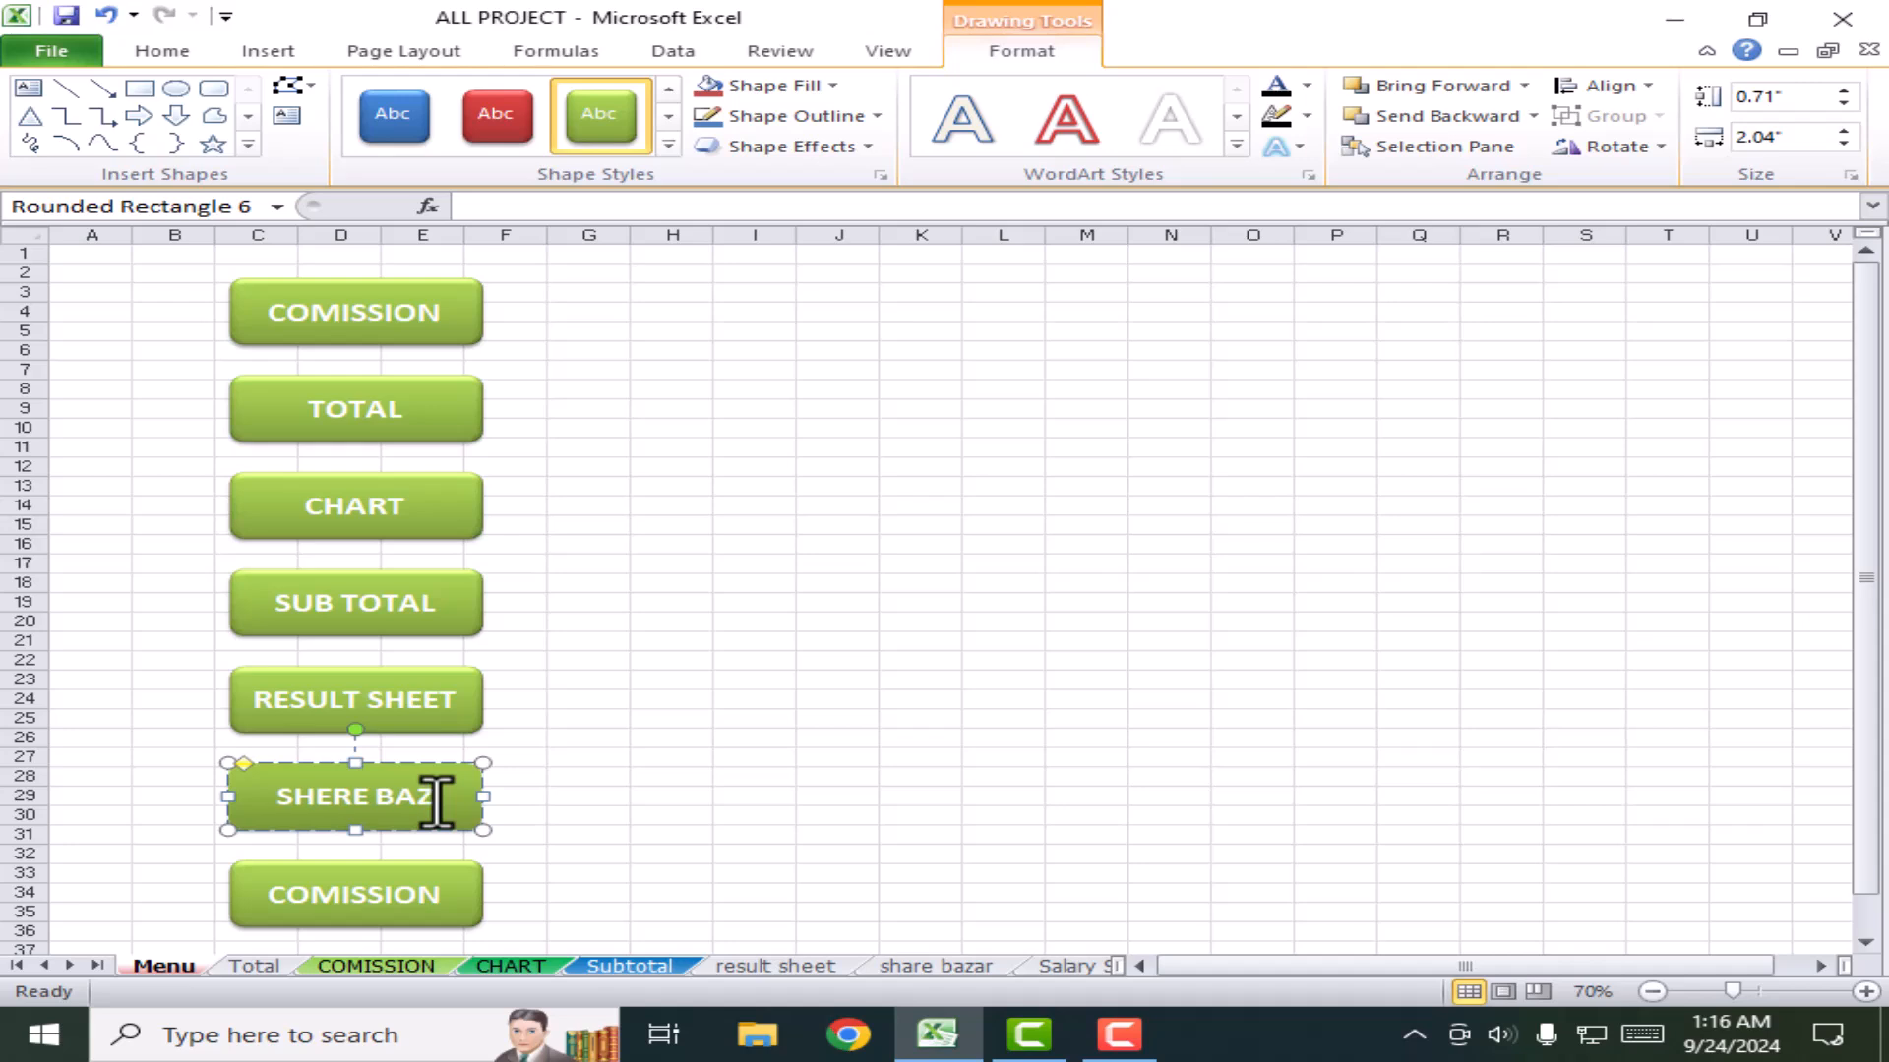
pyautogui.click(410, 886)
pyautogui.hotkey('ctrl', 'a')
pyautogui.write('S')
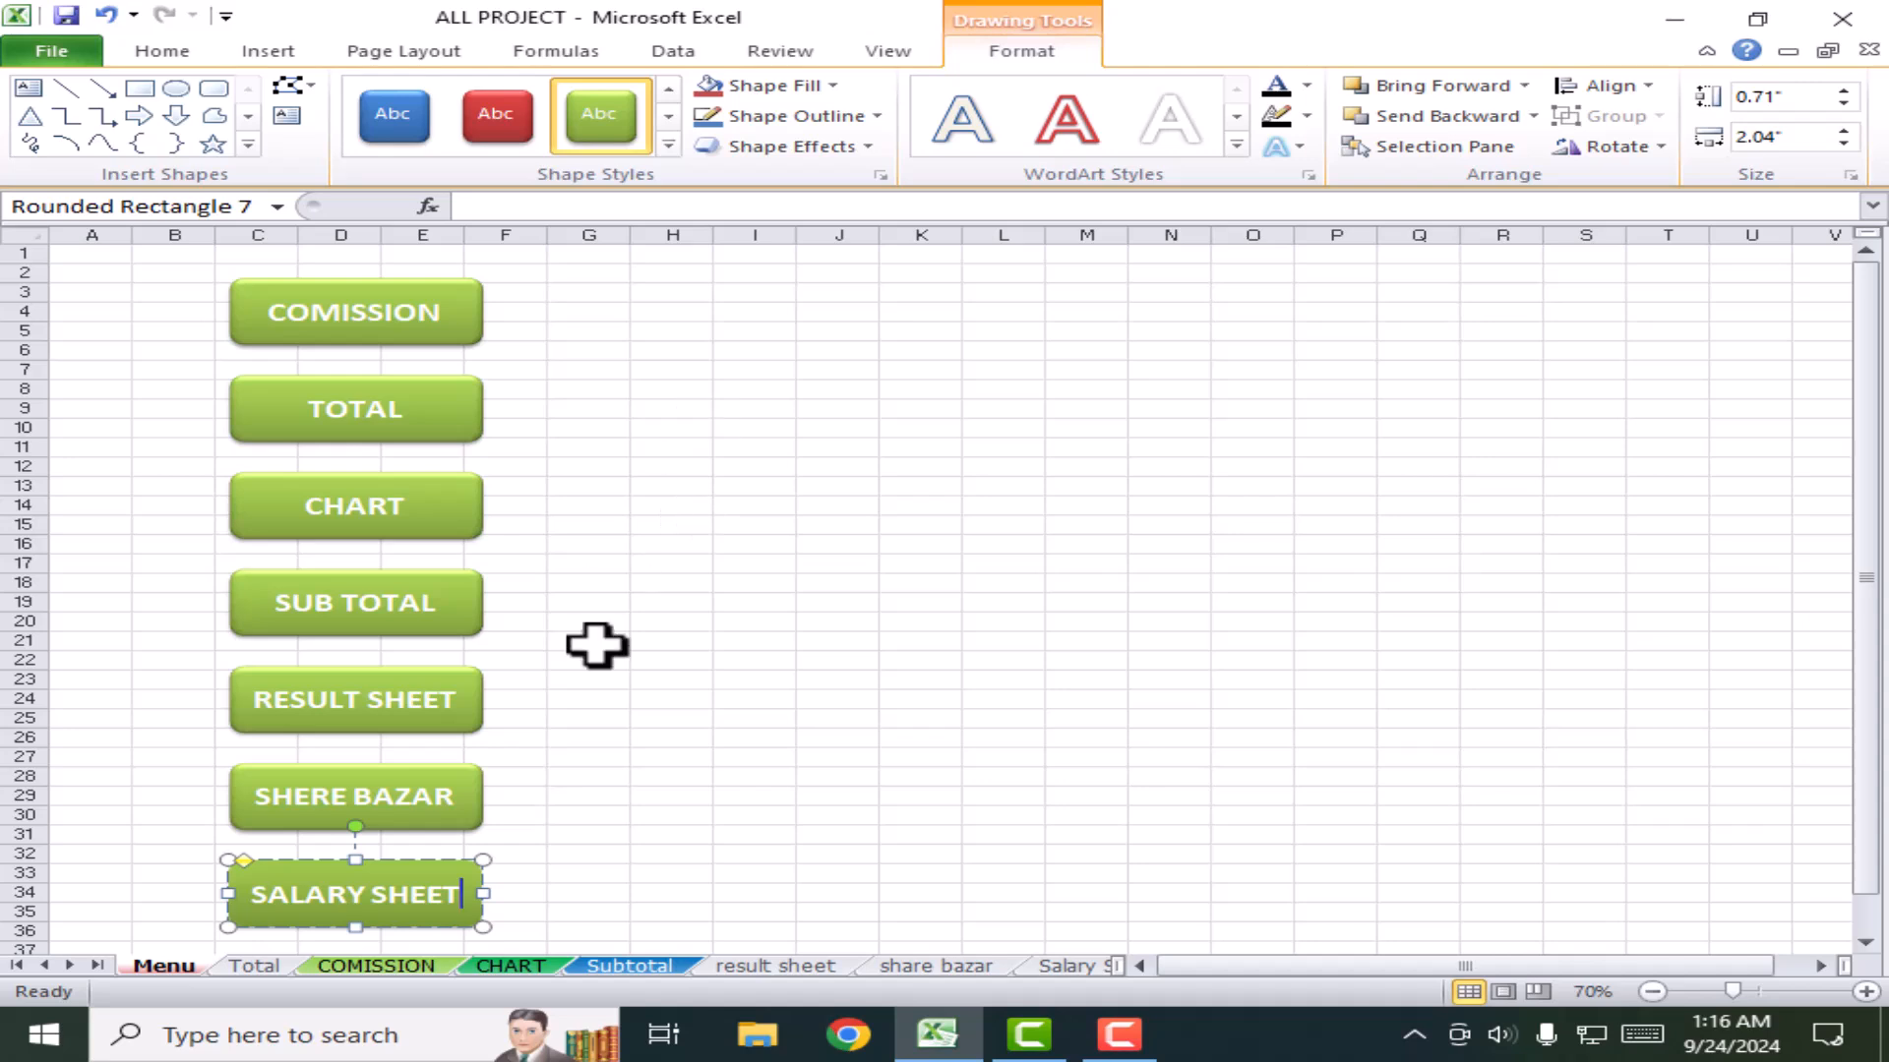
pyautogui.click(736, 503)
pyautogui.click(444, 287)
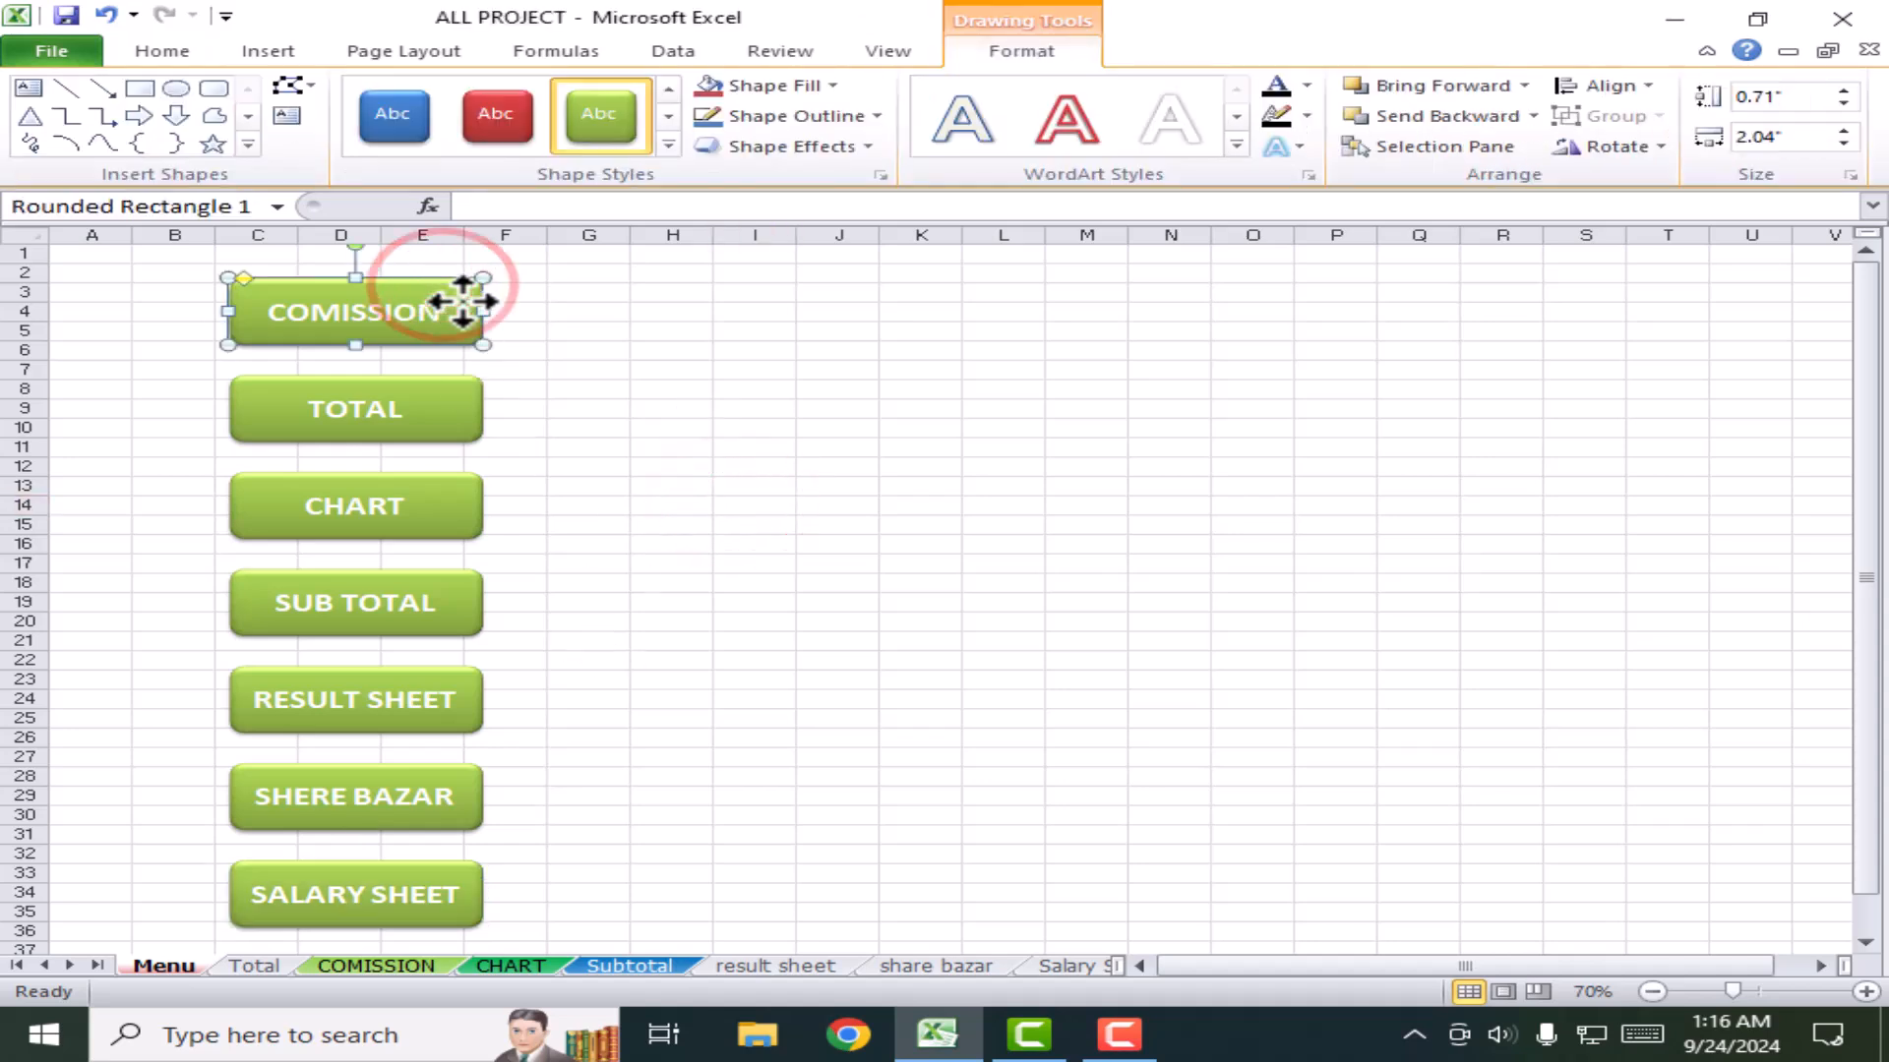
# Step: Place a copy of the COMISSION button at columns G–I and clear its label
pyautogui.moveTo(462, 302); pyautogui.dragTo(774, 404)
pyautogui.doubleClick(729, 322)
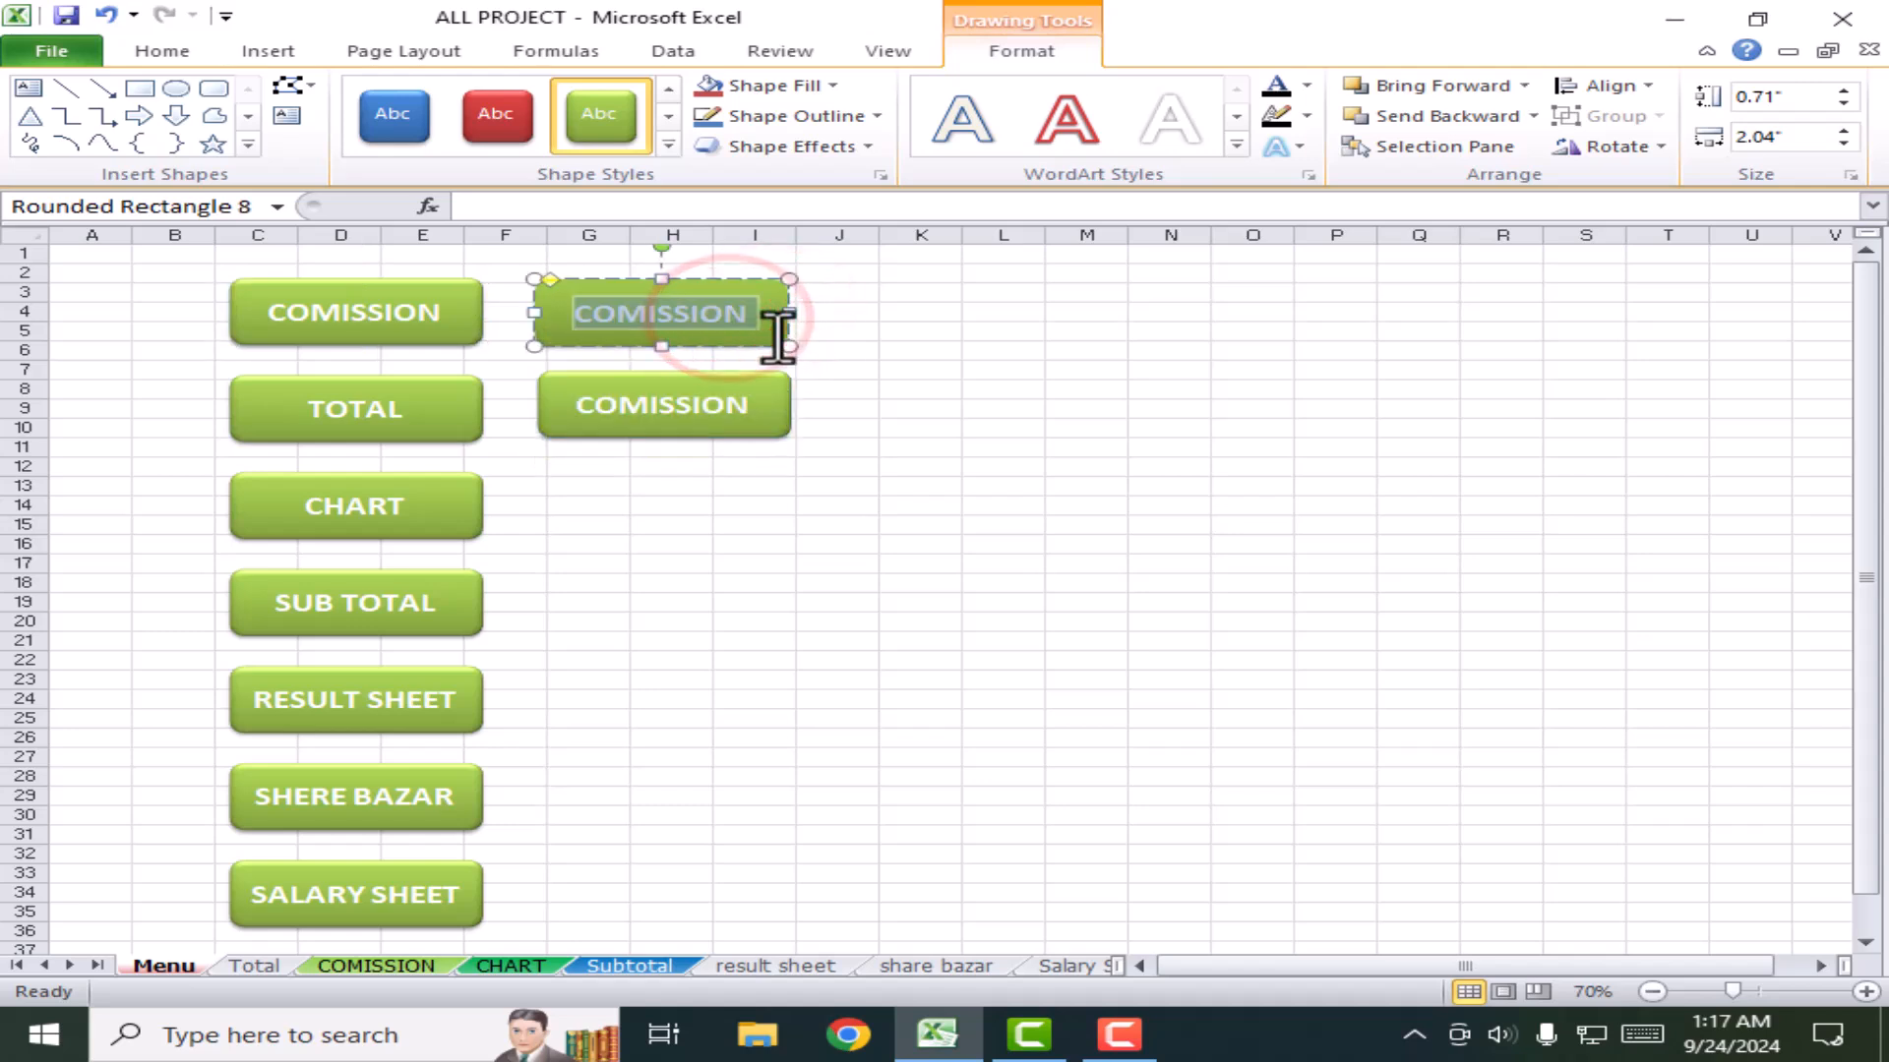
pyautogui.write('TOTAL')
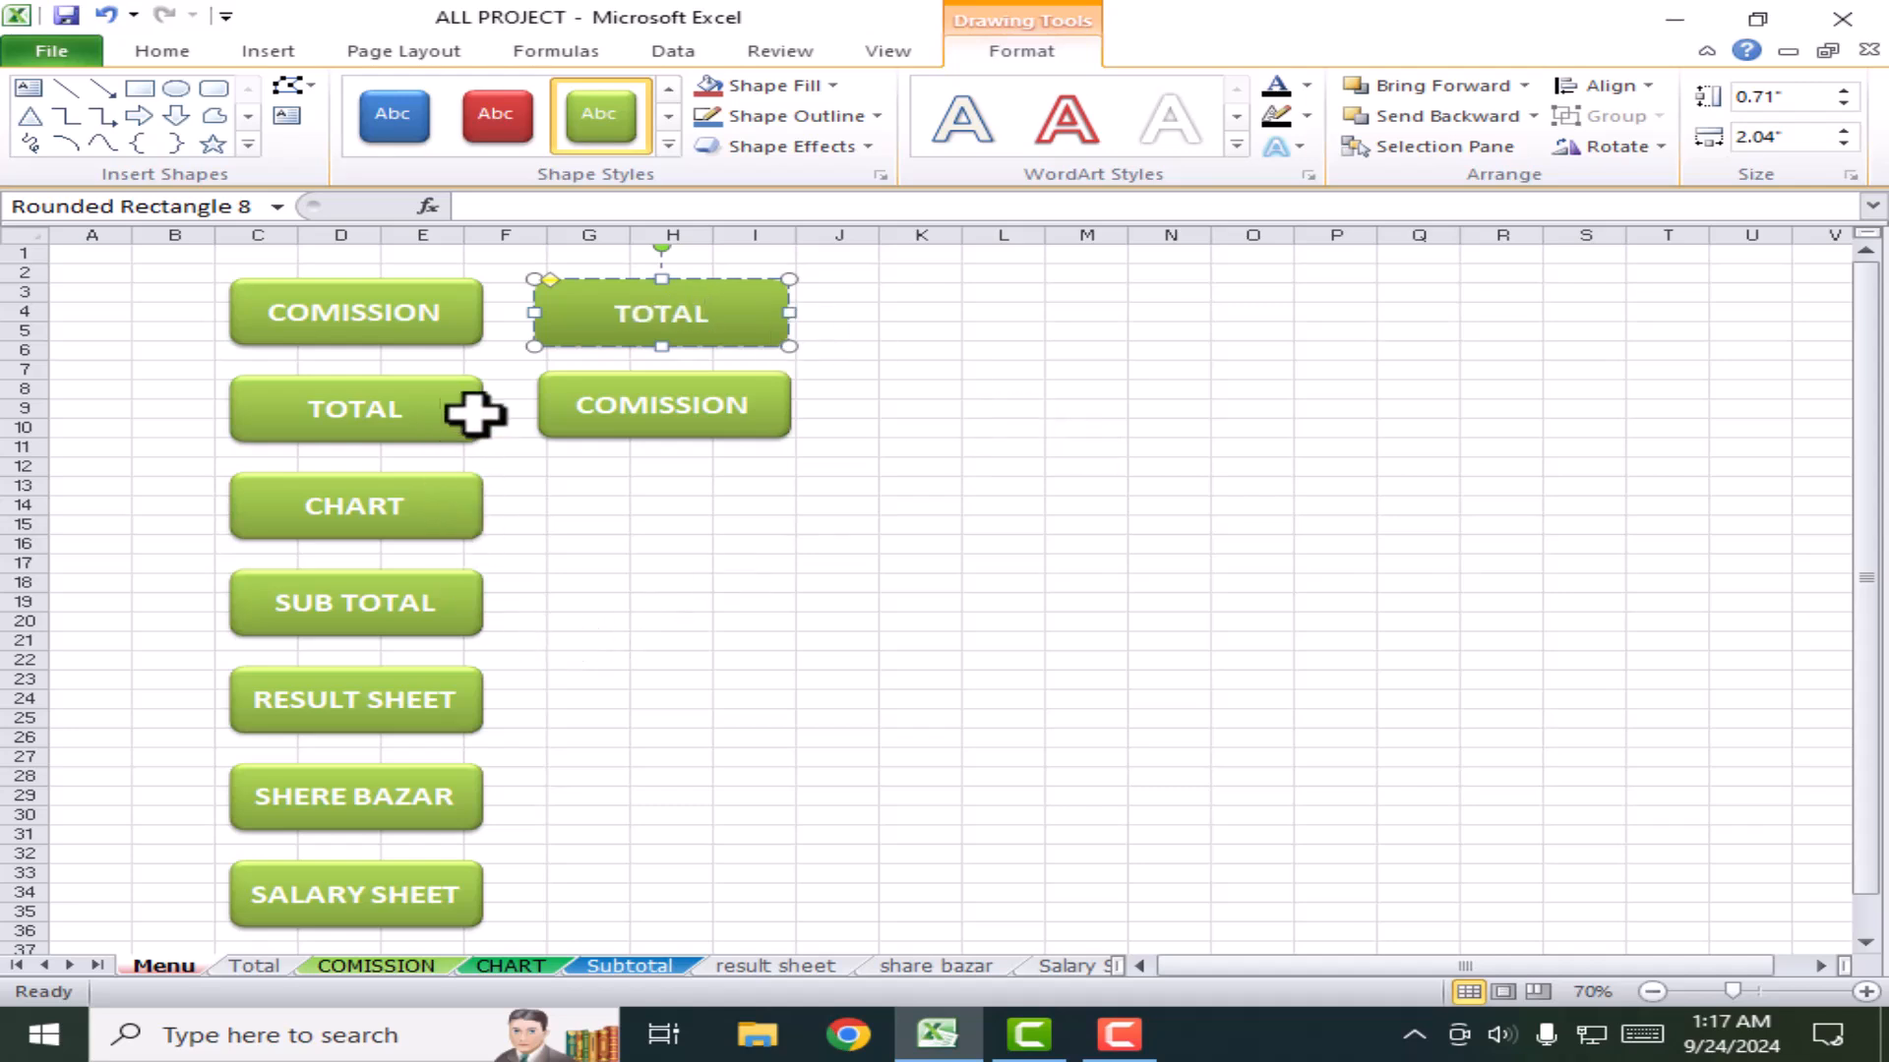
pyautogui.press('BackSpace')
pyautogui.press('BackSpace')
pyautogui.press('BackSpace')
pyautogui.press('BackSpace')
pyautogui.press('BackSpace')
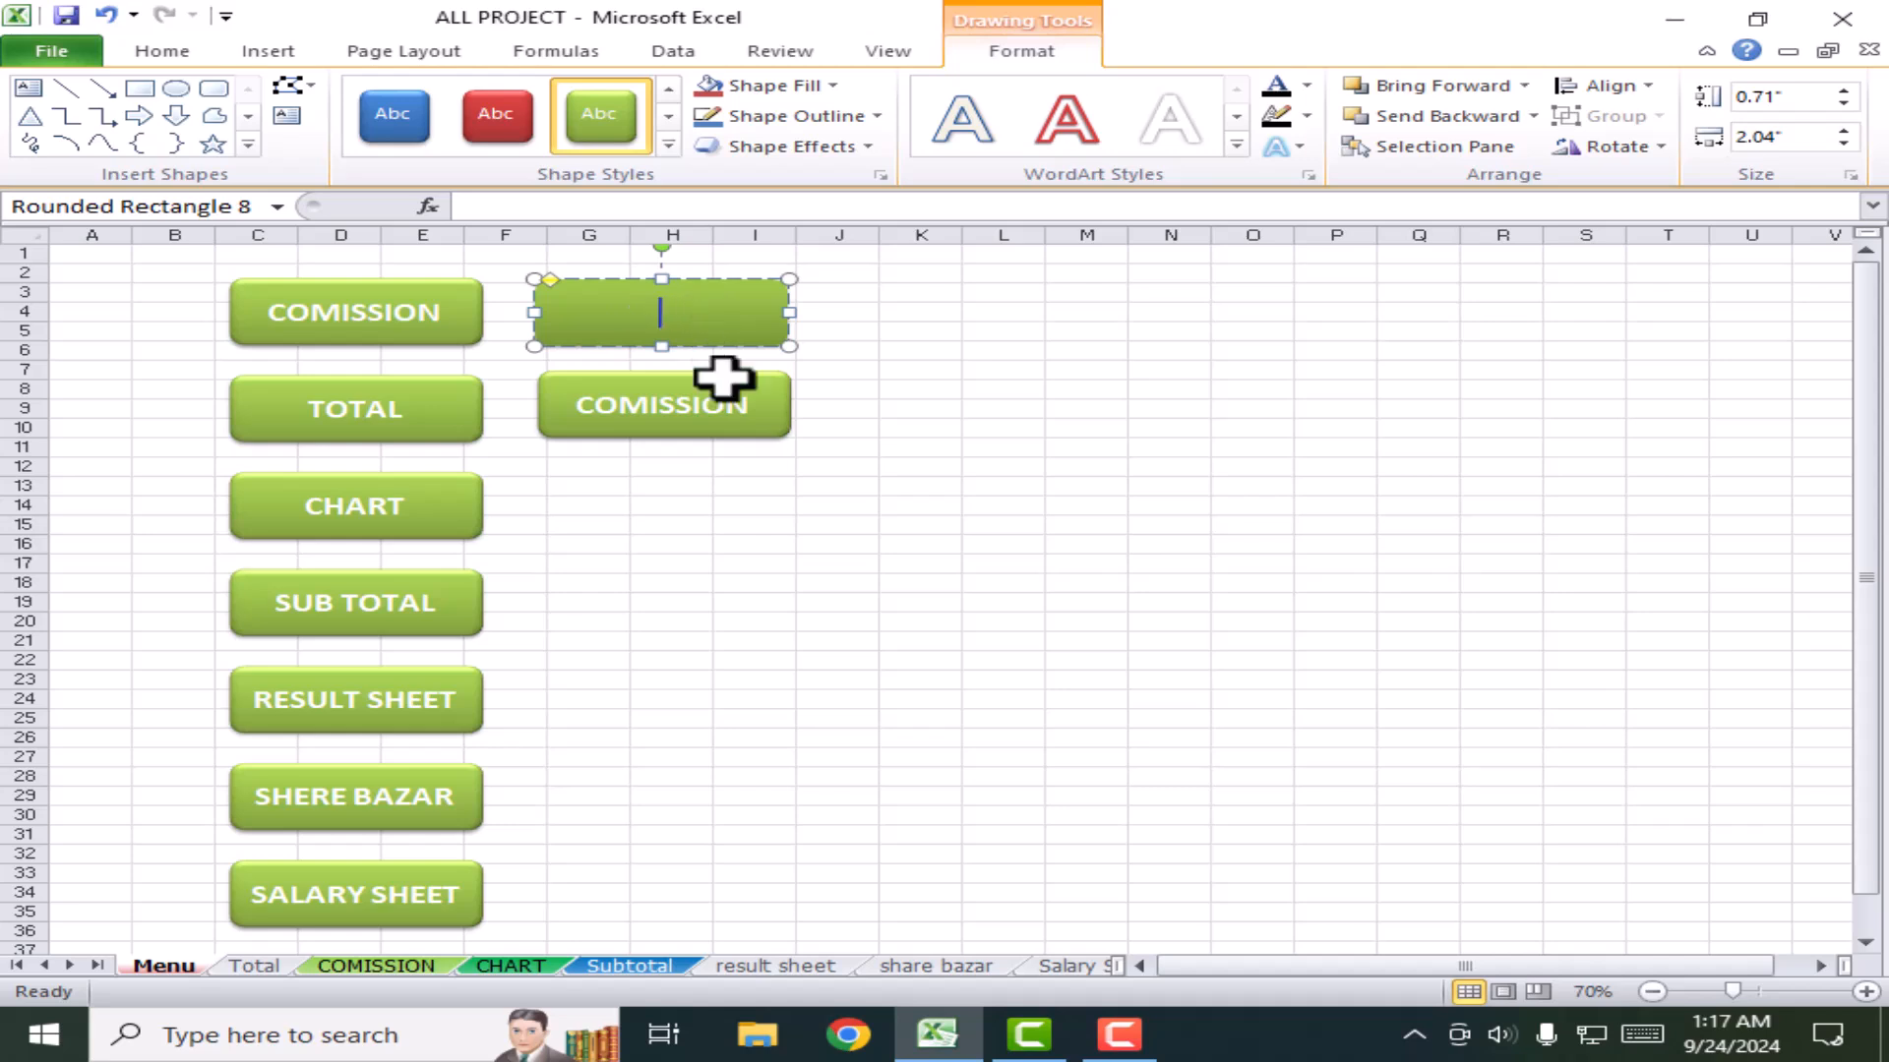
# Step: Review the Salary Sheet, ELECTRIC BILL, CHART, COMISSION and Total sheets, then return to Menu
pyautogui.click(1118, 967)
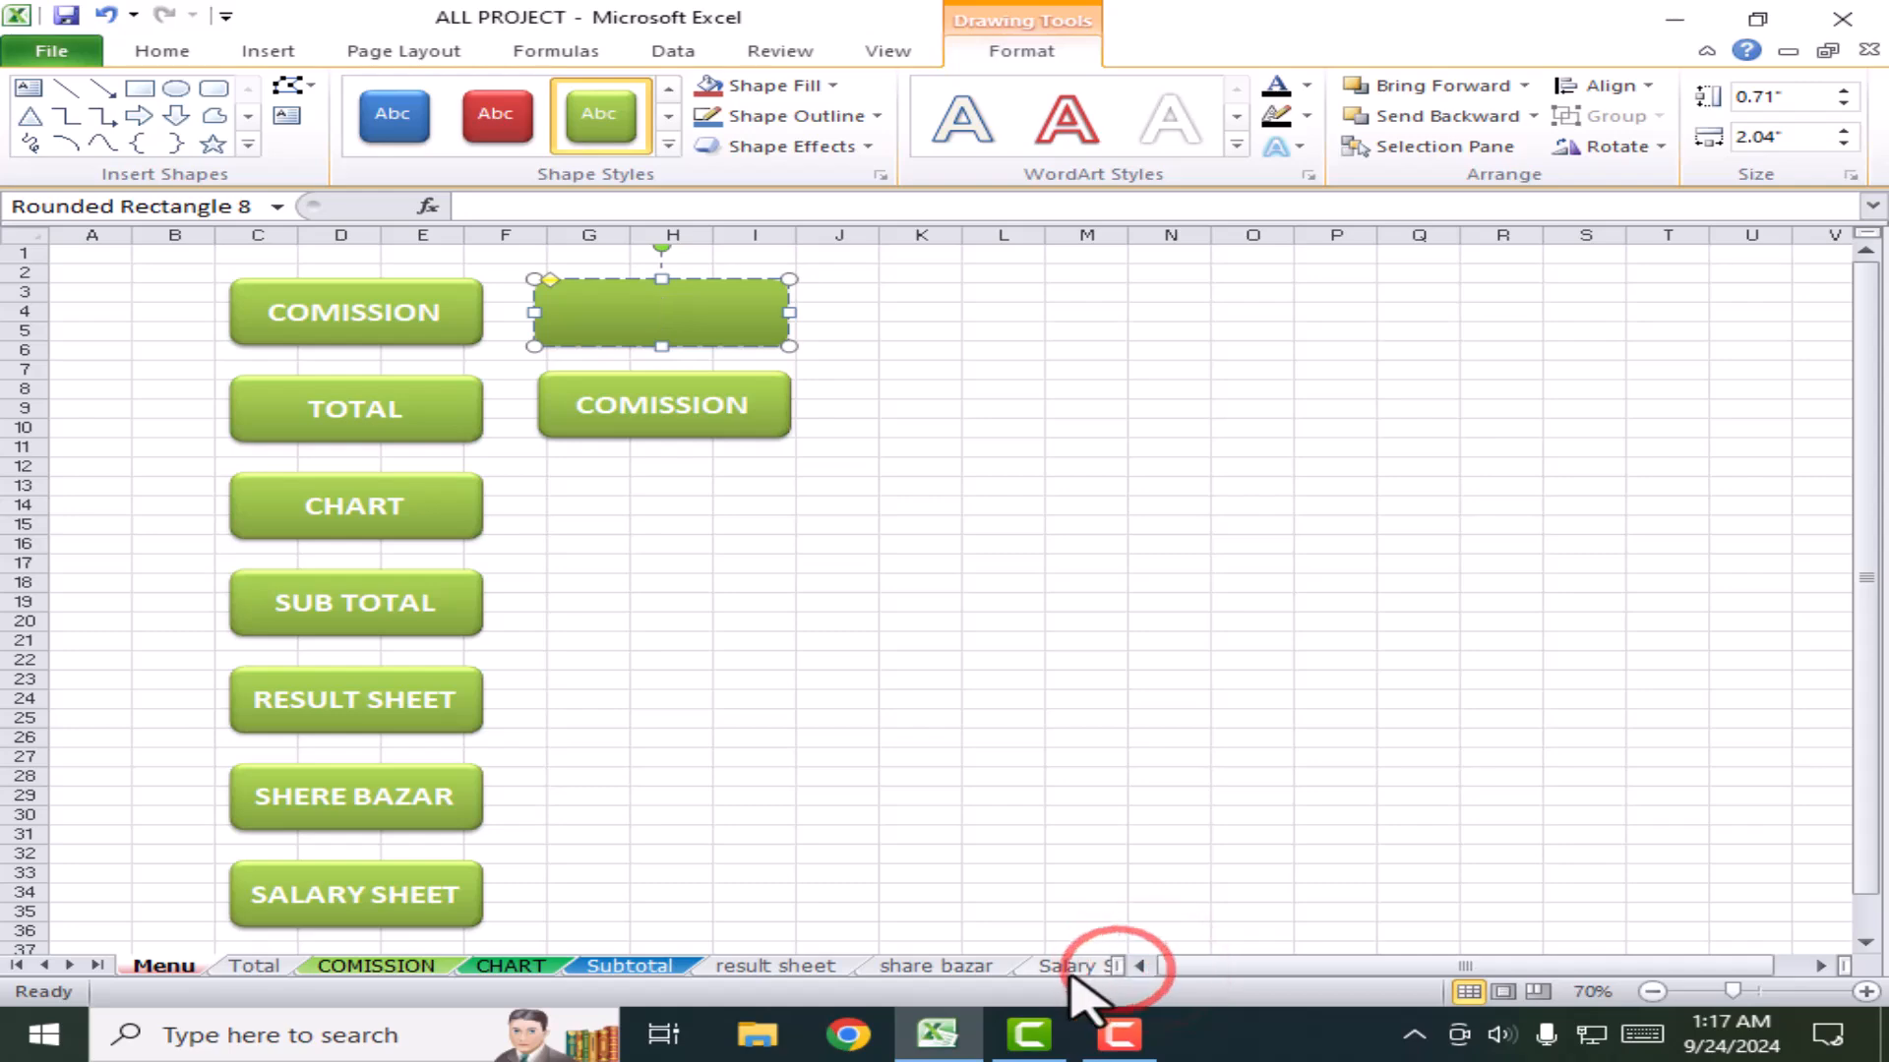
pyautogui.click(1104, 968)
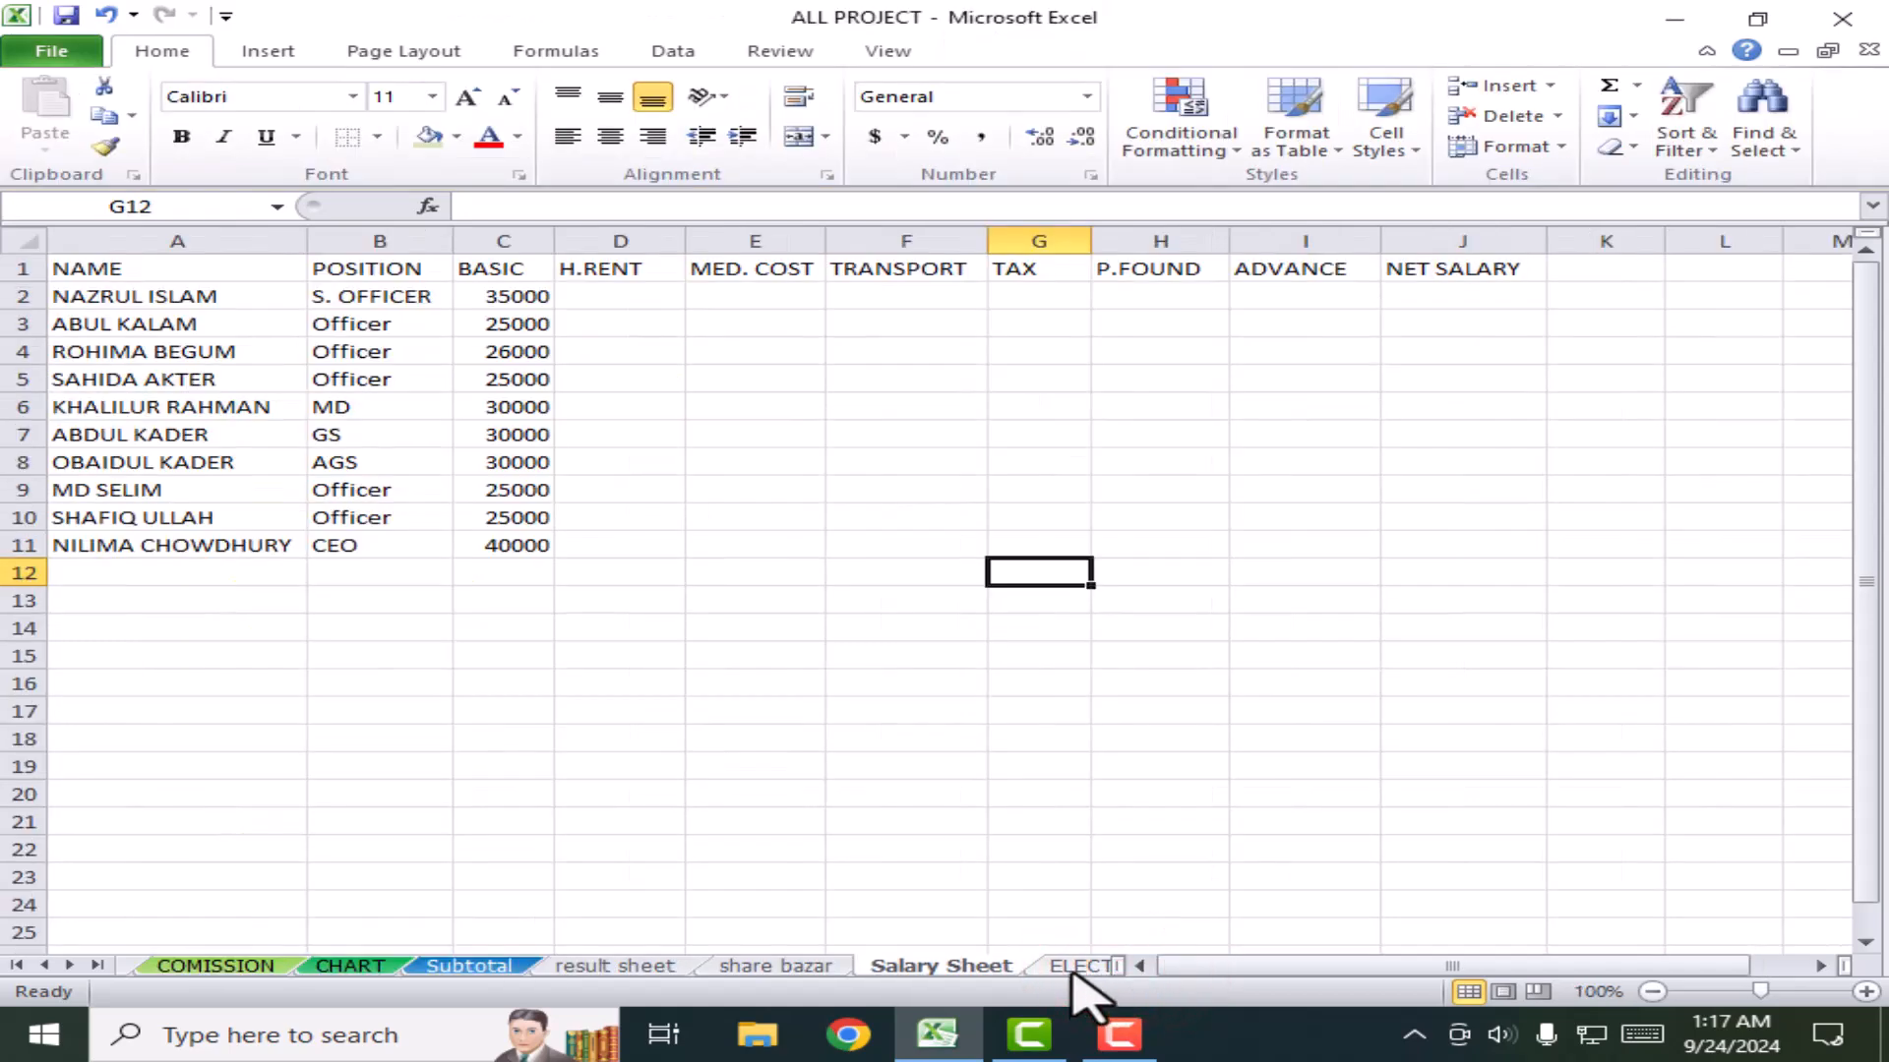
pyautogui.click(1072, 967)
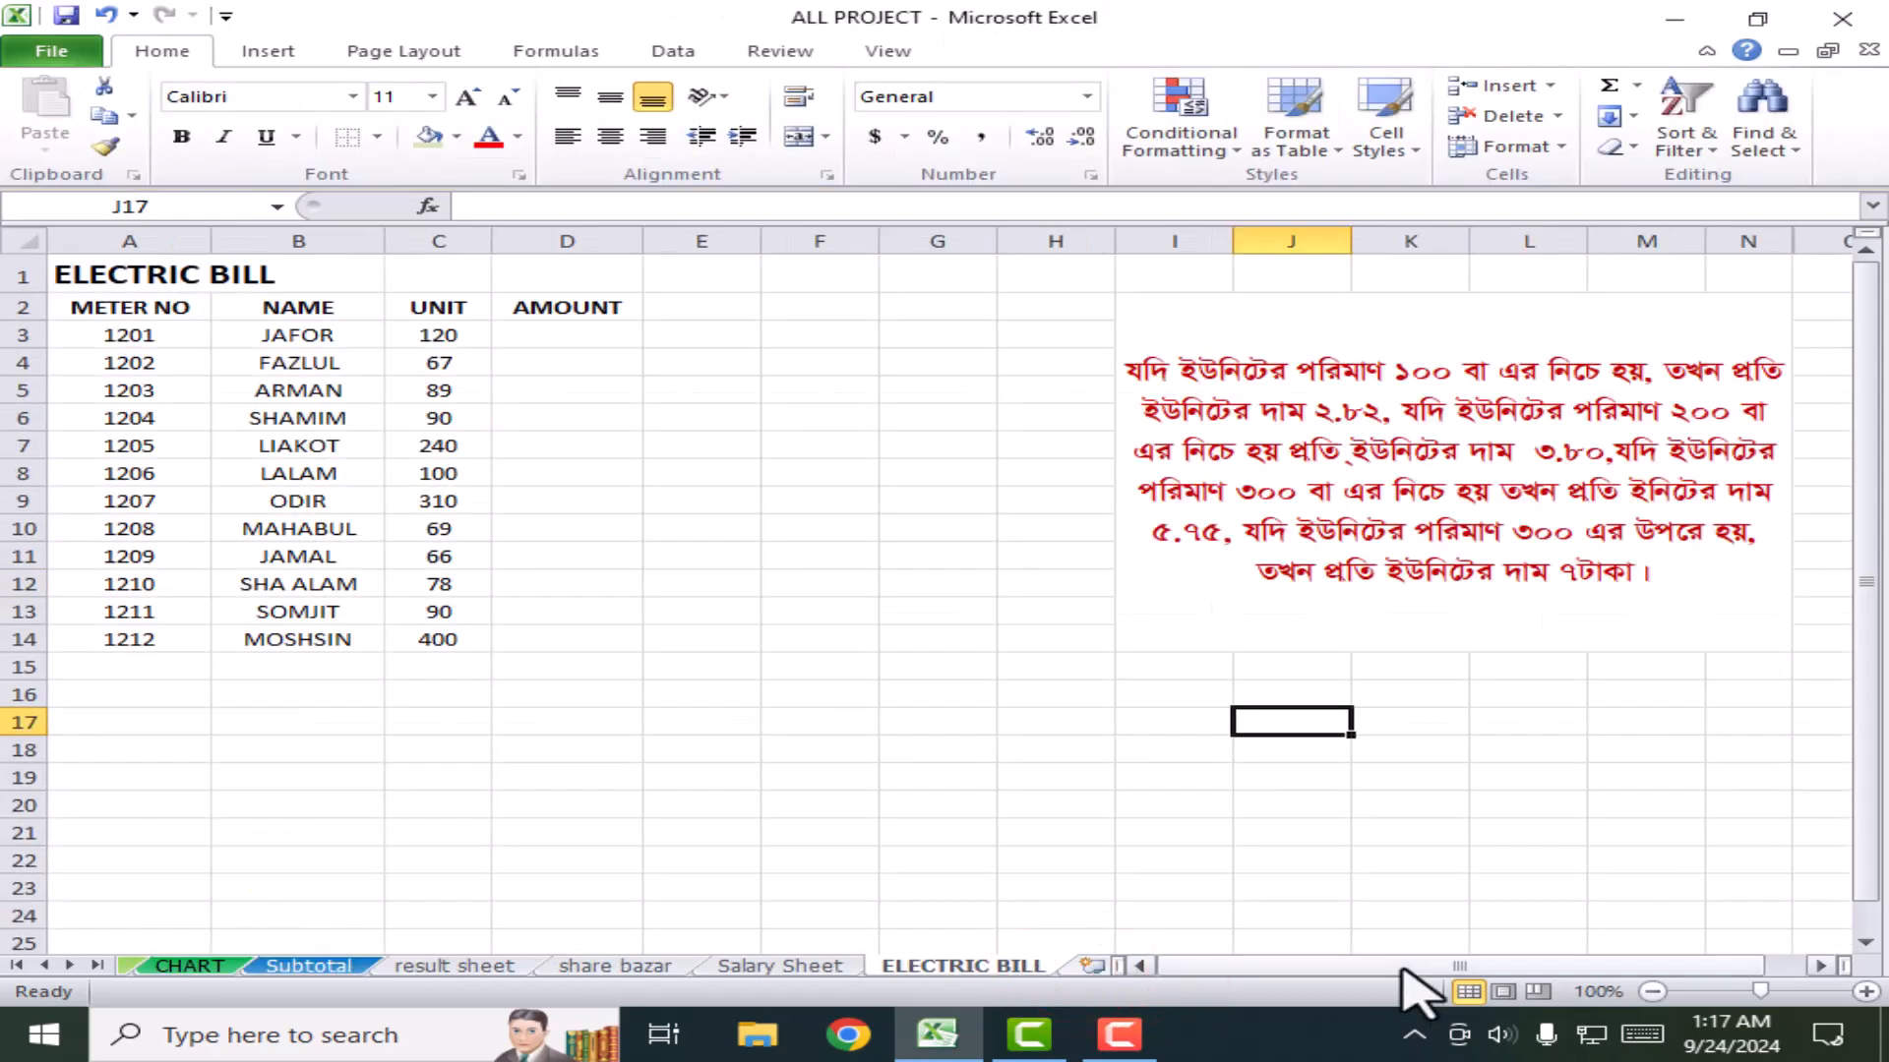
pyautogui.click(92, 966)
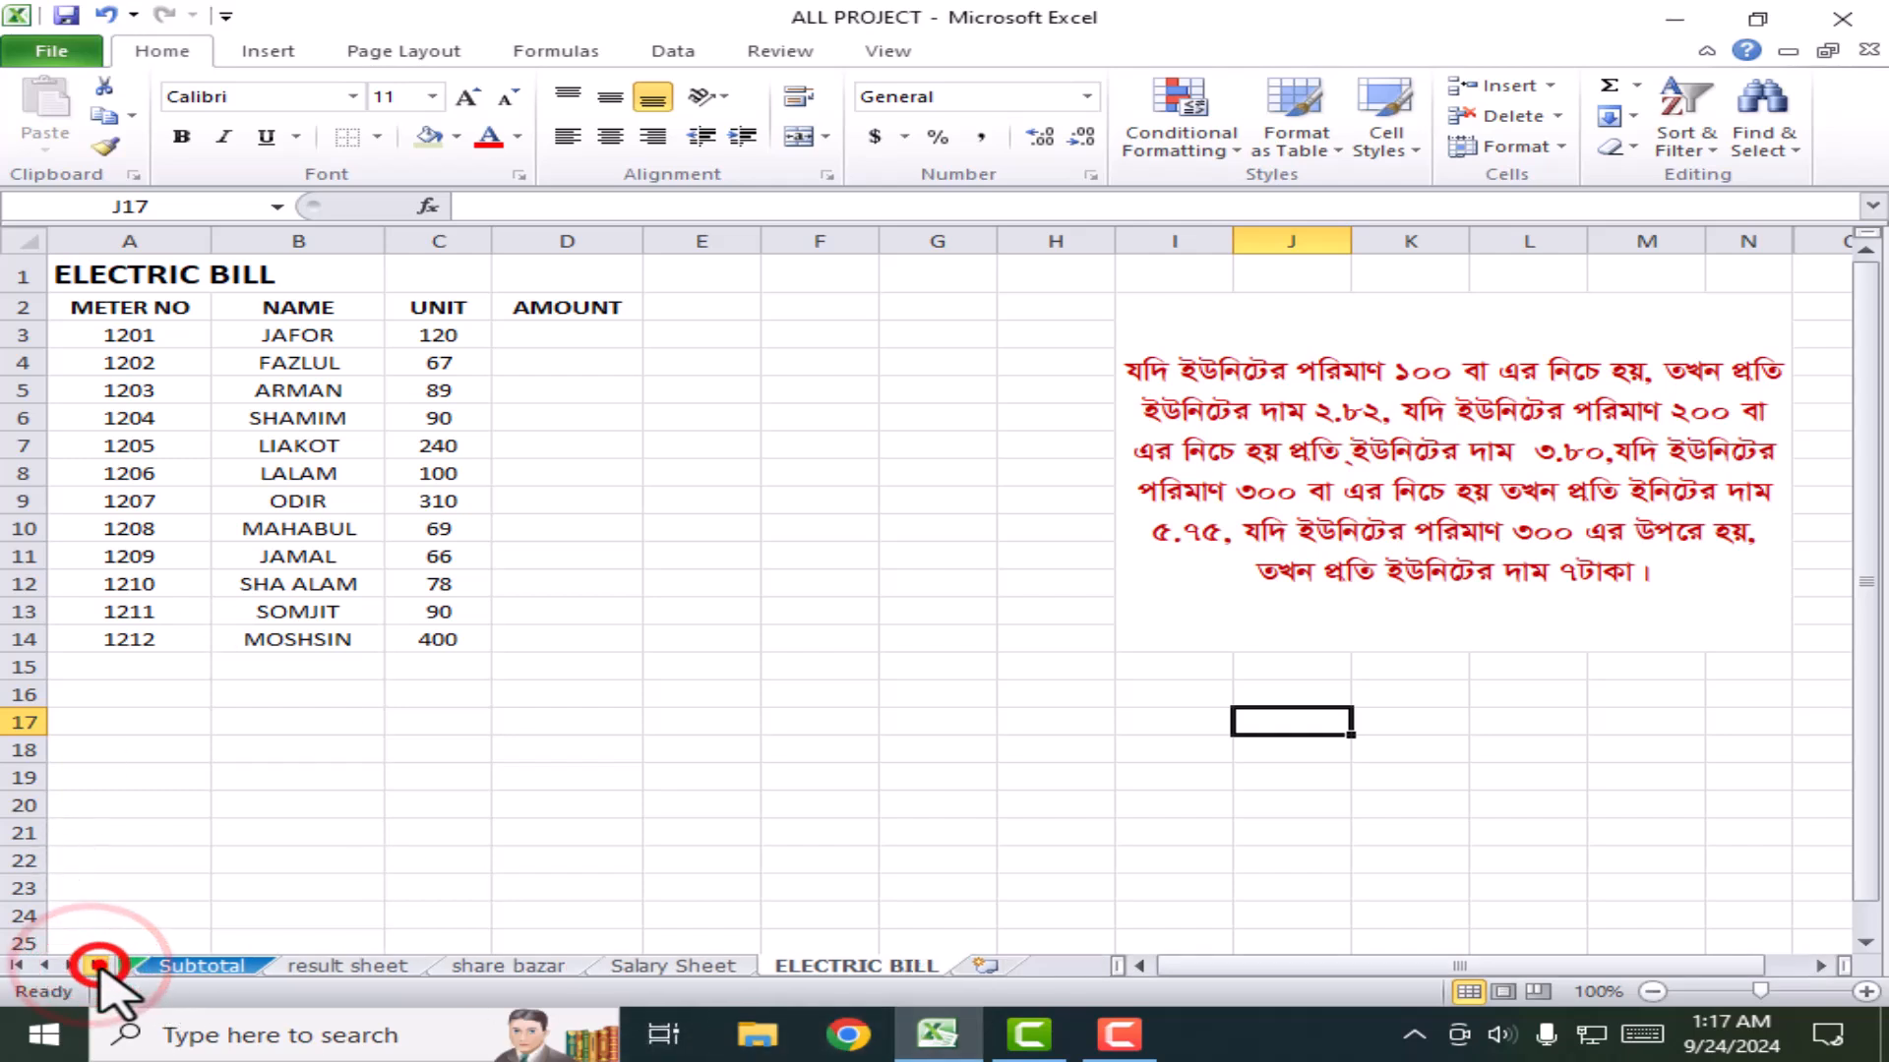
pyautogui.click(45, 966)
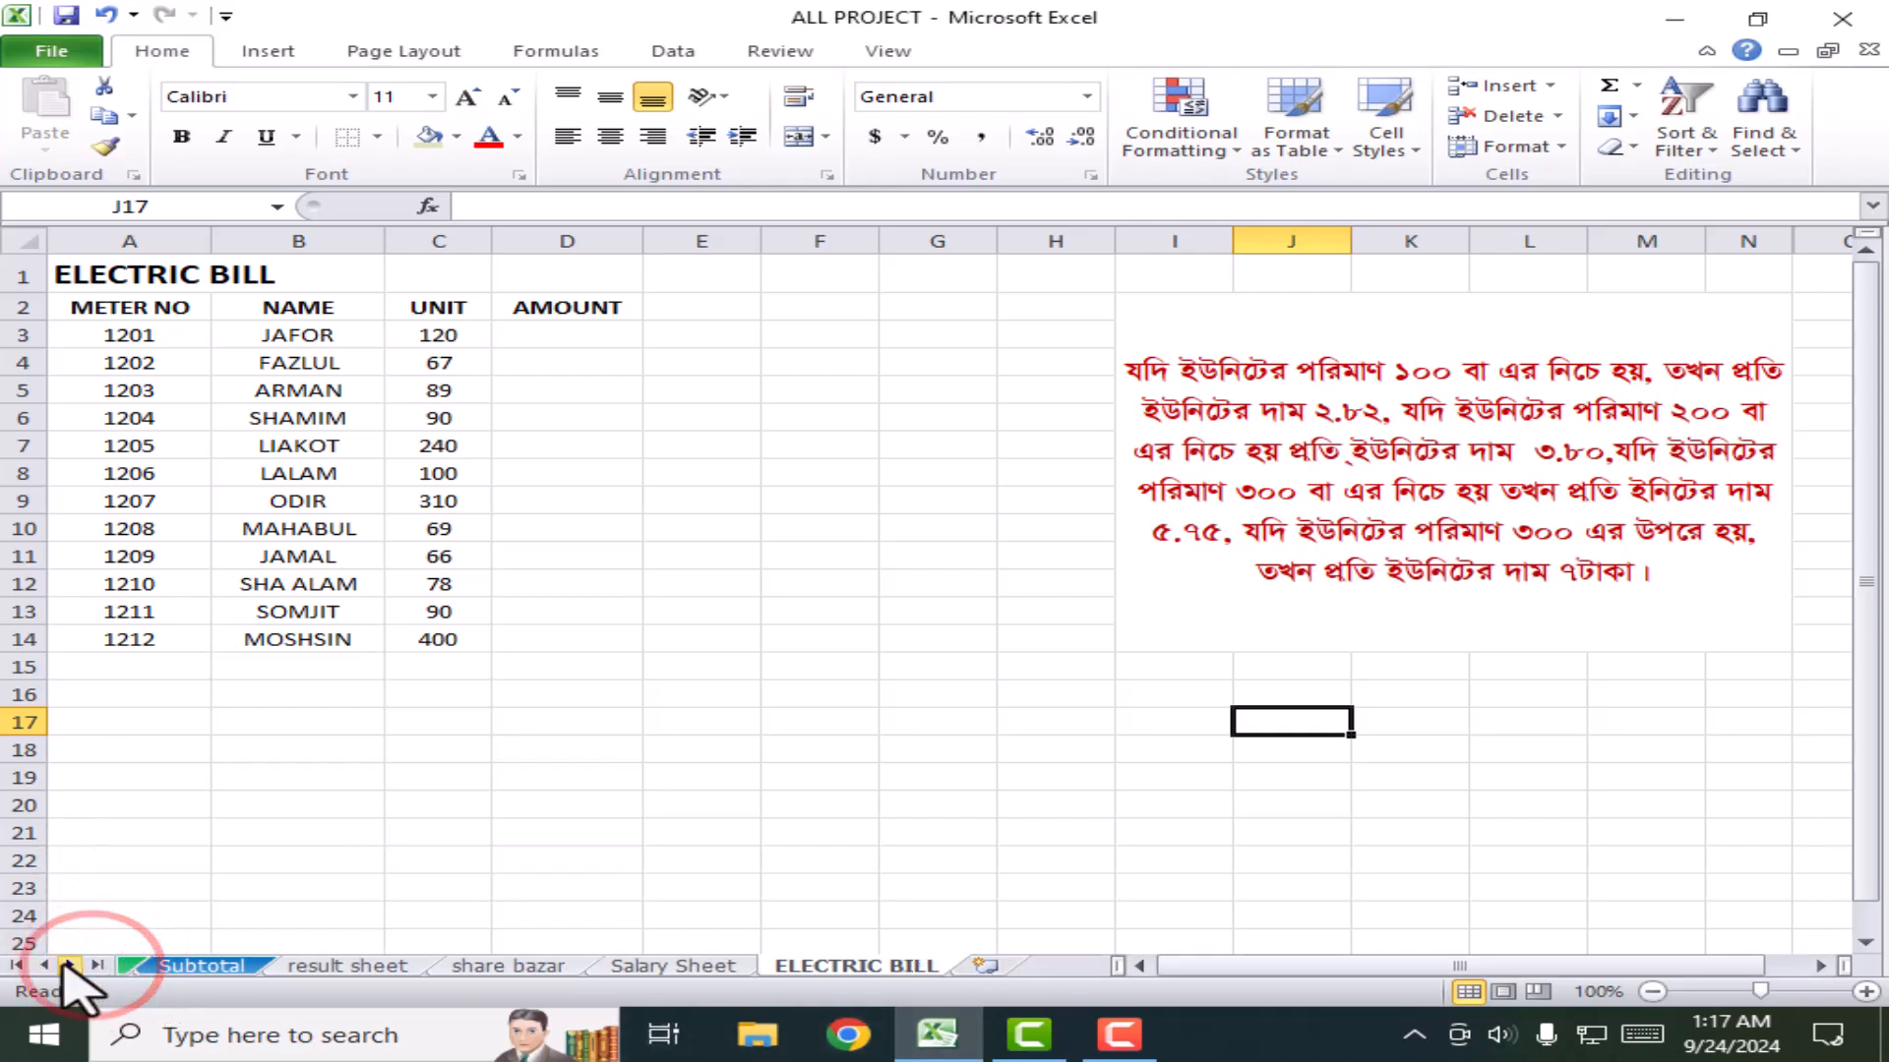
pyautogui.click(132, 967)
pyautogui.click(127, 970)
pyautogui.click(126, 968)
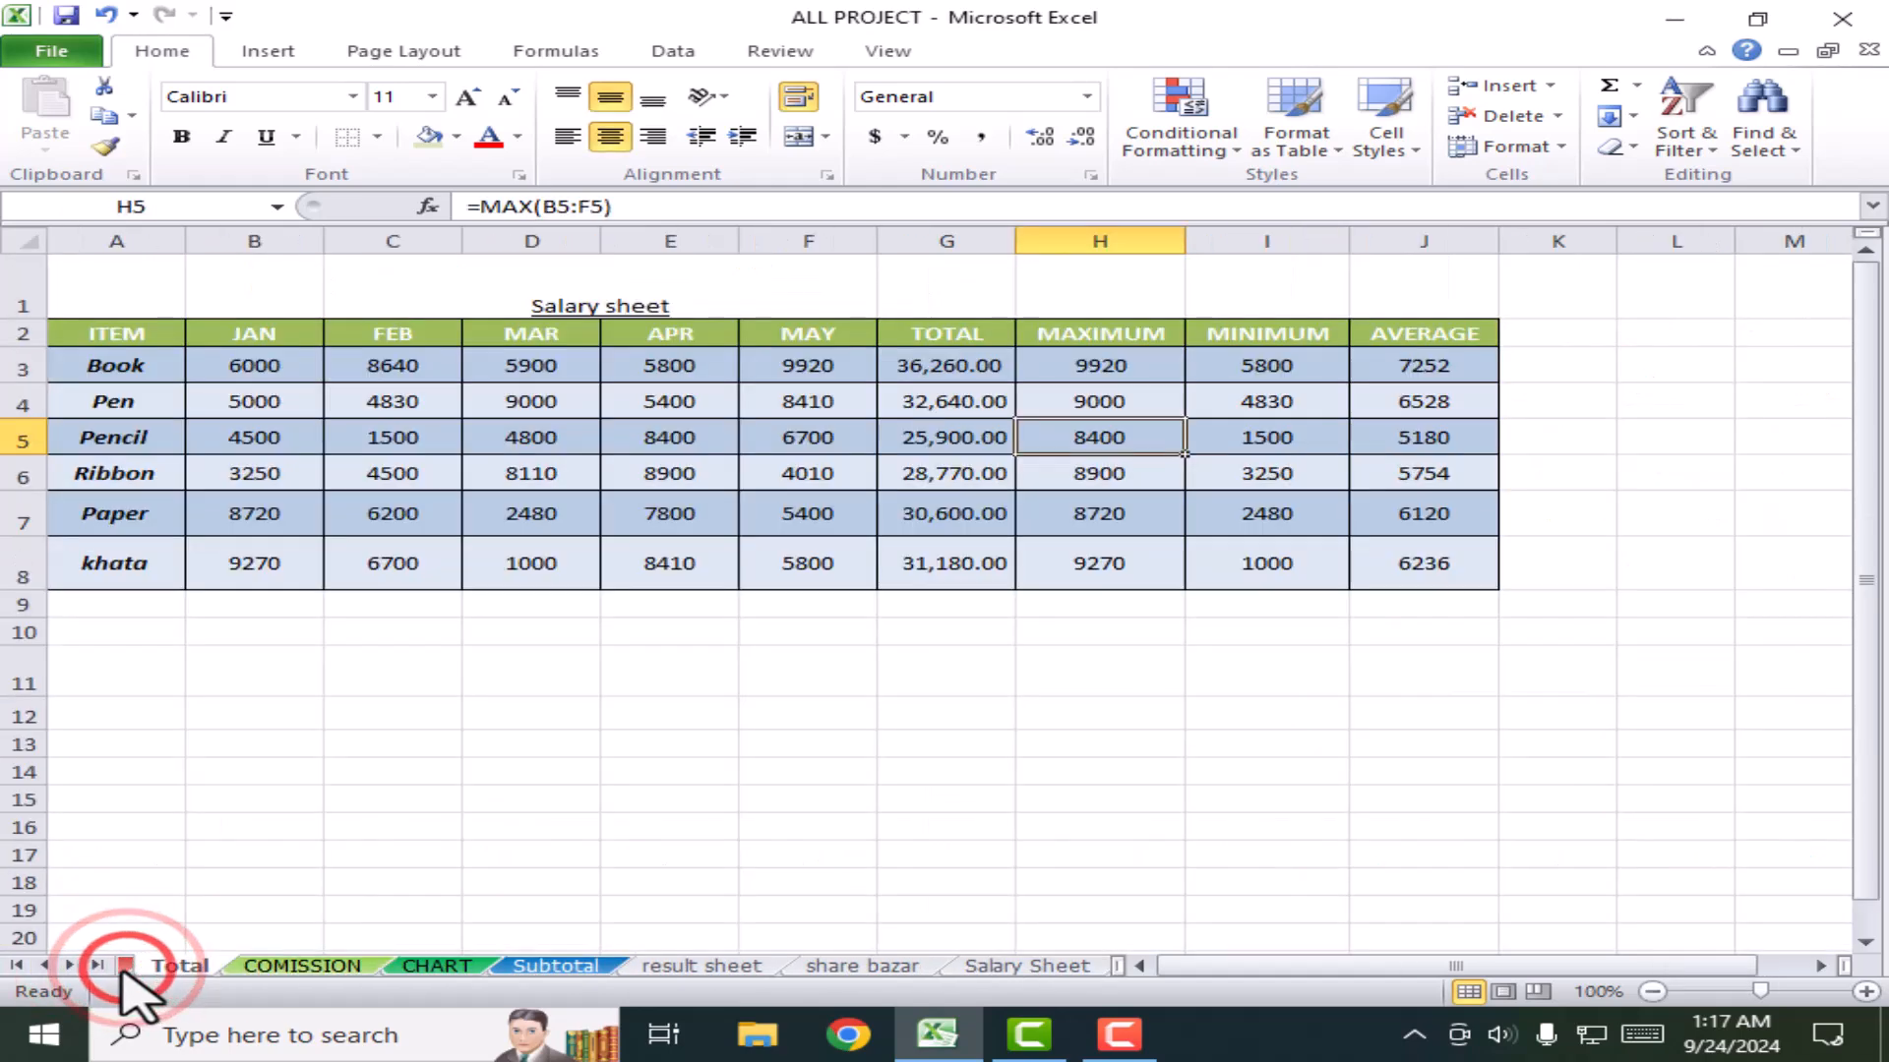
pyautogui.click(123, 969)
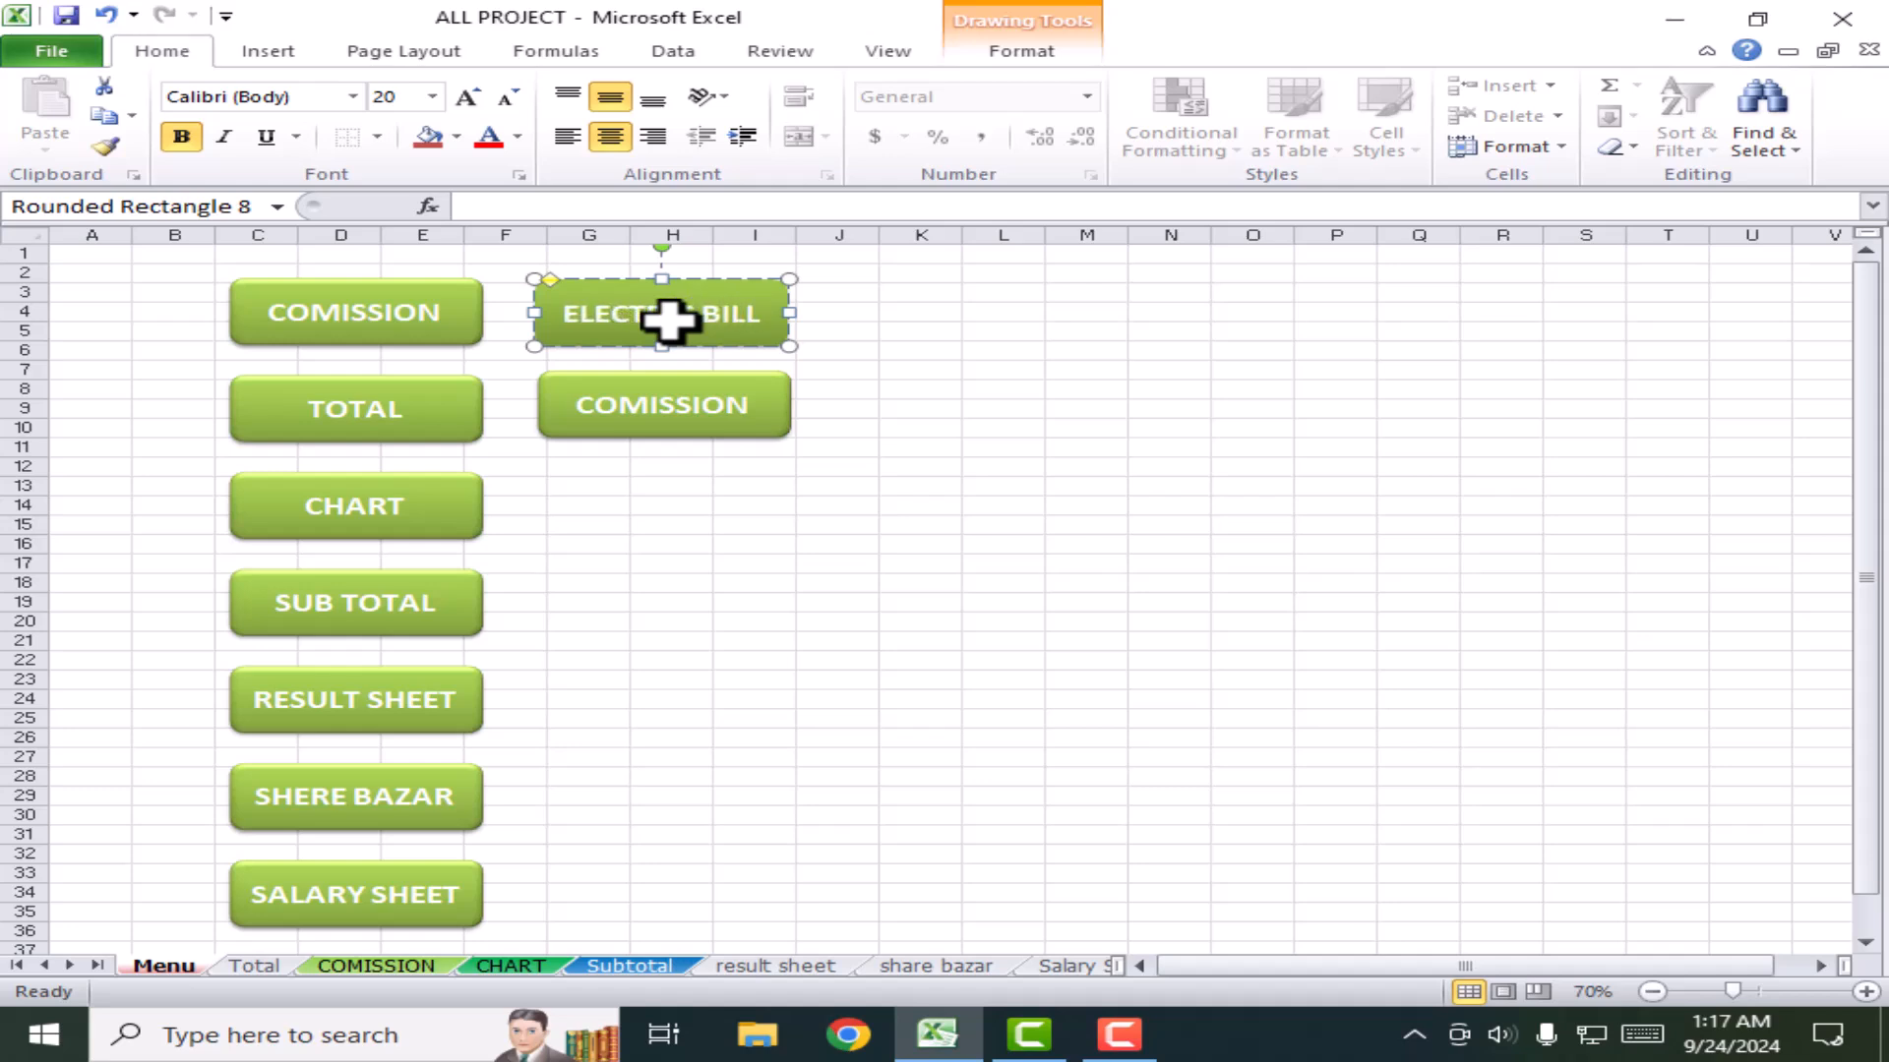
# Step: Delete the extra COMISSION copy beside the ELECTRIC BILL button
pyautogui.click(801, 556)
pyautogui.click(759, 396)
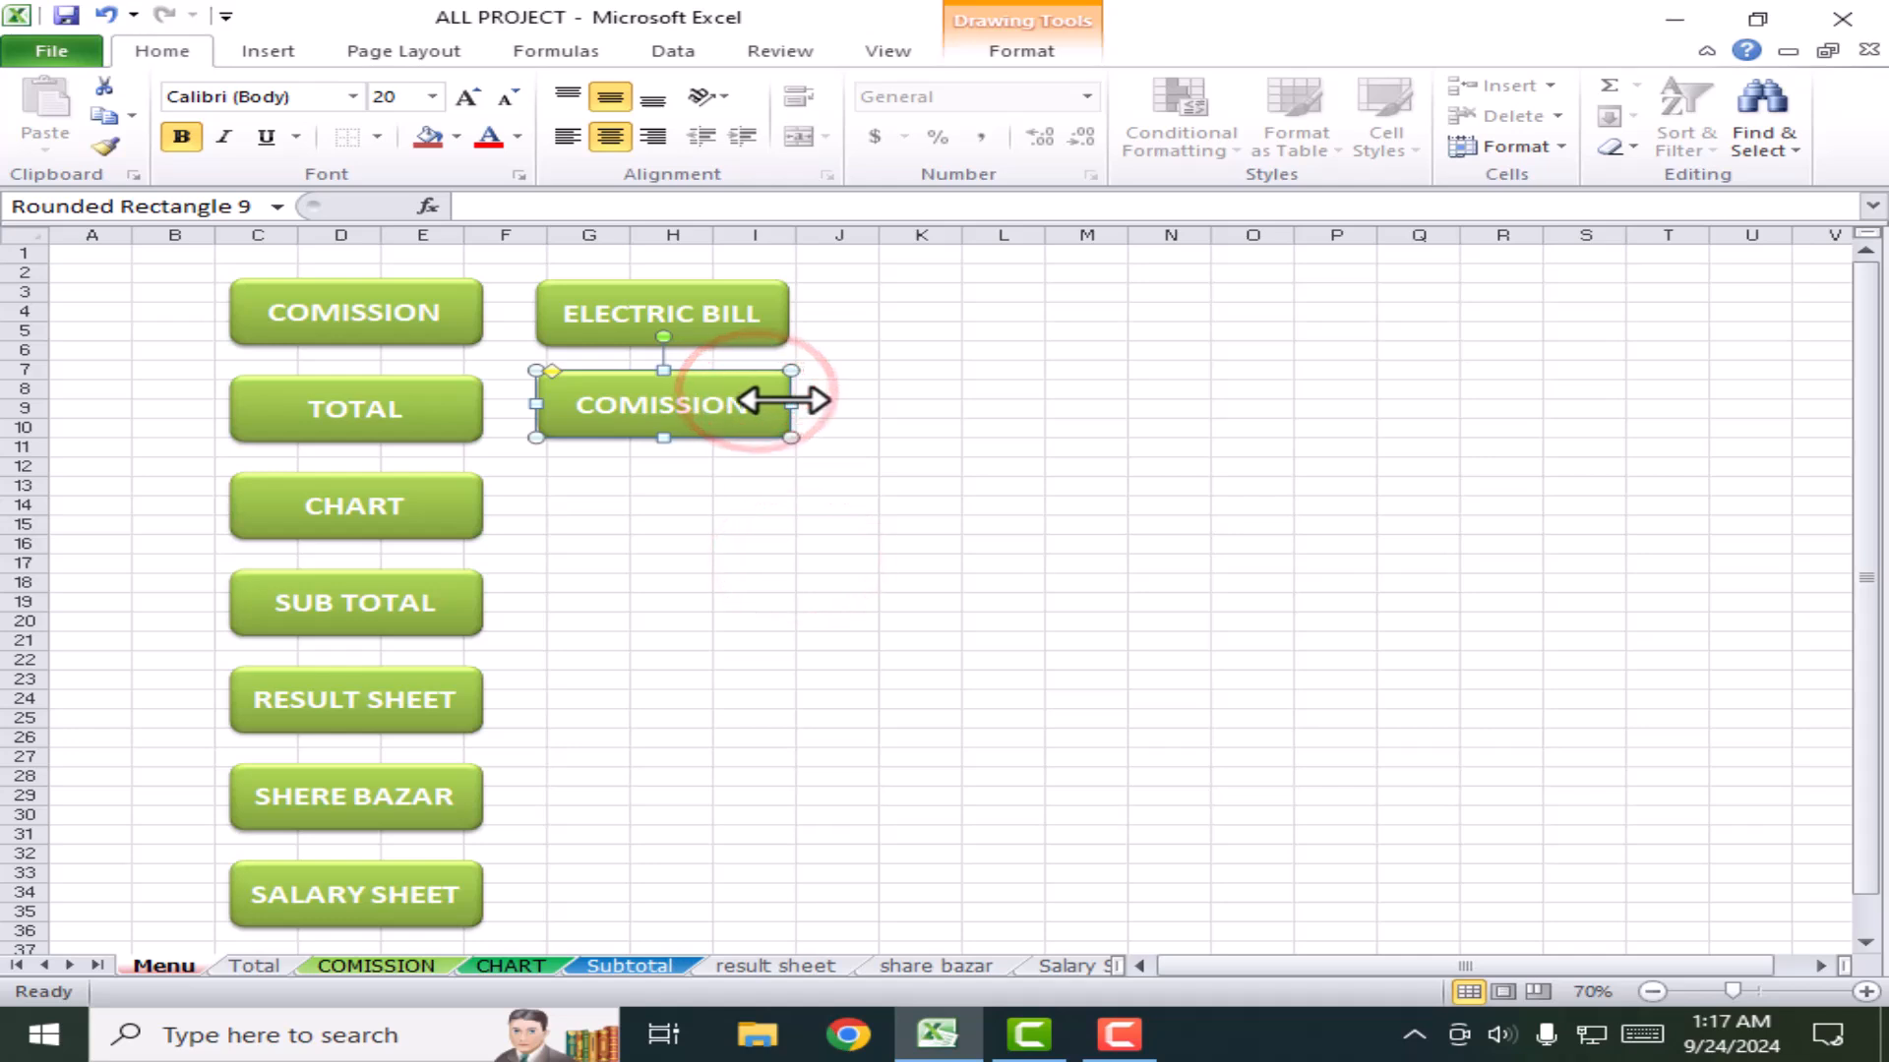
pyautogui.press('Delete')
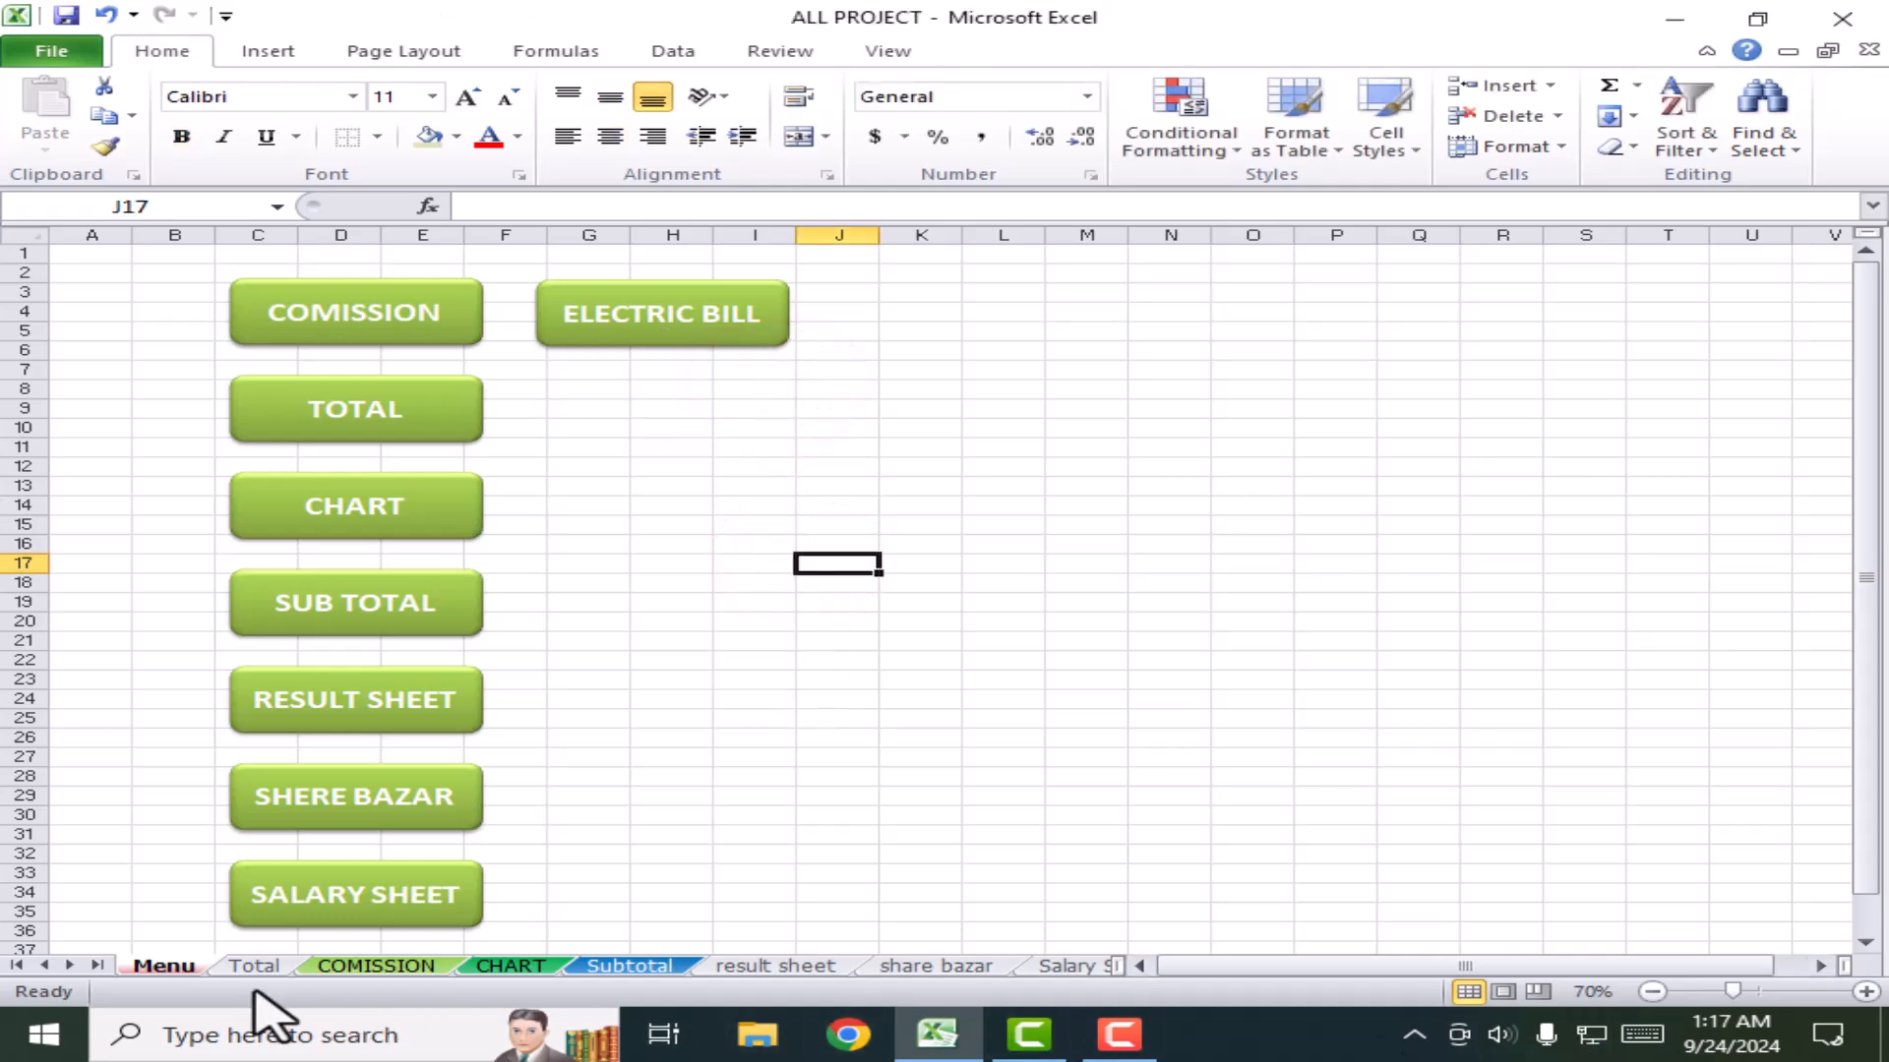
# Step: Hyperlink the COMISSION button to cell A1 of the COMISSION sheet in this document
pyautogui.click(642, 464)
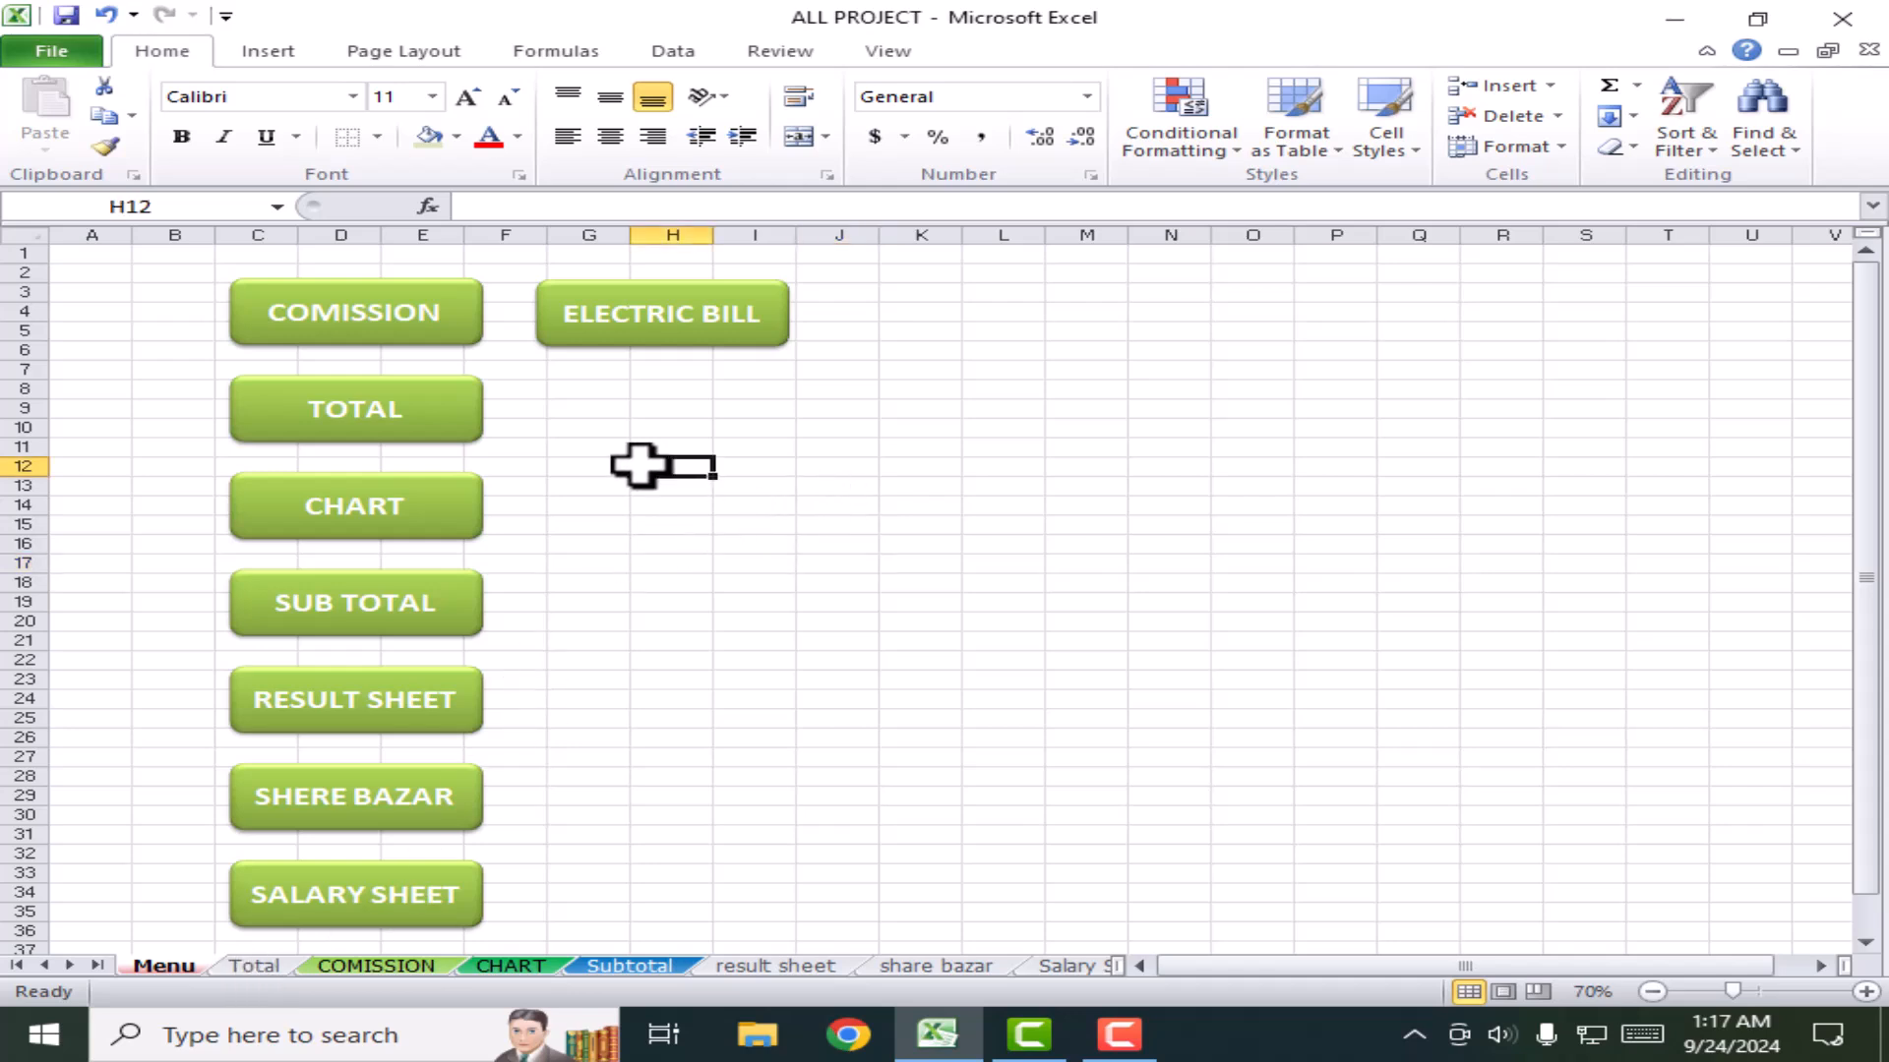
pyautogui.click(362, 313)
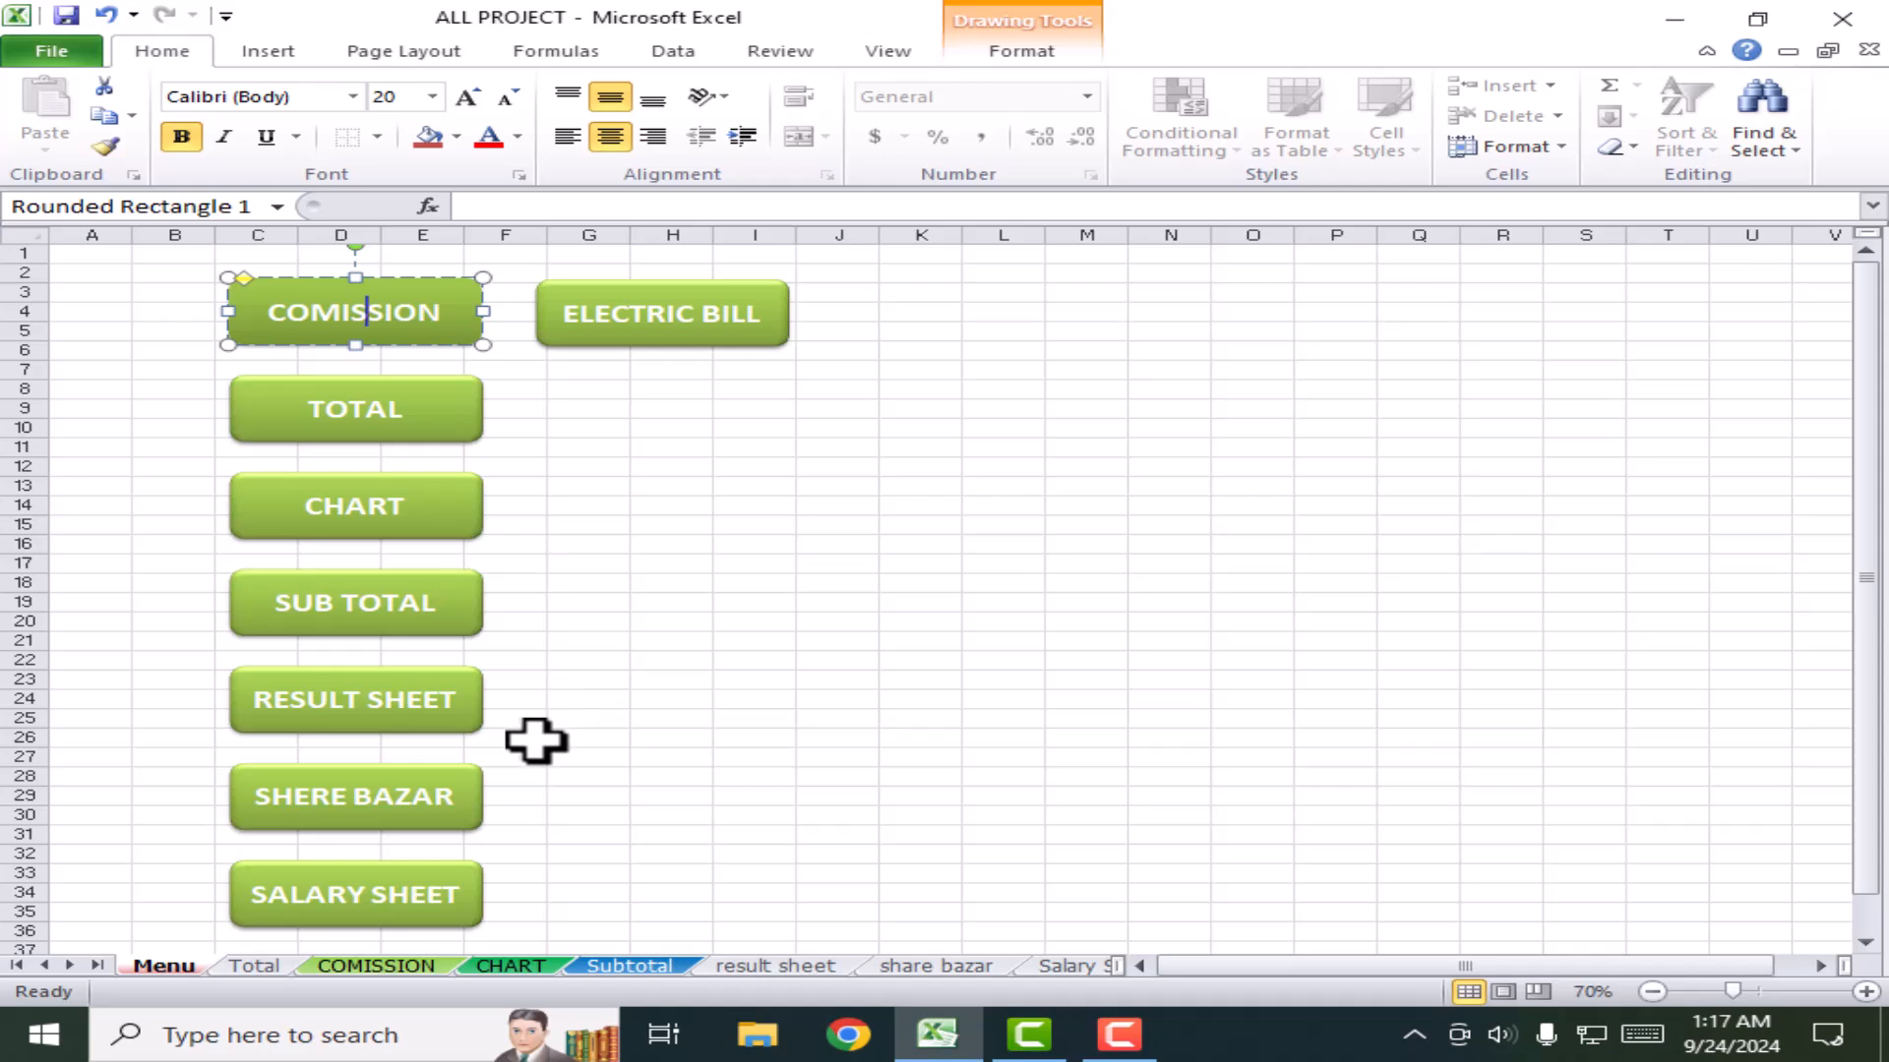
pyautogui.click(448, 307)
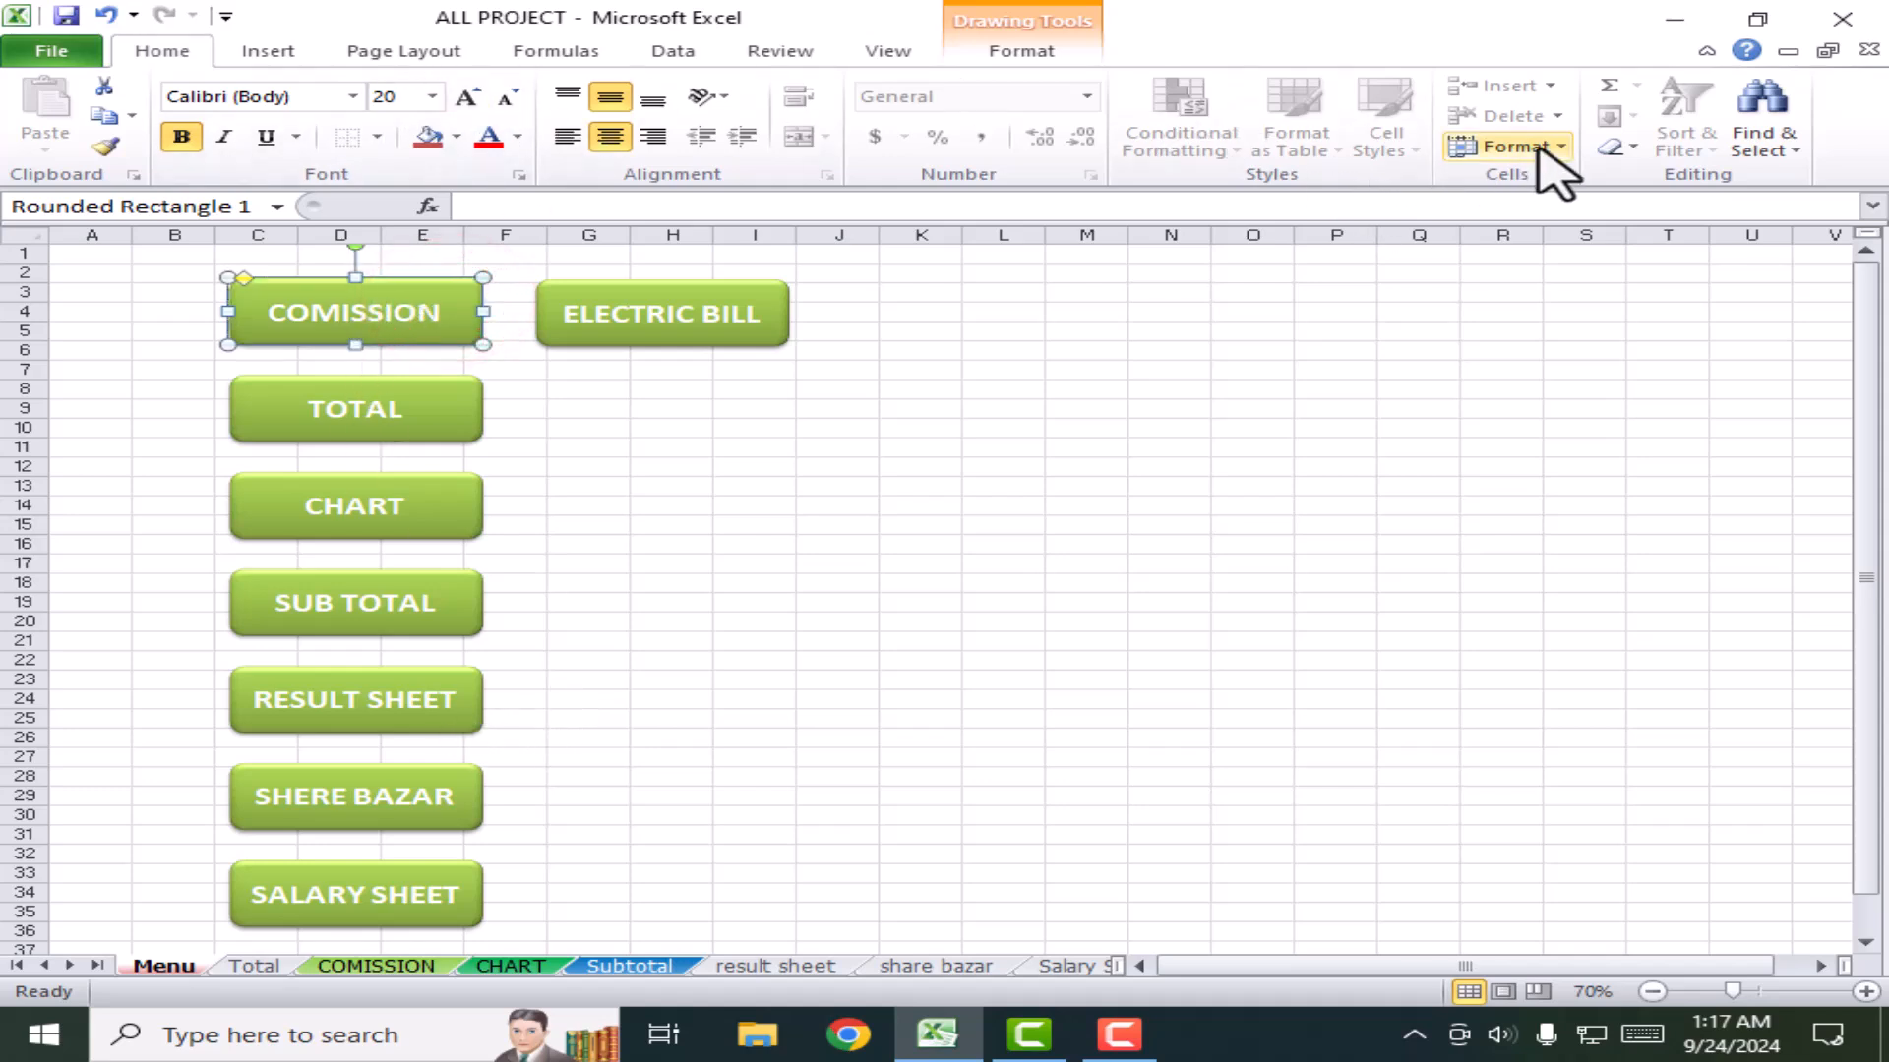
pyautogui.click(225, 45)
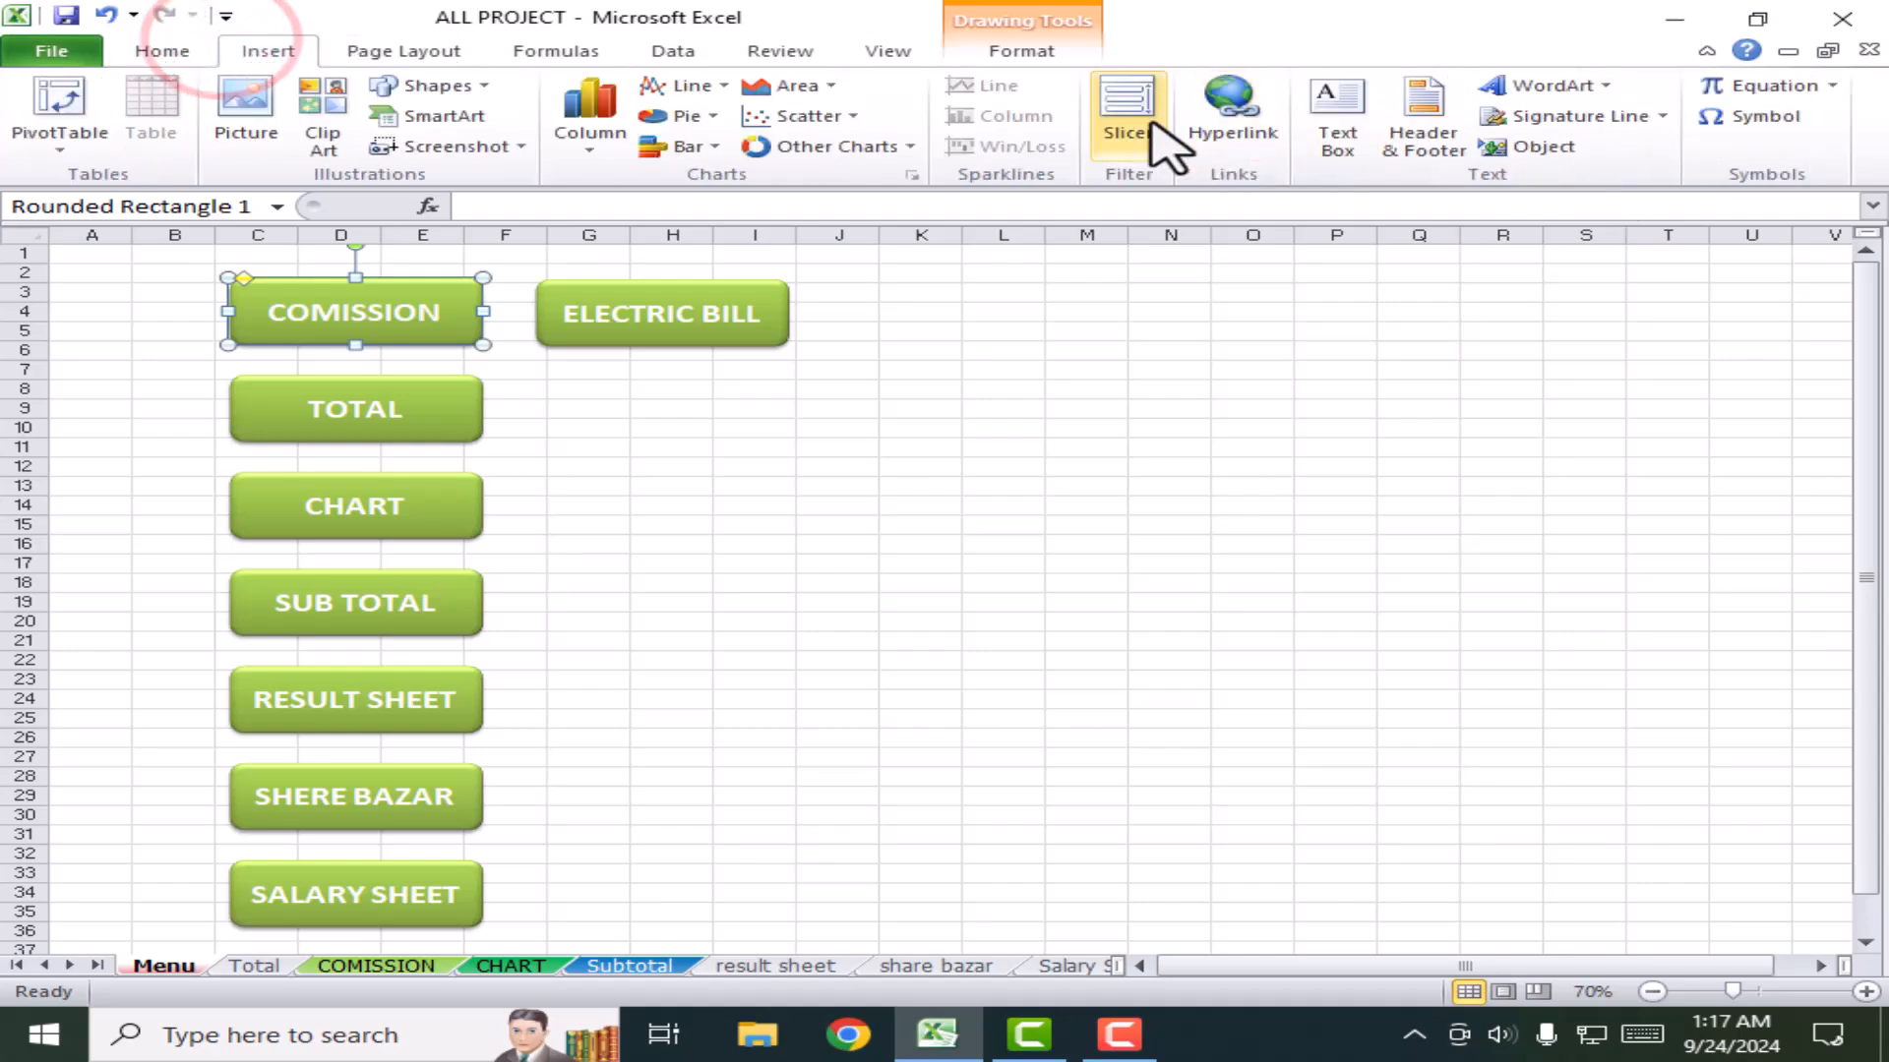
pyautogui.click(1235, 110)
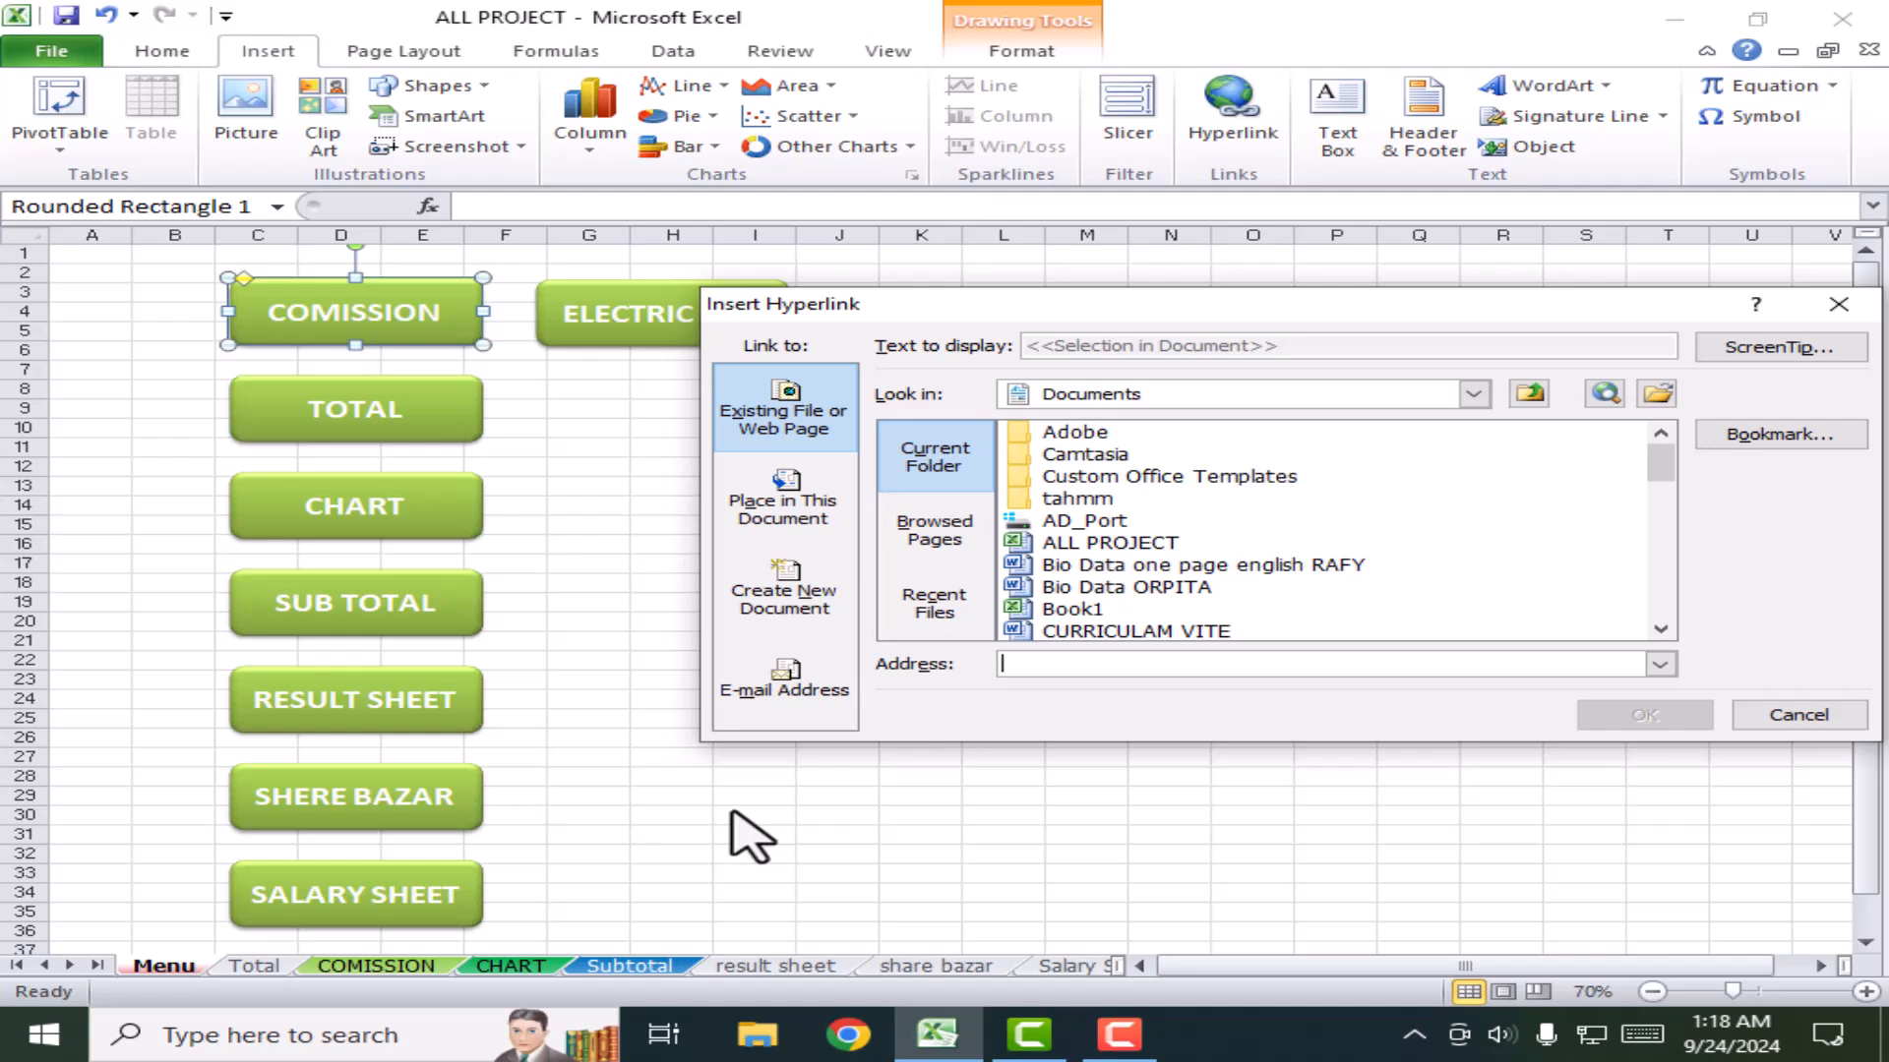
pyautogui.click(786, 497)
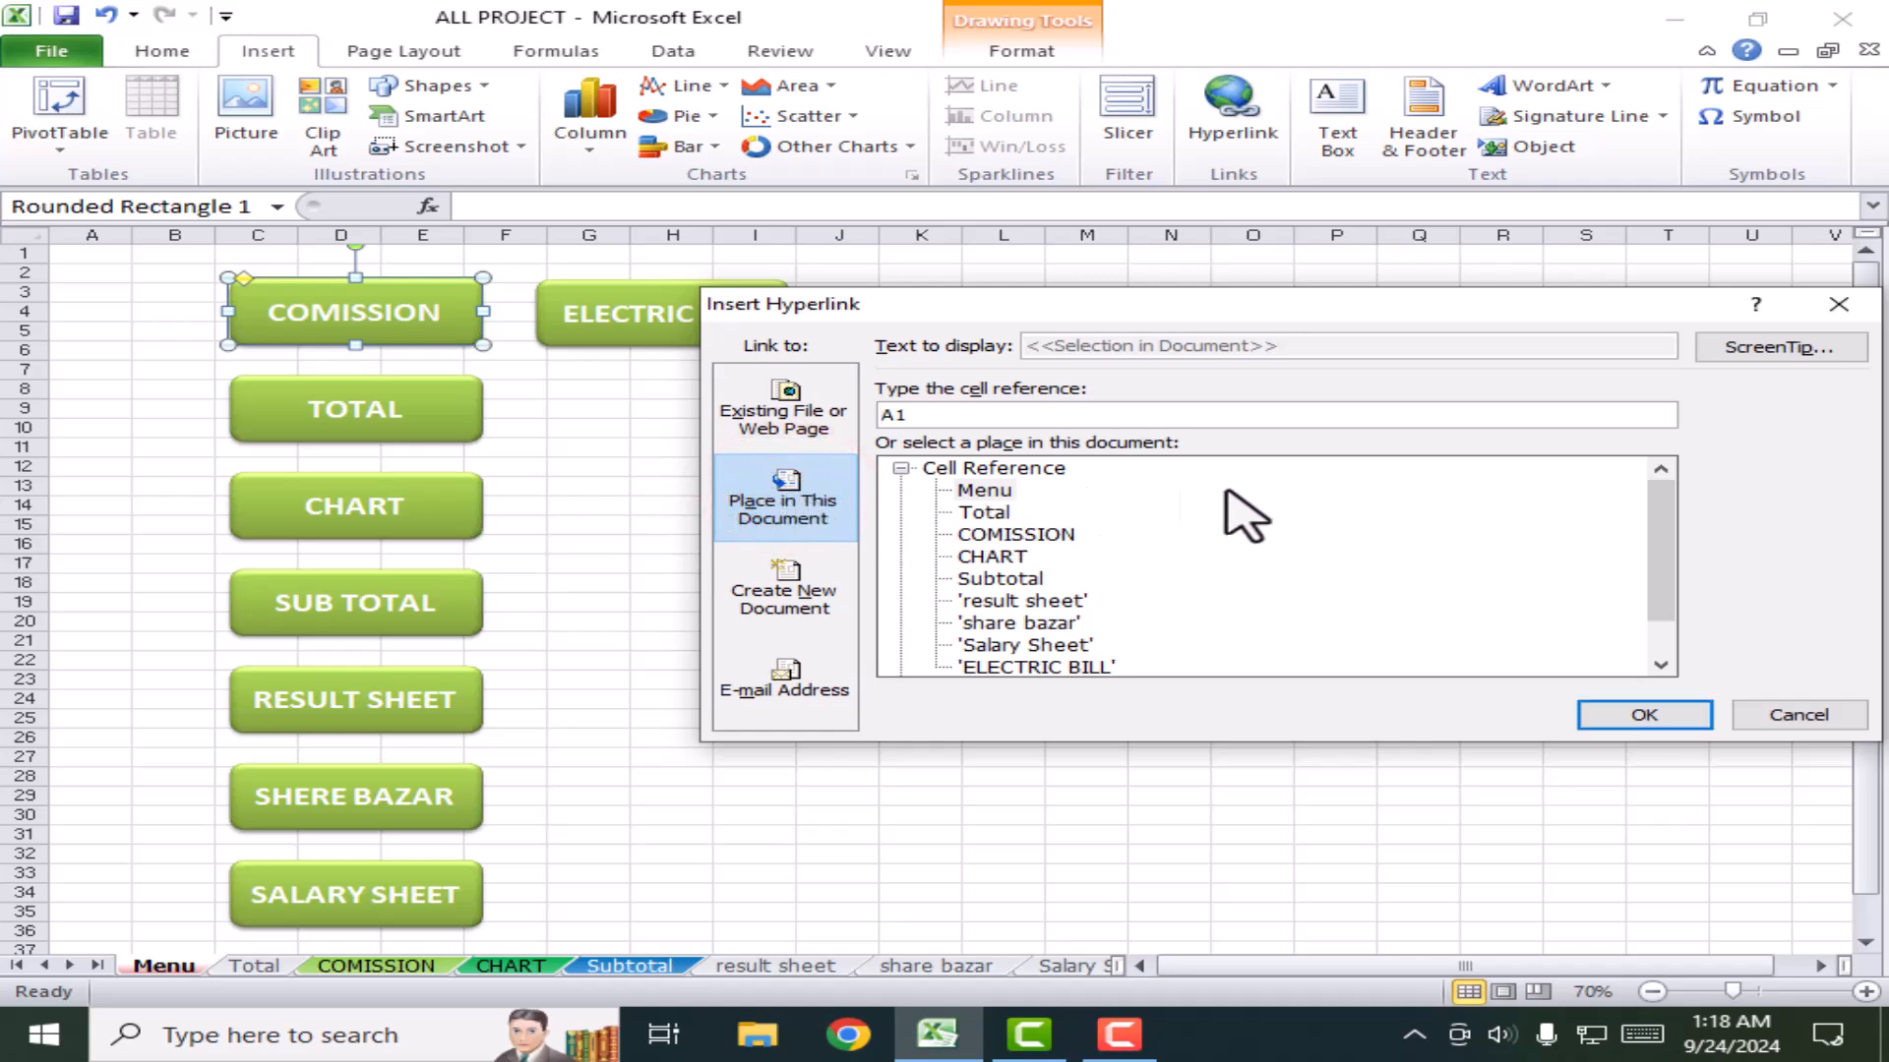
pyautogui.moveTo(1661, 527); pyautogui.dragTo(1665, 595)
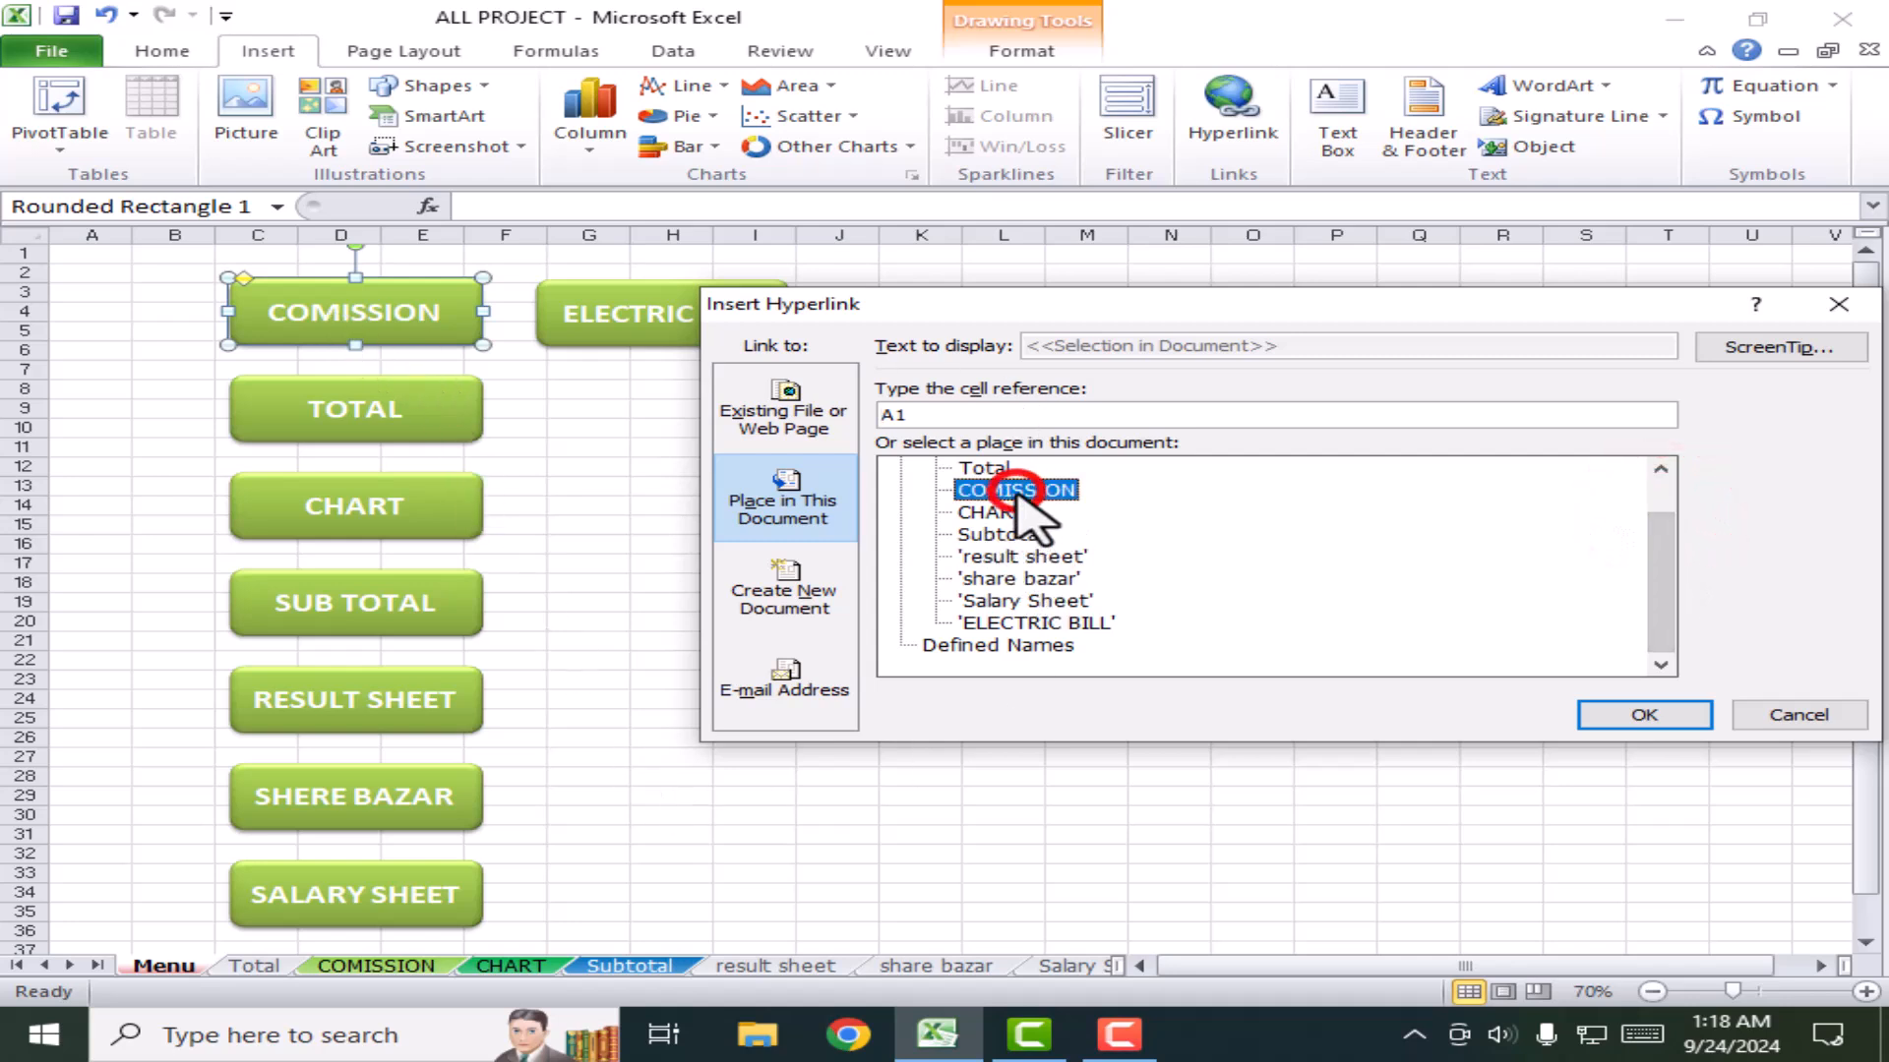
pyautogui.click(1618, 716)
# Step: Hyperlink the TOTAL, CHART and SUB TOTAL buttons to the Total, CHART and Subtotal sheets
pyautogui.click(396, 407)
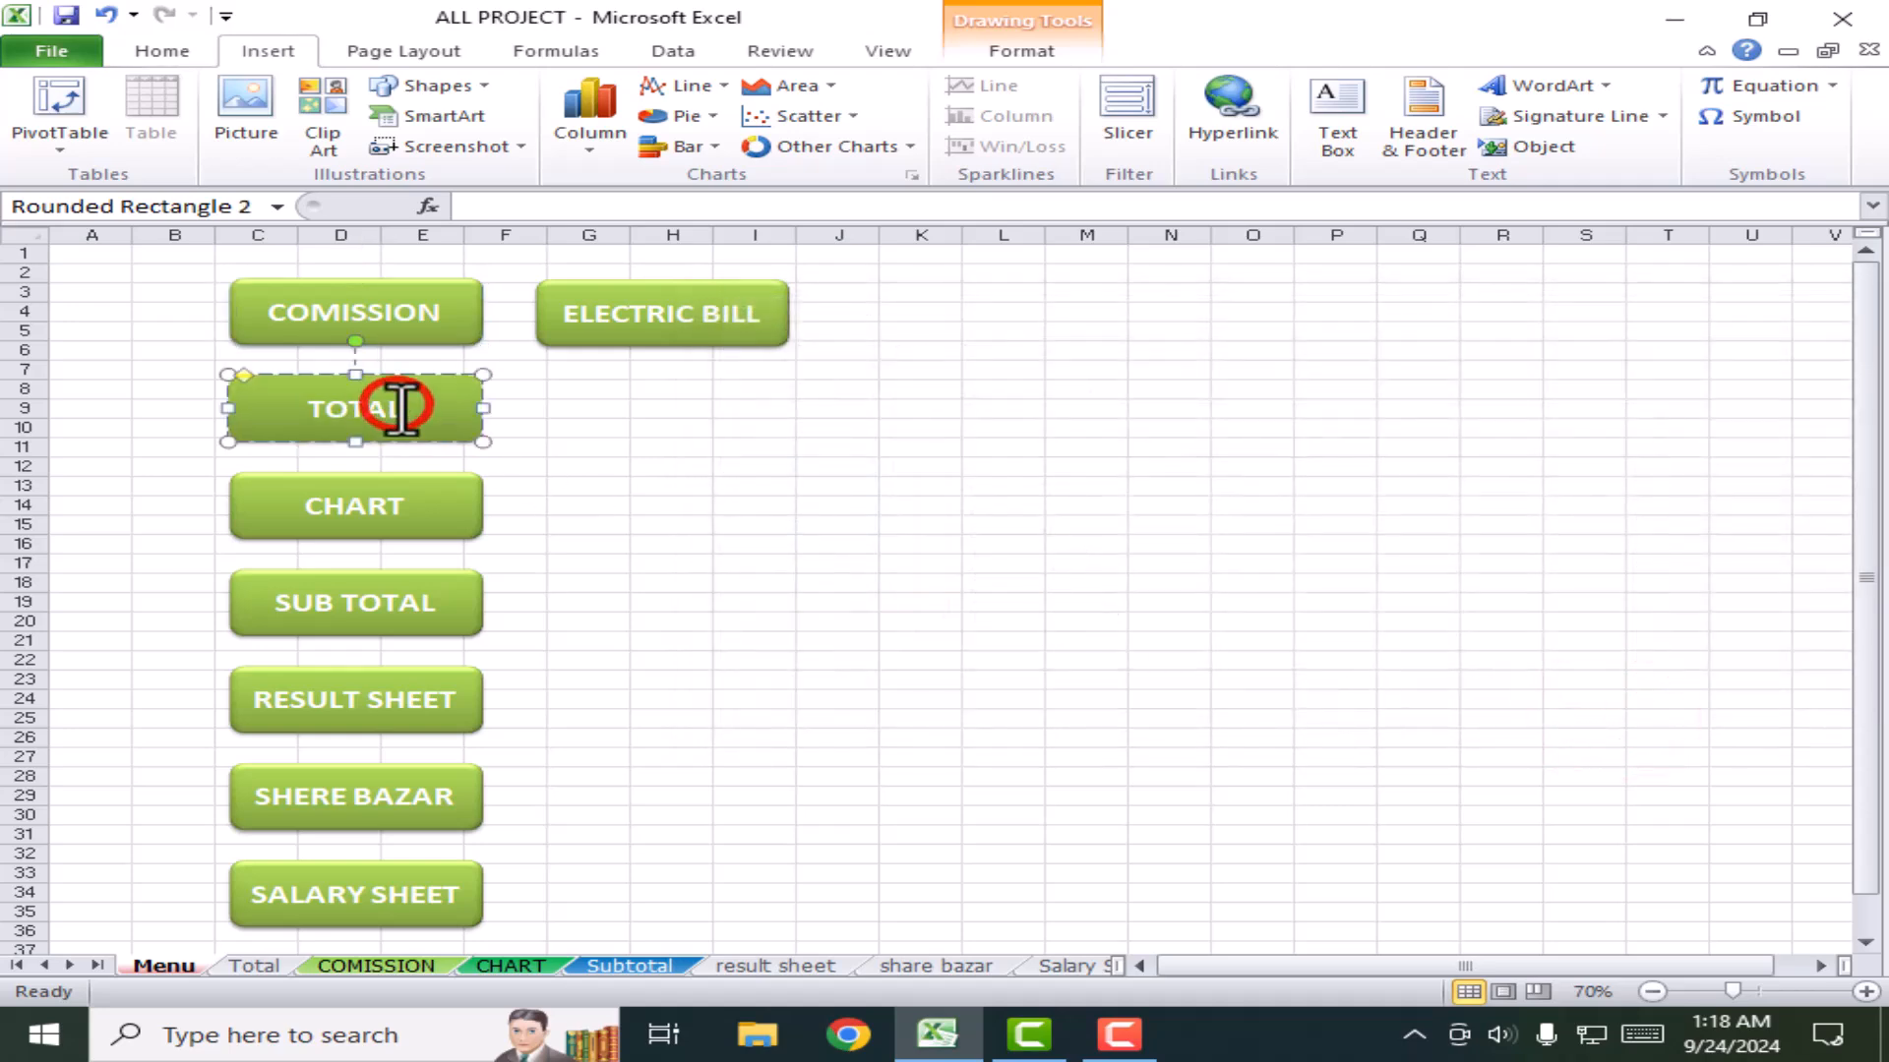
pyautogui.click(1235, 147)
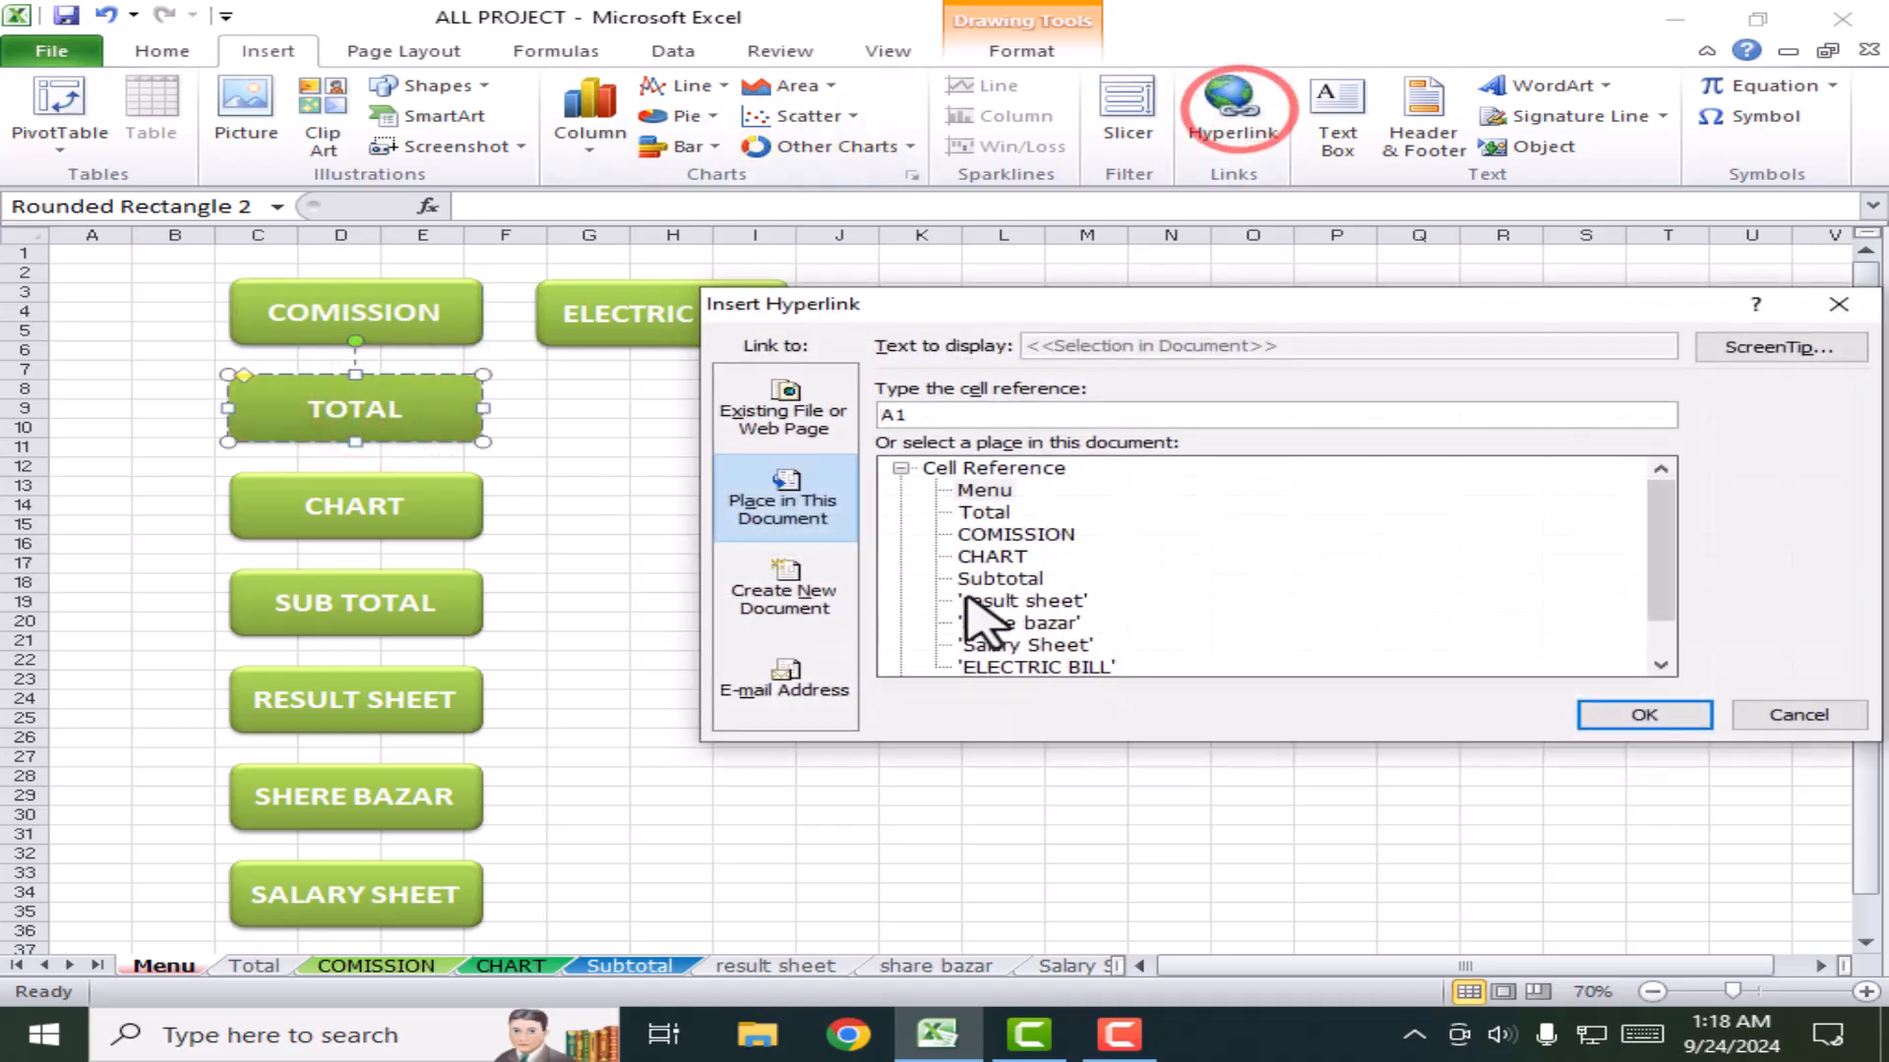
pyautogui.click(984, 512)
pyautogui.click(1643, 716)
pyautogui.click(388, 511)
pyautogui.click(1232, 106)
pyautogui.click(992, 556)
pyautogui.click(1632, 715)
pyautogui.click(382, 626)
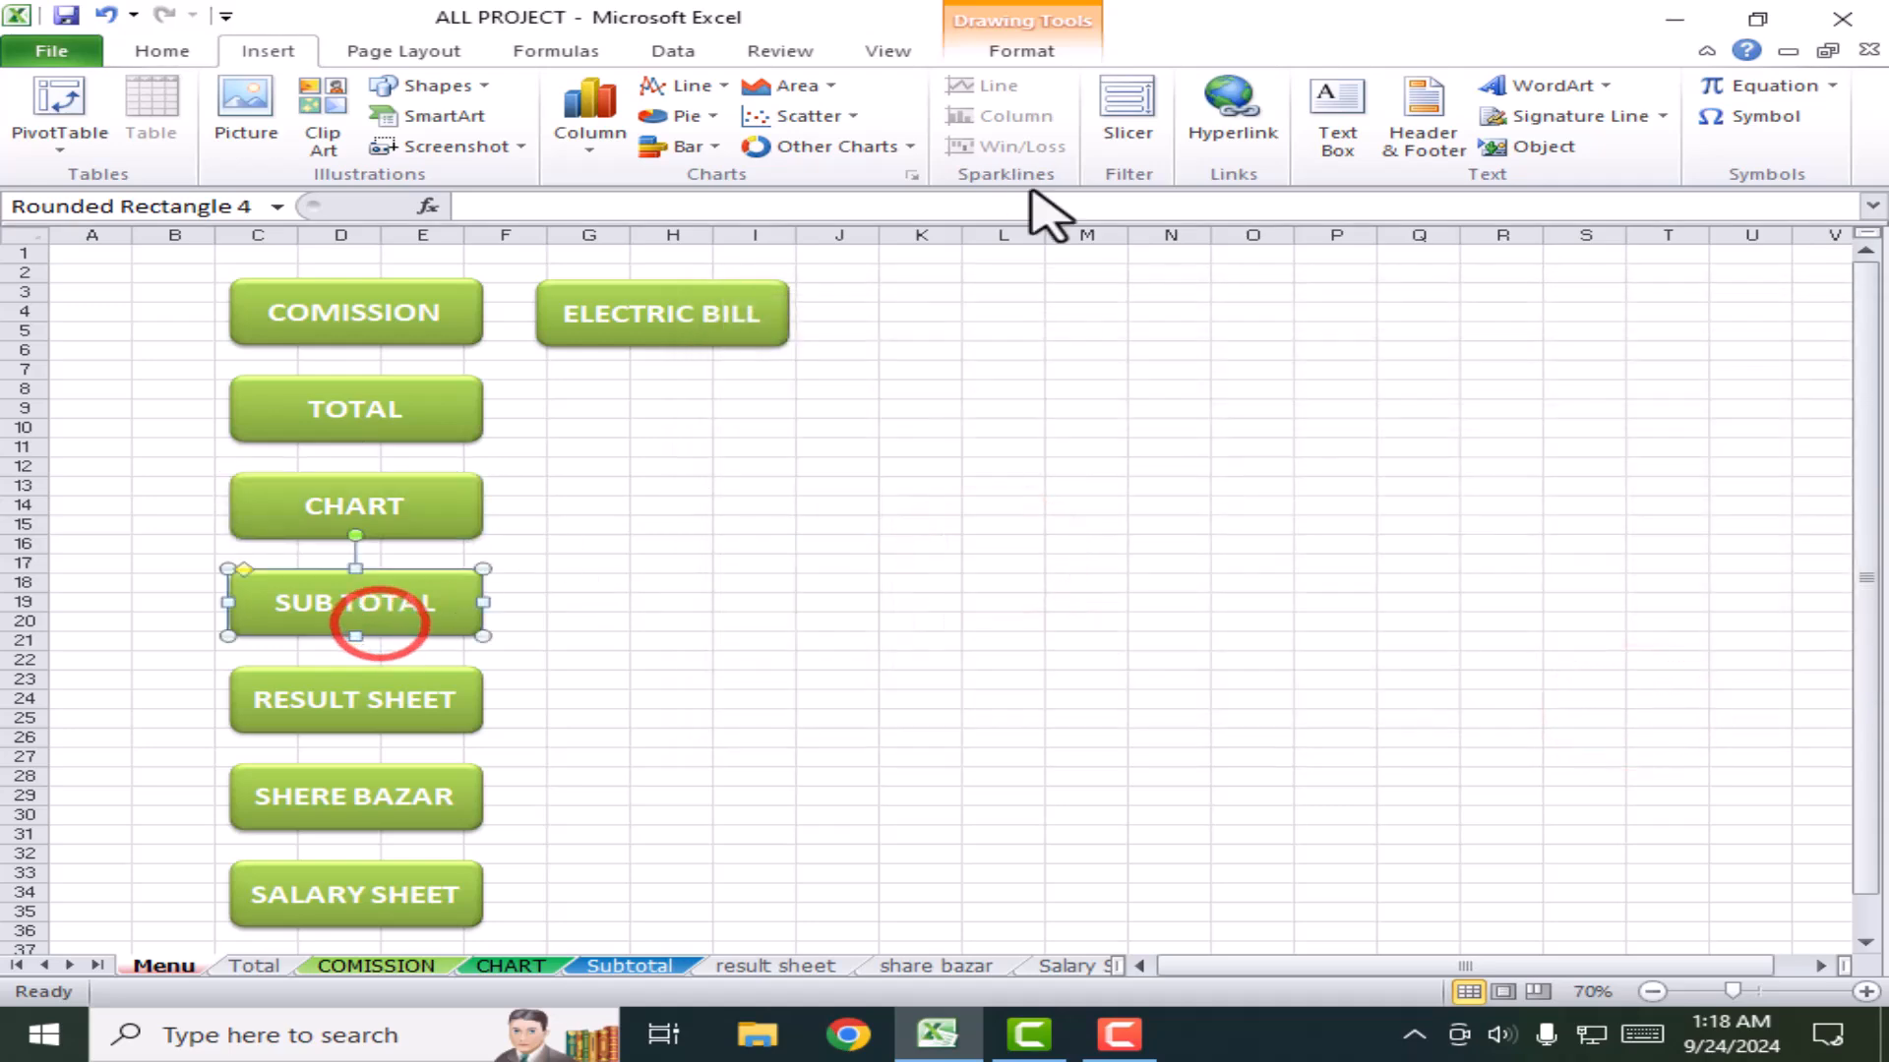
pyautogui.click(1231, 106)
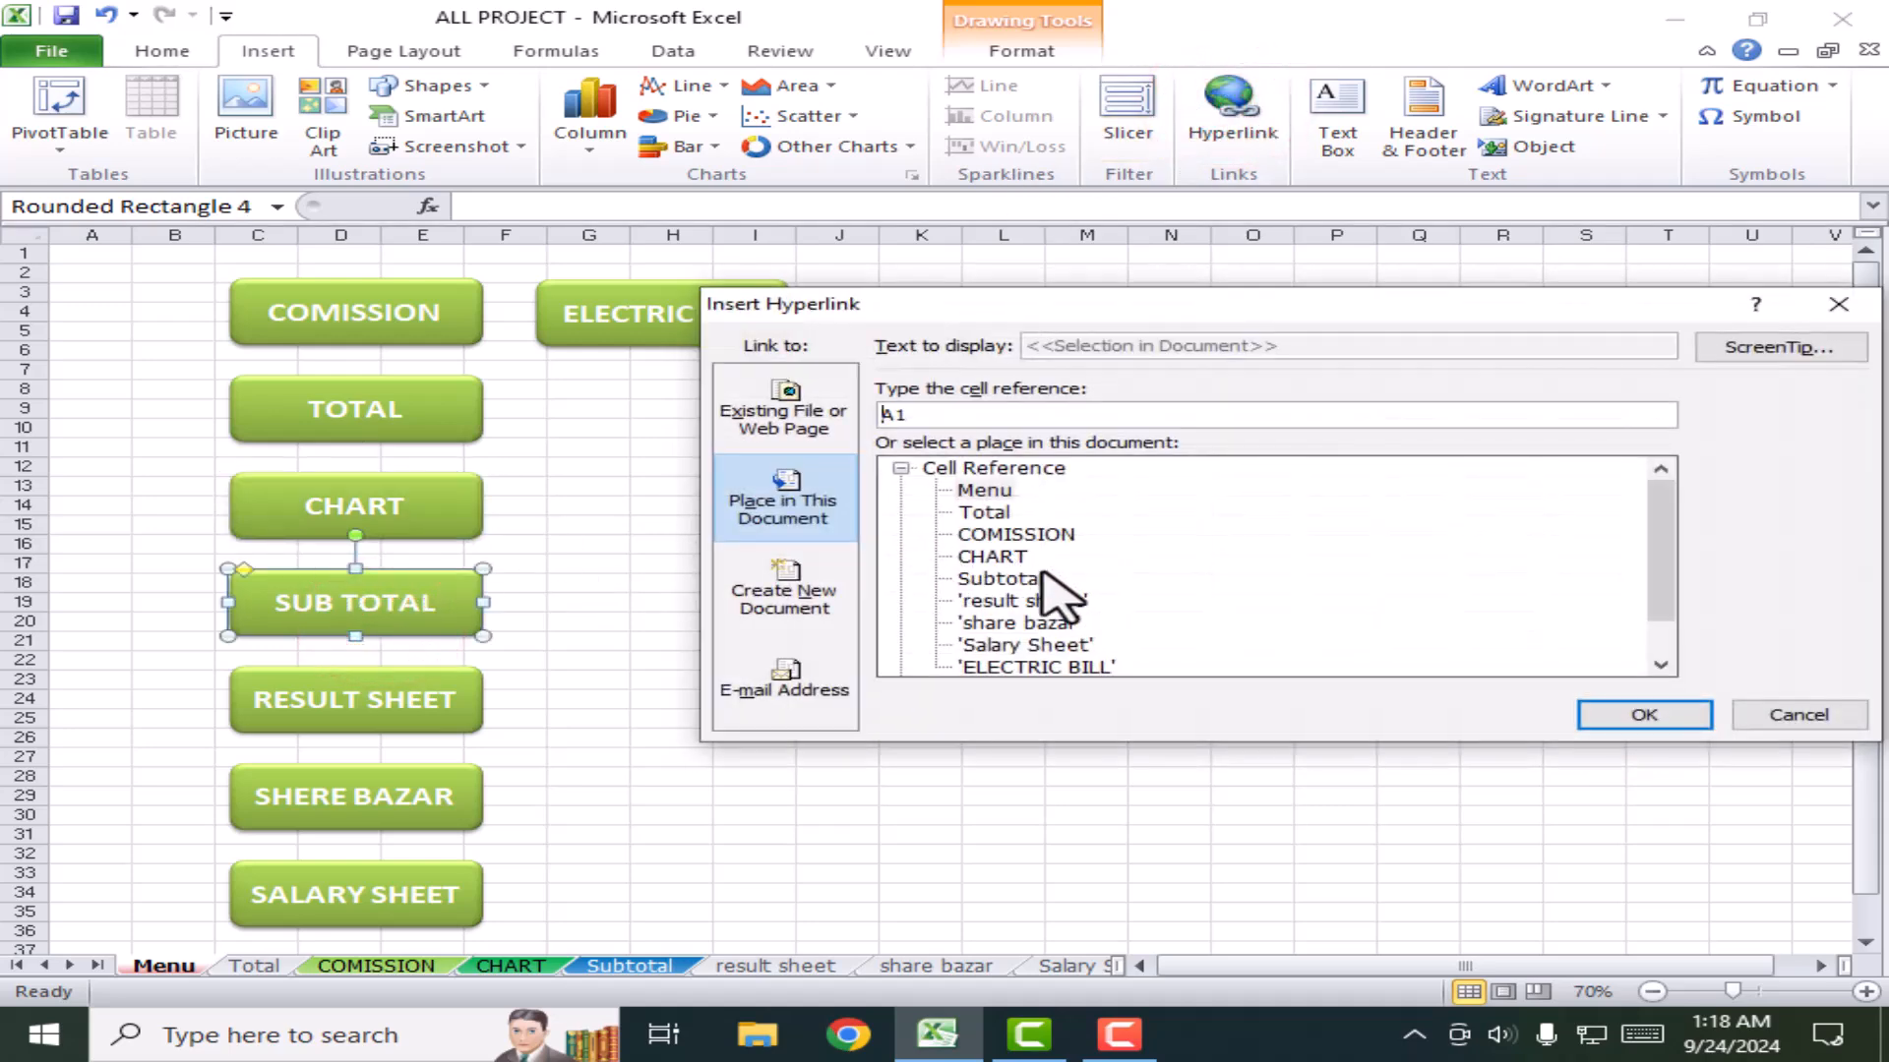
pyautogui.click(999, 580)
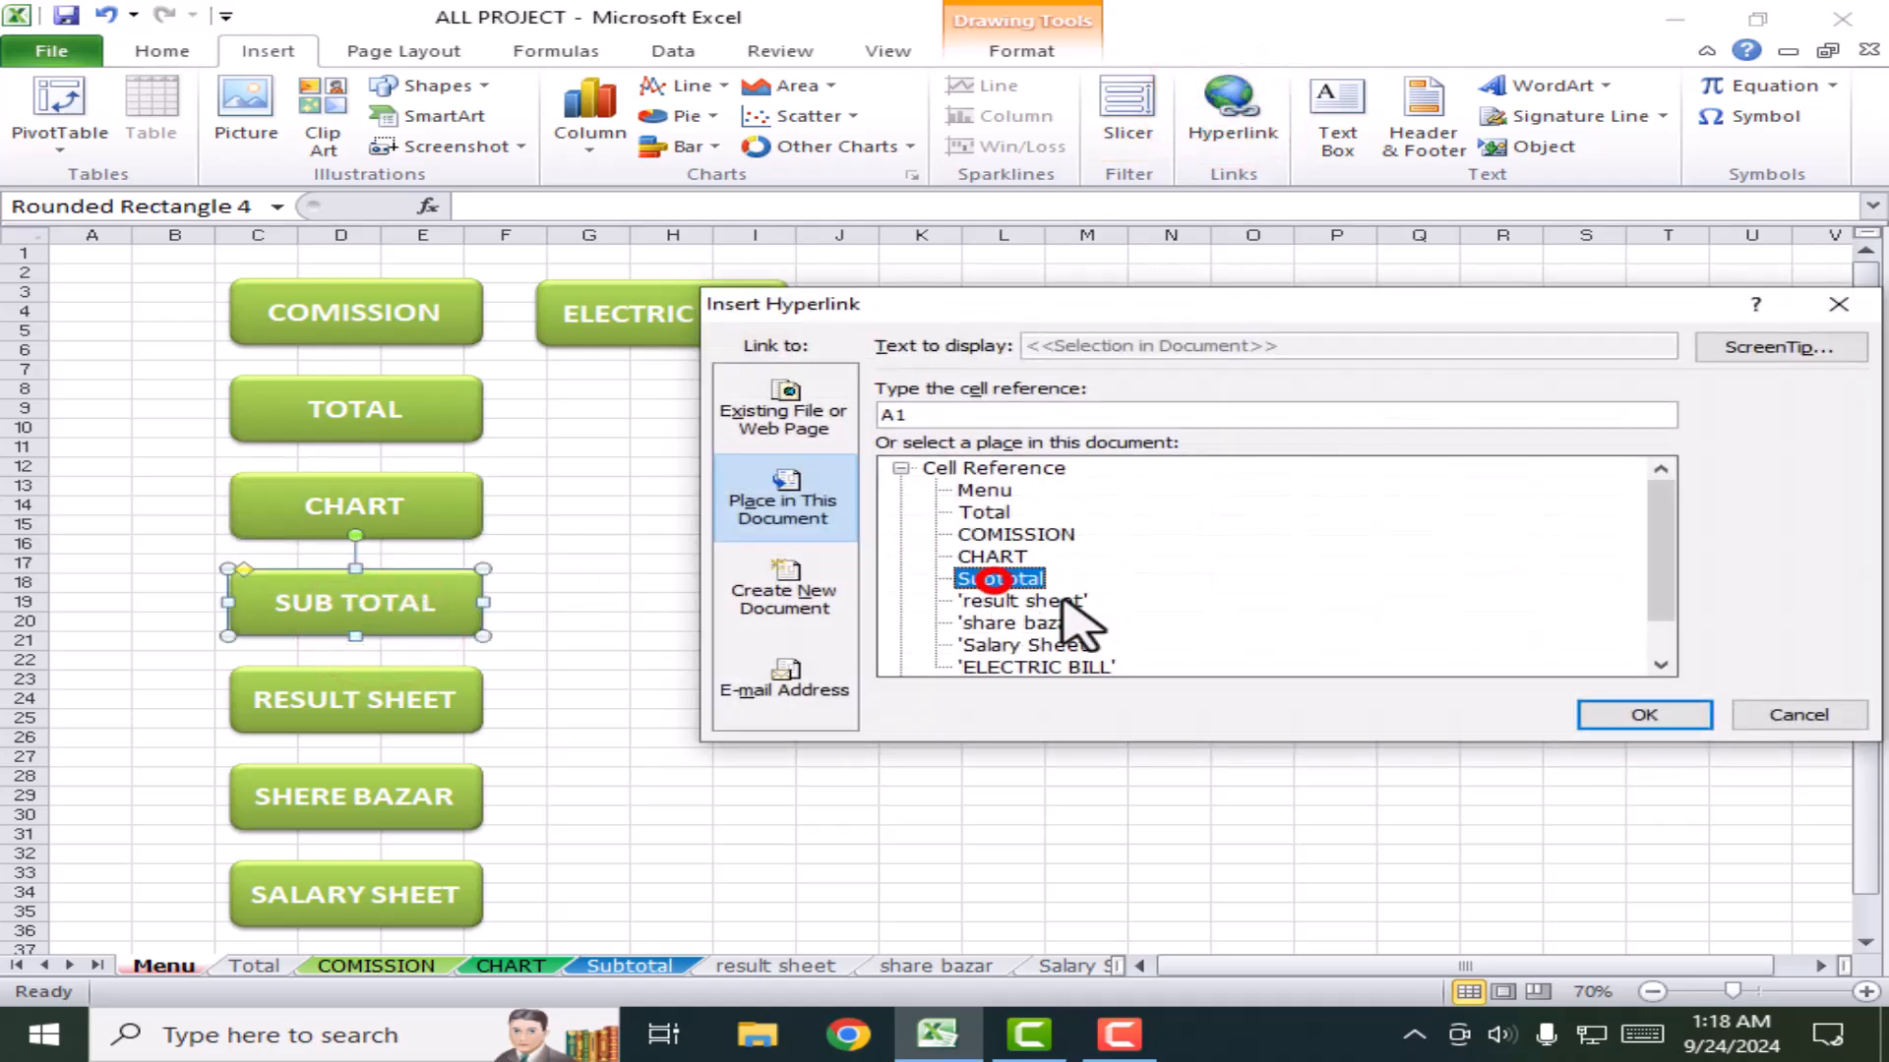
pyautogui.click(1632, 715)
# Step: Link the RESULT SHEET and SHERE BAZAR buttons to the result and share bazar sheets
pyautogui.click(356, 701)
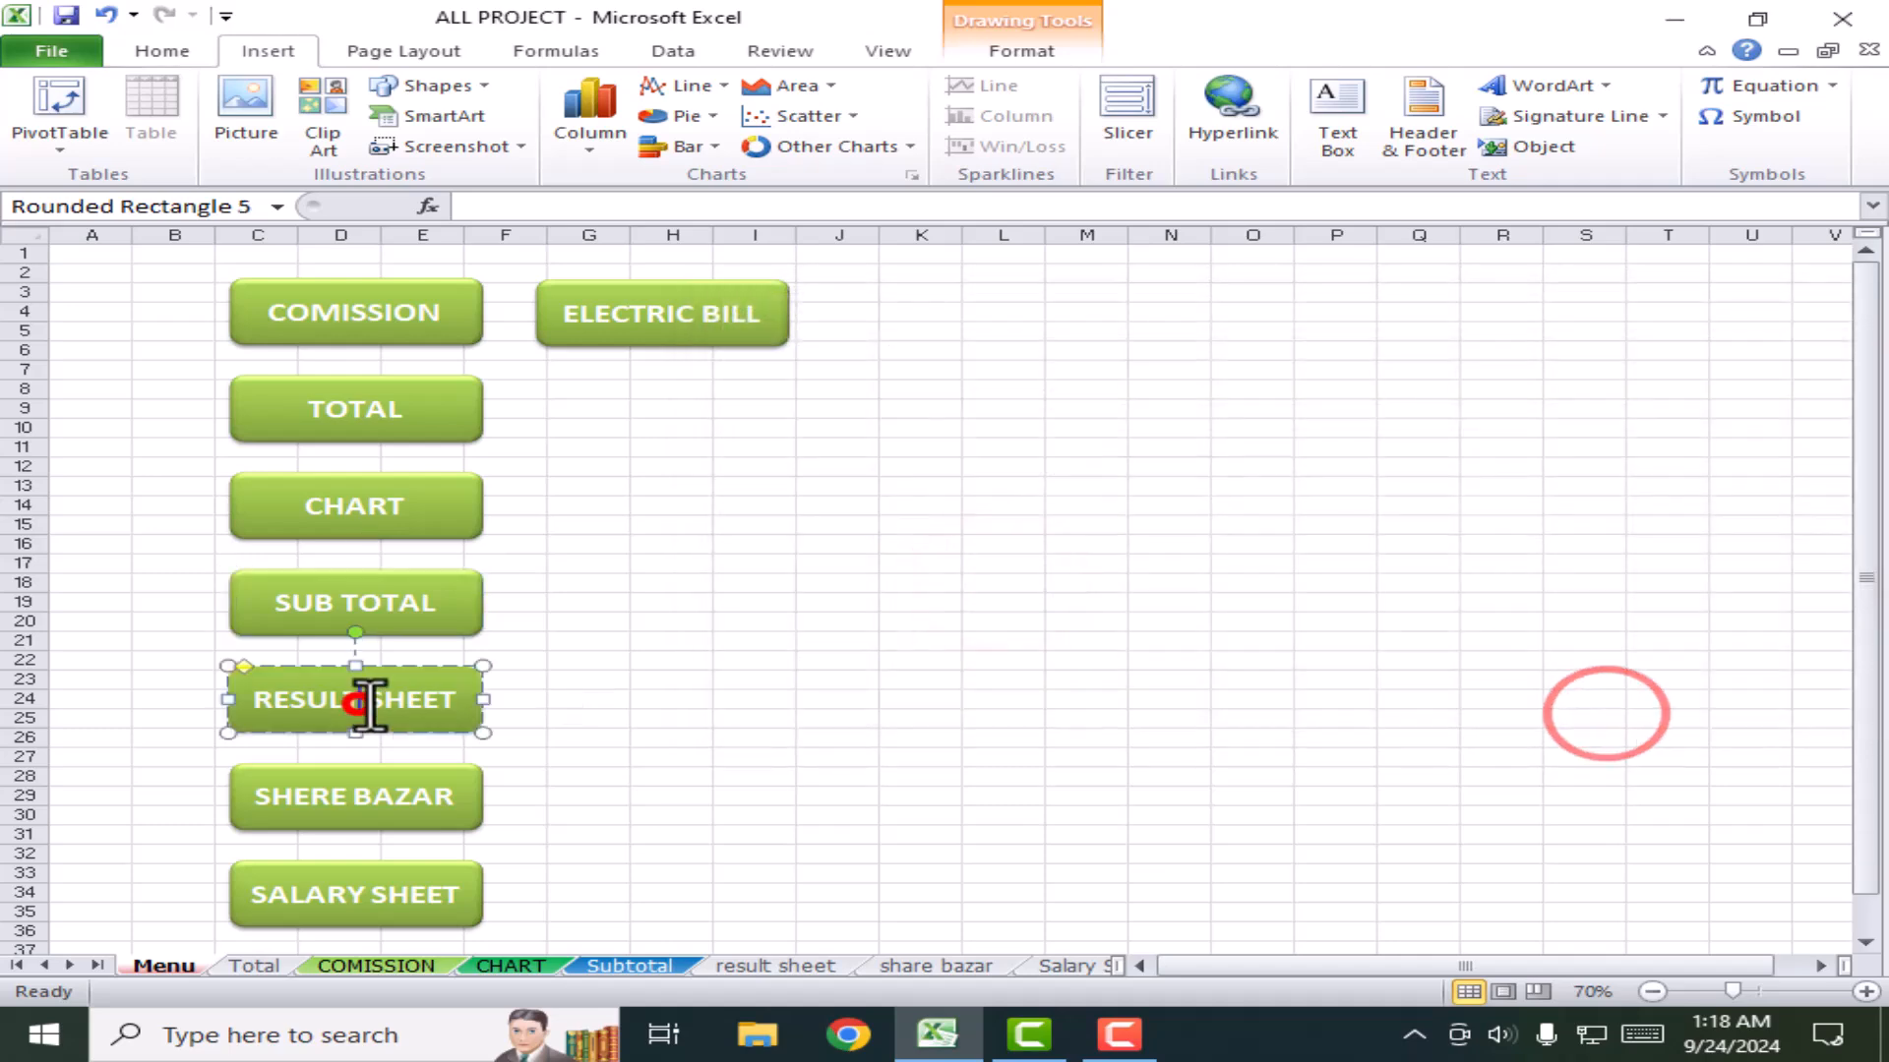
pyautogui.click(1220, 123)
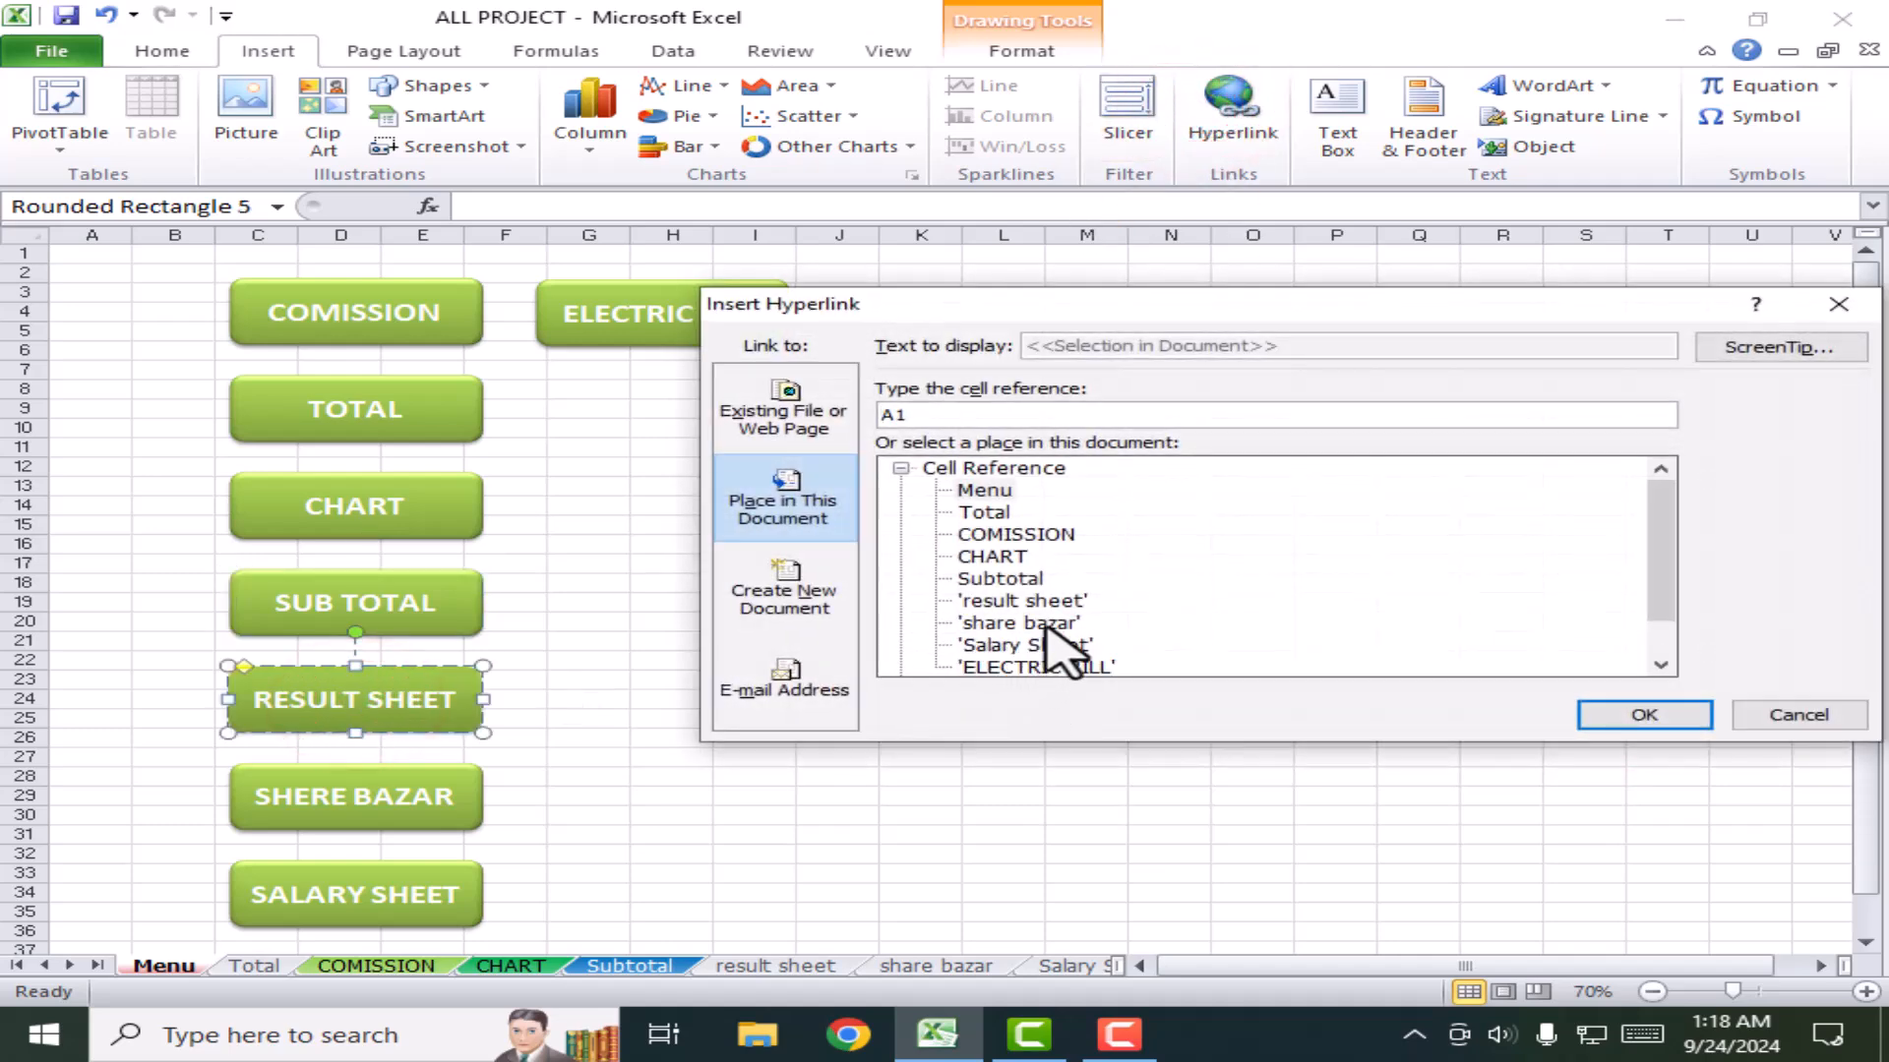
pyautogui.click(1023, 600)
pyautogui.click(1633, 715)
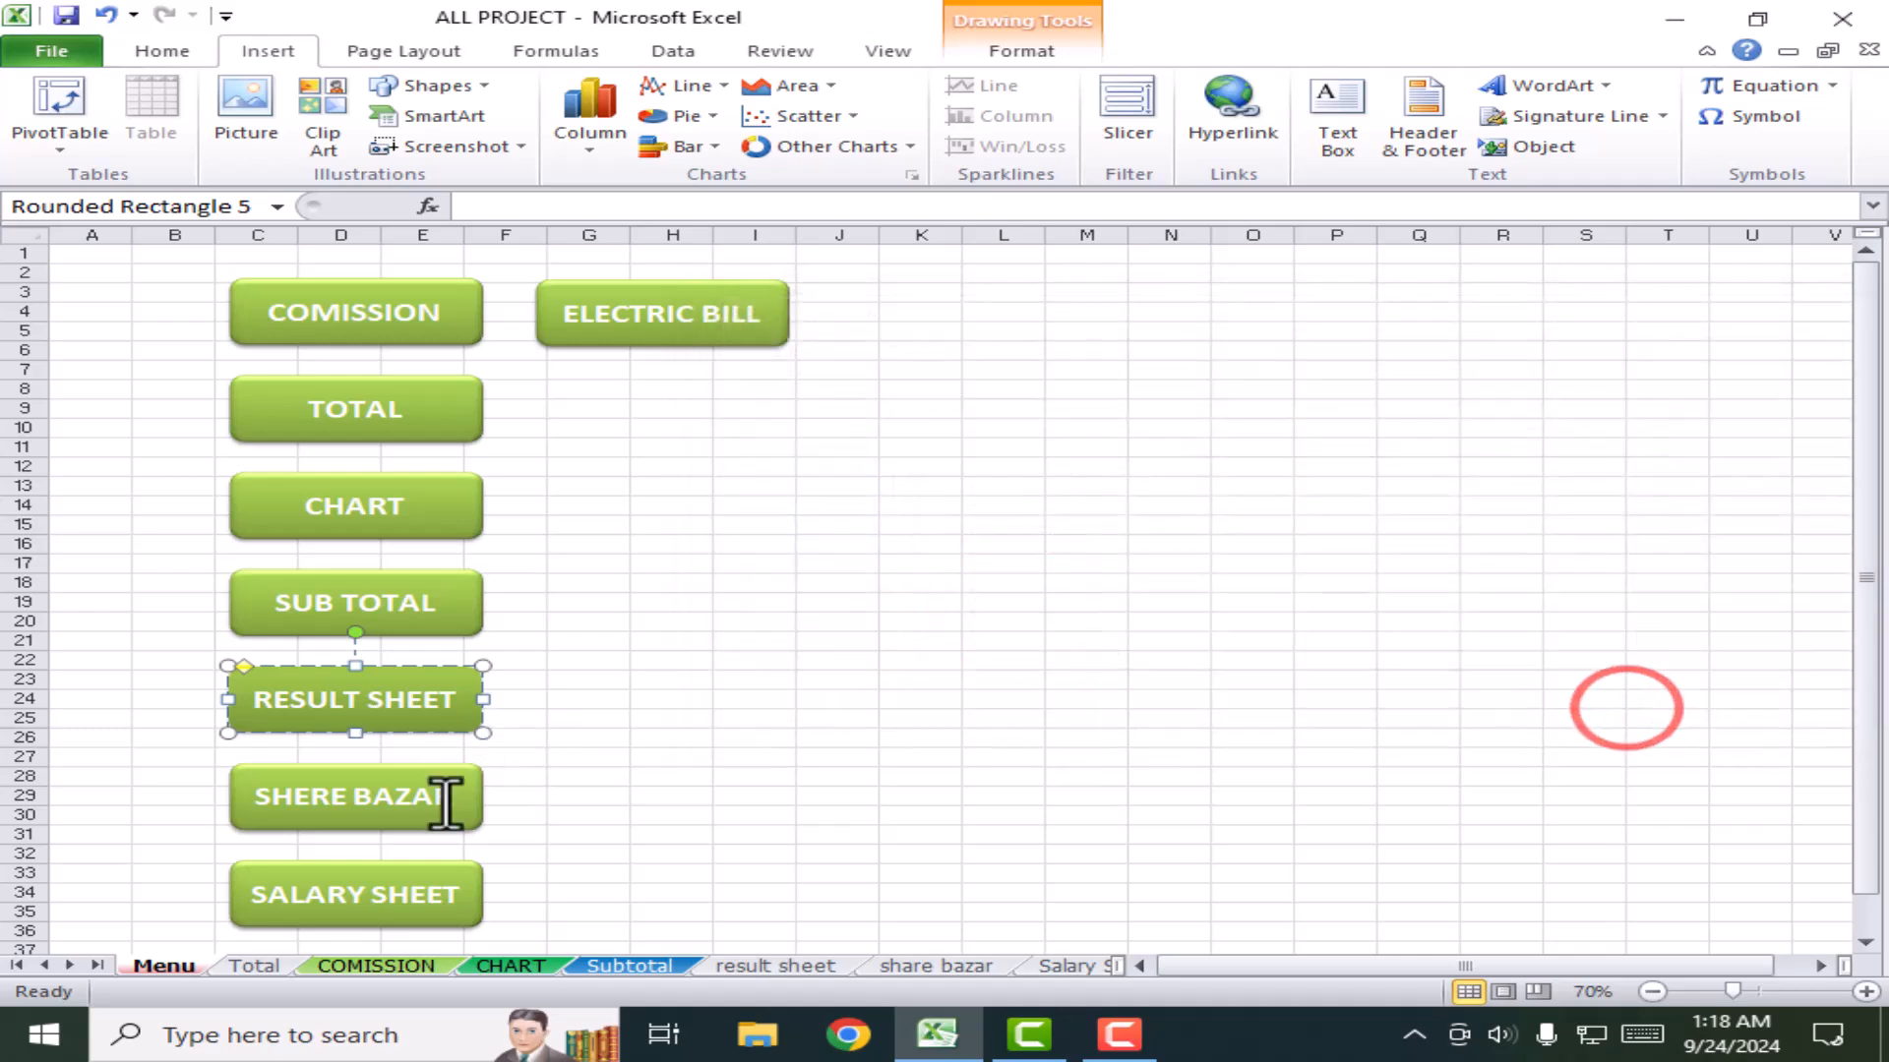
pyautogui.click(447, 797)
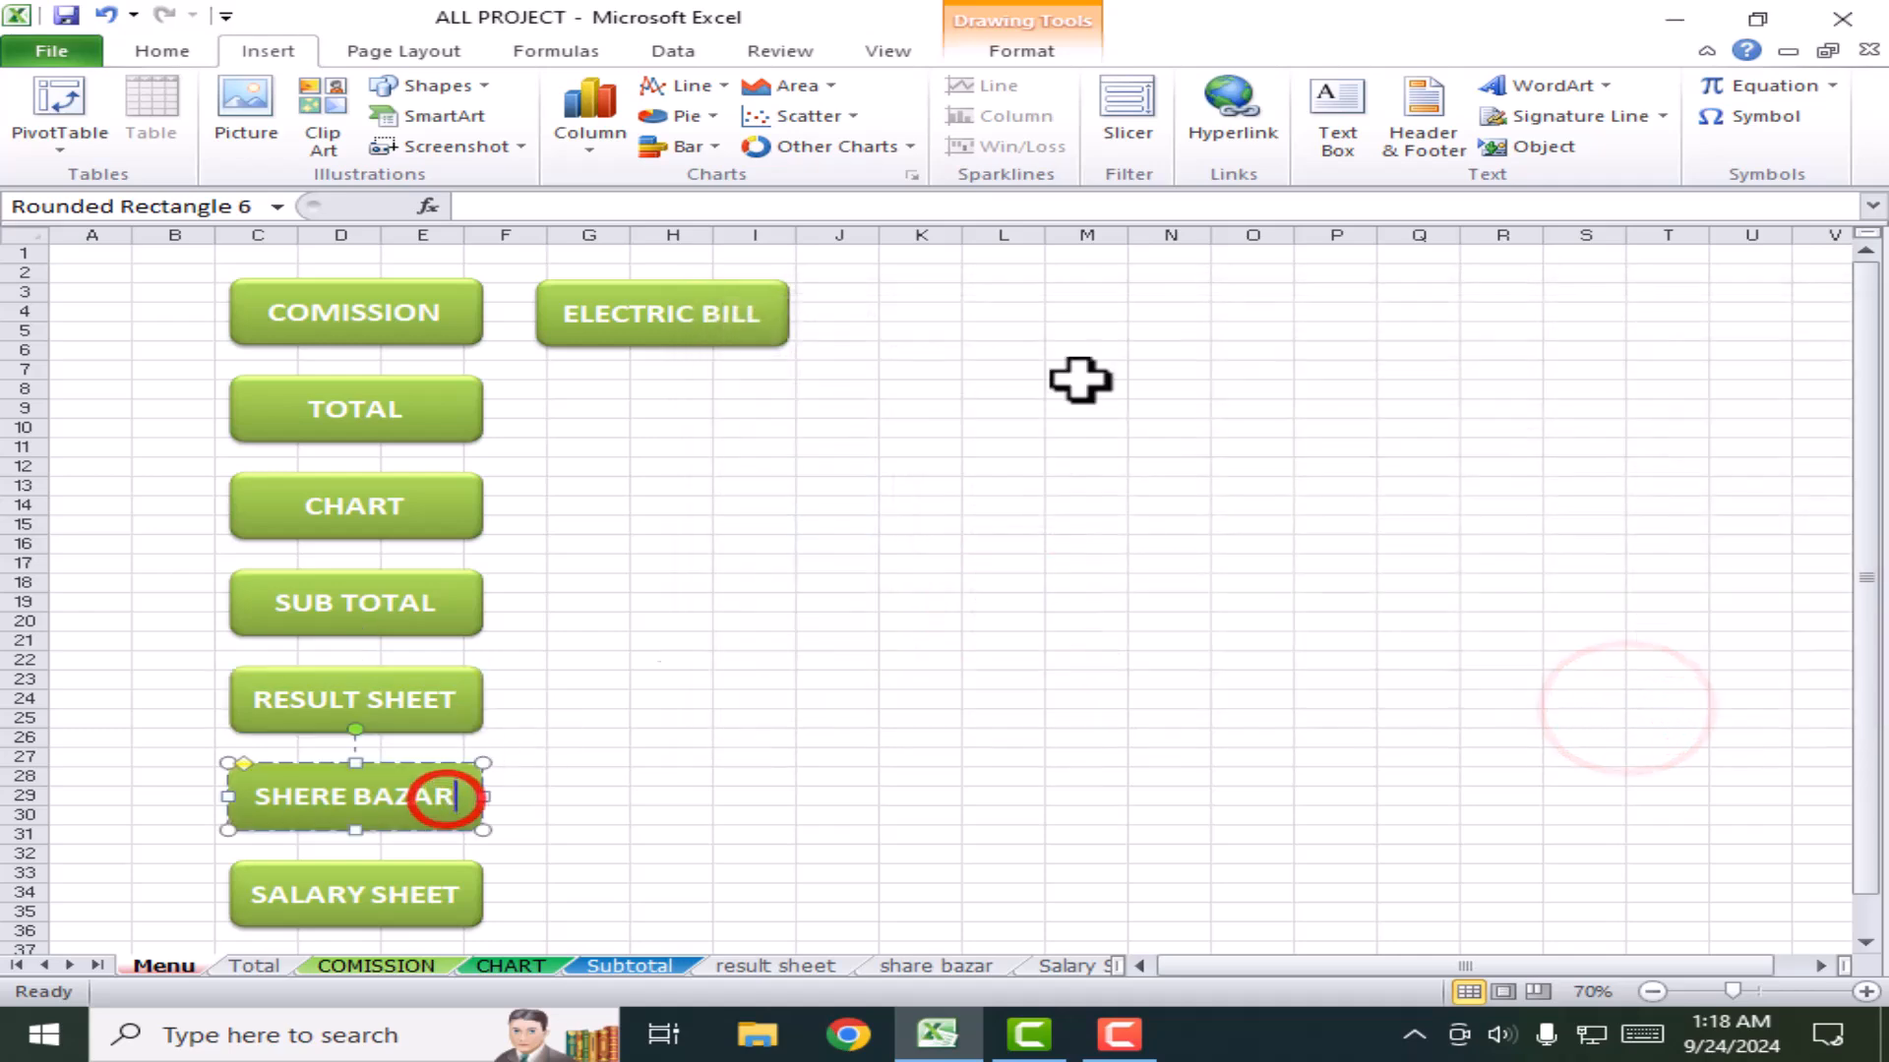
pyautogui.click(1220, 133)
pyautogui.click(1018, 624)
pyautogui.click(1652, 713)
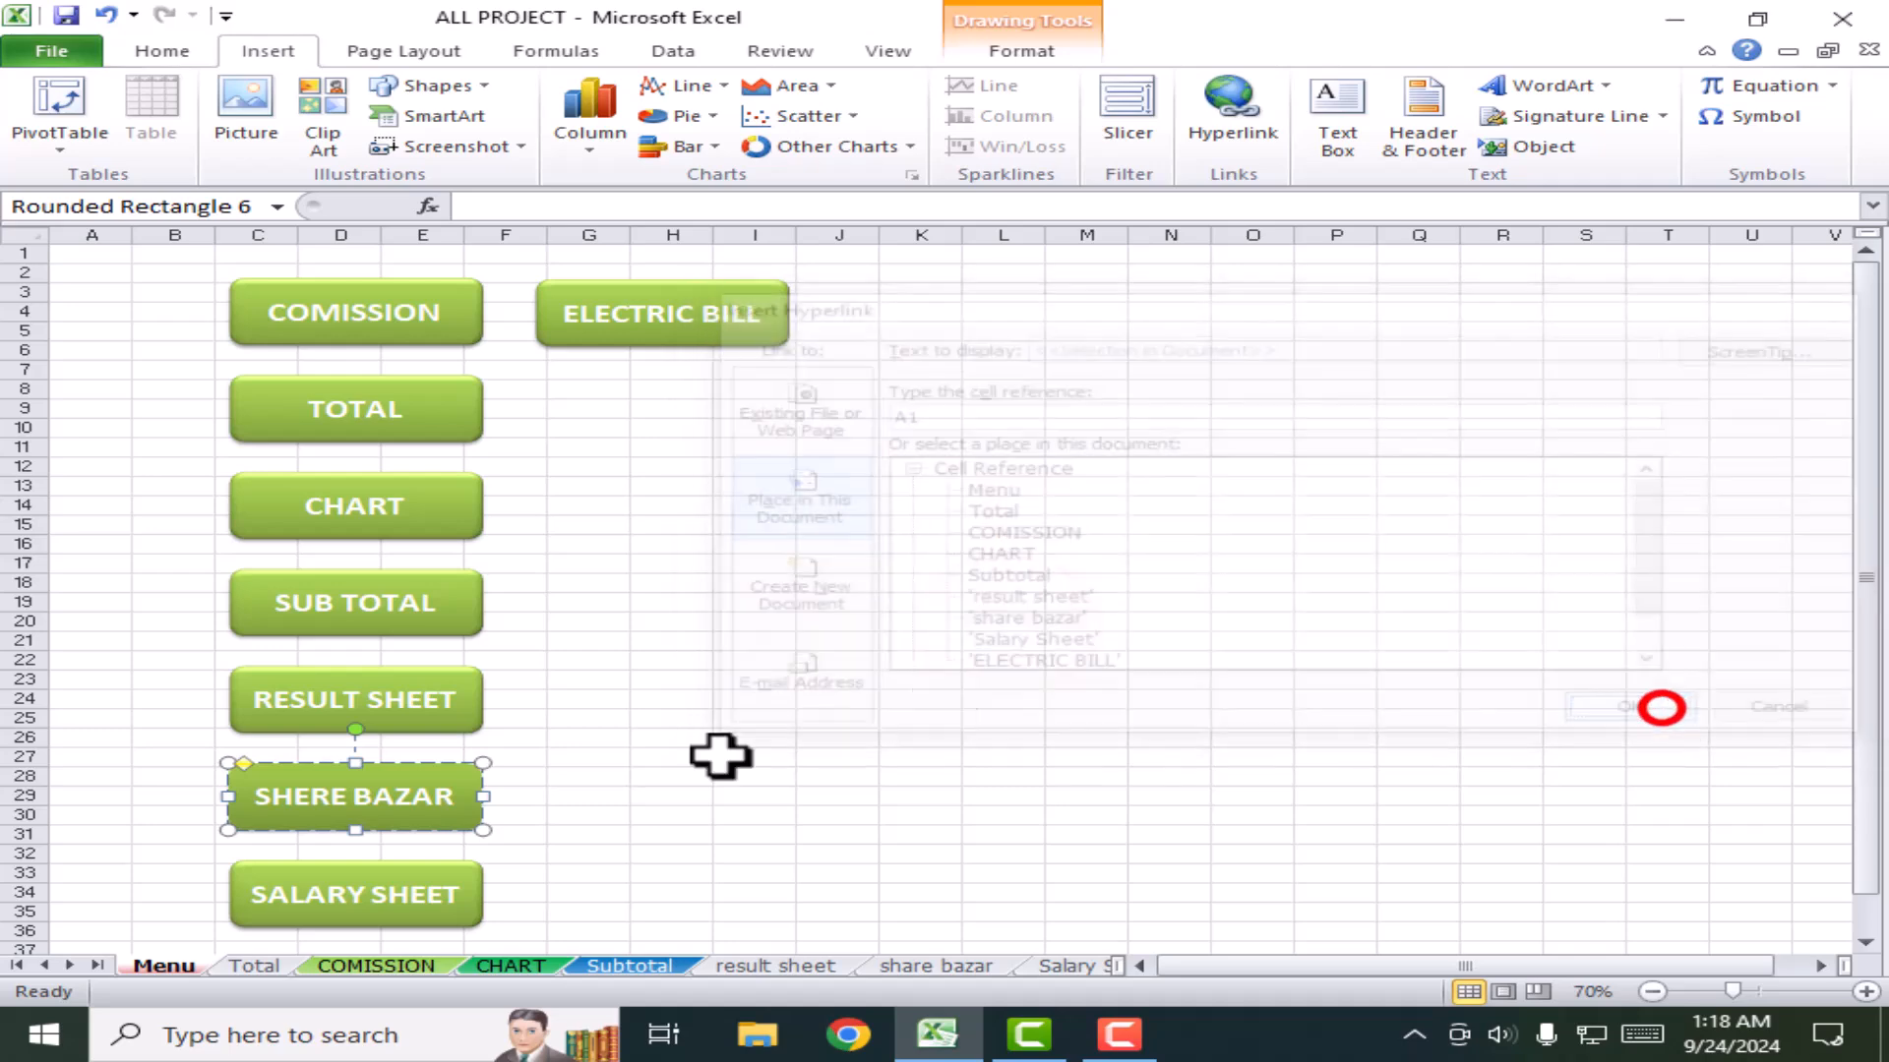
# Step: Link the SALARY SHEET and ELECTRIC BILL buttons to the Salary Sheet and ELECTRIC BILL sheets
pyautogui.click(442, 876)
pyautogui.click(1271, 118)
pyautogui.click(988, 643)
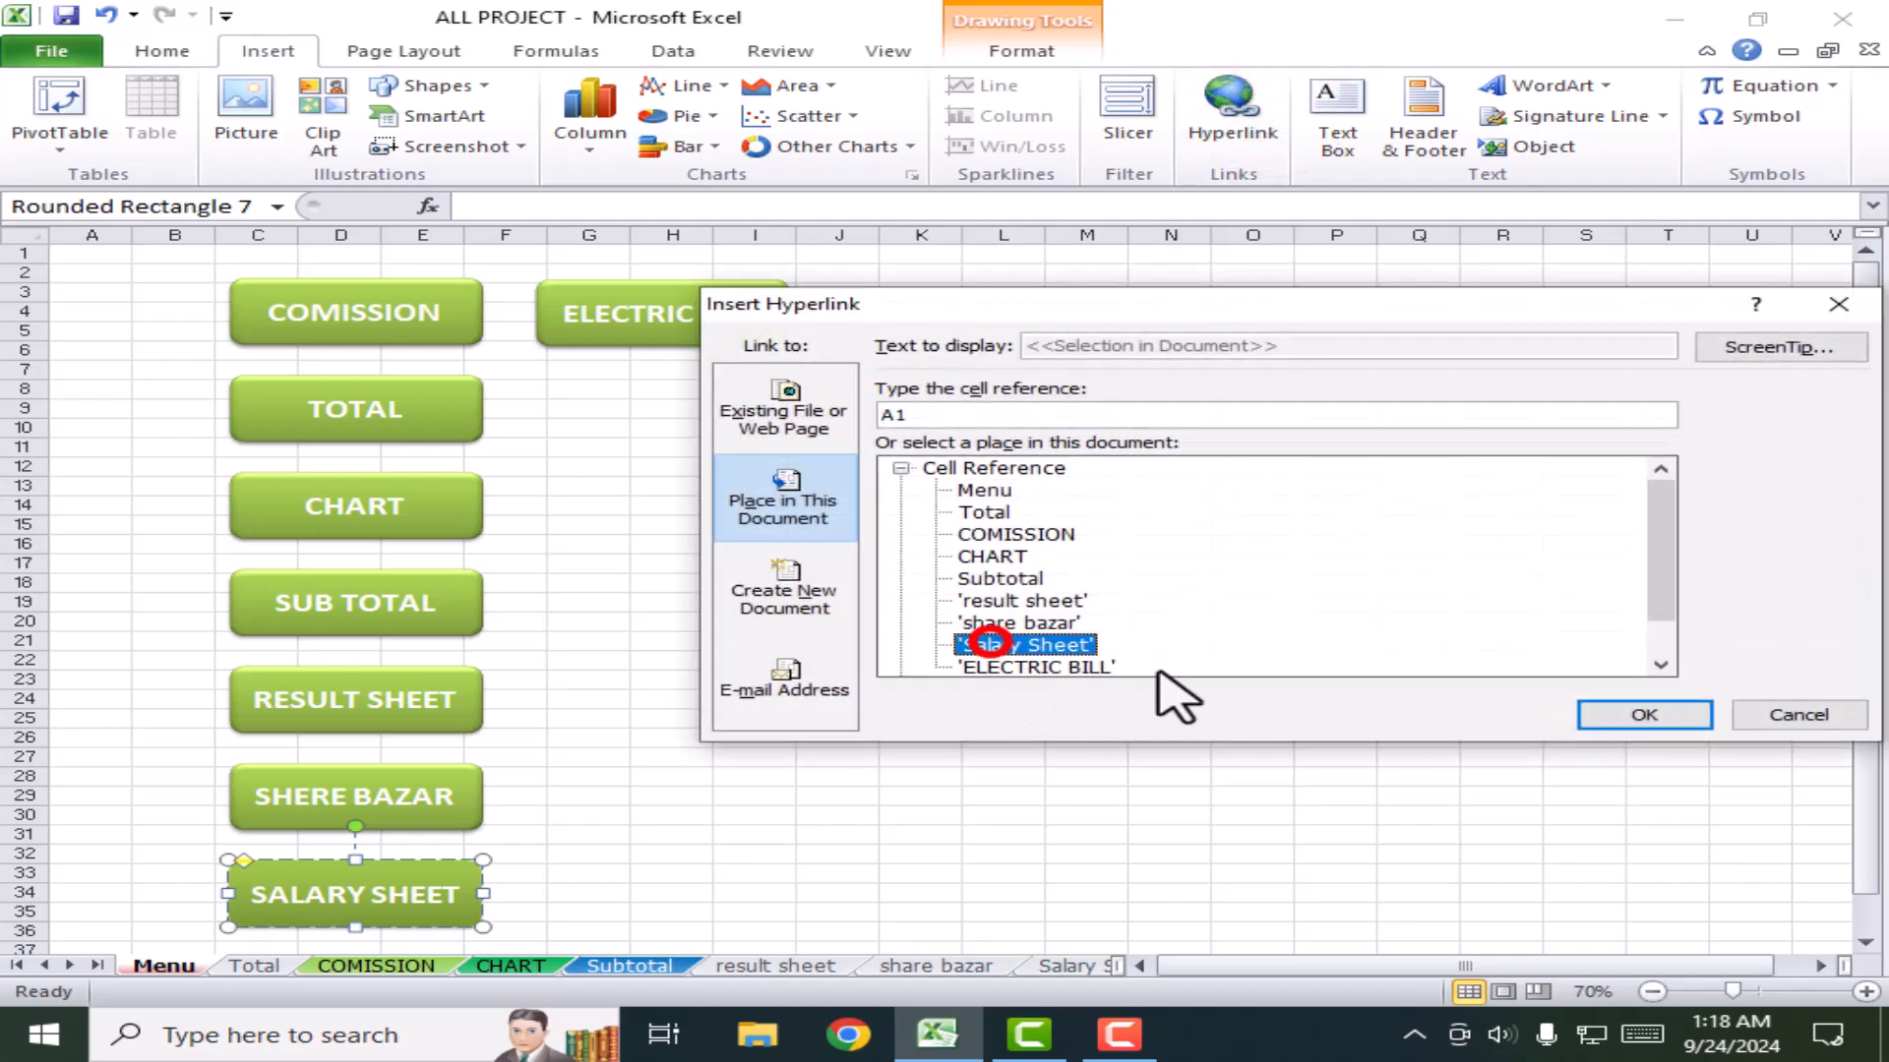
pyautogui.click(1640, 715)
pyautogui.click(673, 313)
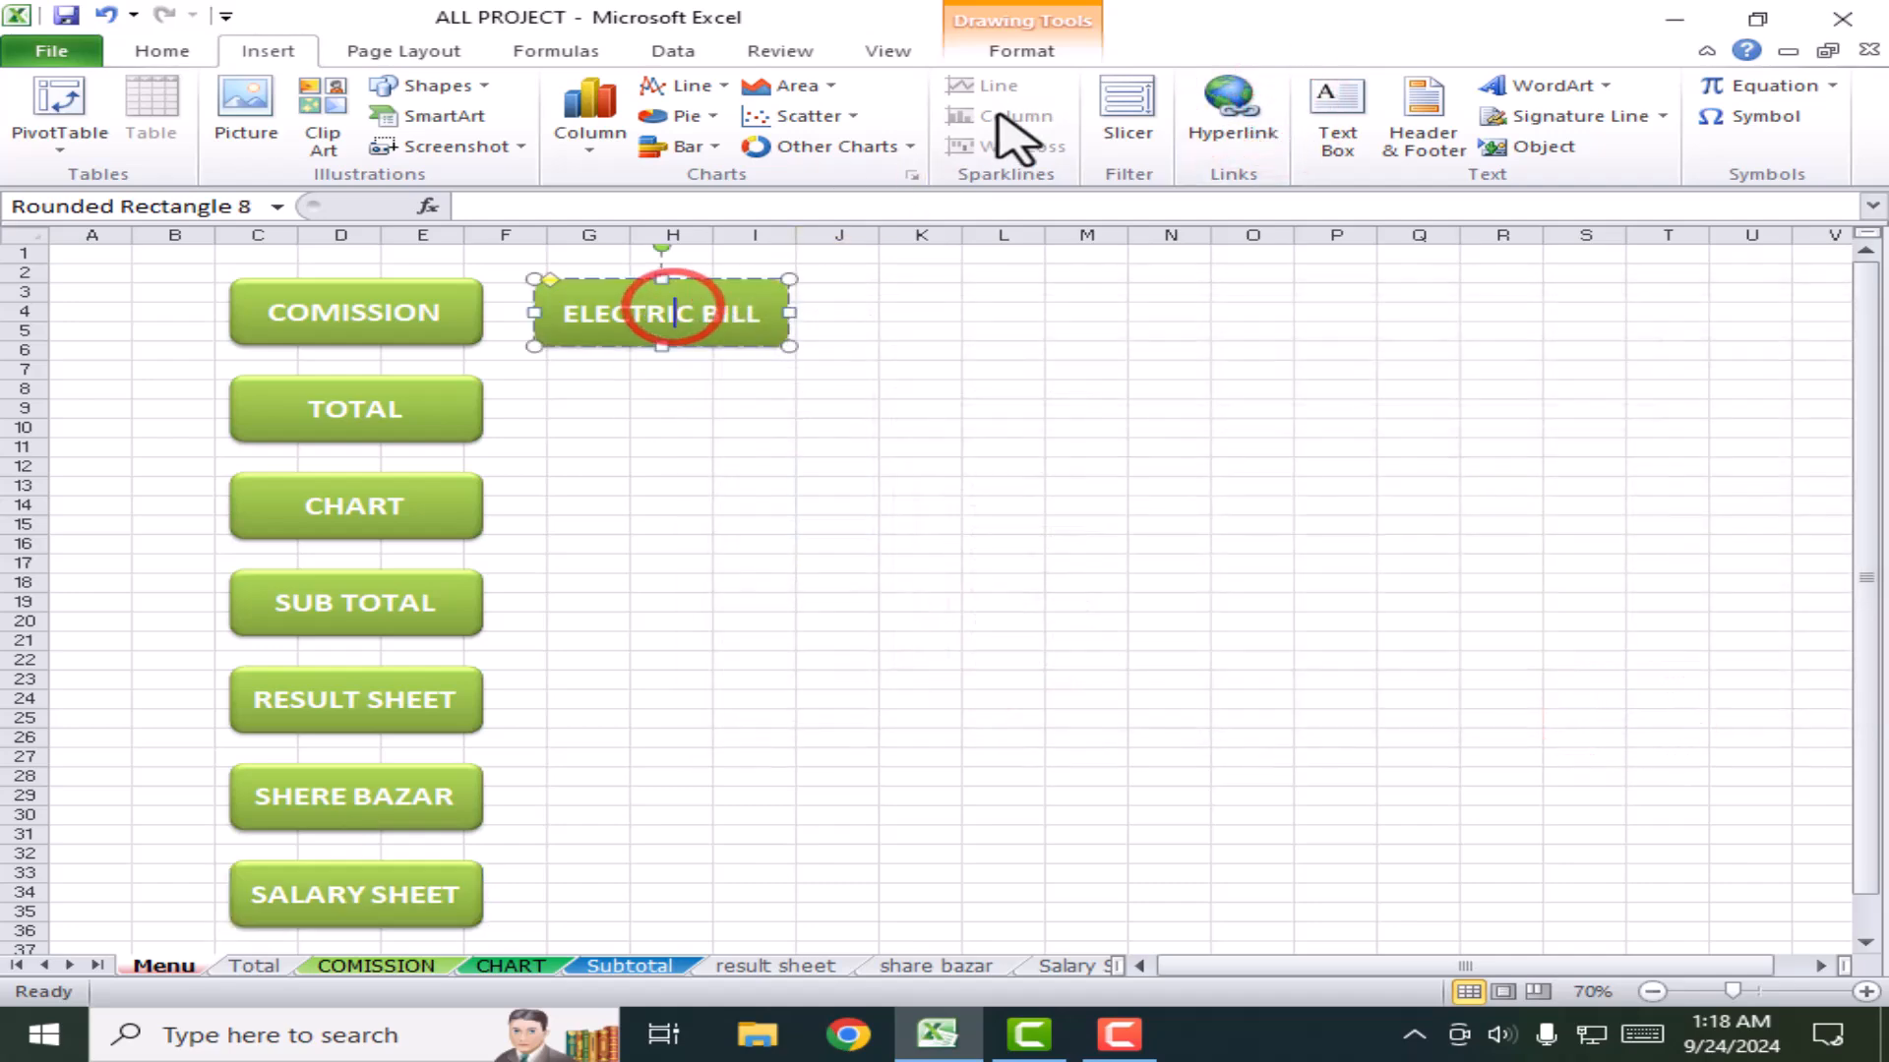
pyautogui.click(1231, 110)
pyautogui.click(1013, 667)
pyautogui.click(1642, 715)
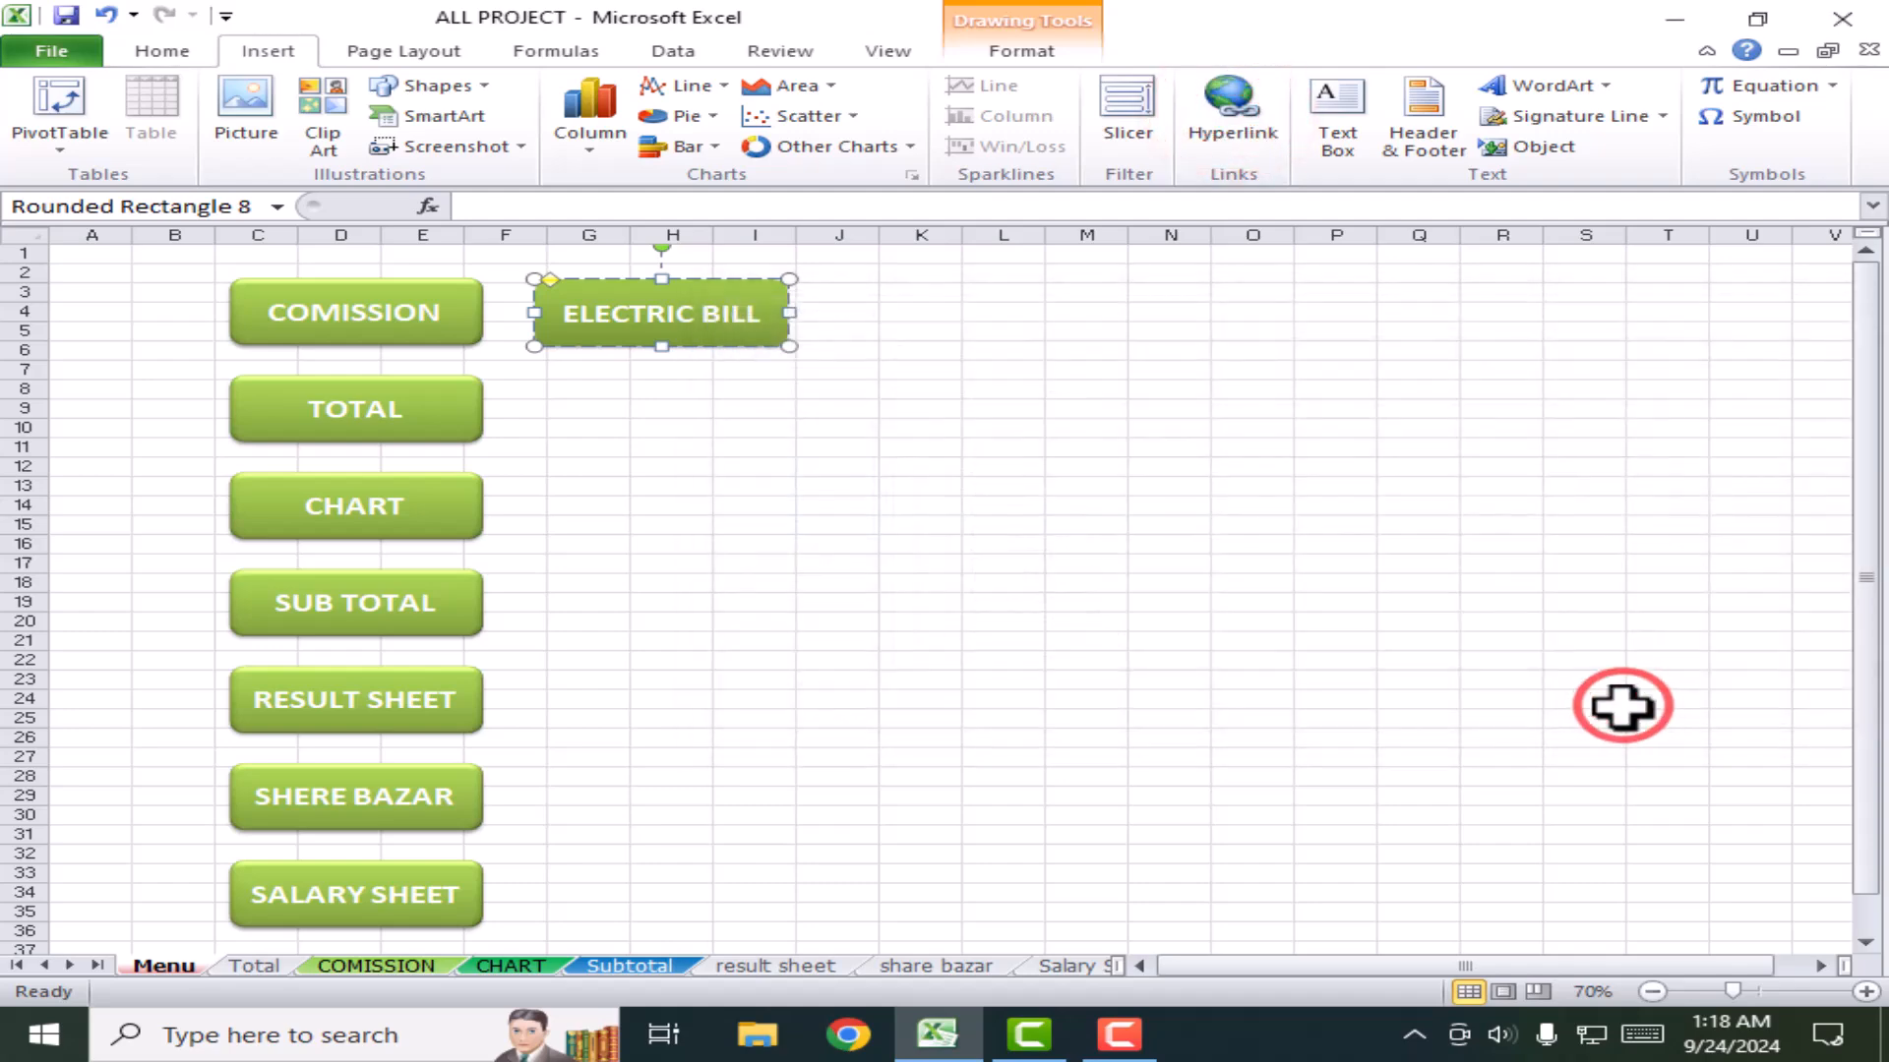
# Step: Deselect the ELECTRIC BILL button and test the CHART button link to the CHART sheet
pyautogui.click(746, 645)
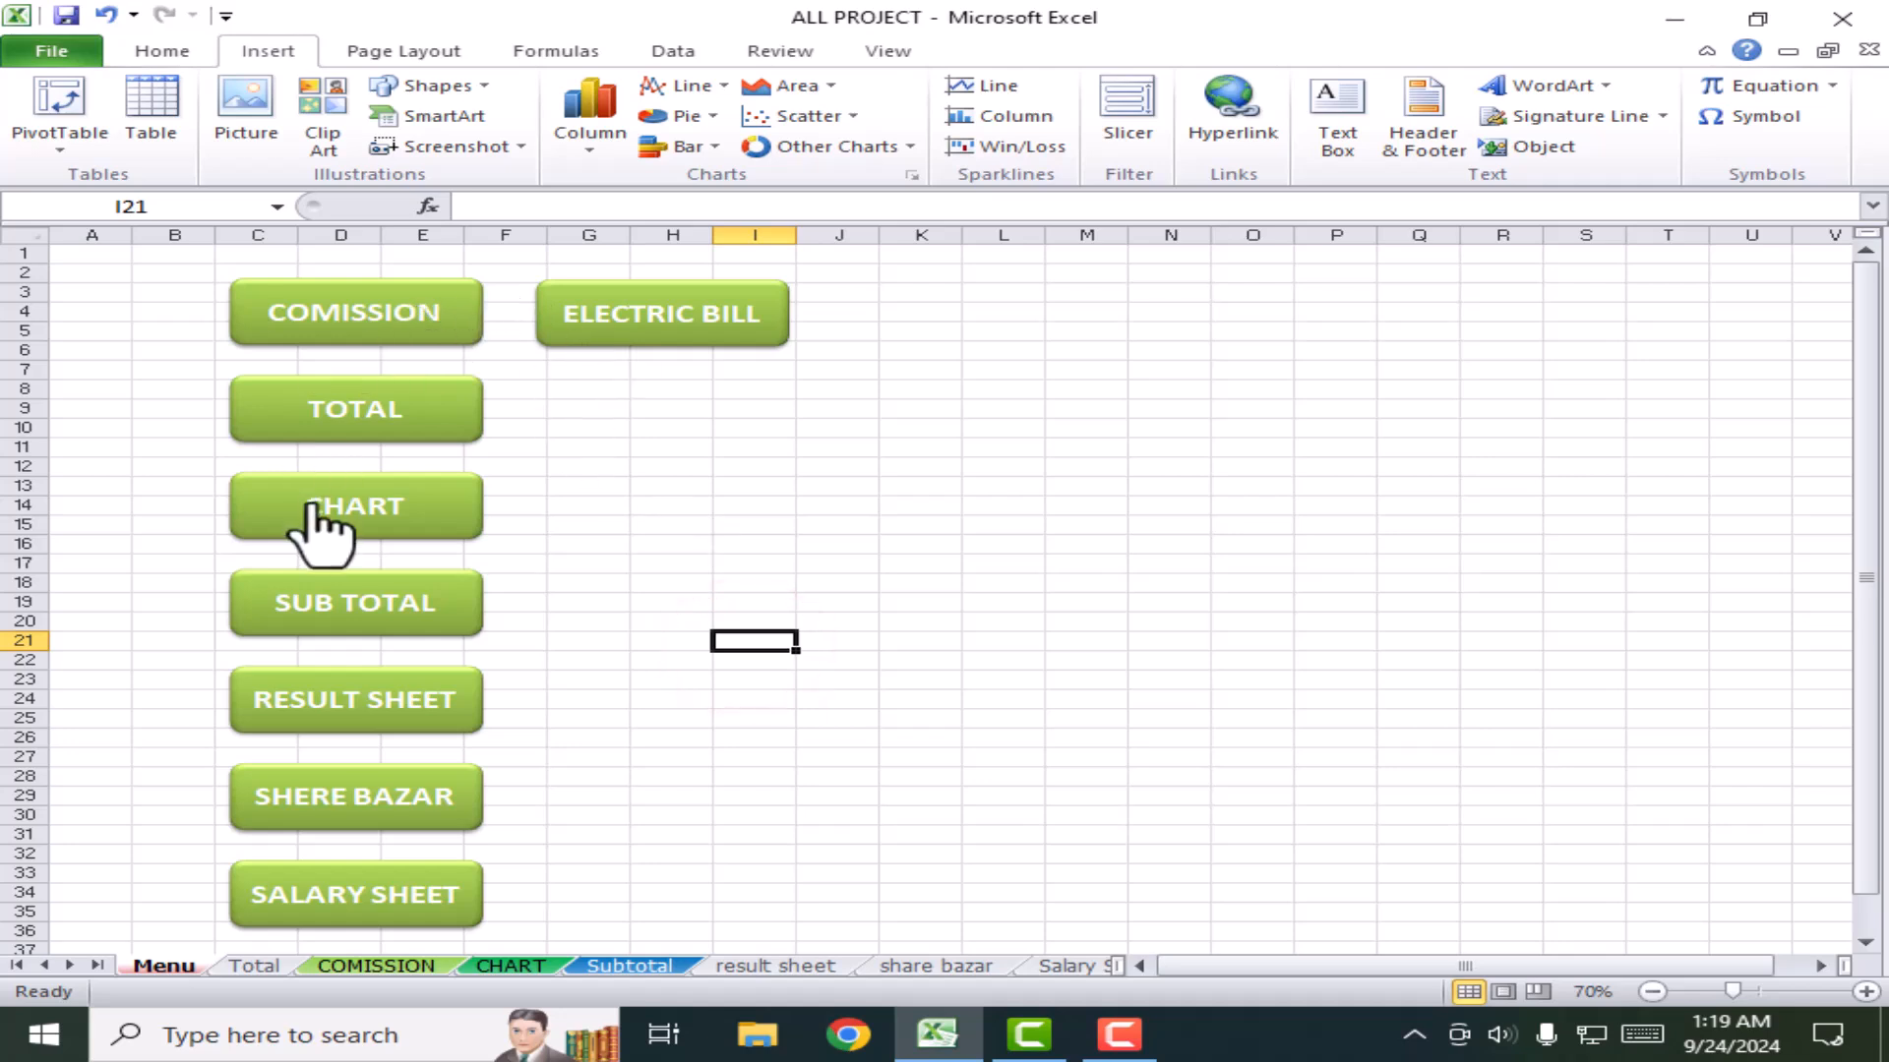
pyautogui.click(364, 504)
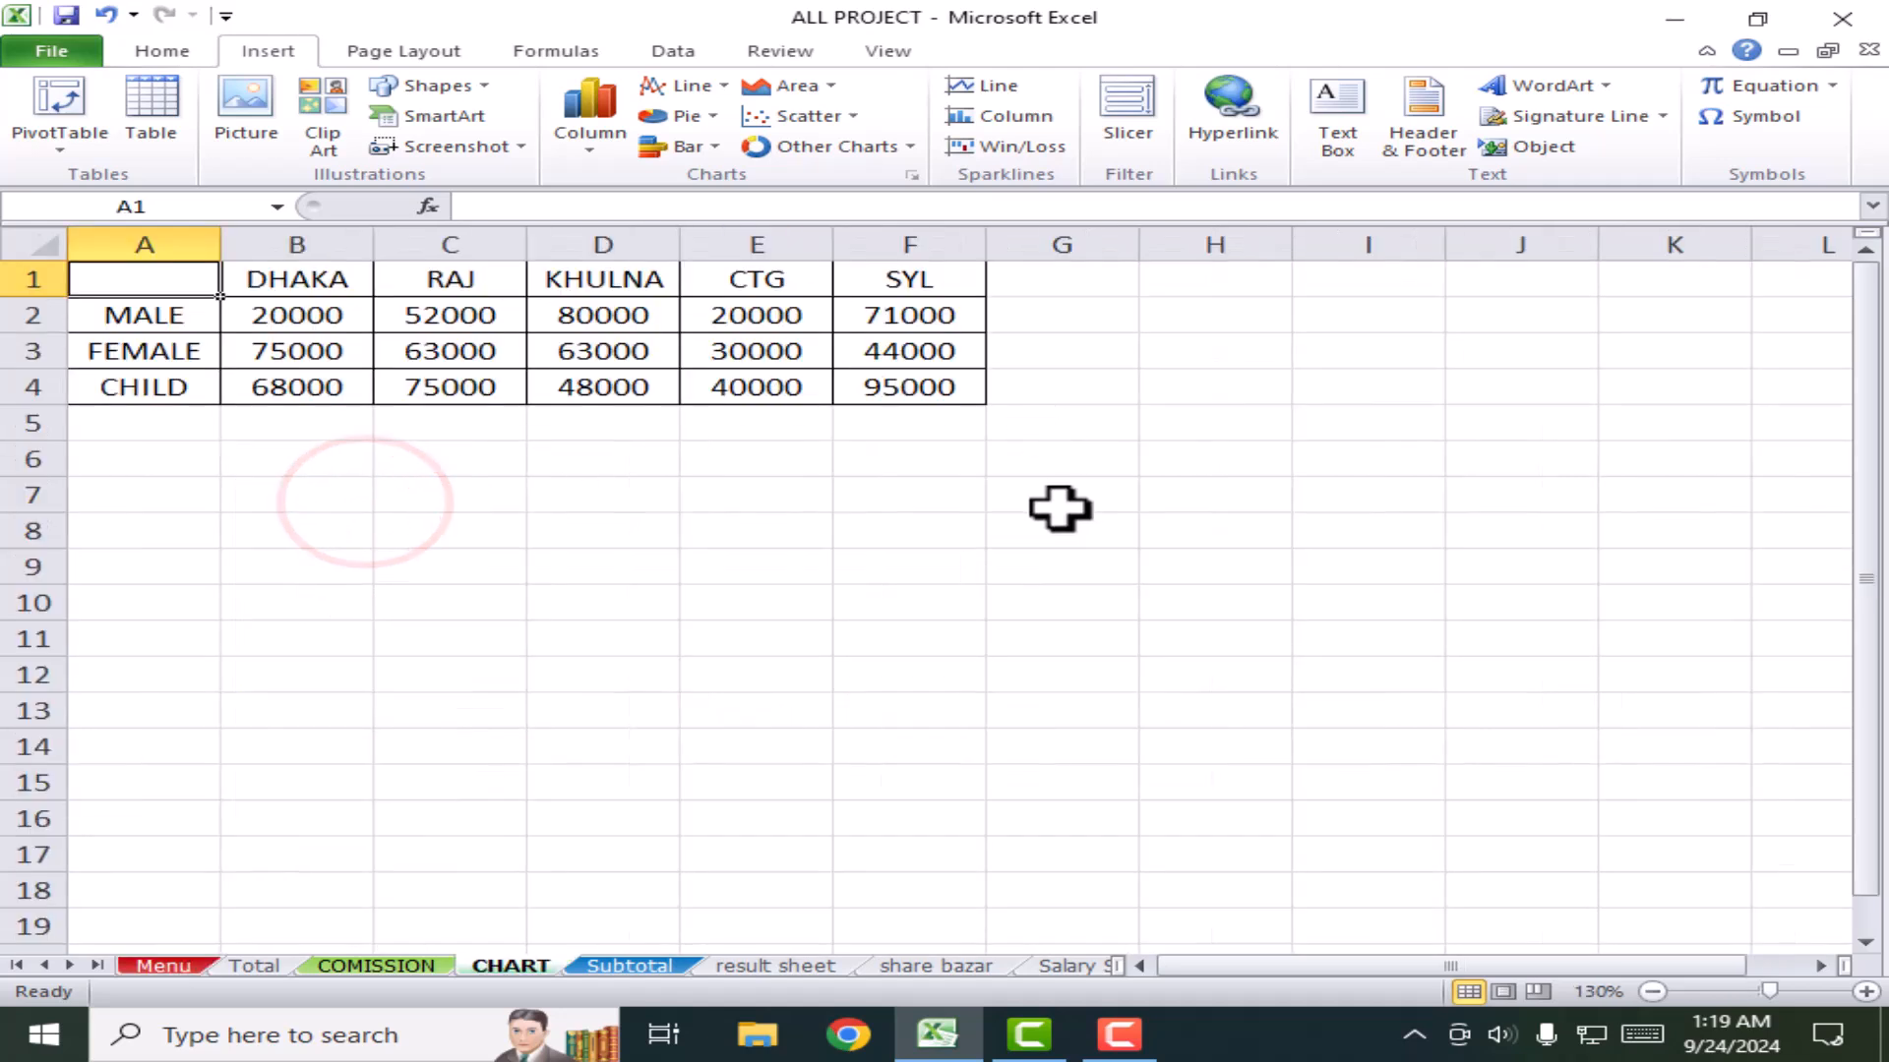
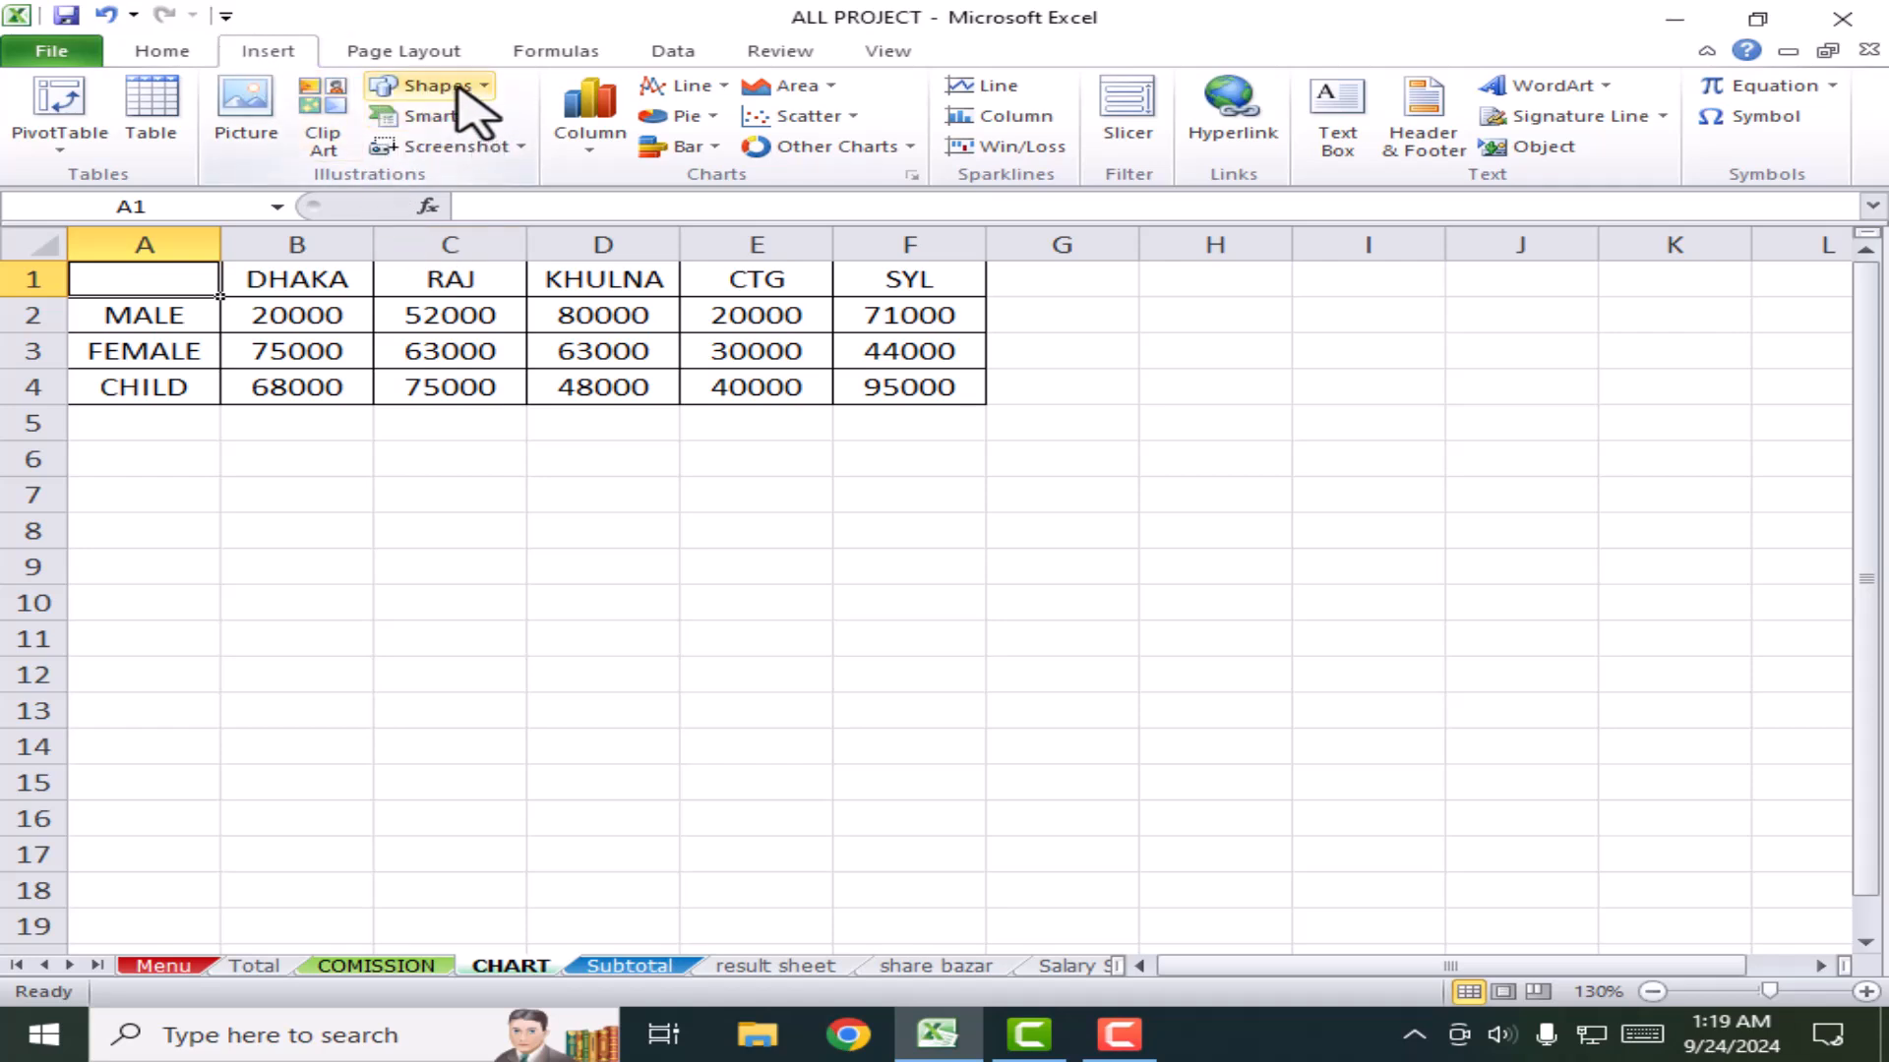
# Step: Draw a Left Arrow block shape over cells A5:C9 on CHART and enter its BACK TO HOME label
pyautogui.click(460, 93)
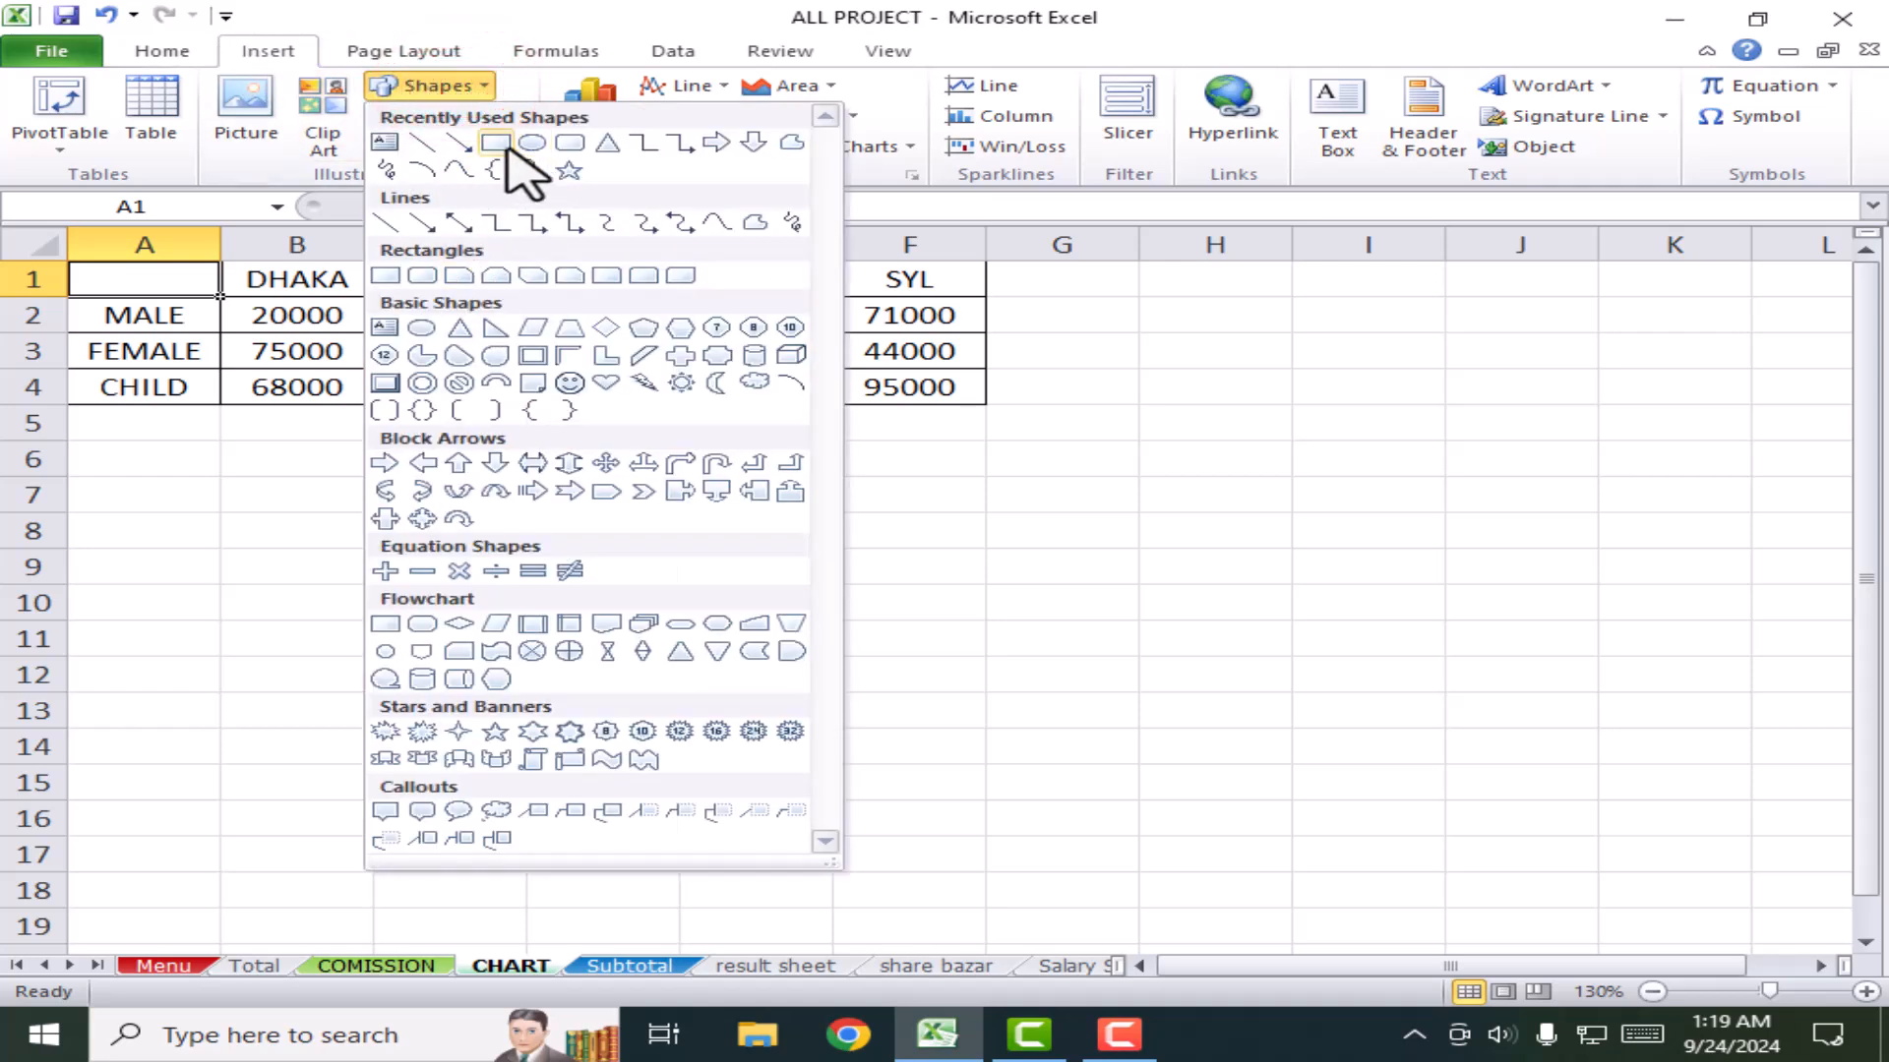
pyautogui.click(569, 142)
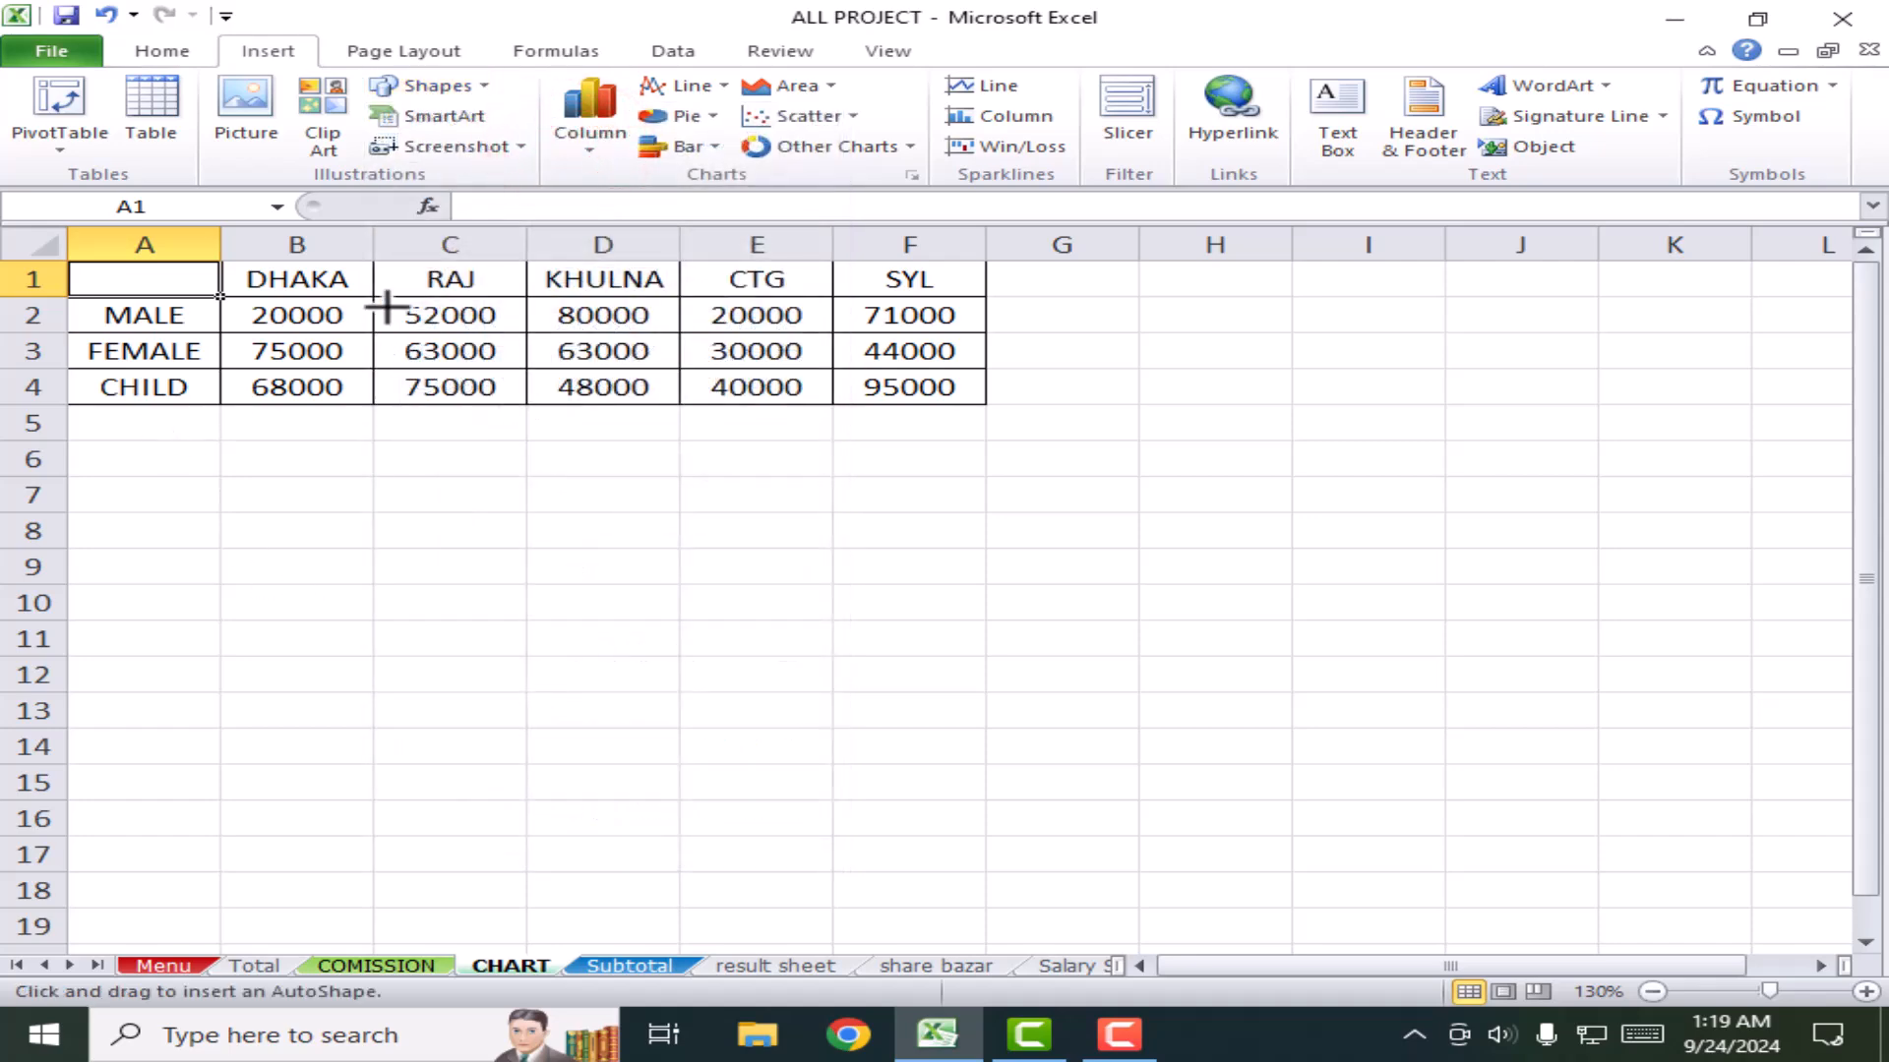
pyautogui.click(477, 87)
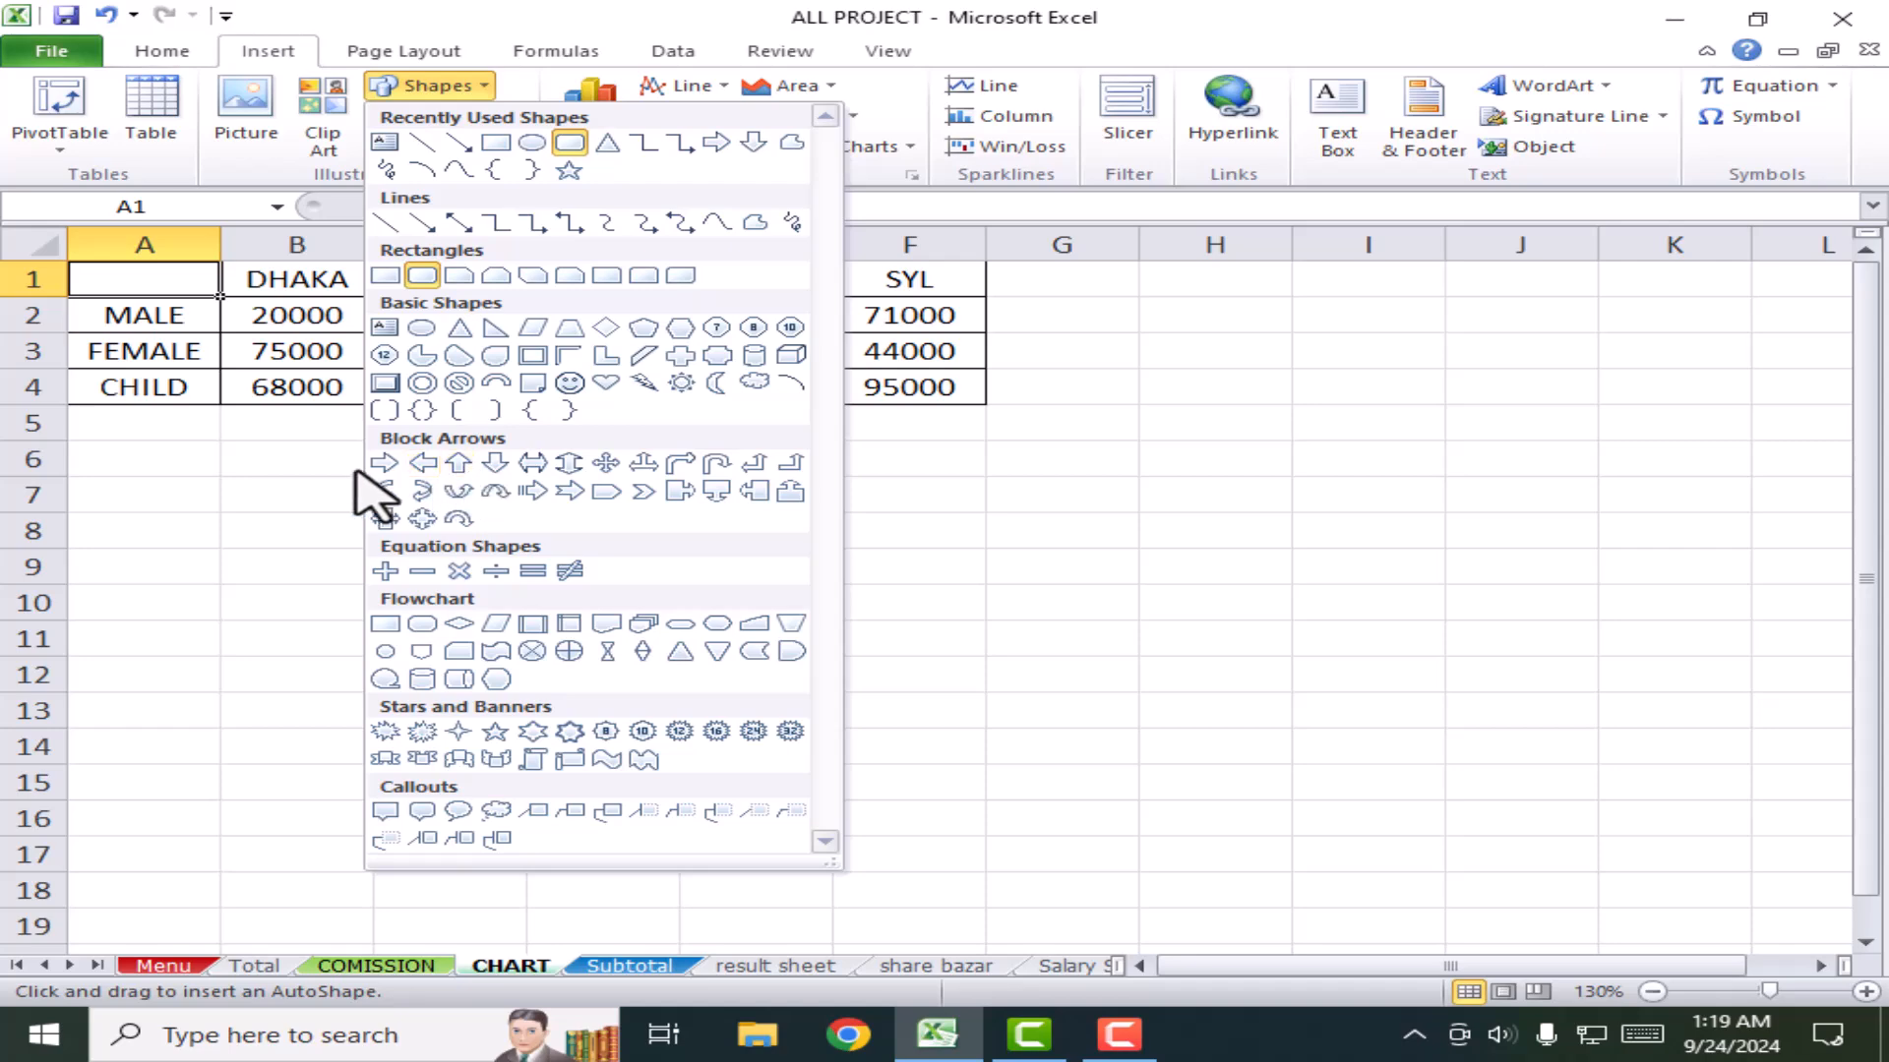
pyautogui.click(432, 463)
pyautogui.moveTo(114, 438); pyautogui.dragTo(432, 577)
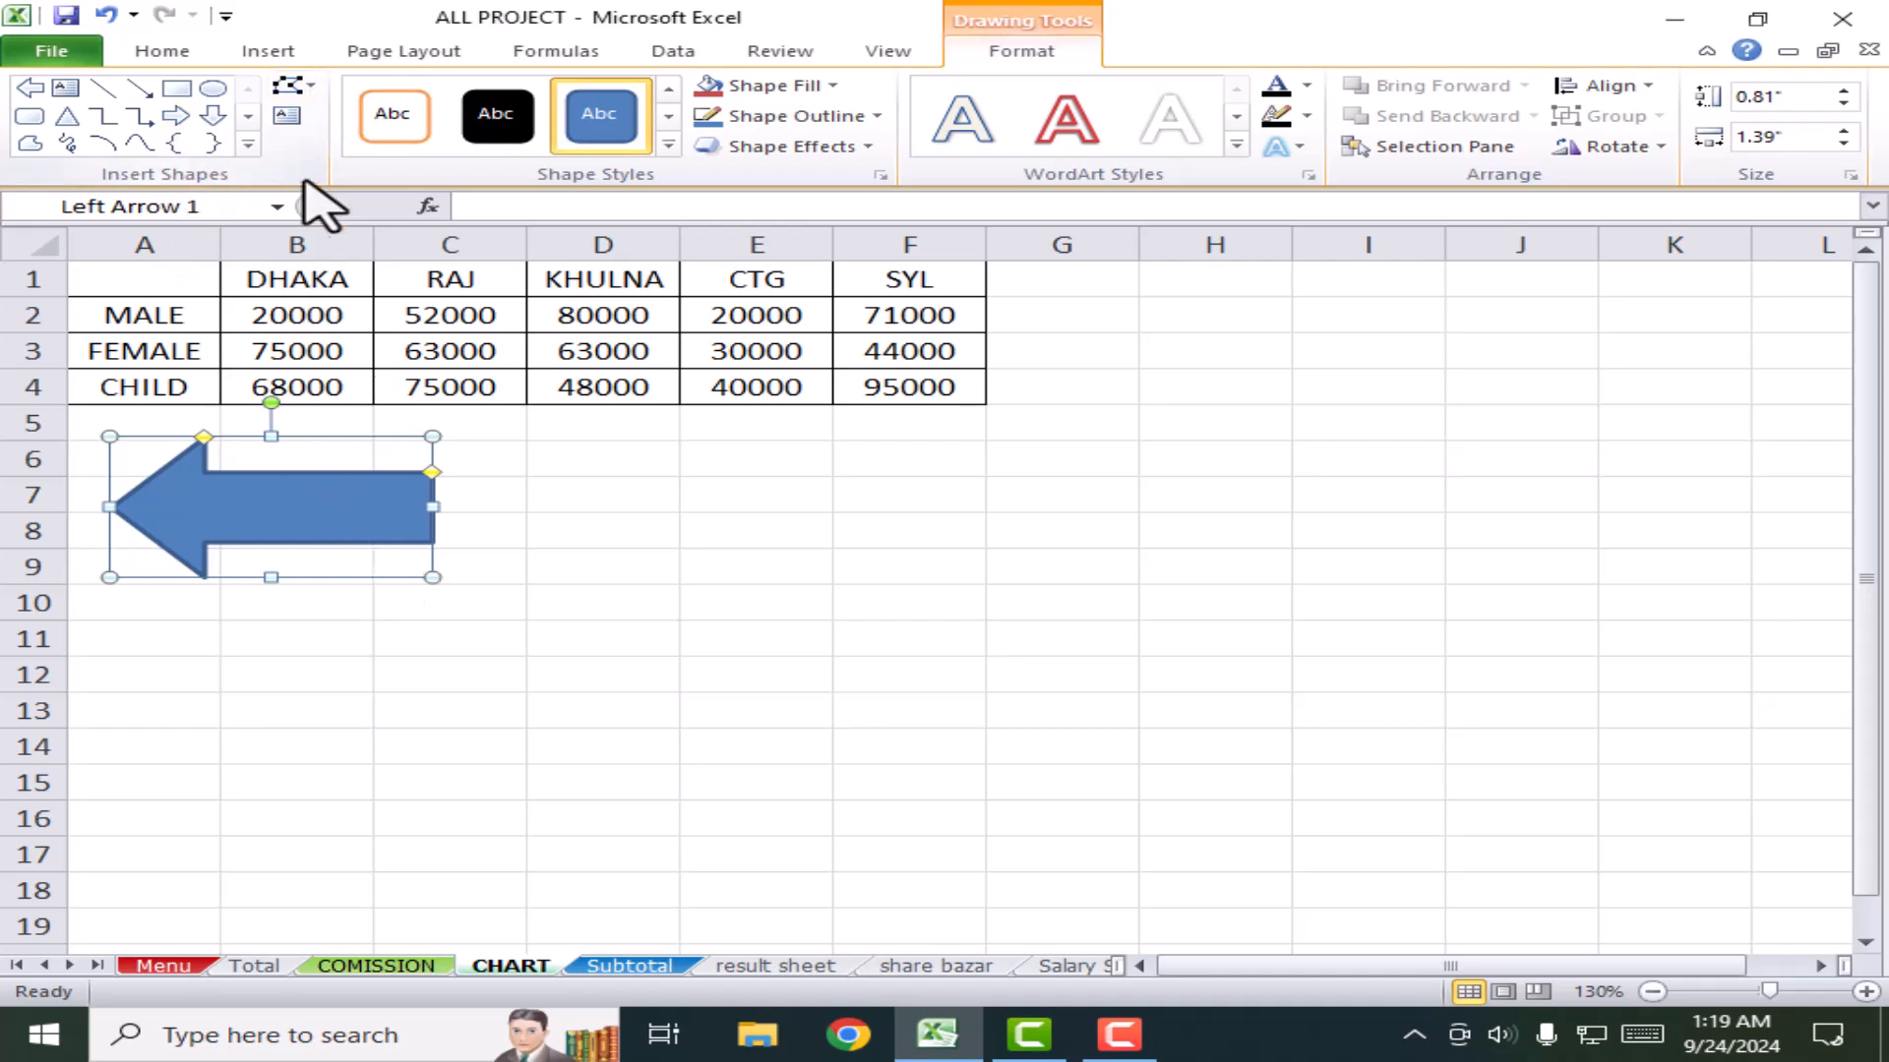
pyautogui.click(286, 116)
pyautogui.click(268, 525)
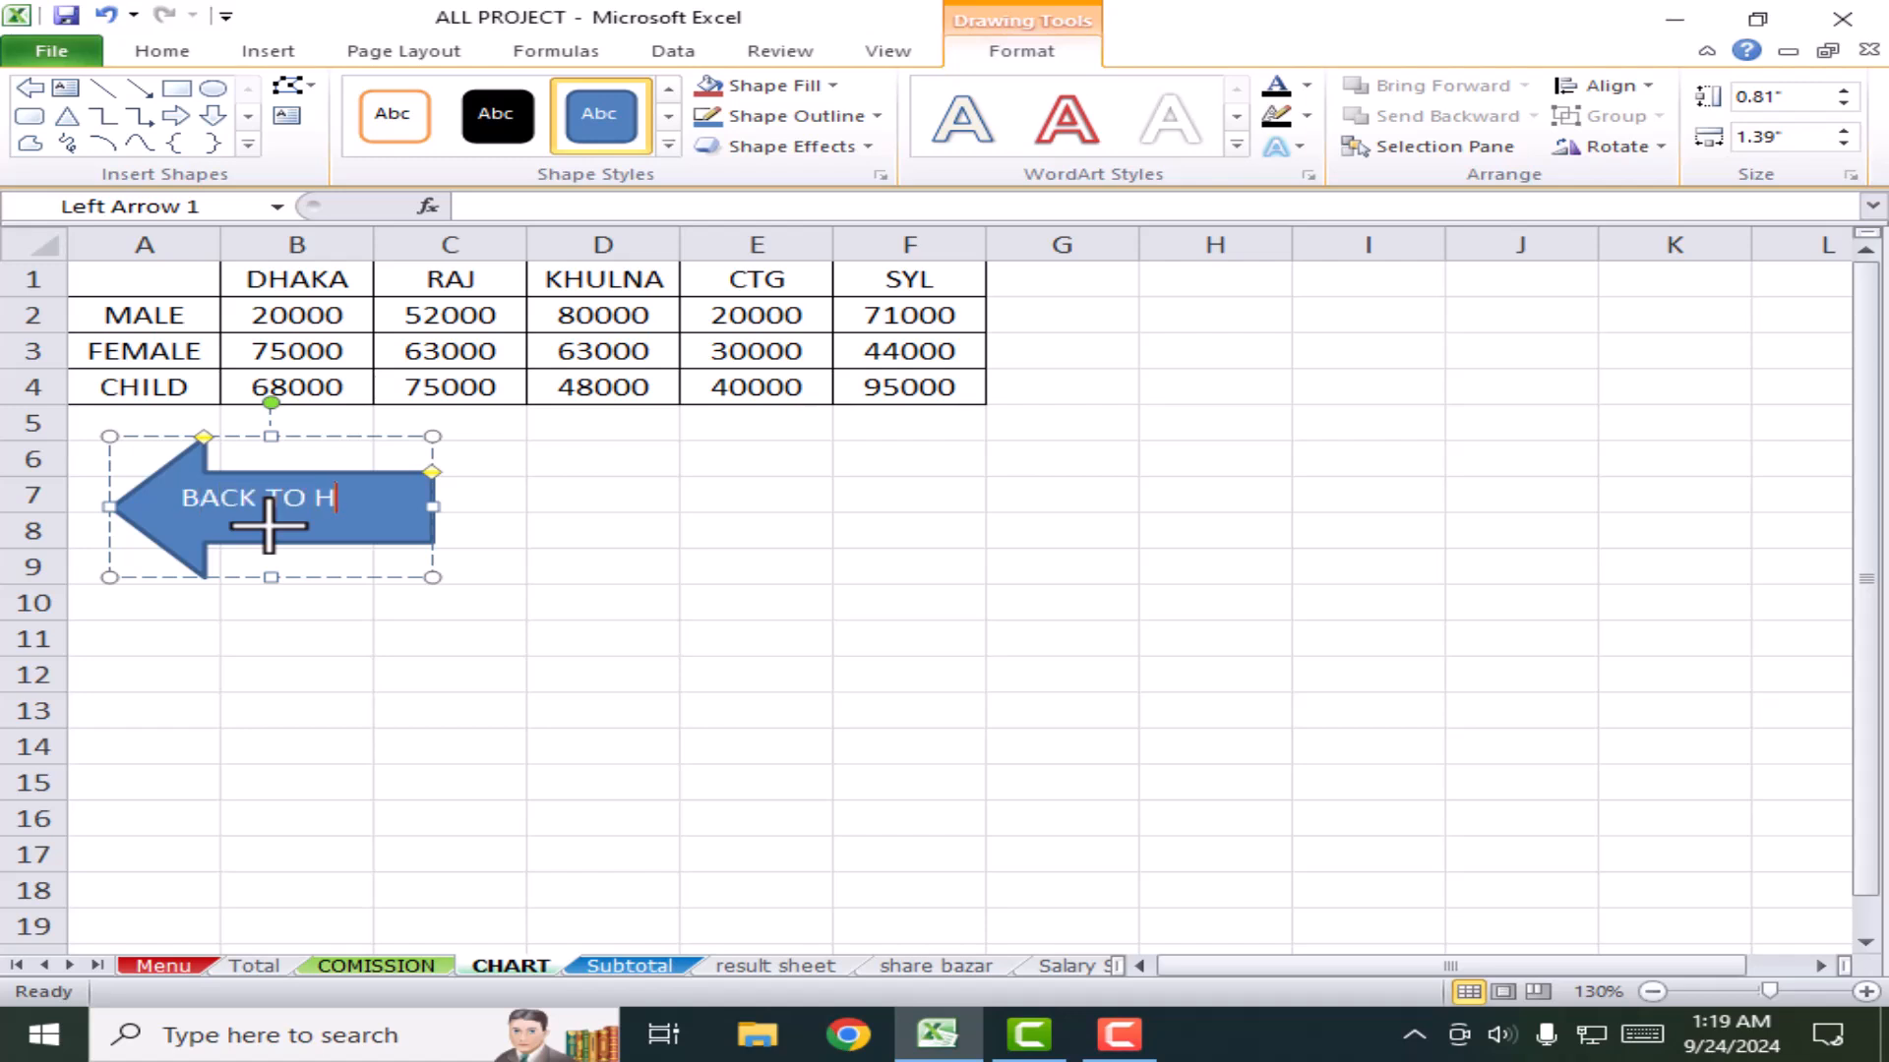
pyautogui.hotkey('ctrl', 'a')
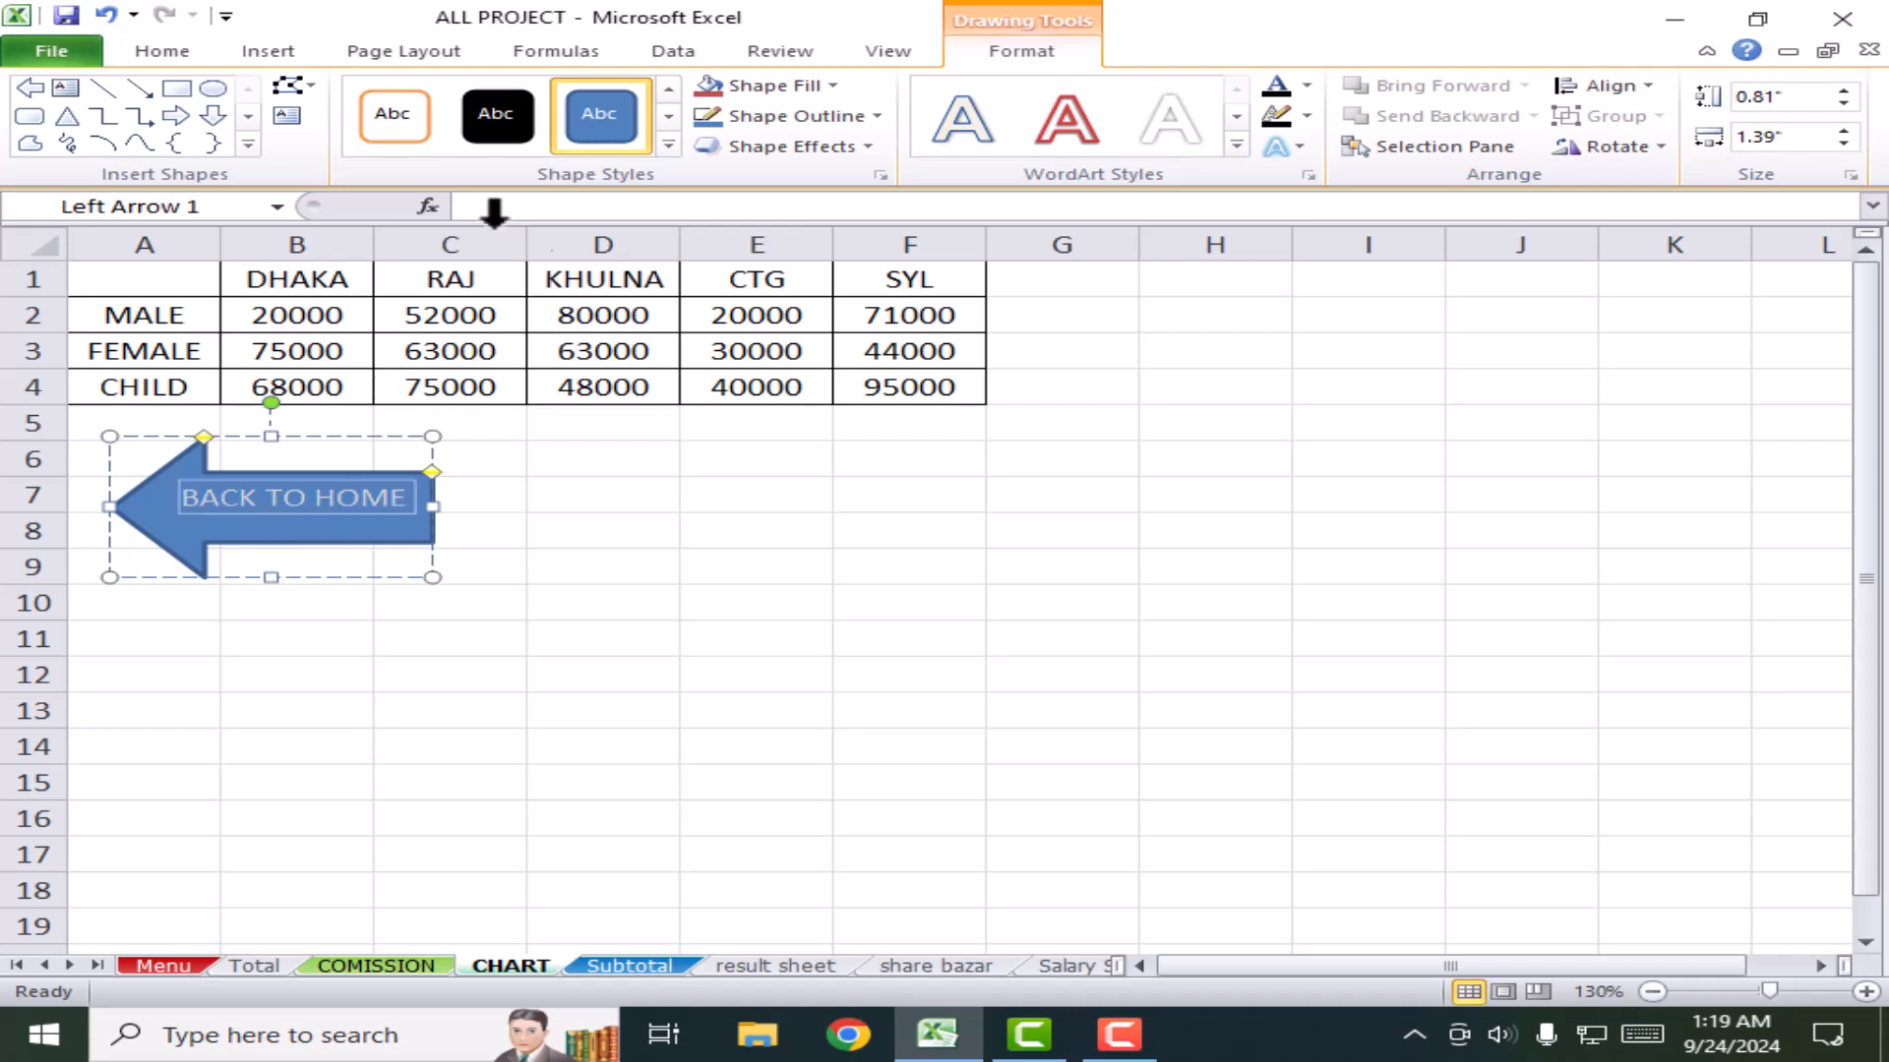
# Step: Make the arrow's text bold at 10.5 points, centred and middle-aligned on one line
pyautogui.click(162, 51)
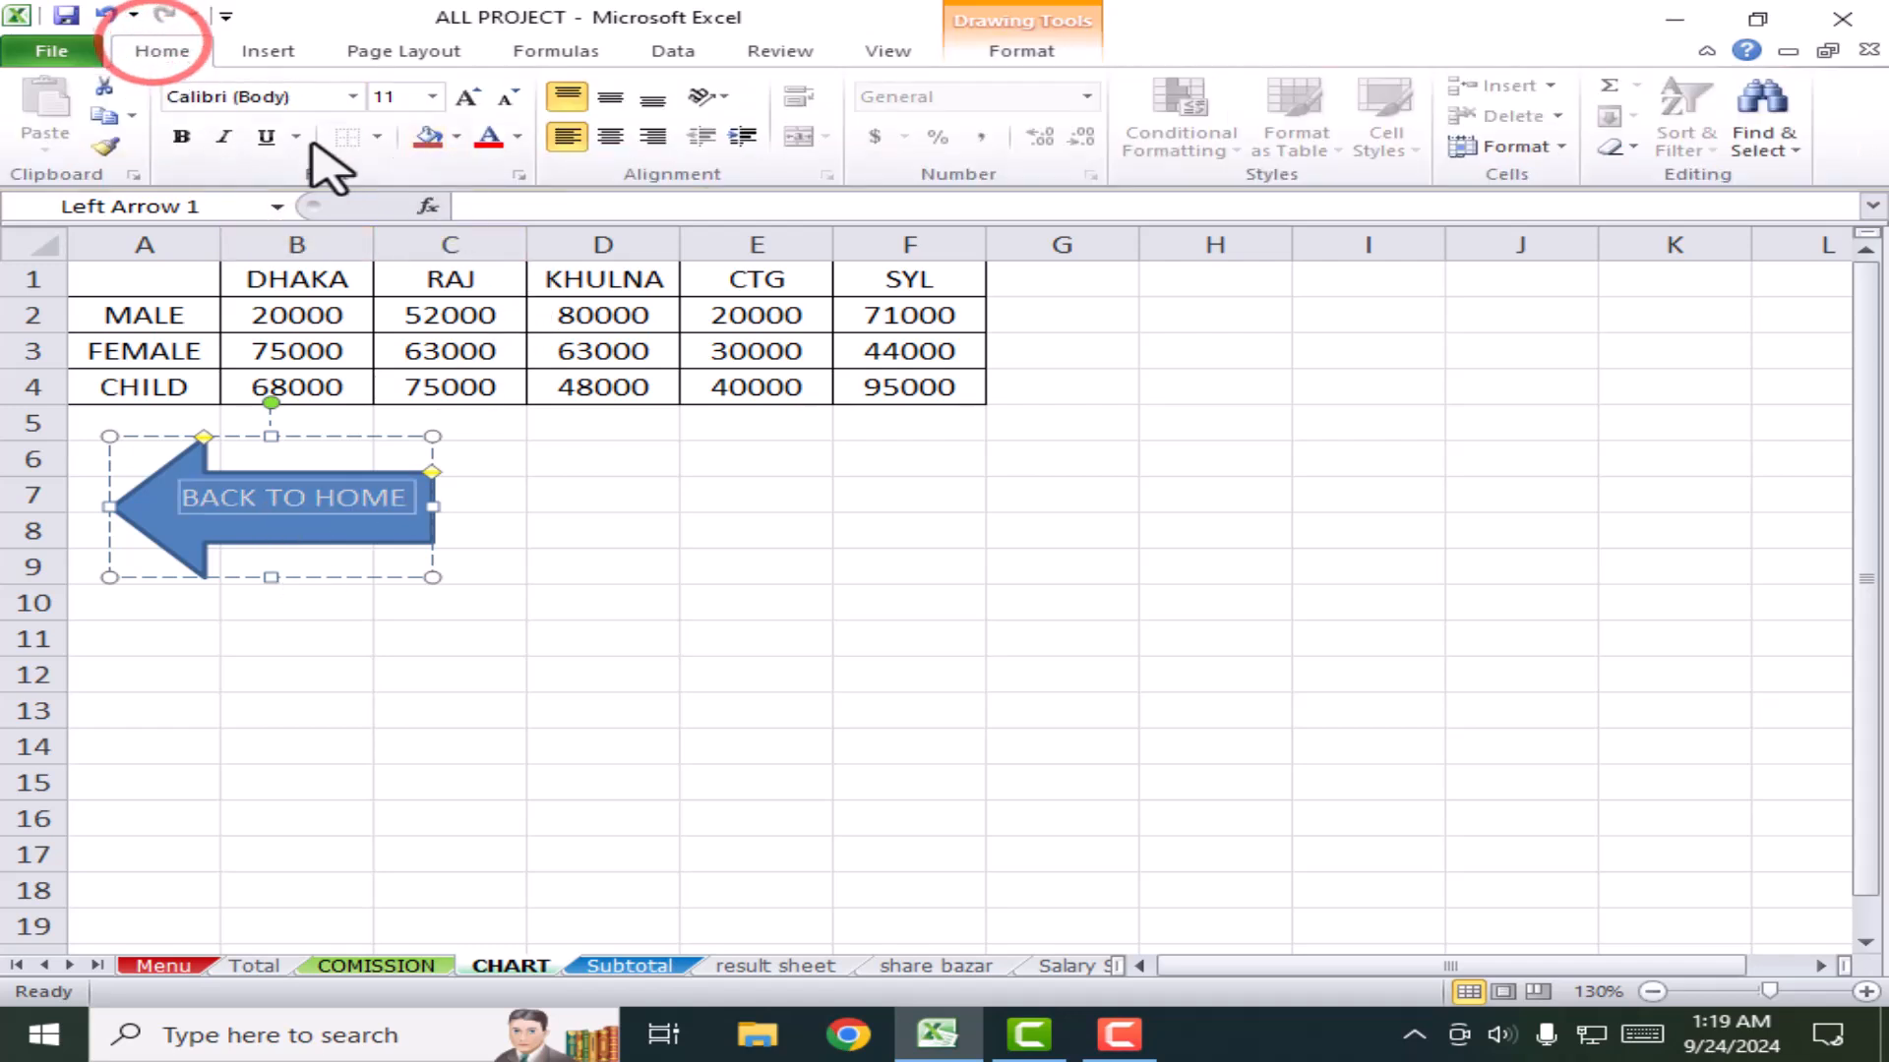
pyautogui.click(181, 137)
pyautogui.click(467, 97)
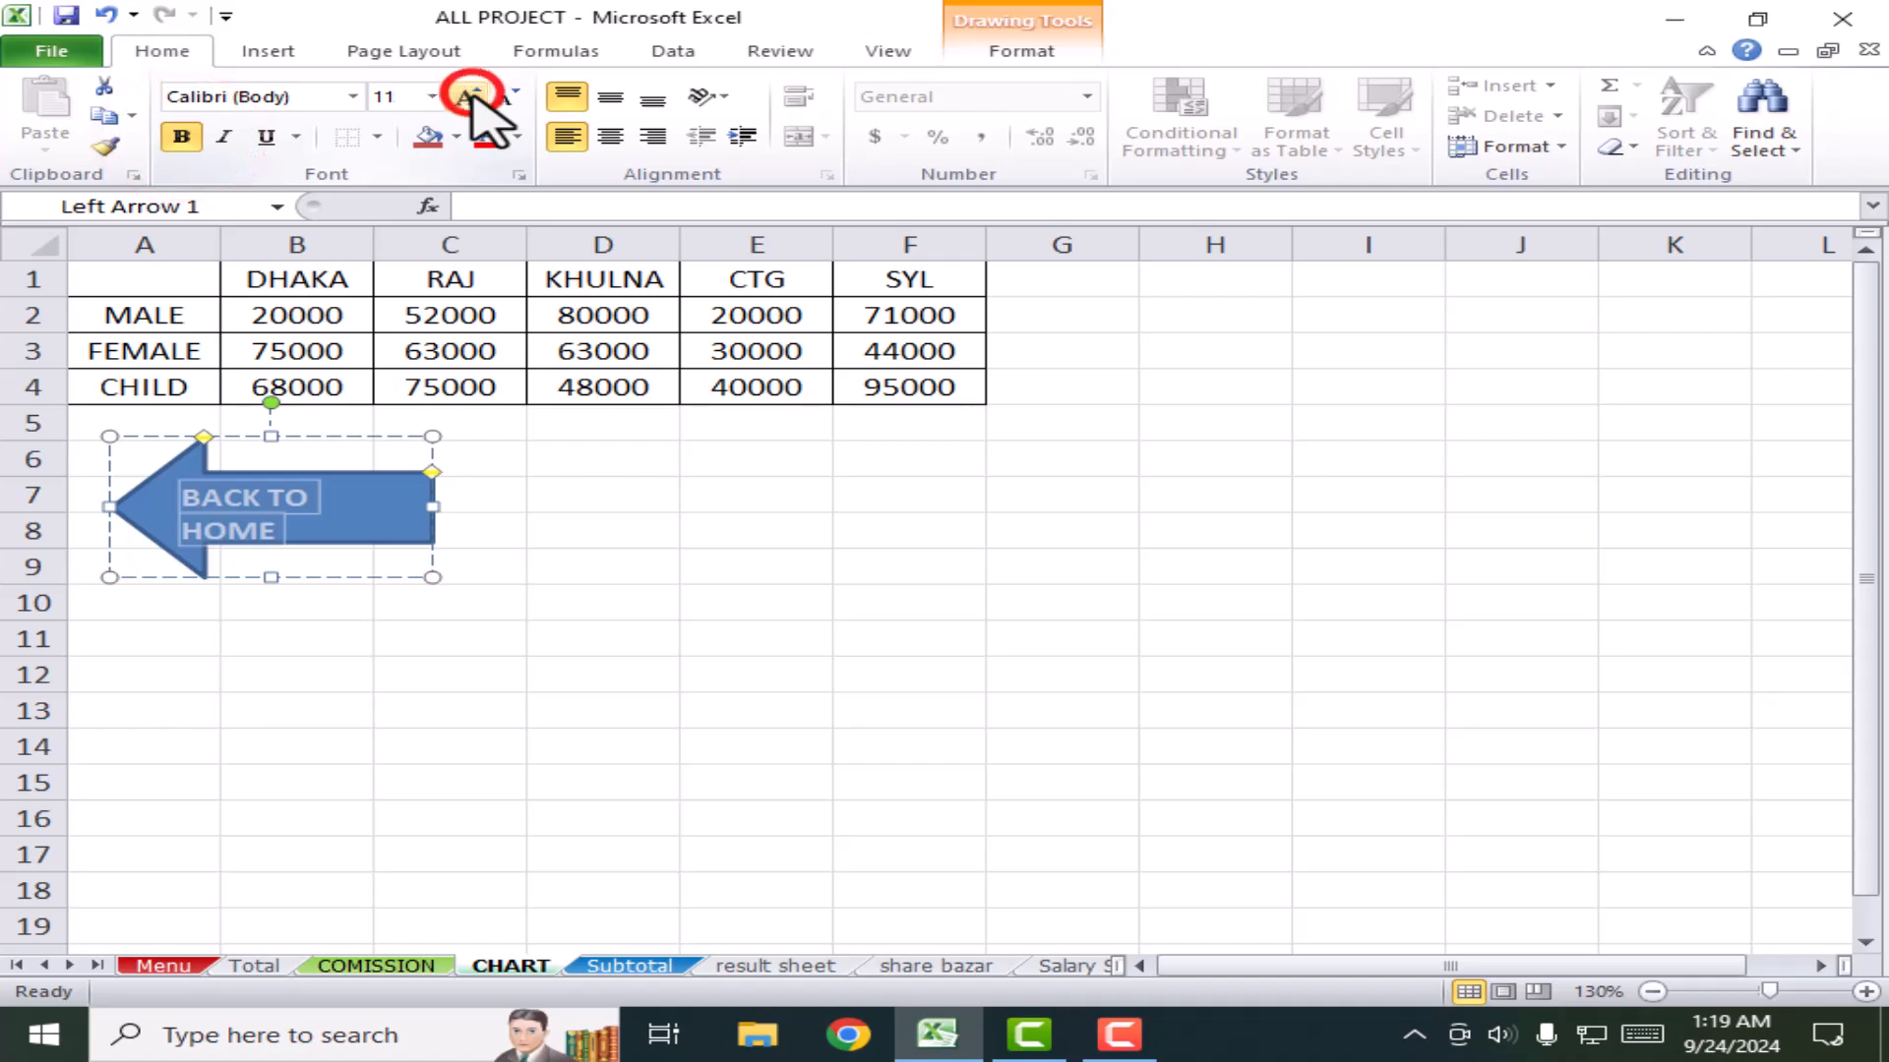
pyautogui.click(507, 98)
pyautogui.click(505, 98)
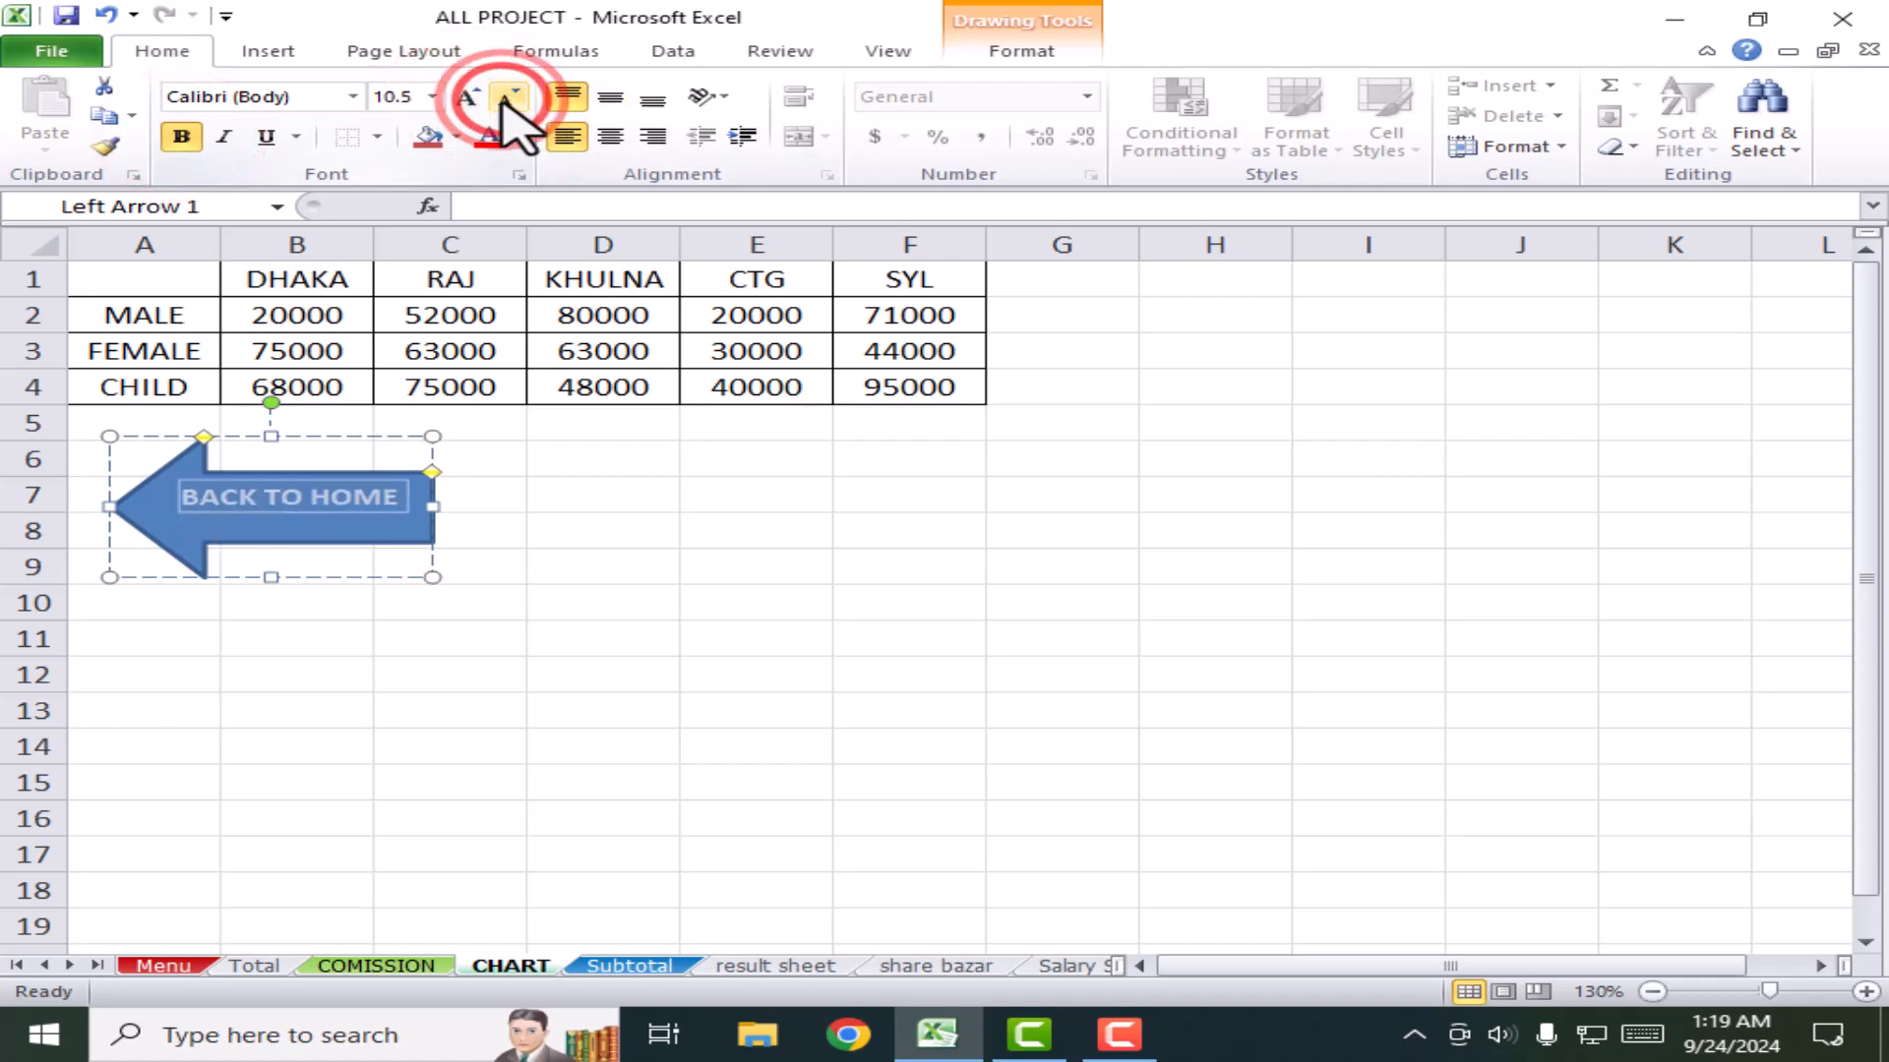
pyautogui.click(609, 137)
pyautogui.click(610, 95)
pyautogui.click(628, 544)
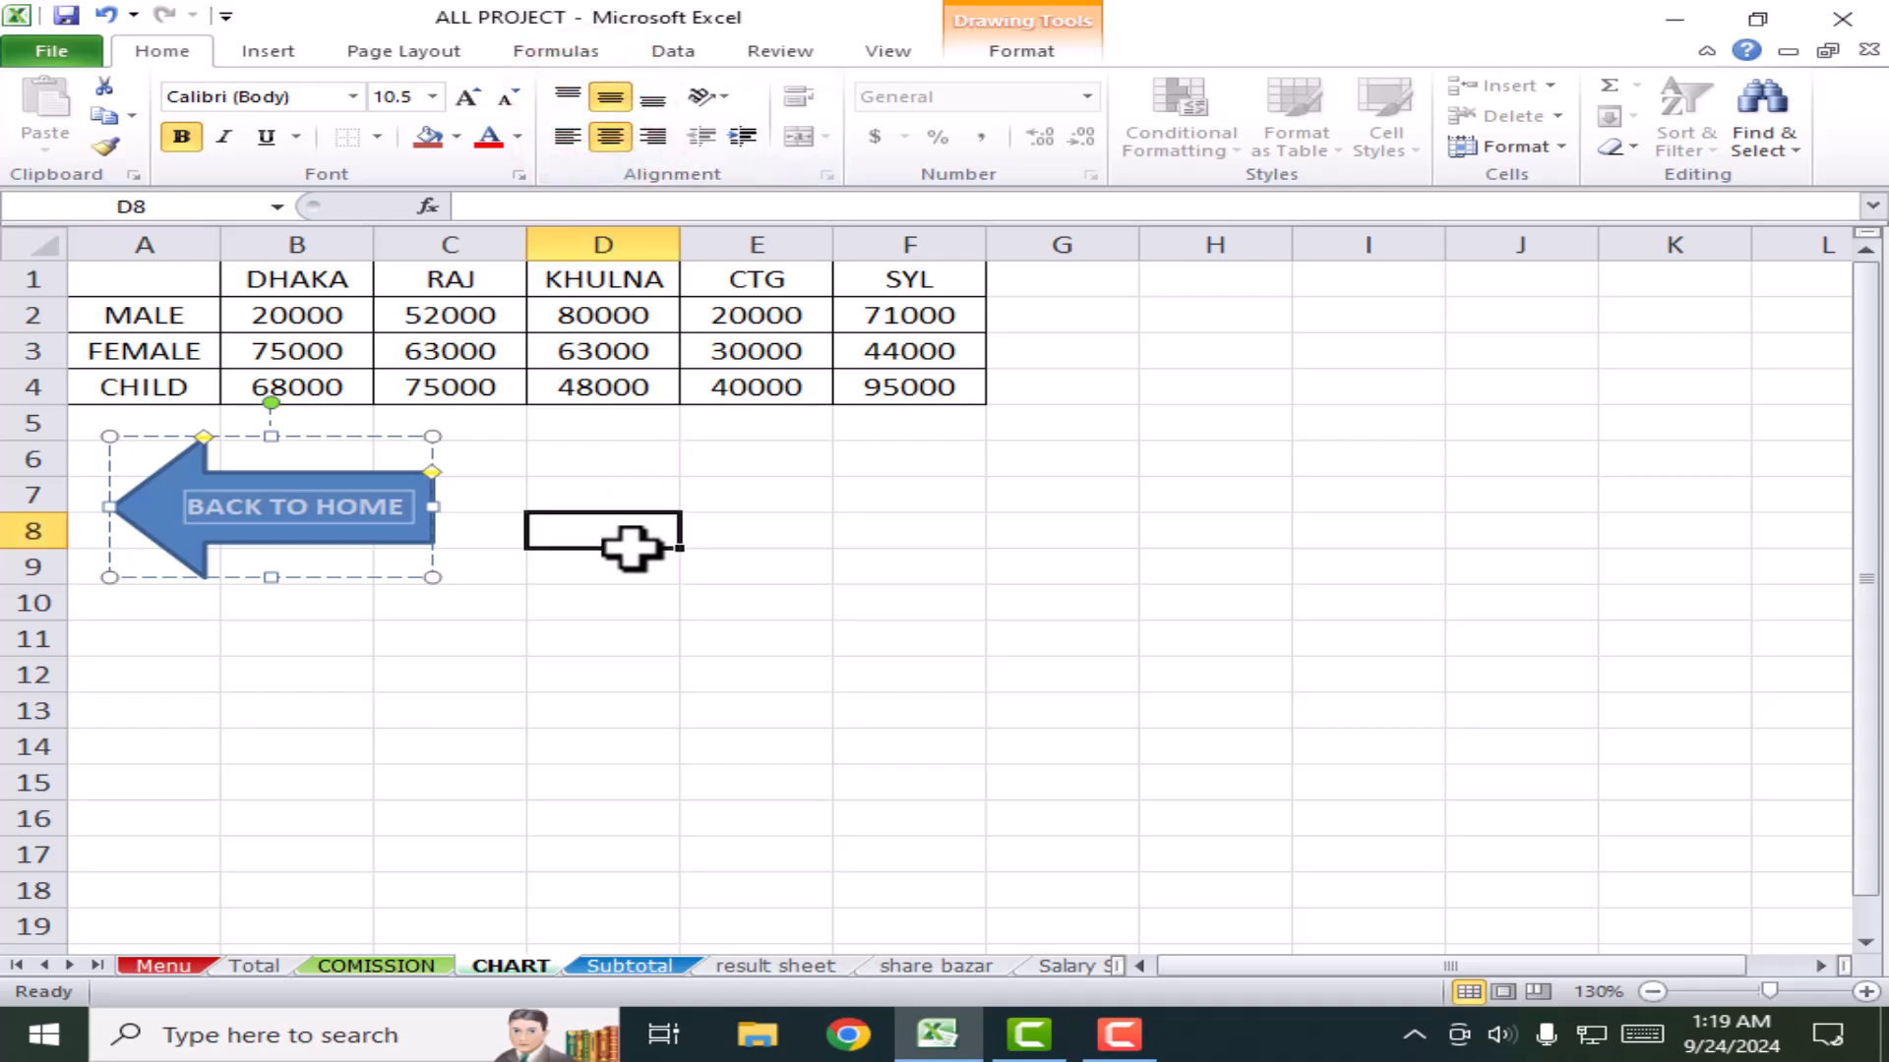
# Step: Apply the teal shape style to the BACK TO HOME arrow
pyautogui.click(345, 517)
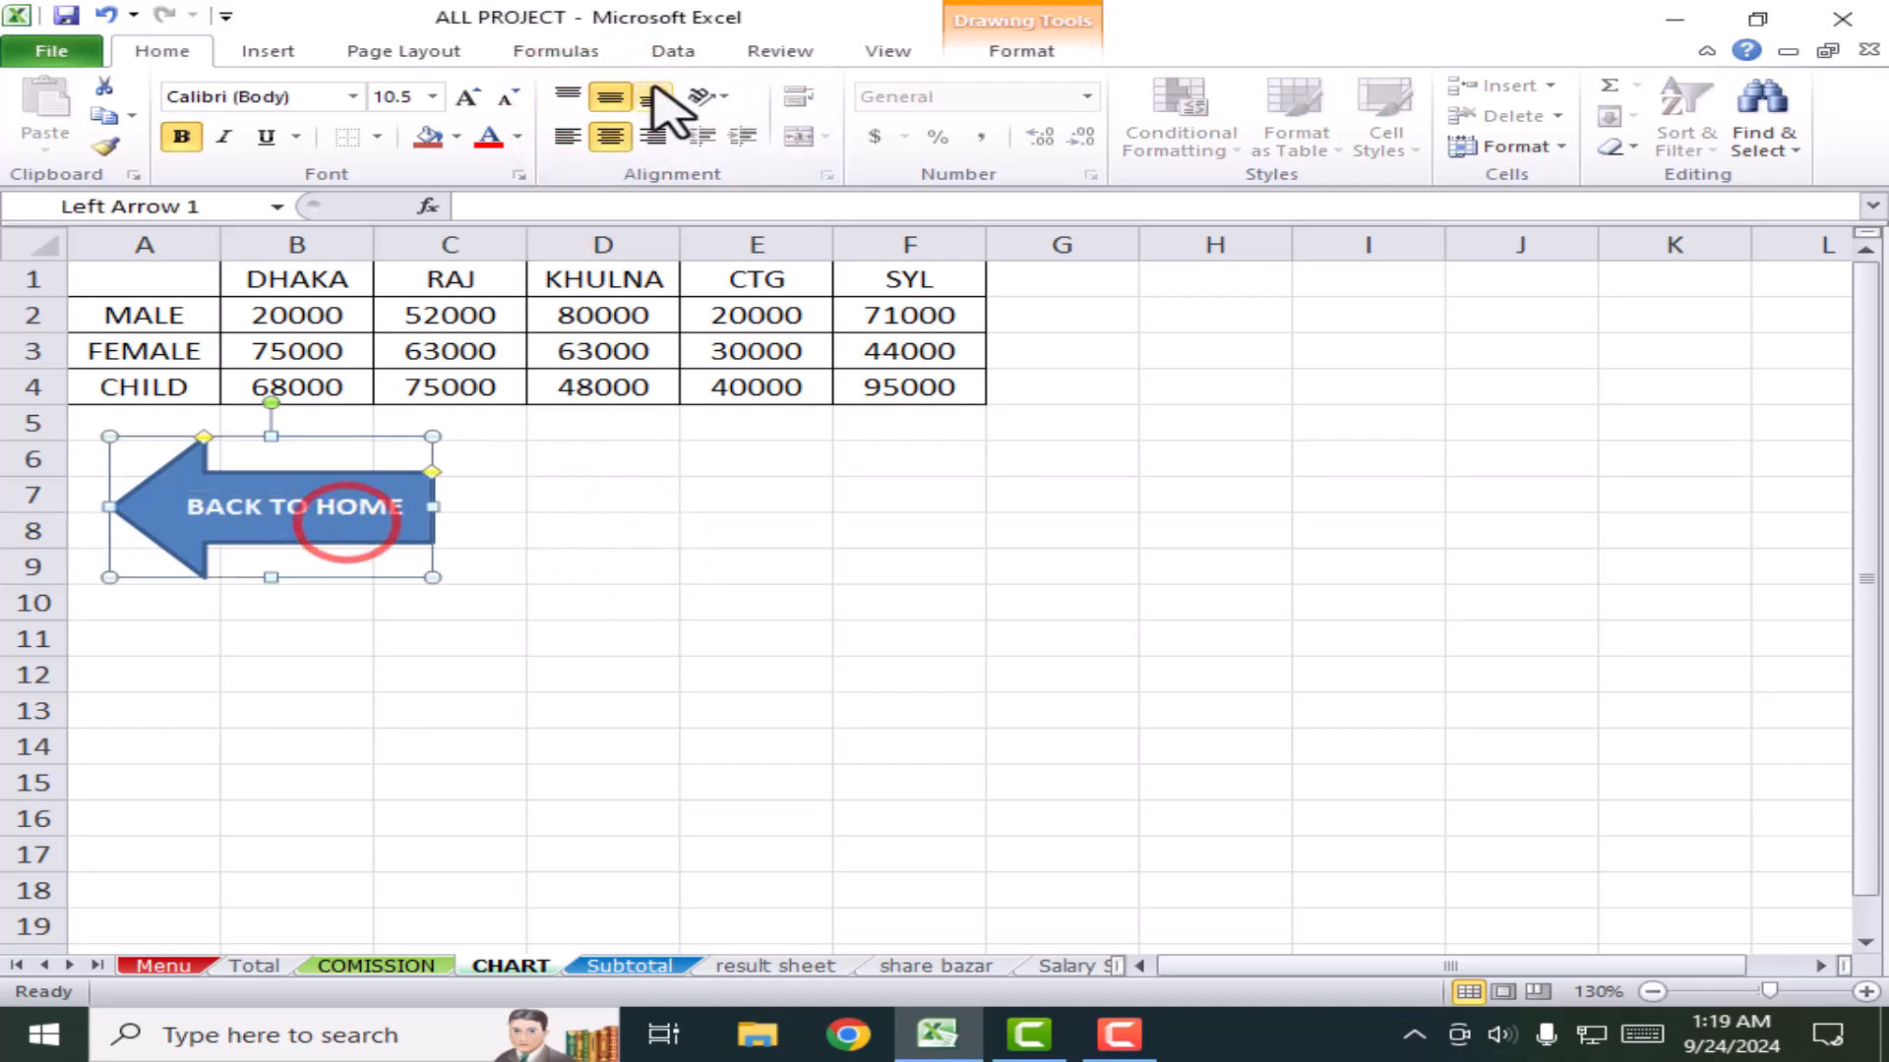
pyautogui.click(1023, 50)
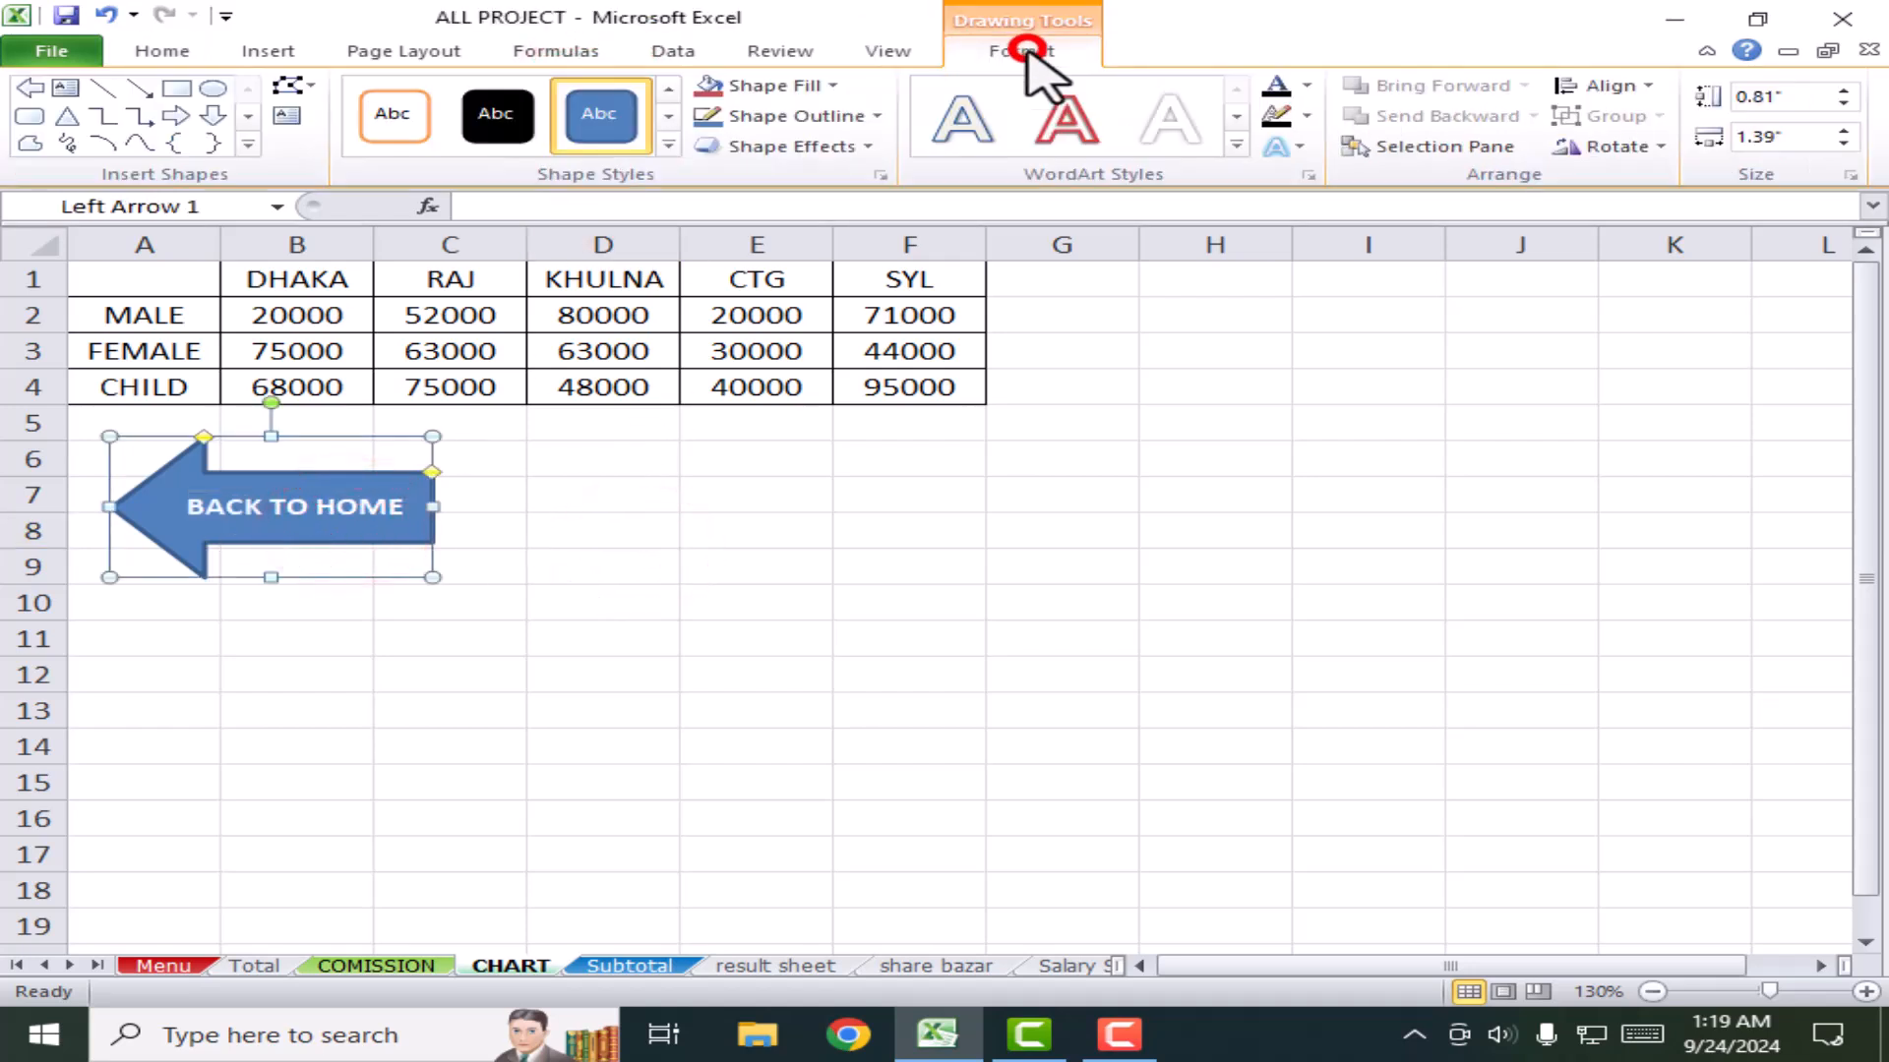
pyautogui.click(668, 145)
pyautogui.click(908, 500)
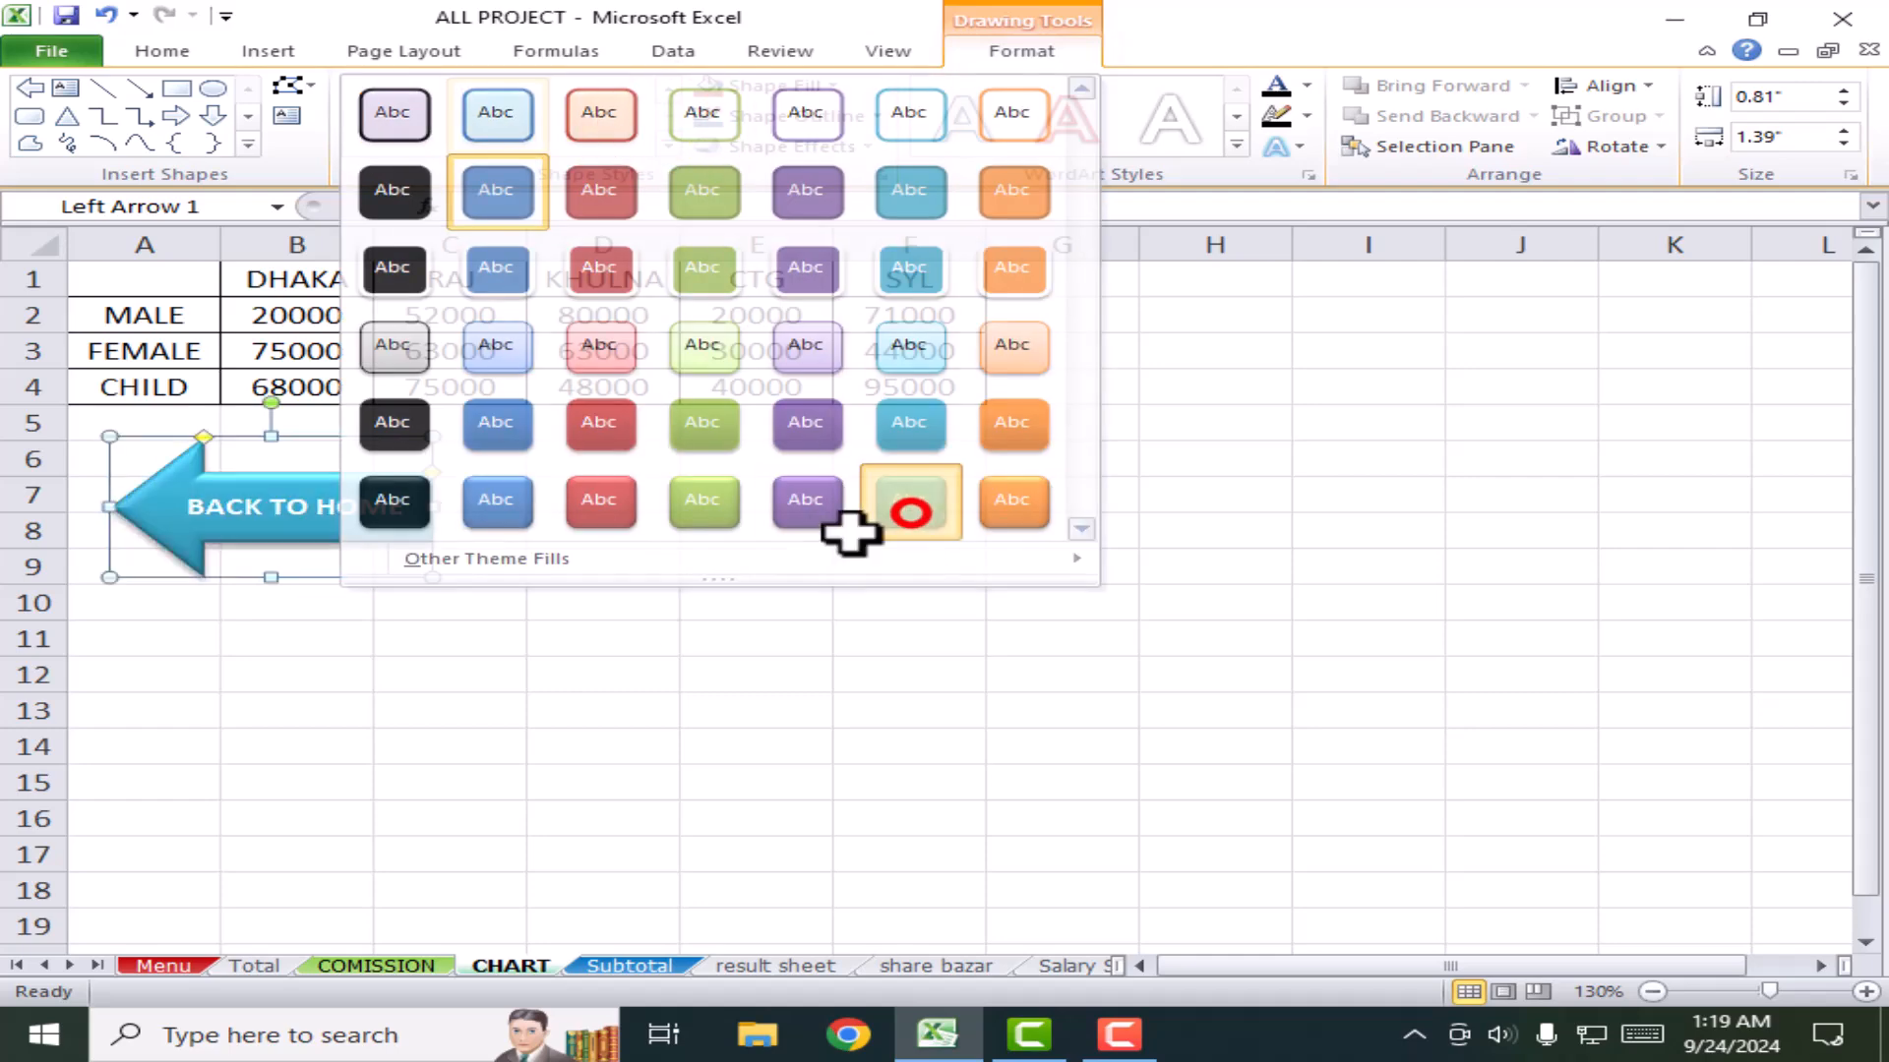
pyautogui.click(697, 644)
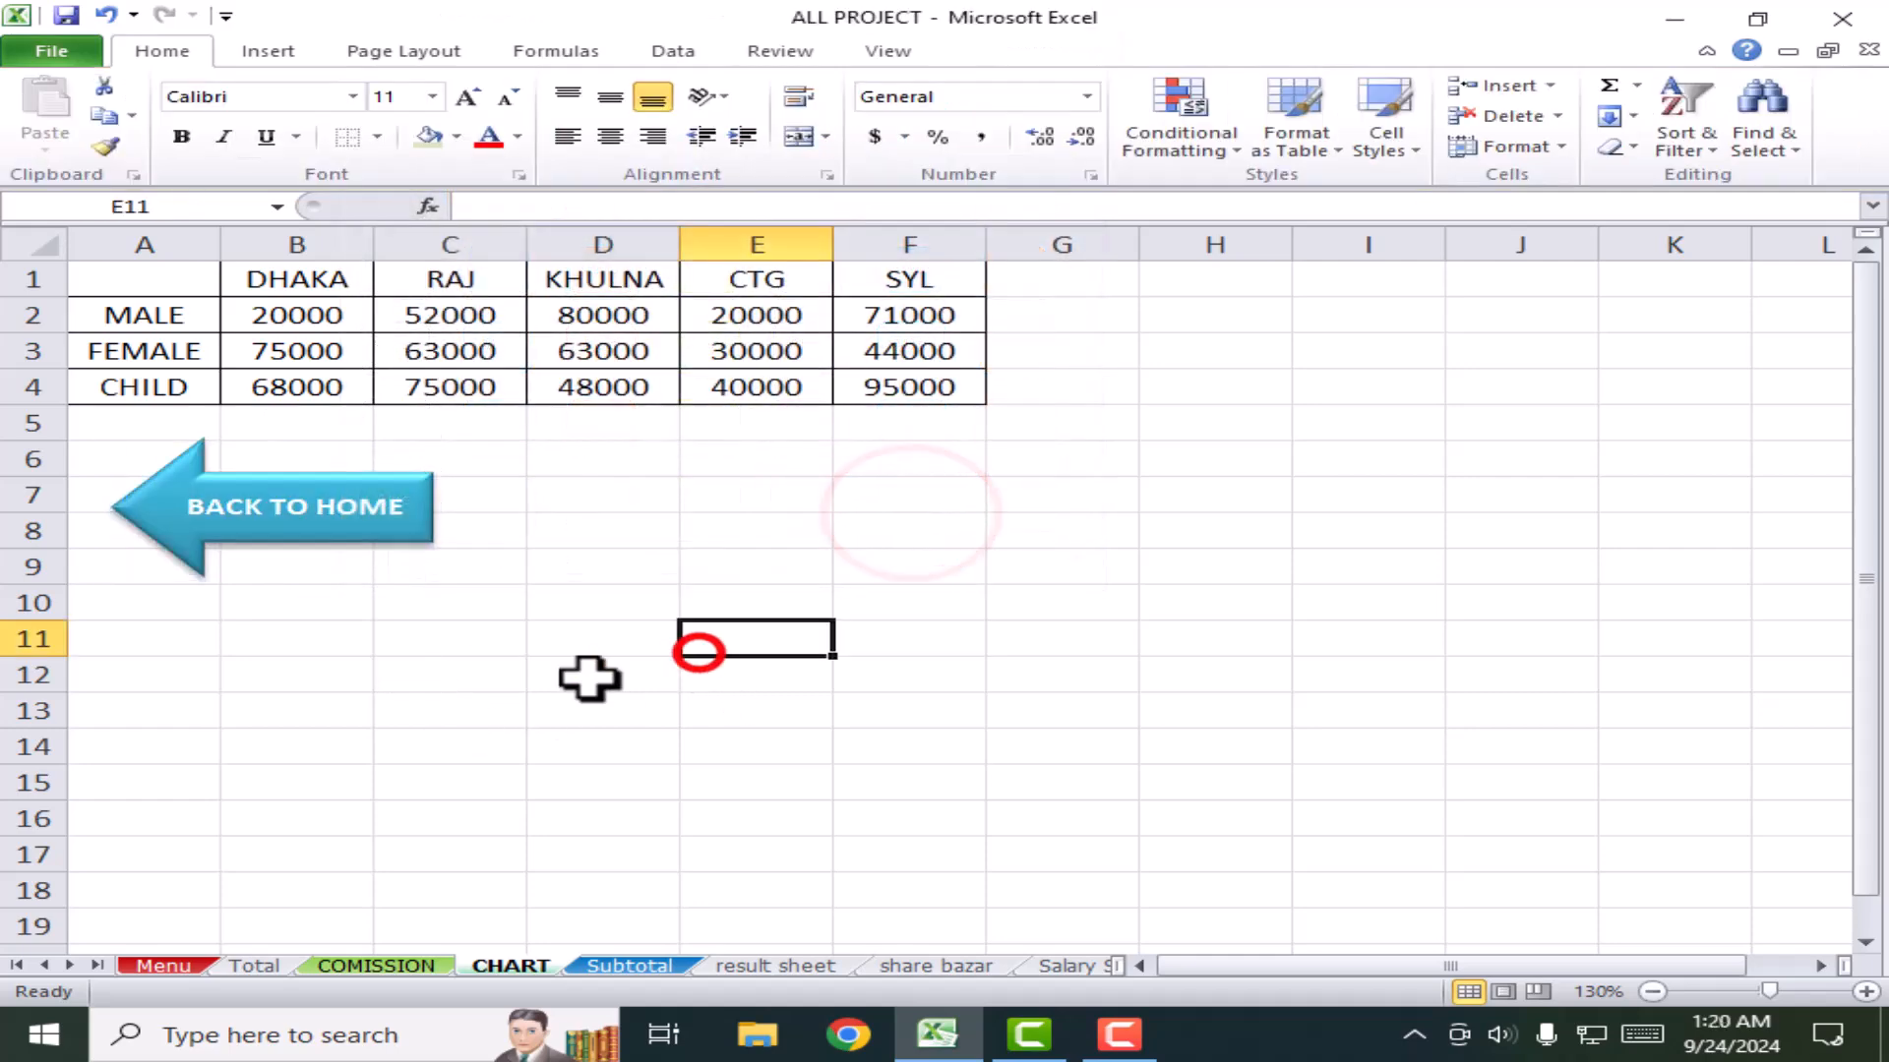
# Step: Glance at the Menu sheet, then reselect the whole BACK TO HOME arrow on CHART
pyautogui.click(398, 503)
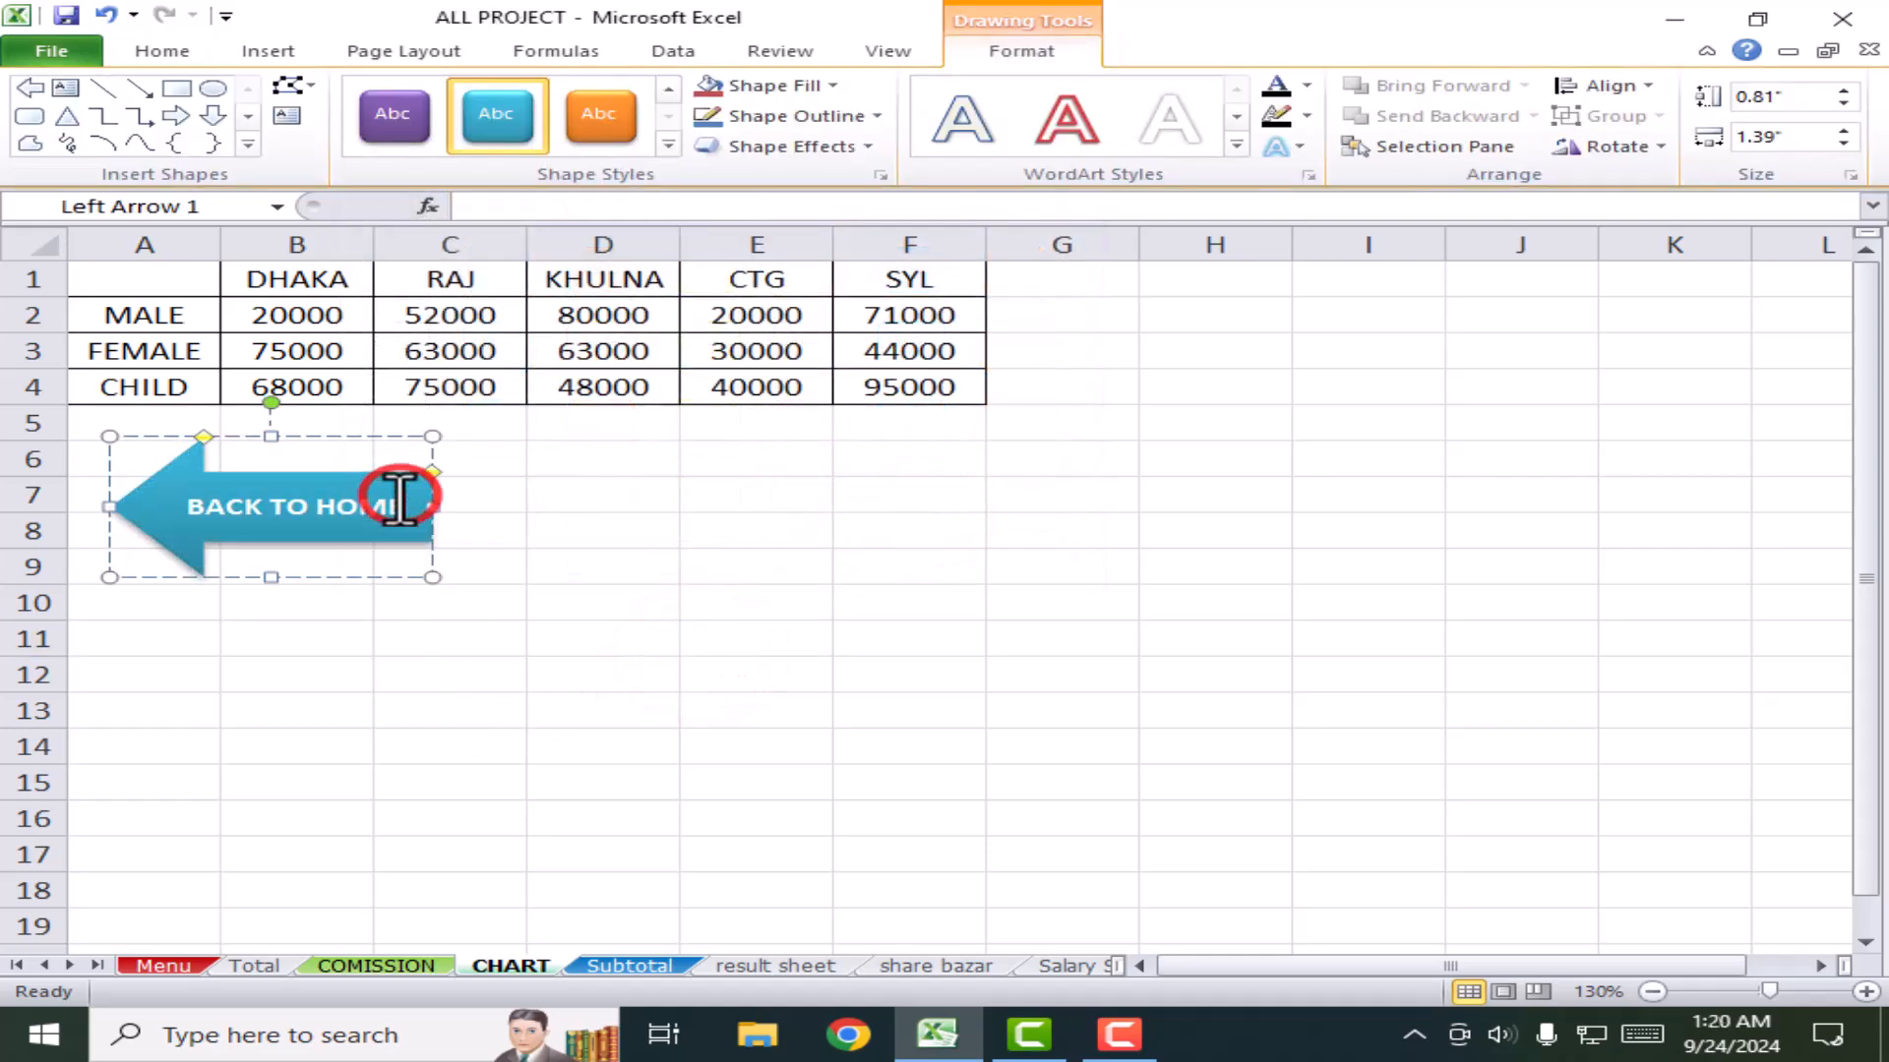
pyautogui.click(161, 967)
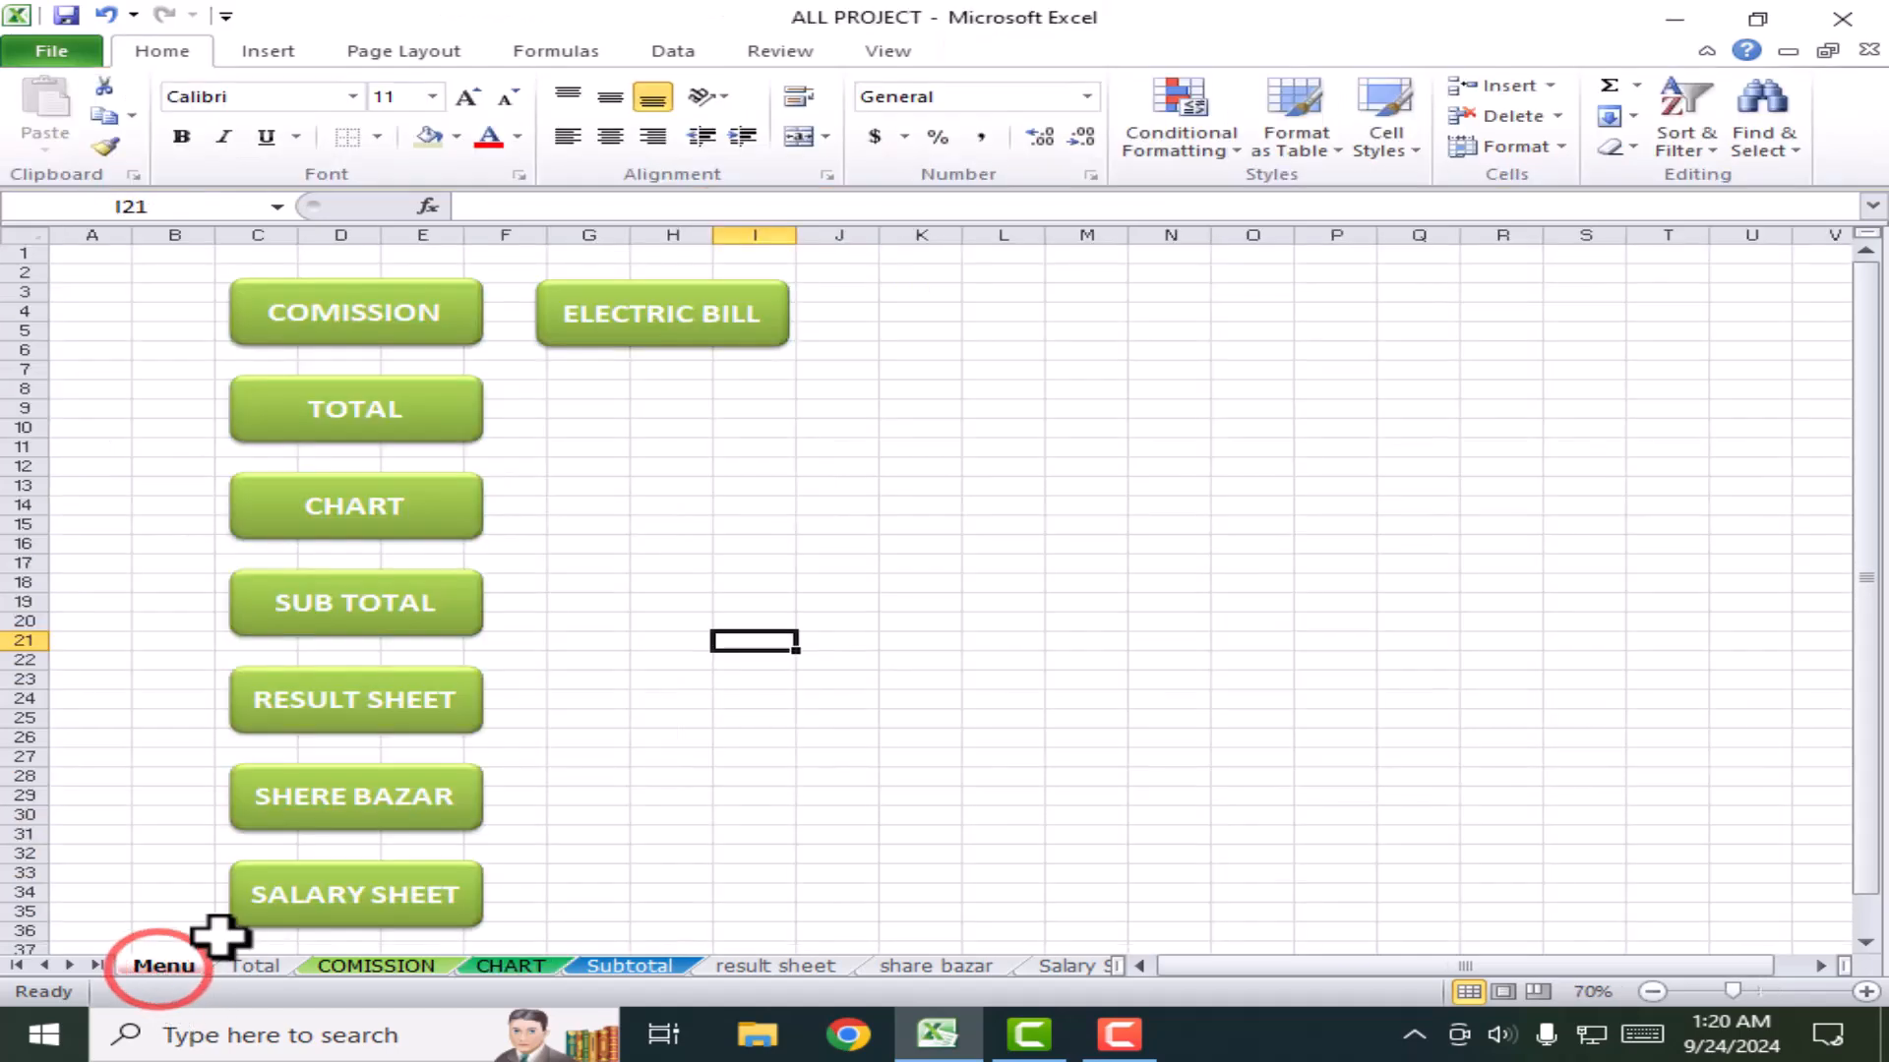
pyautogui.click(509, 966)
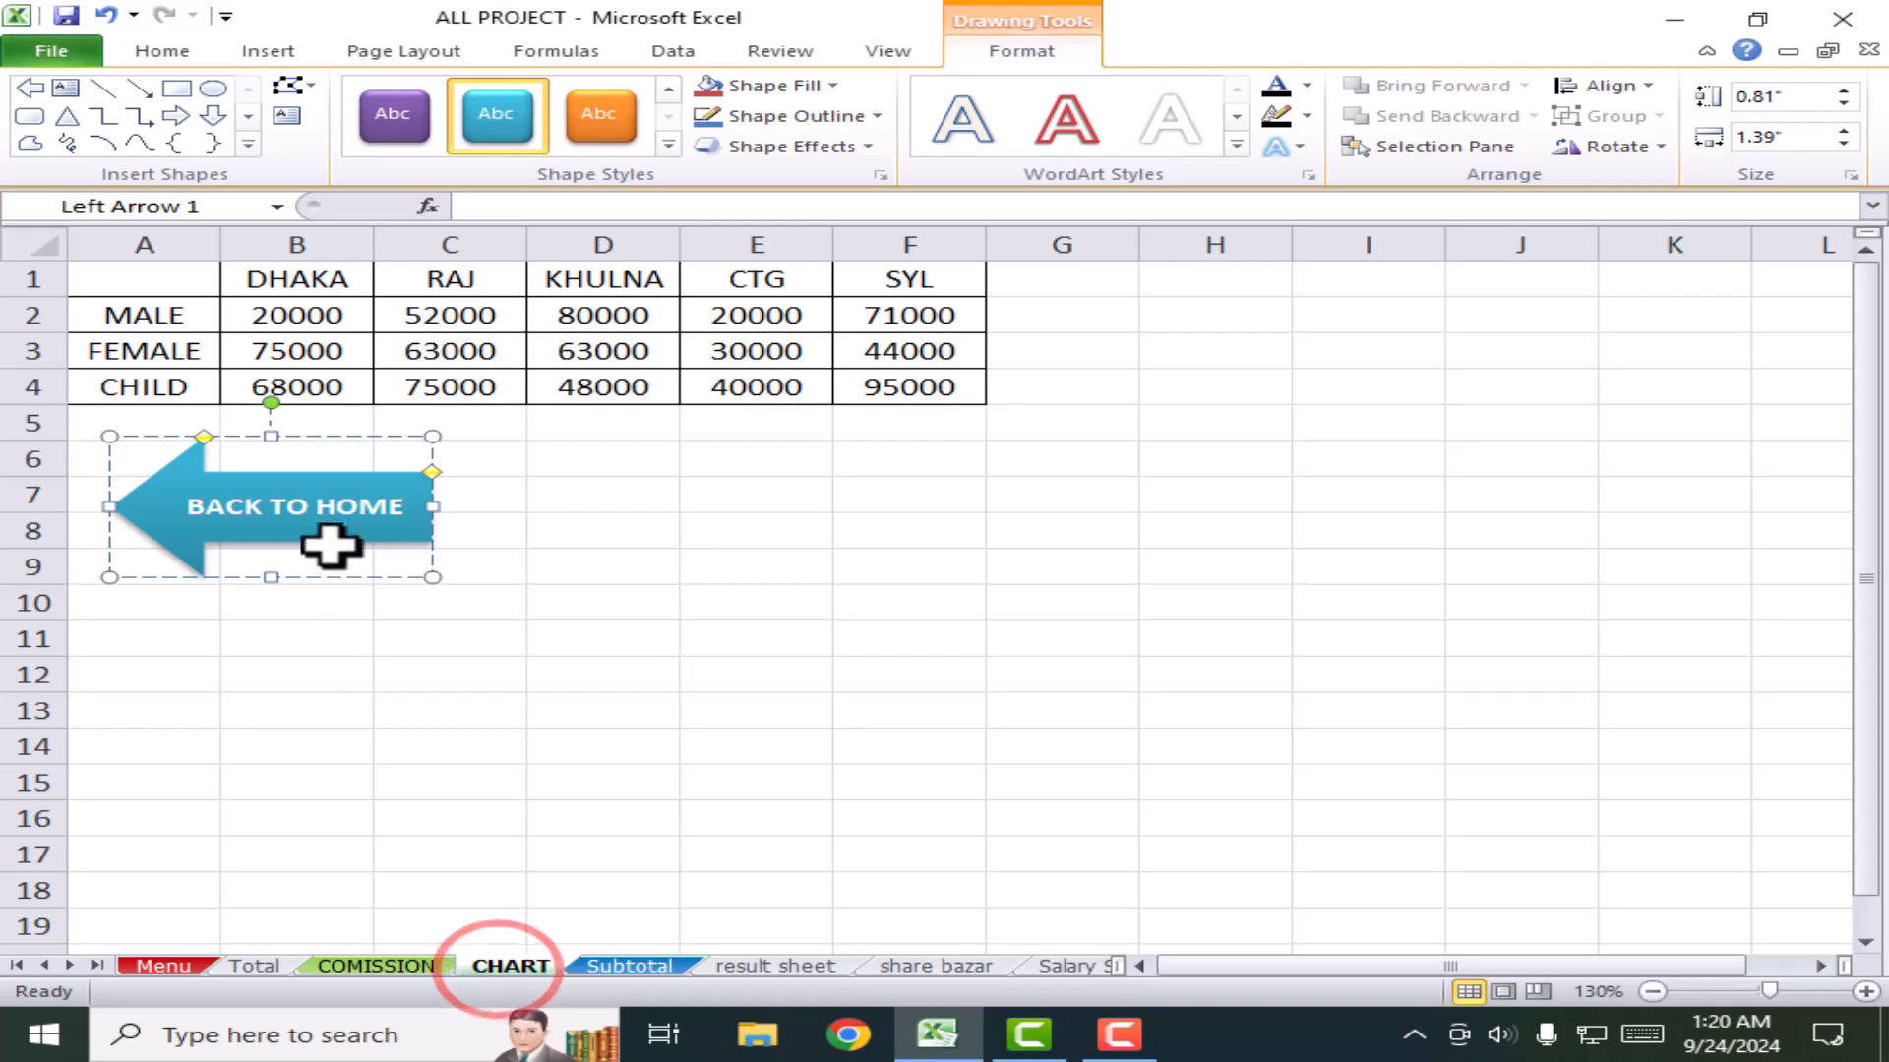
pyautogui.click(393, 482)
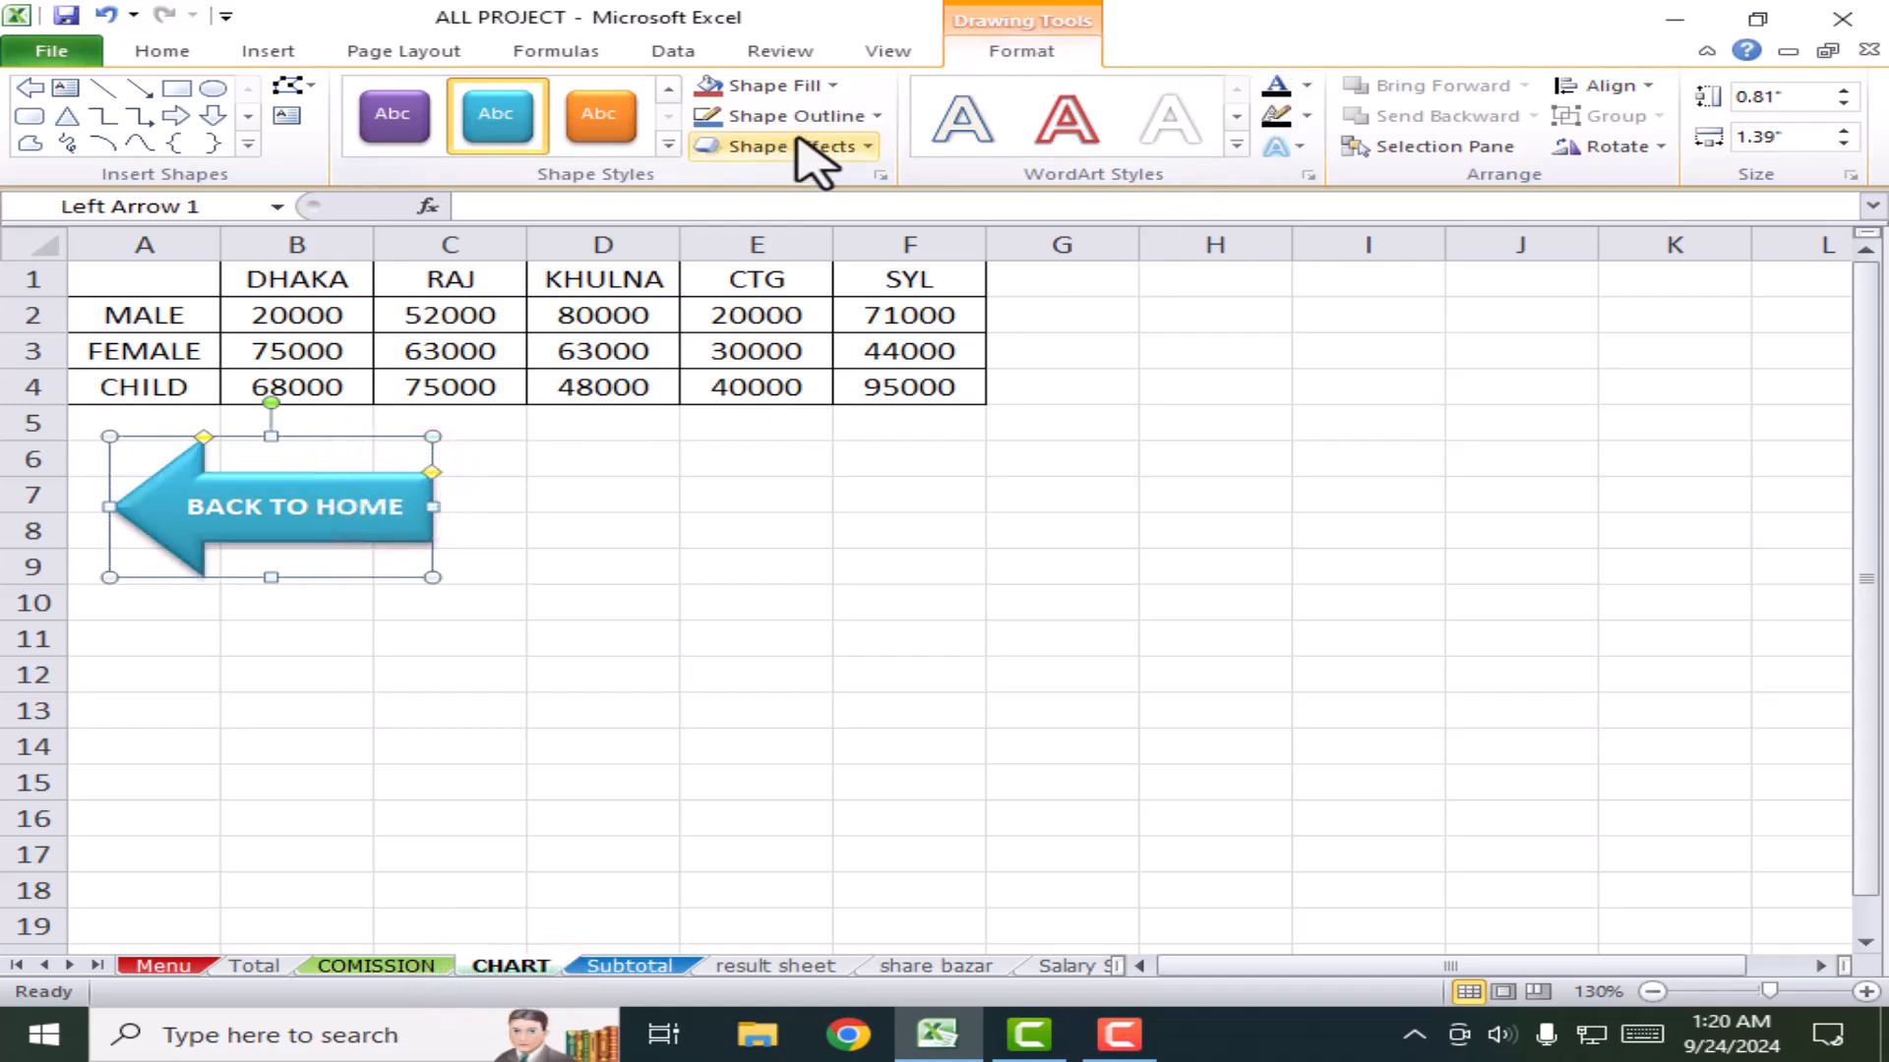
pyautogui.click(254, 54)
# Step: Hyperlink the BACK TO HOME arrow to the Menu sheet, test it, and return to CHART
pyautogui.click(1234, 113)
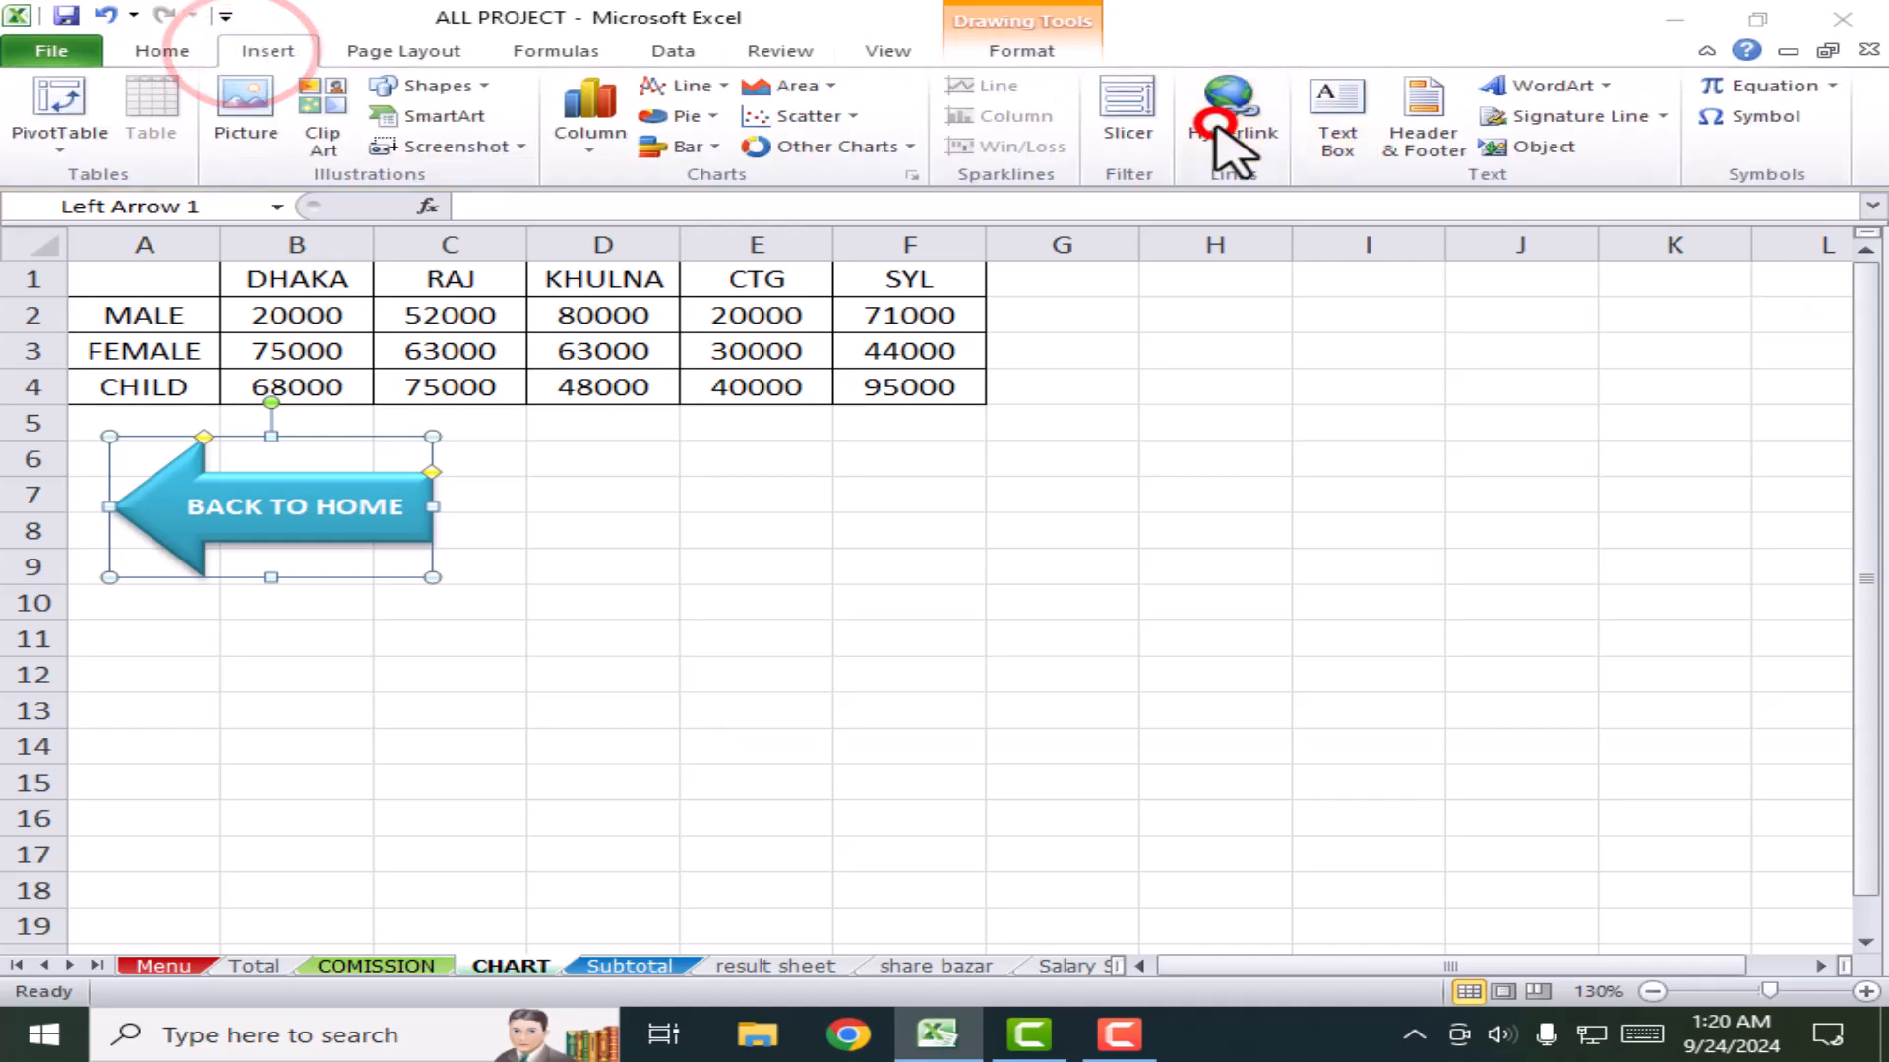
pyautogui.click(792, 487)
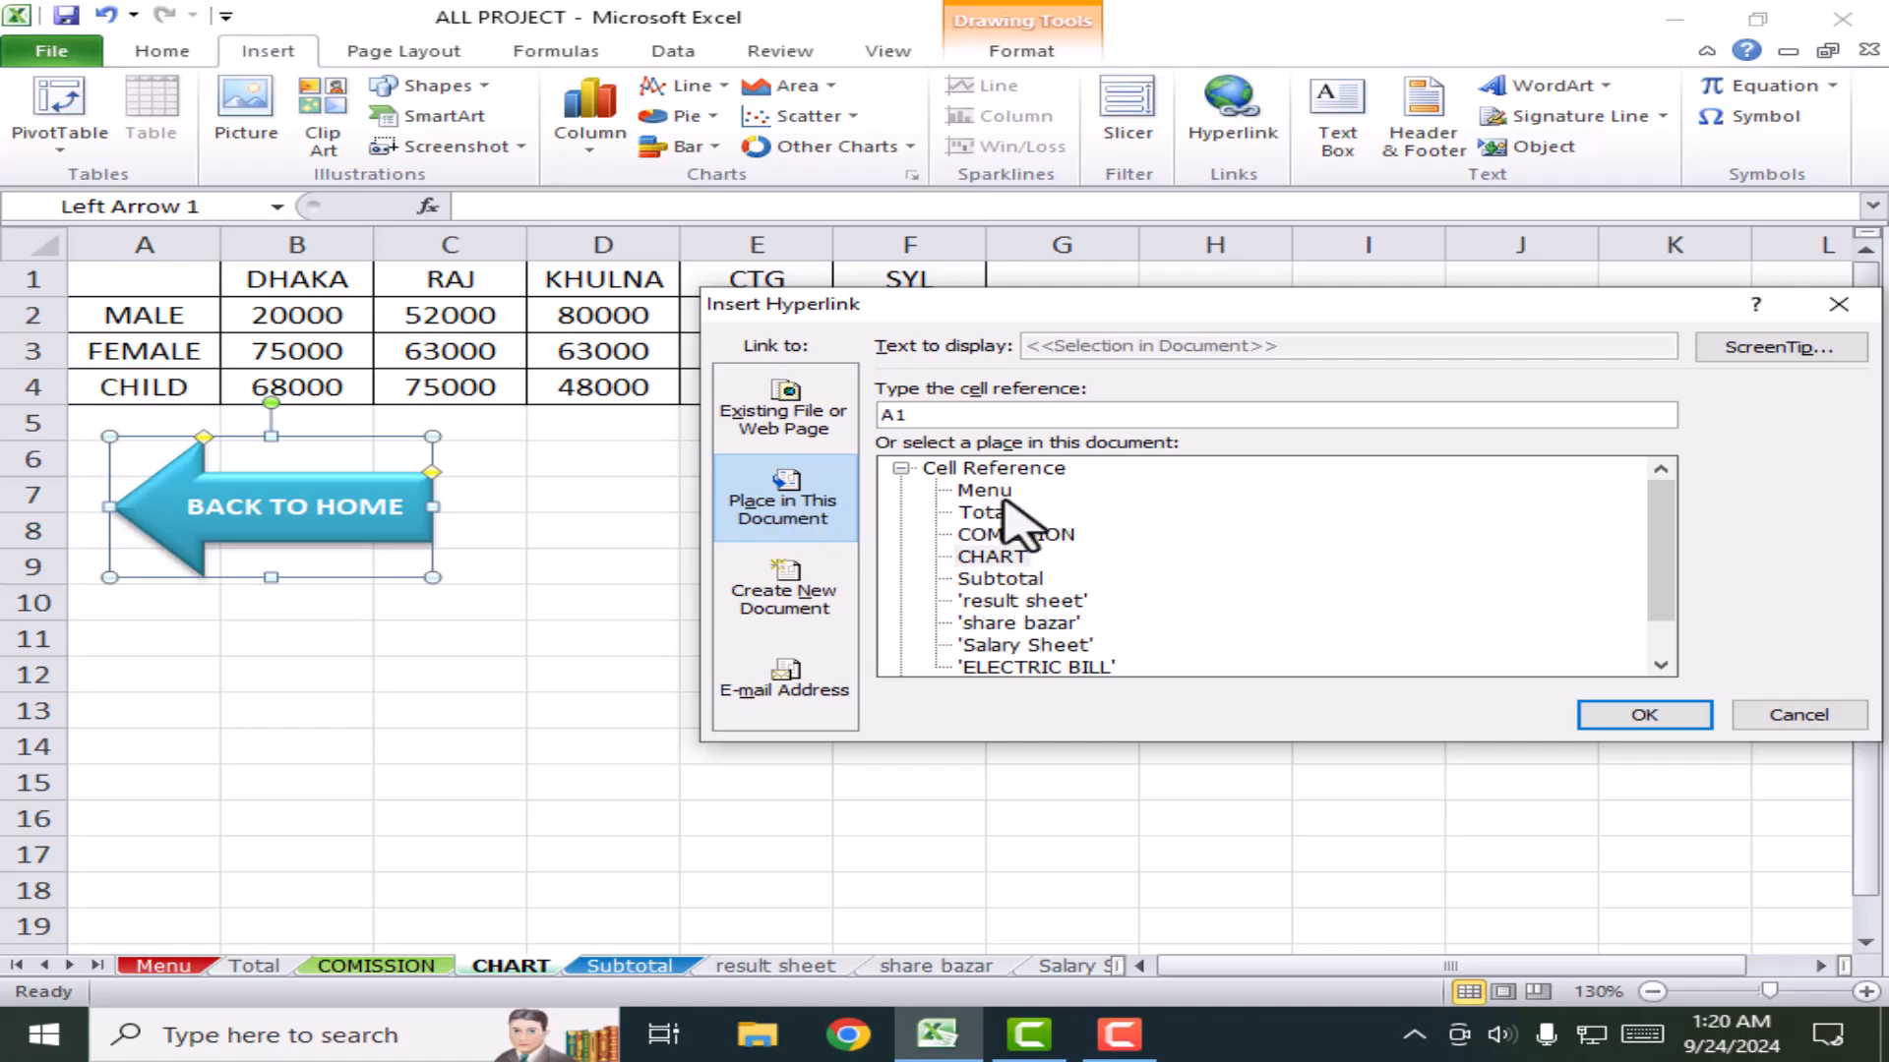
pyautogui.click(1632, 713)
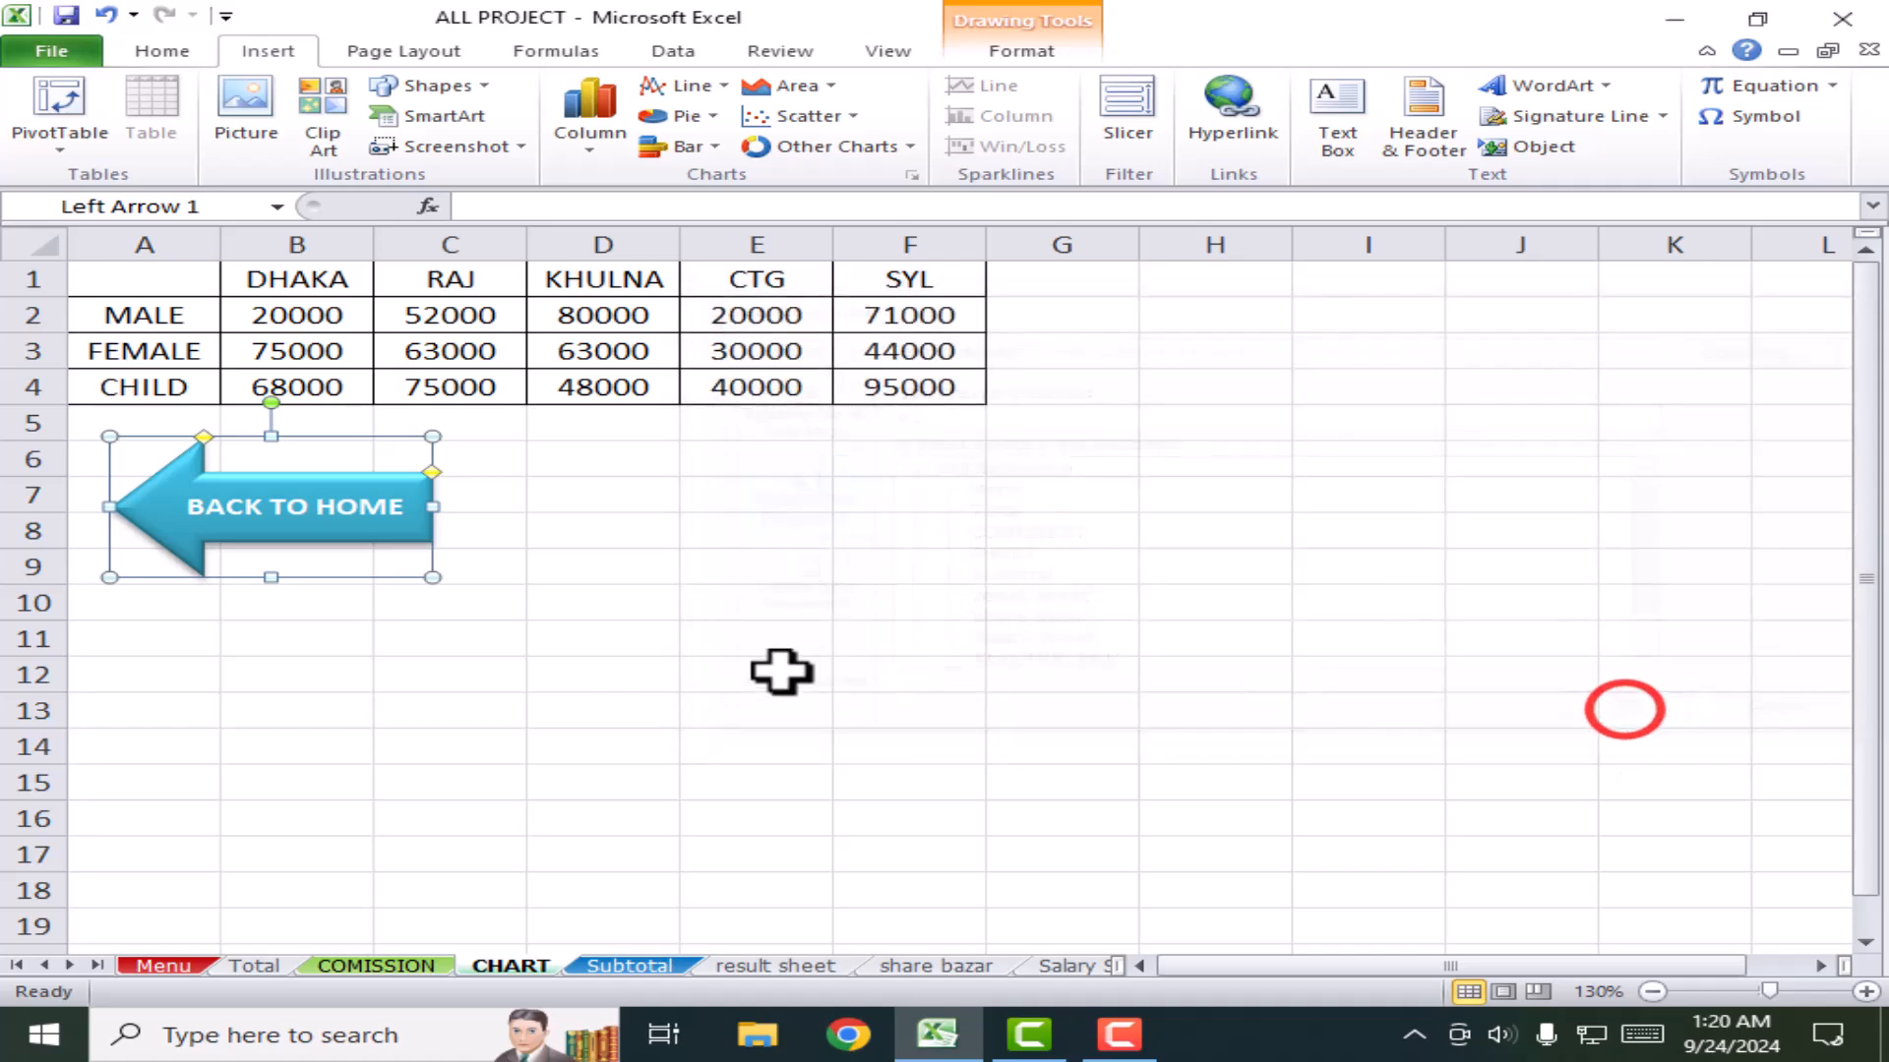
pyautogui.click(713, 672)
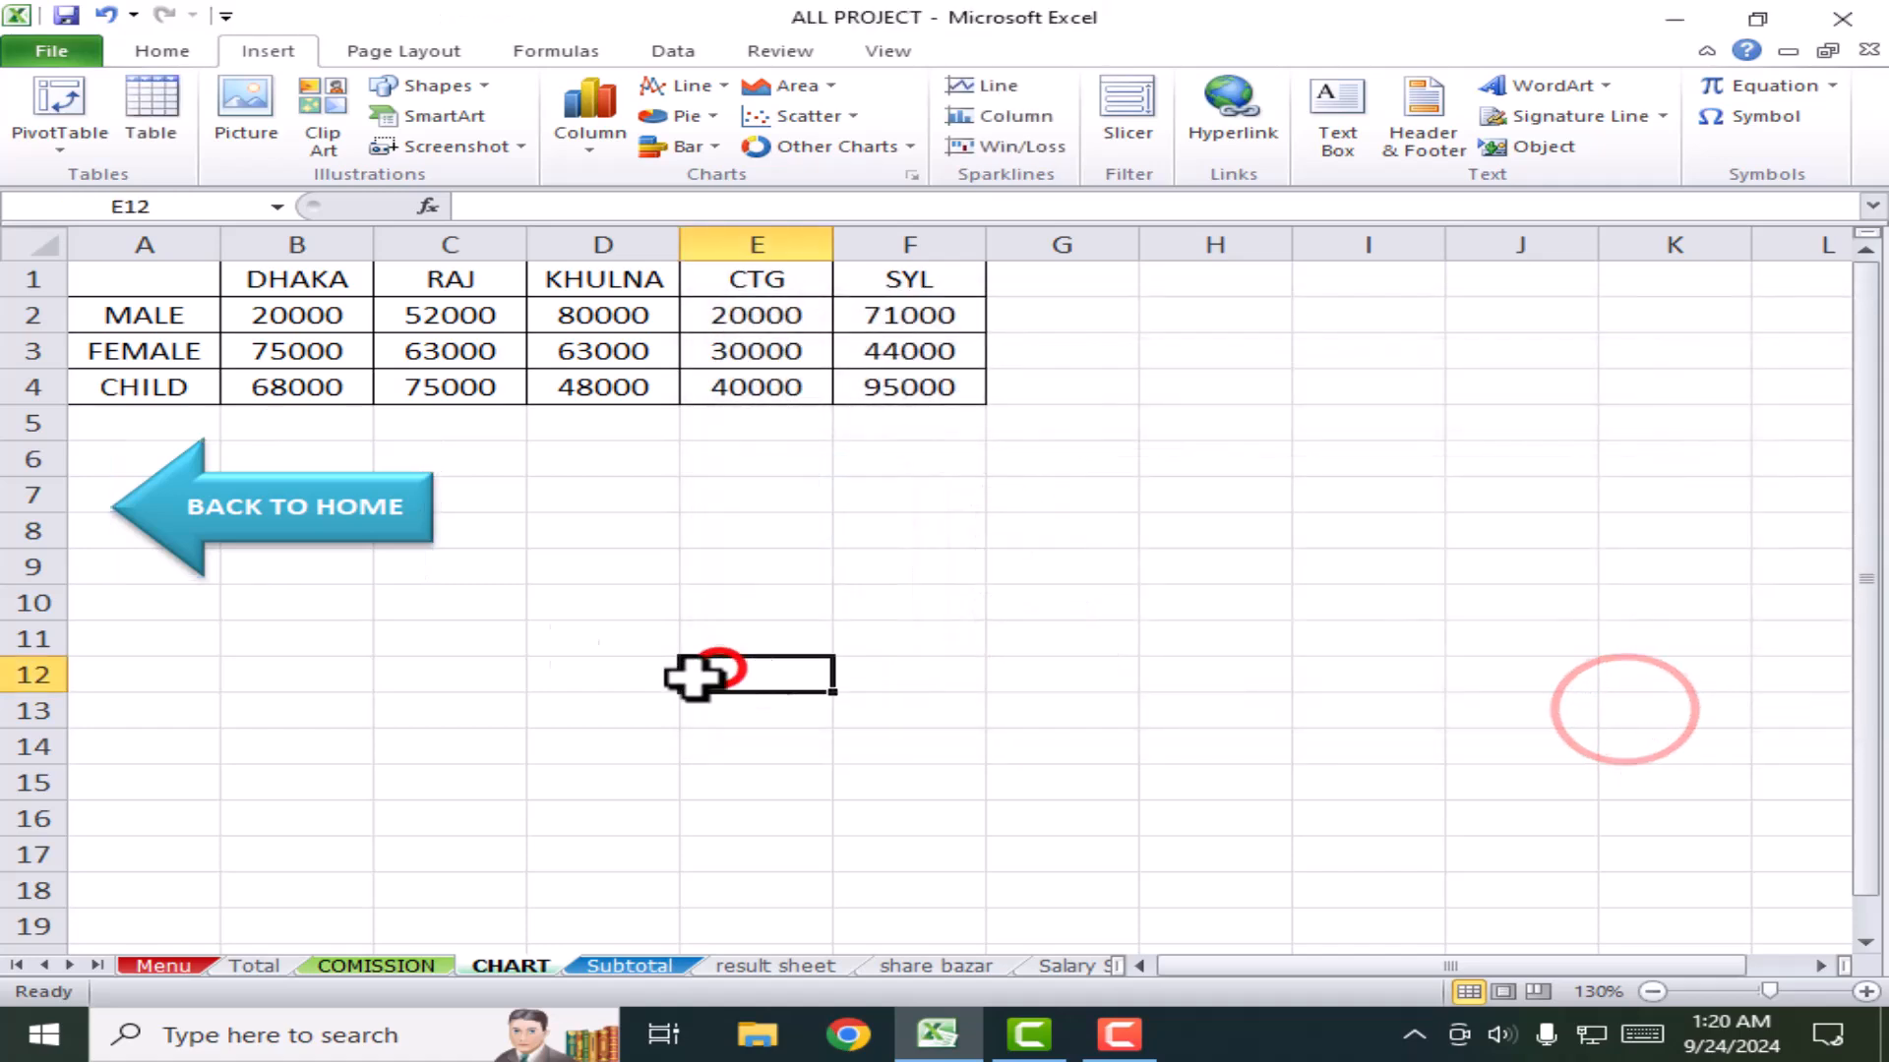
pyautogui.click(345, 507)
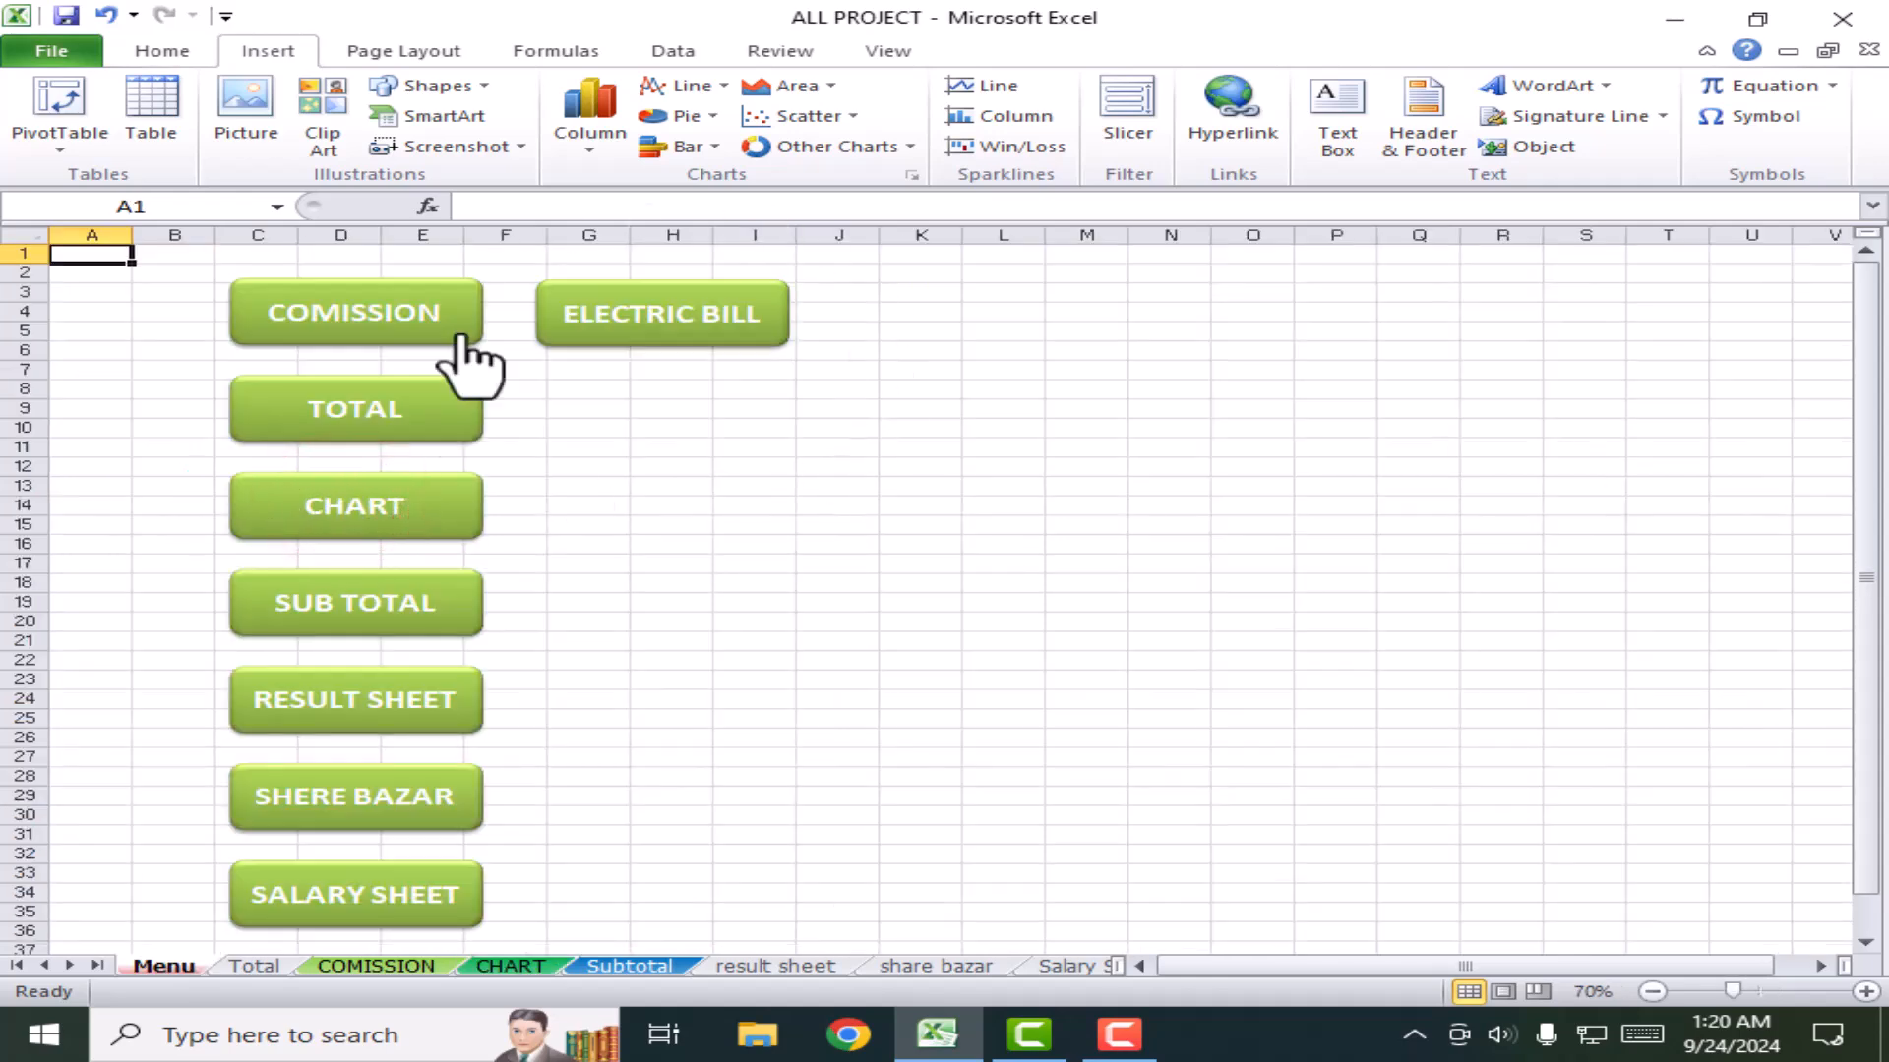
pyautogui.click(372, 510)
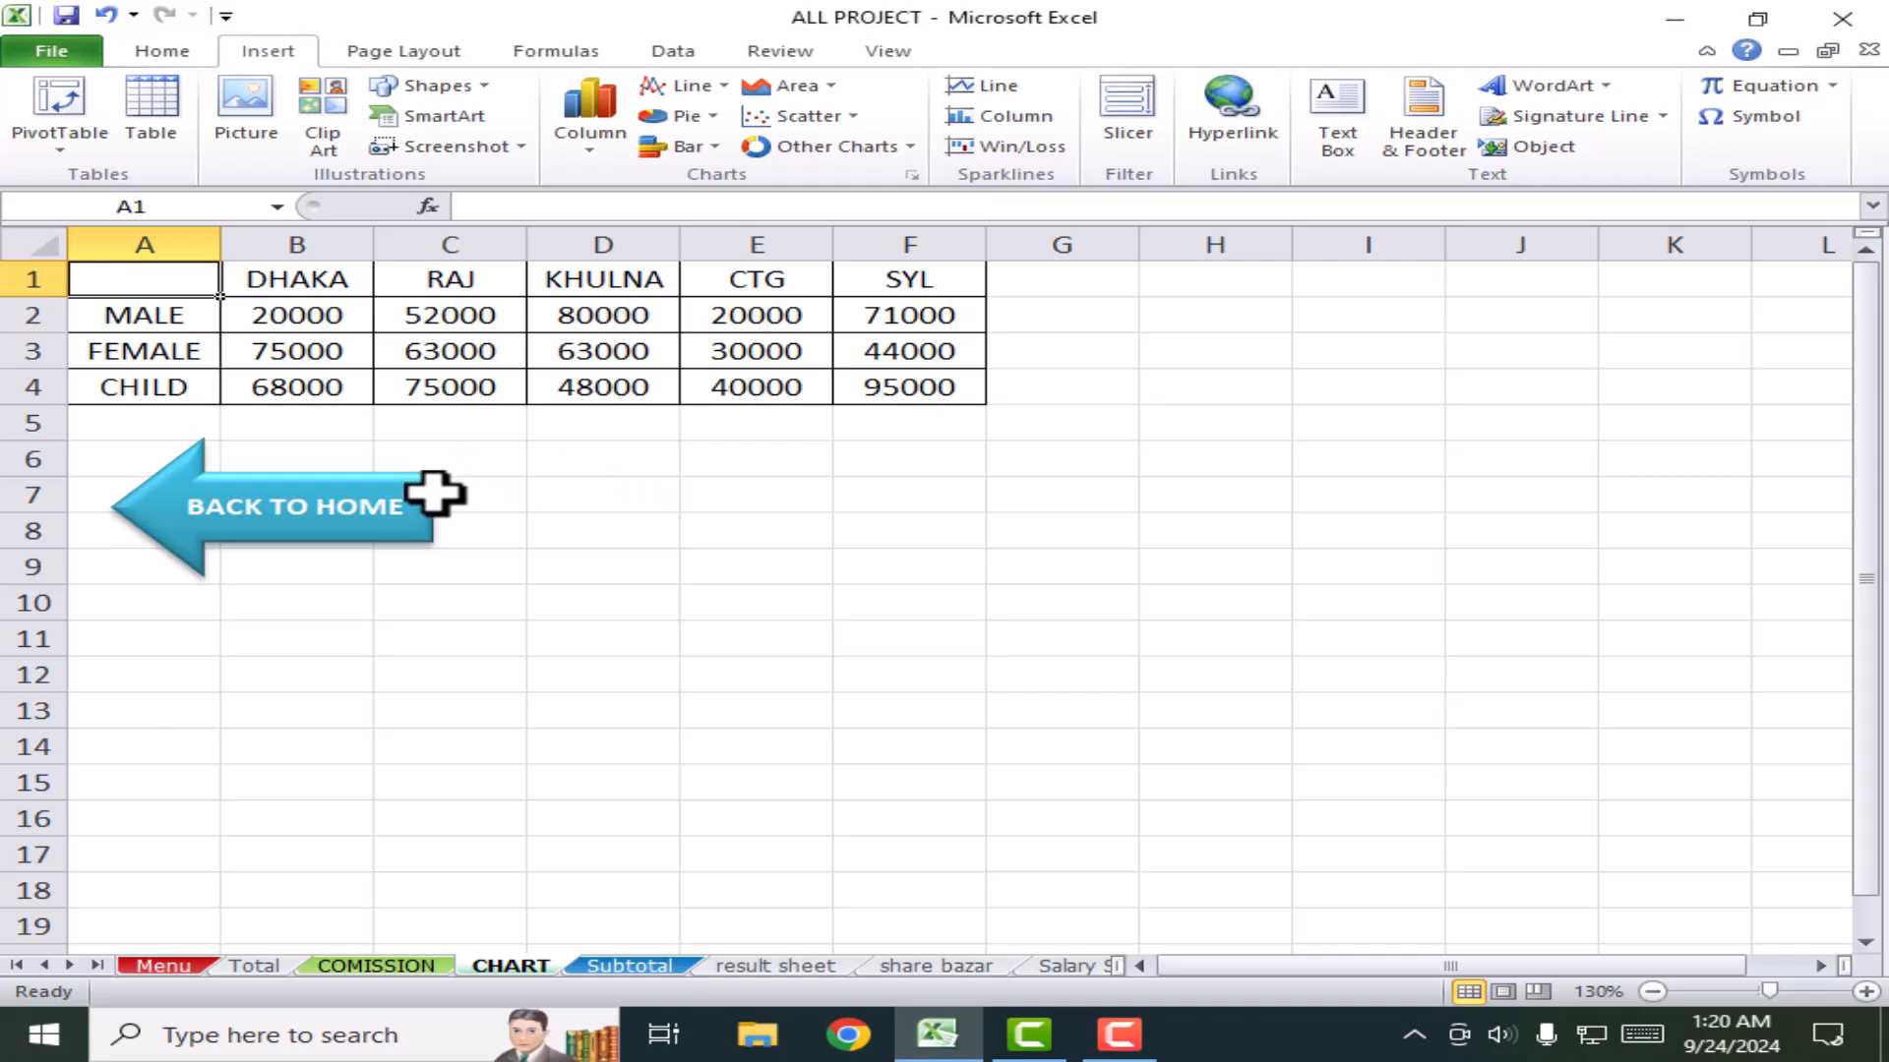
# Step: Copy the BACK TO HOME arrow and paste it beside the tables on the Total and COMISSION sheets
pyautogui.click(718, 526)
pyautogui.rightClick(404, 482)
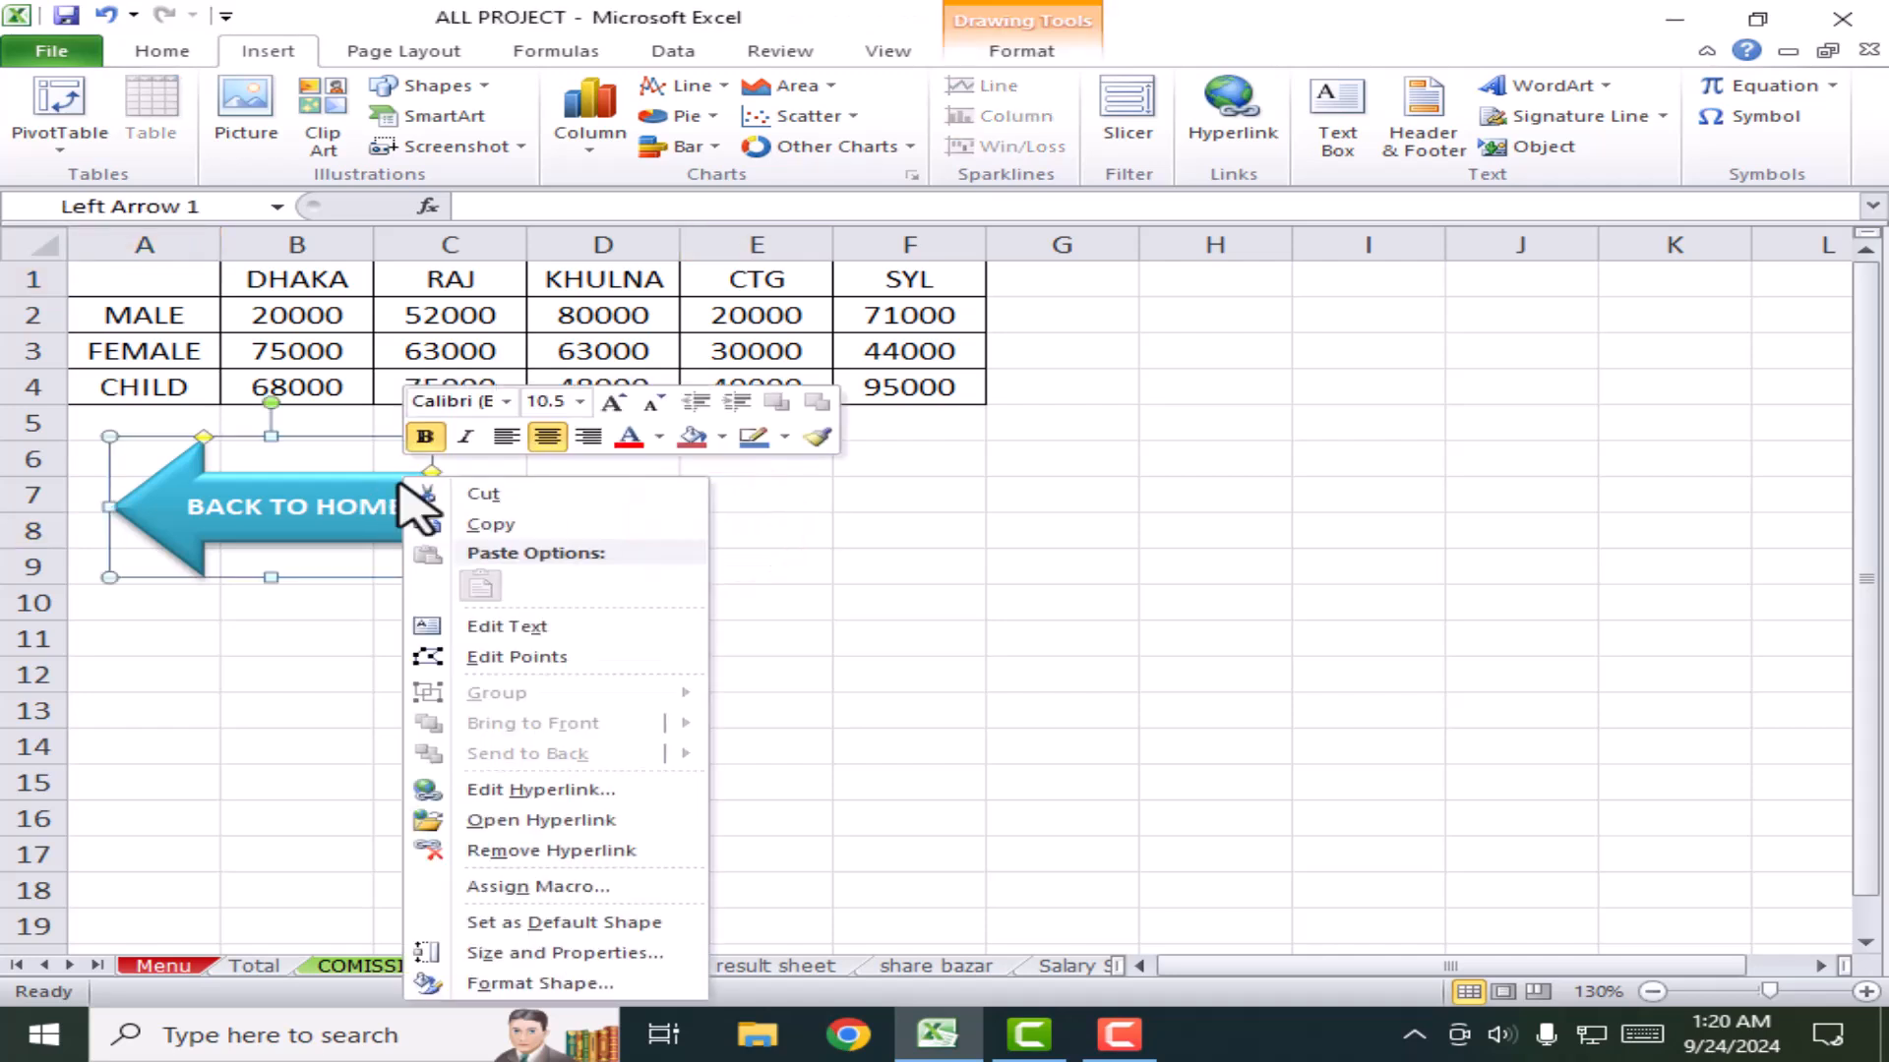
pyautogui.rightClick(355, 479)
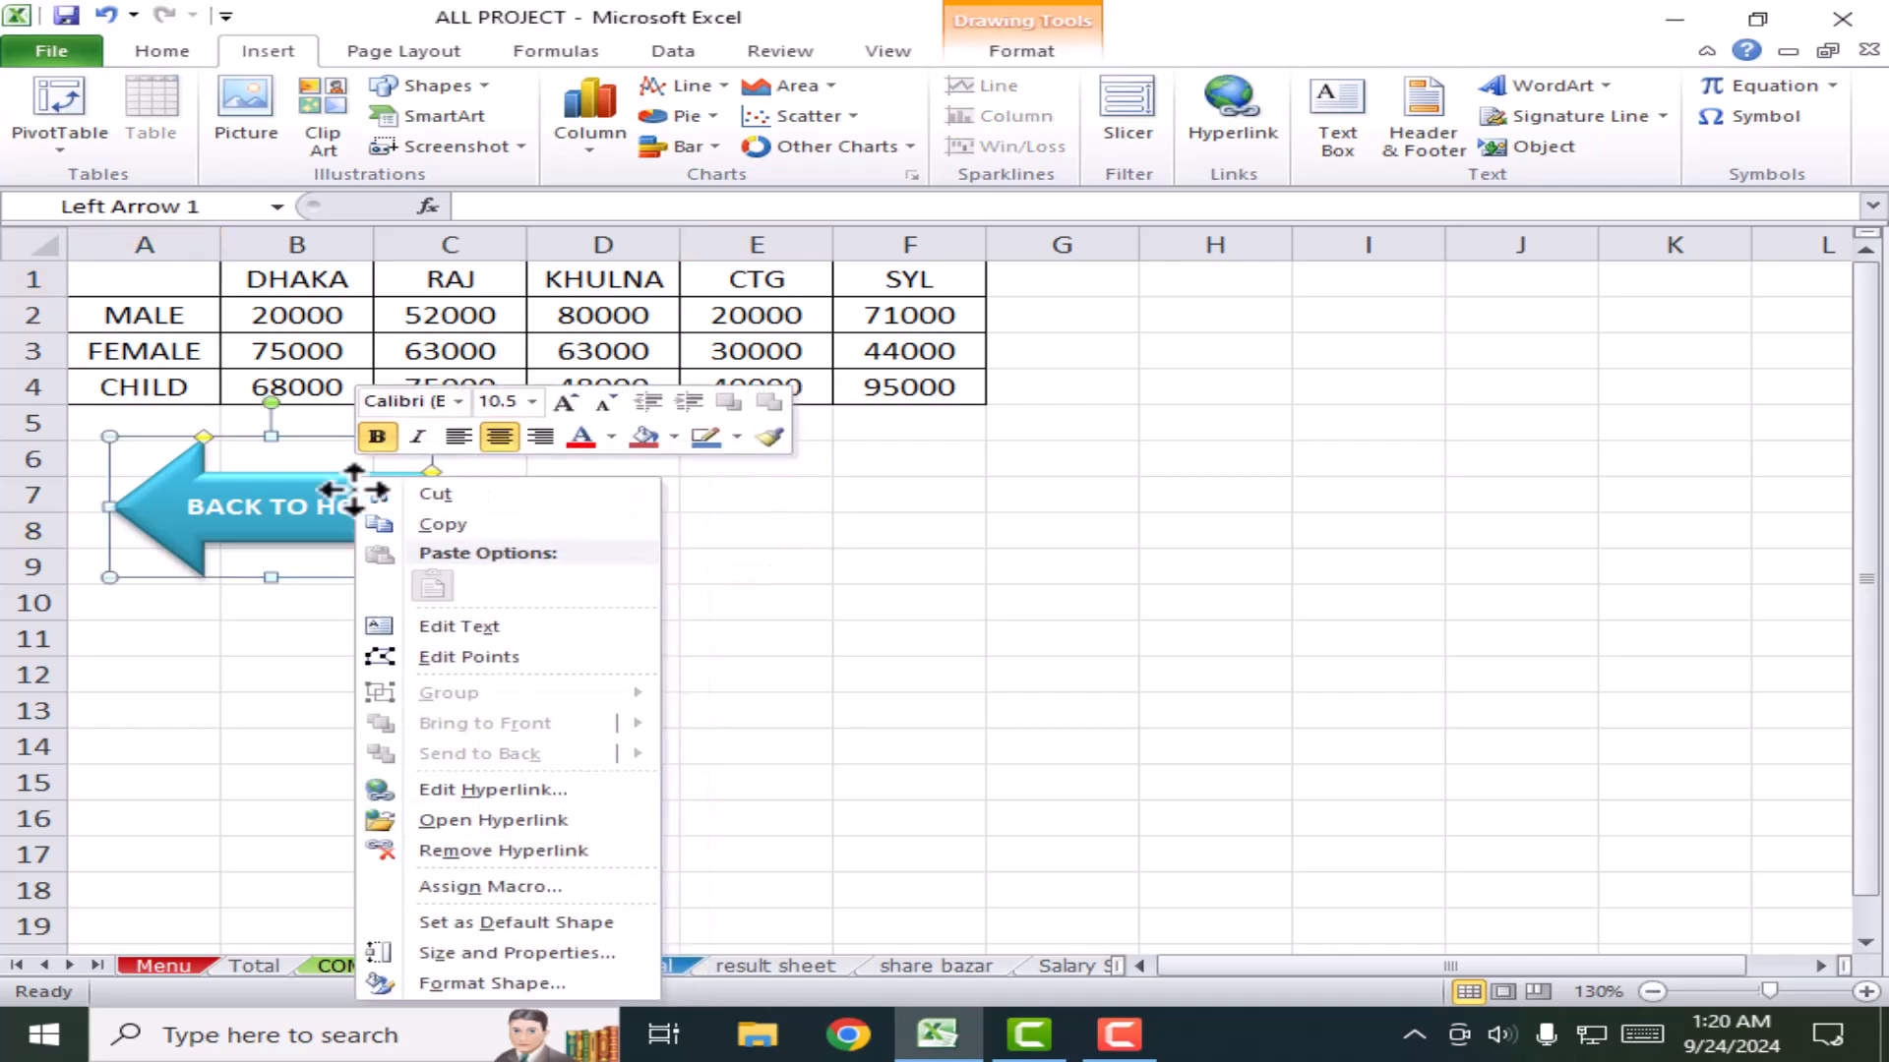
pyautogui.click(425, 524)
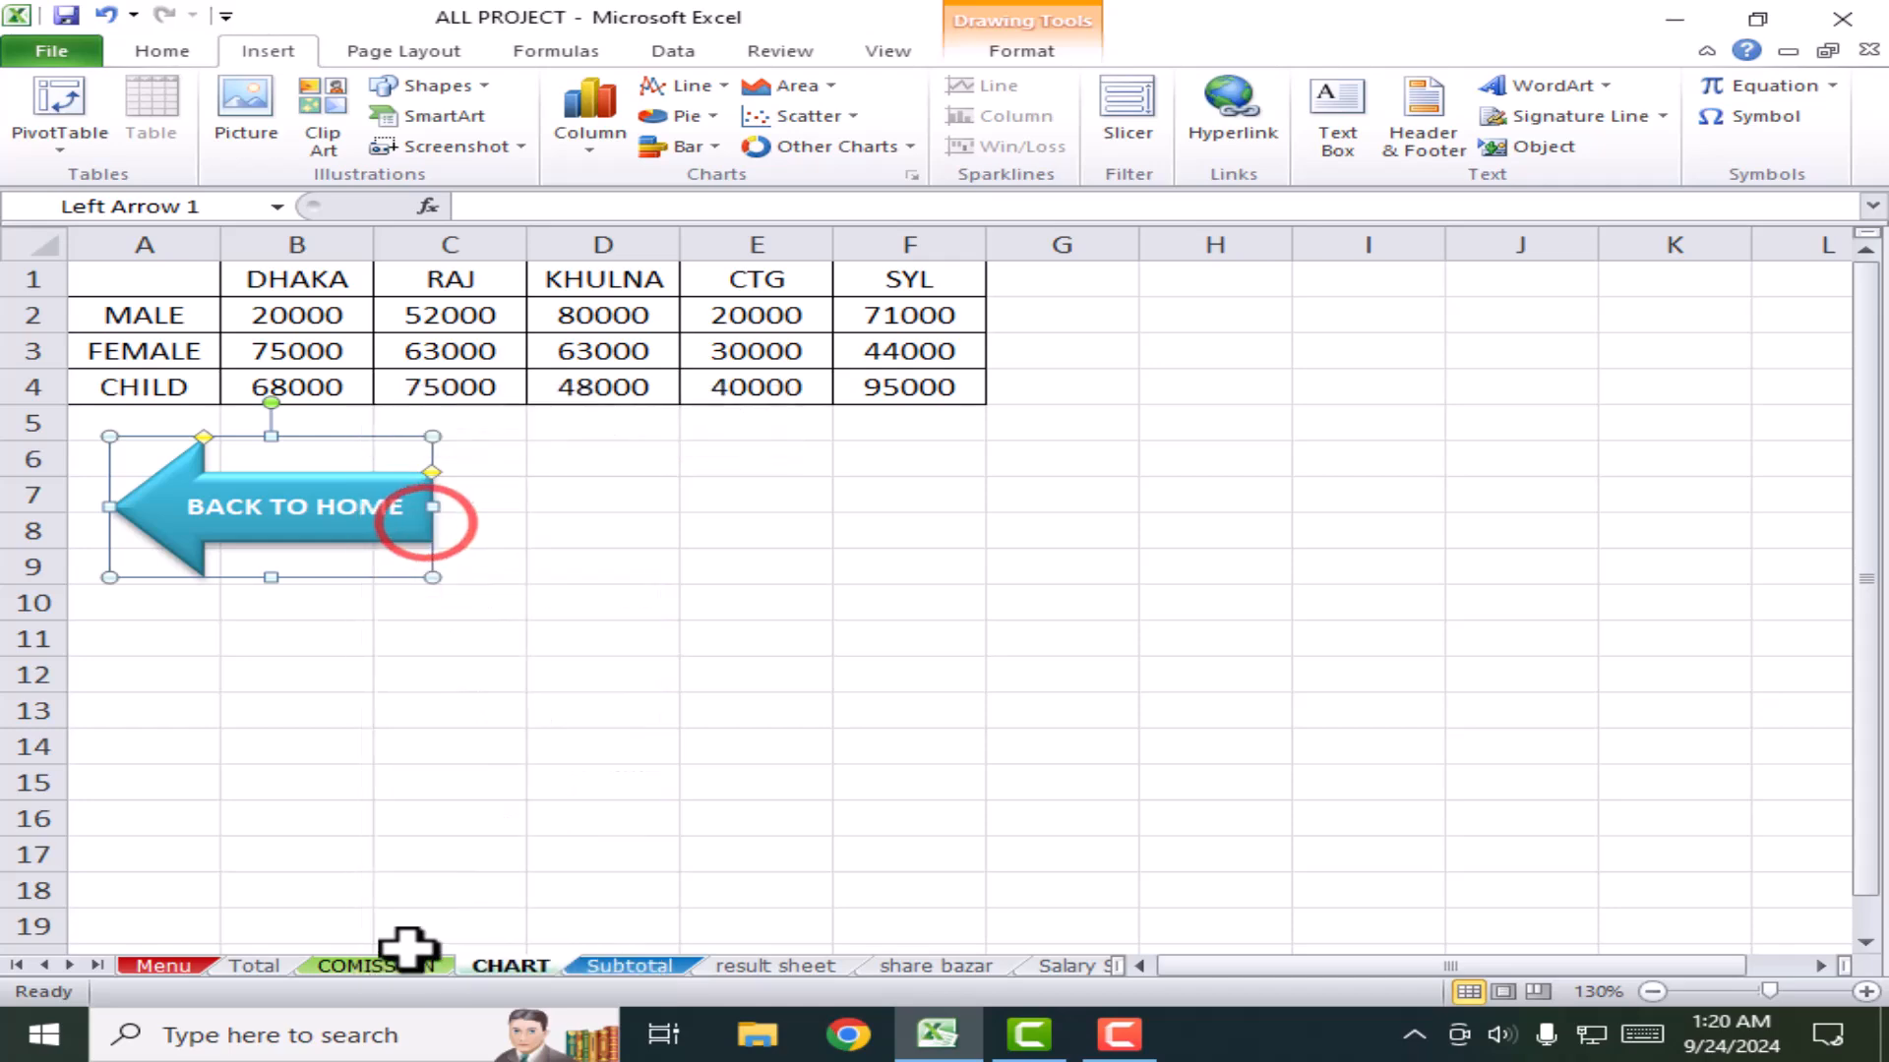
pyautogui.click(234, 963)
pyautogui.click(229, 705)
pyautogui.hotkey('ctrl', 'v')
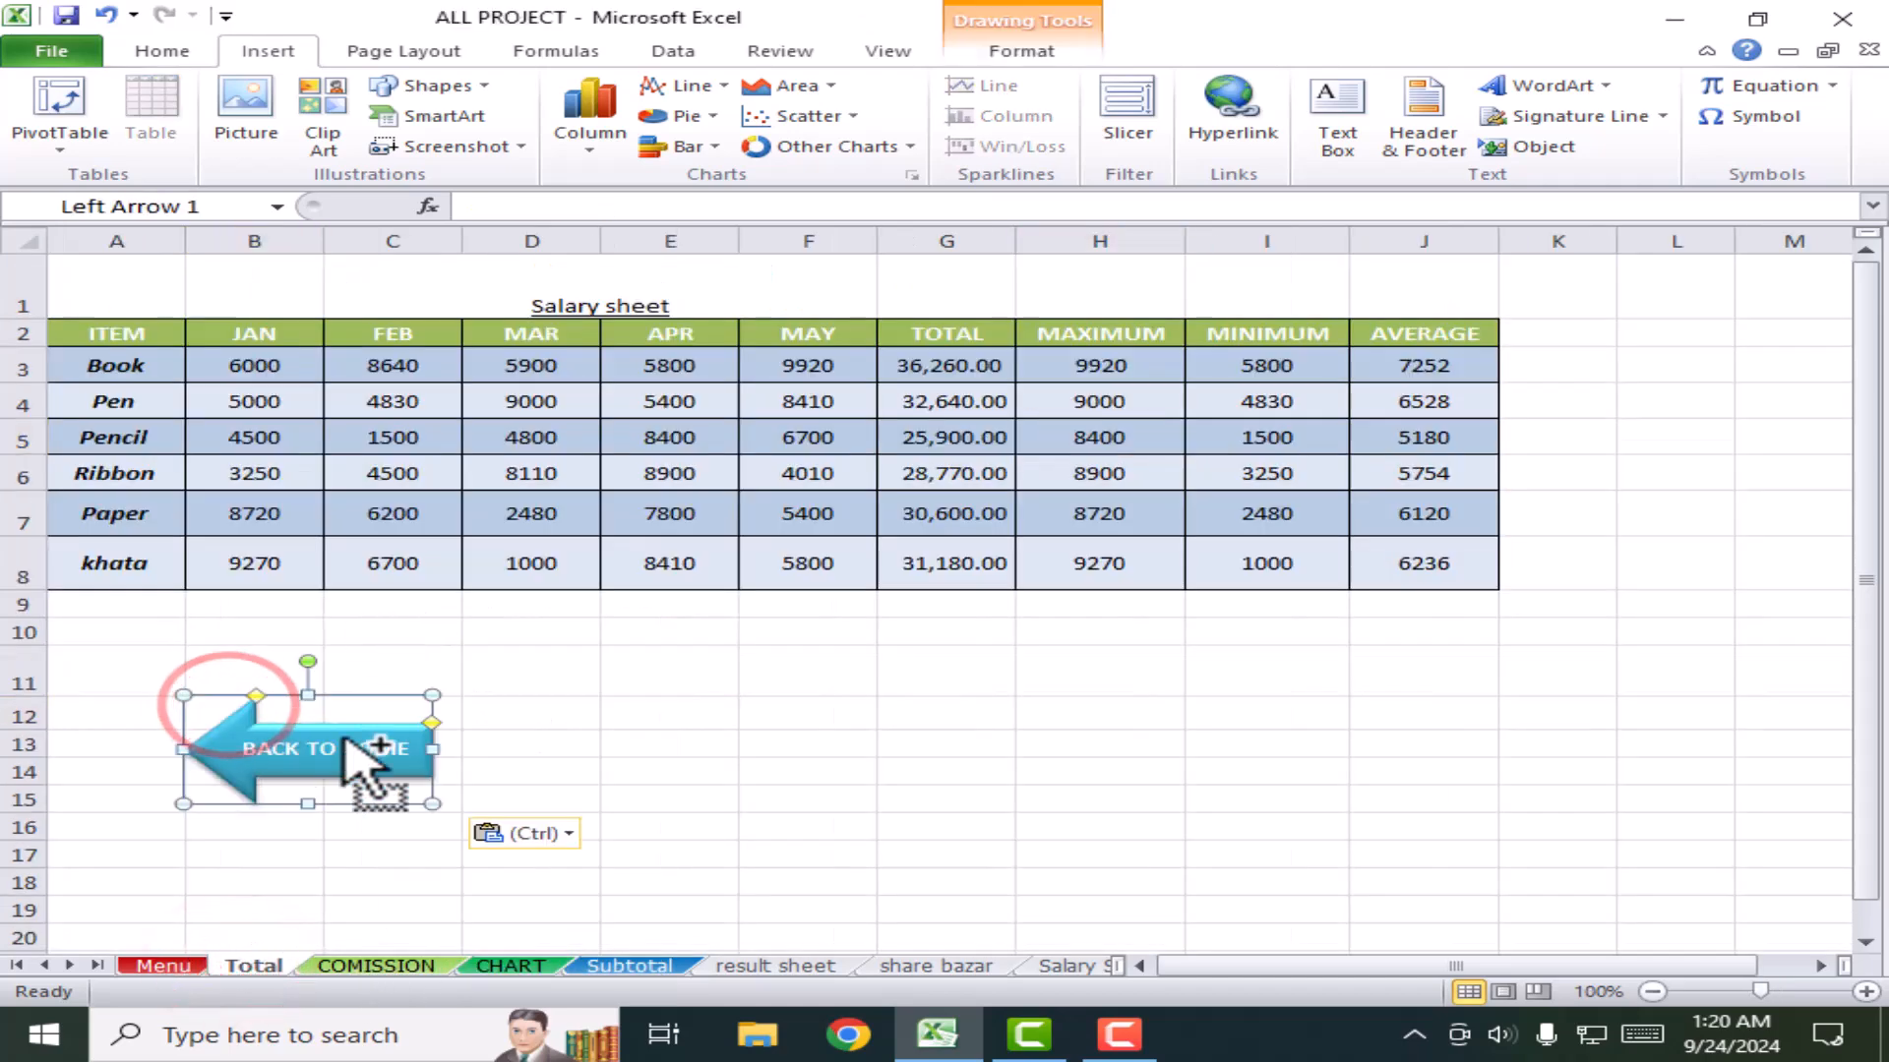
pyautogui.moveTo(377, 733); pyautogui.dragTo(242, 609)
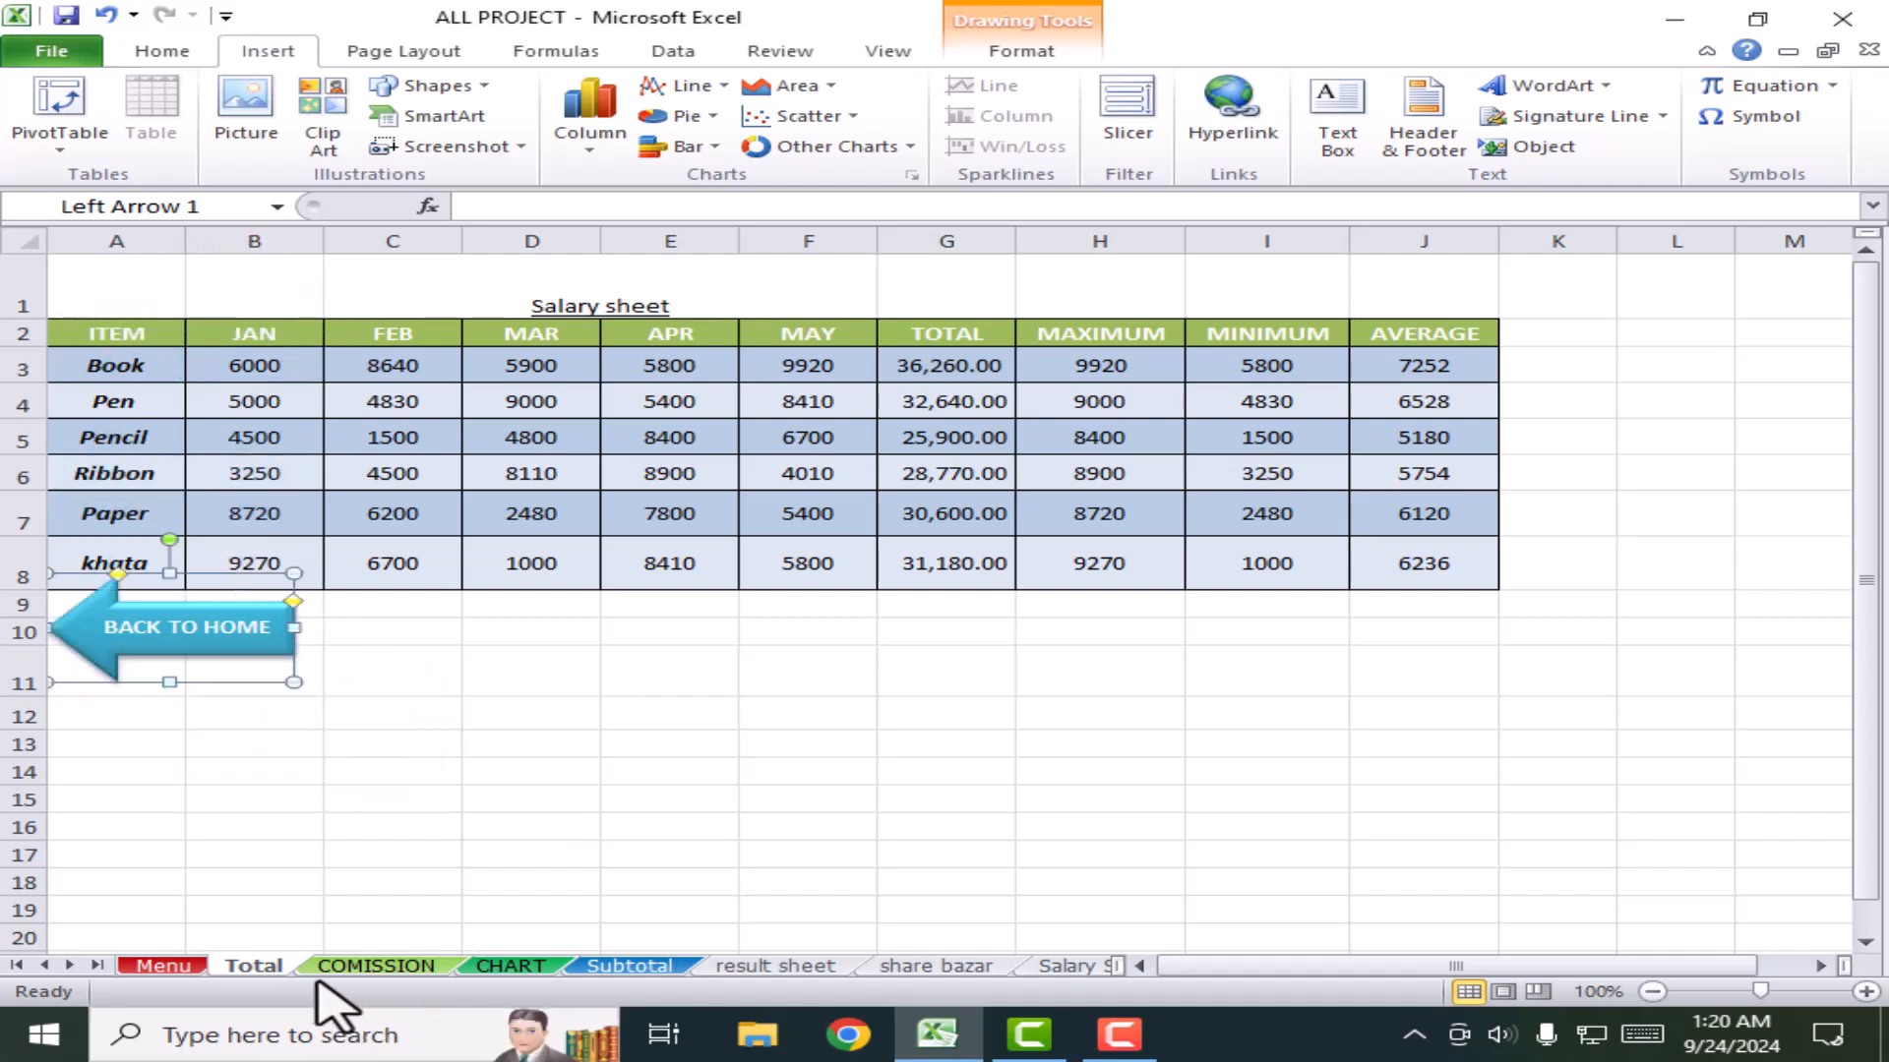
pyautogui.click(356, 967)
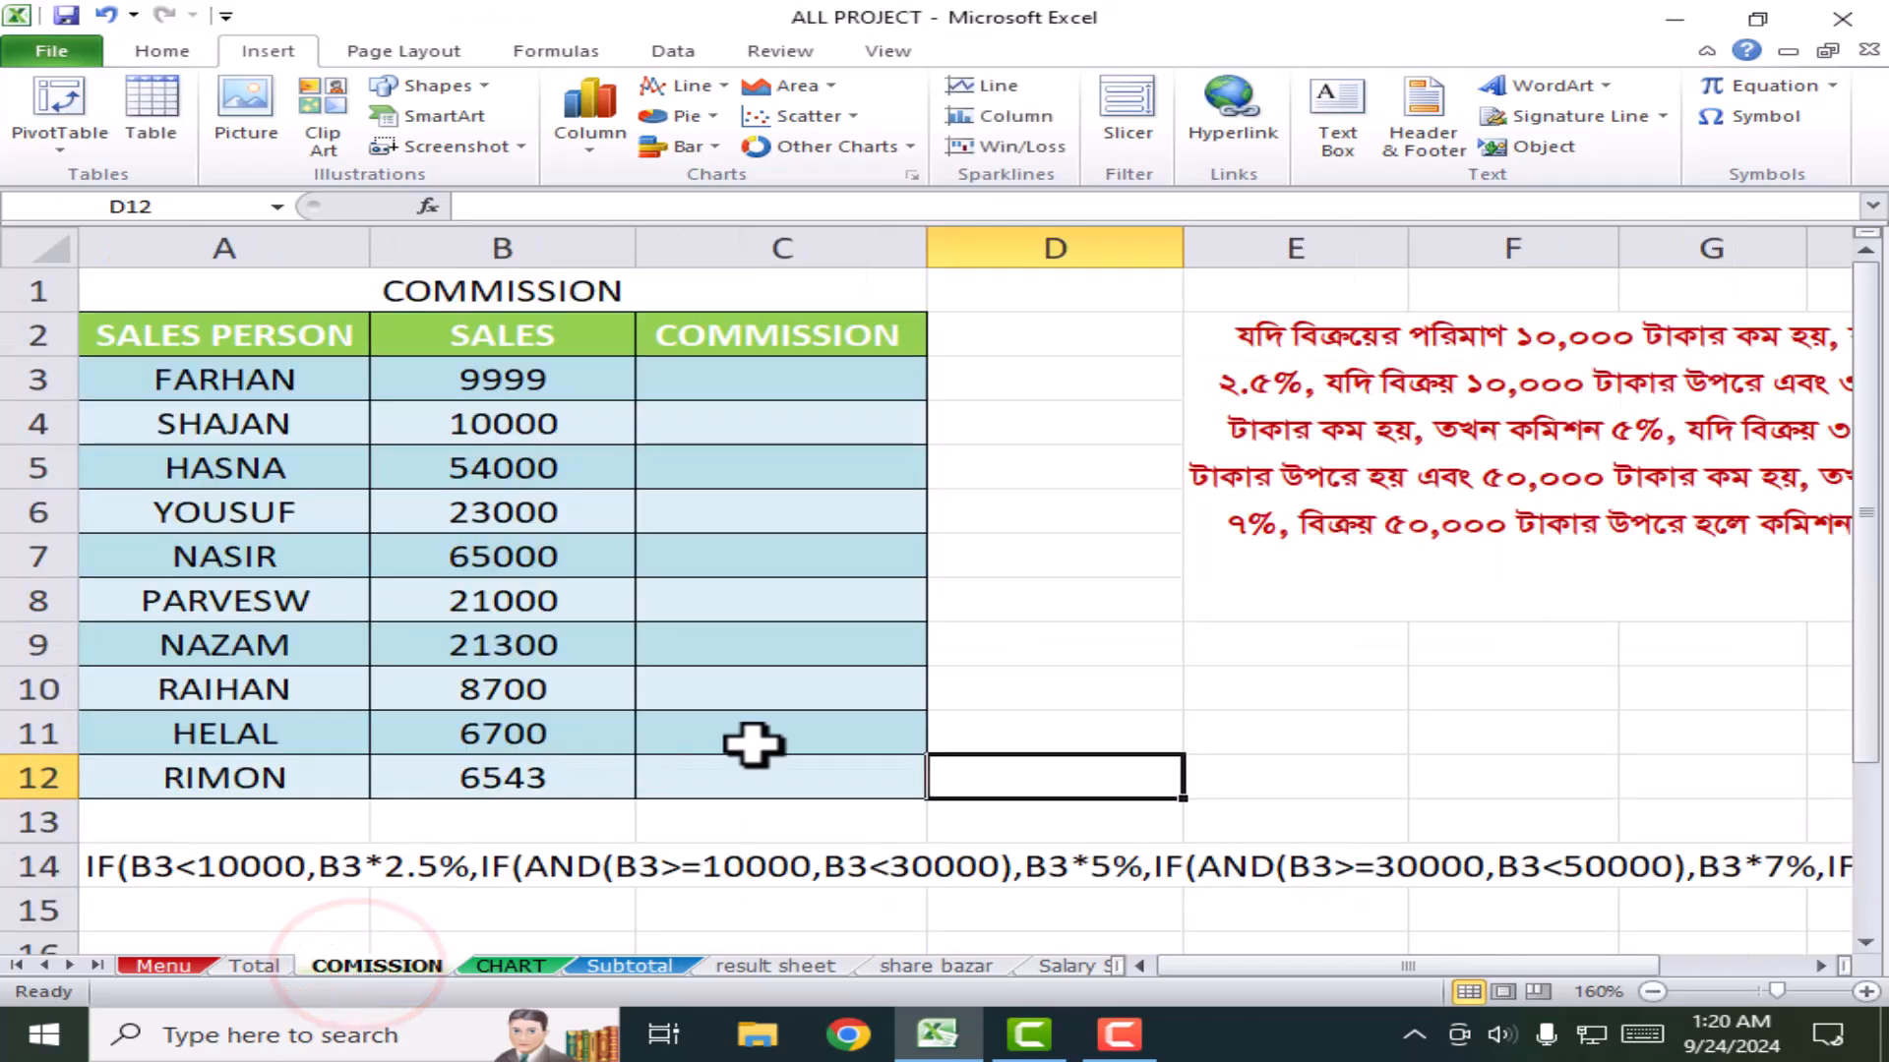
pyautogui.hotkey('ctrl', 'v')
pyautogui.moveTo(1205, 821); pyautogui.dragTo(1306, 649)
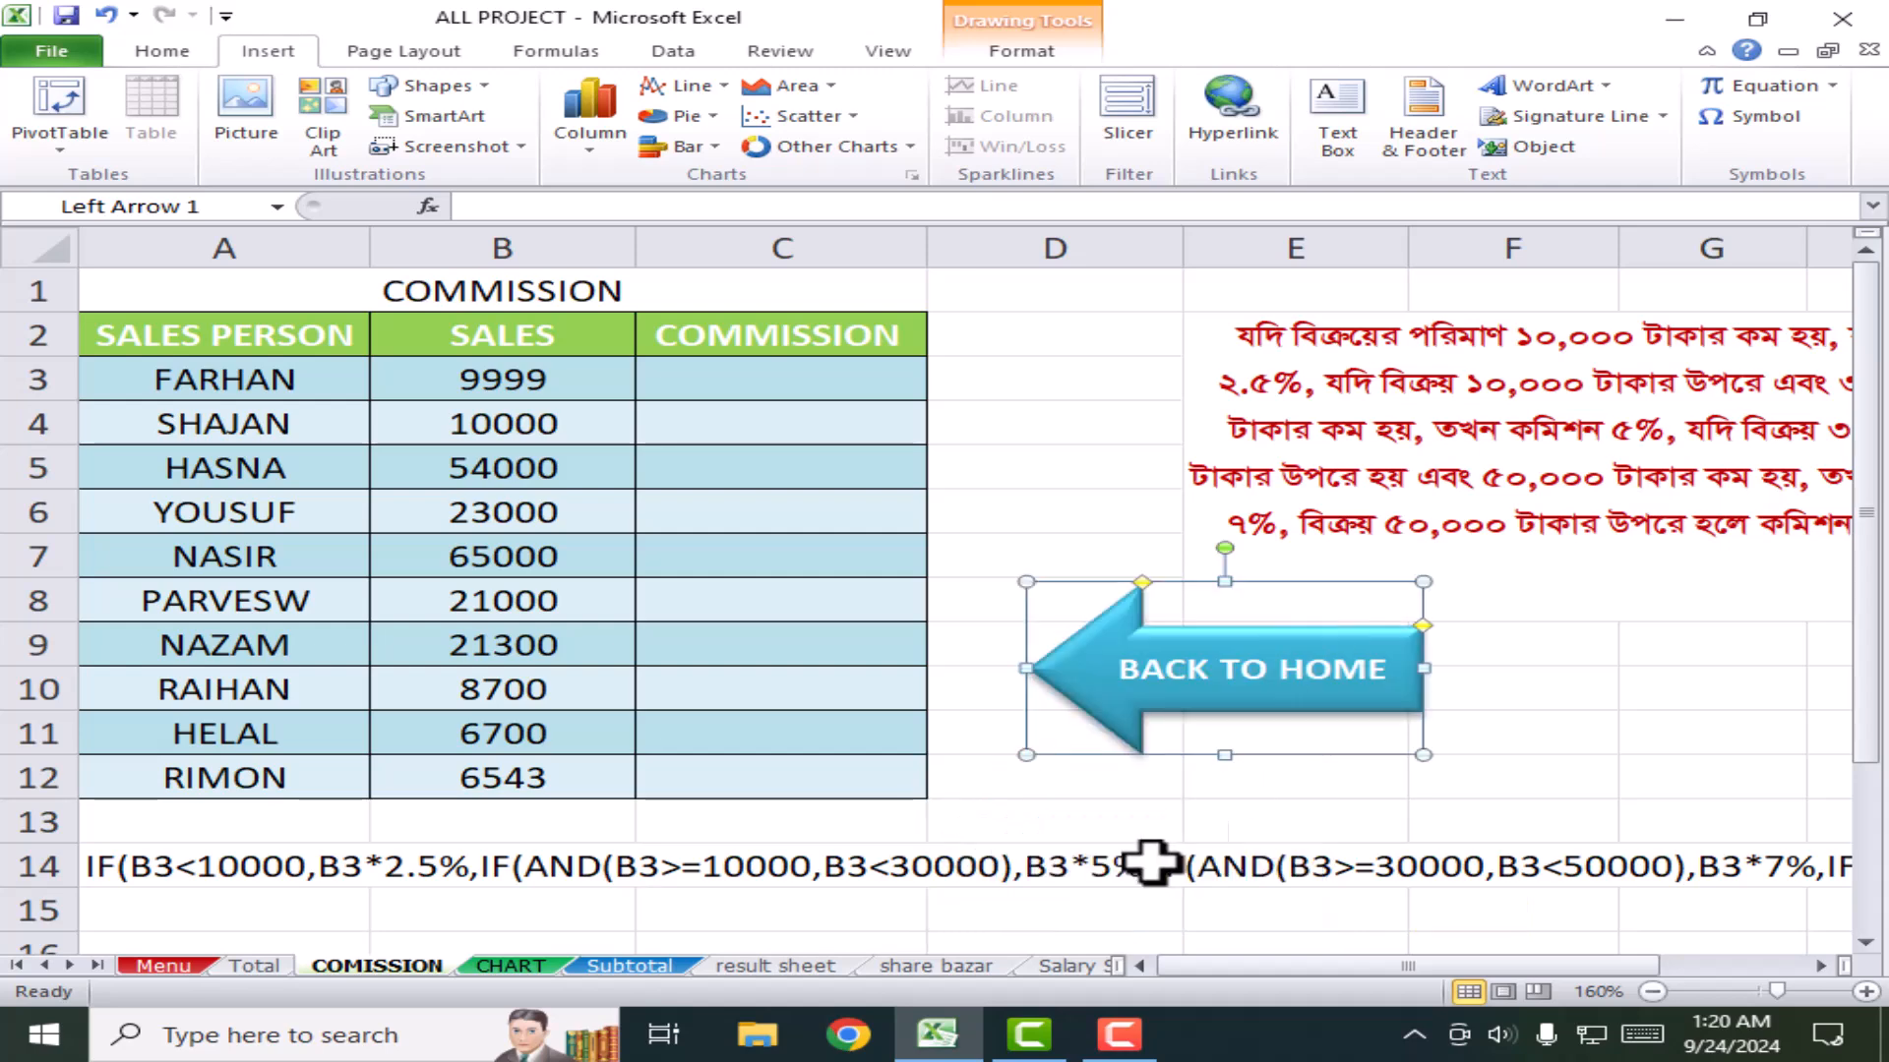
# Step: Paste the arrow below the tables on the Subtotal and result sheets
pyautogui.click(629, 965)
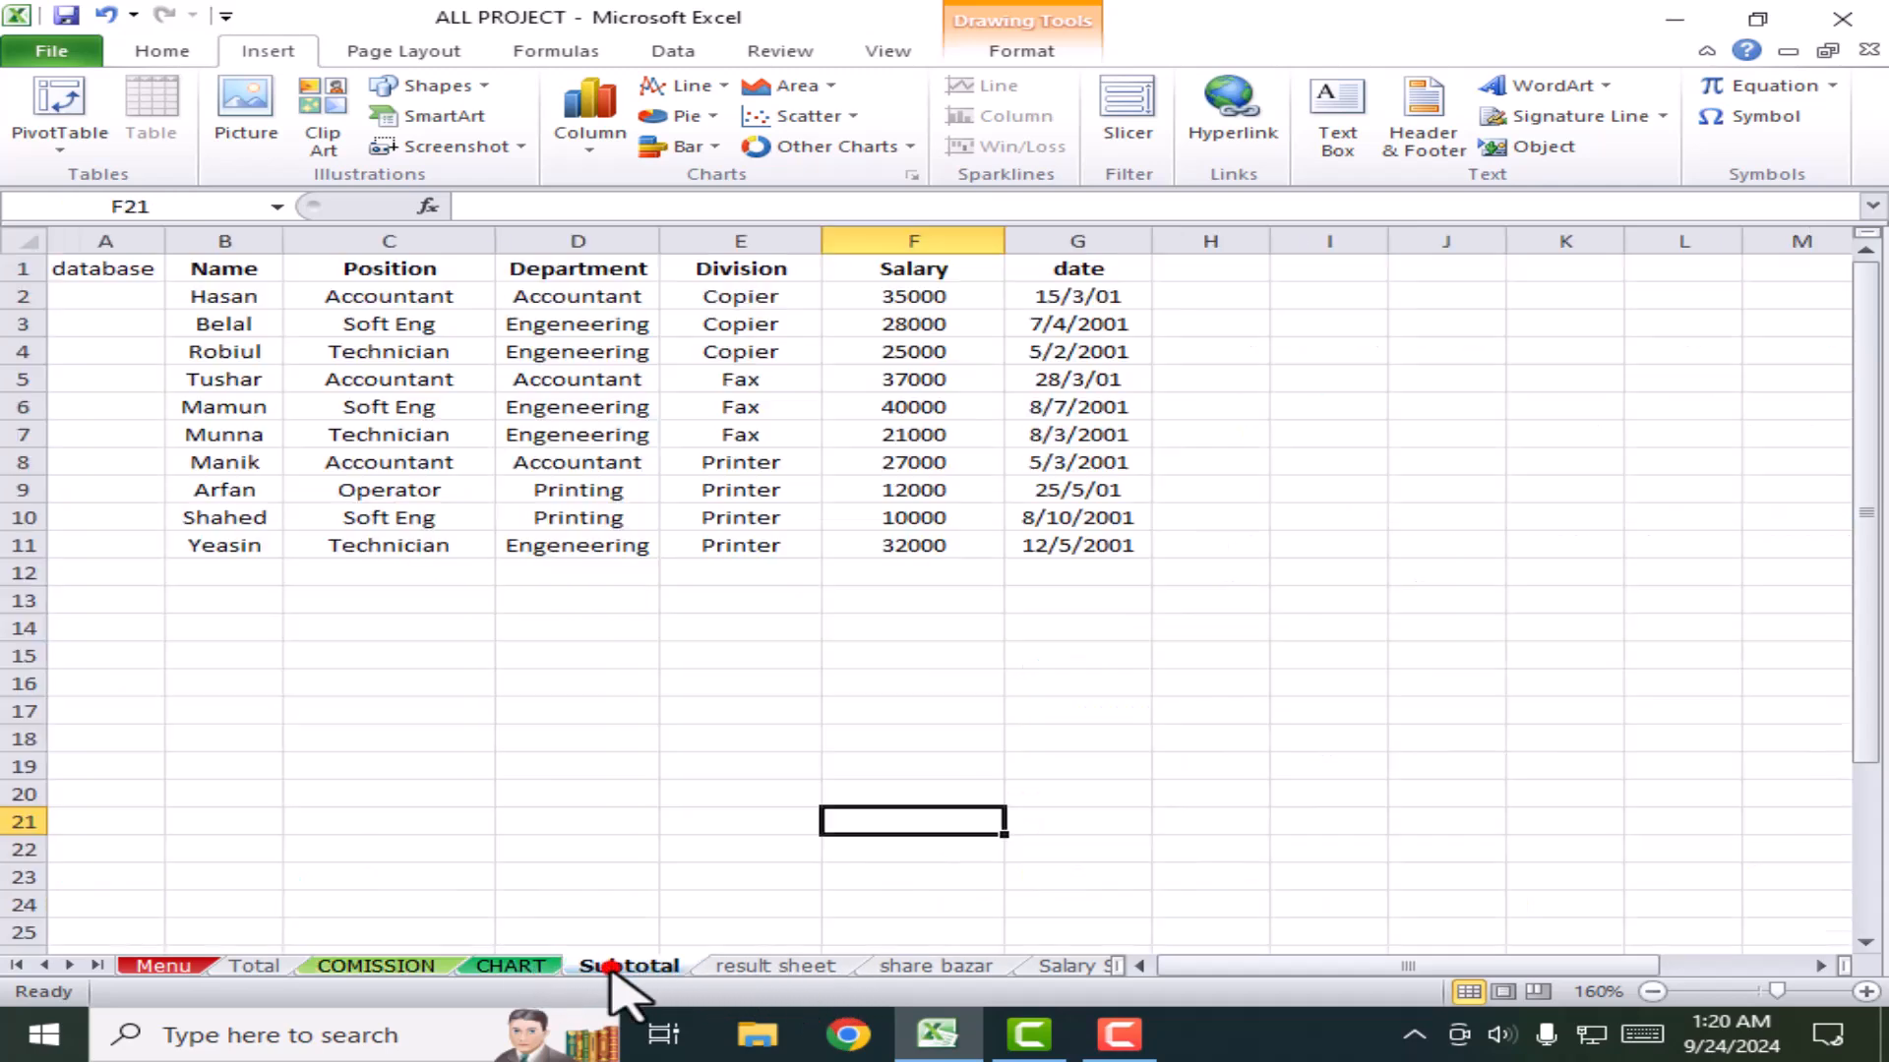
pyautogui.hotkey('ctrl', 'v')
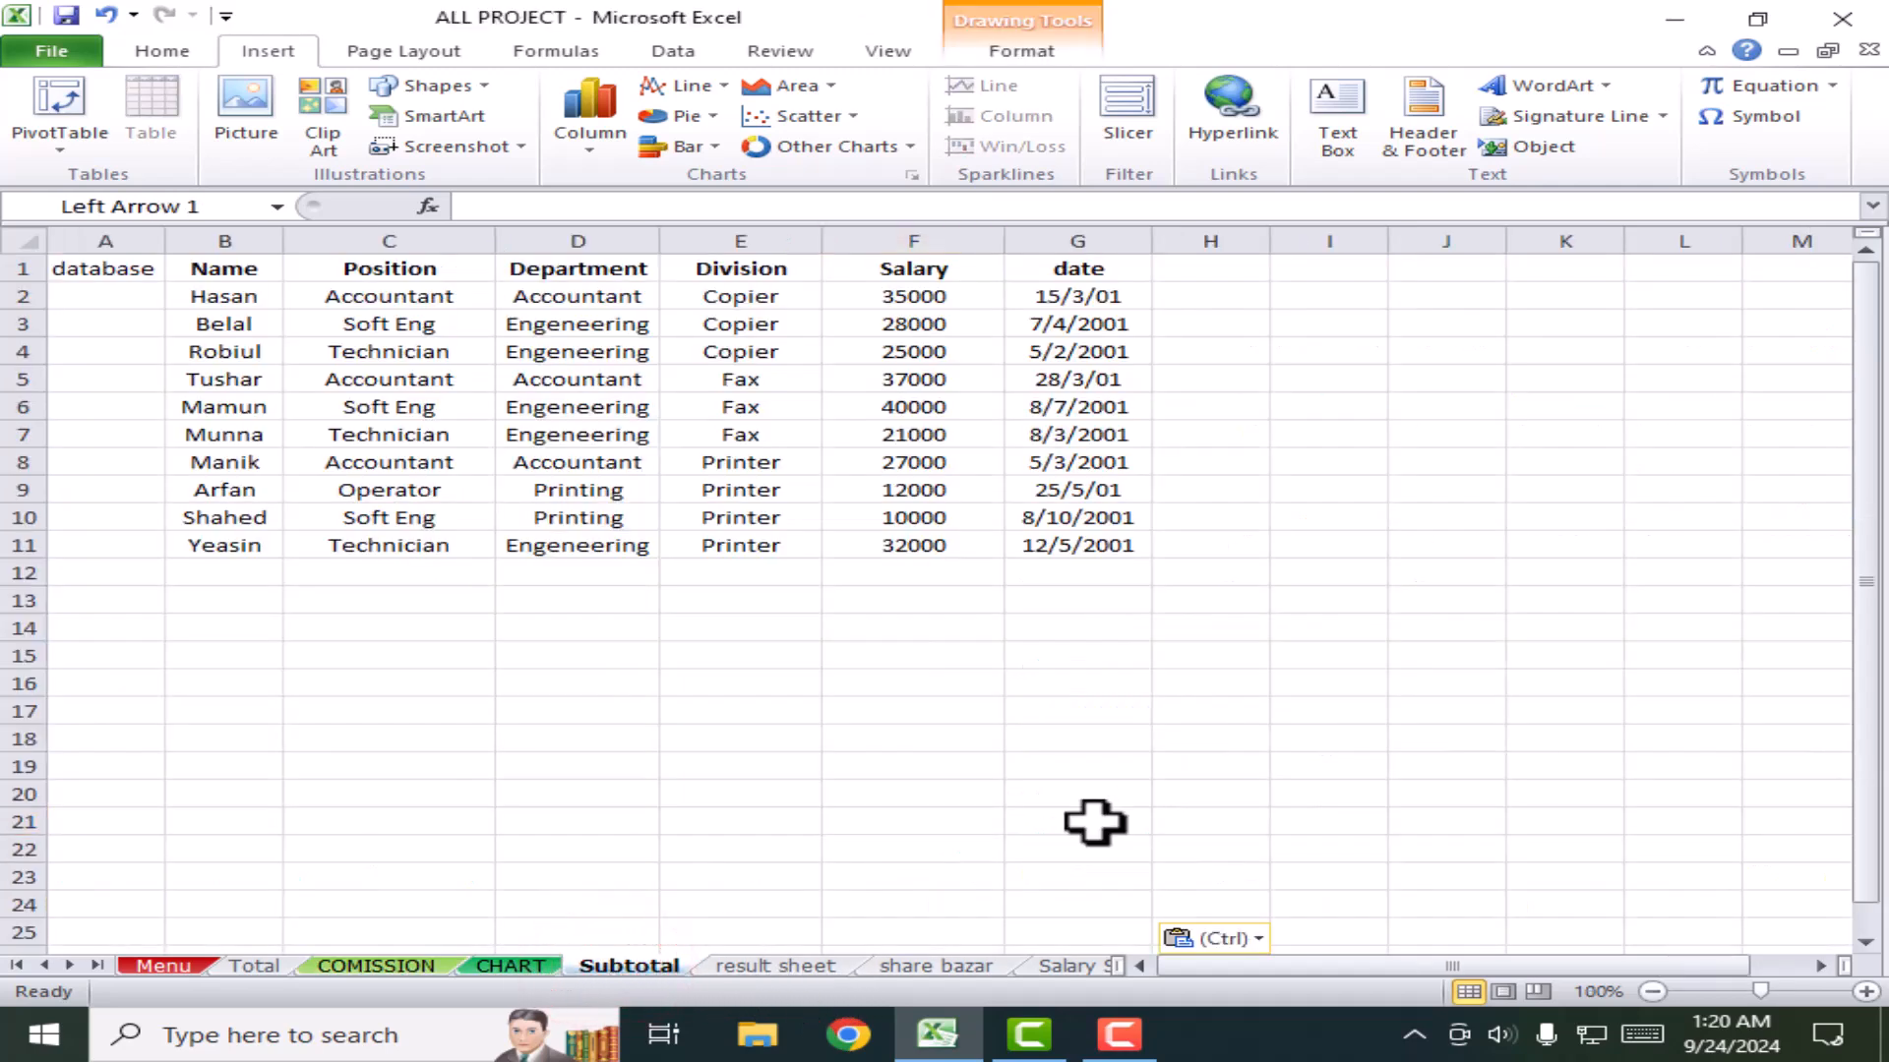
pyautogui.moveTo(1033, 844)
pyautogui.mouseDown()
pyautogui.moveTo(411, 620)
pyautogui.moveTo(304, 622)
pyautogui.mouseUp()
pyautogui.click(767, 969)
pyautogui.hotkey('ctrl', 'v')
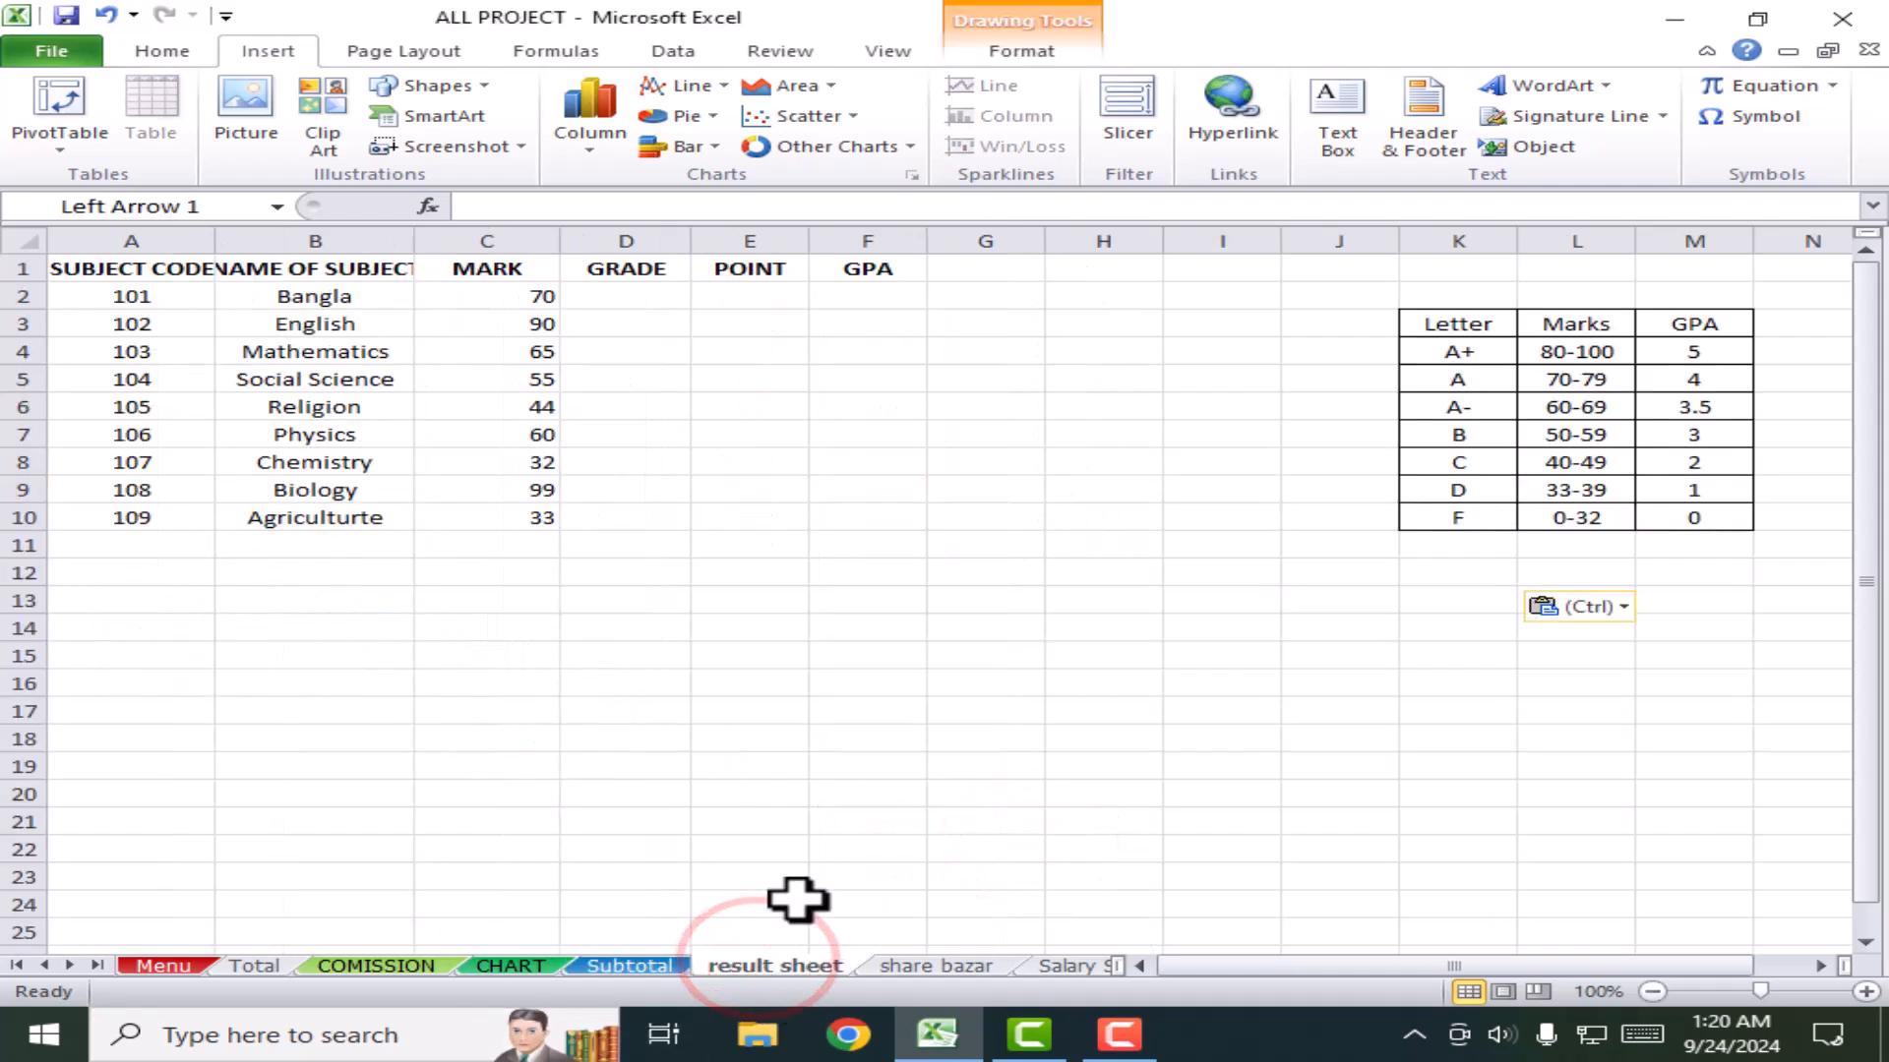
pyautogui.moveTo(1319, 555); pyautogui.dragTo(221, 607)
# Step: Paste the arrow onto share bazar and Salary Sheet, and move the ELECTRIC BILL arrow beside AMOUNT
pyautogui.click(934, 966)
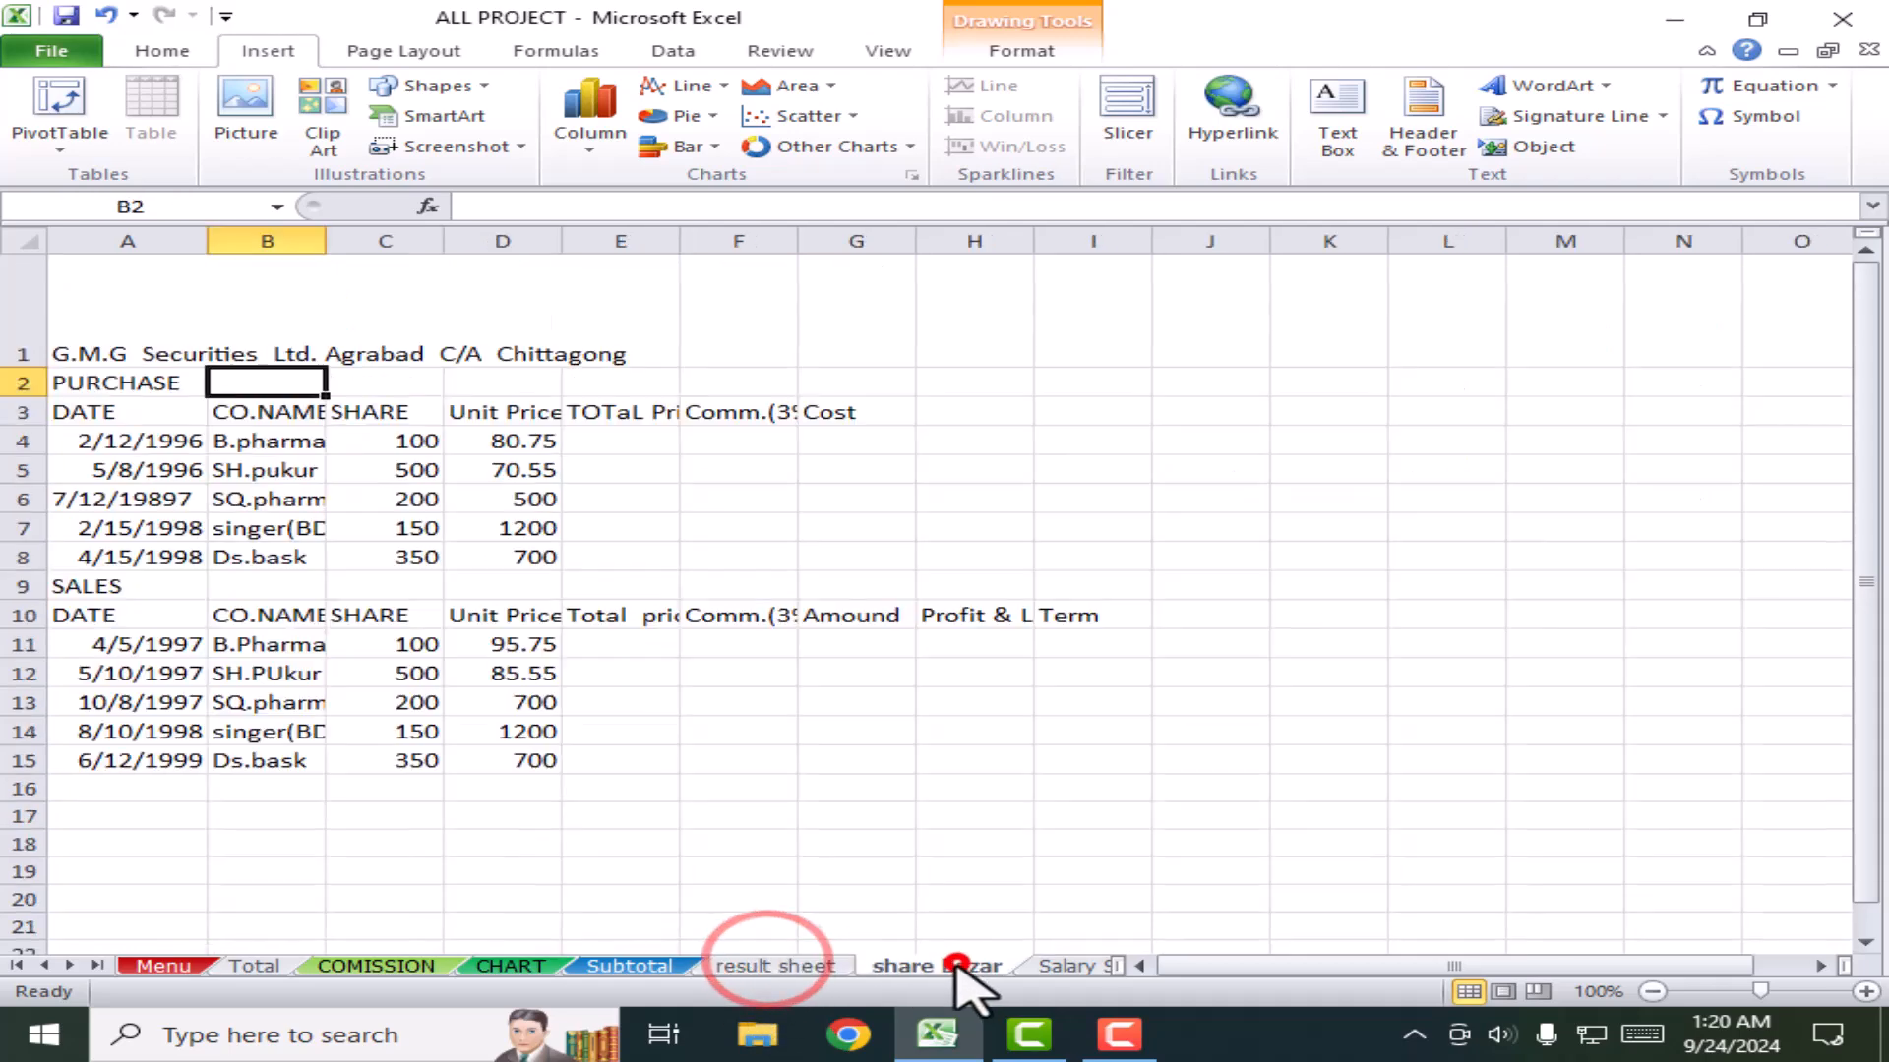
pyautogui.hotkey('ctrl', 'v')
pyautogui.moveTo(378, 409); pyautogui.dragTo(240, 294)
pyautogui.click(777, 966)
pyautogui.click(924, 965)
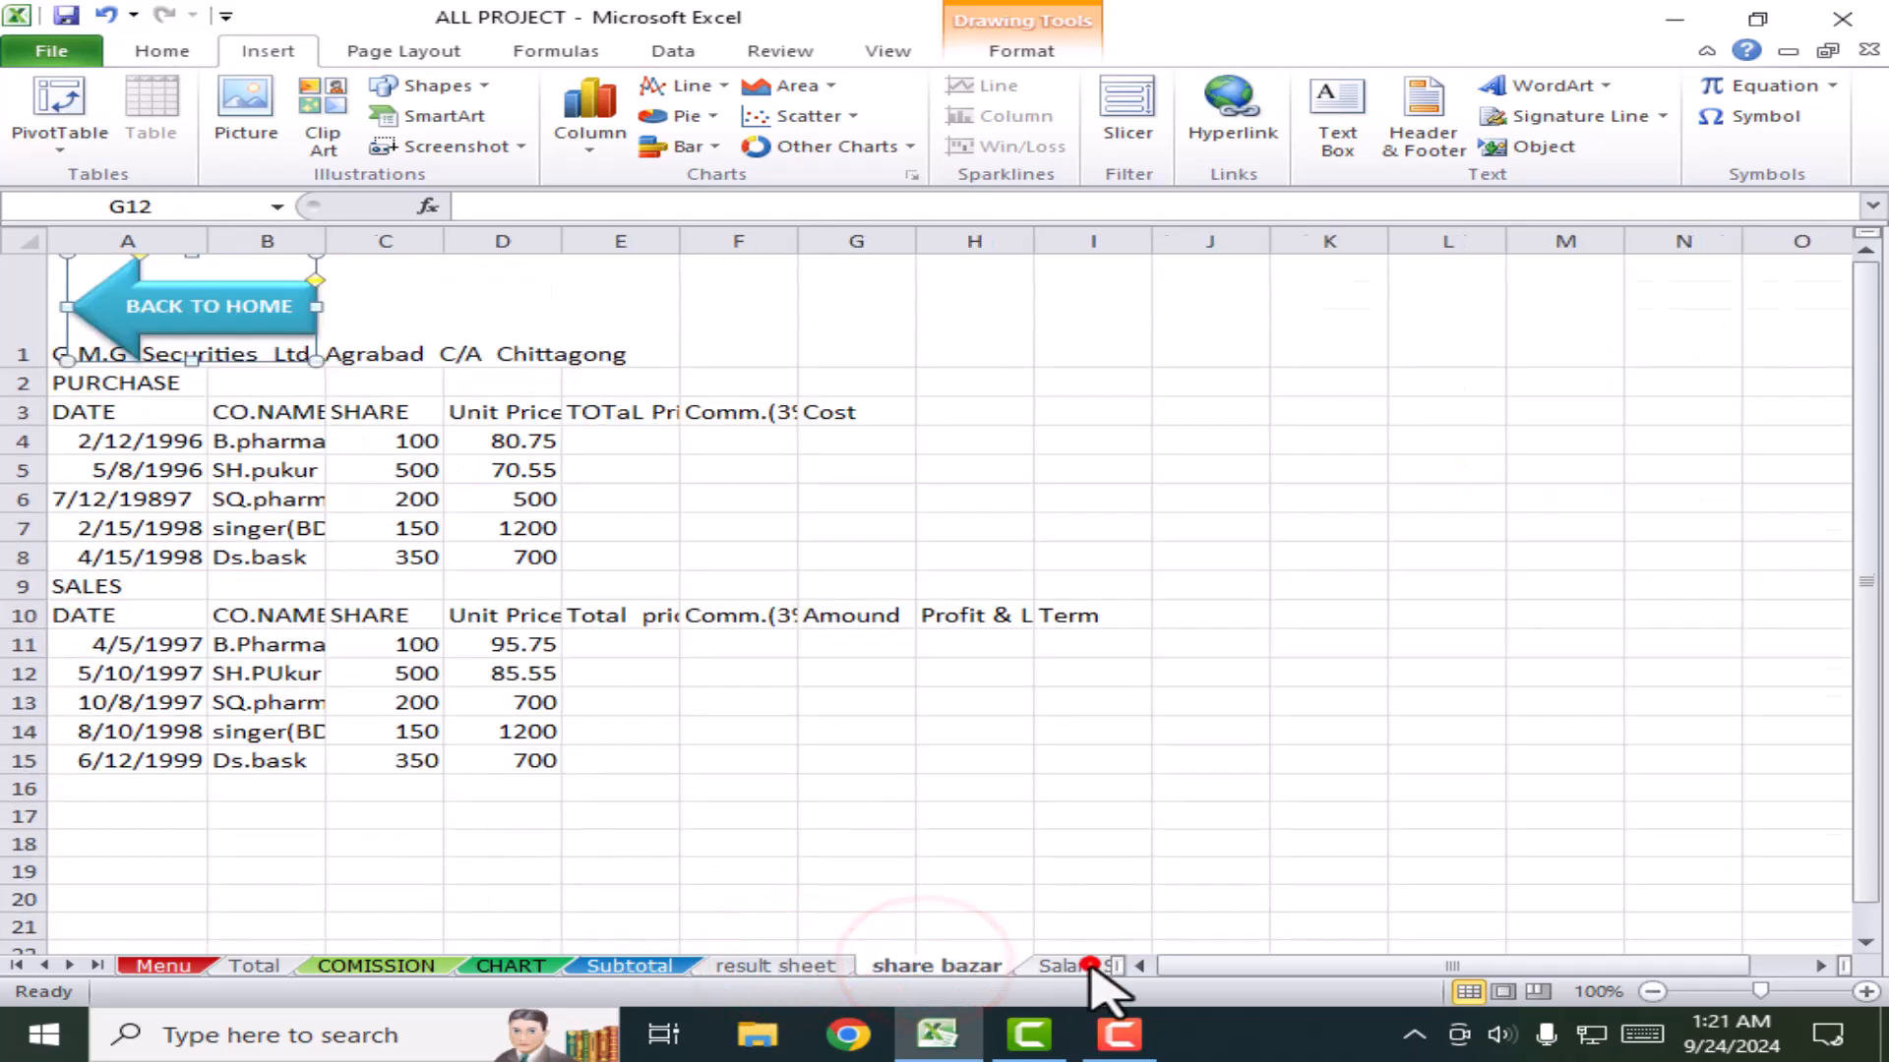
pyautogui.click(1072, 966)
pyautogui.hotkey('ctrl', 'v')
pyautogui.moveTo(1077, 602); pyautogui.dragTo(178, 608)
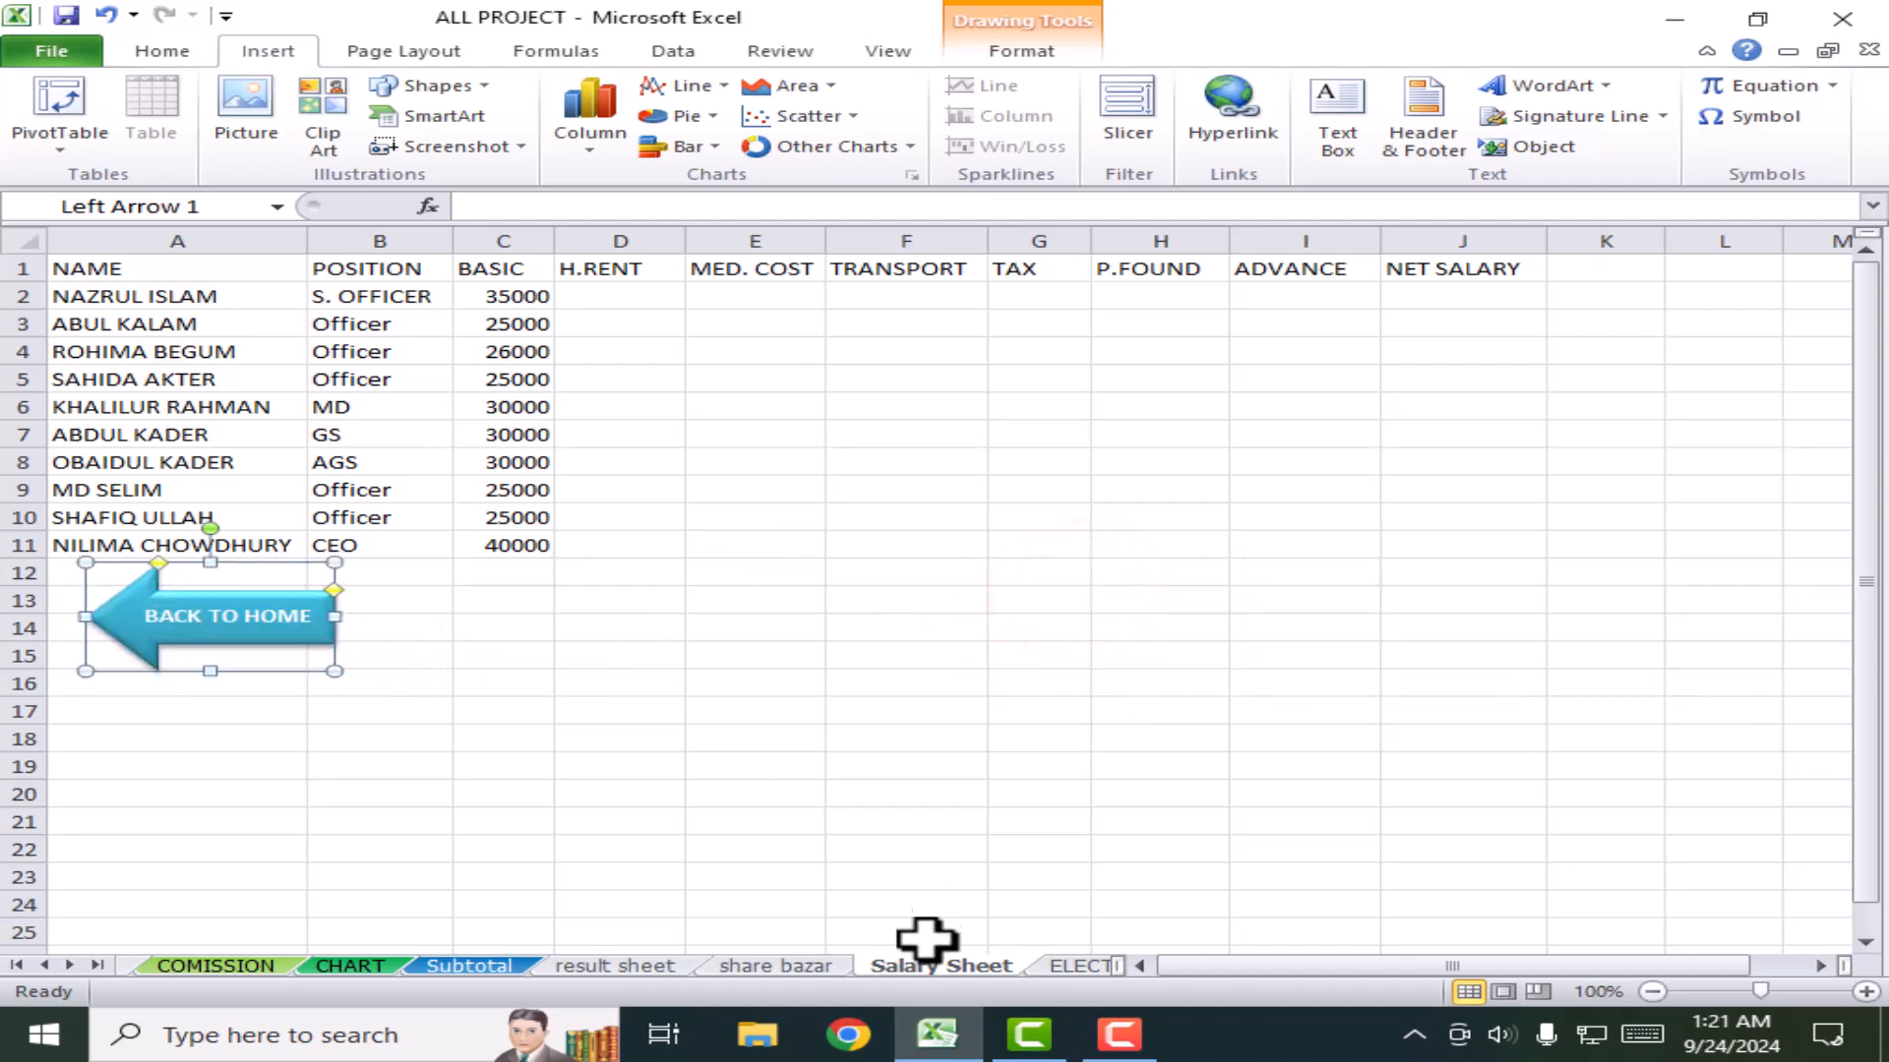
pyautogui.click(1077, 966)
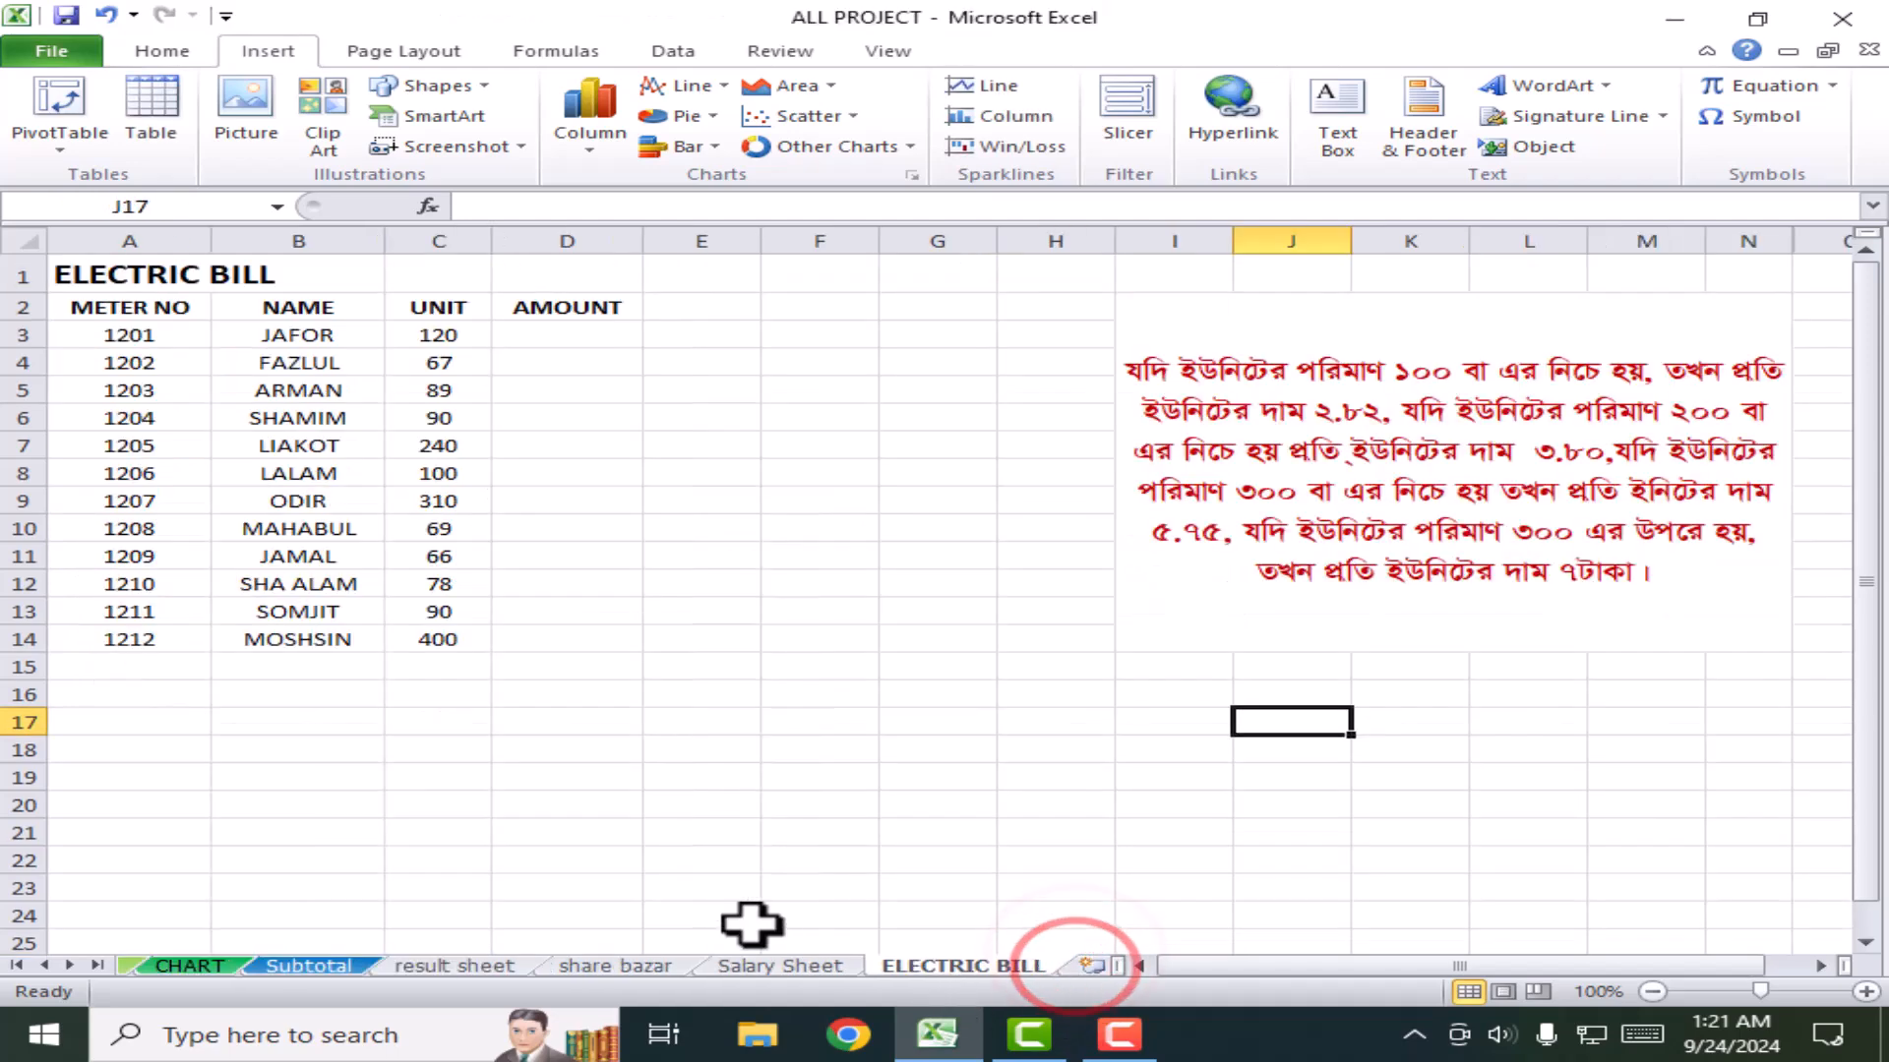
pyautogui.moveTo(1362, 753); pyautogui.dragTo(852, 295)
pyautogui.click(848, 523)
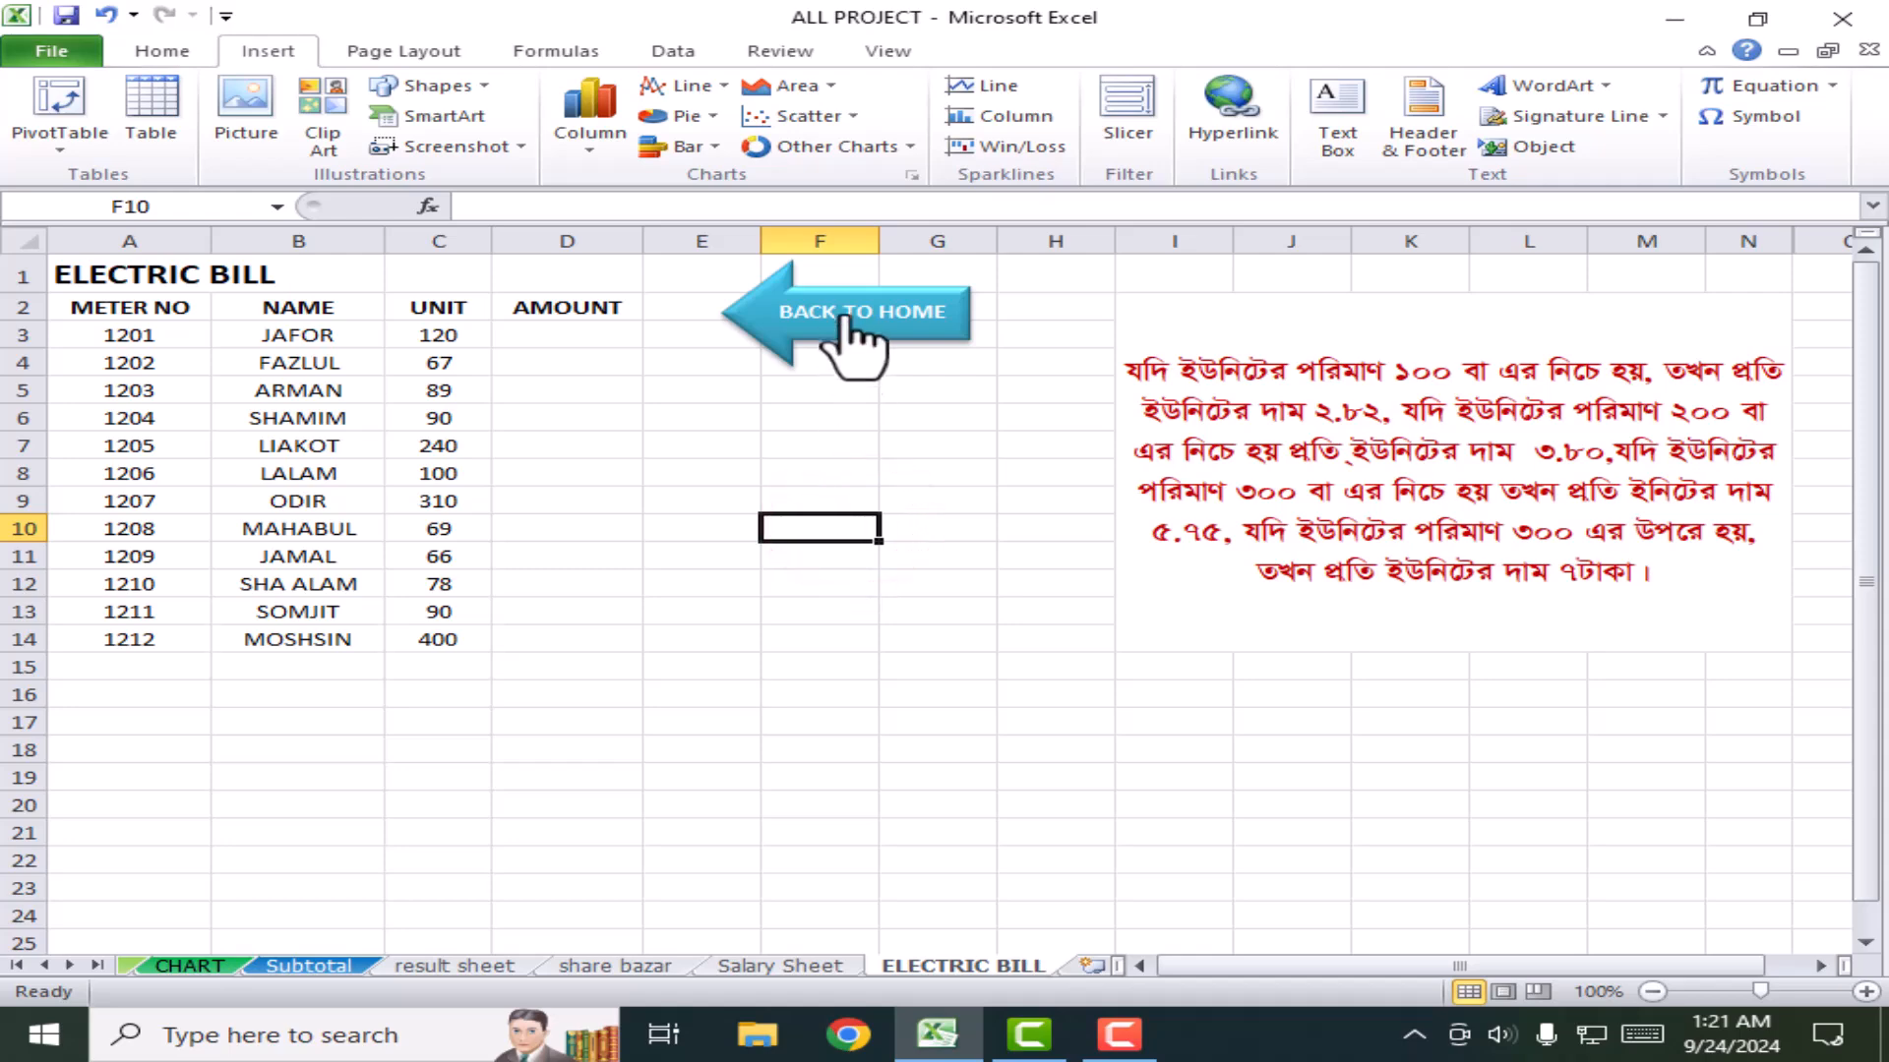
# Step: Test the BACK TO HOME link and the SUB TOTAL and ELECTRIC BILL menu buttons
pyautogui.click(927, 335)
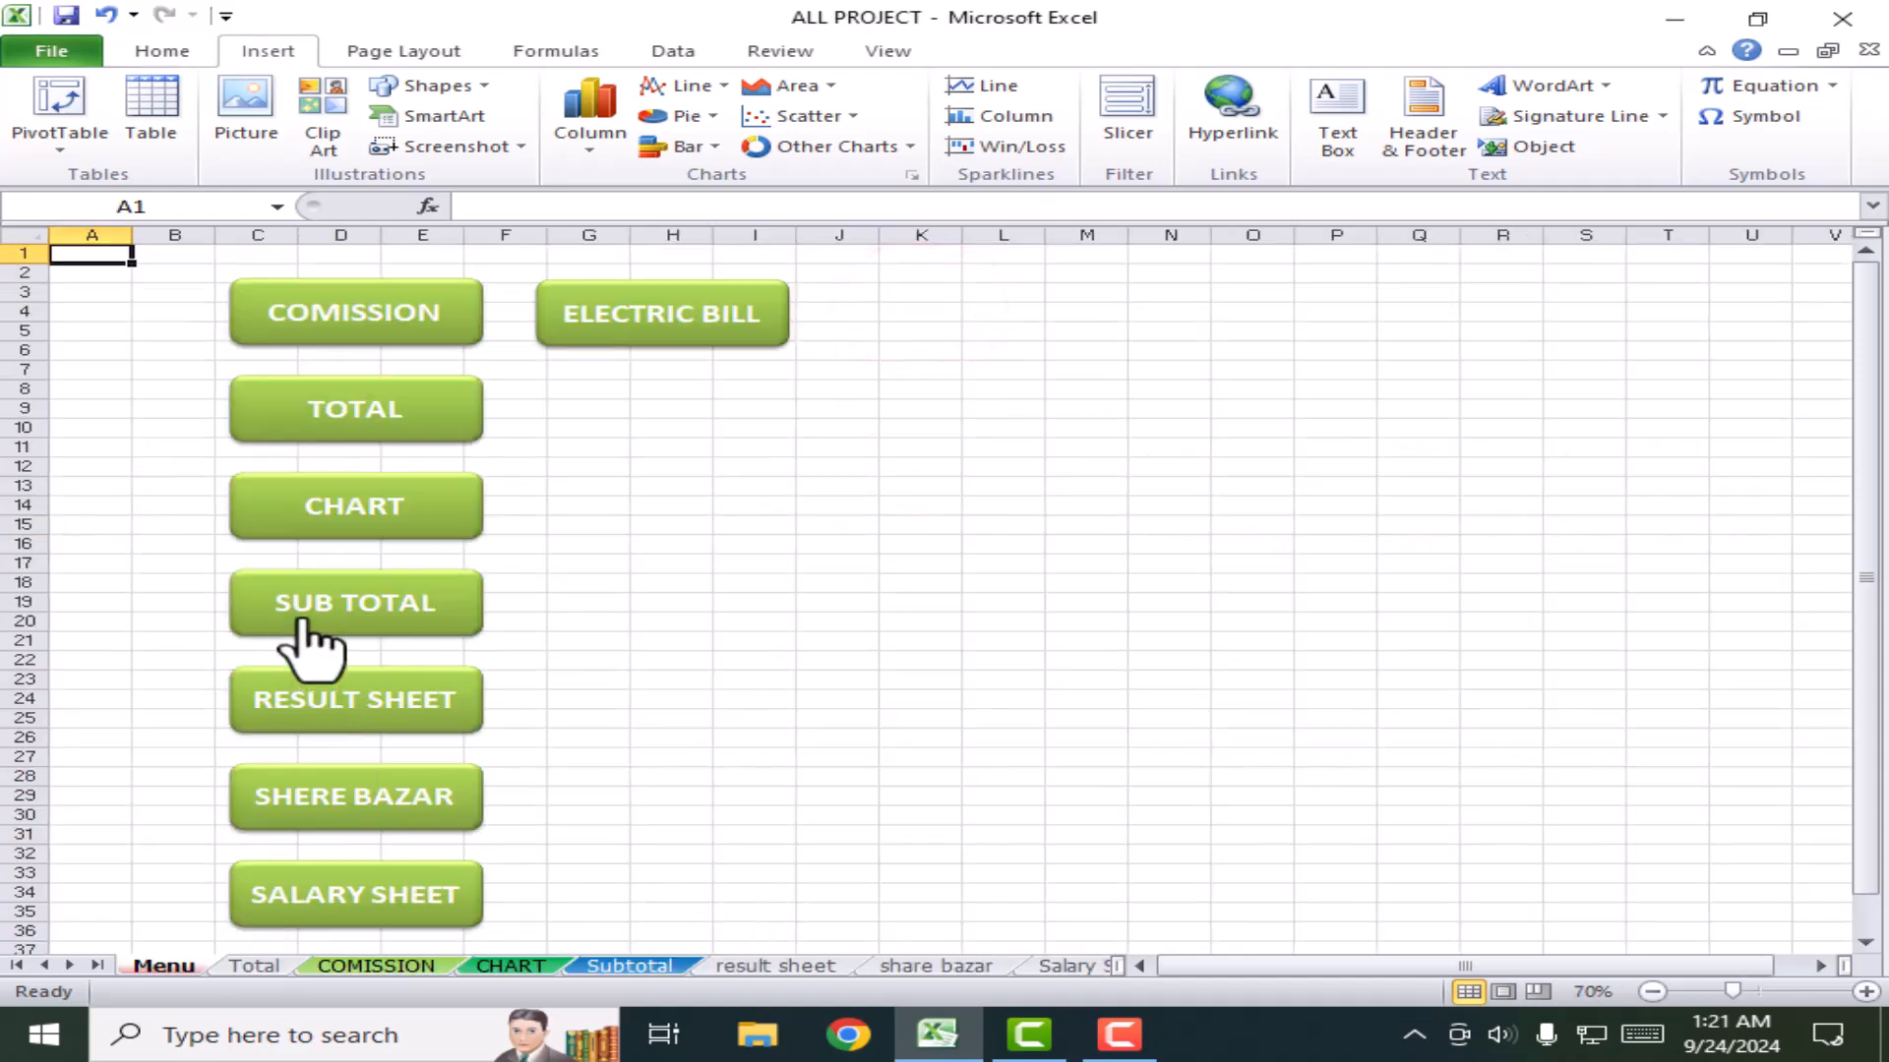
pyautogui.click(337, 600)
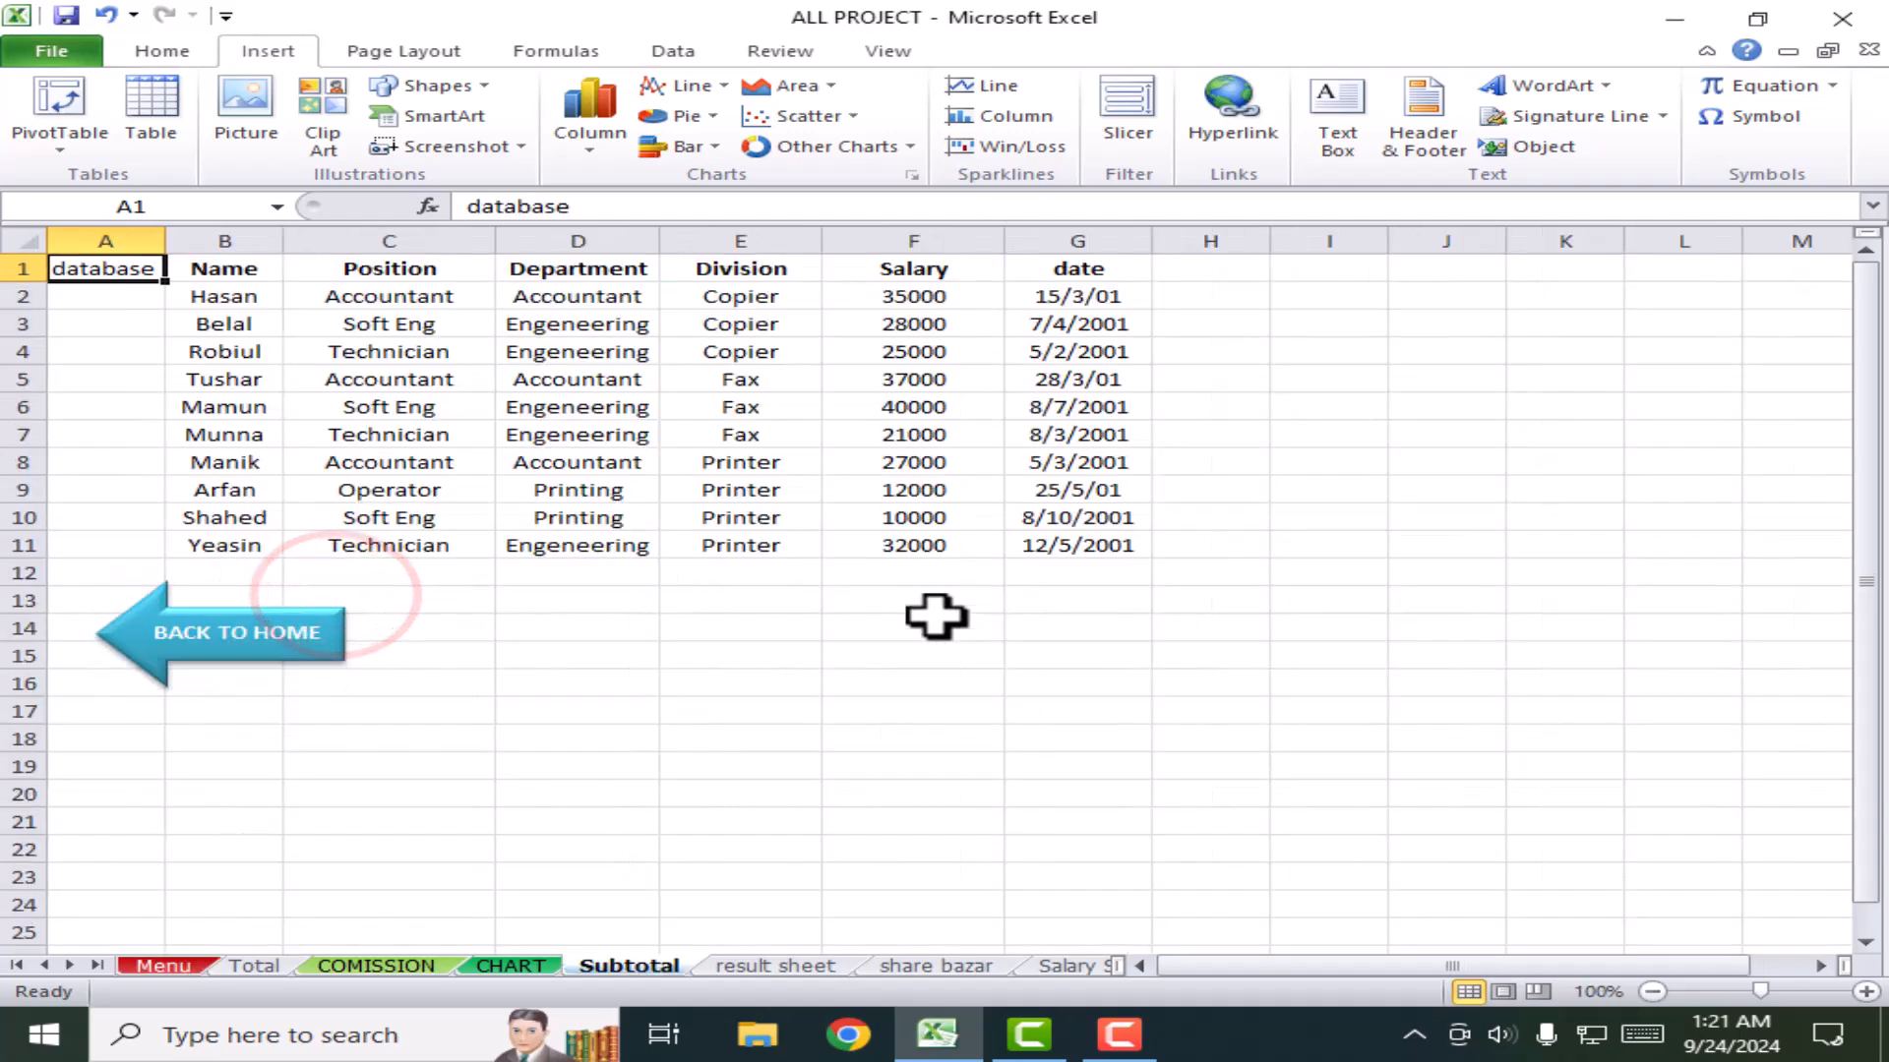
pyautogui.click(247, 665)
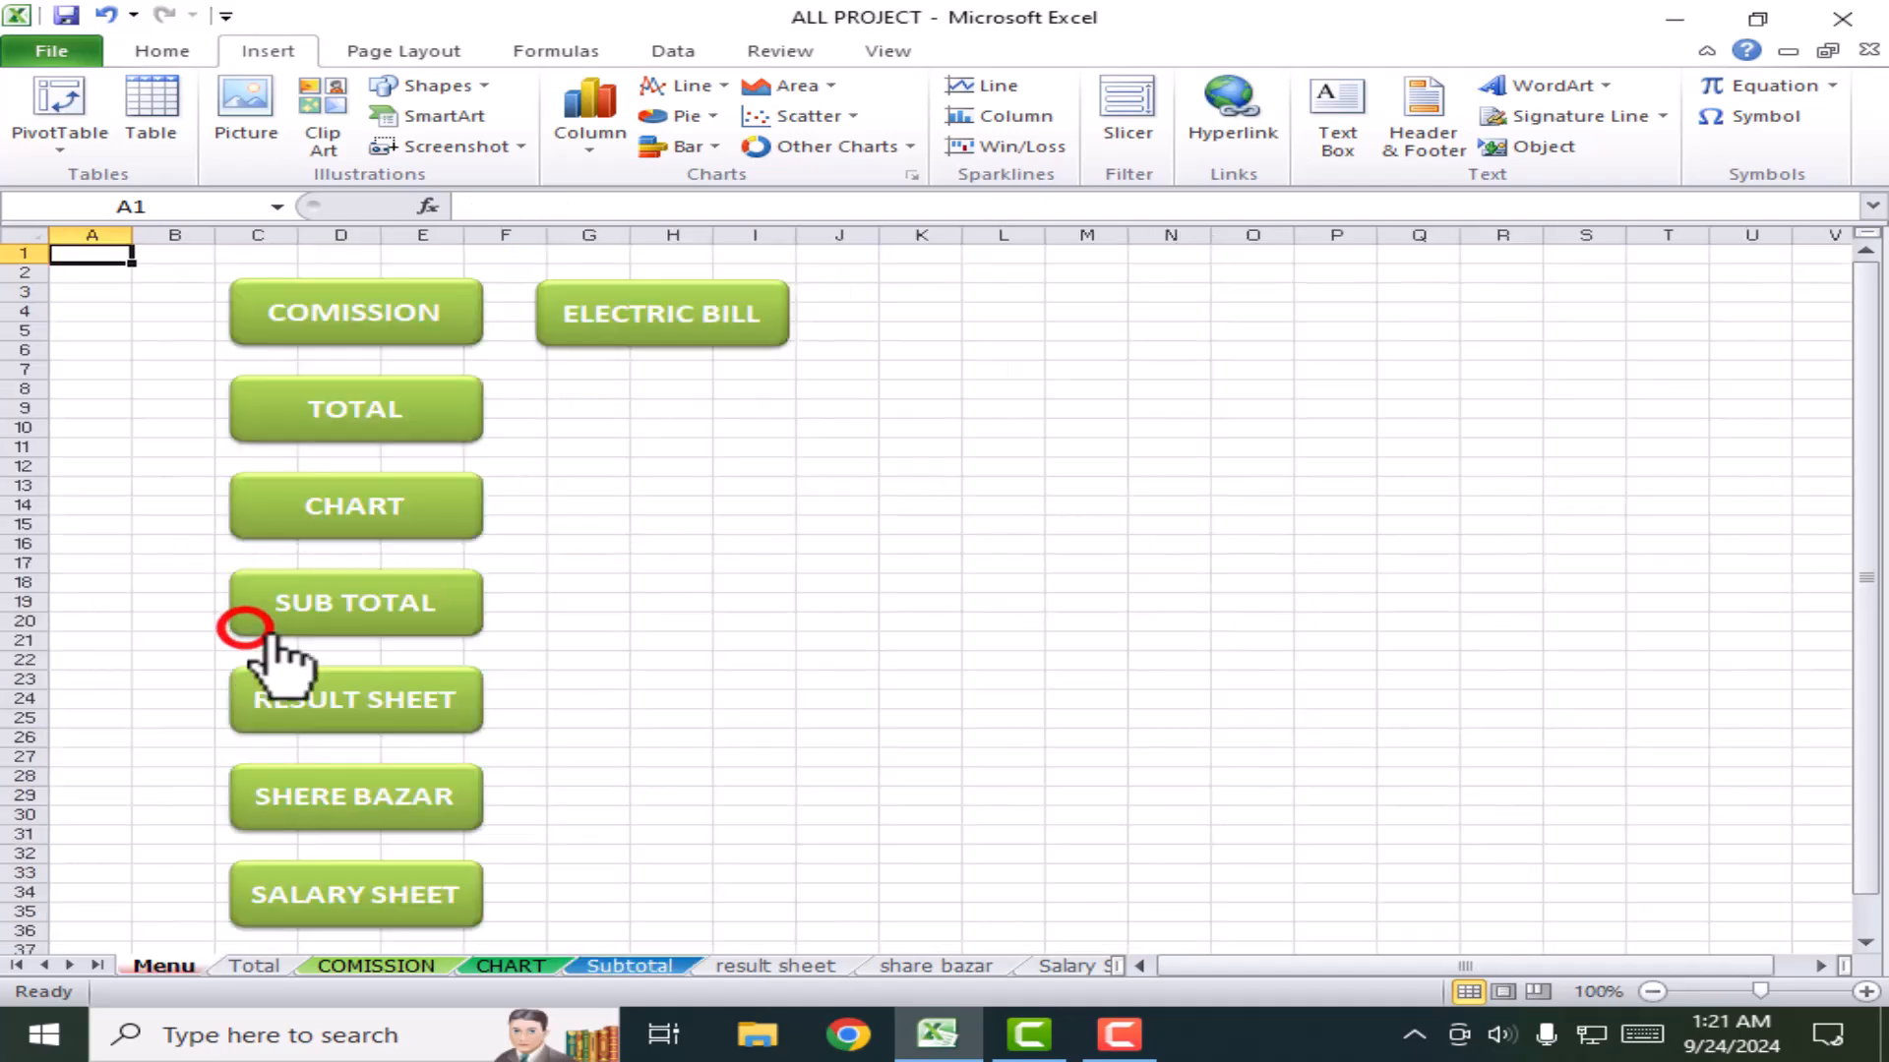
pyautogui.click(723, 315)
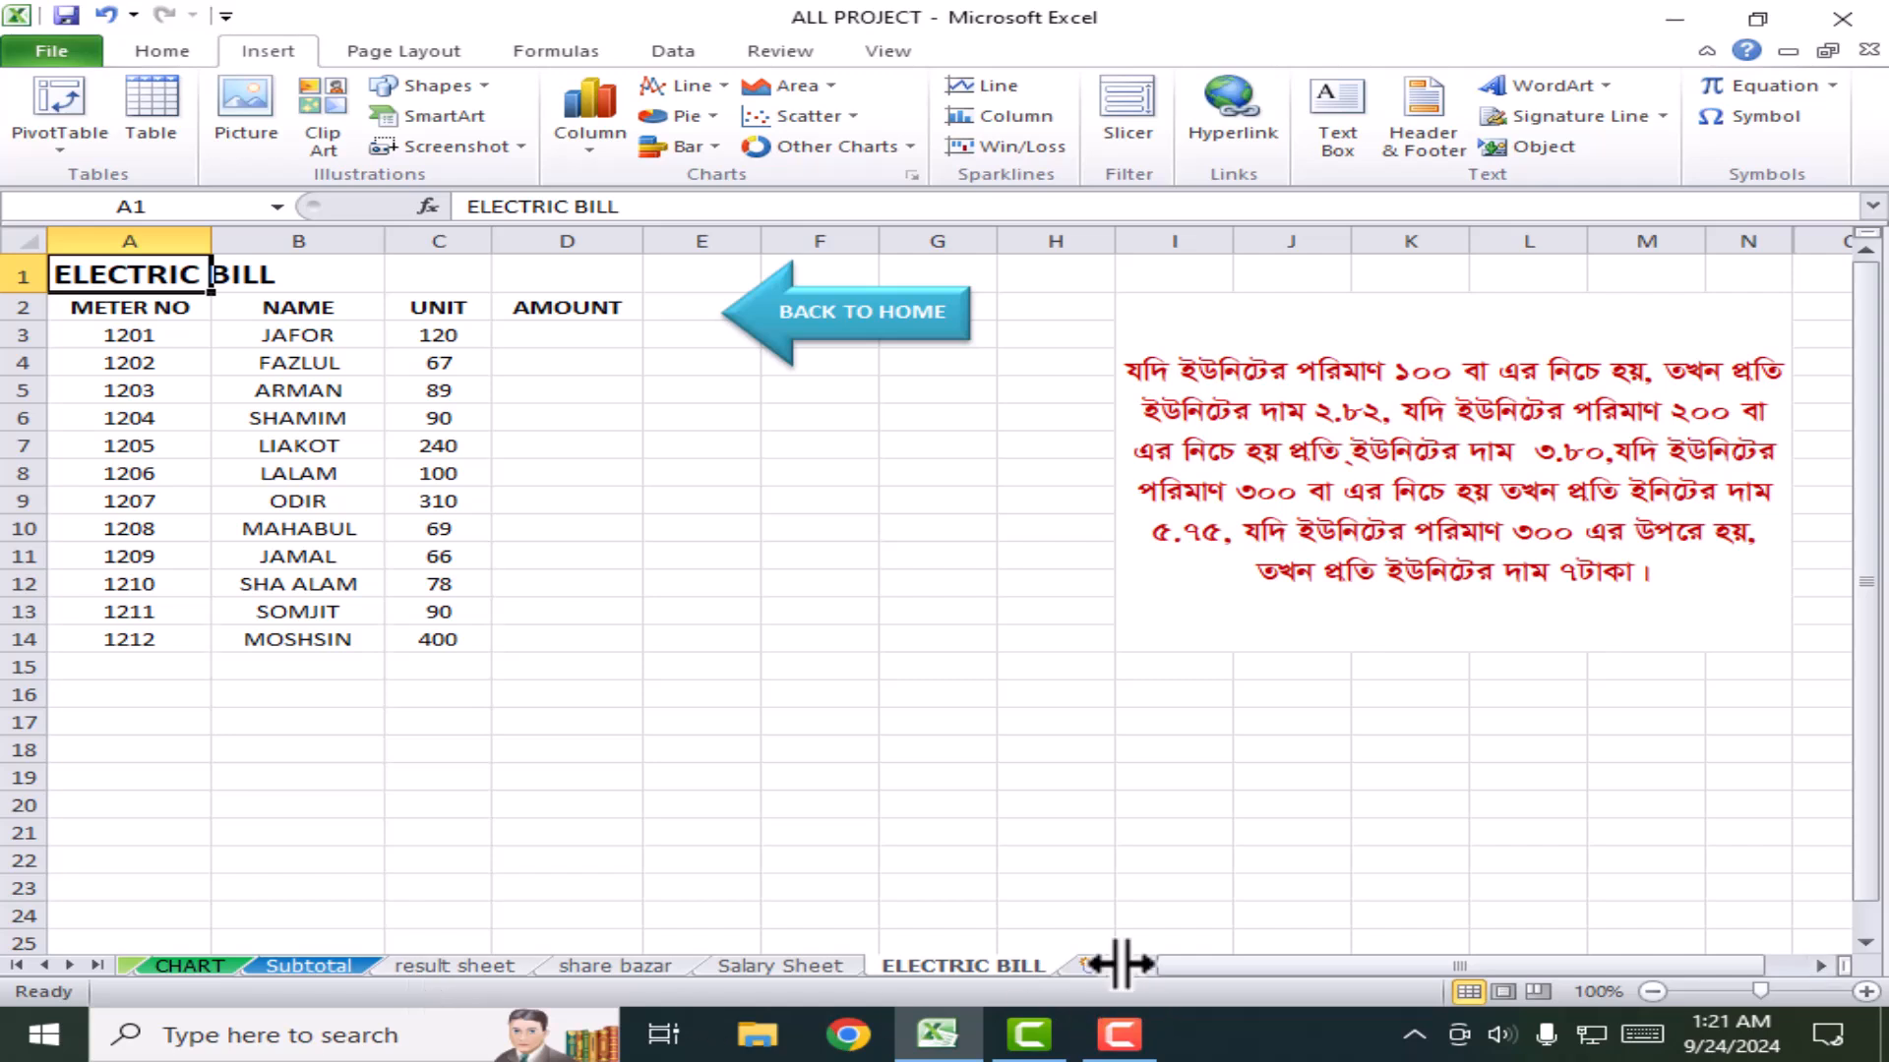
pyautogui.moveTo(1122, 963); pyautogui.dragTo(1212, 966)
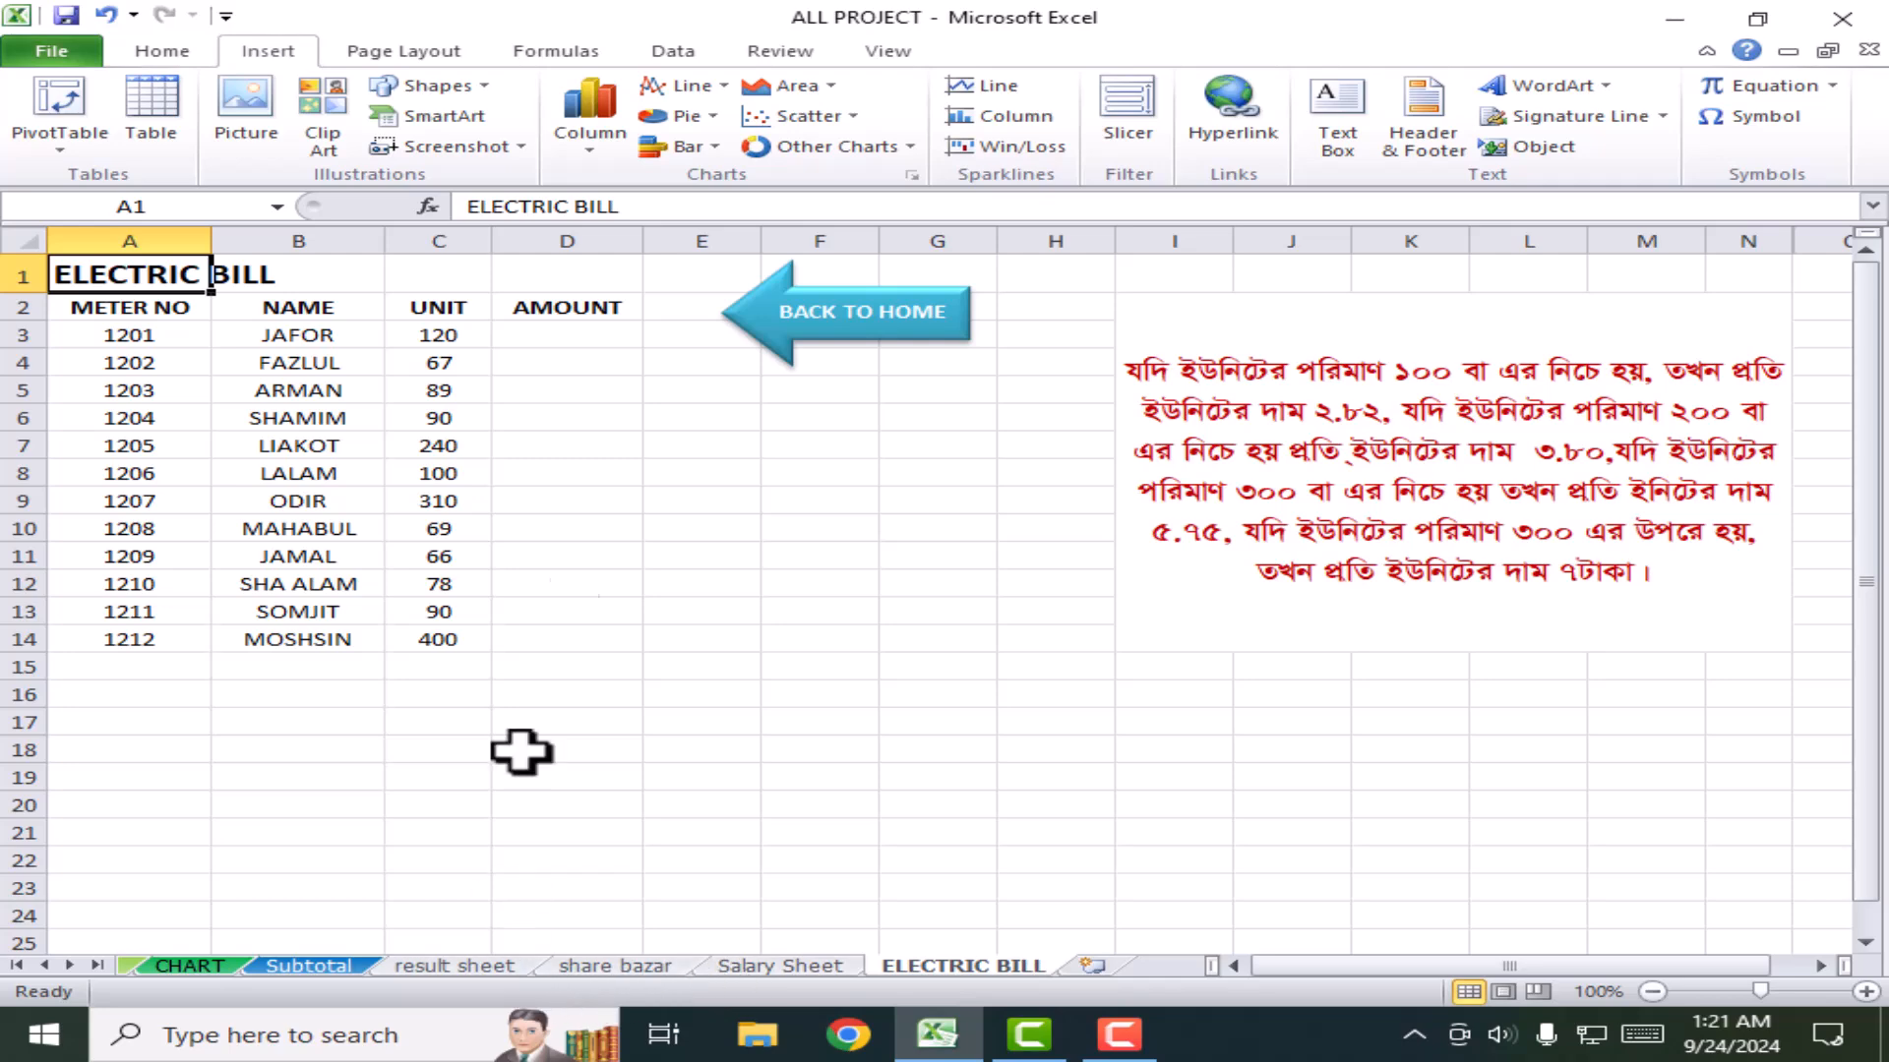
pyautogui.click(855, 313)
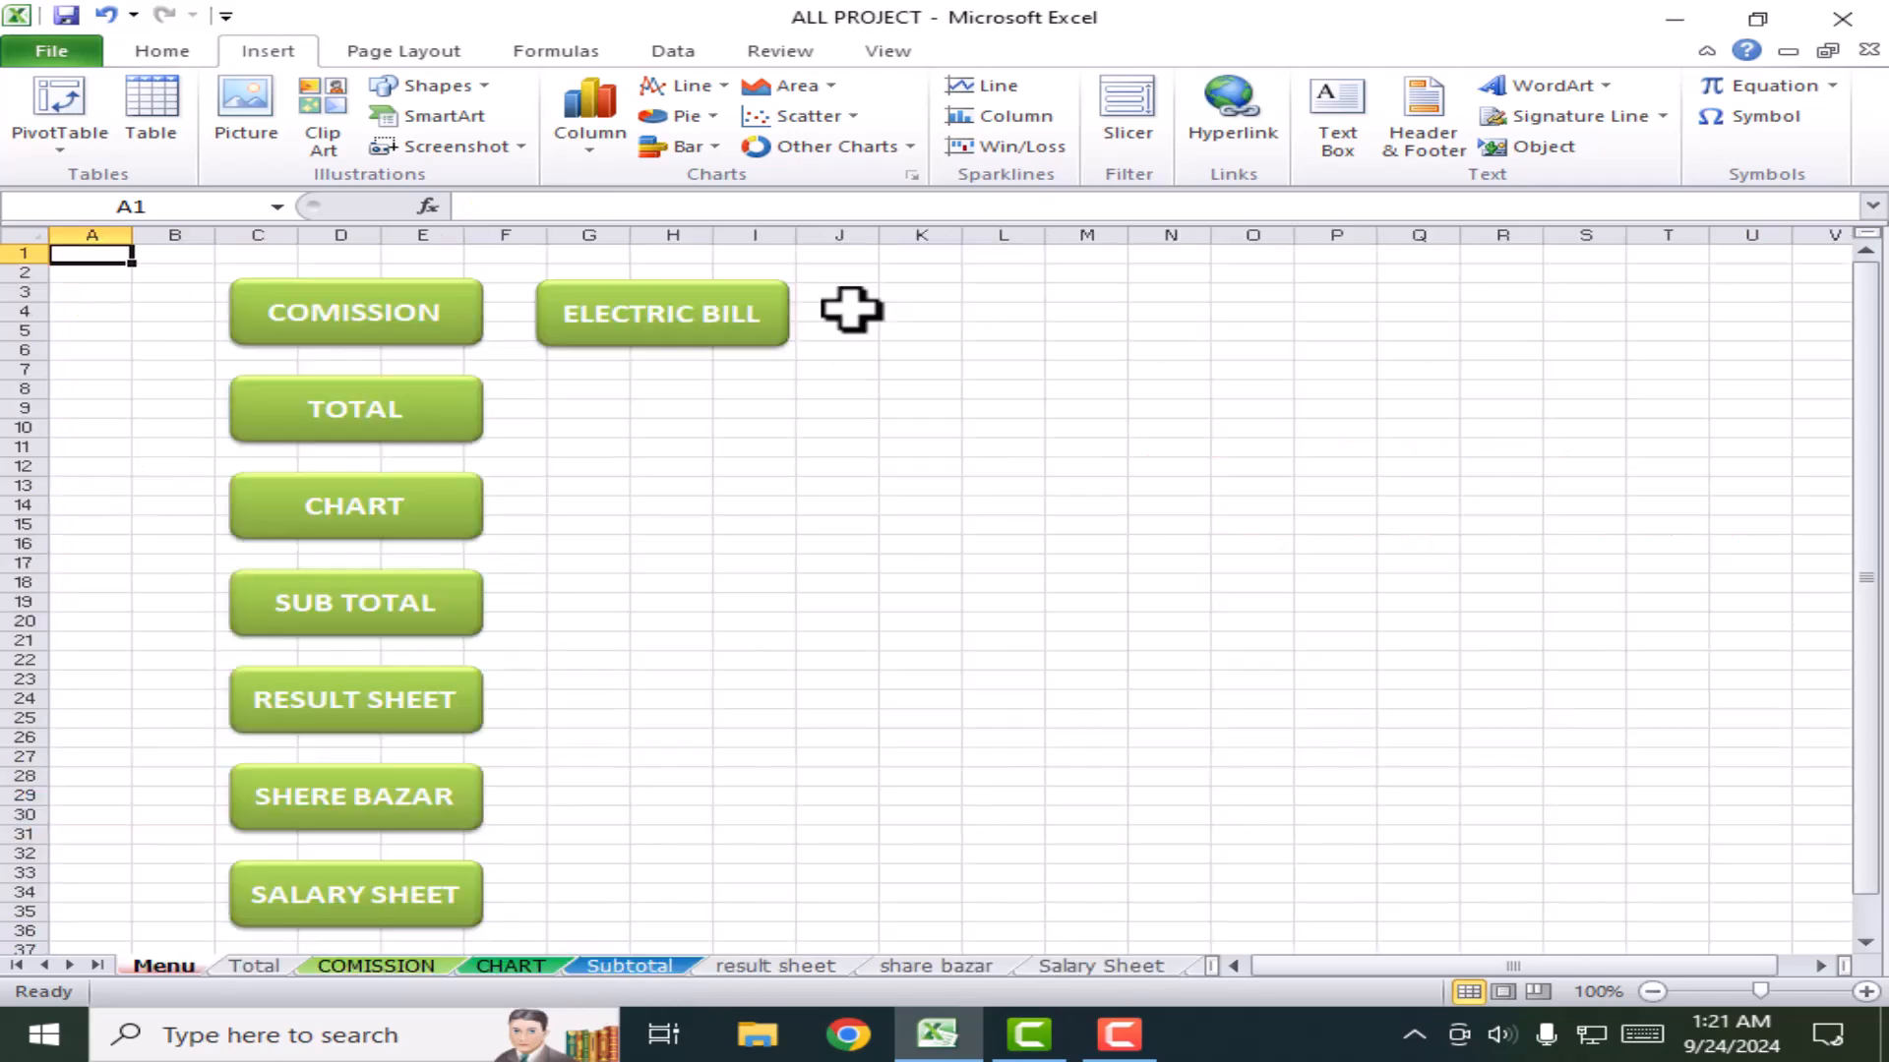
# Step: Test the COMISSION, TOTAL and SHERE BAZAR buttons, returning to Menu each time
pyautogui.click(354, 320)
pyautogui.click(1195, 679)
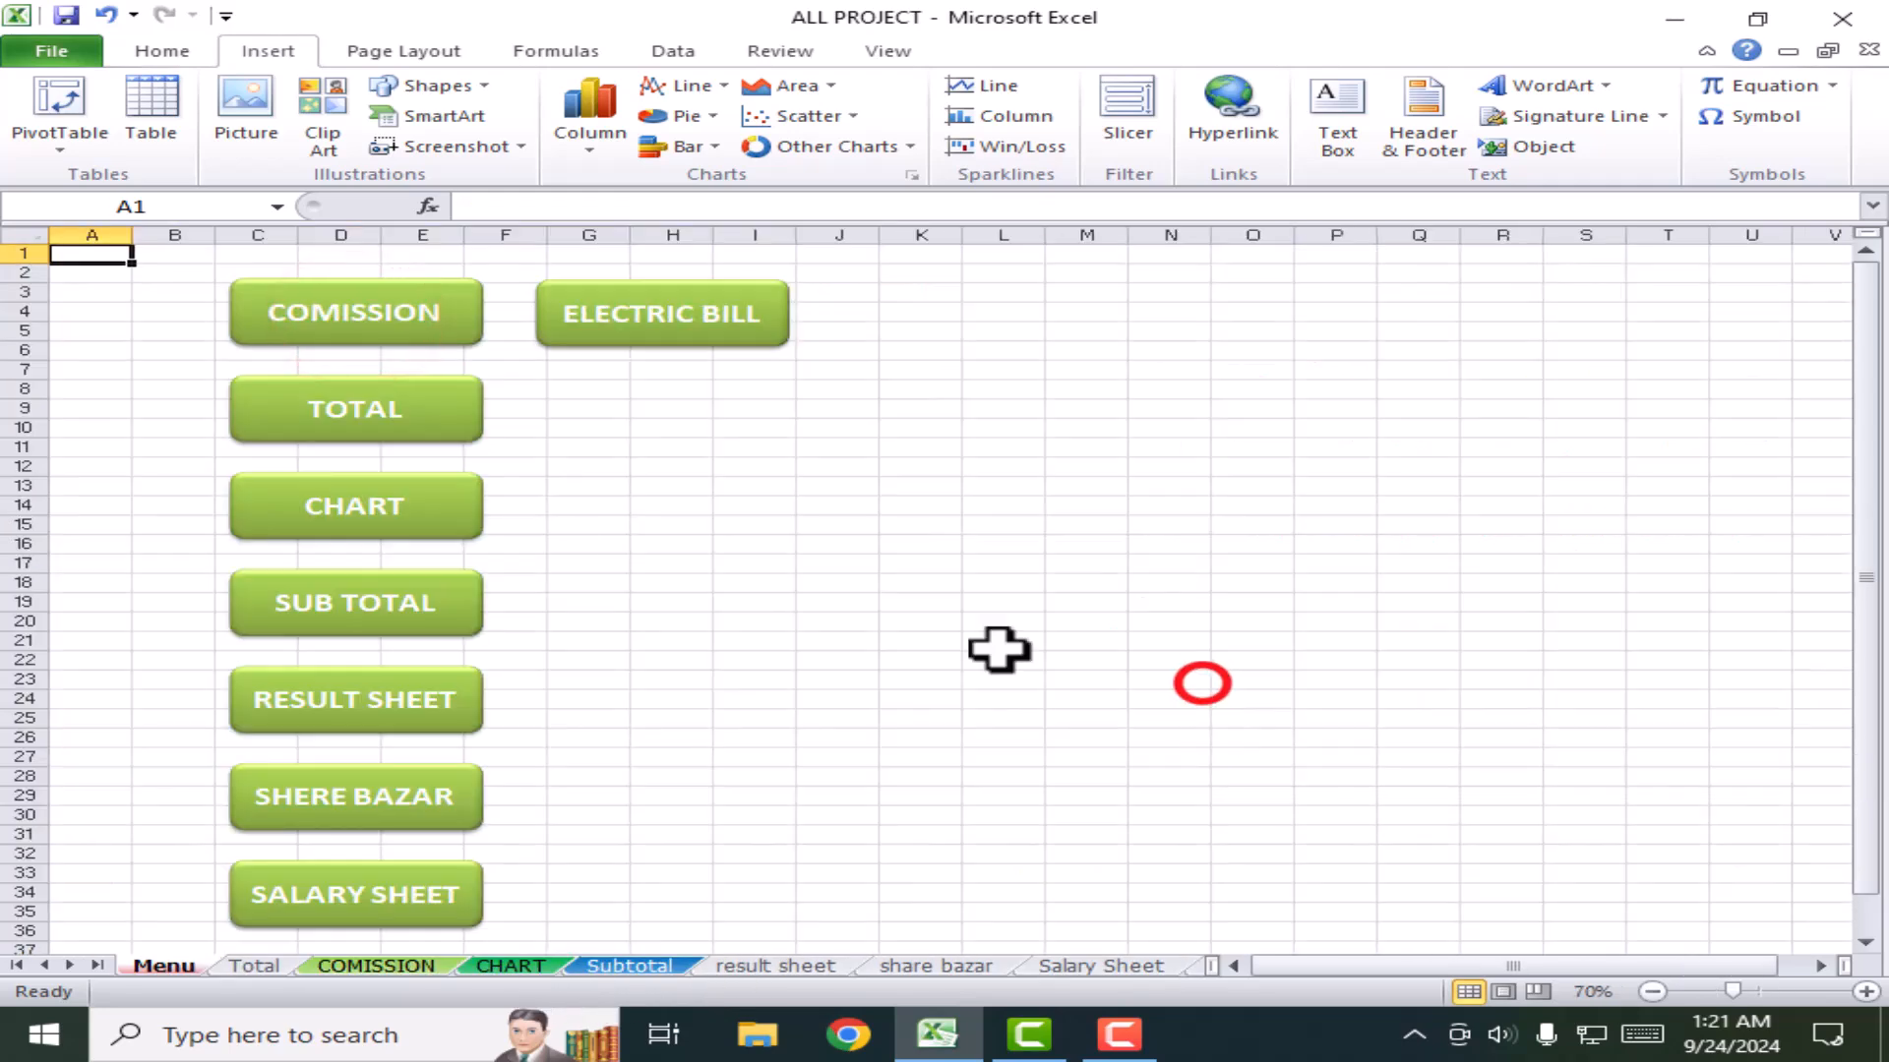
pyautogui.click(344, 414)
pyautogui.click(232, 647)
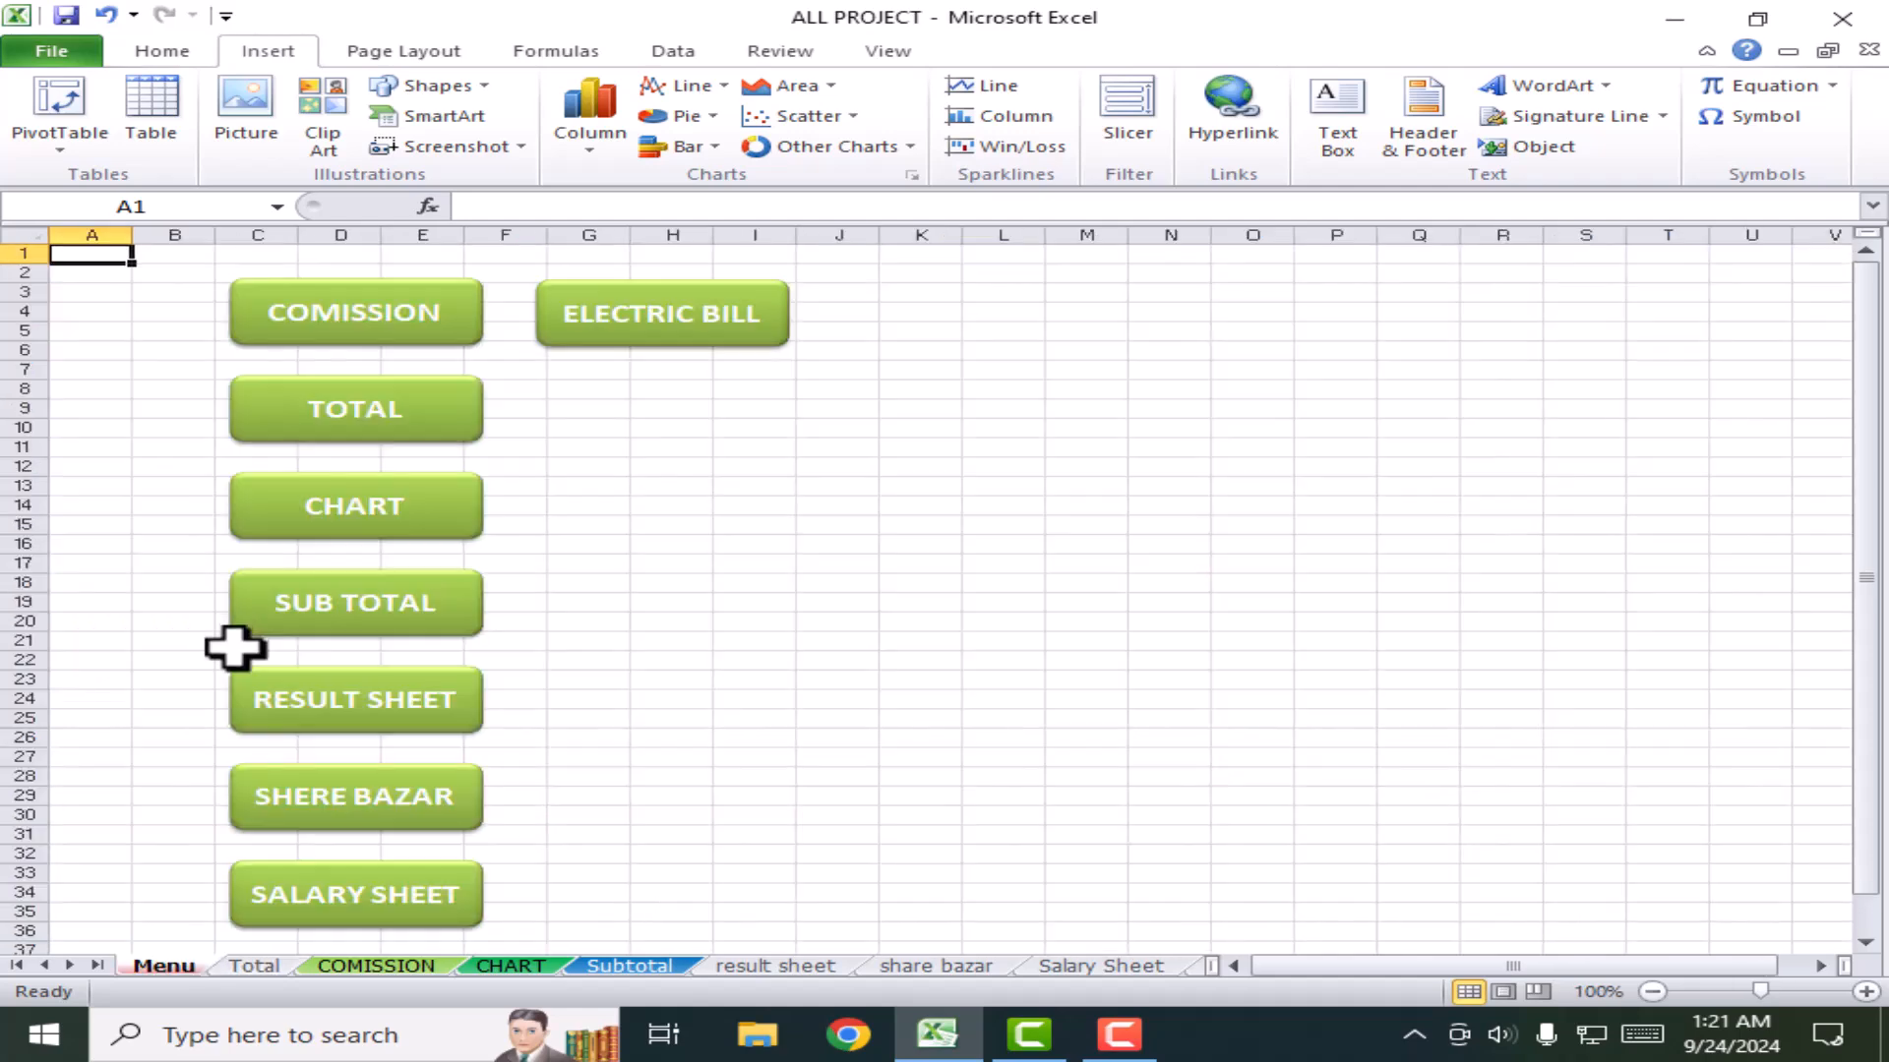
pyautogui.click(356, 828)
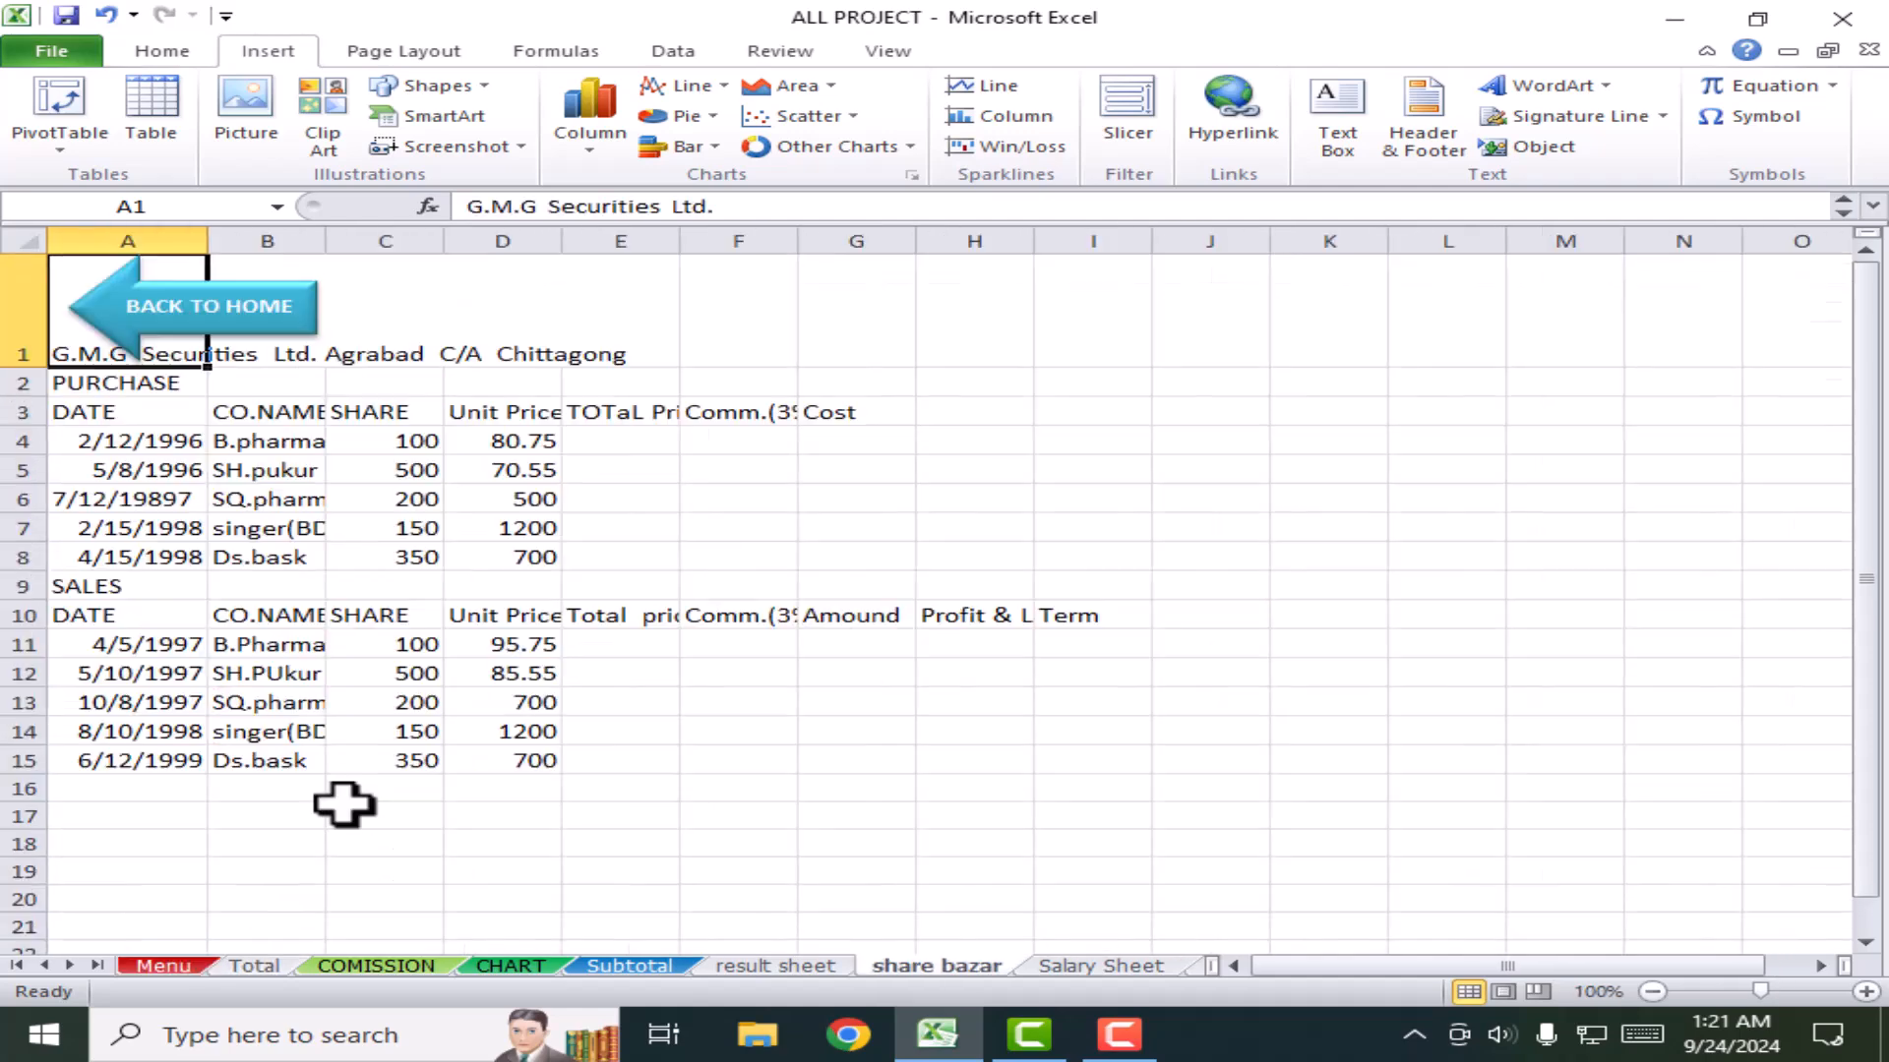
pyautogui.click(264, 320)
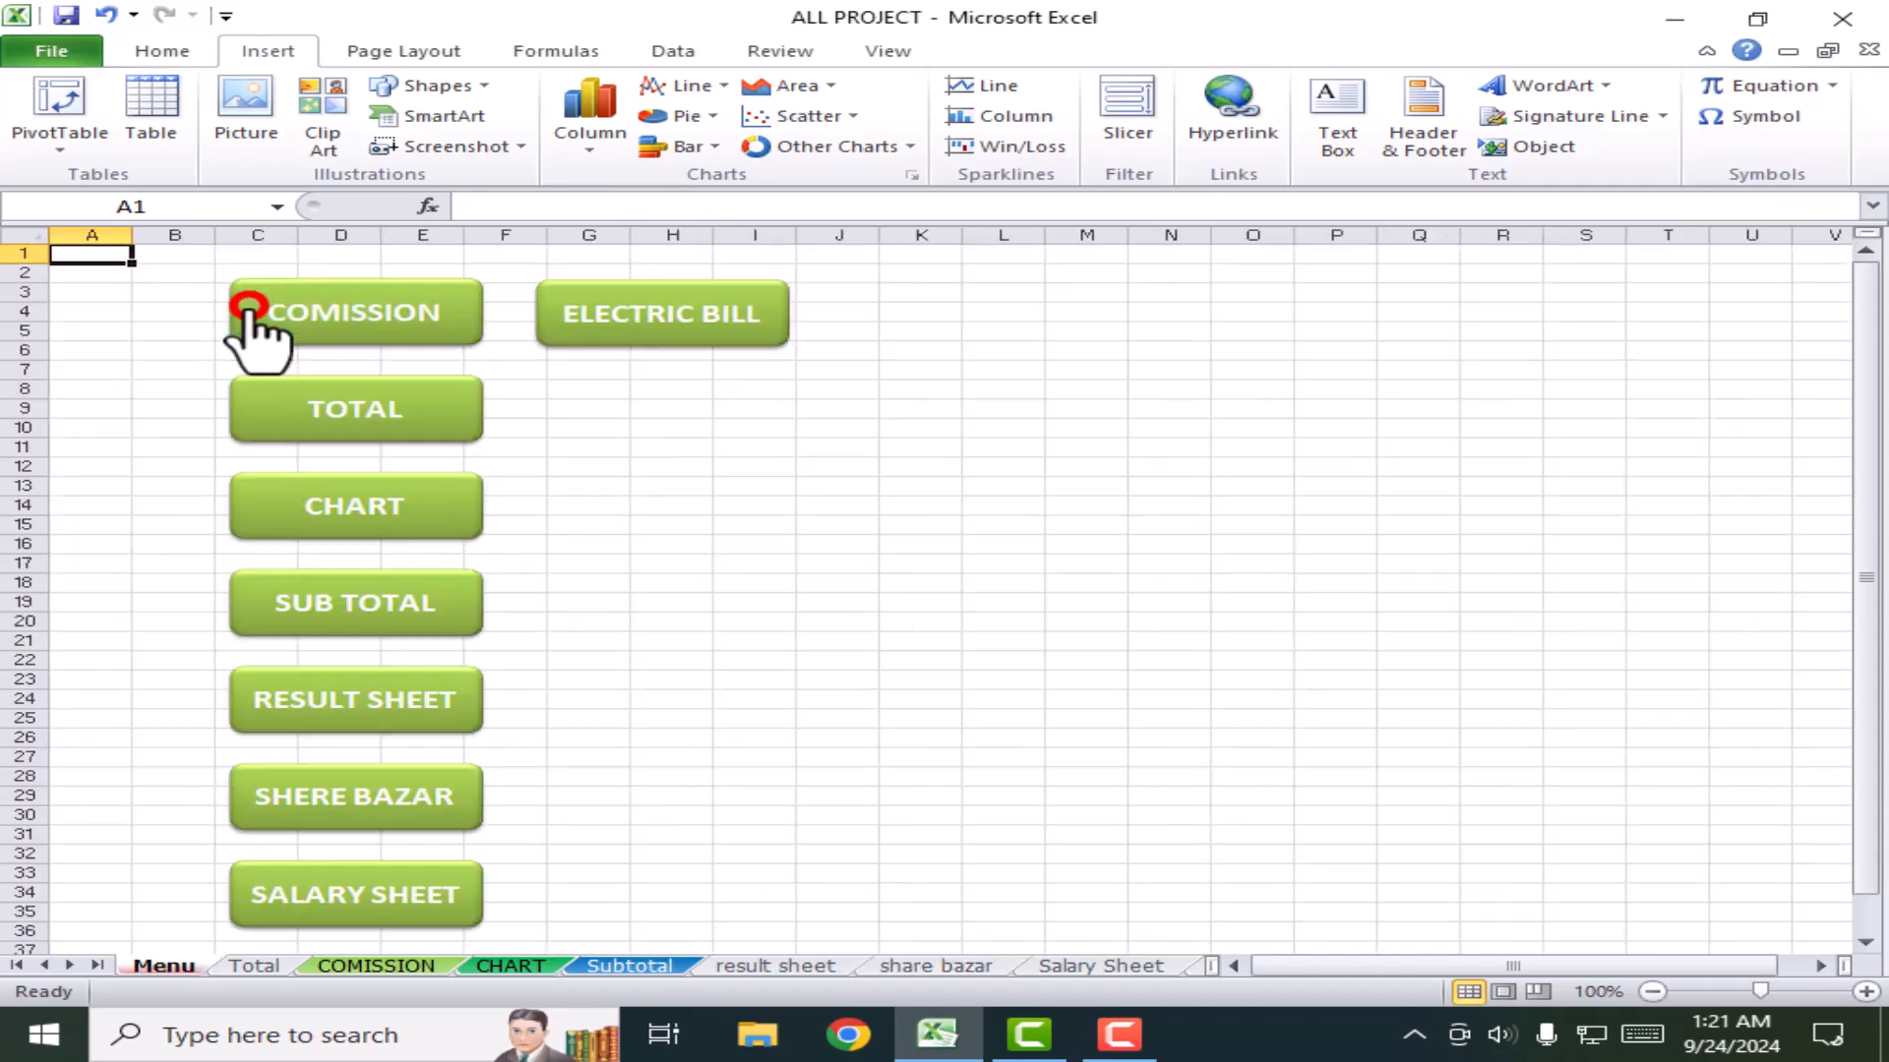
pyautogui.scroll(-2, 369, 903)
pyautogui.scroll(-1, 369, 903)
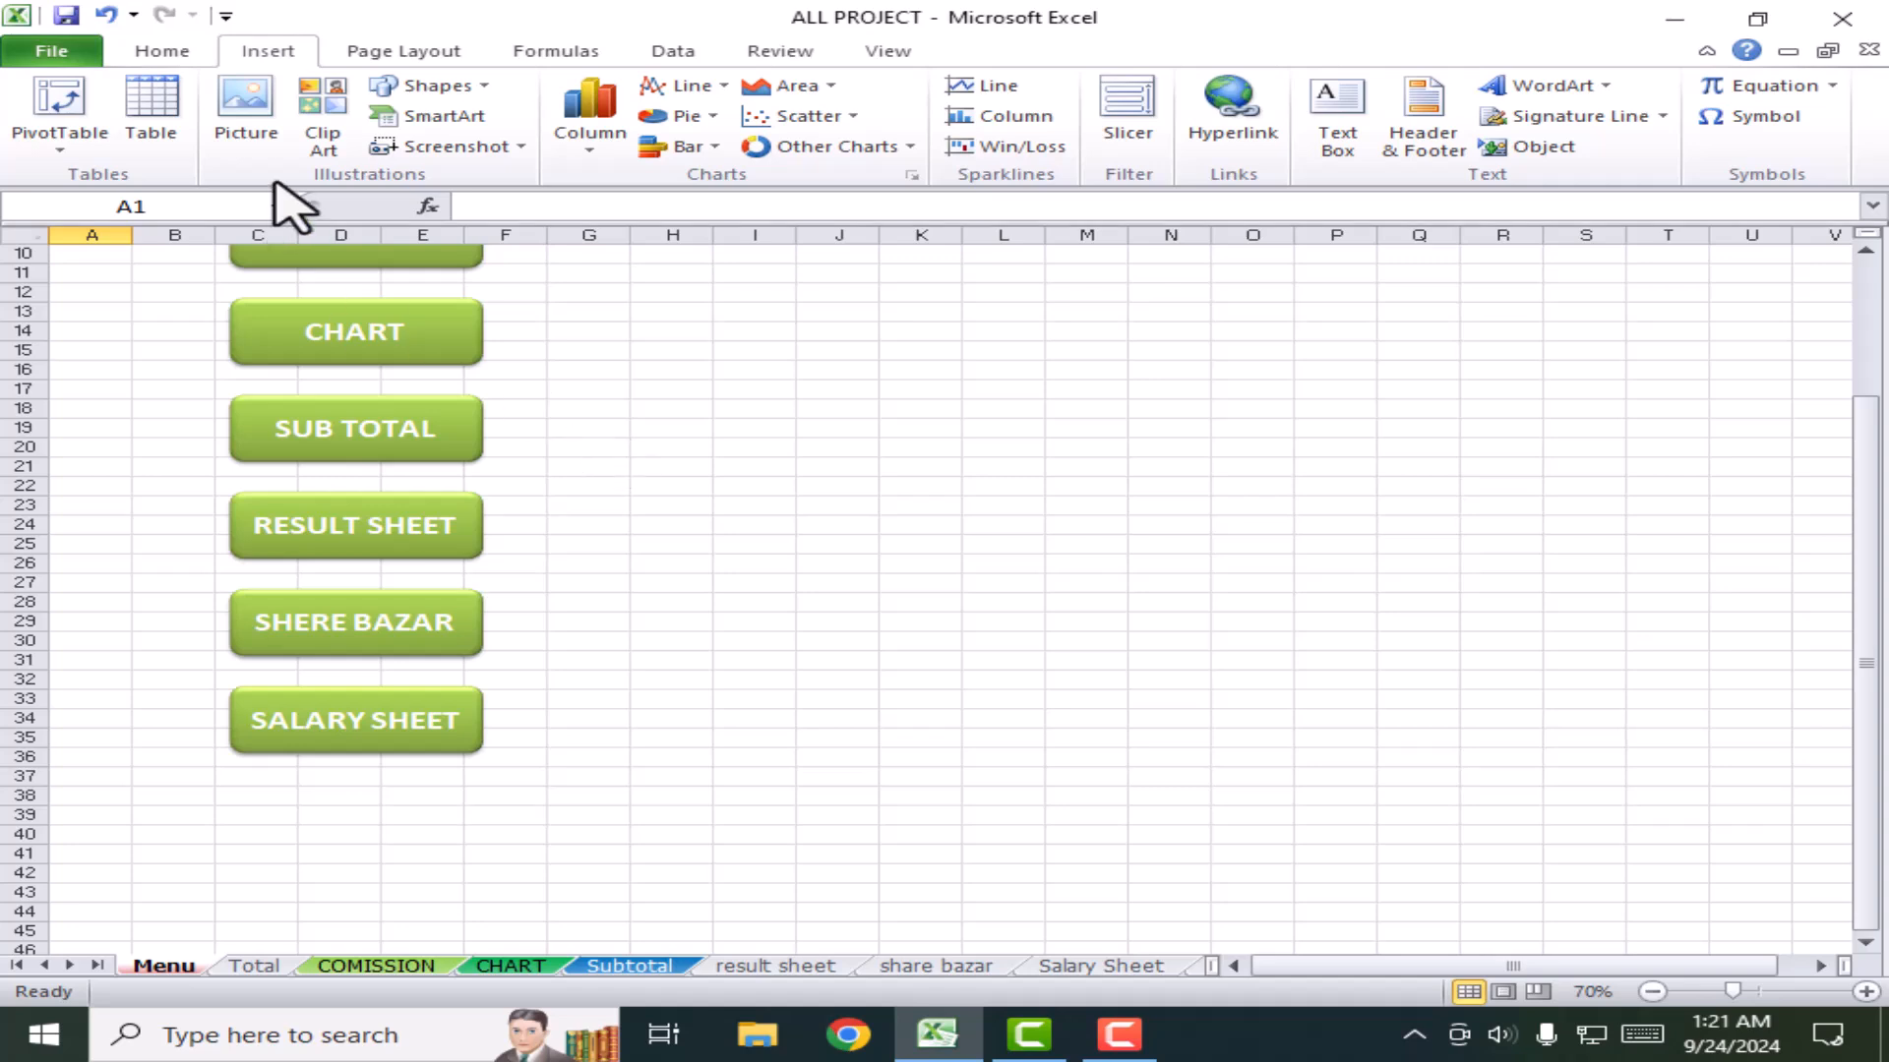
pyautogui.click(458, 86)
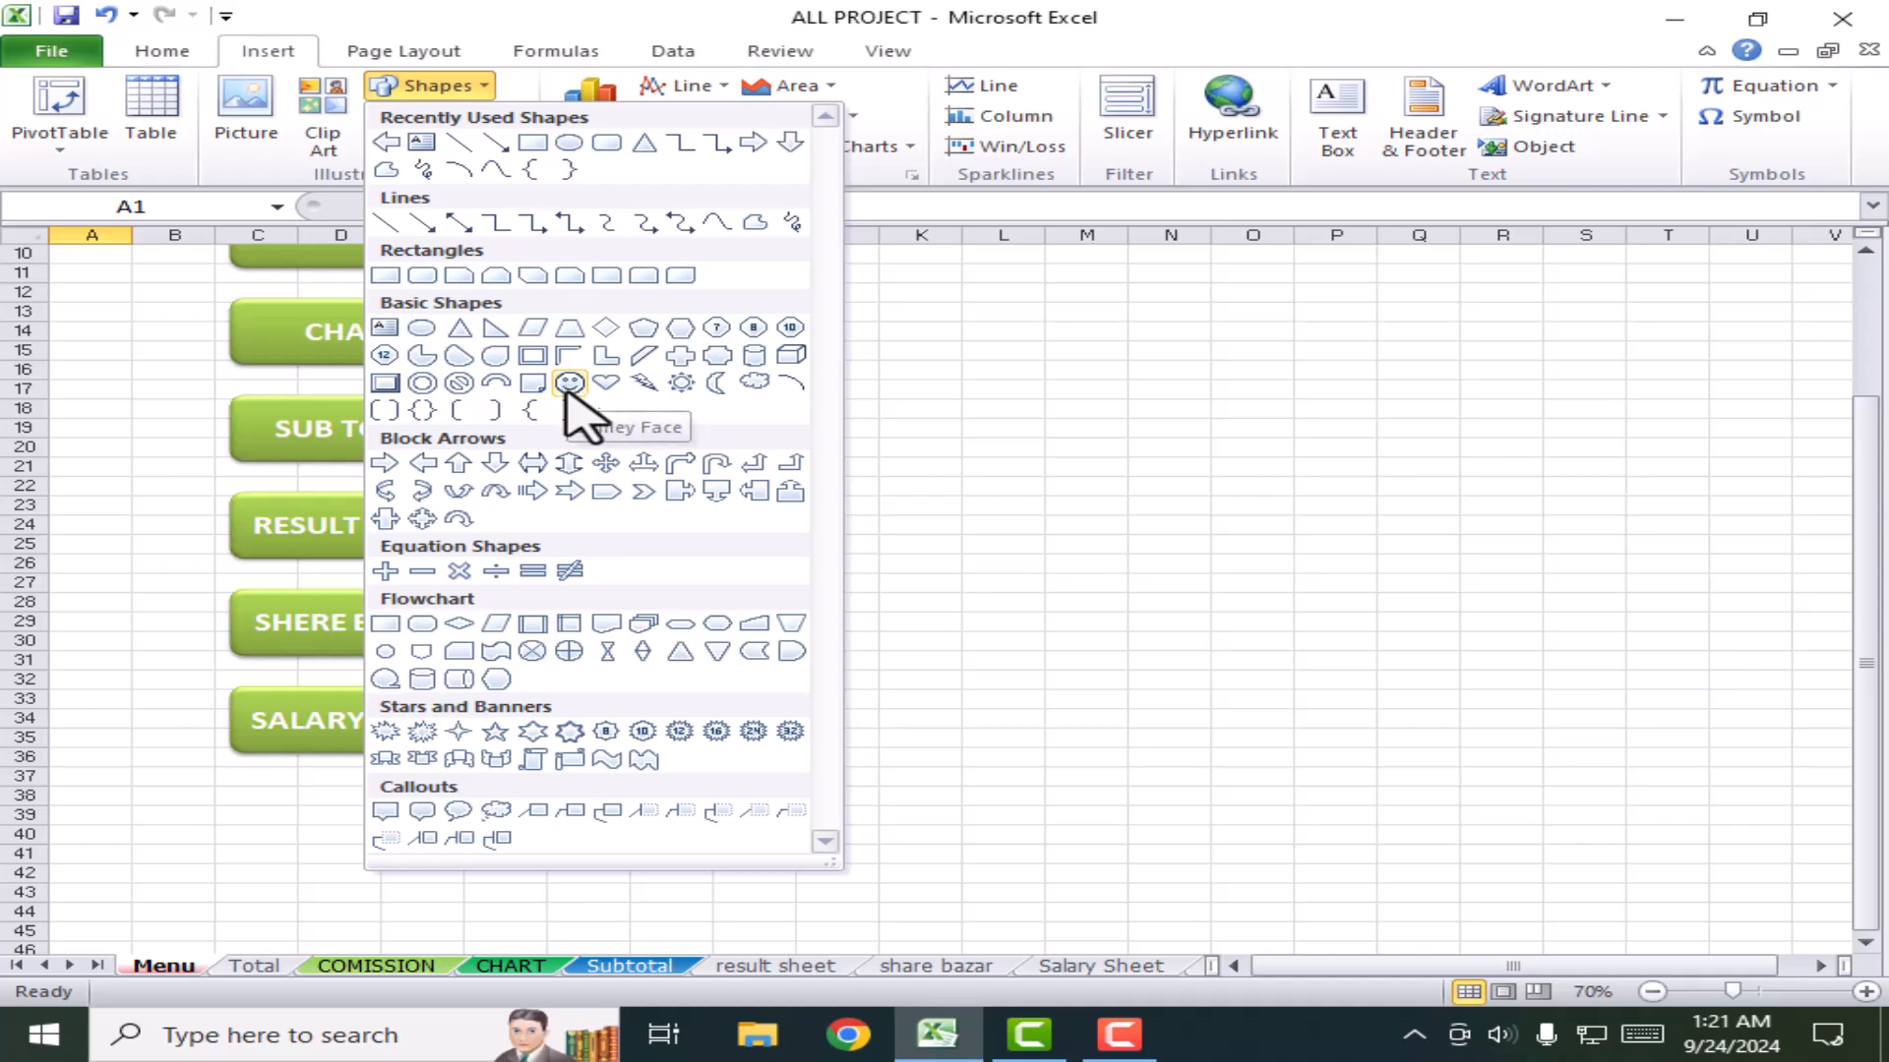
pyautogui.click(944, 417)
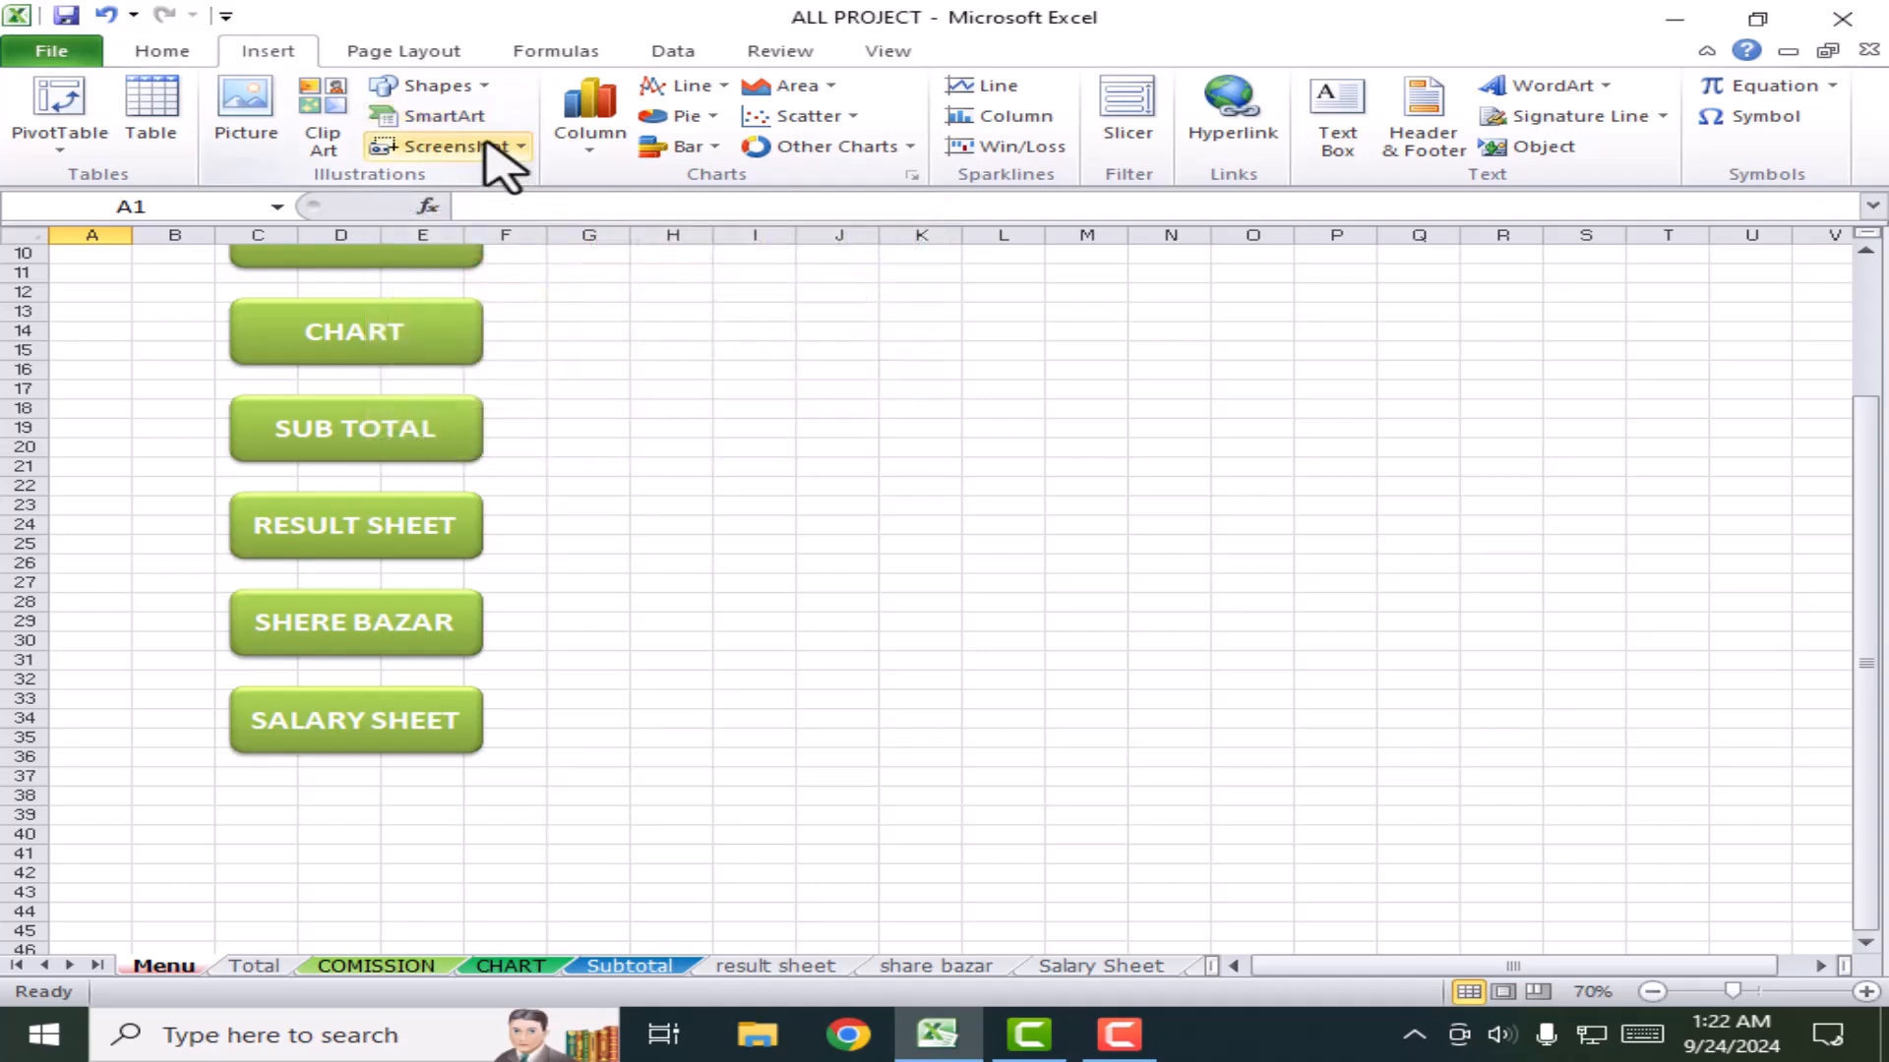
pyautogui.click(248, 138)
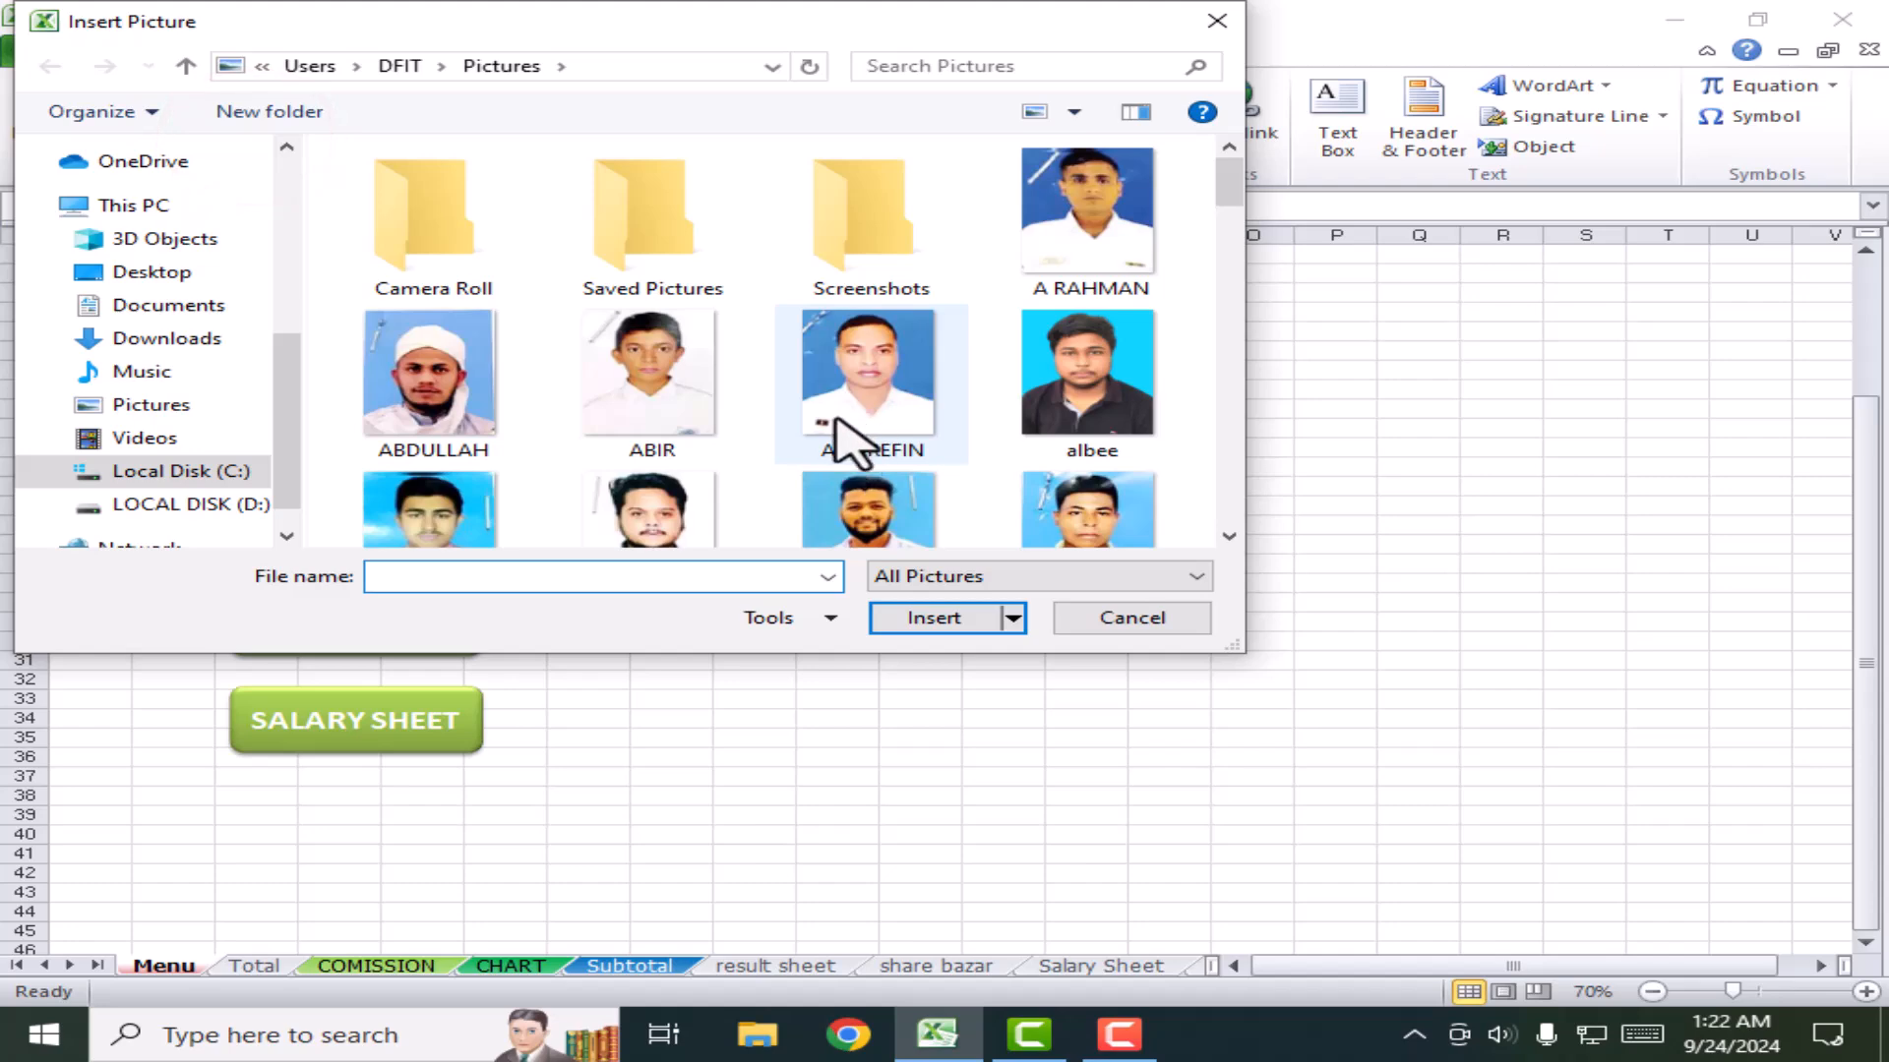
pyautogui.click(654, 393)
pyautogui.click(934, 620)
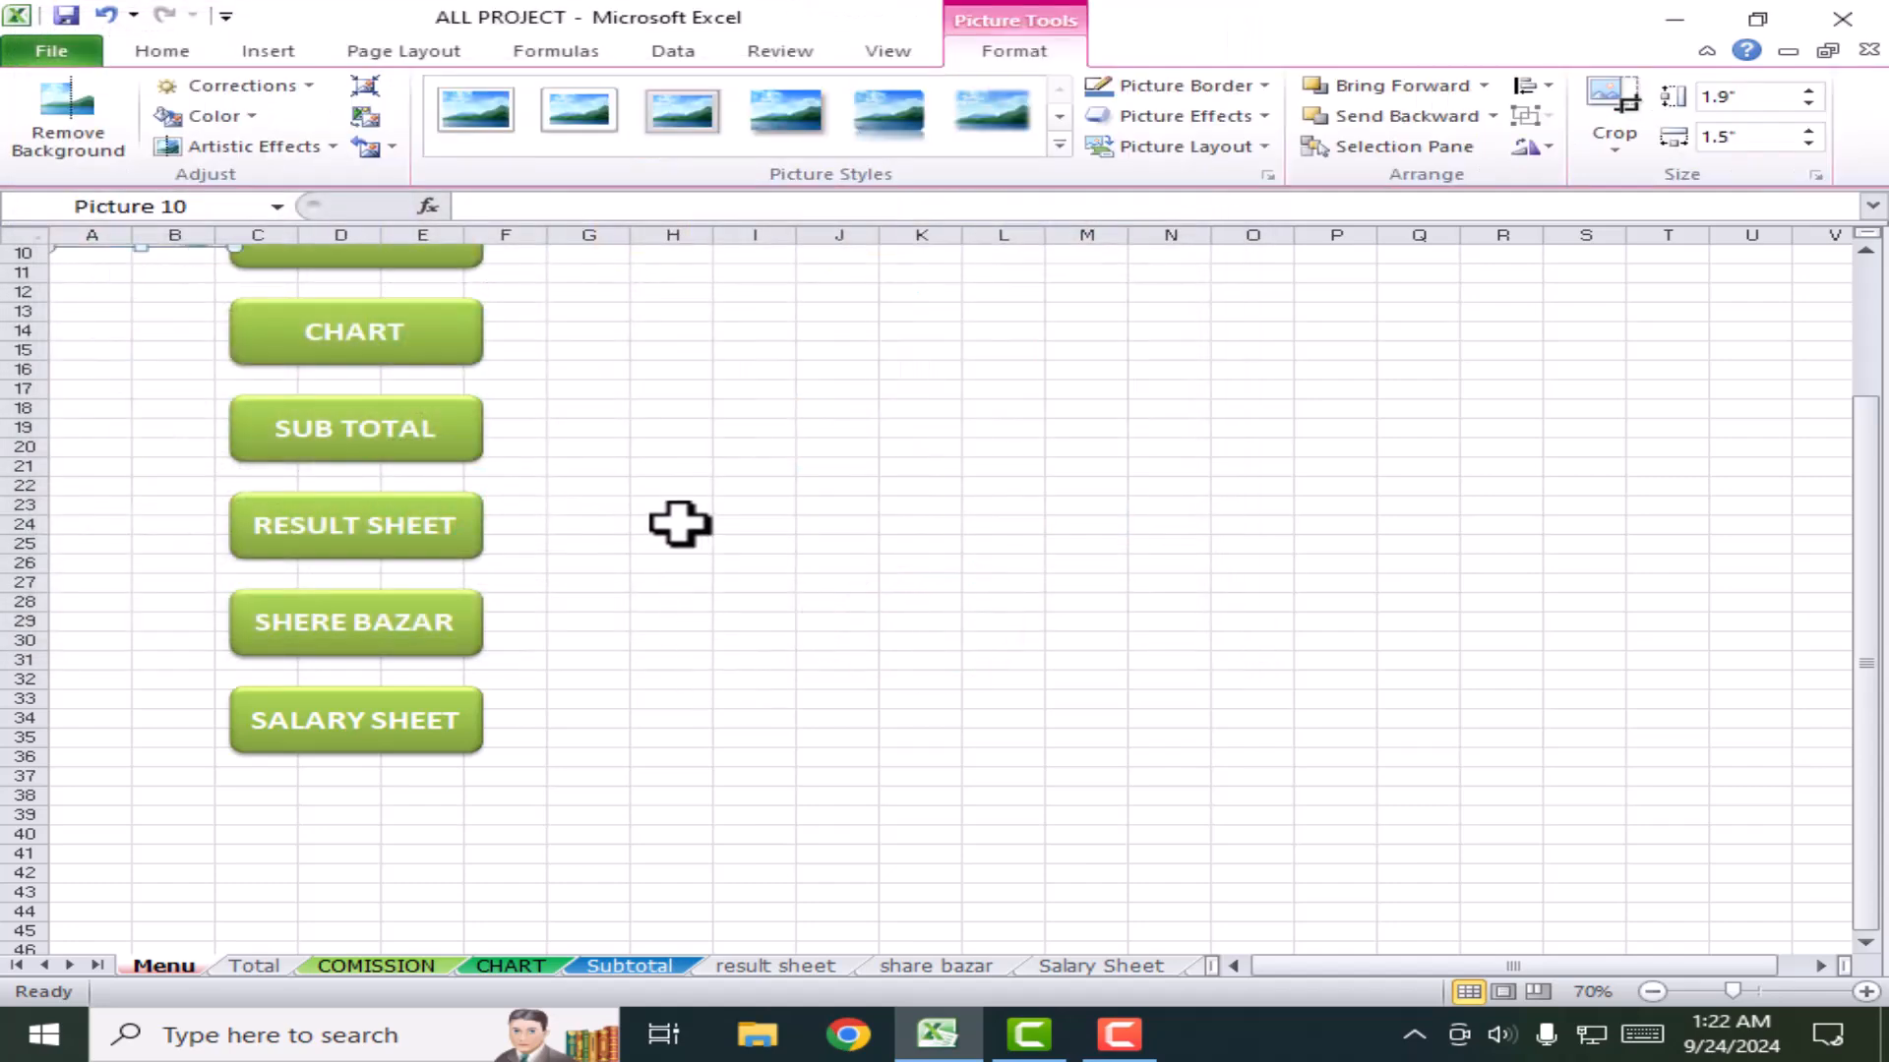
pyautogui.click(679, 524)
pyautogui.scroll(3, 738, 679)
pyautogui.click(172, 334)
pyautogui.moveTo(172, 334); pyautogui.dragTo(1075, 387)
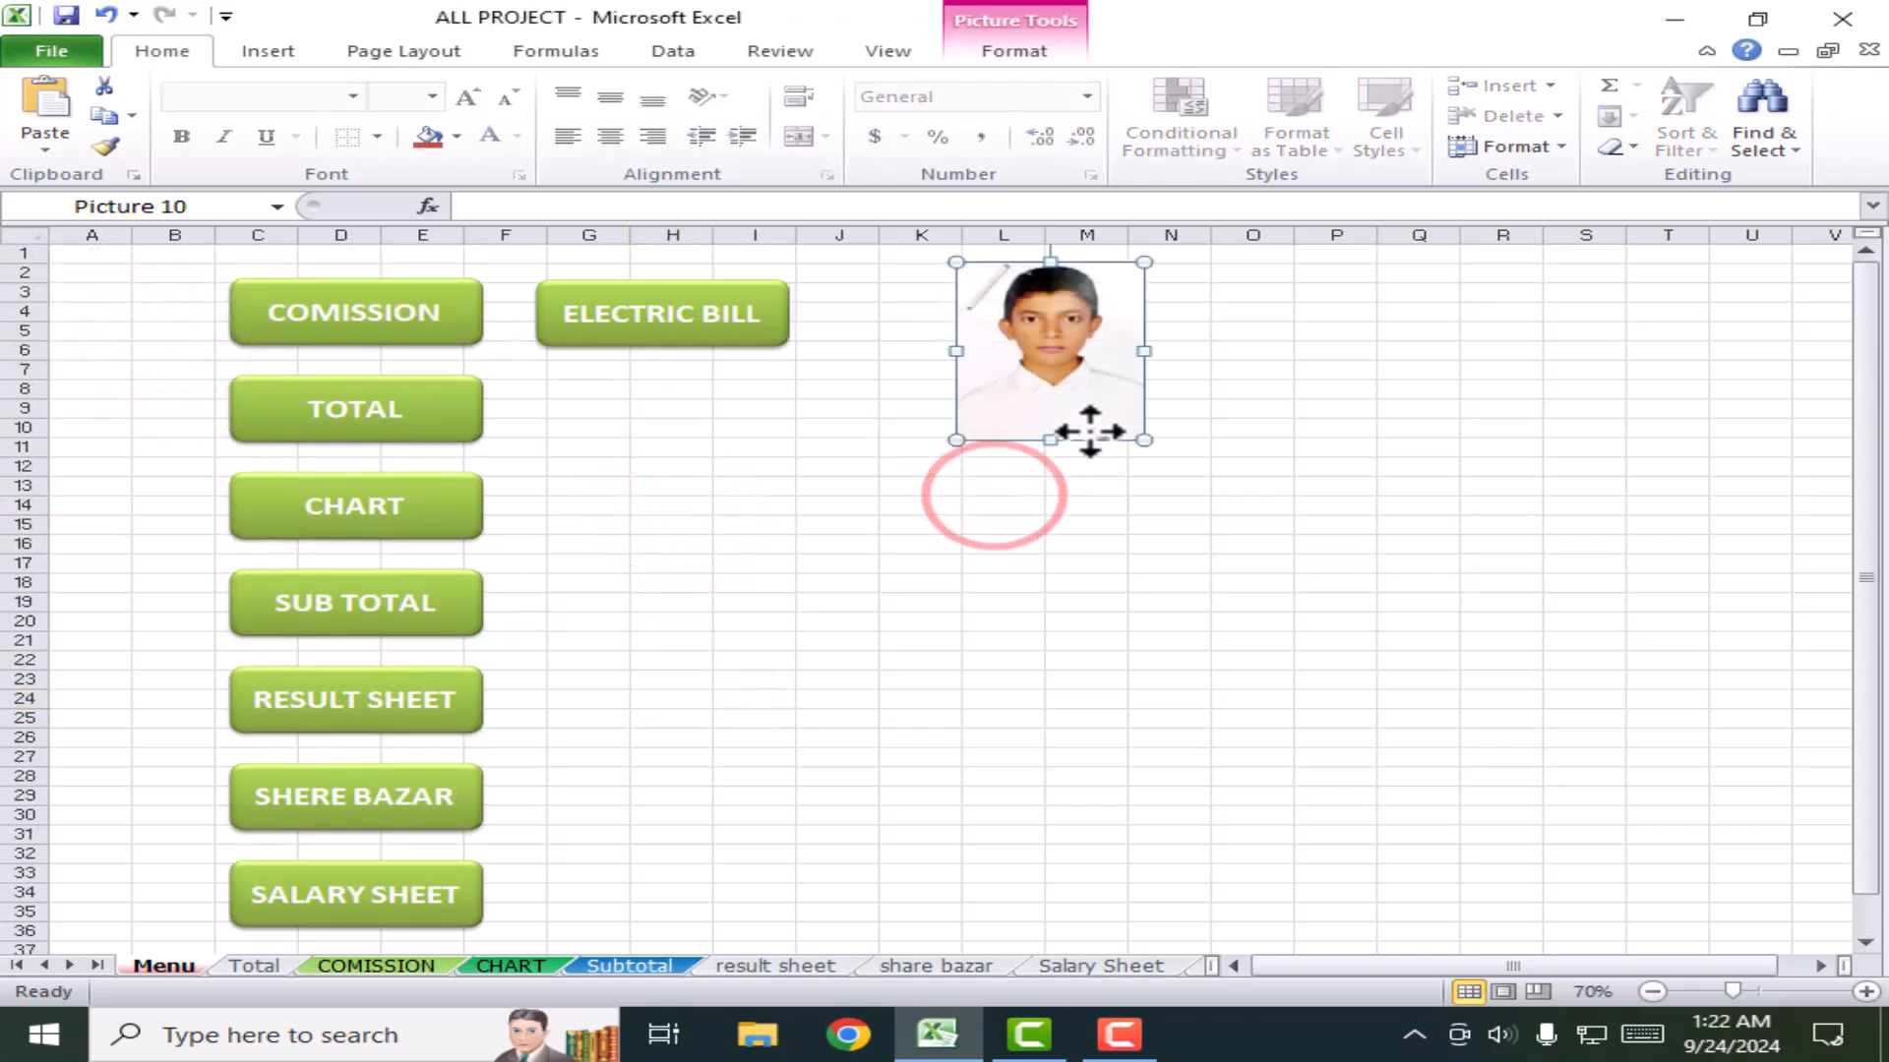
pyautogui.press('Delete')
pyautogui.click(257, 45)
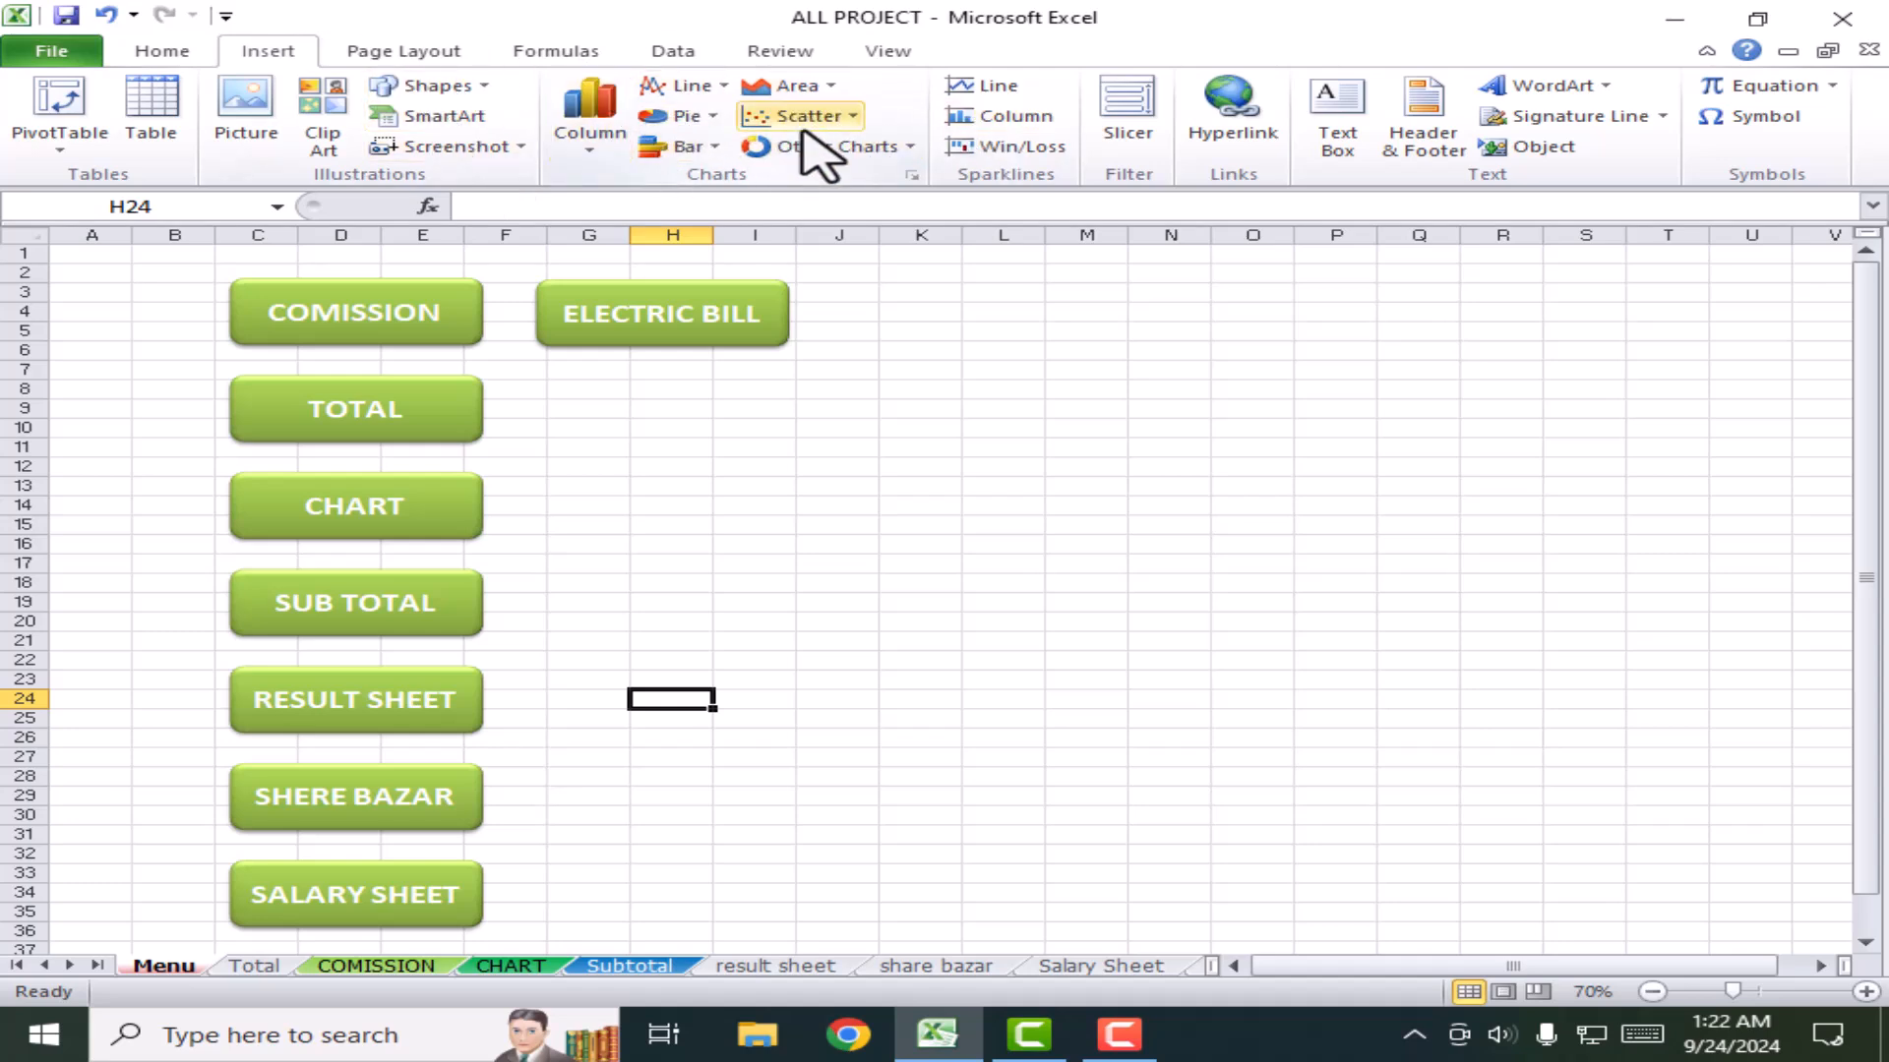
# Step: Open CHART from the menu, then browse the worksheet tabs, ending on the result sheet
pyautogui.click(356, 501)
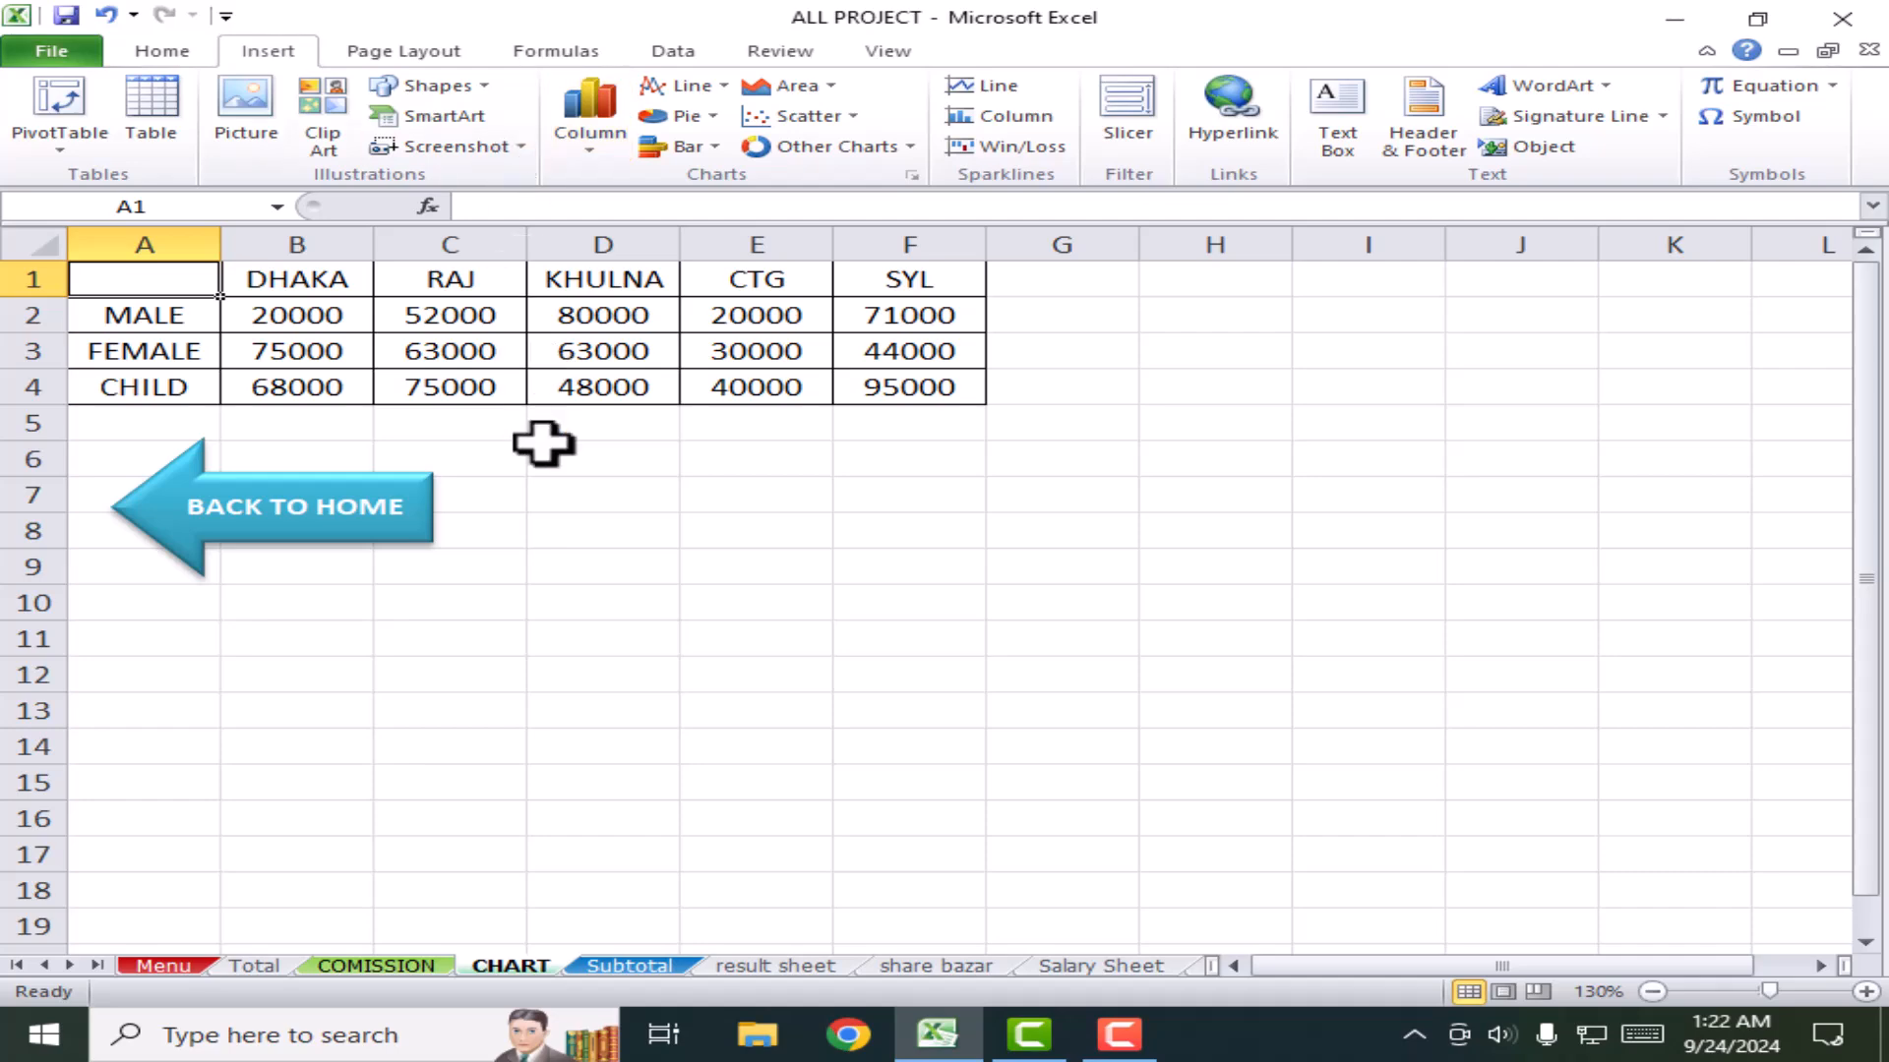
pyautogui.click(403, 967)
pyautogui.click(521, 967)
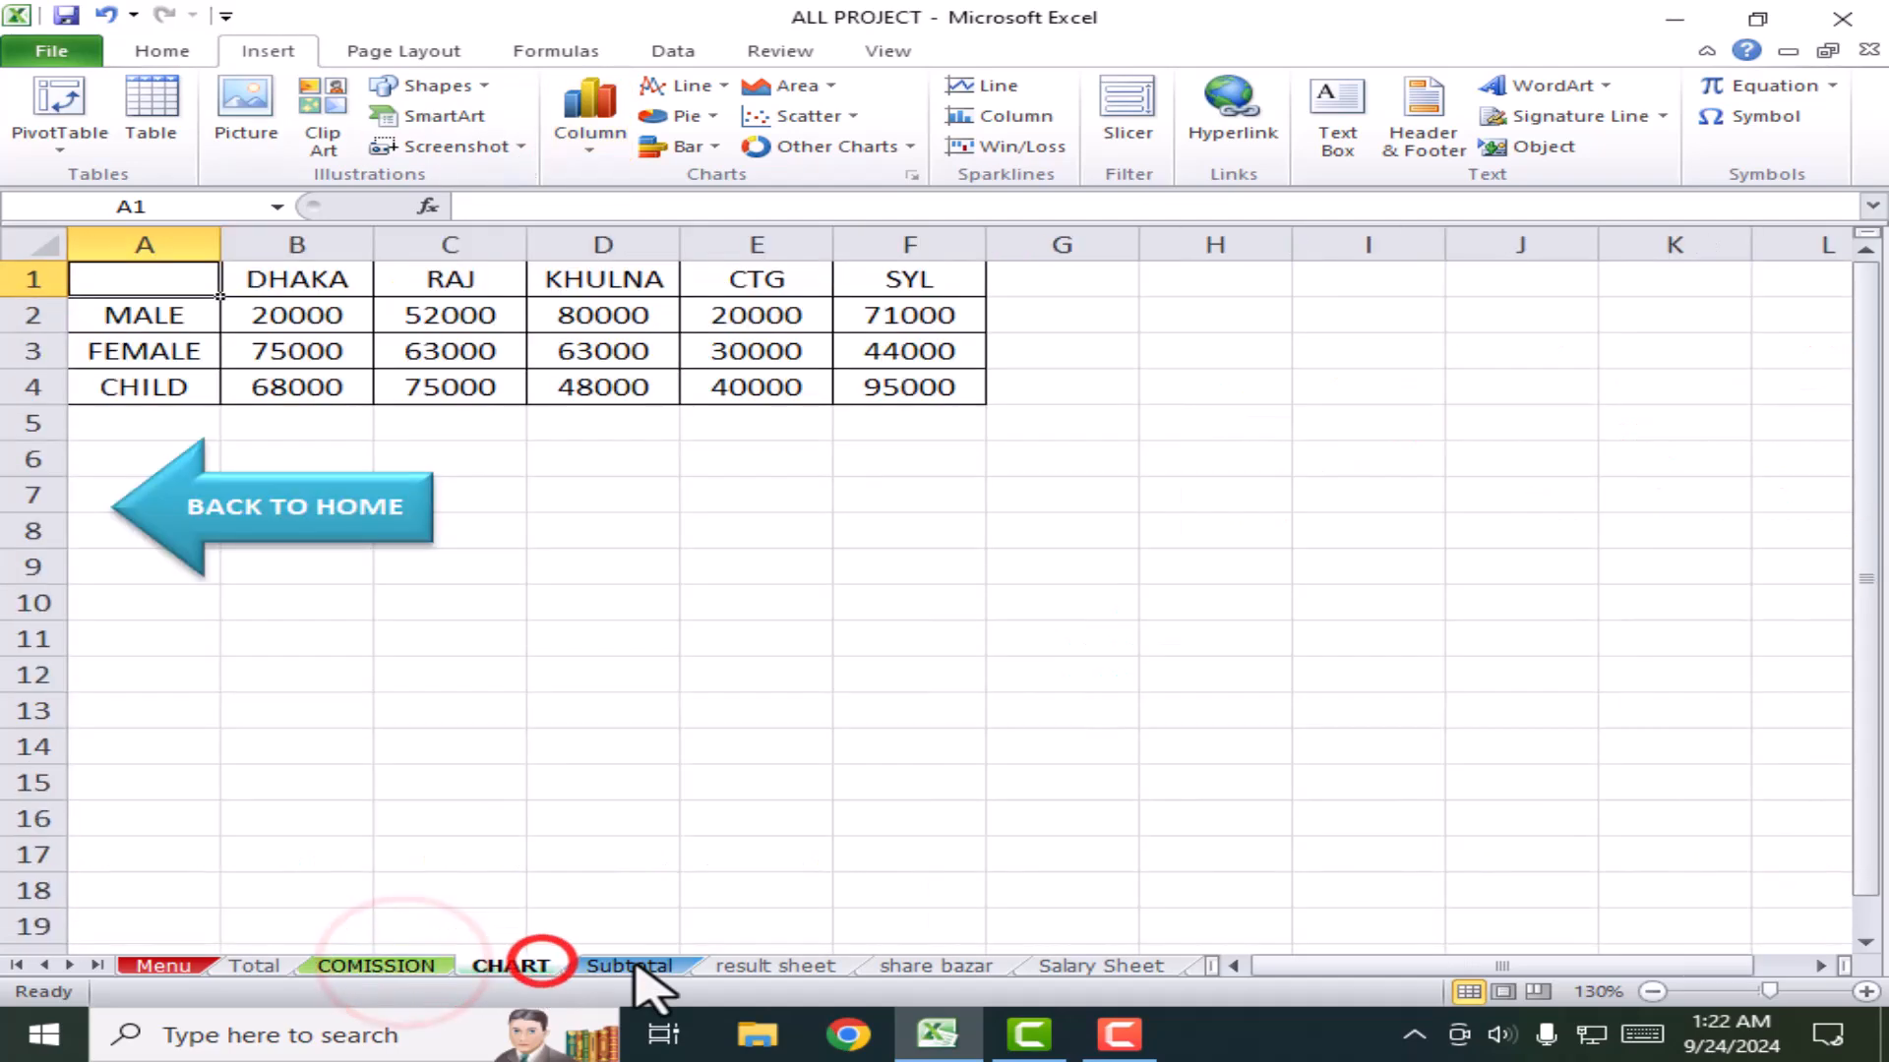
pyautogui.click(629, 966)
pyautogui.click(767, 967)
pyautogui.click(909, 966)
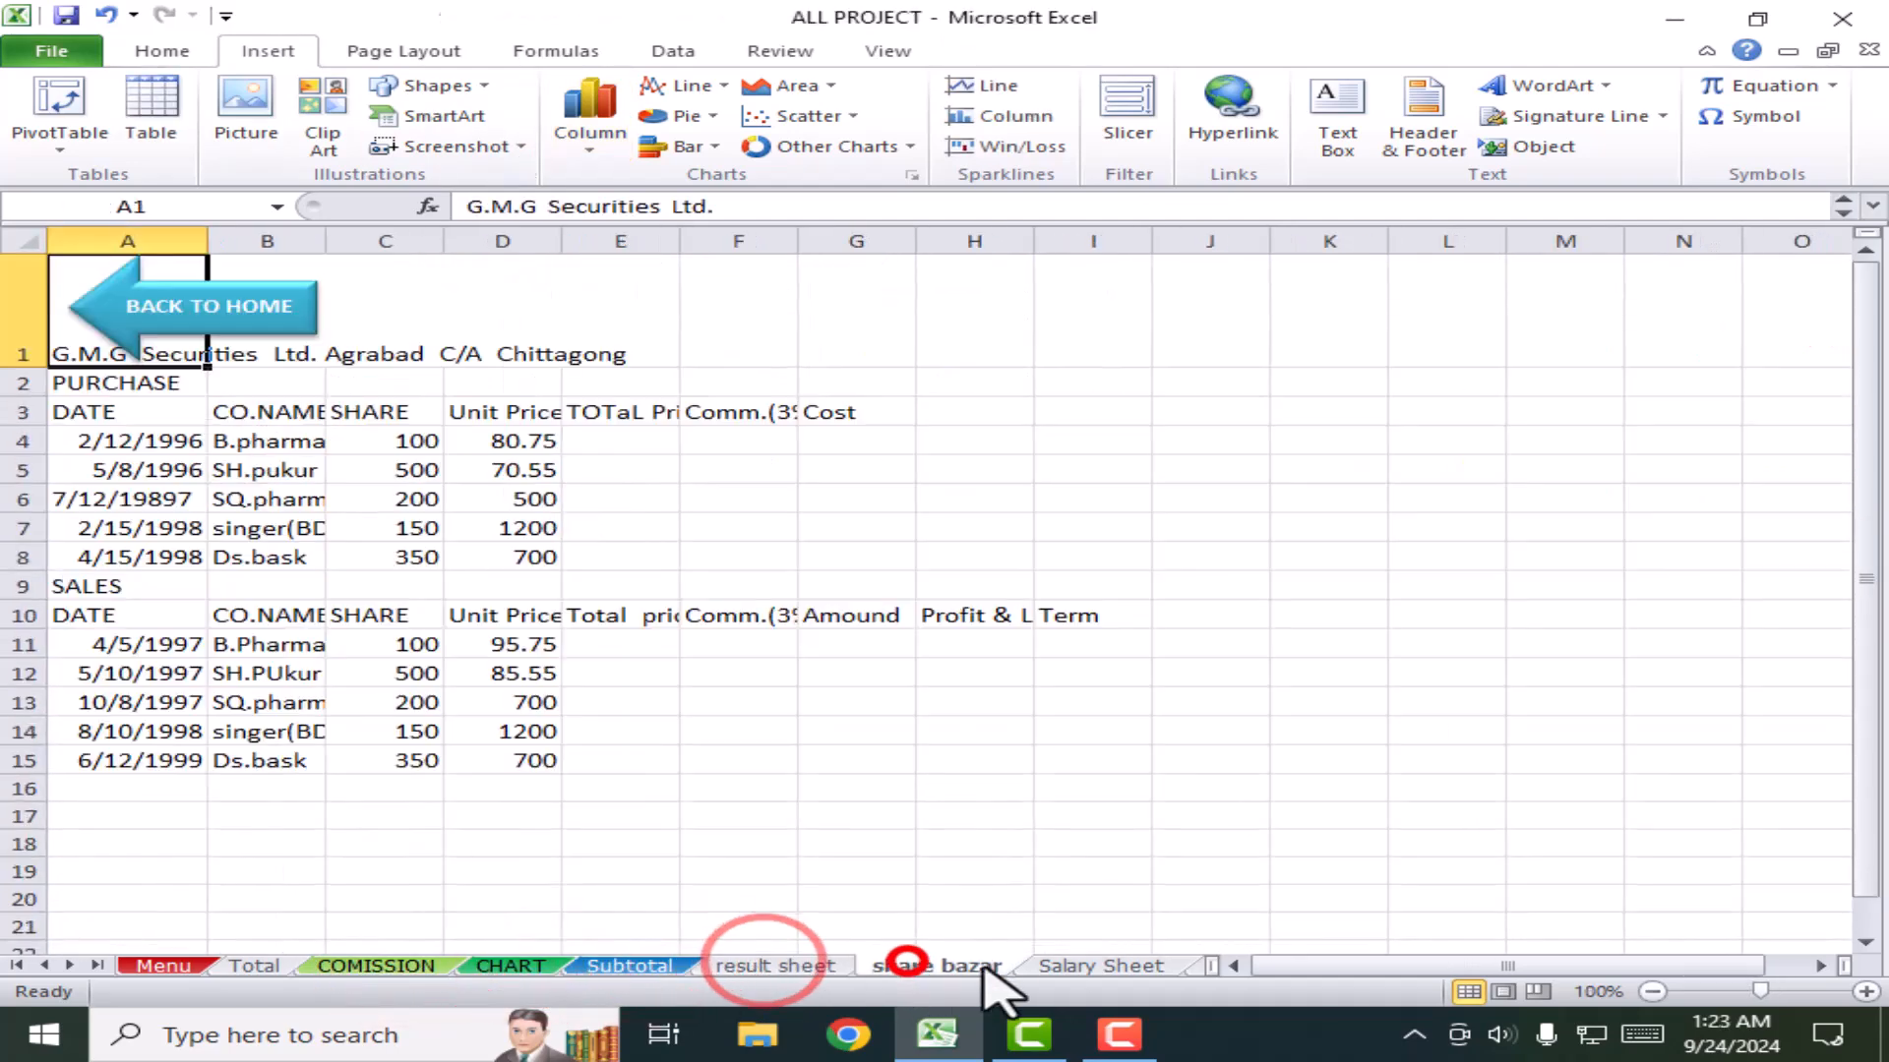
pyautogui.click(1107, 967)
pyautogui.click(885, 964)
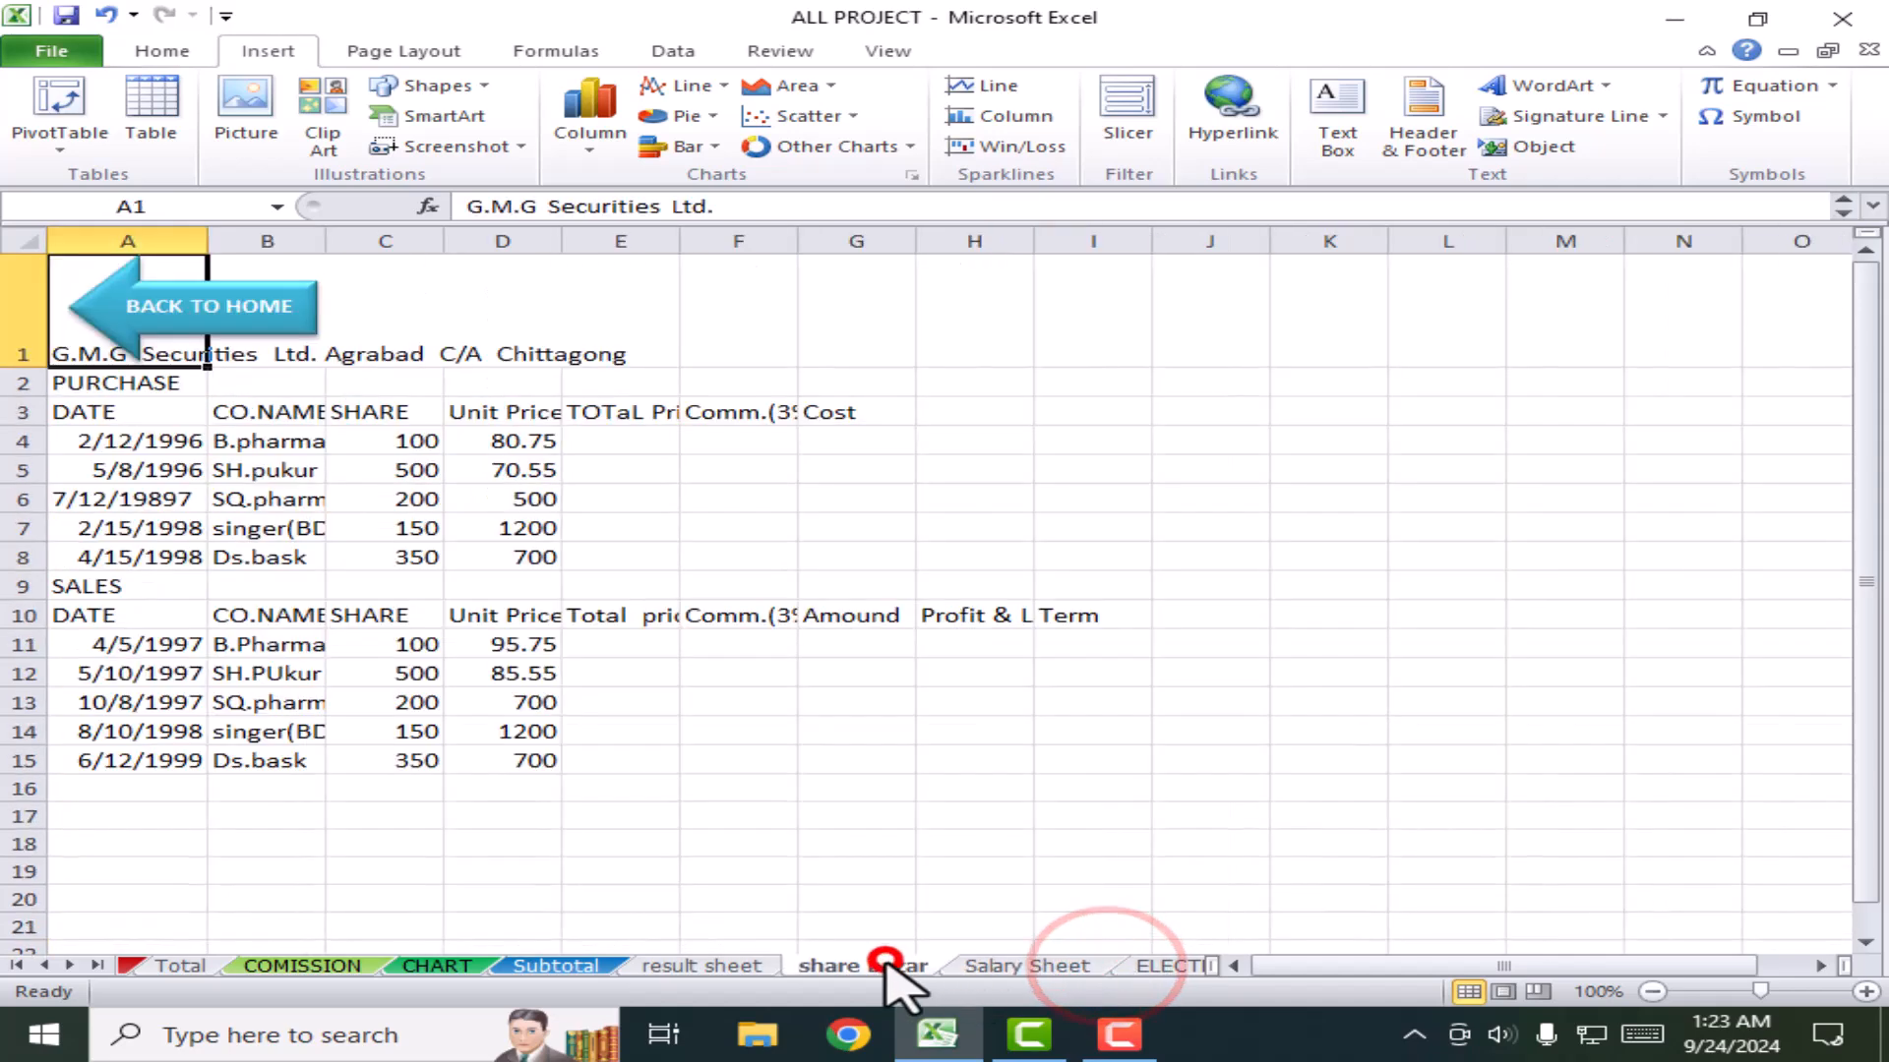
pyautogui.click(748, 966)
pyautogui.click(557, 967)
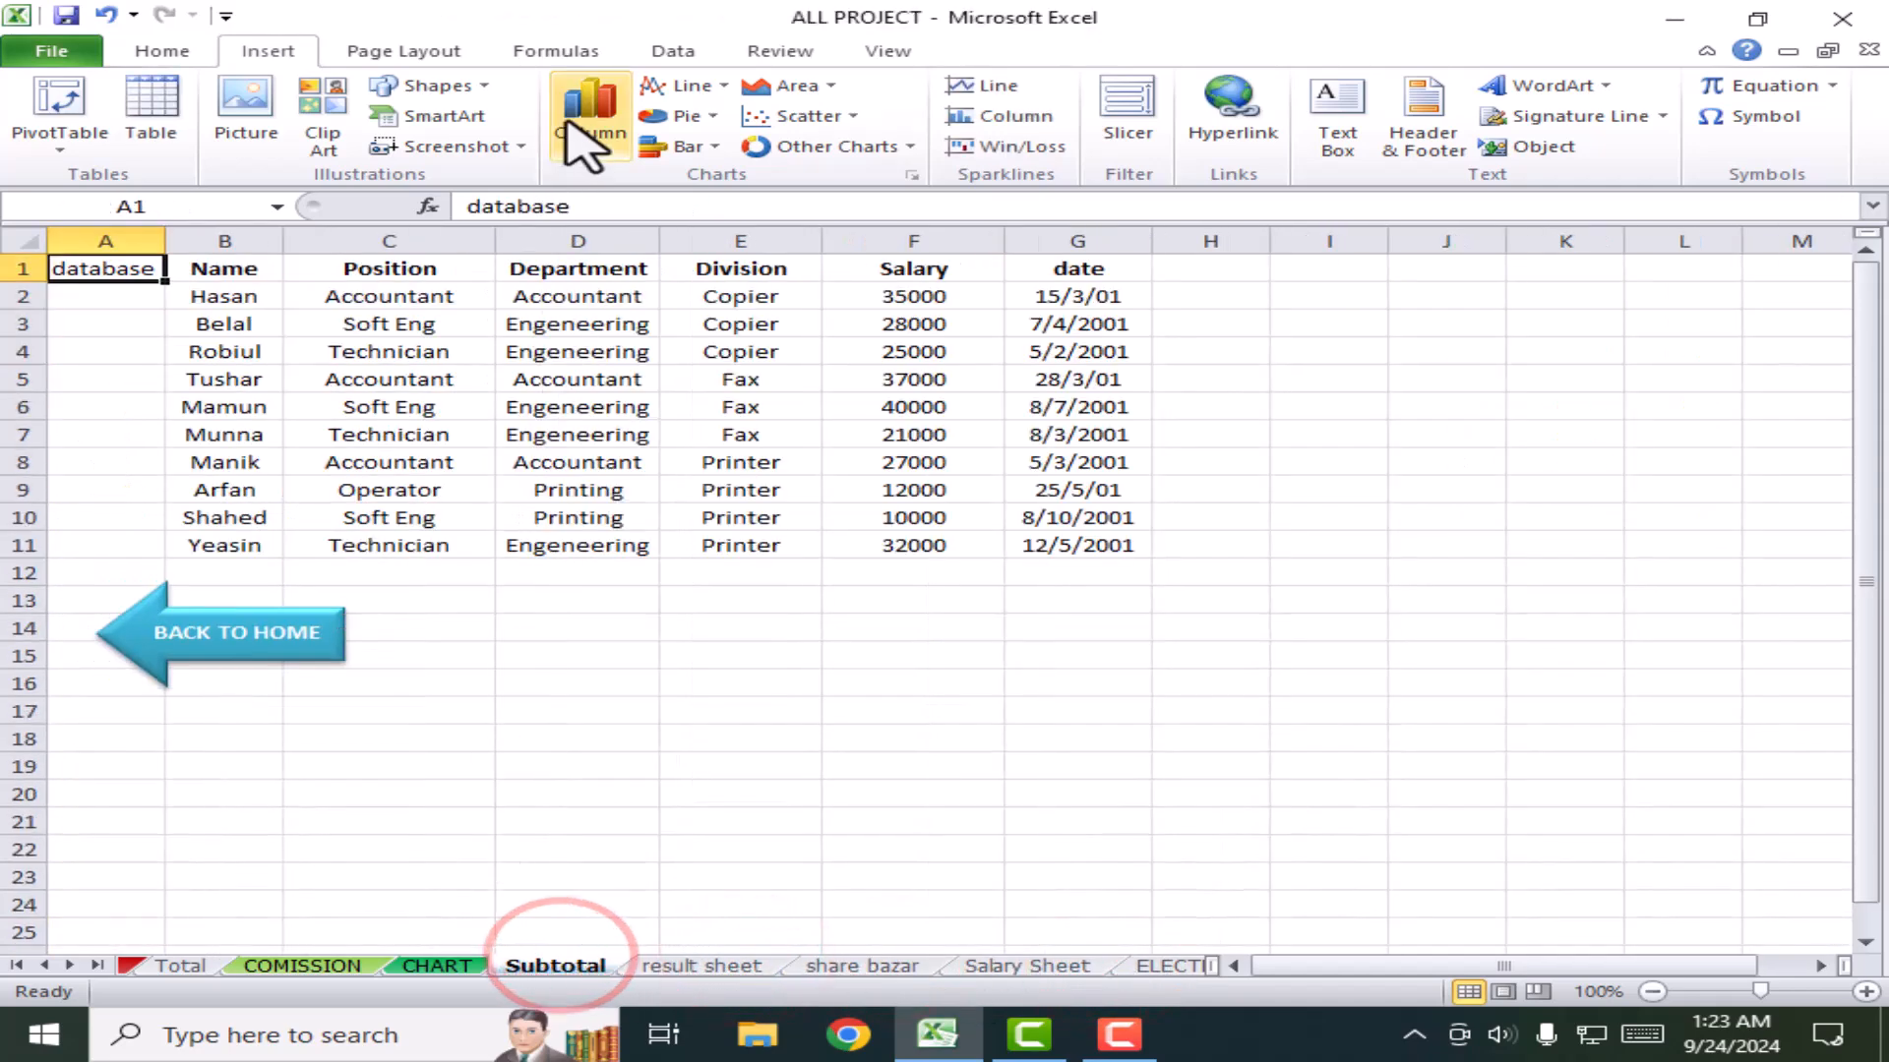
pyautogui.click(279, 39)
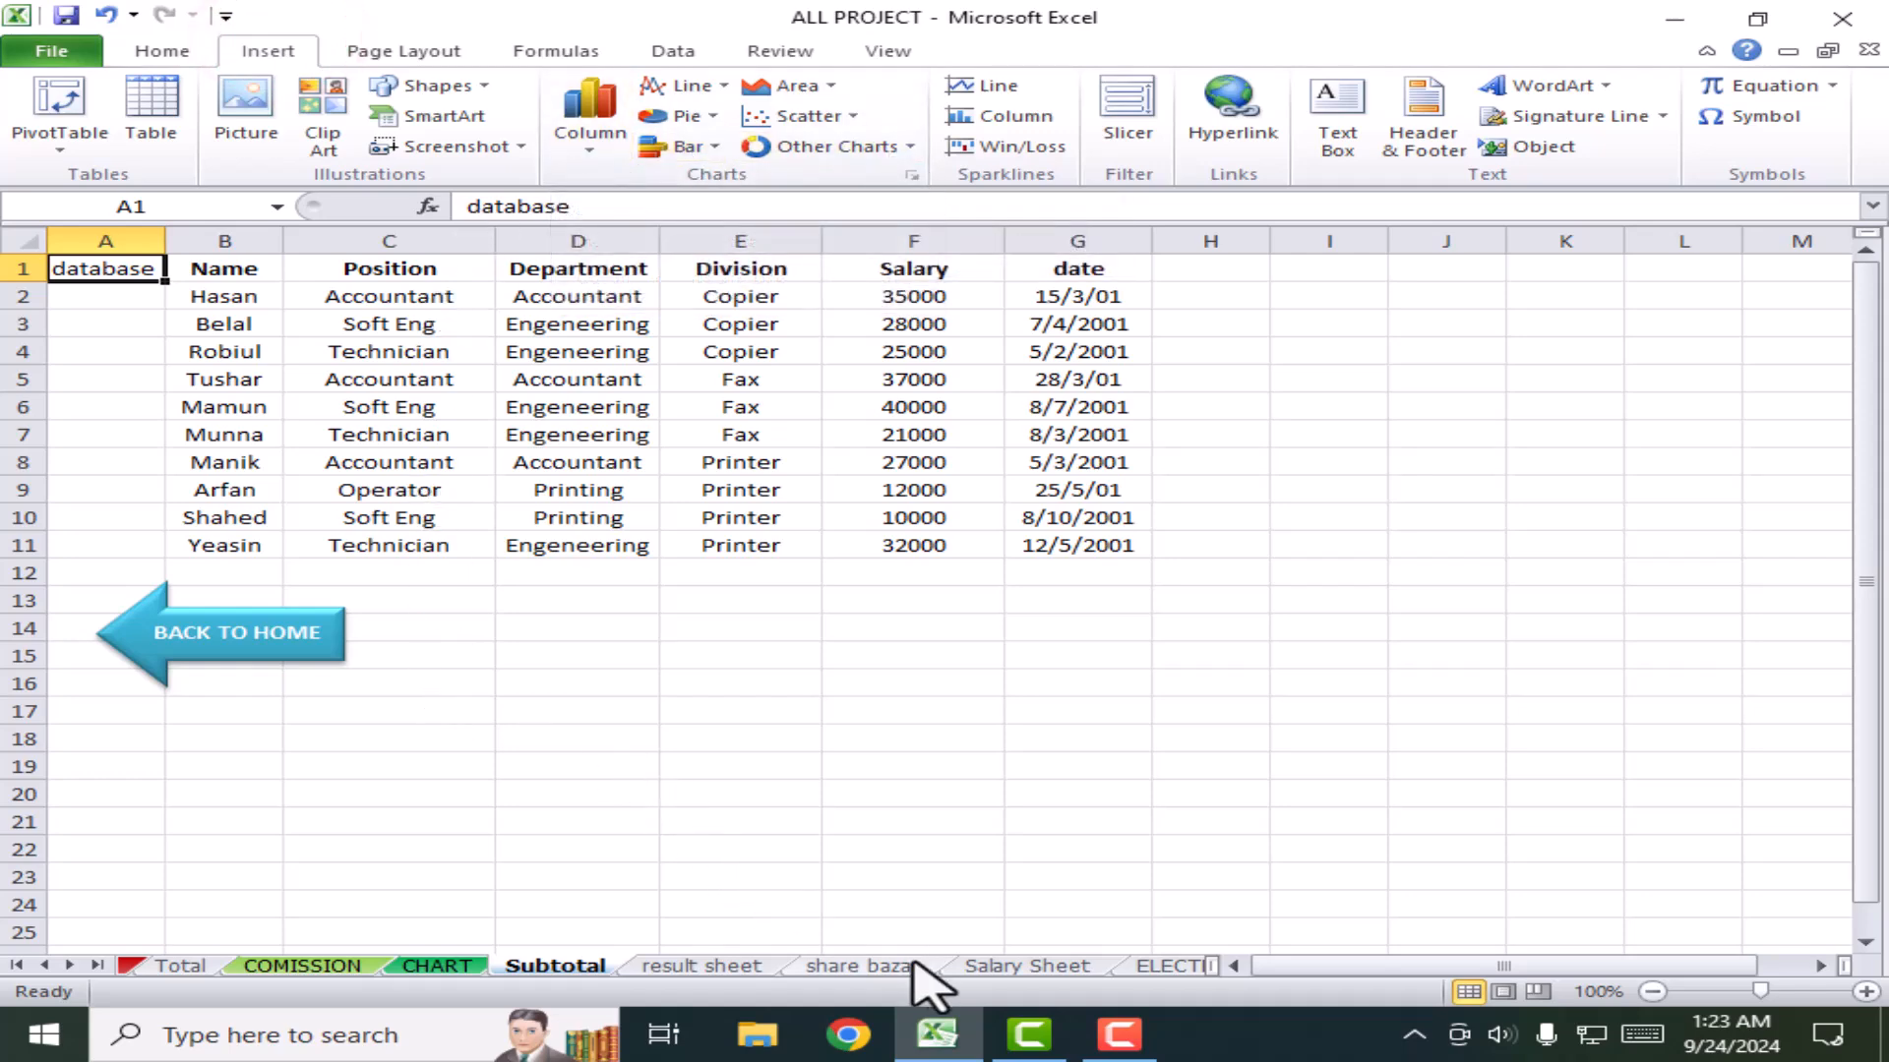
pyautogui.click(881, 966)
pyautogui.click(718, 966)
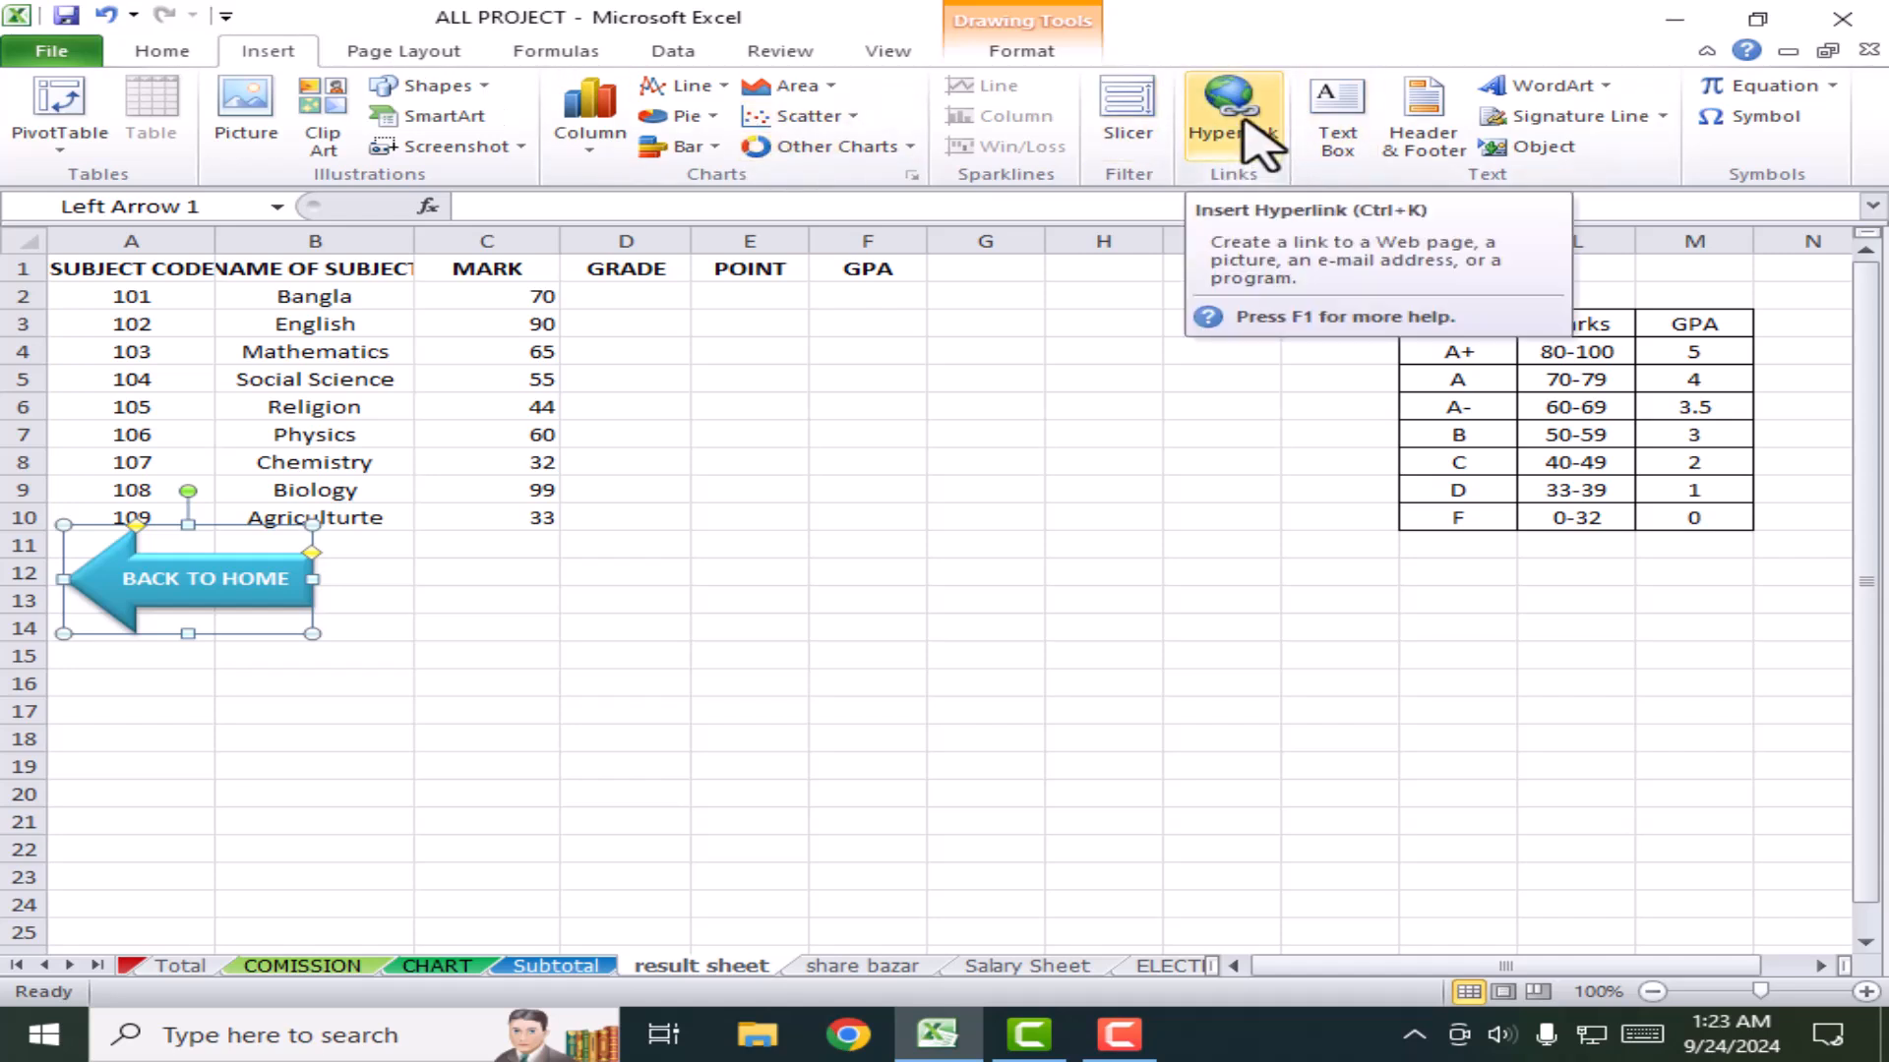
pyautogui.click(1340, 116)
pyautogui.moveTo(736, 351); pyautogui.dragTo(1236, 448)
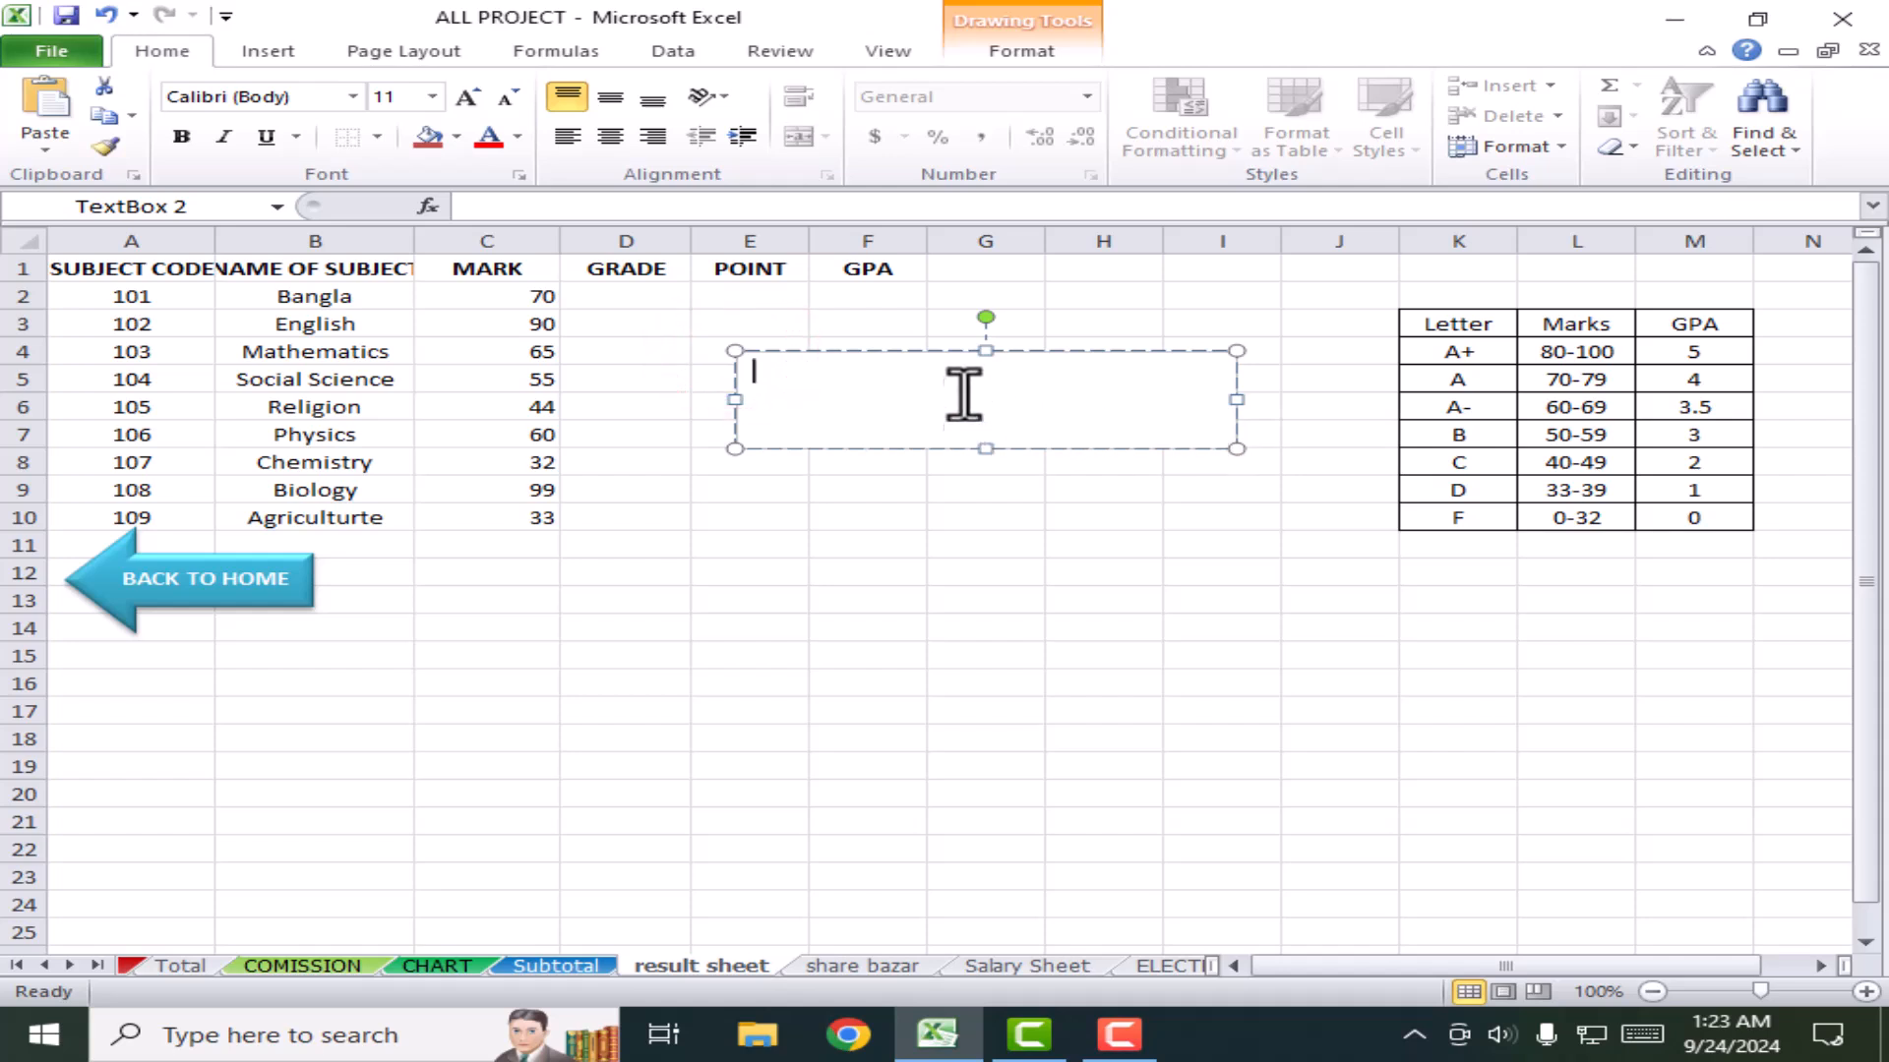
pyautogui.moveTo(1043, 350); pyautogui.dragTo(996, 503)
pyautogui.click(877, 557)
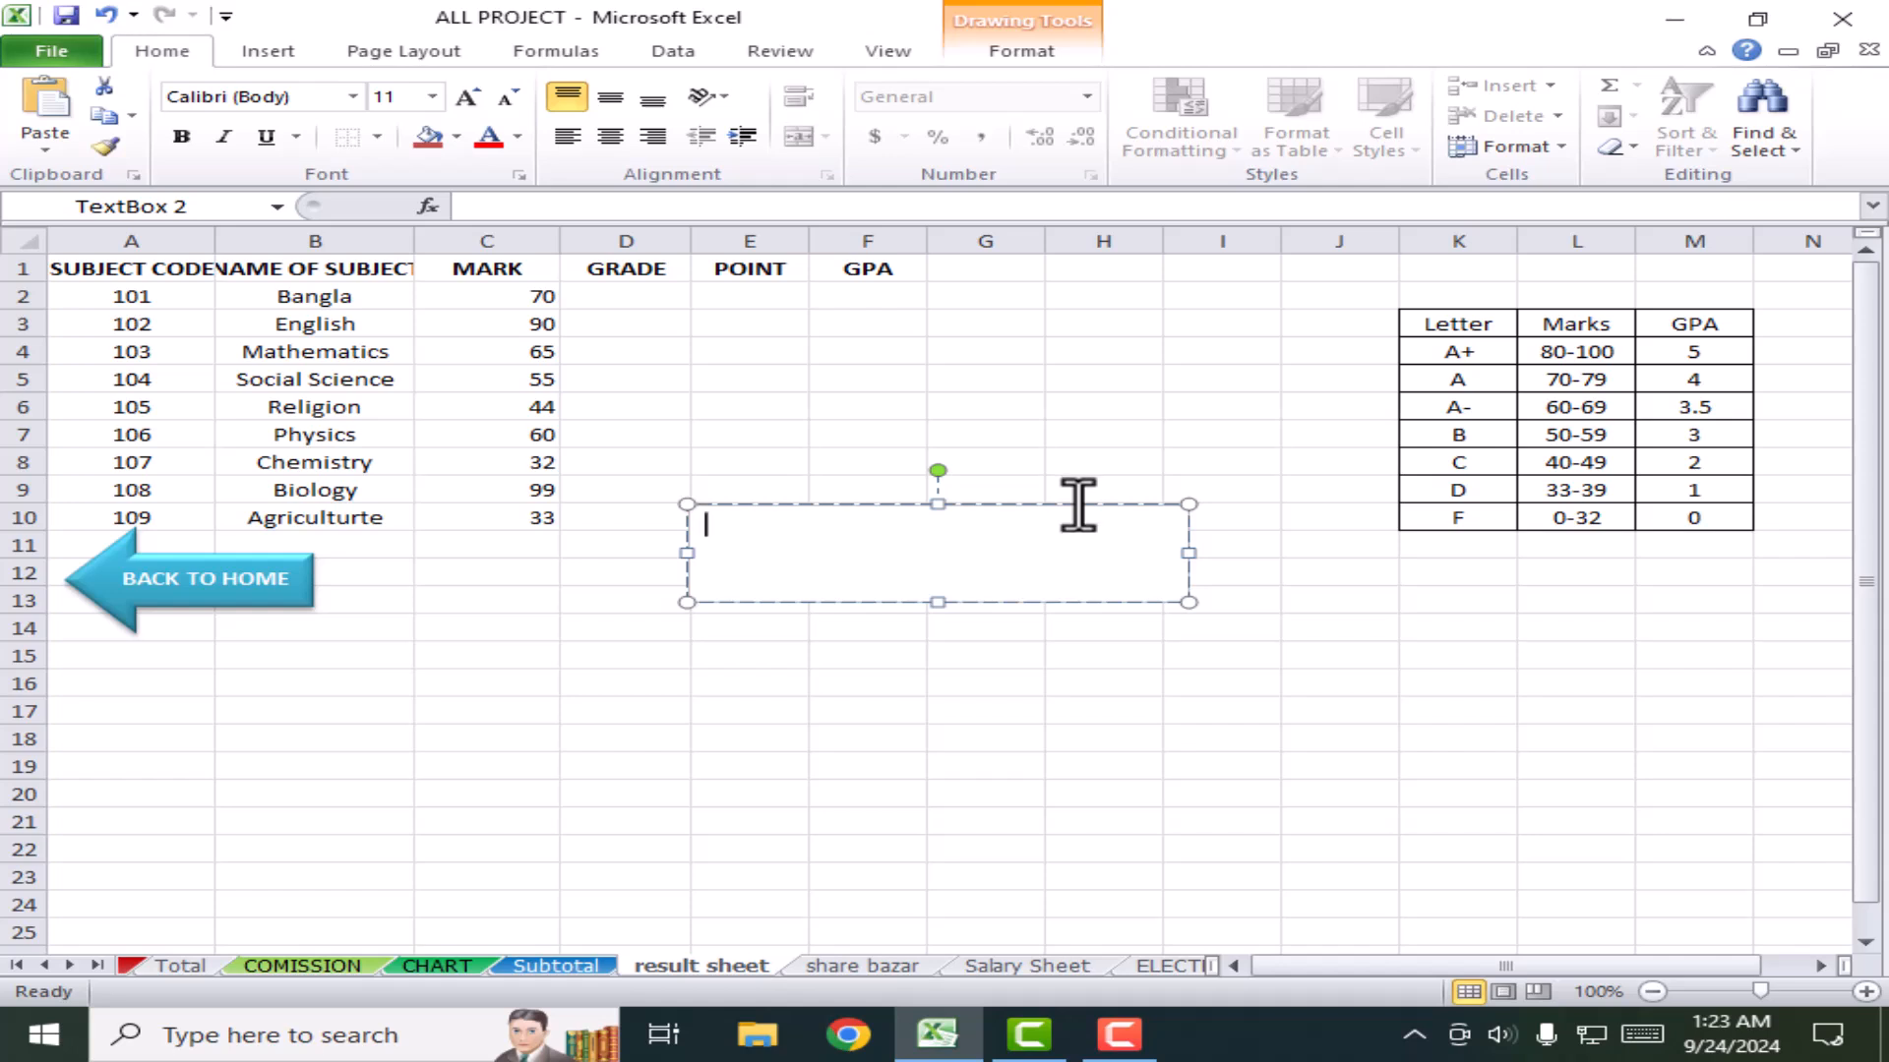
pyautogui.press('Delete')
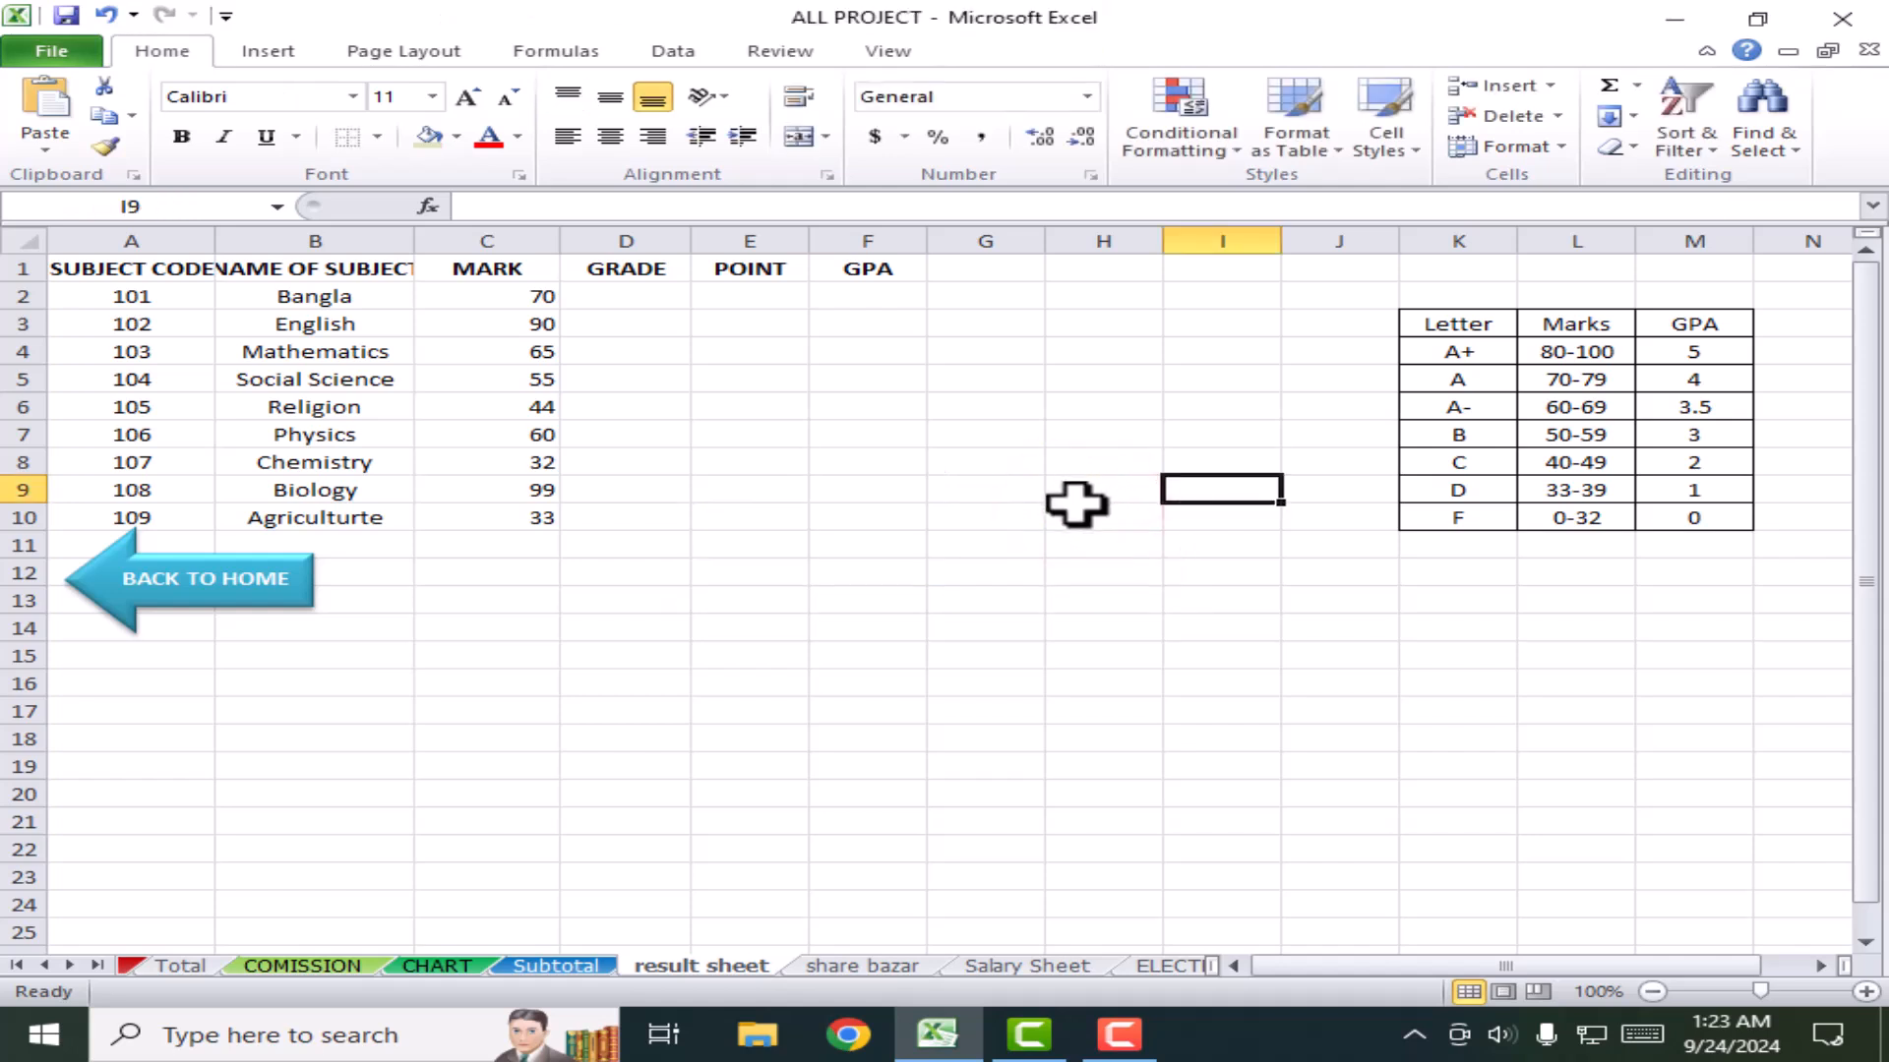
pyautogui.click(267, 50)
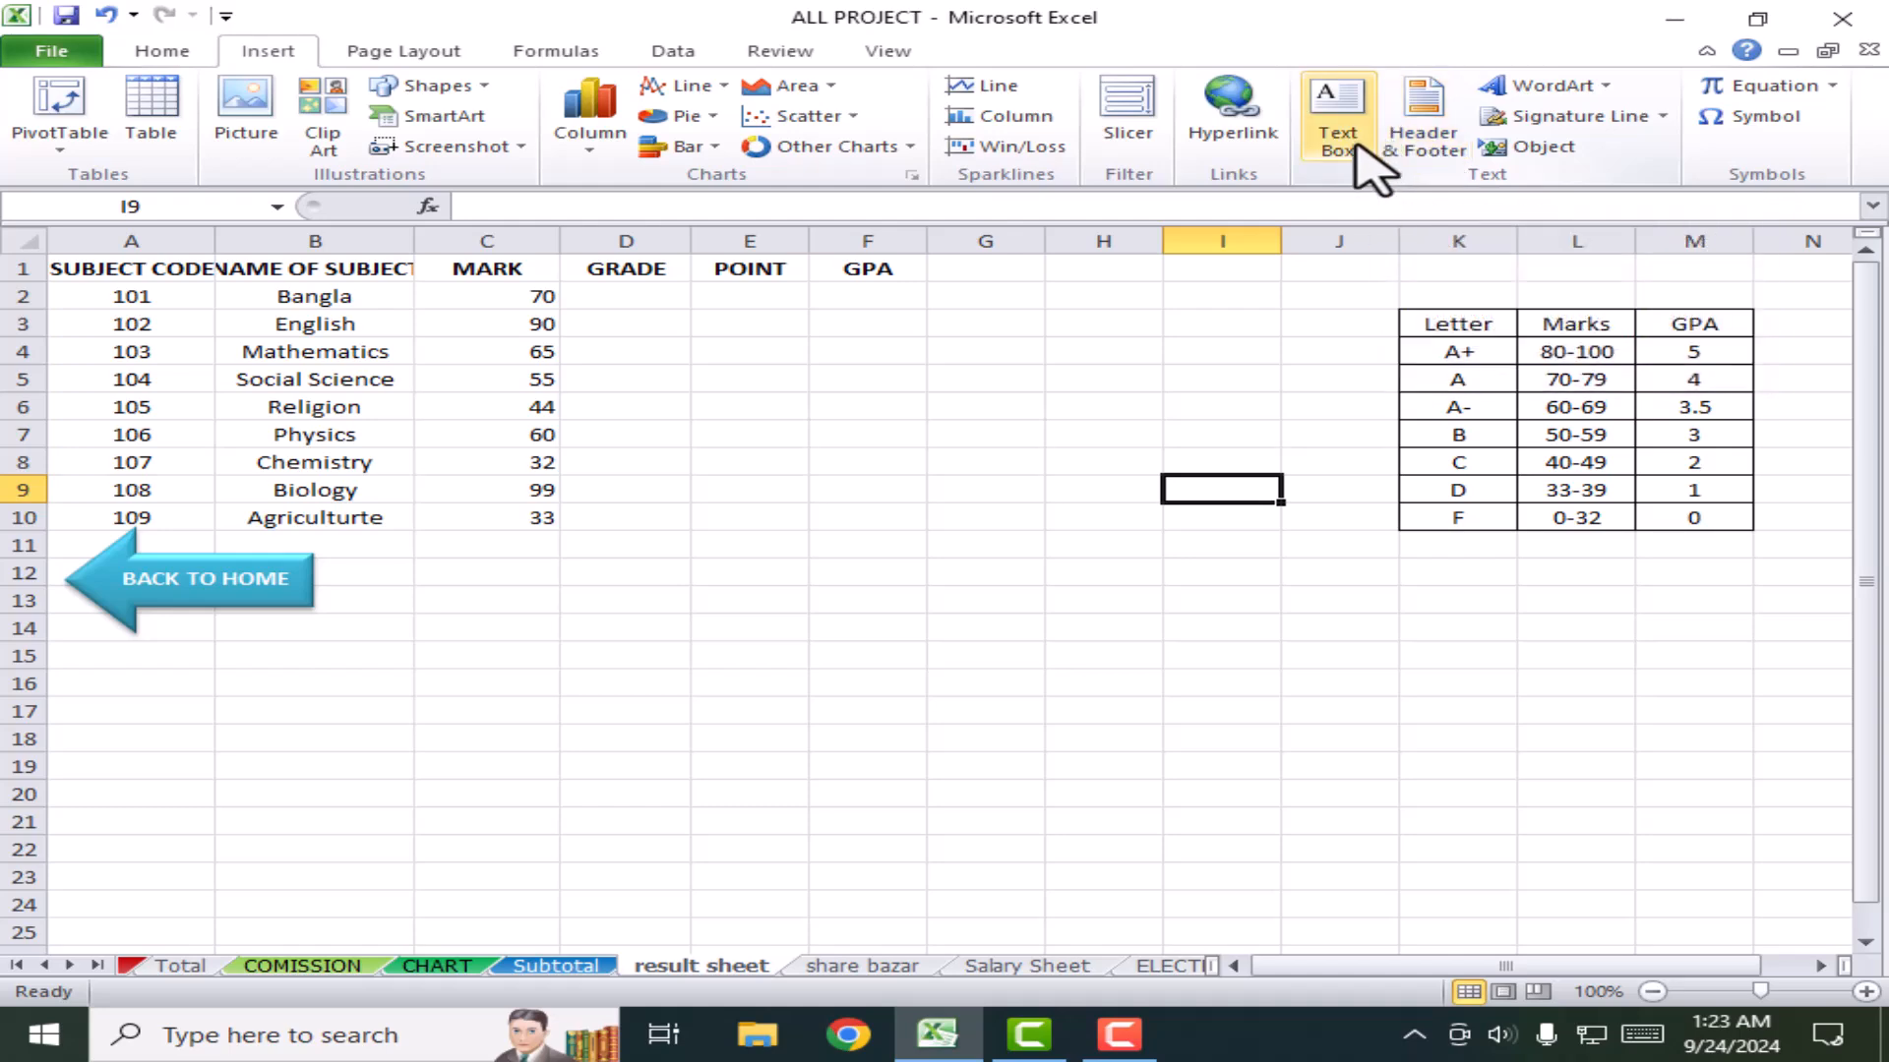
pyautogui.click(1598, 87)
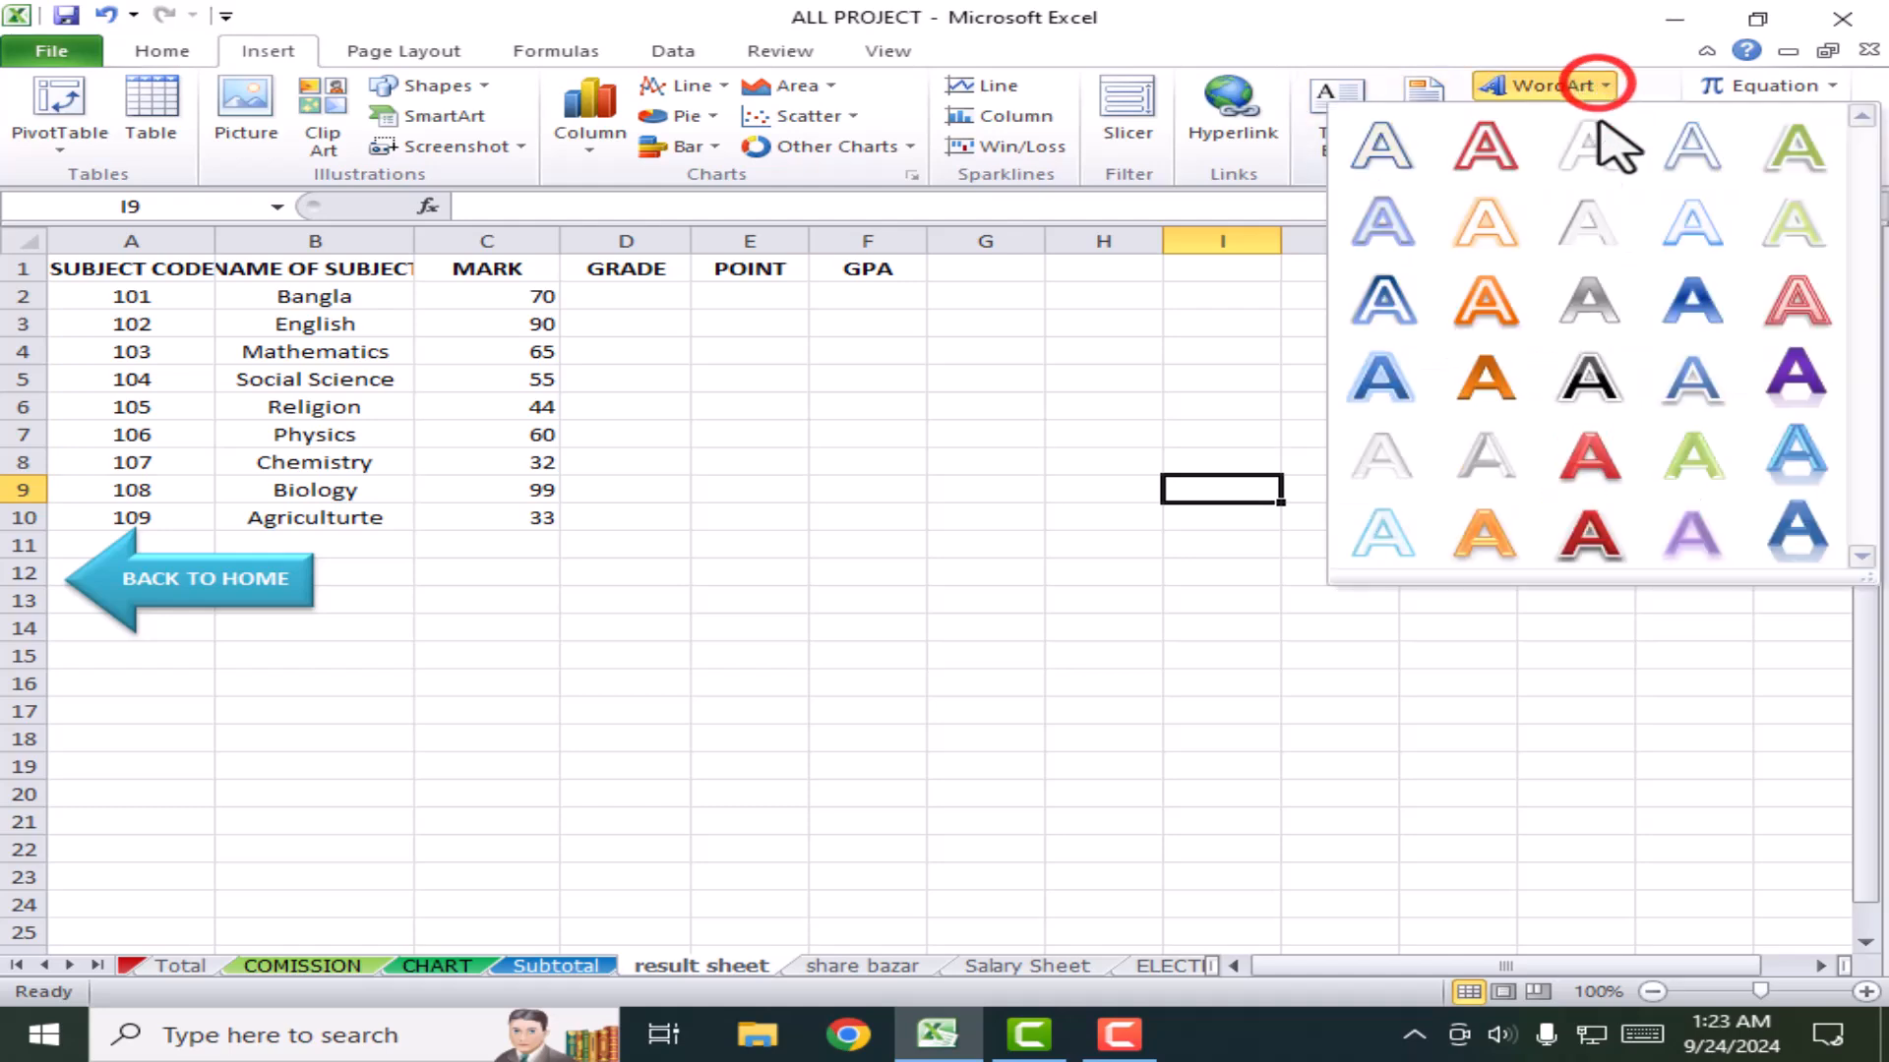
pyautogui.click(1798, 533)
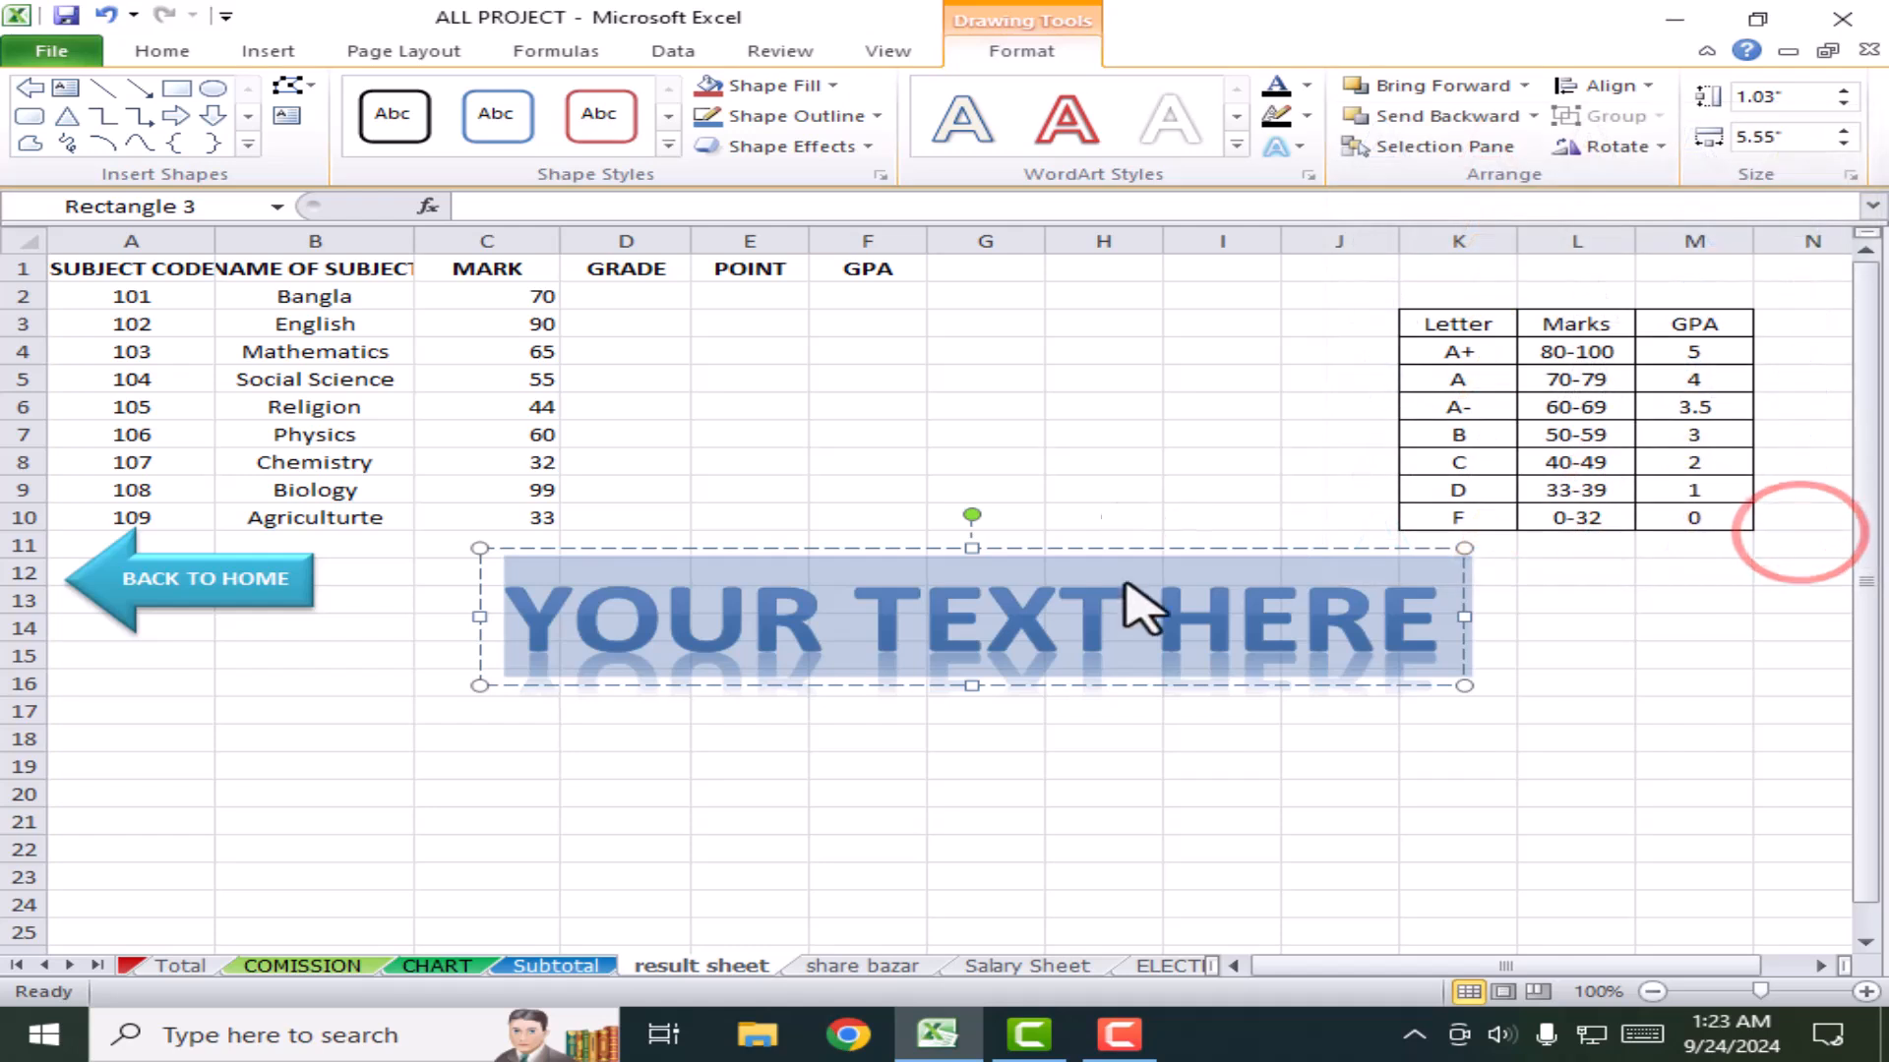
pyautogui.click(1182, 546)
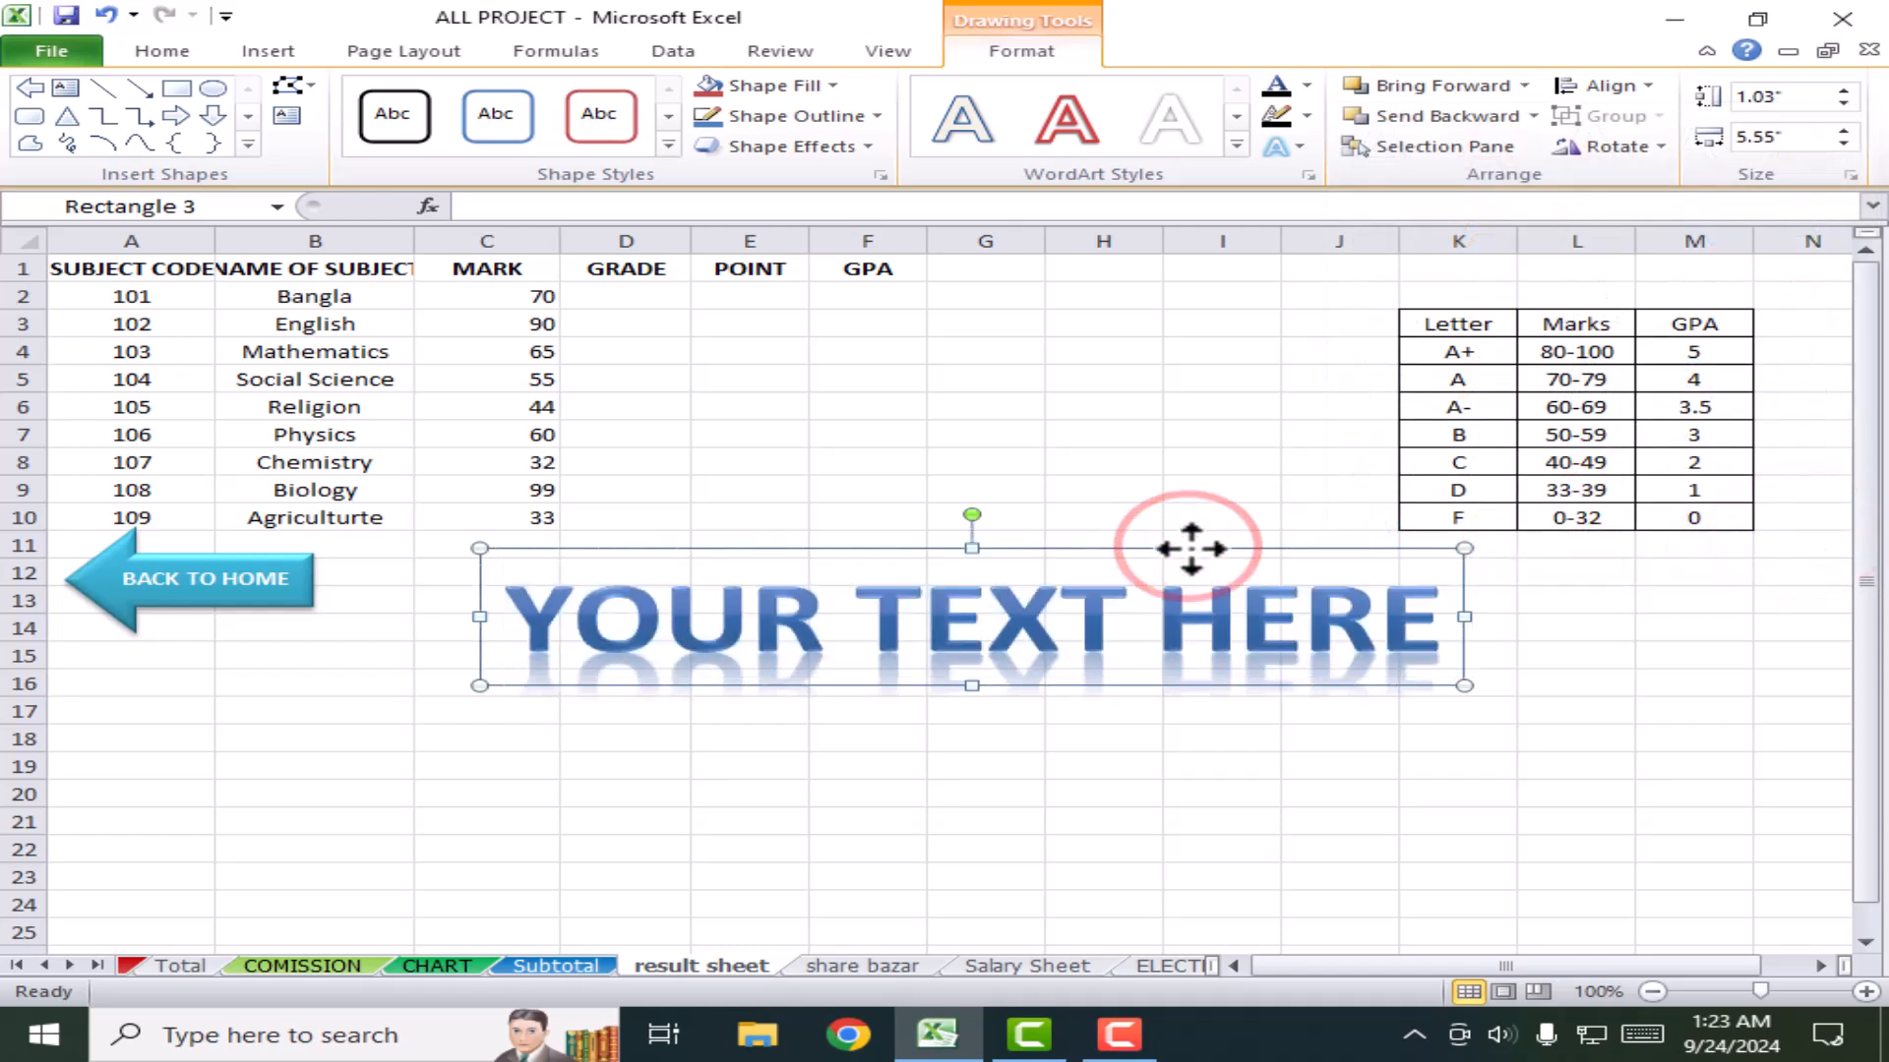
pyautogui.press('Delete')
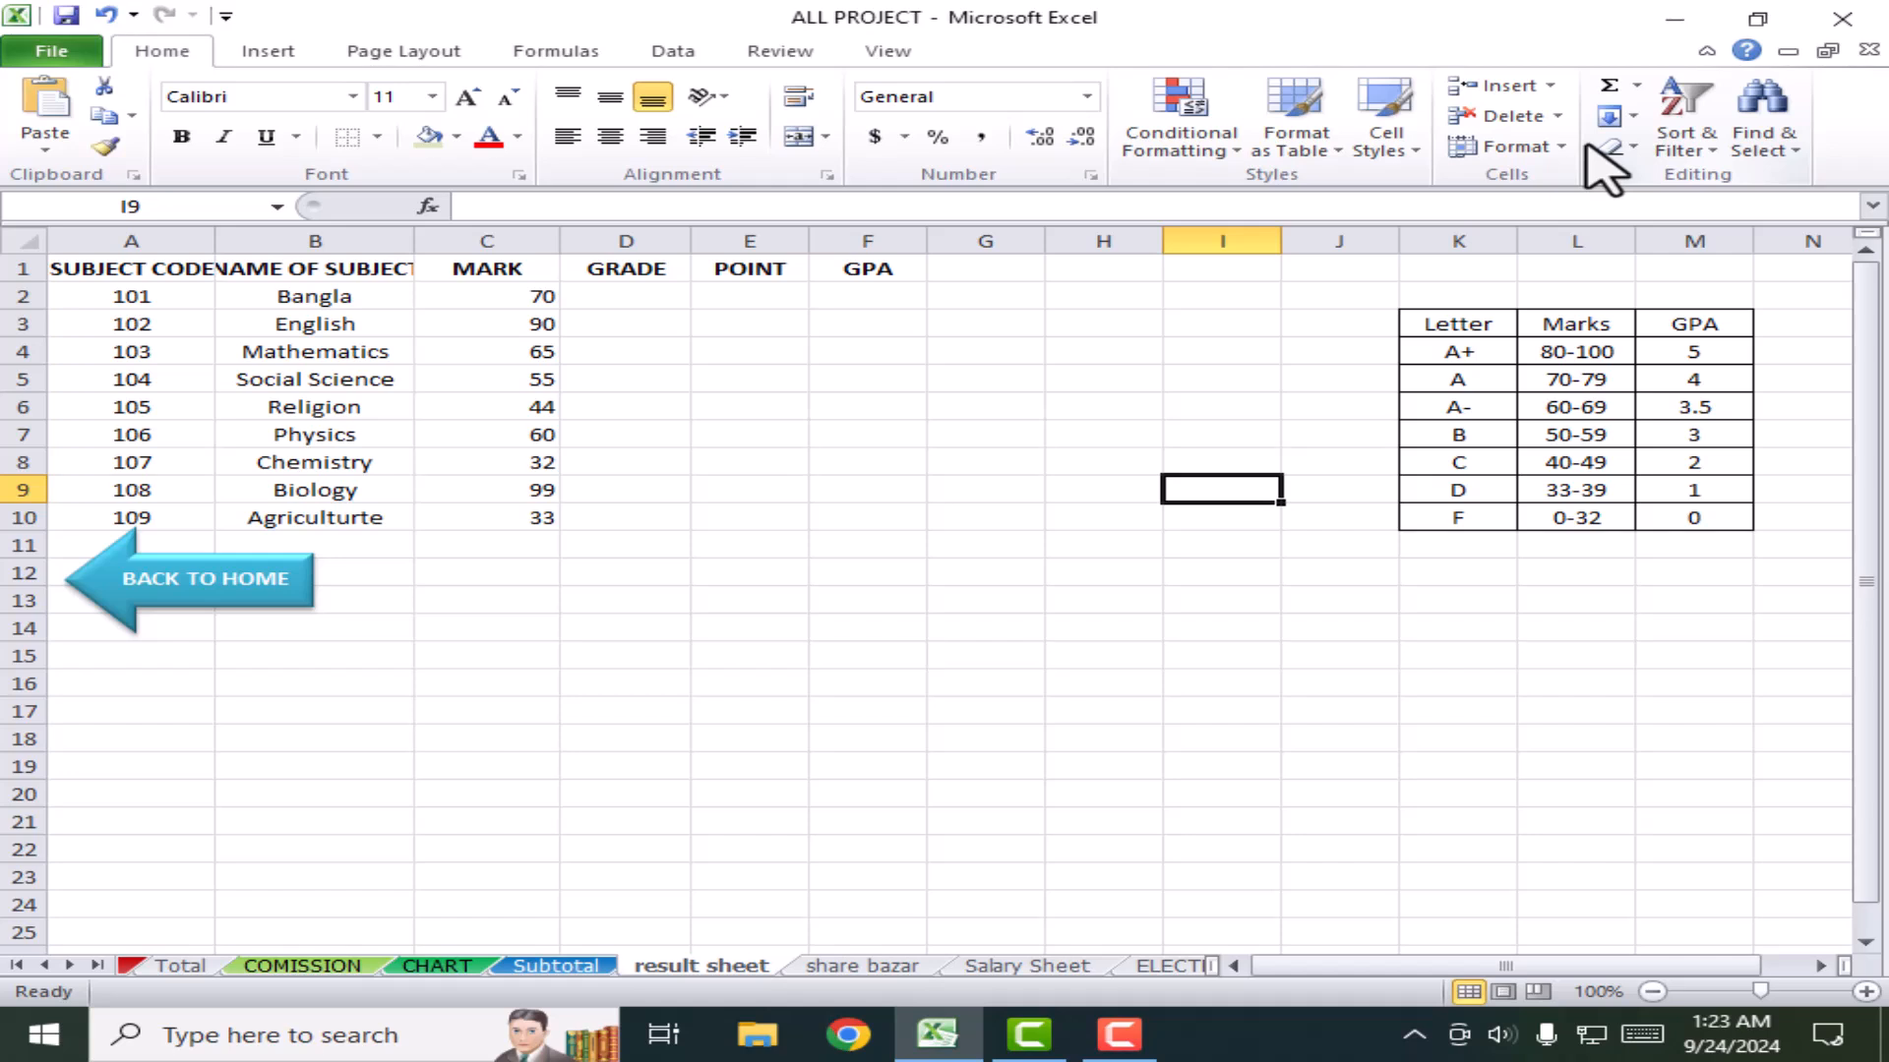
# Step: Switch from the Insert ribbon to the Page Layout ribbon on the result sheet
pyautogui.click(258, 47)
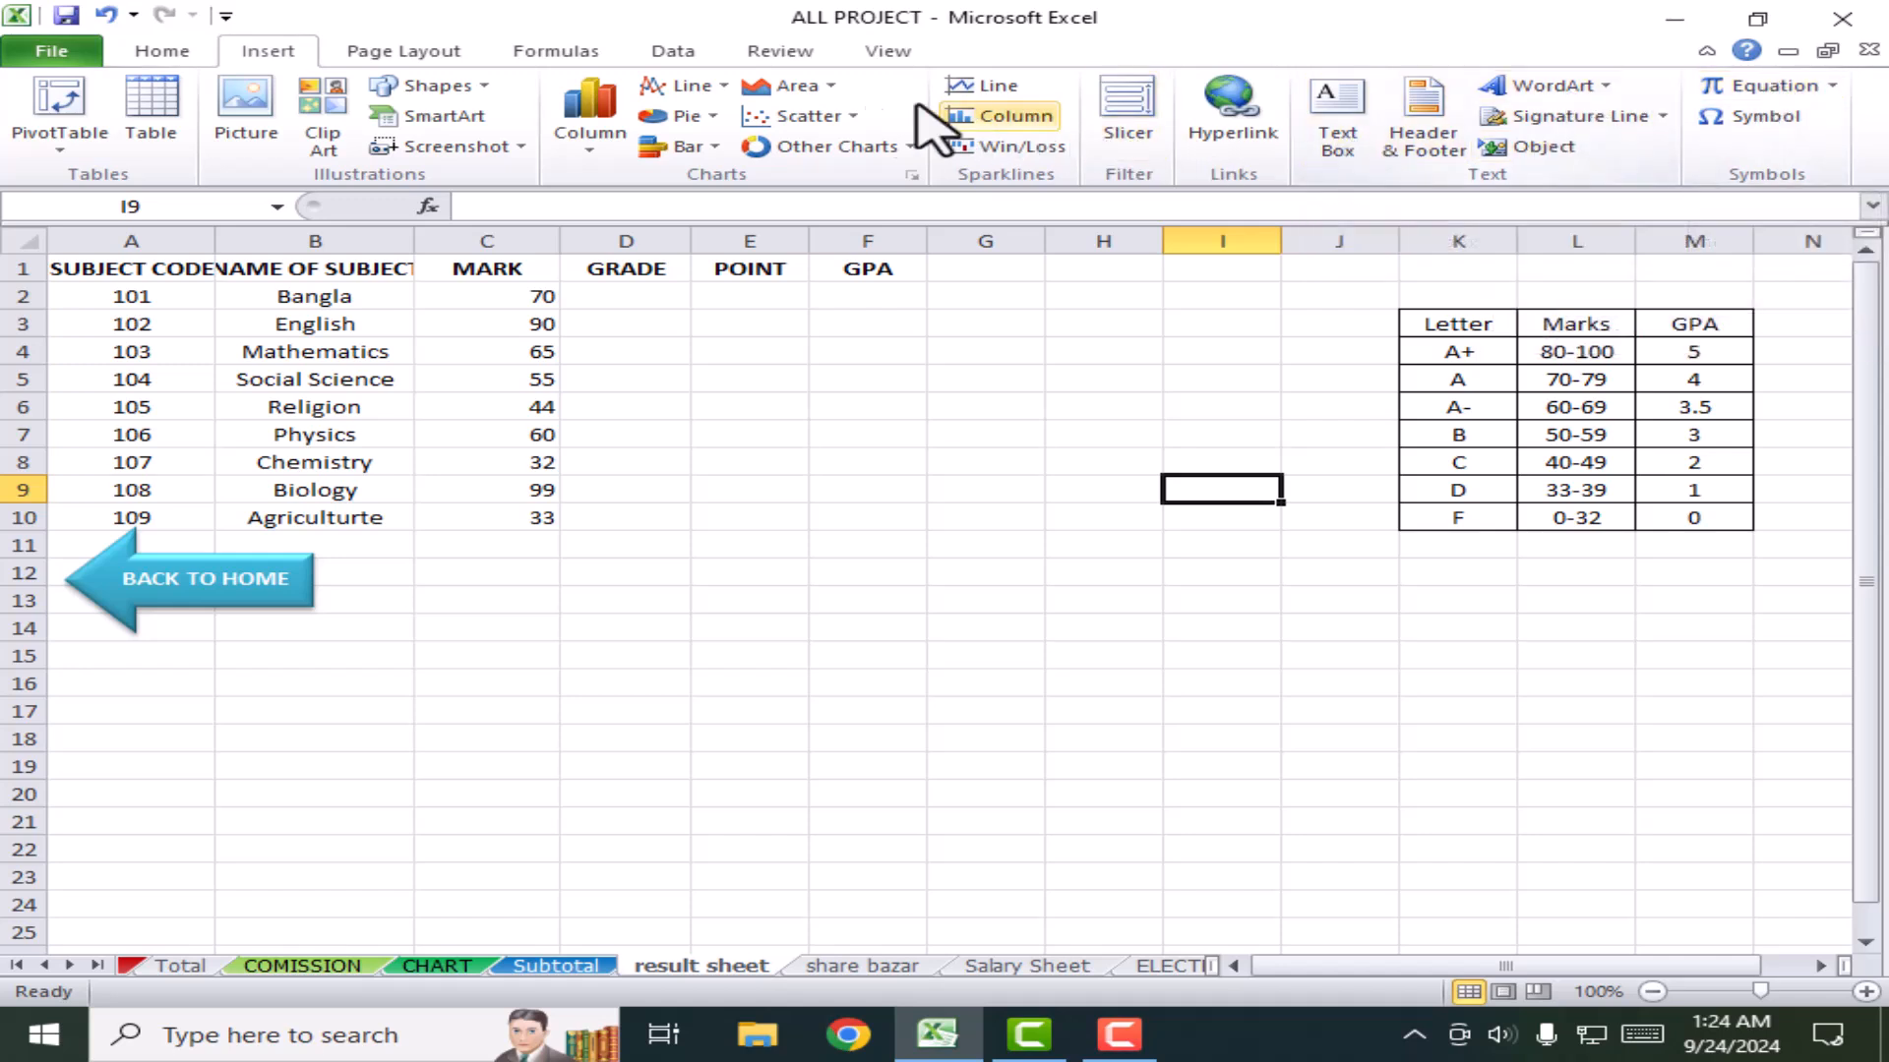
pyautogui.click(403, 54)
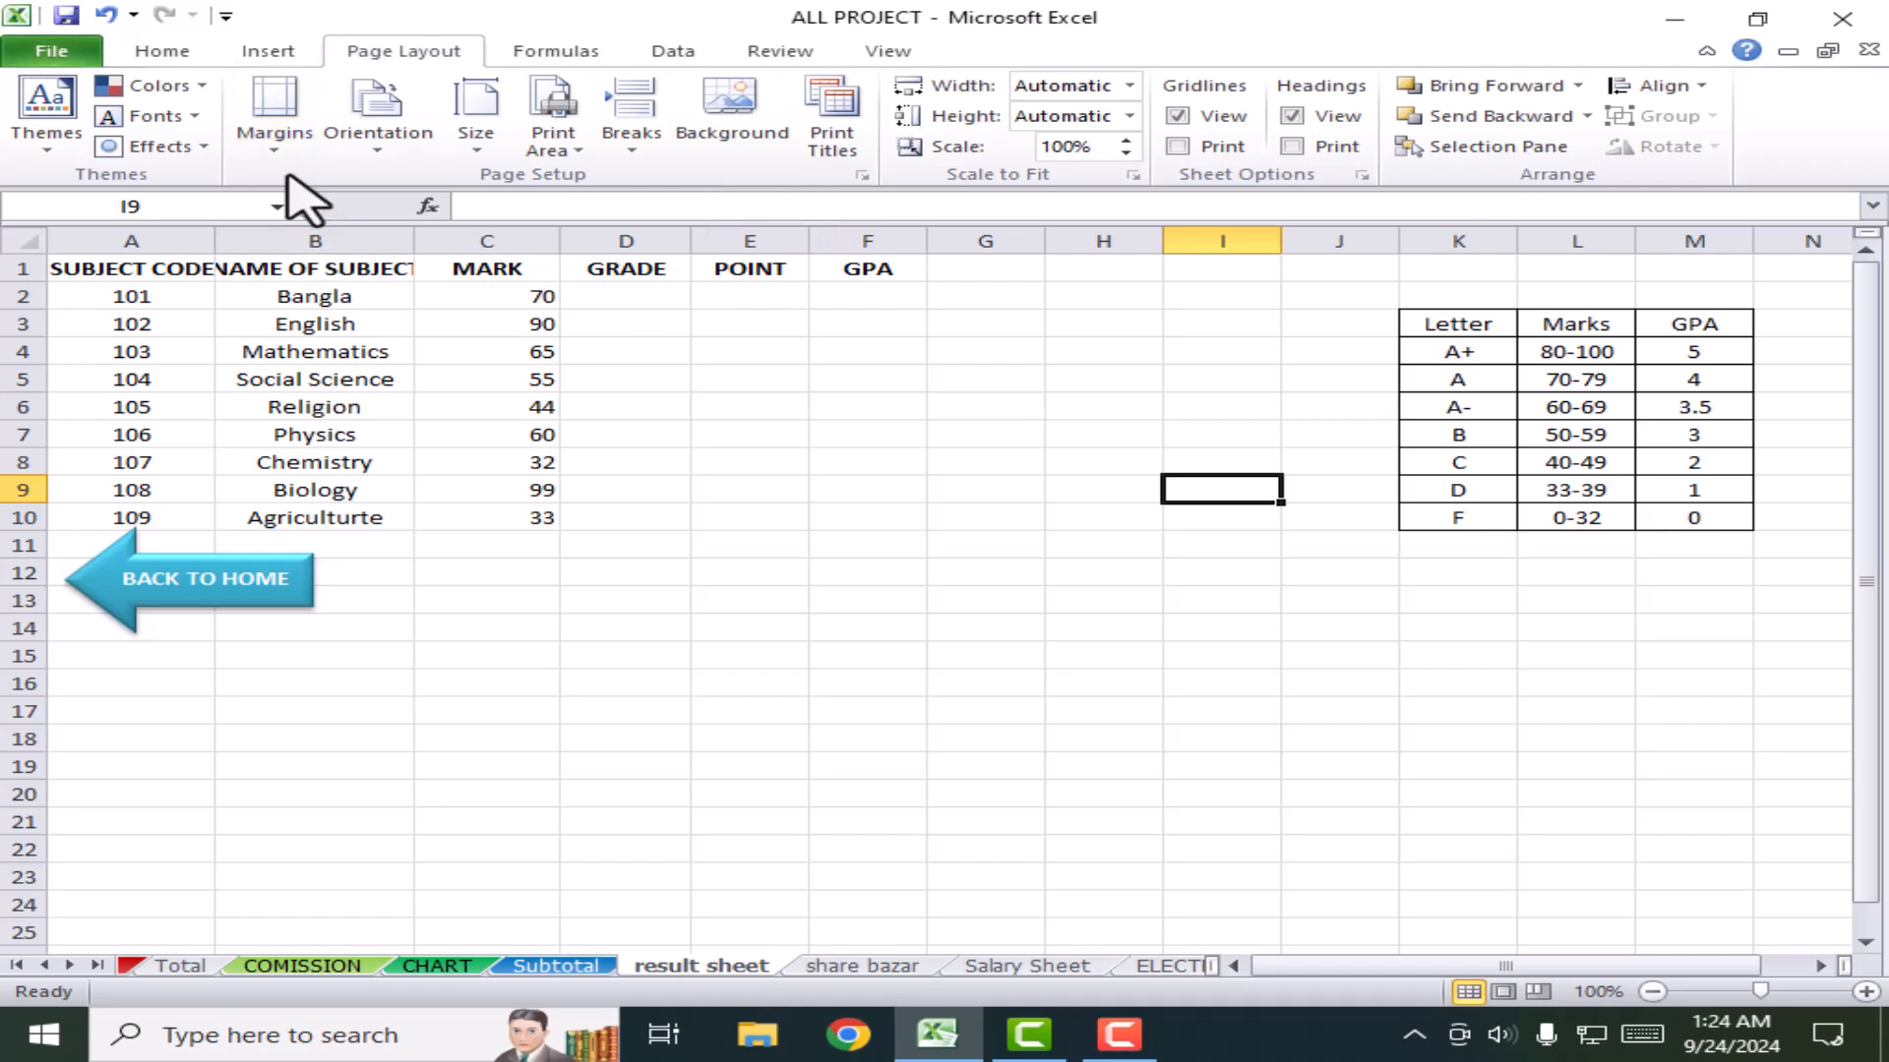
# Step: Set the result sheet's paper size to A4
pyautogui.click(275, 128)
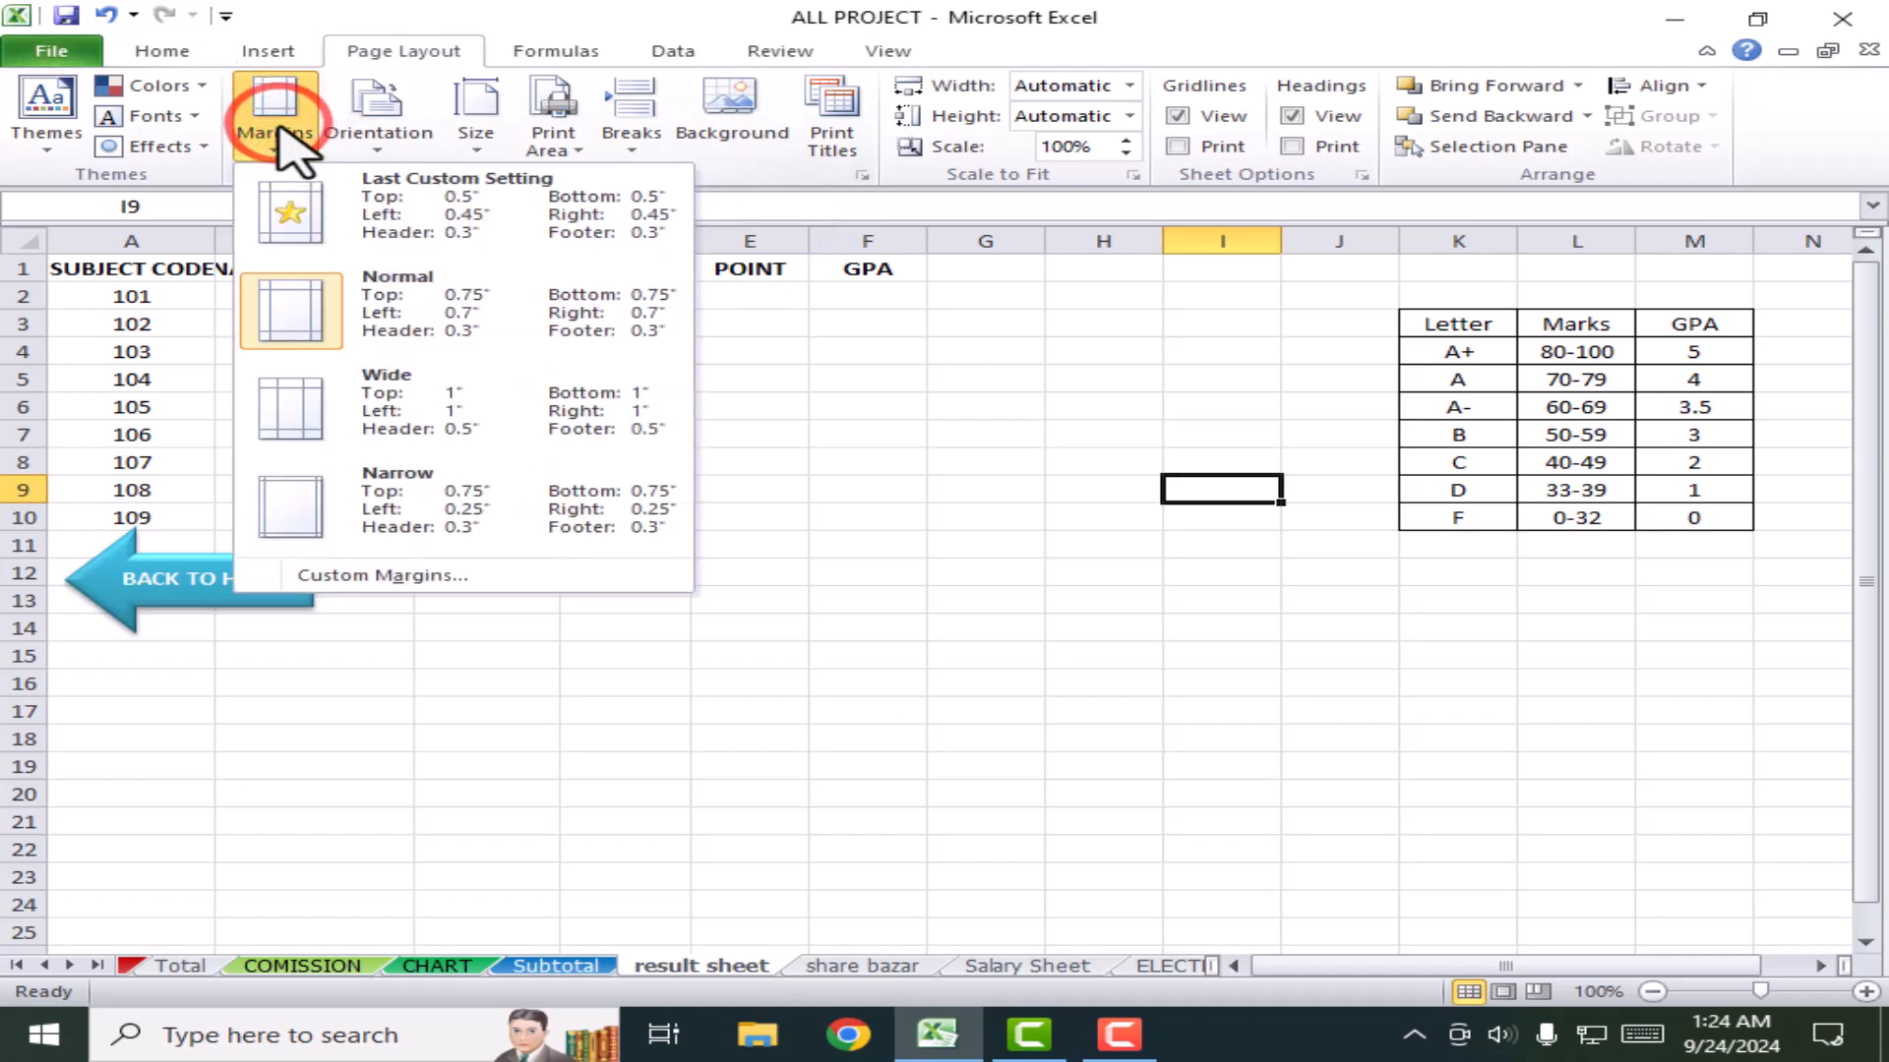
pyautogui.click(1047, 492)
pyautogui.scroll(-3, 1061, 786)
pyautogui.scroll(3, 1060, 787)
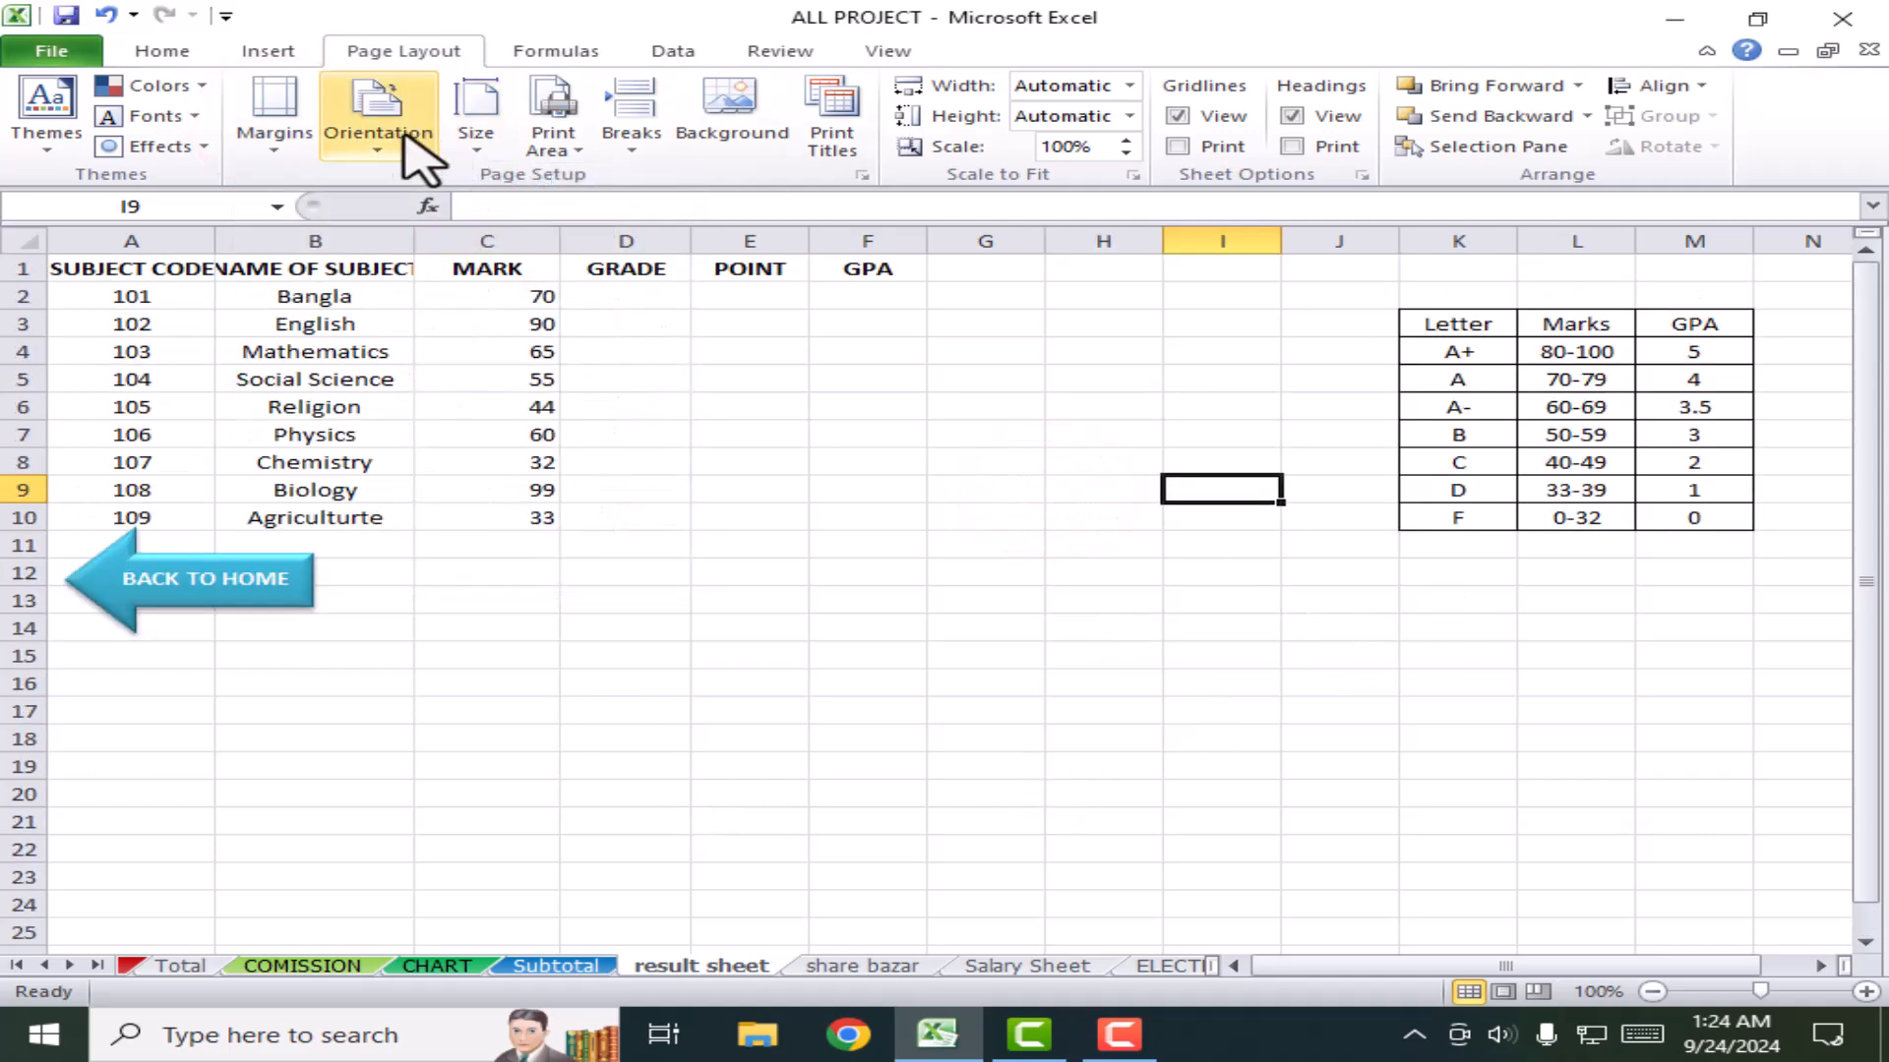
pyautogui.click(286, 104)
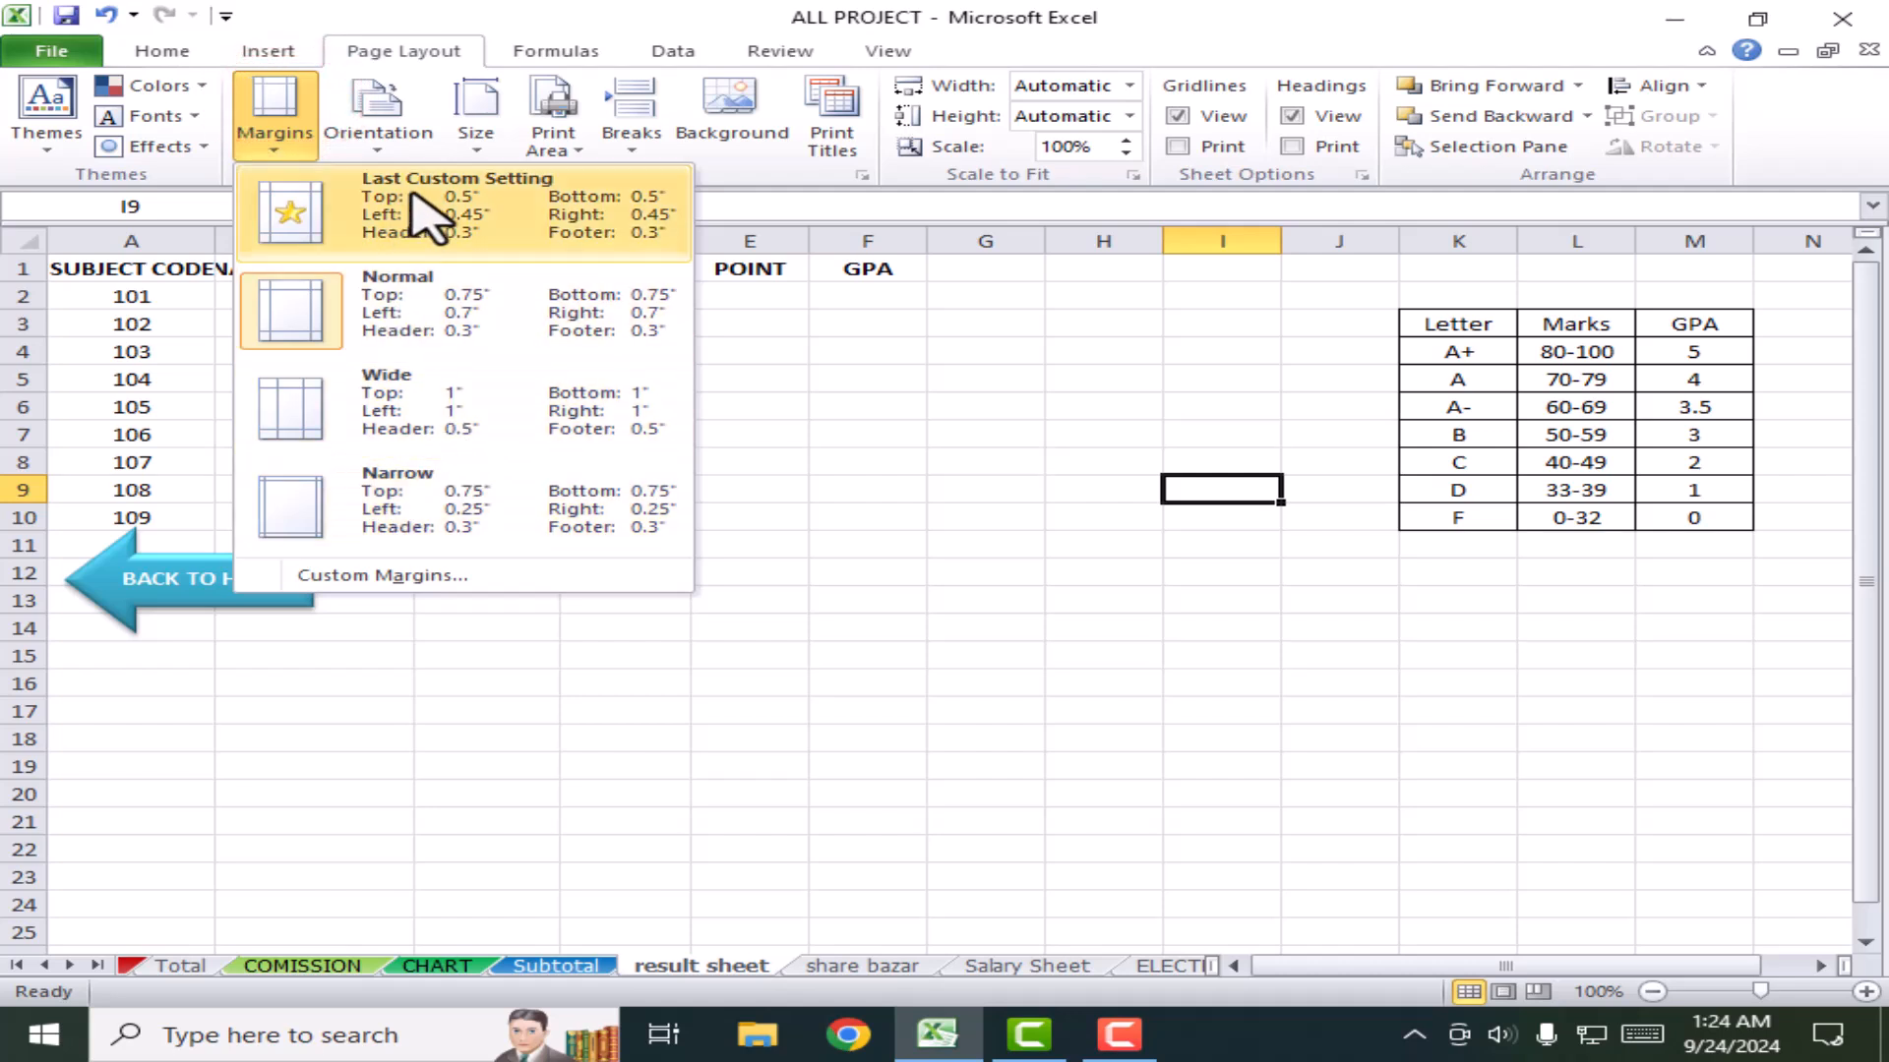
pyautogui.click(389, 146)
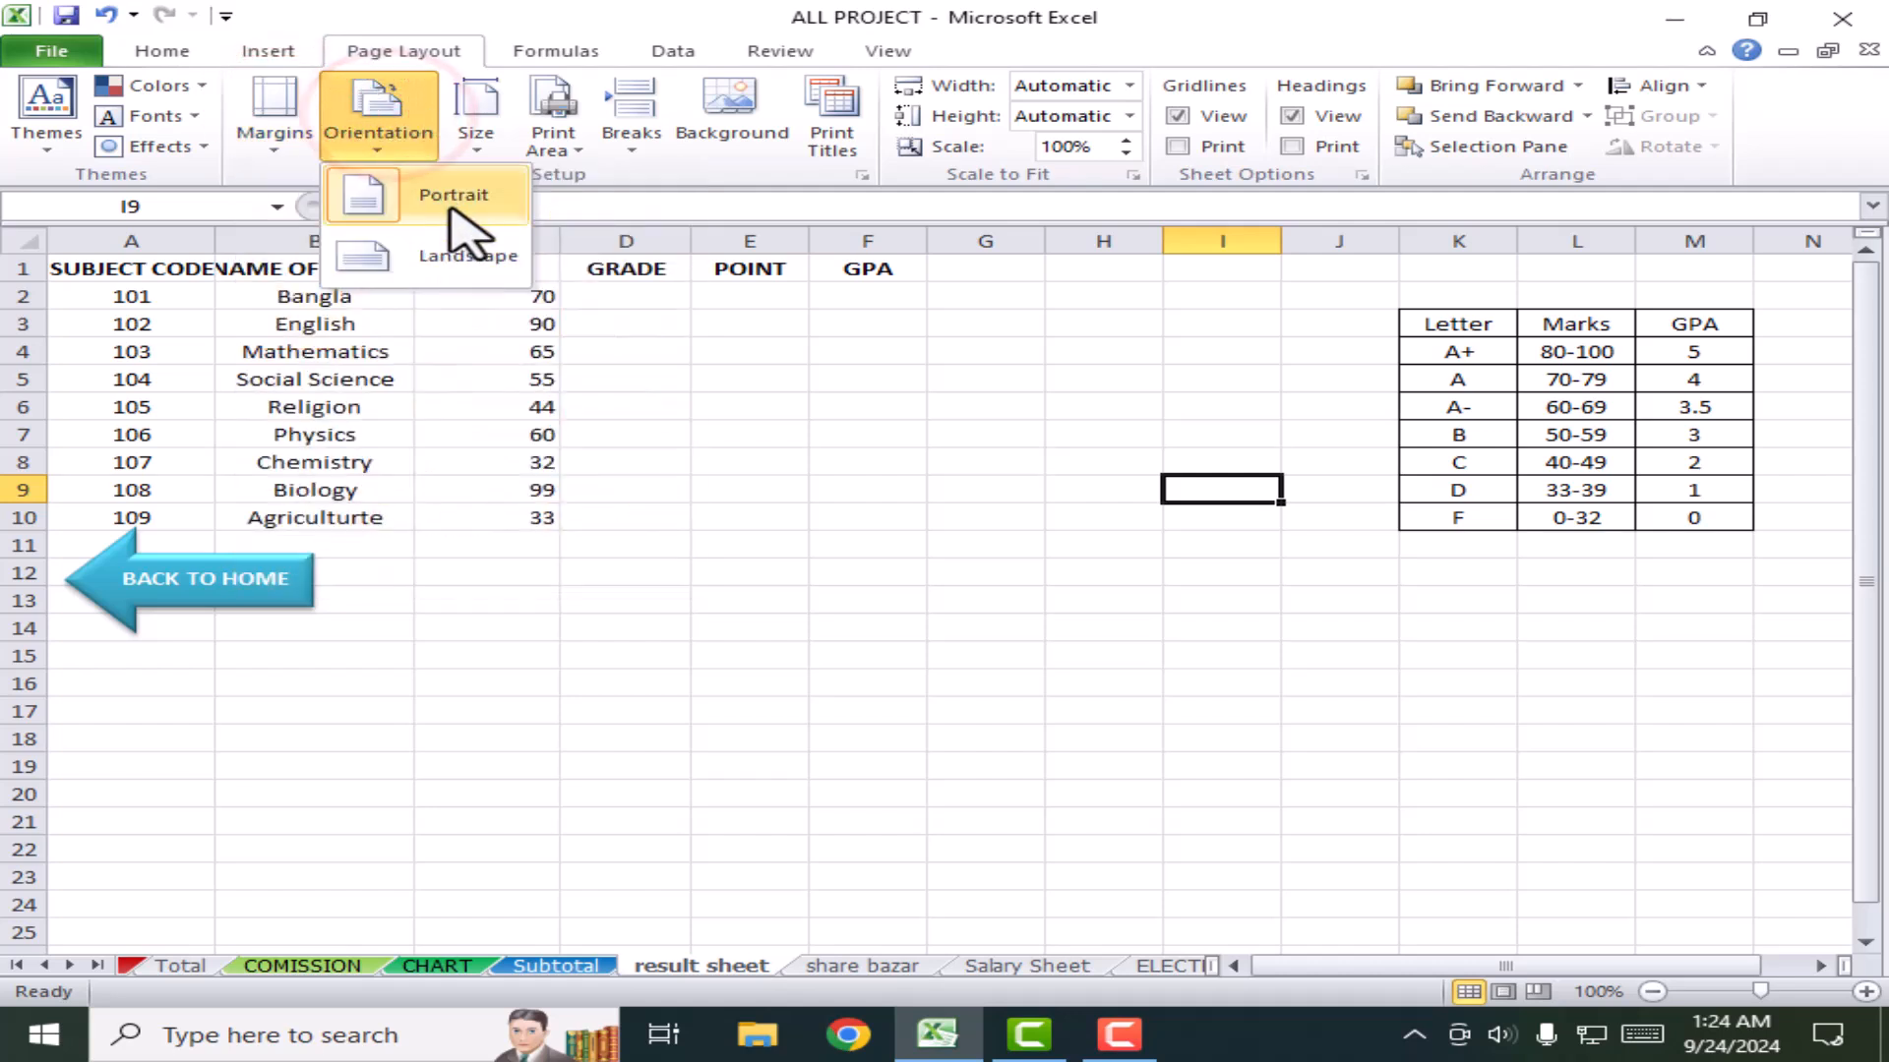
pyautogui.click(482, 116)
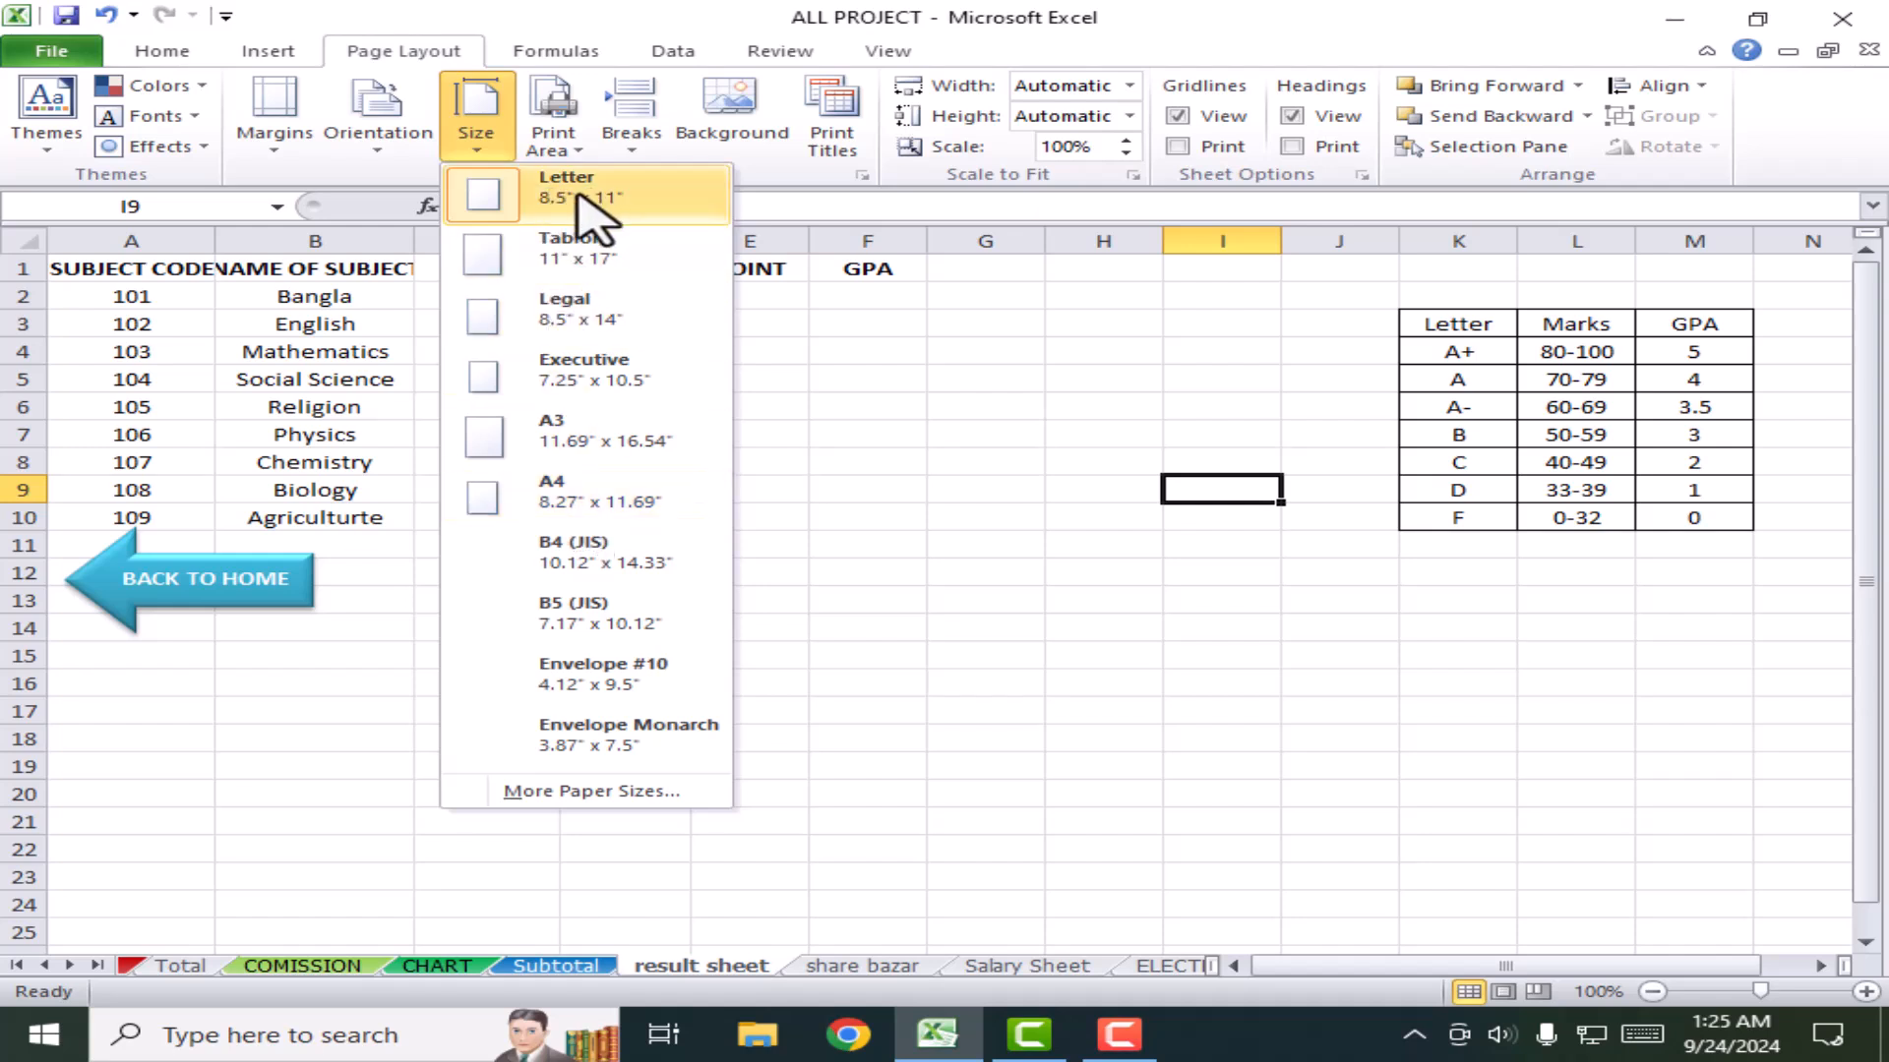
pyautogui.click(557, 480)
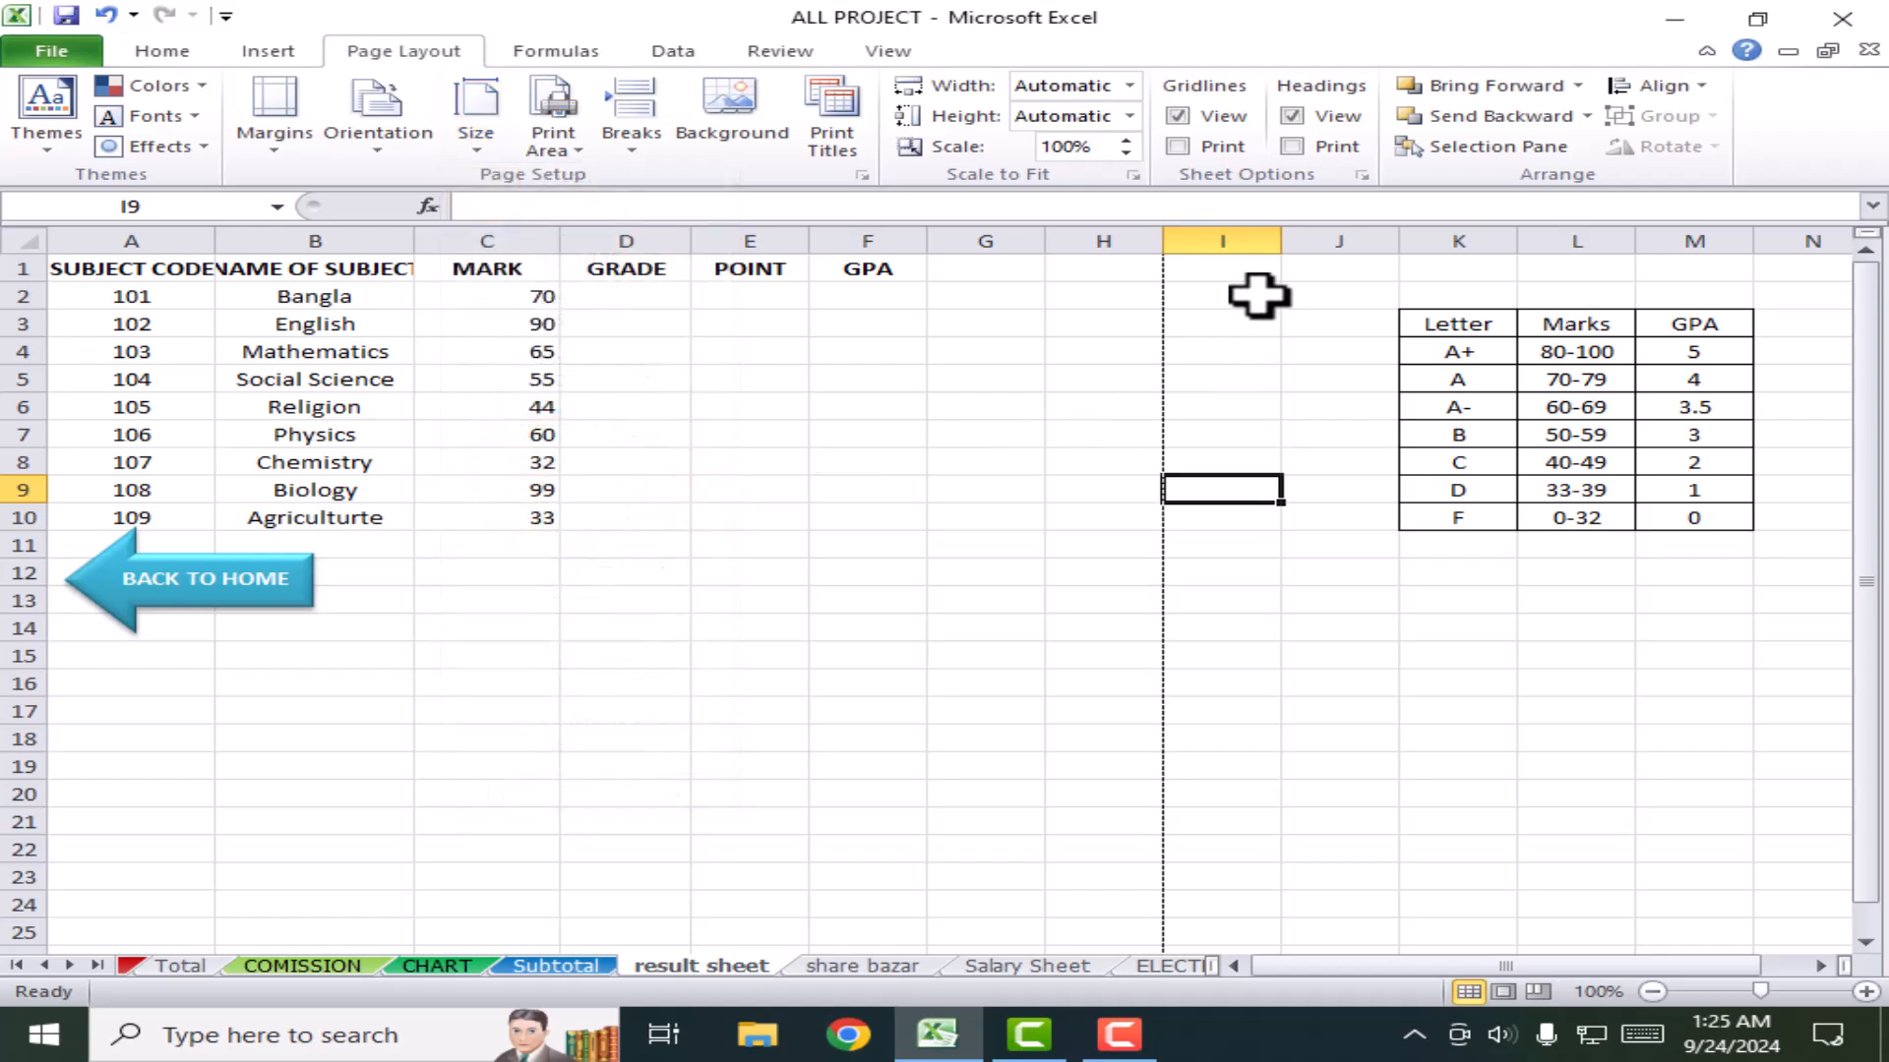
pyautogui.scroll(-7, 1159, 705)
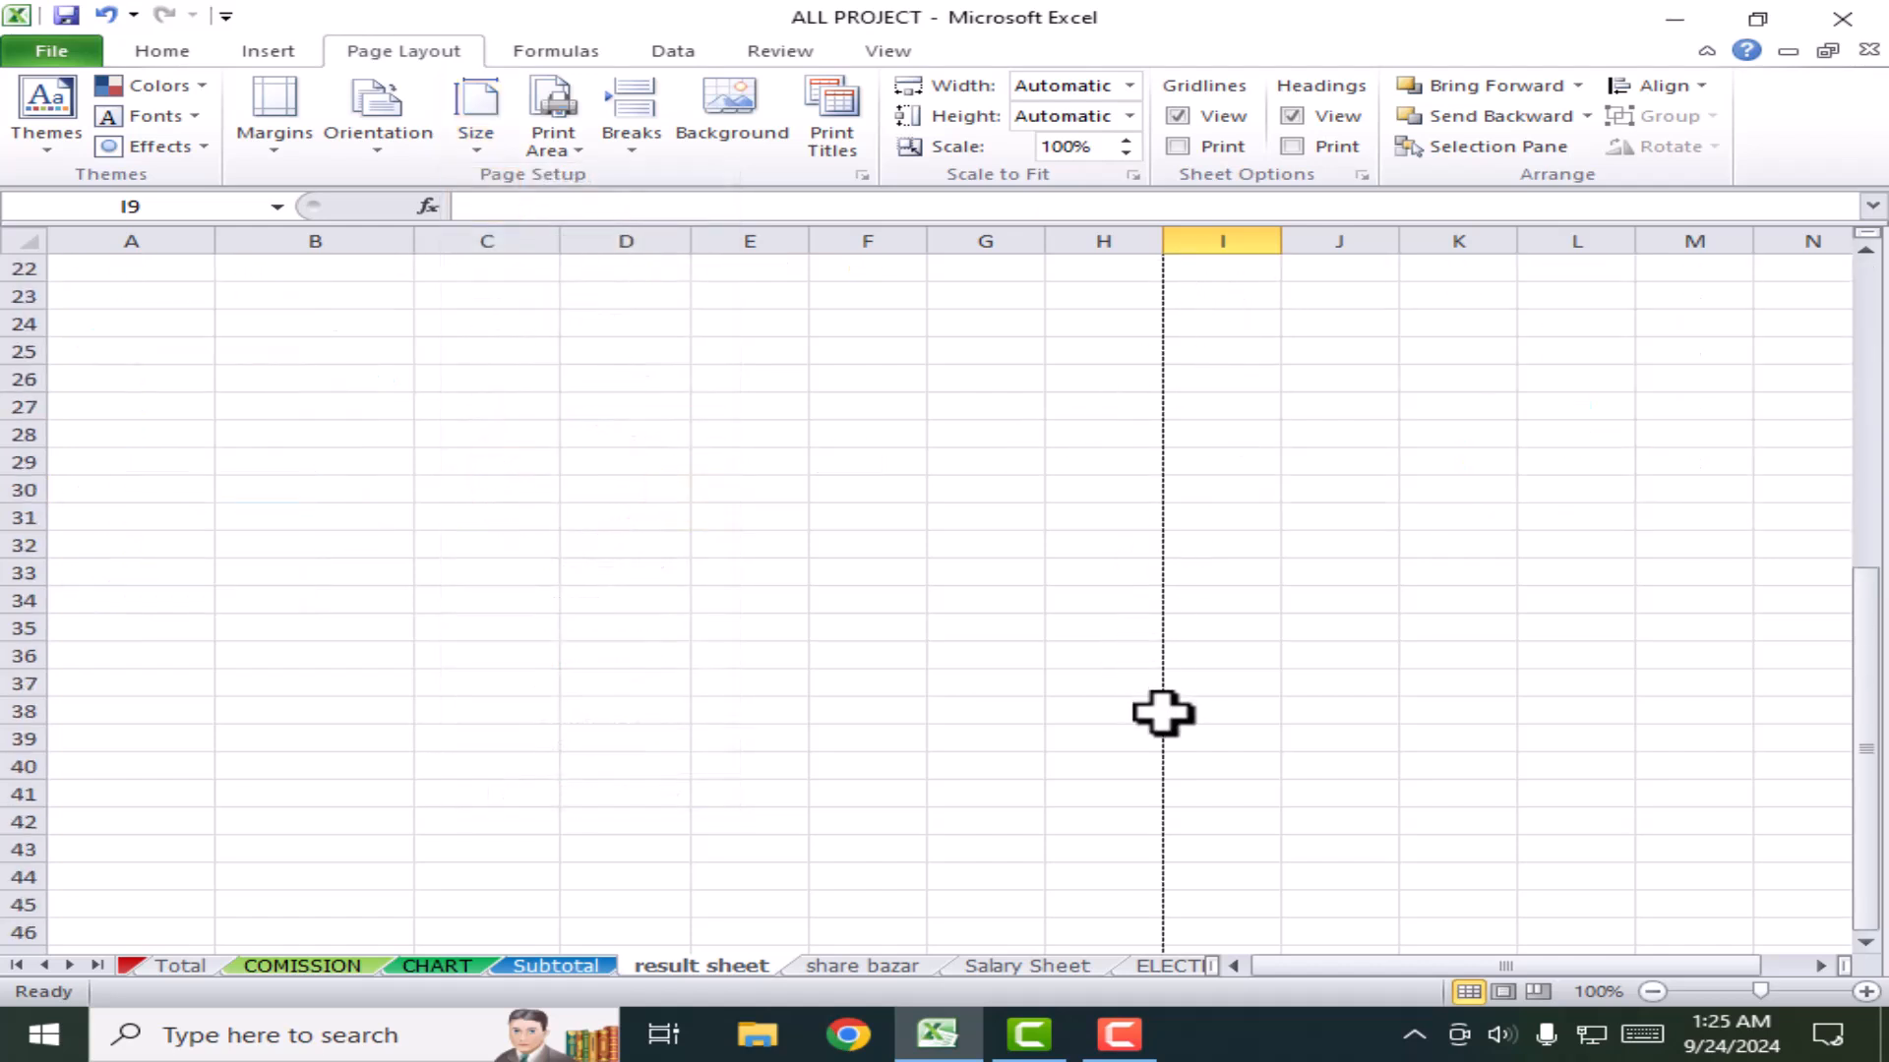
pyautogui.keyDown('ctrl'); pyautogui.scroll(-3, 901, 680); pyautogui.keyUp('ctrl')
pyautogui.scroll(7, 689, 767)
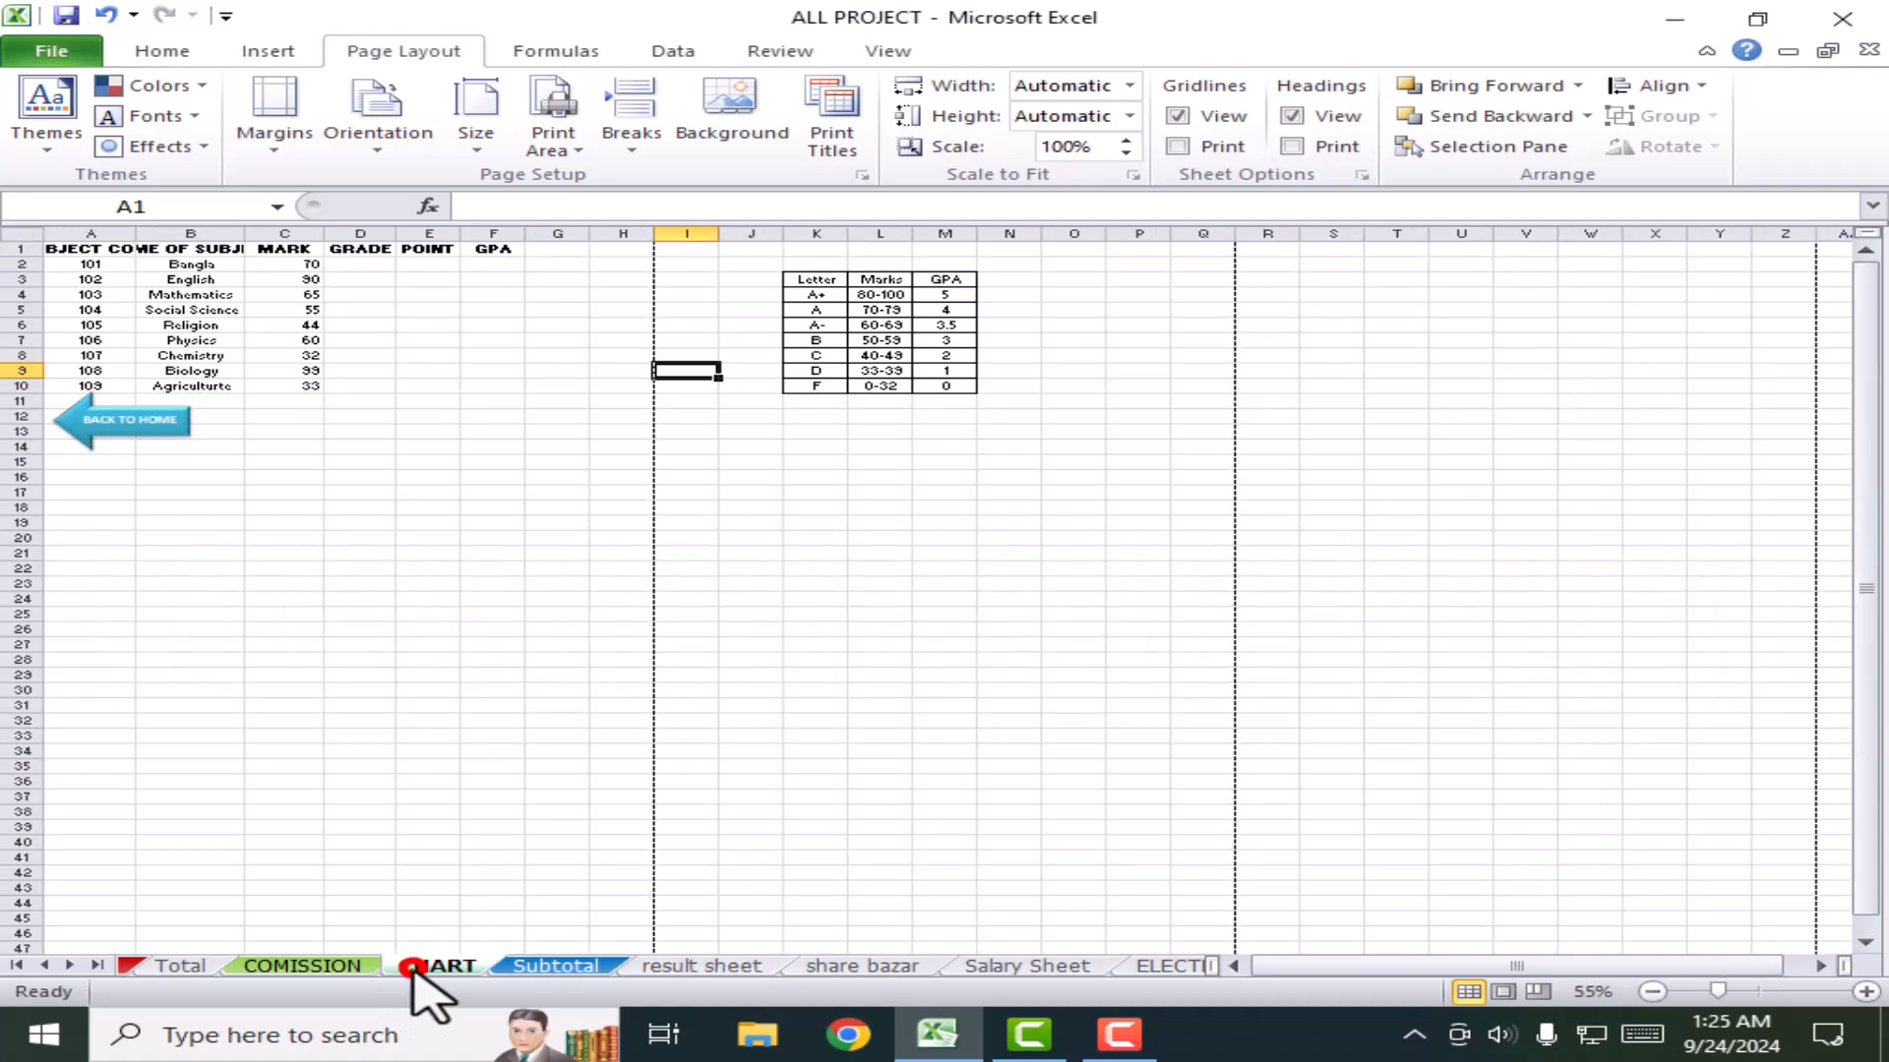
# Step: Set the COMISSION sheet to portrait orientation on A4 paper
pyautogui.click(305, 966)
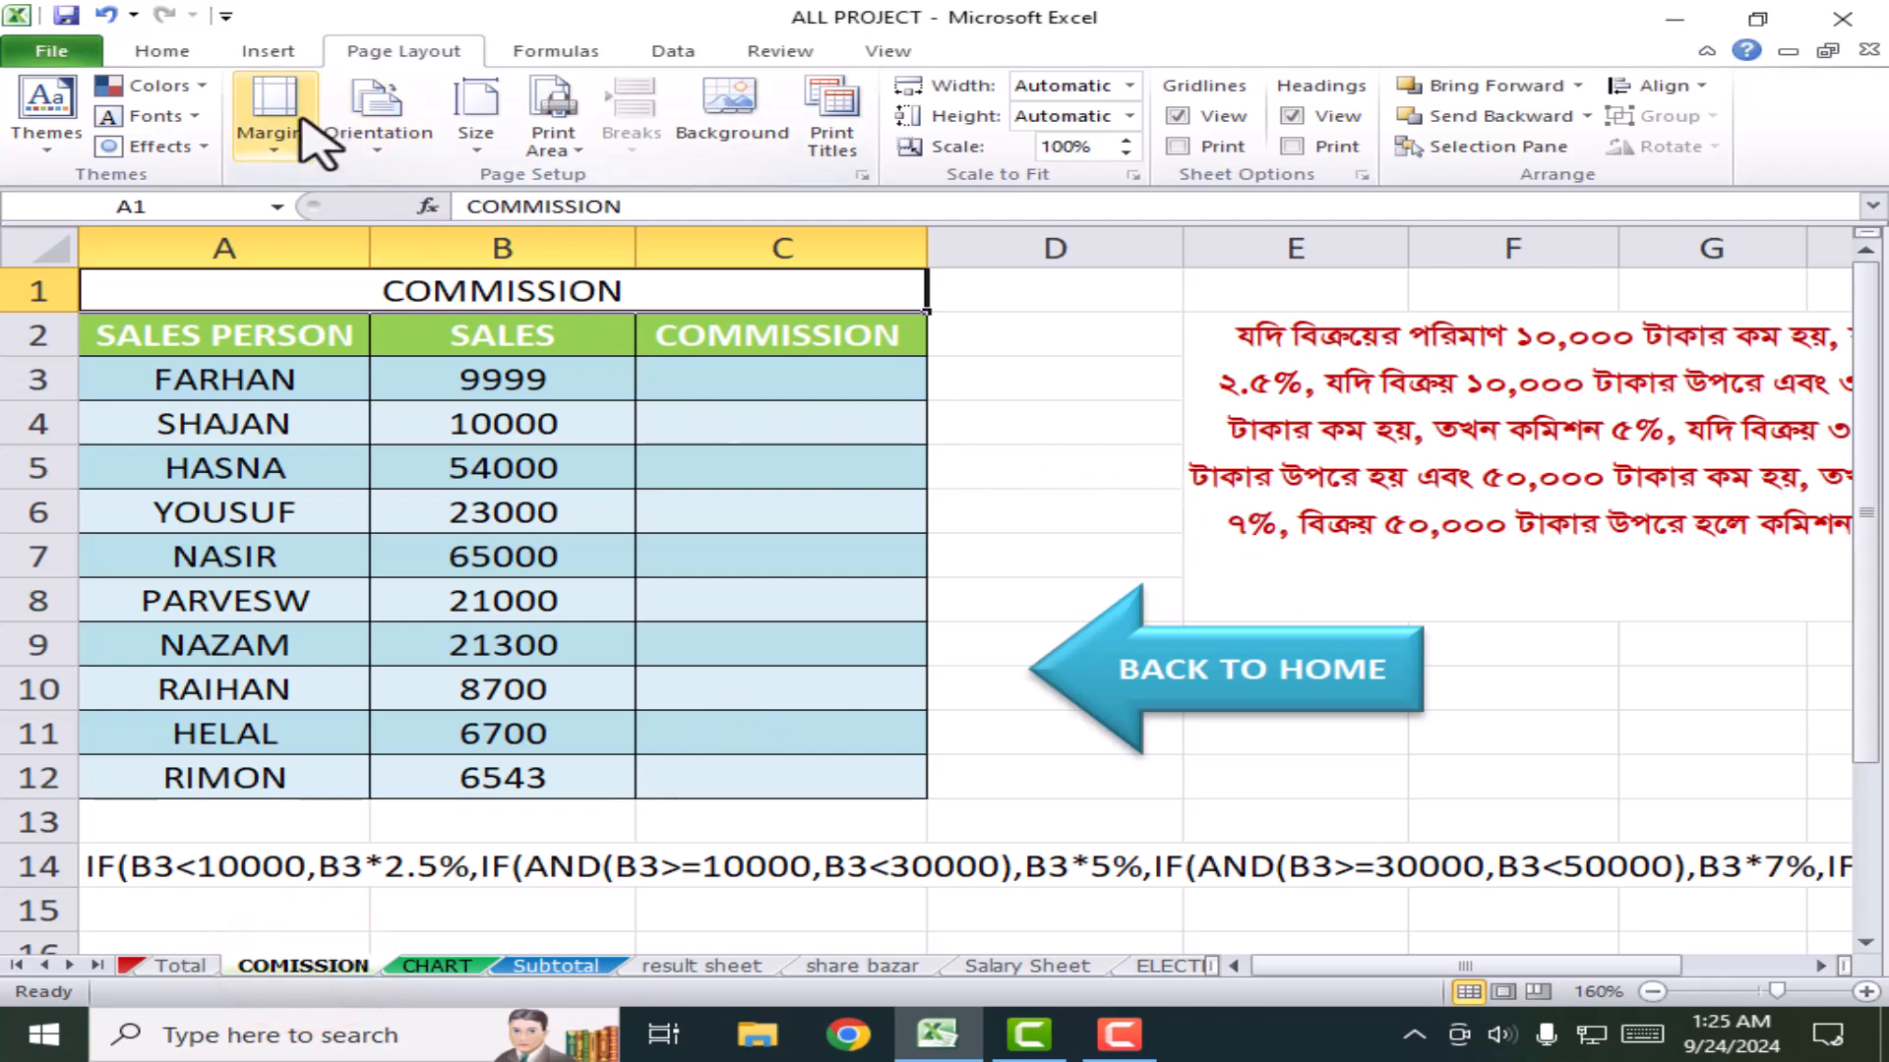
pyautogui.click(375, 123)
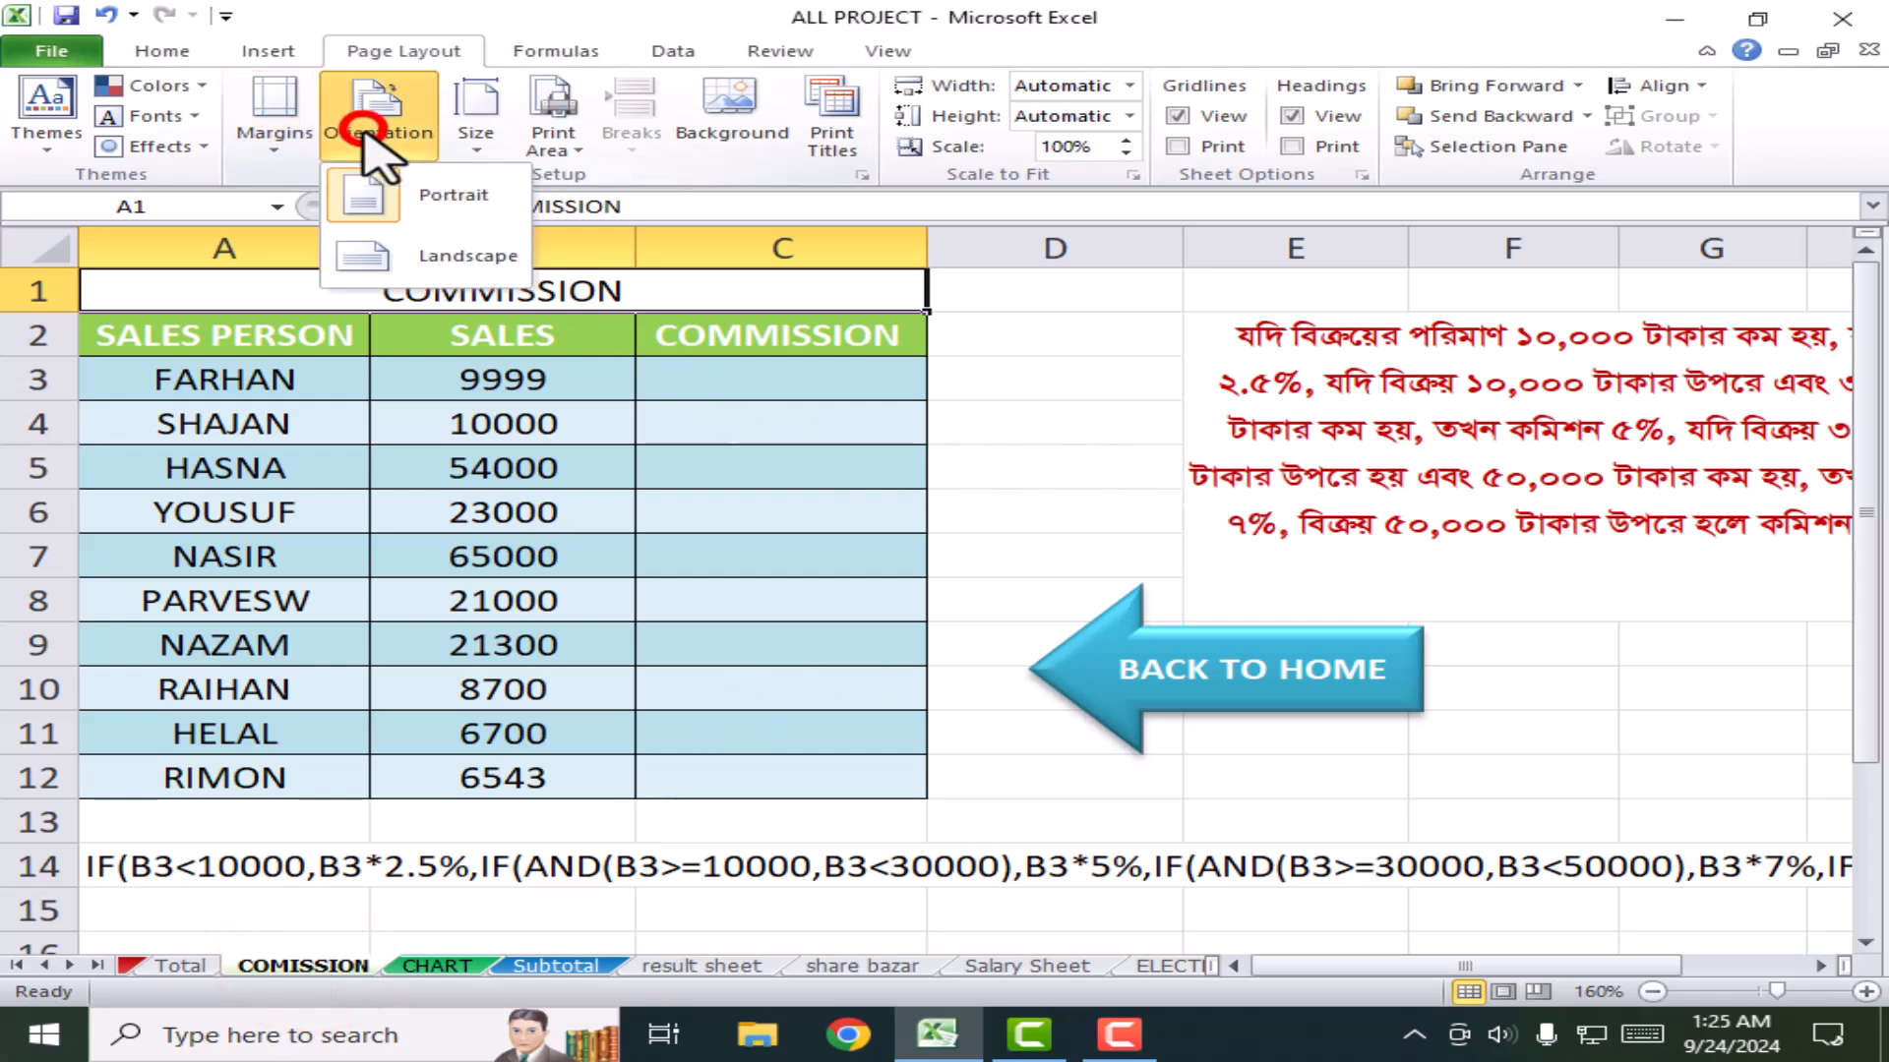
pyautogui.click(448, 195)
pyautogui.click(476, 110)
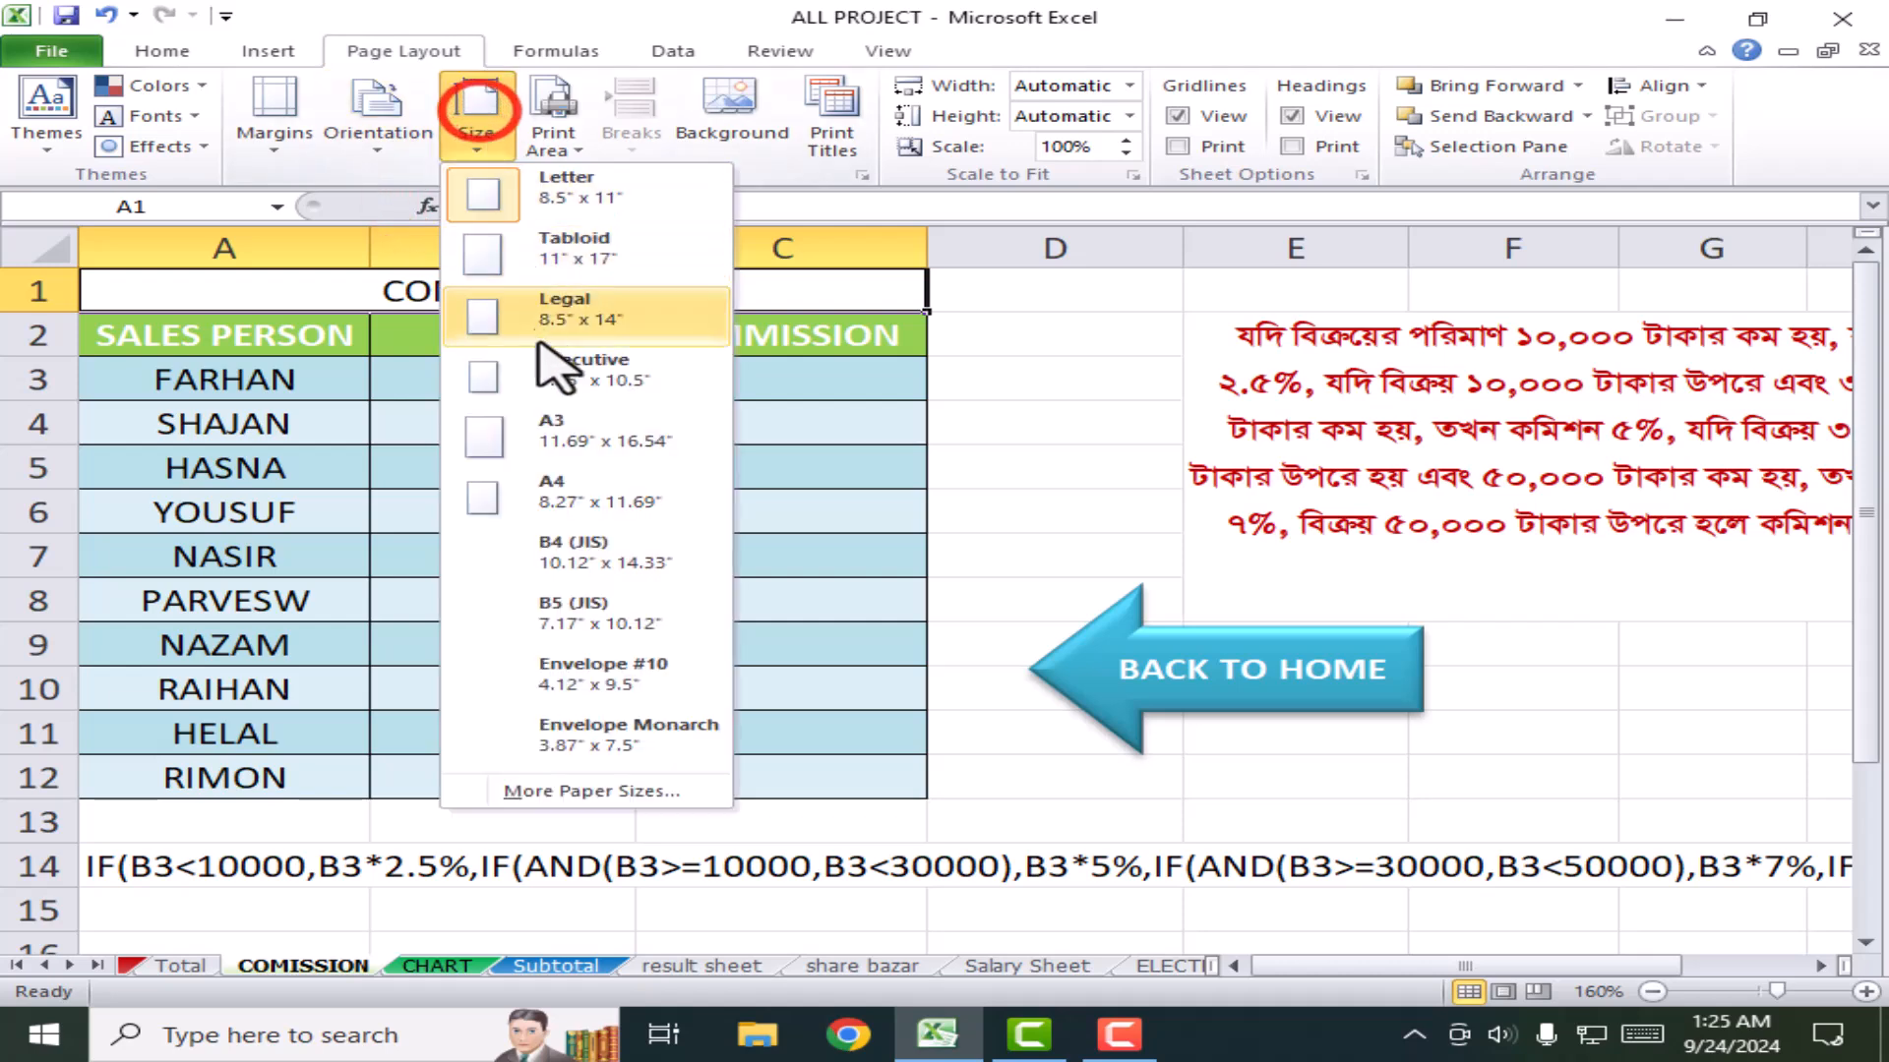
pyautogui.click(578, 492)
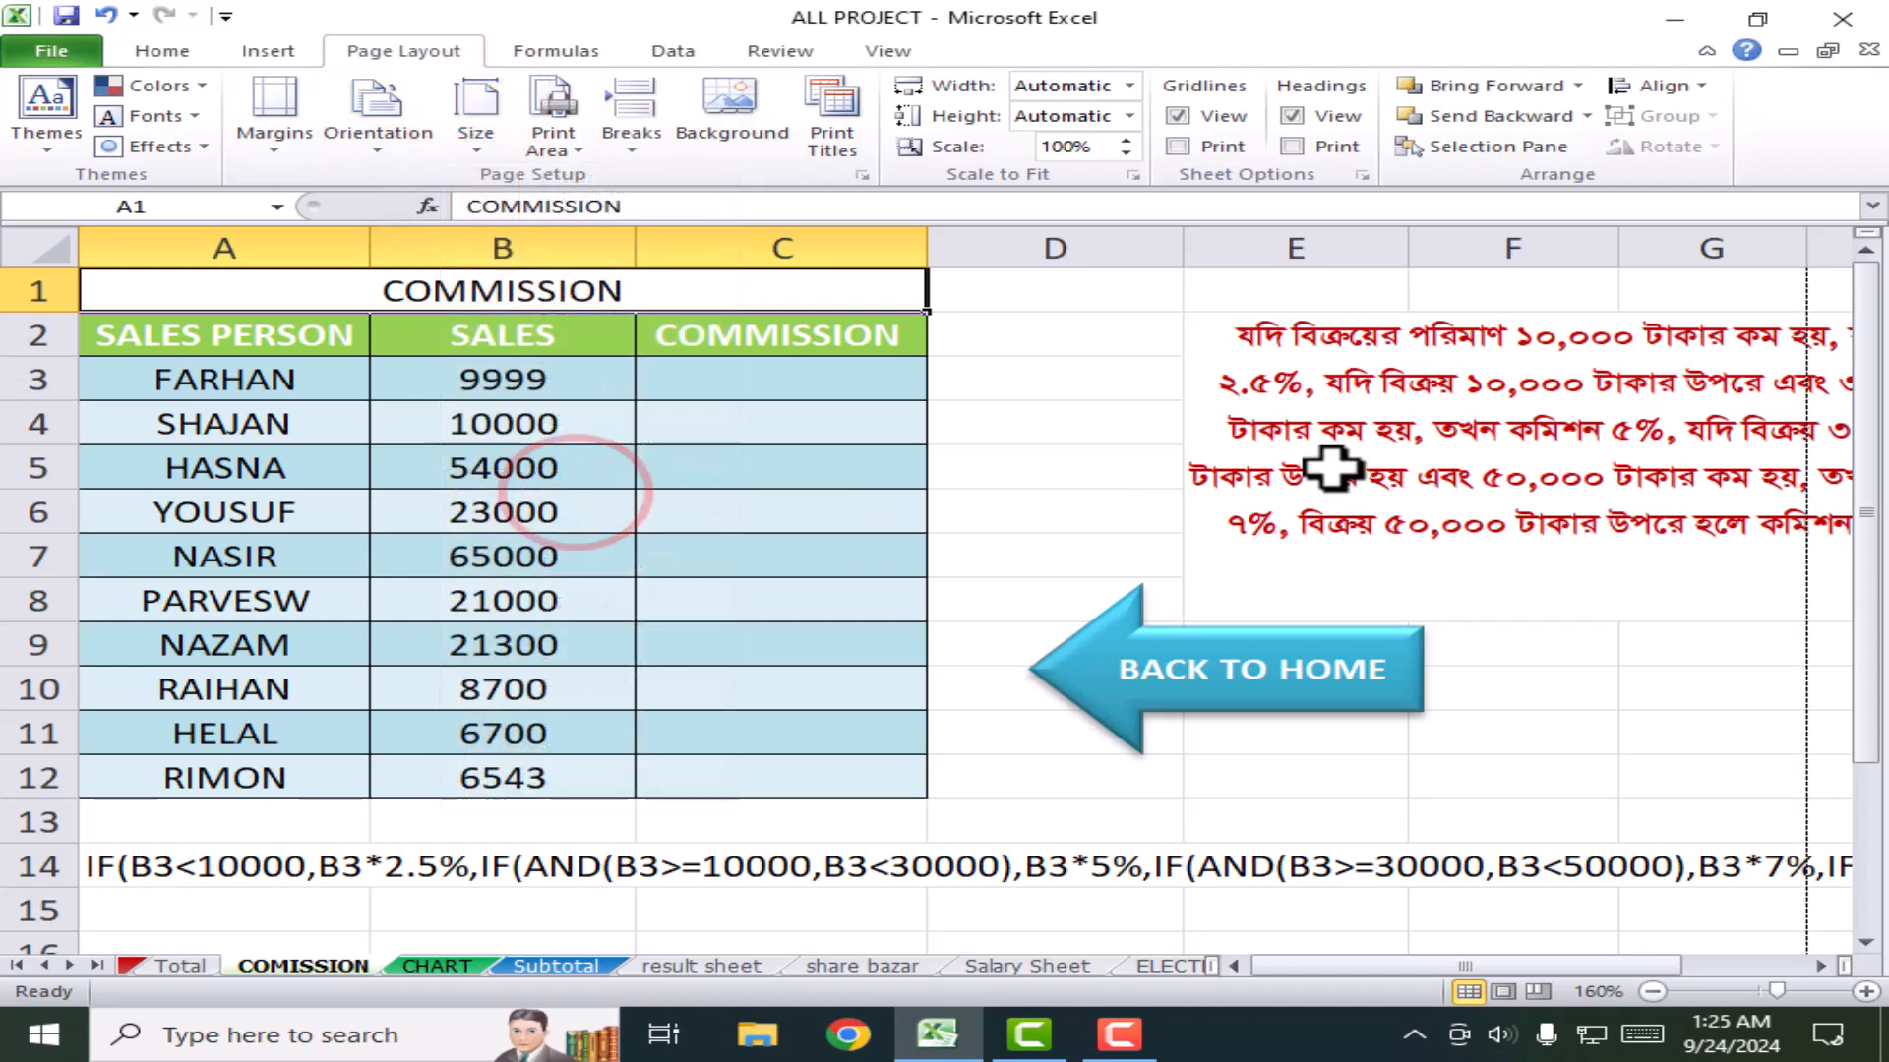
pyautogui.keyDown('ctrl'); pyautogui.scroll(-3, 1360, 630); pyautogui.keyUp('ctrl')
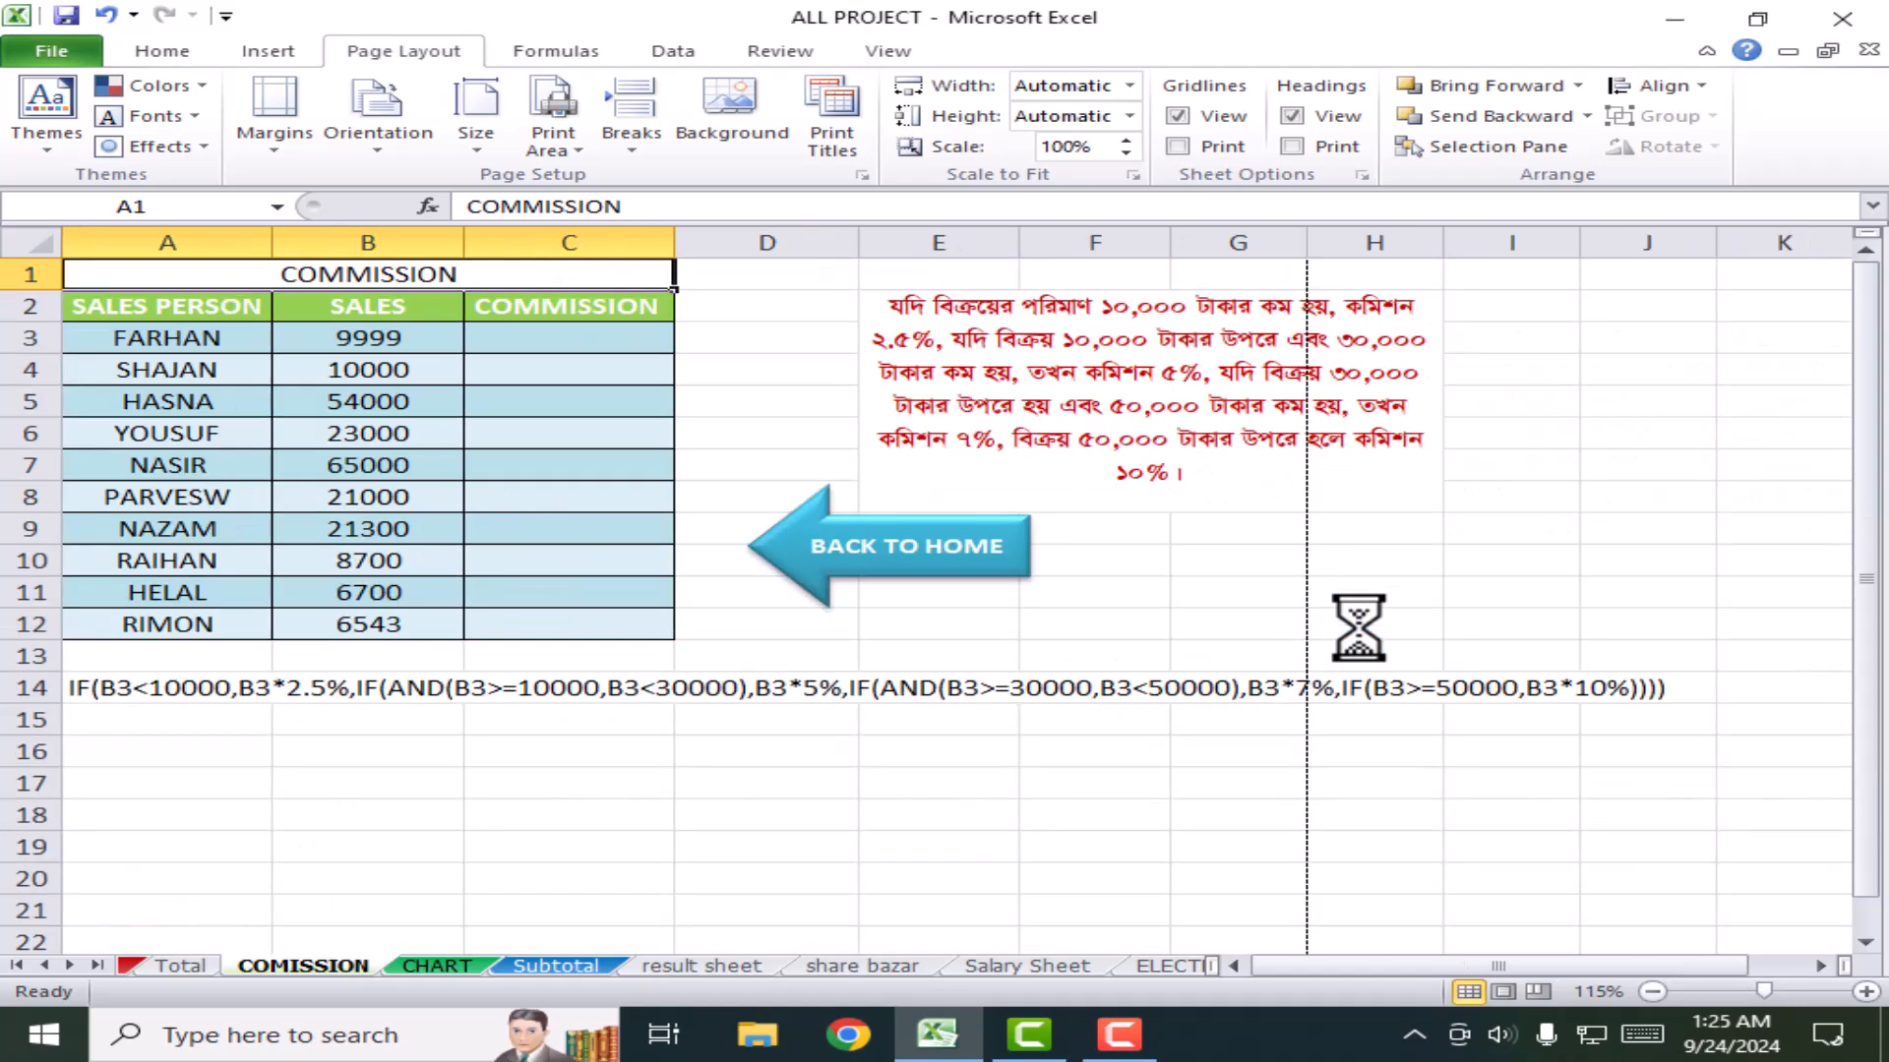
pyautogui.scroll(-5, 1206, 712)
pyautogui.scroll(5, 1206, 712)
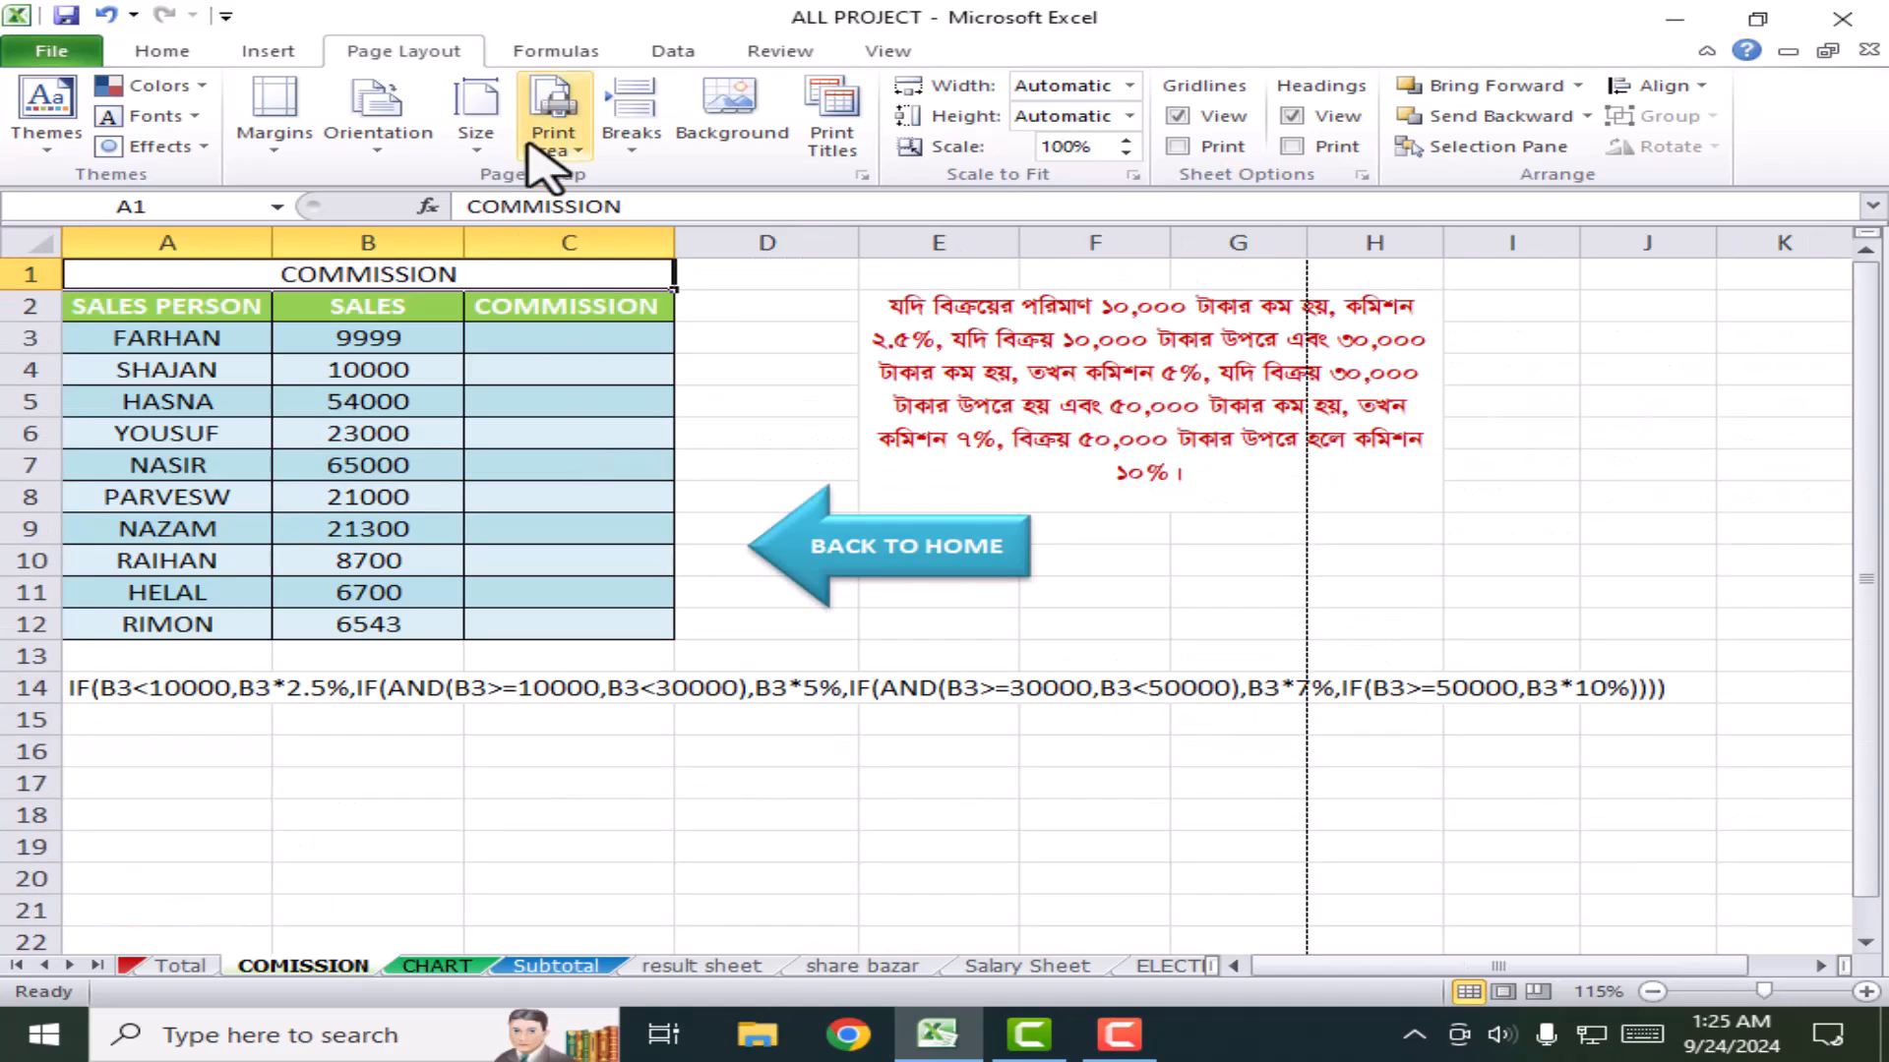
pyautogui.click(374, 138)
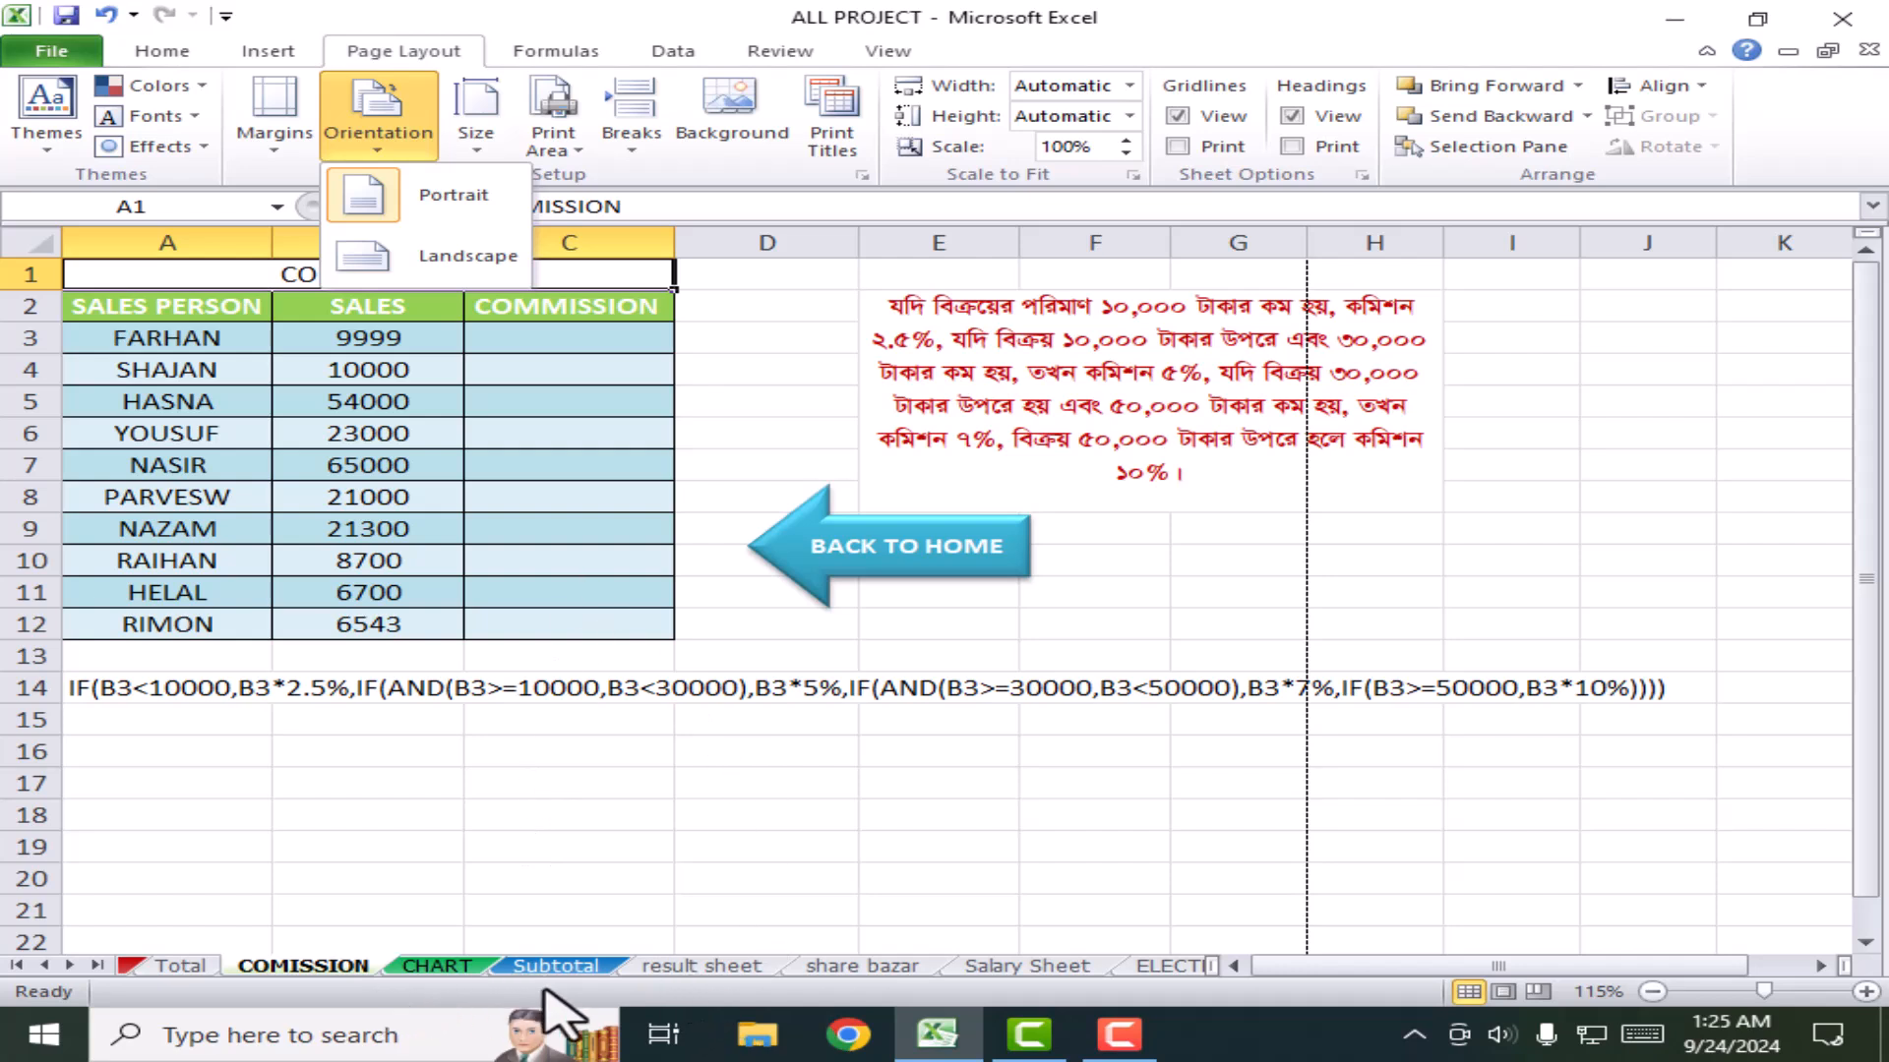
pyautogui.click(1008, 969)
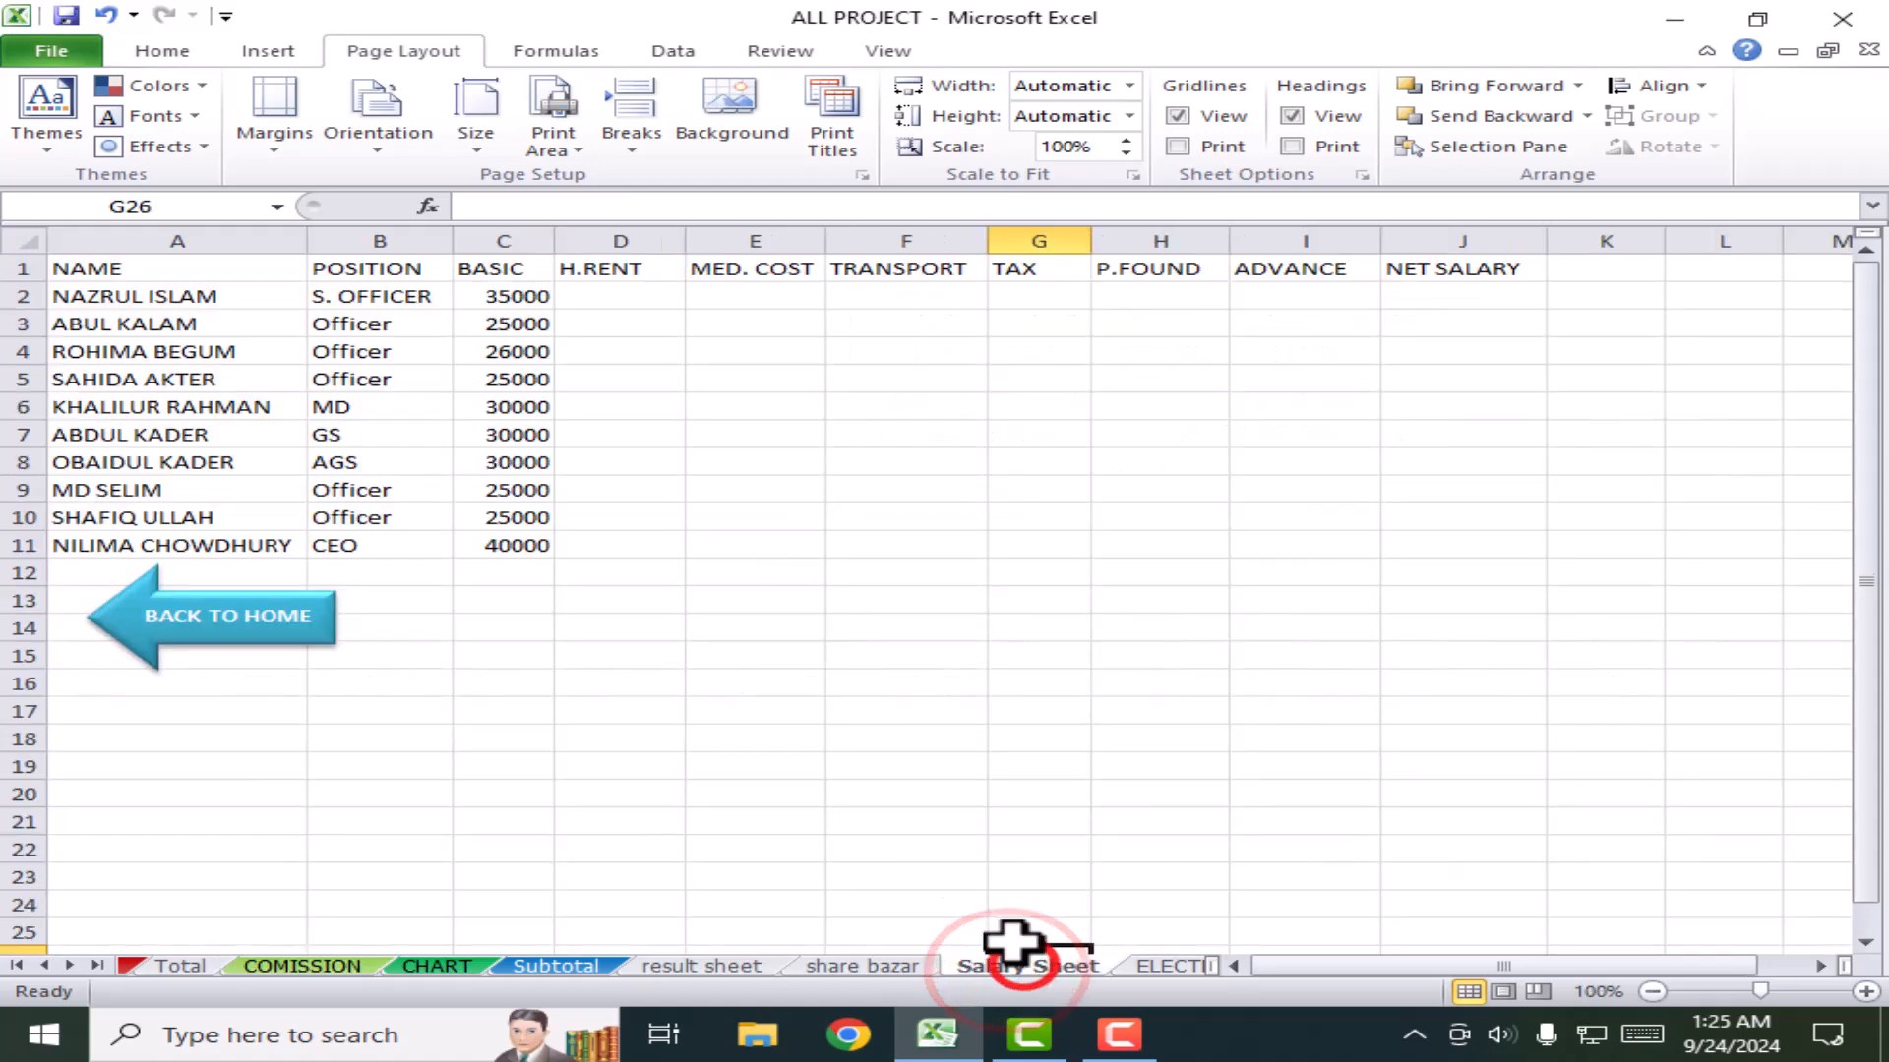
# Step: Apply All Borders to the Salary Sheet table A1:J11
pyautogui.click(774, 620)
pyautogui.scroll(-4, 775, 617)
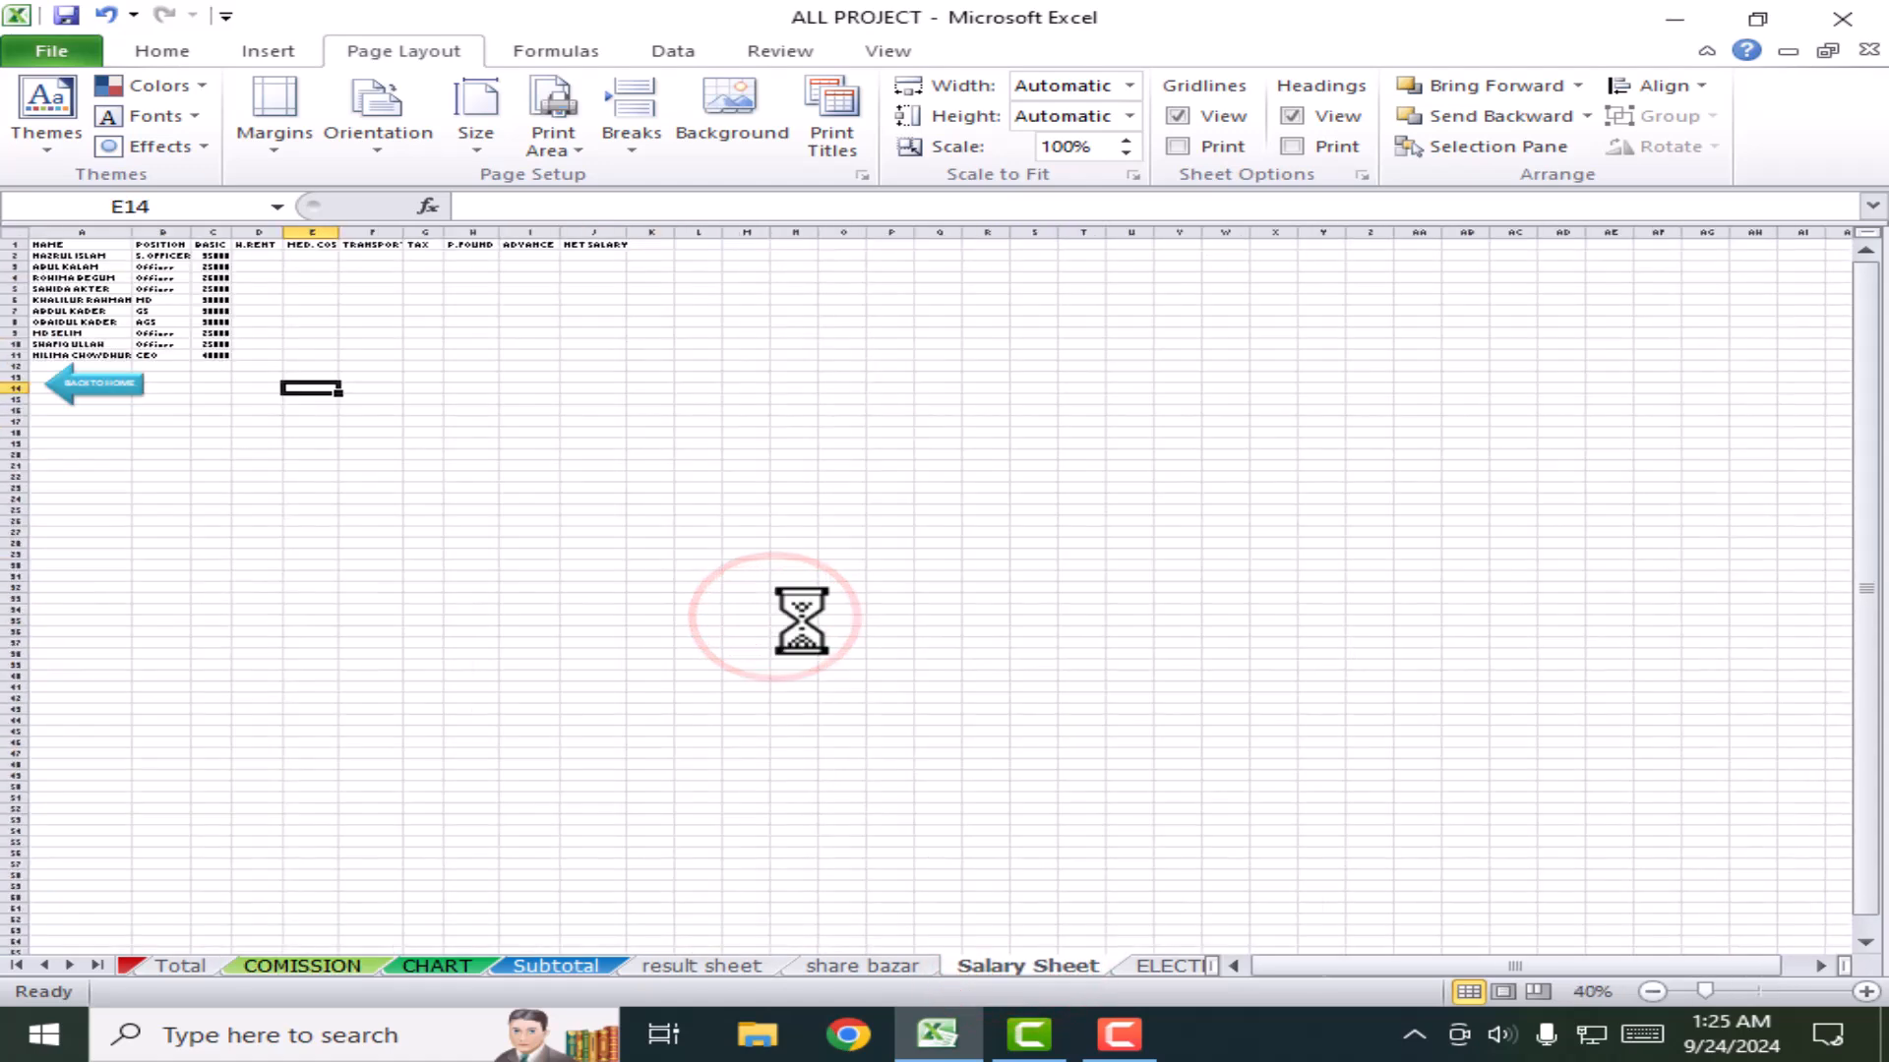
pyautogui.scroll(2, 688, 581)
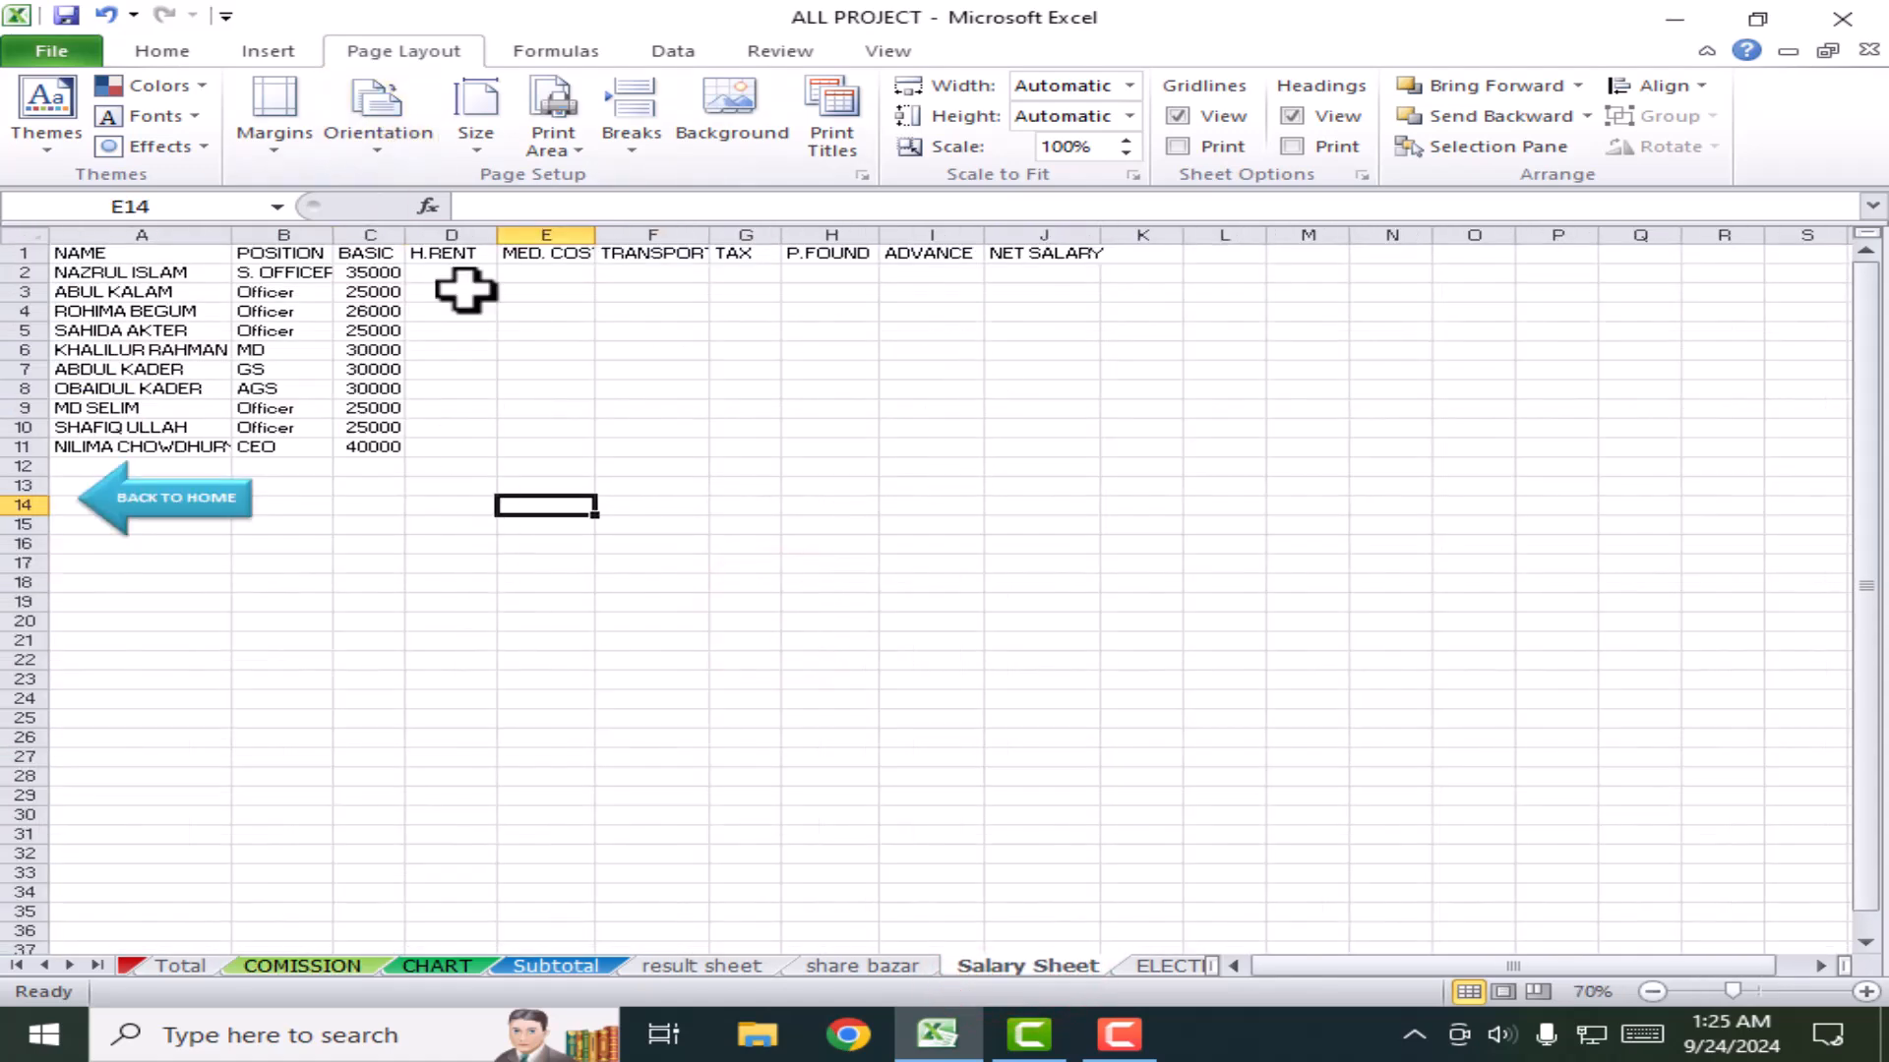
pyautogui.moveTo(173, 258); pyautogui.dragTo(1013, 449)
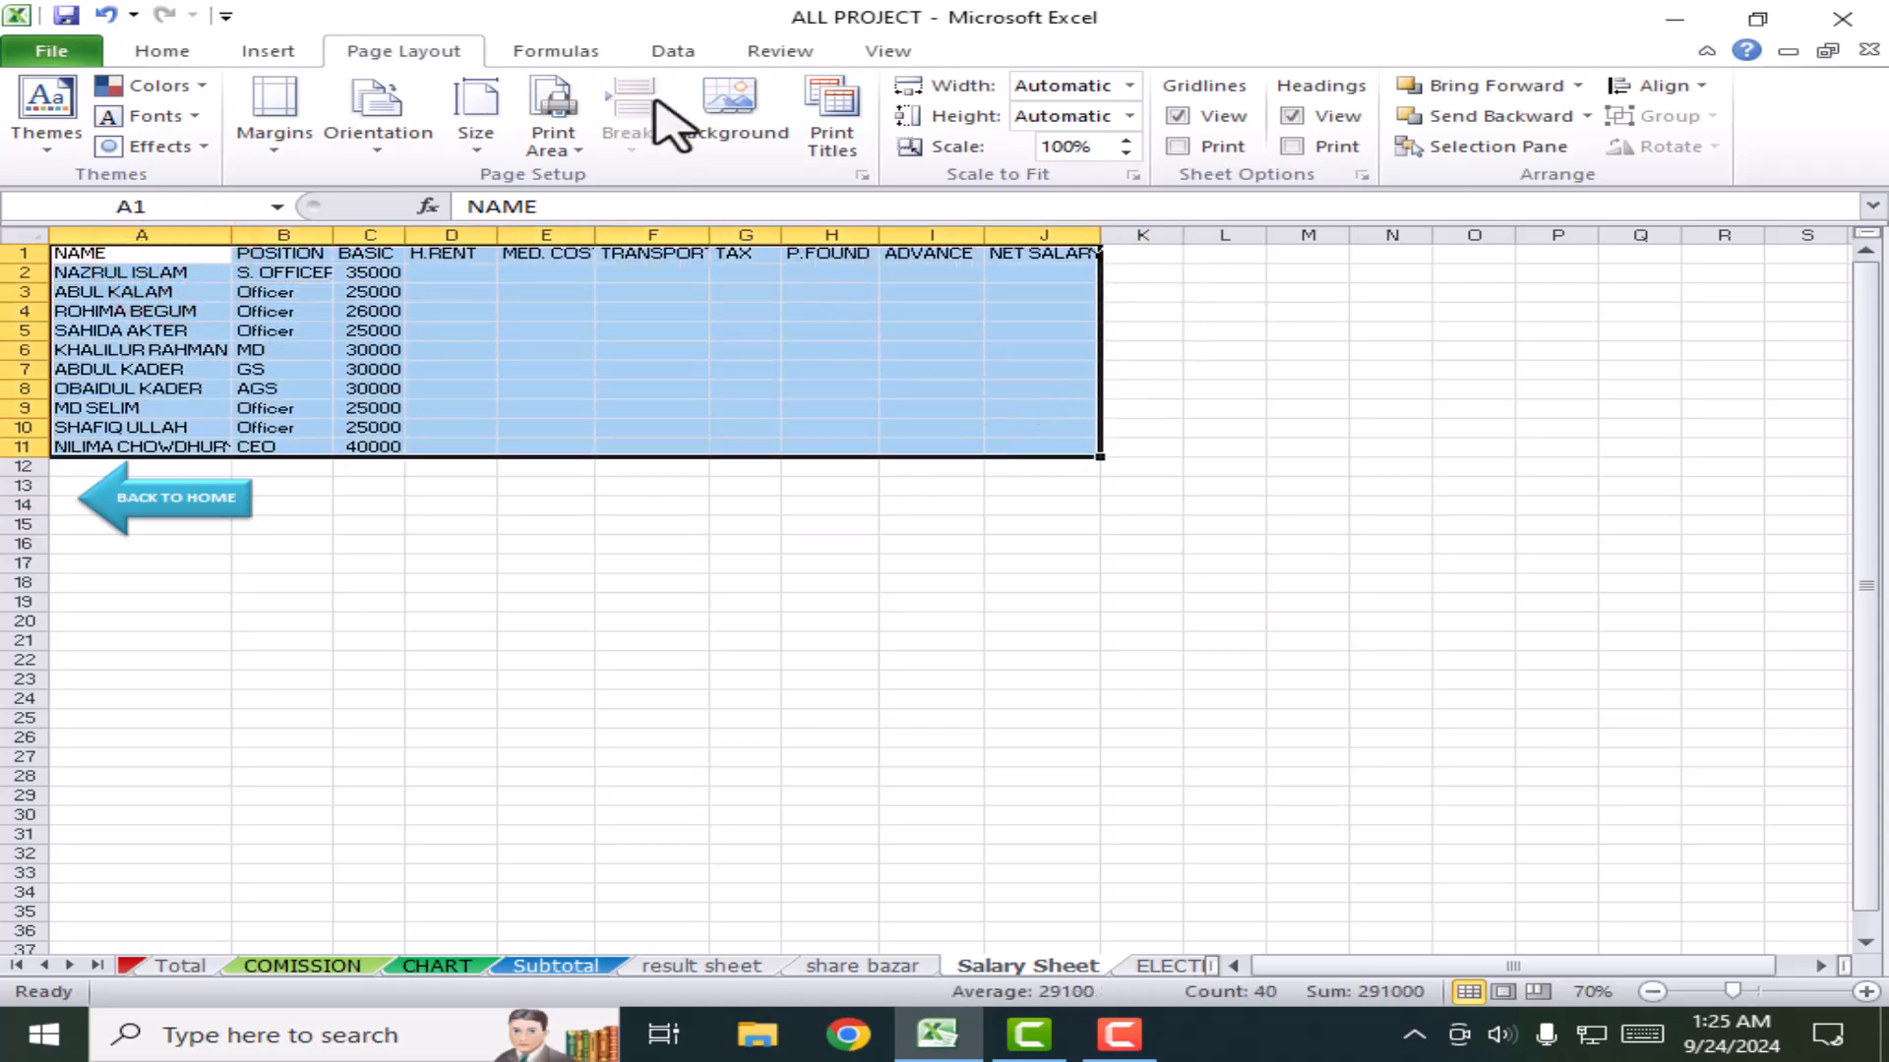
pyautogui.click(182, 54)
pyautogui.click(378, 138)
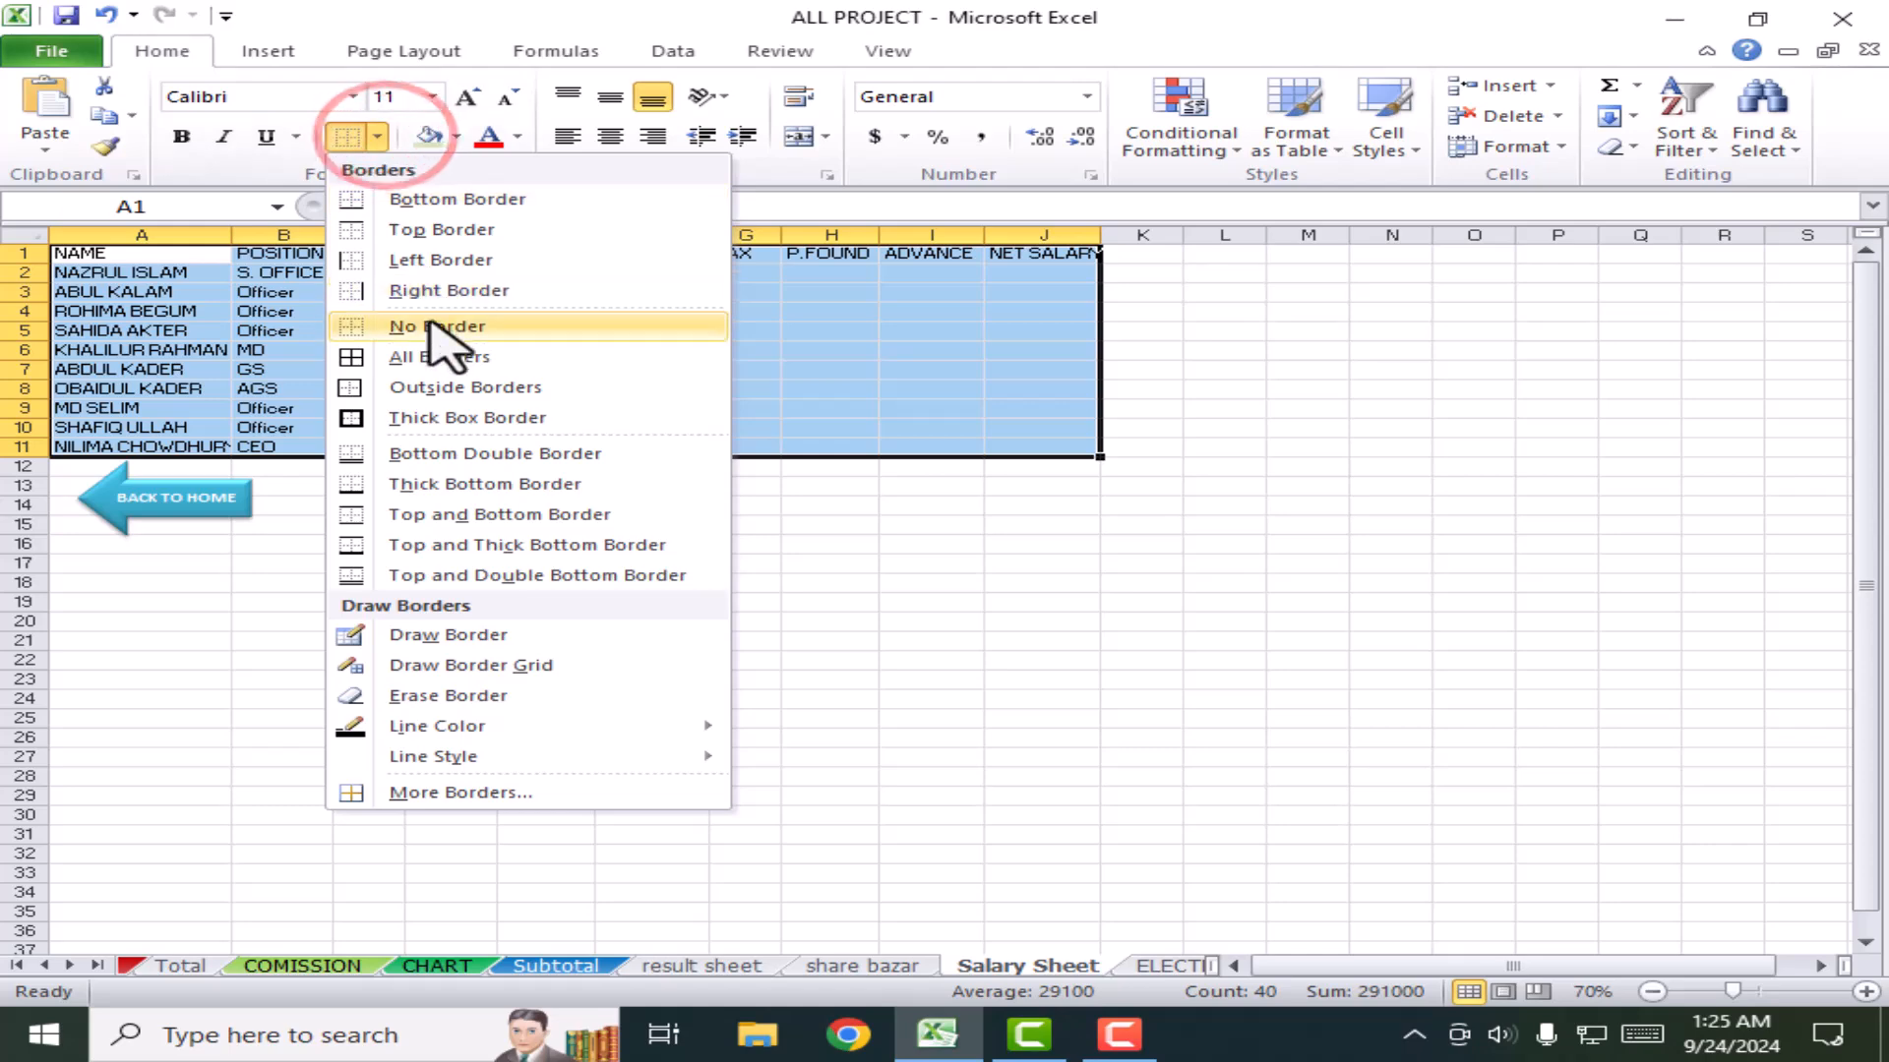
pyautogui.click(388, 356)
pyautogui.click(1042, 582)
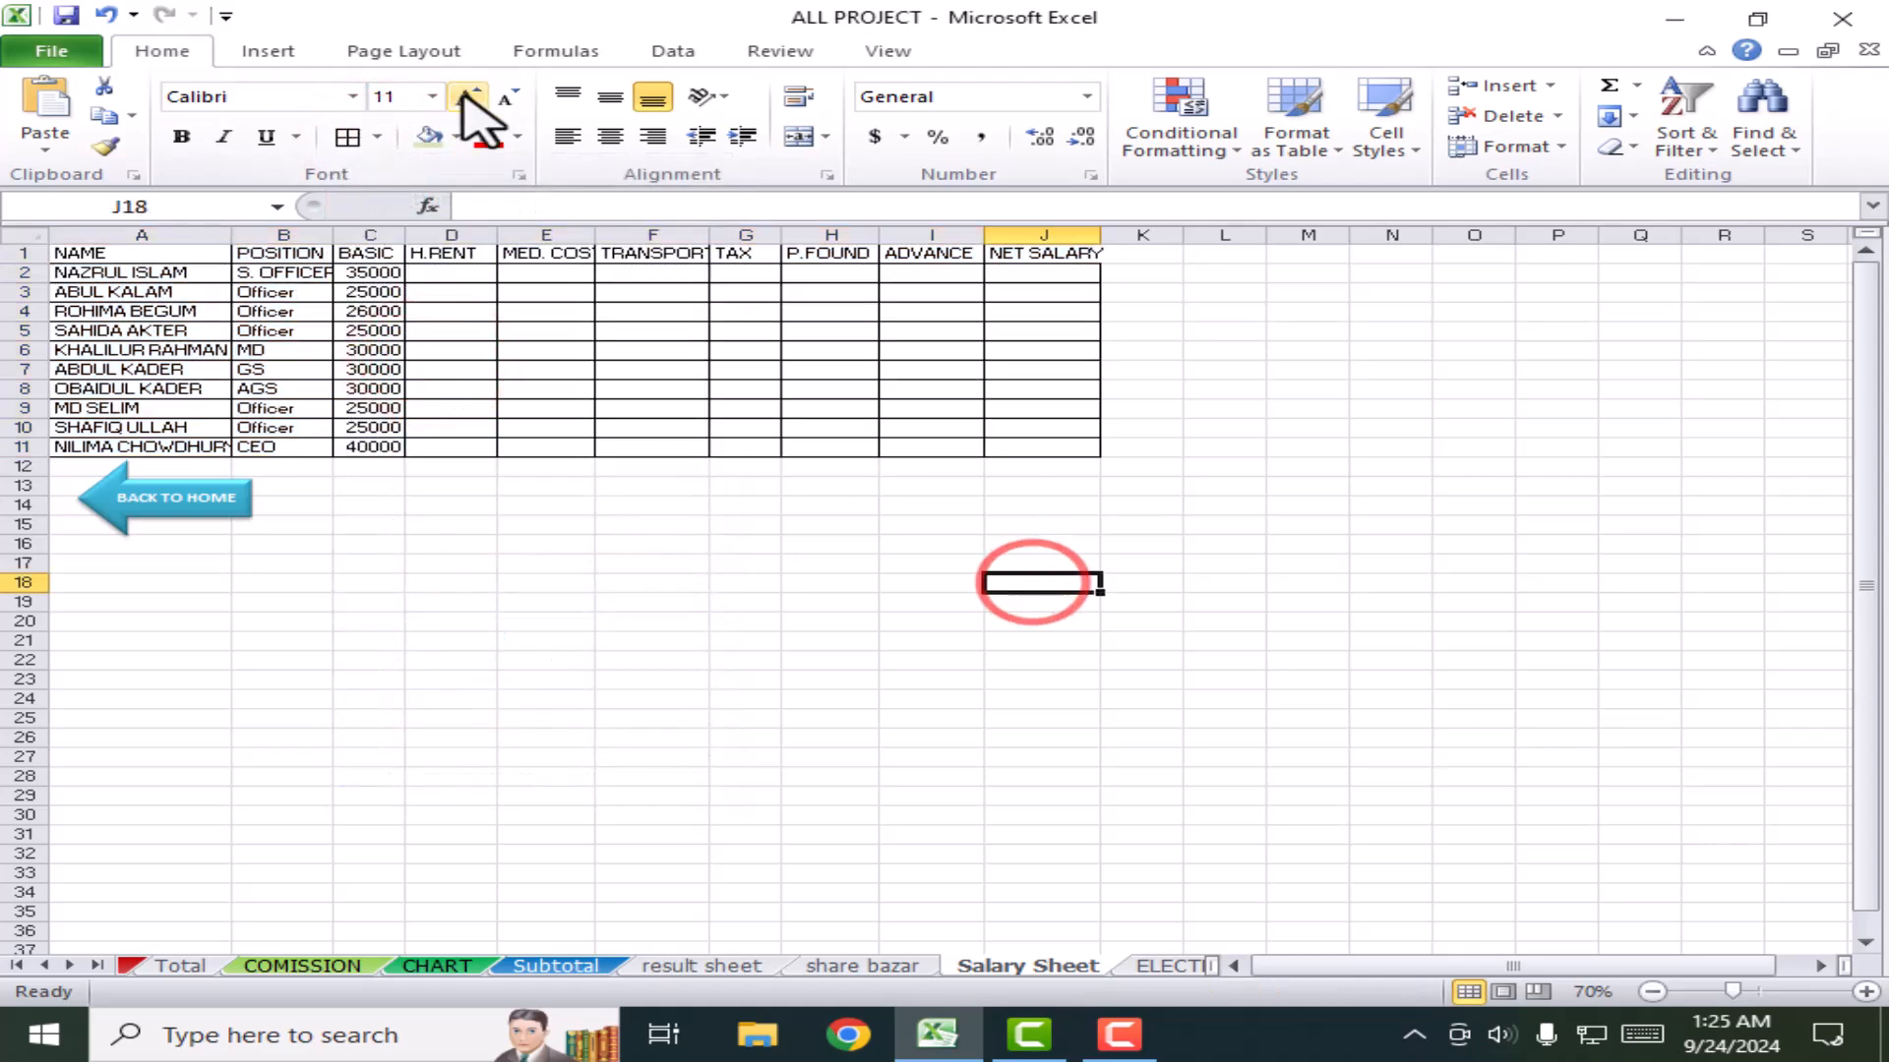
# Step: Set the Salary Sheet's paper size to A4
pyautogui.click(279, 51)
pyautogui.click(382, 54)
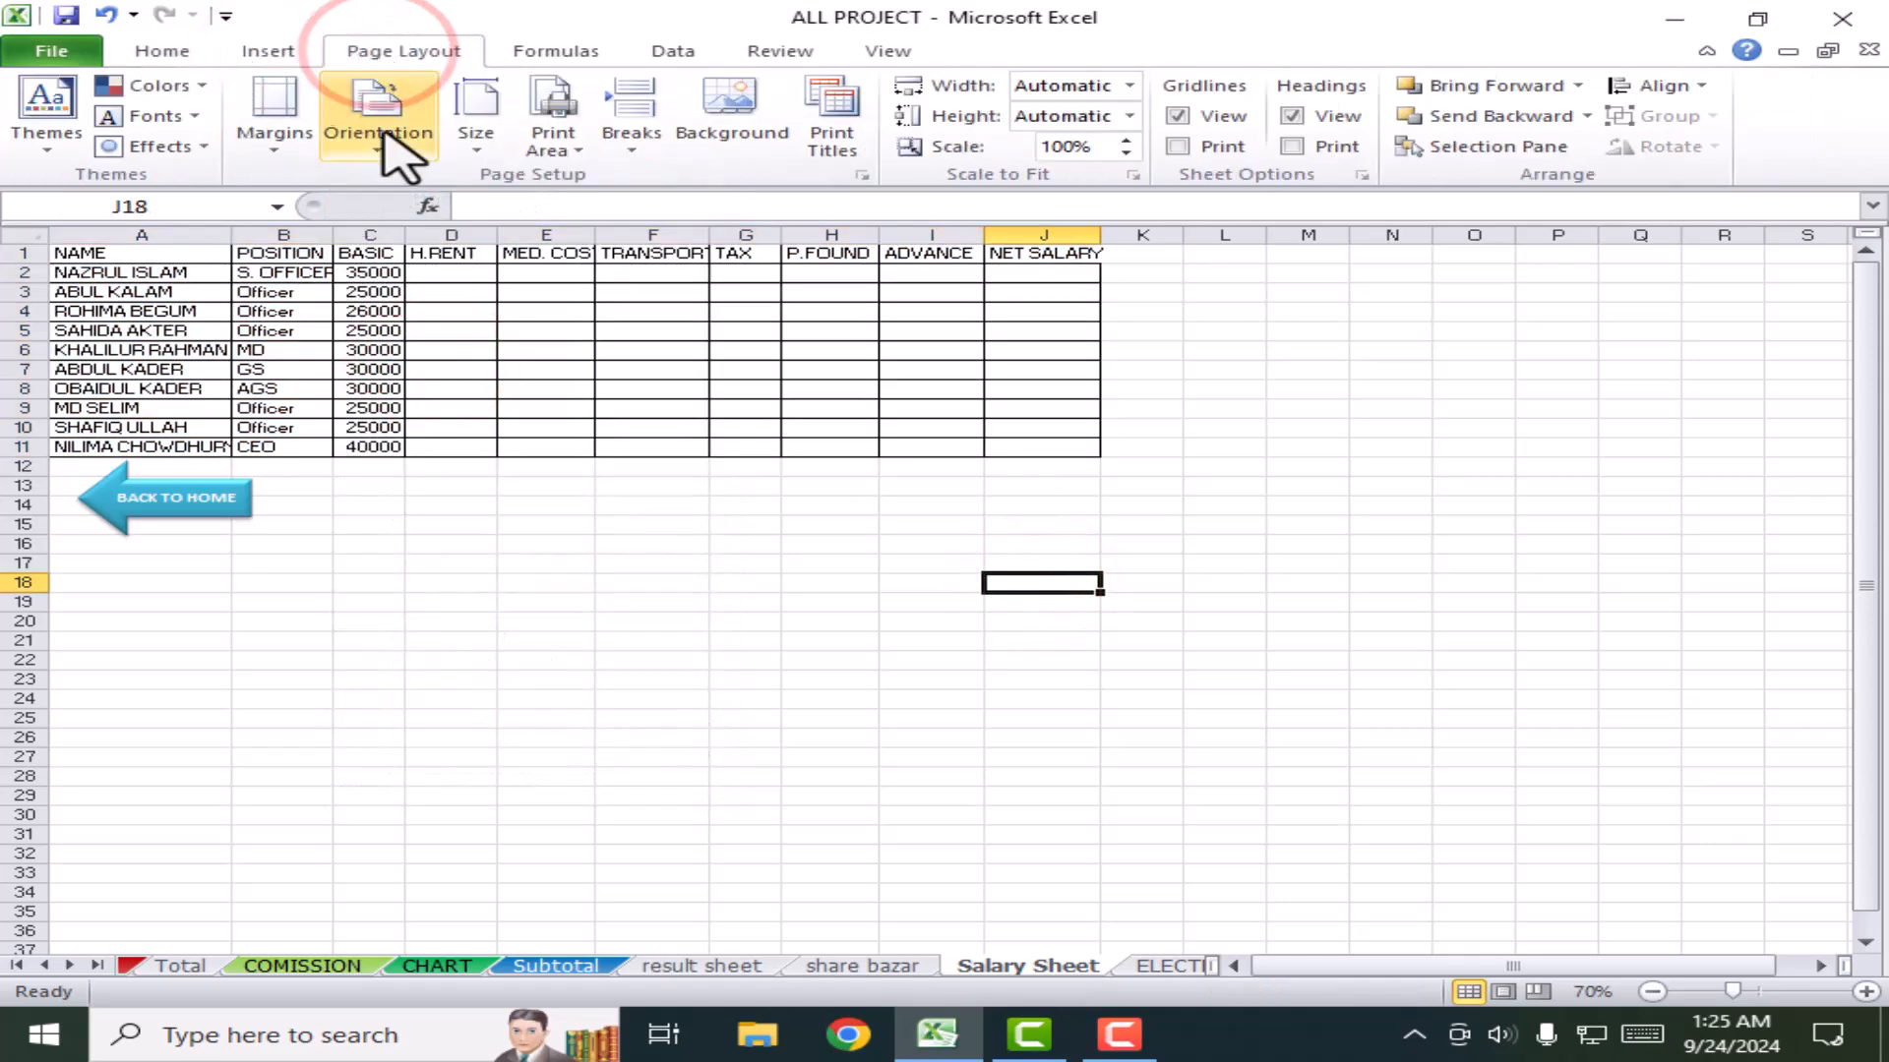
pyautogui.click(475, 128)
pyautogui.click(581, 488)
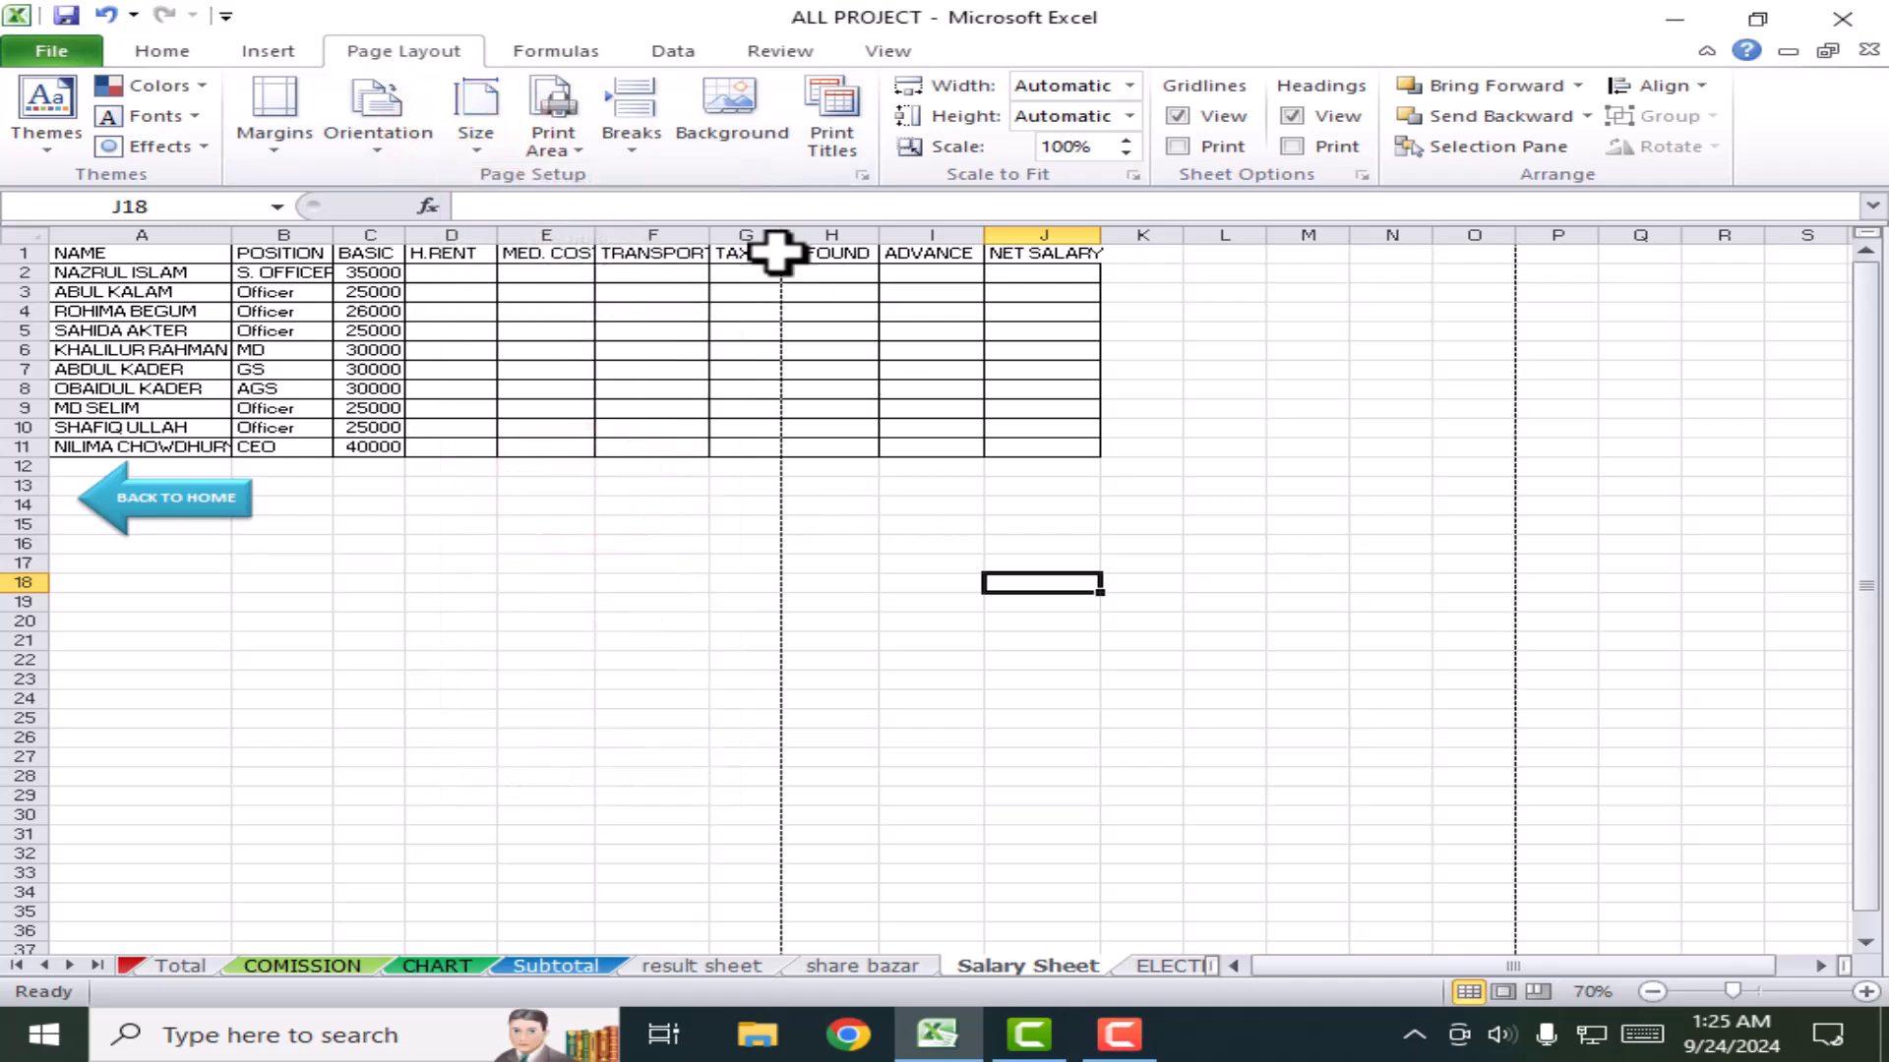
pyautogui.scroll(2, 717, 481)
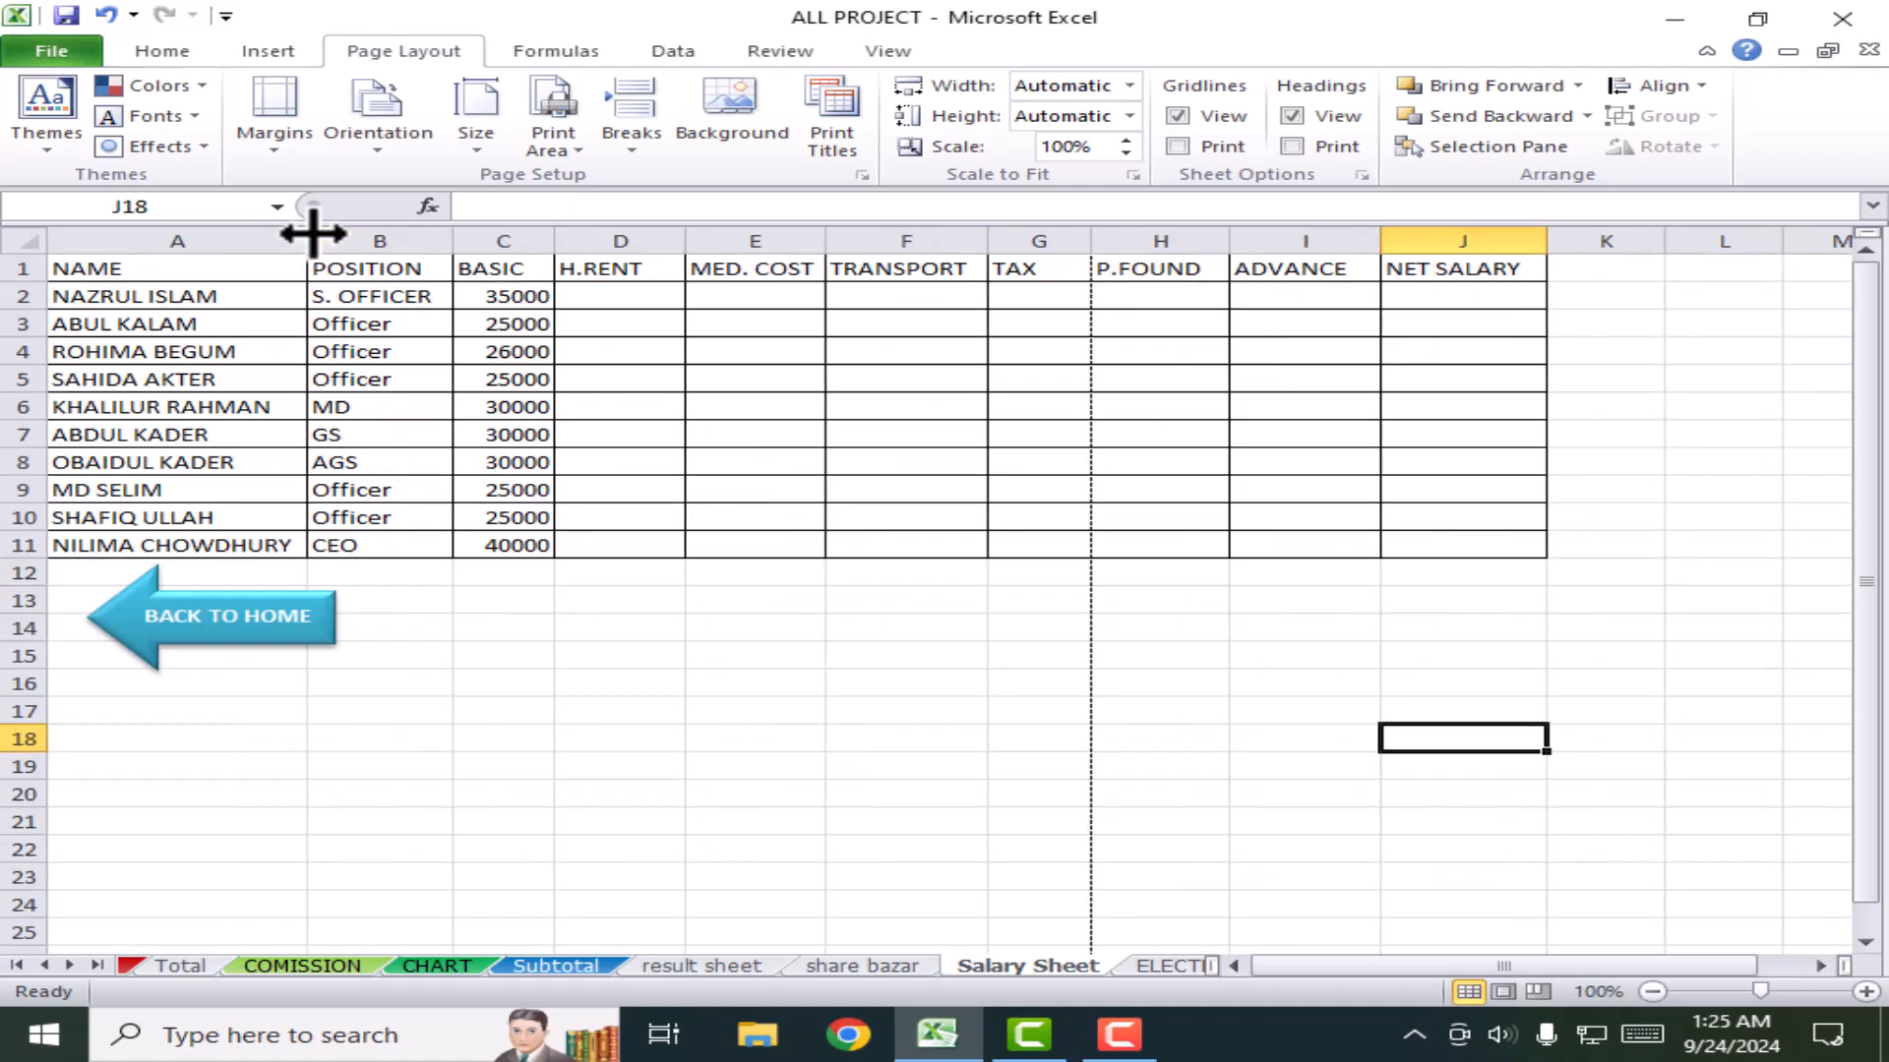
pyautogui.click(52, 59)
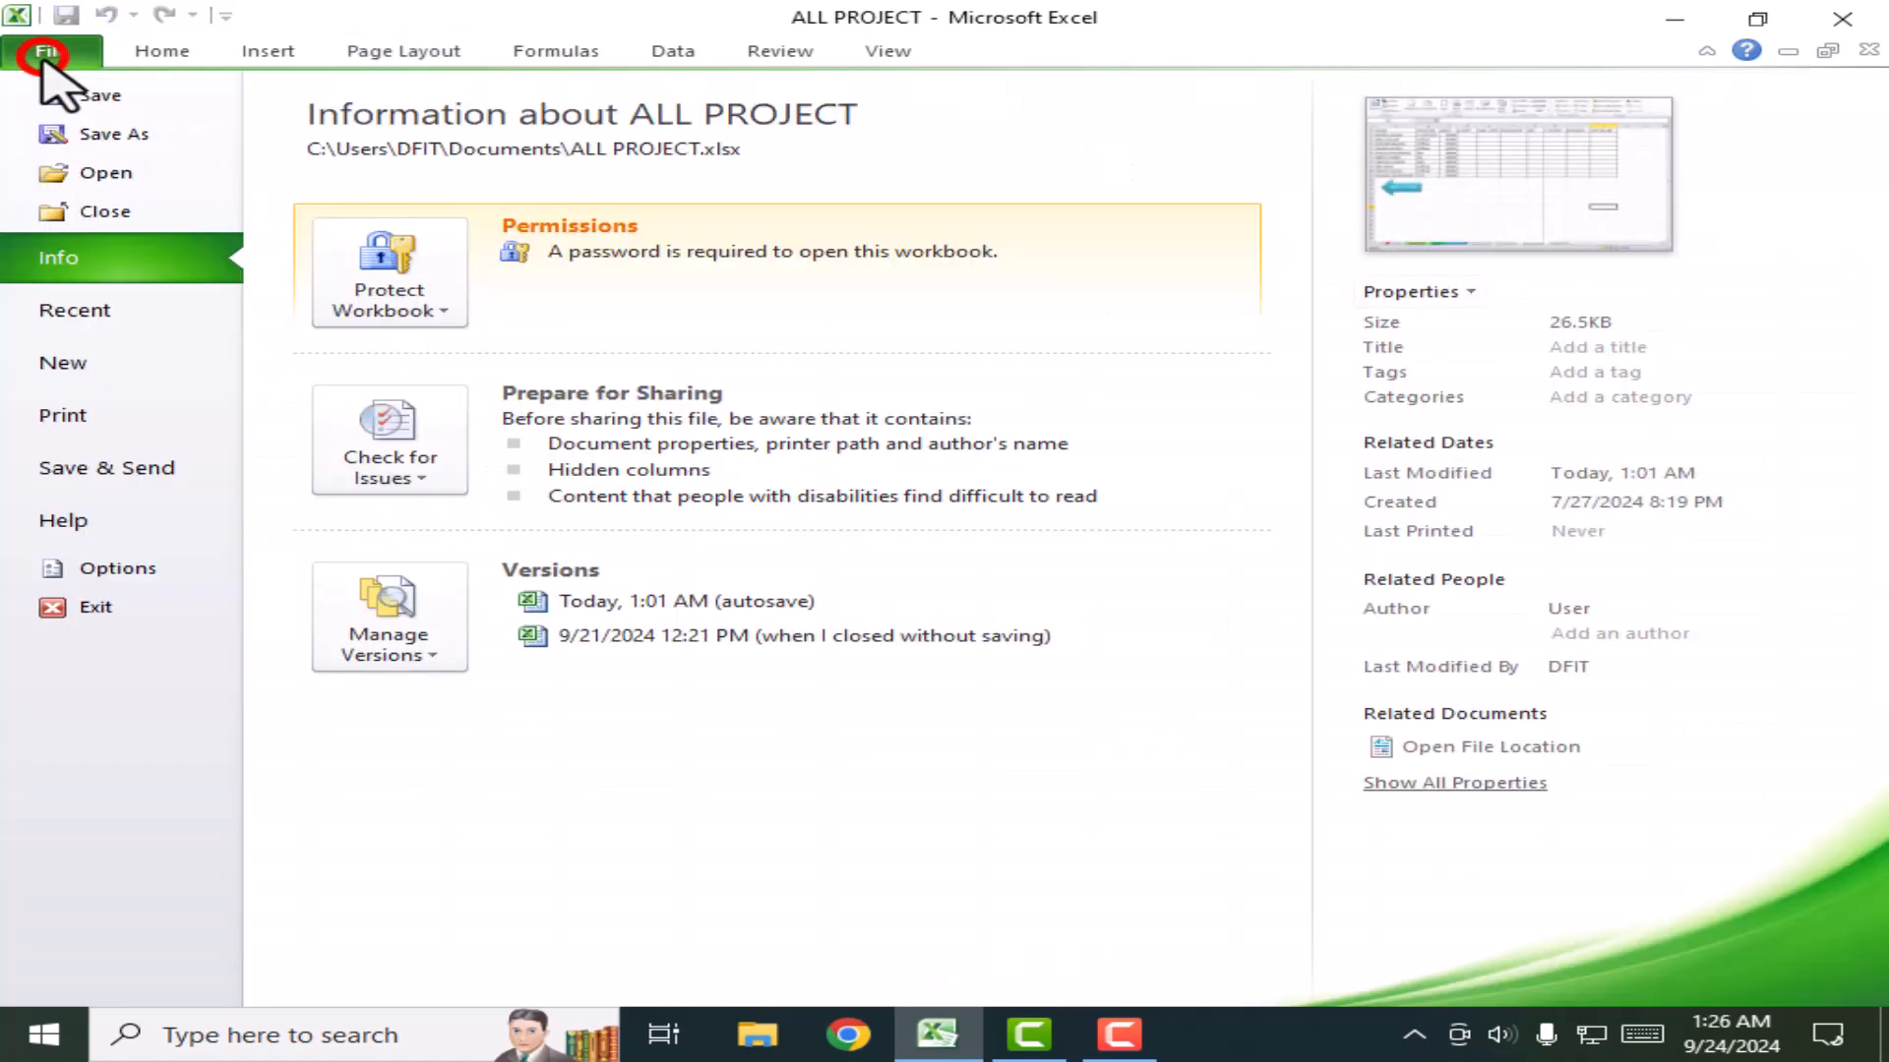
# Step: Preview the Salary Sheet printout on two A4 portrait pages, then return to the sheet
pyautogui.click(111, 405)
pyautogui.click(1383, 285)
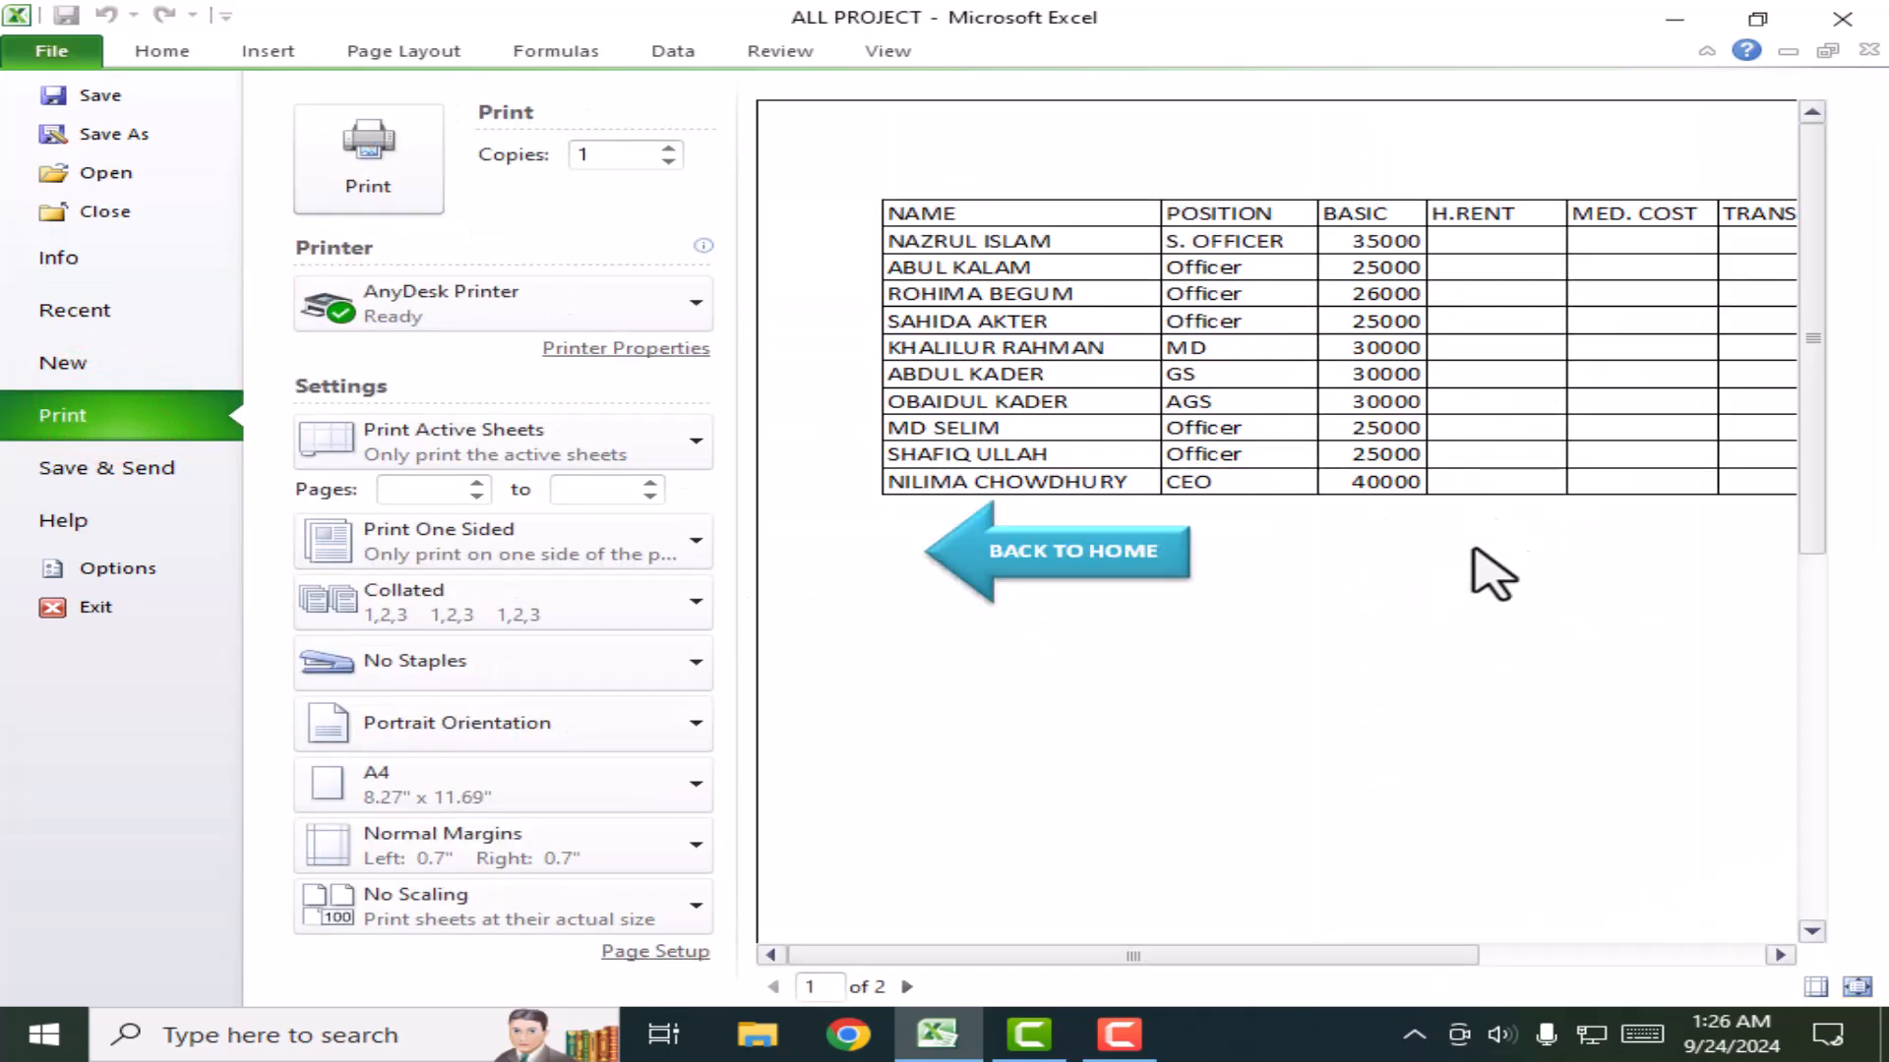
pyautogui.moveTo(1379, 955); pyautogui.dragTo(1749, 961)
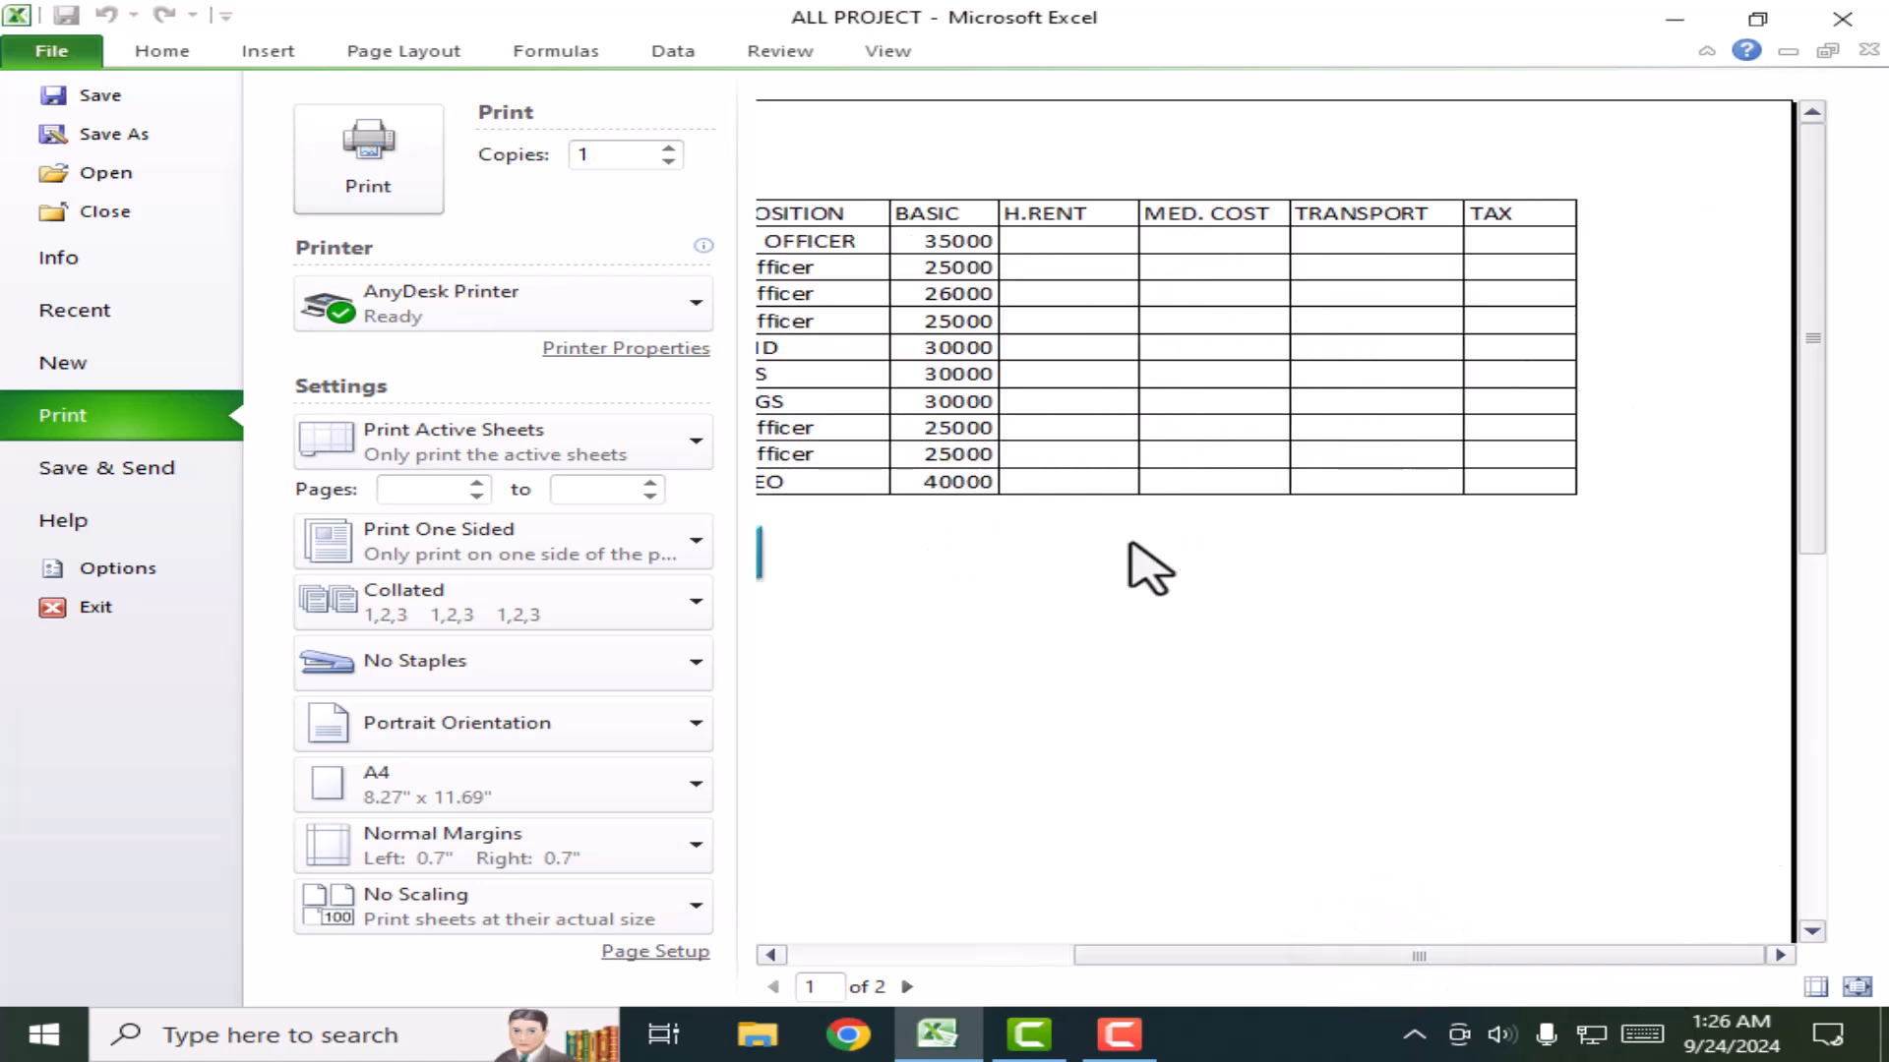
pyautogui.click(1131, 546)
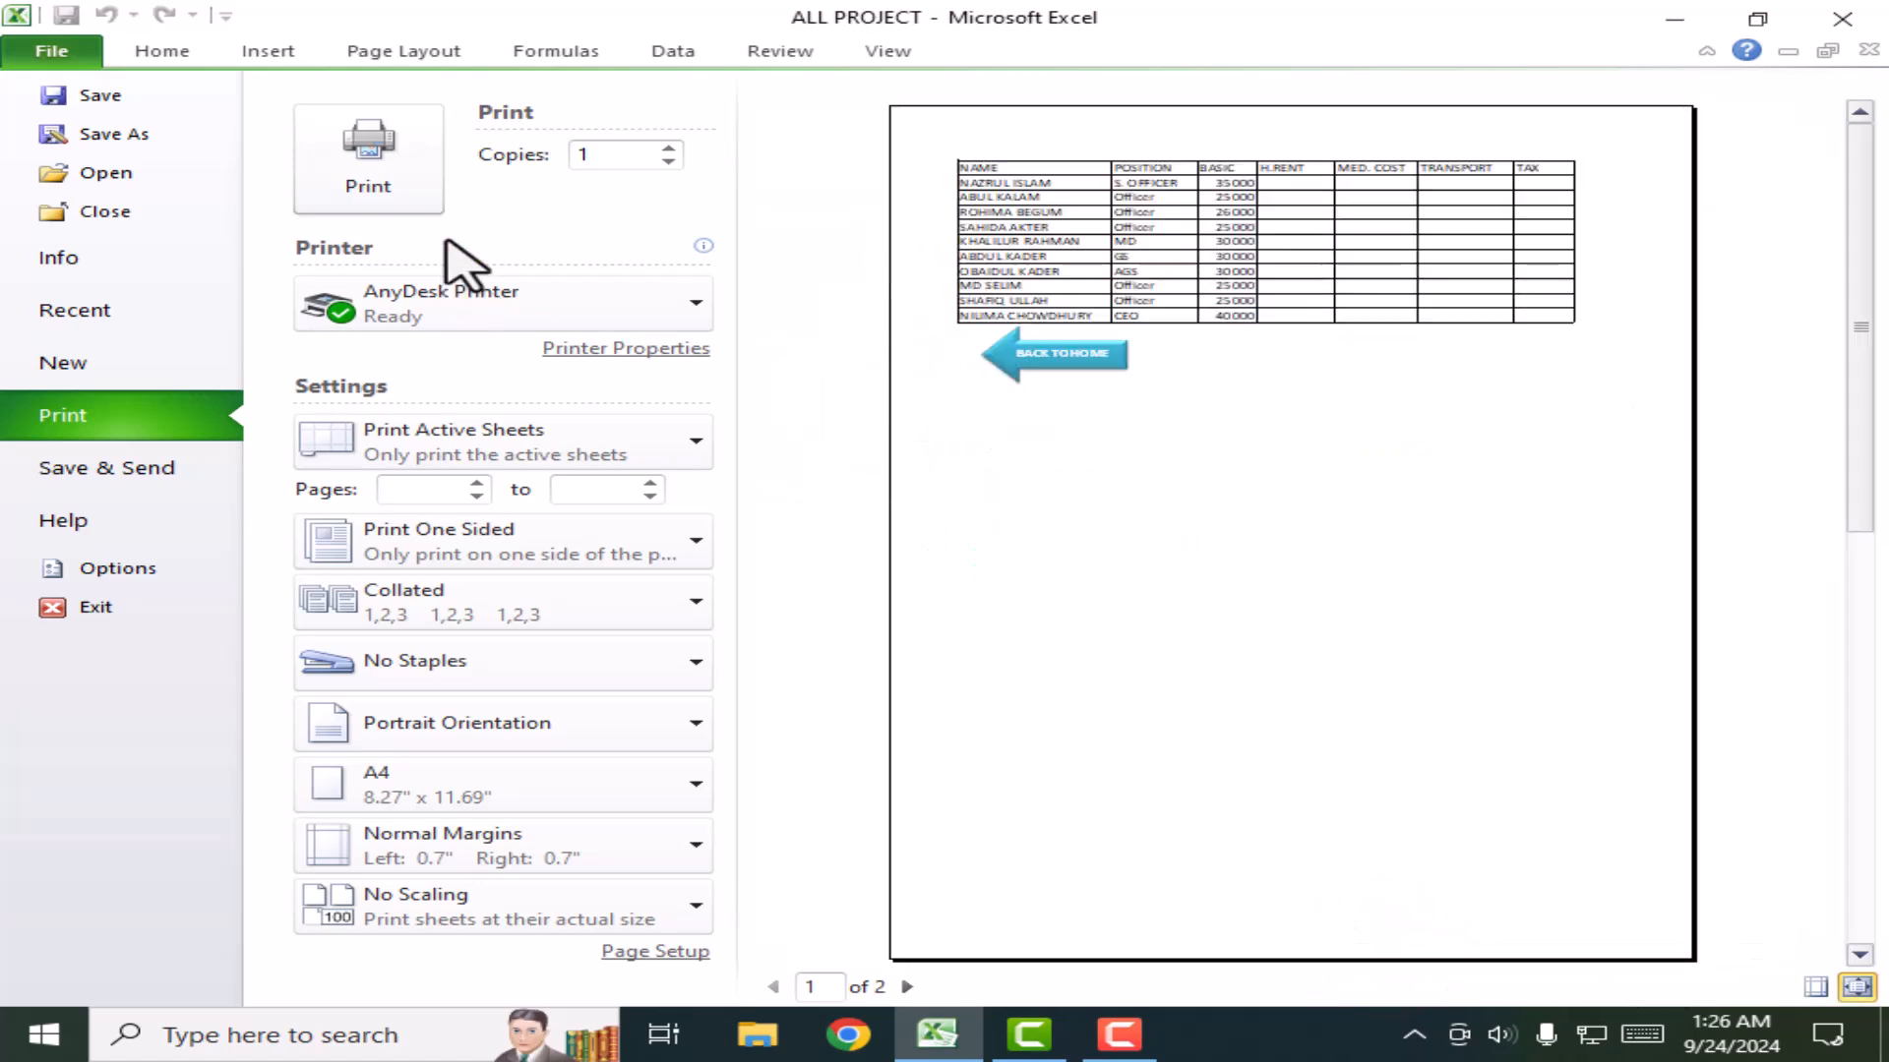
pyautogui.click(163, 51)
# Step: Switch the Salary Sheet's page orientation to landscape
pyautogui.click(401, 51)
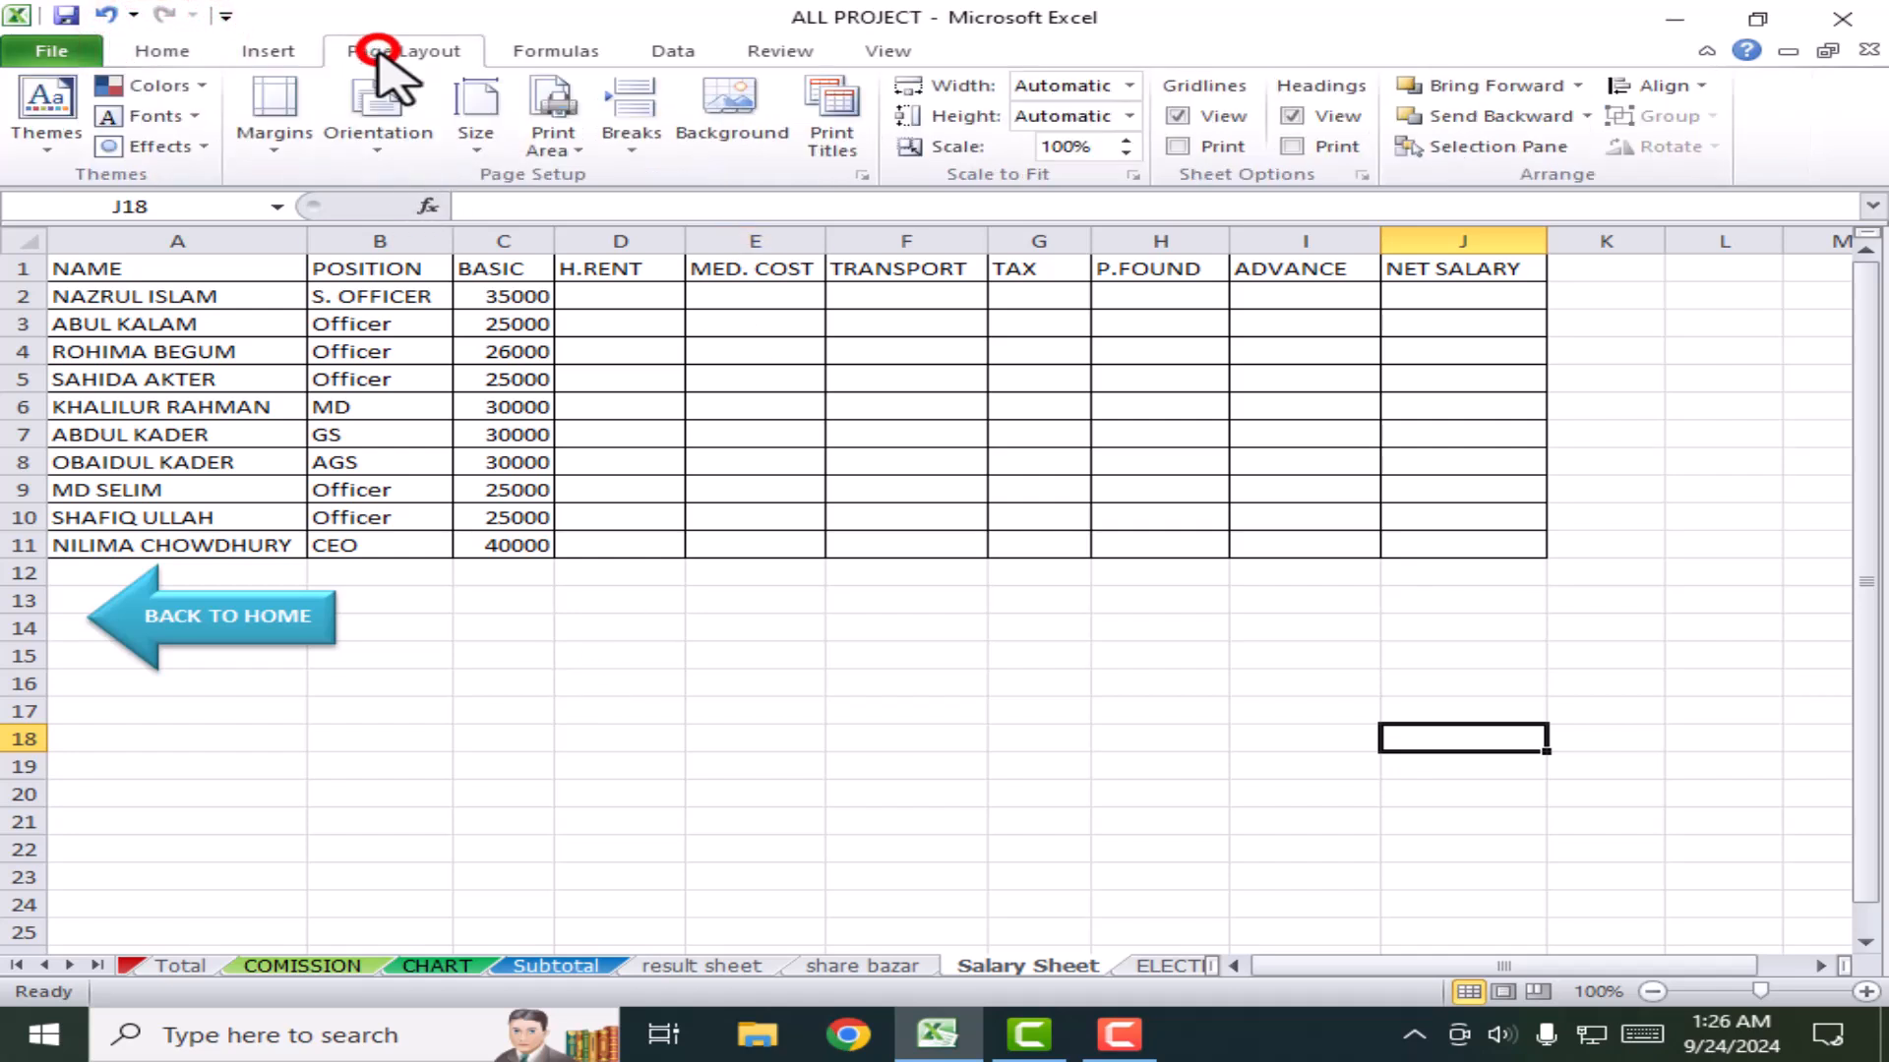
pyautogui.click(378, 109)
pyautogui.click(448, 258)
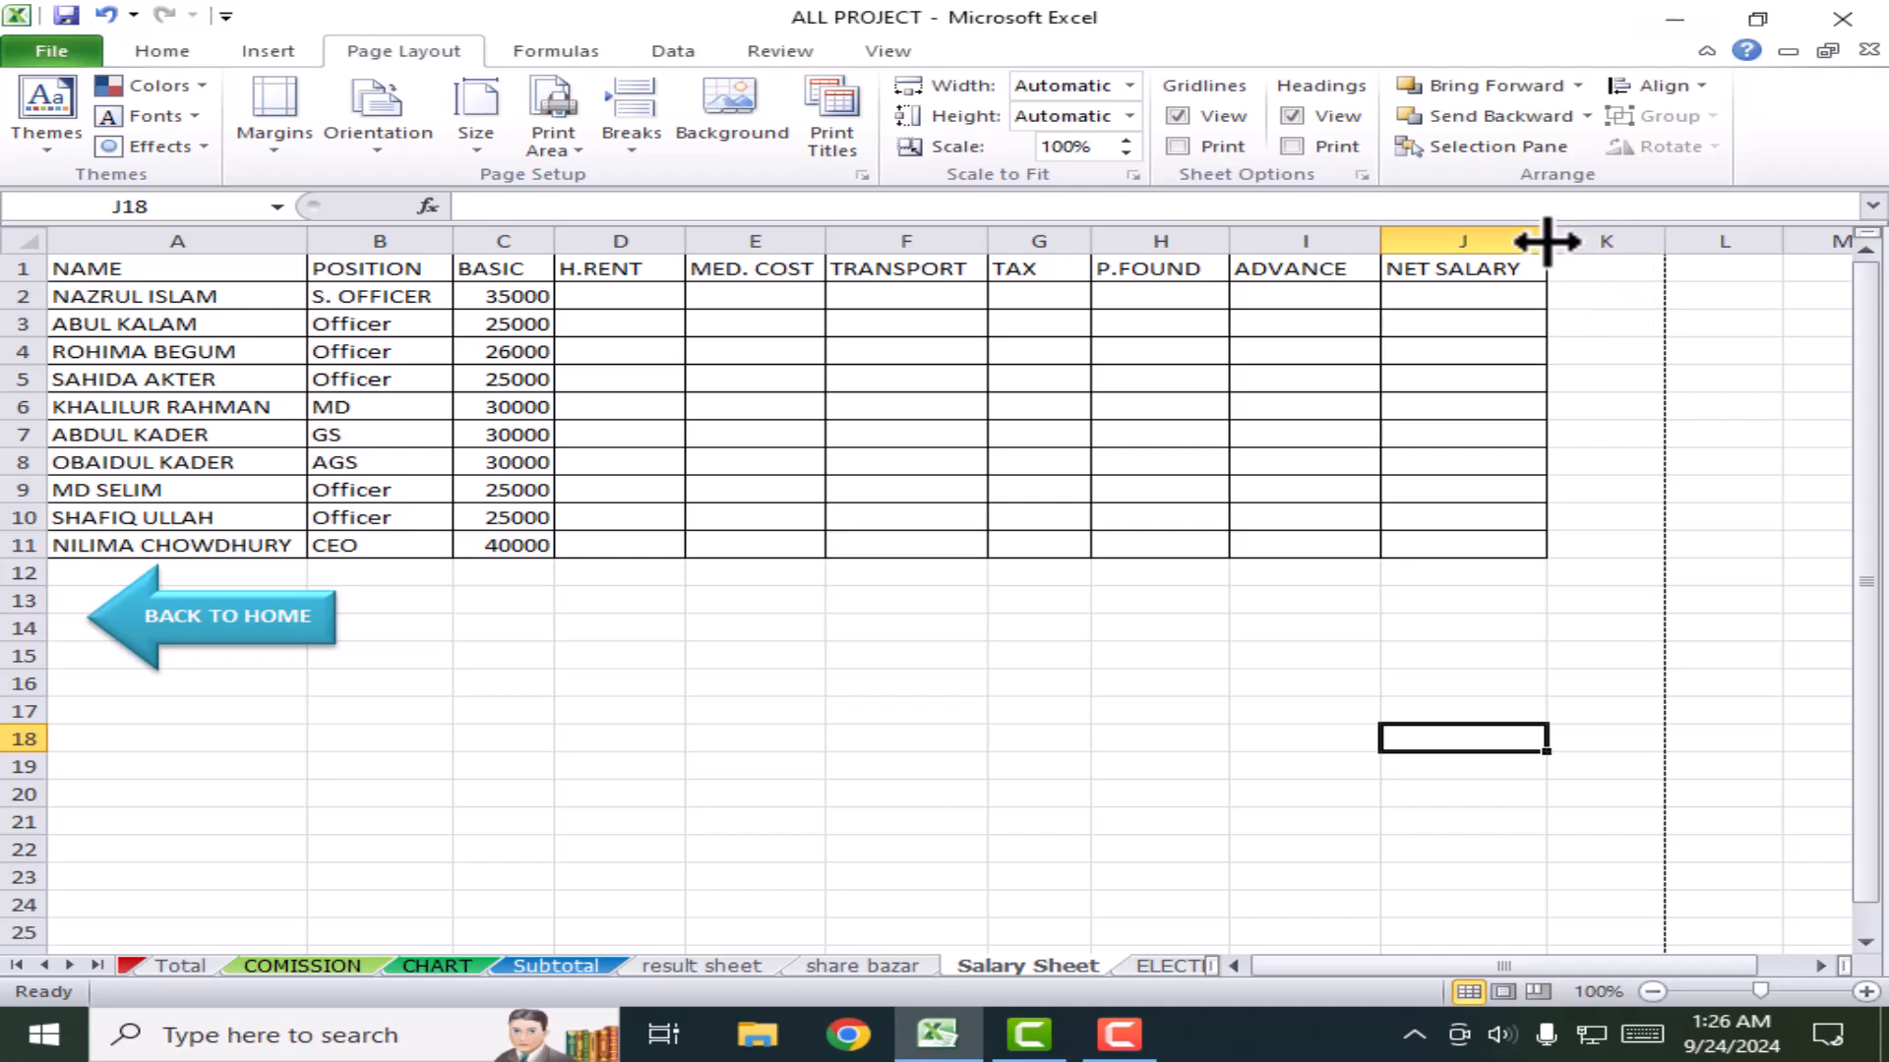
# Step: Widen columns C, B and A so positions and full names fit, then show workbook info
pyautogui.moveTo(554, 241); pyautogui.dragTo(591, 246)
pyautogui.moveTo(455, 244); pyautogui.dragTo(488, 246)
pyautogui.moveTo(307, 243); pyautogui.dragTo(338, 244)
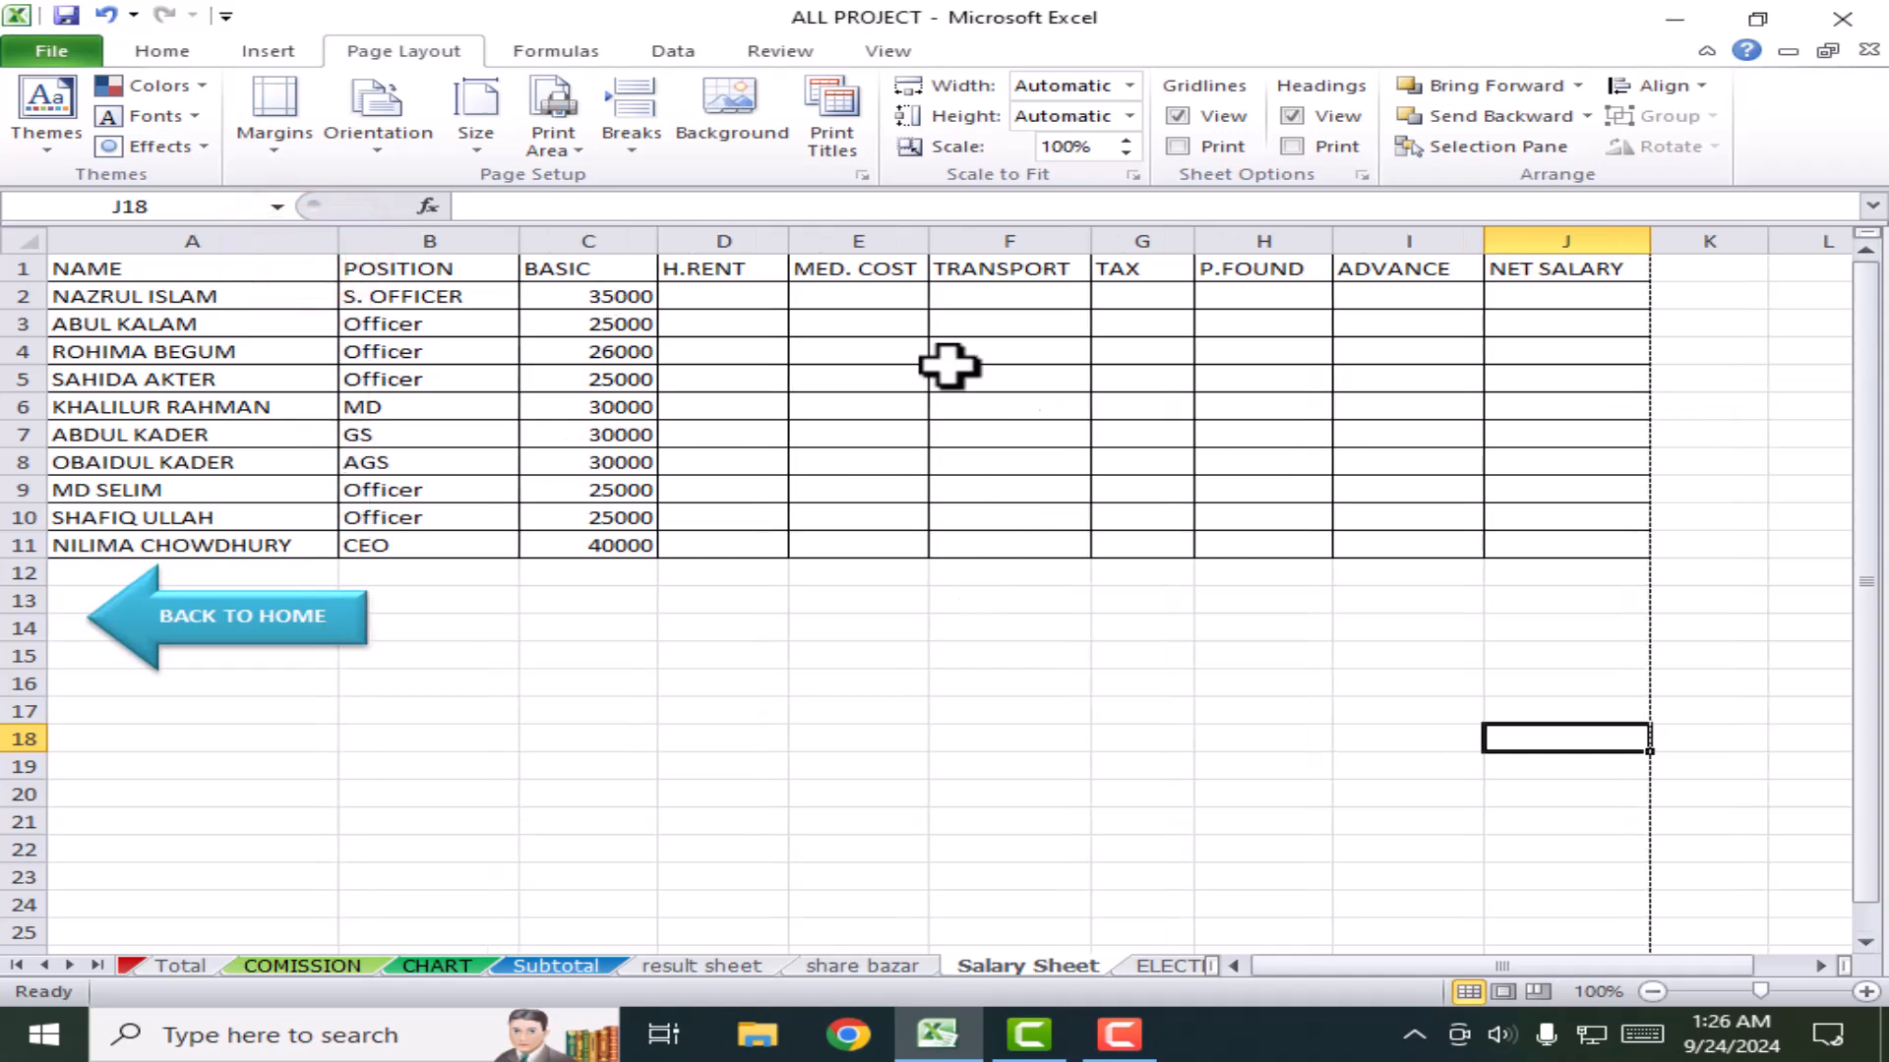
pyautogui.click(51, 50)
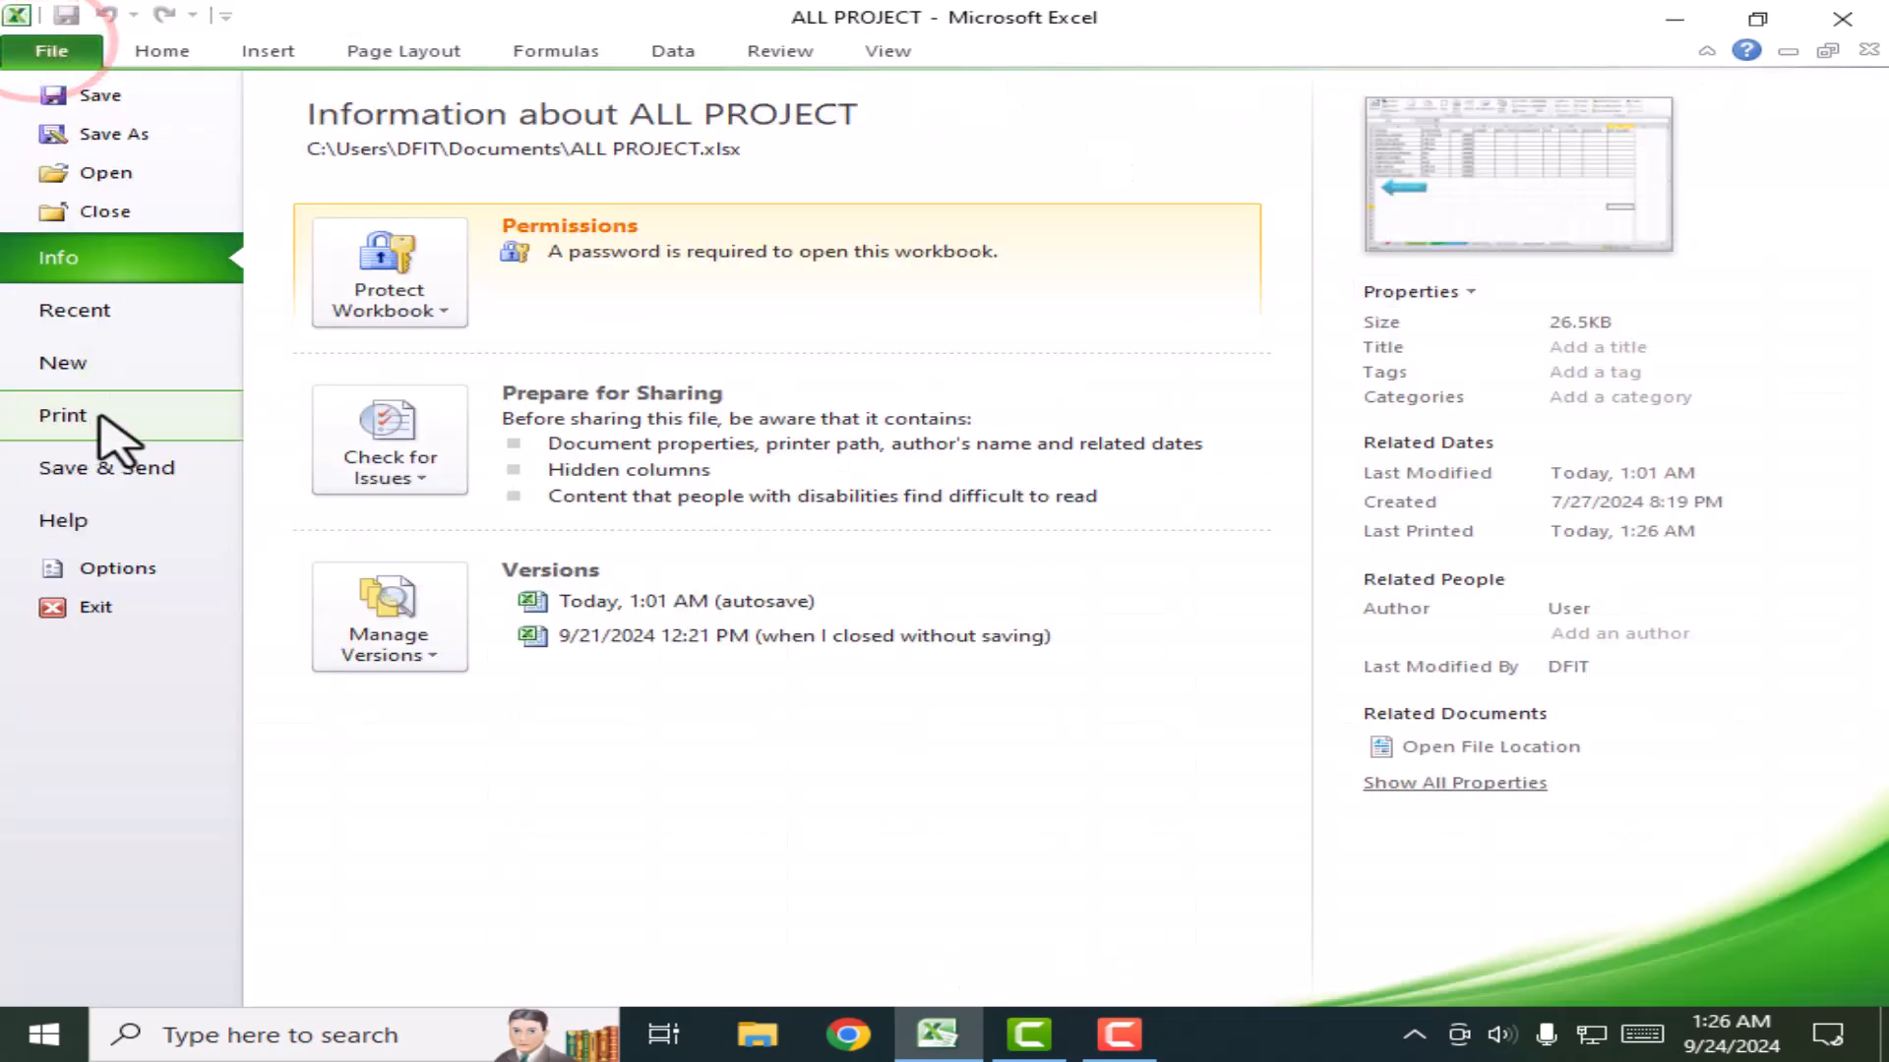
# Step: Check the landscape print preview of the salary table, then go back to the worksheet
pyautogui.click(127, 423)
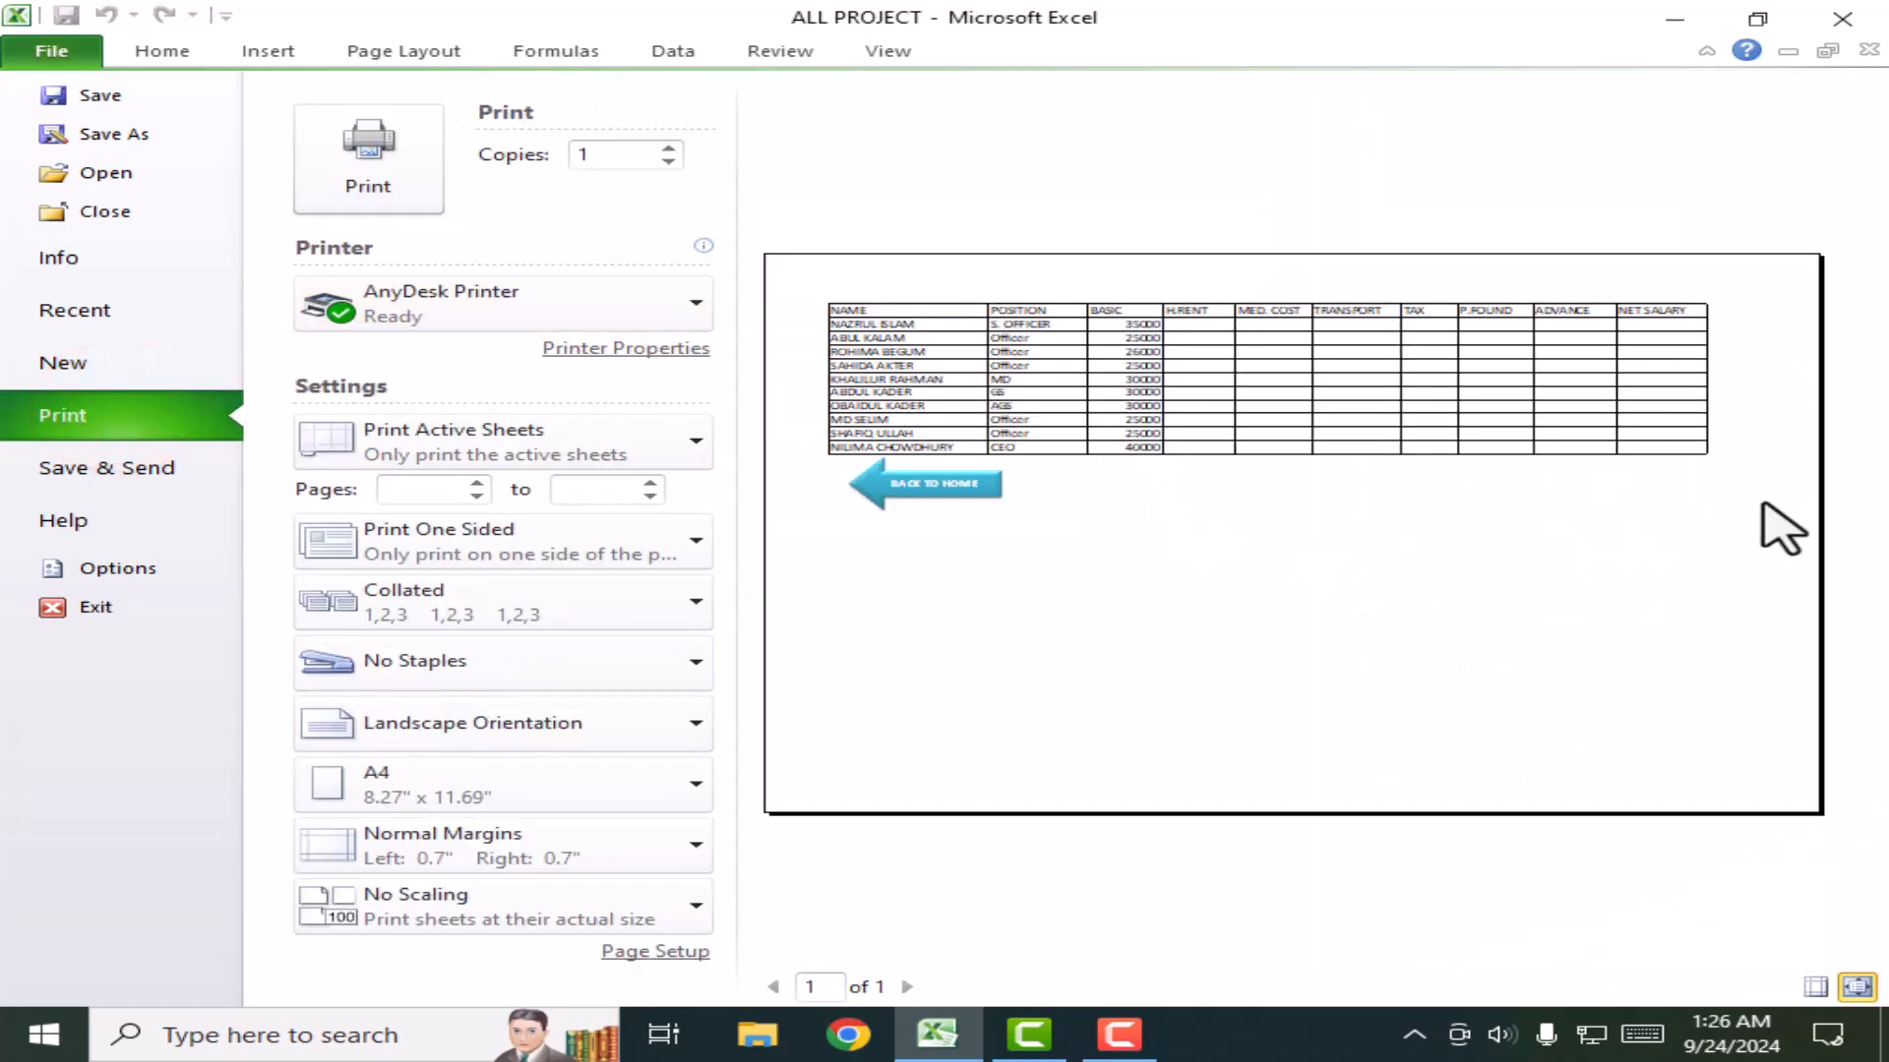
pyautogui.click(155, 51)
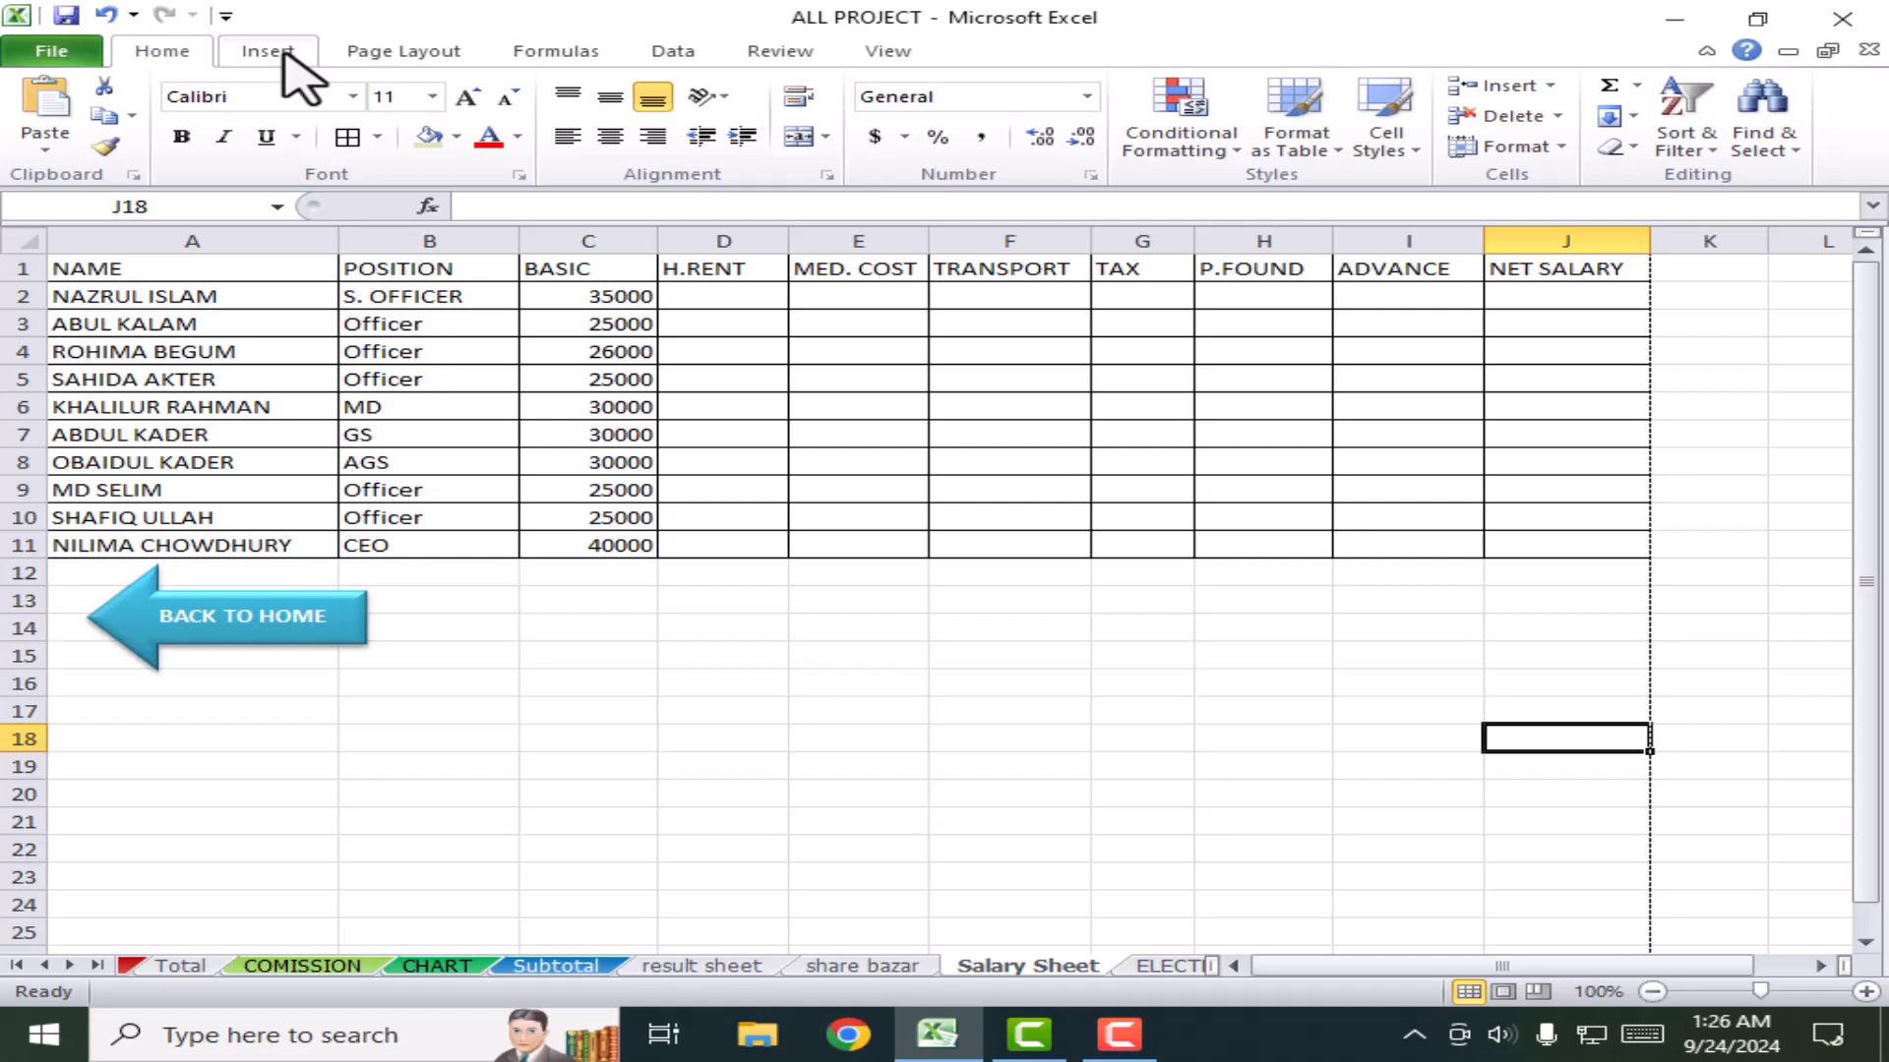
pyautogui.click(440, 51)
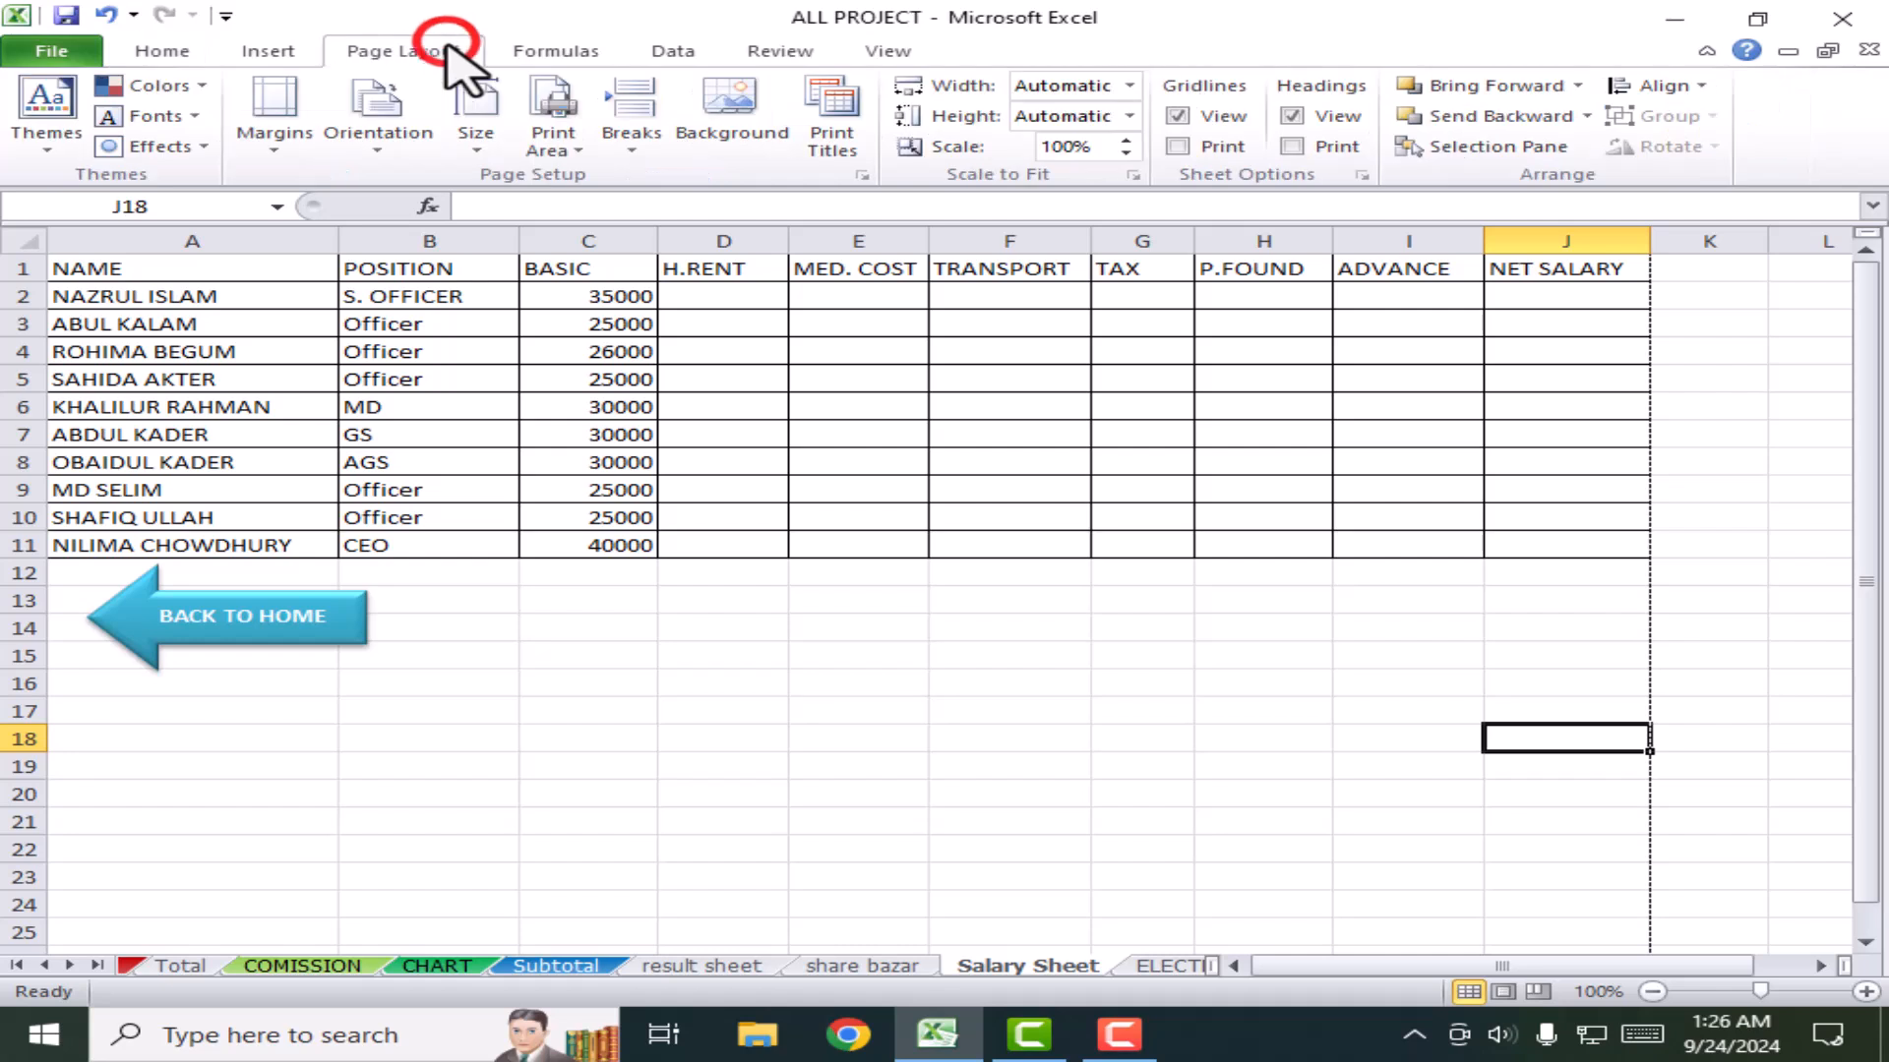
pyautogui.click(377, 123)
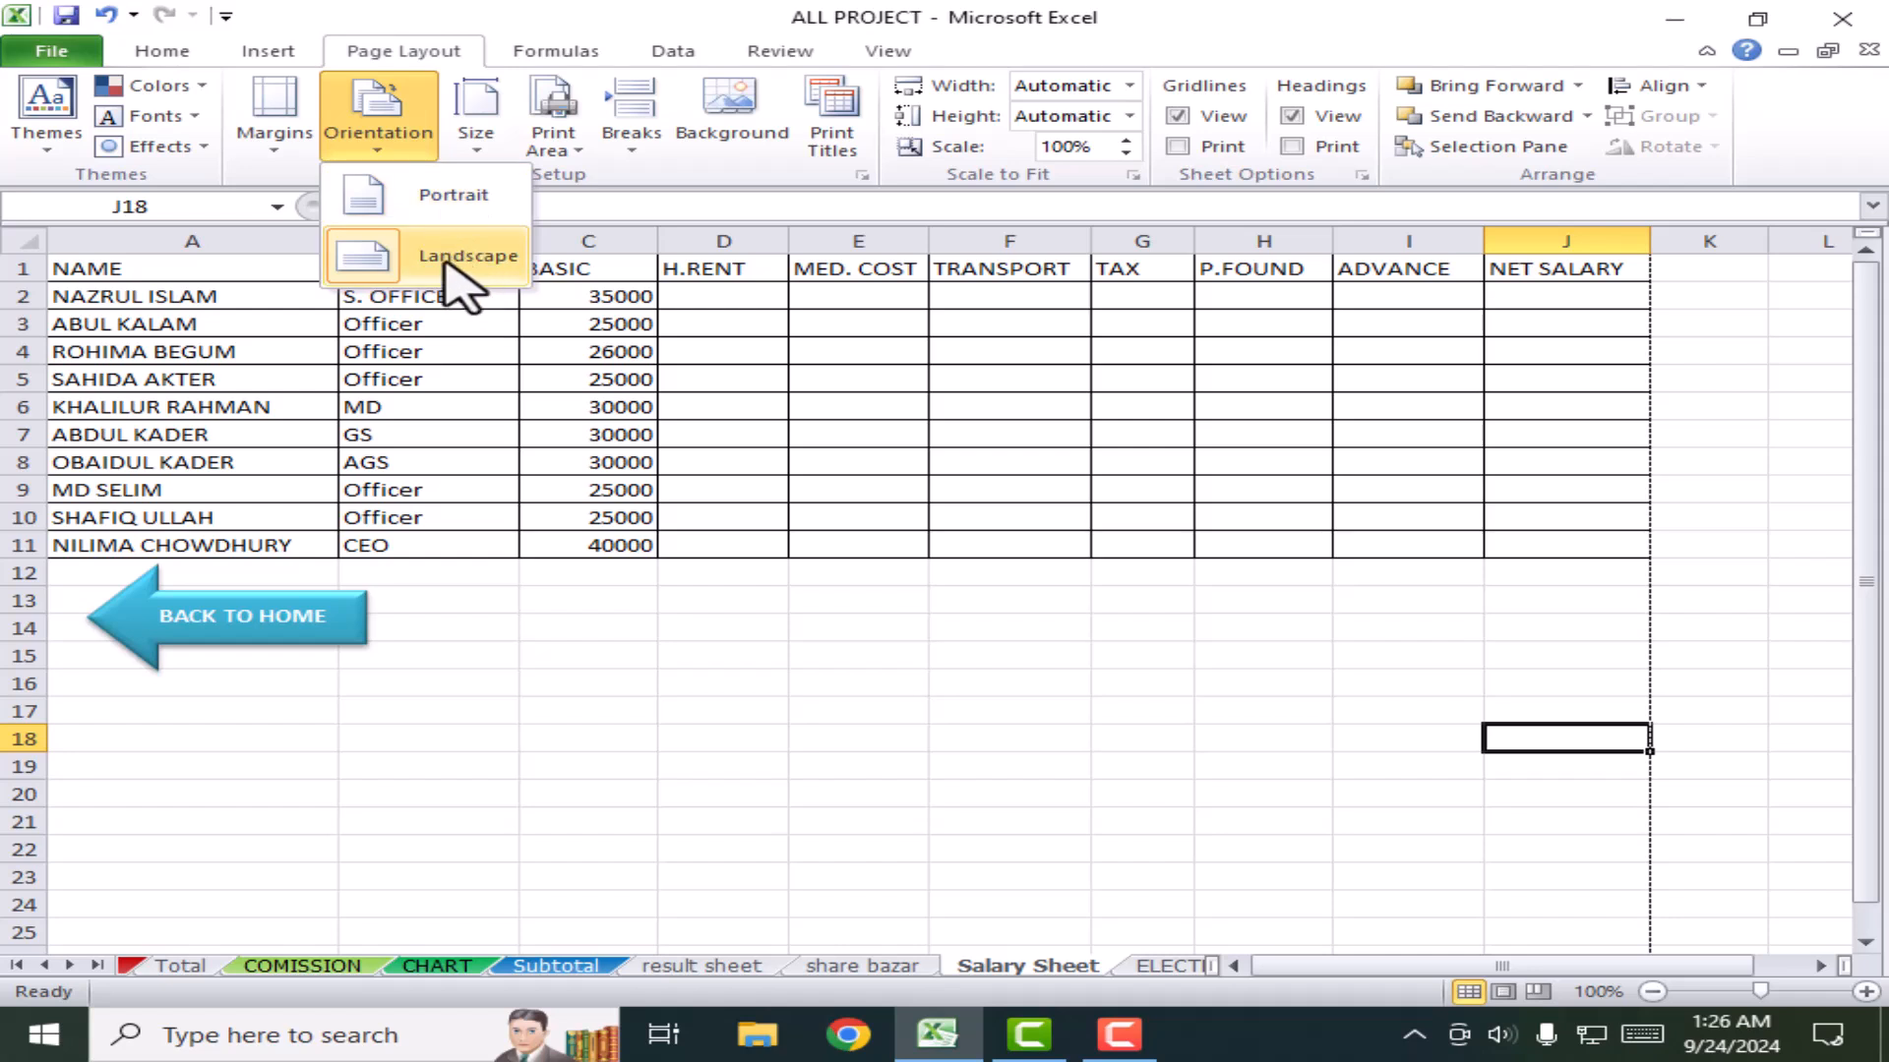
pyautogui.click(645, 603)
pyautogui.click(272, 104)
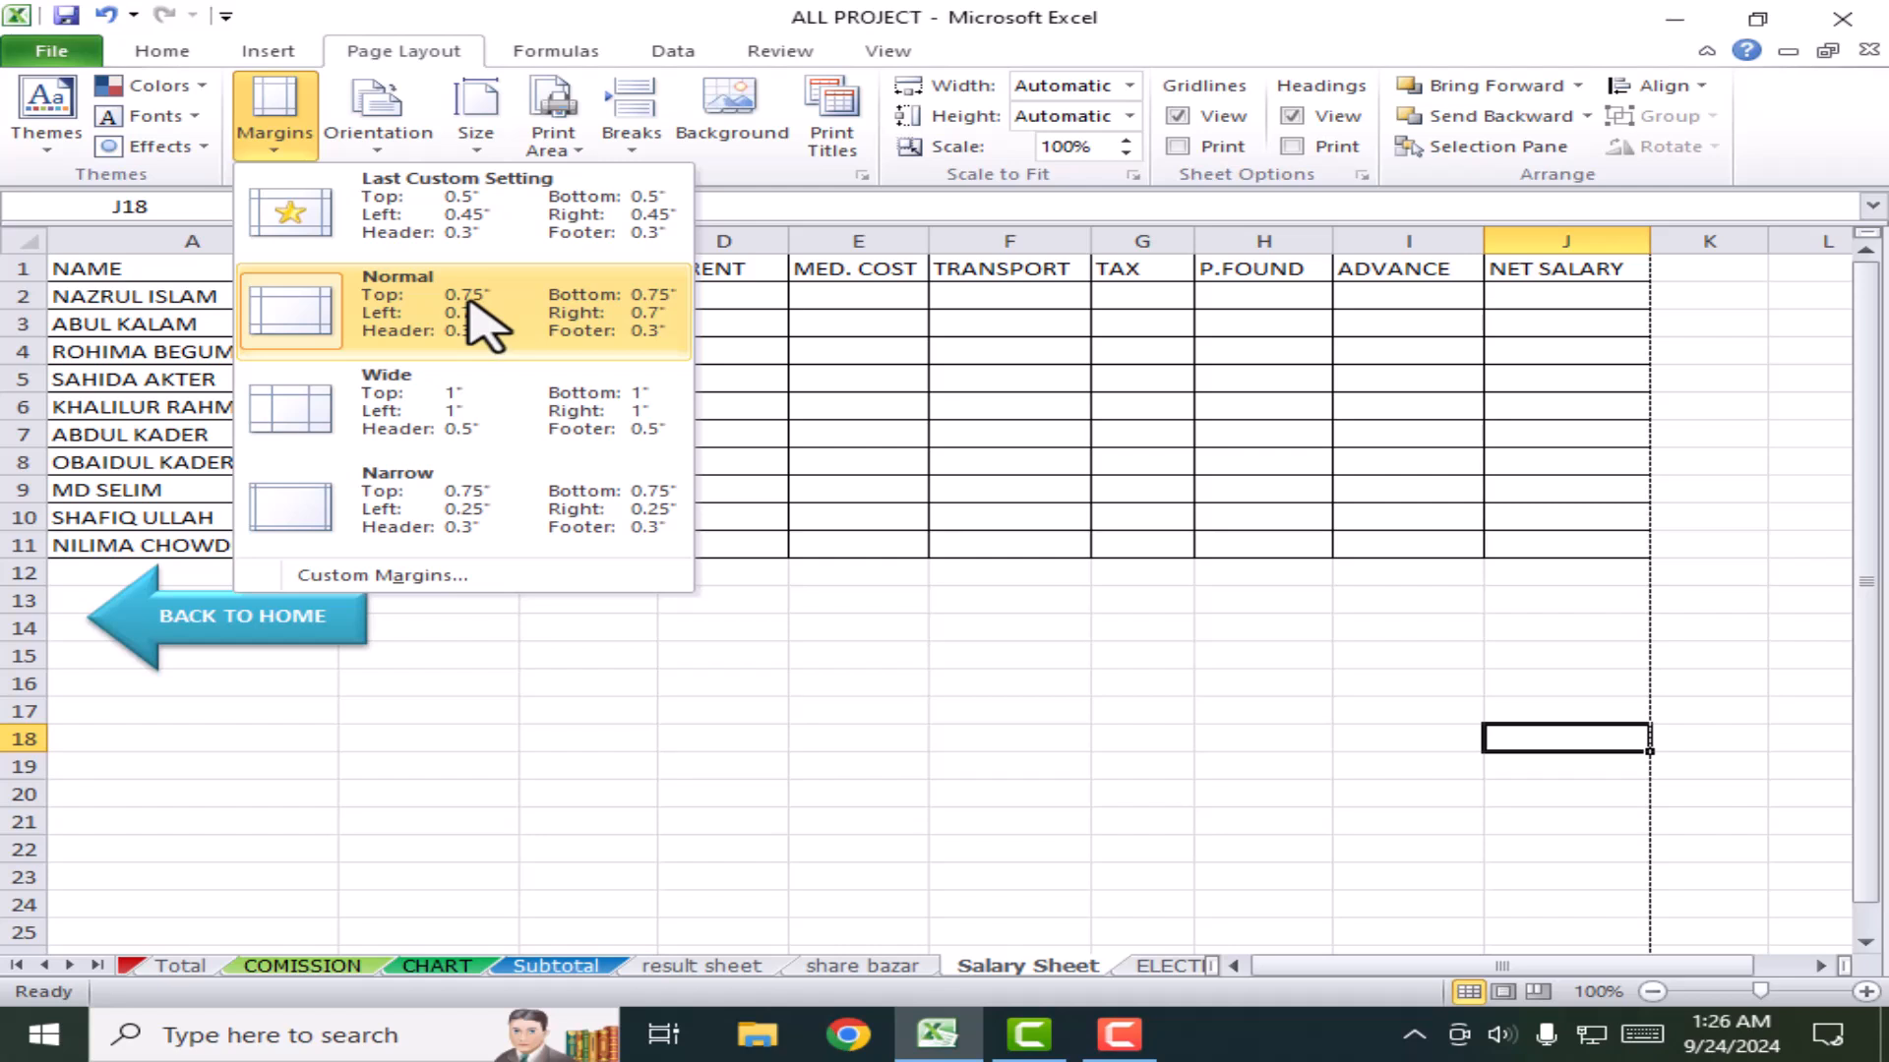
pyautogui.click(436, 497)
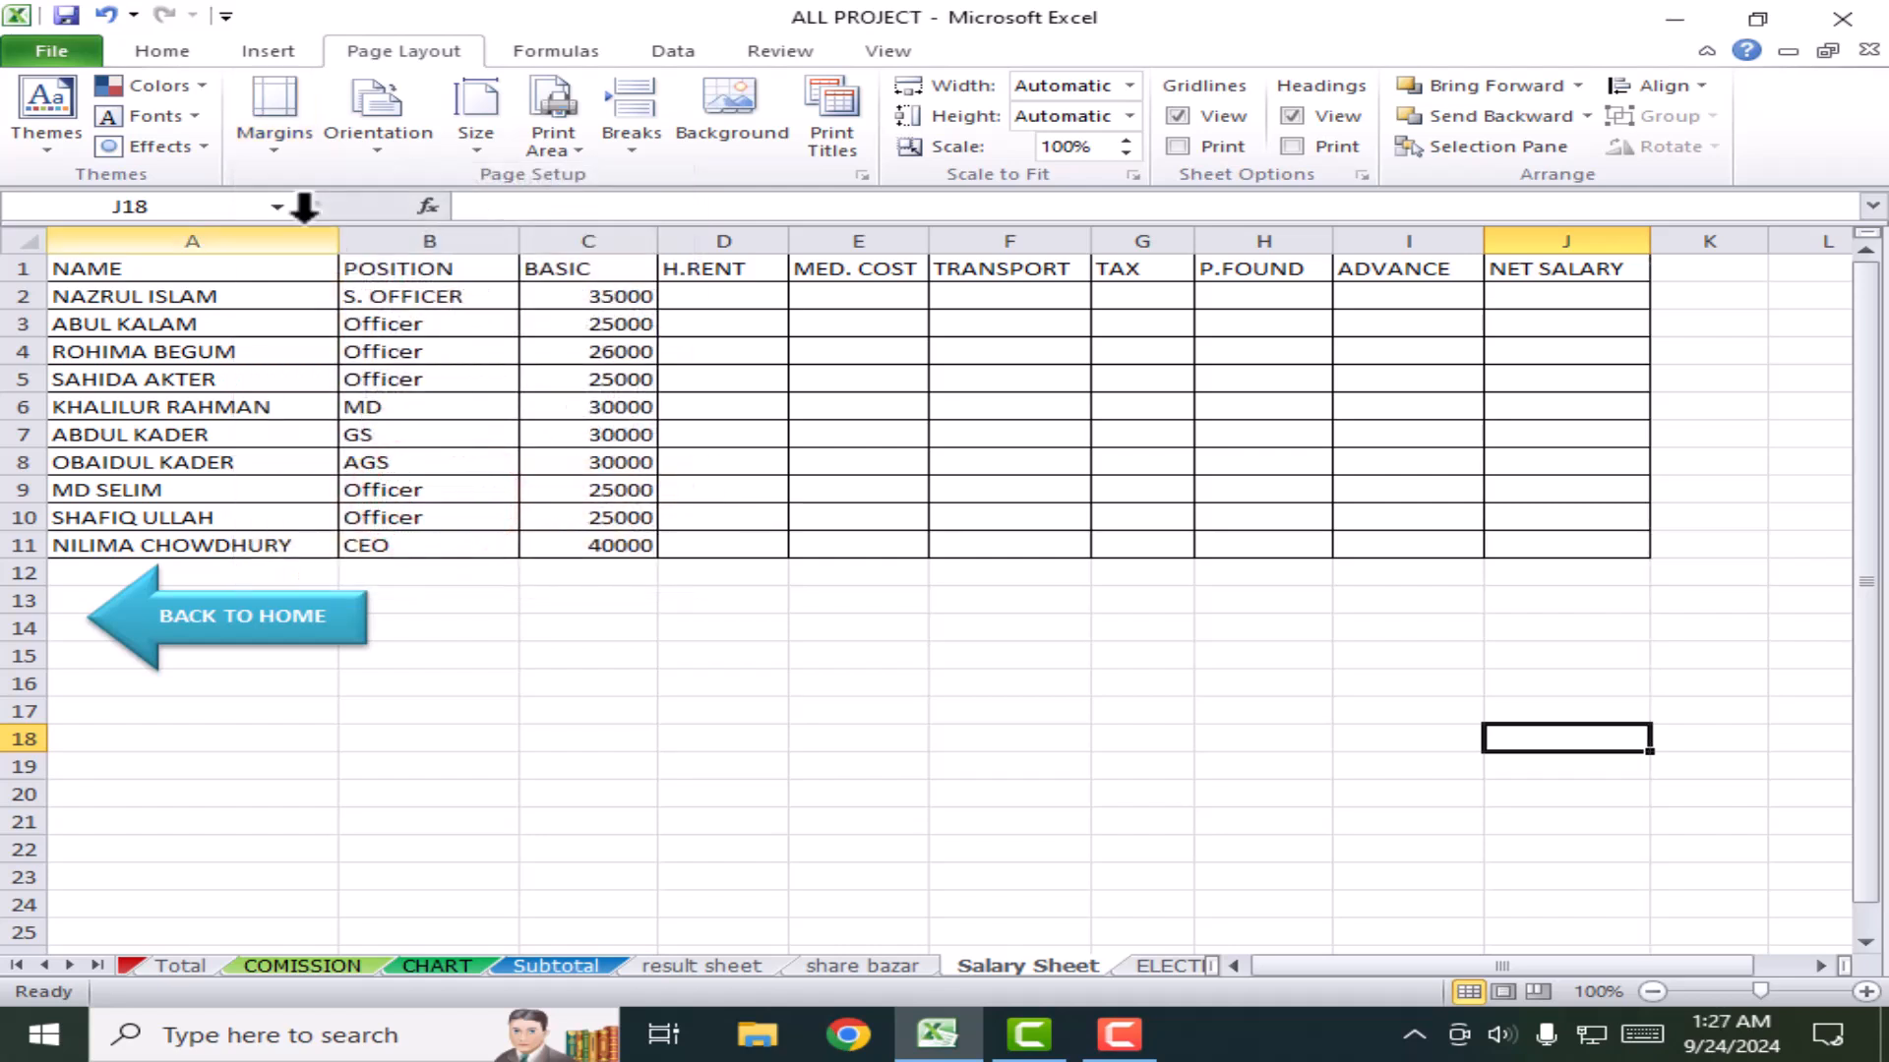
pyautogui.click(283, 138)
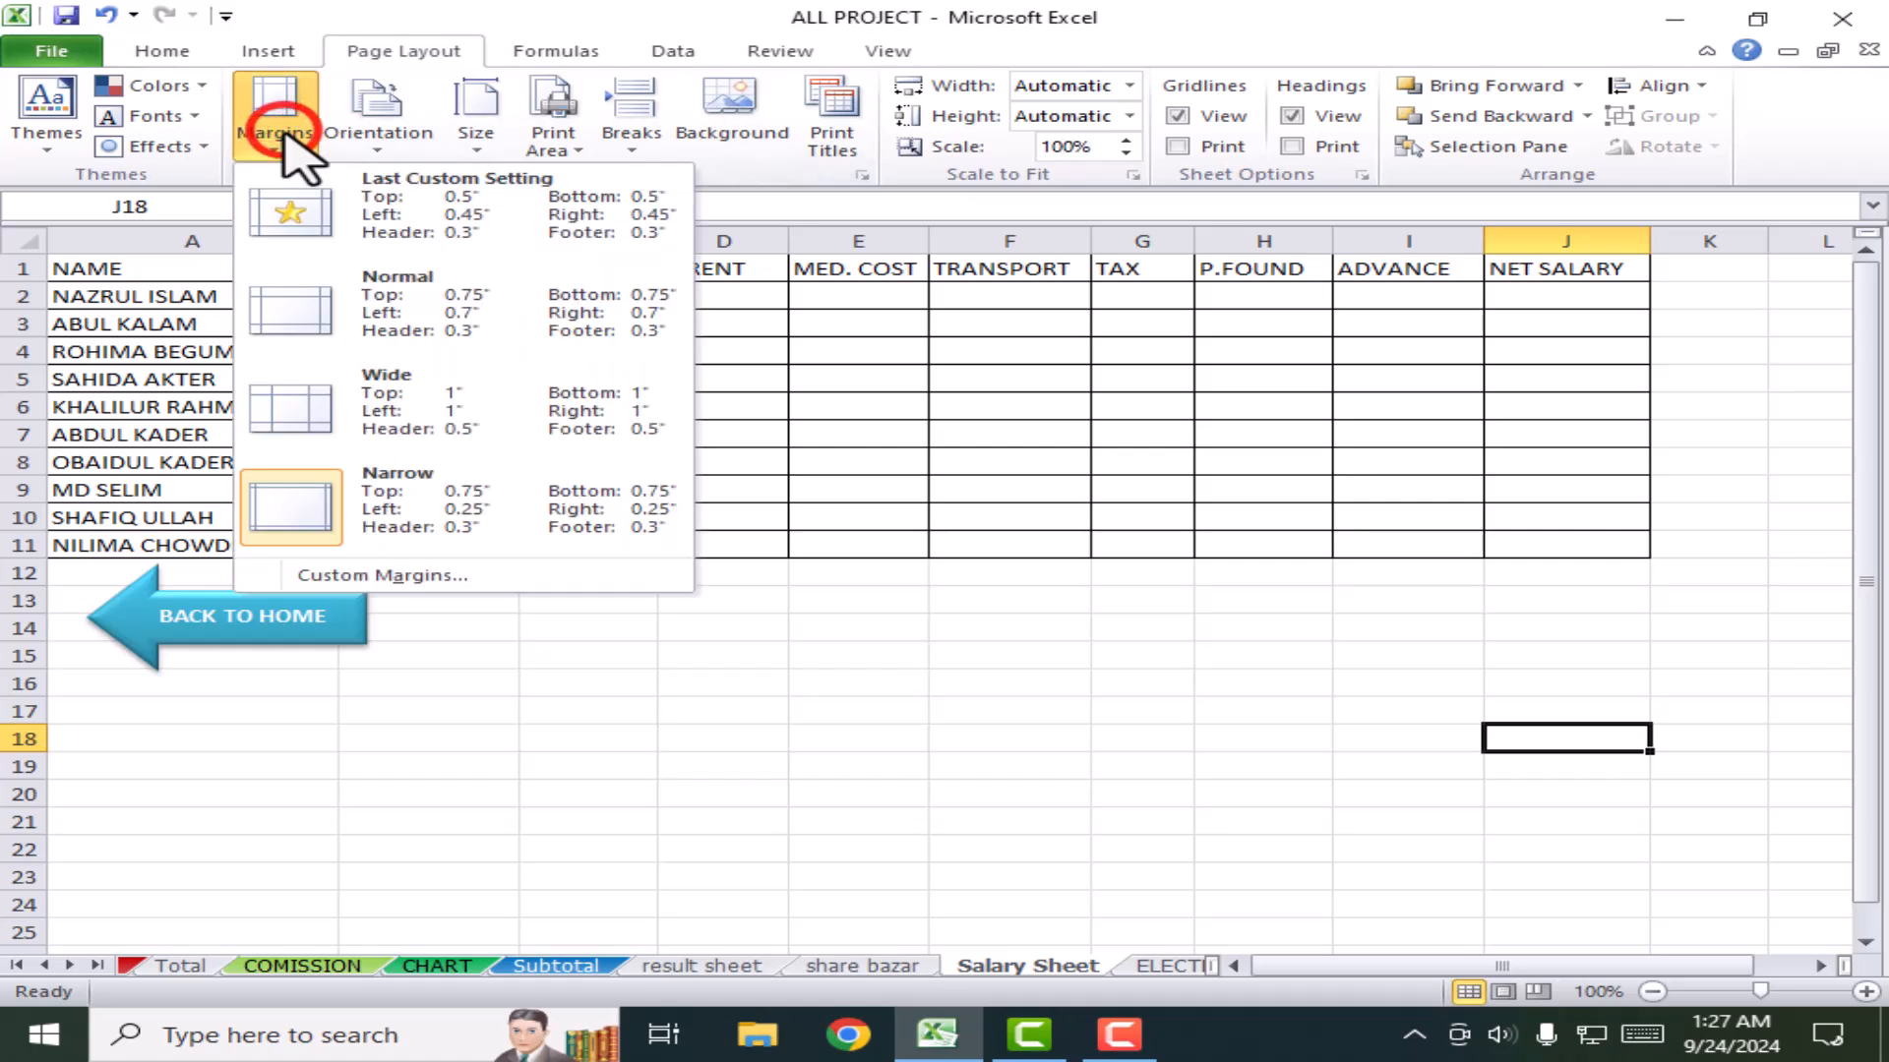
pyautogui.click(384, 325)
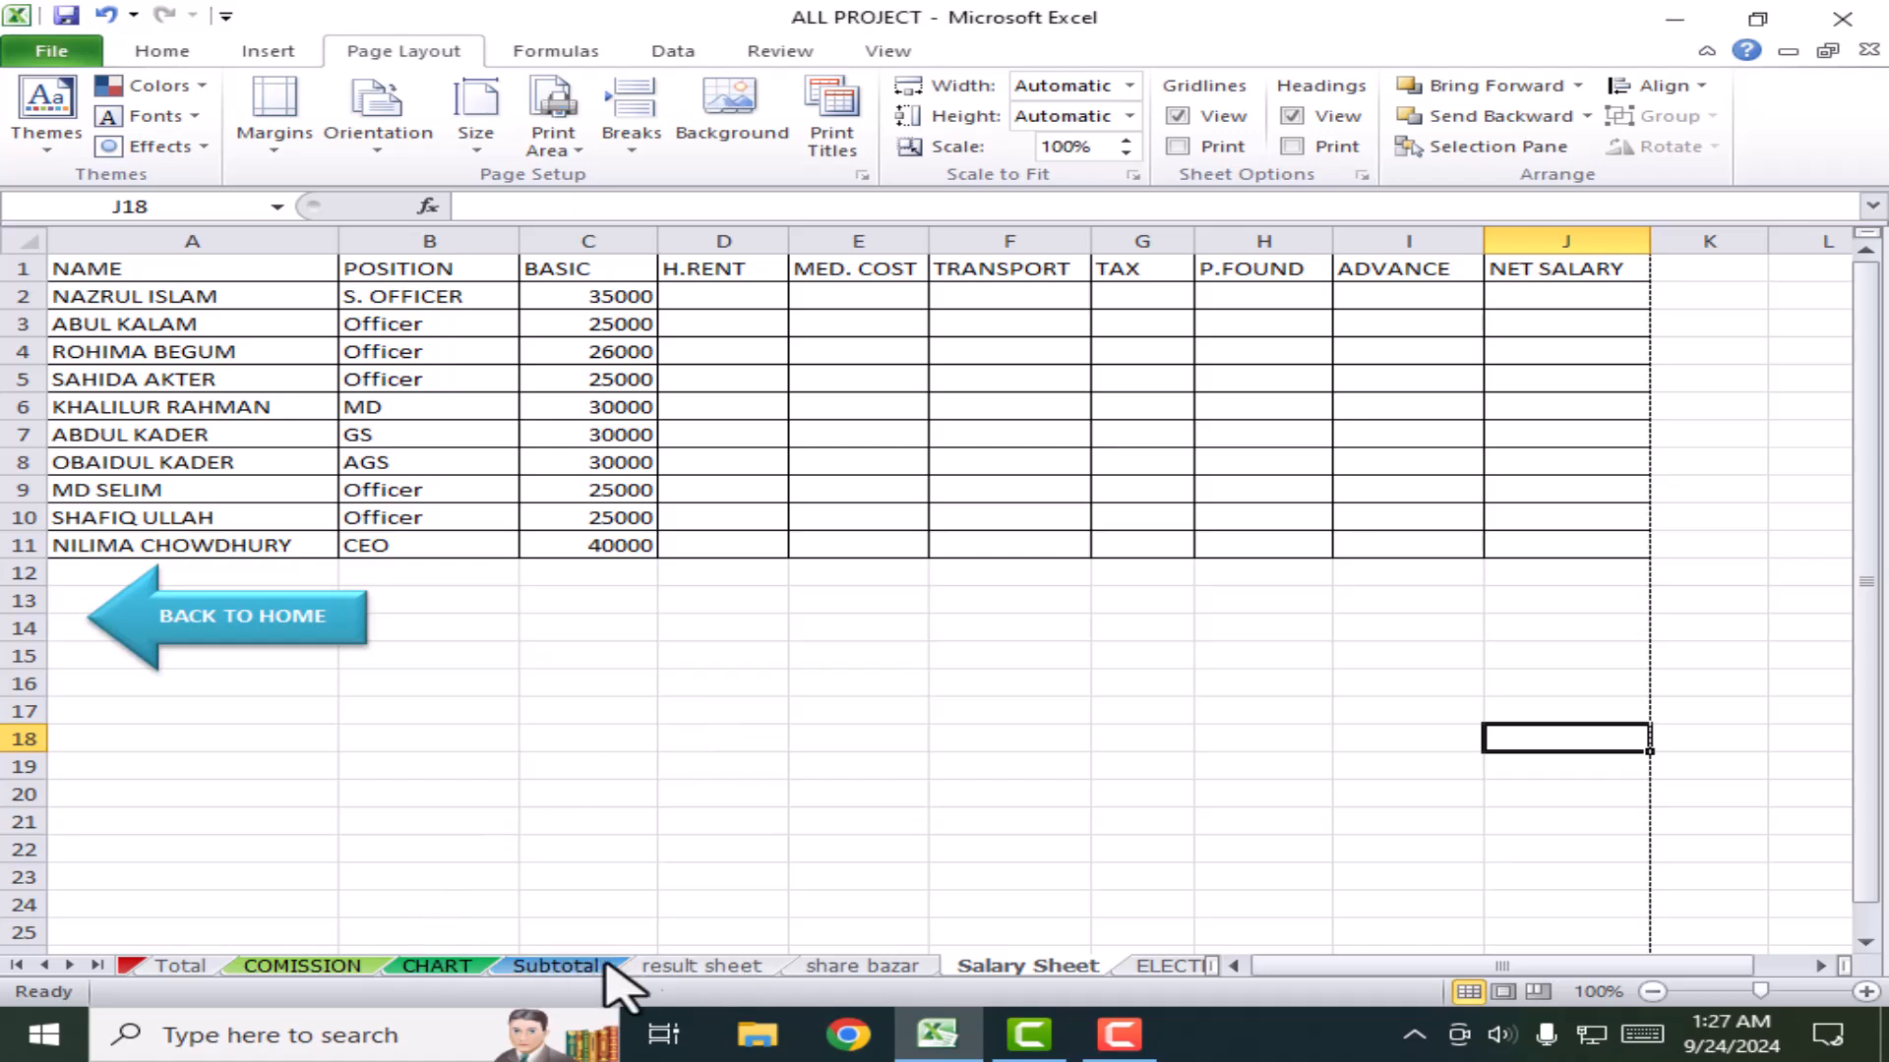
# Step: Set the result sheet's print area to the marks table A1:F14, then select the grade table K3:M10
pyautogui.click(645, 966)
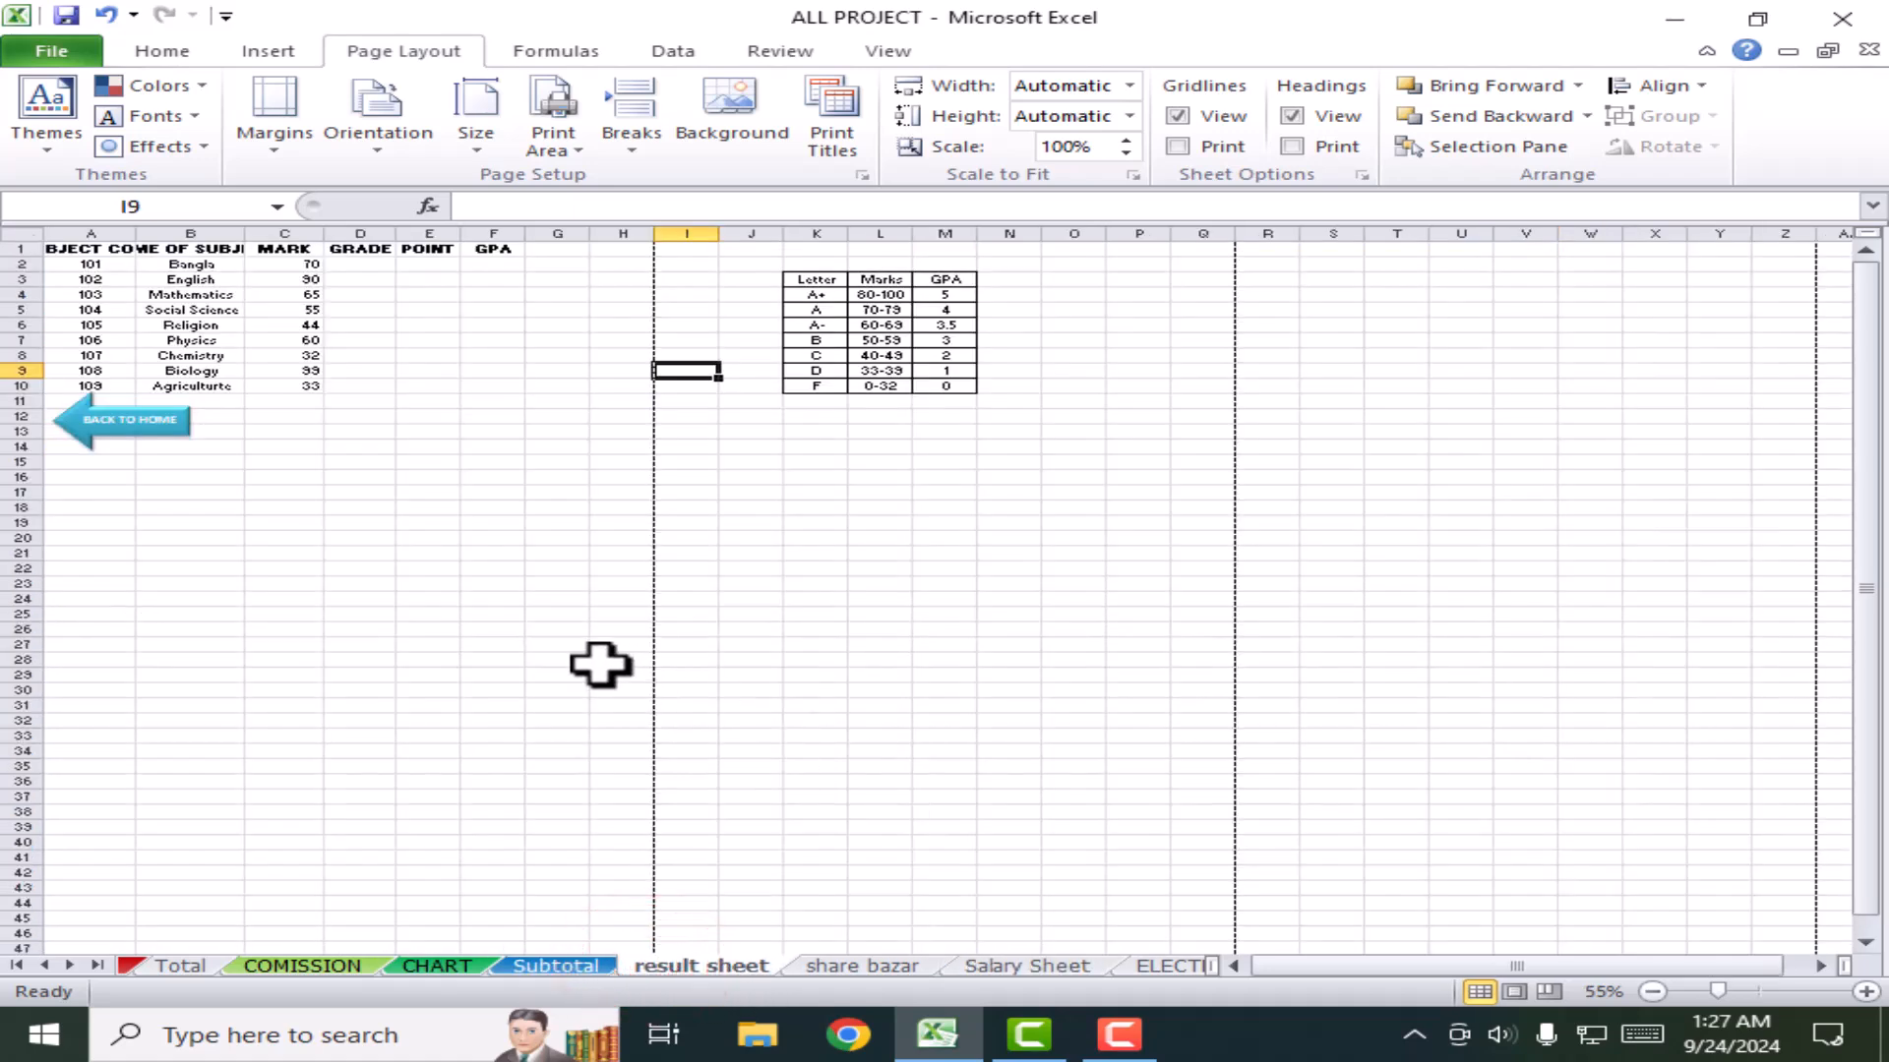
pyautogui.scroll(3, 604, 668)
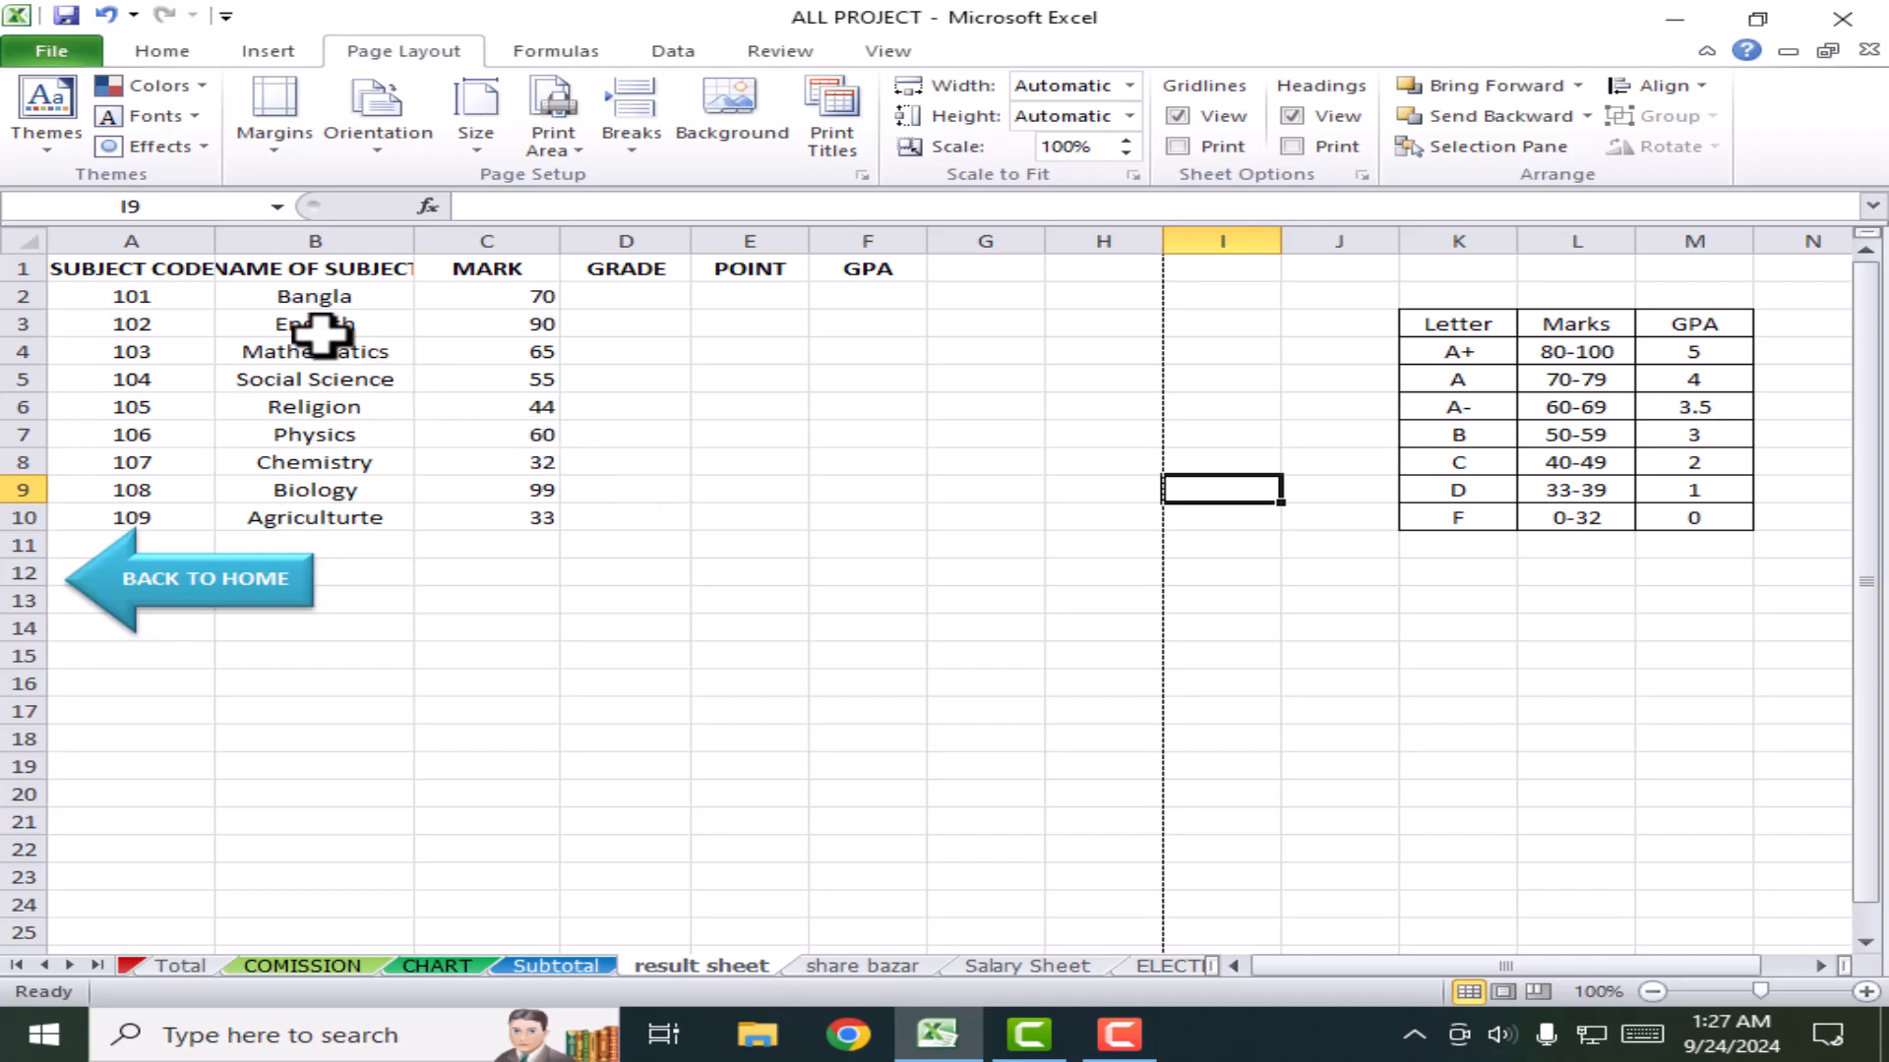
pyautogui.click(1578, 419)
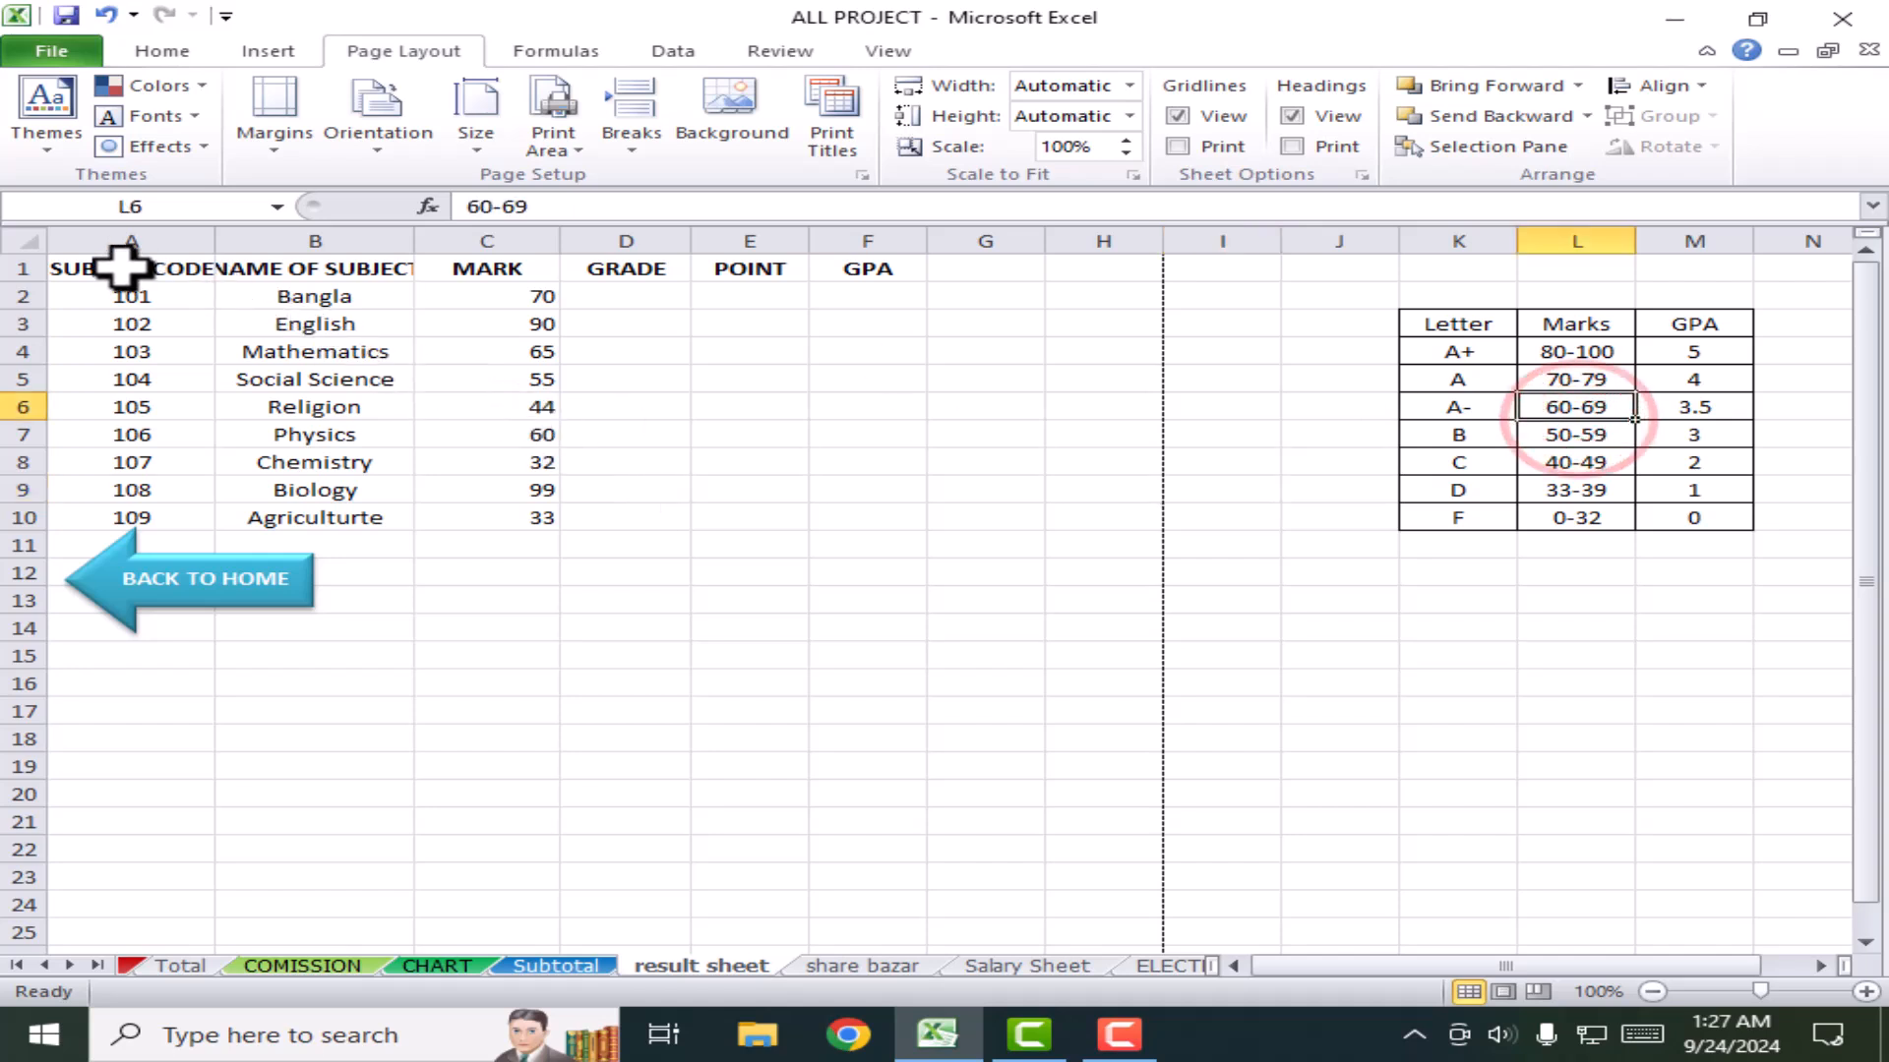
pyautogui.moveTo(111, 263); pyautogui.dragTo(876, 624)
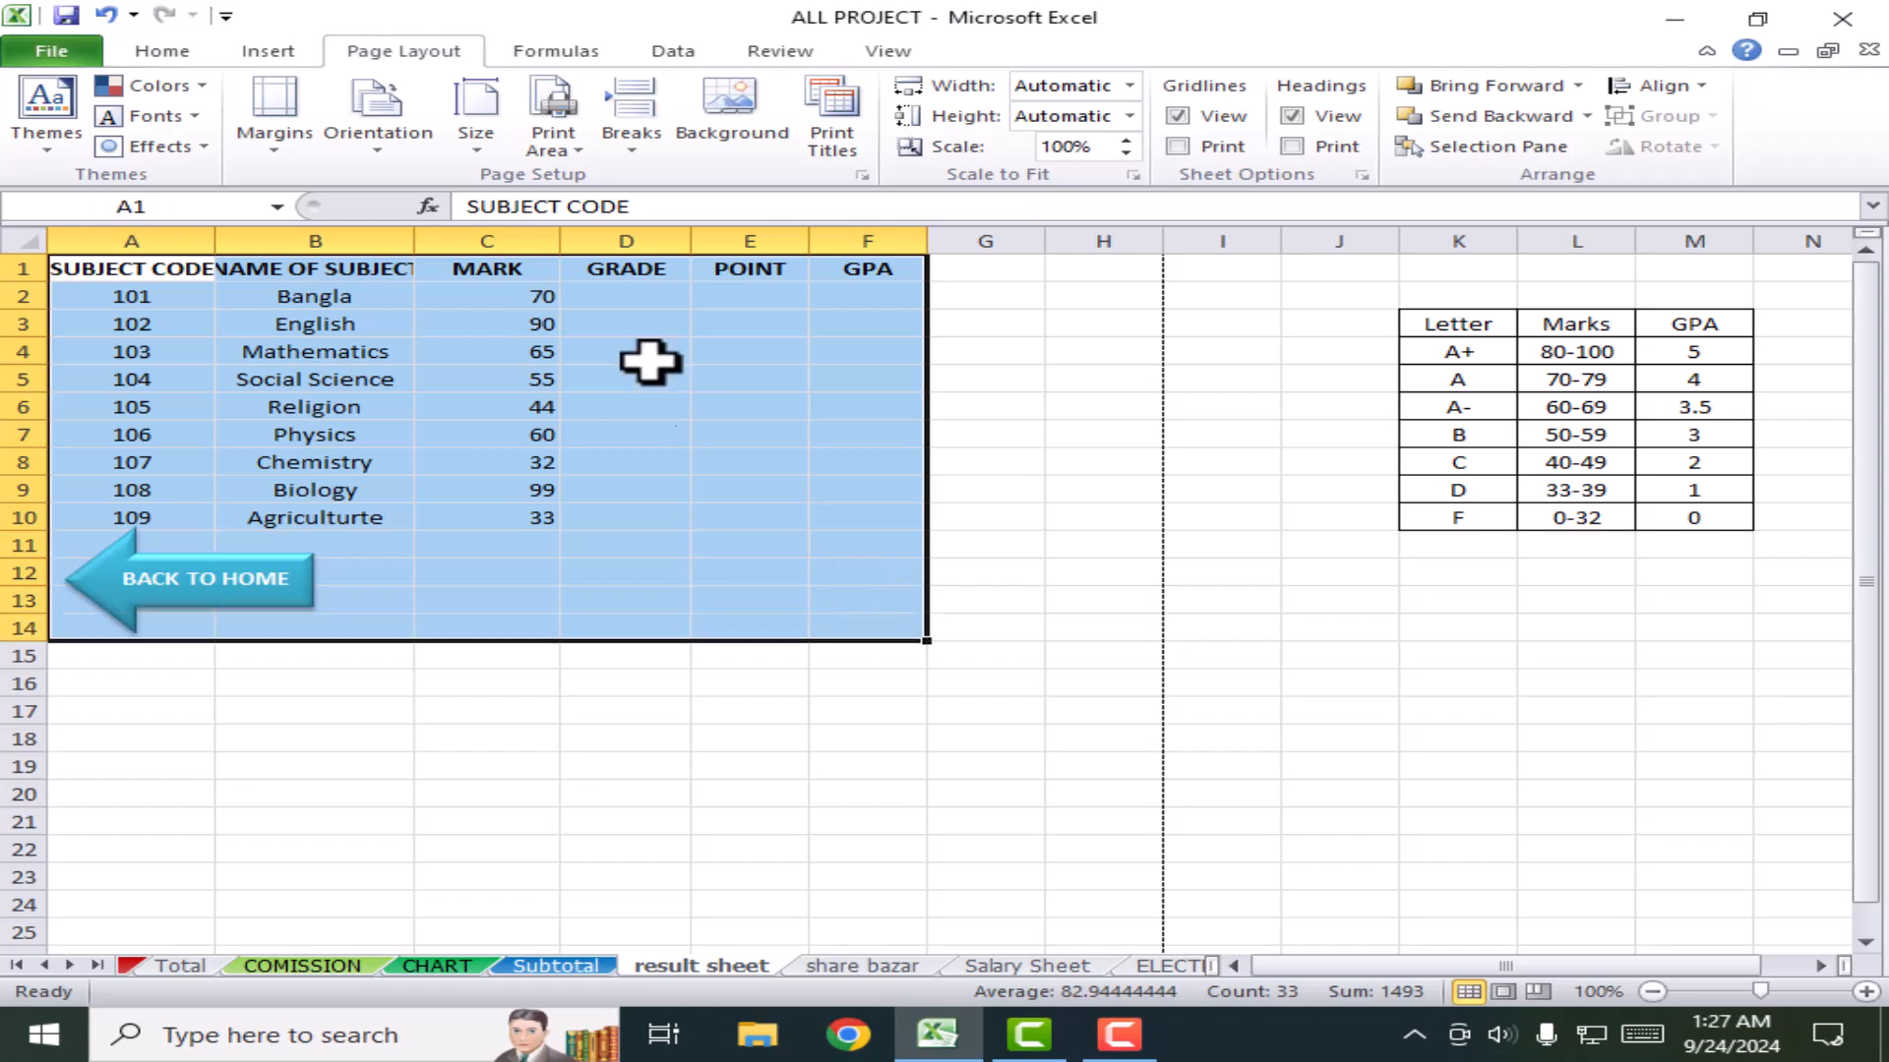
pyautogui.click(567, 152)
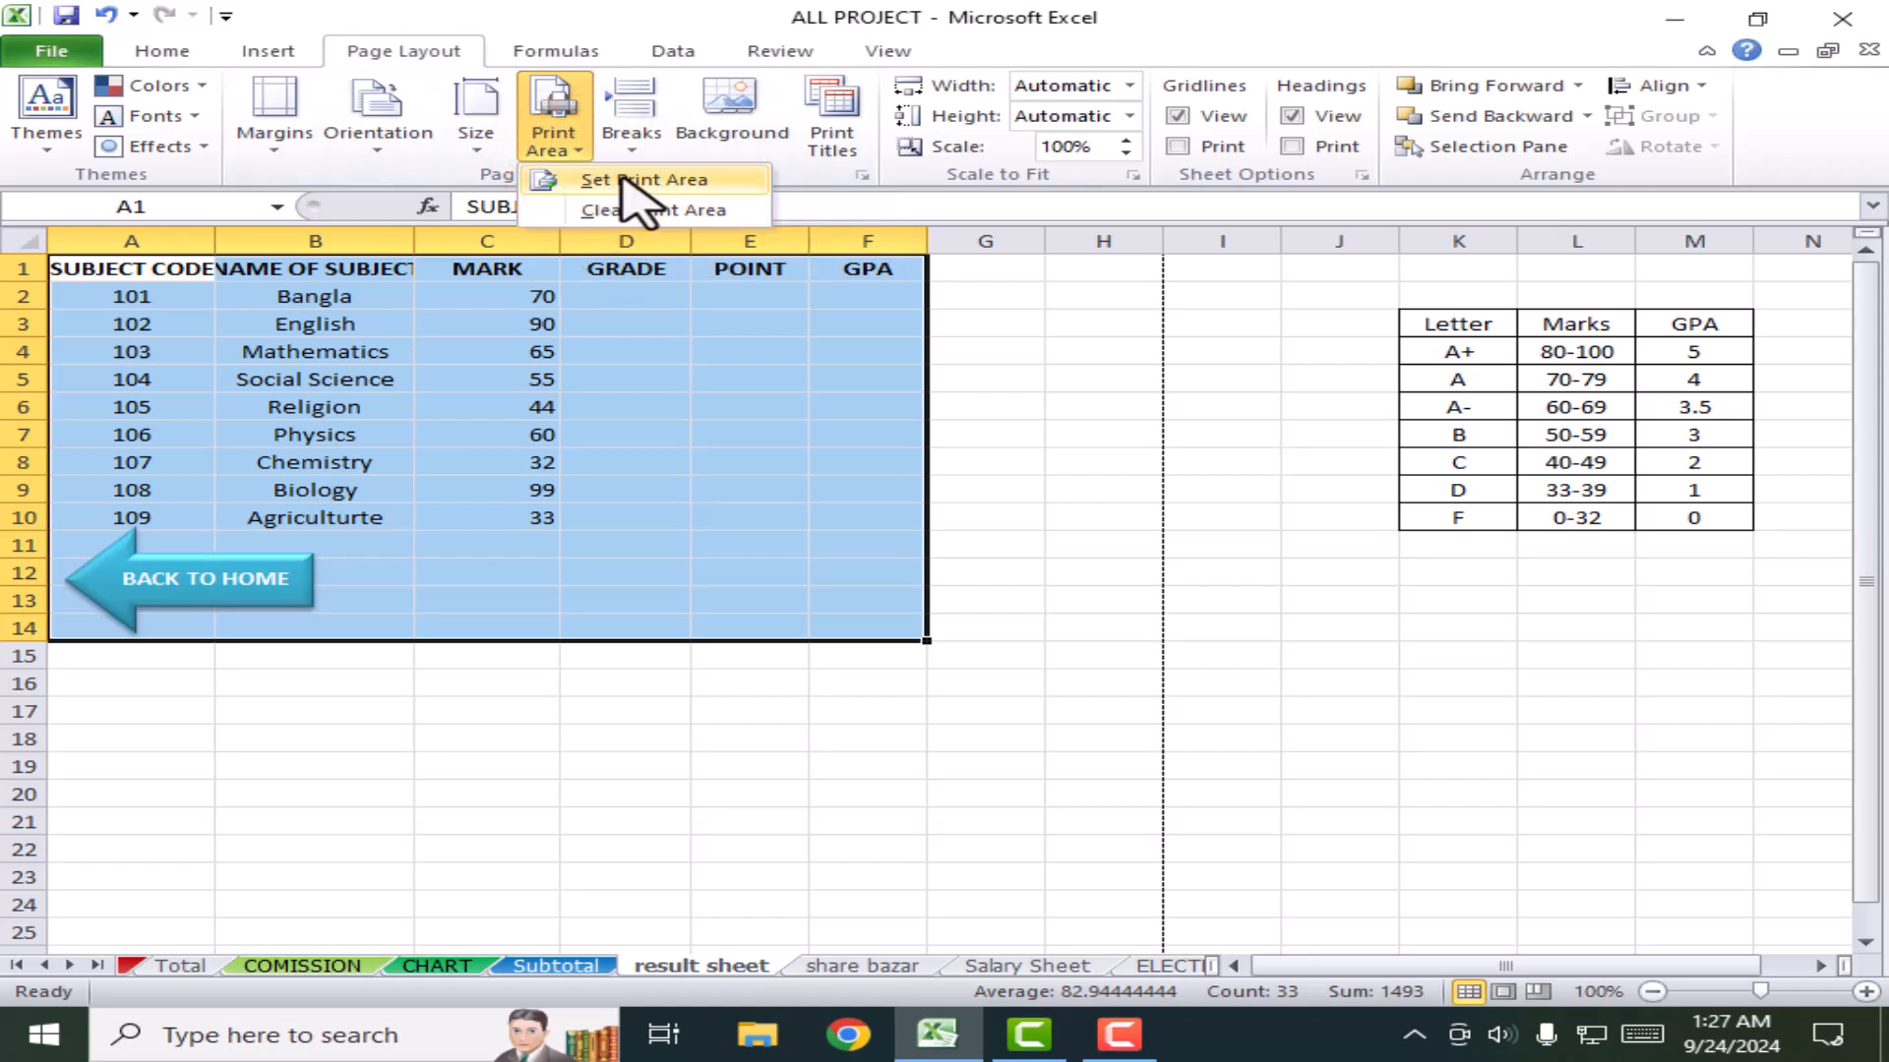
pyautogui.click(624, 180)
pyautogui.click(750, 489)
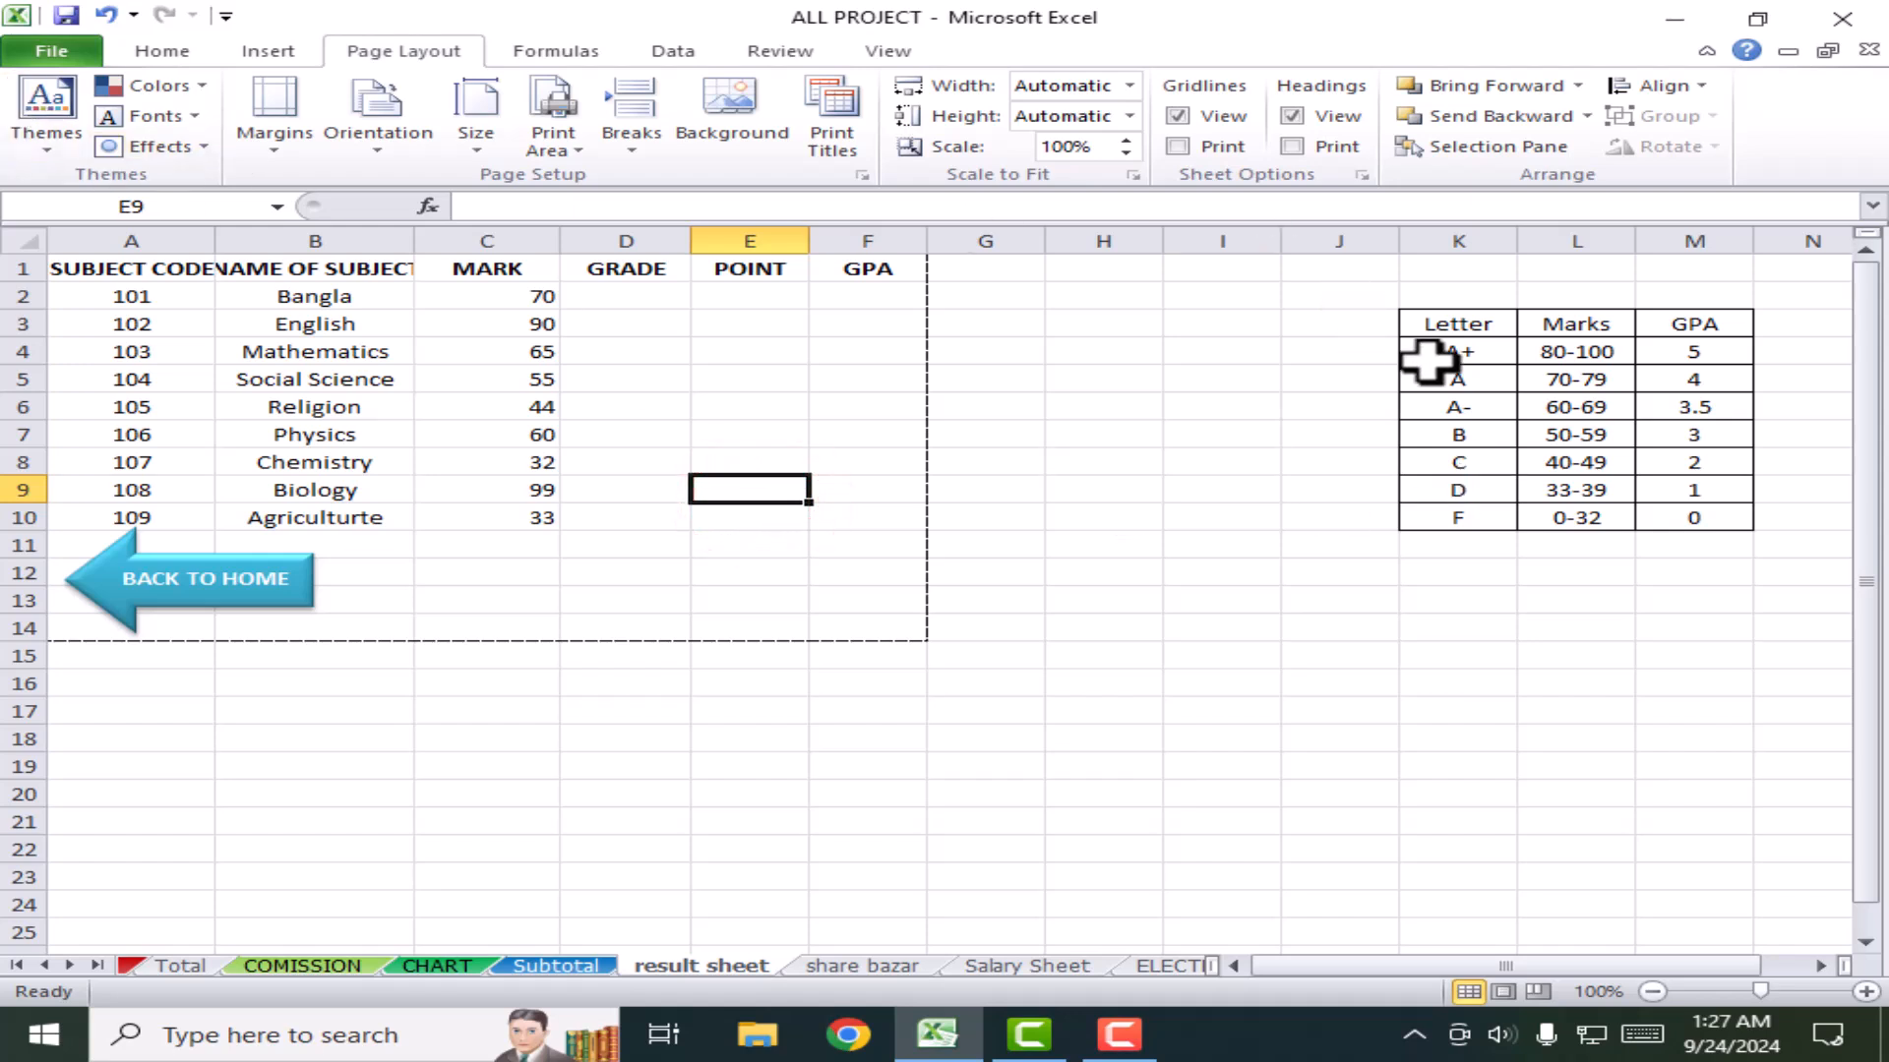
pyautogui.moveTo(1444, 323); pyautogui.dragTo(1711, 504)
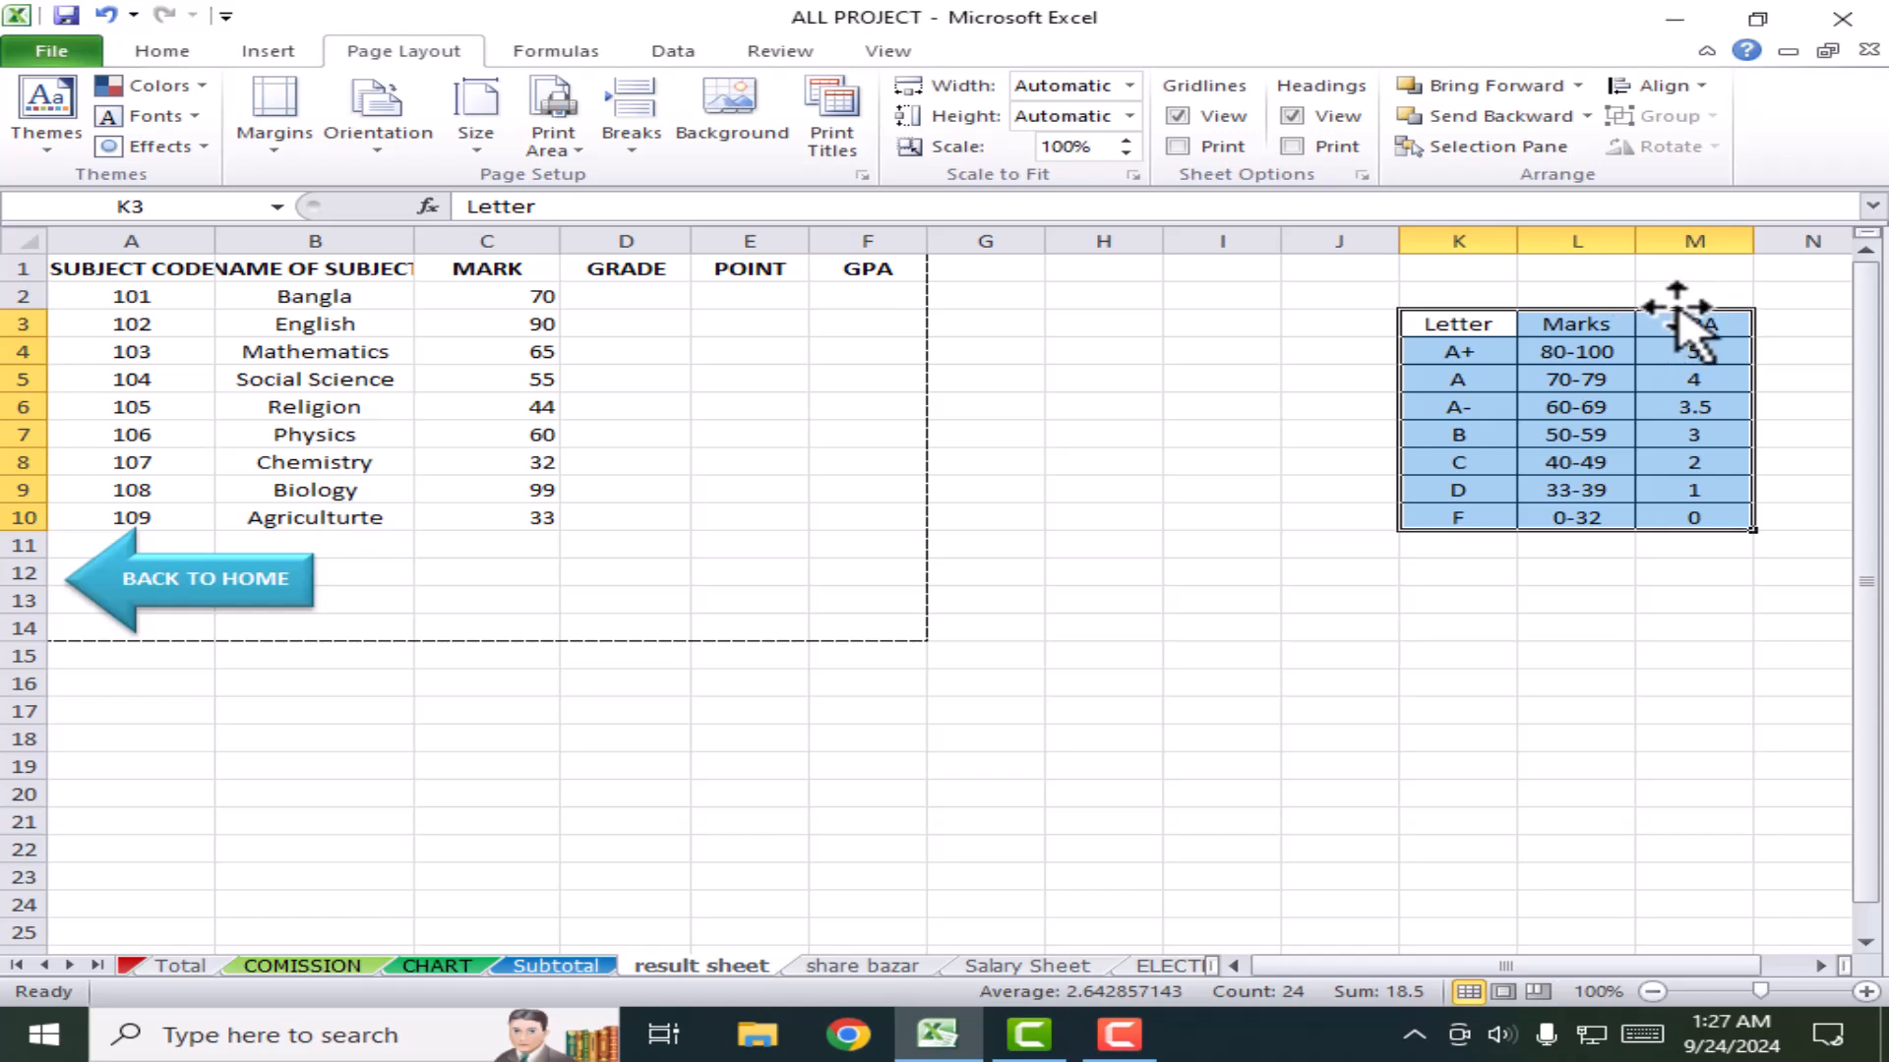
# Step: Move the Letter/Marks/GPA grade table from K3:M10 to B17, then one column right to C17:E24
pyautogui.moveTo(1680, 312); pyautogui.dragTo(583, 709)
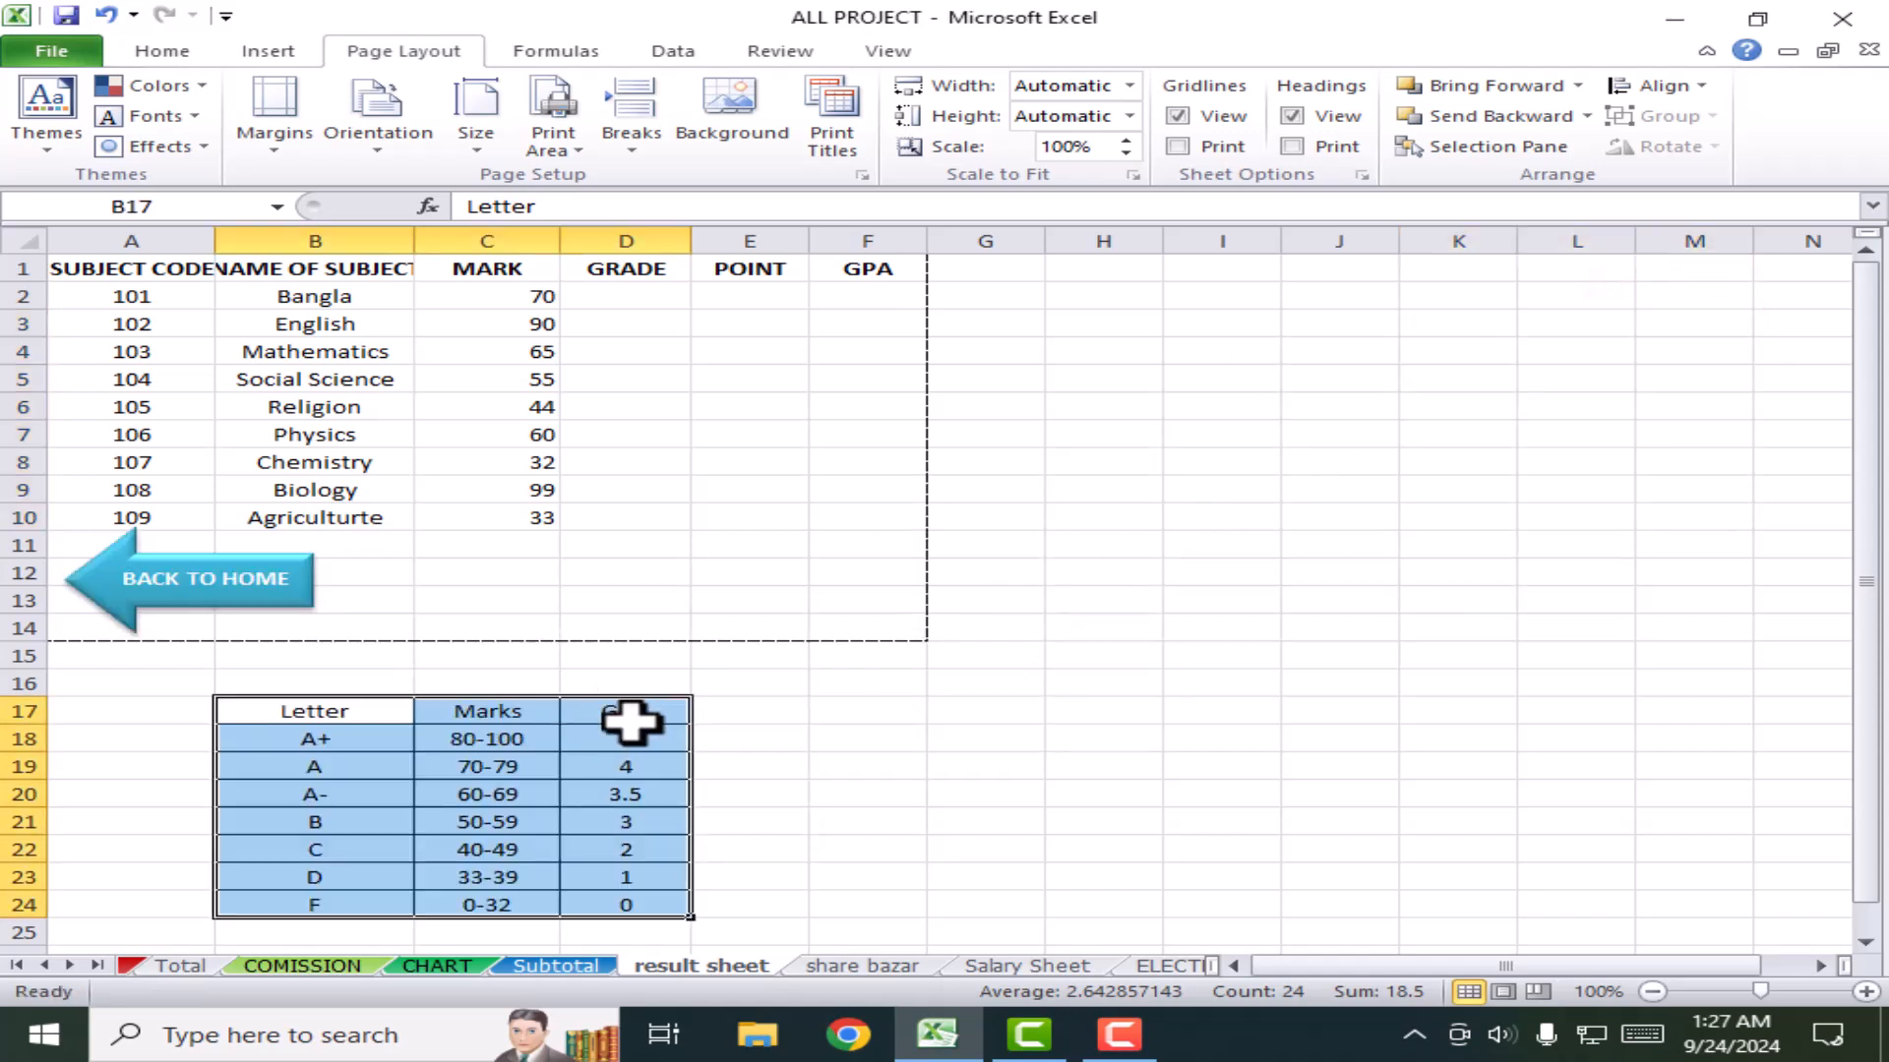
pyautogui.click(630, 721)
pyautogui.moveTo(258, 711); pyautogui.dragTo(666, 906)
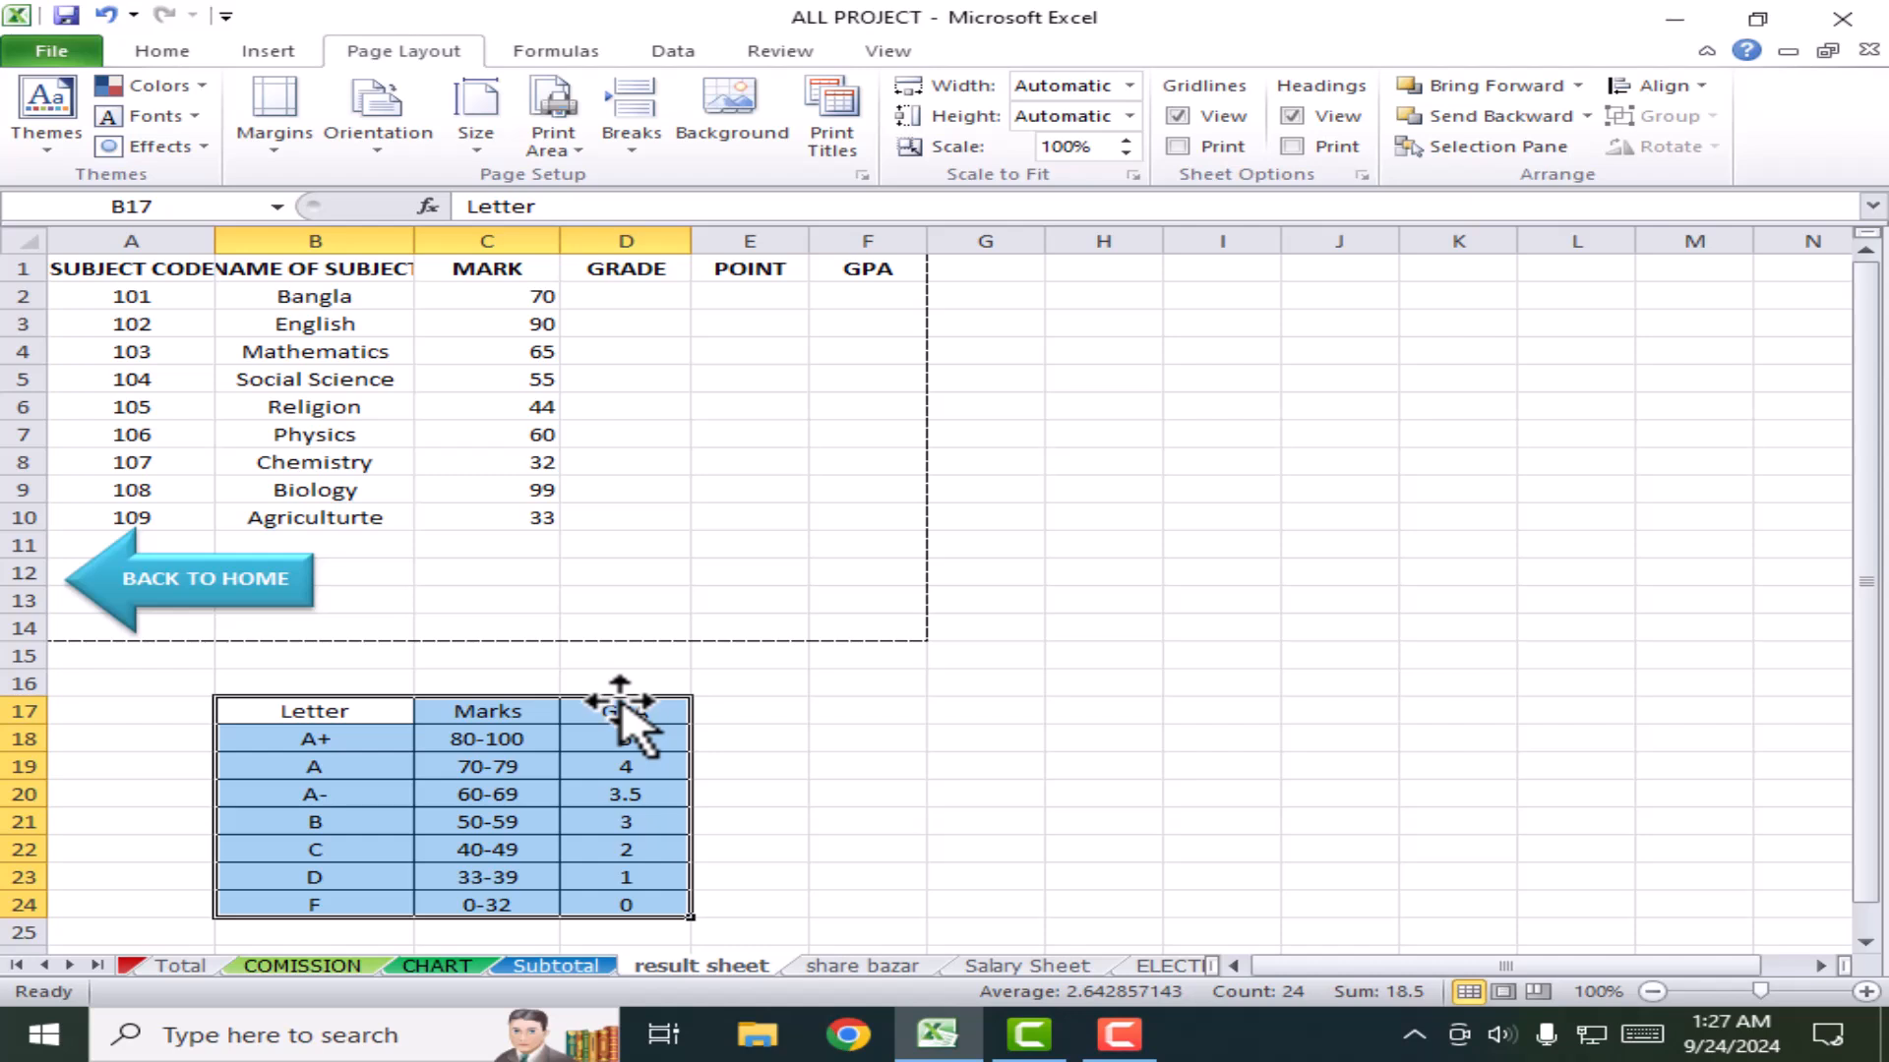
pyautogui.moveTo(619, 700); pyautogui.dragTo(846, 723)
pyautogui.click(1018, 787)
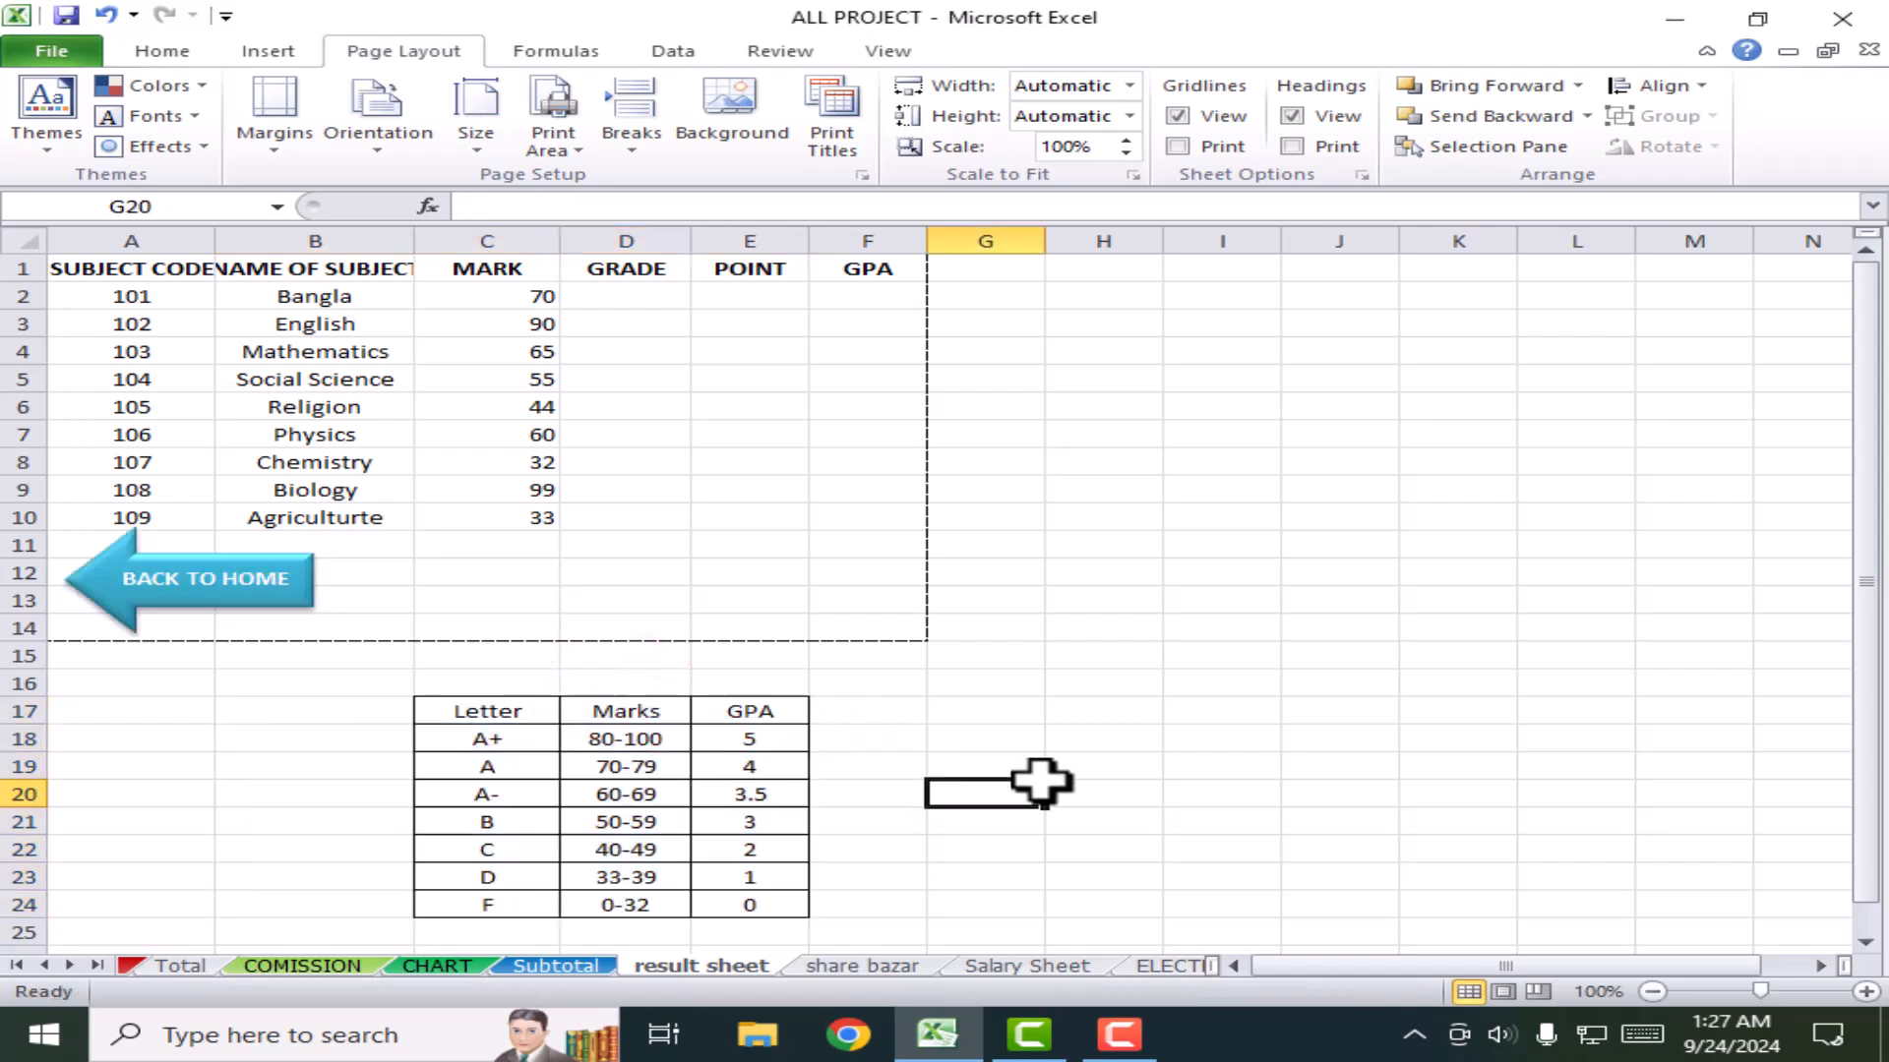
pyautogui.click(688, 824)
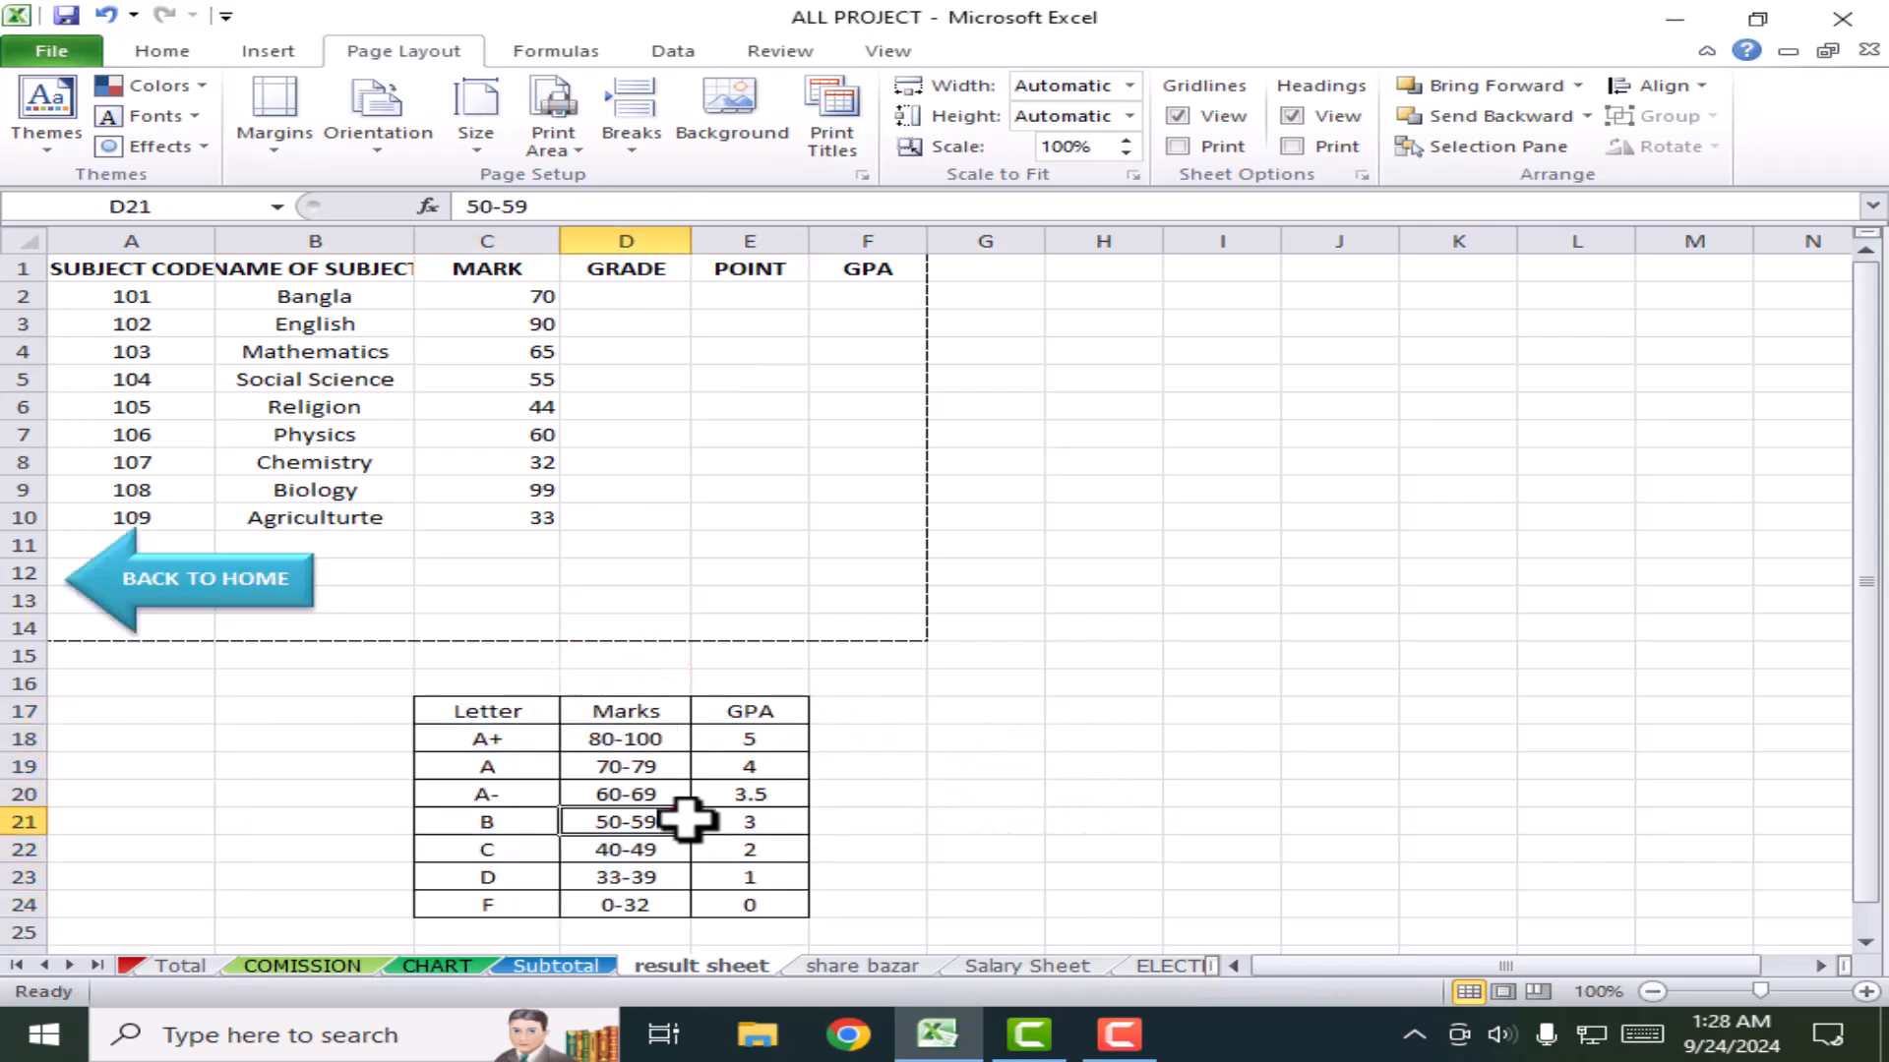
pyautogui.click(759, 511)
pyautogui.moveTo(72, 268); pyautogui.dragTo(899, 646)
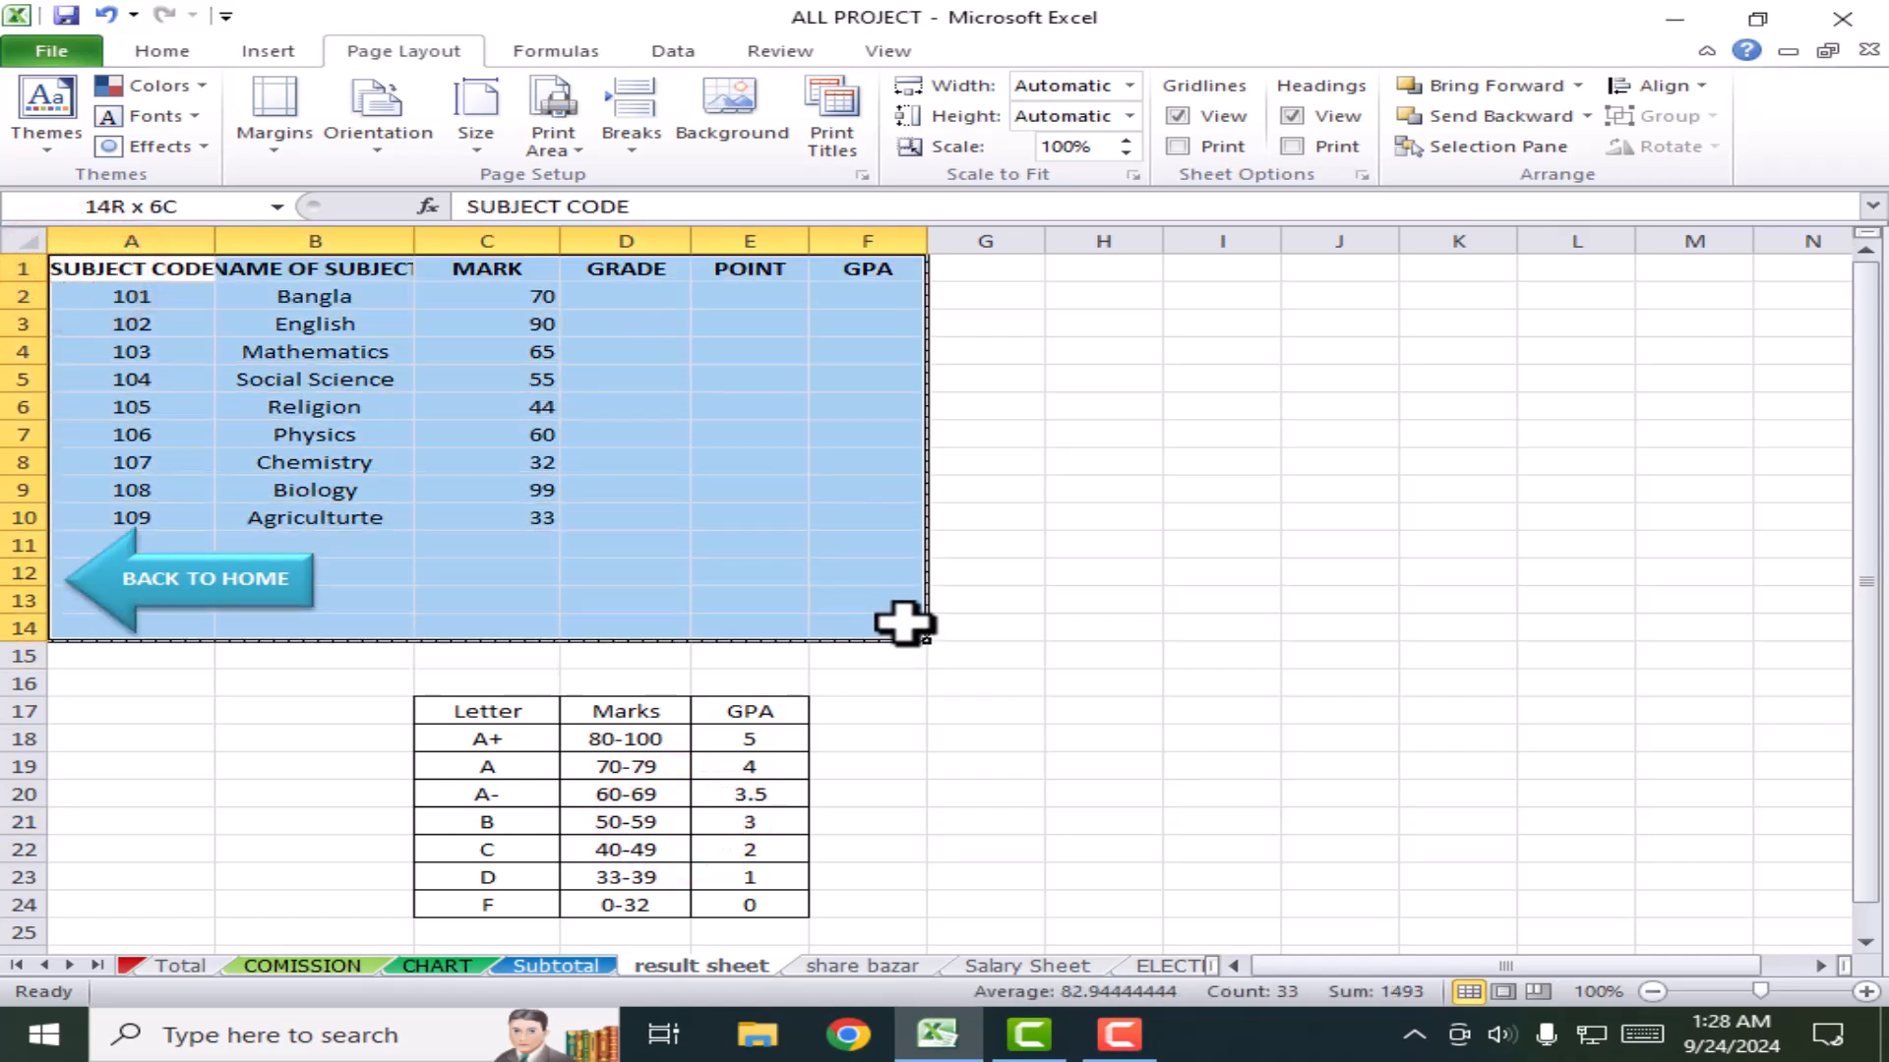
pyautogui.moveTo(1264, 680); pyautogui.dragTo(1318, 681)
# Step: Preview the result sheet's printout in Backstage and return to the worksheet
pyautogui.click(73, 54)
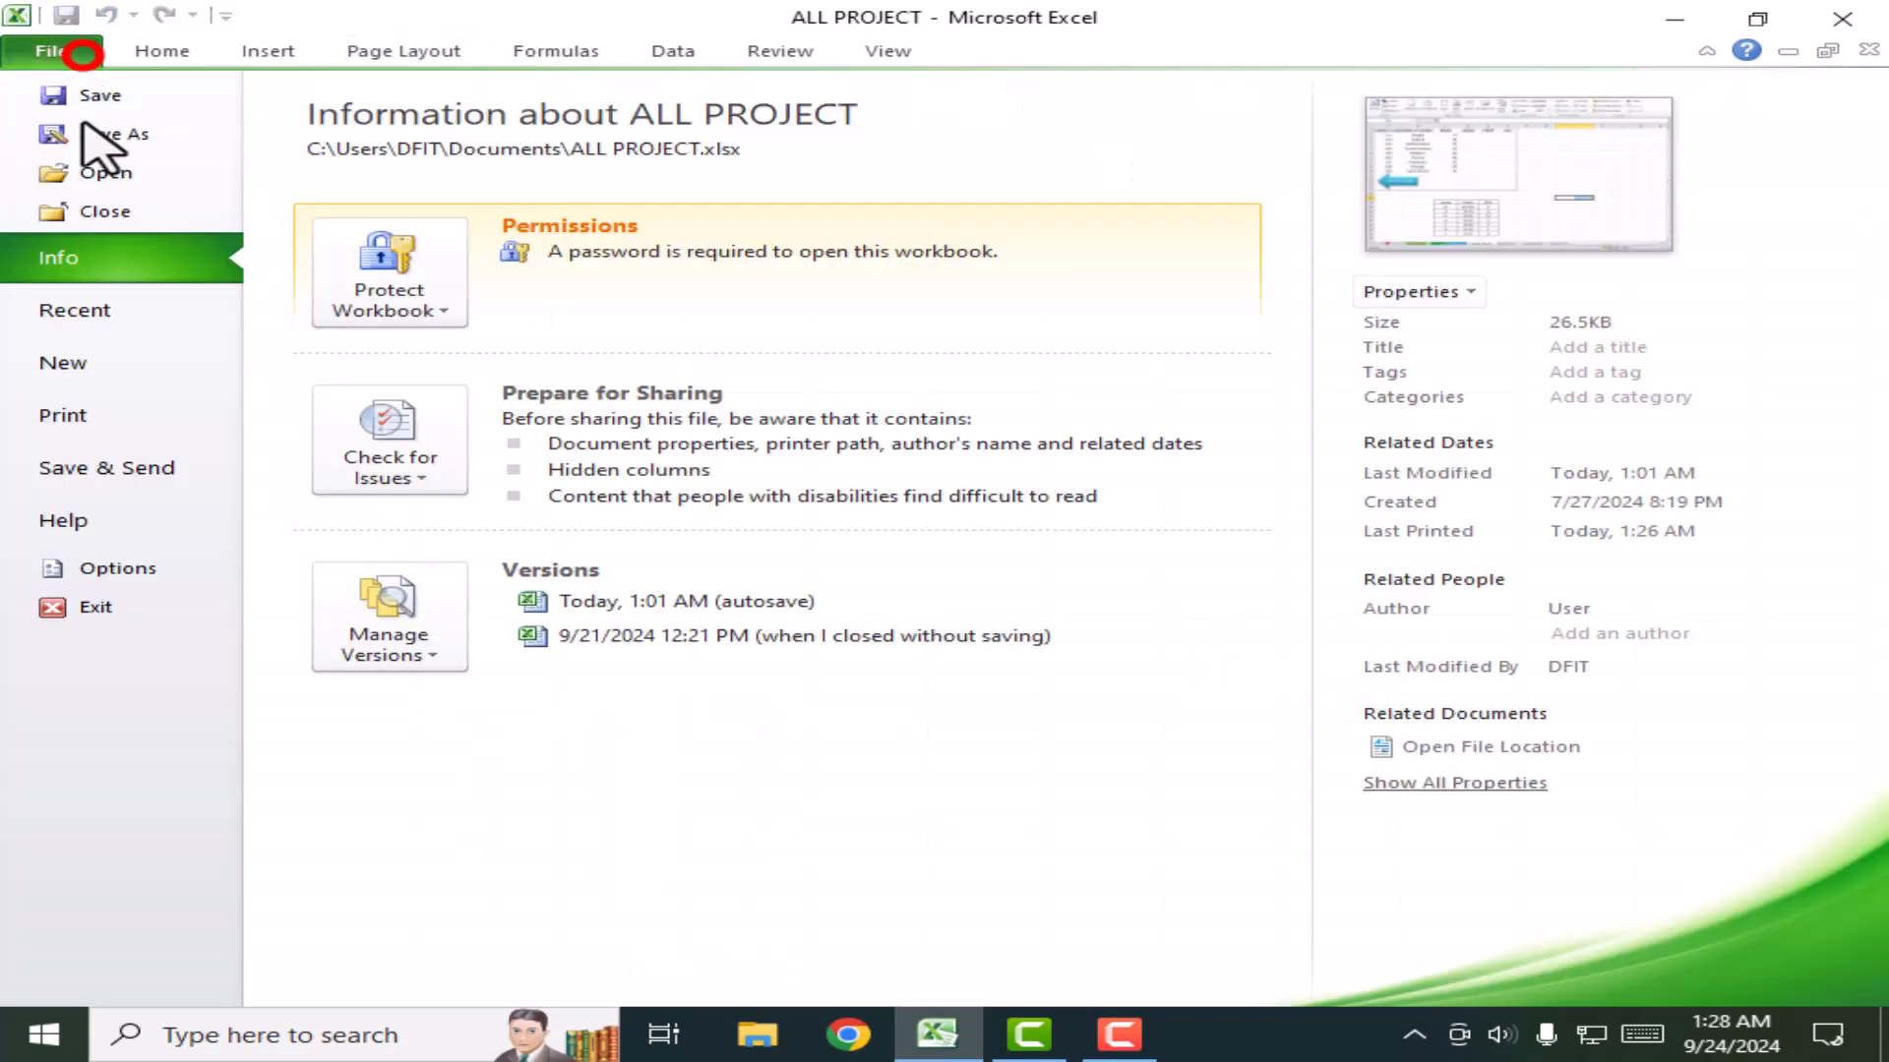
pyautogui.click(103, 413)
pyautogui.click(1210, 374)
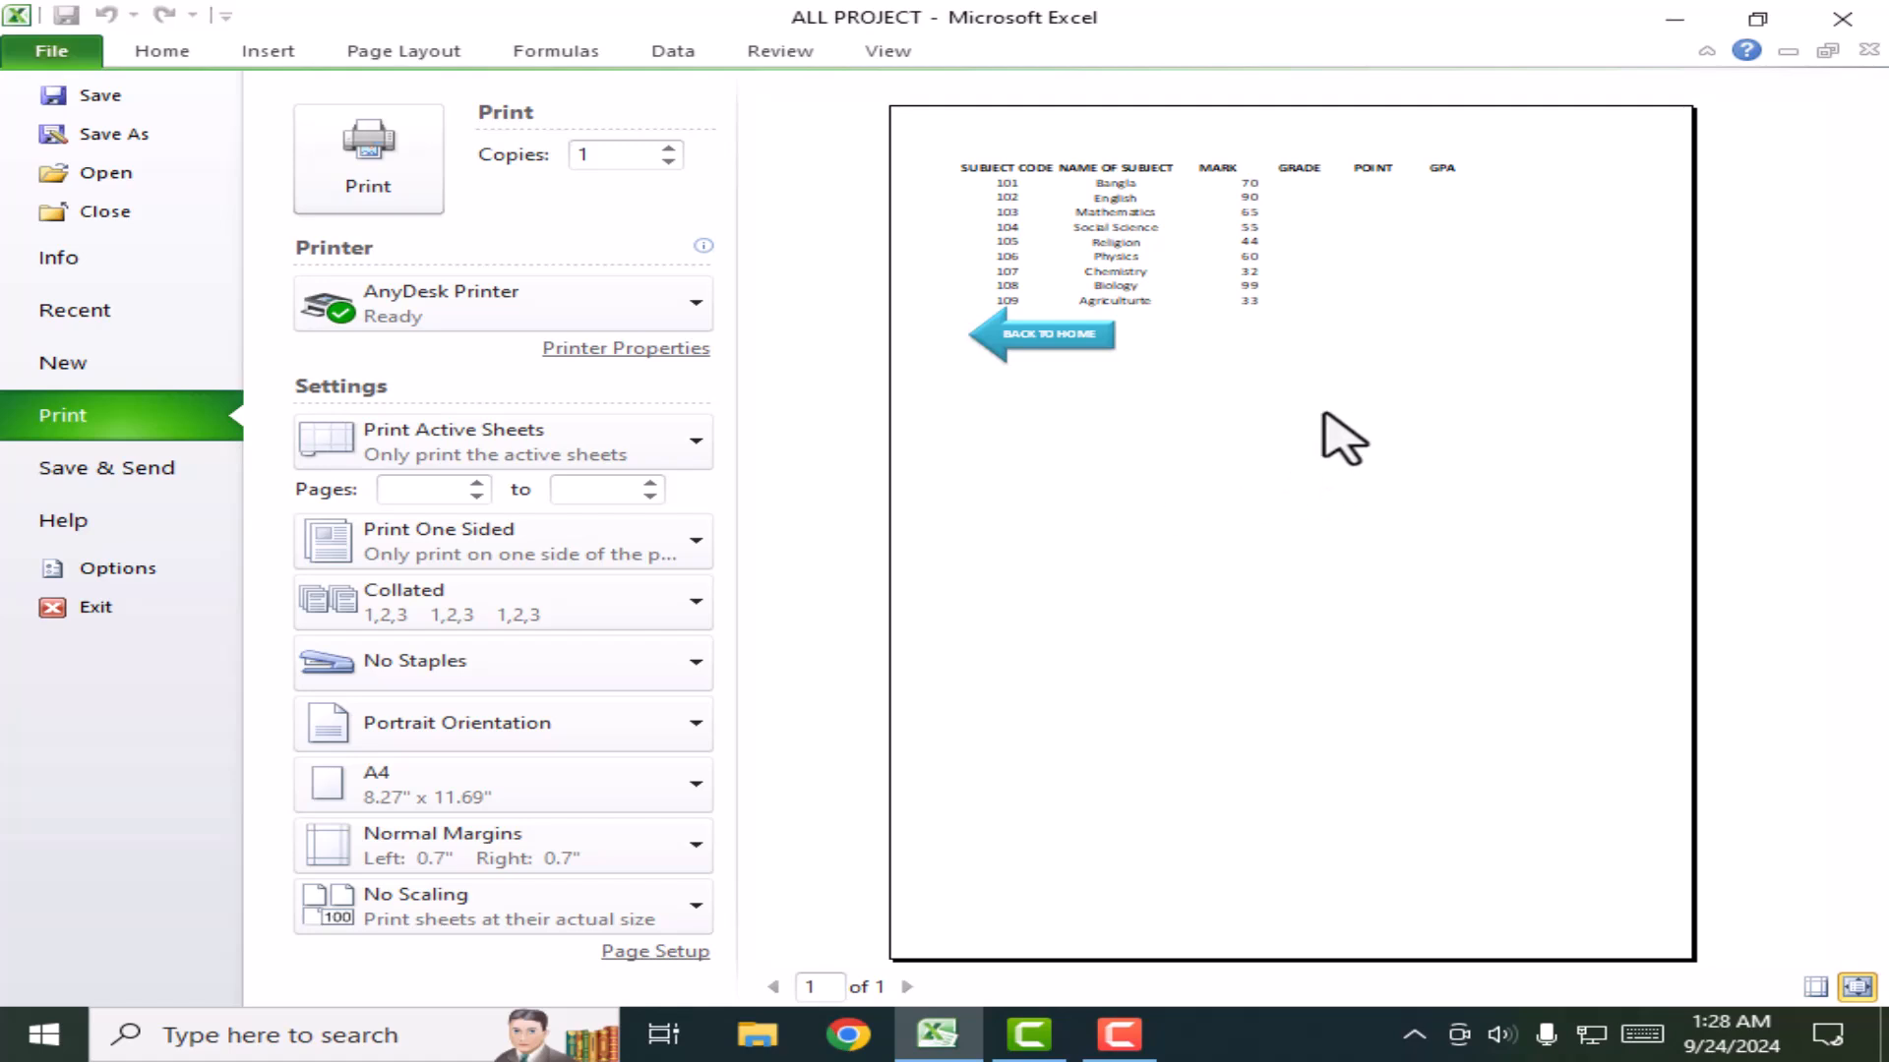
pyautogui.click(165, 53)
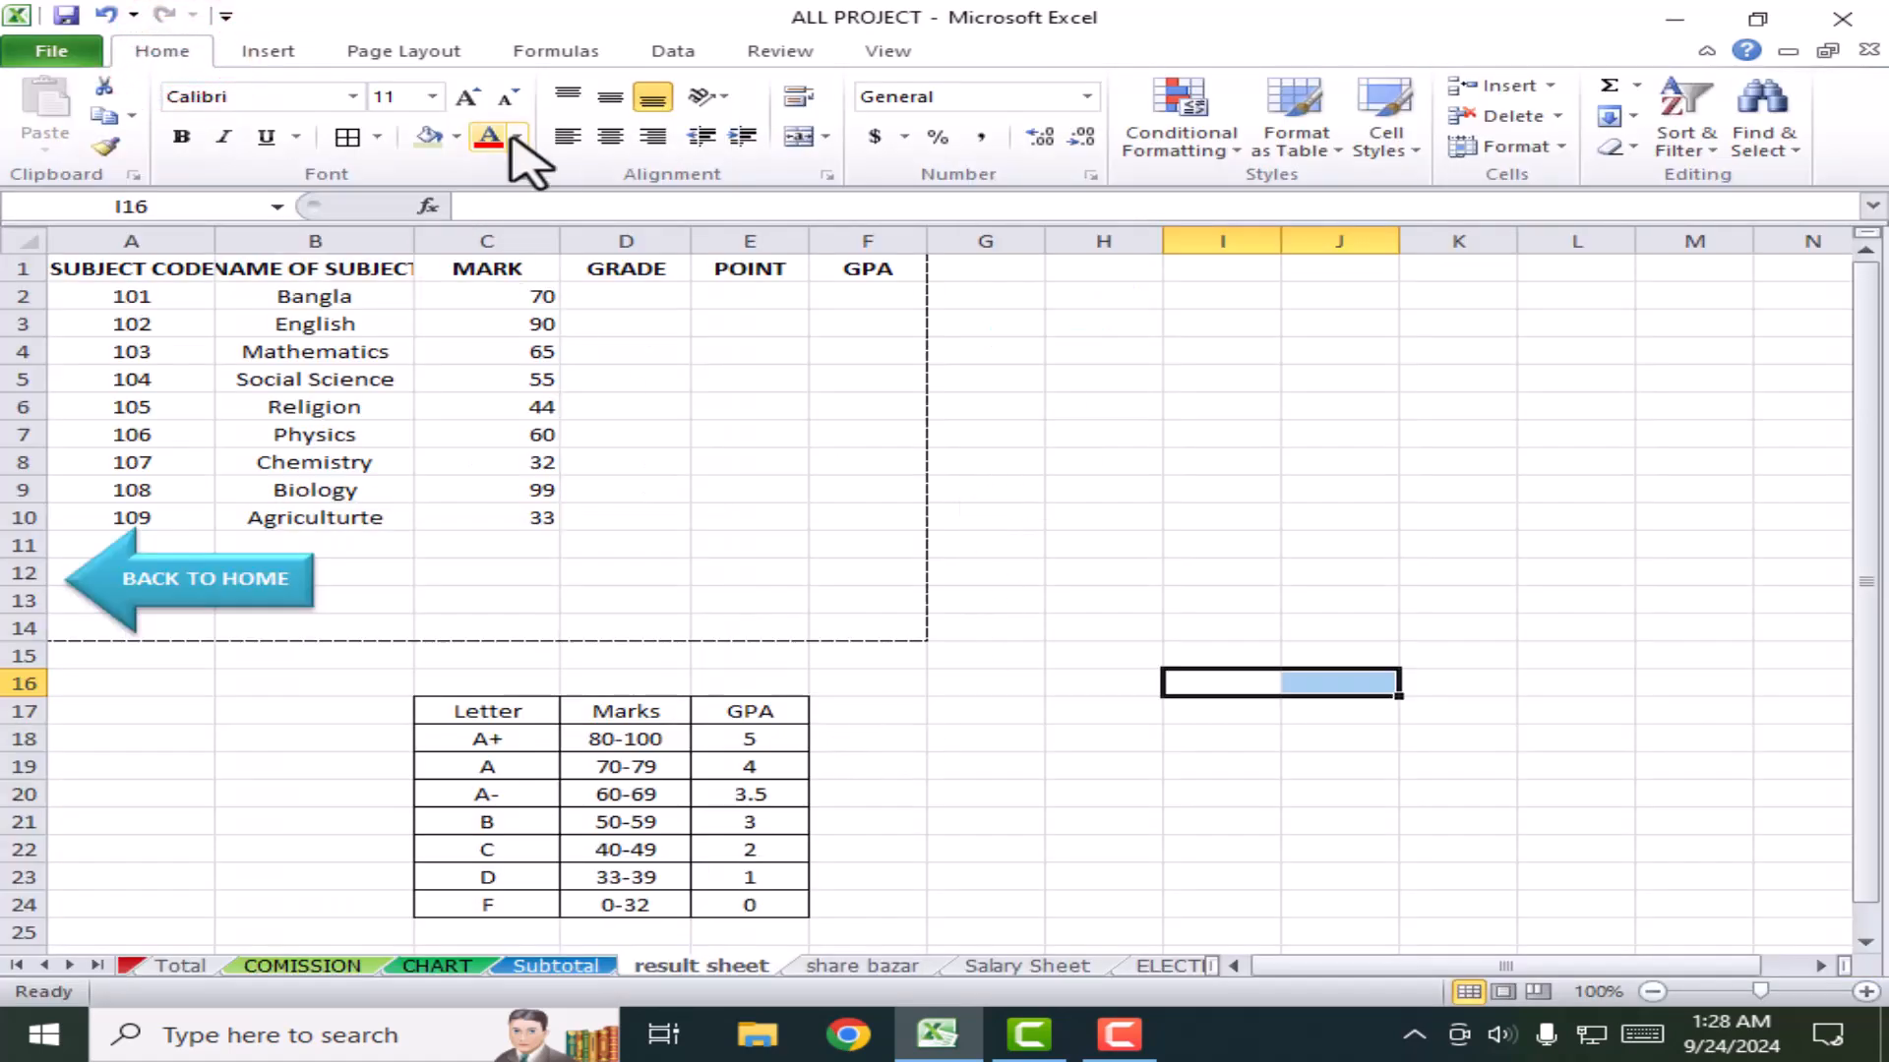
# Step: Clear the result sheet's print area and pick a portrait photo as the sheet background
pyautogui.click(384, 51)
pyautogui.click(547, 122)
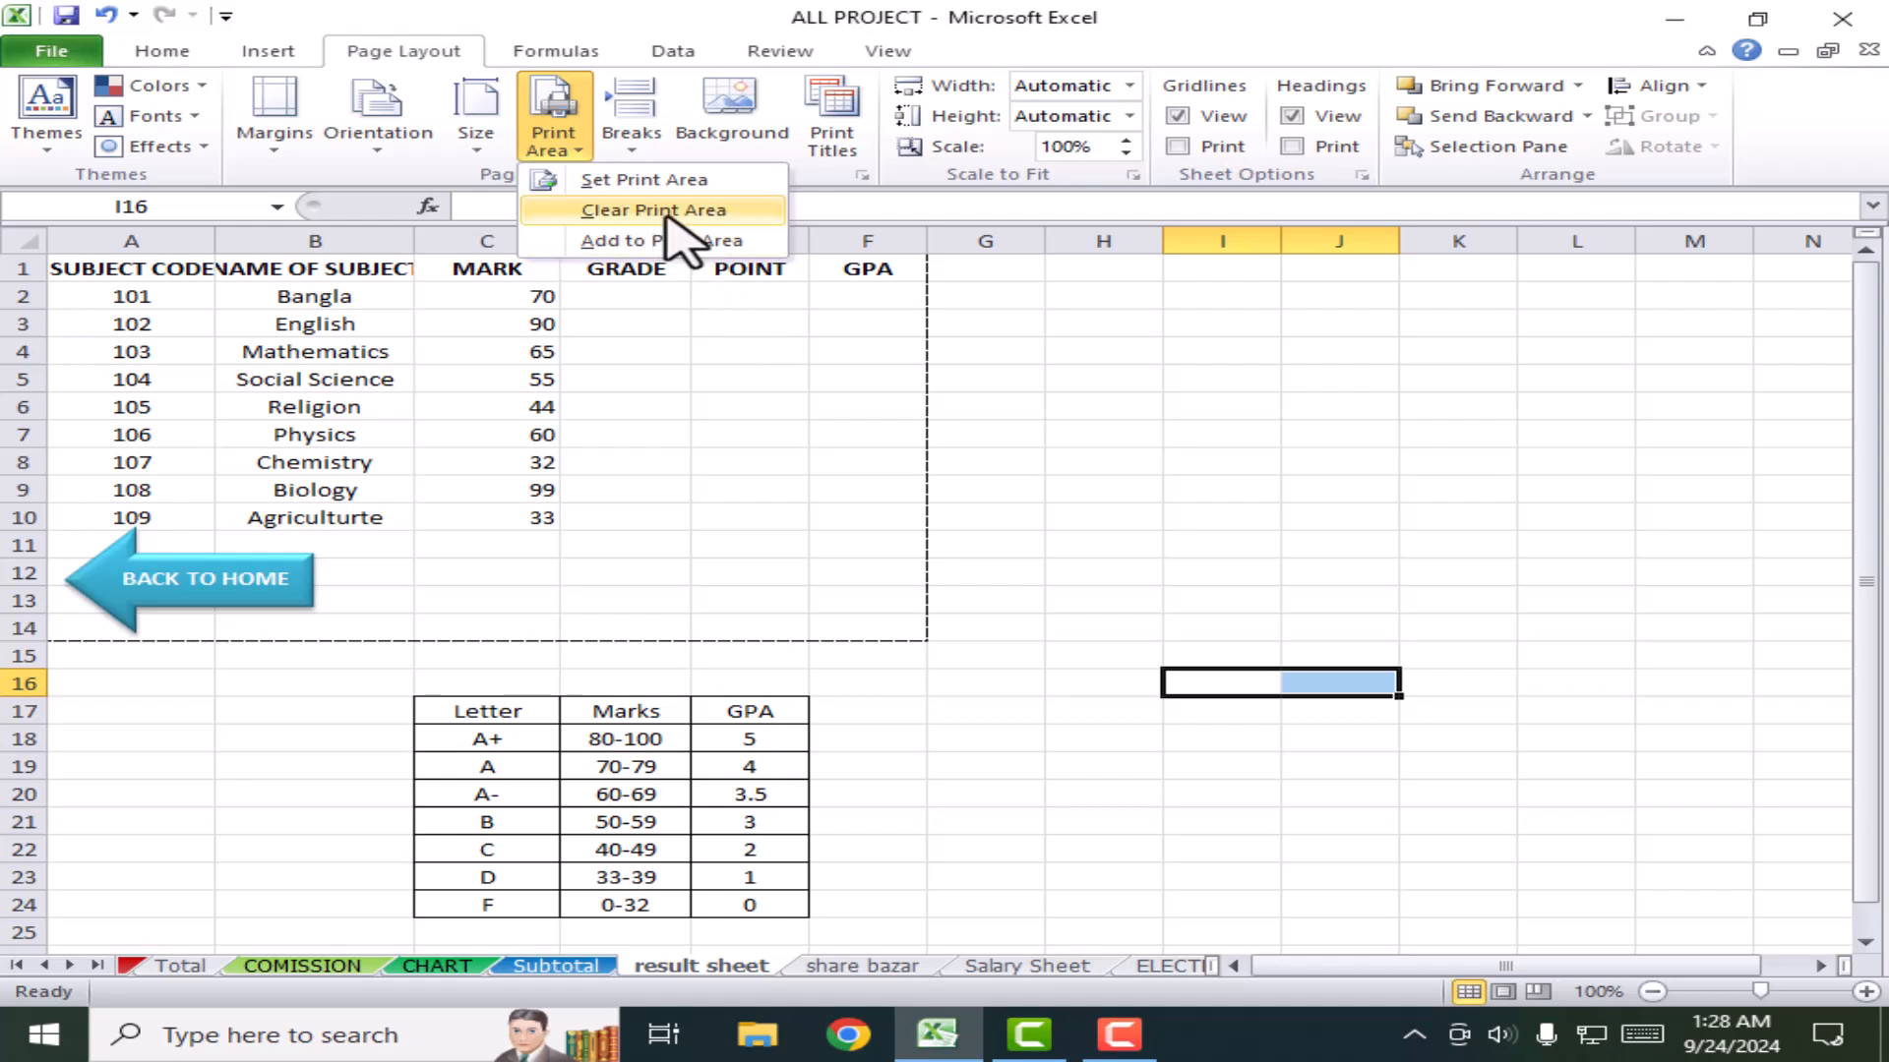
pyautogui.click(614, 213)
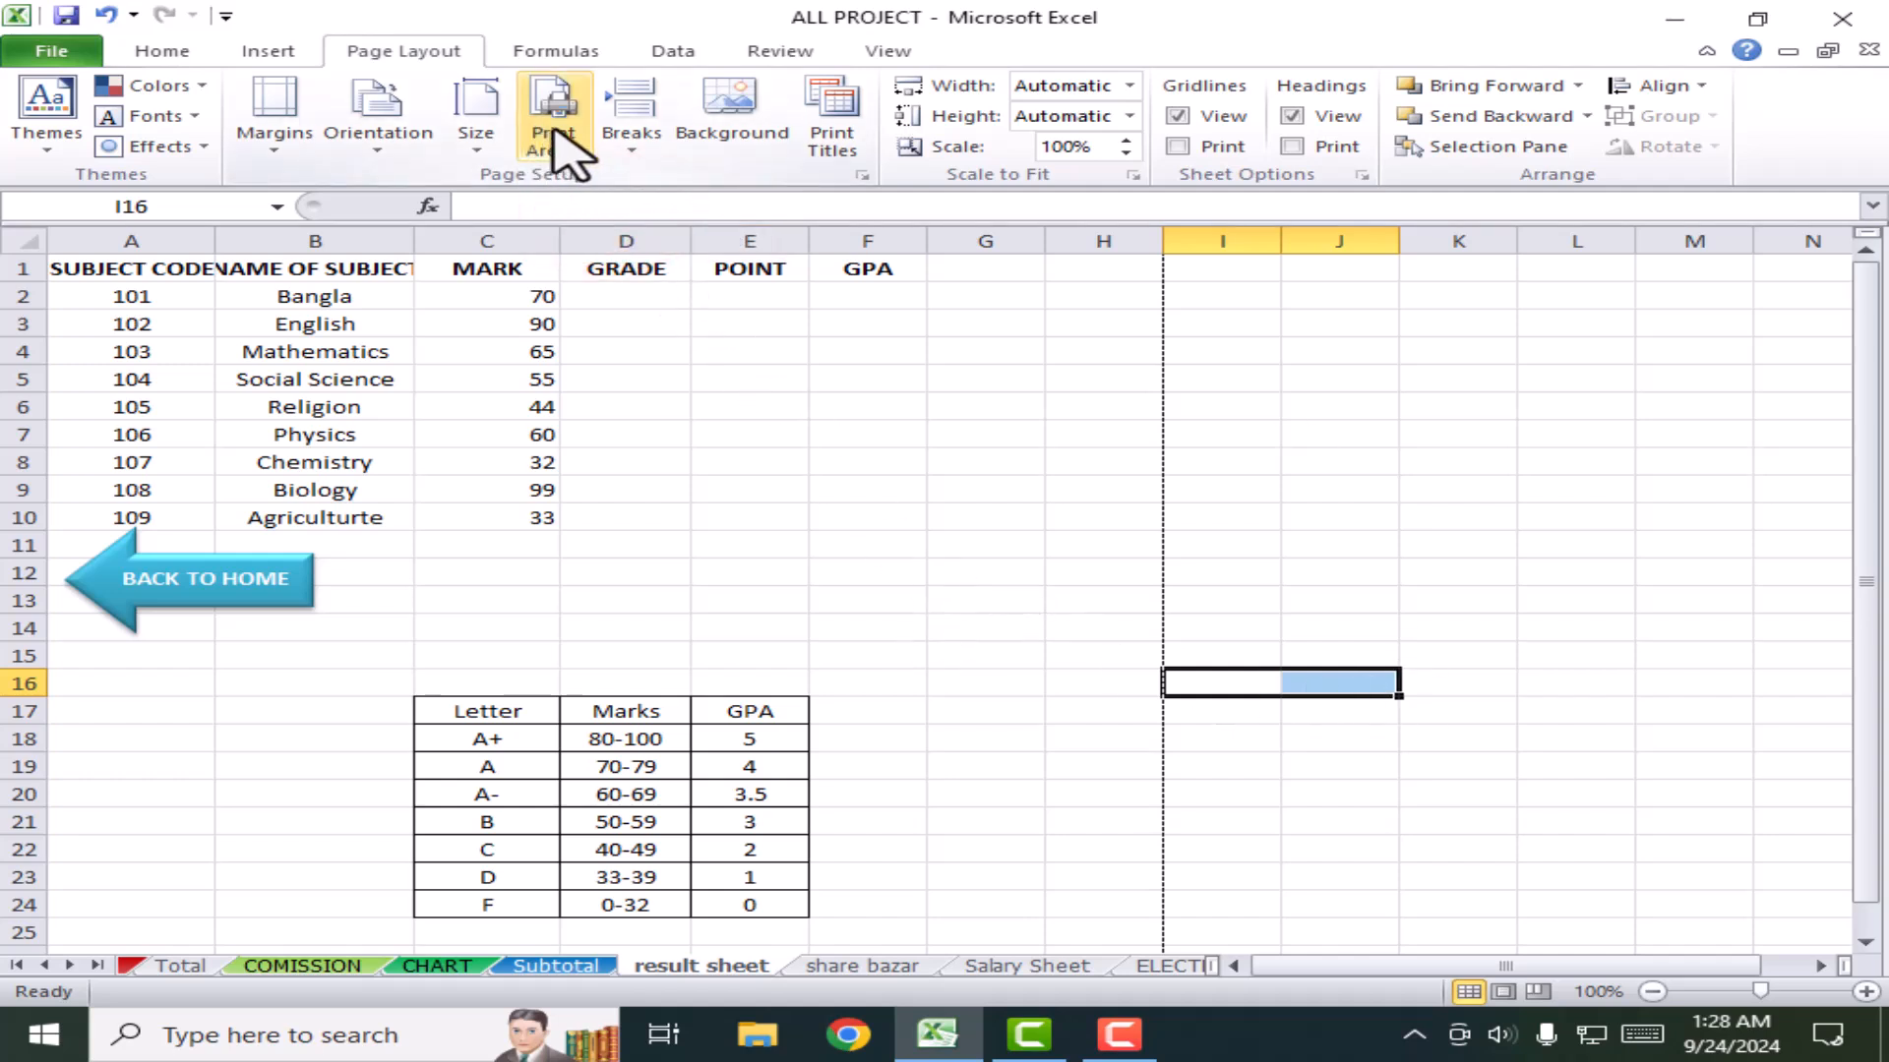
pyautogui.click(634, 147)
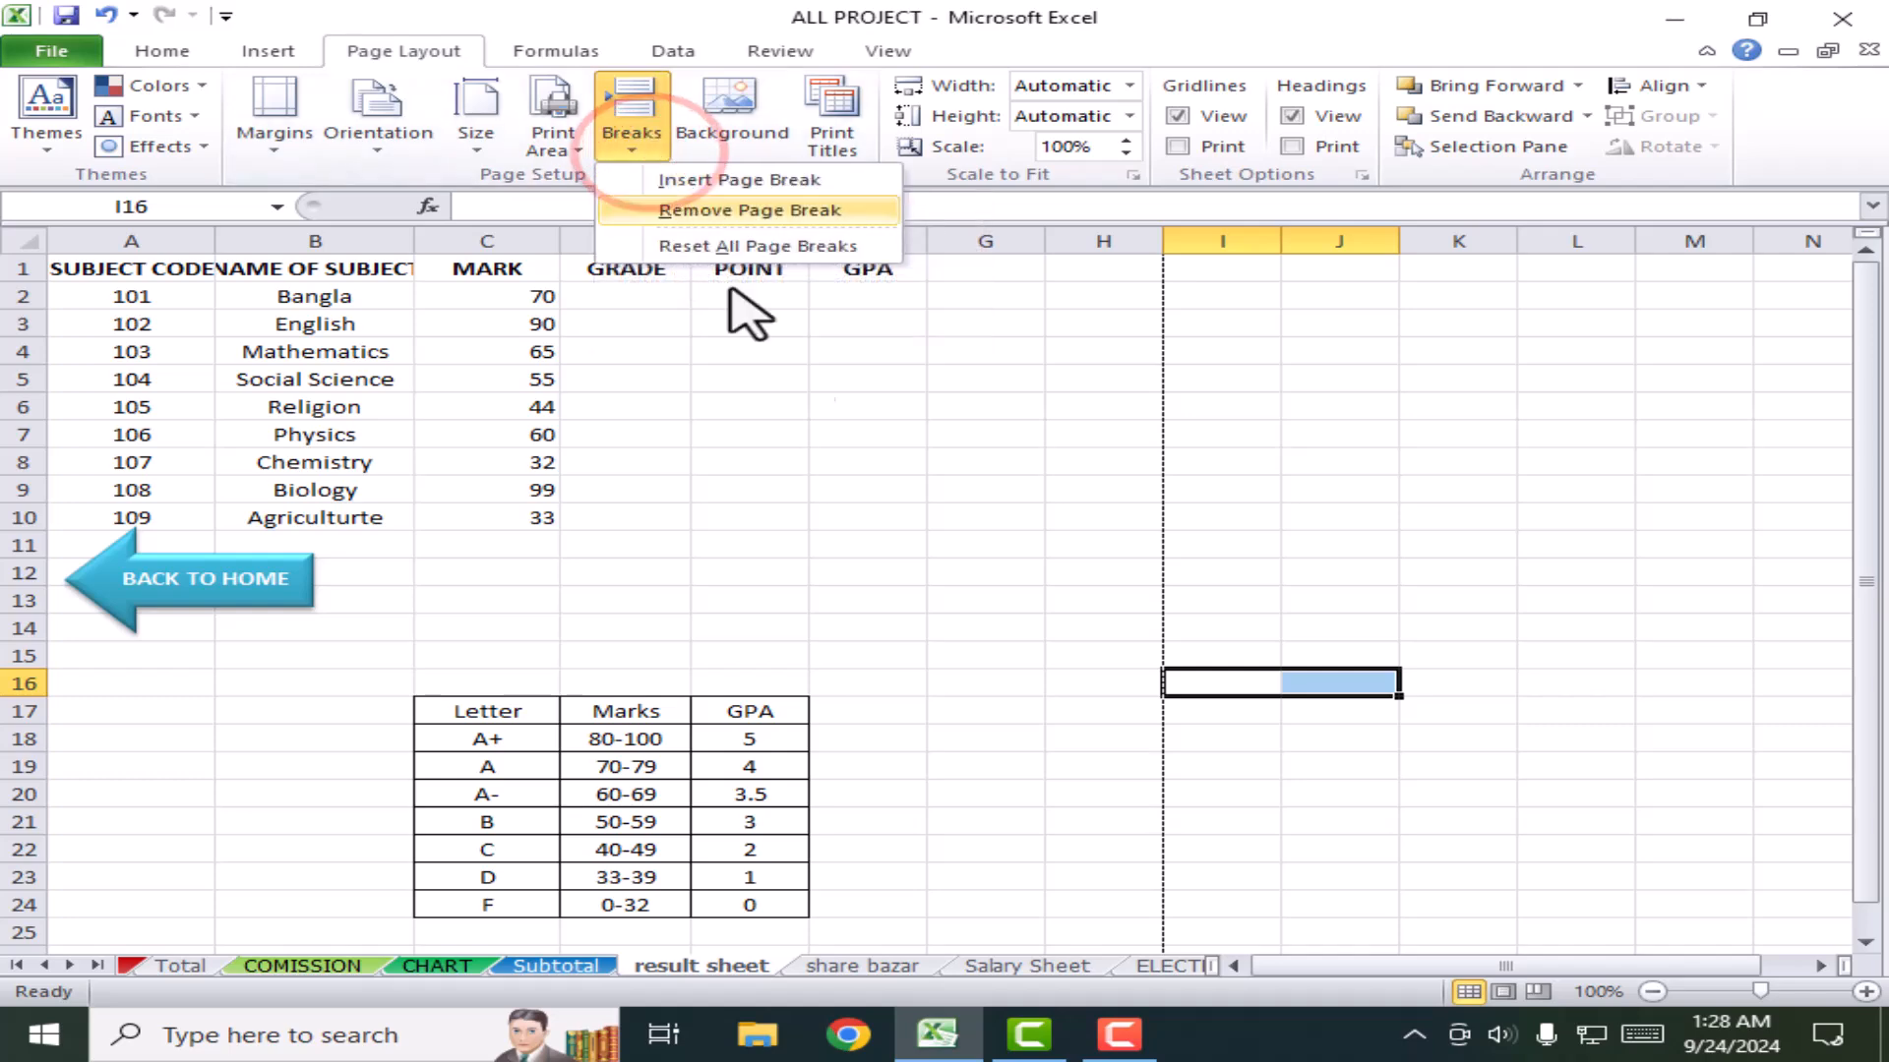
pyautogui.click(861, 406)
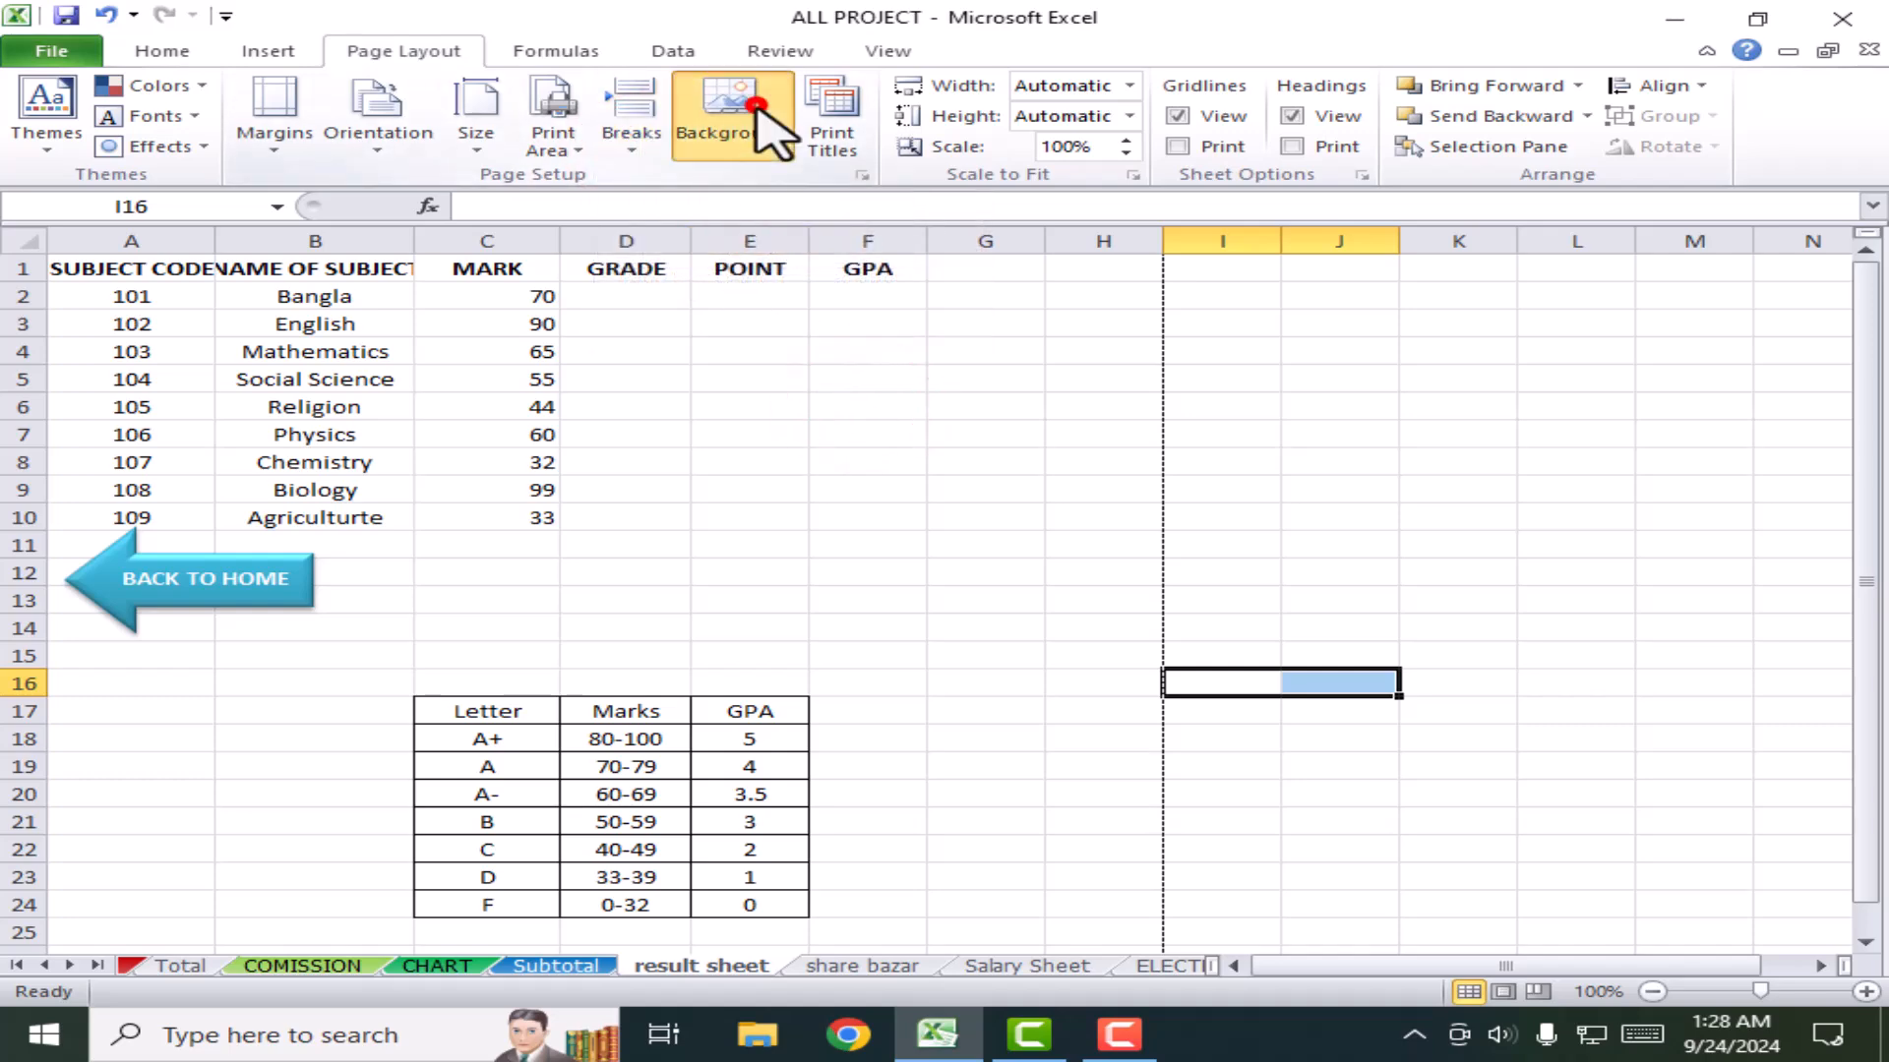
pyautogui.click(758, 108)
pyautogui.click(1087, 389)
# Step: Apply and delete the photo background, then tile the Artboard-2-removebg-preview logo from Downloads
pyautogui.click(953, 619)
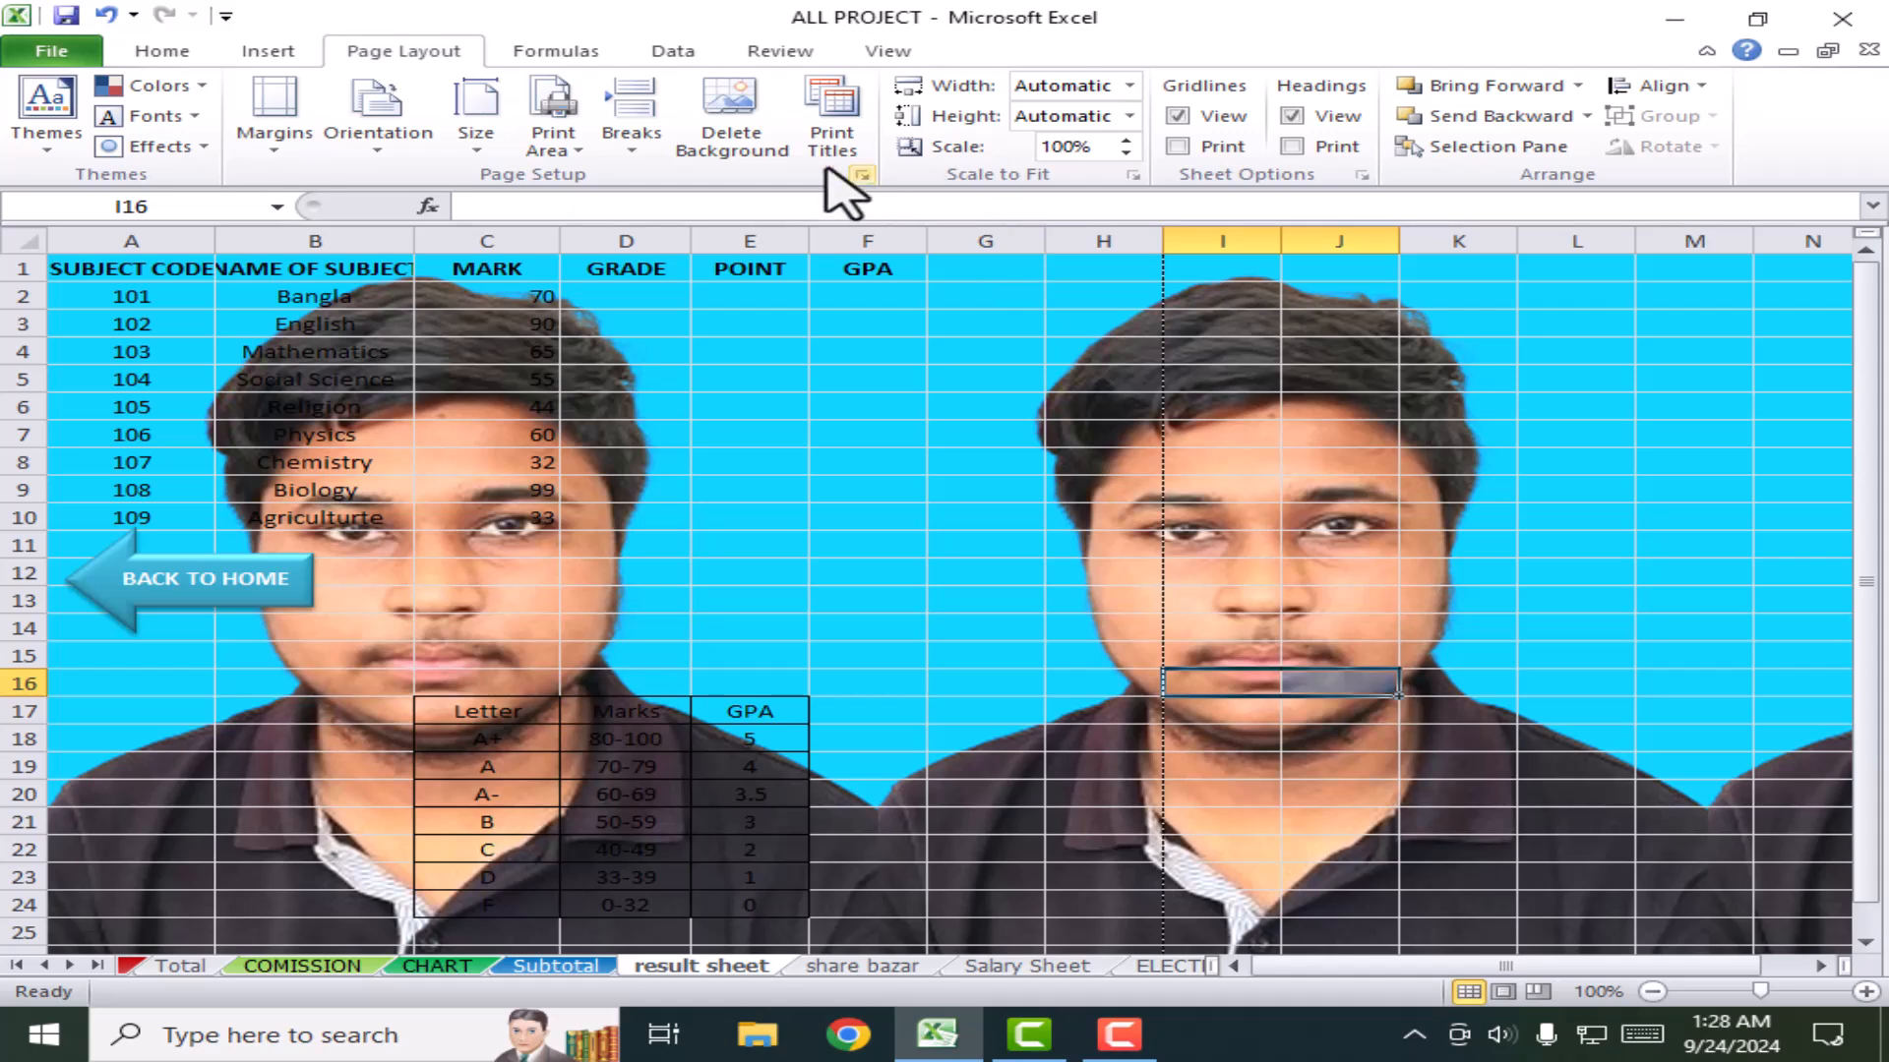
pyautogui.click(728, 142)
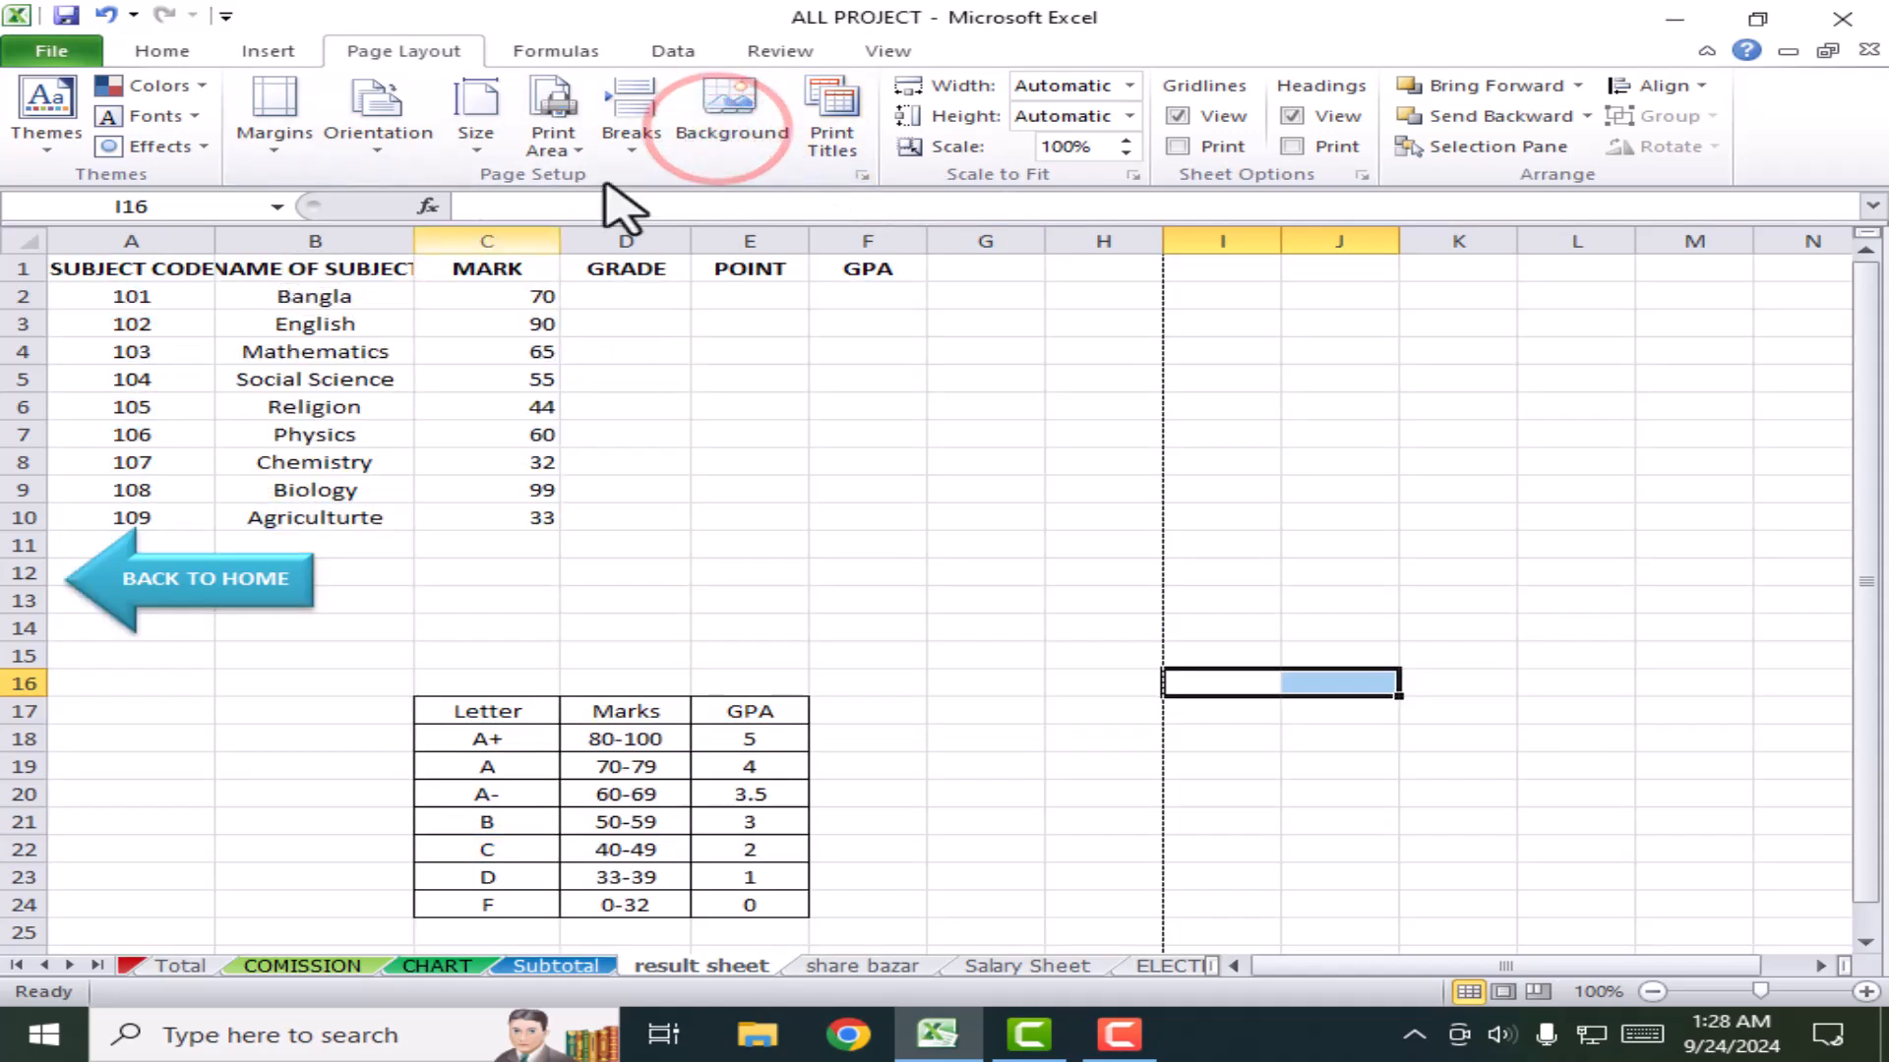
pyautogui.click(727, 118)
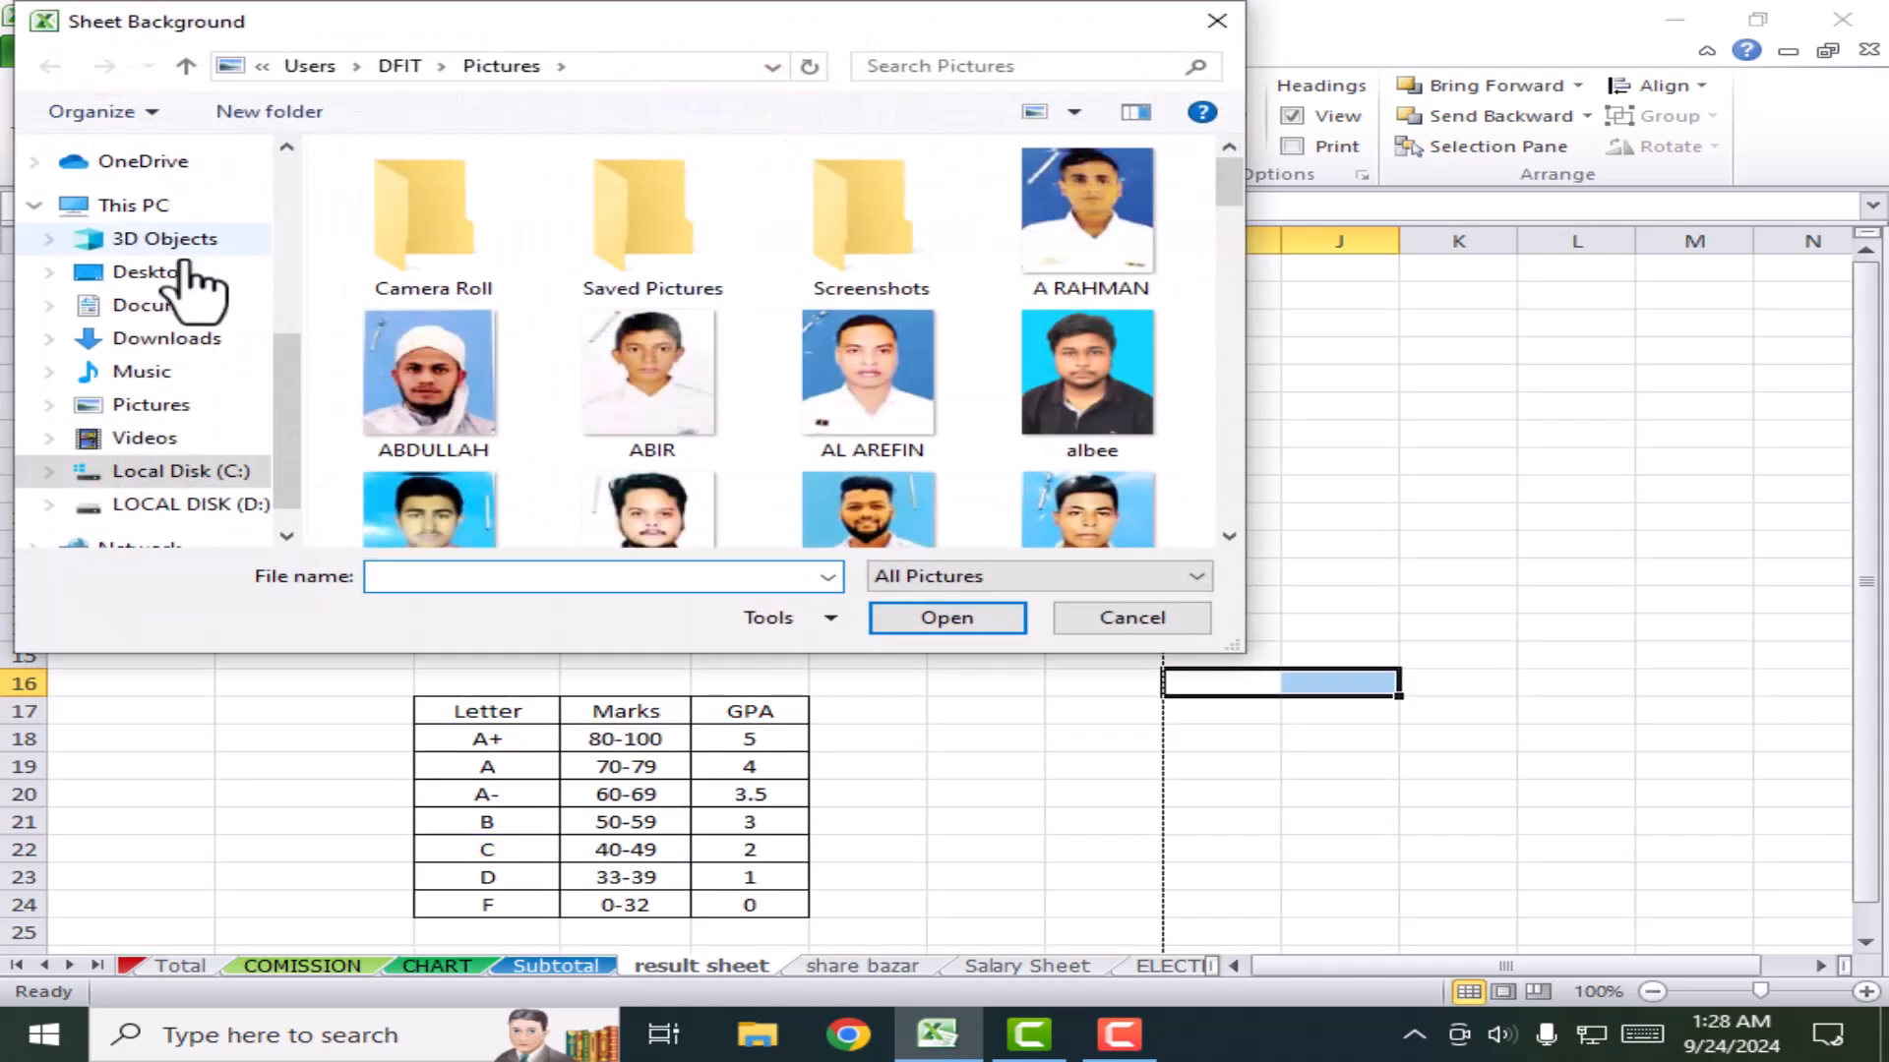
pyautogui.click(162, 338)
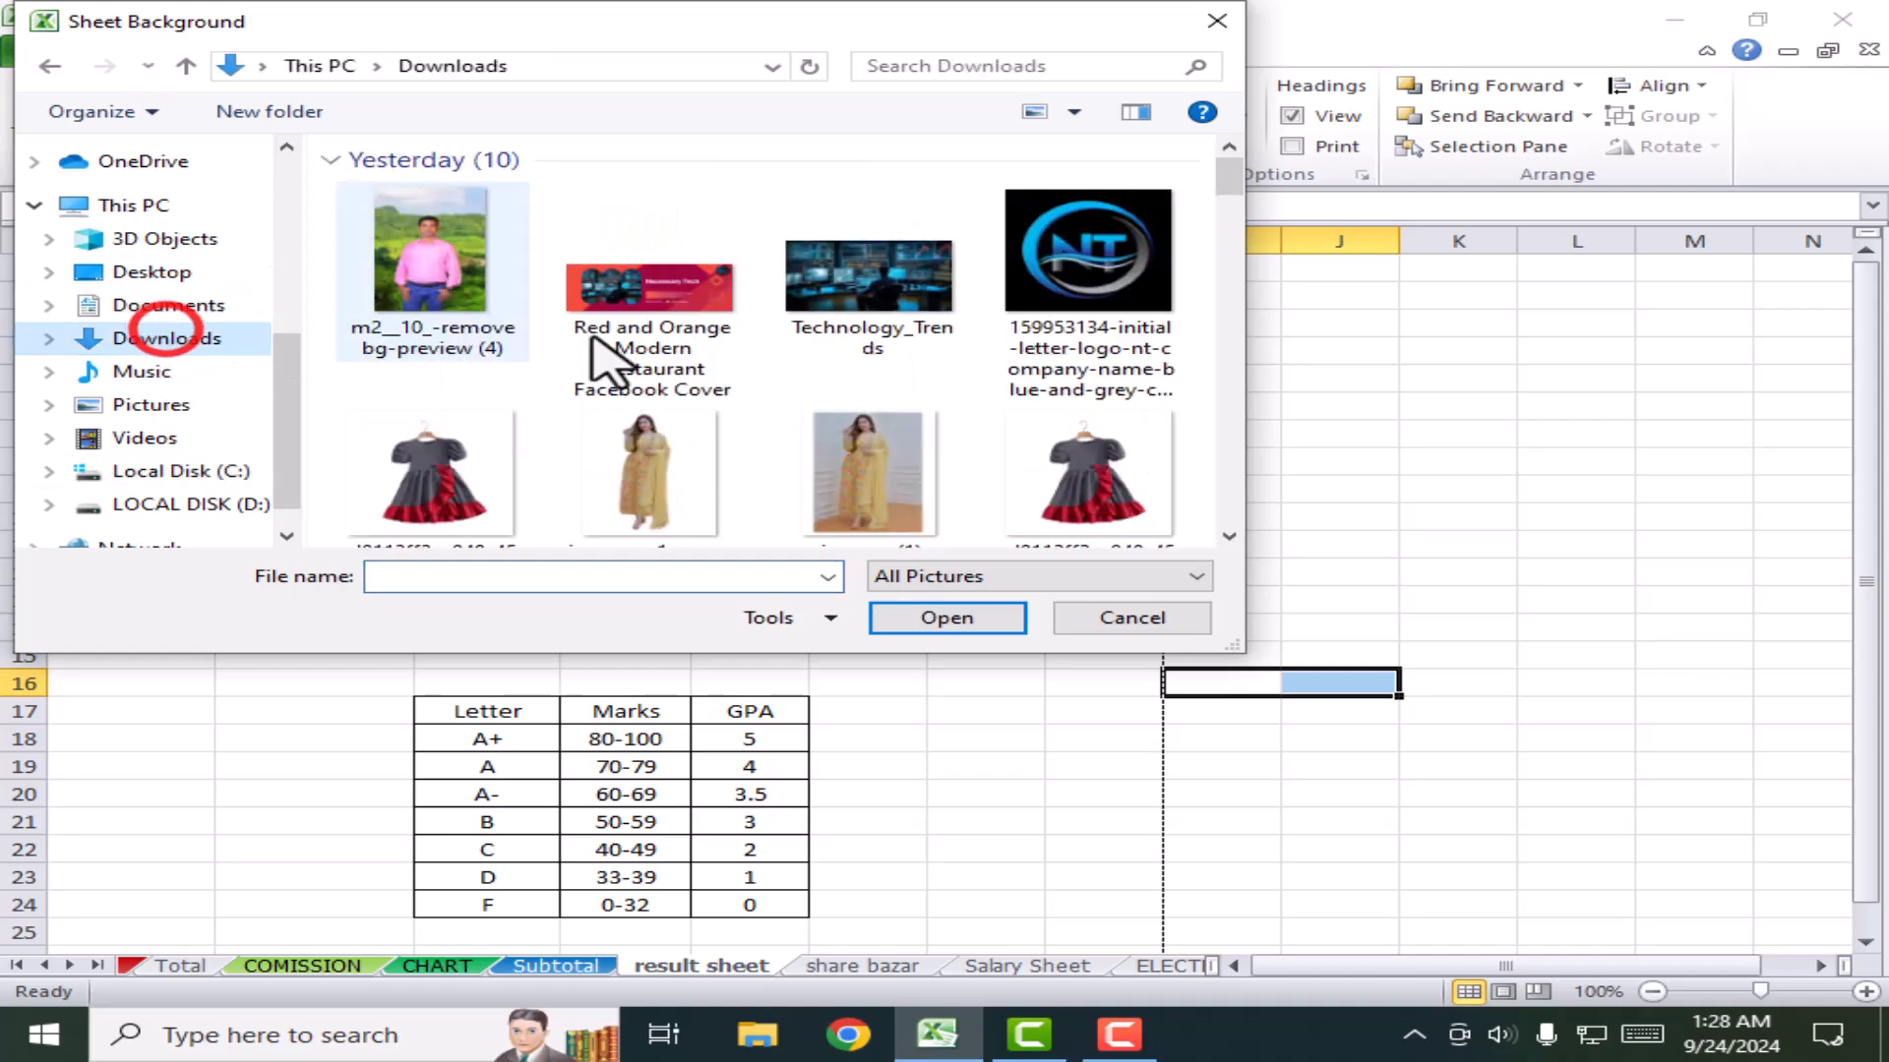
pyautogui.click(945, 482)
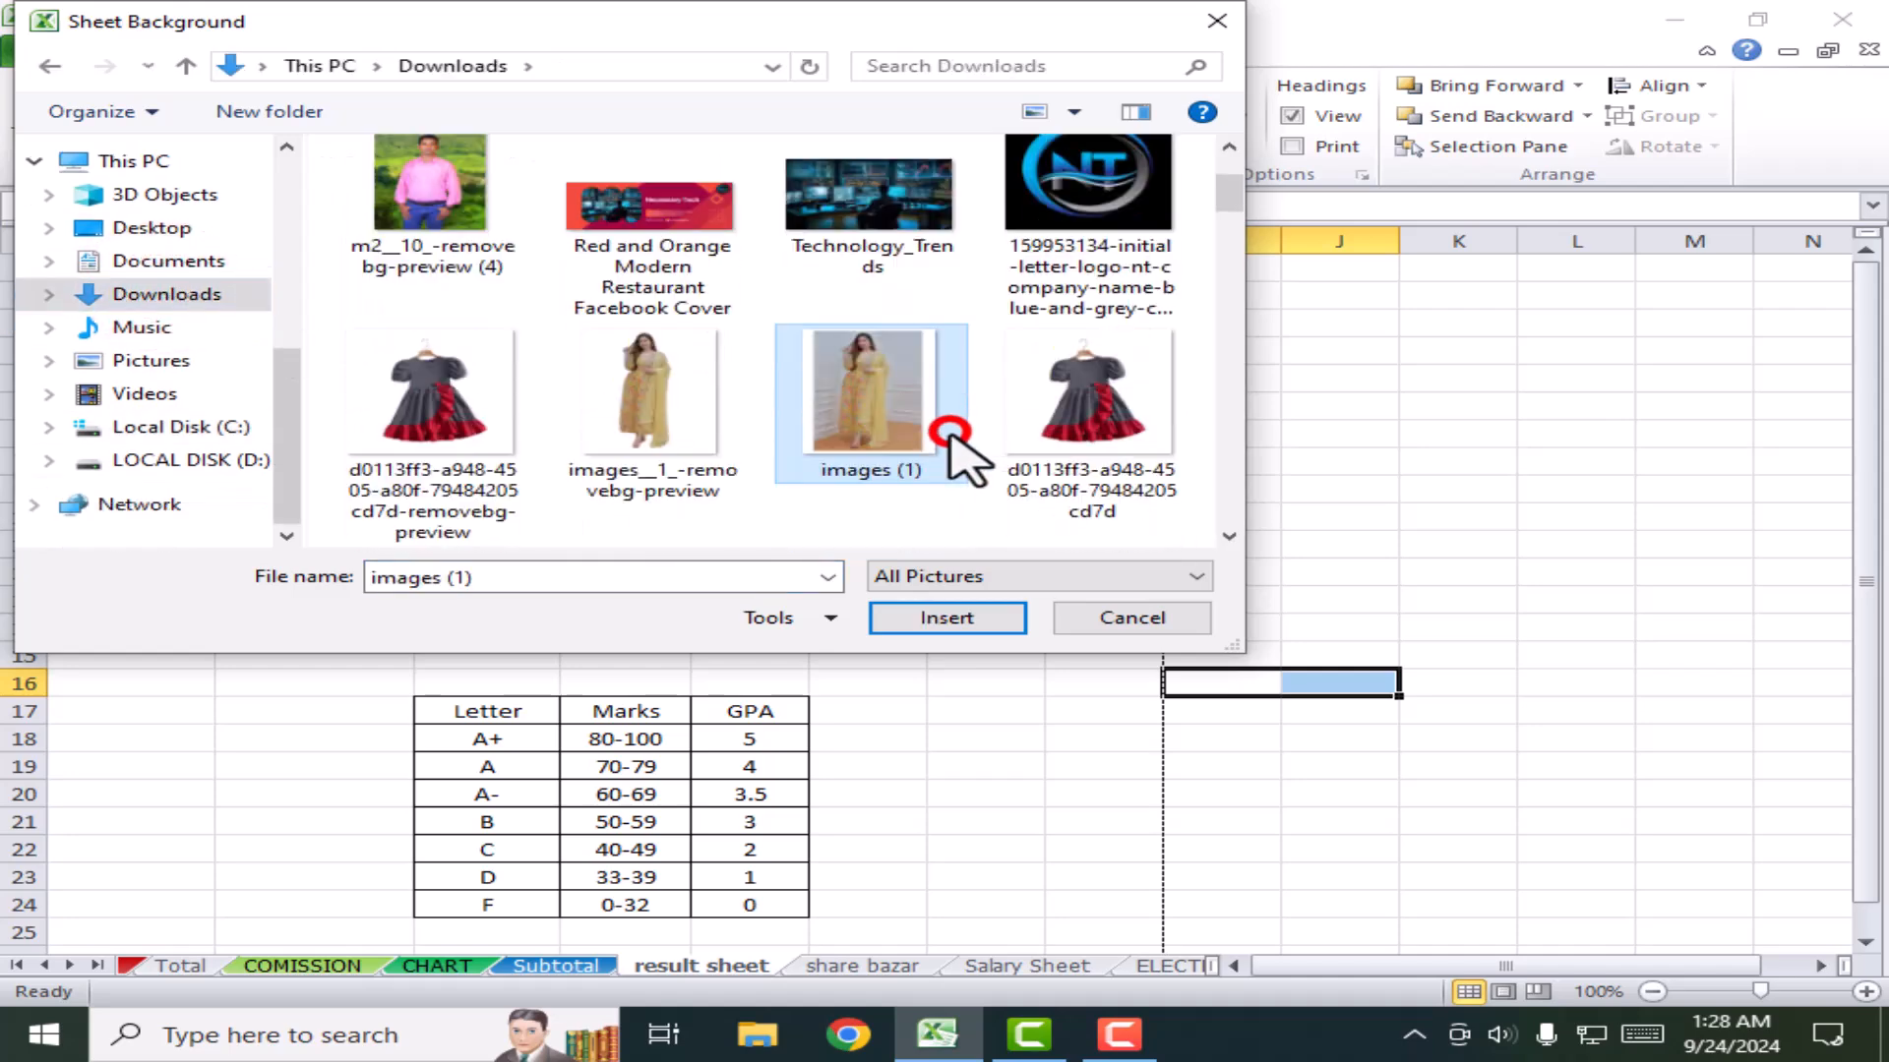
pyautogui.scroll(-5, 964, 458)
pyautogui.scroll(-4, 944, 452)
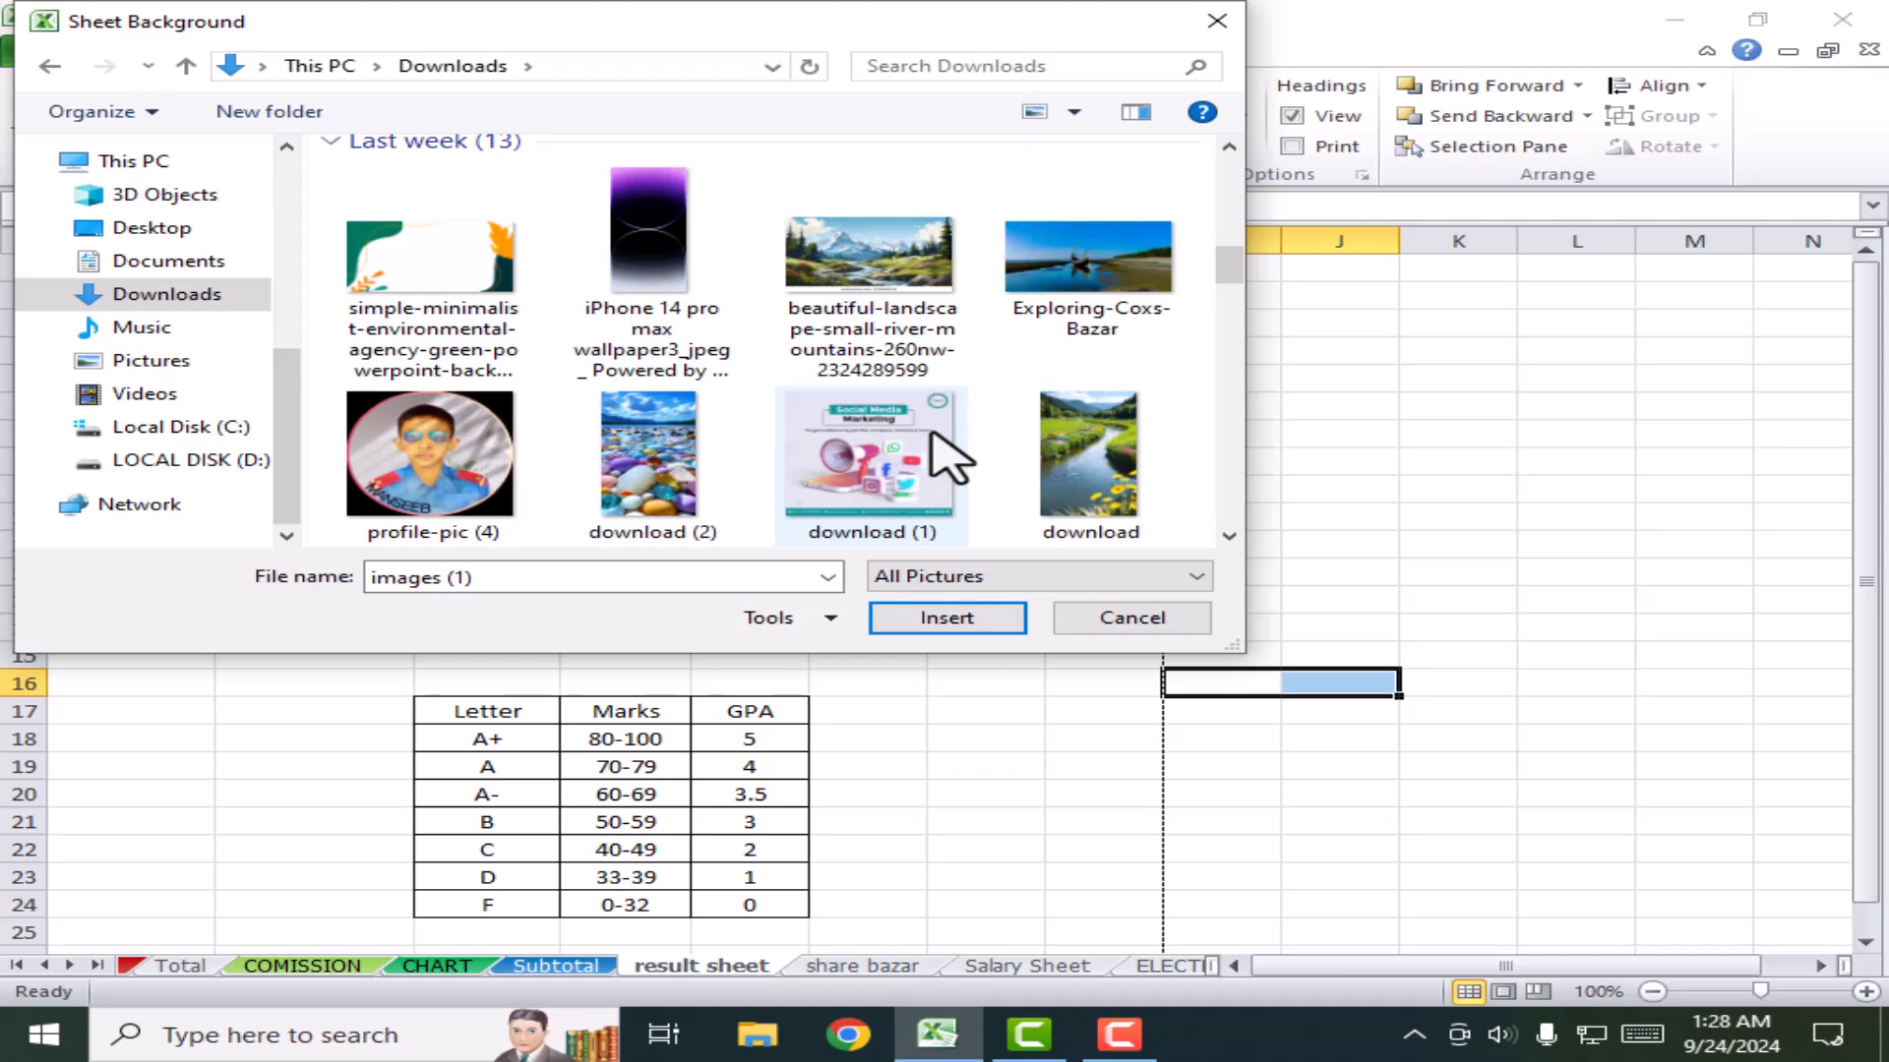
pyautogui.scroll(-4, 748, 413)
pyautogui.scroll(-10, 725, 427)
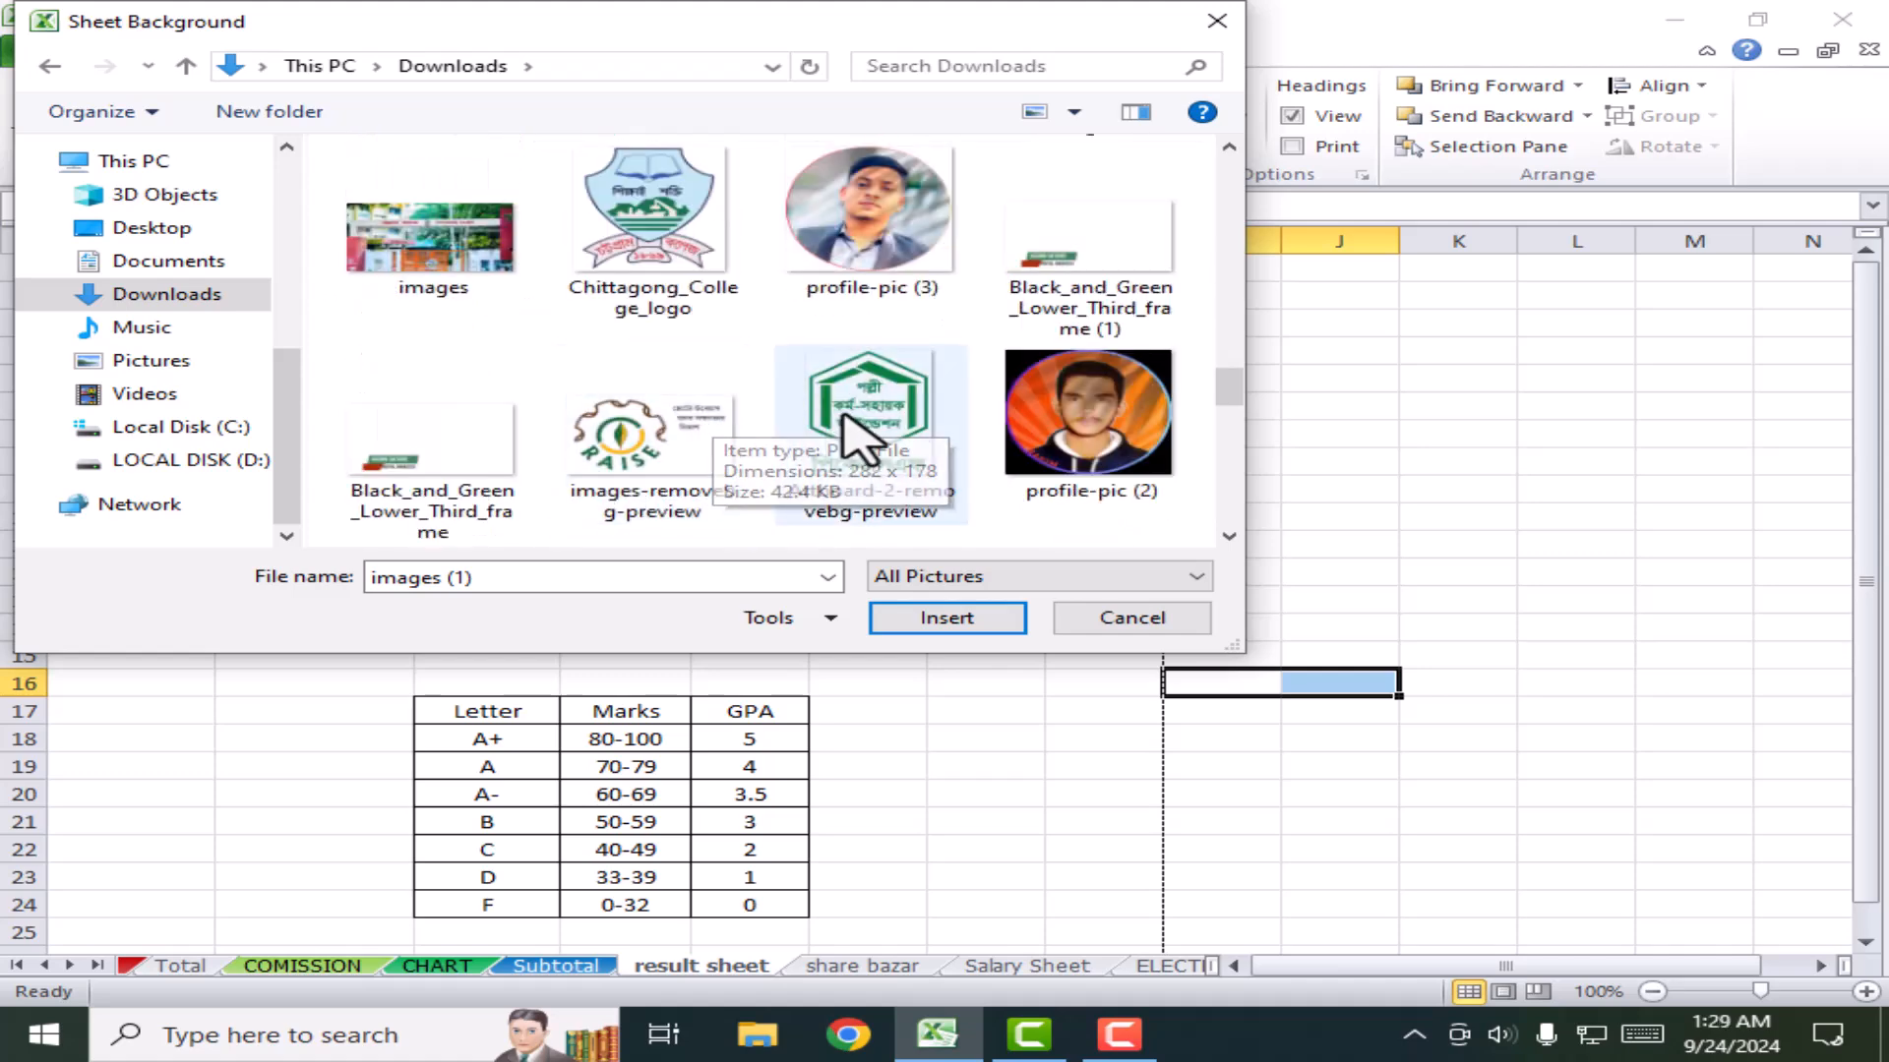
pyautogui.click(910, 408)
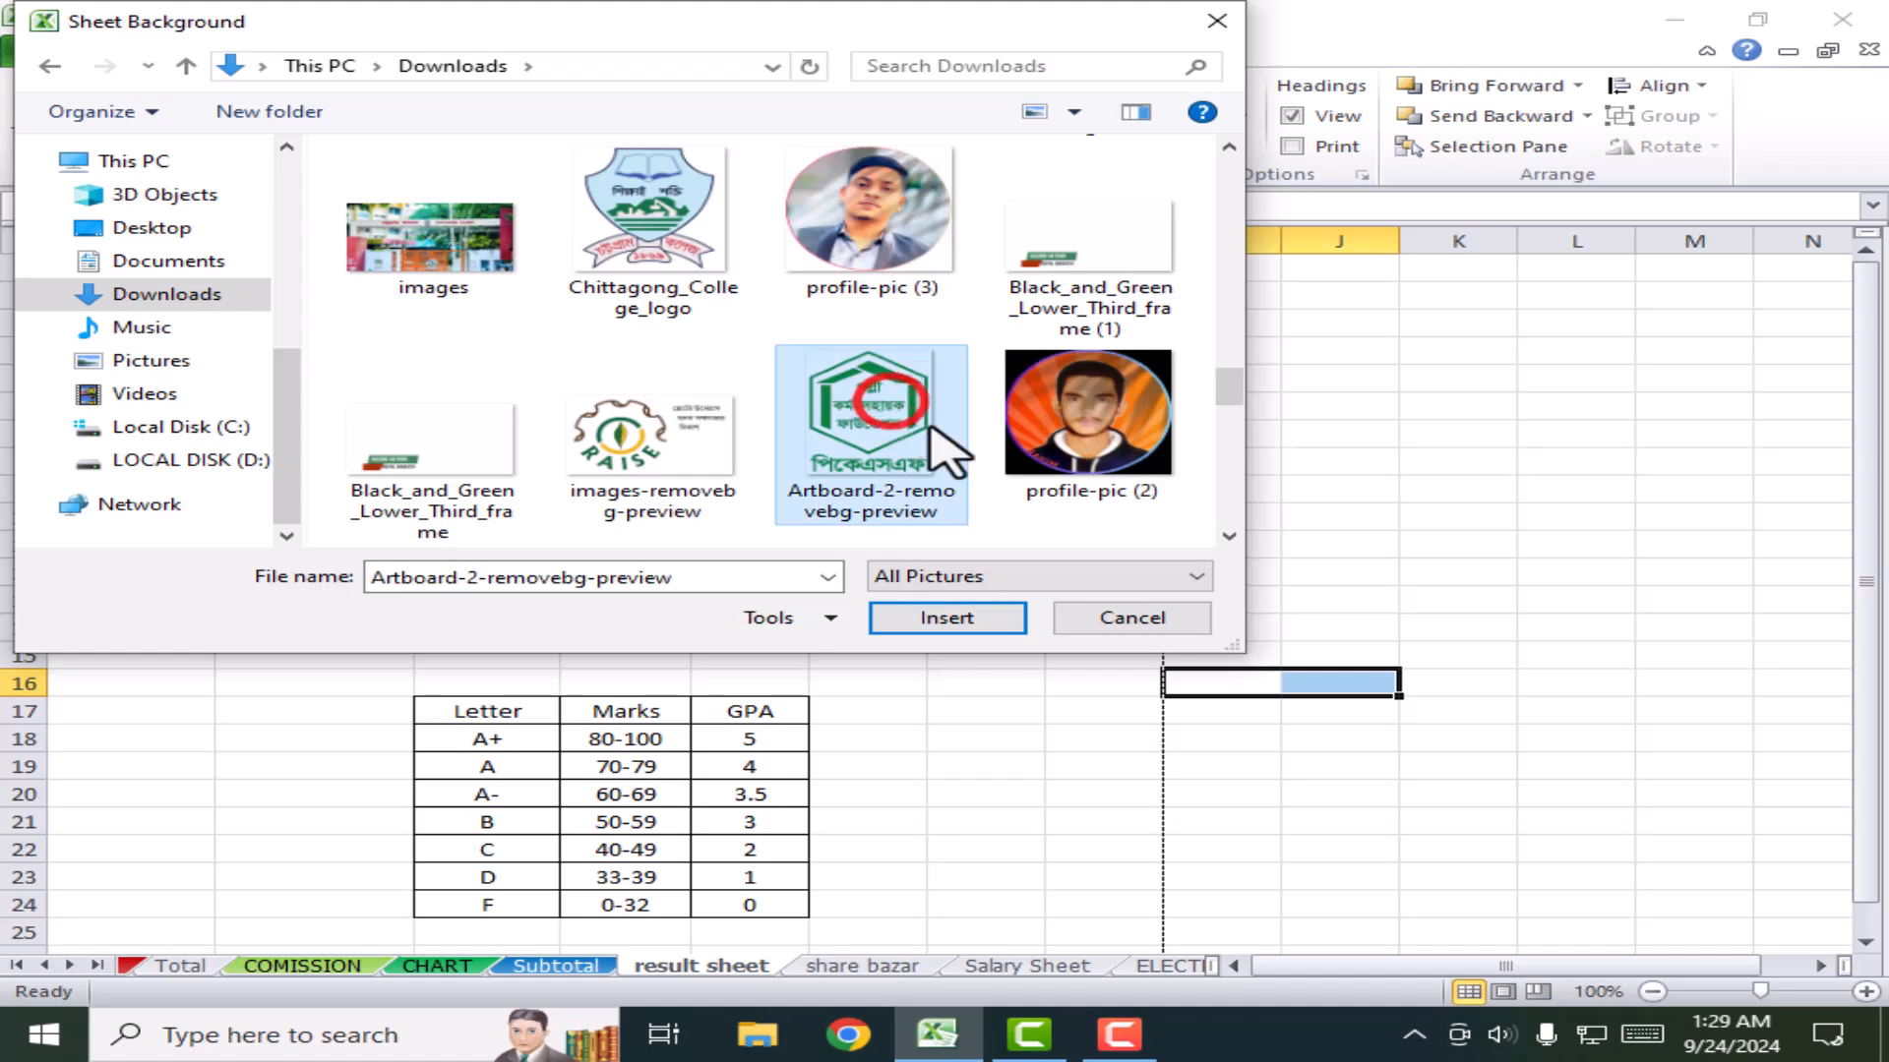
pyautogui.click(936, 618)
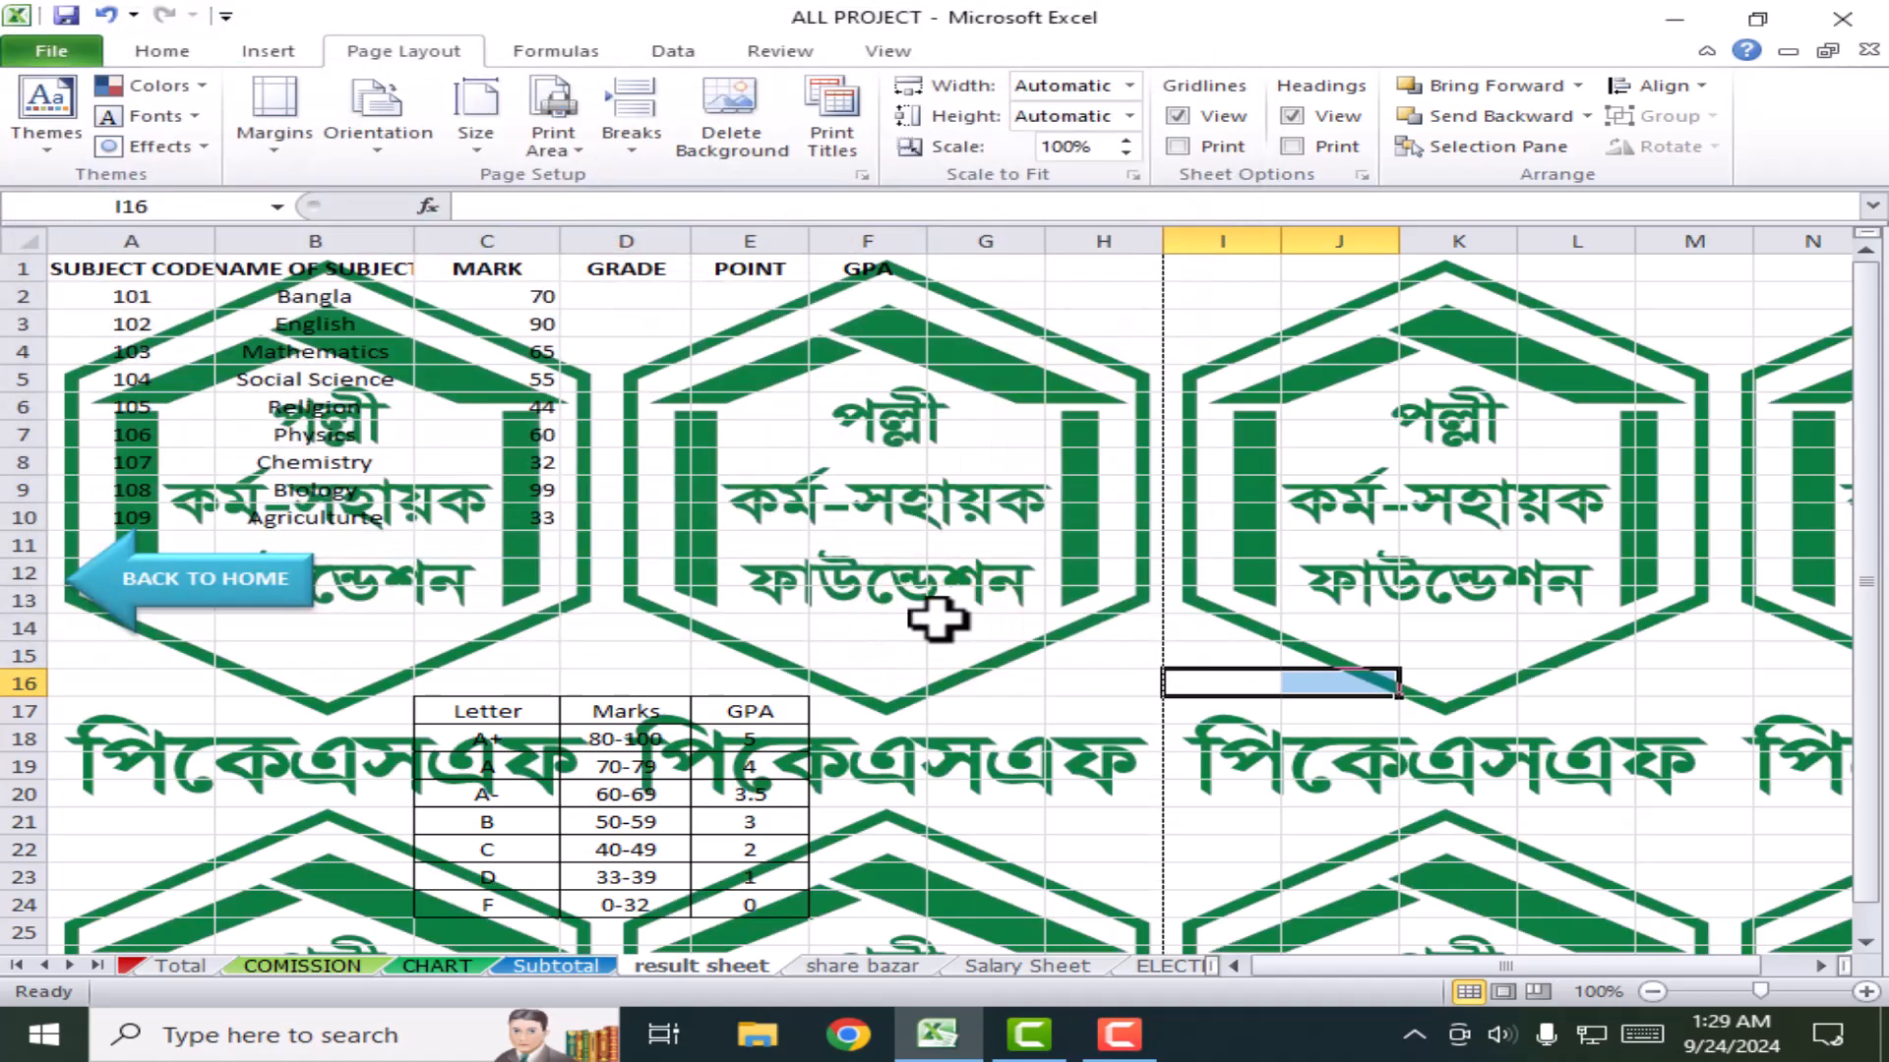
# Step: Preview whether the logo background prints, then delete the sheet background
pyautogui.click(884, 487)
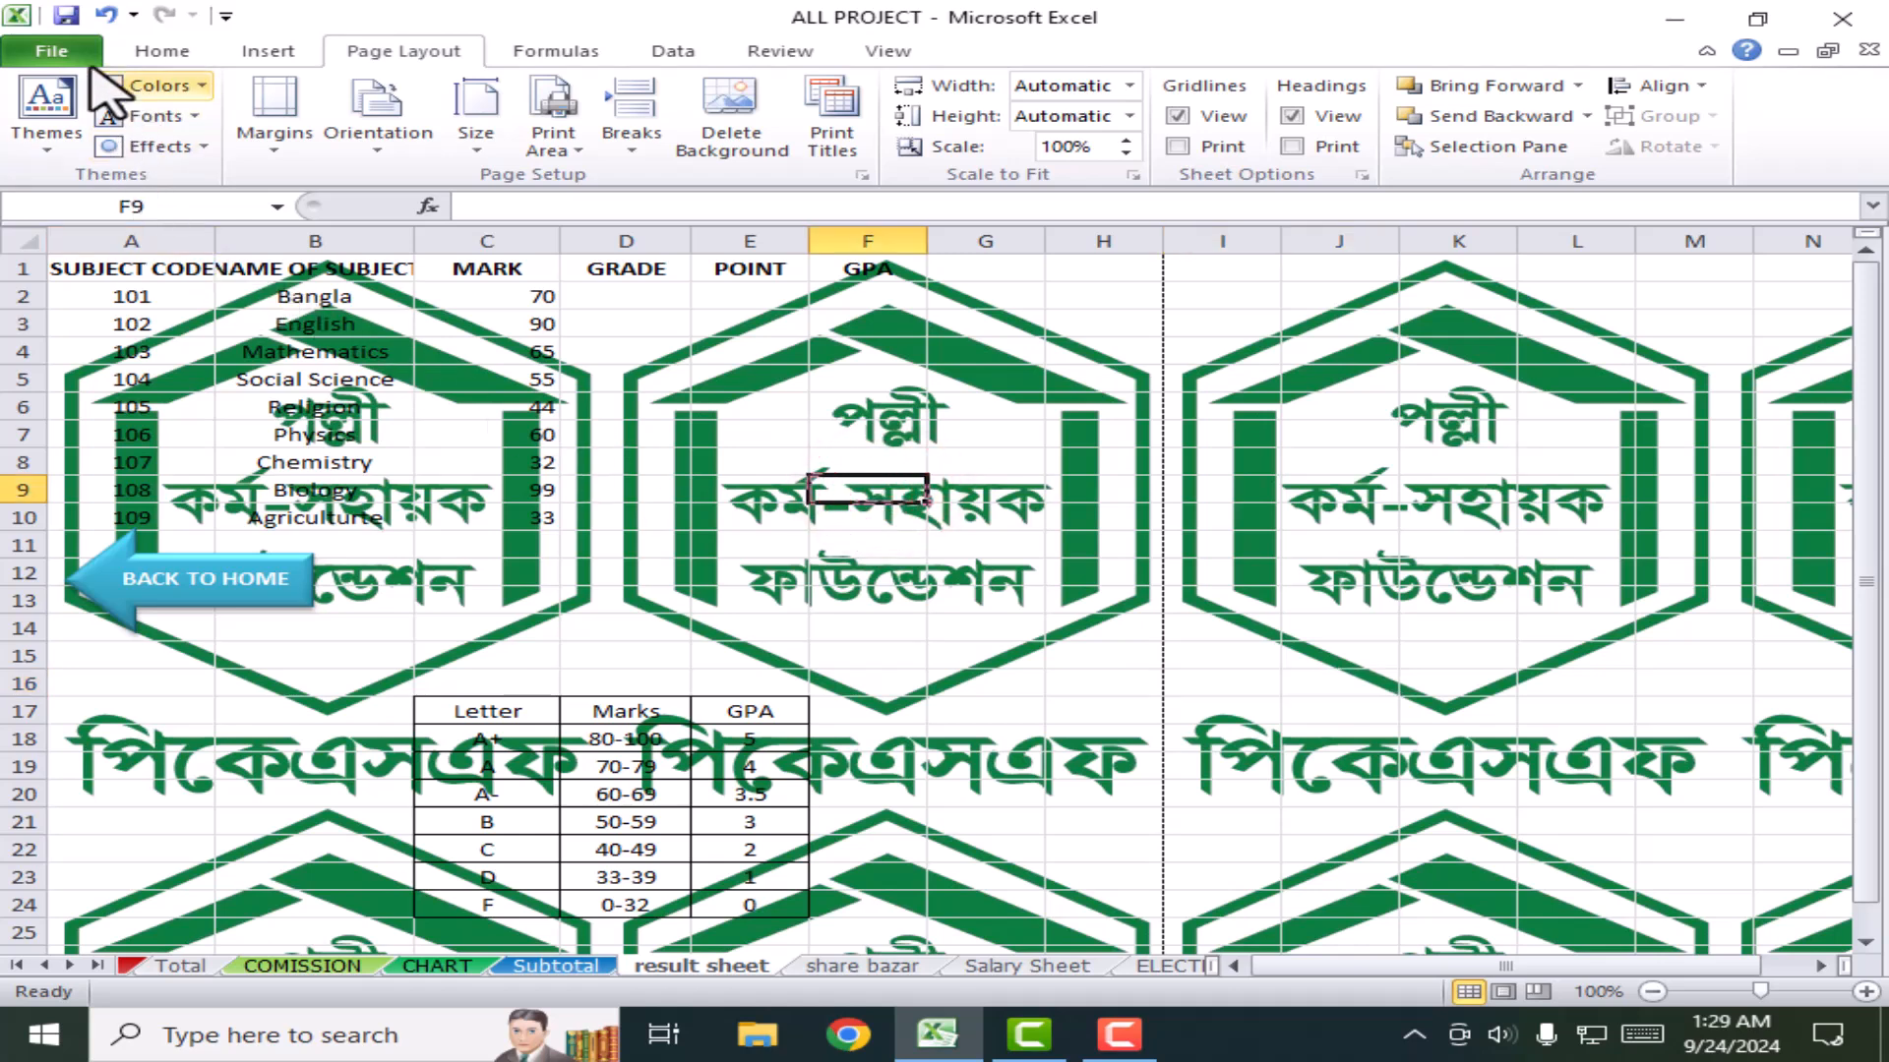
pyautogui.click(51, 51)
pyautogui.click(65, 415)
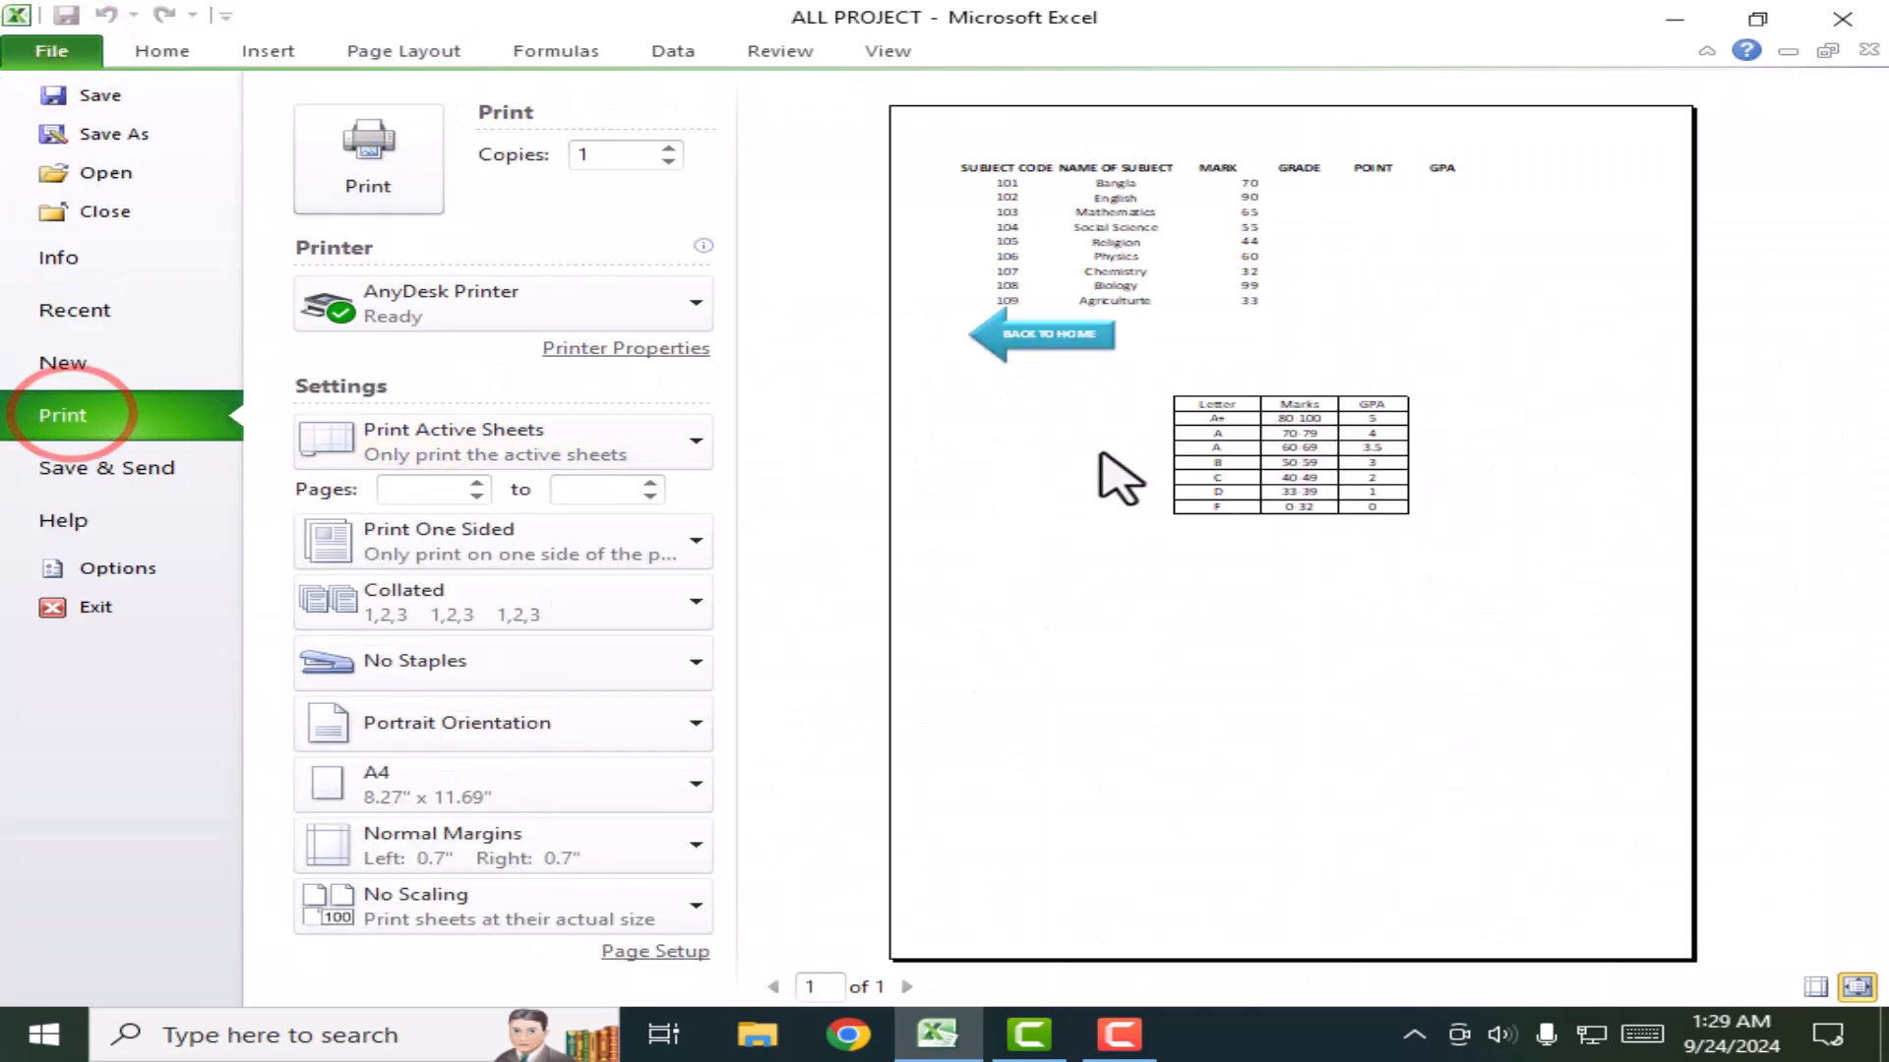
pyautogui.click(163, 51)
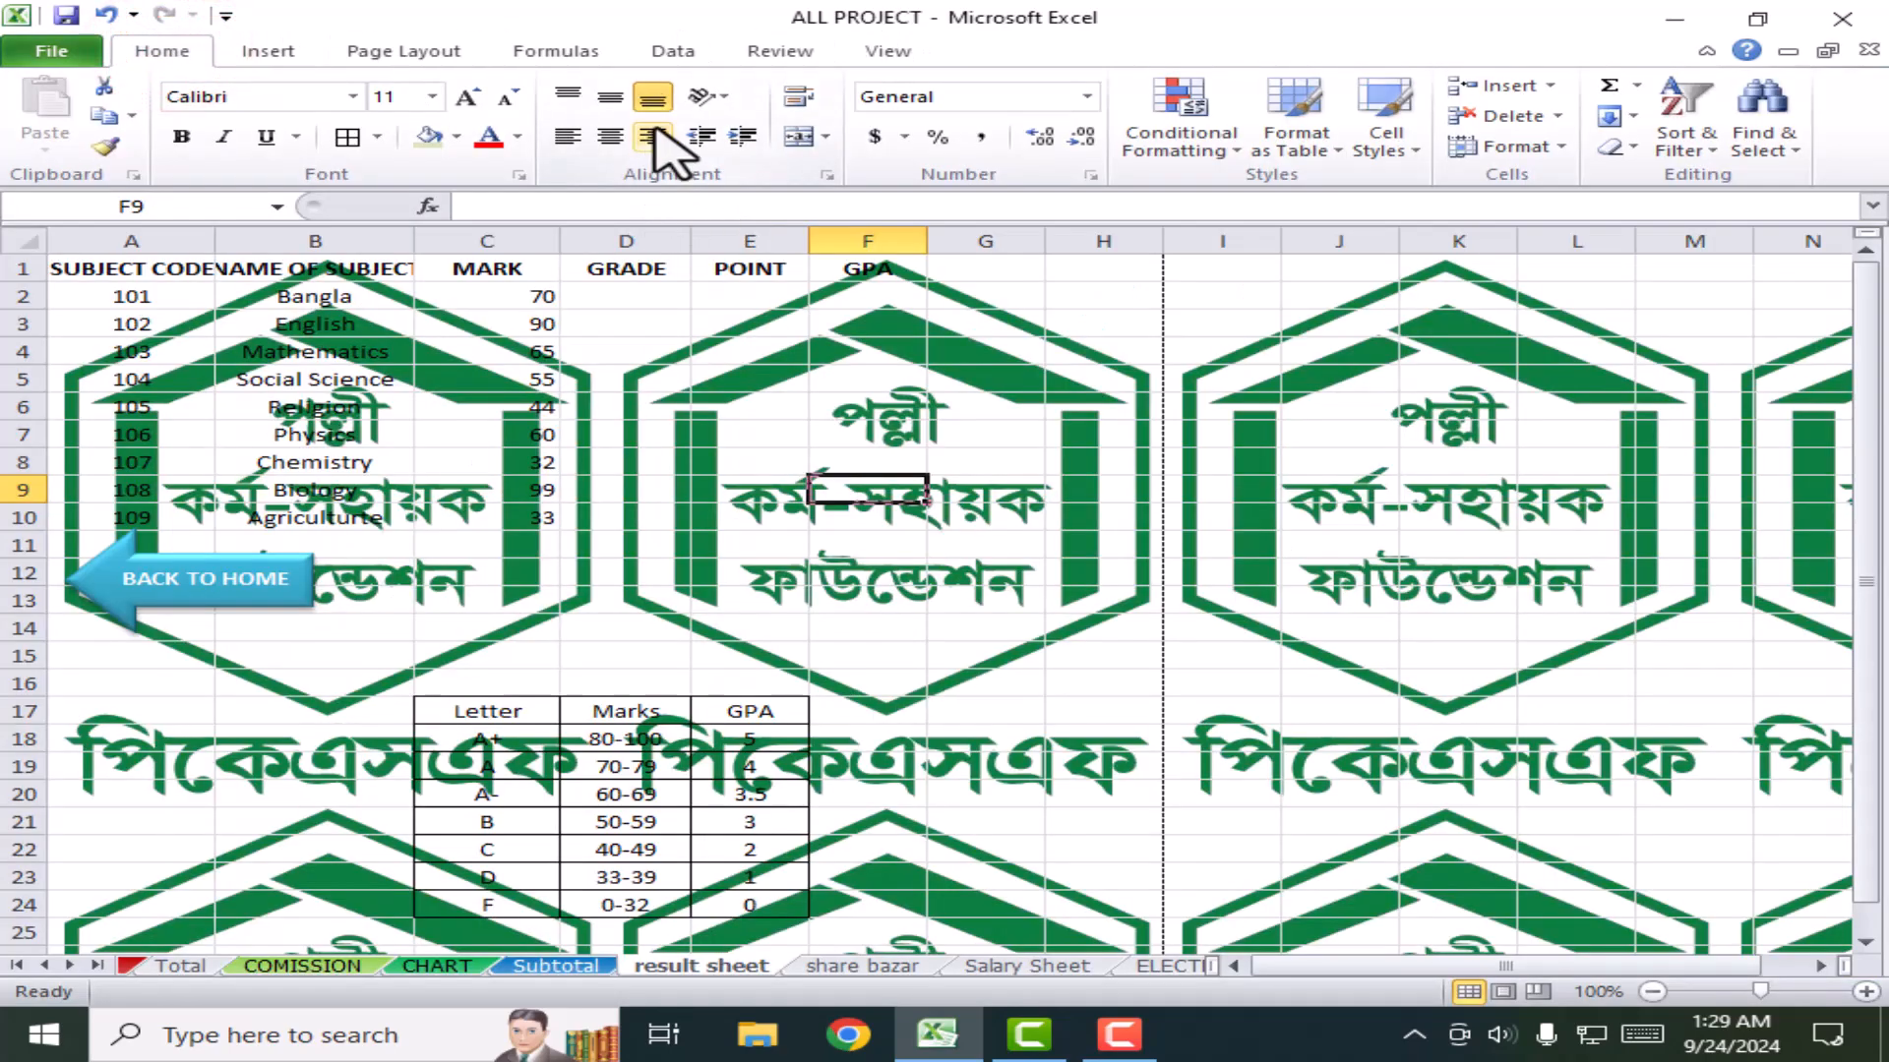
pyautogui.click(397, 58)
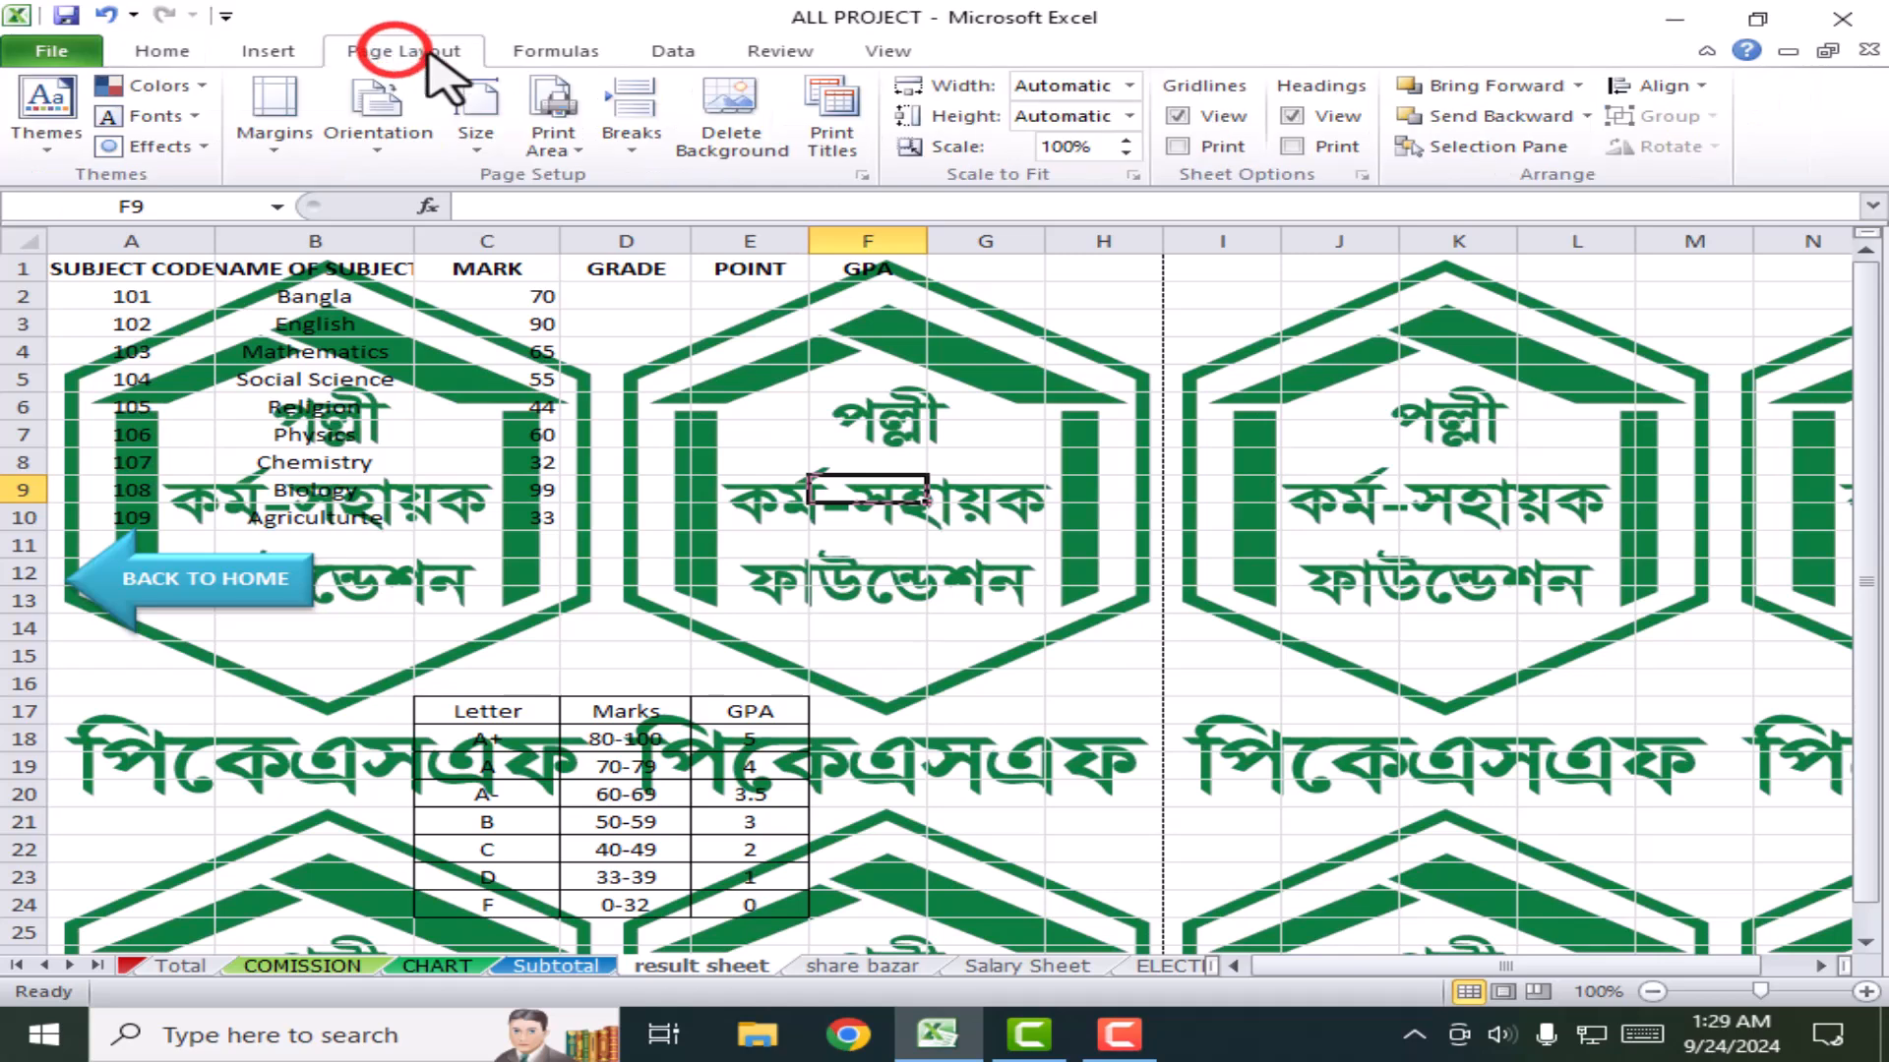
pyautogui.click(752, 138)
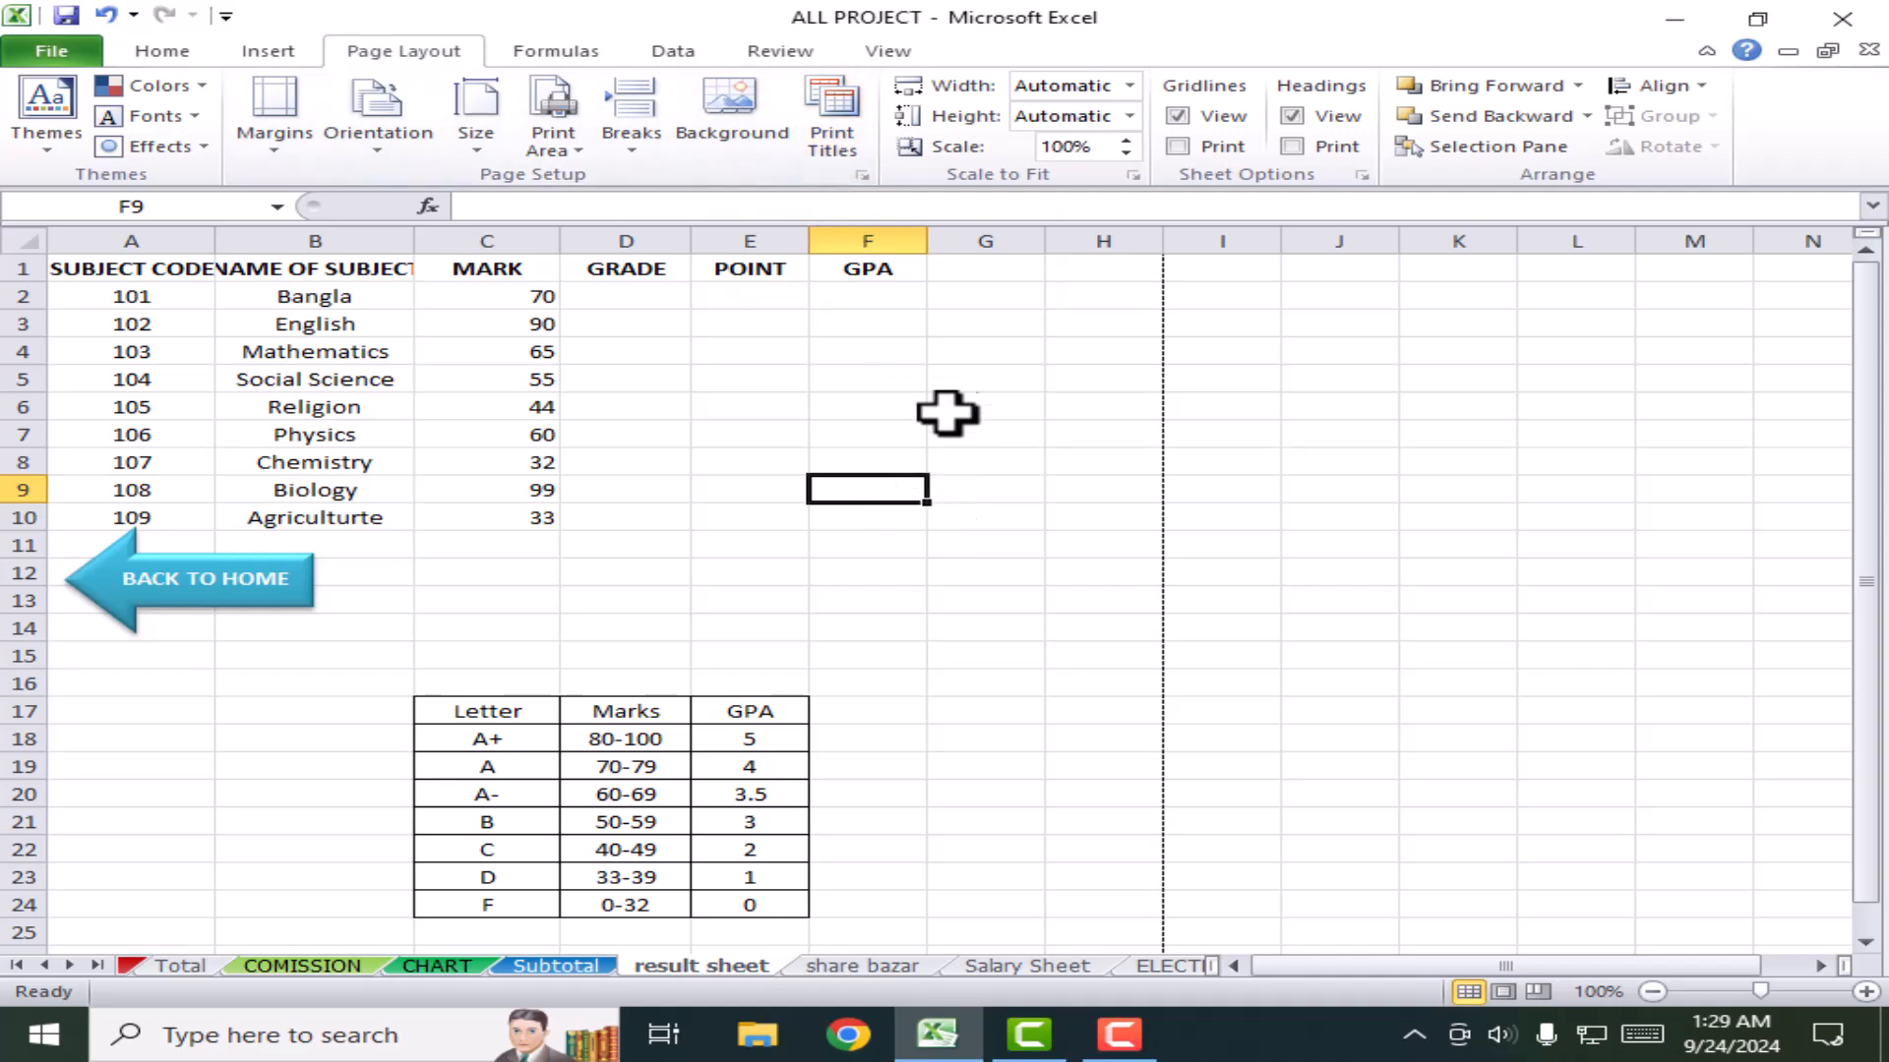
# Step: Copy the range A1:G27 covering the marks table, back arrow and grade table
pyautogui.scroll(-3, 1004, 648)
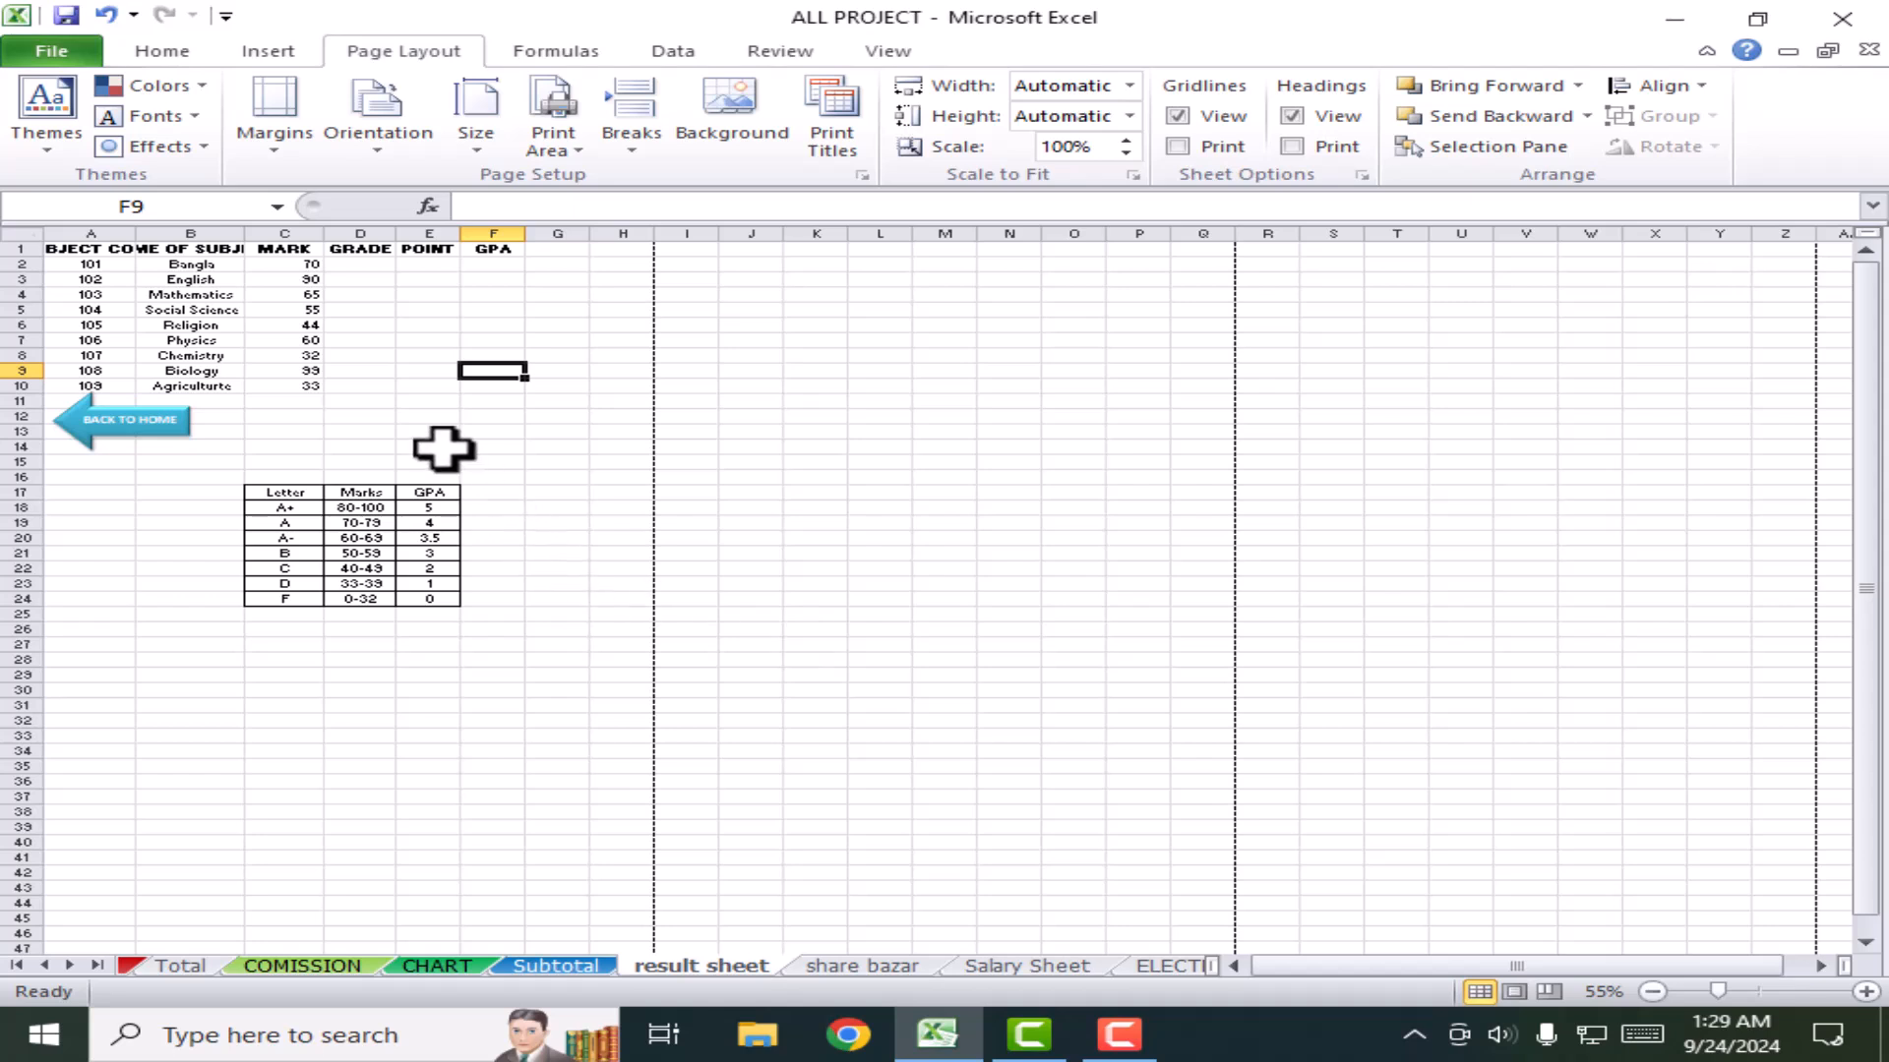
pyautogui.click(505, 629)
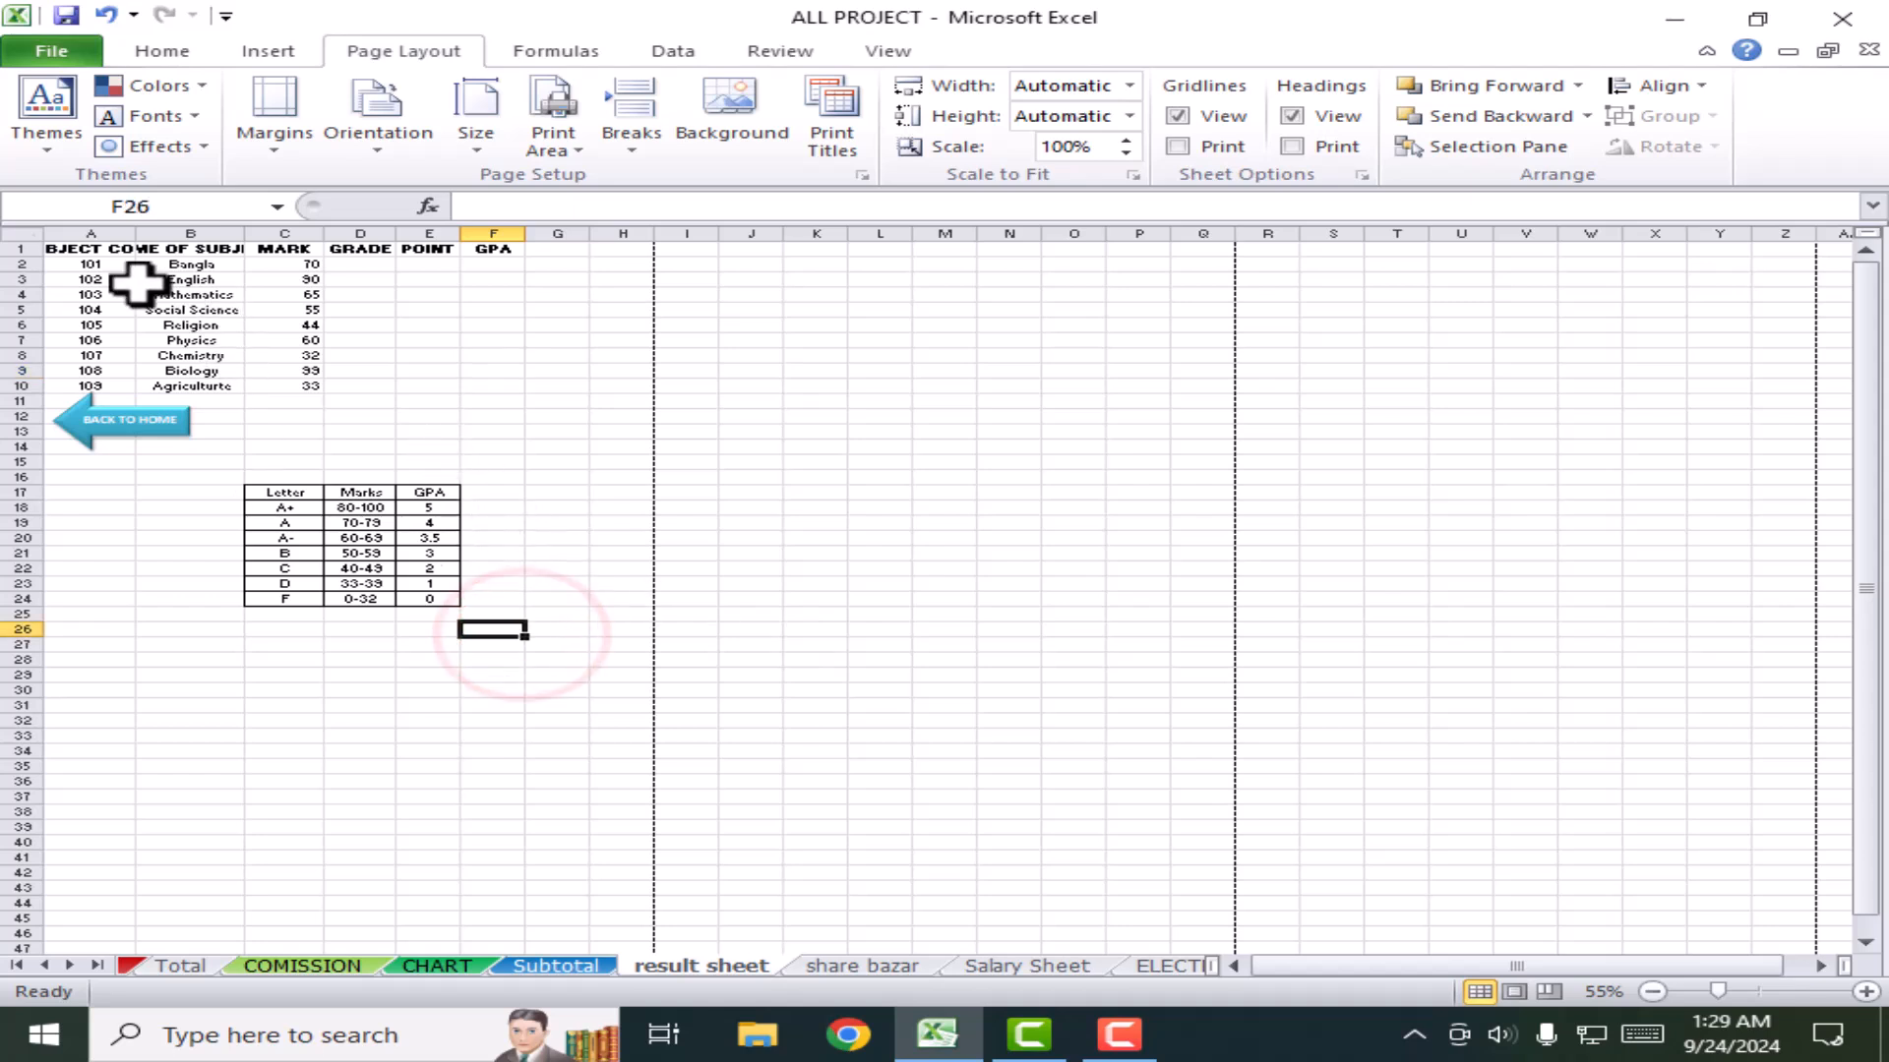
pyautogui.moveTo(553, 645); pyautogui.dragTo(39, 210)
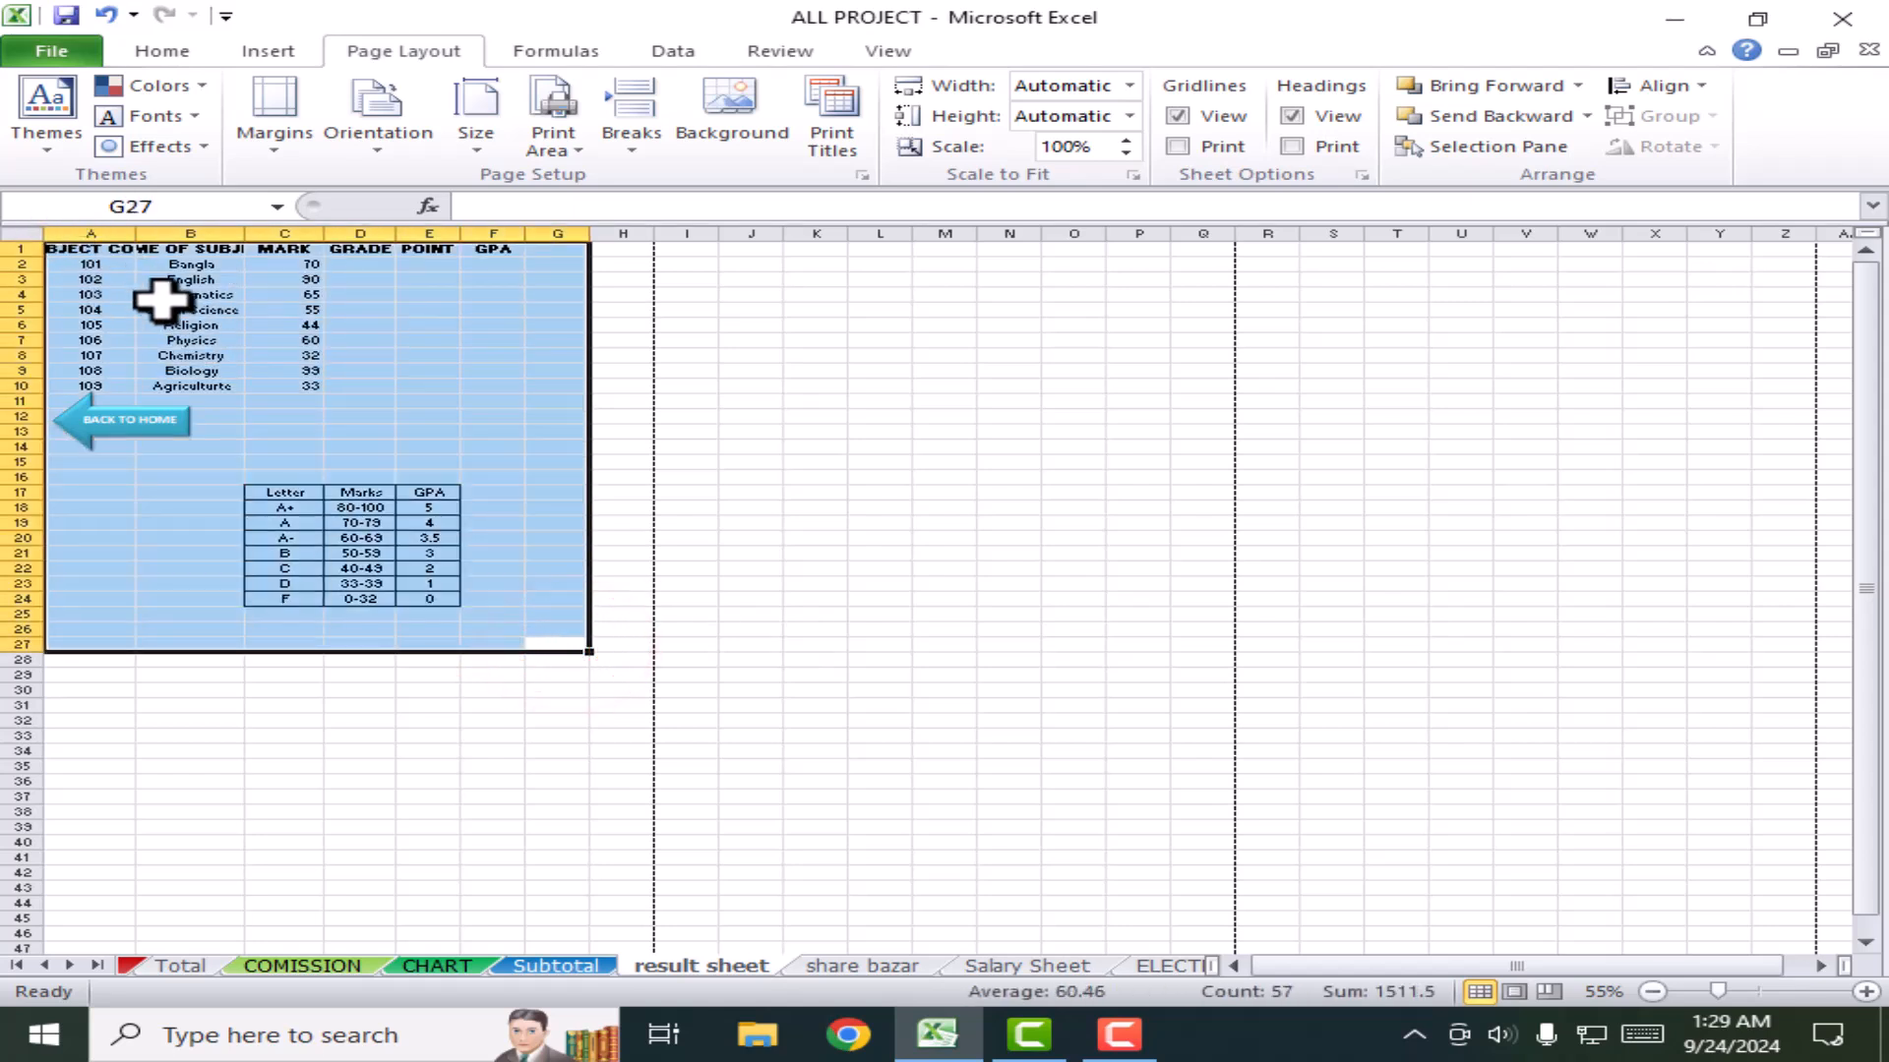
pyautogui.hotkey('ctrl', 'c')
# Step: Paste the copied block at I1, S3, A54 and J54
pyautogui.click(697, 252)
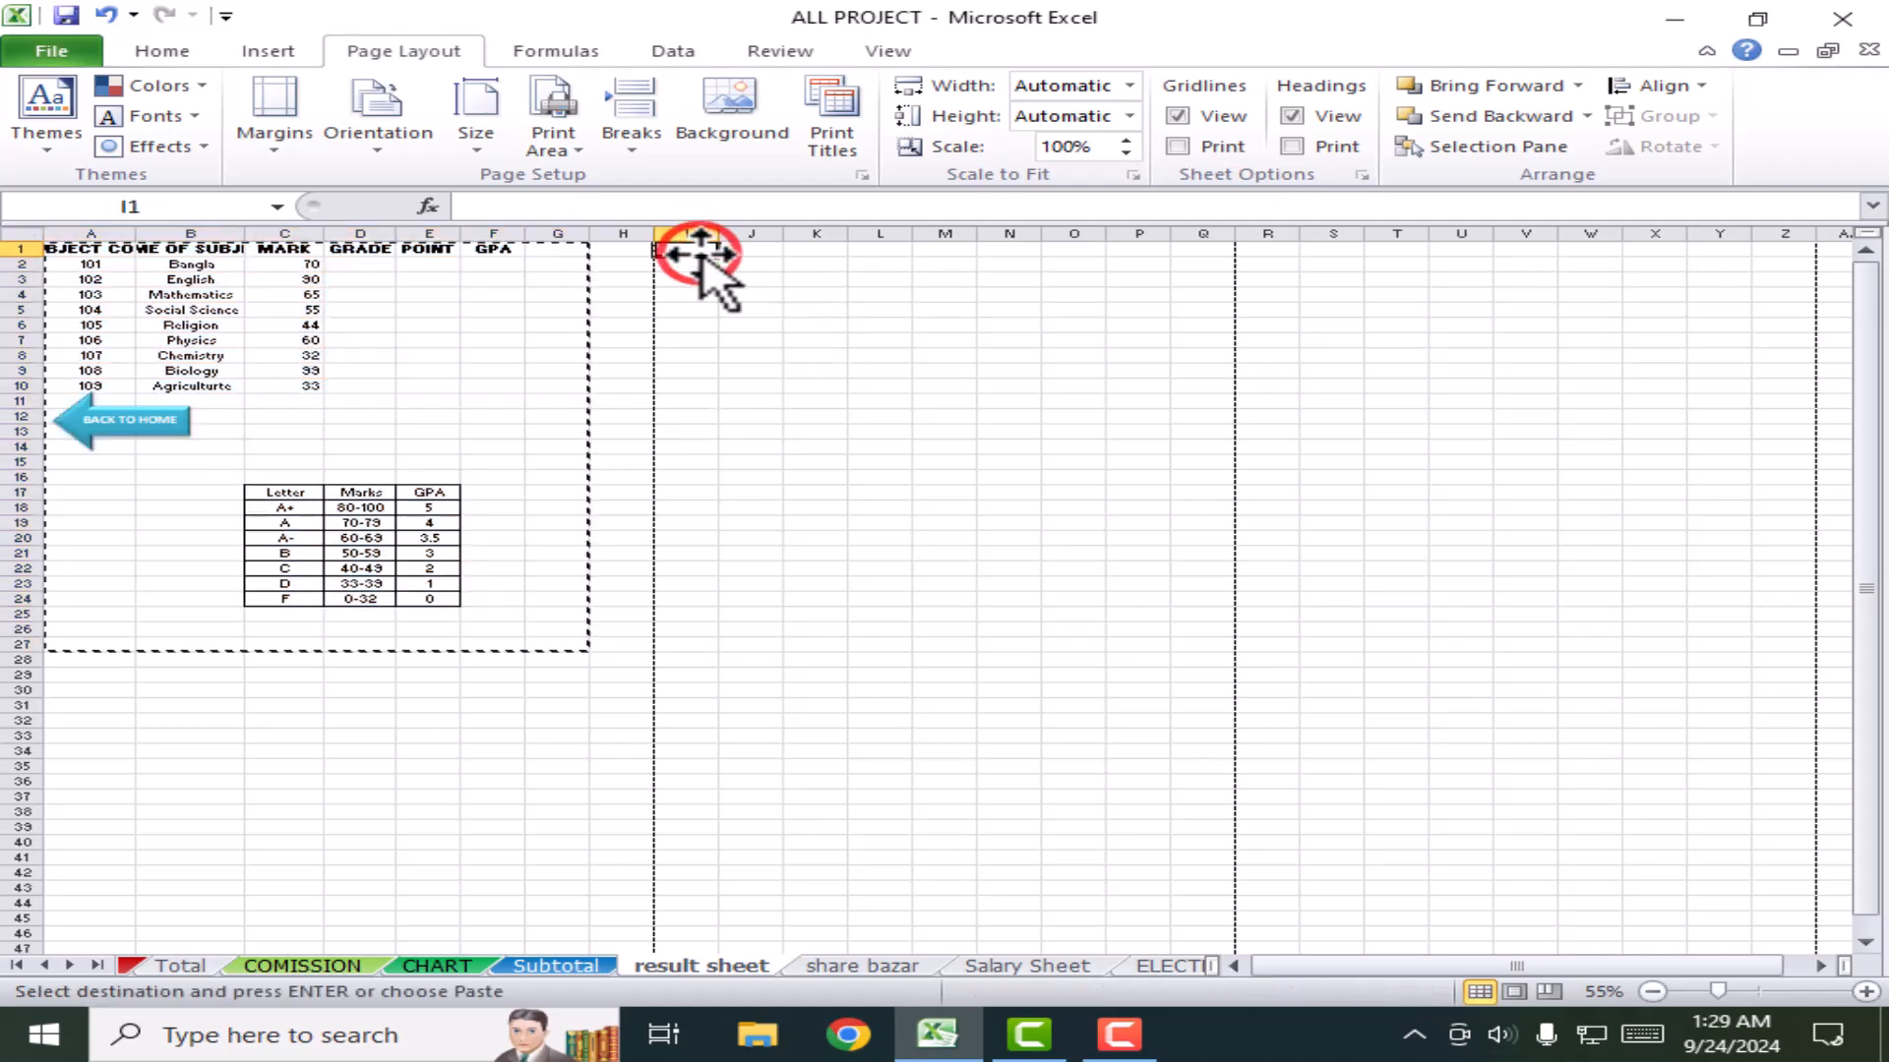
pyautogui.hotkey('ctrl', 'v')
pyautogui.click(1330, 276)
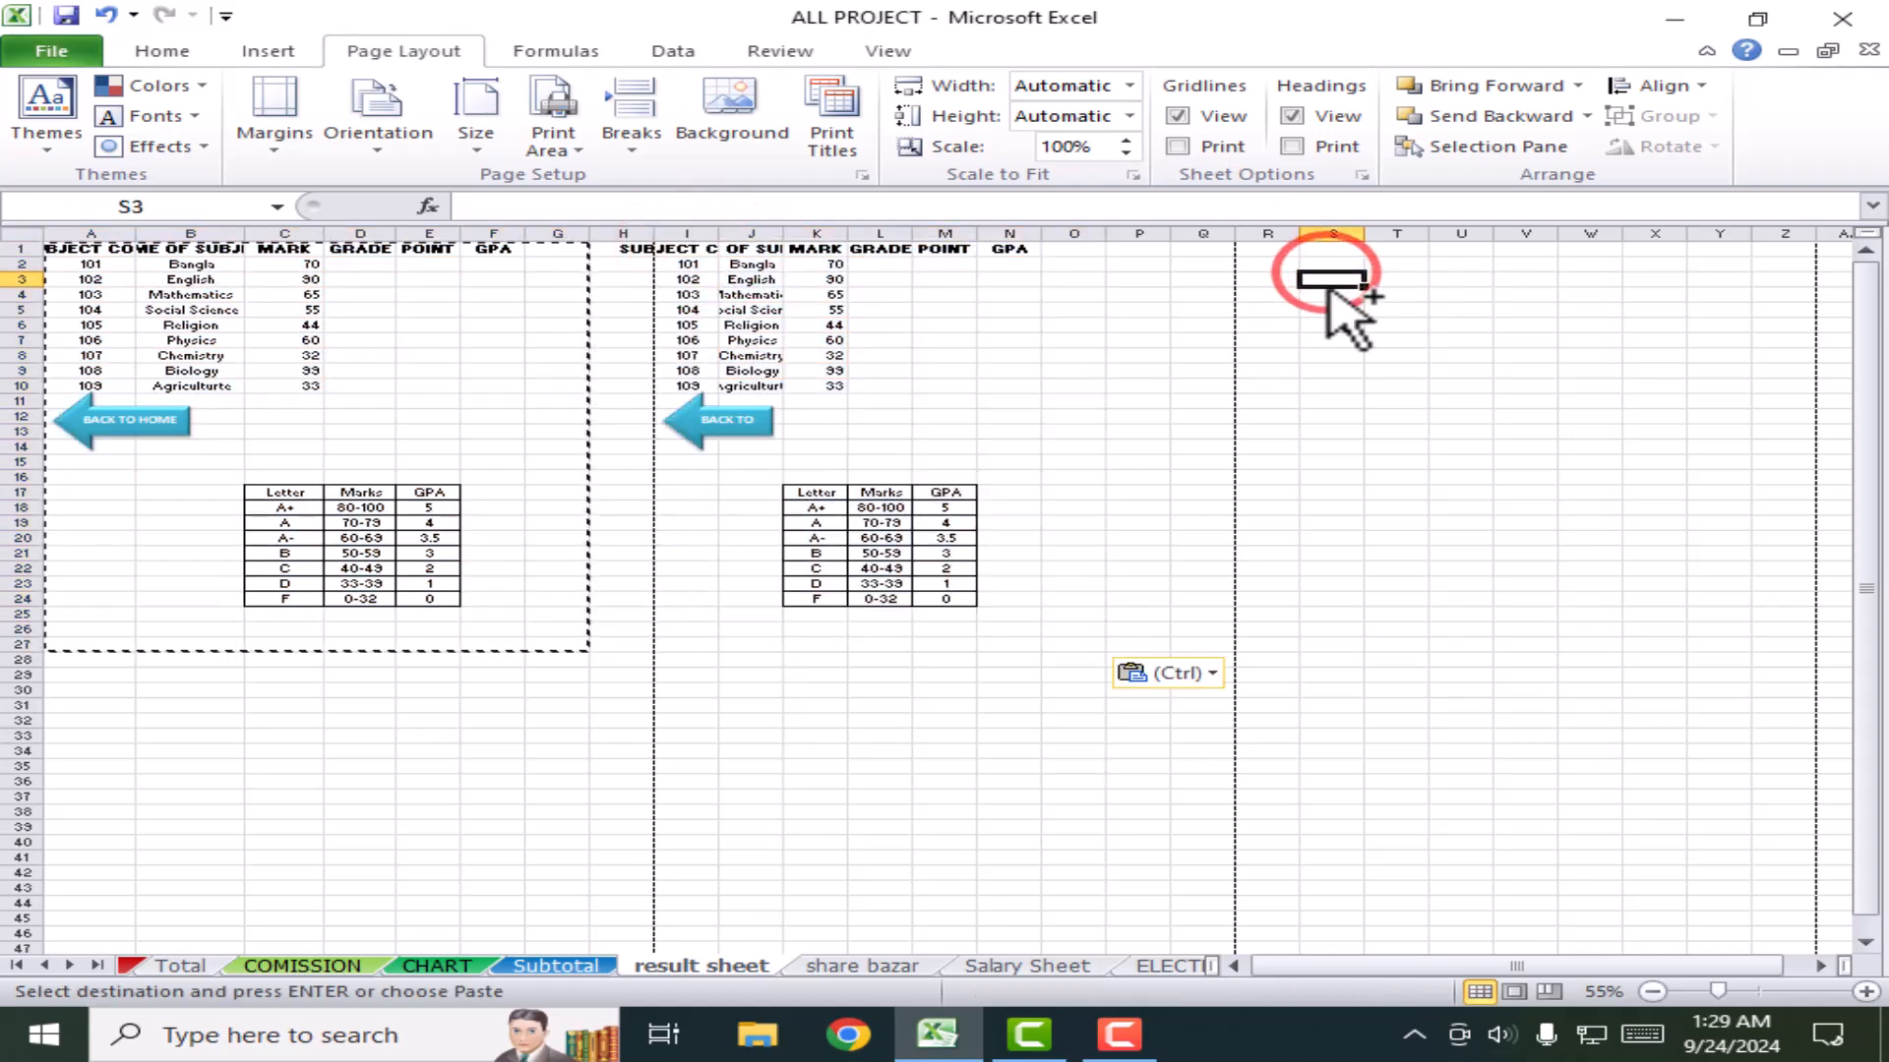
pyautogui.hotkey('ctrl', 'v')
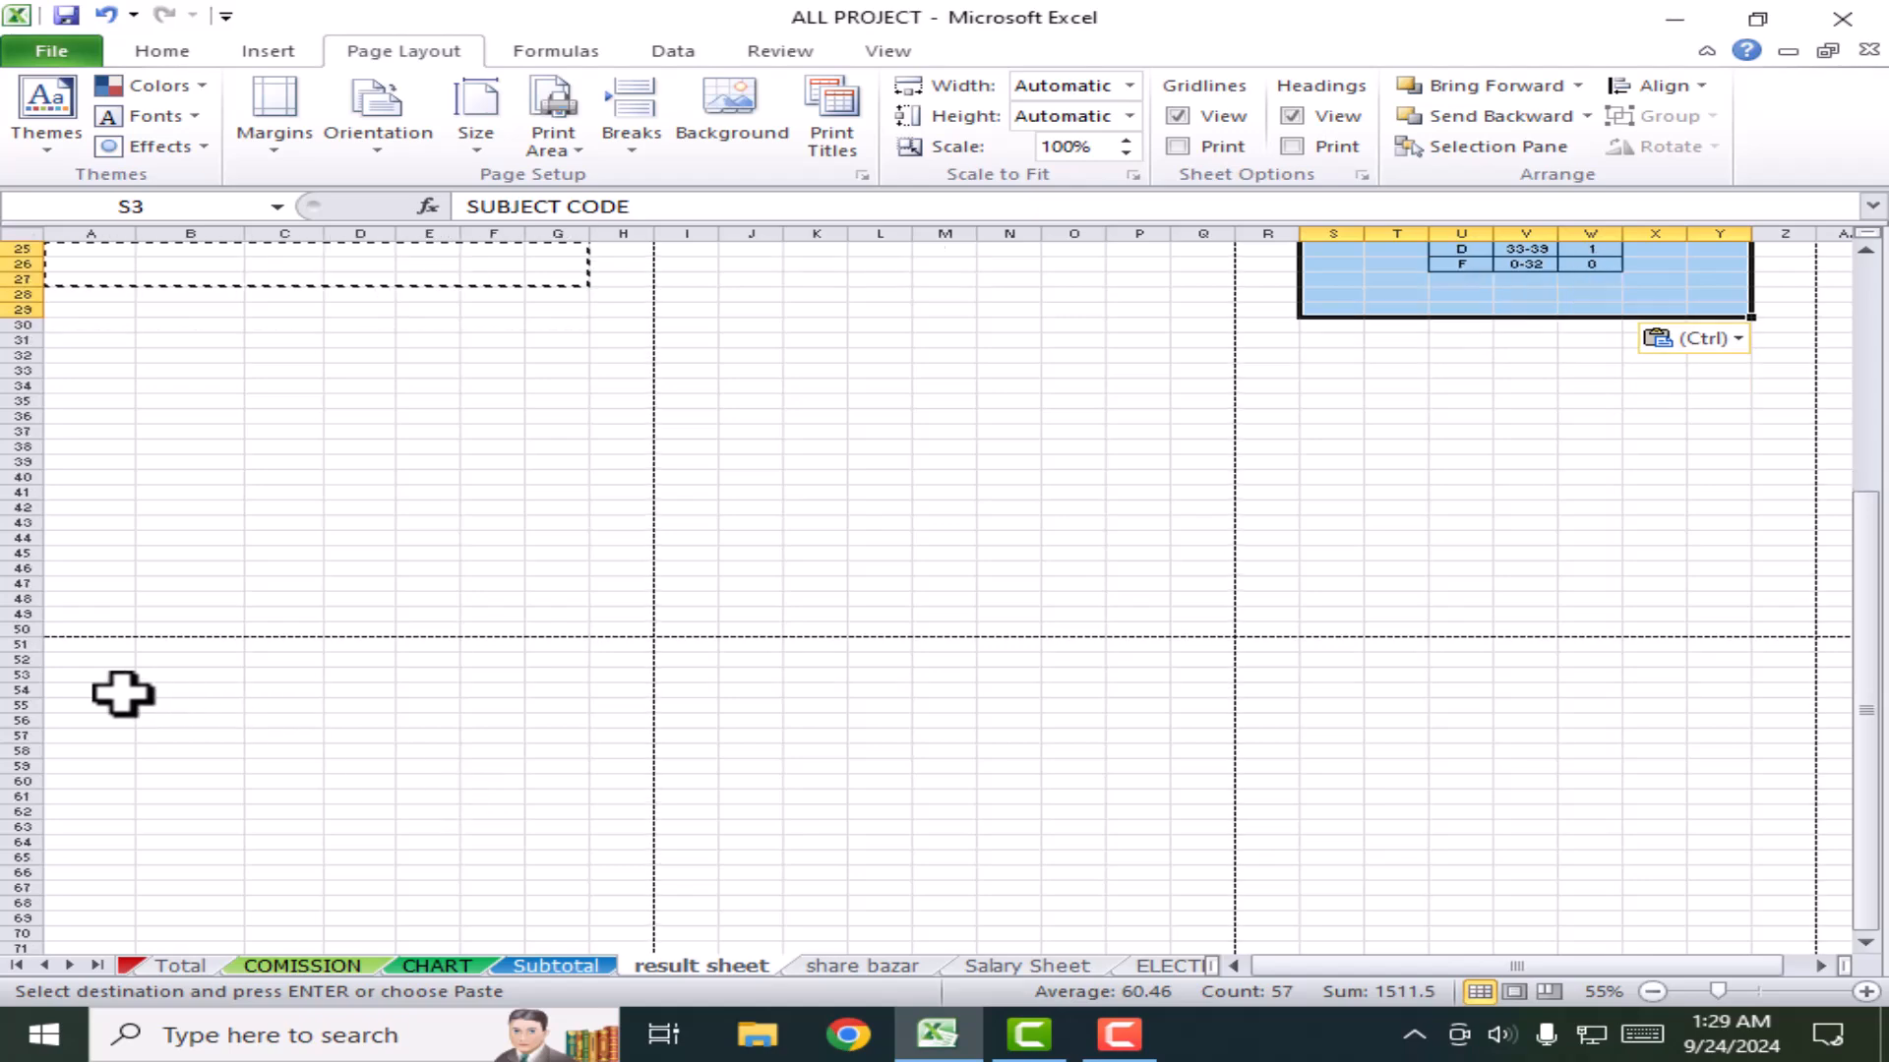
pyautogui.scroll(-1, 127, 688)
pyautogui.click(106, 689)
pyautogui.hotkey('ctrl', 'v')
pyautogui.click(750, 688)
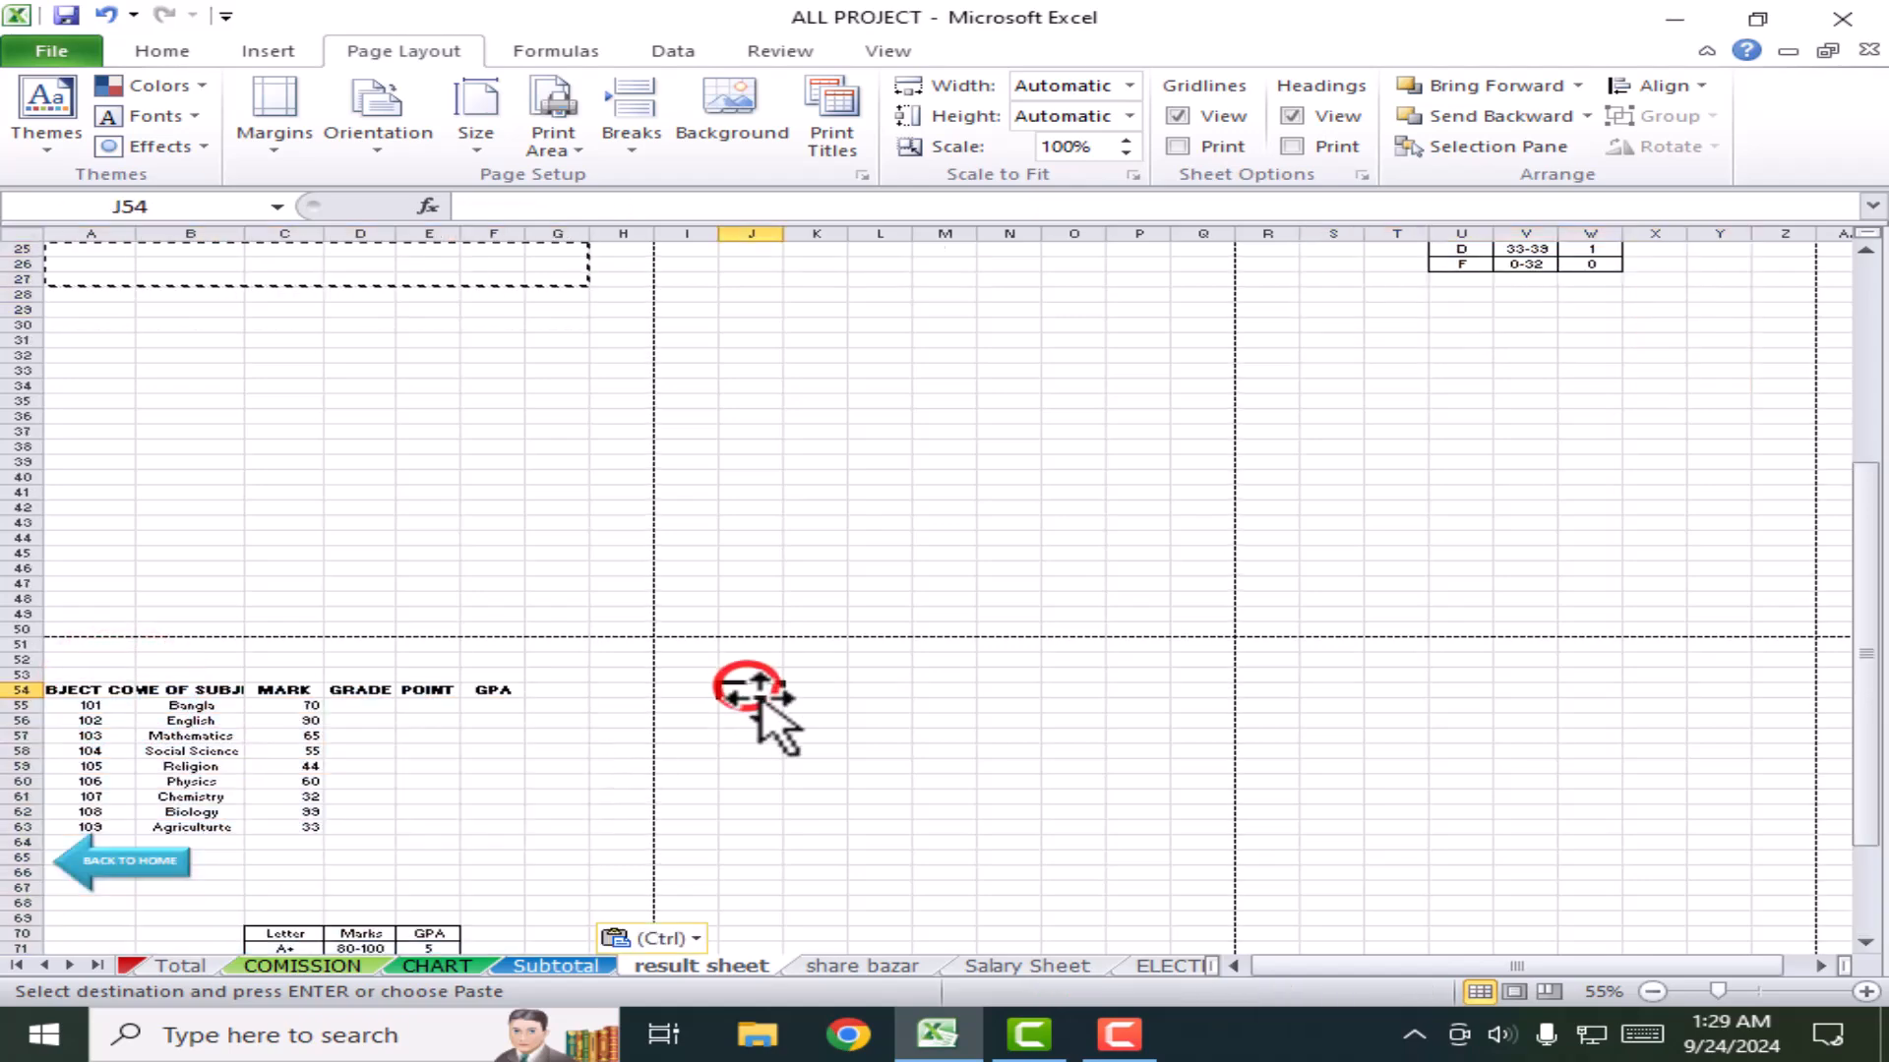
pyautogui.hotkey('ctrl', 'v')
pyautogui.keyDown('ctrl'); pyautogui.scroll(-3, 843, 725); pyautogui.keyUp('ctrl')
pyautogui.keyDown('ctrl'); pyautogui.scroll(2, 843, 725); pyautogui.keyUp('ctrl')
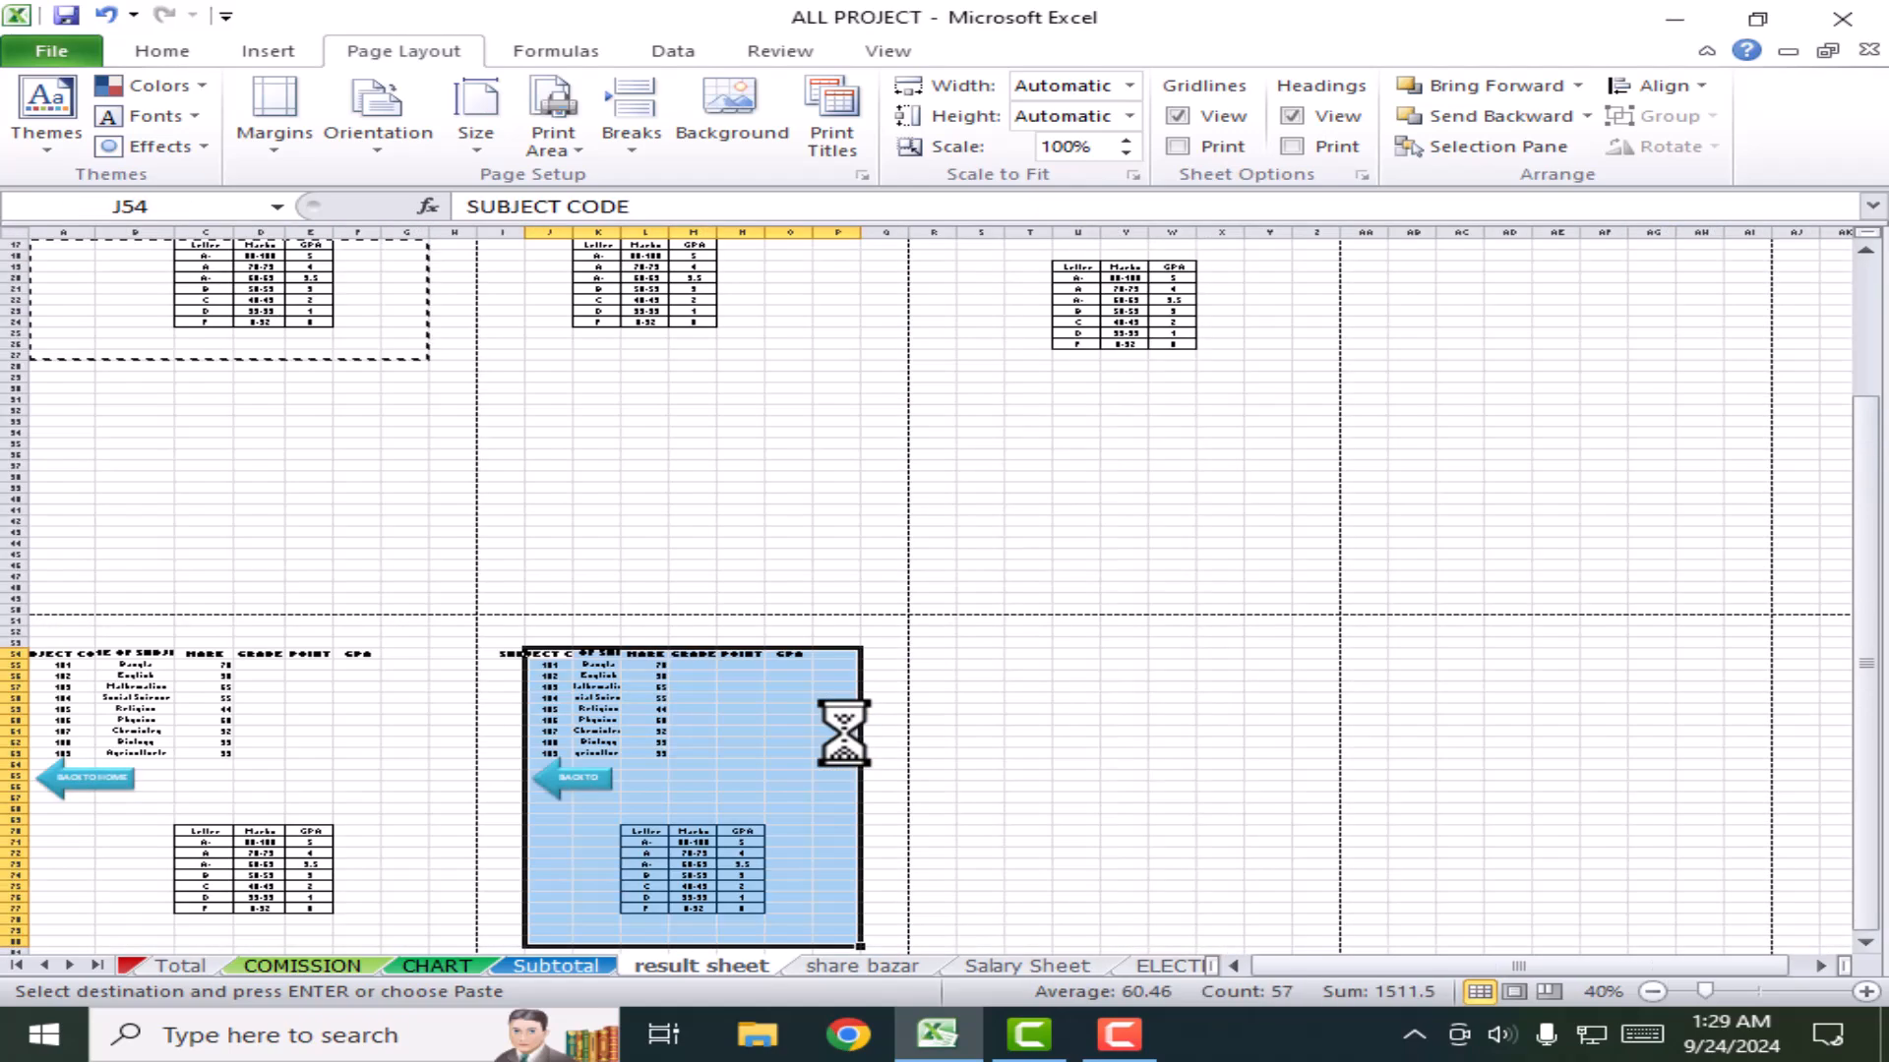
pyautogui.click(356, 498)
# Step: Click through cells on the result sheet to review the pasted copies
pyautogui.keyDown('ctrl'); pyautogui.scroll(3, 531, 620); pyautogui.keyUp('ctrl')
pyautogui.keyDown('ctrl'); pyautogui.scroll(-5, 531, 619); pyautogui.keyUp('ctrl')
pyautogui.keyDown('ctrl'); pyautogui.scroll(1, 531, 621); pyautogui.keyUp('ctrl')
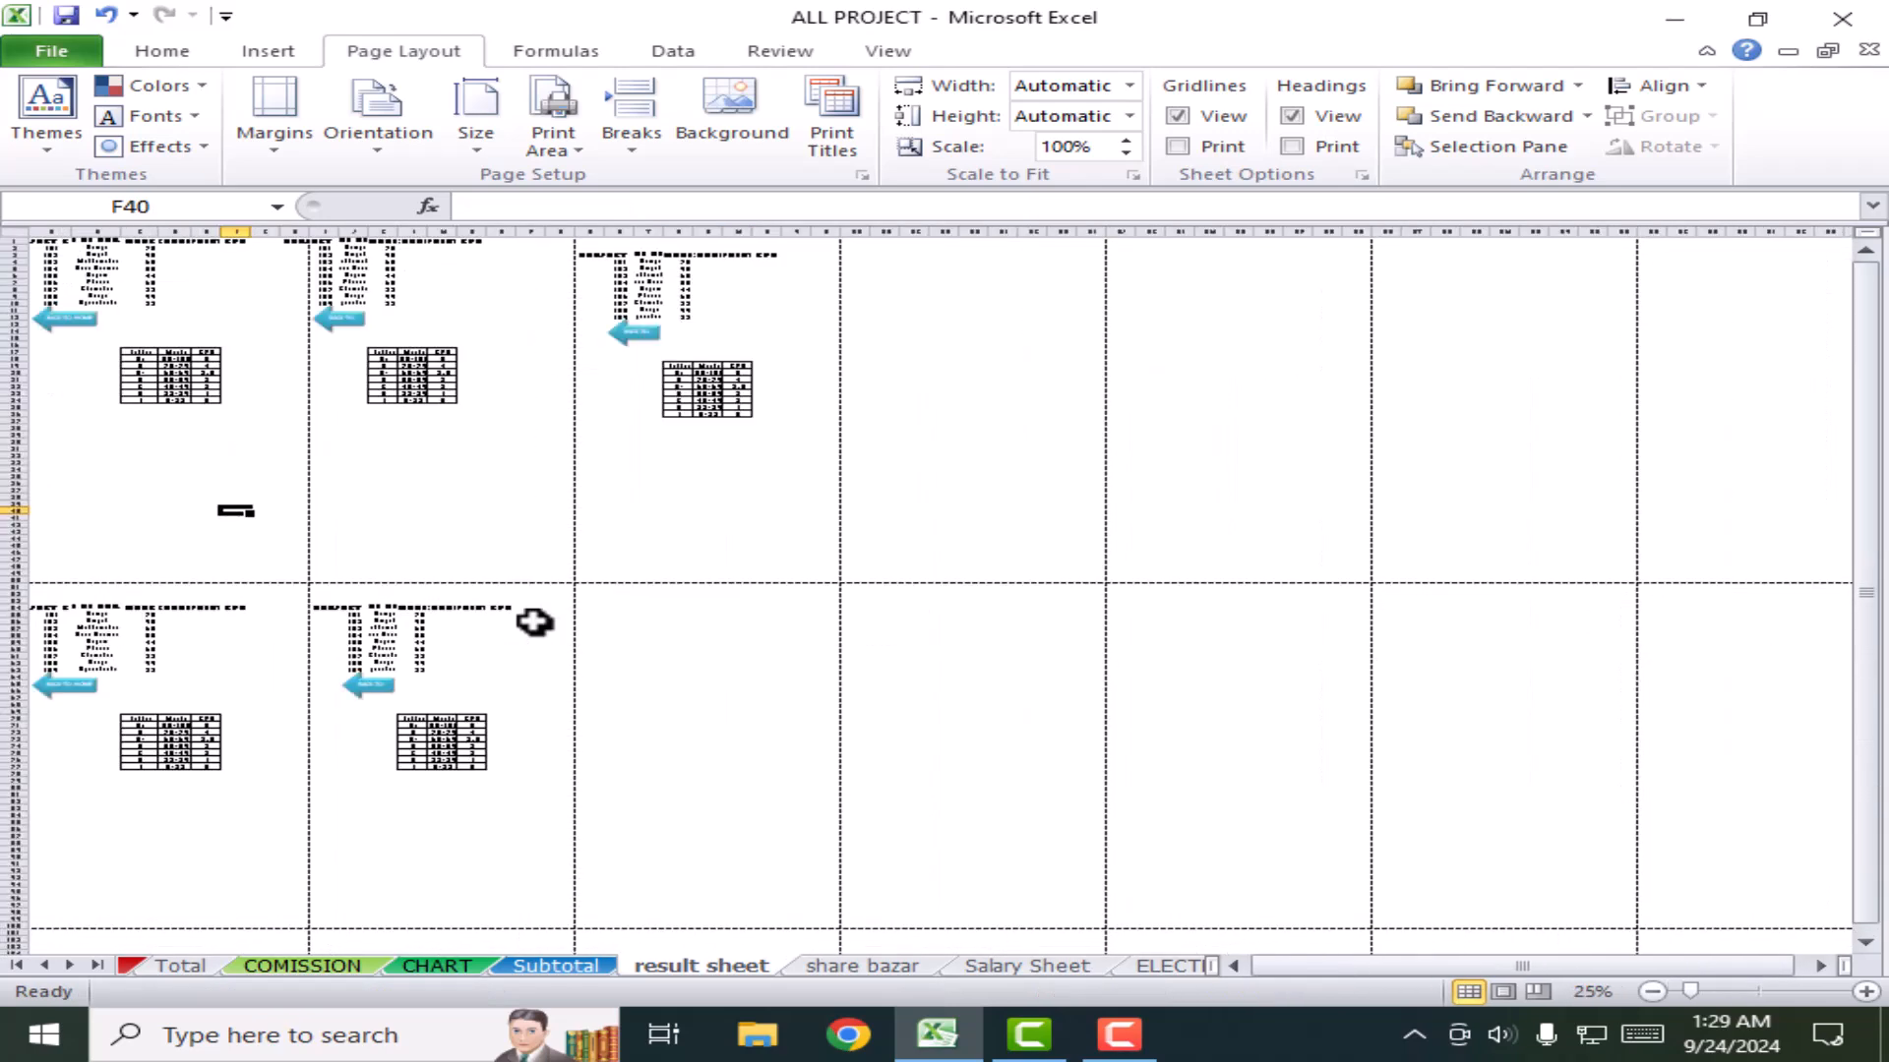
pyautogui.click(232, 433)
pyautogui.click(396, 430)
pyautogui.click(728, 464)
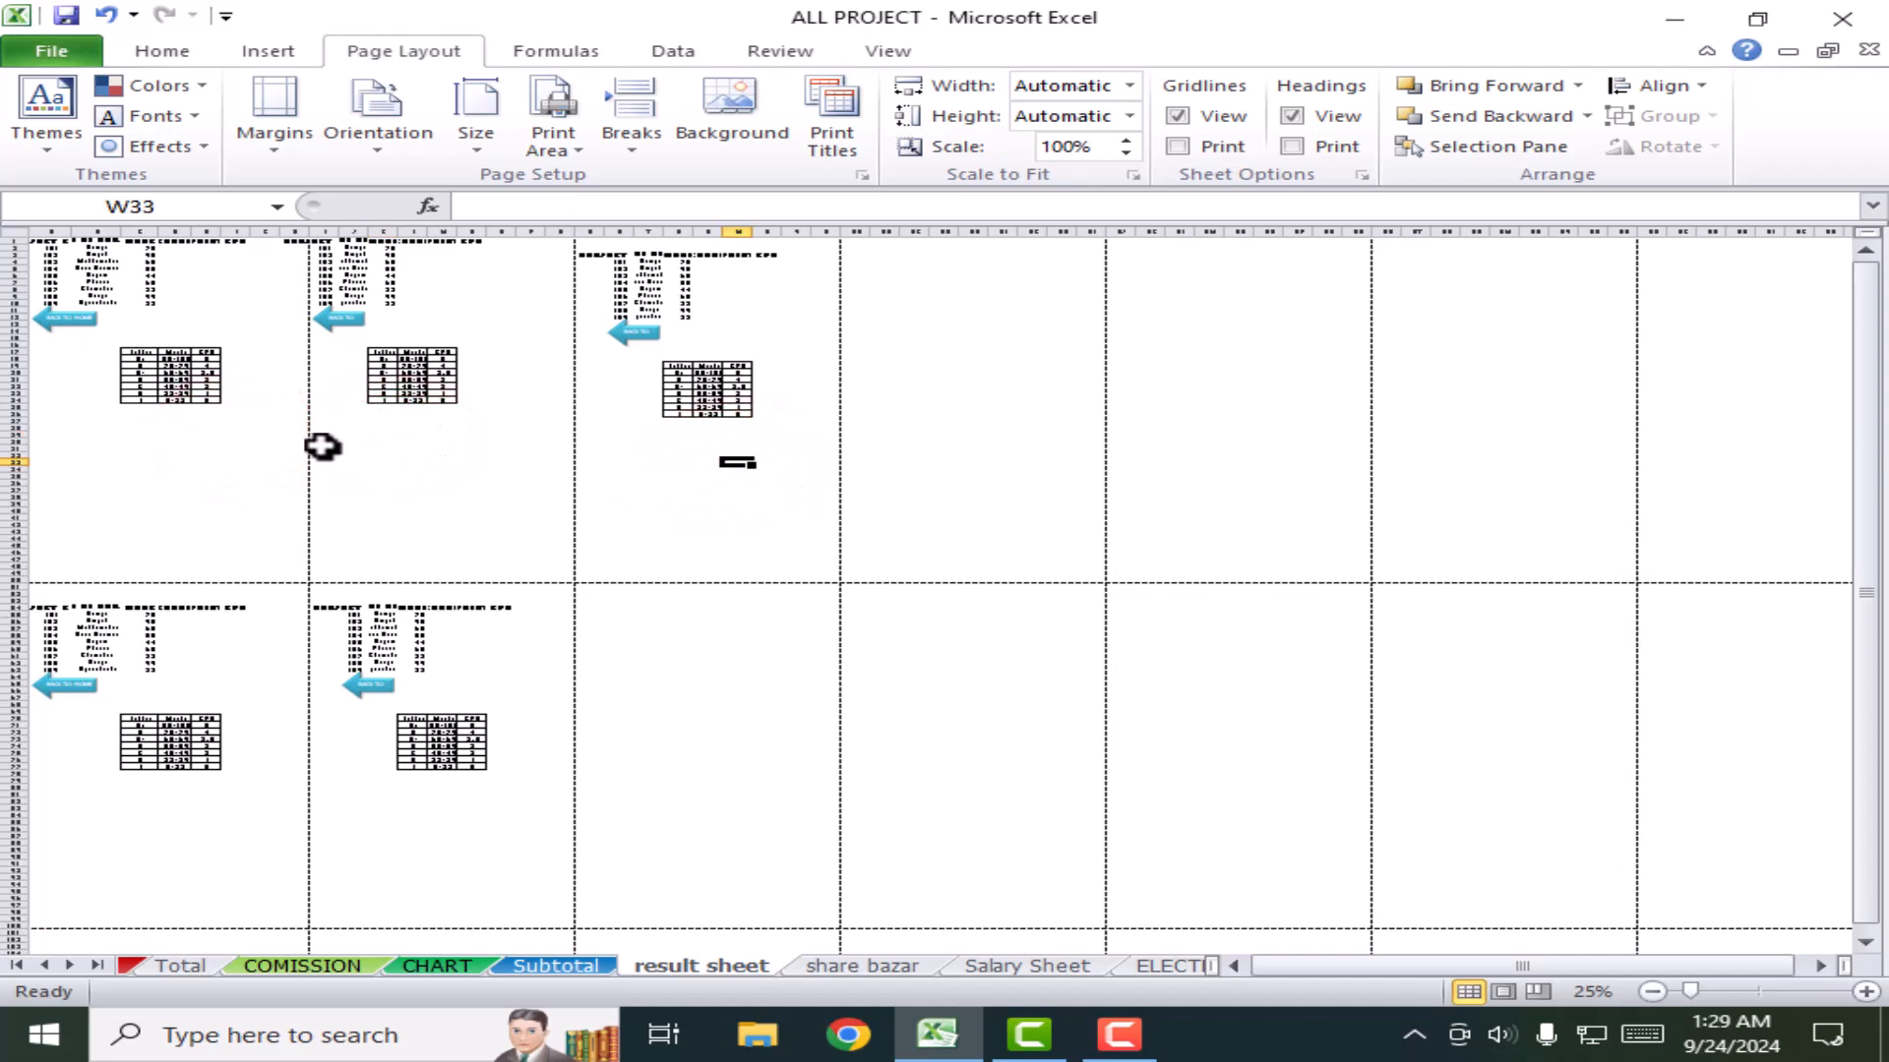
pyautogui.click(421, 451)
pyautogui.click(182, 455)
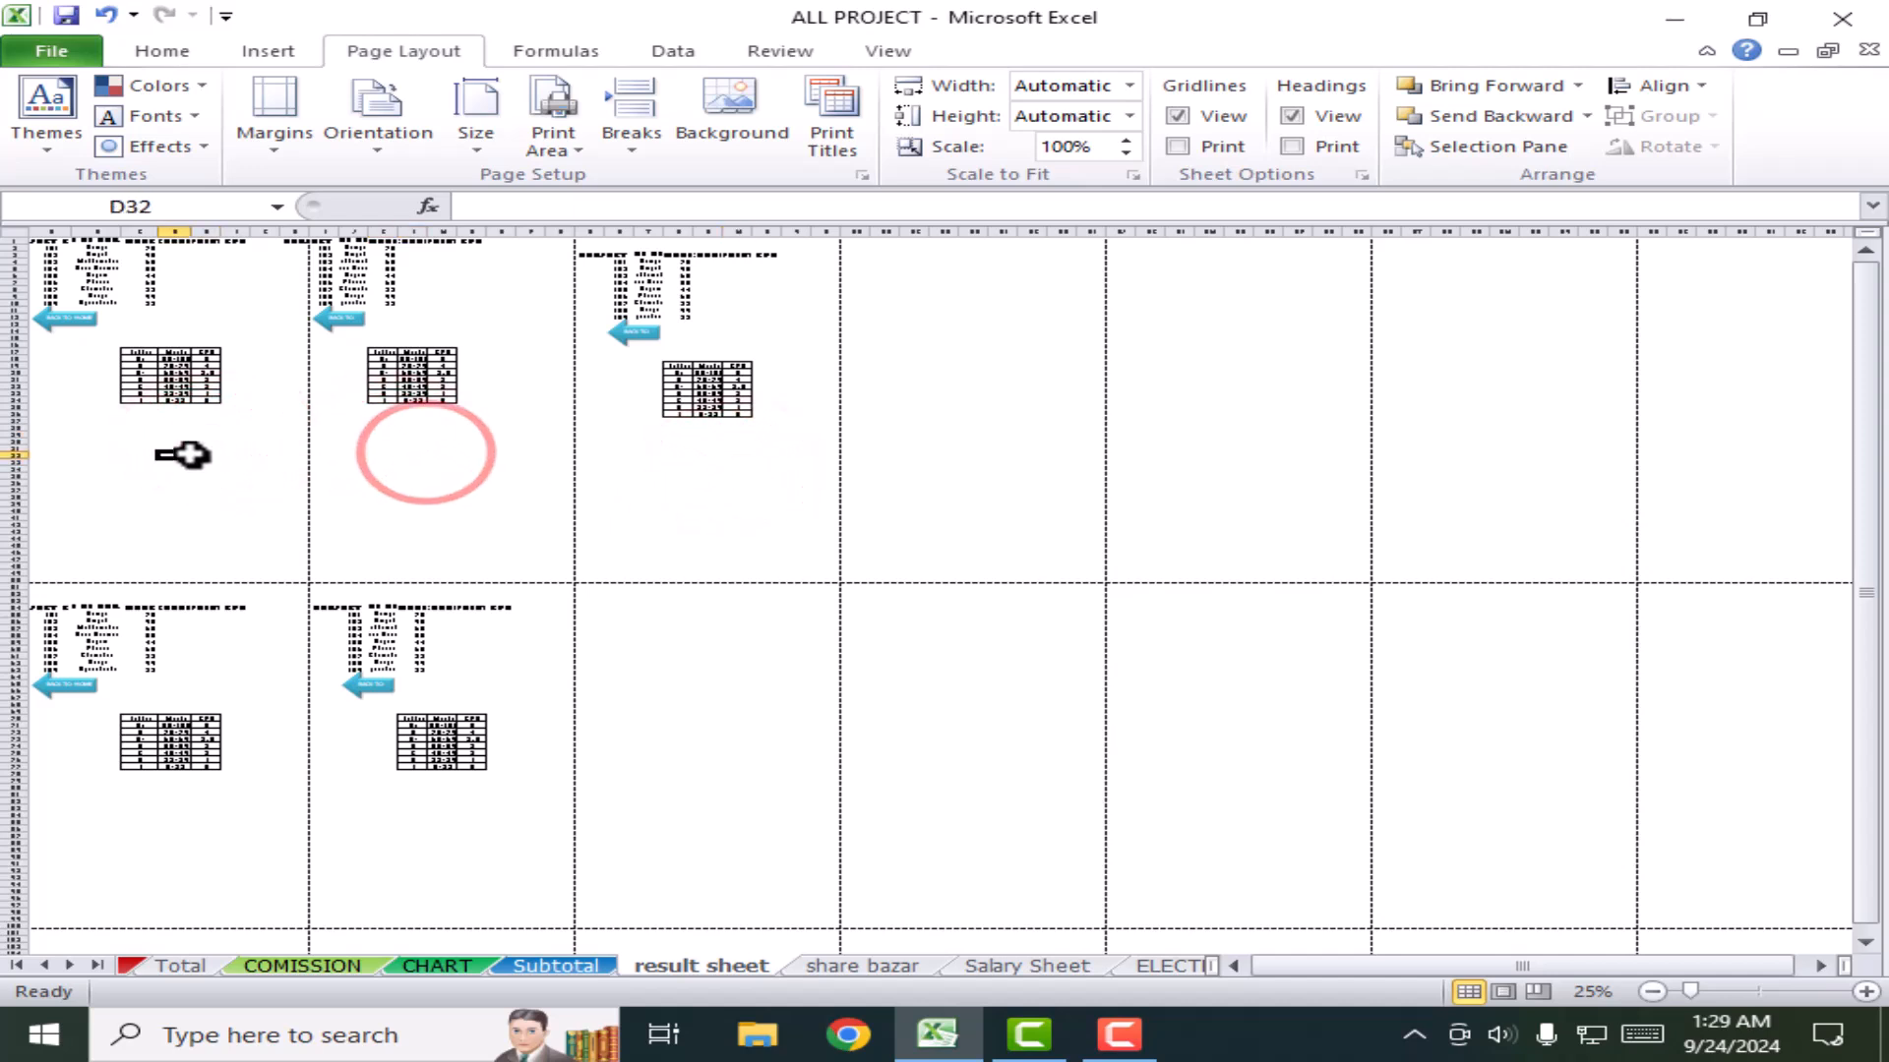
pyautogui.click(180, 676)
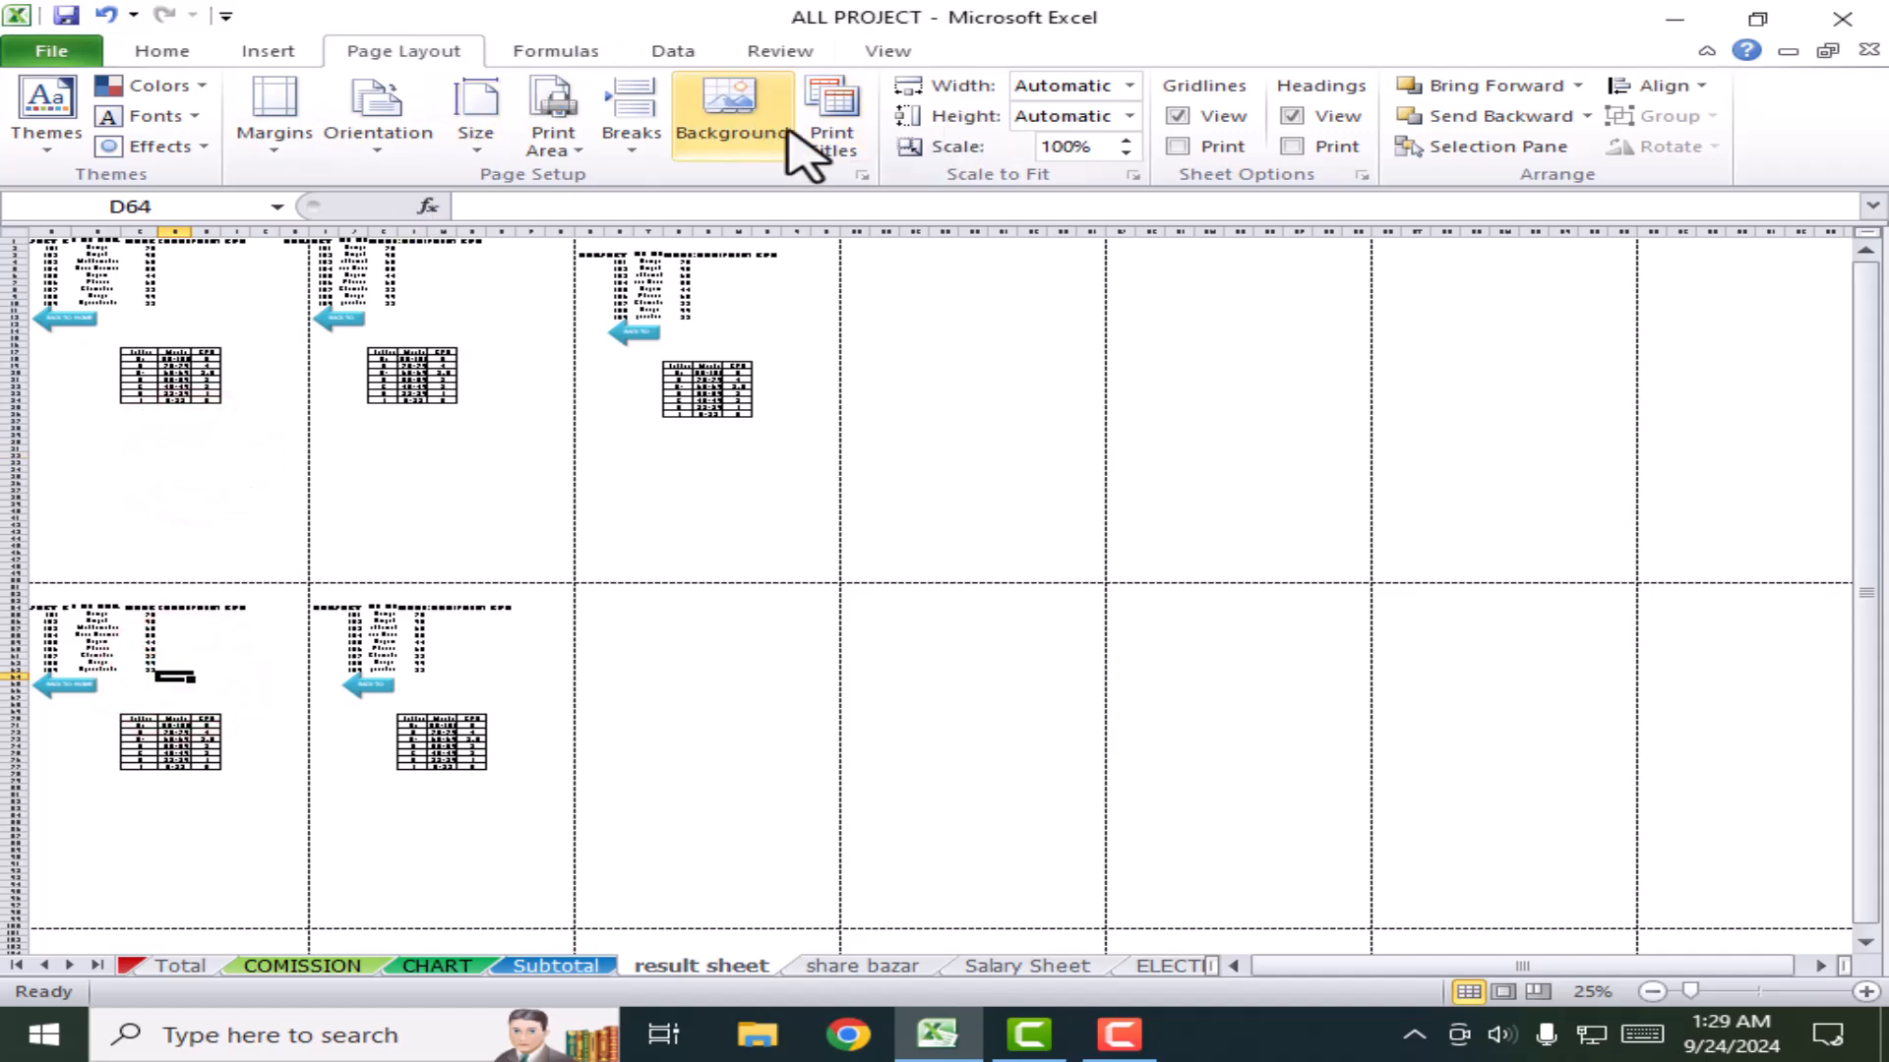
pyautogui.click(834, 120)
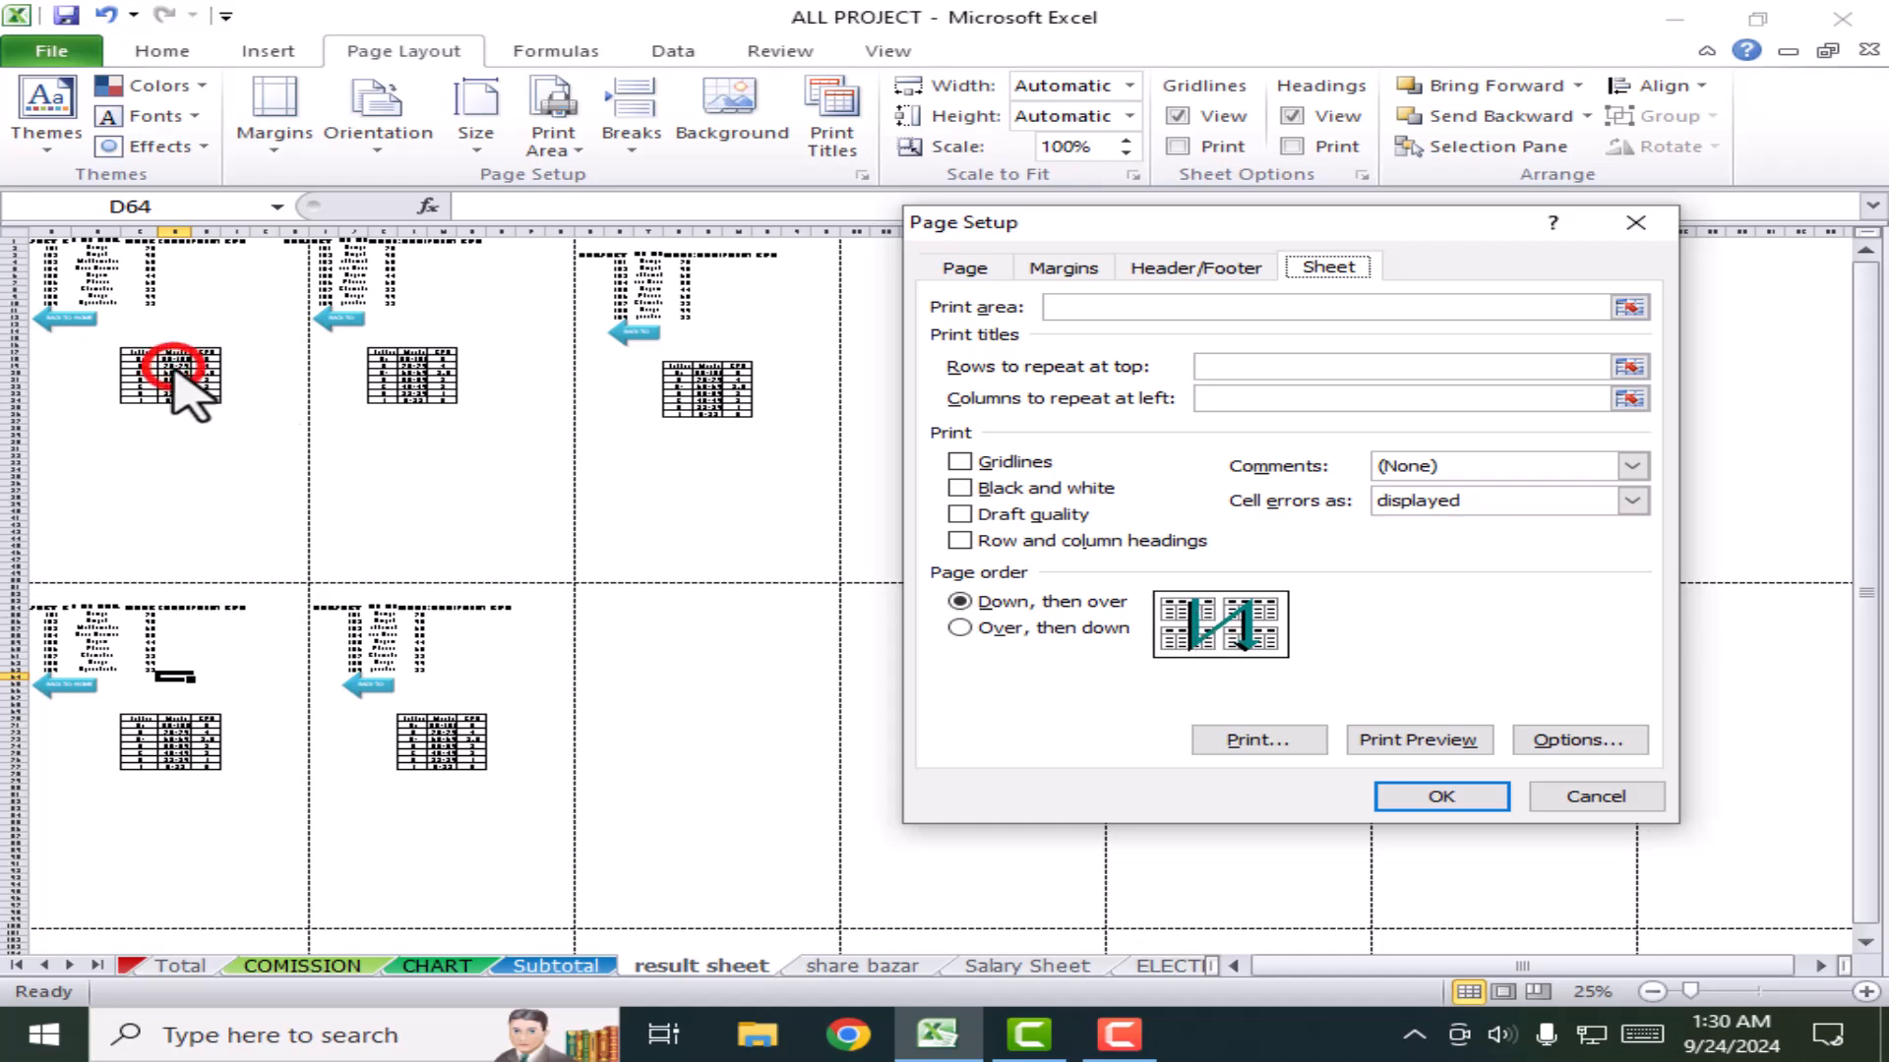
pyautogui.click(177, 641)
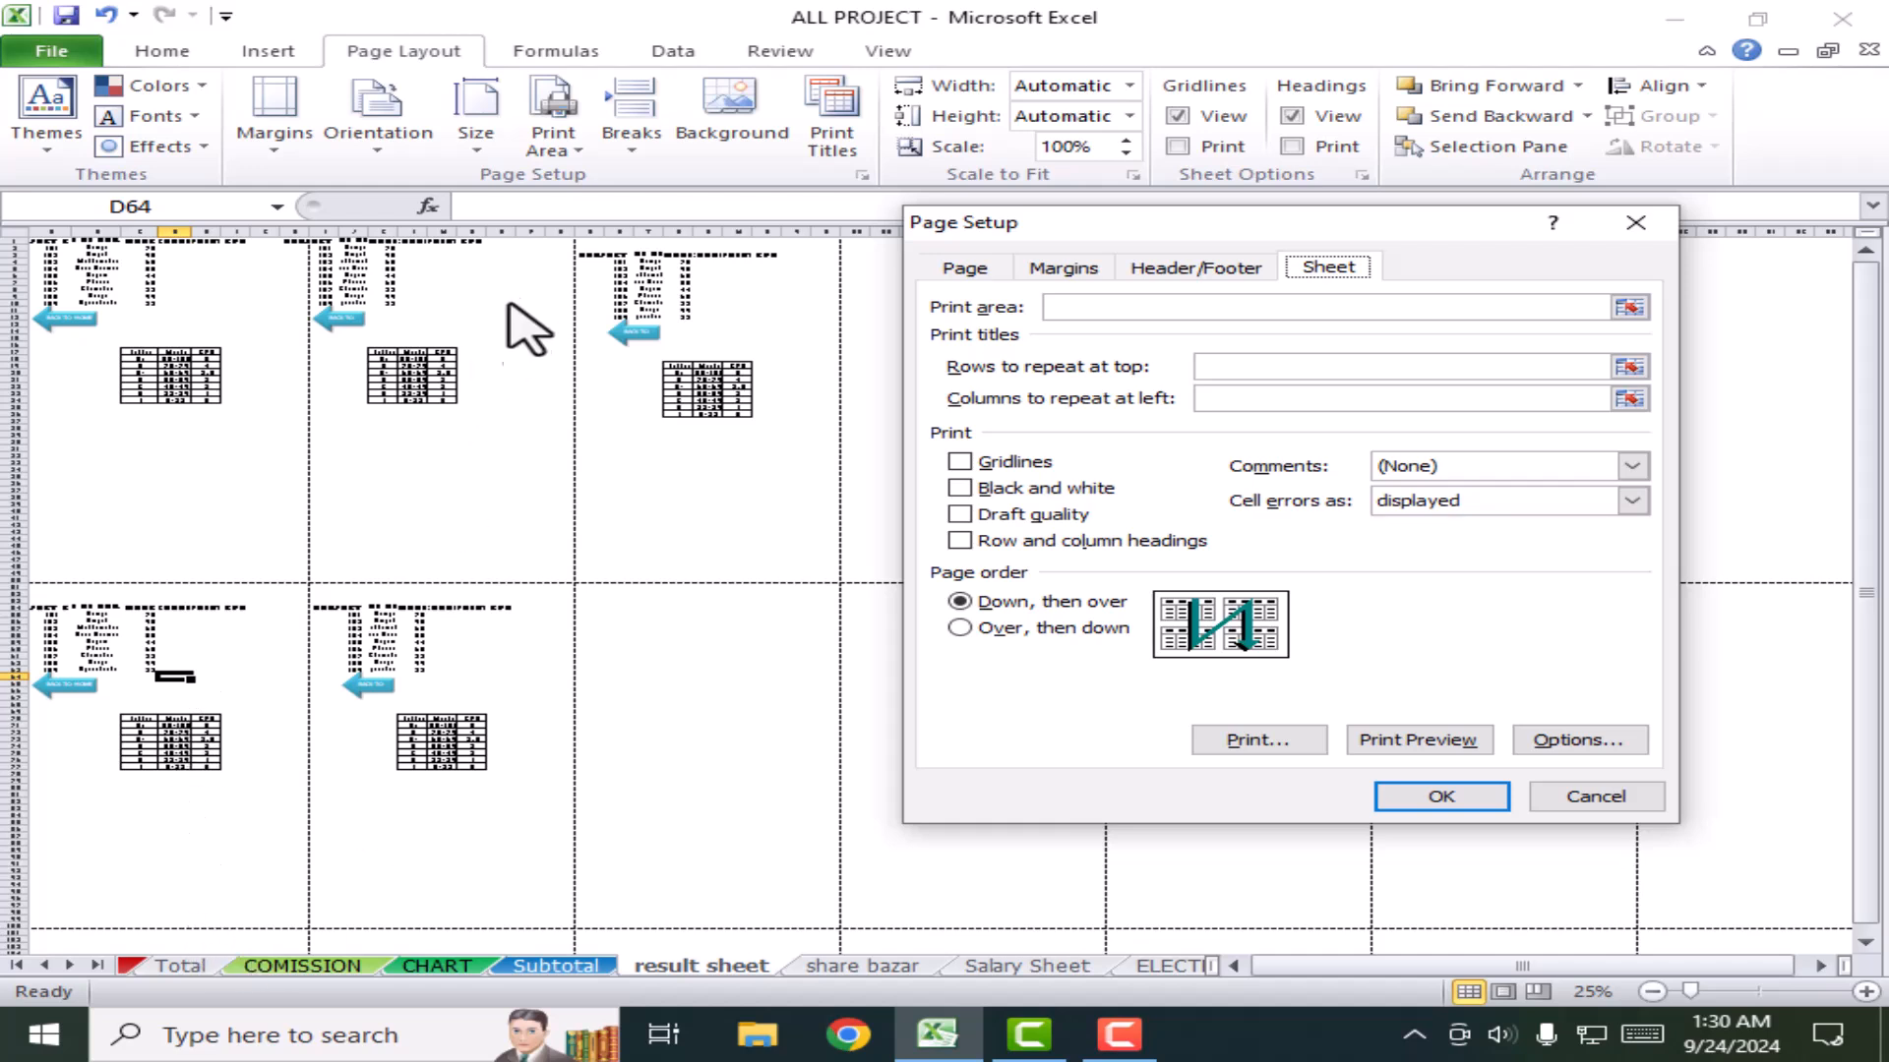
pyautogui.click(984, 627)
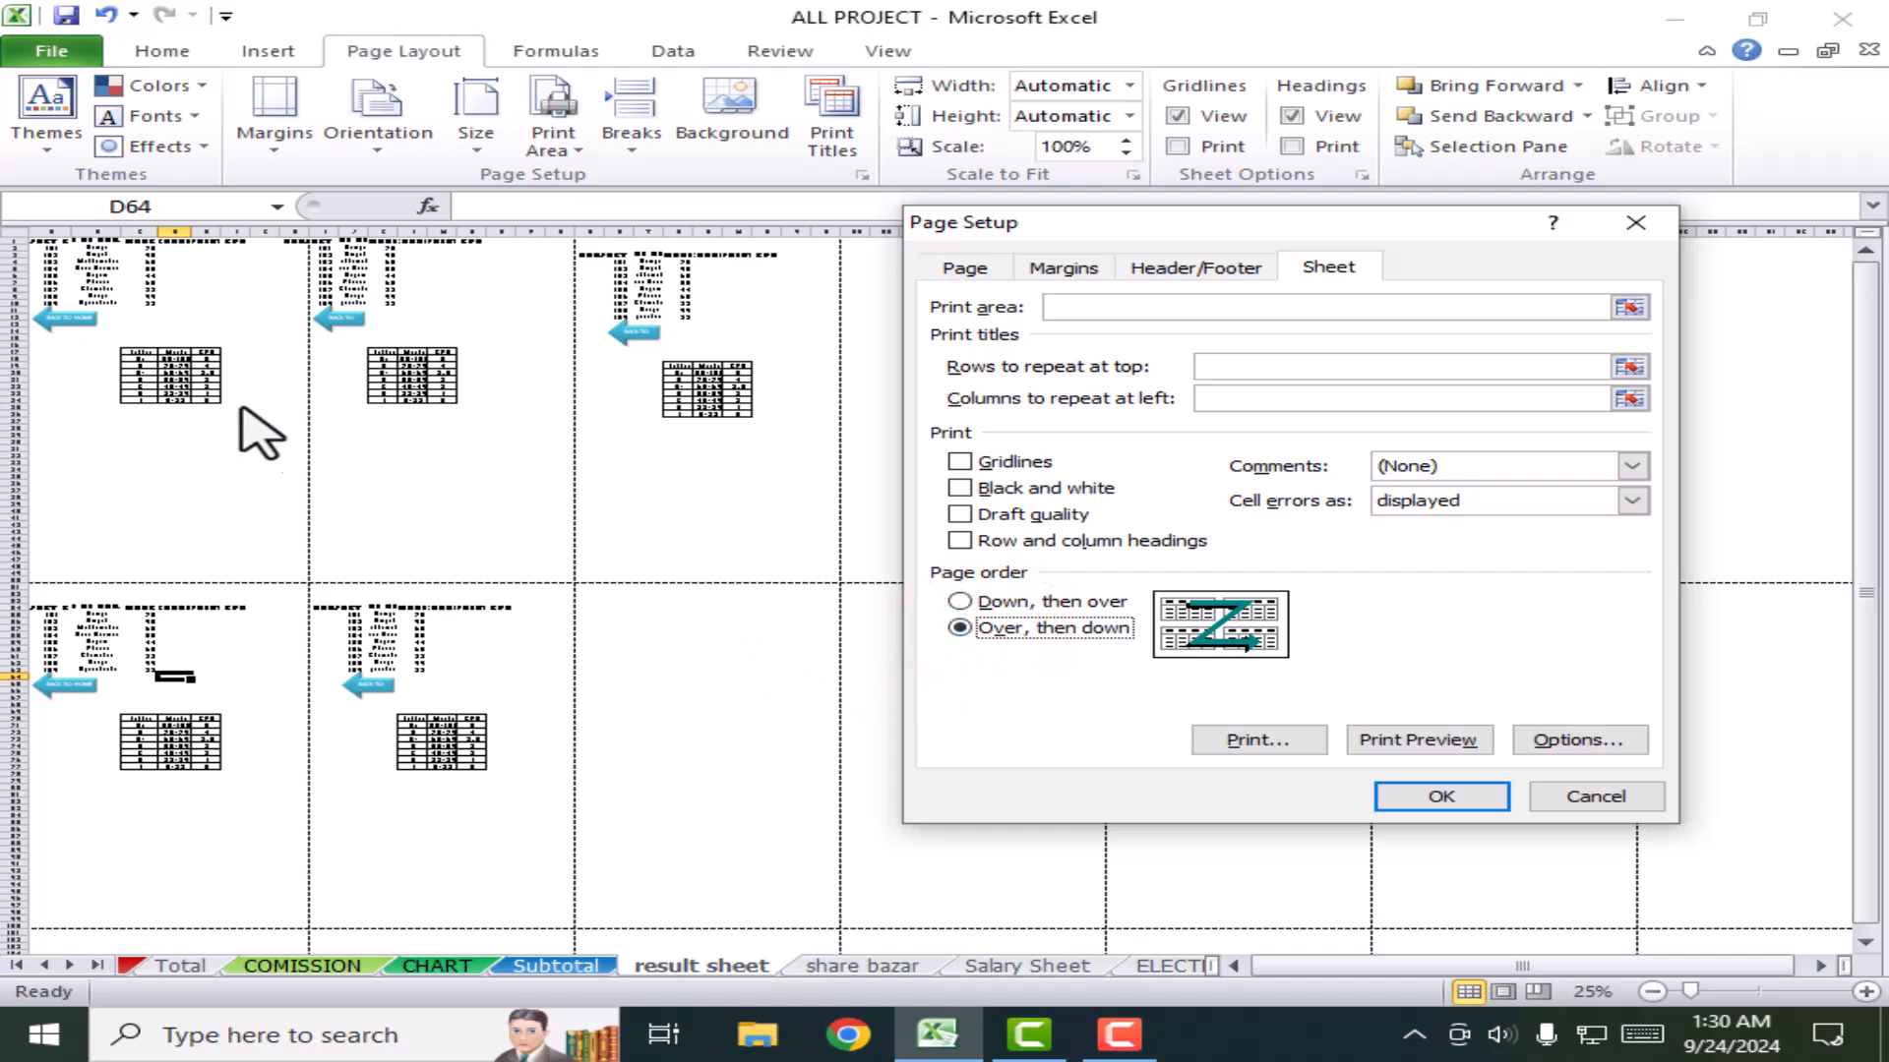
pyautogui.click(147, 384)
pyautogui.click(485, 391)
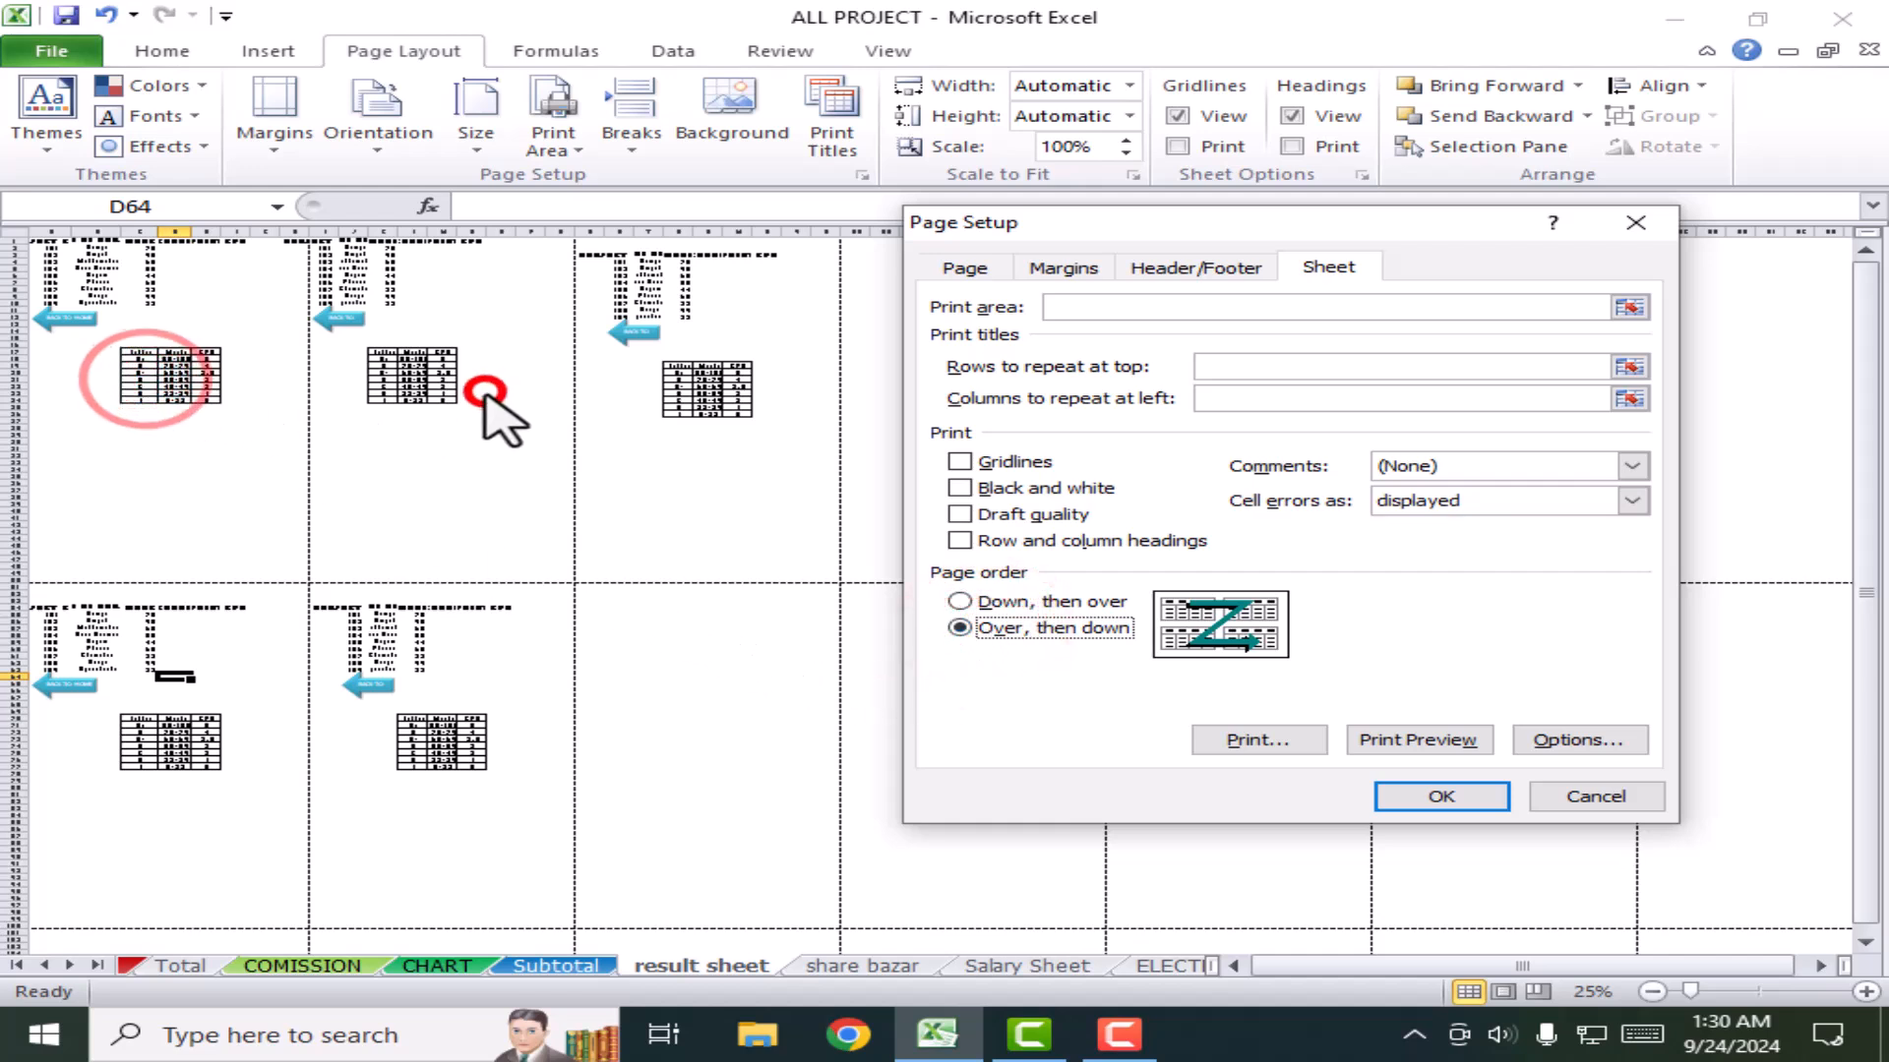
pyautogui.click(677, 394)
pyautogui.click(138, 713)
pyautogui.click(384, 710)
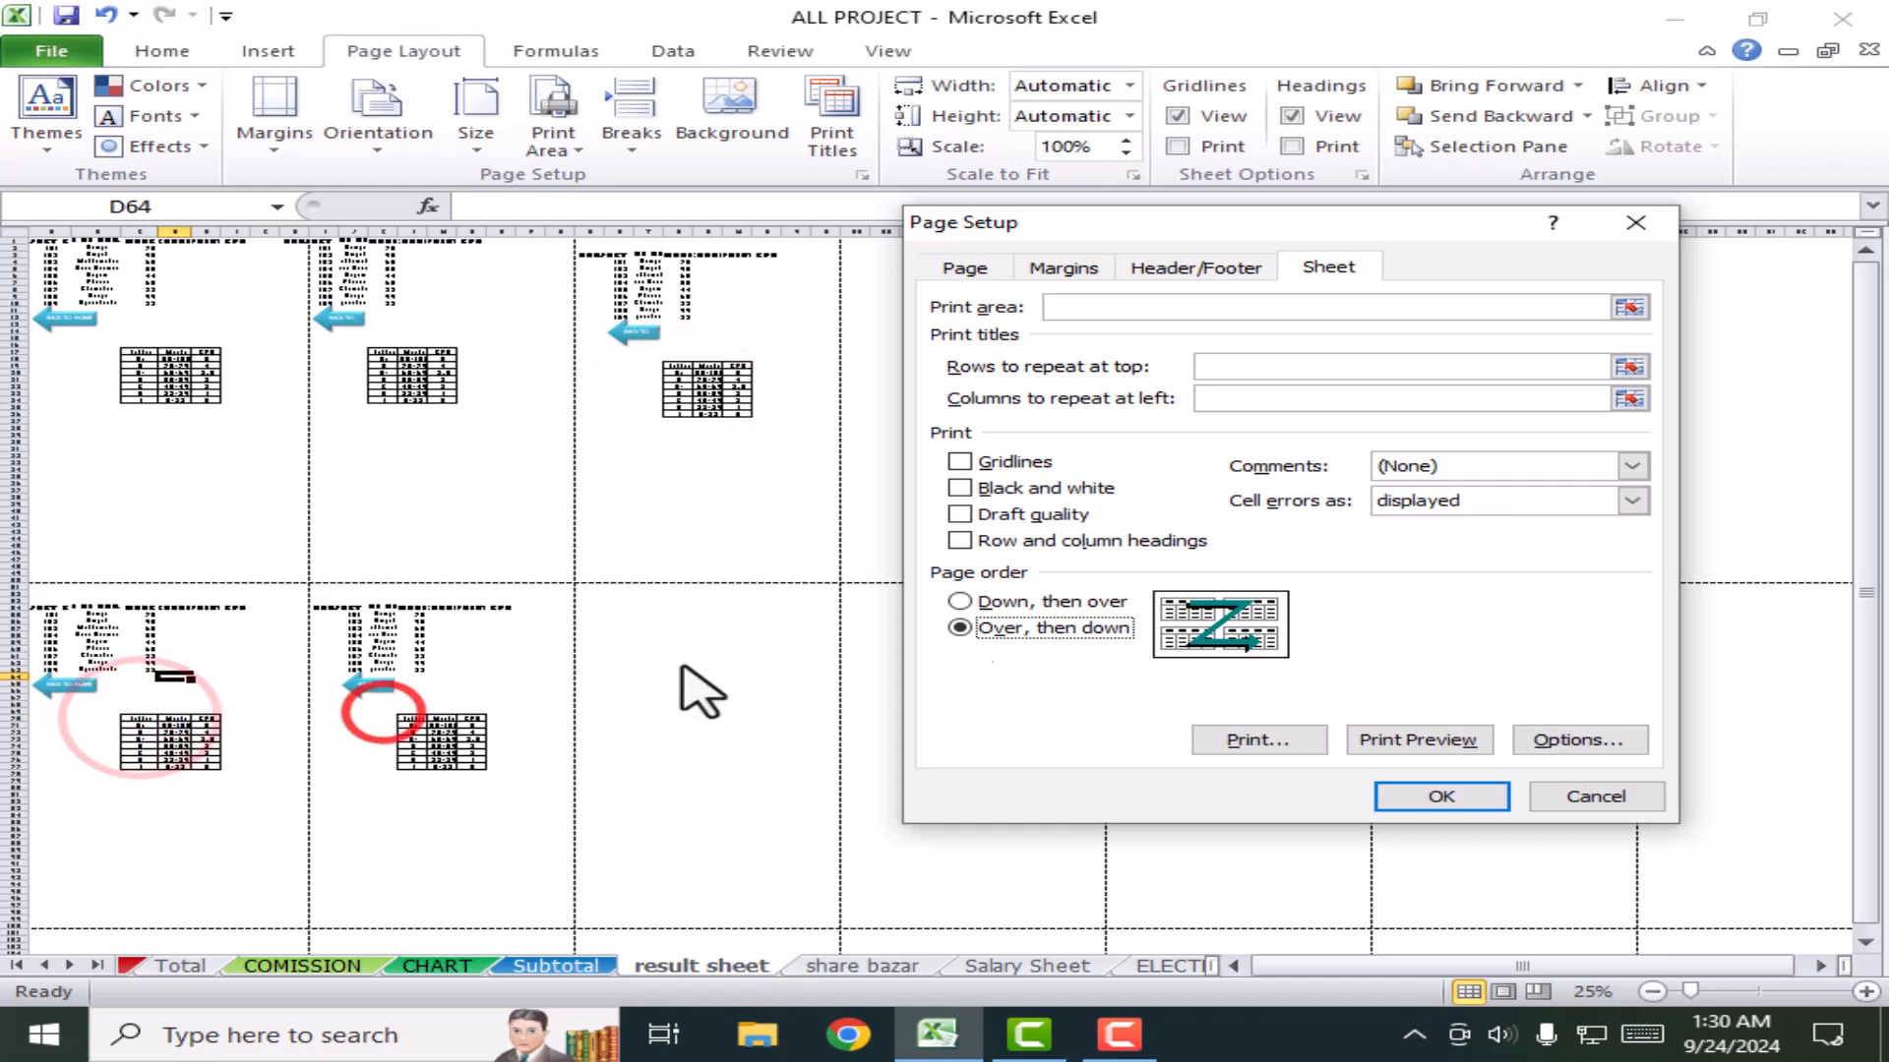
pyautogui.click(1595, 796)
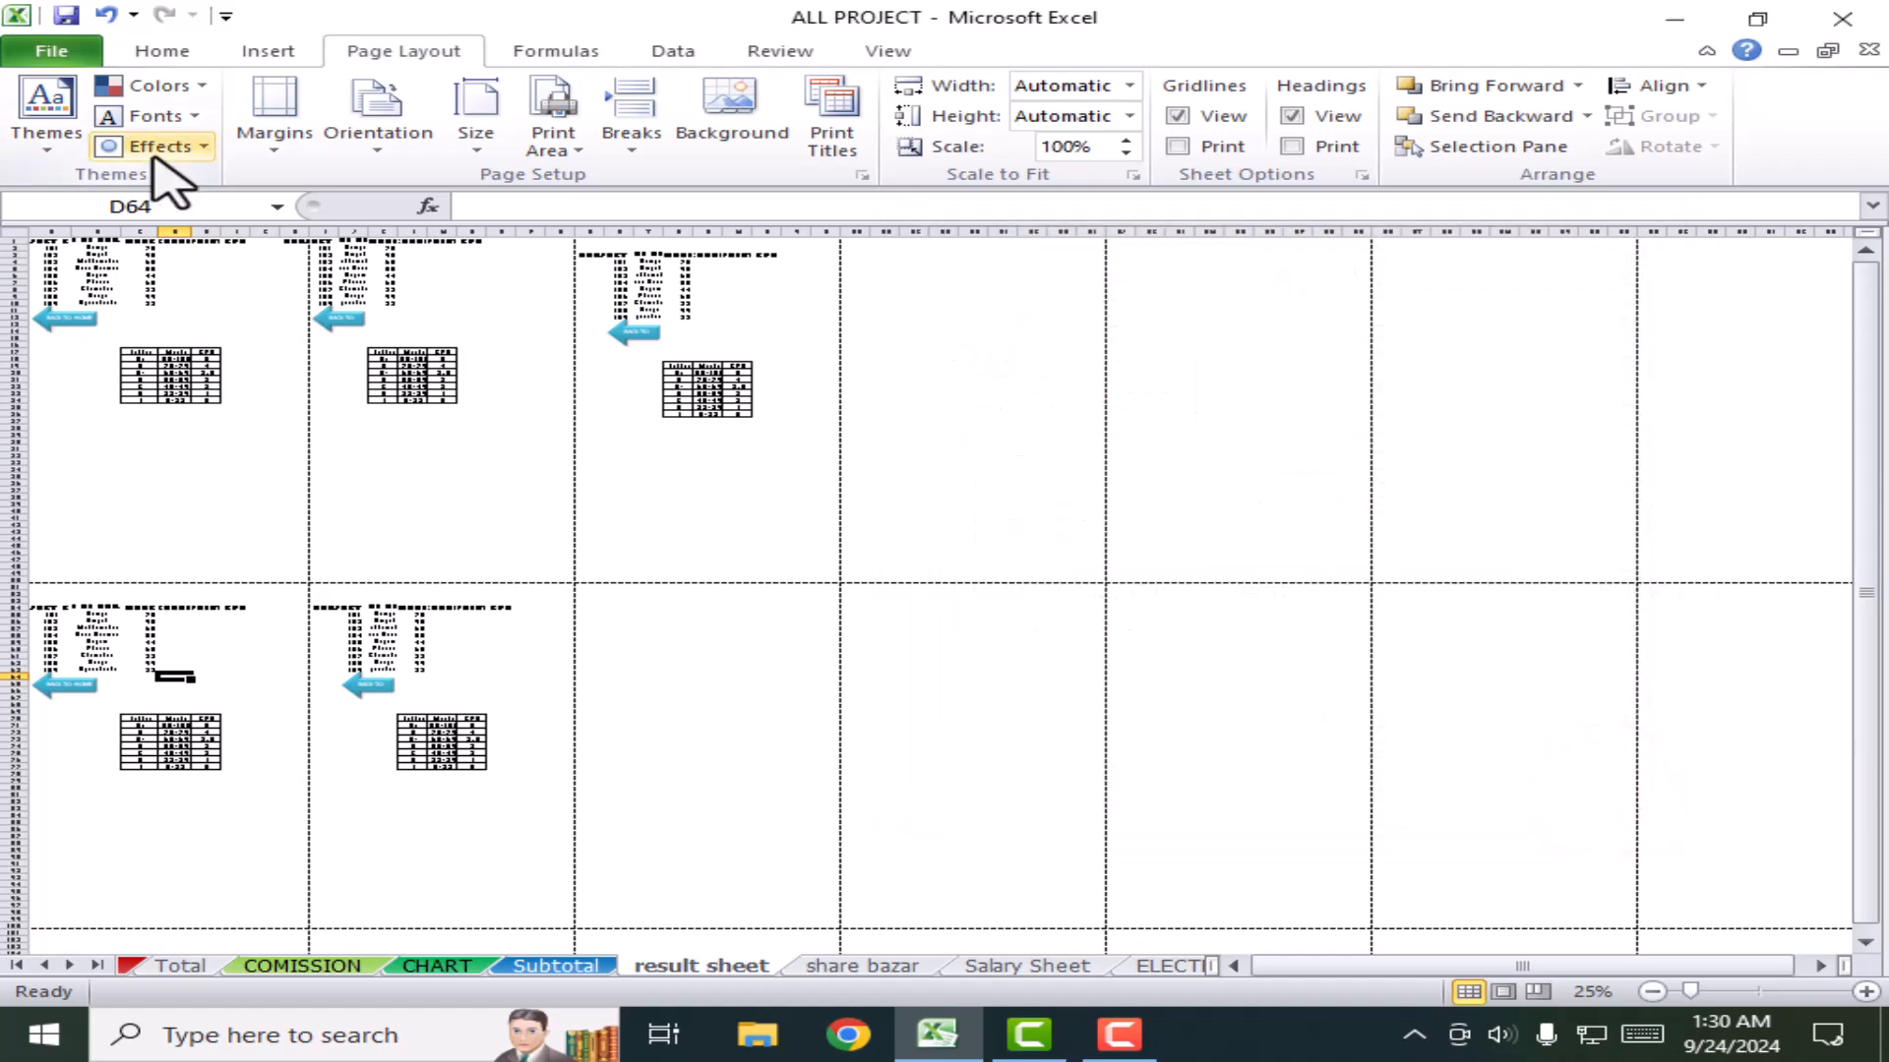
pyautogui.click(65, 57)
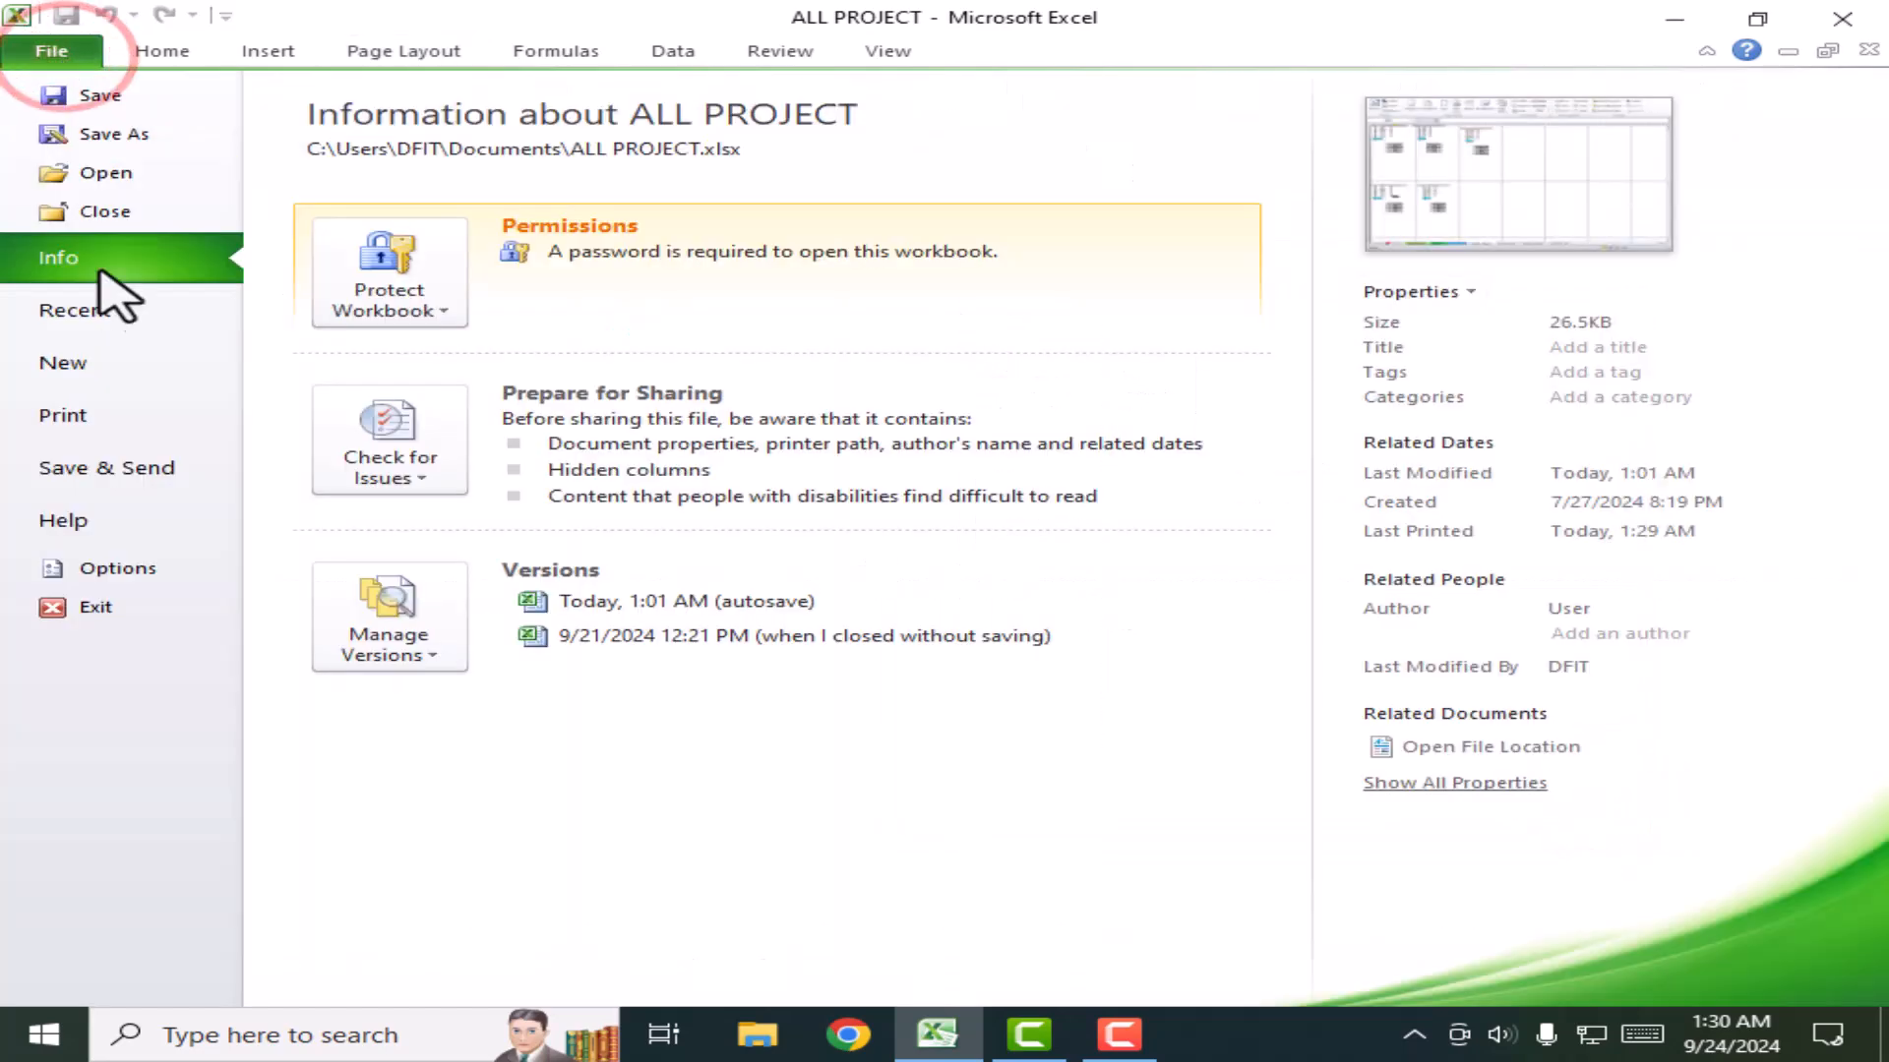
pyautogui.click(101, 421)
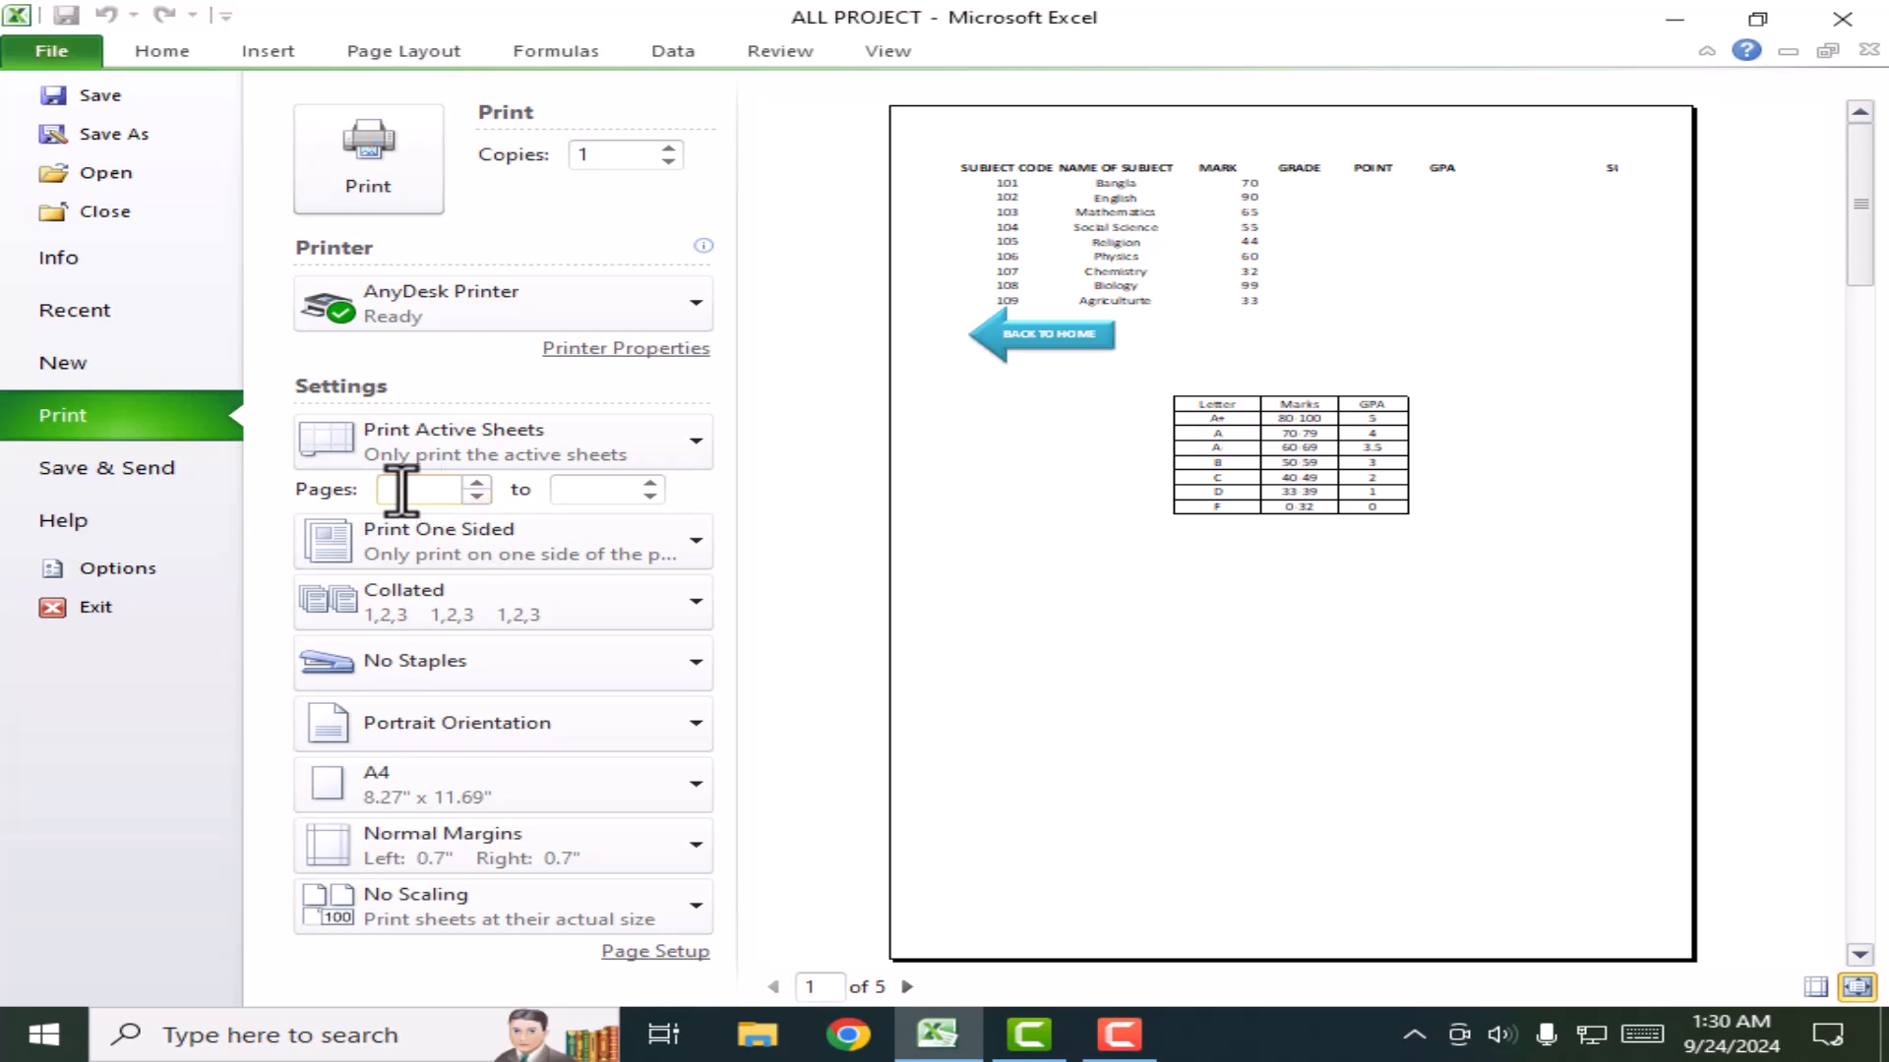
pyautogui.click(477, 489)
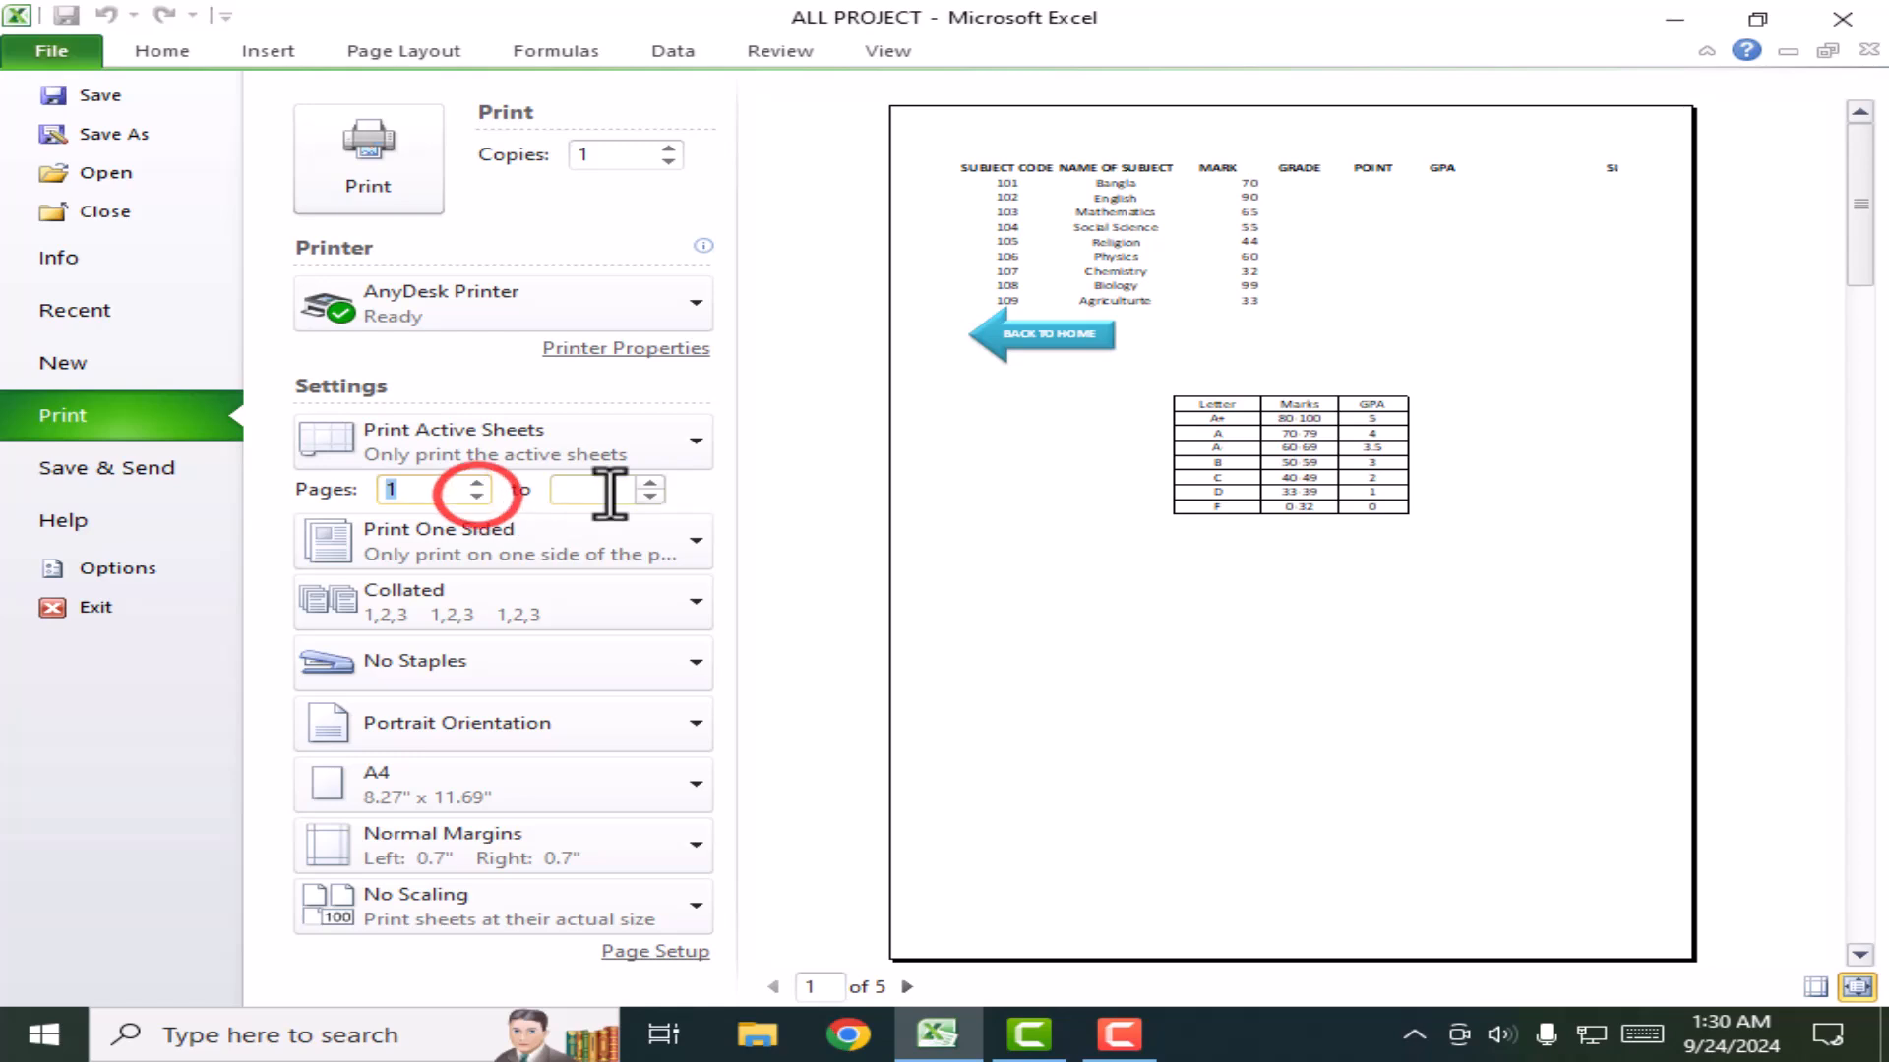
pyautogui.click(649, 484)
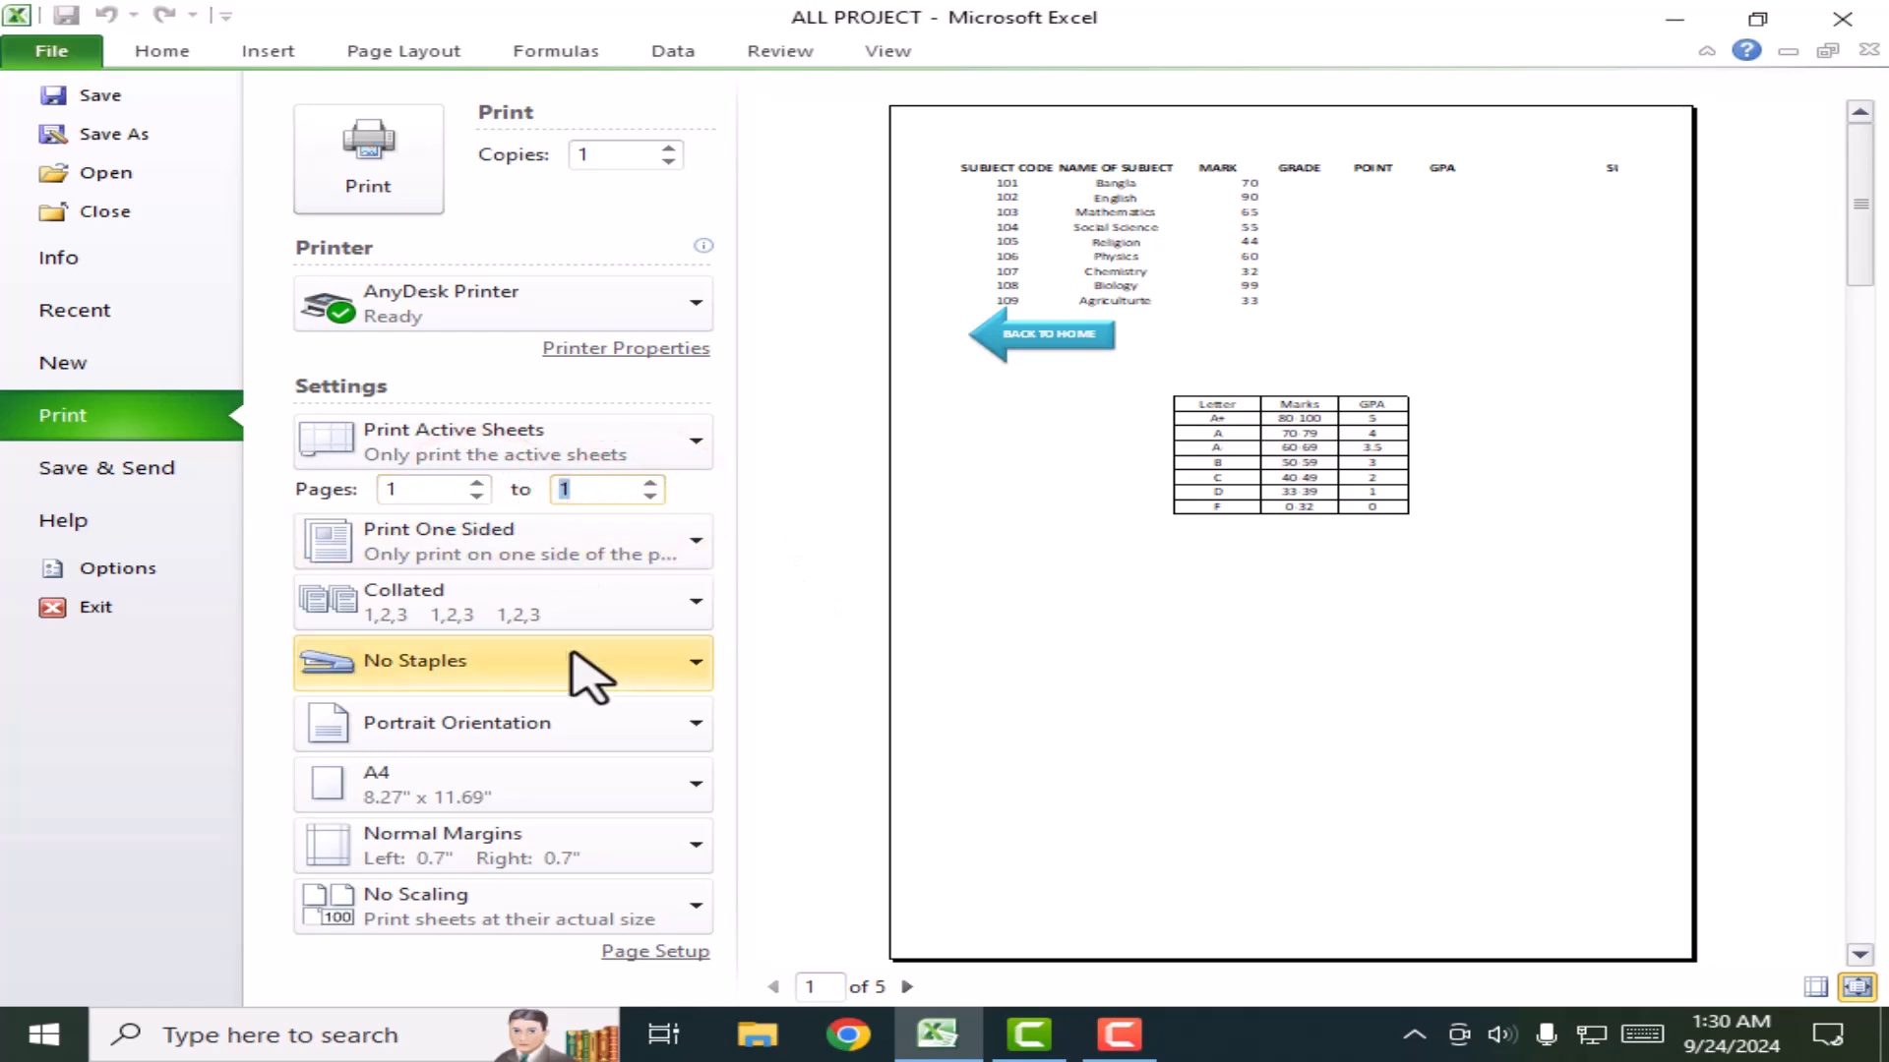
pyautogui.click(164, 51)
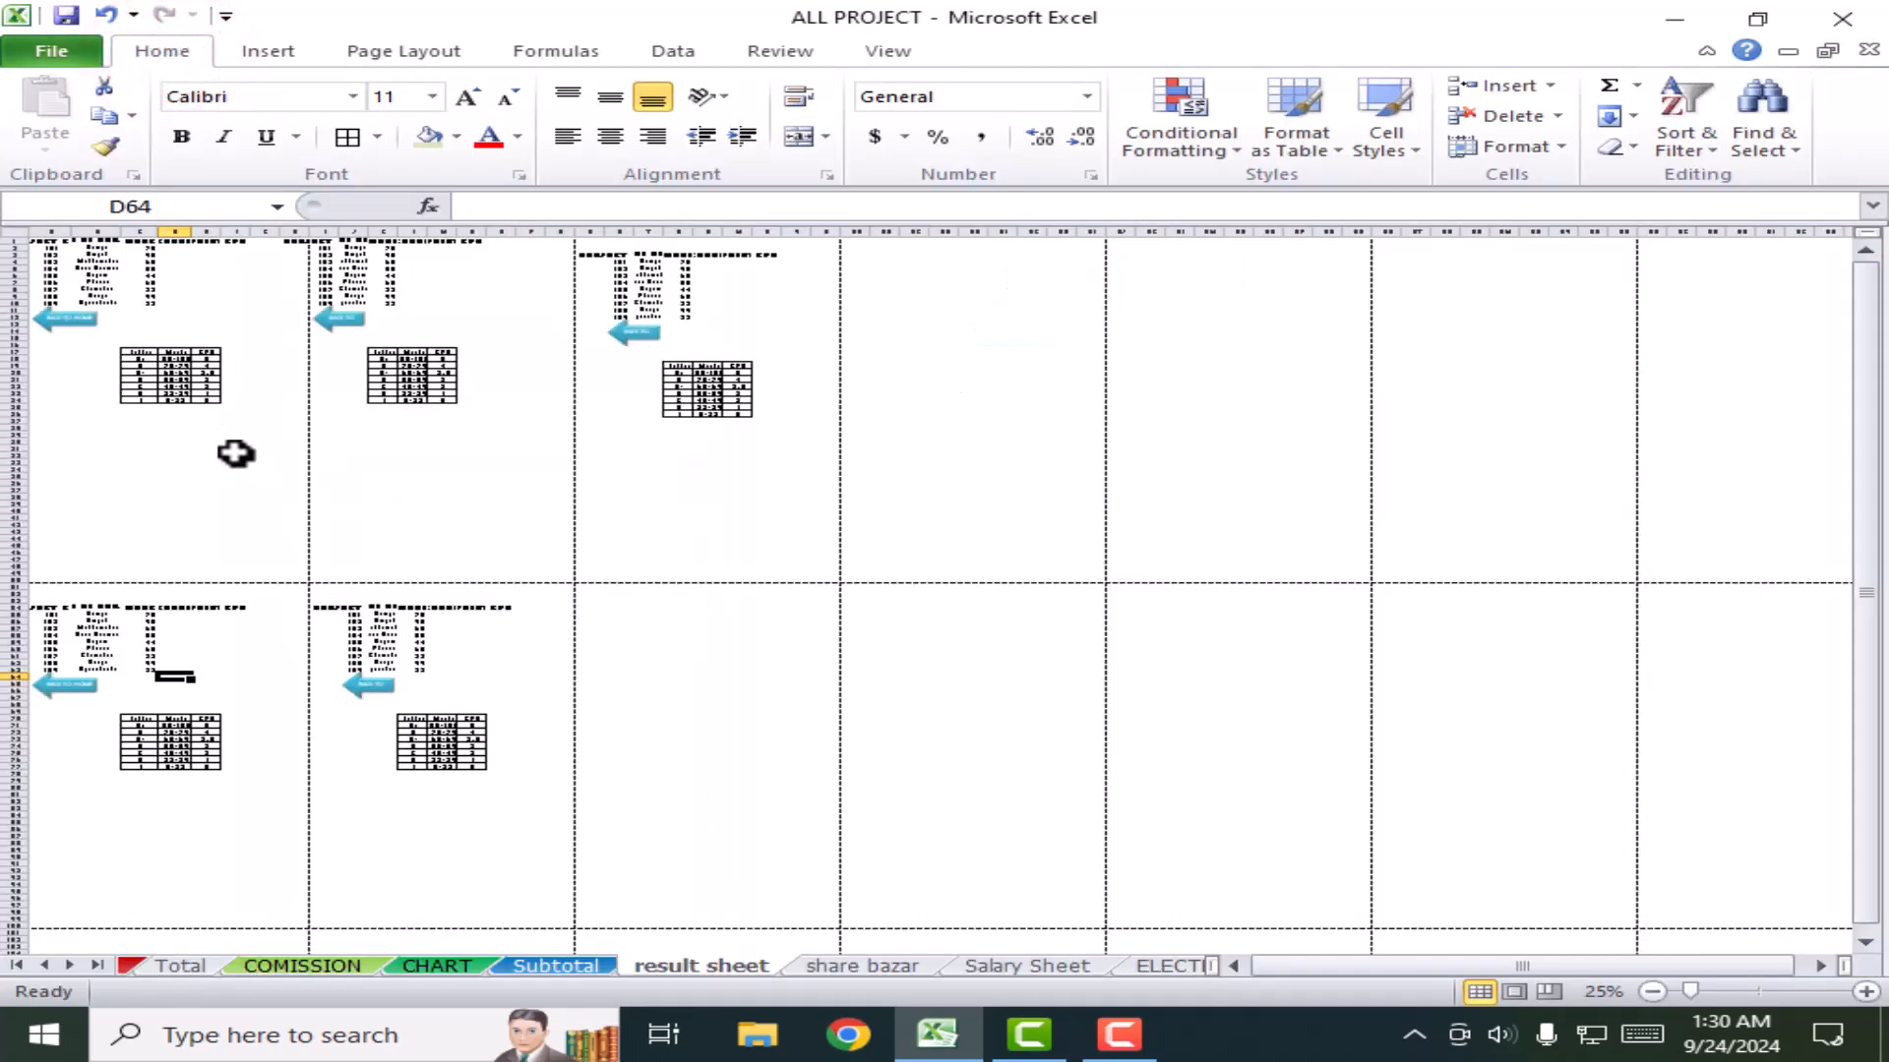
# Step: Browse the Insert and Page Layout ribbon commands, ending on Insert
pyautogui.click(420, 455)
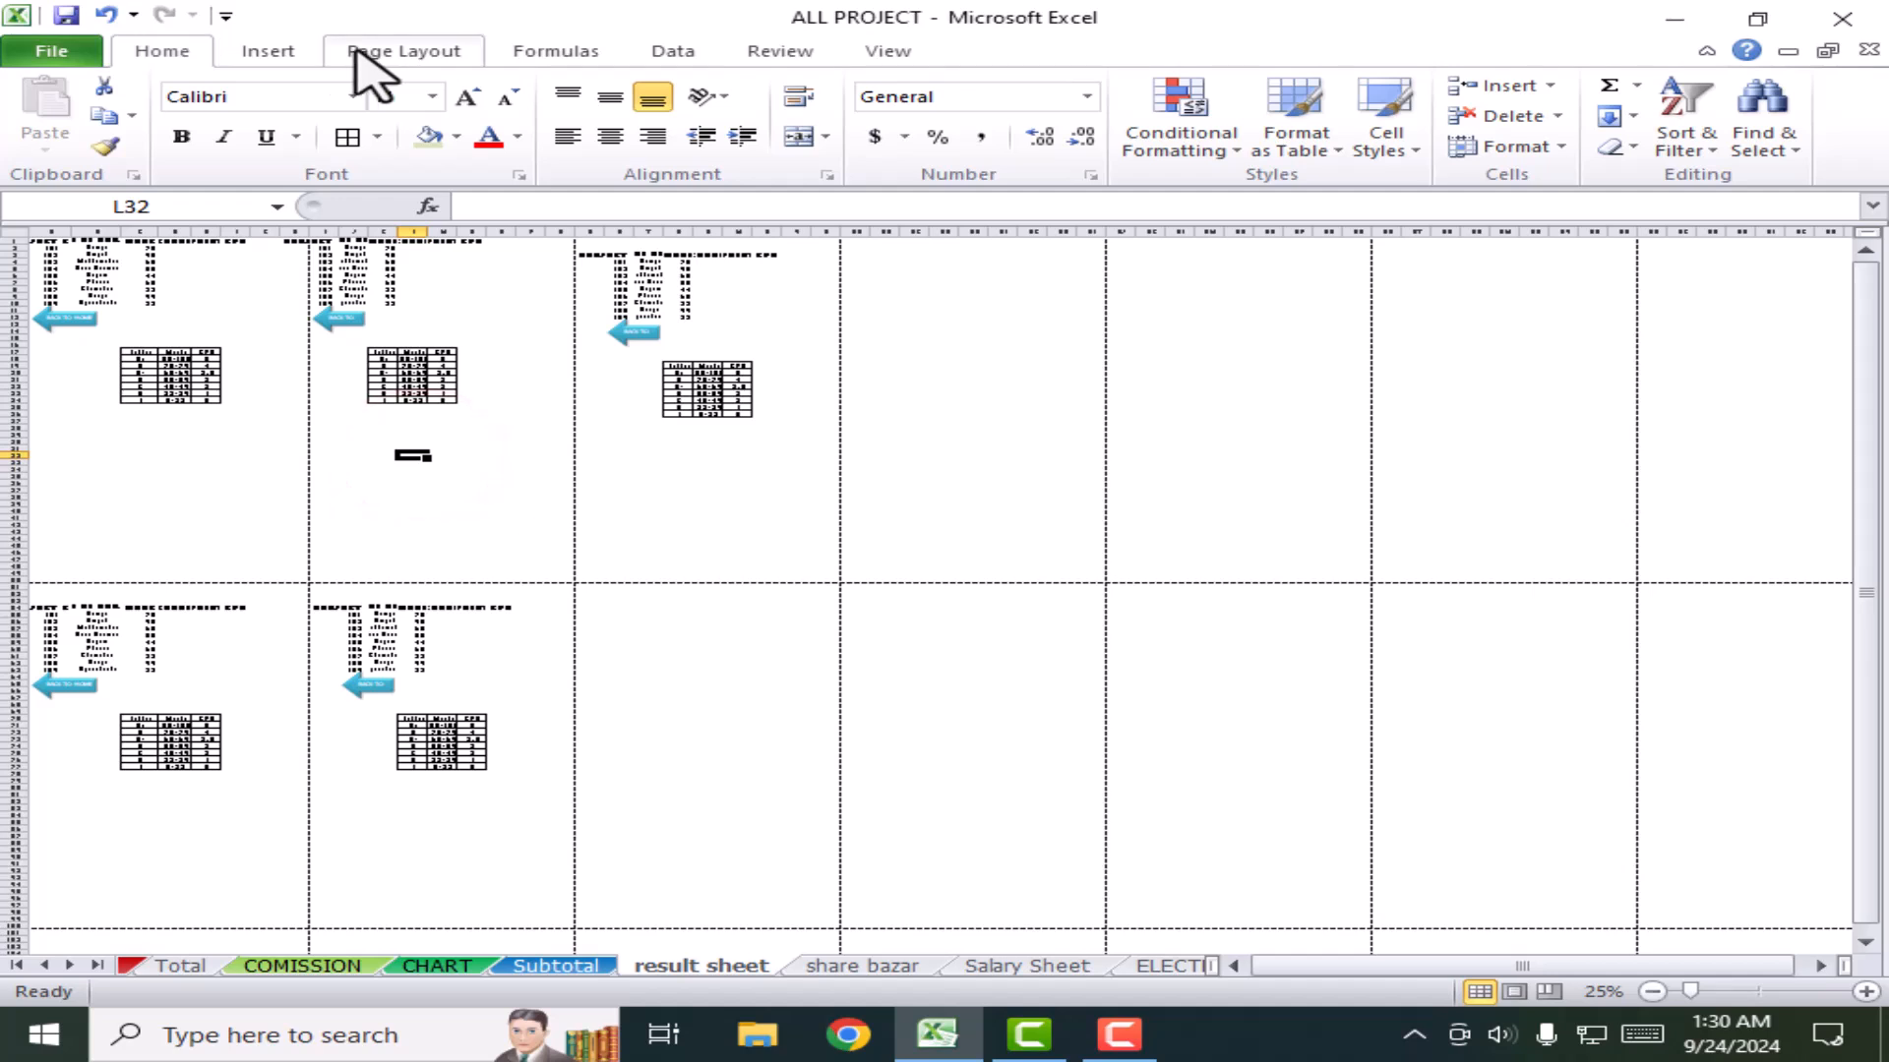
pyautogui.click(297, 51)
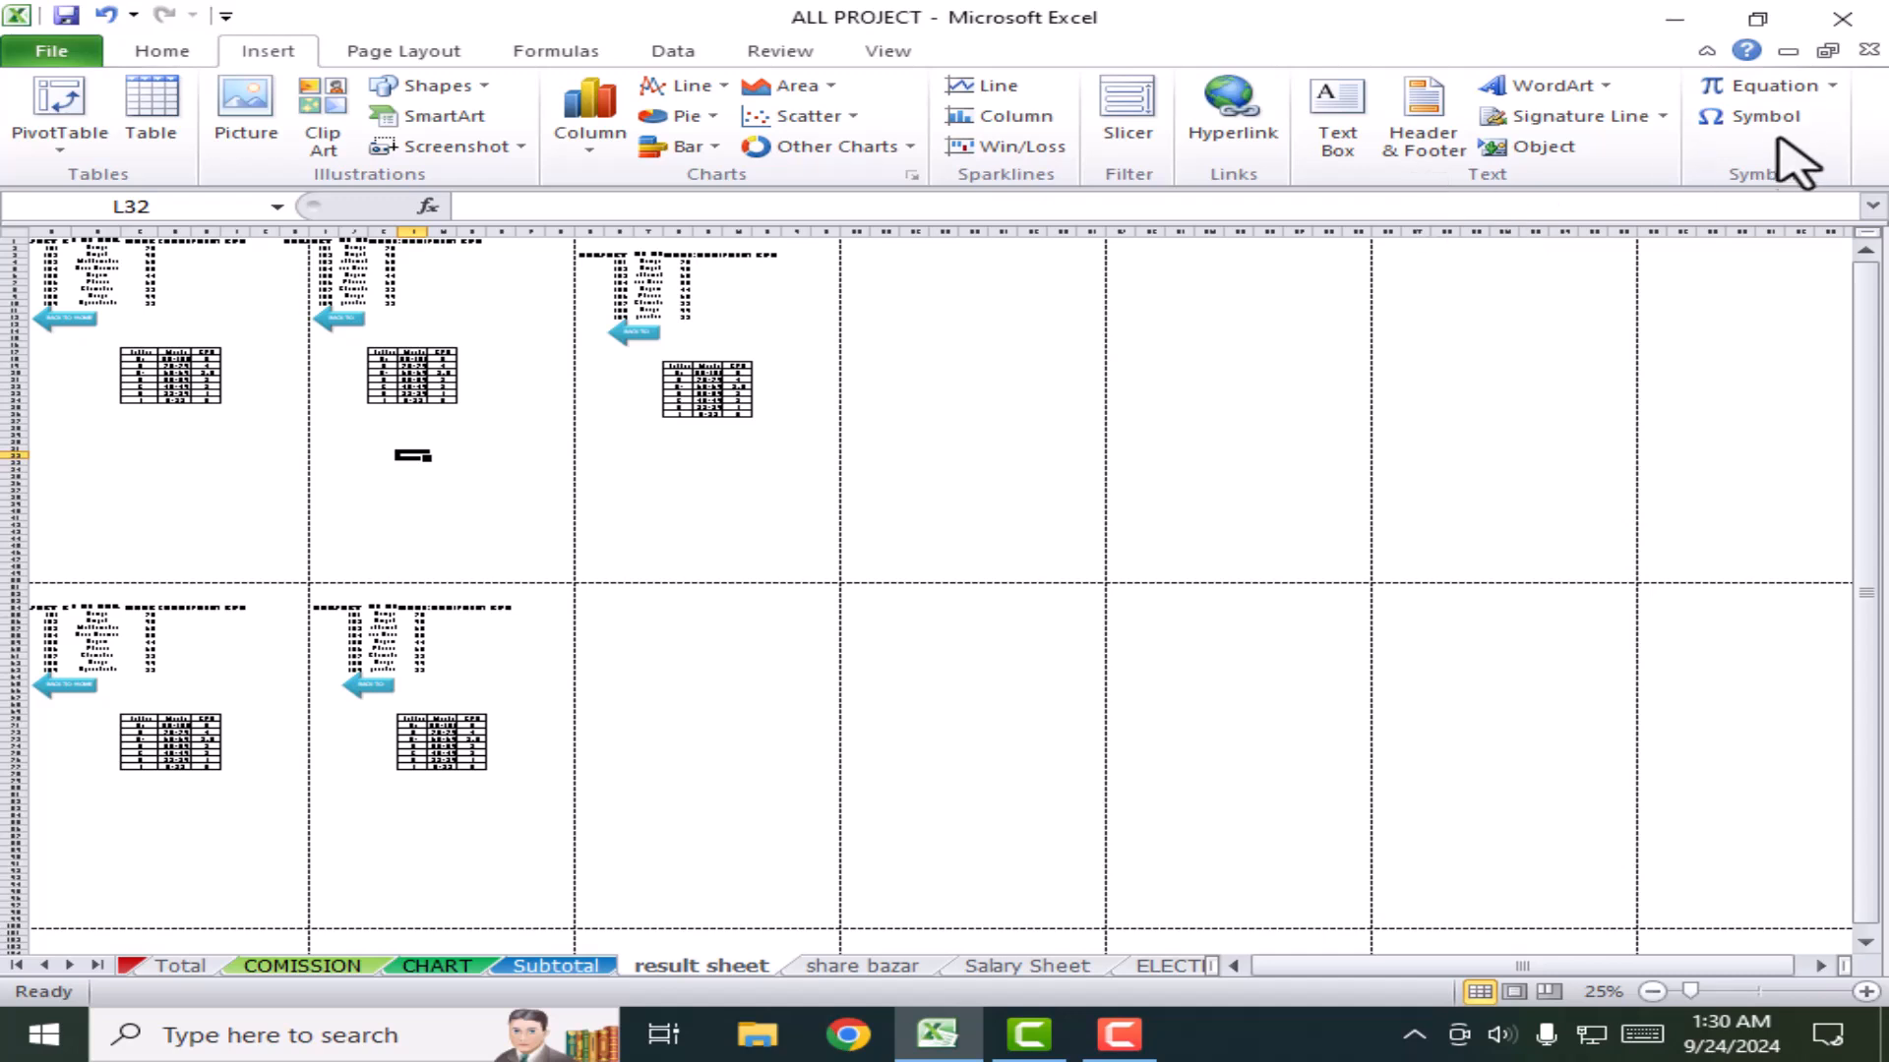
pyautogui.click(391, 55)
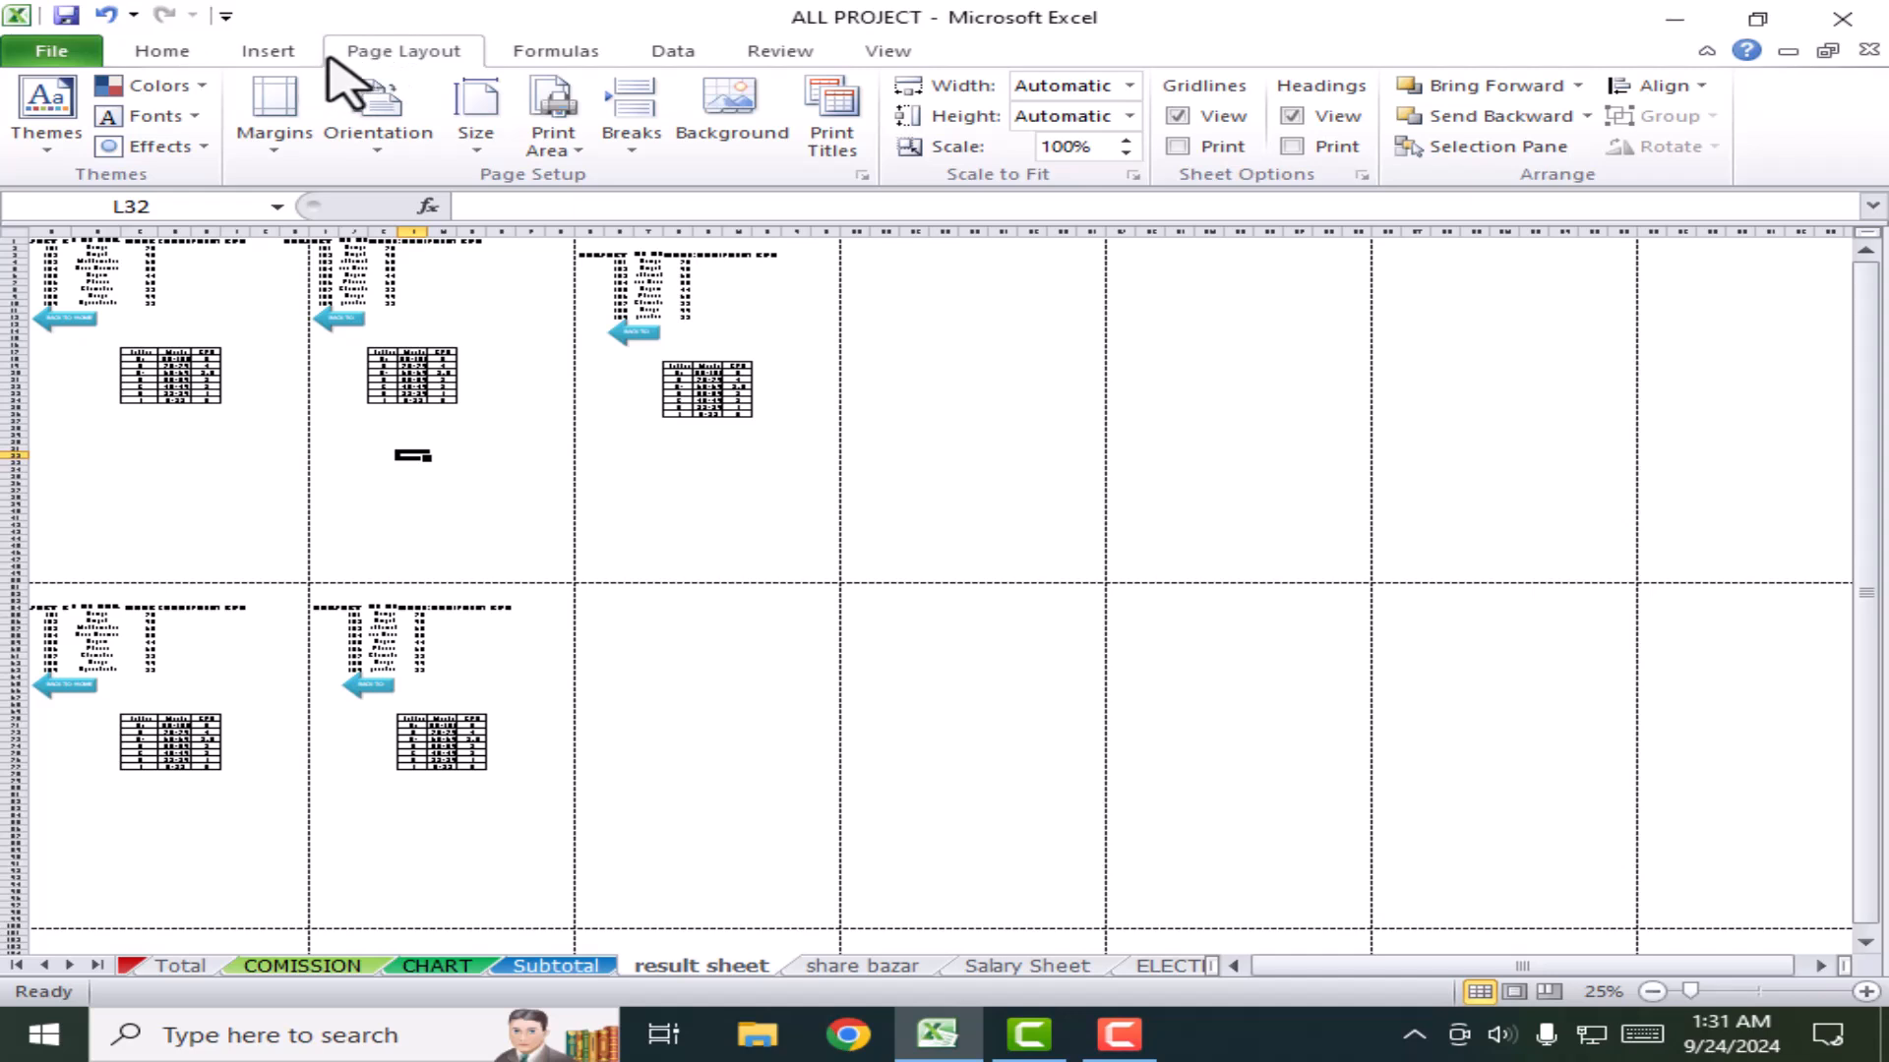
pyautogui.click(262, 49)
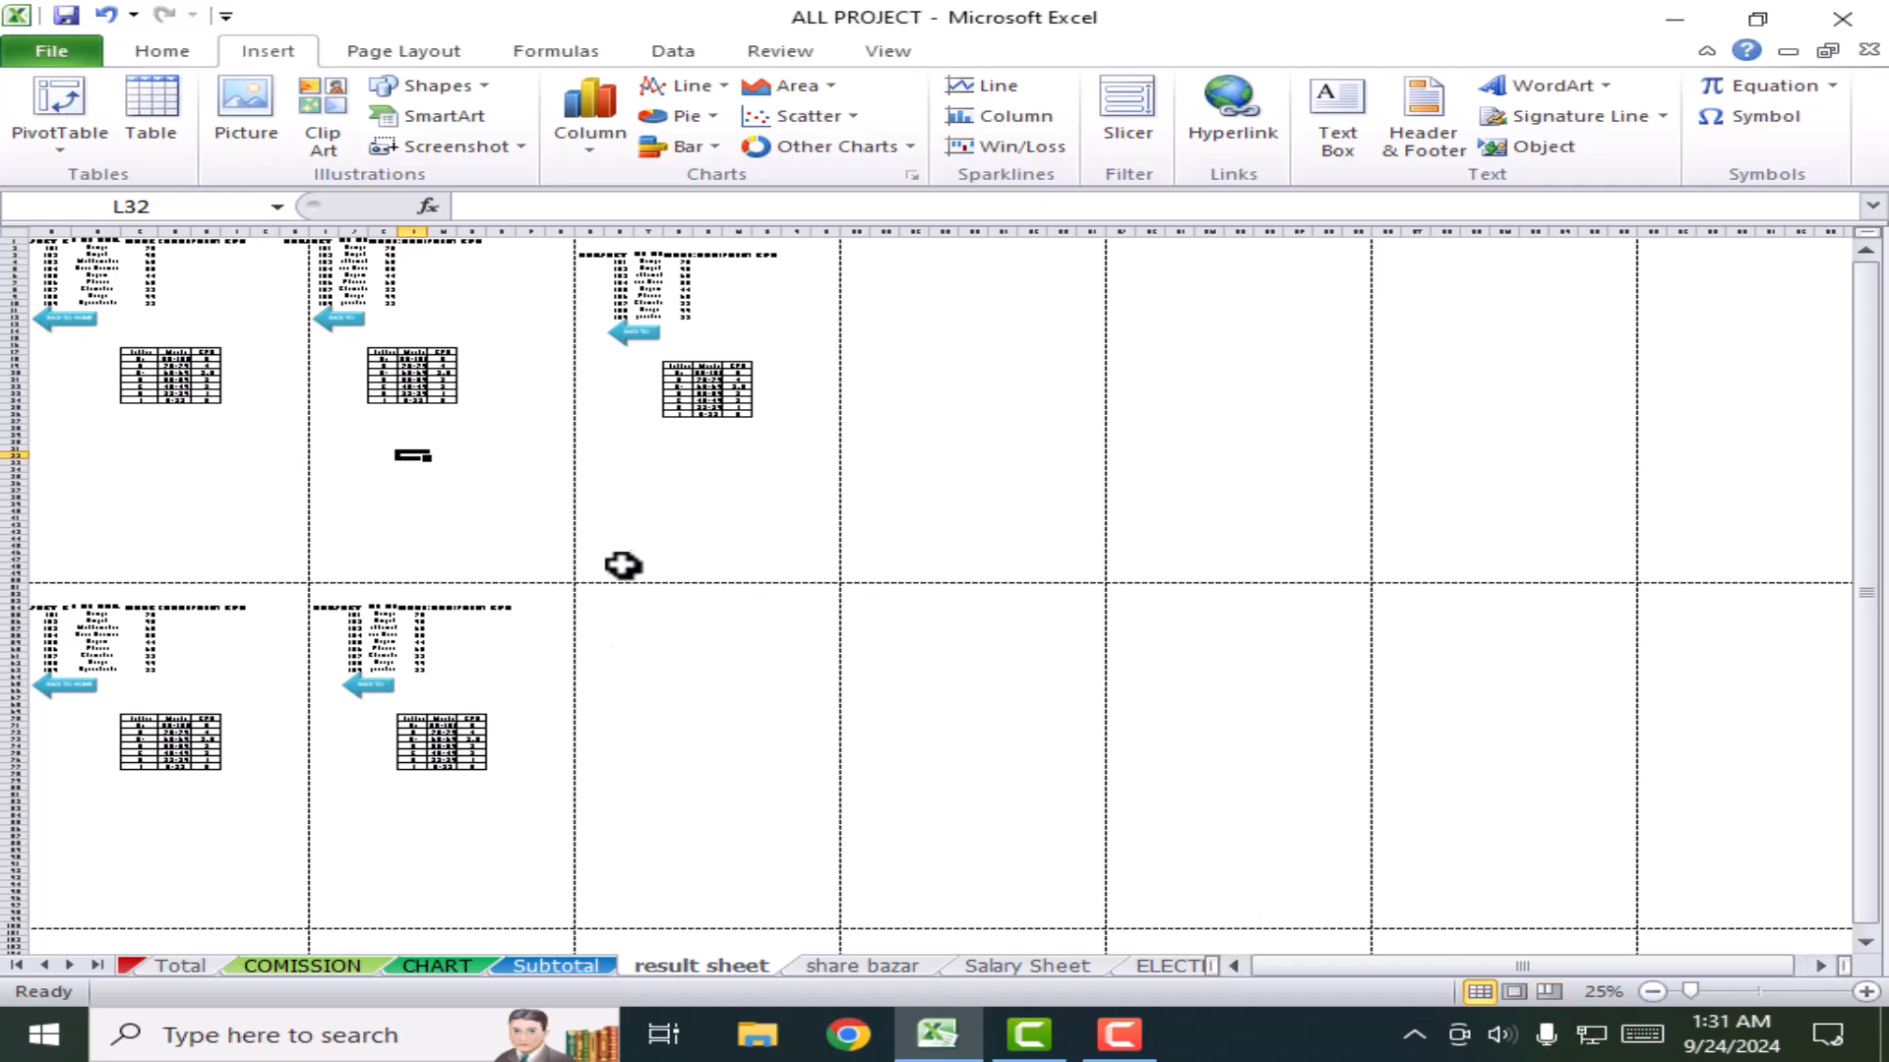
# Step: Check how the result sheet splits into printed pages in Page Break Preview, then return to Normal view
pyautogui.click(715, 733)
pyautogui.scroll(2, 715, 733)
pyautogui.scroll(6, 787, 759)
pyautogui.scroll(3, 868, 764)
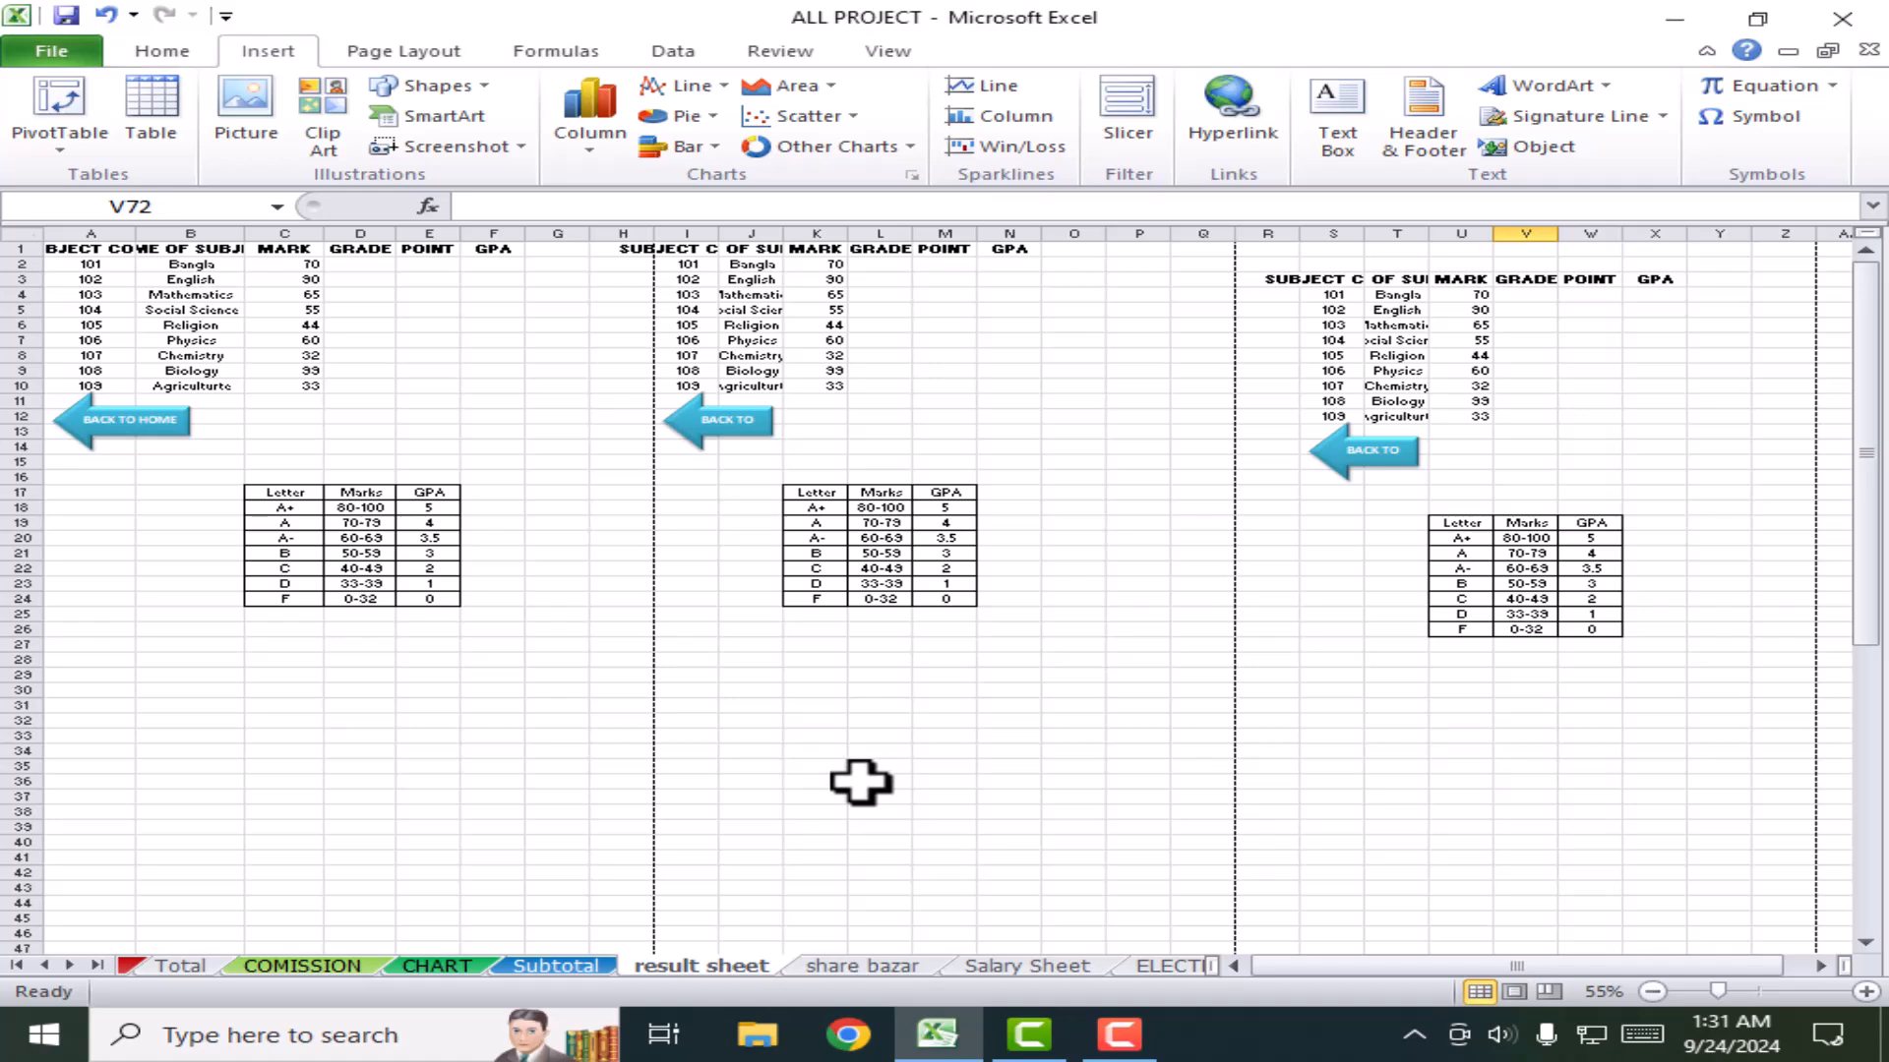
pyautogui.scroll(-2, 751, 763)
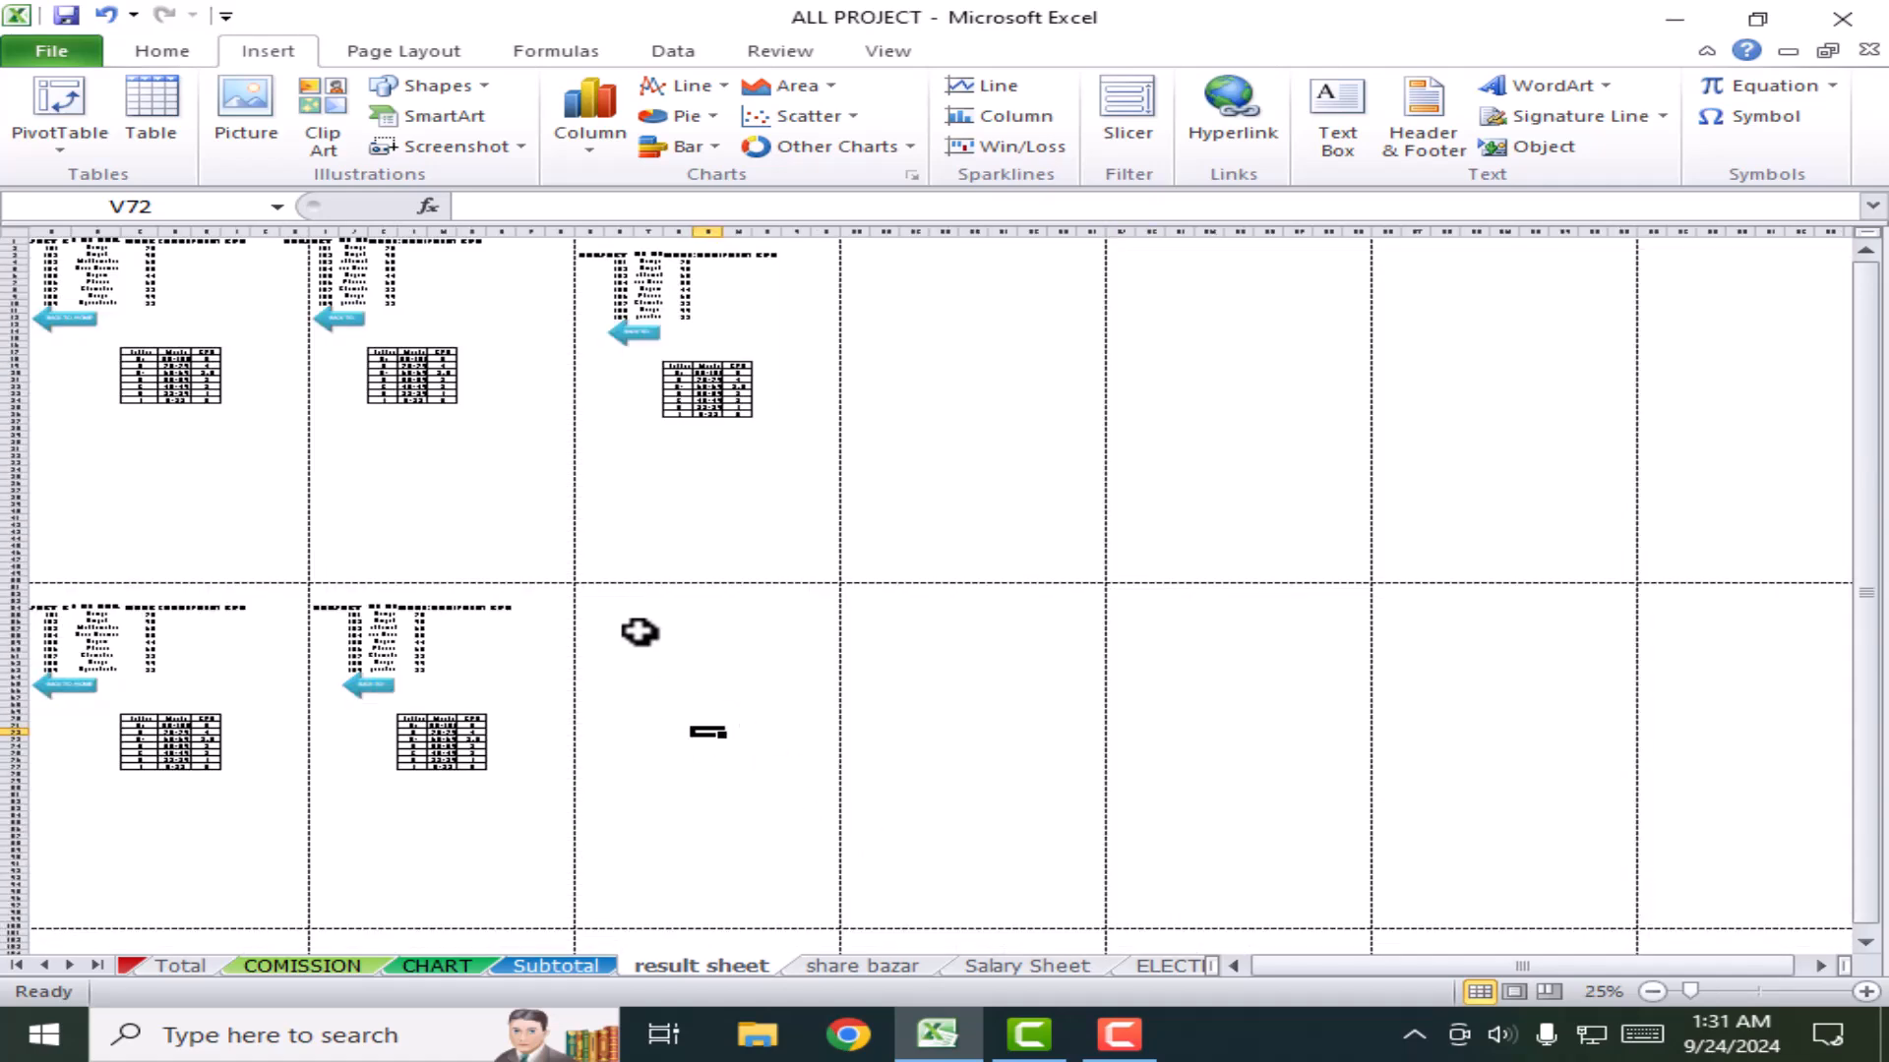
pyautogui.click(1549, 991)
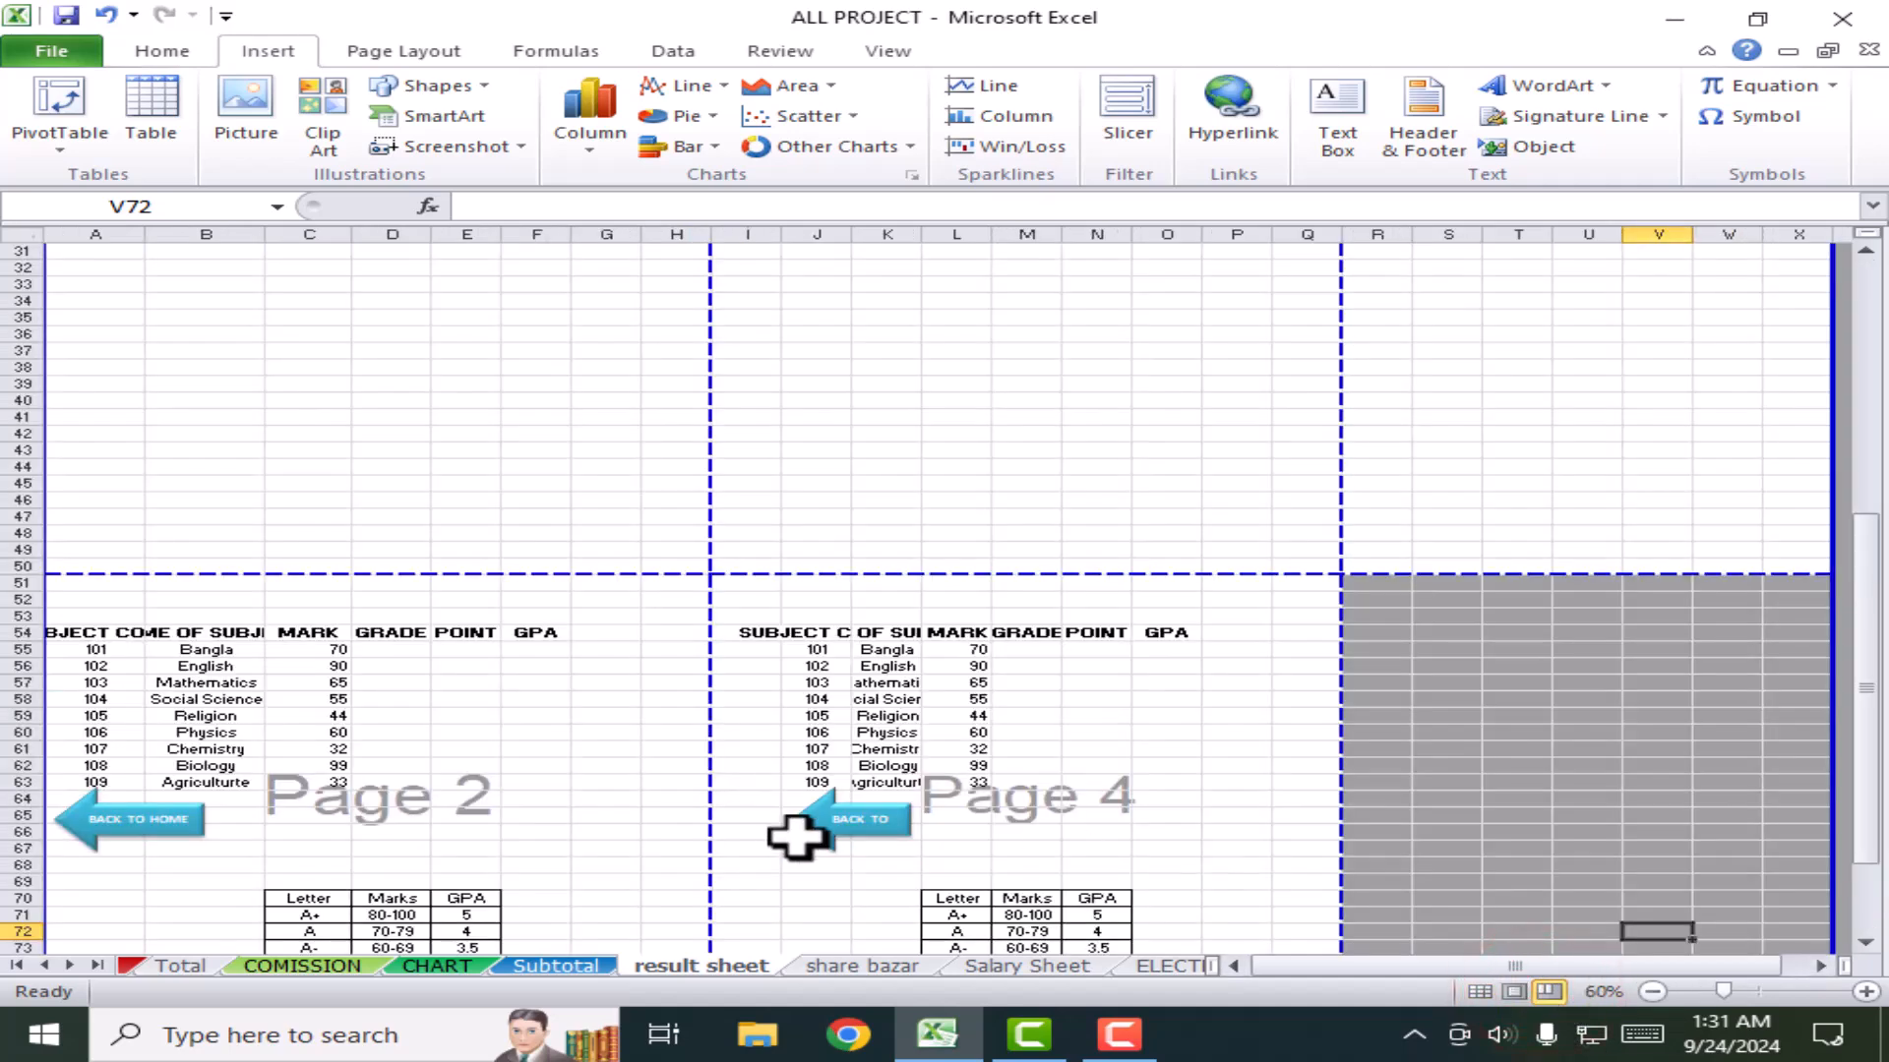
pyautogui.scroll(10, 797, 831)
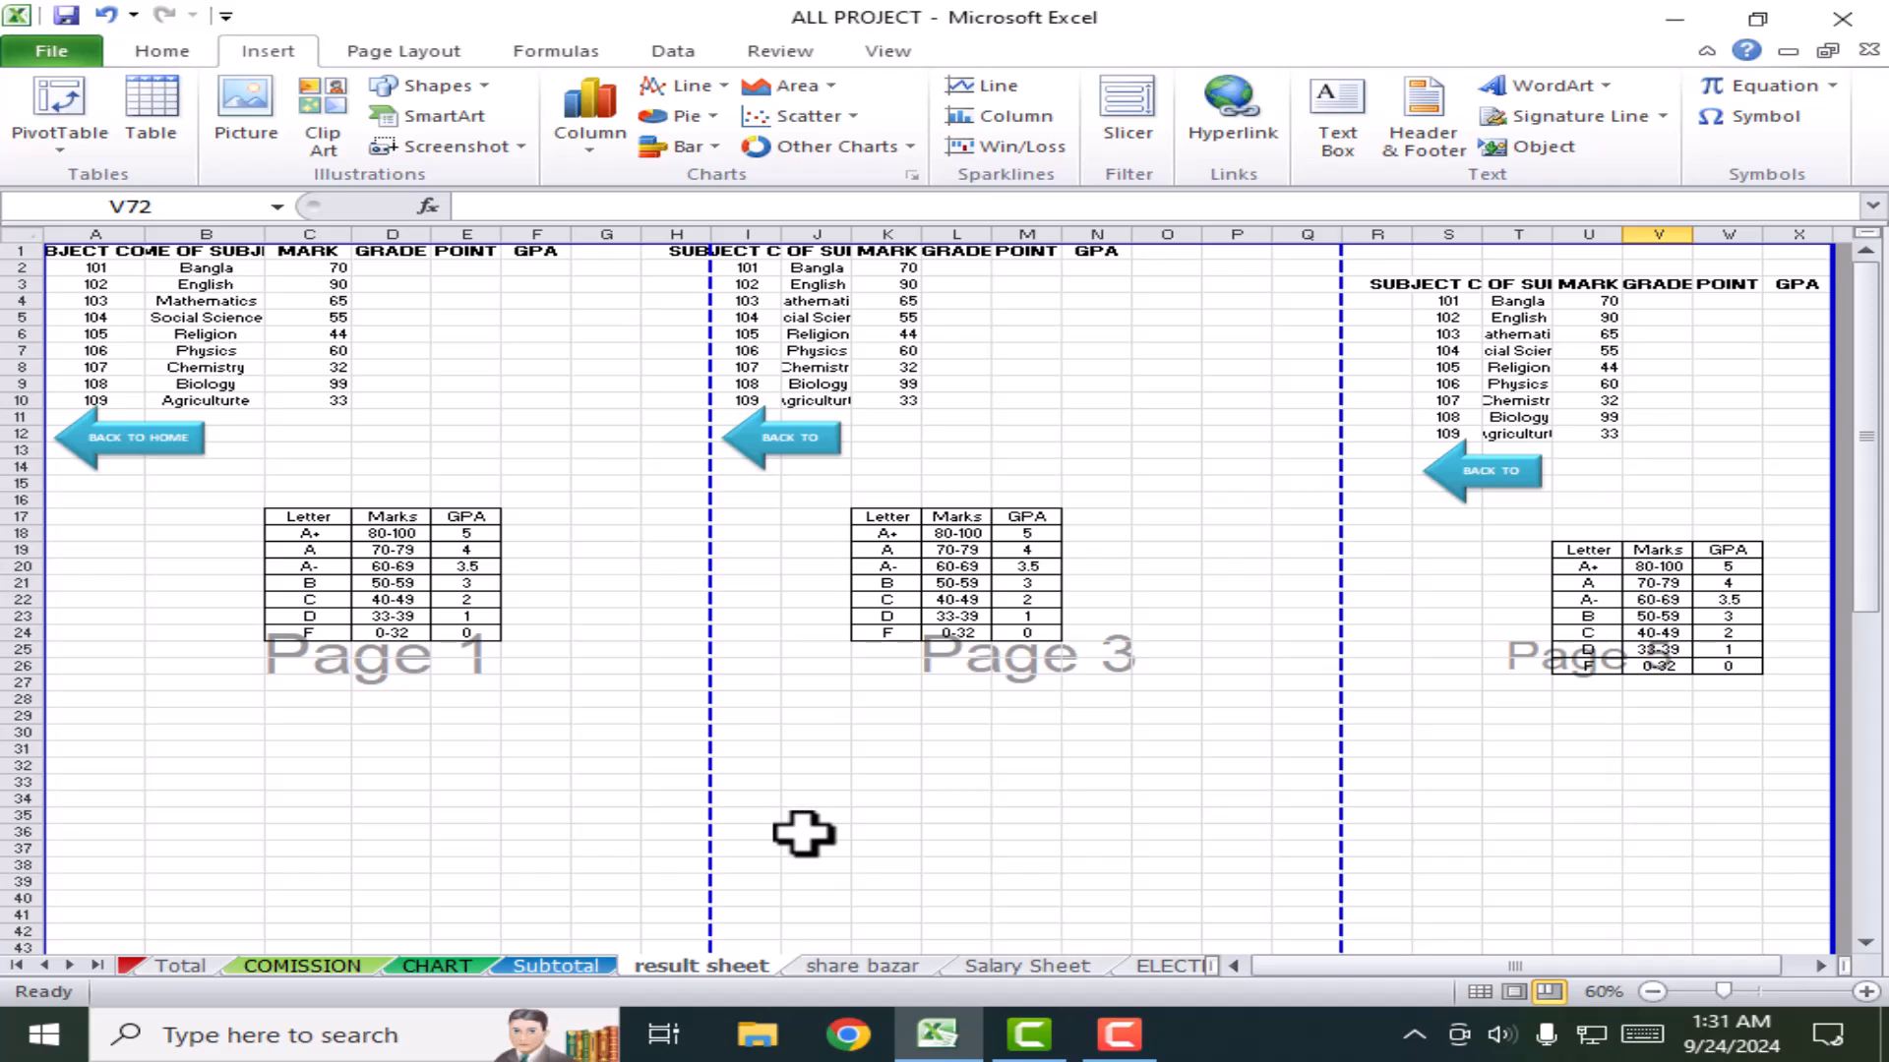
pyautogui.scroll(-14, 804, 834)
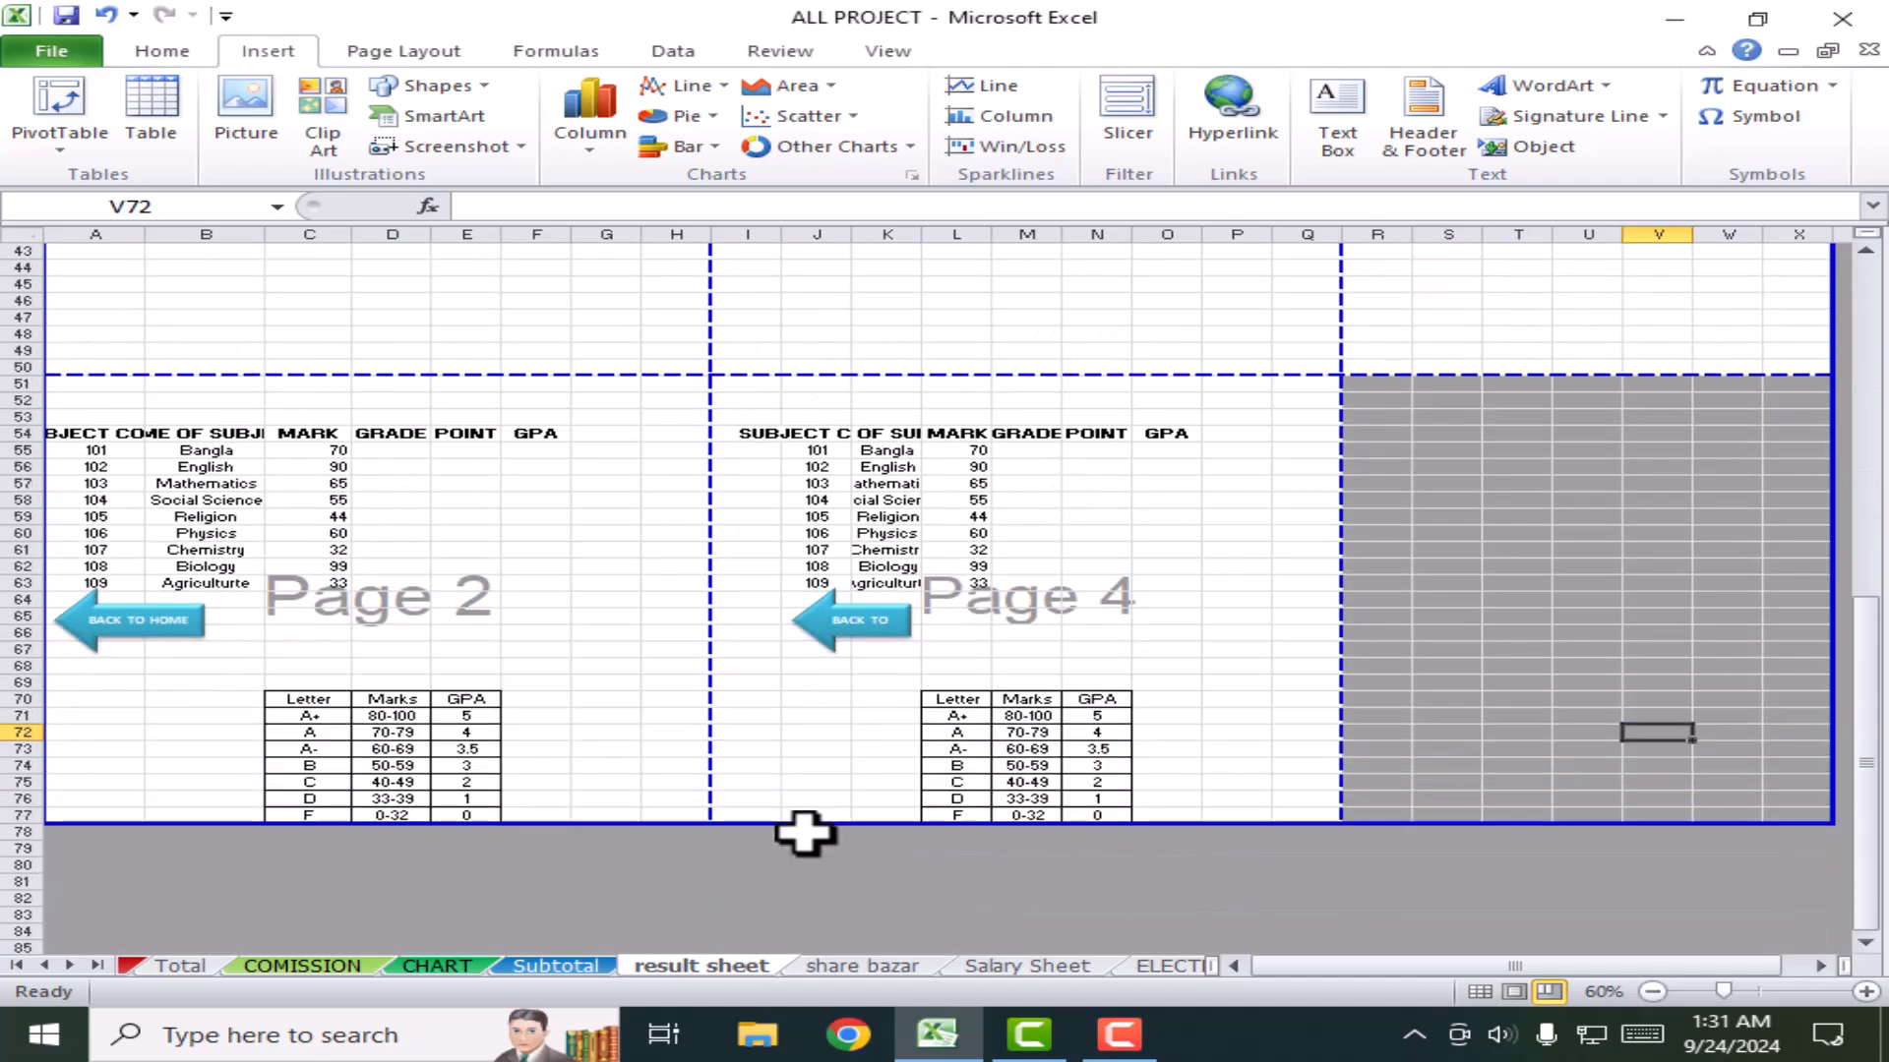
pyautogui.scroll(9, 812, 831)
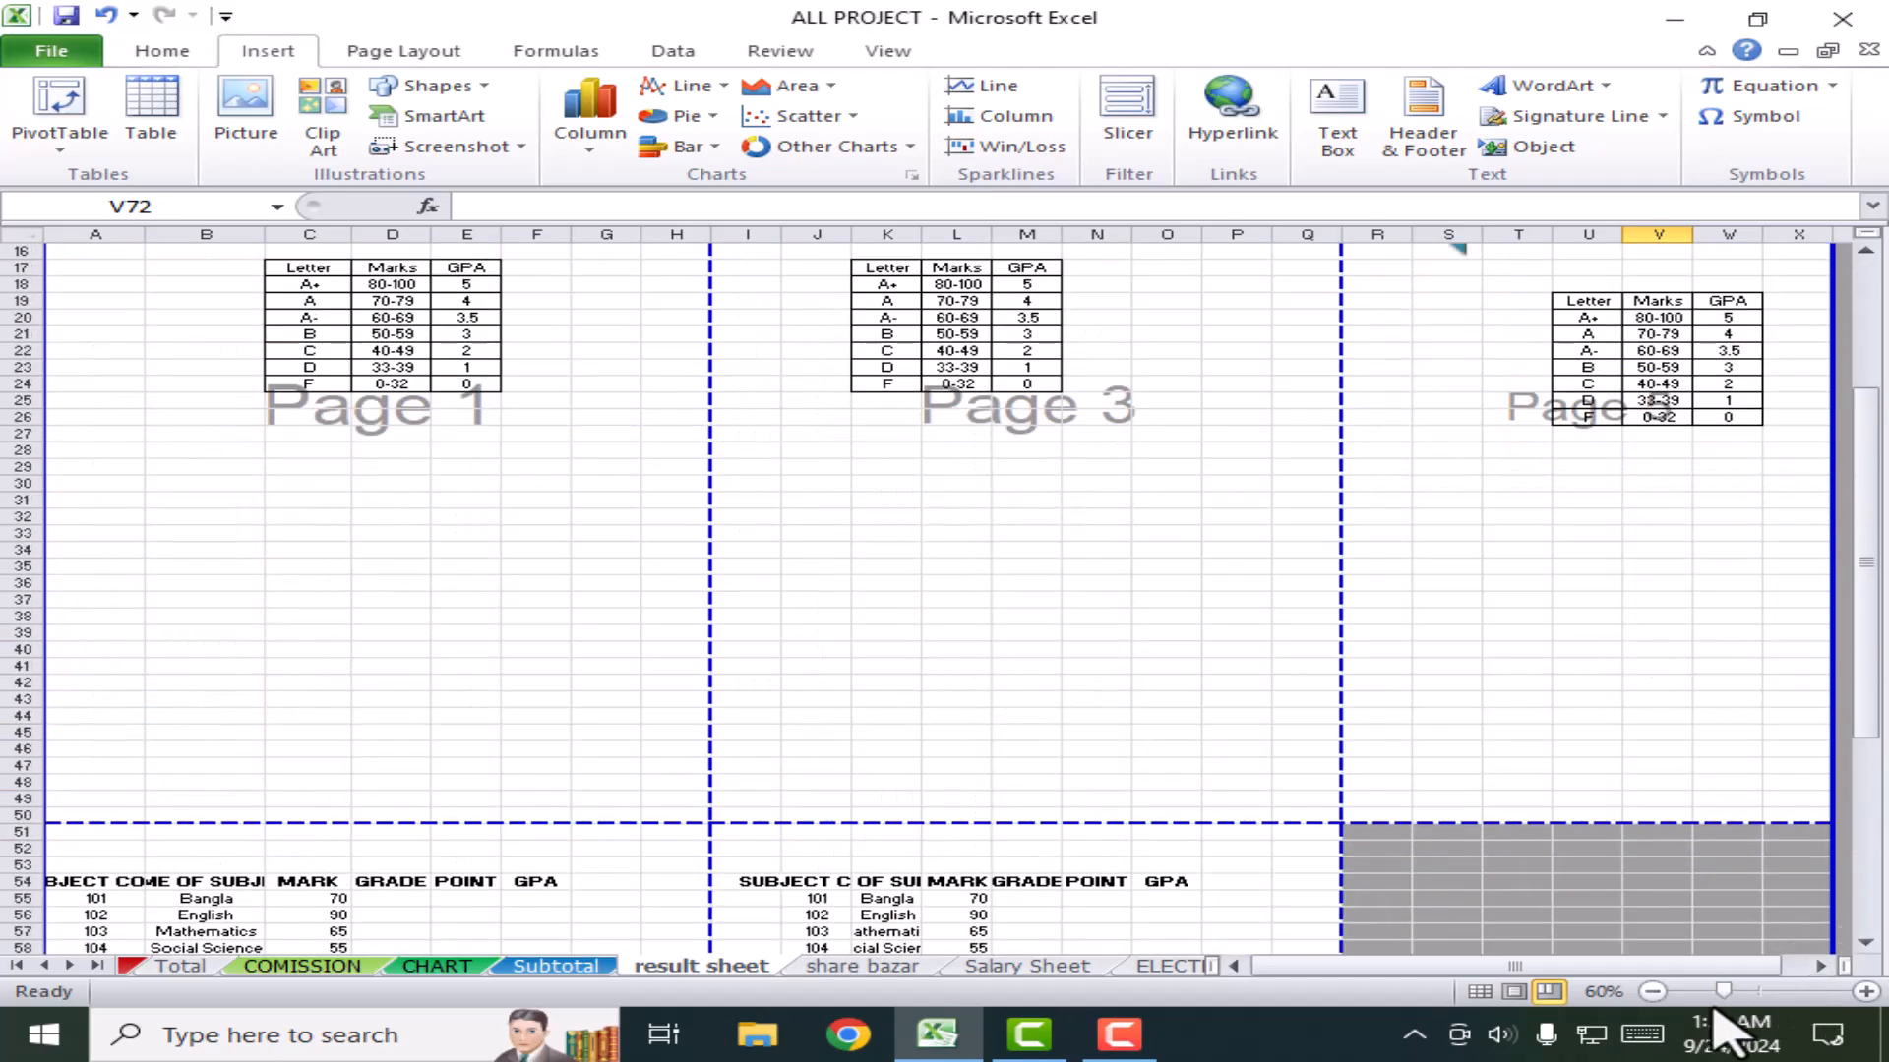
pyautogui.click(1480, 991)
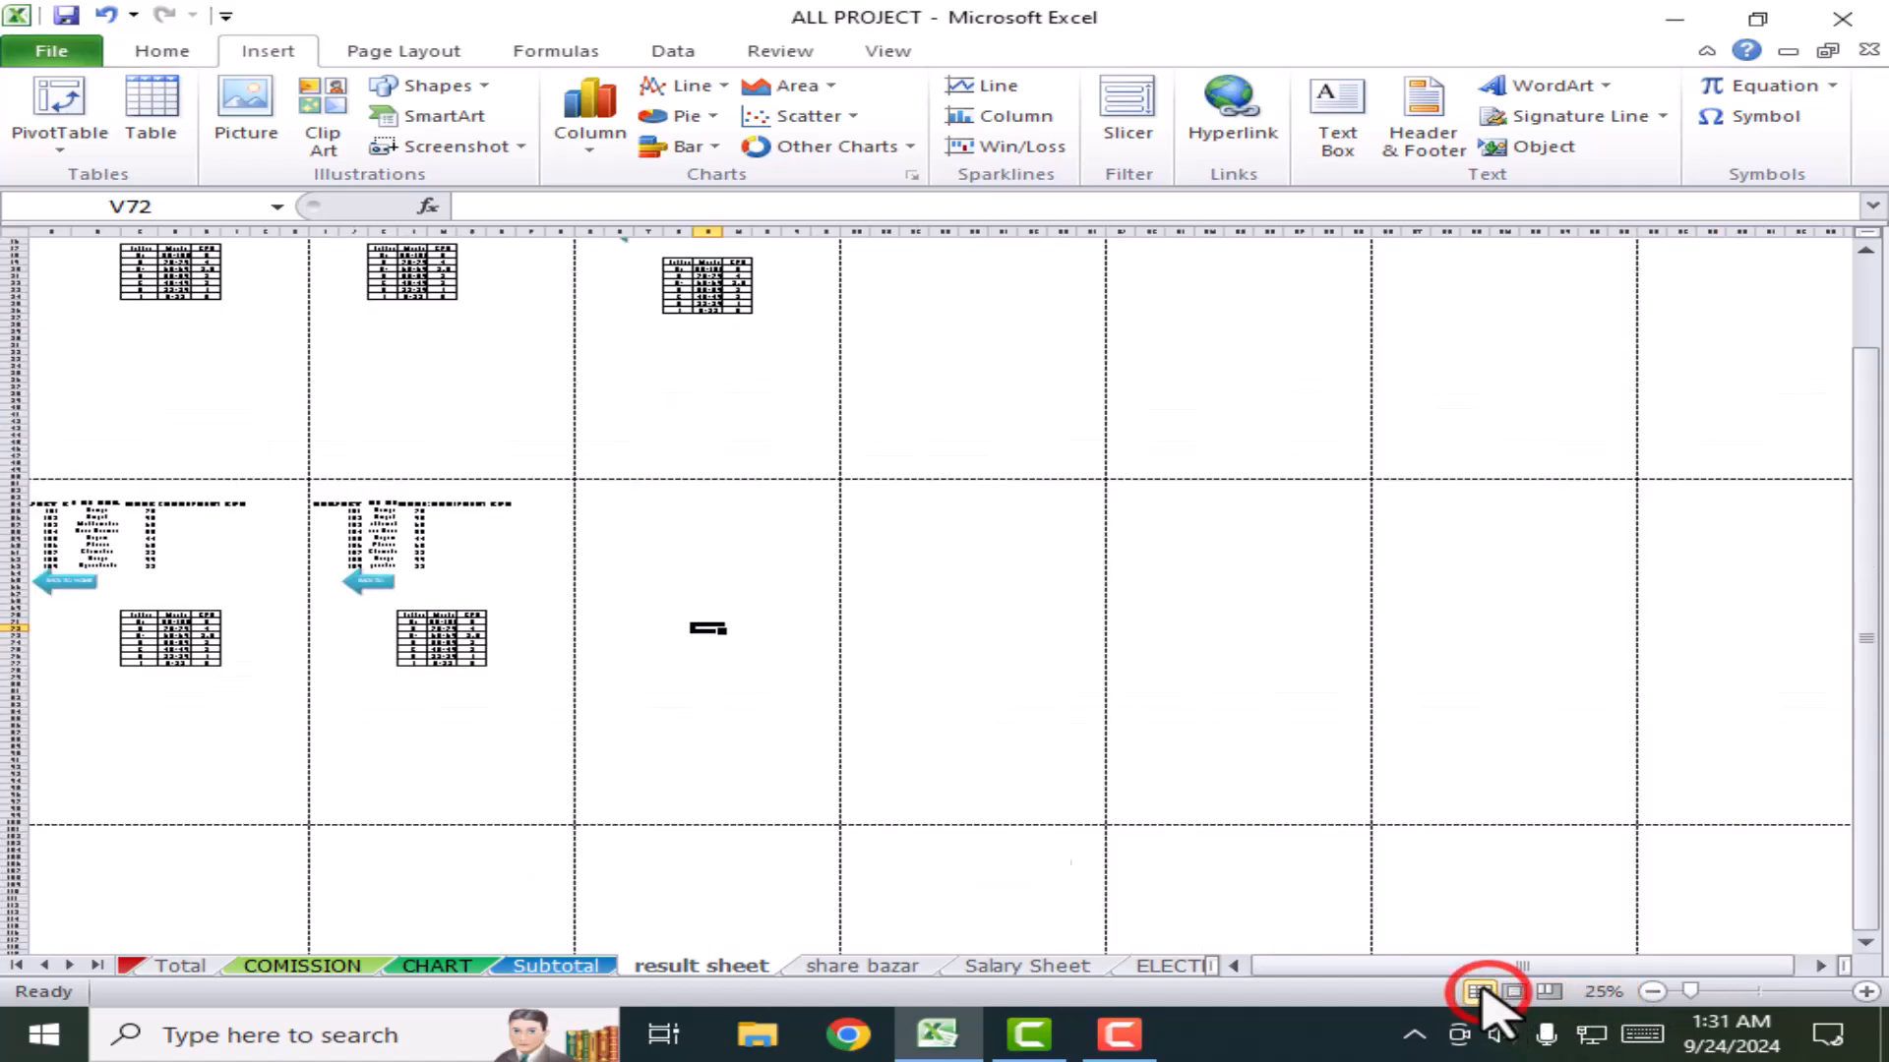
pyautogui.scroll(4, 392, 600)
pyautogui.scroll(14, 653, 616)
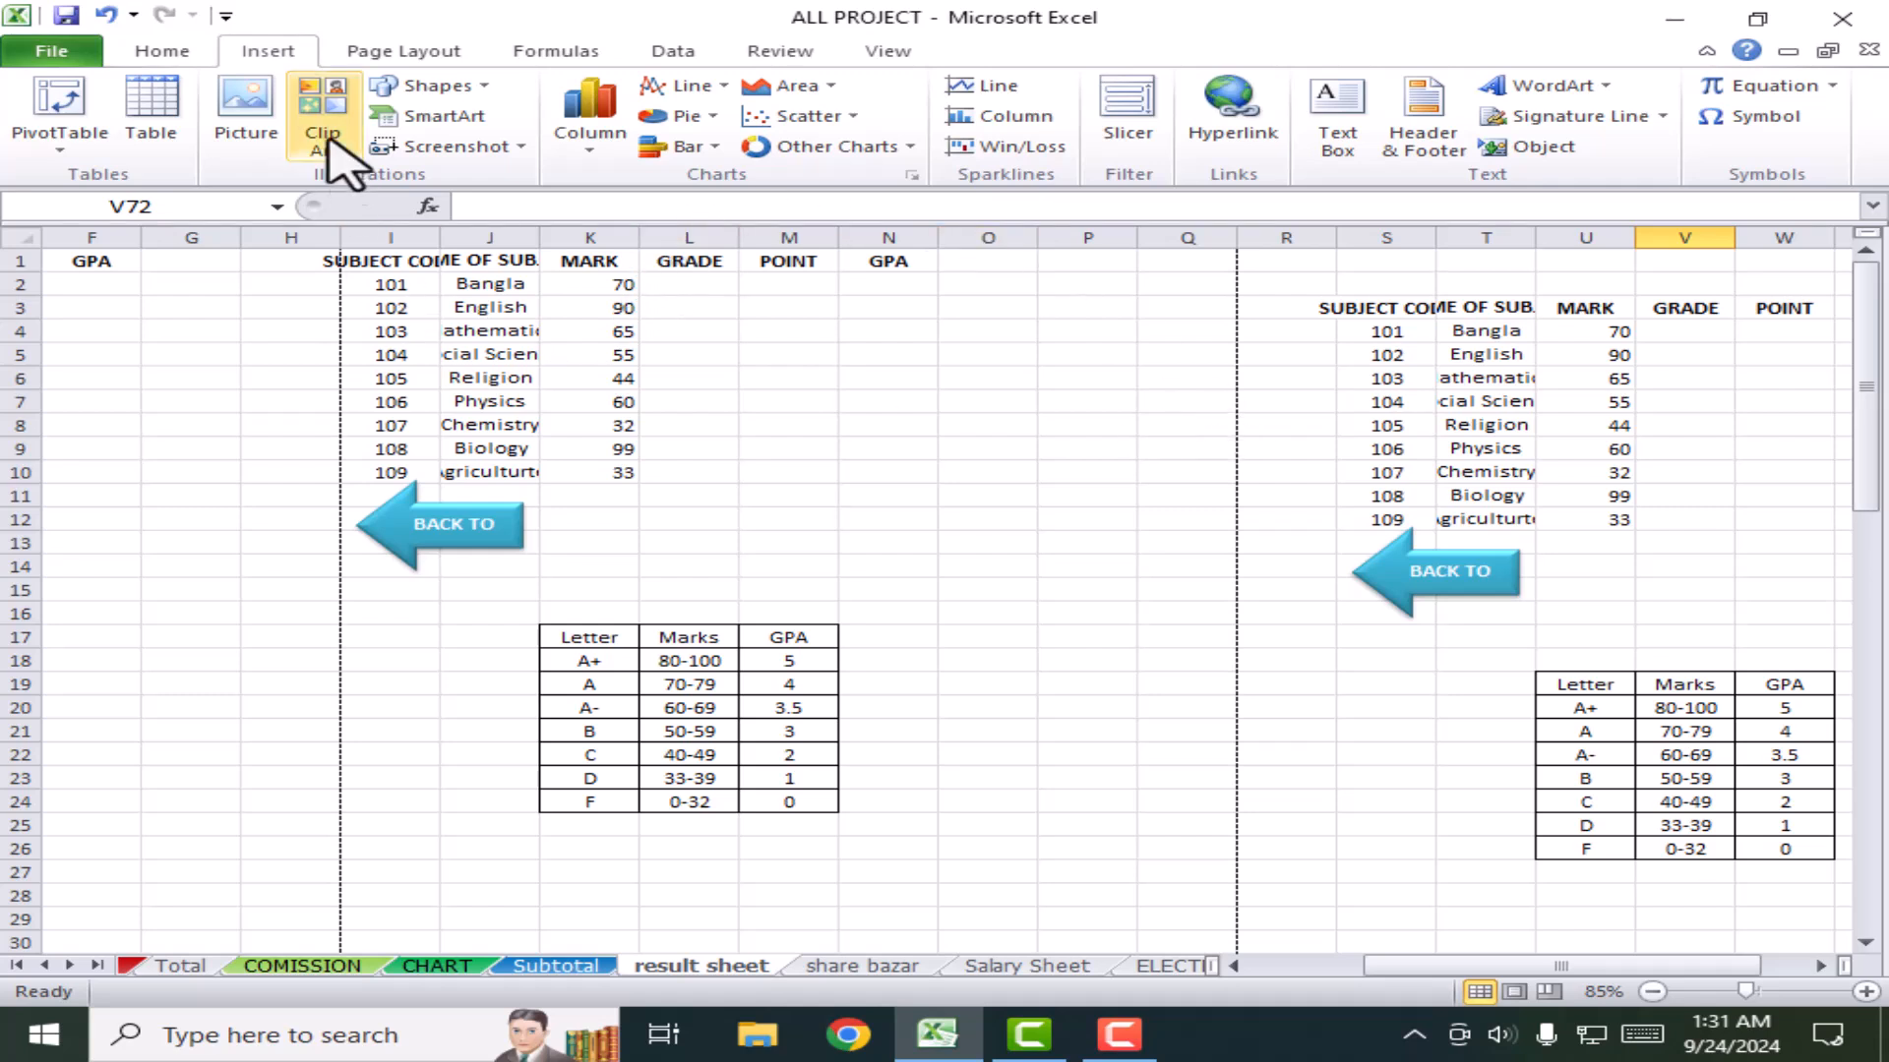
# Step: Show the Home ribbon and select cells across the printed pages, ending at Y63
pyautogui.click(161, 51)
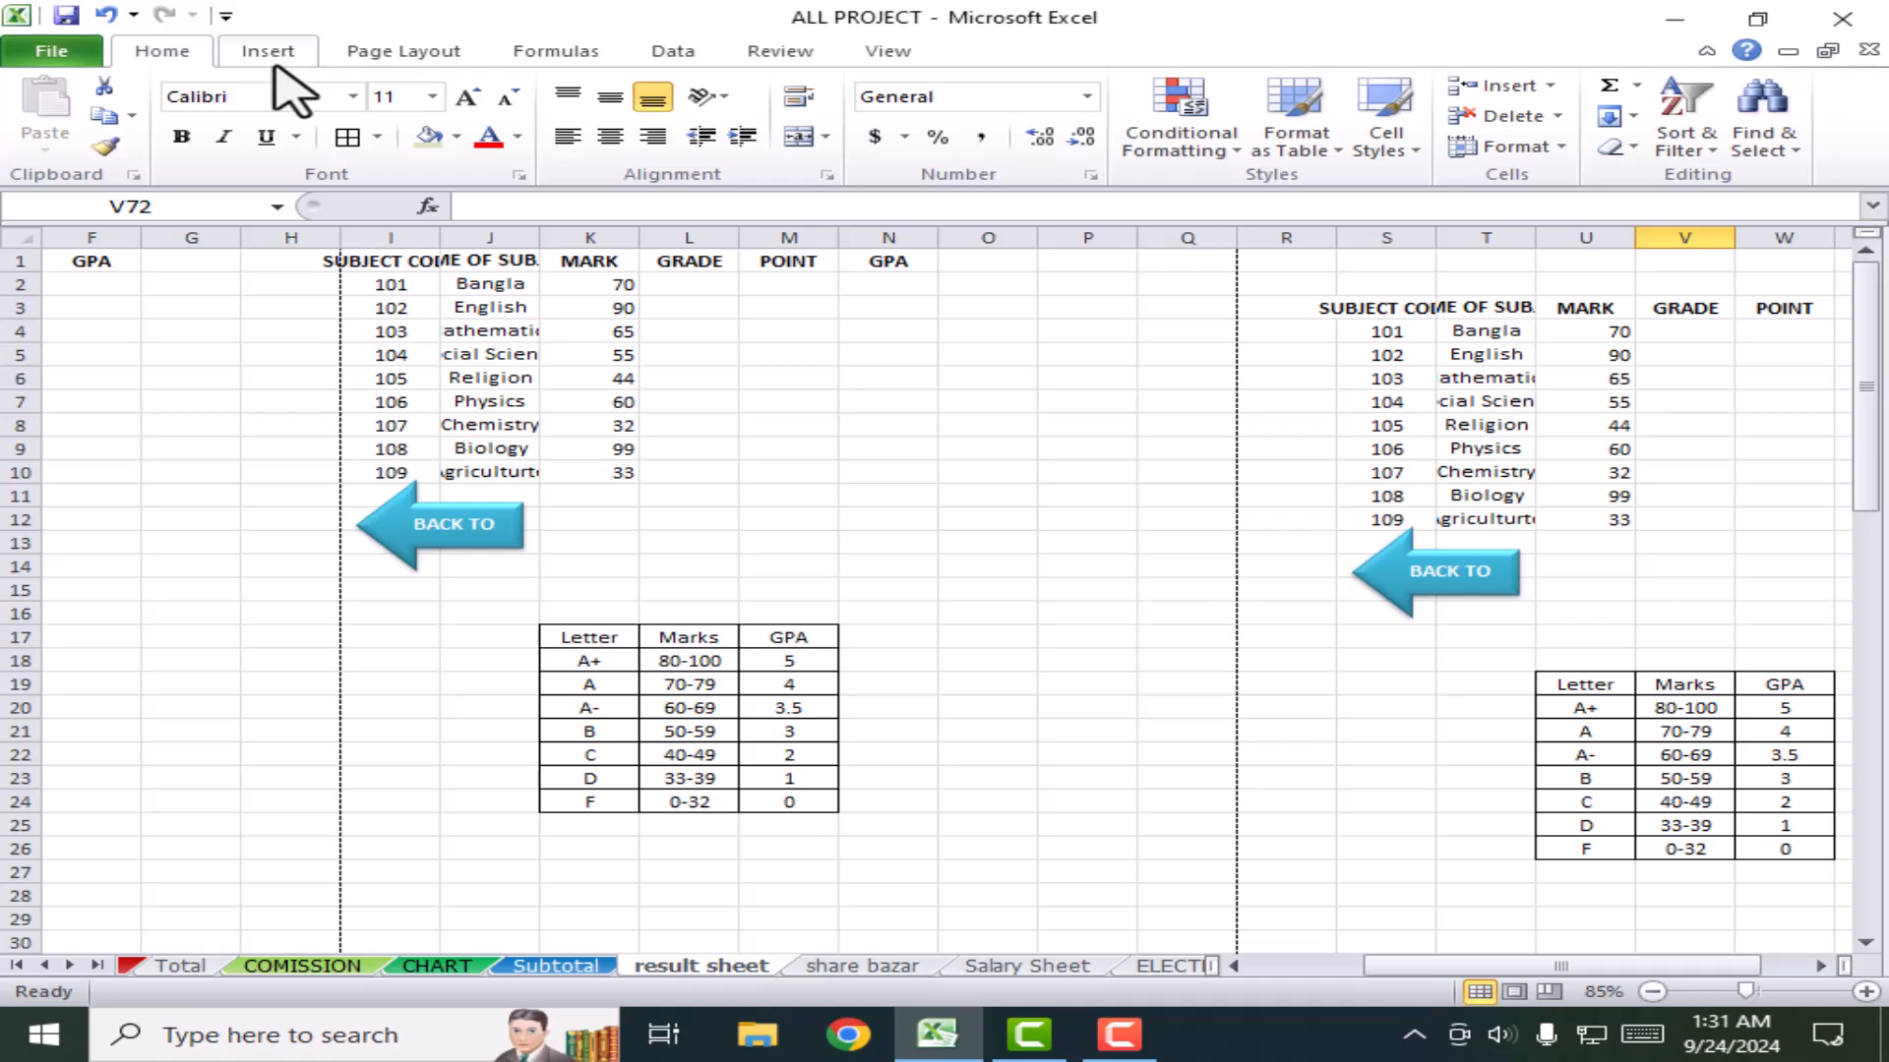
pyautogui.scroll(-4, 894, 718)
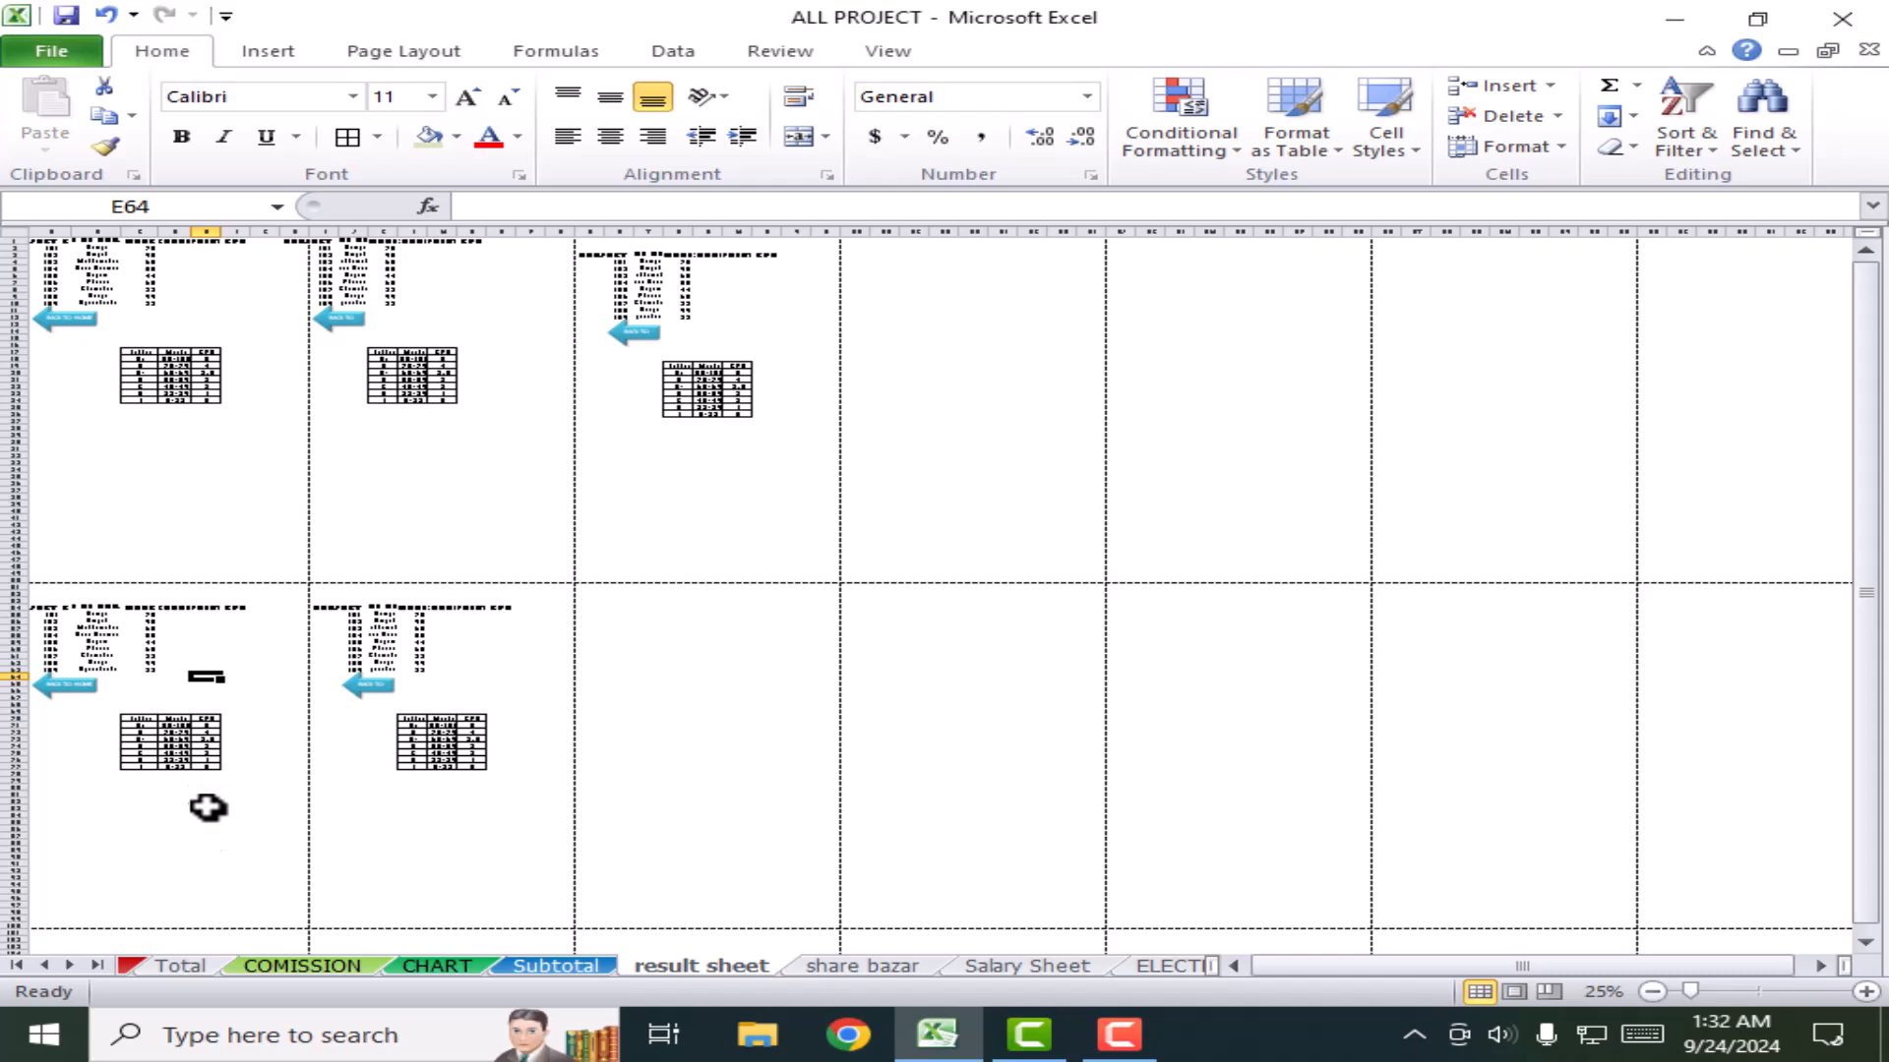
pyautogui.scroll(-3, 209, 904)
pyautogui.click(209, 909)
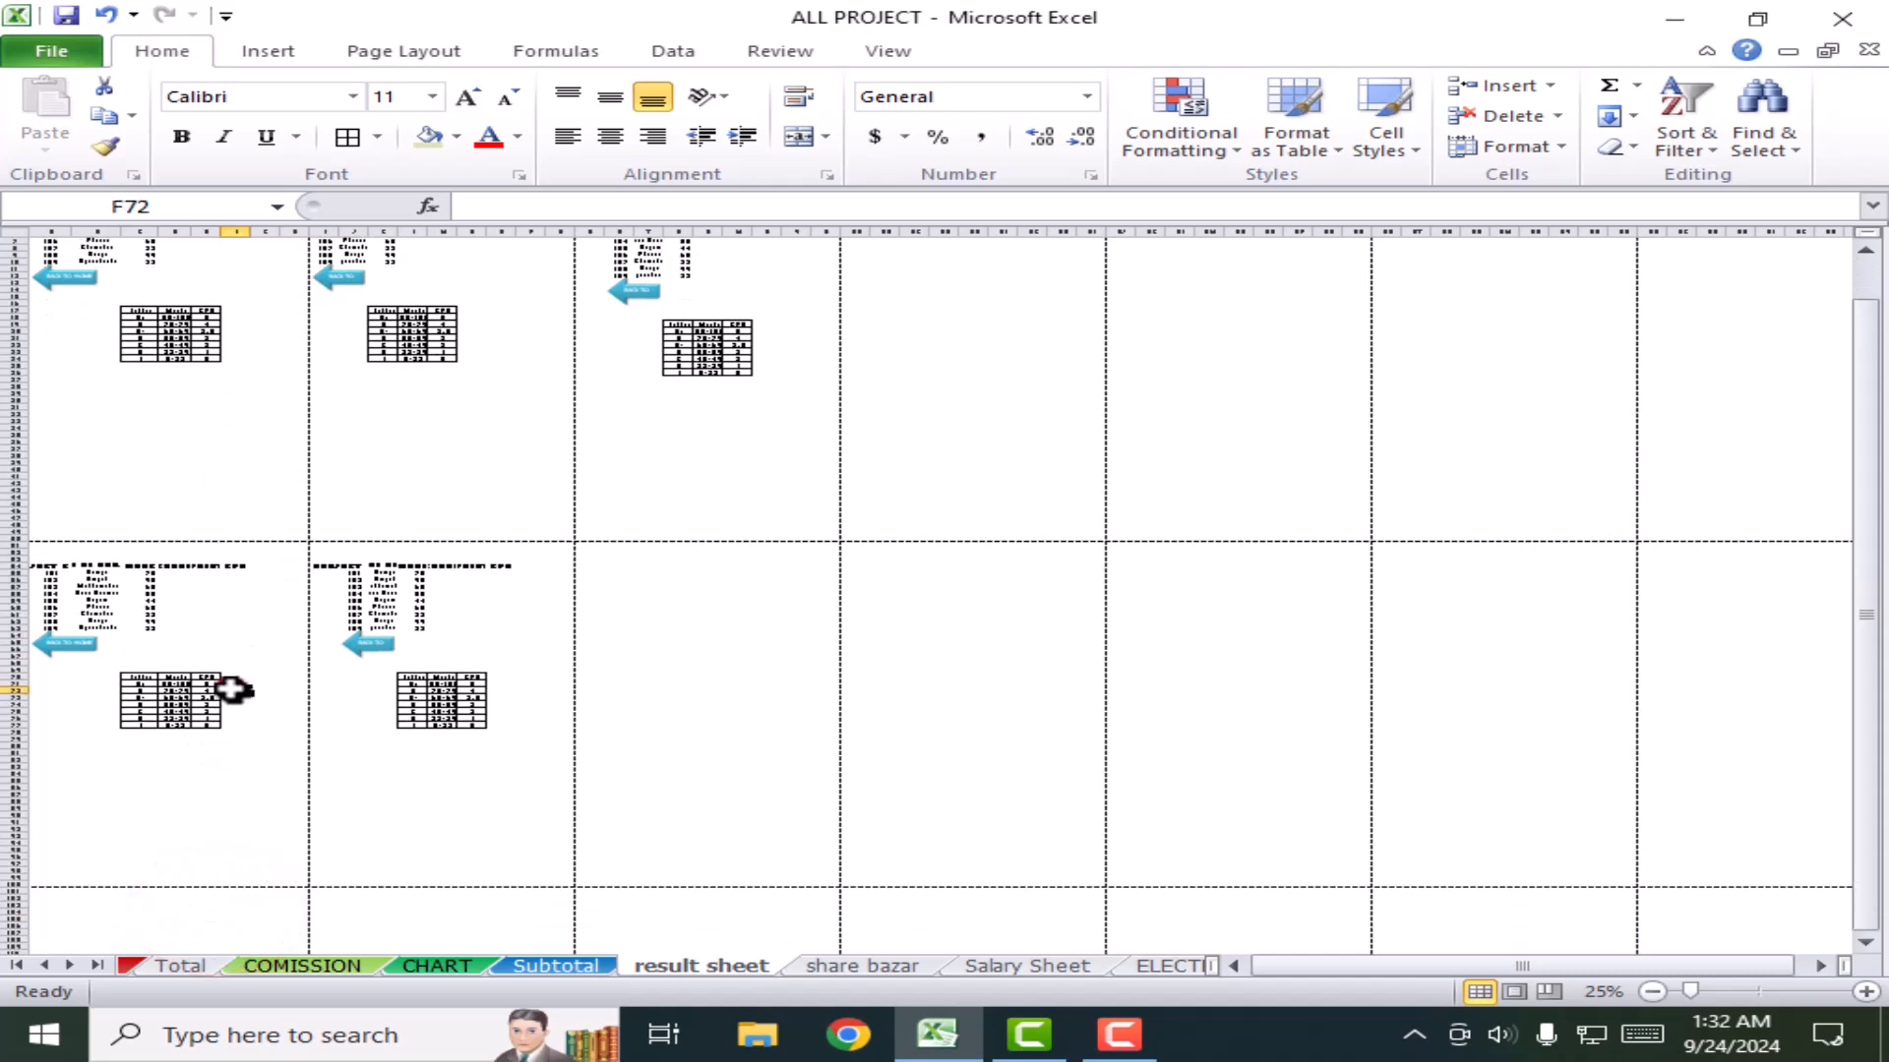
pyautogui.click(233, 385)
pyautogui.click(239, 646)
pyautogui.click(548, 362)
pyautogui.click(505, 645)
pyautogui.click(826, 377)
pyautogui.click(790, 630)
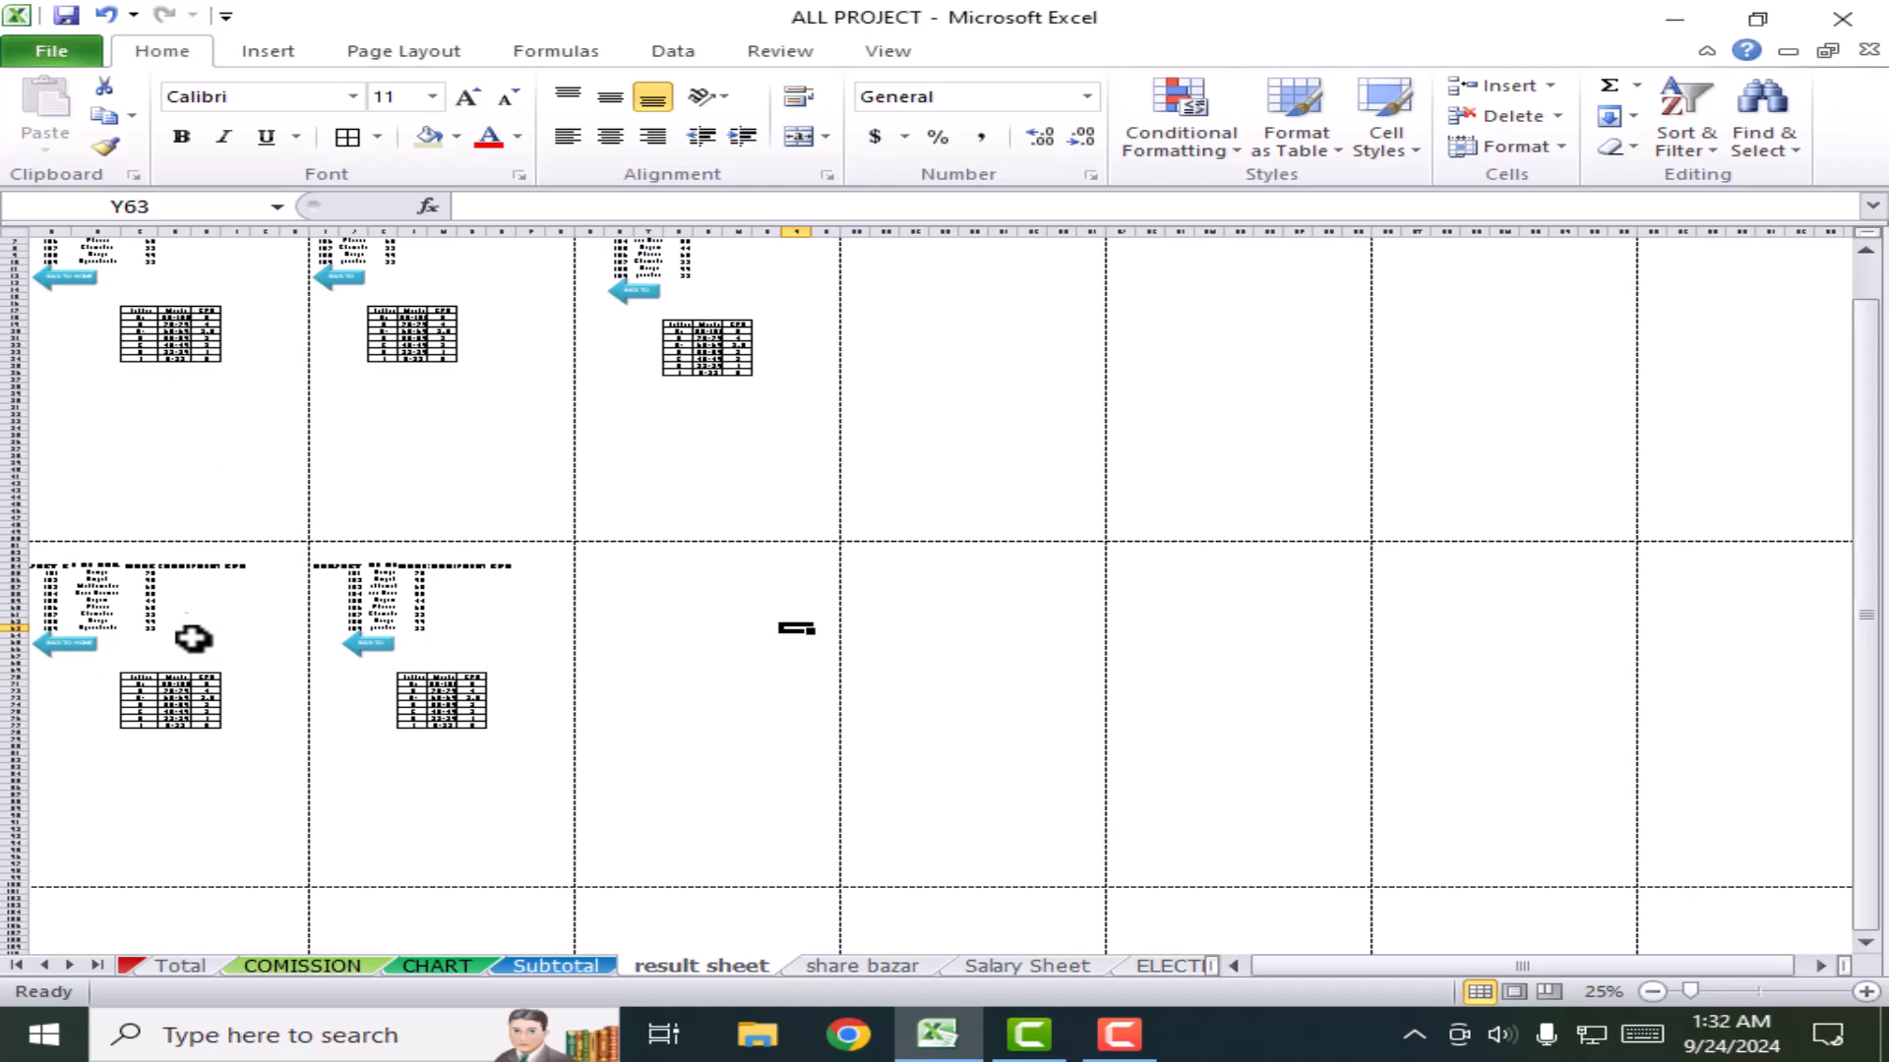
# Step: Select K14:P40 around the second grade table and open the File view
pyautogui.click(499, 338)
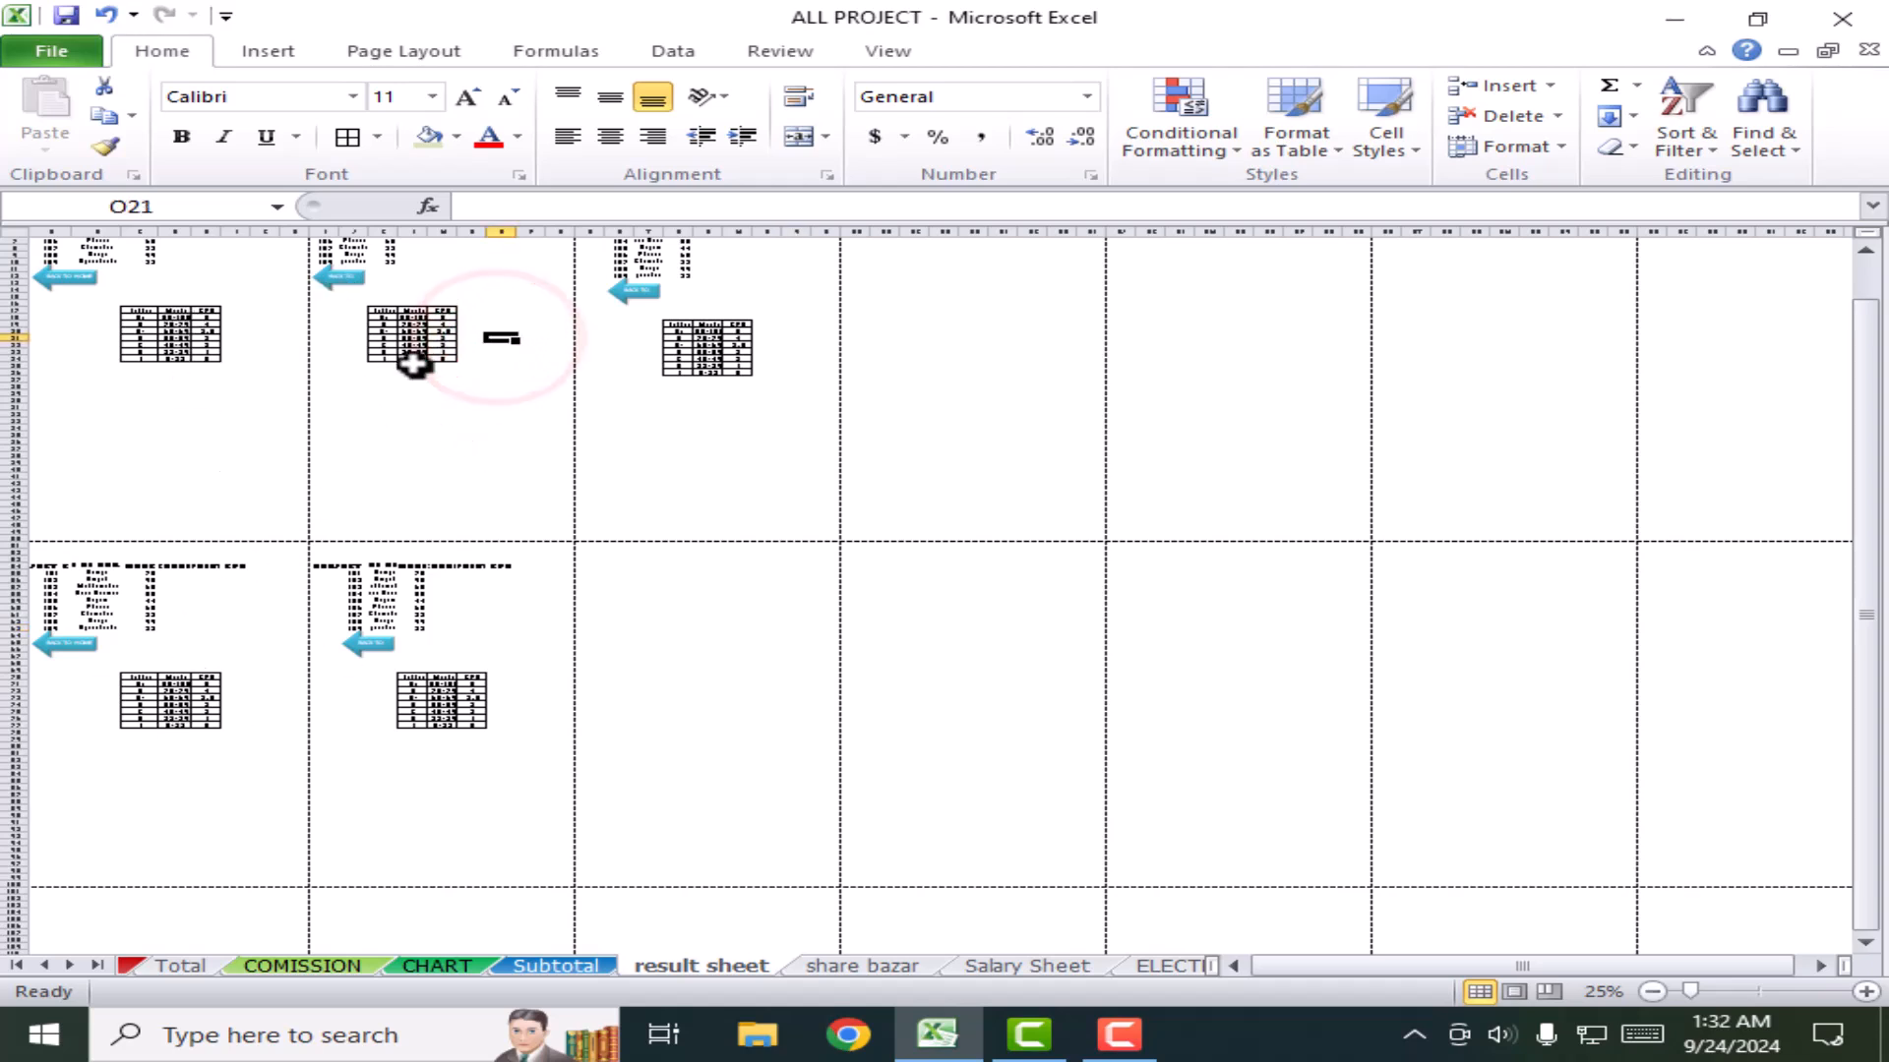
pyautogui.moveTo(379, 293); pyautogui.dragTo(538, 469)
pyautogui.click(51, 50)
# Step: In the print settings, set the Pages range from 3 to 3
pyautogui.click(113, 418)
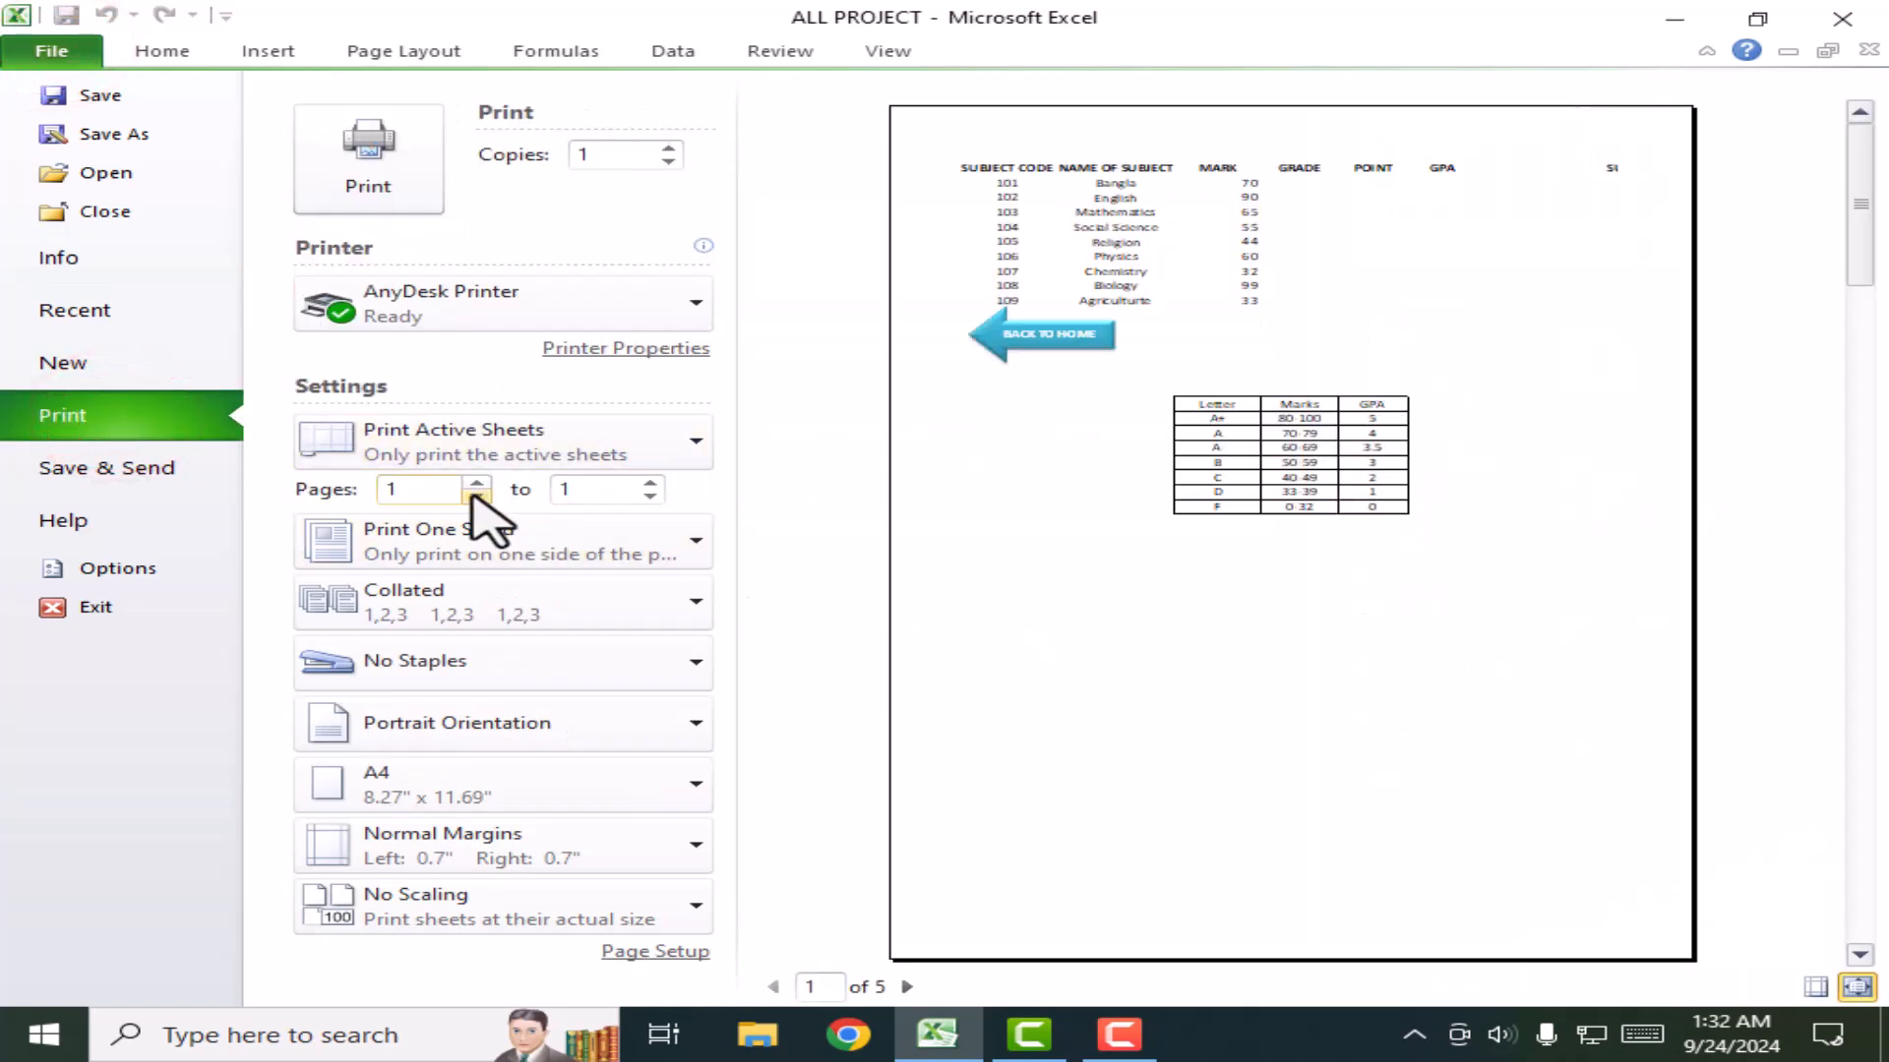
pyautogui.click(473, 488)
pyautogui.click(477, 486)
pyautogui.click(479, 485)
pyautogui.click(477, 494)
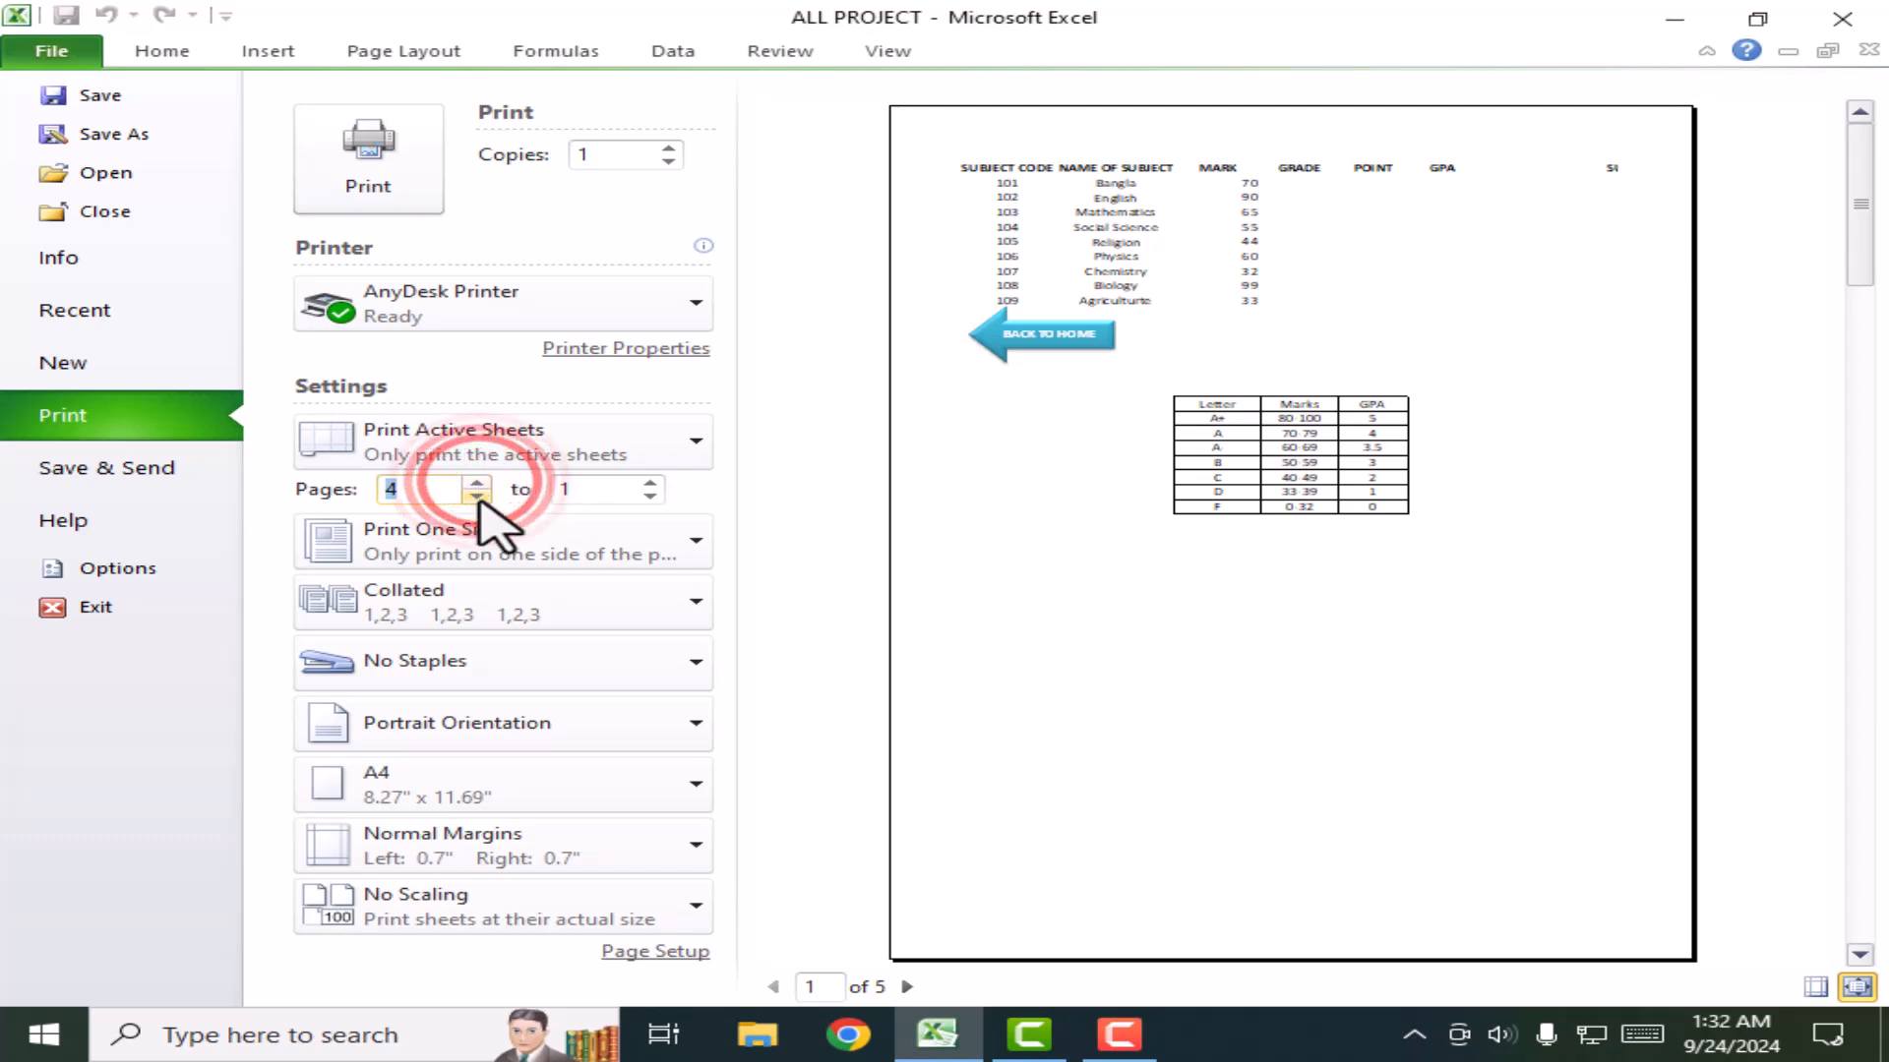
pyautogui.click(648, 486)
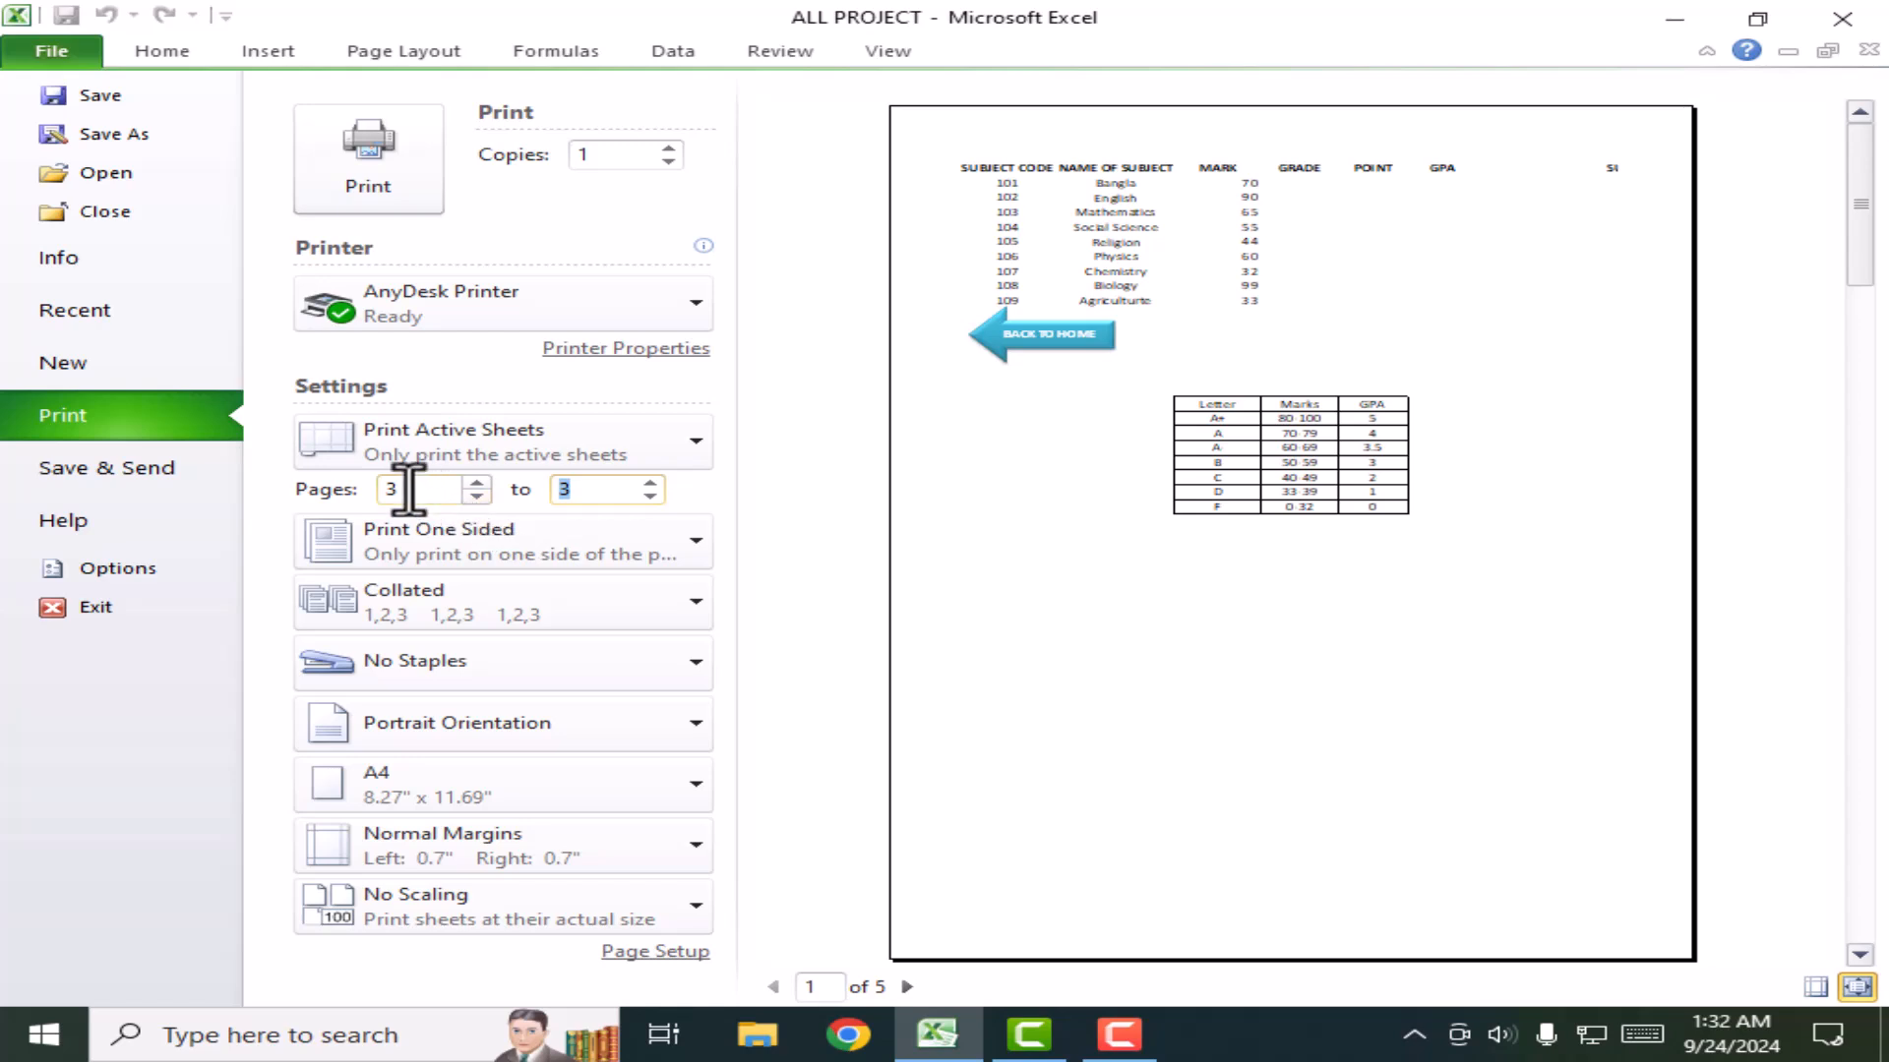
# Step: Return from the print view to the result sheet and check the Page Layout height scaling list without changing it
pyautogui.click(163, 51)
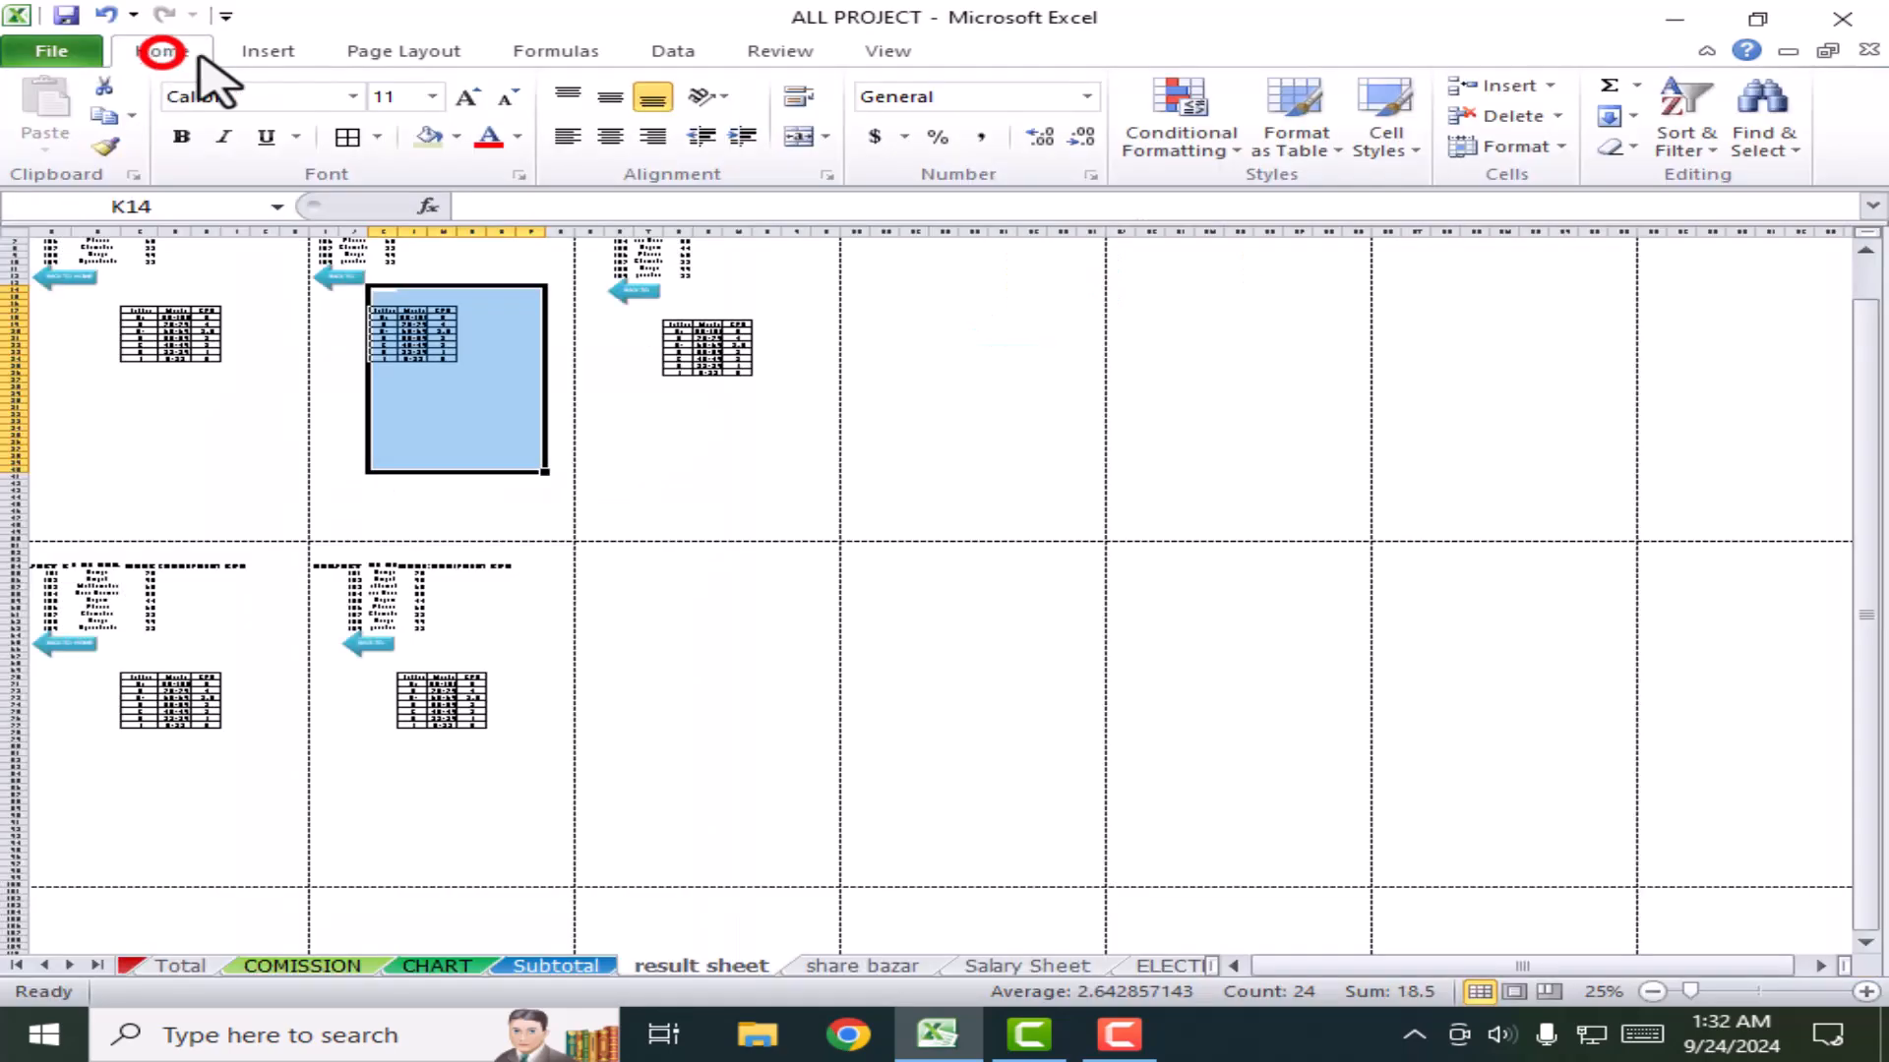
pyautogui.click(360, 53)
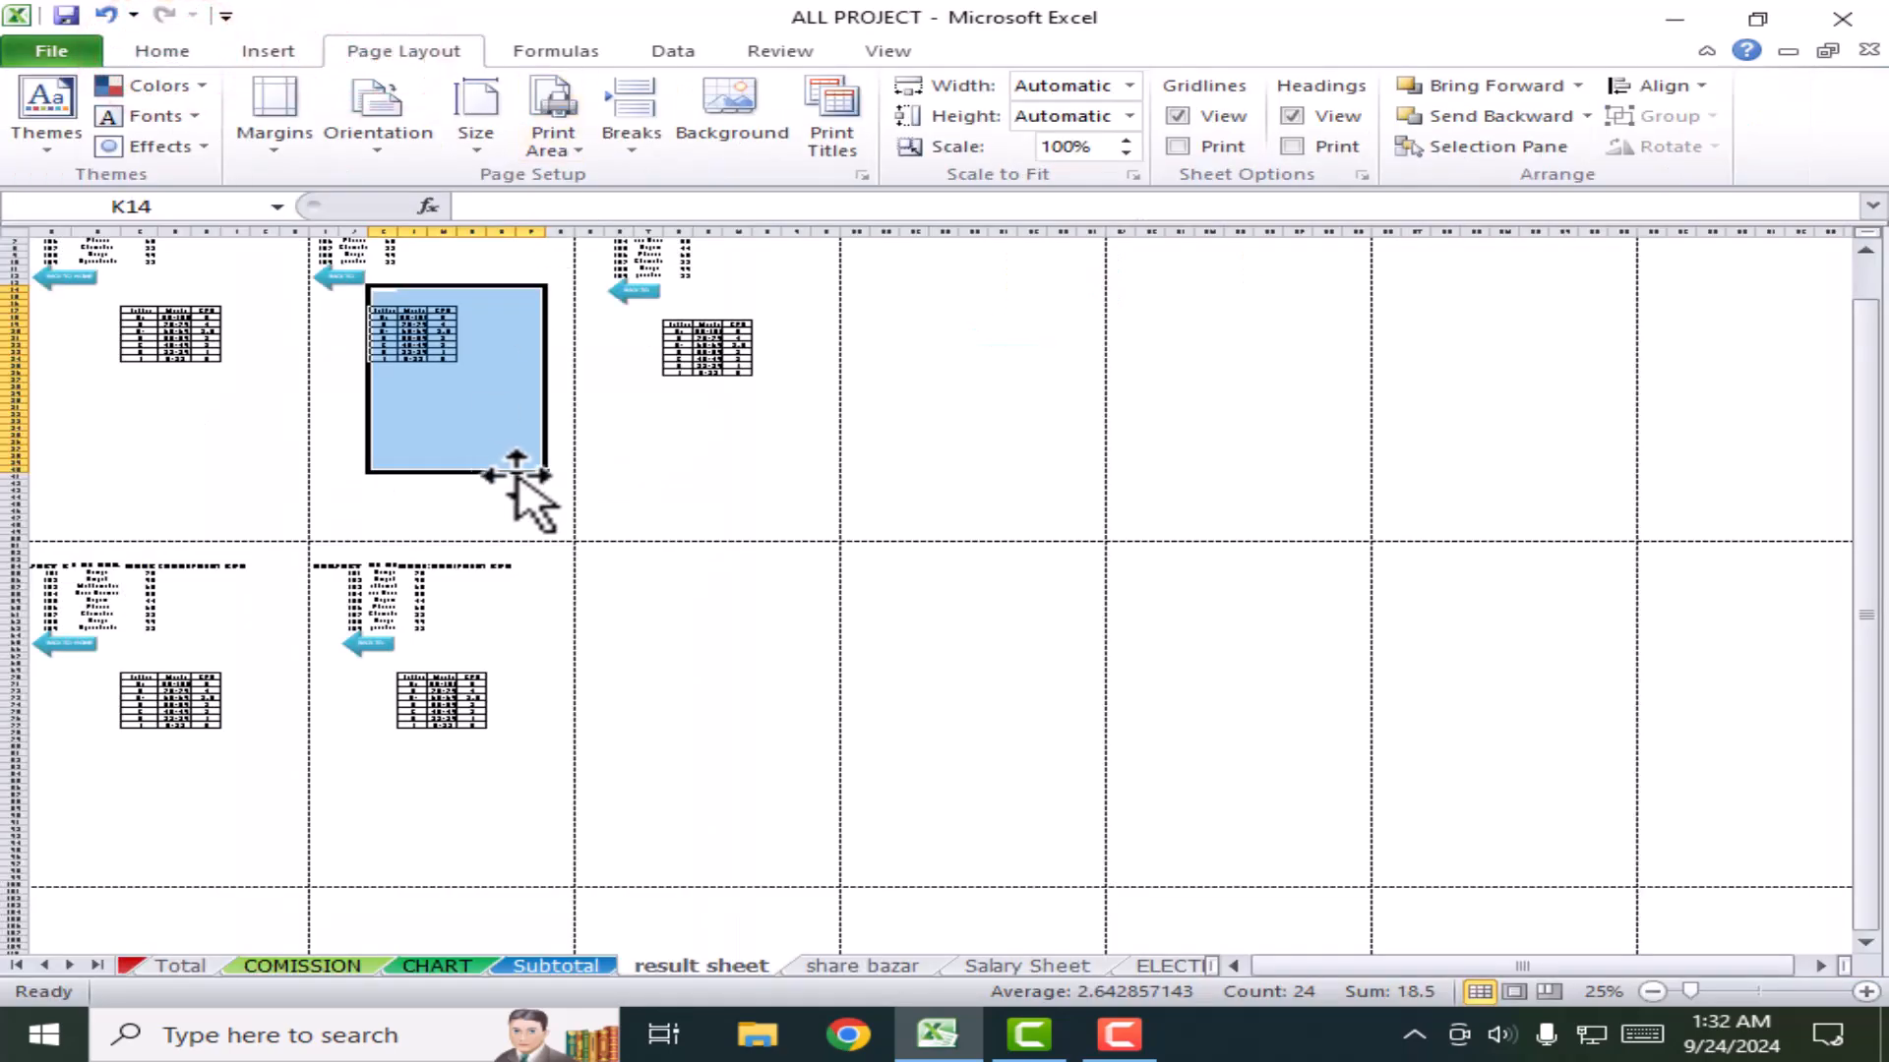
pyautogui.scroll(4, 505, 476)
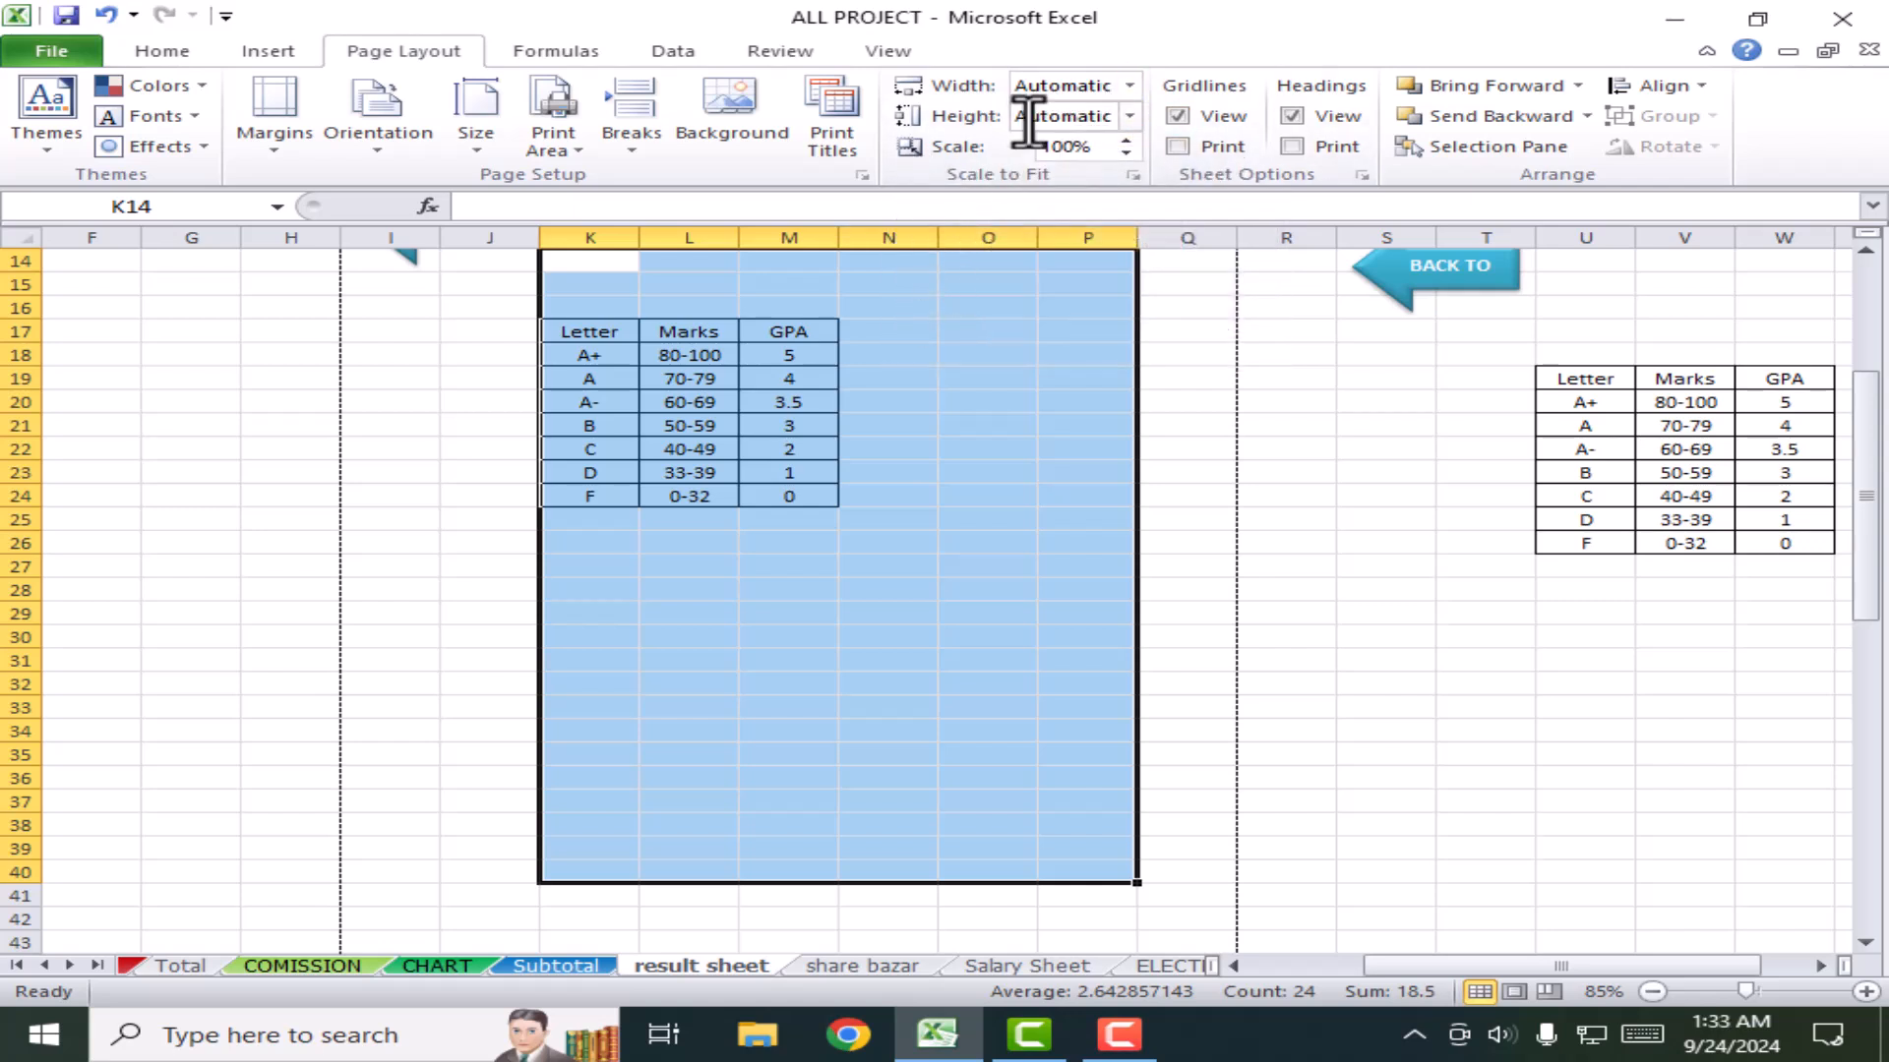
pyautogui.click(1129, 116)
pyautogui.click(1129, 116)
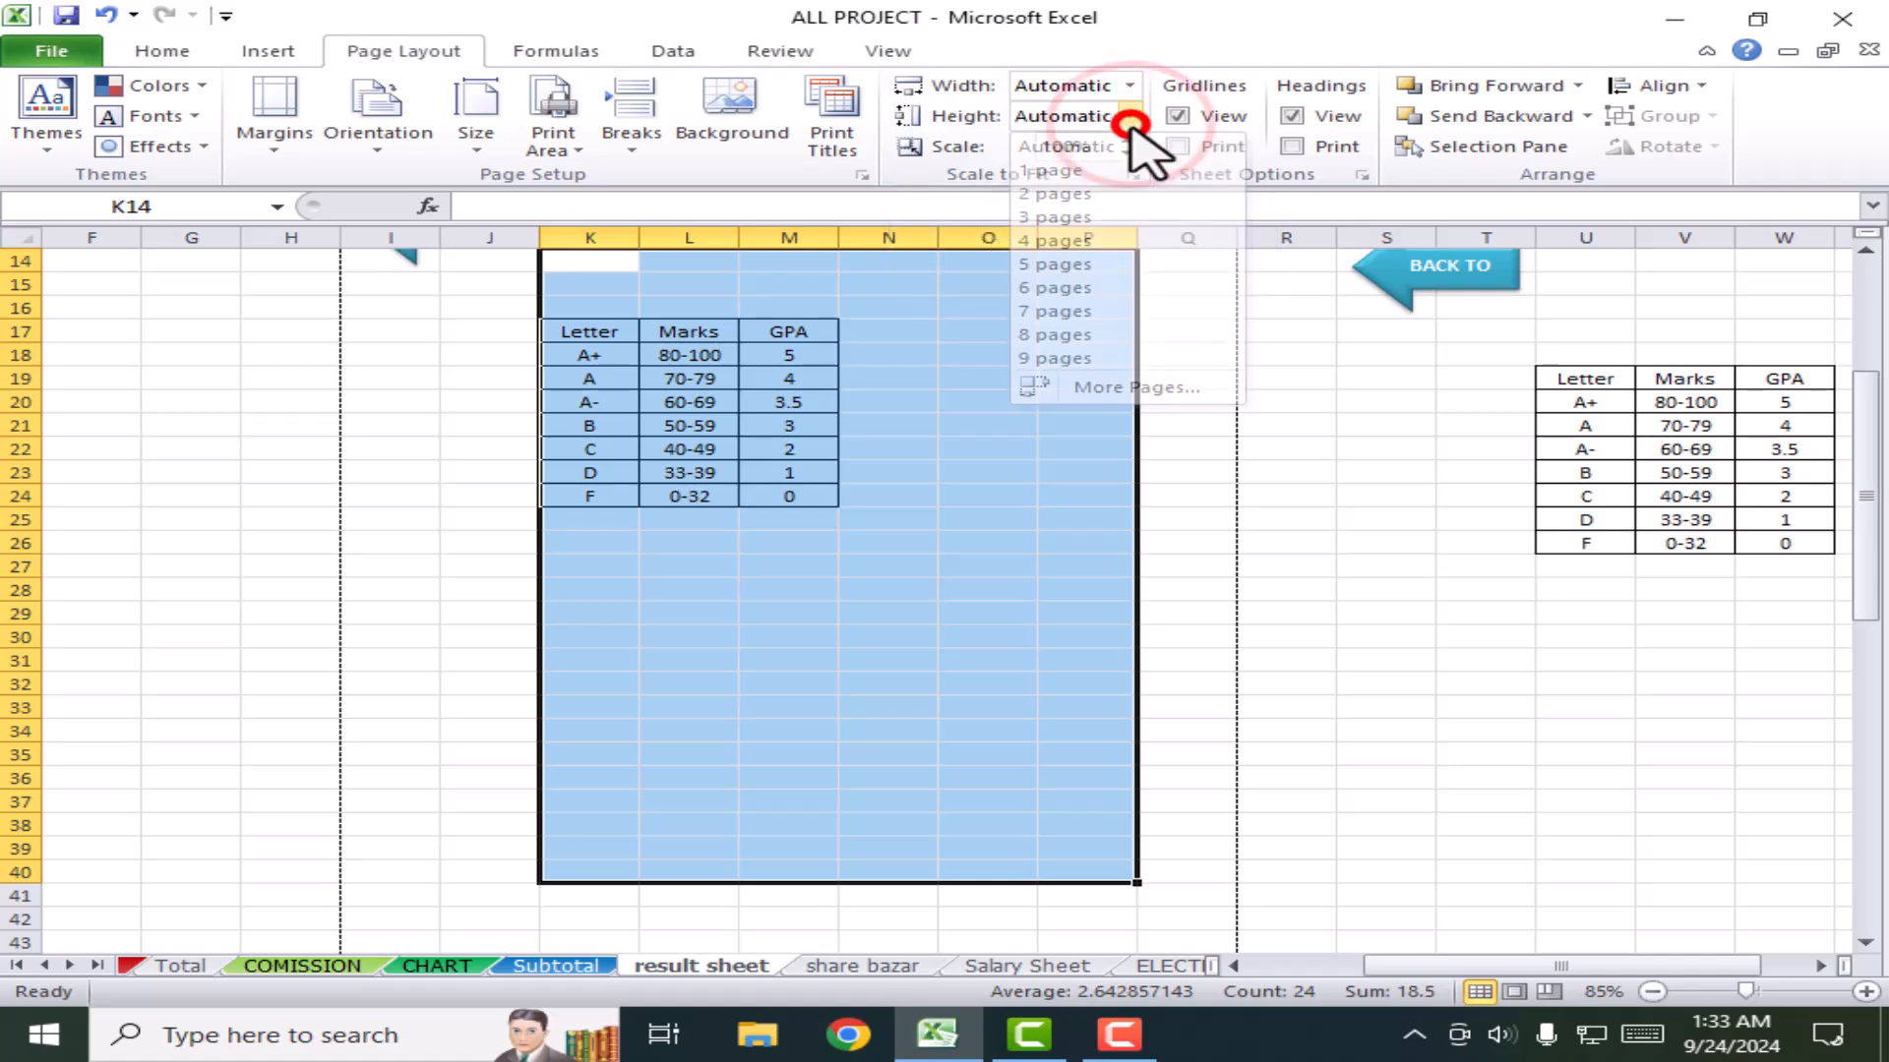
pyautogui.click(959, 543)
pyautogui.scroll(4, 826, 581)
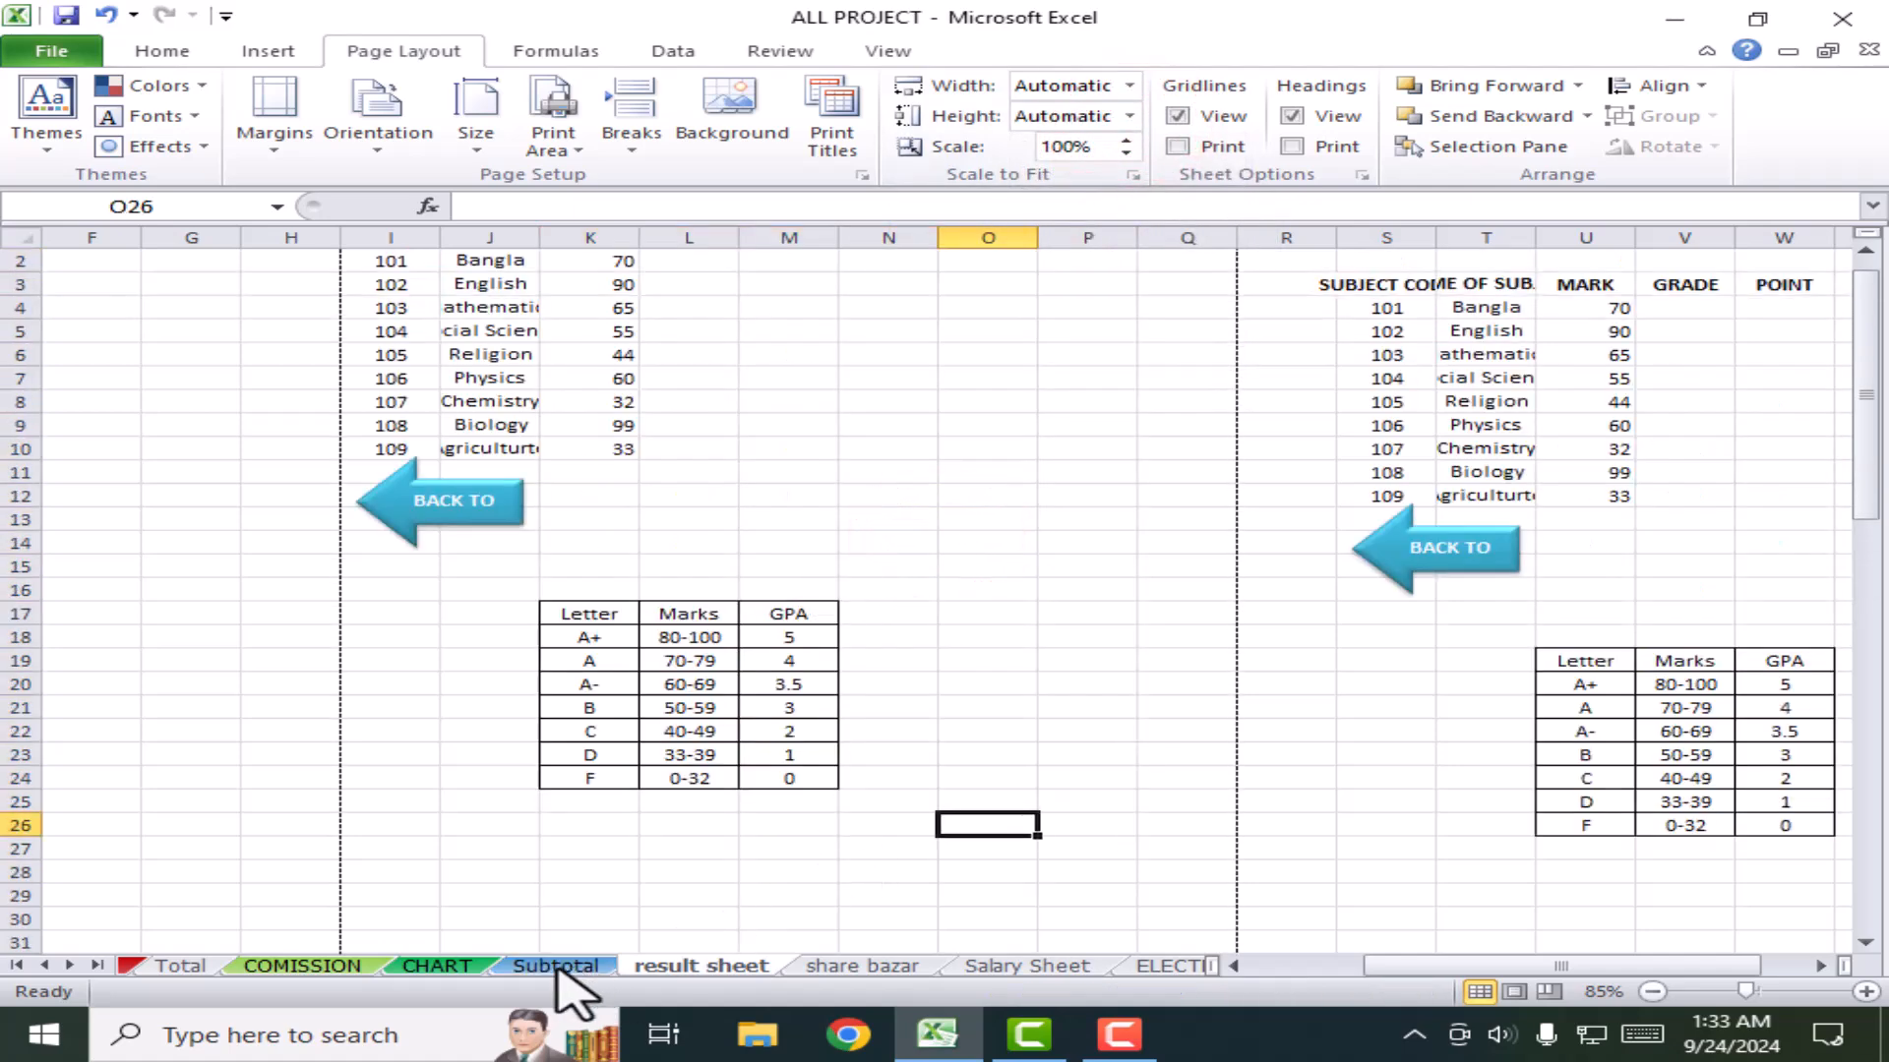
# Step: Switch to the CHART sheet and select several empty cells below its city table
pyautogui.click(447, 967)
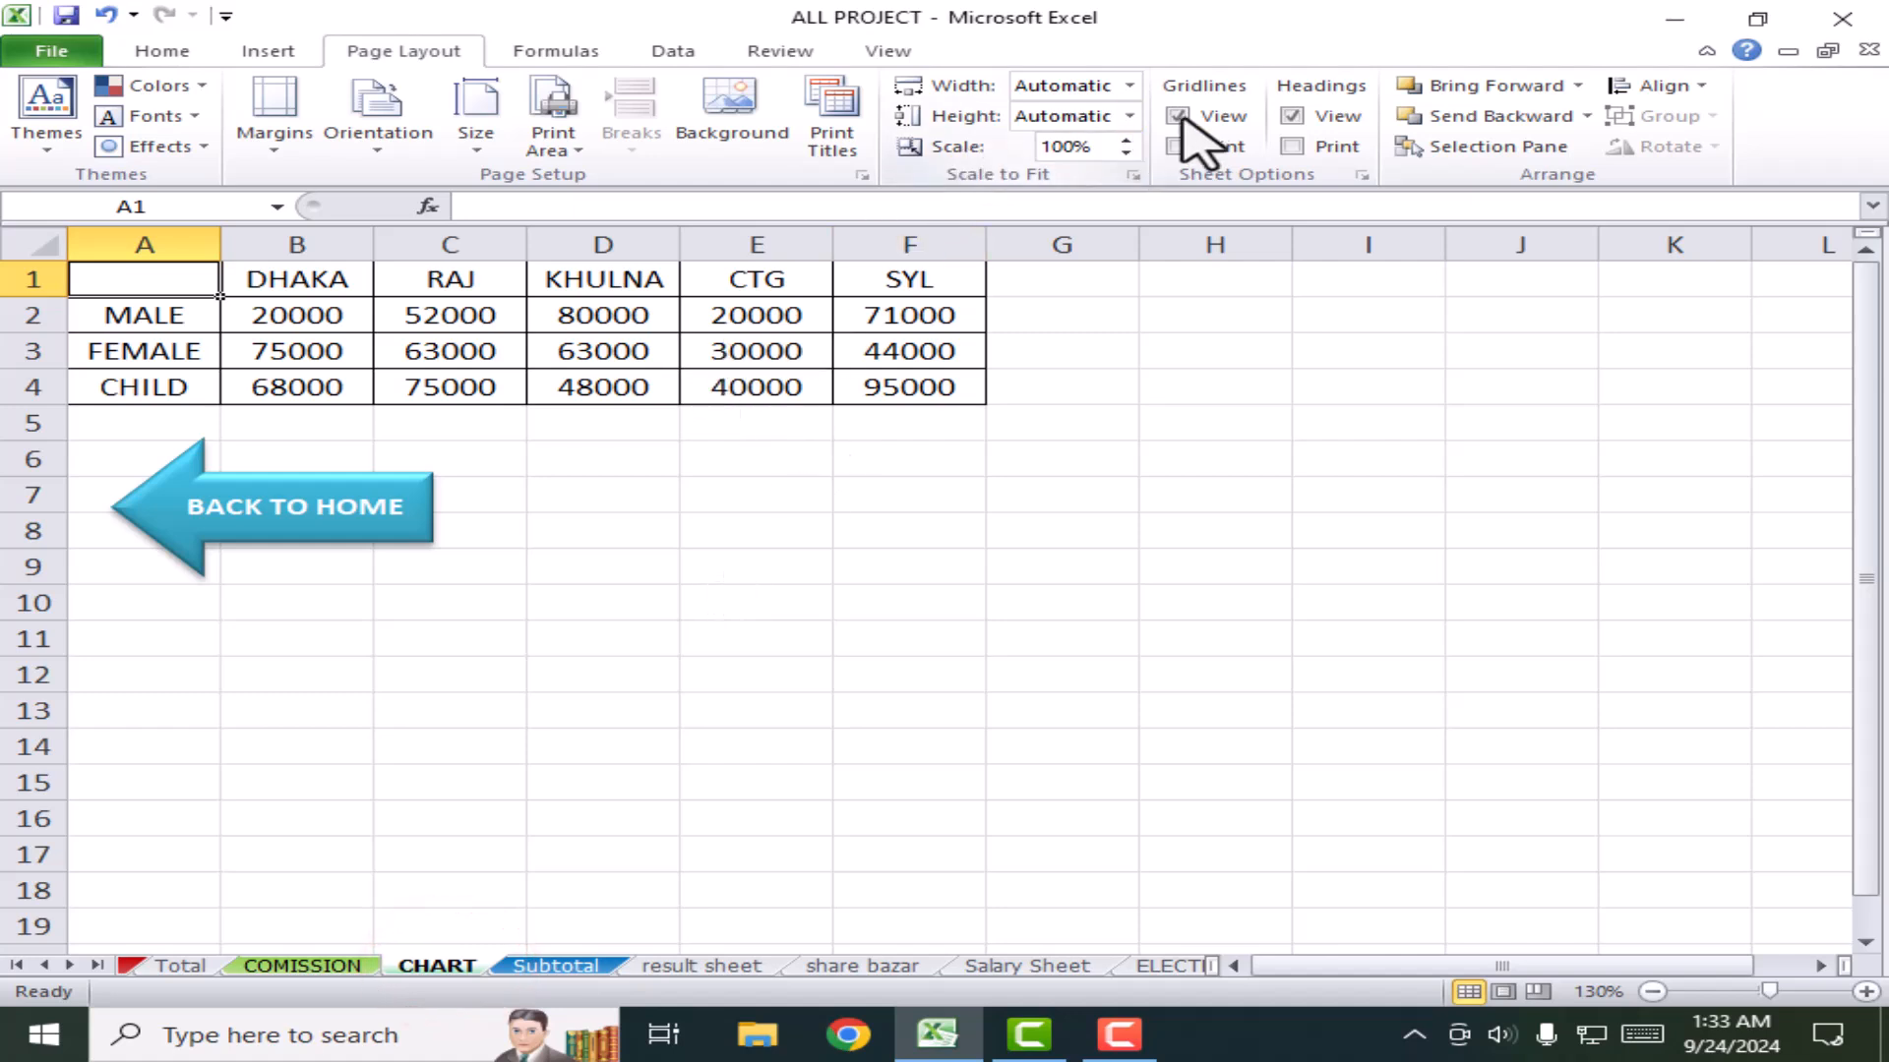
pyautogui.click(841, 535)
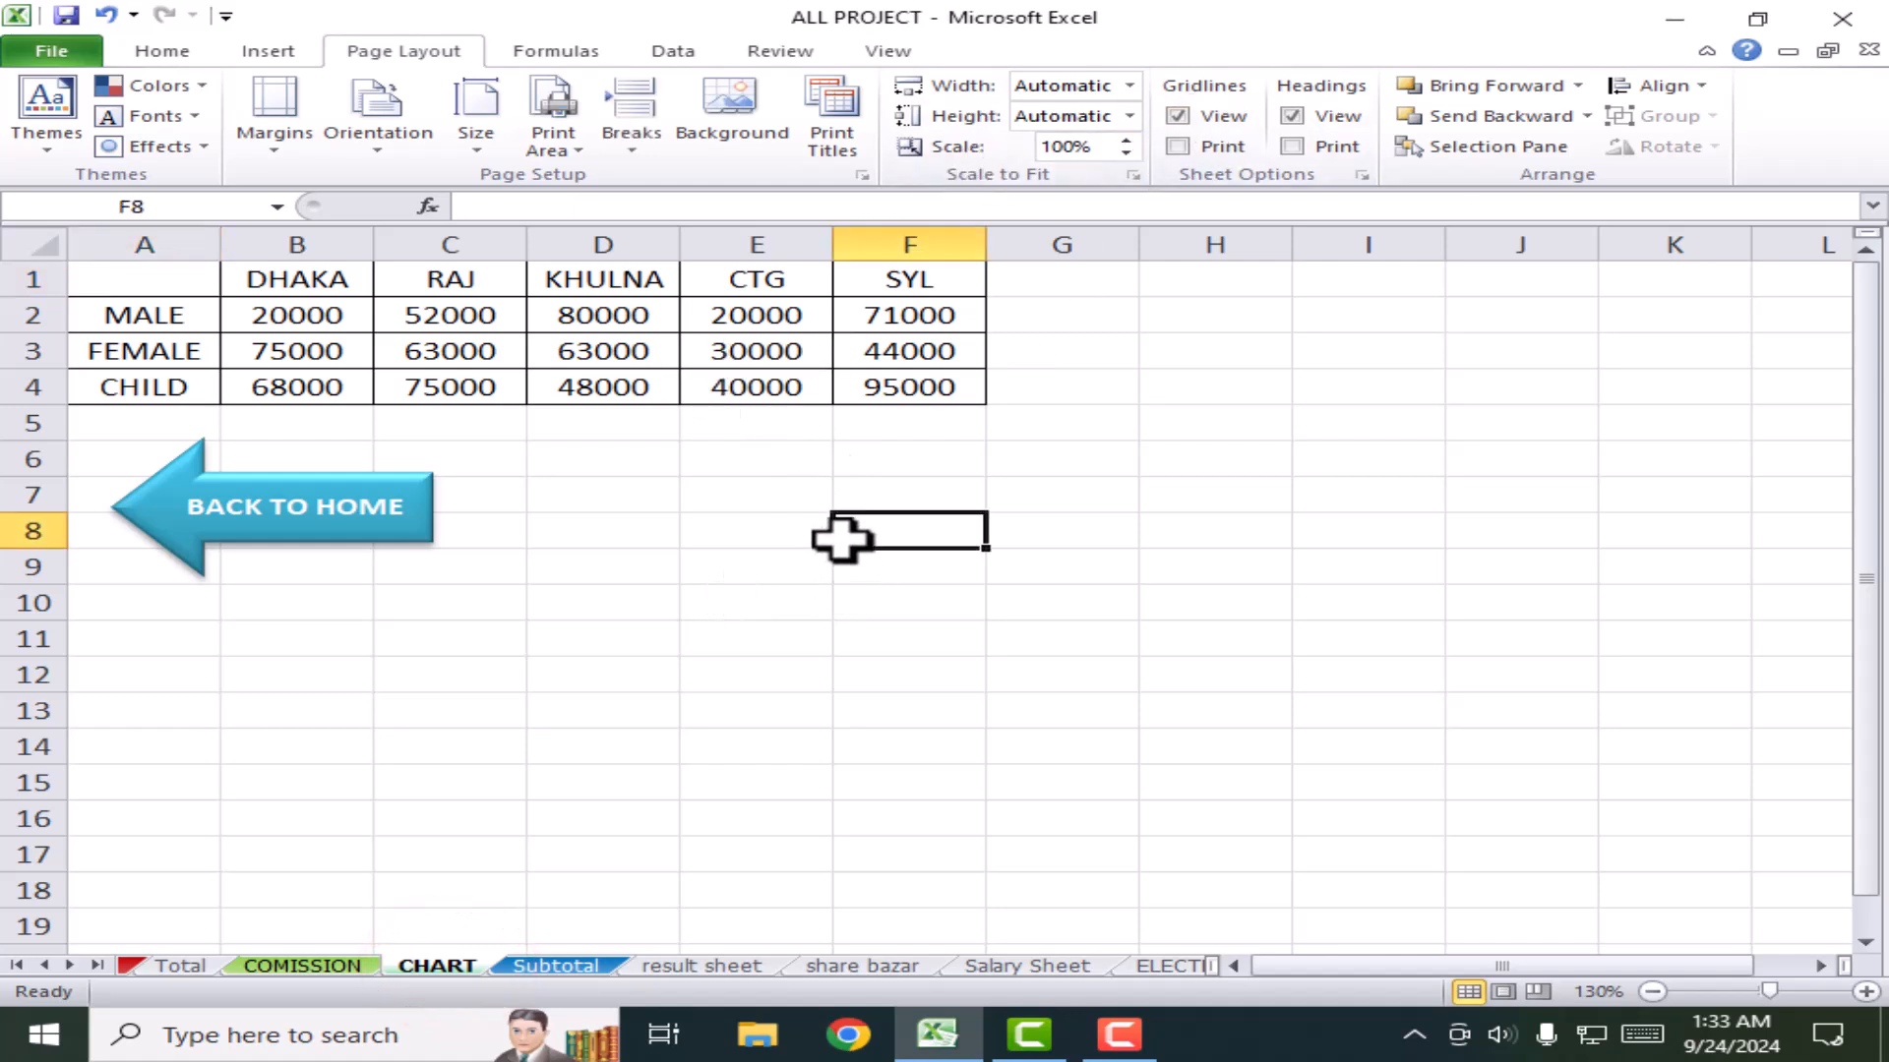
pyautogui.click(746, 635)
pyautogui.click(1119, 618)
pyautogui.click(688, 543)
pyautogui.click(868, 671)
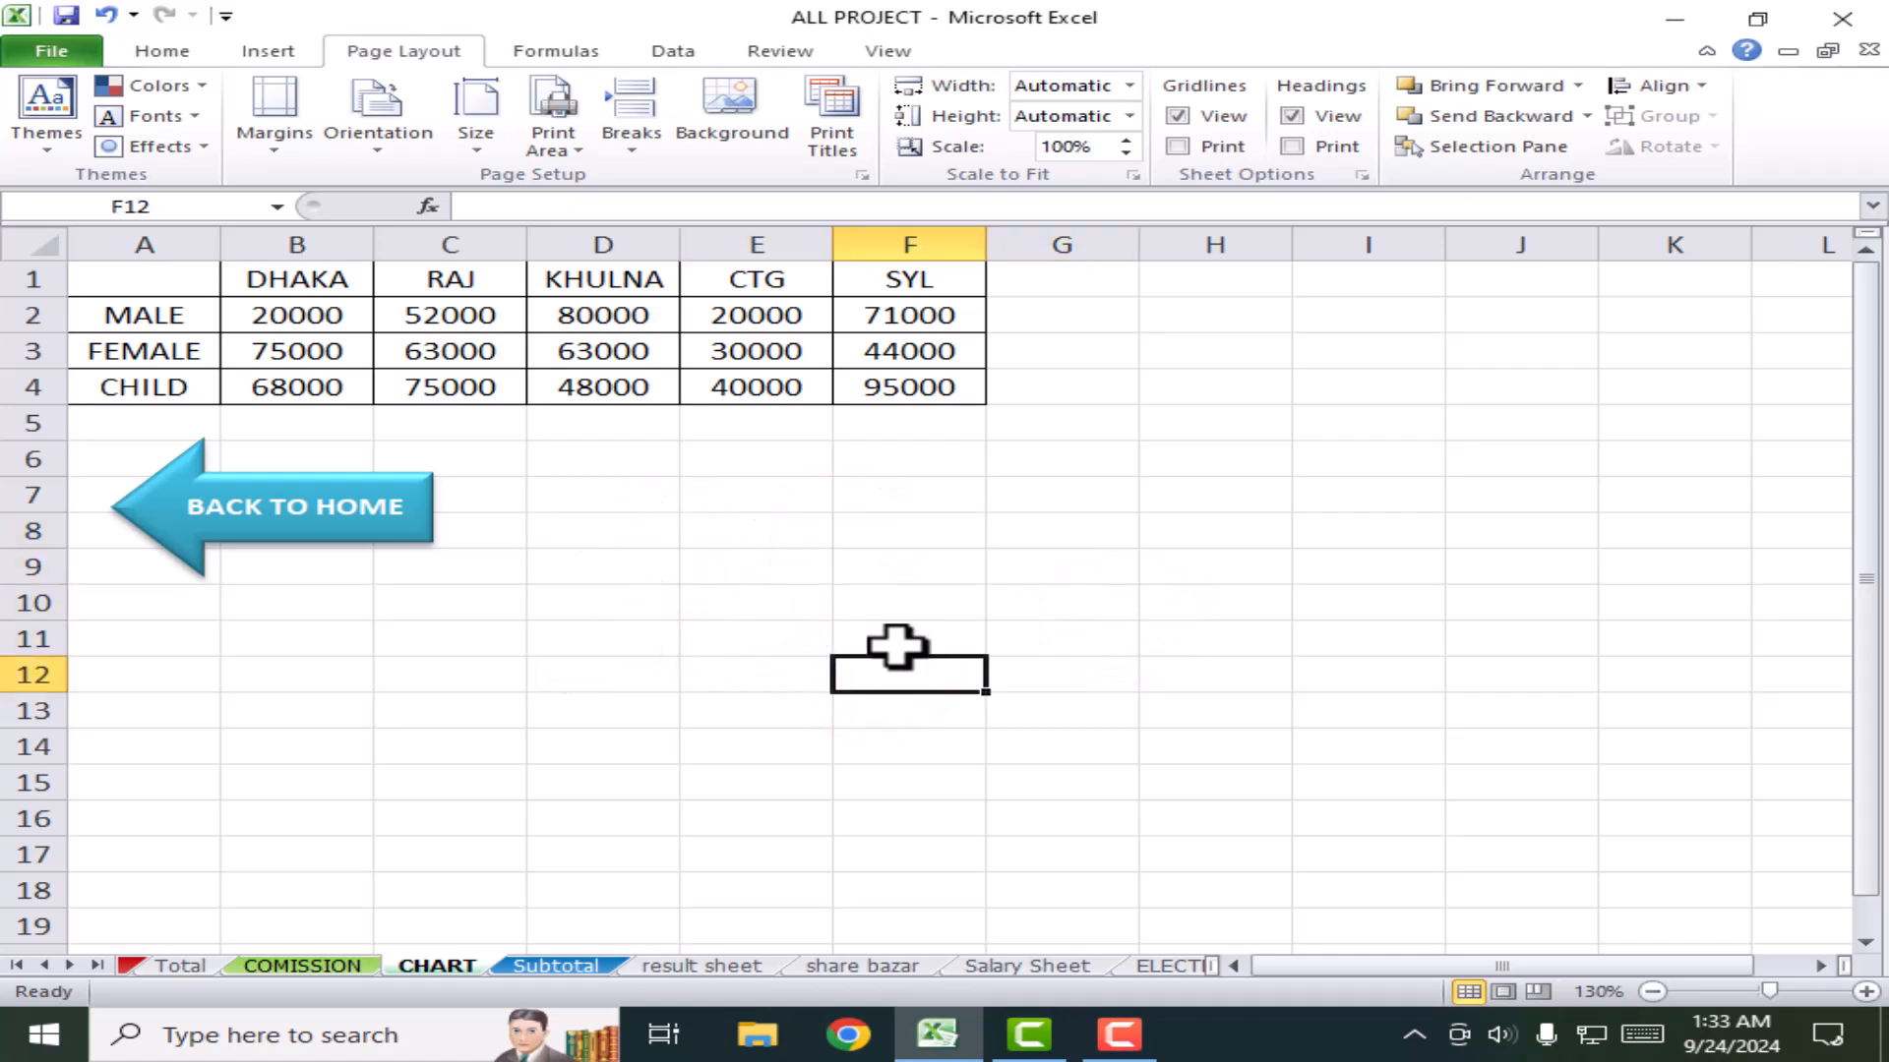
pyautogui.click(817, 594)
# Step: Type filler text (VFXCBCXBXC, BVC, VC, VCB) into scattered cells in rows 8–15
pyautogui.click(501, 677)
pyautogui.write('VFXCBCXBXC')
pyautogui.click(632, 681)
pyautogui.click(717, 743)
pyautogui.write('BVC')
pyautogui.click(762, 645)
pyautogui.write('VC')
pyautogui.click(560, 578)
pyautogui.write('VCB')
pyautogui.click(792, 534)
pyautogui.write('BVC')
pyautogui.click(825, 644)
pyautogui.click(493, 779)
pyautogui.write('VC')
pyautogui.click(856, 664)
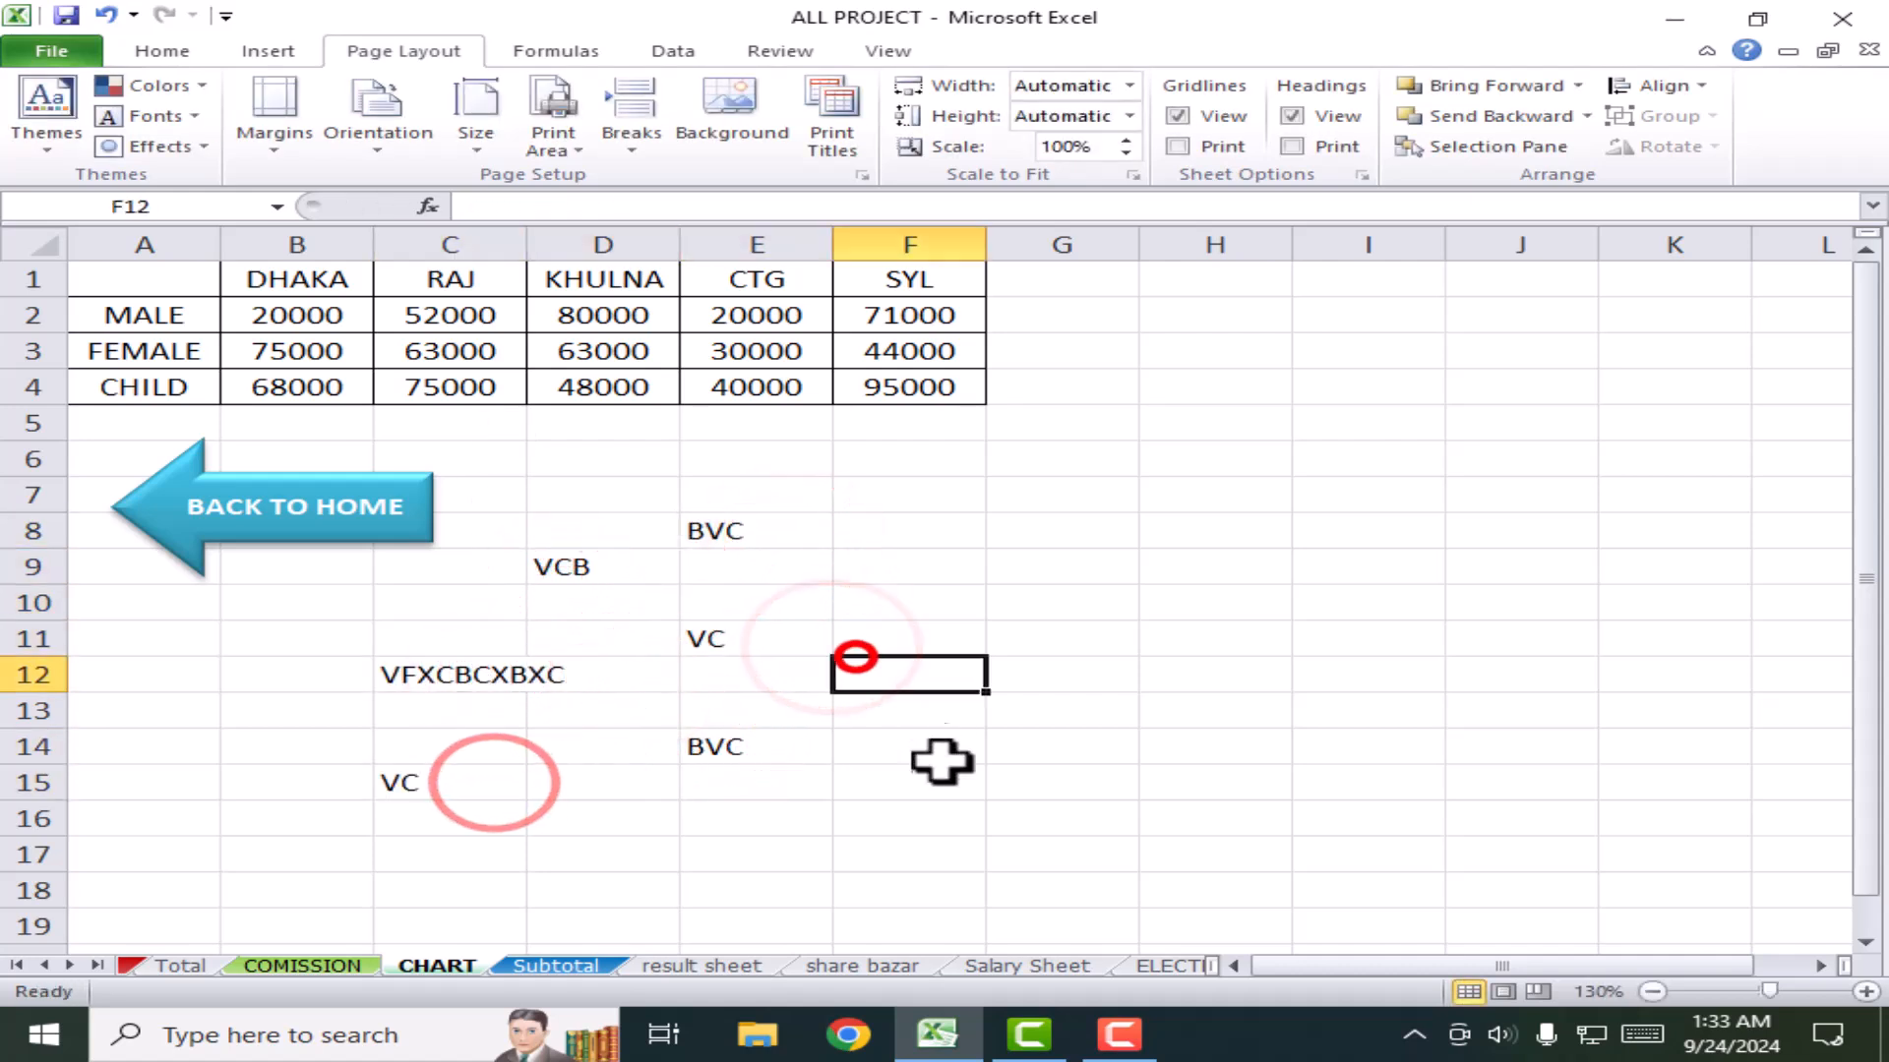
# Step: Preview how the CHART sheet prints in File > Print
pyautogui.click(54, 49)
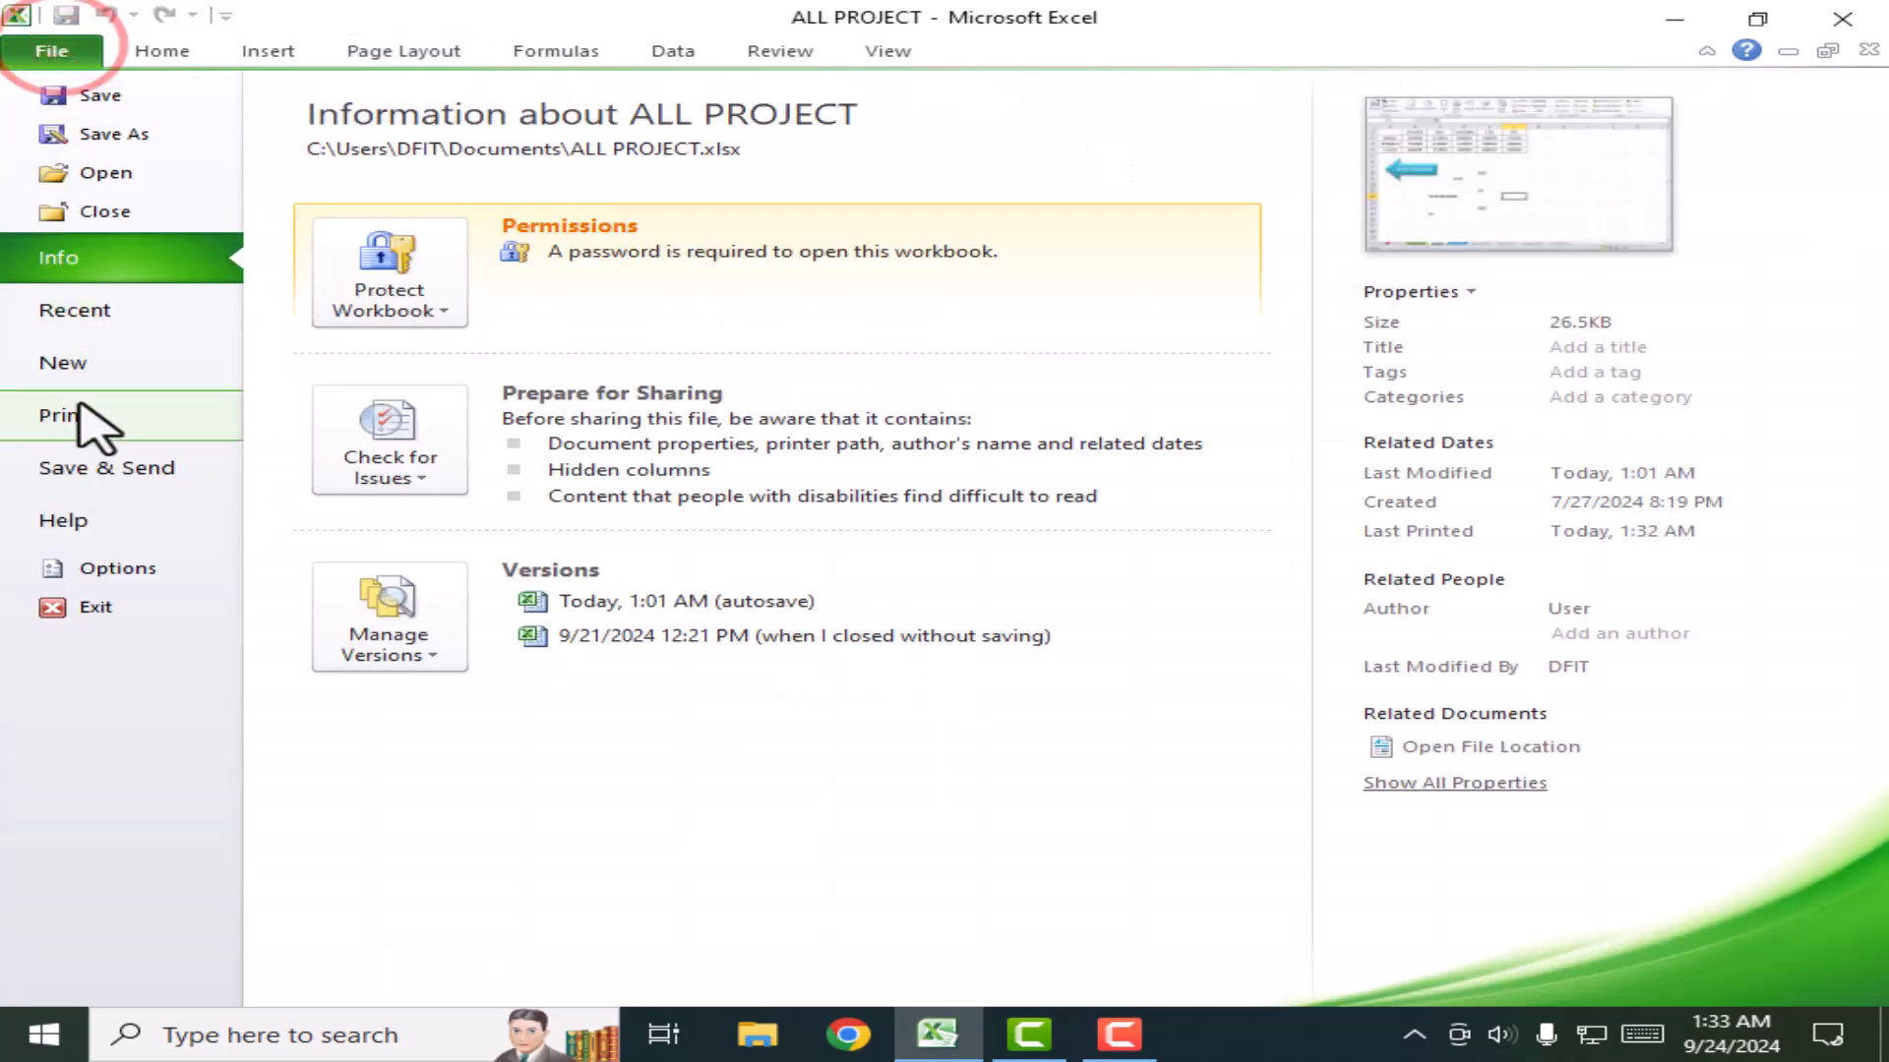
pyautogui.click(79, 411)
pyautogui.click(1257, 408)
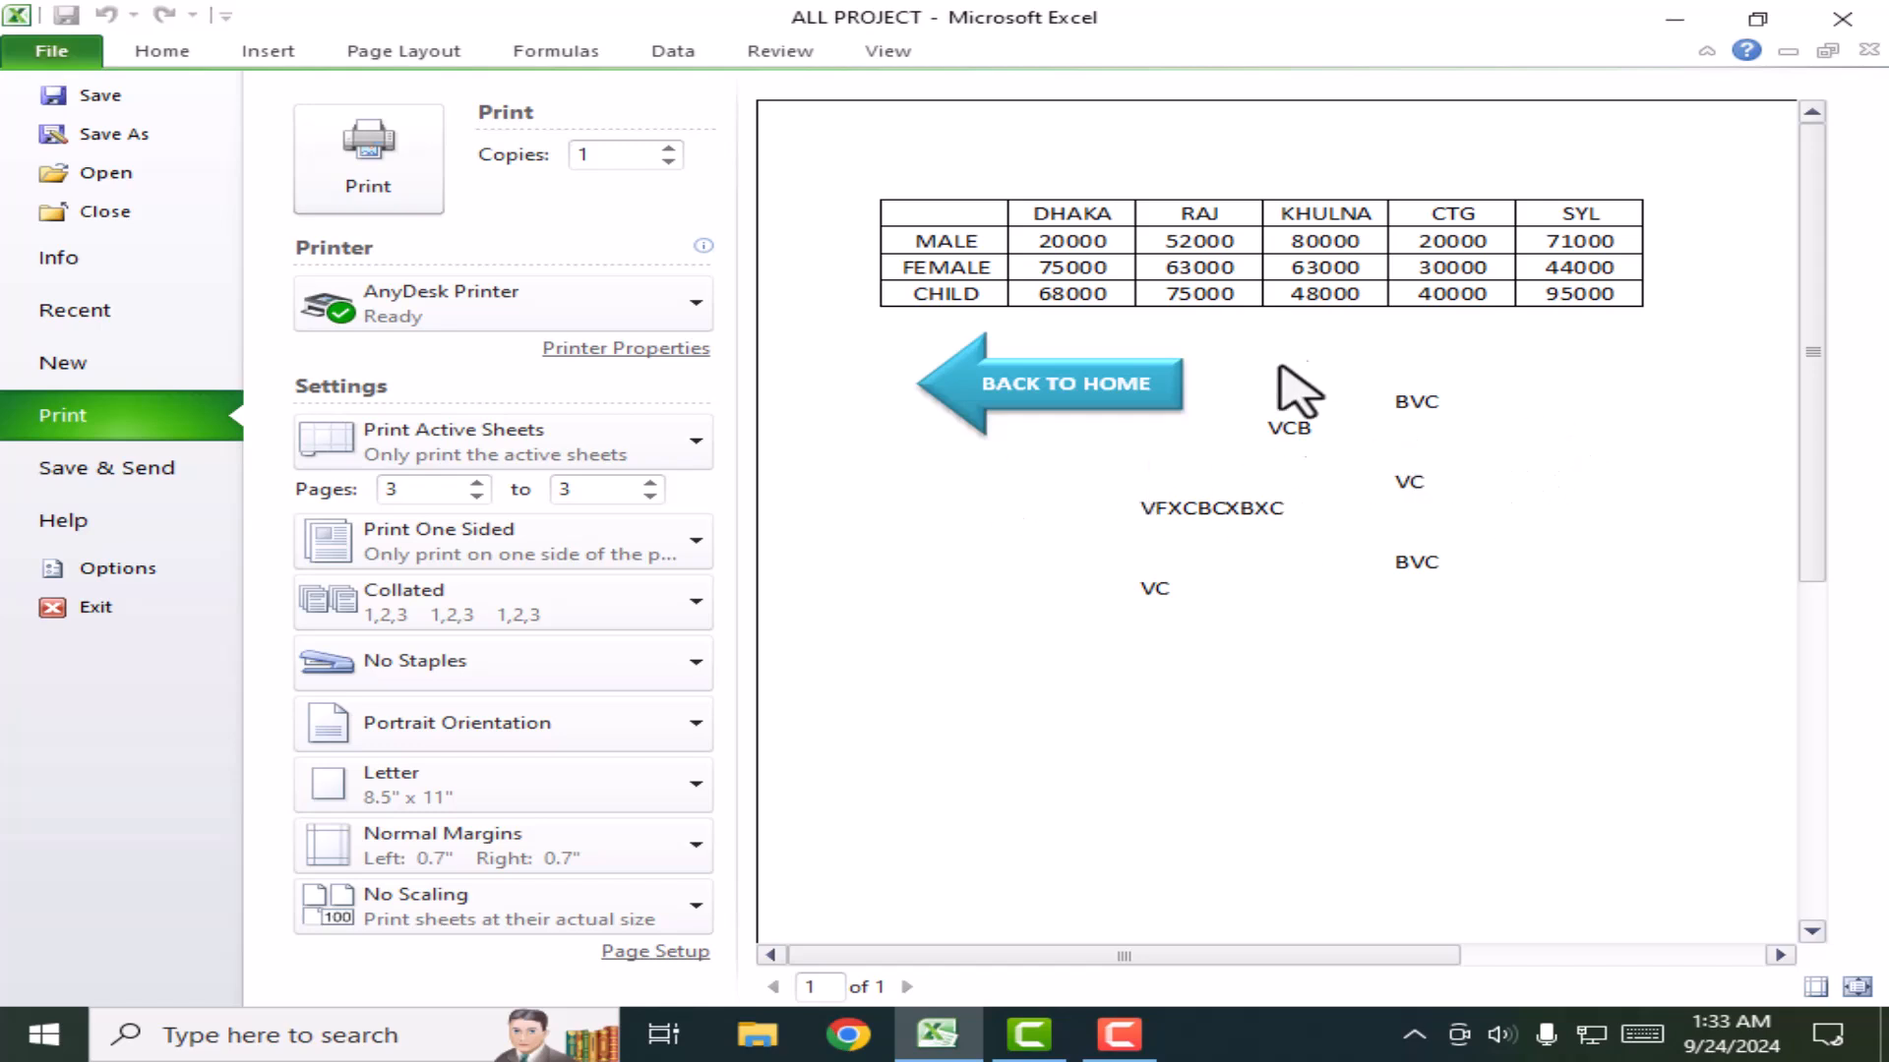
# Step: Back on the sheet, select the filler entries below the city table and delete them
pyautogui.click(142, 56)
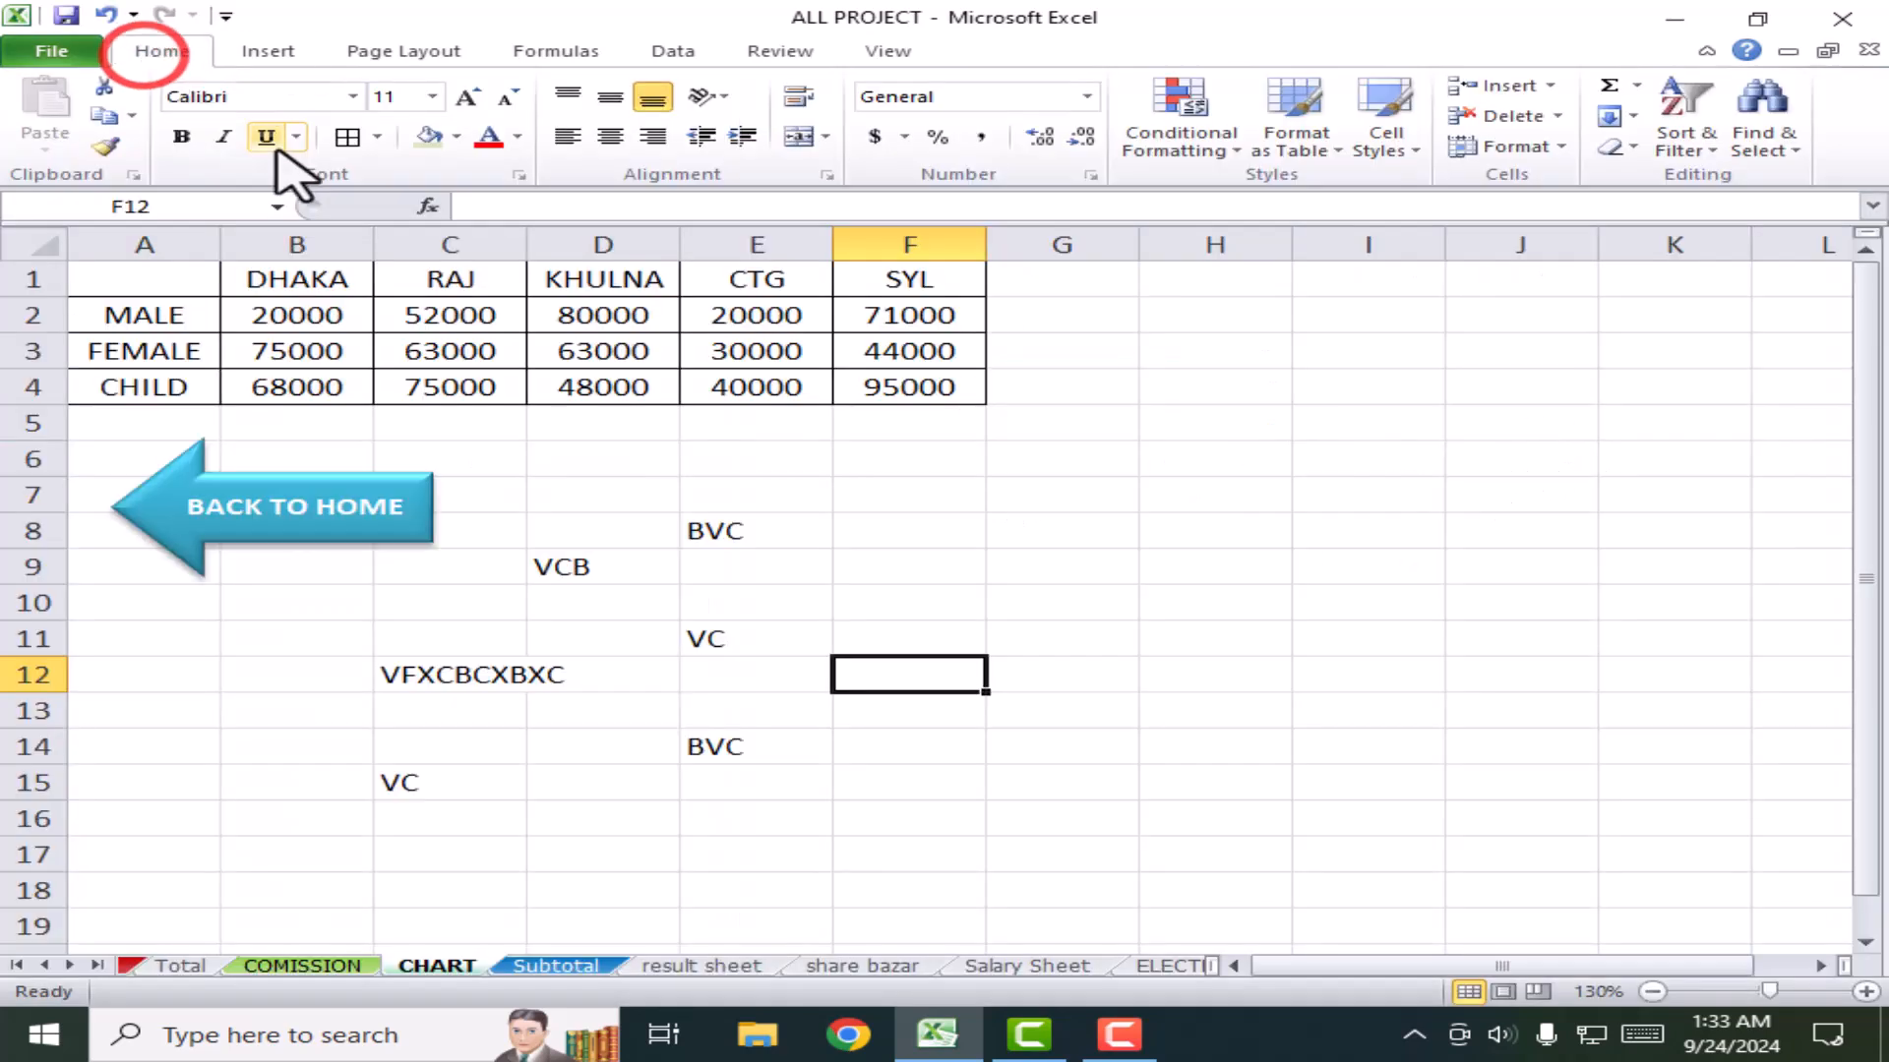
pyautogui.moveTo(418, 578); pyautogui.dragTo(835, 835)
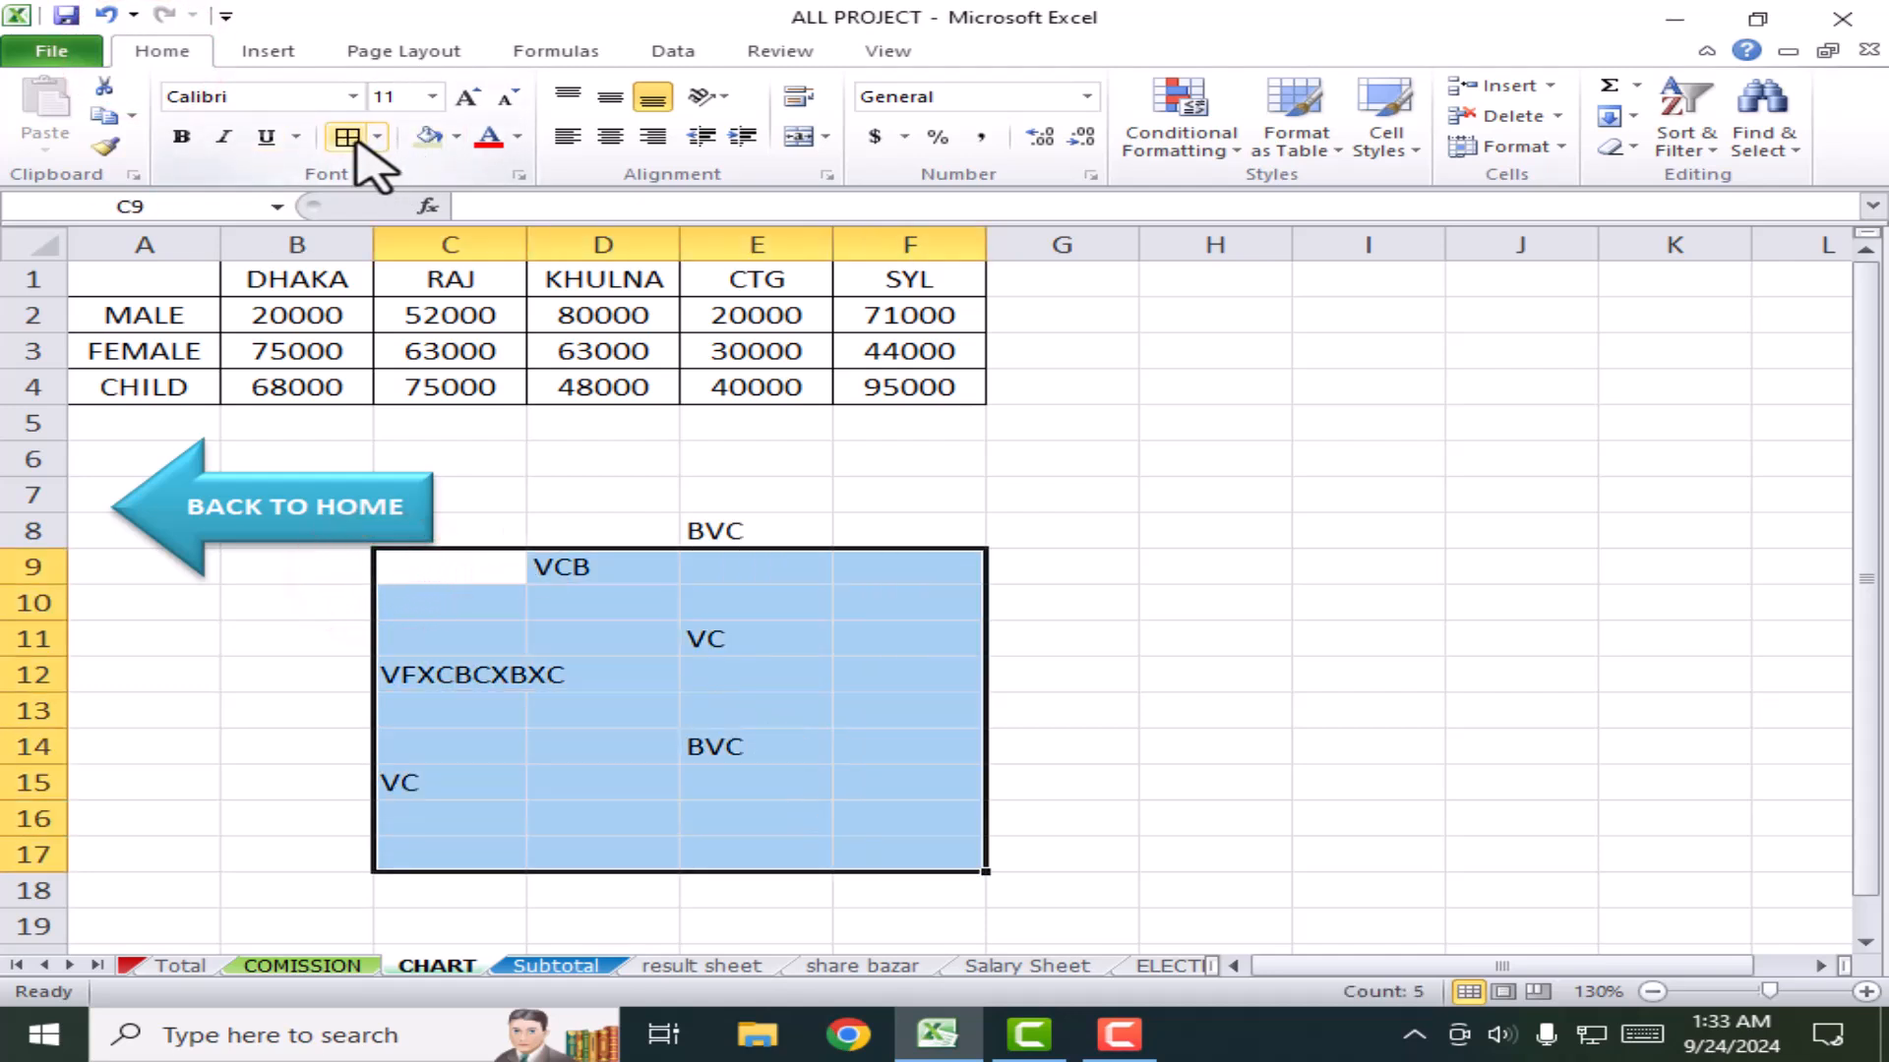
pyautogui.click(1053, 678)
pyautogui.moveTo(1082, 856); pyautogui.dragTo(523, 501)
pyautogui.press('Delete')
pyautogui.click(721, 780)
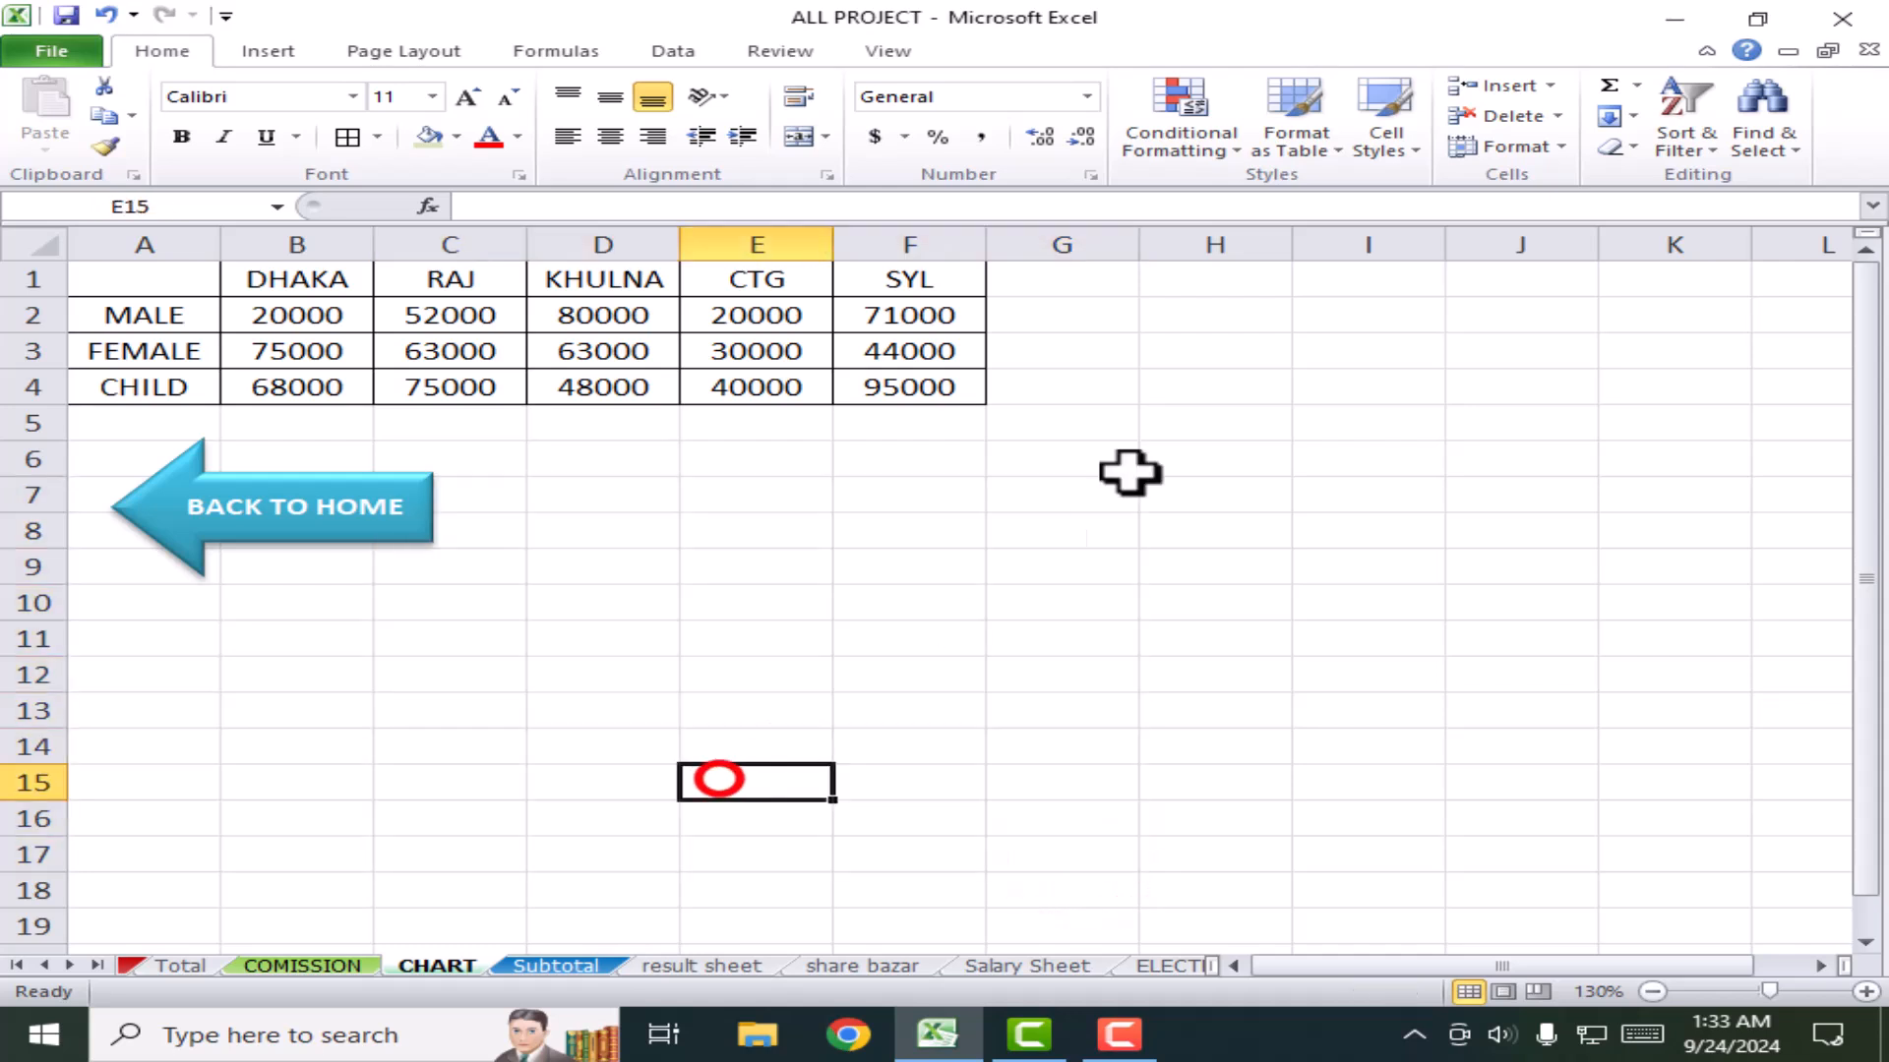
# Step: Turn off the sheet gridlines on the Page Layout ribbon
pyautogui.click(401, 57)
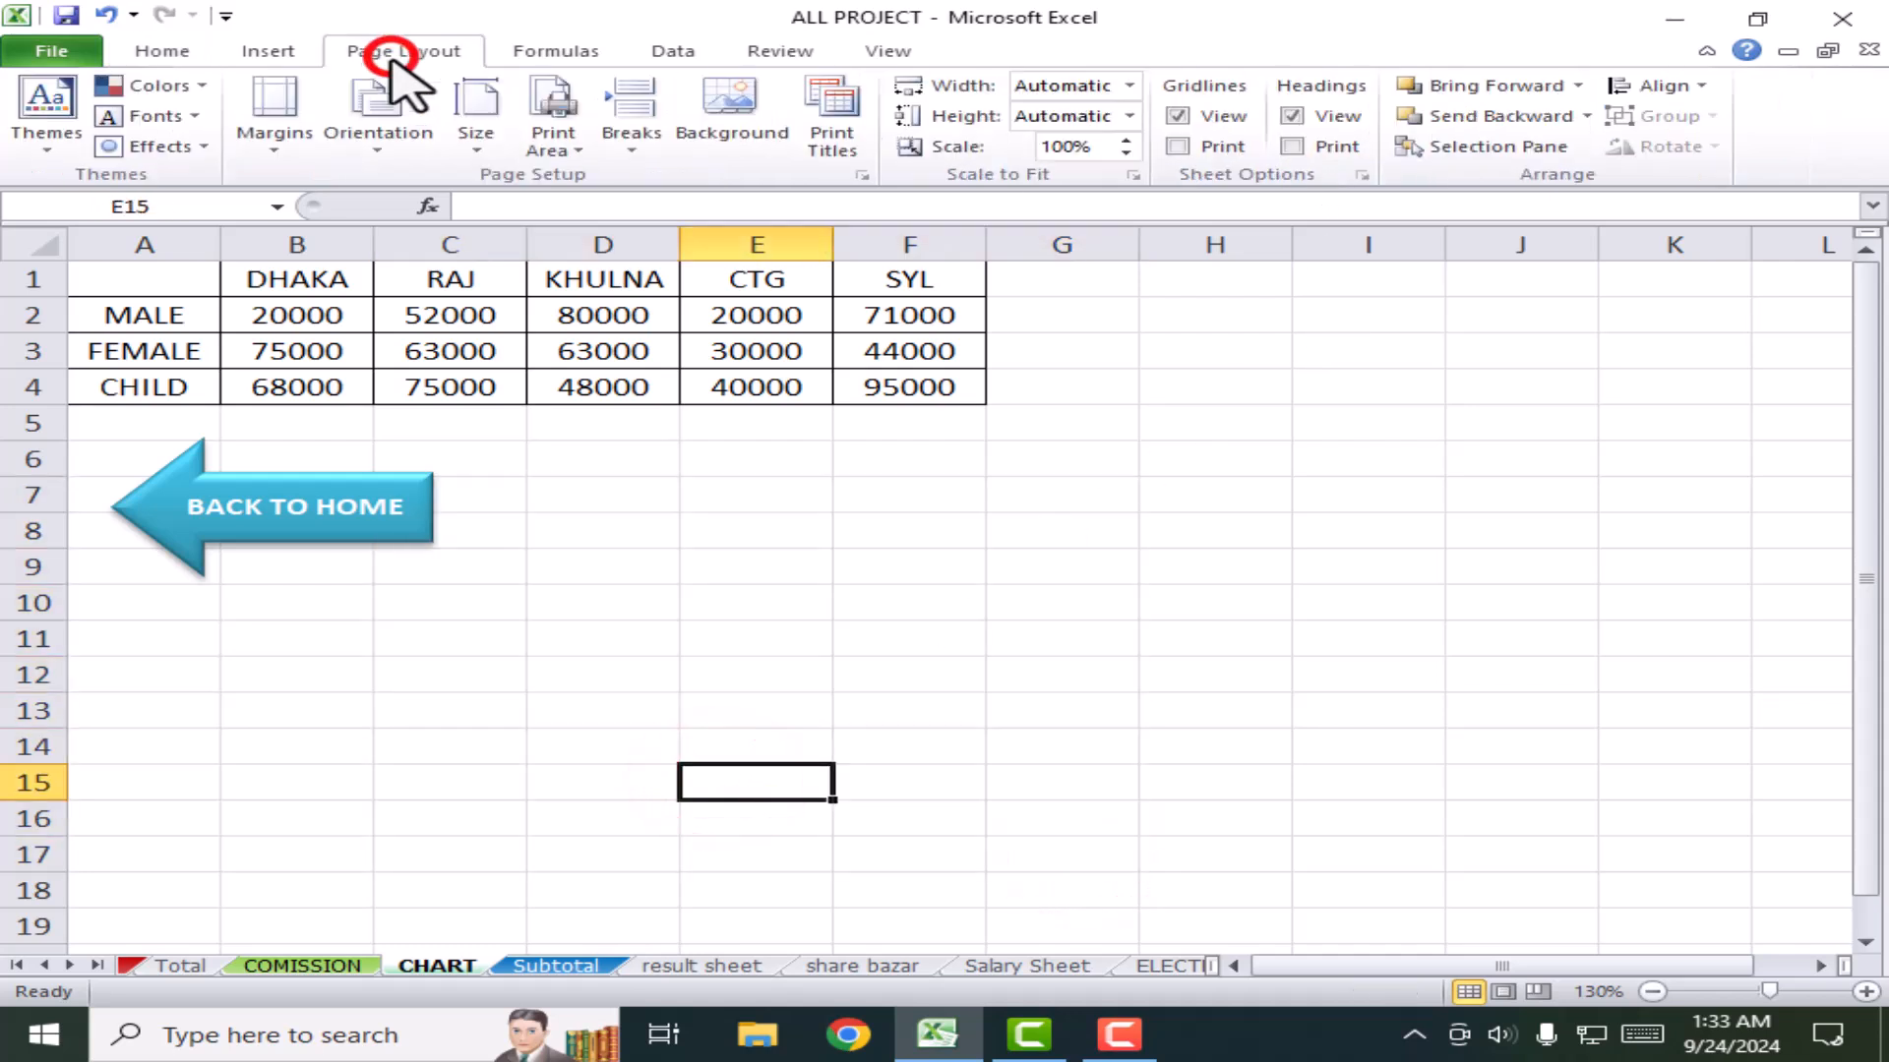
pyautogui.click(1176, 116)
pyautogui.click(531, 451)
pyautogui.click(822, 599)
pyautogui.click(547, 532)
pyautogui.click(795, 591)
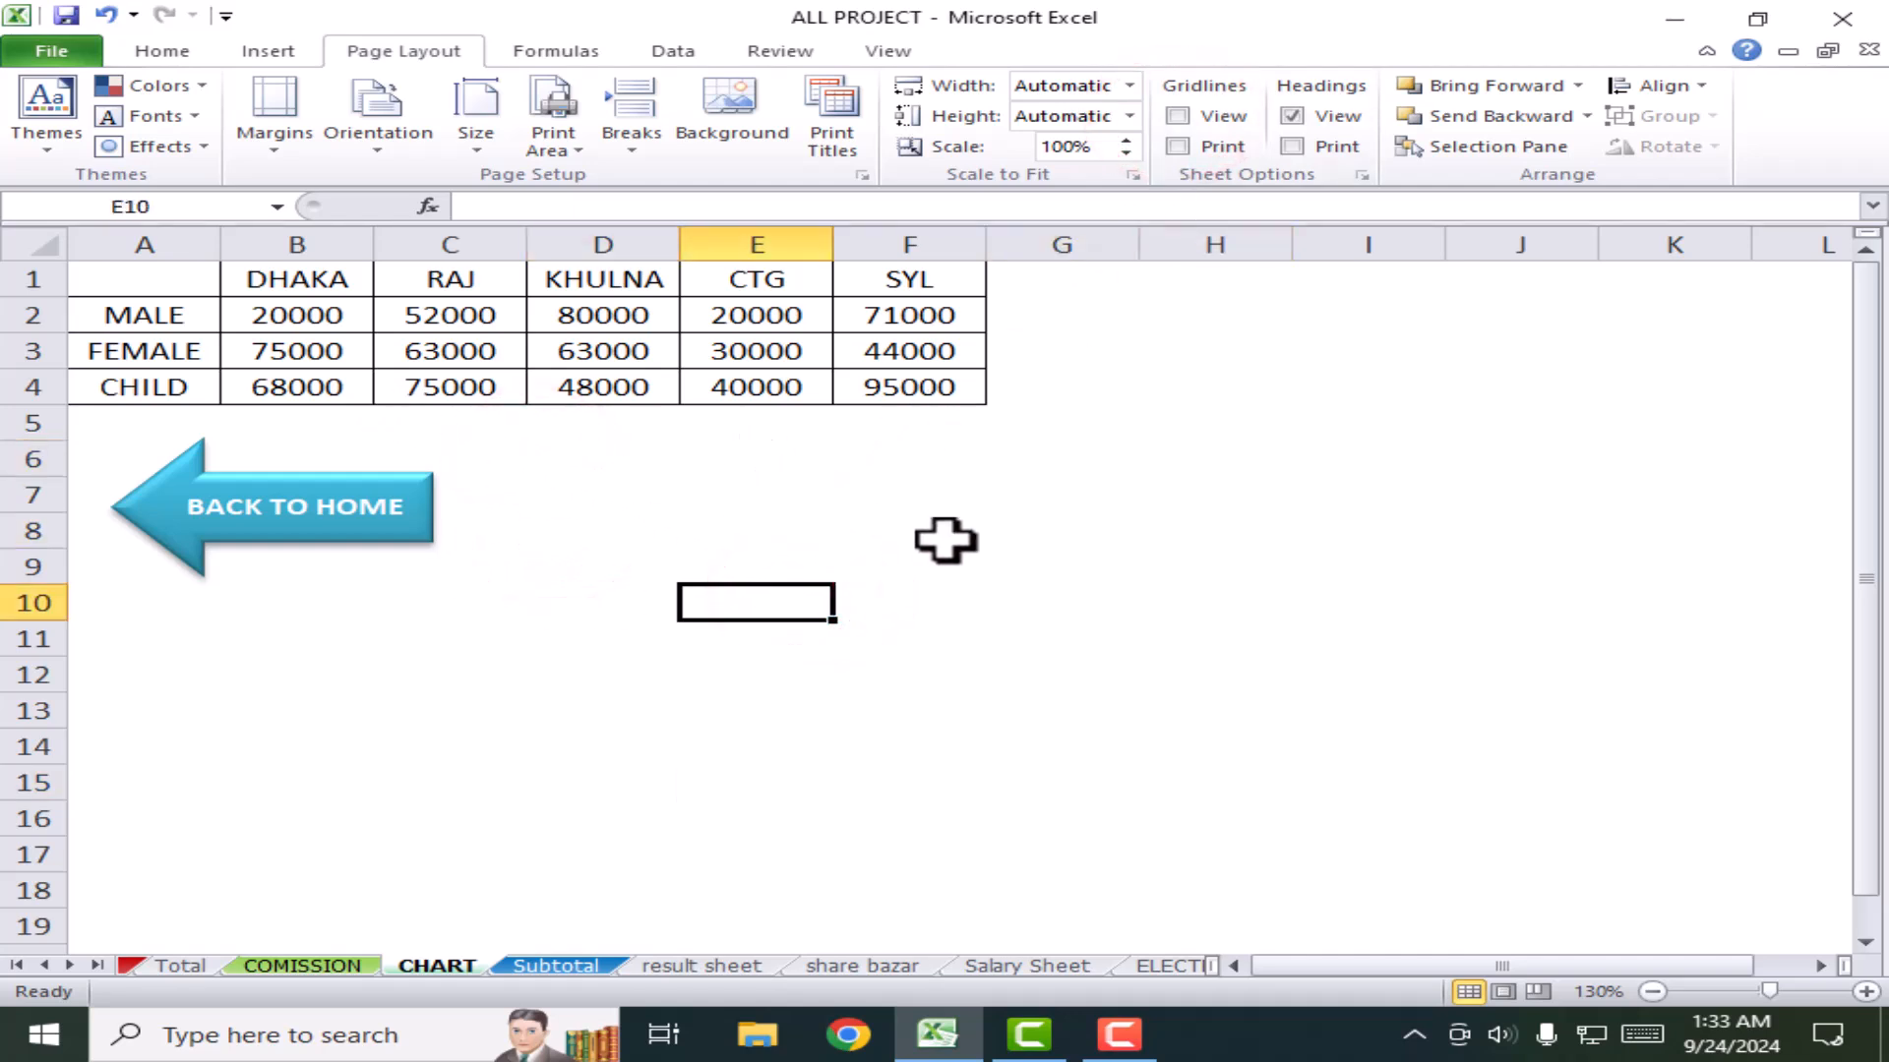
pyautogui.click(1062, 559)
# Step: Show the gridlines again, enable Gridlines Print, and close the workbook
pyautogui.click(1176, 116)
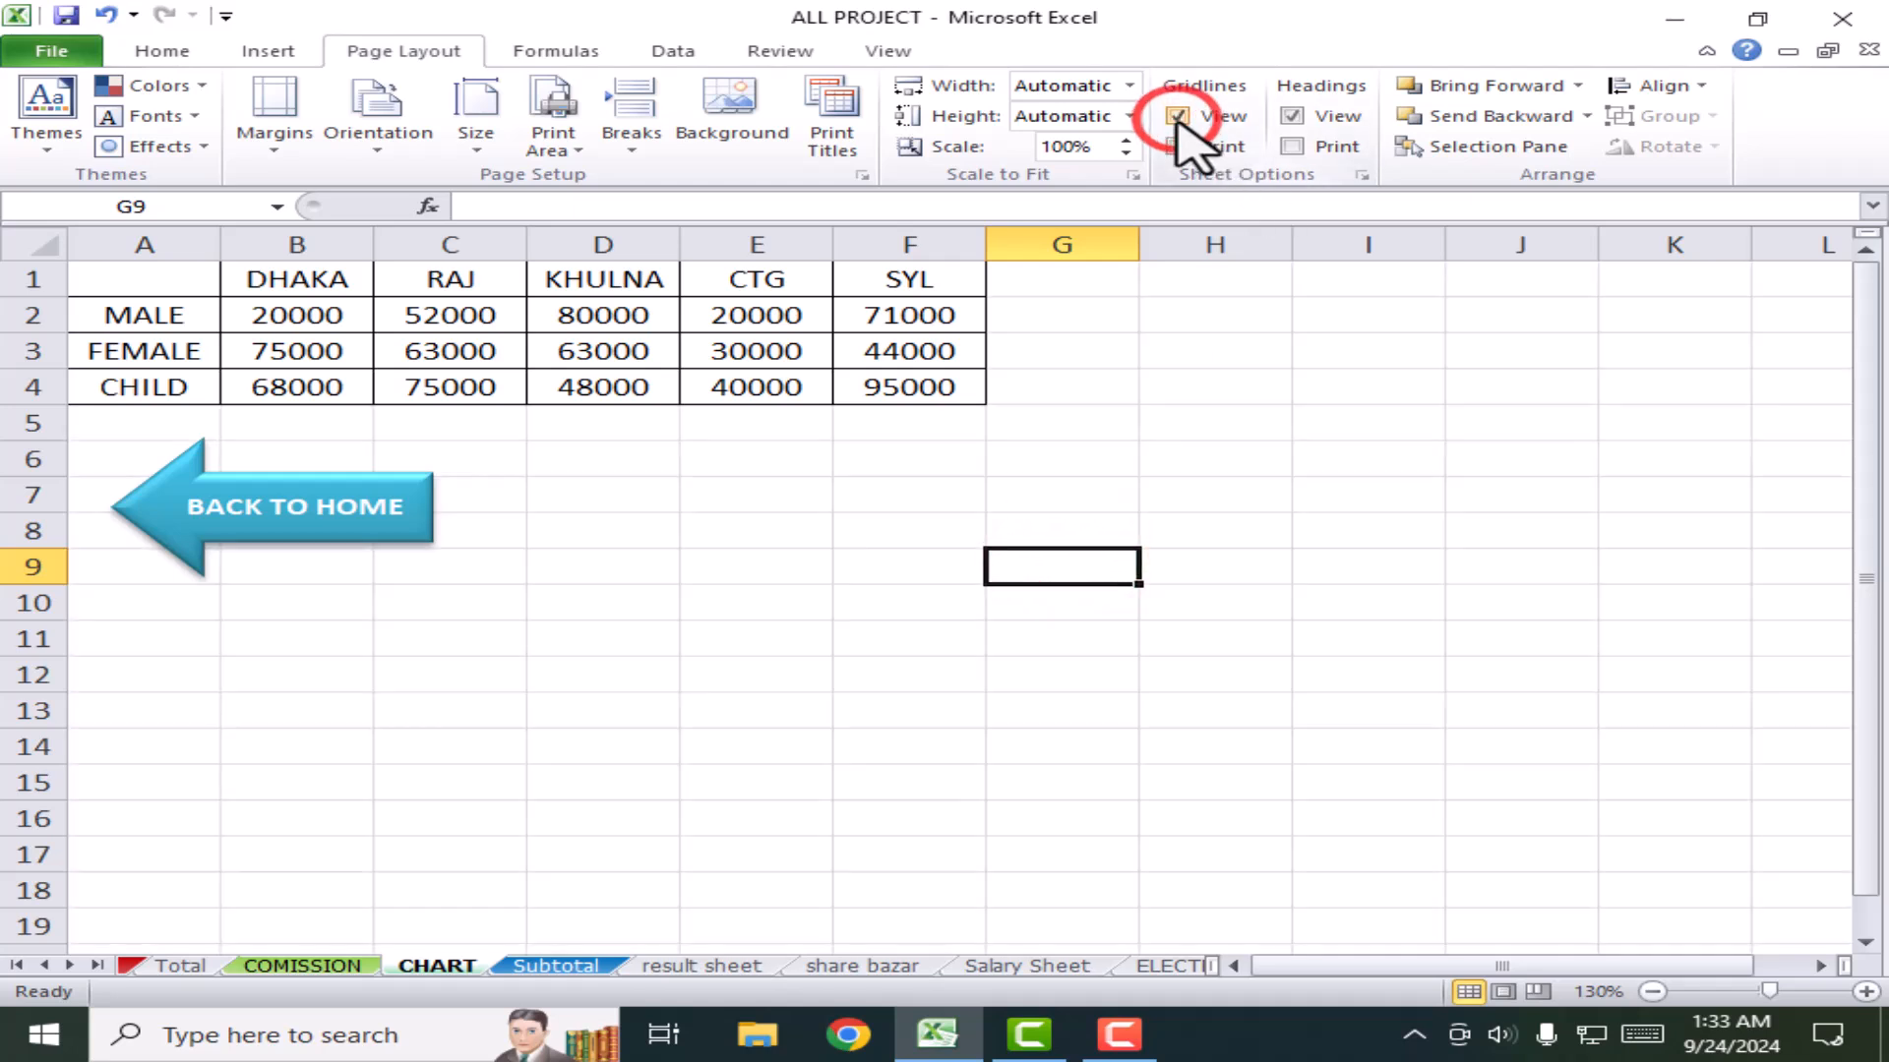
pyautogui.click(1177, 147)
pyautogui.click(510, 614)
pyautogui.hotkey('alt', 'F4')
pyautogui.click(695, 674)
# Step: Close Excel without saving, then relaunch Excel 2010 from Start and maximize it
pyautogui.press('n')
pyautogui.click(679, 693)
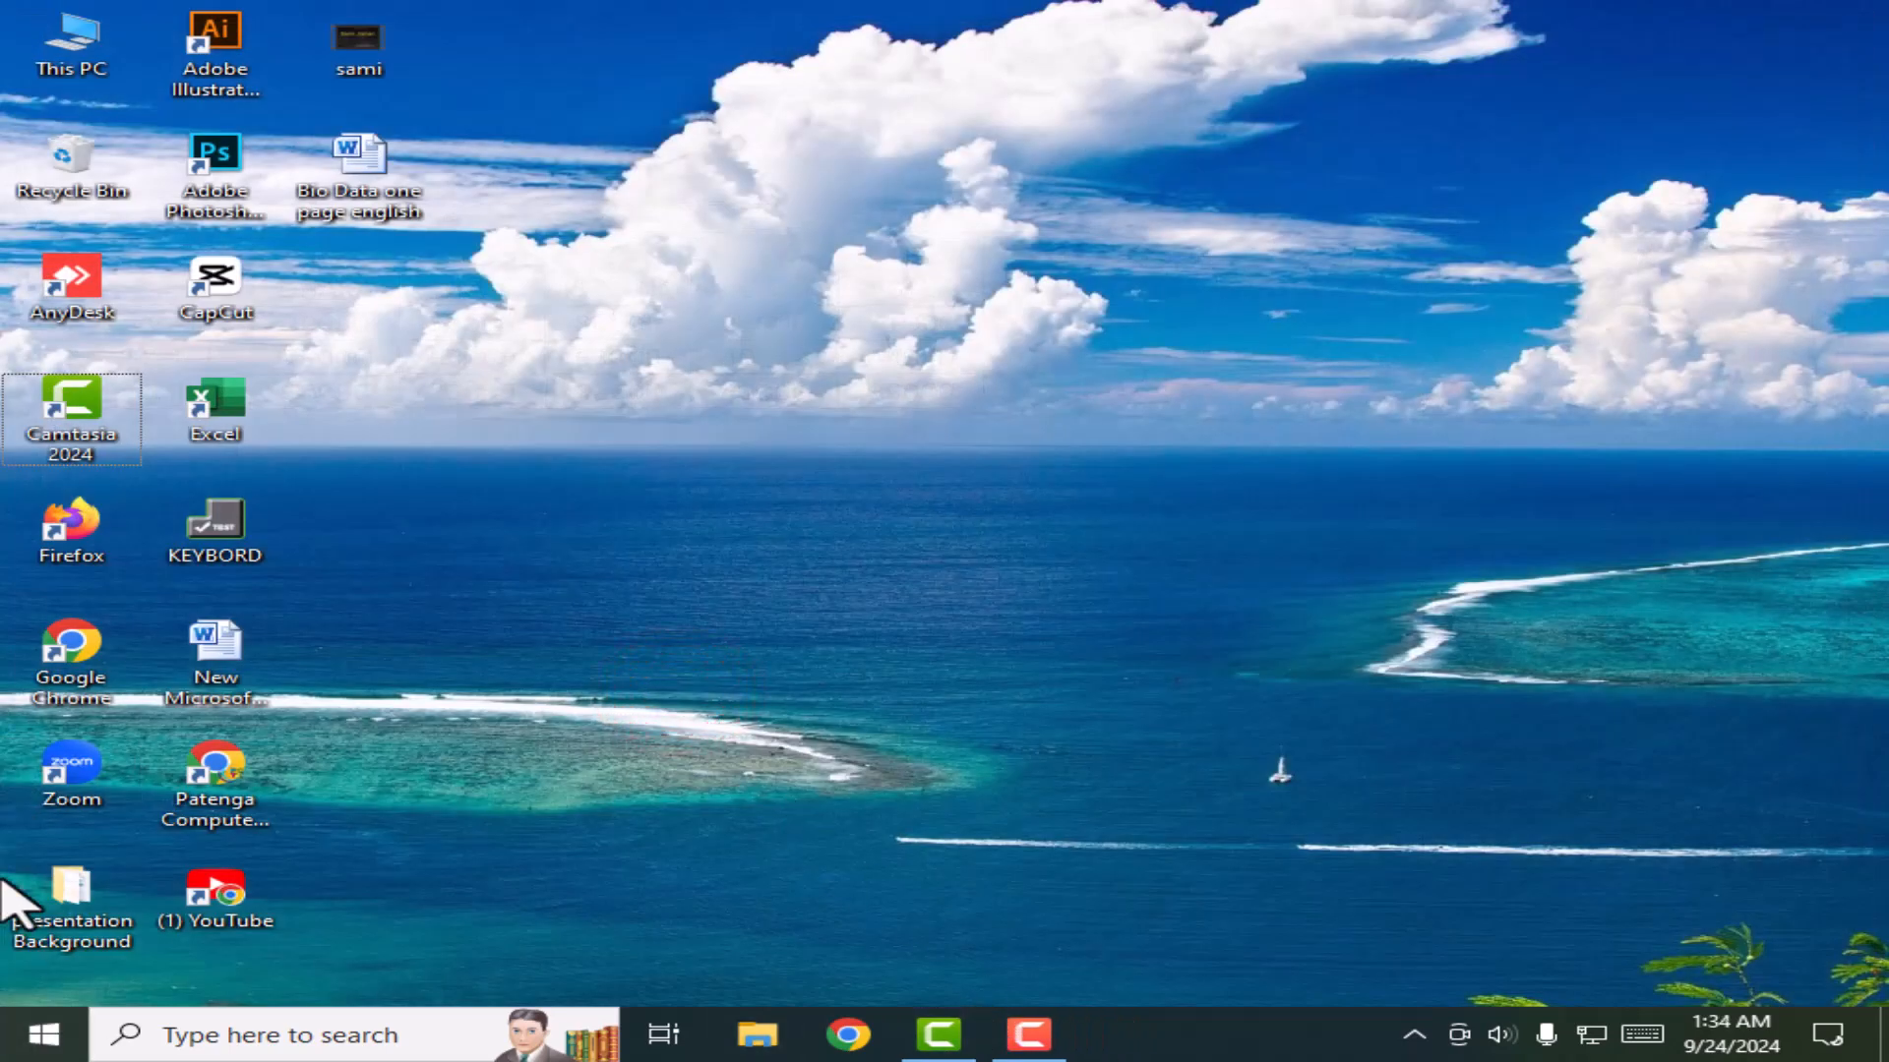
pyautogui.press('super')
pyautogui.click(868, 802)
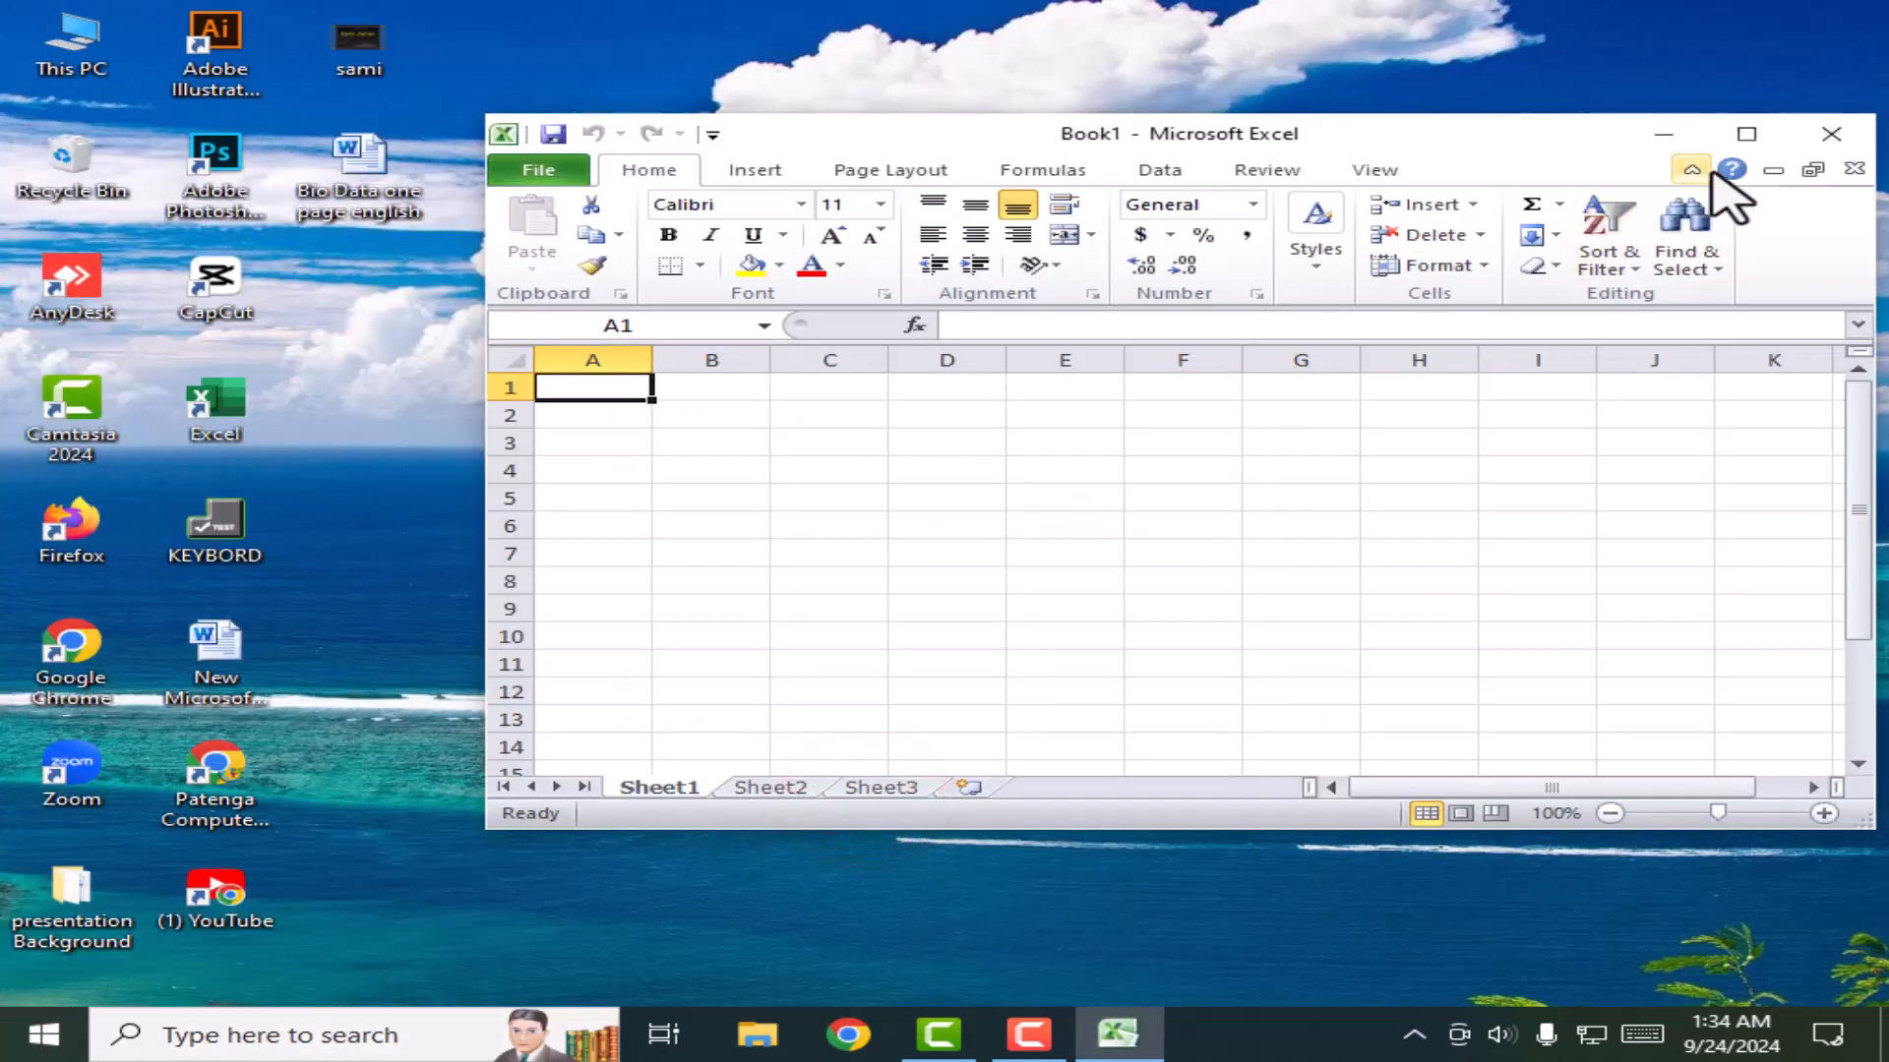
pyautogui.click(1747, 134)
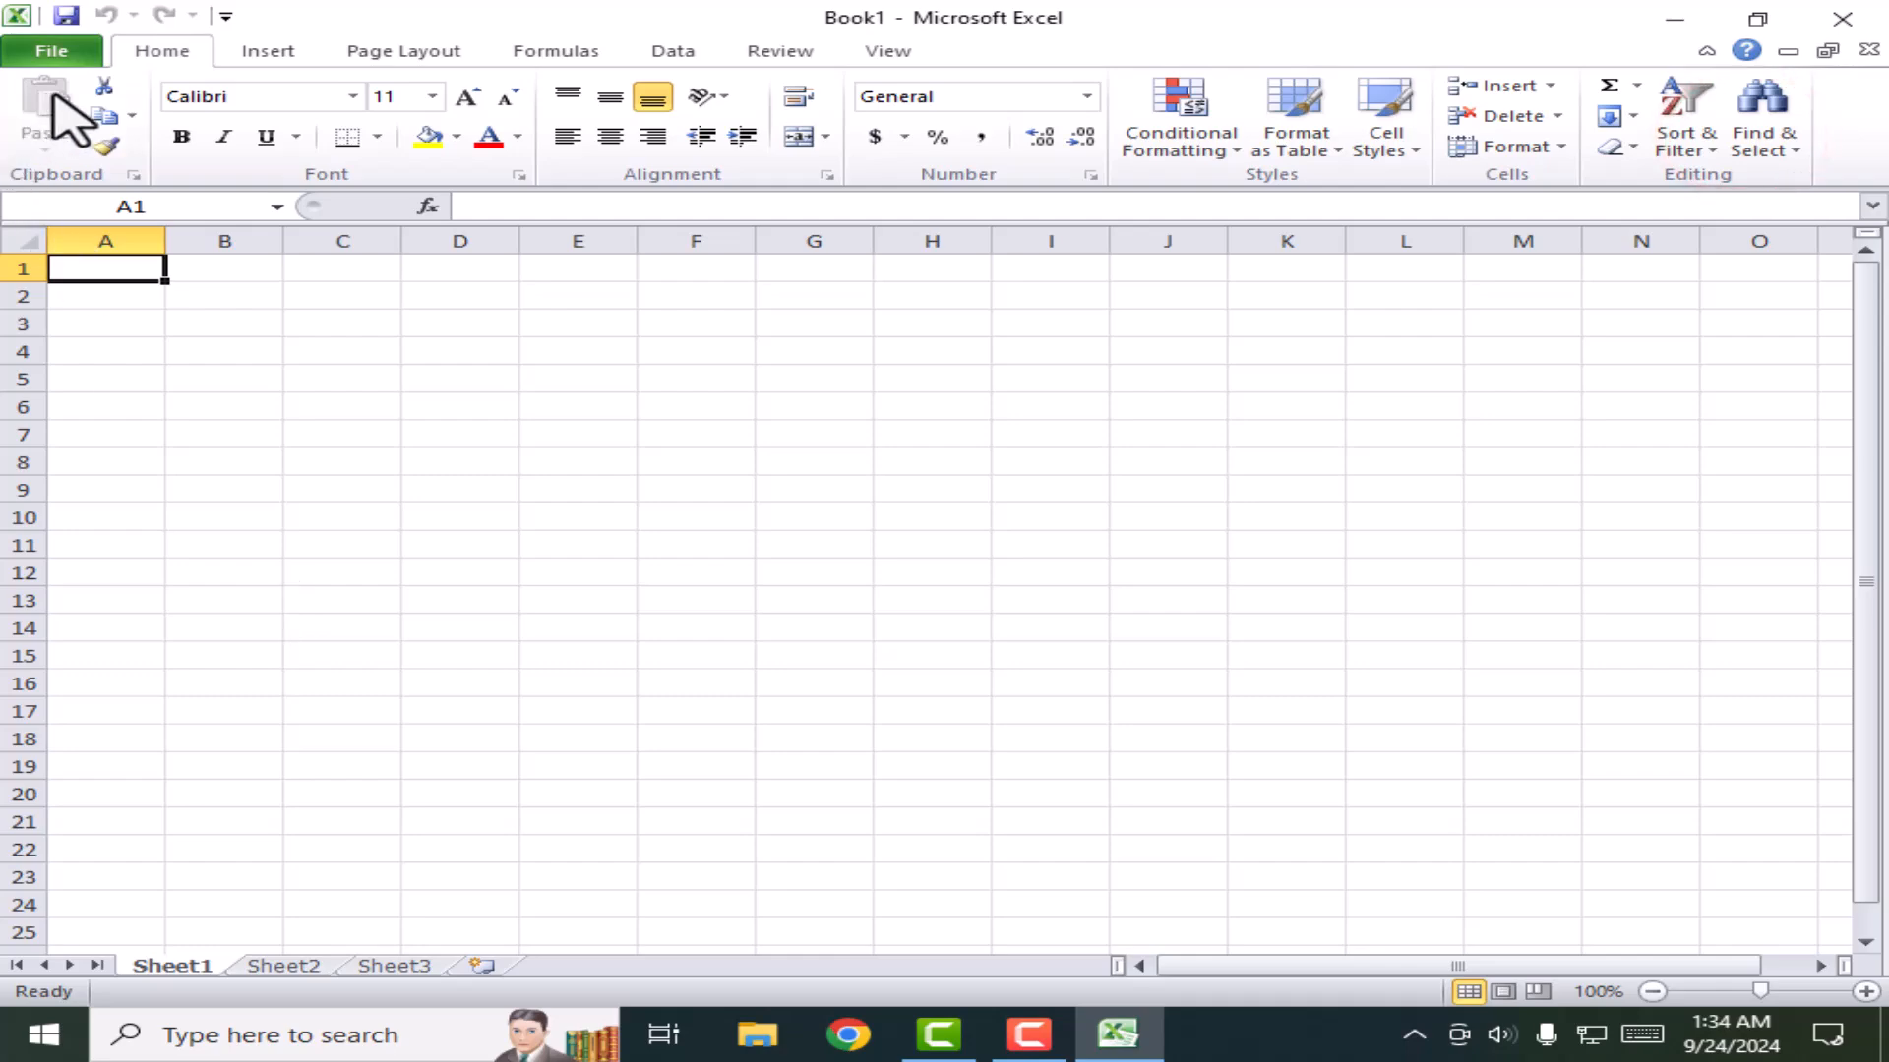
# Step: Reopen ALL PROJECT from the Recent list and confirm its password
pyautogui.click(55, 51)
pyautogui.click(462, 163)
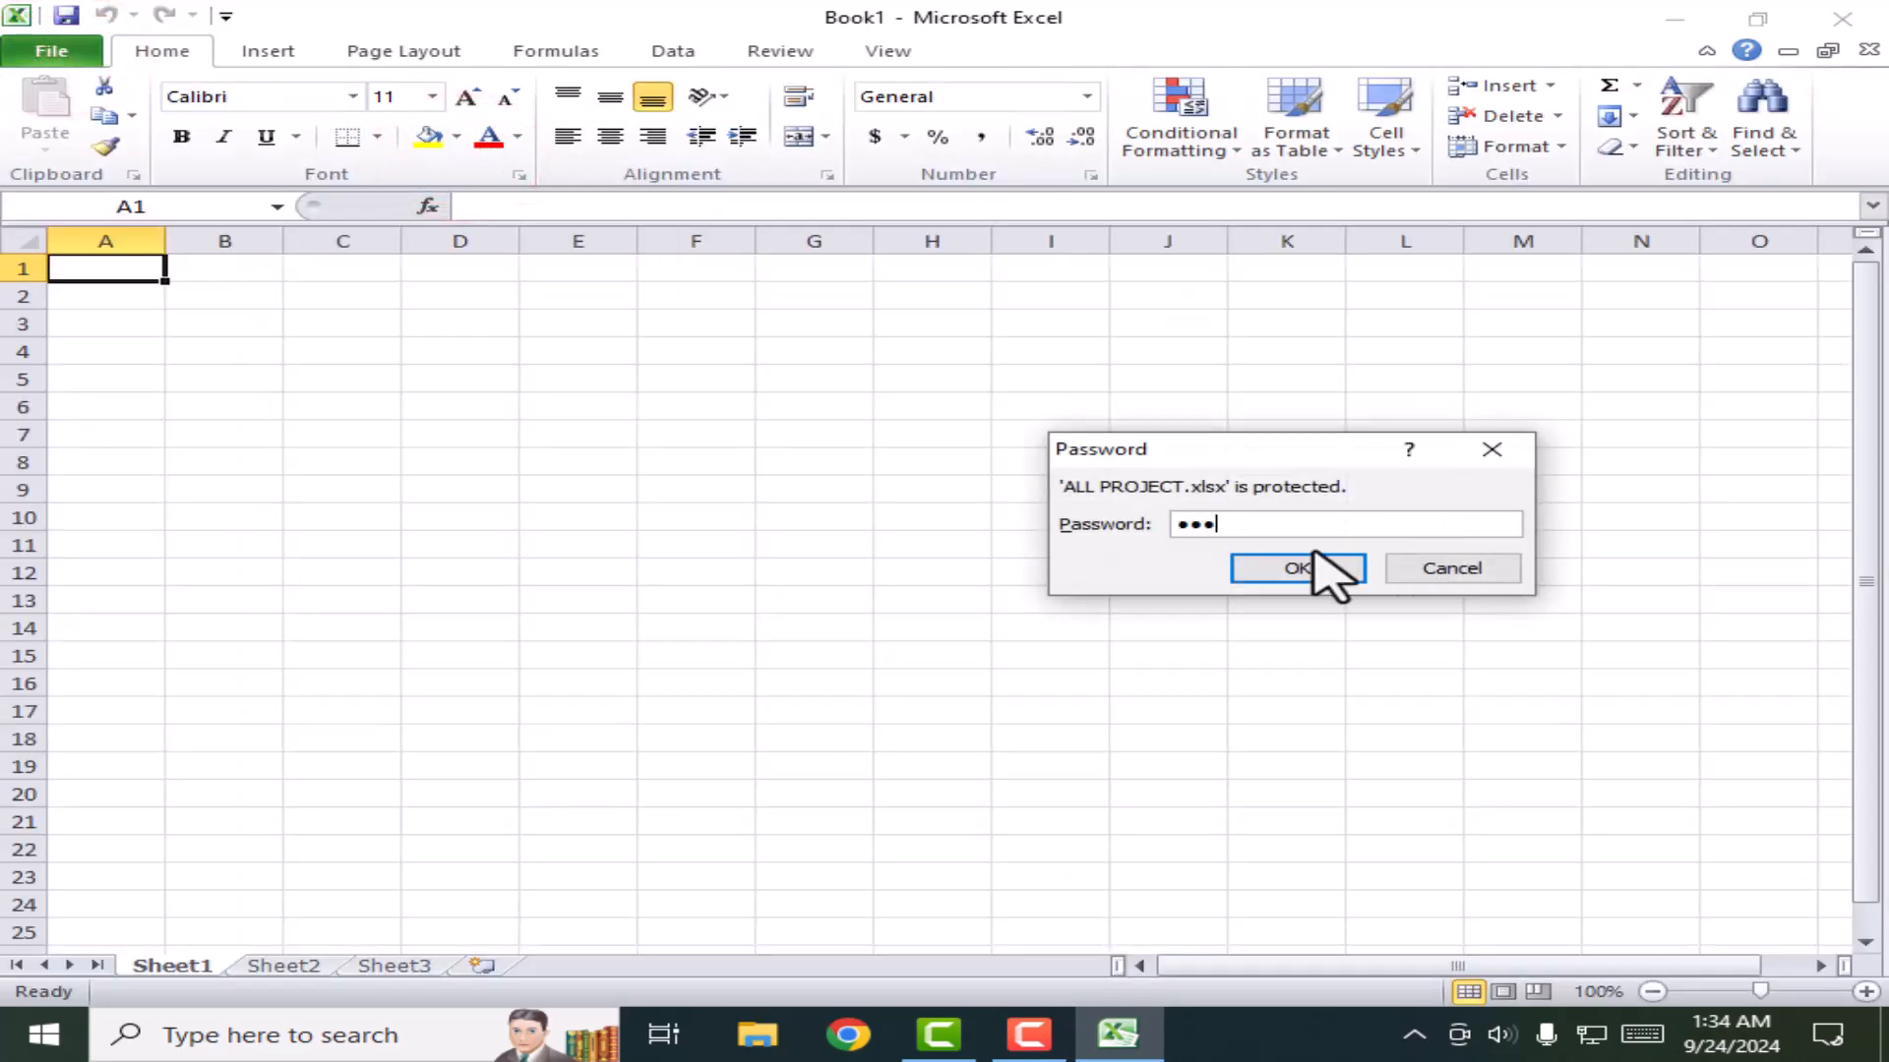
pyautogui.click(1314, 554)
# Step: Browse the COMISSION, Total, result and share bazar sheets, then return to CHART
pyautogui.click(830, 623)
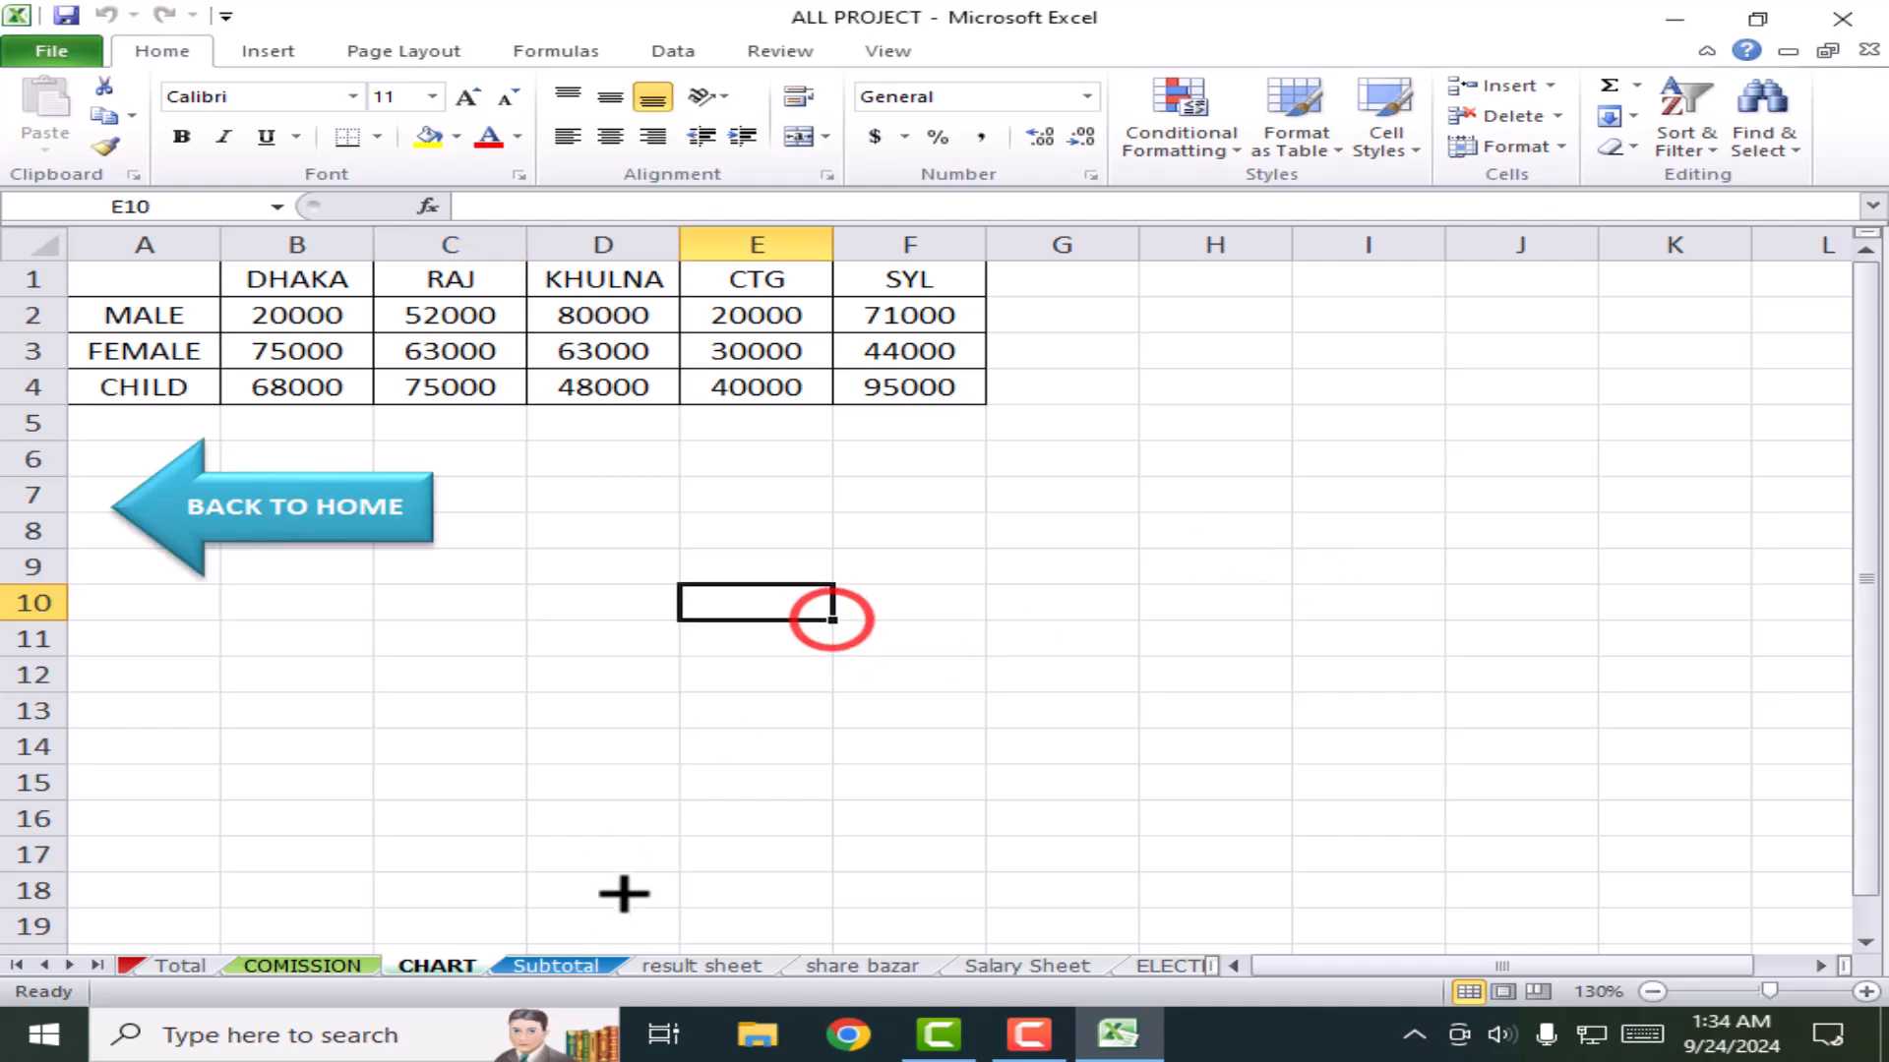
pyautogui.click(426, 966)
pyautogui.click(339, 966)
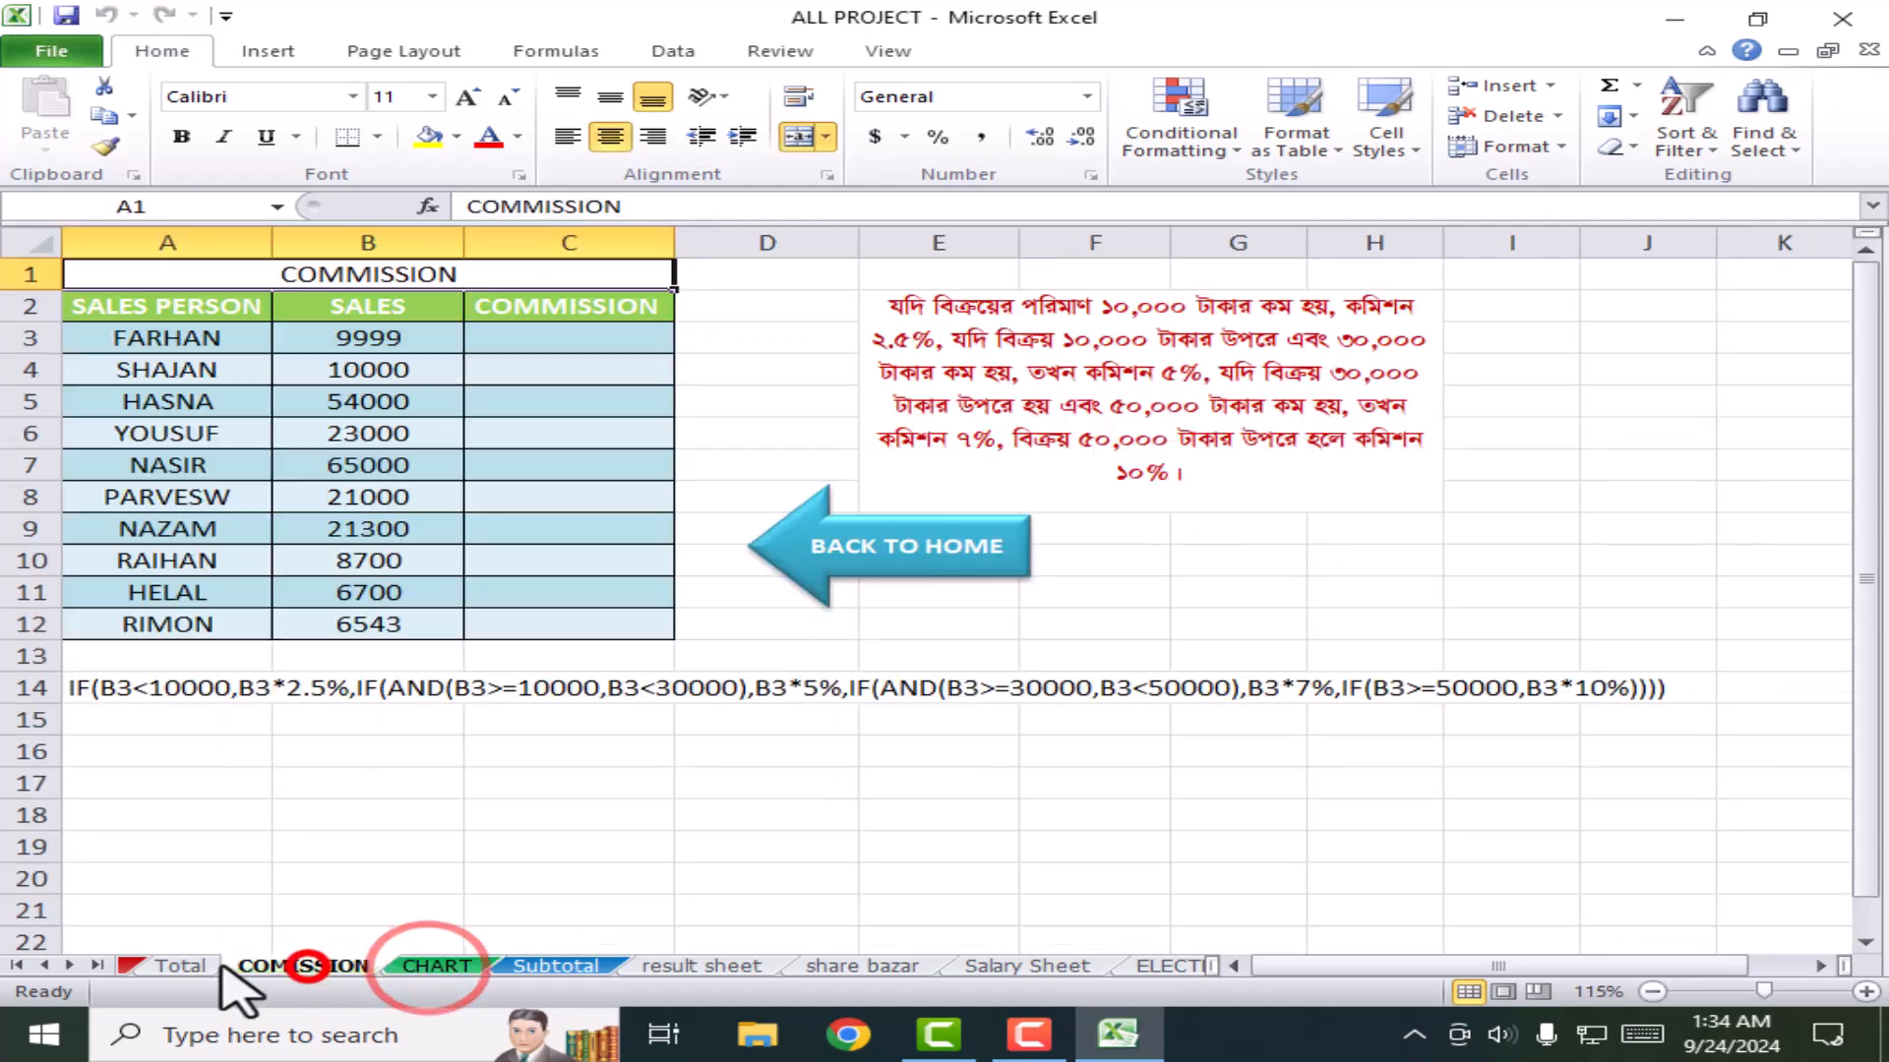
pyautogui.click(175, 966)
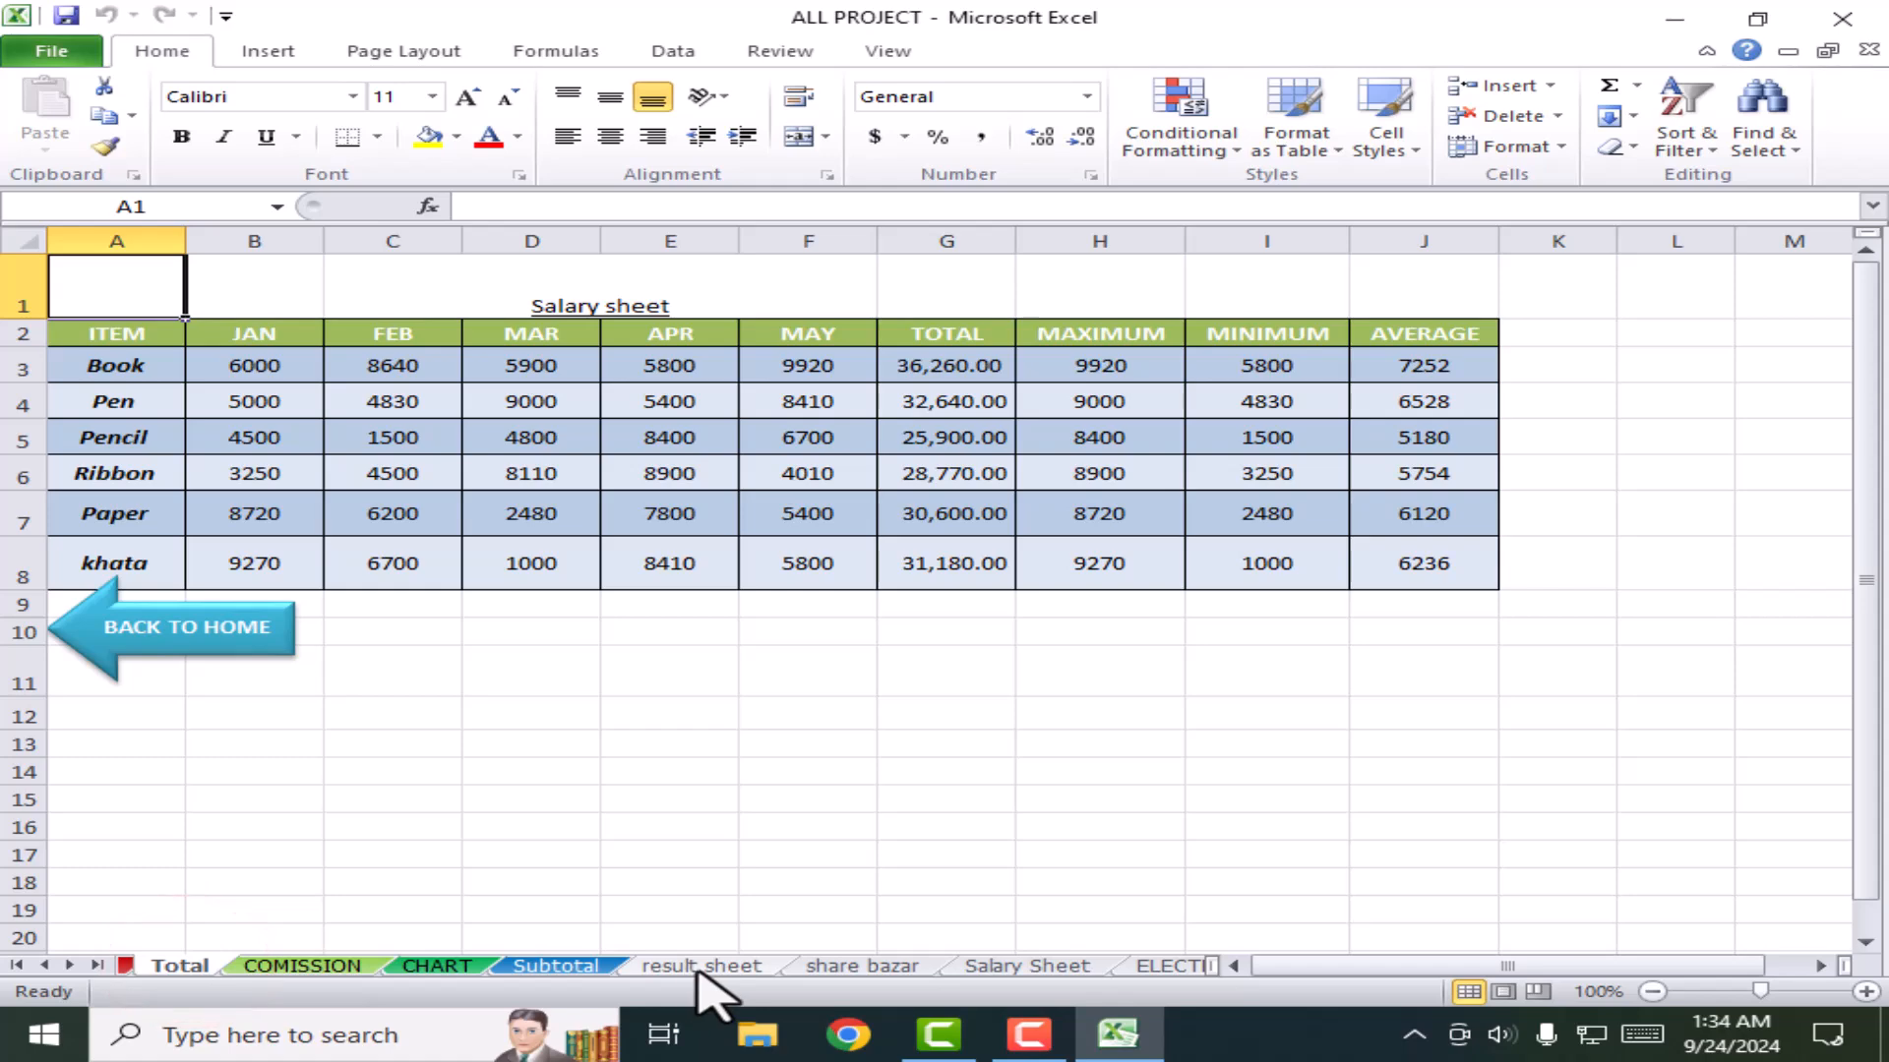
pyautogui.click(700, 965)
pyautogui.click(830, 966)
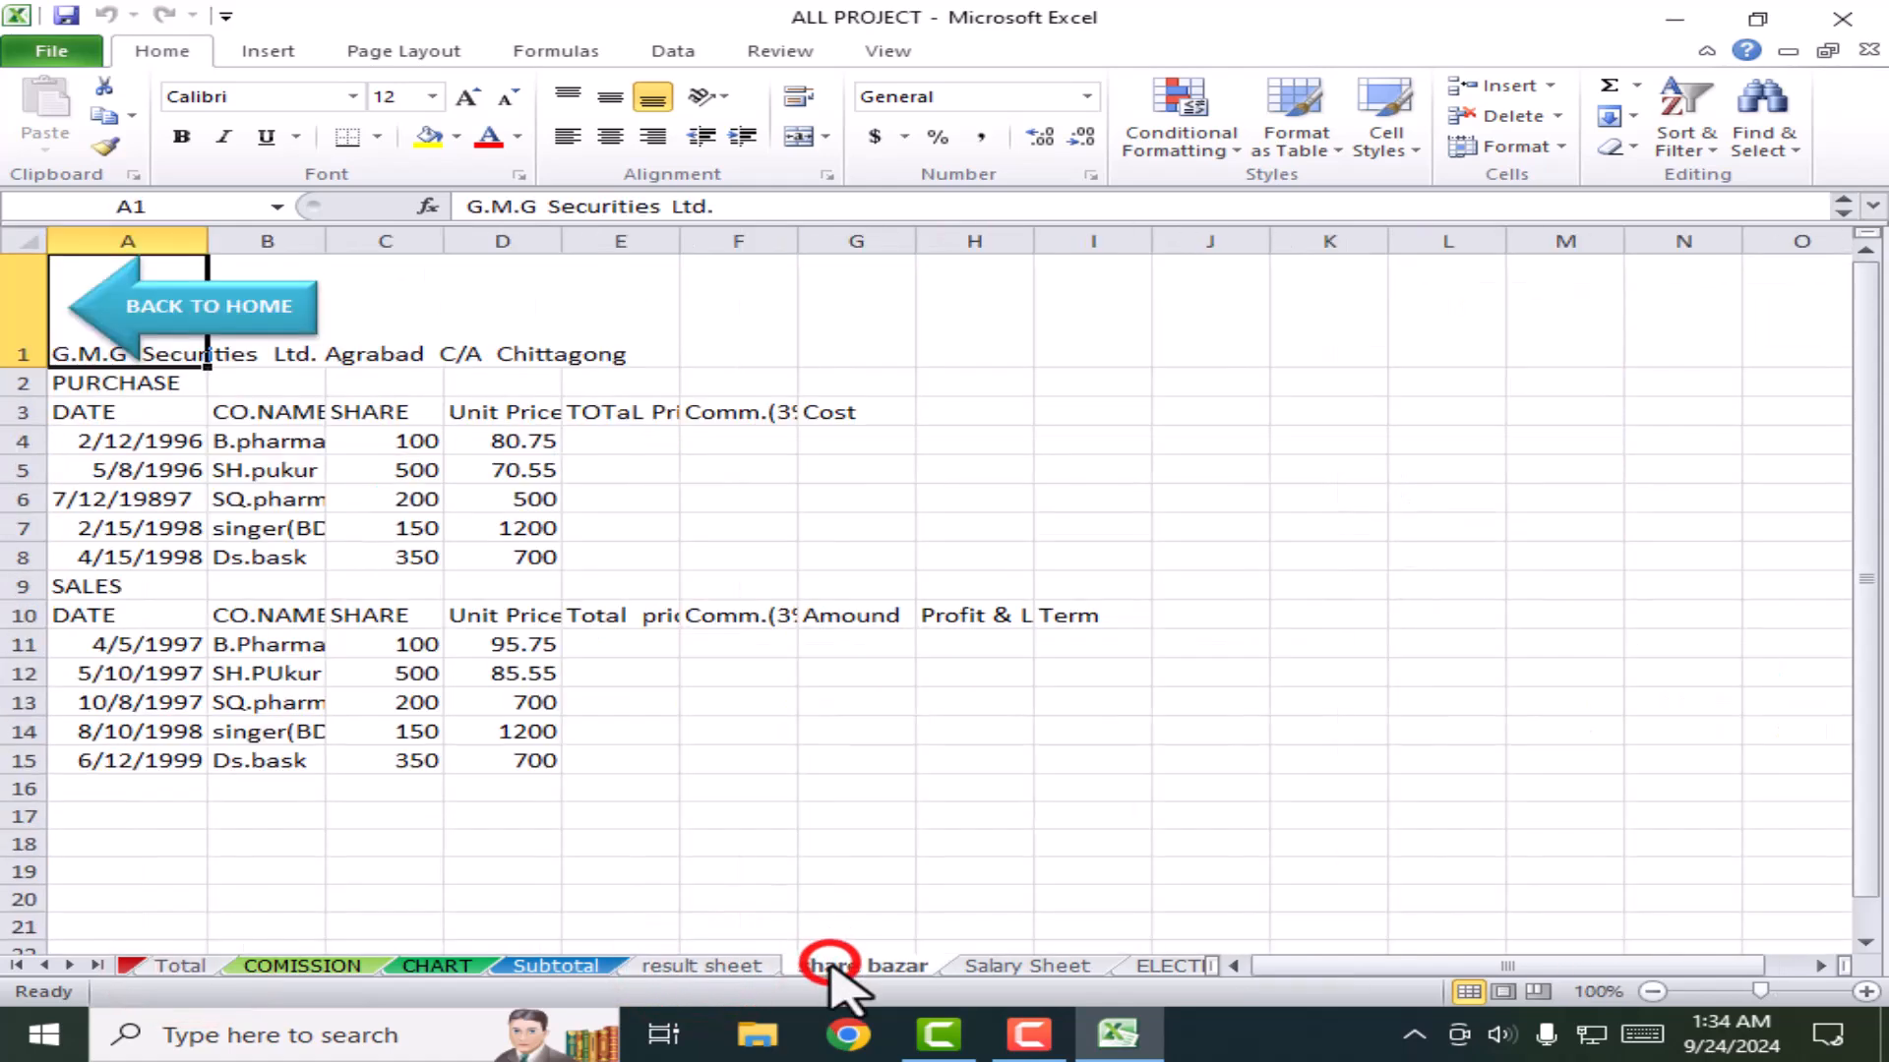
pyautogui.click(1195, 526)
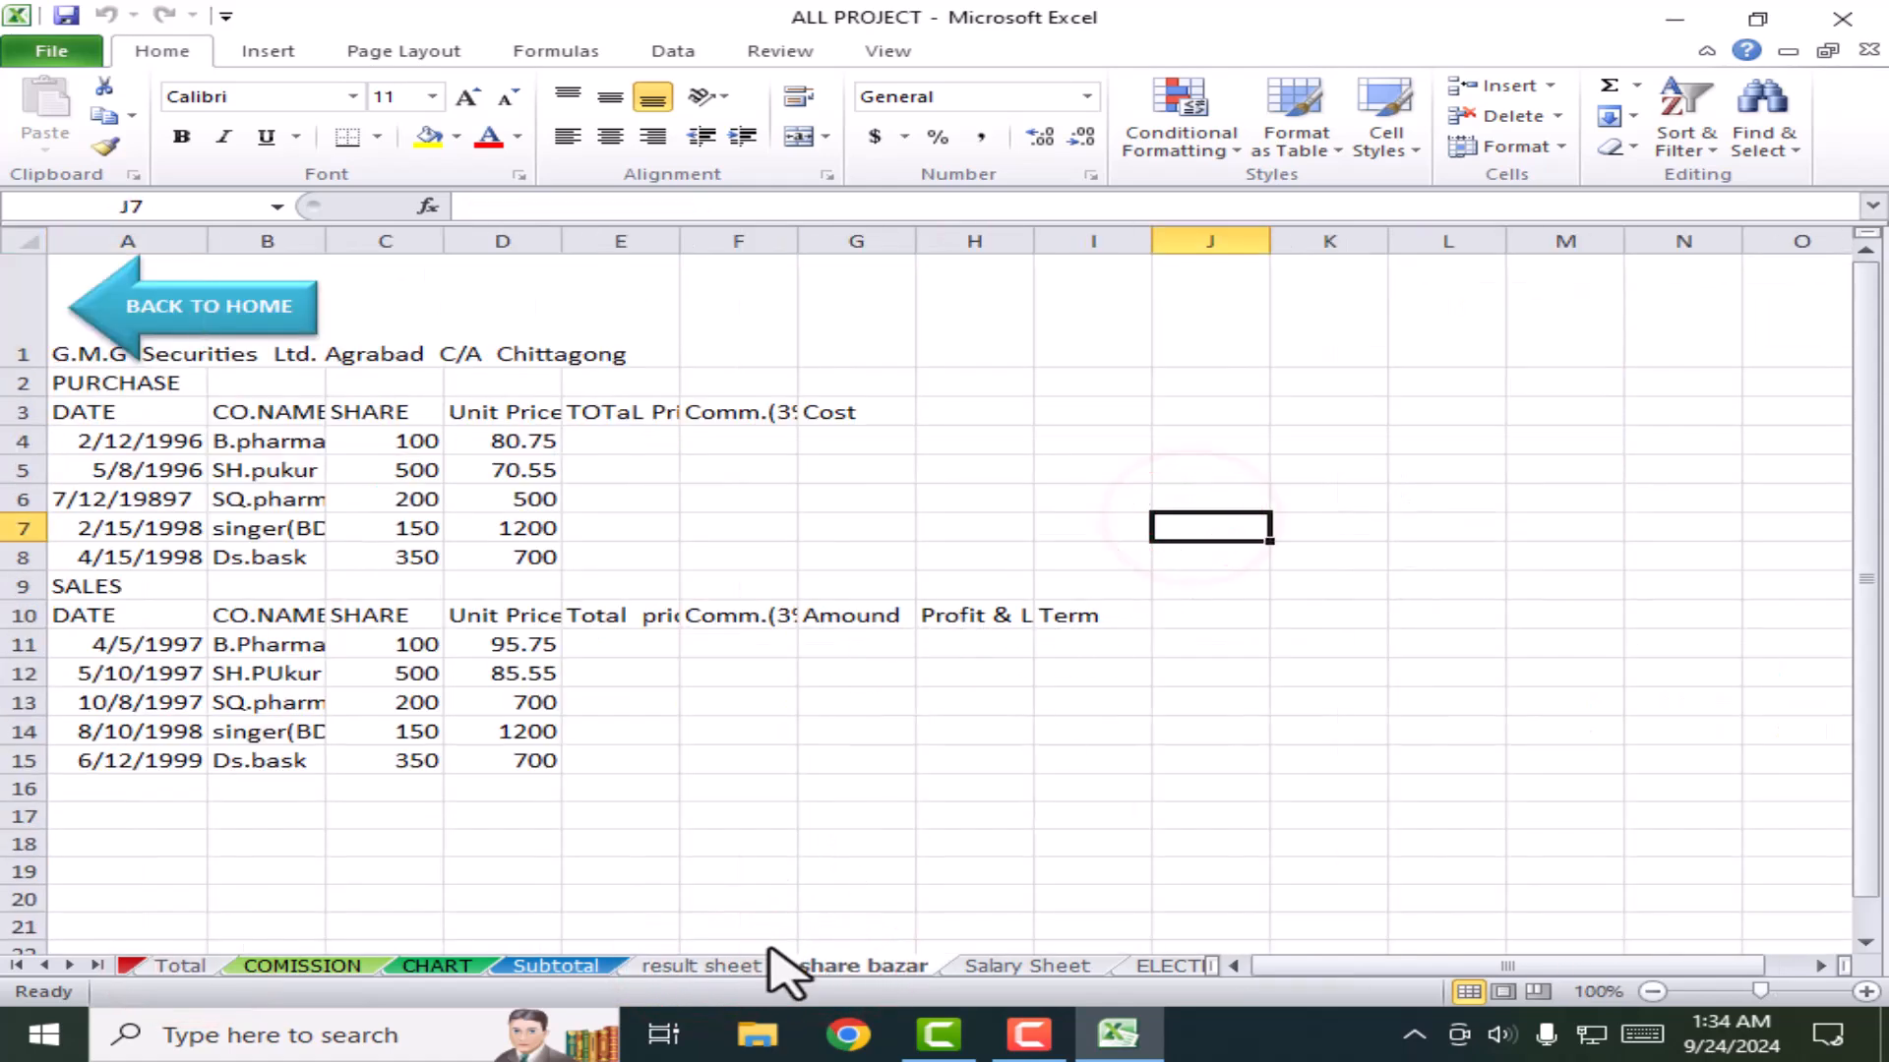
pyautogui.click(693, 966)
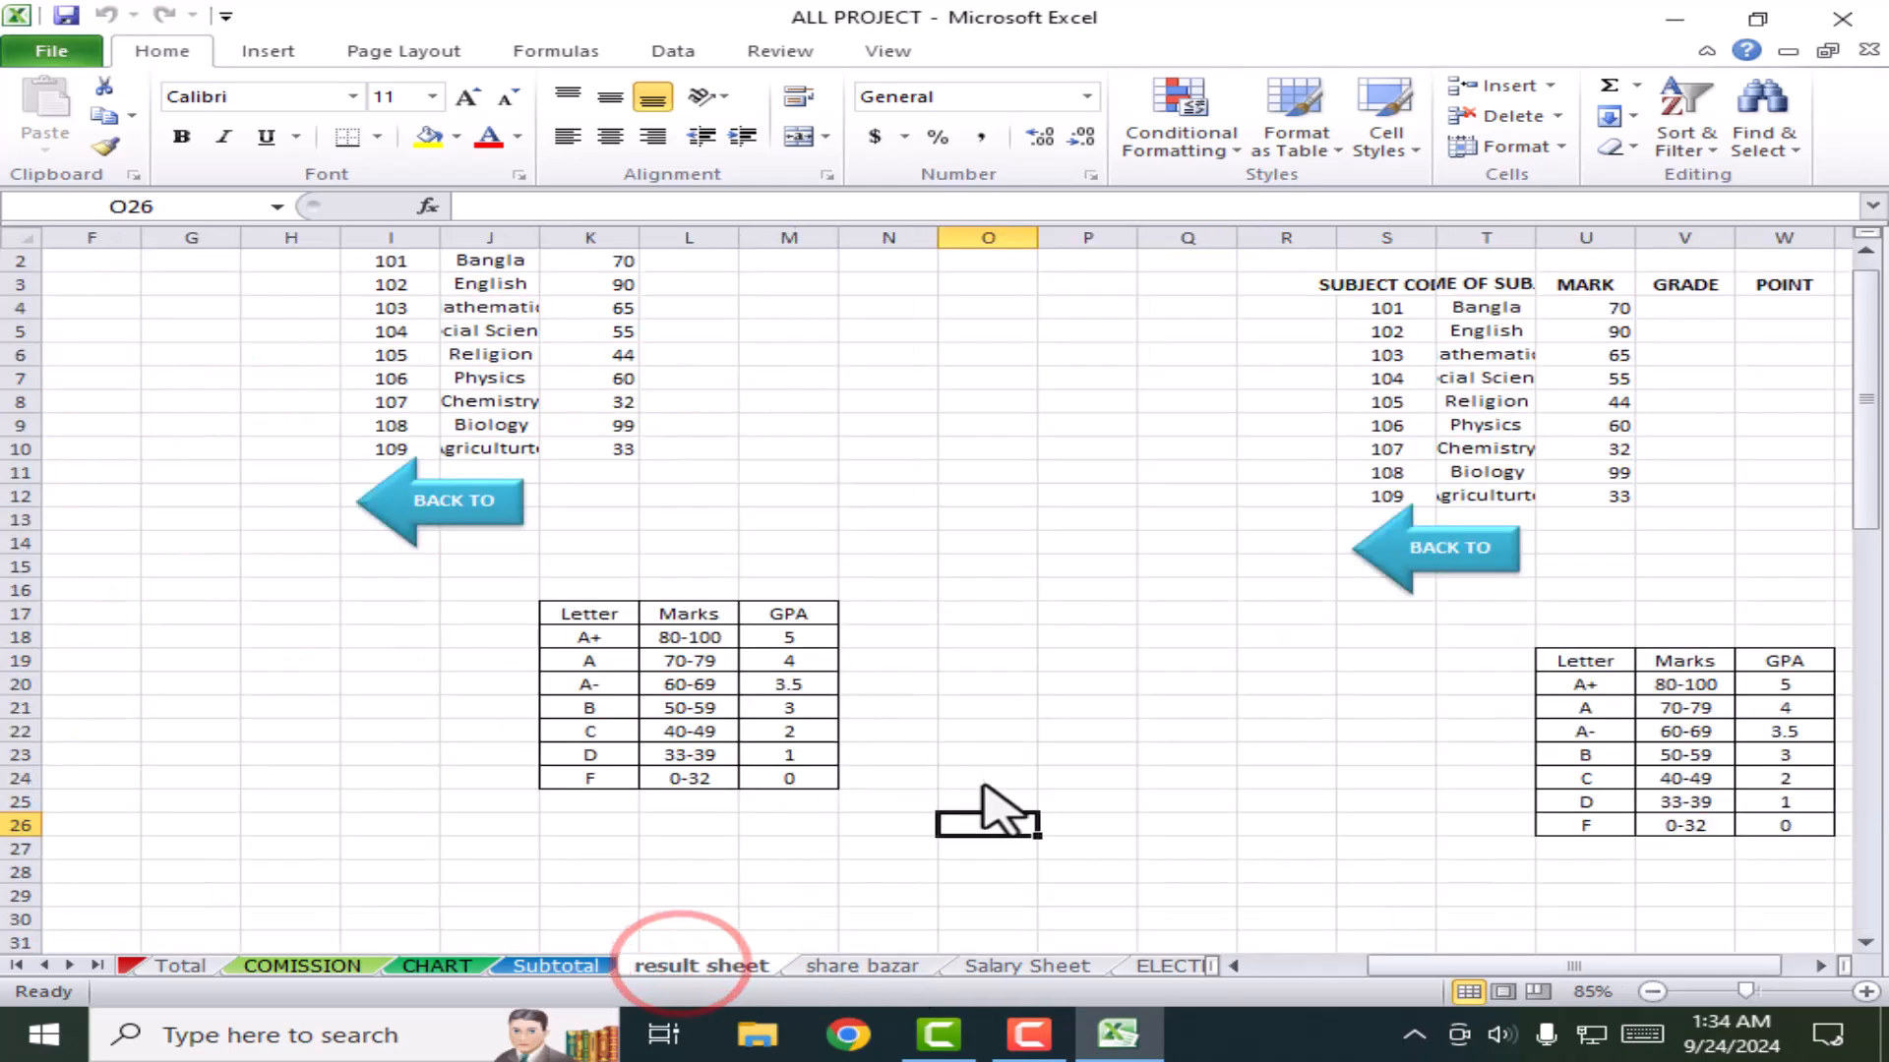
pyautogui.scroll(1, 1195, 689)
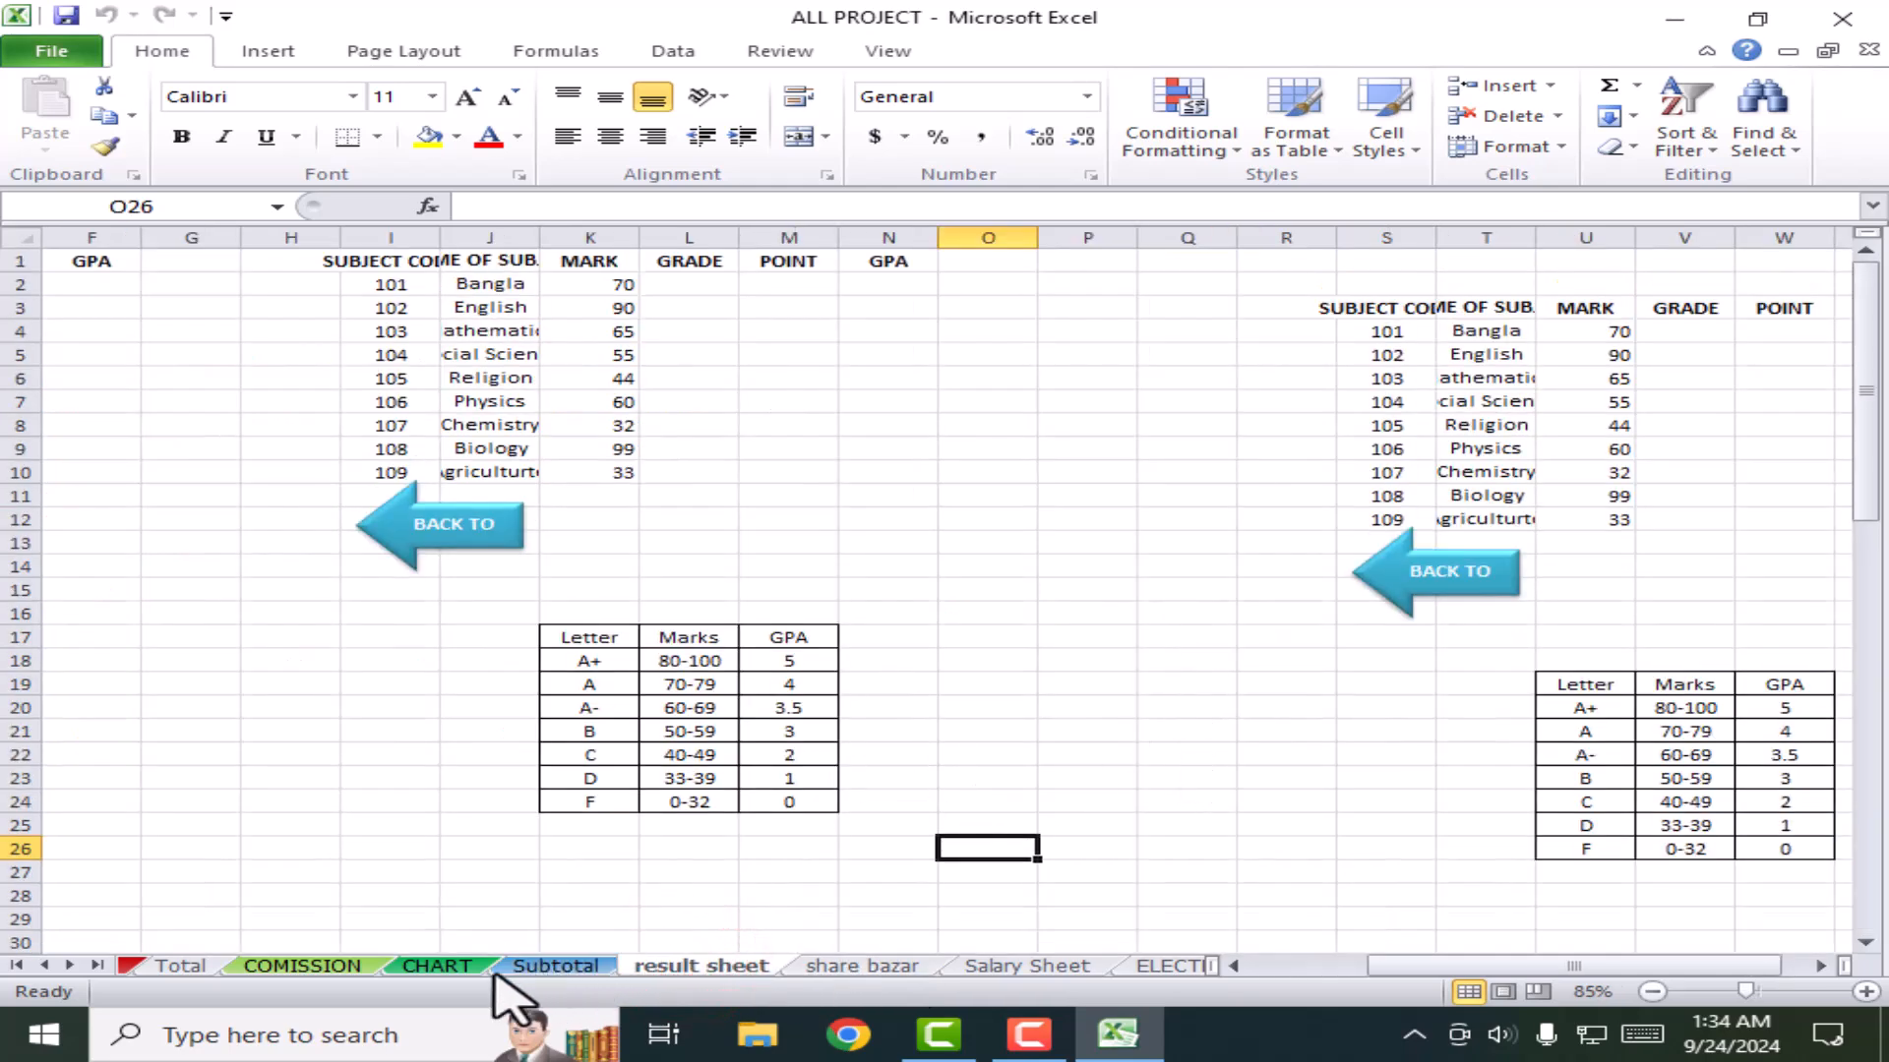
pyautogui.click(440, 966)
# Step: Enter filler text: FDVGXDCCV in D9, VCB in D12 and C12, BVC in E11
pyautogui.click(623, 557)
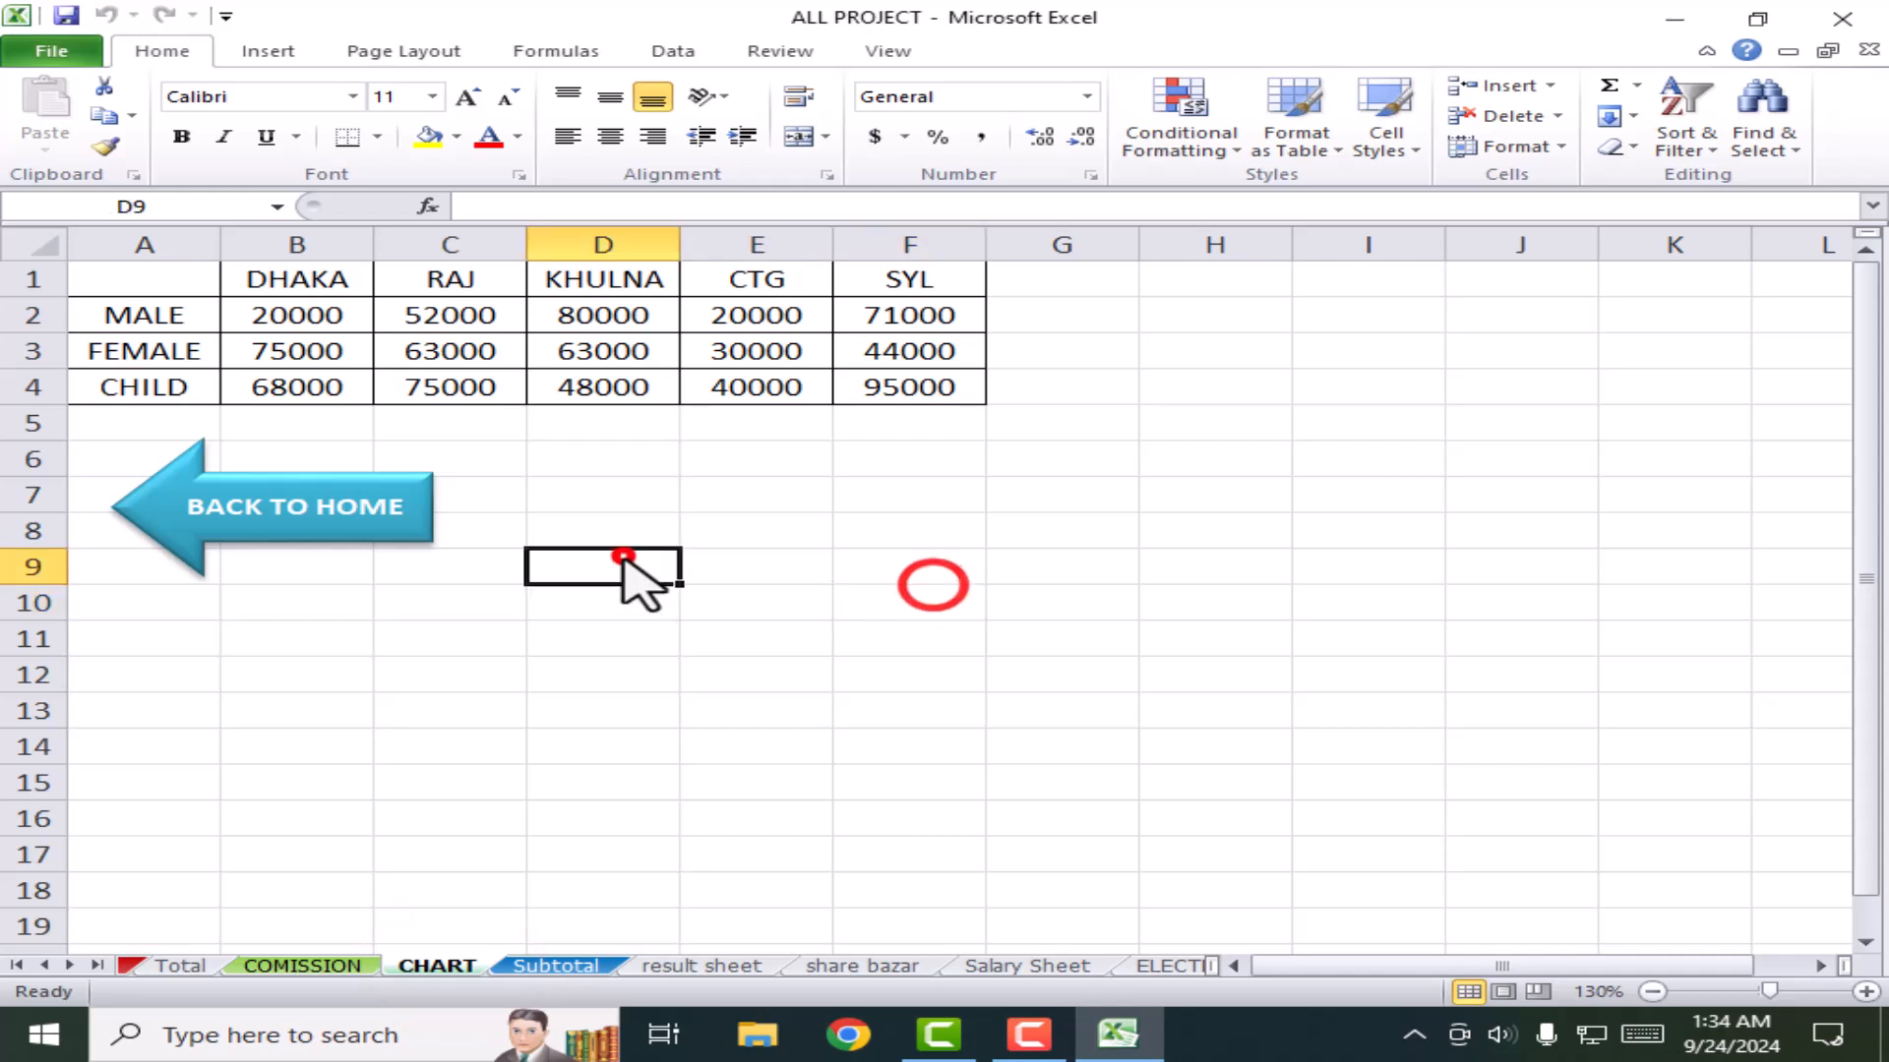
pyautogui.write('FDVGXDCCV')
pyautogui.click(665, 666)
pyautogui.write('VCB')
pyautogui.click(505, 661)
pyautogui.write('VCB')
pyautogui.click(763, 629)
pyautogui.write('BVC')
pyautogui.click(797, 705)
# Step: Enter CVBVC in E9, VC in D7 and F7, and VCBVC in E7
pyautogui.click(813, 559)
pyautogui.write('CVBVC')
pyautogui.click(649, 491)
pyautogui.write('VC')
pyautogui.click(871, 497)
pyautogui.write('VC')
pyautogui.click(733, 494)
pyautogui.write('VCBVC')
pyautogui.click(913, 605)
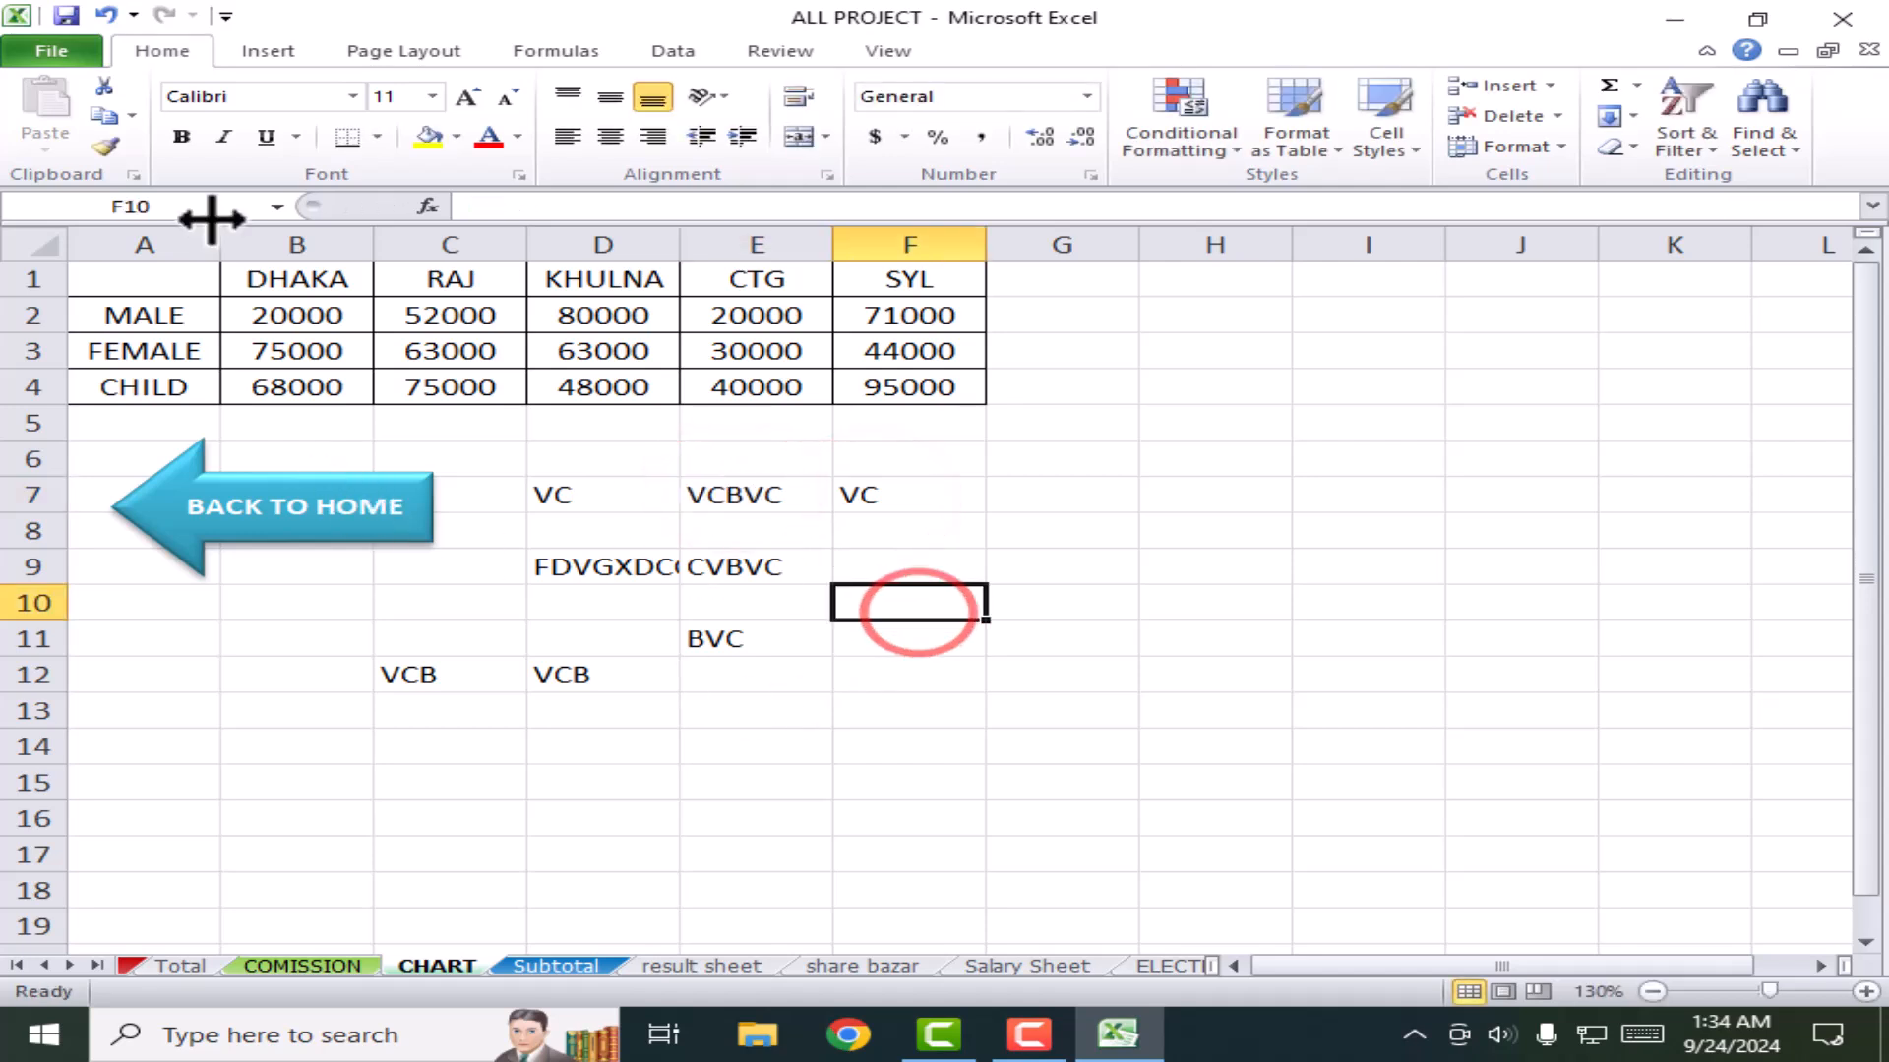
pyautogui.click(565, 714)
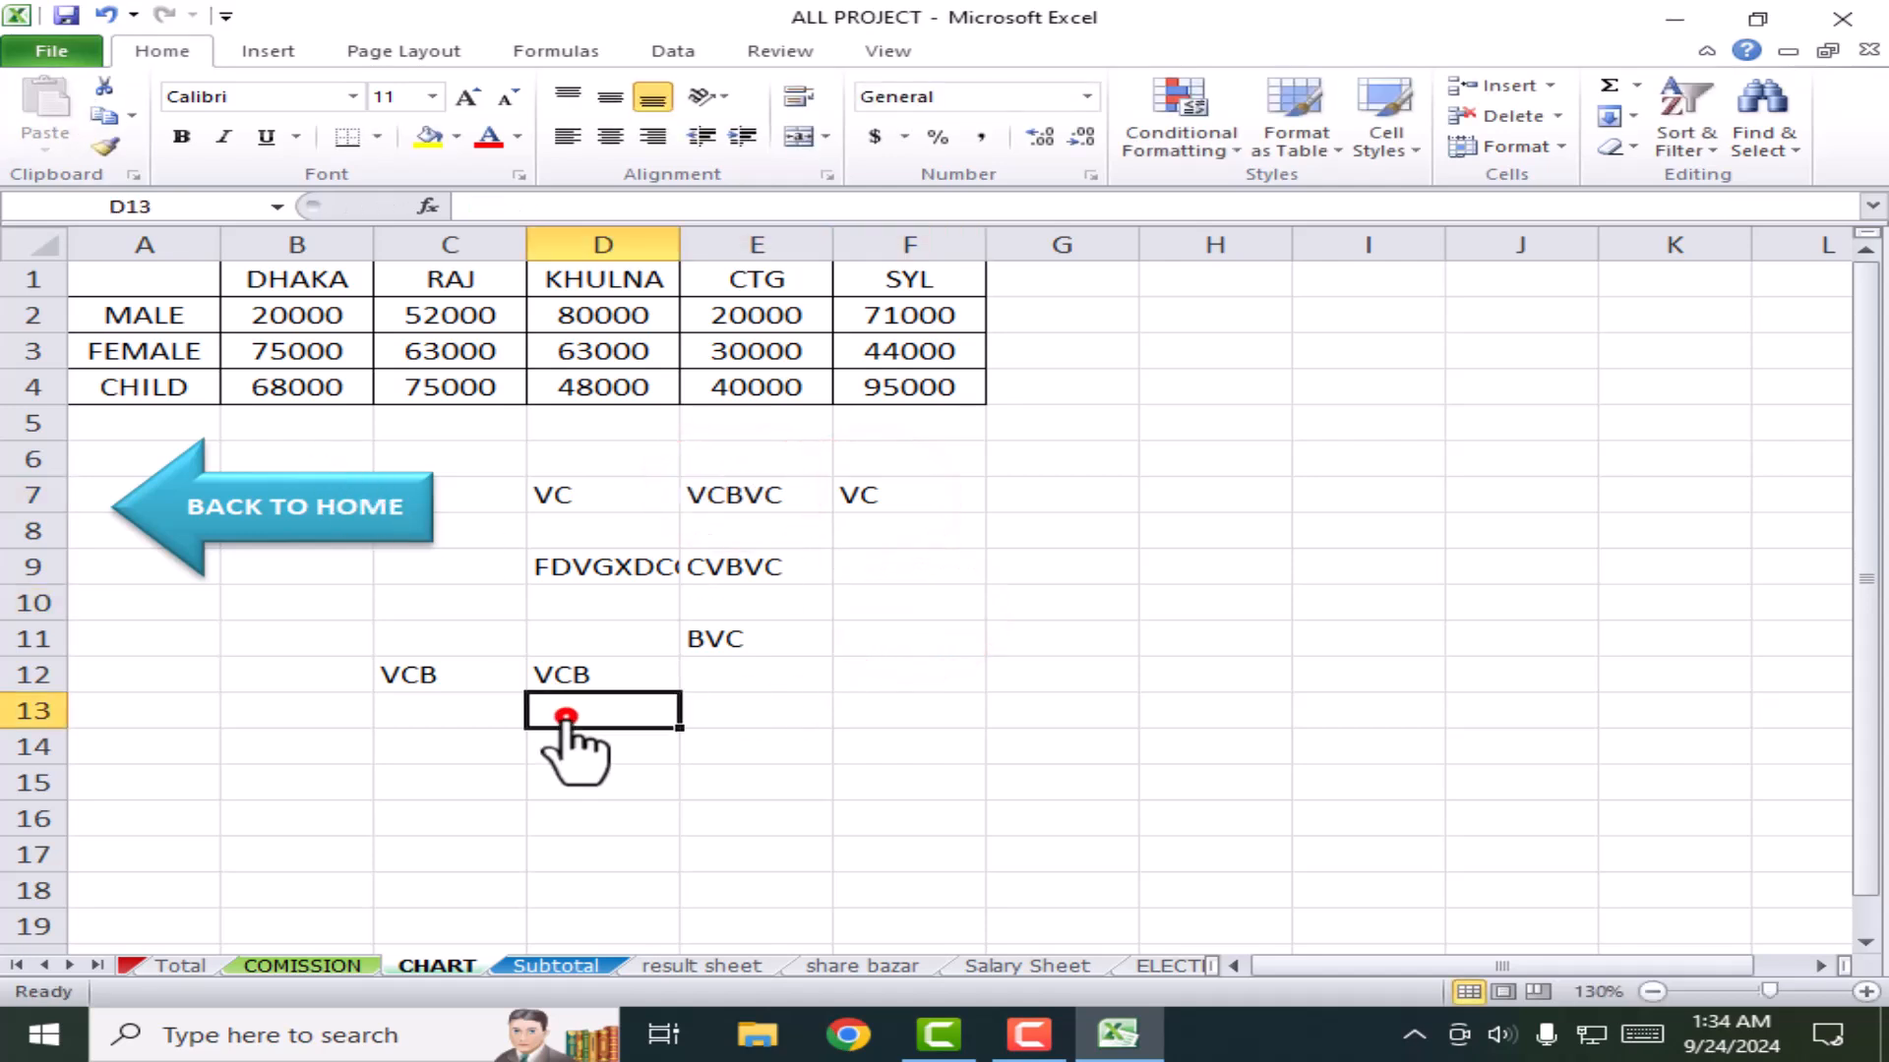
# Step: Check the CHART sheet's print preview zoomed in, then return to the worksheet
pyautogui.click(51, 51)
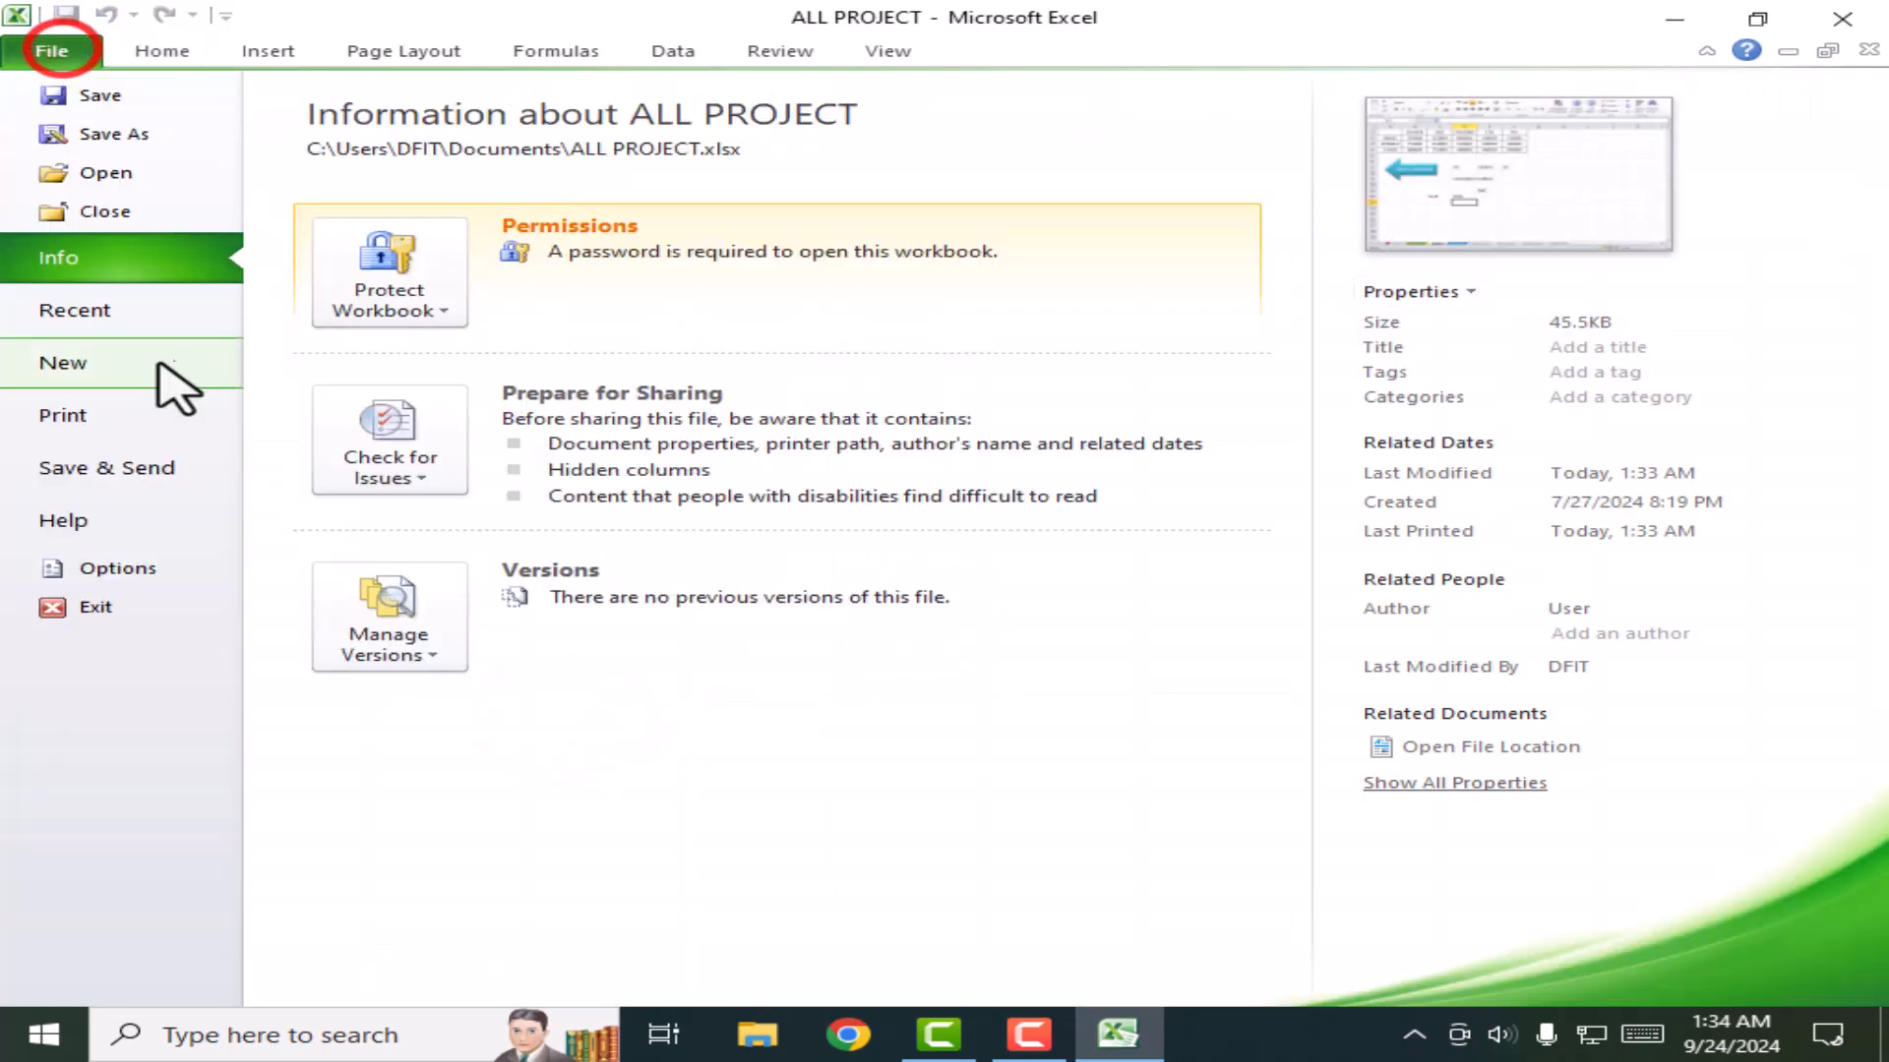
pyautogui.click(84, 421)
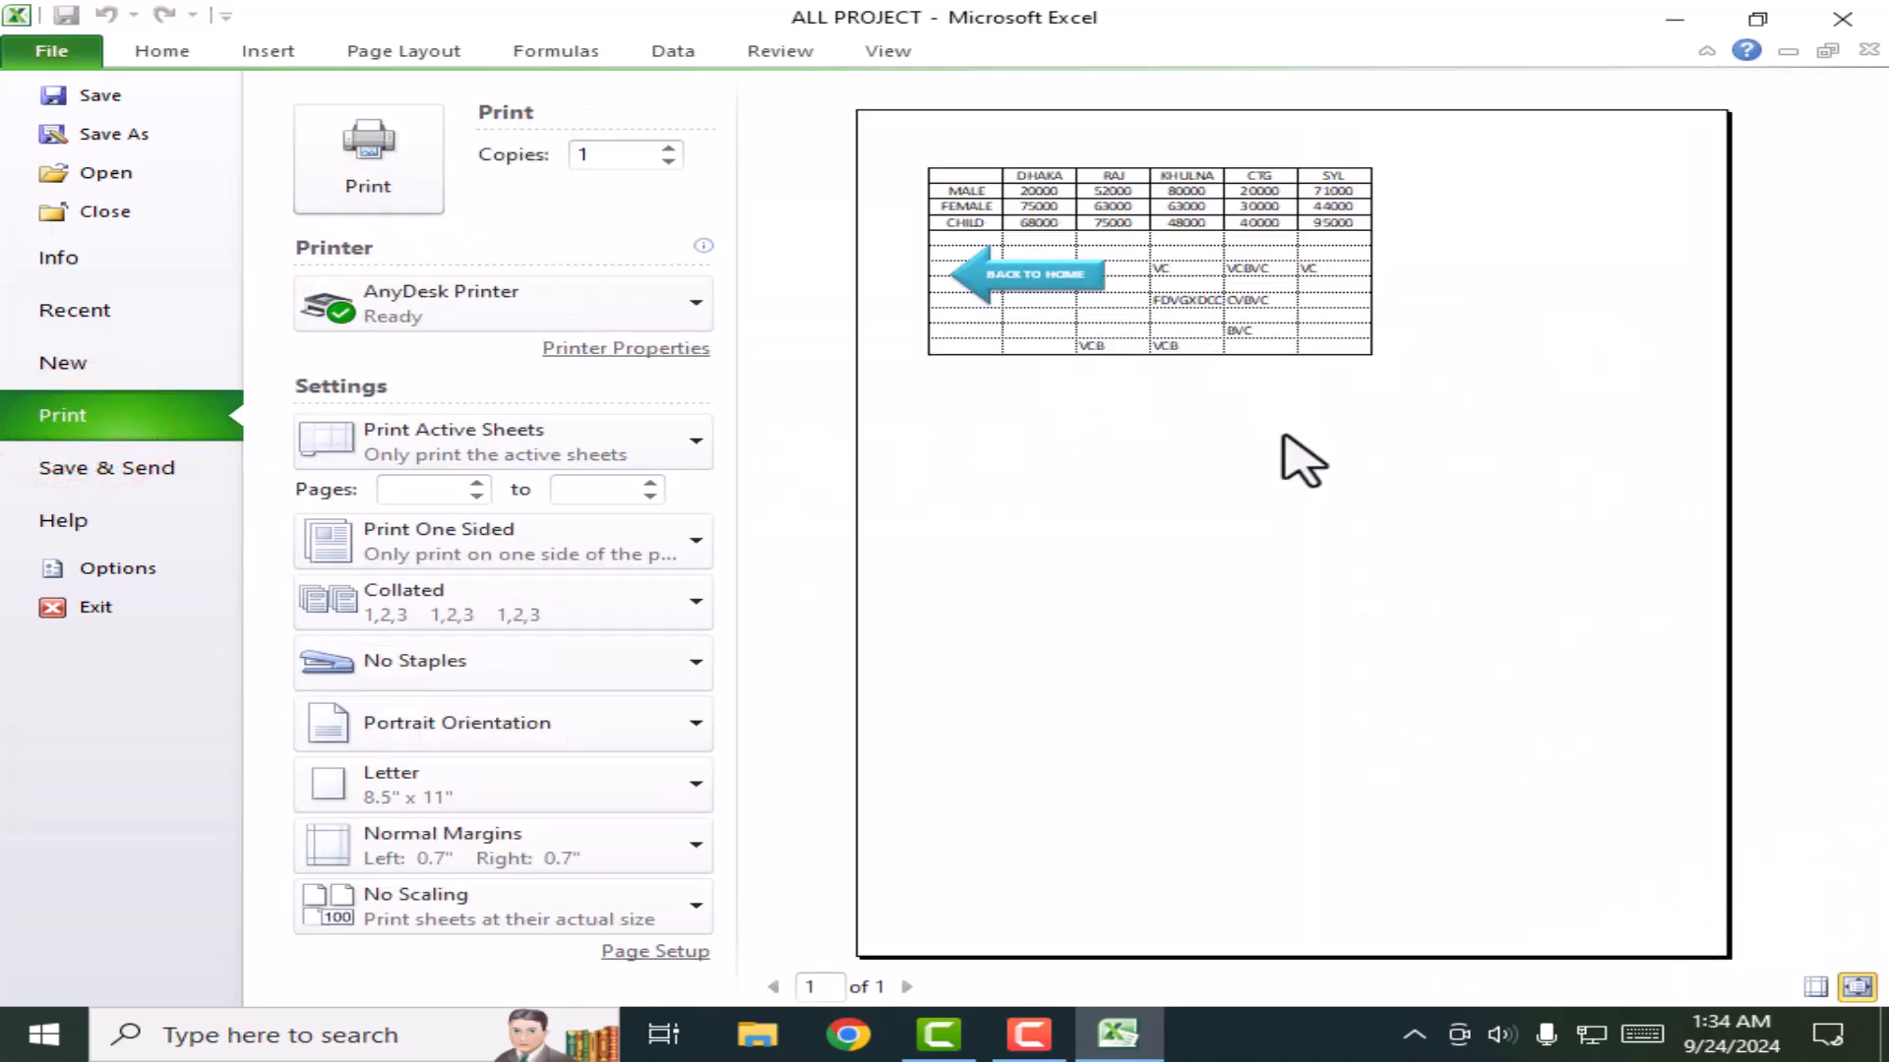
pyautogui.click(1303, 460)
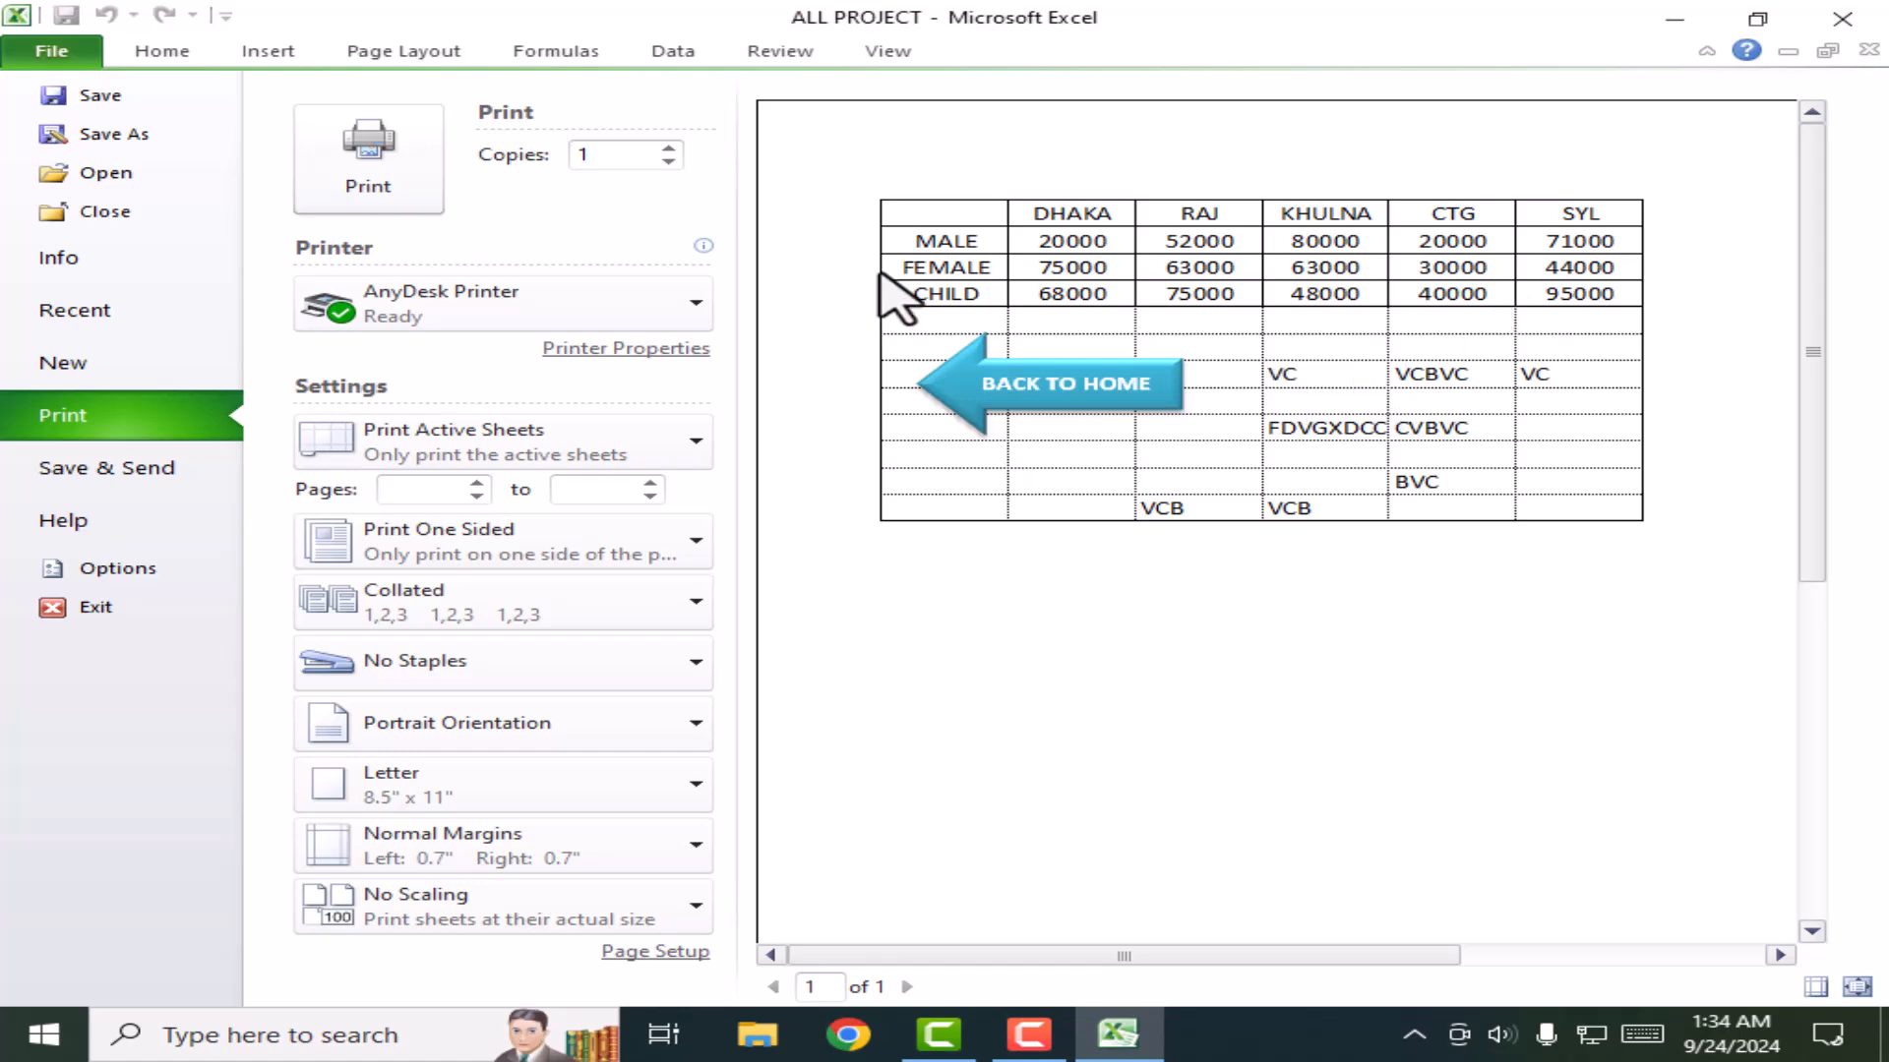
pyautogui.click(143, 51)
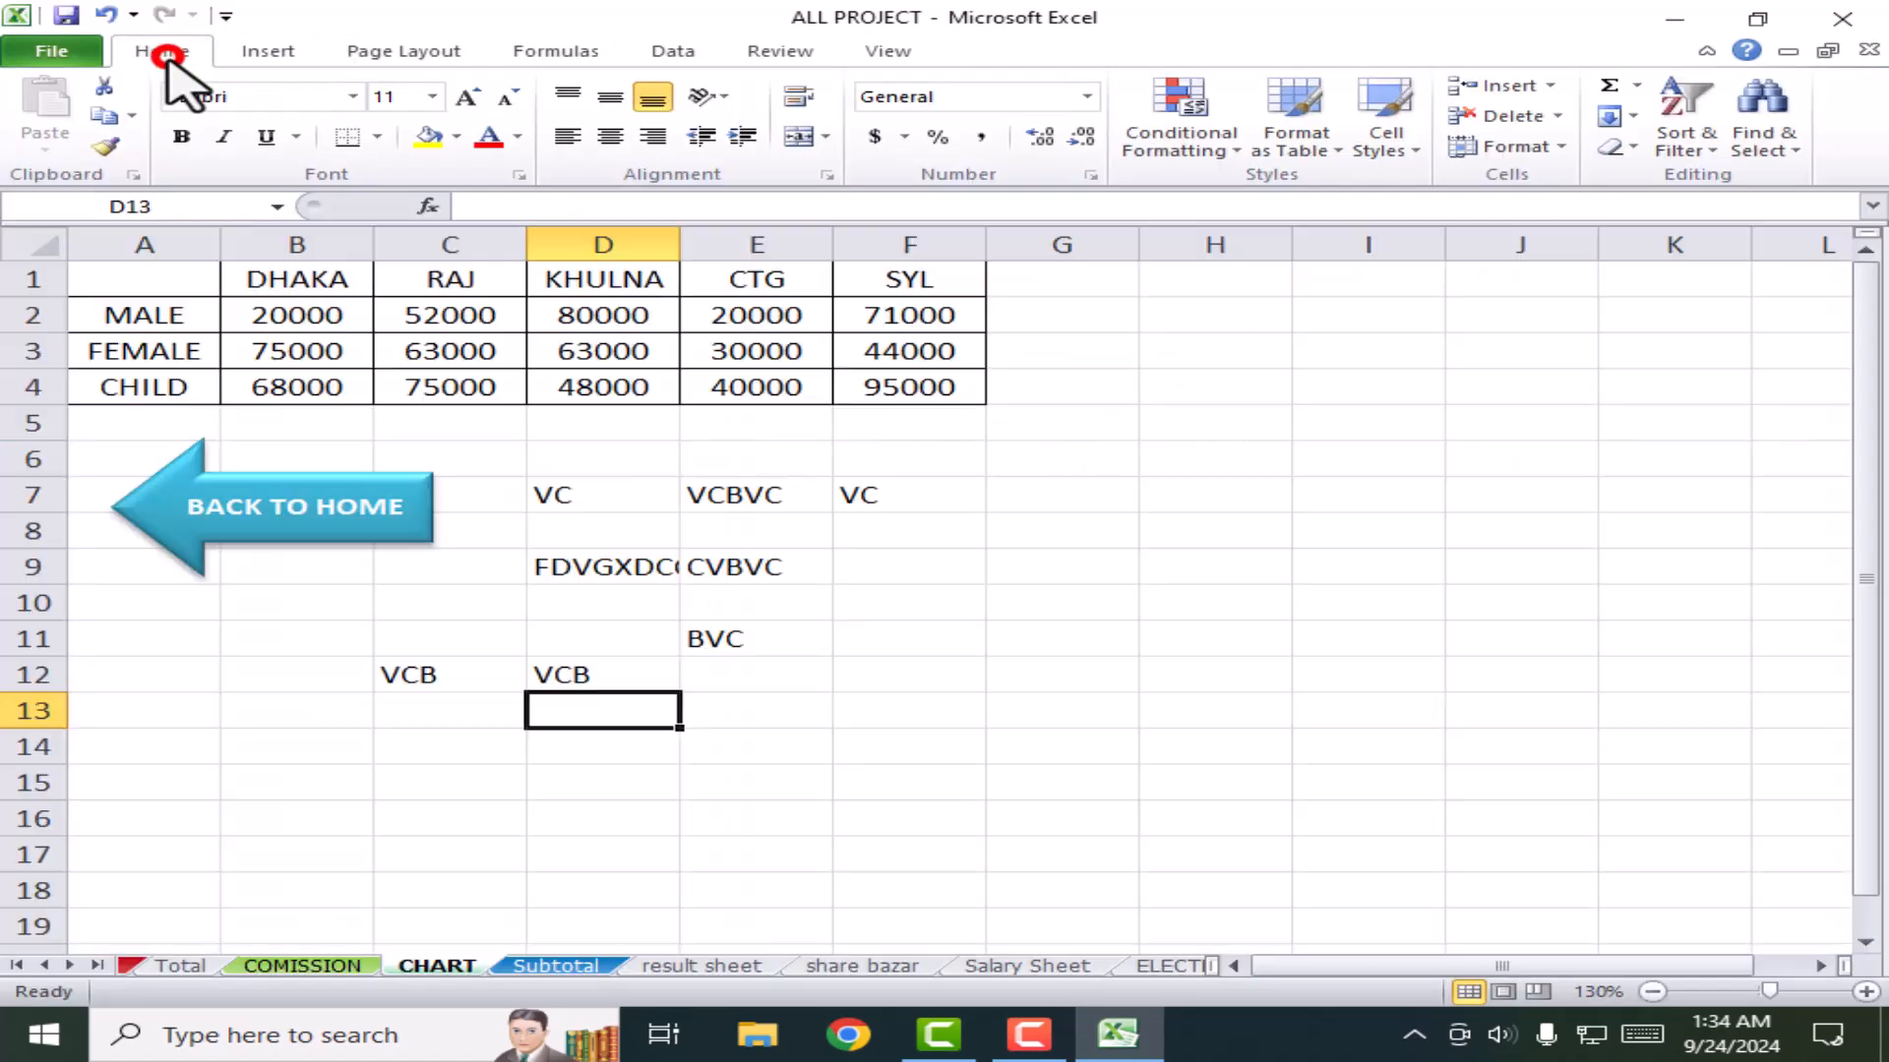
# Step: Remove all borders from A1:G15 with Borders > No Border
pyautogui.moveTo(1062, 779); pyautogui.dragTo(49, 270)
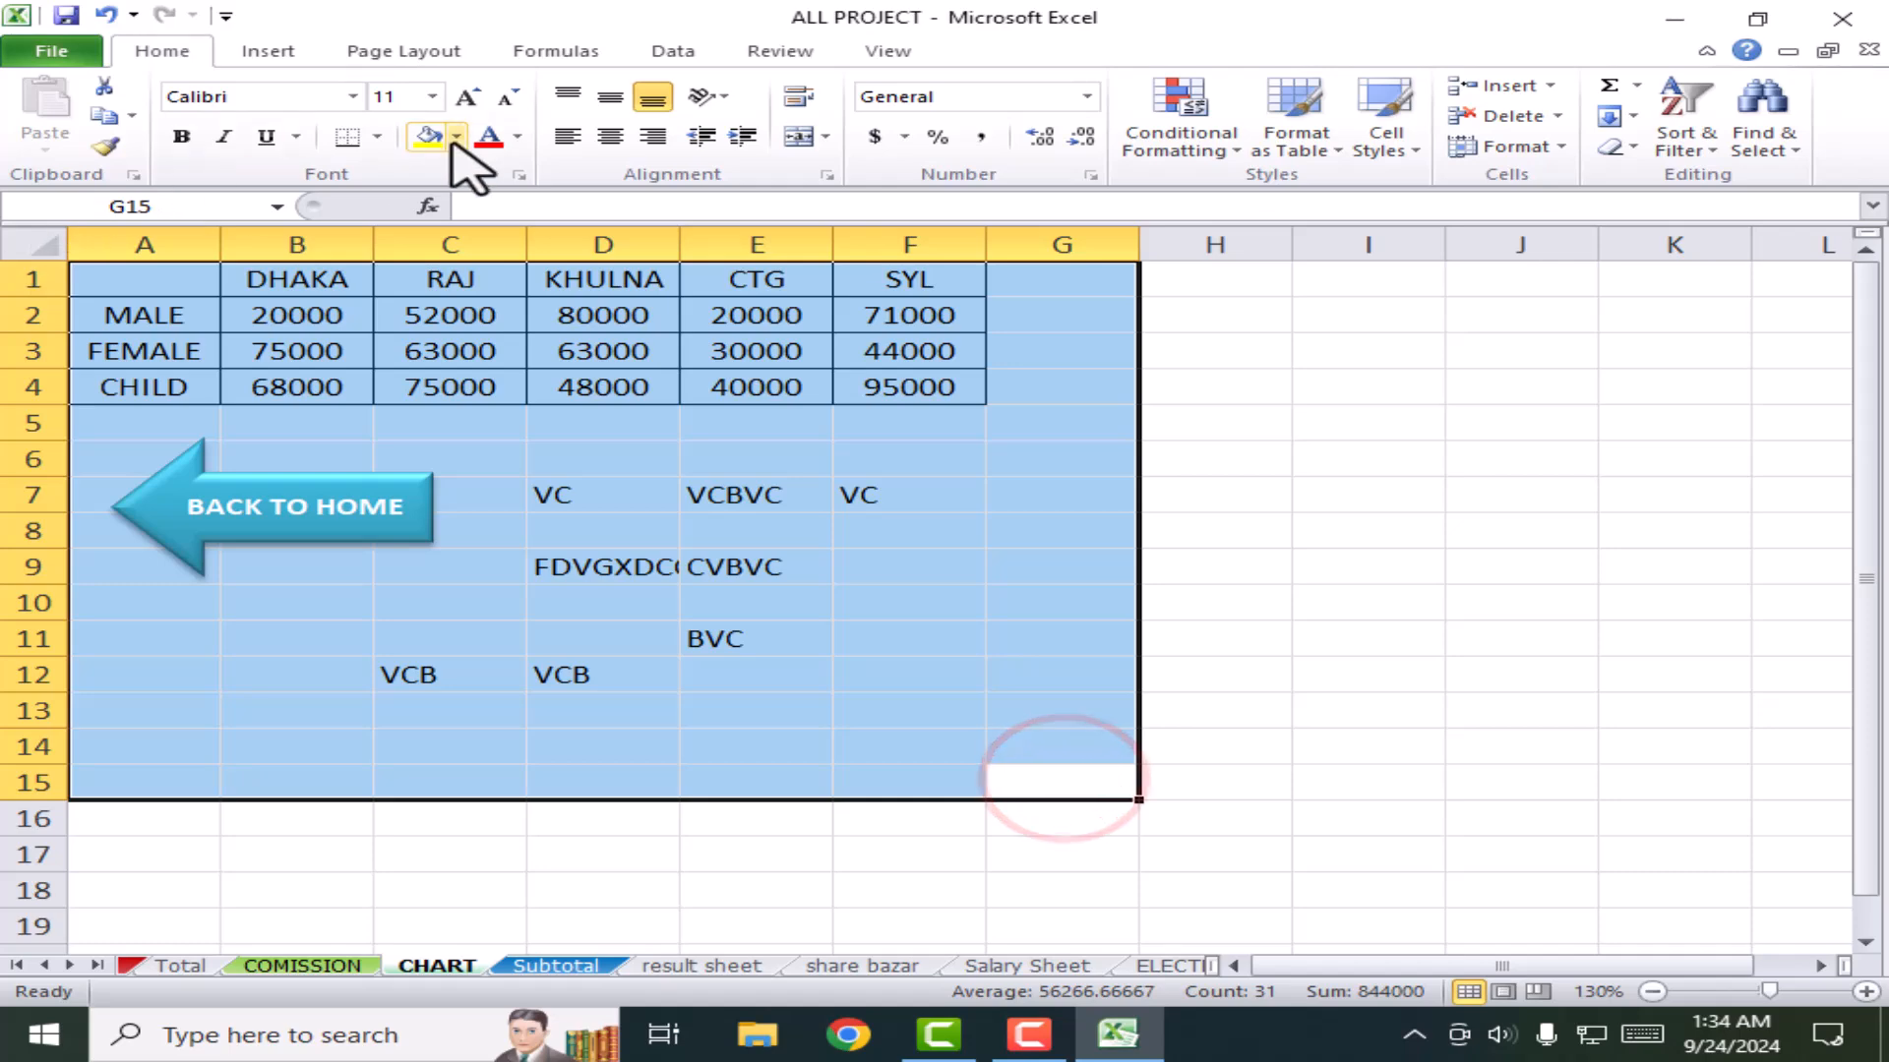
pyautogui.click(378, 137)
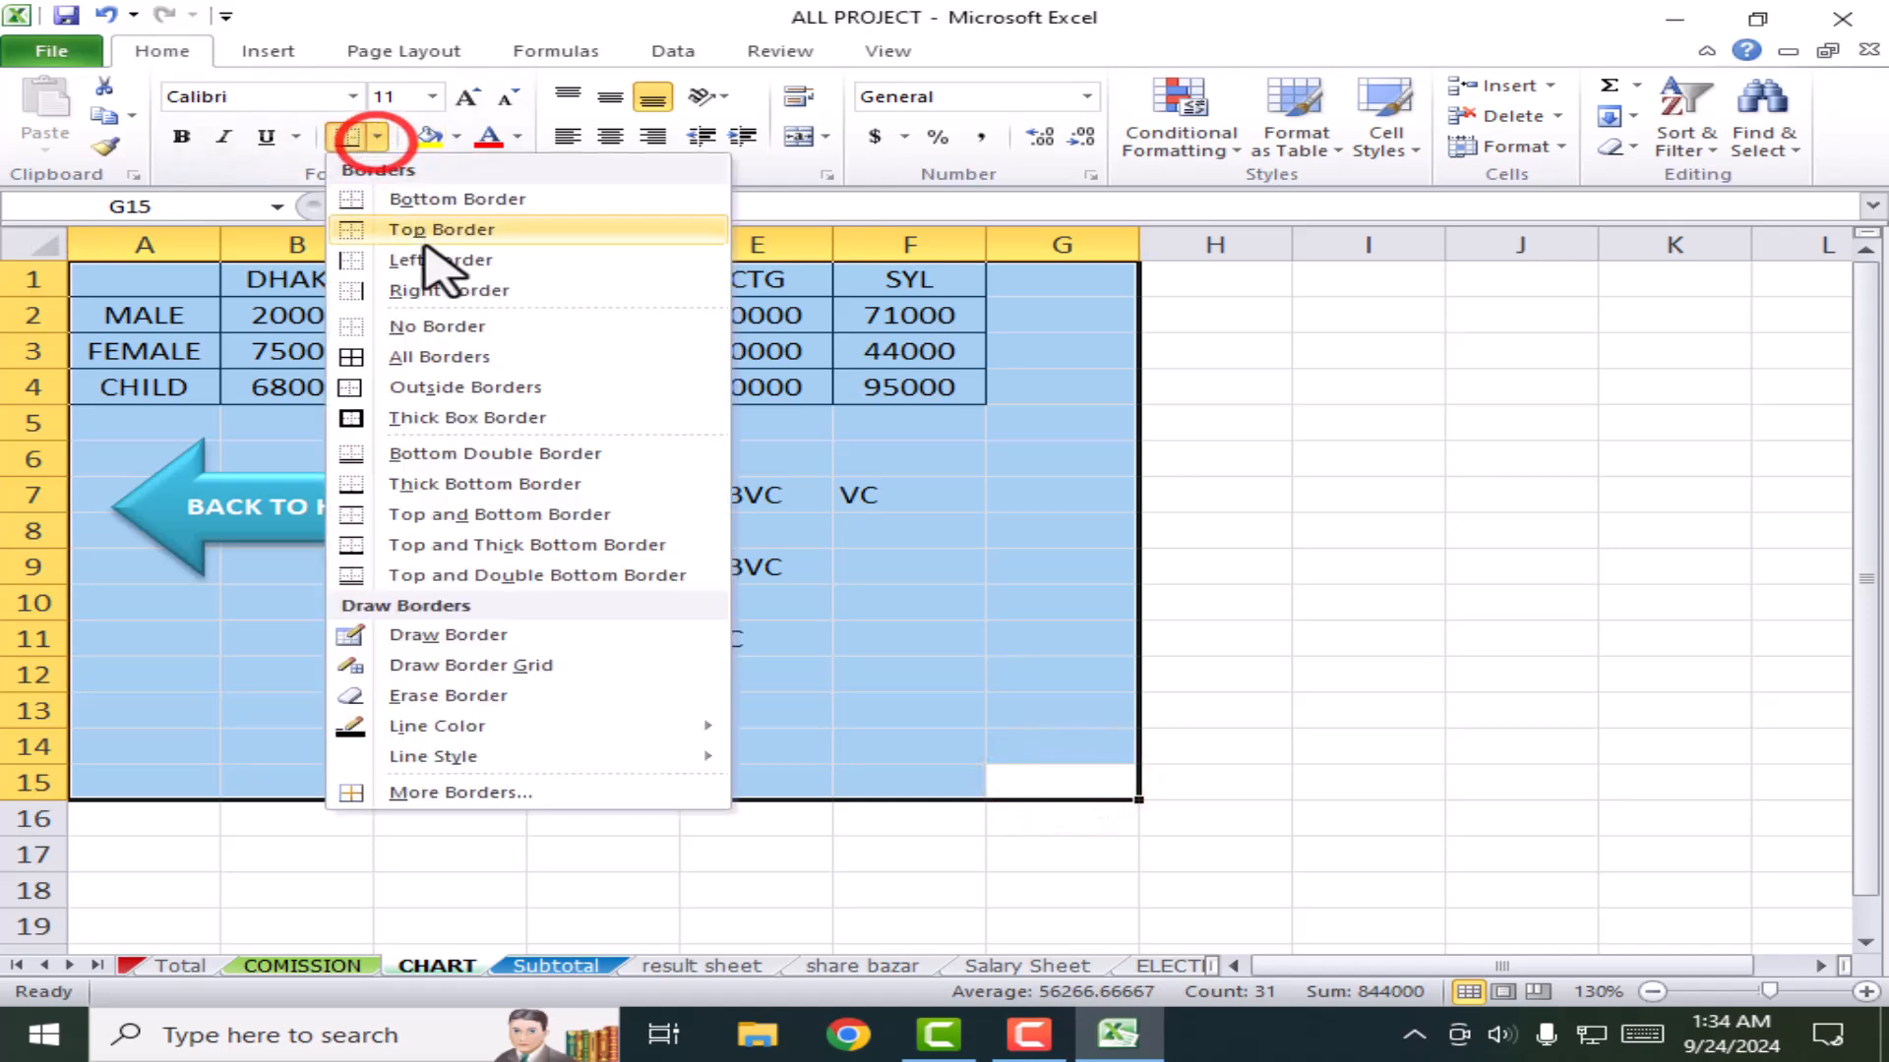
pyautogui.click(393, 325)
pyautogui.click(1091, 560)
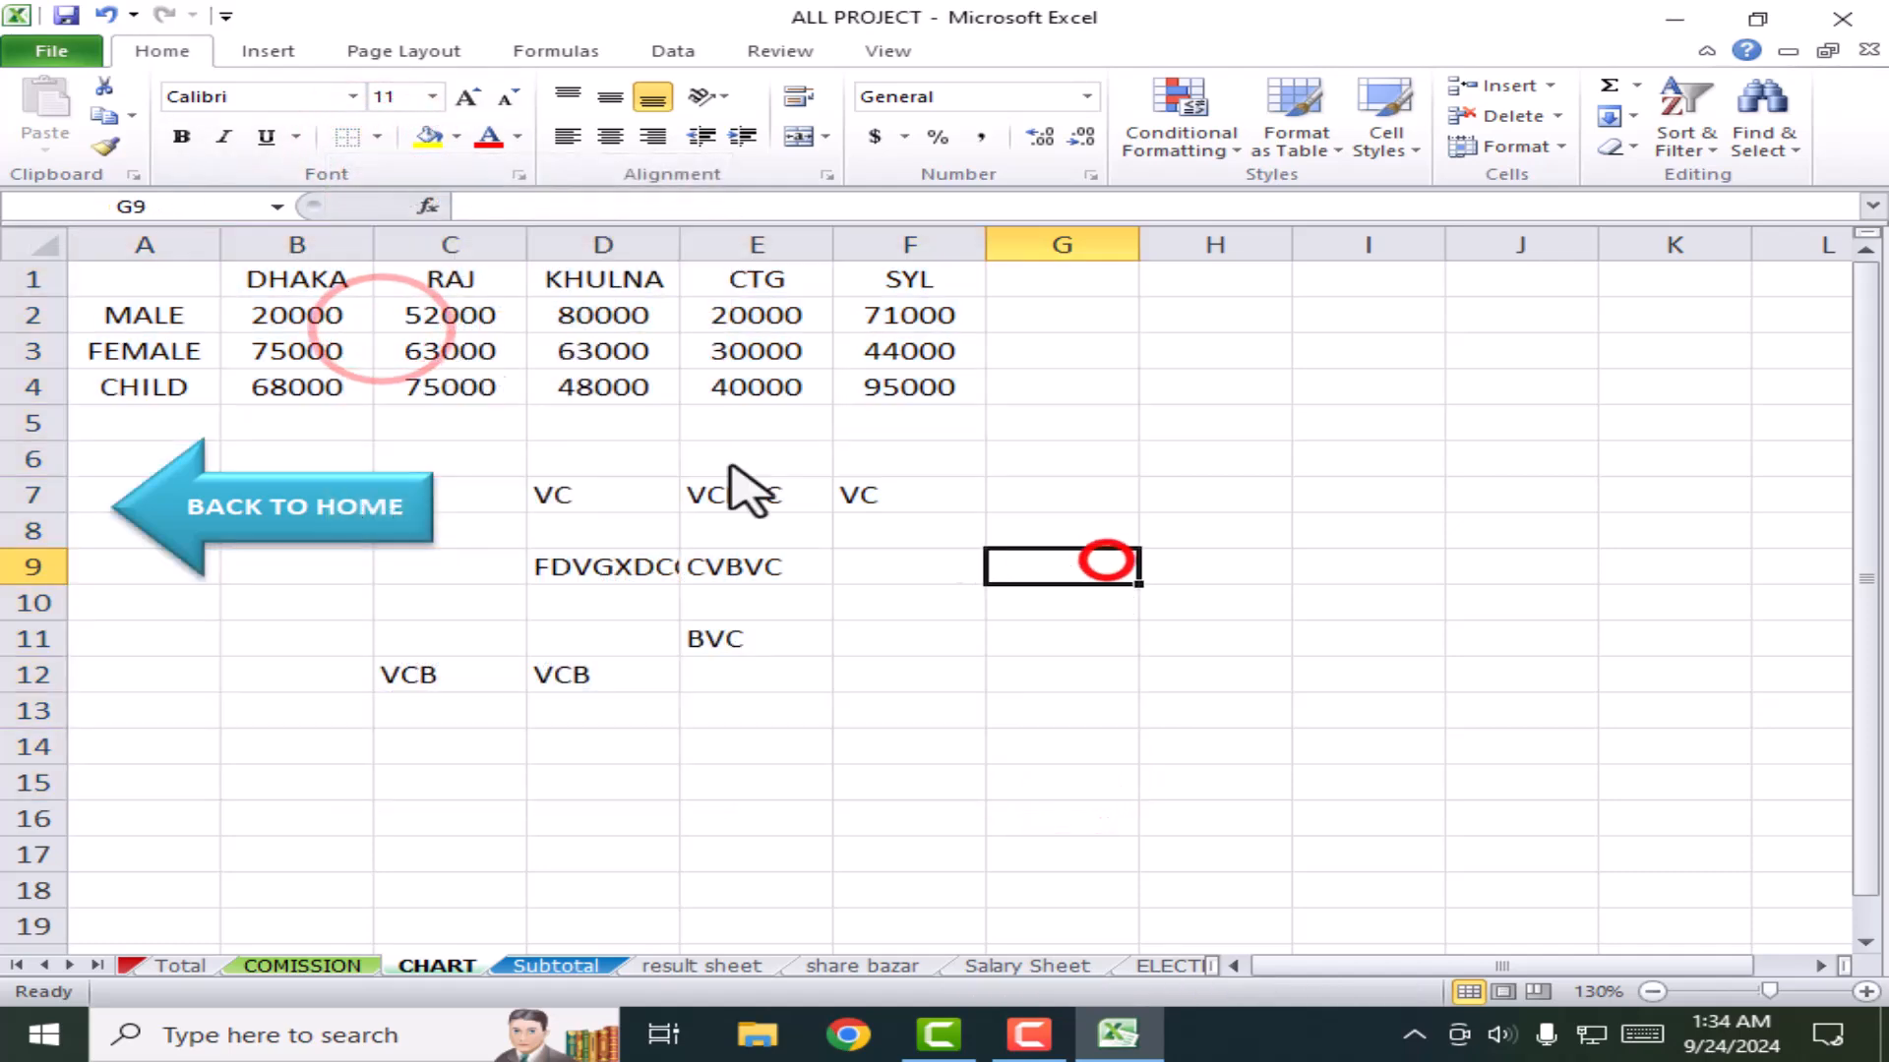
# Step: Recheck the print preview of the borderless table and return to the sheet
pyautogui.click(51, 51)
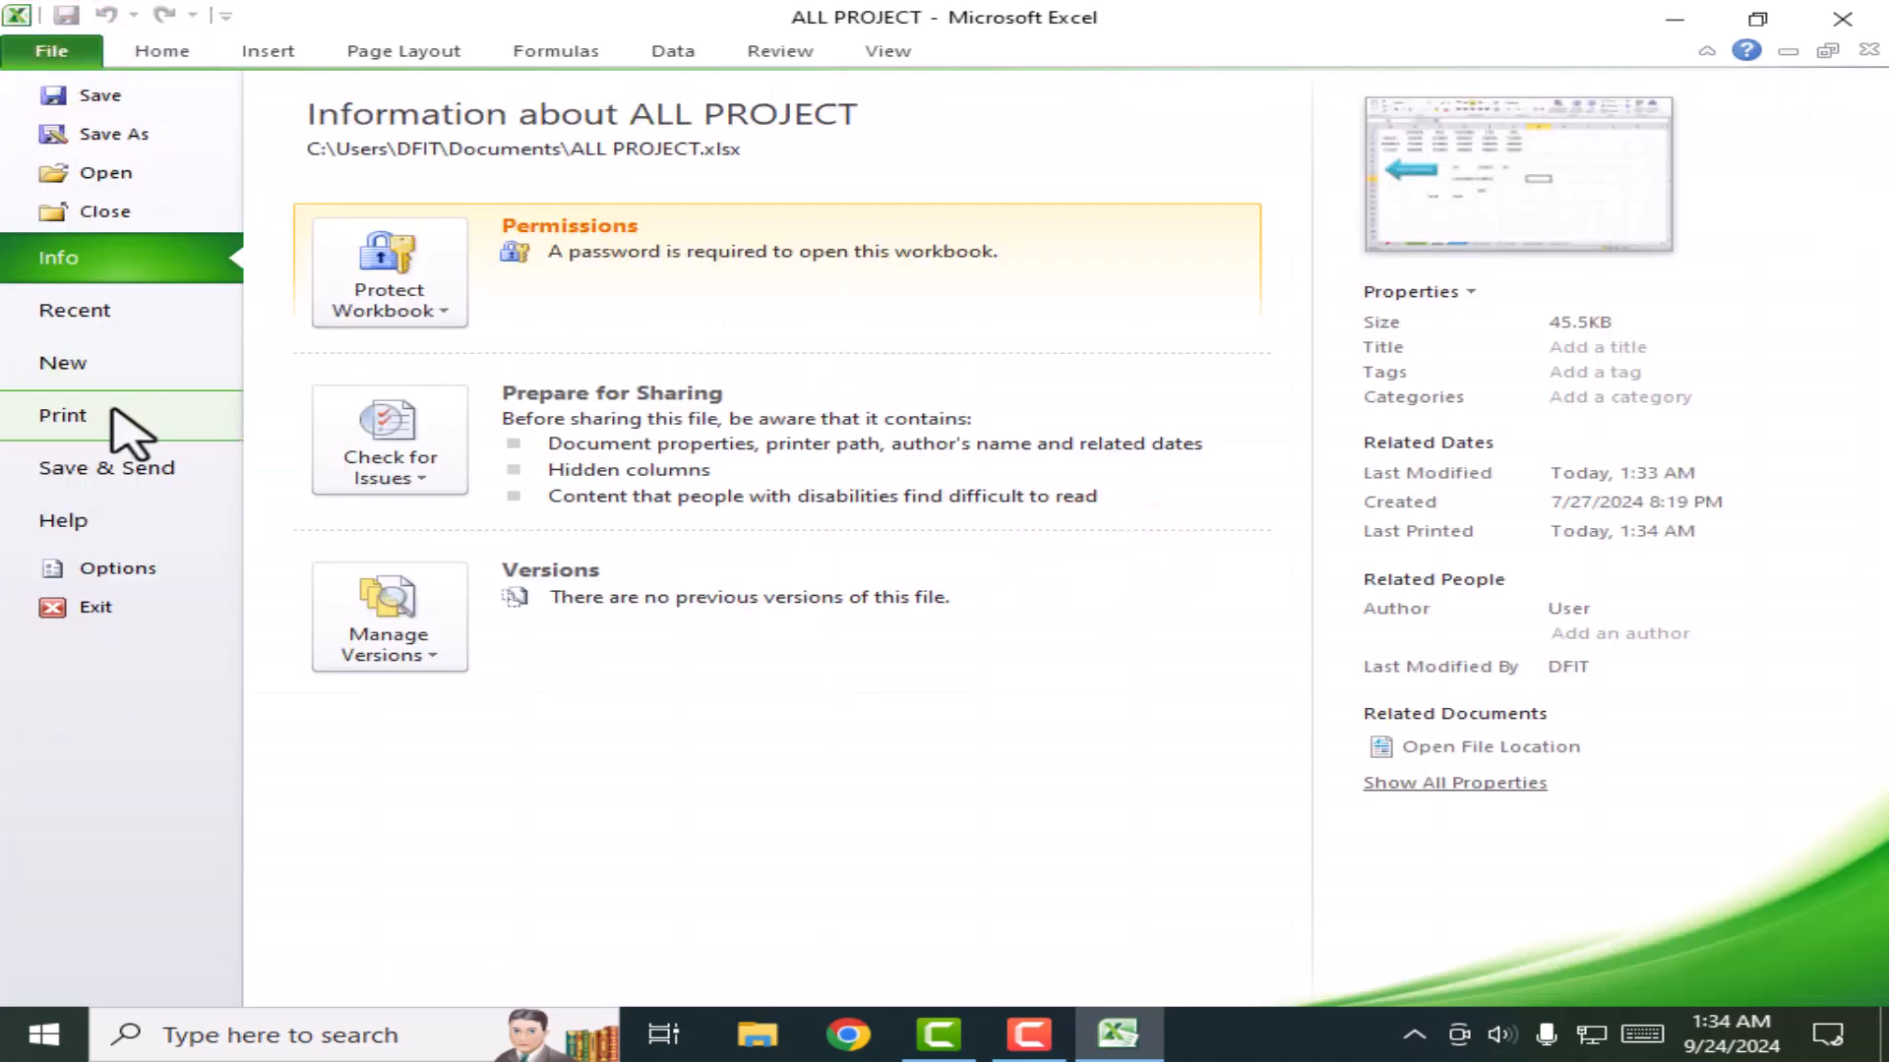
pyautogui.click(114, 413)
pyautogui.click(1315, 366)
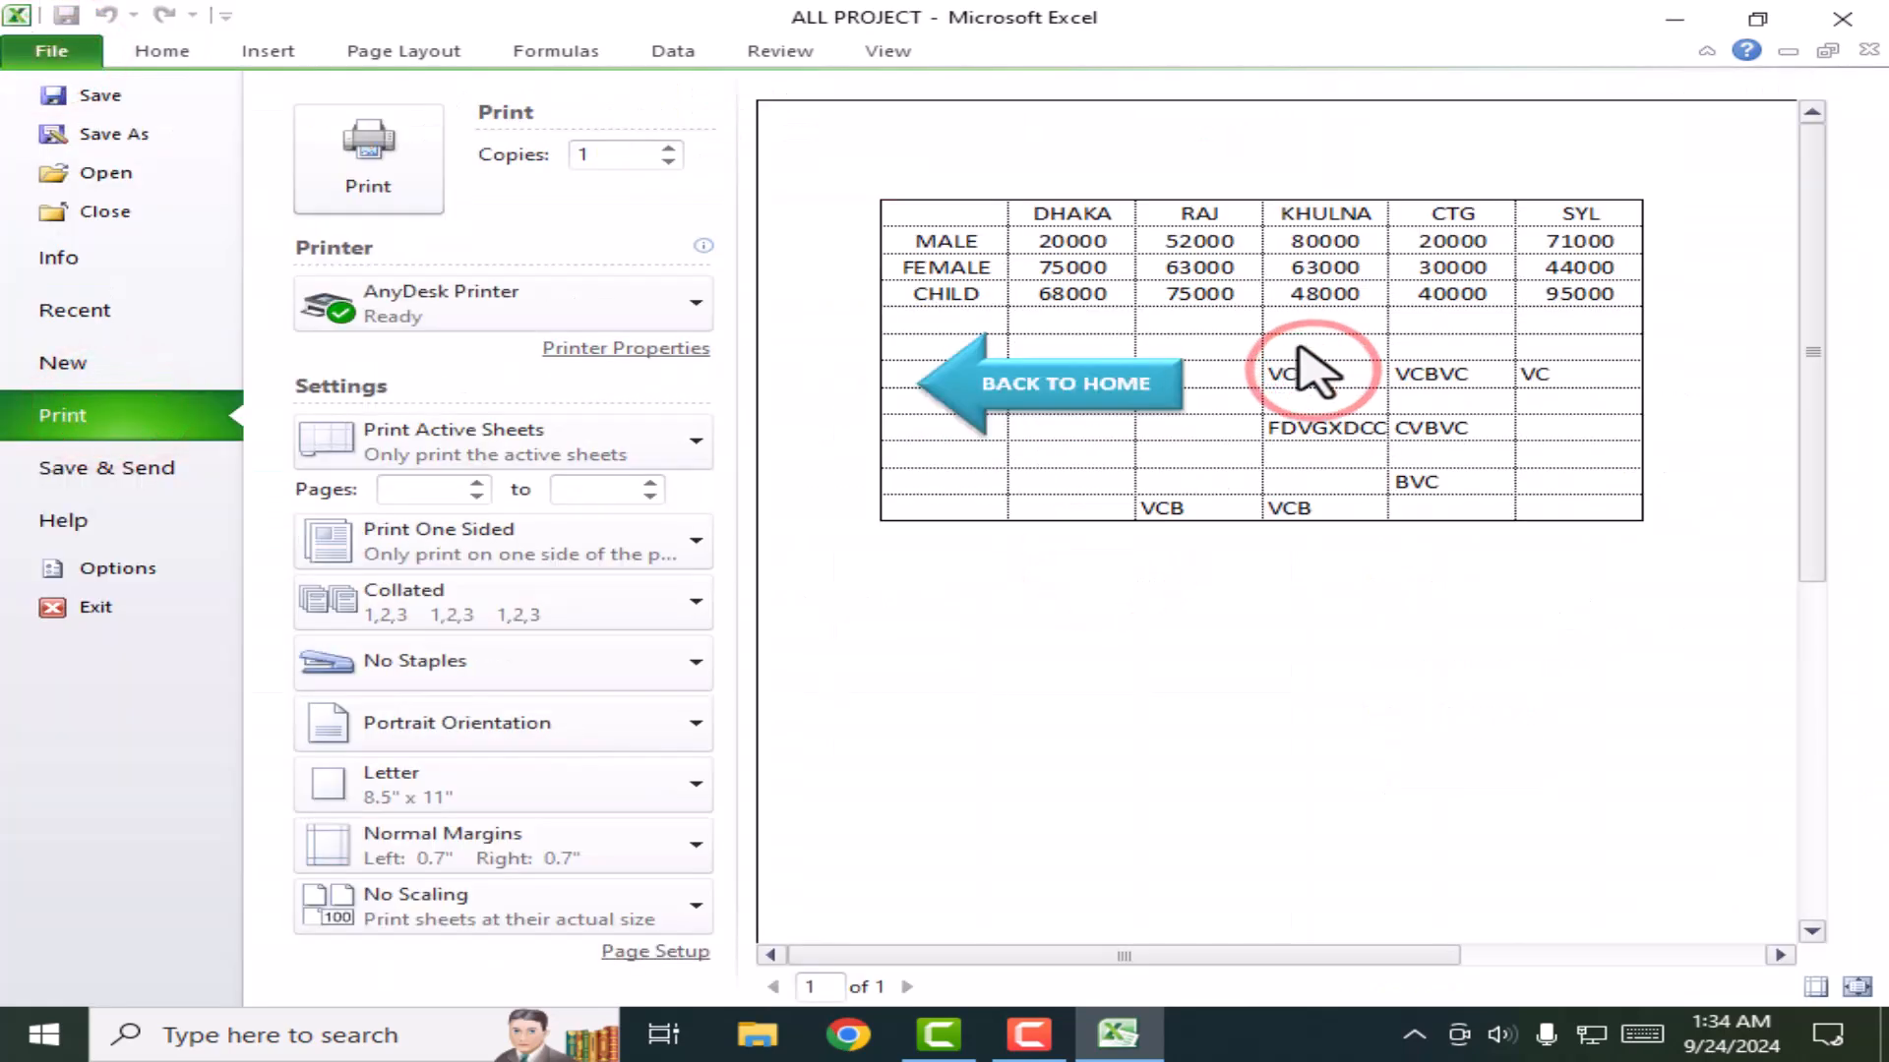
pyautogui.click(192, 62)
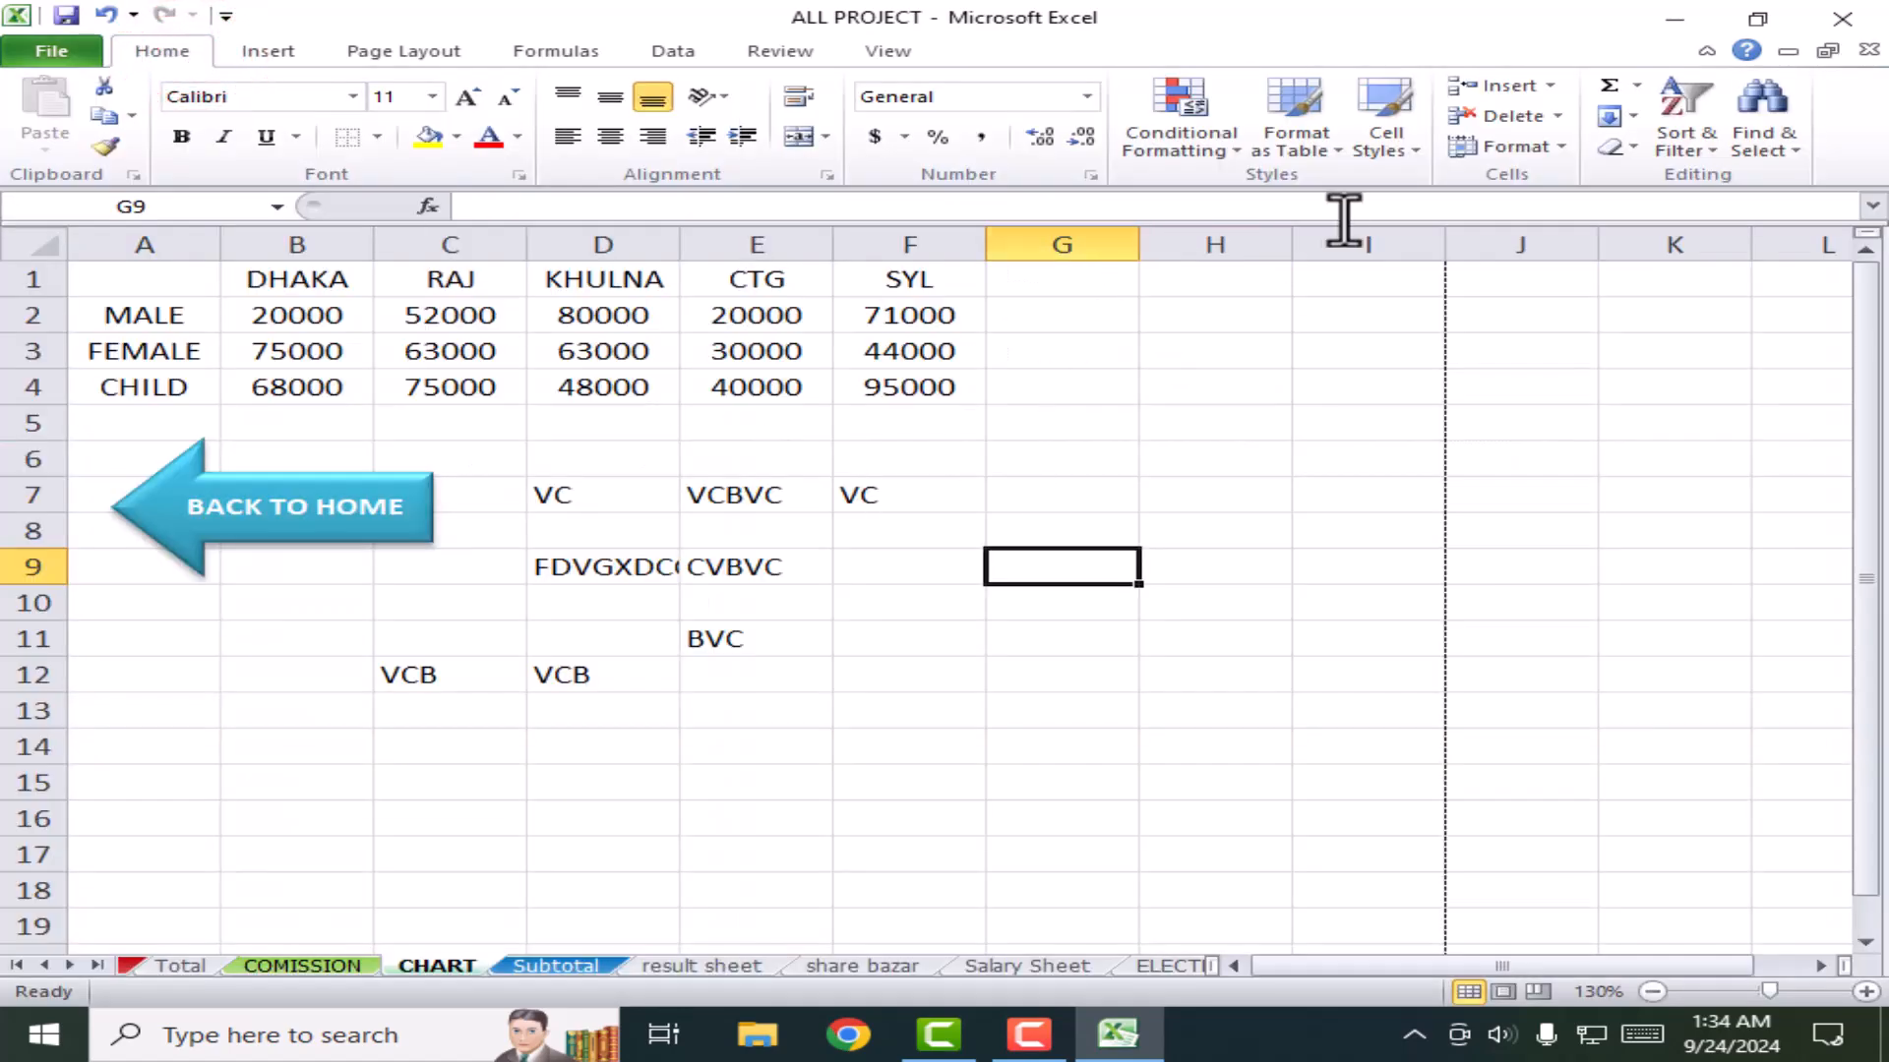
# Step: Turn on Gridlines Print for the CHART sheet in Page Layout
pyautogui.click(403, 51)
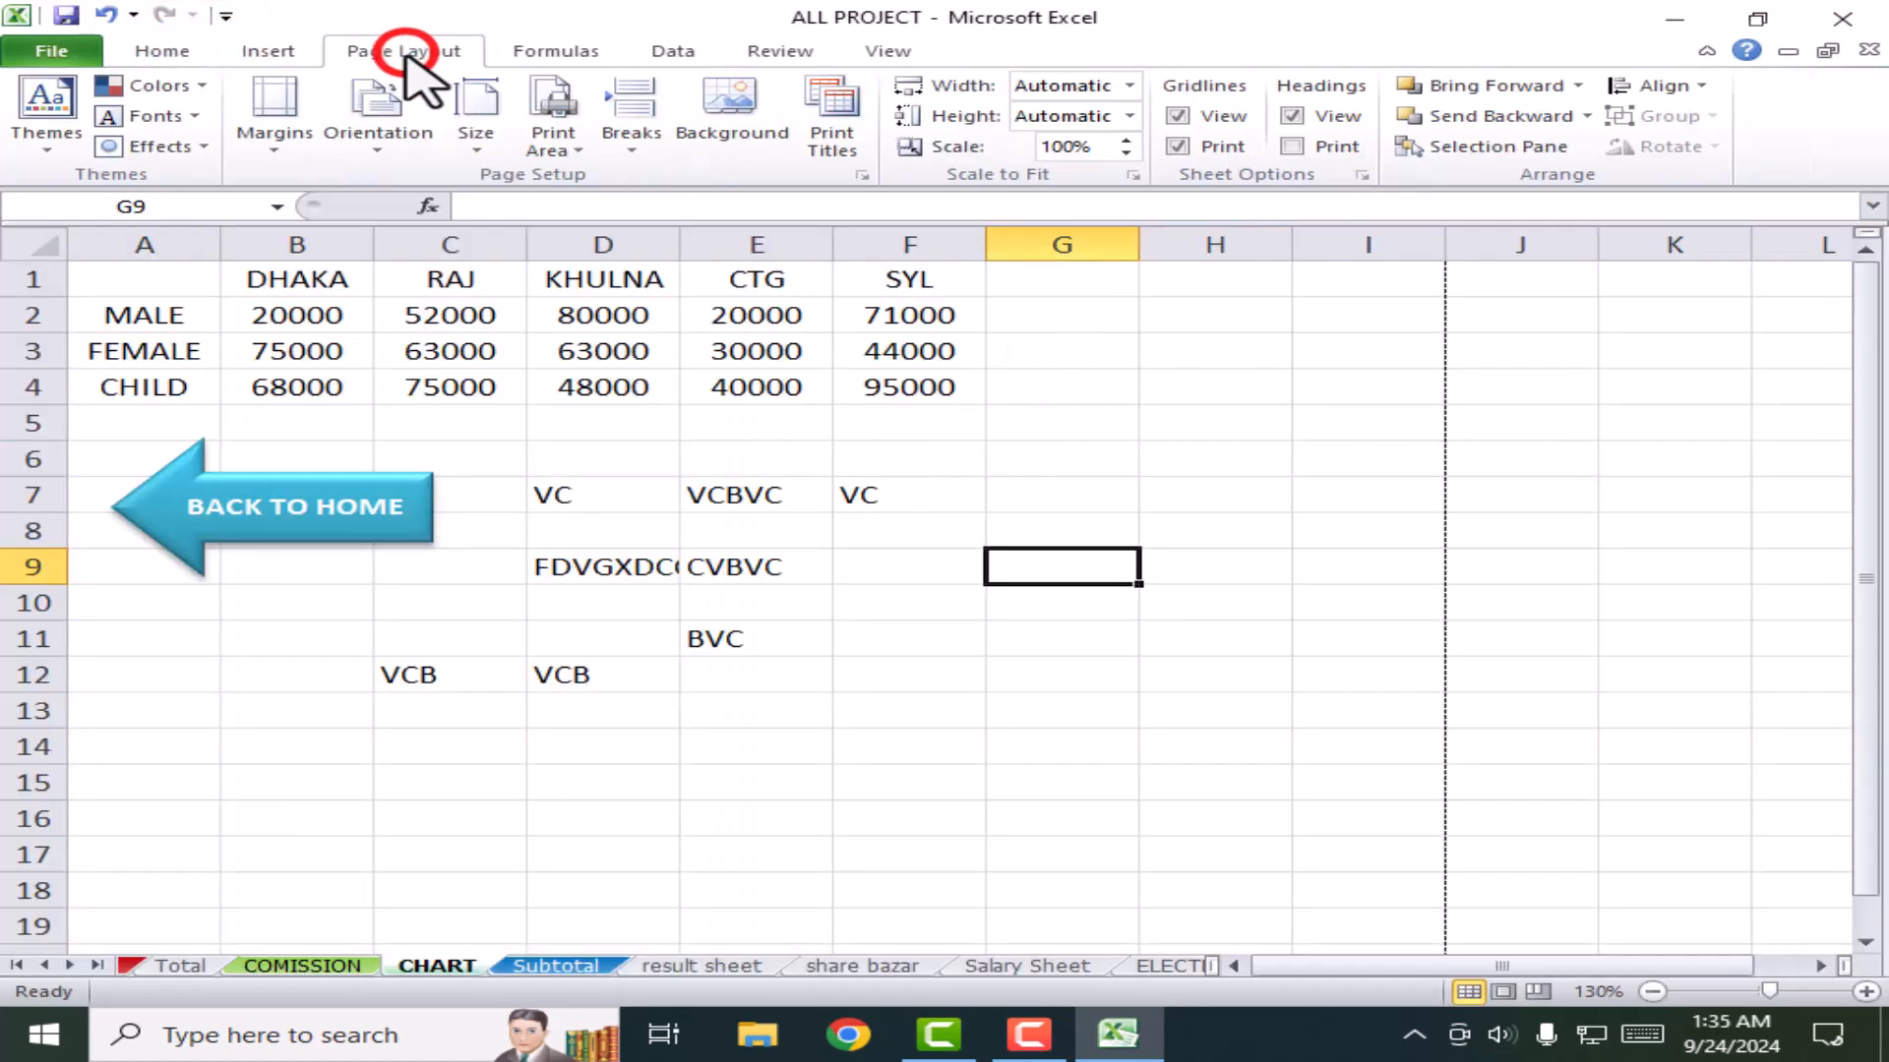
pyautogui.click(1180, 147)
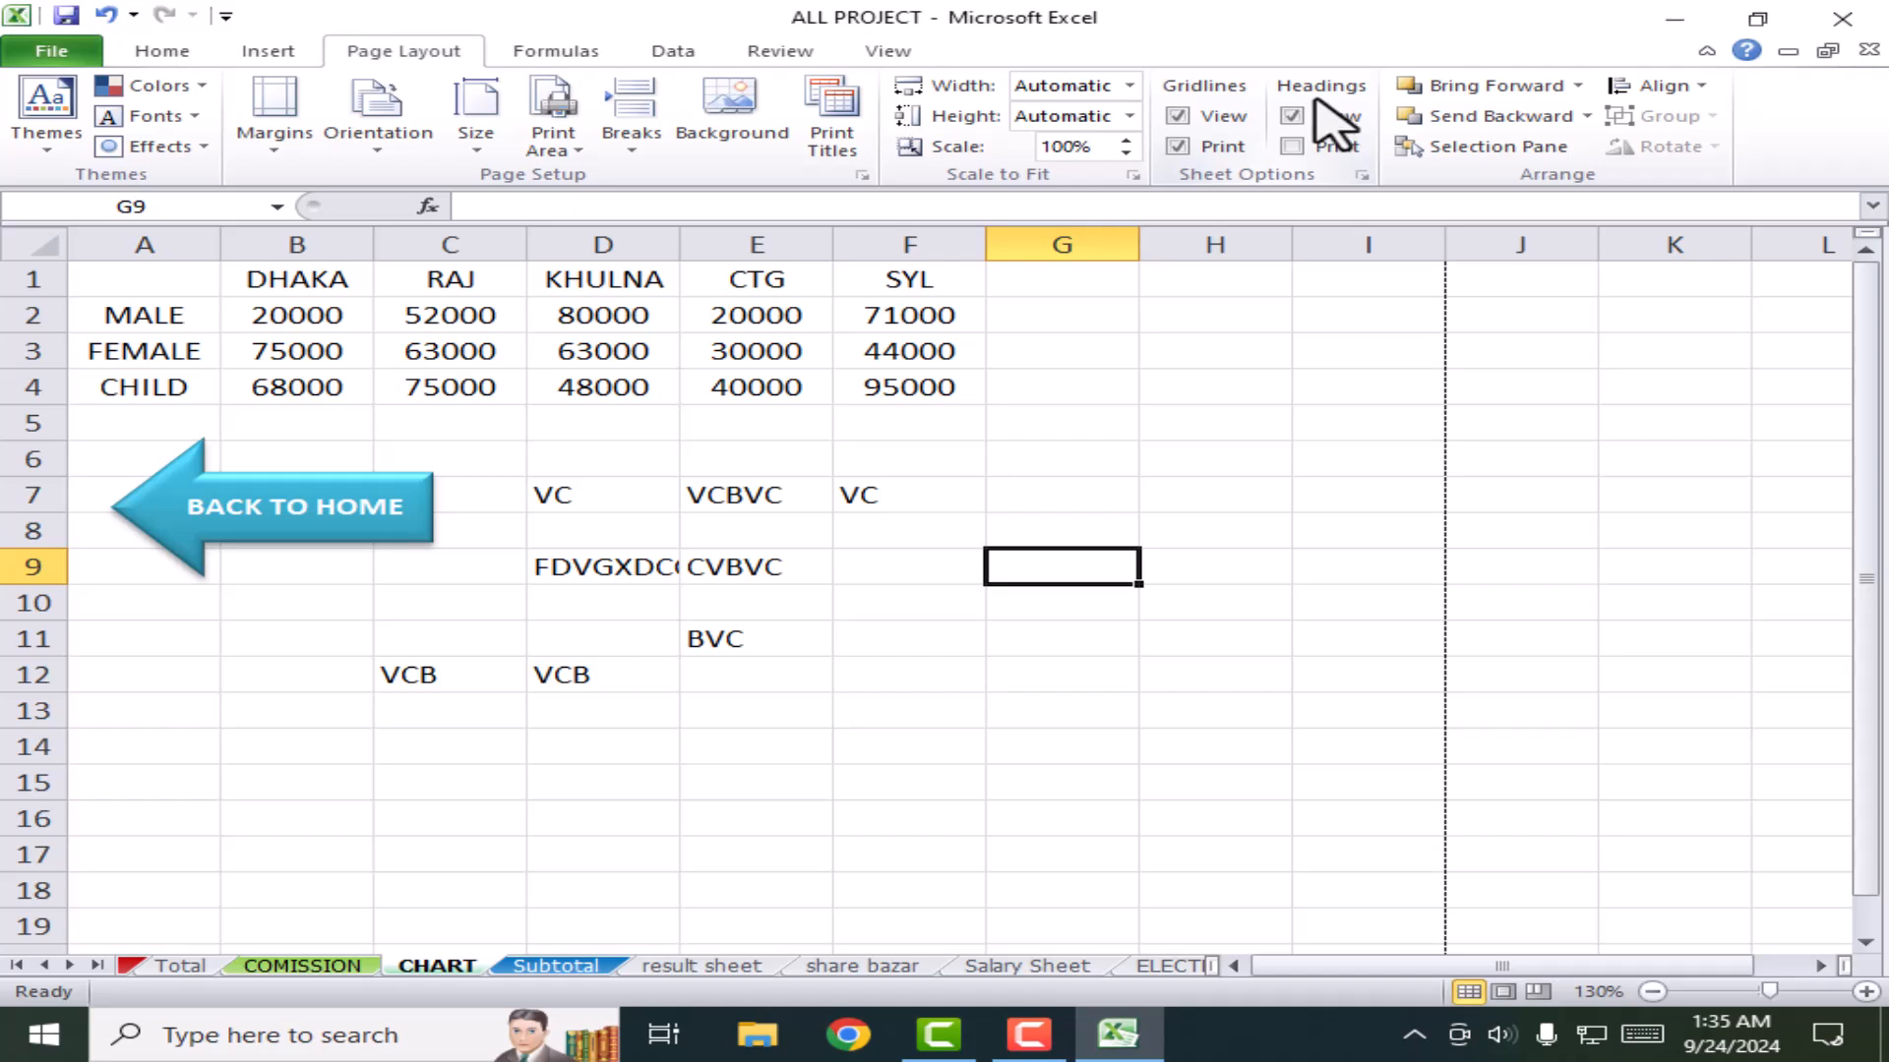
pyautogui.click(108, 244)
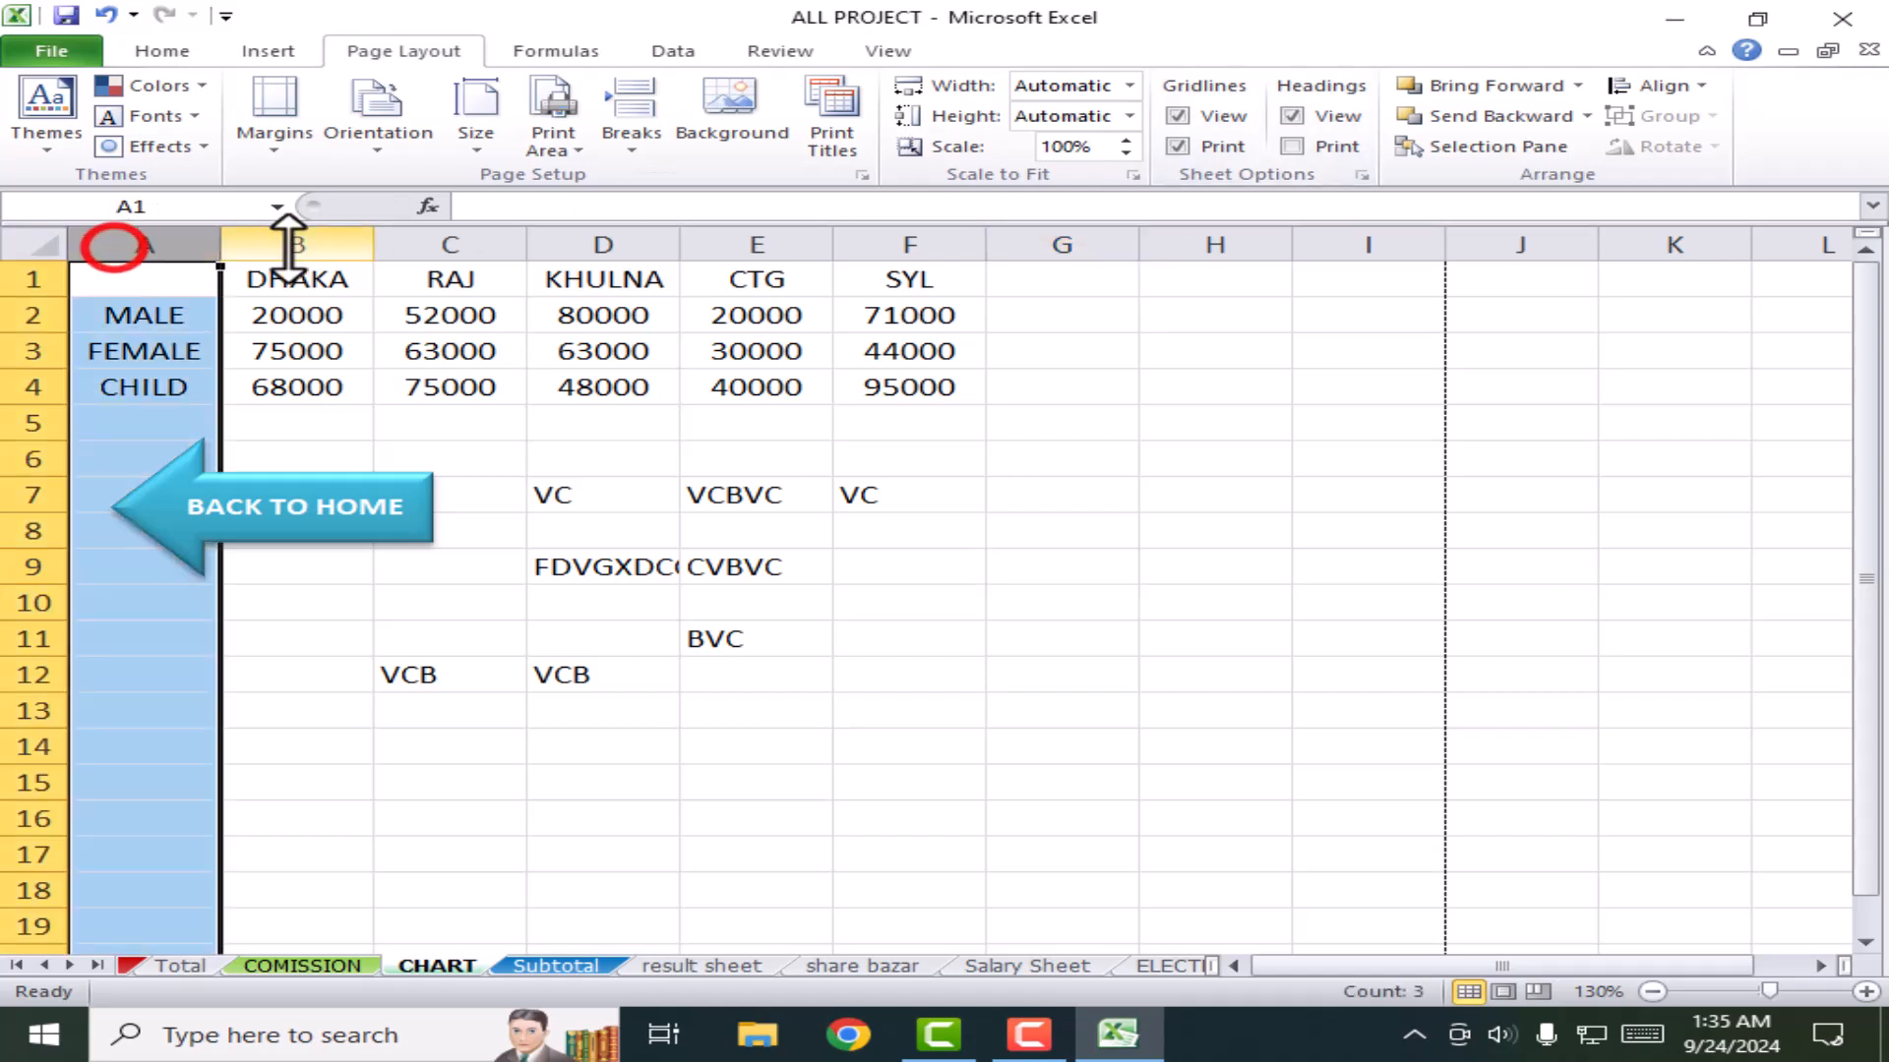
pyautogui.click(285, 244)
pyautogui.click(49, 280)
pyautogui.click(34, 351)
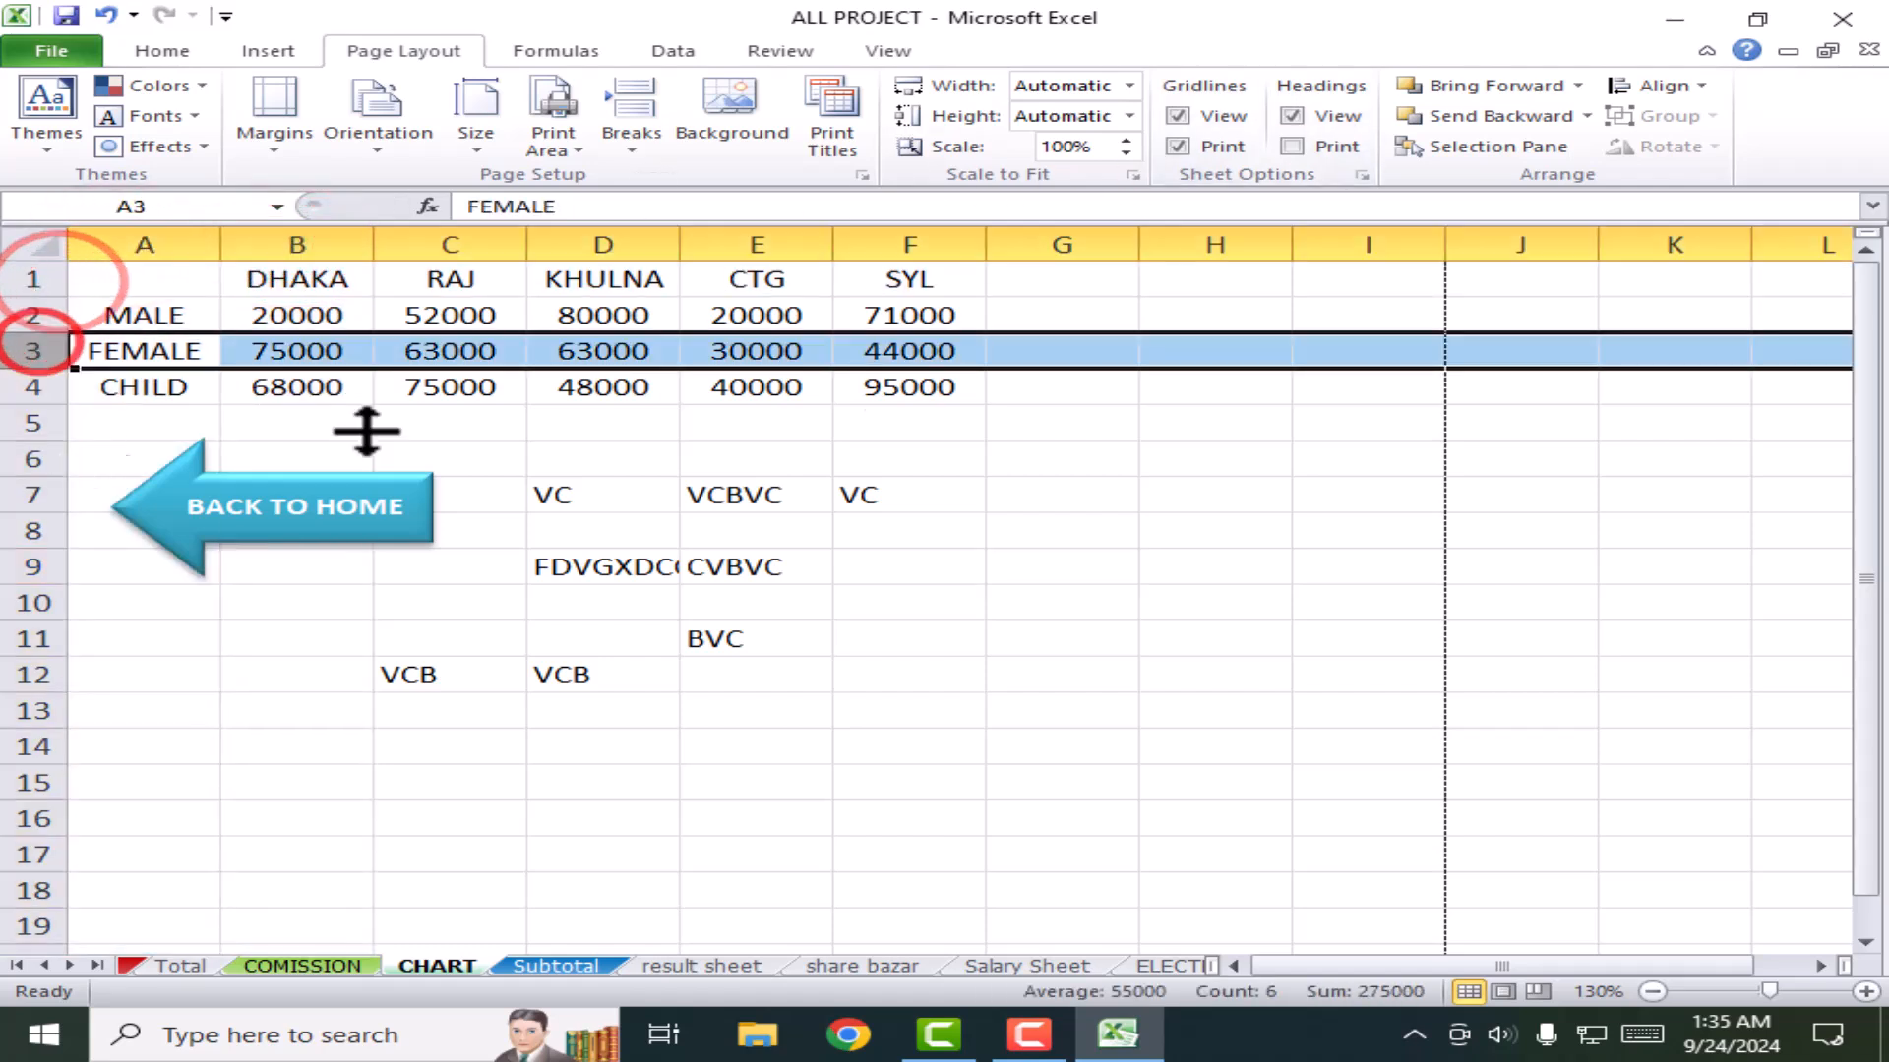
pyautogui.click(1228, 546)
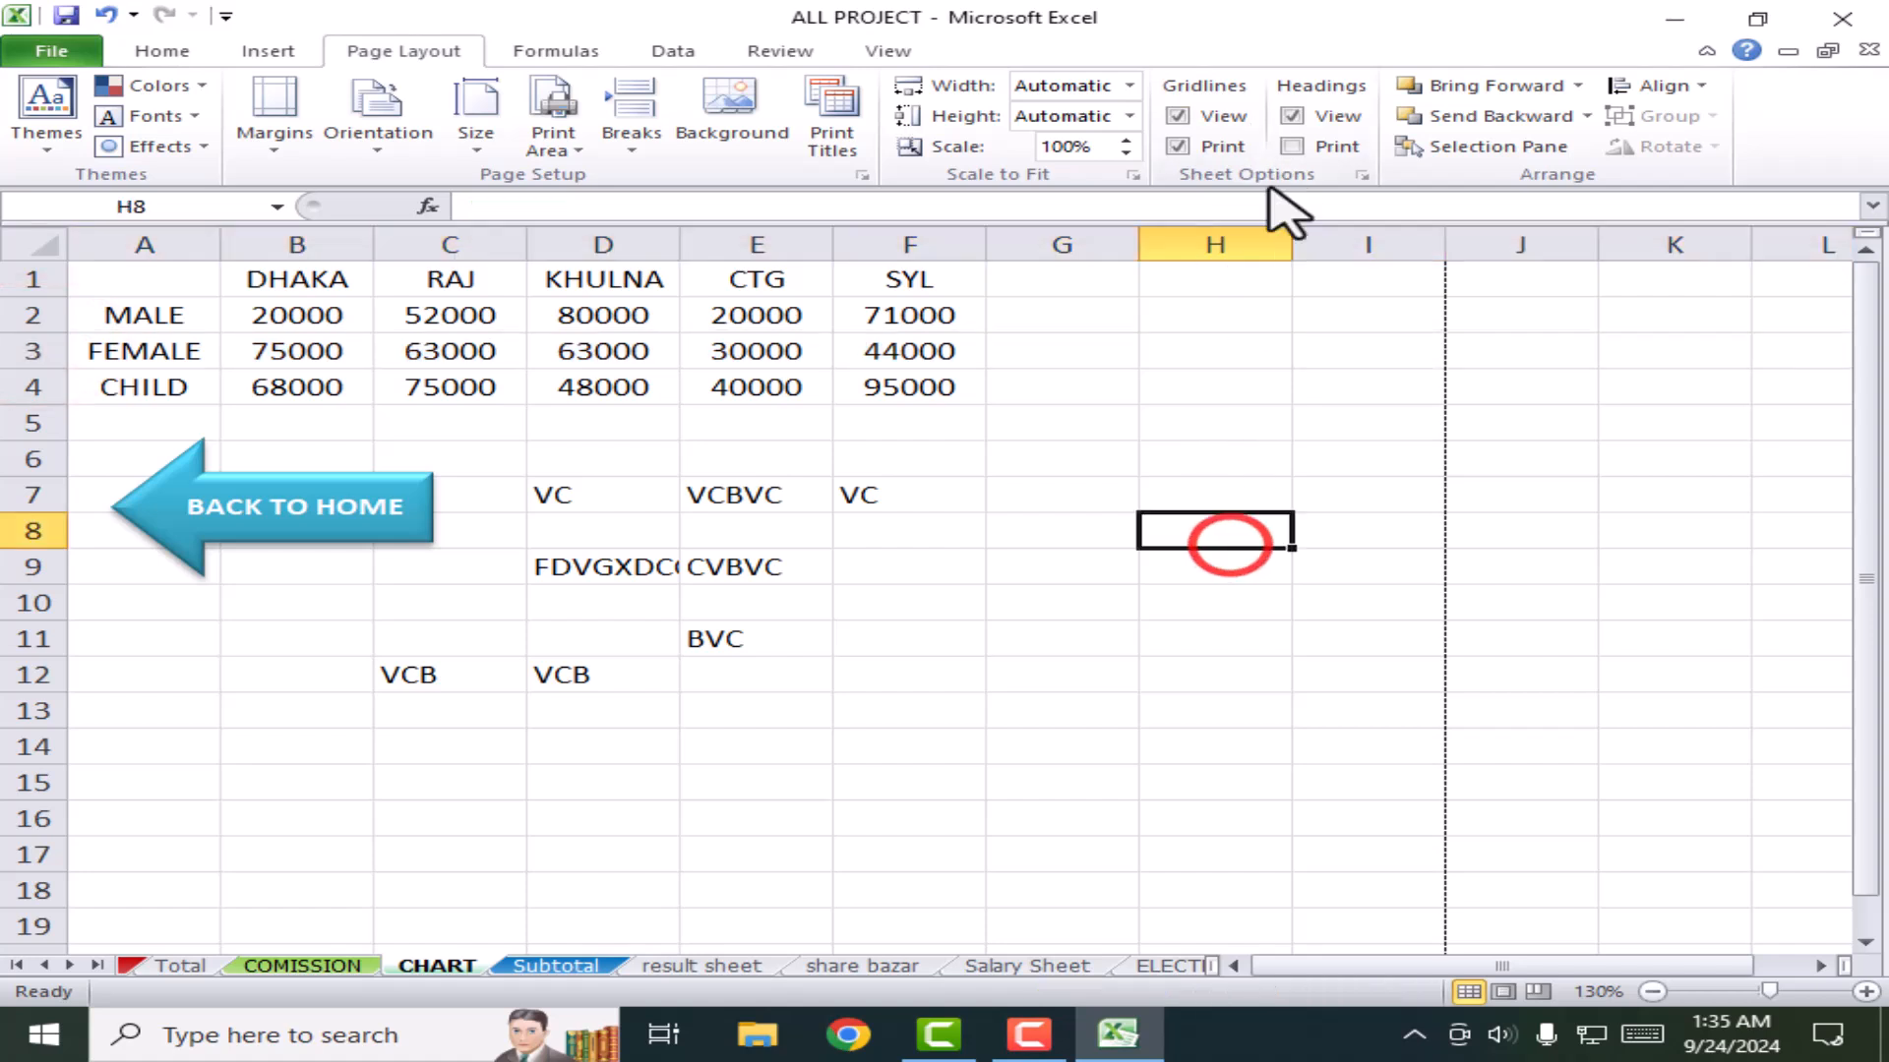
# Step: Toggle the row and column headings view off and on twice
pyautogui.click(1292, 116)
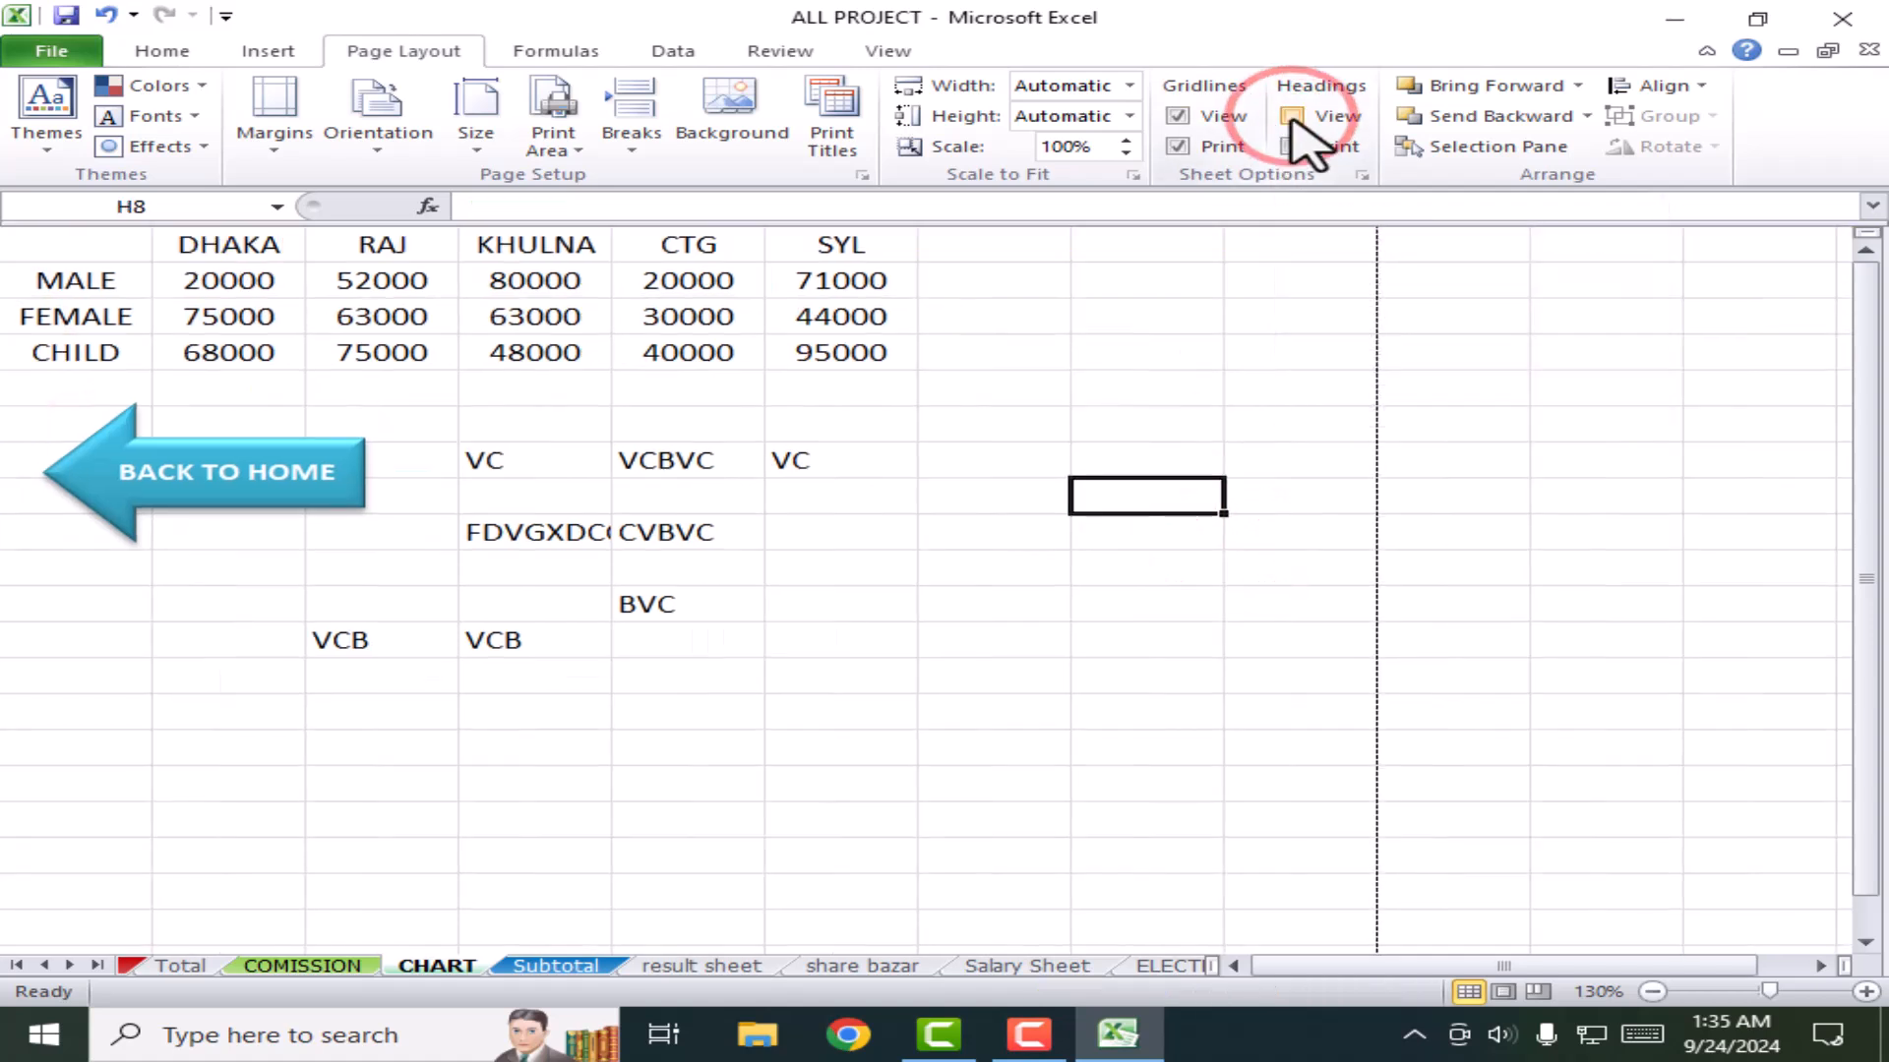
pyautogui.click(1291, 117)
pyautogui.click(1291, 116)
pyautogui.click(1291, 116)
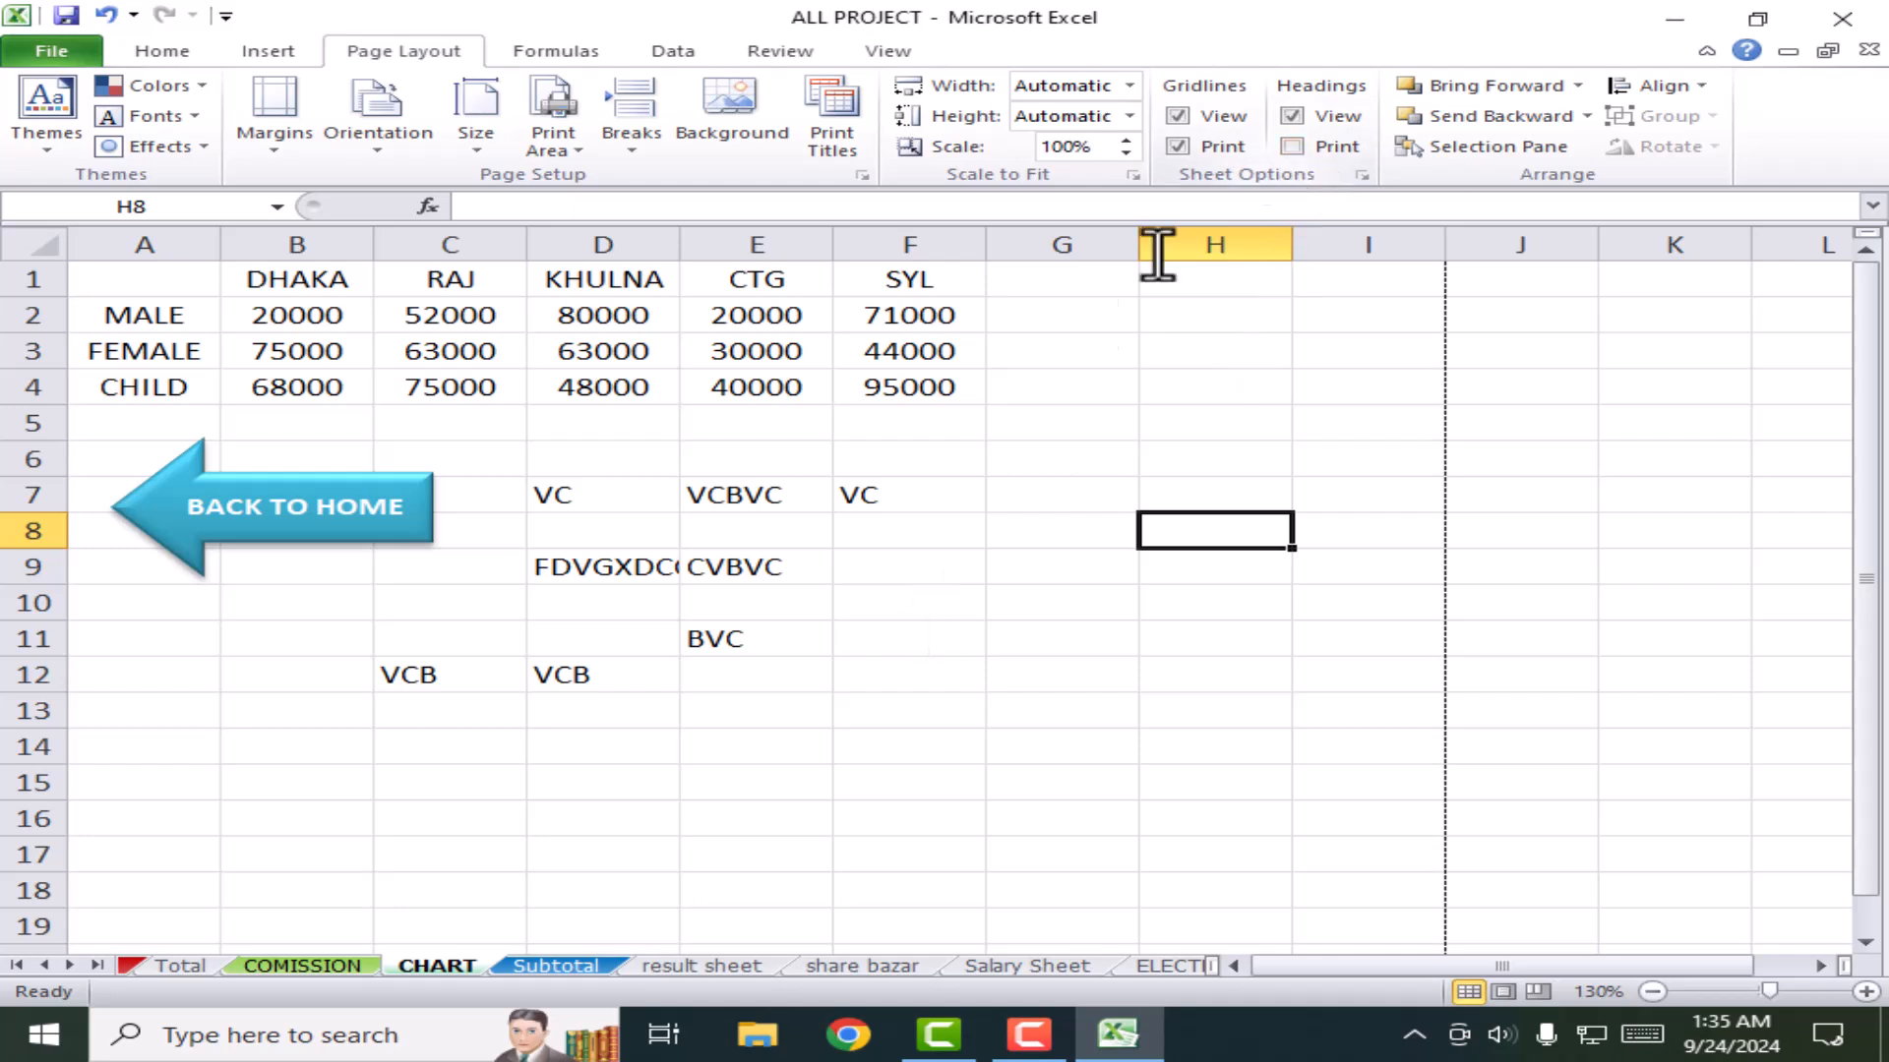
pyautogui.click(1010, 593)
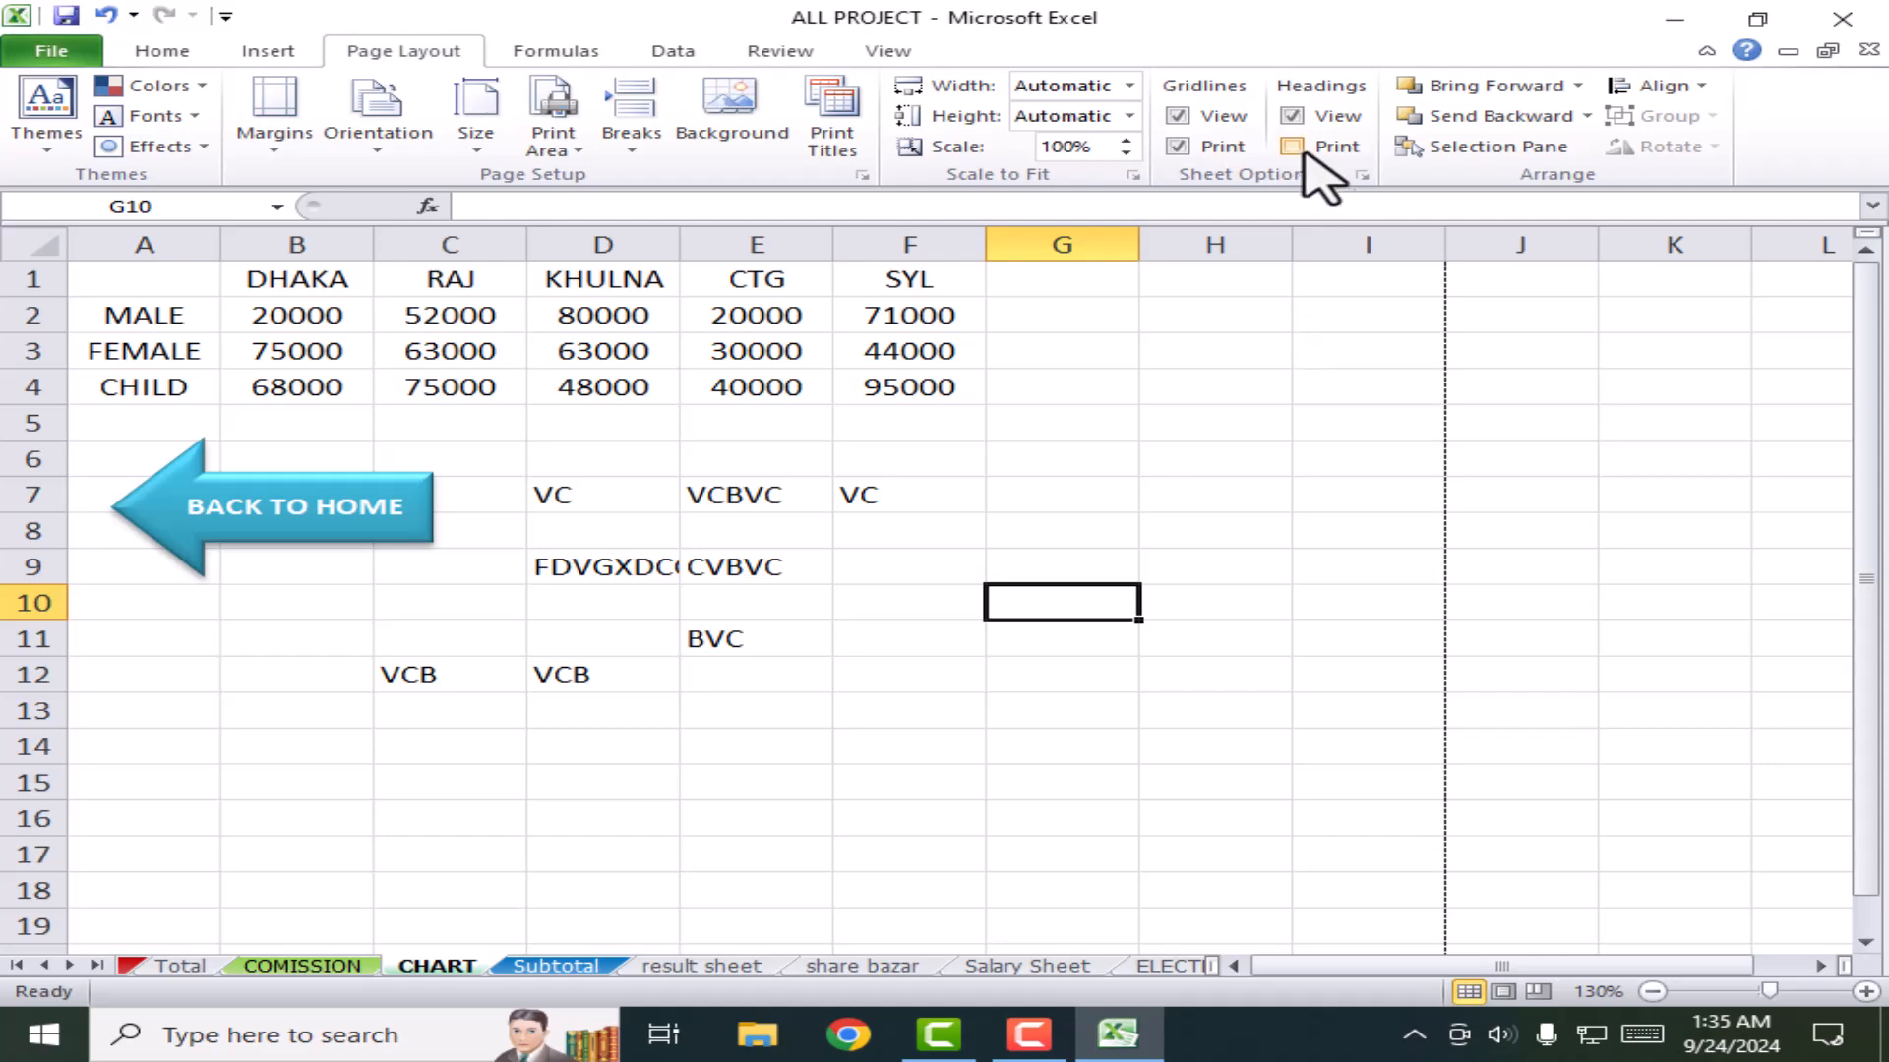
# Step: Check the CHART sheet's print preview twice, ending back in the worksheet
pyautogui.click(79, 57)
pyautogui.click(87, 415)
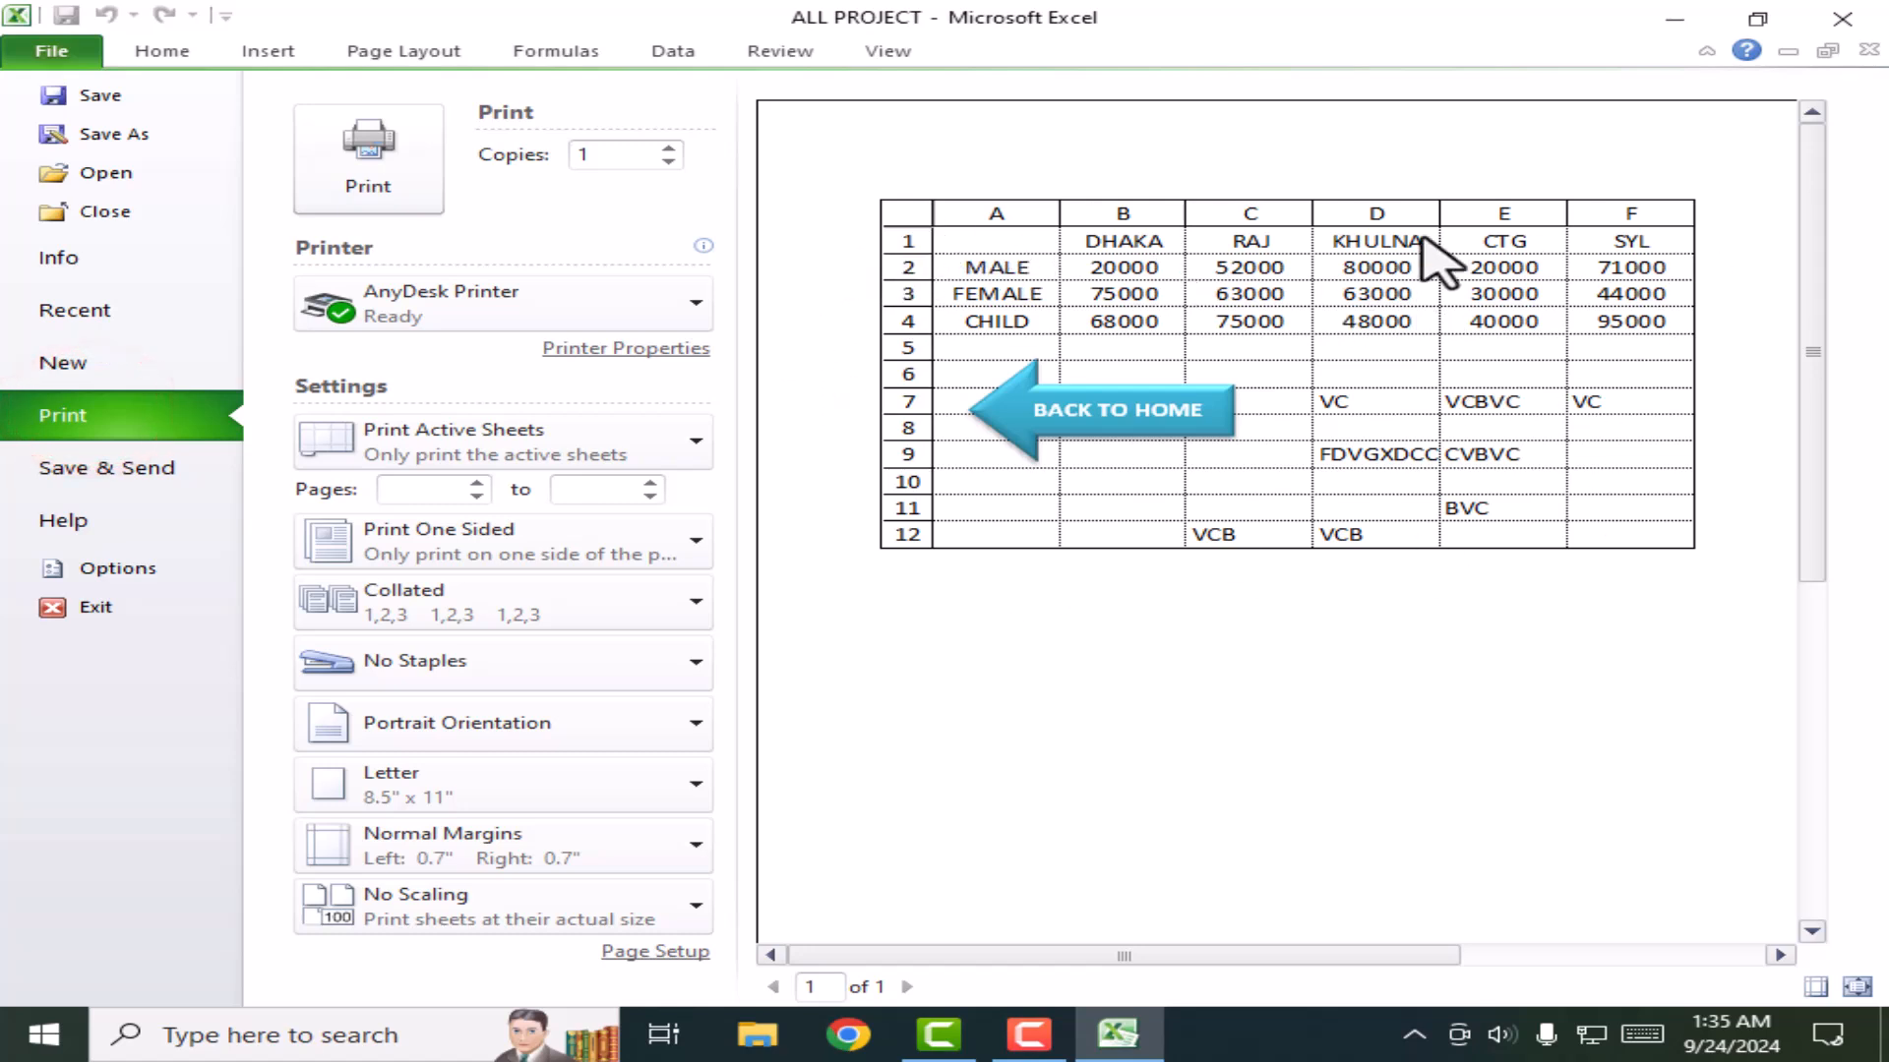
pyautogui.click(134, 56)
pyautogui.click(363, 52)
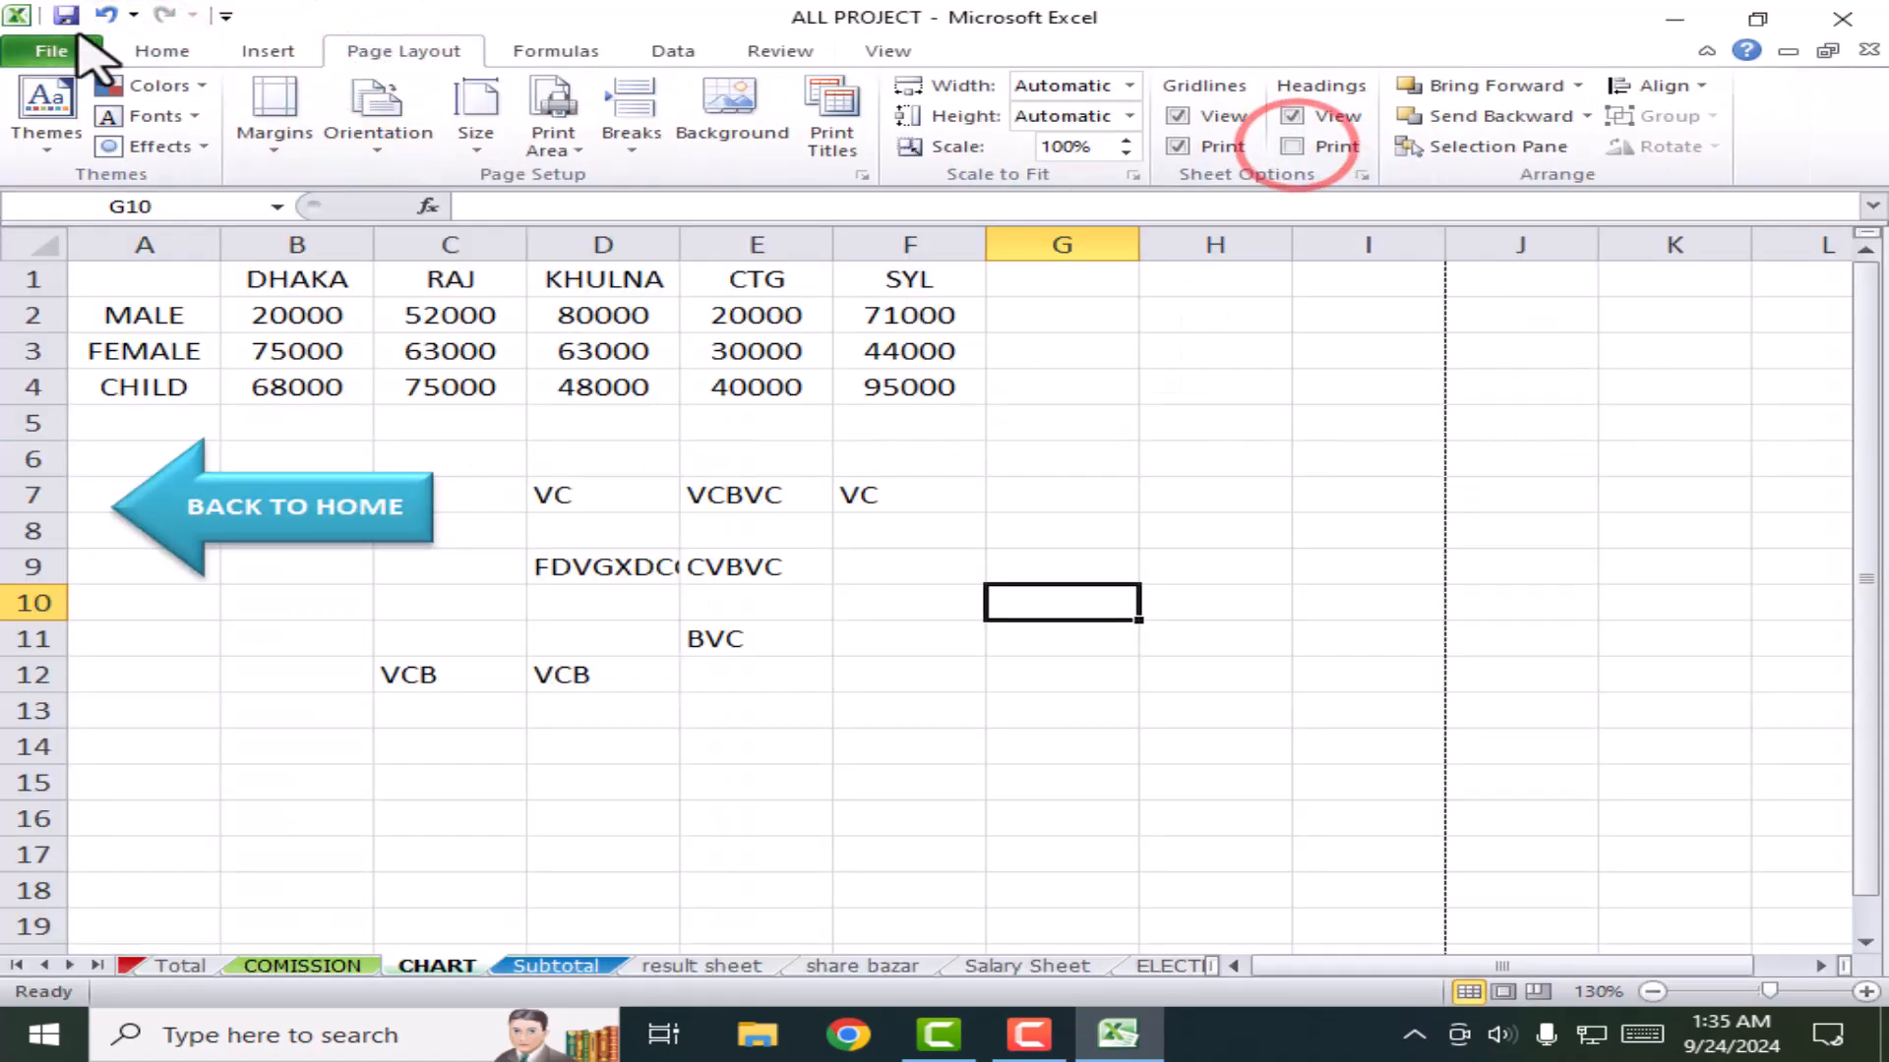
pyautogui.click(24, 56)
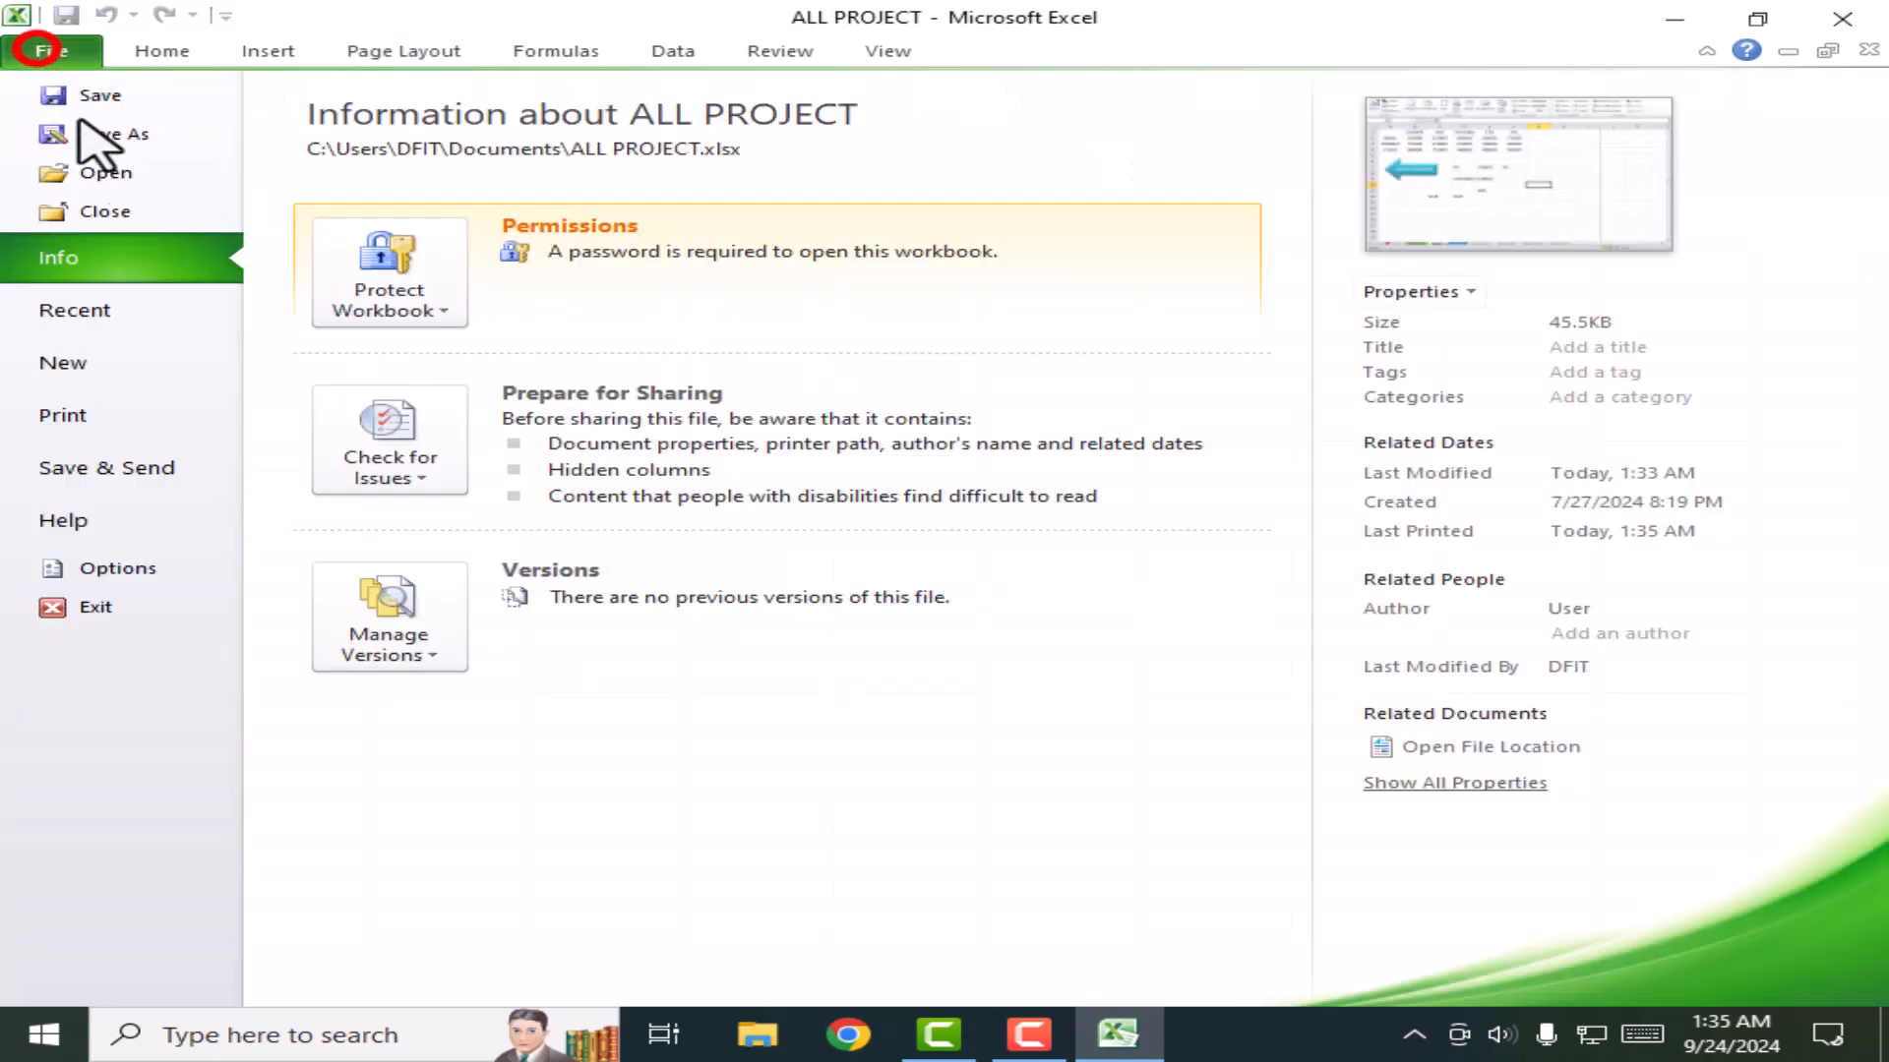
pyautogui.click(139, 415)
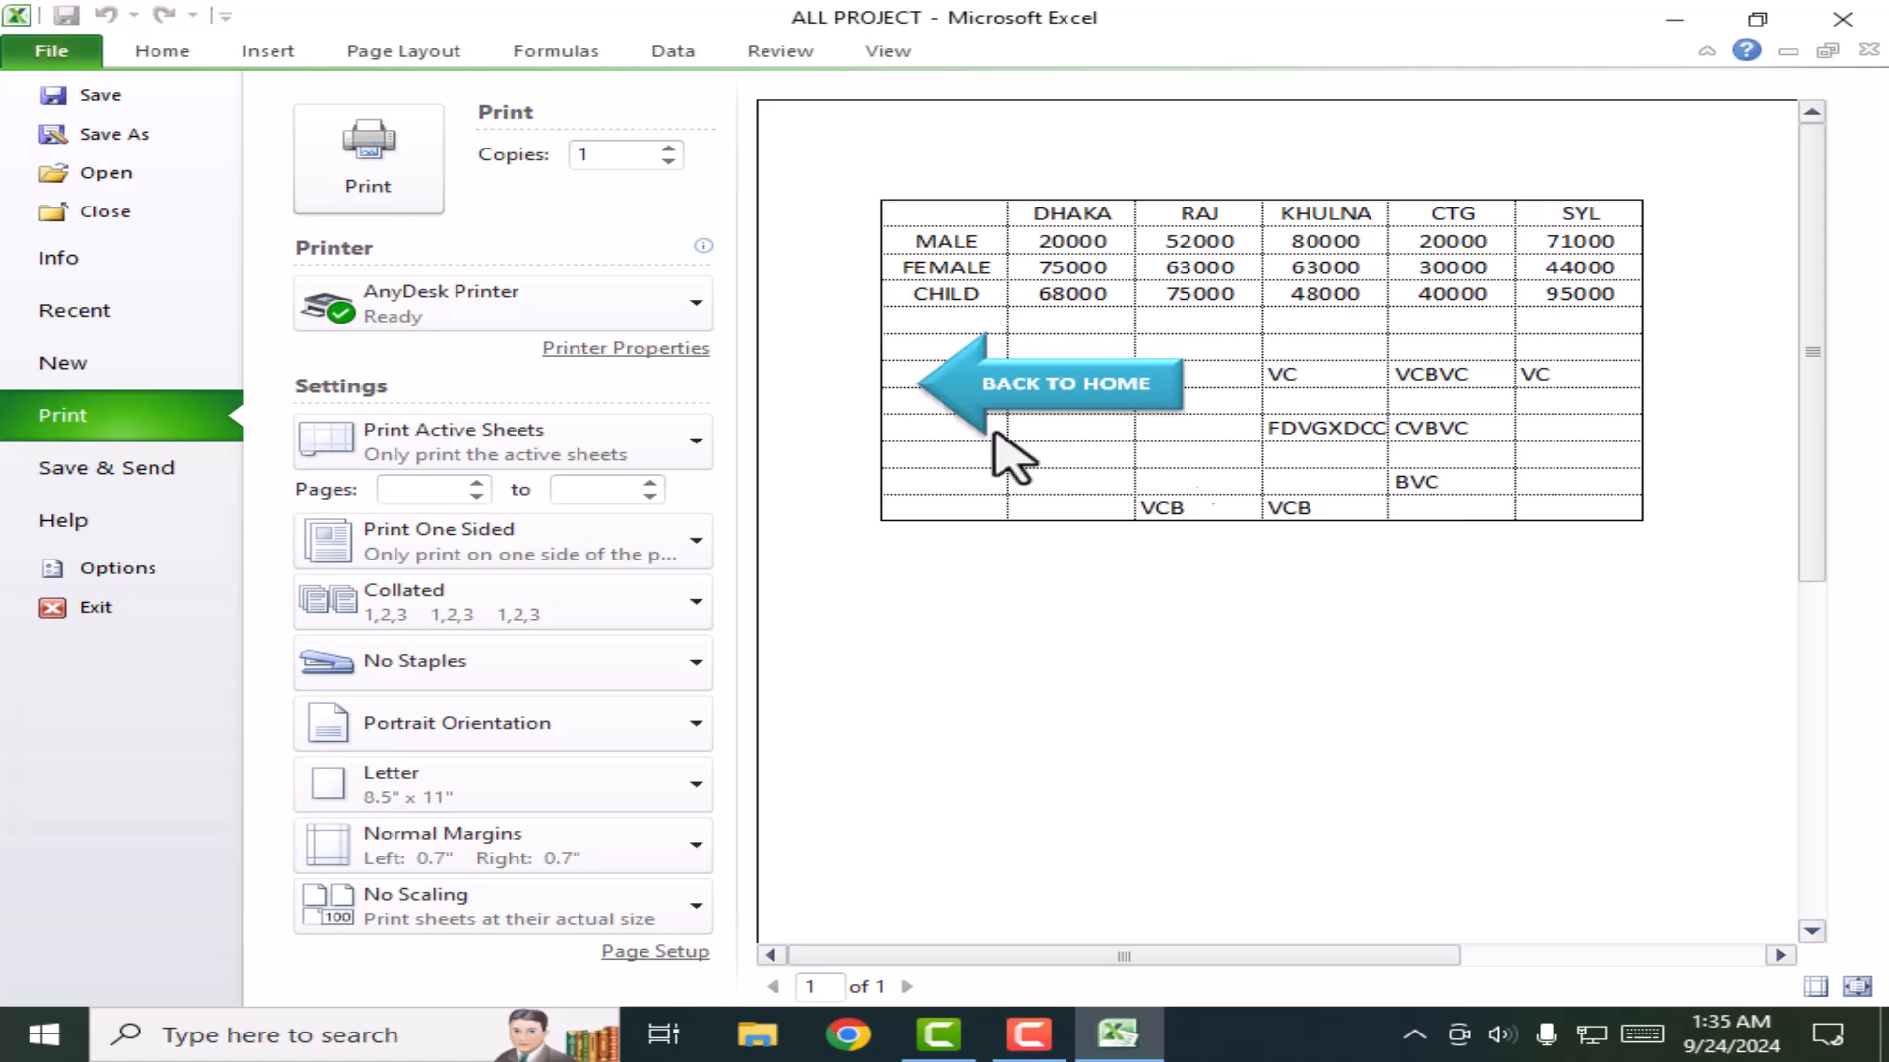
pyautogui.click(259, 54)
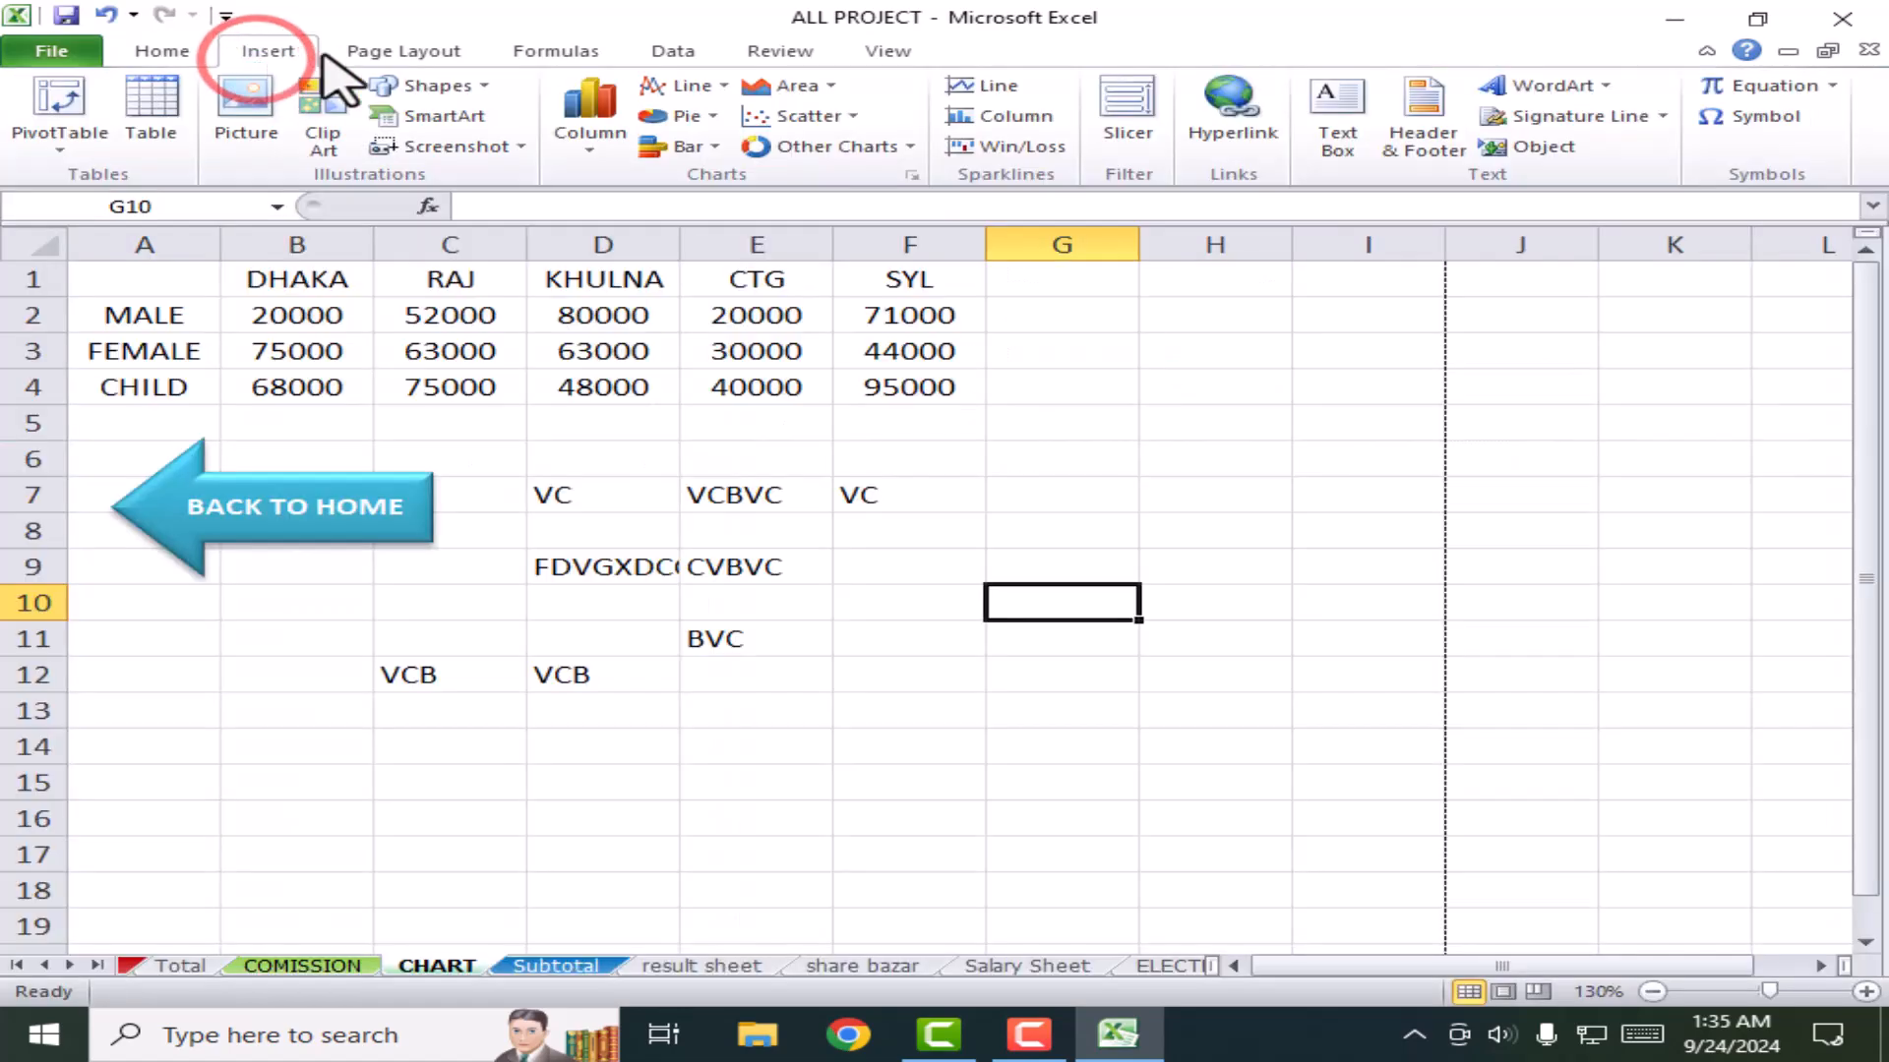
# Step: Glance at Page Layout and Formulas, then browse result, share bazar, Salary Sheet and ELECTRIC BILL
pyautogui.click(448, 47)
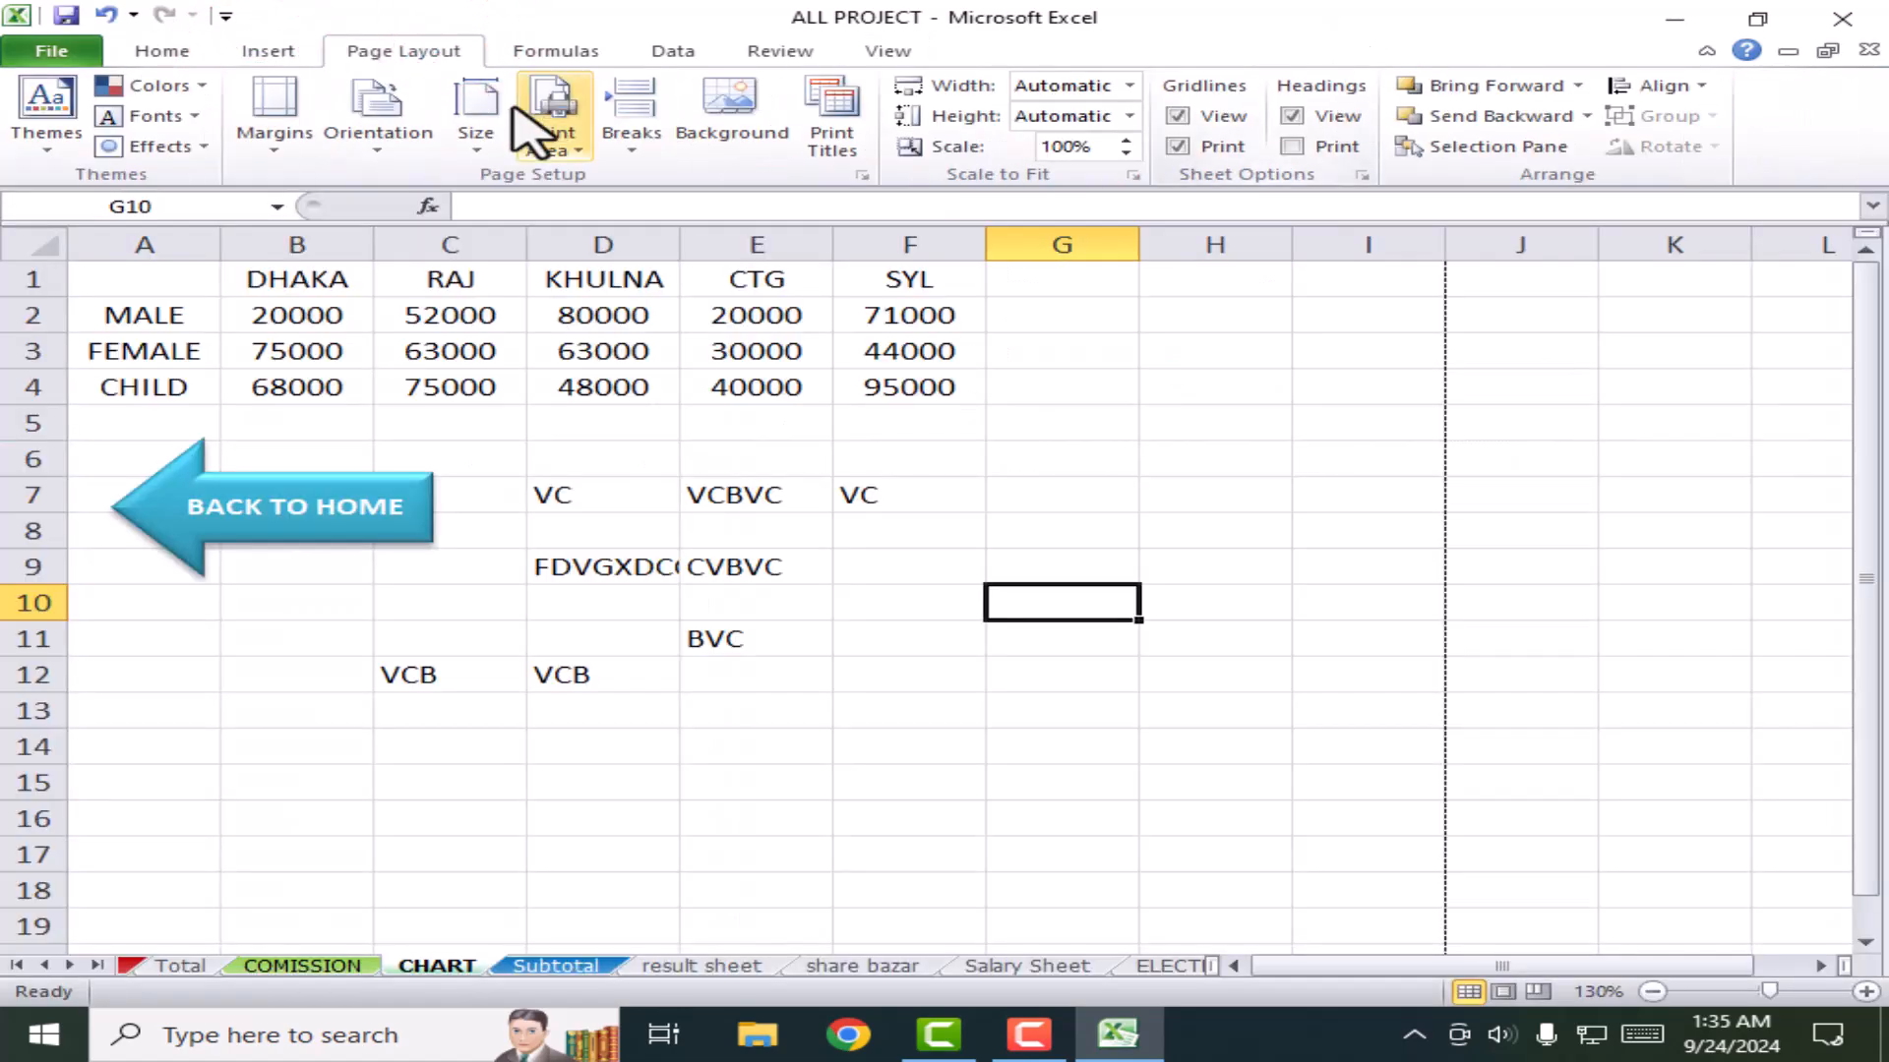
pyautogui.click(571, 51)
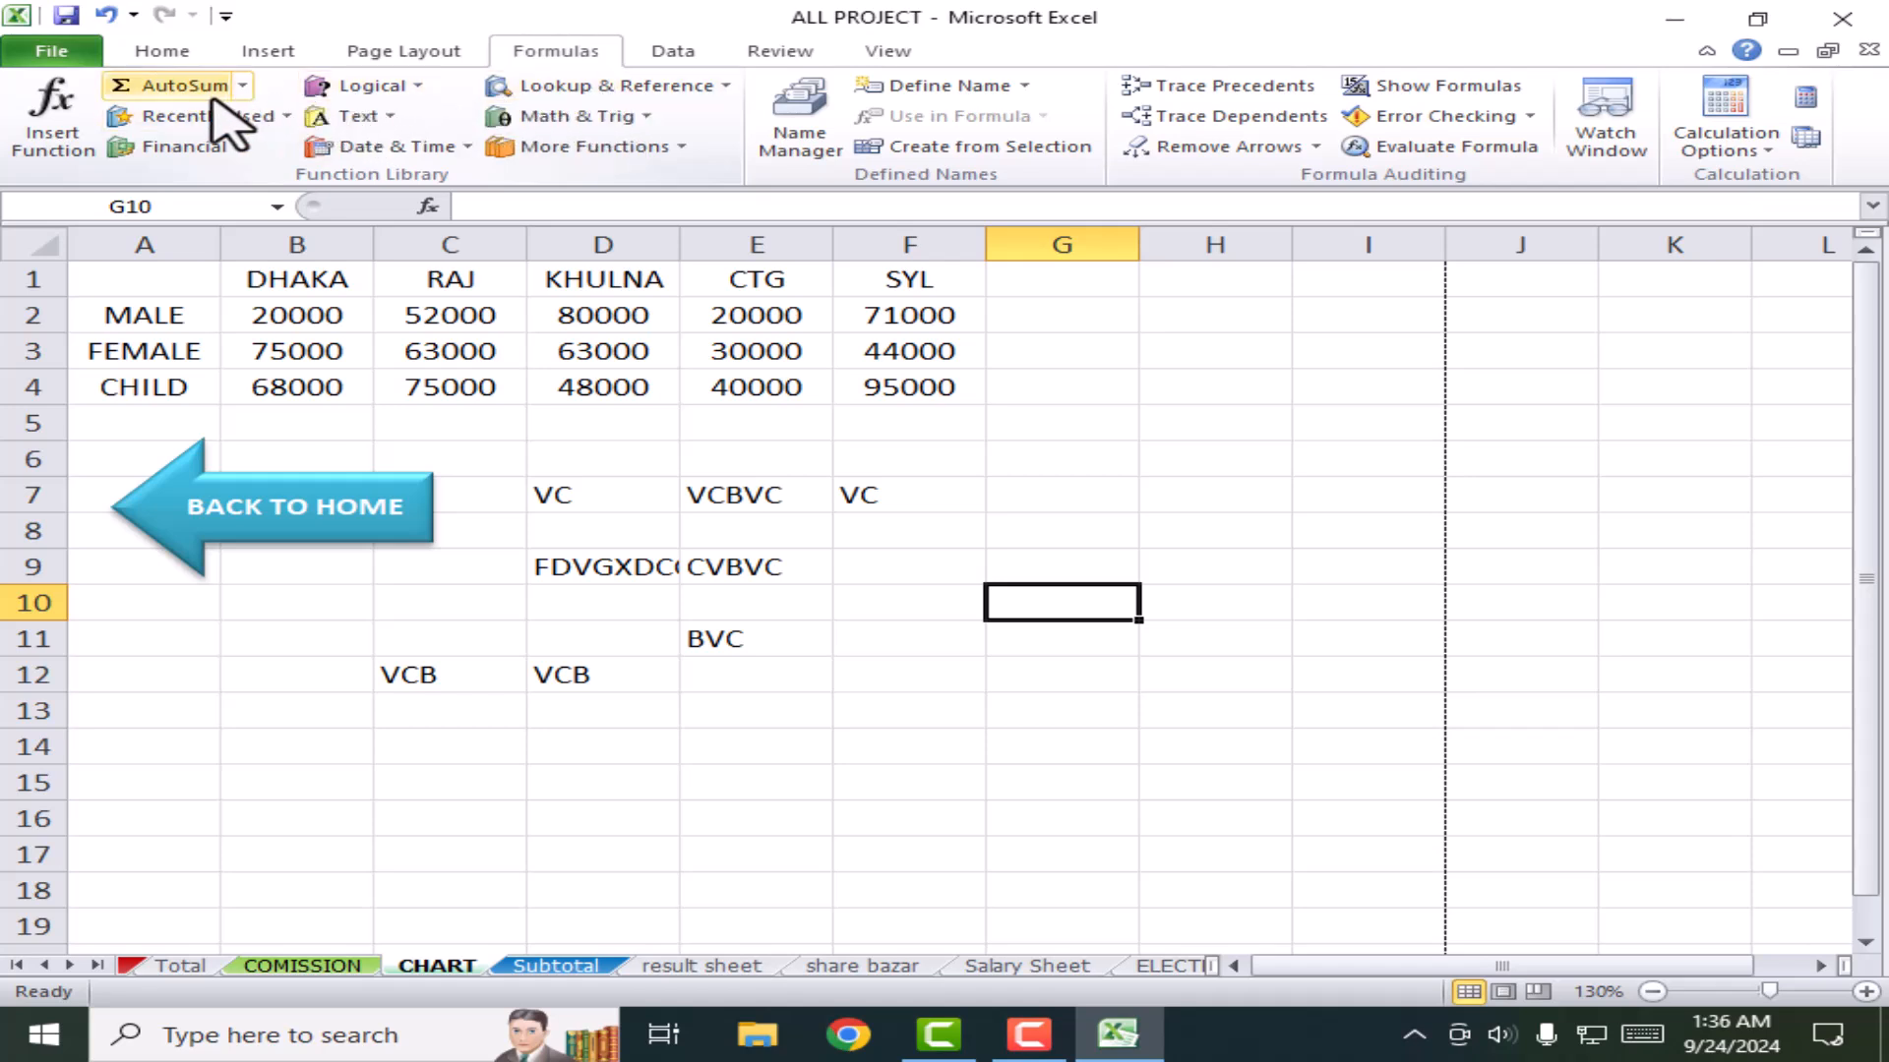
pyautogui.click(728, 965)
pyautogui.click(857, 966)
pyautogui.click(1023, 966)
pyautogui.click(1171, 966)
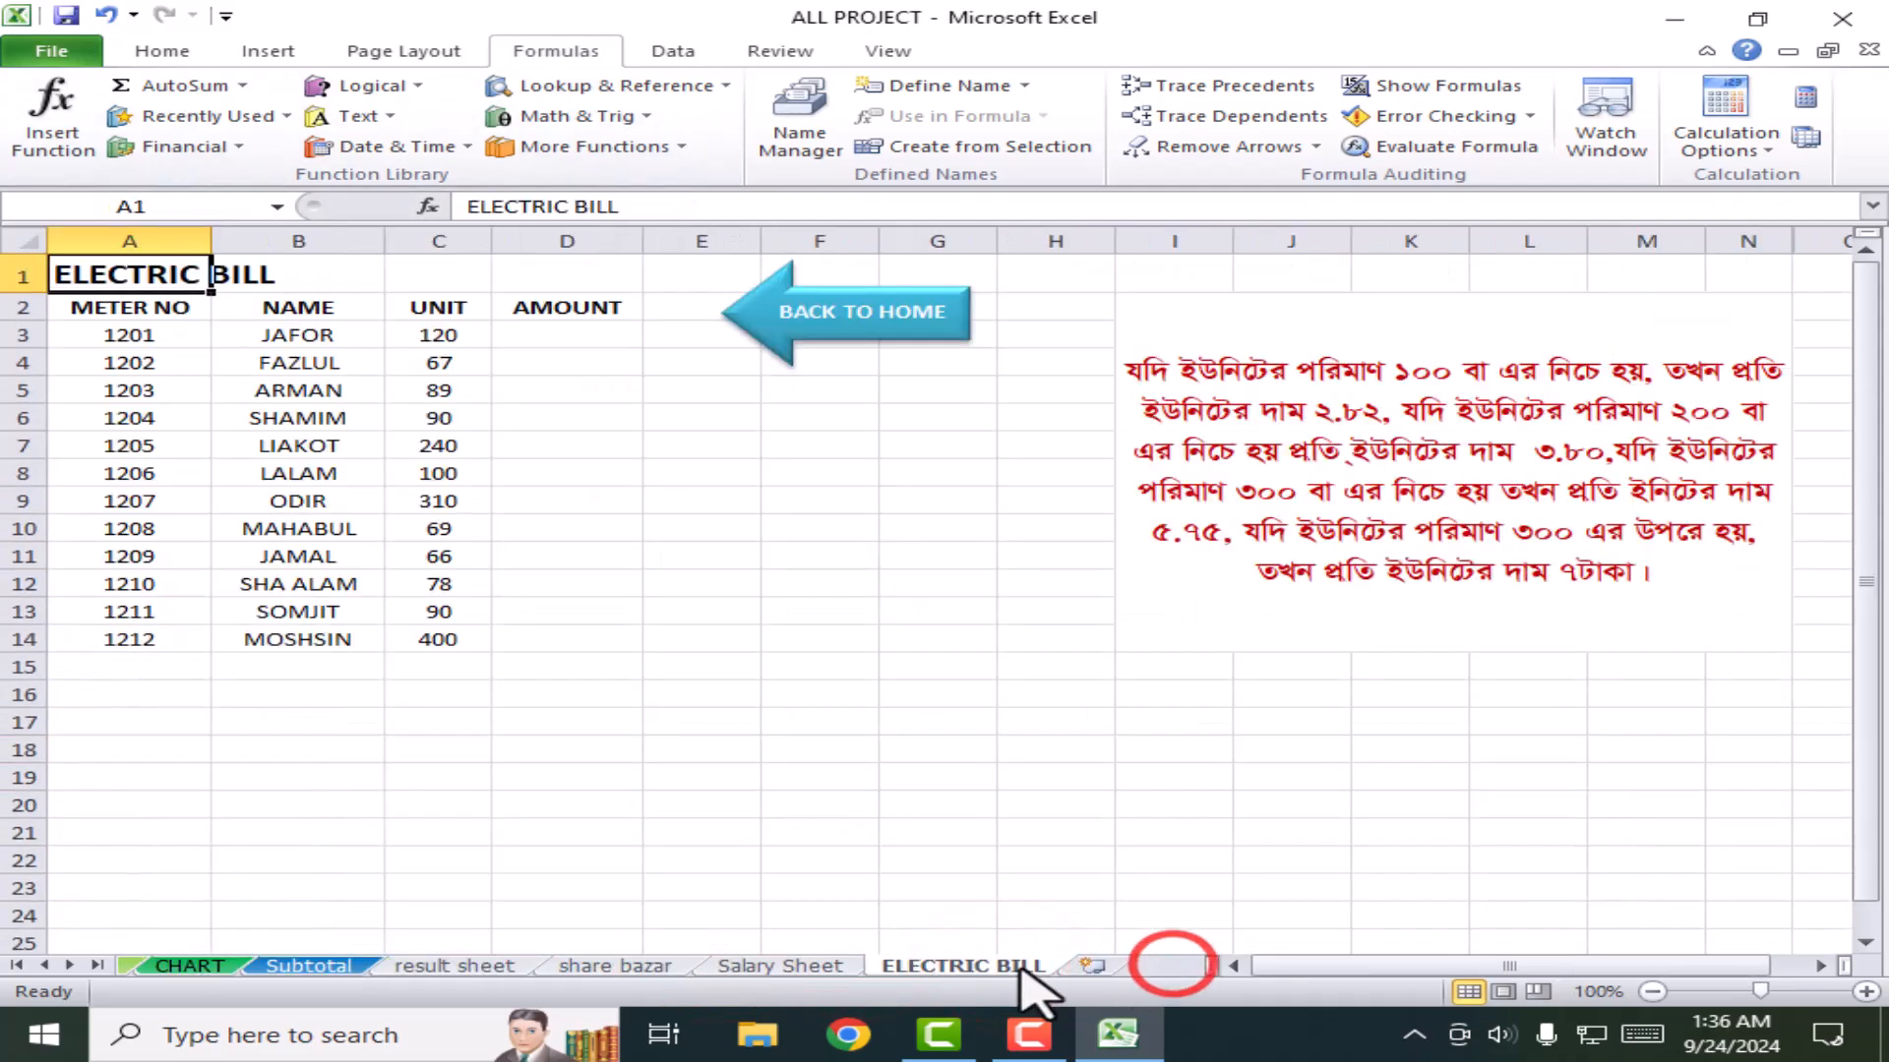
pyautogui.click(826, 966)
pyautogui.click(617, 966)
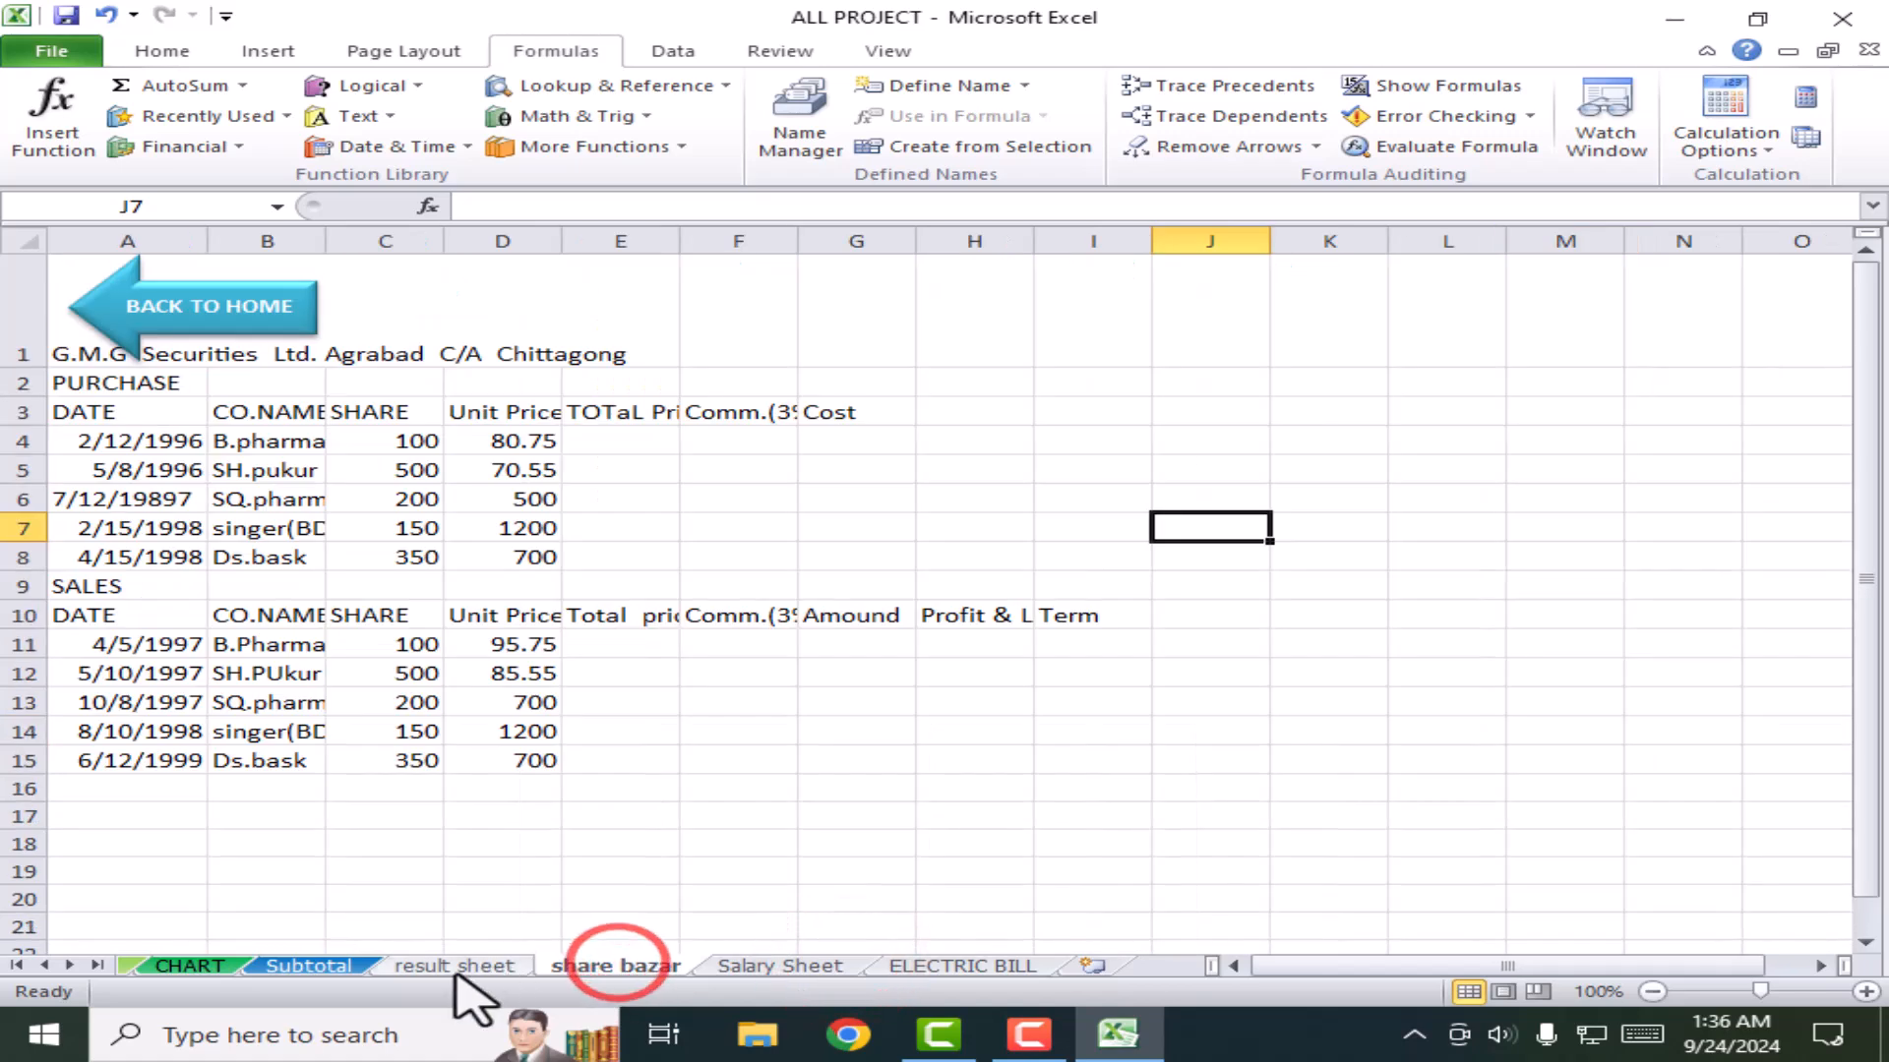
pyautogui.click(433, 966)
# Step: Flip among Subtotal, CHART, result, share bazar and ELECTRIC BILL, settling on Subtotal with Data tools shown
pyautogui.click(324, 966)
pyautogui.click(189, 966)
pyautogui.click(308, 966)
pyautogui.click(442, 966)
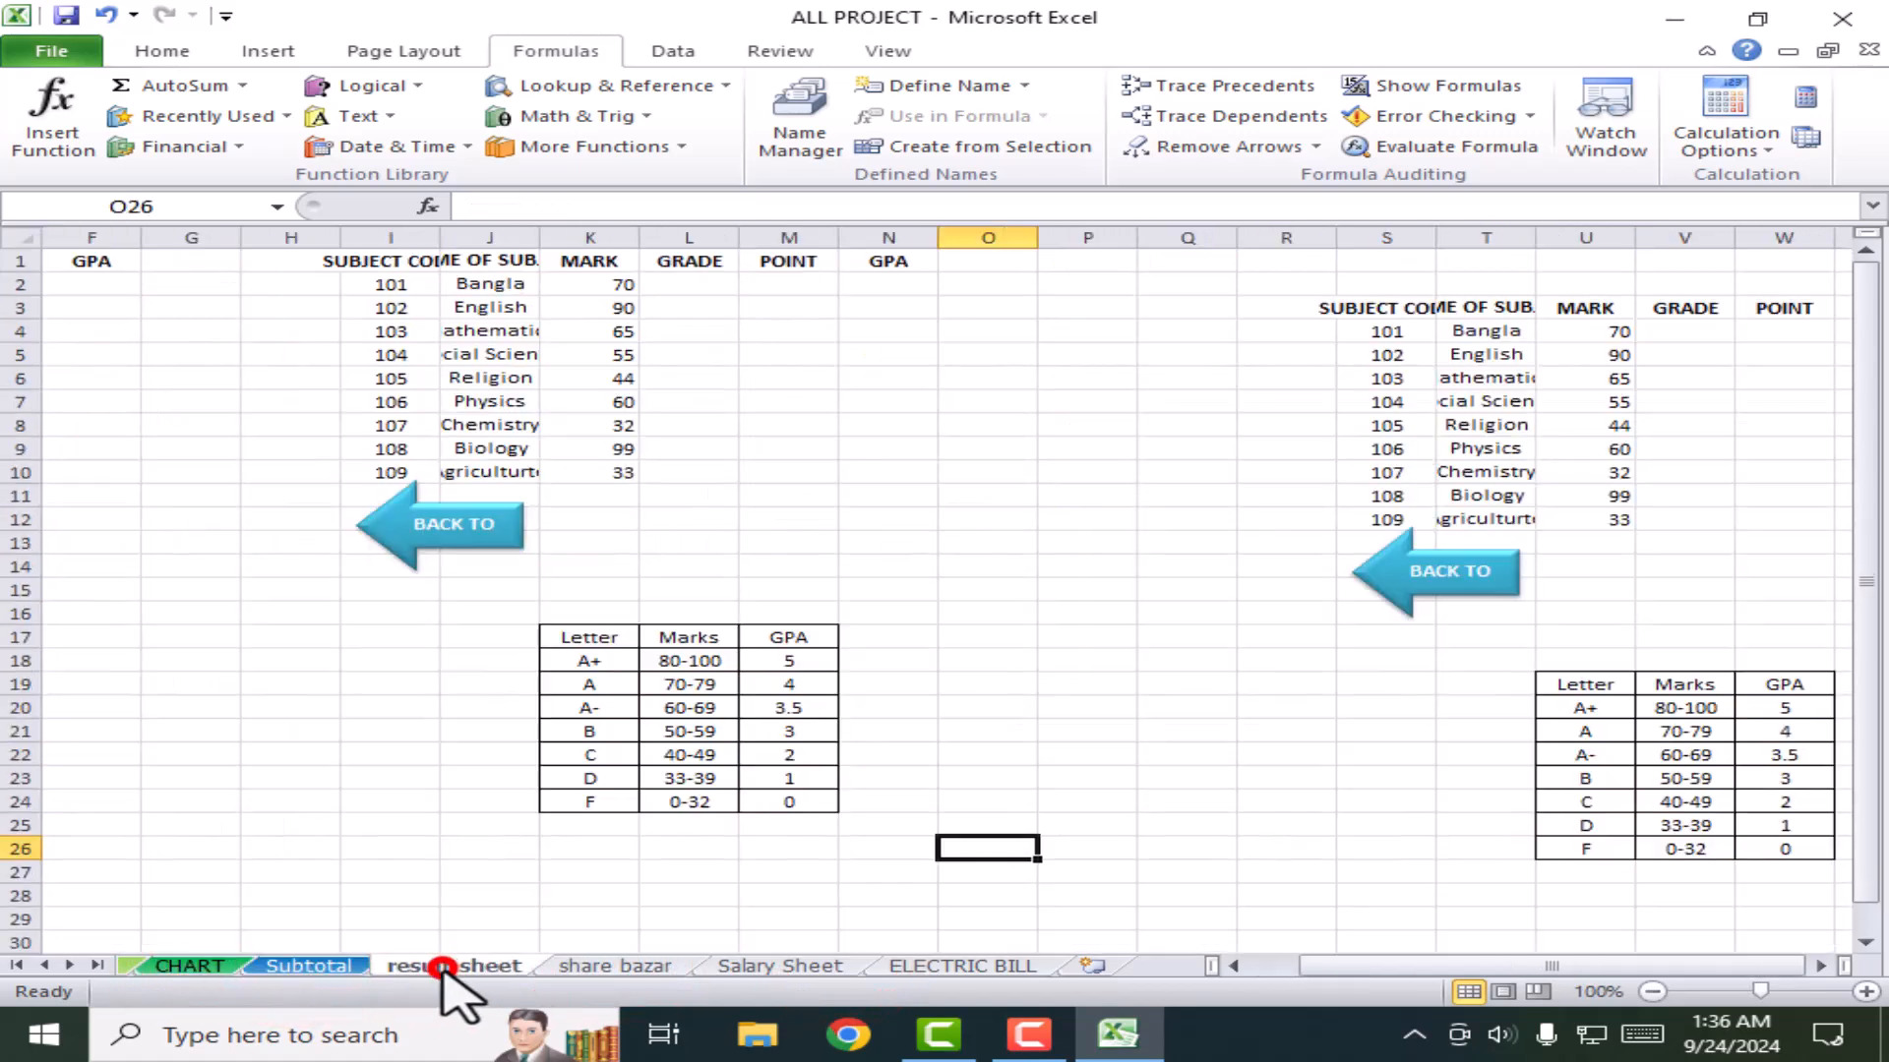
pyautogui.click(593, 968)
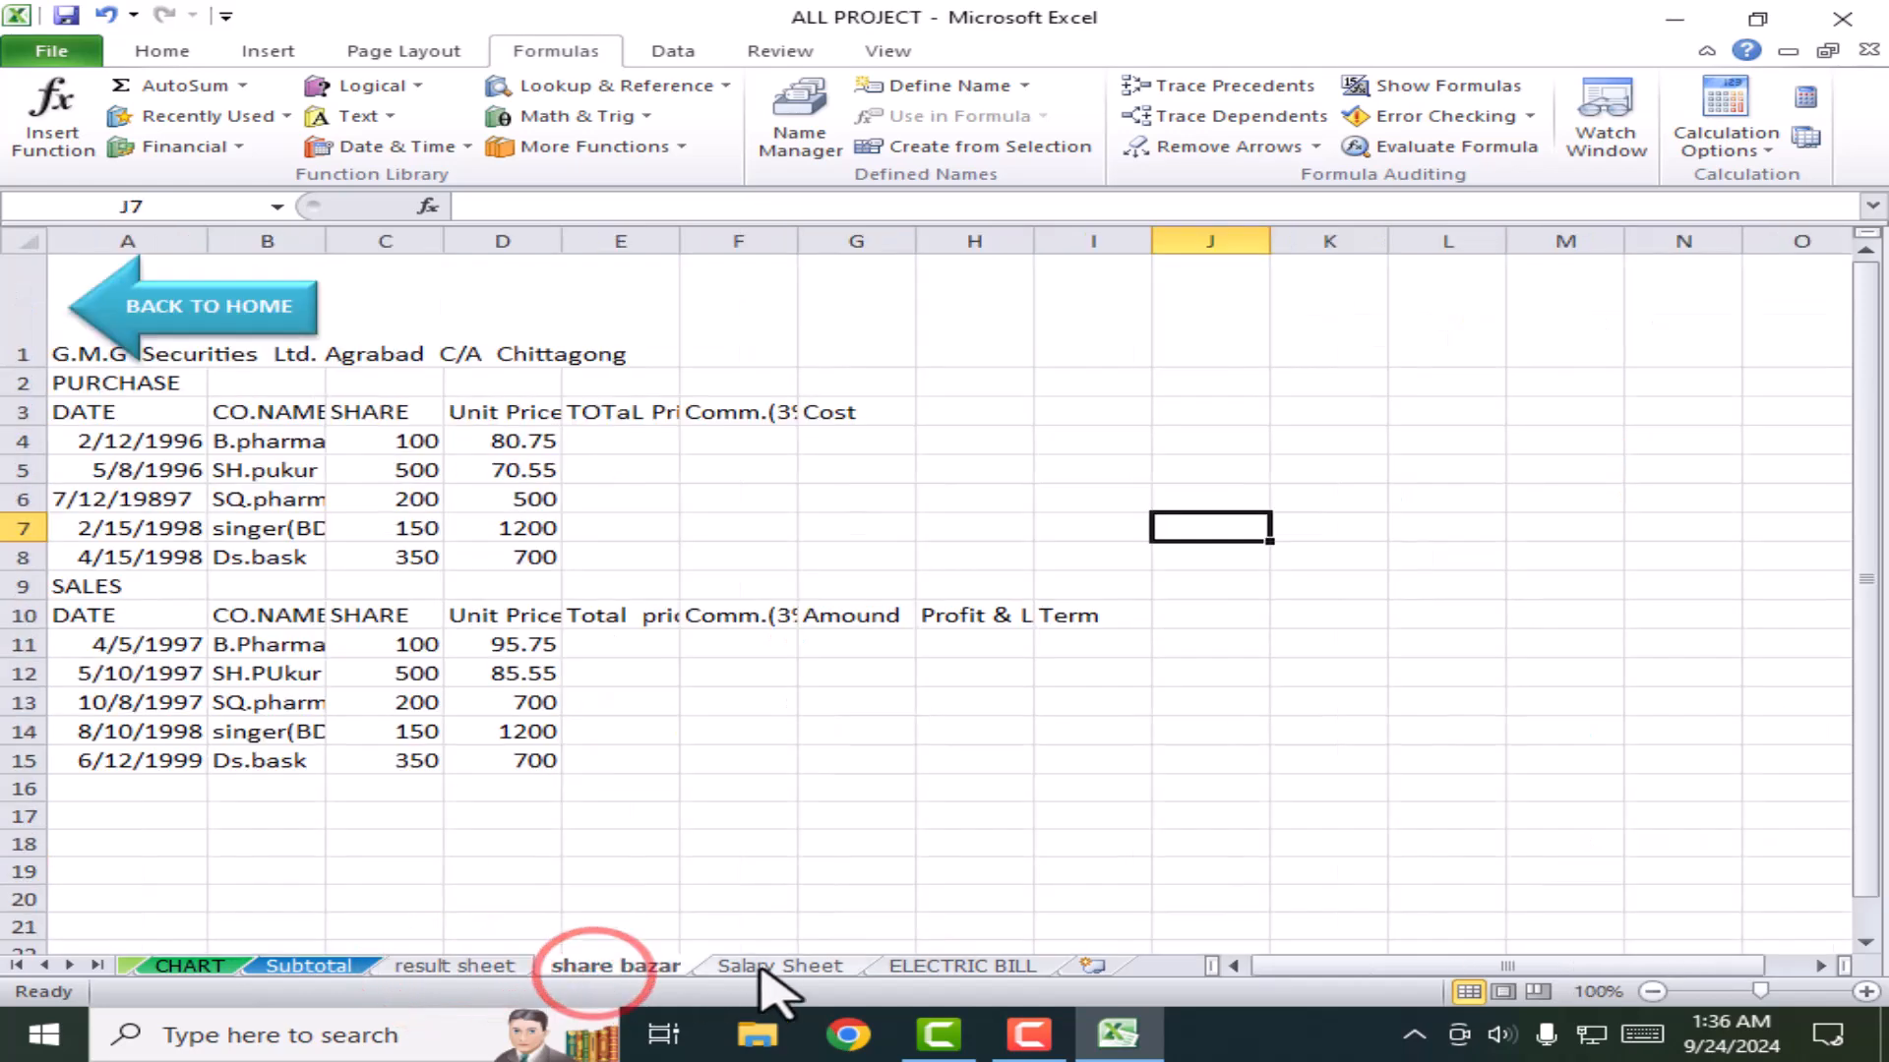
pyautogui.click(919, 966)
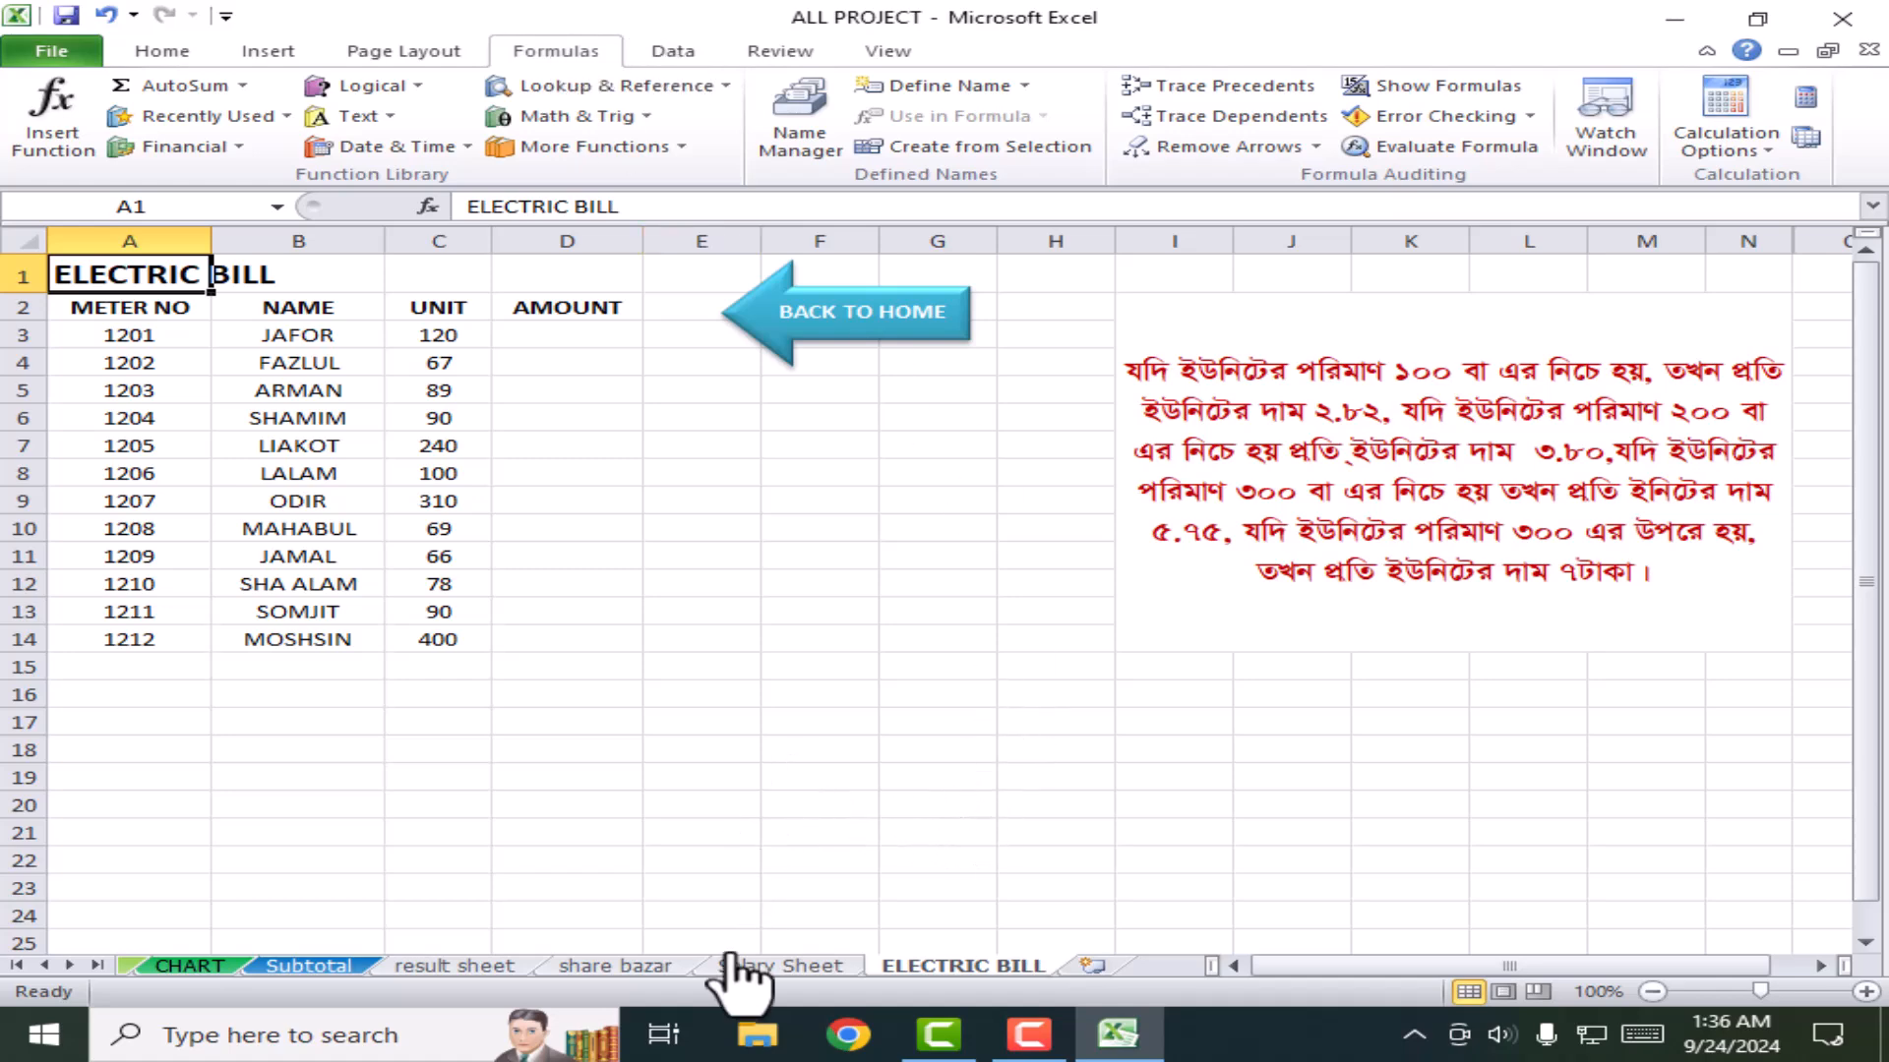
pyautogui.click(304, 967)
pyautogui.click(454, 967)
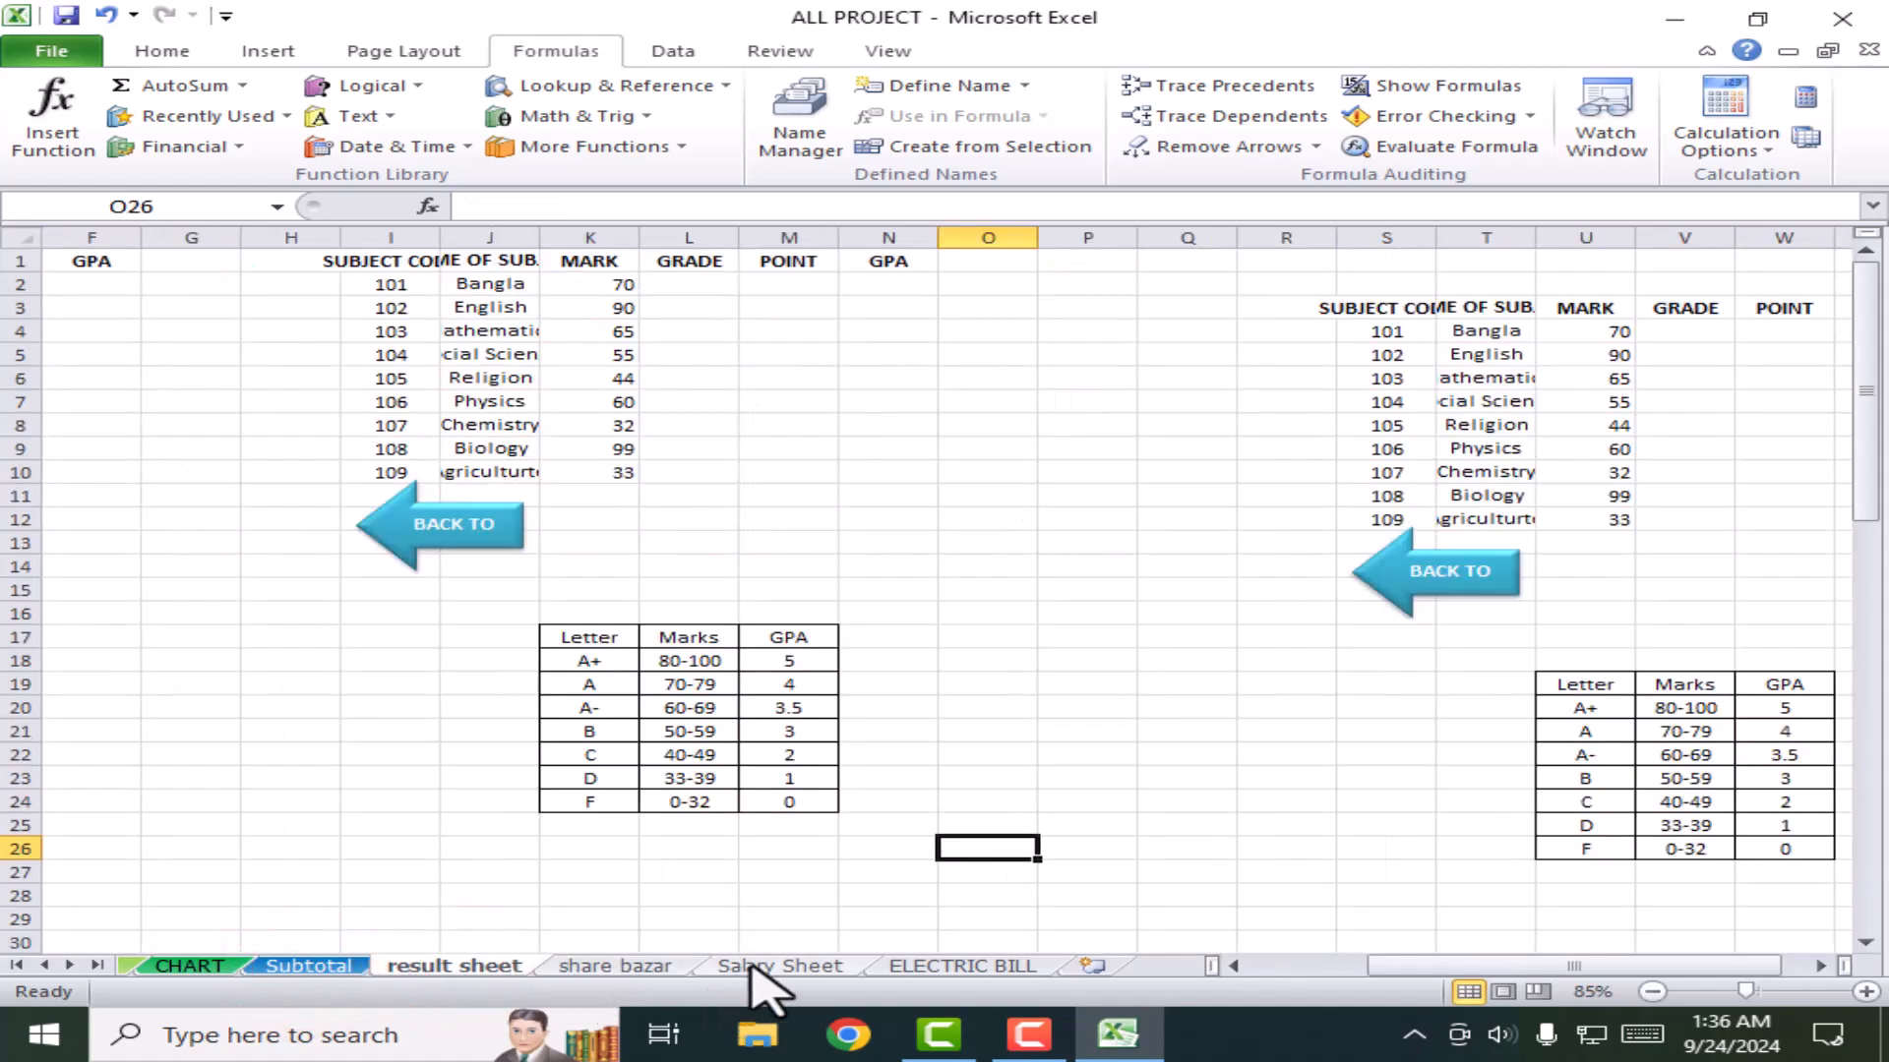
pyautogui.click(307, 969)
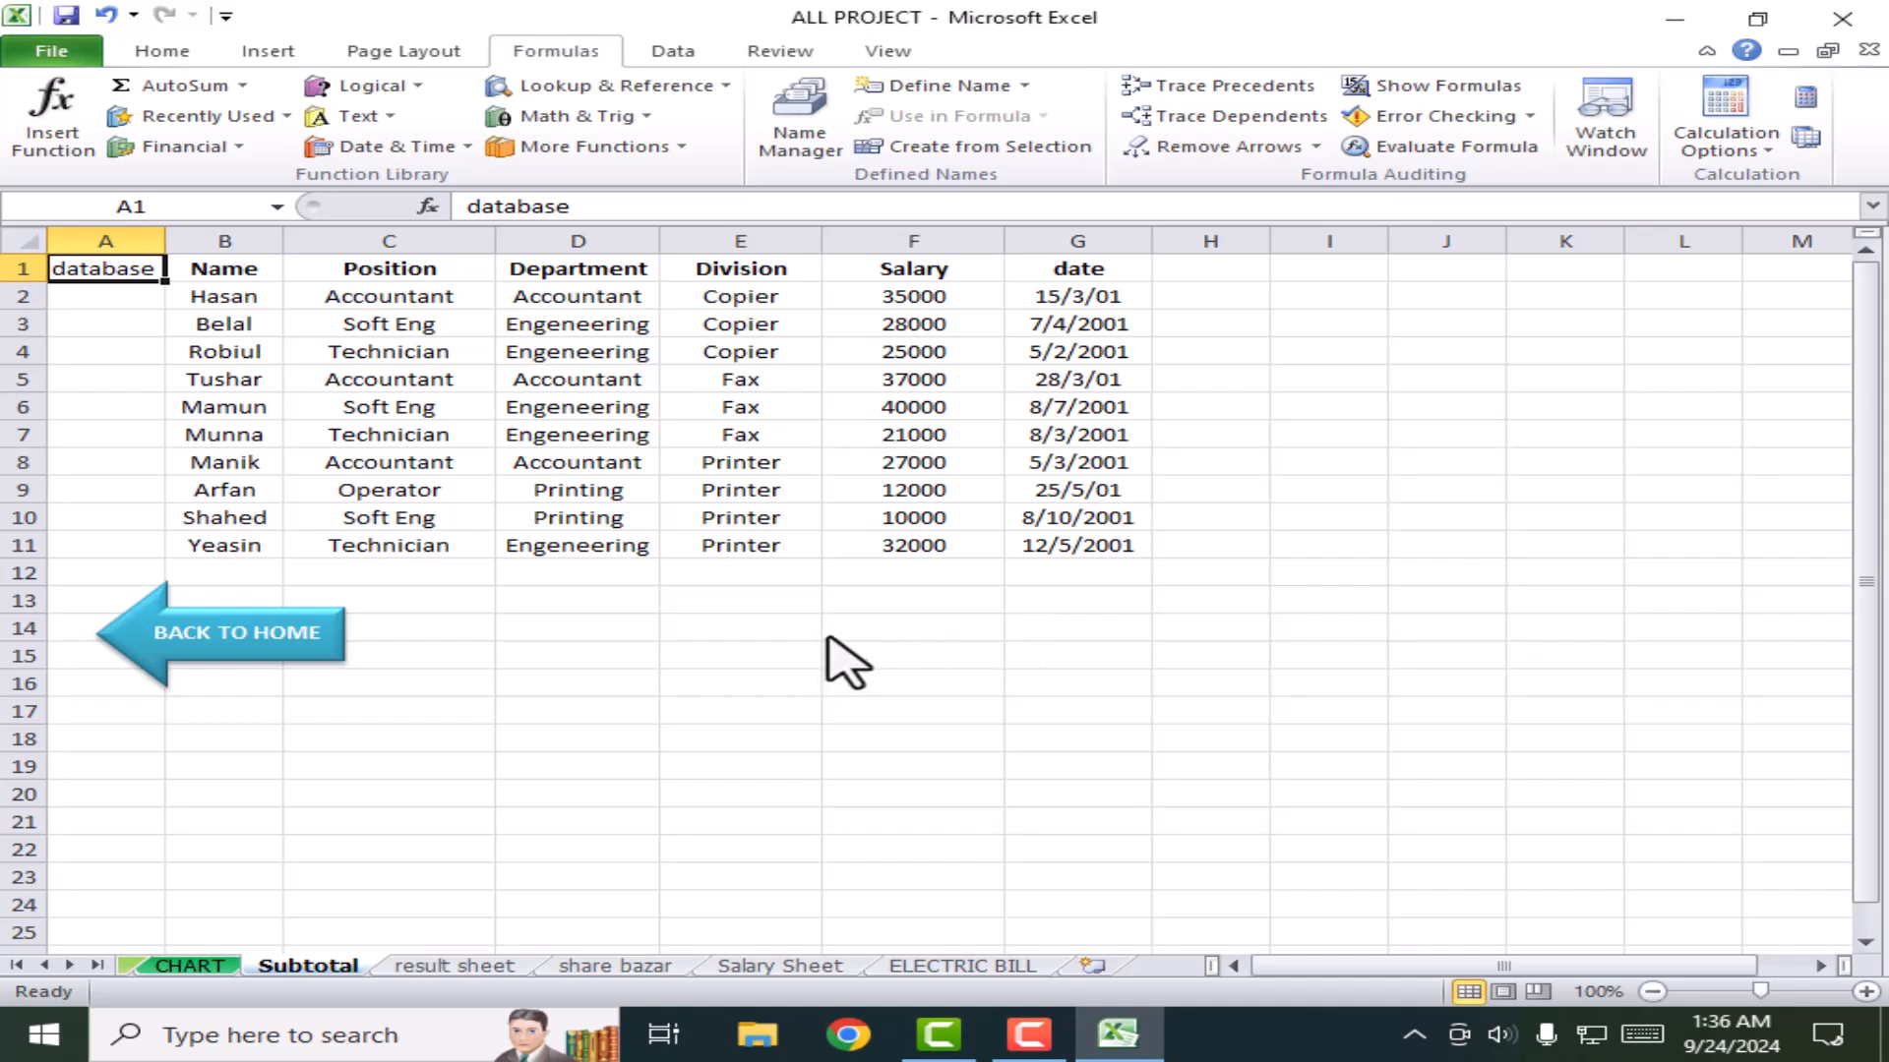
pyautogui.click(521, 44)
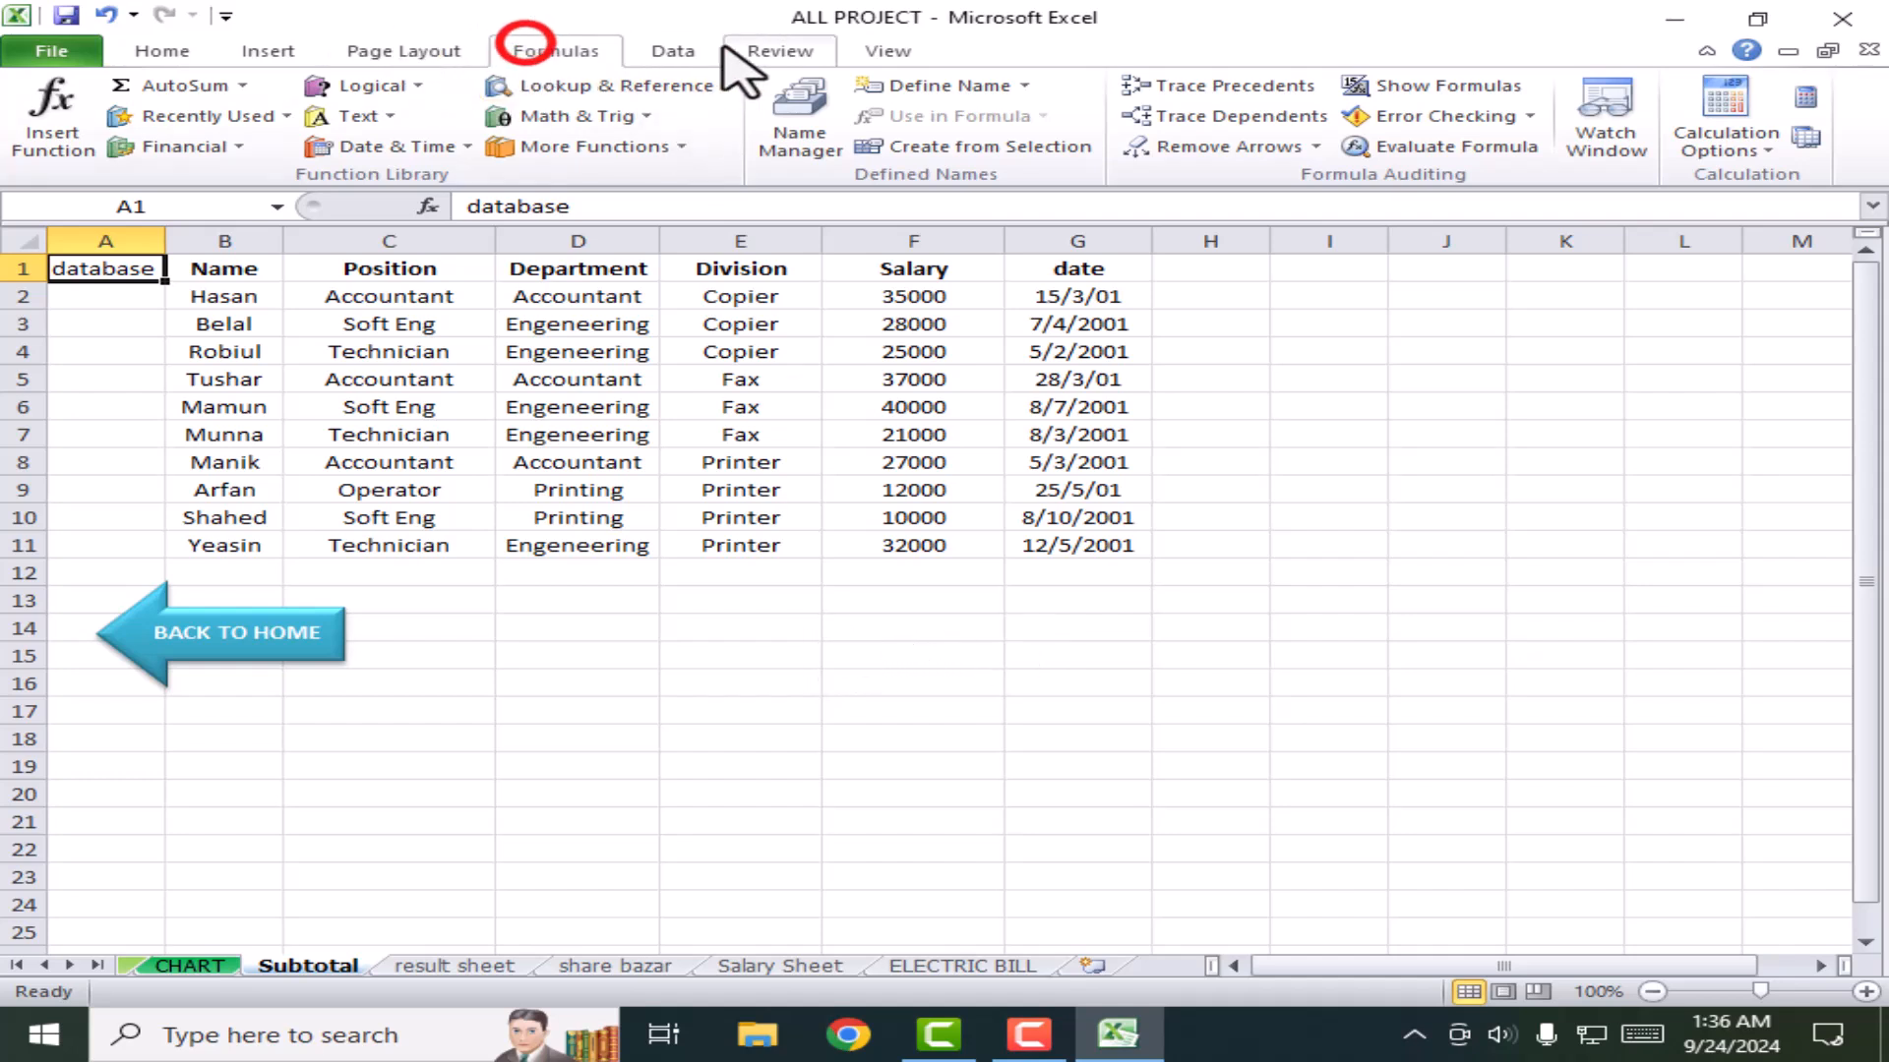
pyautogui.click(677, 51)
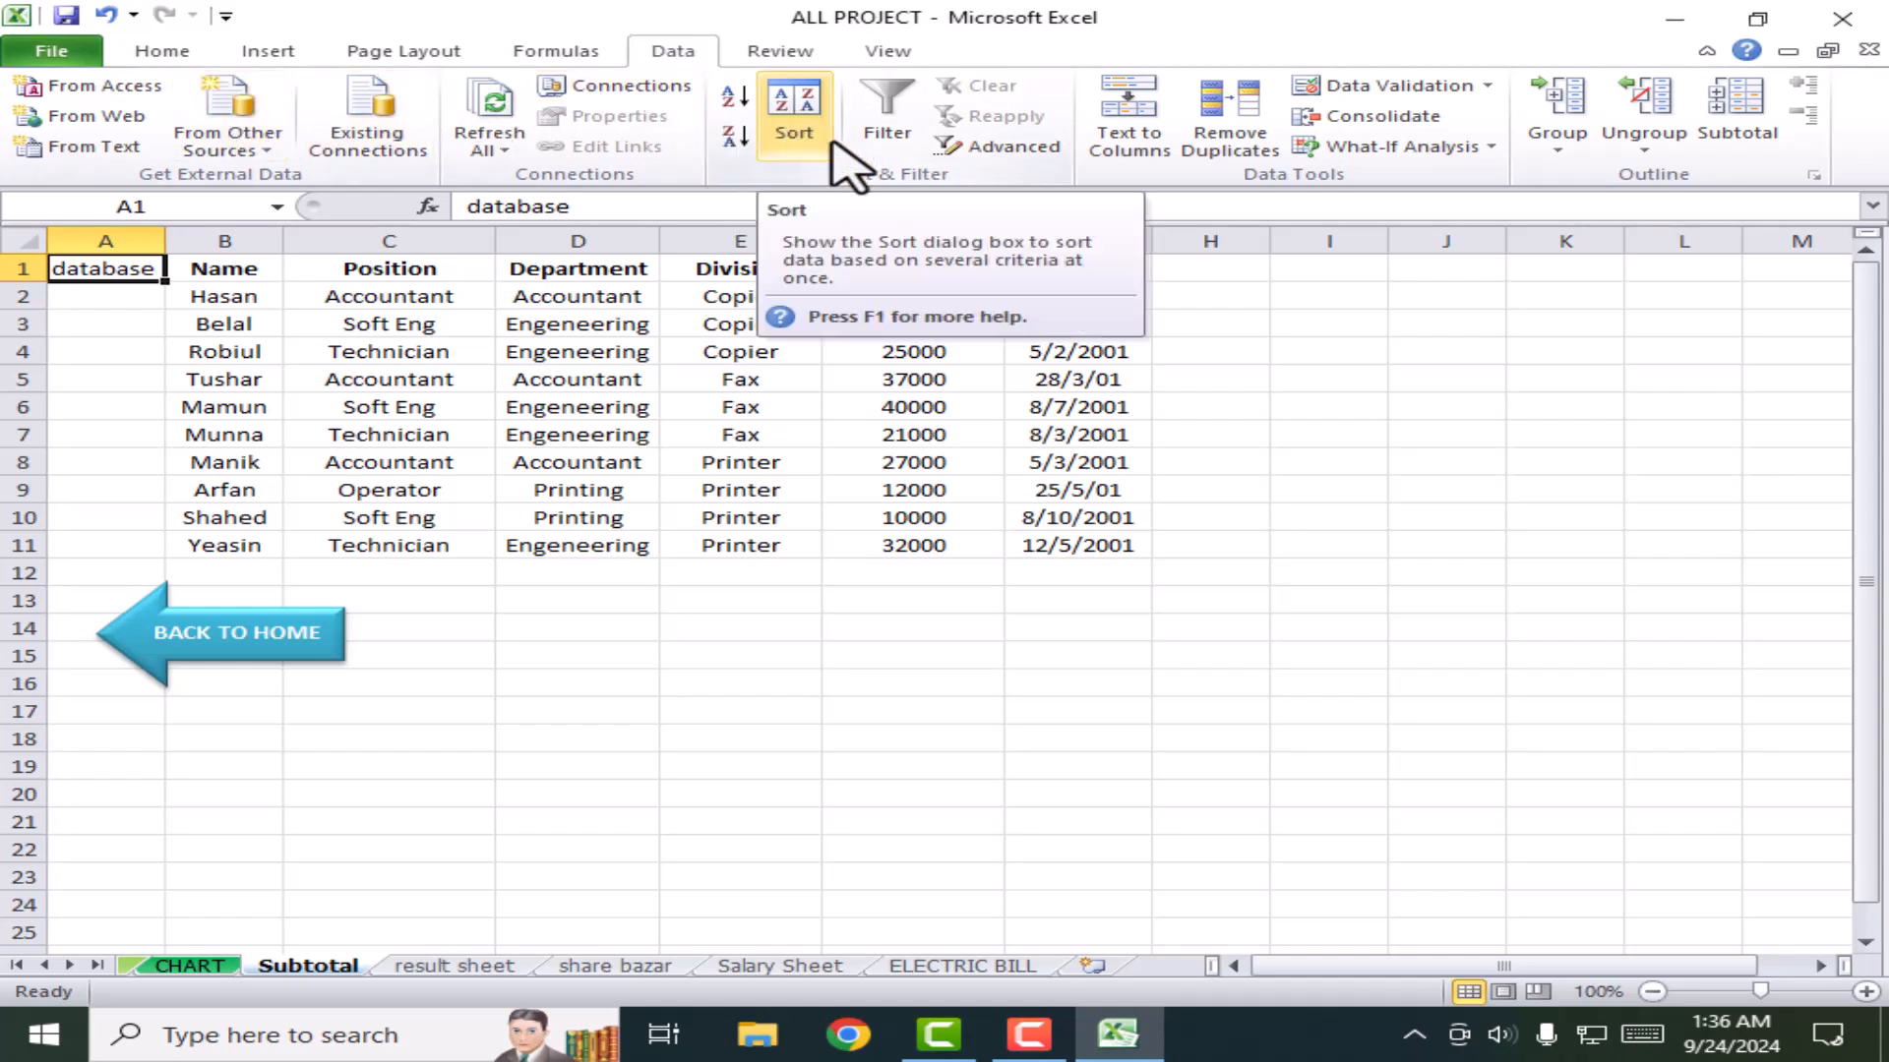
# Step: Select a few names in column B, ending on the Name header cell
pyautogui.click(224, 271)
pyautogui.click(224, 296)
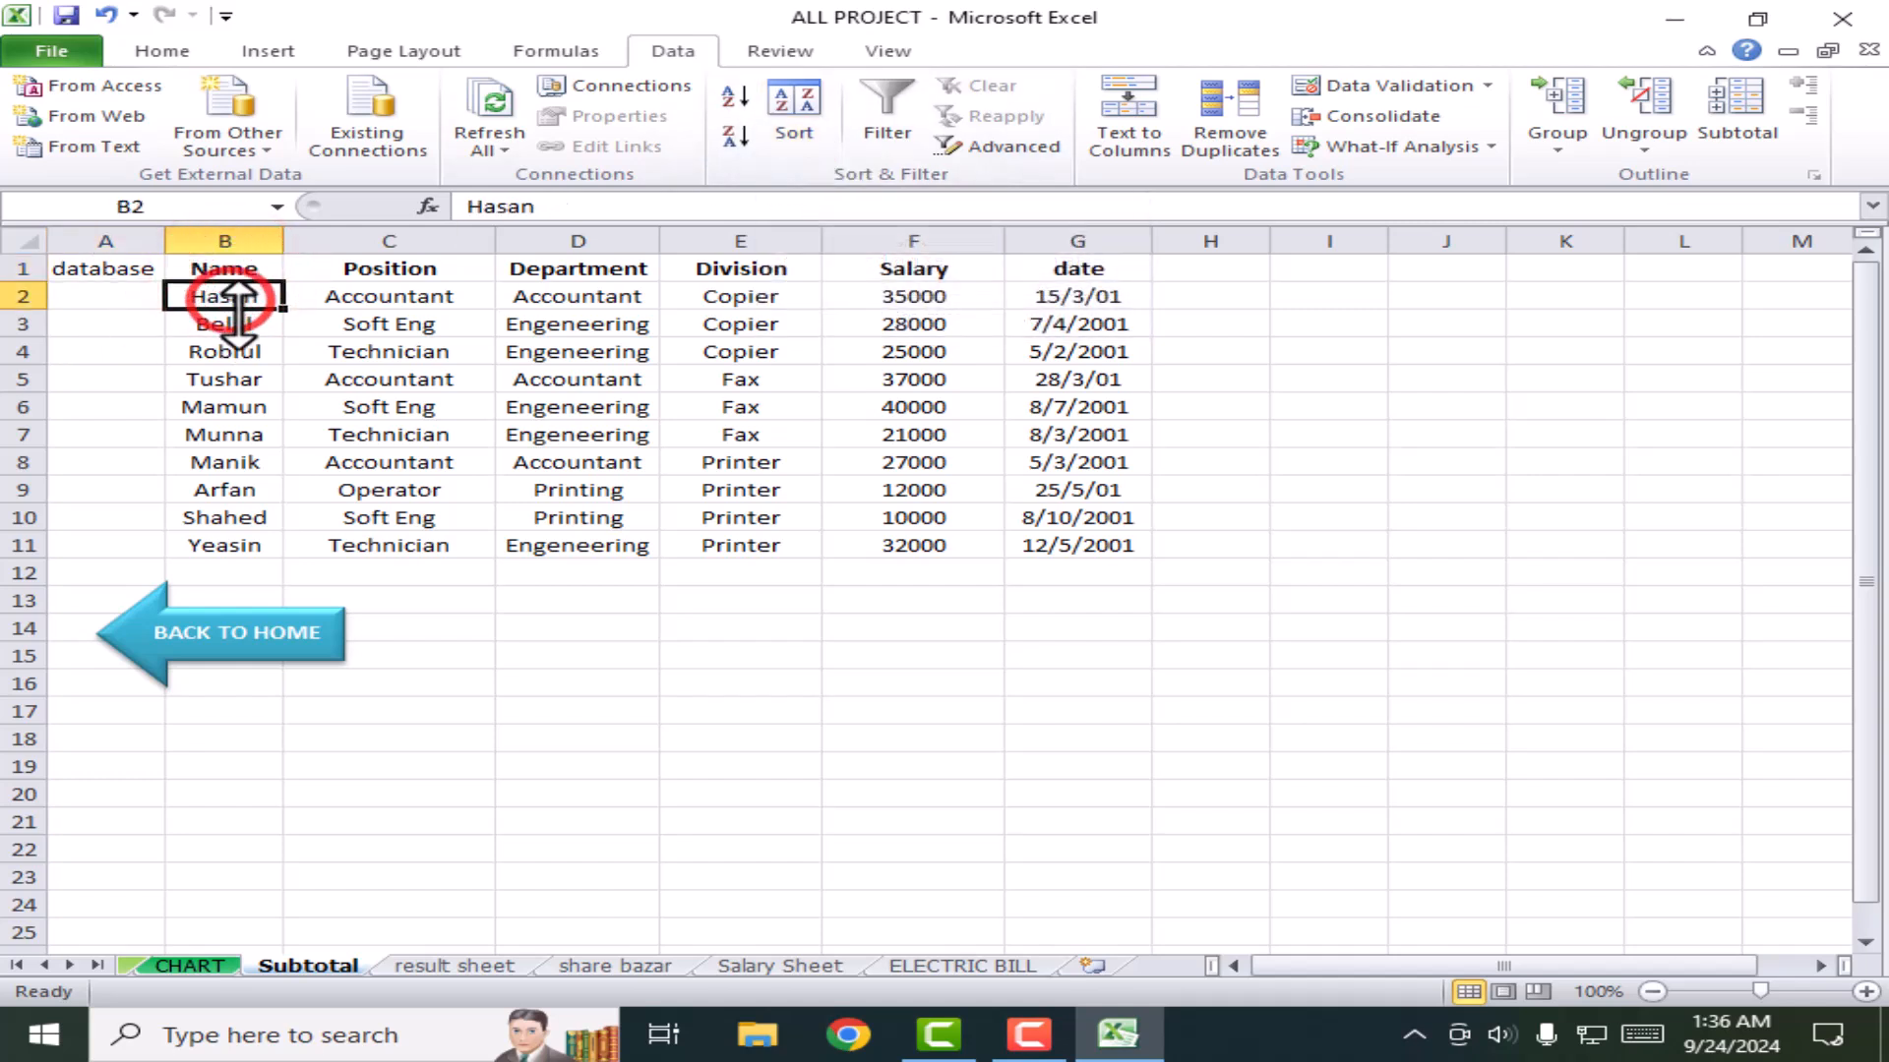
pyautogui.click(234, 324)
pyautogui.click(228, 351)
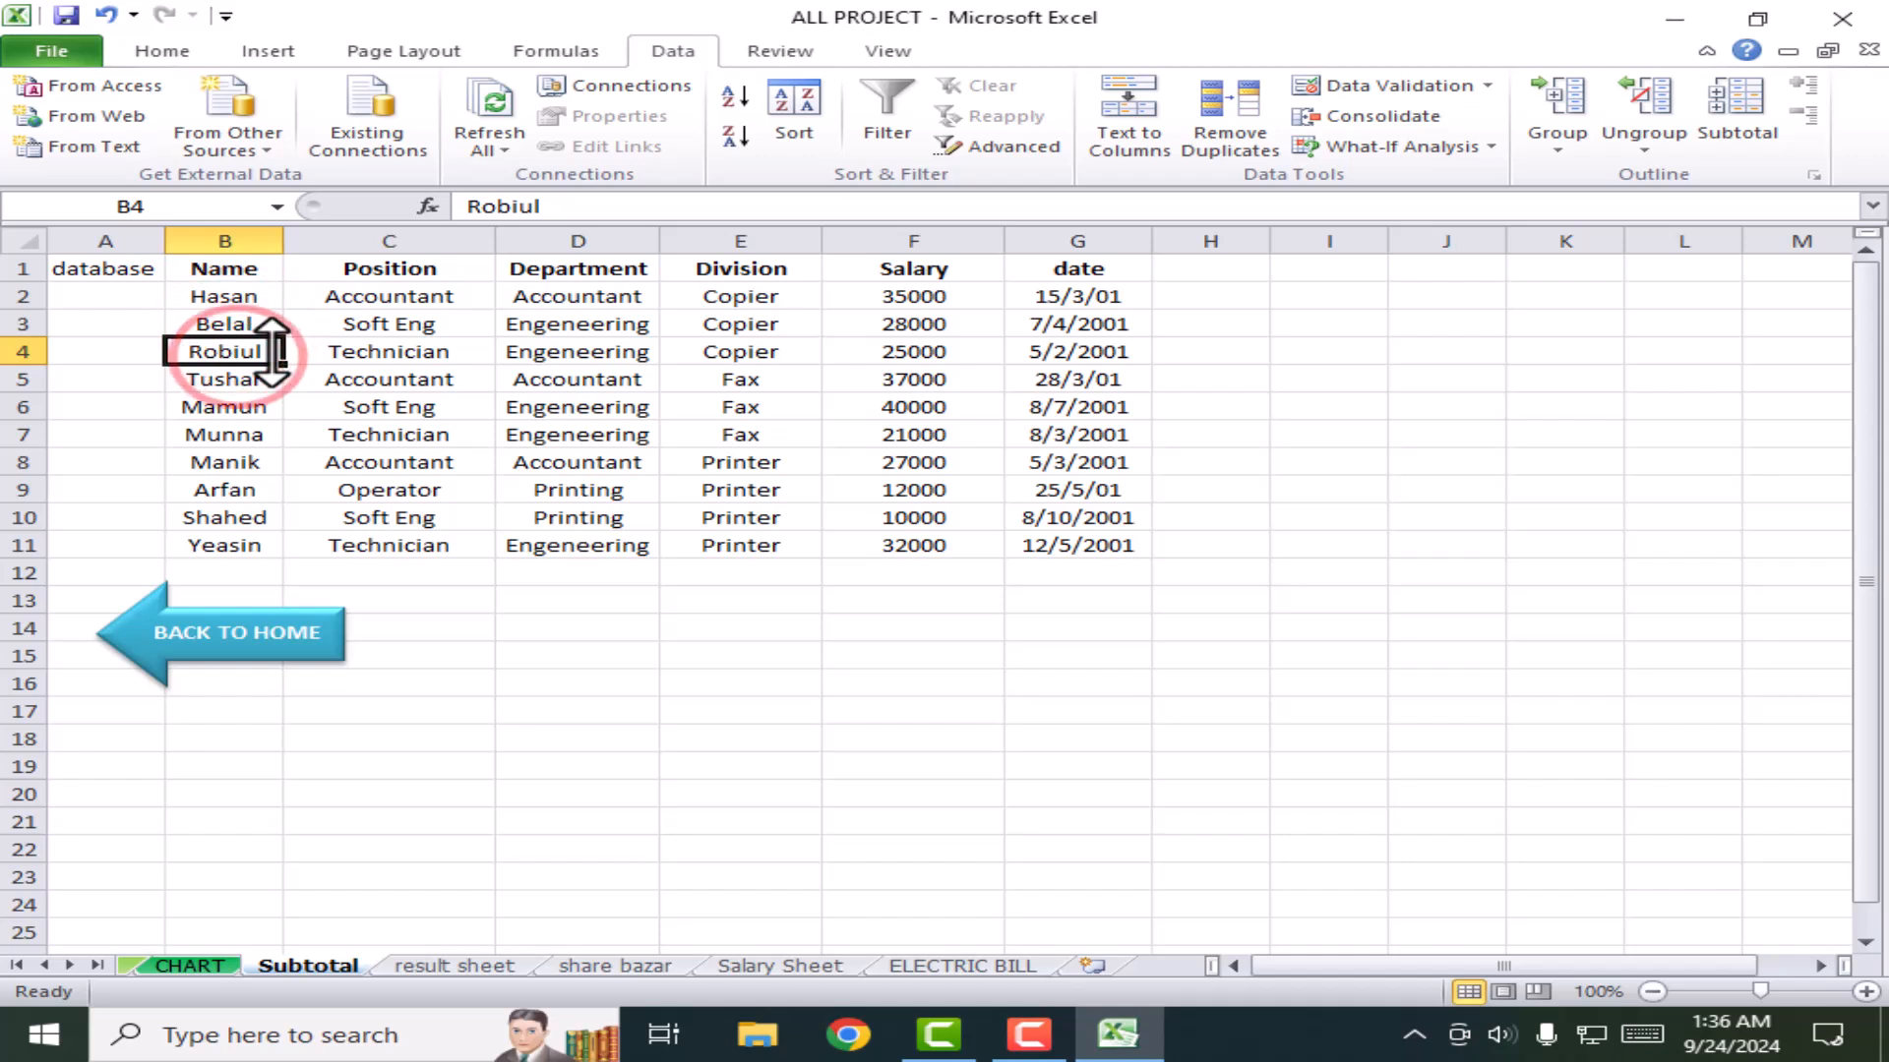
pyautogui.click(234, 295)
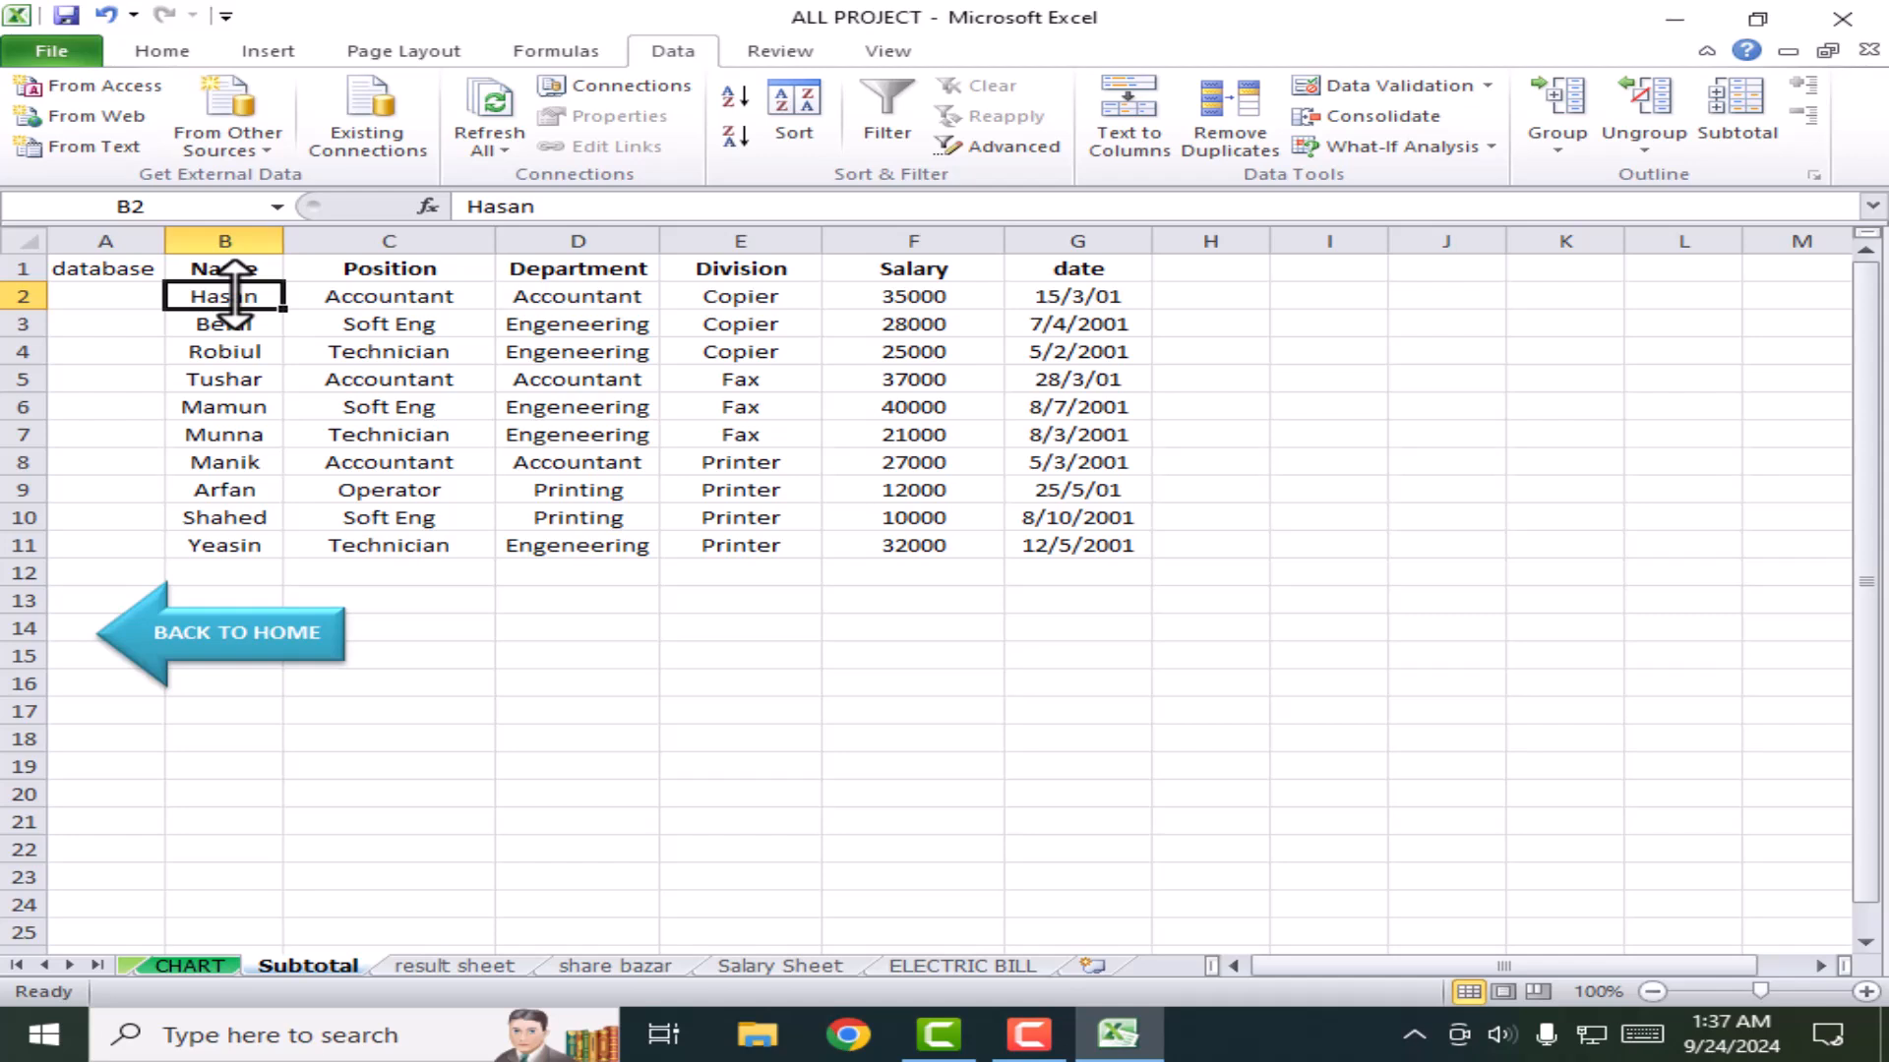
pyautogui.click(225, 268)
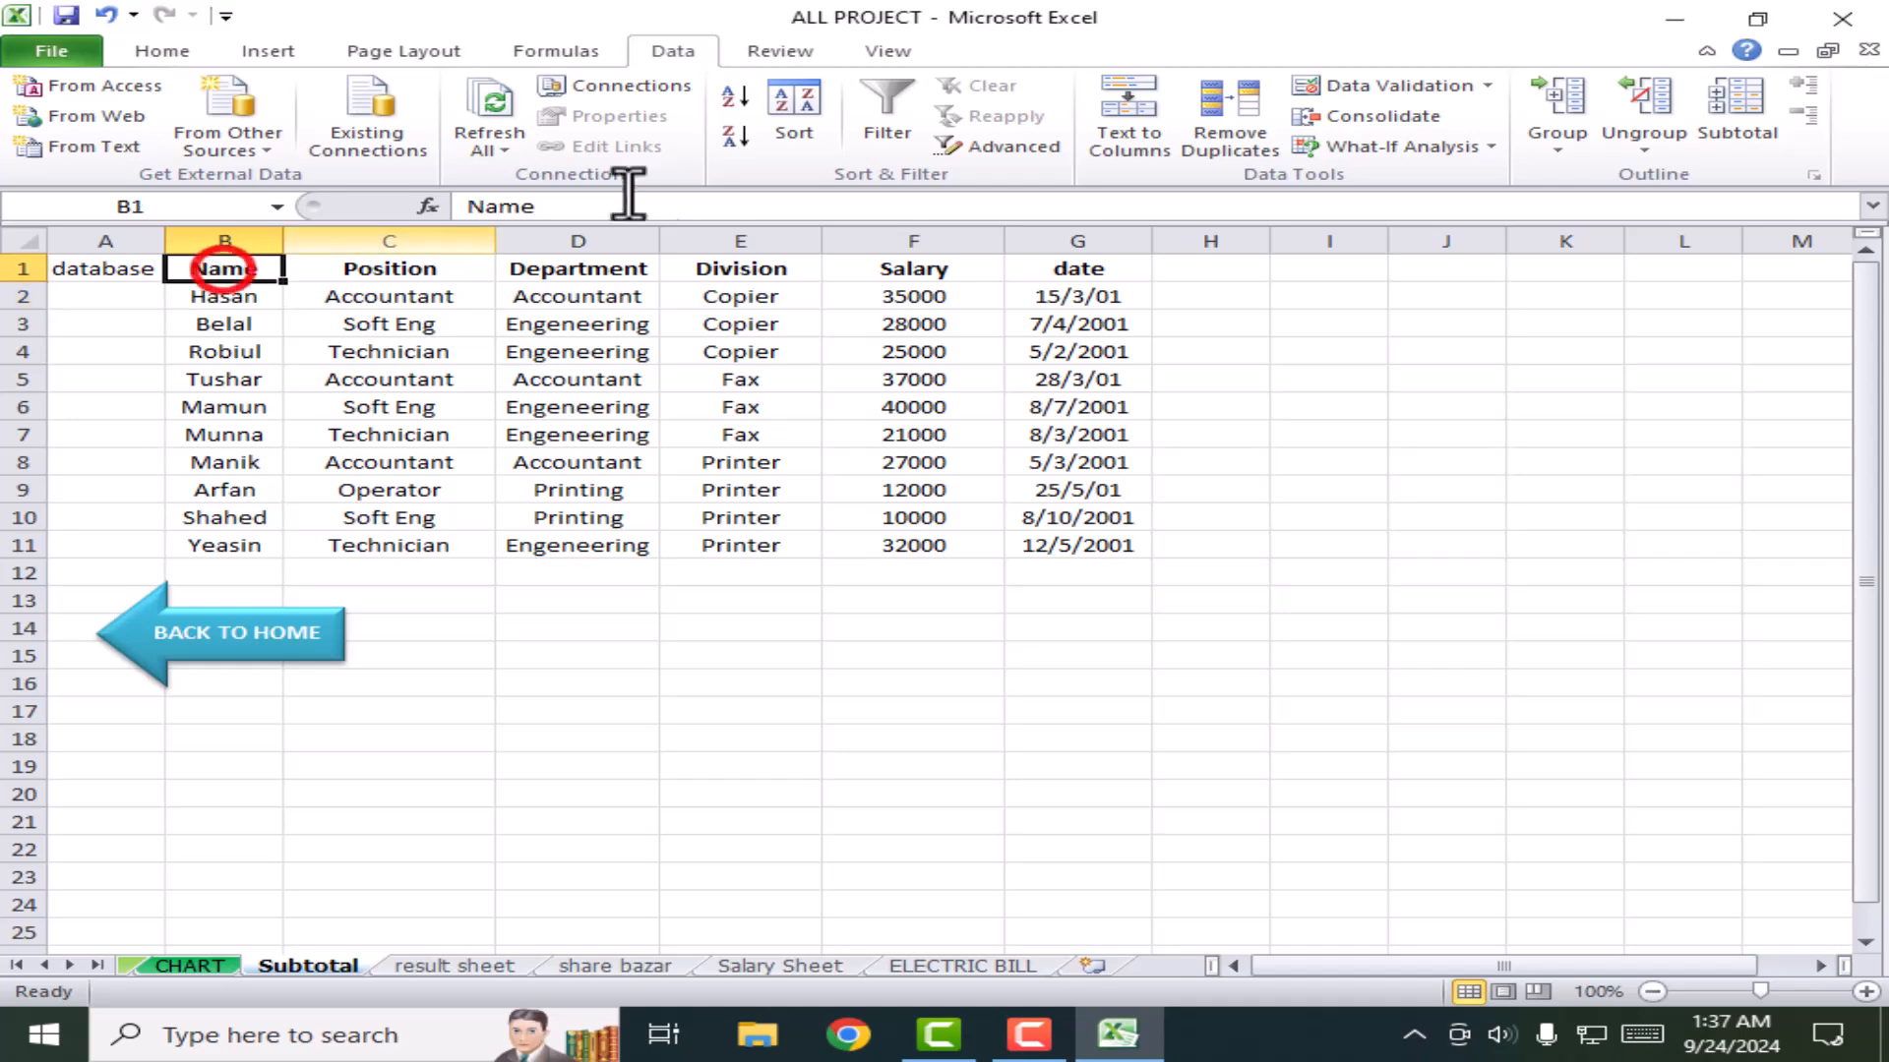
# Step: Sort the table by the Name column in A to Z order
pyautogui.click(786, 110)
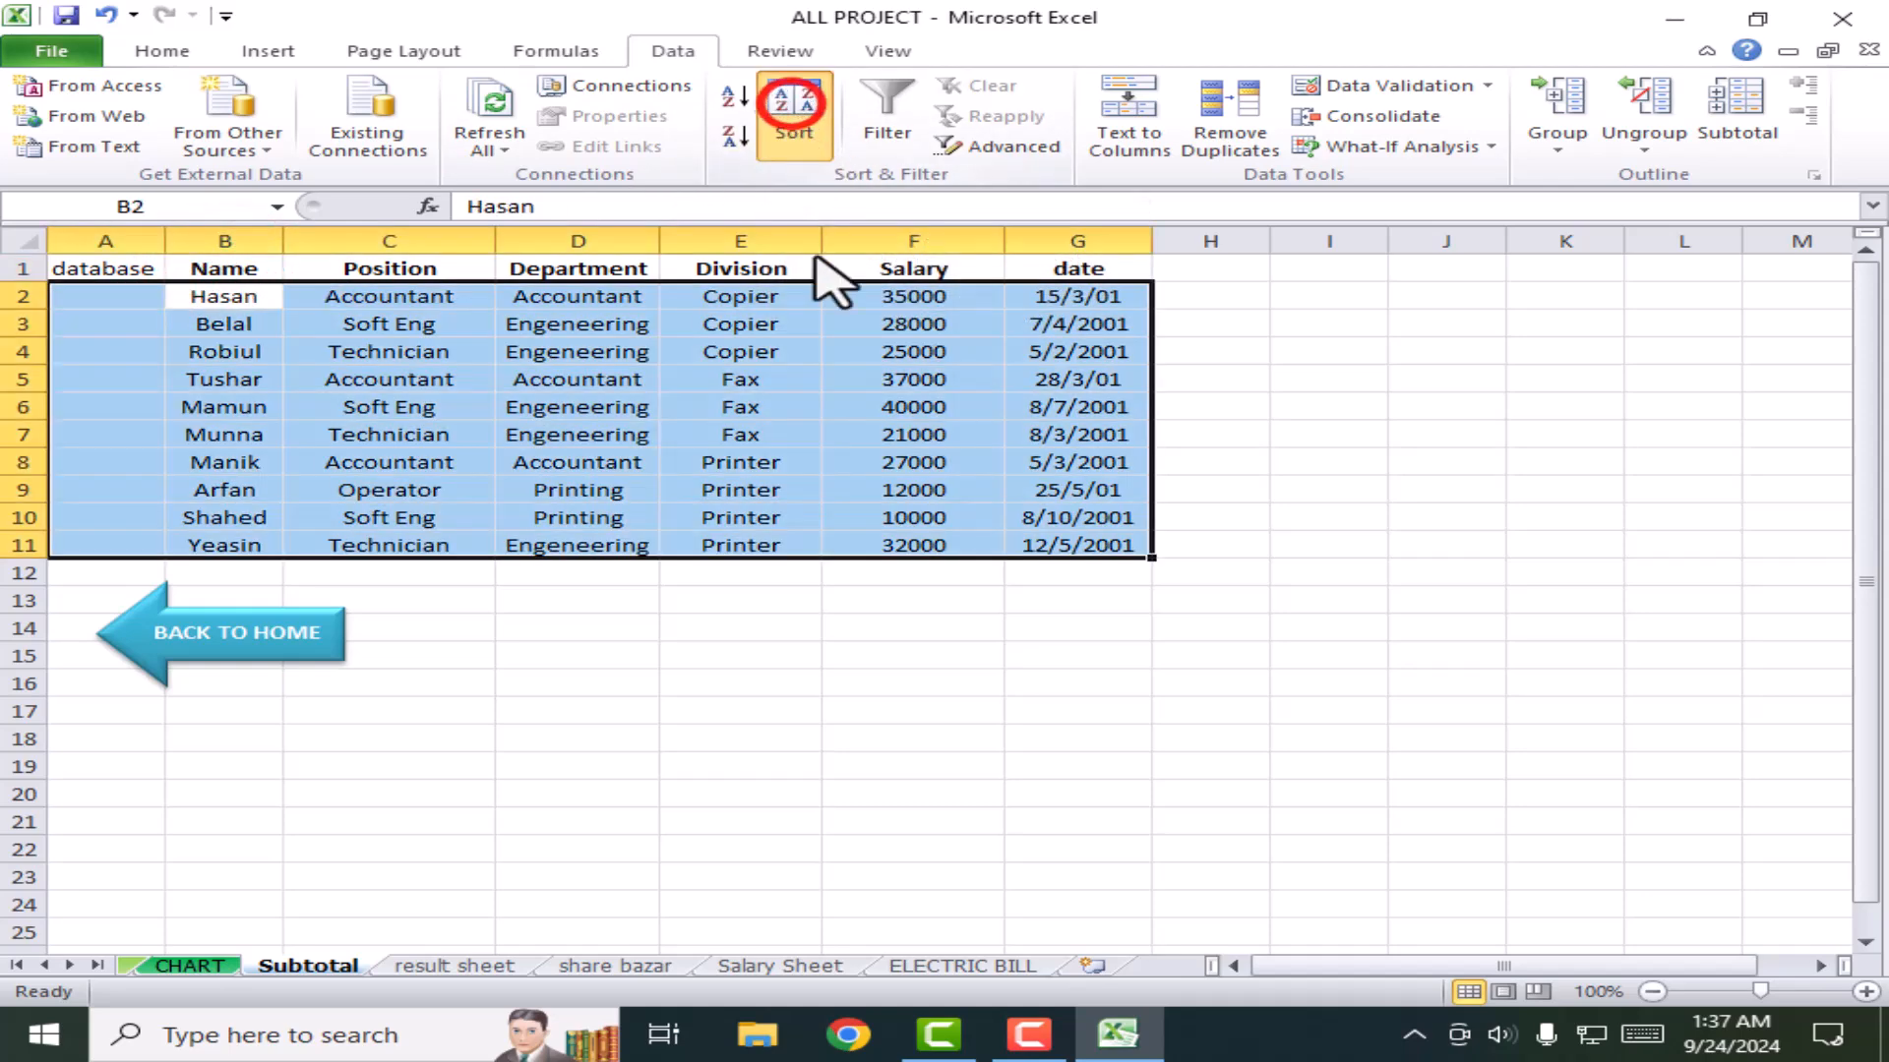
pyautogui.click(1084, 480)
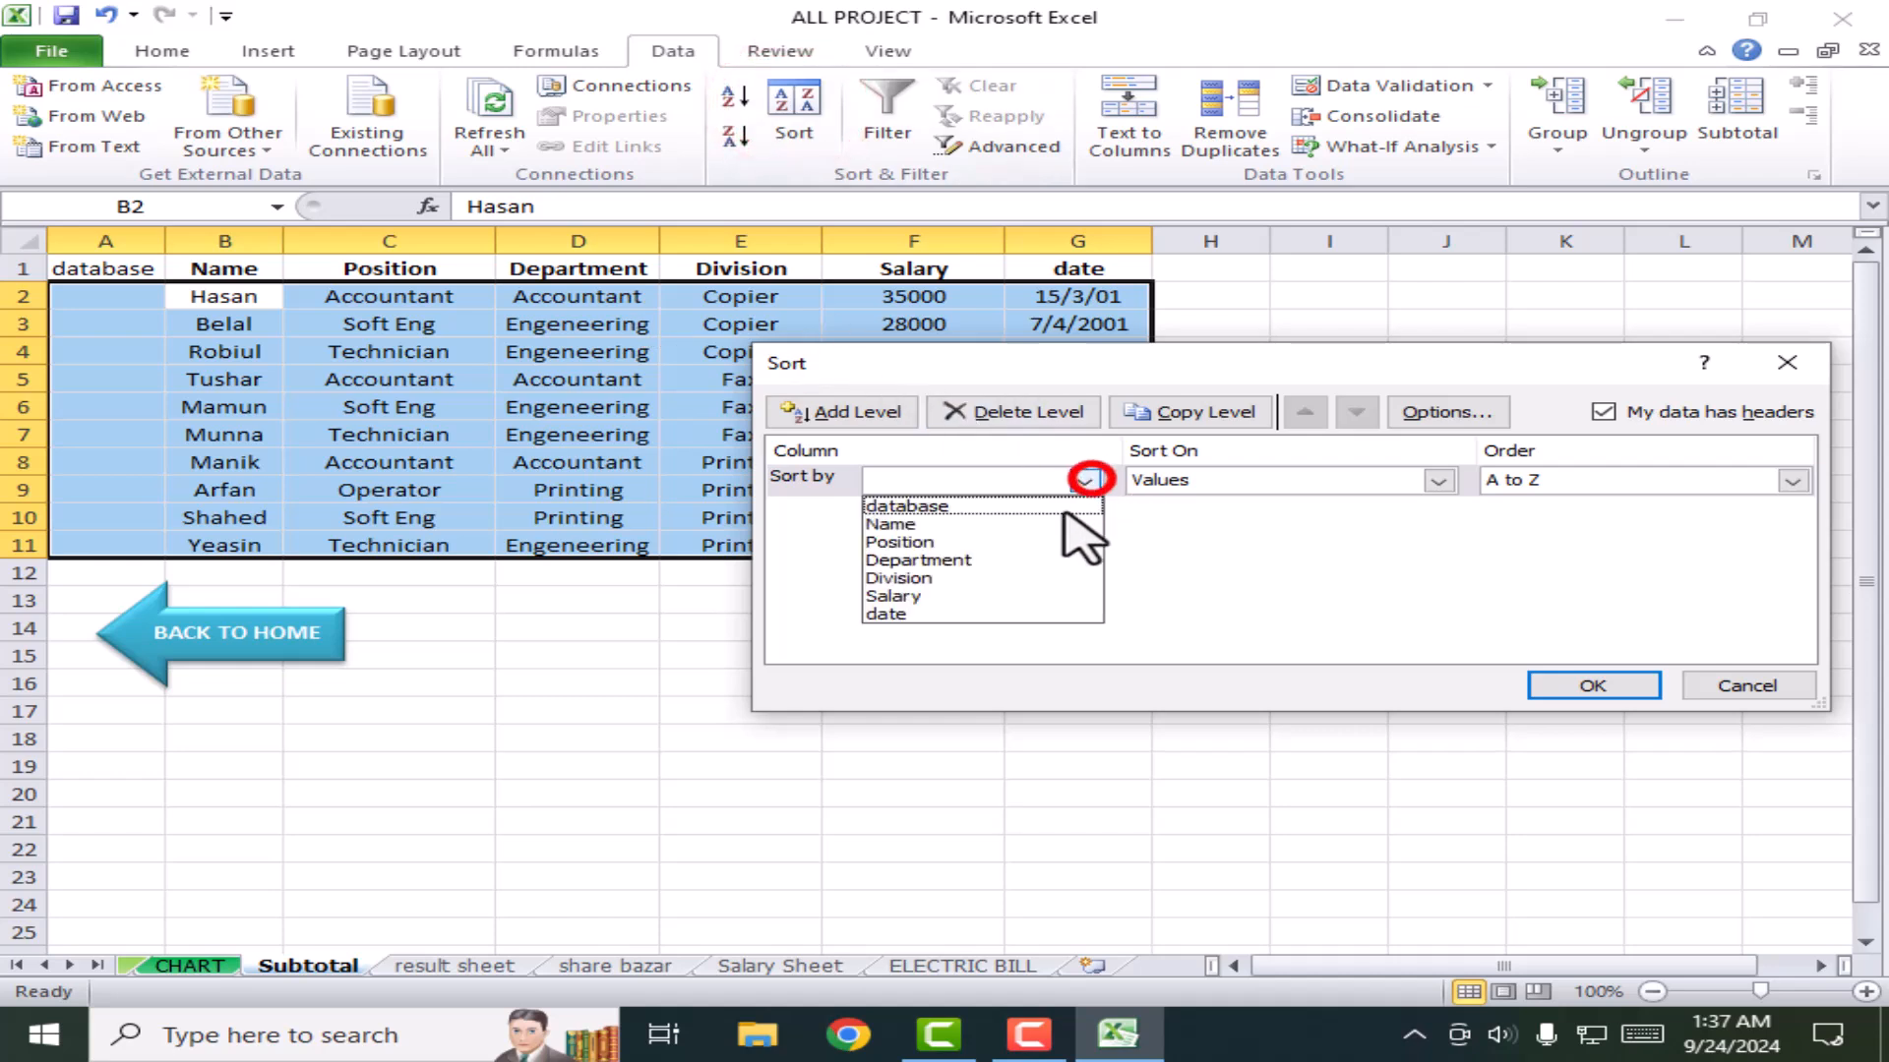
pyautogui.click(890, 524)
pyautogui.click(1613, 480)
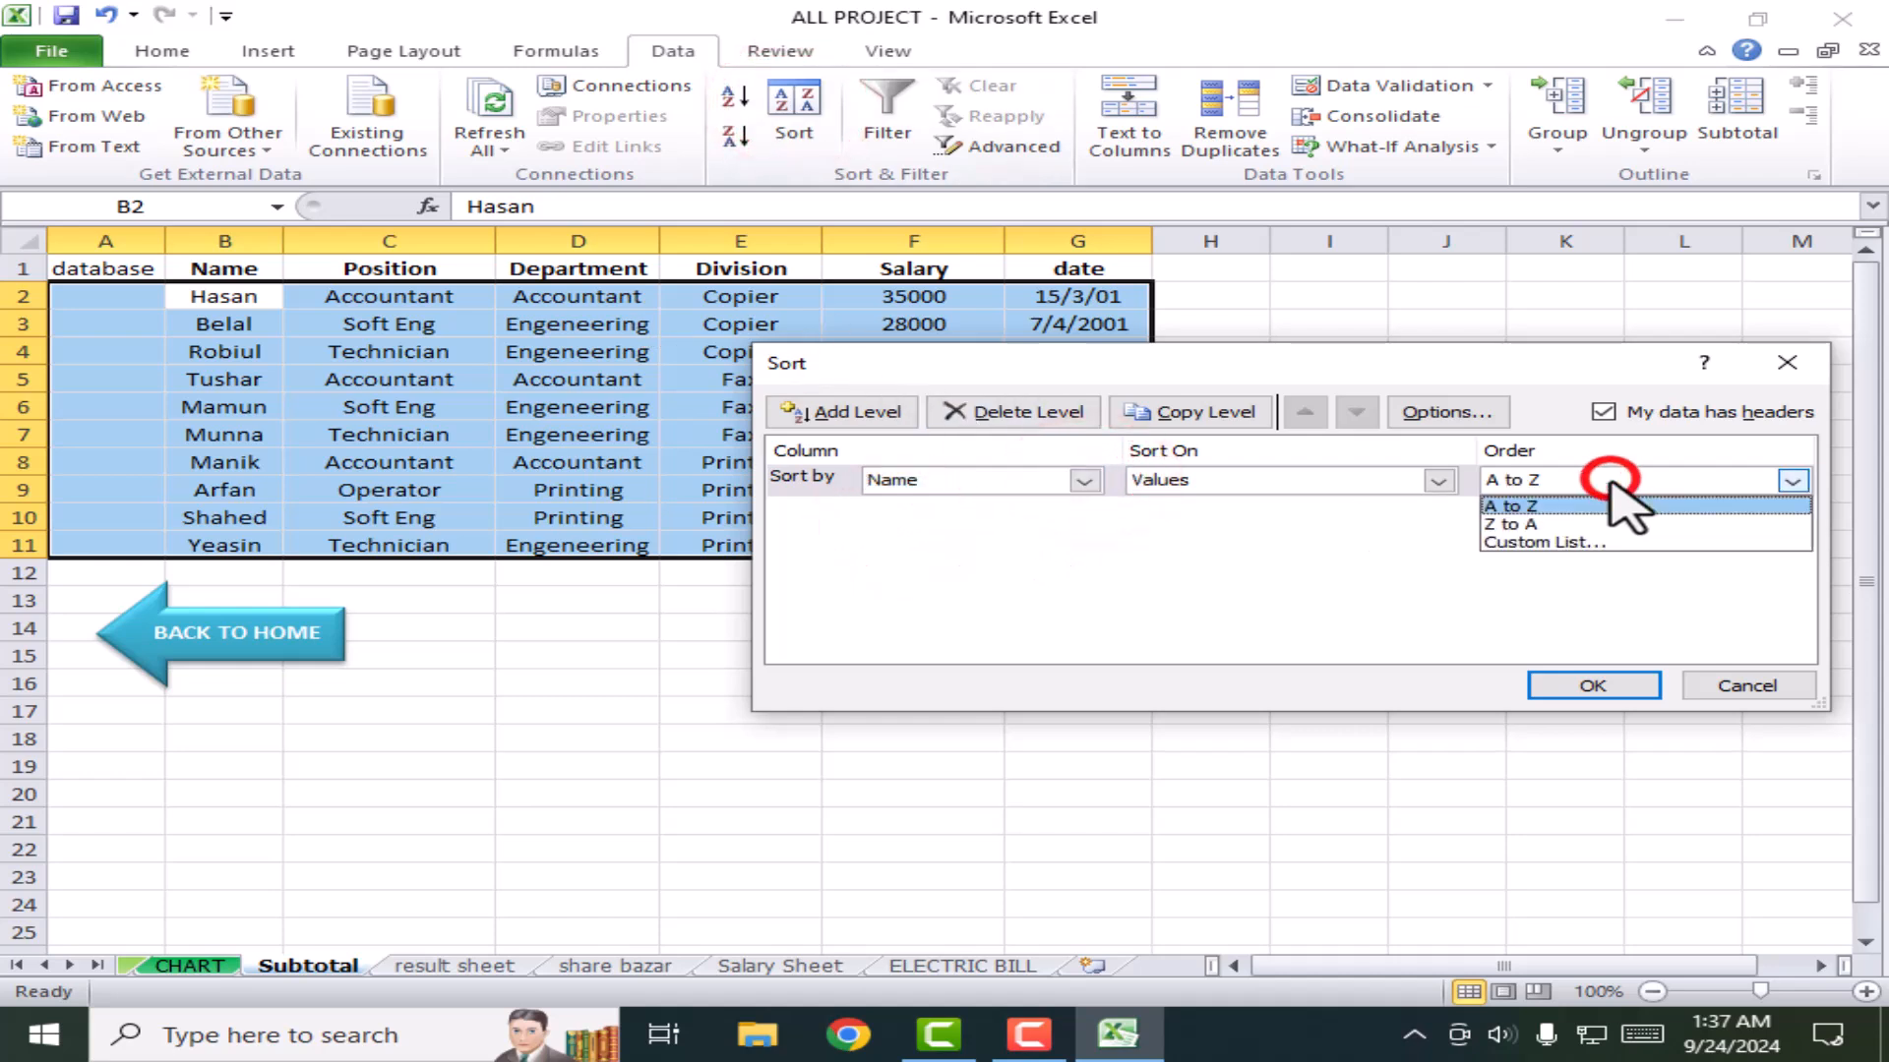
pyautogui.click(1520, 506)
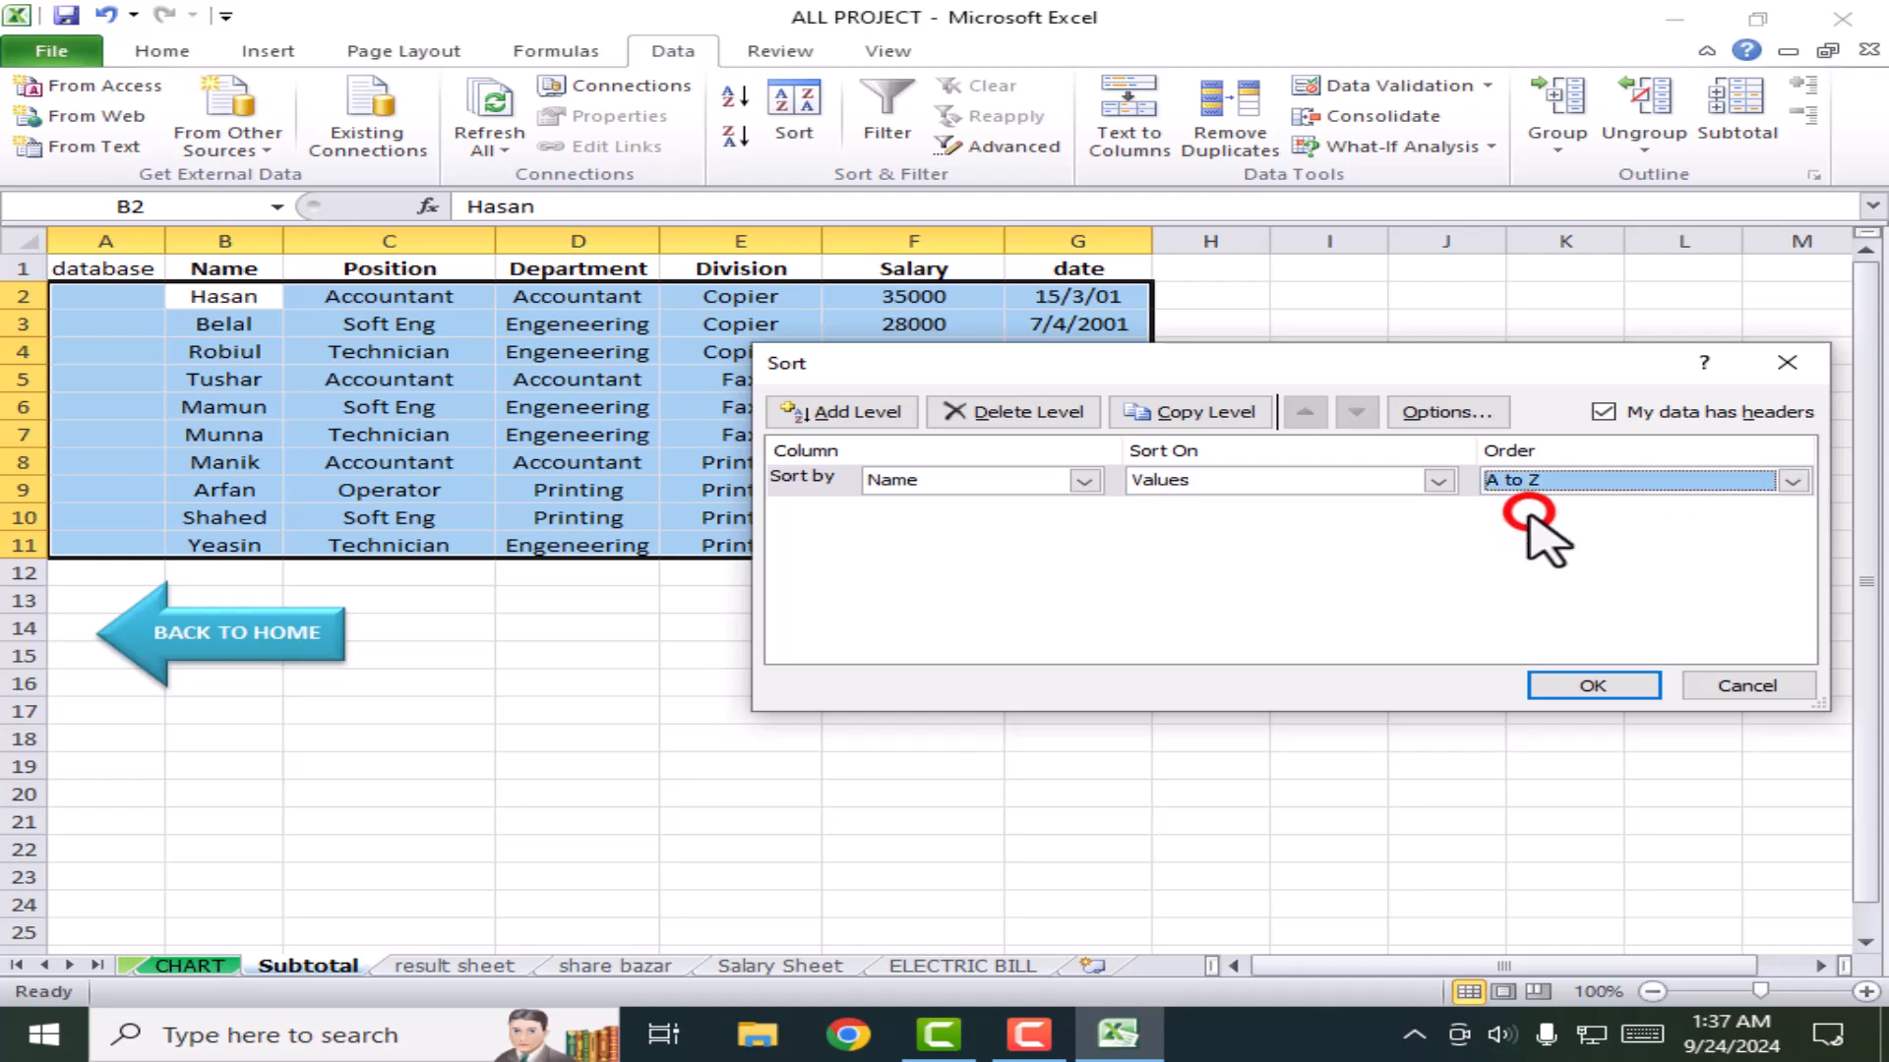
pyautogui.click(1605, 686)
# Step: Check the reordered names in column B, confirming Arfan is now first
pyautogui.click(211, 295)
pyautogui.click(219, 324)
pyautogui.click(229, 351)
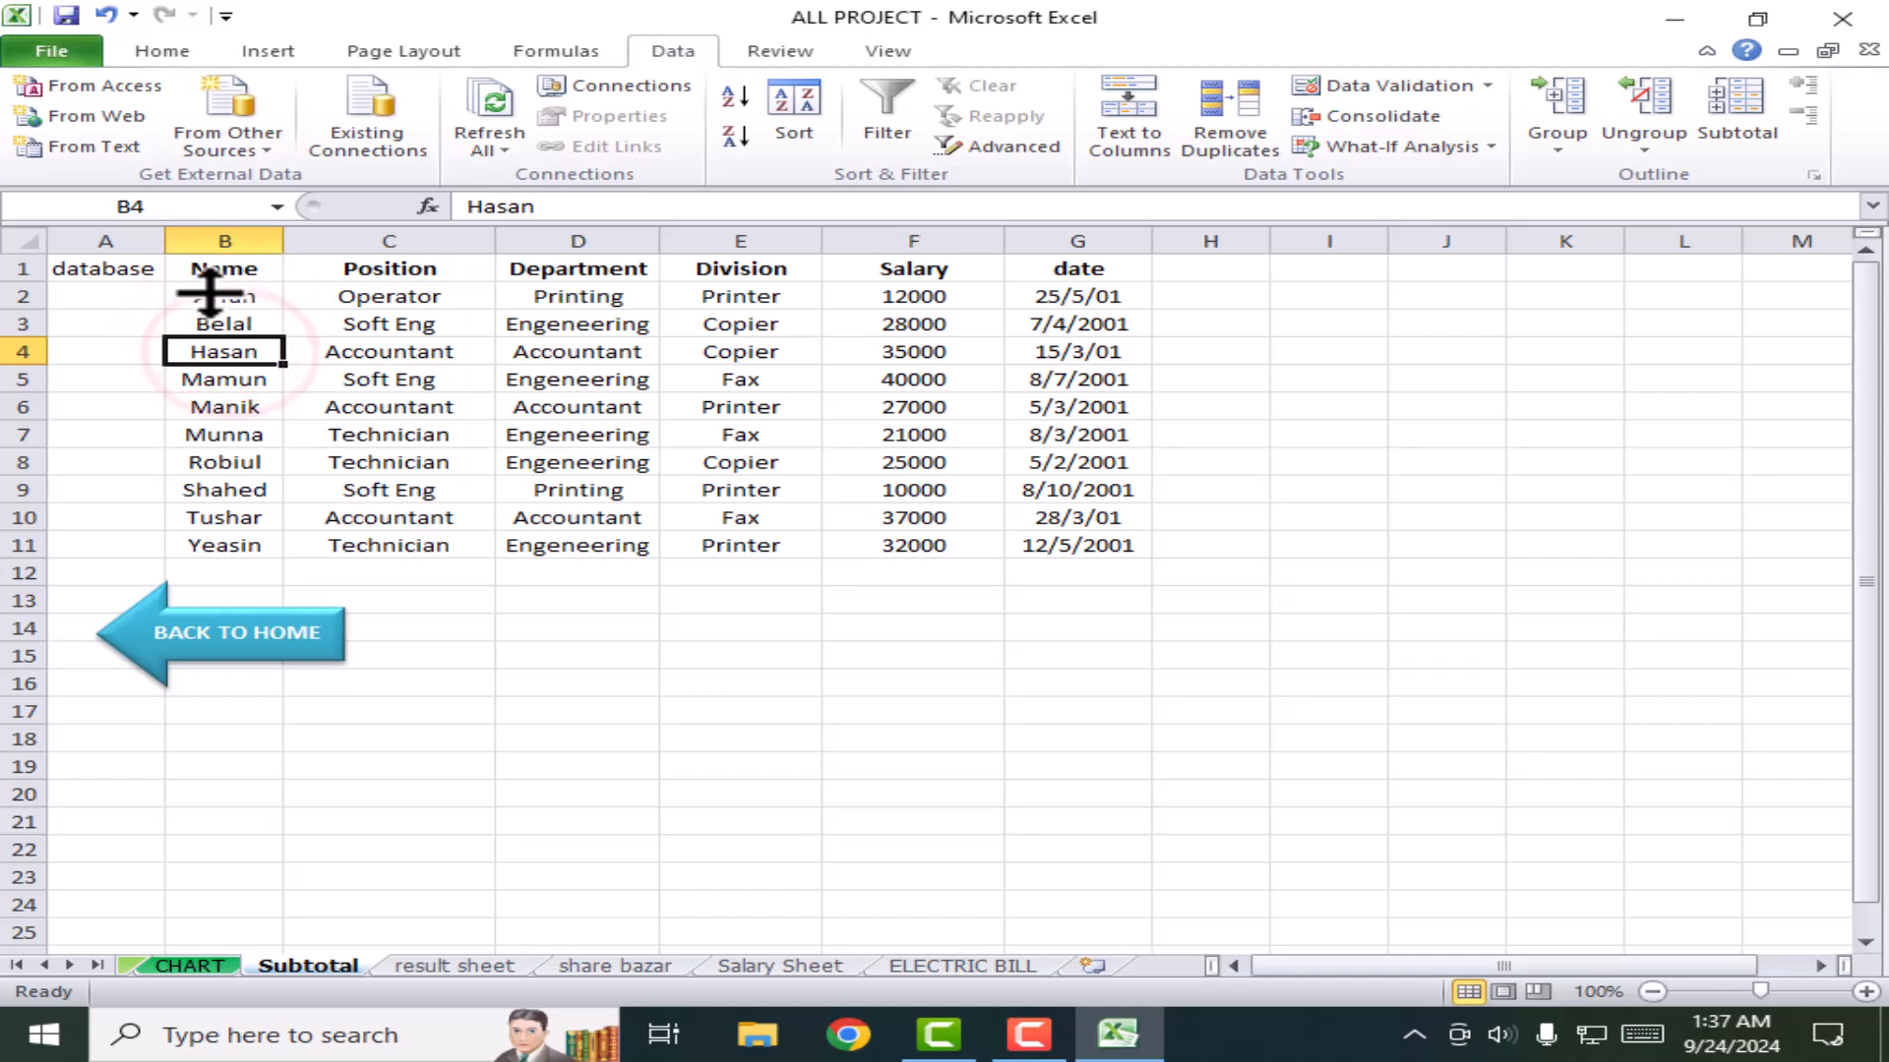
pyautogui.click(211, 295)
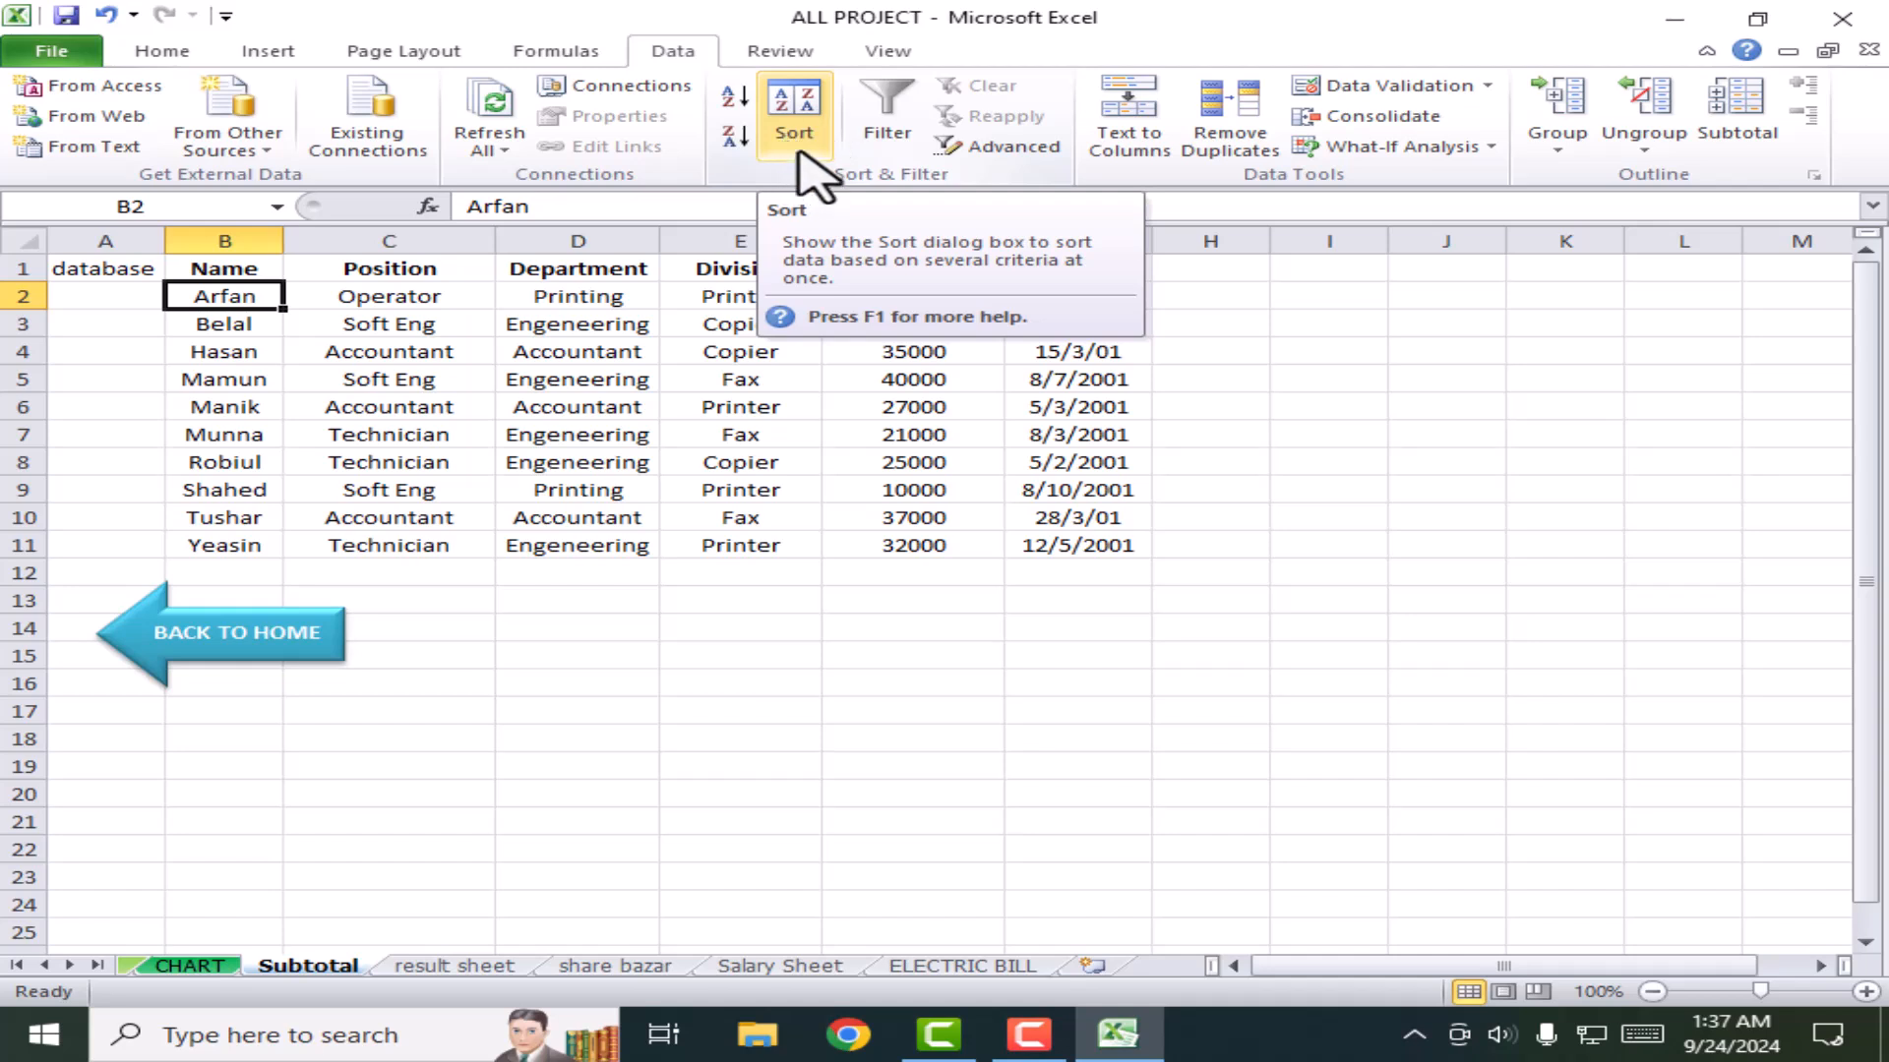
# Step: Turn on table filters, show only Accountant positions, then restore all positions
pyautogui.click(854, 489)
pyautogui.click(888, 111)
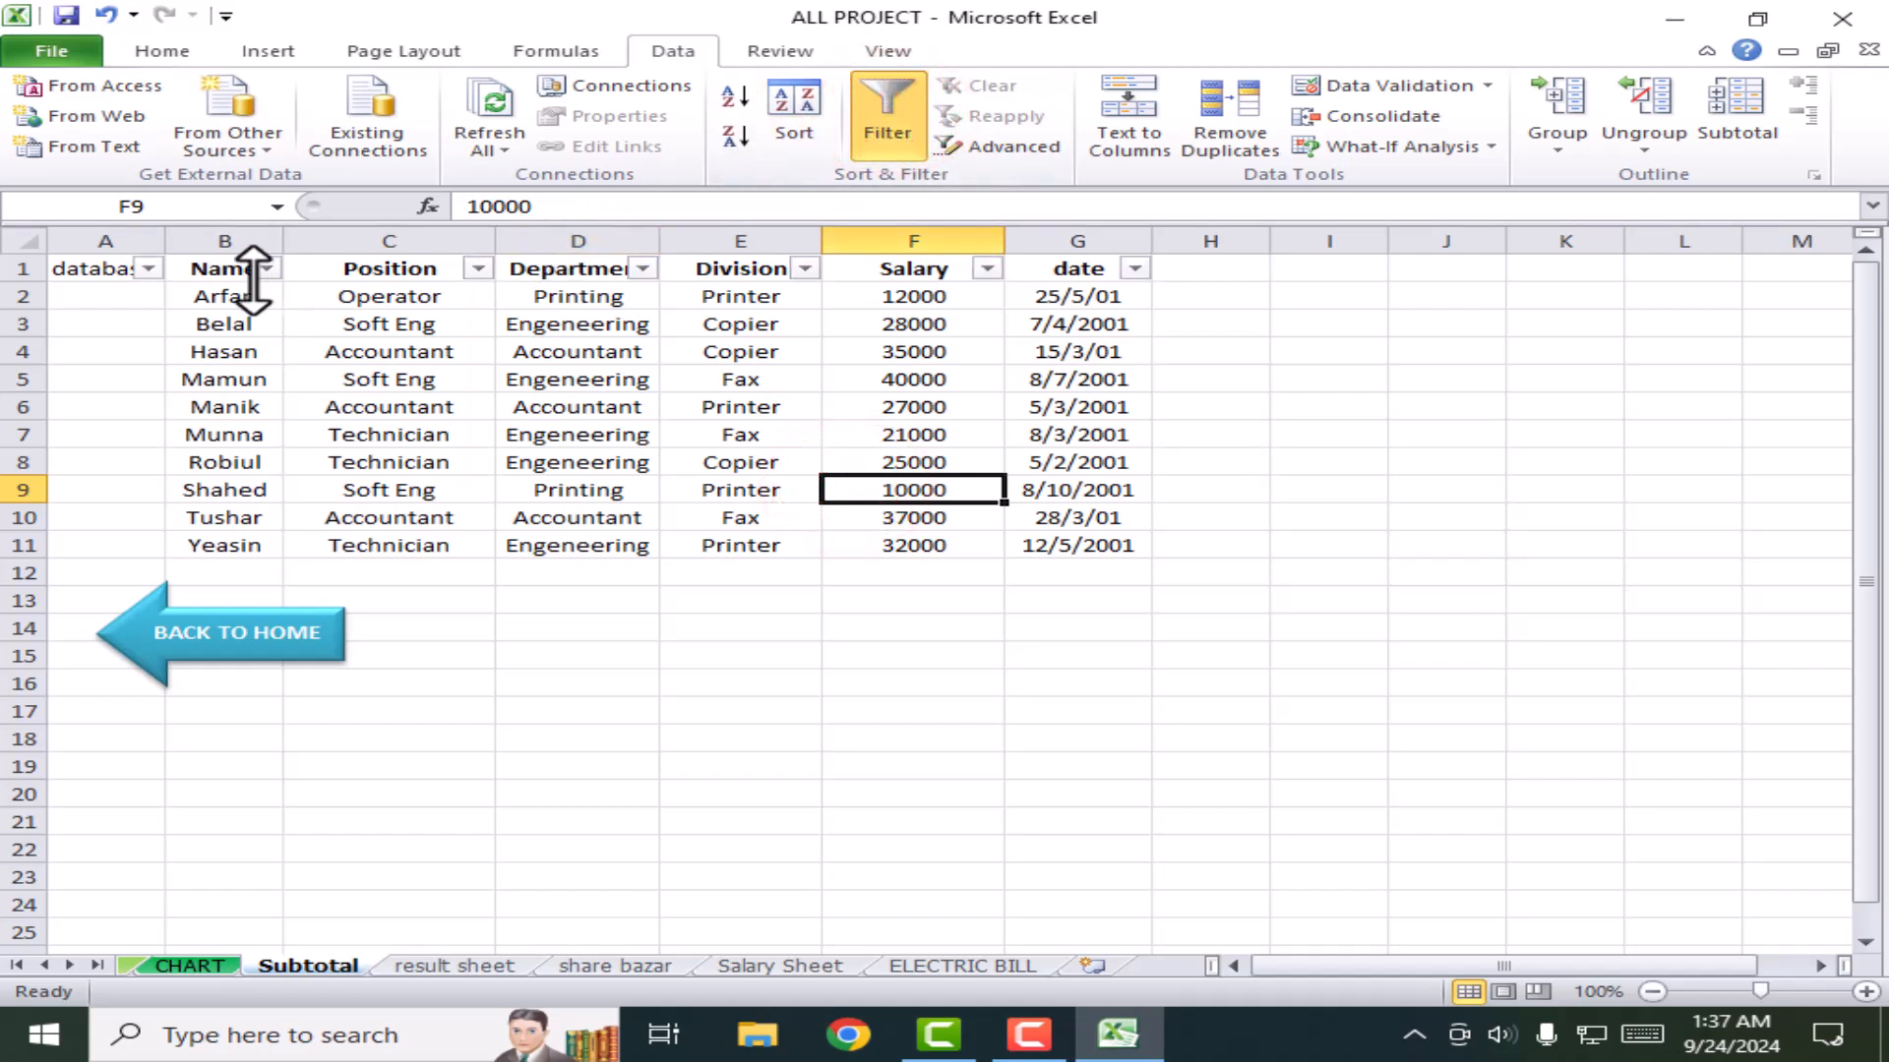
pyautogui.click(478, 269)
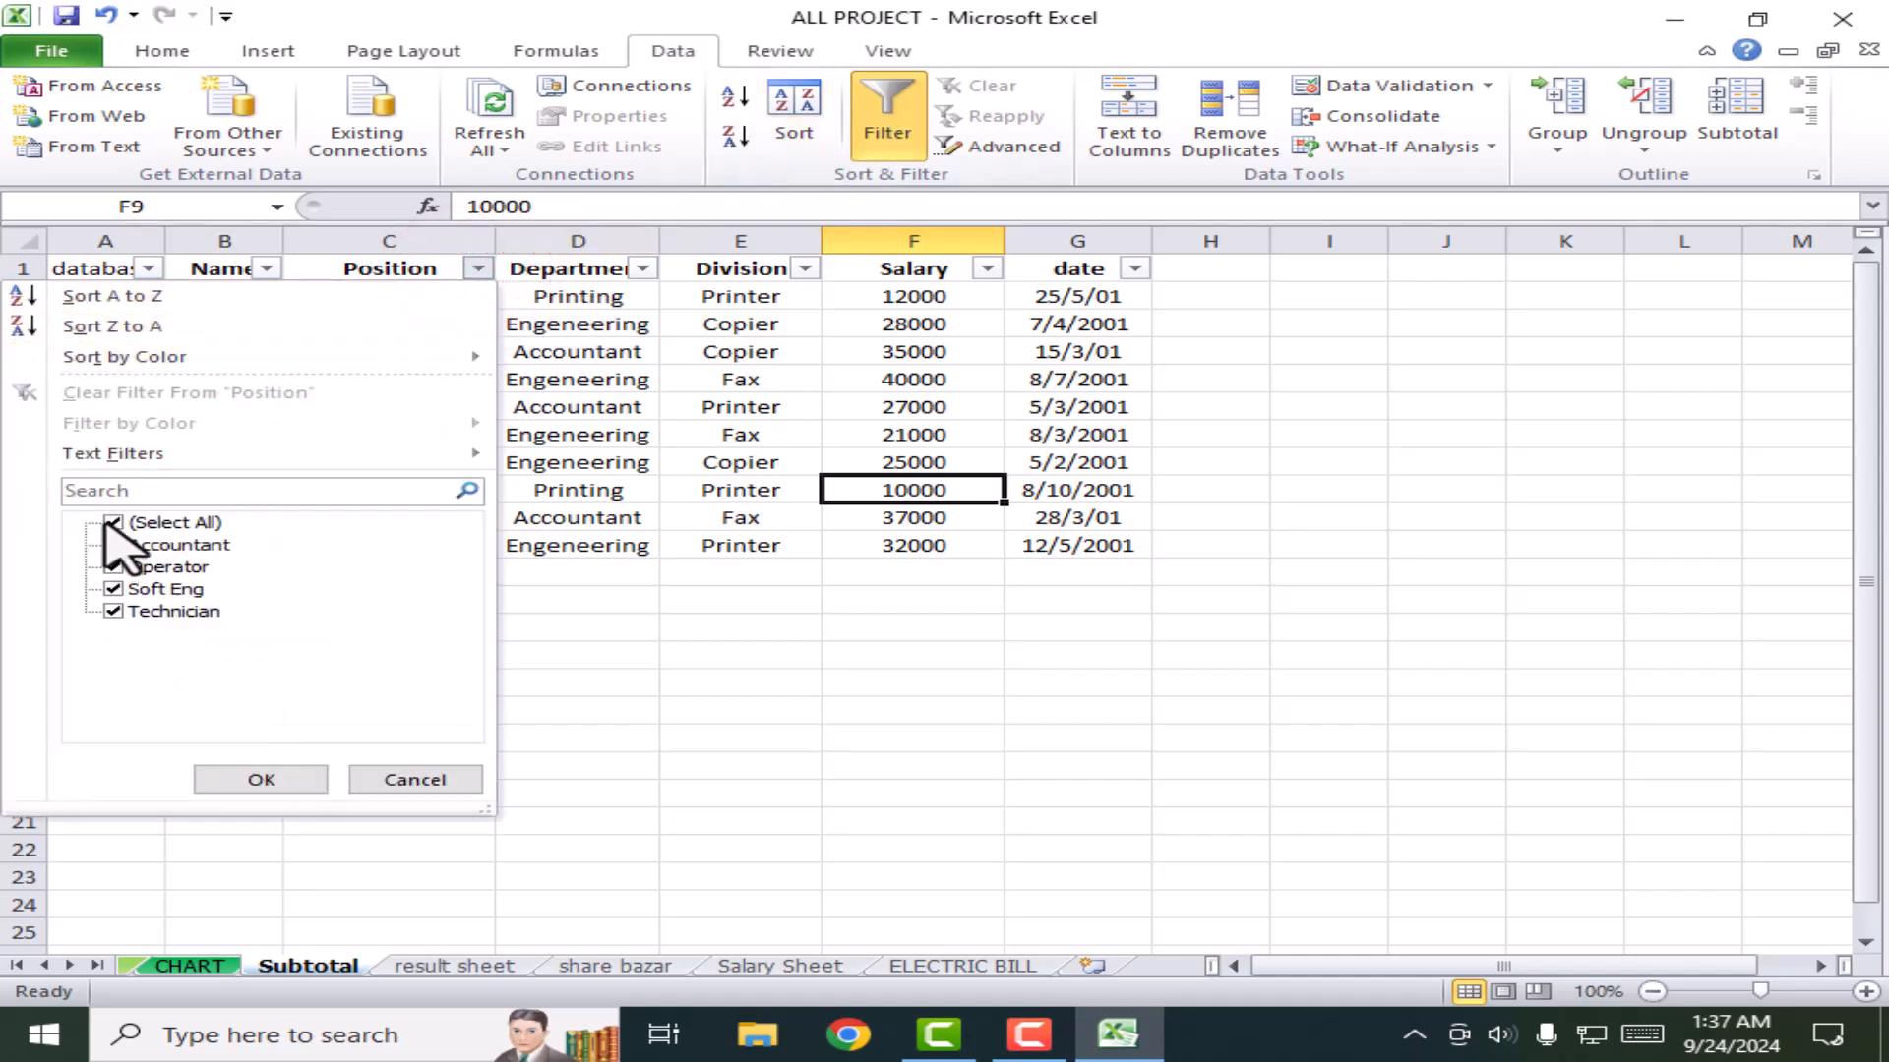
pyautogui.click(112, 522)
pyautogui.click(114, 544)
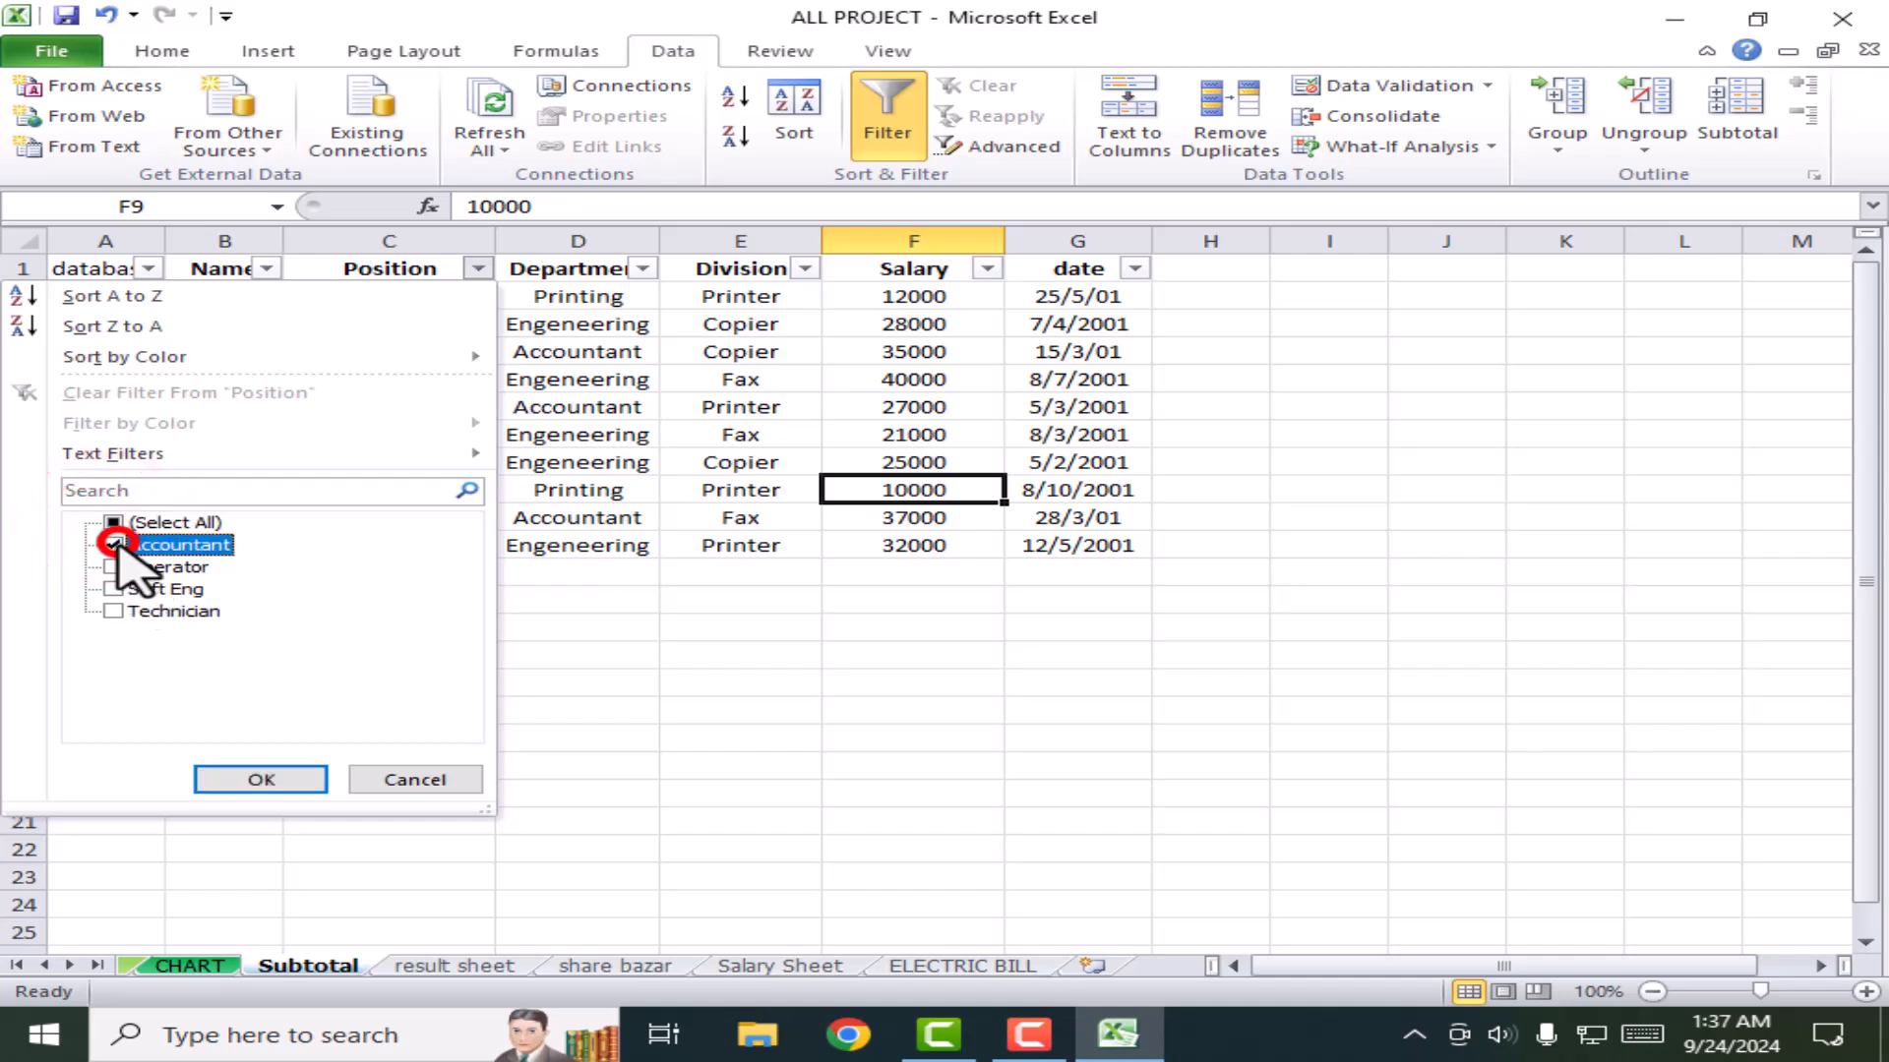
pyautogui.click(284, 778)
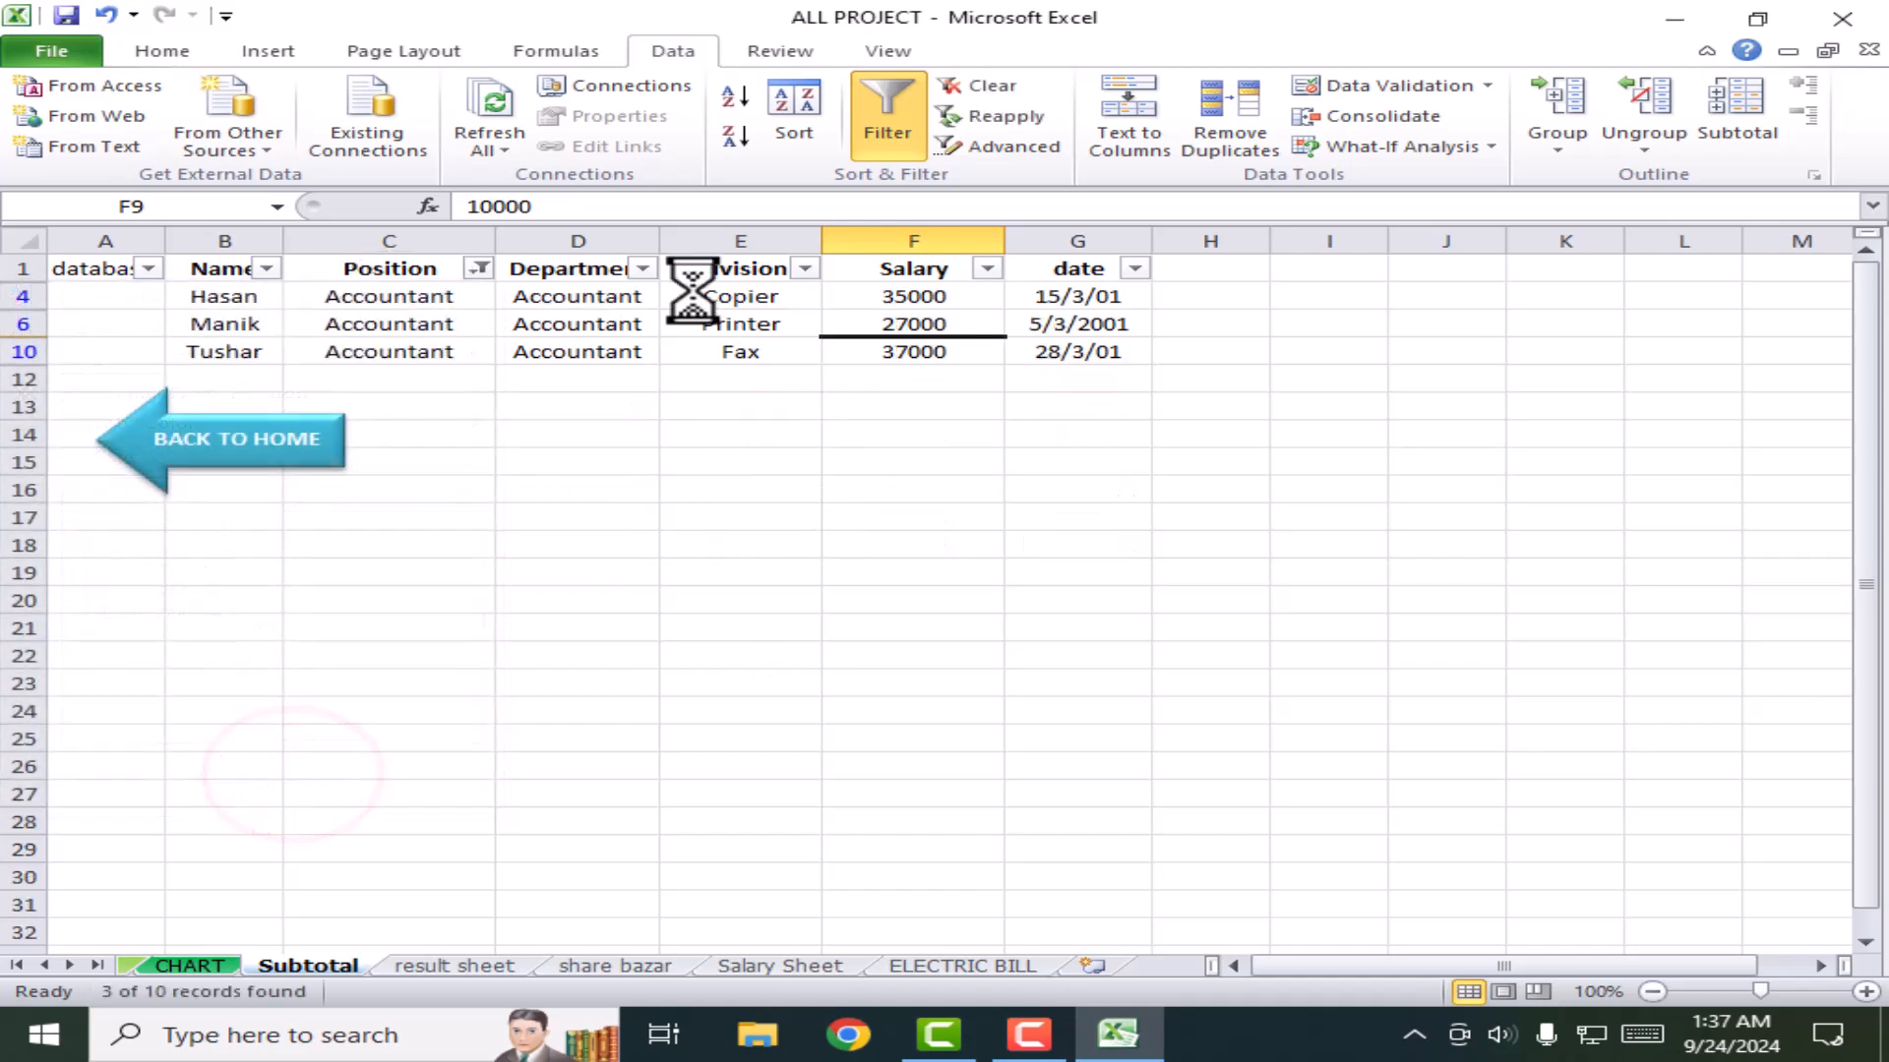
pyautogui.click(479, 268)
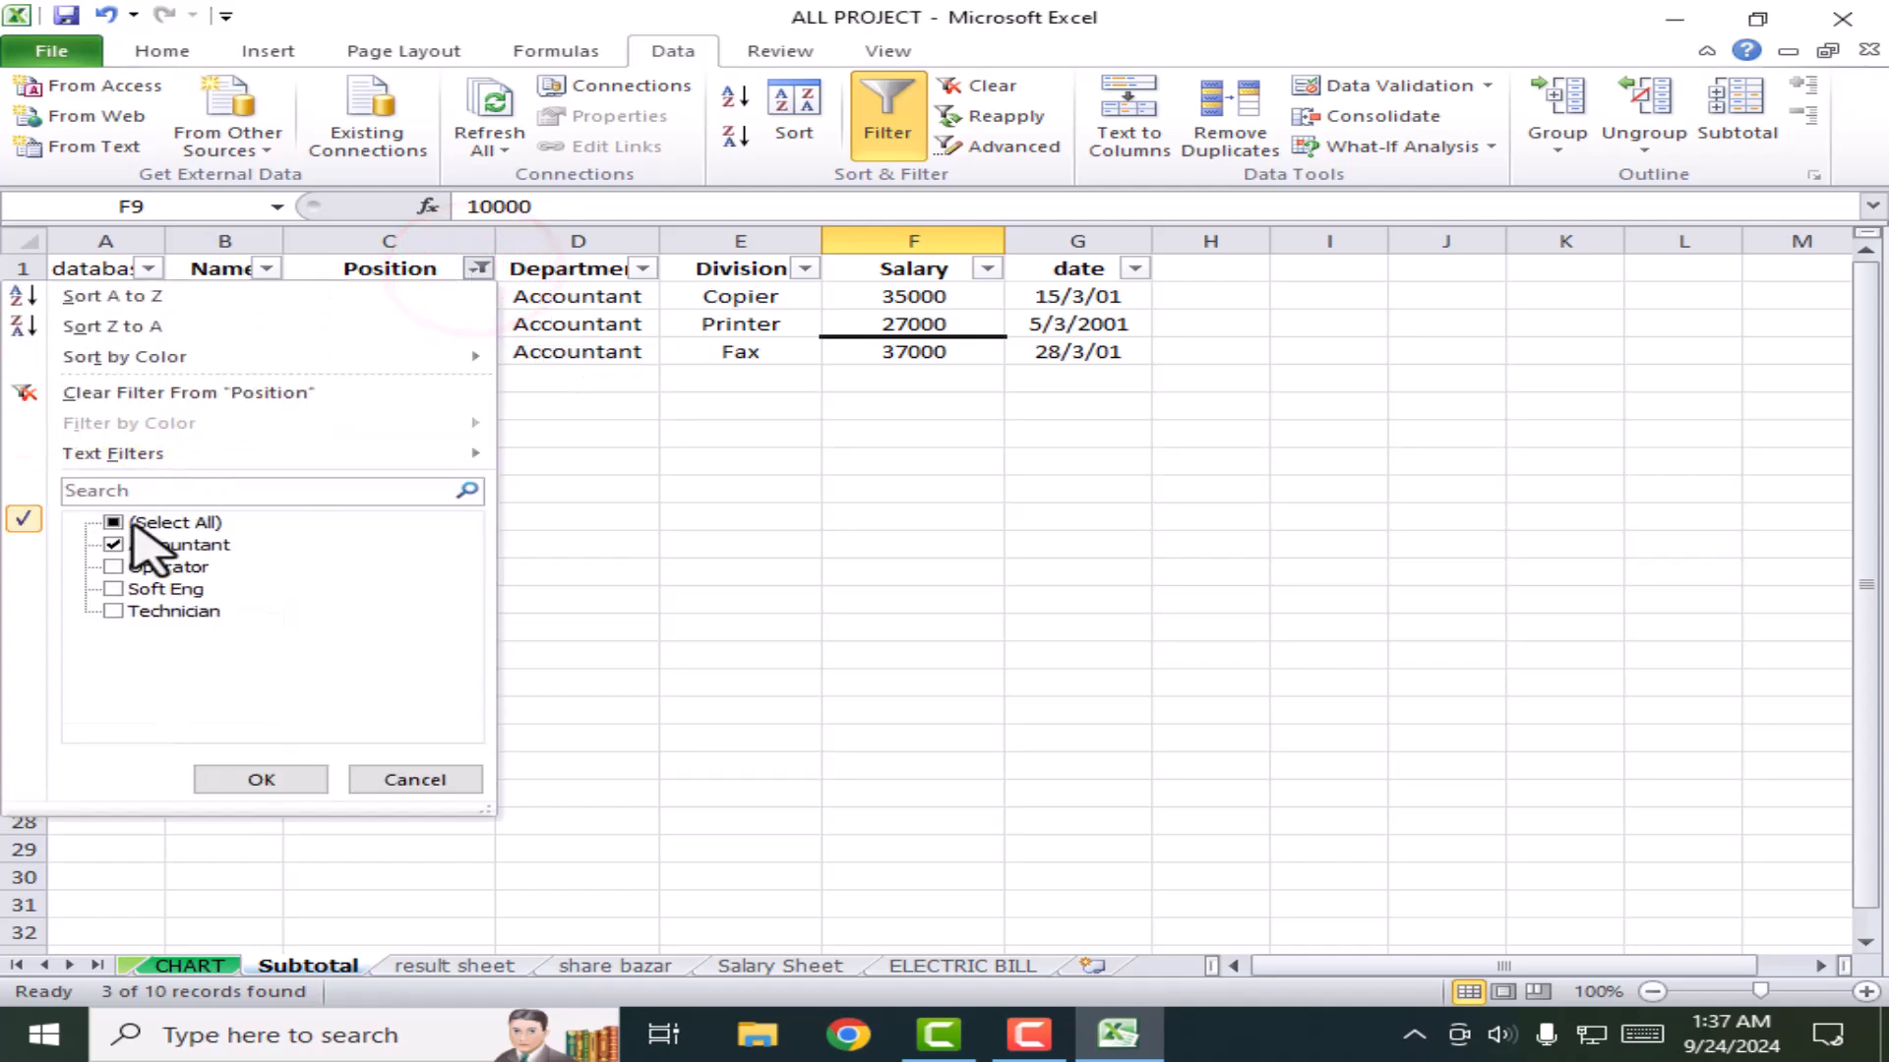
pyautogui.click(133, 523)
pyautogui.click(257, 779)
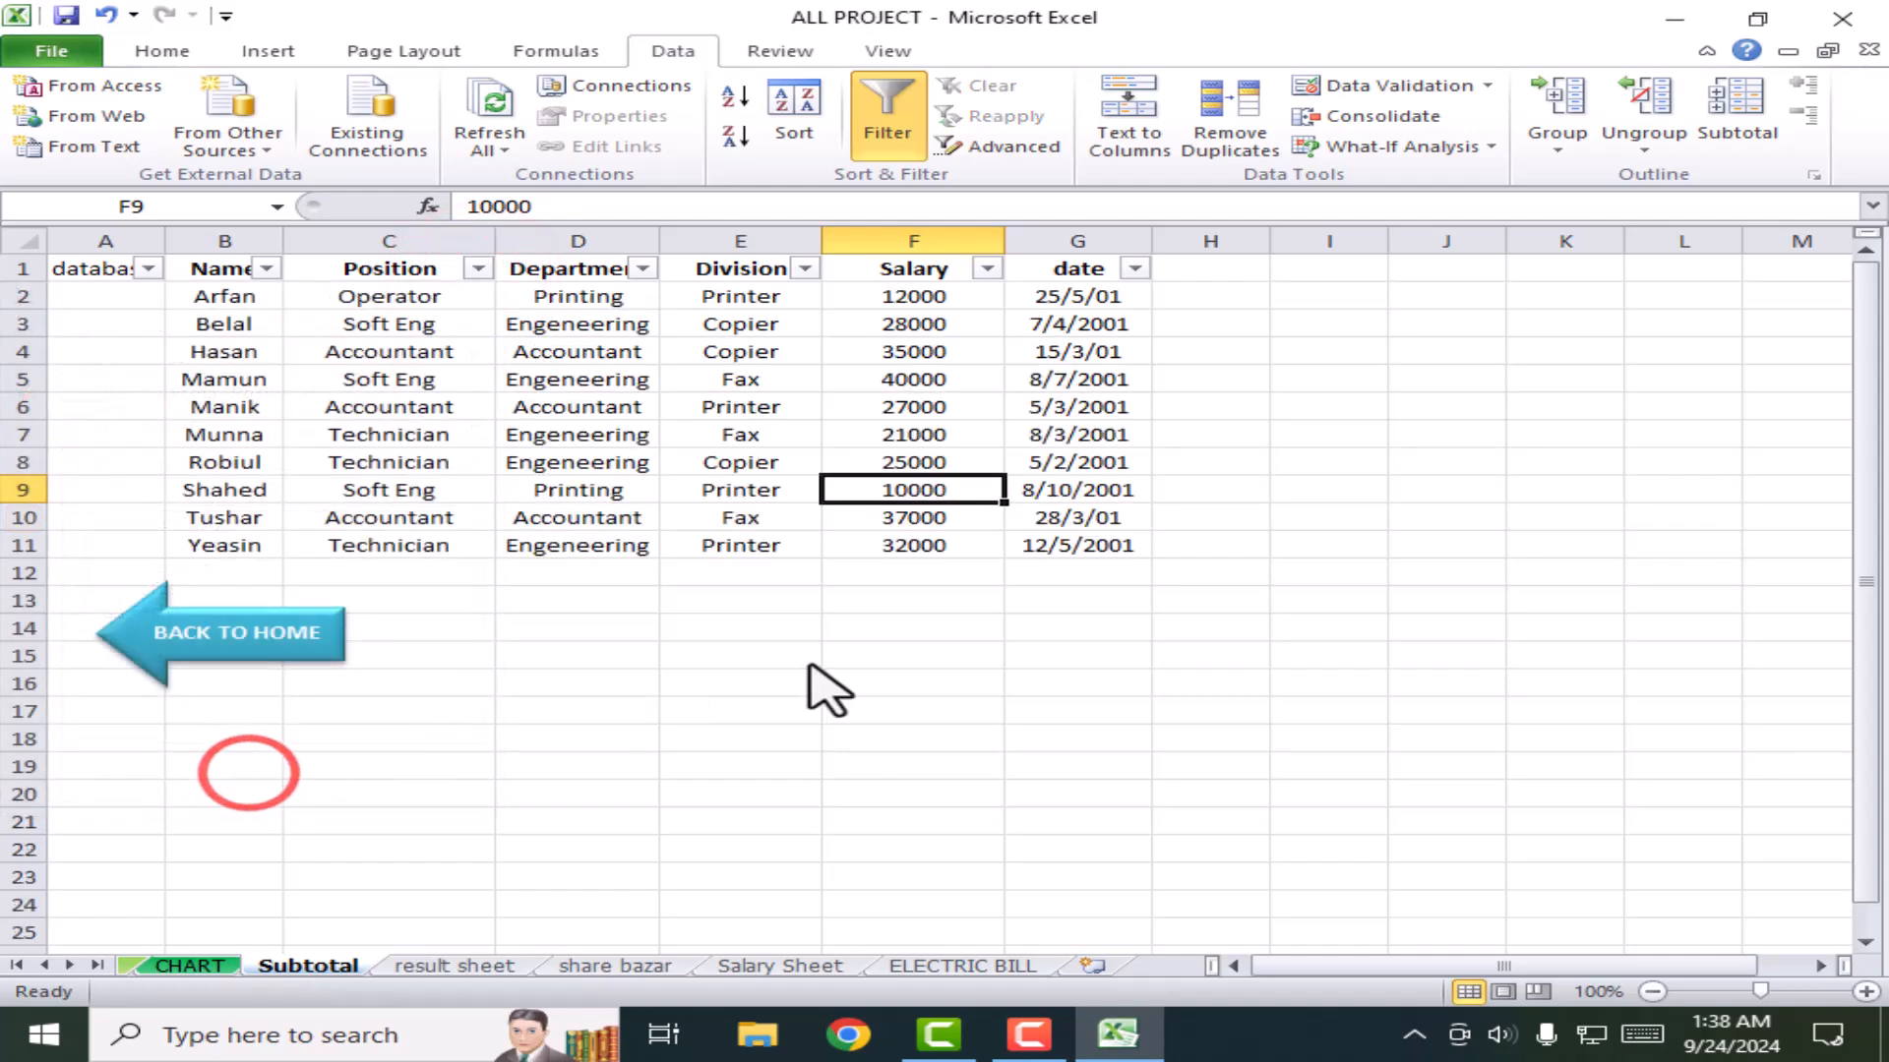
# Step: Filter names to Hasan and Mamun, then switch filtering off to show all ten rows
pyautogui.click(266, 268)
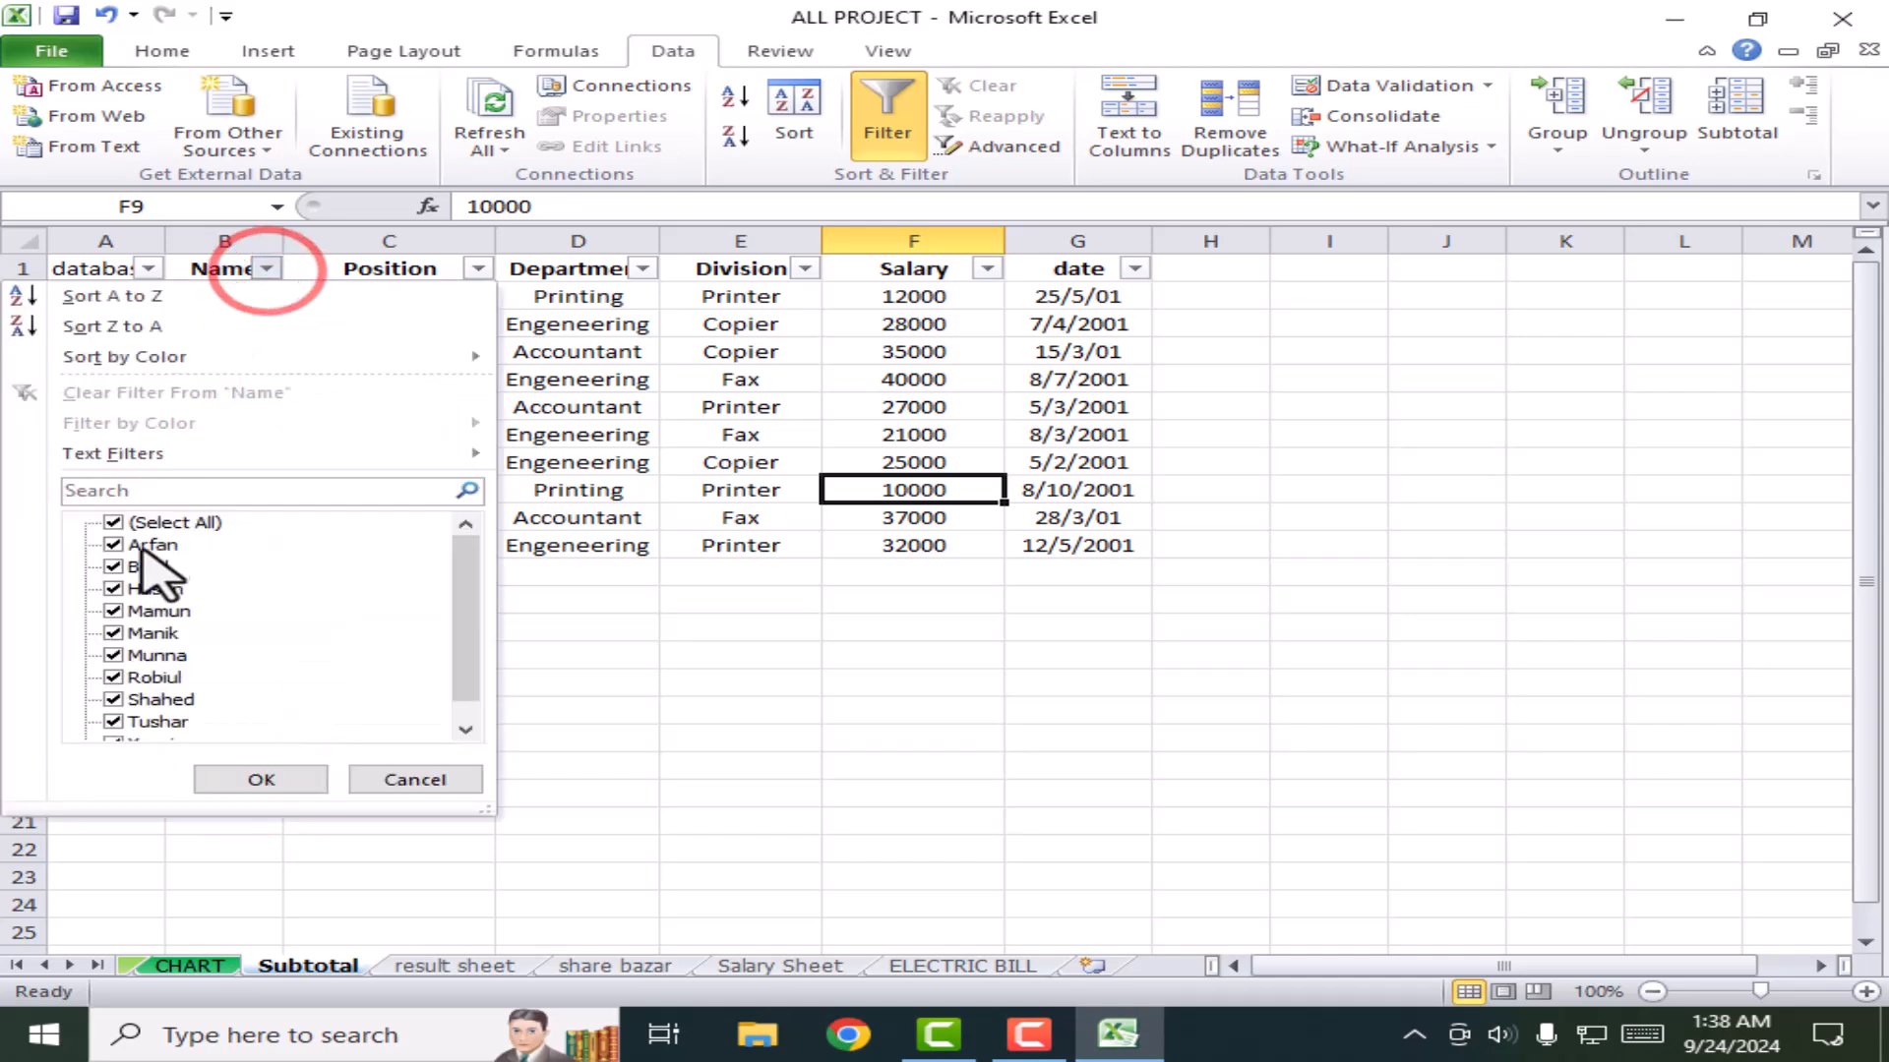
pyautogui.click(111, 523)
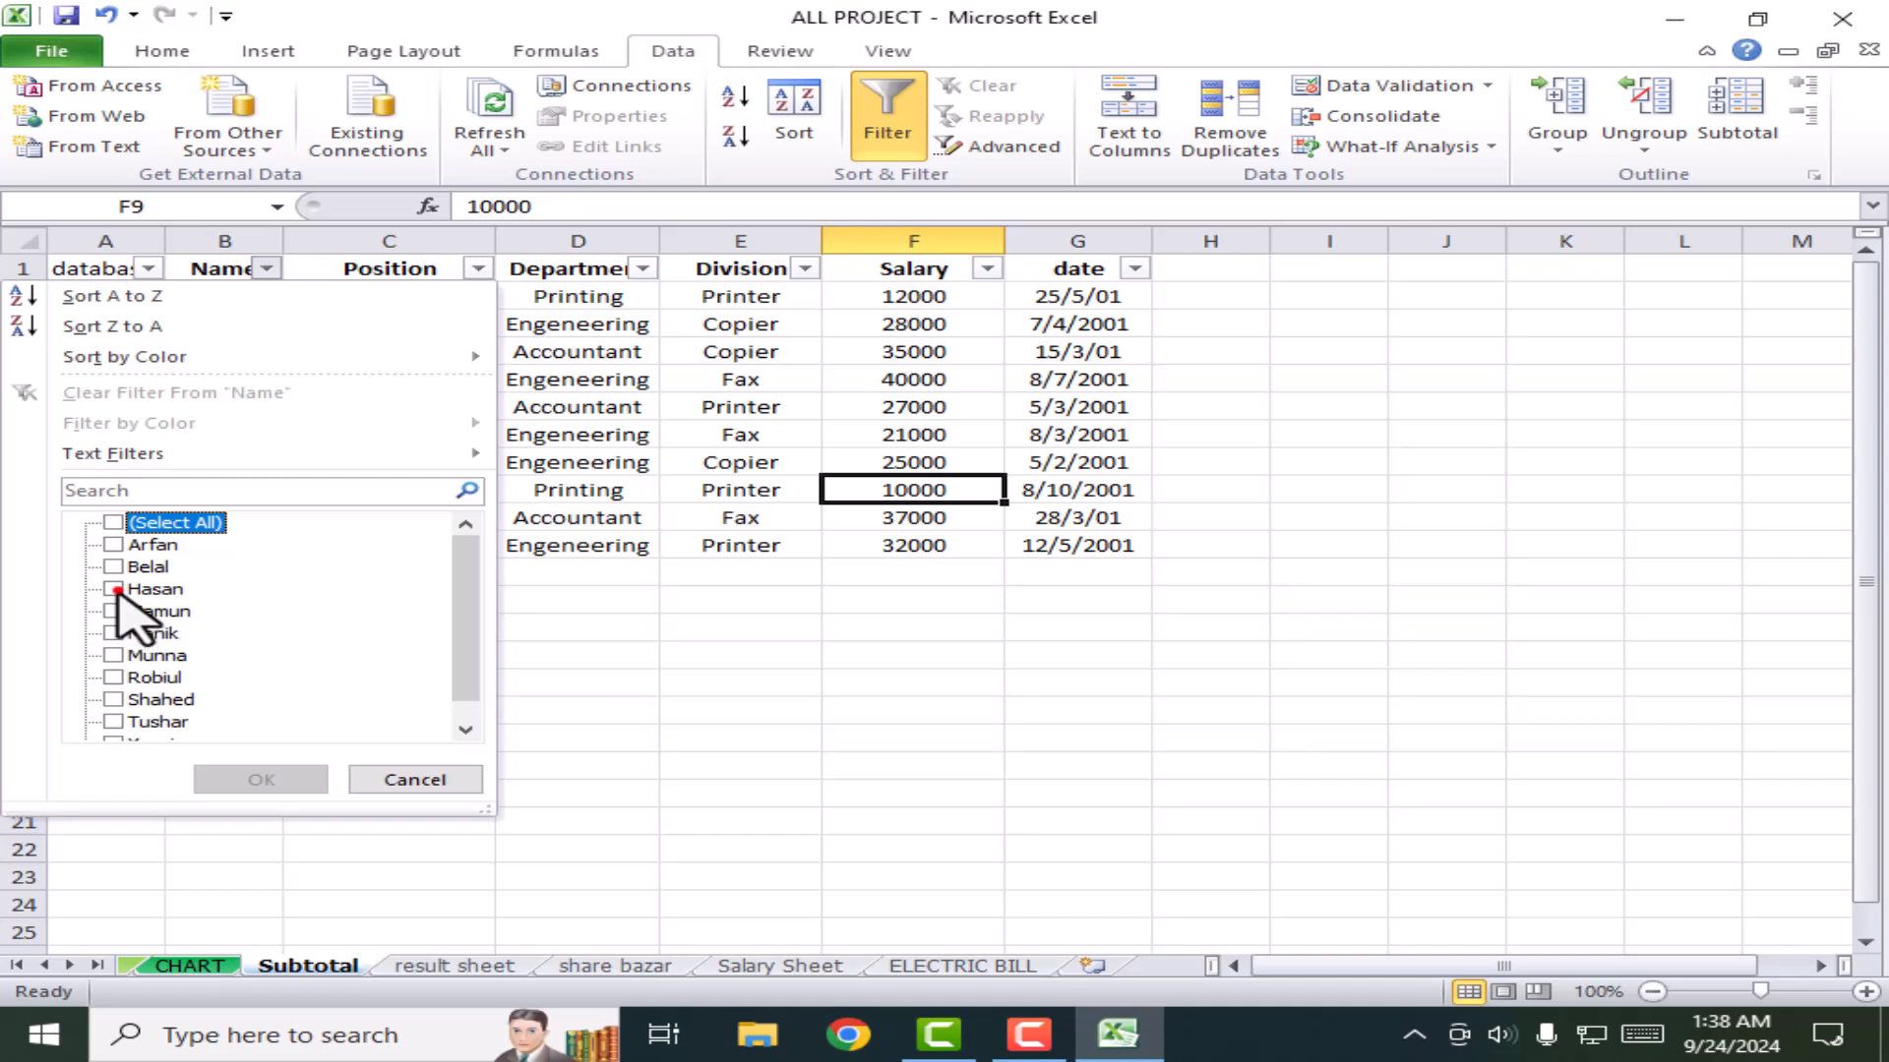
pyautogui.click(113, 588)
pyautogui.click(117, 611)
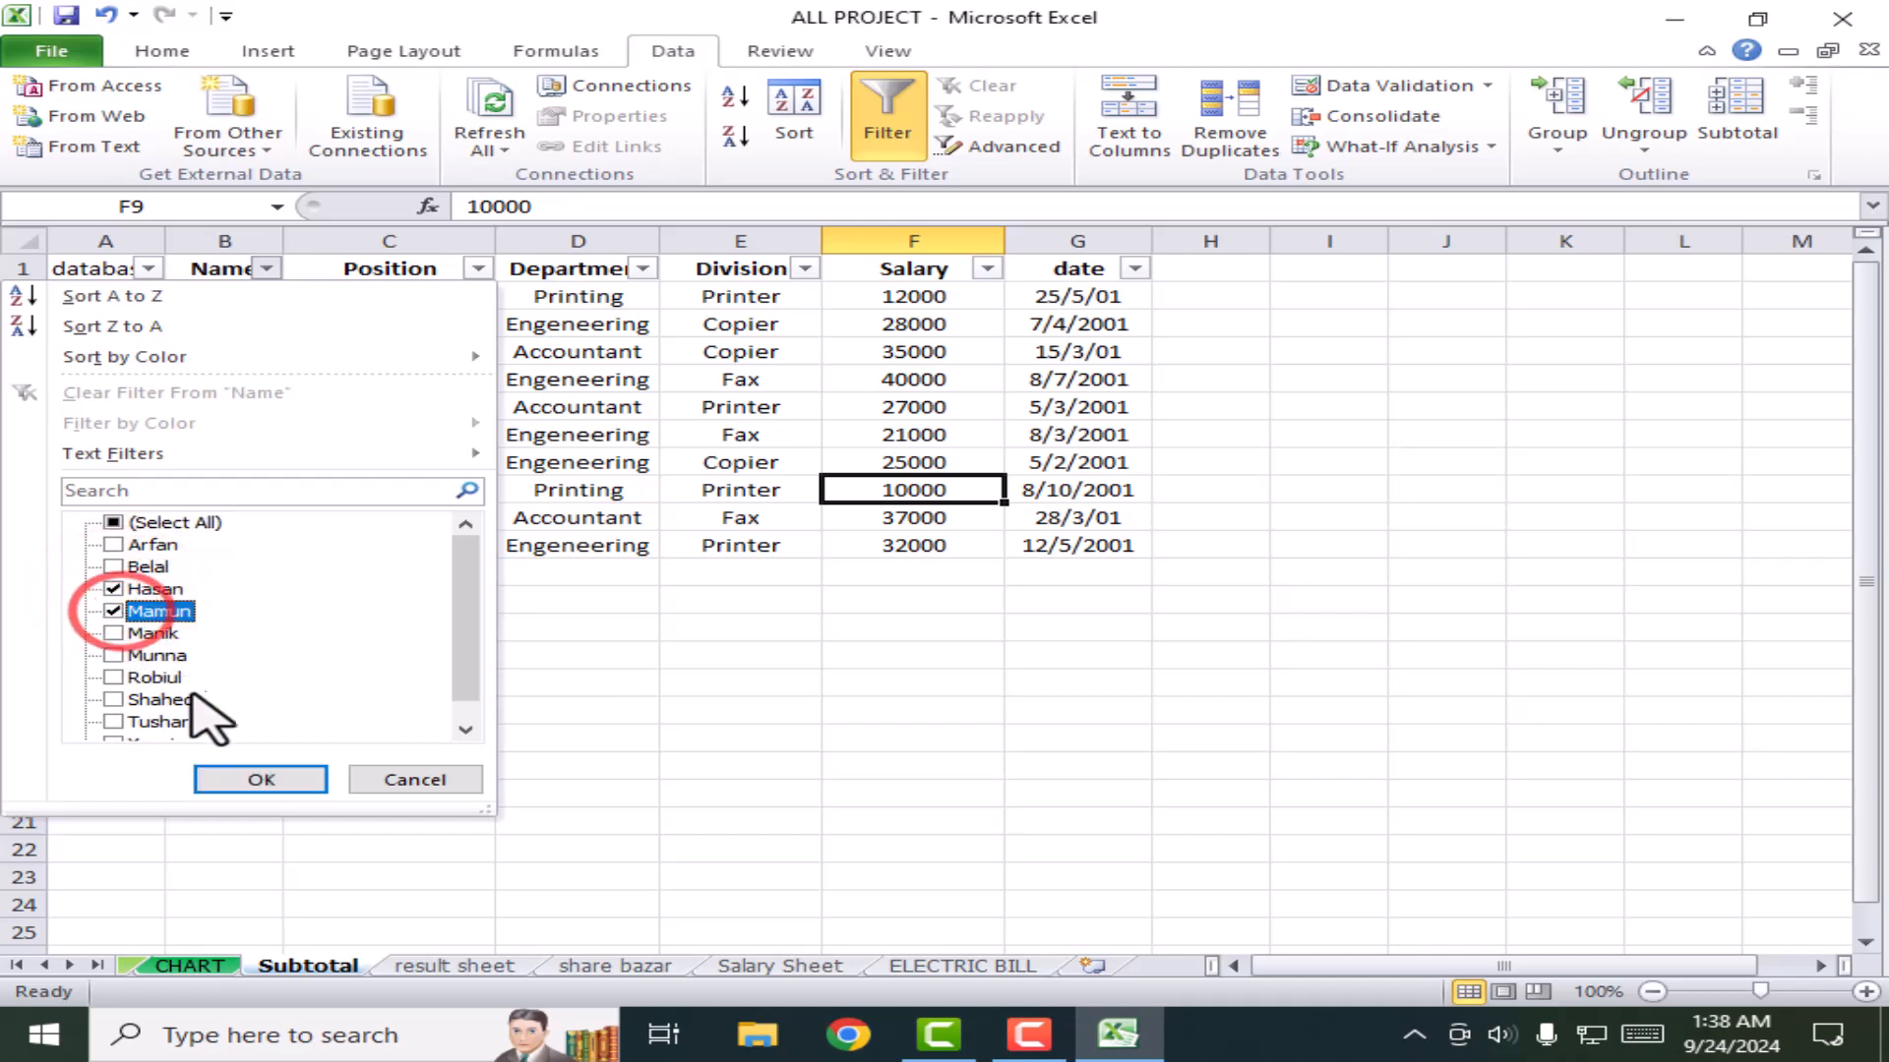
pyautogui.click(261, 780)
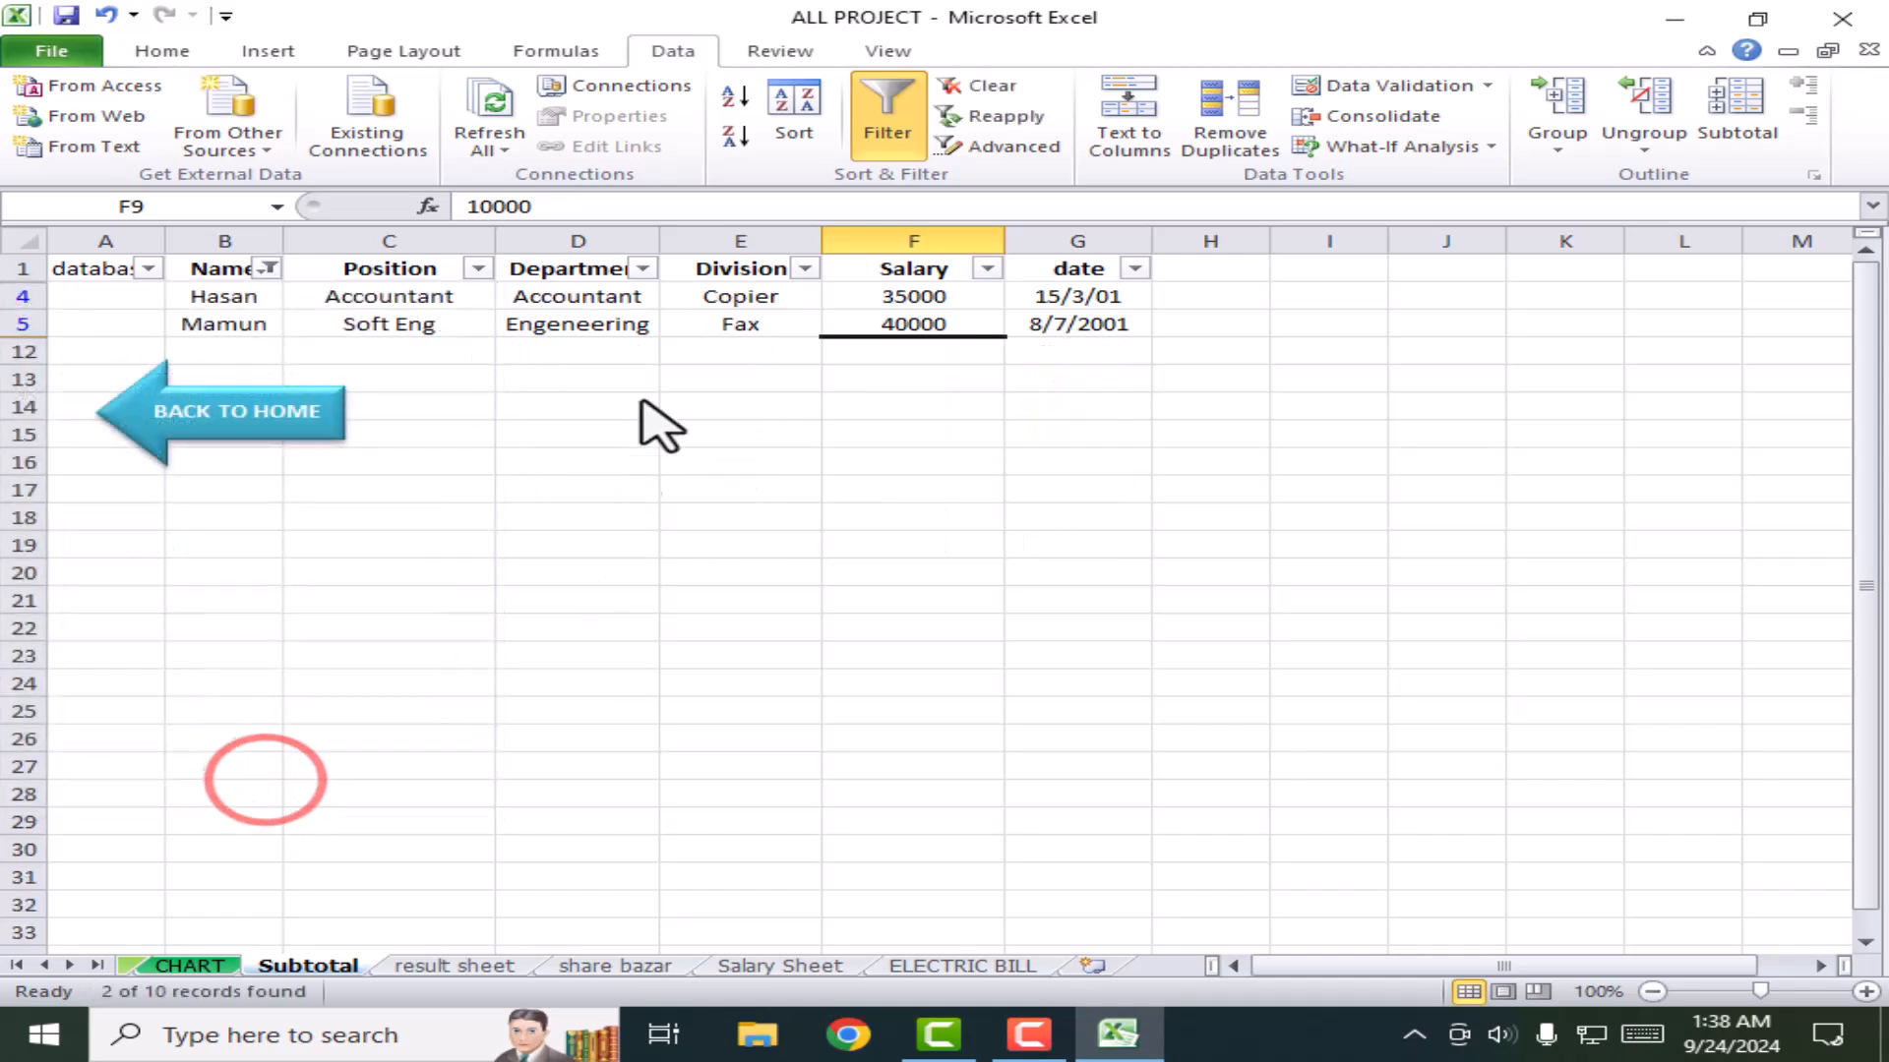
pyautogui.click(996, 489)
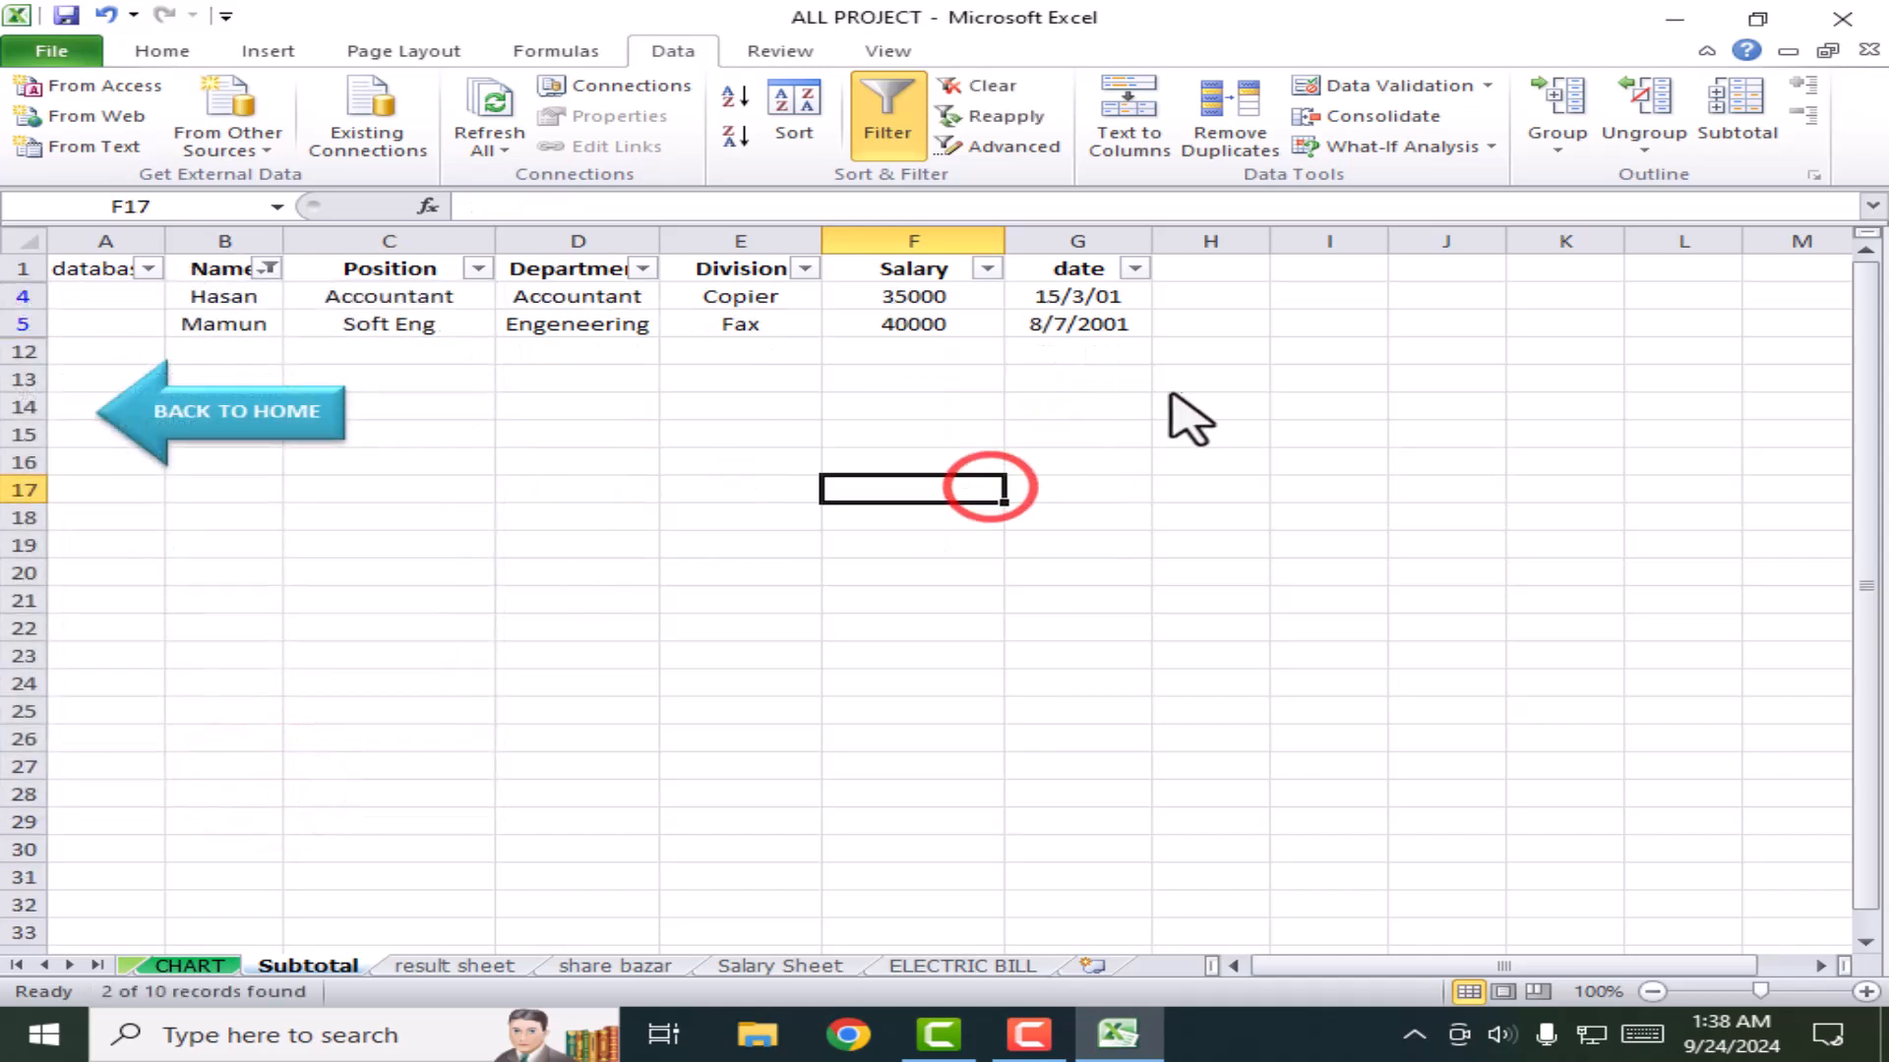
pyautogui.click(890, 123)
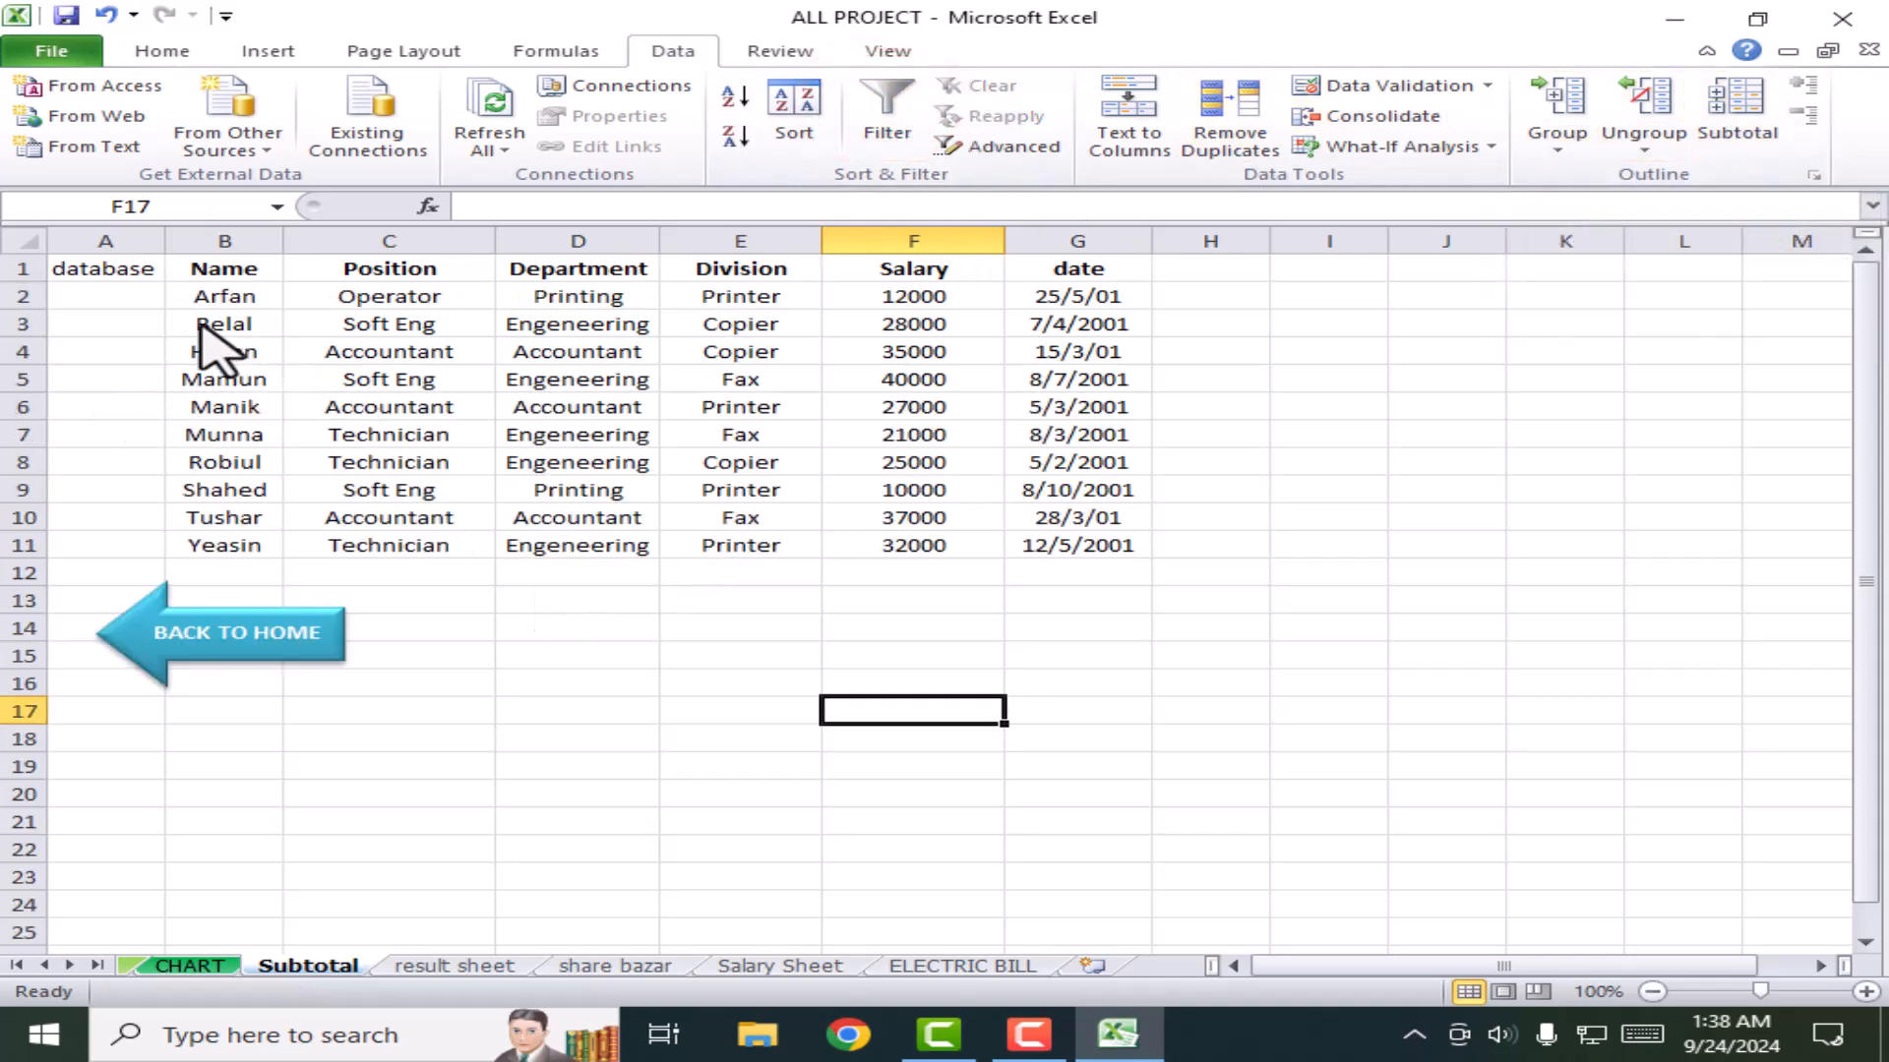
# Step: Select a few Department and Position cells, then bring up the Review ribbon's protection commands
pyautogui.click(618, 410)
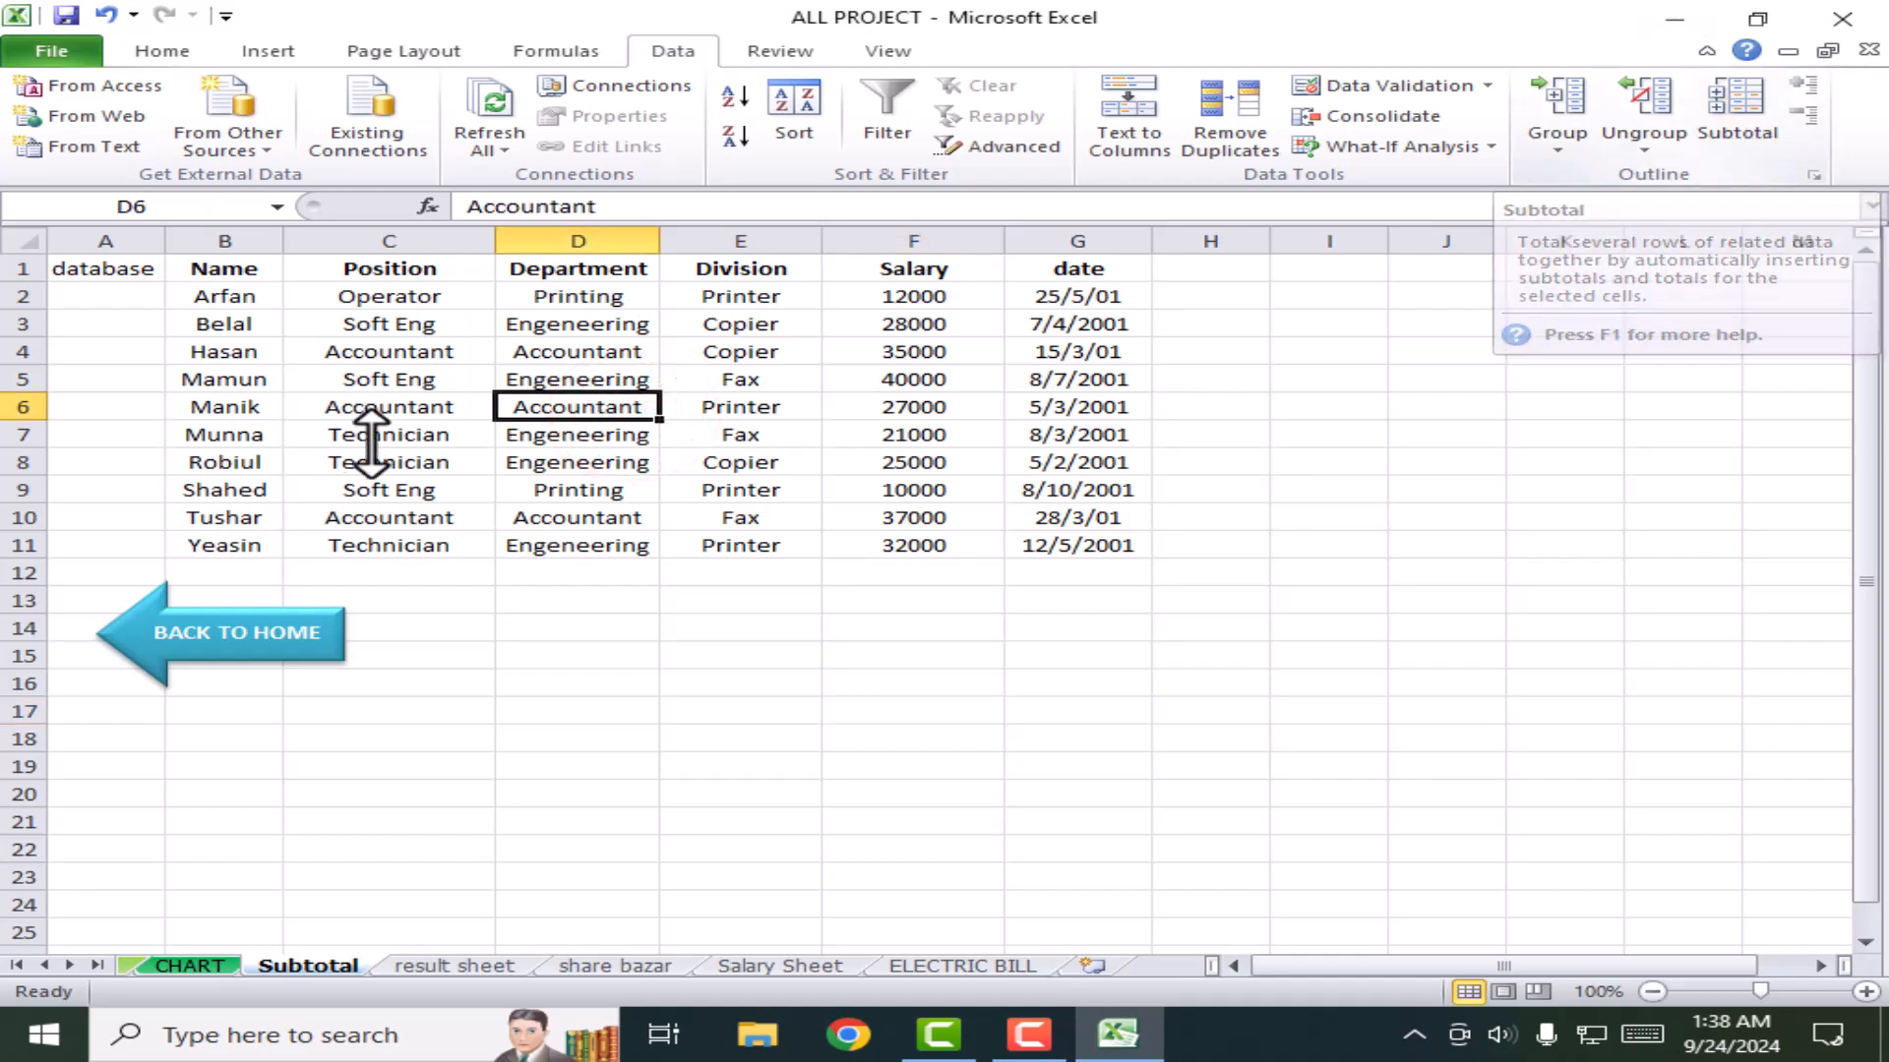
pyautogui.click(359, 352)
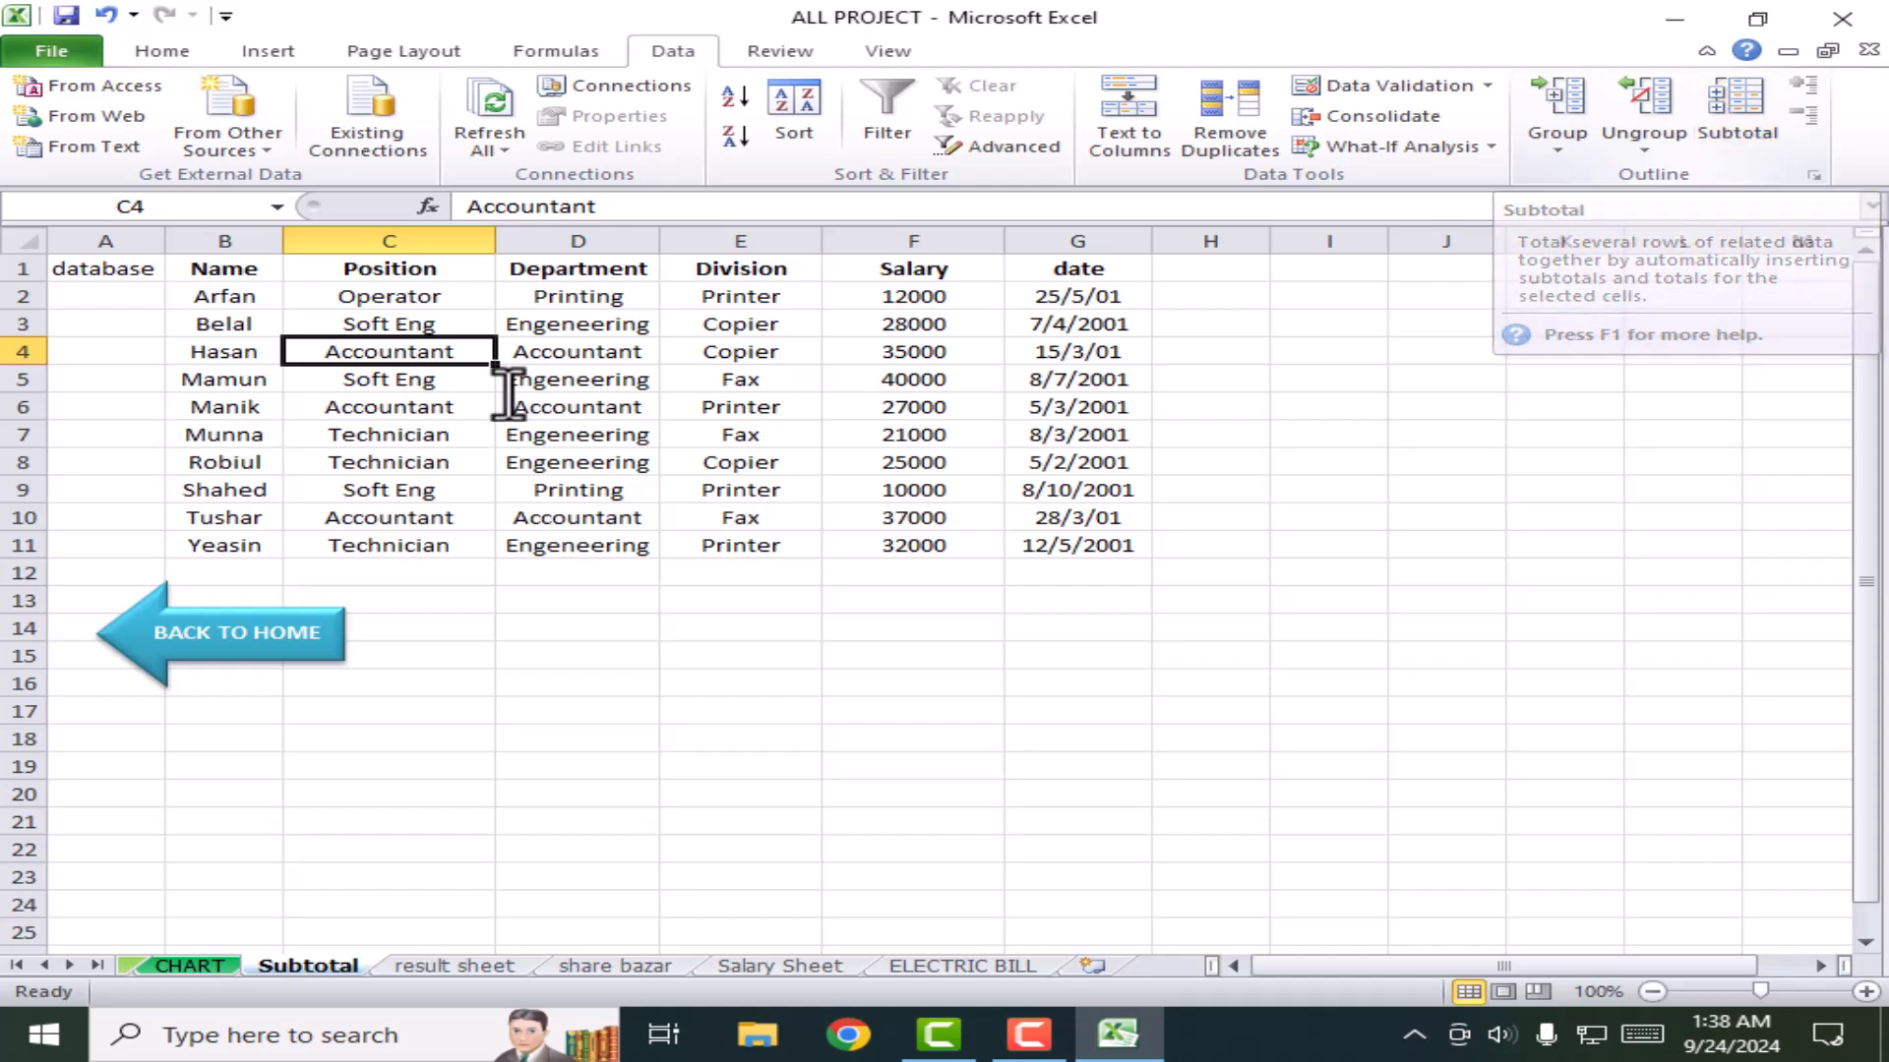
pyautogui.click(608, 463)
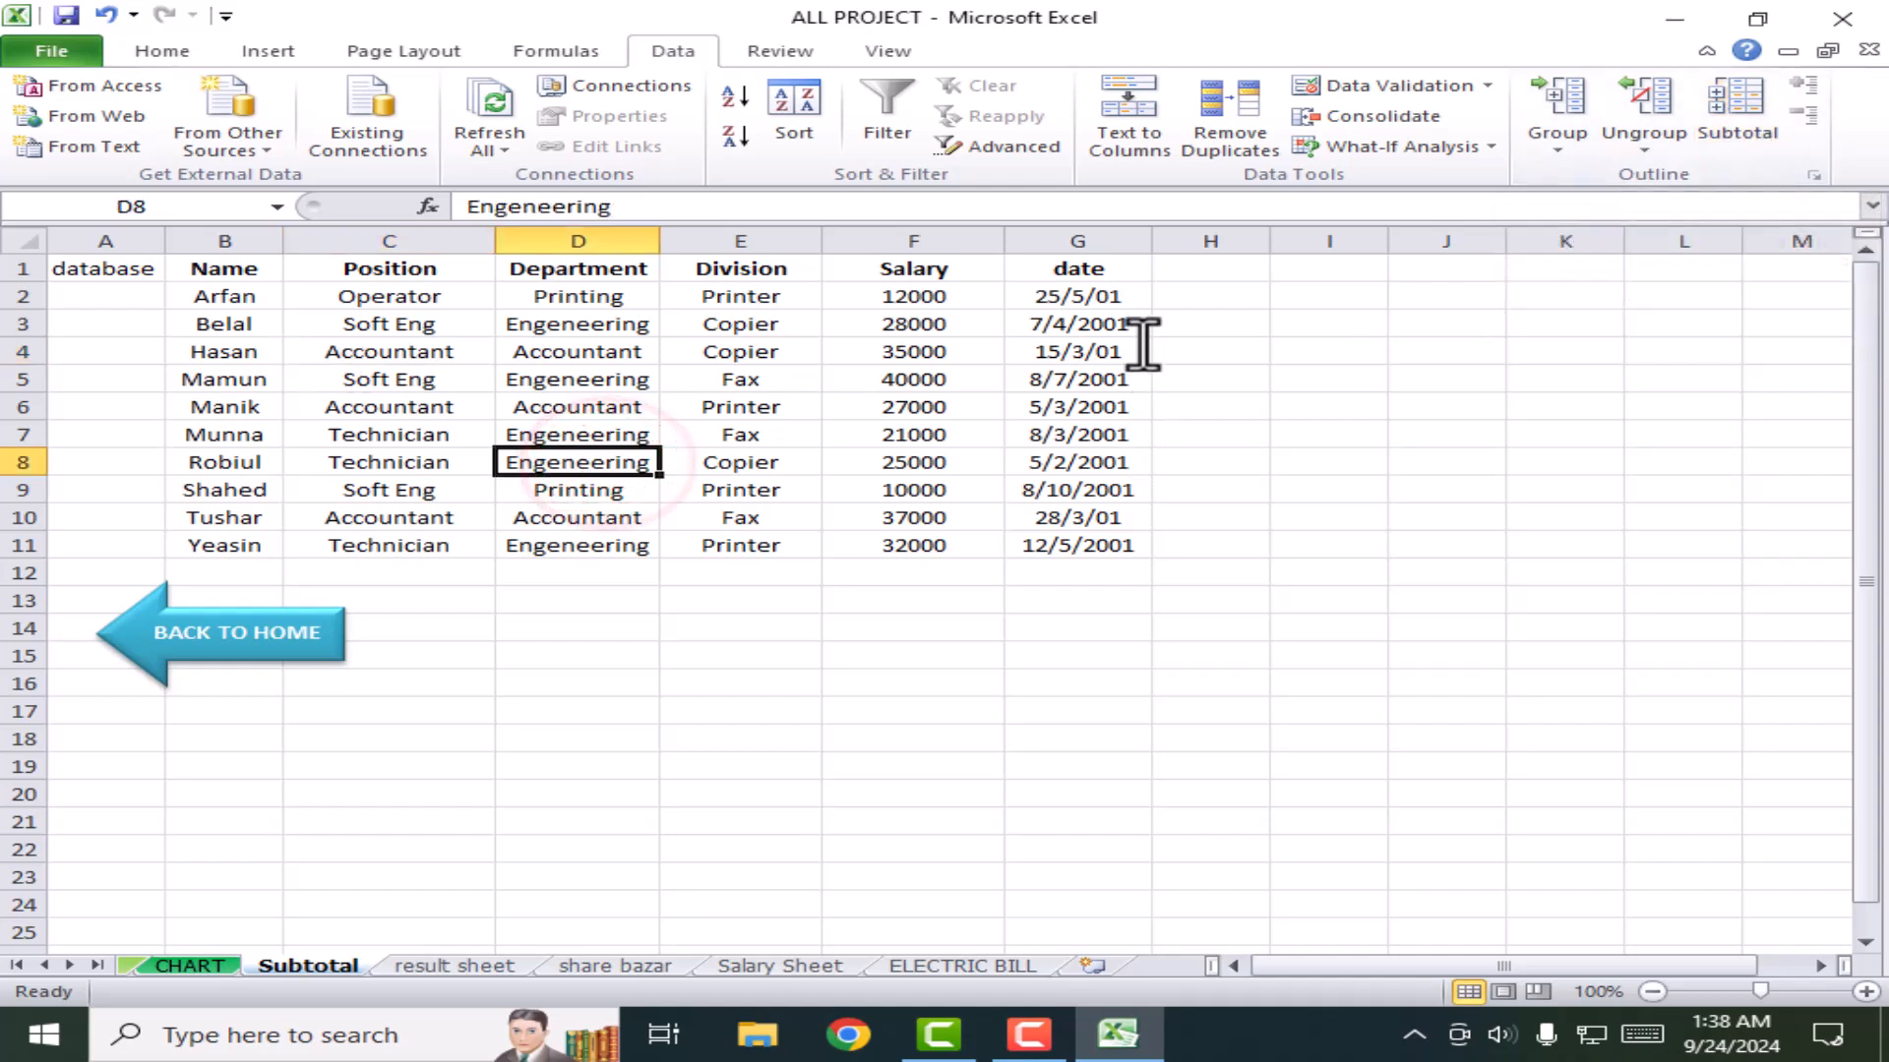
pyautogui.click(768, 47)
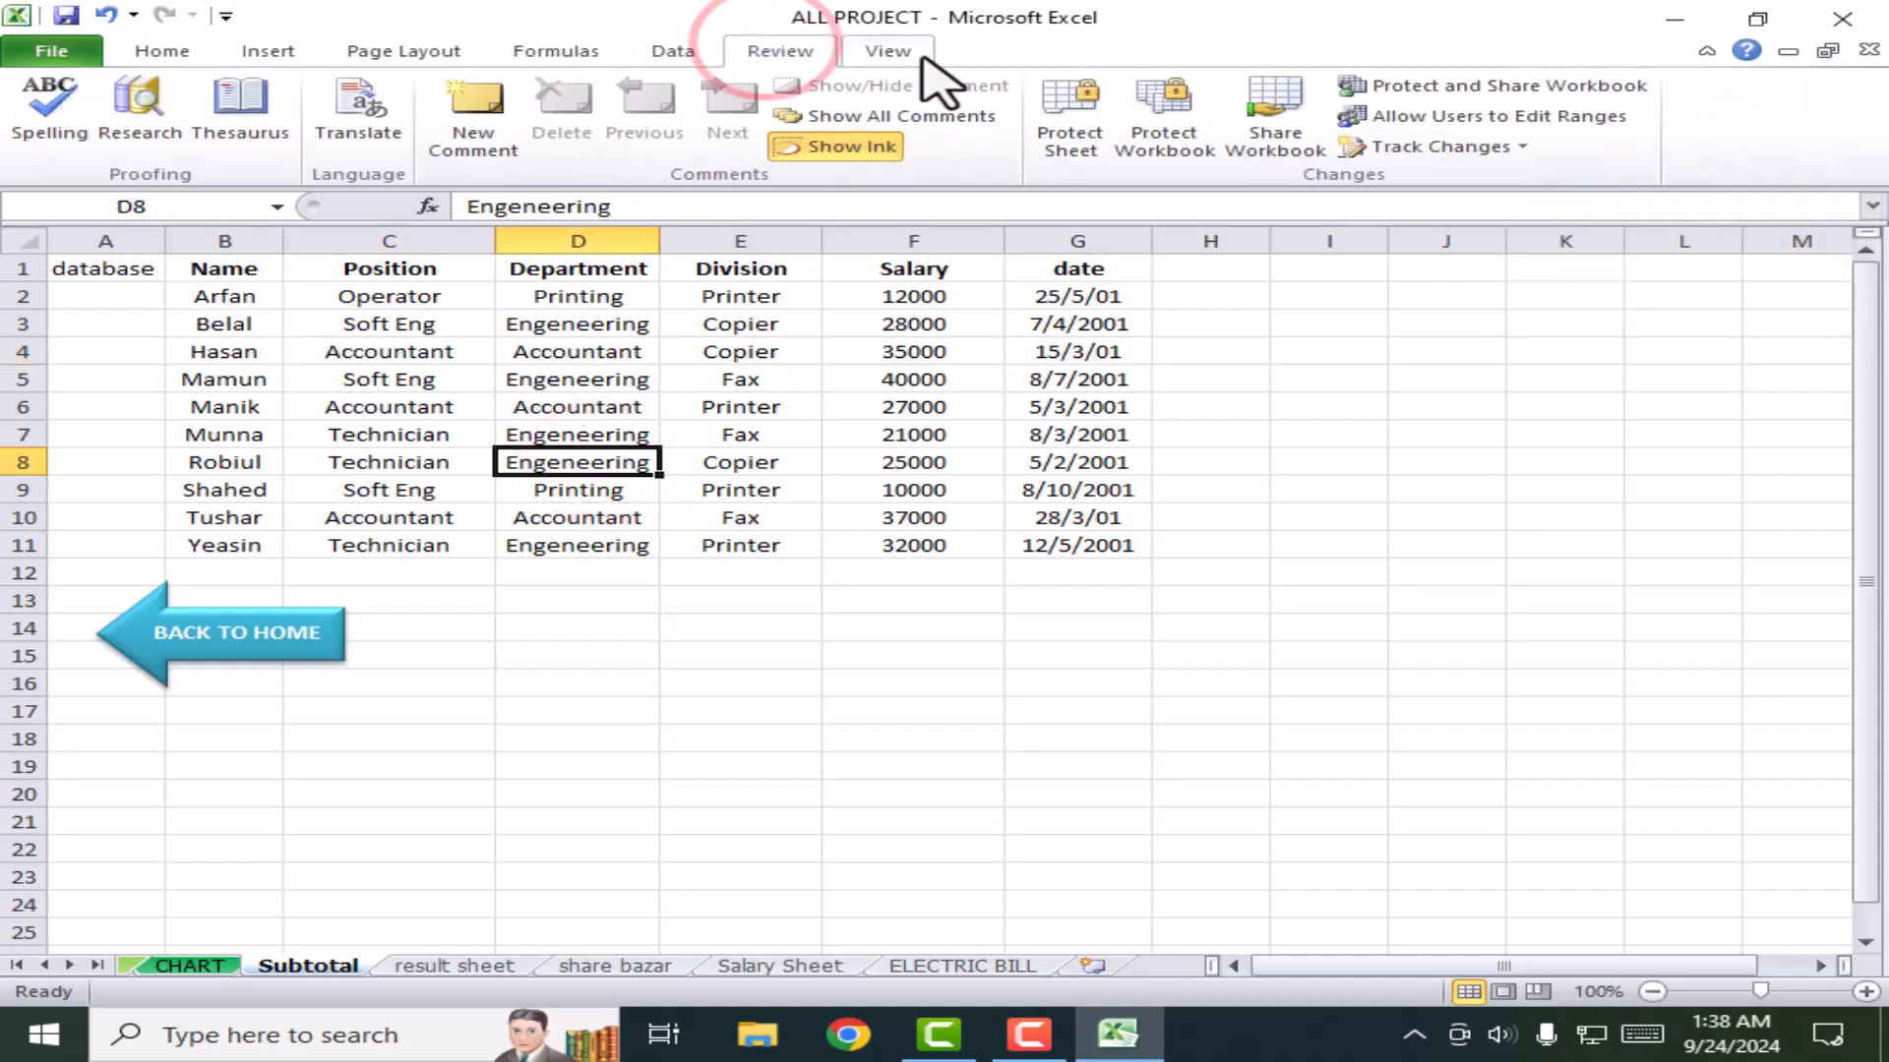
pyautogui.click(889, 51)
pyautogui.click(762, 50)
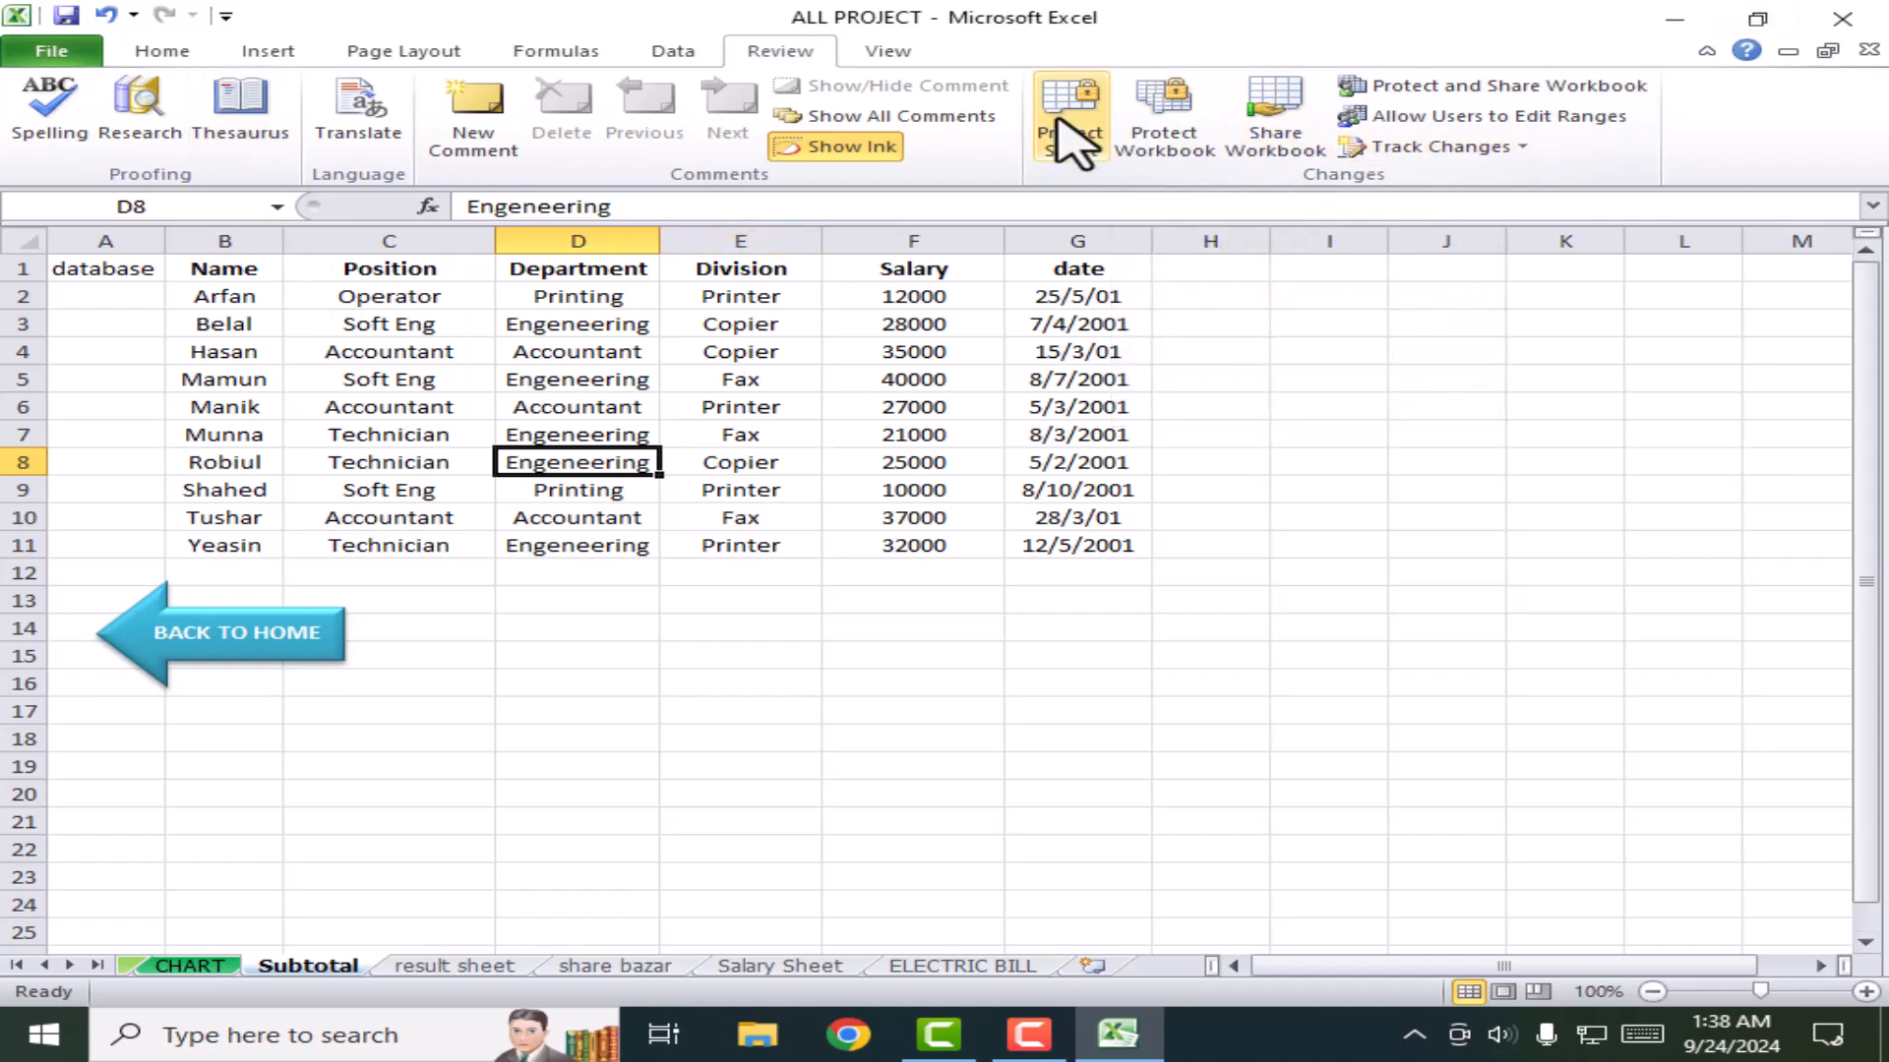
pyautogui.click(936, 519)
pyautogui.click(1072, 109)
pyautogui.click(1163, 419)
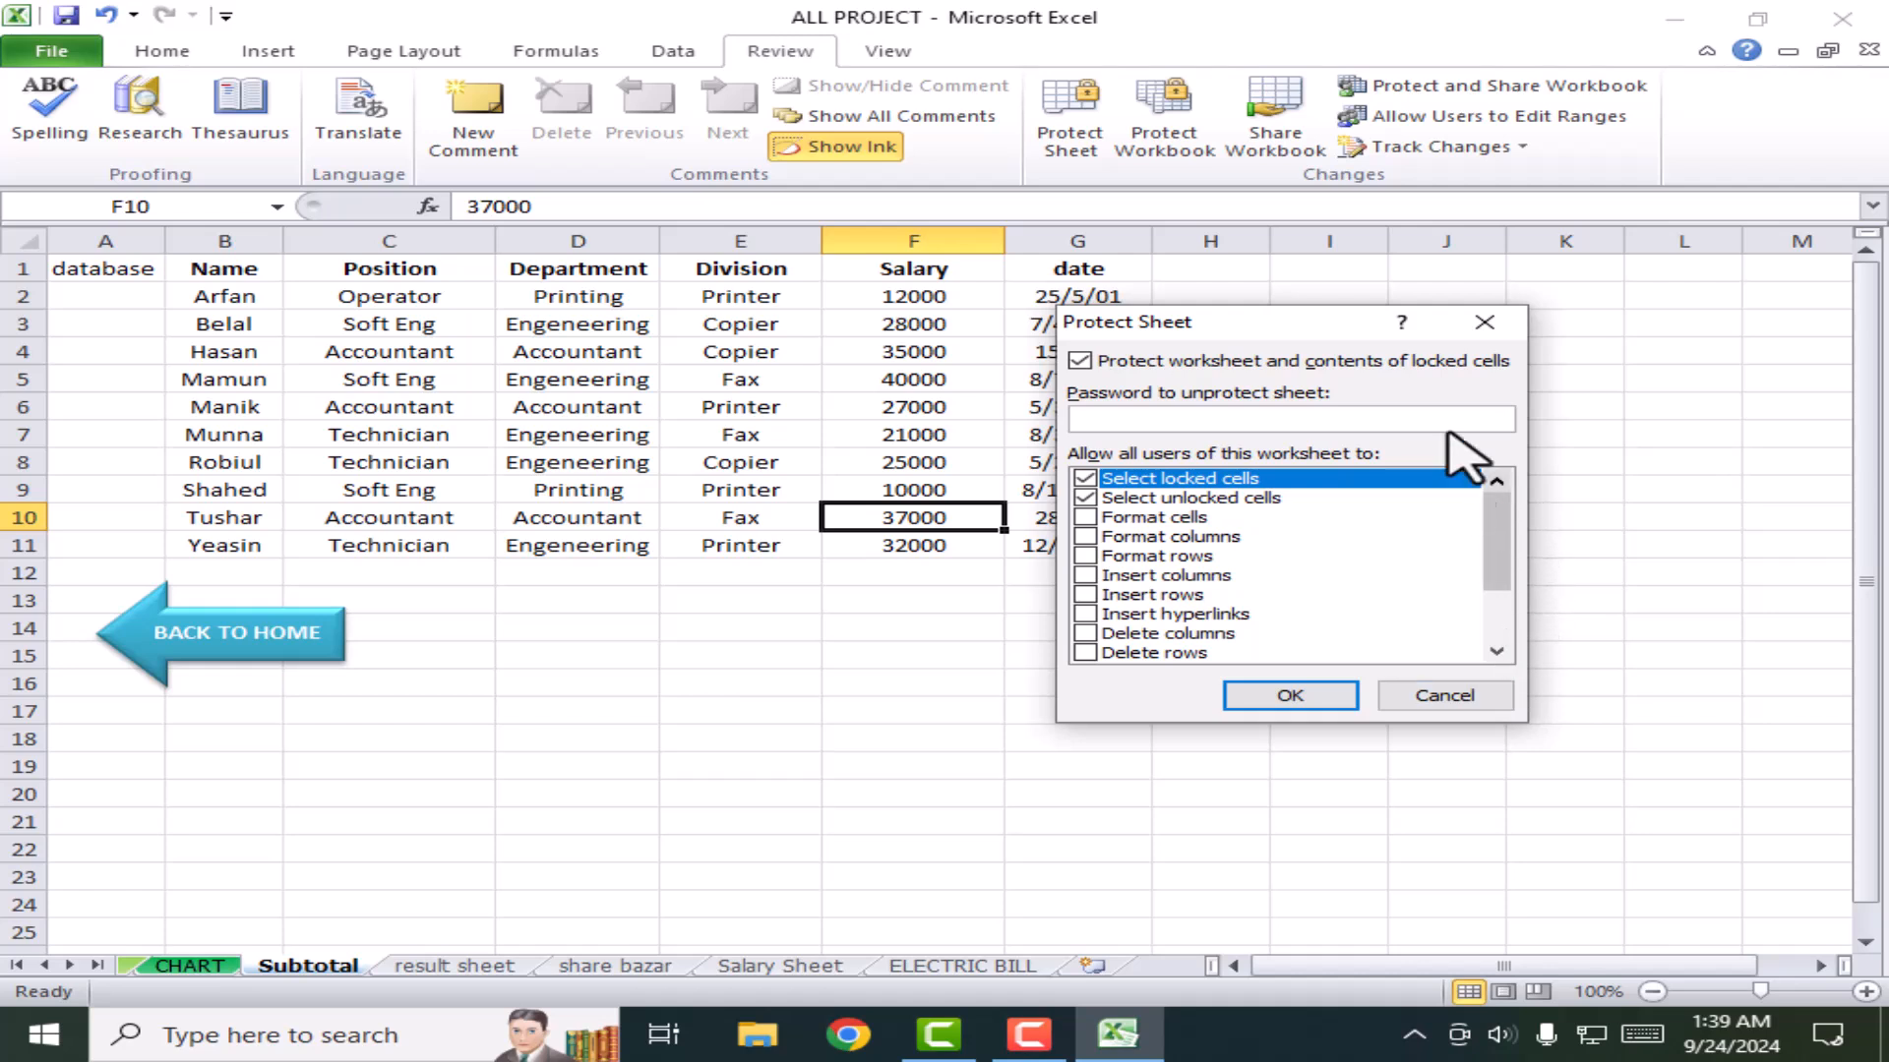
pyautogui.click(1485, 322)
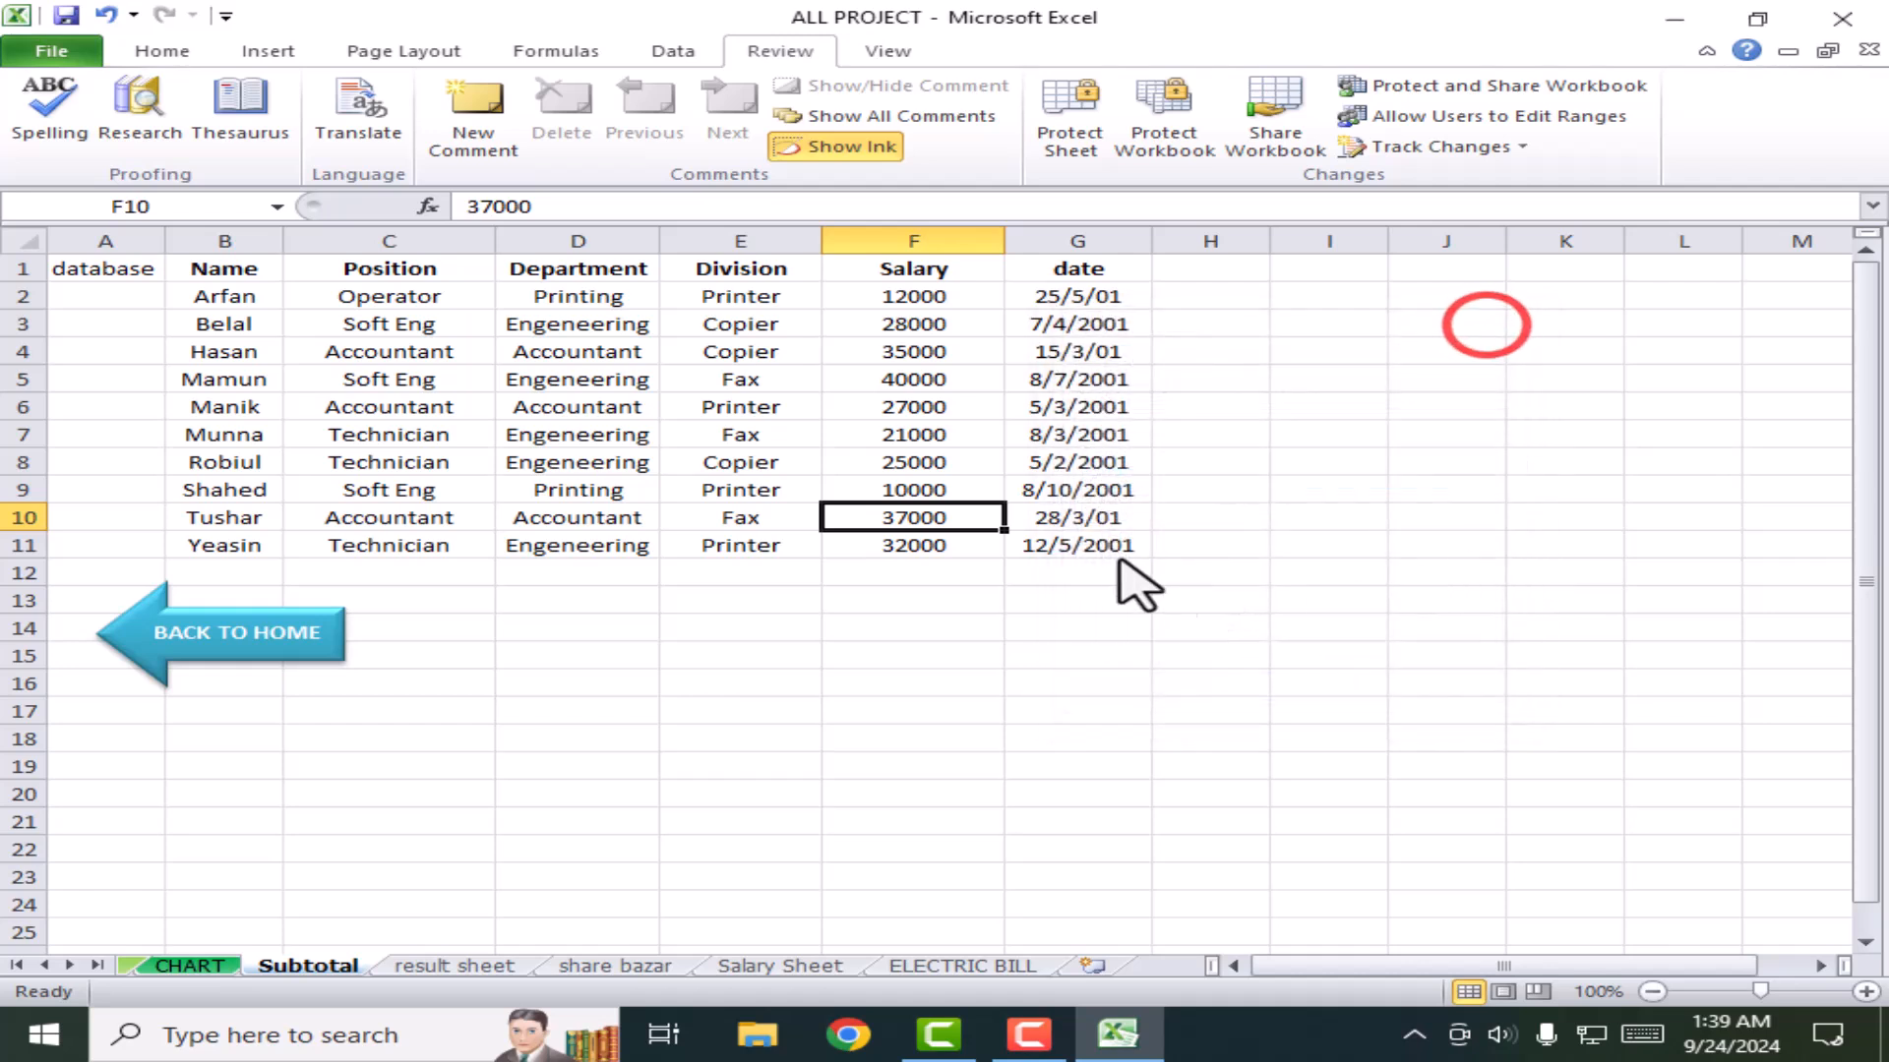
pyautogui.click(1115, 680)
pyautogui.click(1065, 113)
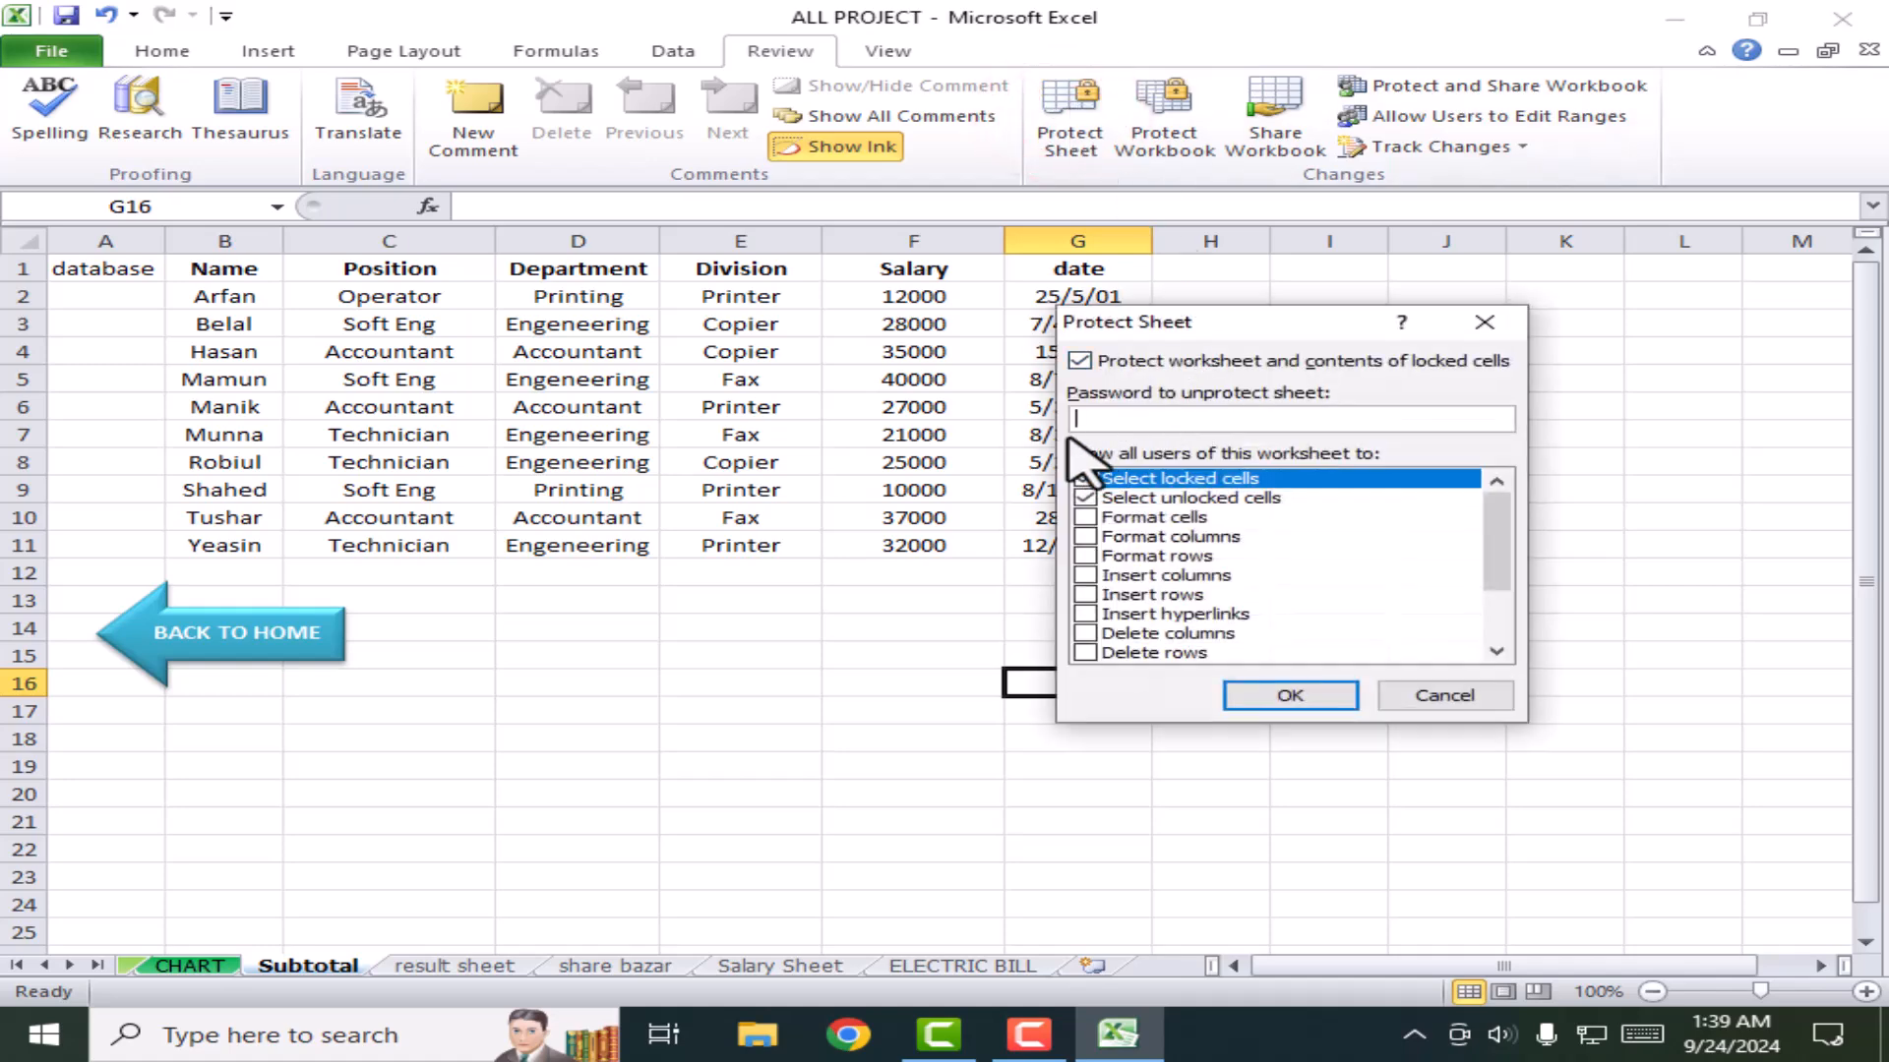
pyautogui.click(1099, 418)
pyautogui.click(1299, 694)
pyautogui.click(1410, 845)
pyautogui.doubleClick(836, 661)
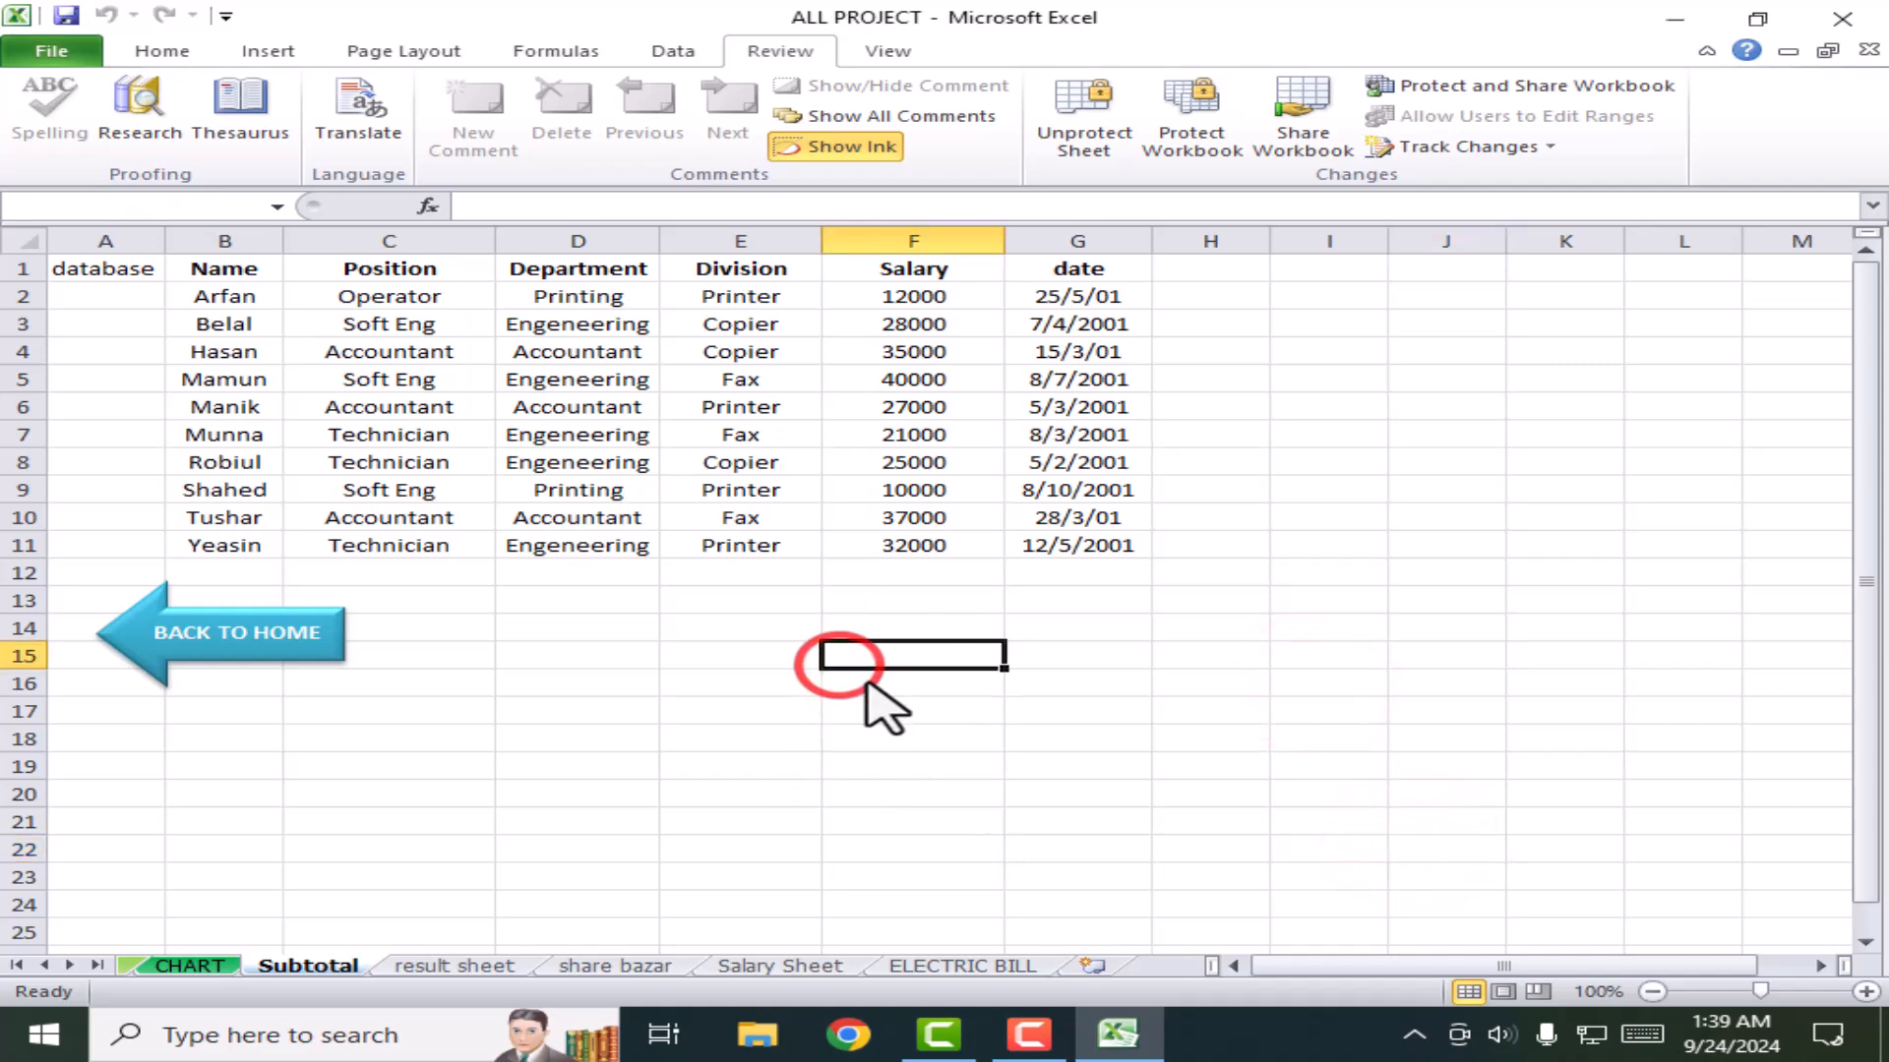
pyautogui.click(974, 600)
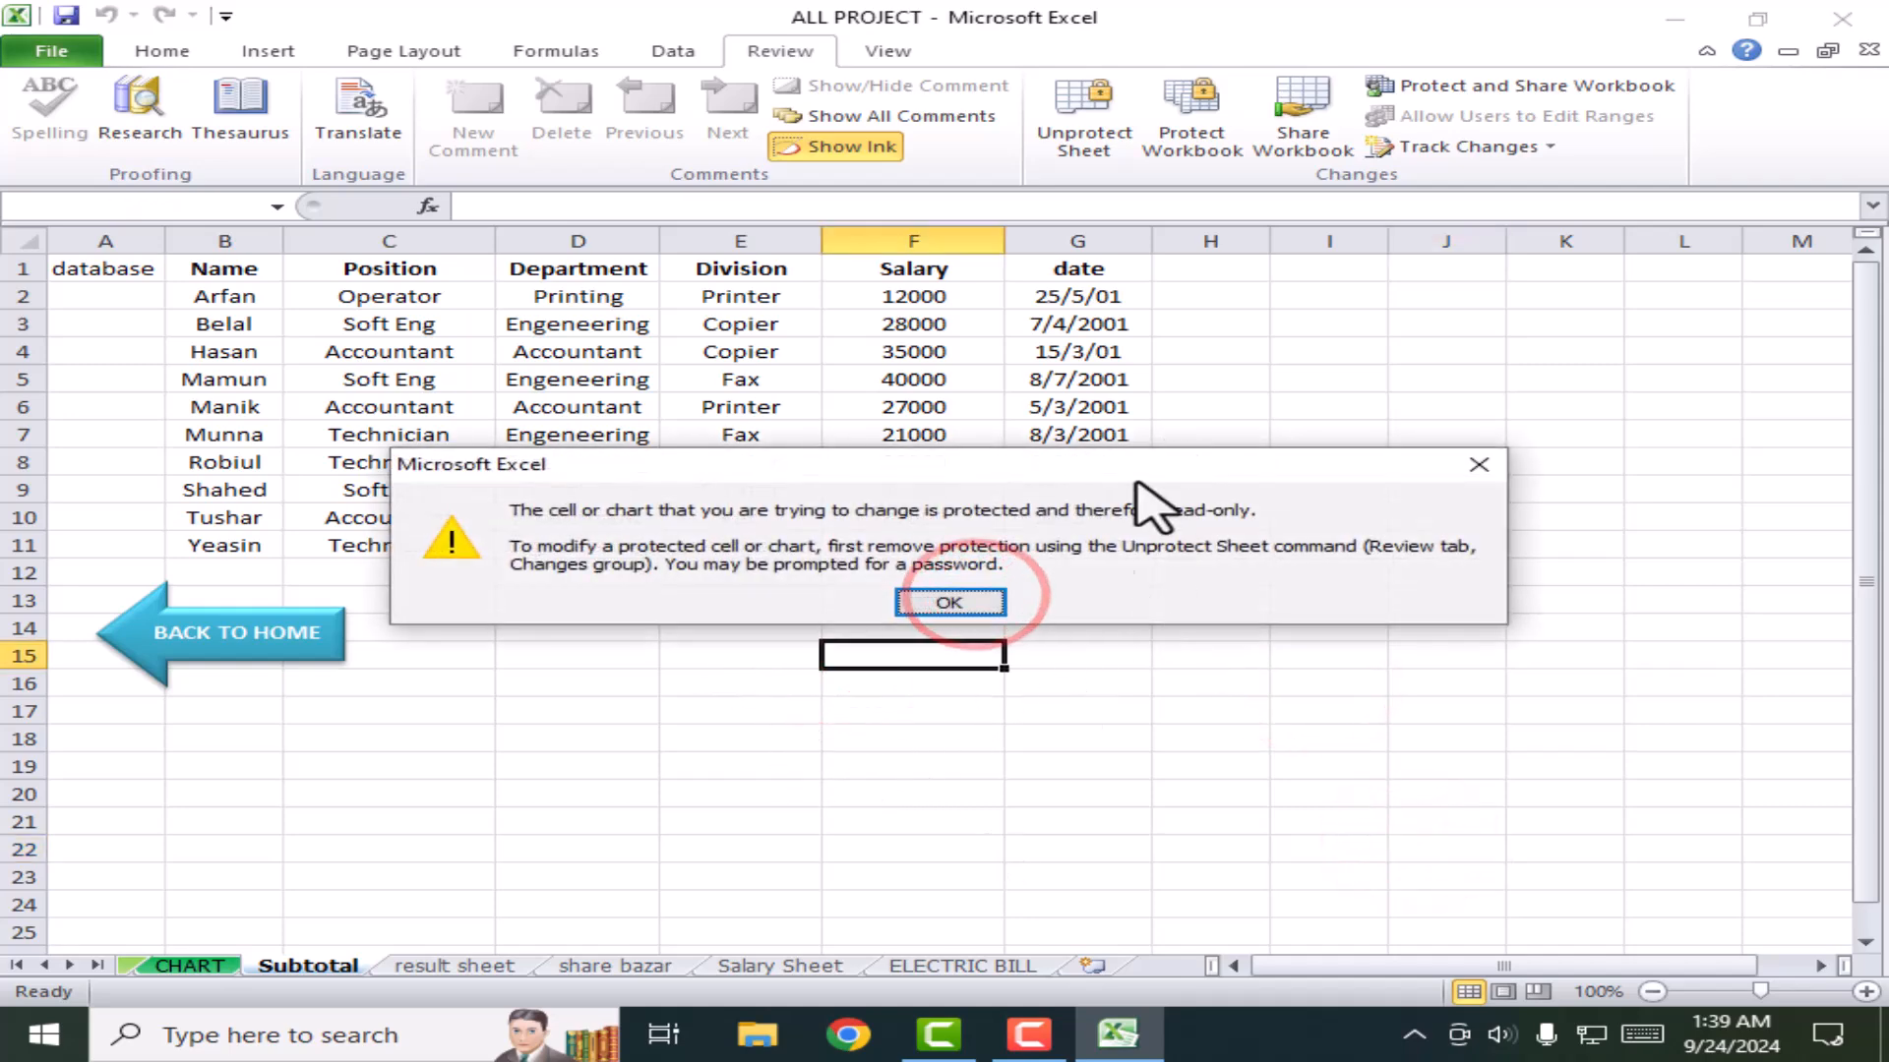
pyautogui.click(962, 604)
pyautogui.doubleClick(1220, 380)
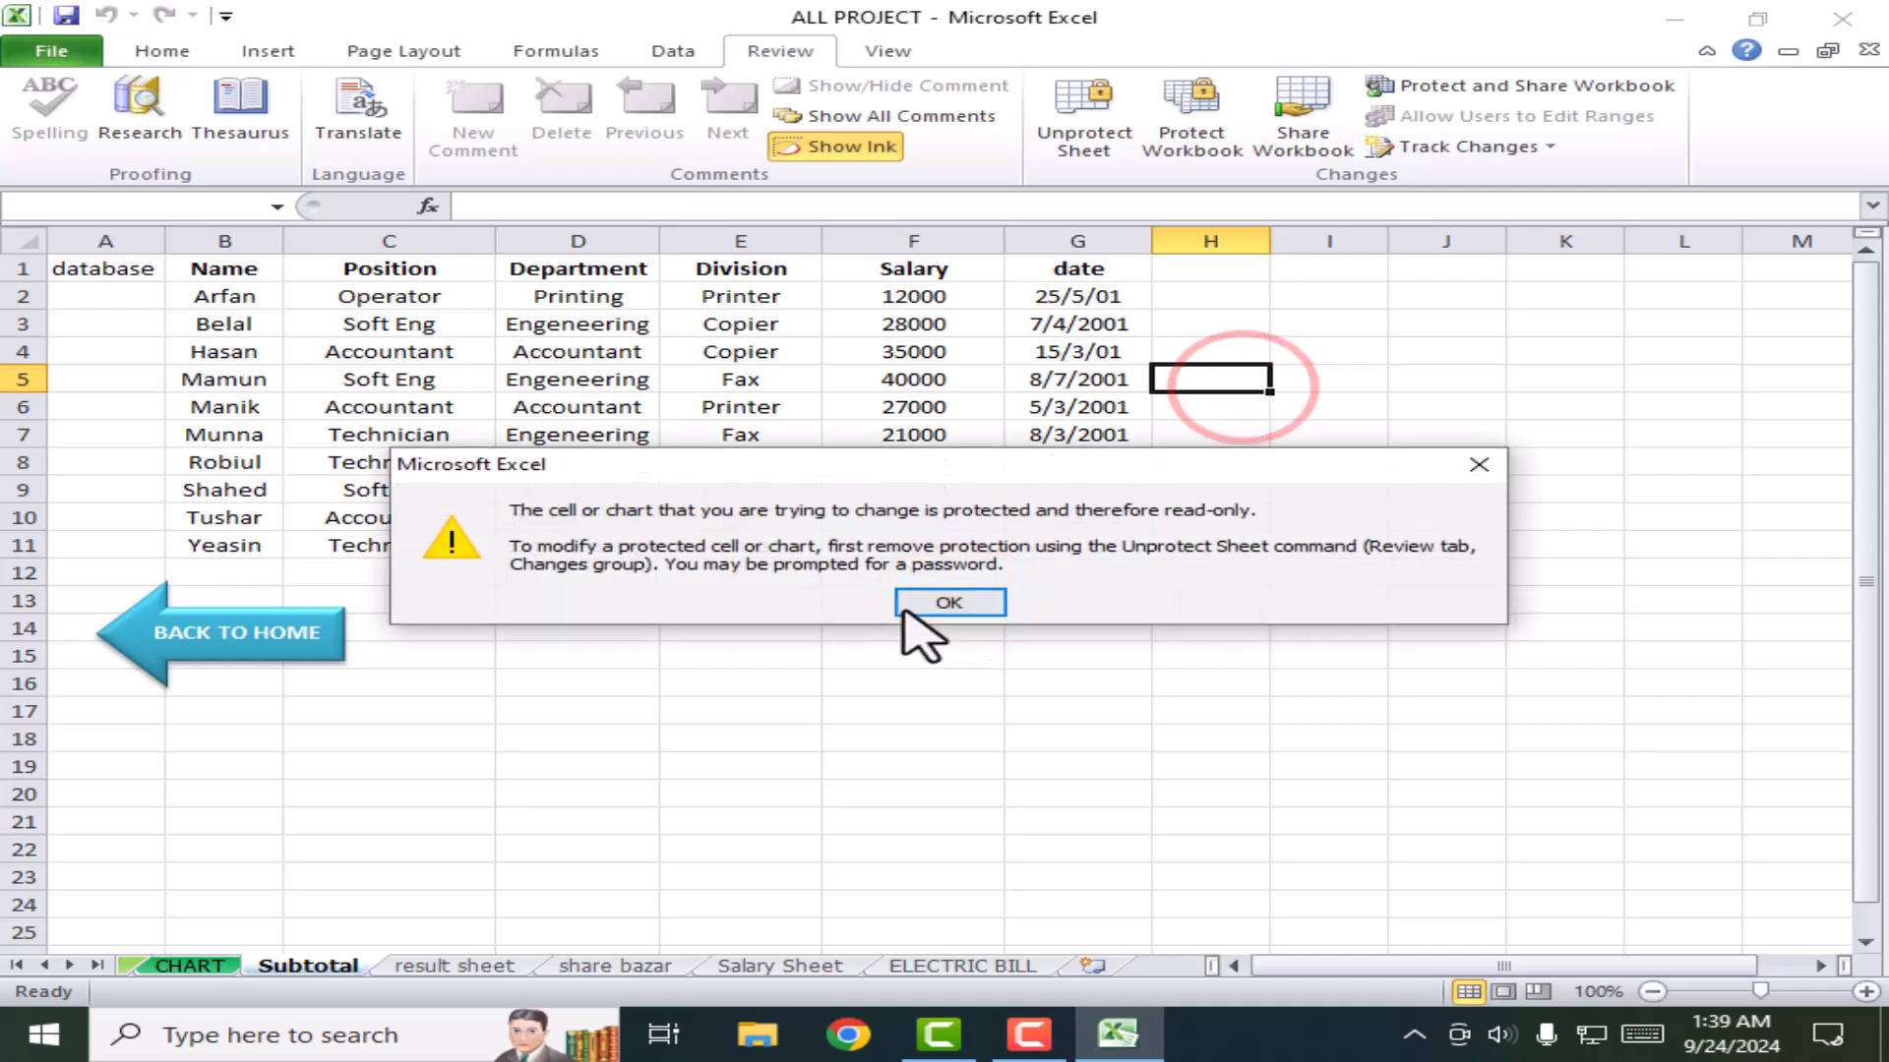
pyautogui.click(905, 600)
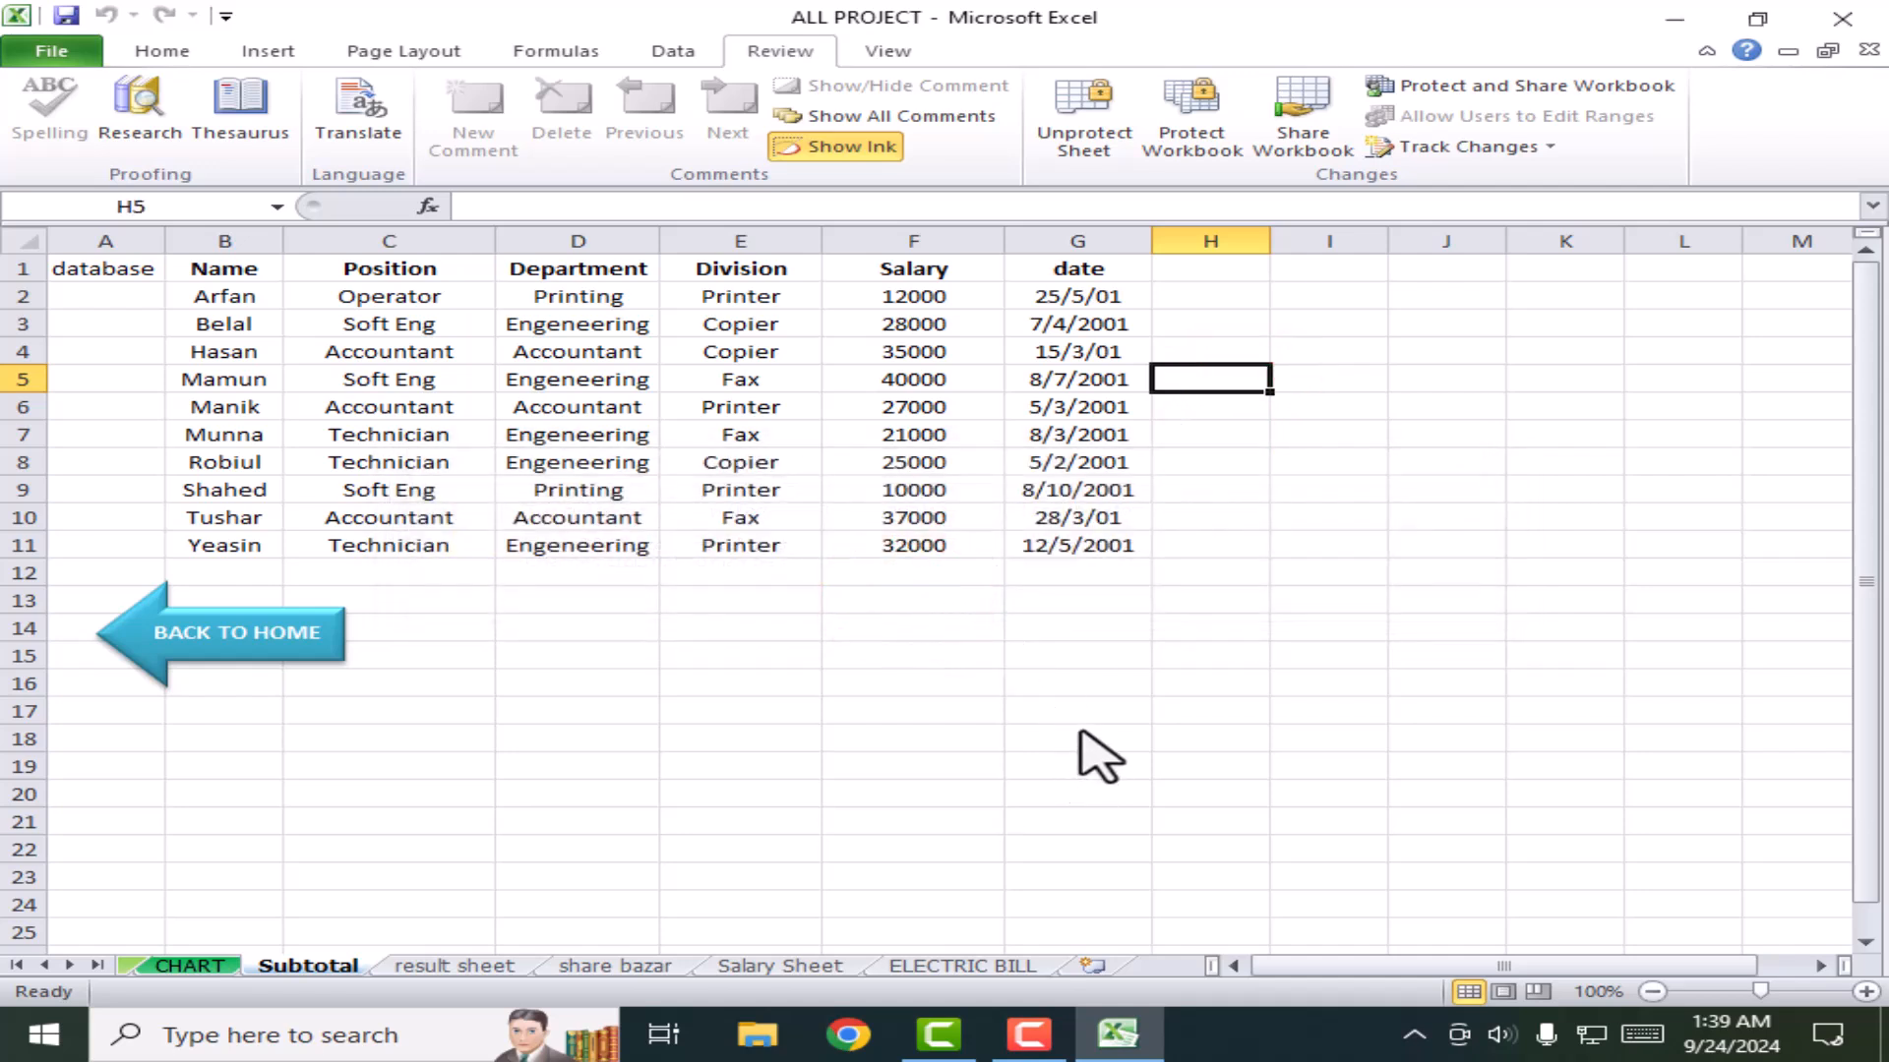
pyautogui.click(1085, 113)
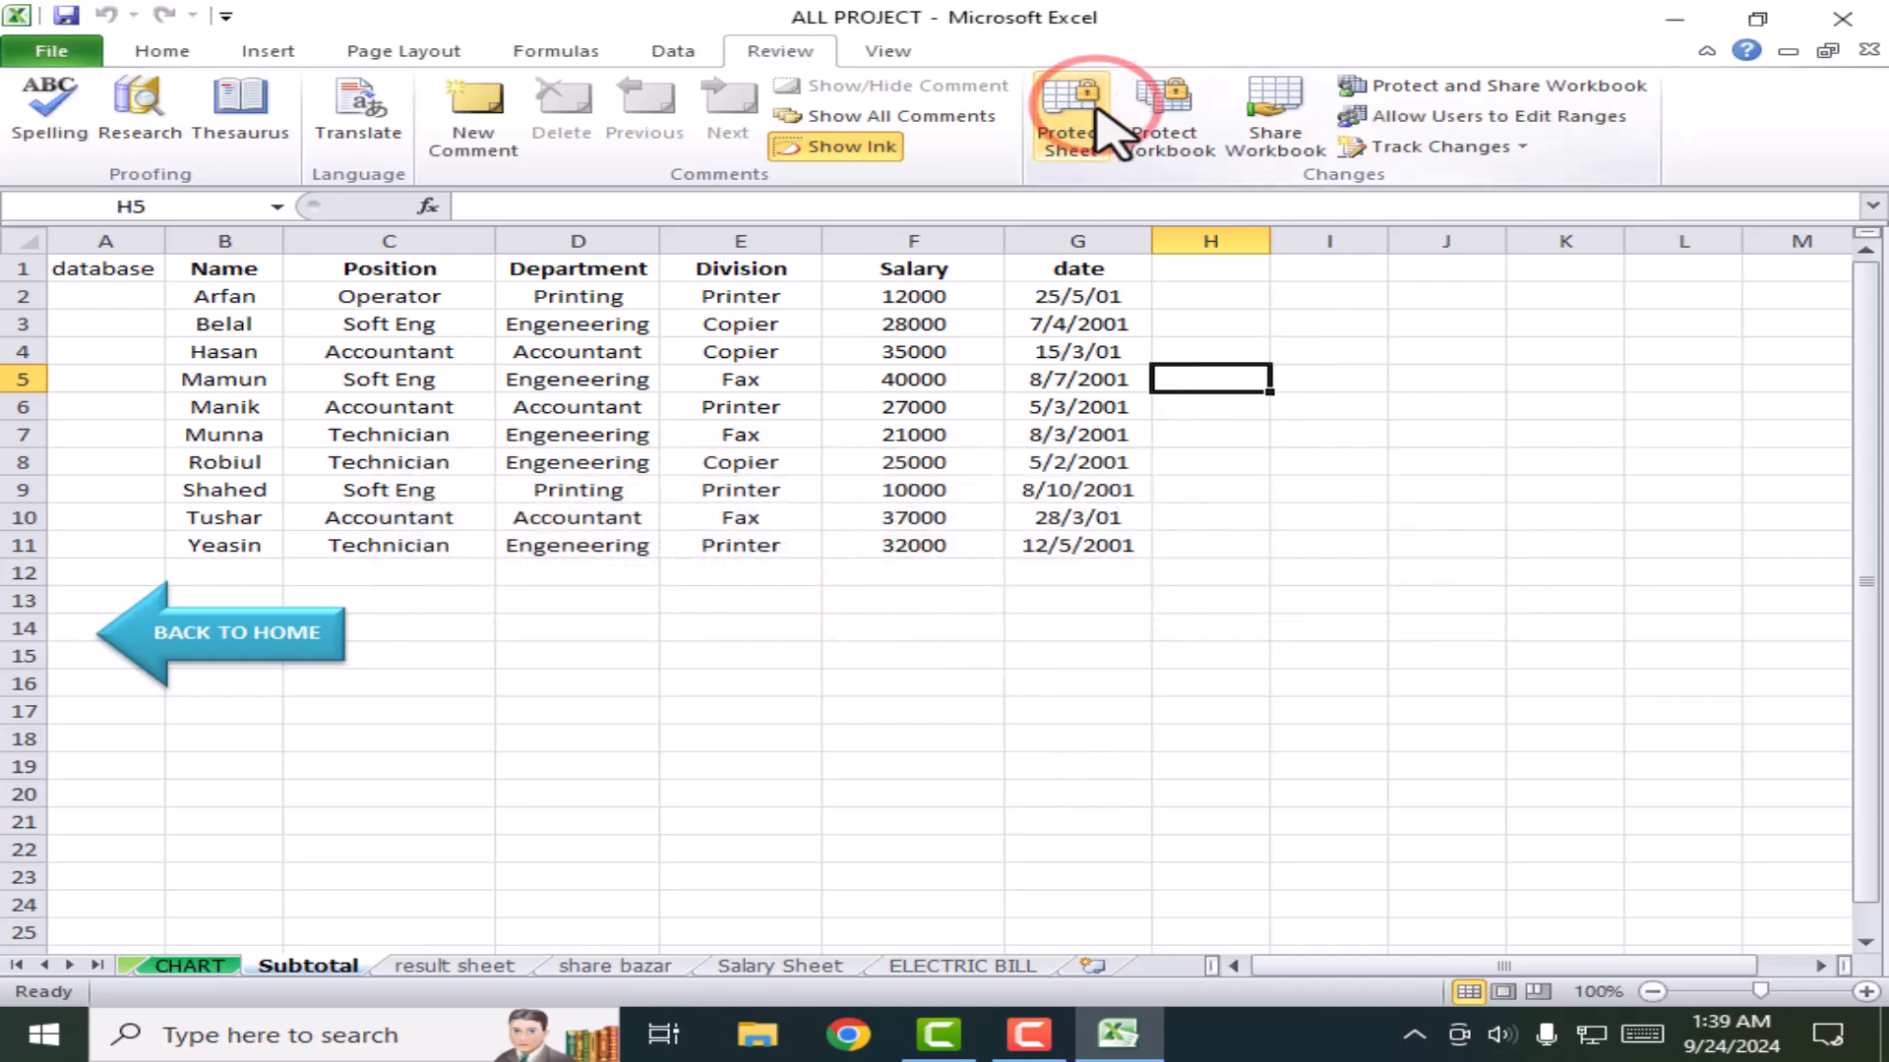
pyautogui.click(1083, 659)
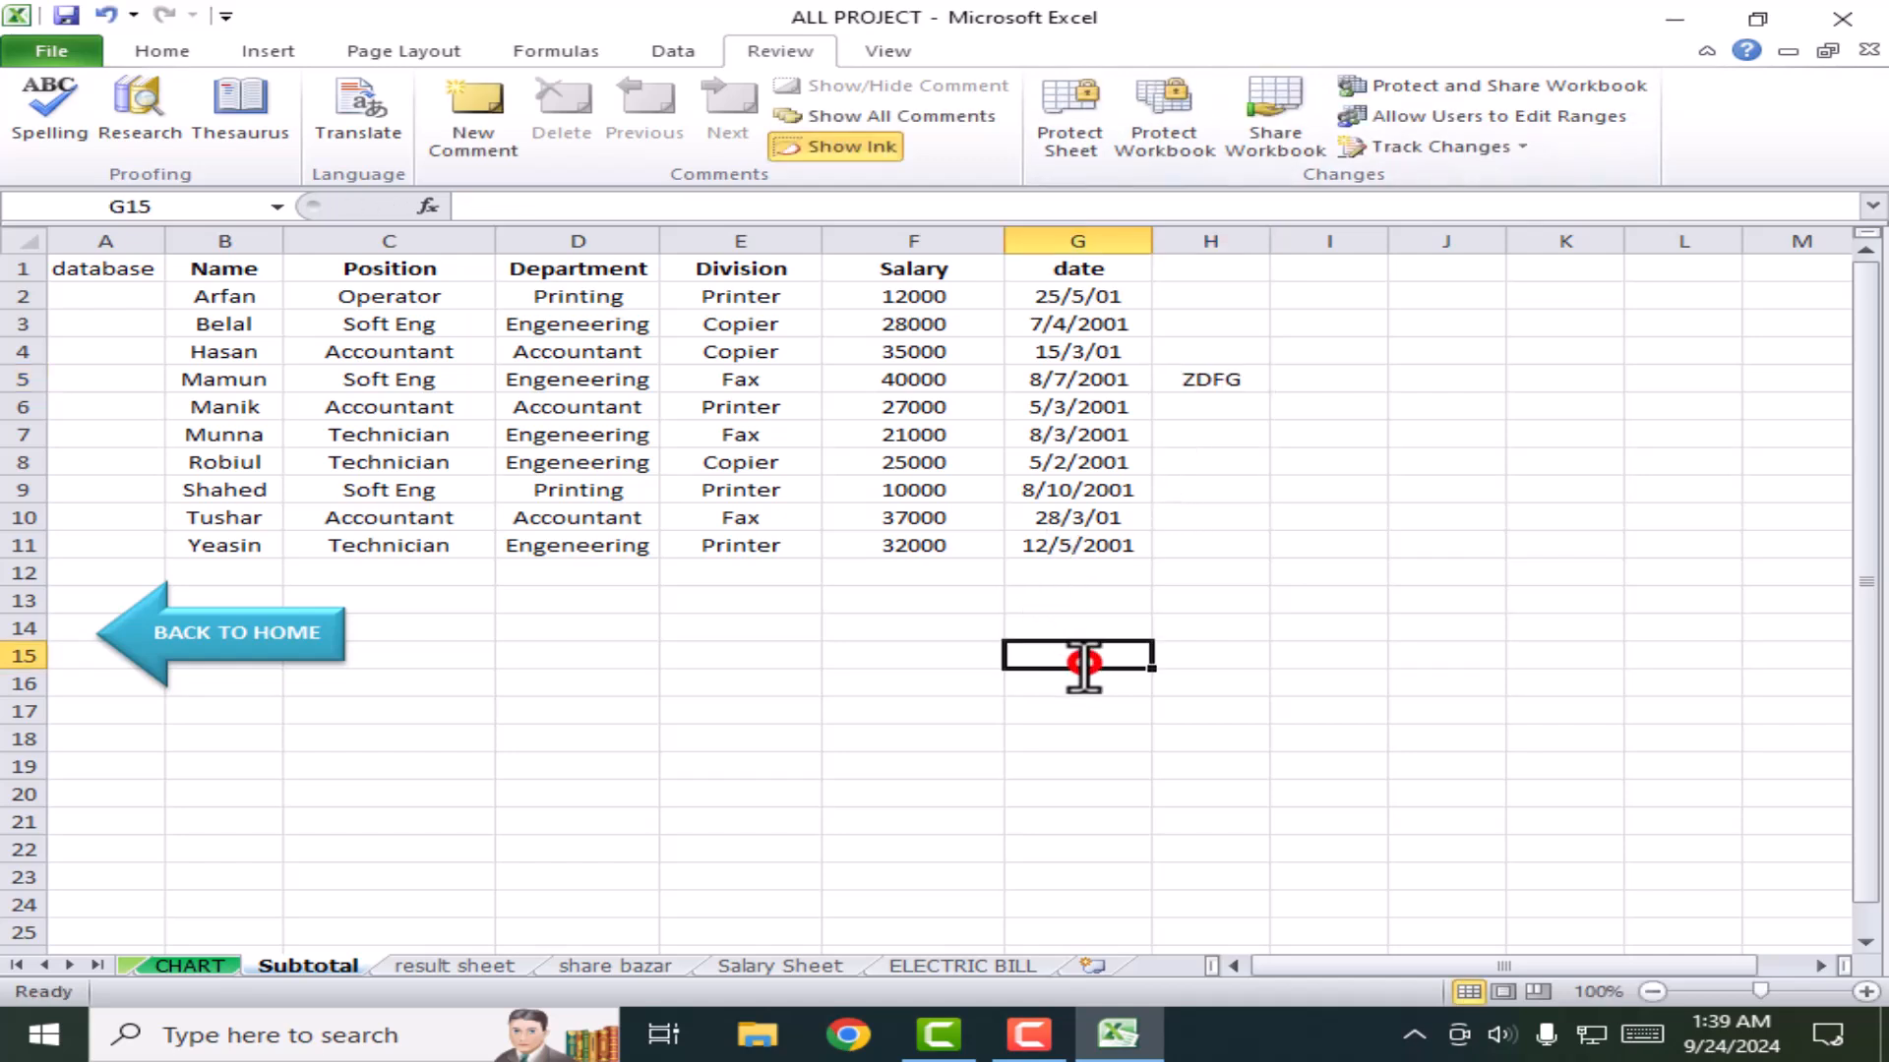
pyautogui.click(855, 655)
pyautogui.click(761, 634)
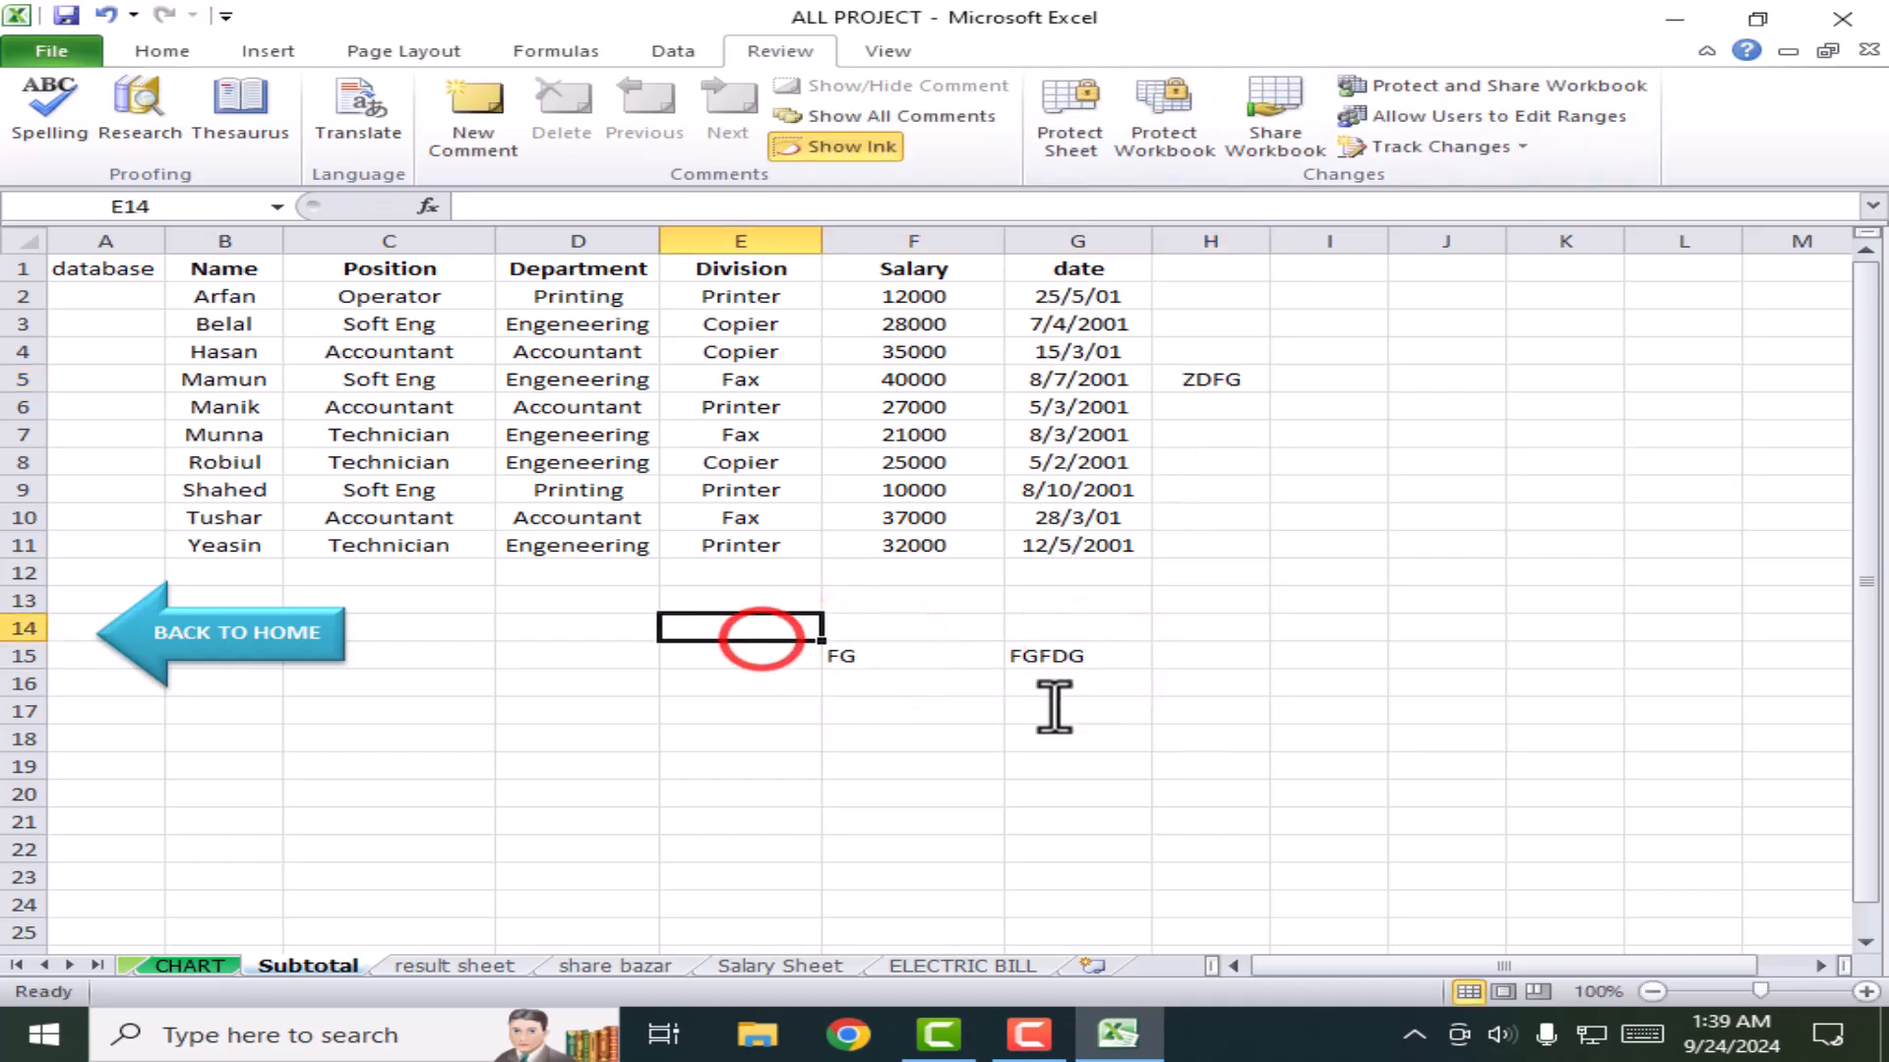
pyautogui.moveTo(1298, 740); pyautogui.dragTo(717, 652)
pyautogui.press('Delete')
pyautogui.click(1361, 522)
pyautogui.moveTo(1330, 511); pyautogui.dragTo(1224, 339)
pyautogui.press('Delete')
pyautogui.click(1589, 611)
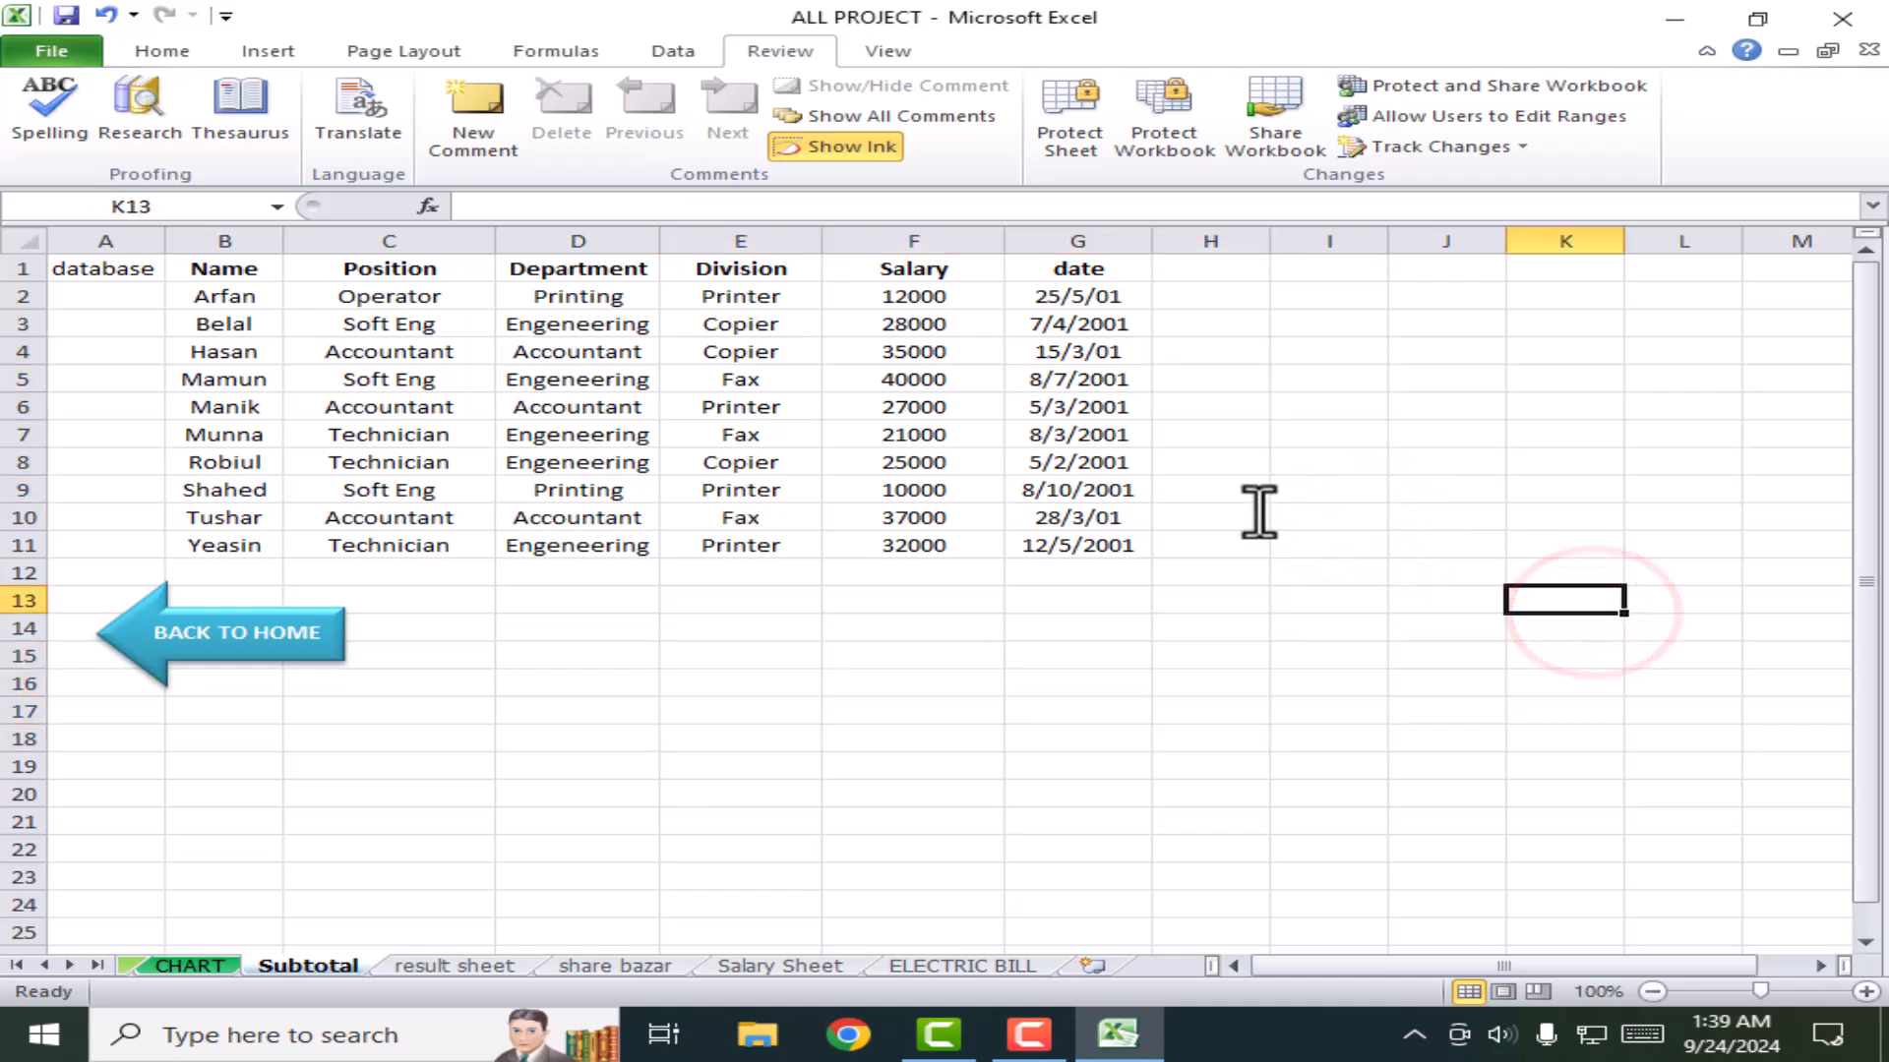
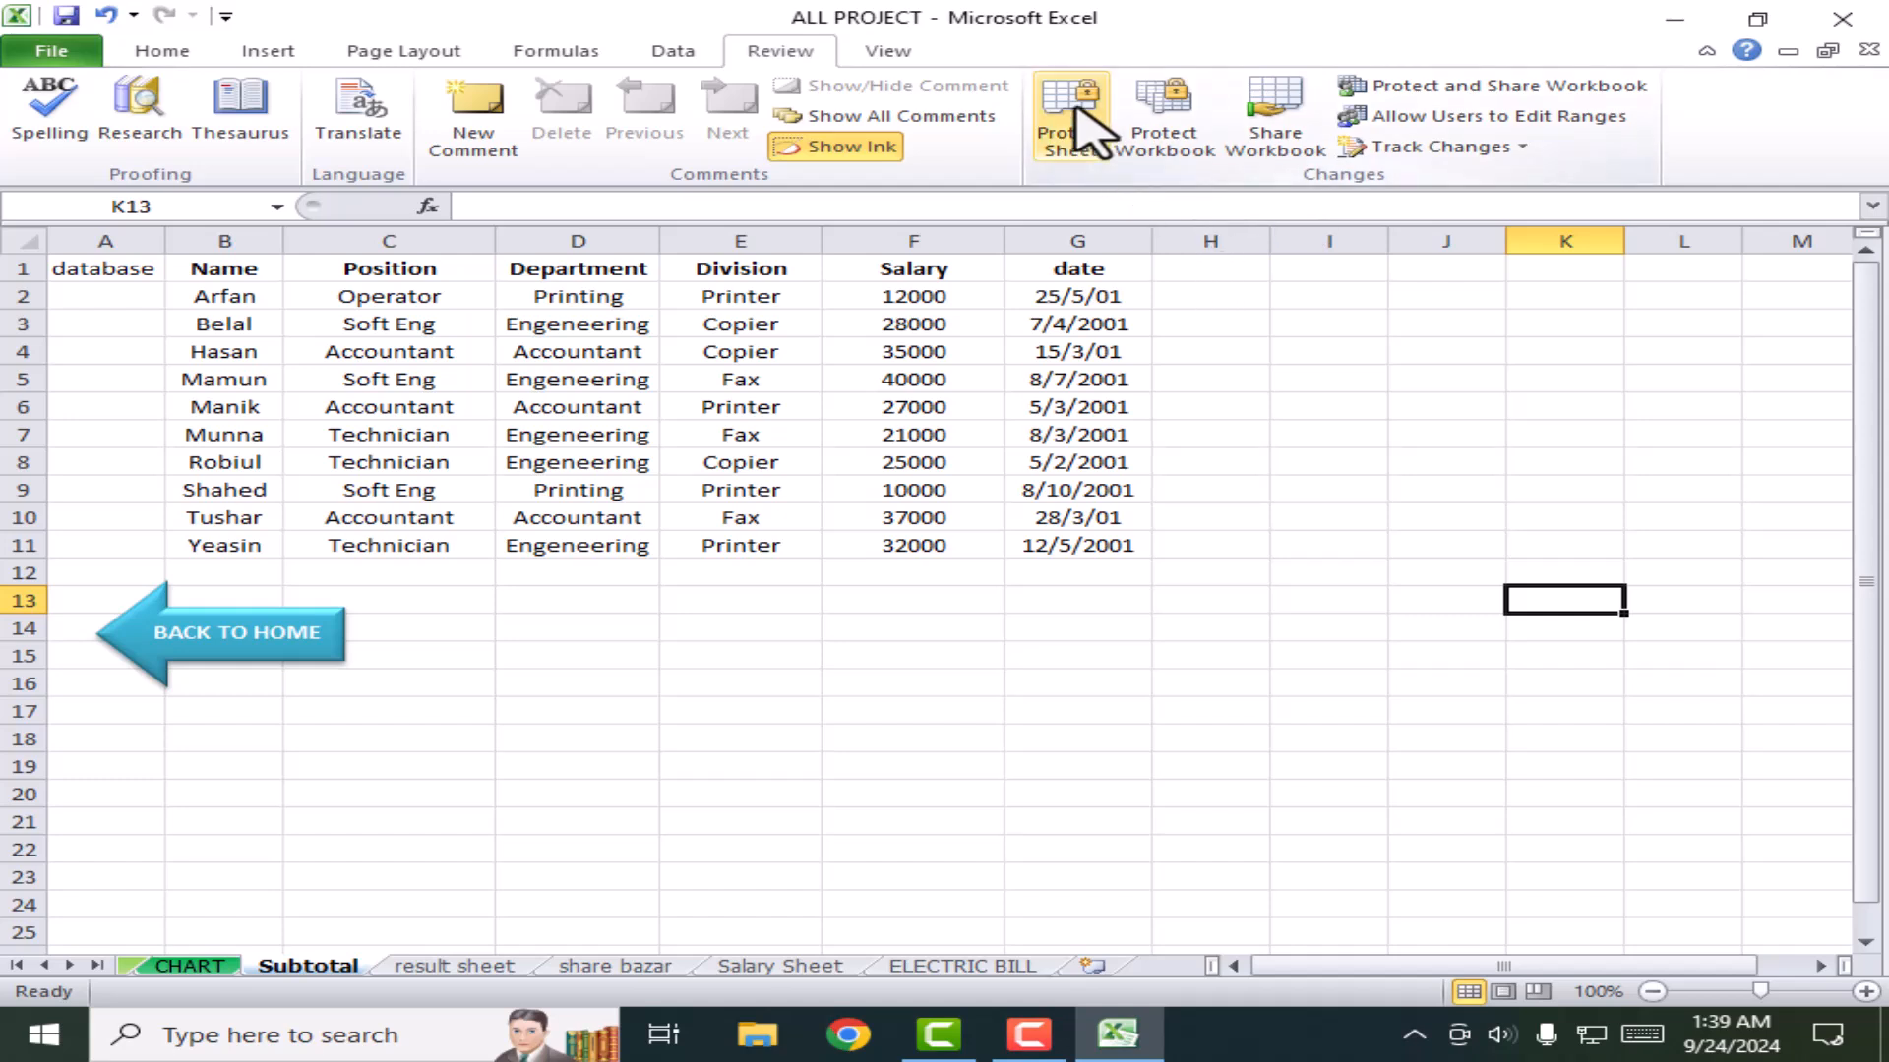
# Step: Select cell E15 on the Subtotal sheet and bring up the View ribbon's view and zoom options
pyautogui.click(767, 653)
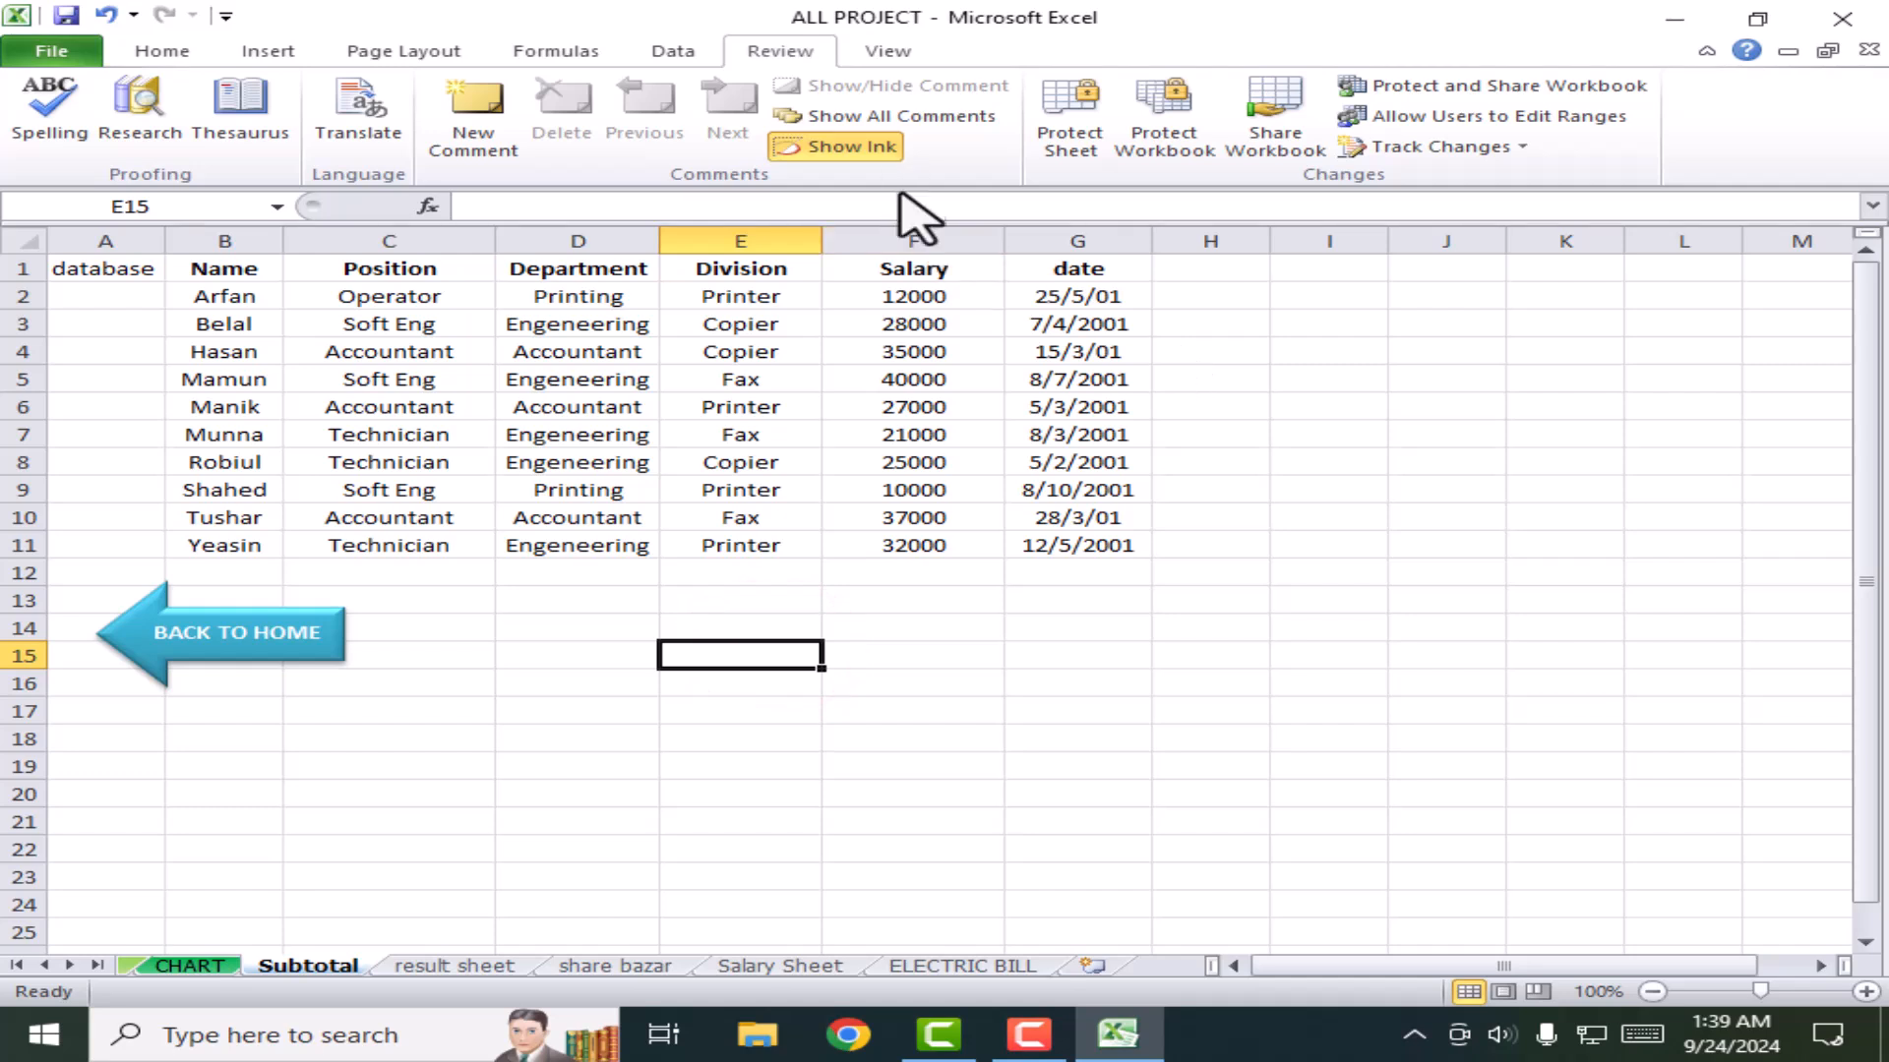
pyautogui.click(878, 52)
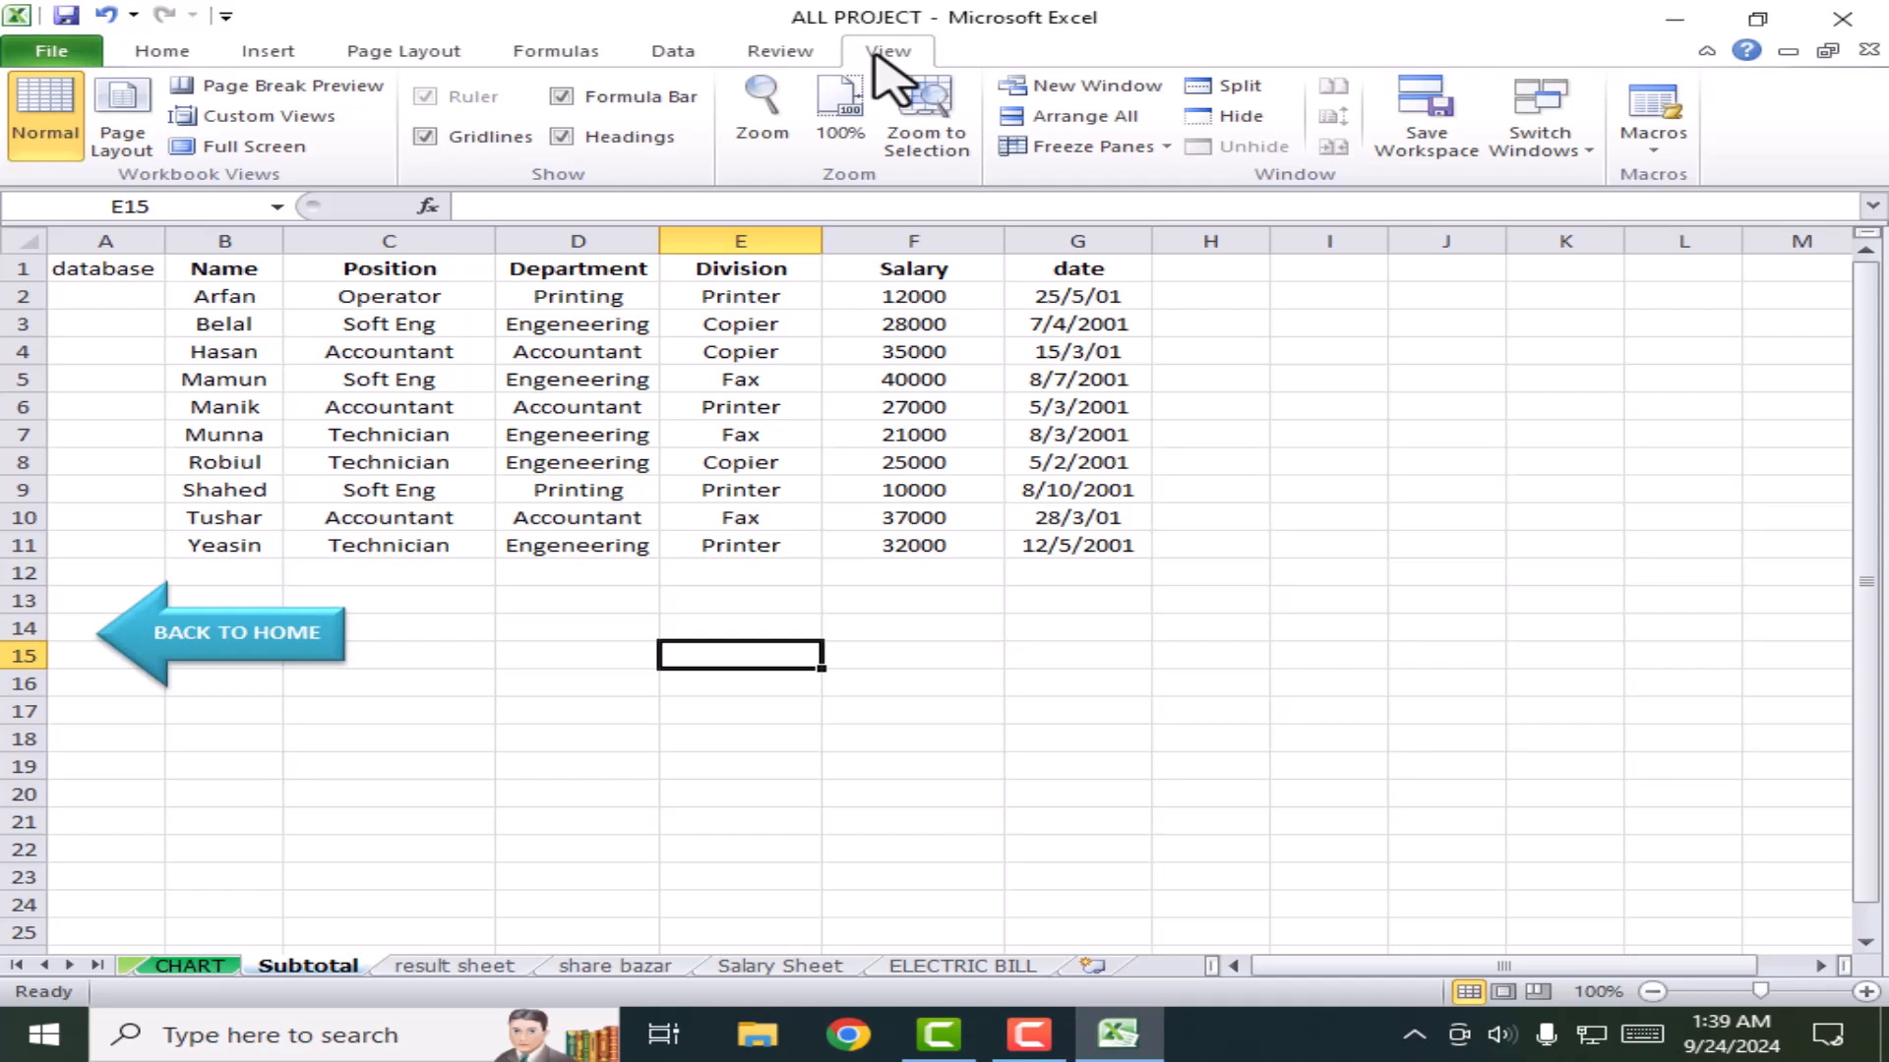
# Step: On share bazar, try Page Layout, Page Break Preview and Normal from the status bar buttons
pyautogui.click(354, 764)
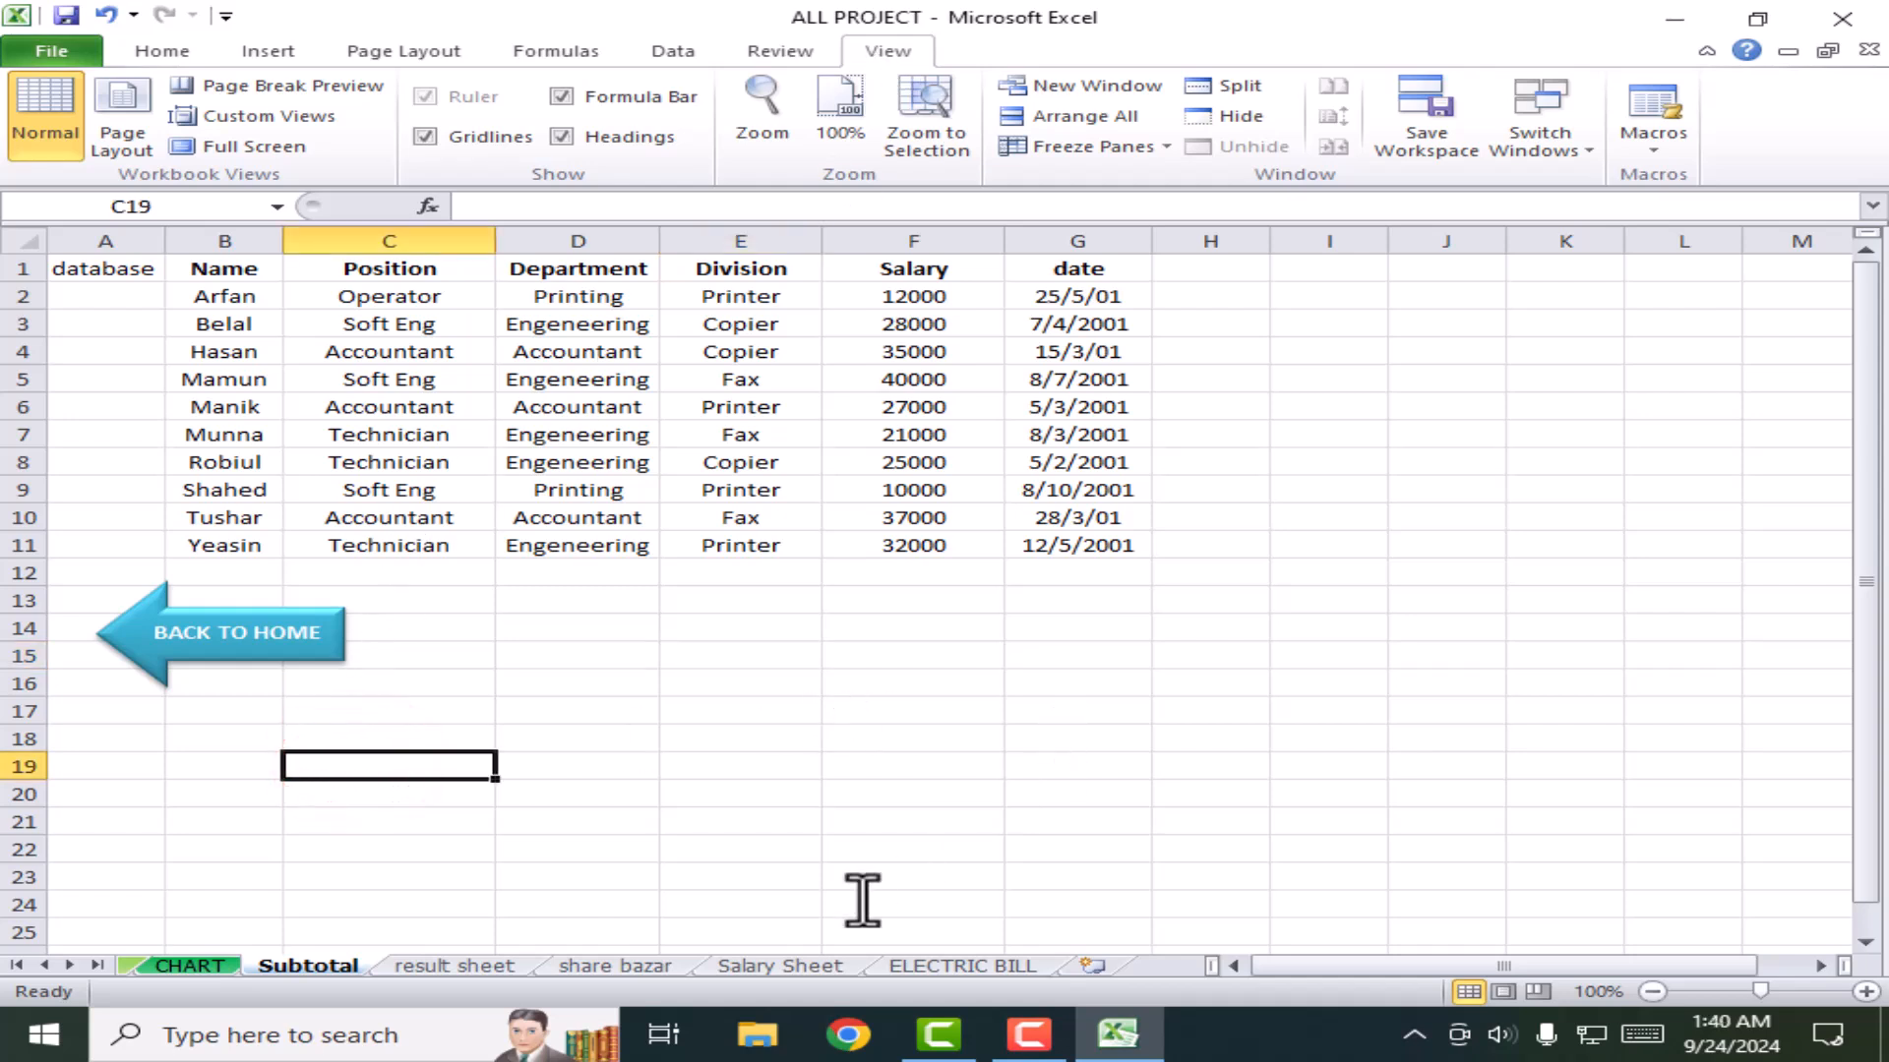
pyautogui.click(485, 965)
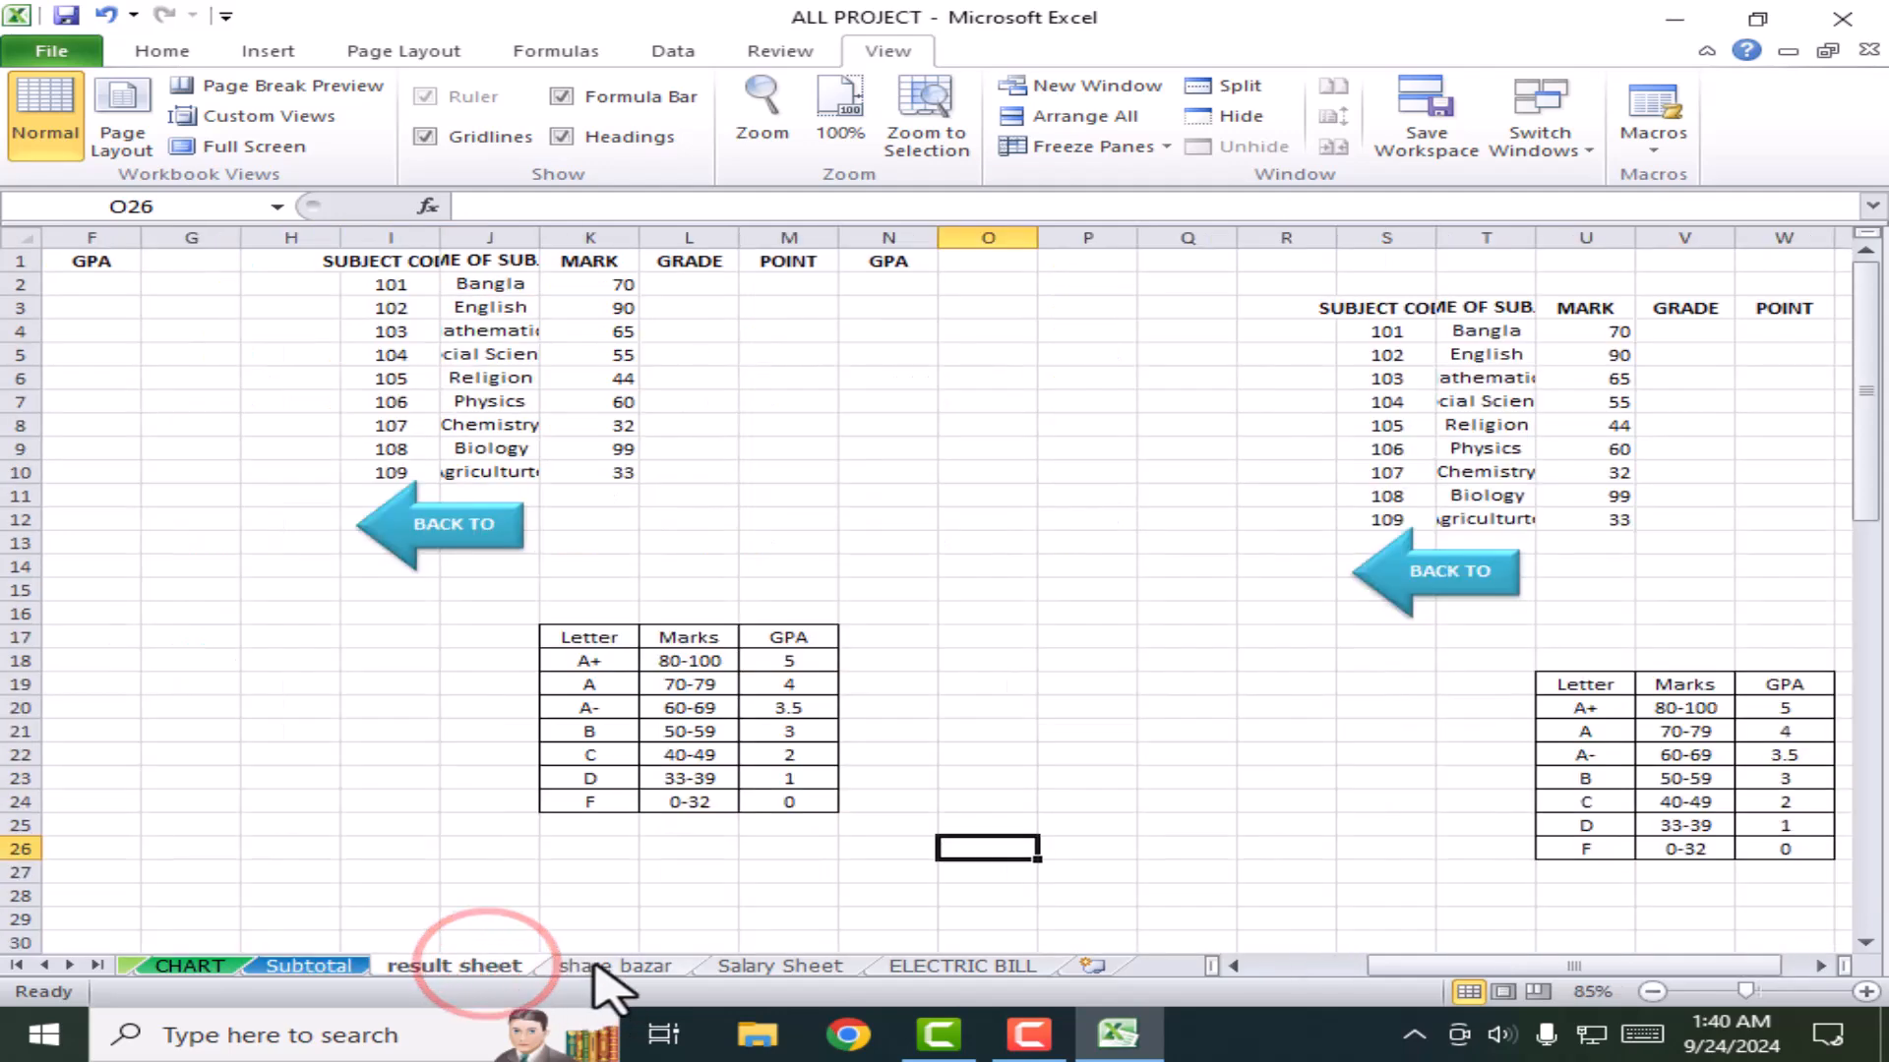
pyautogui.click(591, 964)
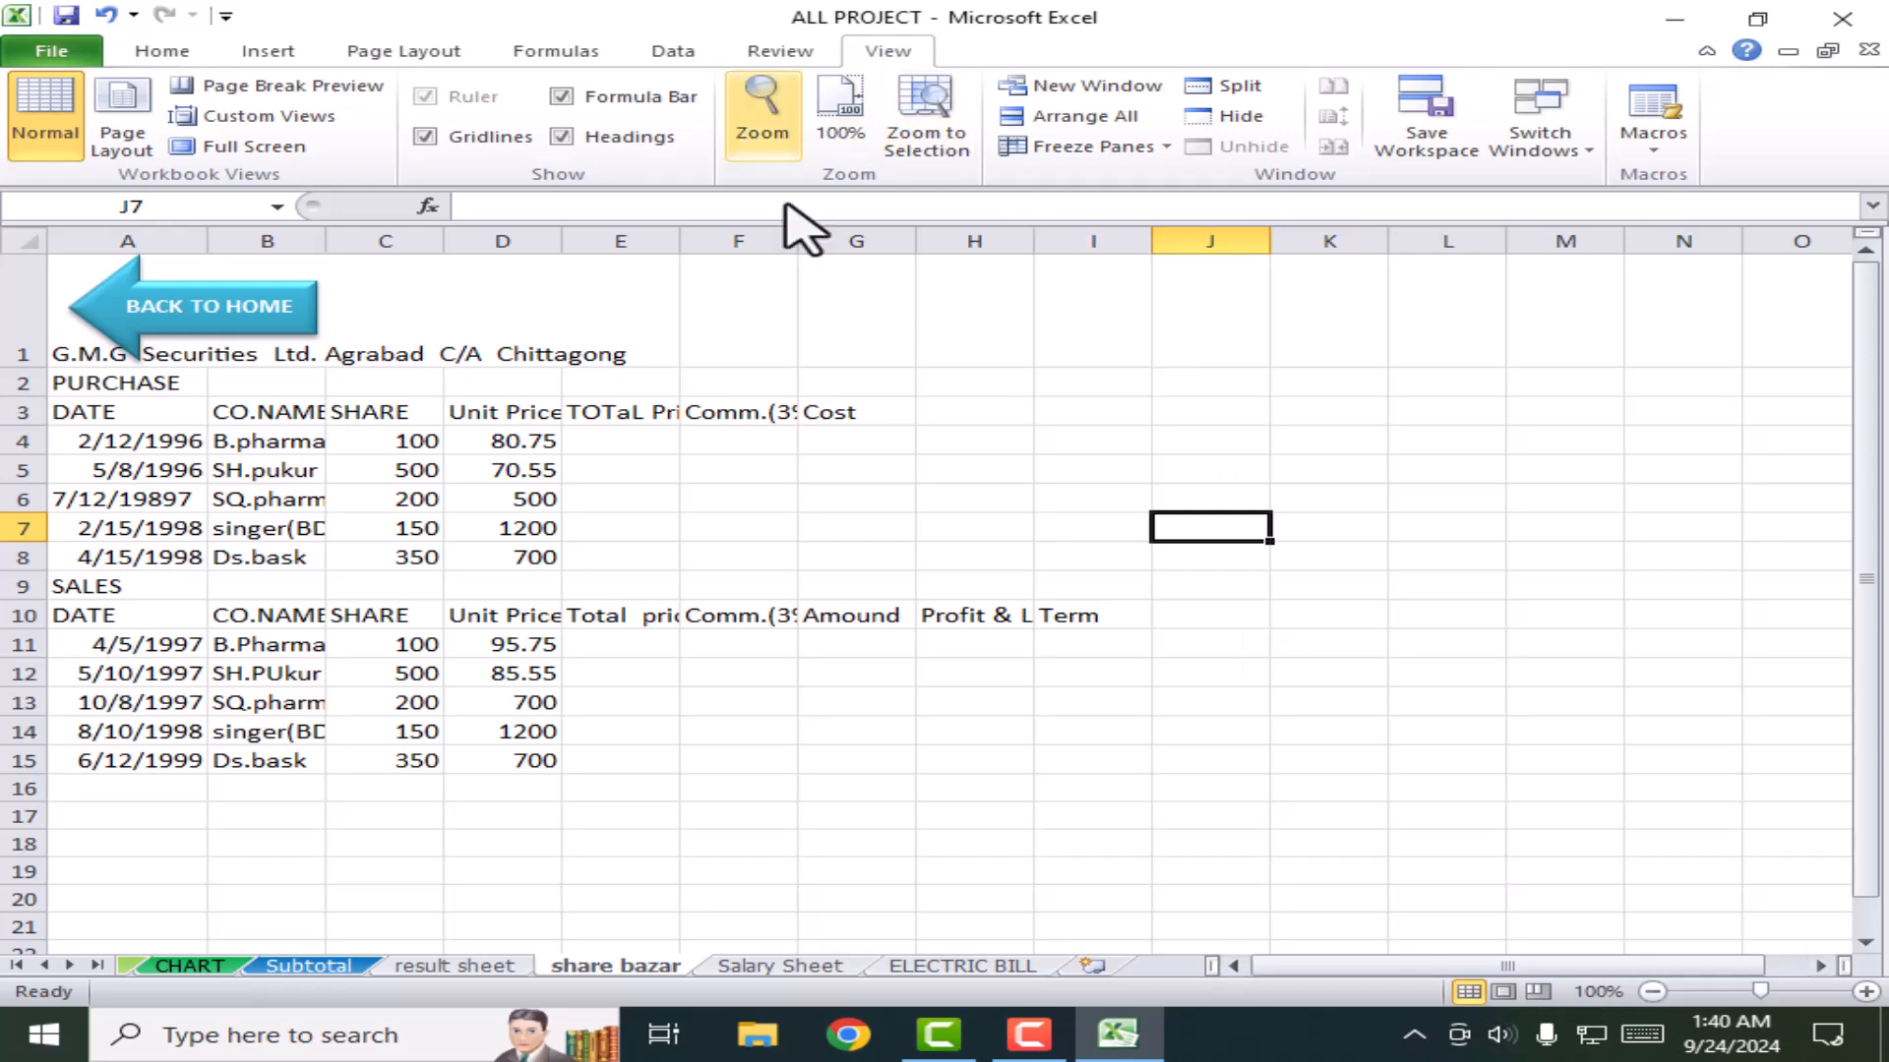
pyautogui.click(1503, 992)
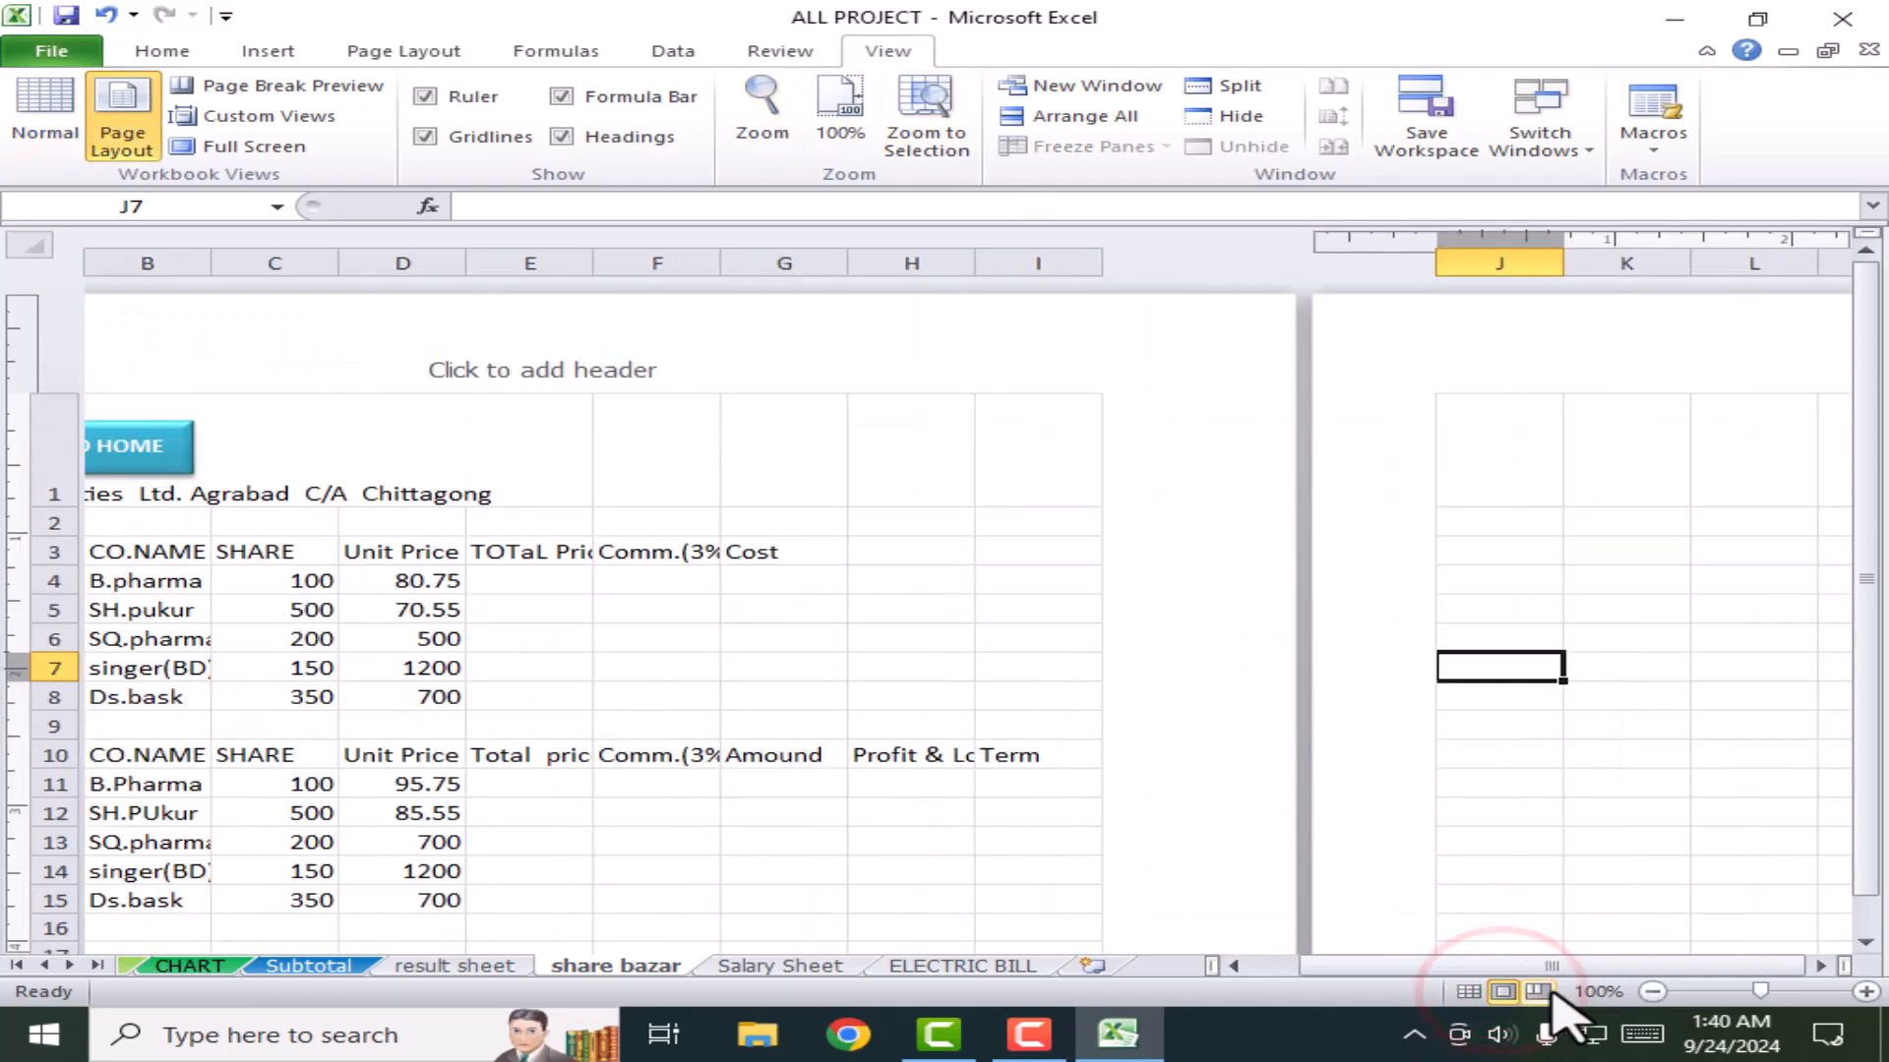
pyautogui.click(1537, 993)
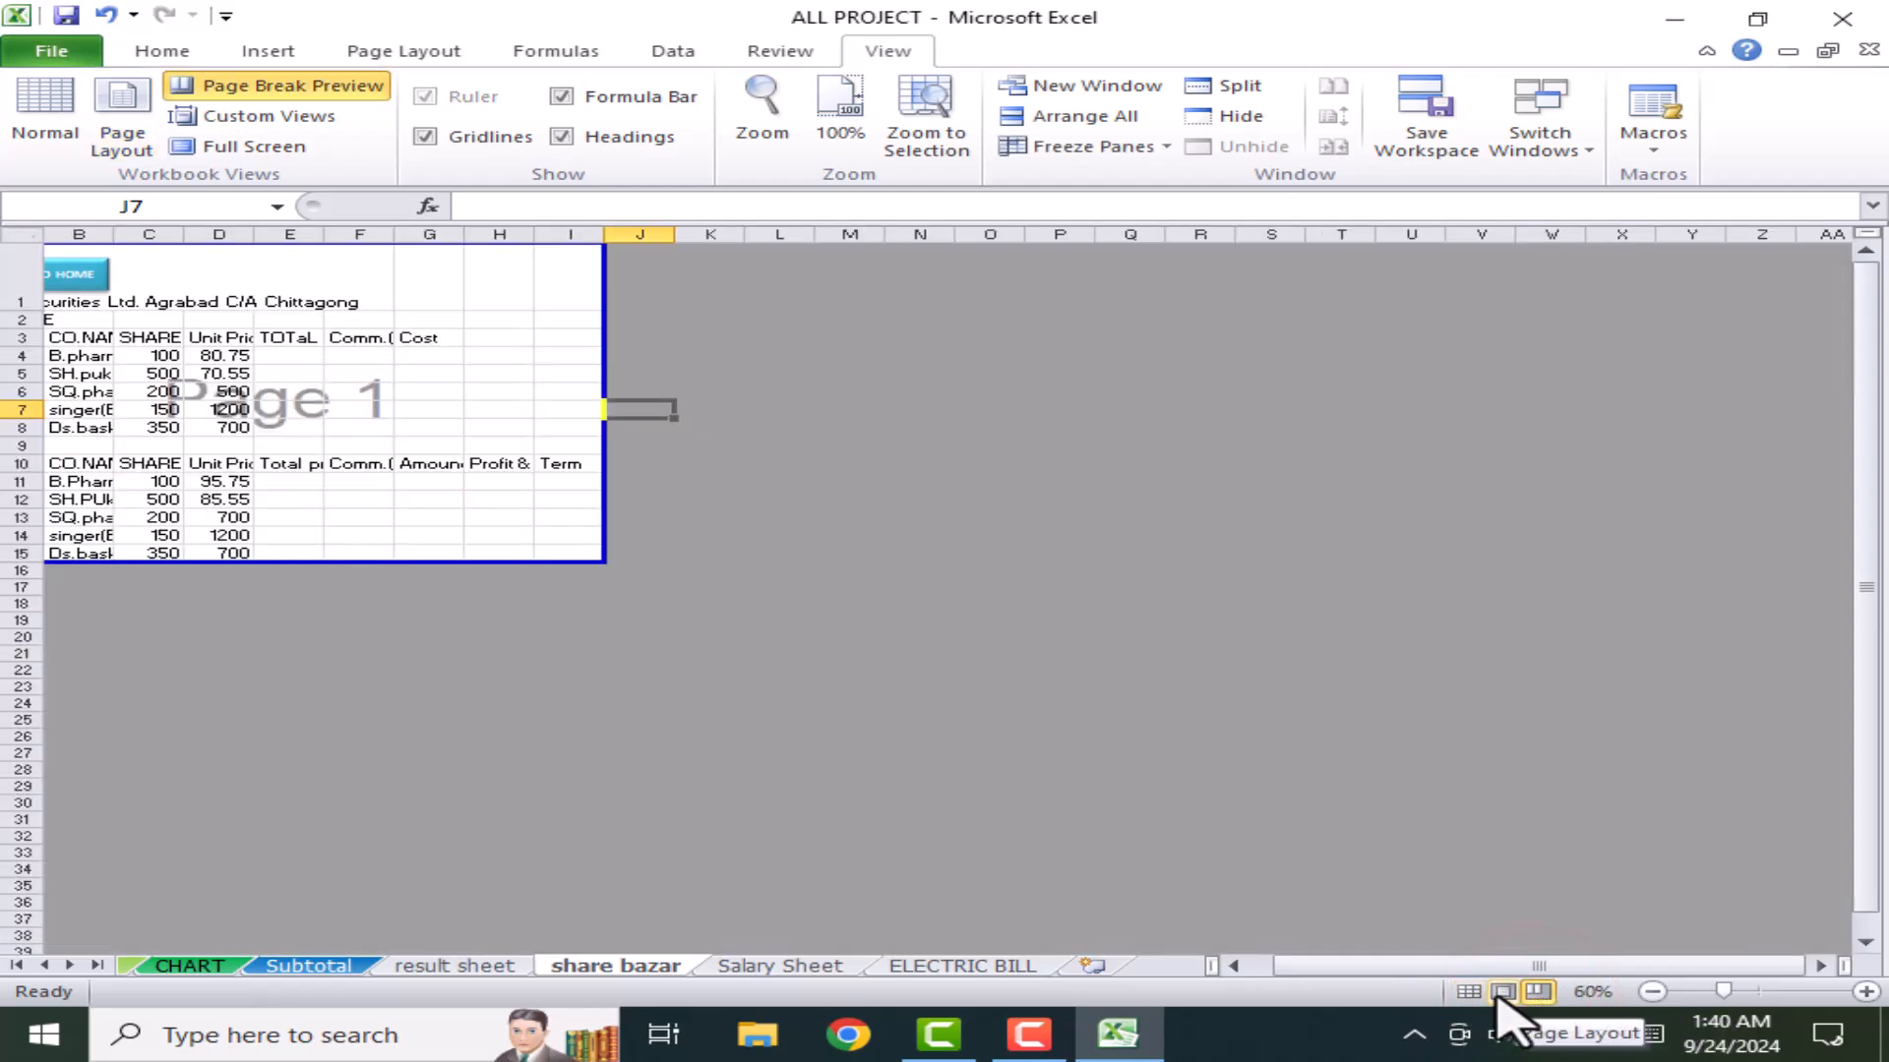
pyautogui.click(1466, 992)
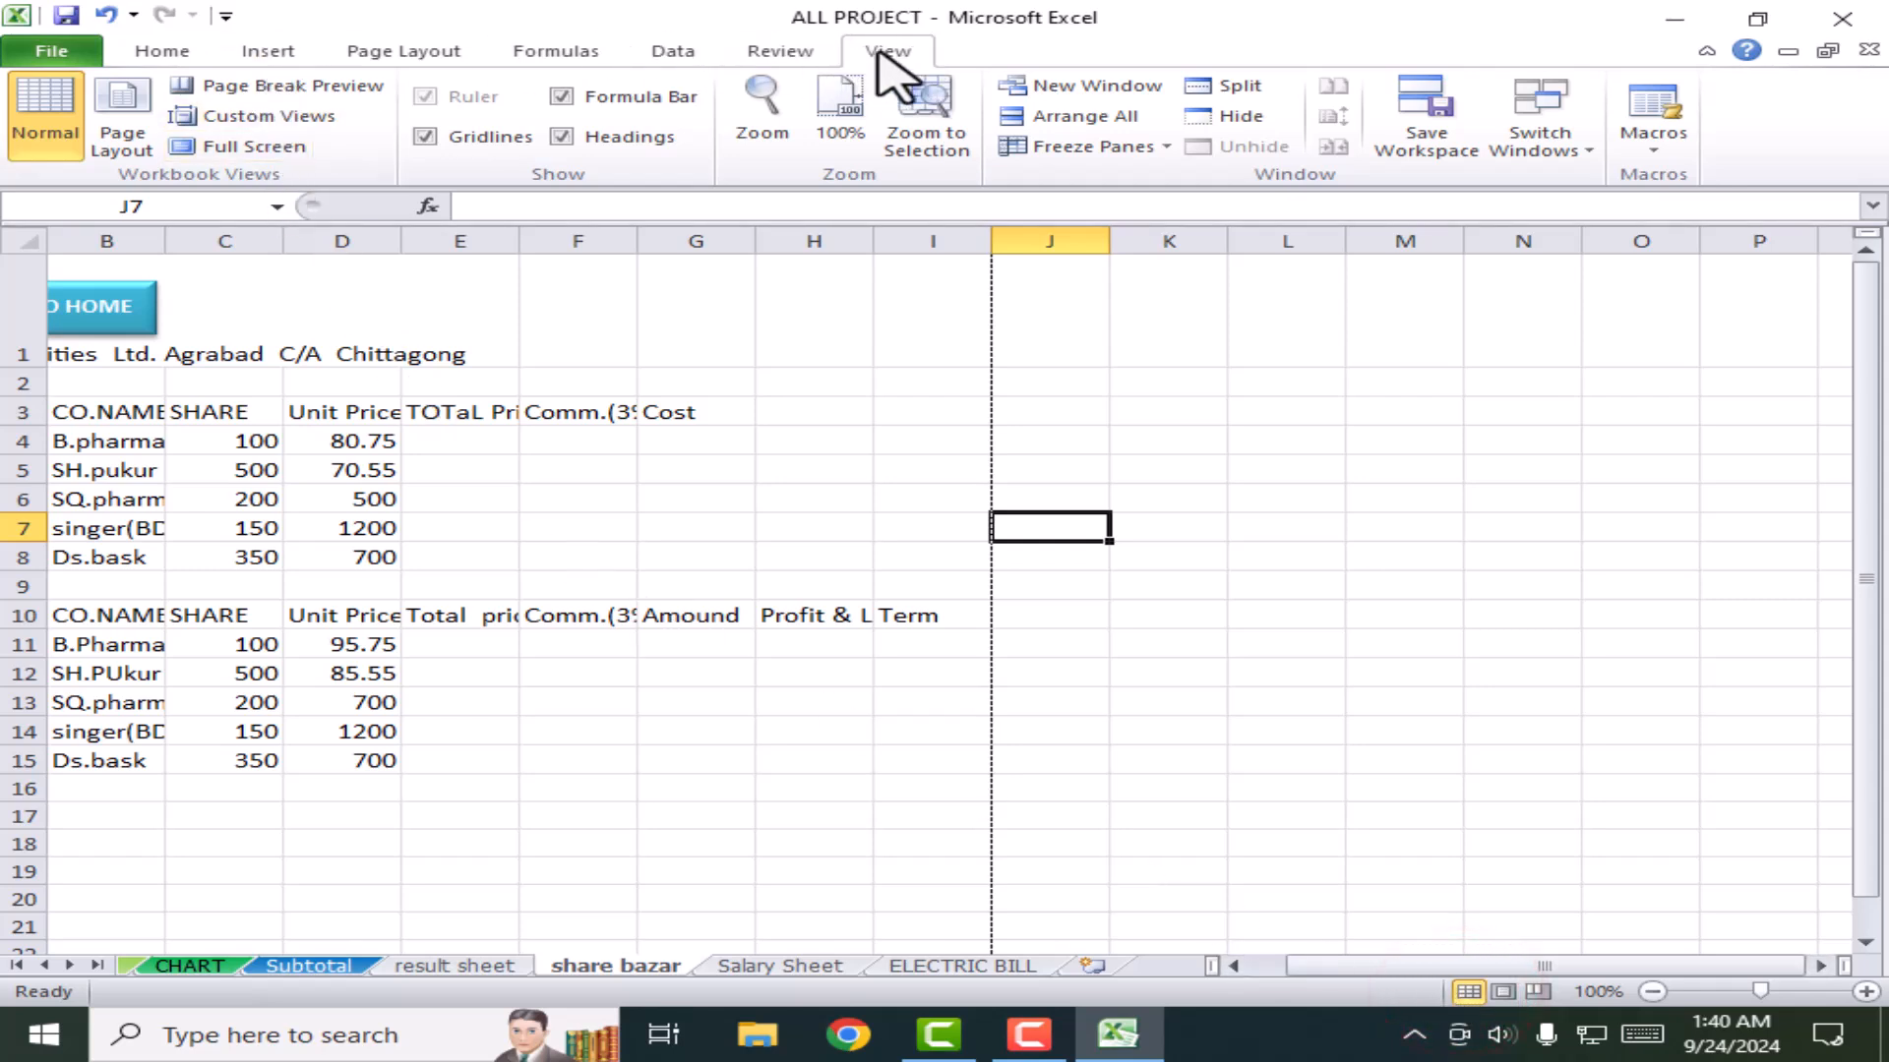
# Step: Repeat Page Layout, Normal and Page Break Preview using the View ribbon's workbook view buttons
pyautogui.click(39, 116)
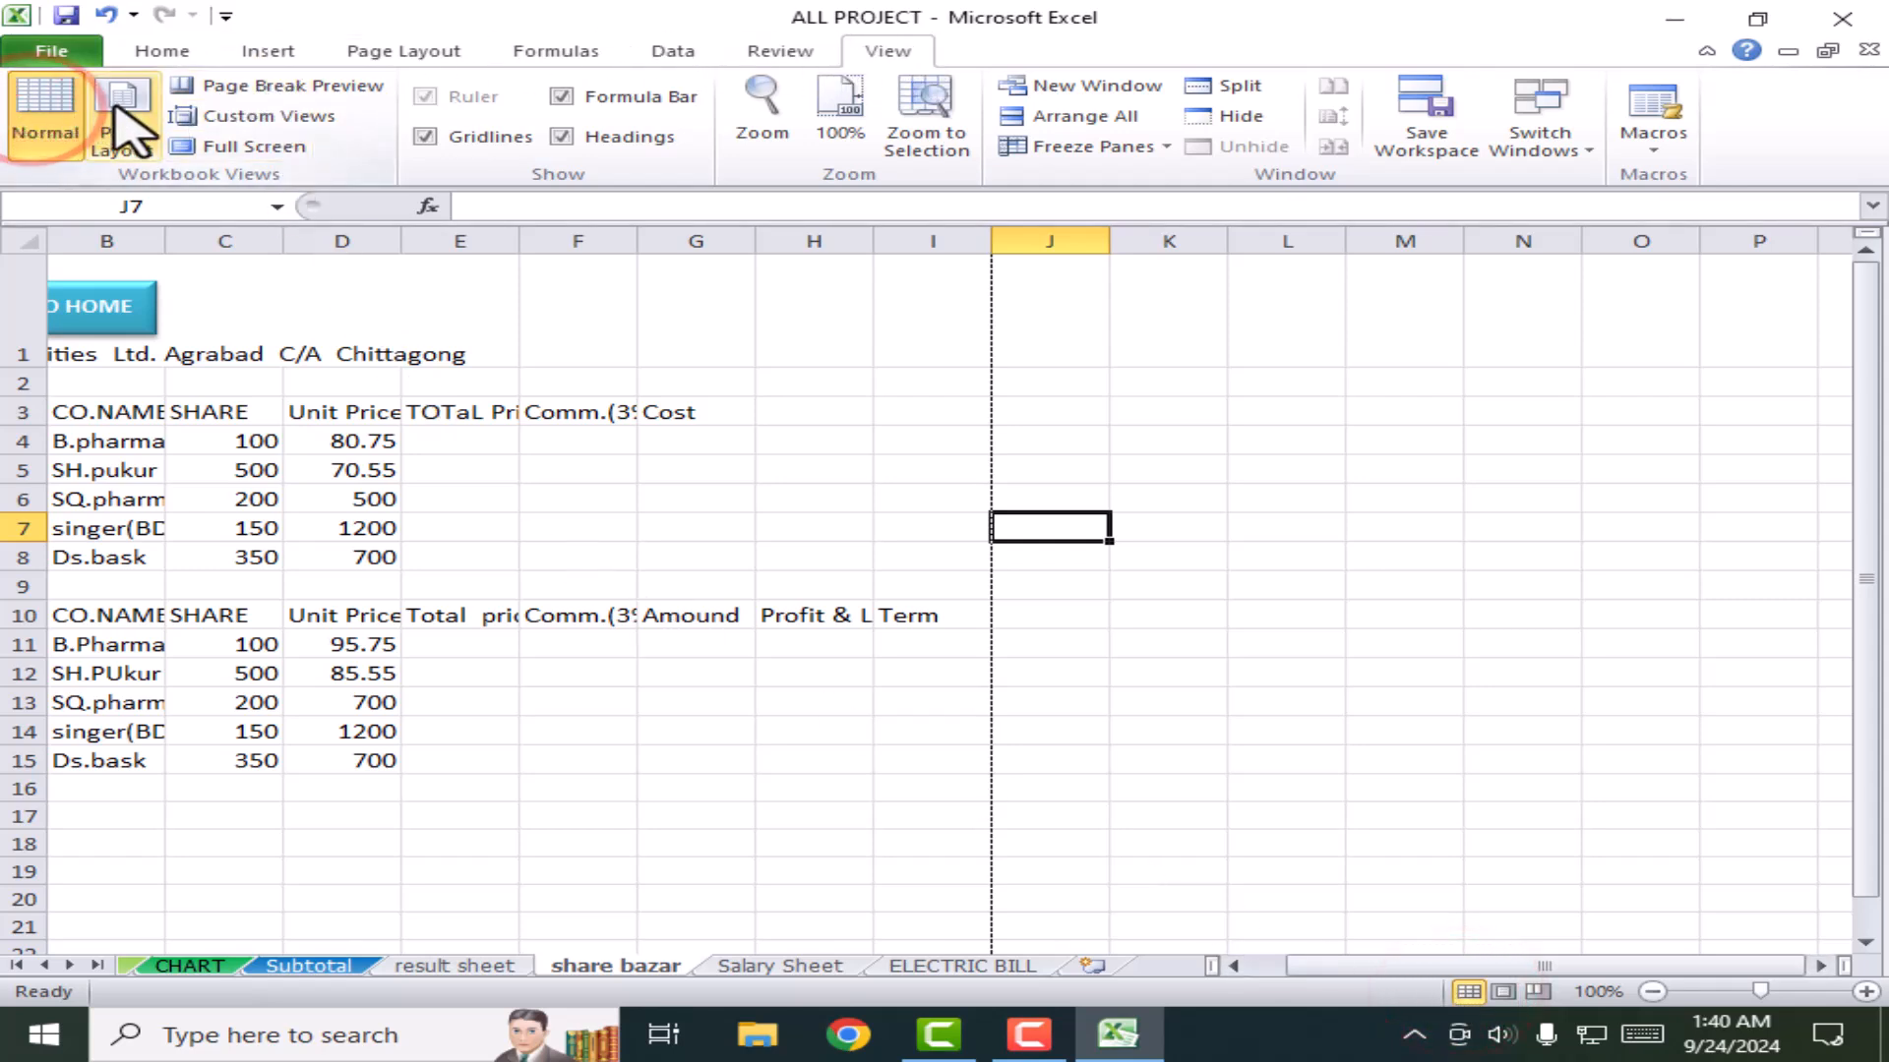
pyautogui.click(116, 102)
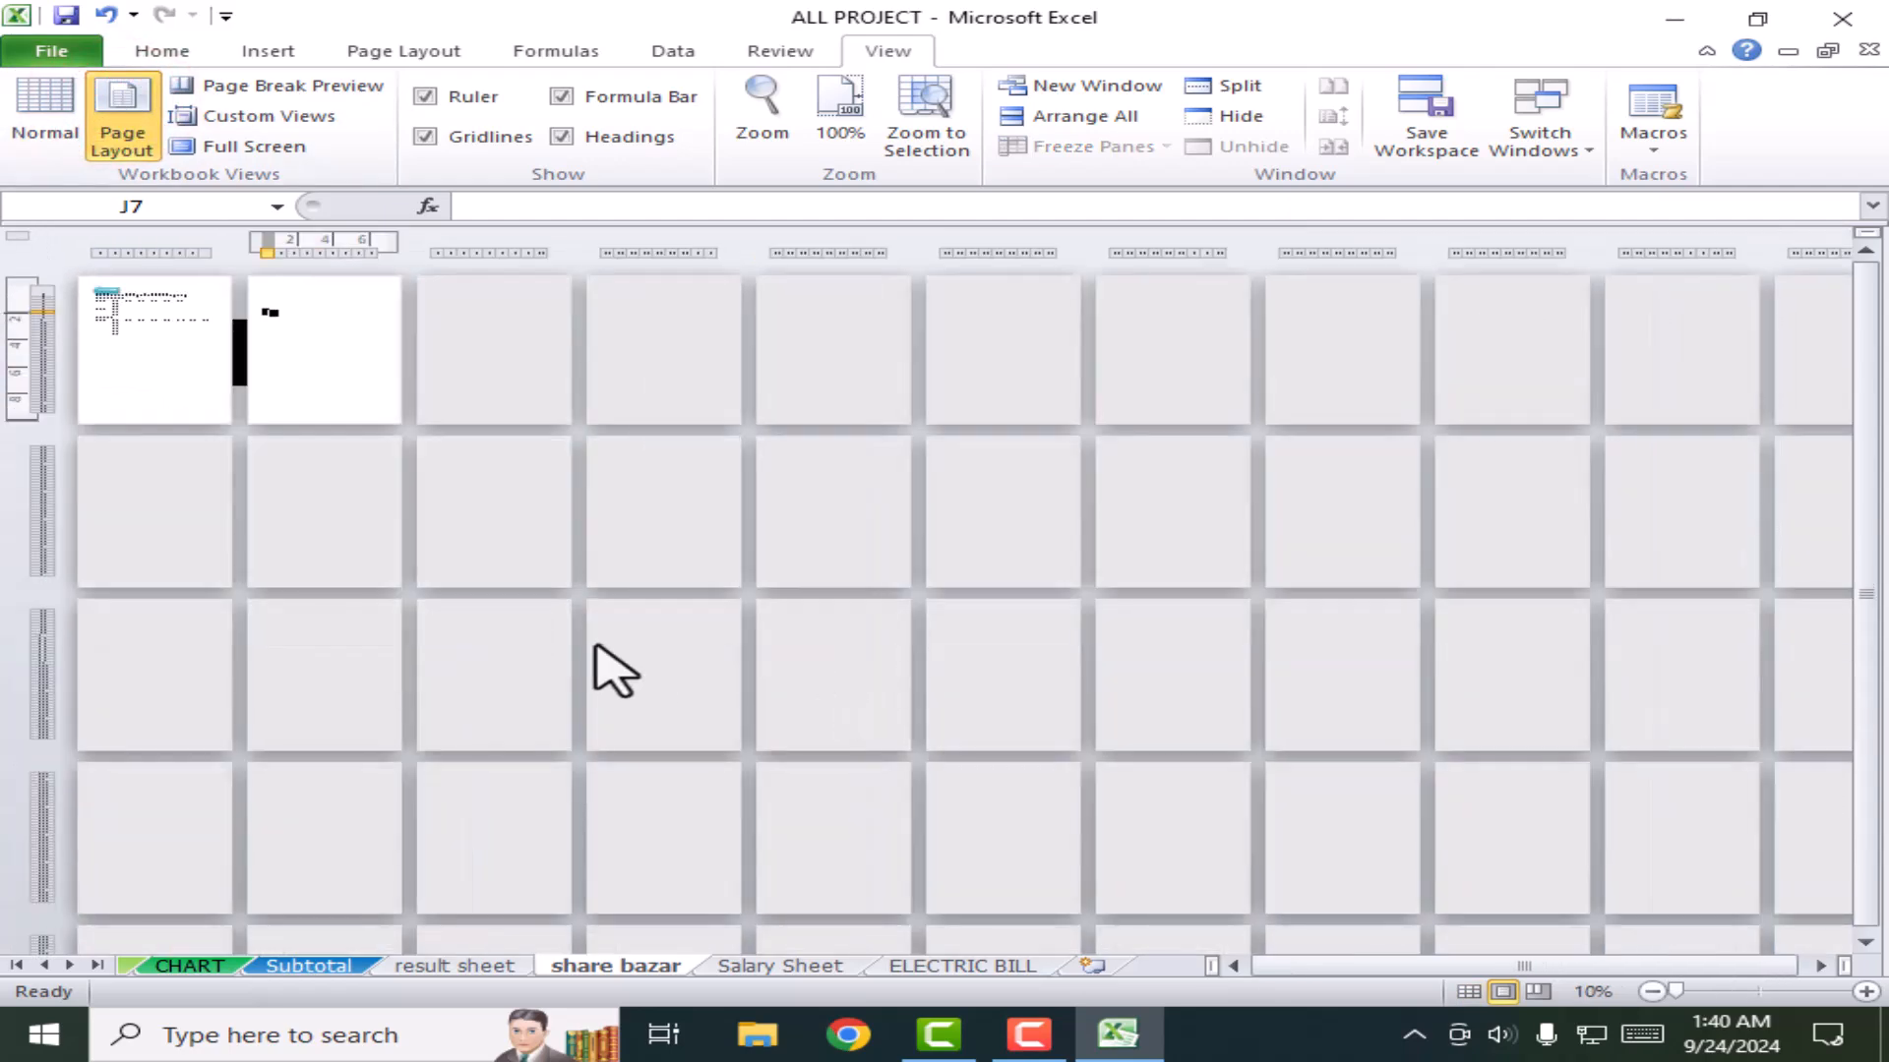
pyautogui.scroll(1, 594, 641)
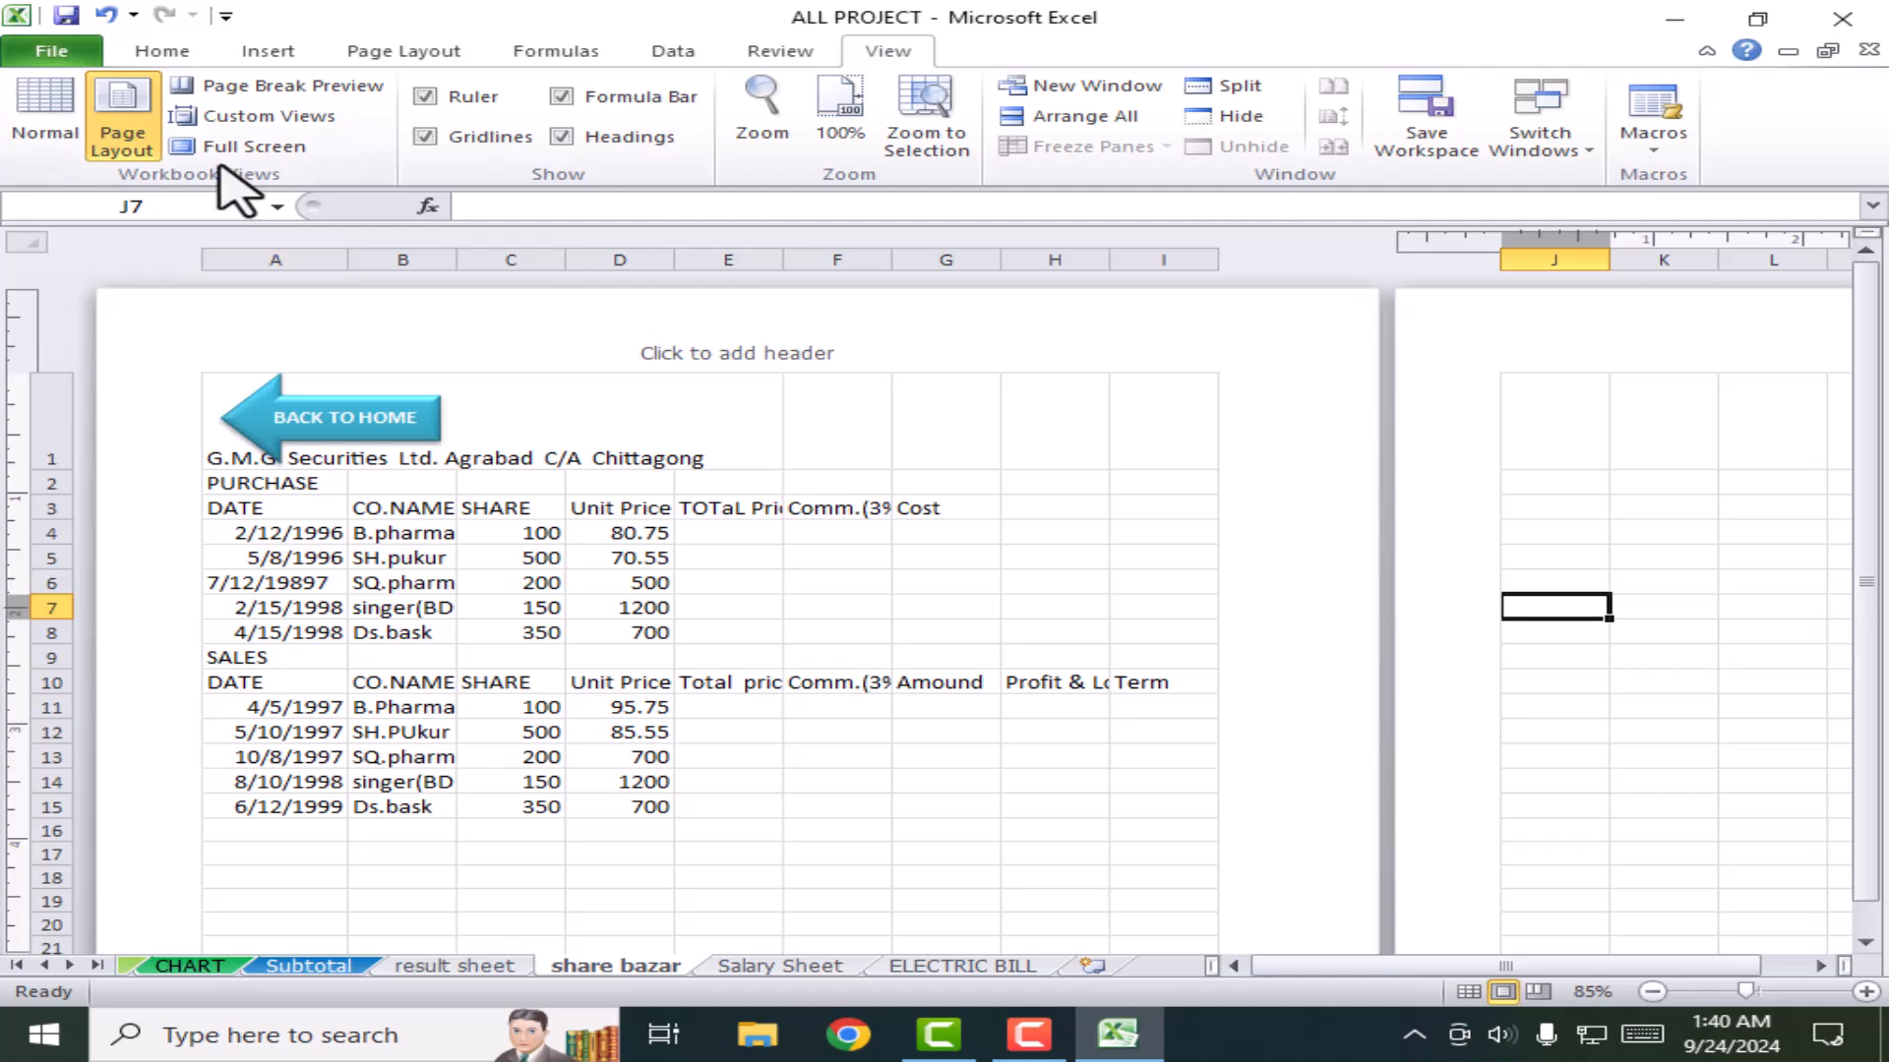
pyautogui.click(49, 123)
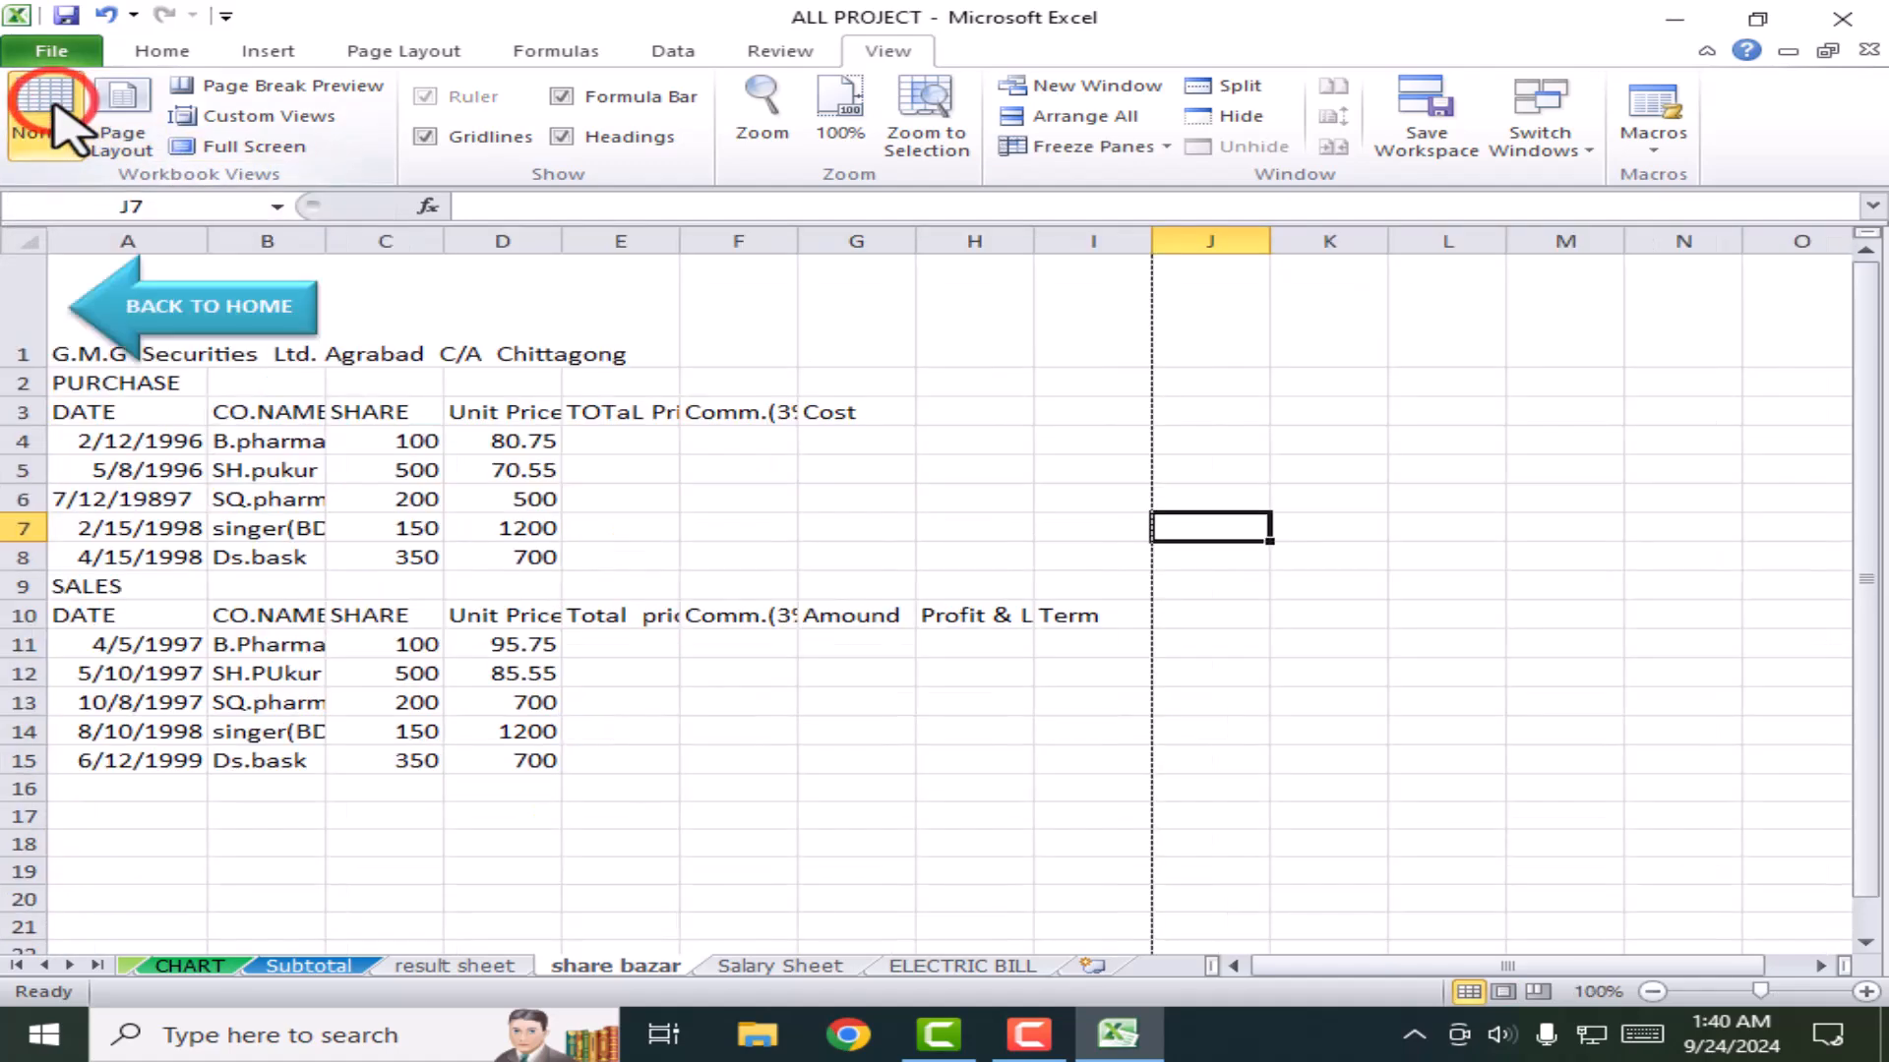
pyautogui.click(264, 93)
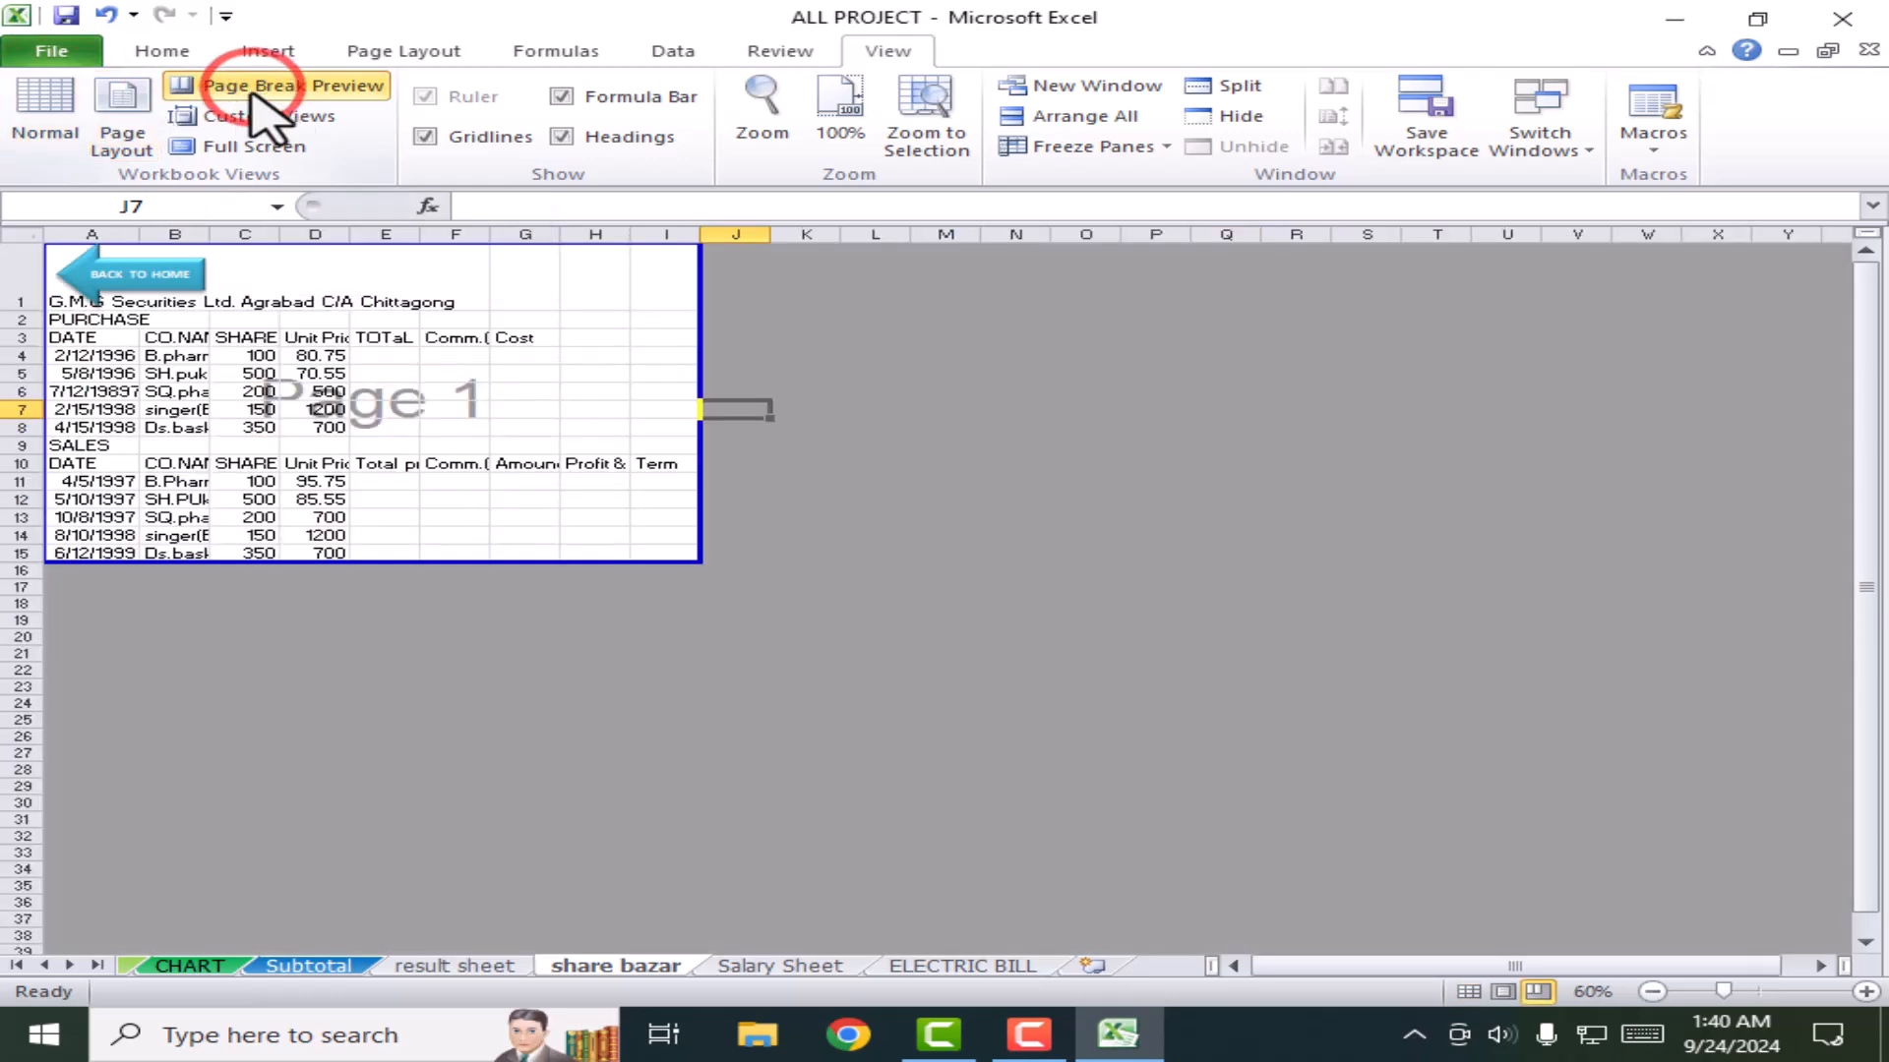
# Step: Show the result sheet in Page Break Preview, then return to share bazar
pyautogui.click(460, 966)
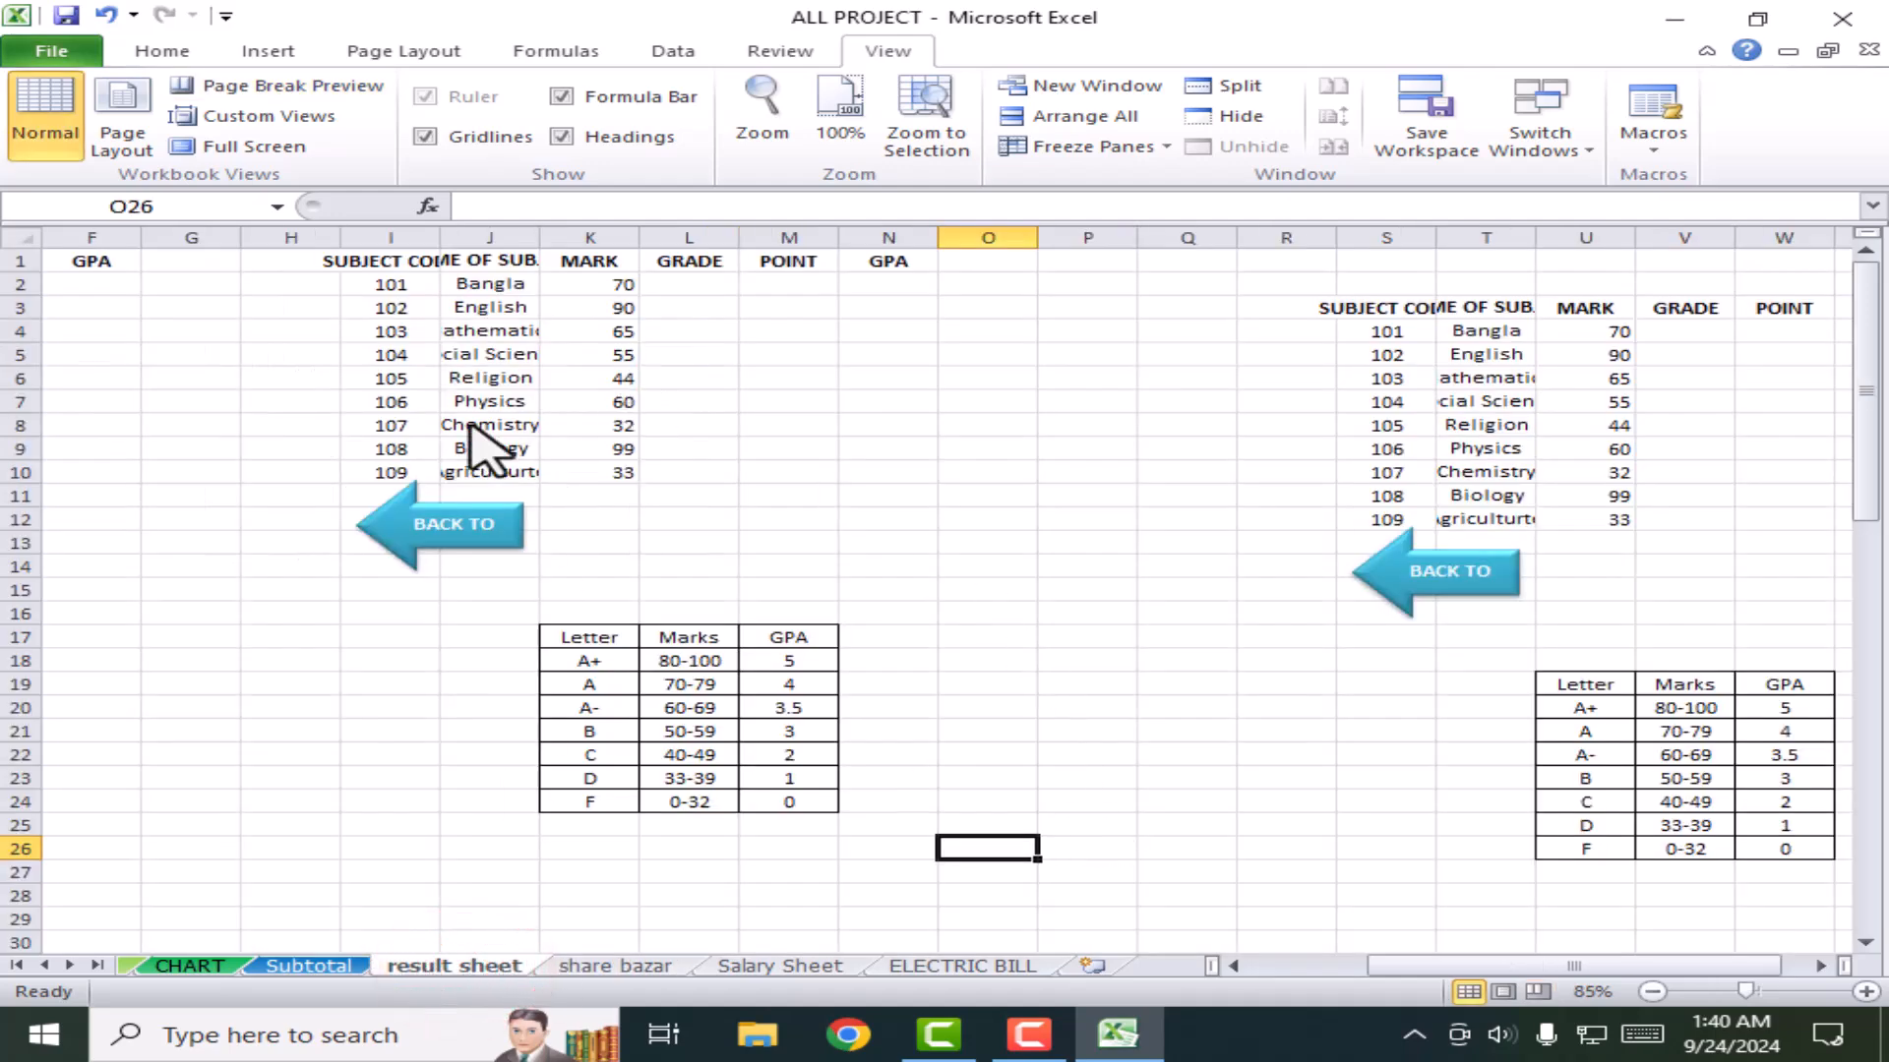
pyautogui.click(211, 88)
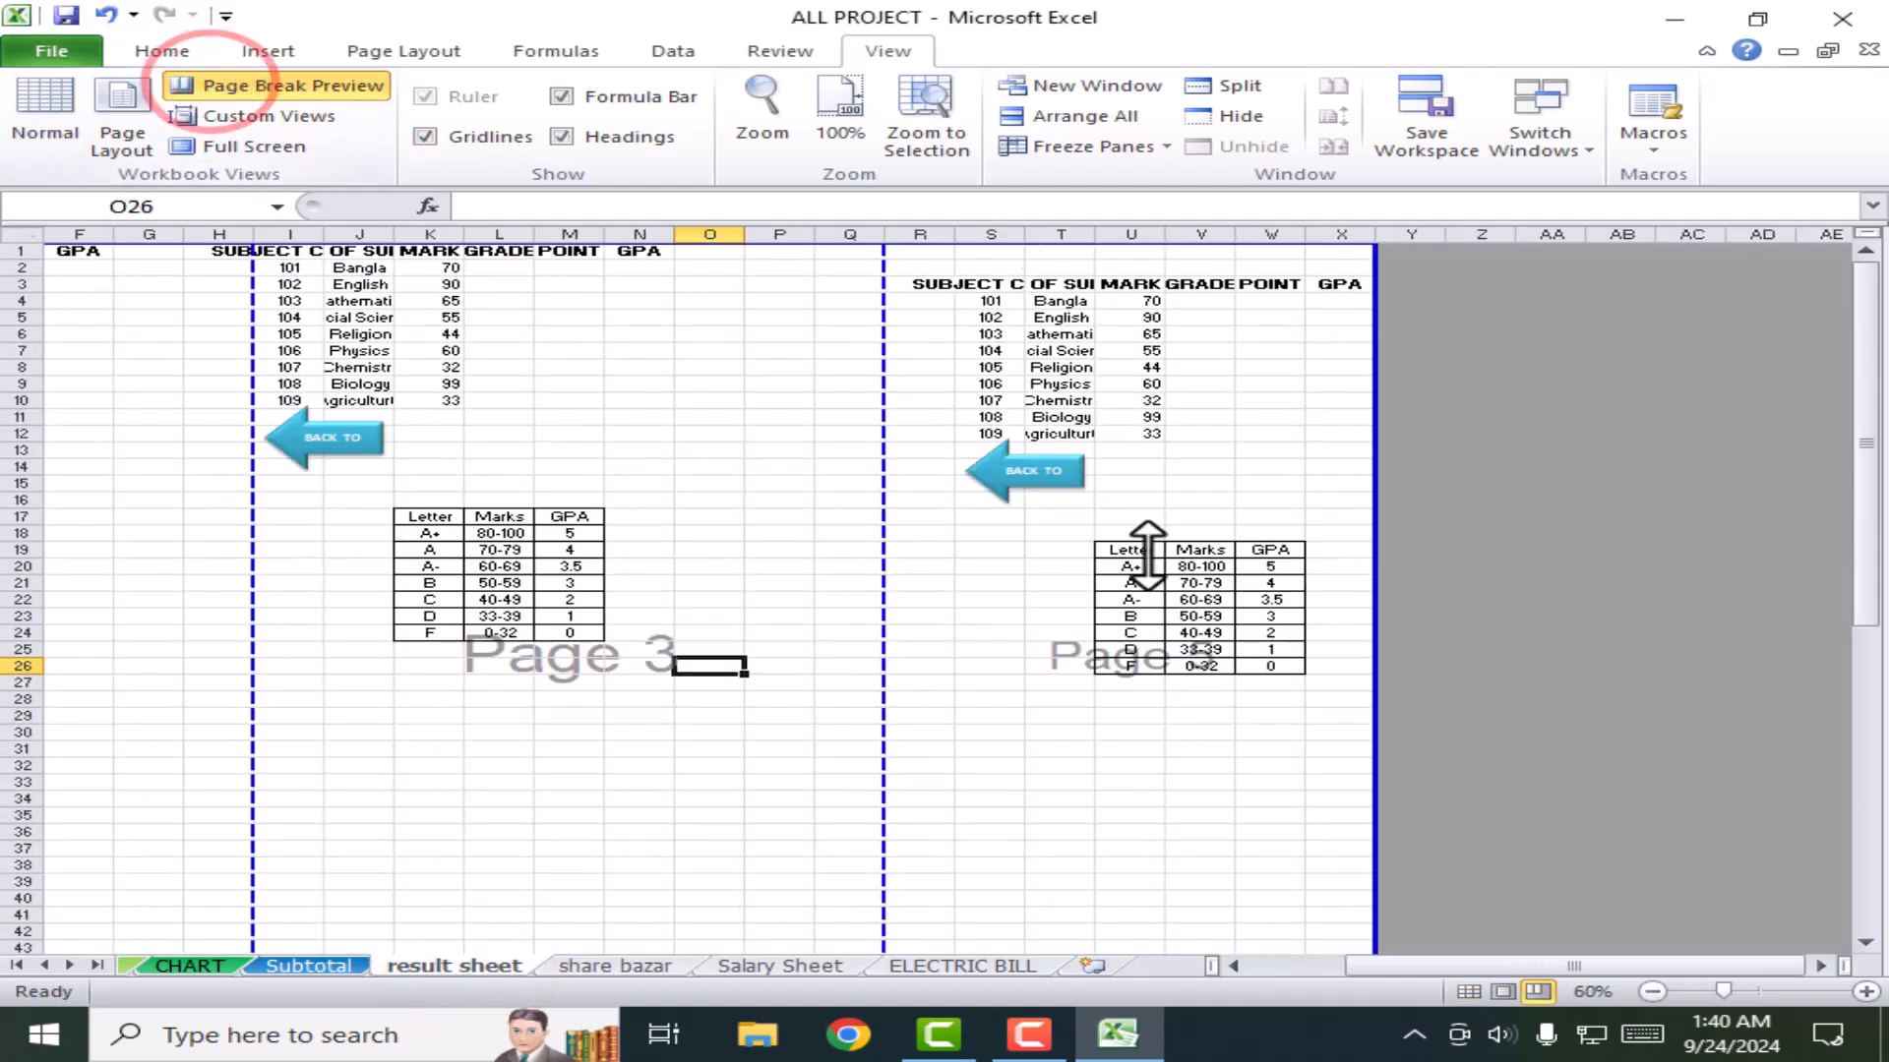
pyautogui.click(1680, 580)
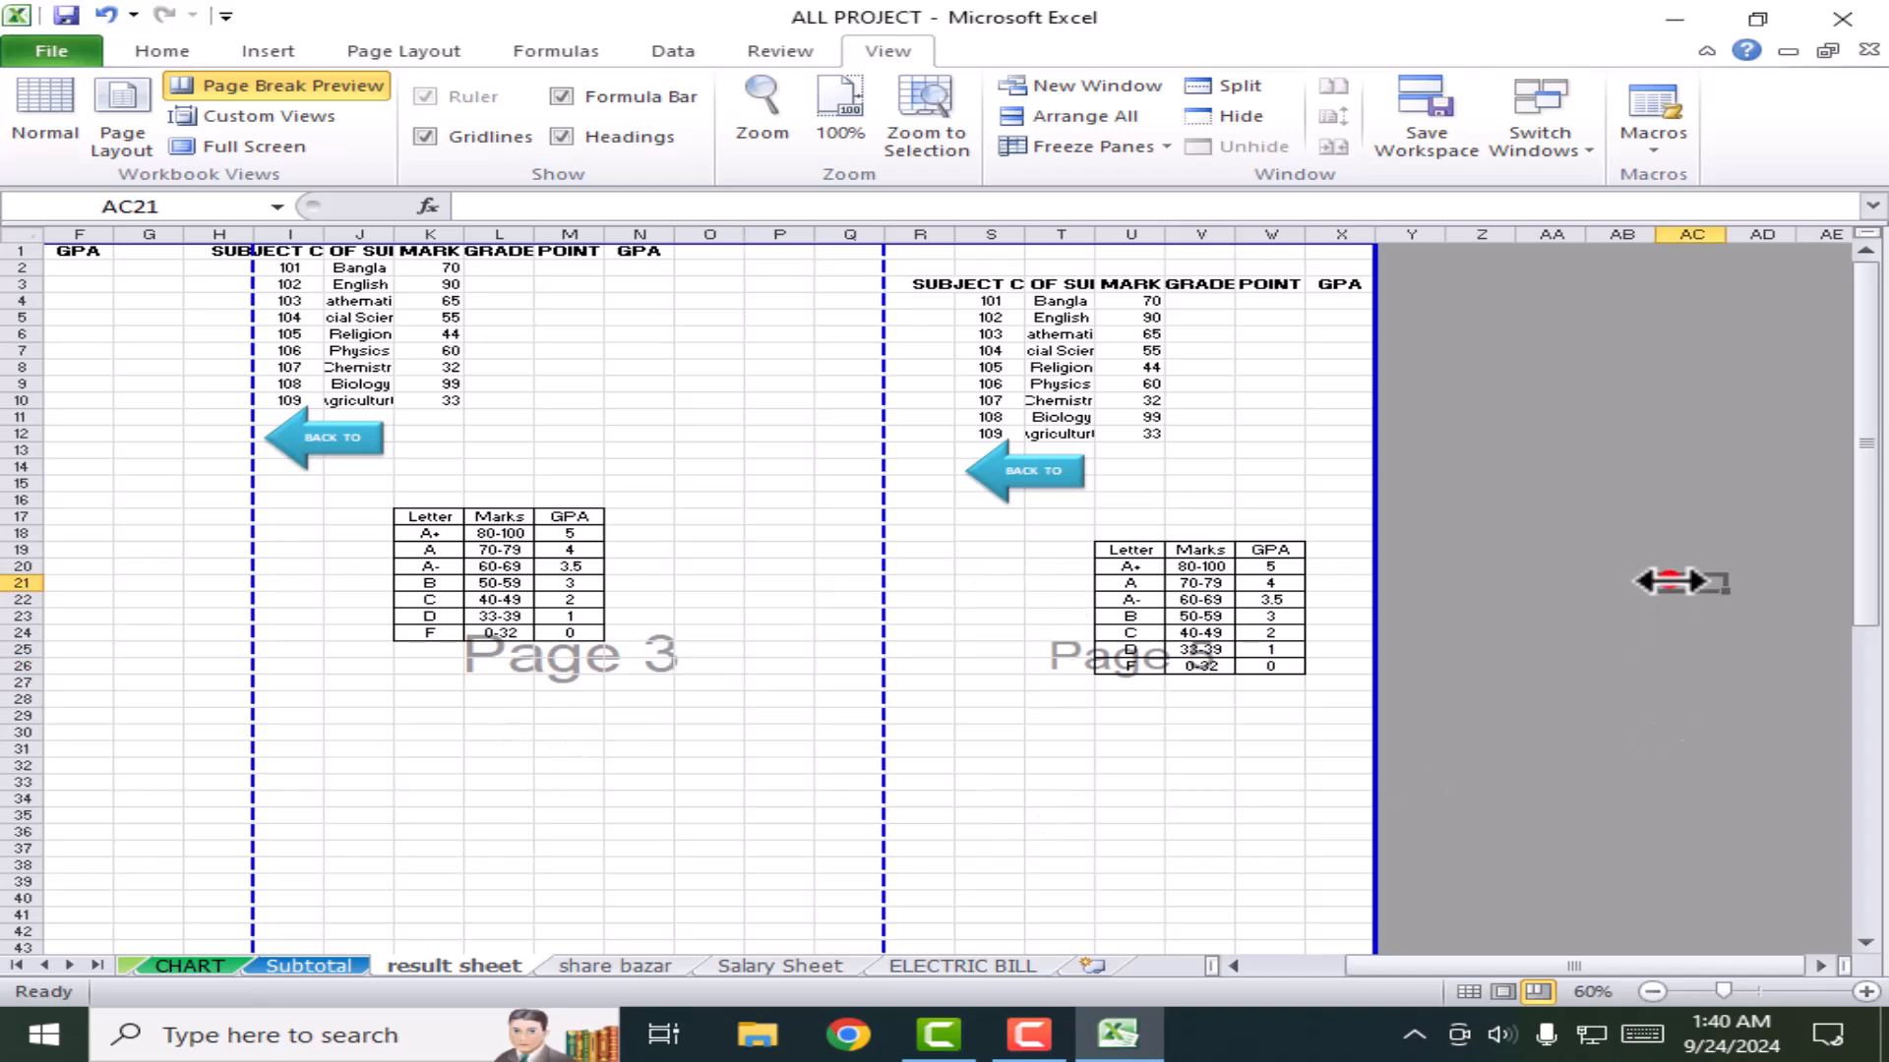
pyautogui.scroll(-10, 1509, 769)
pyautogui.scroll(4, 648, 511)
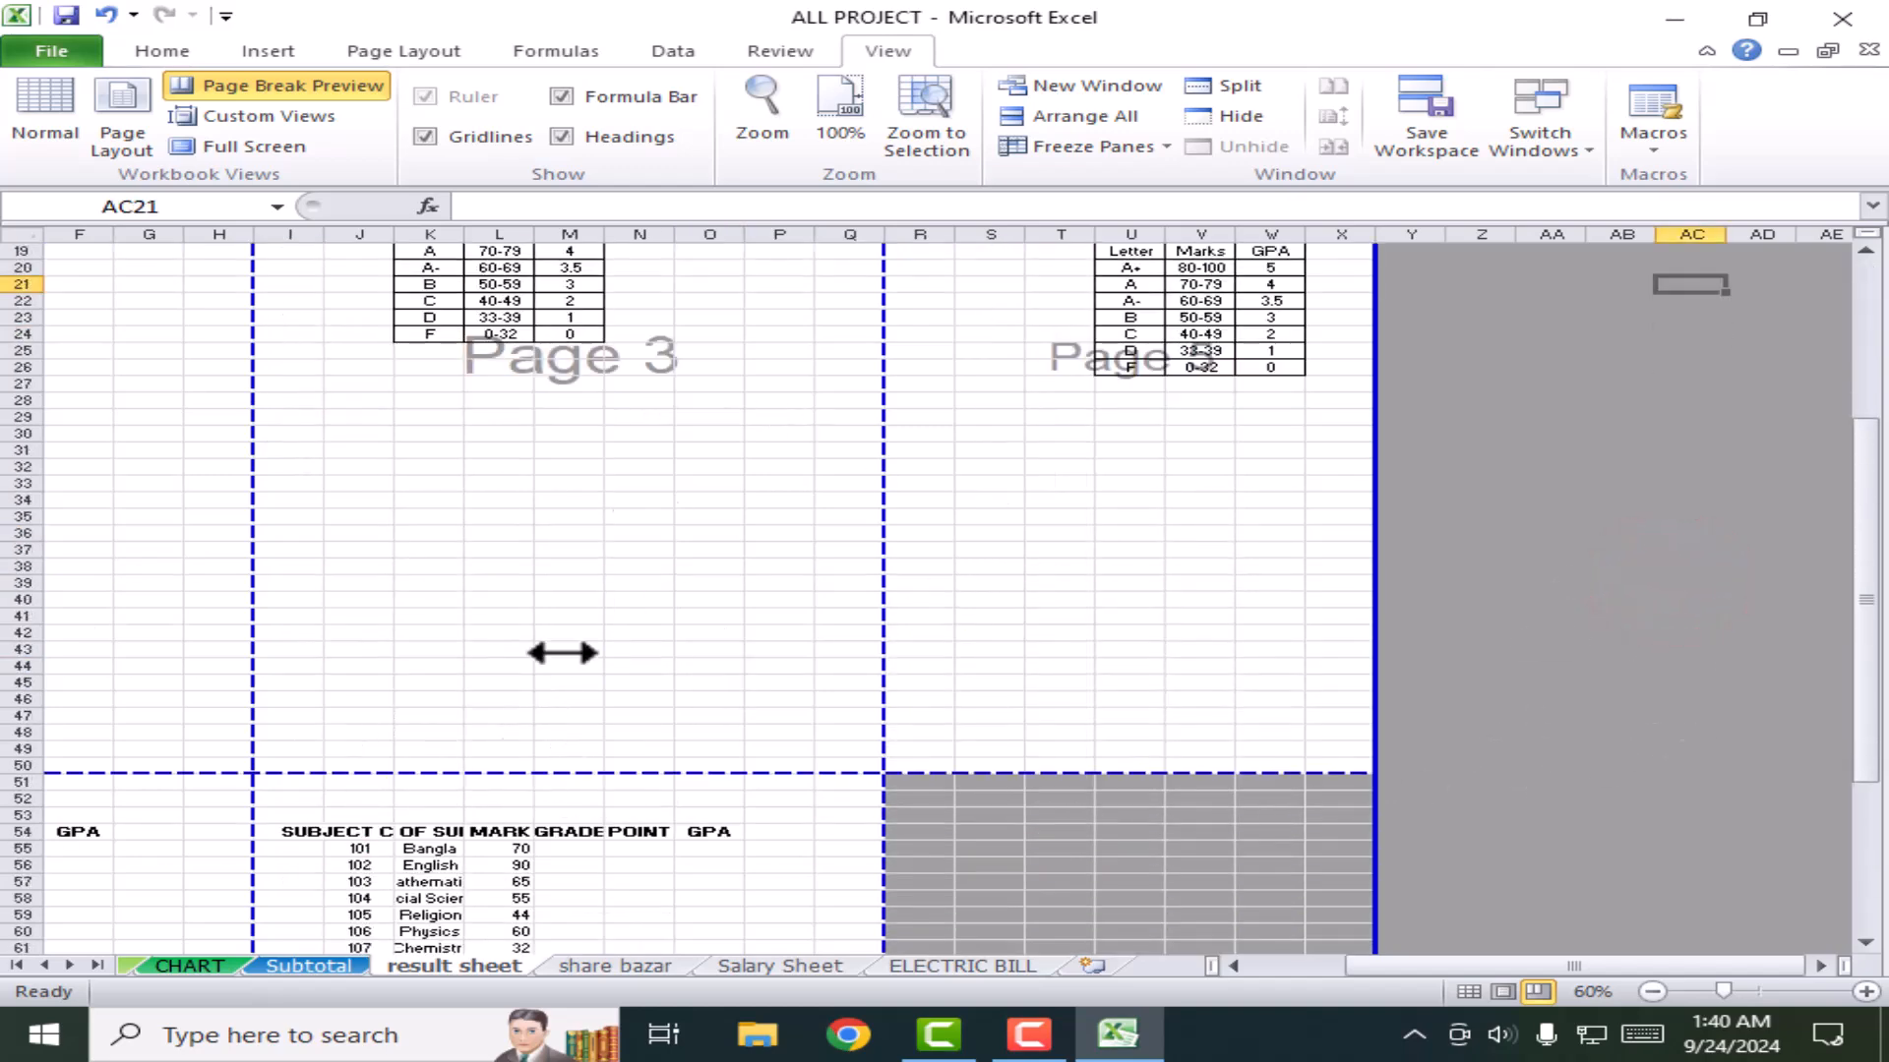
pyautogui.click(620, 967)
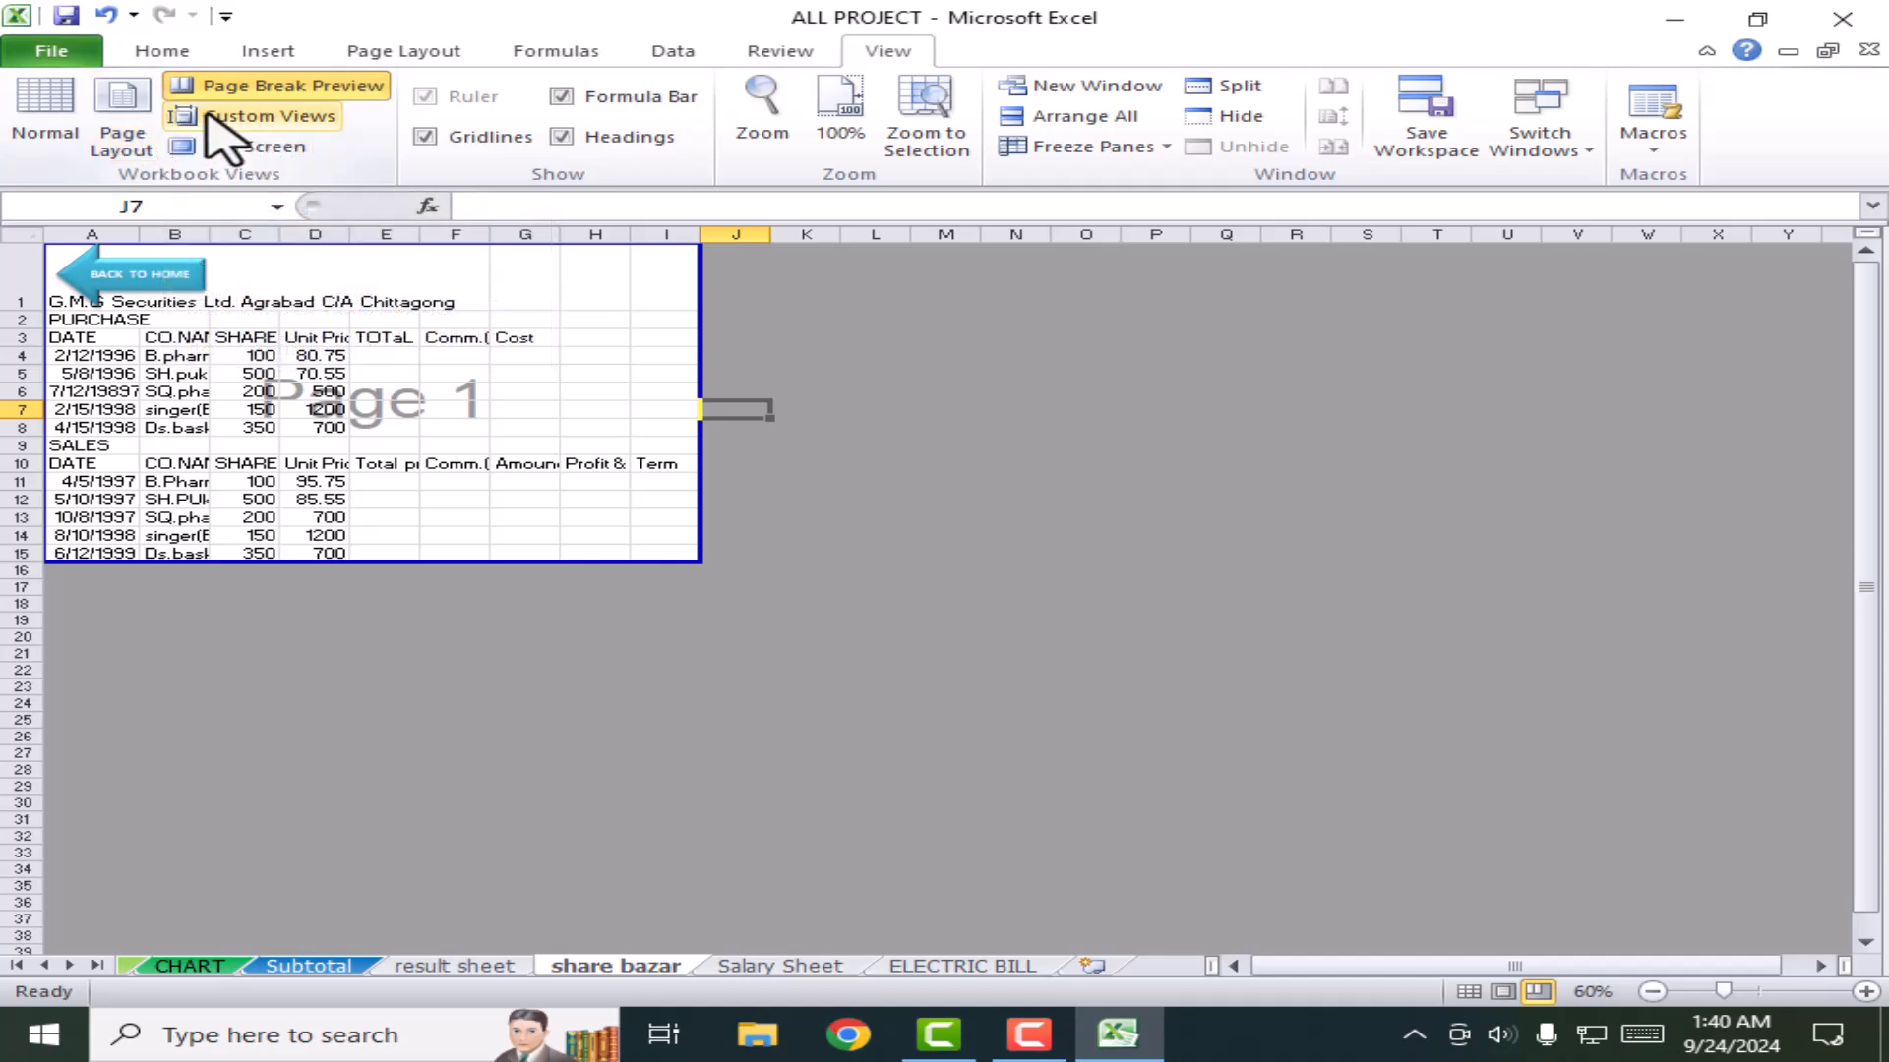
# Step: Set the share bazar zoom to 100% and switch it back to Normal view
pyautogui.click(755, 103)
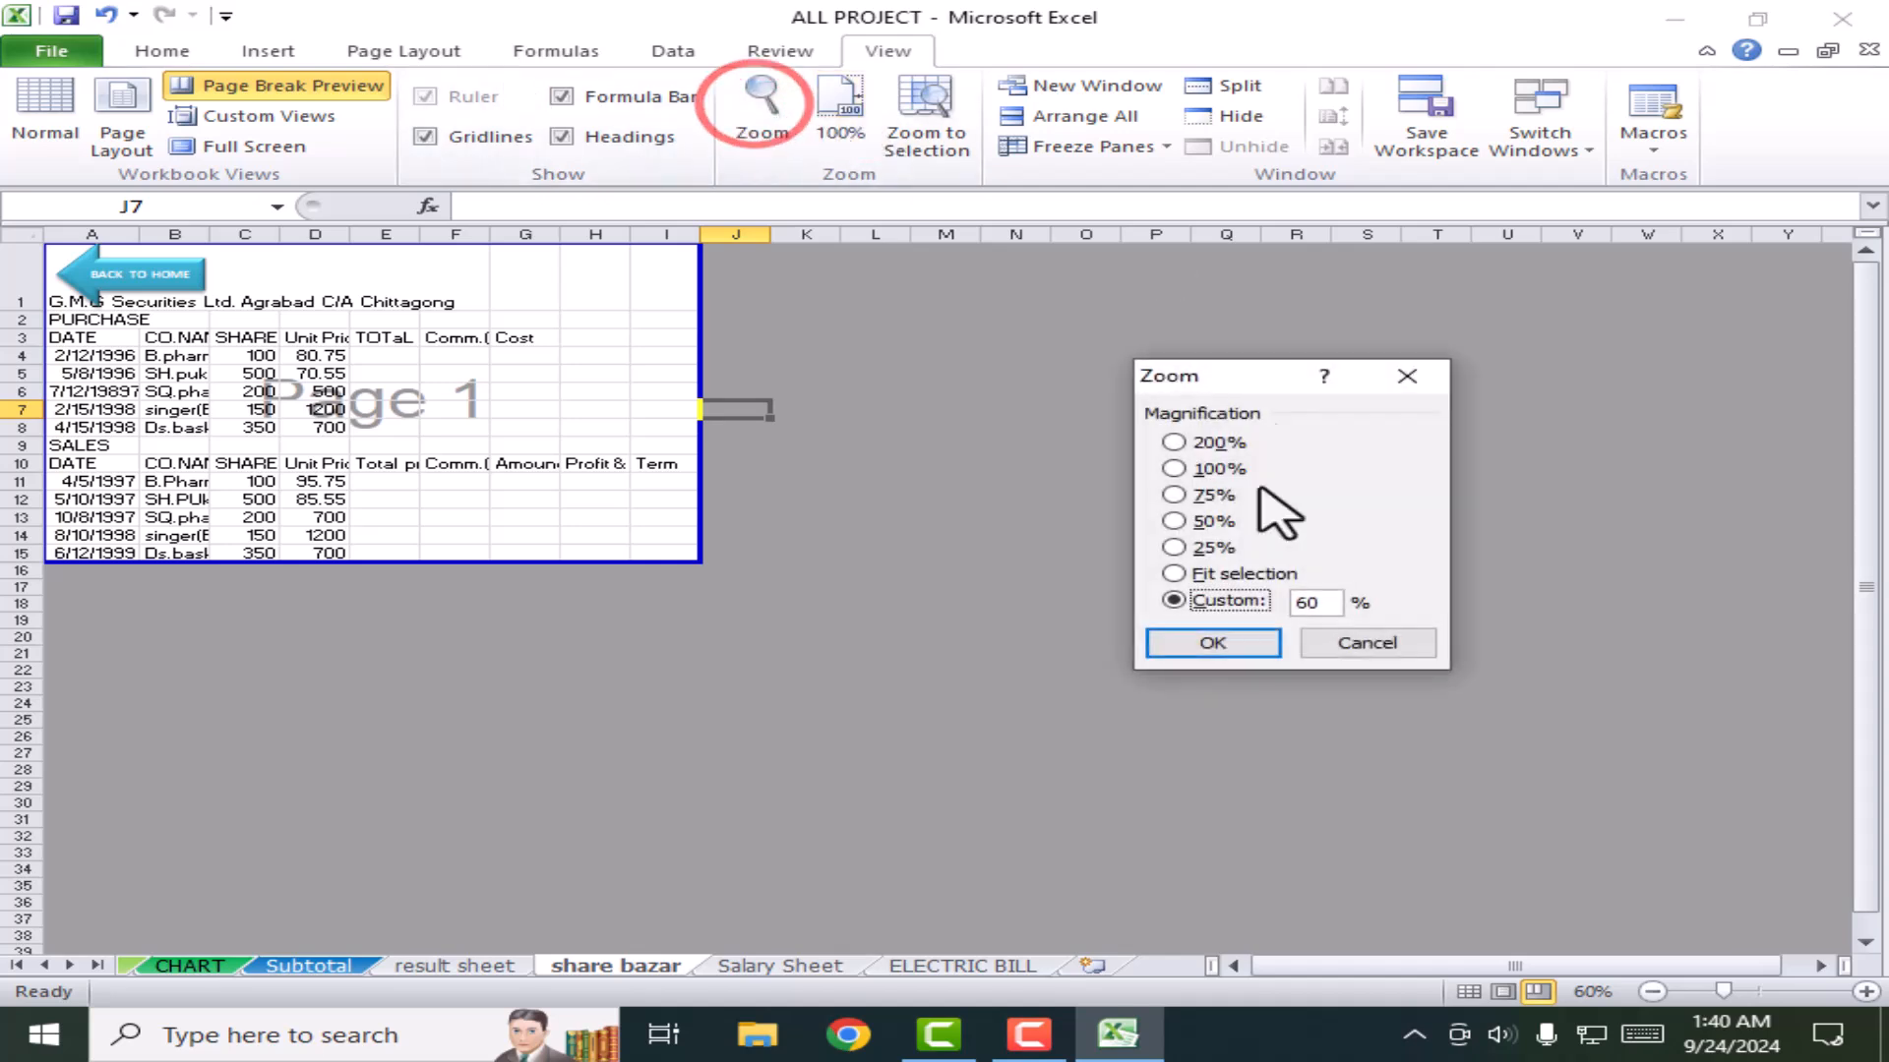
pyautogui.click(1231, 651)
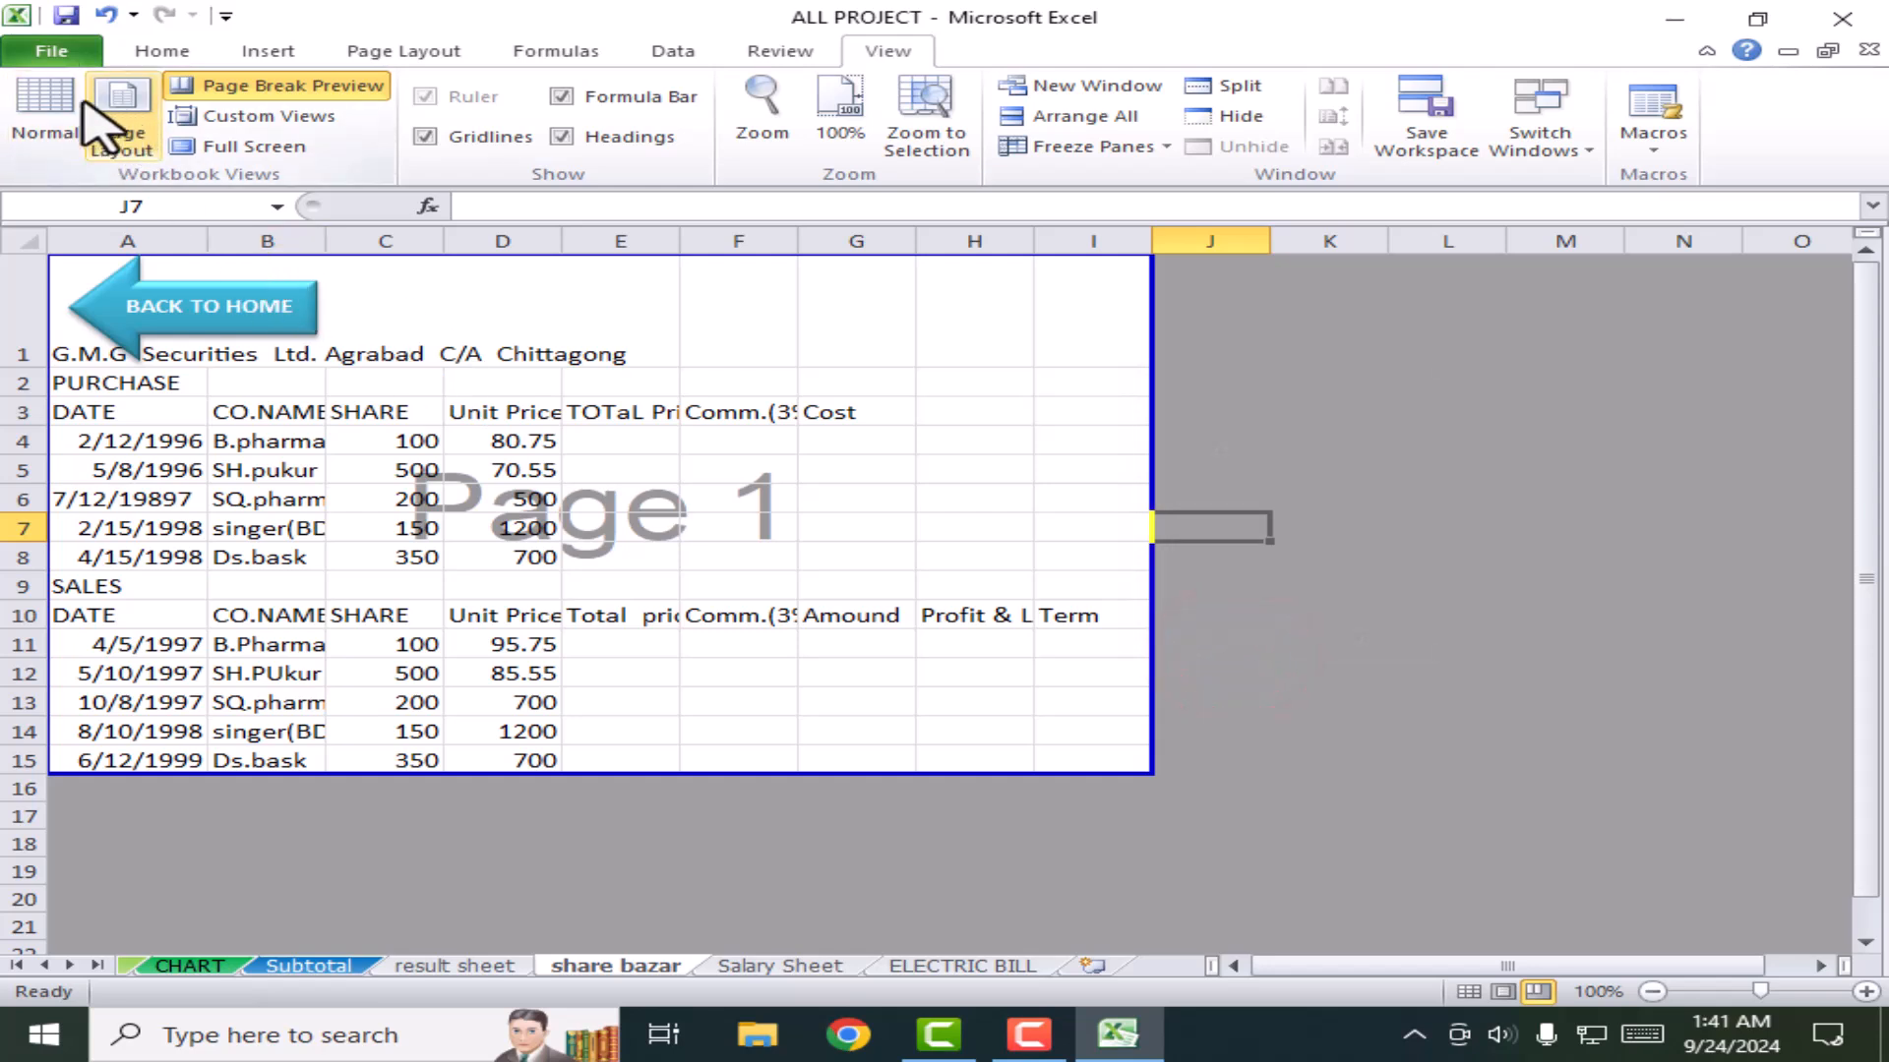
pyautogui.click(45, 108)
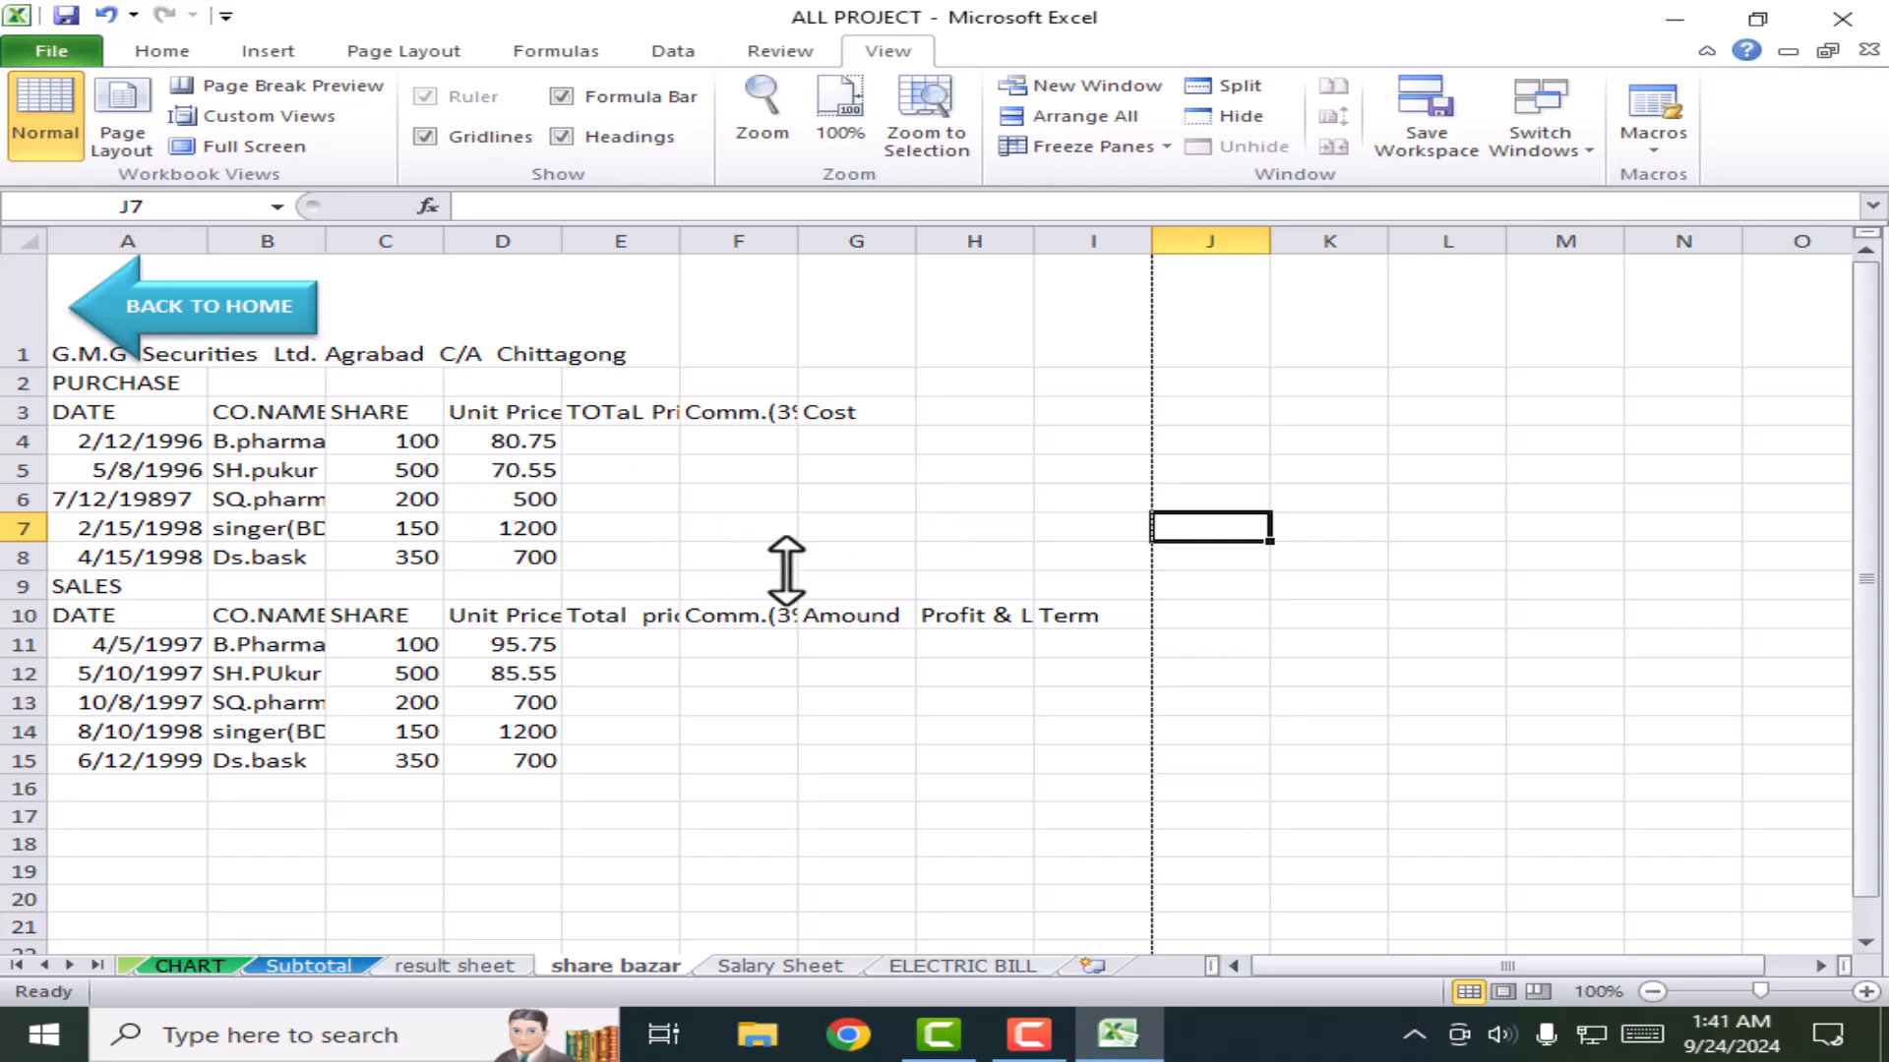
# Step: Zoom the sheet in and out with Ctrl+wheel, then zoom in one step from the status bar
pyautogui.scroll(5, 817, 633)
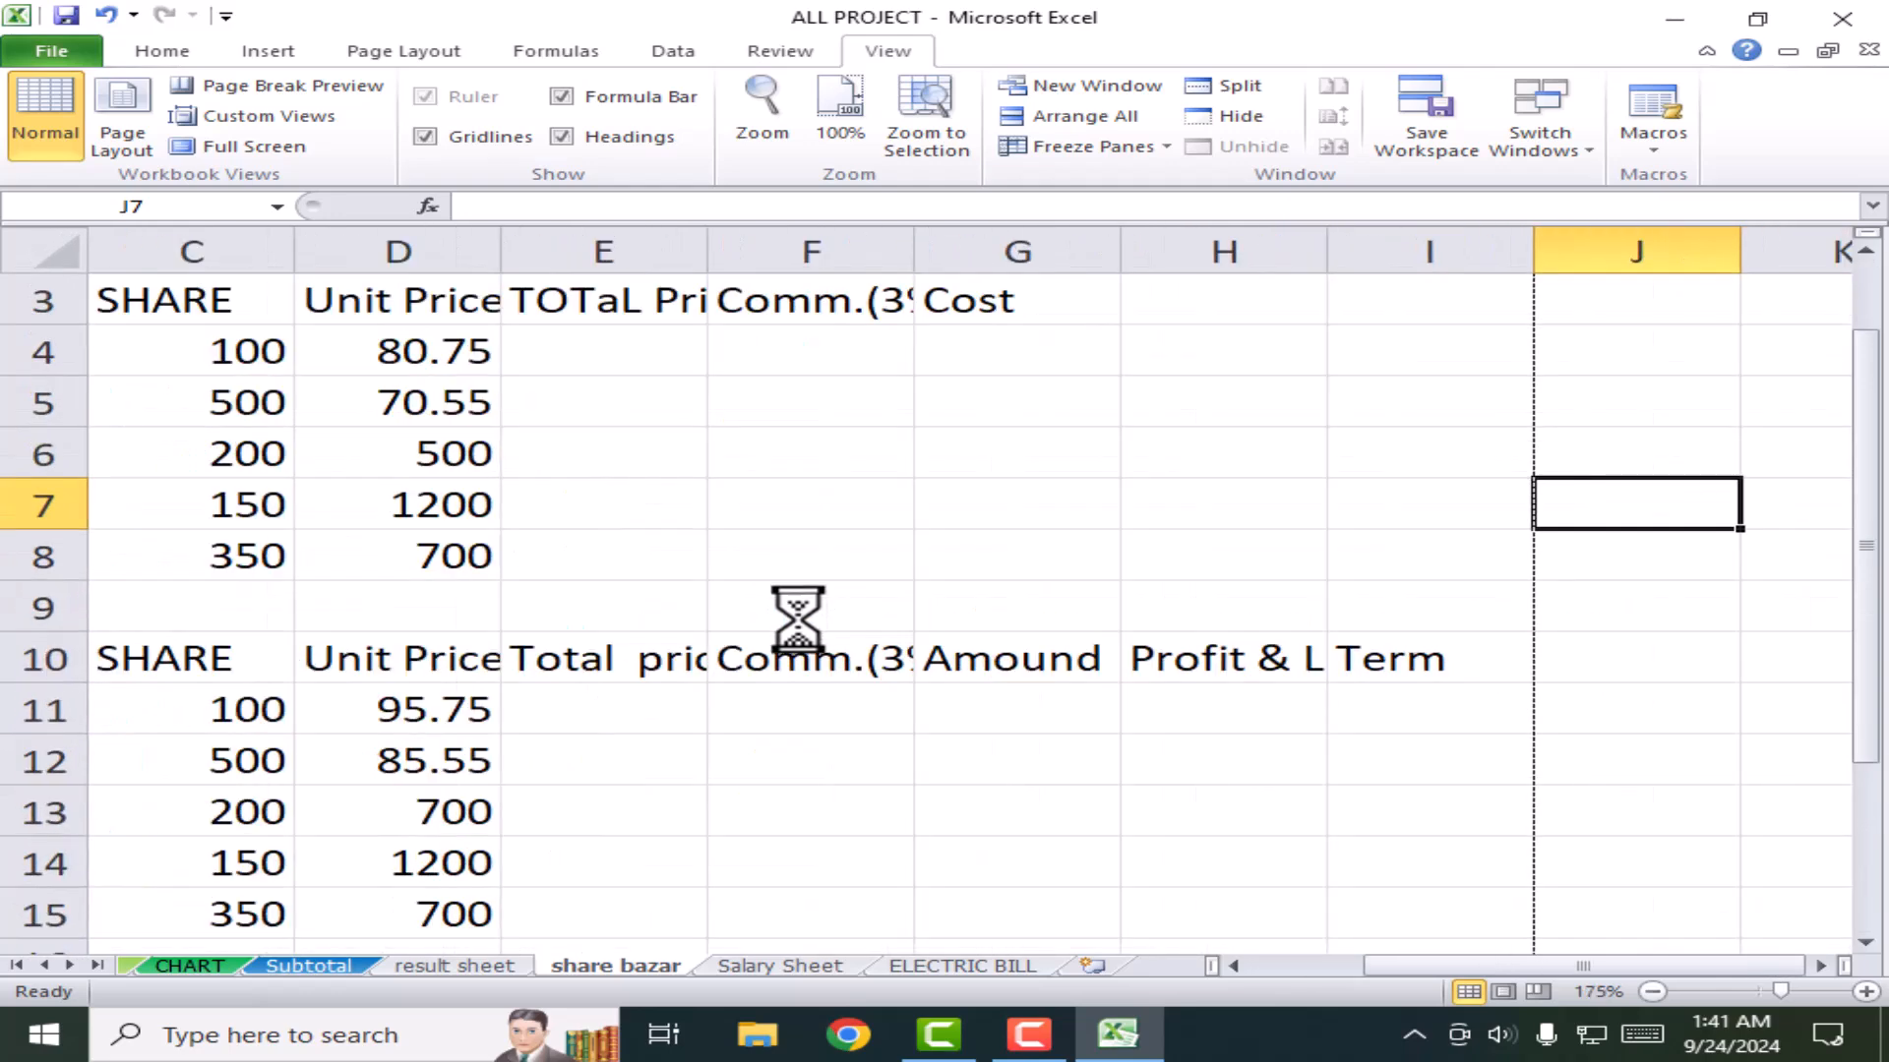
pyautogui.scroll(2, 758, 649)
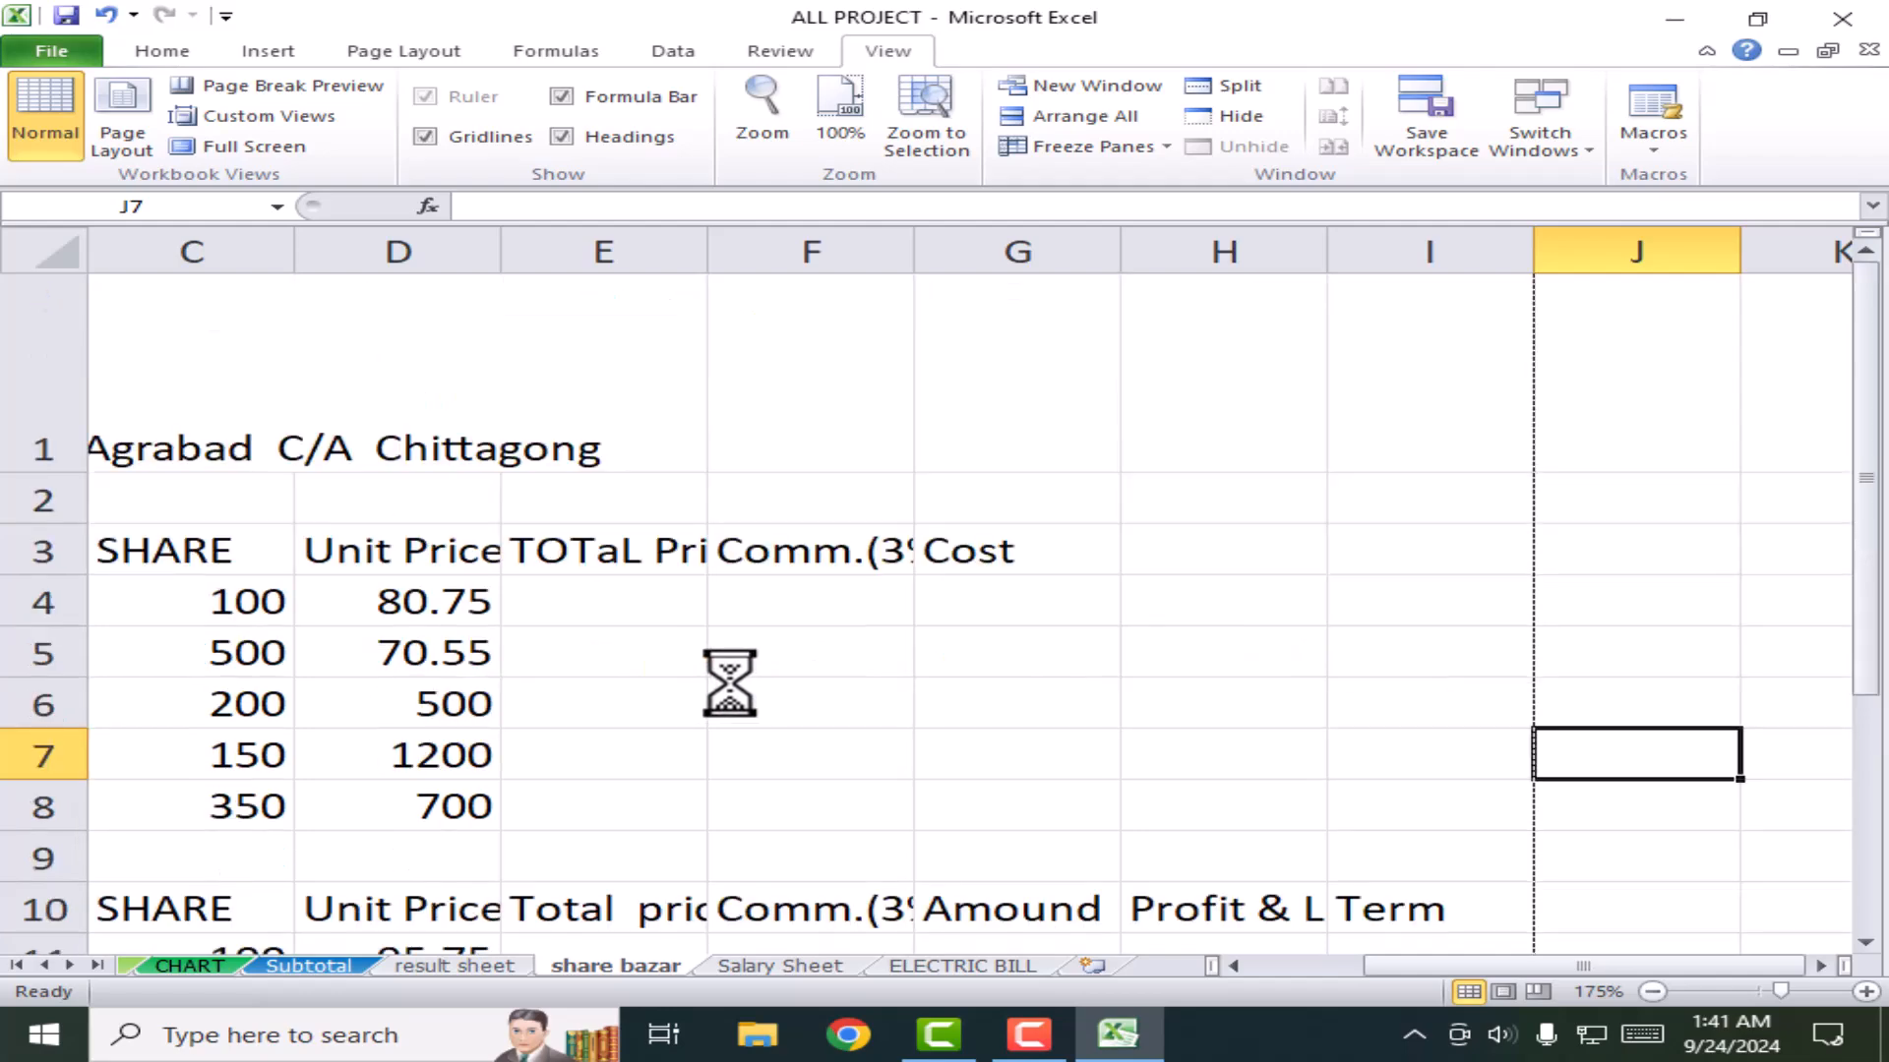
pyautogui.scroll(-5, 728, 682)
pyautogui.scroll(-4, 730, 681)
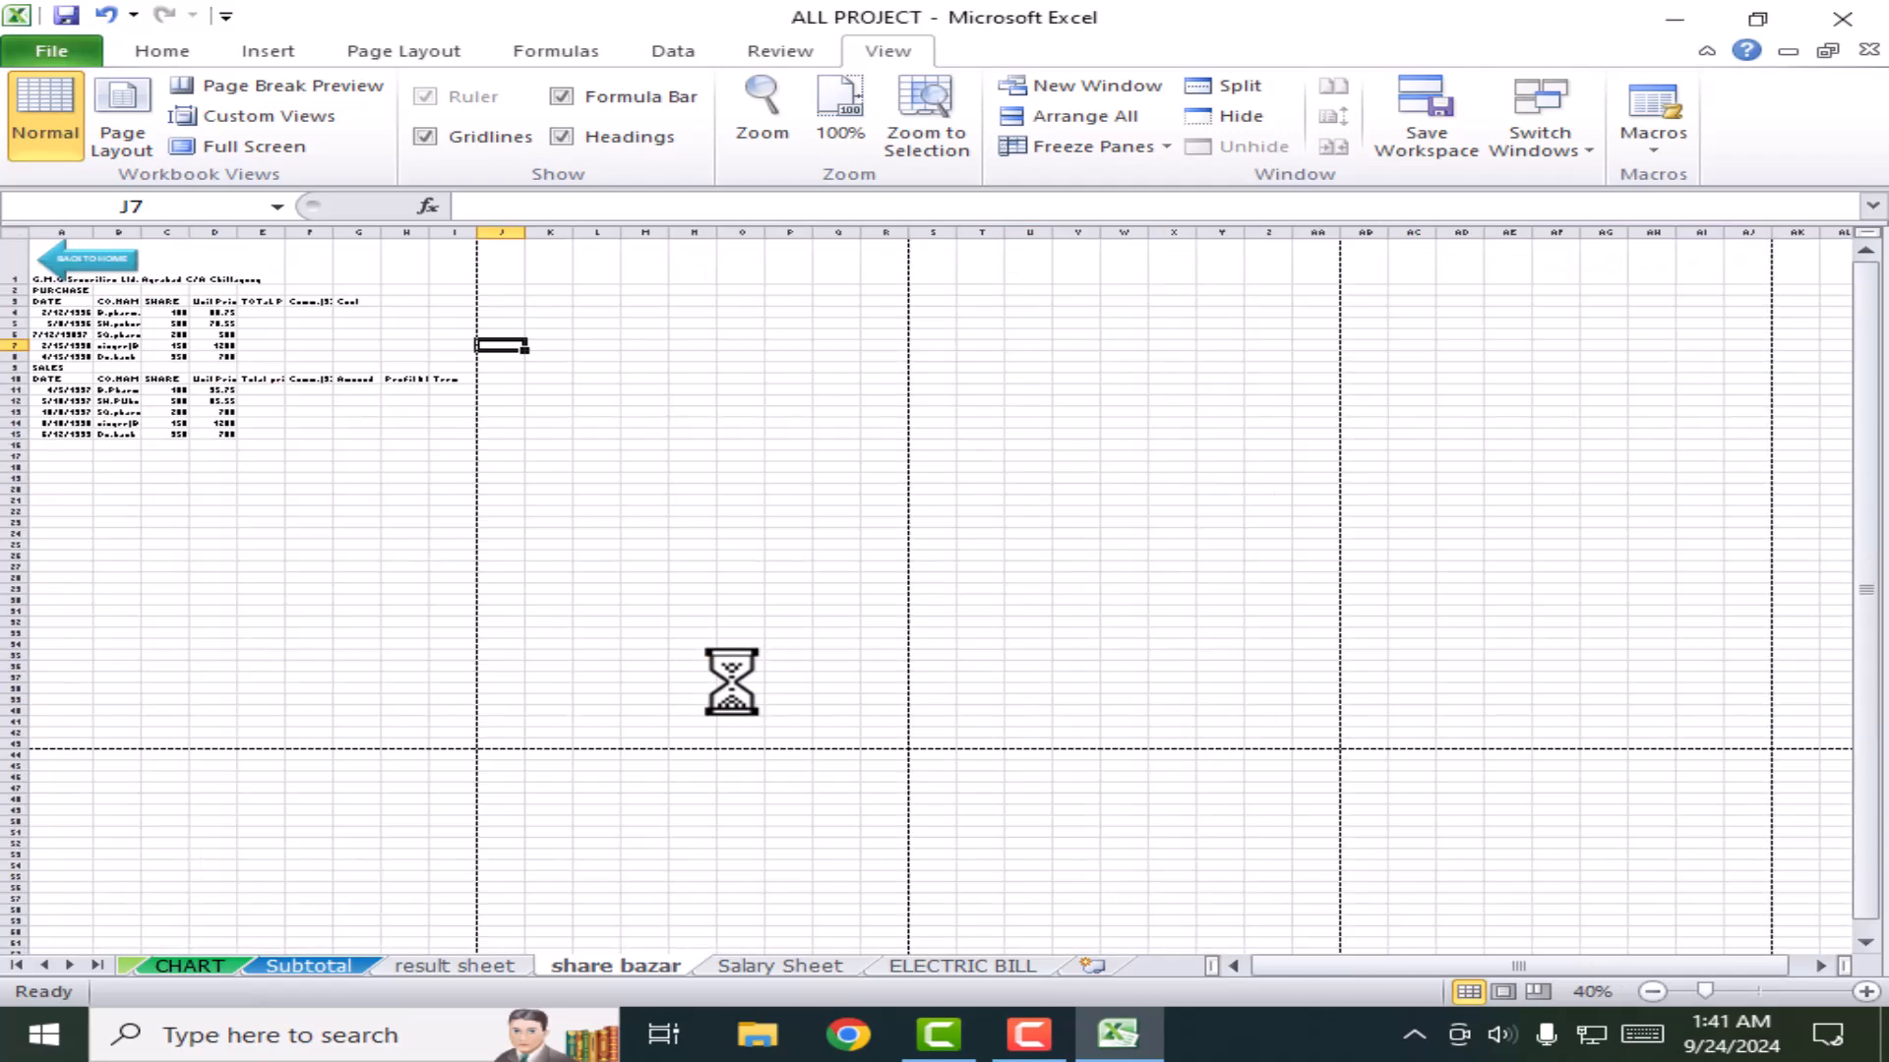
pyautogui.scroll(-2, 731, 682)
pyautogui.scroll(11, 731, 682)
pyautogui.scroll(-6, 733, 689)
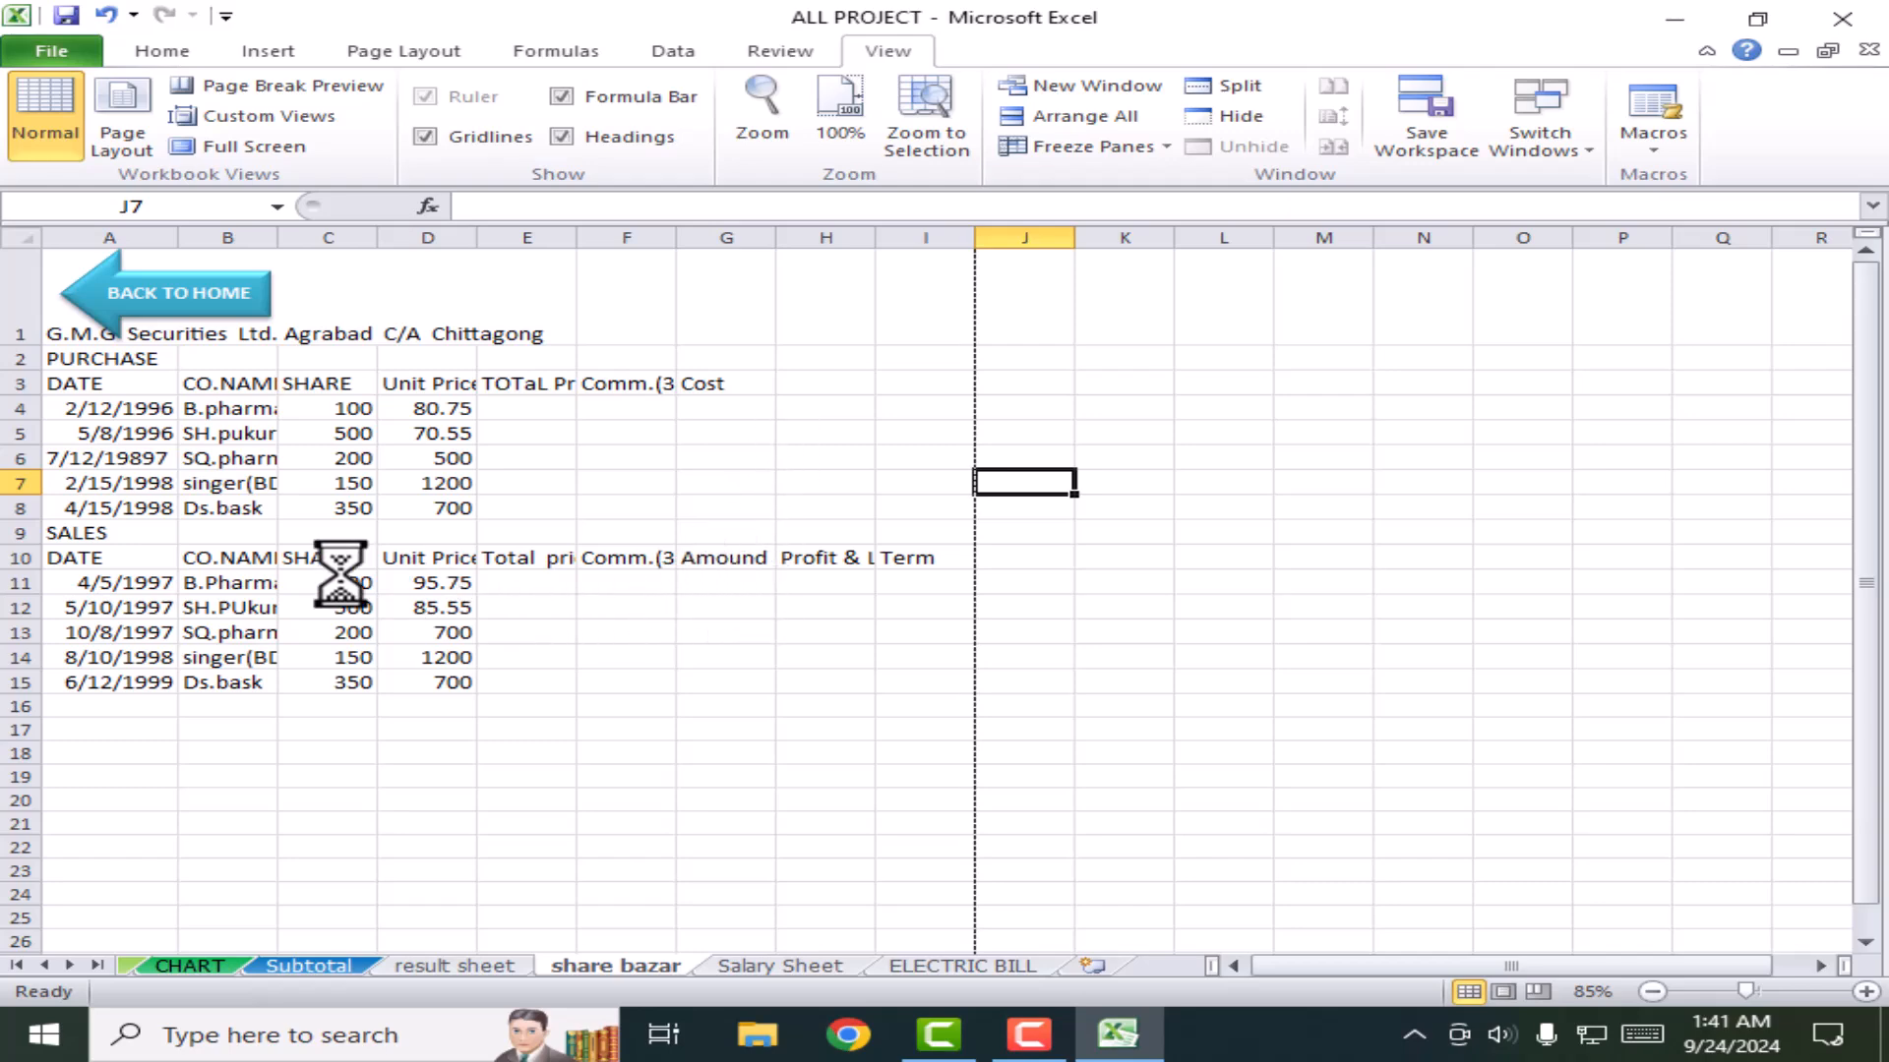
pyautogui.scroll(4, 337, 573)
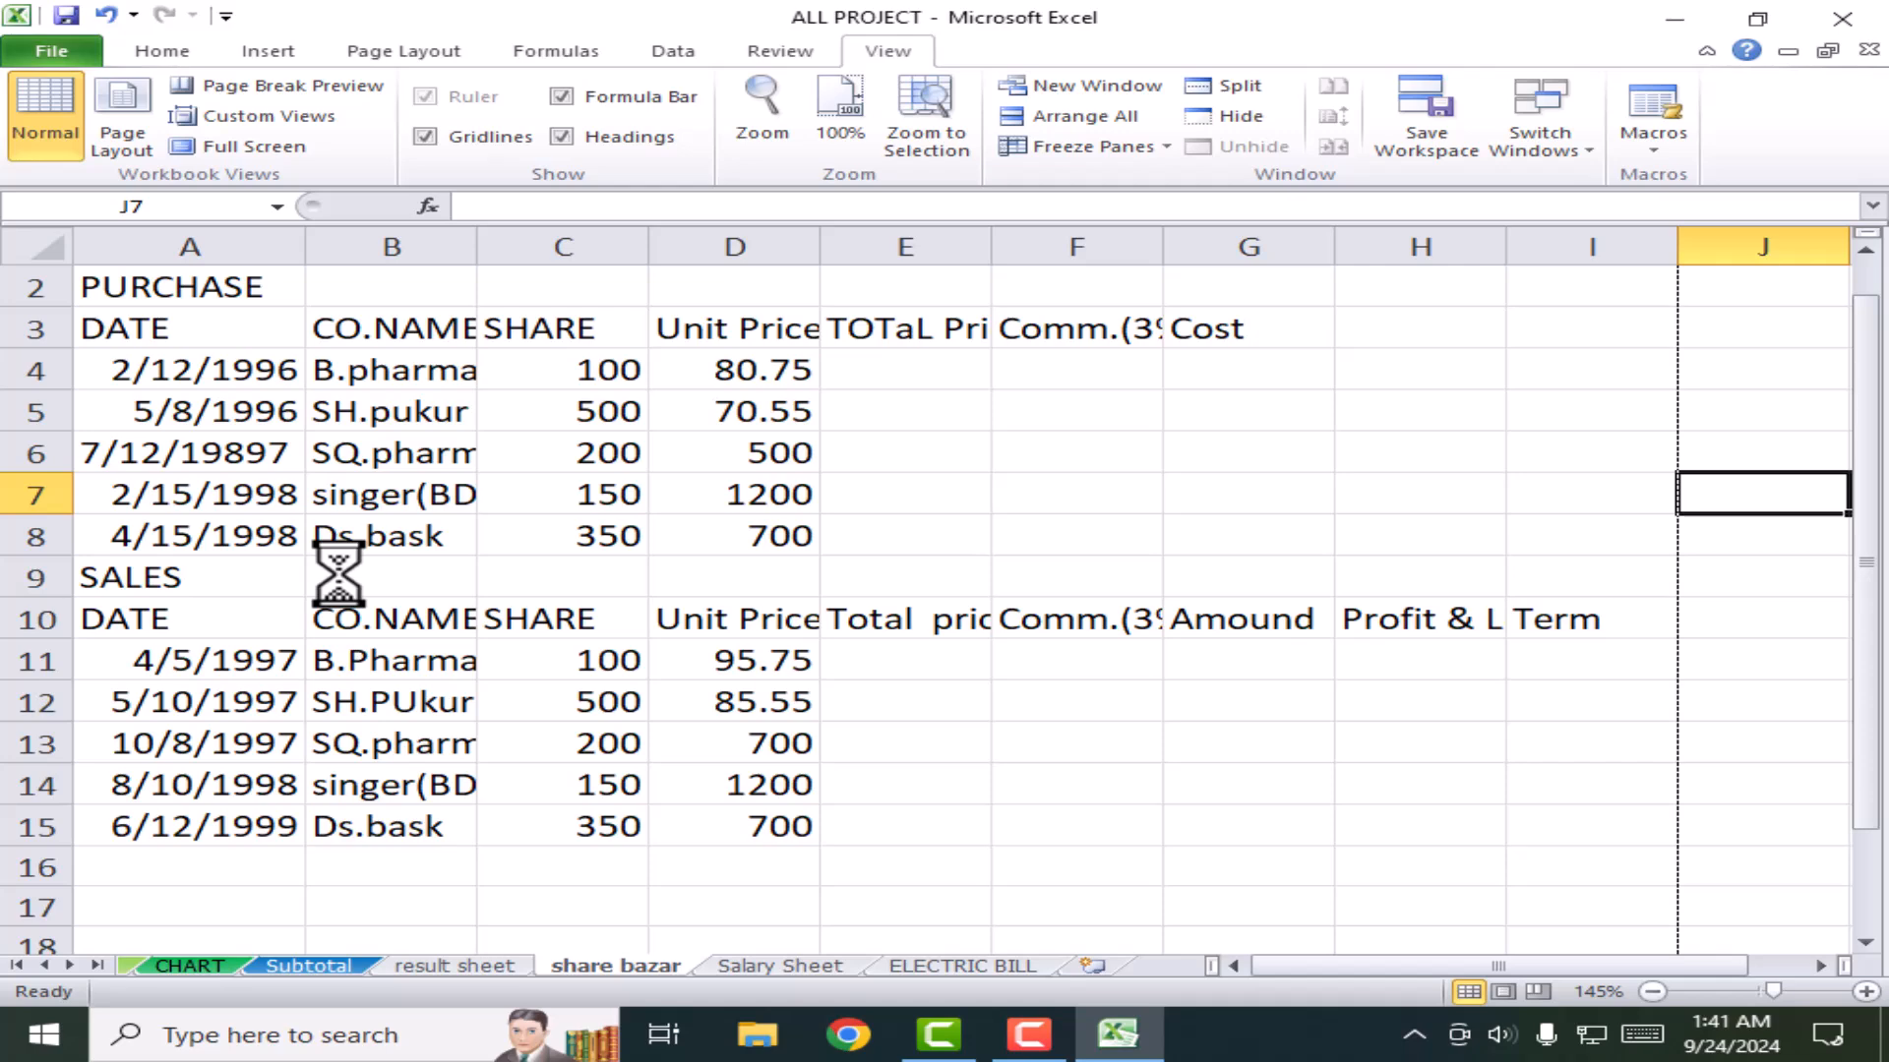
pyautogui.scroll(-5, 337, 574)
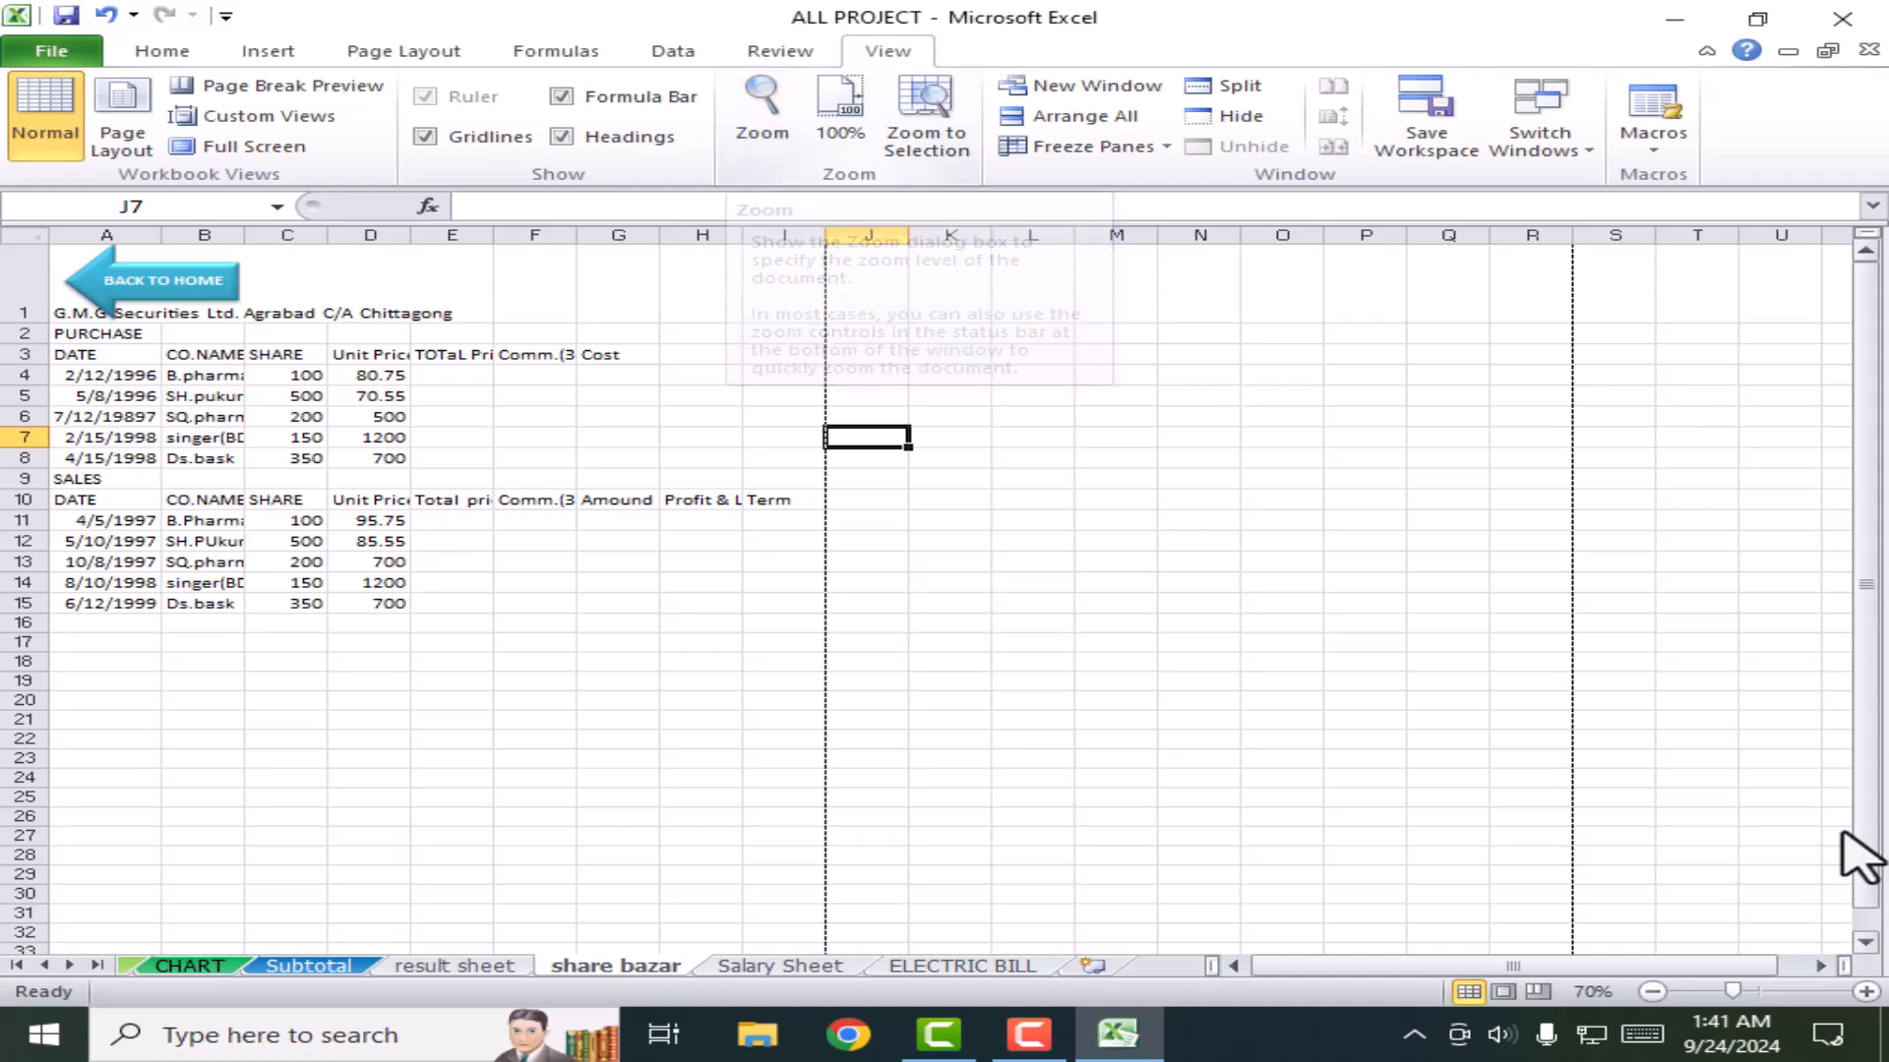
pyautogui.click(1865, 992)
# Step: Zoom in and back out one step, then browse the Home, Insert, Page Layout and Formulas tabs
pyautogui.click(1865, 992)
pyautogui.click(1864, 991)
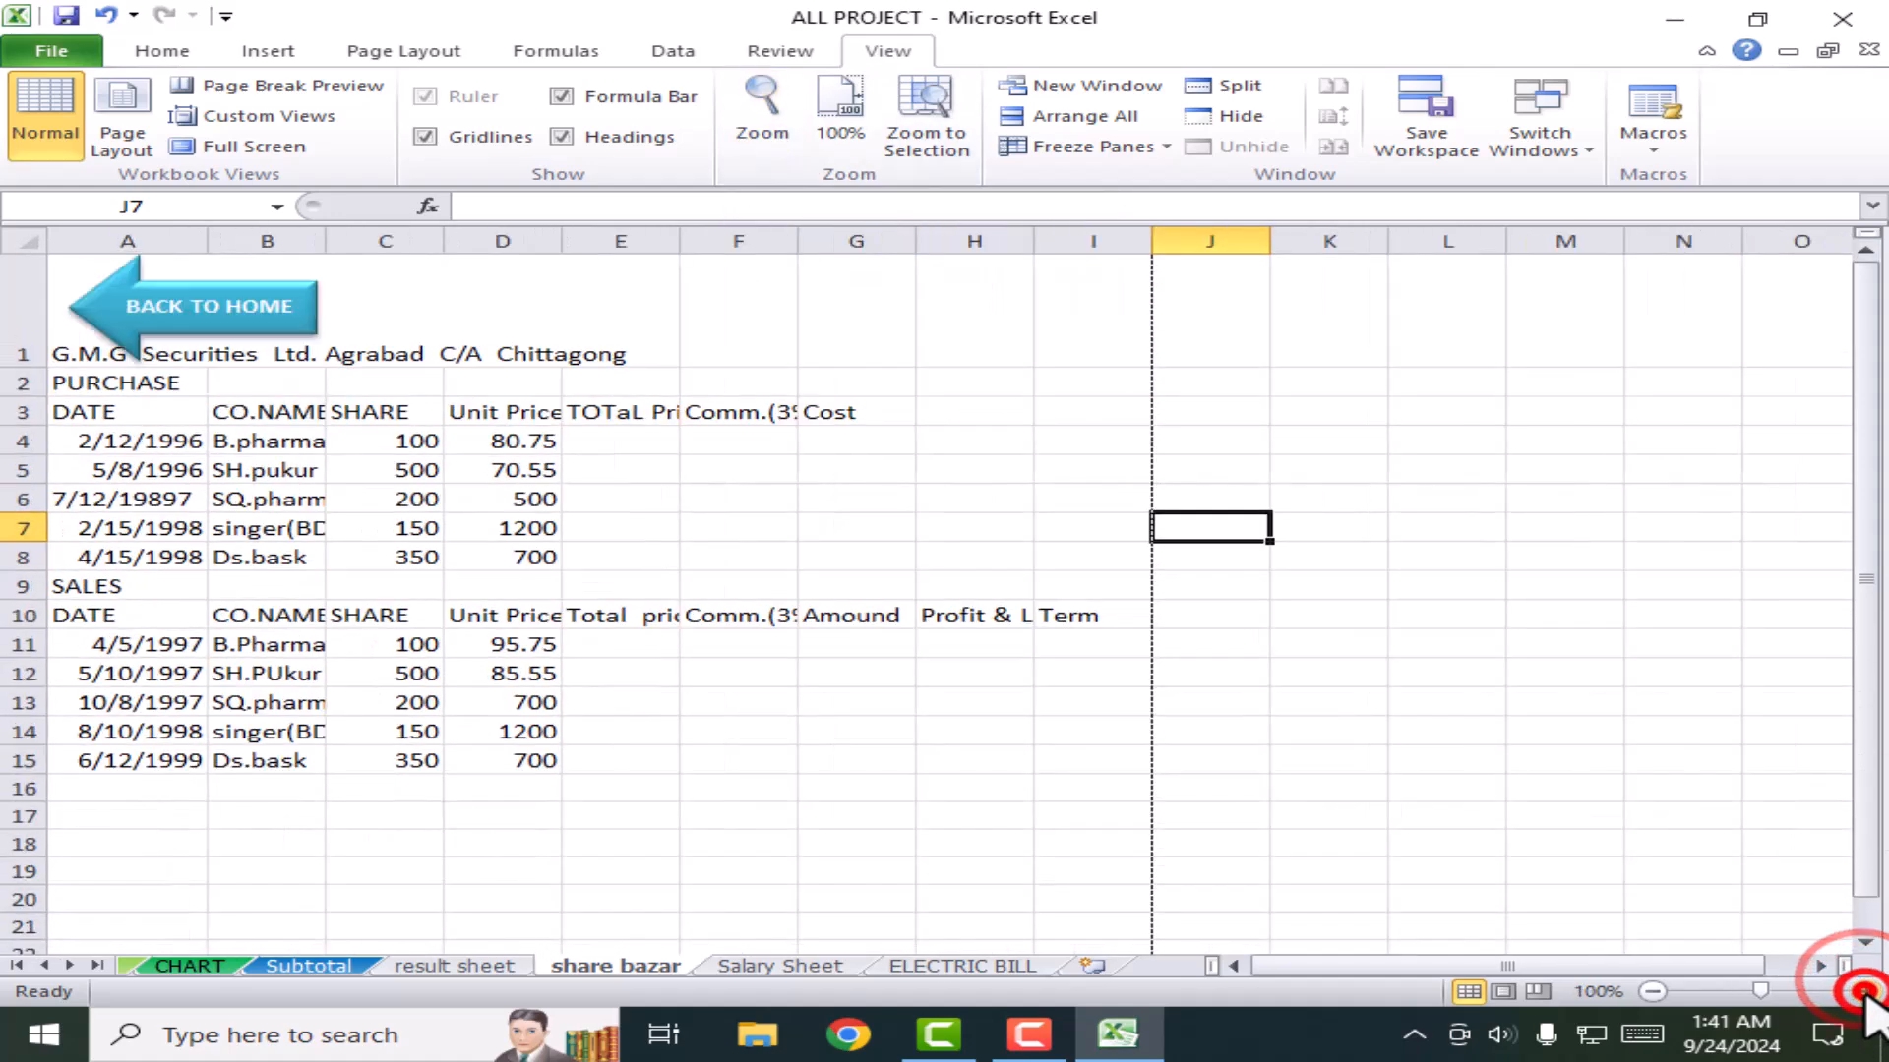
pyautogui.click(1660, 995)
pyautogui.click(1660, 995)
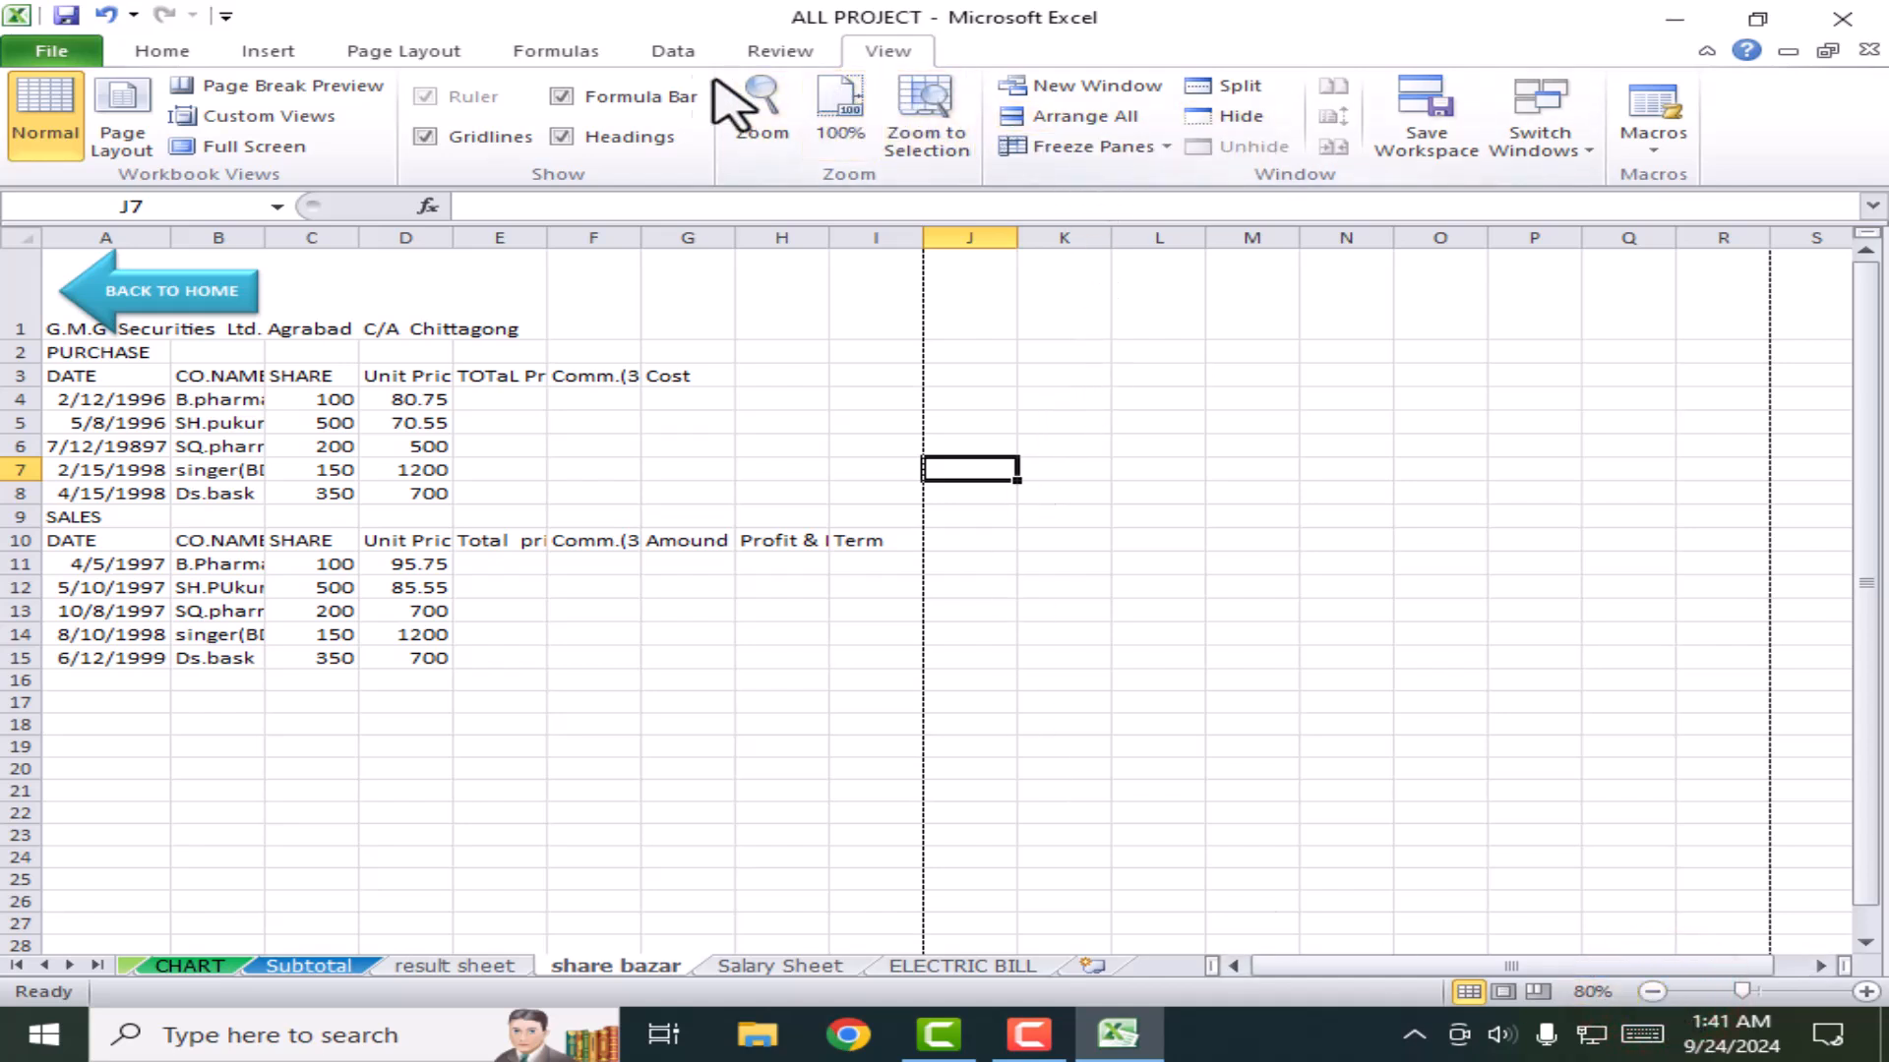
pyautogui.click(182, 51)
pyautogui.click(260, 51)
pyautogui.click(393, 51)
pyautogui.click(543, 49)
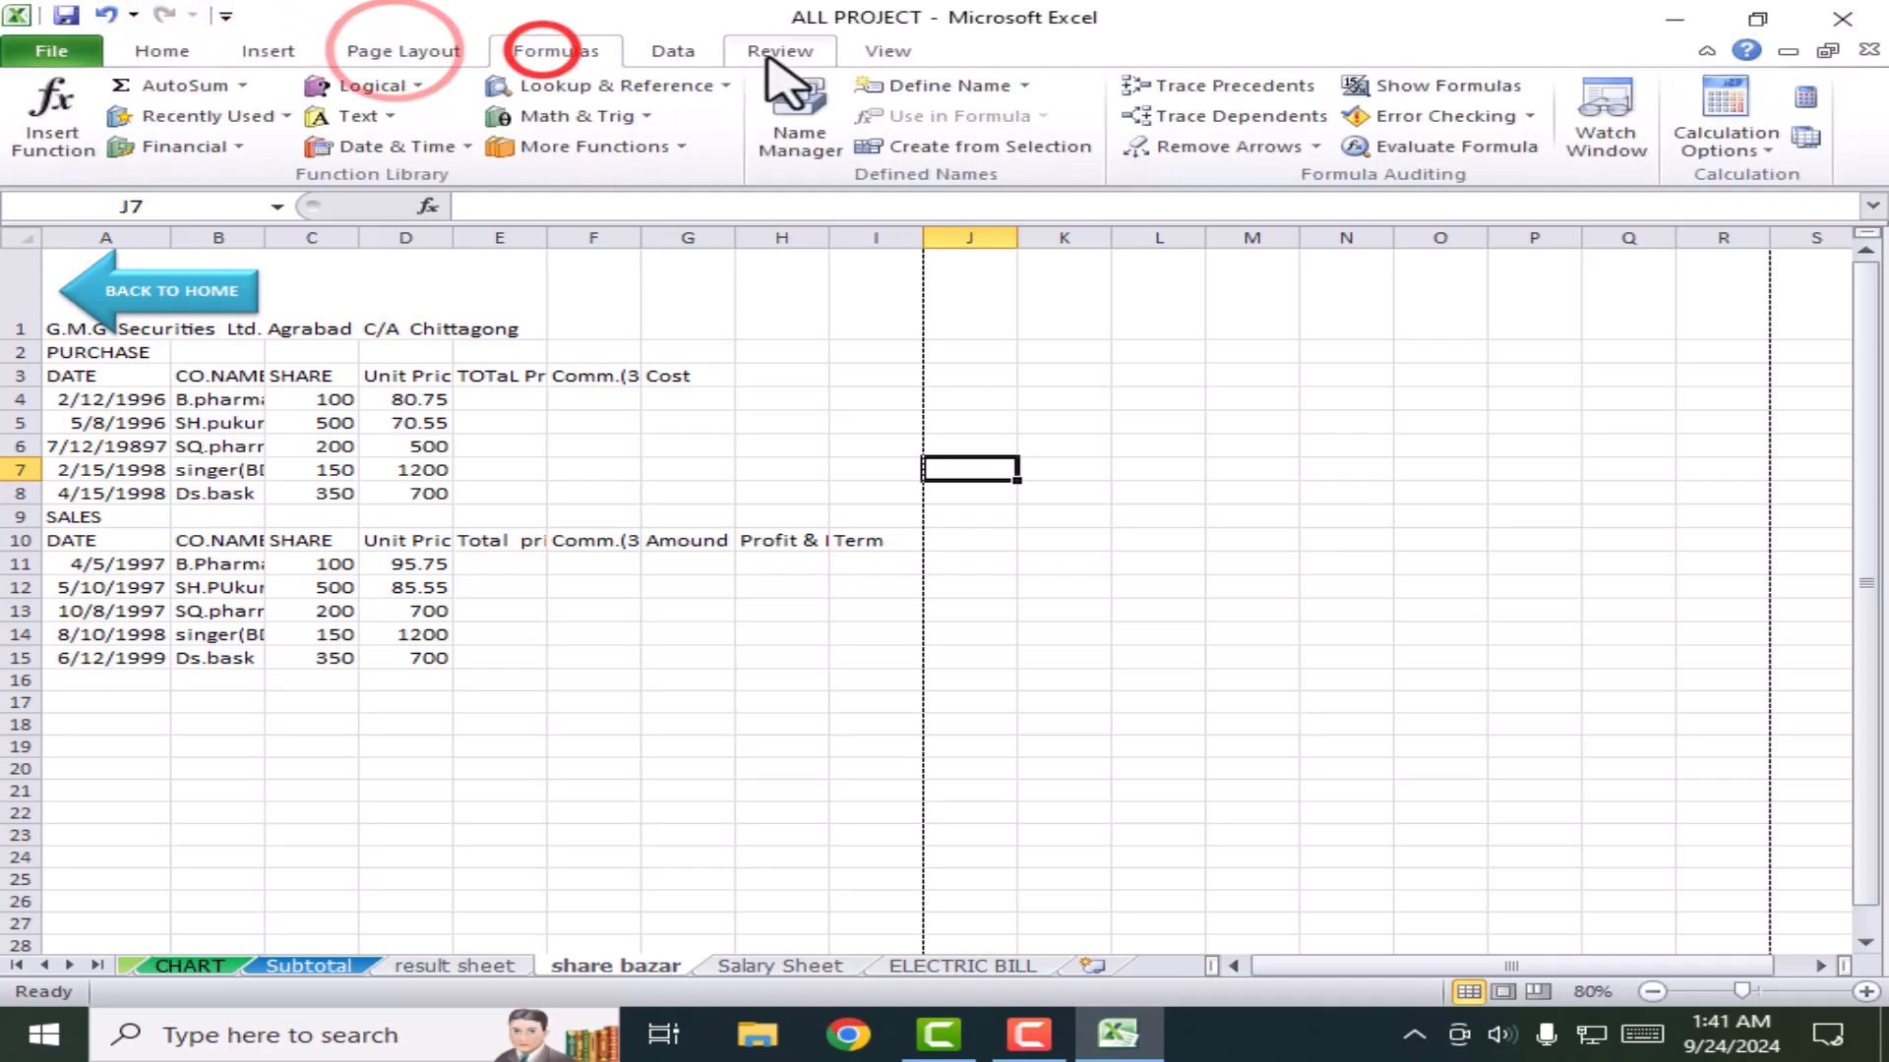
# Step: Step through the Home, Insert, Page Layout, Formulas, Data, Review and View ribbon tabs
pyautogui.click(168, 51)
pyautogui.click(263, 49)
pyautogui.click(398, 51)
pyautogui.click(536, 50)
pyautogui.click(677, 51)
pyautogui.click(761, 51)
pyautogui.click(888, 52)
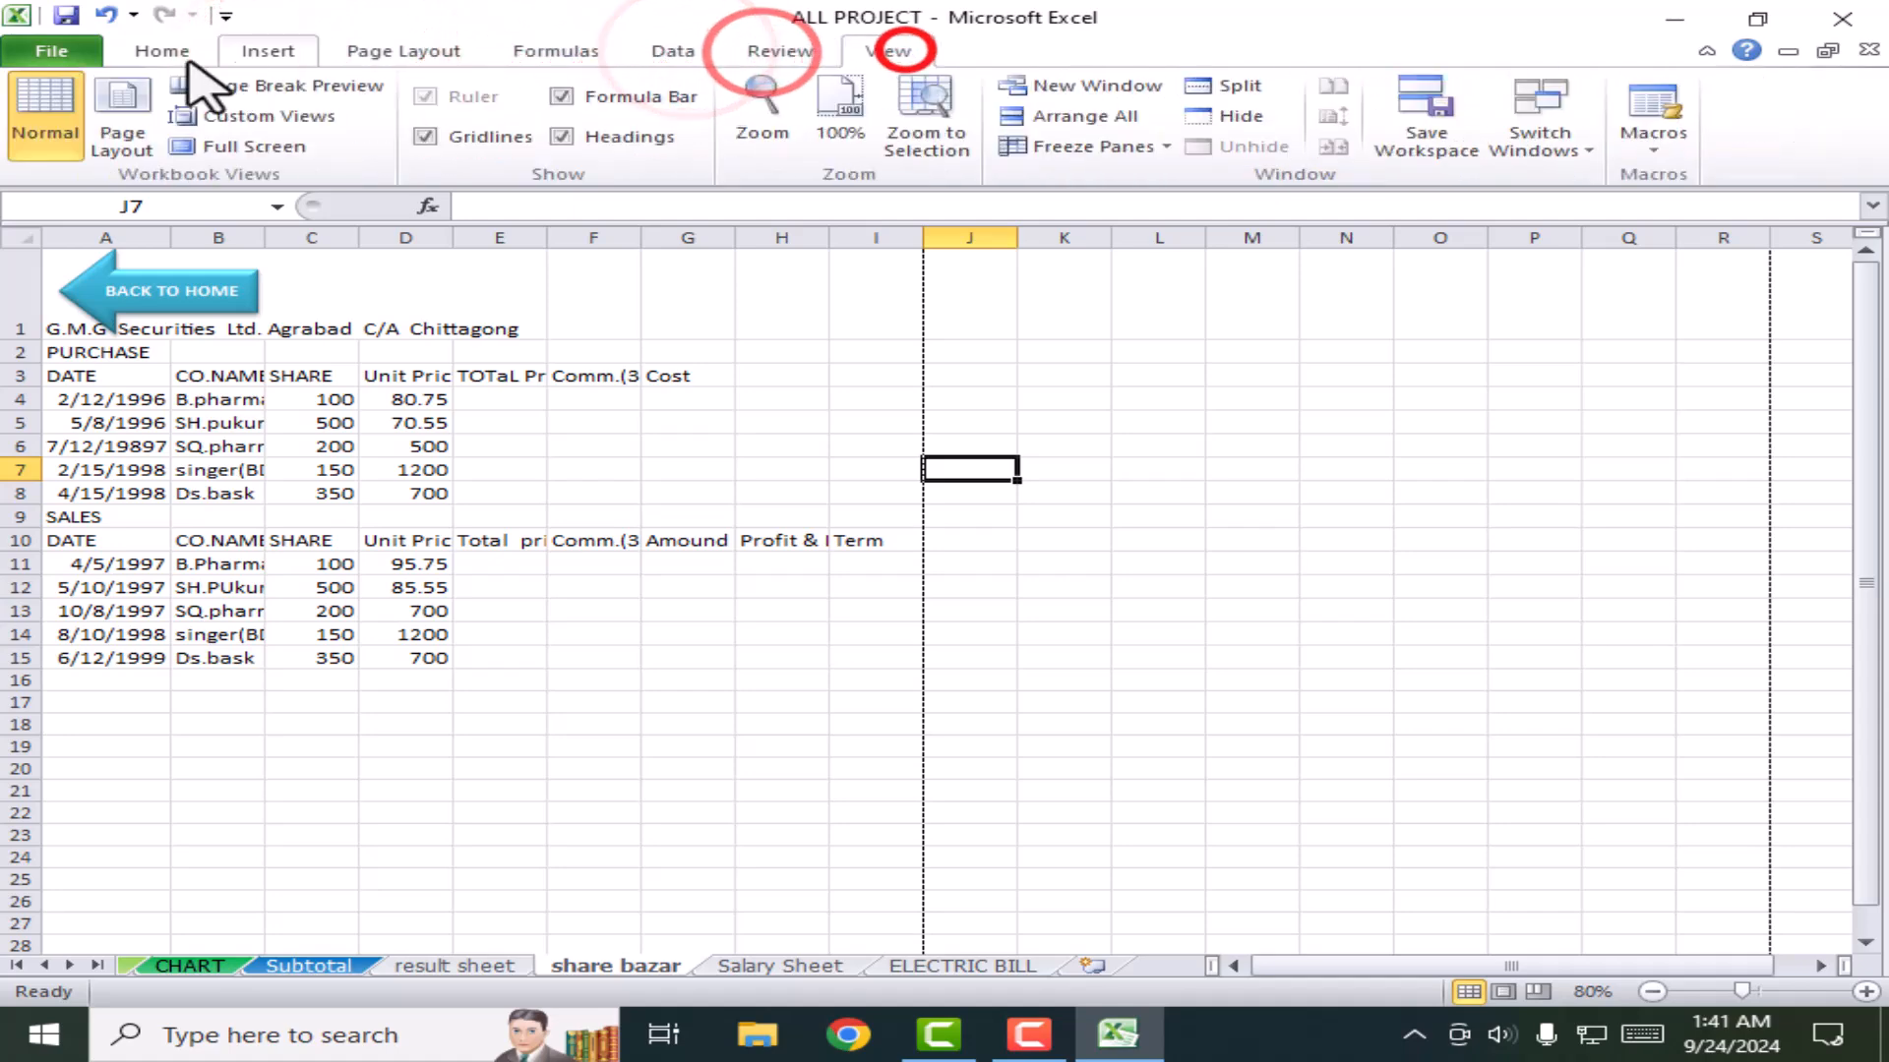
# Step: View the File Info page, return via Insert and Page Layout to Home, and select H16
pyautogui.click(54, 53)
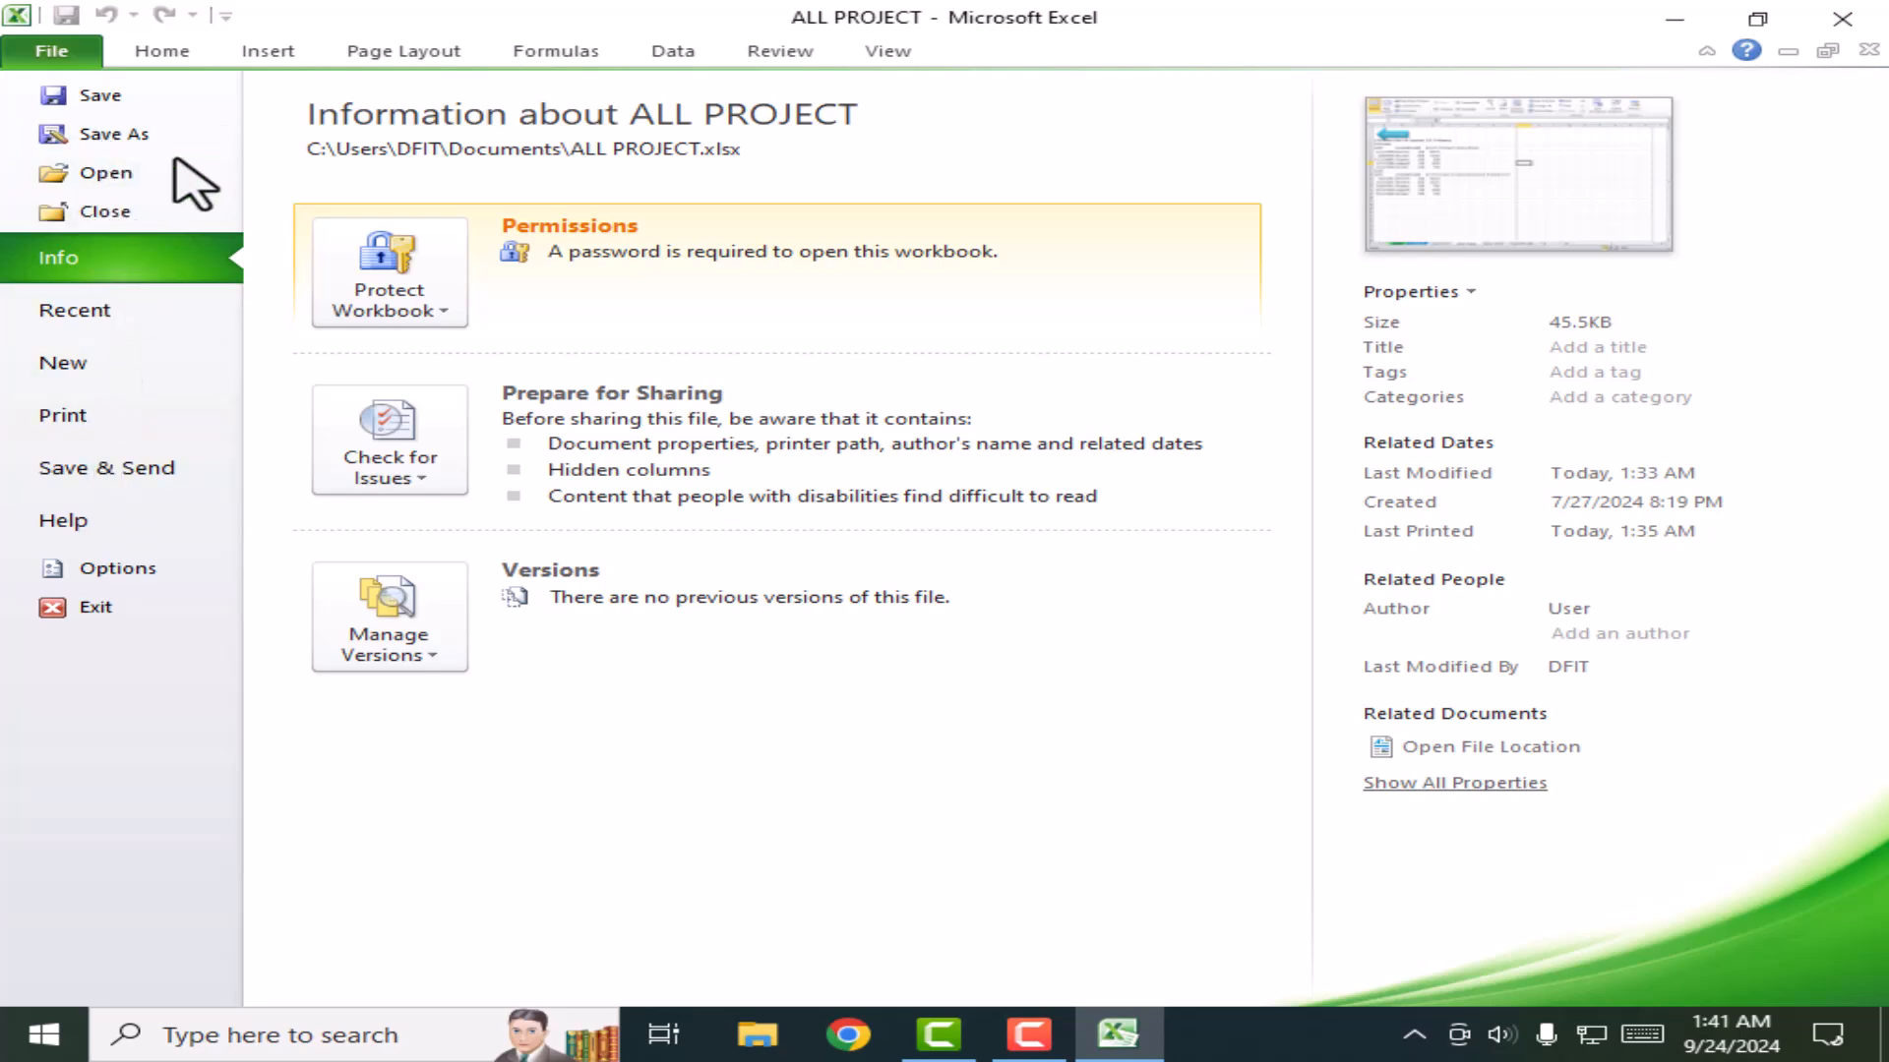
pyautogui.click(153, 51)
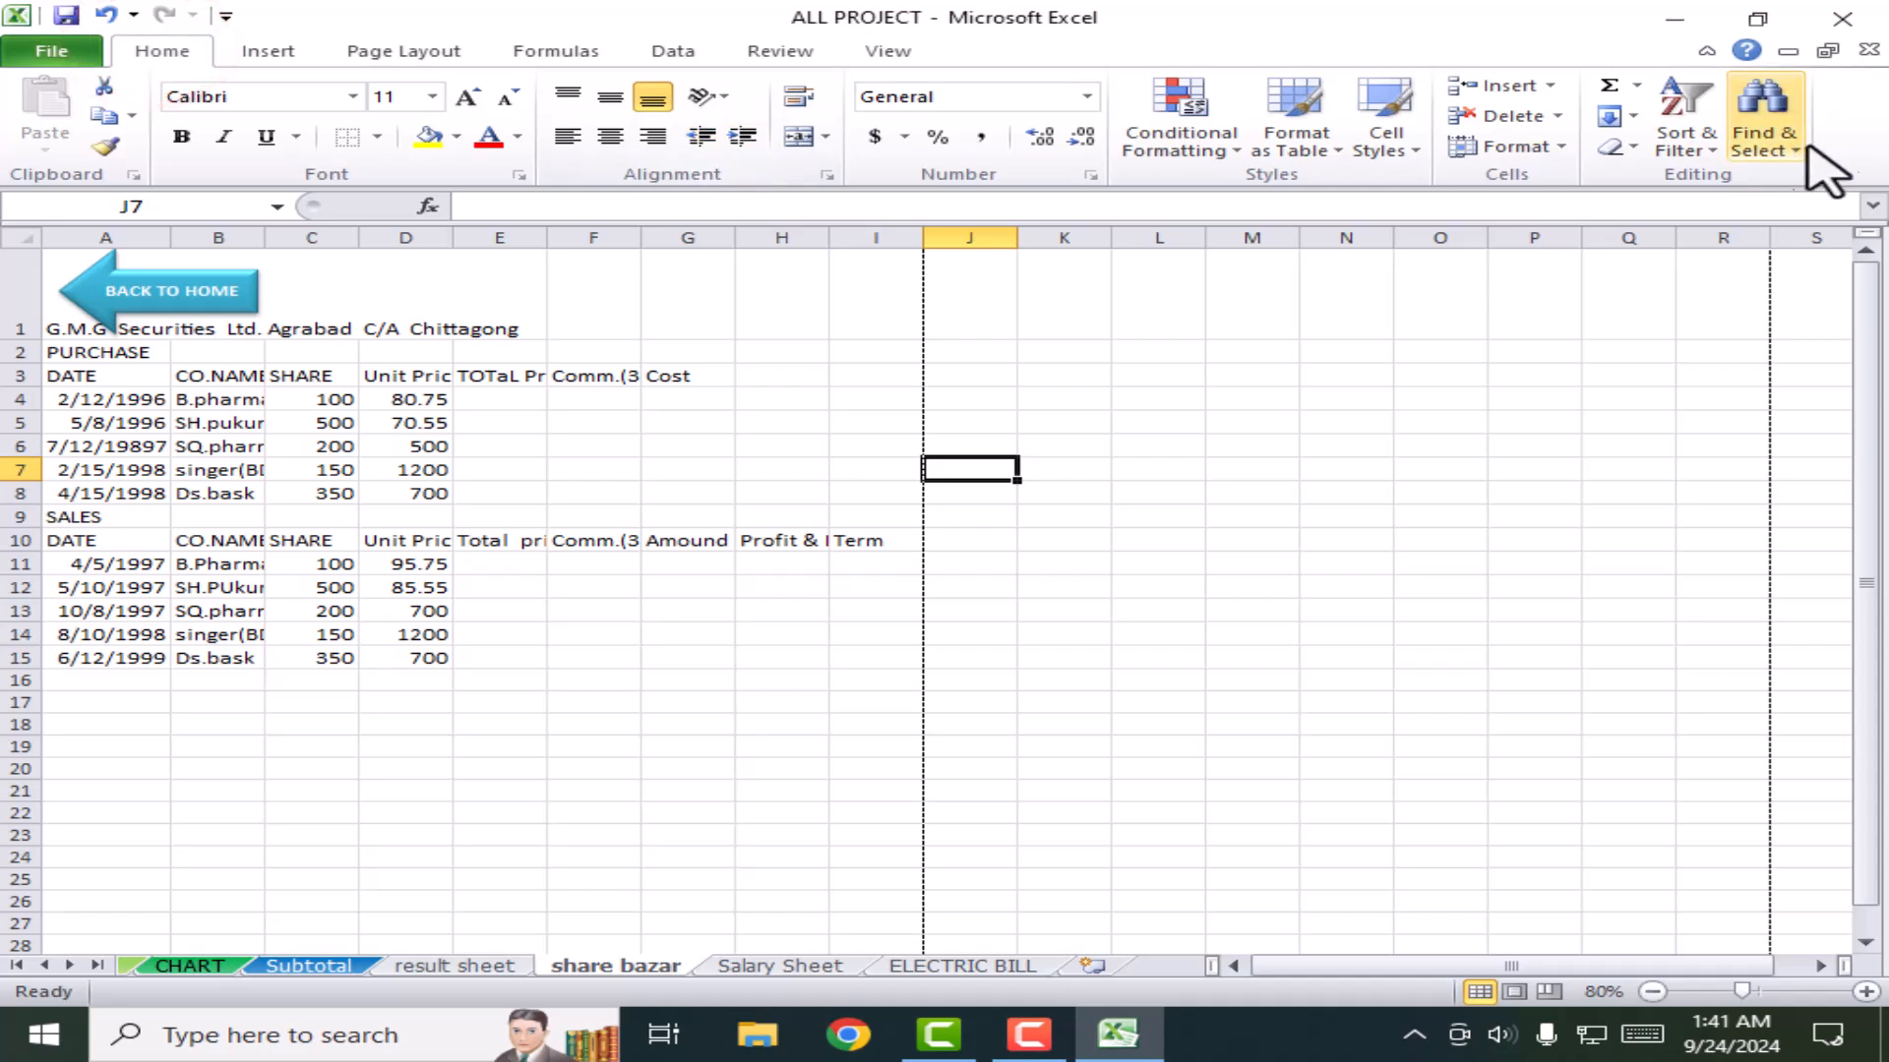
pyautogui.click(236, 57)
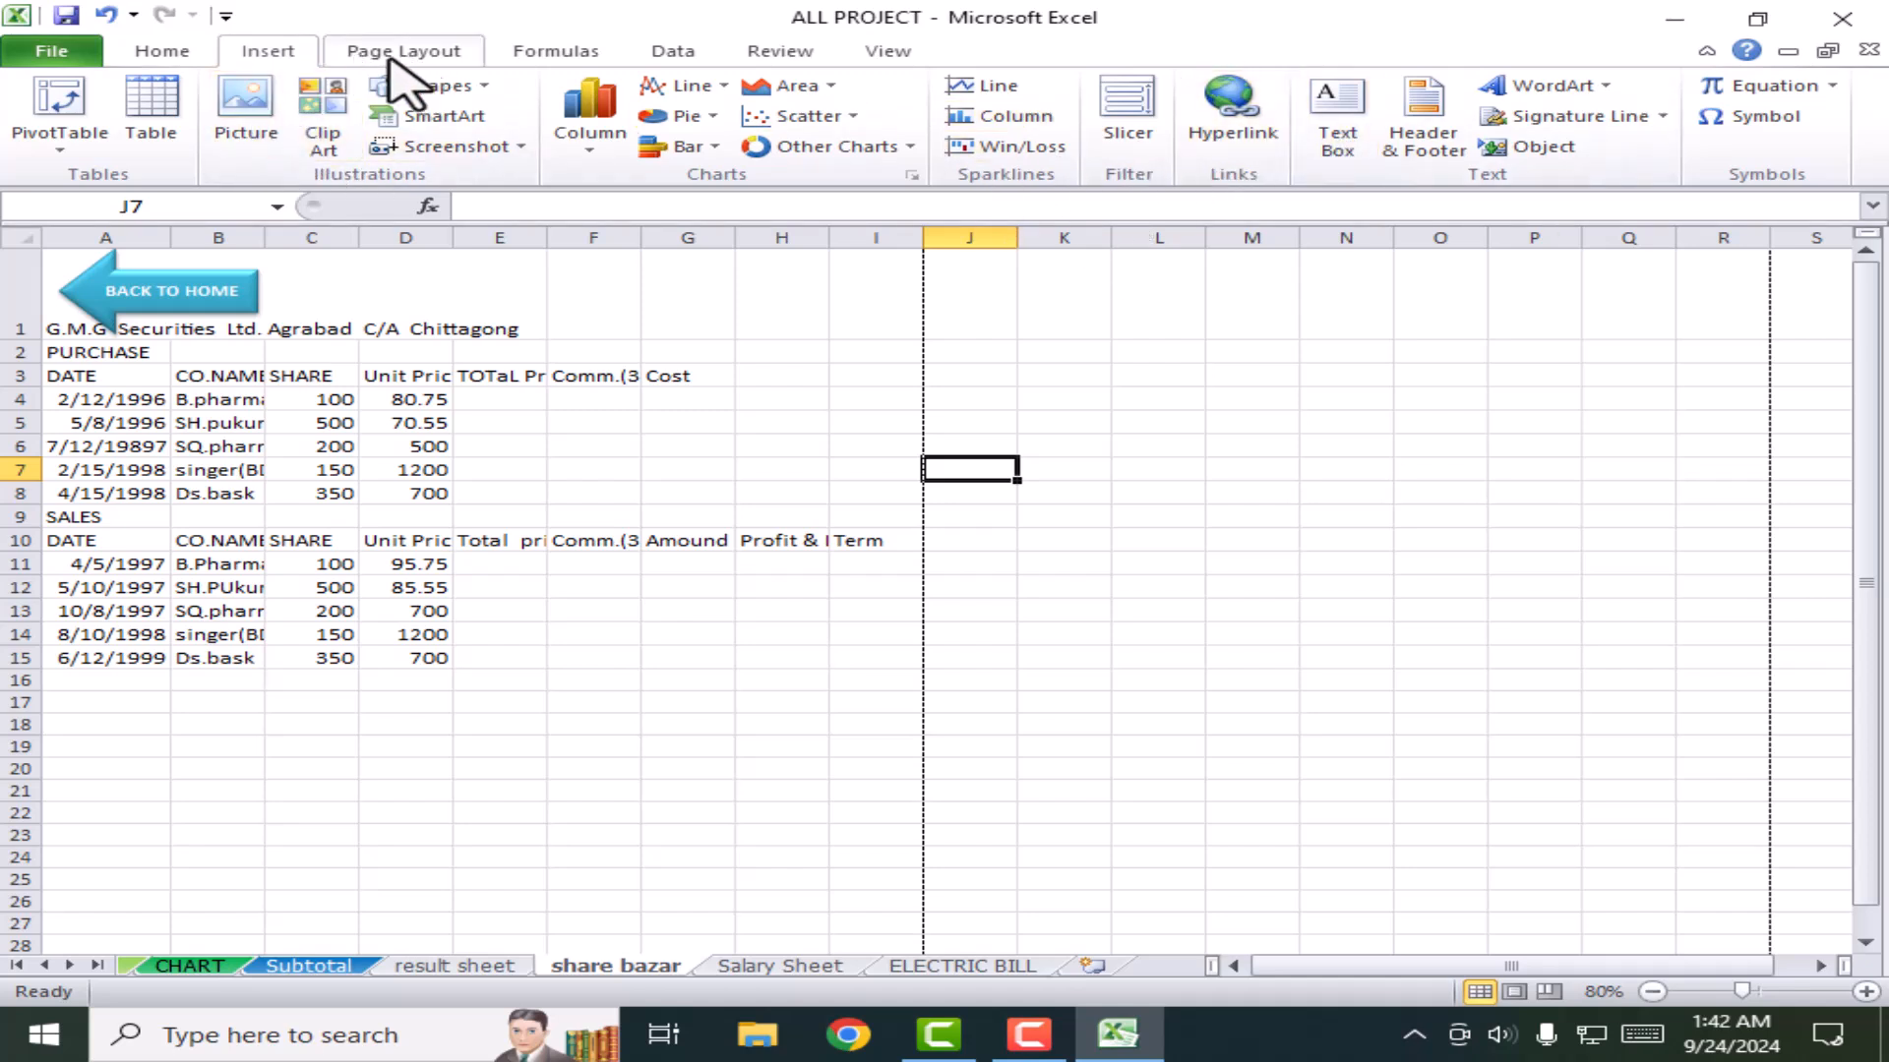
pyautogui.click(344, 51)
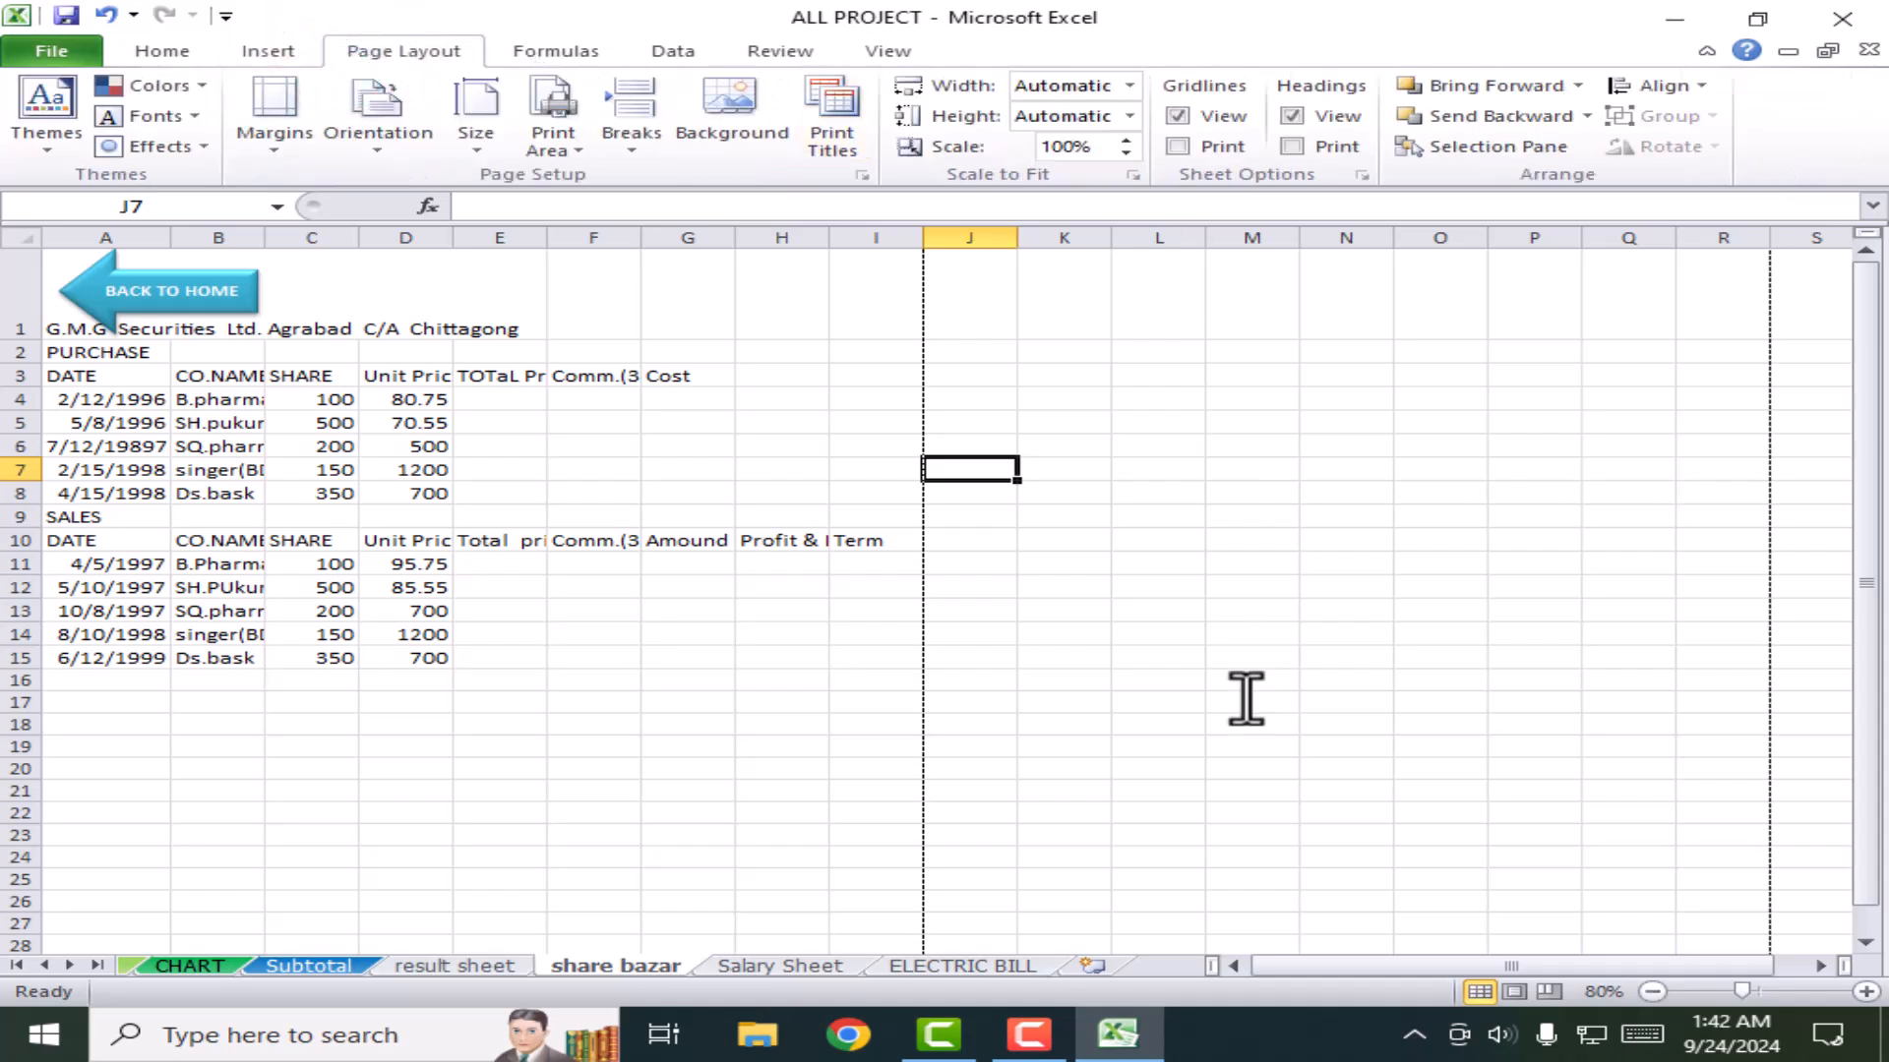
pyautogui.click(270, 51)
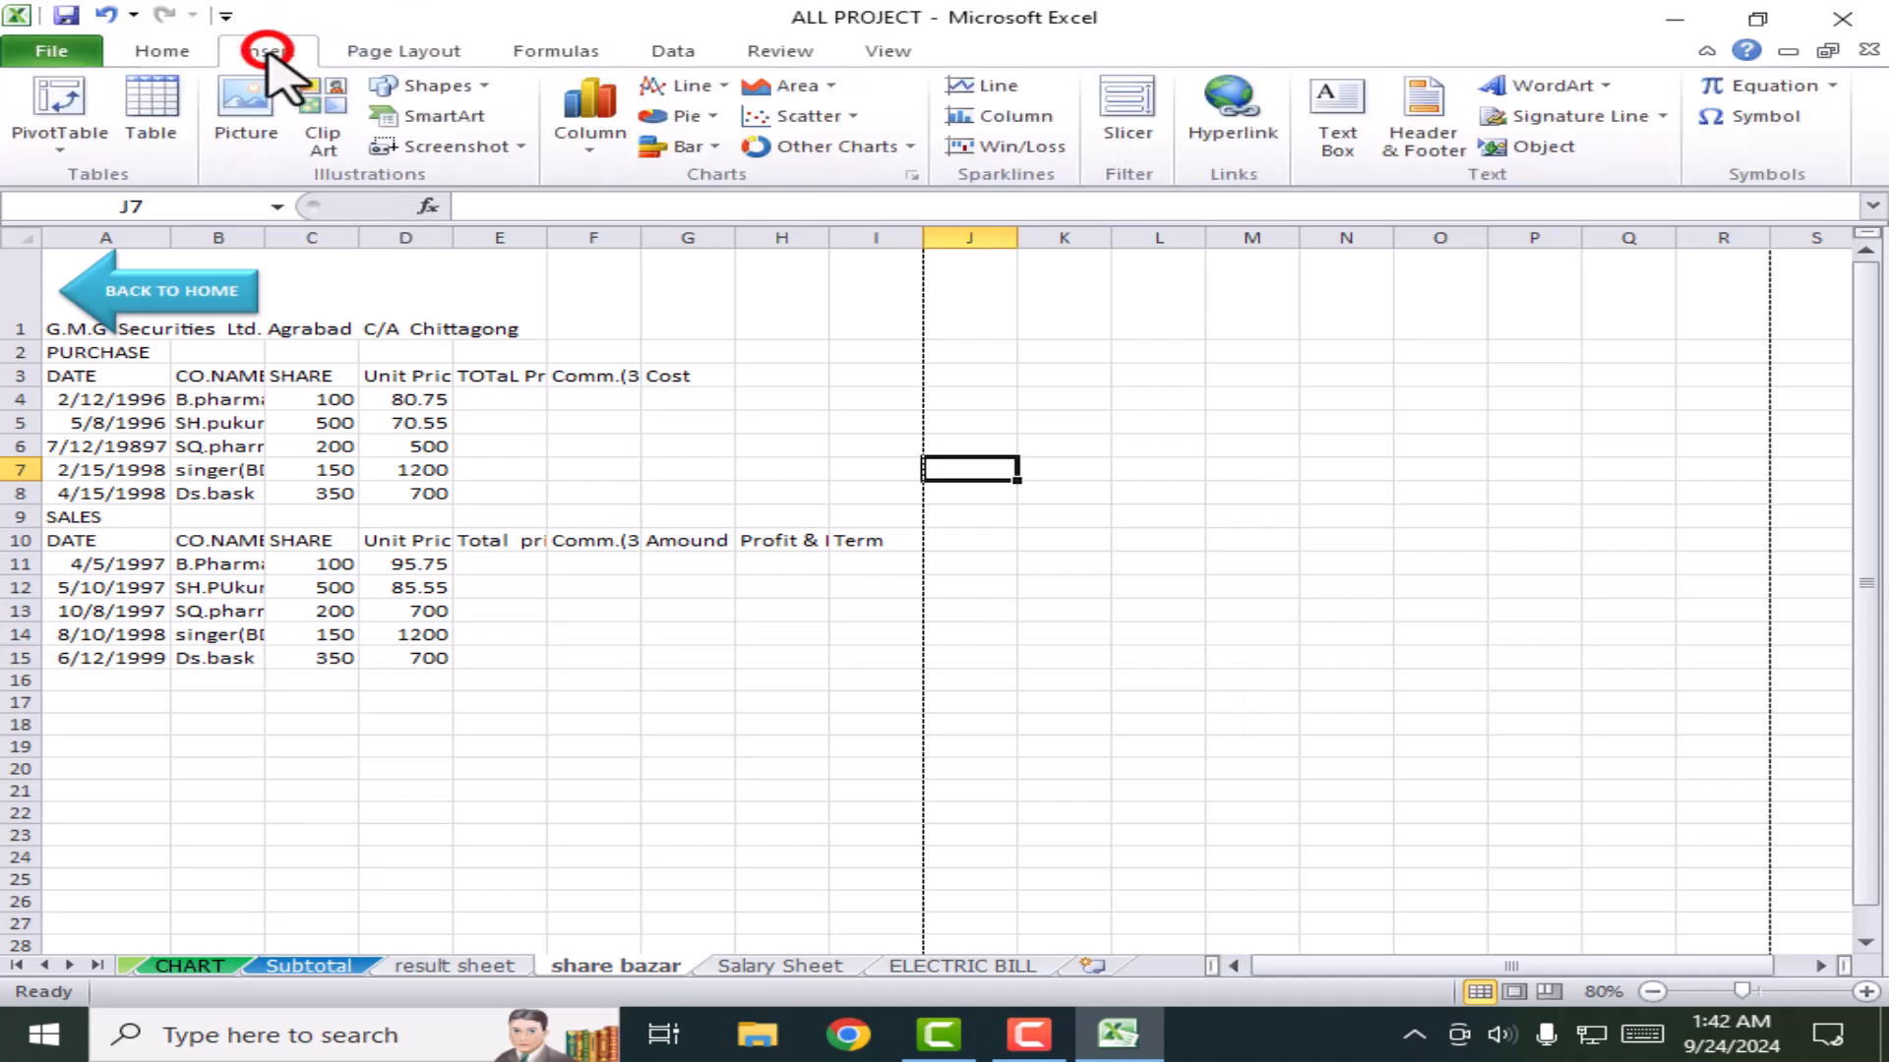
pyautogui.click(135, 47)
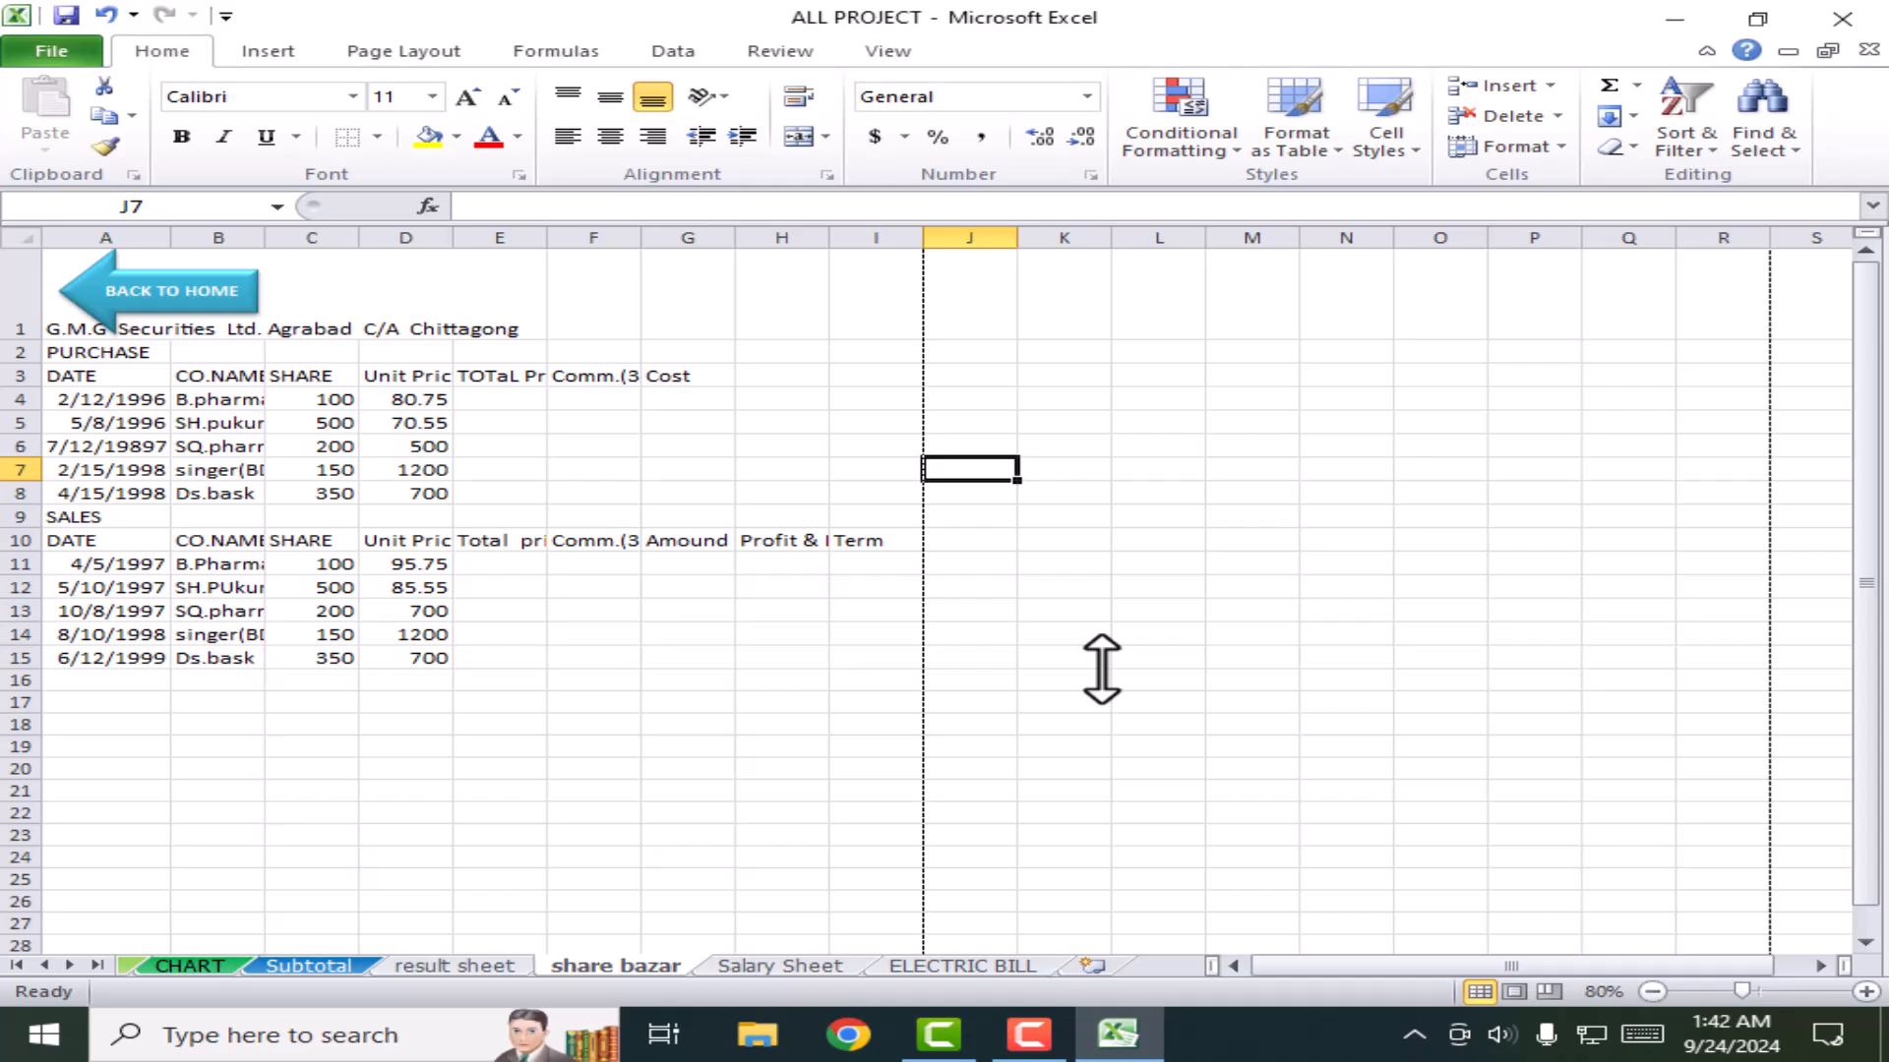
pyautogui.click(783, 677)
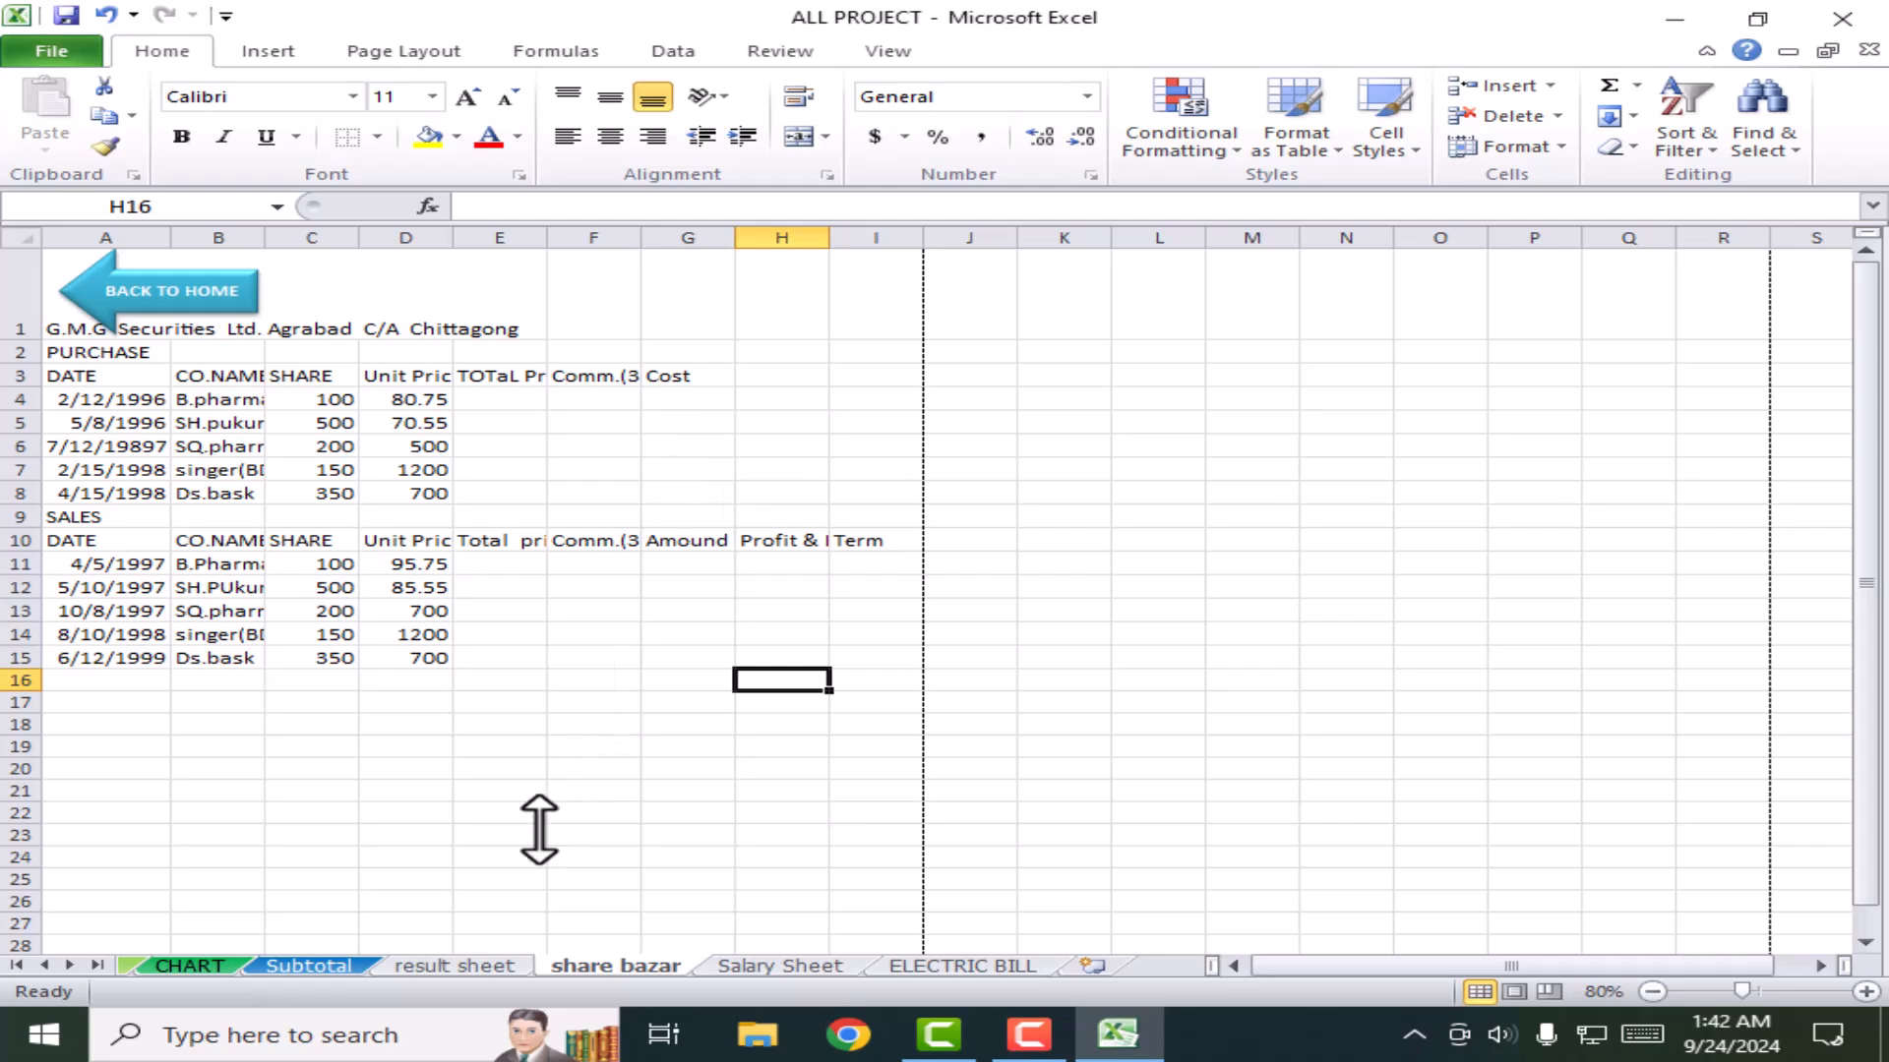
# Step: Show the result sheet's tab context menu, dismiss it, and select cell P41
pyautogui.rightClick(445, 967)
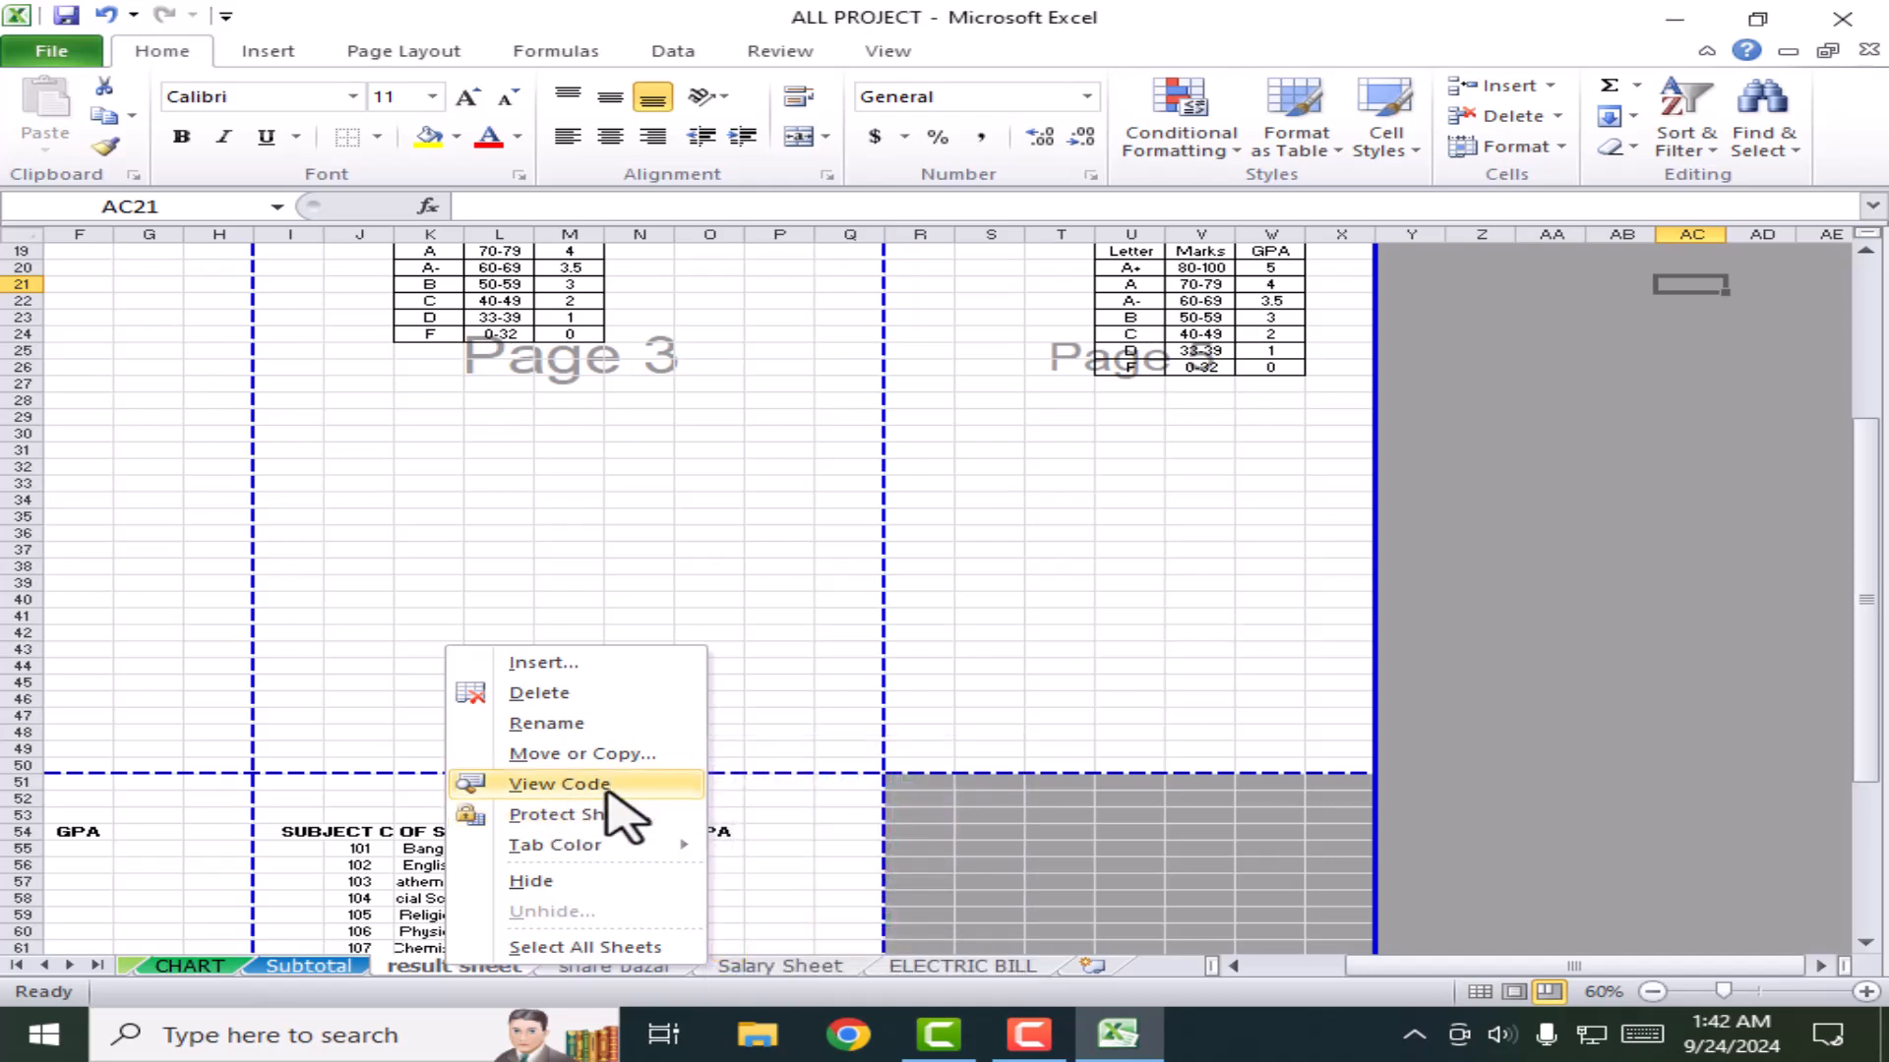
pyautogui.click(1146, 694)
pyautogui.click(757, 616)
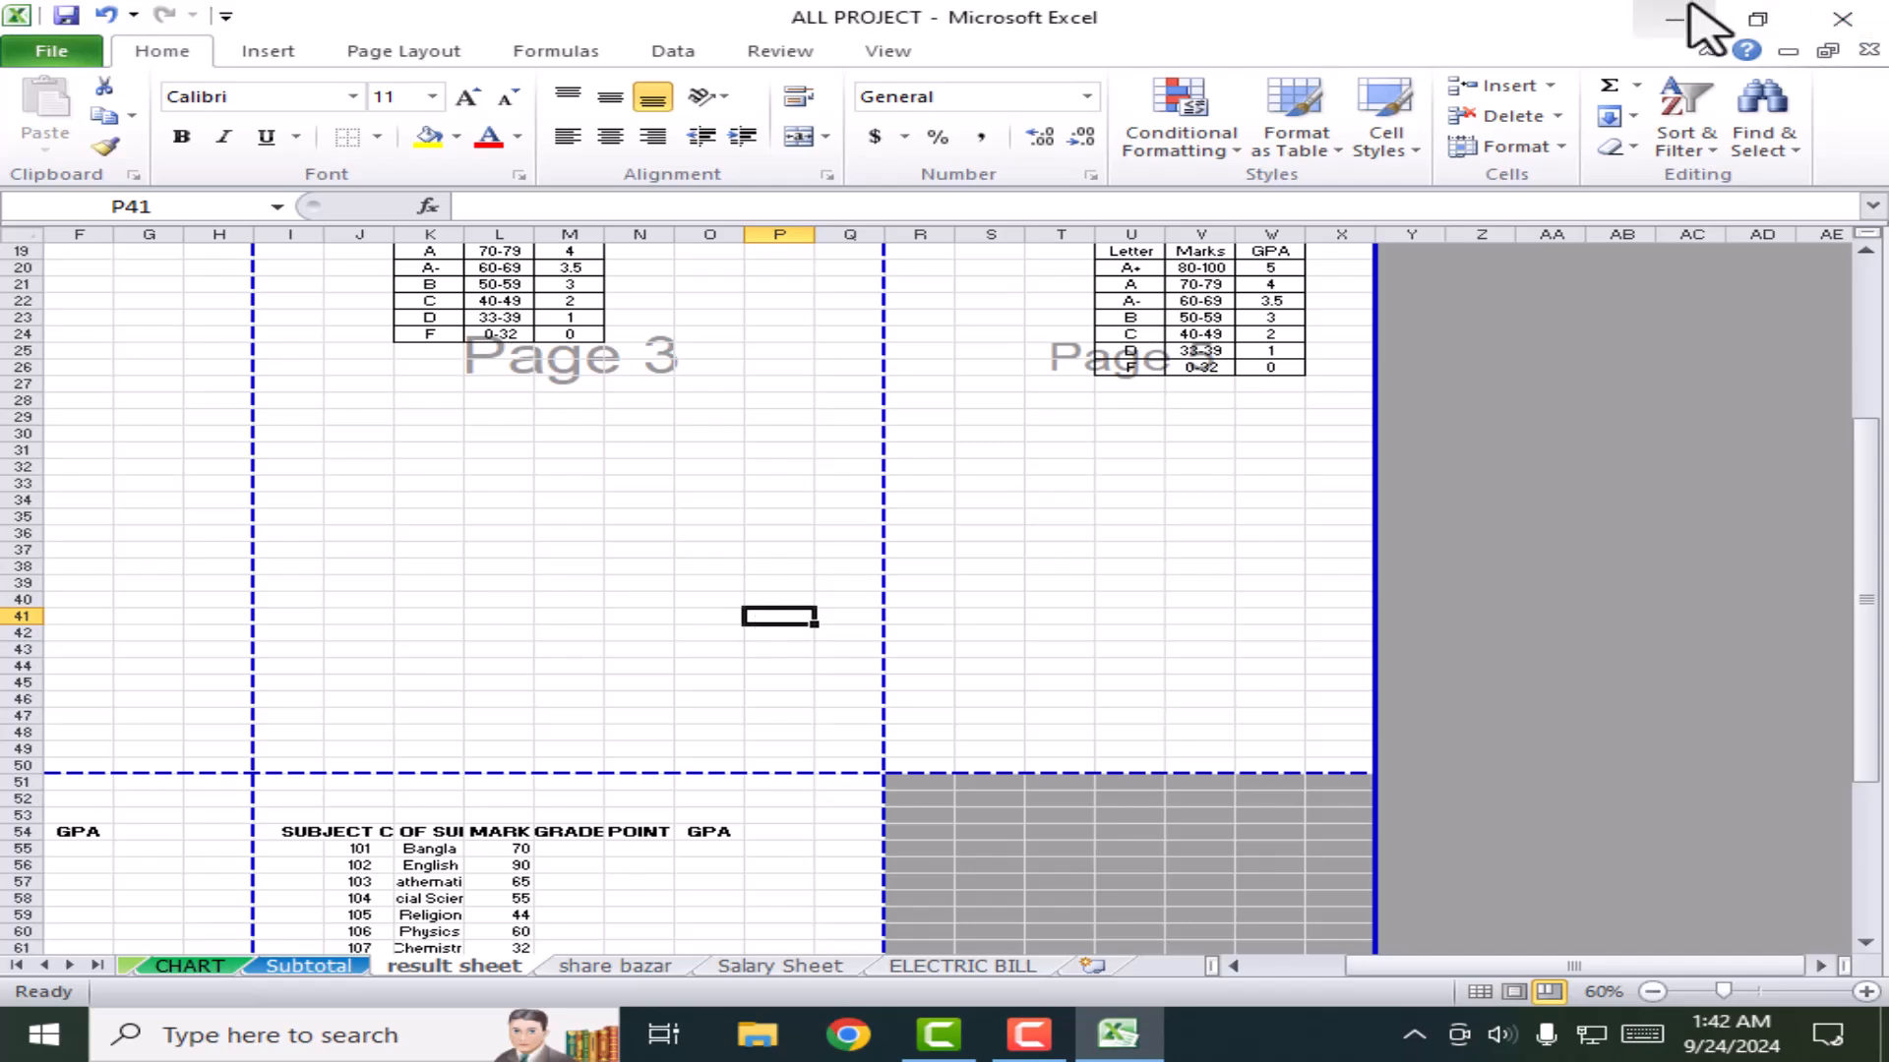
# Step: Zoom the result sheet to 70% with Ctrl+scroll and the zoom slider
pyautogui.scroll(5, 474, 703)
pyautogui.scroll(4, 947, 686)
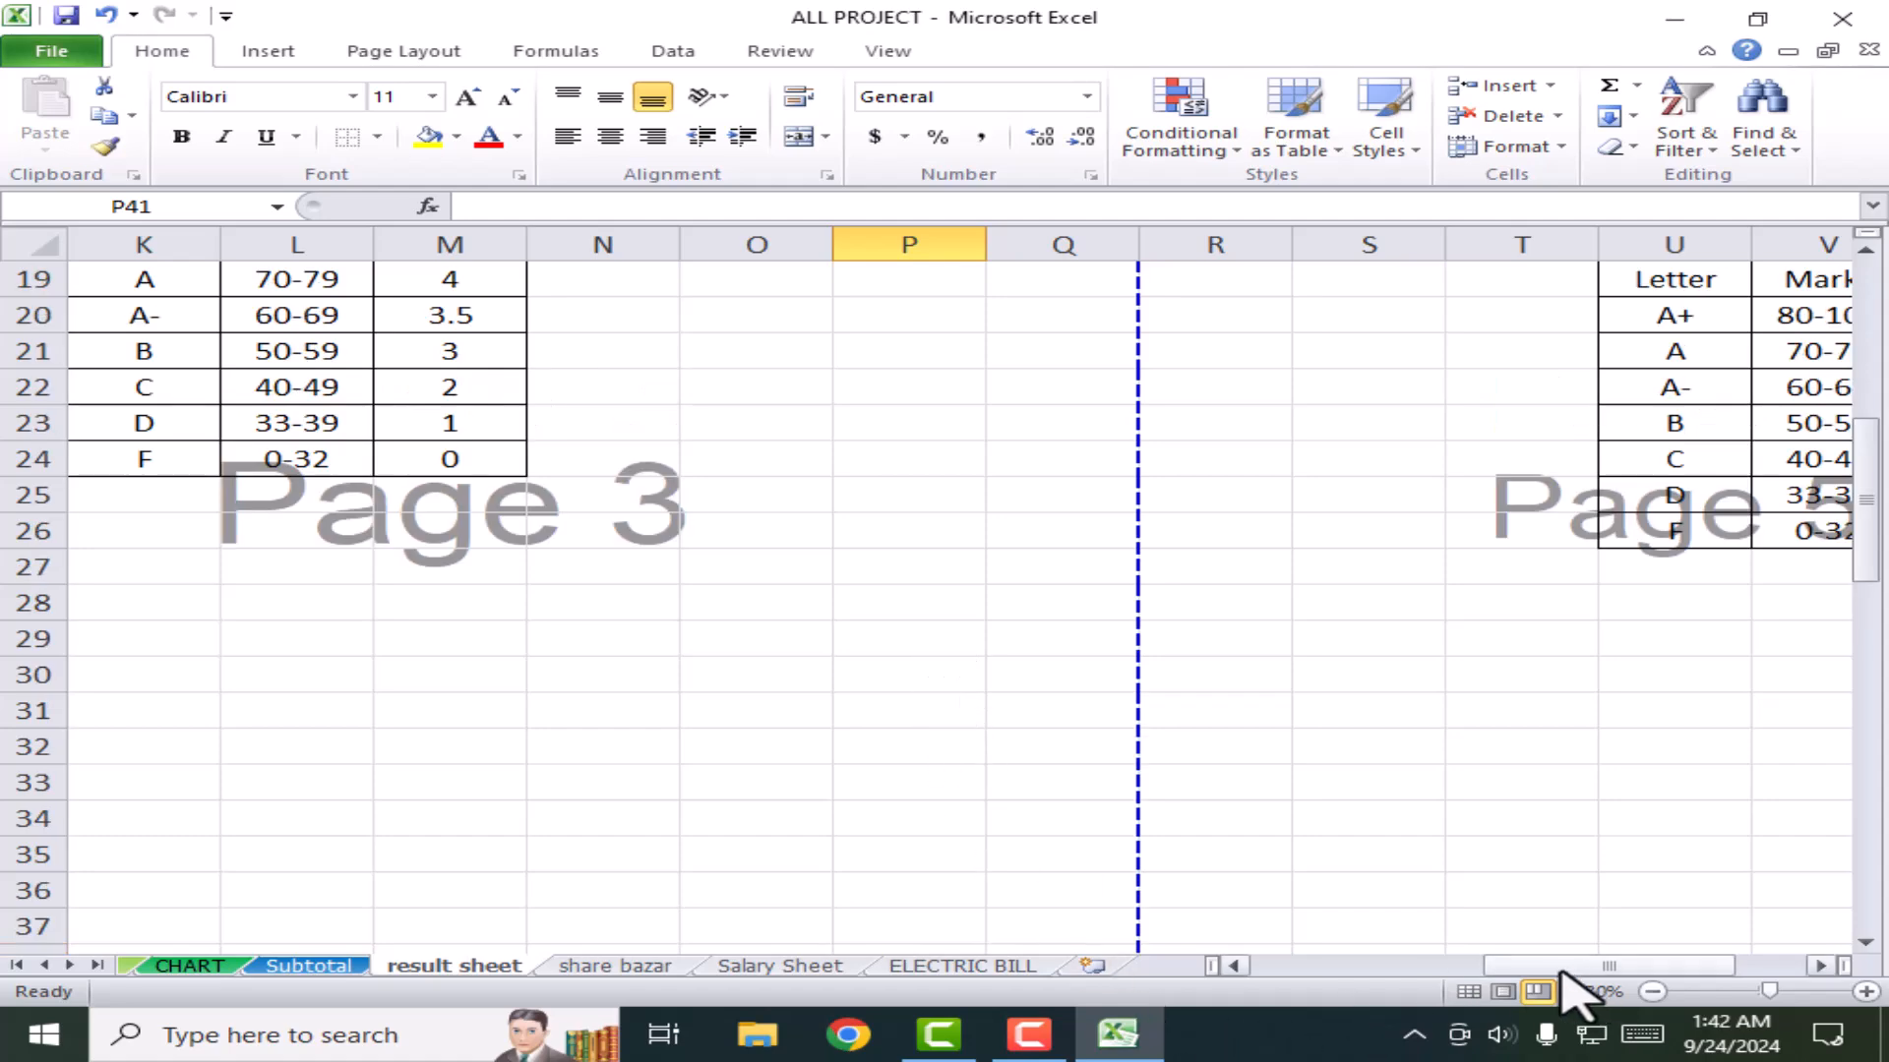
pyautogui.moveTo(1564, 967); pyautogui.dragTo(1319, 984)
pyautogui.scroll(3, 506, 733)
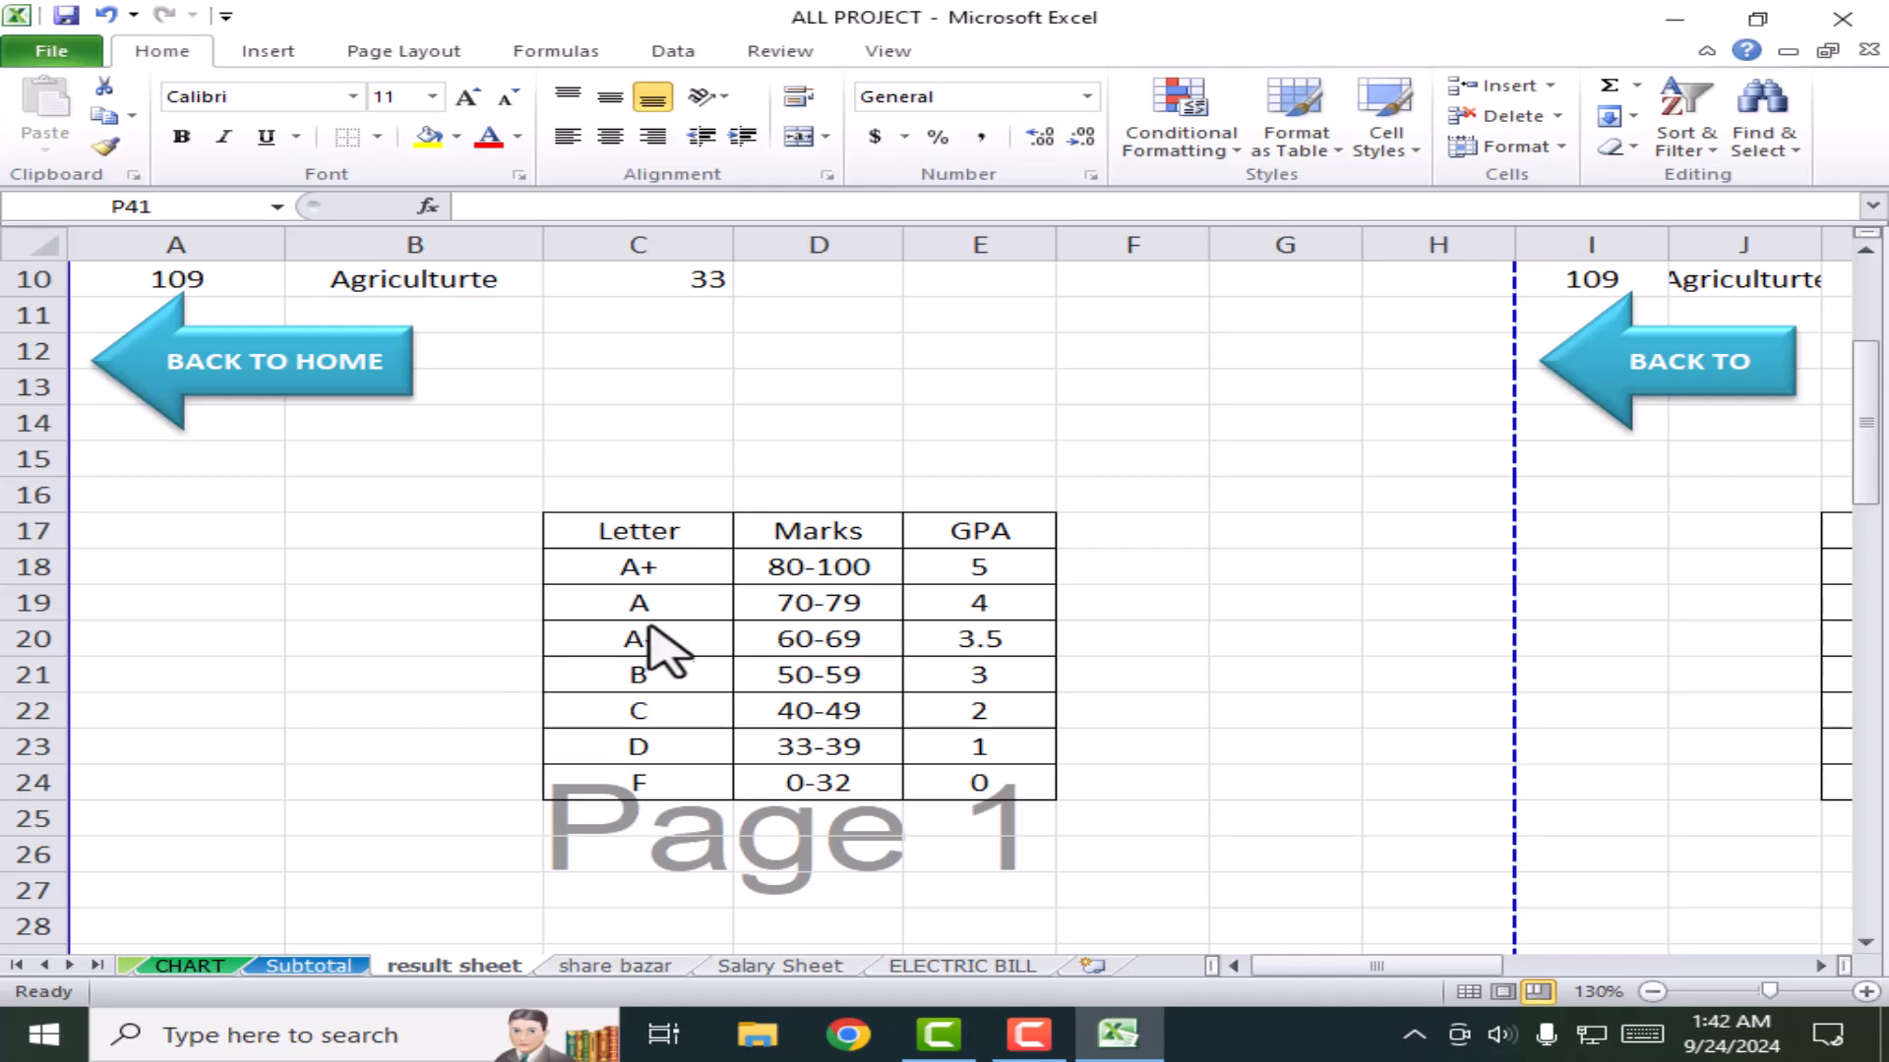
pyautogui.keyDown('ctrl'); pyautogui.scroll(-4, 942, 701); pyautogui.keyUp('ctrl')
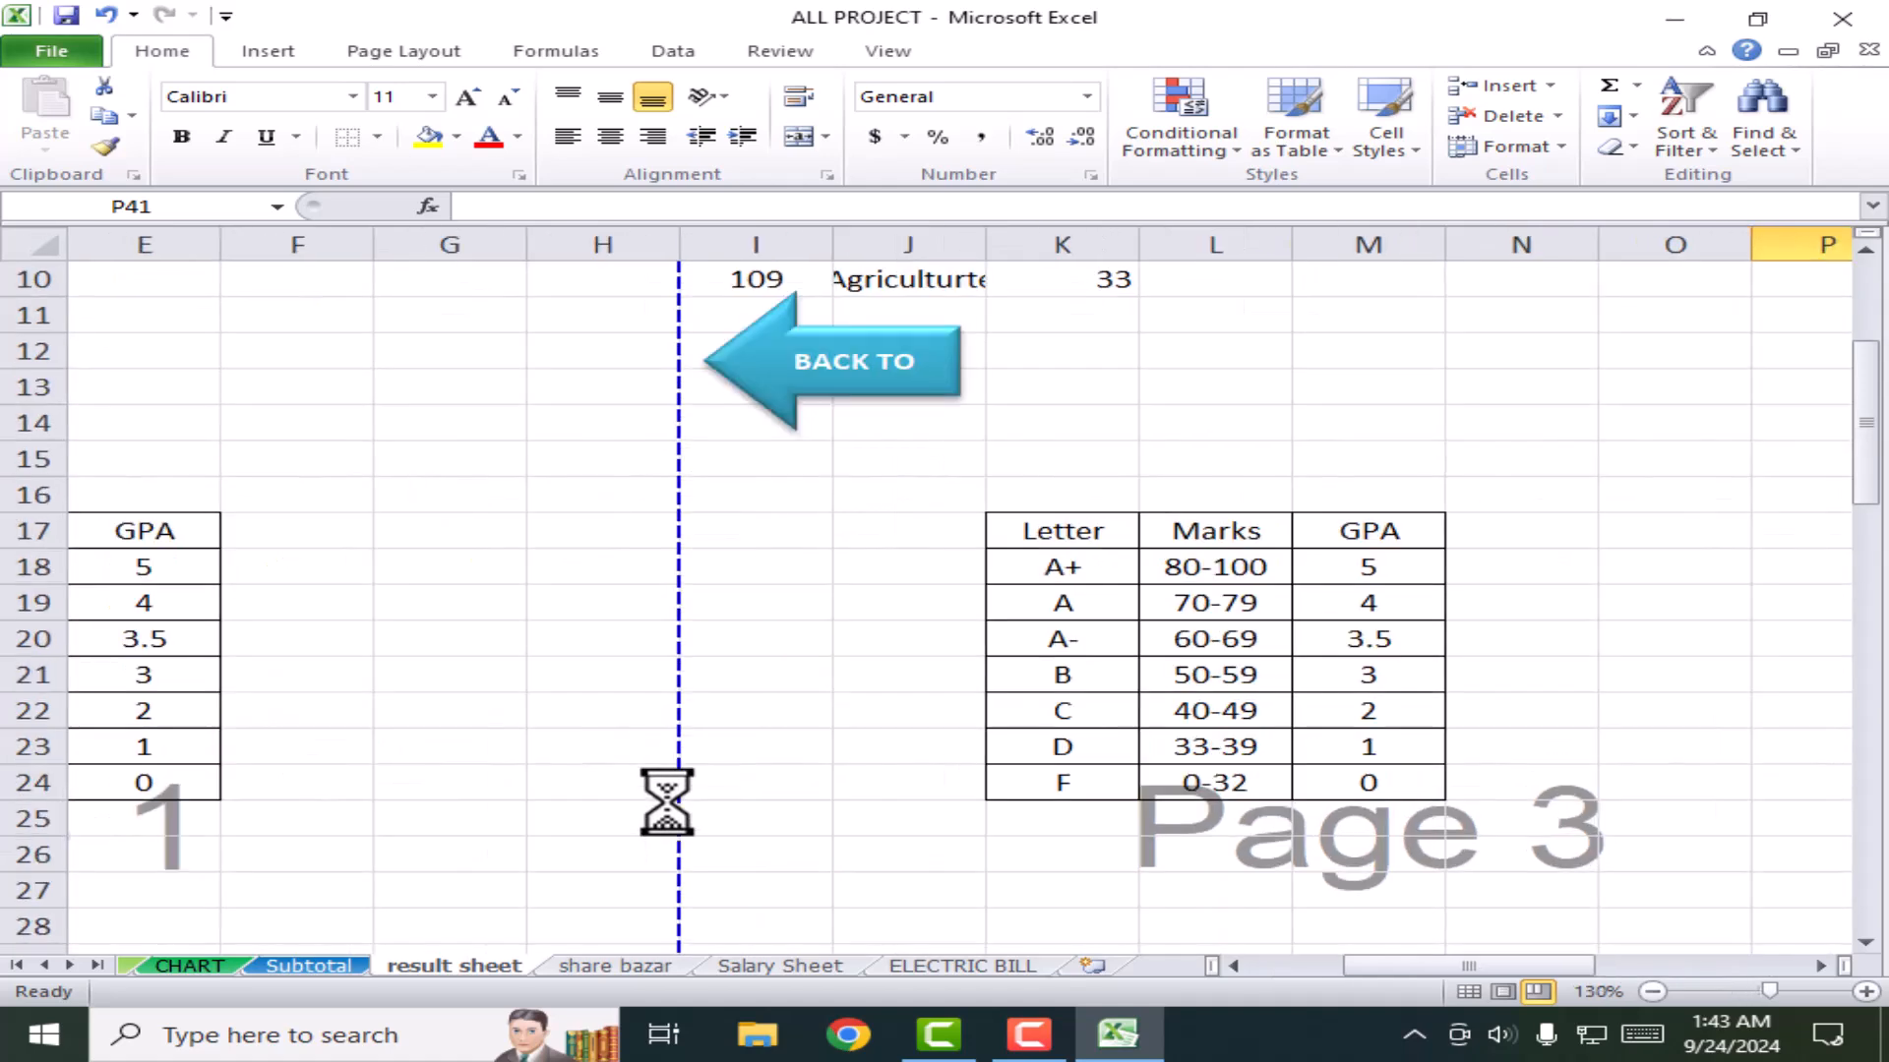
# Step: Drag the zoom slider back to 130% and select cell F12
pyautogui.moveTo(1374, 962); pyautogui.dragTo(1223, 990)
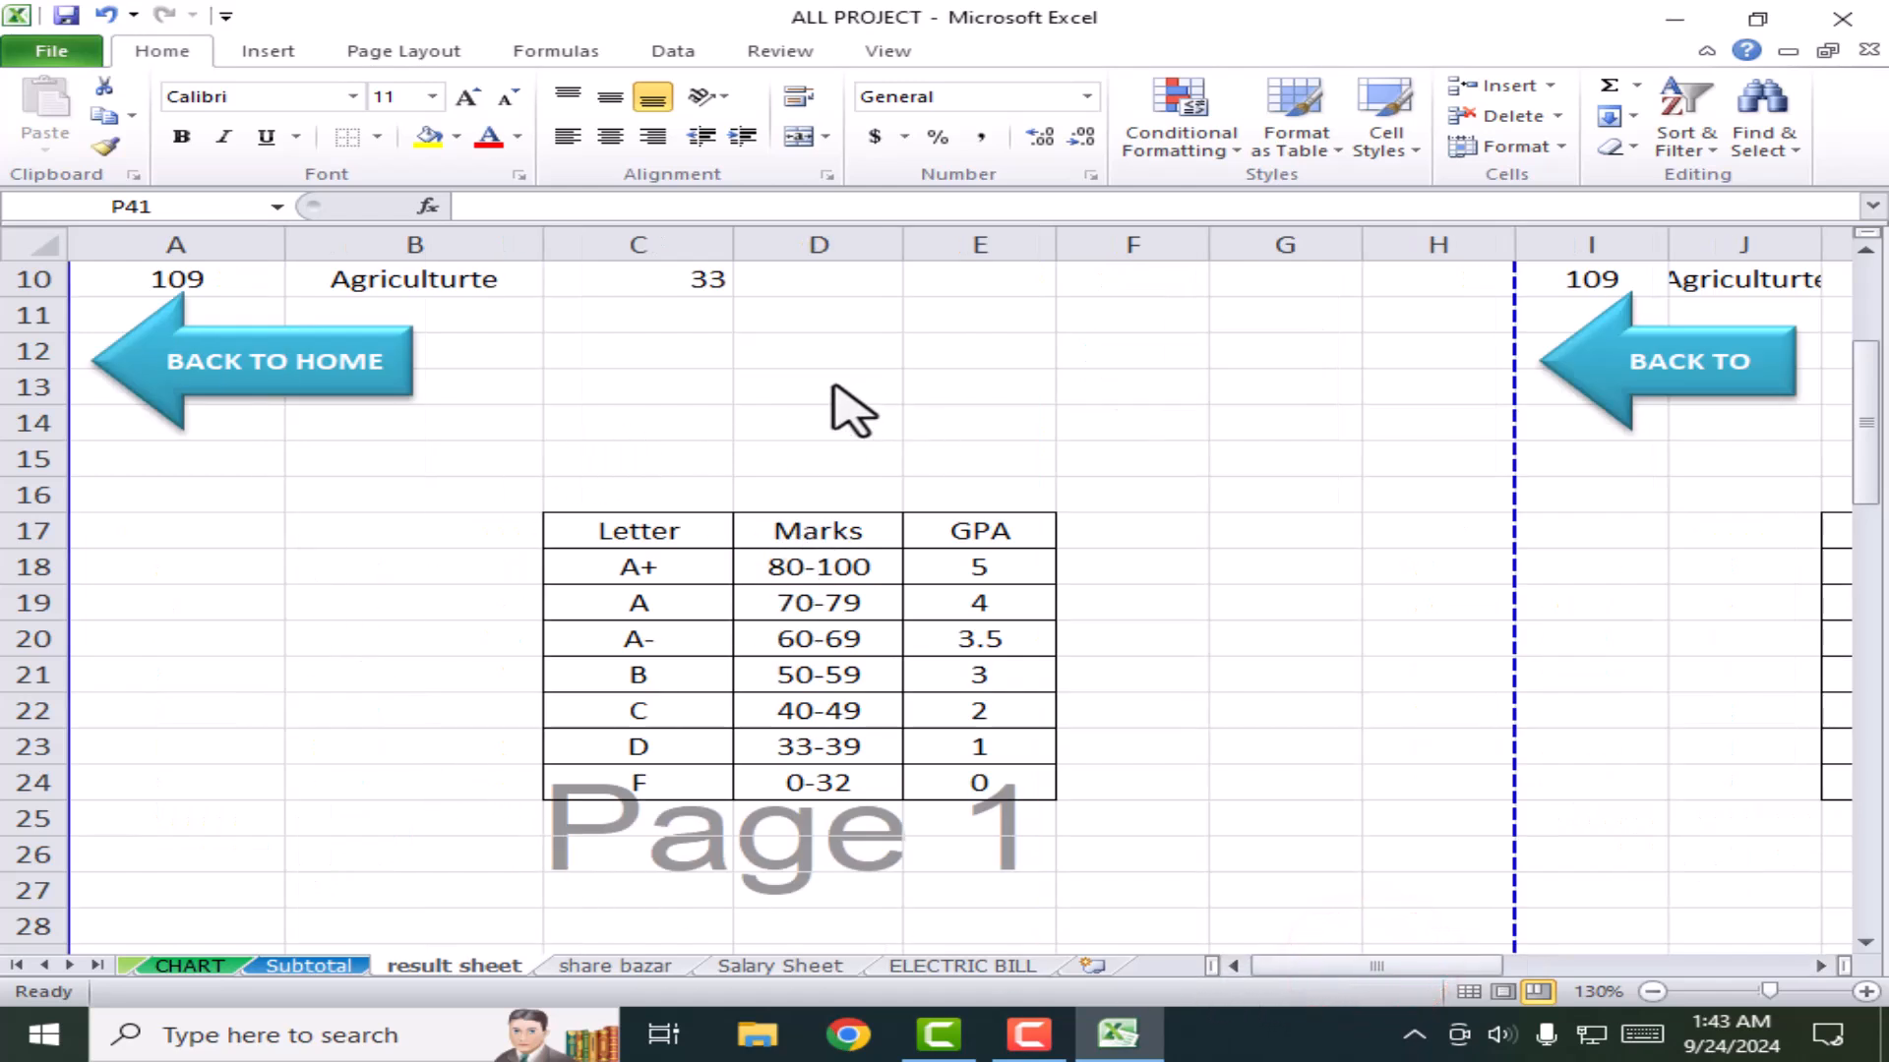
pyautogui.click(1141, 350)
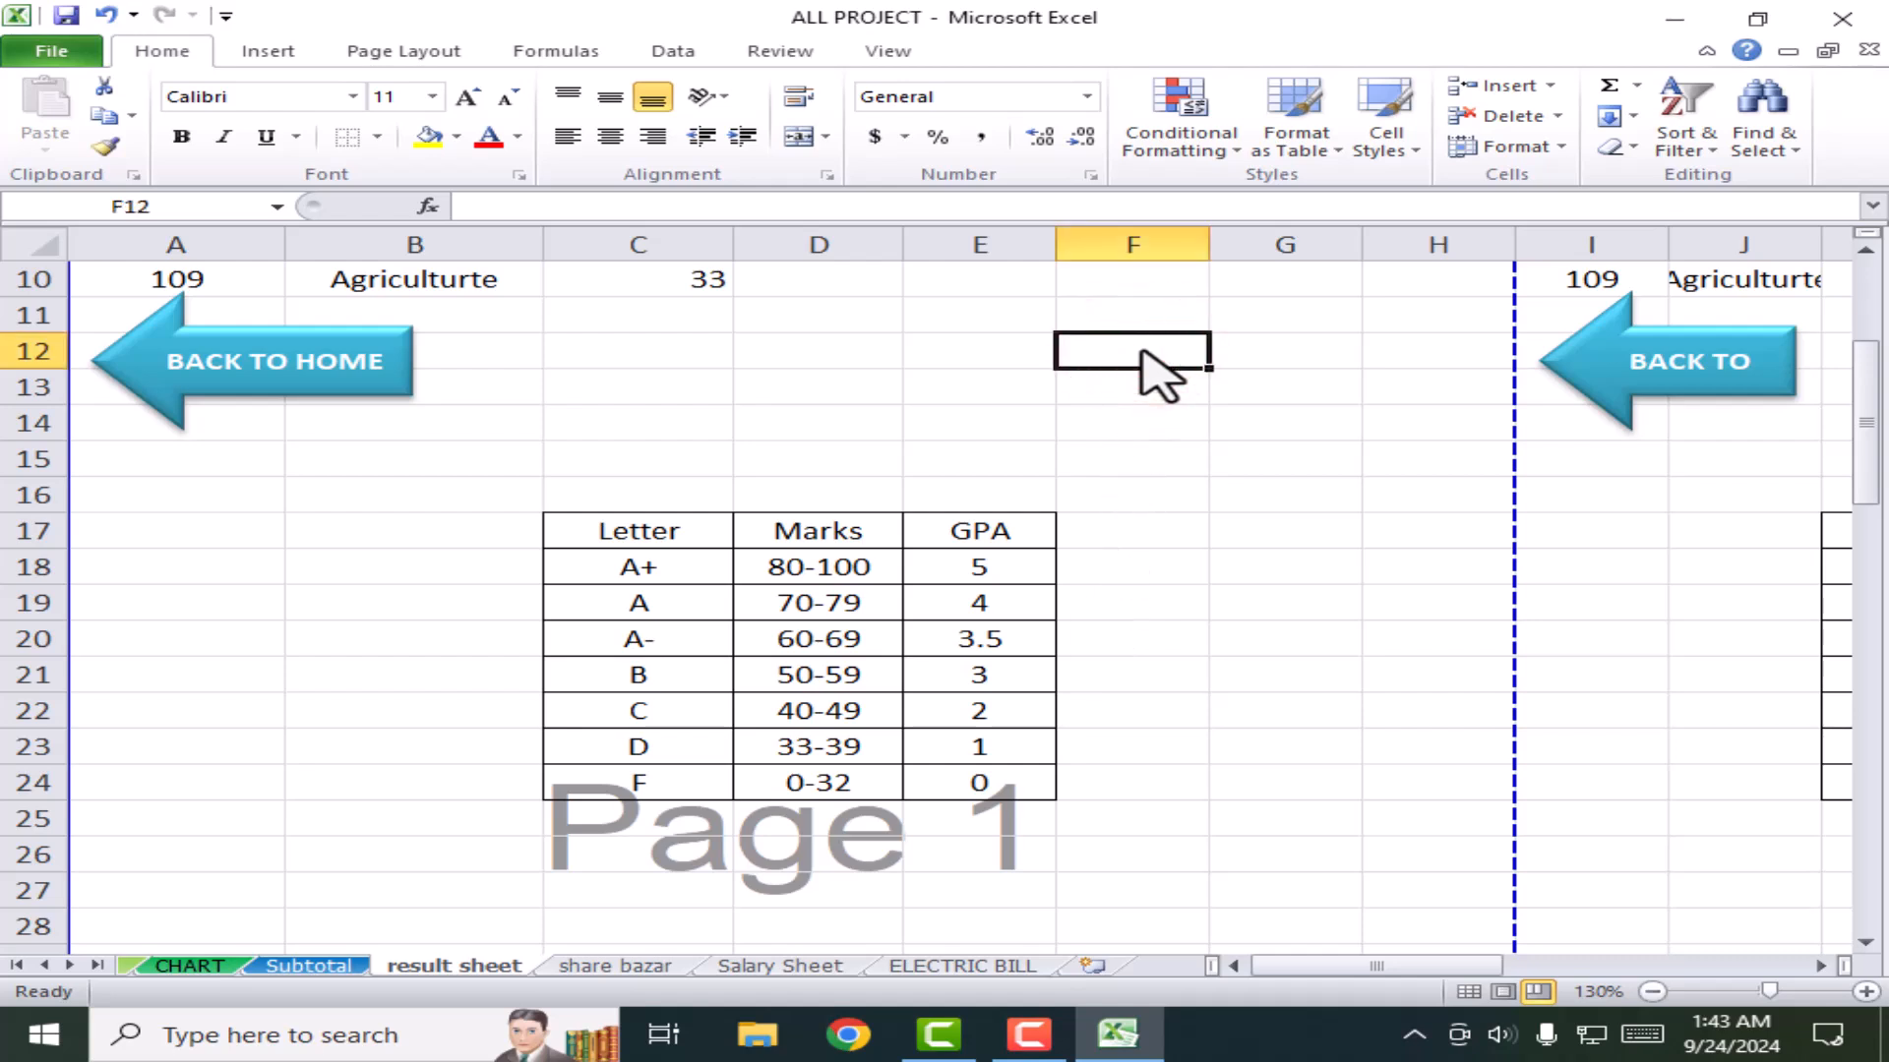
# Step: Enter today's date in F12 with Ctrl+; and the current time in F13 with Ctrl+Shift+;
pyautogui.hotkey('ctrl', ';')
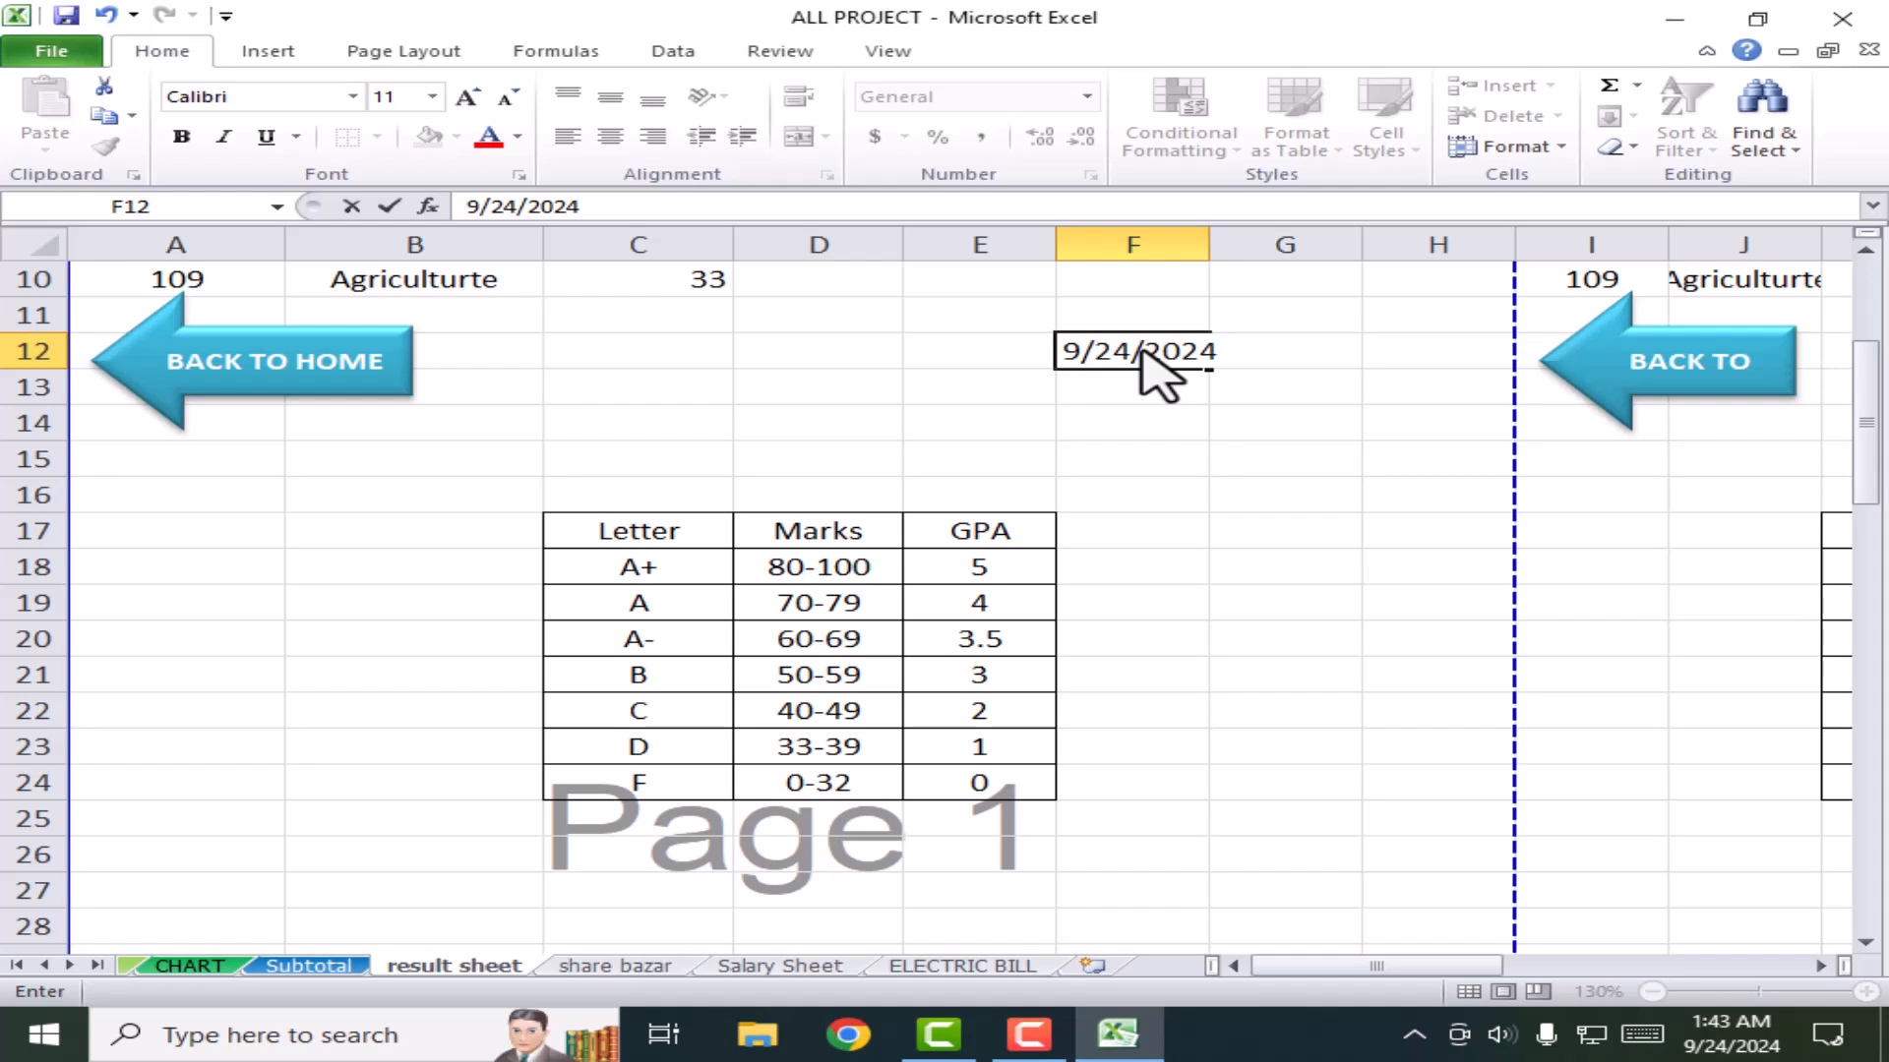
pyautogui.click(1133, 386)
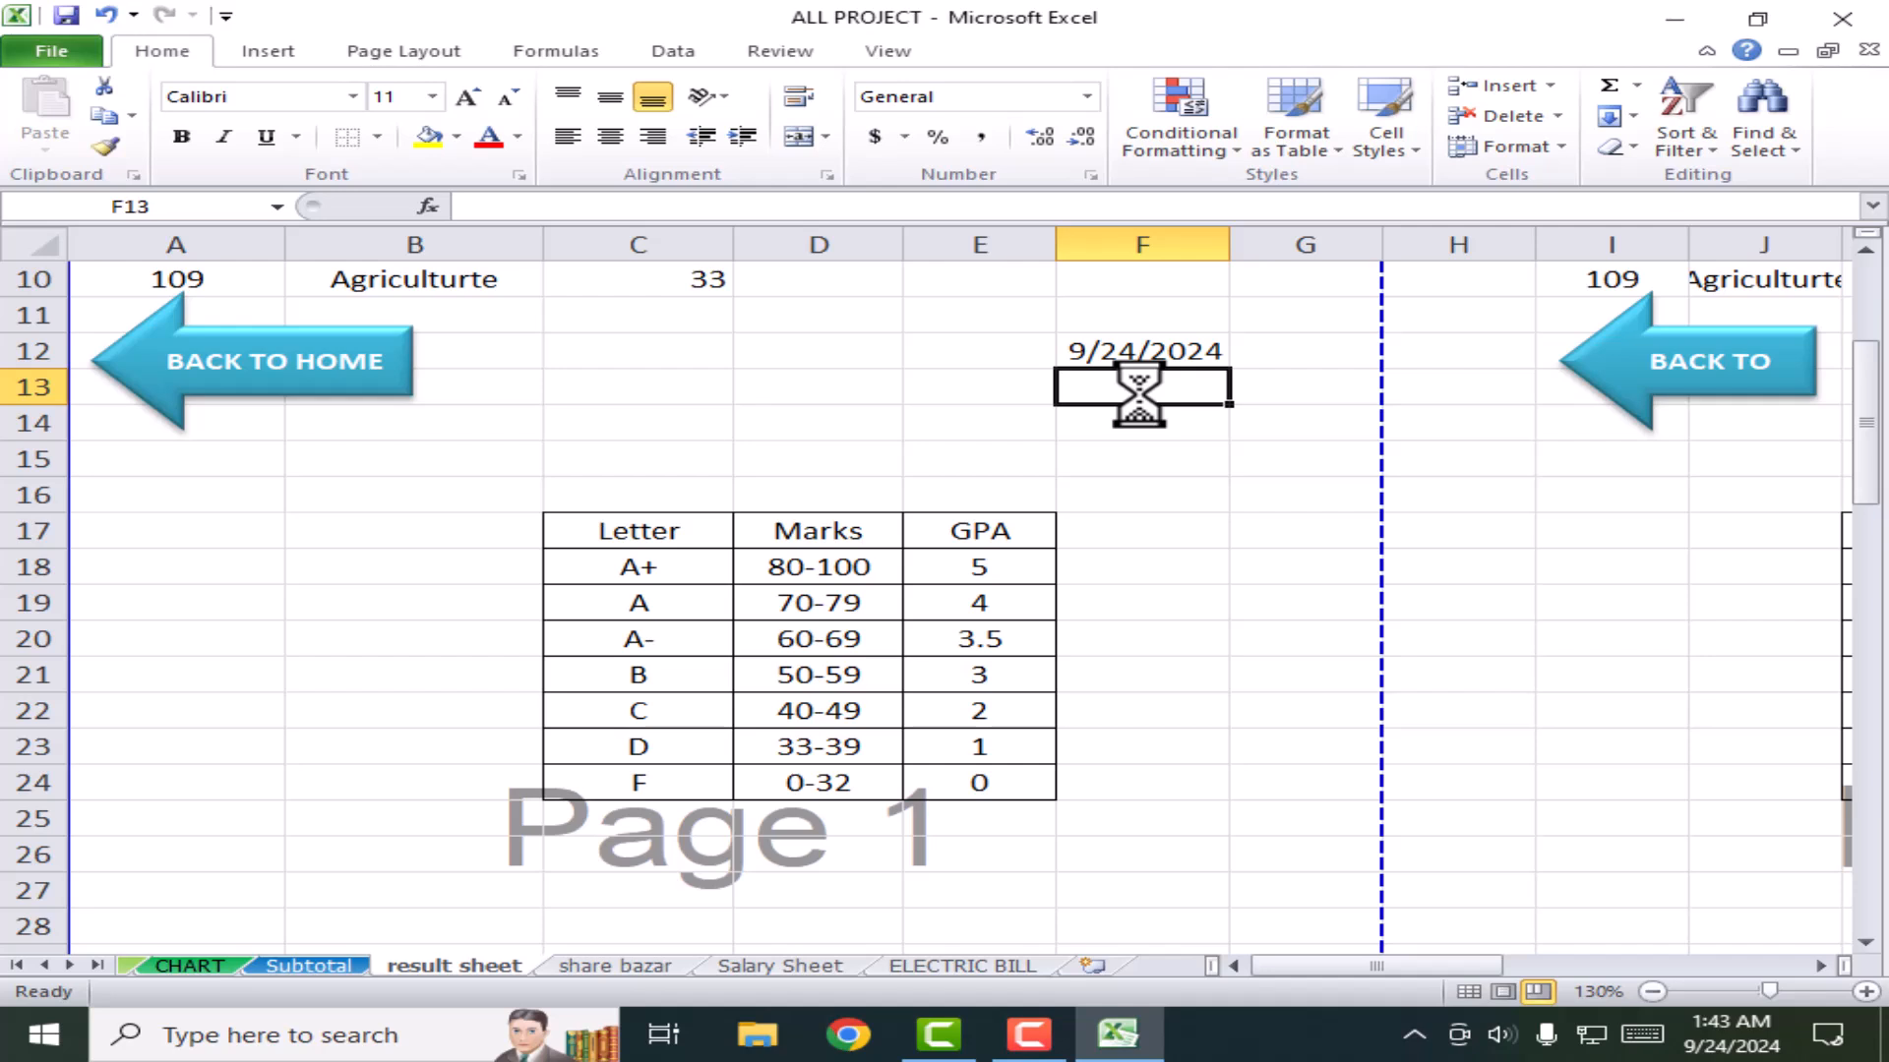
pyautogui.hotkey('ctrl', 'shift', ';')
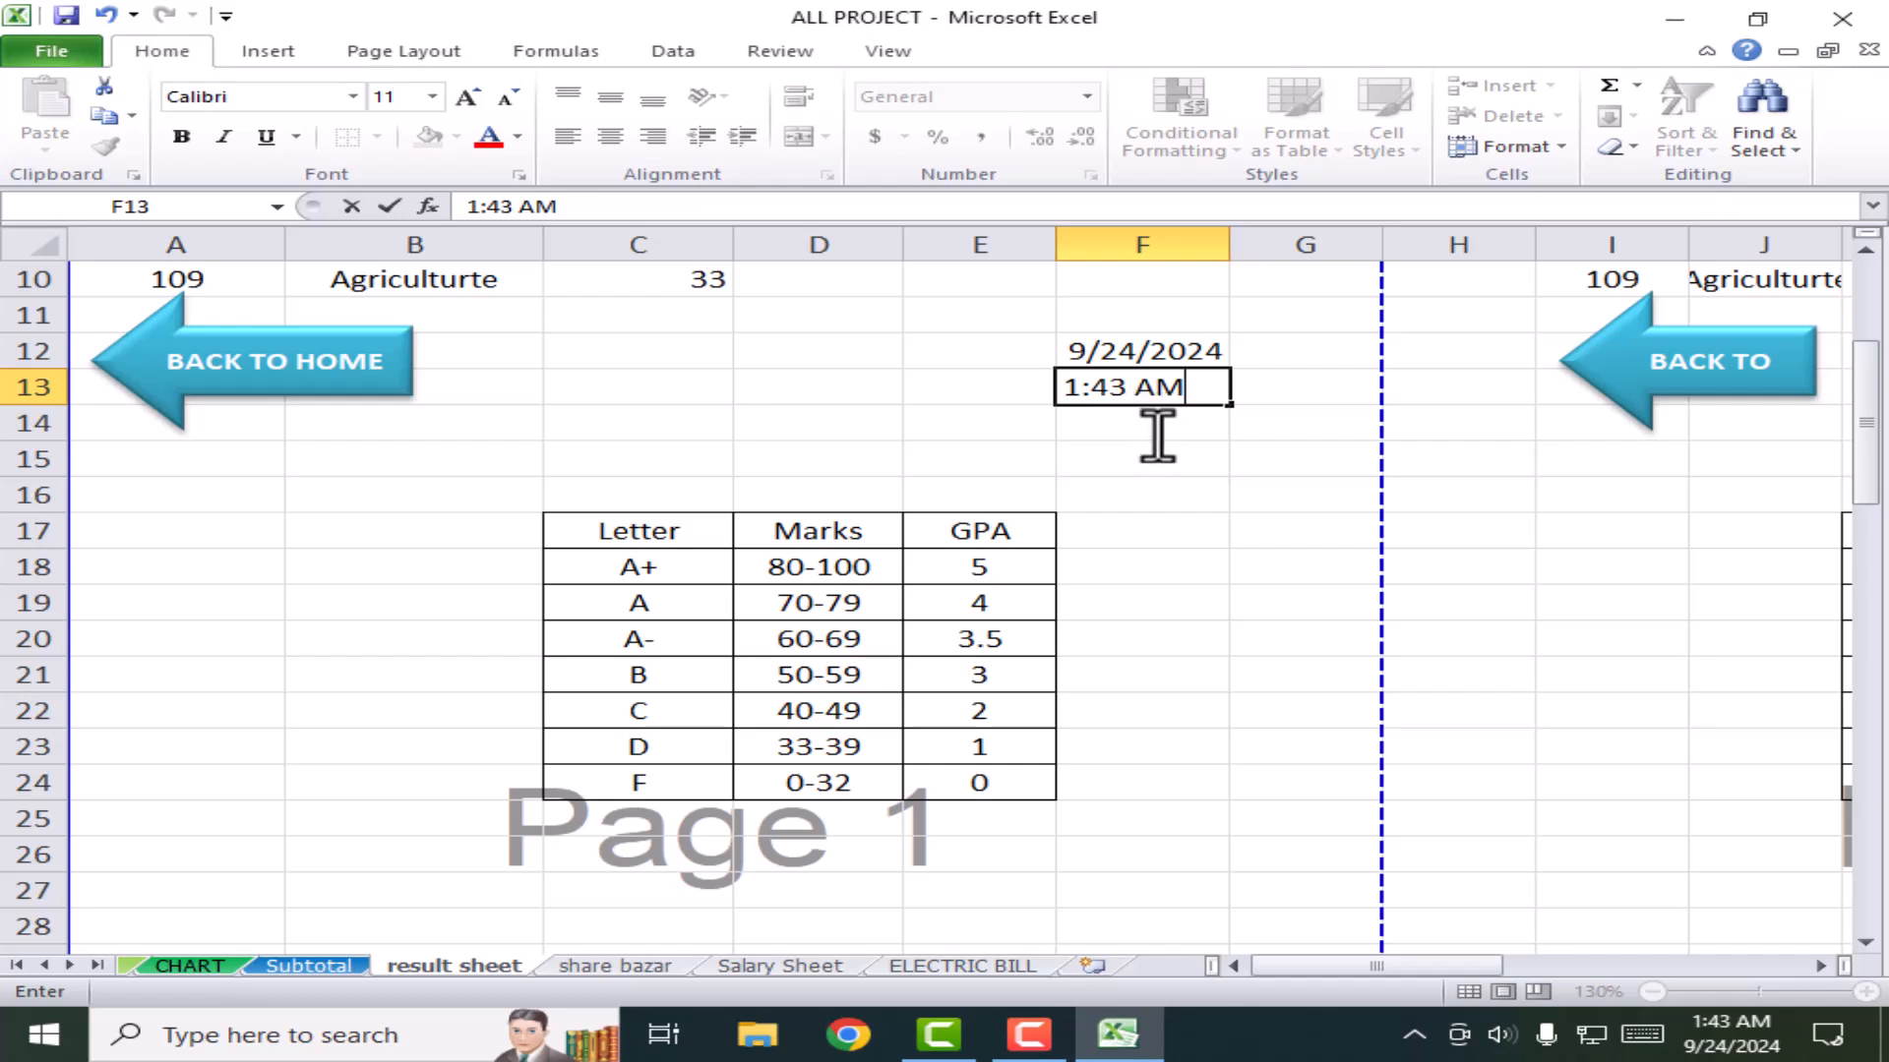
pyautogui.click(1158, 436)
# Step: Compare the stored values of F12 (9/24/2024) and F13 (1:43:00 AM) by selecting each
pyautogui.click(1147, 389)
pyautogui.click(1151, 346)
pyautogui.click(1122, 388)
pyautogui.click(1123, 356)
pyautogui.click(1122, 384)
pyautogui.click(1127, 351)
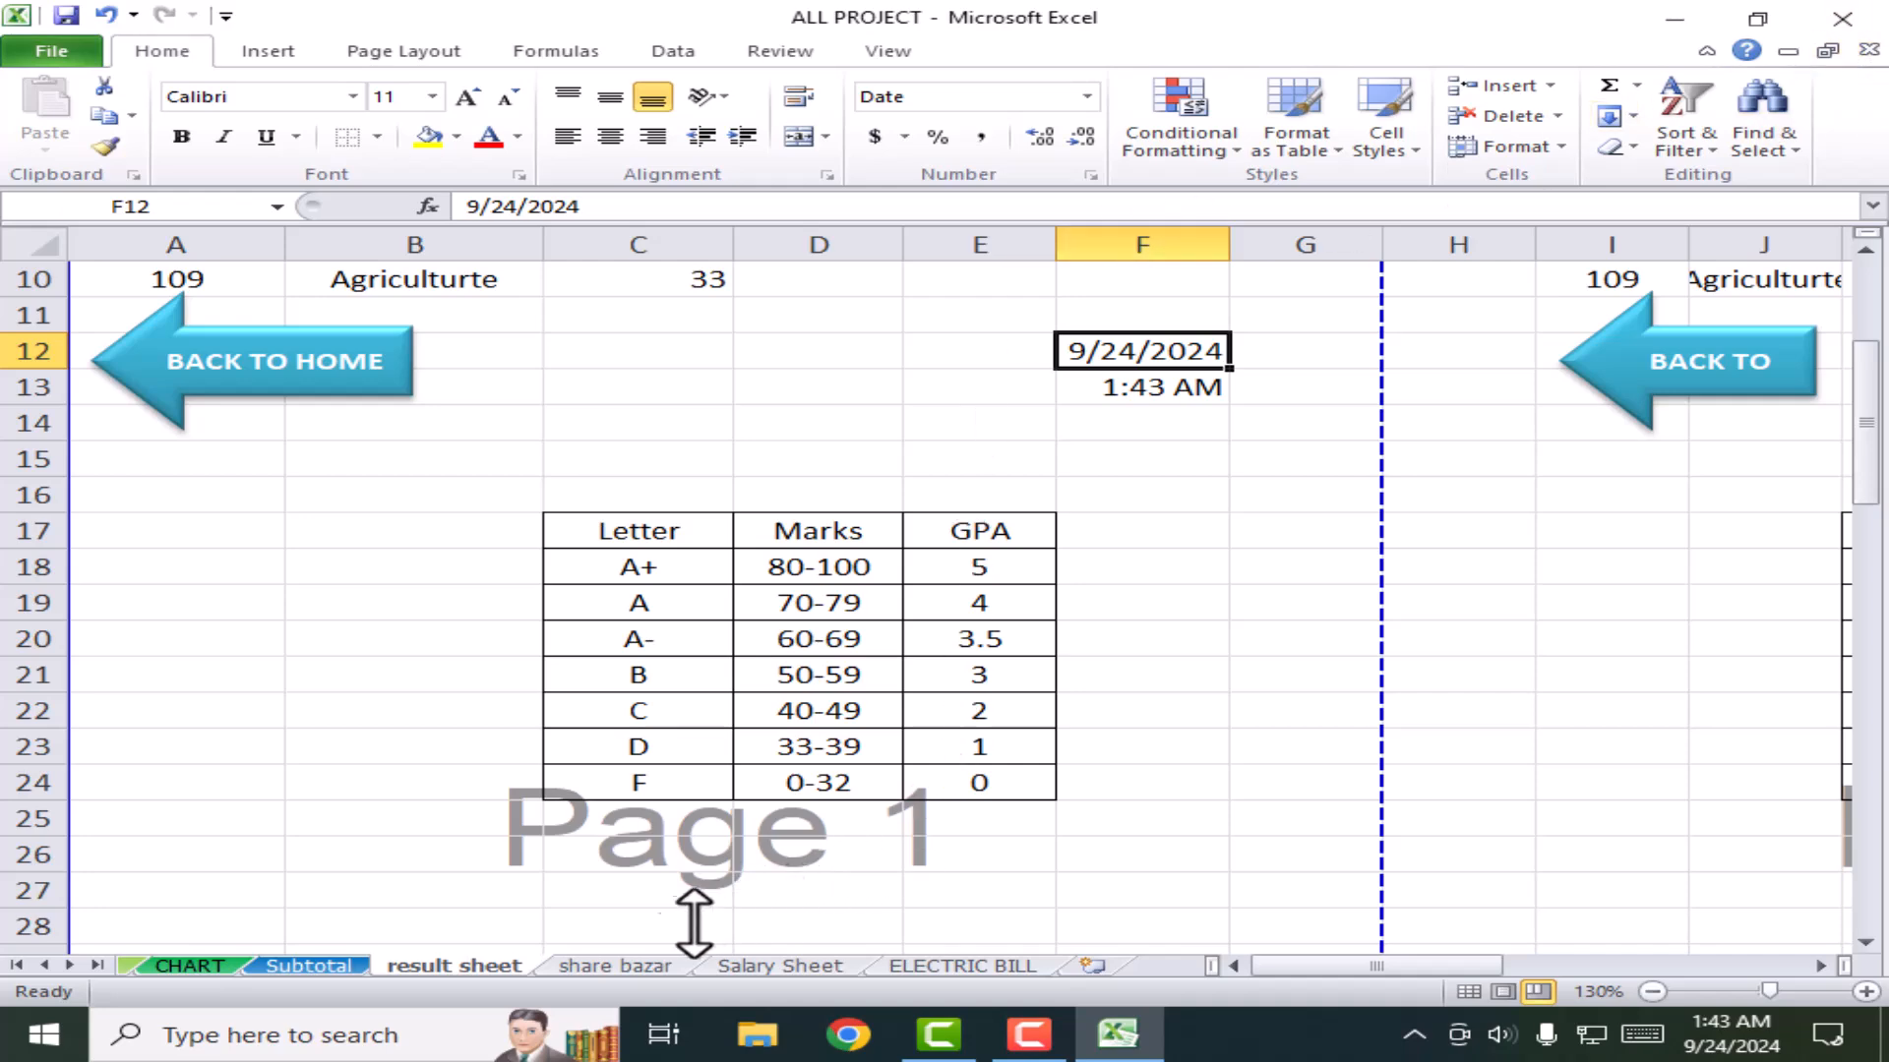
# Step: Visit share bazar, Salary Sheet, ELECTRIC BILL, result, Subtotal and CHART tabs, then minimize Excel
pyautogui.click(632, 966)
pyautogui.click(740, 966)
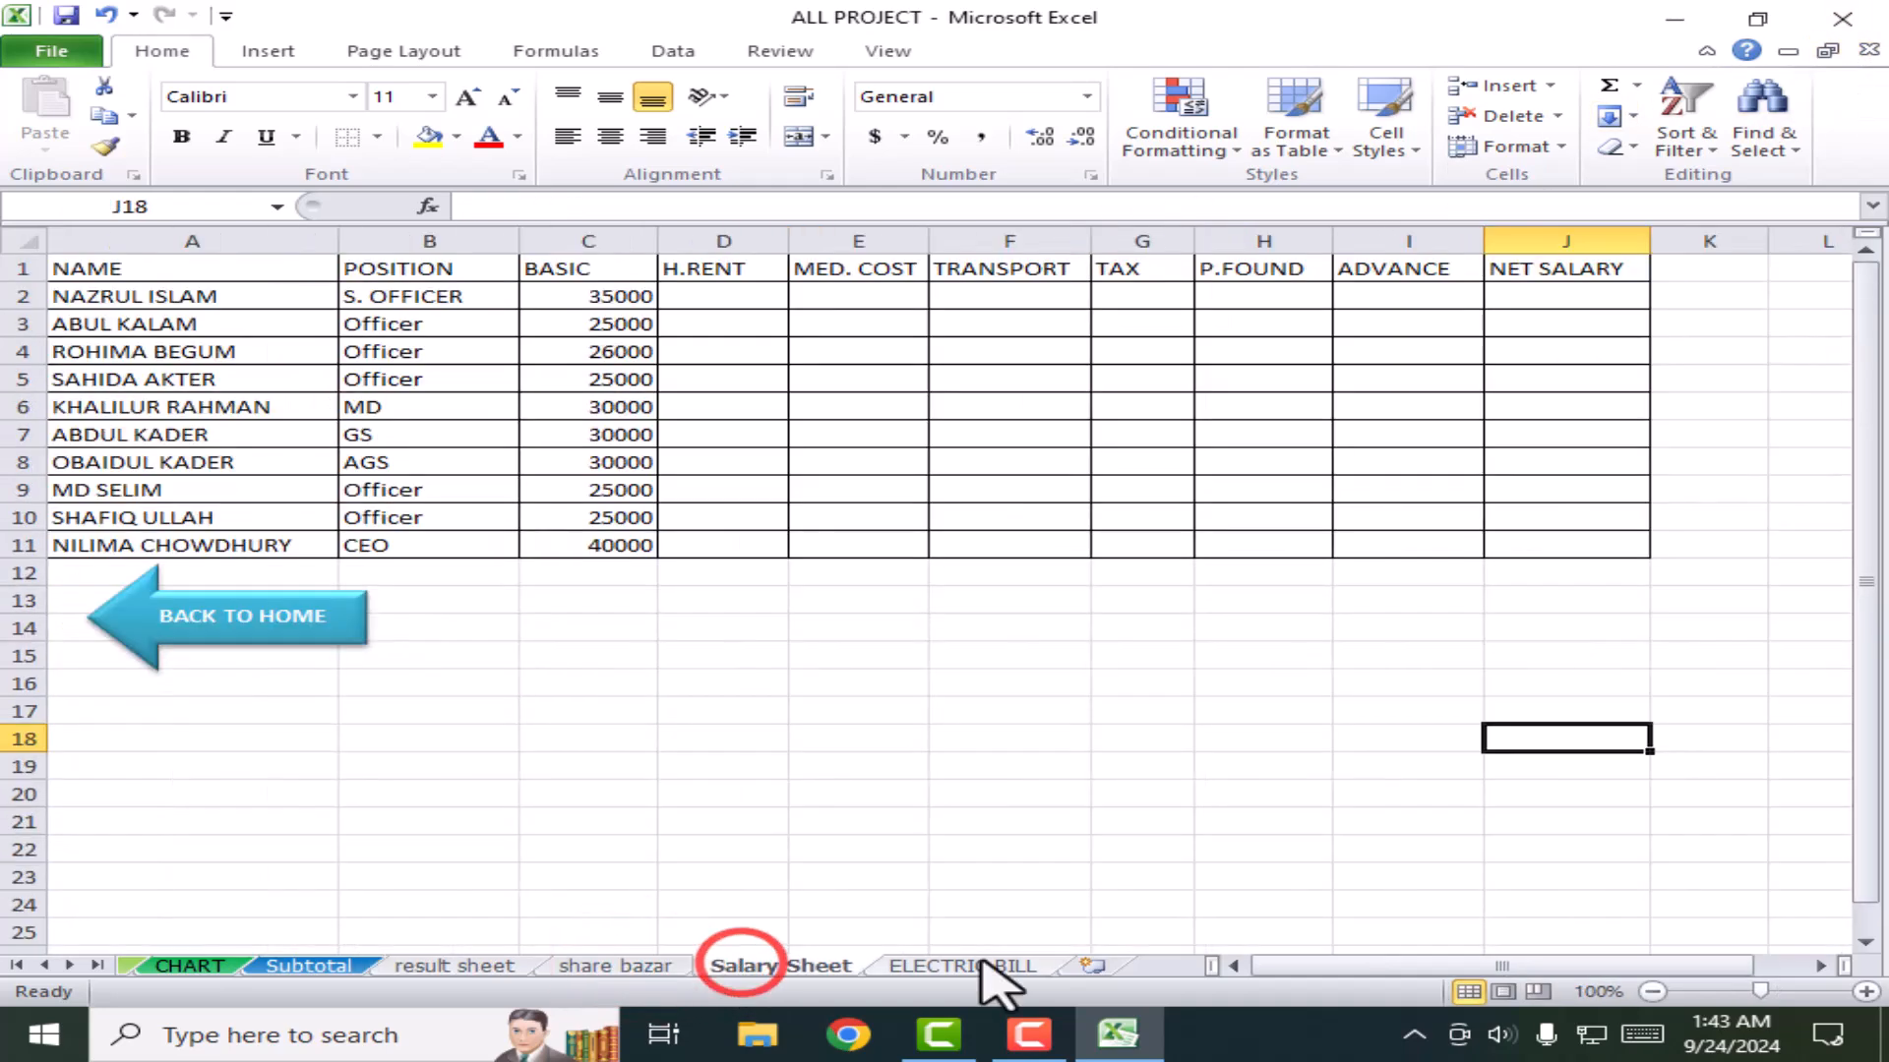
pyautogui.click(969, 966)
pyautogui.click(831, 966)
pyautogui.click(624, 966)
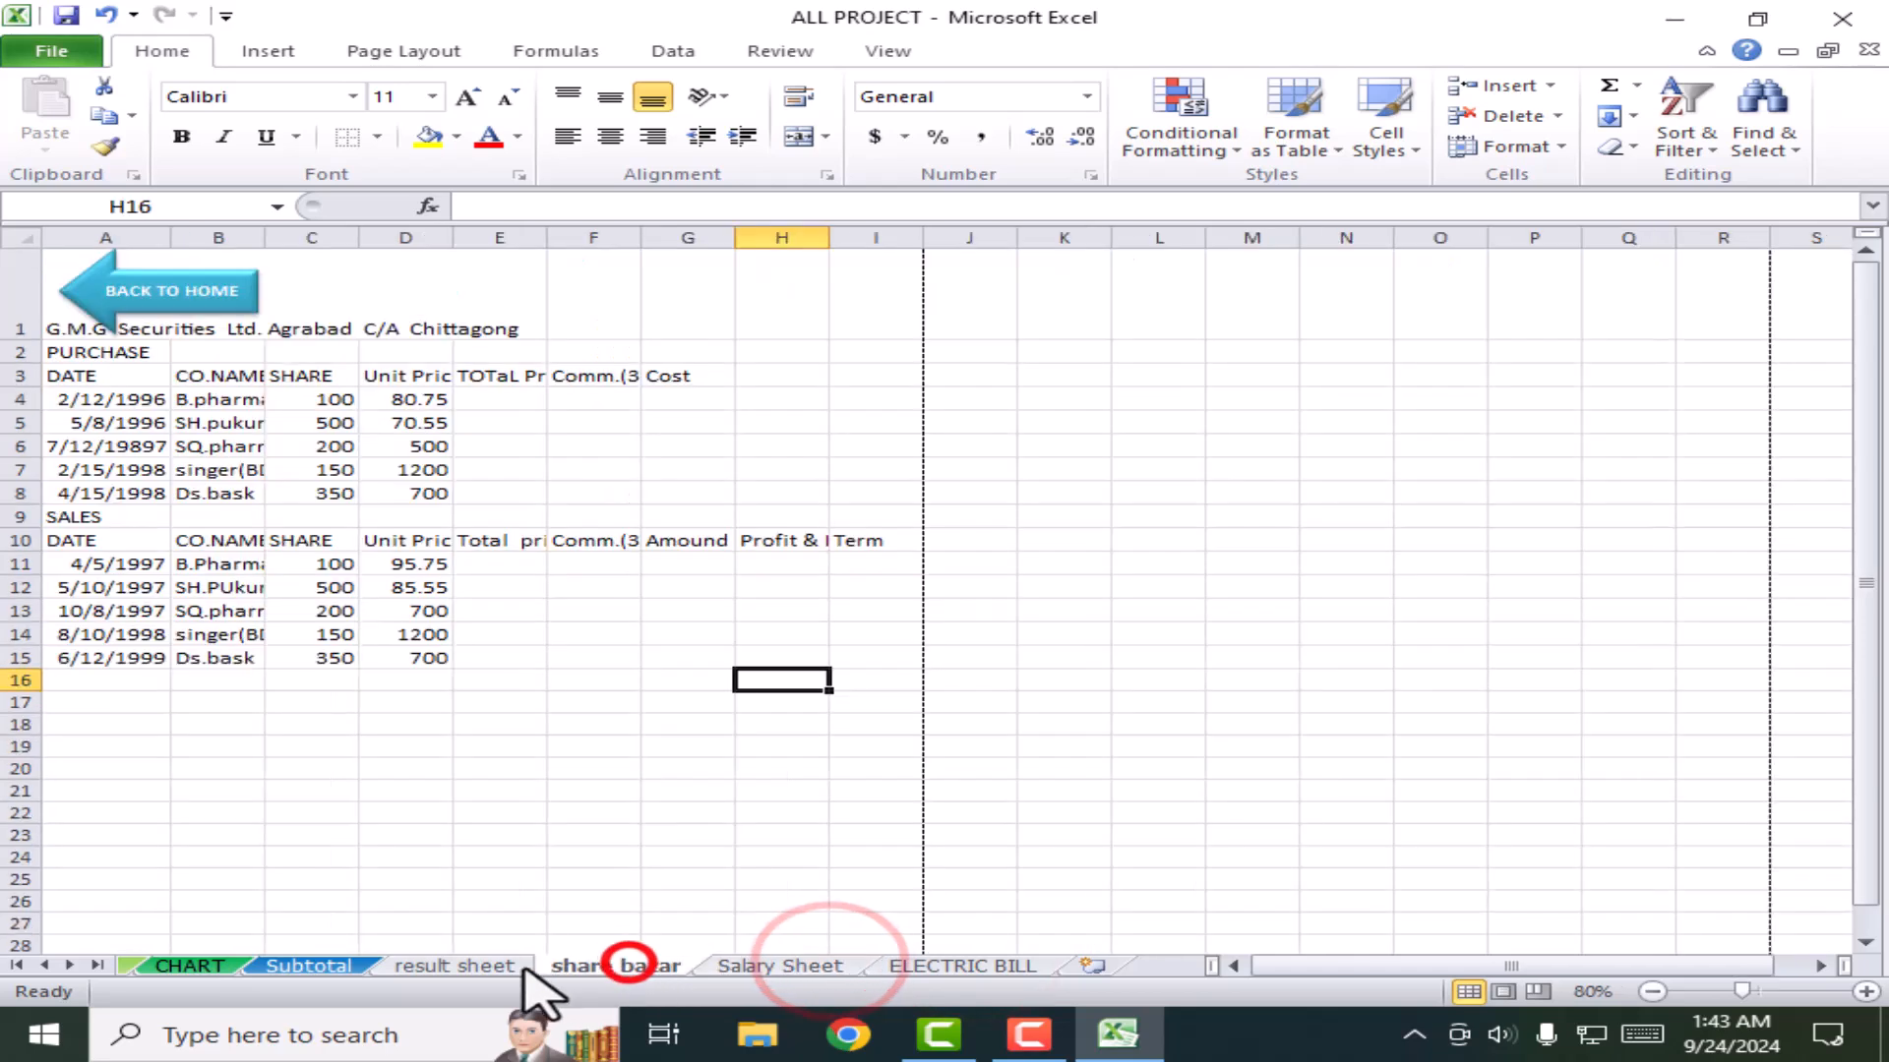
pyautogui.click(463, 966)
pyautogui.click(315, 966)
pyautogui.click(189, 966)
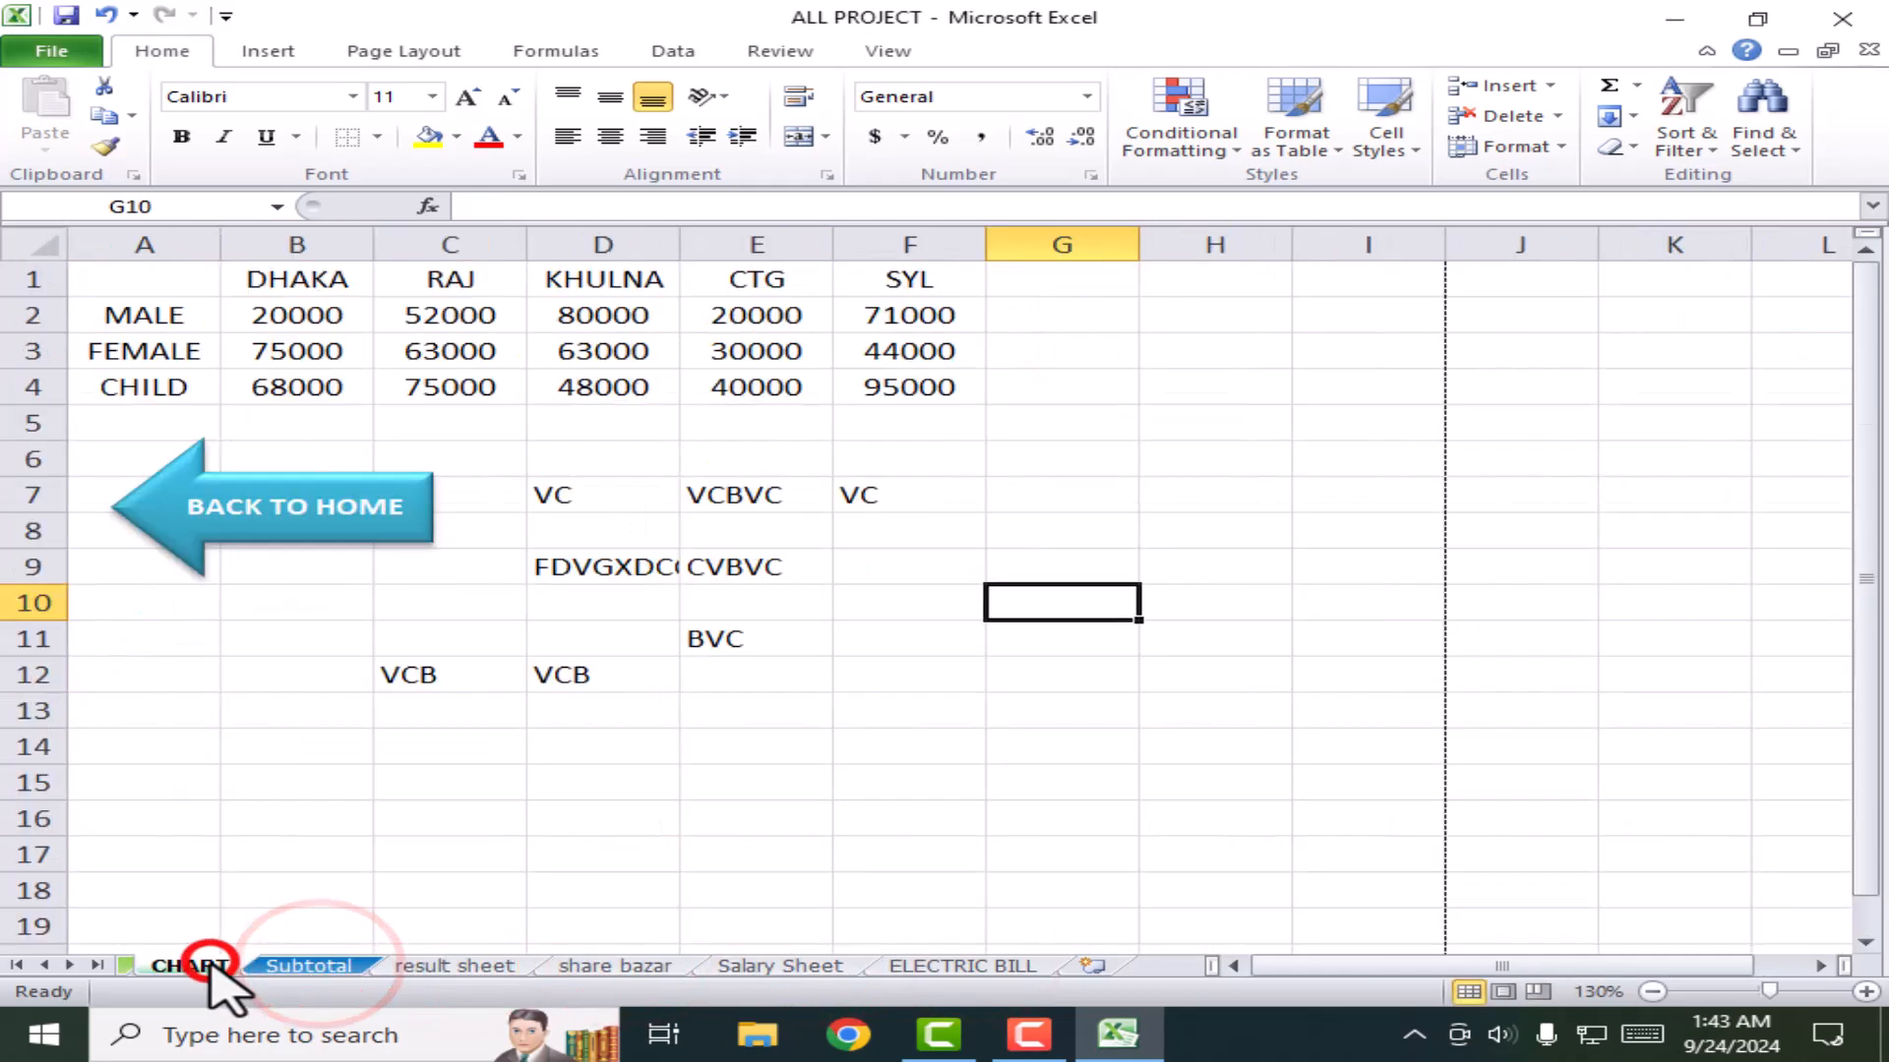
pyautogui.click(1673, 19)
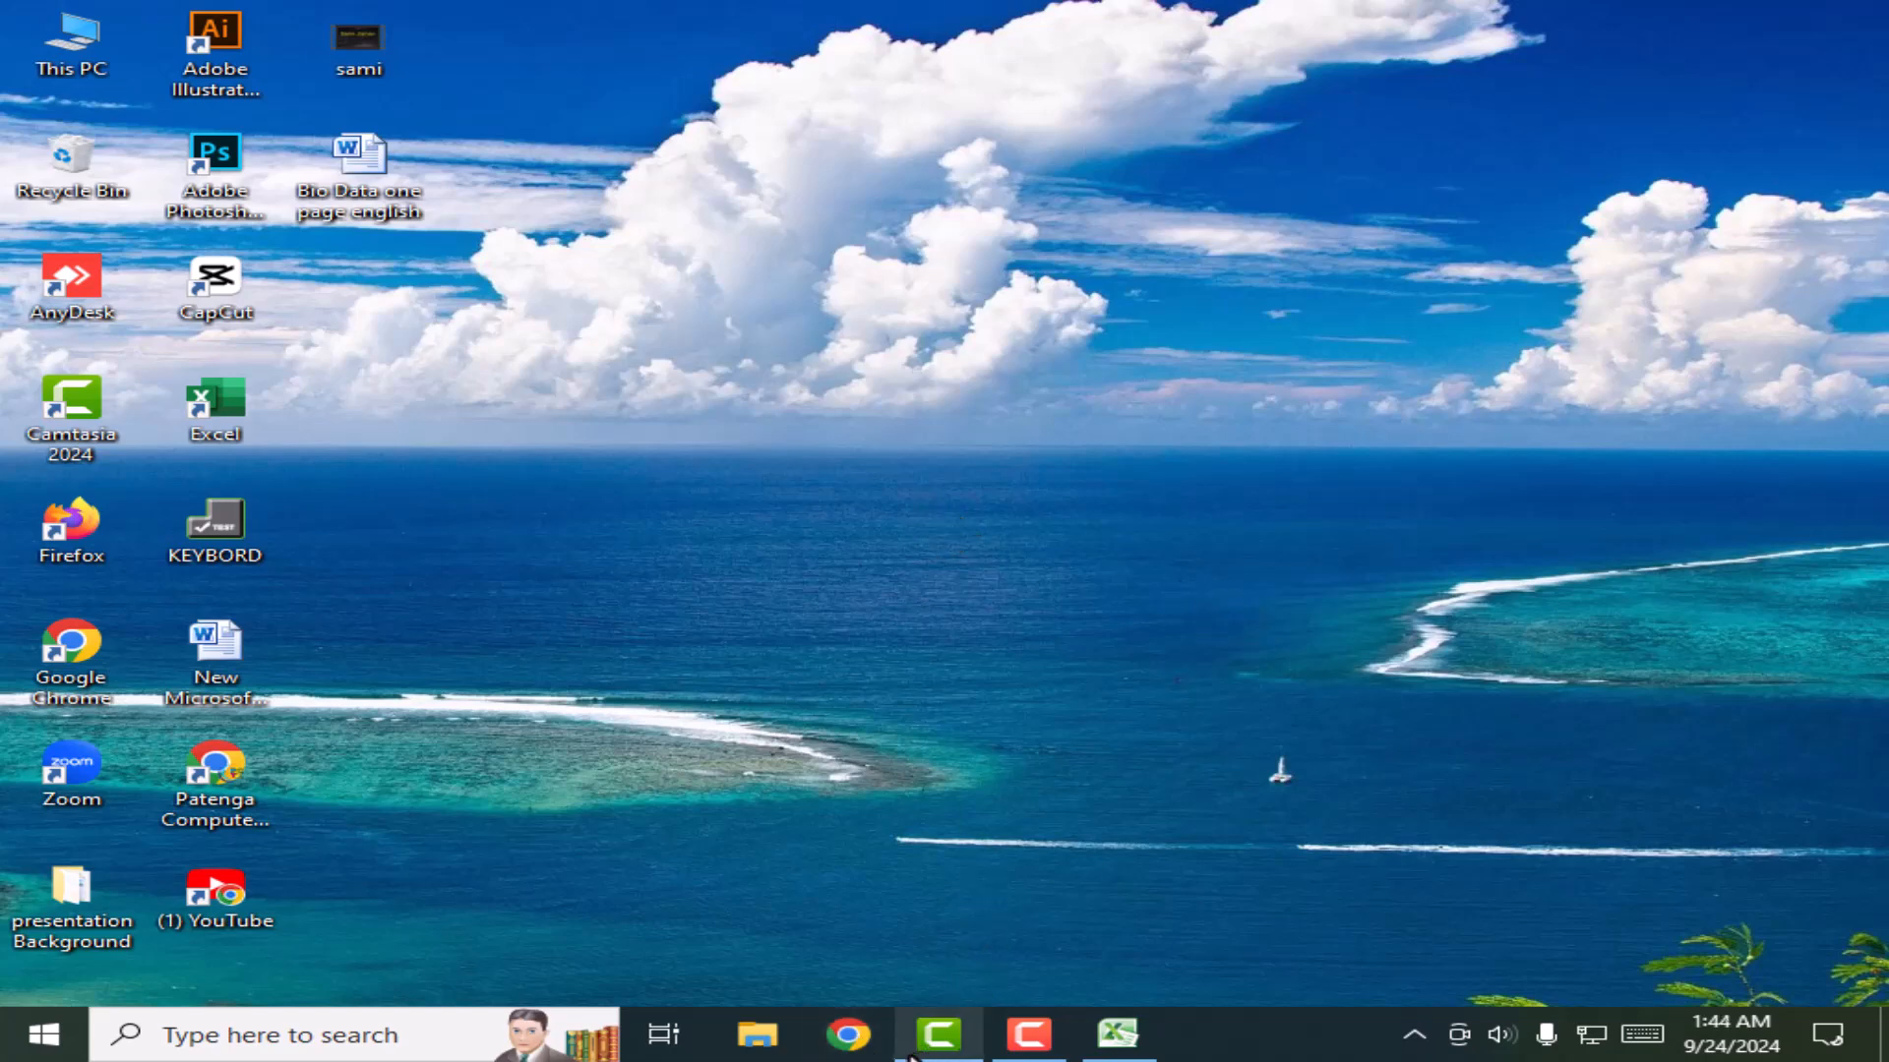
# Step: Launch Google Chrome with the usual profile and go to YouTube
pyautogui.click(848, 1034)
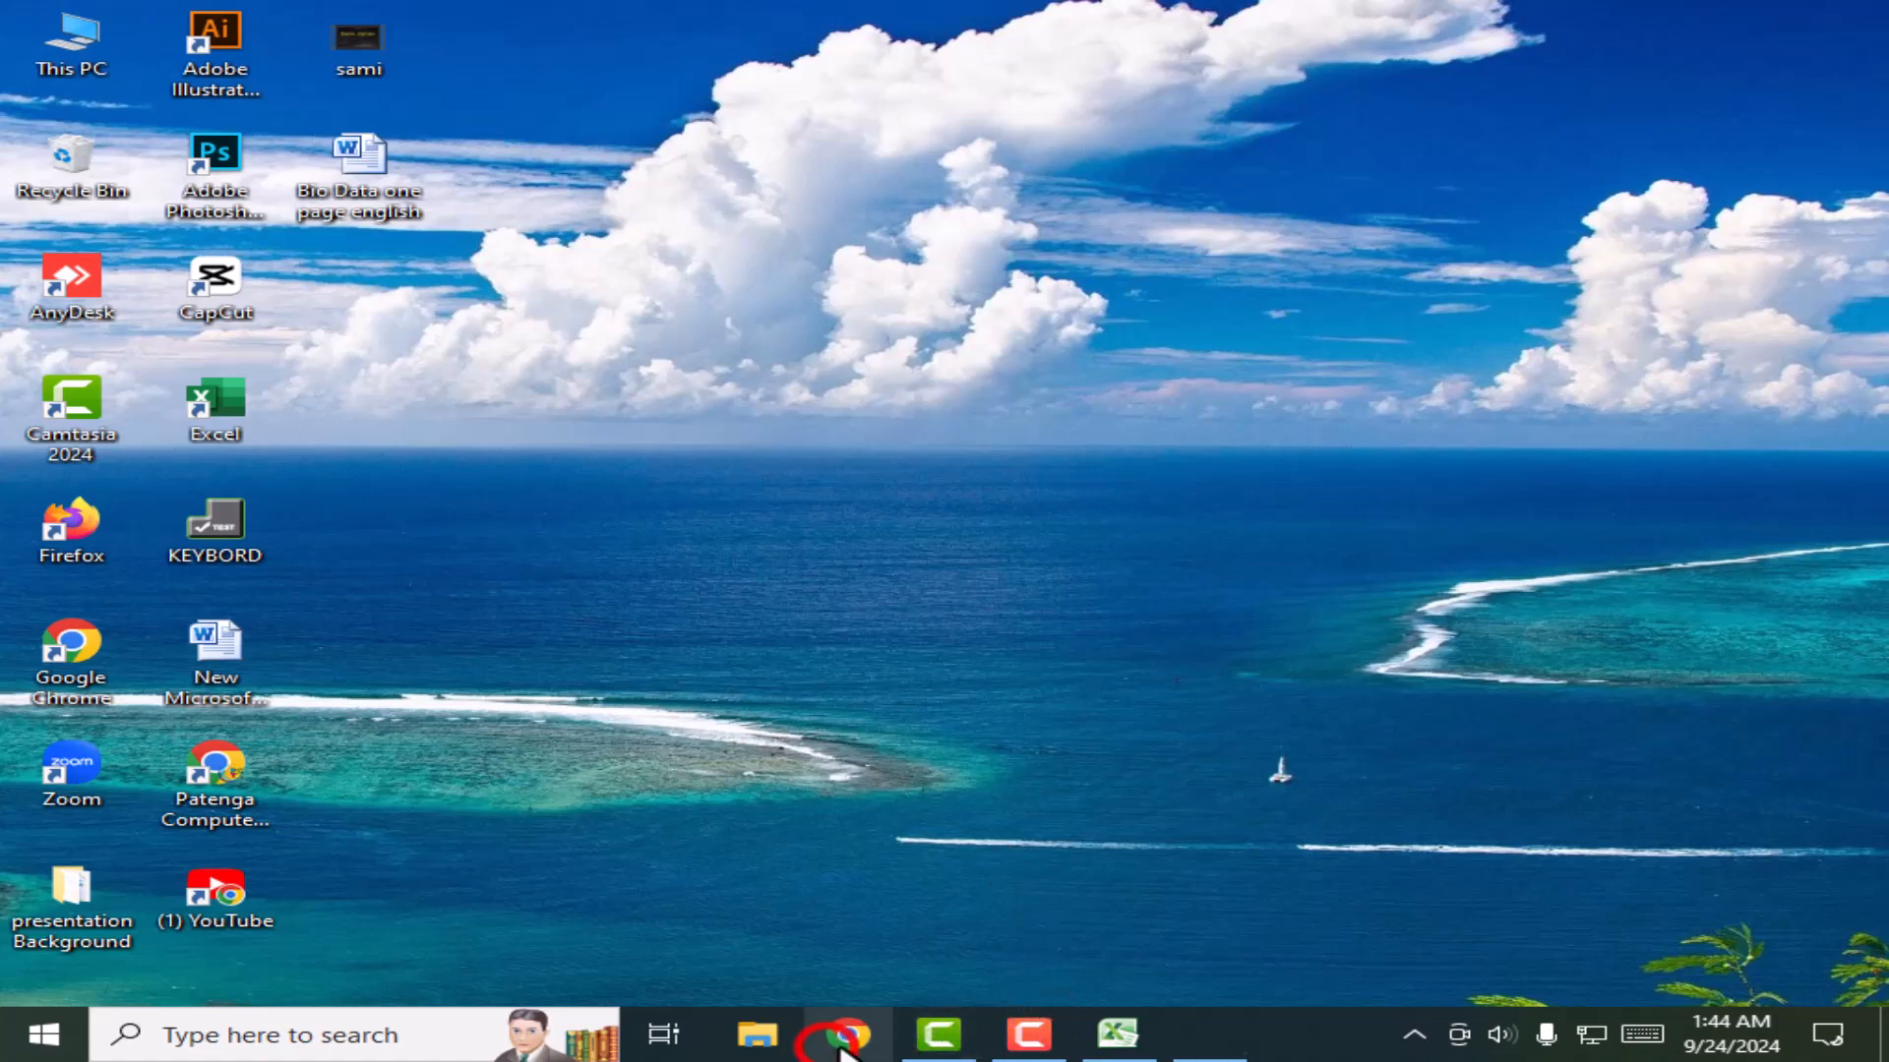
pyautogui.click(984, 570)
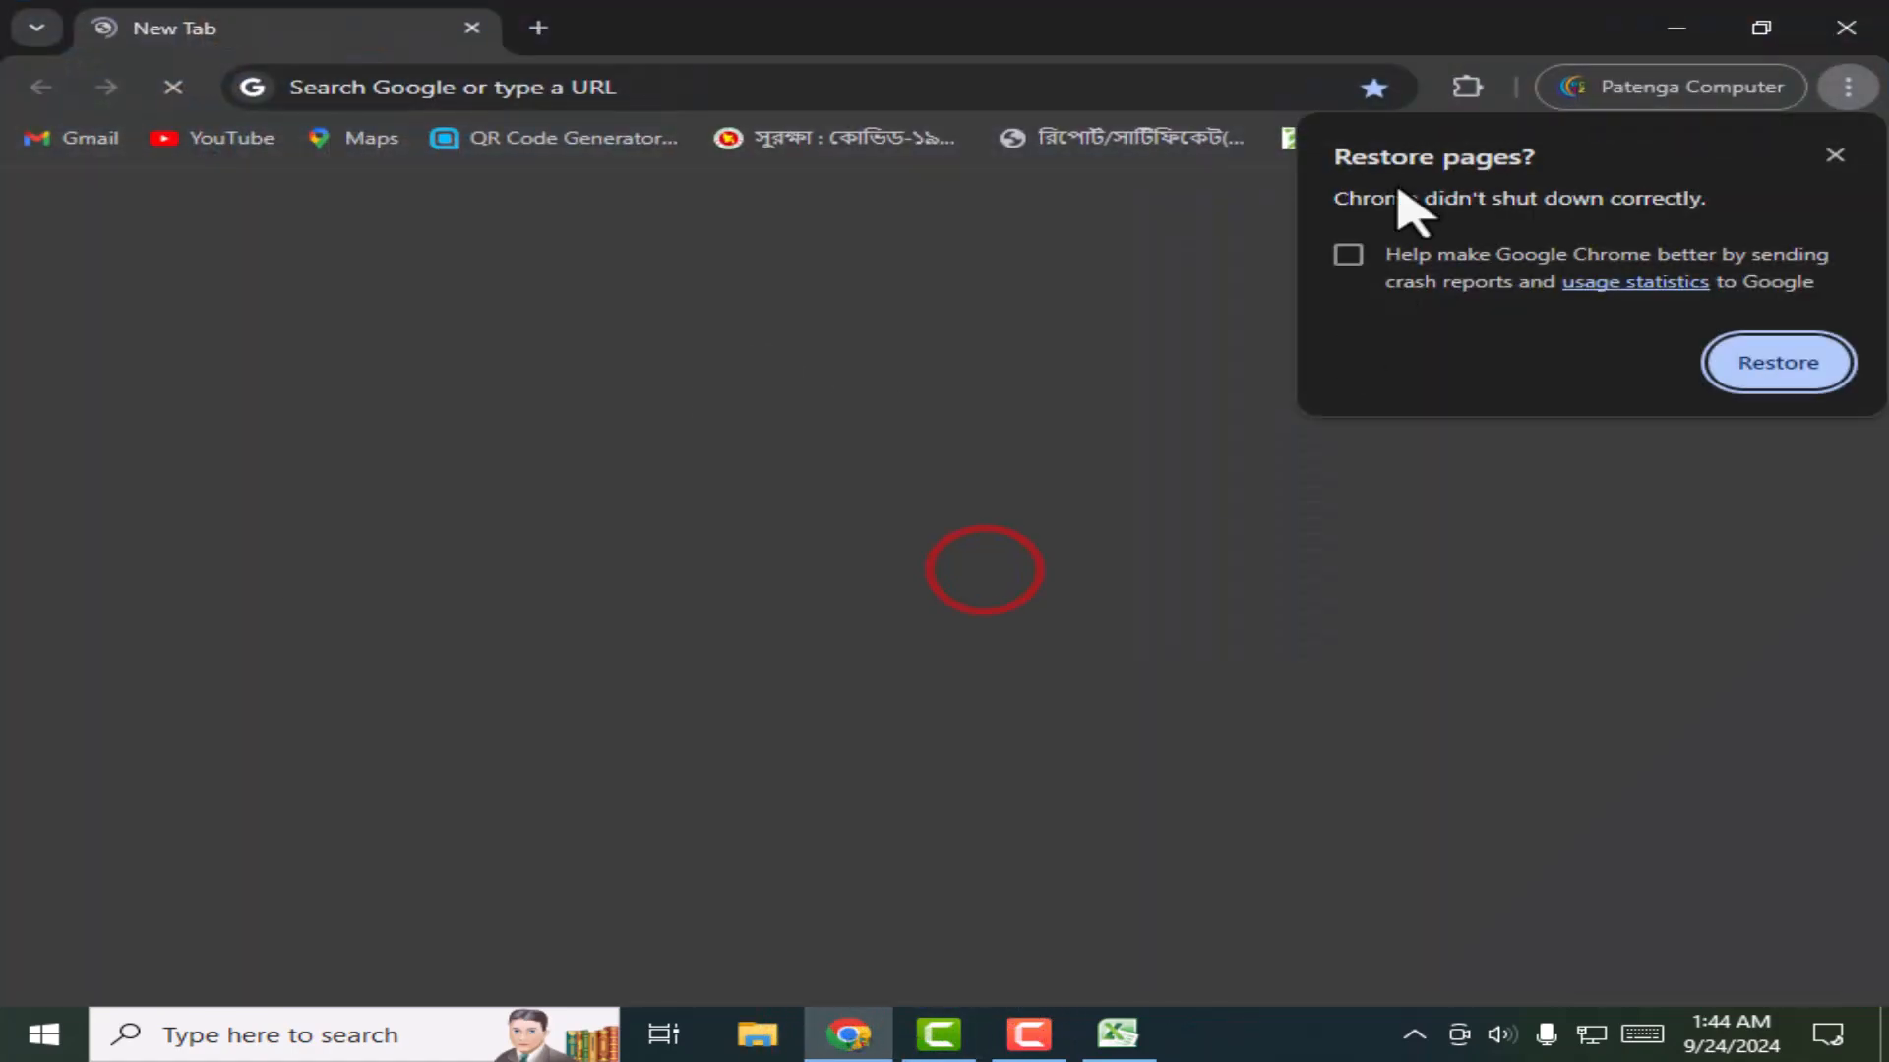
pyautogui.click(182, 143)
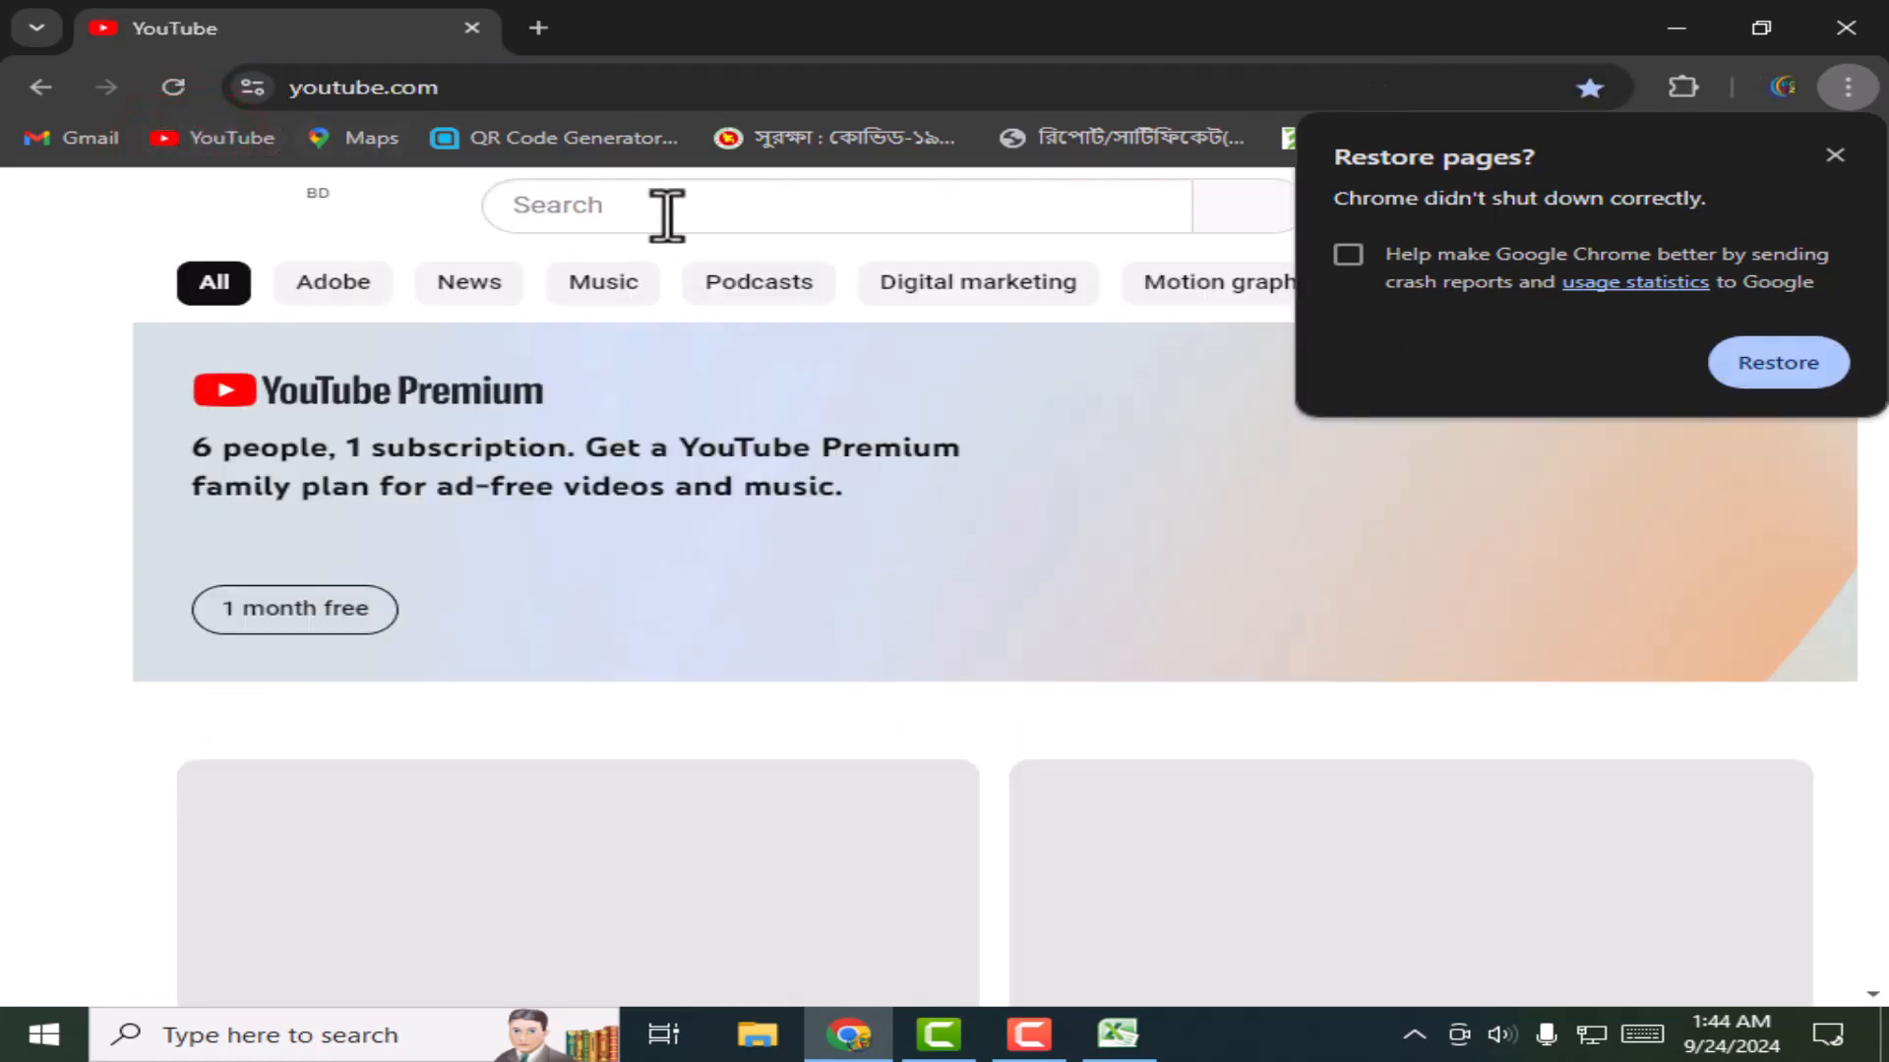
# Step: Search YouTube for 'AUTO FILL SHEET EXCEL'
pyautogui.click(667, 209)
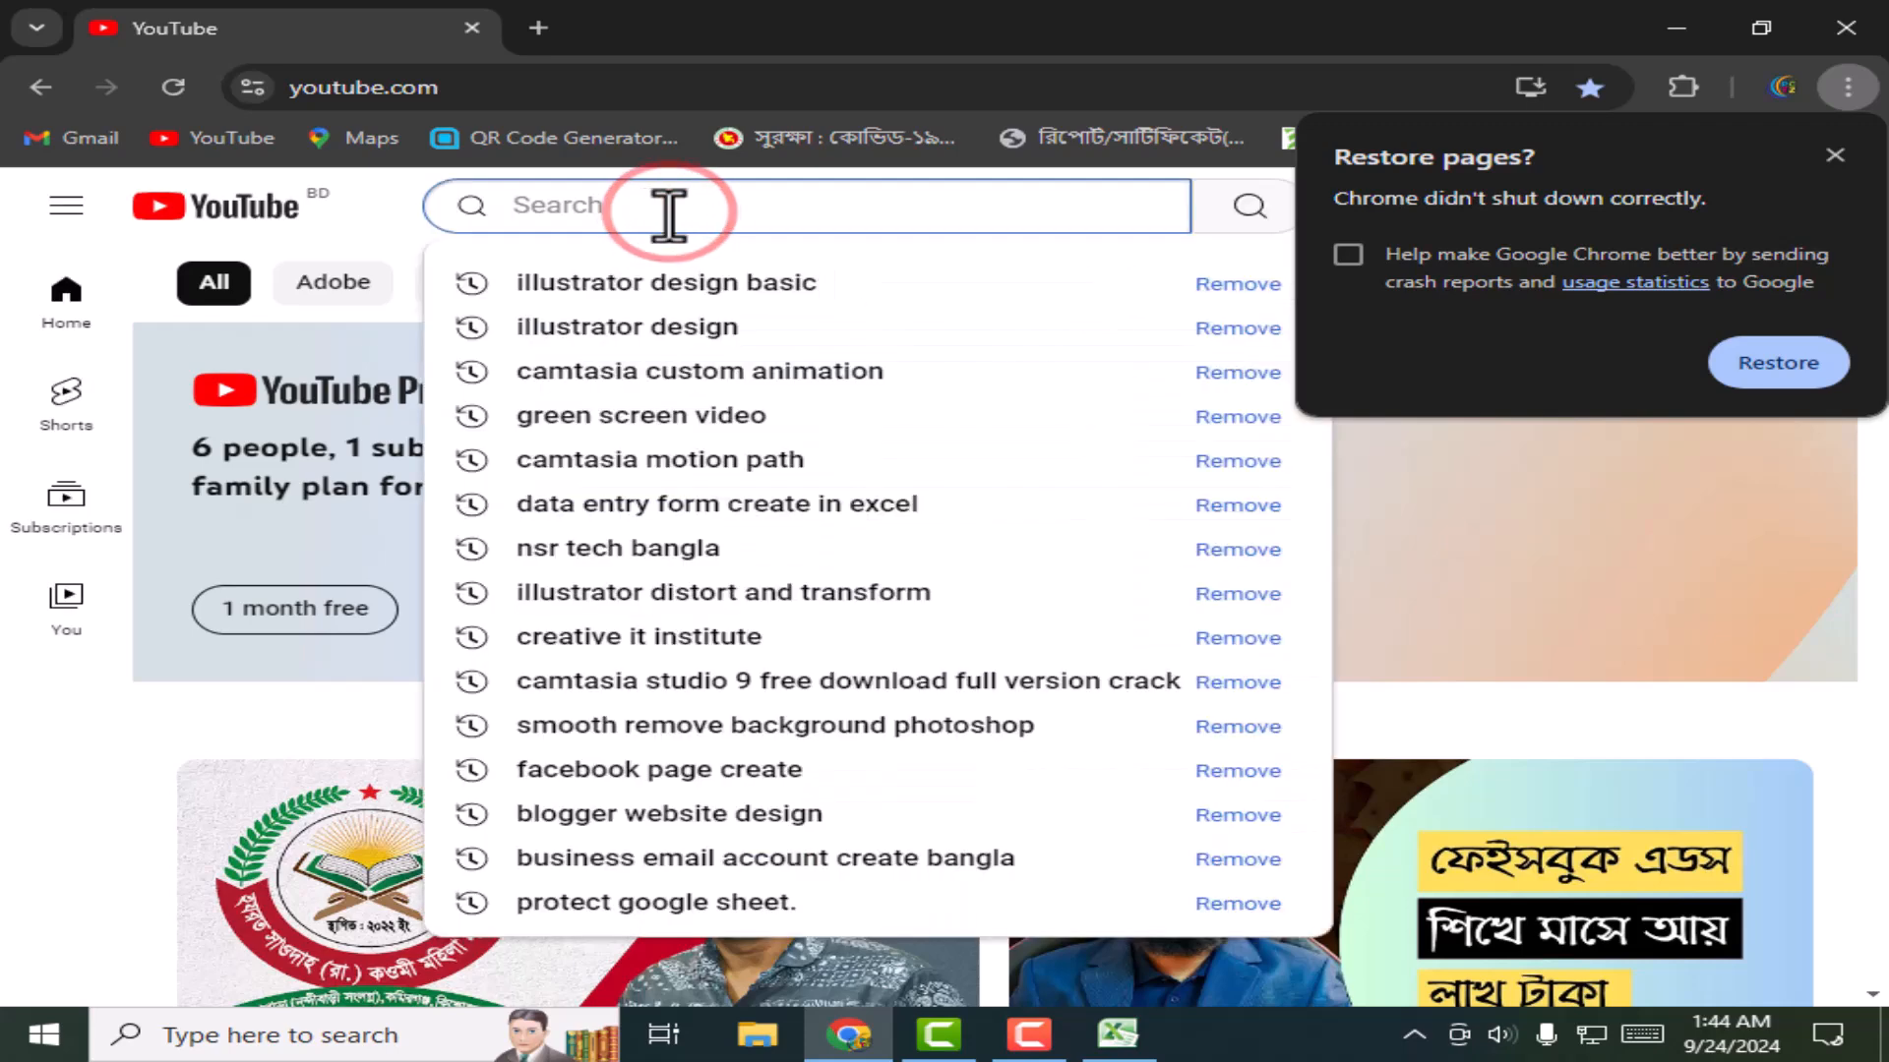
pyautogui.write('F')
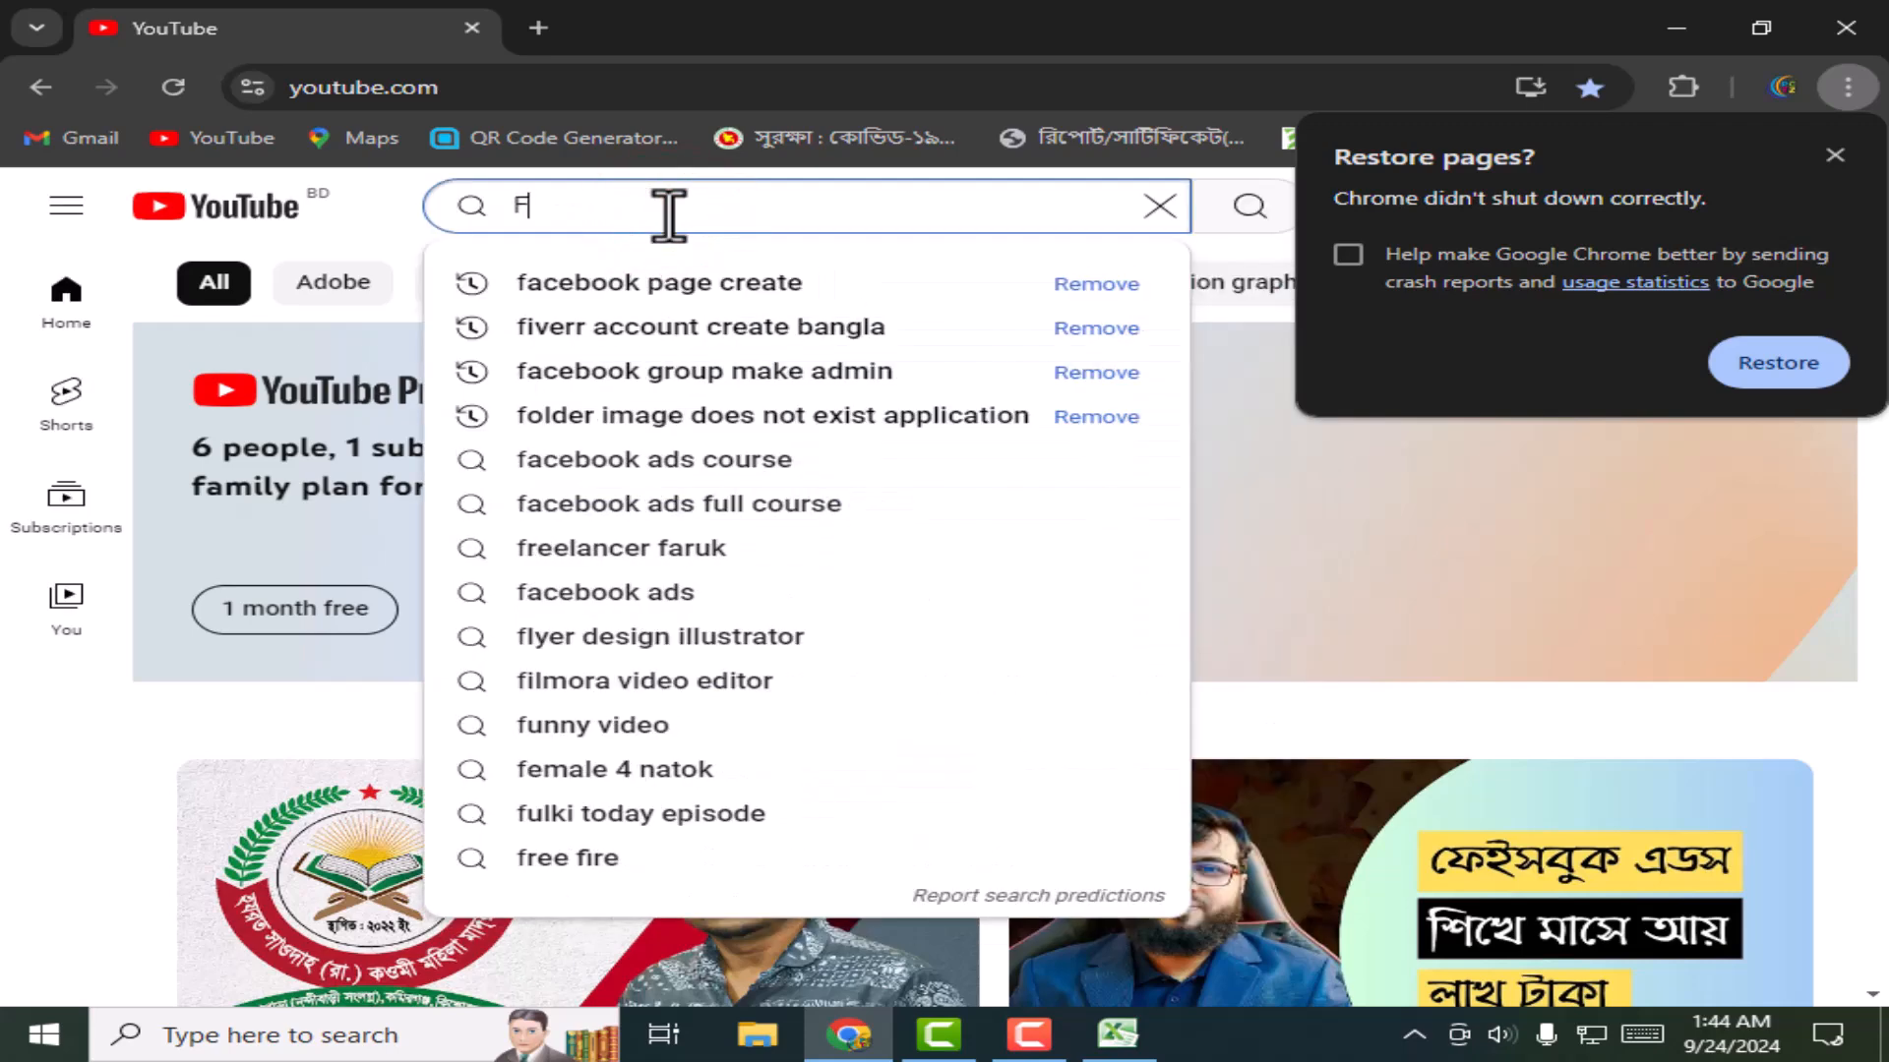
pyautogui.press('BackSpace')
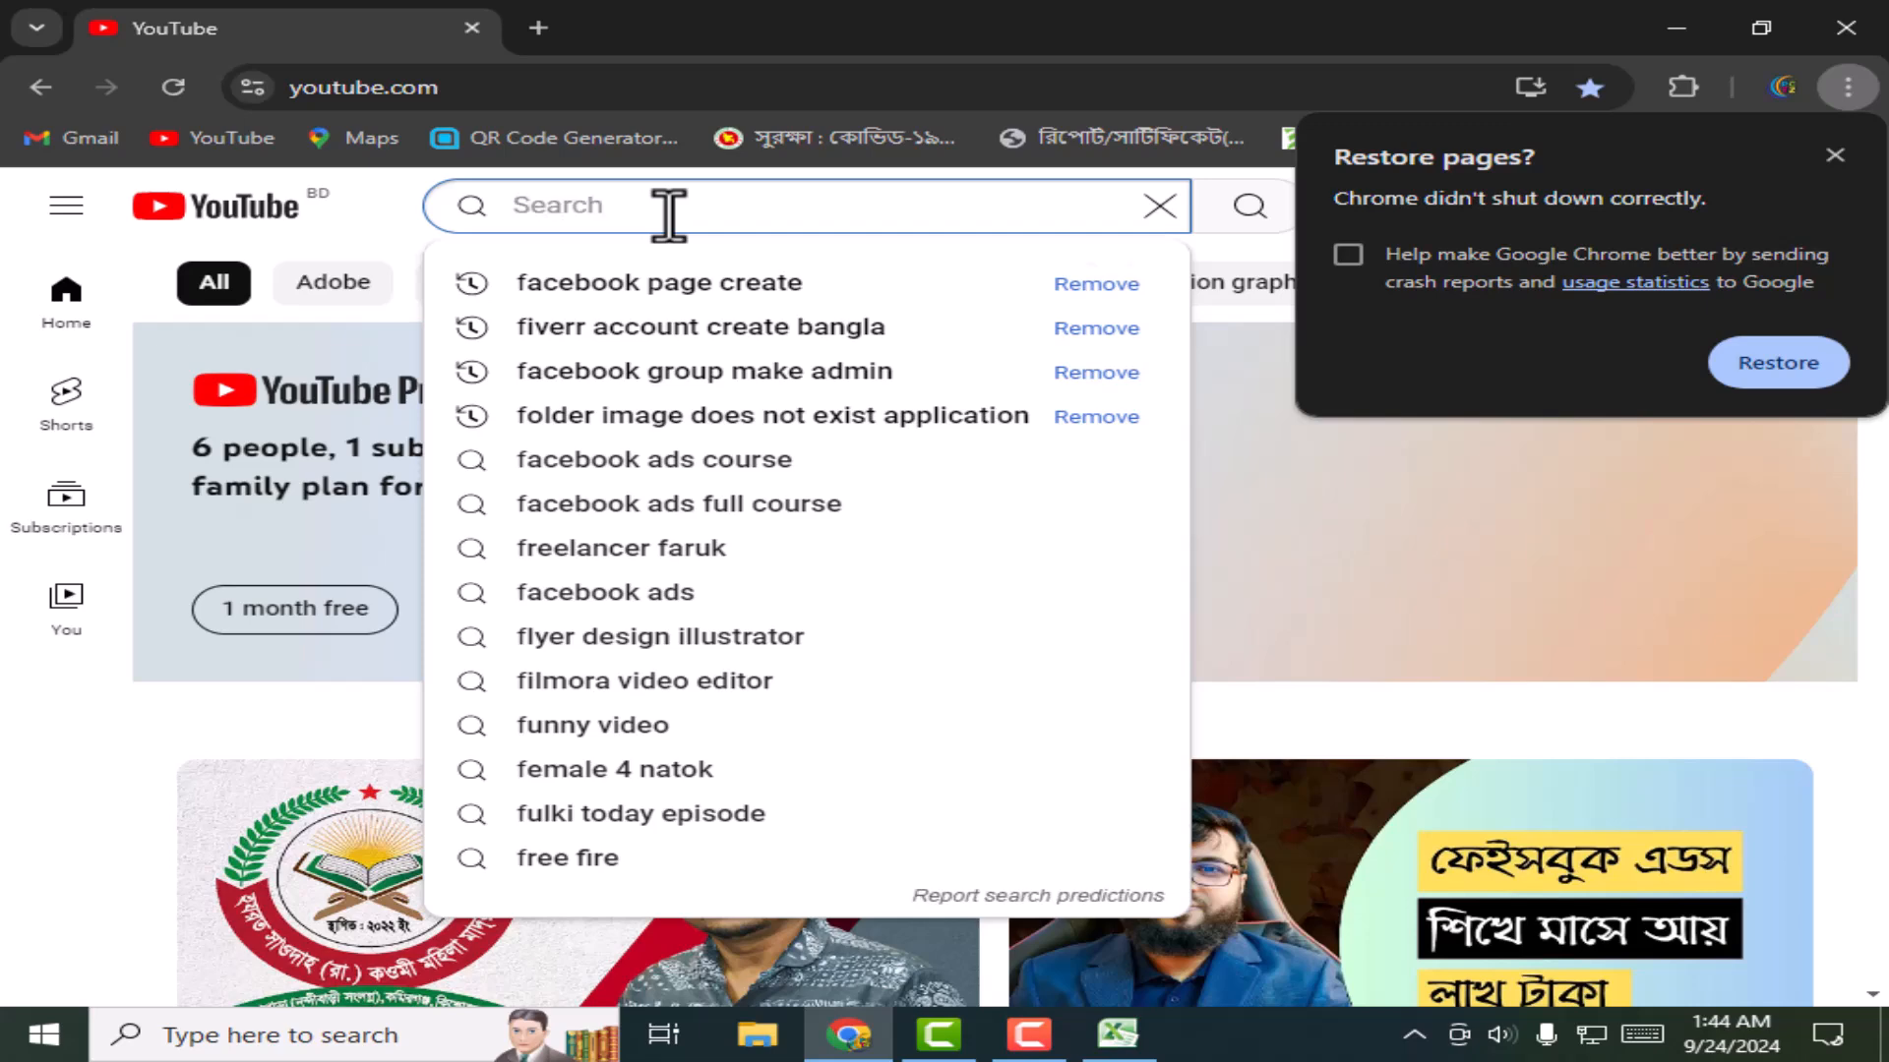
pyautogui.write('F')
pyautogui.press('BackSpace')
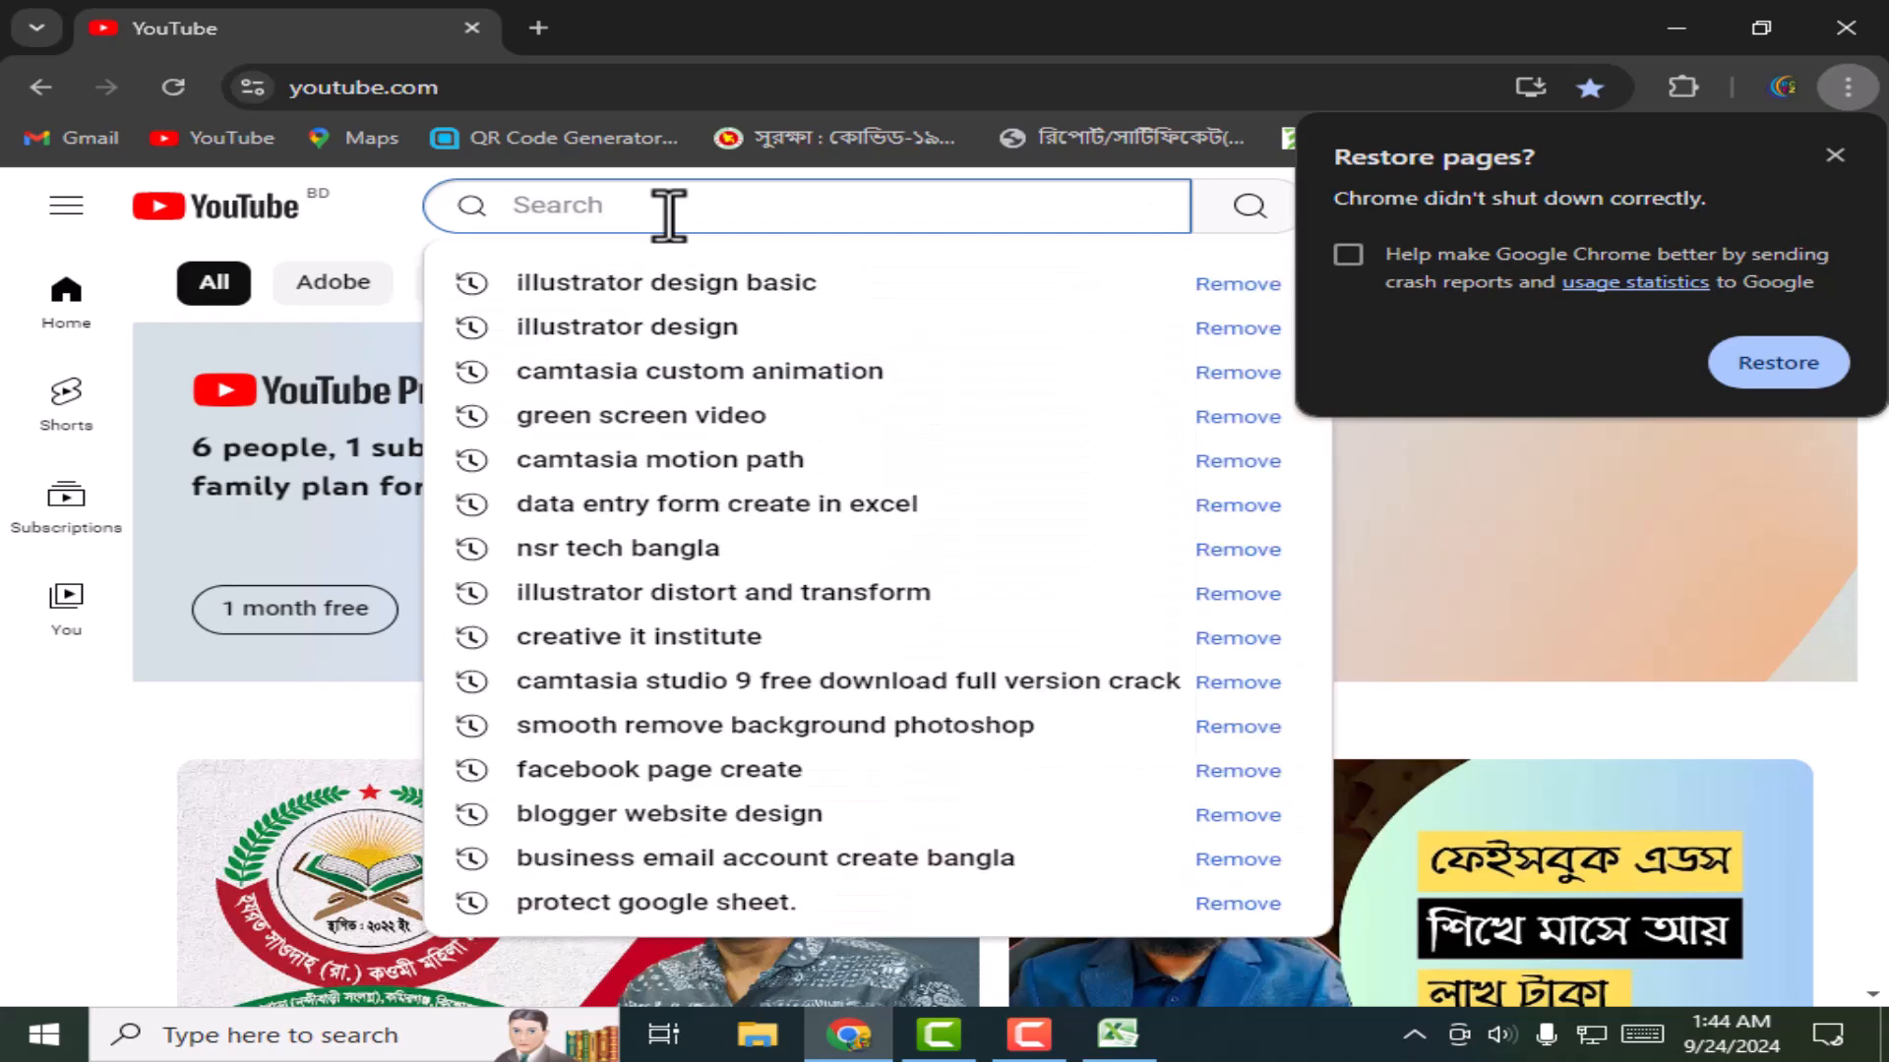
pyautogui.write('AUTO ')
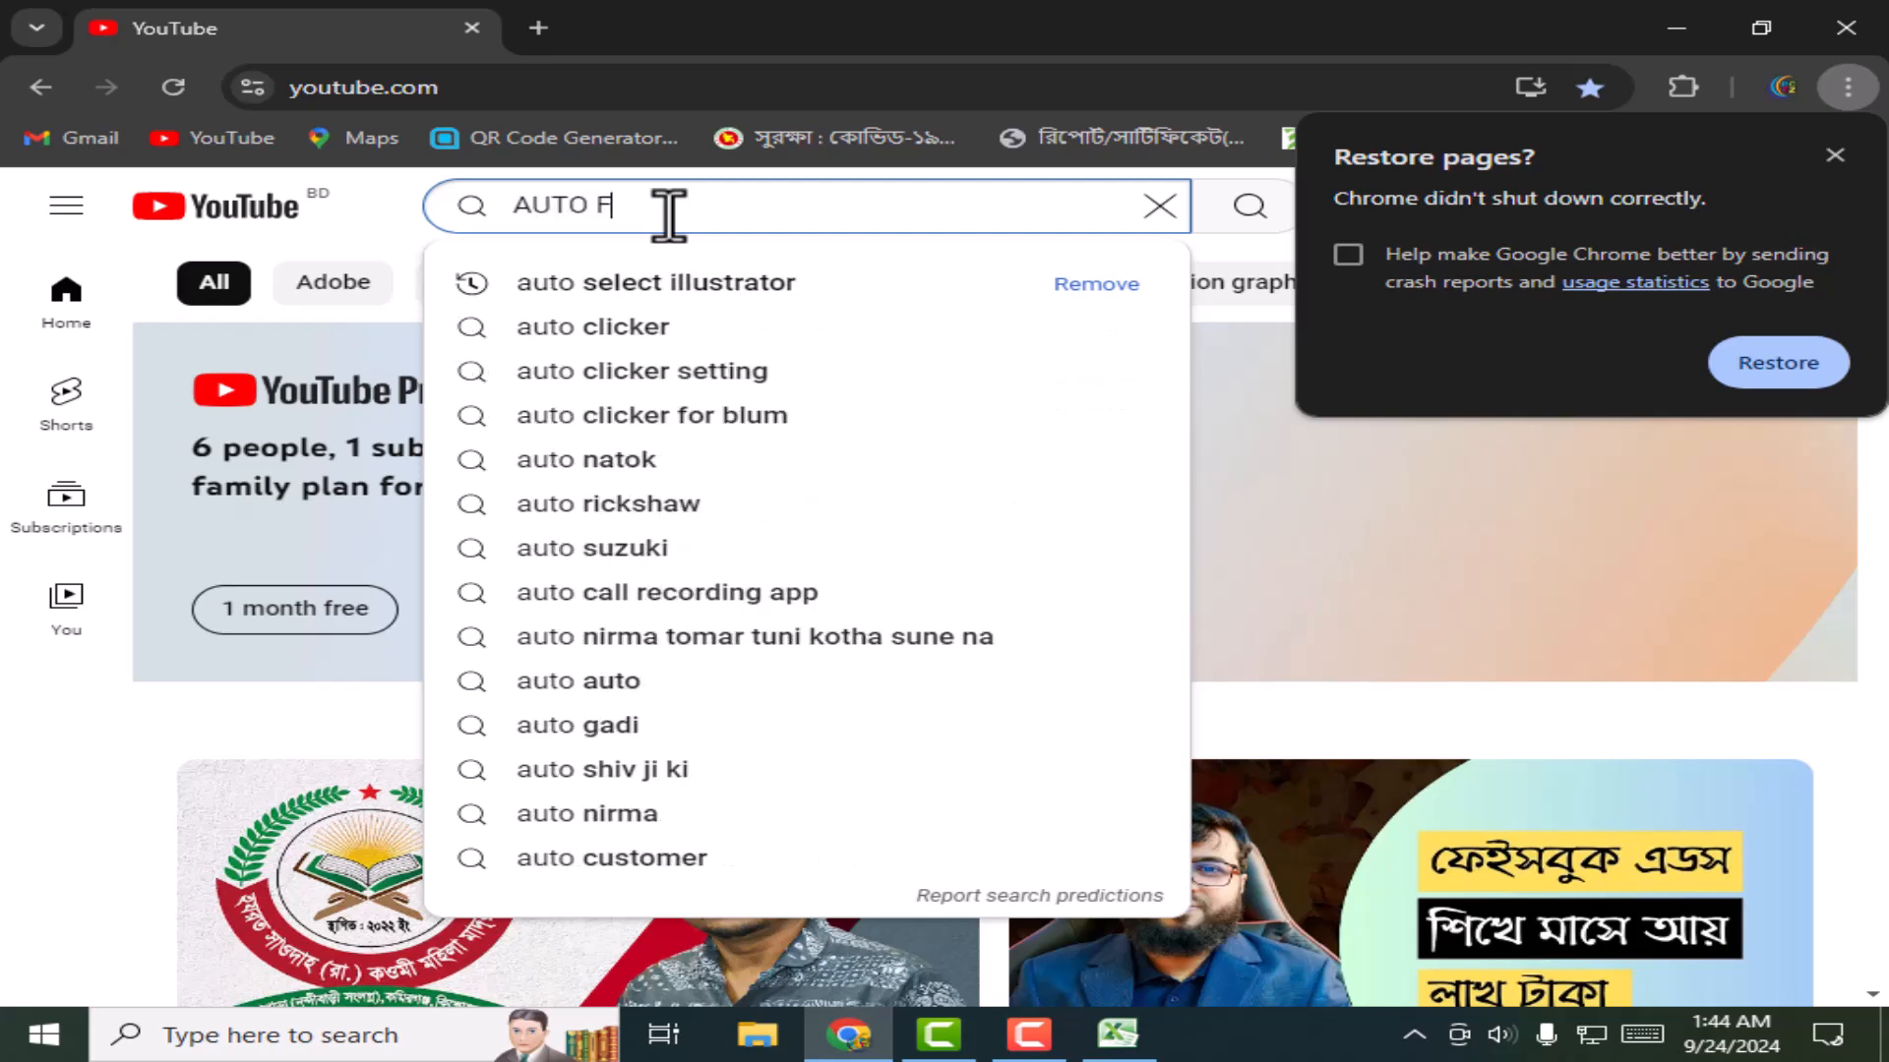
pyautogui.write('FILL THEET EX')
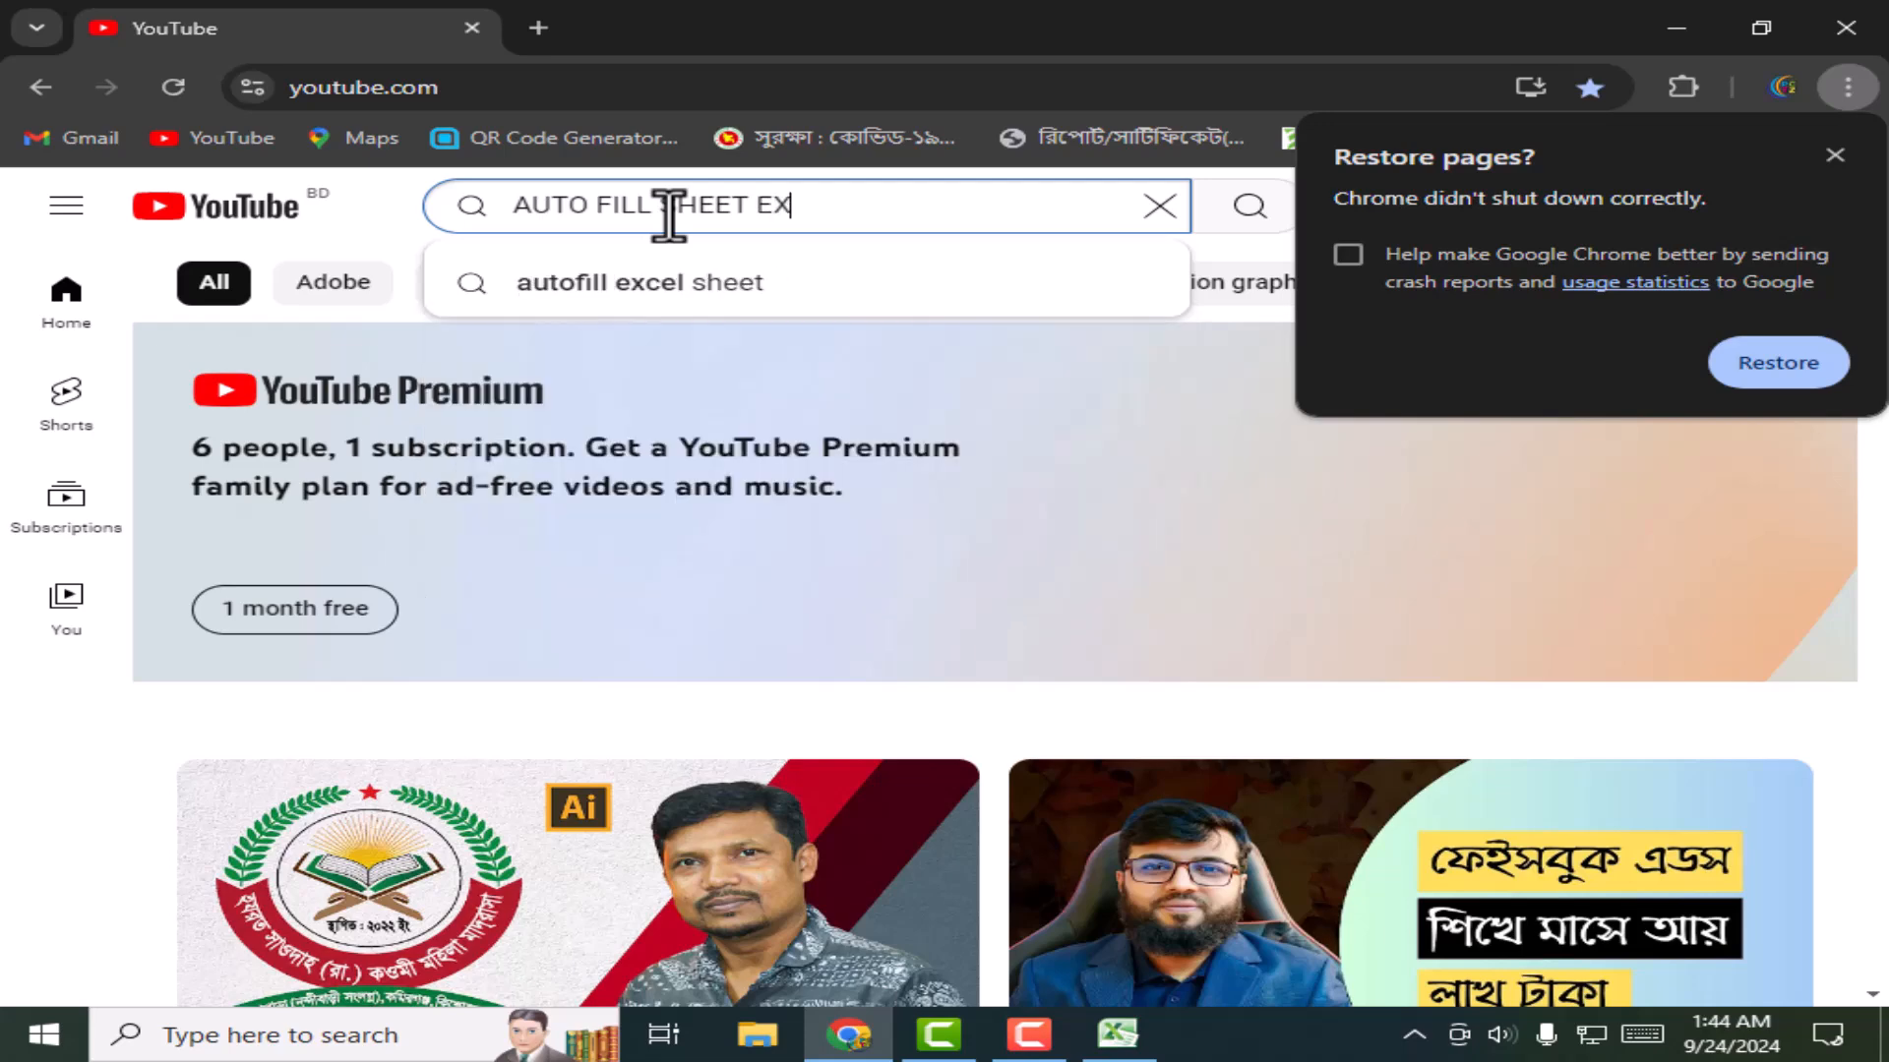
pyautogui.write('CEL')
pyautogui.press('Return')
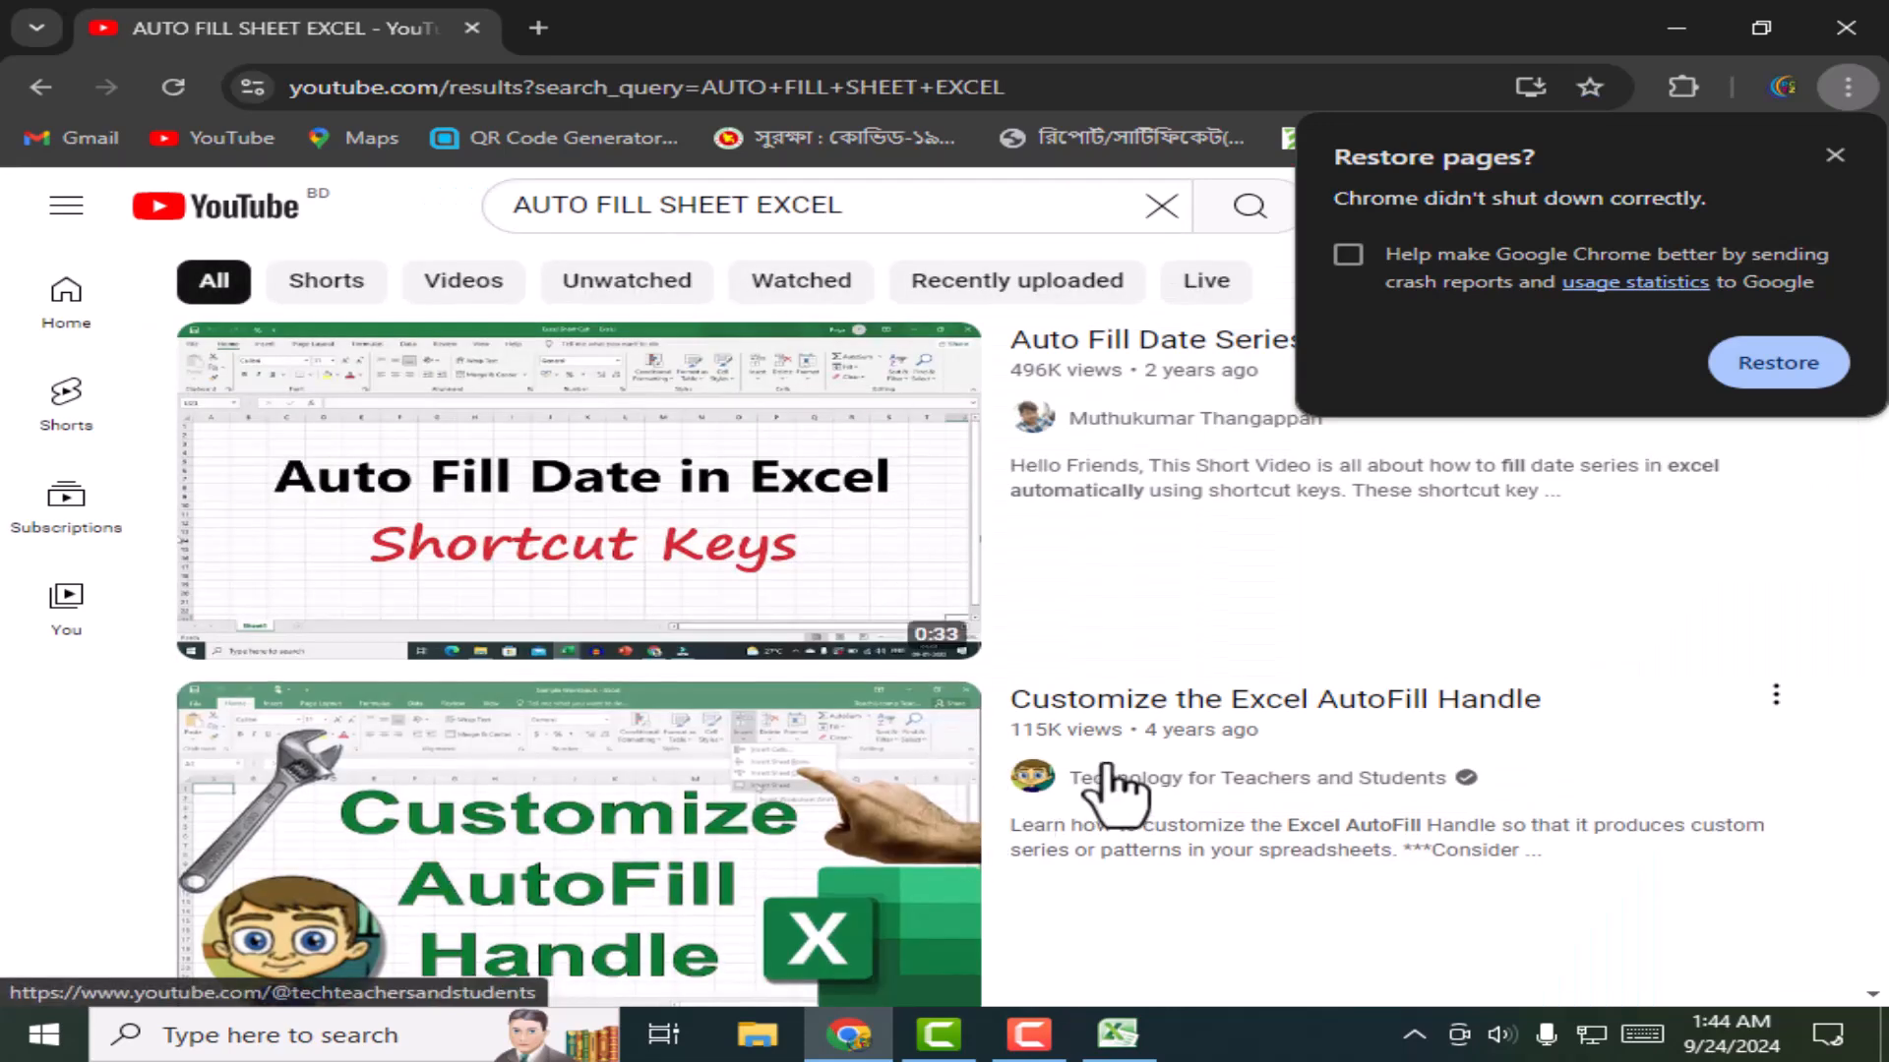
# Step: Scroll the autofill search results and close Chrome's Restore pages prompt
pyautogui.scroll(-3, 1088, 788)
pyautogui.scroll(-3, 695, 787)
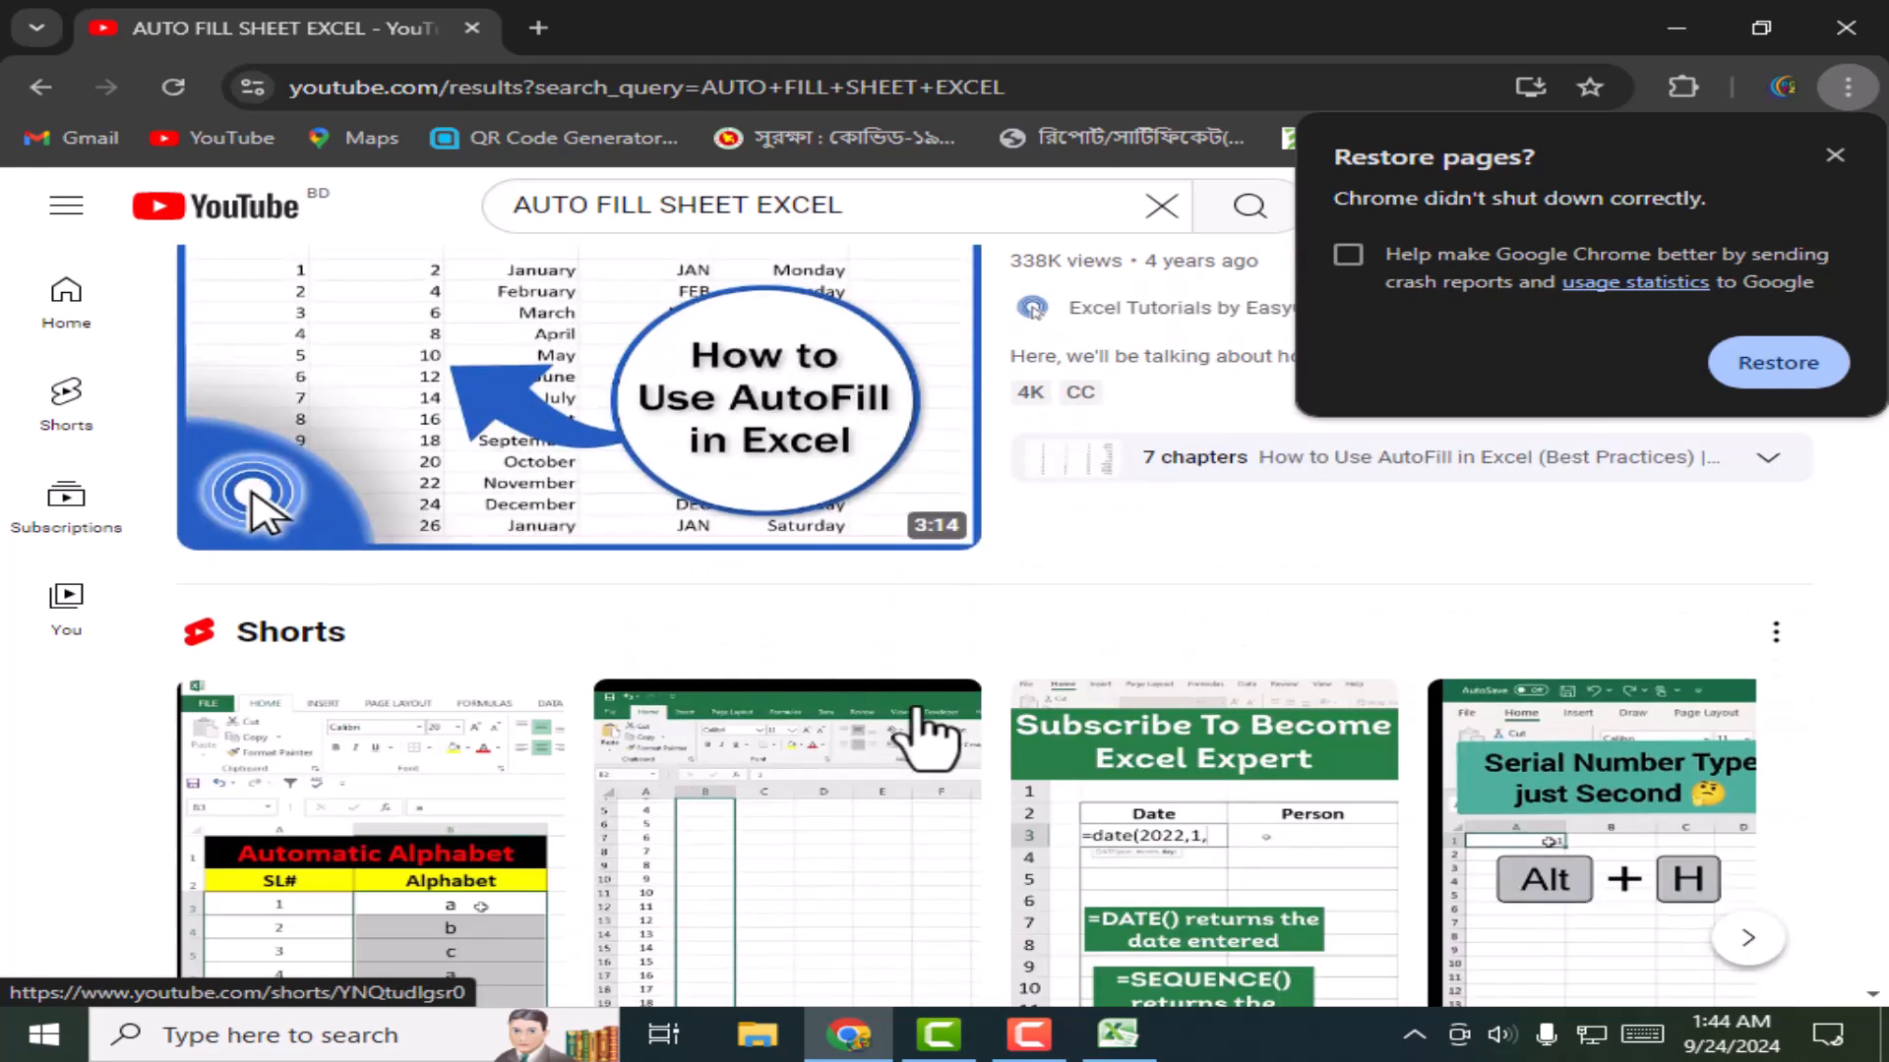
pyautogui.moveTo(753, 487)
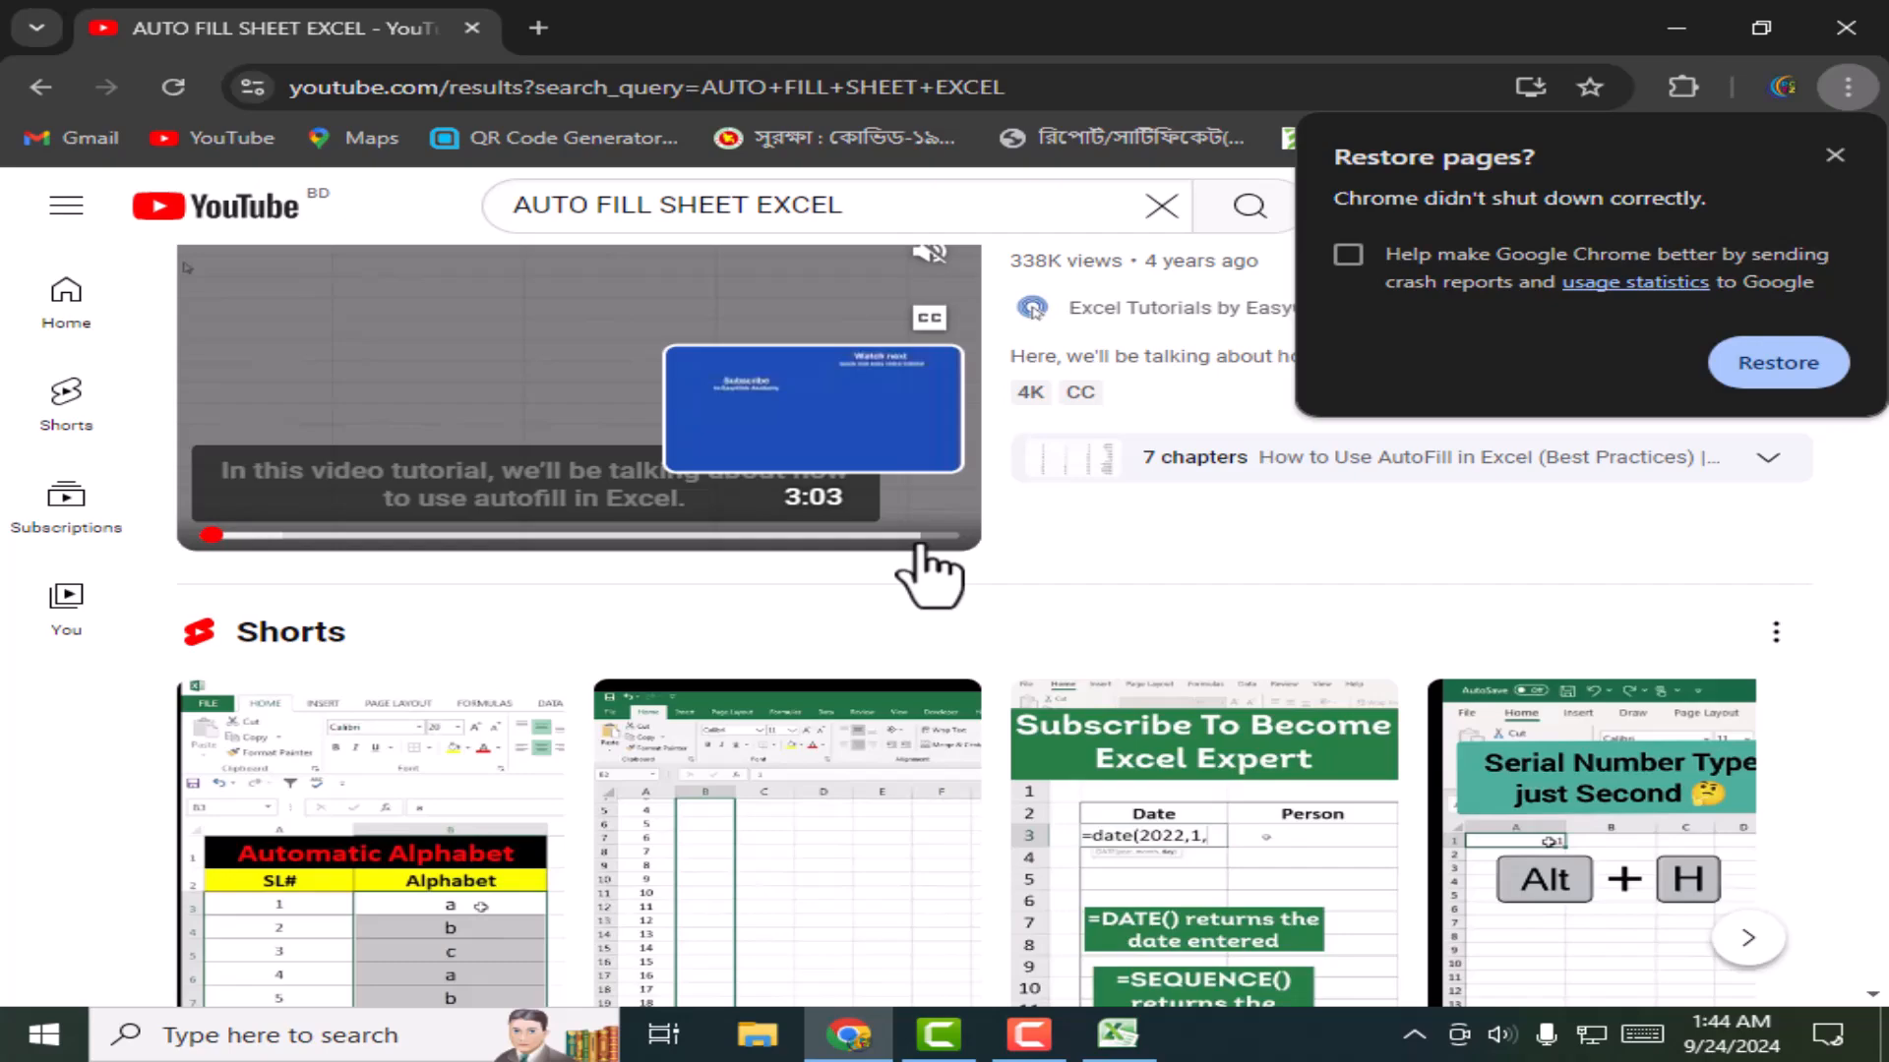
pyautogui.scroll(-3, 831, 510)
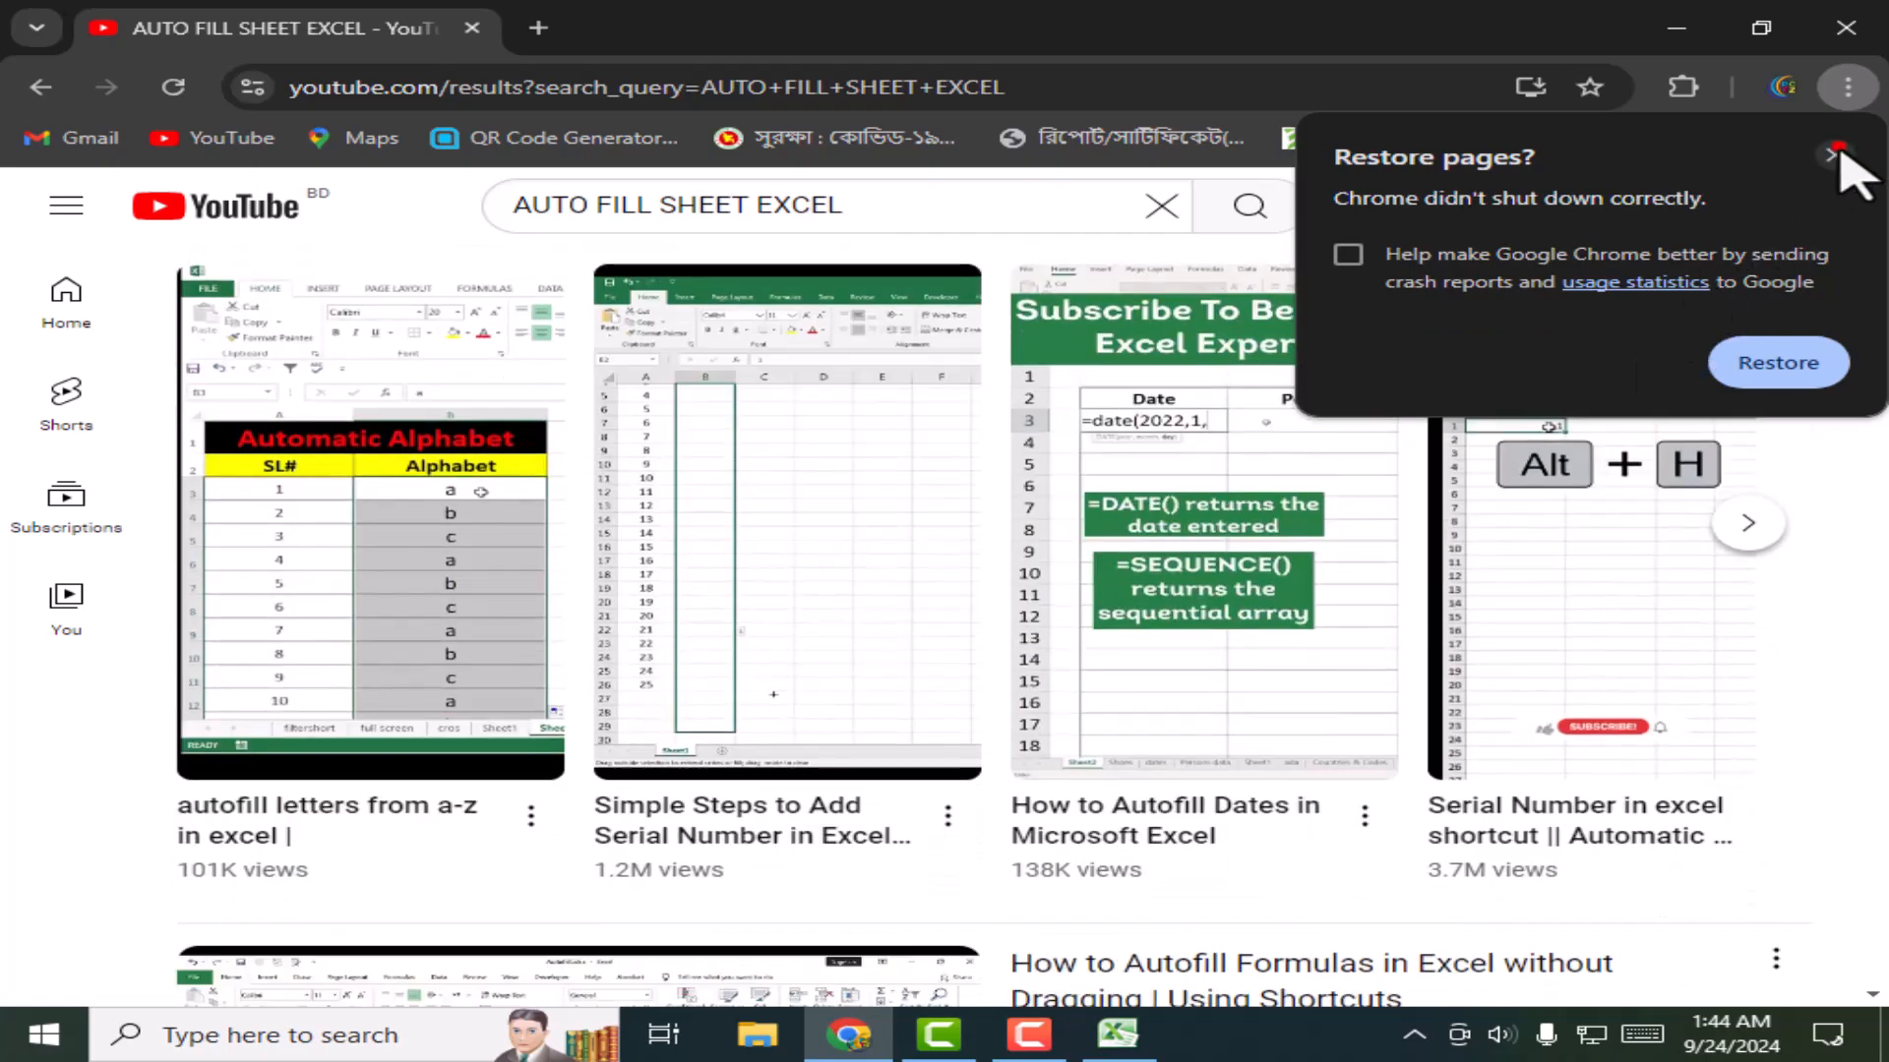
pyautogui.click(1835, 155)
# Step: Scroll further through the results, then minimize Chrome to the desktop
pyautogui.scroll(-5, 915, 706)
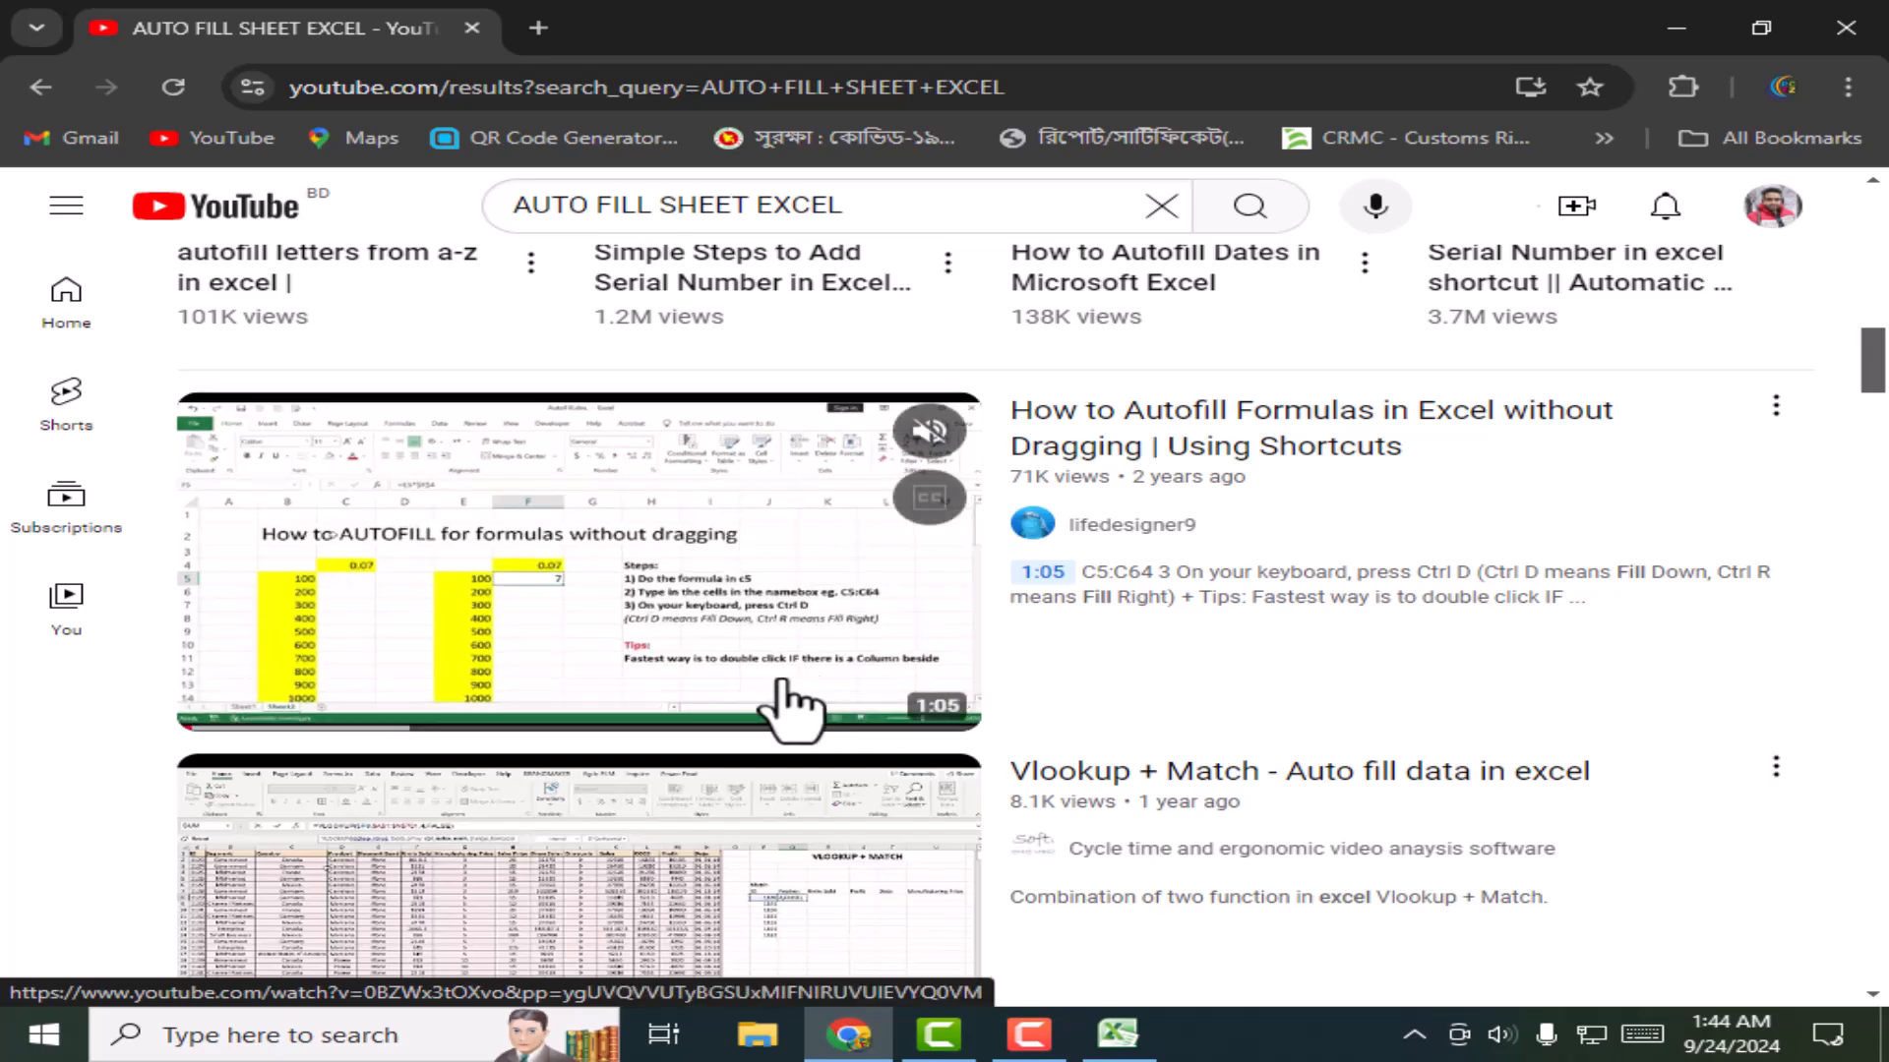
pyautogui.scroll(-3, 786, 728)
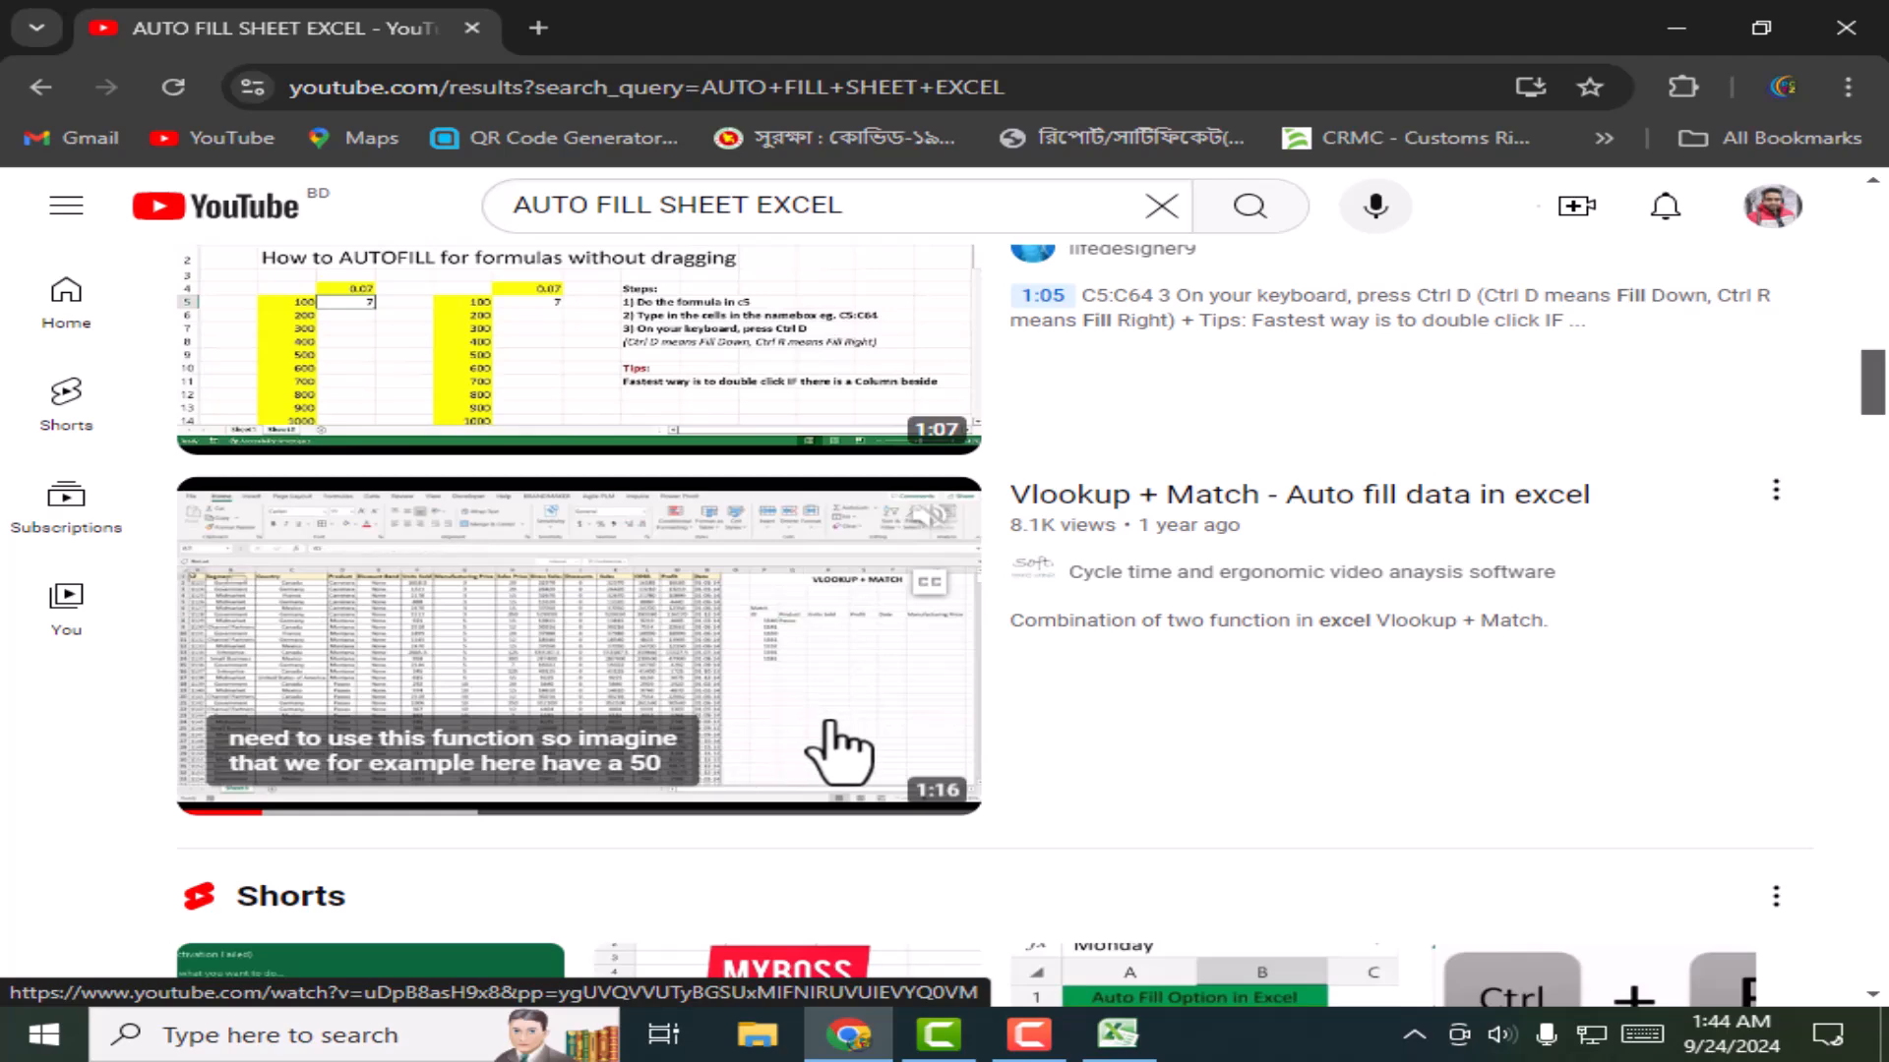
pyautogui.click(1711, 28)
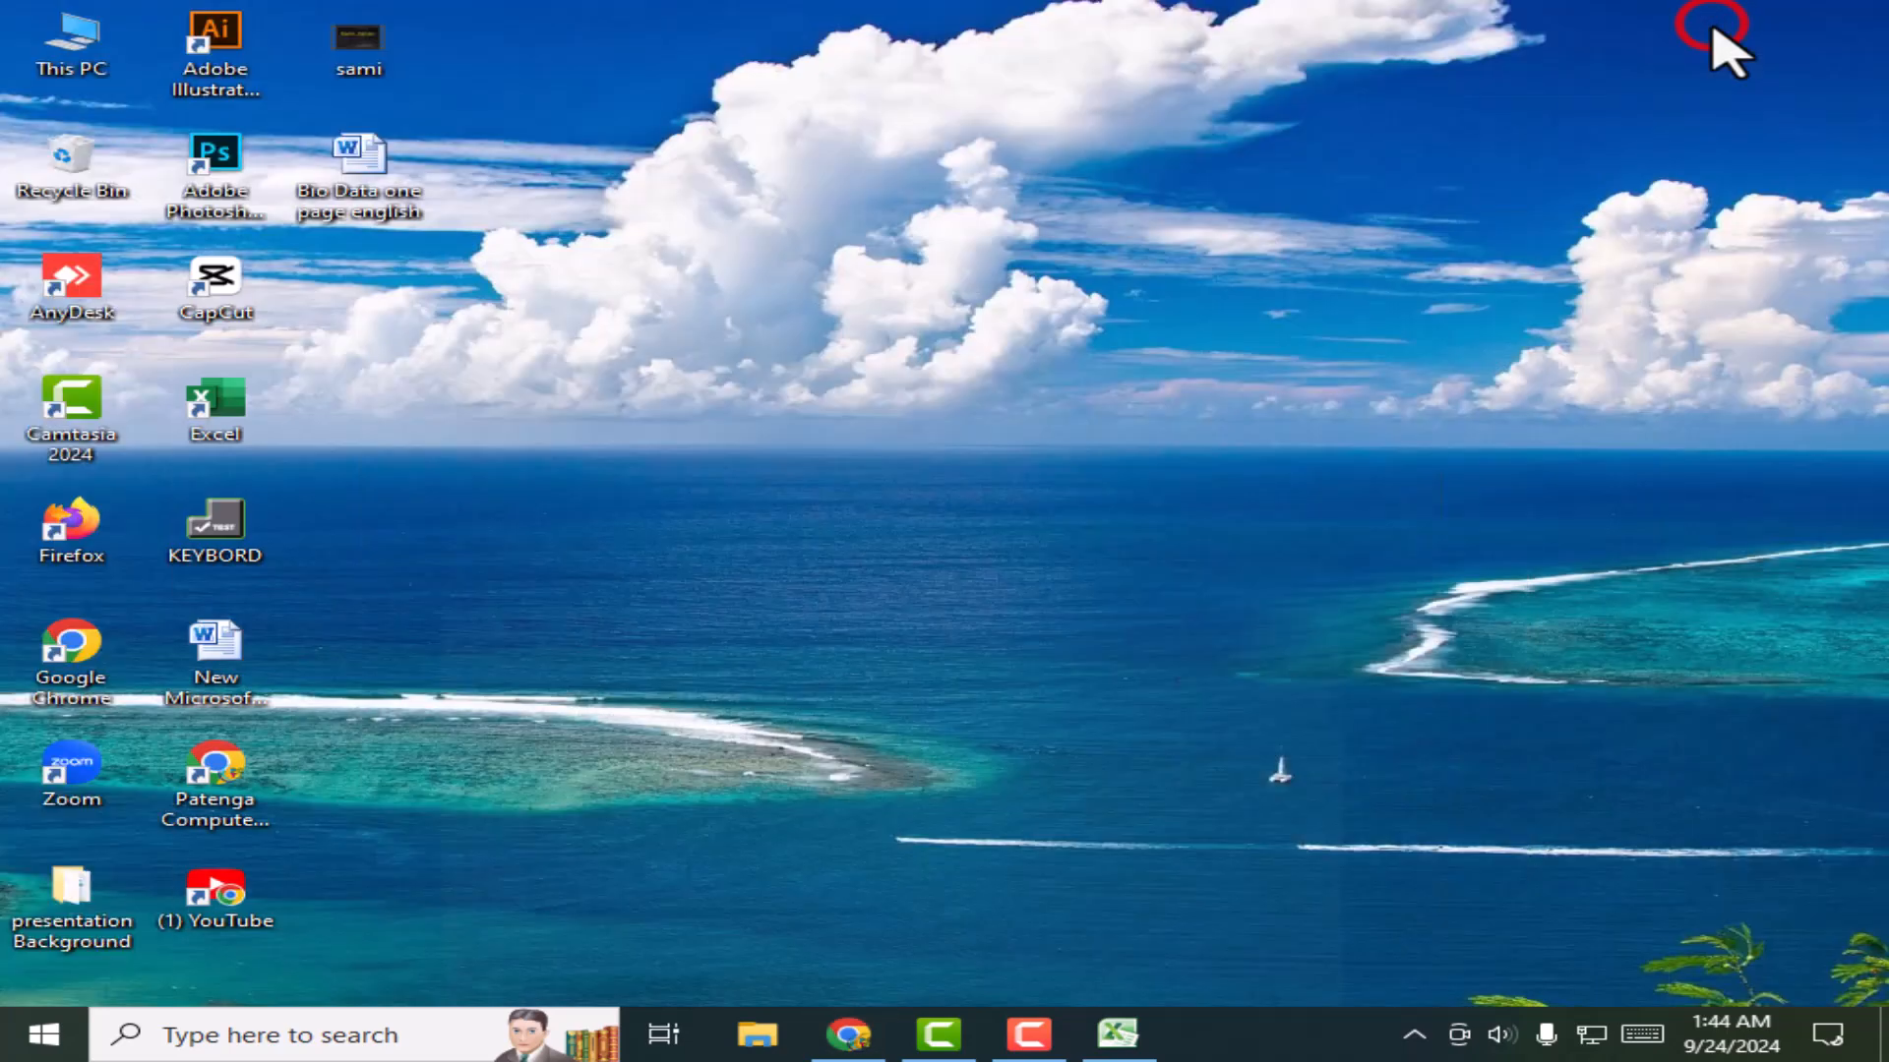
# Step: Return to the ALL PROJECT workbook and delete the stray contents of B6:H17 on the CHART sheet
pyautogui.click(1116, 1034)
pyautogui.click(1009, 747)
pyautogui.click(1186, 850)
pyautogui.moveTo(1187, 850); pyautogui.dragTo(315, 497)
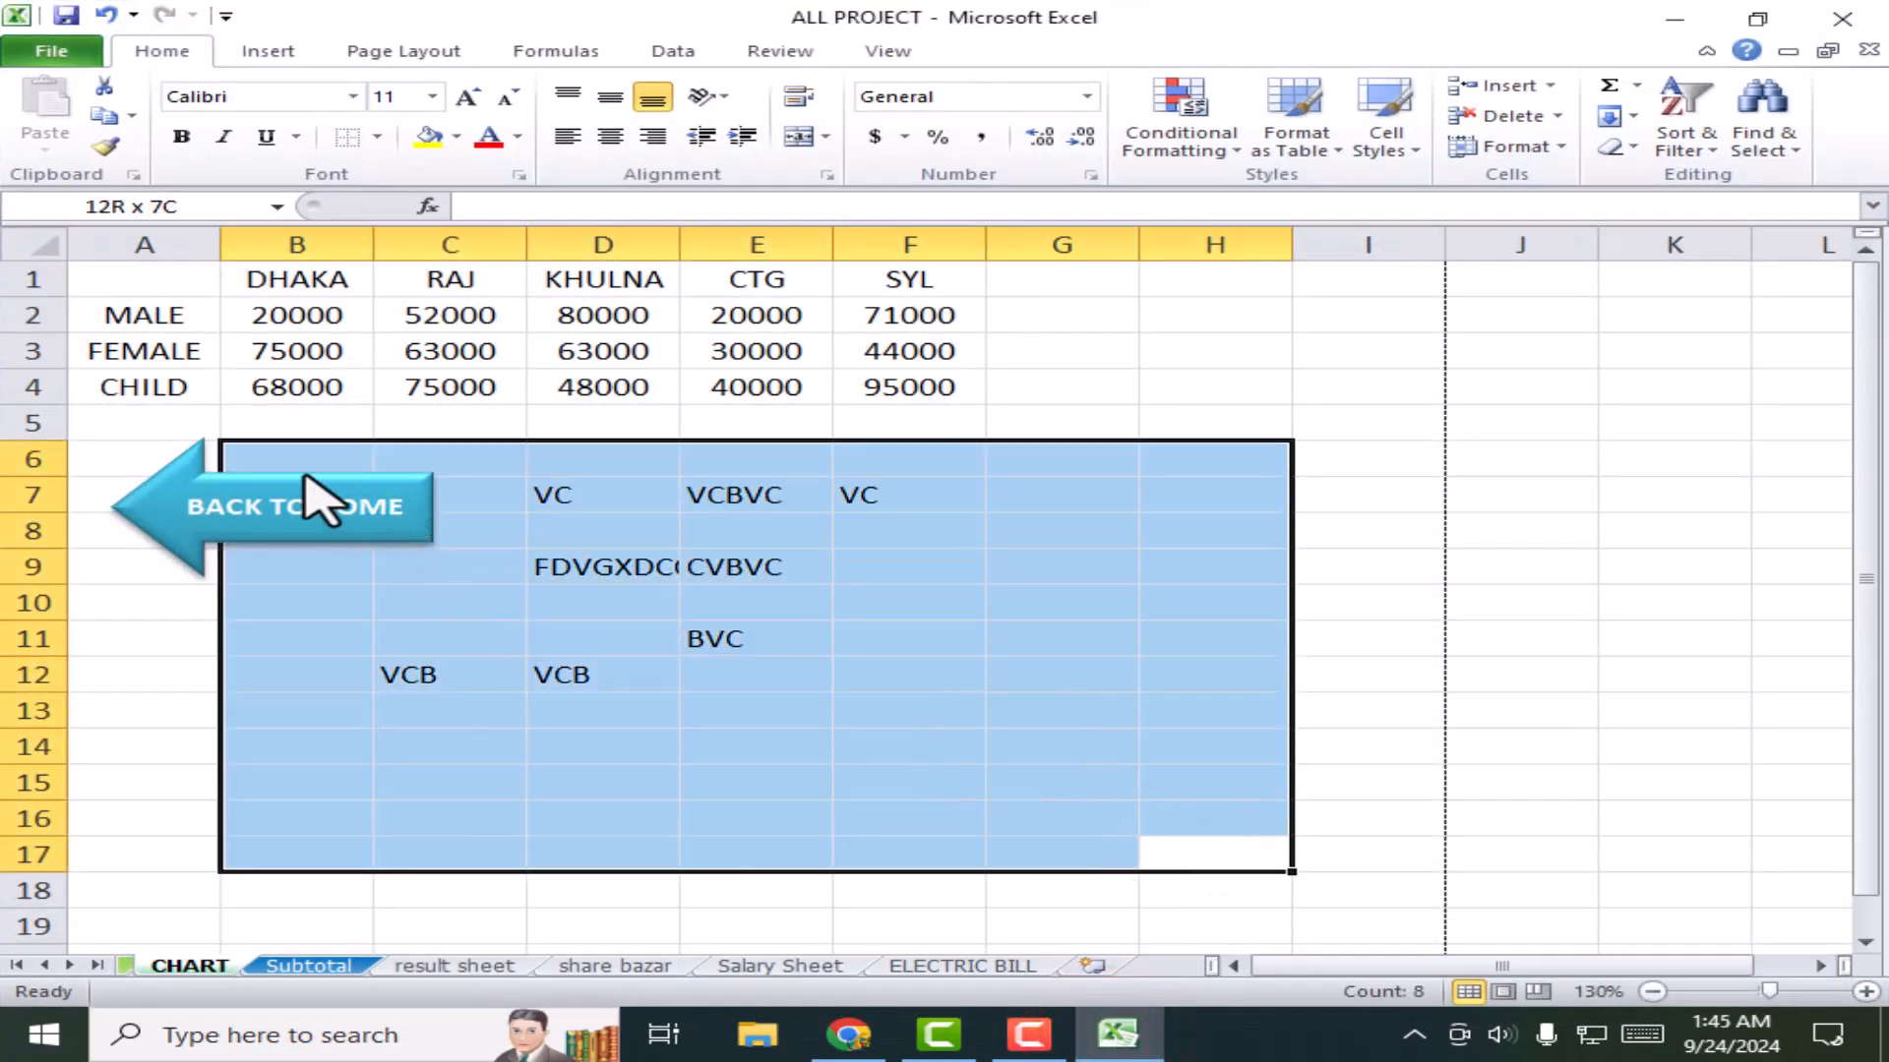
pyautogui.press('Delete')
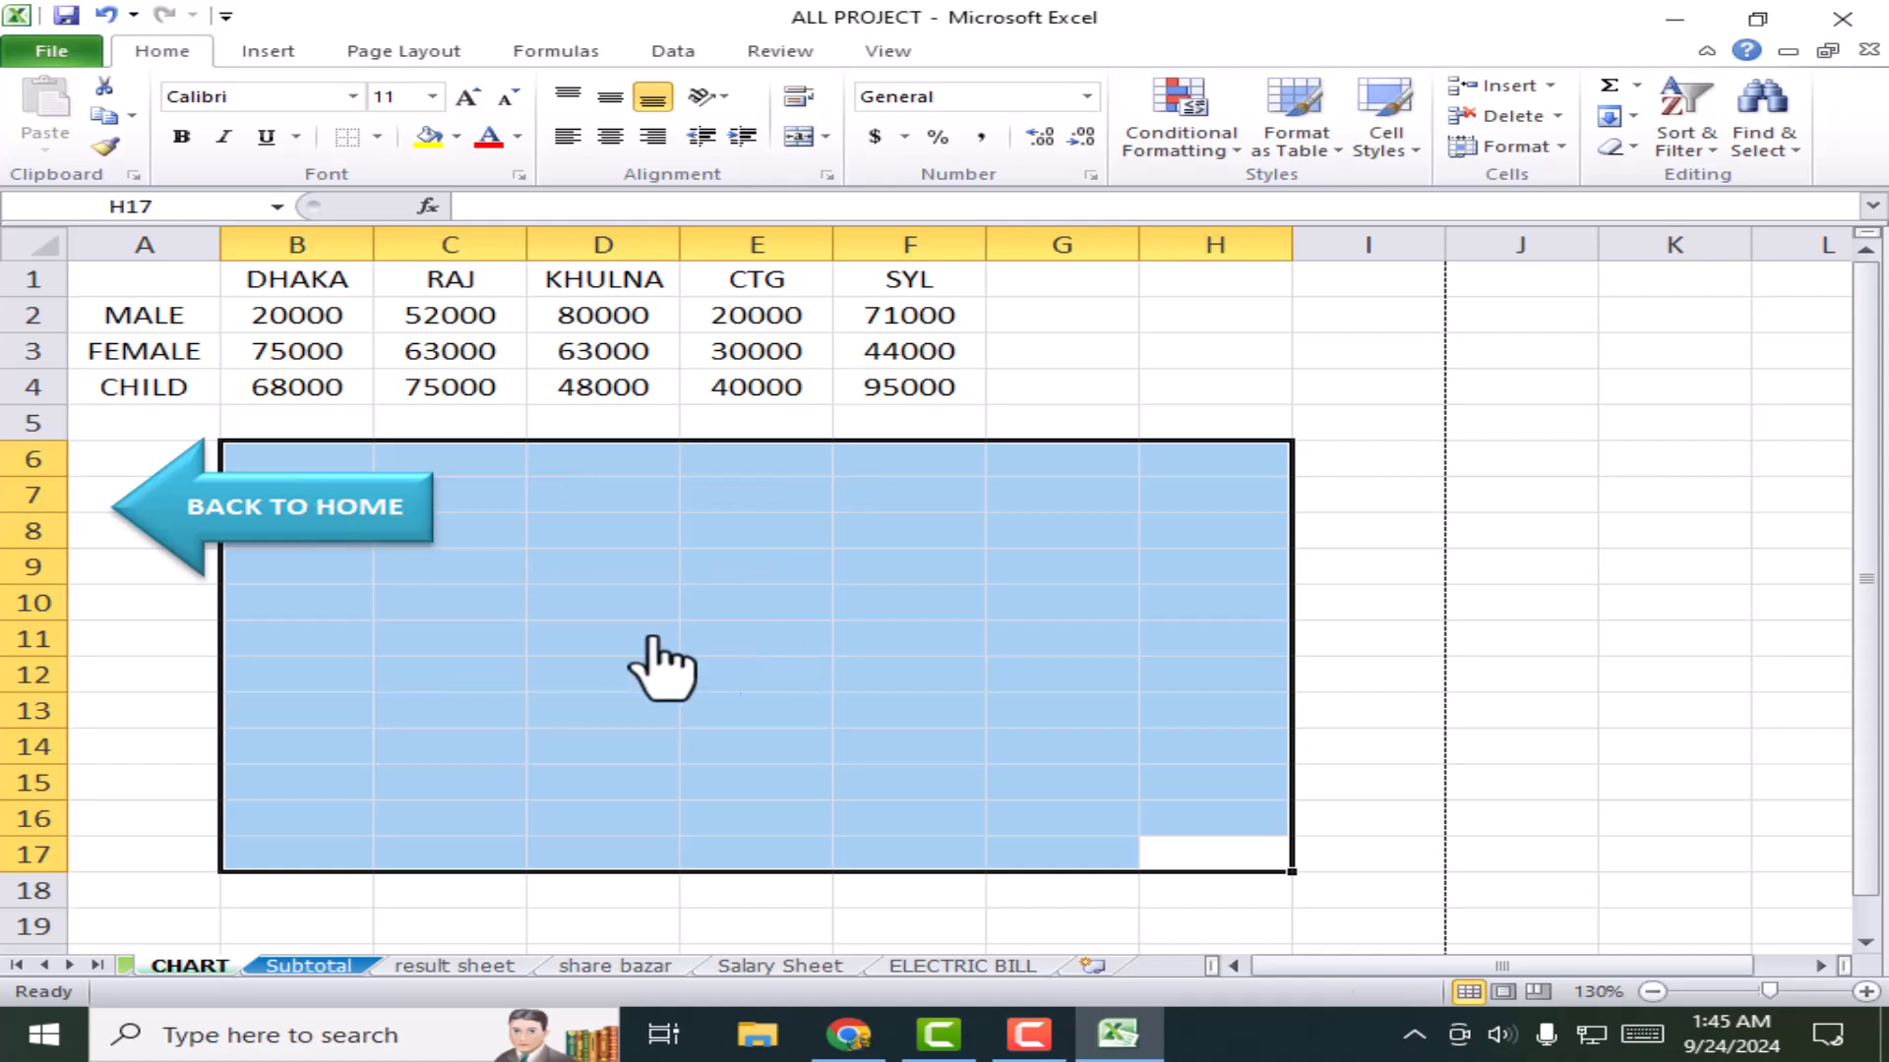
pyautogui.click(525, 600)
pyautogui.click(638, 566)
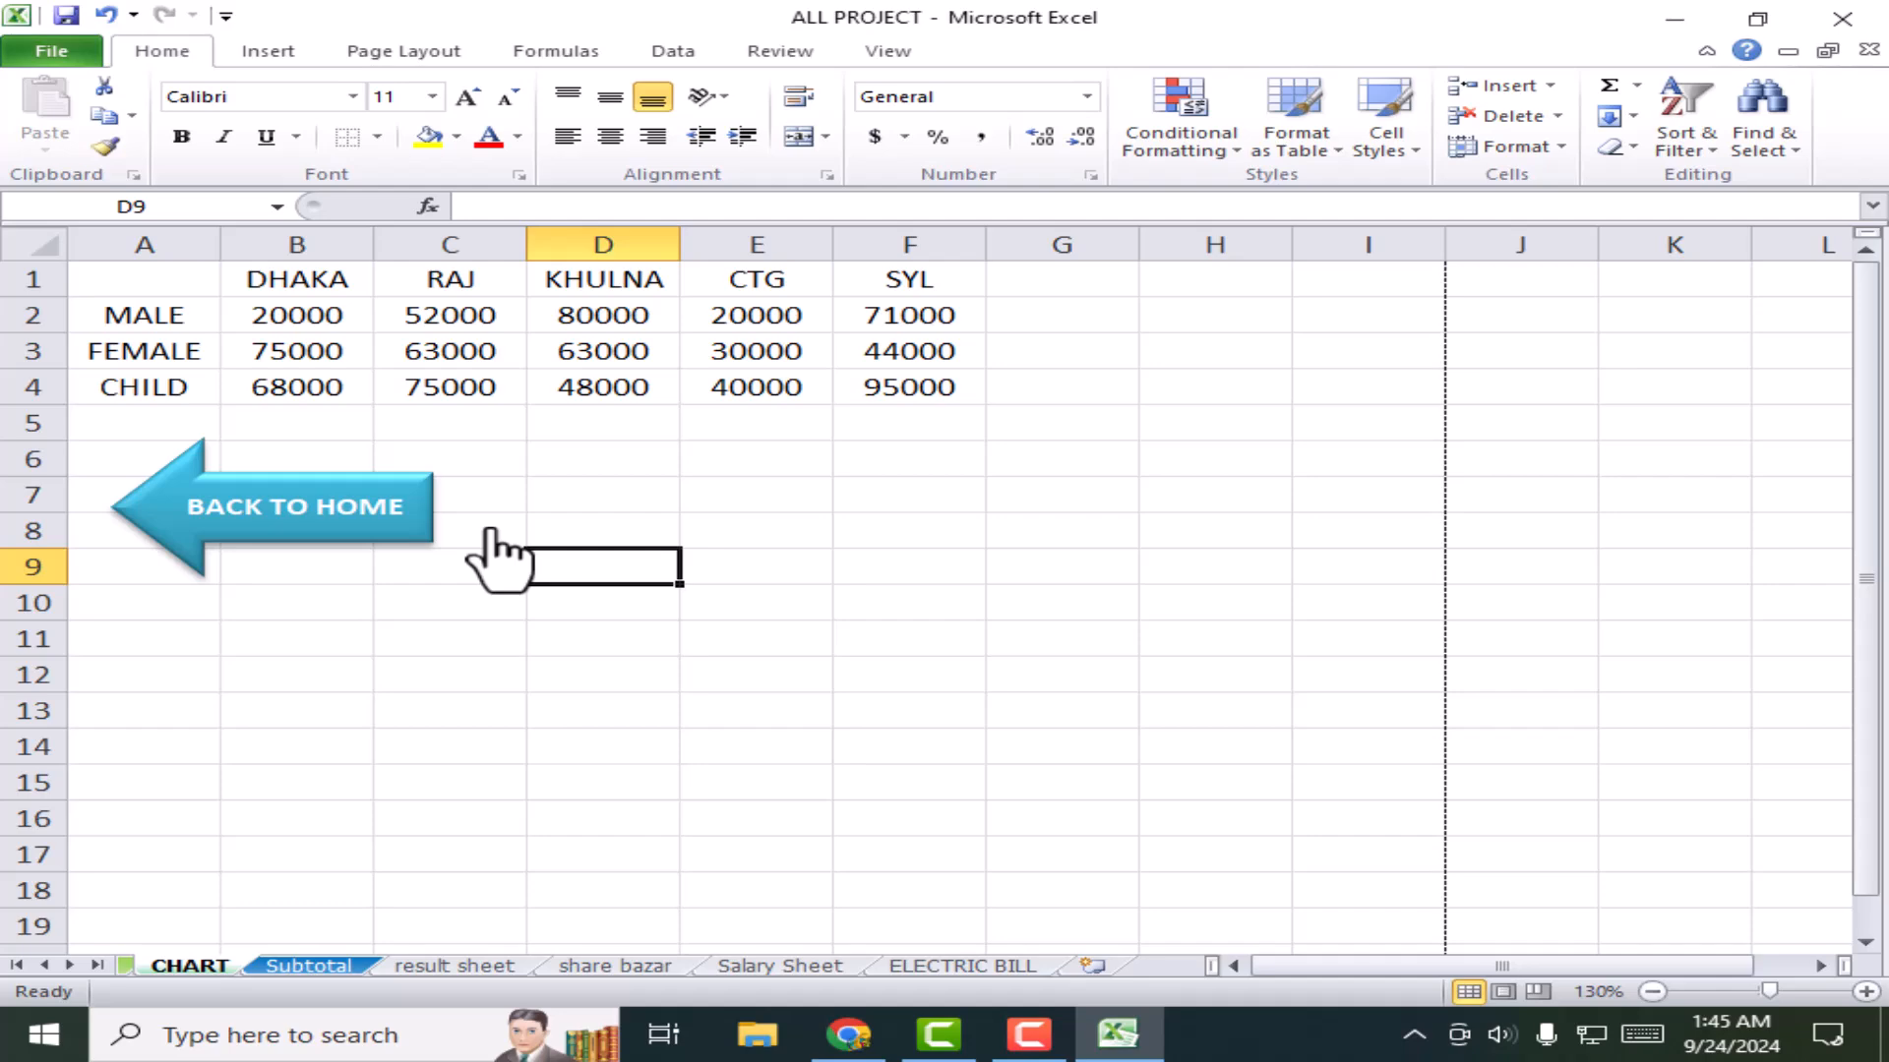
# Step: Cycle through result, share bazar, Salary Sheet and ELECTRIC BILL, then back to Subtotal
pyautogui.click(448, 962)
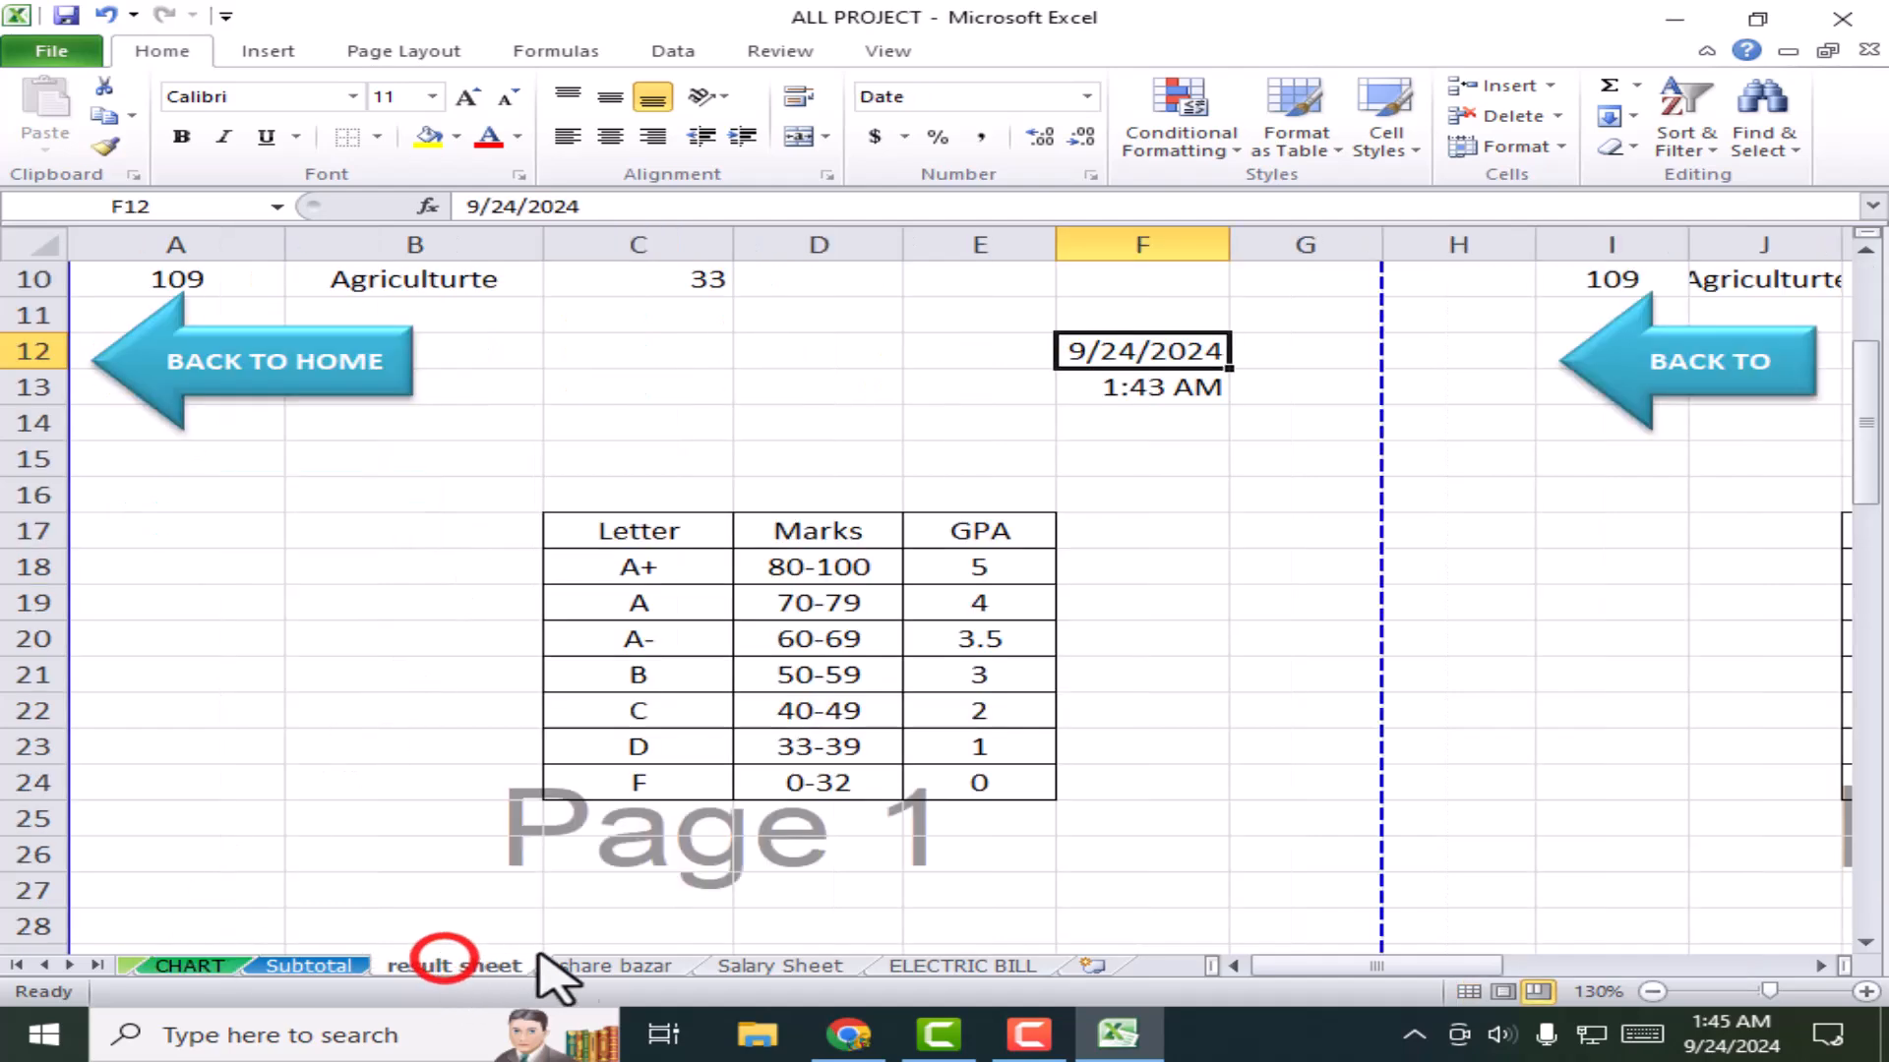
pyautogui.click(612, 966)
pyautogui.click(726, 966)
pyautogui.click(939, 966)
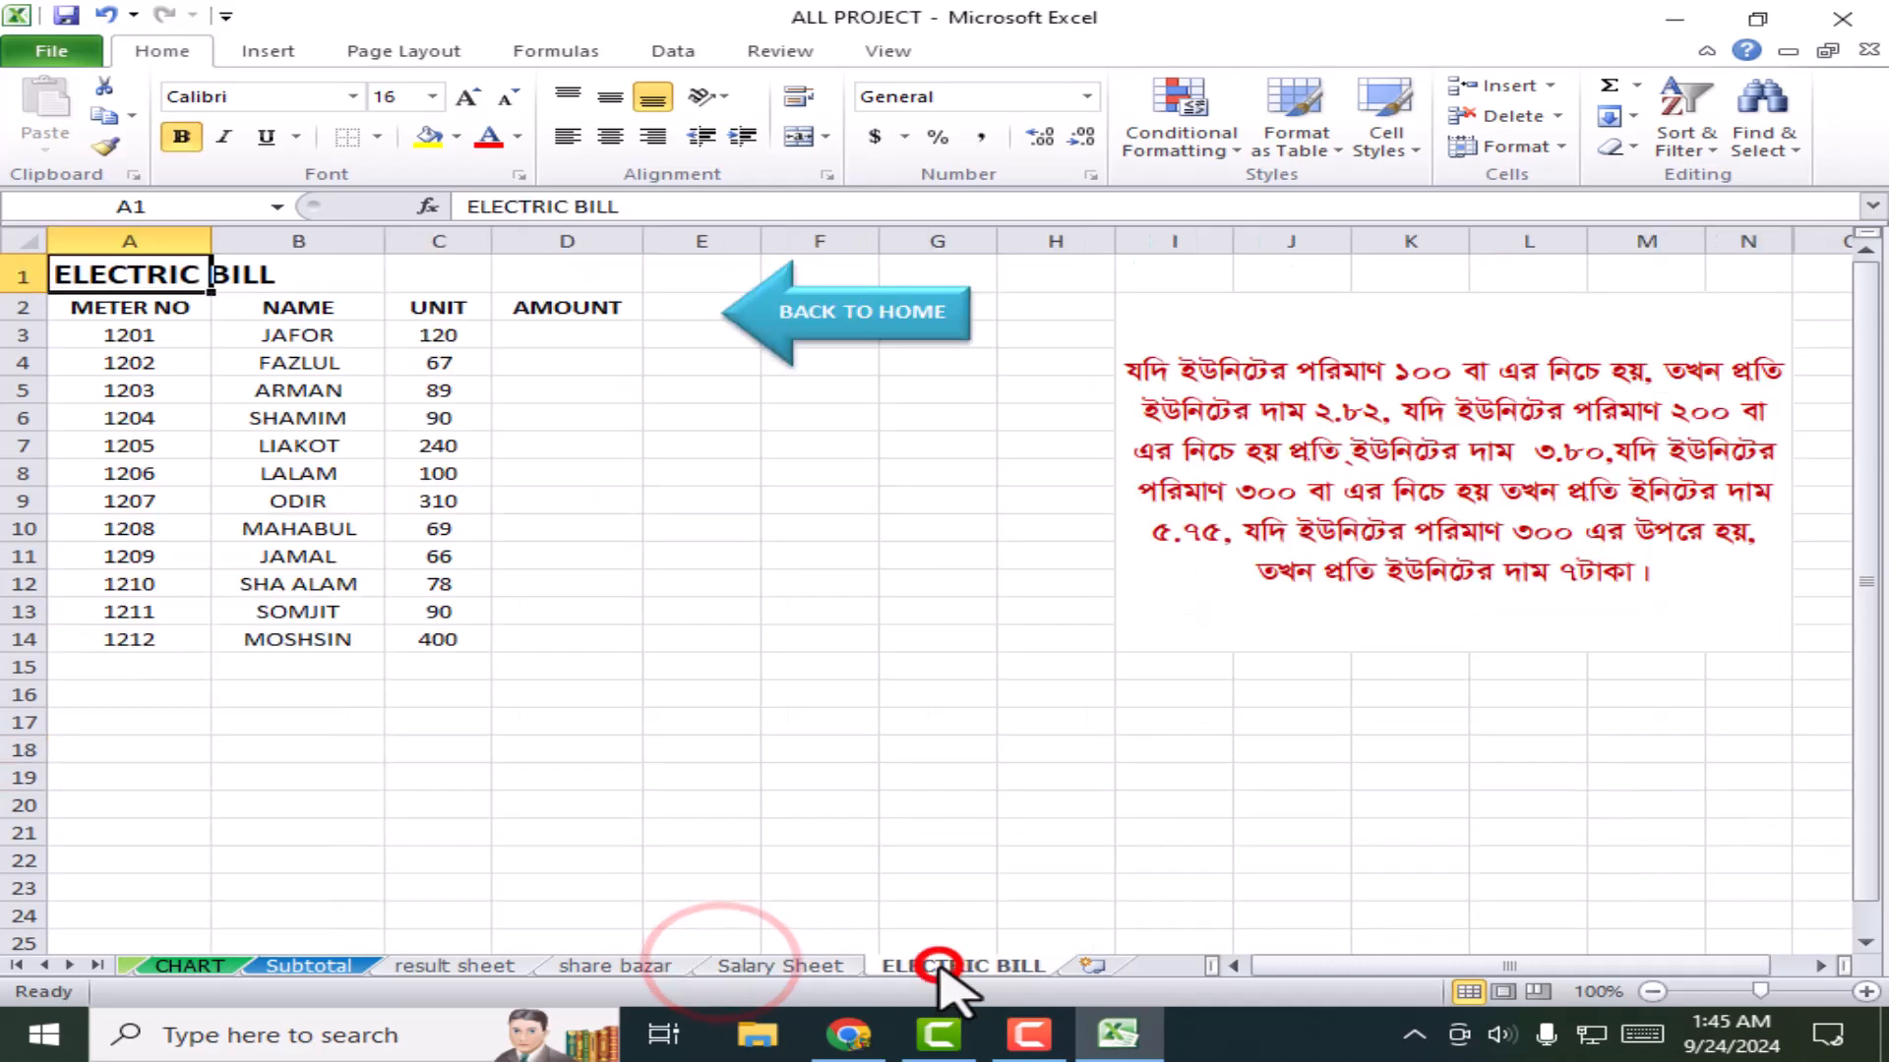
pyautogui.click(782, 965)
pyautogui.click(605, 966)
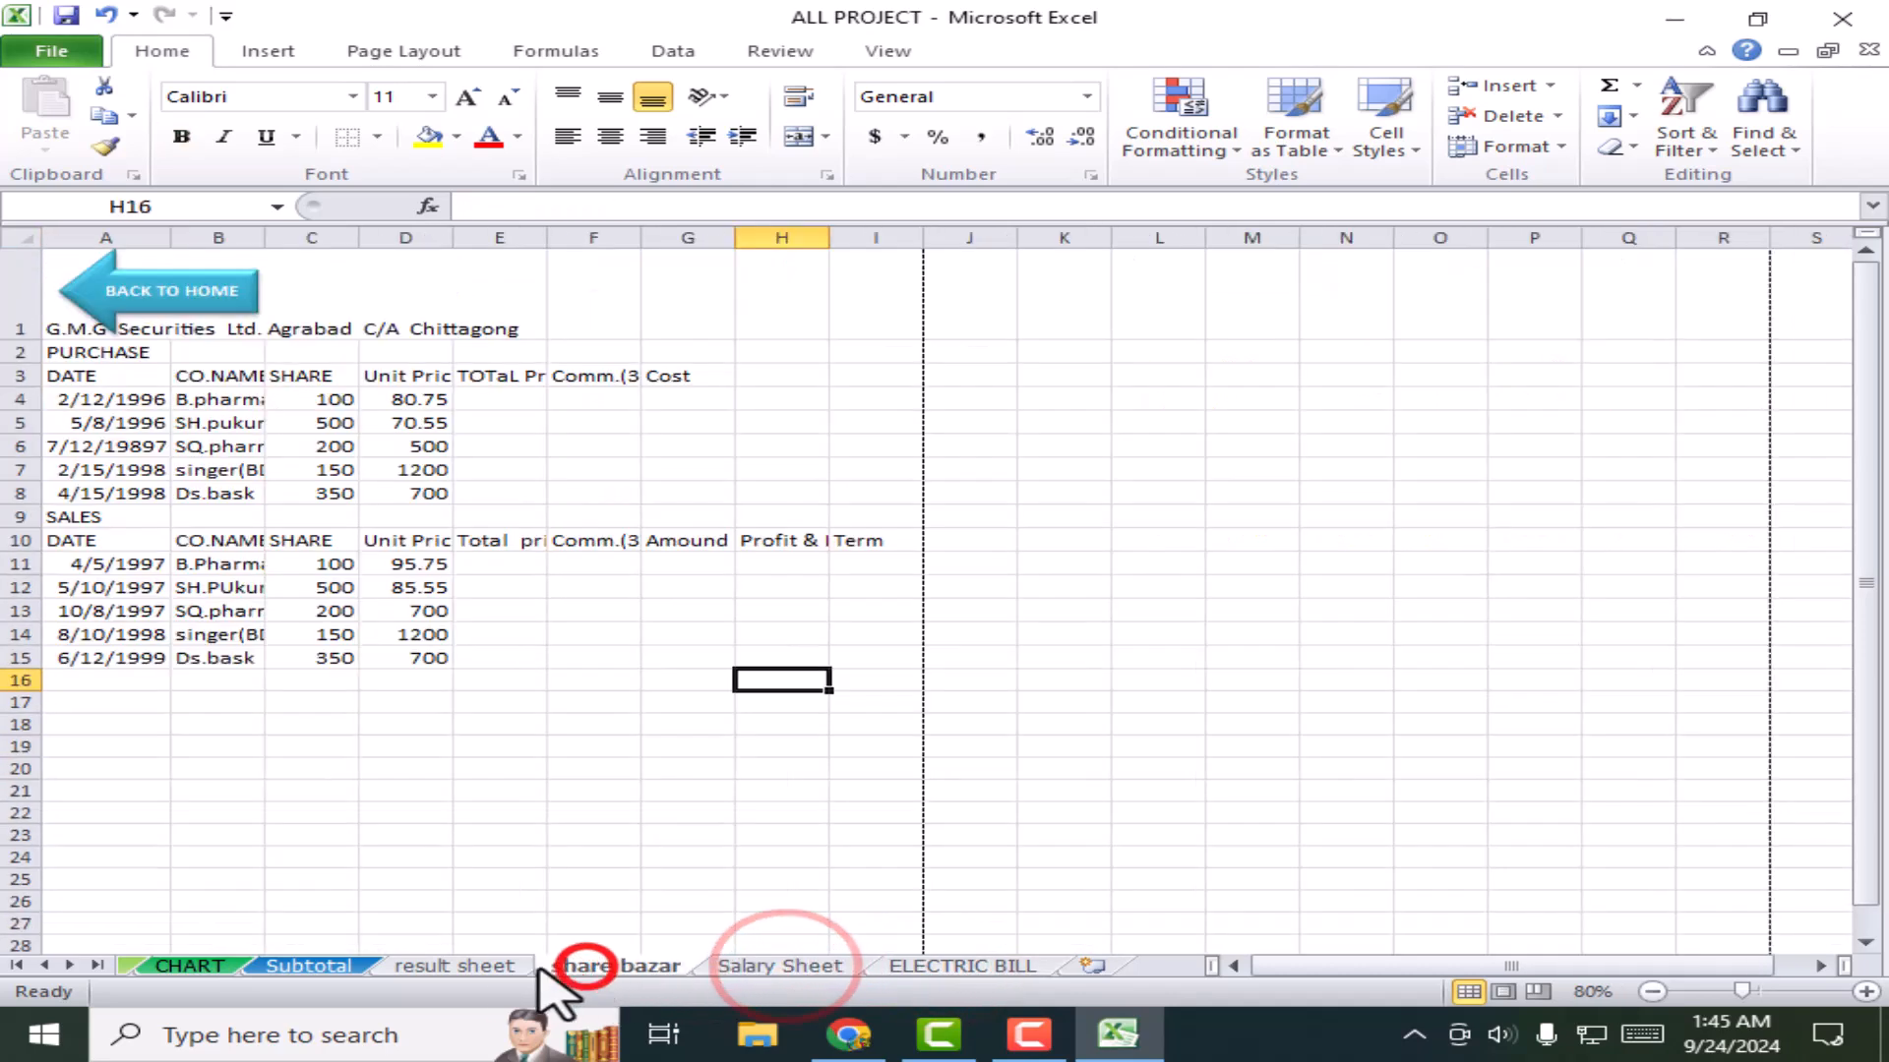
pyautogui.click(480, 966)
pyautogui.click(275, 966)
# Step: Step from CHART through result, share bazar and Salary Sheet to ELECTRIC BILL, selecting E16 and F11
pyautogui.click(179, 962)
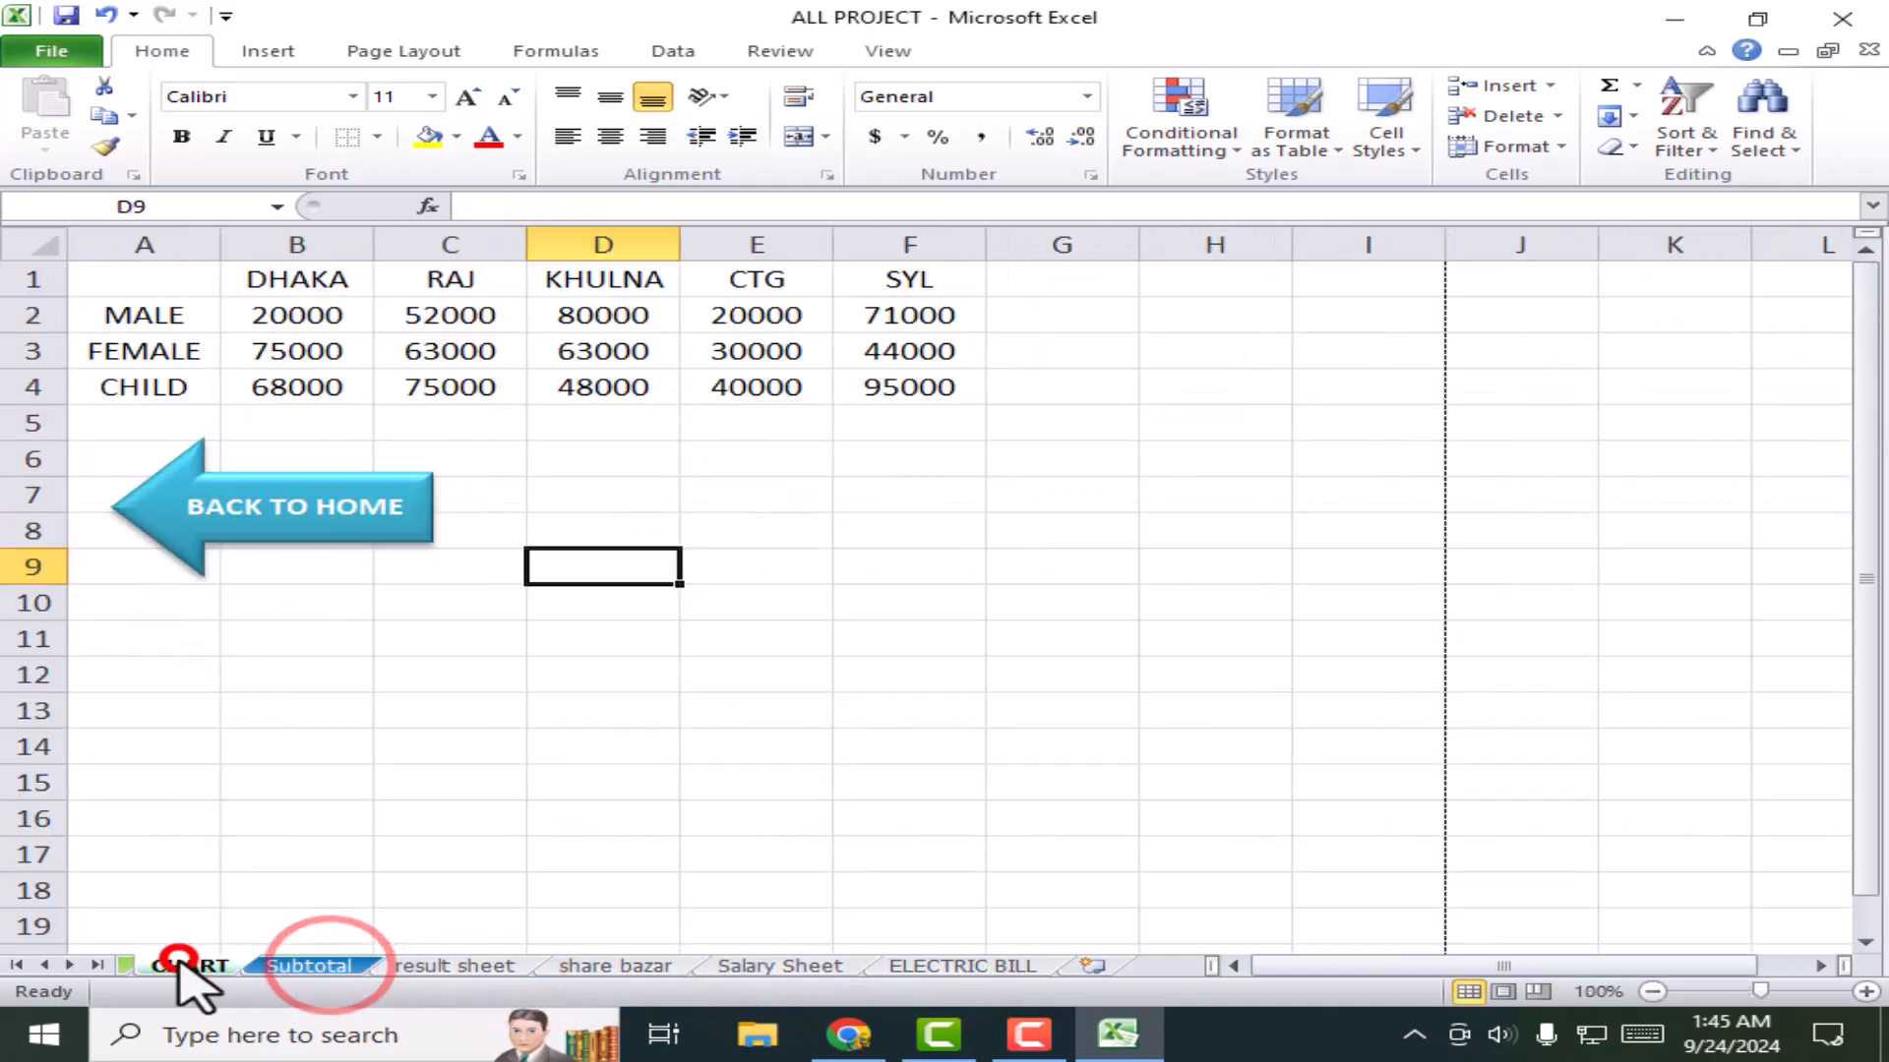
pyautogui.click(476, 966)
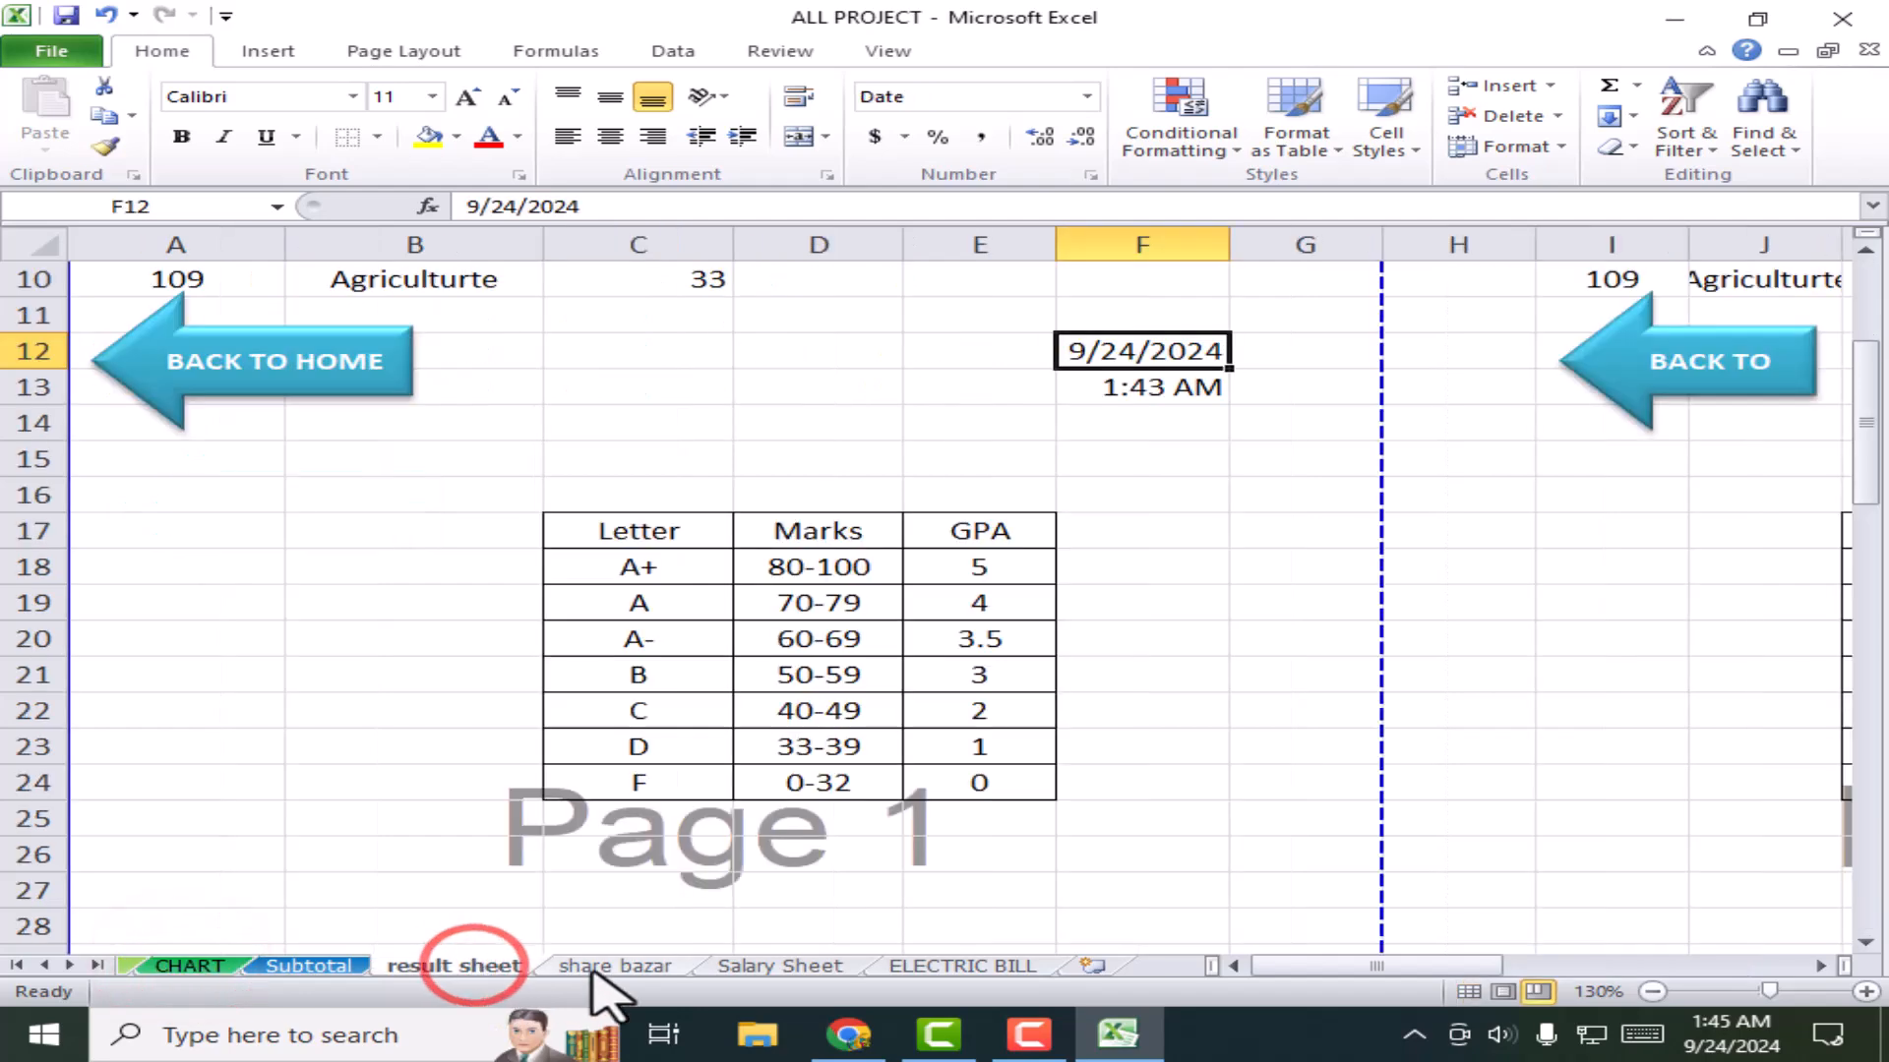
pyautogui.click(602, 968)
pyautogui.click(762, 968)
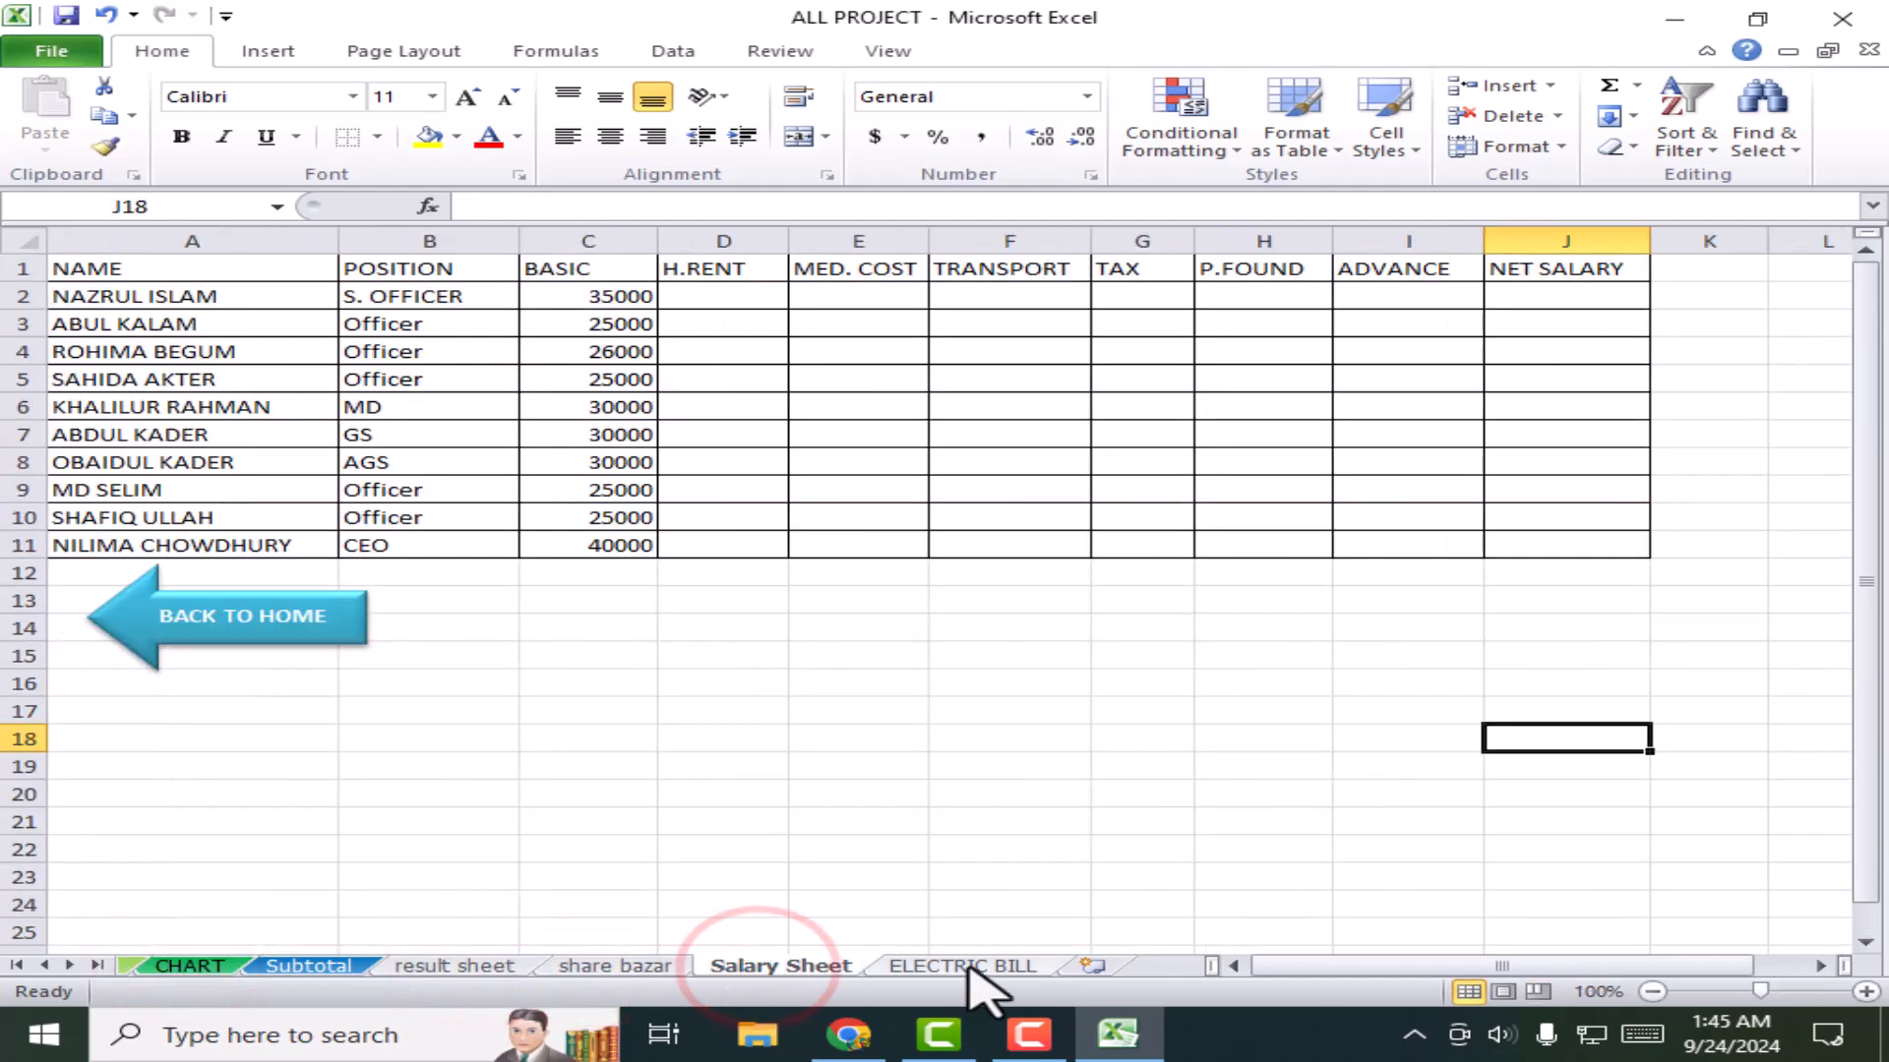
pyautogui.click(968, 968)
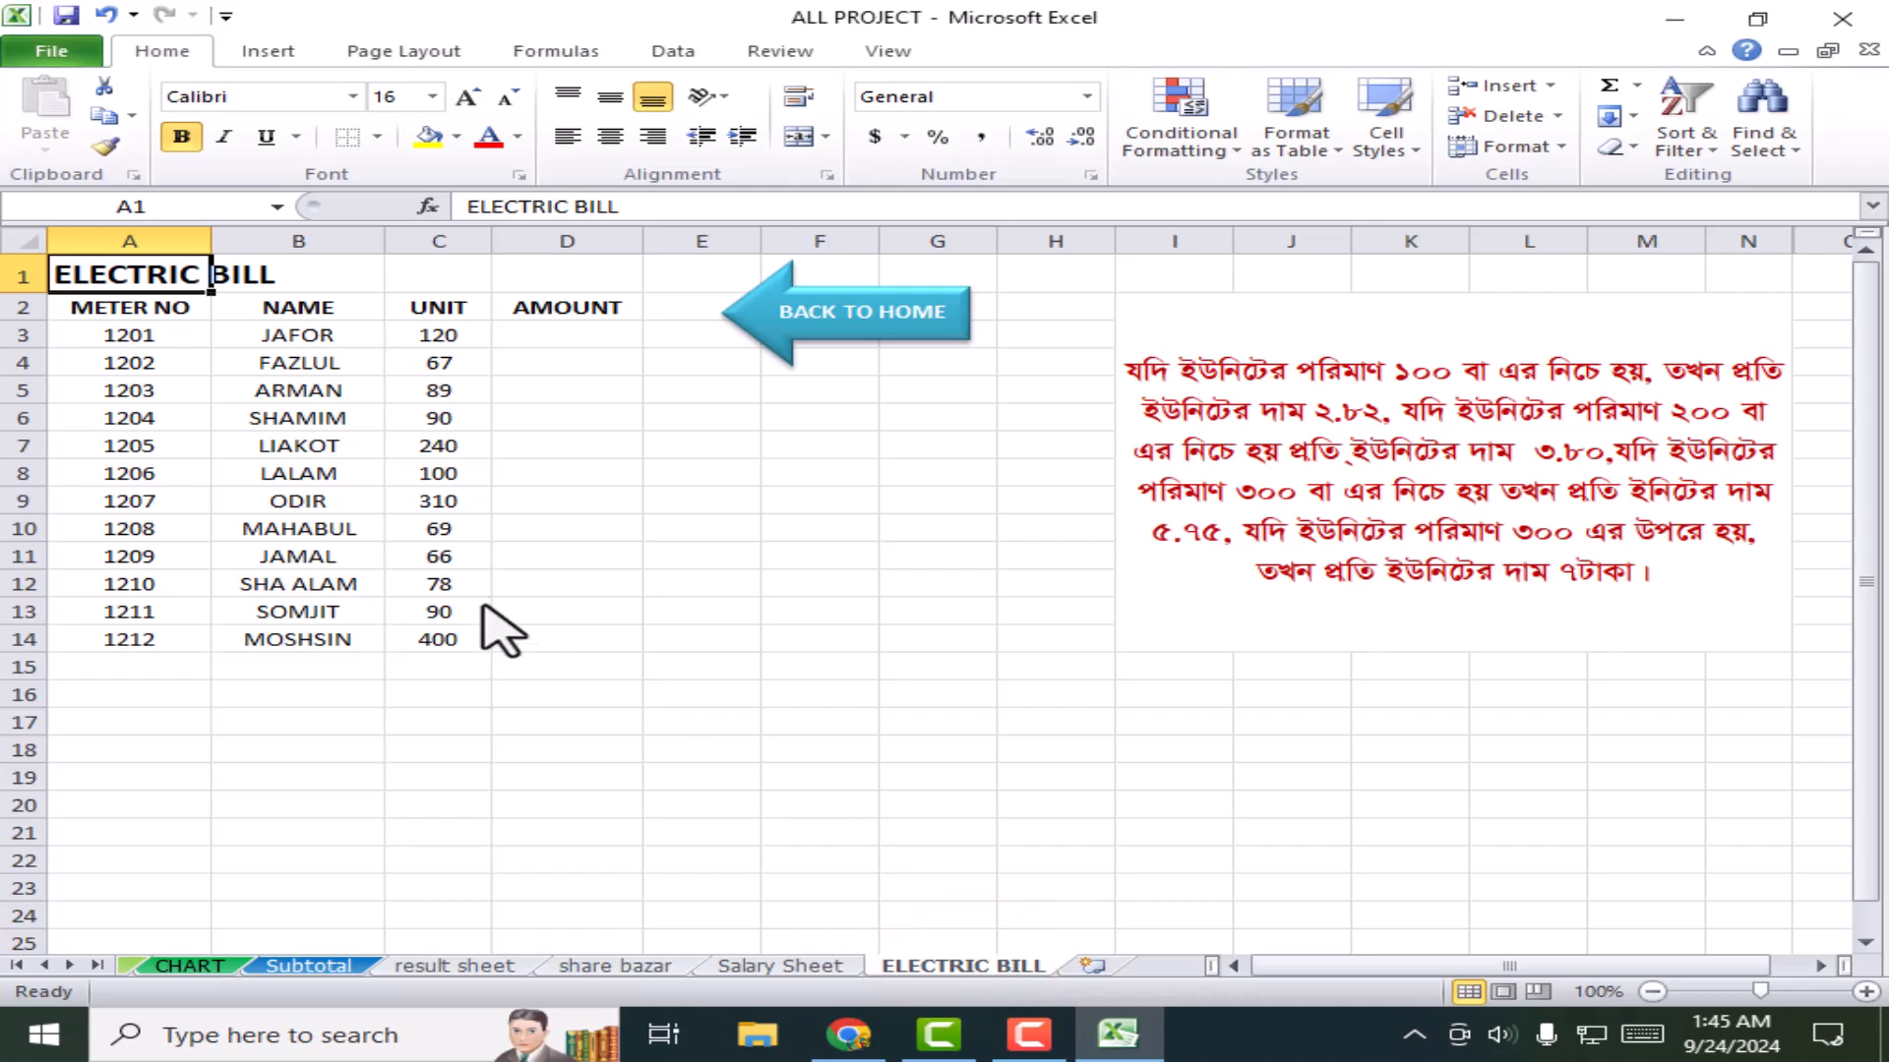
pyautogui.click(753, 695)
pyautogui.click(818, 556)
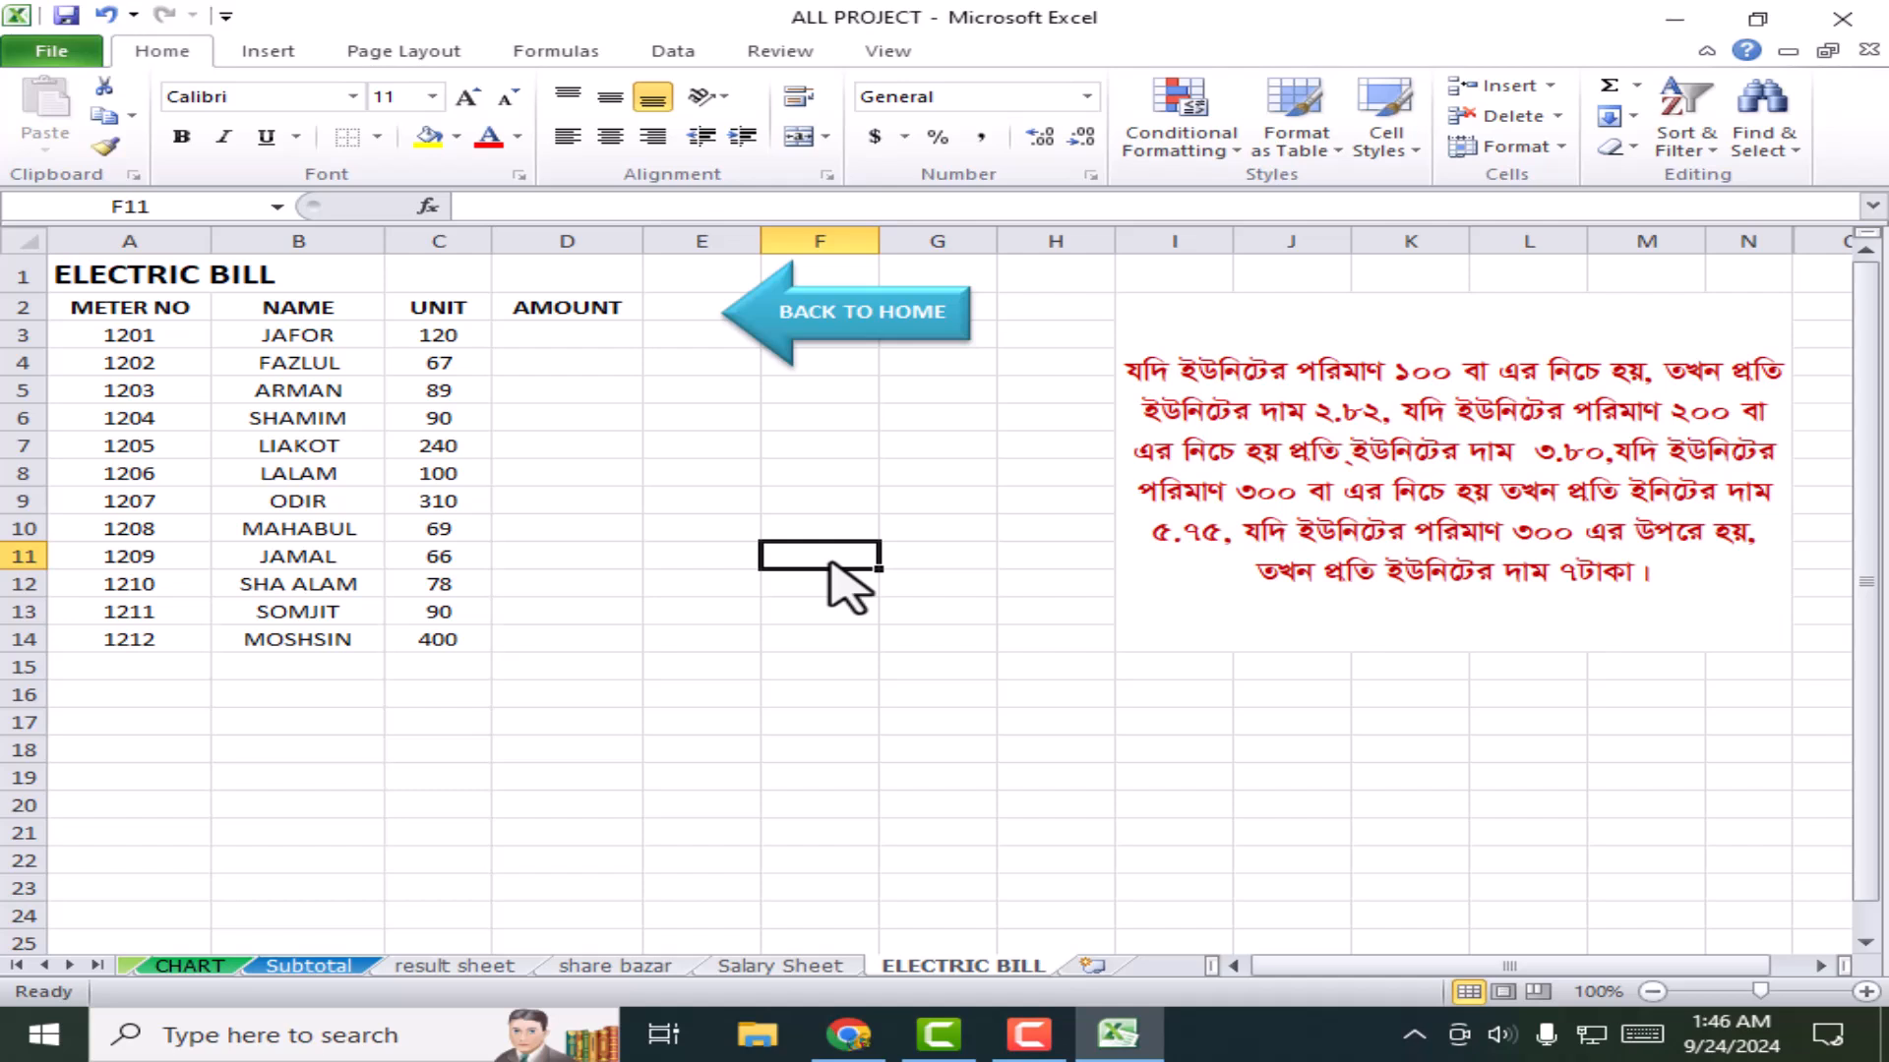
# Step: Show the Page Layout then Formulas ribbon, peek at the AutoSum list, and select the Bengali note box
pyautogui.click(423, 45)
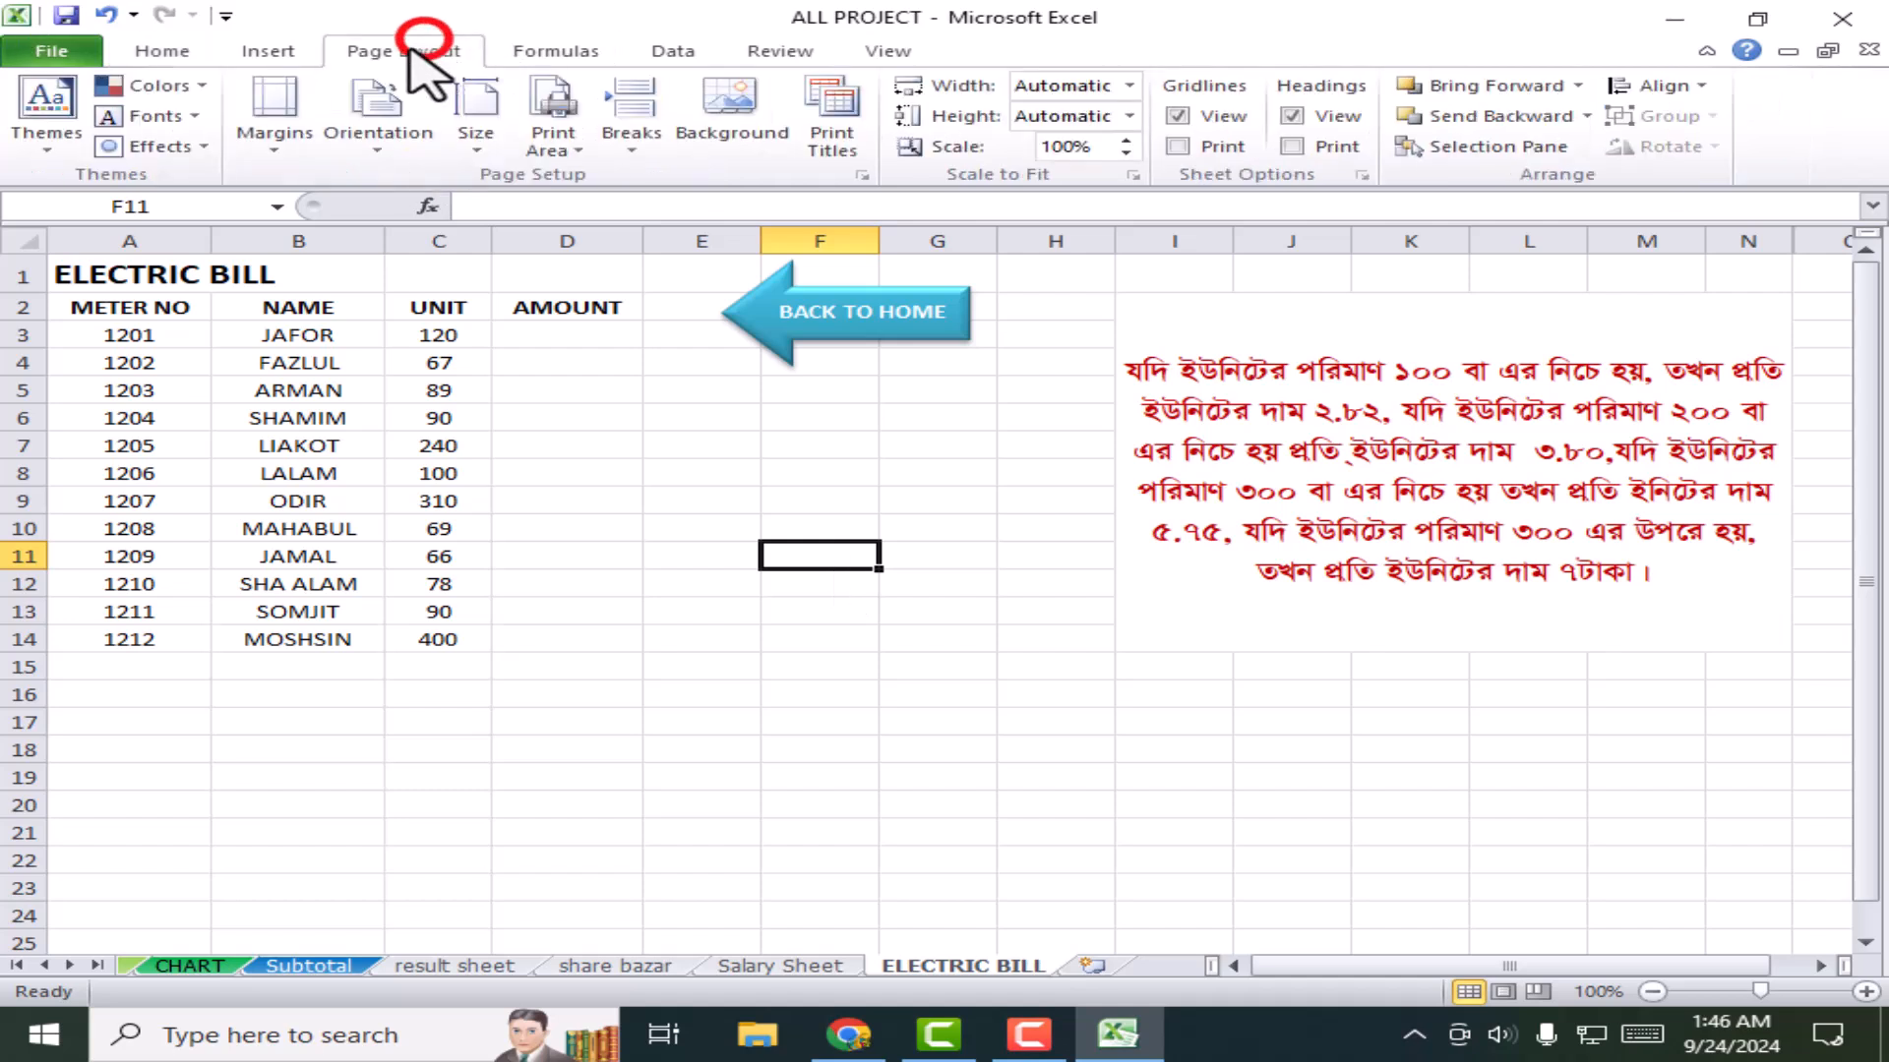
pyautogui.click(554, 50)
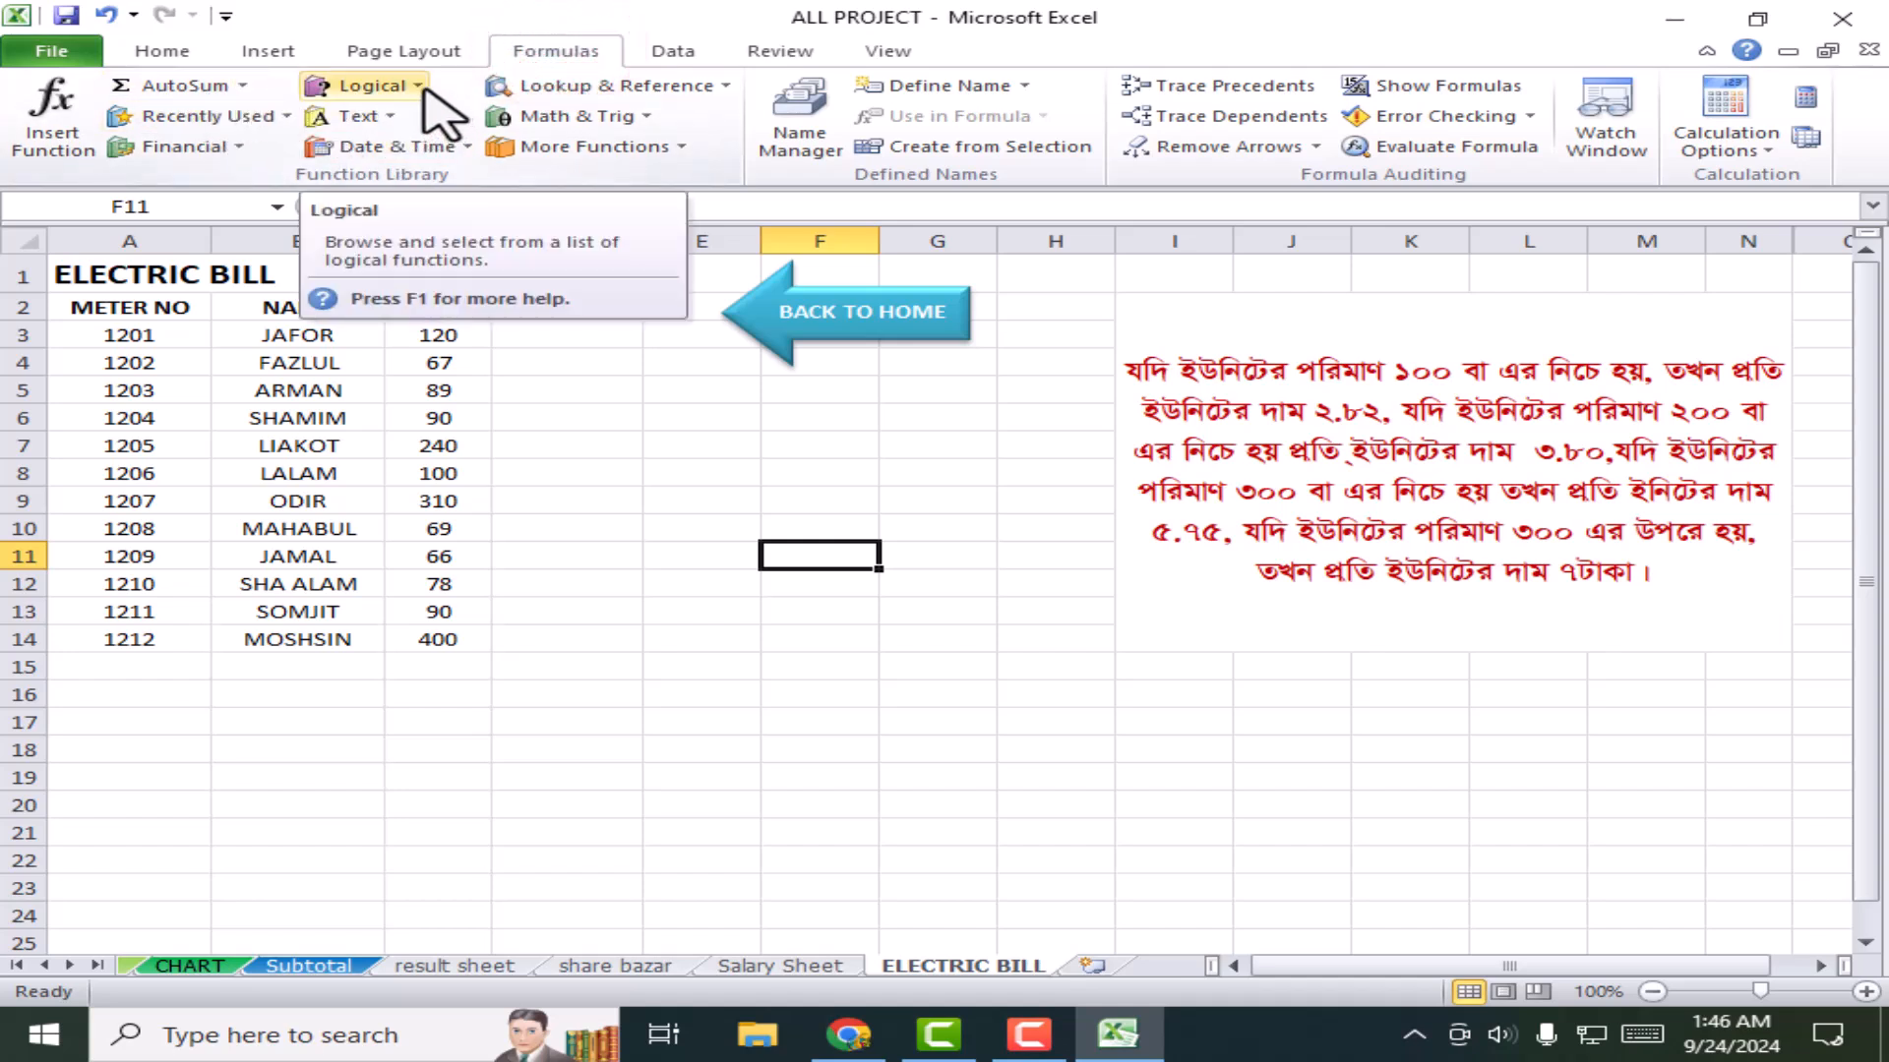
pyautogui.click(242, 87)
pyautogui.click(393, 28)
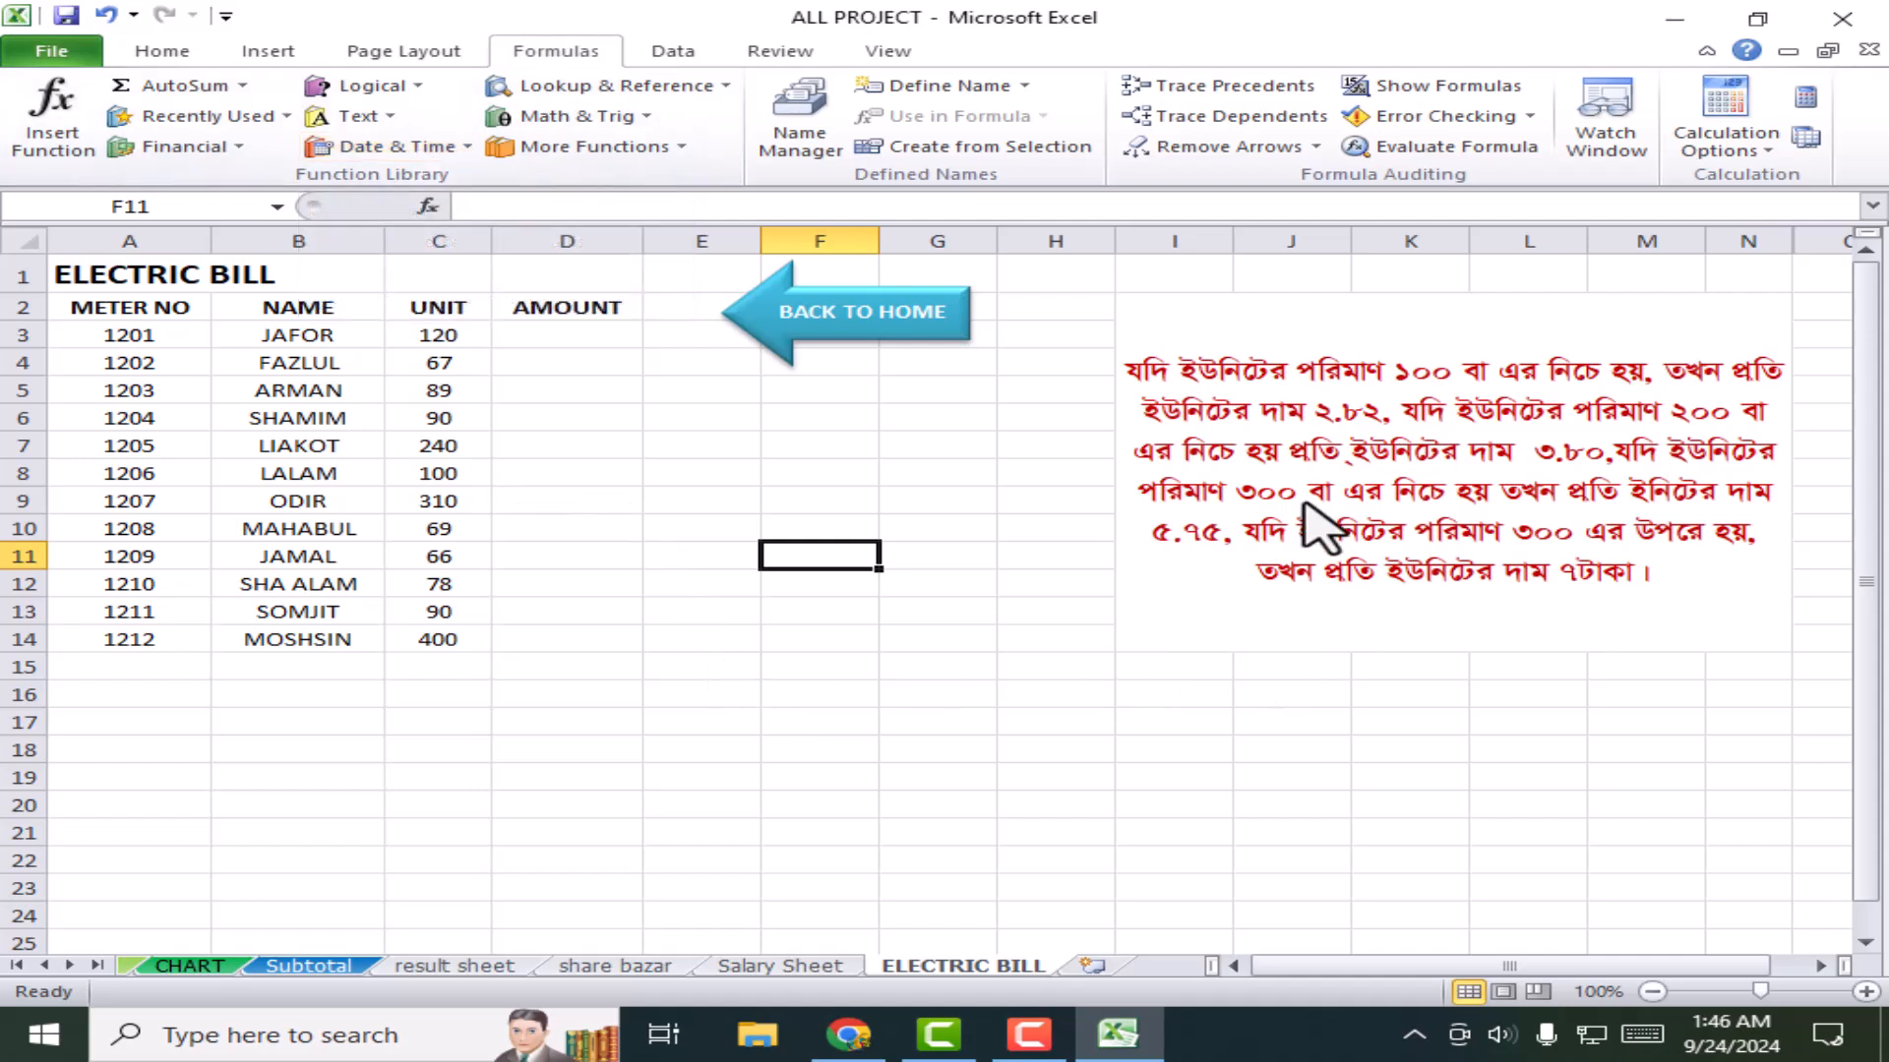
pyautogui.click(1378, 425)
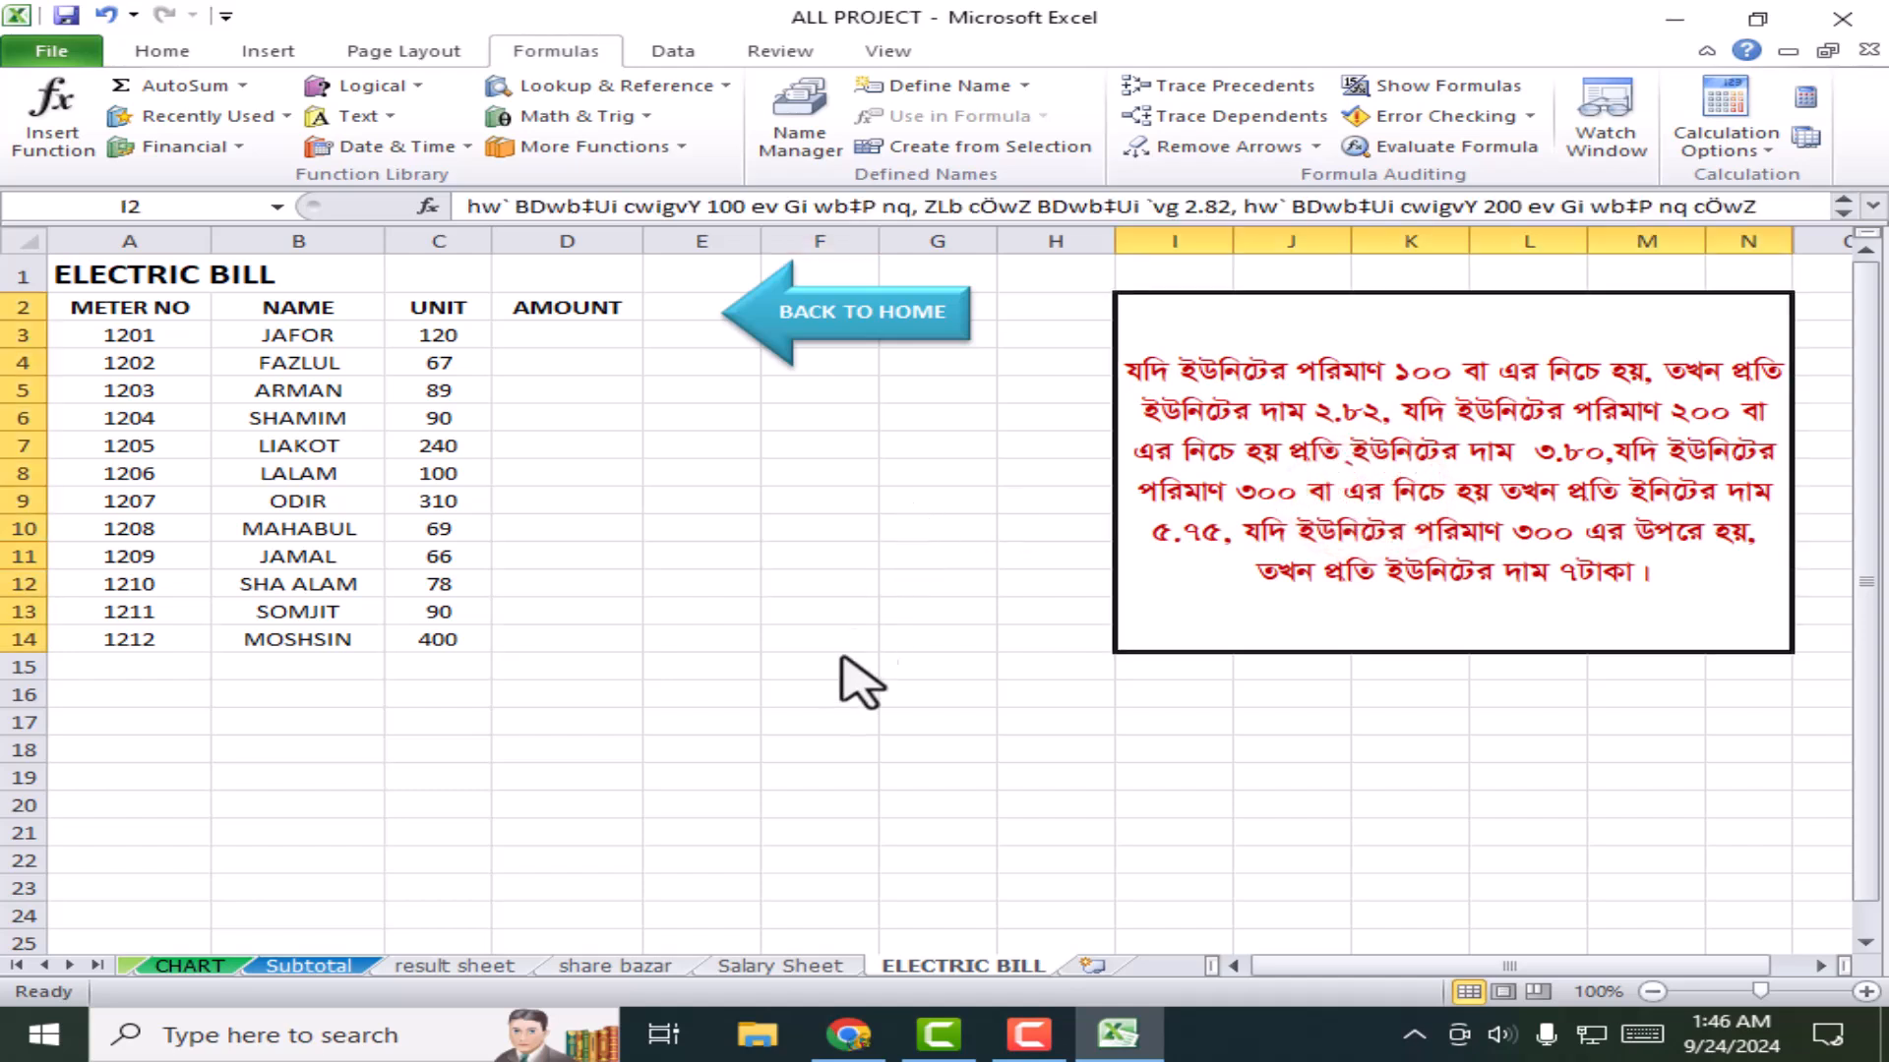
pyautogui.click(887, 612)
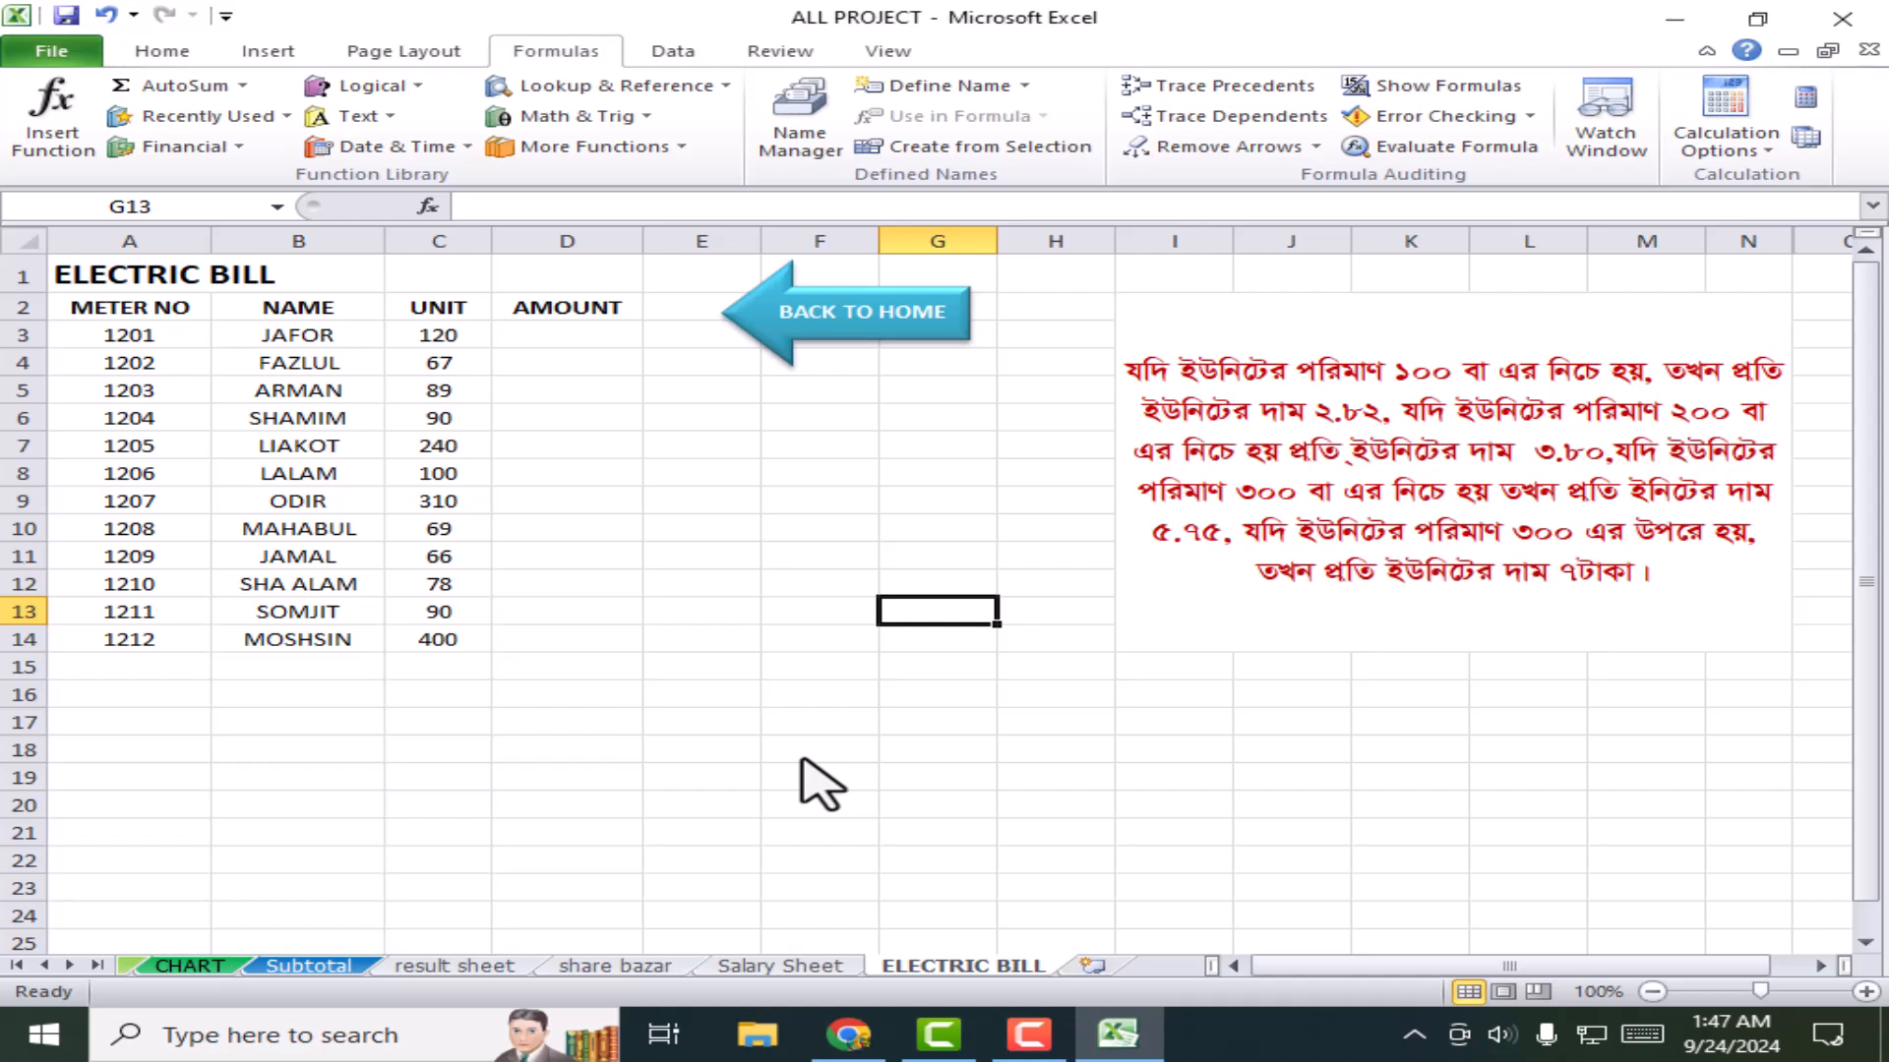